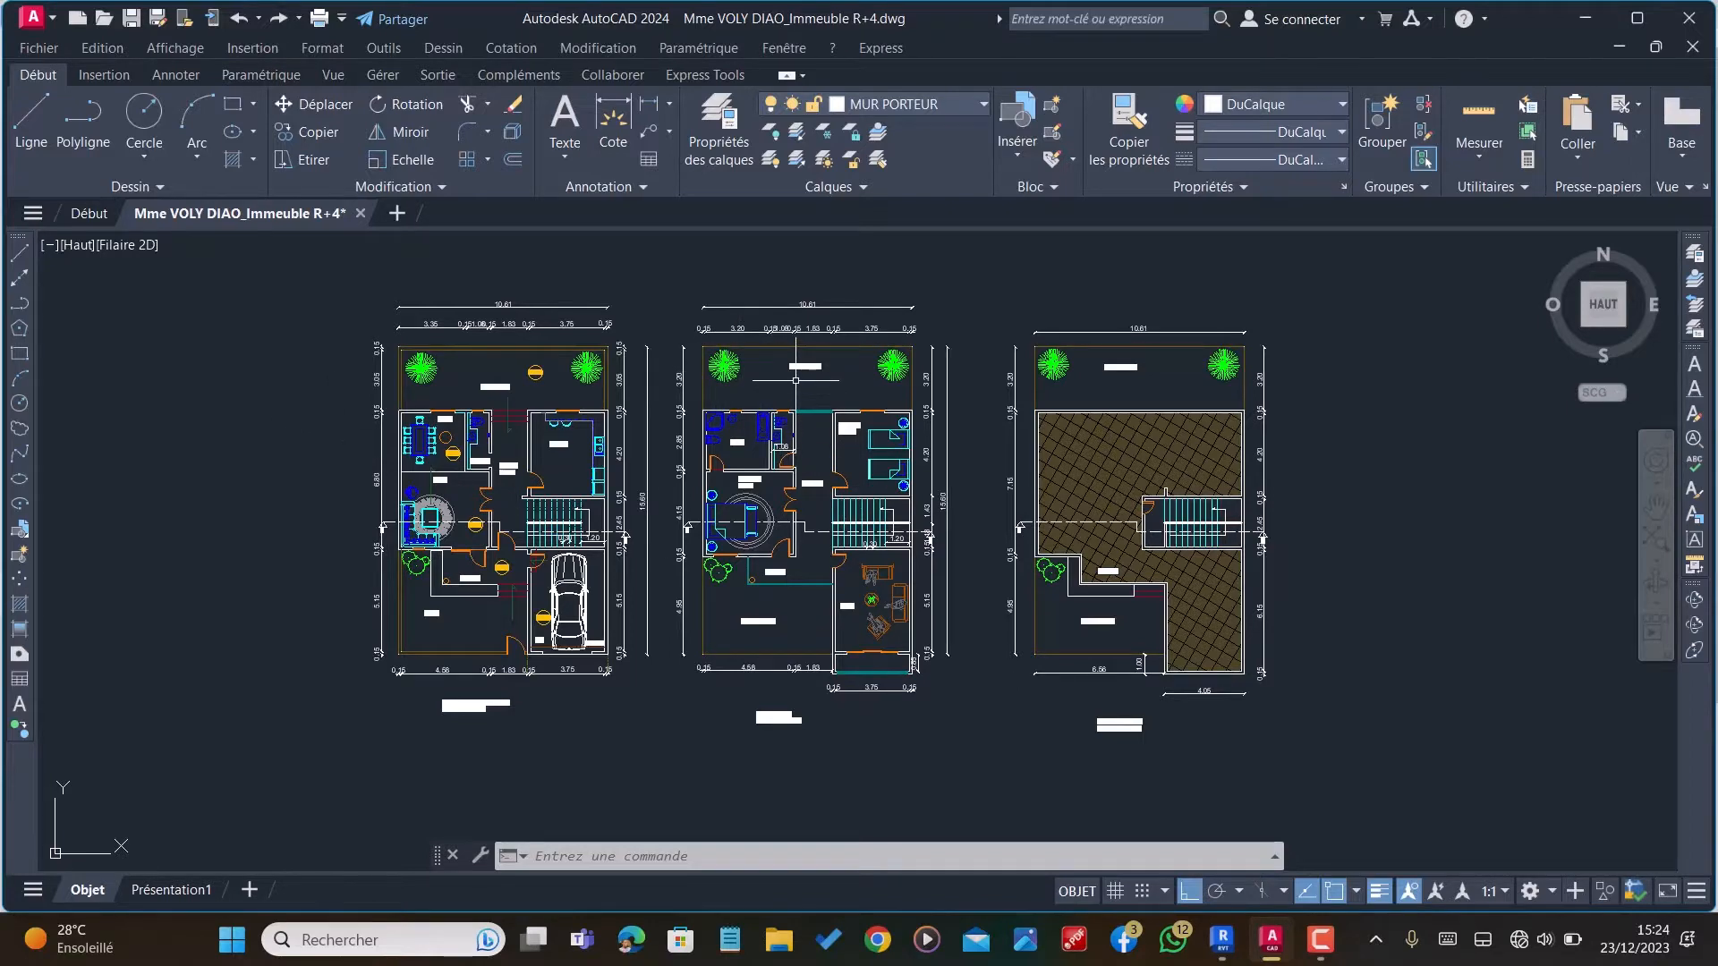
# Step: Examine the ground floor, upper floor and terrace plans of the building in the drawing
pyautogui.scroll(2, 796, 381)
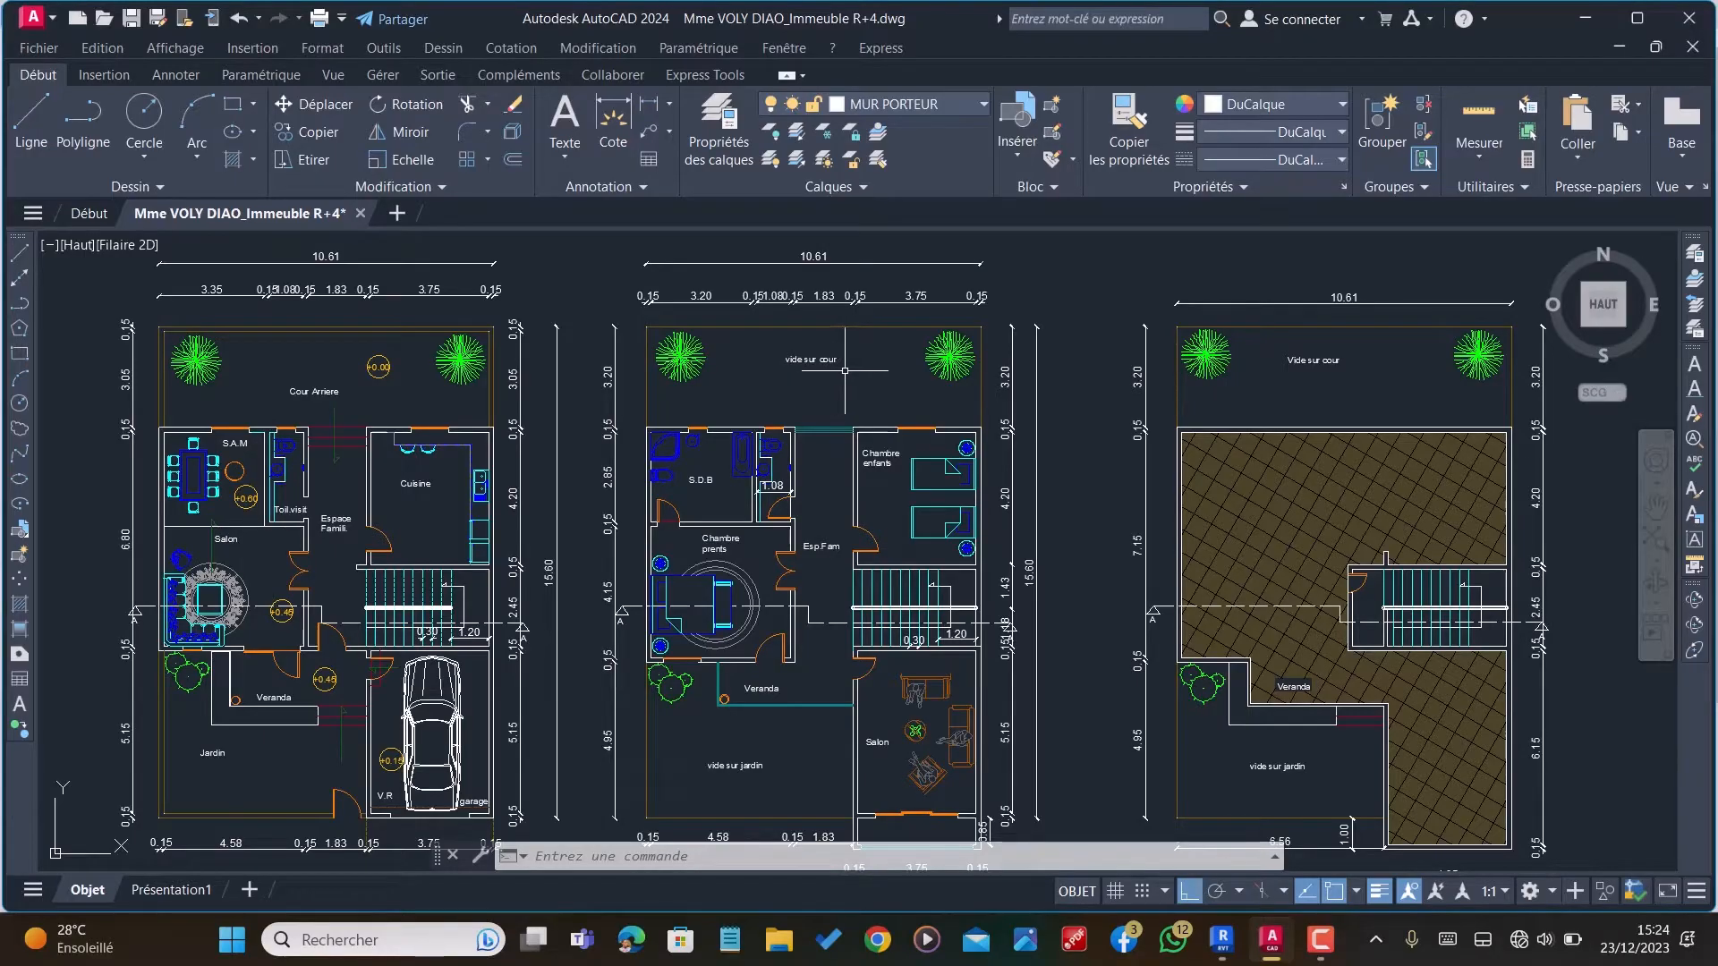
pyautogui.scroll(-4, 854, 340)
pyautogui.scroll(4, 1073, 501)
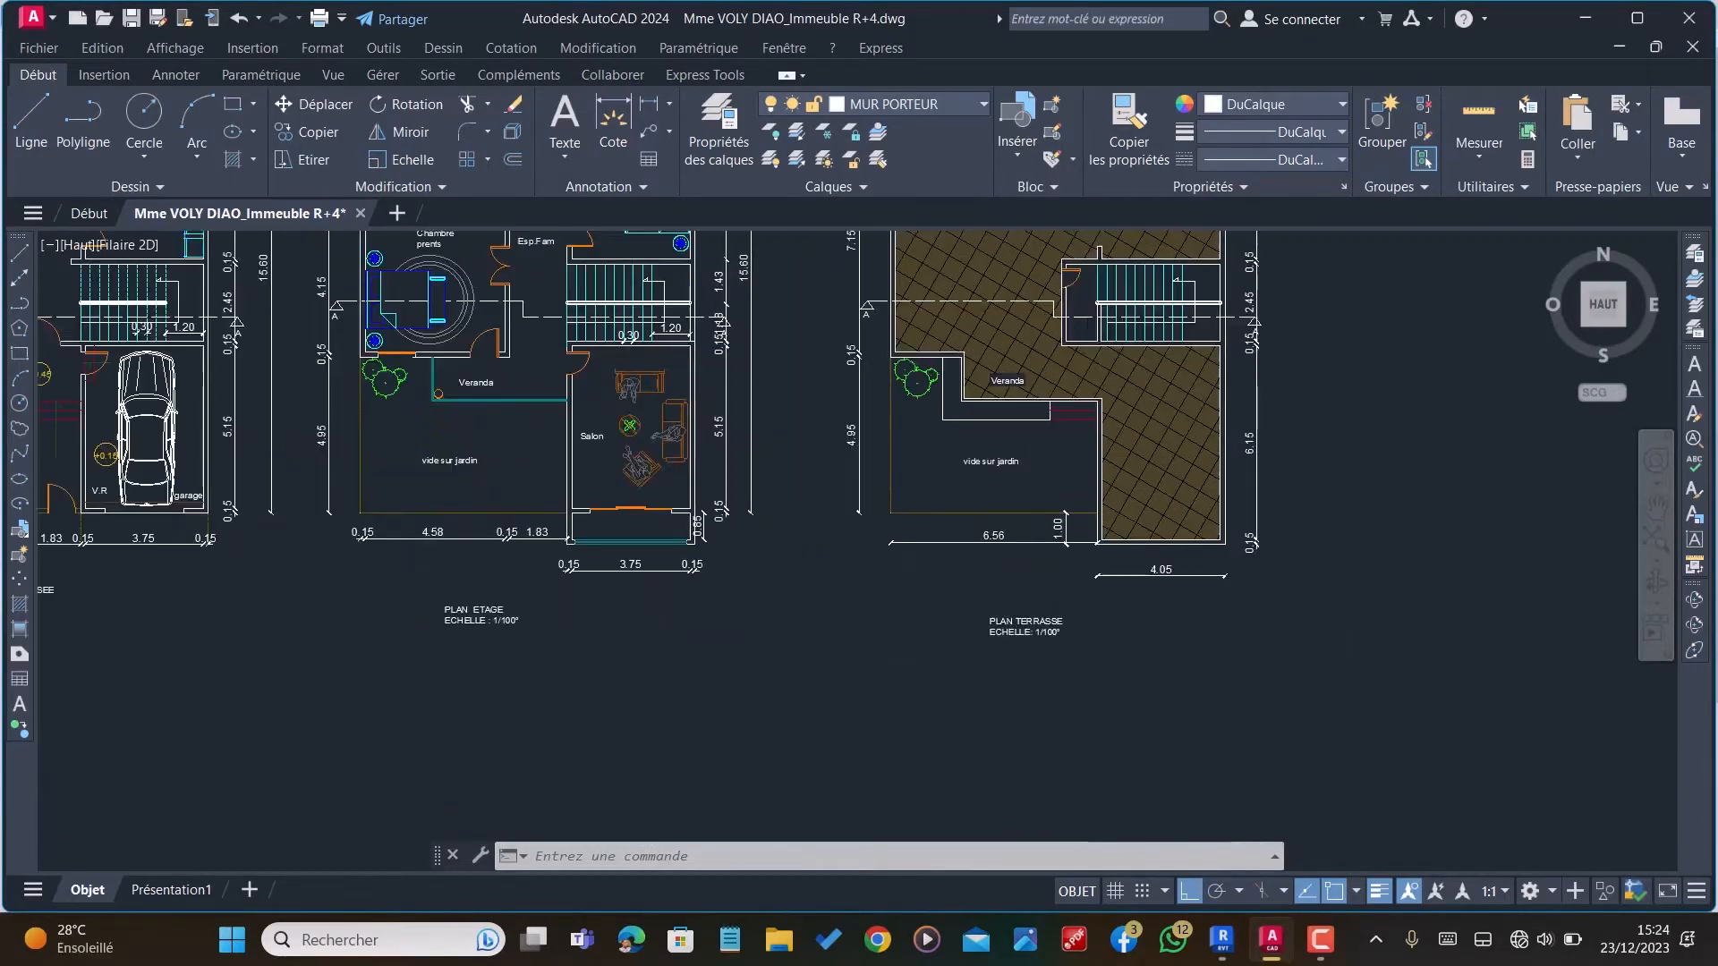
pyautogui.scroll(-2, 1085, 559)
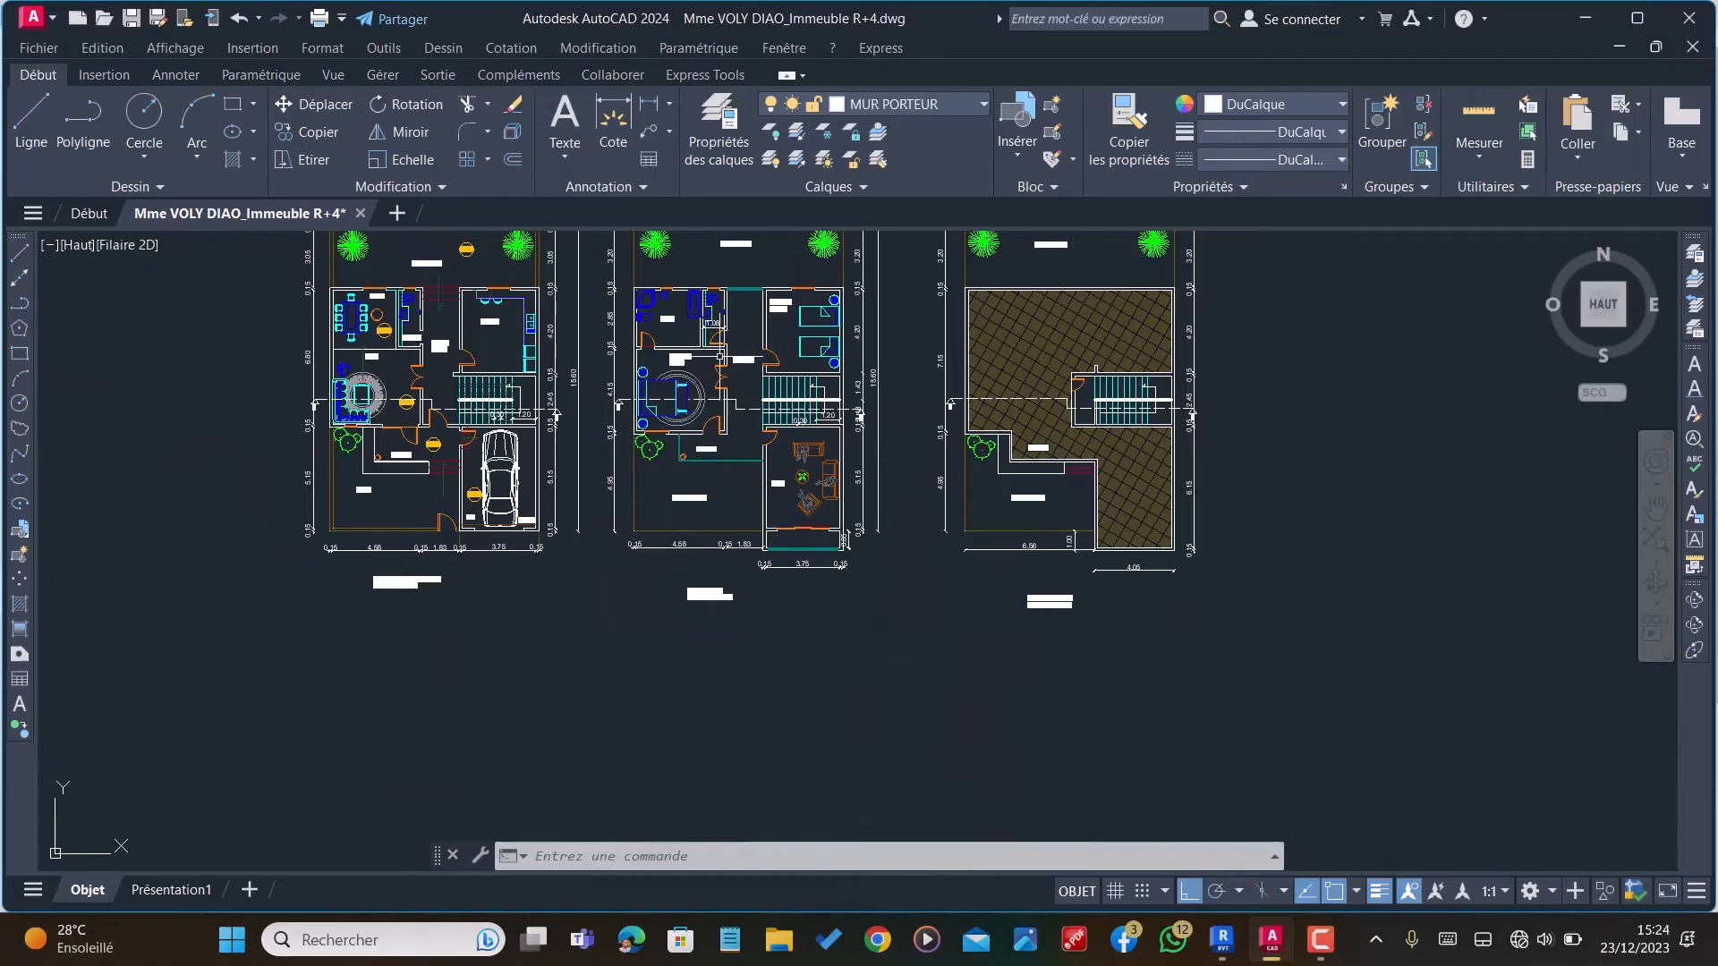
pyautogui.moveTo(1222, 953)
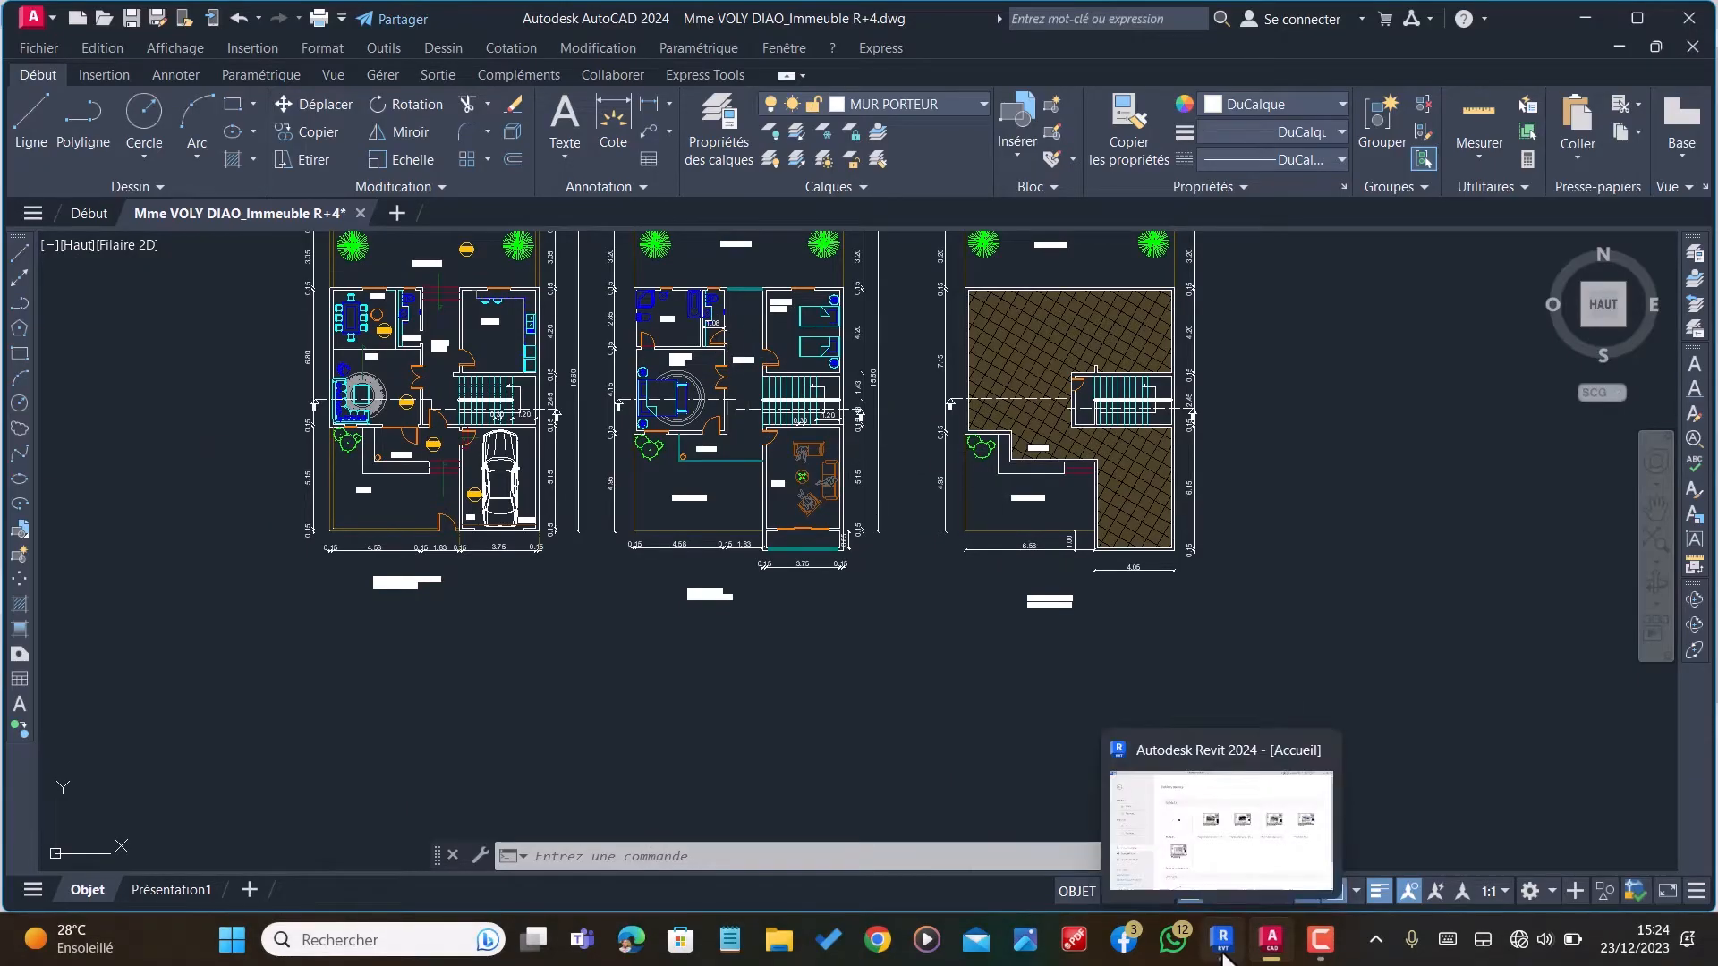
pyautogui.scroll(-3, 931, 710)
pyautogui.scroll(4, 895, 626)
pyautogui.scroll(-1, 770, 572)
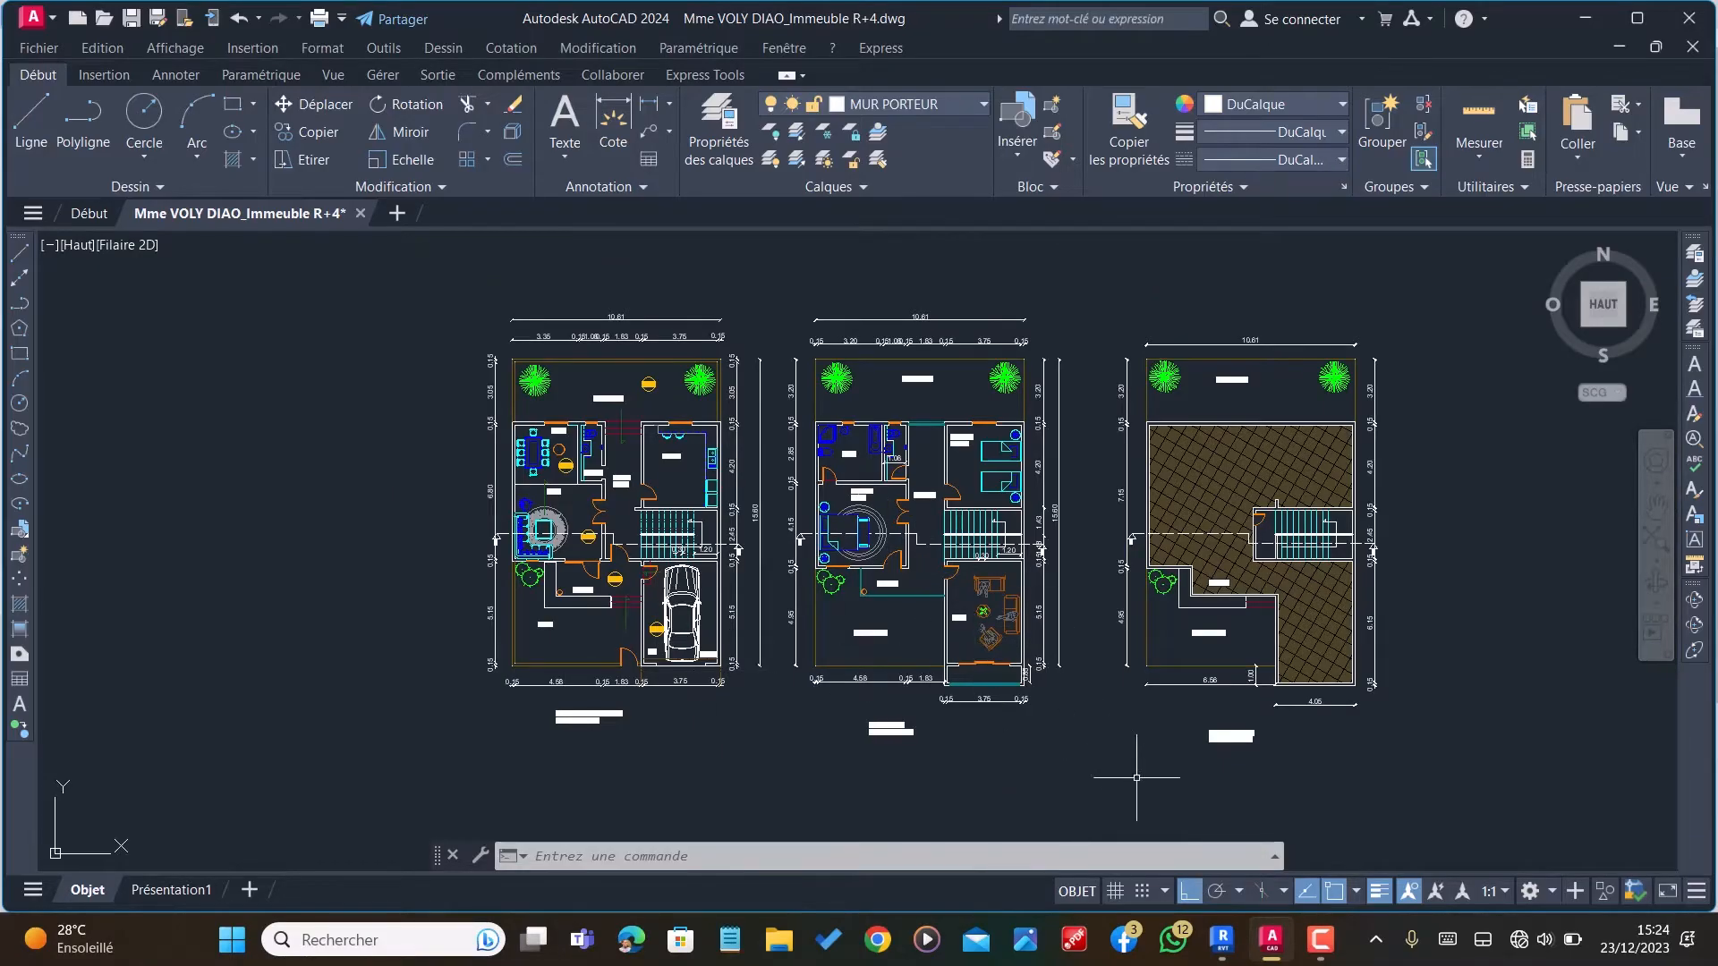
# Step: Switch to Revit and create a new project from the architectural template (Gabarit architectural)
pyautogui.click(1232, 957)
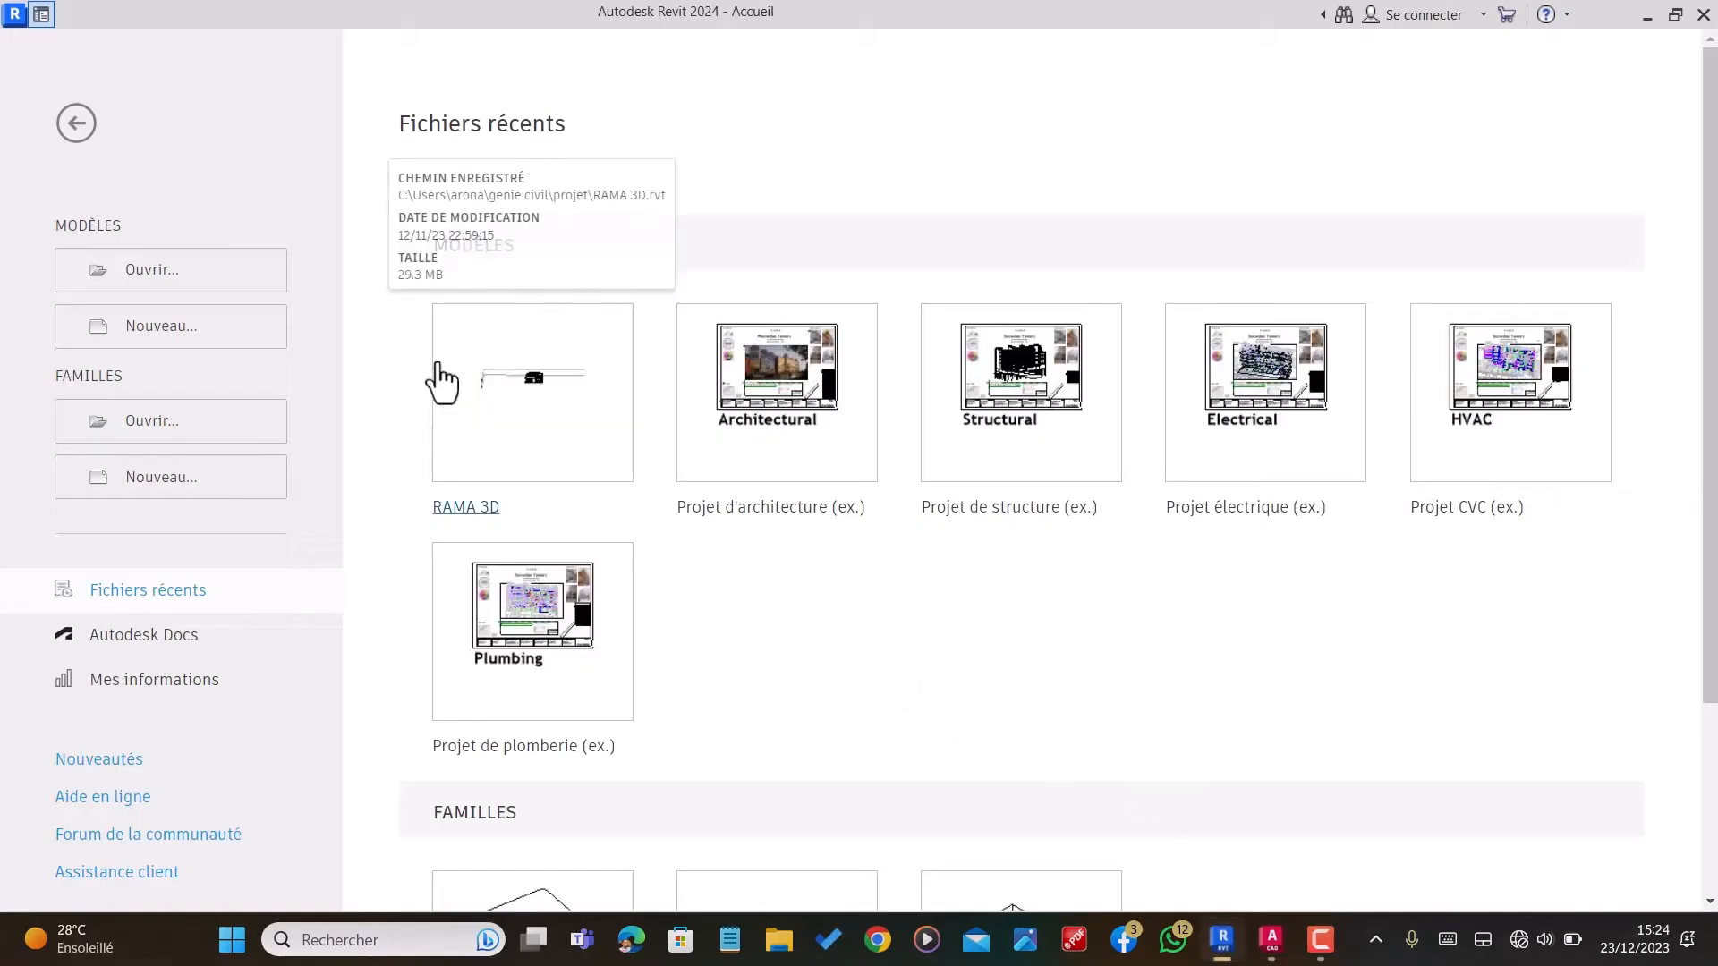
pyautogui.click(136, 333)
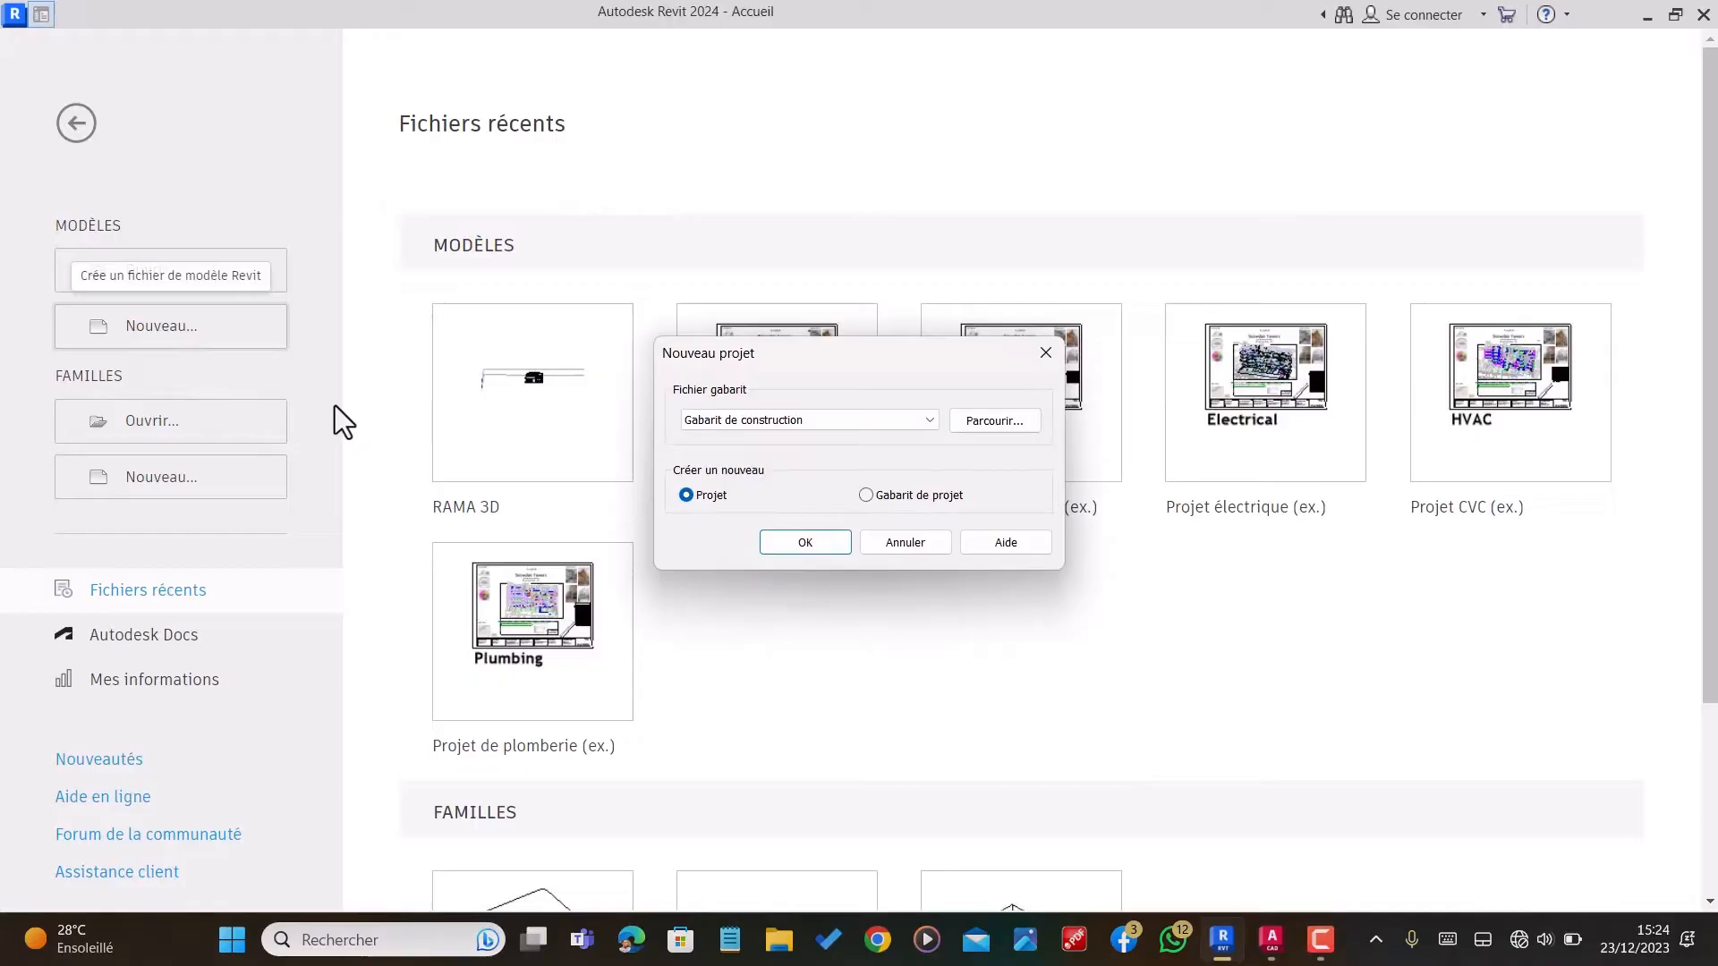
pyautogui.click(866, 420)
pyautogui.click(782, 469)
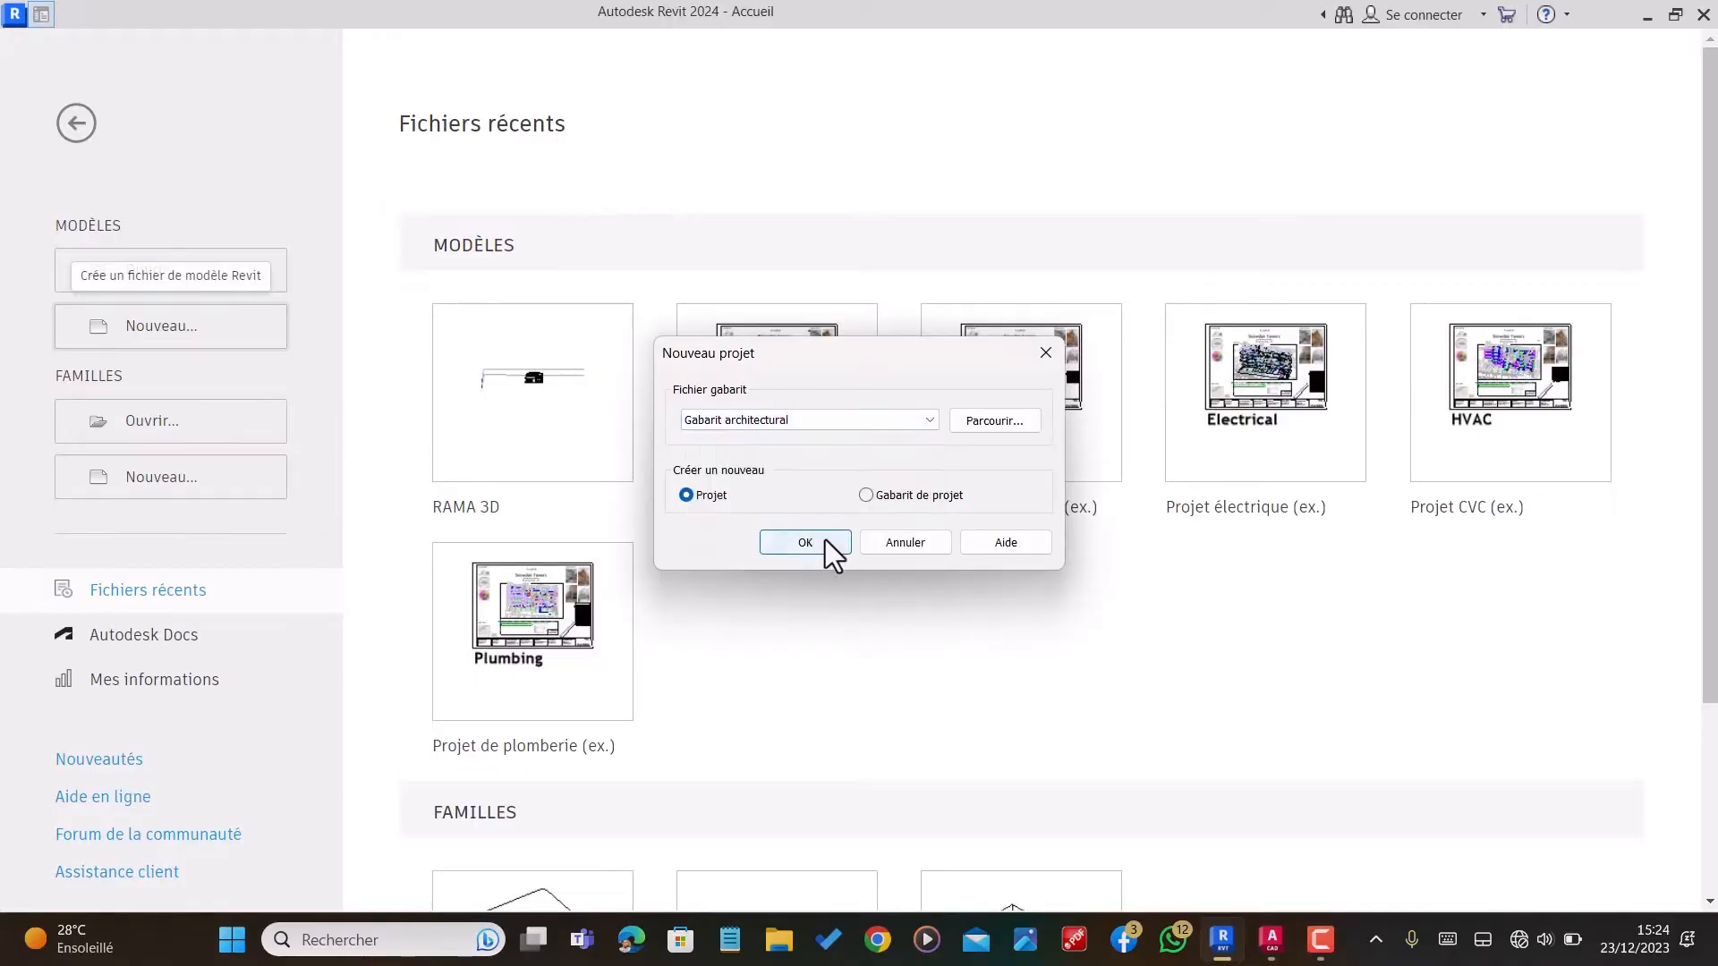
pyautogui.click(825, 541)
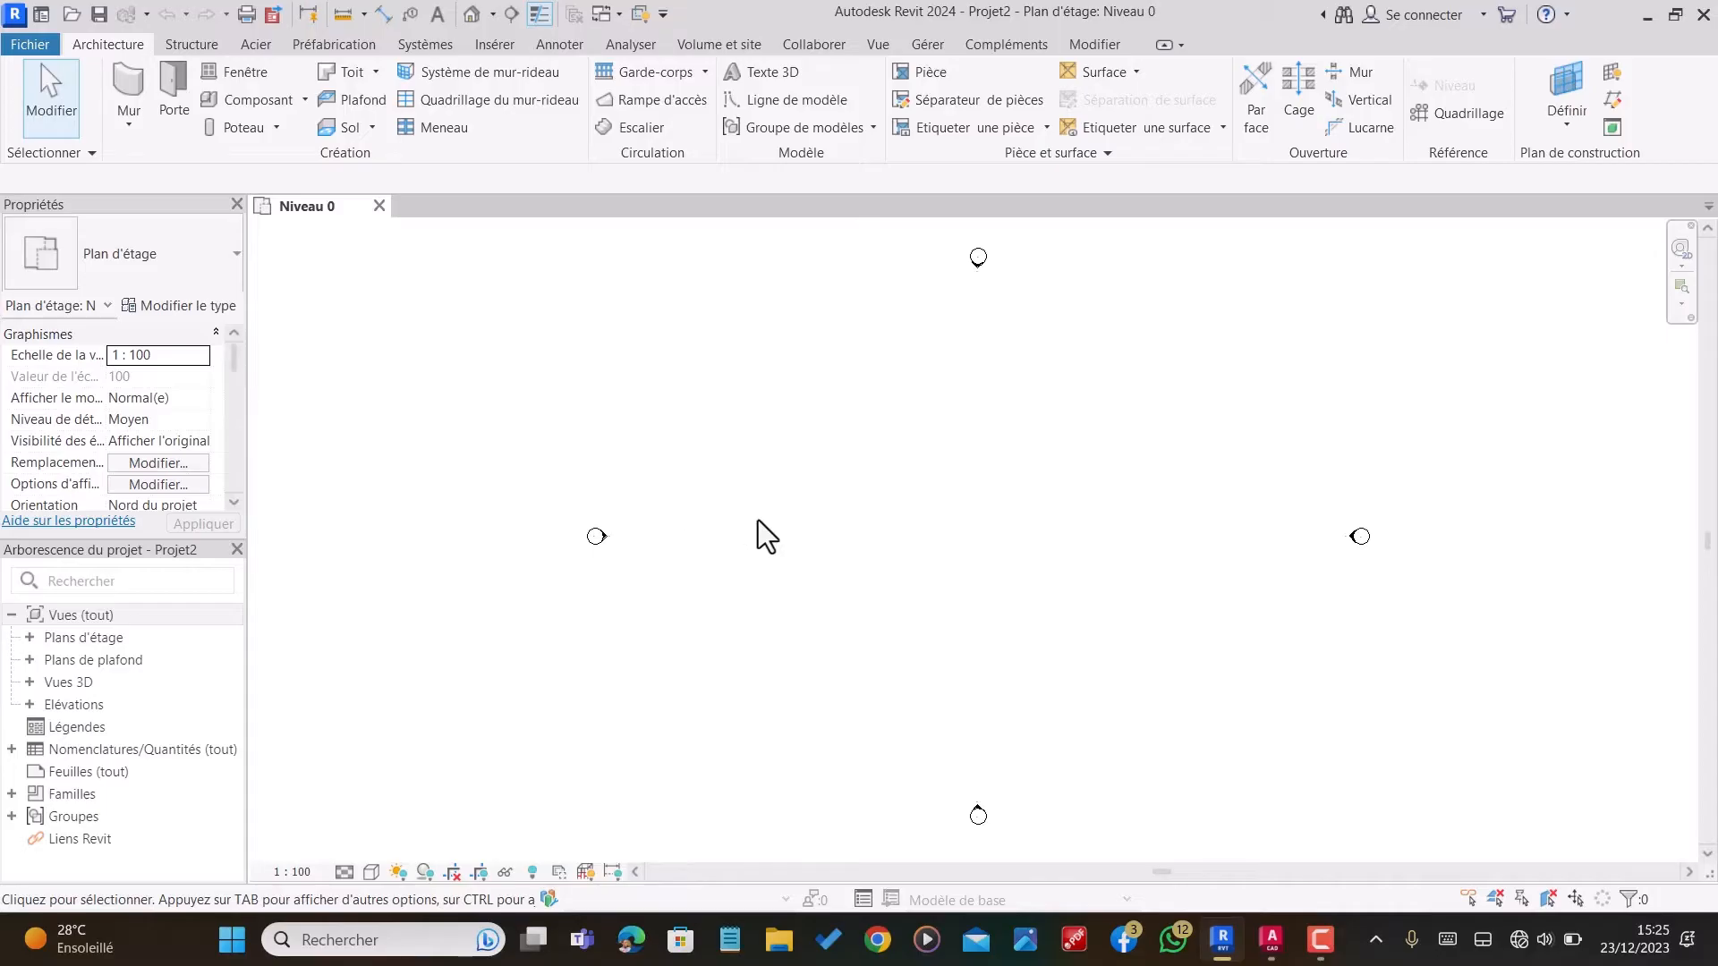
# Step: Set the project's length units to centimetres with 2 decimals and the cm unit symbol
pyautogui.press('u')
pyautogui.press('n')
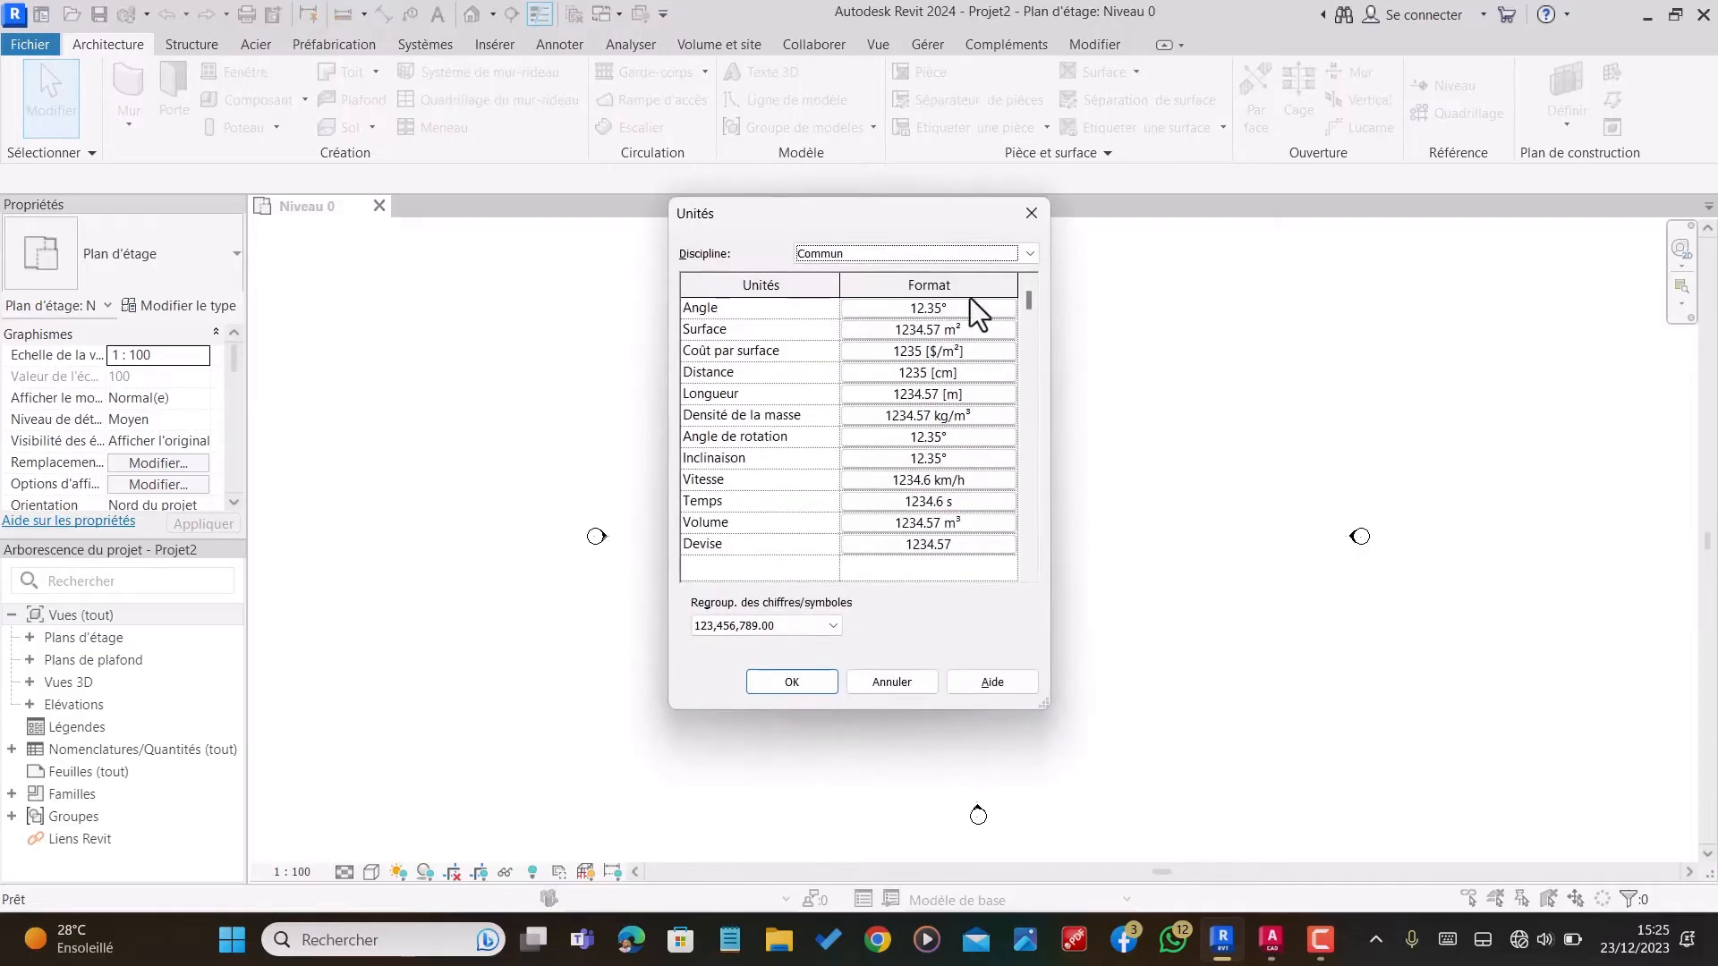
pyautogui.click(954, 393)
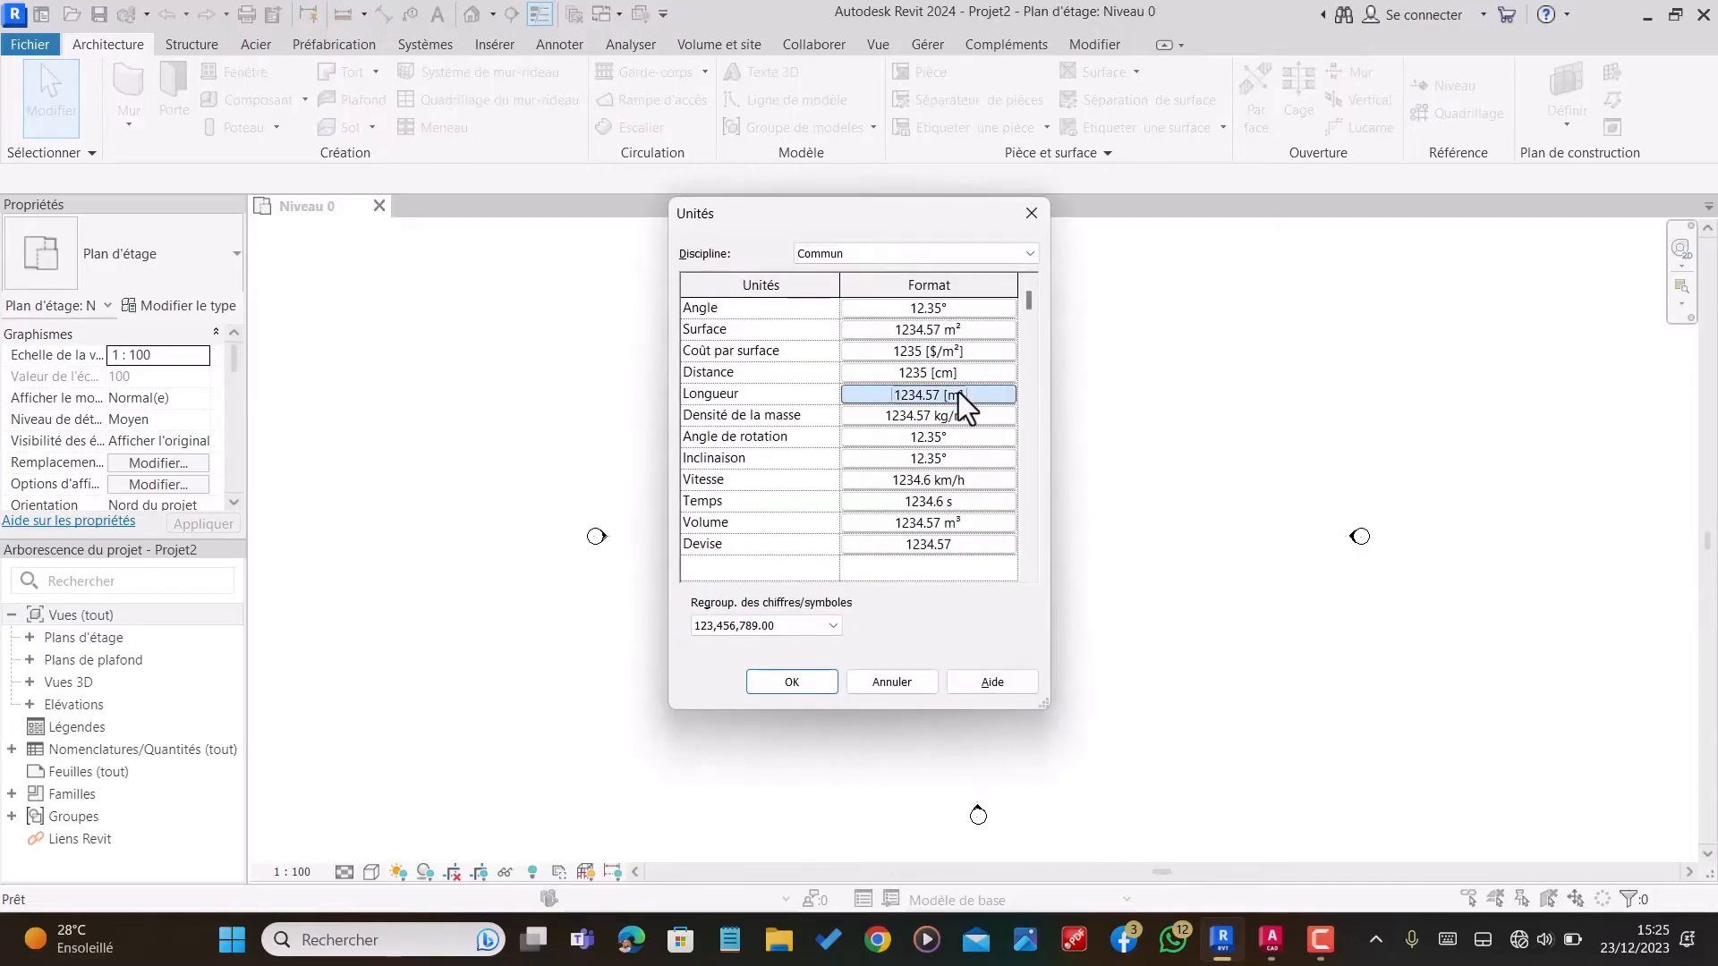
pyautogui.click(895, 342)
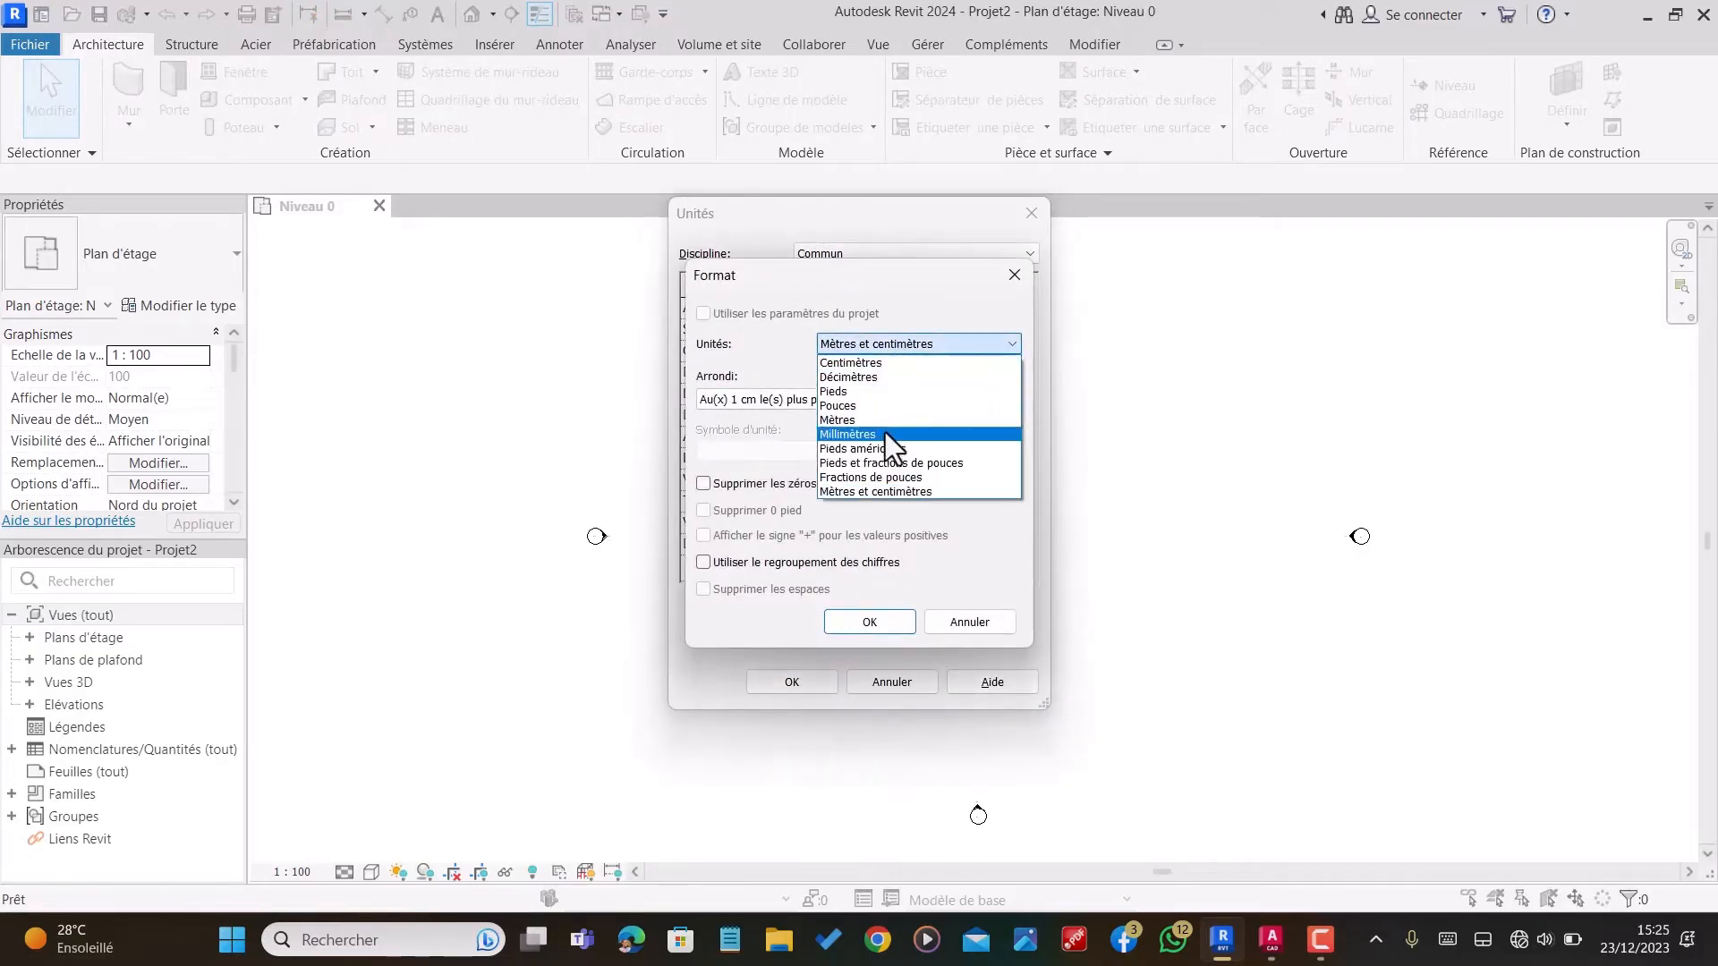
pyautogui.click(854, 362)
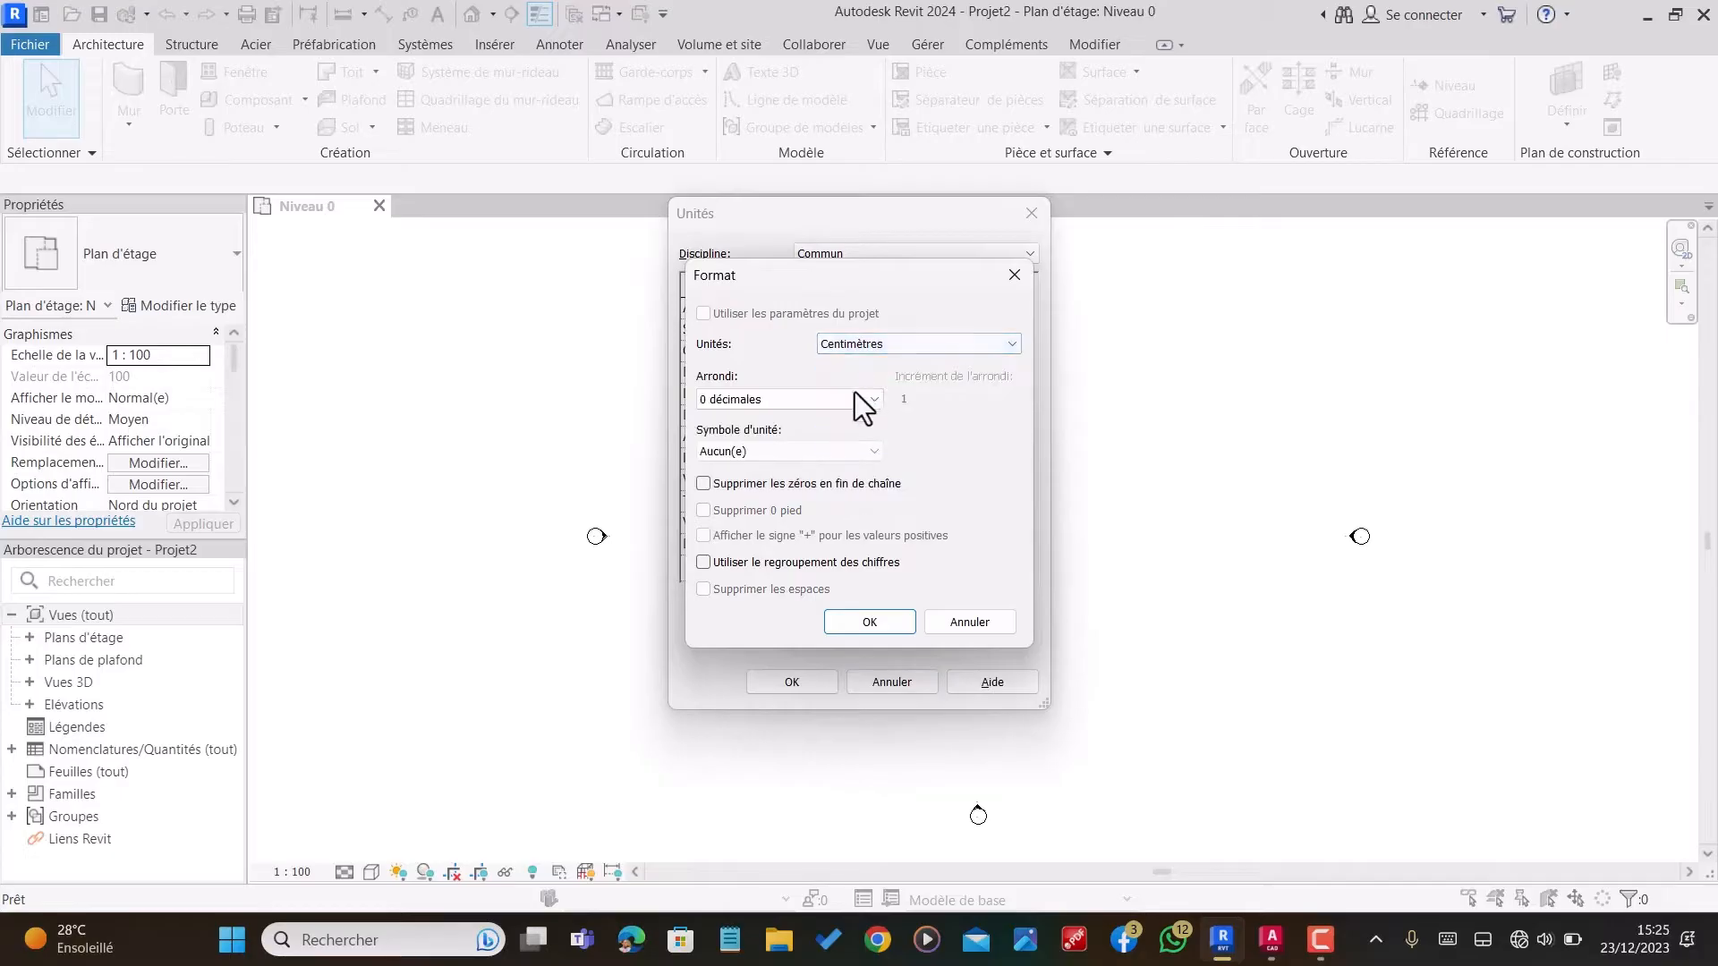
pyautogui.click(812, 399)
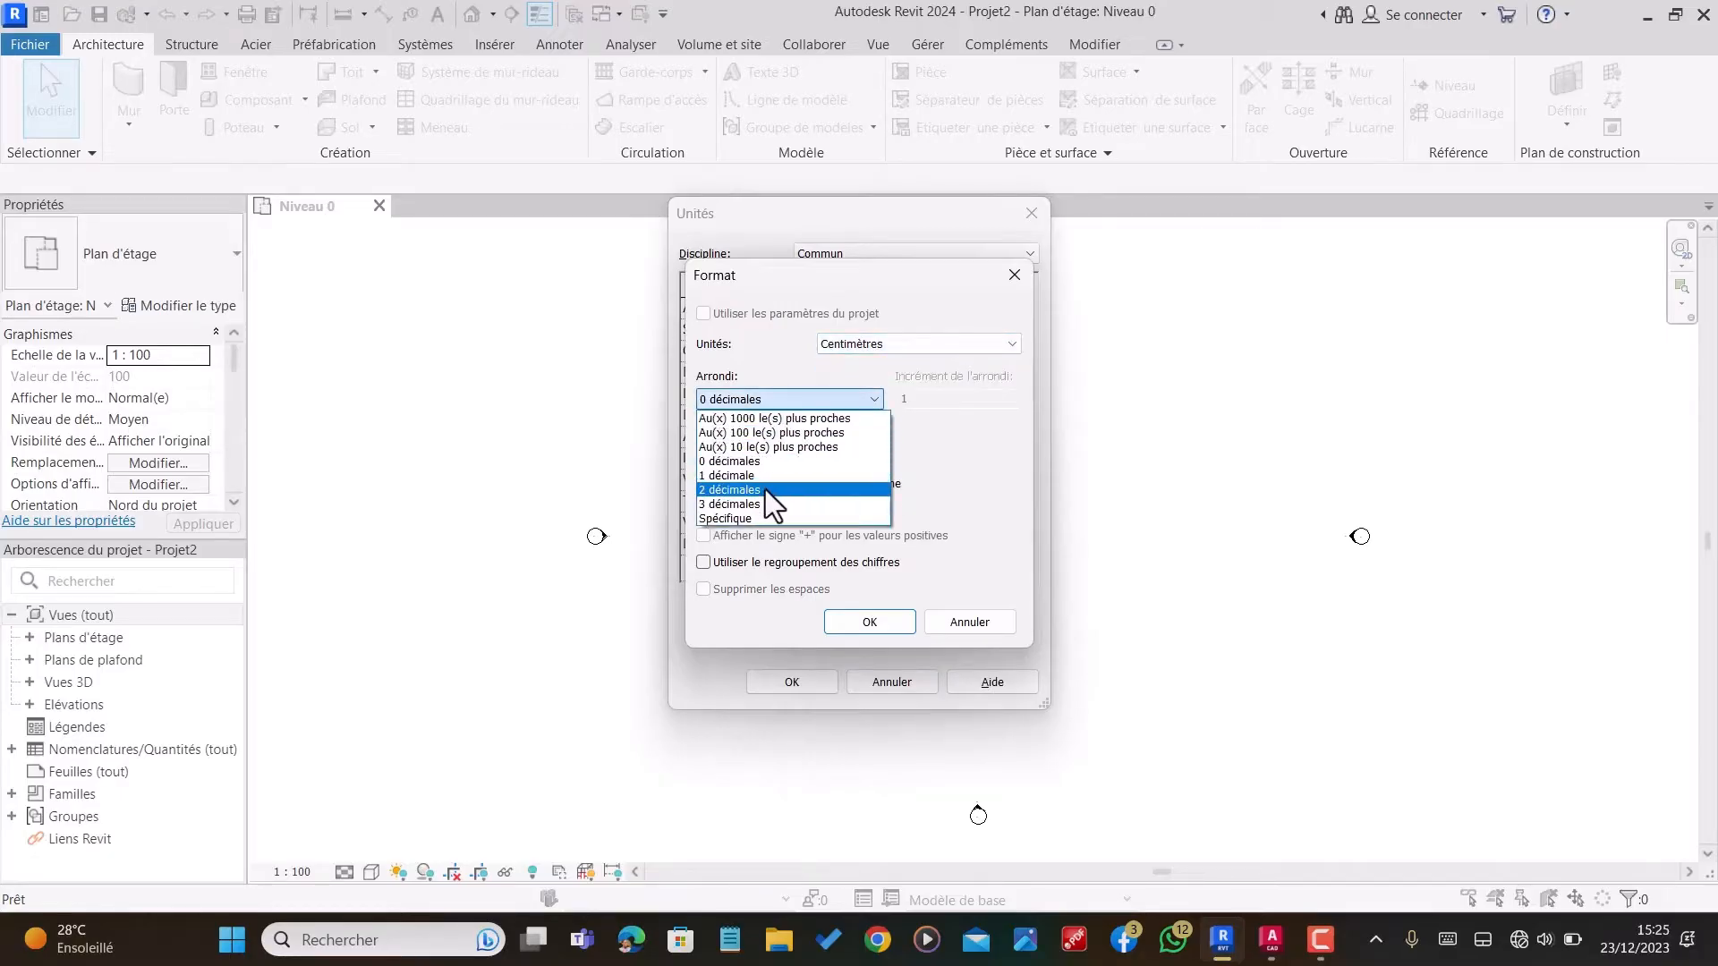
pyautogui.click(762, 489)
pyautogui.click(720, 451)
pyautogui.click(715, 485)
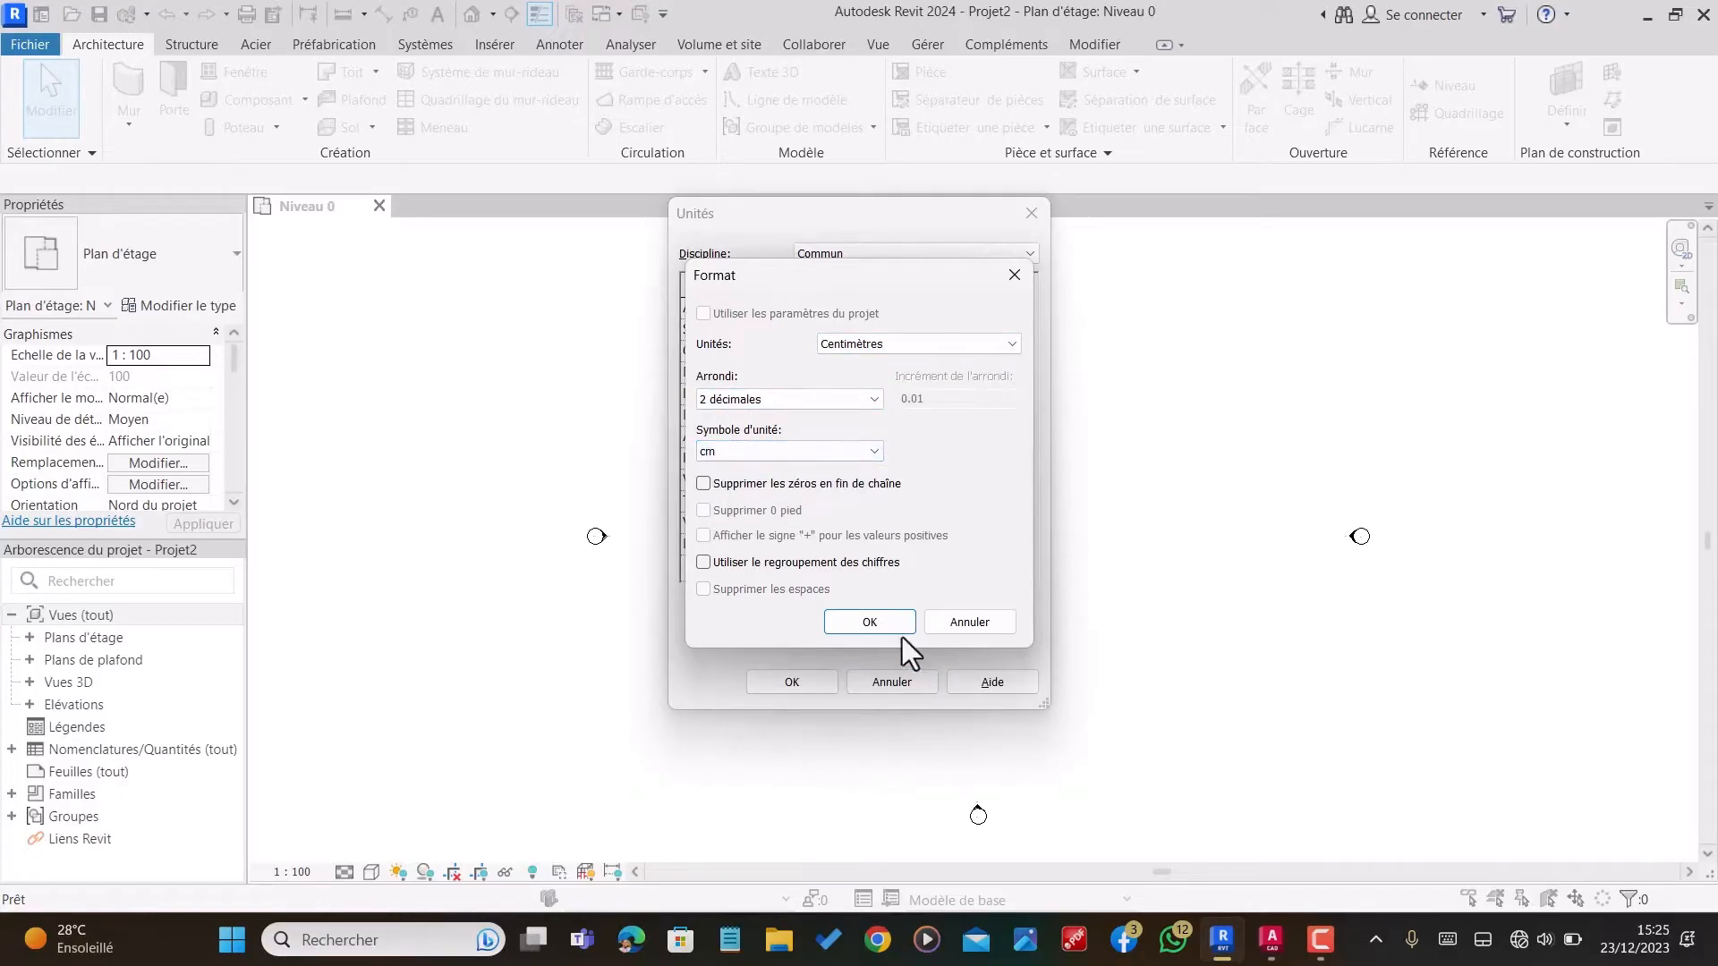
pyautogui.click(867, 622)
pyautogui.click(792, 682)
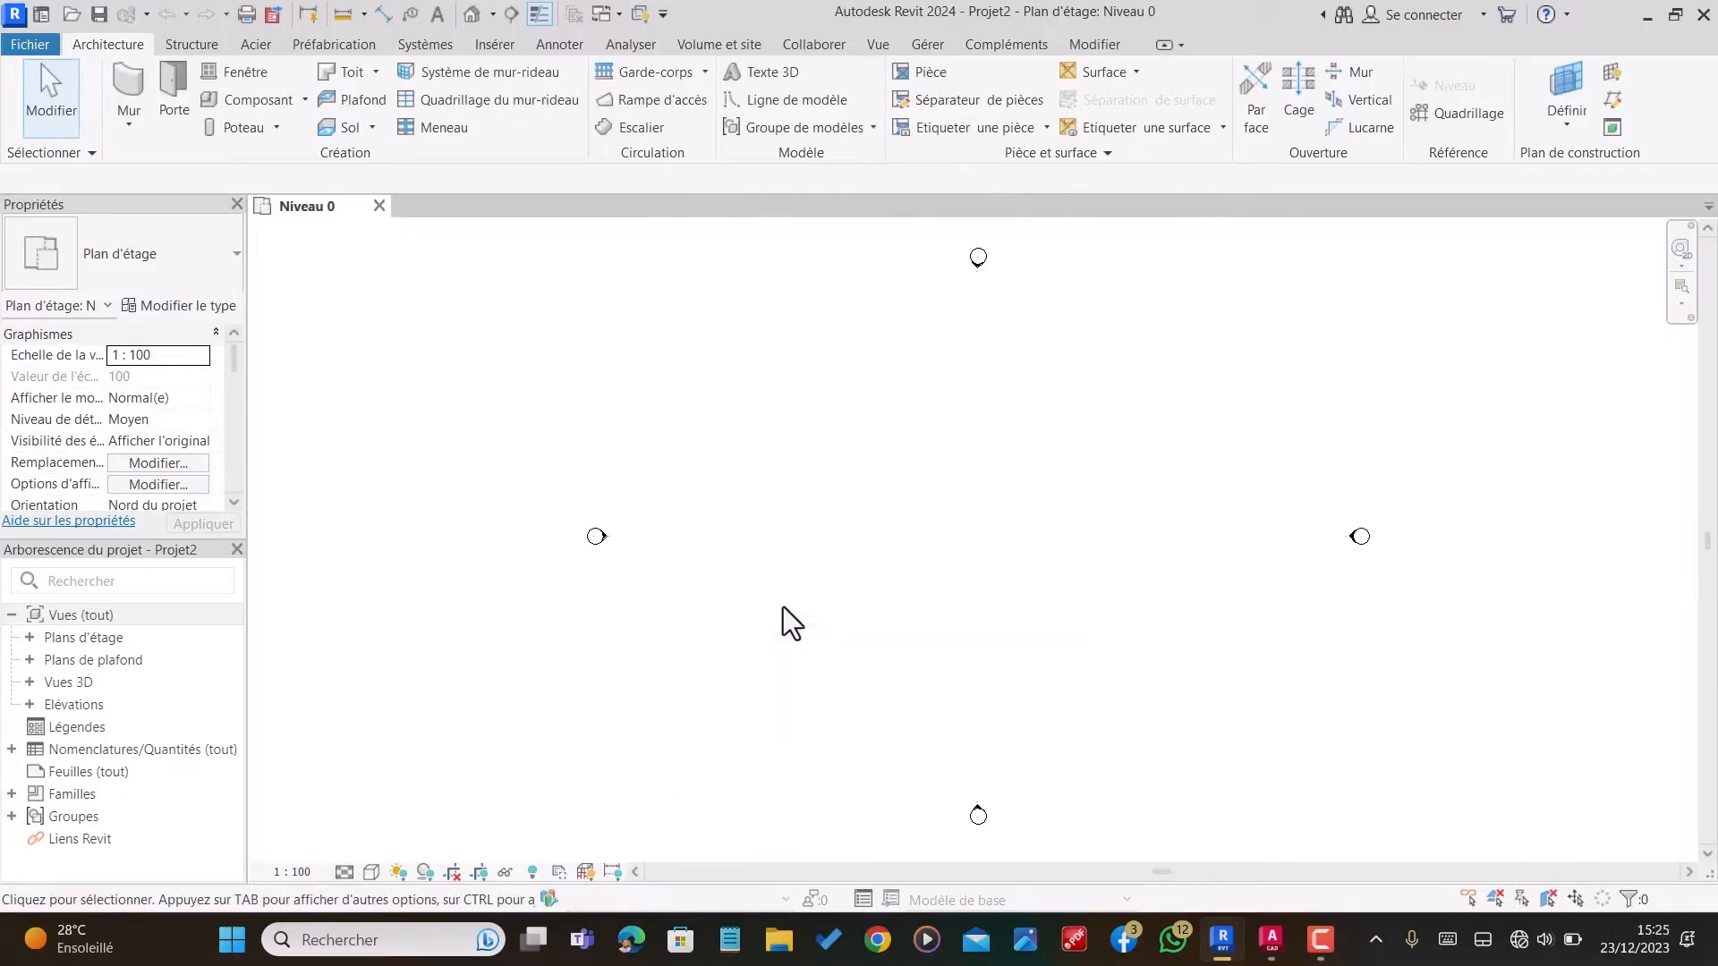
# Step: Open the east elevation view (Elévation Est)
pyautogui.click(27, 702)
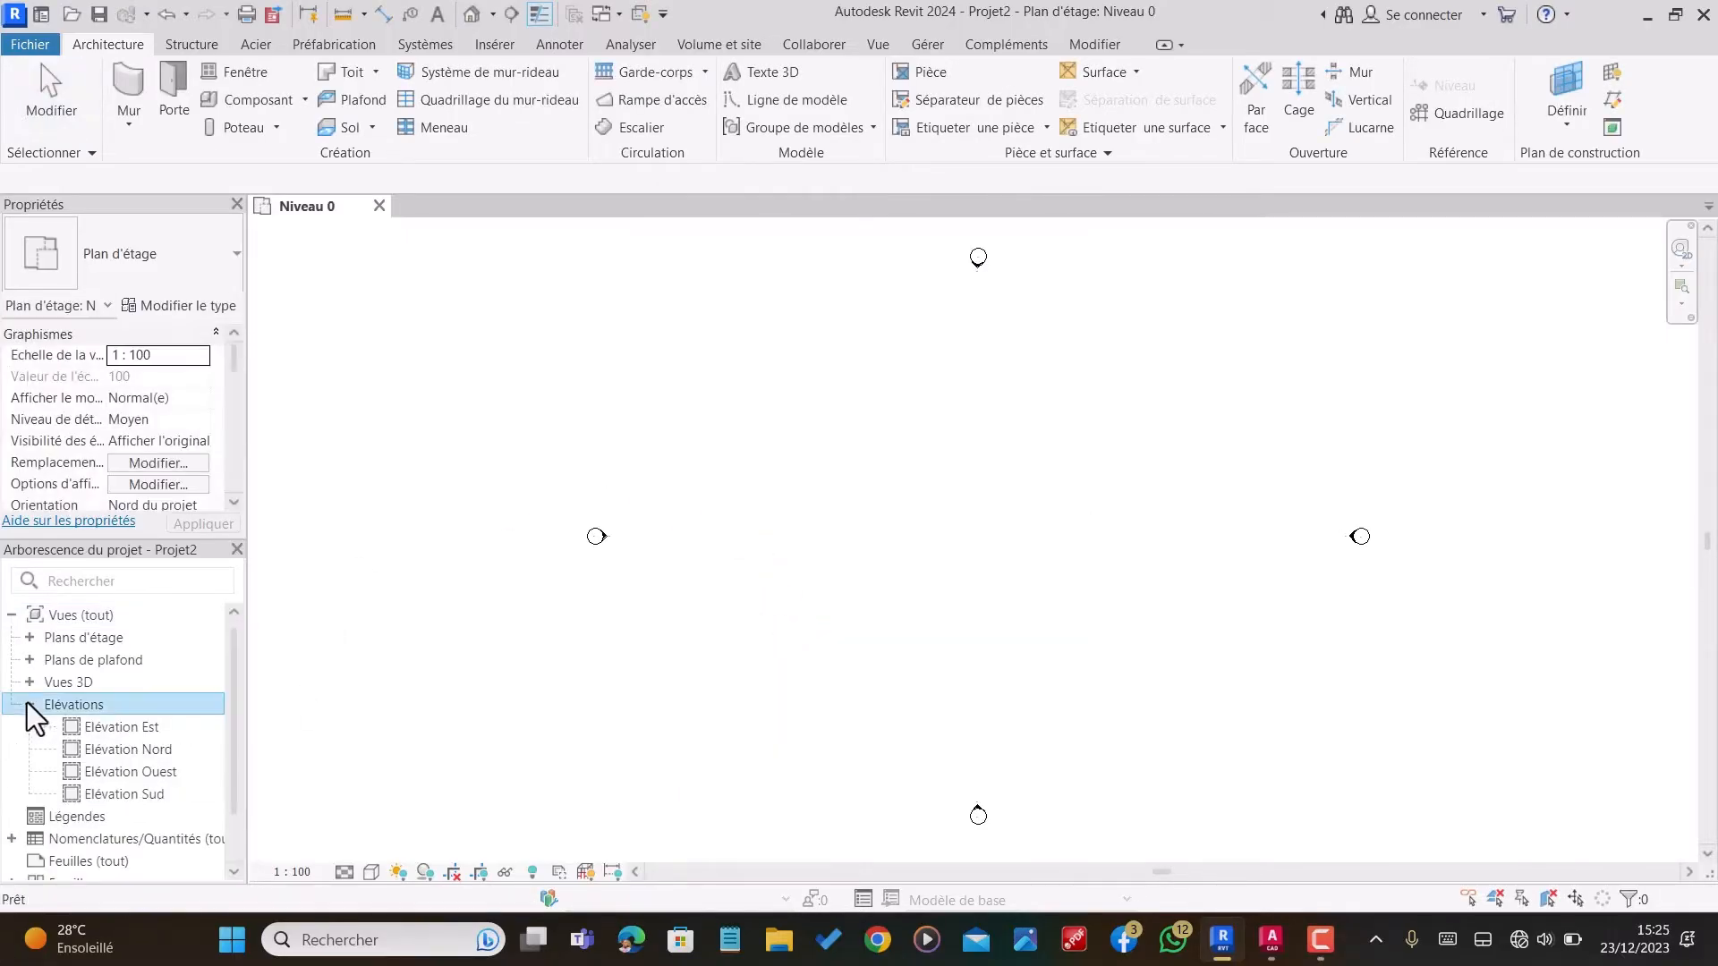
pyautogui.click(111, 732)
pyautogui.doubleClick(115, 732)
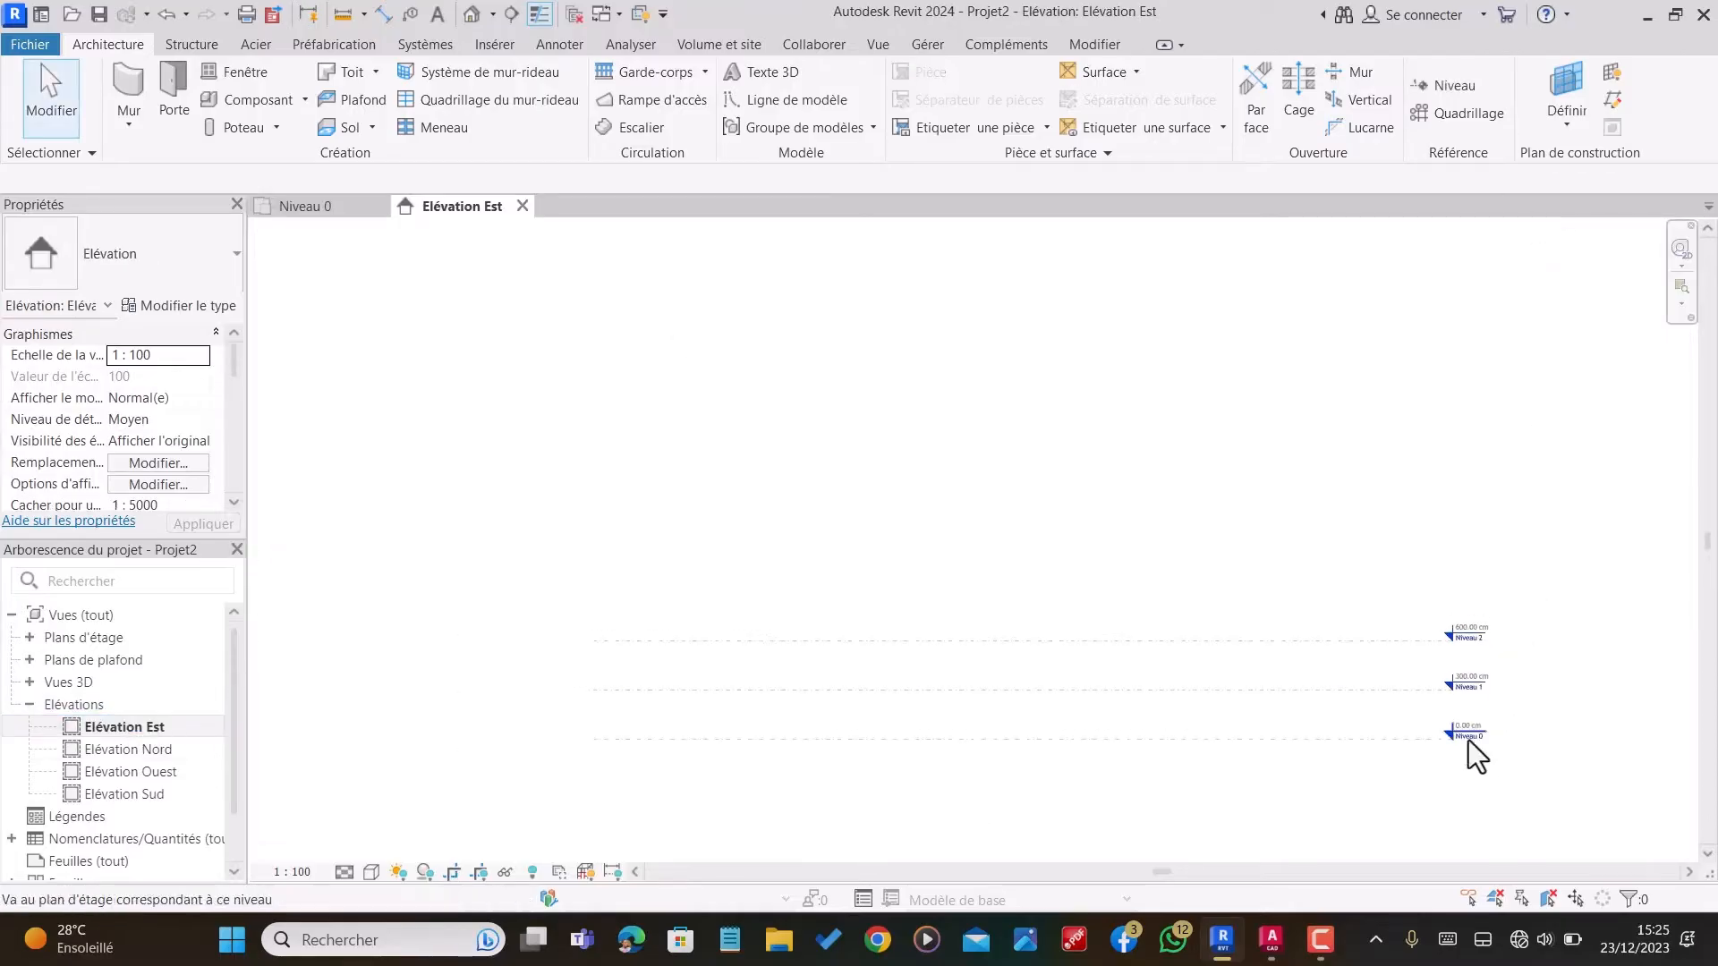
# Step: Rename the level Niveau 0 as 01 RDC
pyautogui.scroll(5, 1467, 745)
pyautogui.doubleClick(1499, 735)
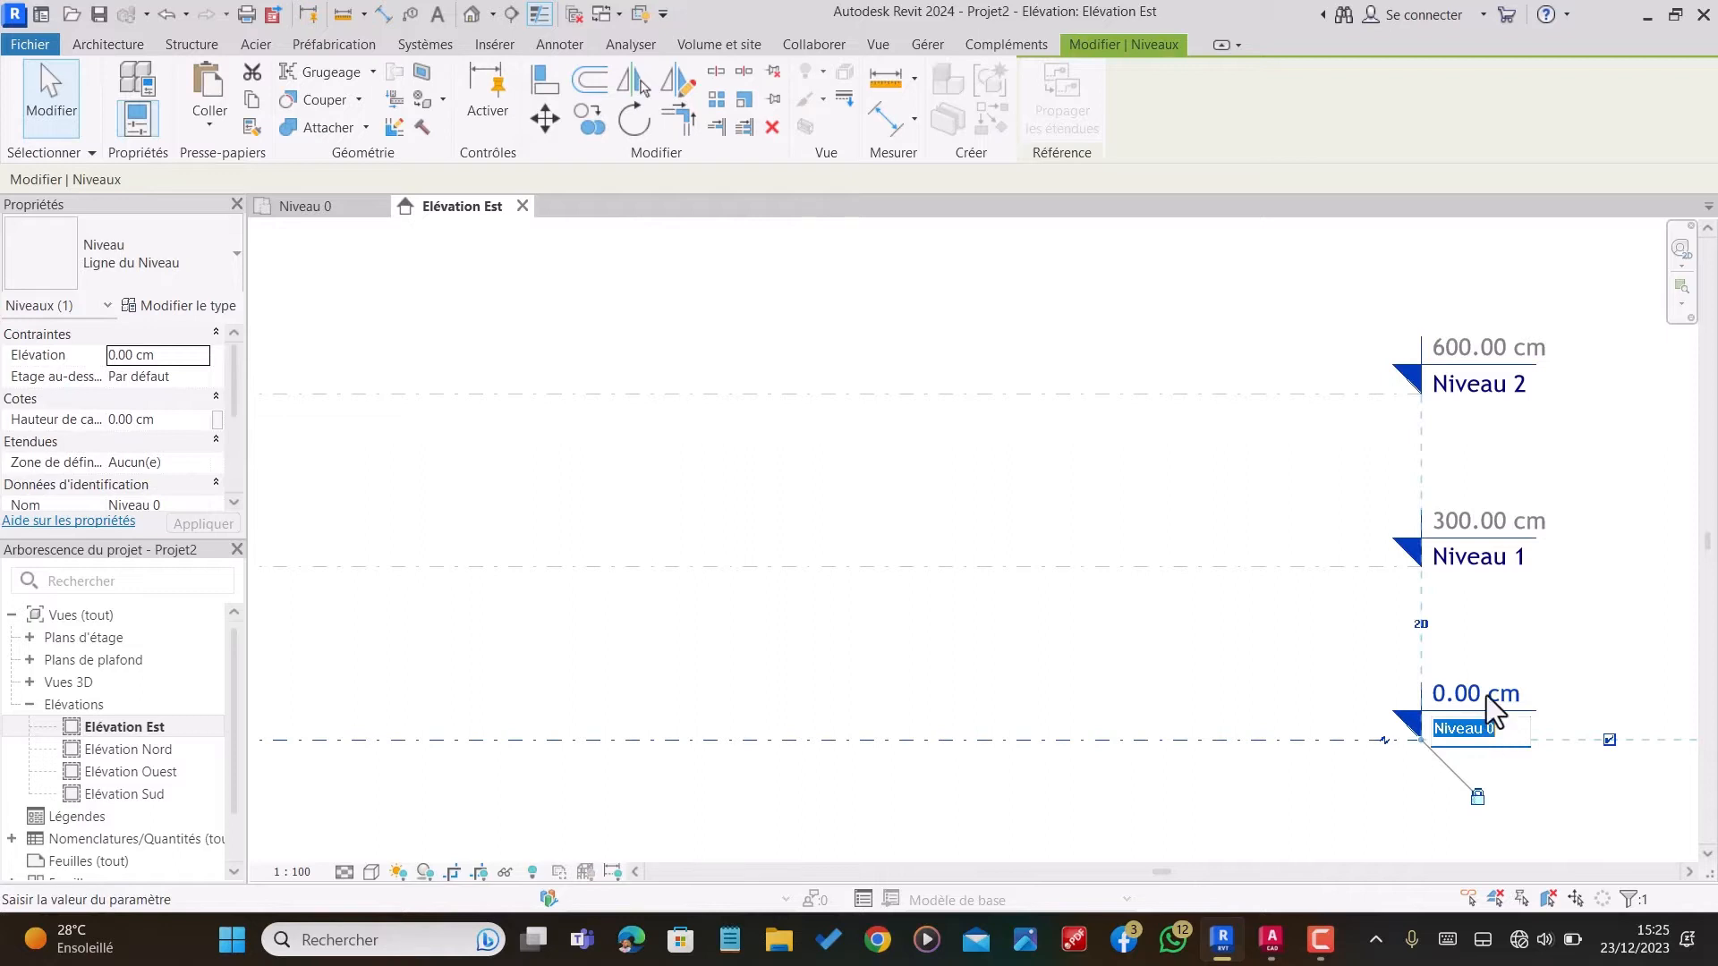
pyautogui.write('0')
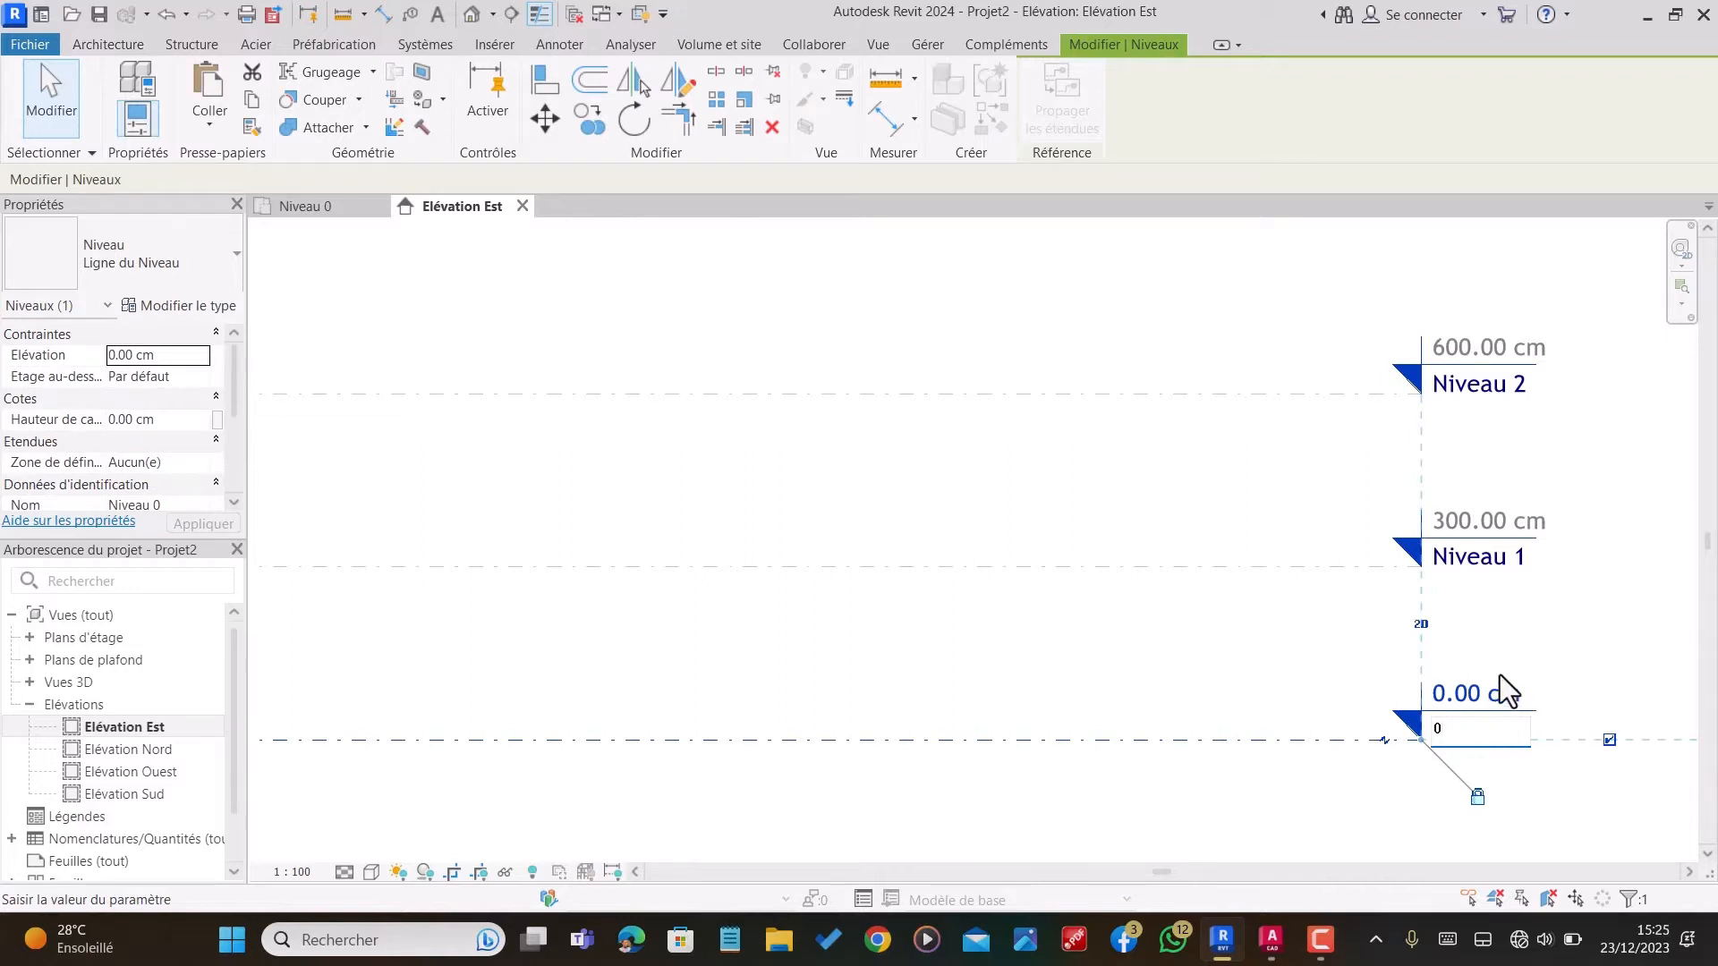
pyautogui.write('1 RDC')
pyautogui.press('Return')
# Step: Rename the level Niveau 1 as 02 ETAGE
pyautogui.click(1487, 572)
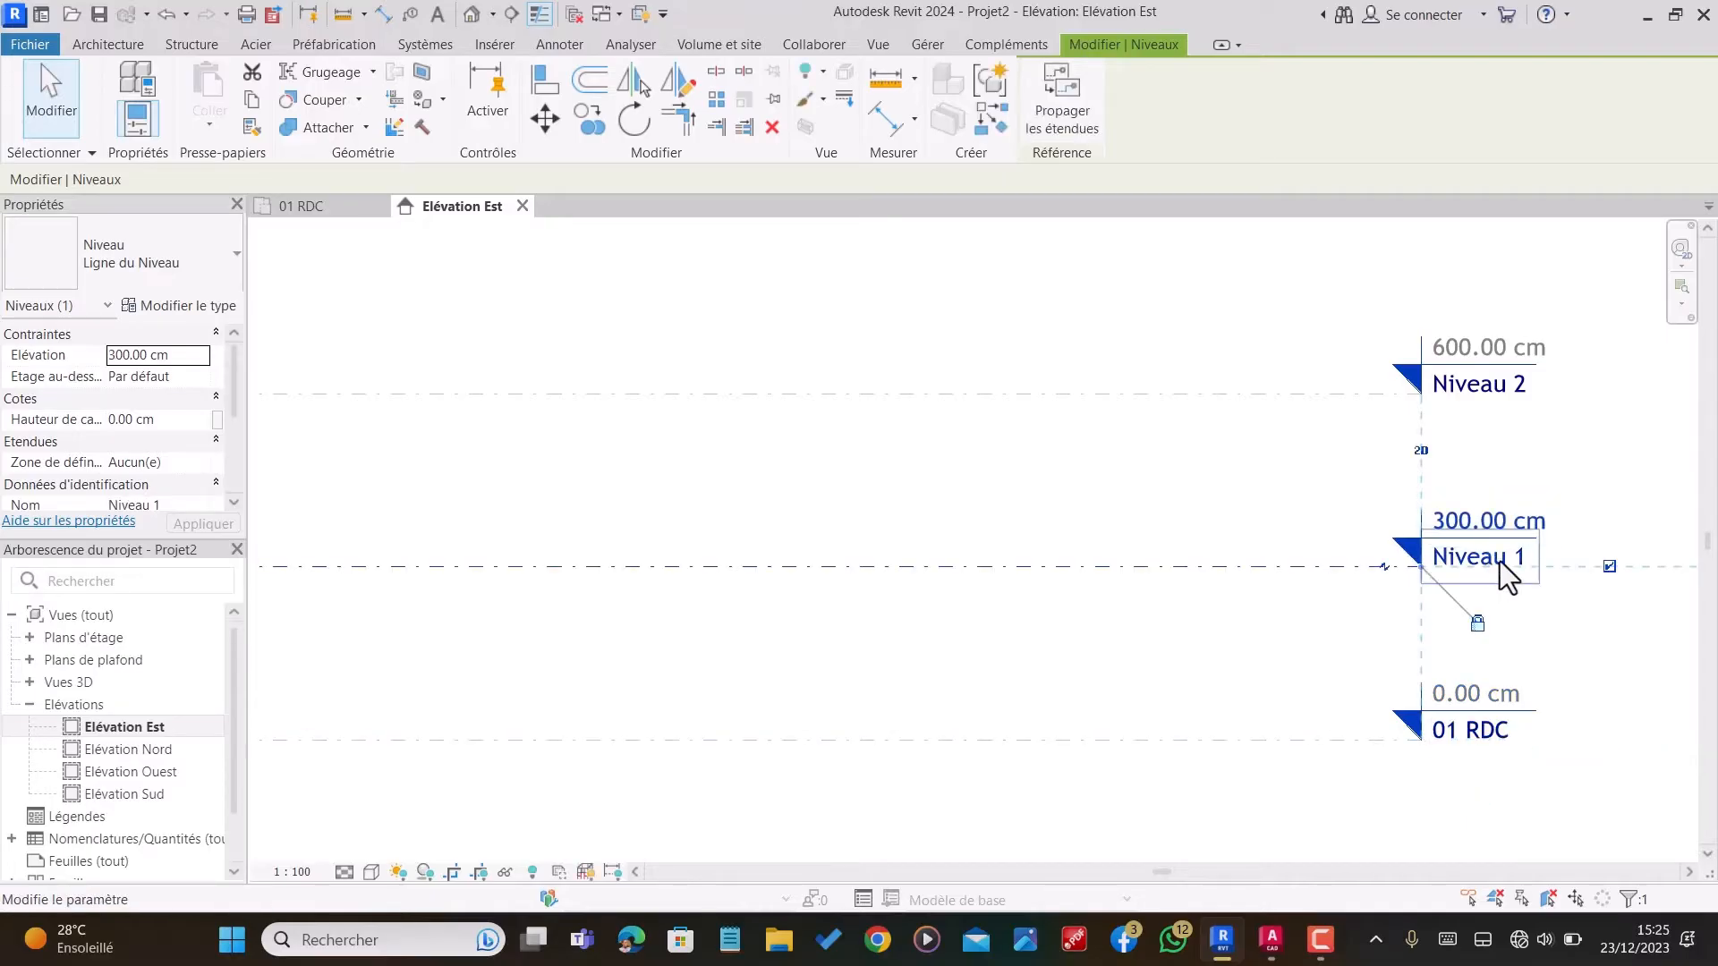
pyautogui.click(1502, 559)
pyautogui.write('02 ETAG')
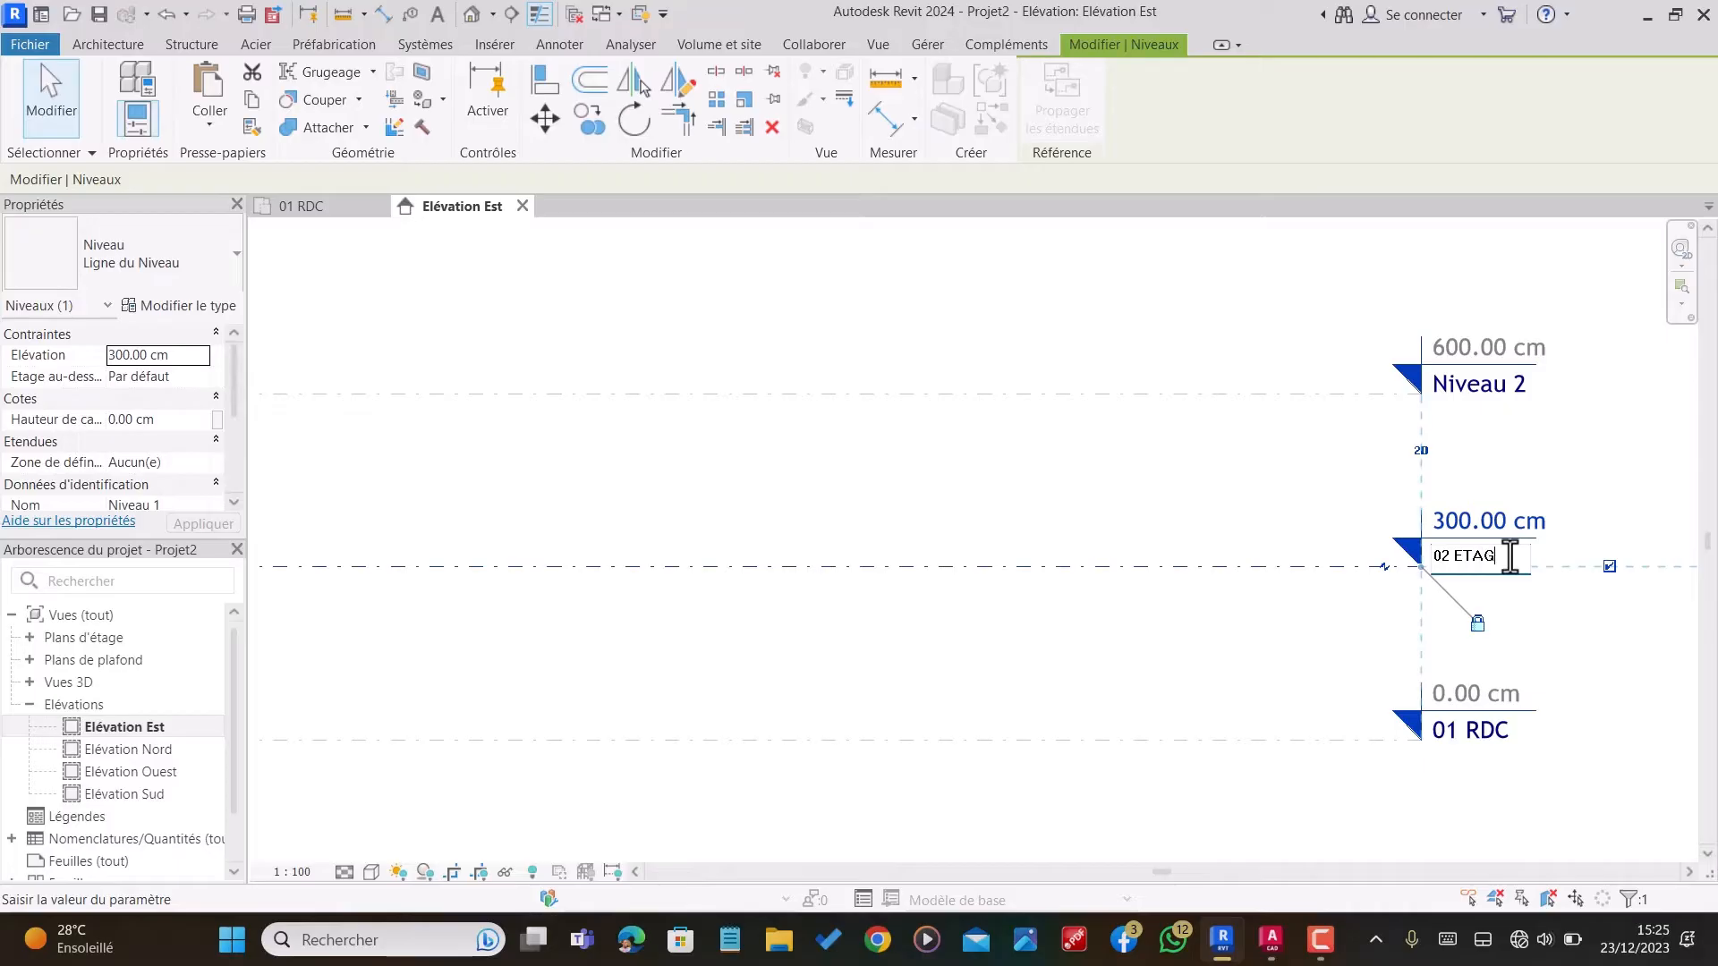
pyautogui.write('E')
pyautogui.press('Return')
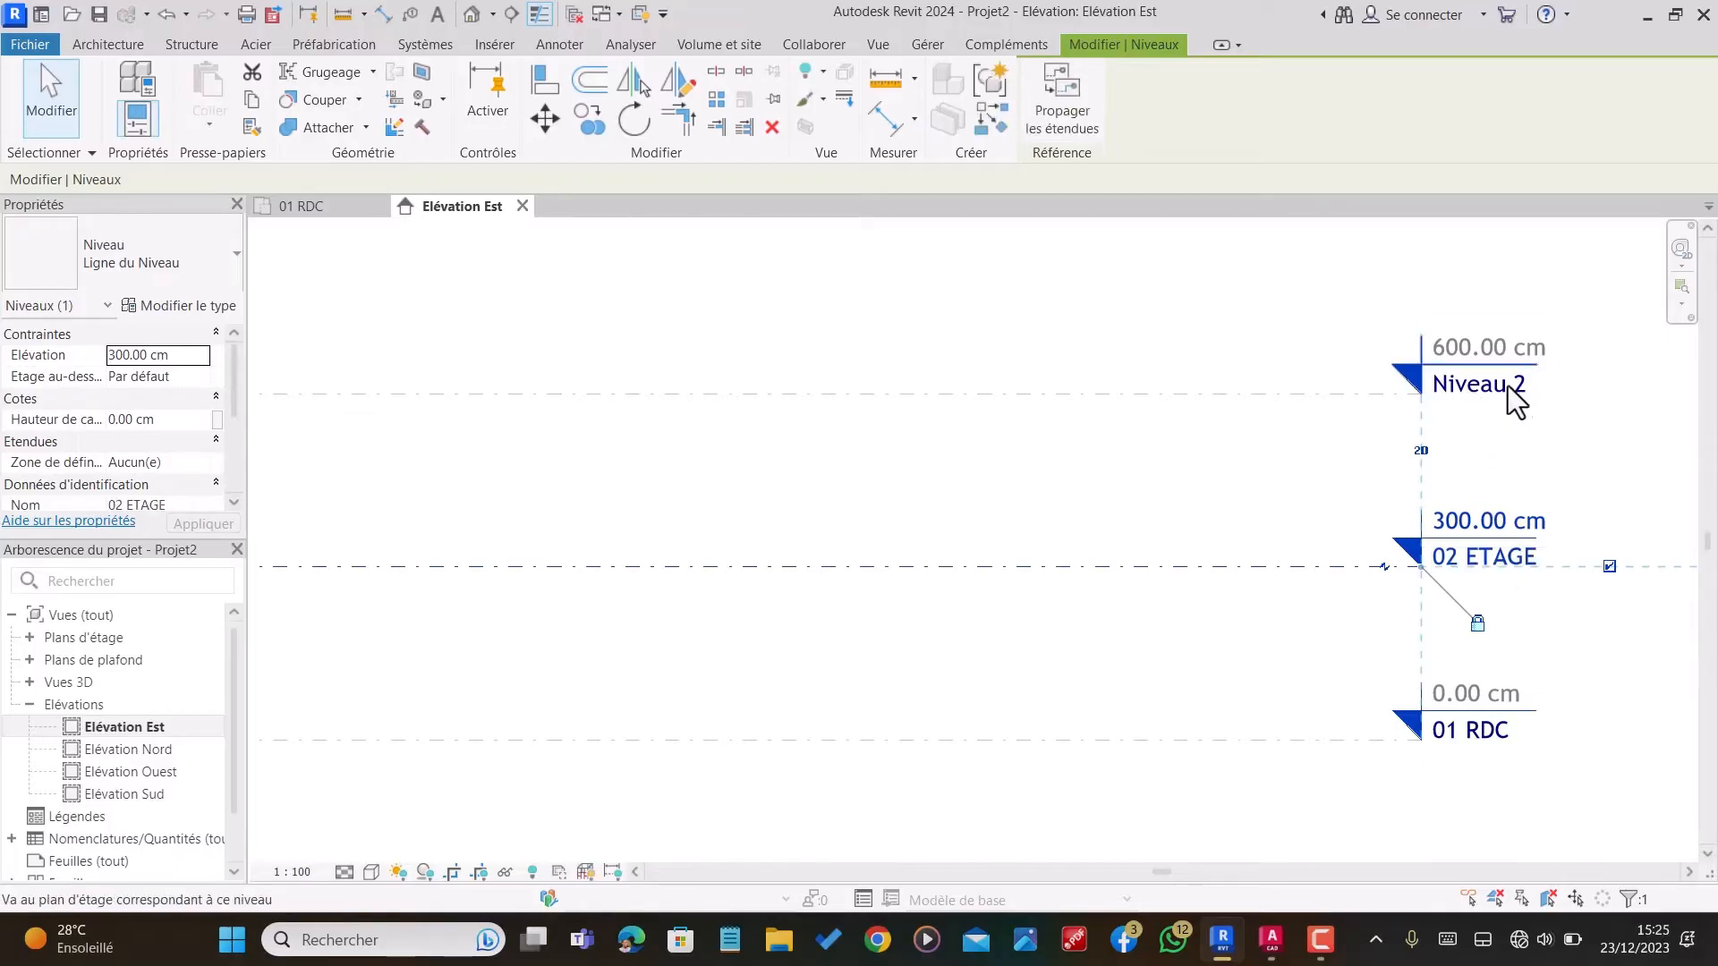
# Step: Rename the level Niveau 2 as 03 TERRASSE
pyautogui.scroll(-1, 1476, 392)
pyautogui.scroll(2, 1478, 327)
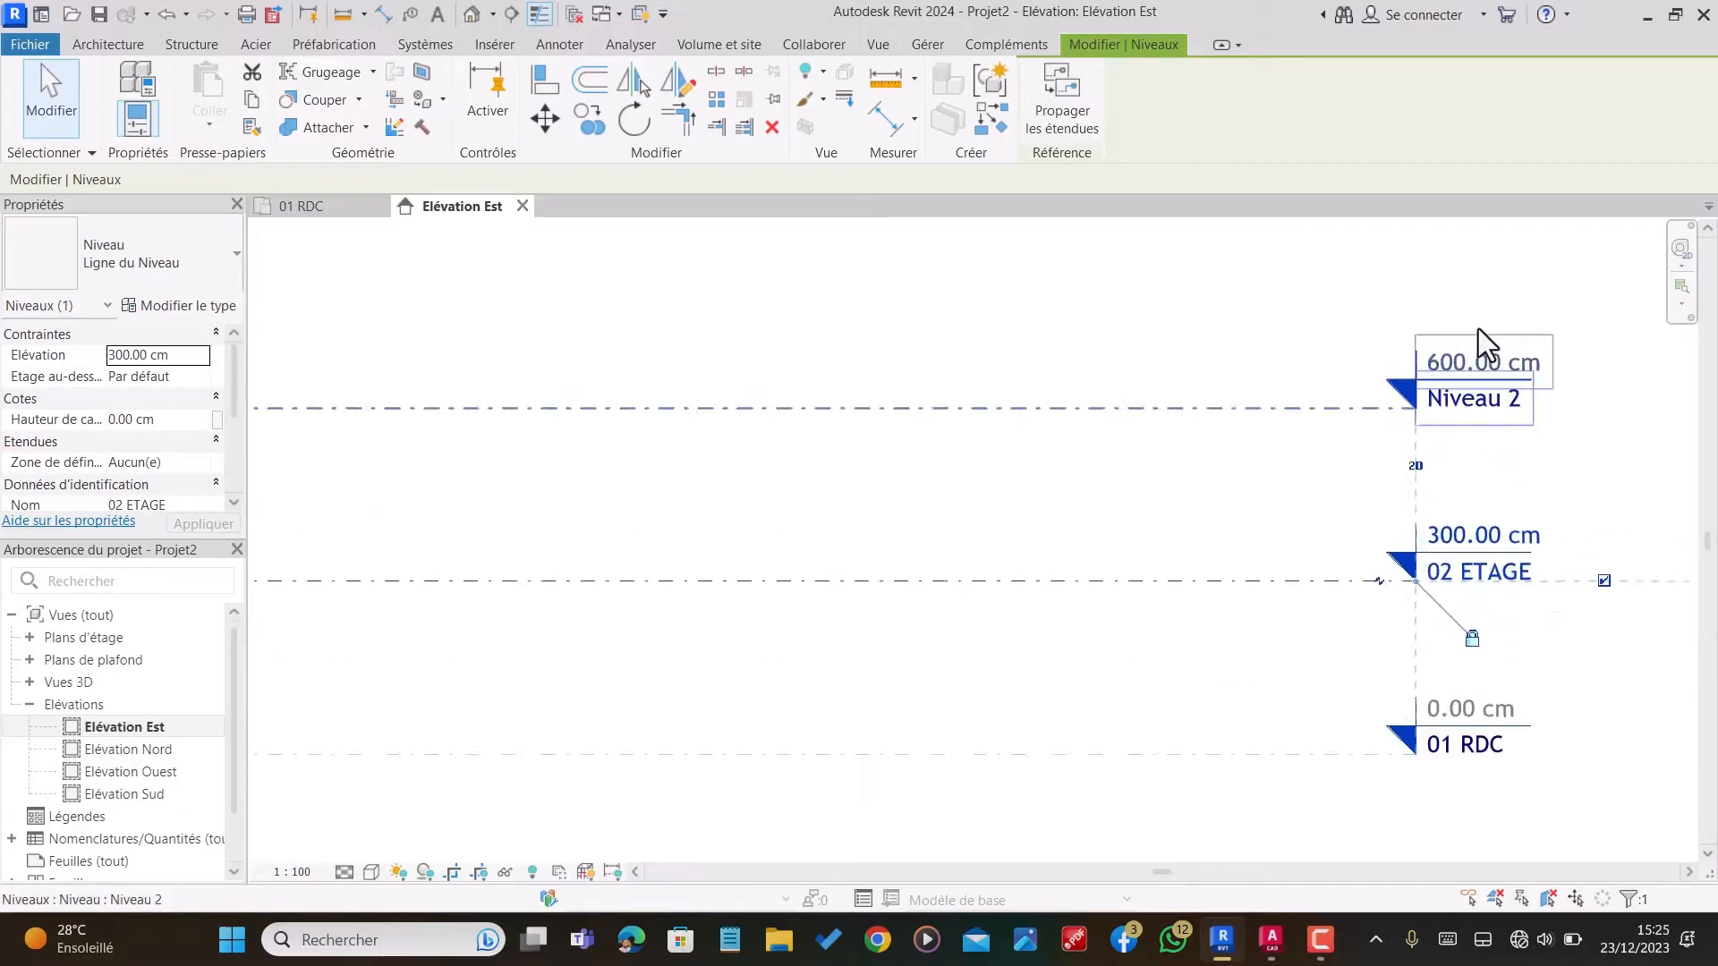
pyautogui.doubleClick(1500, 436)
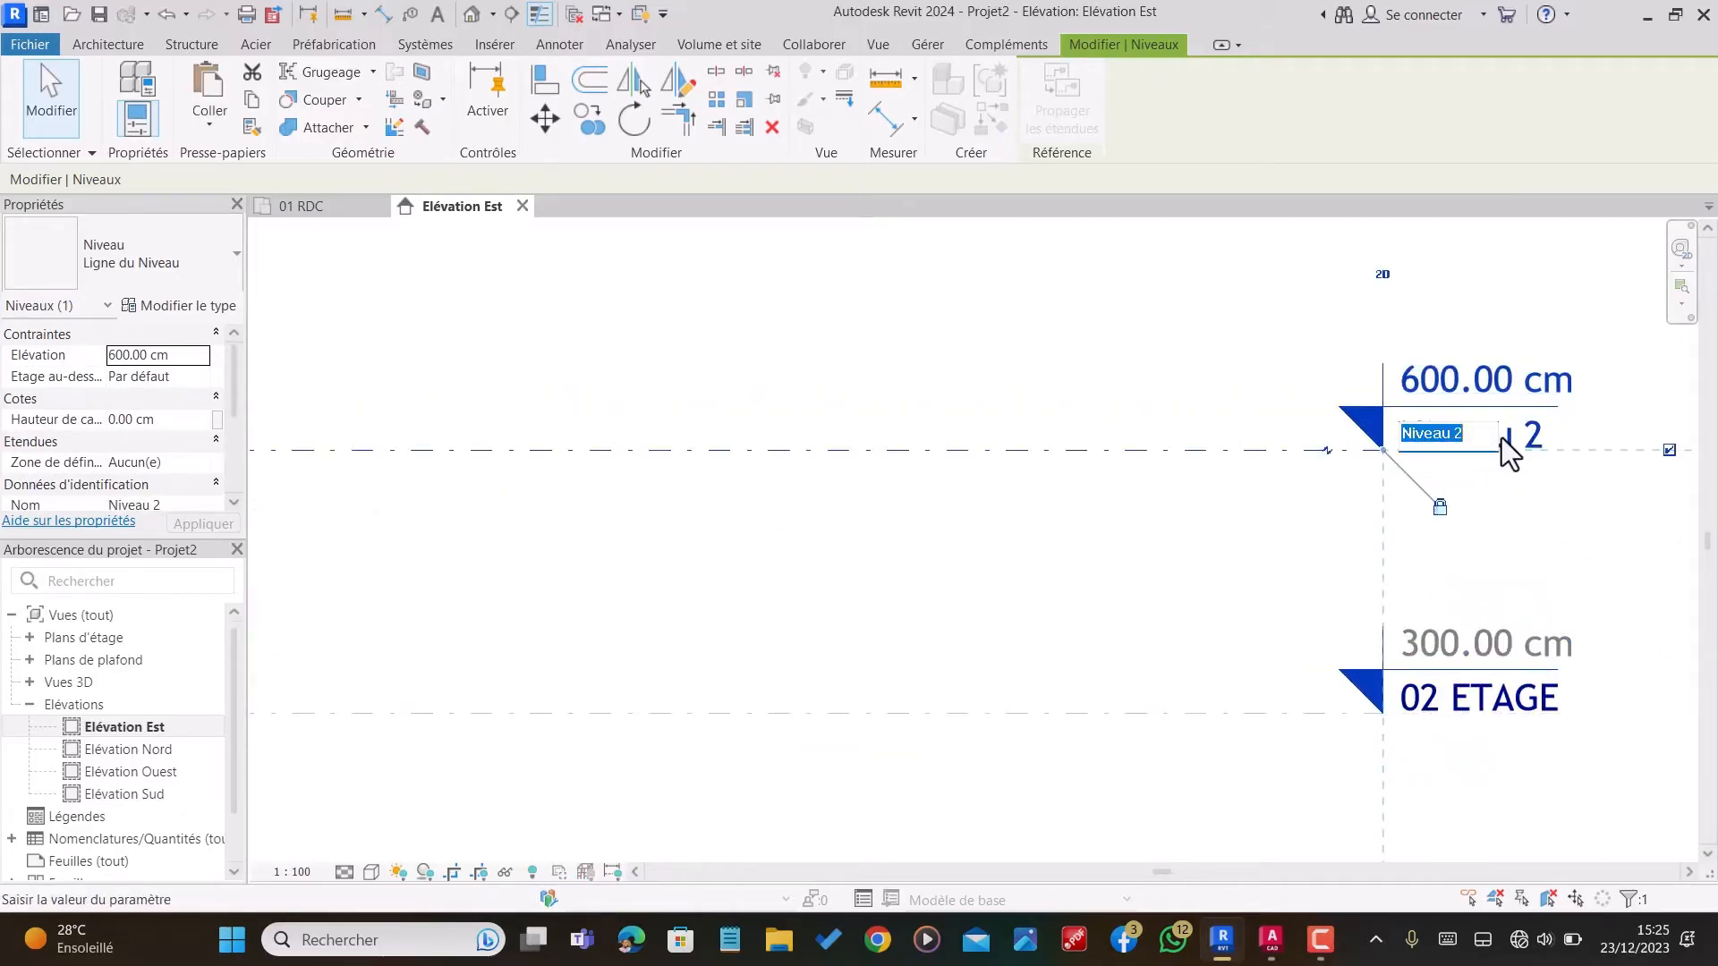
pyautogui.write('03 TERR')
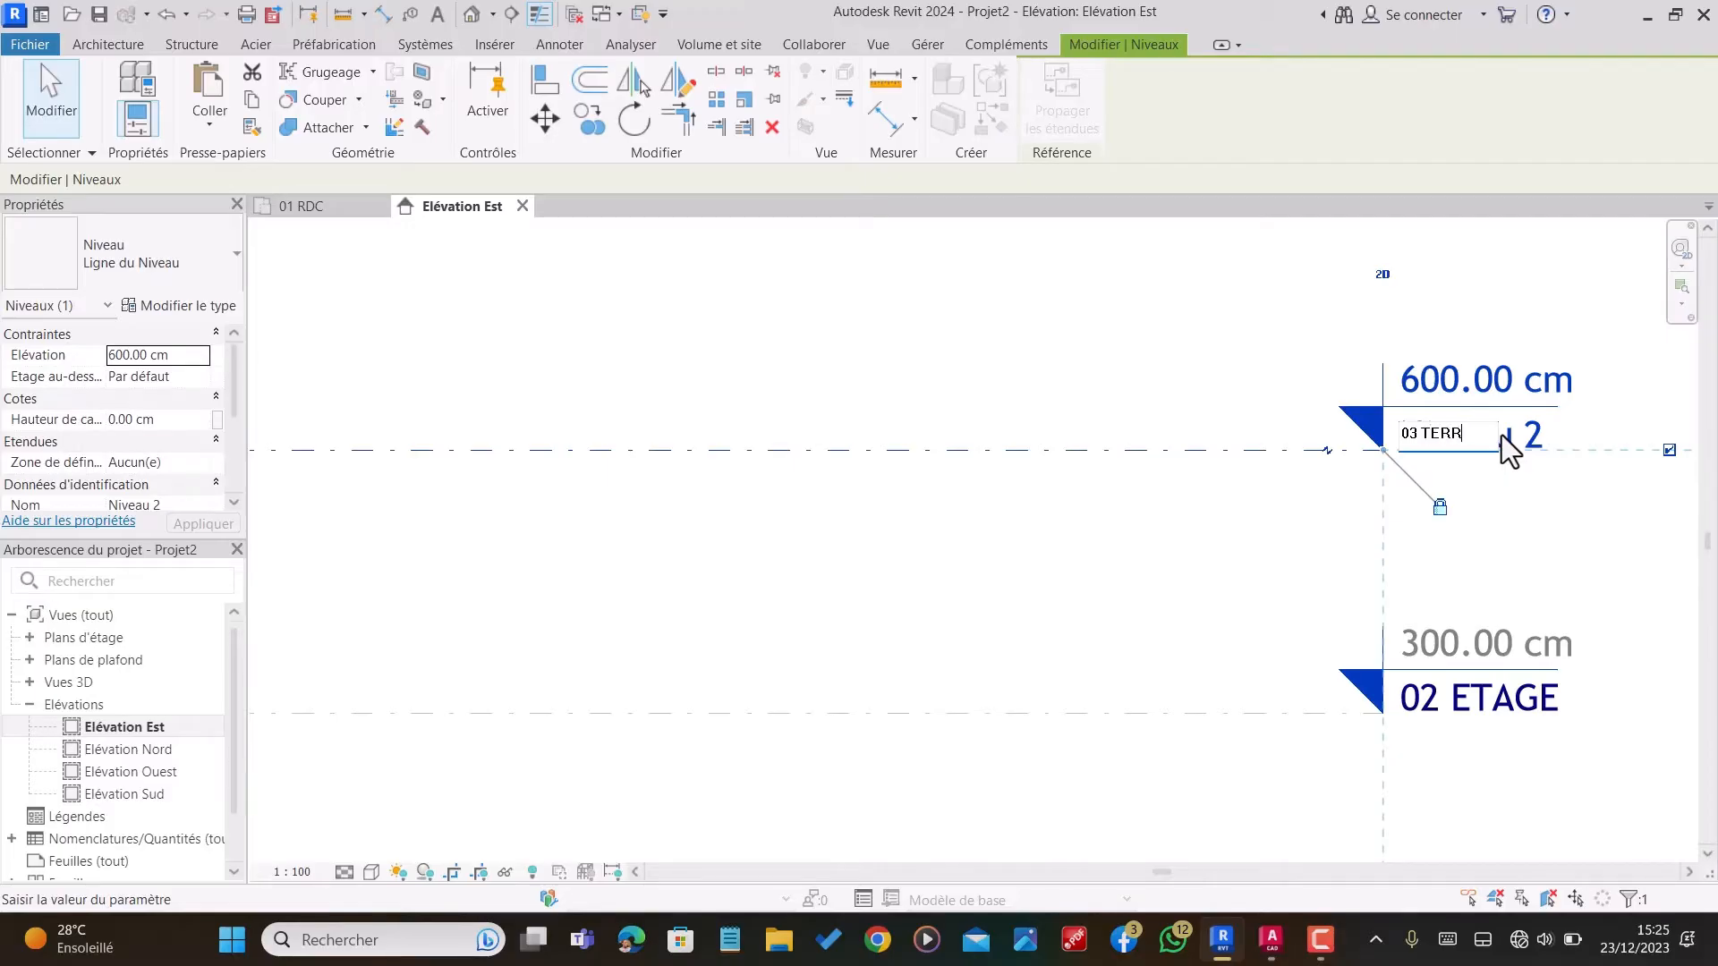
pyautogui.write('ASSE')
pyautogui.press('Return')
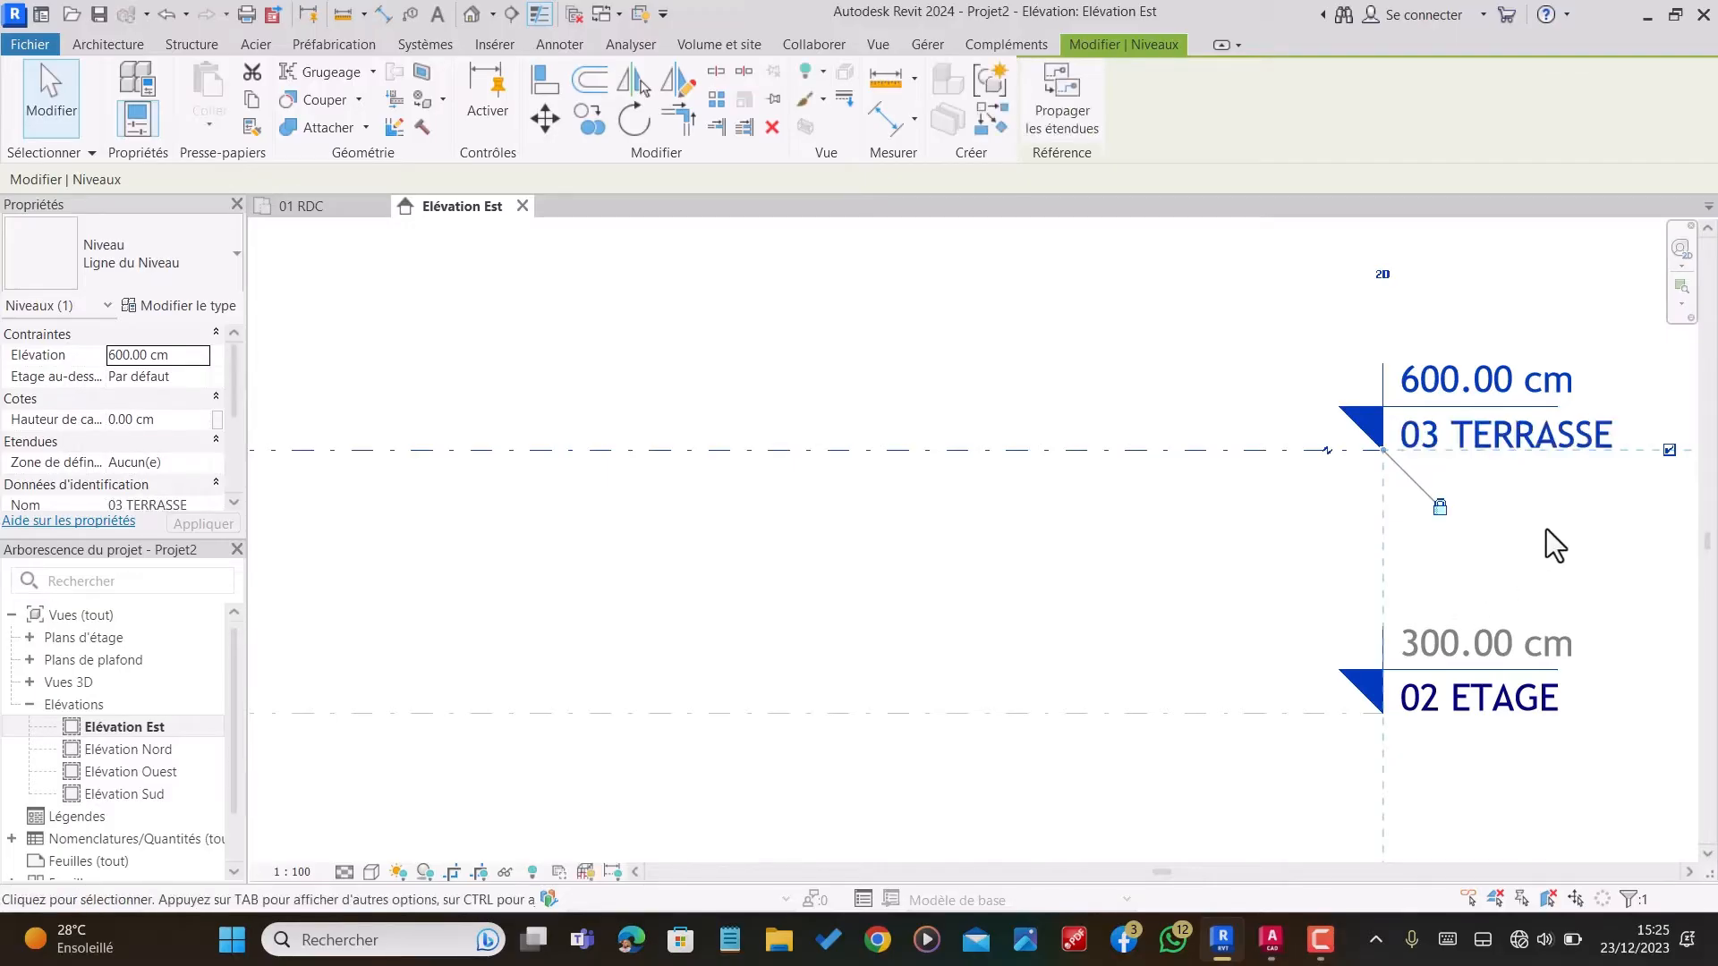
# Step: Set the elevation of the 02 ETAGE level to 320 cm
pyautogui.click(1485, 619)
pyautogui.scroll(2, 1476, 626)
pyautogui.click(1450, 637)
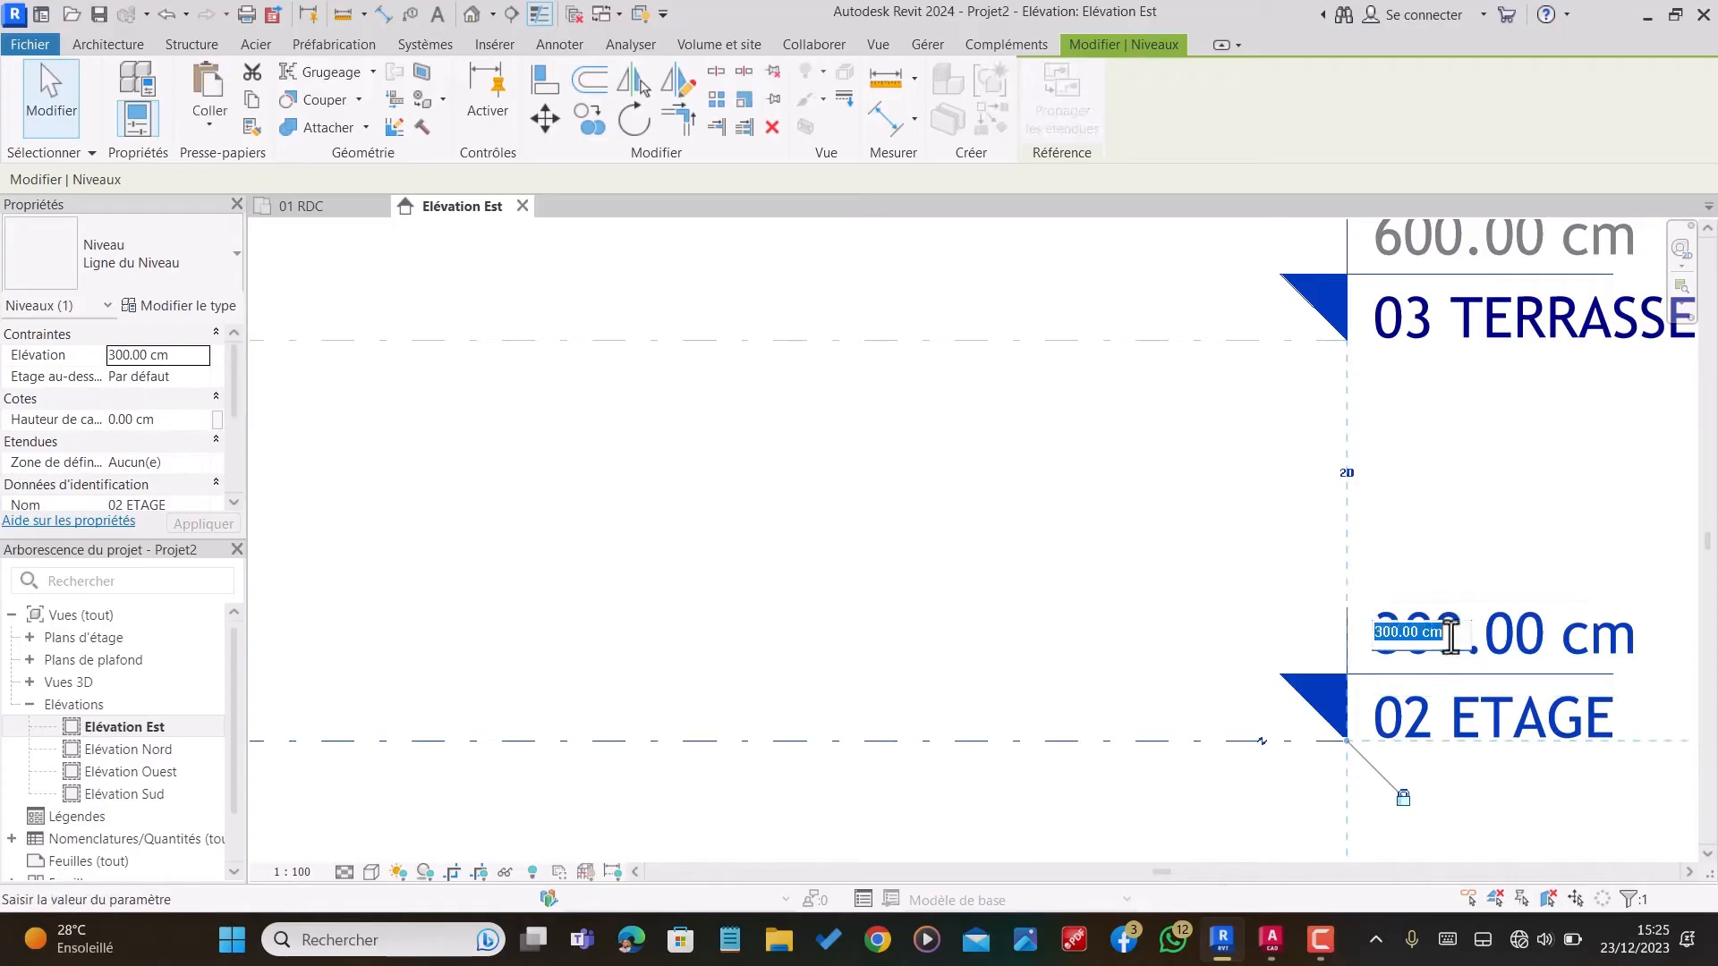
pyautogui.write('32')
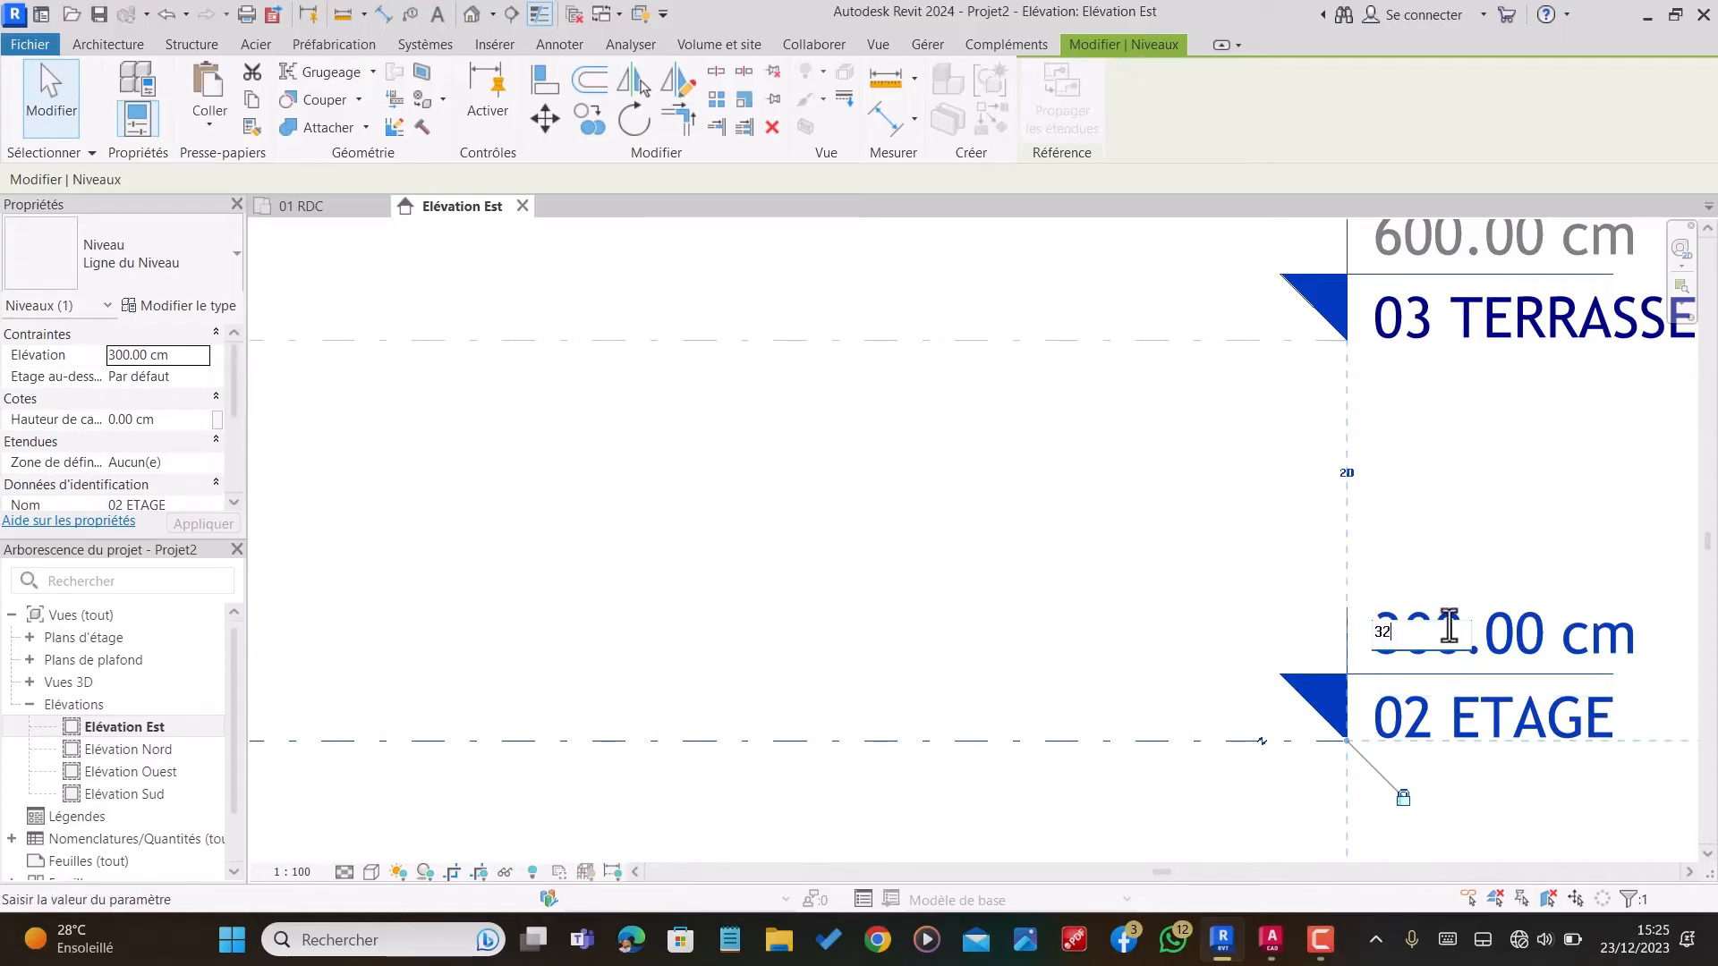
pyautogui.write('0')
pyautogui.press('Return')
# Step: Set the elevation of the 03 TERRASSE level to 640 cm and deselect the level
pyautogui.scroll(-2, 1588, 631)
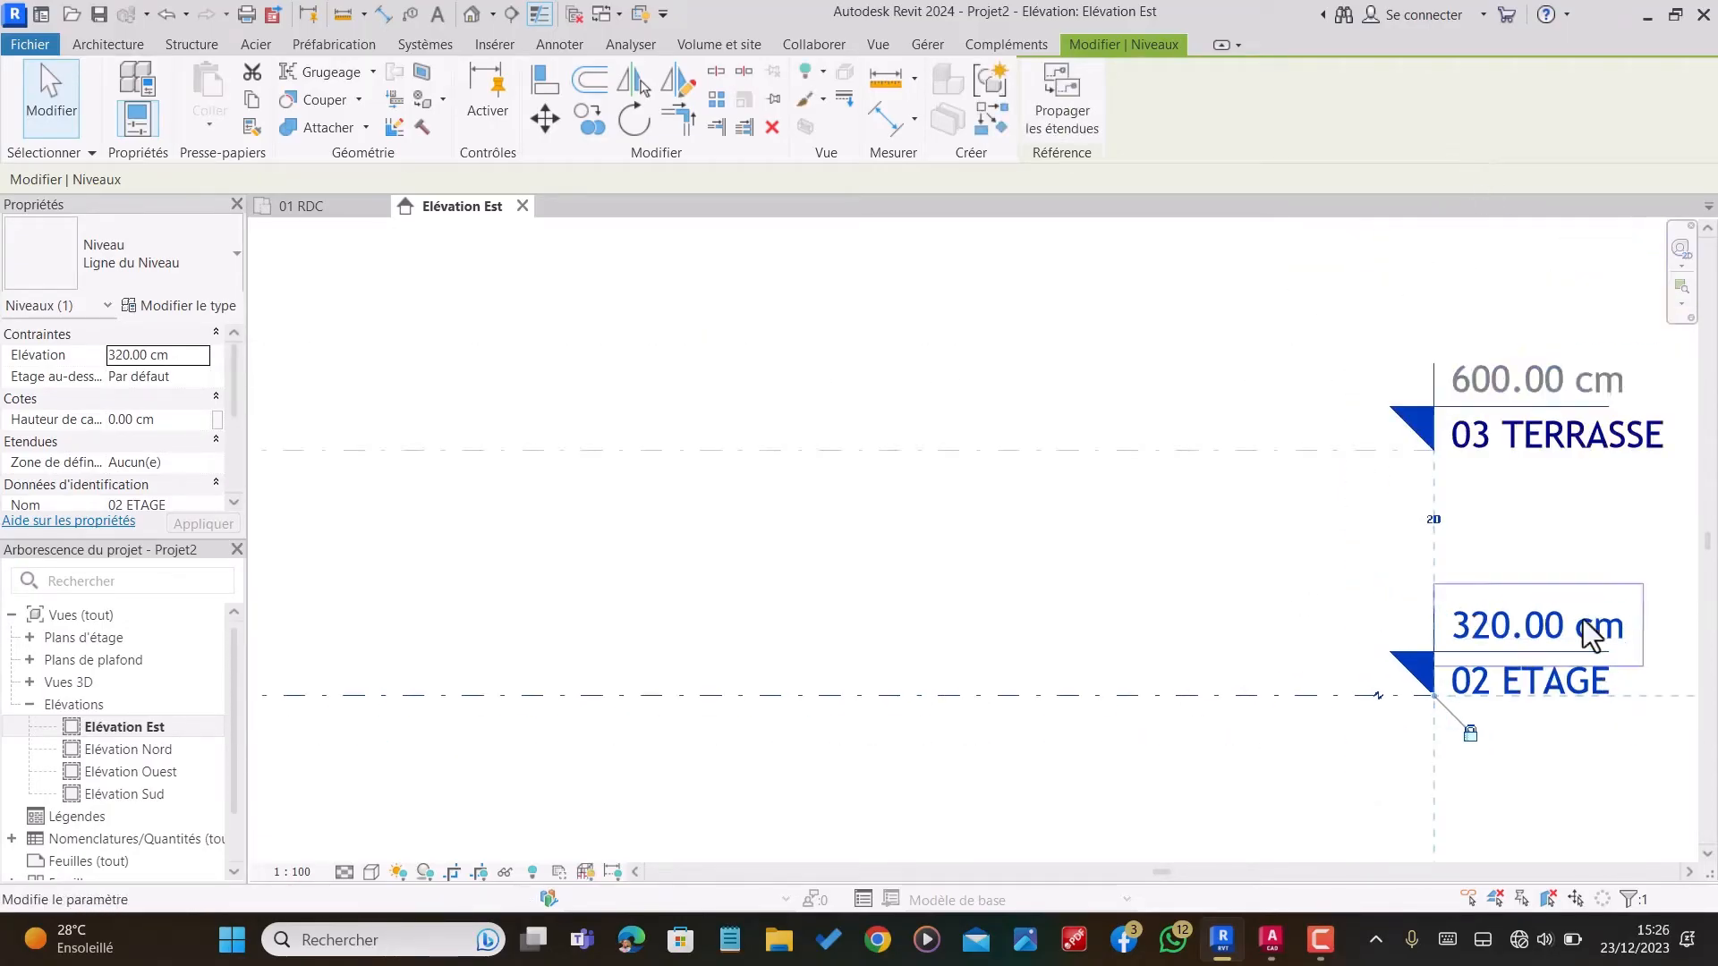
pyautogui.scroll(2, 1526, 365)
pyautogui.click(1460, 394)
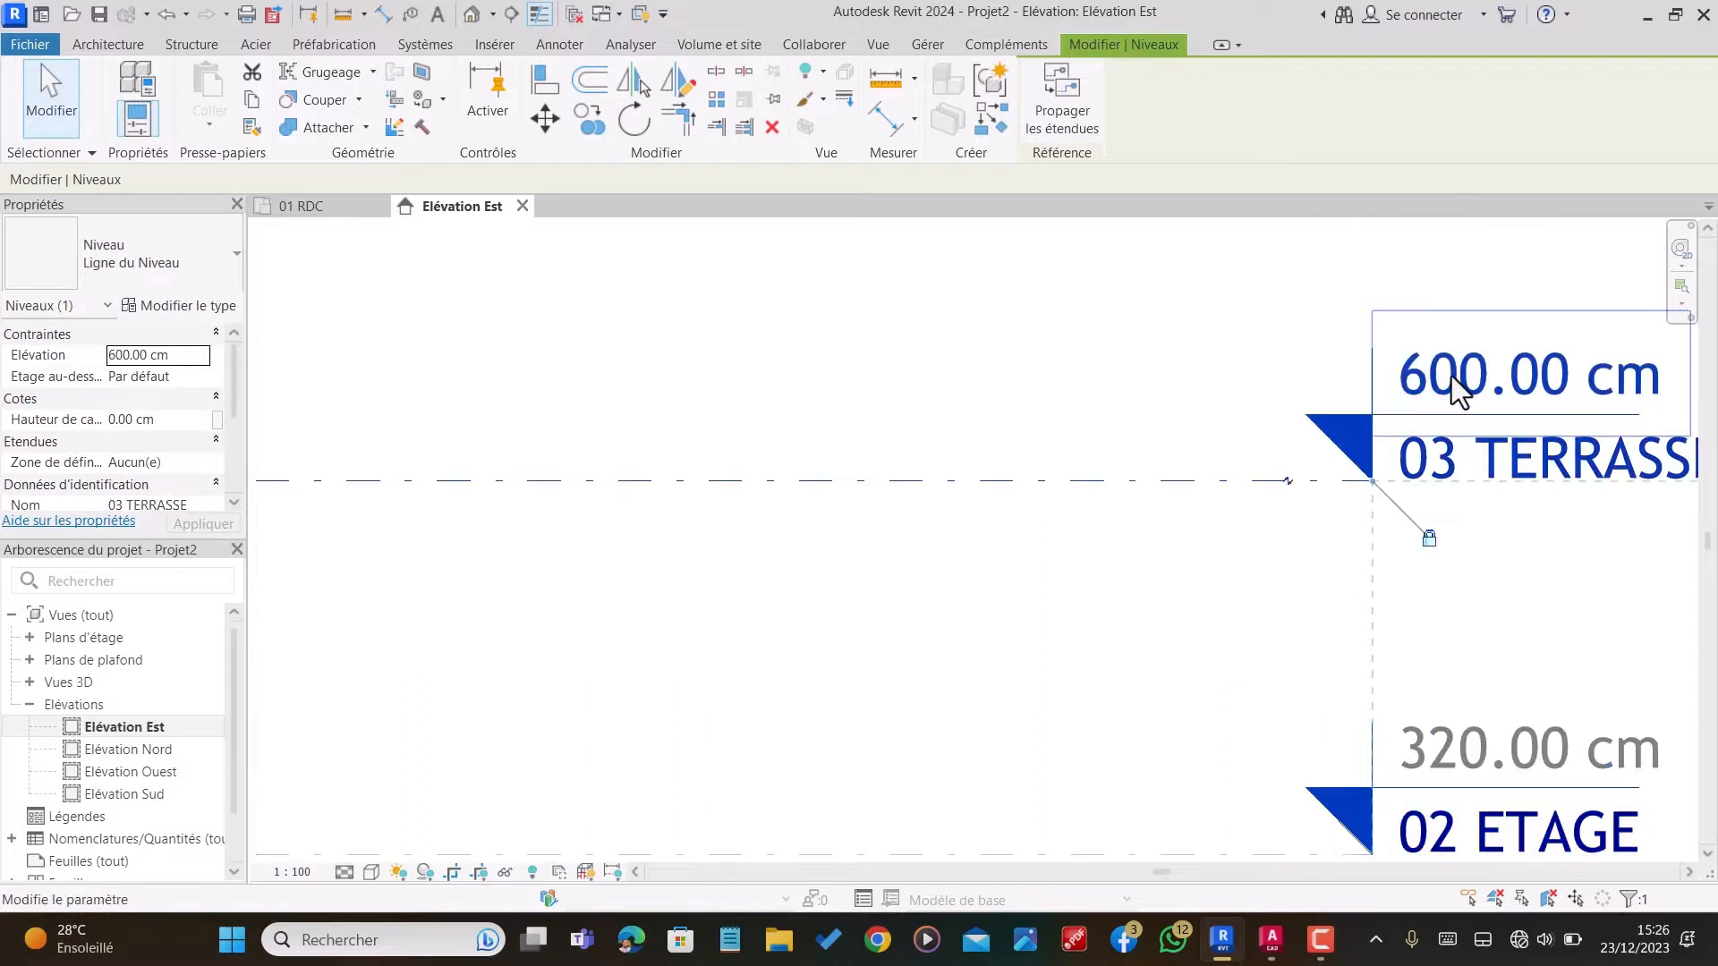
pyautogui.click(1459, 391)
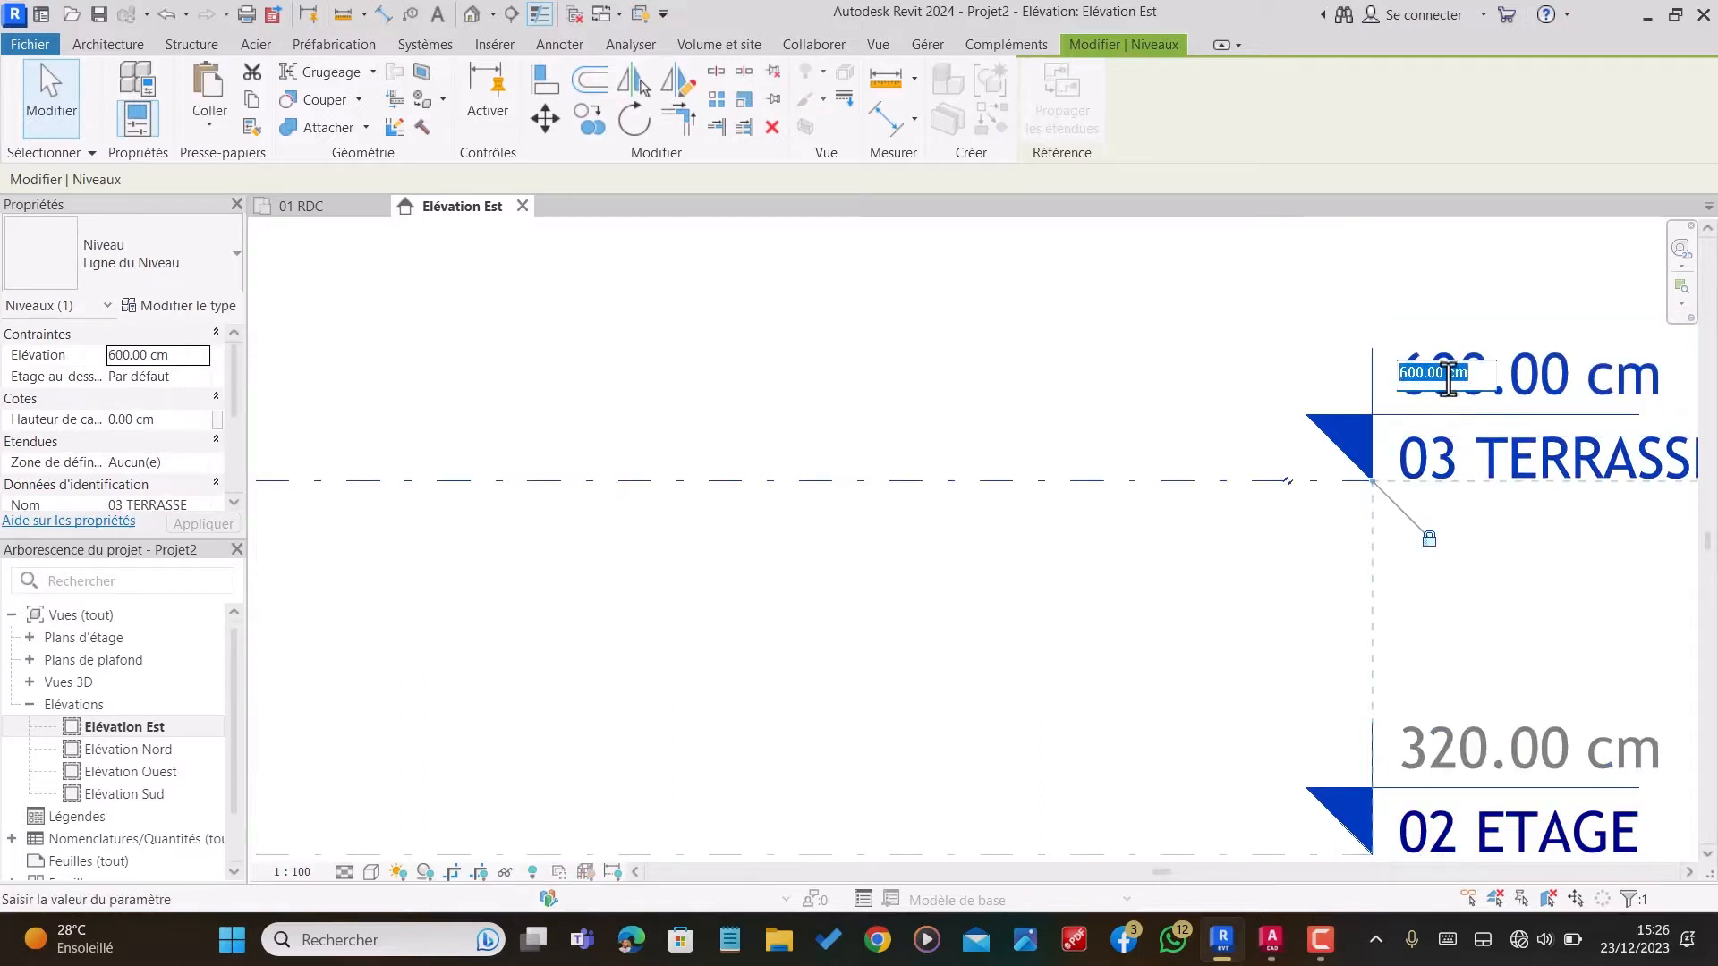
pyautogui.write('640')
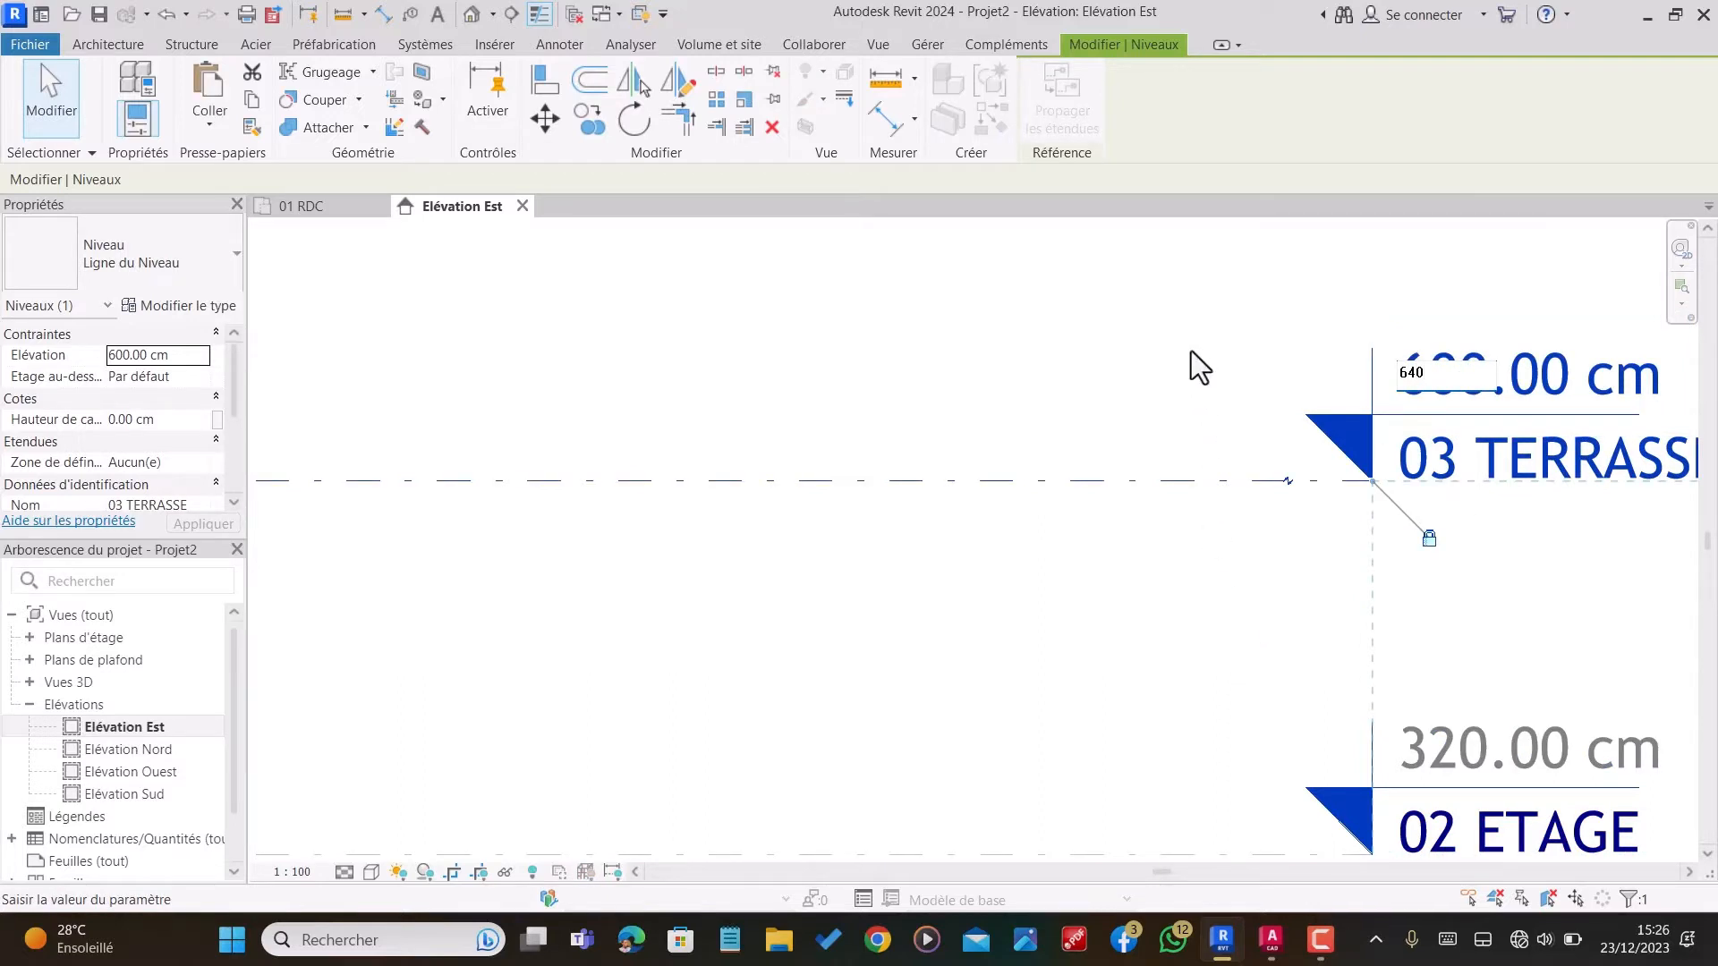
pyautogui.press('Return')
pyautogui.scroll(-2, 1222, 463)
pyautogui.scroll(-3, 1457, 606)
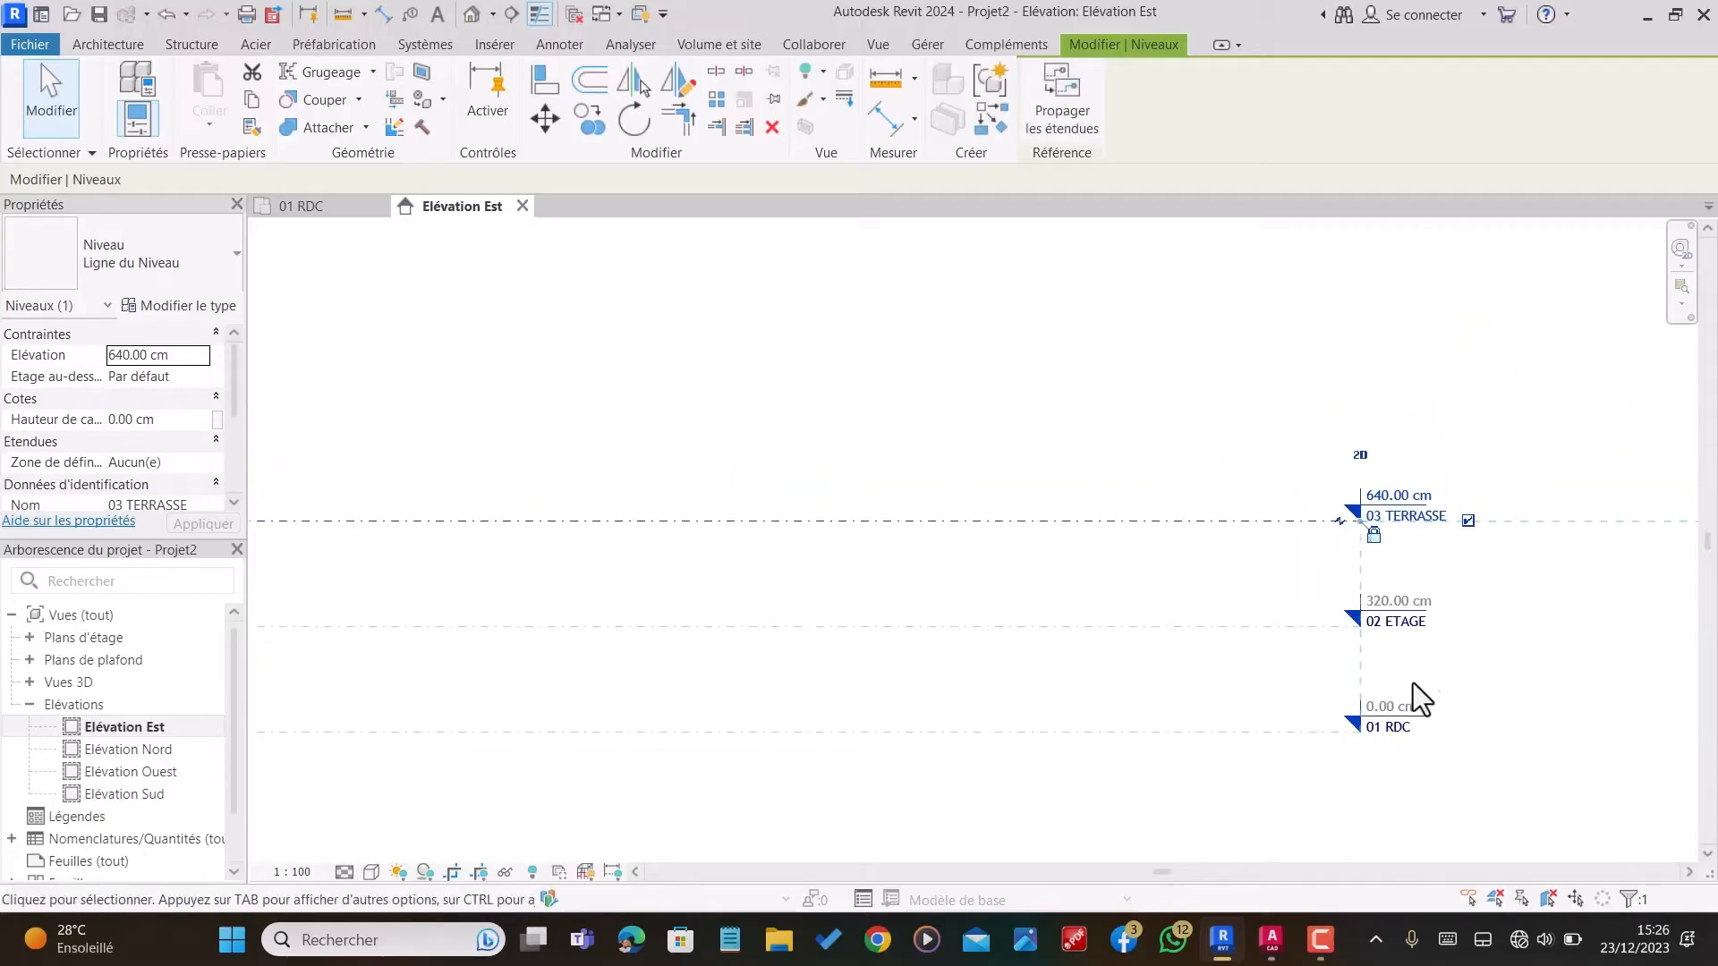
pyautogui.click(1565, 583)
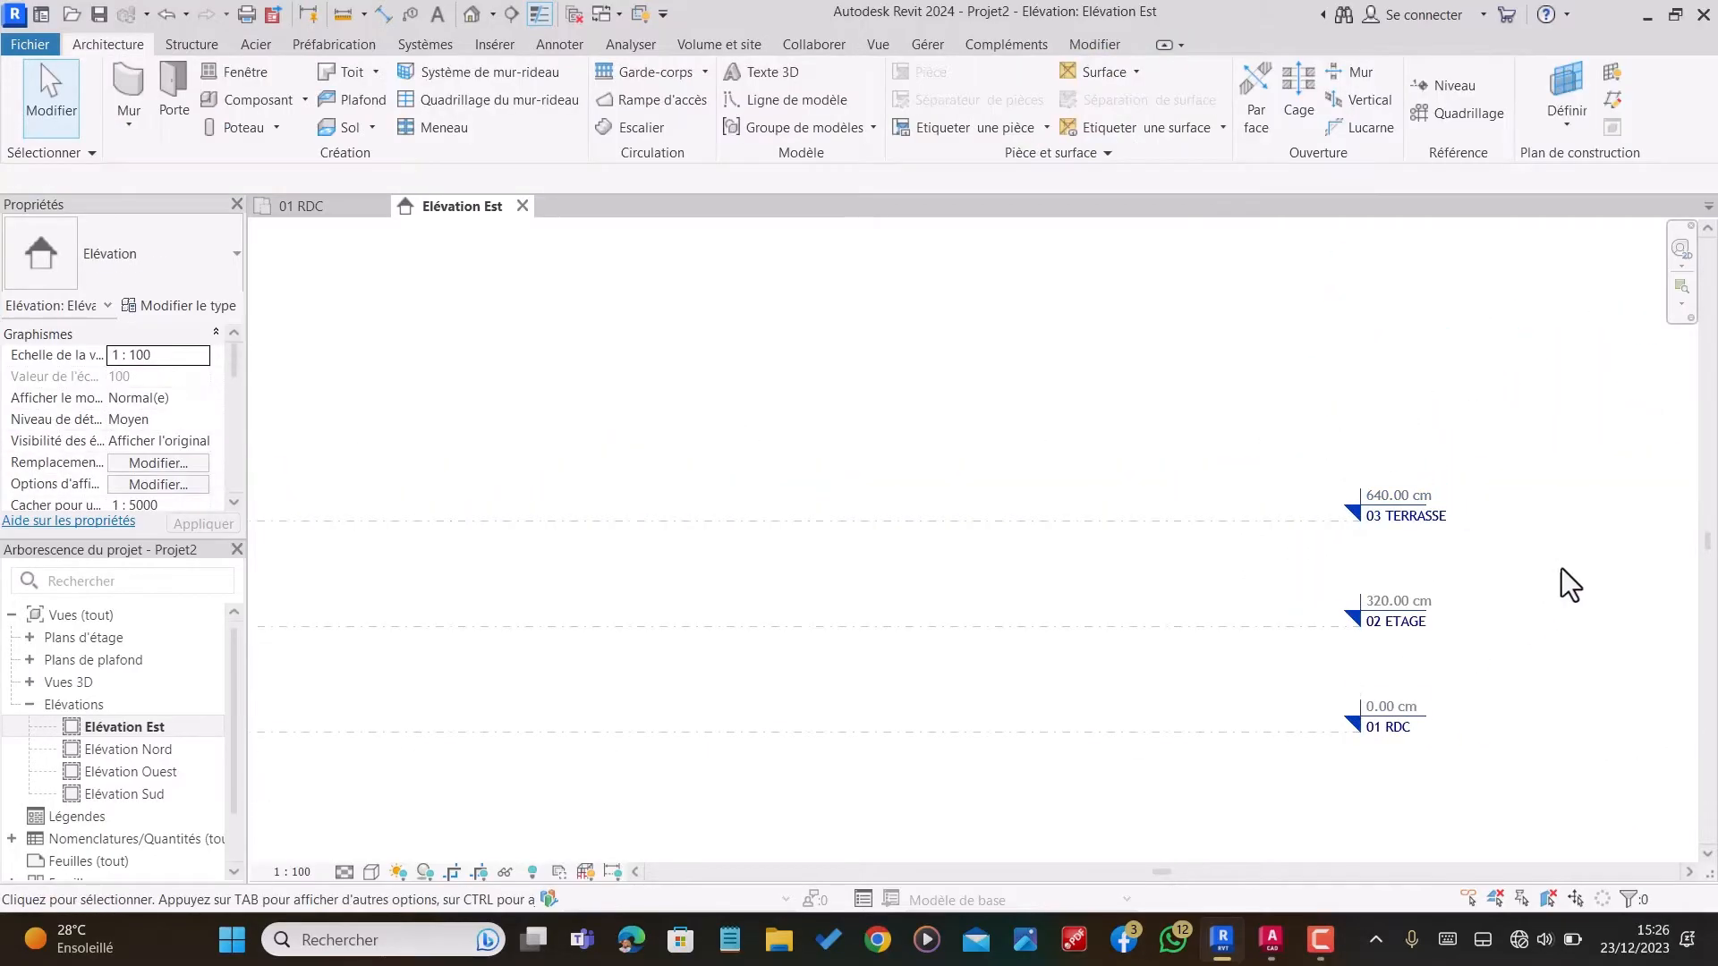
# Step: Open the 01 RDC floor plan view
pyautogui.click(27, 706)
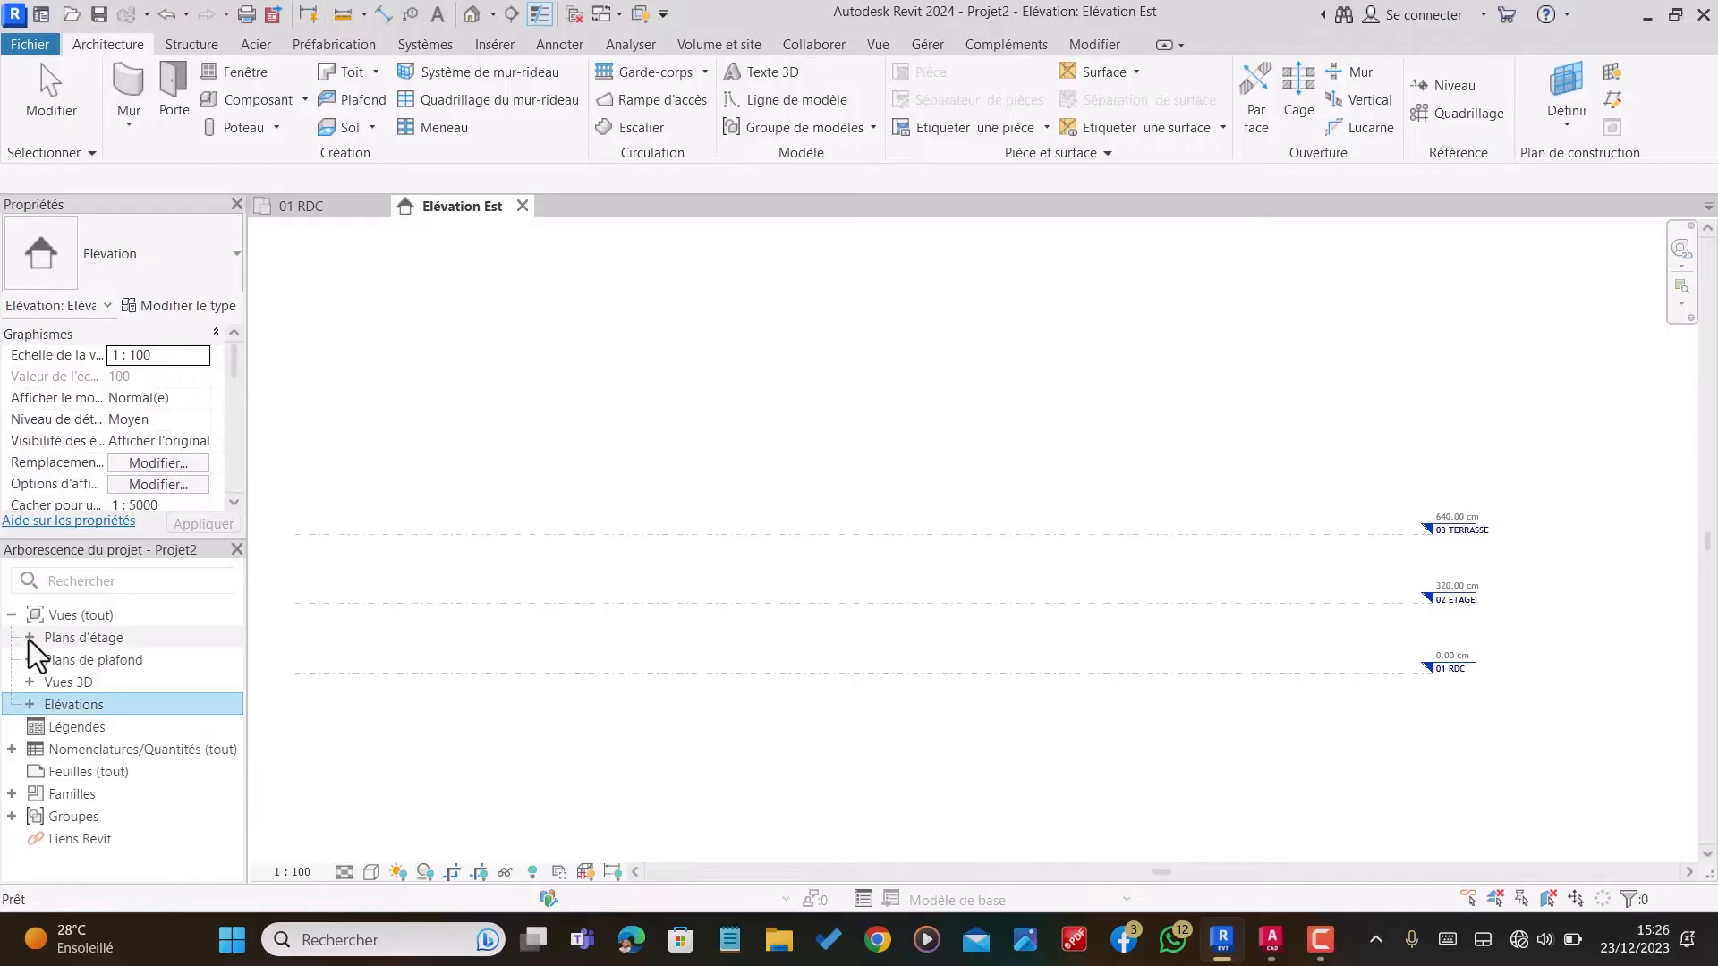
pyautogui.click(30, 638)
pyautogui.doubleClick(90, 660)
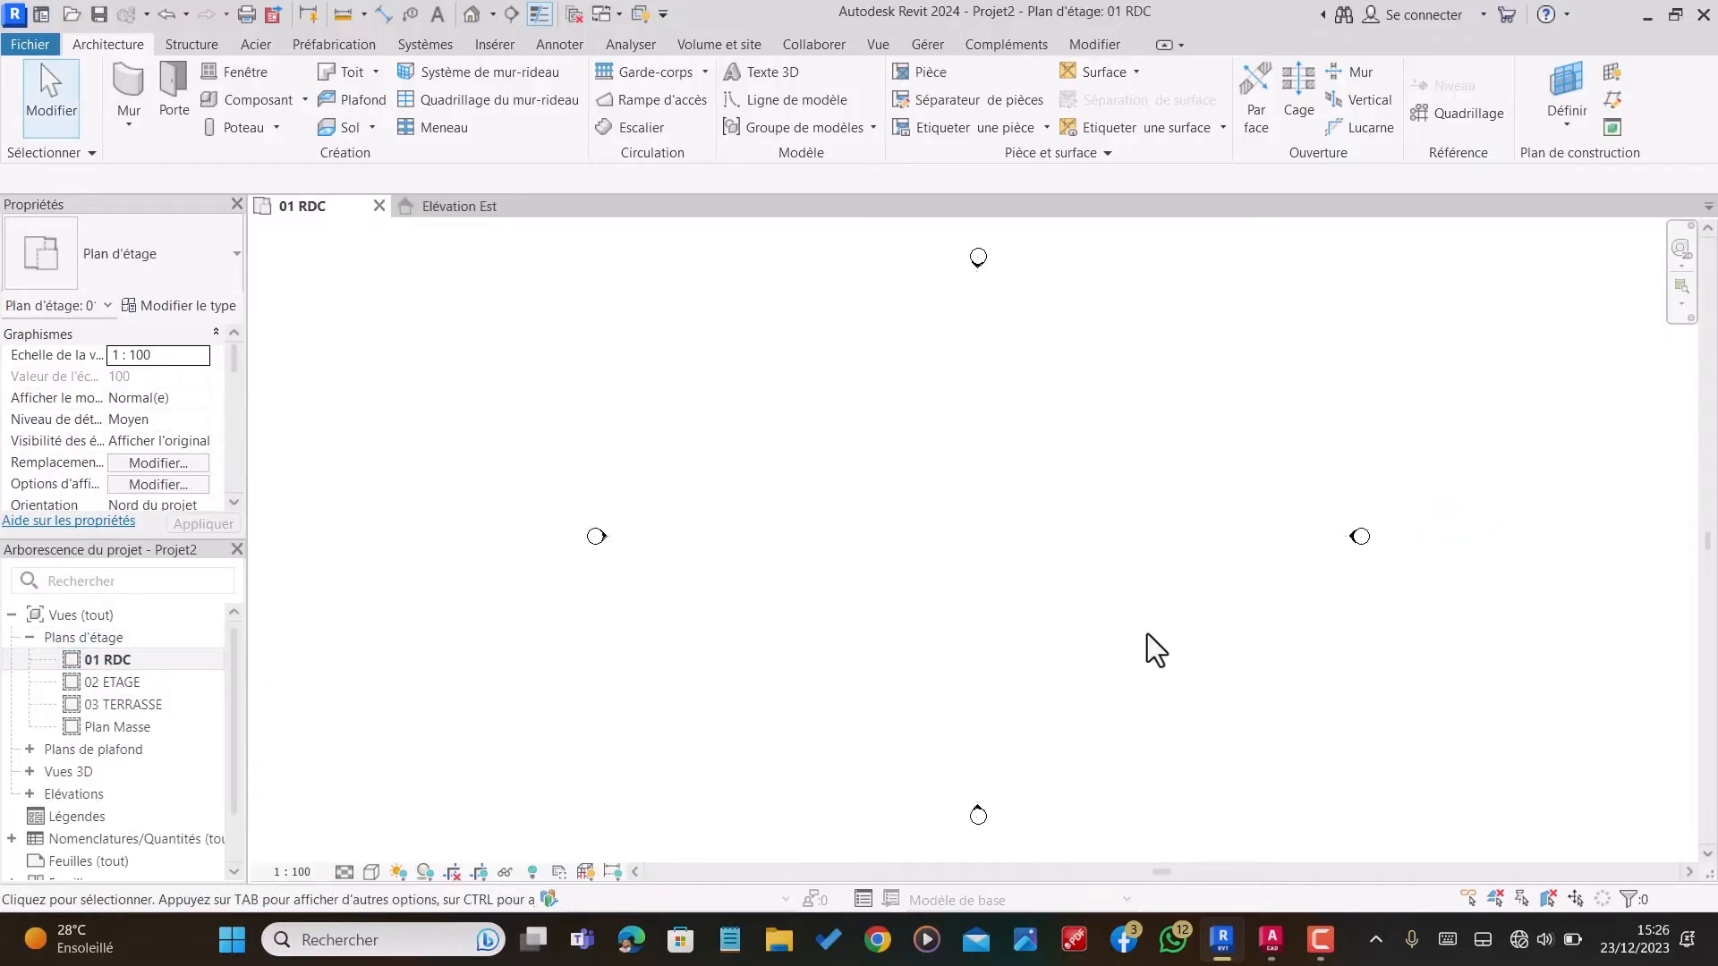
# Step: Start a wall and duplicate its type Générique - Ext. 200 mm as MUR DE 18
pyautogui.click(129, 94)
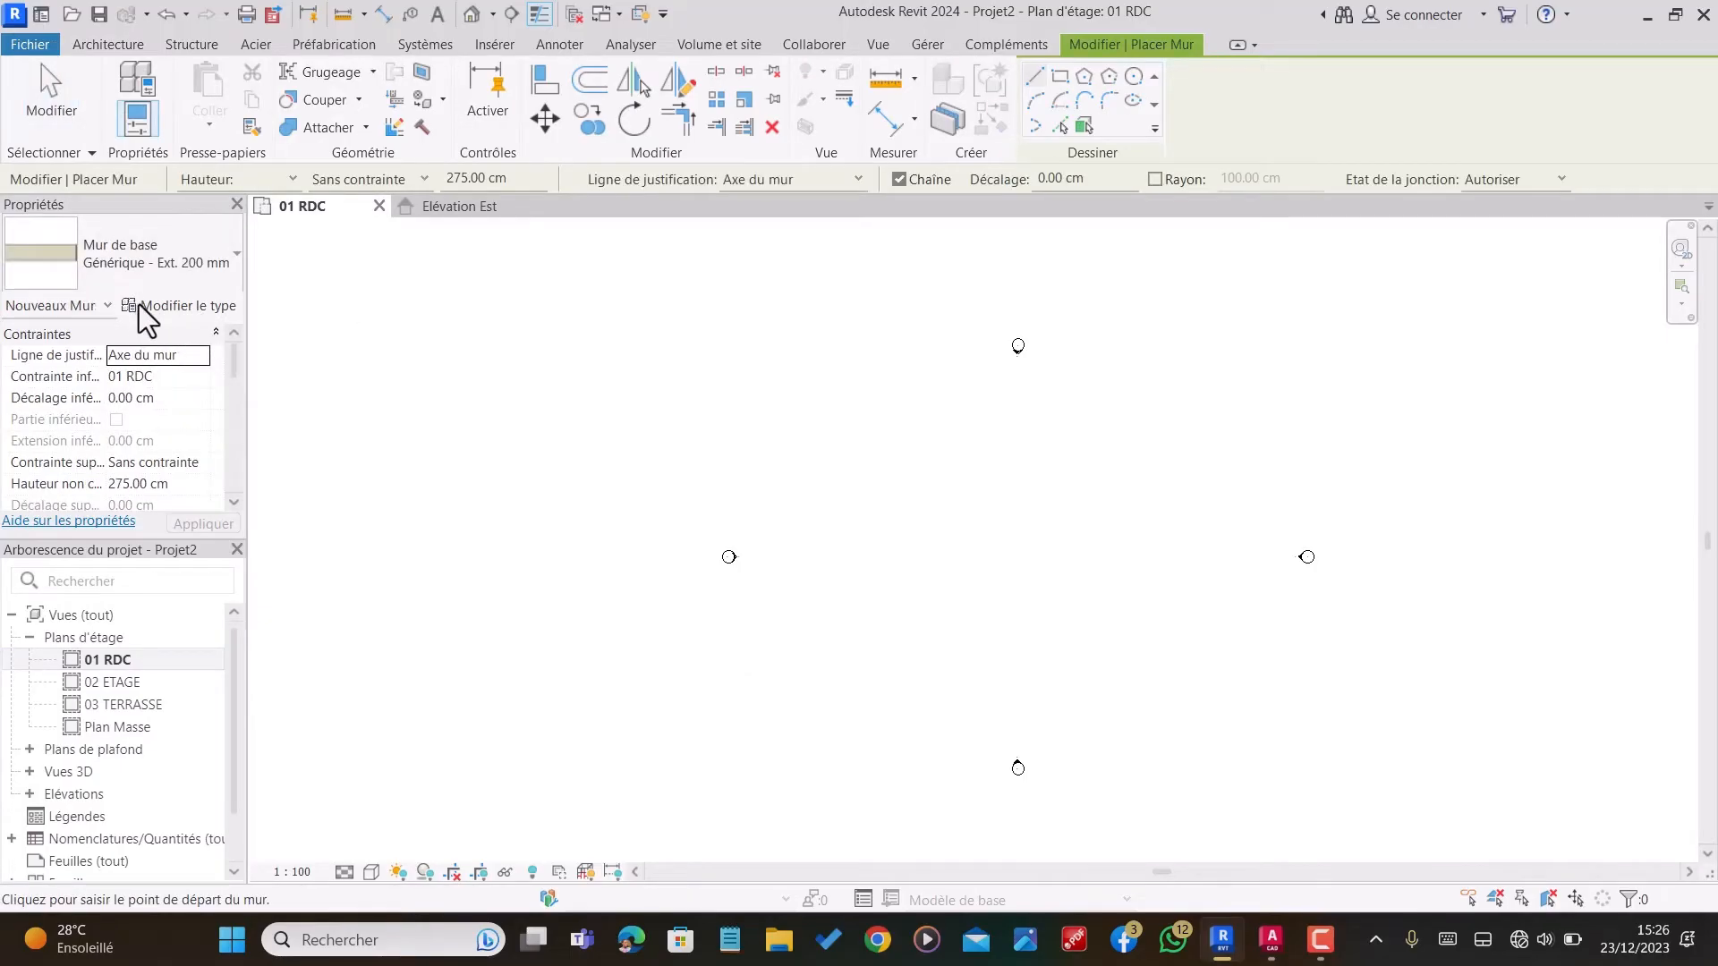
pyautogui.click(178, 306)
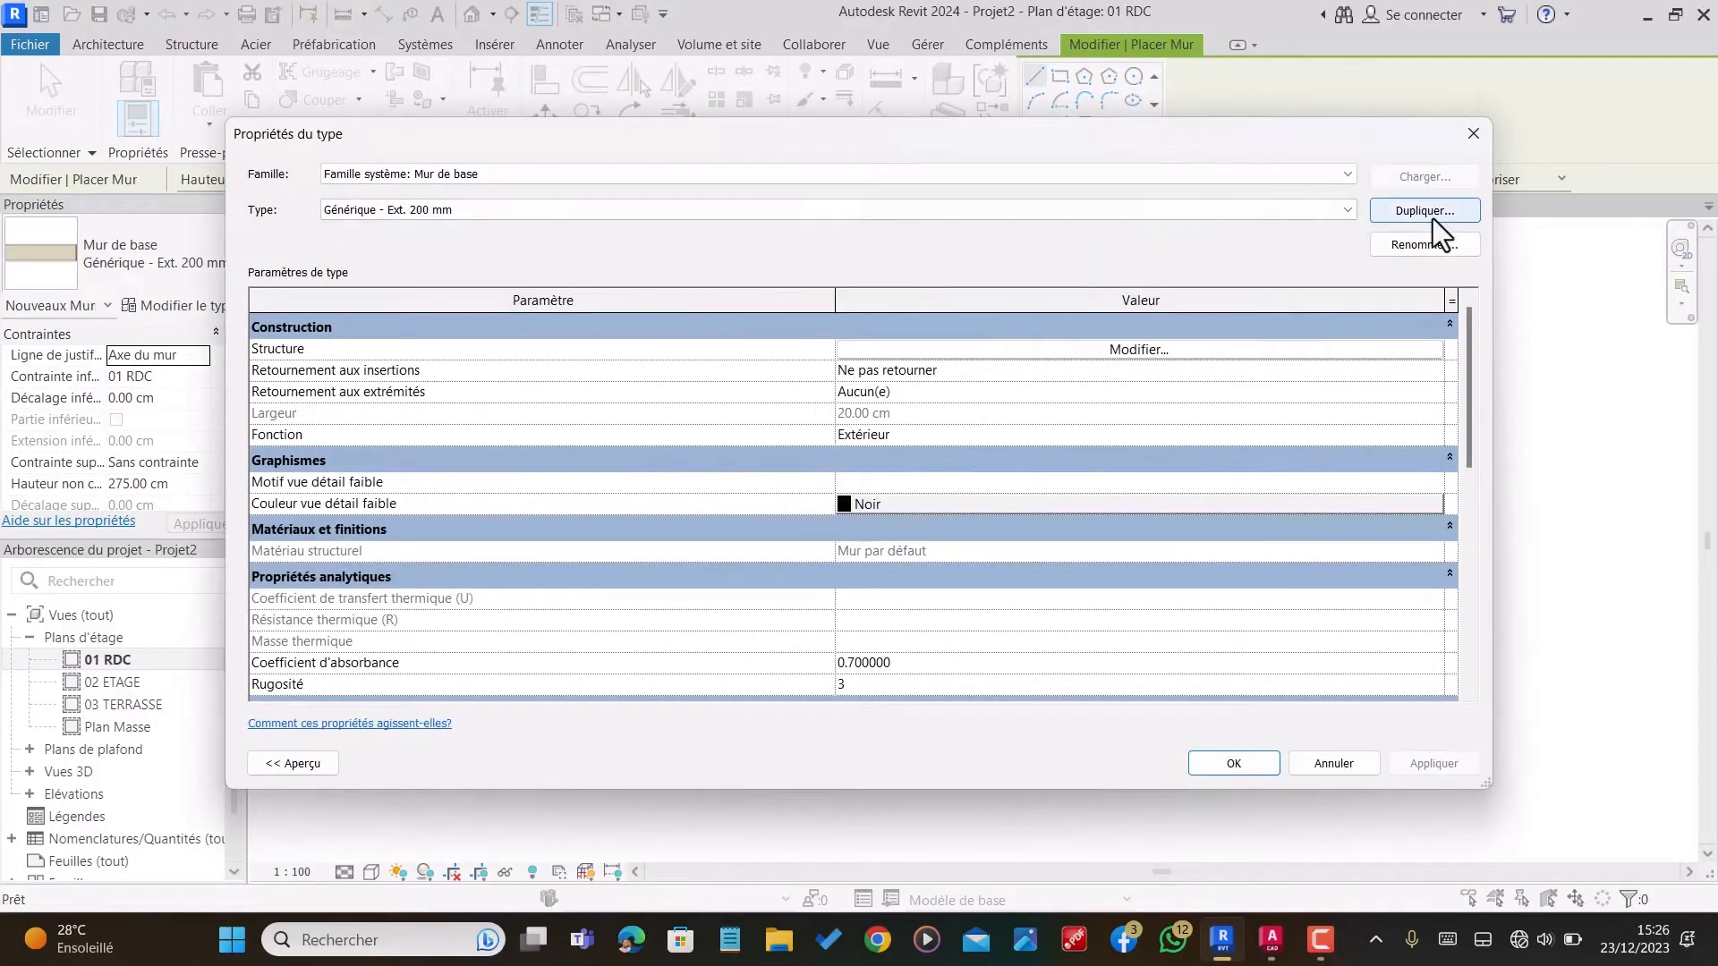
pyautogui.click(1423, 216)
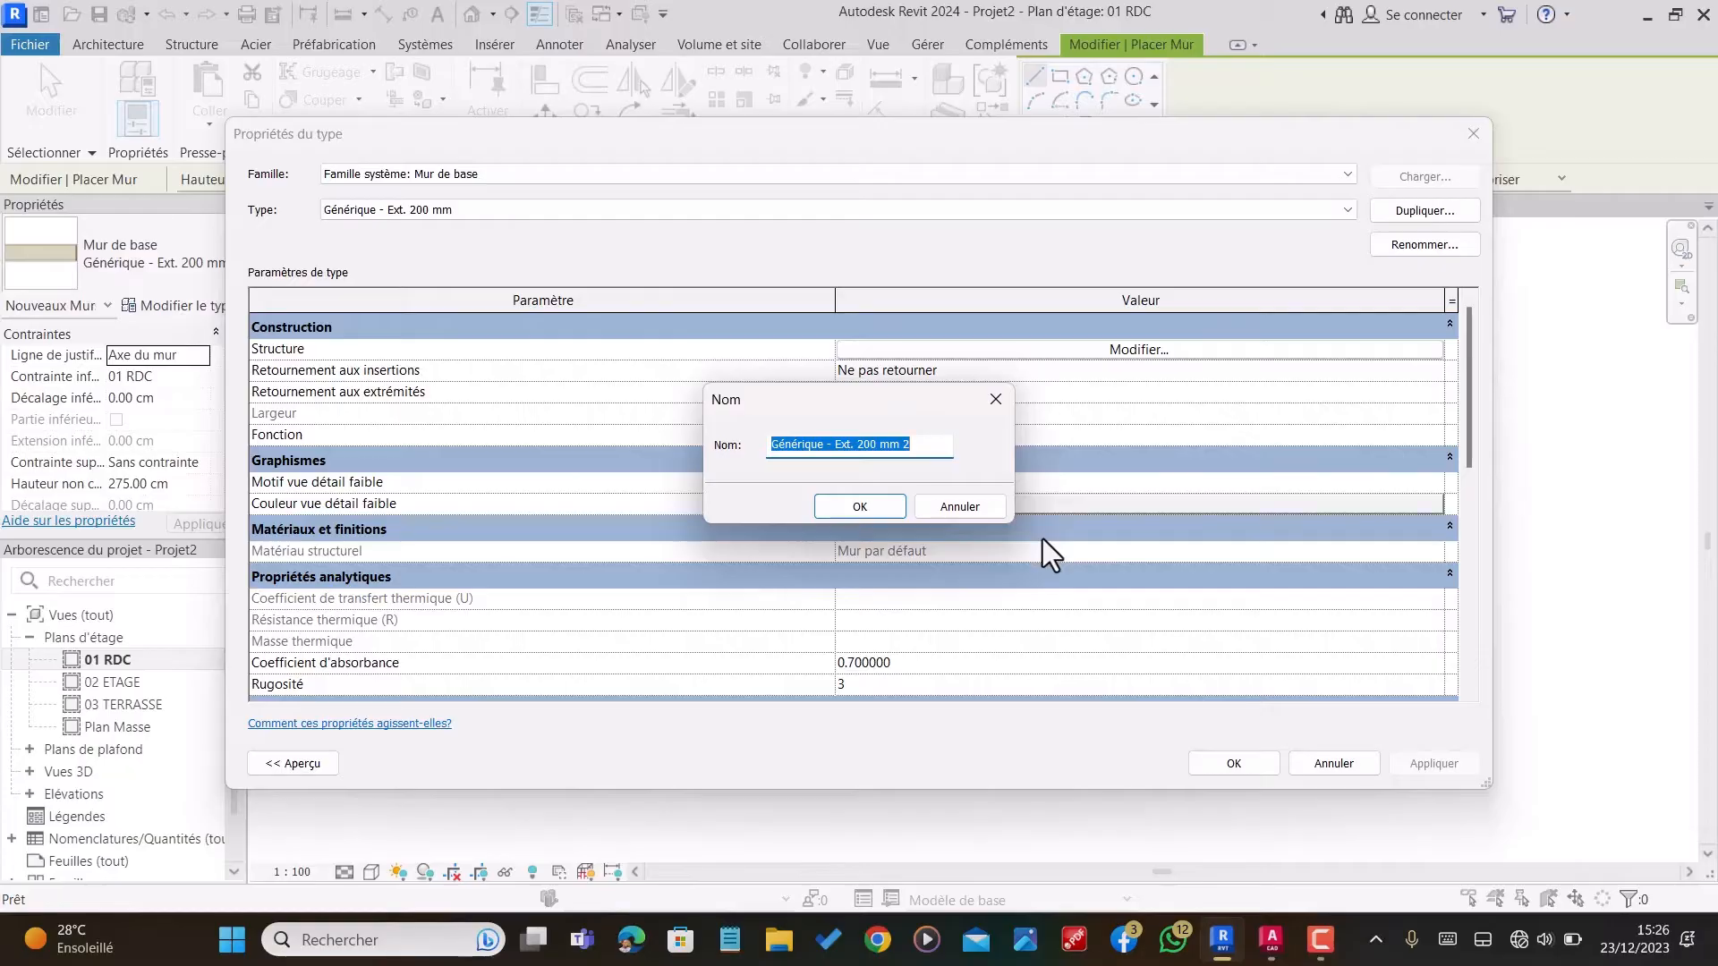
pyautogui.write('MUR DE 18')
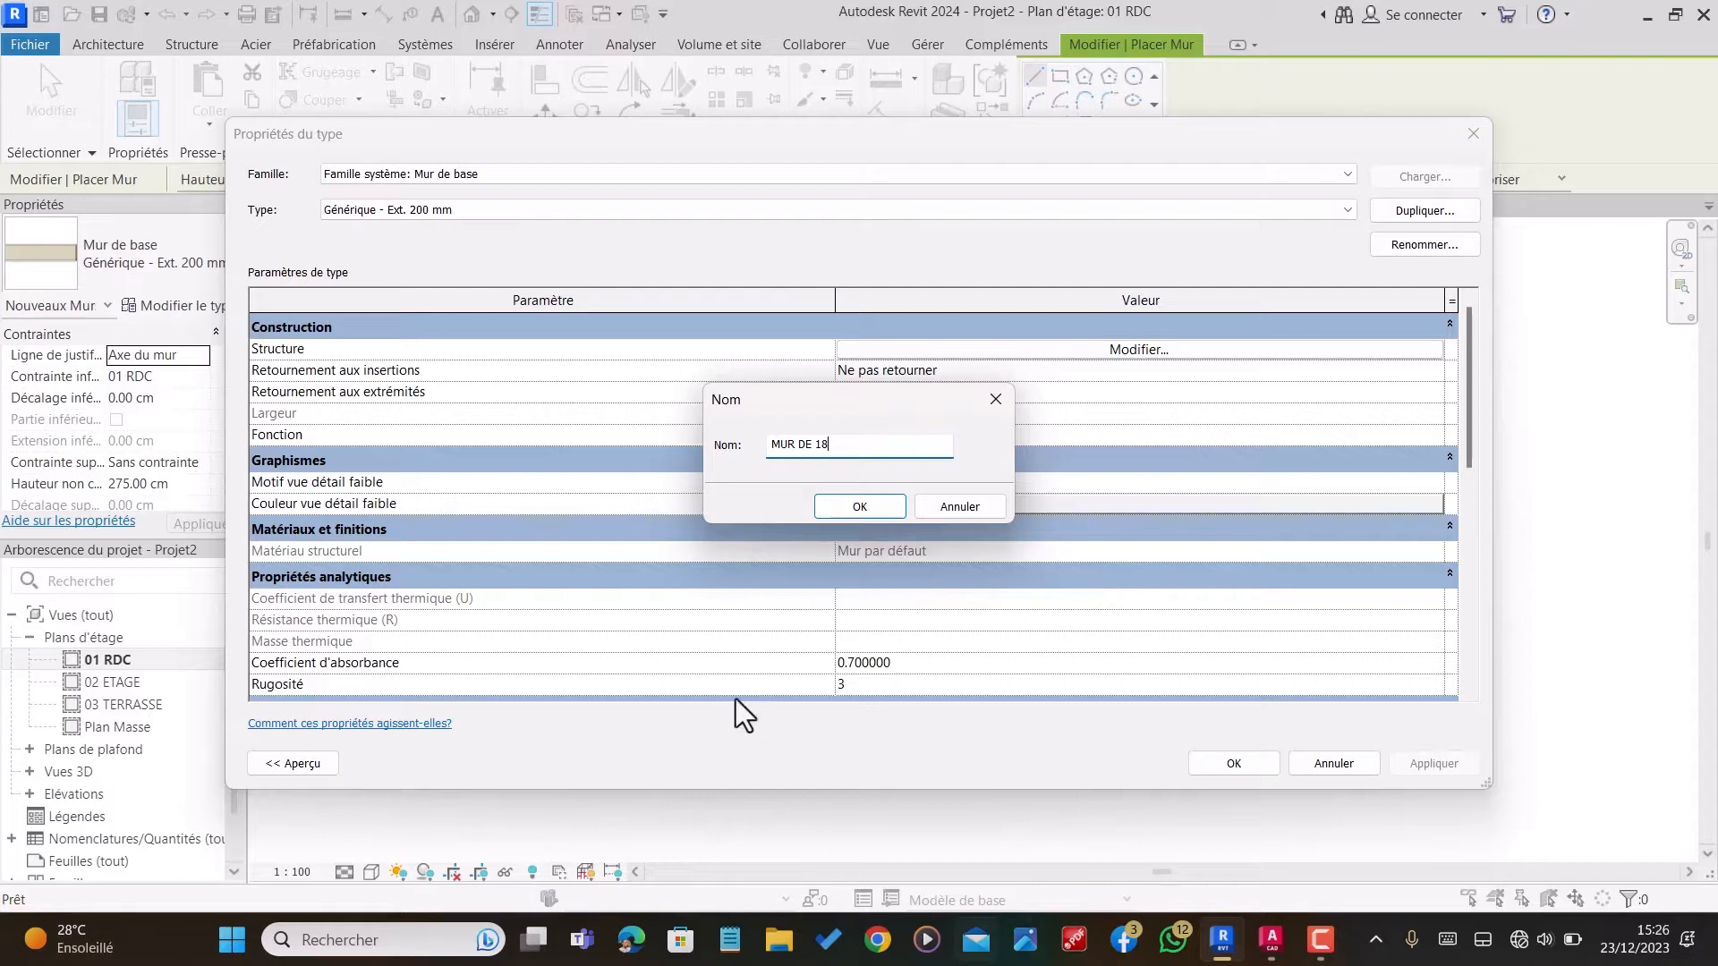
pyautogui.click(833, 507)
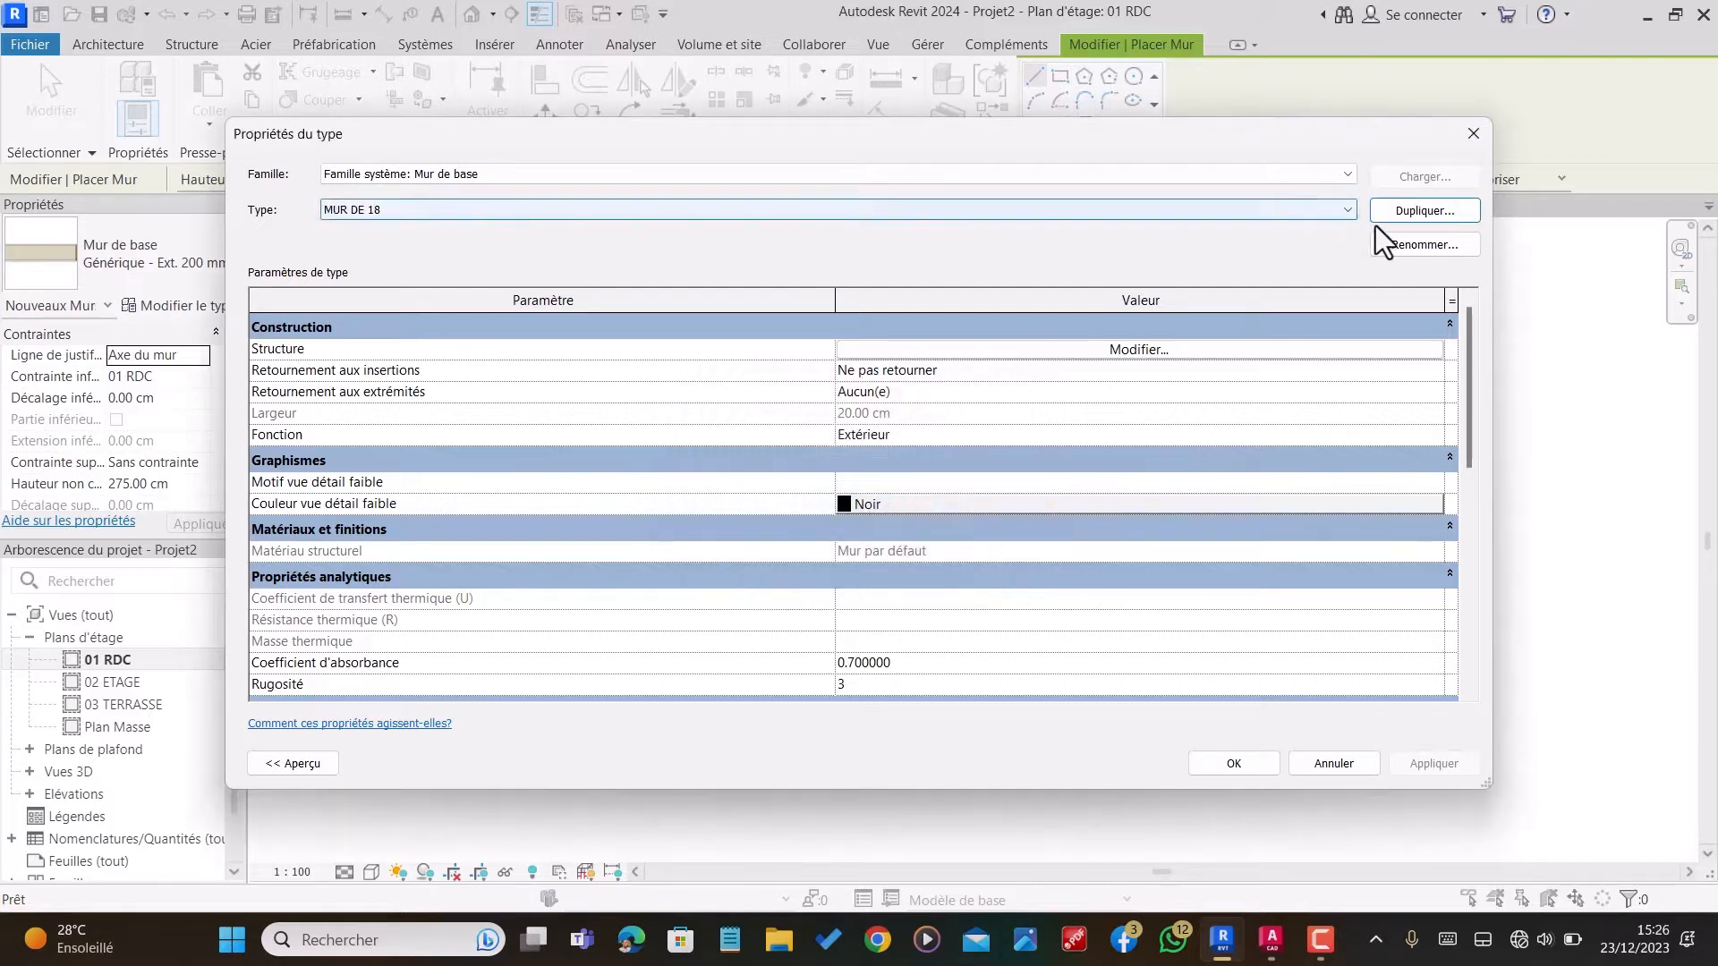
# Step: Insert four new layers into the structure of the MUR DE 18 wall type
pyautogui.click(1063, 349)
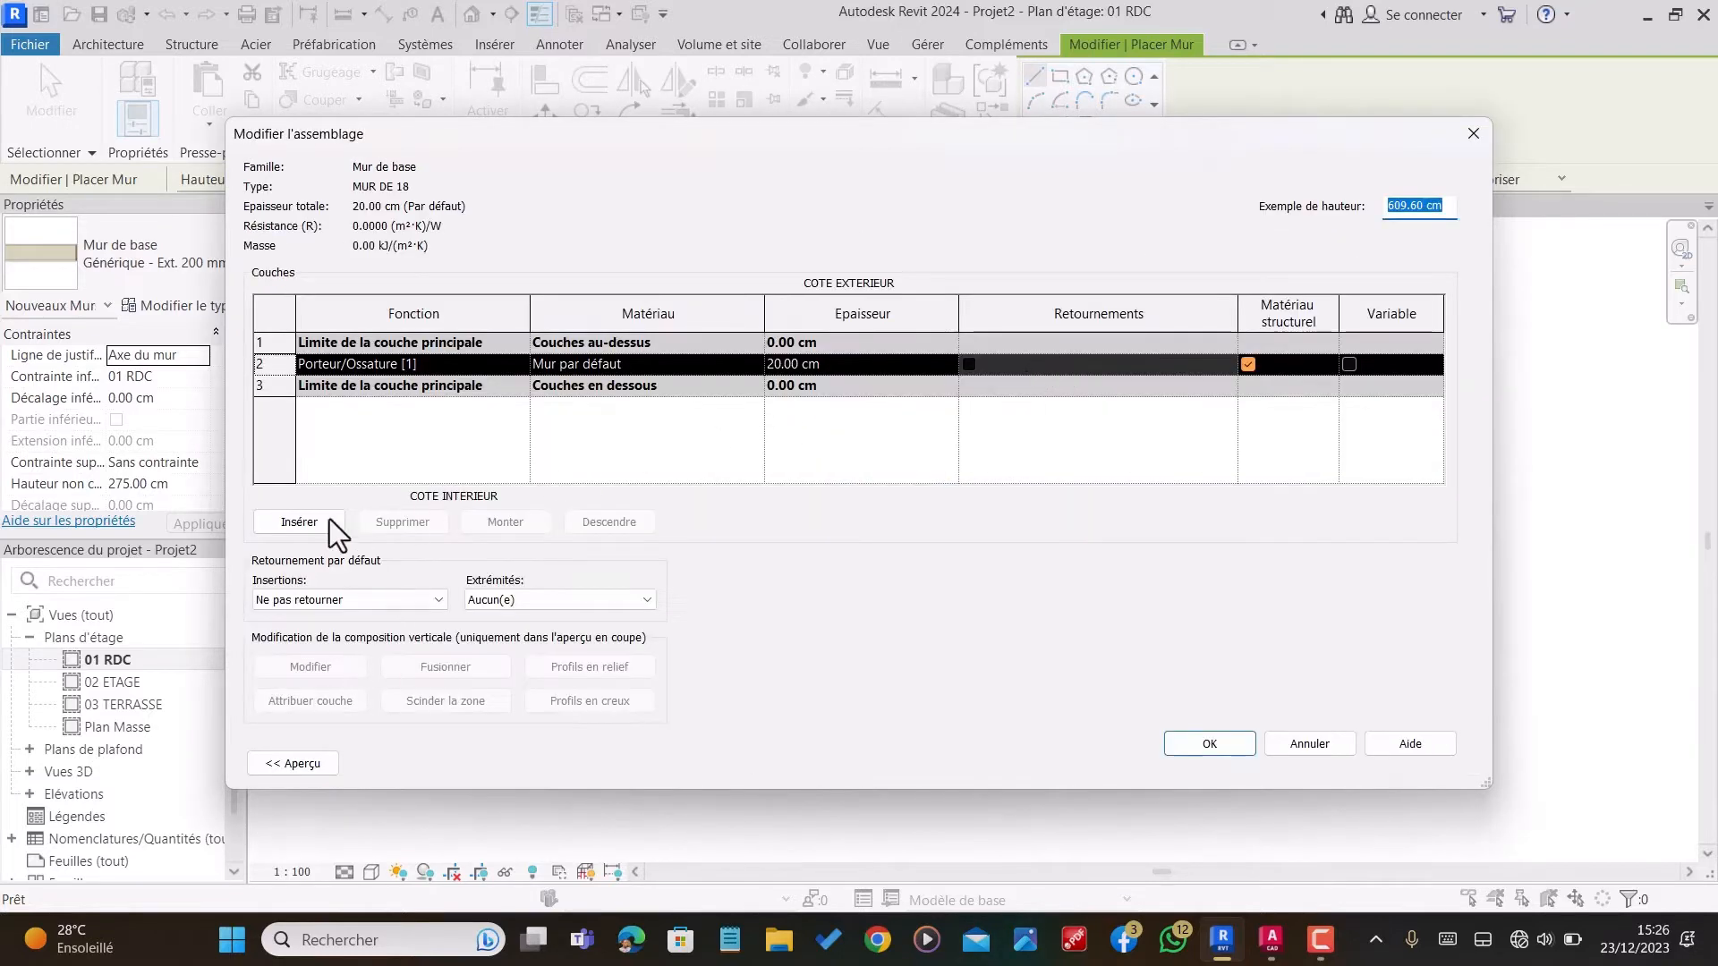
pyautogui.click(304, 523)
pyautogui.click(306, 522)
pyautogui.click(304, 522)
pyautogui.click(306, 523)
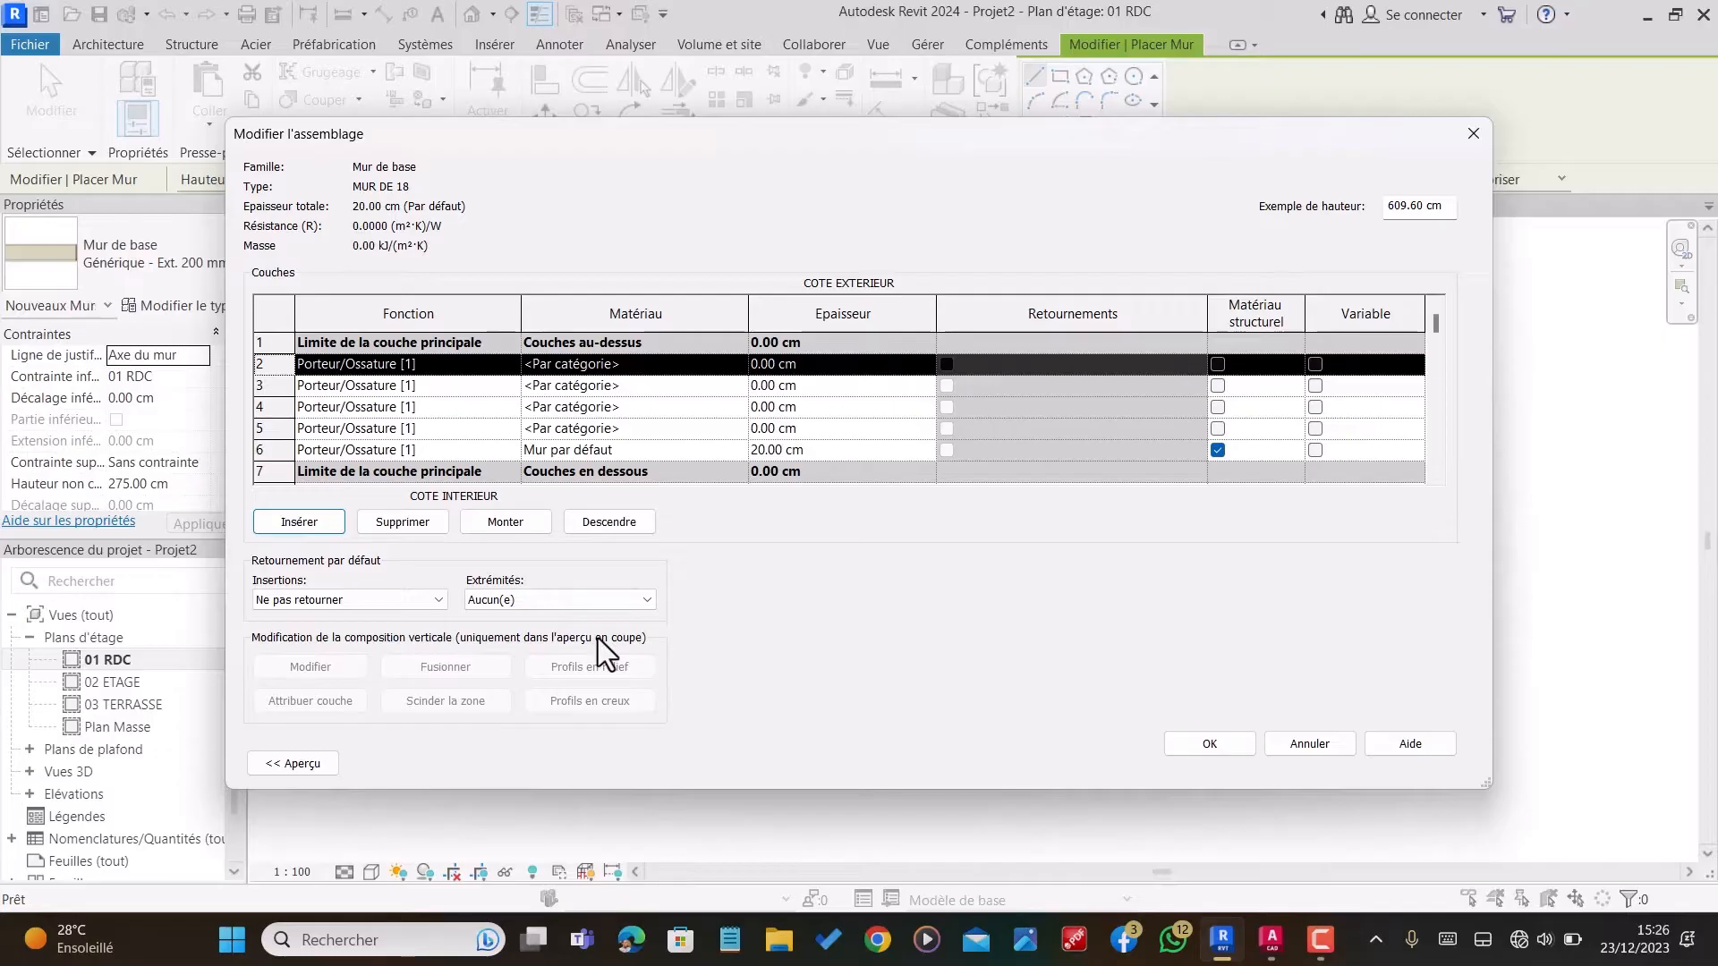
# Step: Move the Mur par défaut layer up two rows, leaving two new layers on each side of it
pyautogui.click(841, 450)
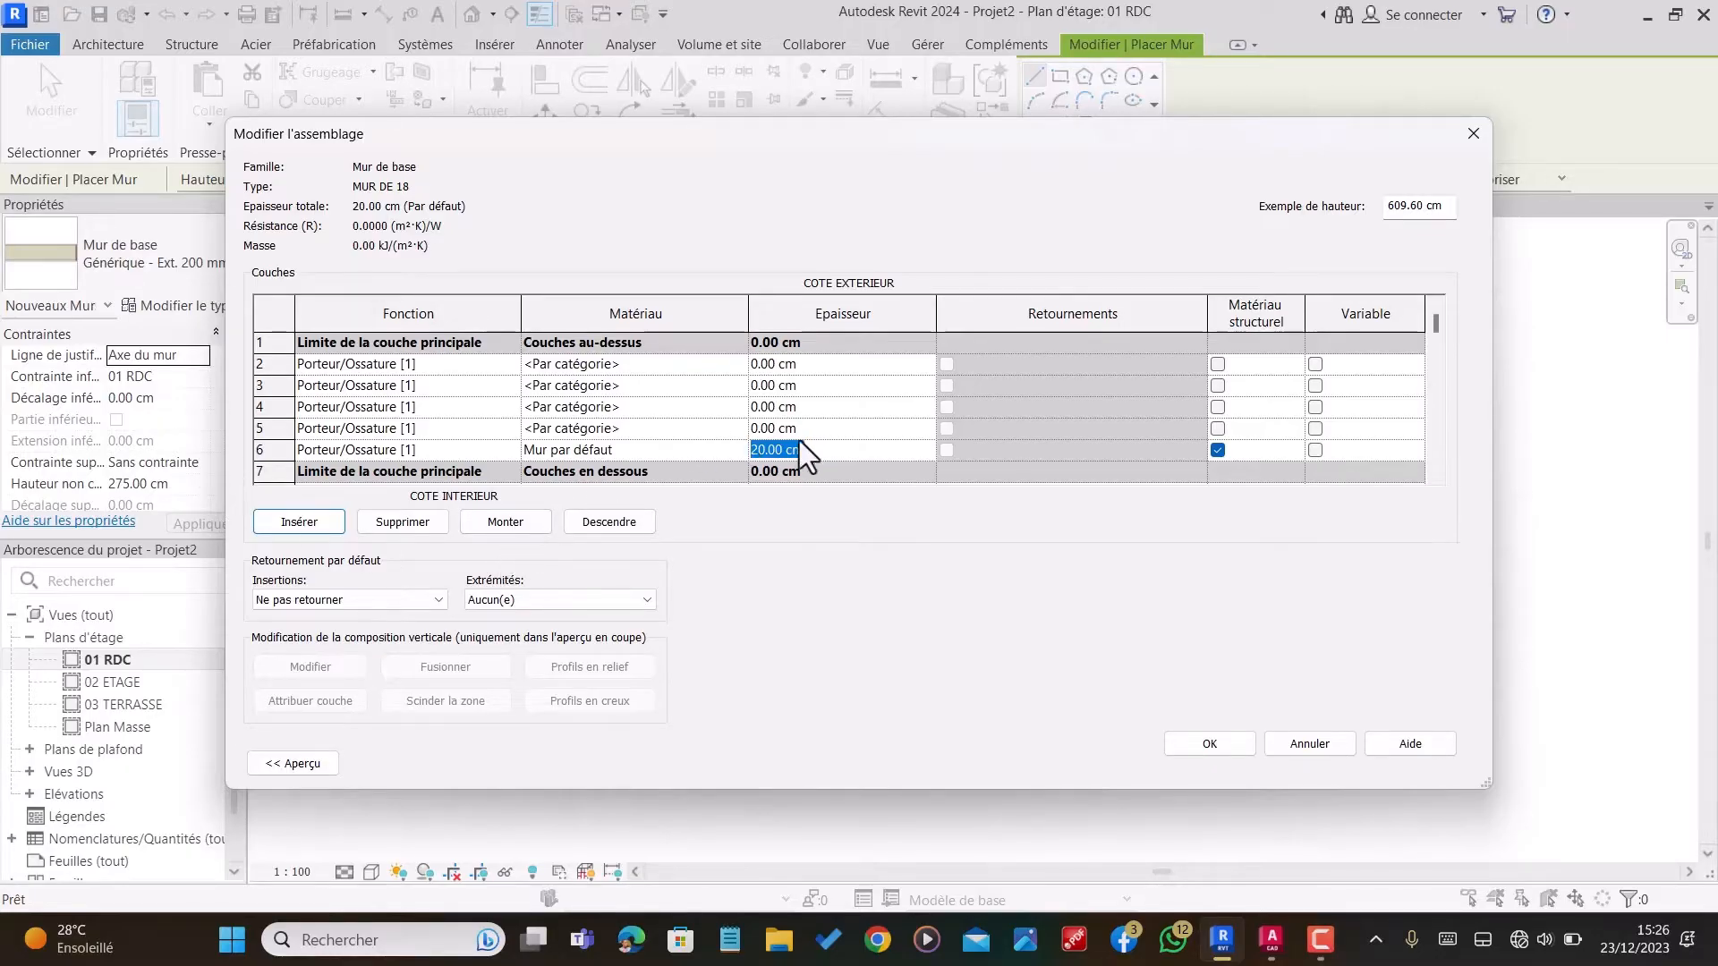
pyautogui.click(400, 456)
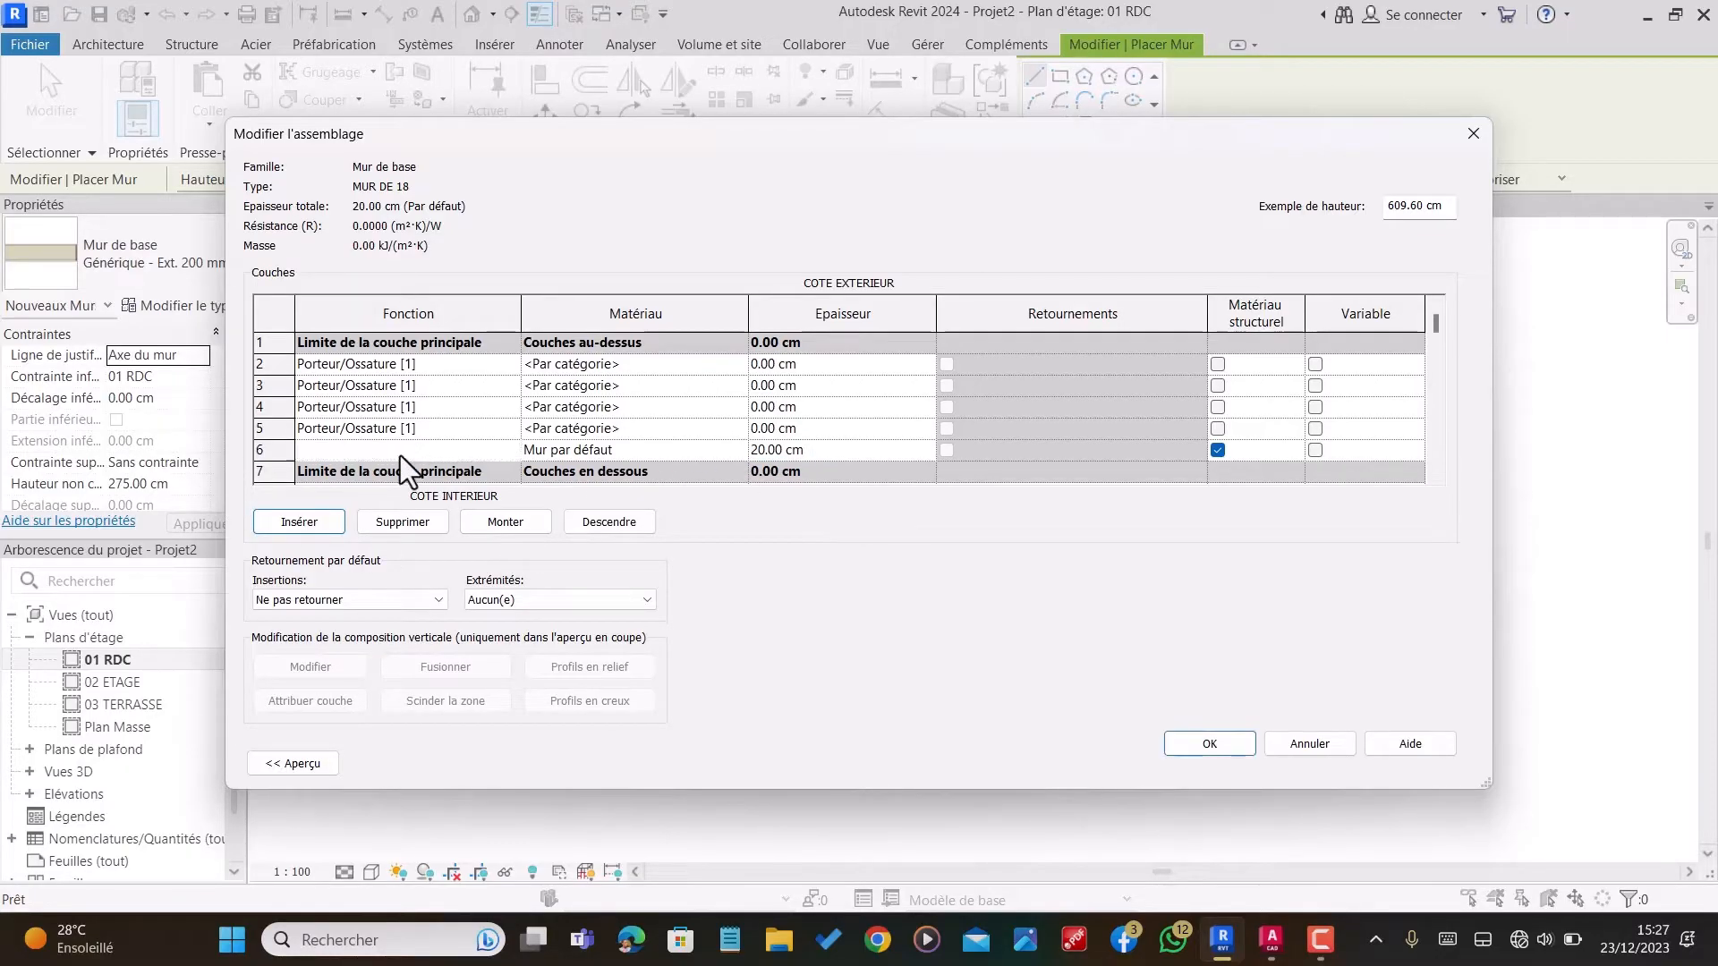
pyautogui.click(498, 526)
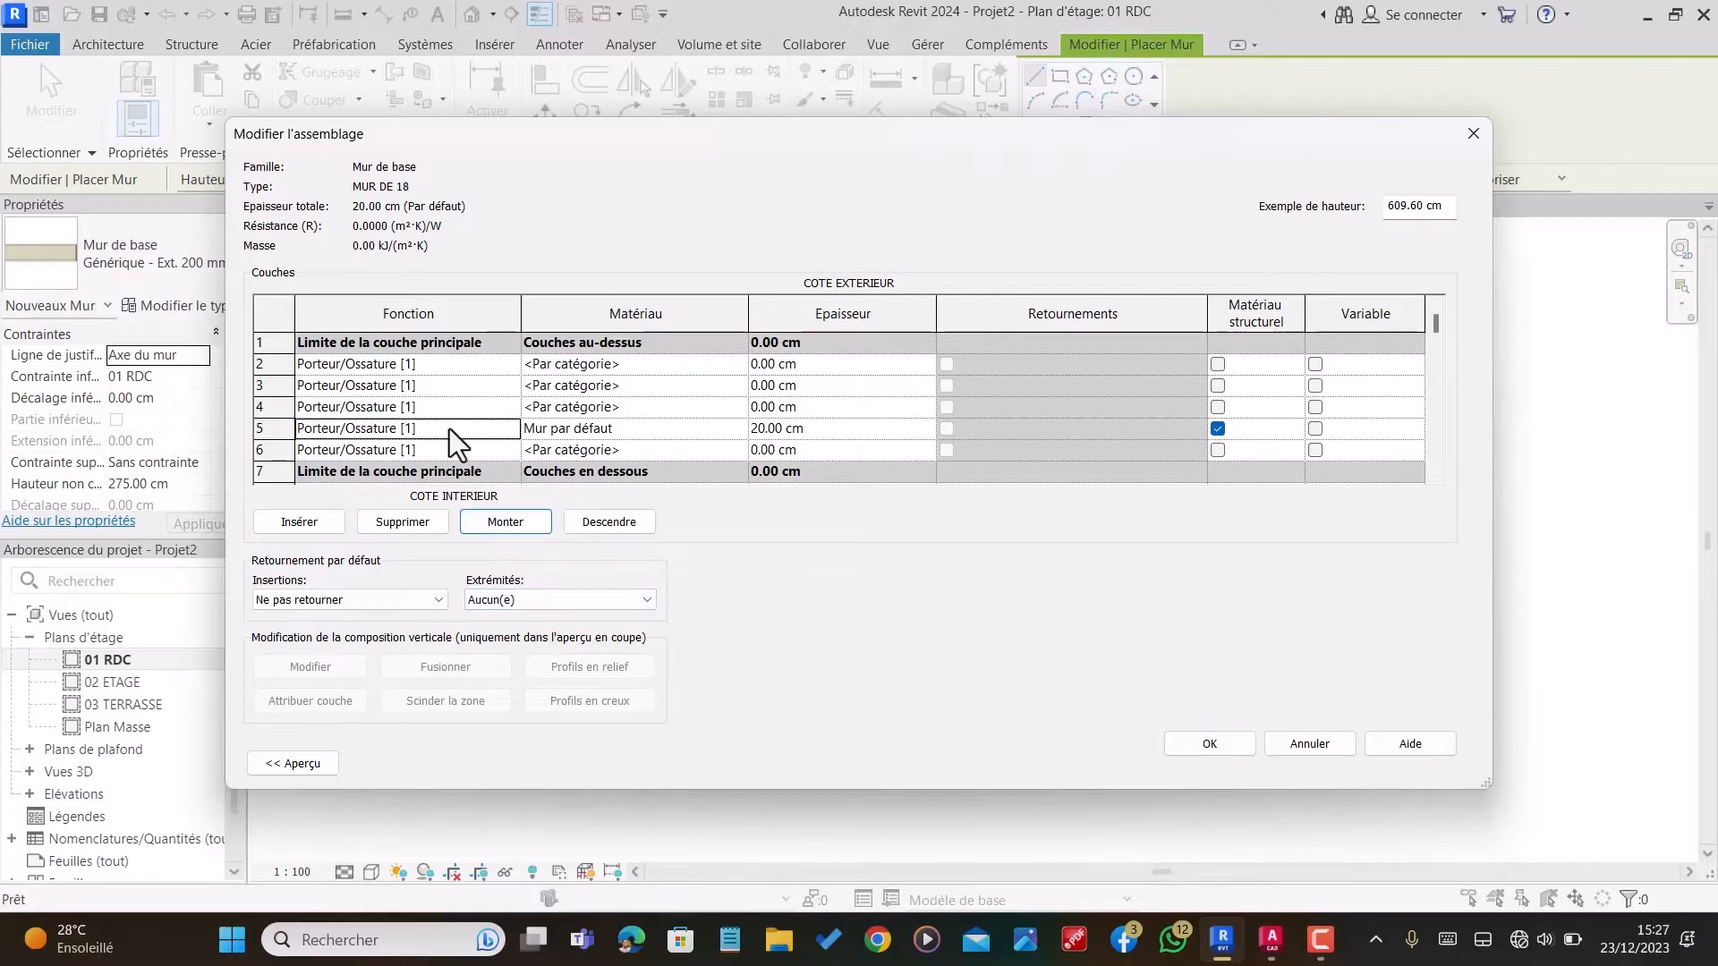
pyautogui.click(519, 526)
# Step: Move the two new layers on the interior side outside the core boundary
pyautogui.click(365, 438)
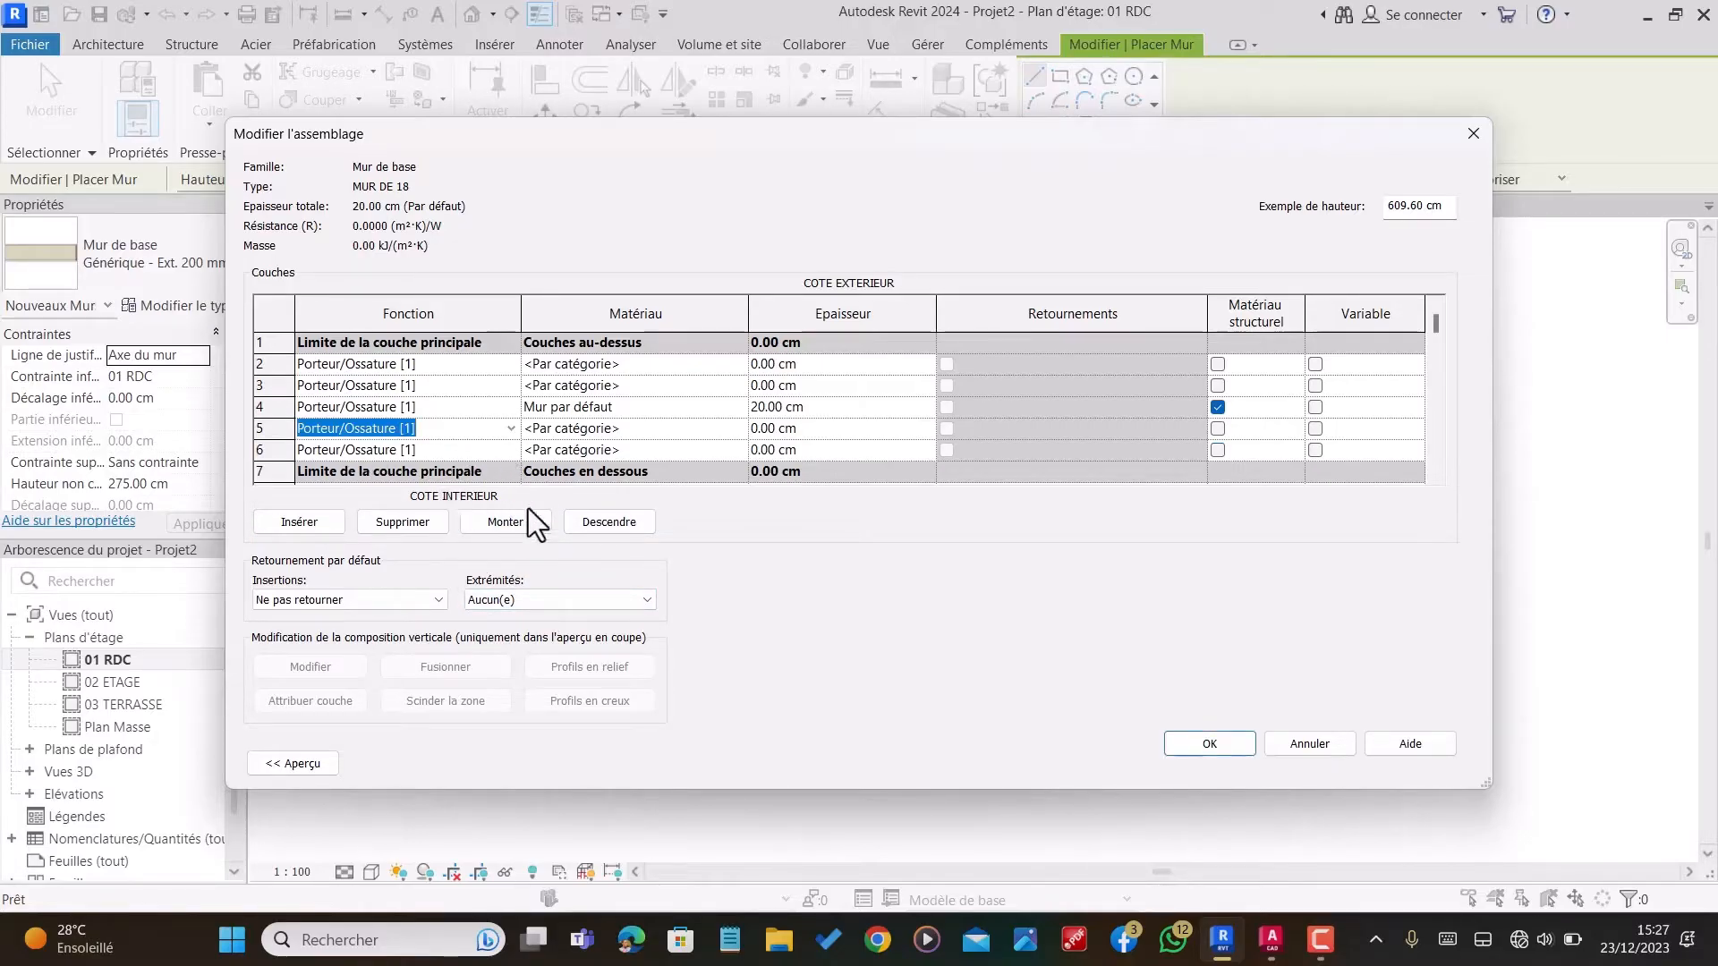
pyautogui.click(464, 455)
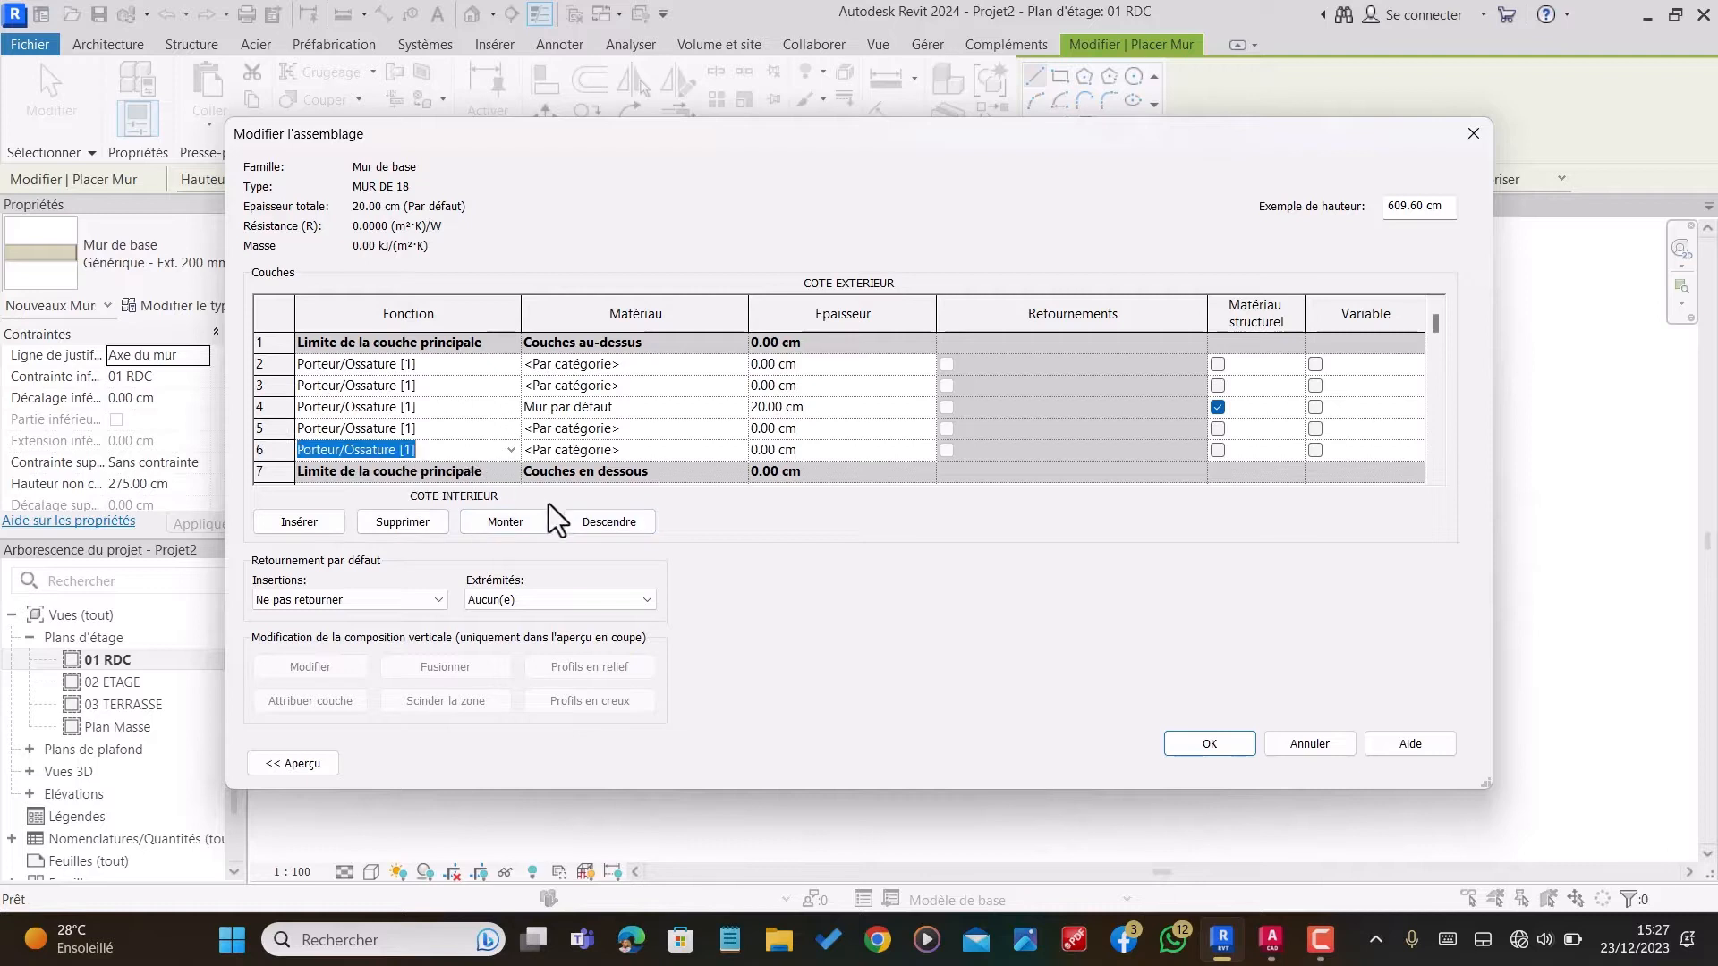
pyautogui.click(618, 524)
pyautogui.click(424, 432)
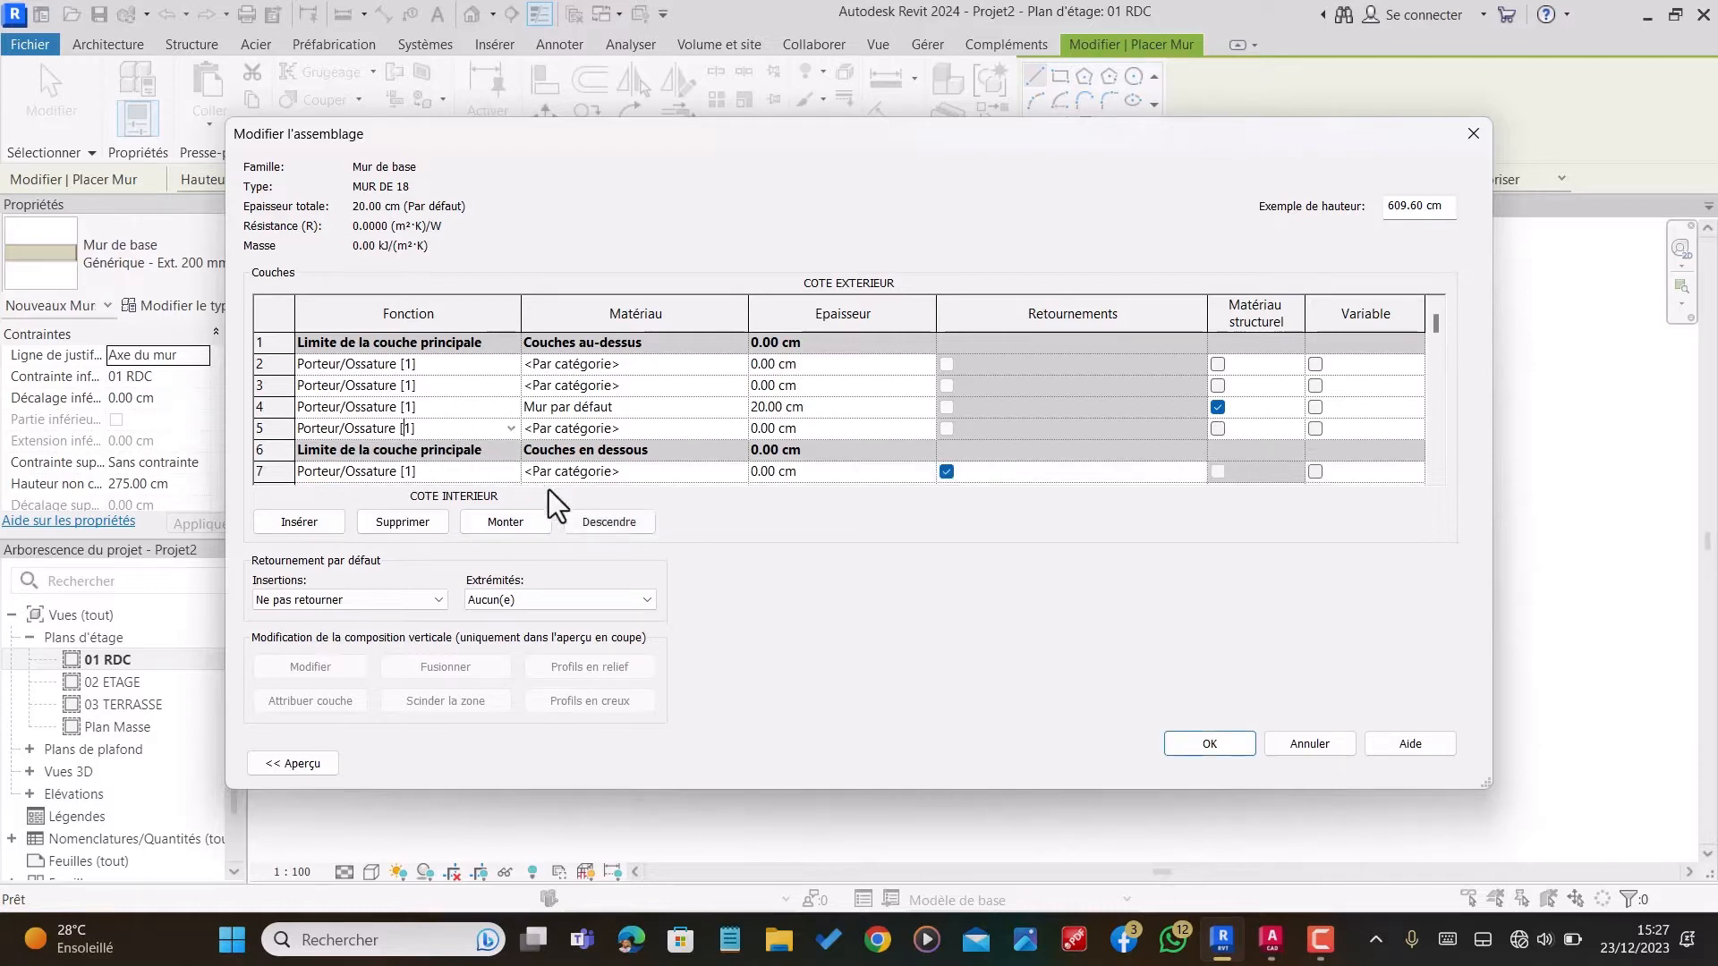
pyautogui.click(605, 523)
# Step: Move the two new layers on the exterior side outside the core boundary
pyautogui.click(474, 364)
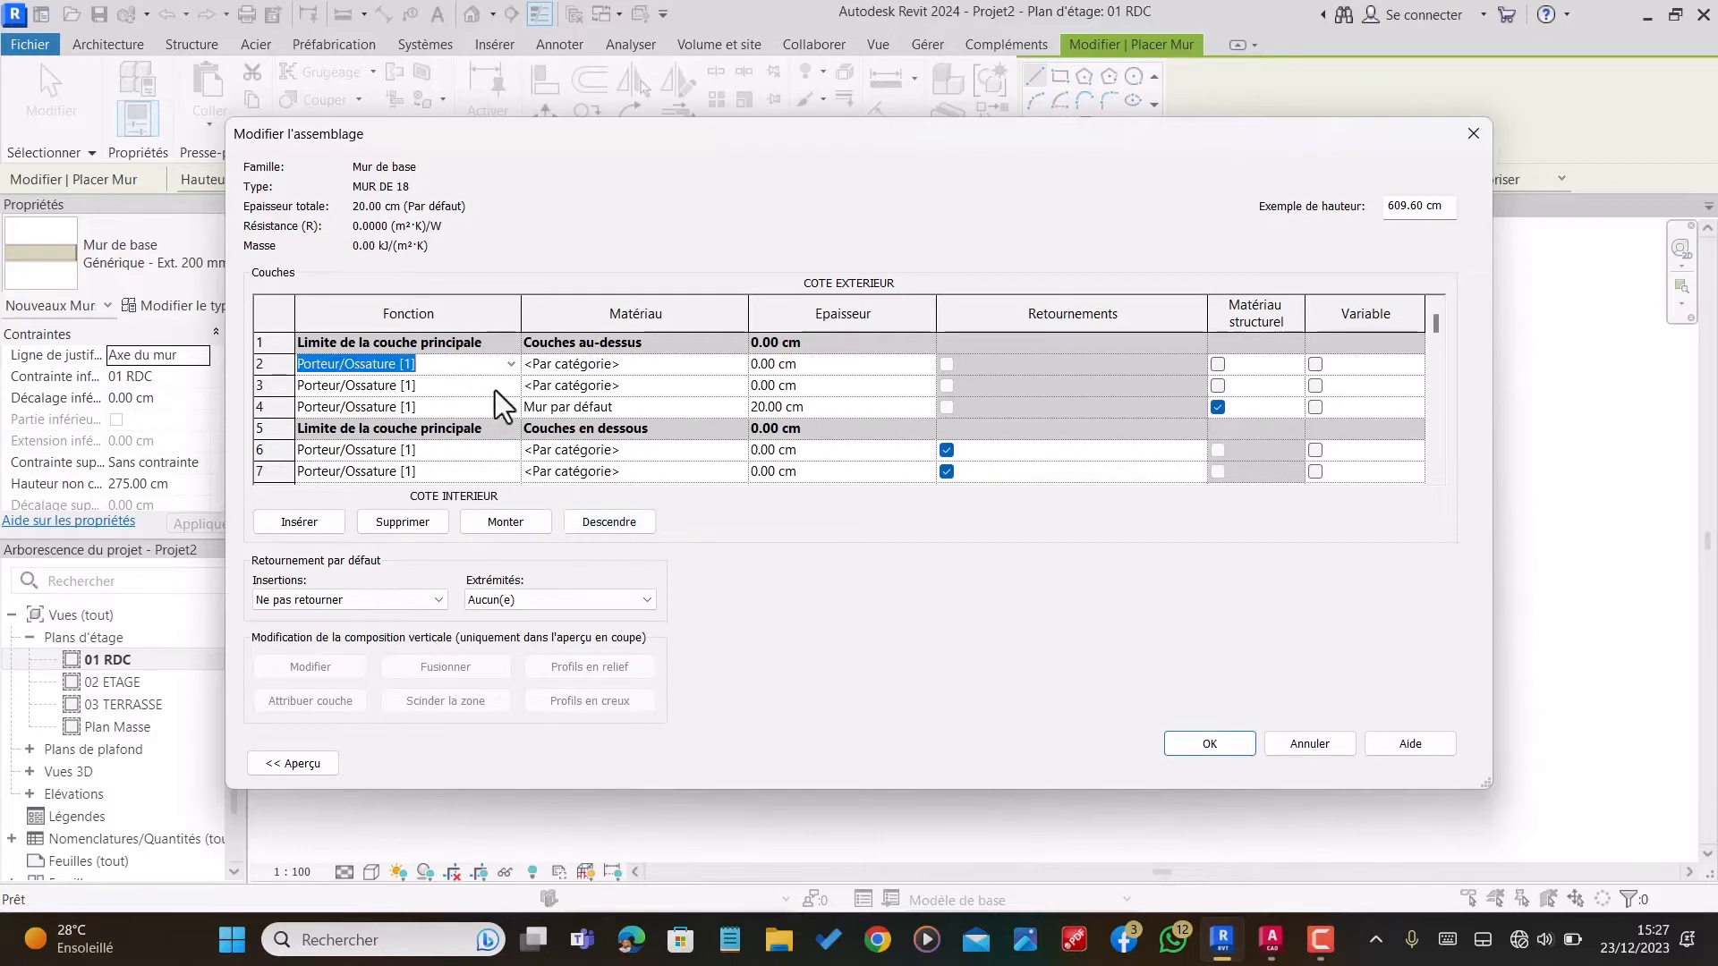
pyautogui.click(515, 522)
pyautogui.click(474, 387)
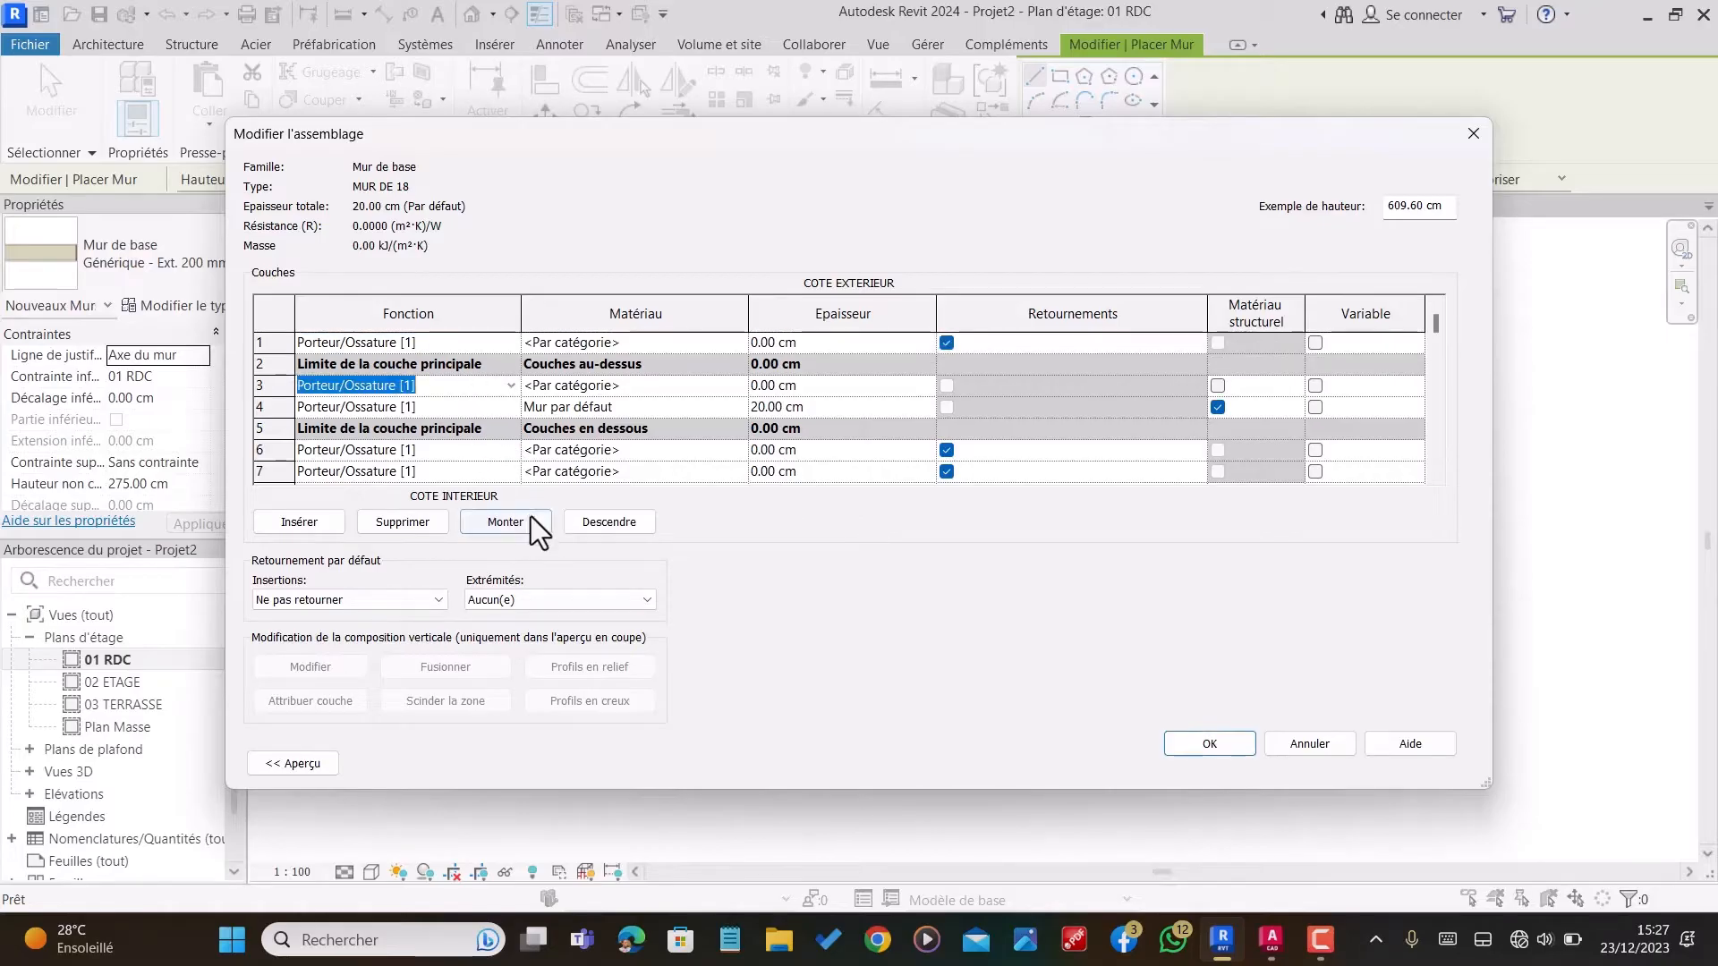
pyautogui.click(519, 523)
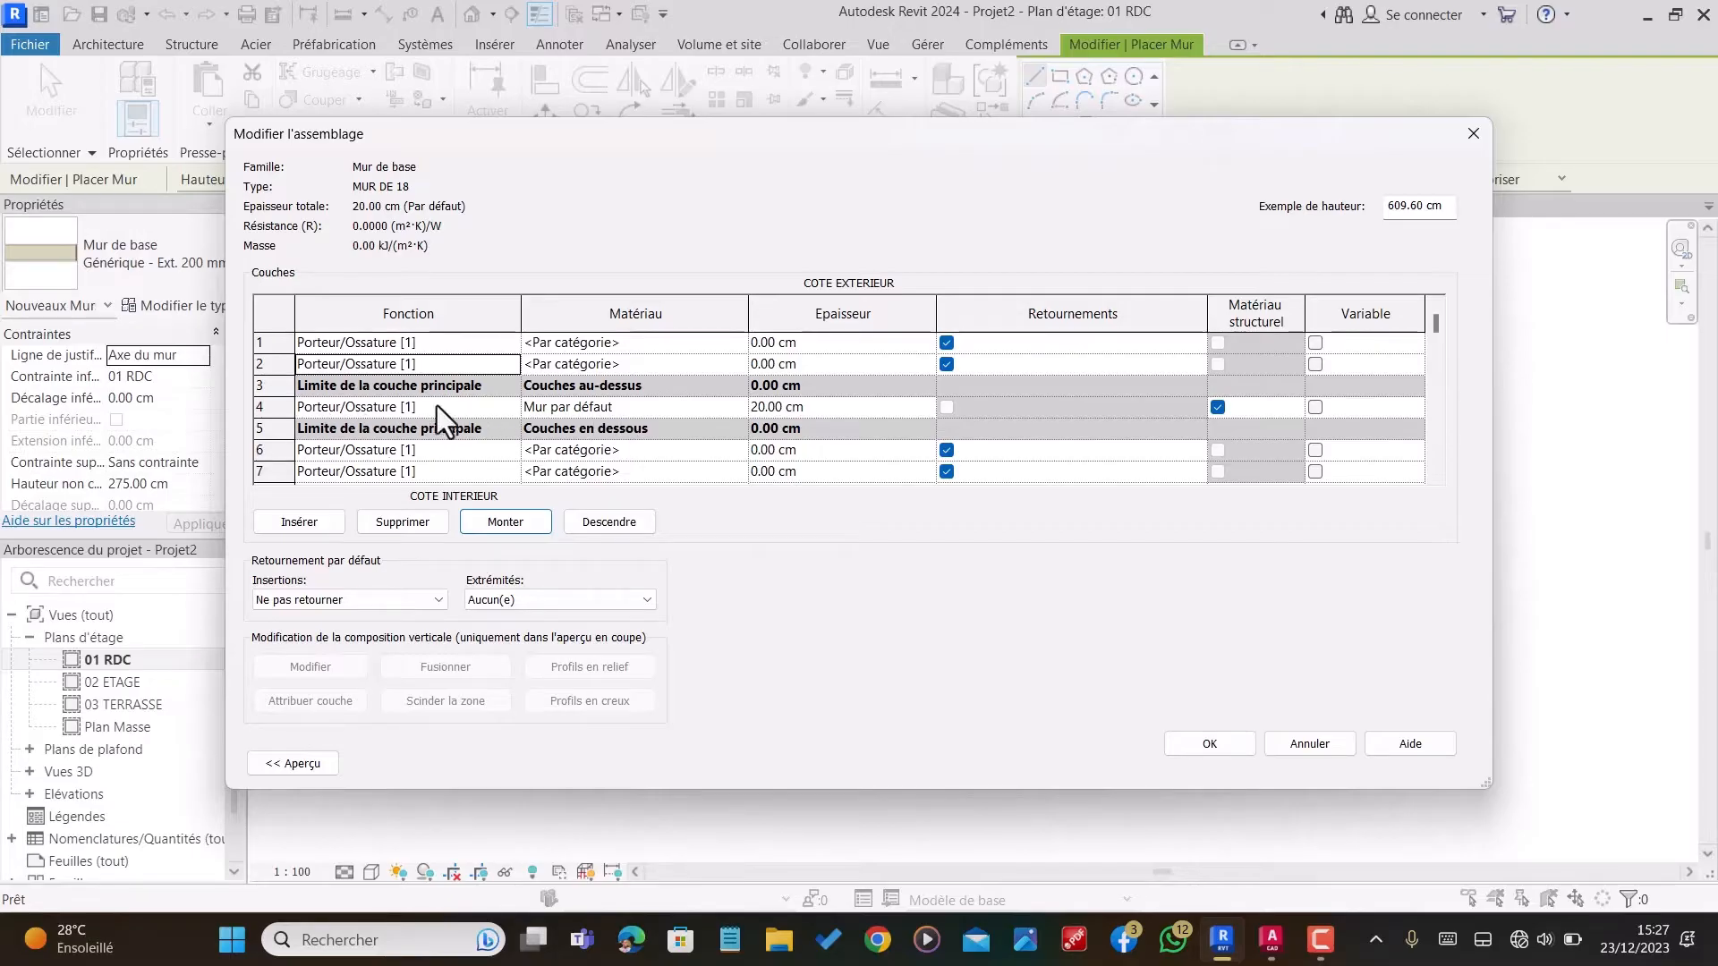
# Step: Assign the material Blocs béton manufacturés to the core layer and set its thickness to 15 cm
pyautogui.click(684, 408)
pyautogui.click(739, 407)
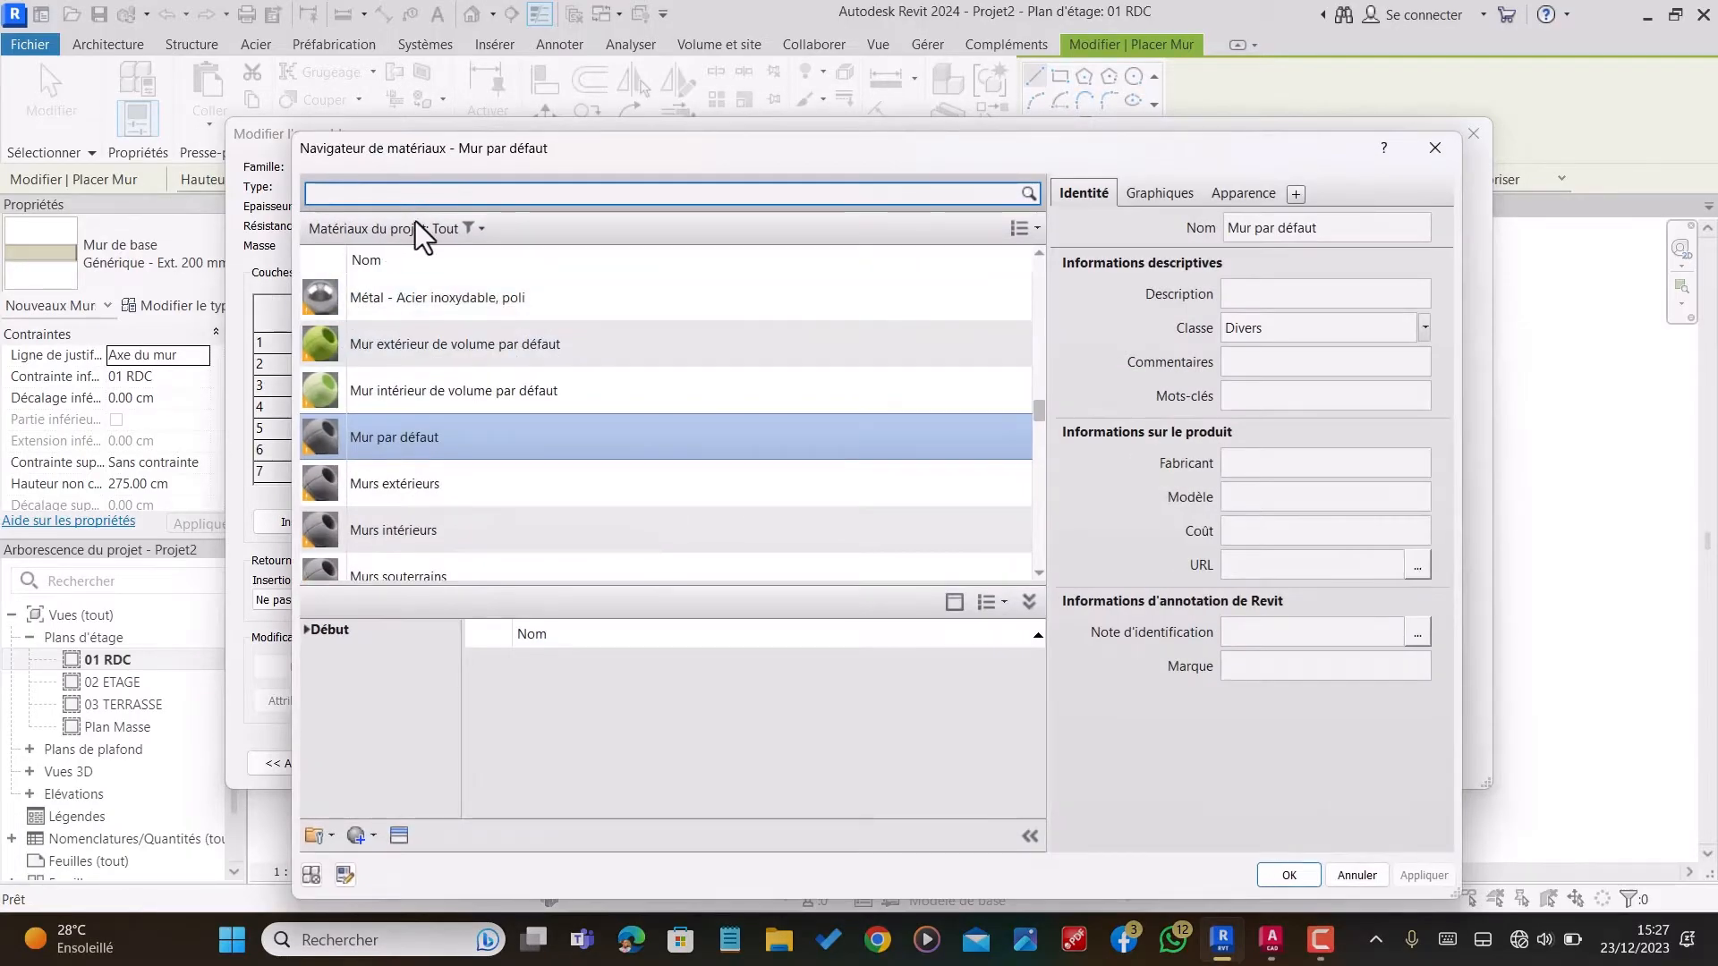
pyautogui.write('Bloc')
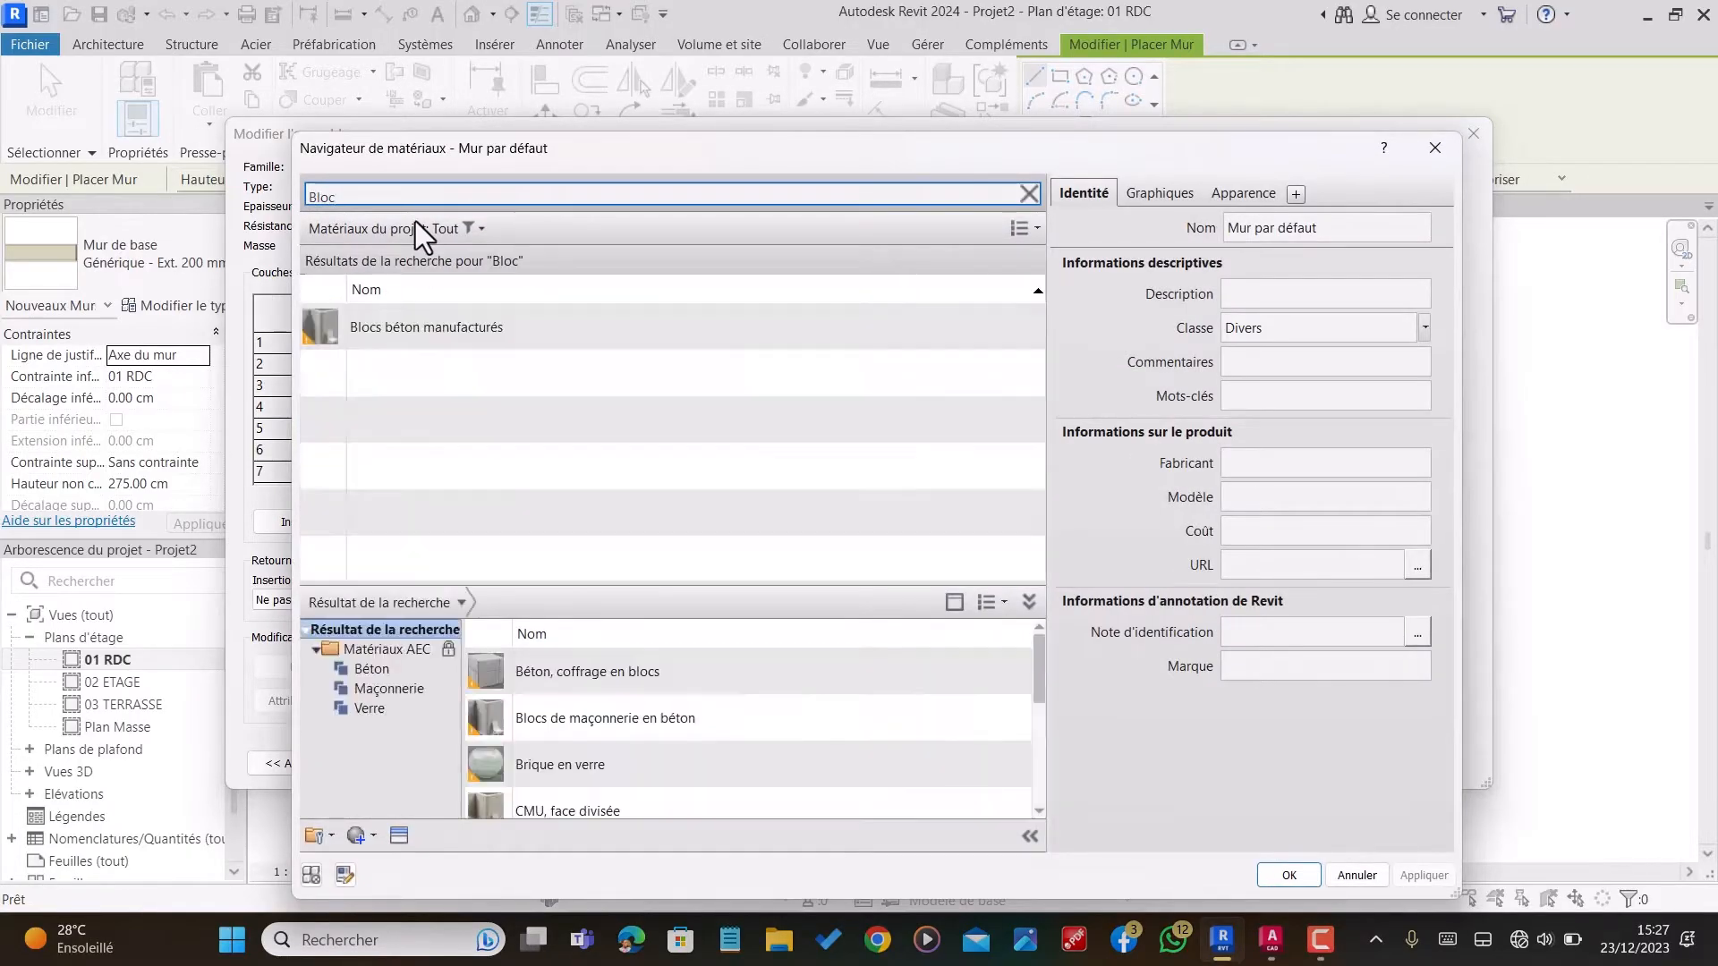
pyautogui.click(431, 329)
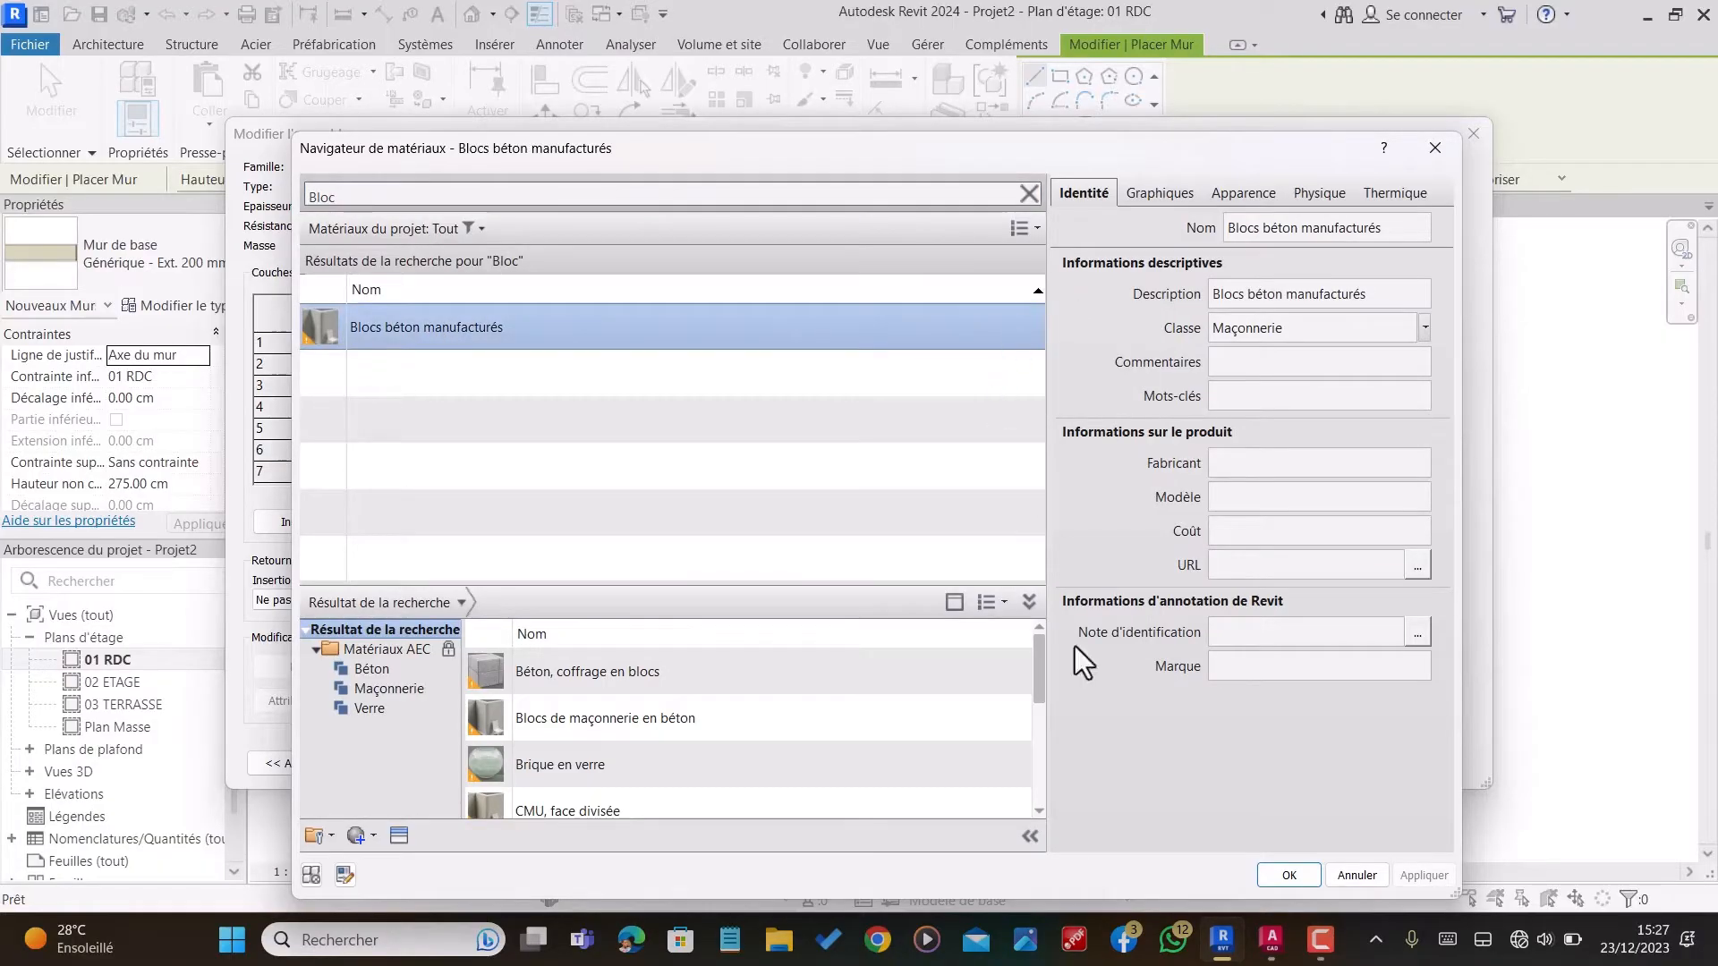
pyautogui.click(1281, 876)
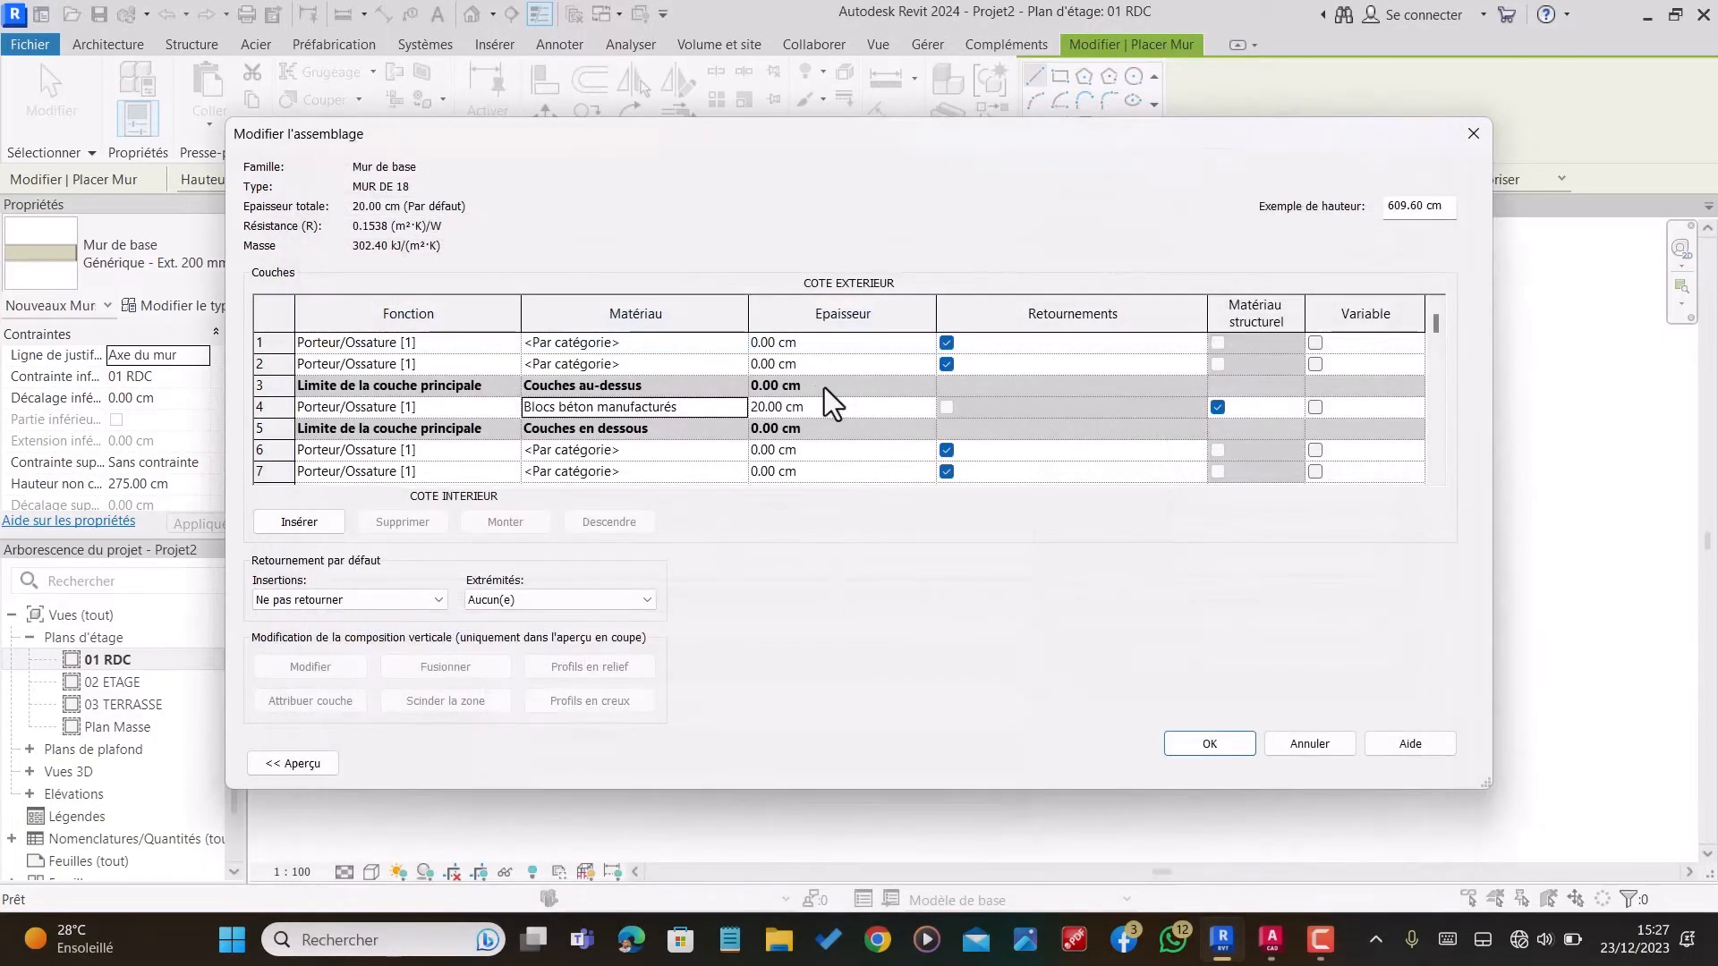
pyautogui.click(828, 410)
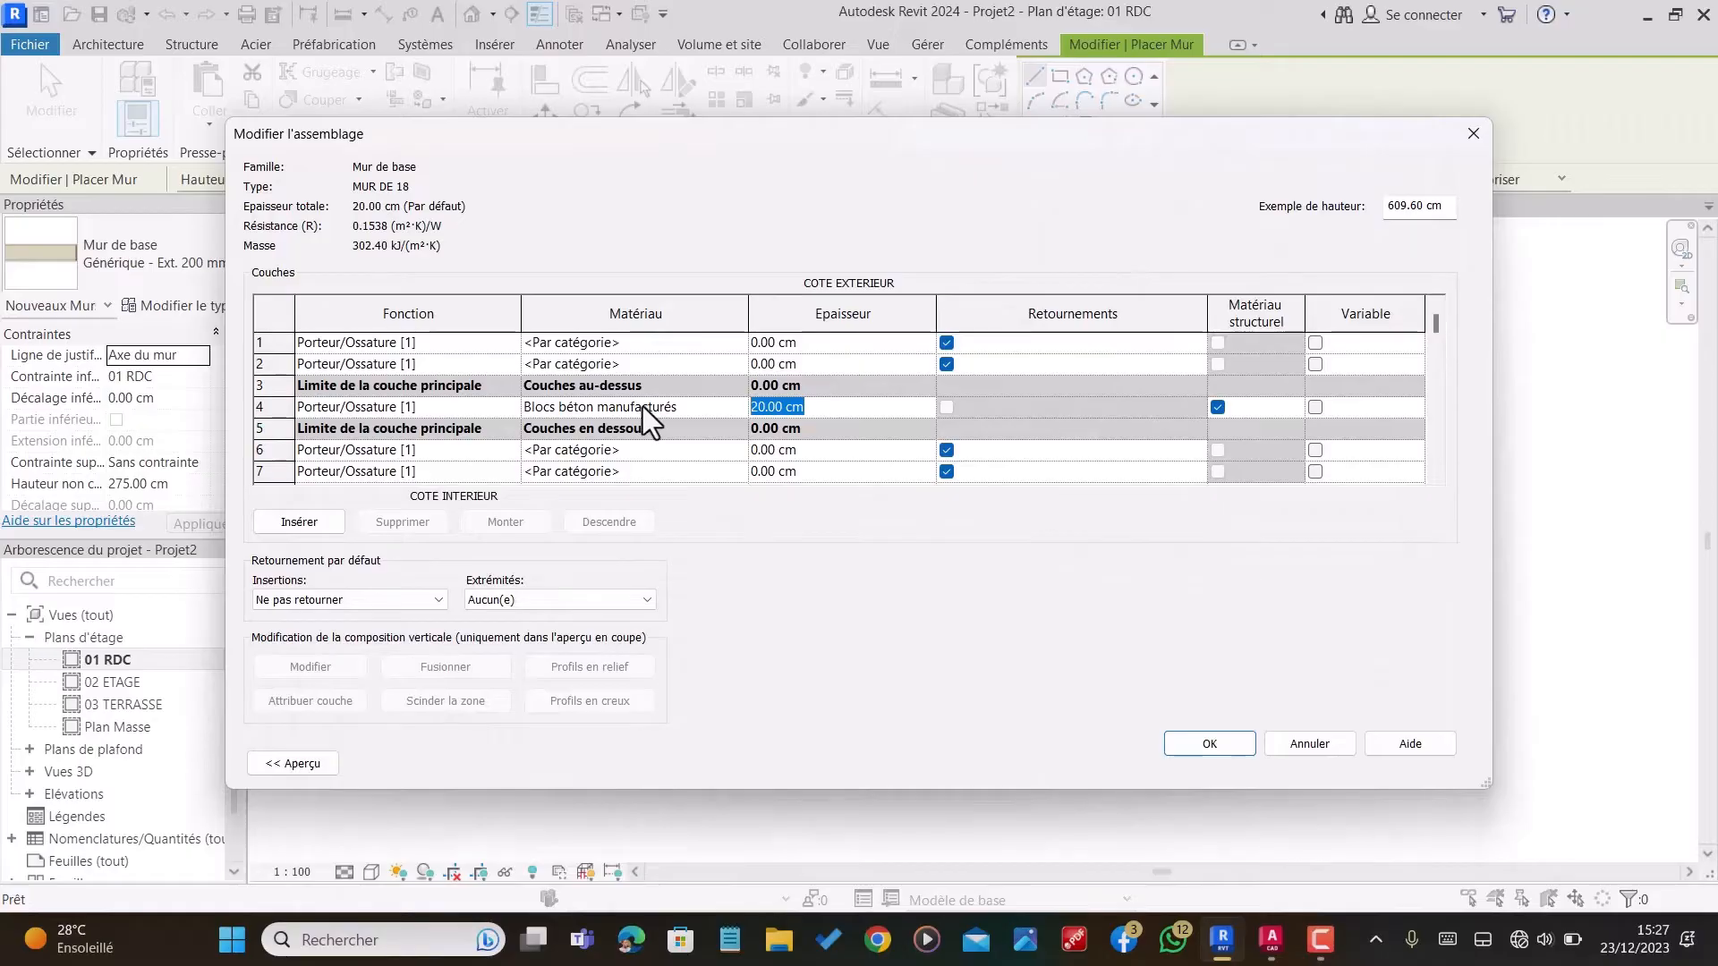
pyautogui.write('15')
# Step: Assign the material Maçonnerie - Enduit to the layer just inside the interior core boundary, in row 6
pyautogui.click(630, 454)
pyautogui.click(736, 450)
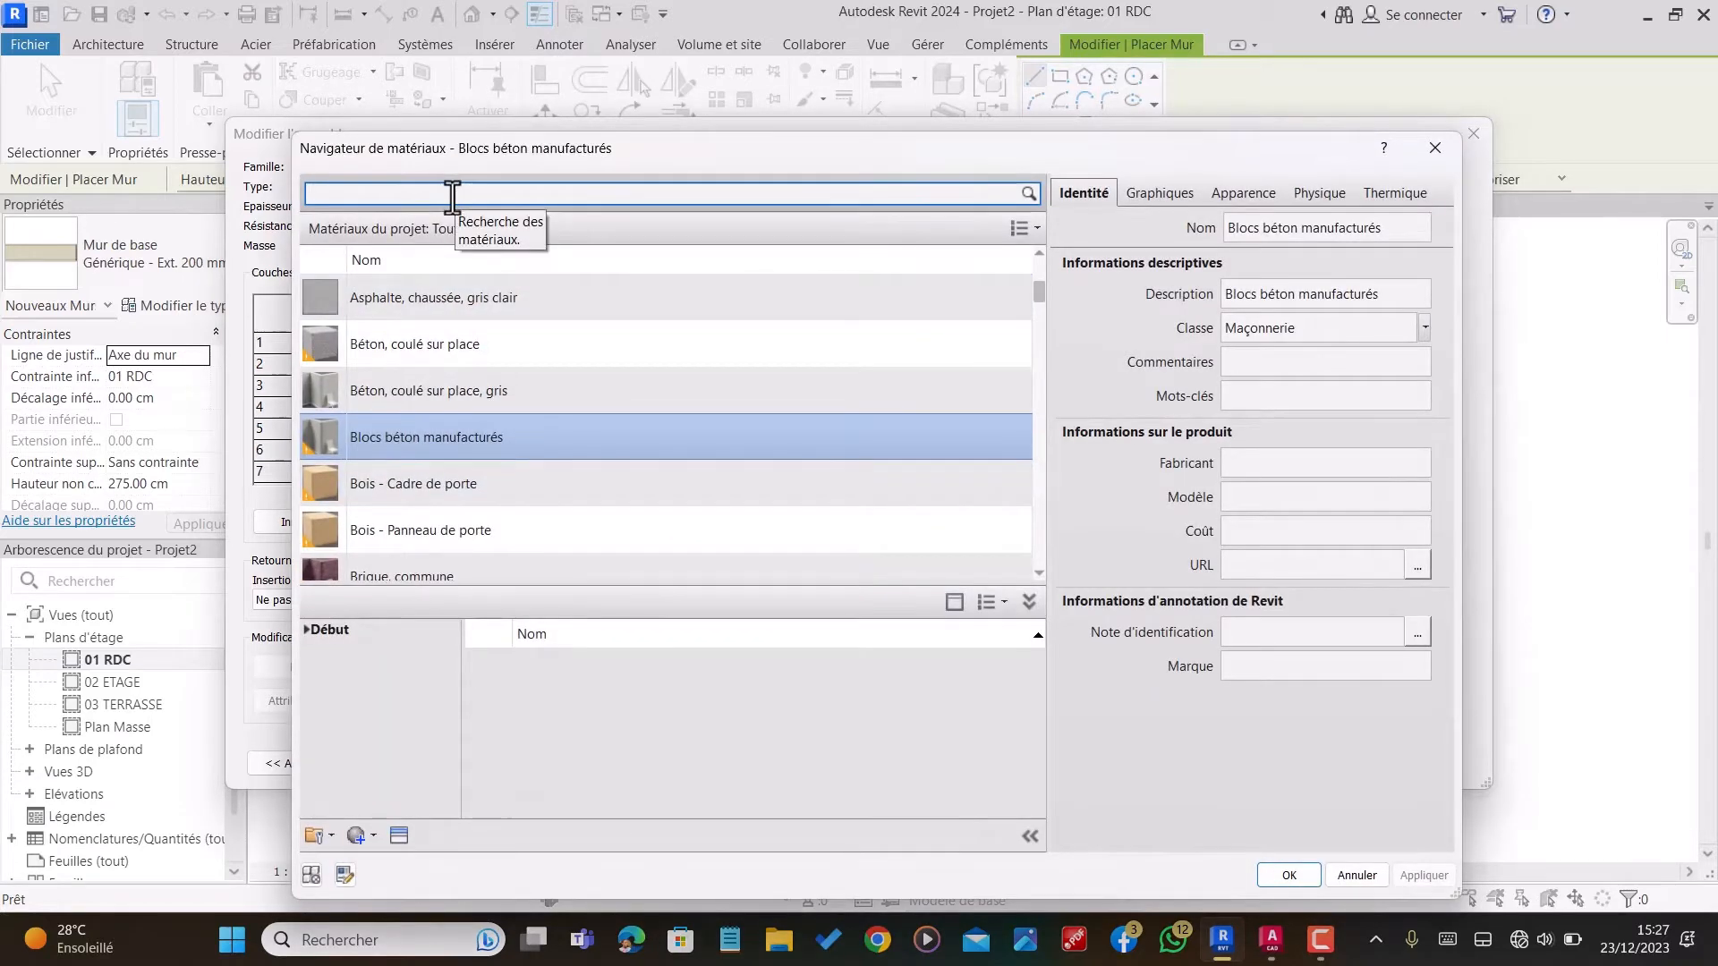
pyautogui.write('END')
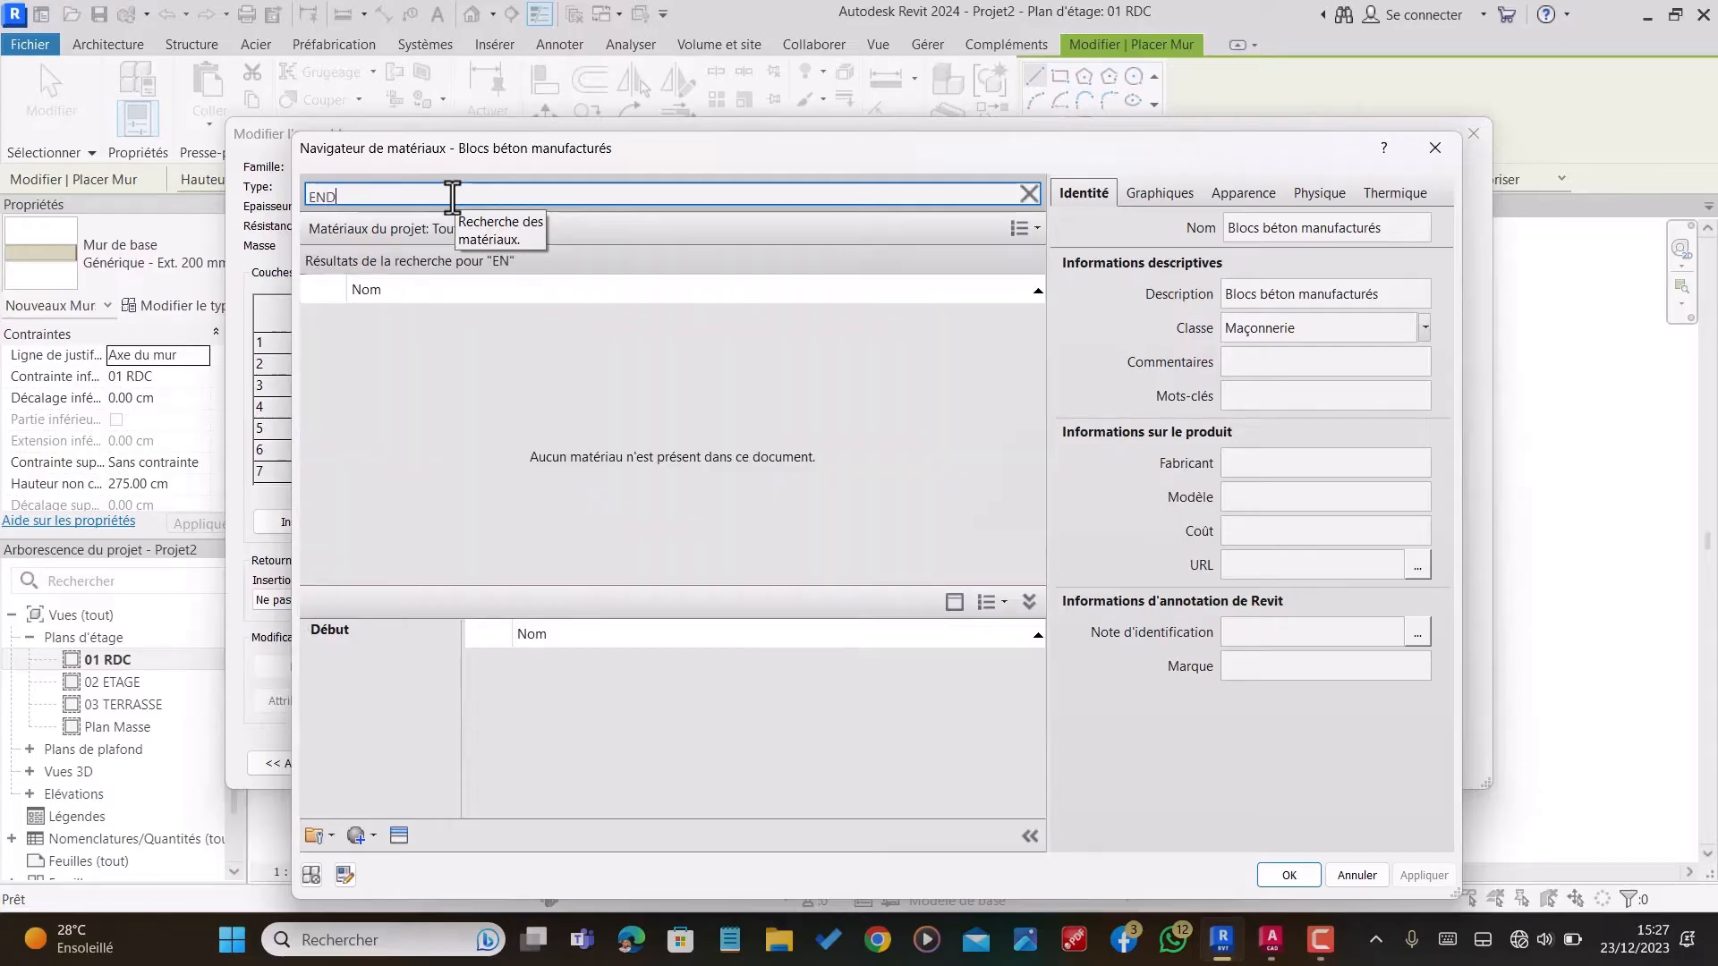
pyautogui.write('UIT')
pyautogui.click(399, 335)
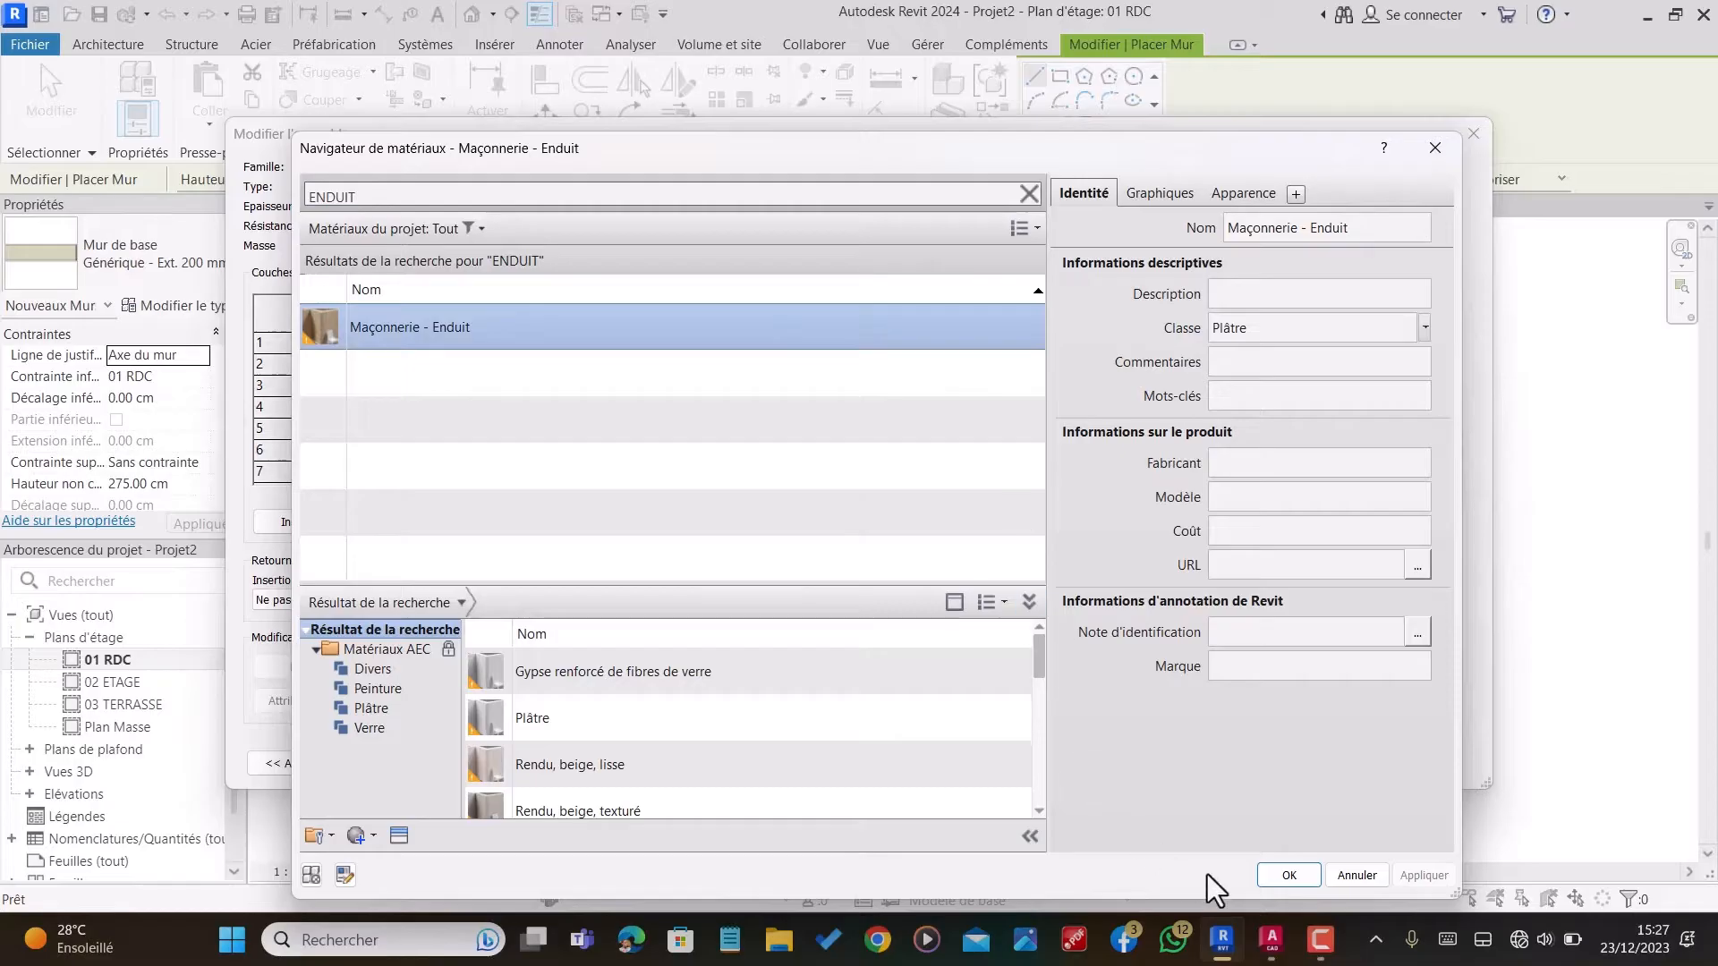
pyautogui.click(1288, 875)
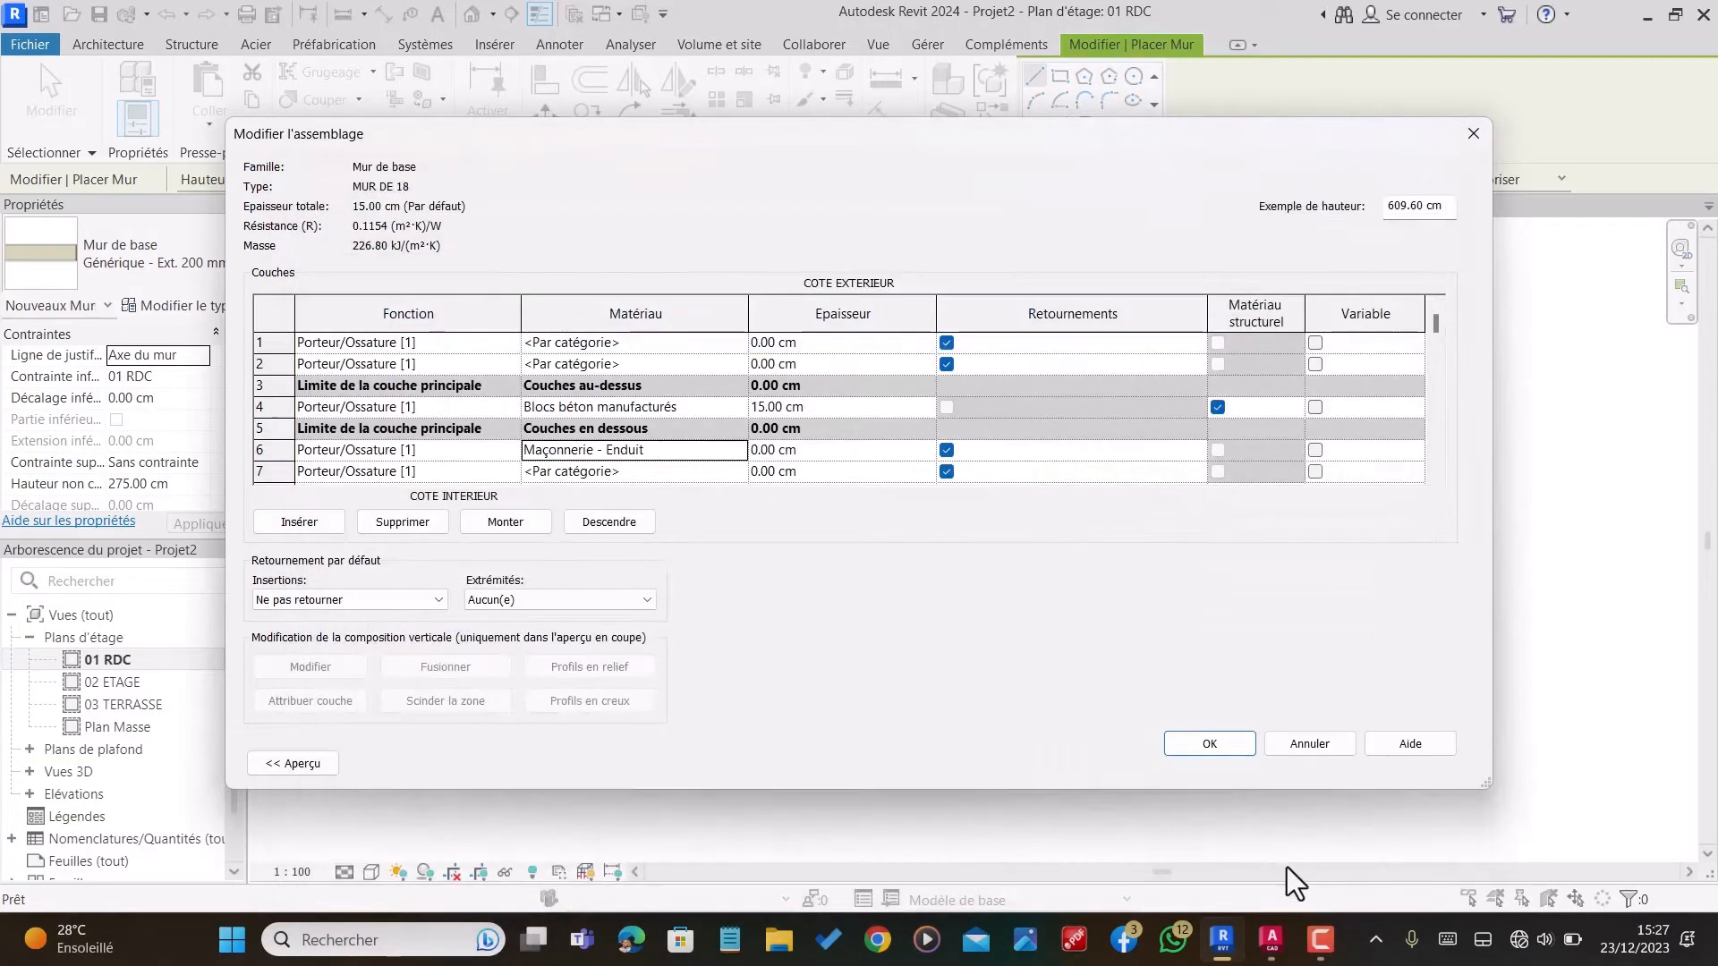
# Step: Copy the Maçonnerie - Enduit material to the exterior layer next to the core boundary, in row 2
pyautogui.click(647, 451)
pyautogui.hotkey('ctrl', 'c')
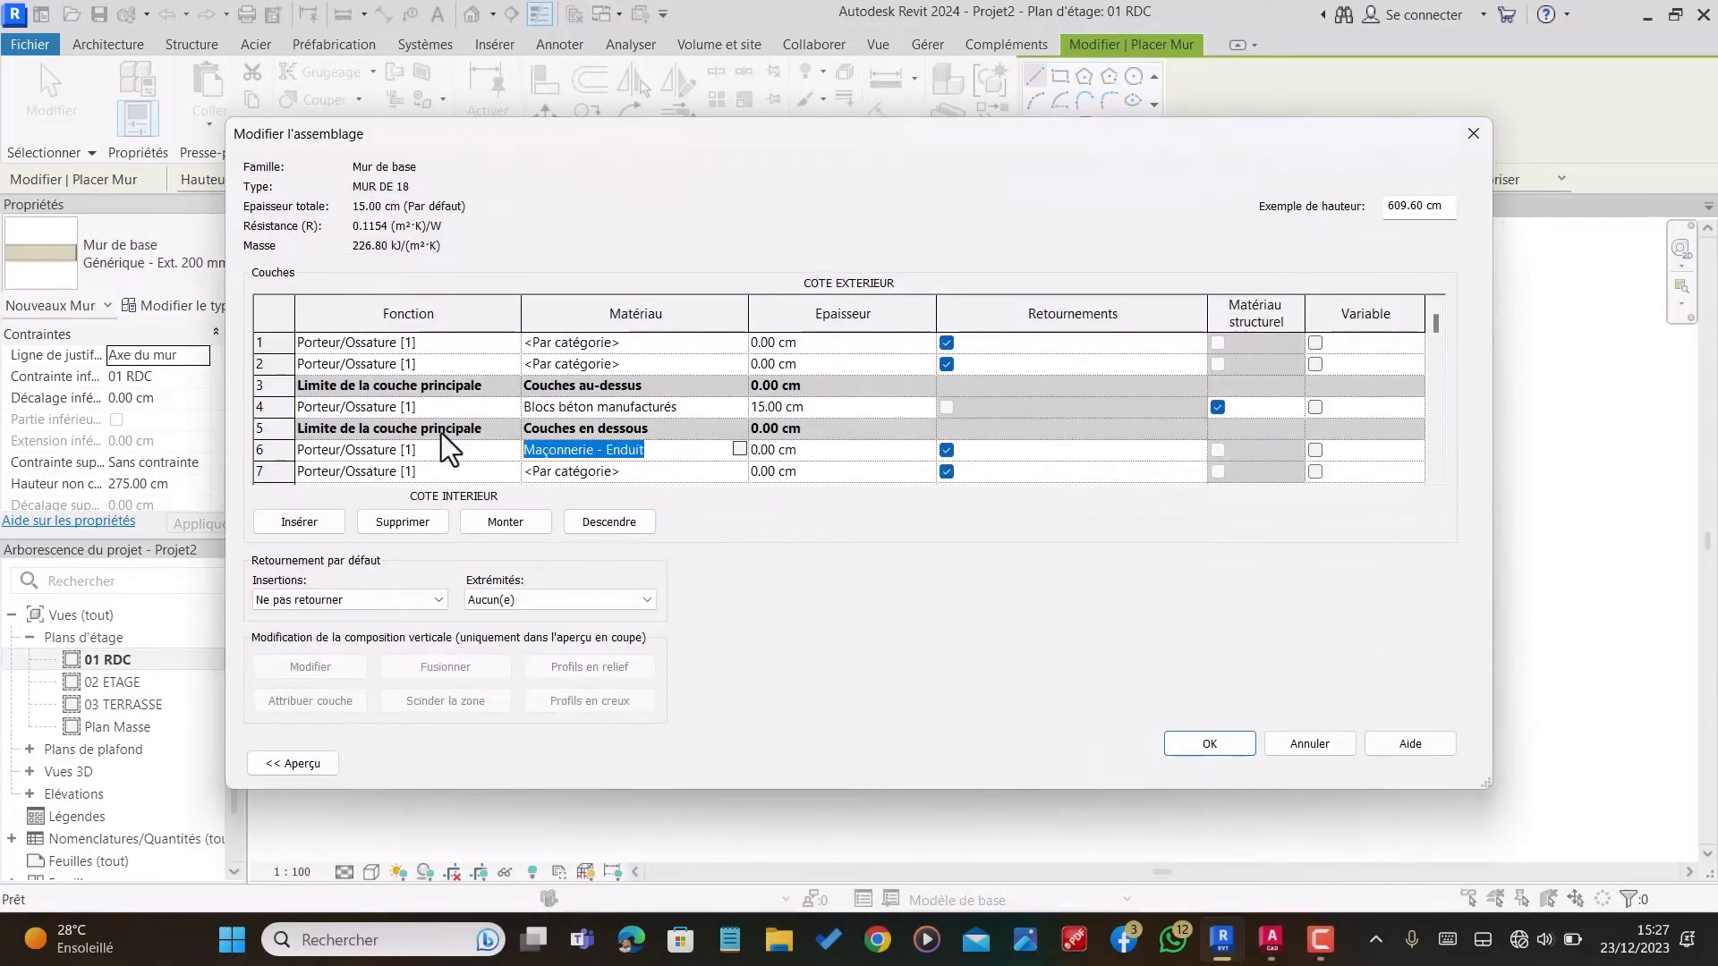
pyautogui.click(631, 363)
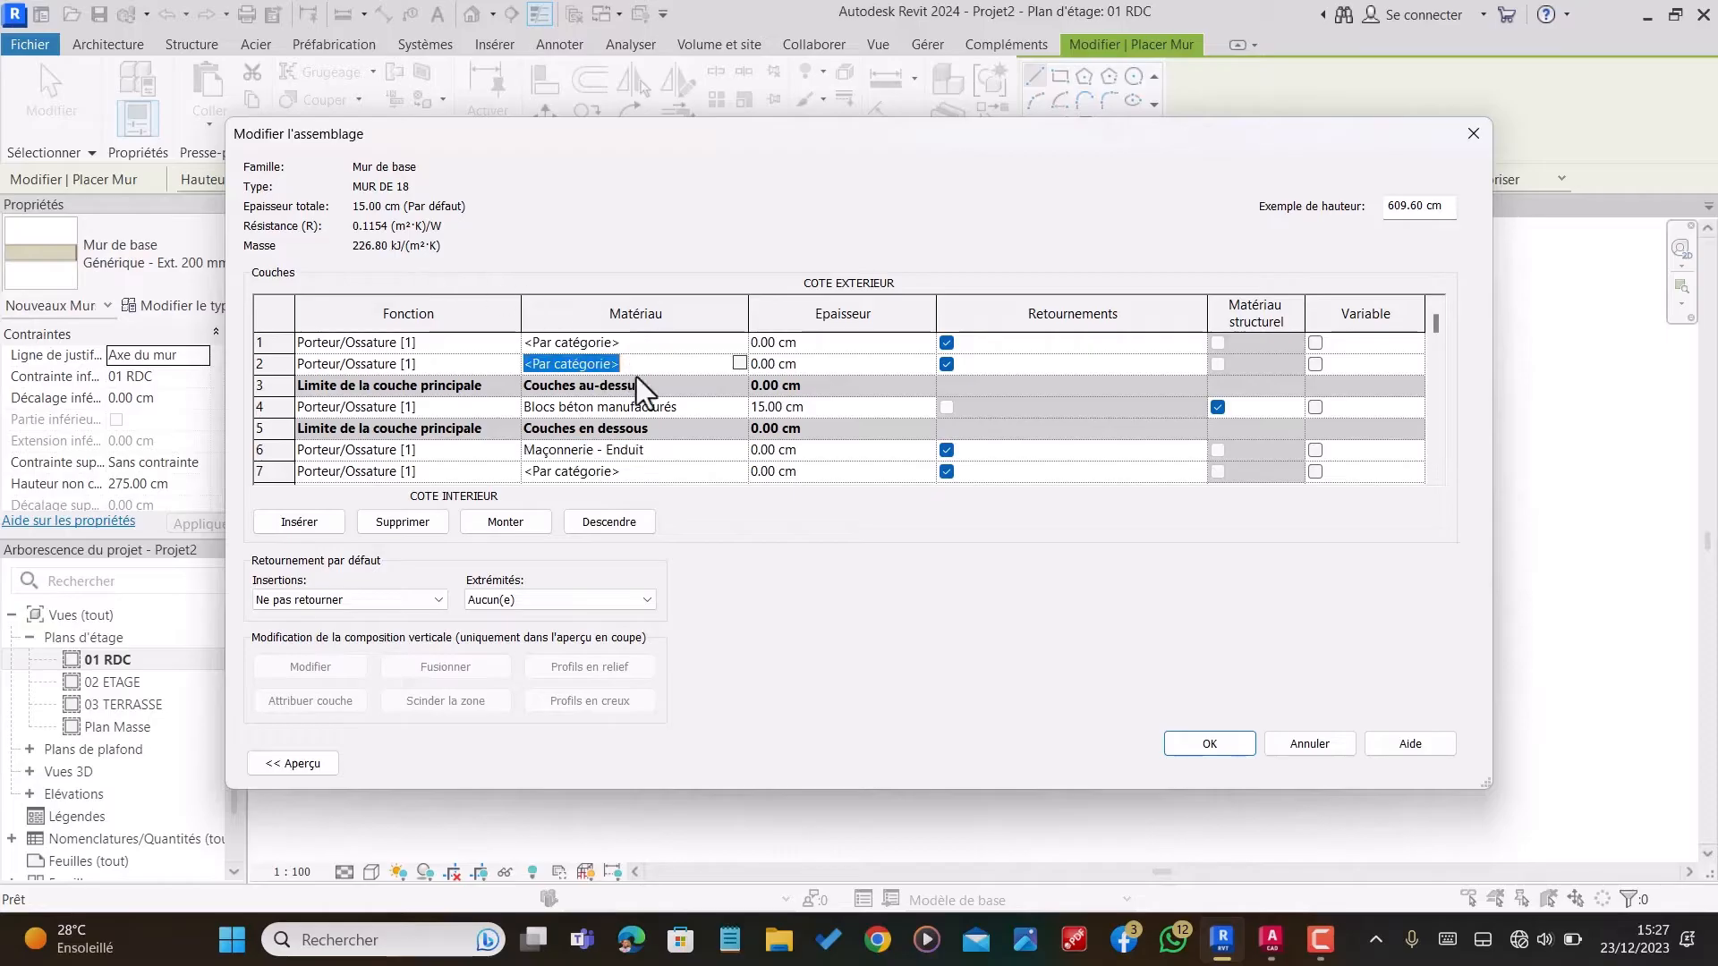
pyautogui.hotkey('ctrl', 'v')
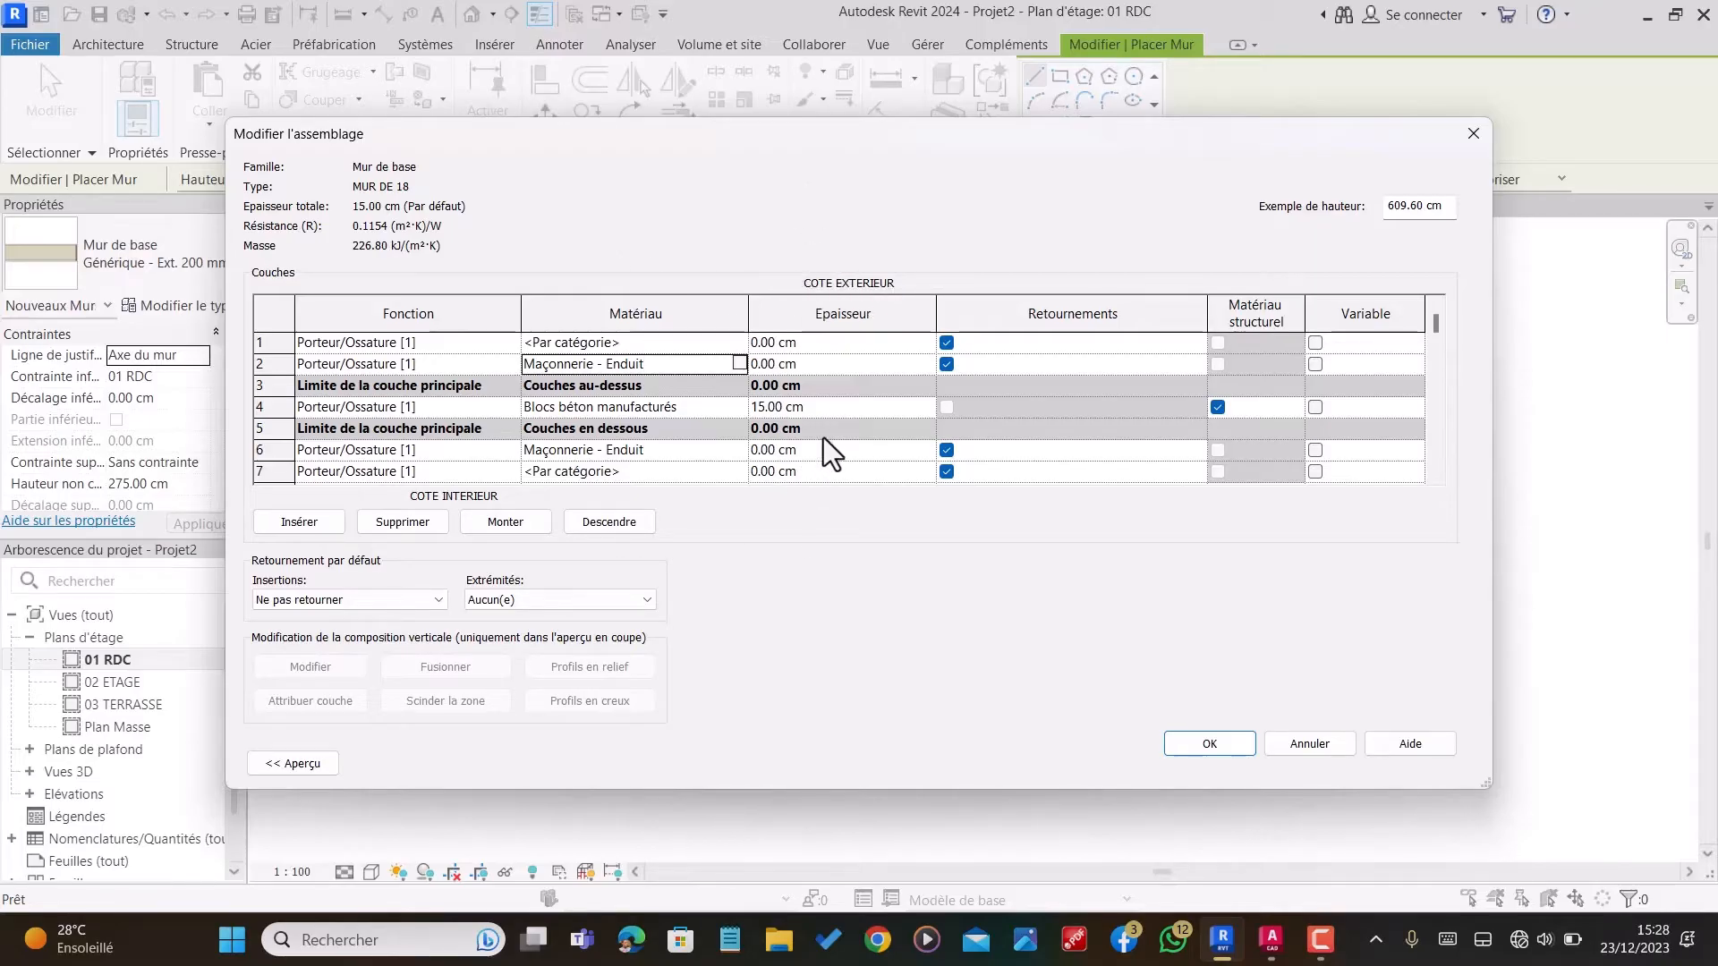
# Step: Assign the material Peinture - Grise to the innermost layer, in row 7
pyautogui.click(674, 474)
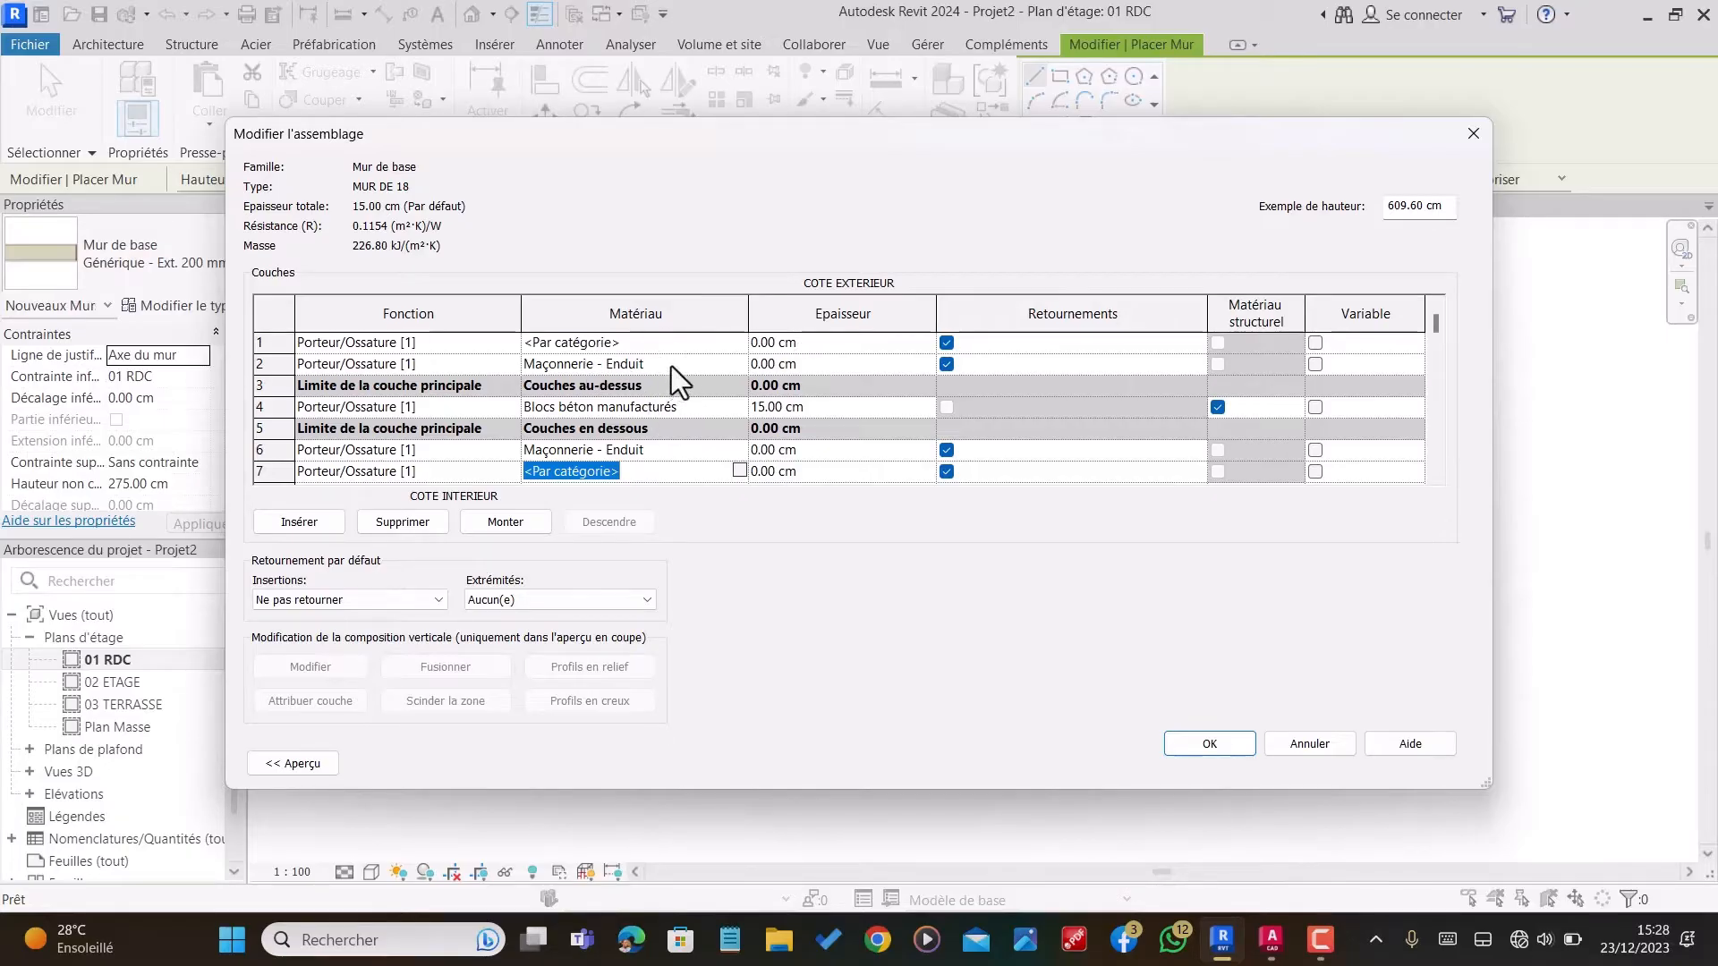
pyautogui.click(738, 468)
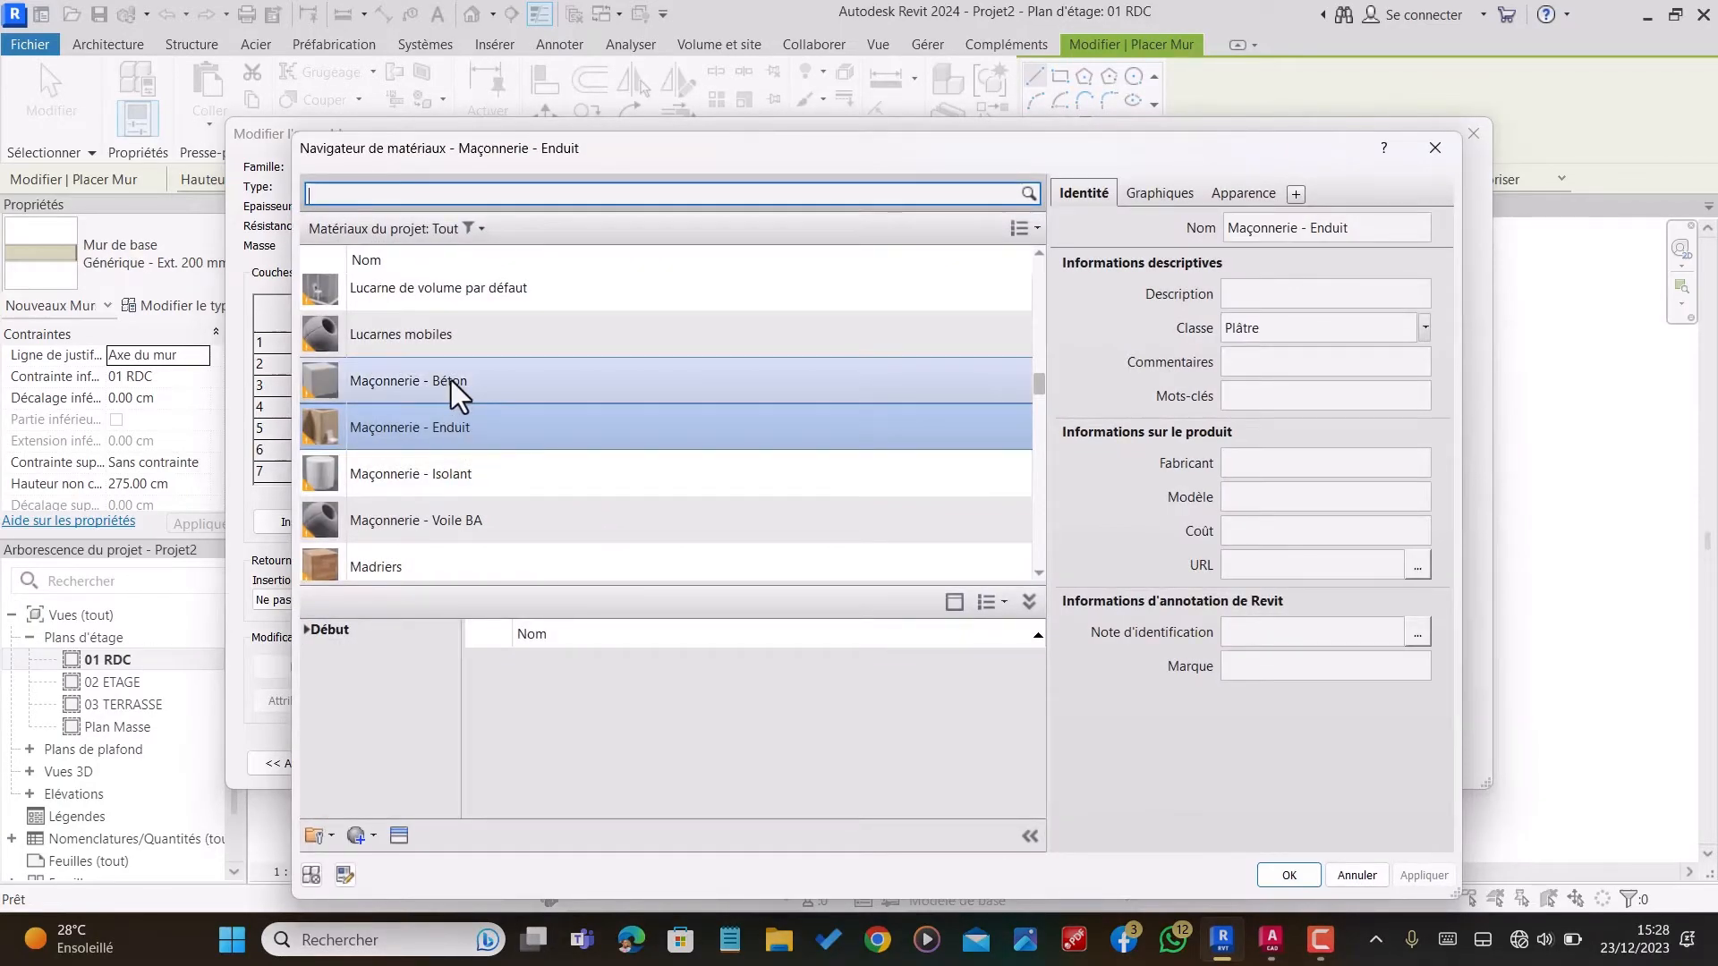
pyautogui.write('peinture')
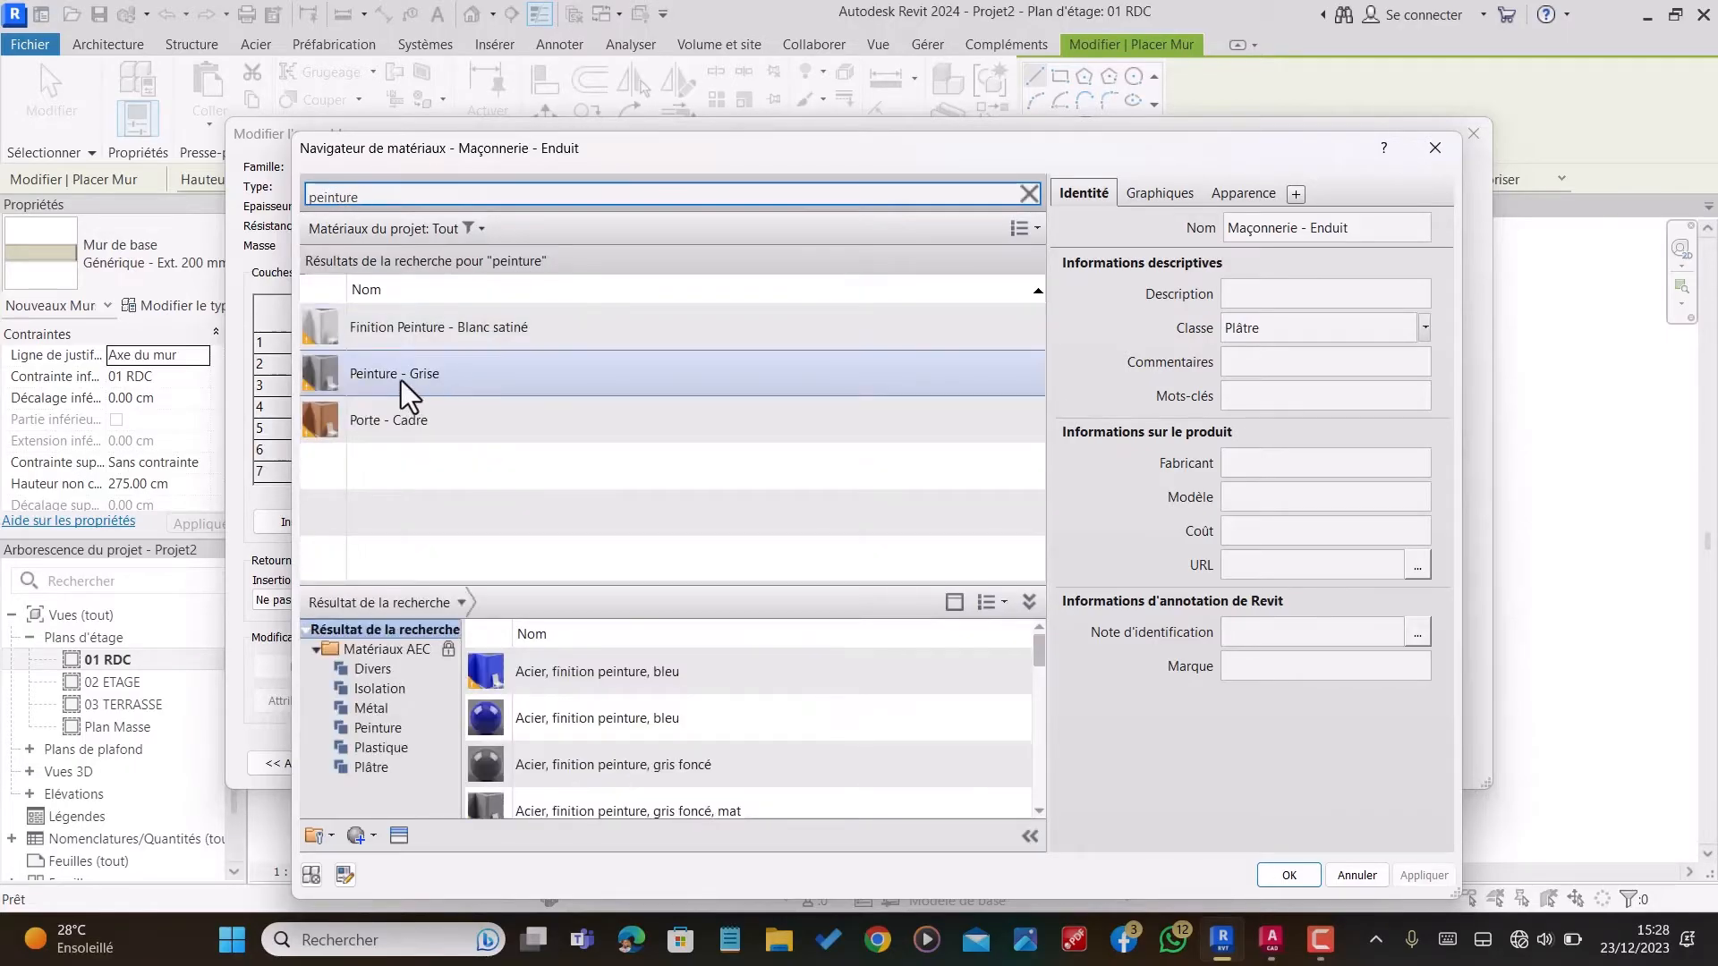
pyautogui.click(400, 375)
pyautogui.click(1288, 875)
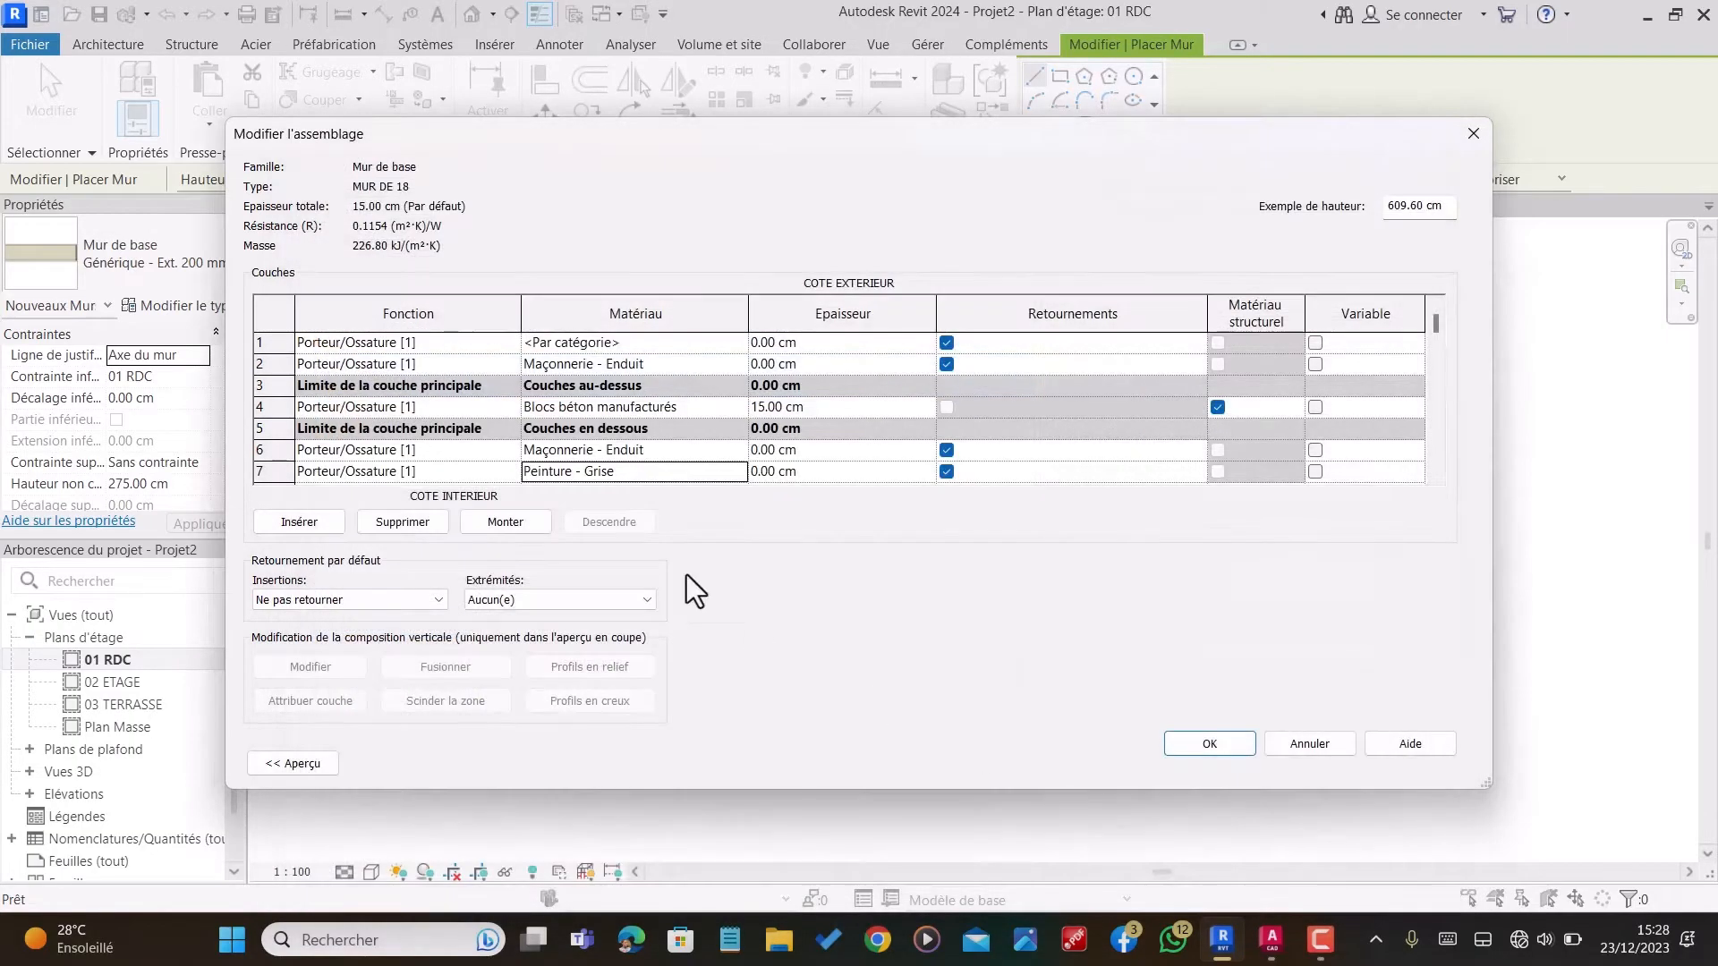
# Step: Copy the Peinture - Grise material to the outermost exterior layer, in row 1
pyautogui.click(671, 470)
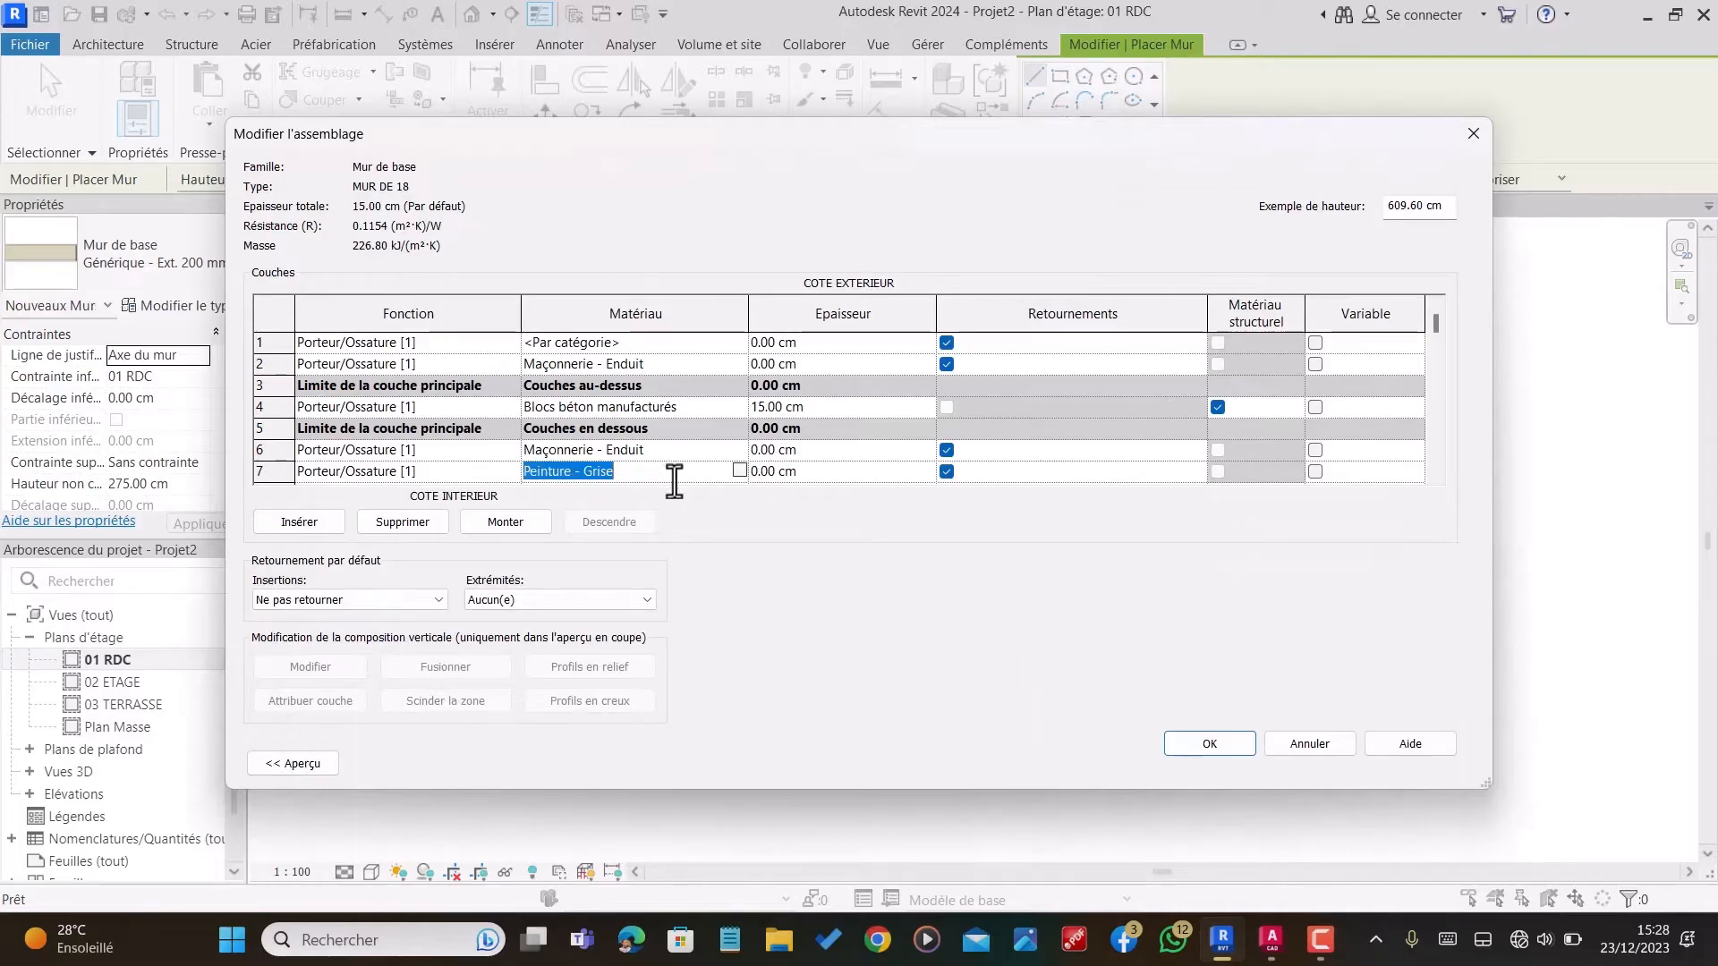
pyautogui.click(698, 340)
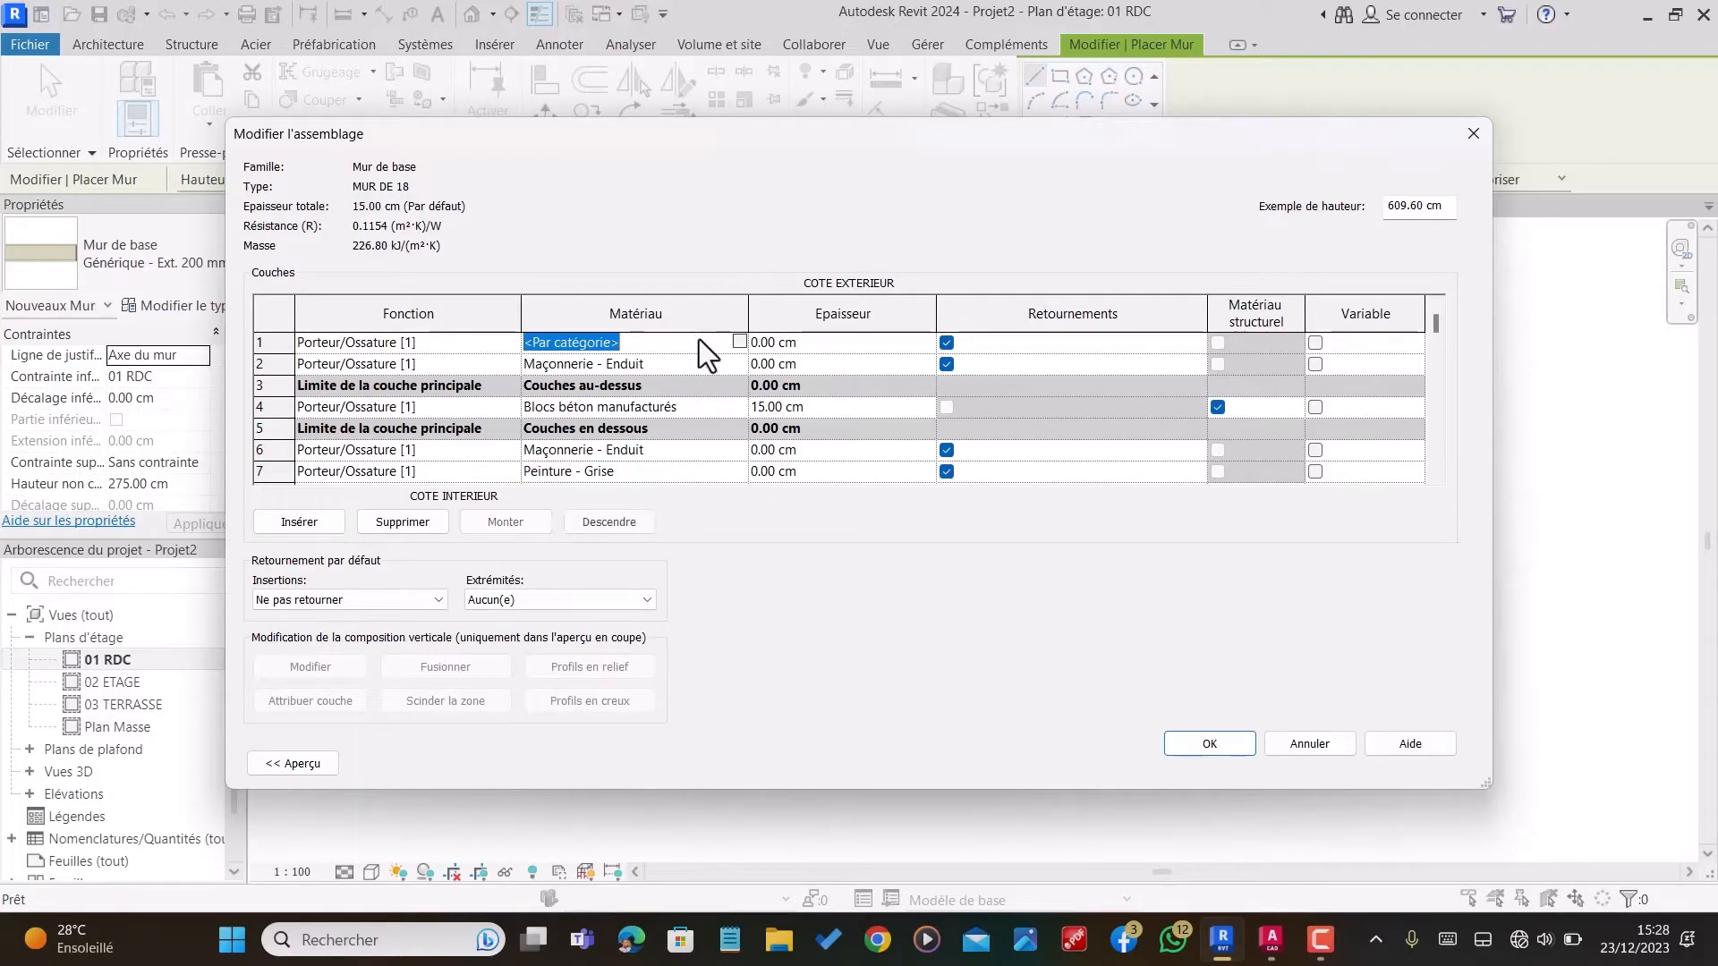
pyautogui.write('Peinture - Grise')
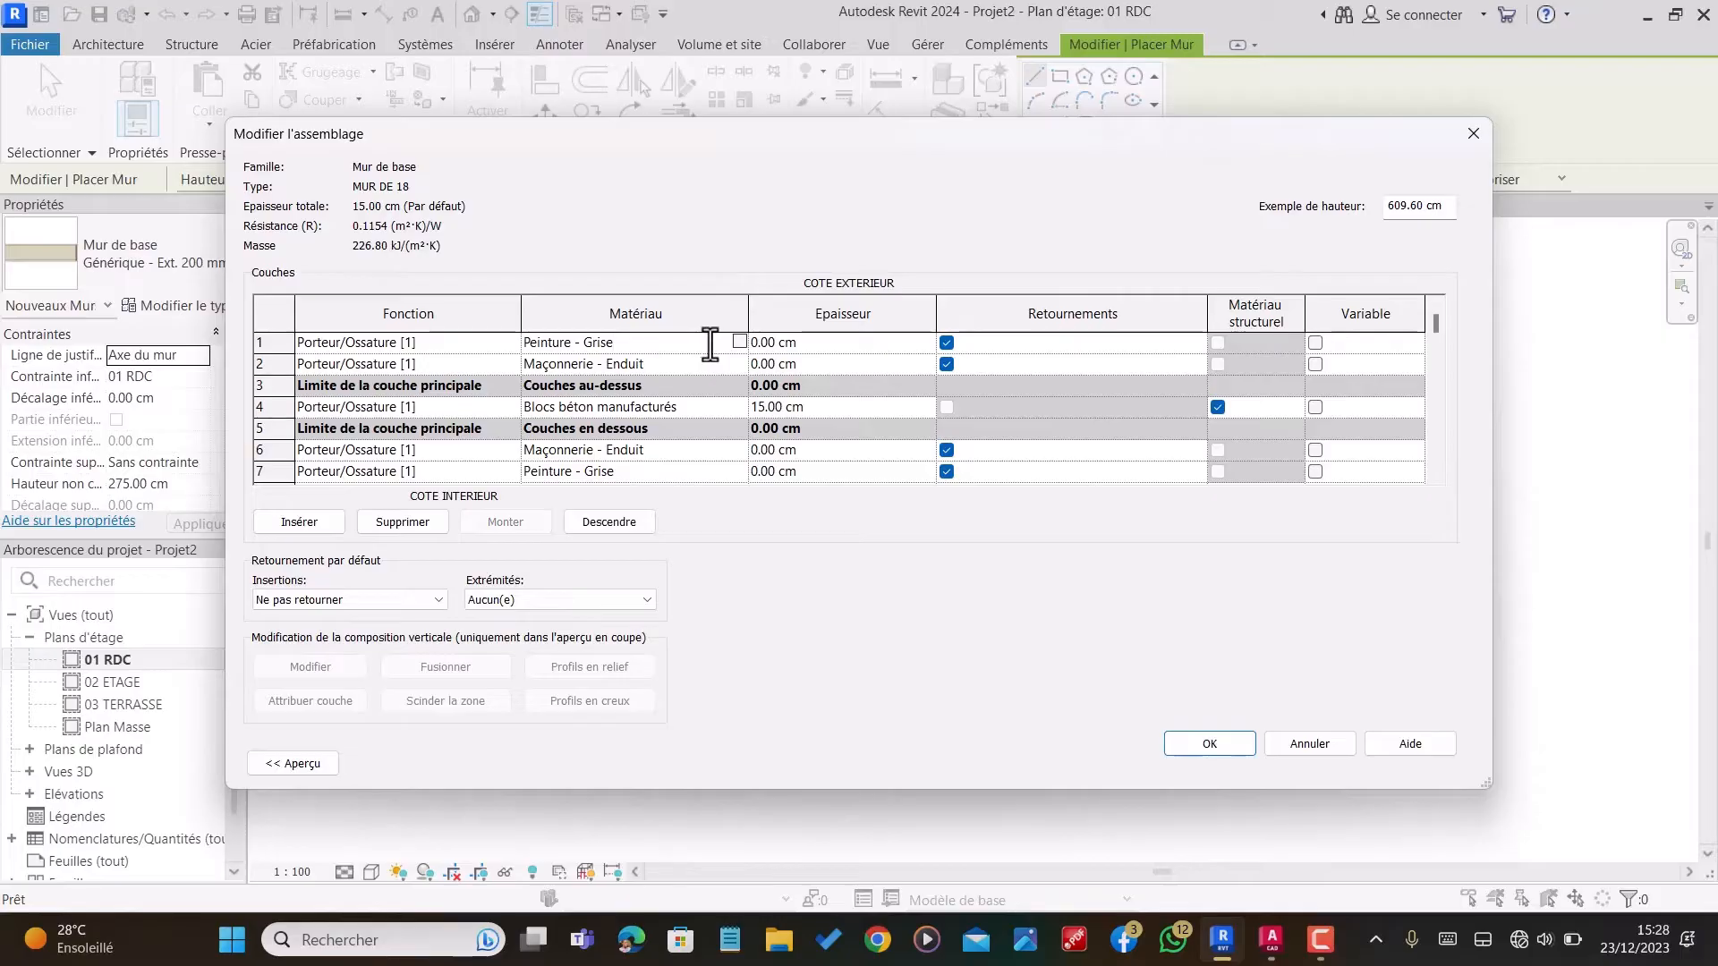
# Step: Set the thickness of both Maçonnerie - Enduit layers, in rows 6 and 2, to 1.4 cm
pyautogui.click(814, 452)
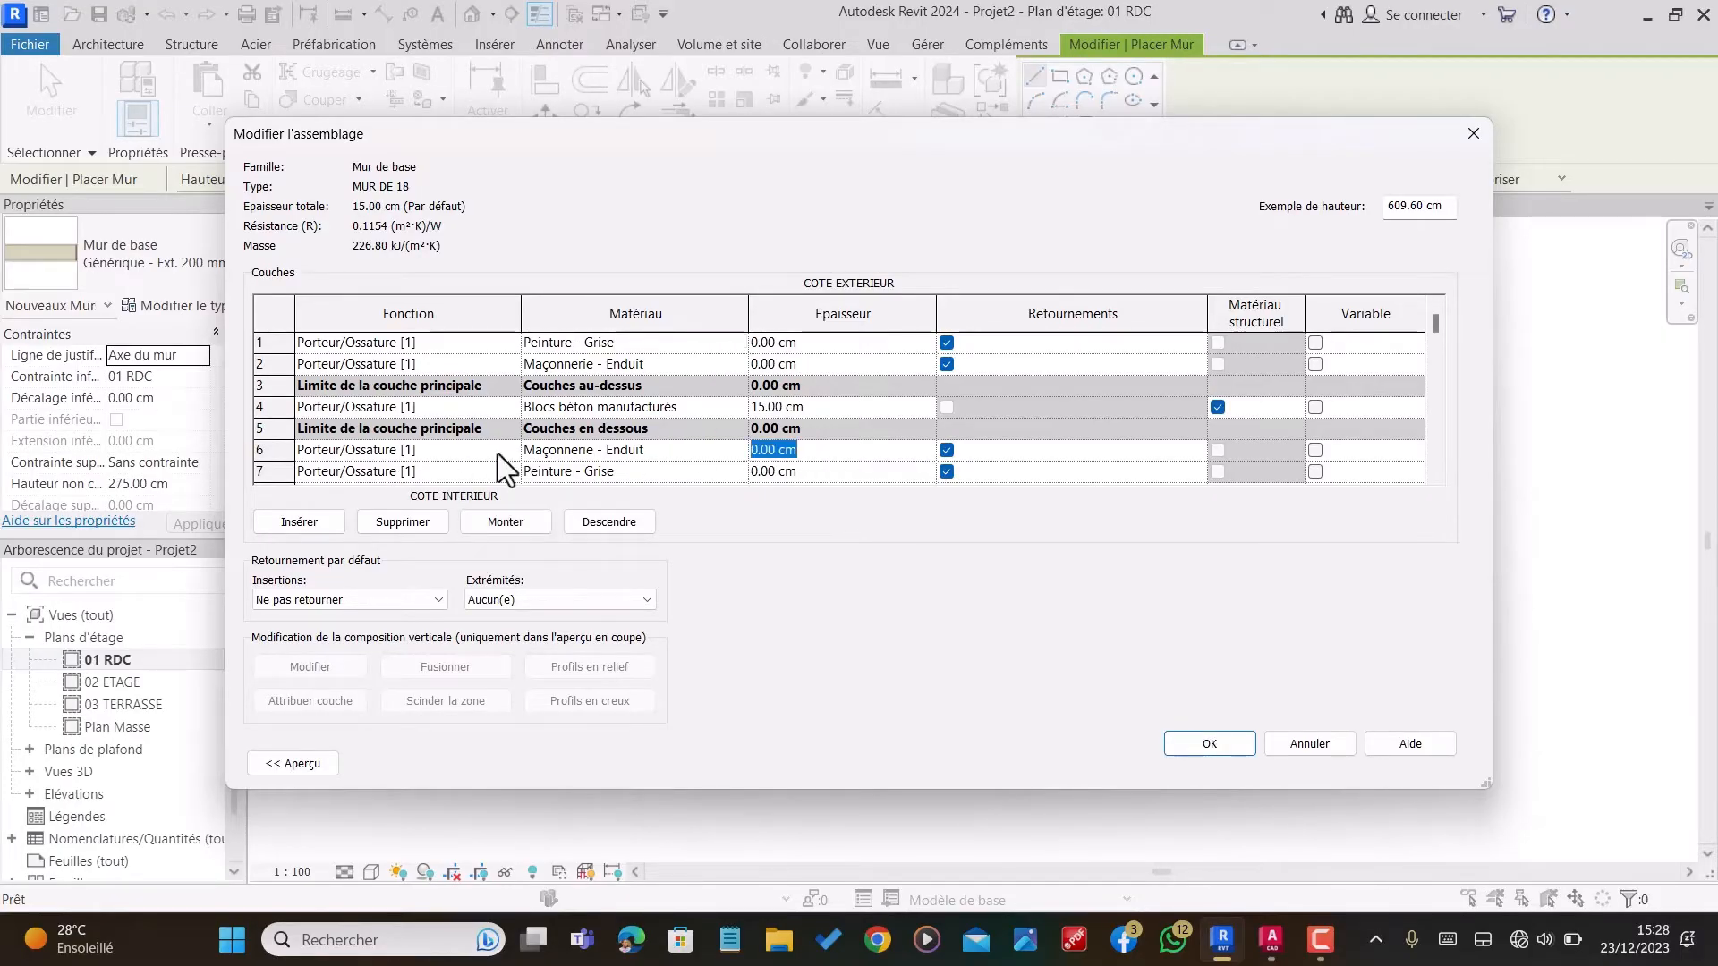
pyautogui.write('1.4')
pyautogui.click(814, 364)
pyautogui.write('1.4')
# Step: Set the thickness of both Peinture - Grise layers, in rows 7 and 1, to 0.1 cm
pyautogui.click(820, 471)
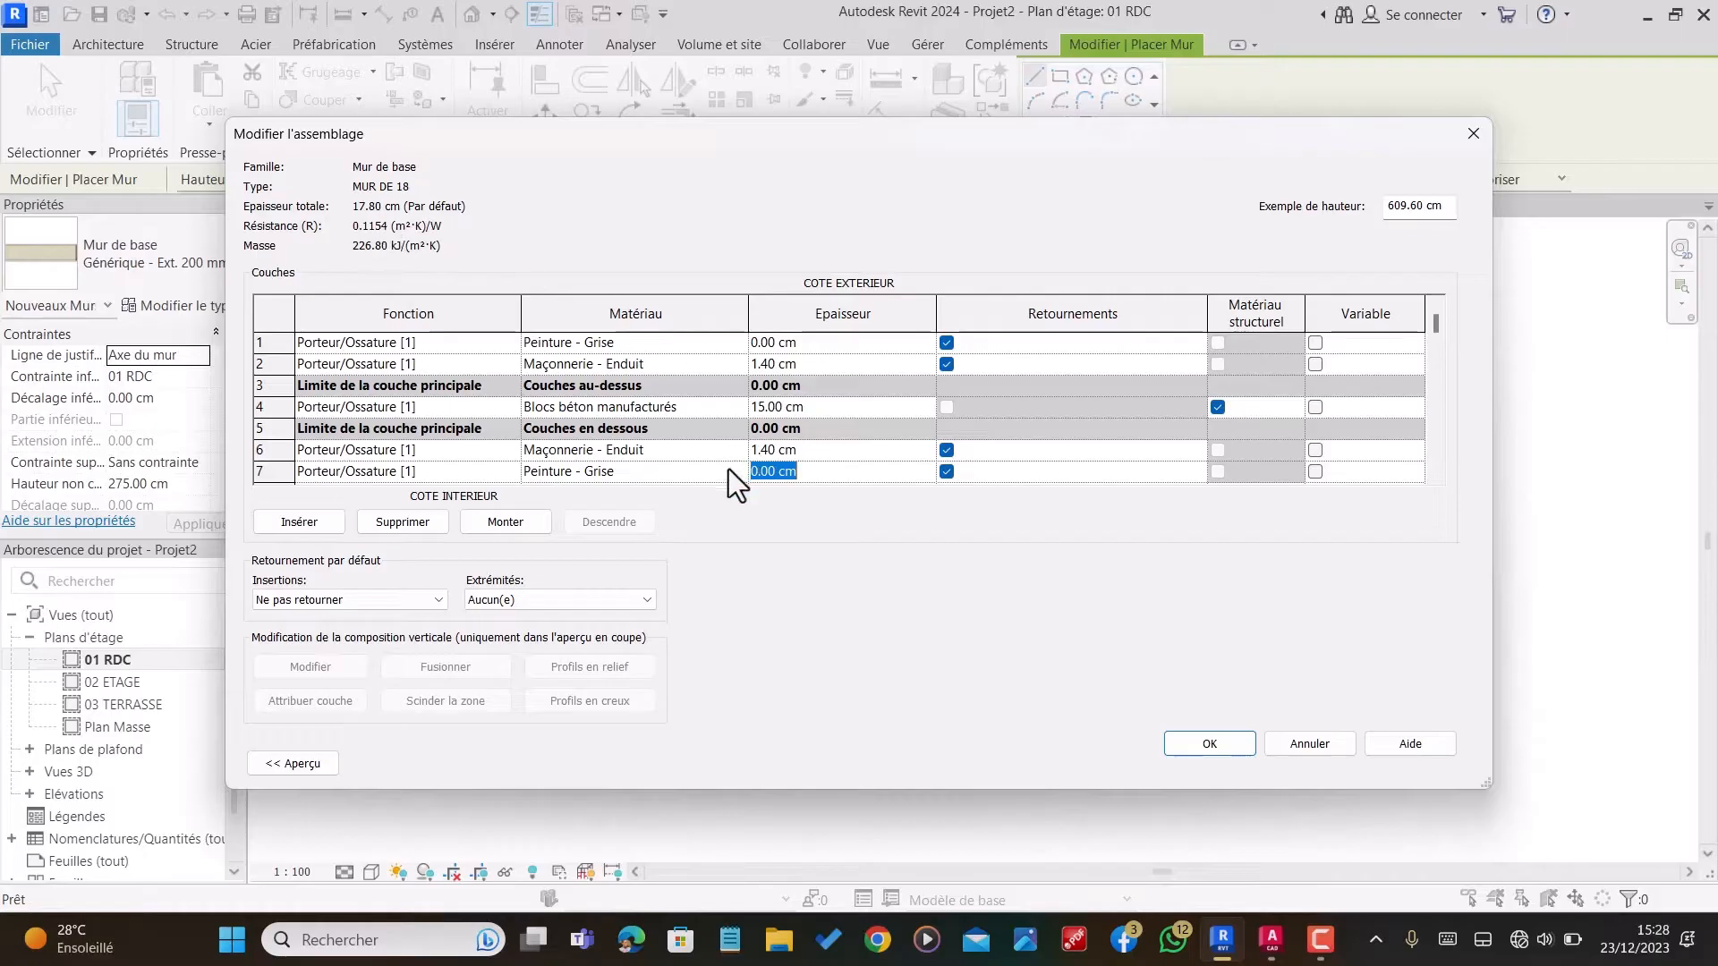
pyautogui.moveTo(845, 469); pyautogui.dragTo(684, 492)
pyautogui.write('0.1')
pyautogui.click(820, 340)
pyautogui.write('0.')
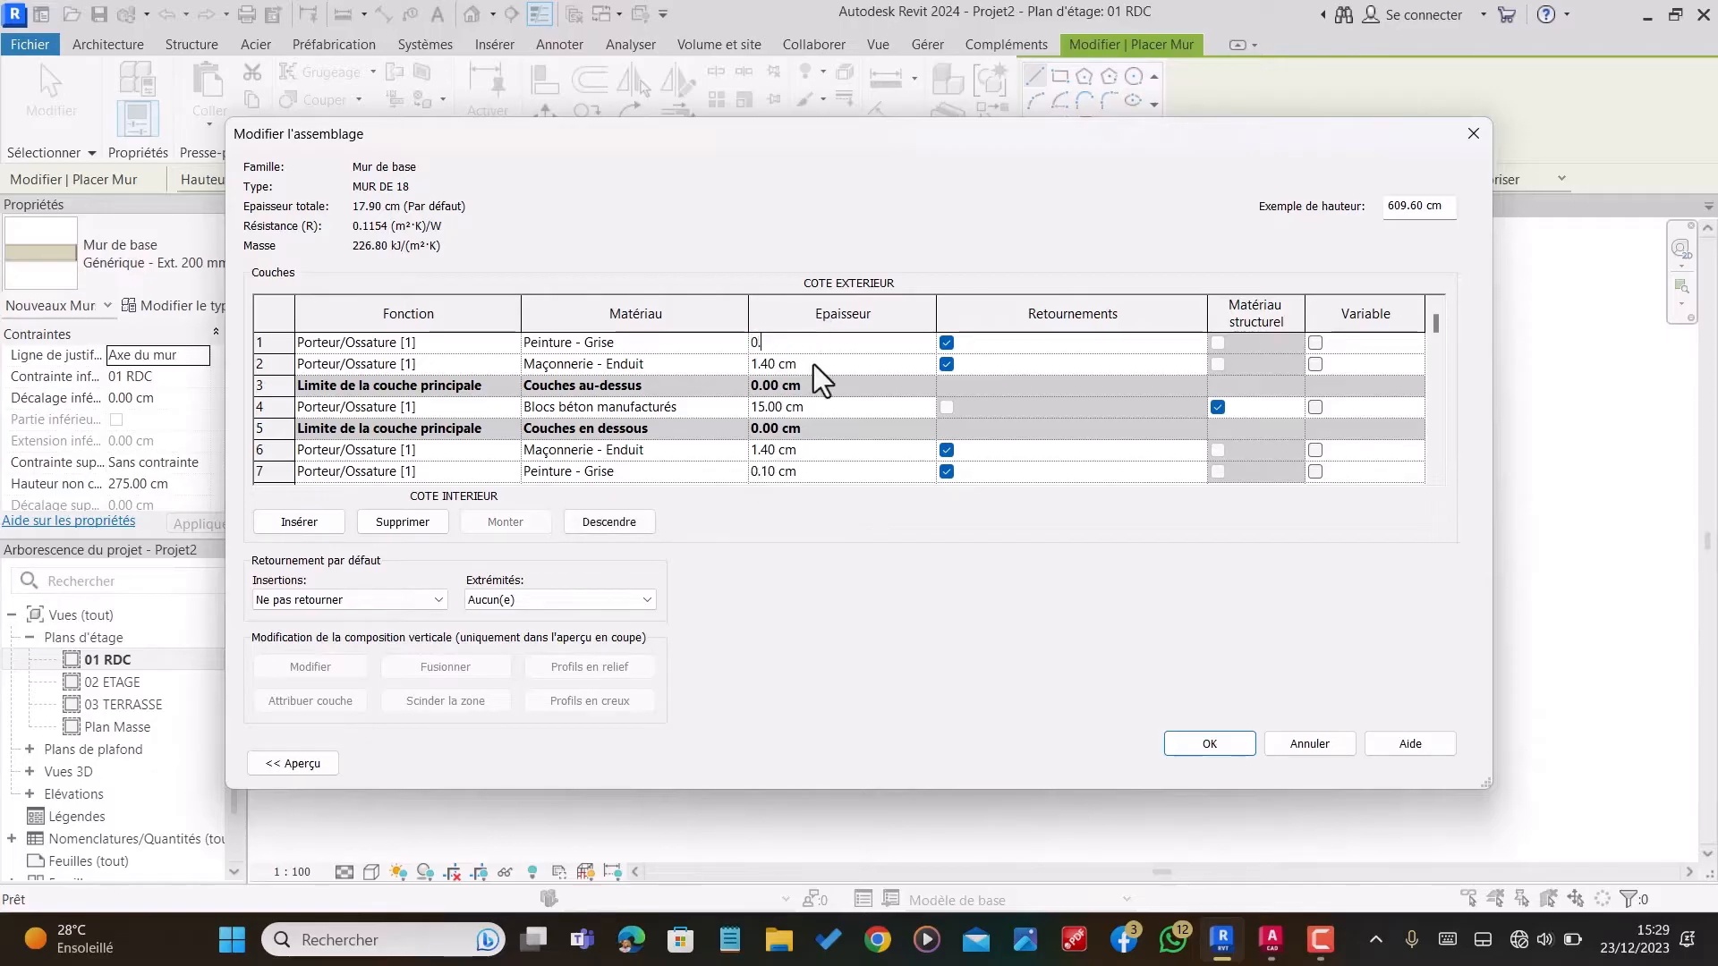
pyautogui.write('1')
pyautogui.press('Return')
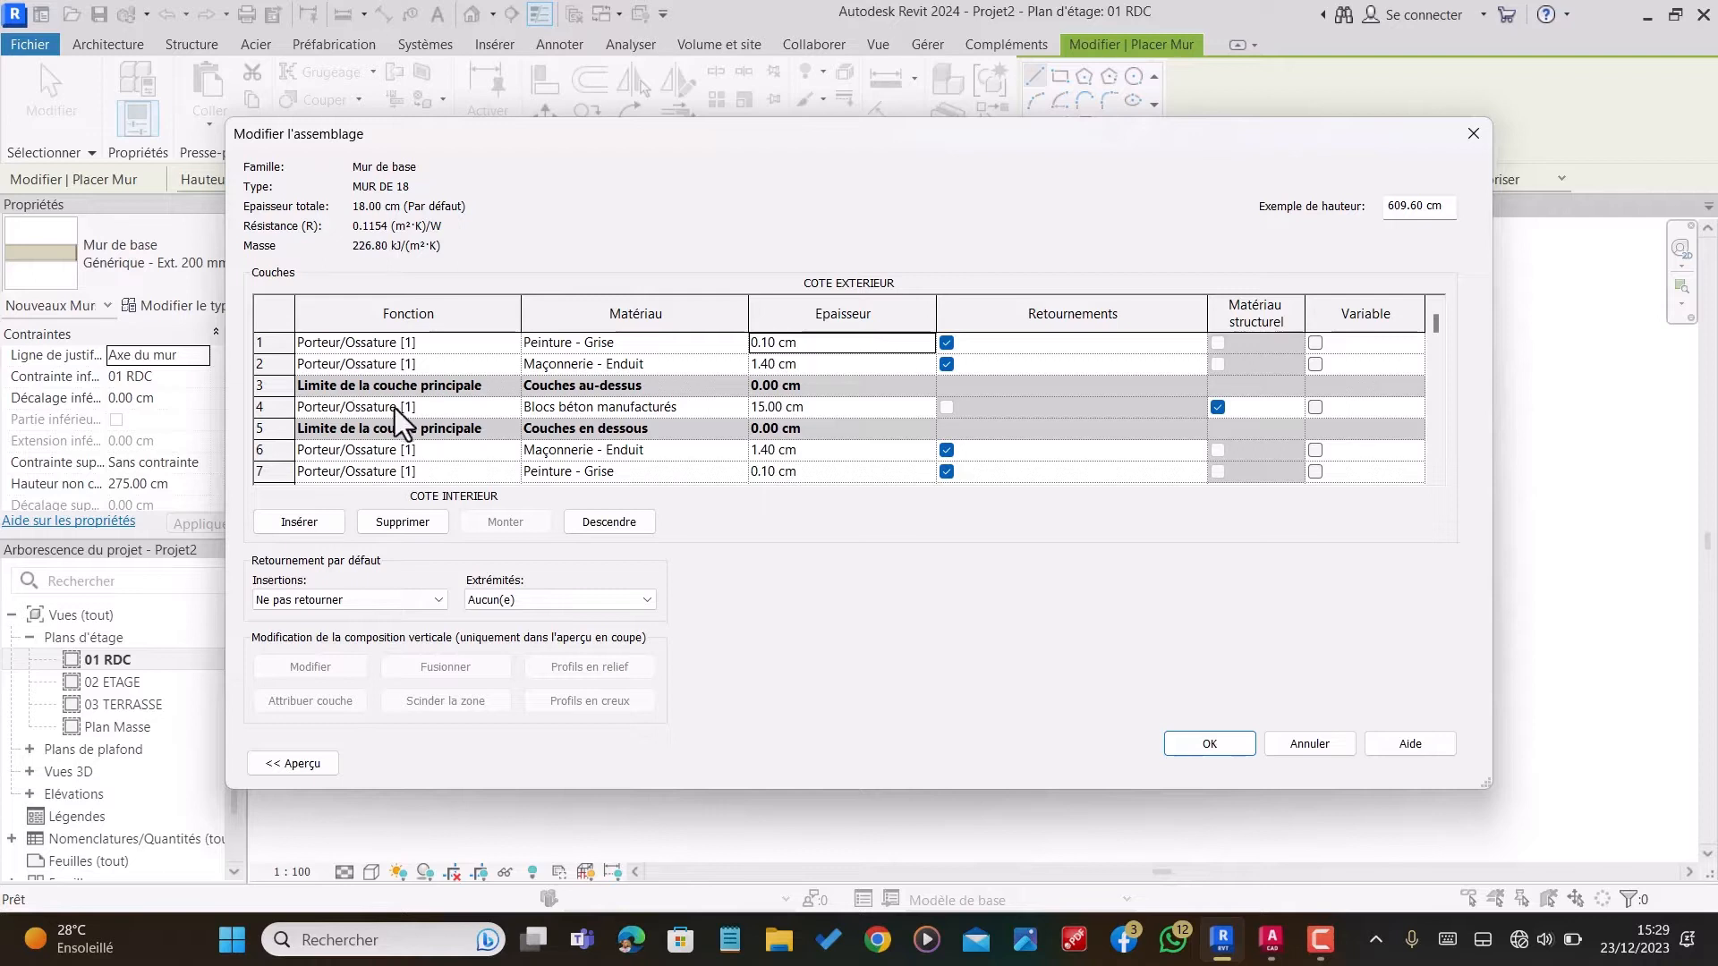
# Step: Change the function of both Maçonnerie - Enduit layers, in rows 6 and 2, to Finition 1 [4]
pyautogui.click(475, 449)
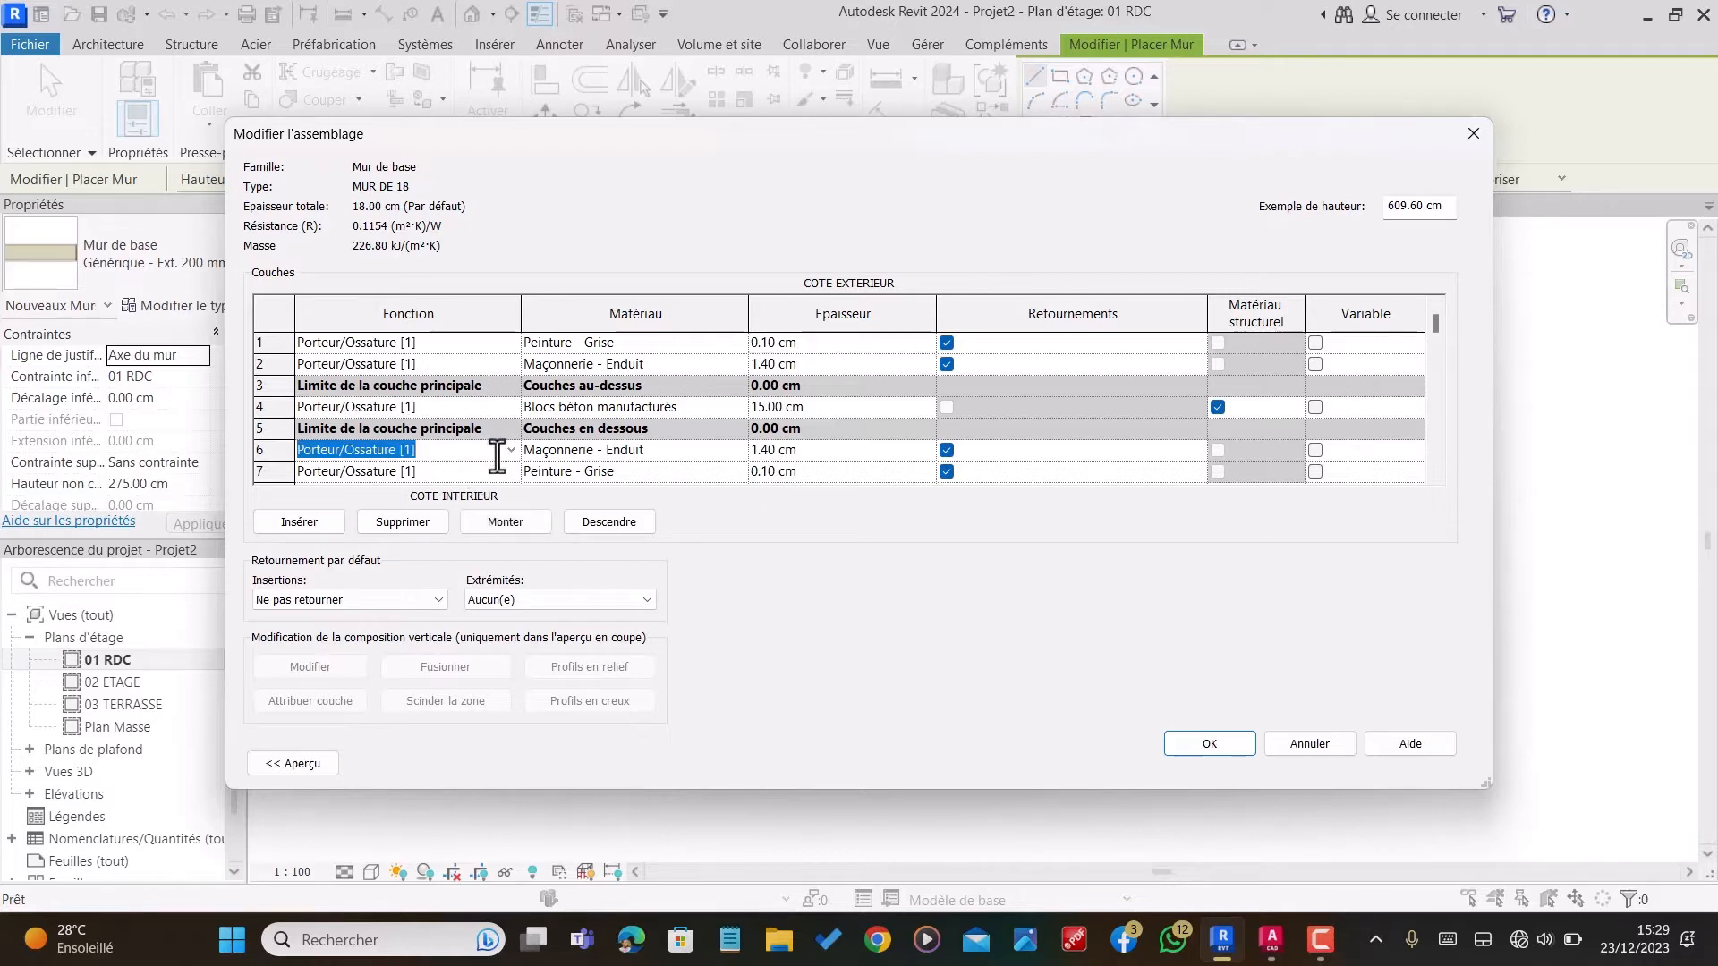
pyautogui.click(508, 452)
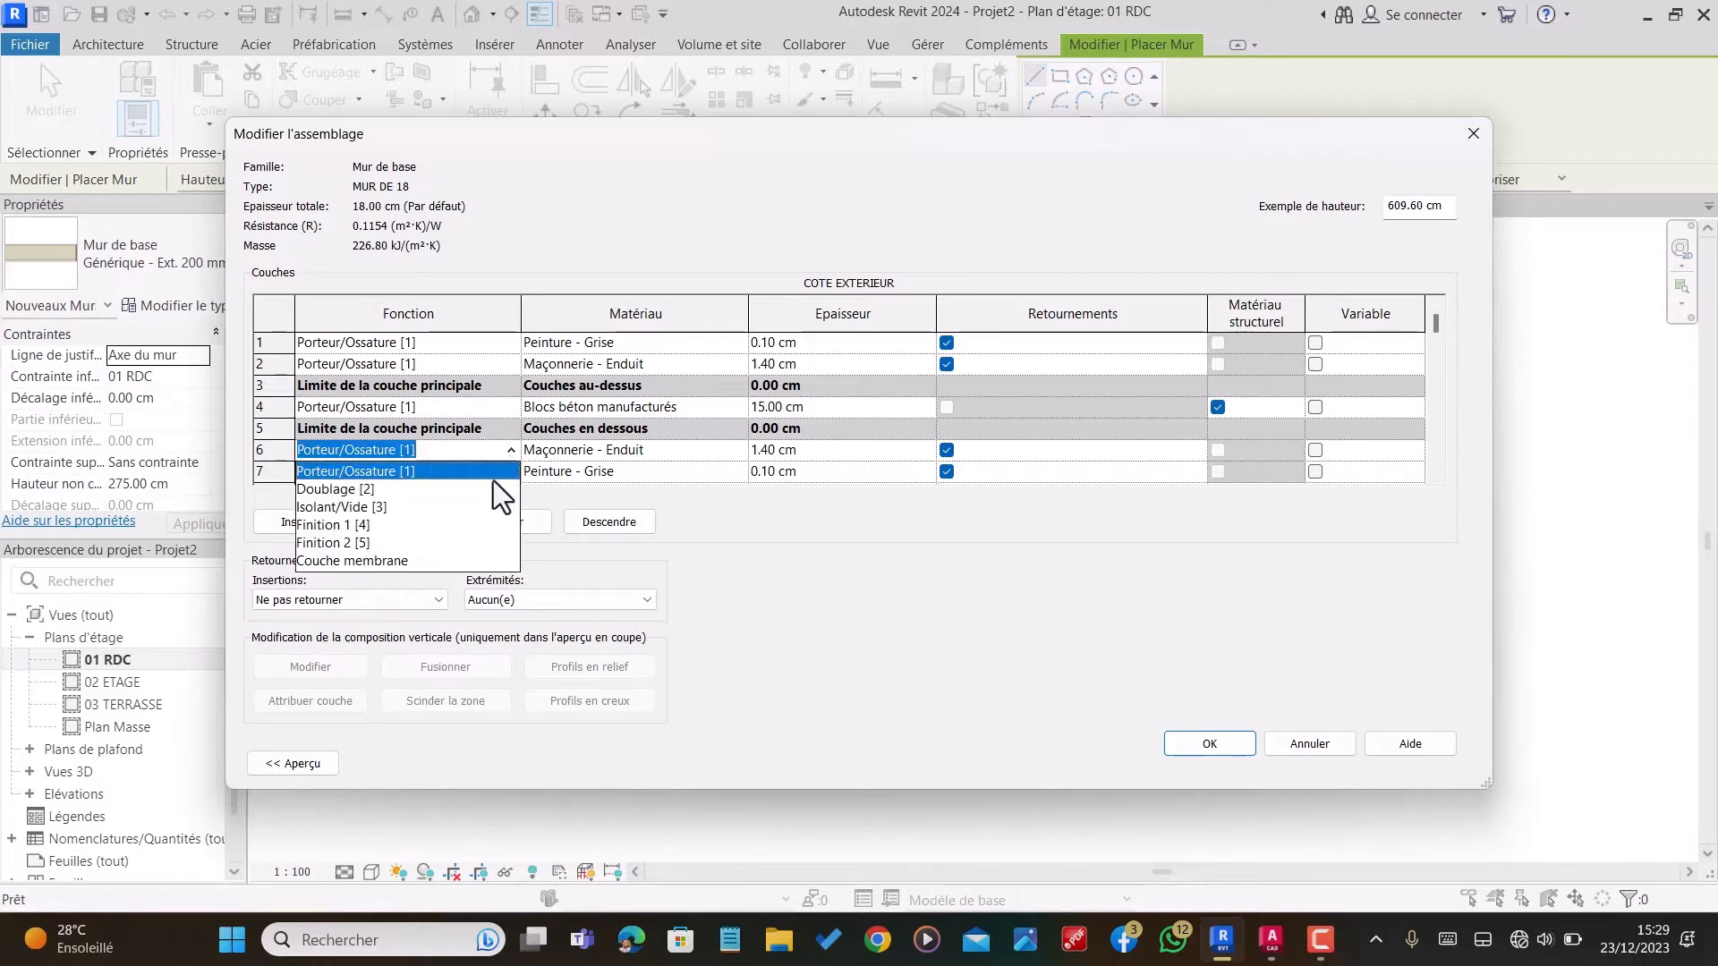
pyautogui.click(331, 526)
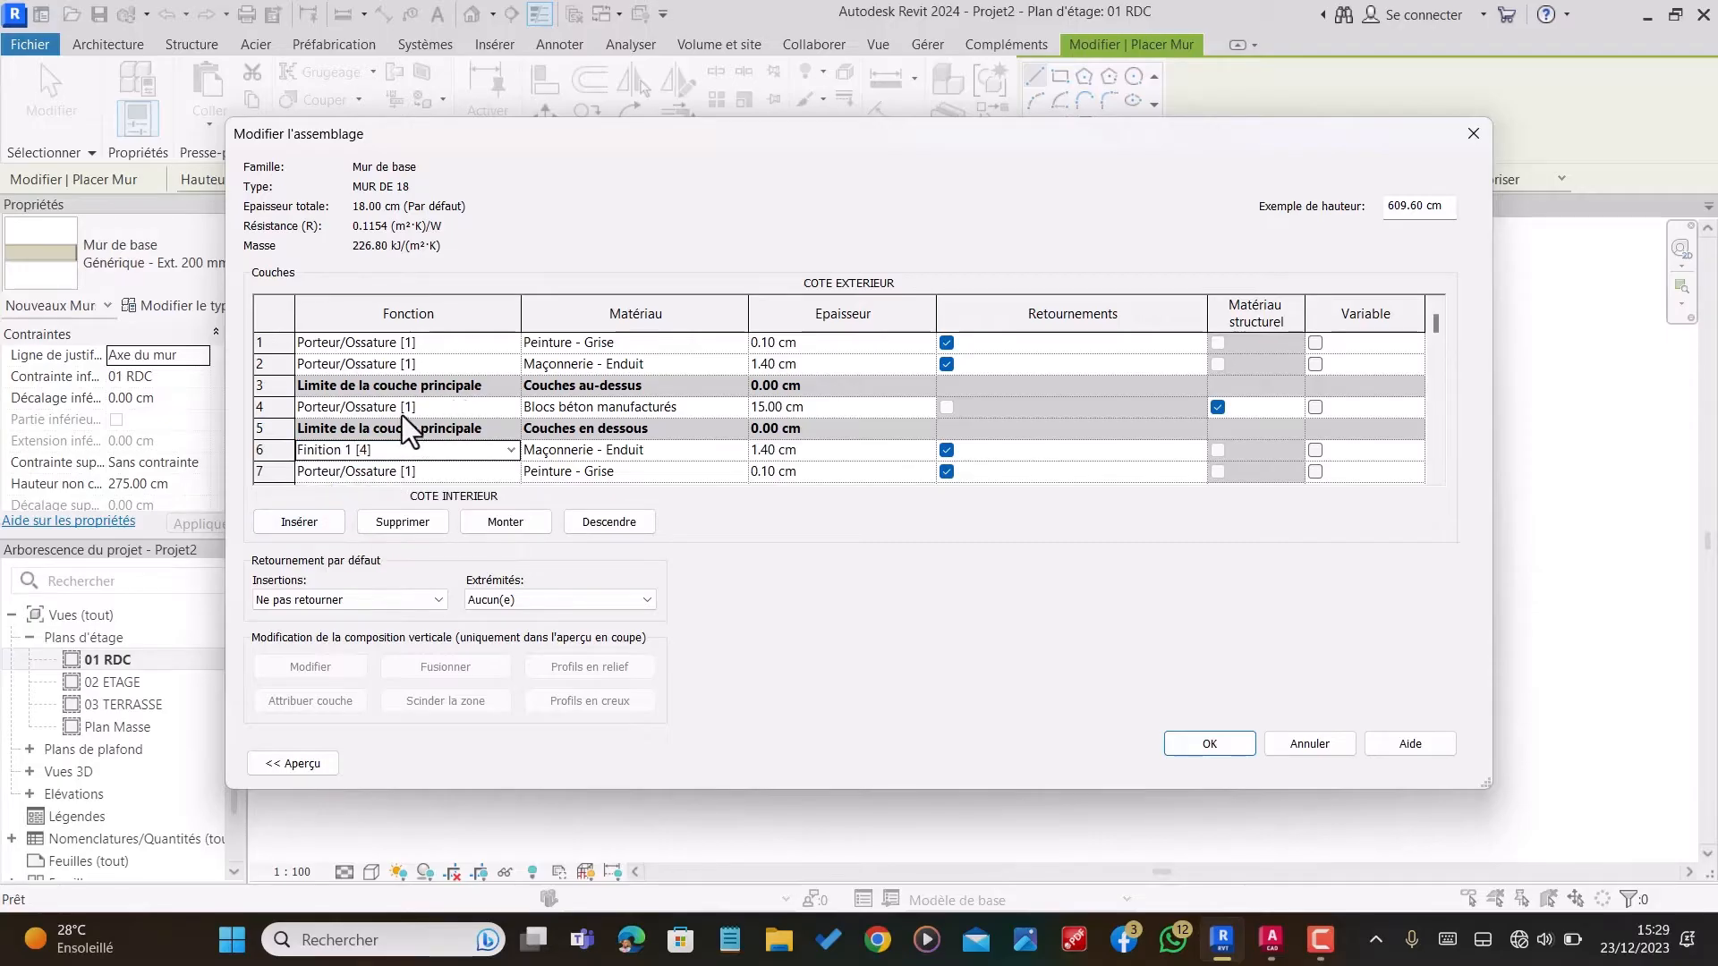
pyautogui.click(467, 371)
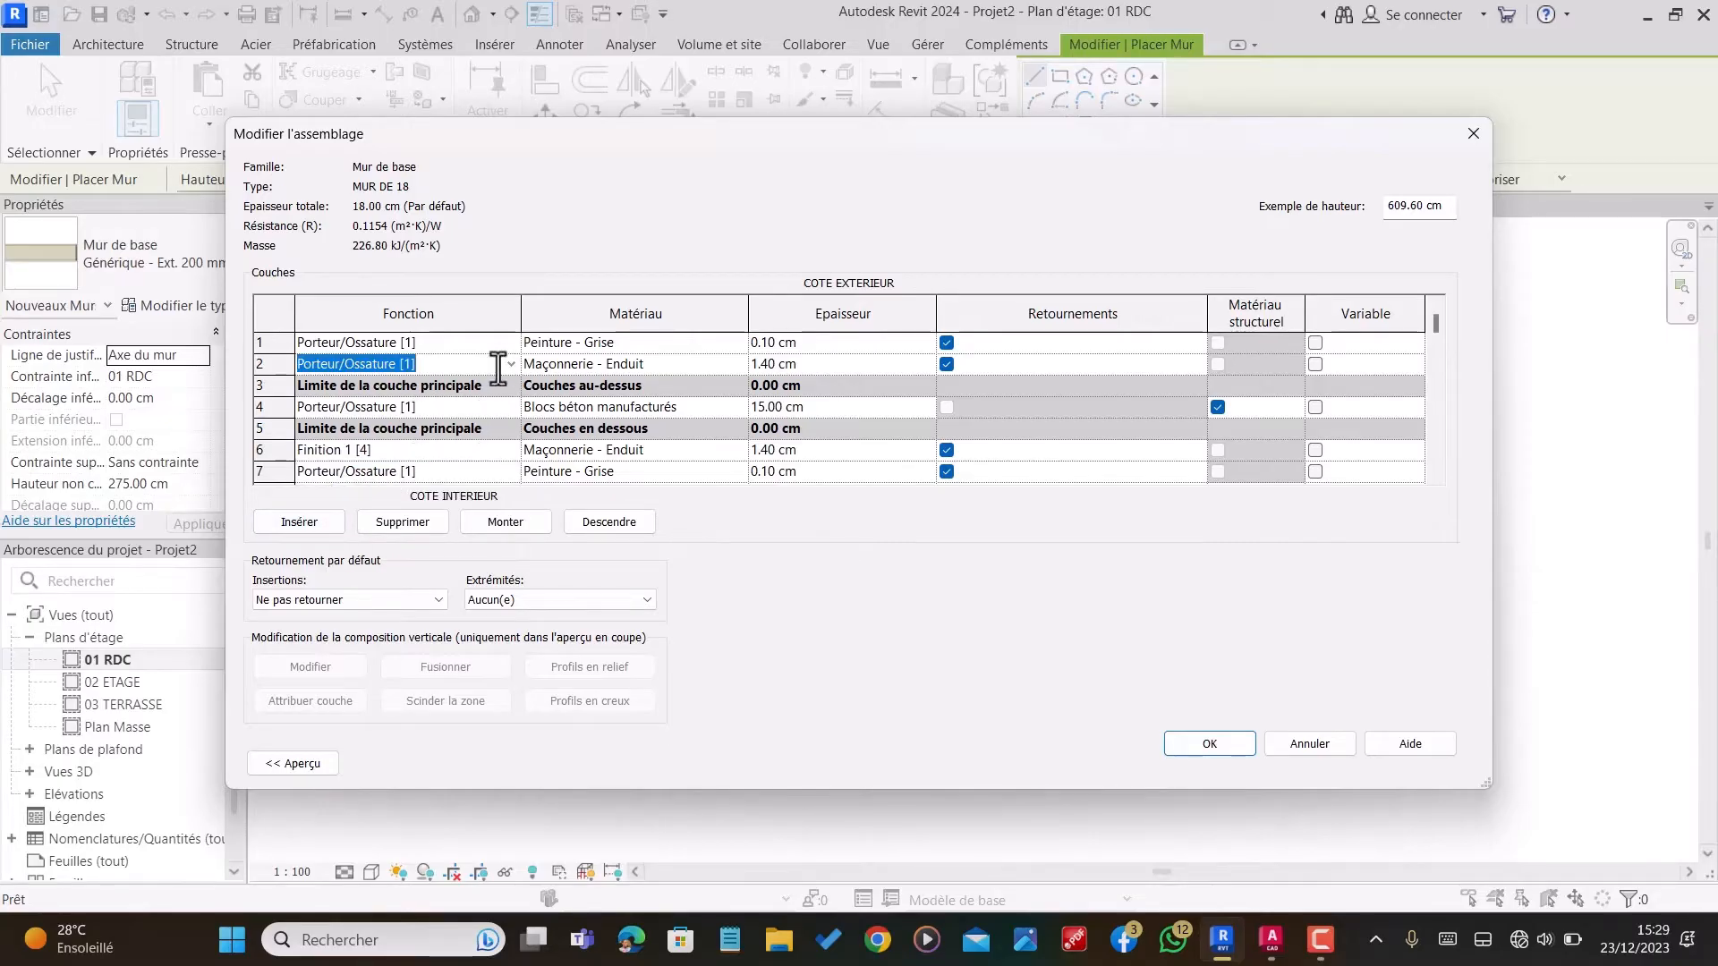
pyautogui.click(509, 364)
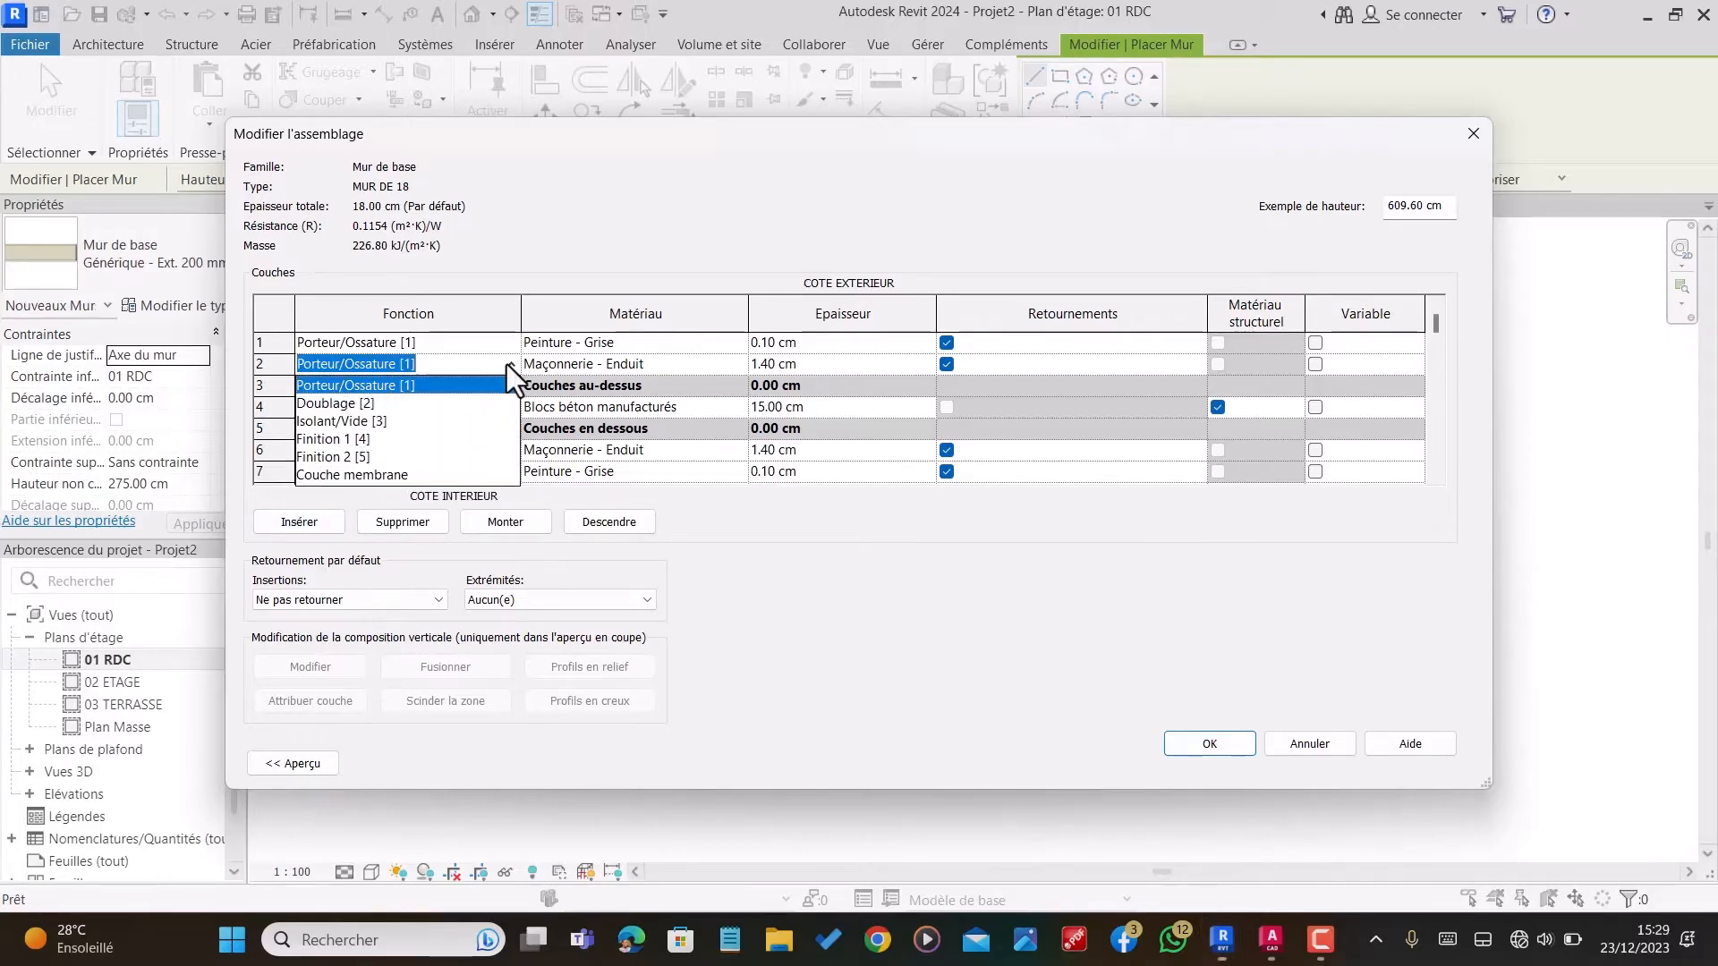
pyautogui.click(323, 439)
# Step: Change the function of both Peinture - Grise layers, in rows 7 and 1, to Finition 2 [5]
pyautogui.click(465, 477)
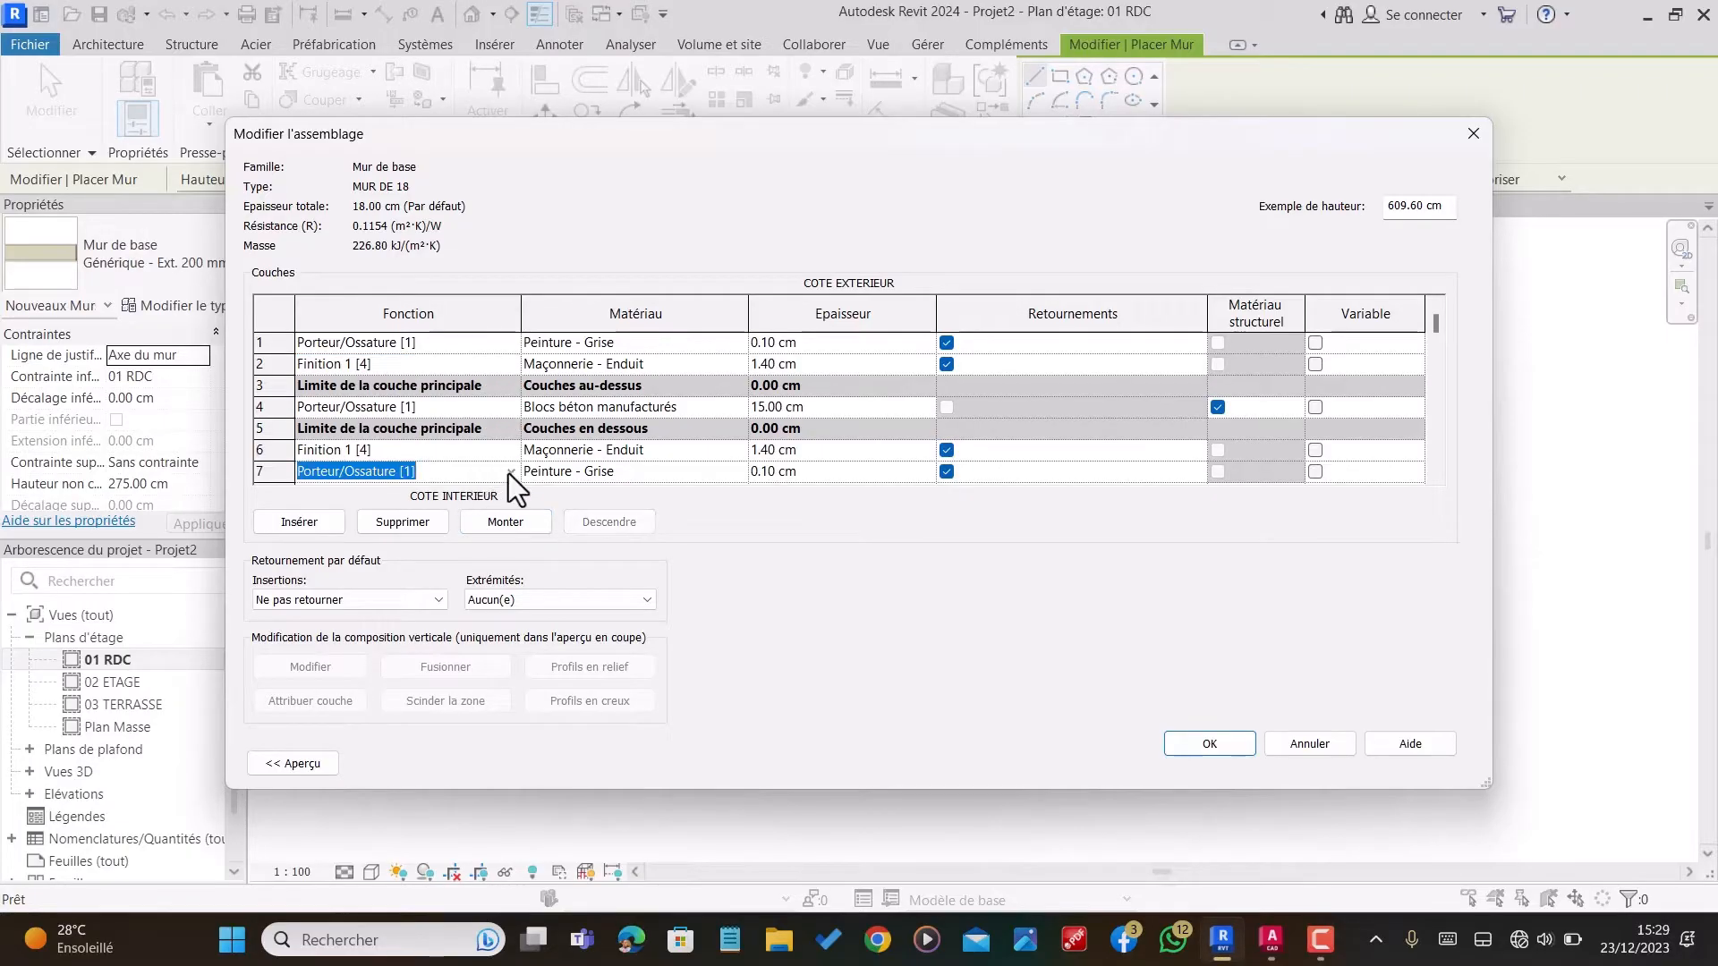
pyautogui.click(509, 472)
pyautogui.click(331, 564)
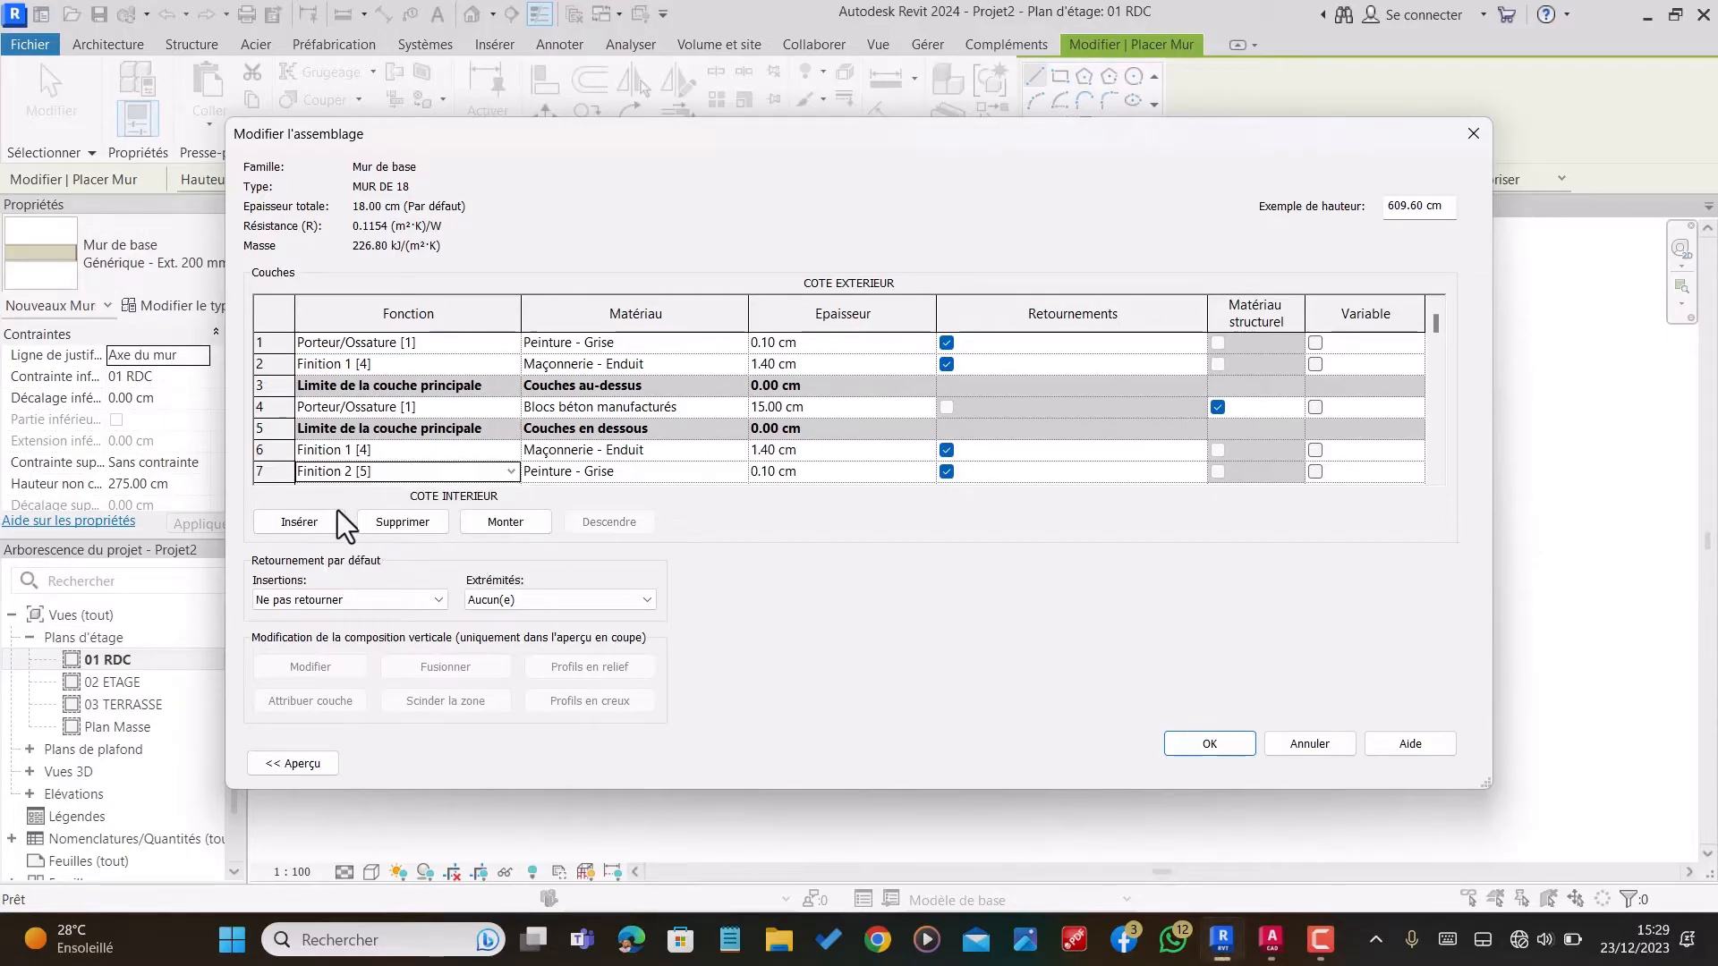
pyautogui.click(438, 340)
pyautogui.click(511, 342)
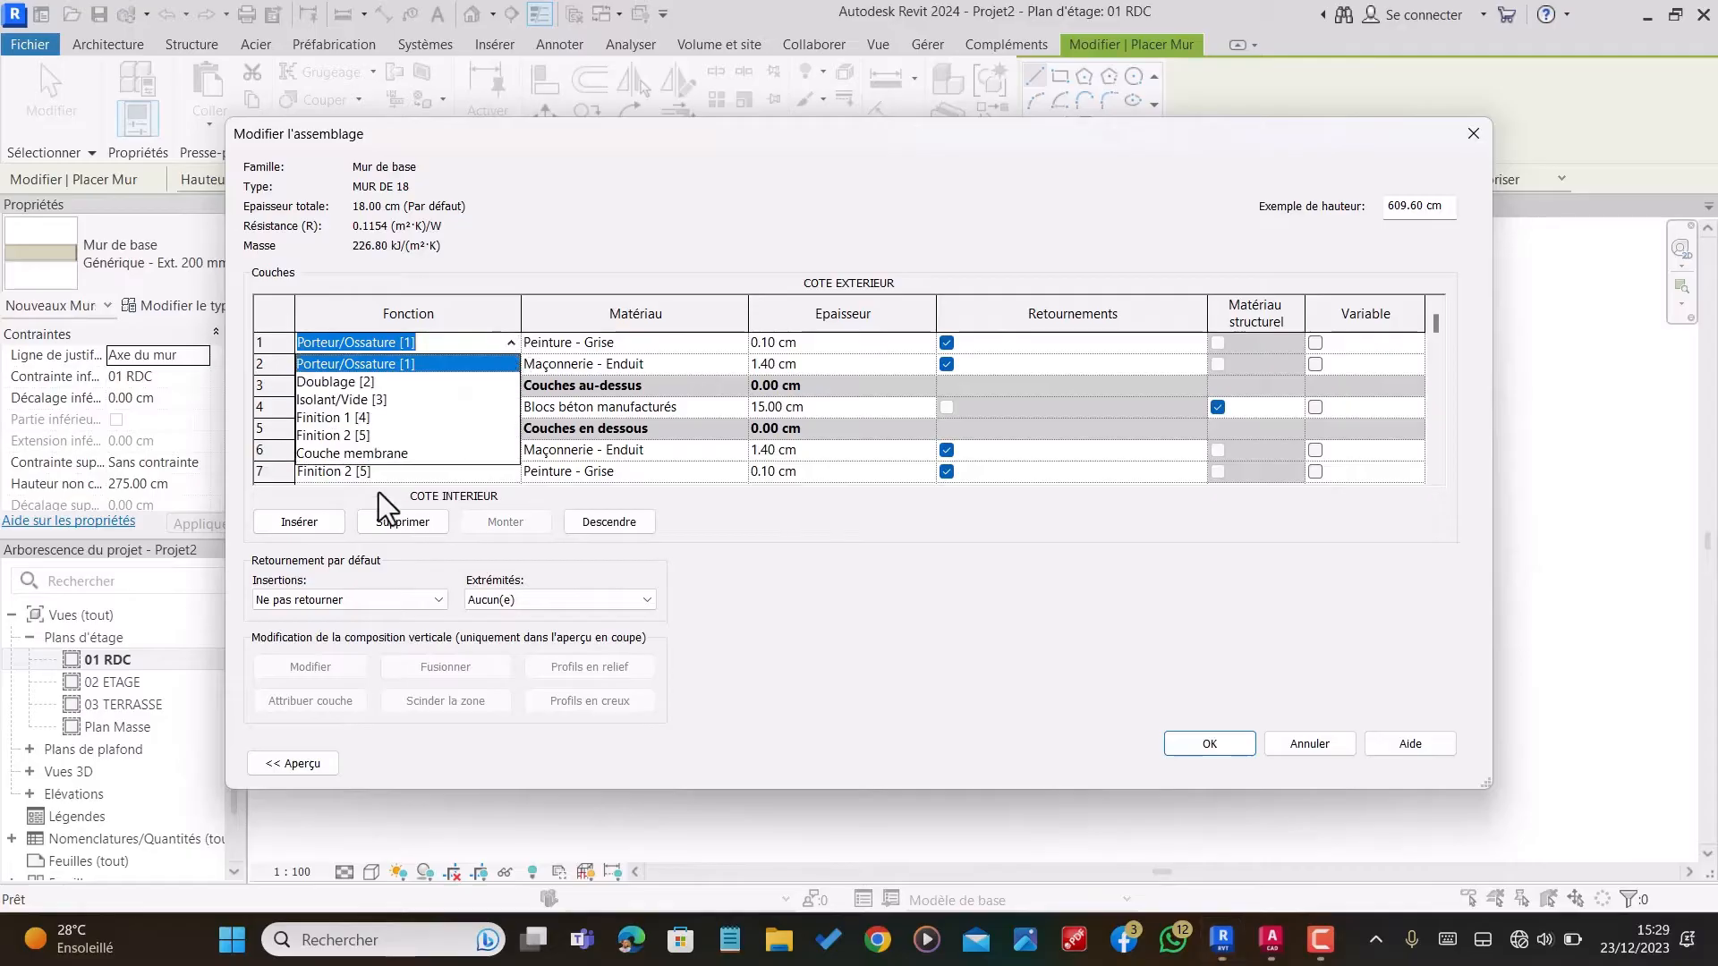
pyautogui.click(341, 440)
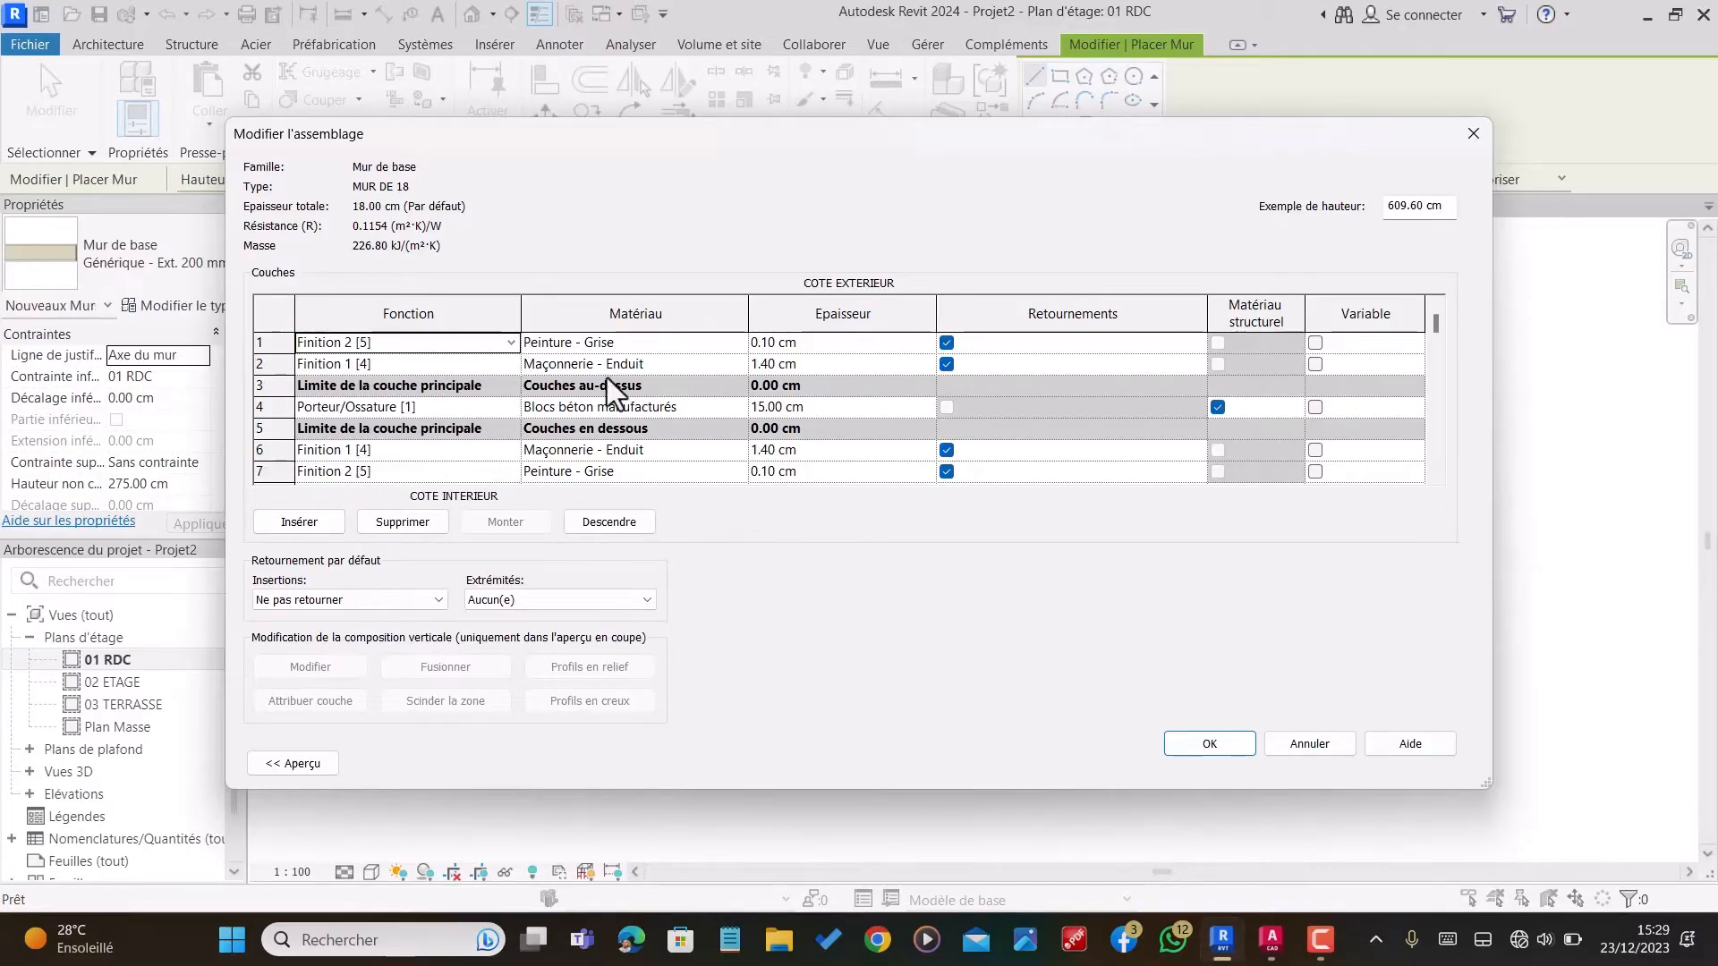
# Step: Preview the wall assembly in floor plan and in section, and examine the plaster and paint layers at both faces
pyautogui.click(294, 764)
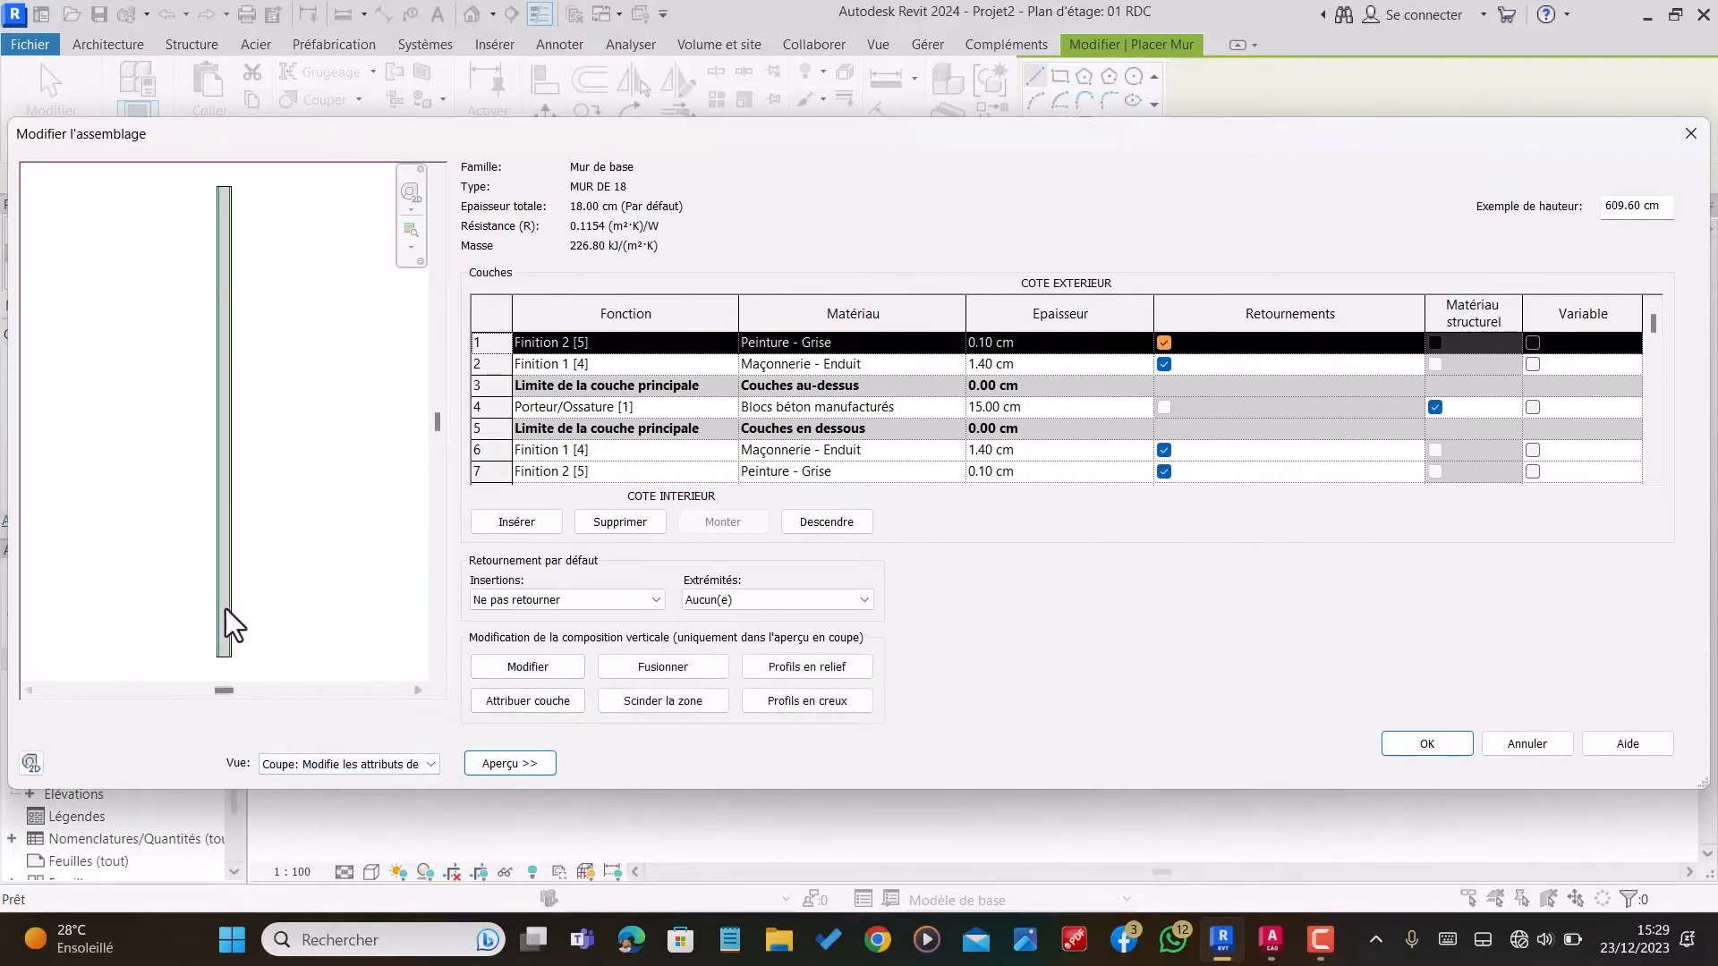
pyautogui.click(268, 765)
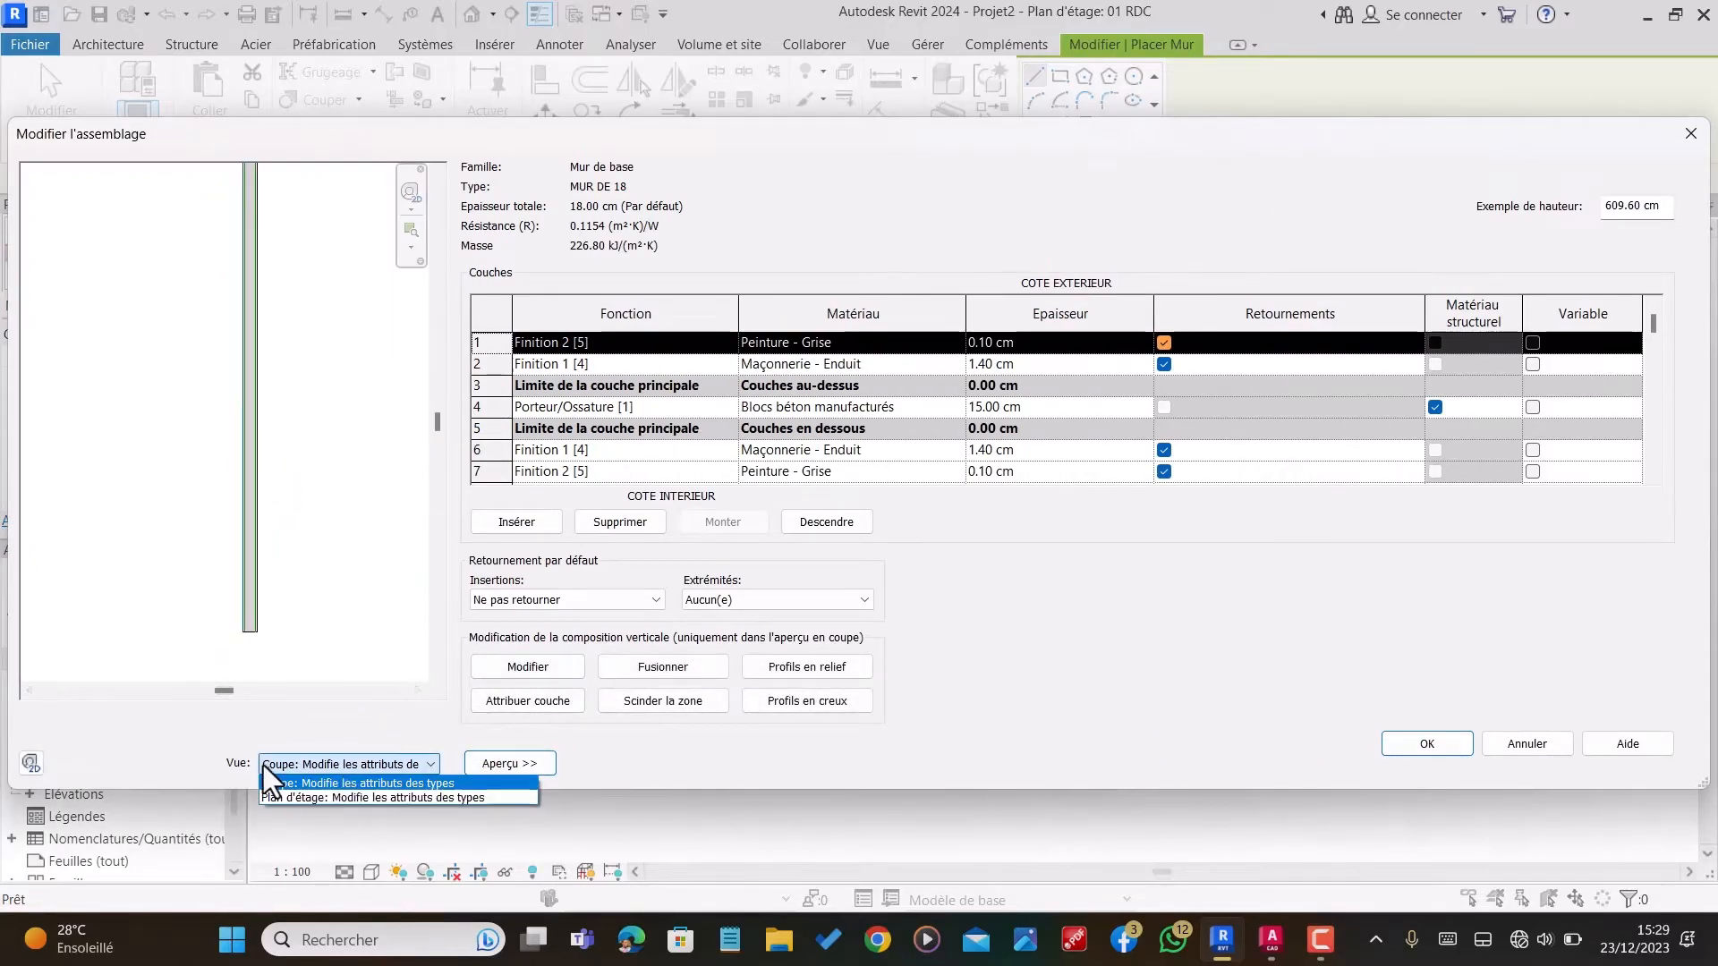
pyautogui.click(333, 795)
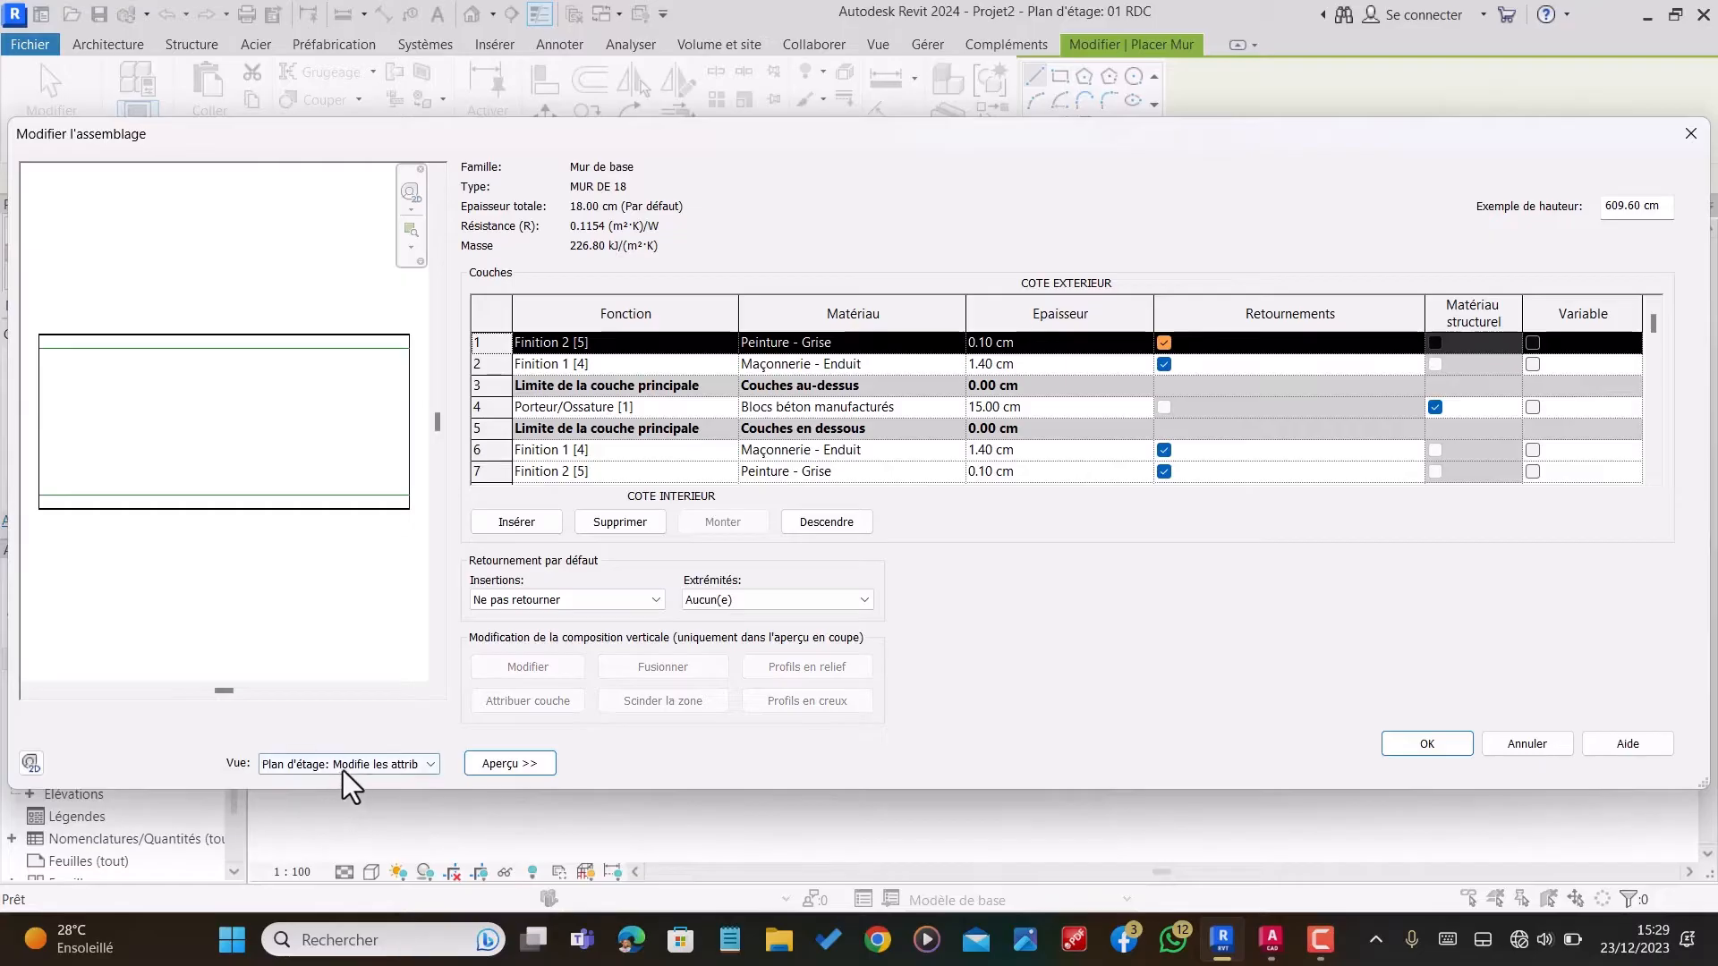
pyautogui.click(349, 767)
pyautogui.click(351, 779)
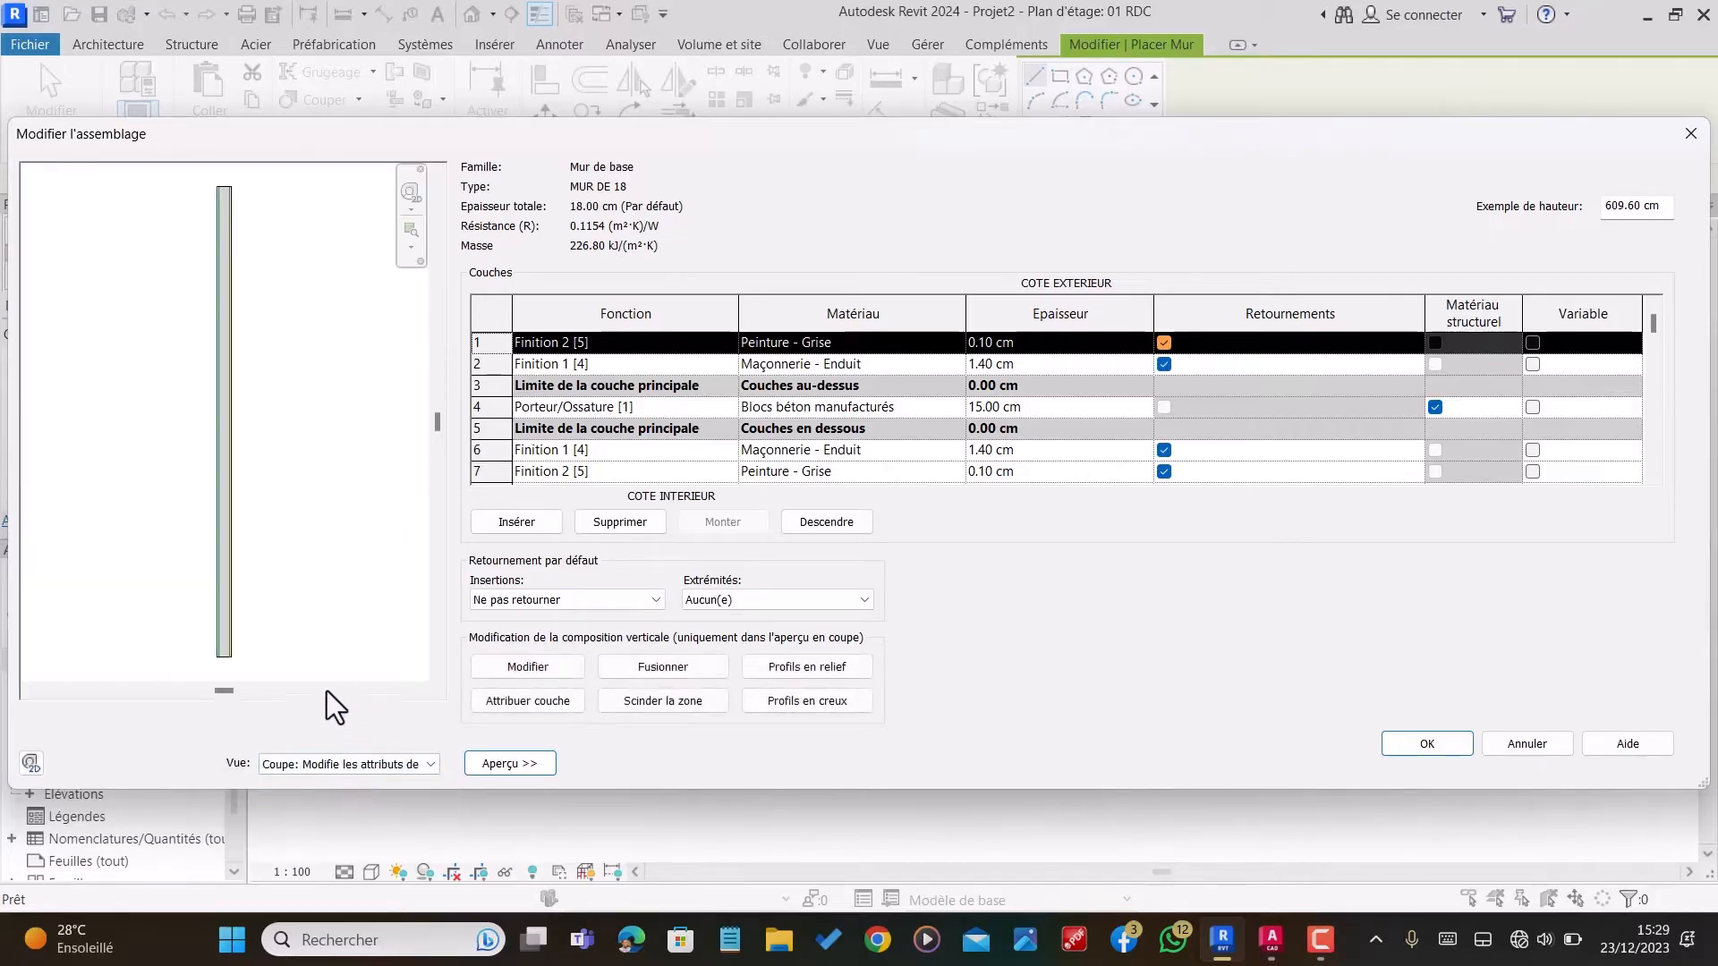
pyautogui.scroll(3, 261, 609)
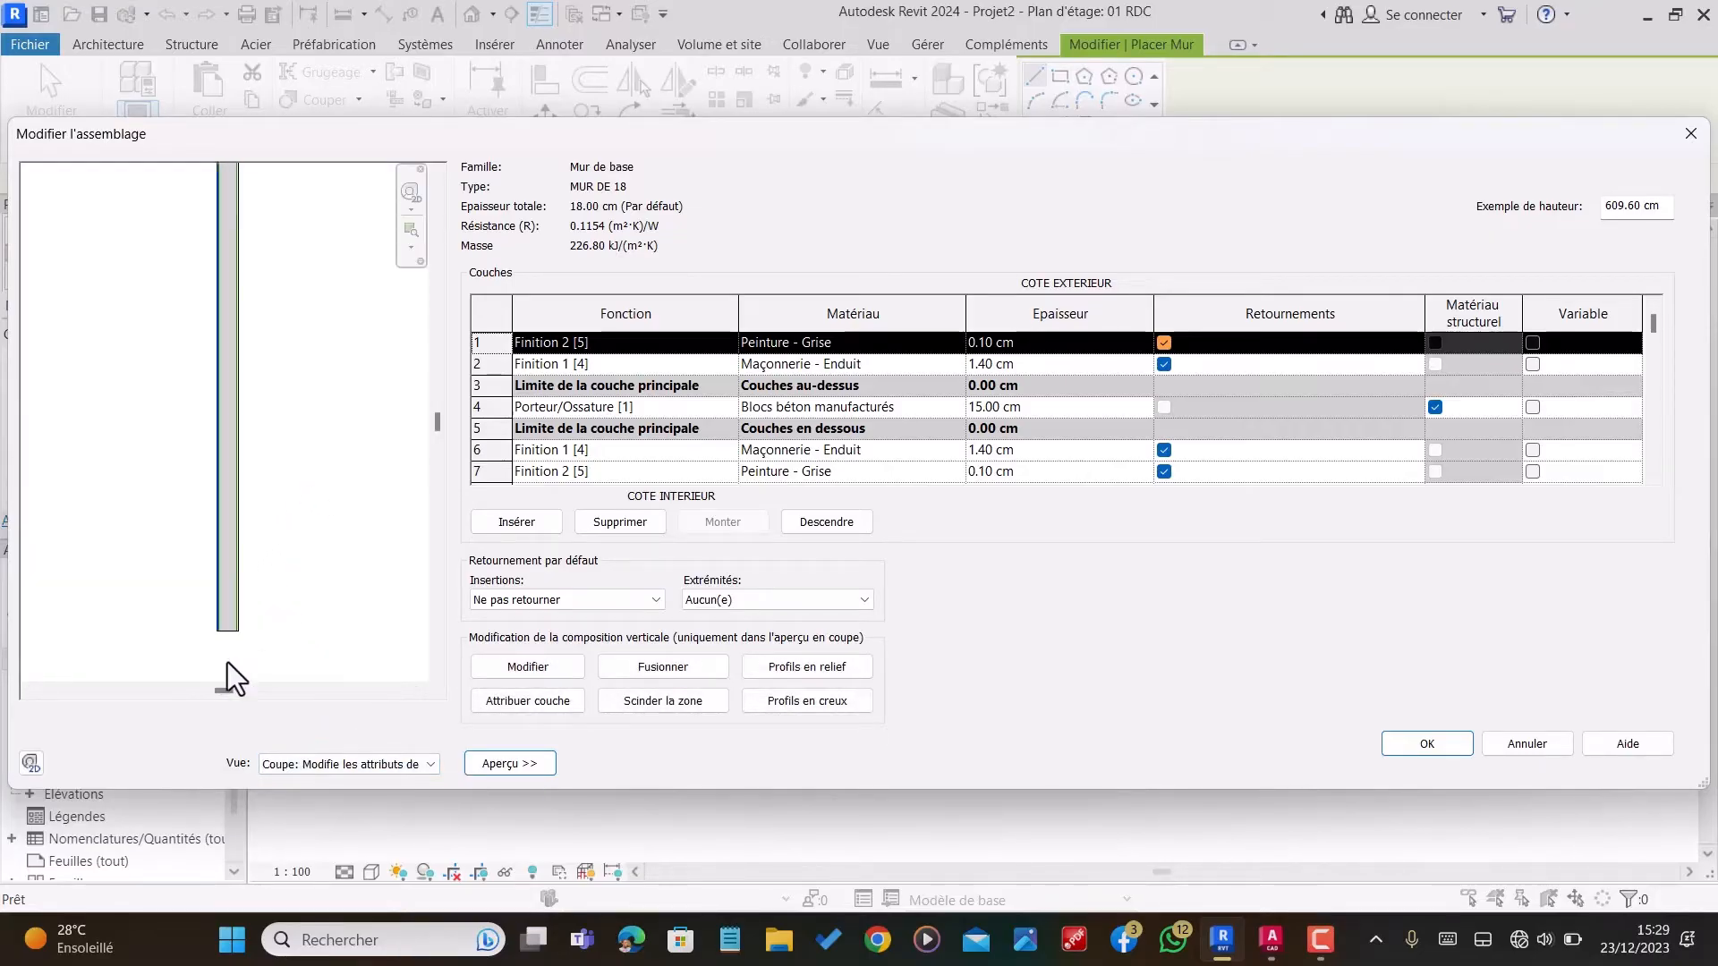
pyautogui.scroll(3, 235, 605)
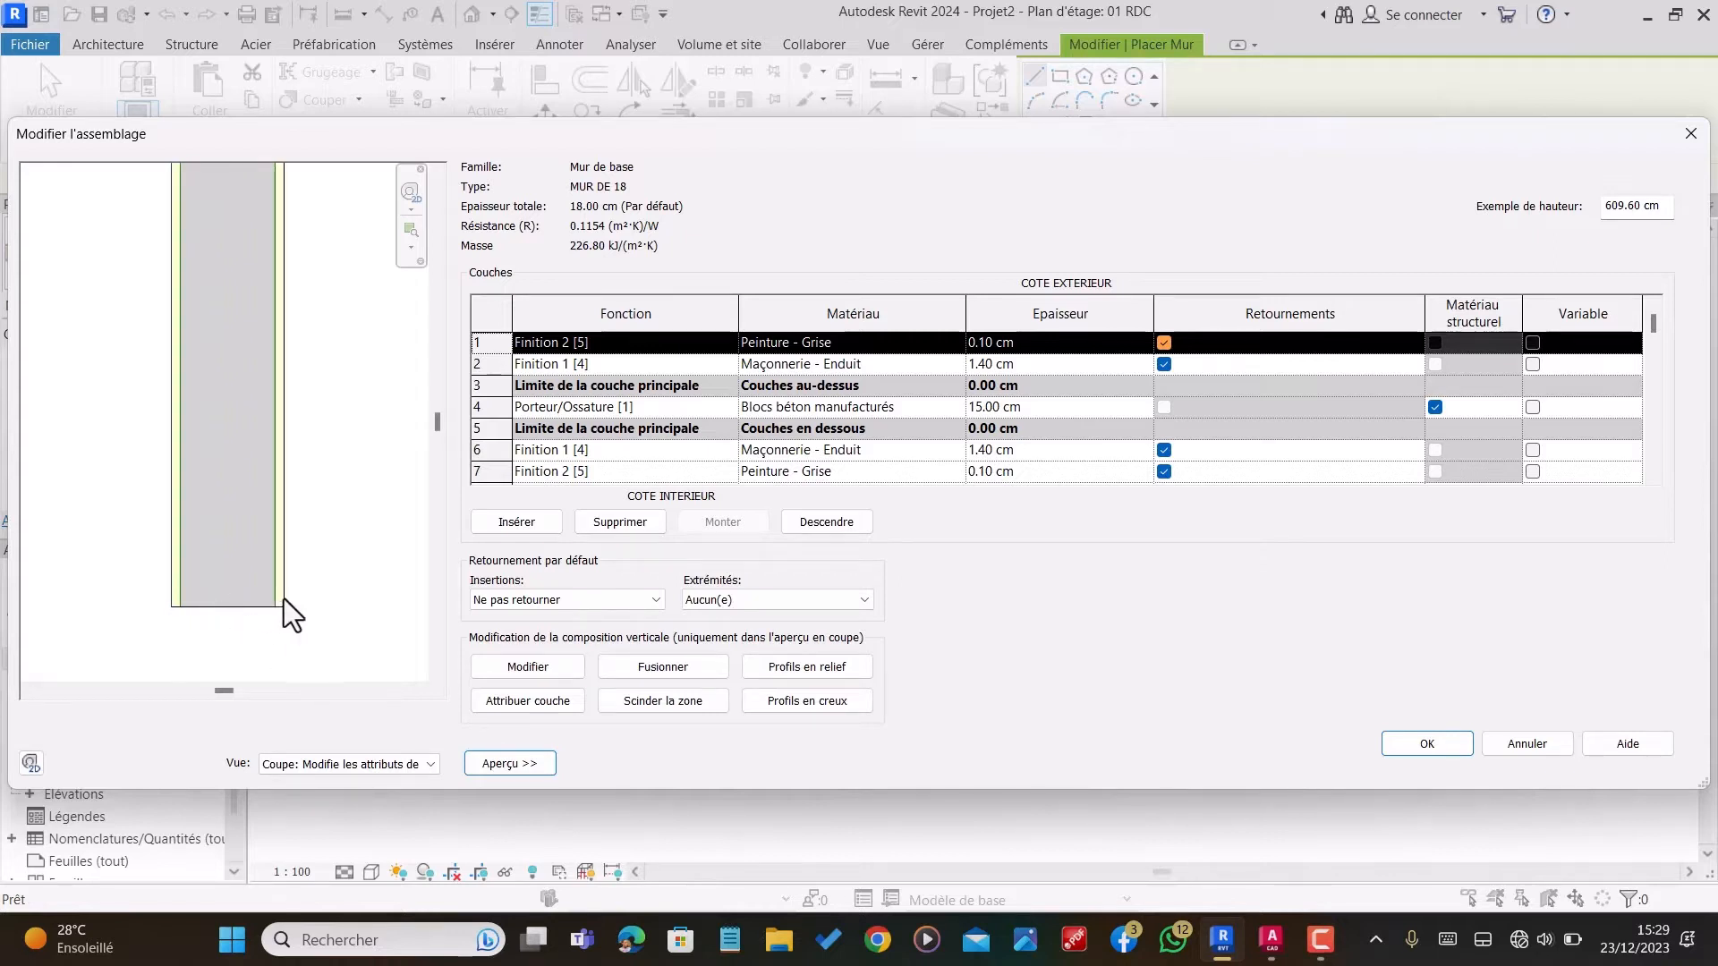
pyautogui.scroll(1, 272, 597)
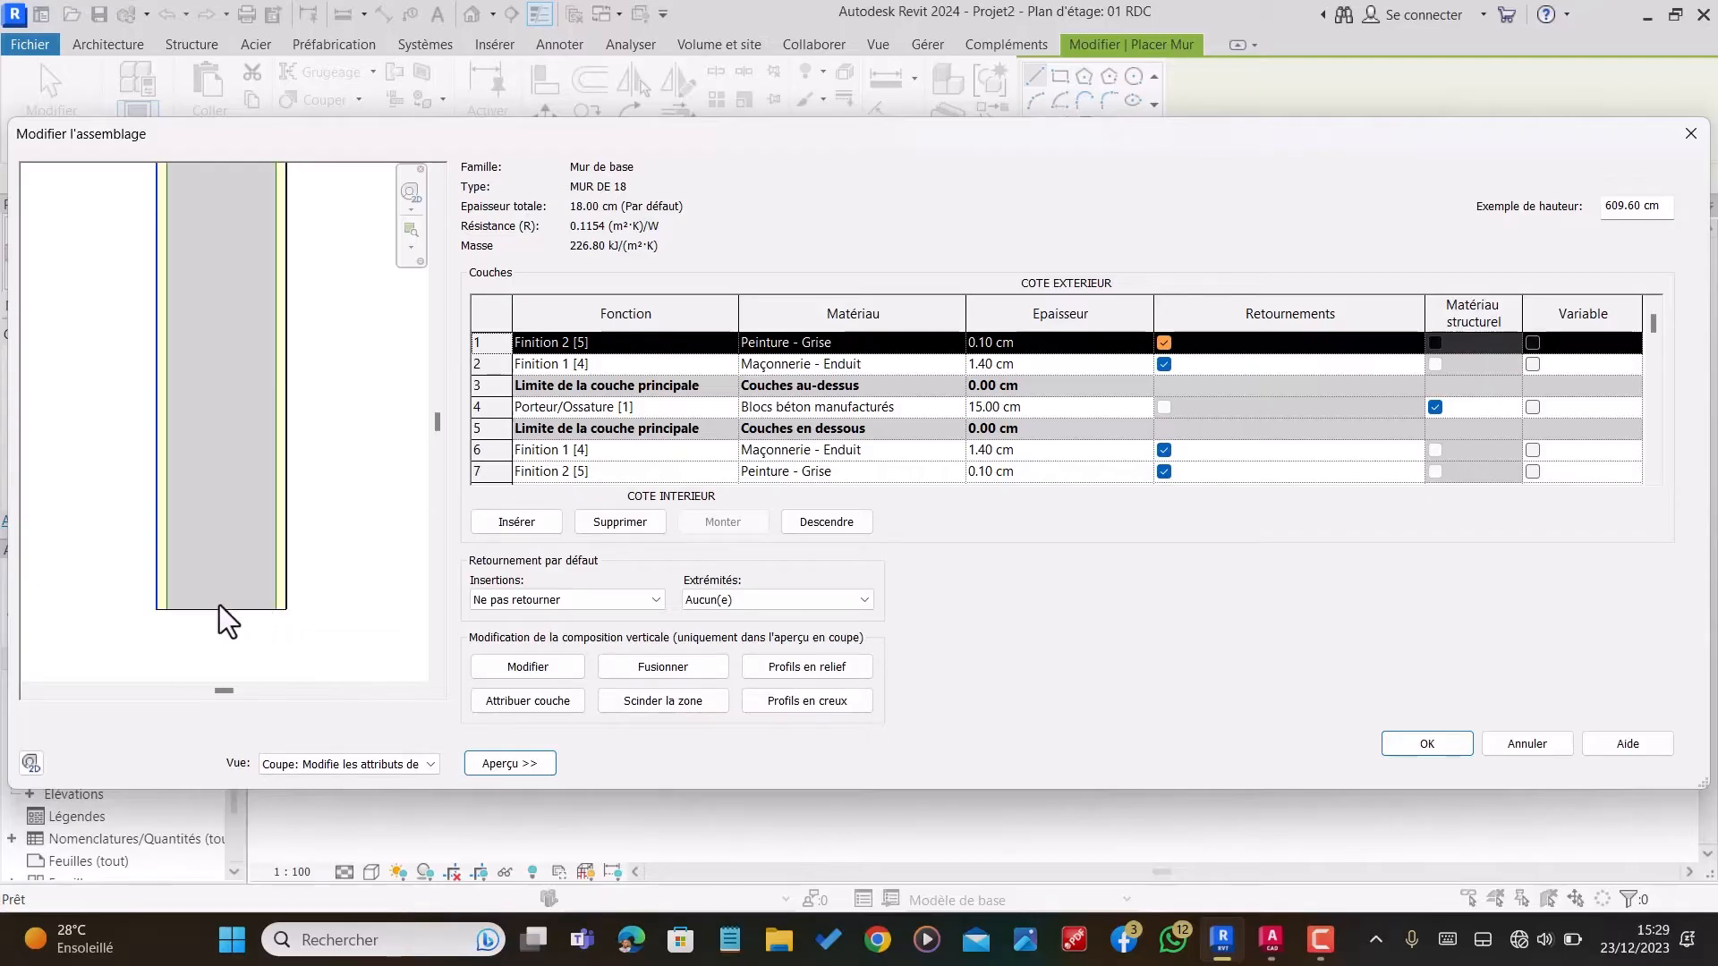
pyautogui.scroll(2, 281, 604)
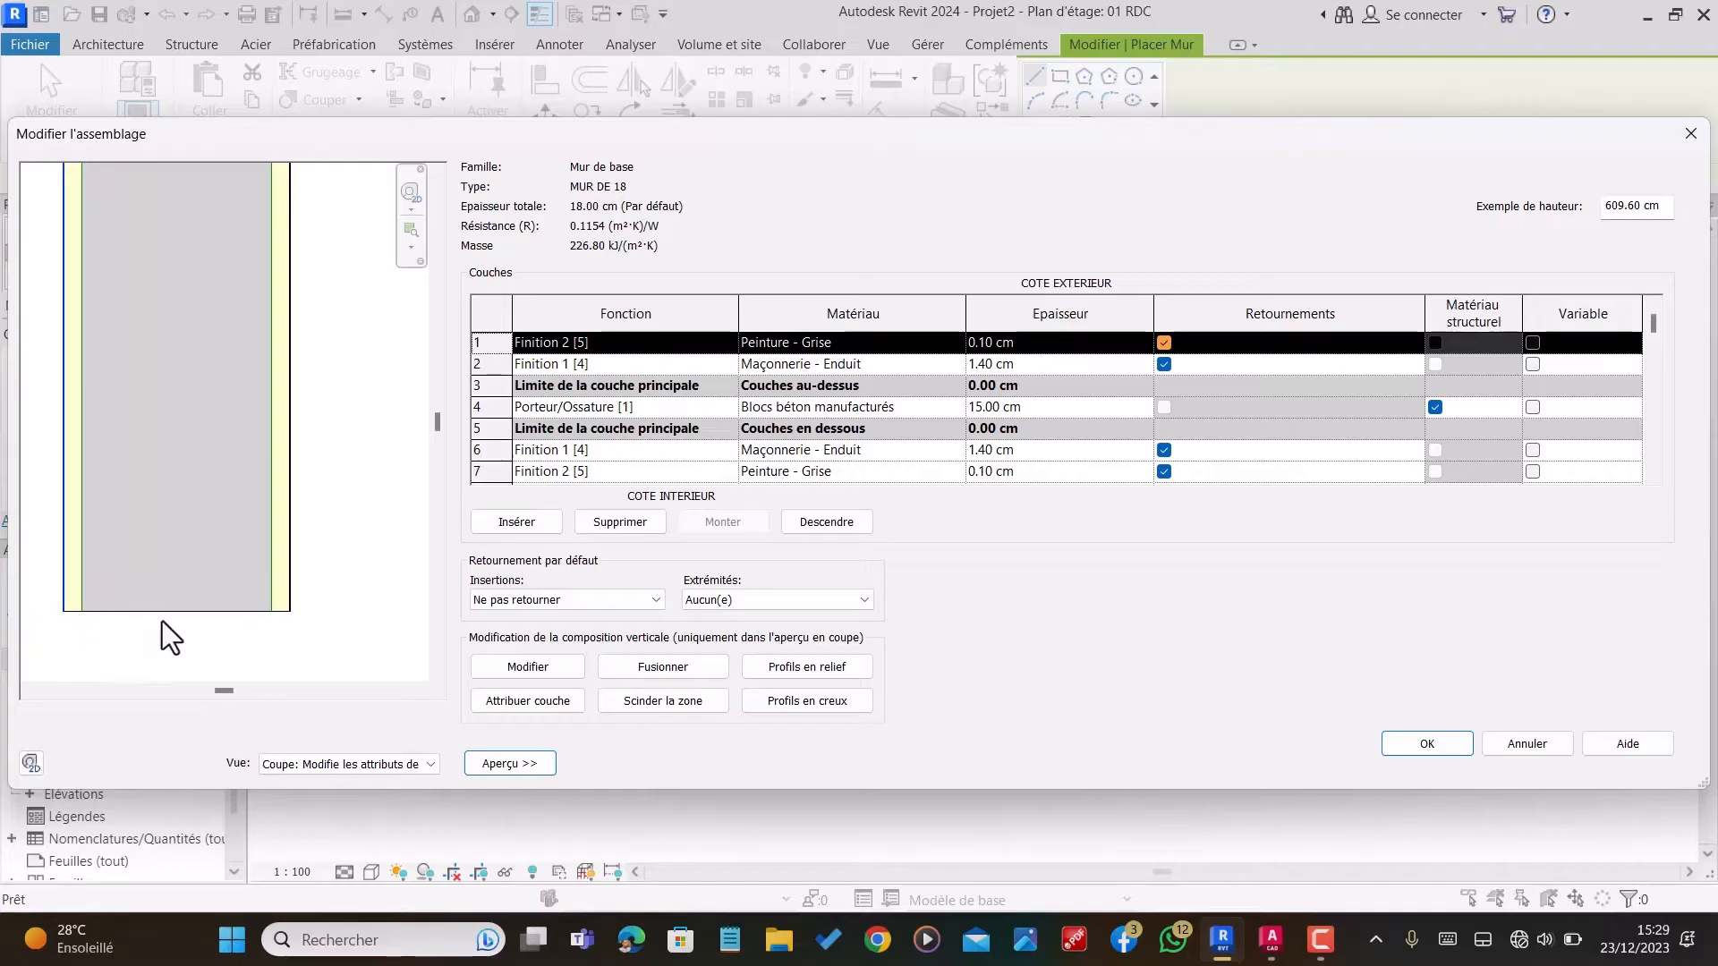
pyautogui.scroll(4, 270, 620)
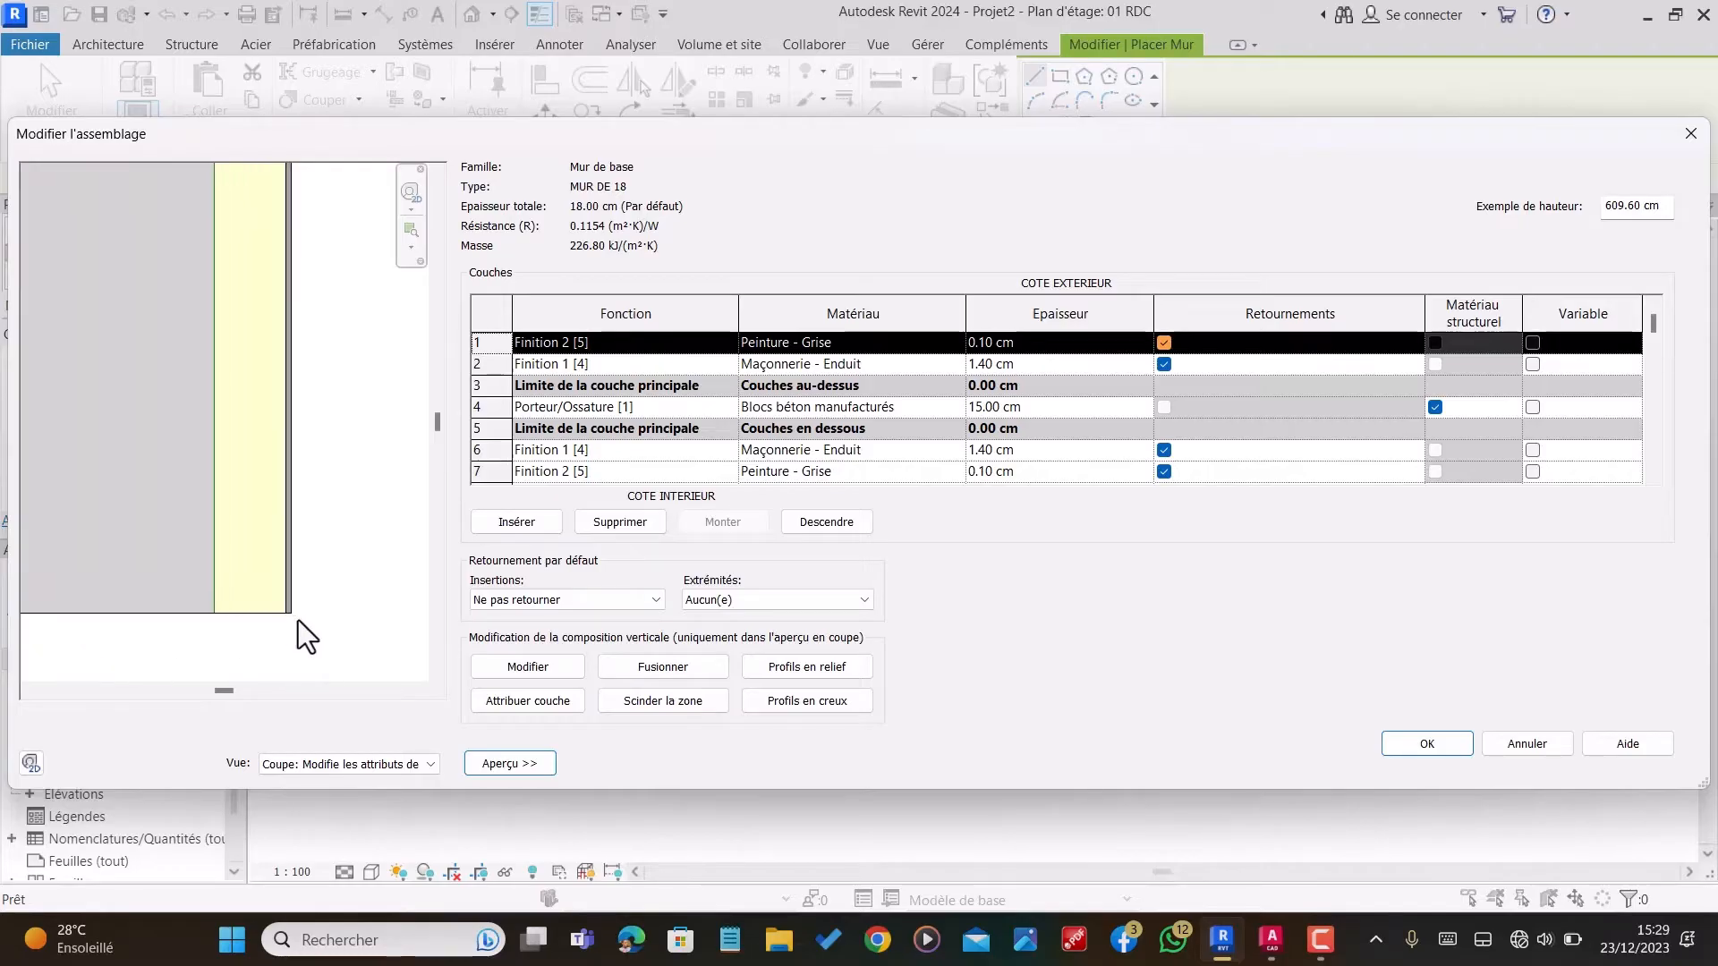
pyautogui.scroll(-4, 282, 613)
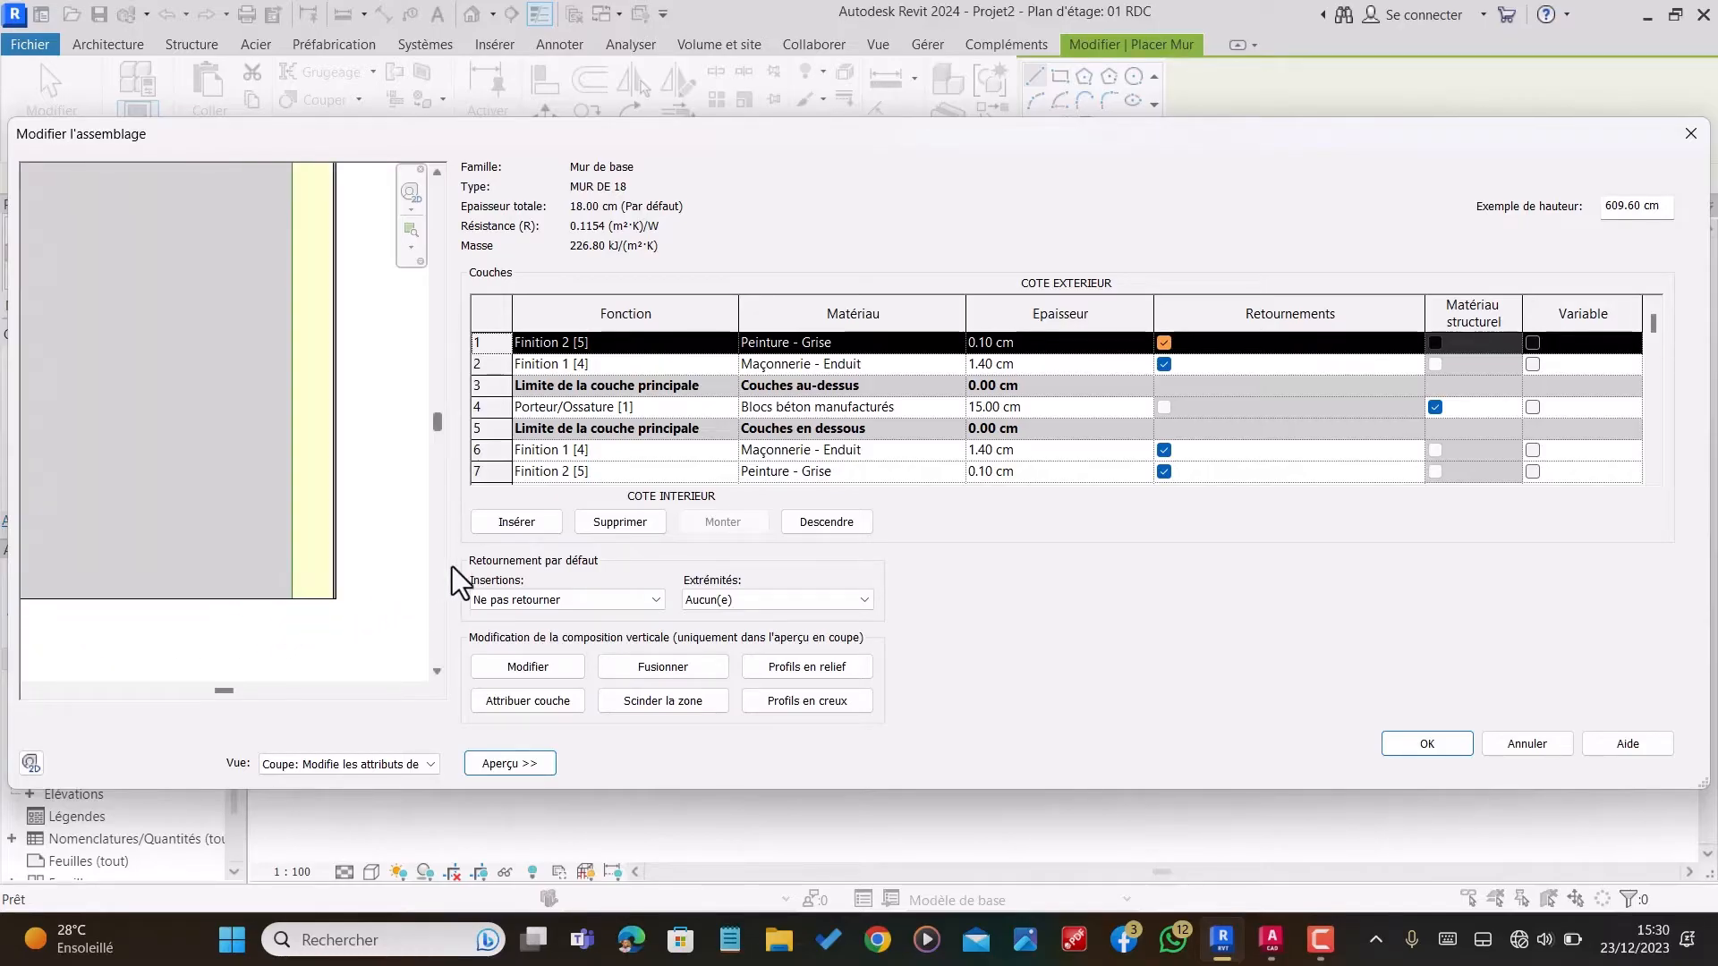
pyautogui.scroll(2, 95, 586)
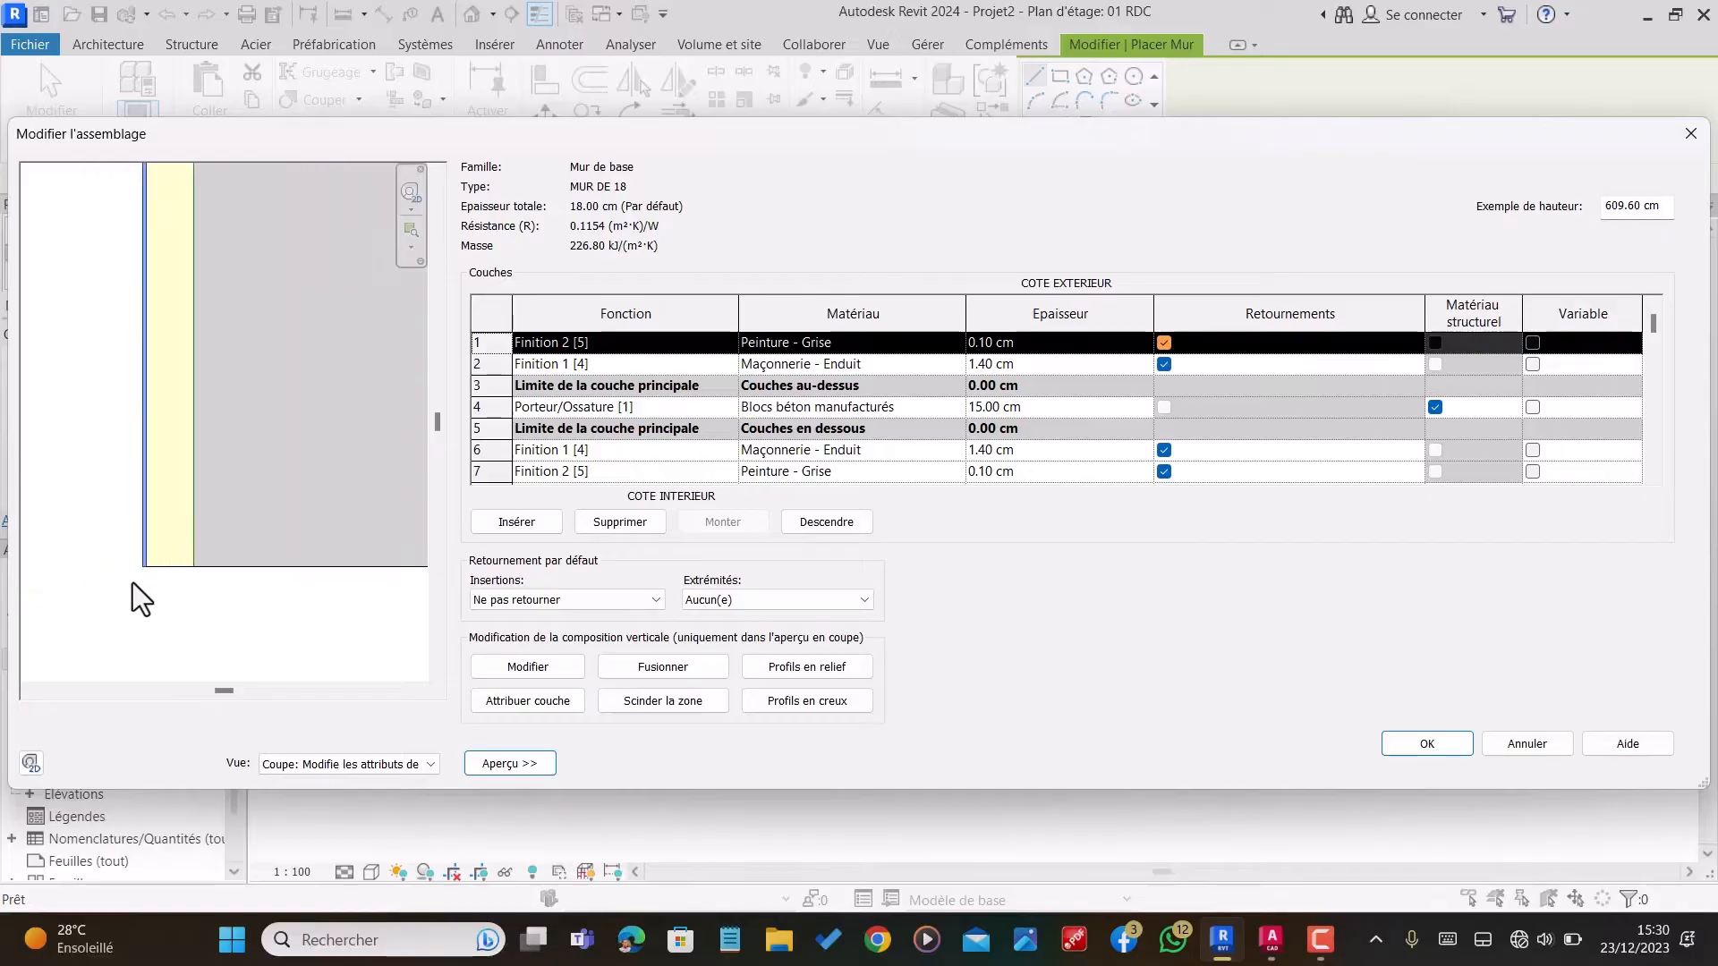
# Step: Accept the MUR DE 18 structure and type settings, and set the new wall's location line to Nu fini: Extérieur
pyautogui.click(1421, 750)
pyautogui.click(1424, 759)
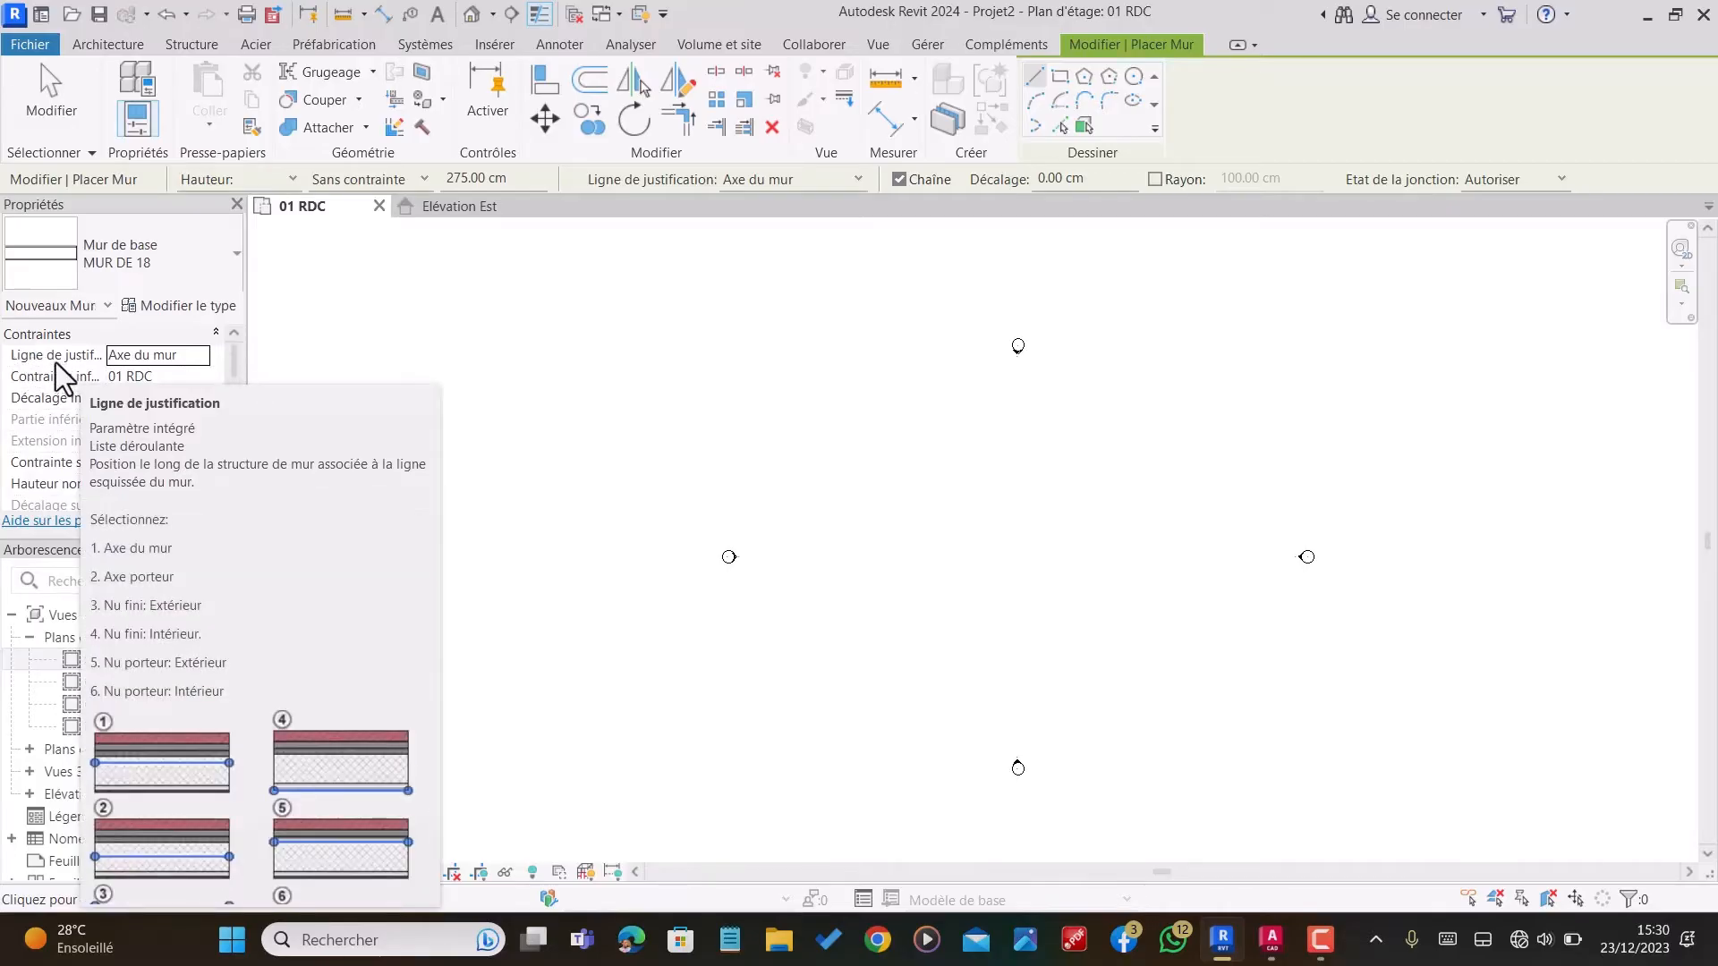
pyautogui.click(178, 355)
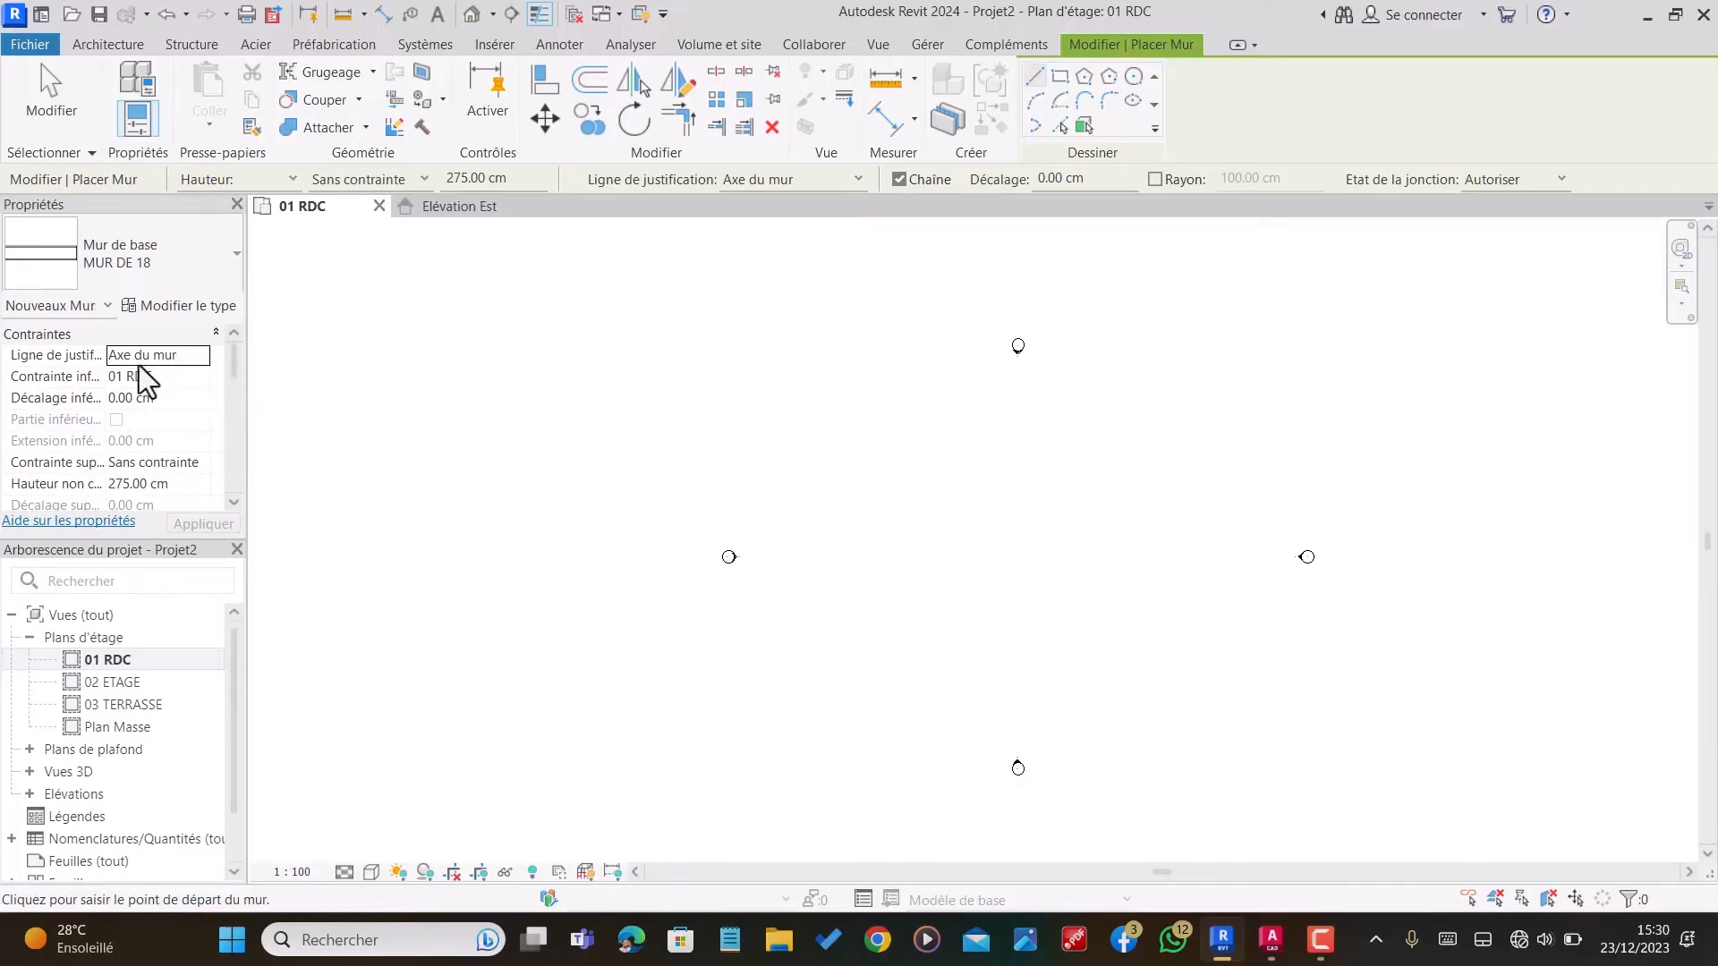
pyautogui.click(190, 356)
pyautogui.click(196, 357)
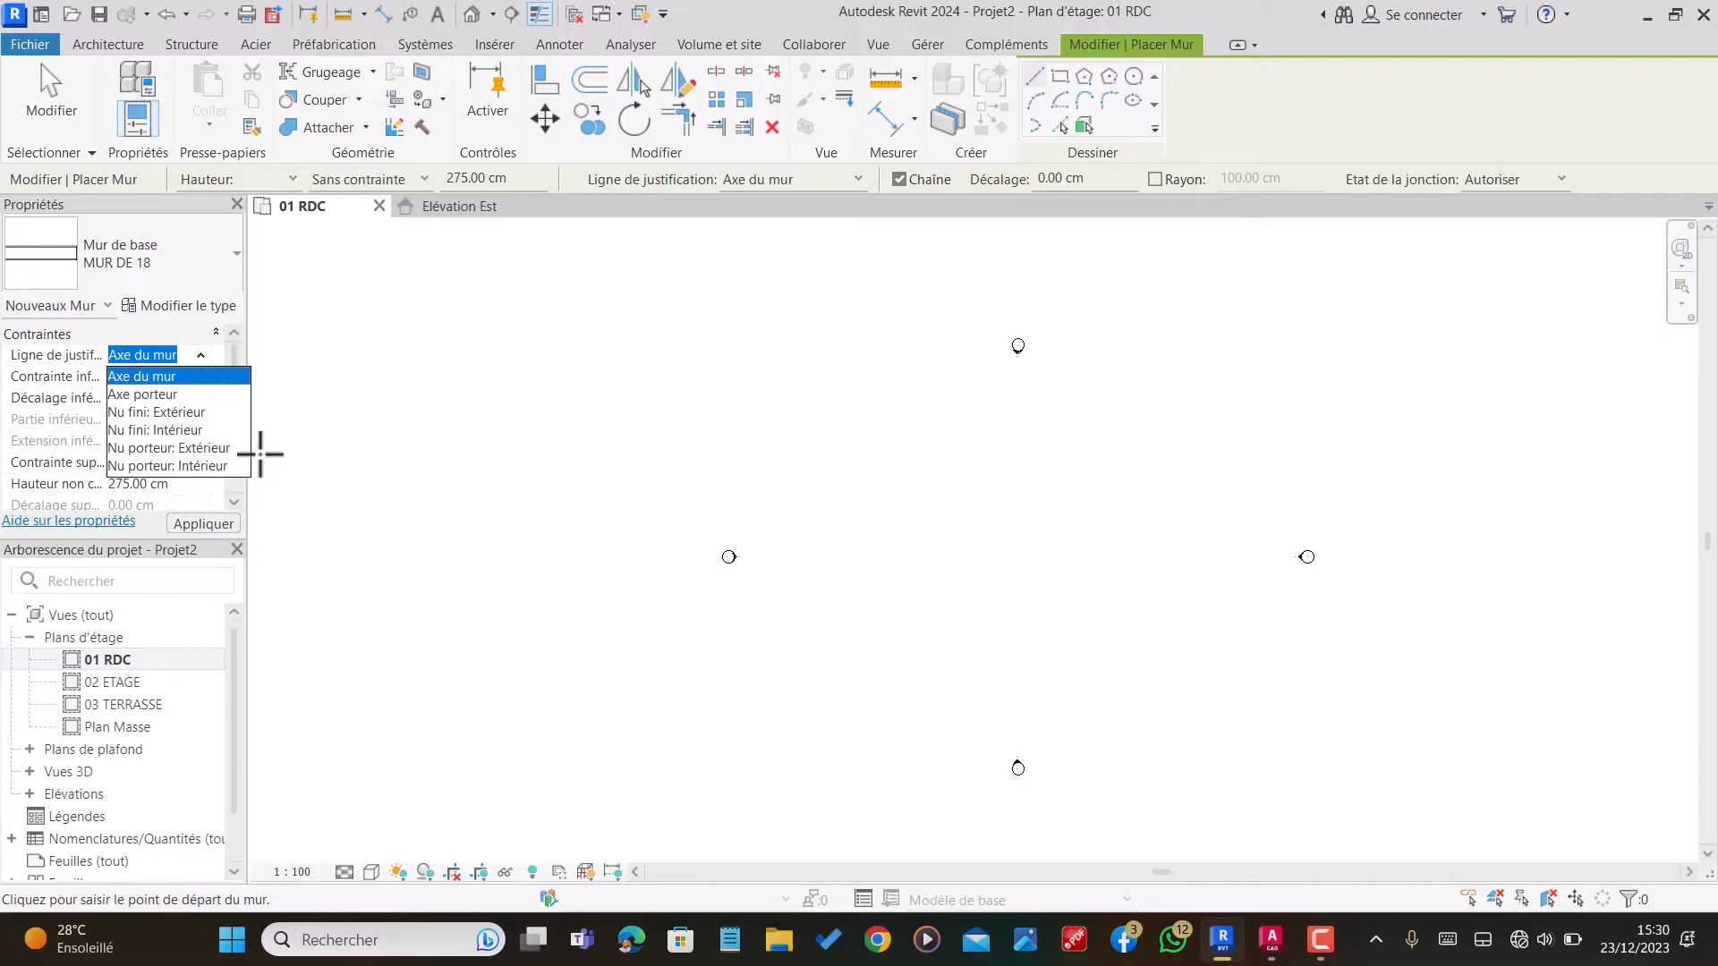
pyautogui.click(154, 412)
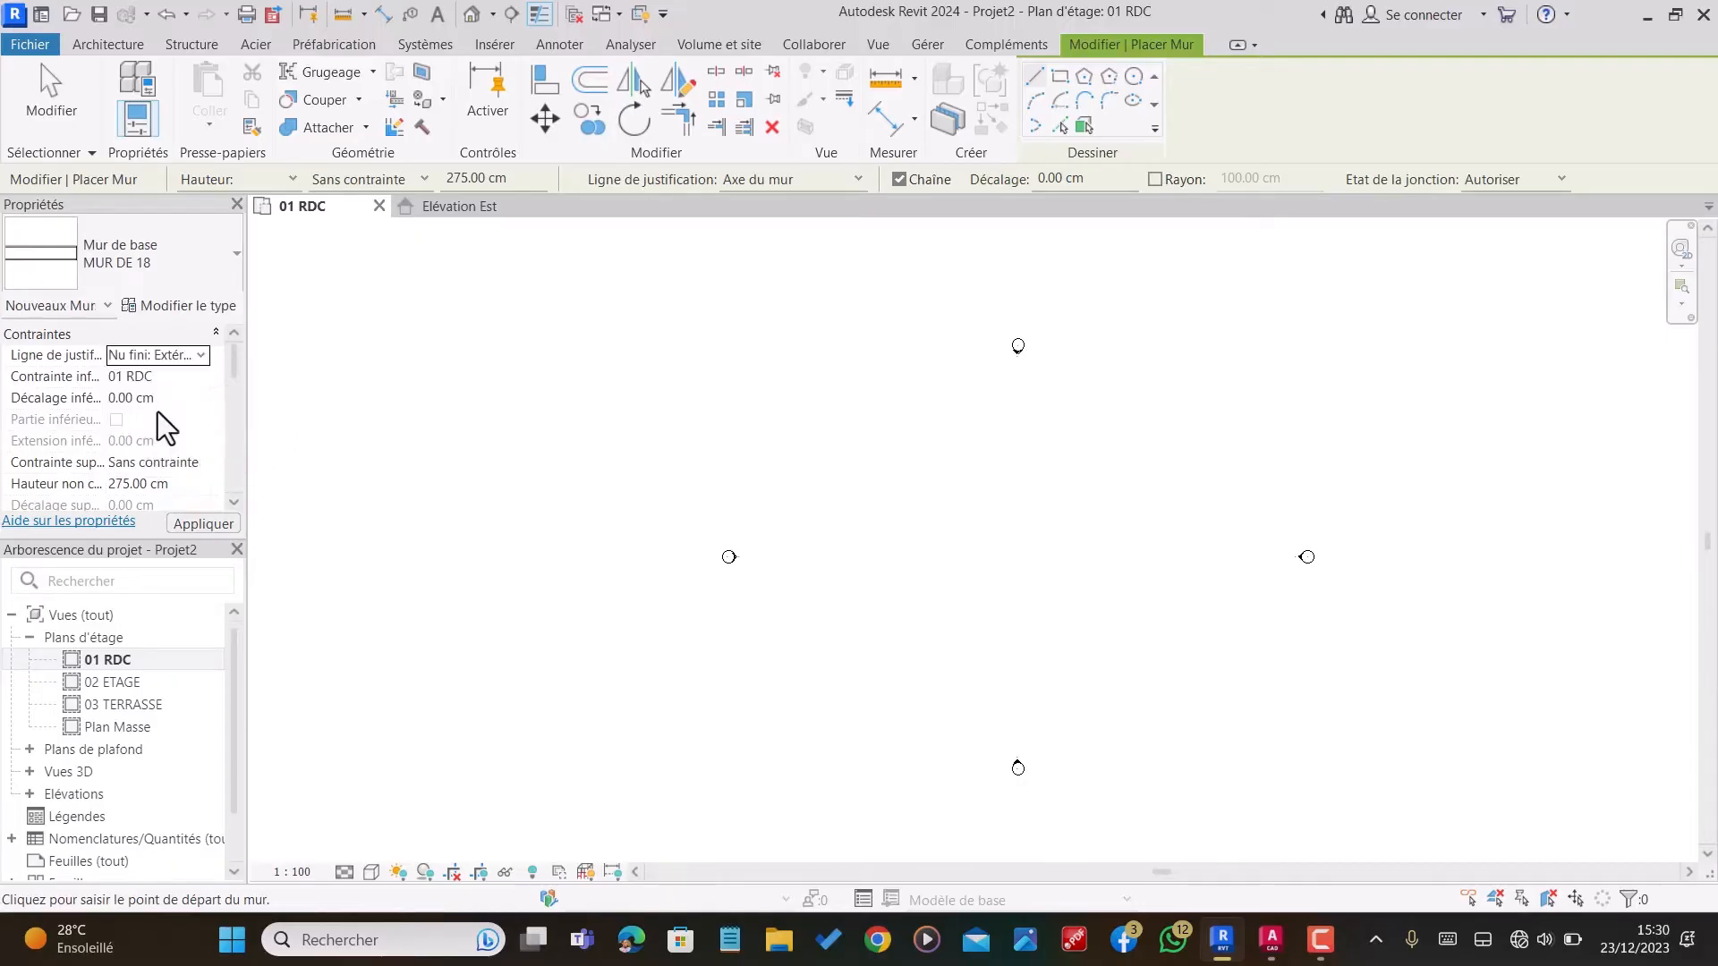
# Step: Draw the upper exterior wall 1061 cm long, then continue from its right end with a 1560 cm wall running down
pyautogui.click(892, 455)
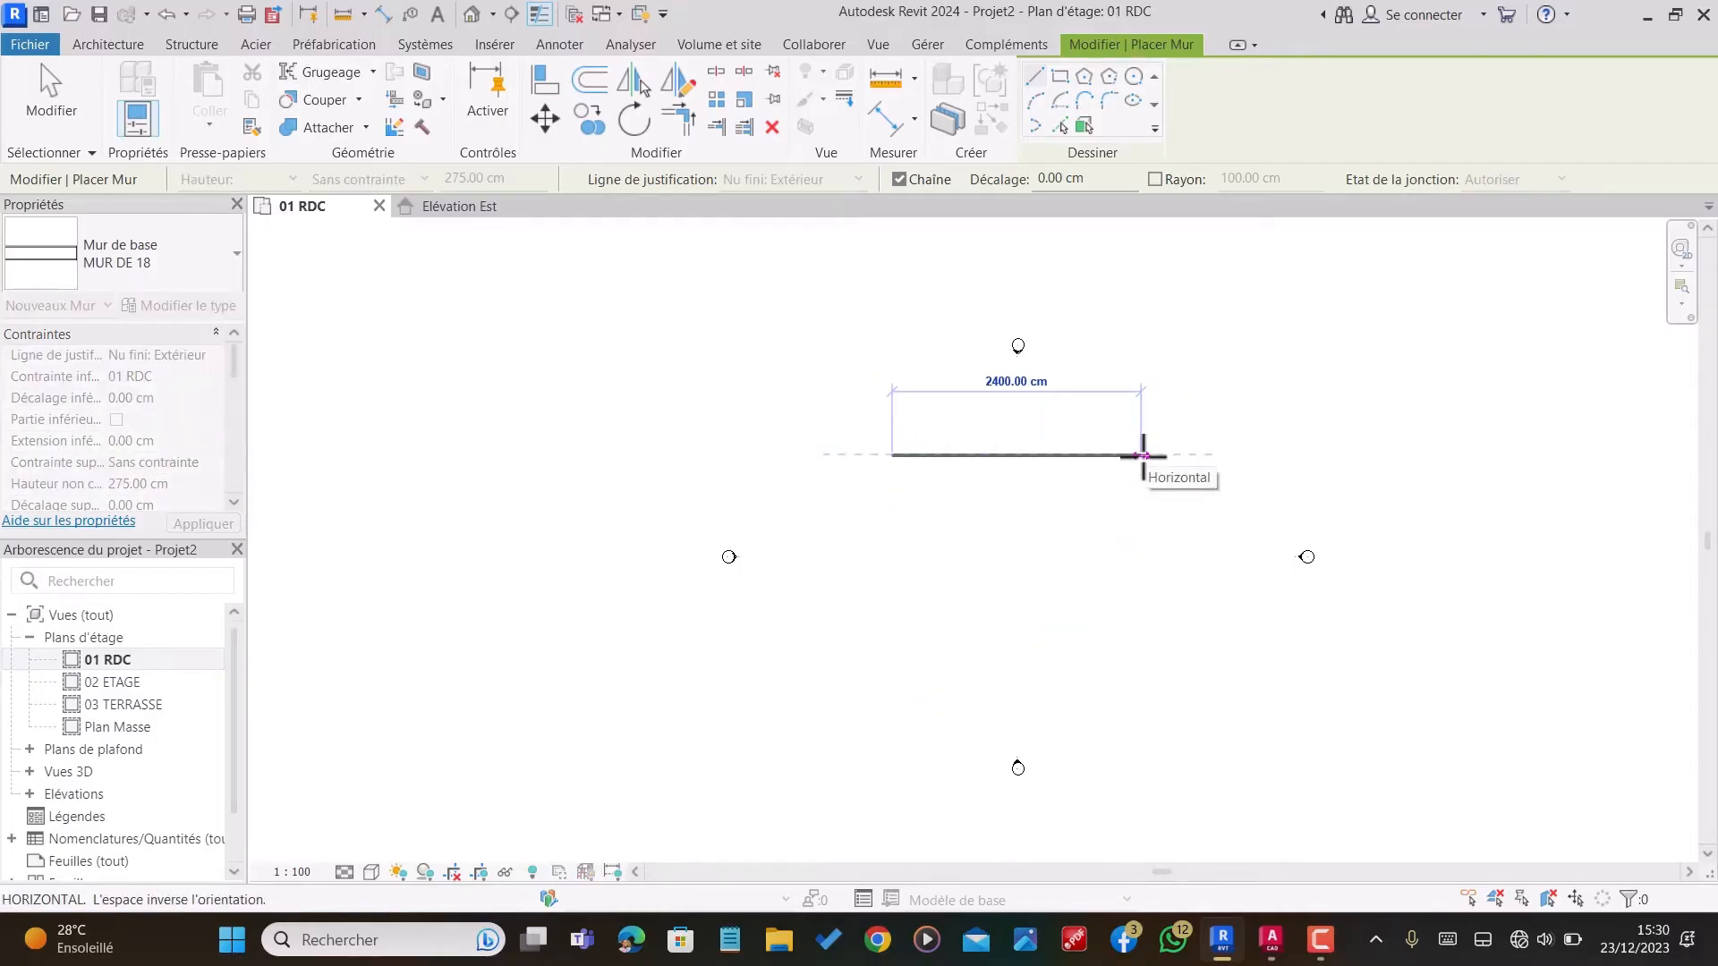
pyautogui.write('1061')
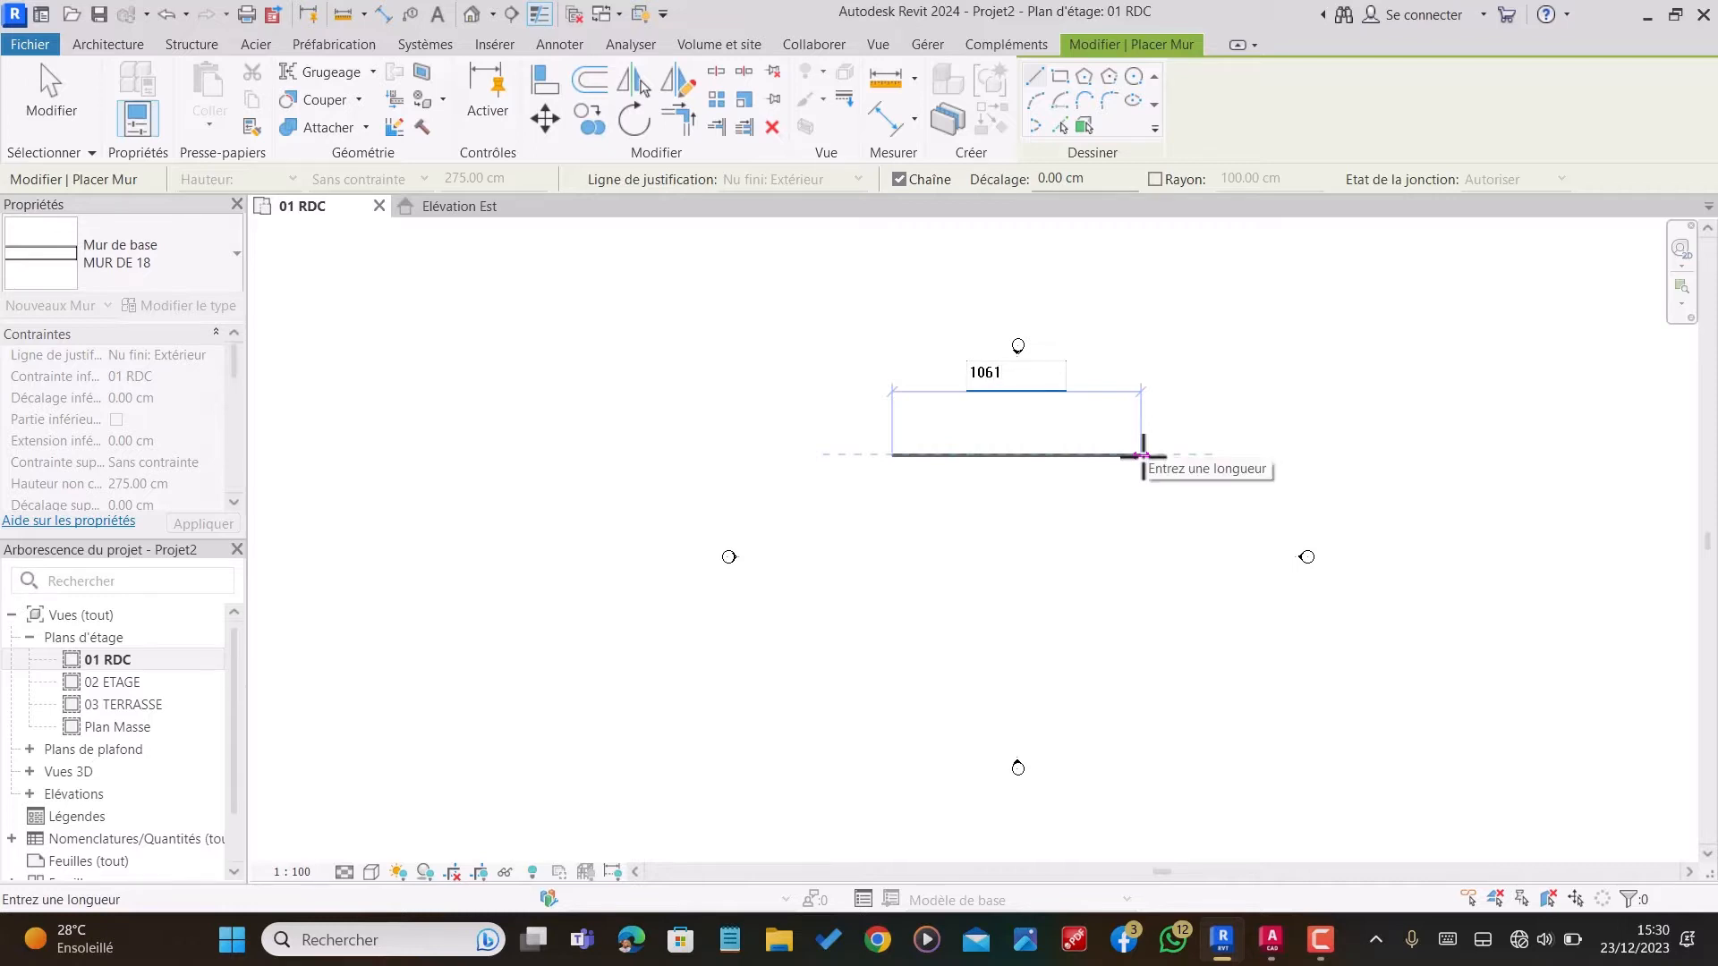
pyautogui.press('Return')
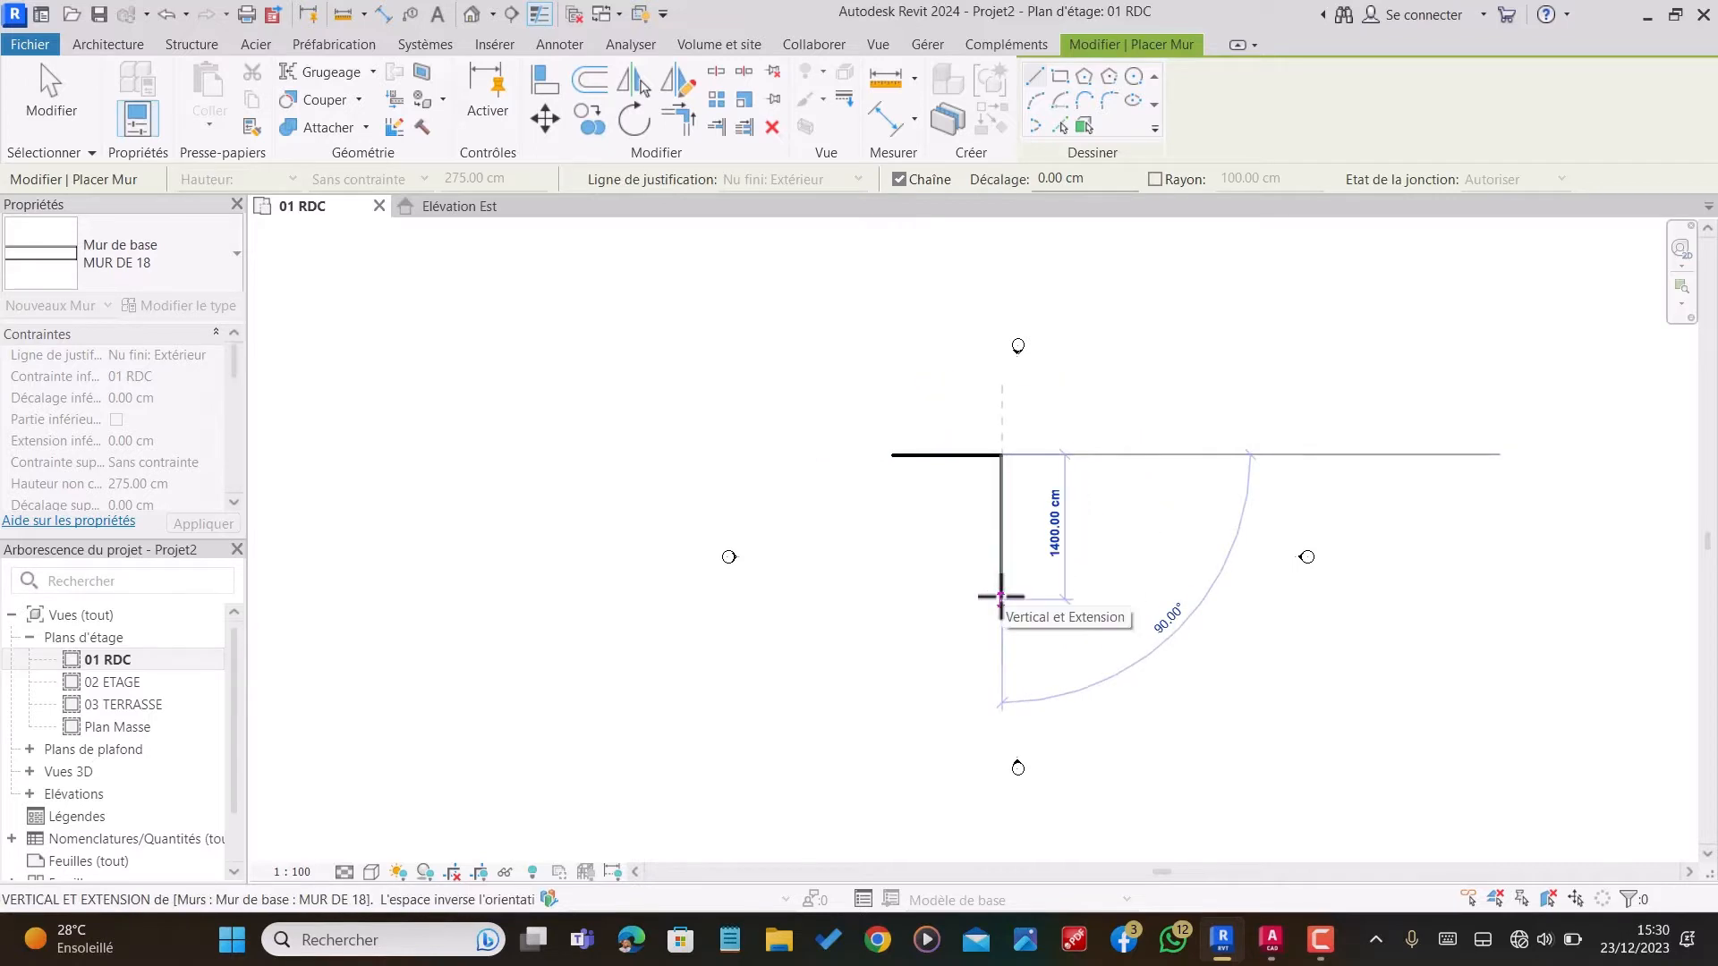
pyautogui.write('1560')
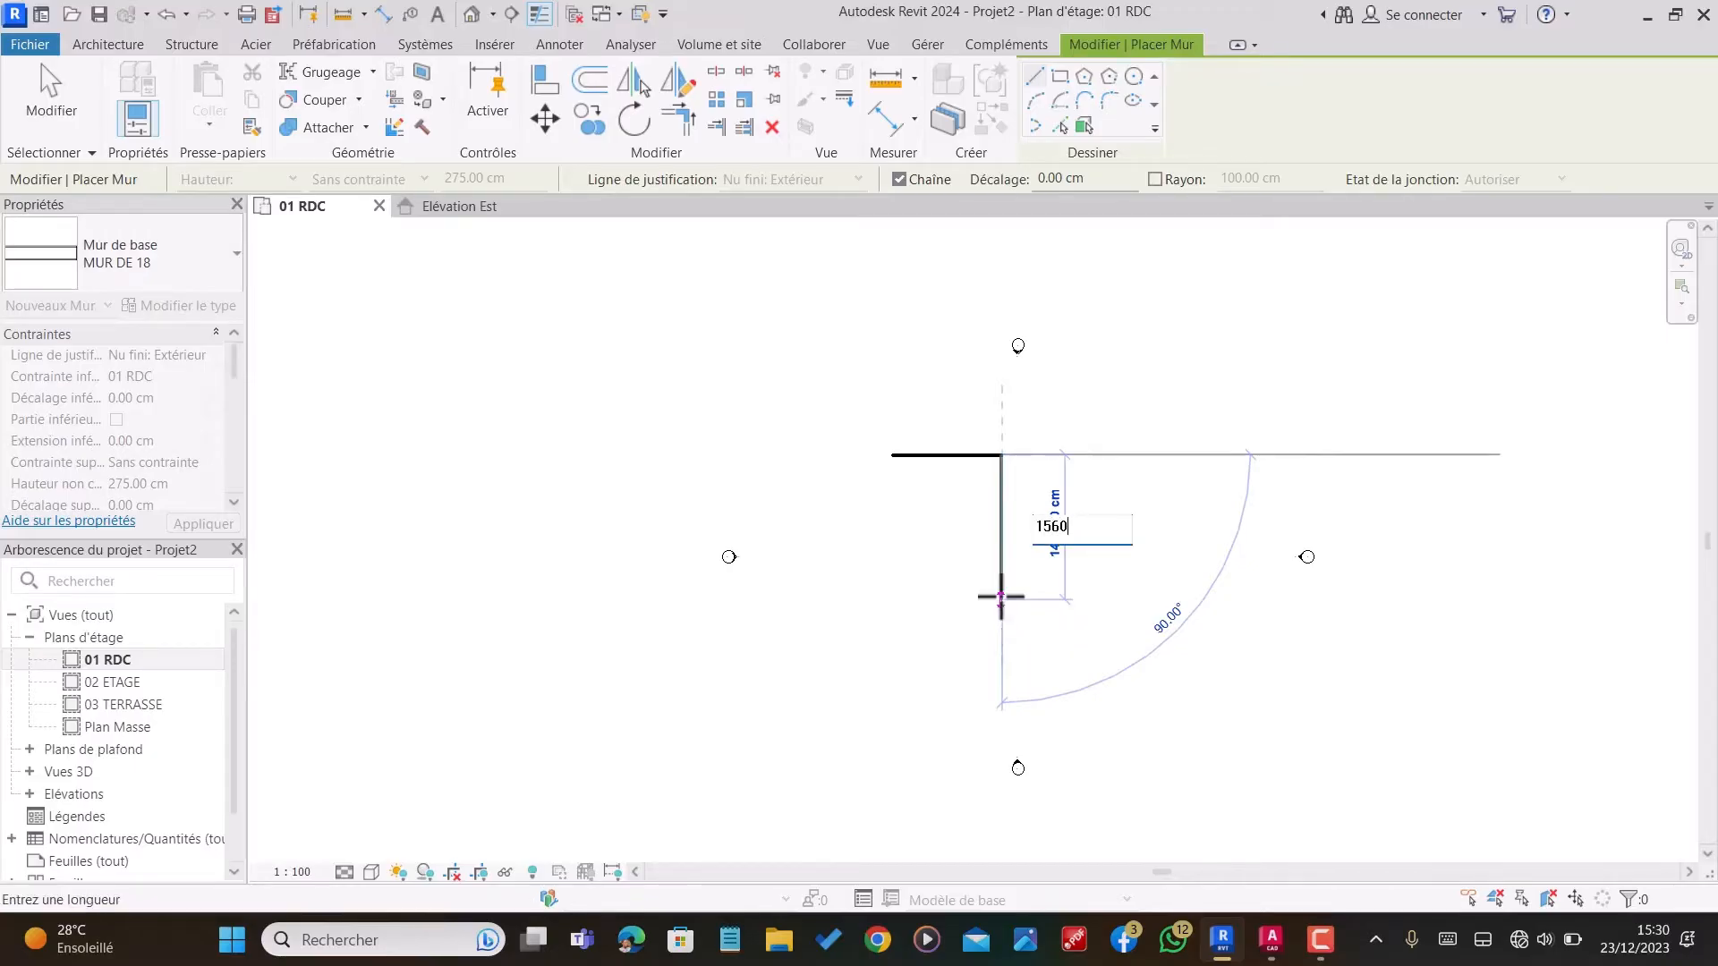
pyautogui.press('Return')
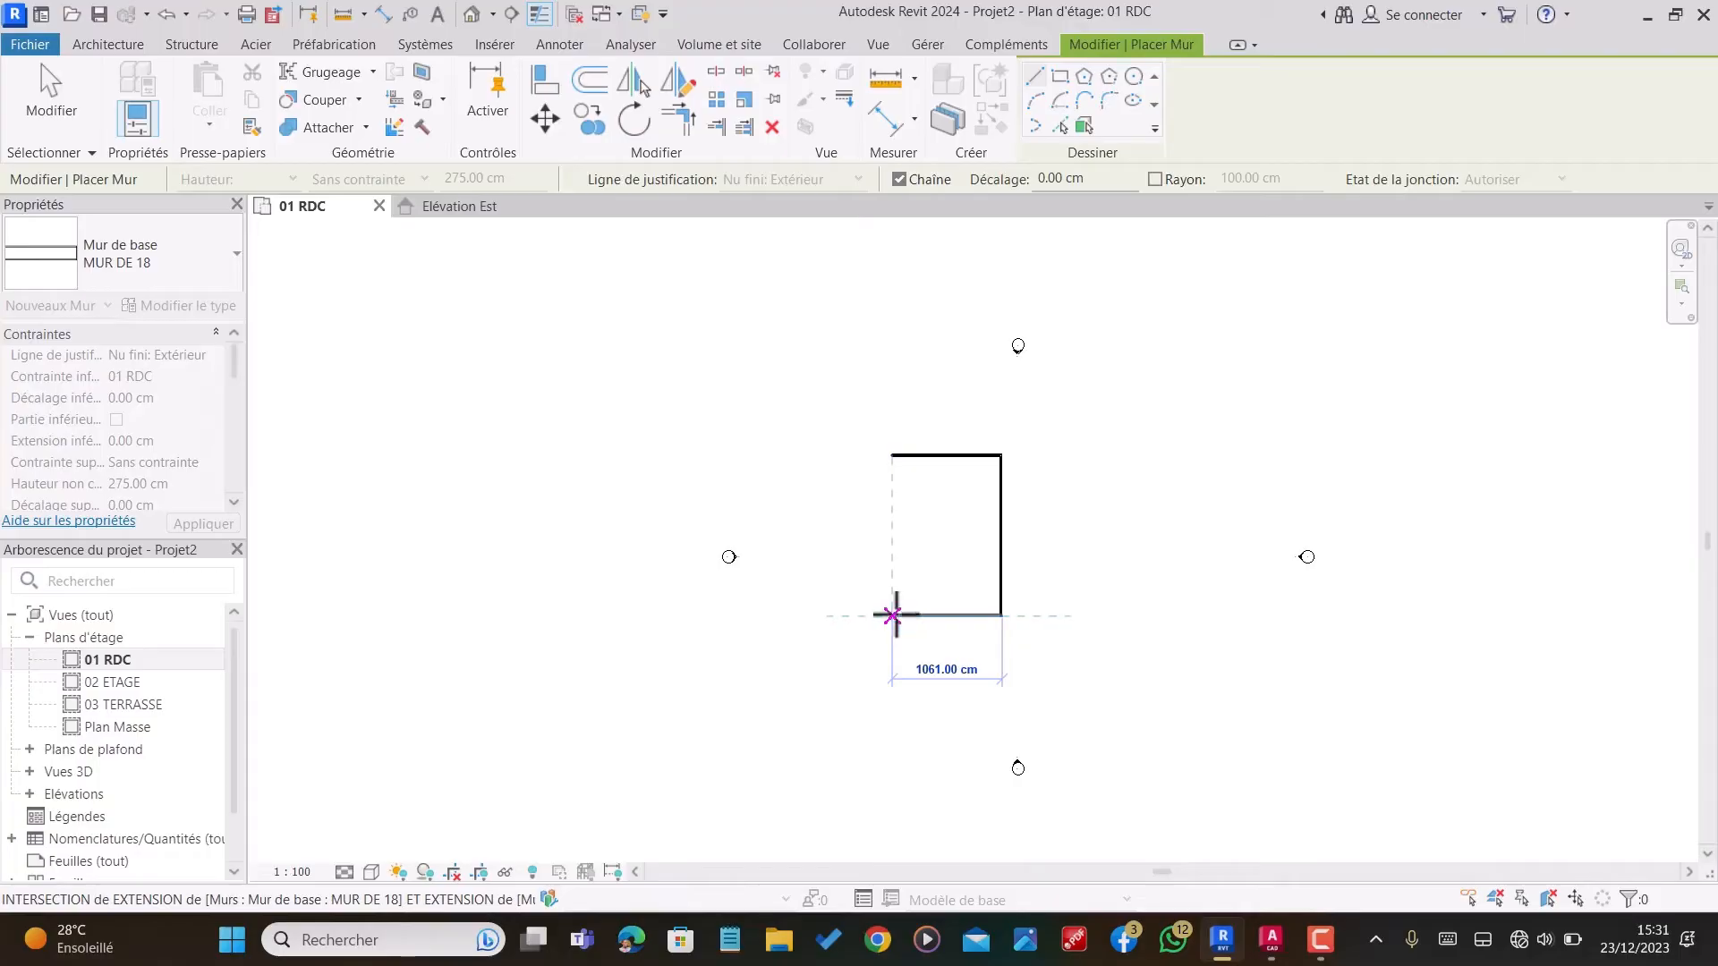
# Step: Close the rectangular outline with the lower and left exterior walls, then end wall placement
pyautogui.click(890, 453)
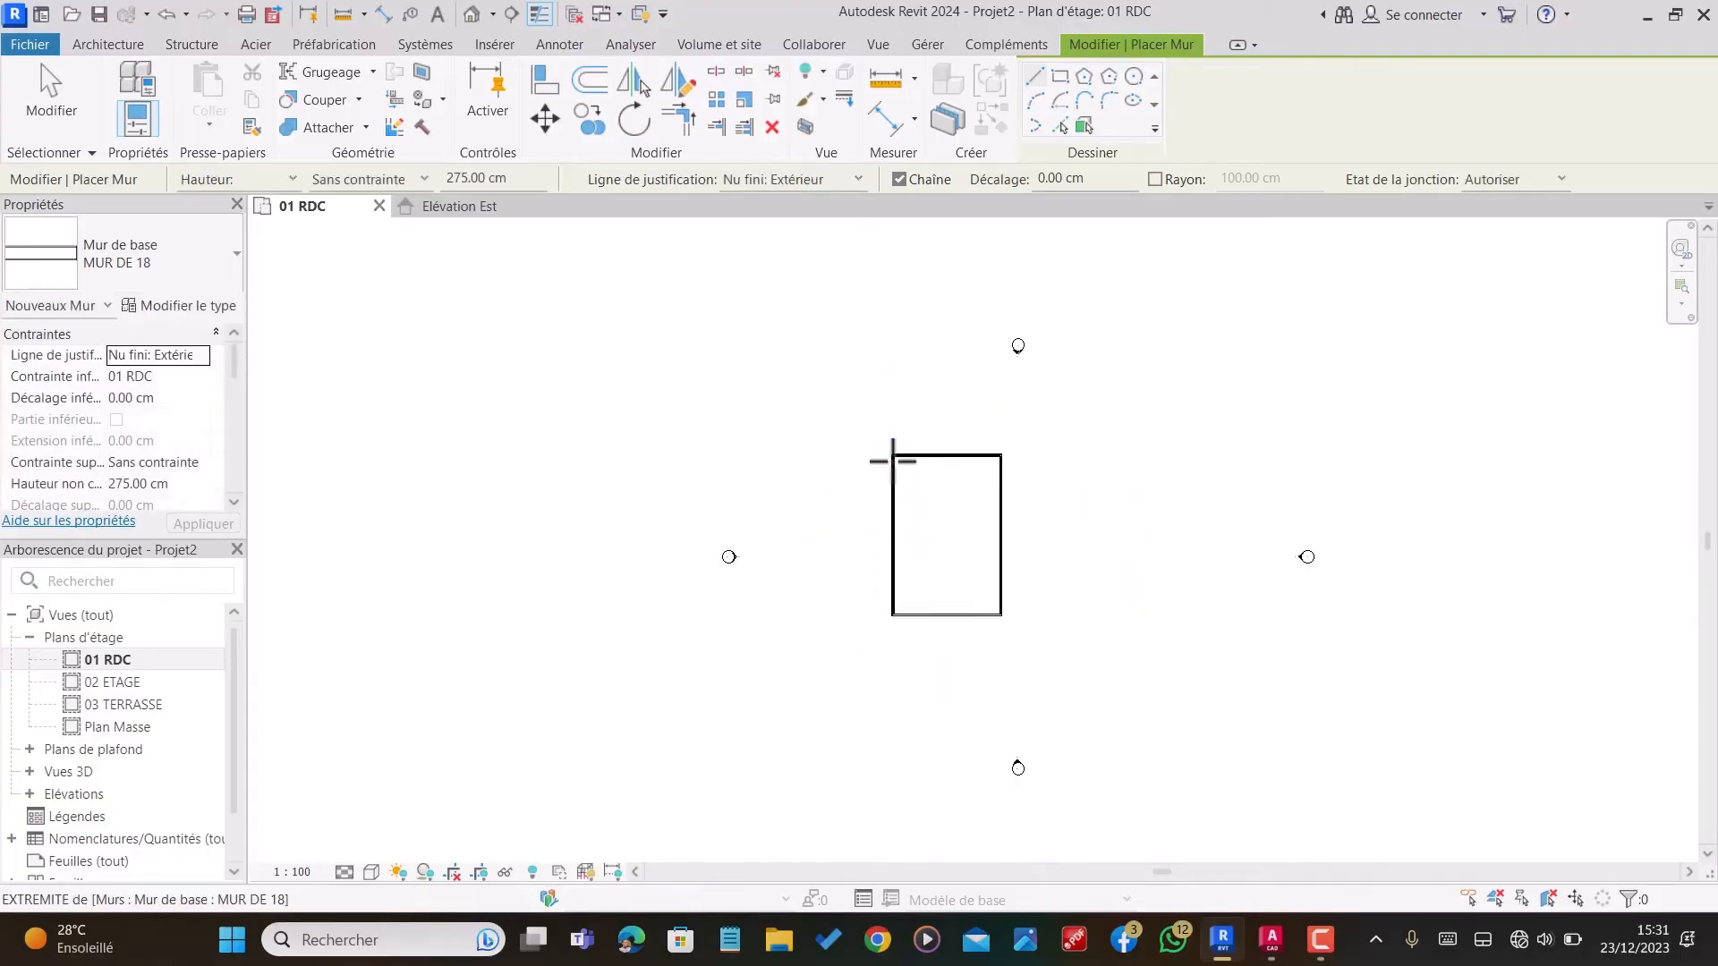
pyautogui.scroll(1, 993, 498)
pyautogui.press('Escape')
pyautogui.press('Escape')
pyautogui.scroll(-1, 1029, 554)
pyautogui.scroll(3, 1073, 593)
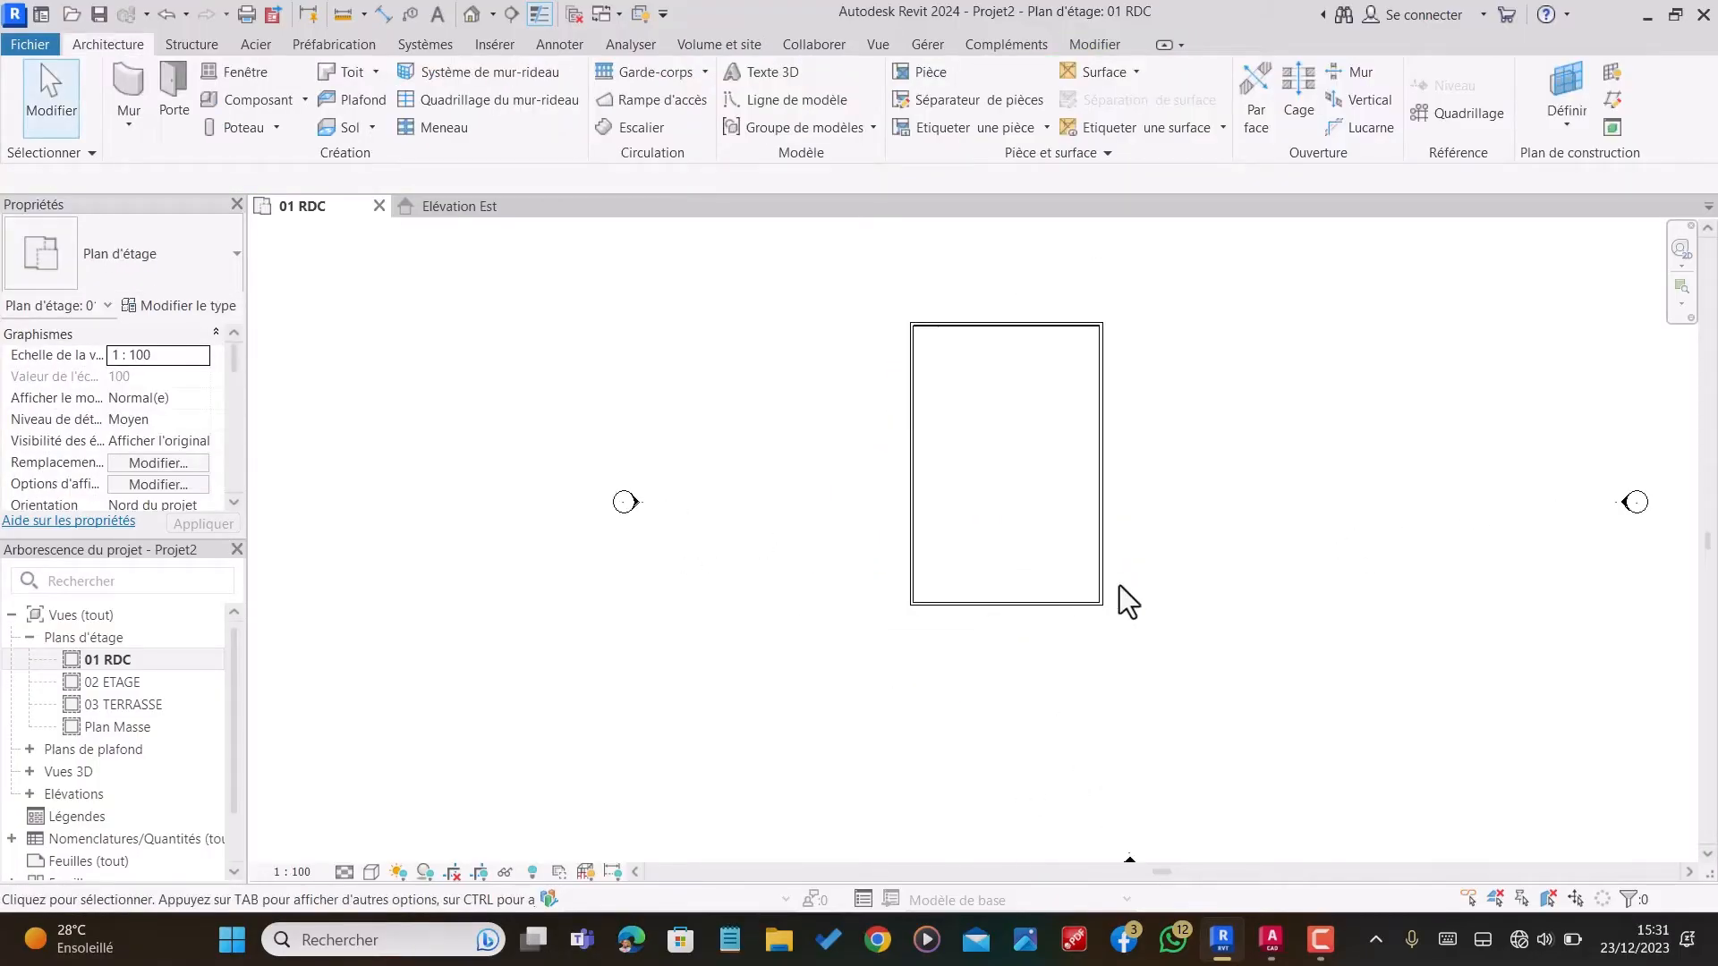
# Step: Set the 01 RDC plan's visual style to Réaliste and inspect the exterior walls
pyautogui.scroll(-2, 1174, 621)
pyautogui.click(370, 872)
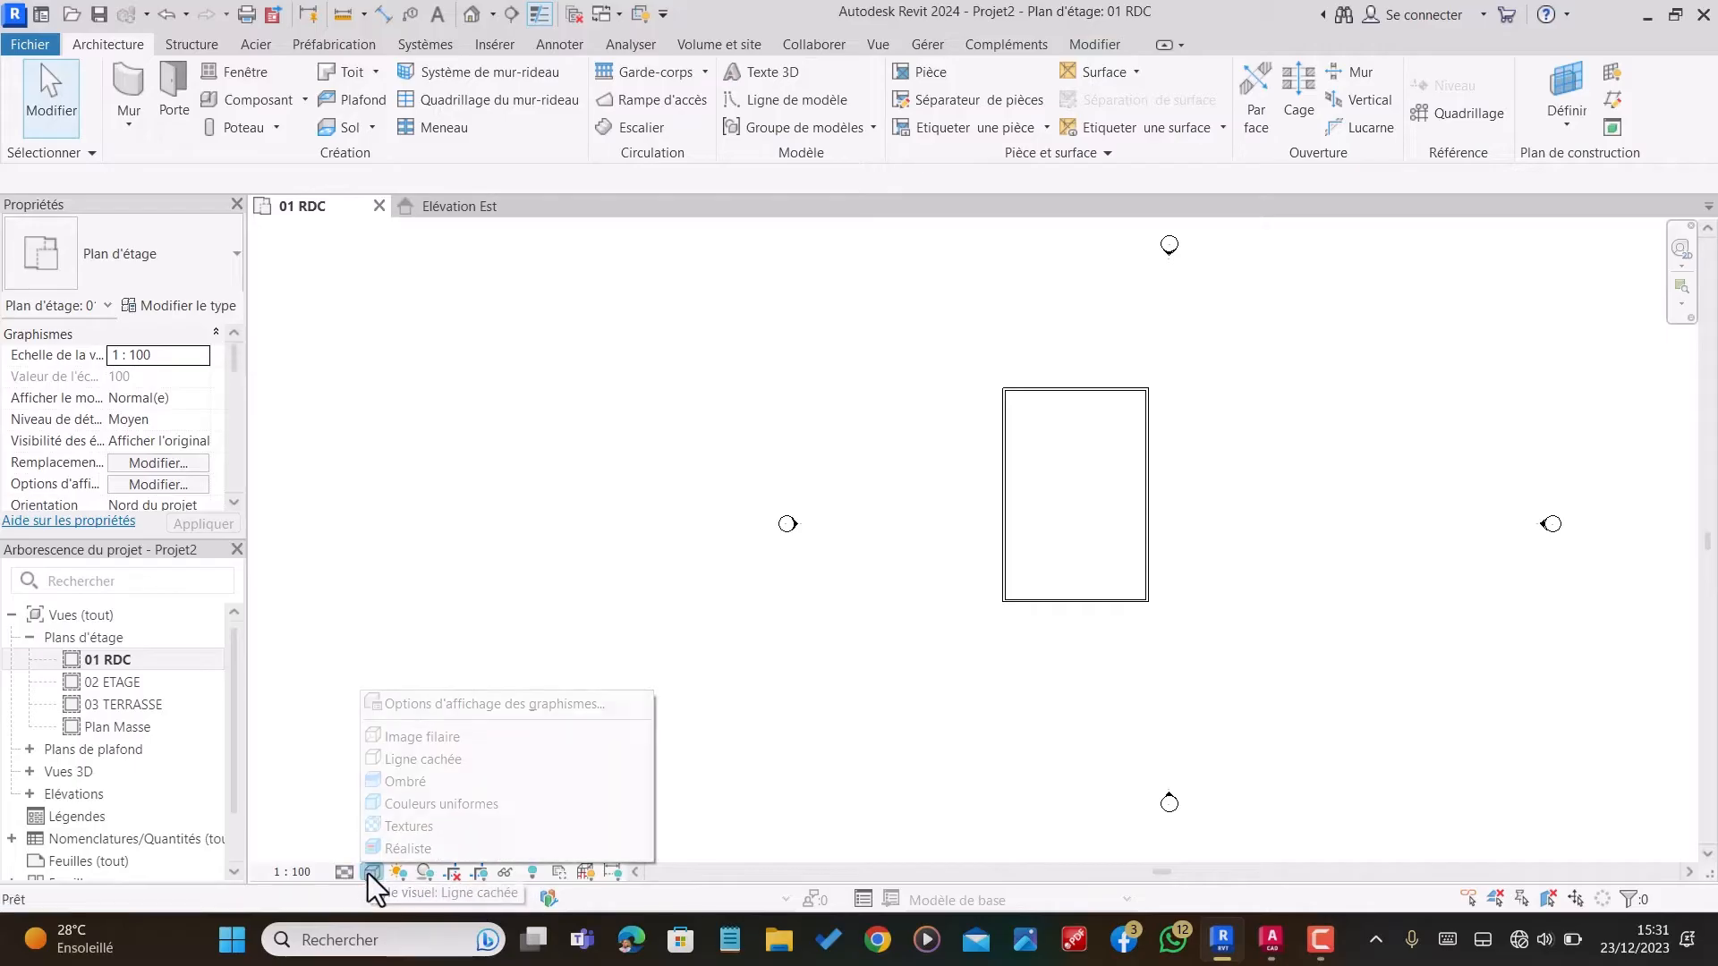
pyautogui.click(421, 848)
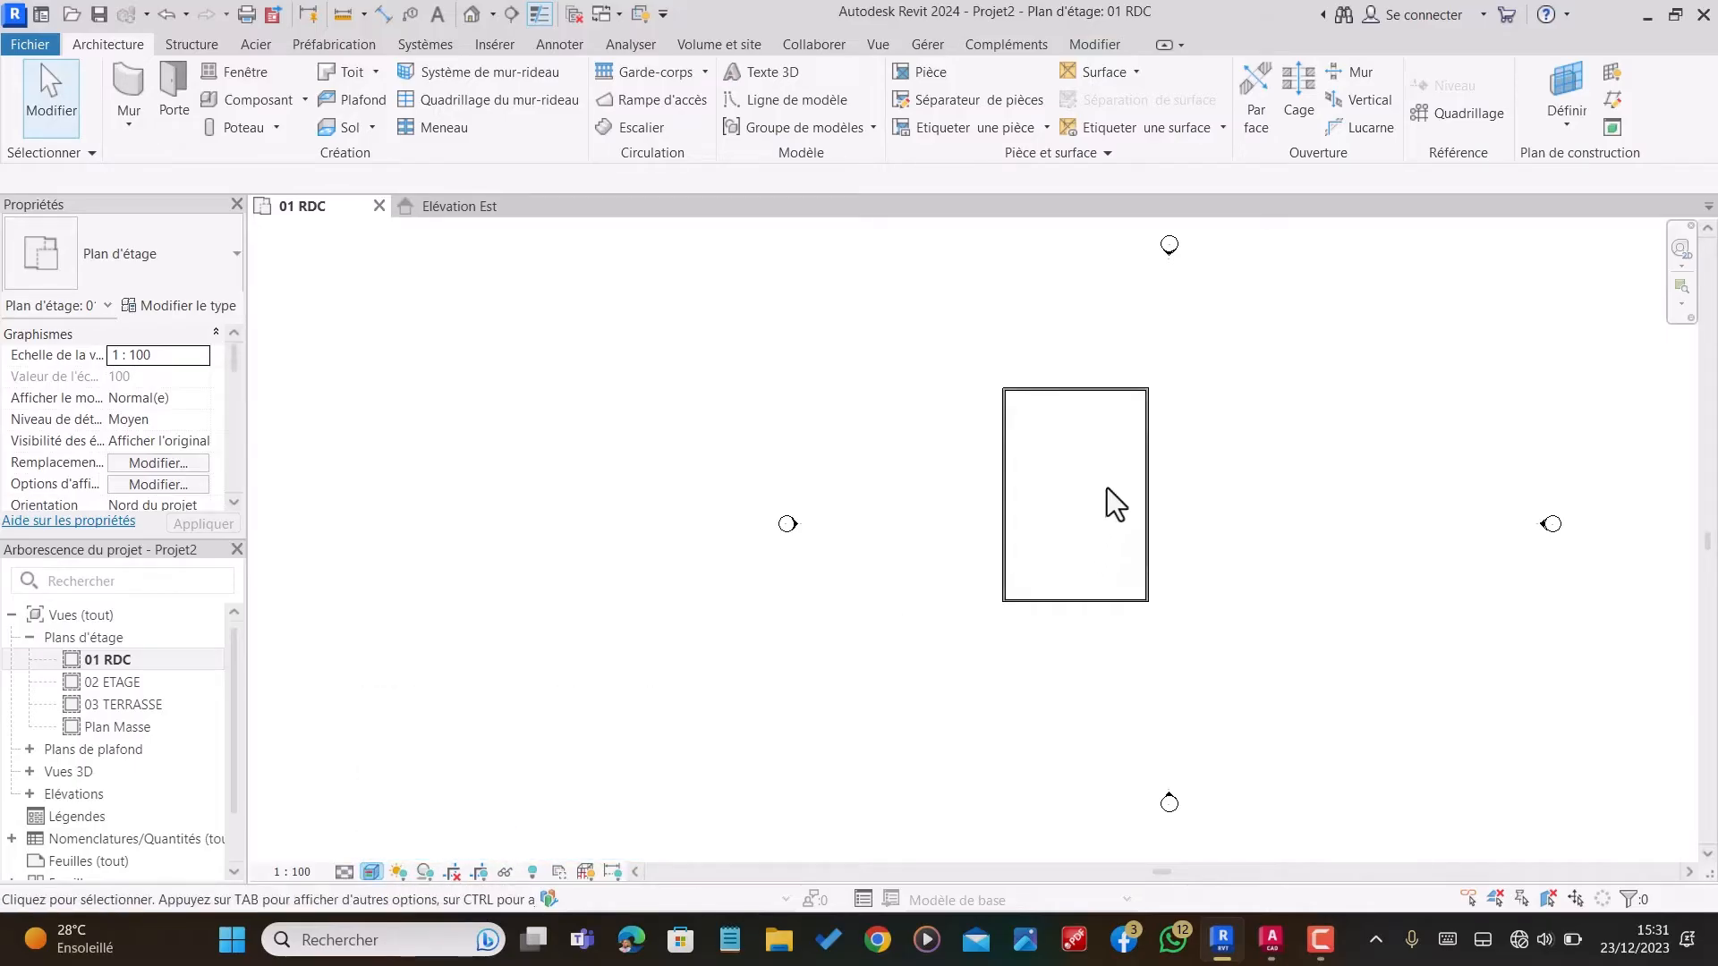
pyautogui.scroll(1, 1089, 543)
pyautogui.scroll(1, 1090, 545)
pyautogui.scroll(-1, 1146, 599)
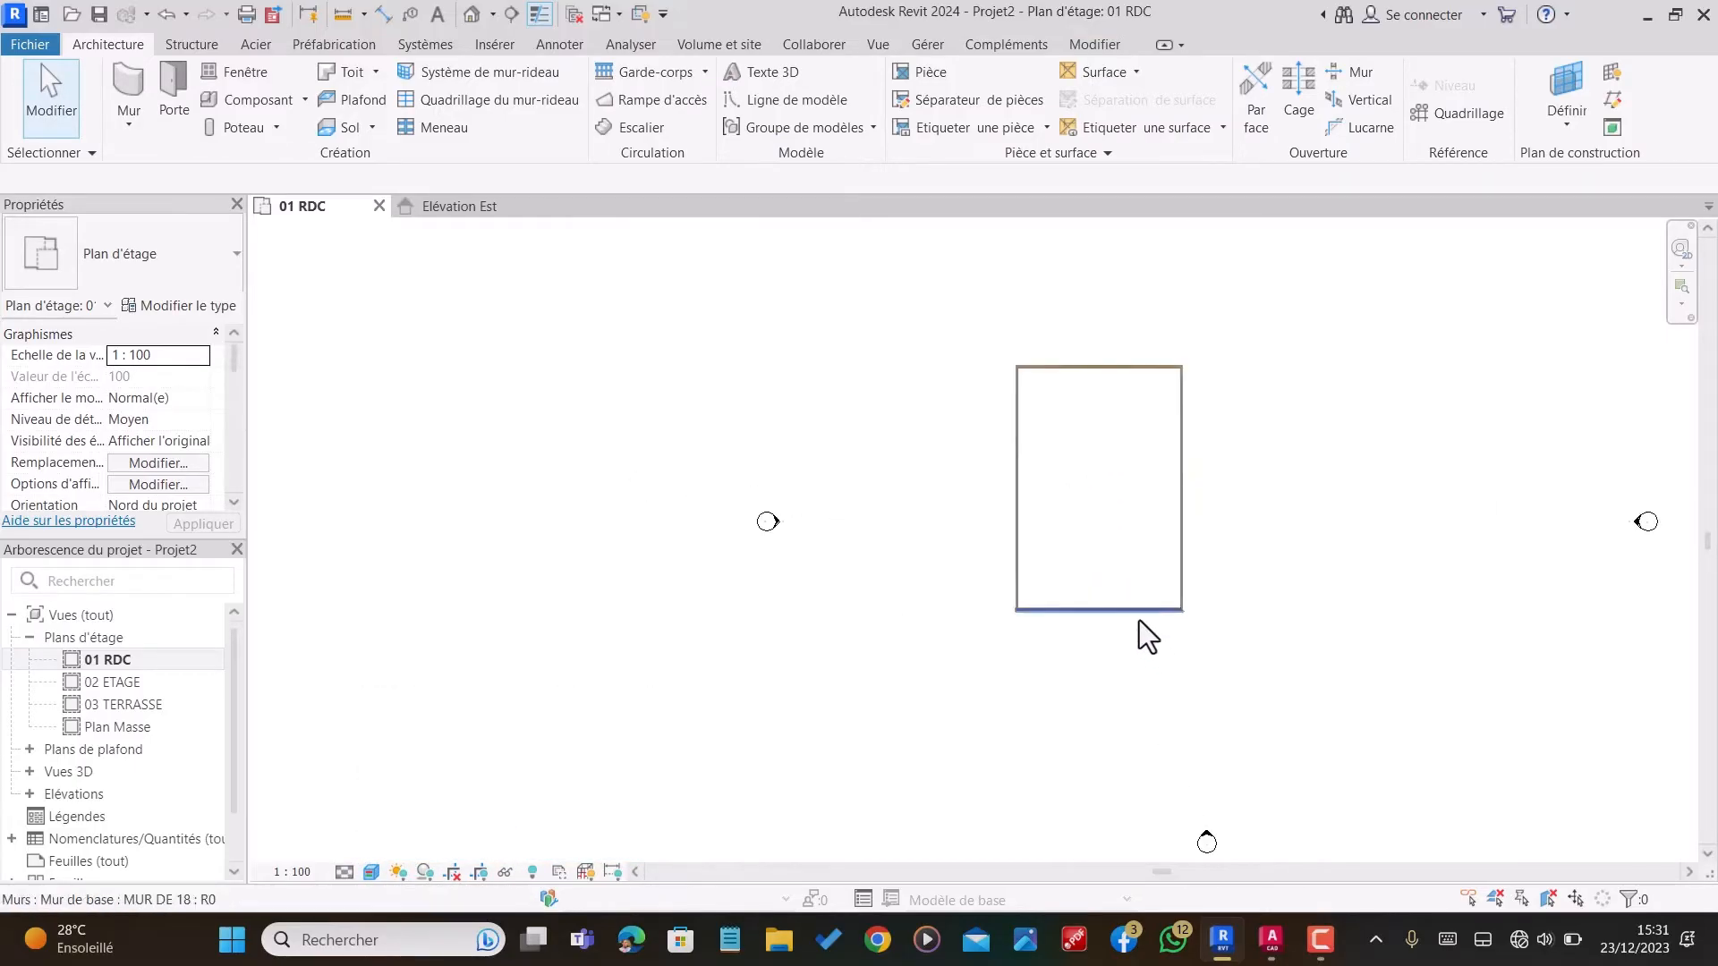
pyautogui.scroll(1, 1138, 631)
pyautogui.scroll(-1, 1137, 644)
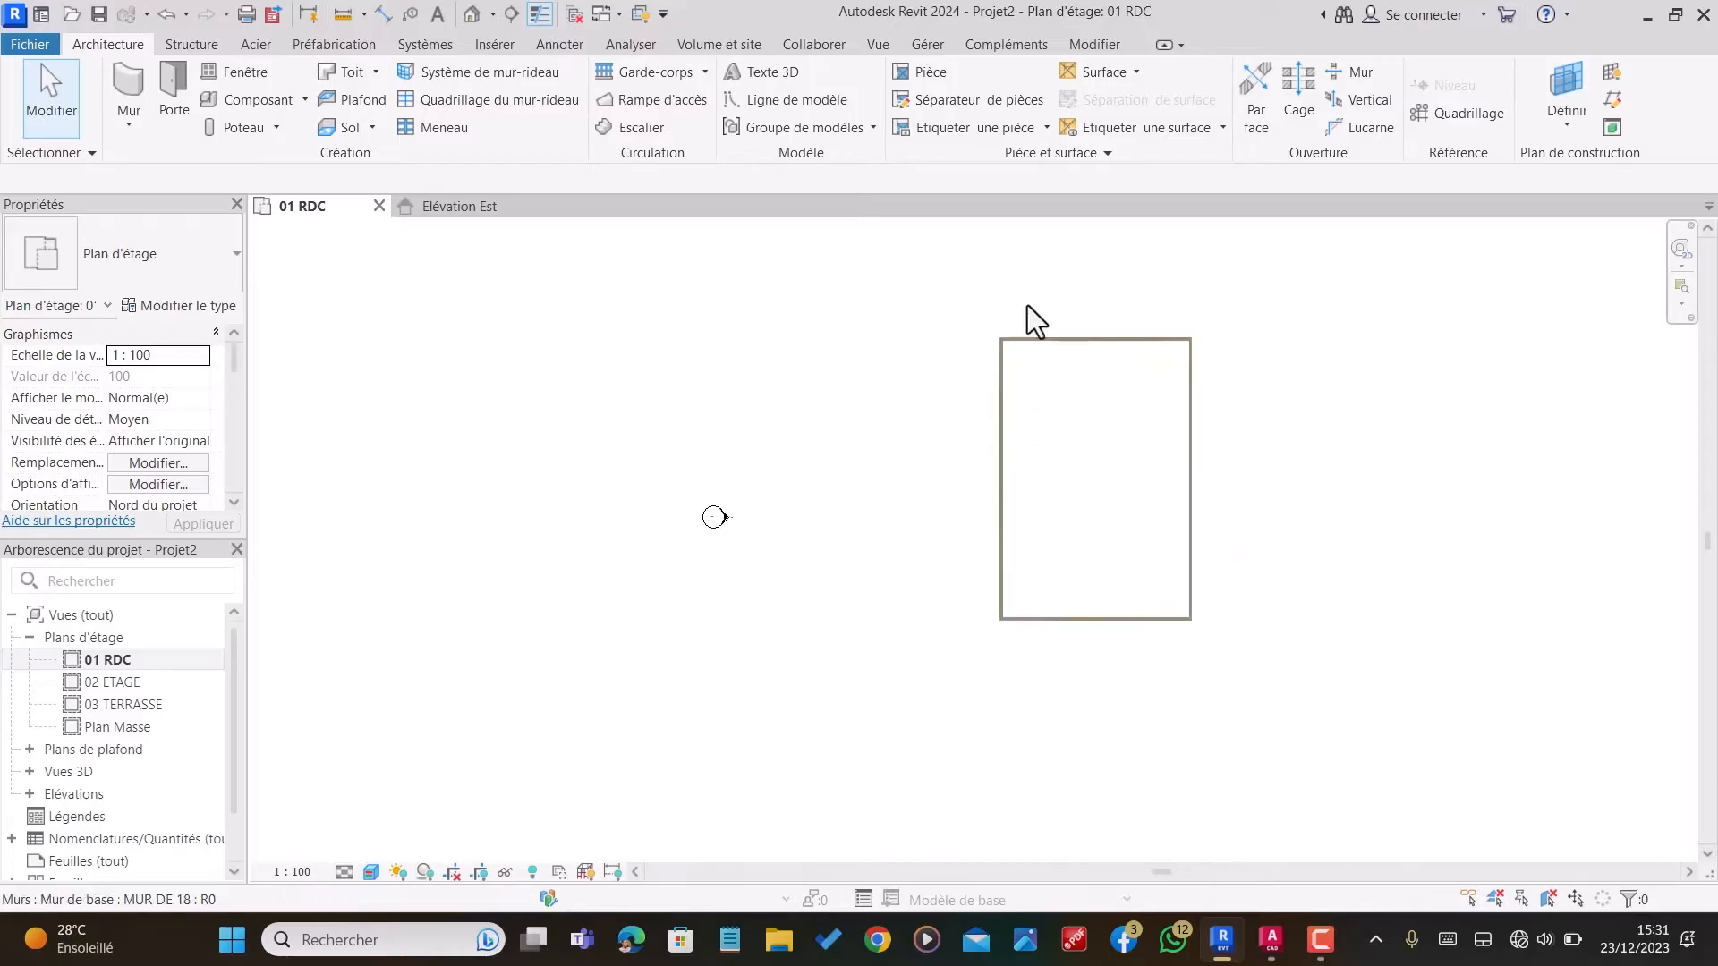
# Step: Offset a copy of the right exterior wall 375 cm toward the inside of the building
pyautogui.click(1091, 43)
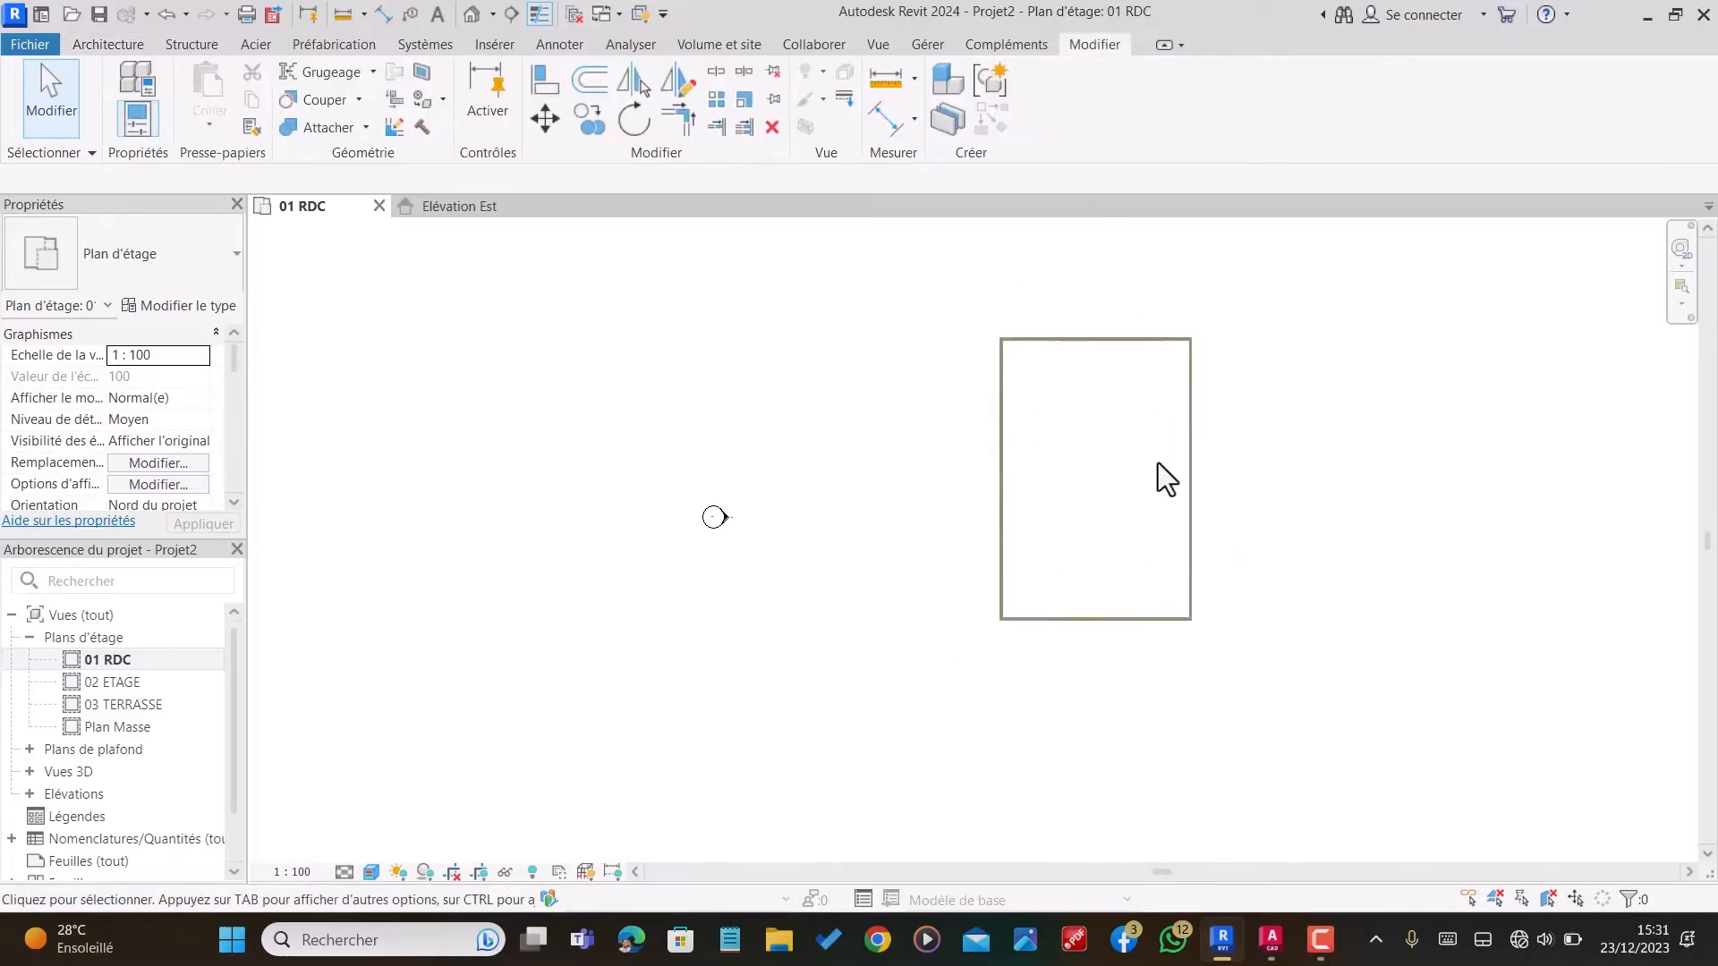
pyautogui.click(589, 79)
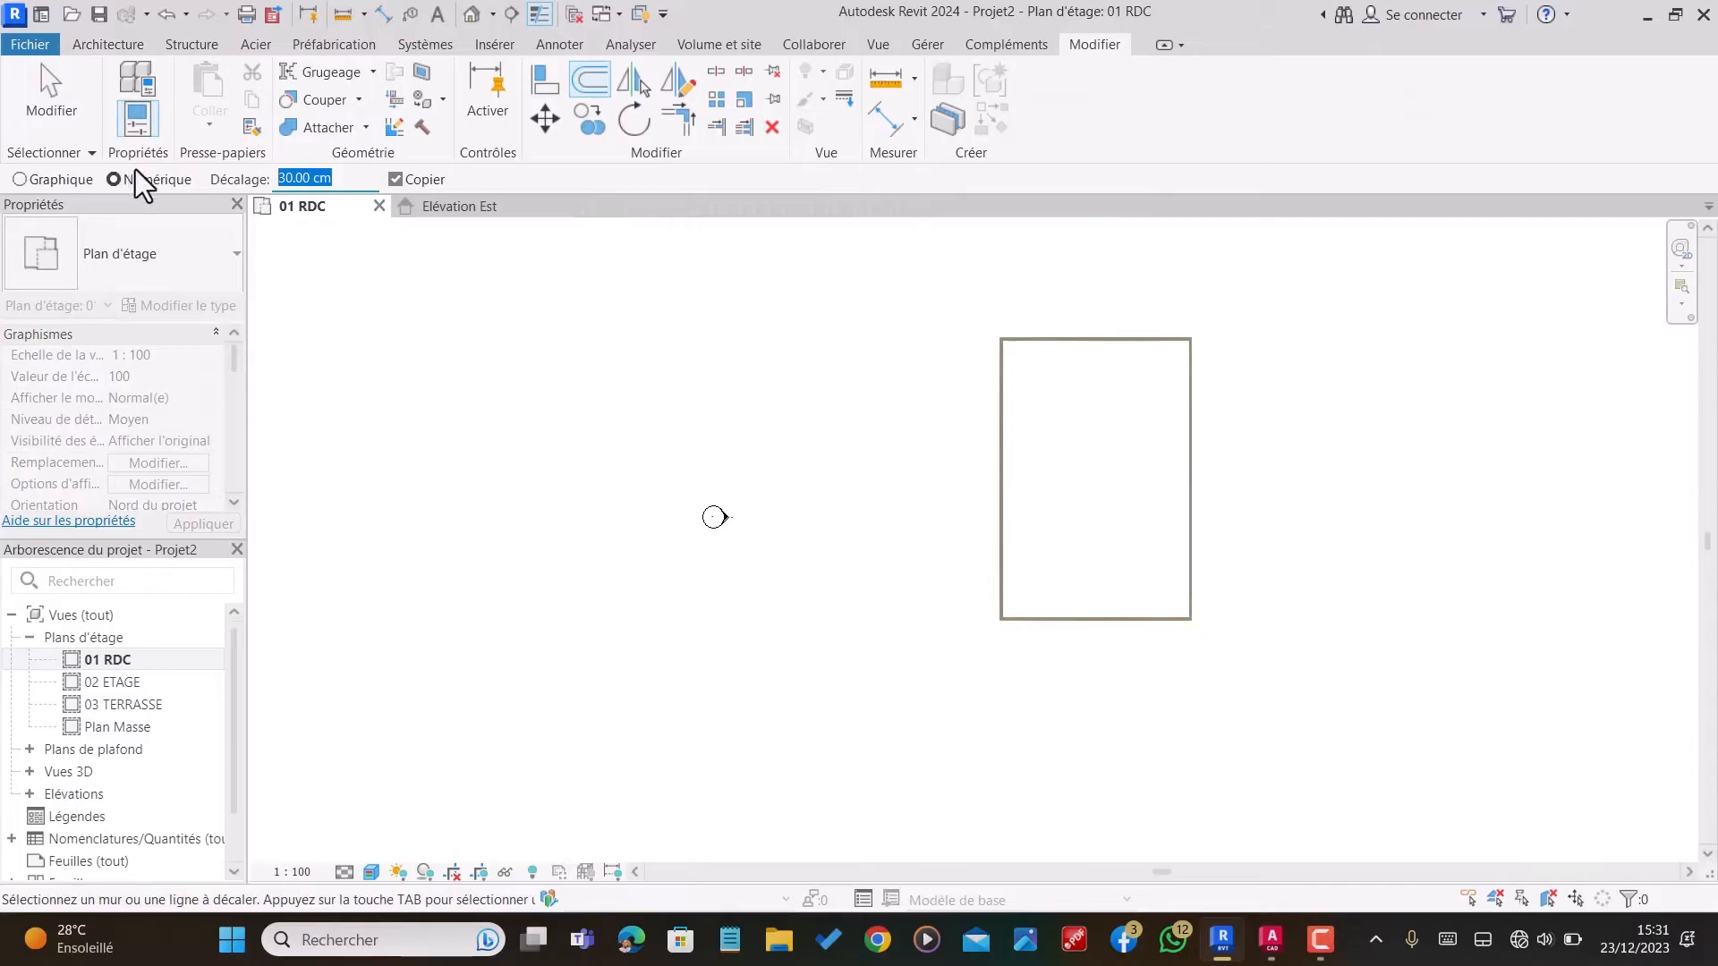
pyautogui.write('375')
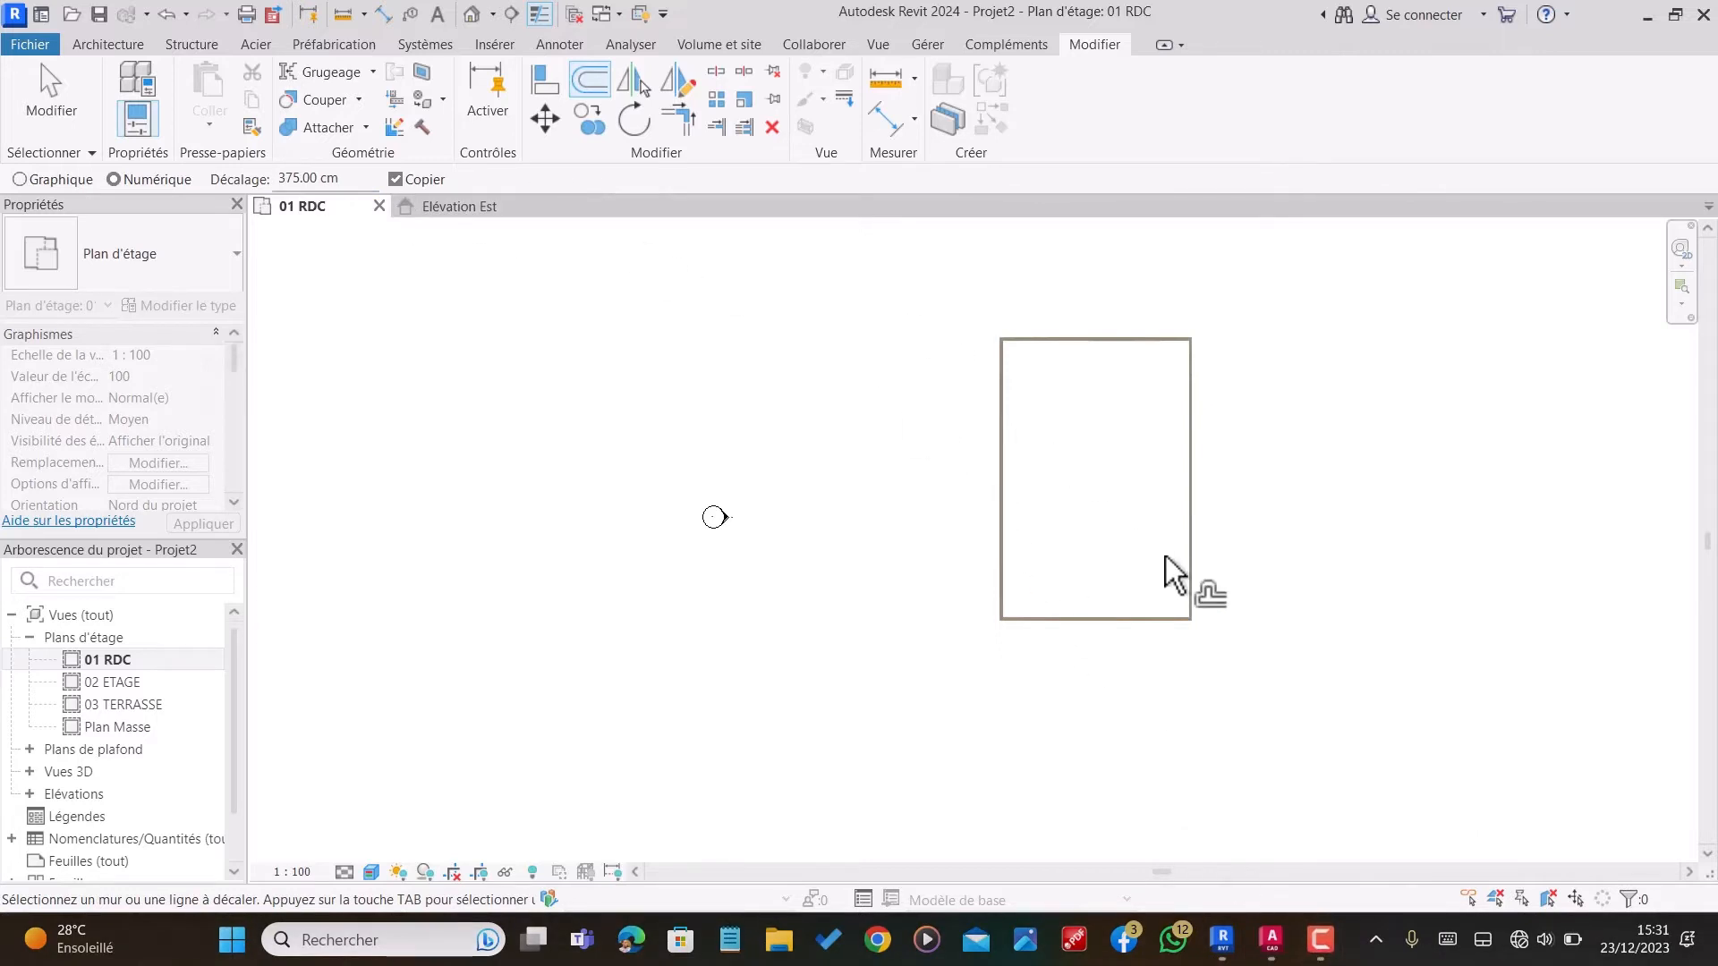
pyautogui.scroll(5, 1190, 585)
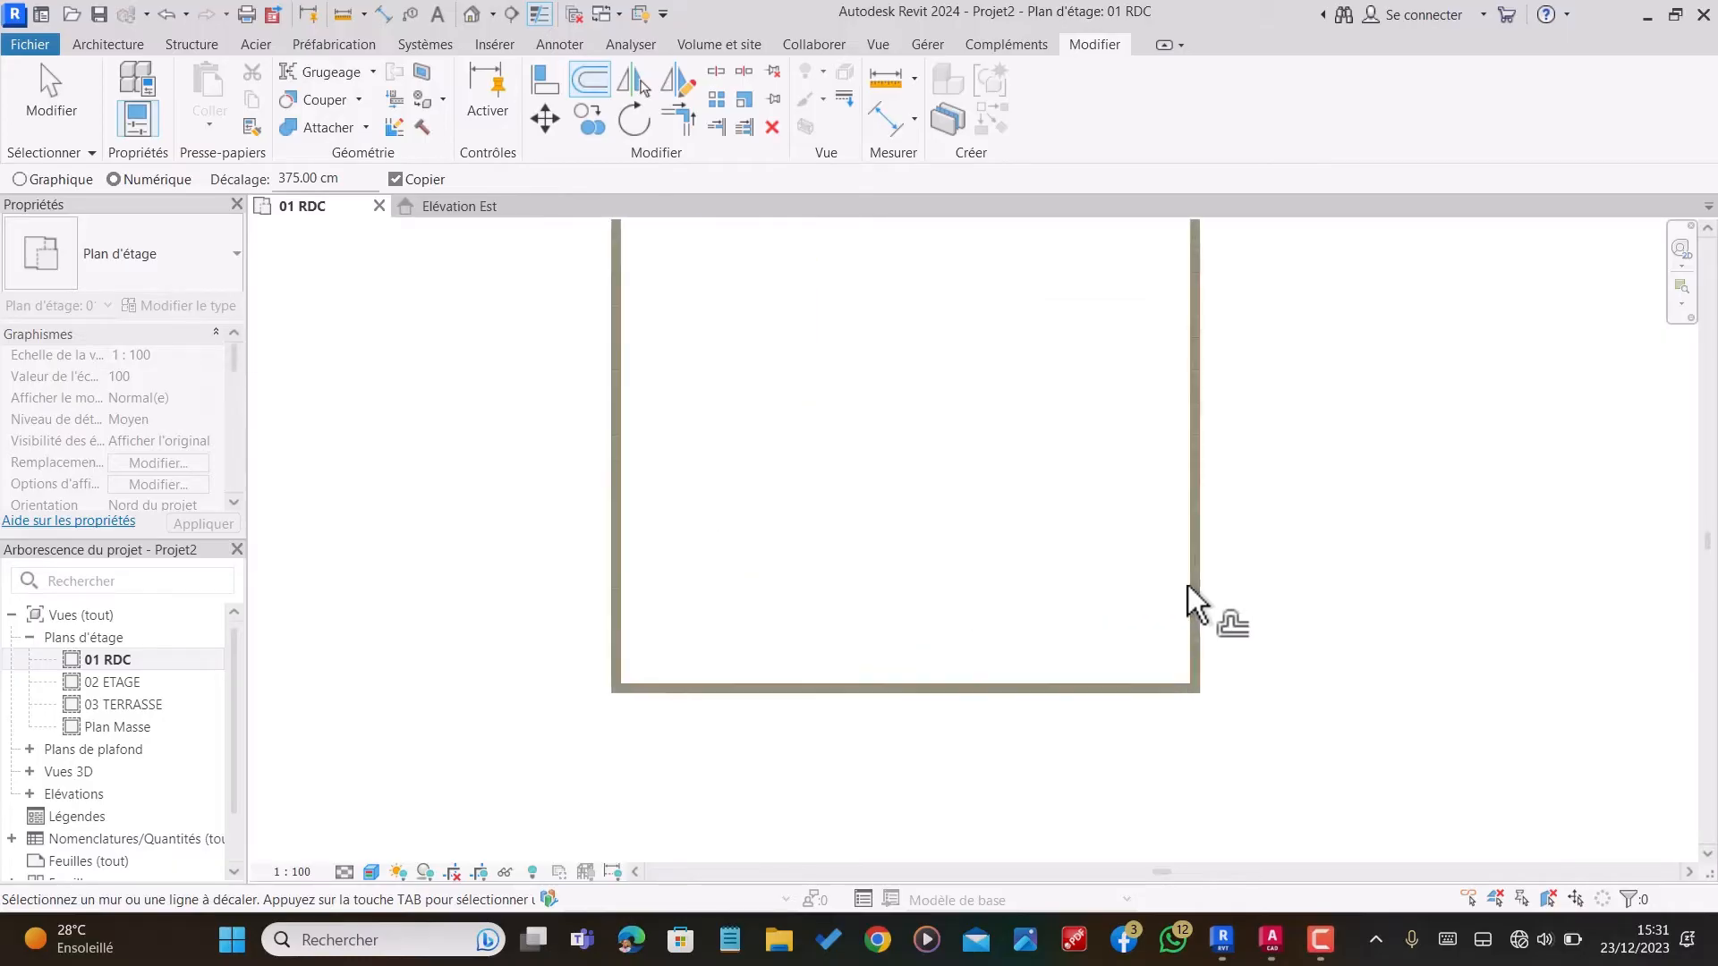
pyautogui.scroll(-3, 1092, 604)
pyautogui.scroll(4, 1187, 586)
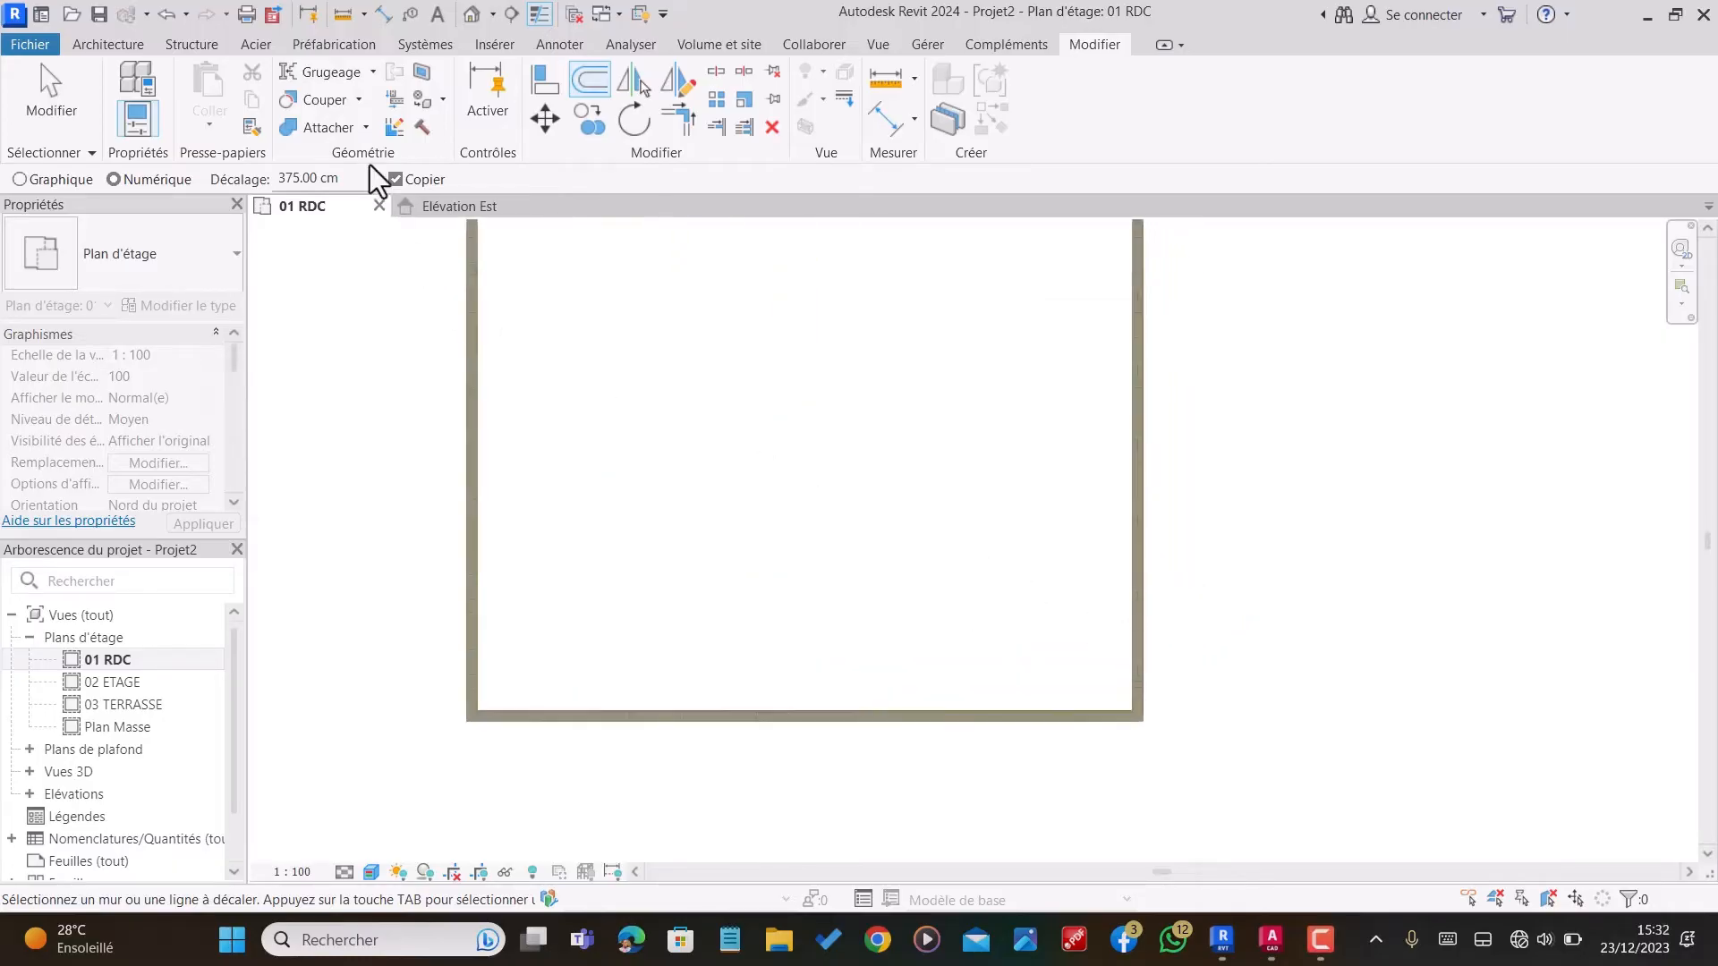
pyautogui.click(1127, 573)
pyautogui.scroll(-2, 1114, 590)
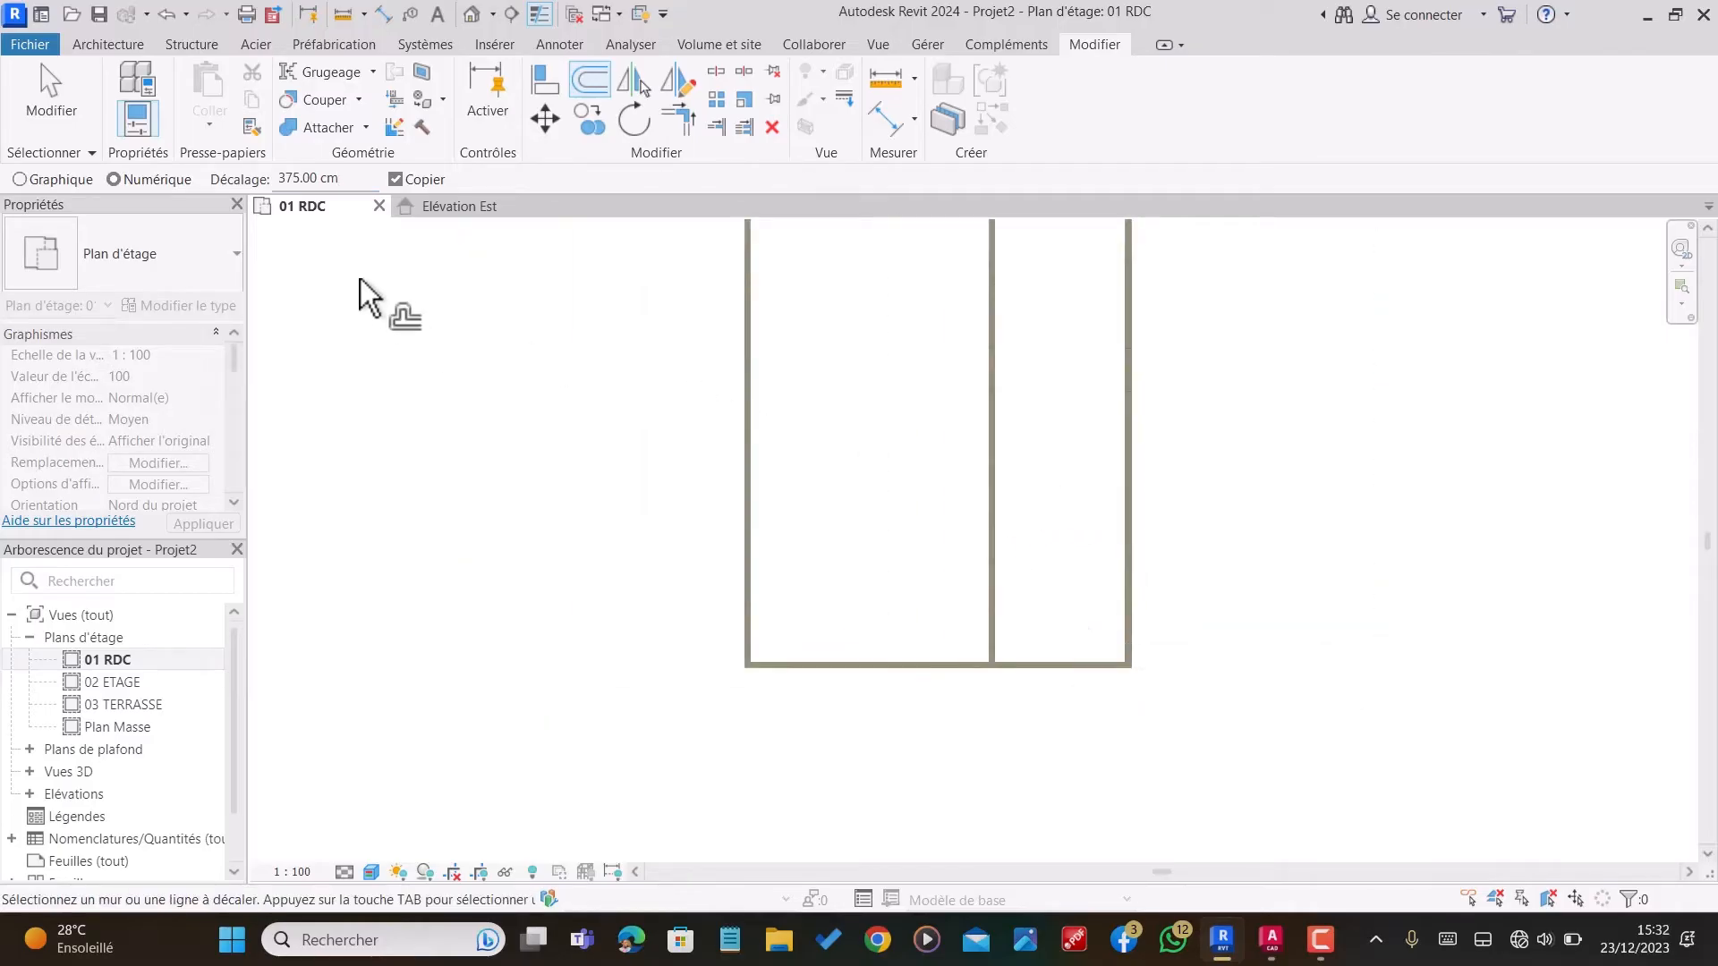
# Step: Offset a copy of the lower exterior wall, left of the vertical partition, 515 cm toward the inside of the building
pyautogui.click(338, 178)
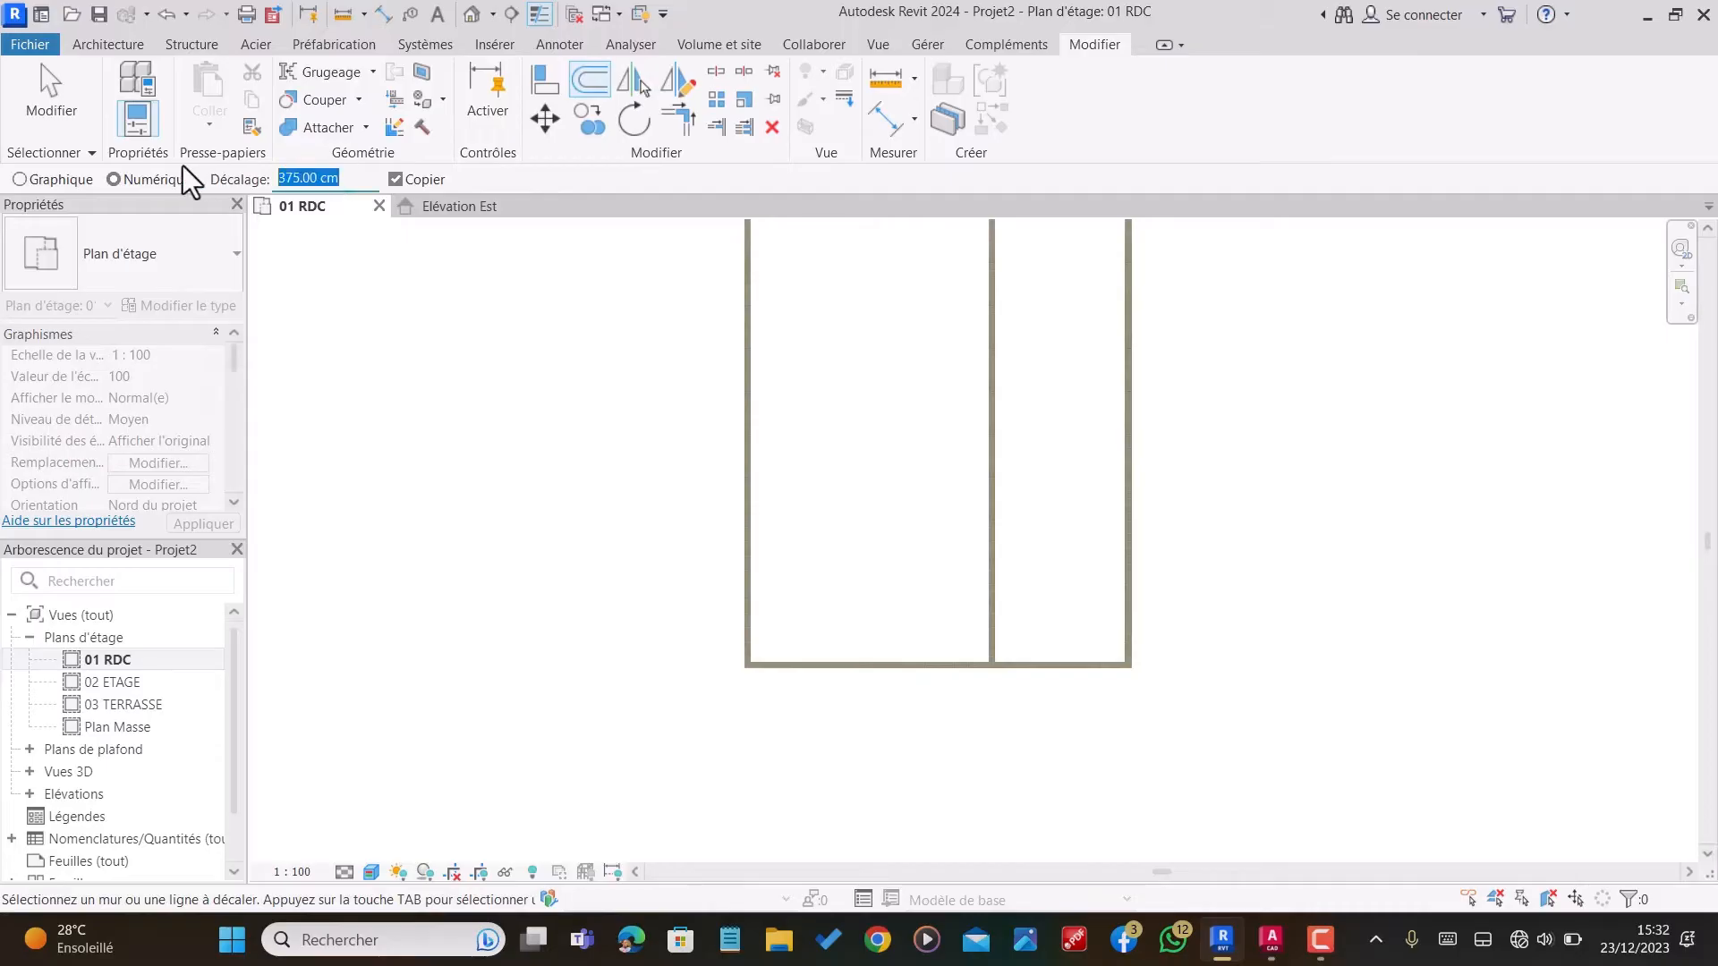
pyautogui.write('515')
pyautogui.click(1049, 658)
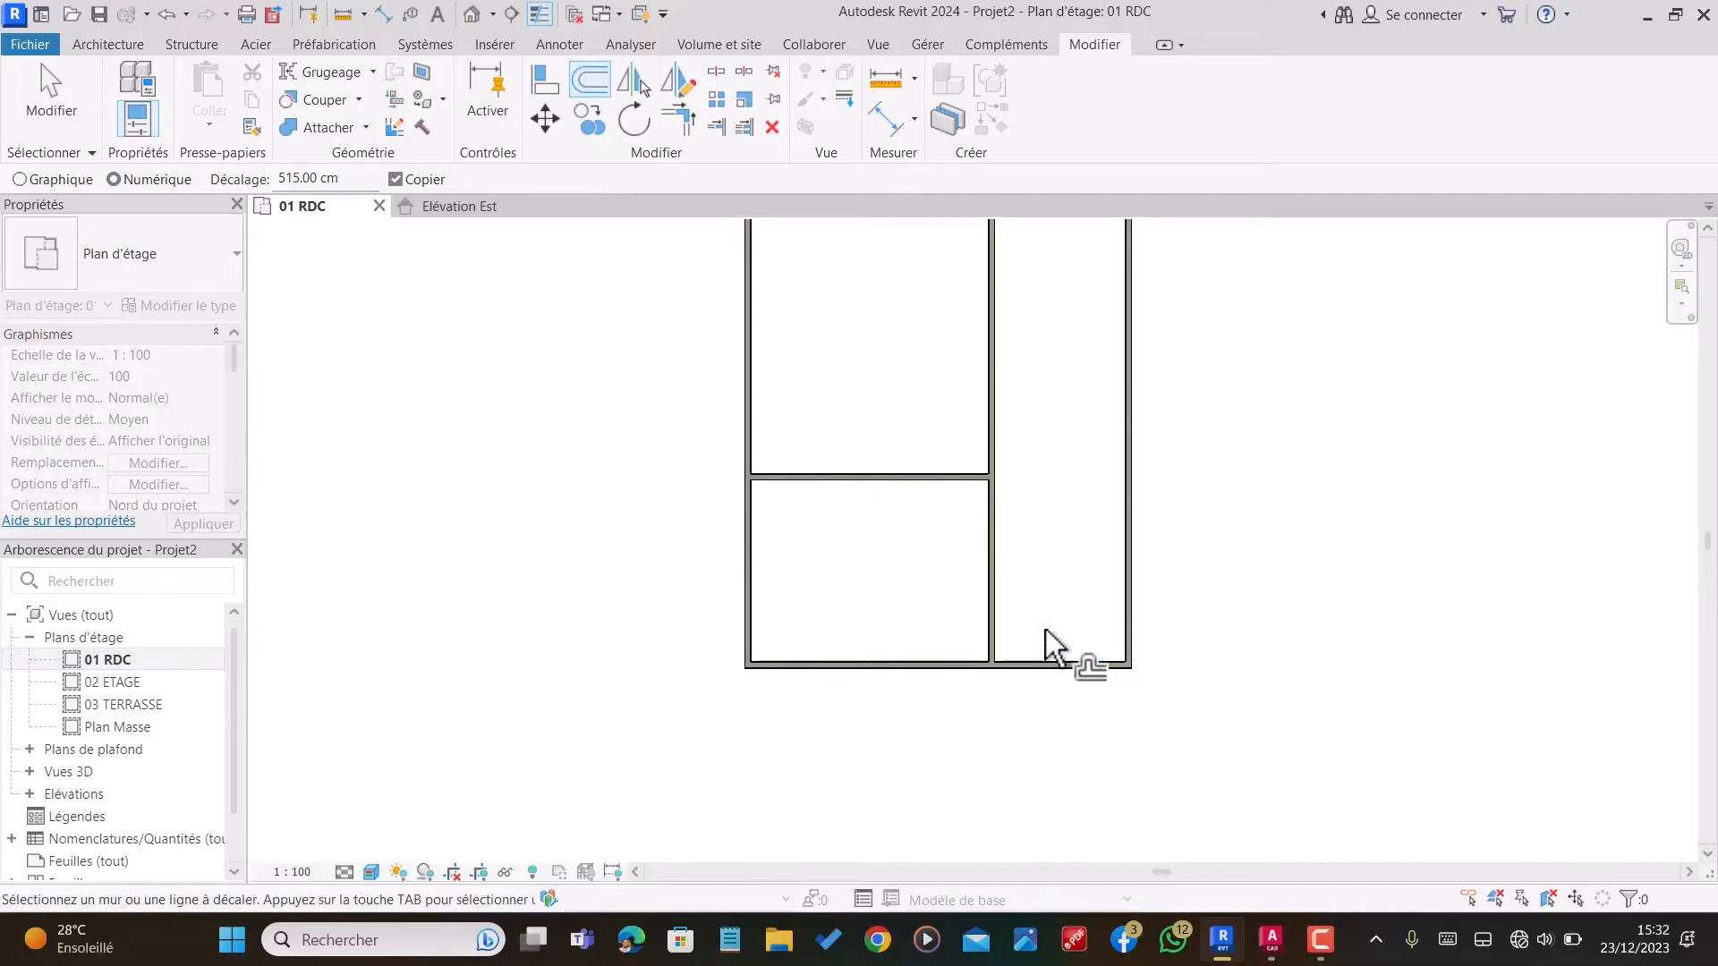
# Step: Extend the new horizontal partition to the inner face of the right exterior wall
pyautogui.click(718, 130)
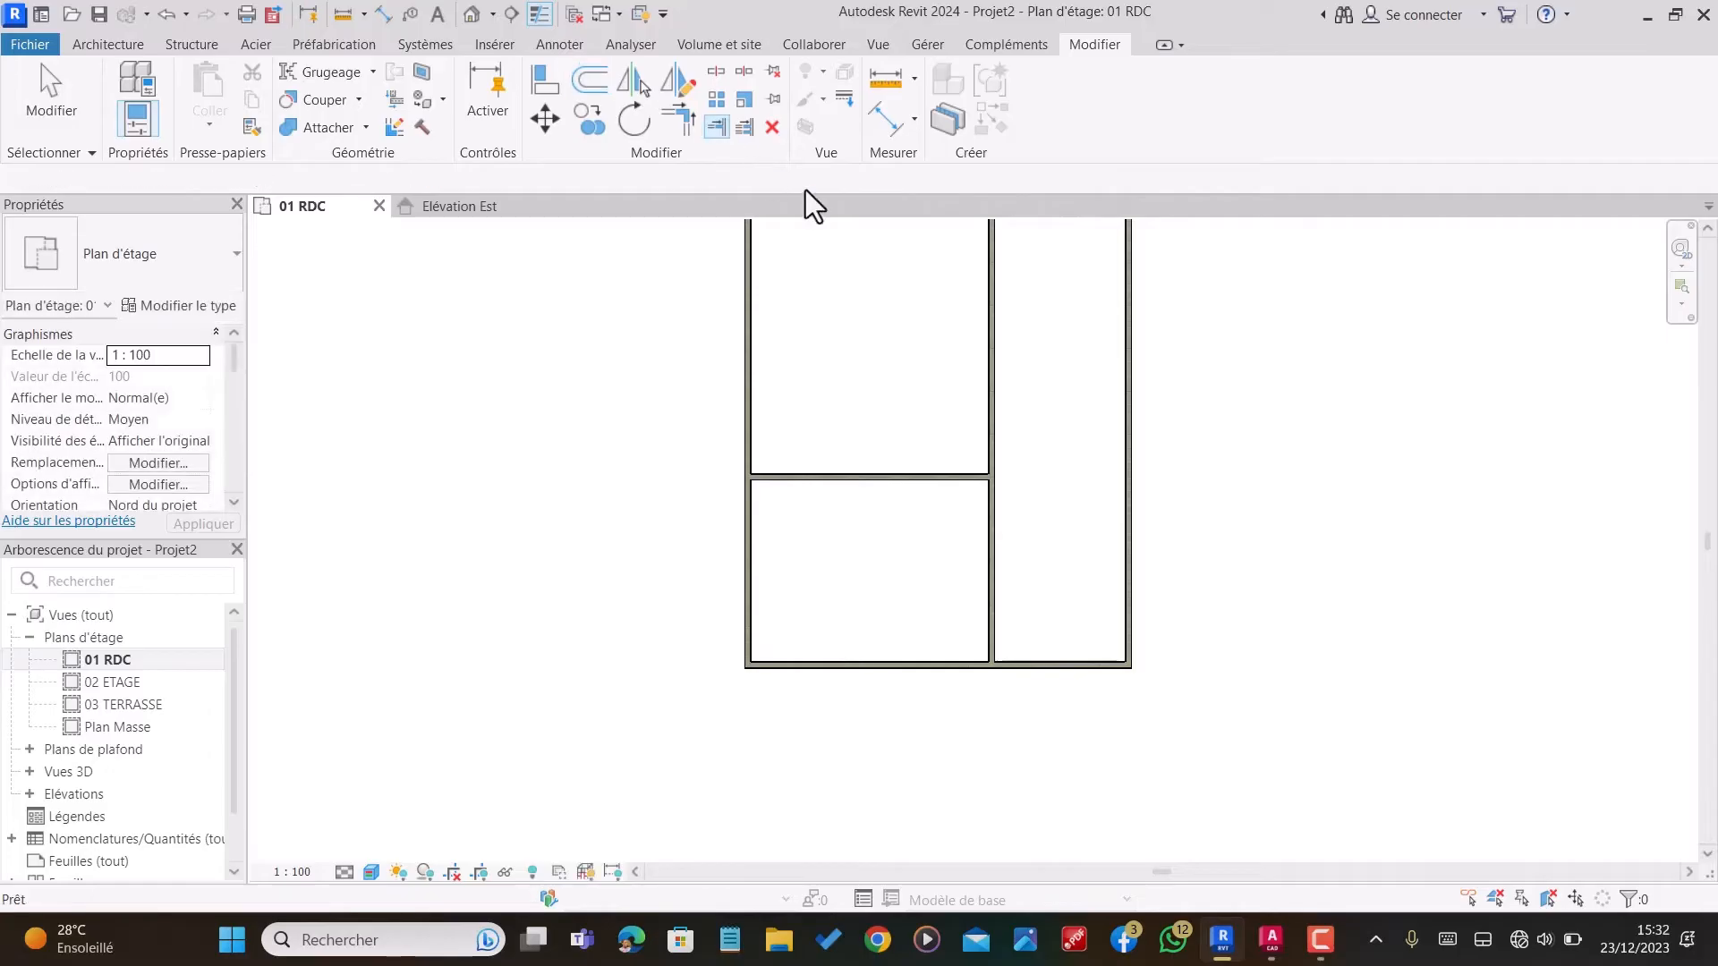
pyautogui.scroll(4, 1089, 525)
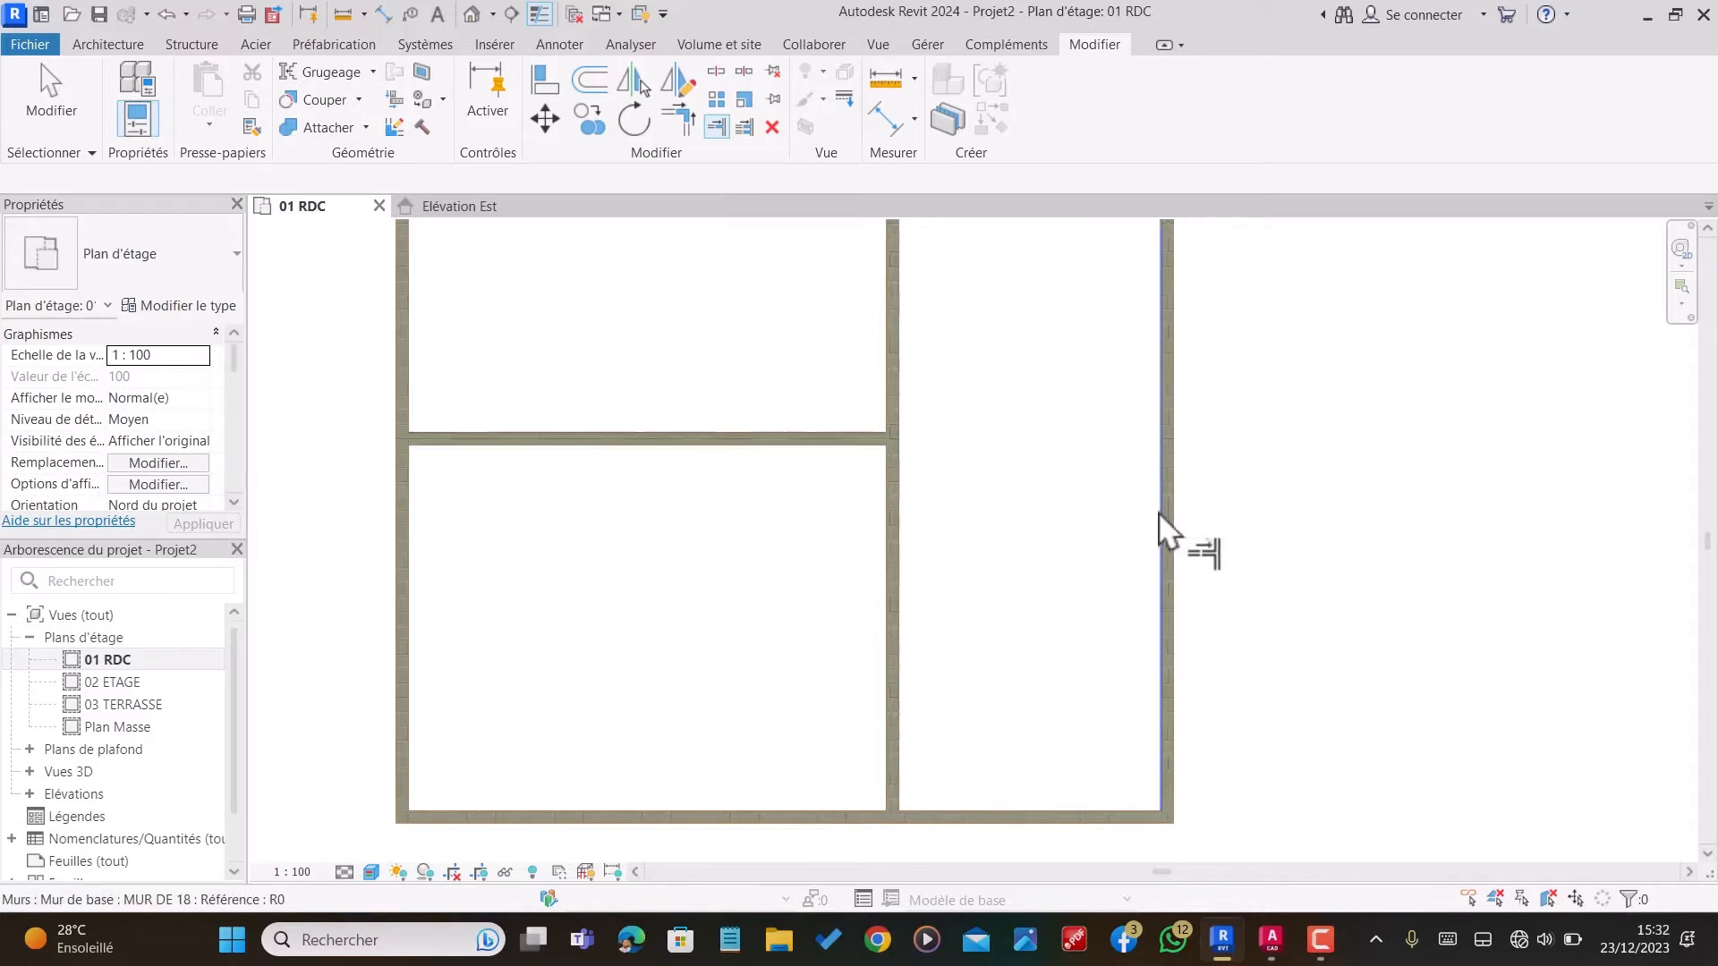
pyautogui.click(1160, 534)
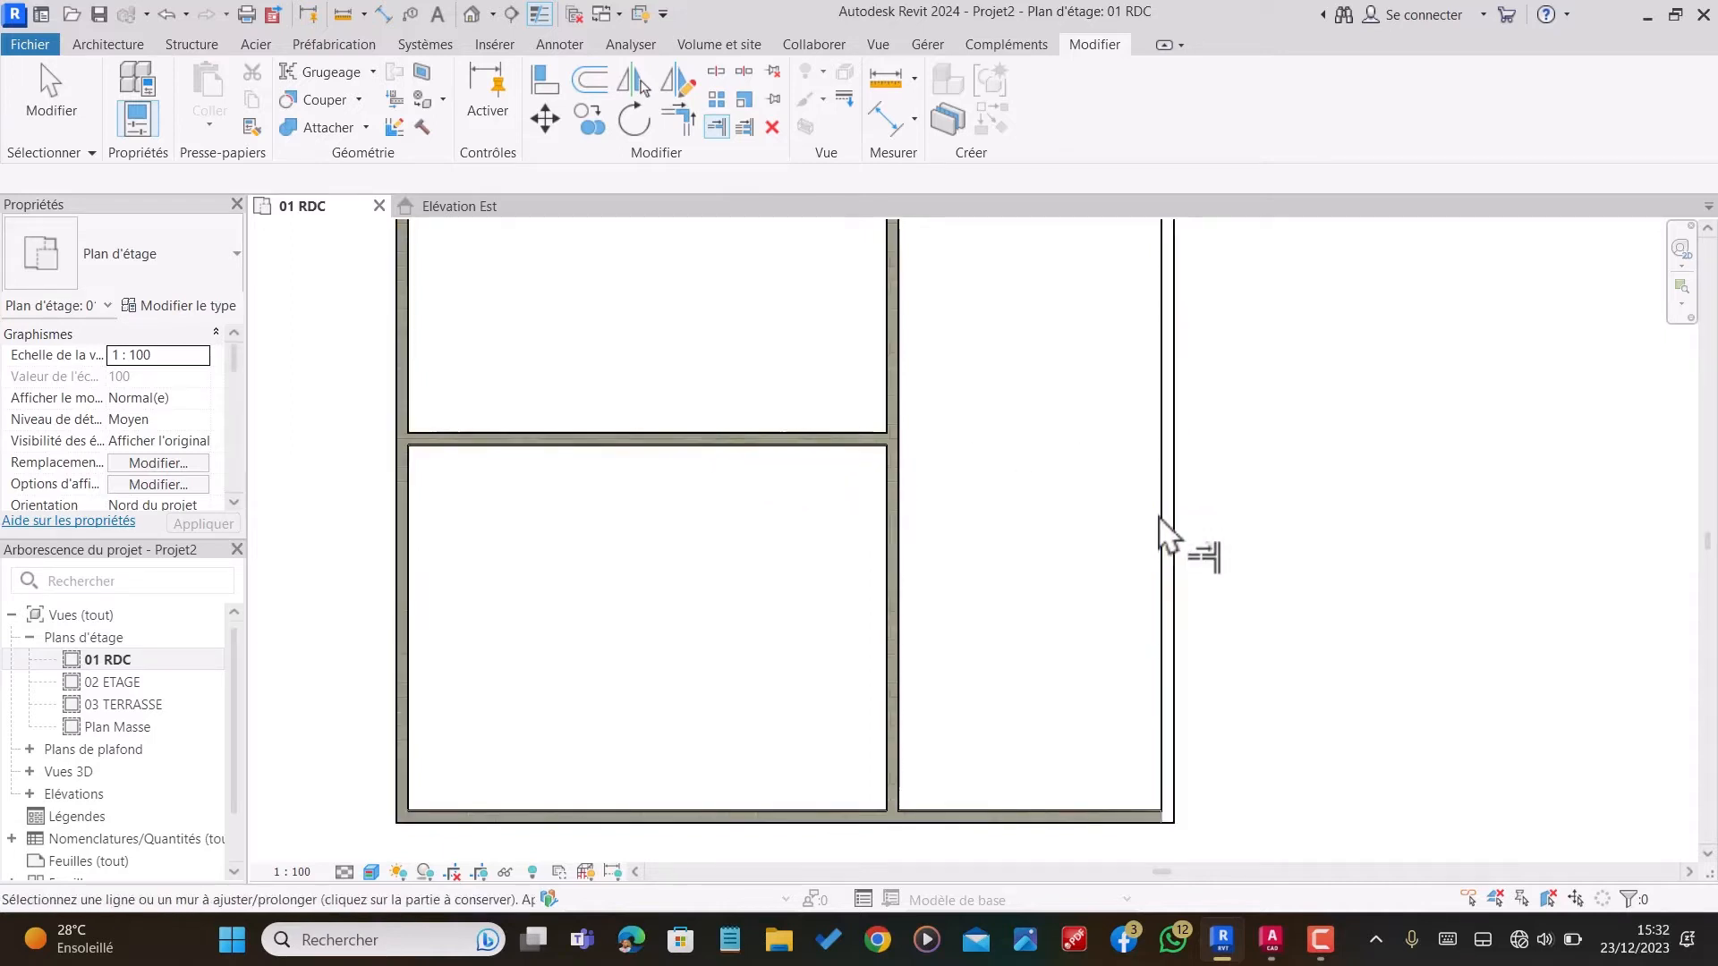
pyautogui.click(814, 437)
pyautogui.scroll(-2, 851, 526)
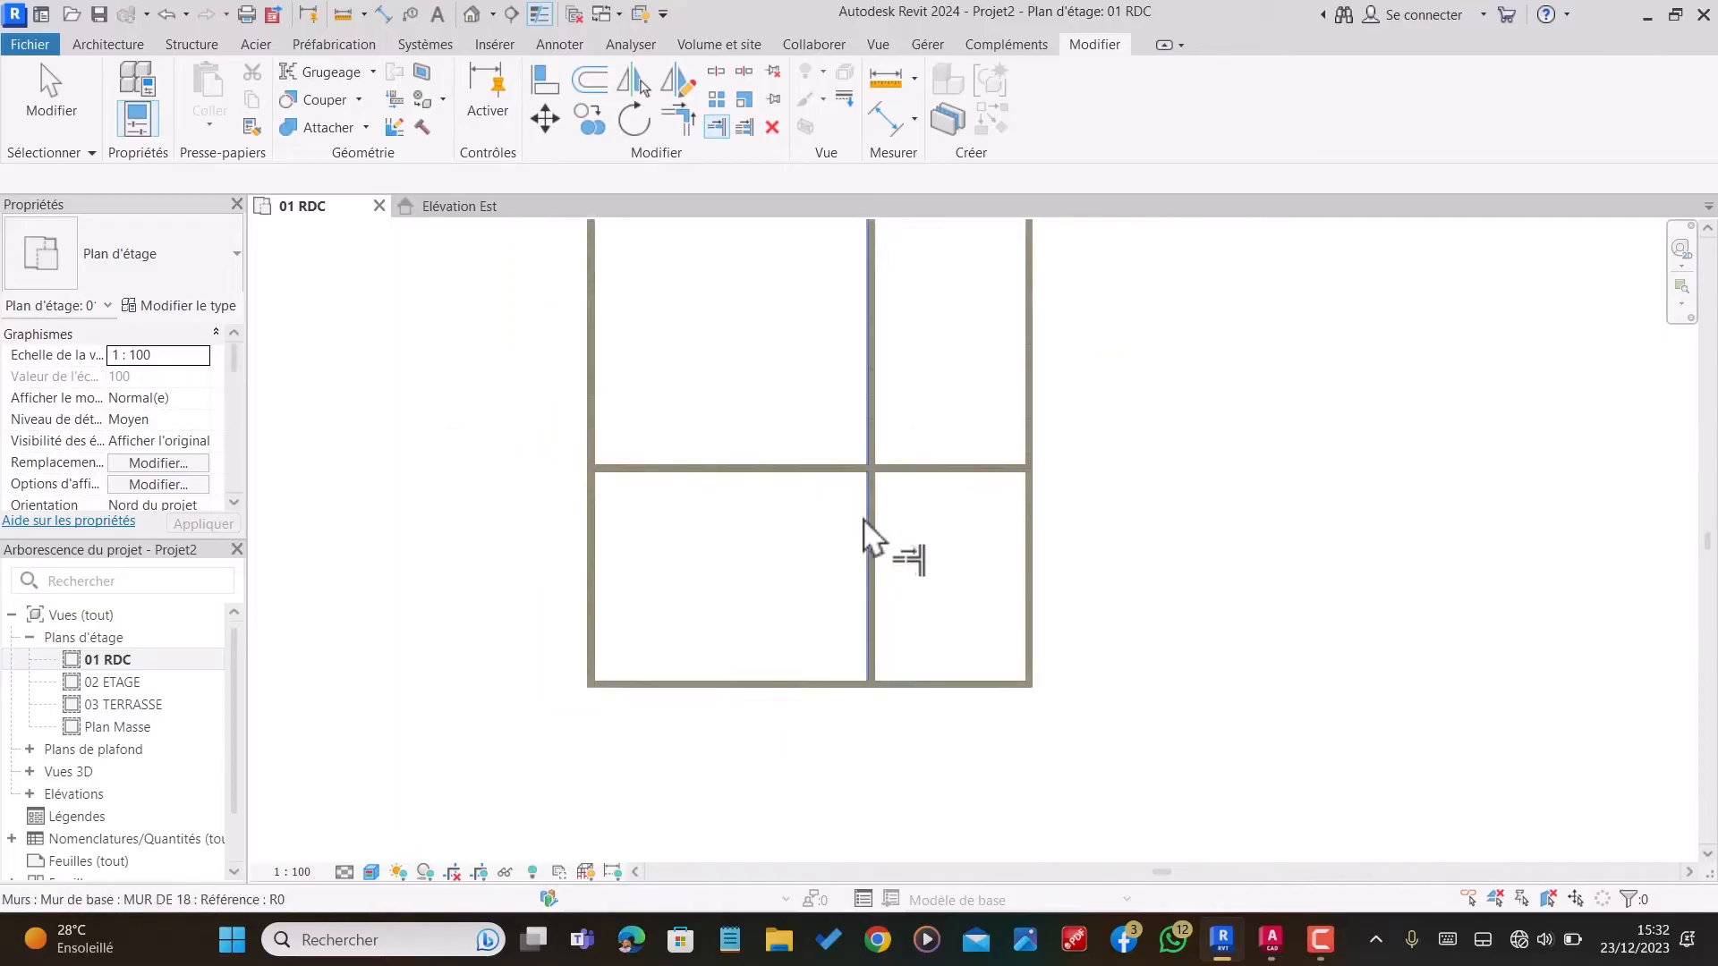
pyautogui.scroll(1, 882, 528)
pyautogui.scroll(-3, 909, 546)
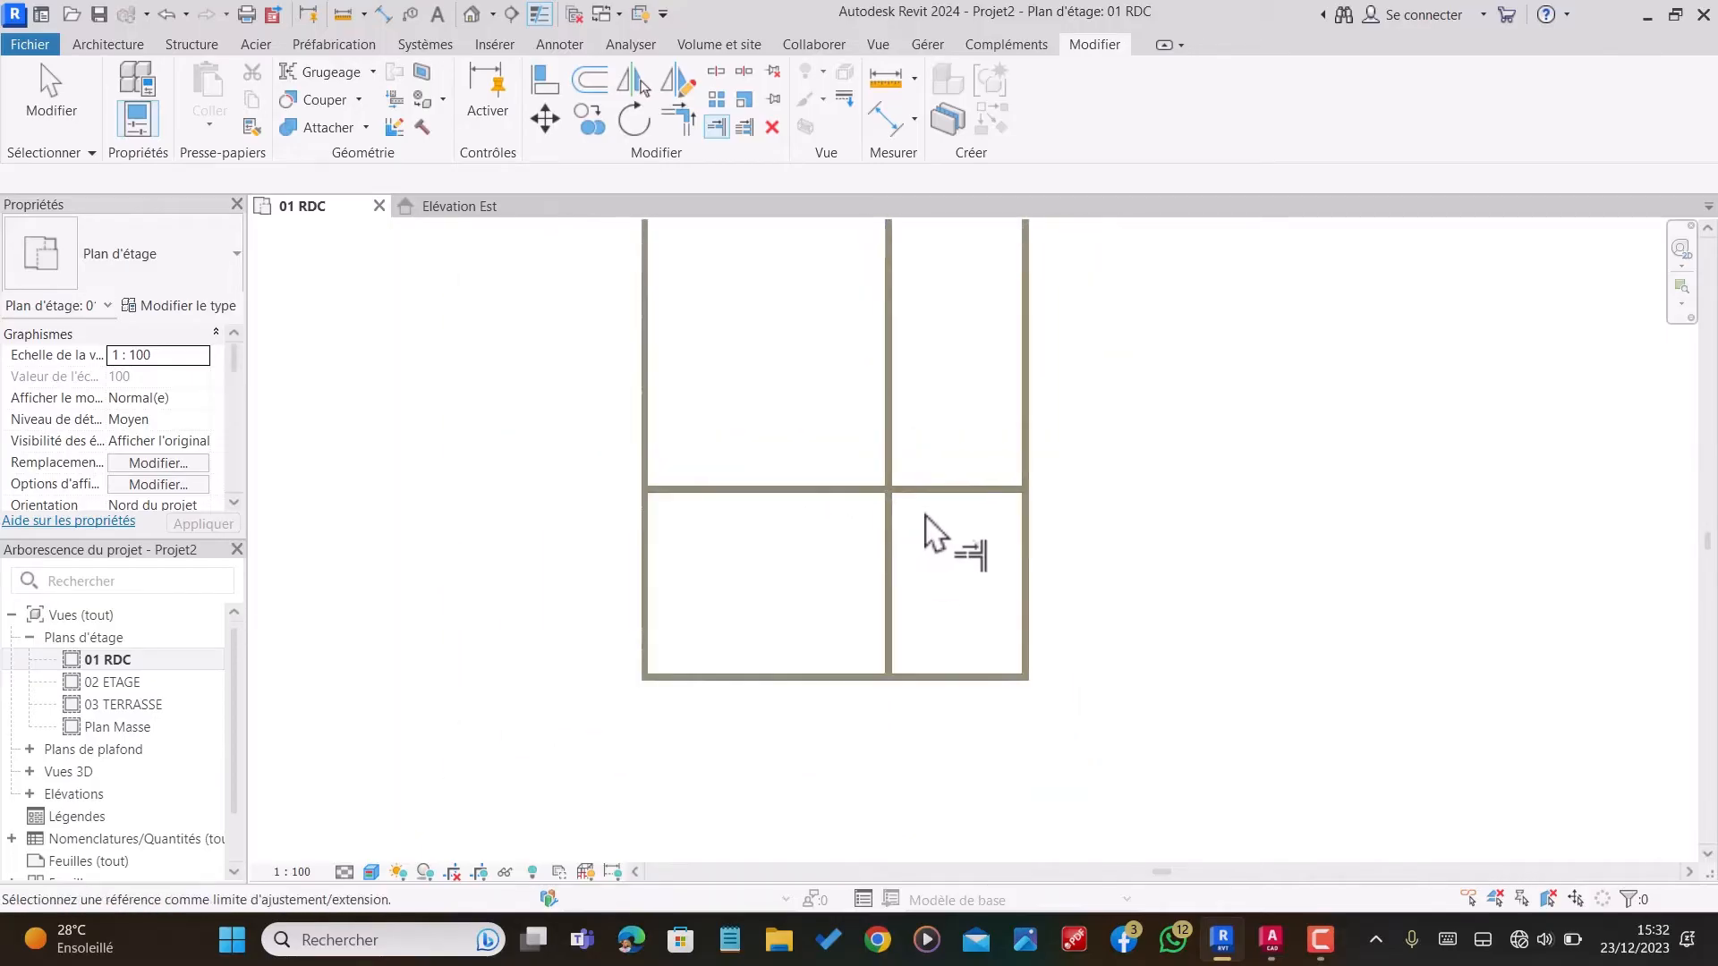
pyautogui.press('Escape')
# Step: Offset a copy of the horizontal partition 680 cm upward, toward the upper exterior wall
pyautogui.click(589, 79)
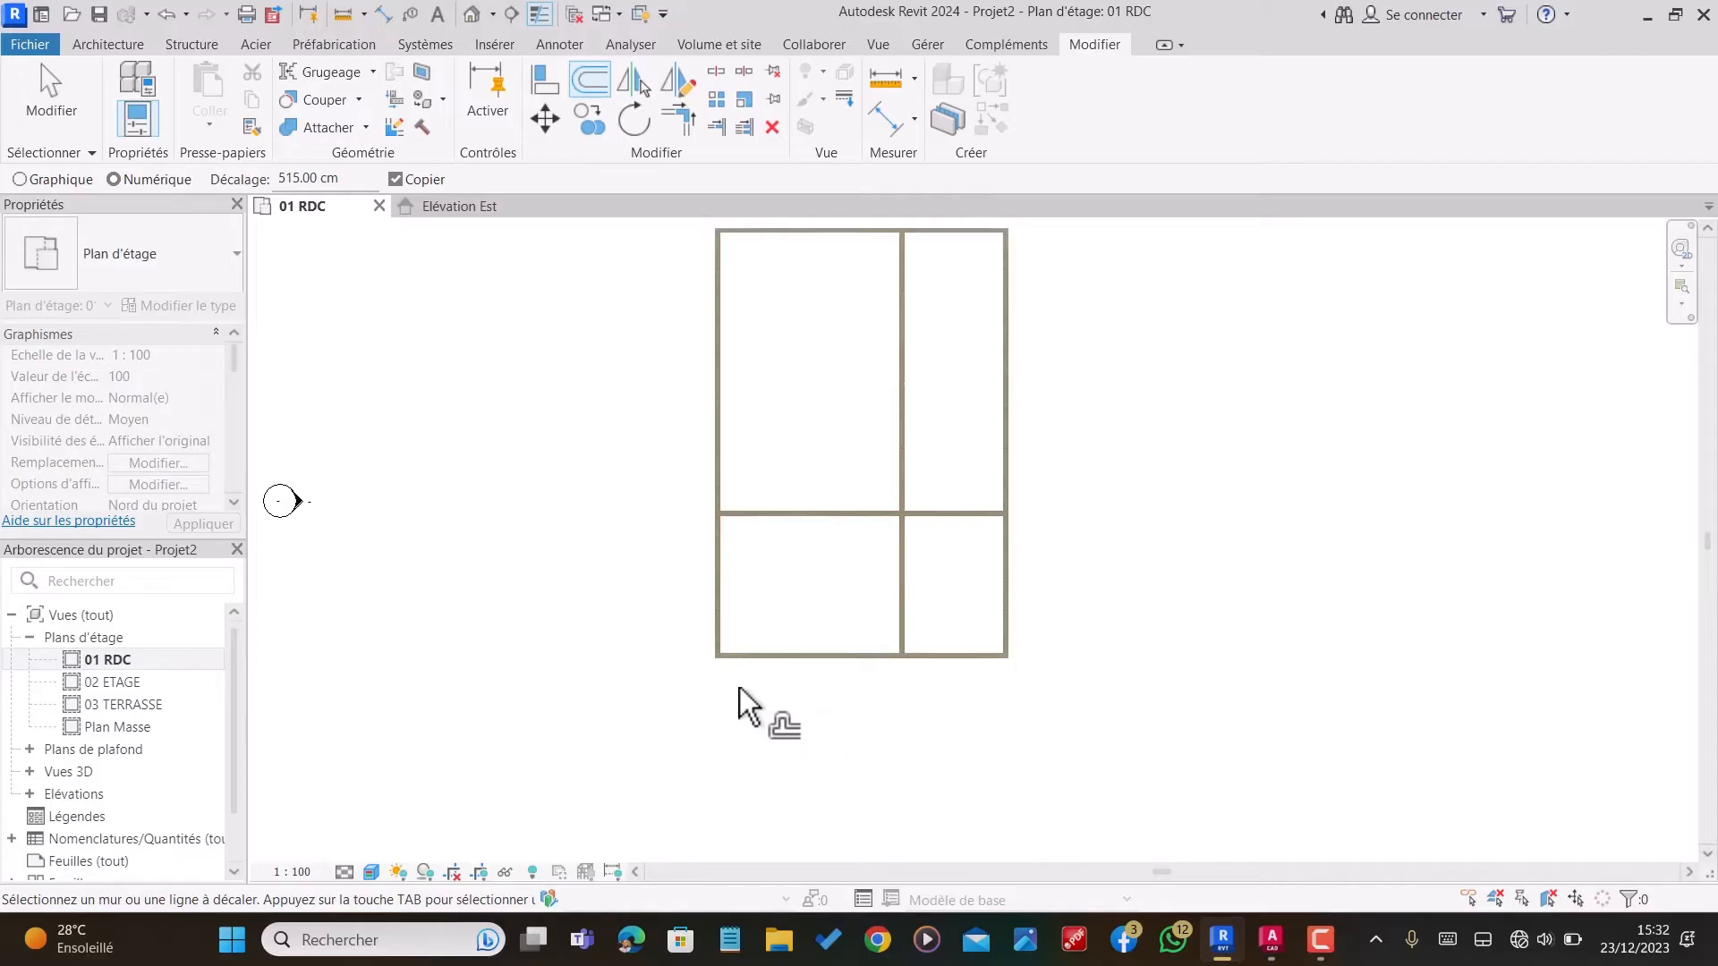
pyautogui.moveTo(350, 183); pyautogui.dragTo(223, 179)
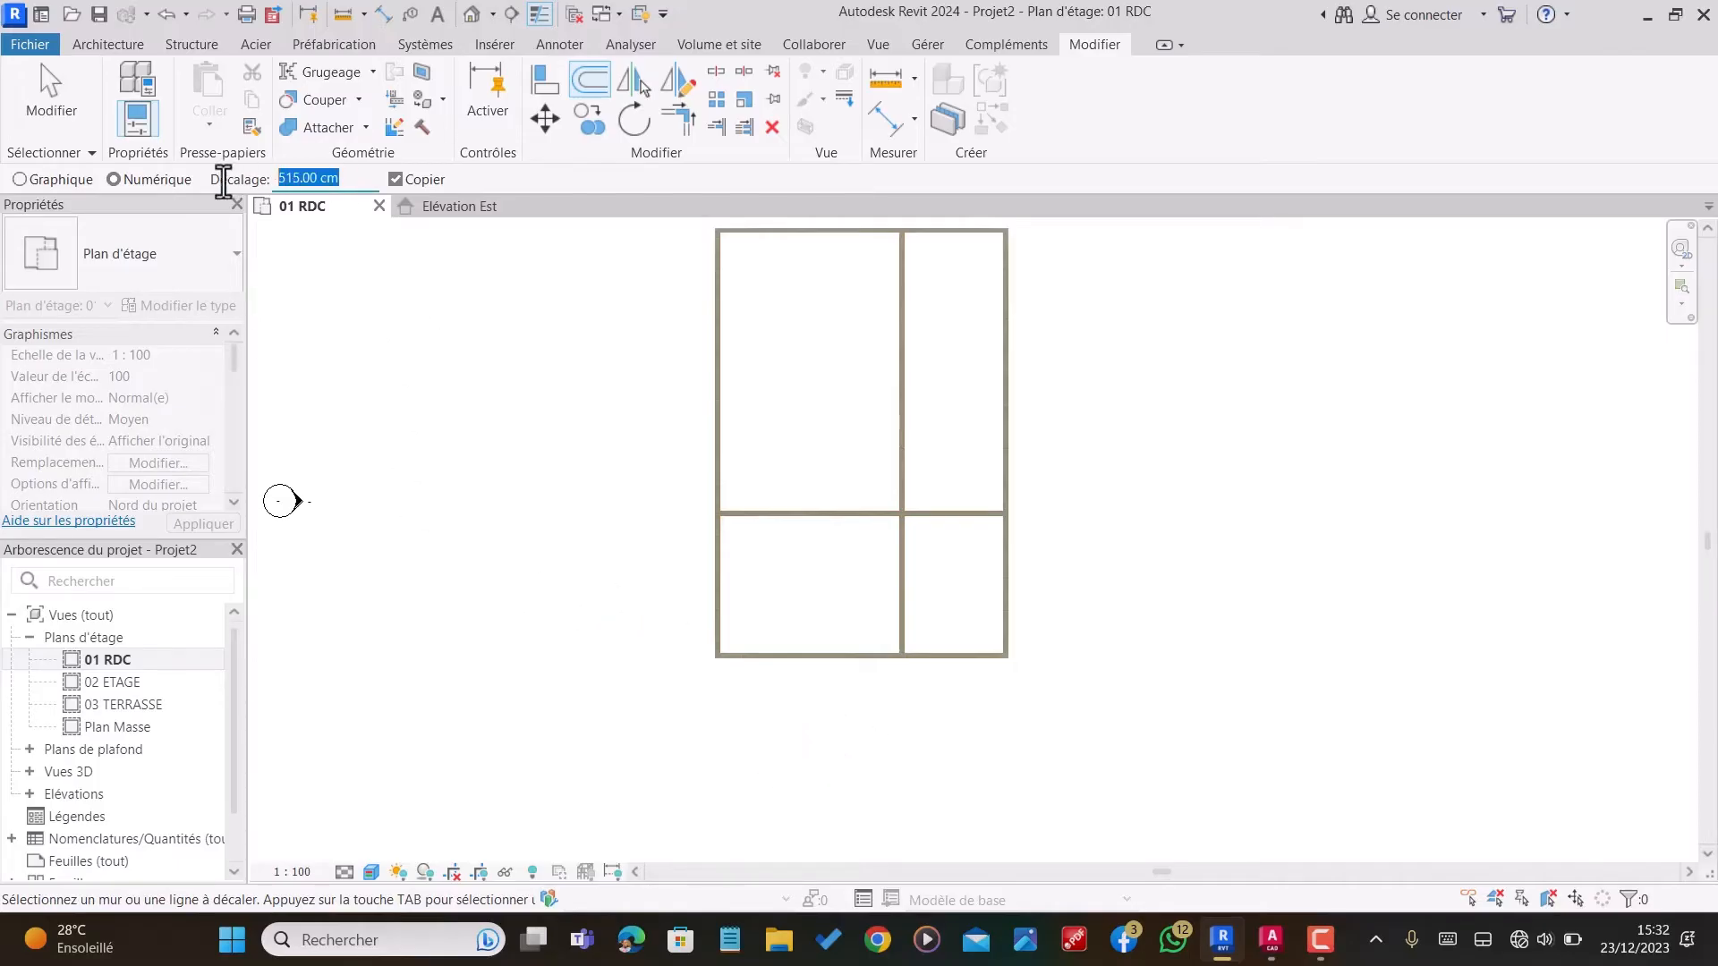
pyautogui.write('680')
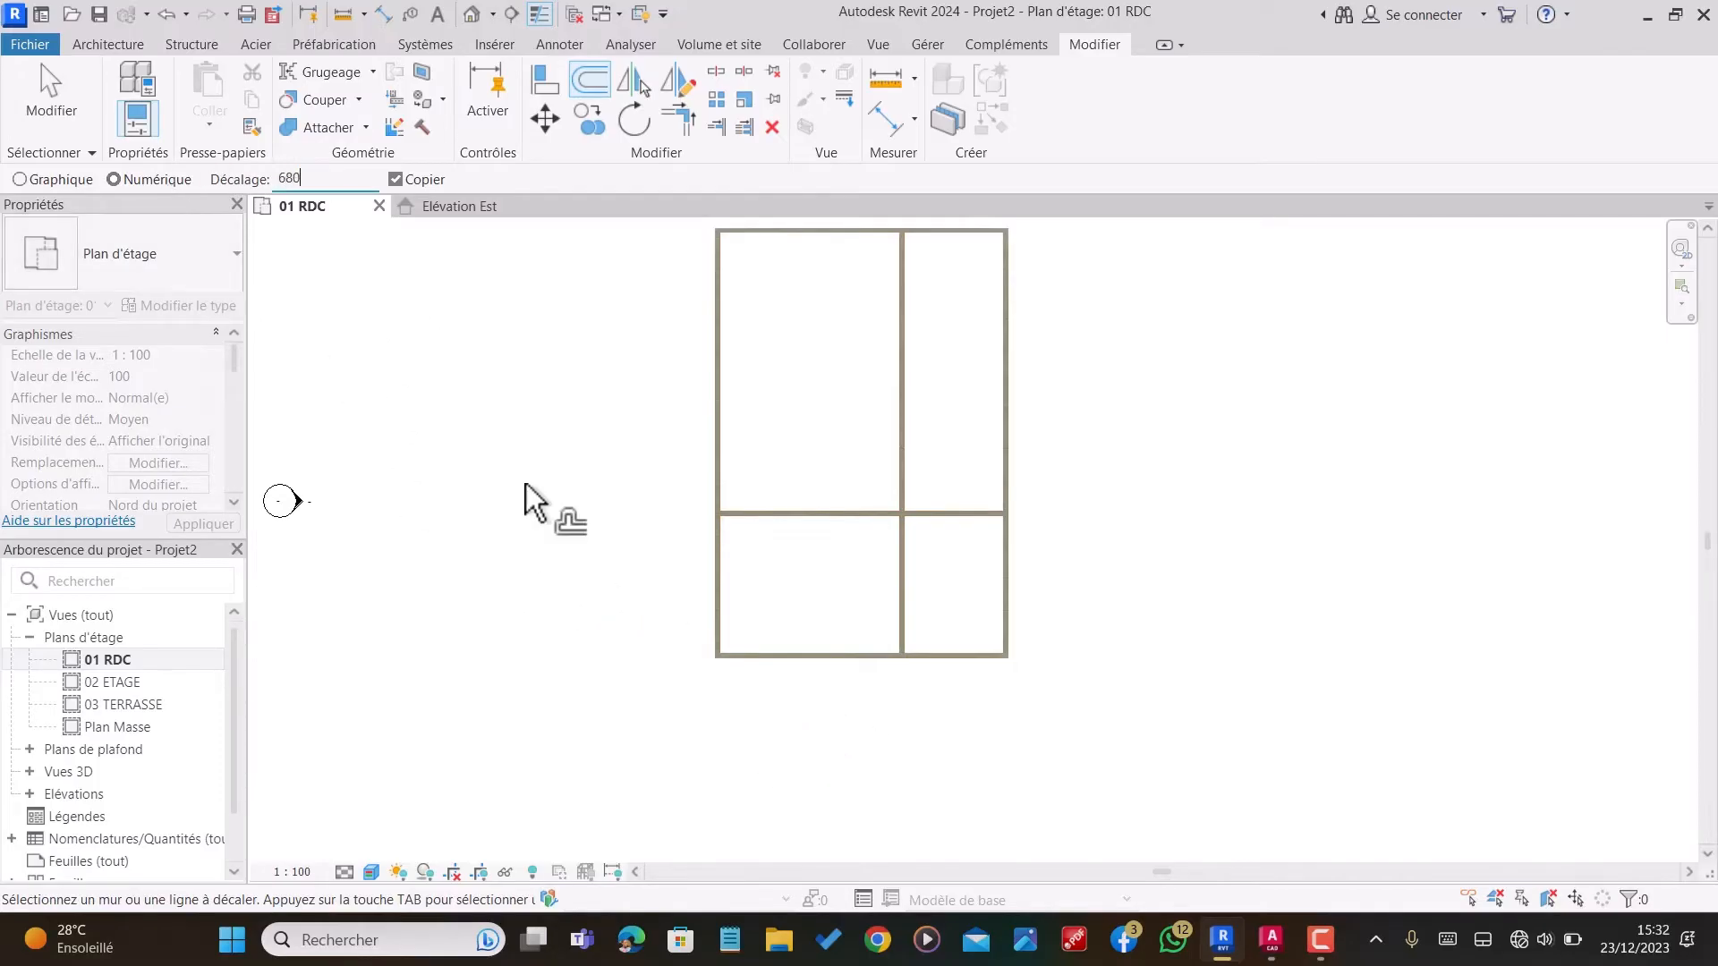
pyautogui.click(771, 502)
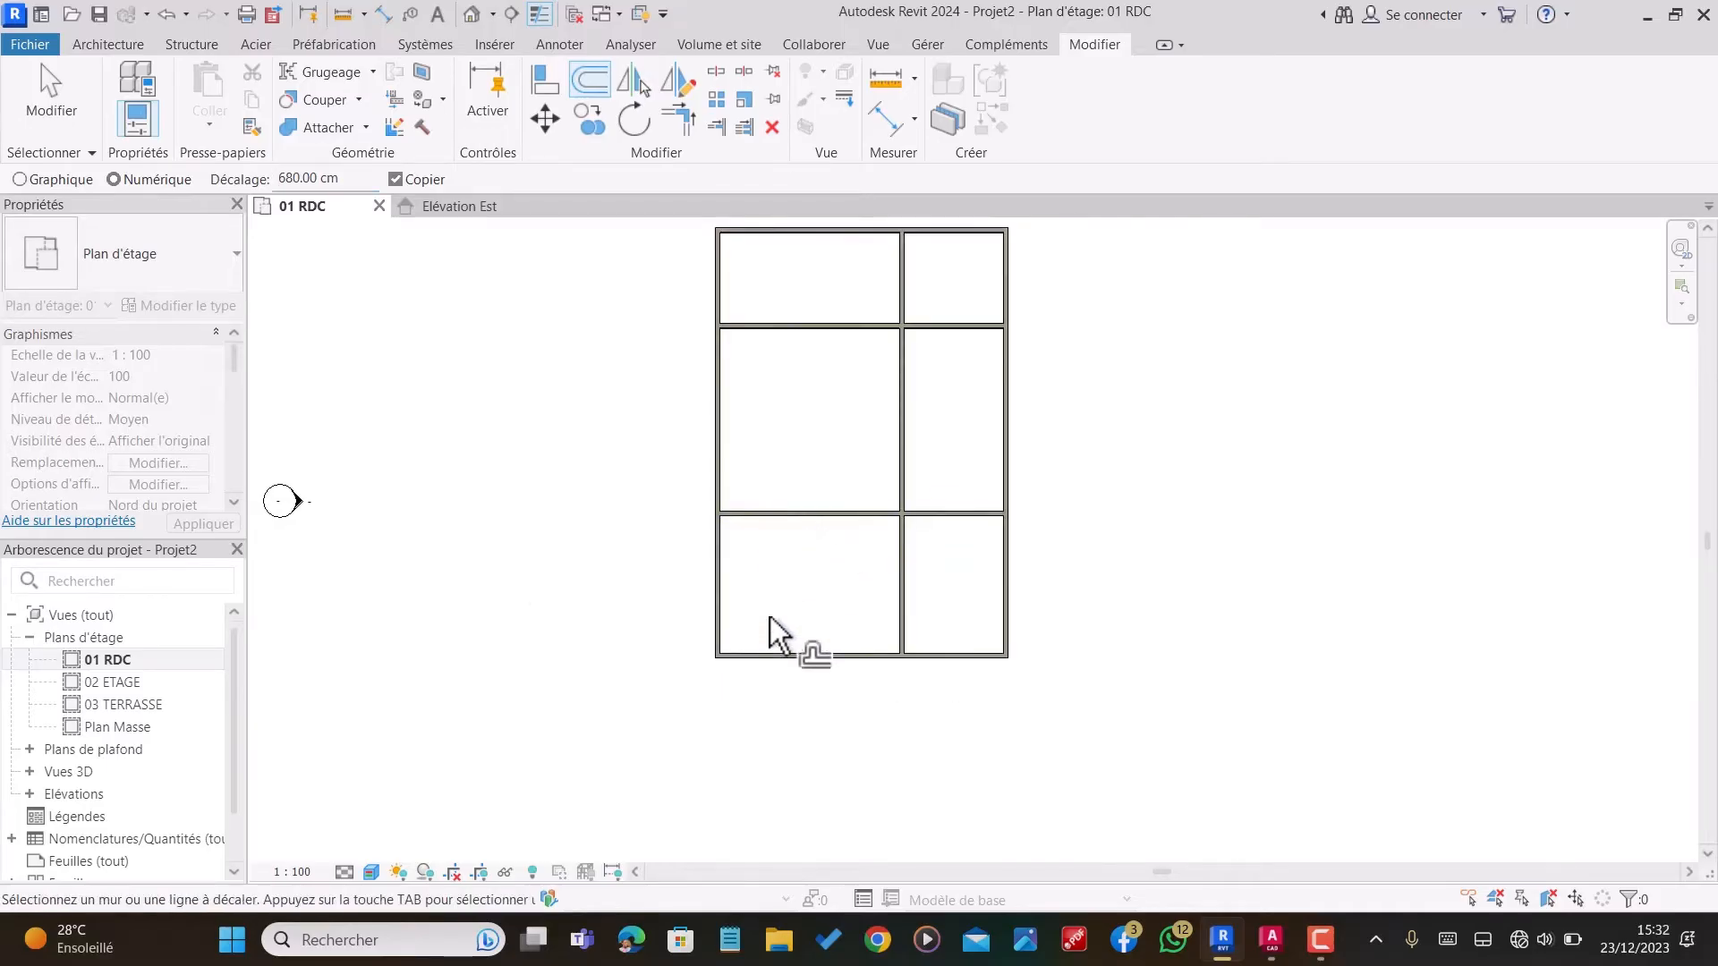
pyautogui.scroll(-2, 771, 626)
pyautogui.scroll(3, 841, 438)
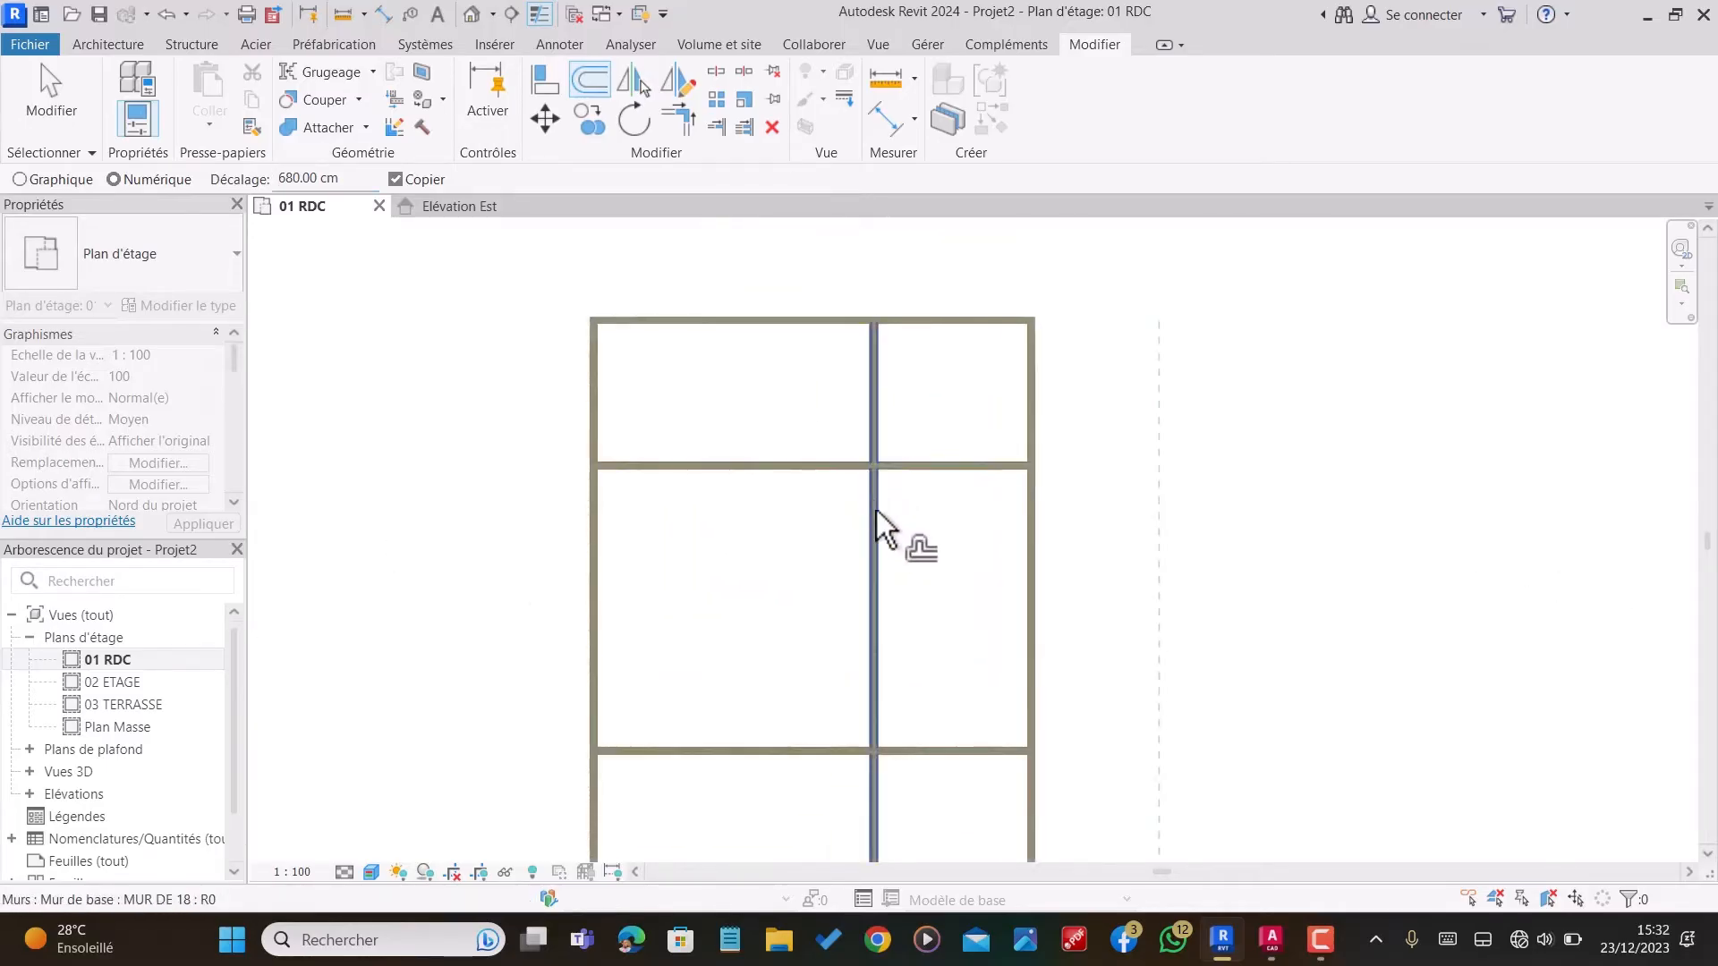
# Step: Trim the vertical partition at the uppermost horizontal partition, removing the part above it
pyautogui.click(714, 126)
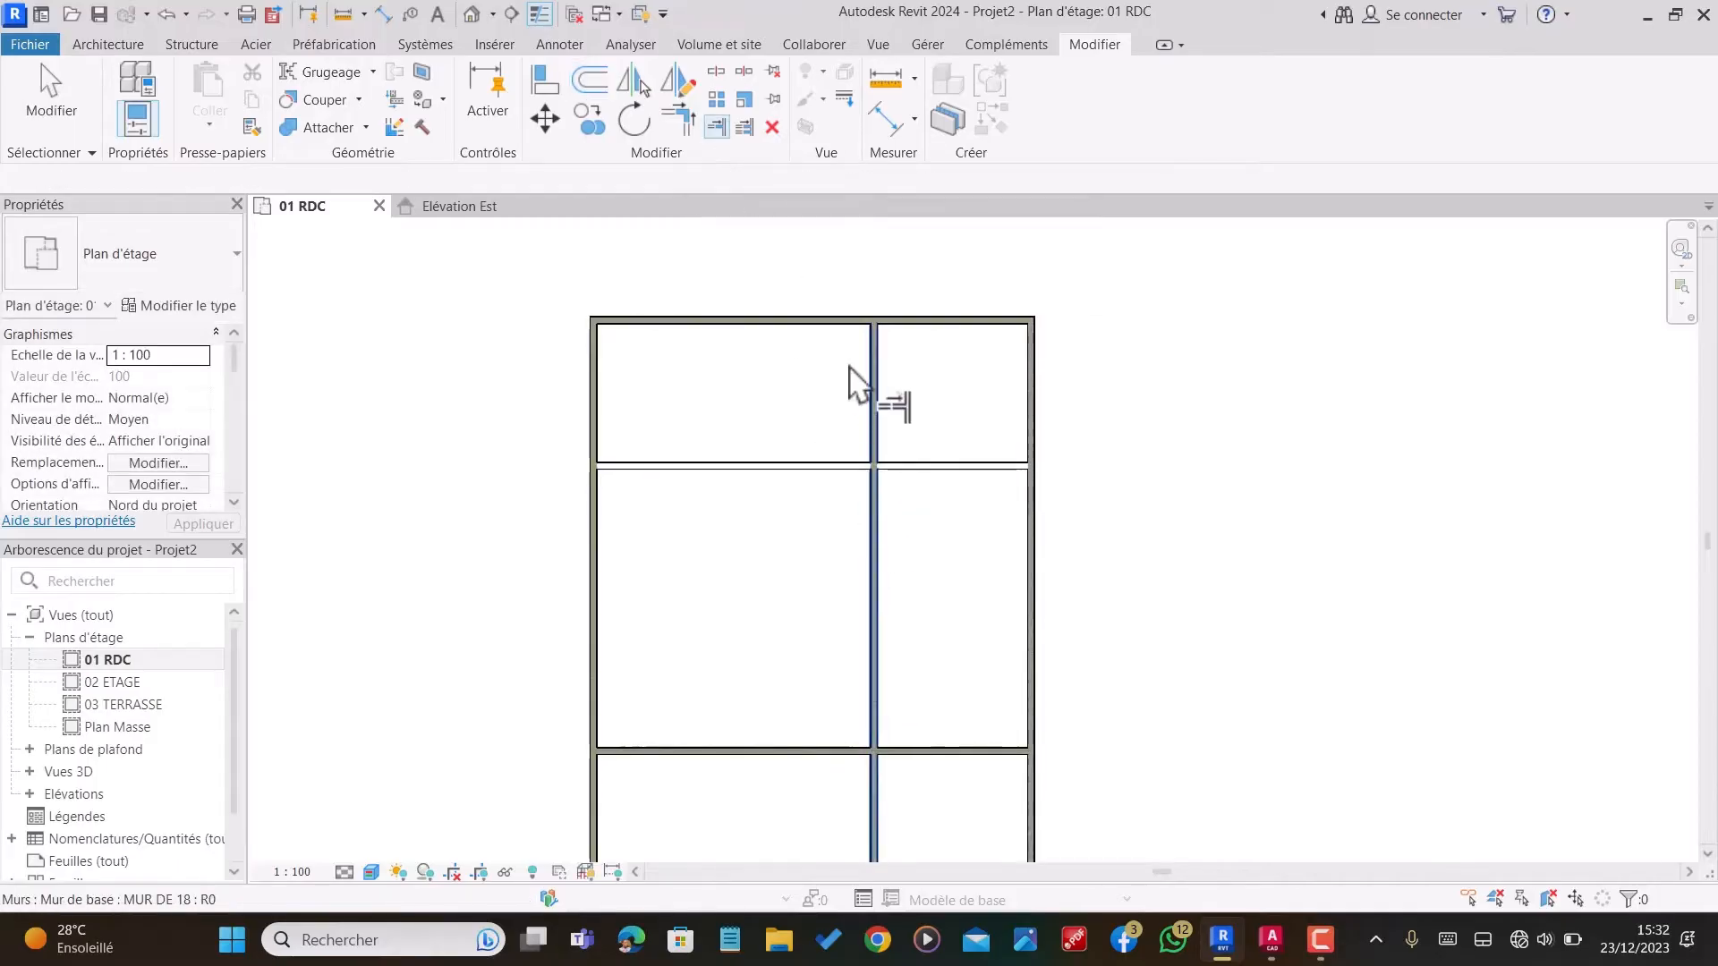
pyautogui.scroll(-4, 892, 499)
pyautogui.scroll(3, 874, 594)
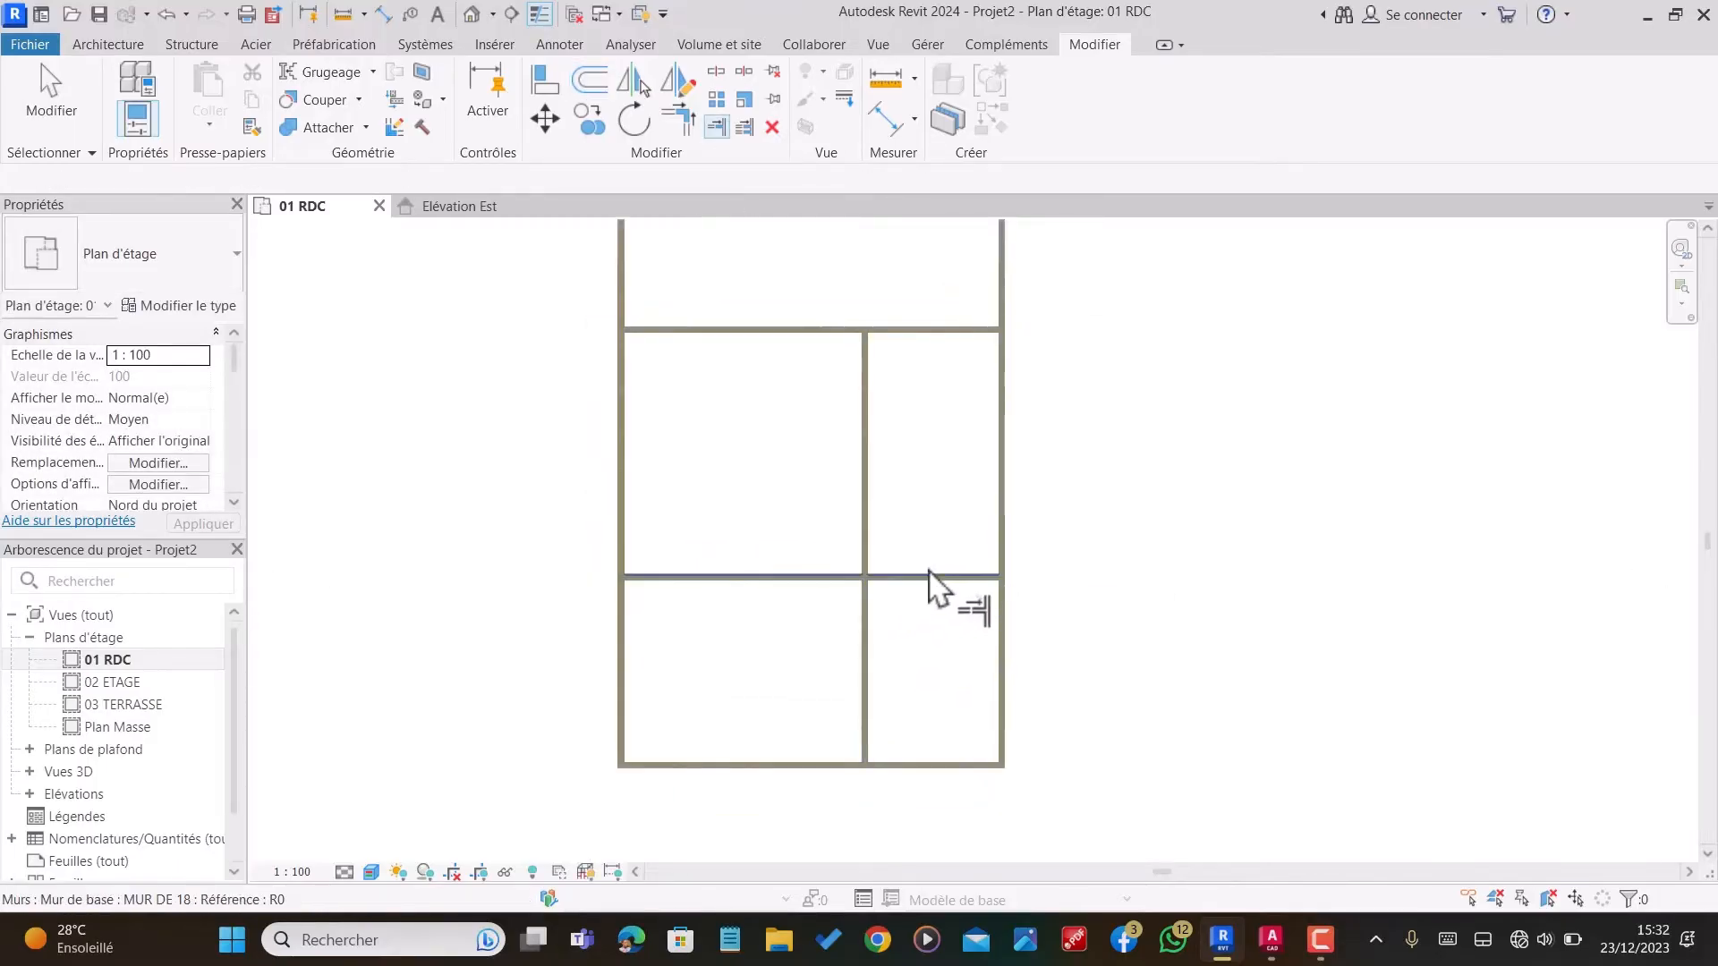
# Step: Offset a copy of the lower horizontal partition 245 cm upward
pyautogui.click(589, 87)
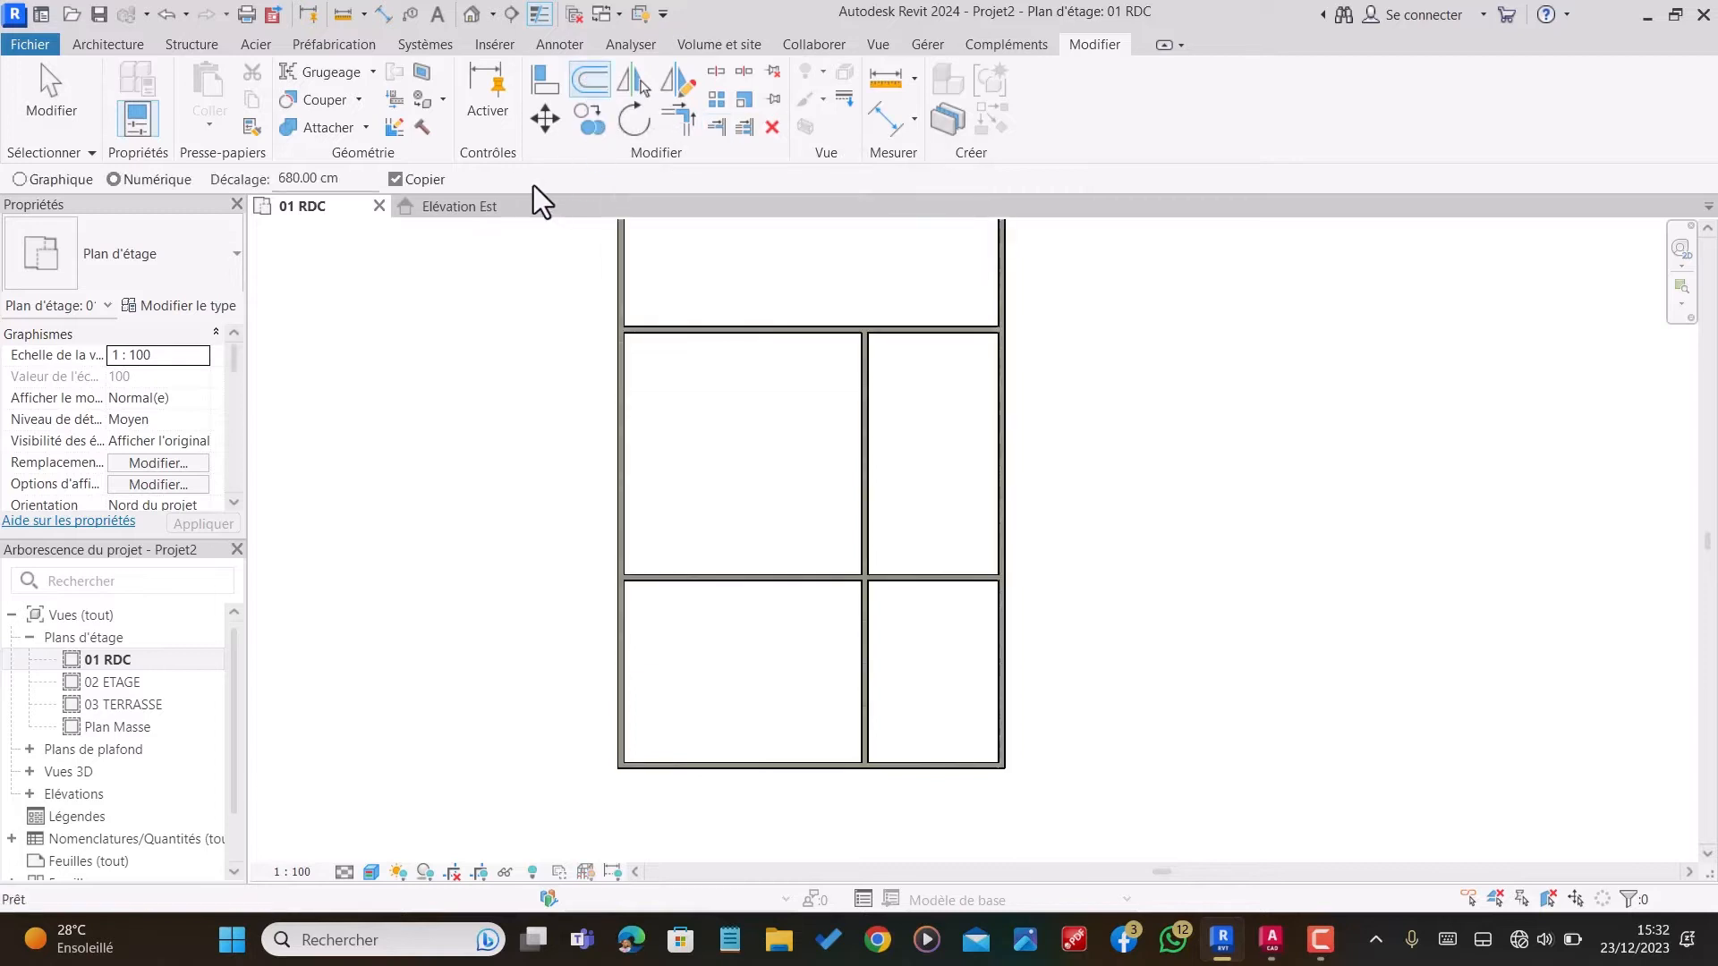
pyautogui.moveTo(352, 179); pyautogui.dragTo(11, 179)
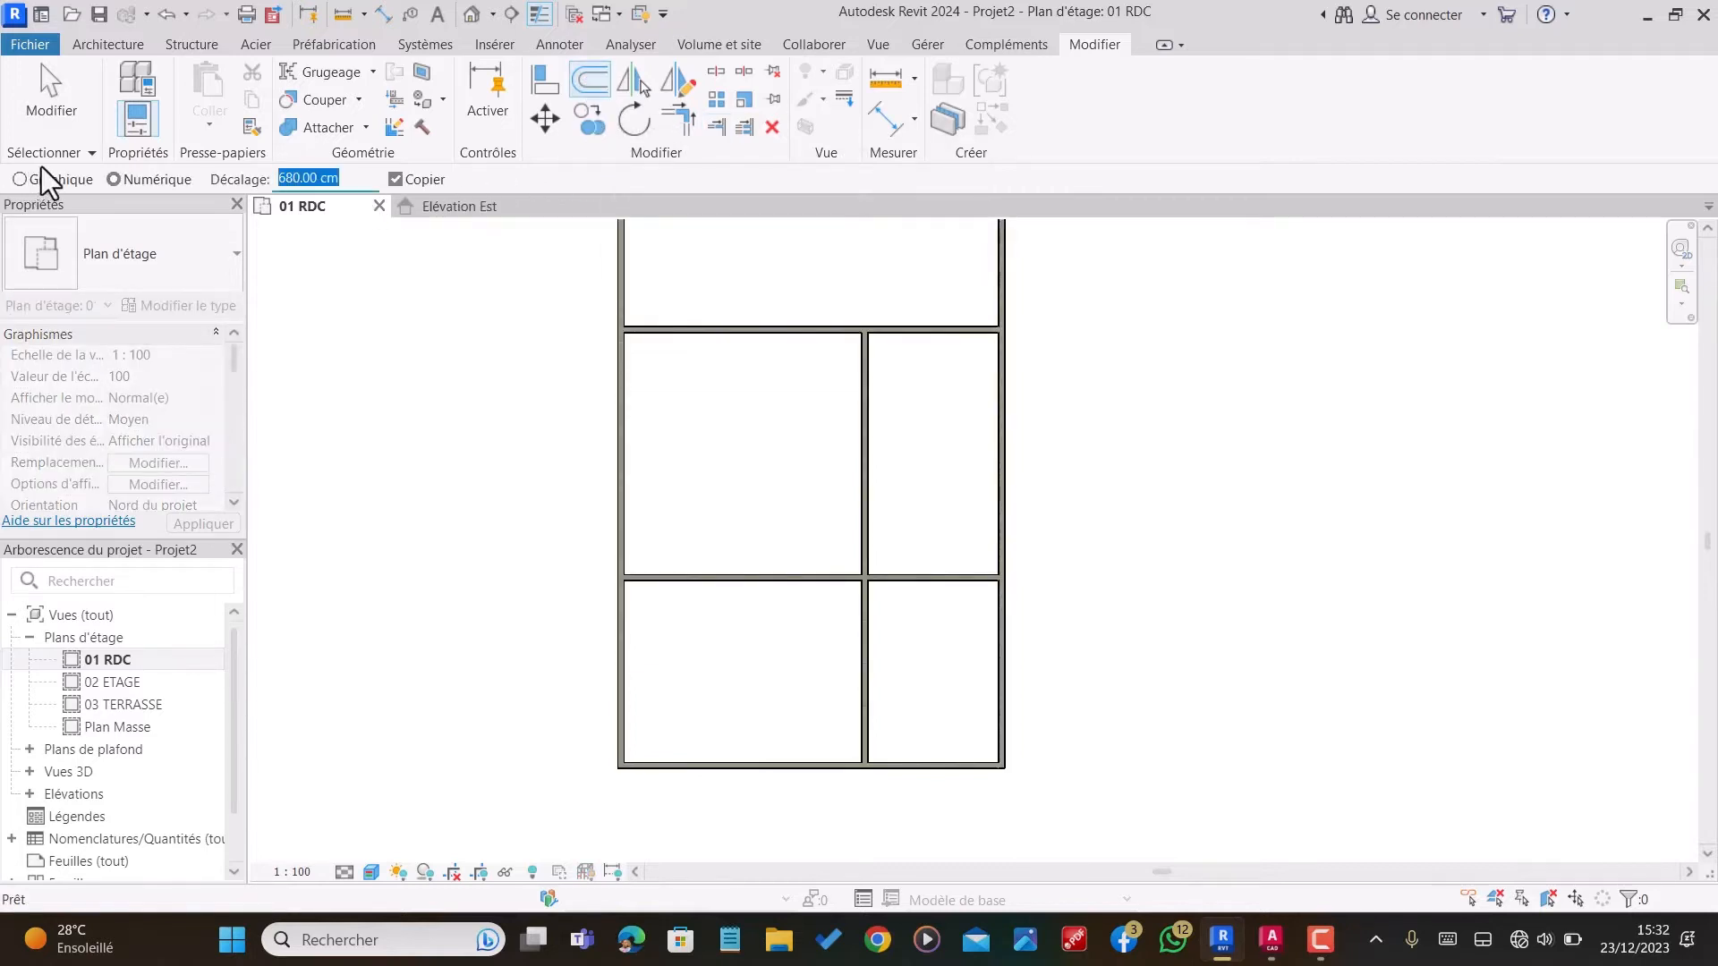
pyautogui.write('245')
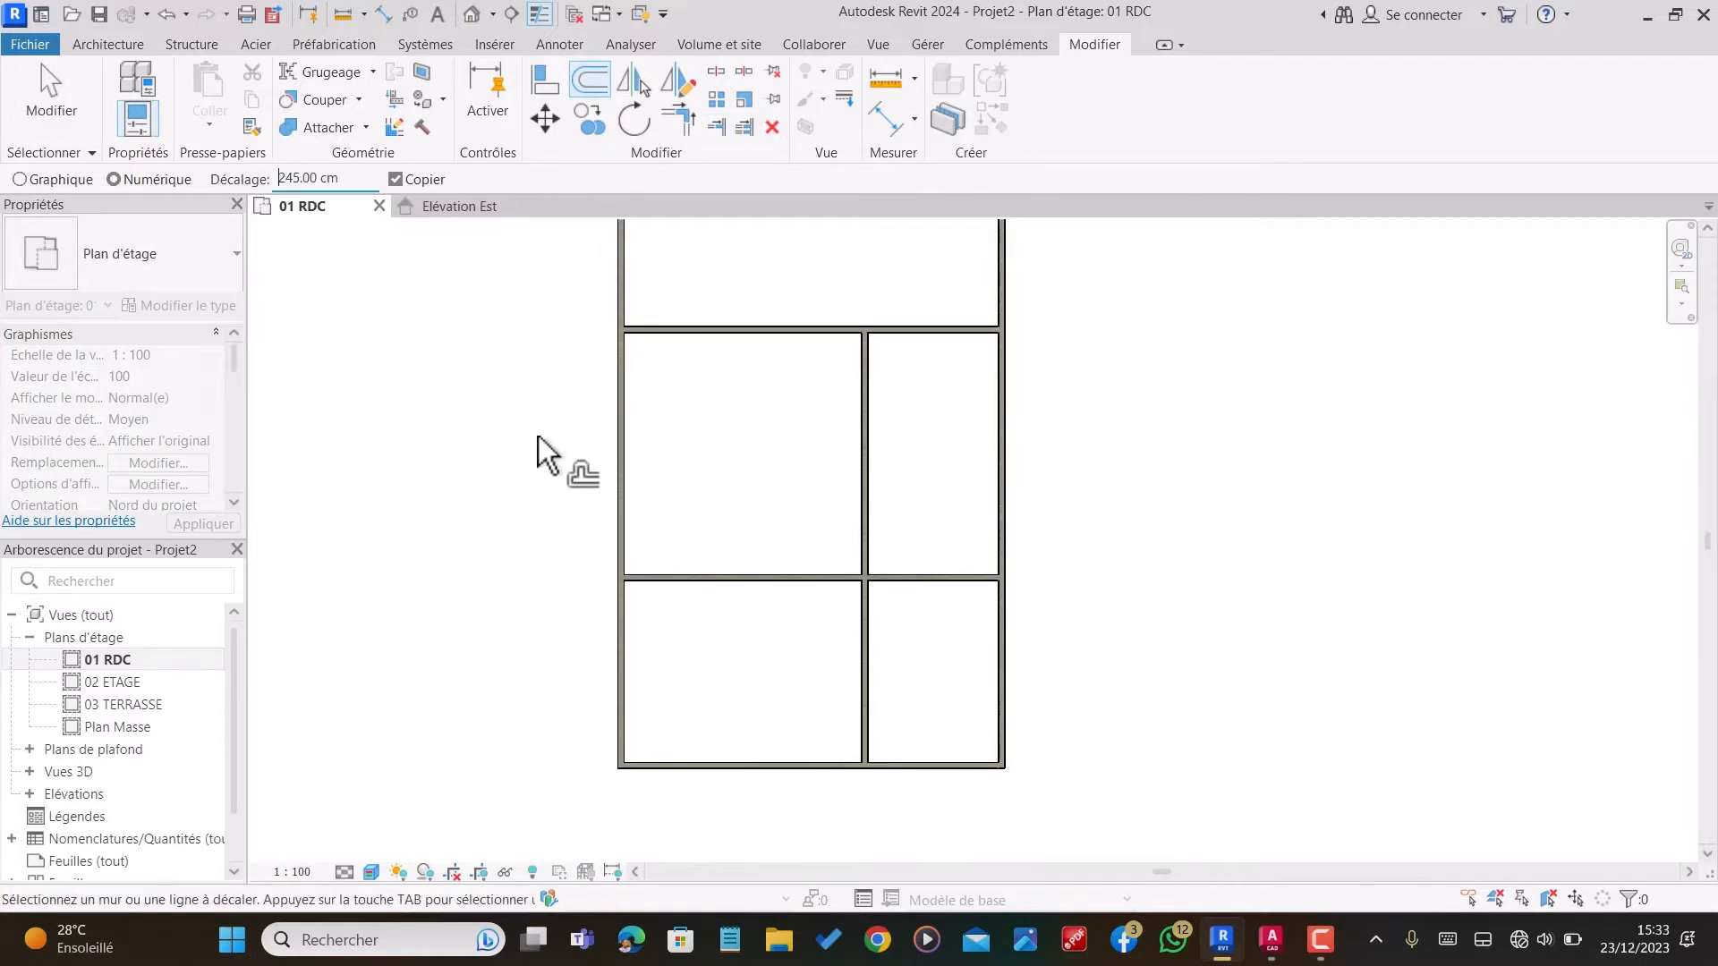
pyautogui.click(963, 571)
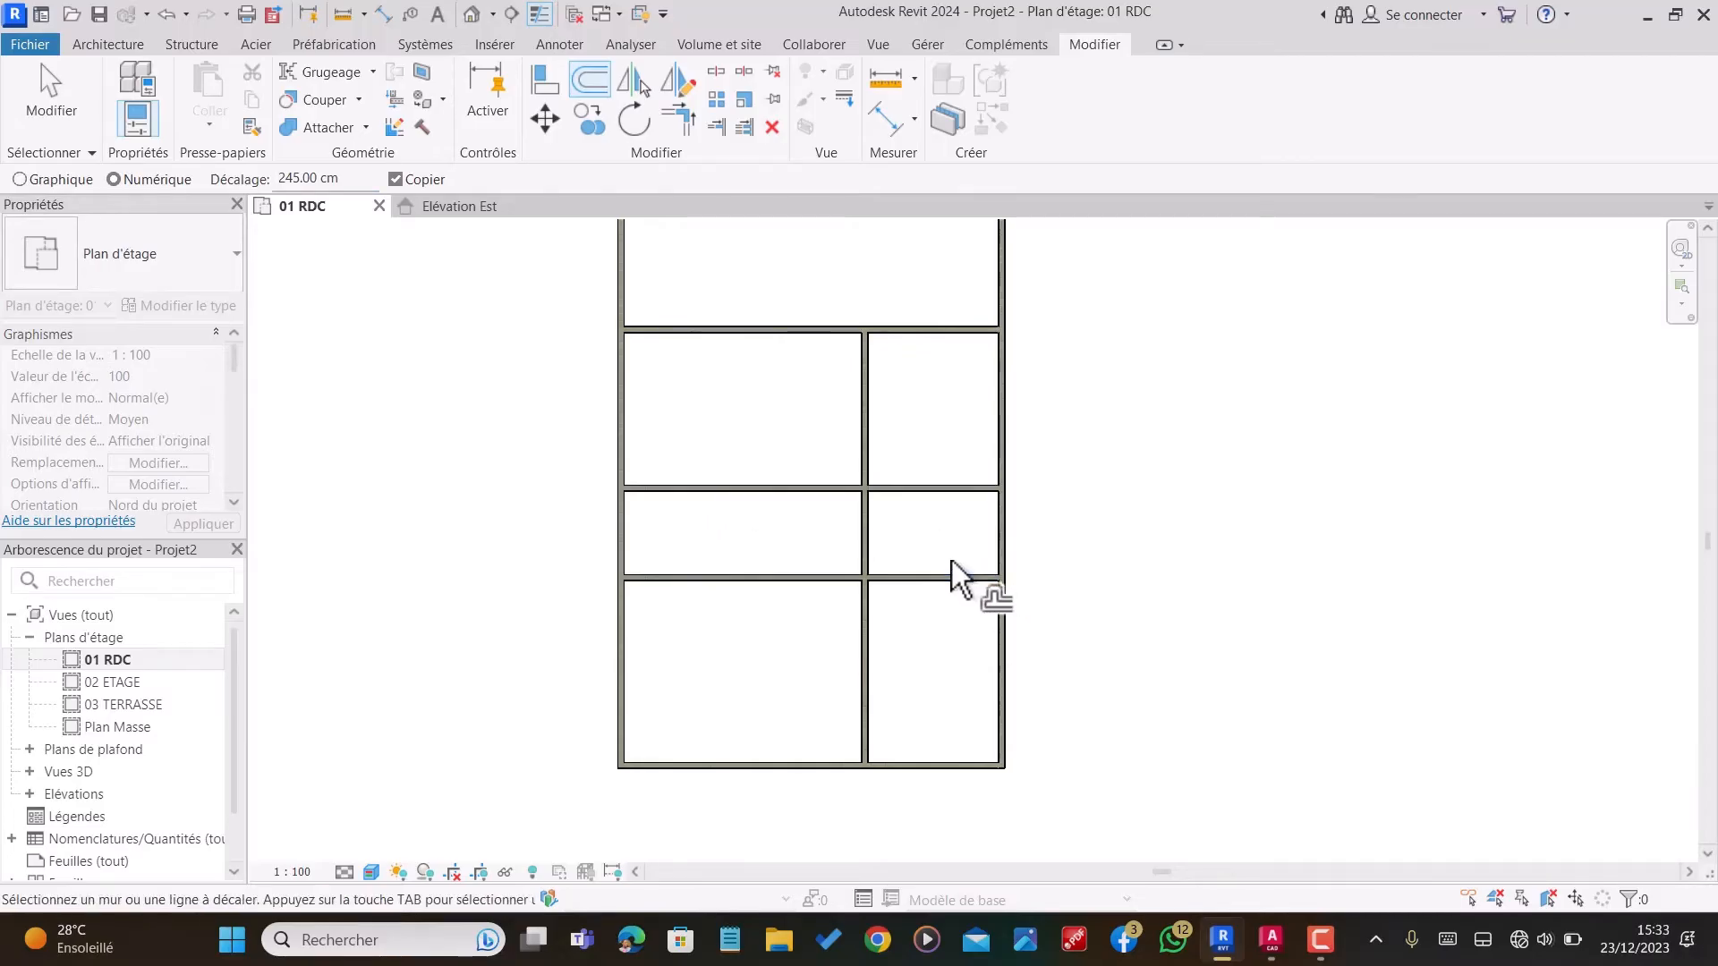
# Step: Trim the new horizontal partition at the vertical partition, keeping only the part toward the right exterior wall
pyautogui.click(716, 127)
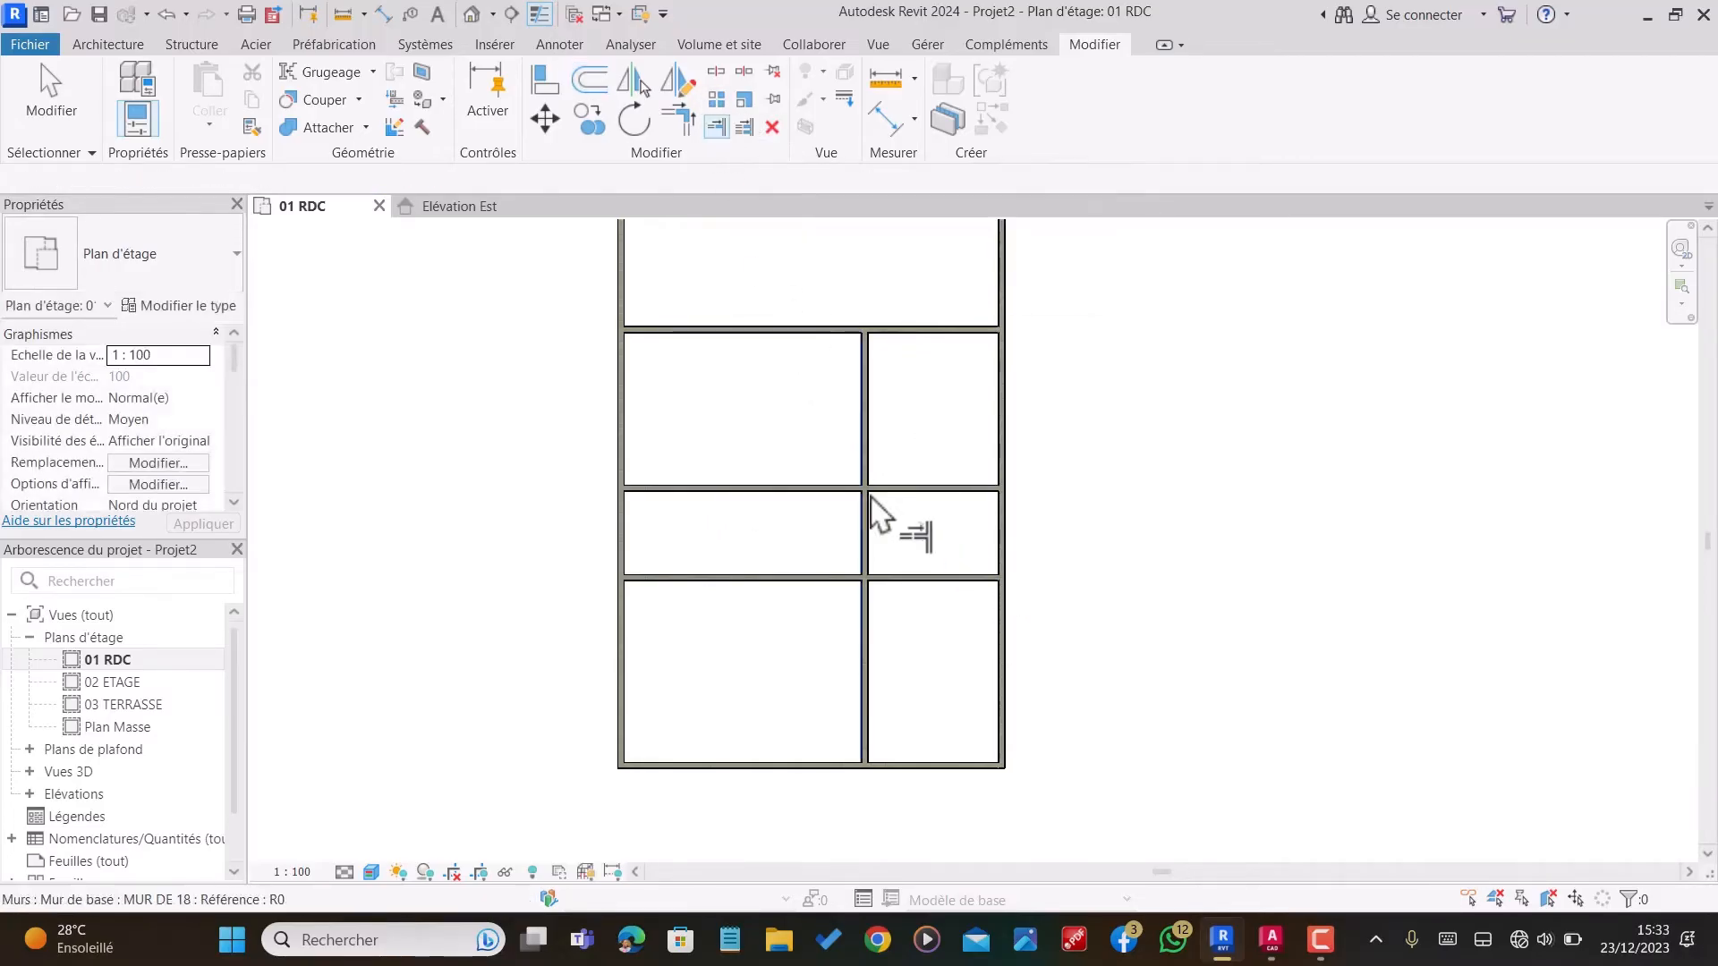
pyautogui.click(869, 513)
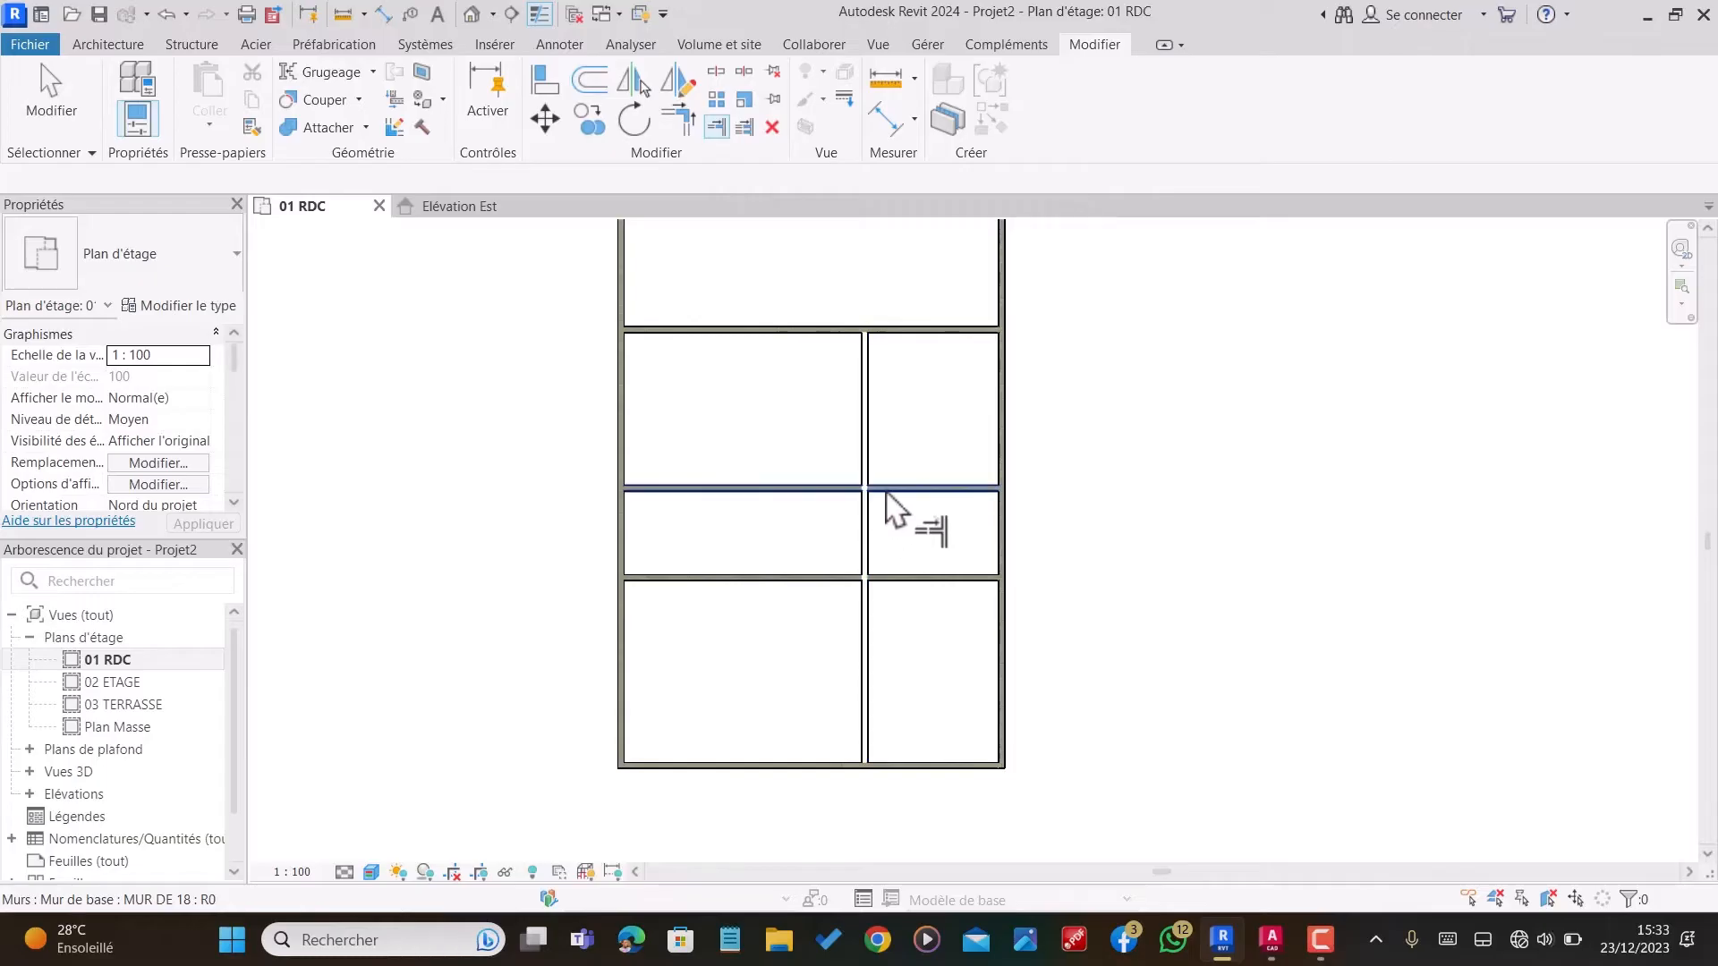
pyautogui.click(888, 491)
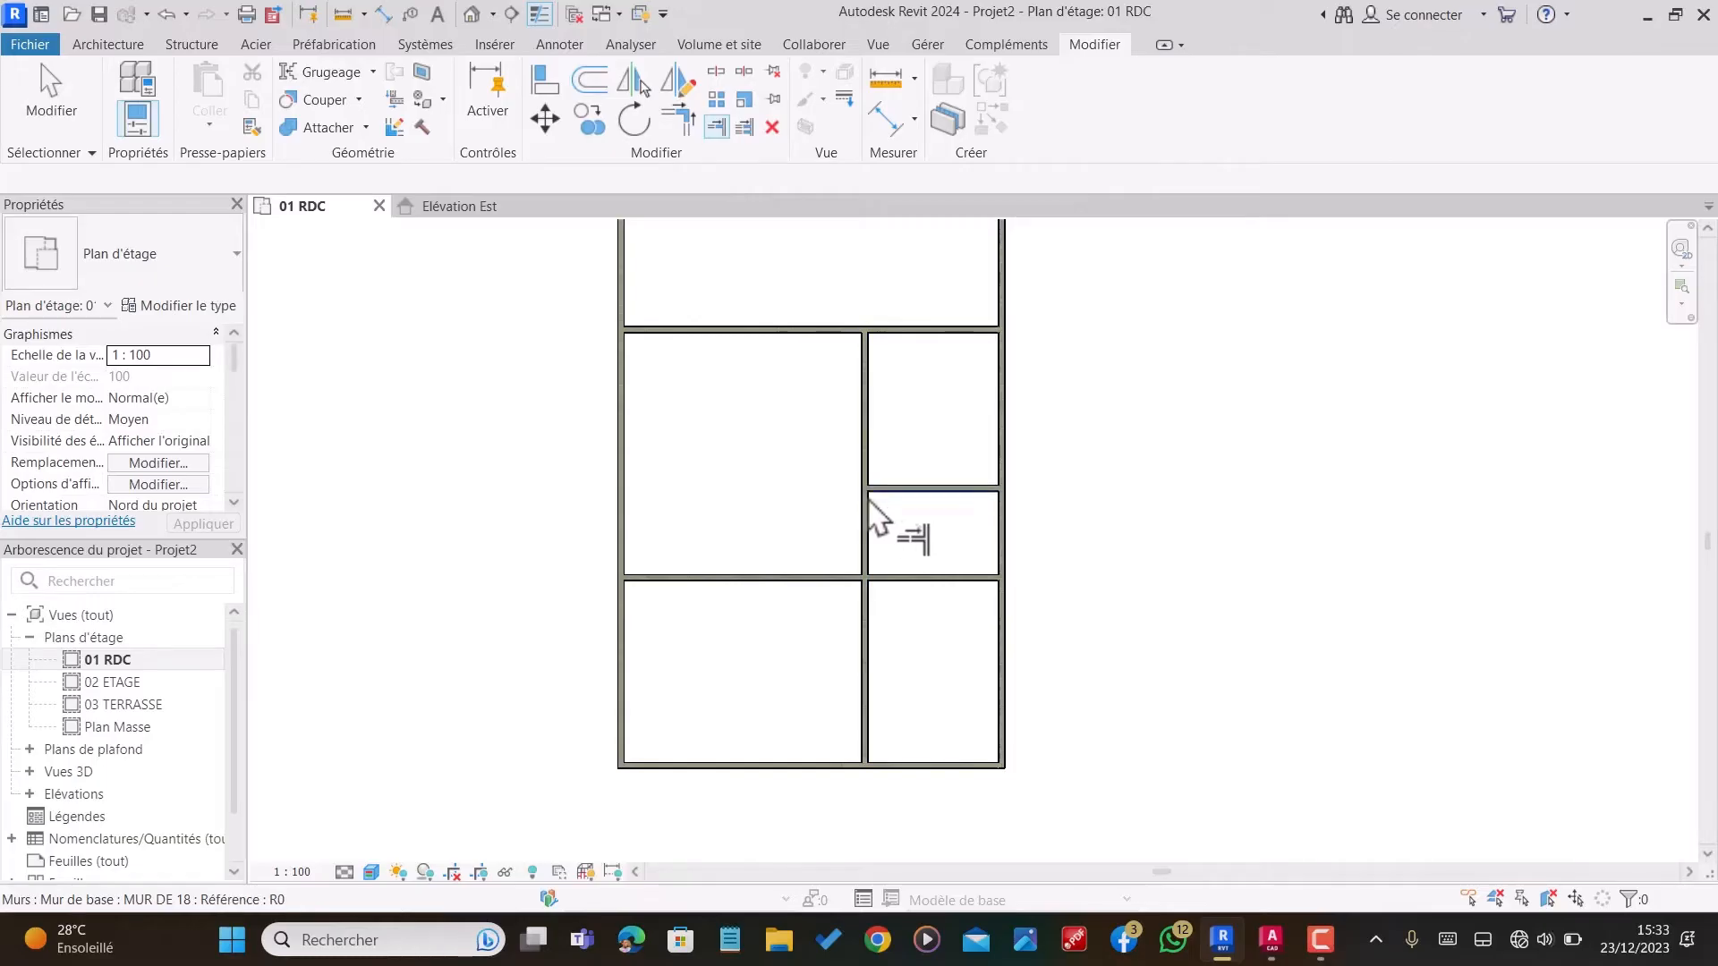
# Step: Offset a copy of the left exterior wall 458 cm toward the inside of the building
pyautogui.click(583, 83)
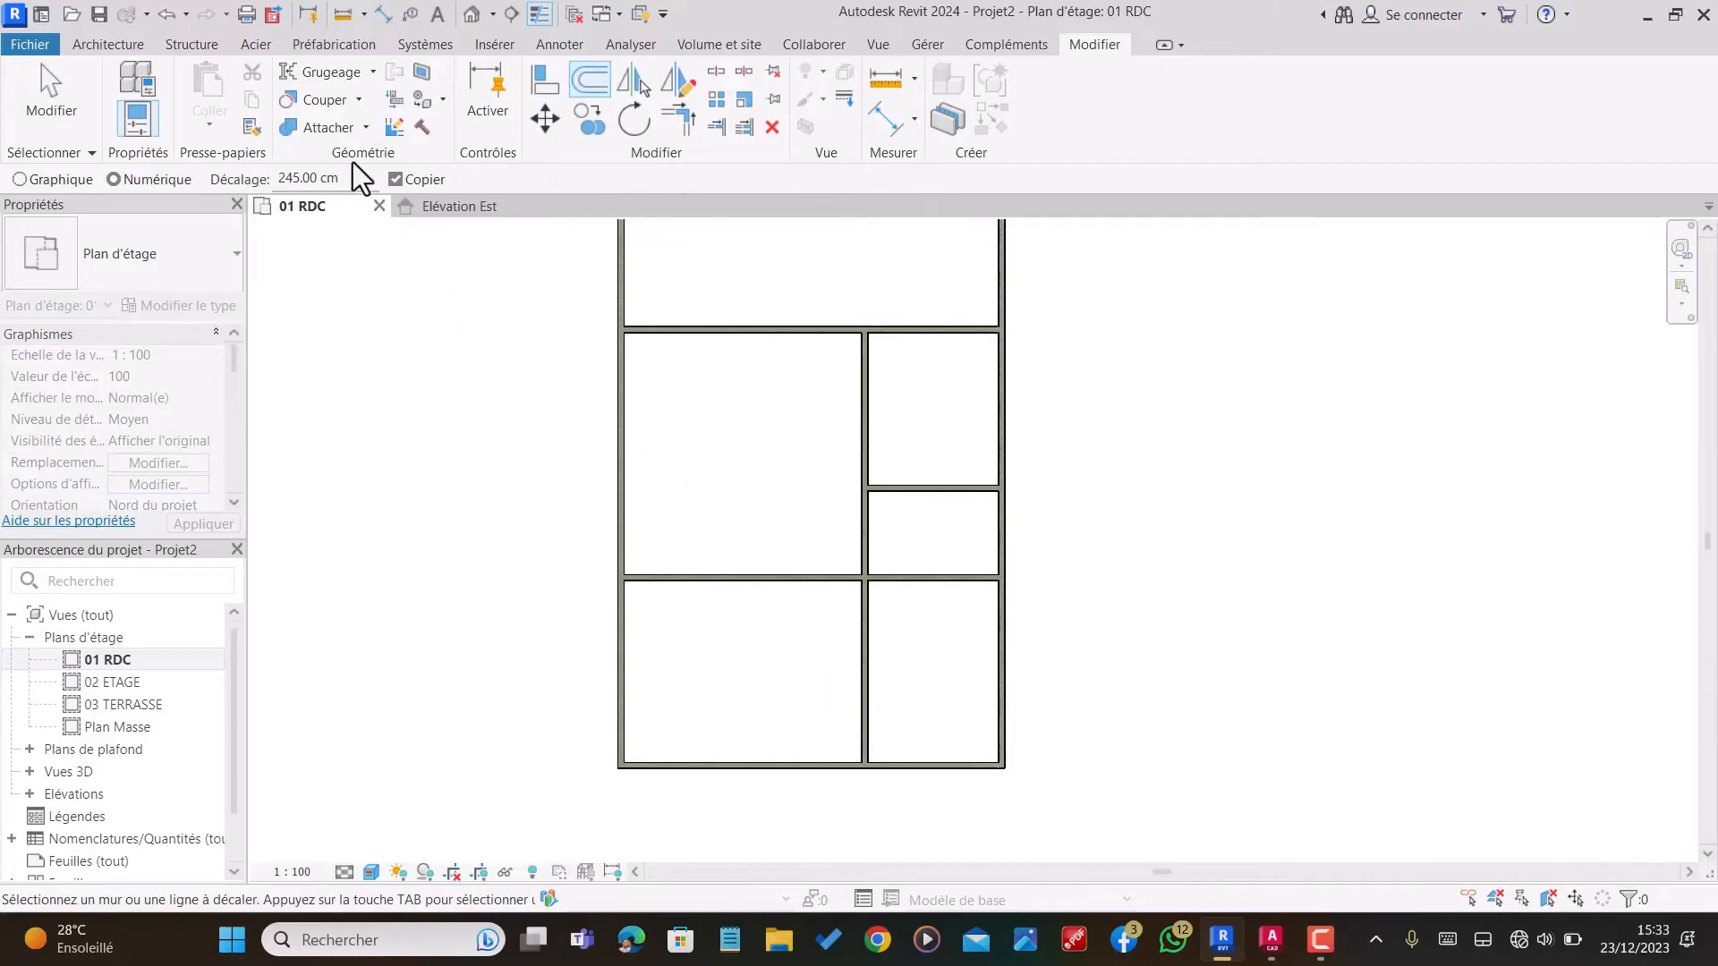
pyautogui.write('458')
pyautogui.click(627, 465)
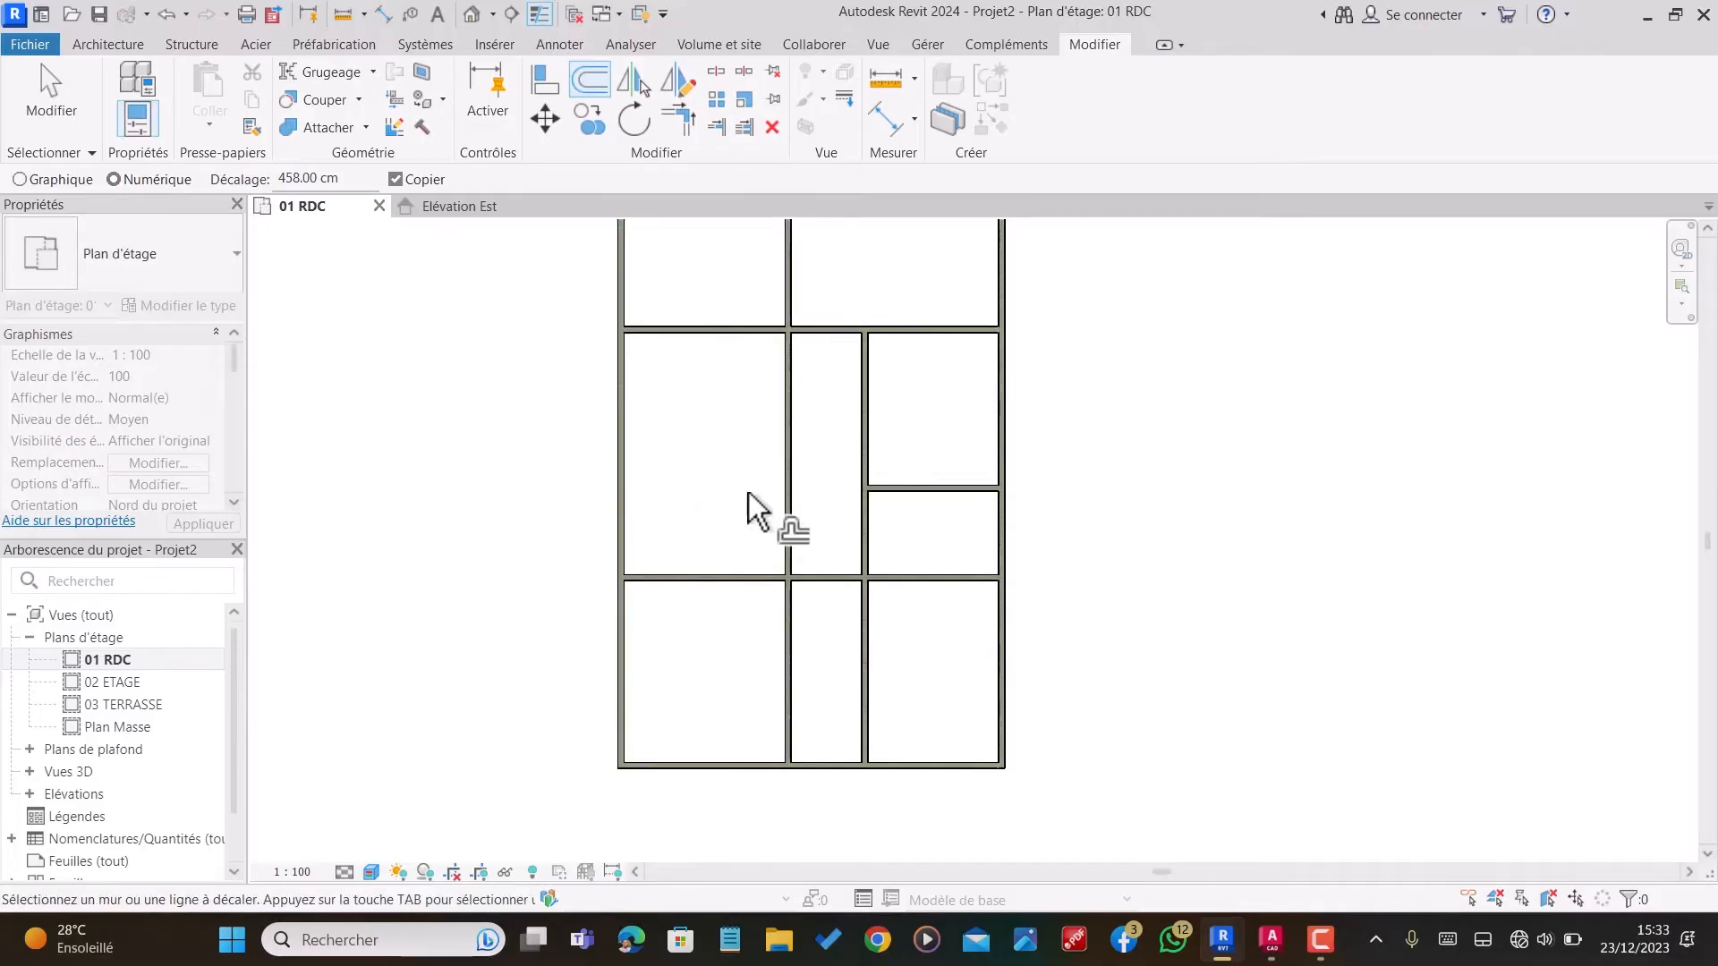
# Step: Trim the new vertical partition at the lower and upper horizontal partitions so it only spans between them
pyautogui.click(721, 129)
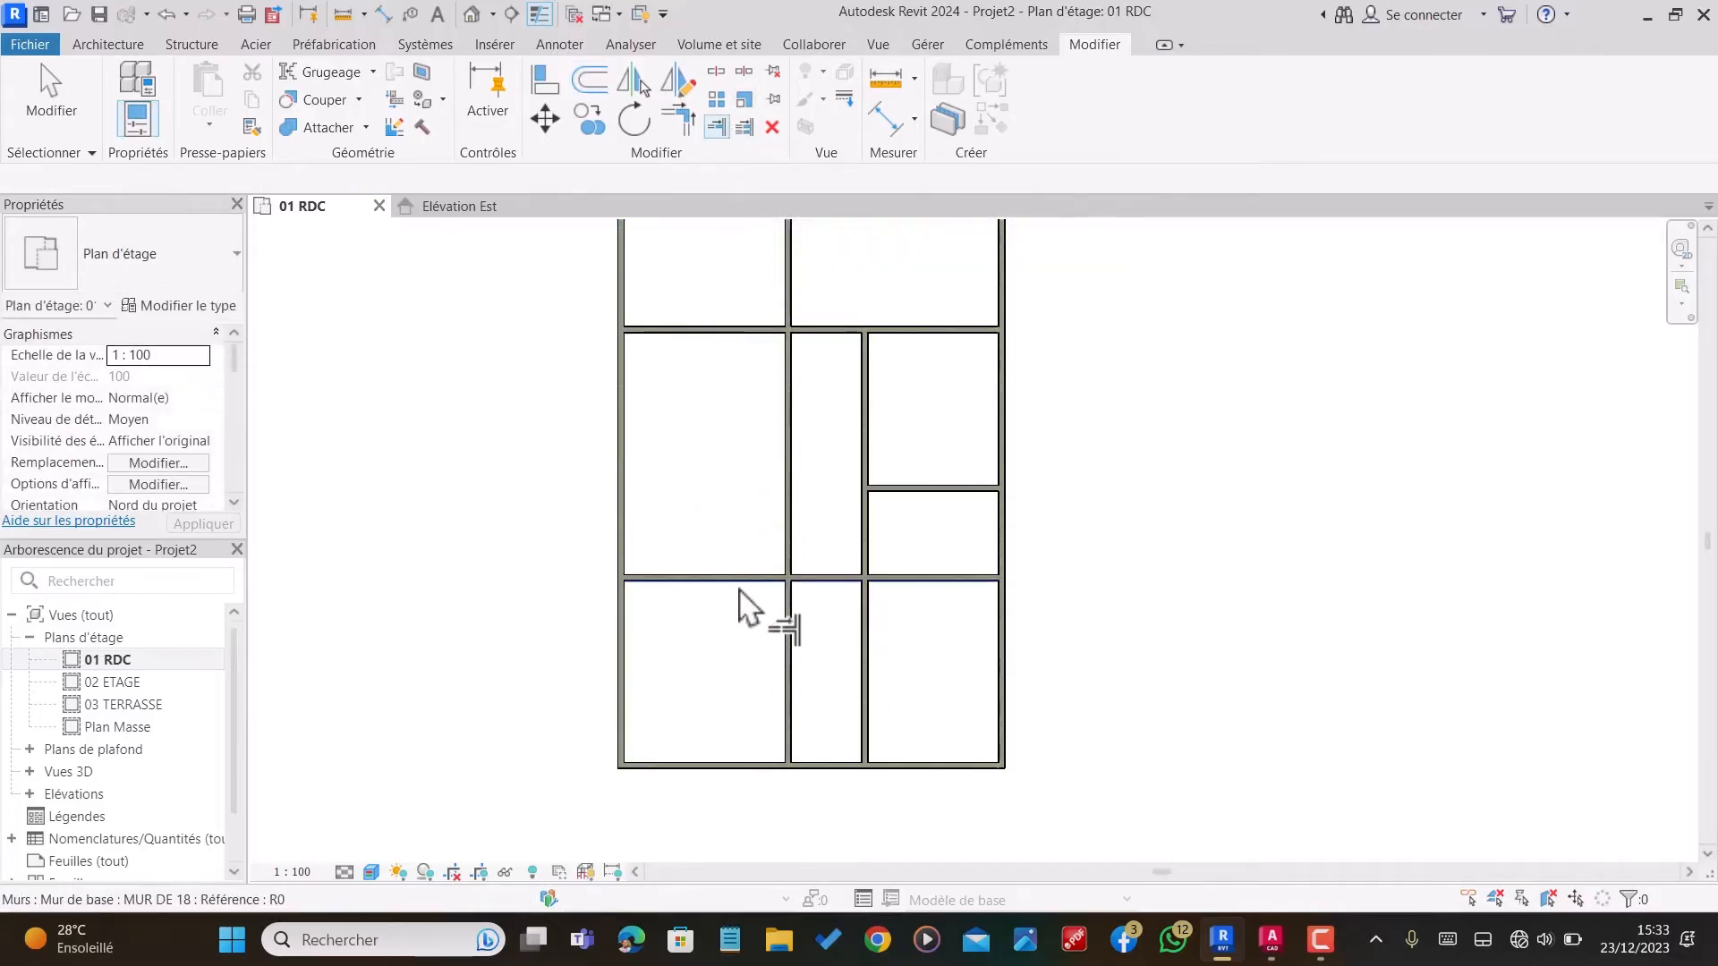
pyautogui.click(787, 354)
pyautogui.click(760, 336)
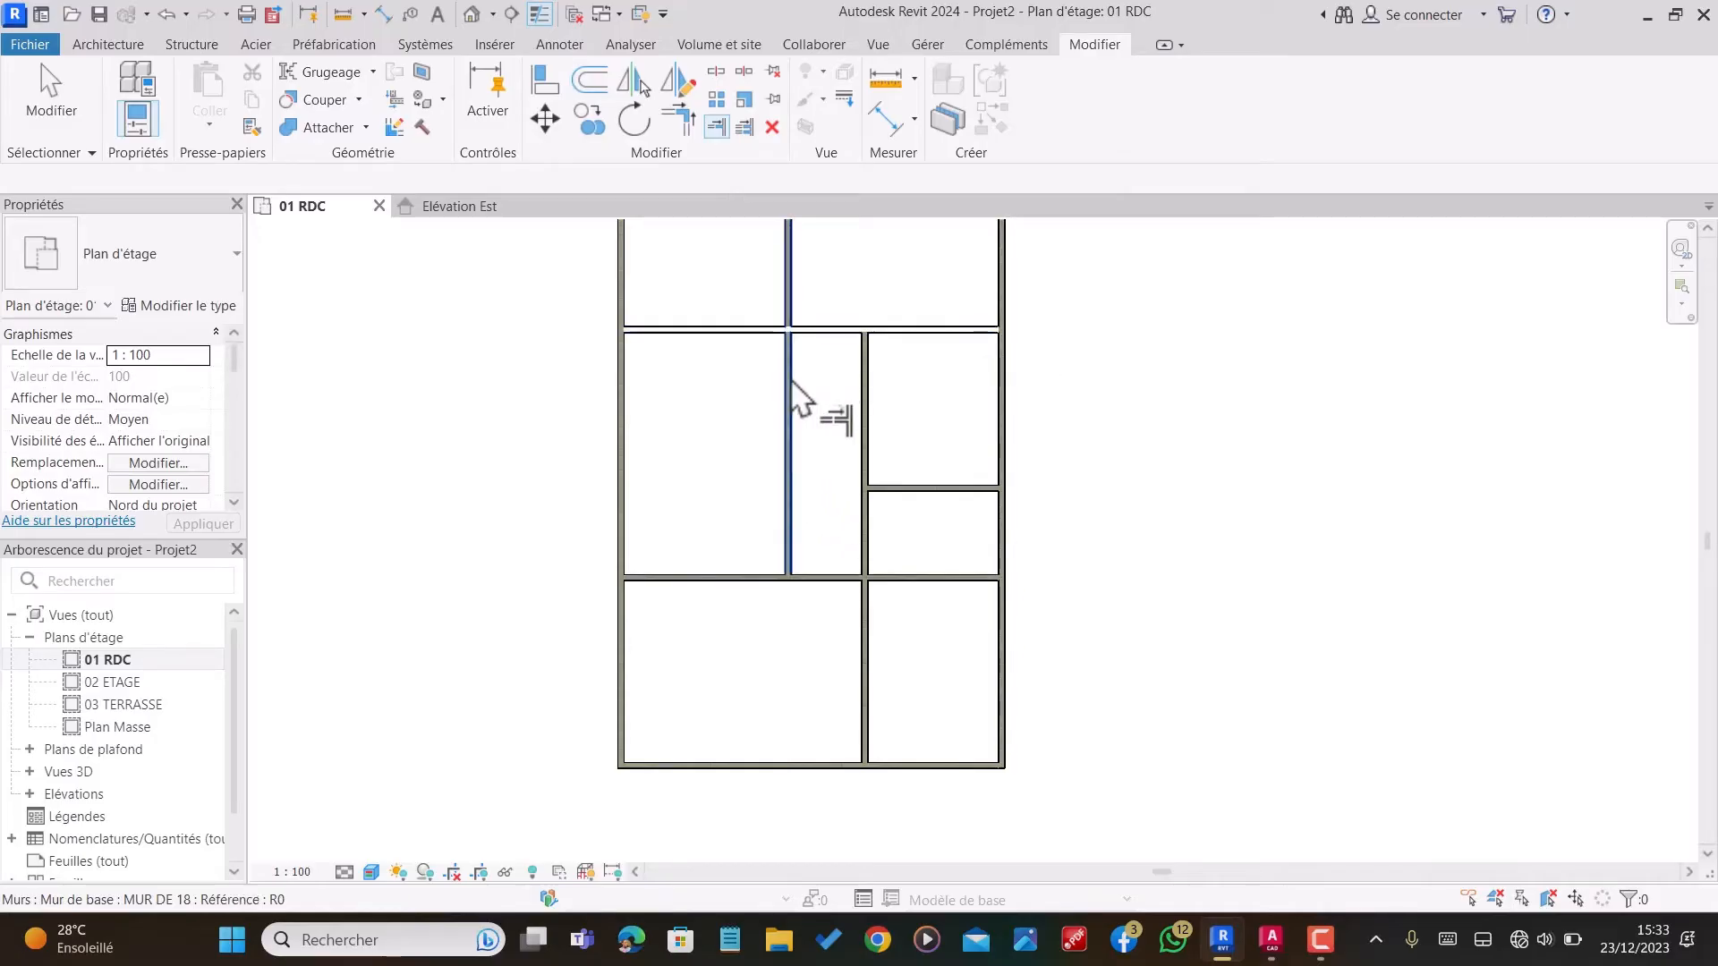
pyautogui.click(791, 393)
pyautogui.scroll(-2, 796, 447)
pyautogui.scroll(1, 850, 492)
pyautogui.scroll(5, 874, 564)
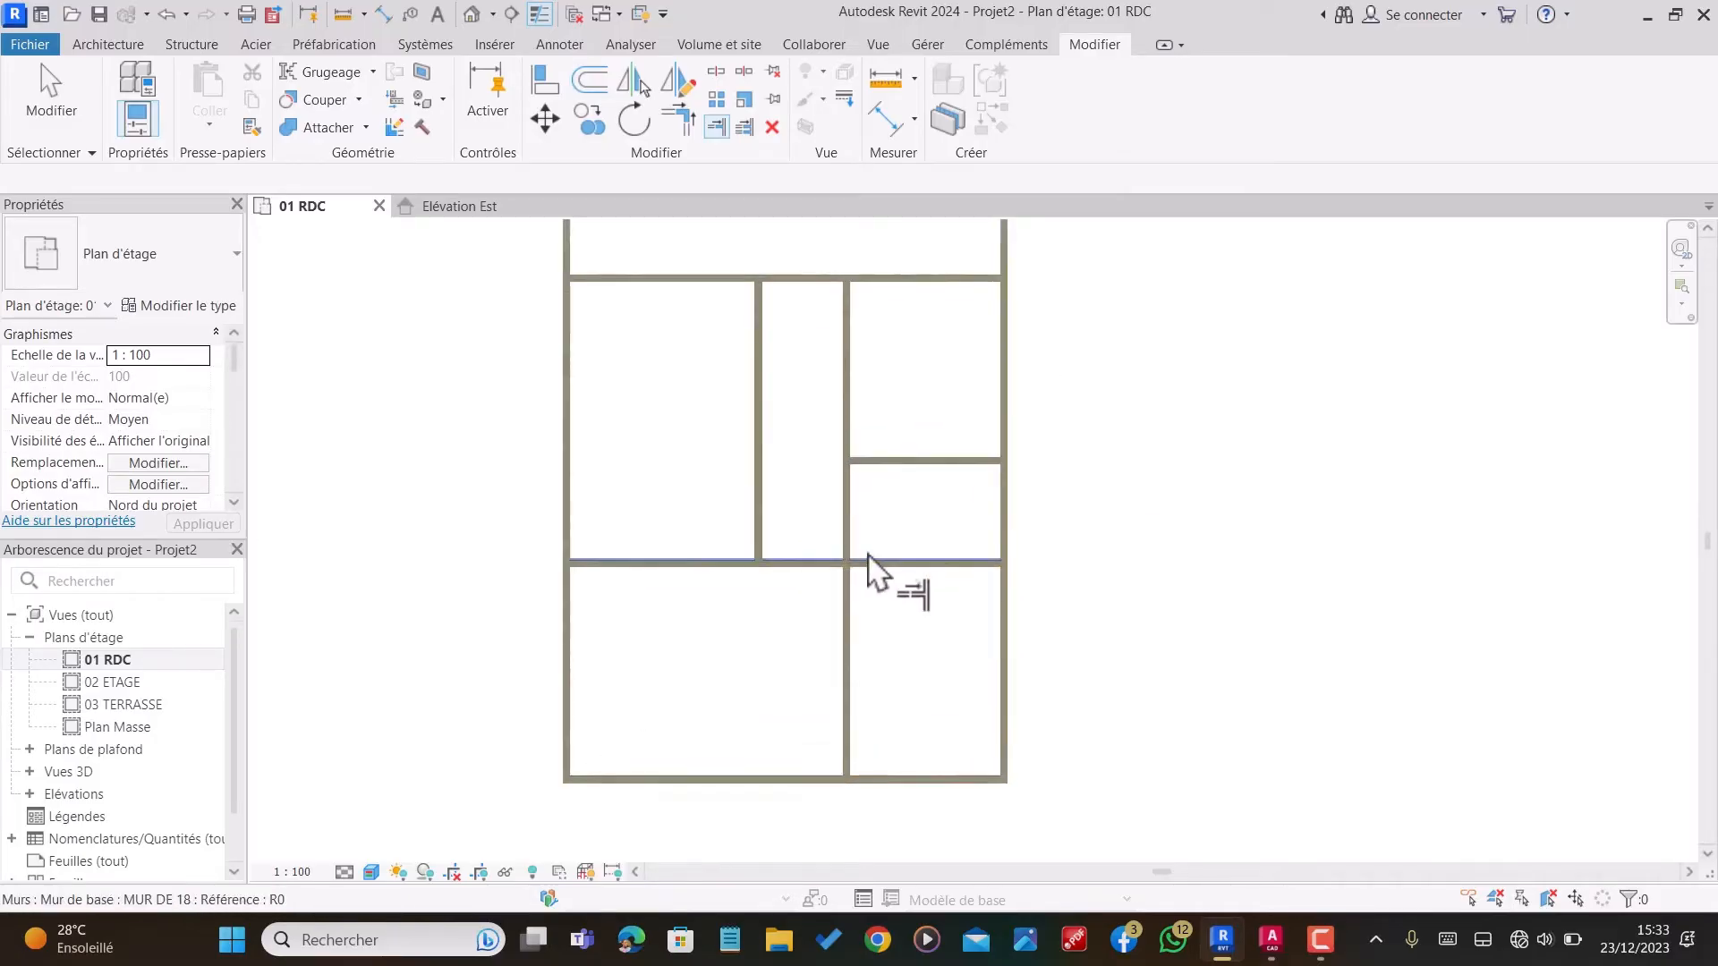
# Step: Split the right-hand vertical partition at two points between the short and the lower horizontal partitions, and delete the middle segment
pyautogui.click(718, 71)
pyautogui.scroll(2, 874, 394)
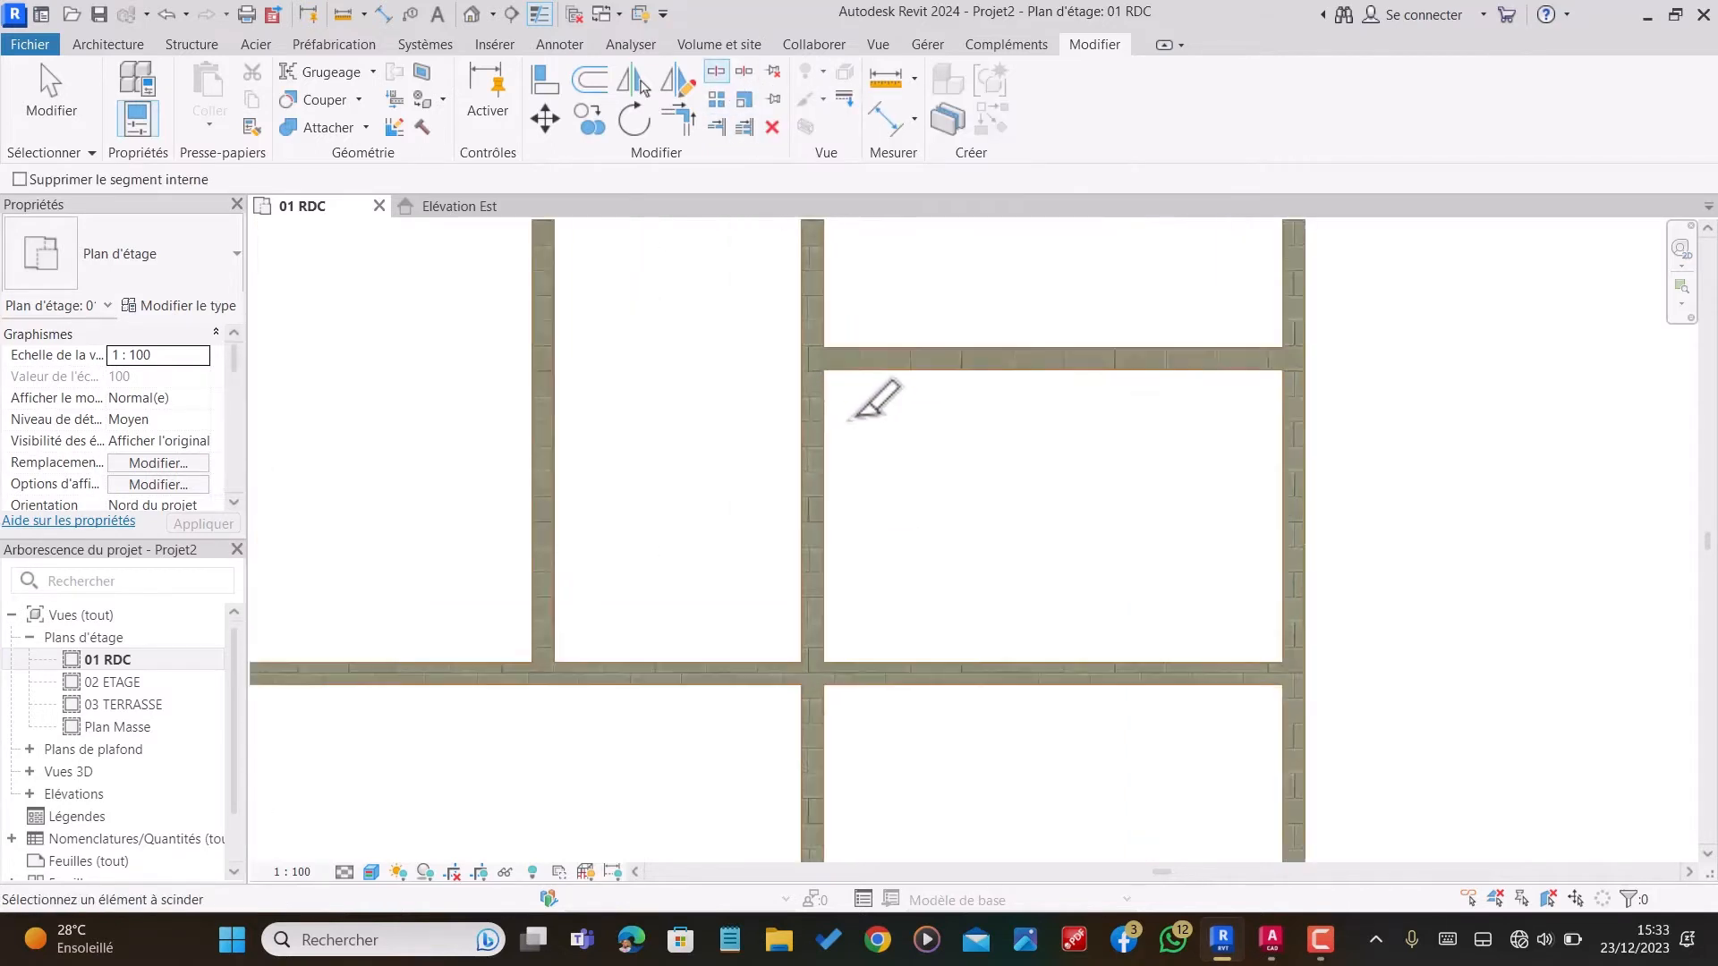
pyautogui.click(816, 402)
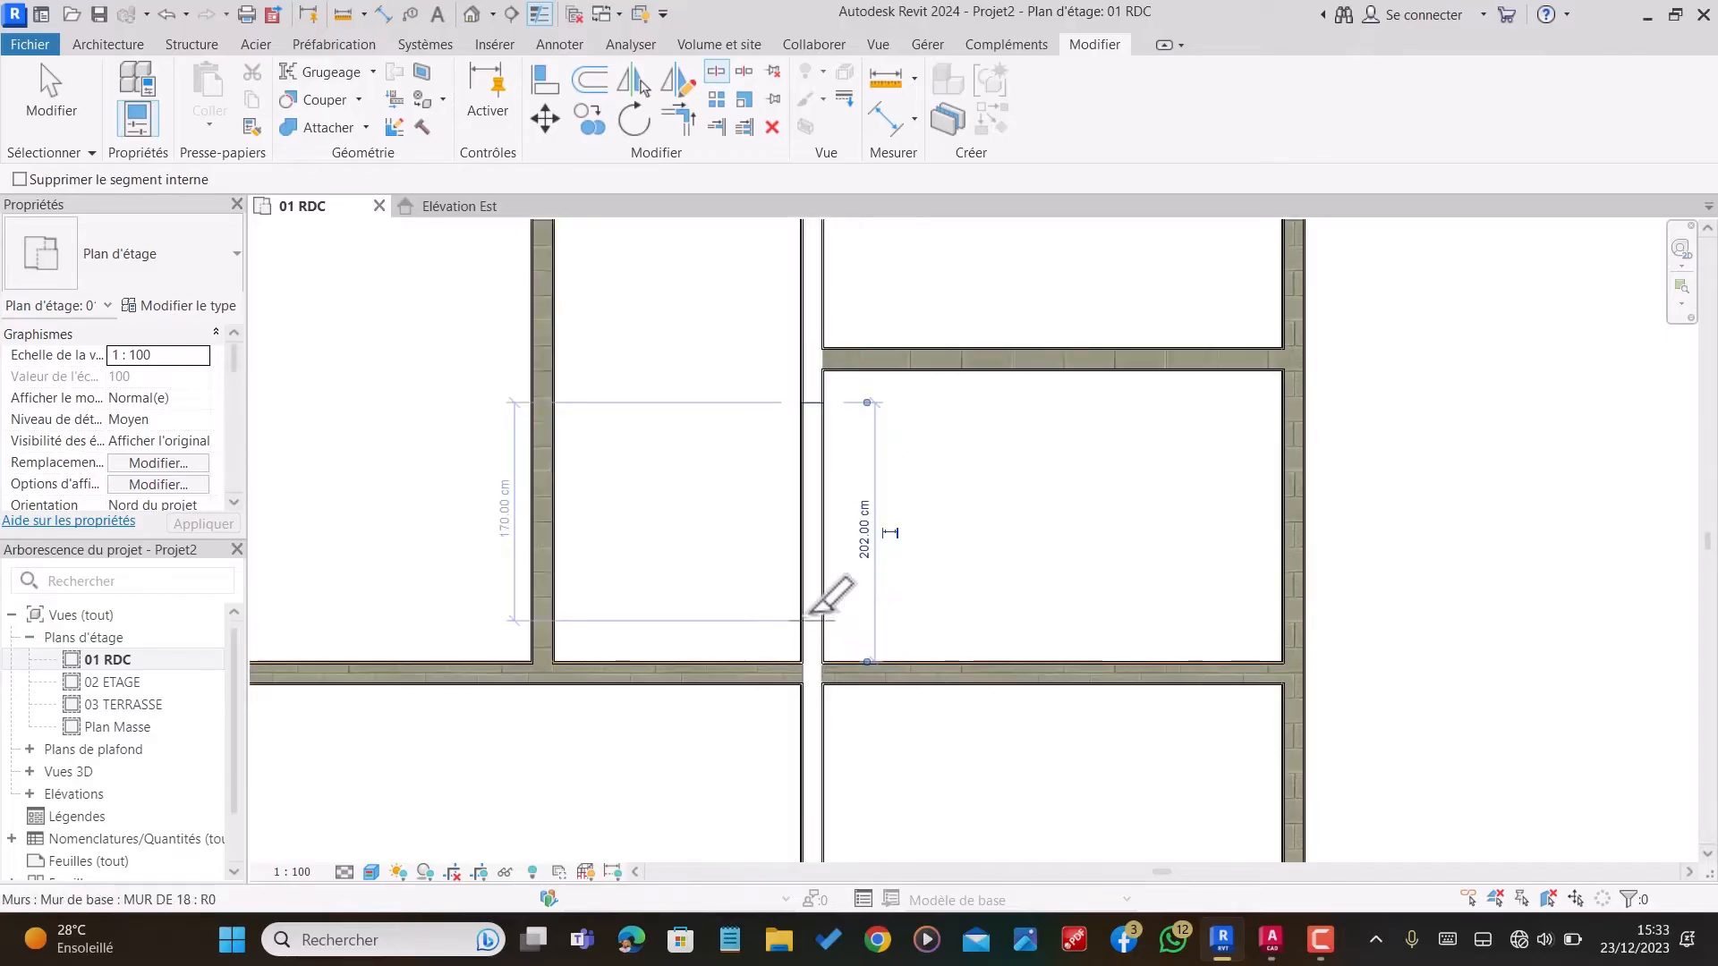
pyautogui.click(811, 612)
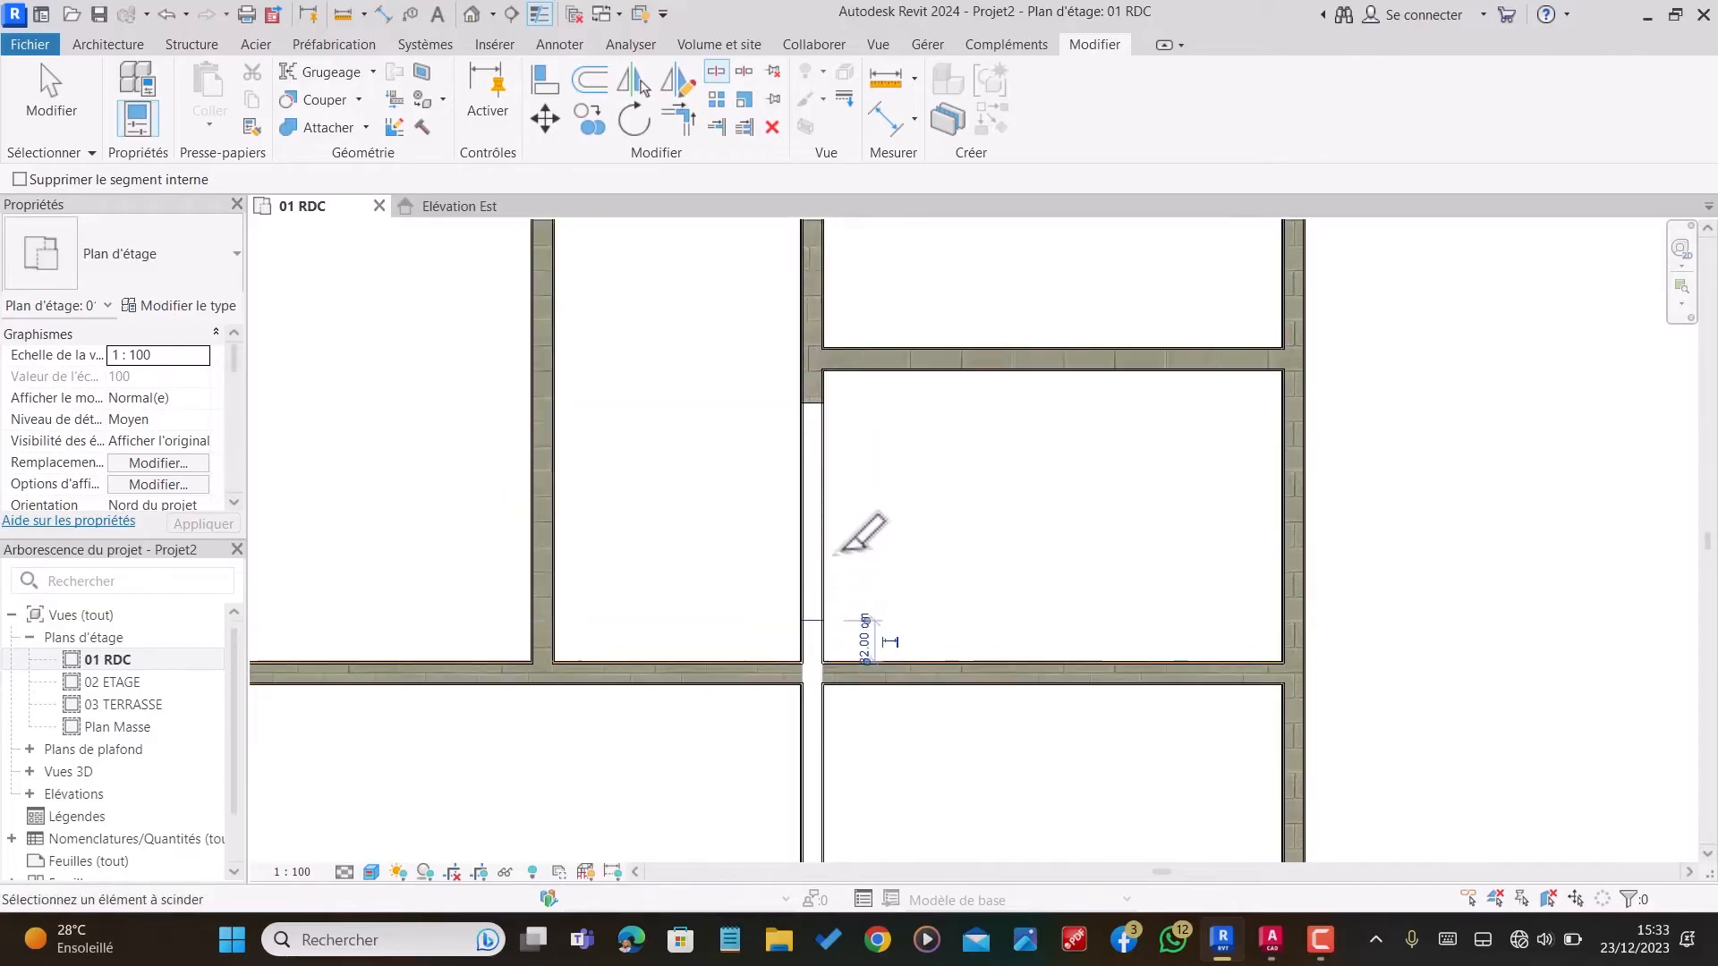
pyautogui.press('Escape')
pyautogui.click(813, 502)
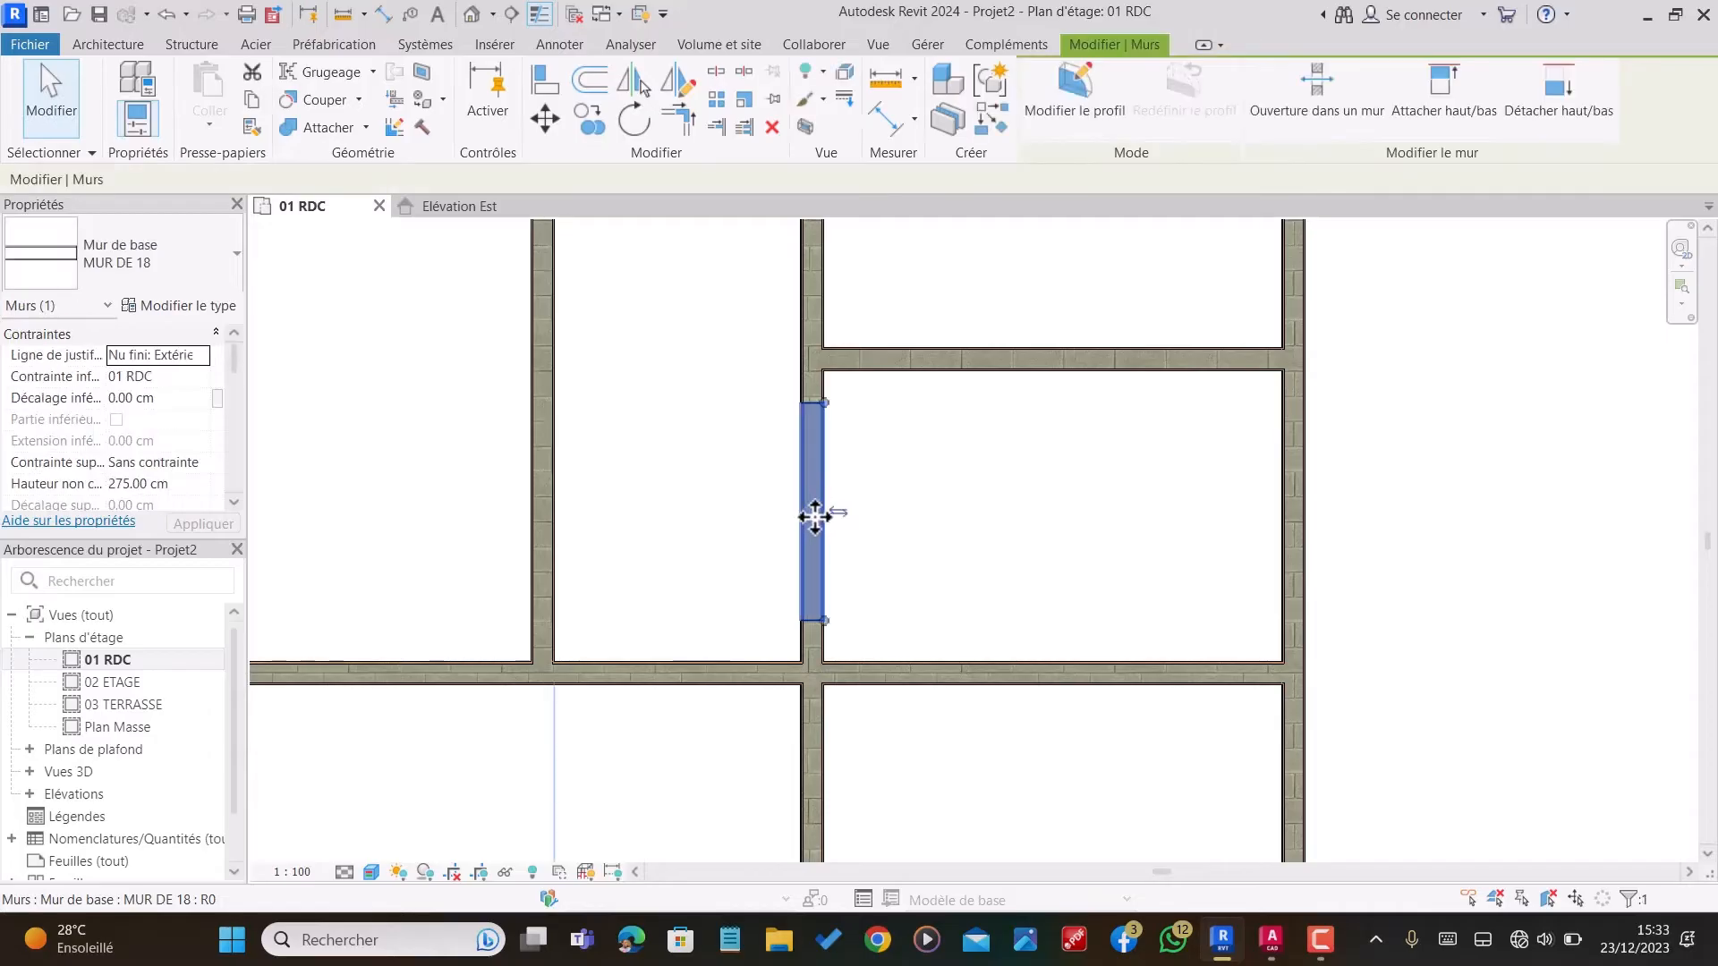
pyautogui.press('Delete')
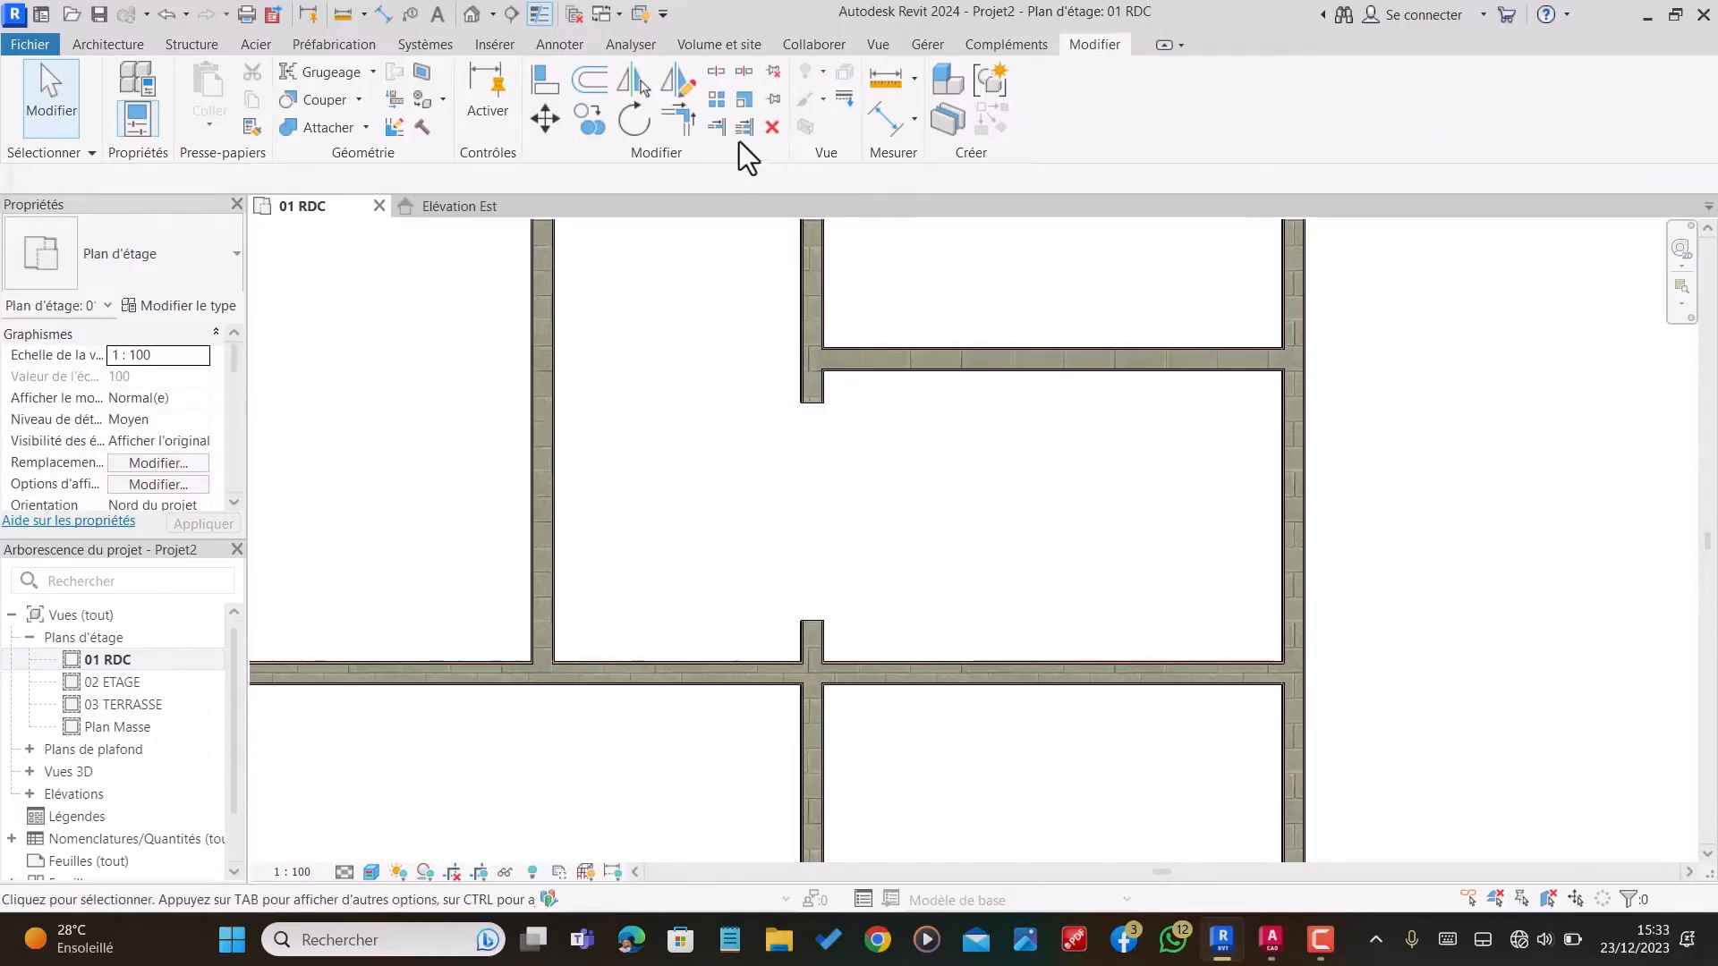
# Step: Trim the upper piece of the split vertical partition and the short horizontal partition into a clean corner
pyautogui.click(682, 119)
pyautogui.click(818, 336)
pyautogui.click(901, 377)
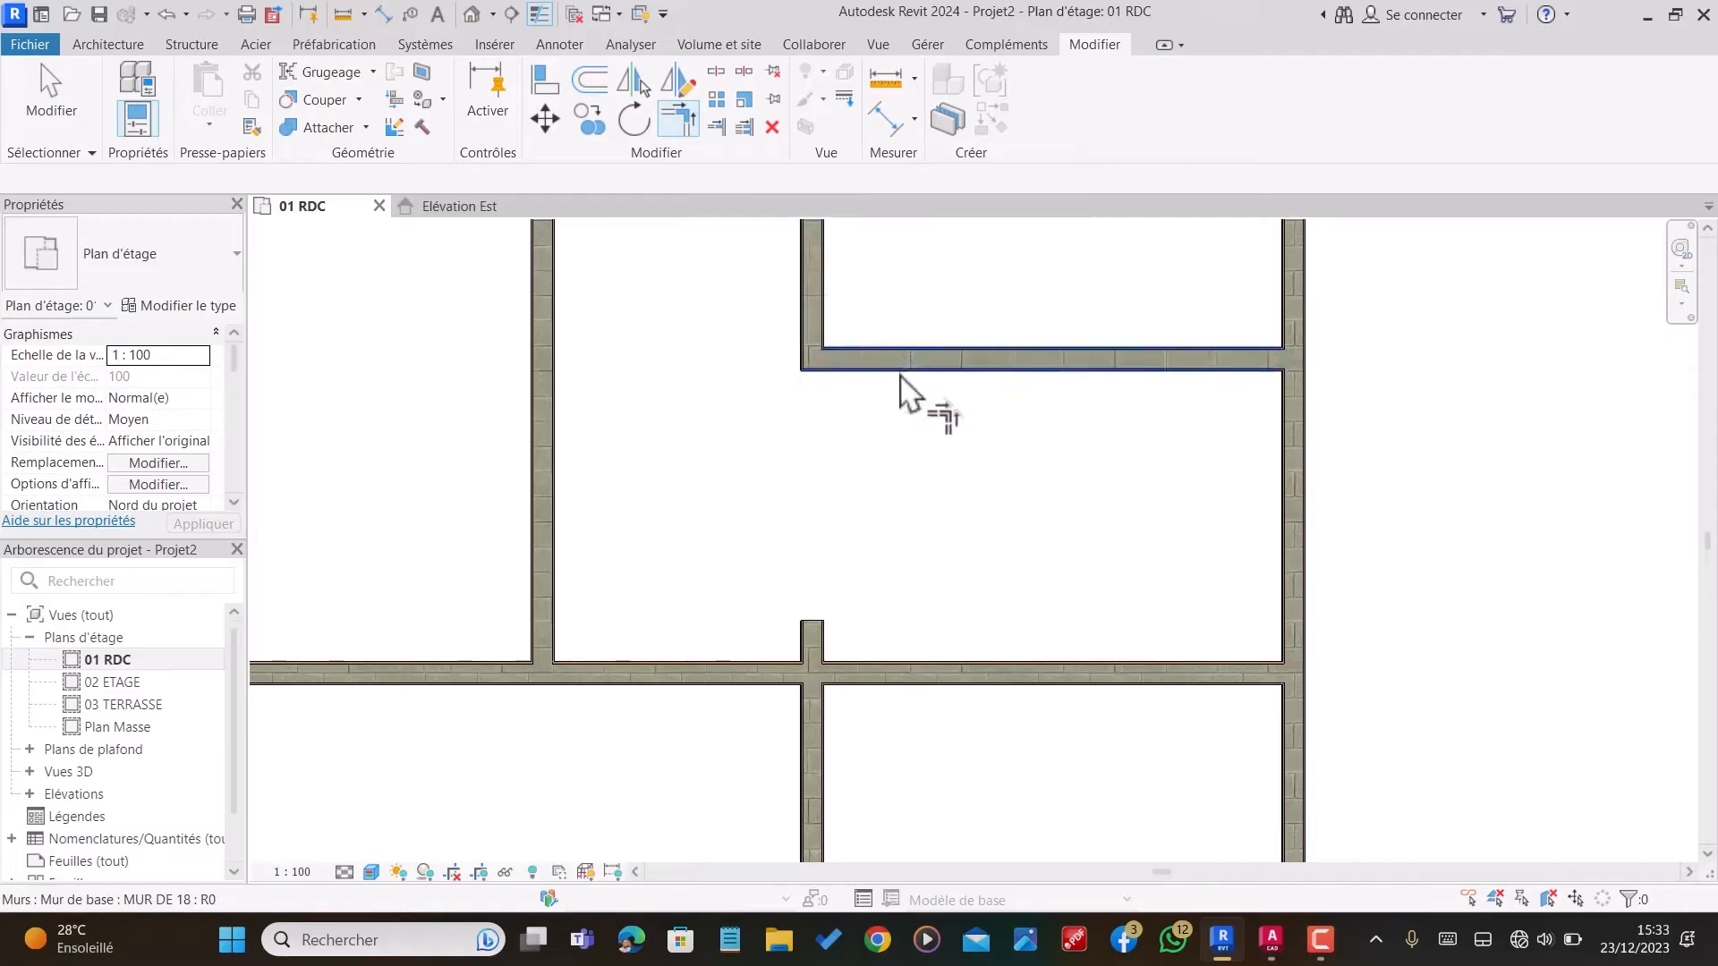
pyautogui.scroll(-1, 836, 373)
pyautogui.press('Escape')
# Step: Trim the lower piece of the split vertical partition at the lower horizontal partition, removing the stub above it
pyautogui.scroll(2, 839, 651)
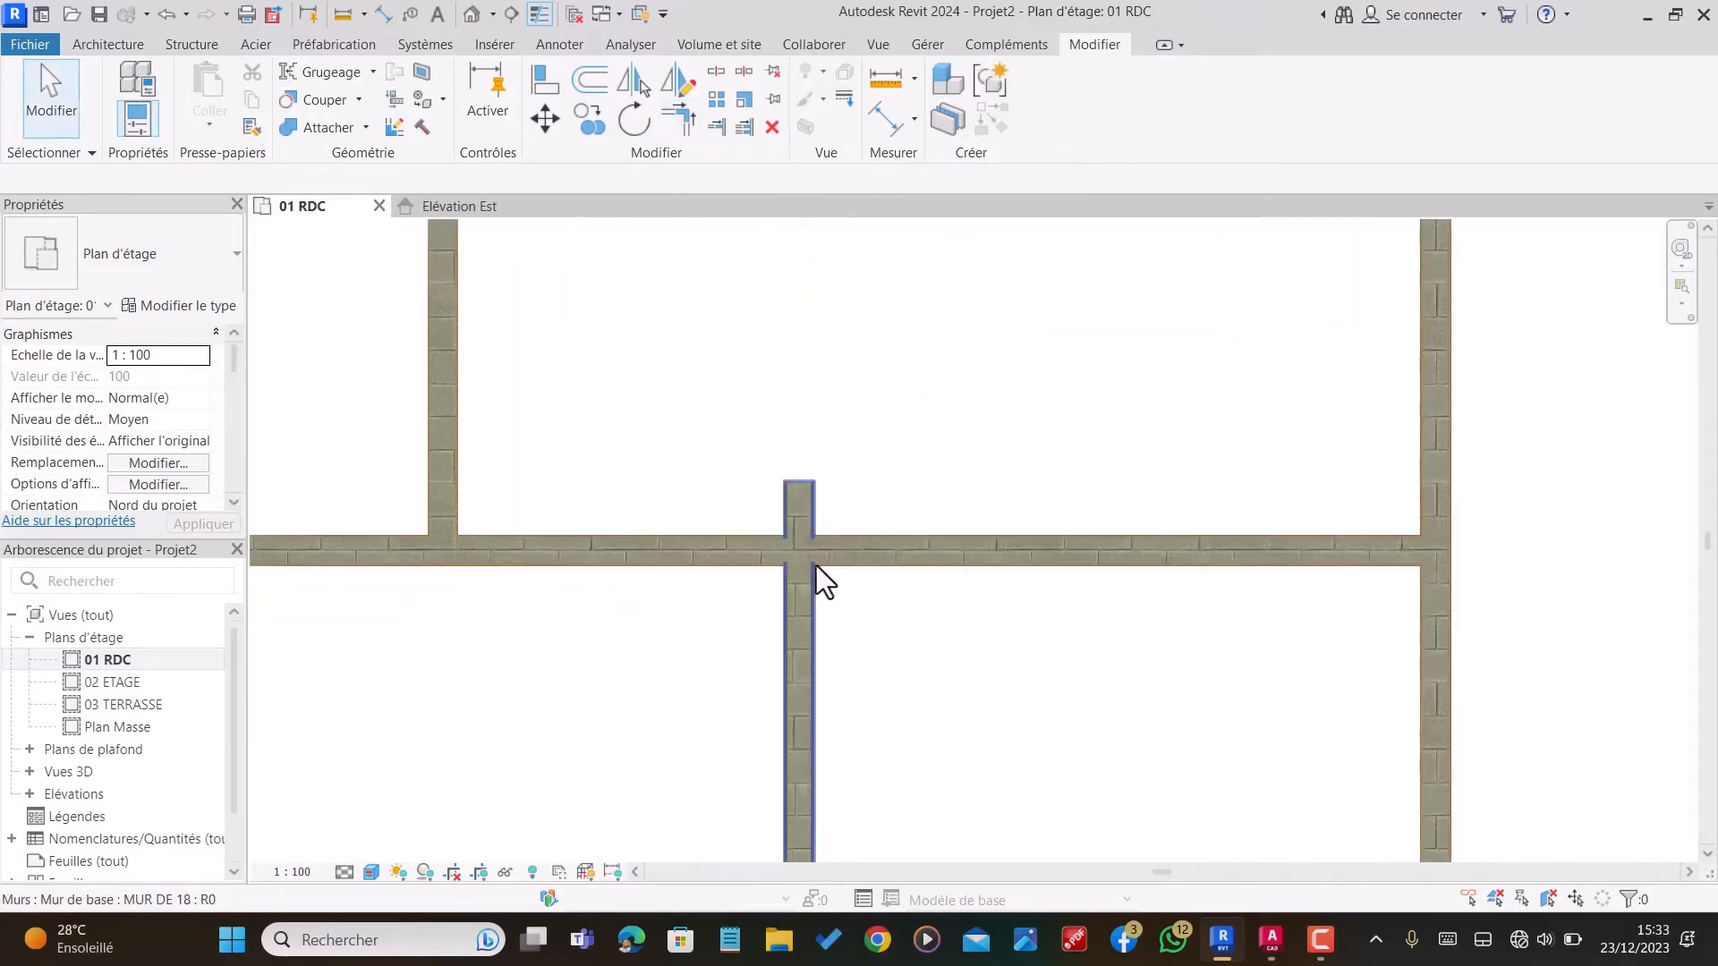
pyautogui.click(715, 127)
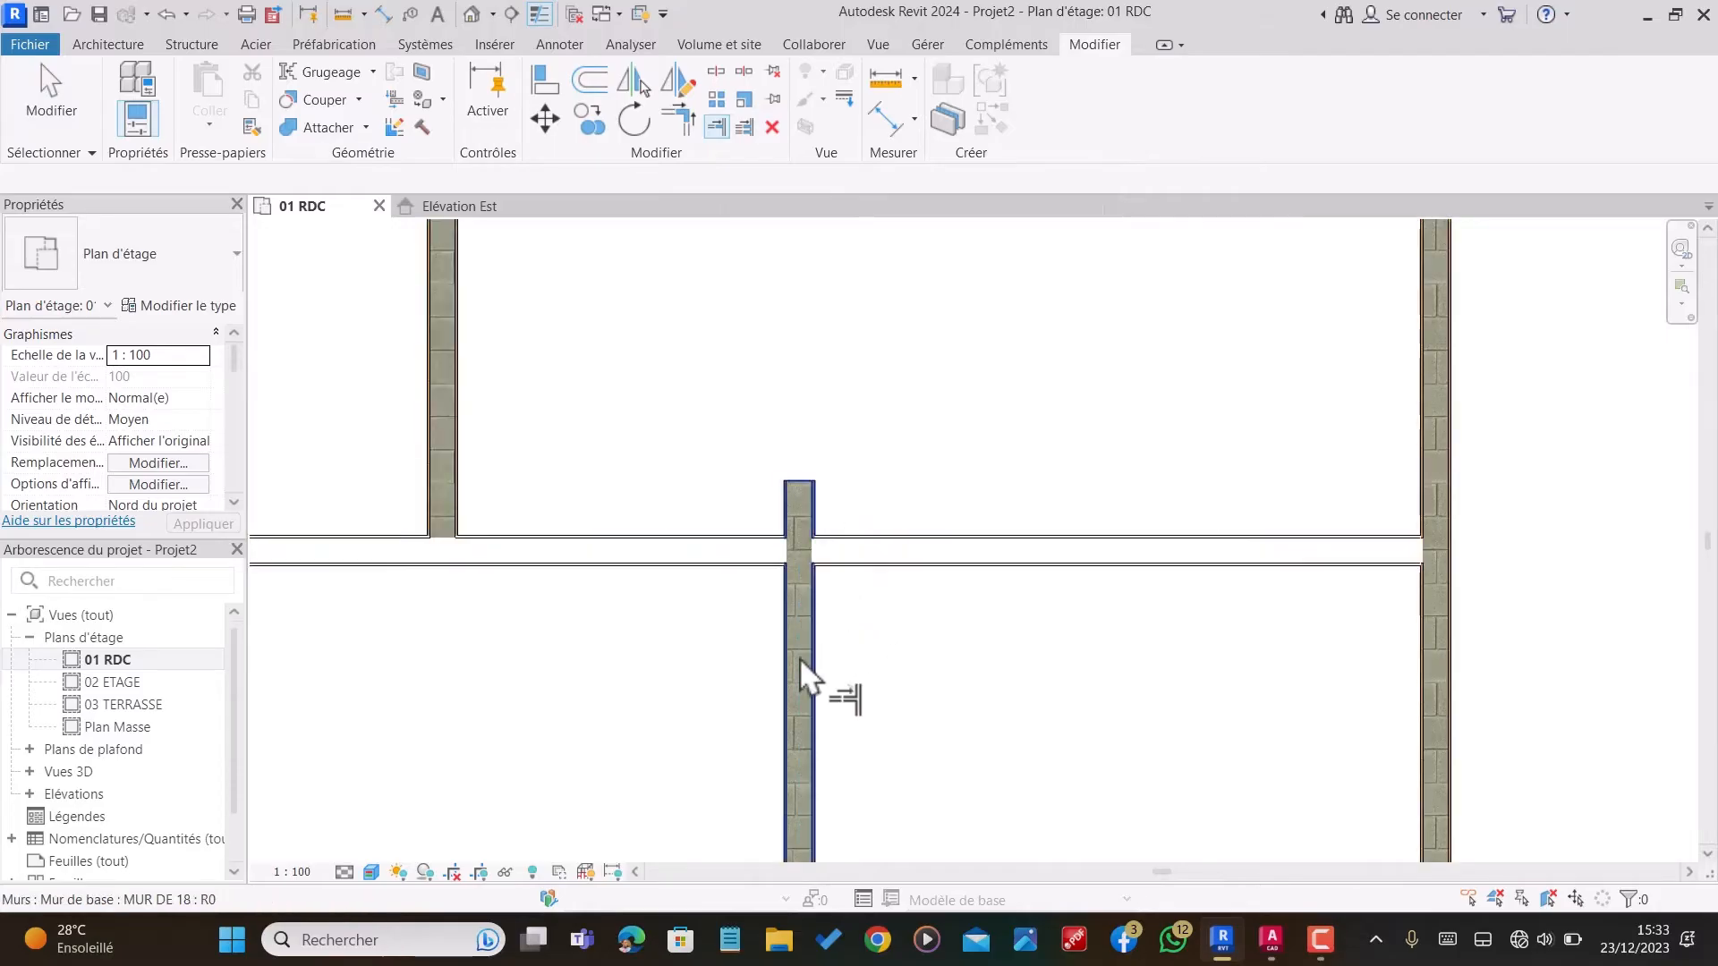
pyautogui.scroll(-4, 806, 671)
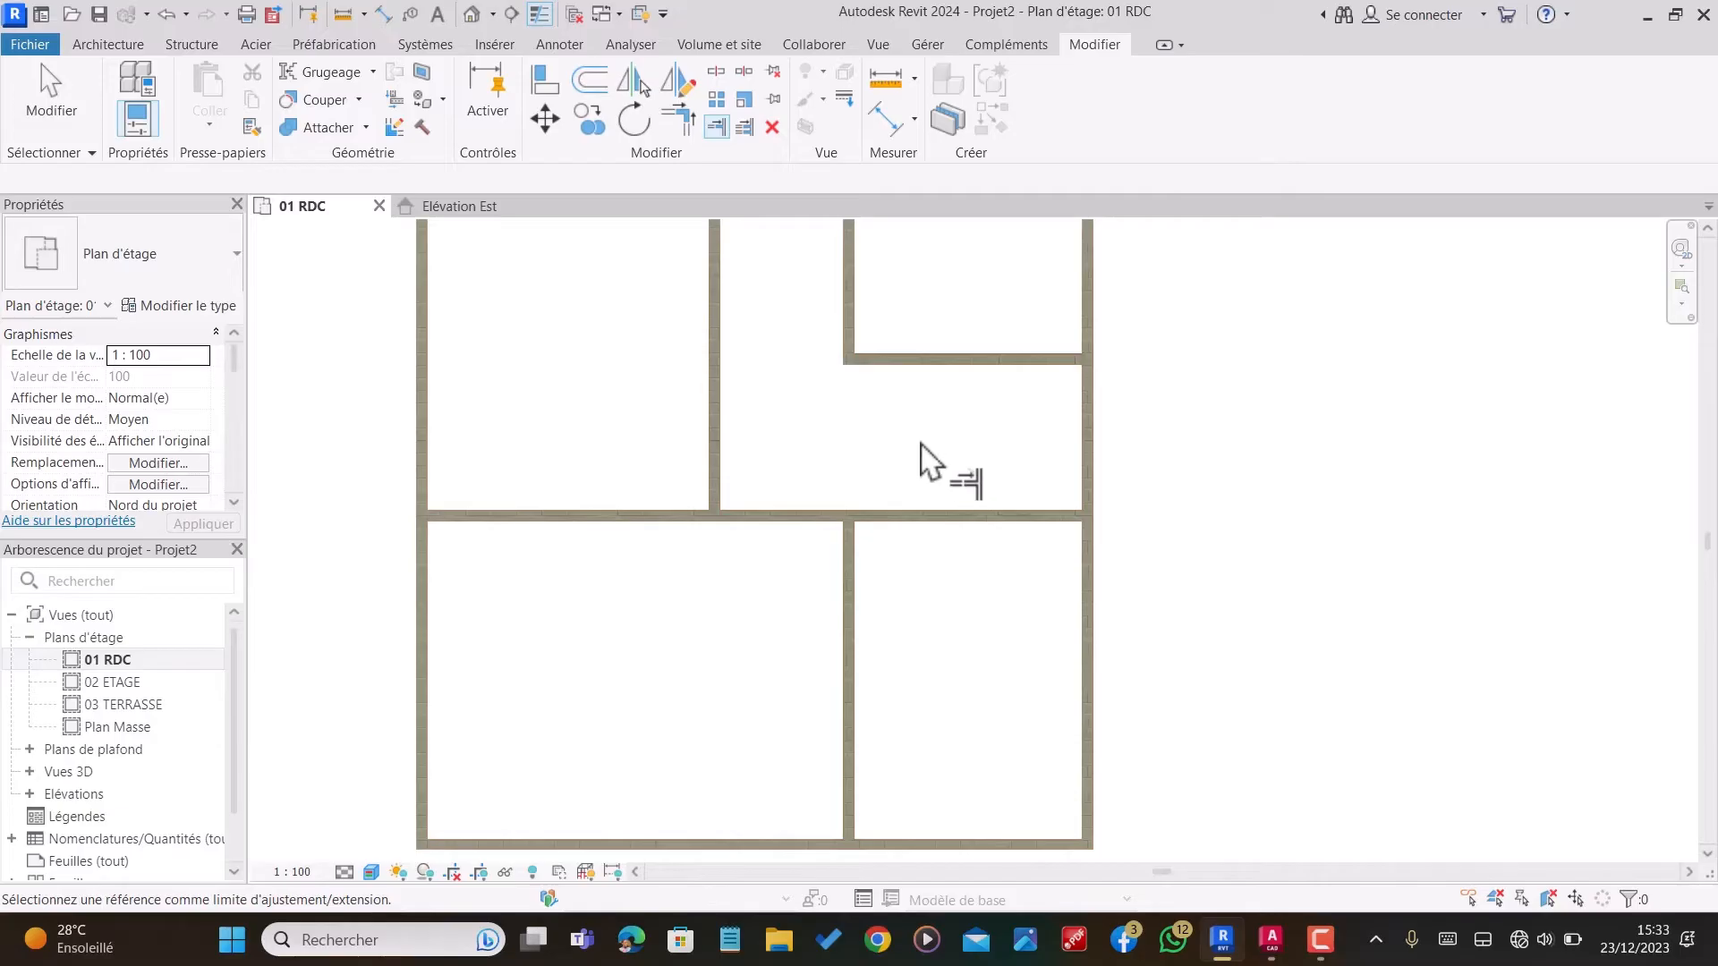
pyautogui.scroll(-3, 931, 633)
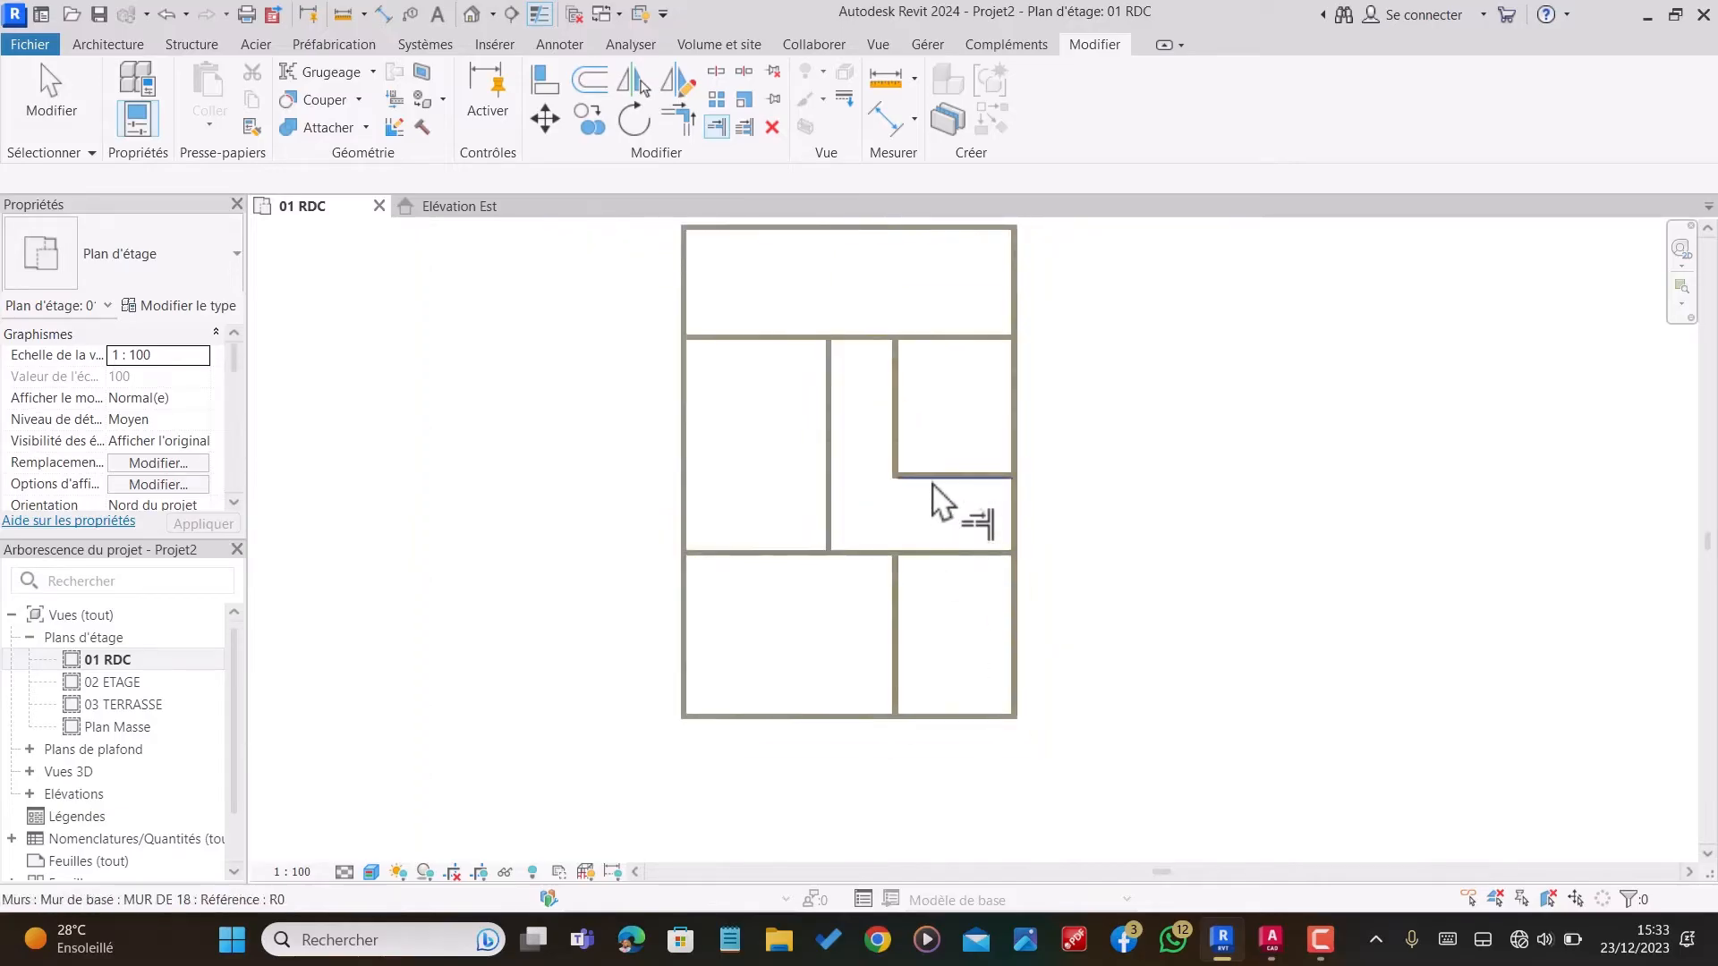
pyautogui.scroll(2, 935, 501)
pyautogui.press('Escape')
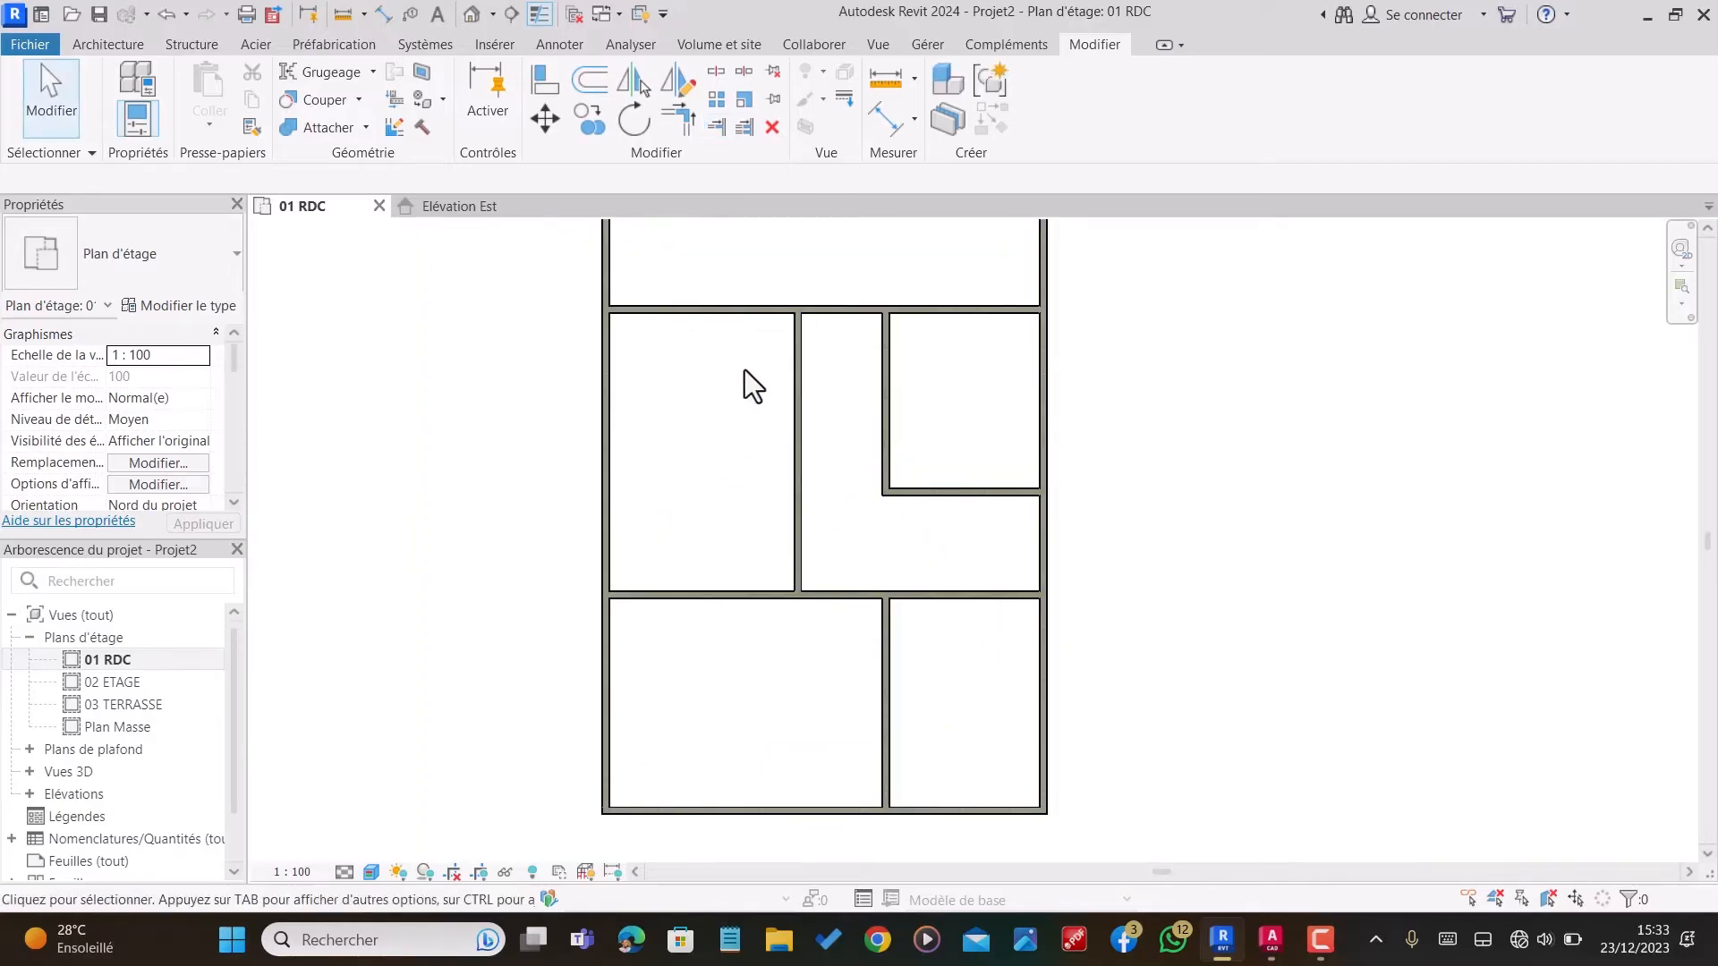
# Step: Offset a copy of the middle vertical partition 180 cm to the left
pyautogui.scroll(1, 792, 363)
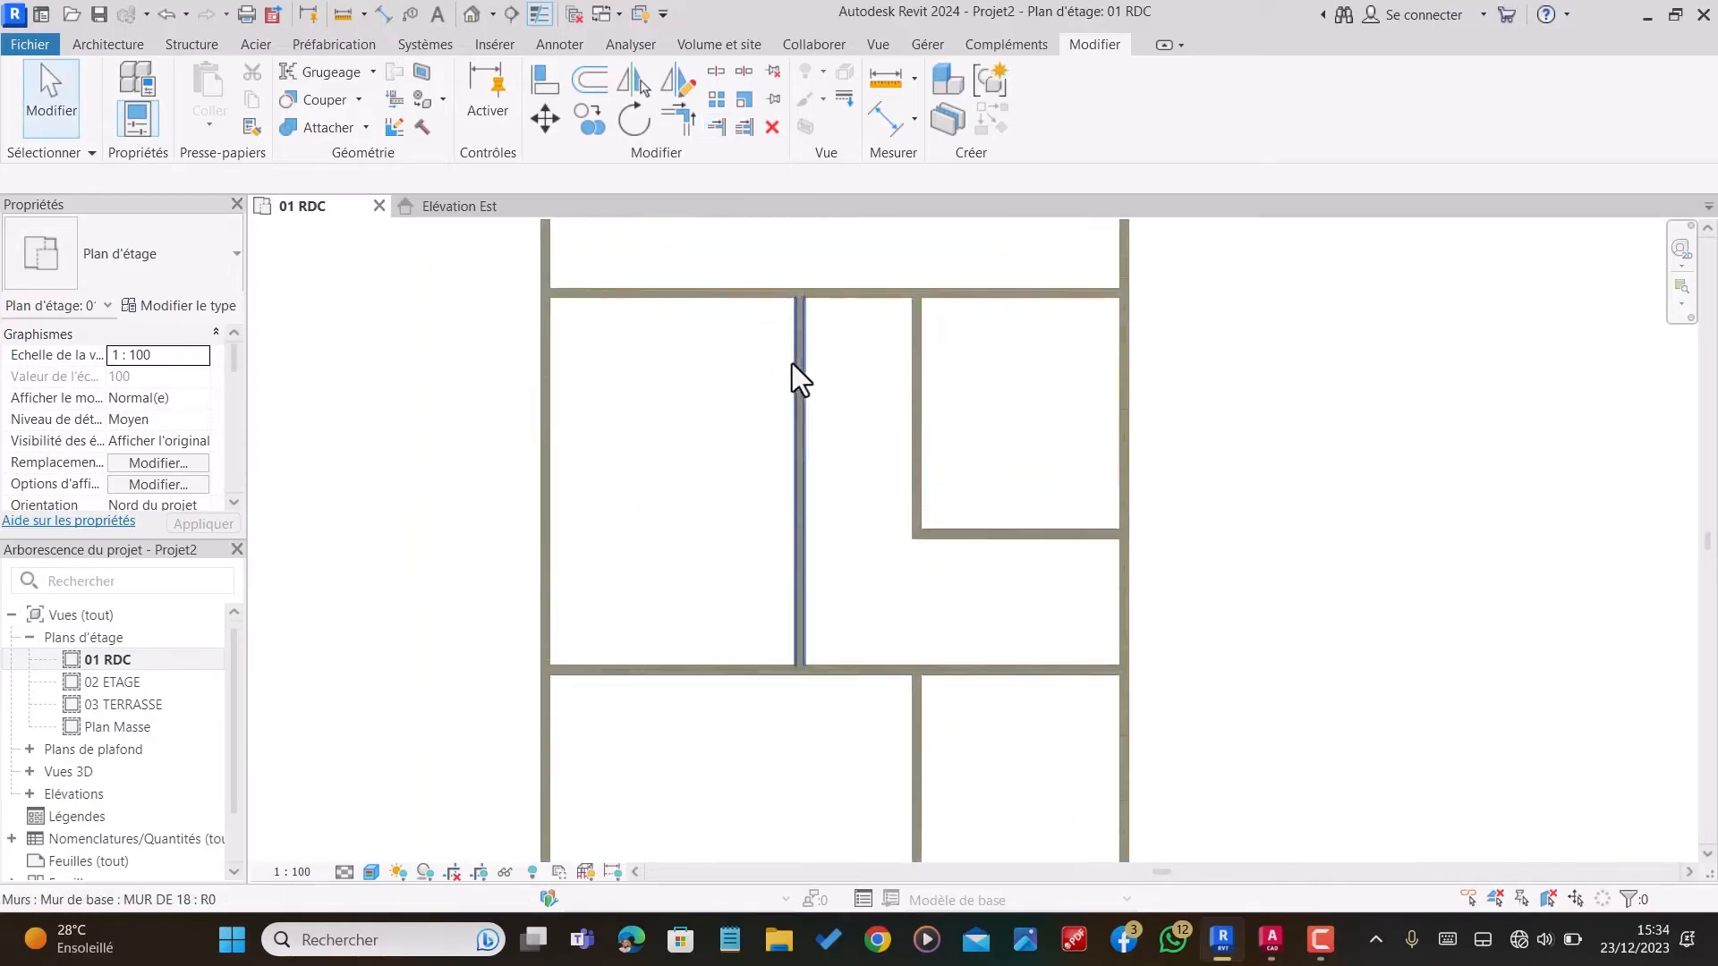
pyautogui.click(589, 83)
pyautogui.moveTo(353, 179); pyautogui.dragTo(54, 181)
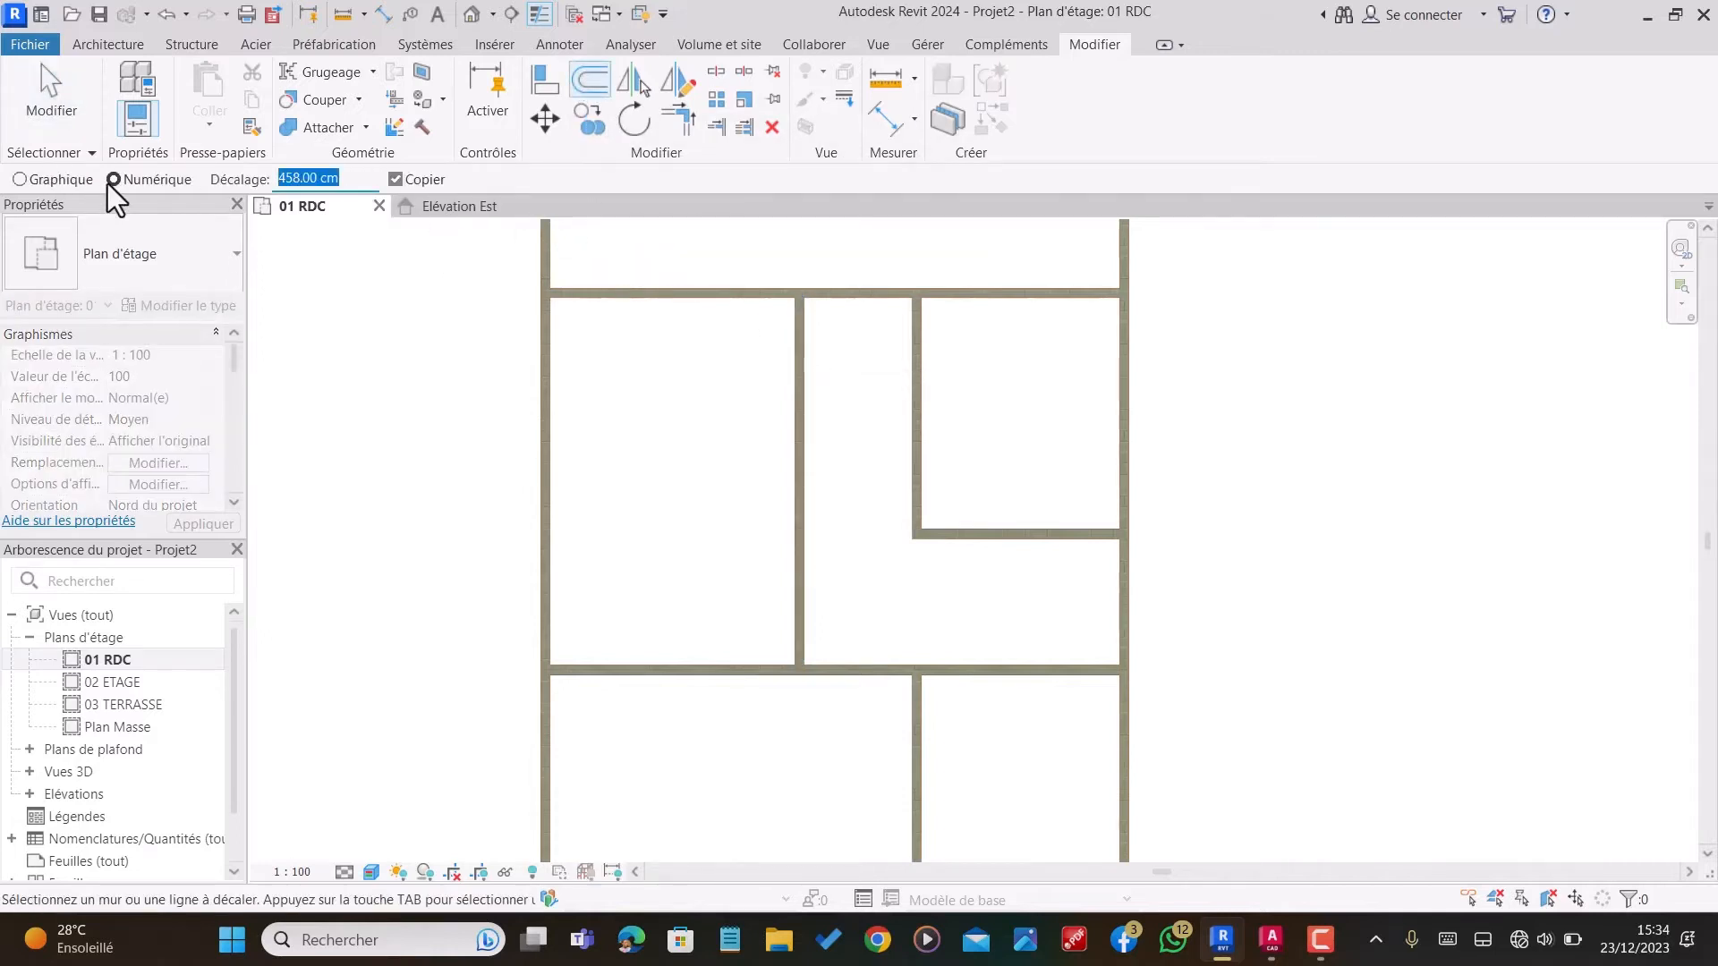
pyautogui.write('180')
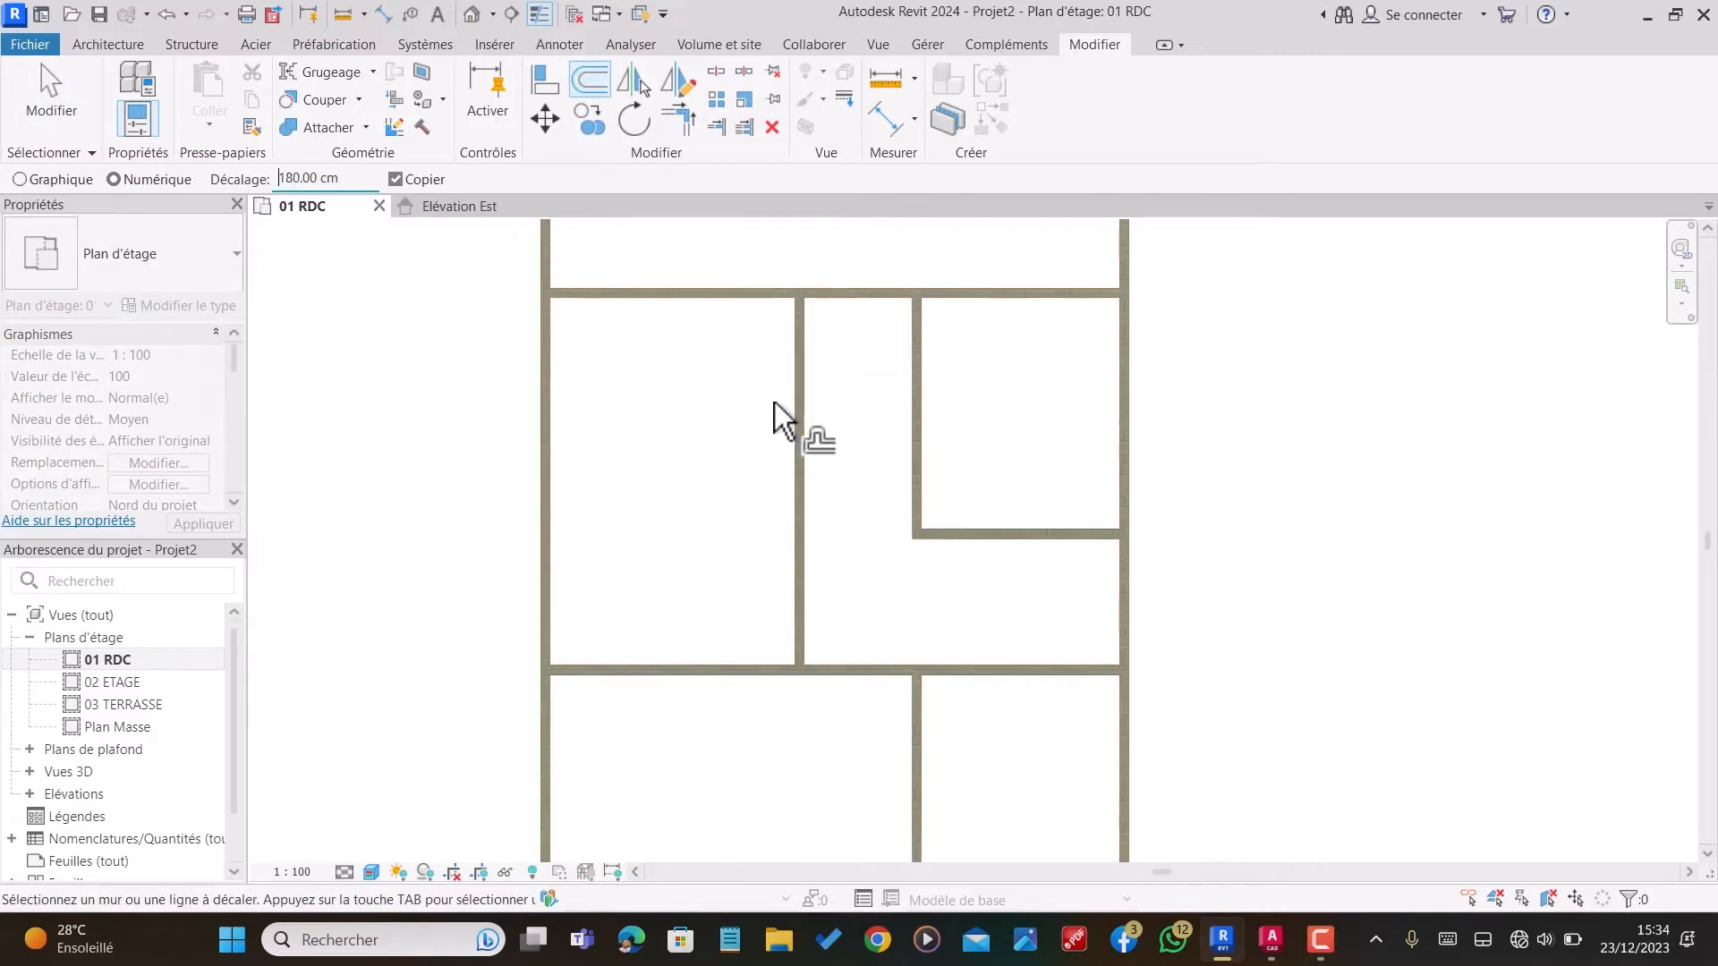
pyautogui.click(797, 416)
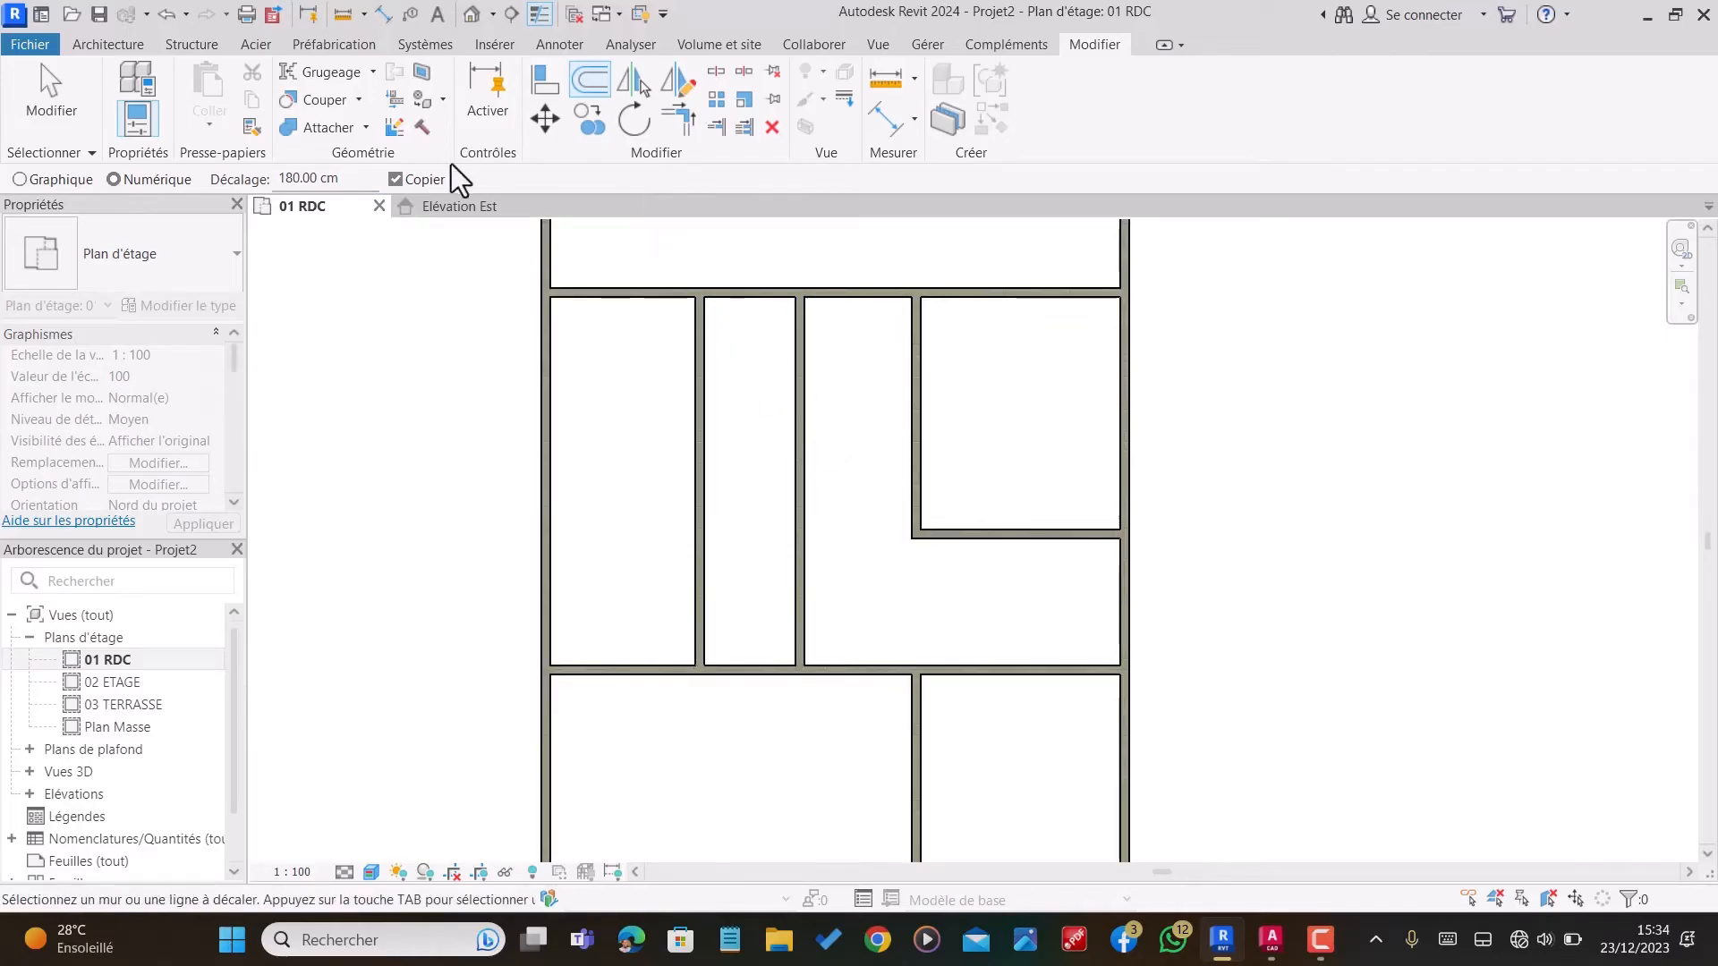
# Step: Offset a copy of the upper horizontal partition 250 cm downward
pyautogui.moveTo(351, 180); pyautogui.dragTo(167, 185)
pyautogui.write('250')
pyautogui.click(739, 297)
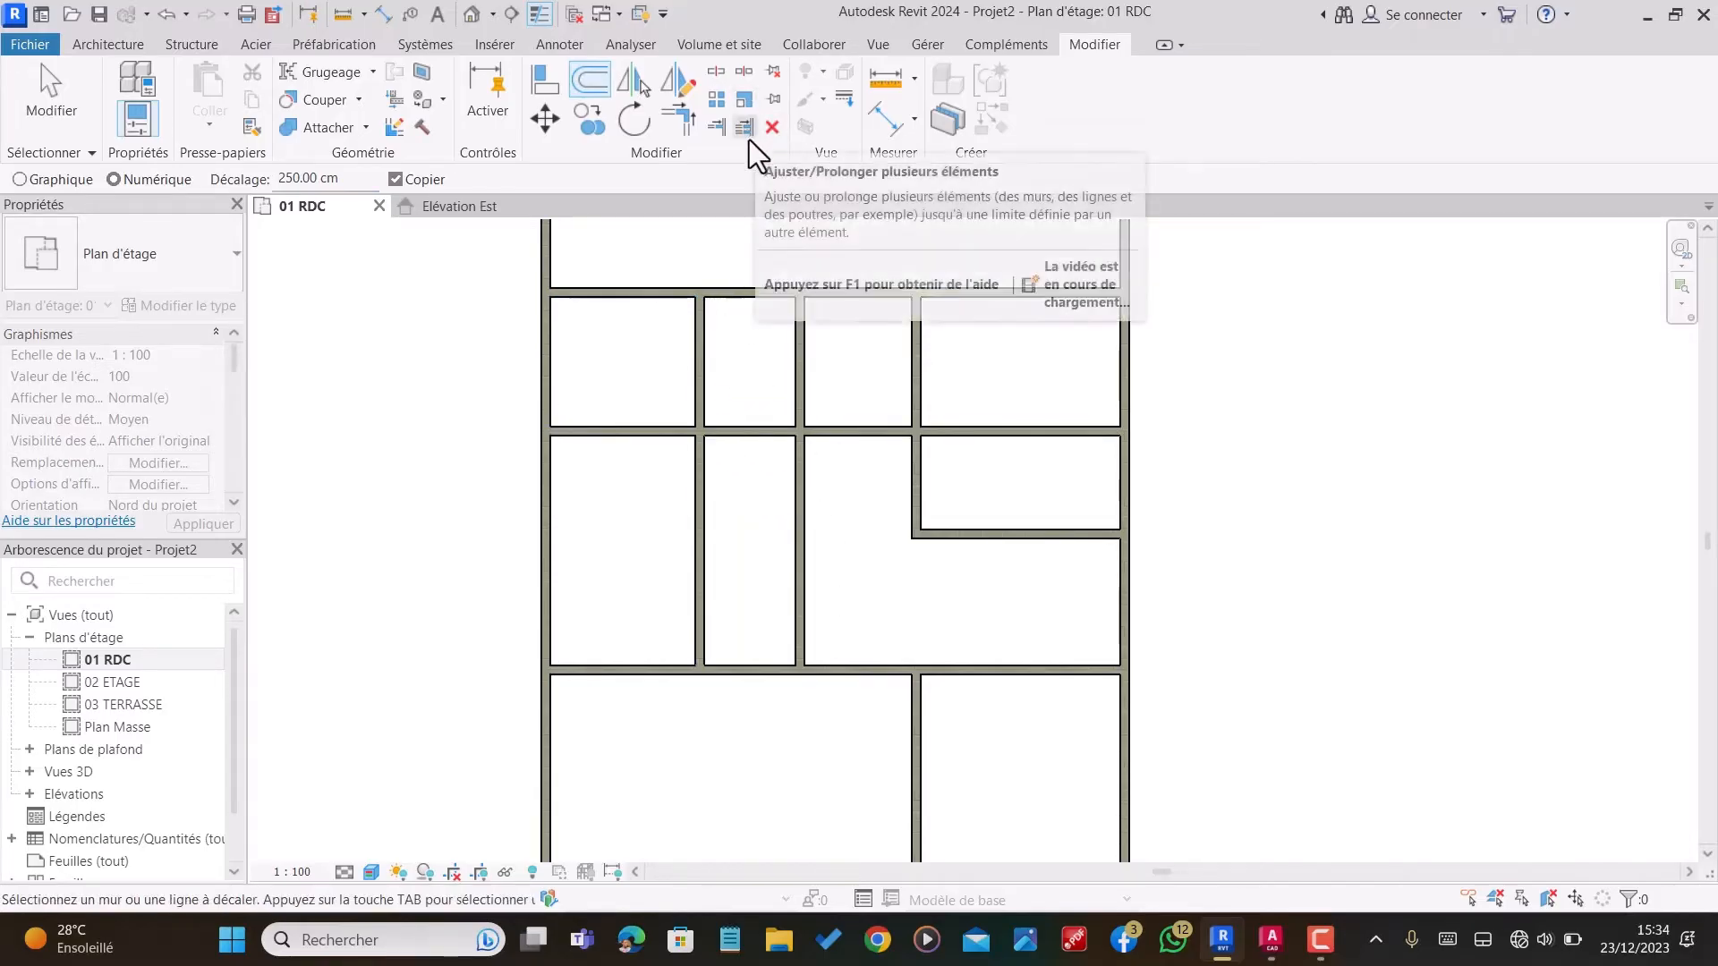
# Step: Trim the new vertical and horizontal partitions into a corner that encloses the small room under the upper partition
pyautogui.click(676, 120)
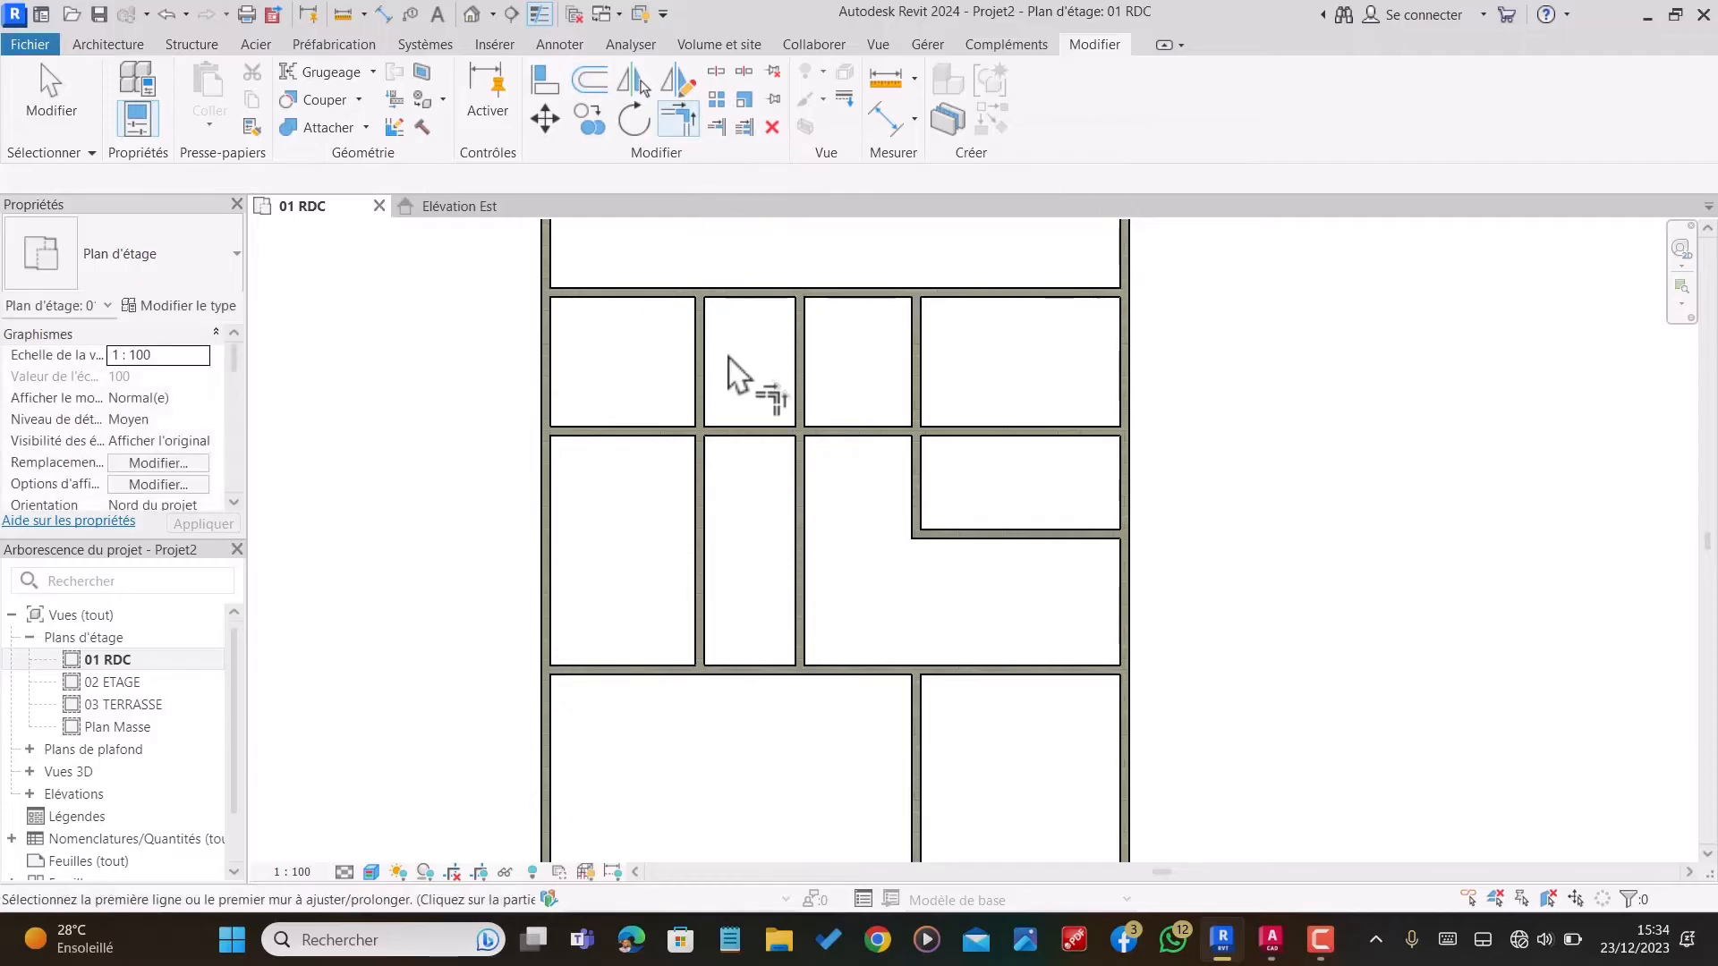
pyautogui.click(711, 393)
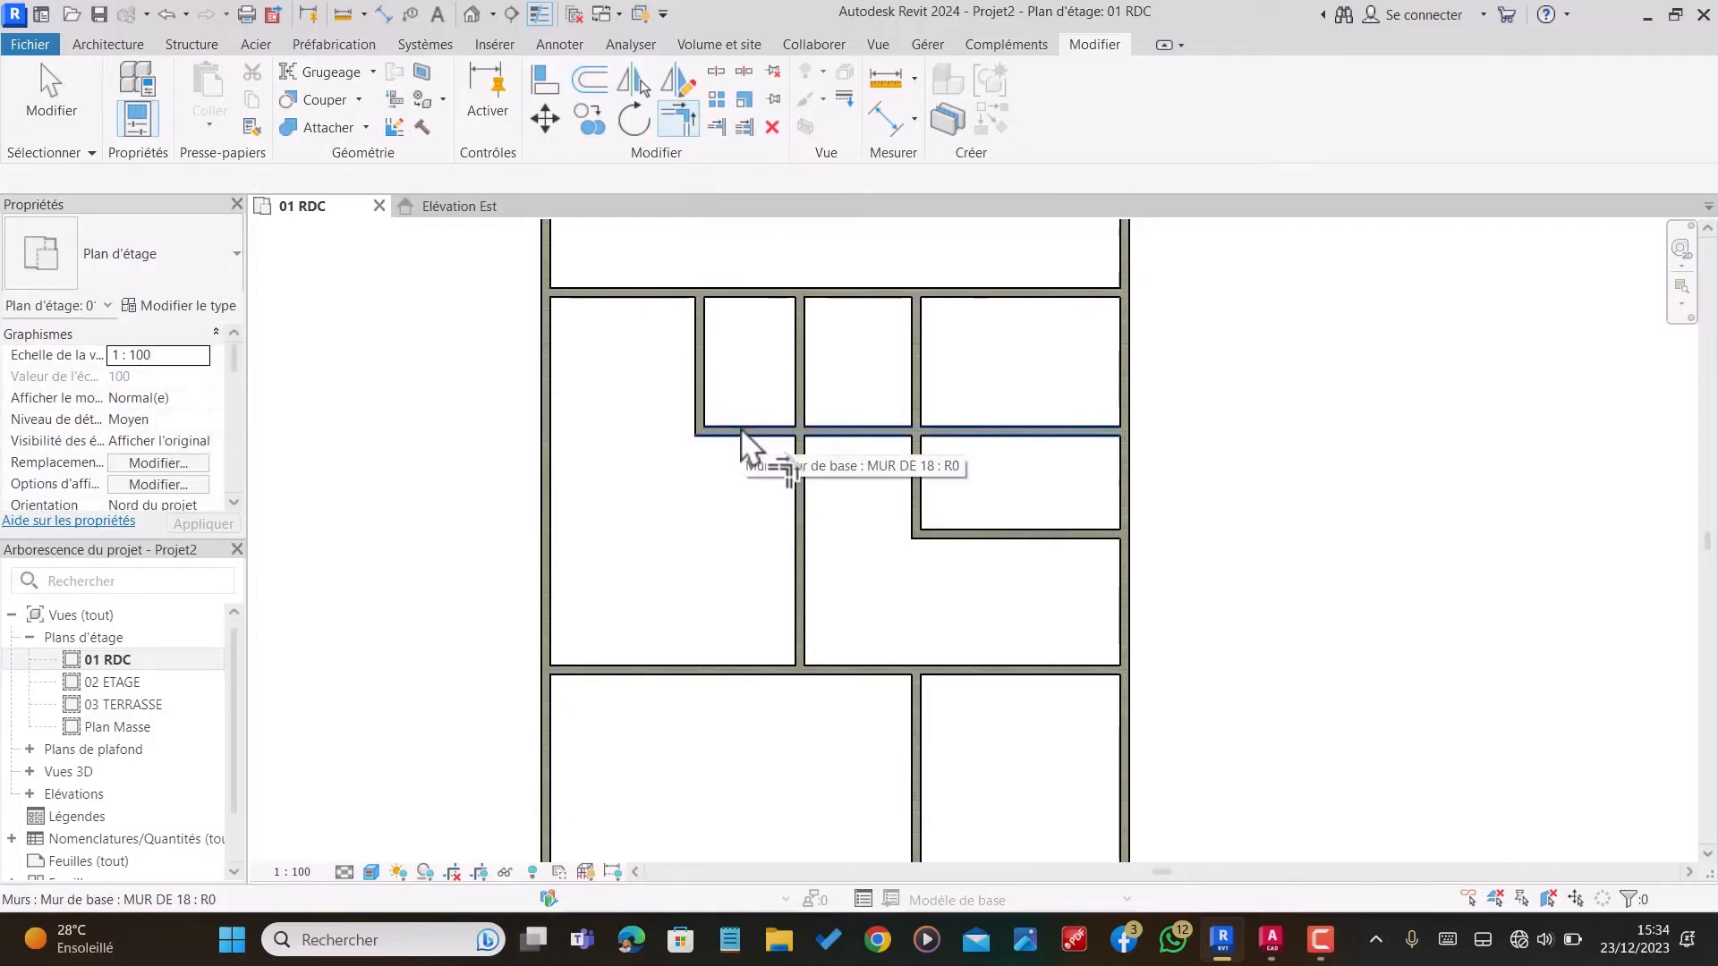
pyautogui.click(746, 434)
# Step: Trim the small room's horizontal partition at the middle vertical partition, removing the part to its right
pyautogui.click(719, 128)
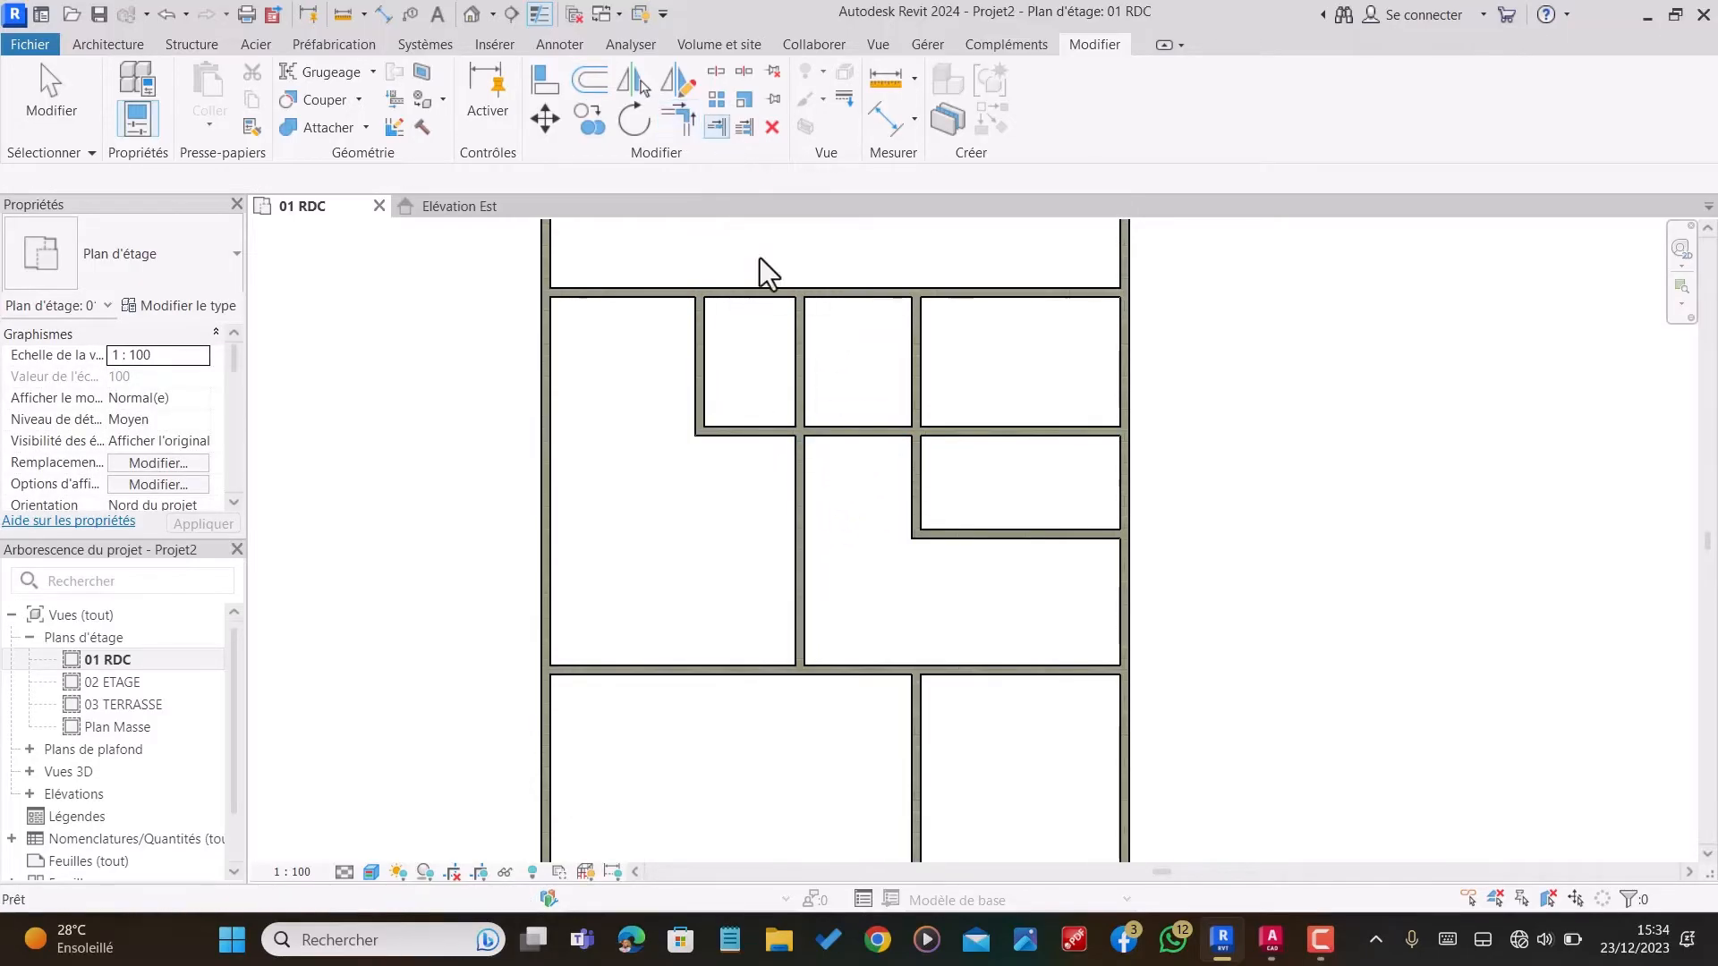
pyautogui.click(795, 461)
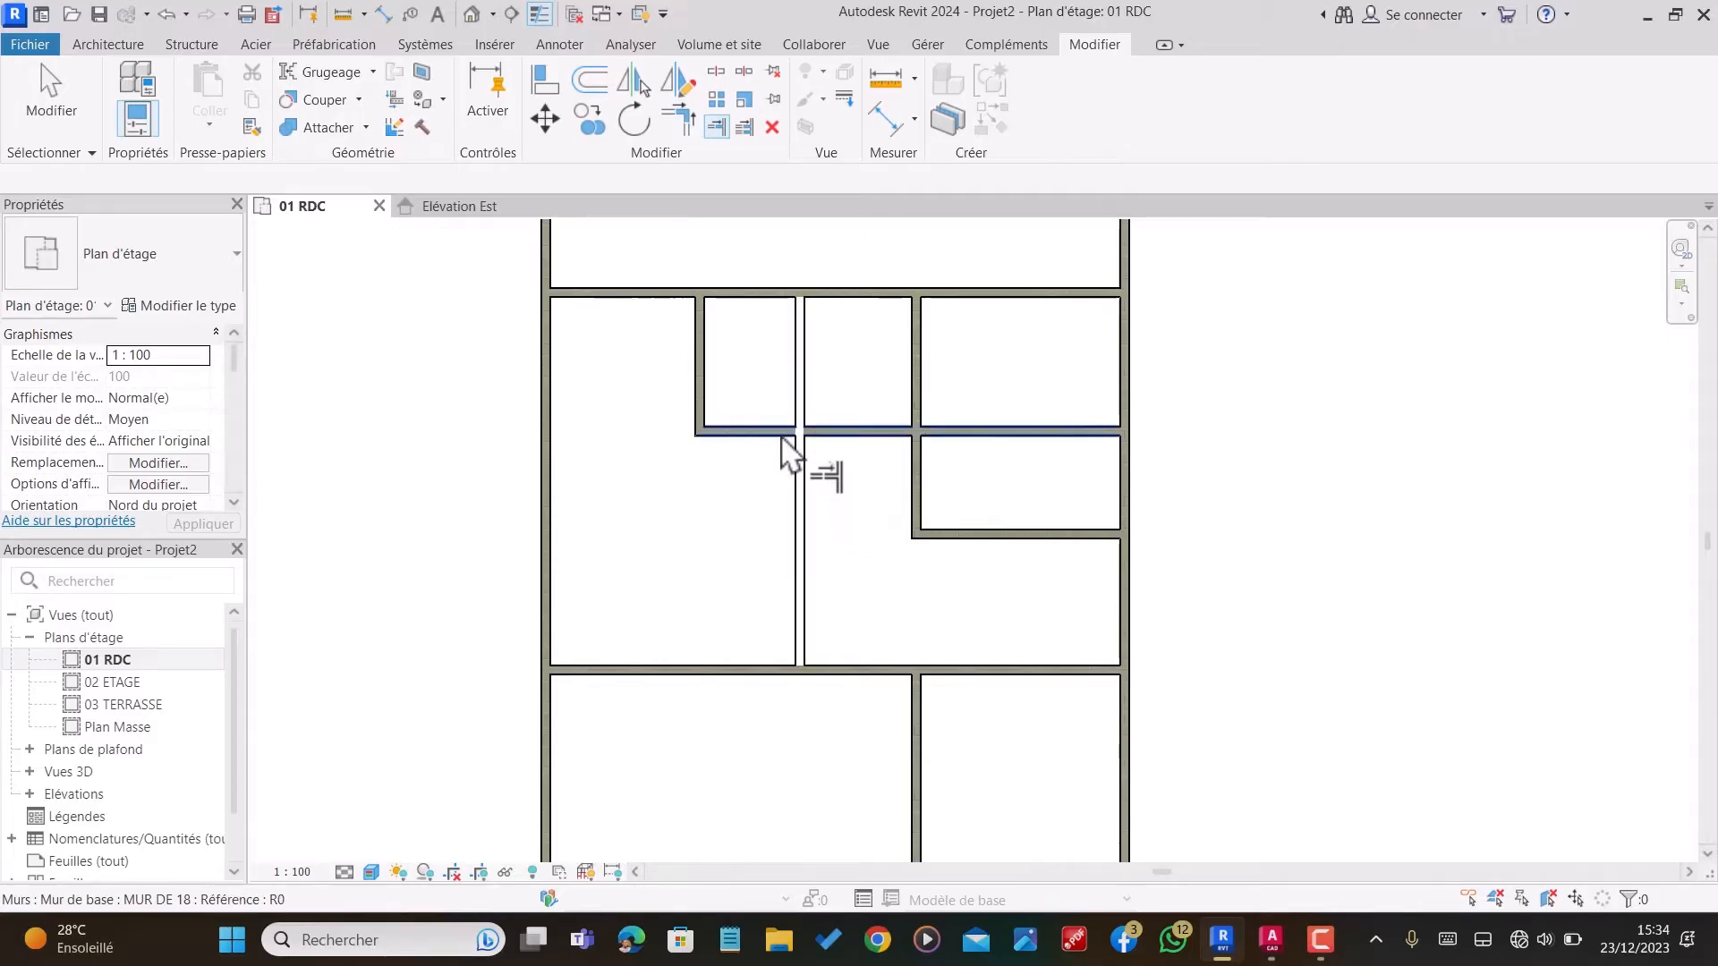
pyautogui.click(784, 433)
pyautogui.press('Escape')
pyautogui.scroll(-4, 873, 432)
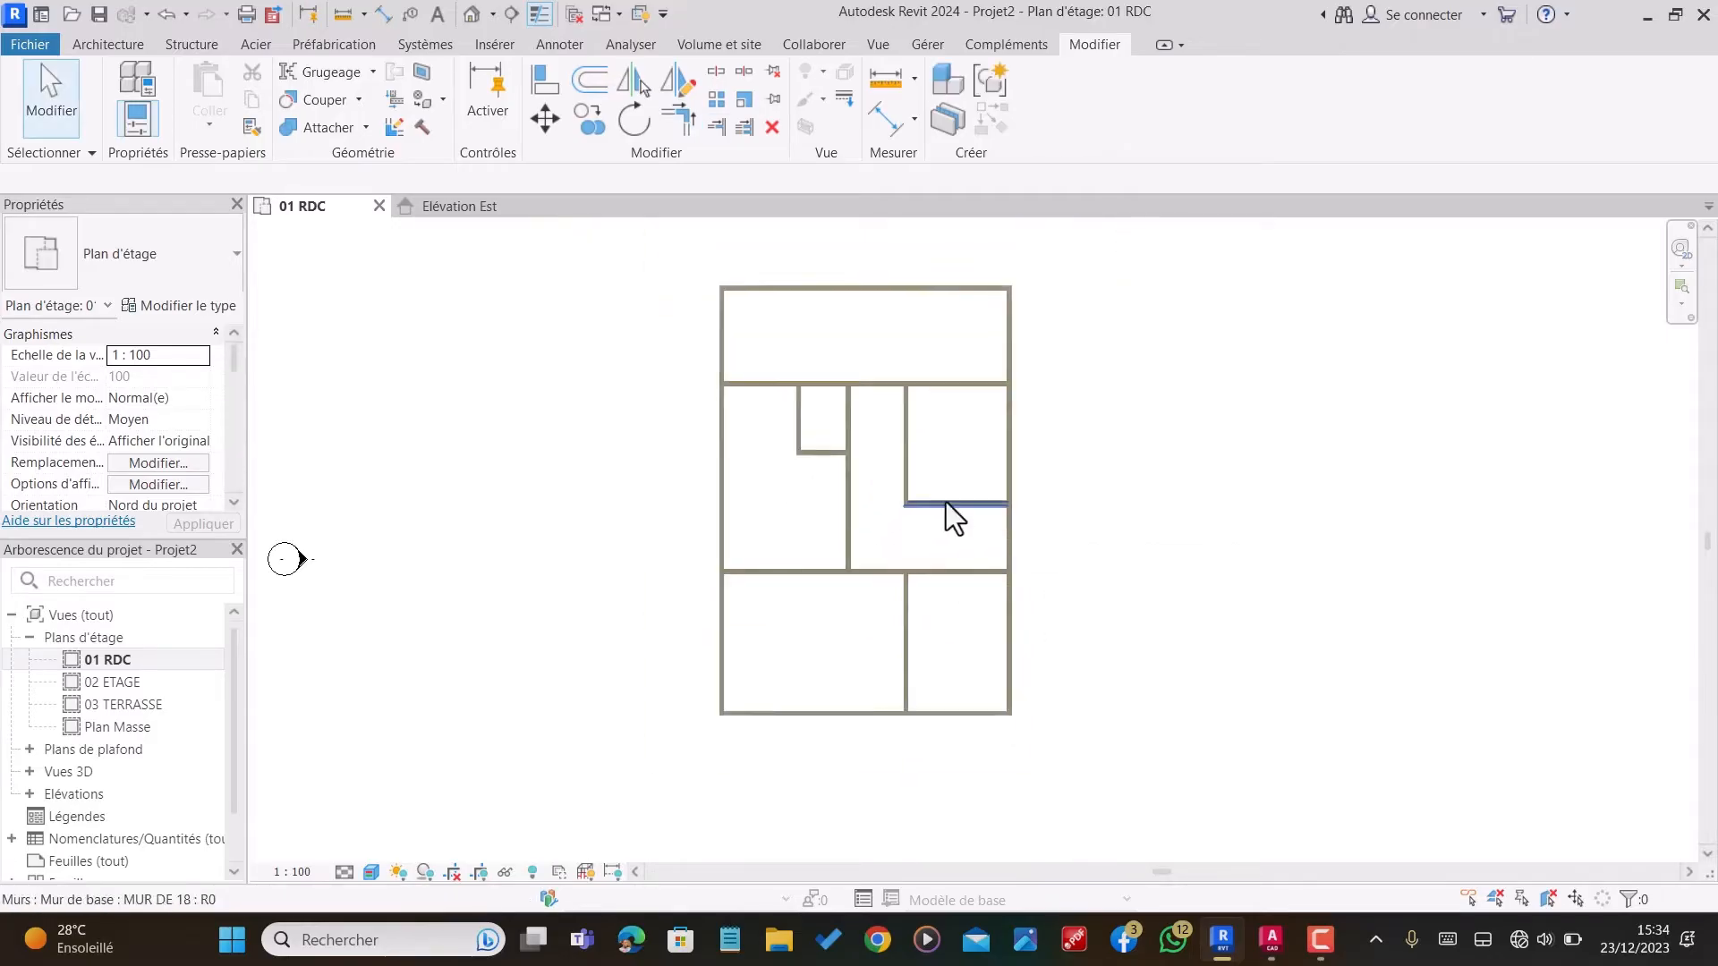
pyautogui.scroll(2, 984, 510)
pyautogui.scroll(-2, 1005, 530)
pyautogui.scroll(3, 925, 379)
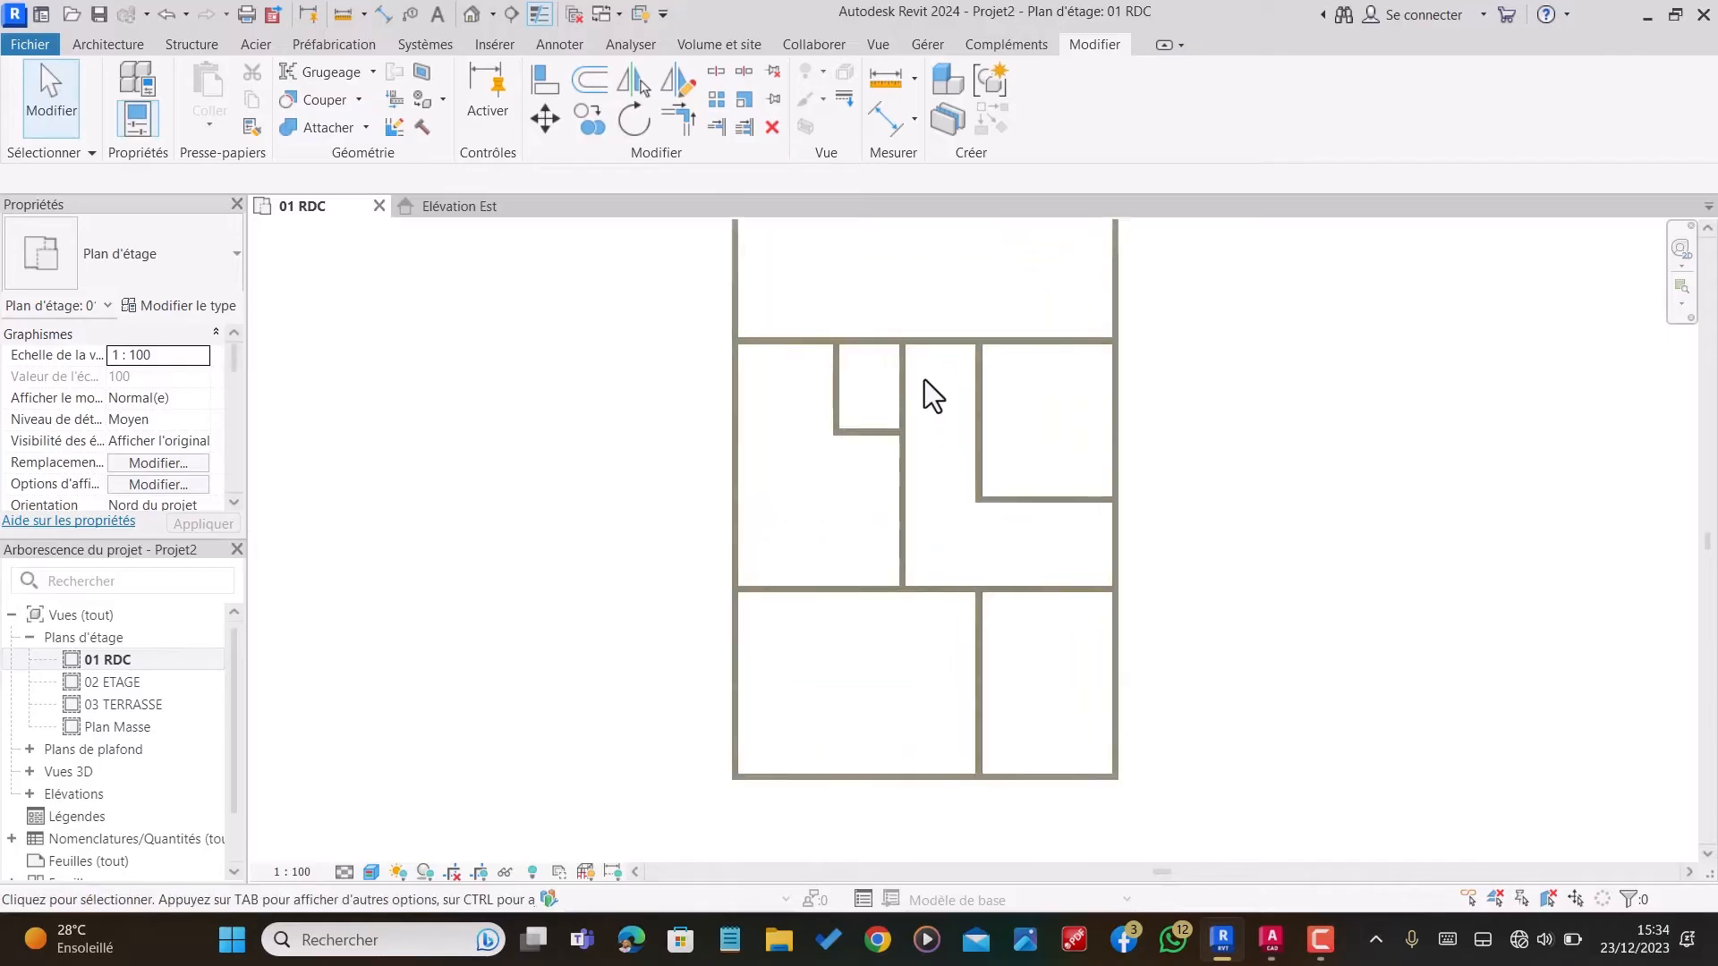
pyautogui.scroll(1, 958, 370)
pyautogui.scroll(-2, 923, 410)
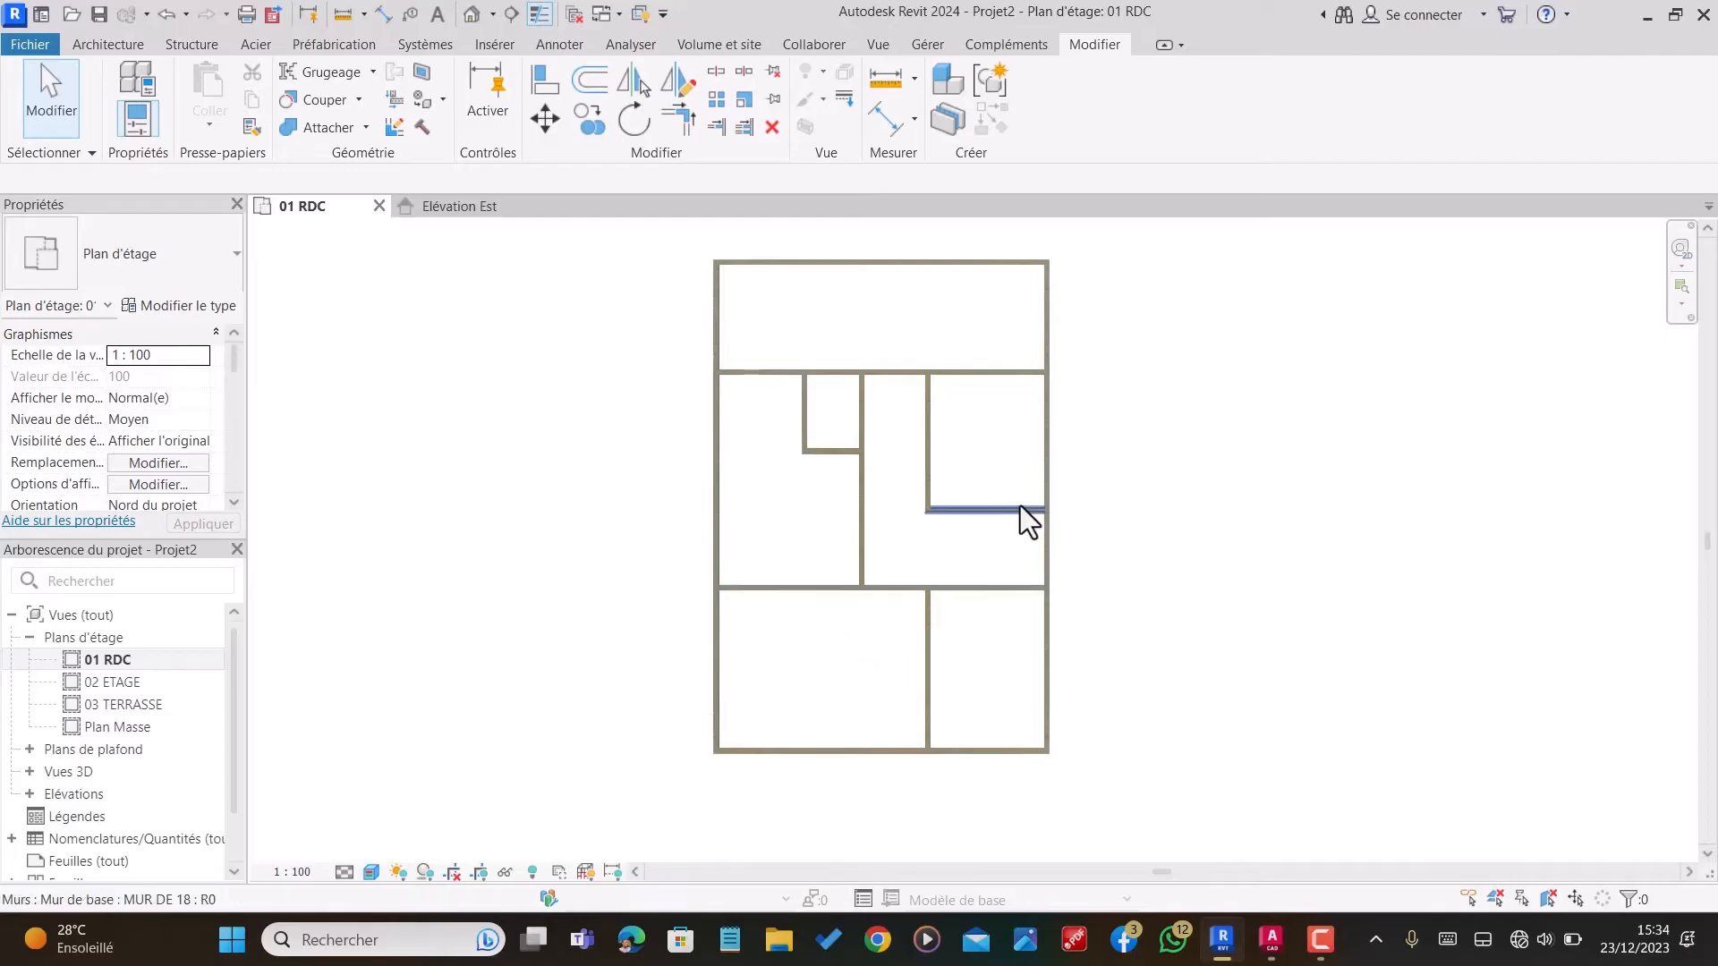
pyautogui.scroll(2, 899, 402)
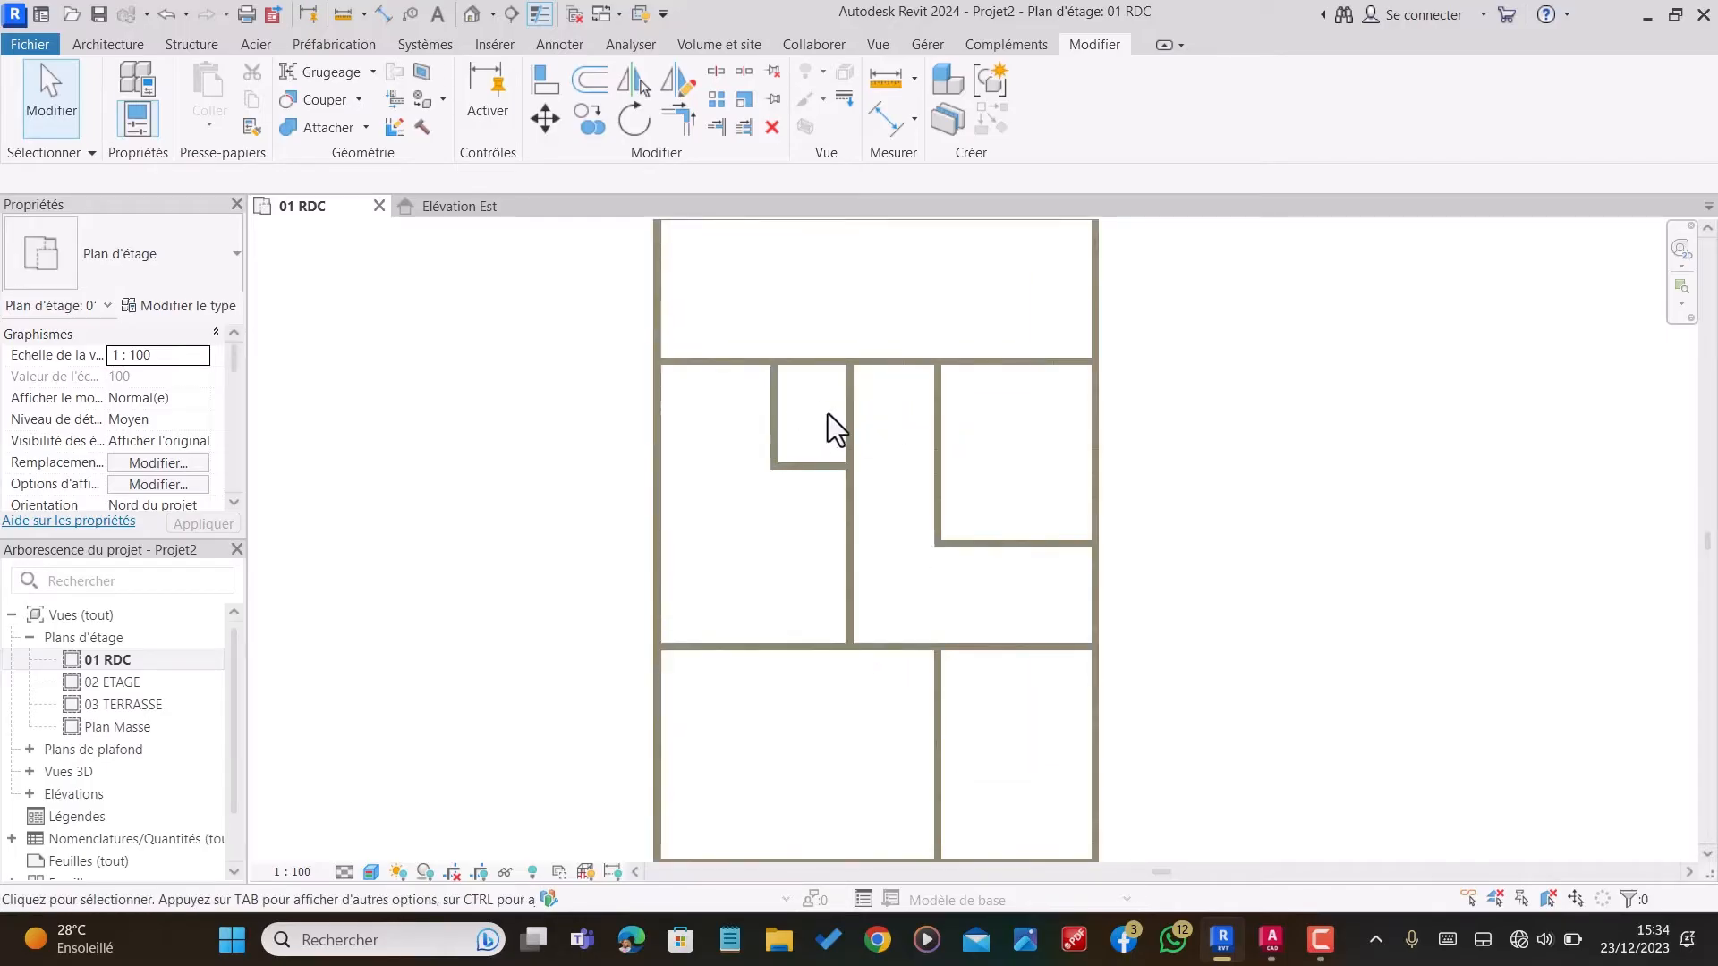
pyautogui.scroll(-1, 828, 413)
# Step: Draw chained detail lines from the middle horizontal partition in the lower-left room: 260 cm down, 268 cm right, 50 cm up and 198 cm left
pyautogui.press('d')
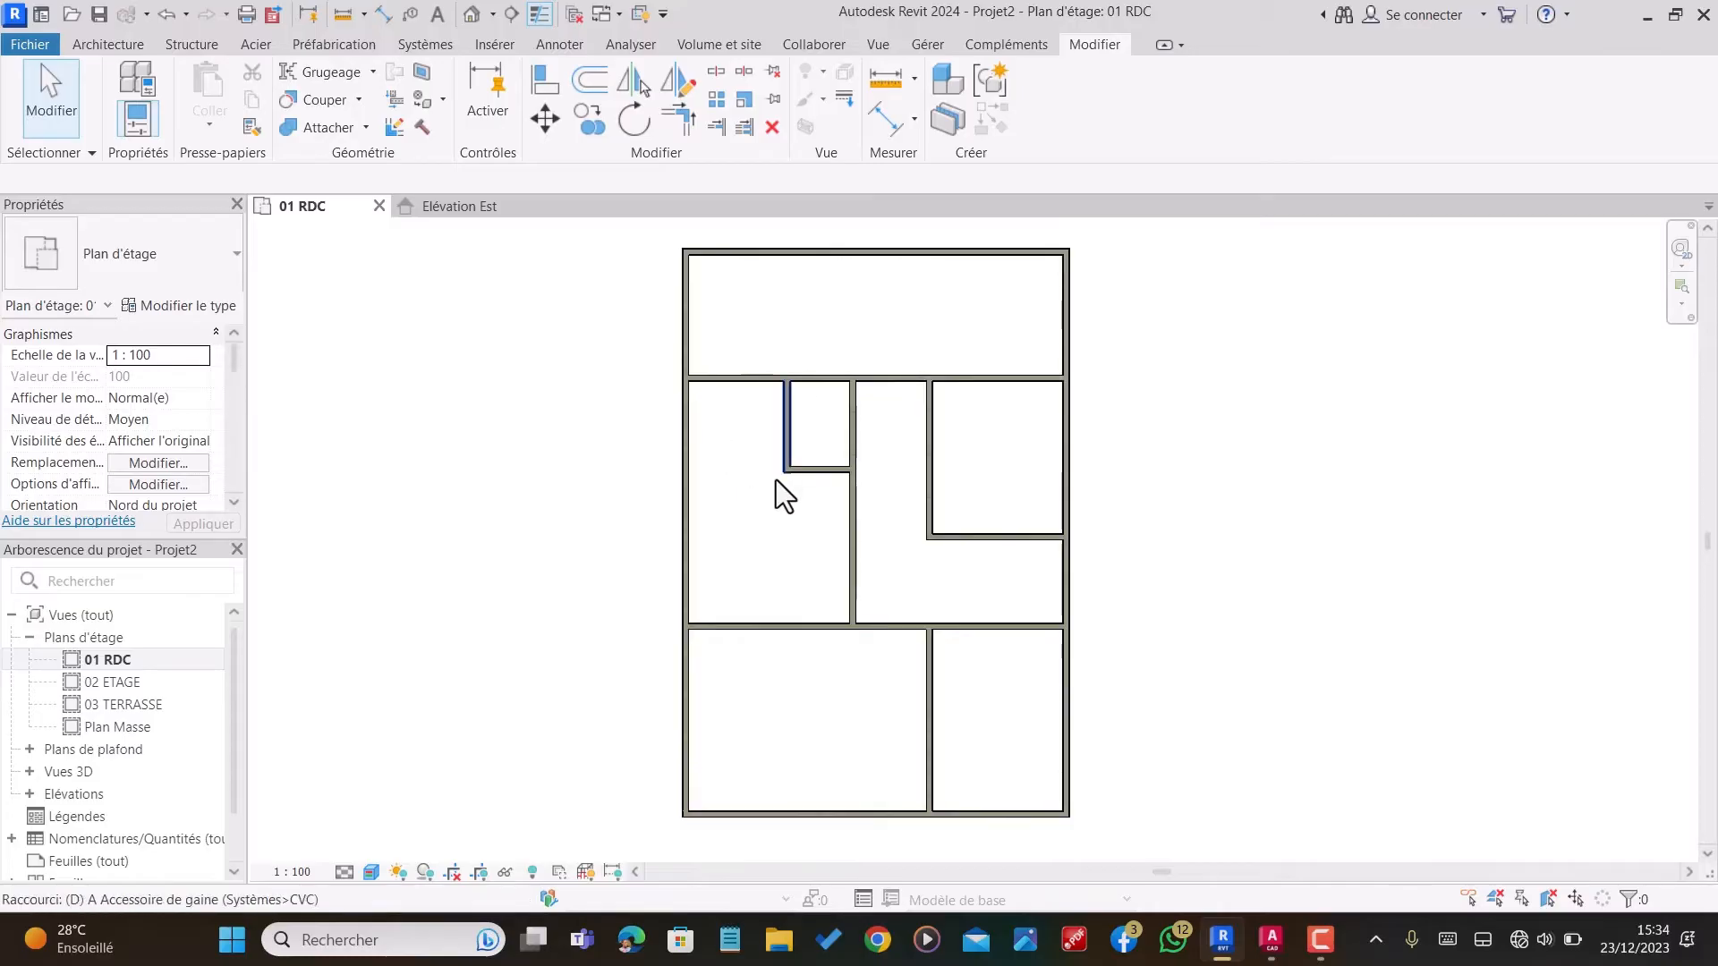
pyautogui.press('l')
pyautogui.scroll(3, 797, 690)
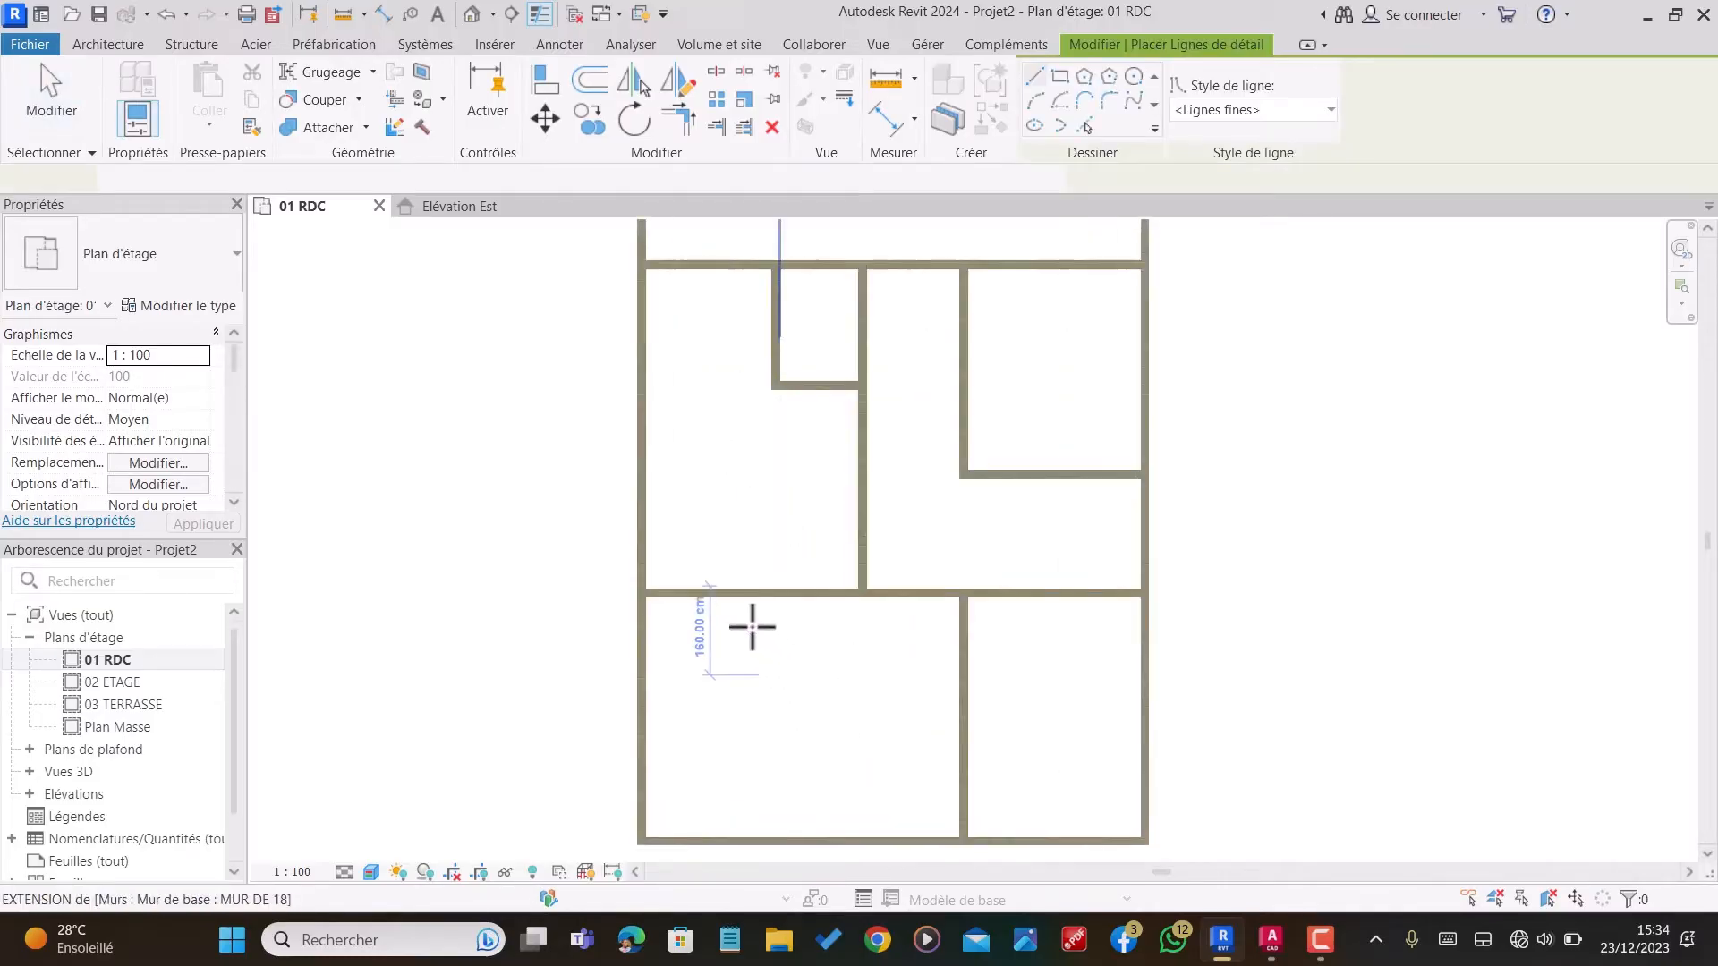
pyautogui.click(714, 563)
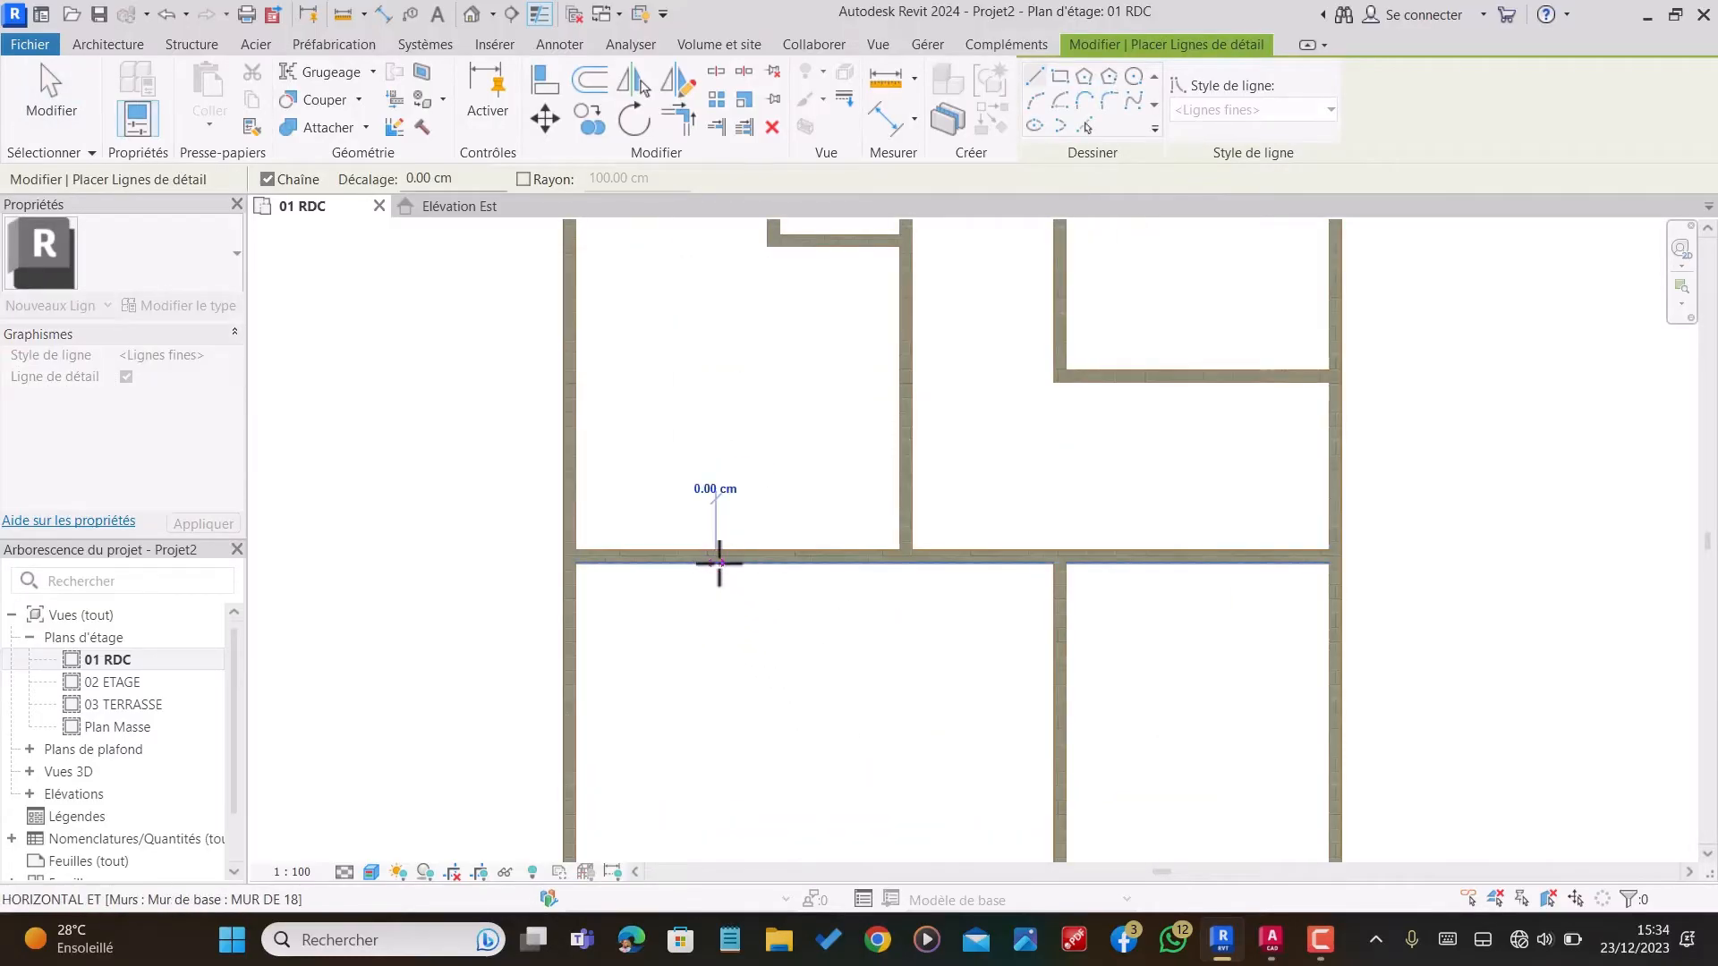
pyautogui.scroll(-1, 715, 563)
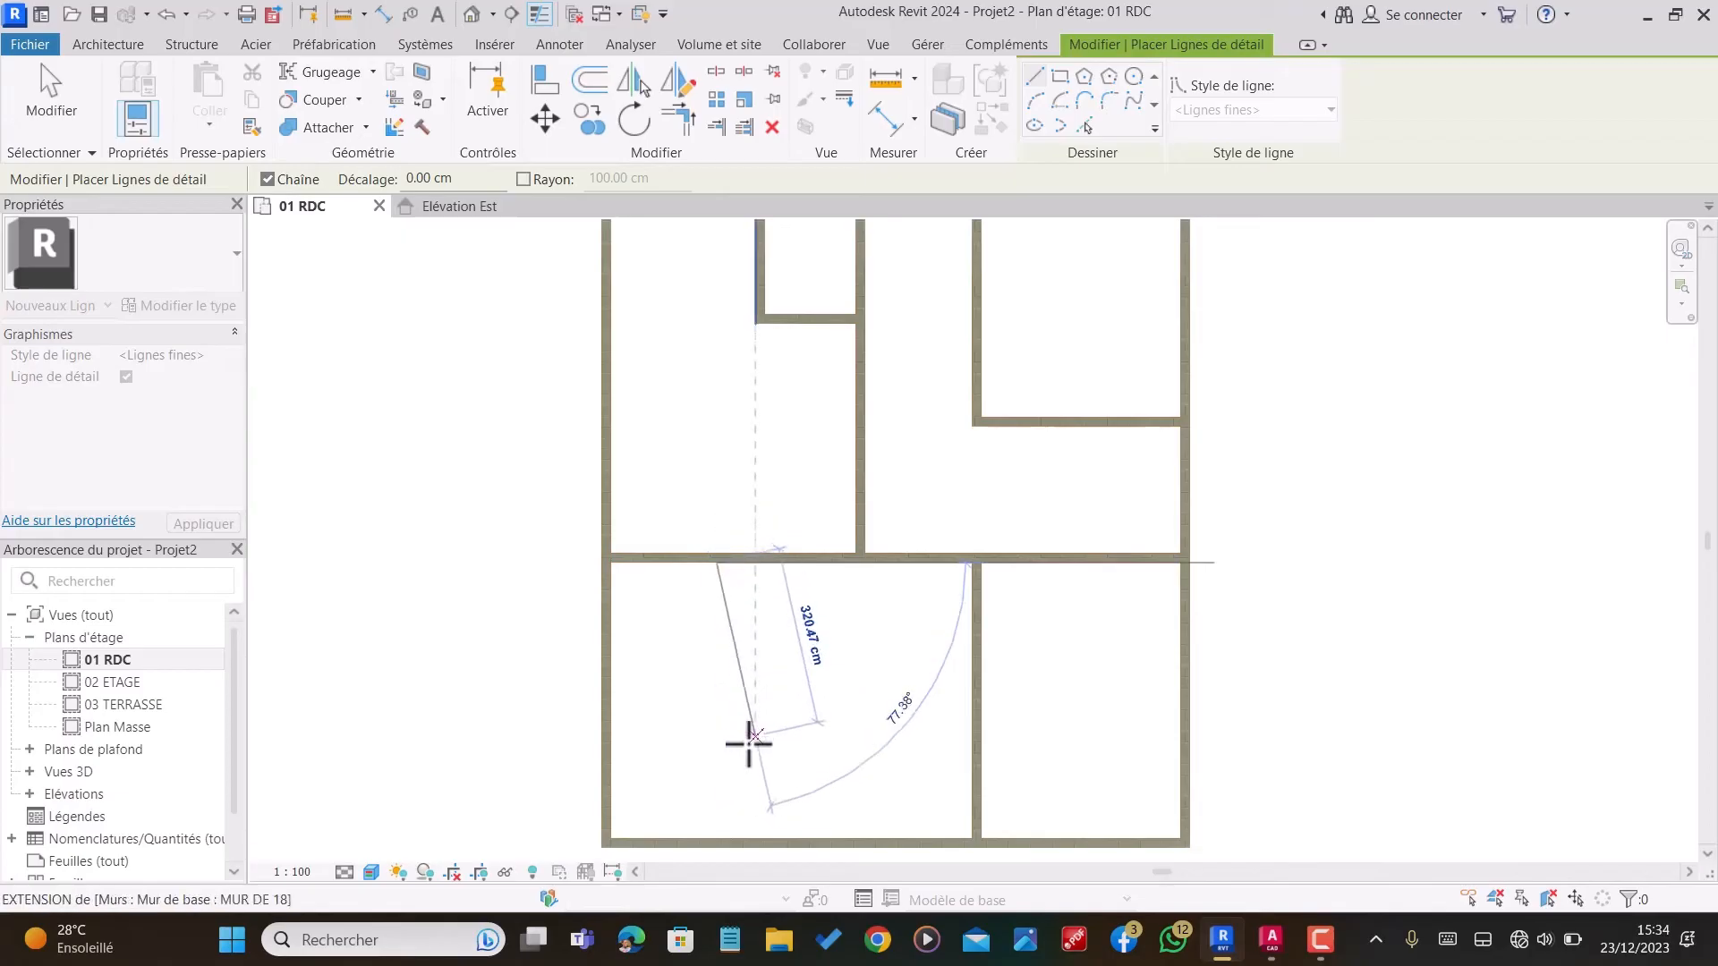
pyautogui.click(716, 706)
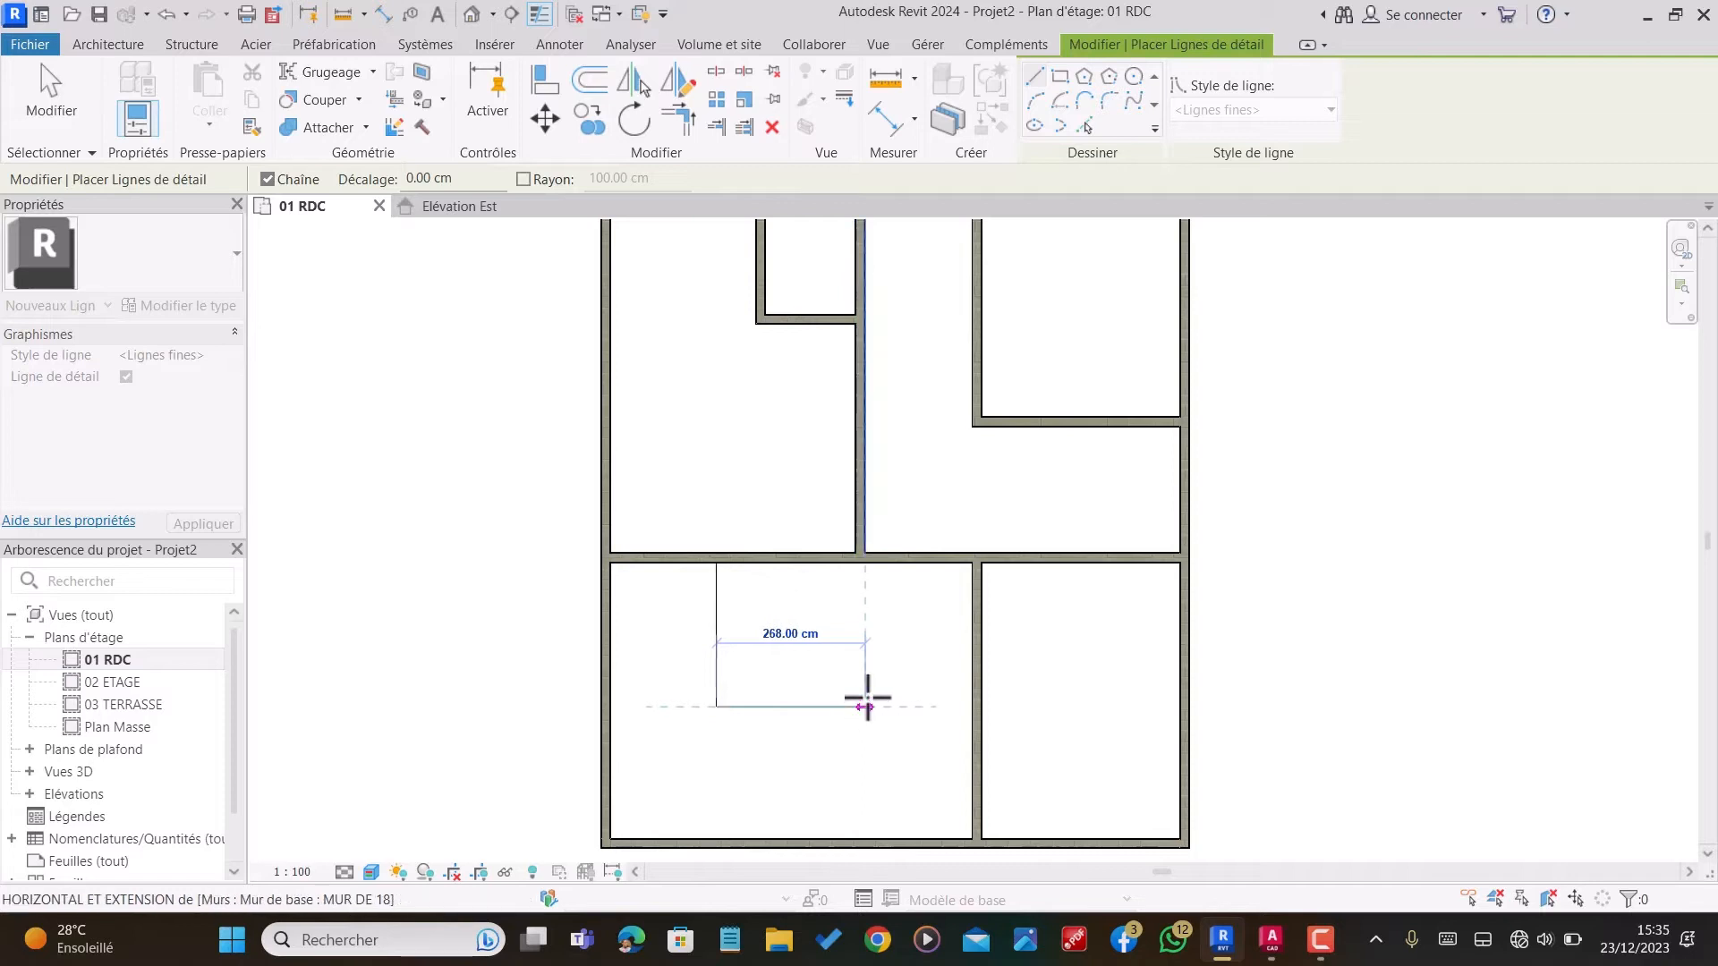
pyautogui.click(865, 707)
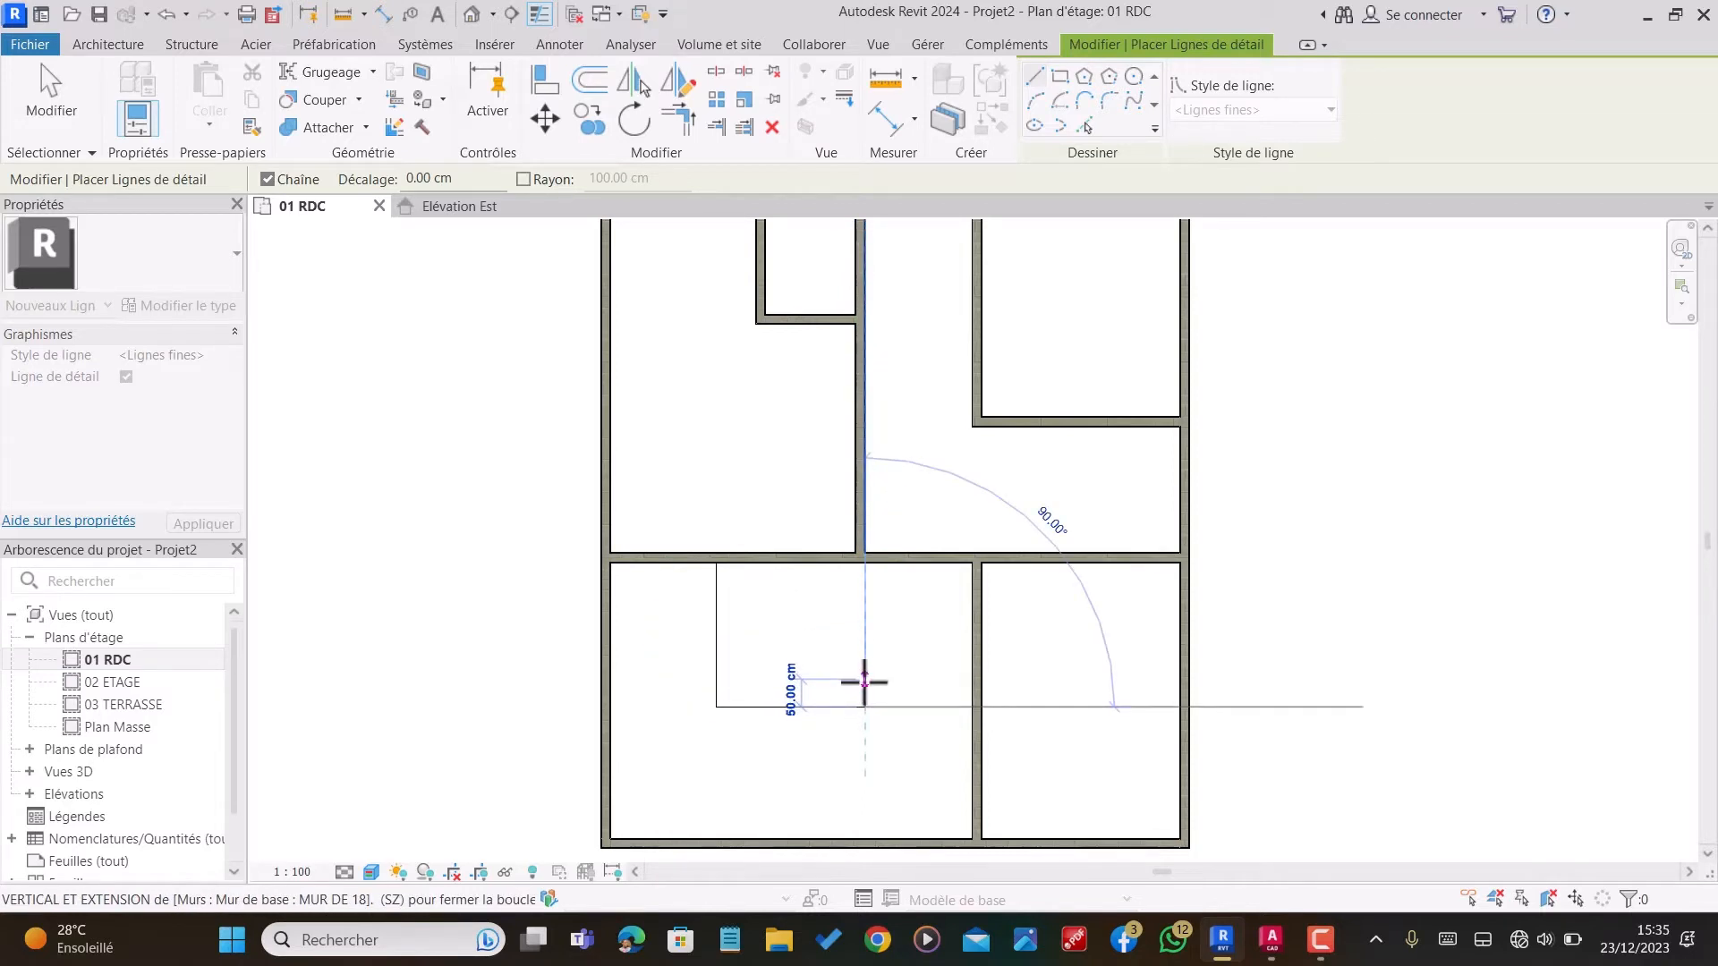
pyautogui.click(865, 681)
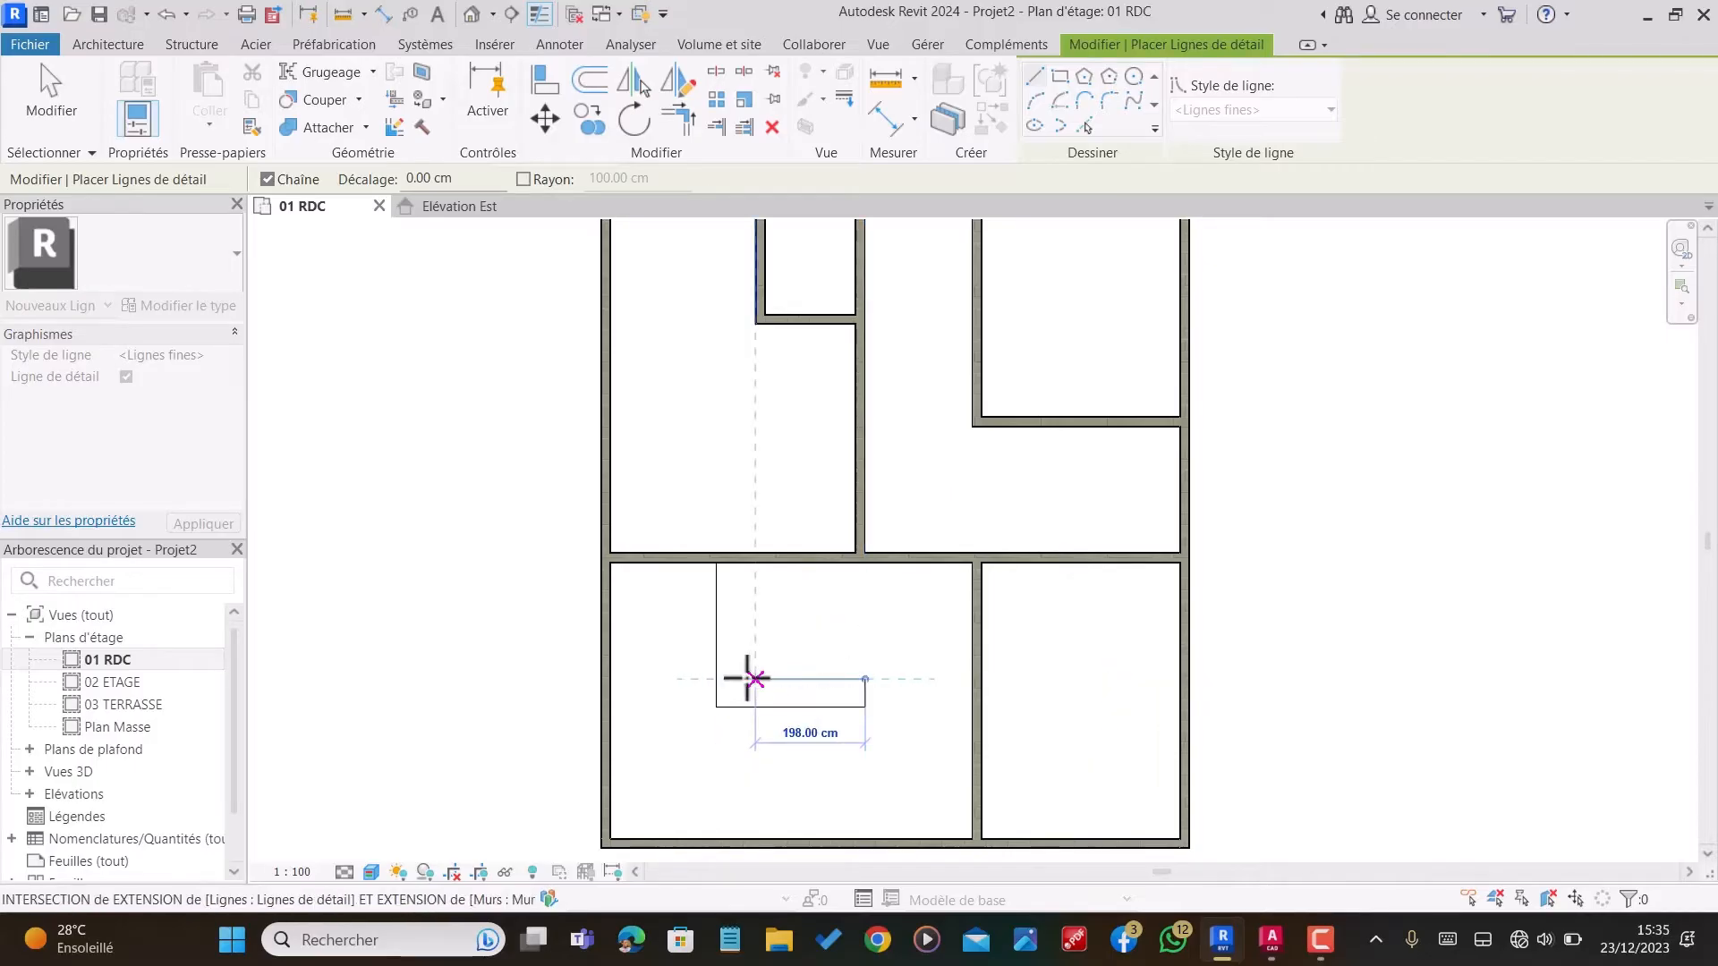
pyautogui.click(750, 679)
pyautogui.press('Escape')
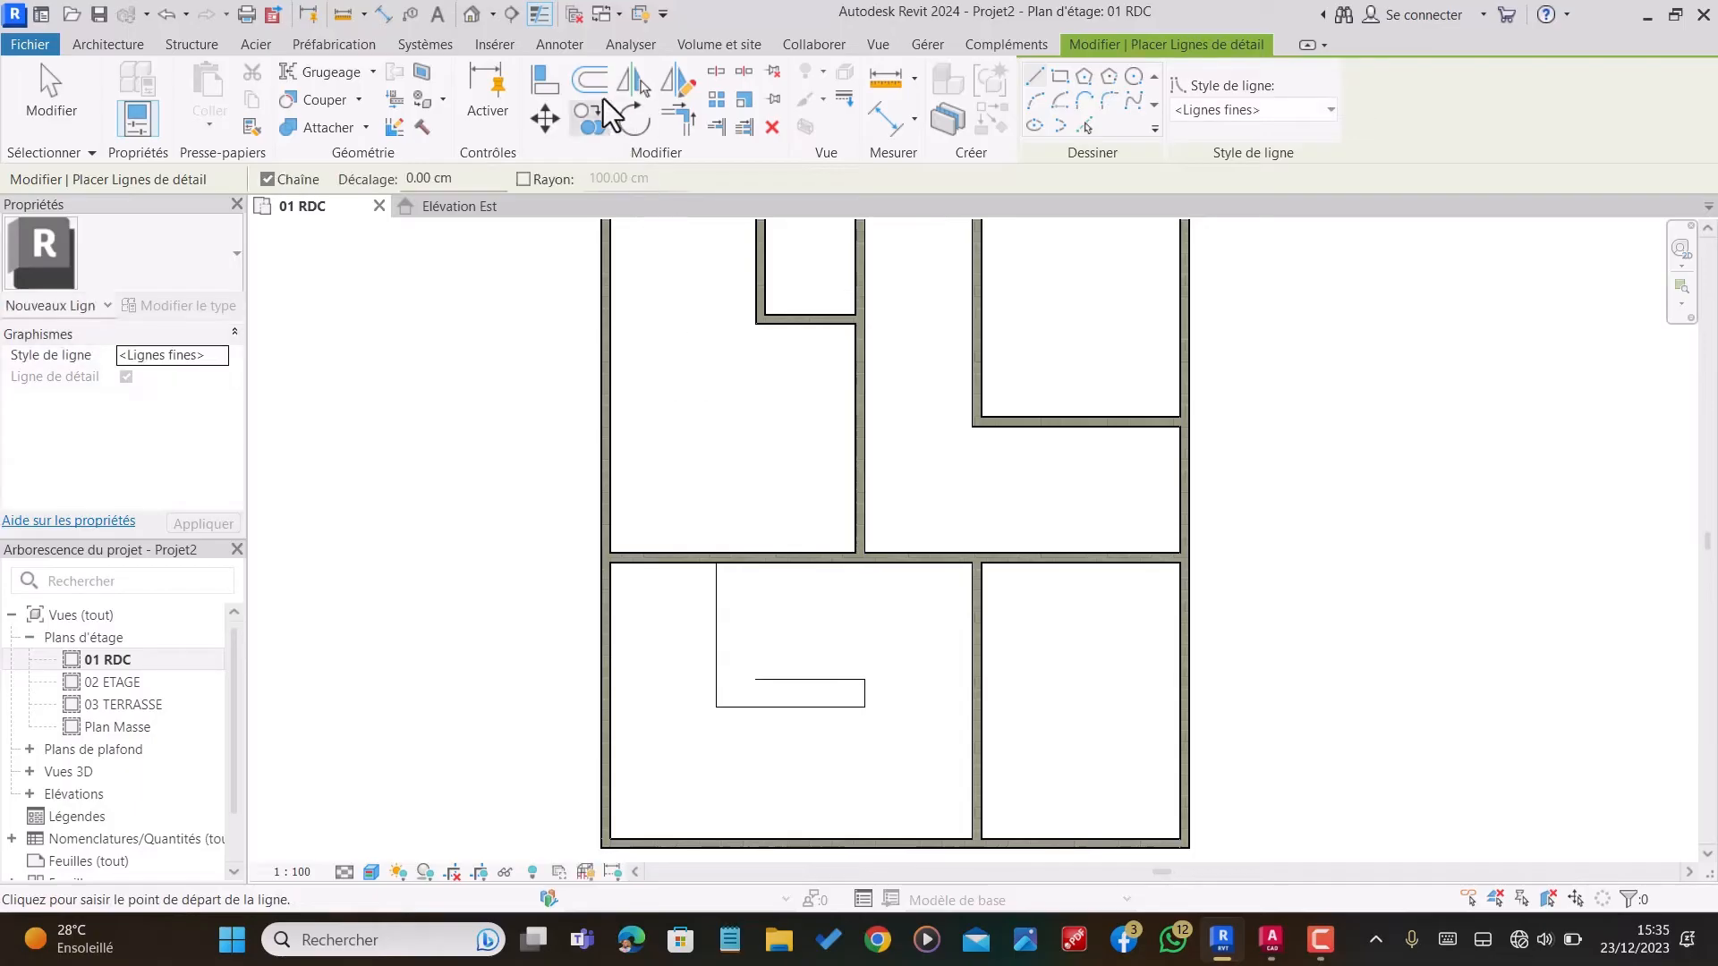
# Step: Offset a copy of the vertical detail line 5 cm to the left
pyautogui.click(598, 90)
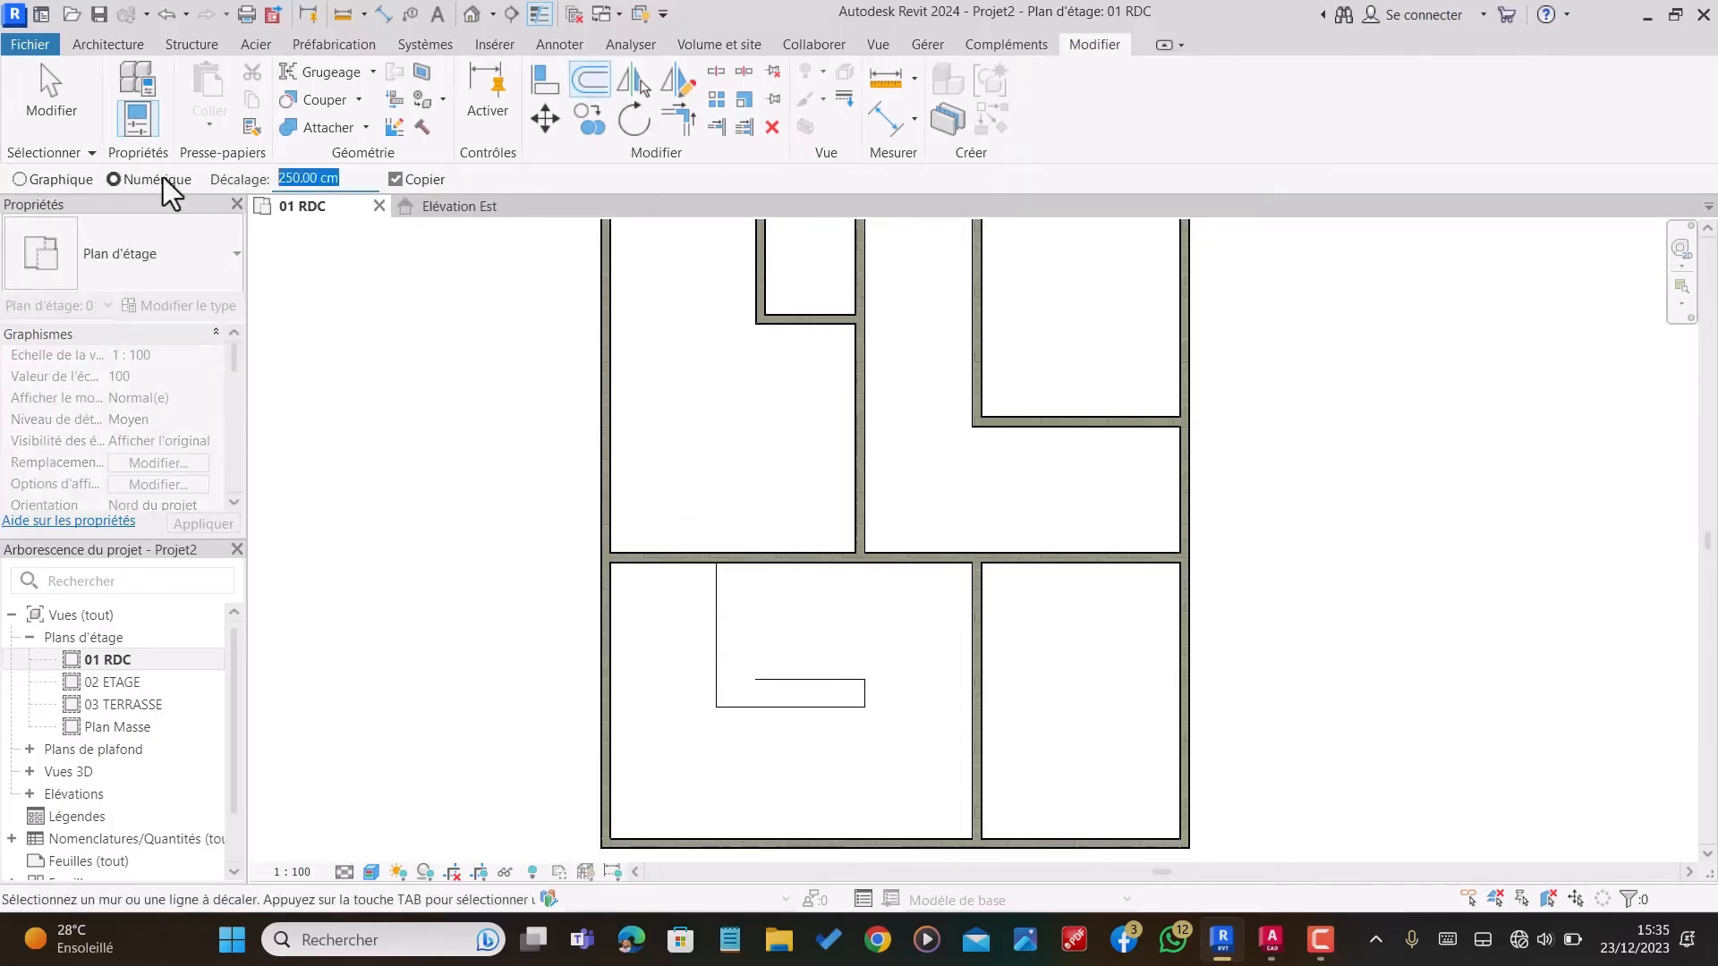
pyautogui.write('5')
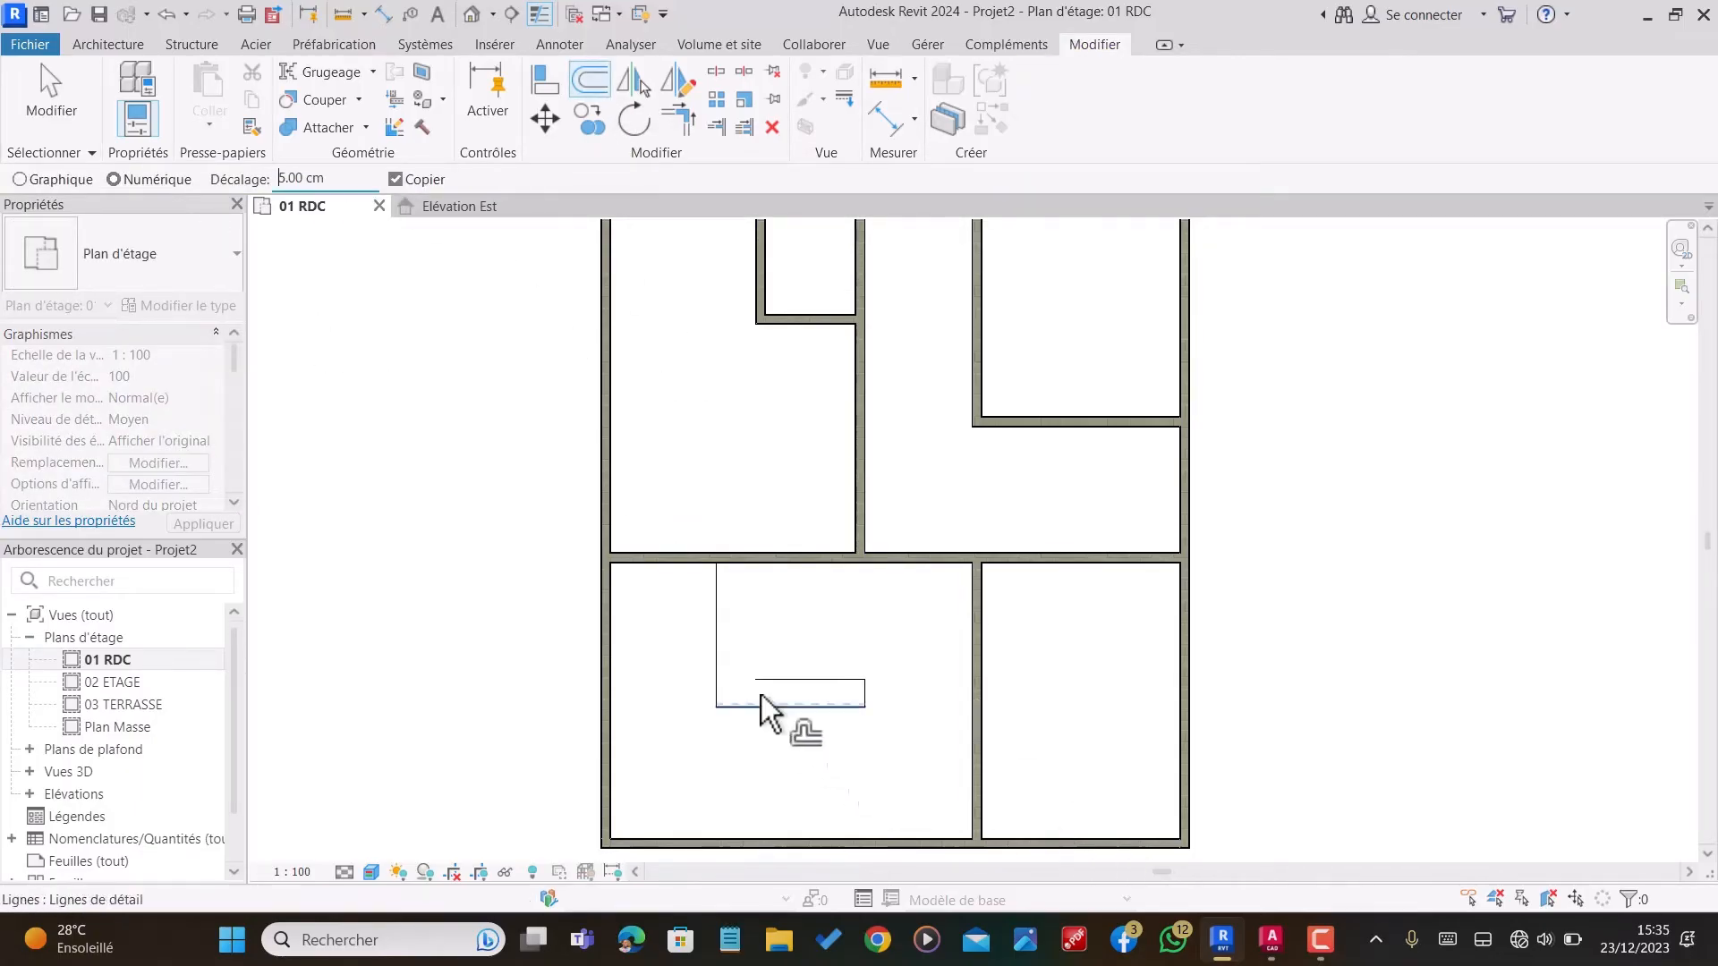
pyautogui.click(716, 644)
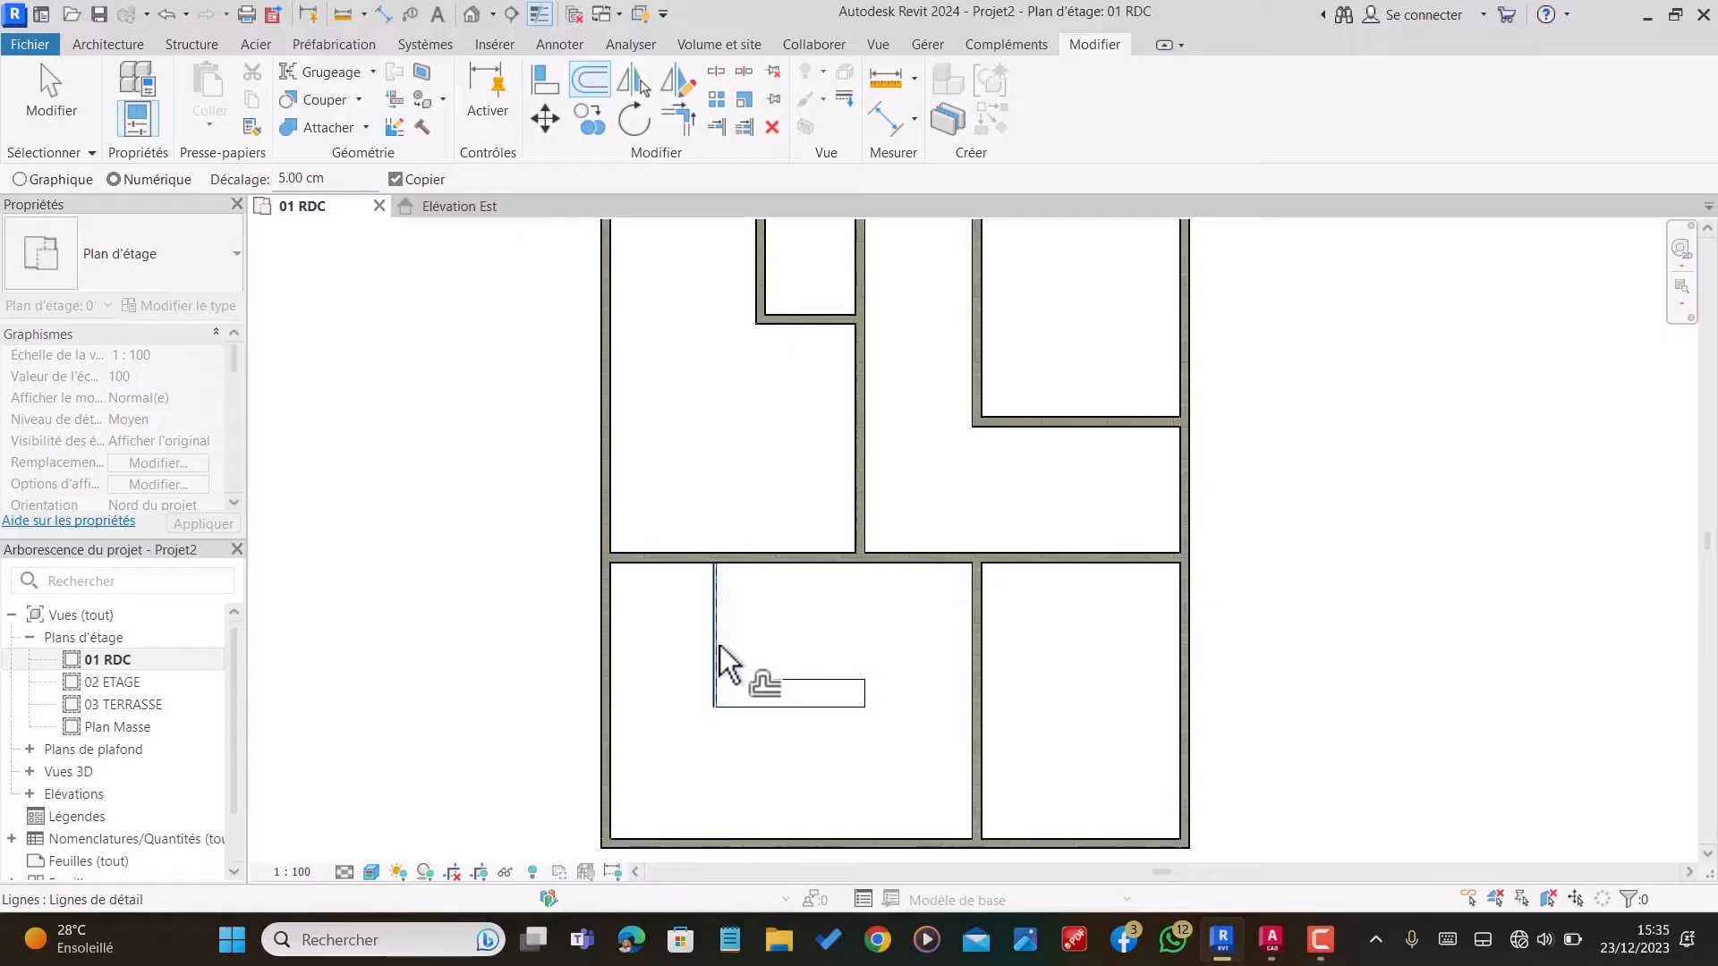
# Step: Offset a copy of the original vertical detail line 50 cm to the right
pyautogui.moveTo(336, 175); pyautogui.dragTo(287, 176)
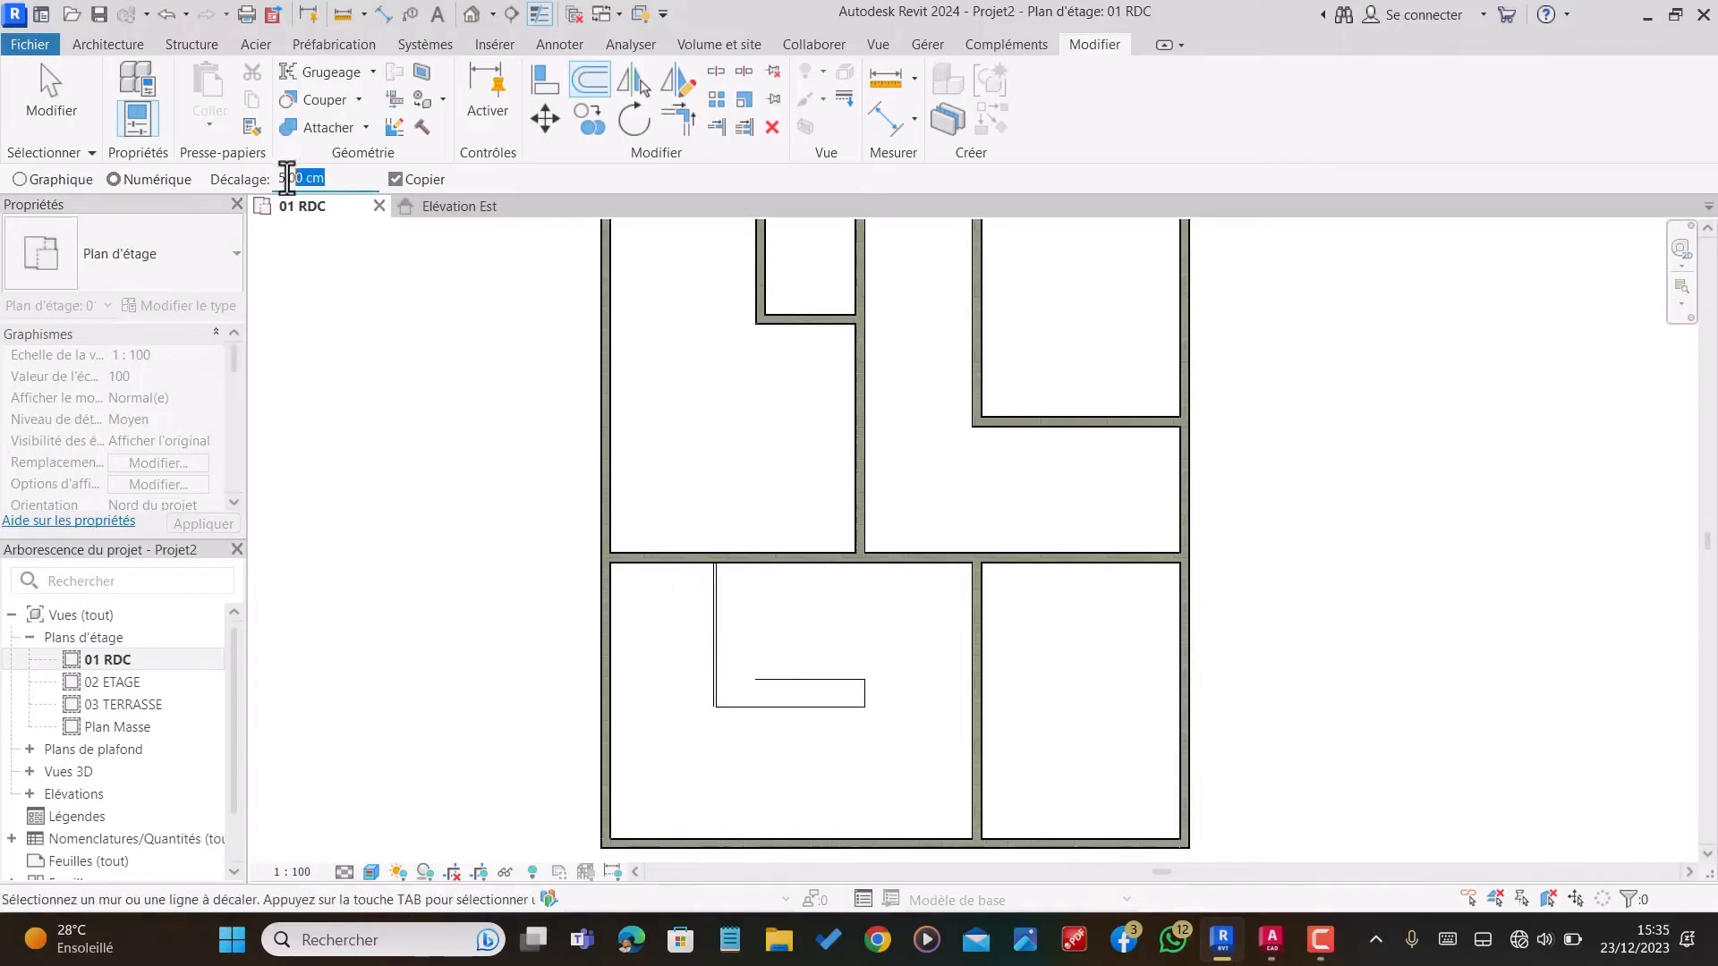
pyautogui.write('50')
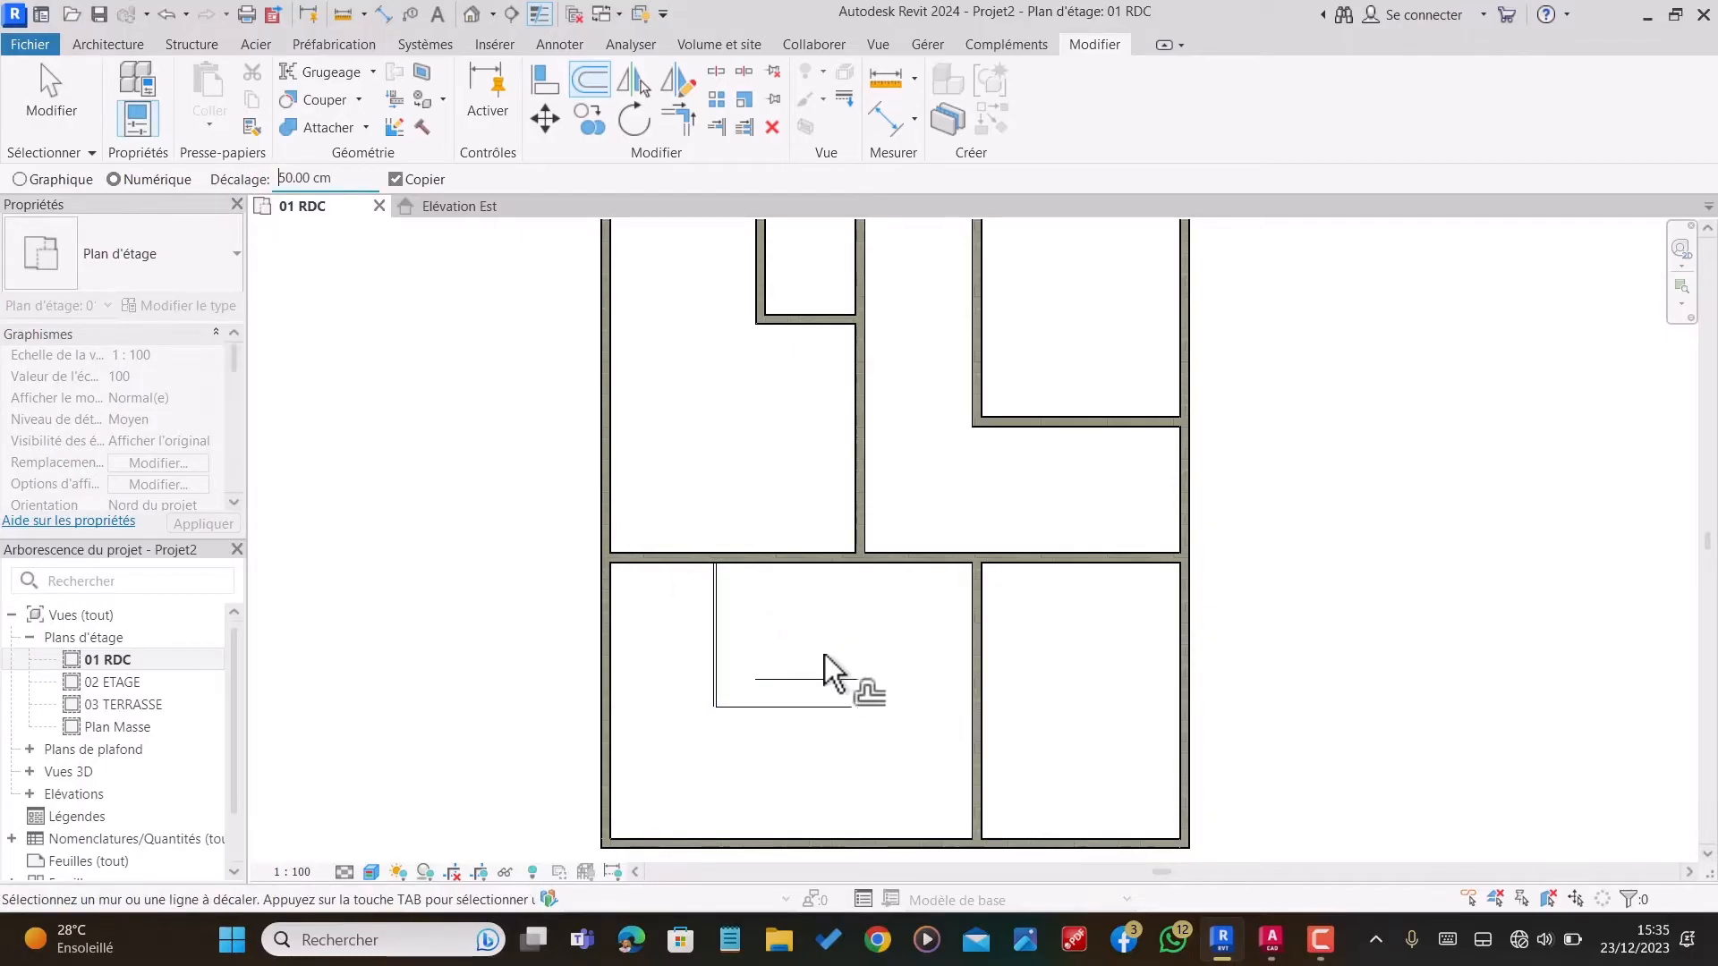
pyautogui.scroll(2, 715, 690)
pyautogui.scroll(-2, 727, 668)
pyautogui.click(727, 668)
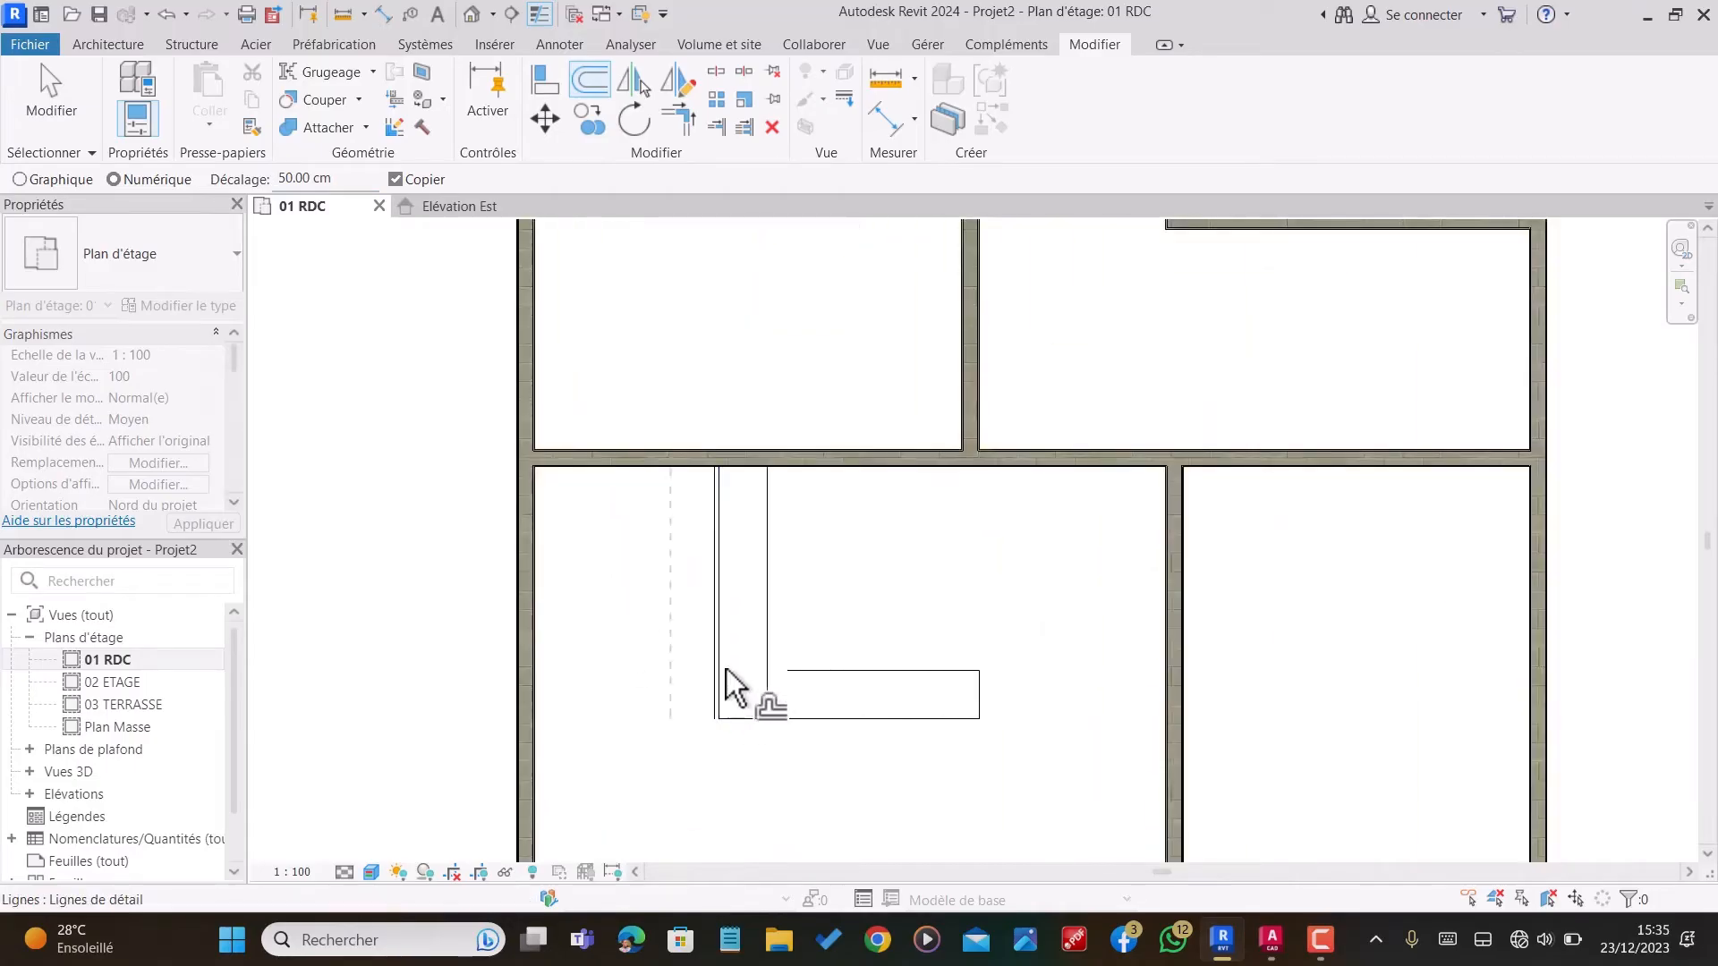
pyautogui.press('Escape')
# Step: Trim the new vertical detail line and the upper horizontal detail line into a corner to form the L-shaped outline
pyautogui.click(679, 119)
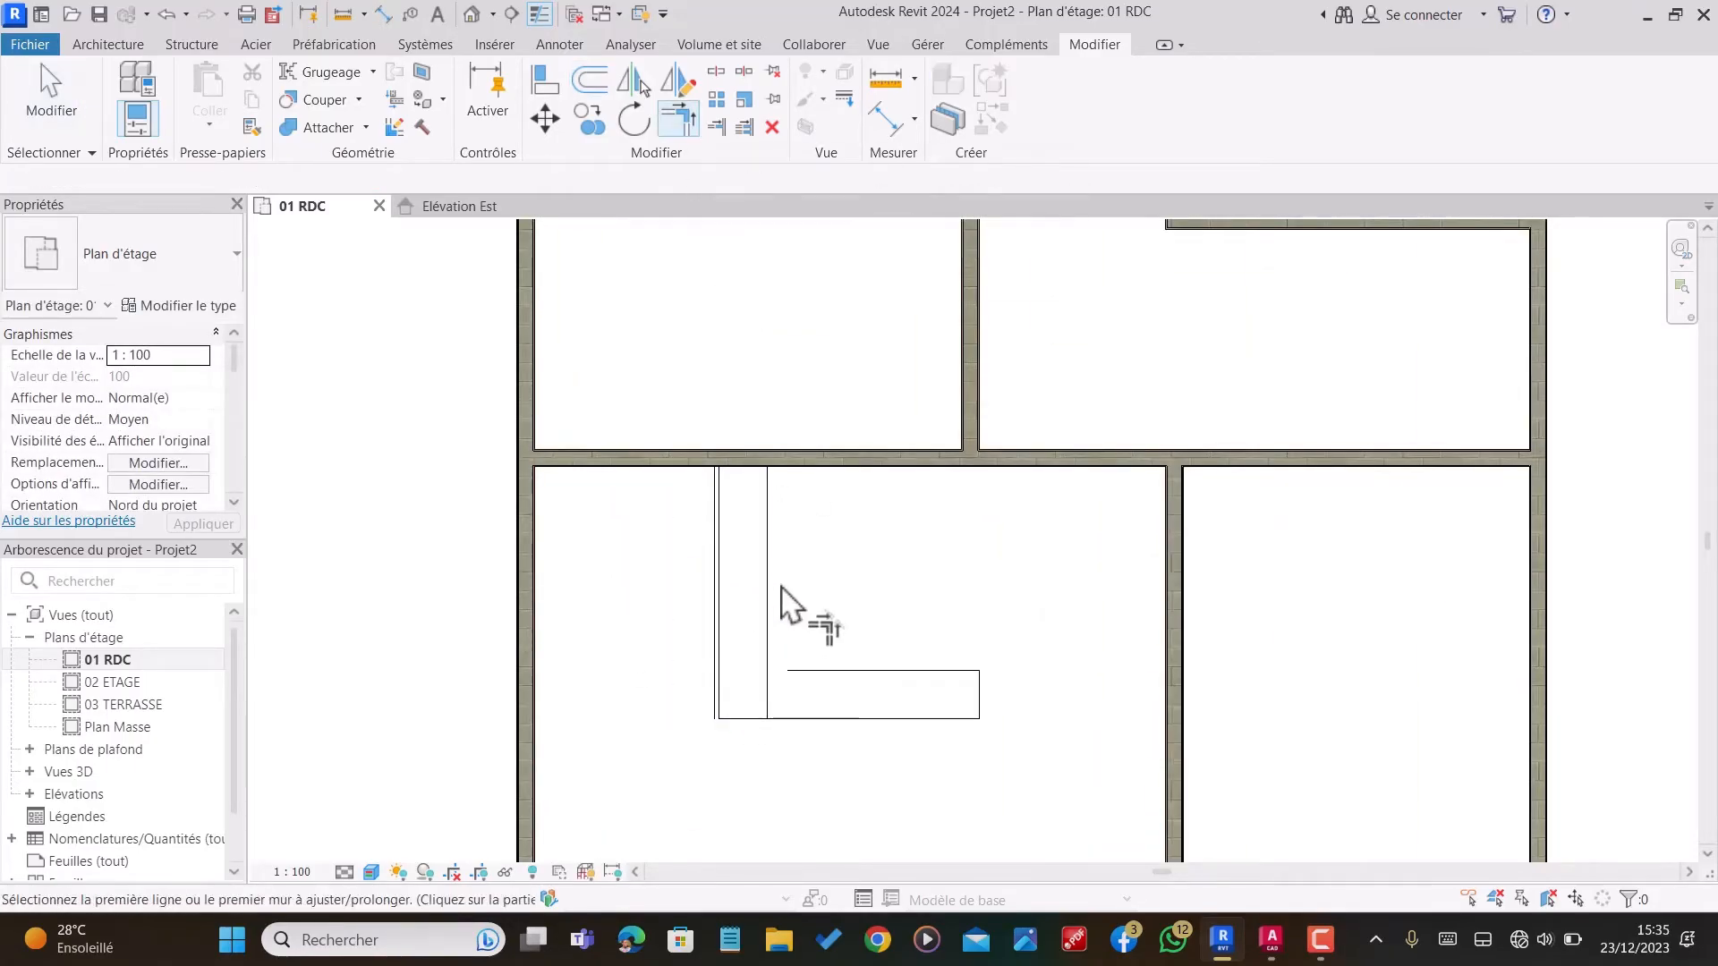
pyautogui.click(775, 601)
pyautogui.click(815, 673)
pyautogui.press('Escape')
# Step: Delete the extra vertical detail line just left of the L-shaped outline
pyautogui.scroll(3, 714, 665)
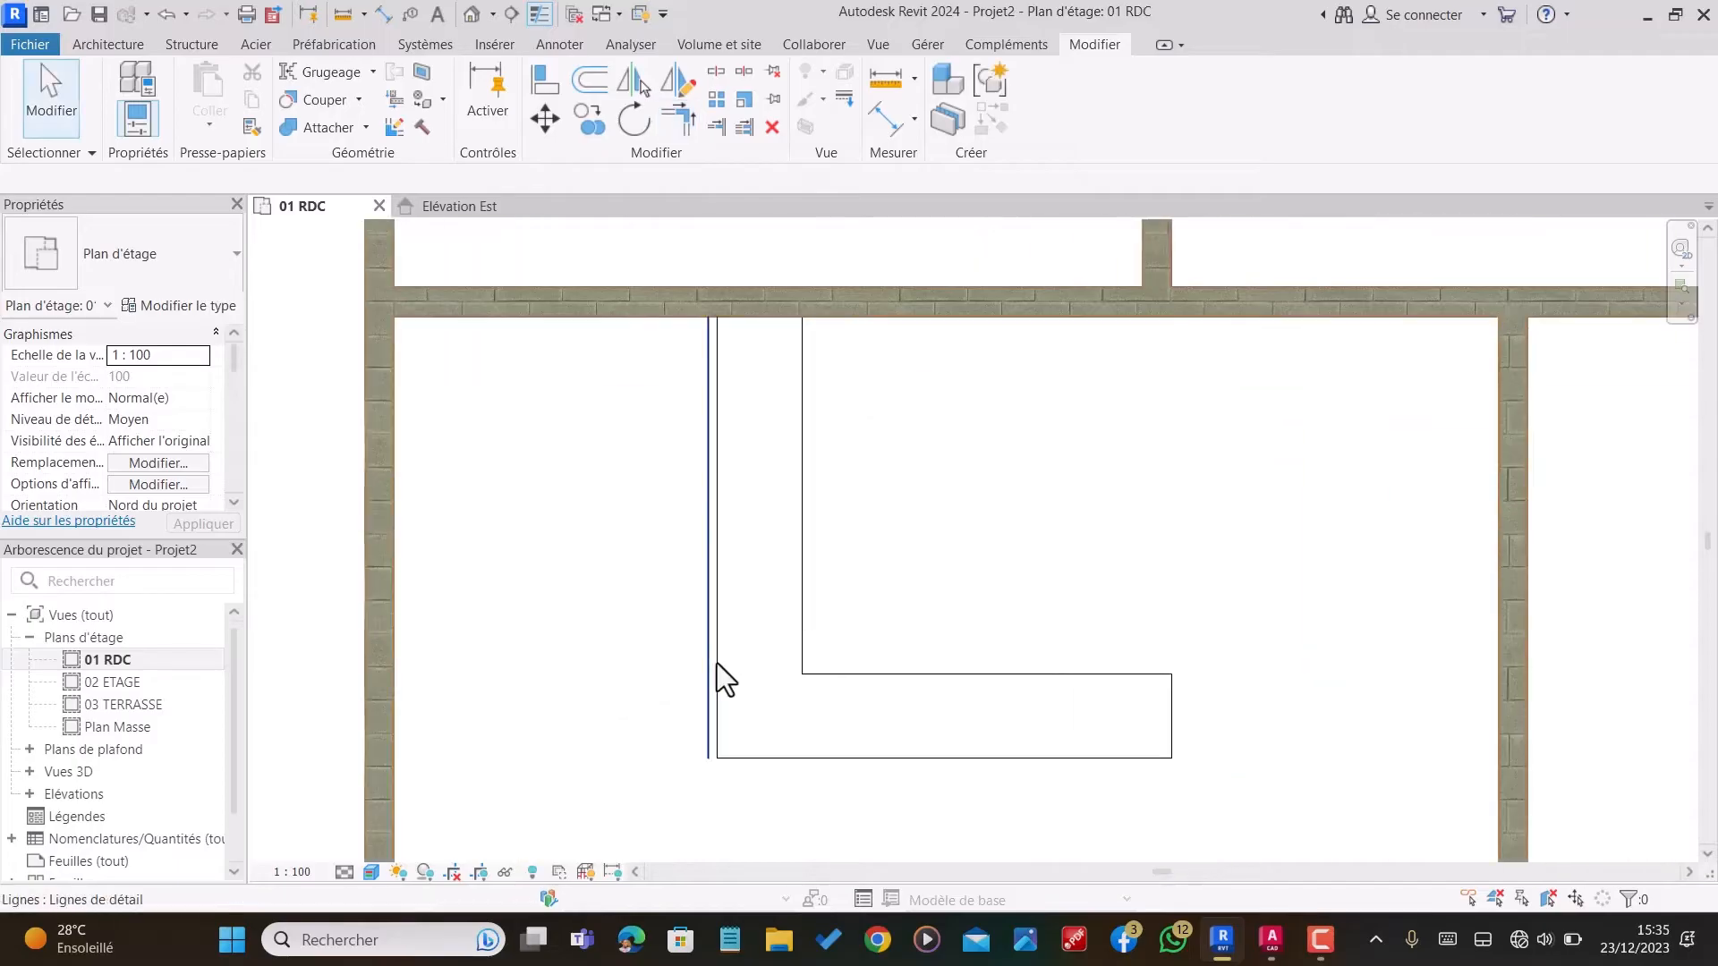
pyautogui.click(709, 668)
pyautogui.press('Delete')
pyautogui.scroll(-1, 723, 664)
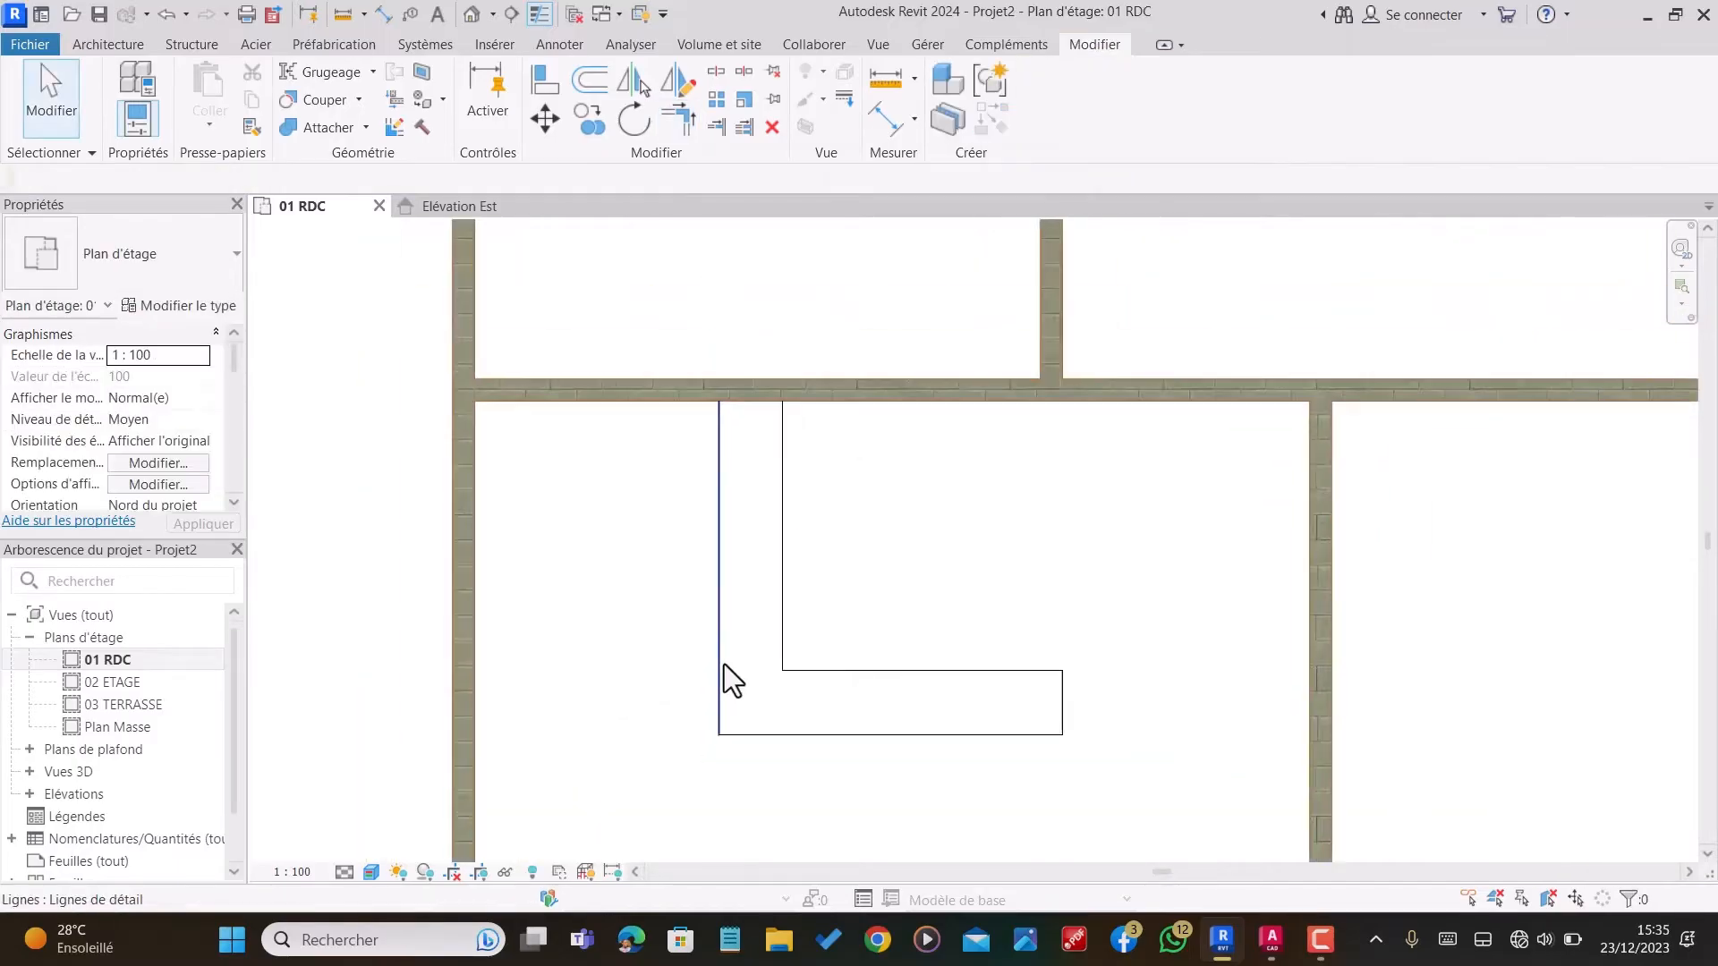
# Step: Draw two horizontal detail lines, each 192 cm long, from the right-end corners of the L-shaped outline to the vertical partition
pyautogui.scroll(-2, 915, 654)
pyautogui.scroll(1, 1029, 680)
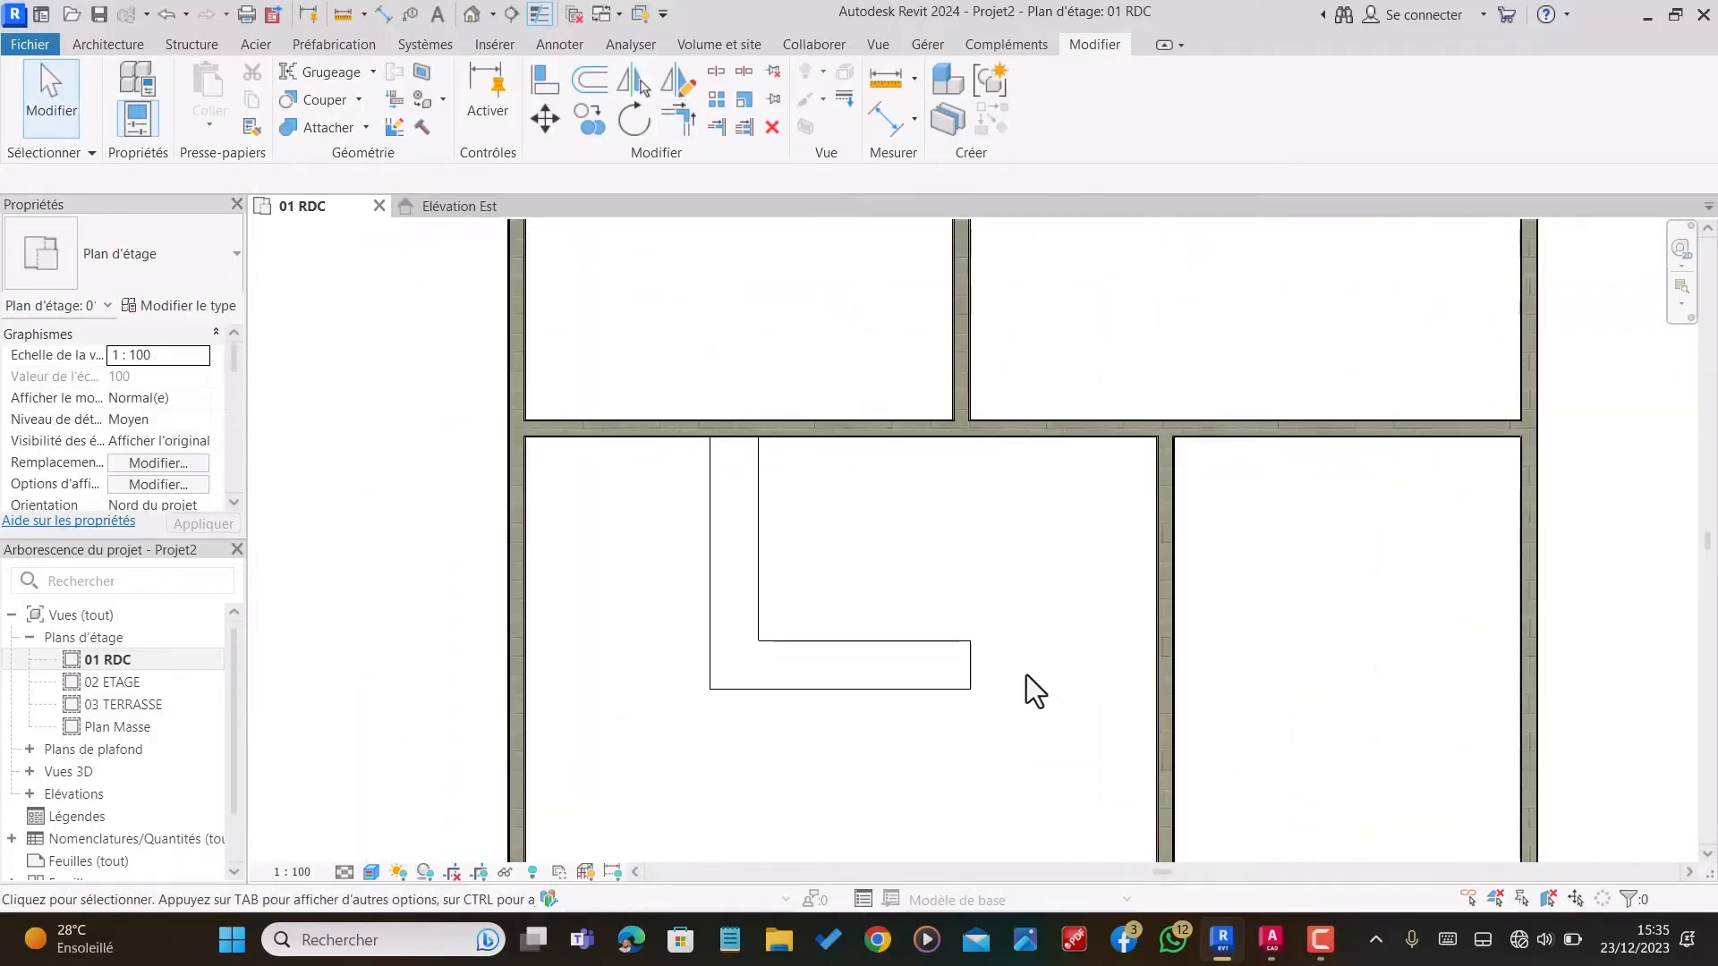
pyautogui.press('d')
pyautogui.press('l')
pyautogui.scroll(3, 984, 667)
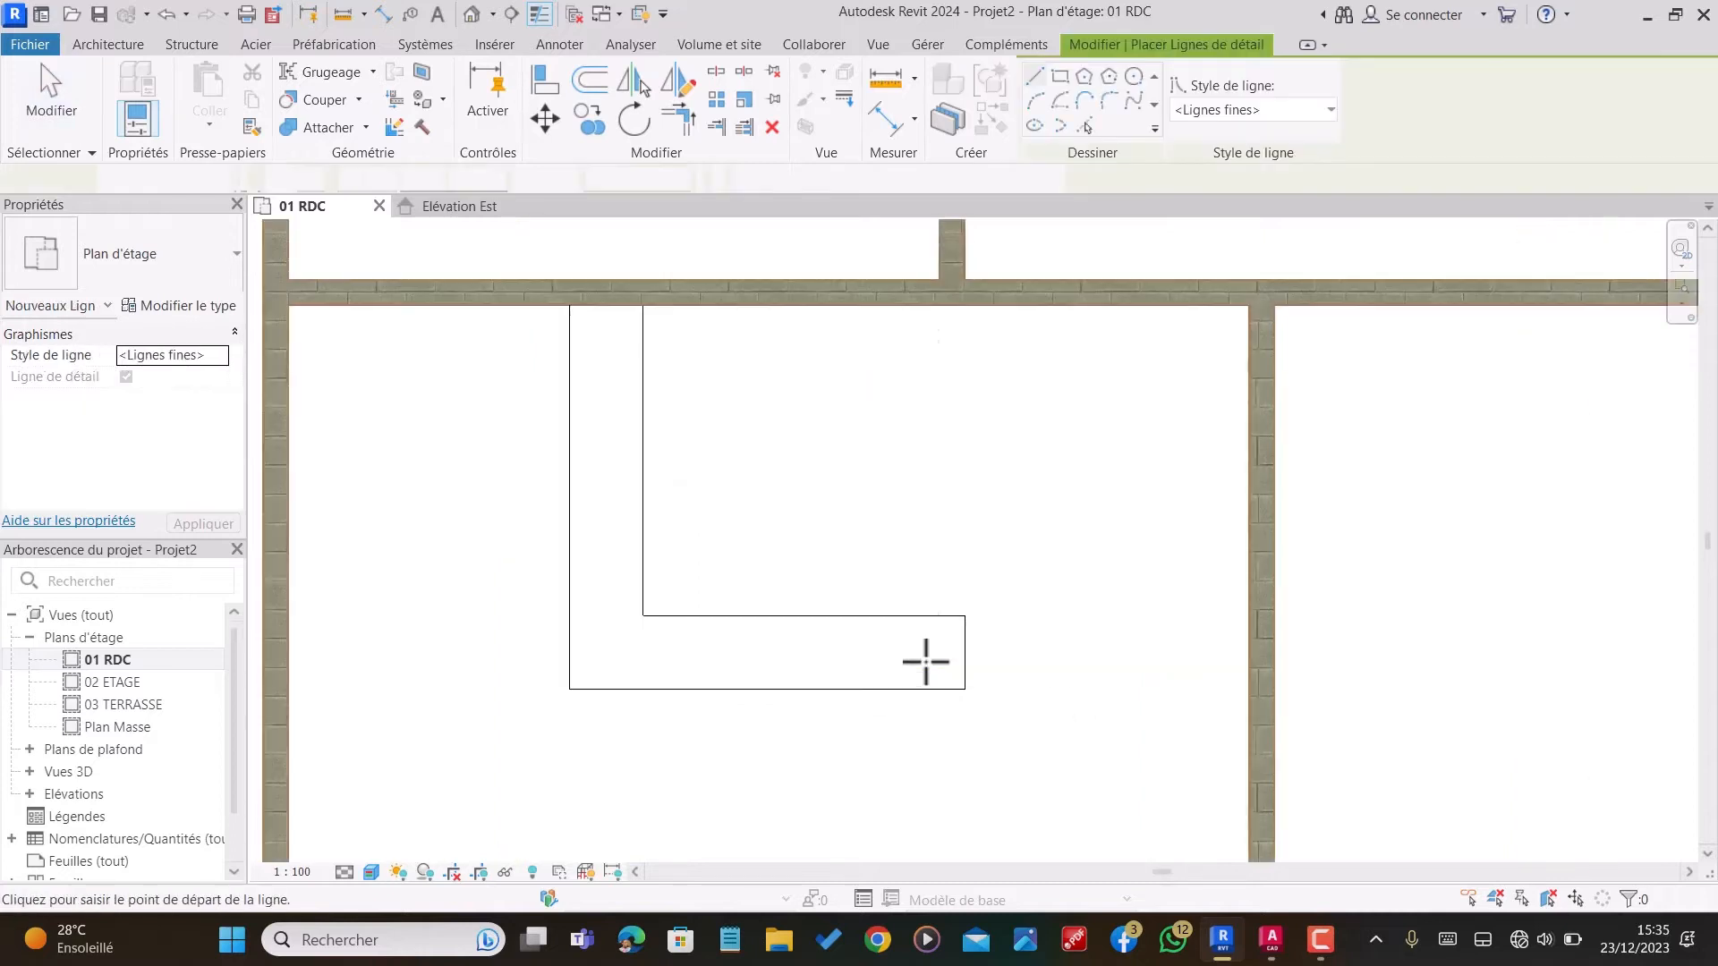
pyautogui.click(966, 619)
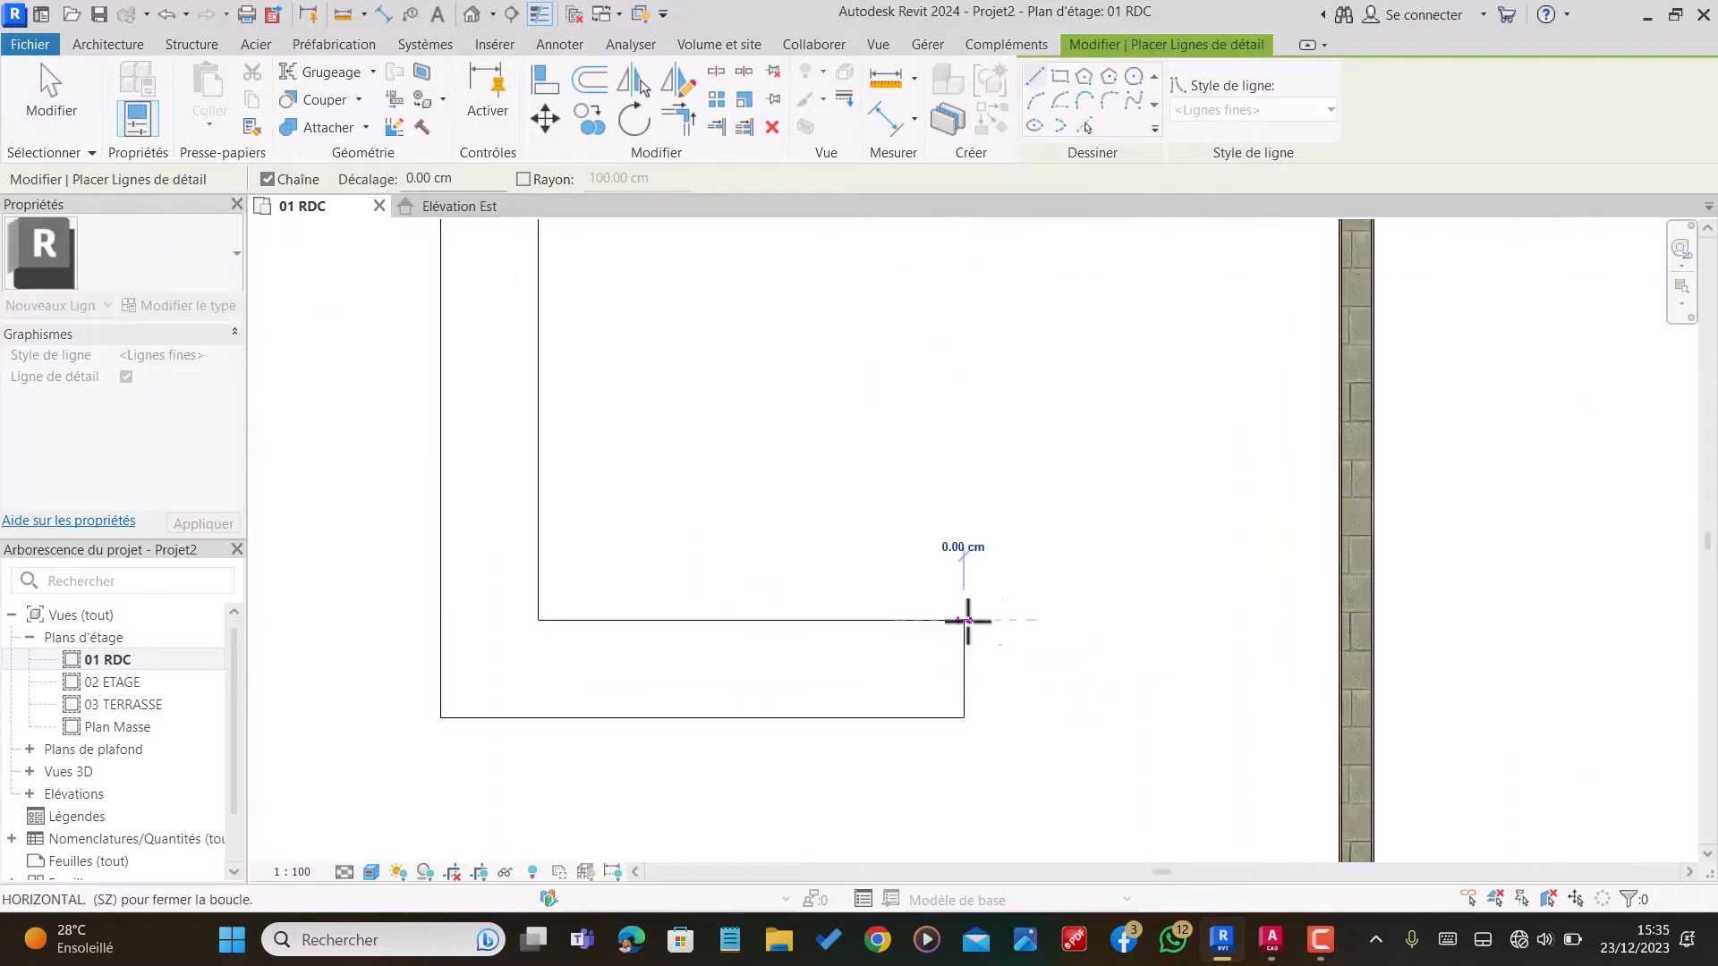
pyautogui.click(1340, 620)
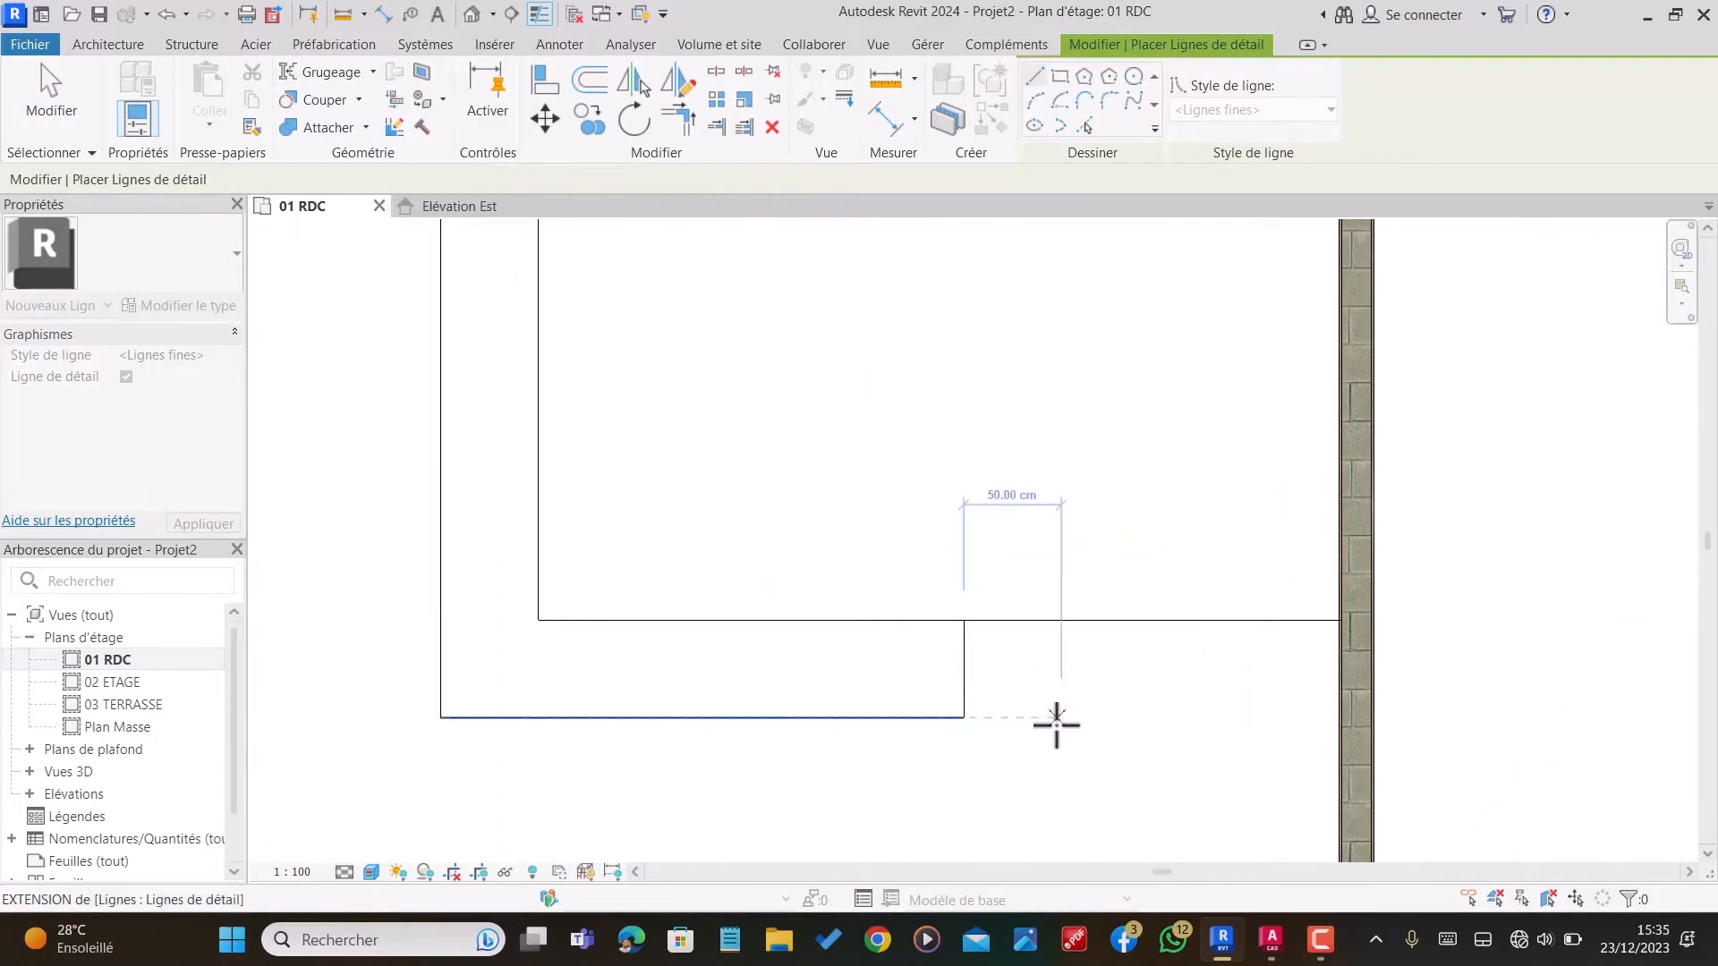
pyautogui.press('Escape')
pyautogui.click(963, 716)
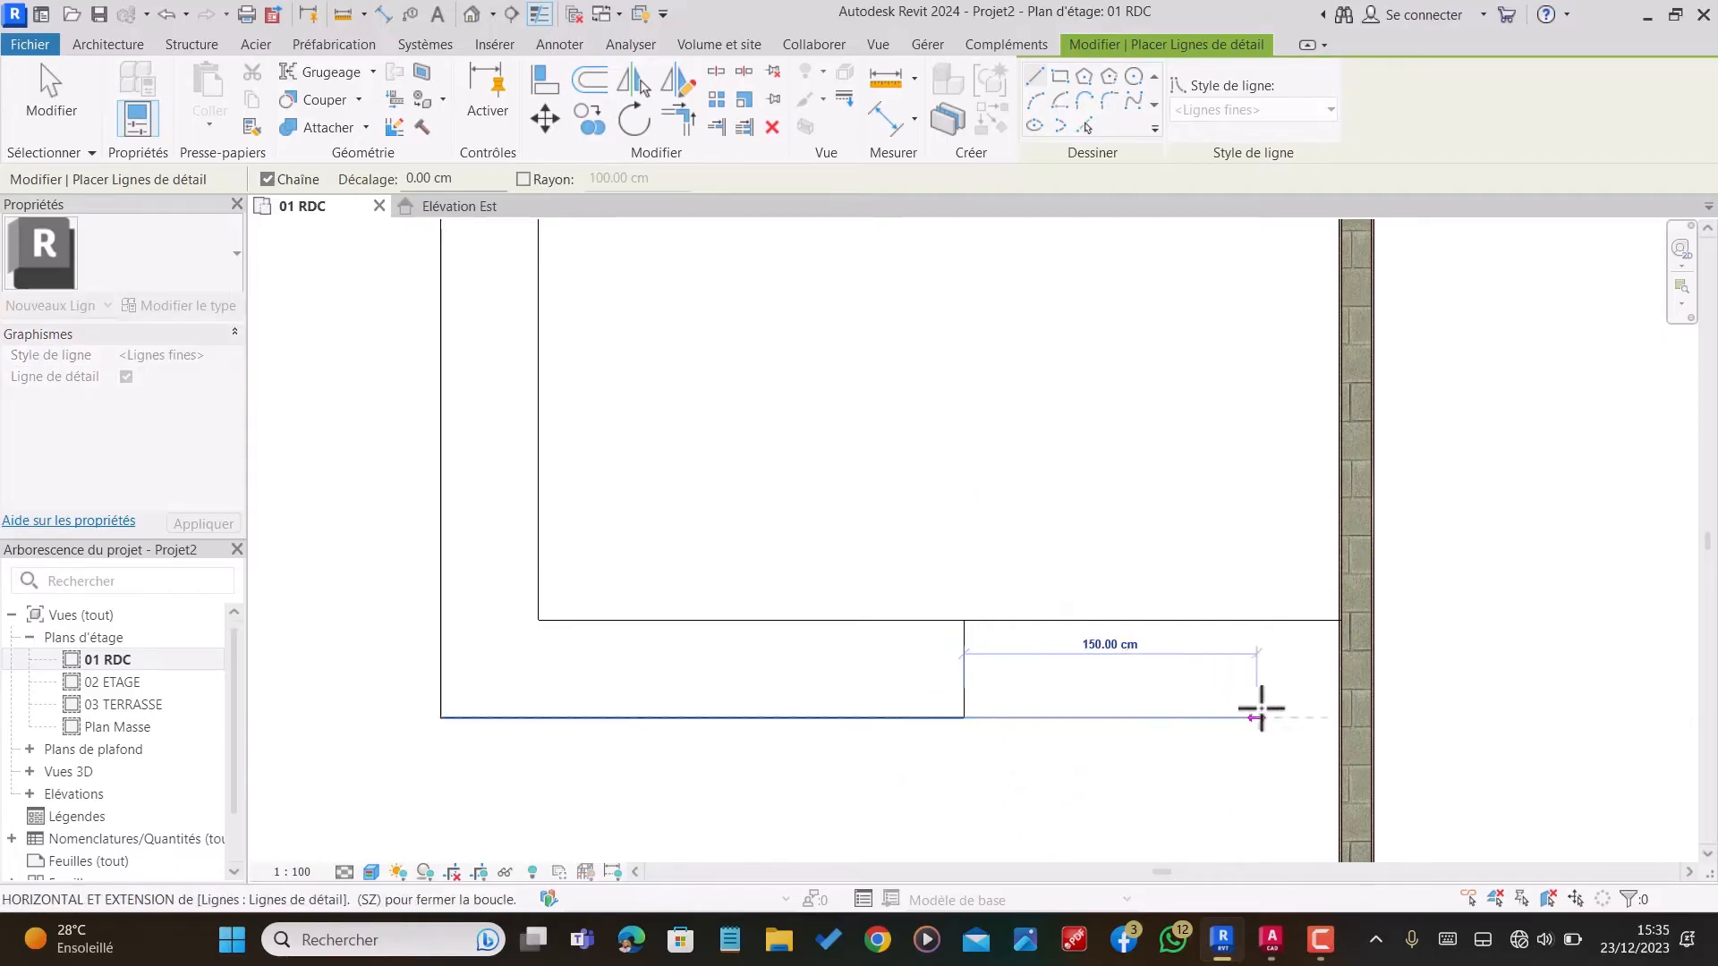
pyautogui.click(1337, 716)
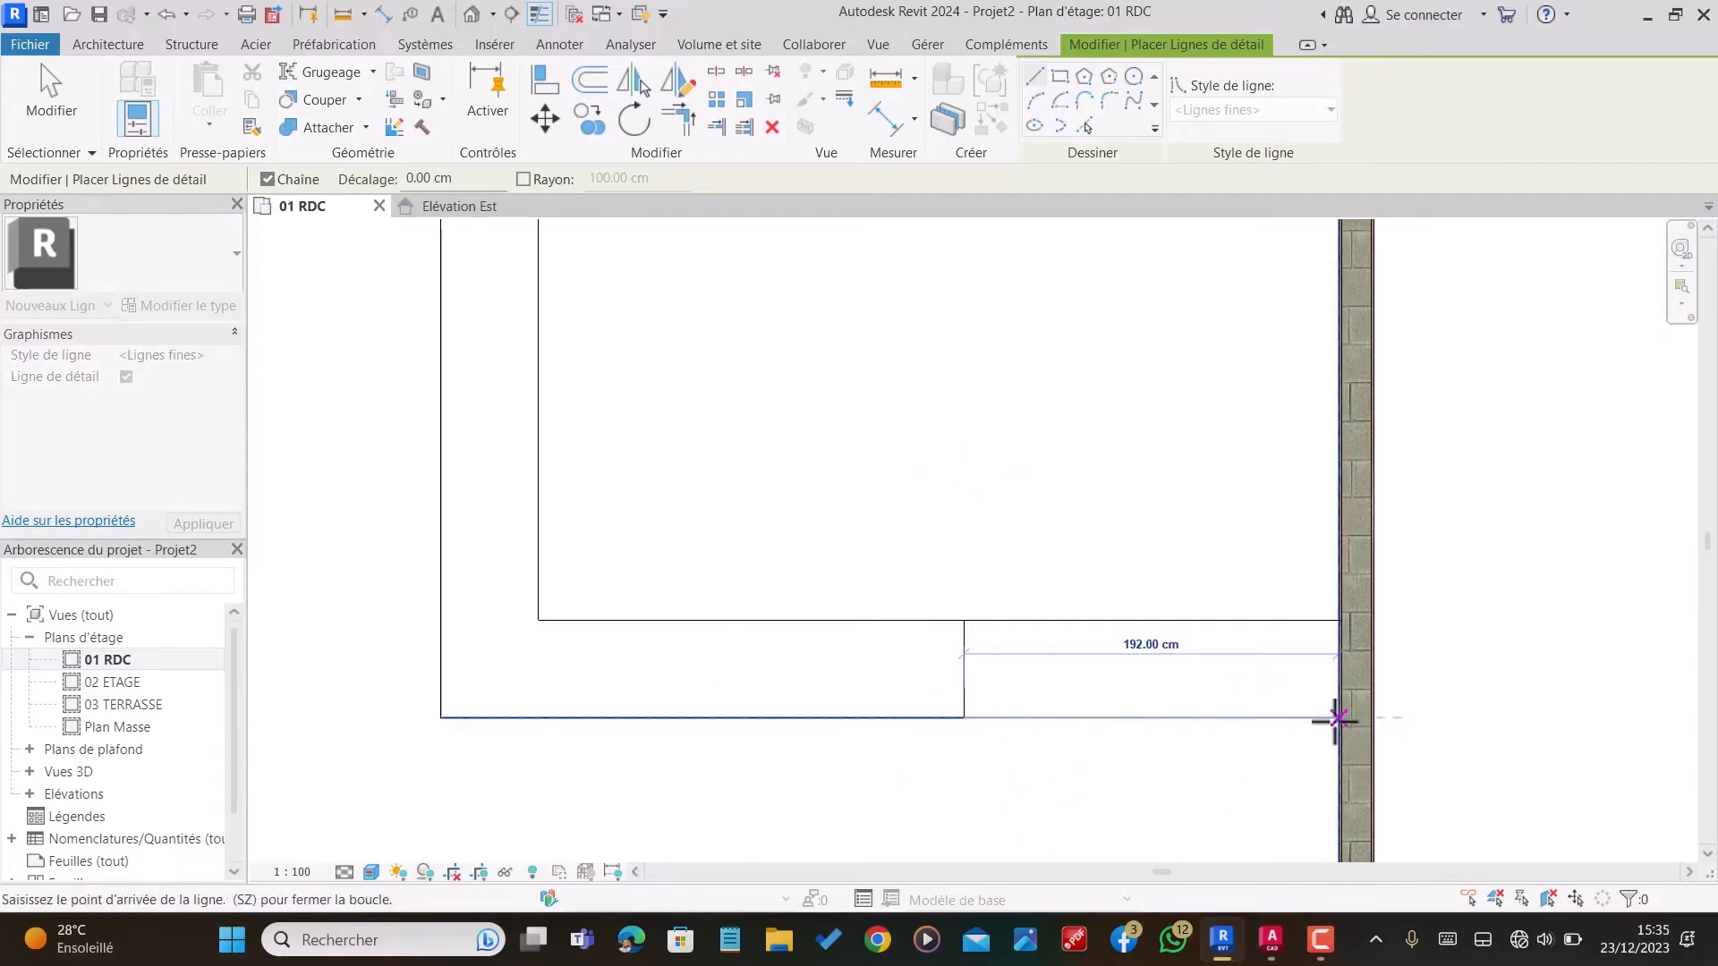
pyautogui.press('Escape')
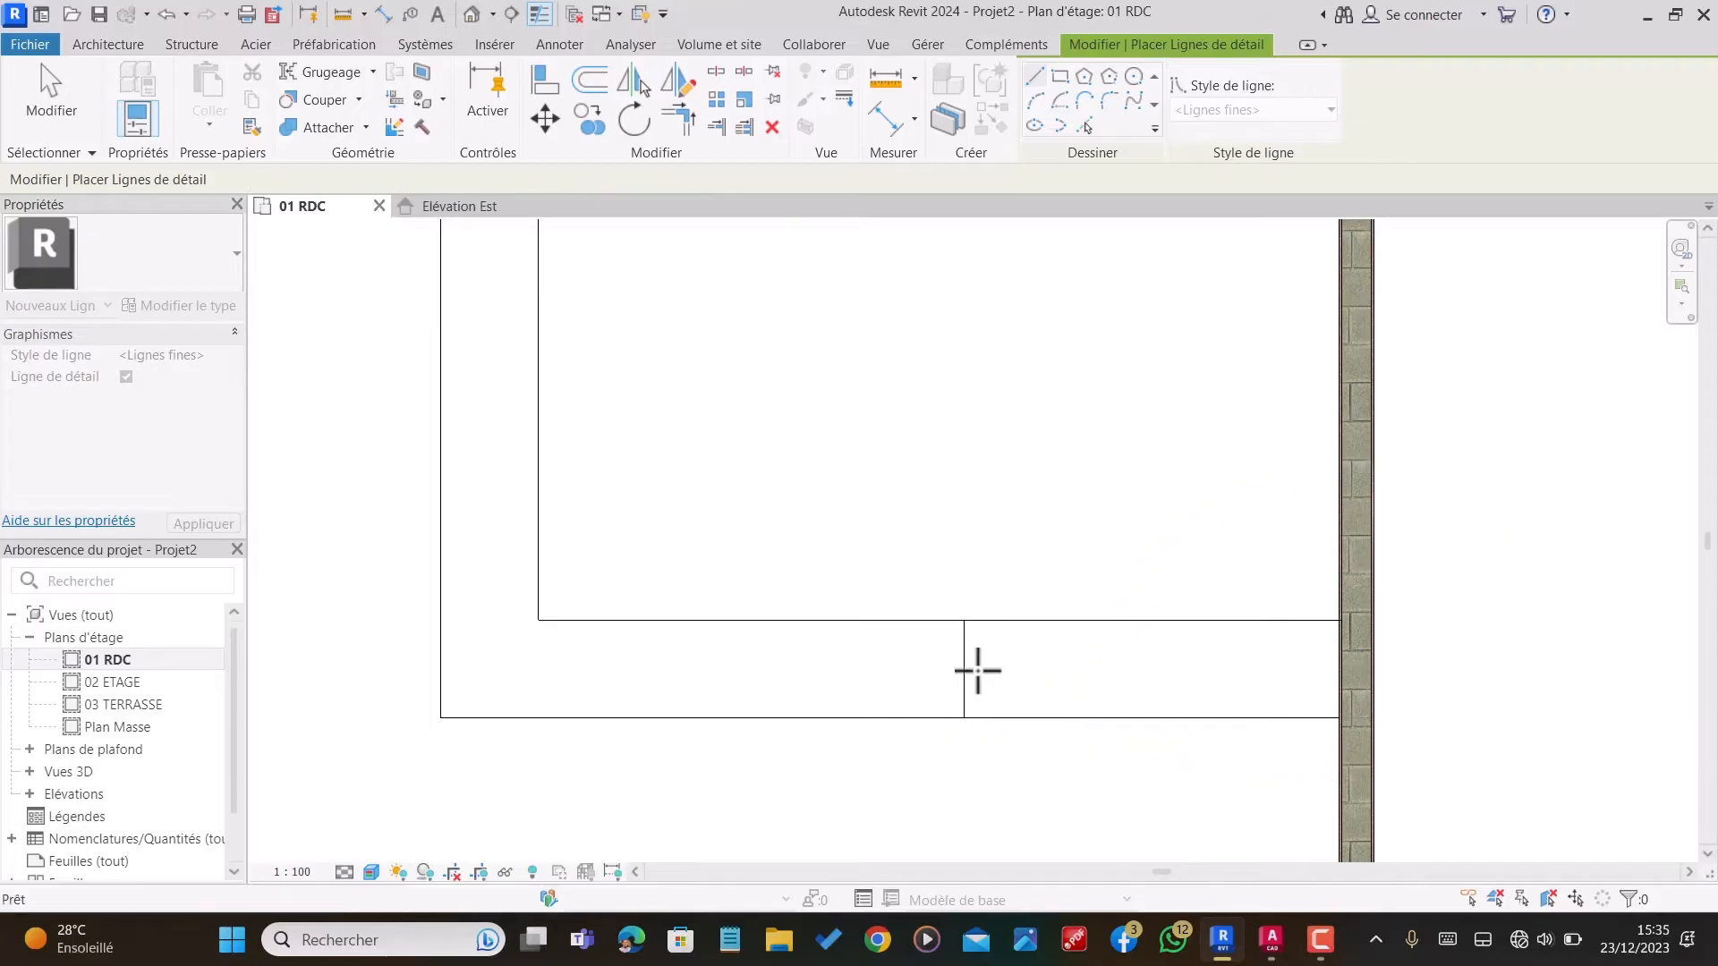
# Step: Draw a 192 cm horizontal detail line from the midpoint of the L-shaped outline's short end to the vertical partition
pyautogui.click(963, 669)
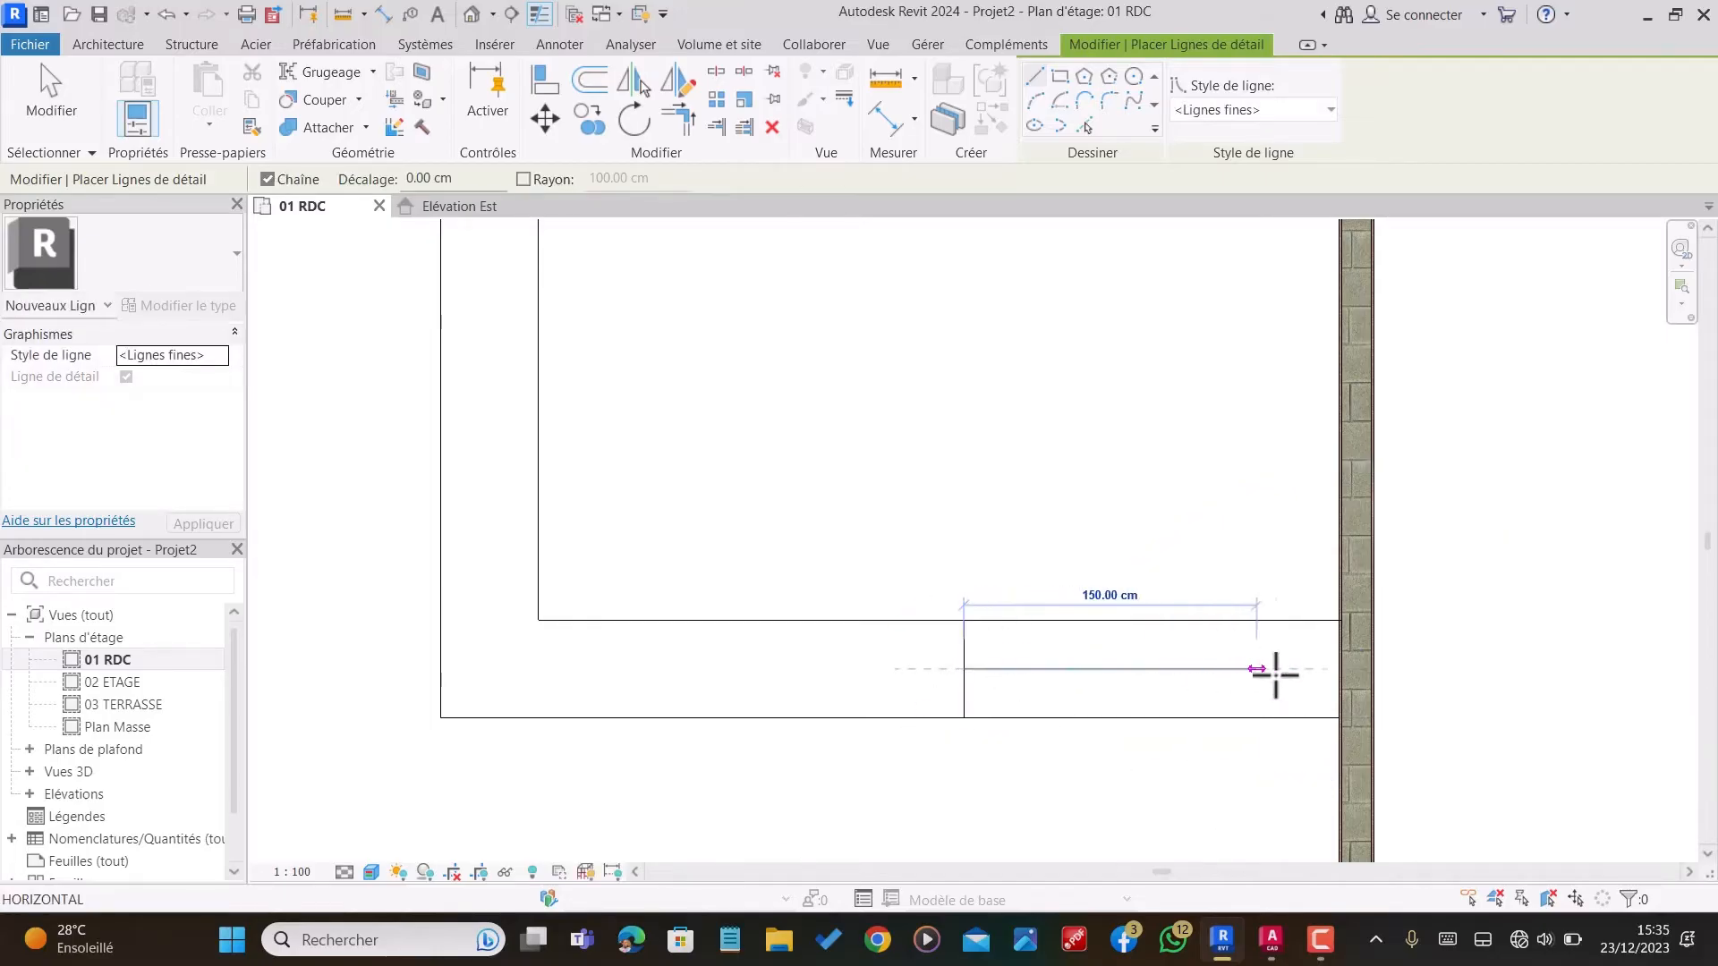
pyautogui.click(1336, 669)
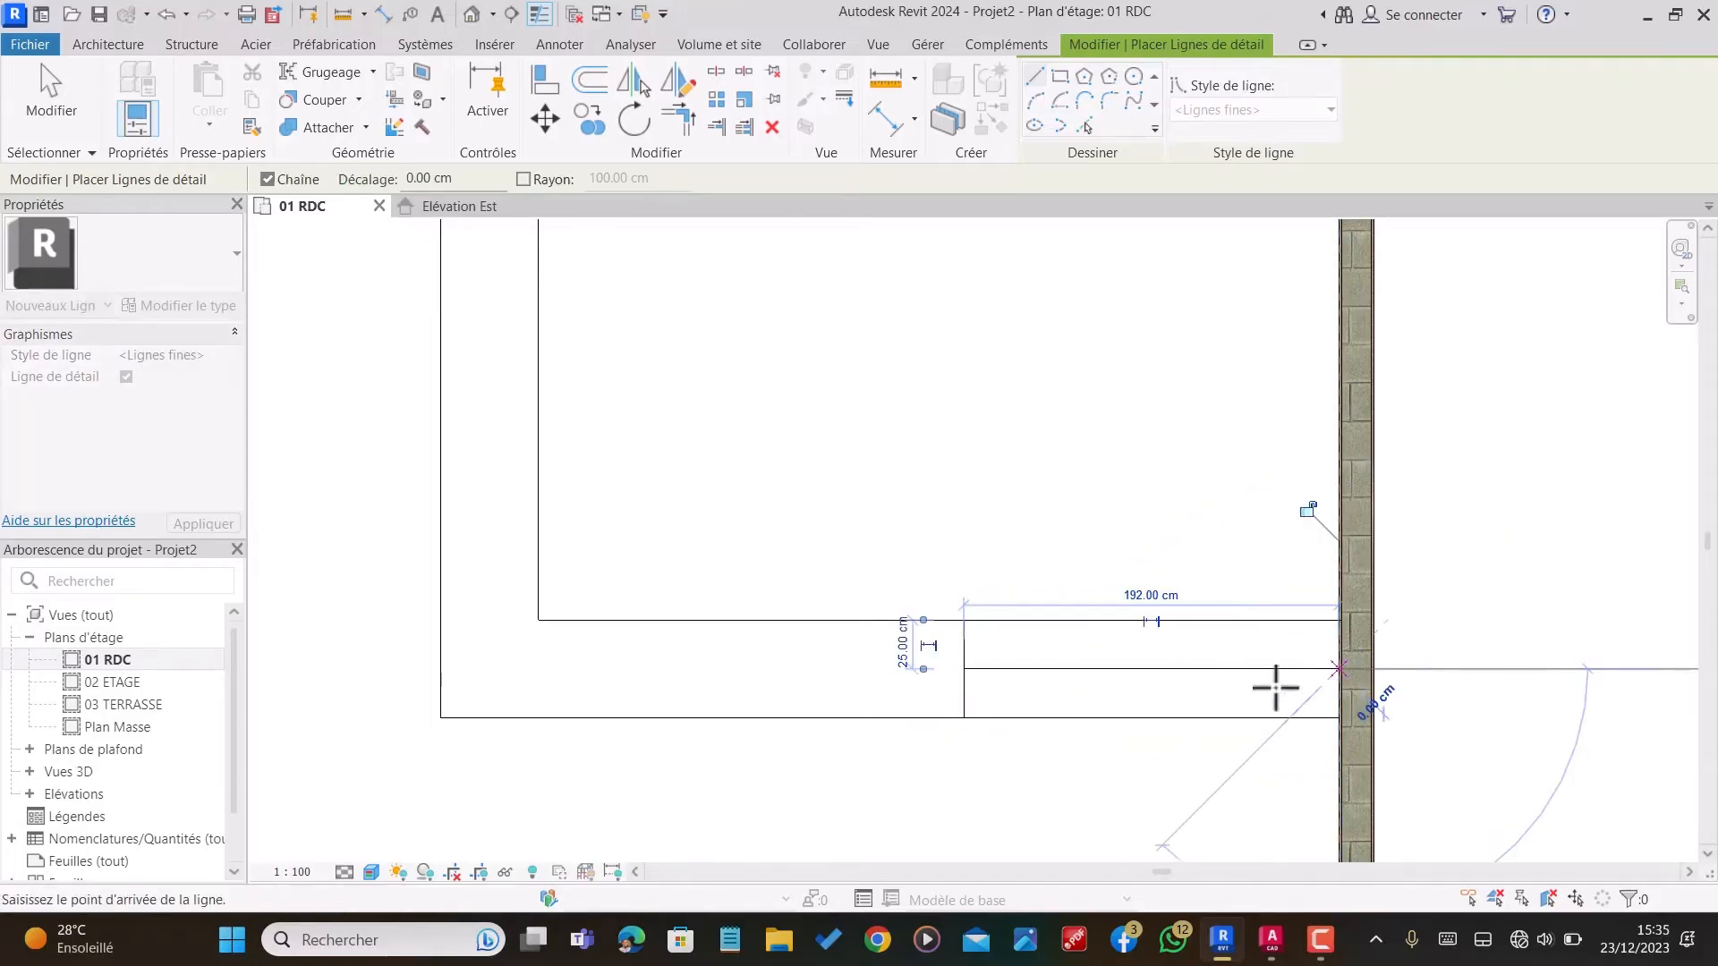
pyautogui.scroll(-3, 1055, 702)
pyautogui.press('Escape')
# Step: Draw detail lines in the lower-right room, 30 cm out from the vertical partition and 130 cm up to the horizontal partition
pyautogui.scroll(4, 1257, 514)
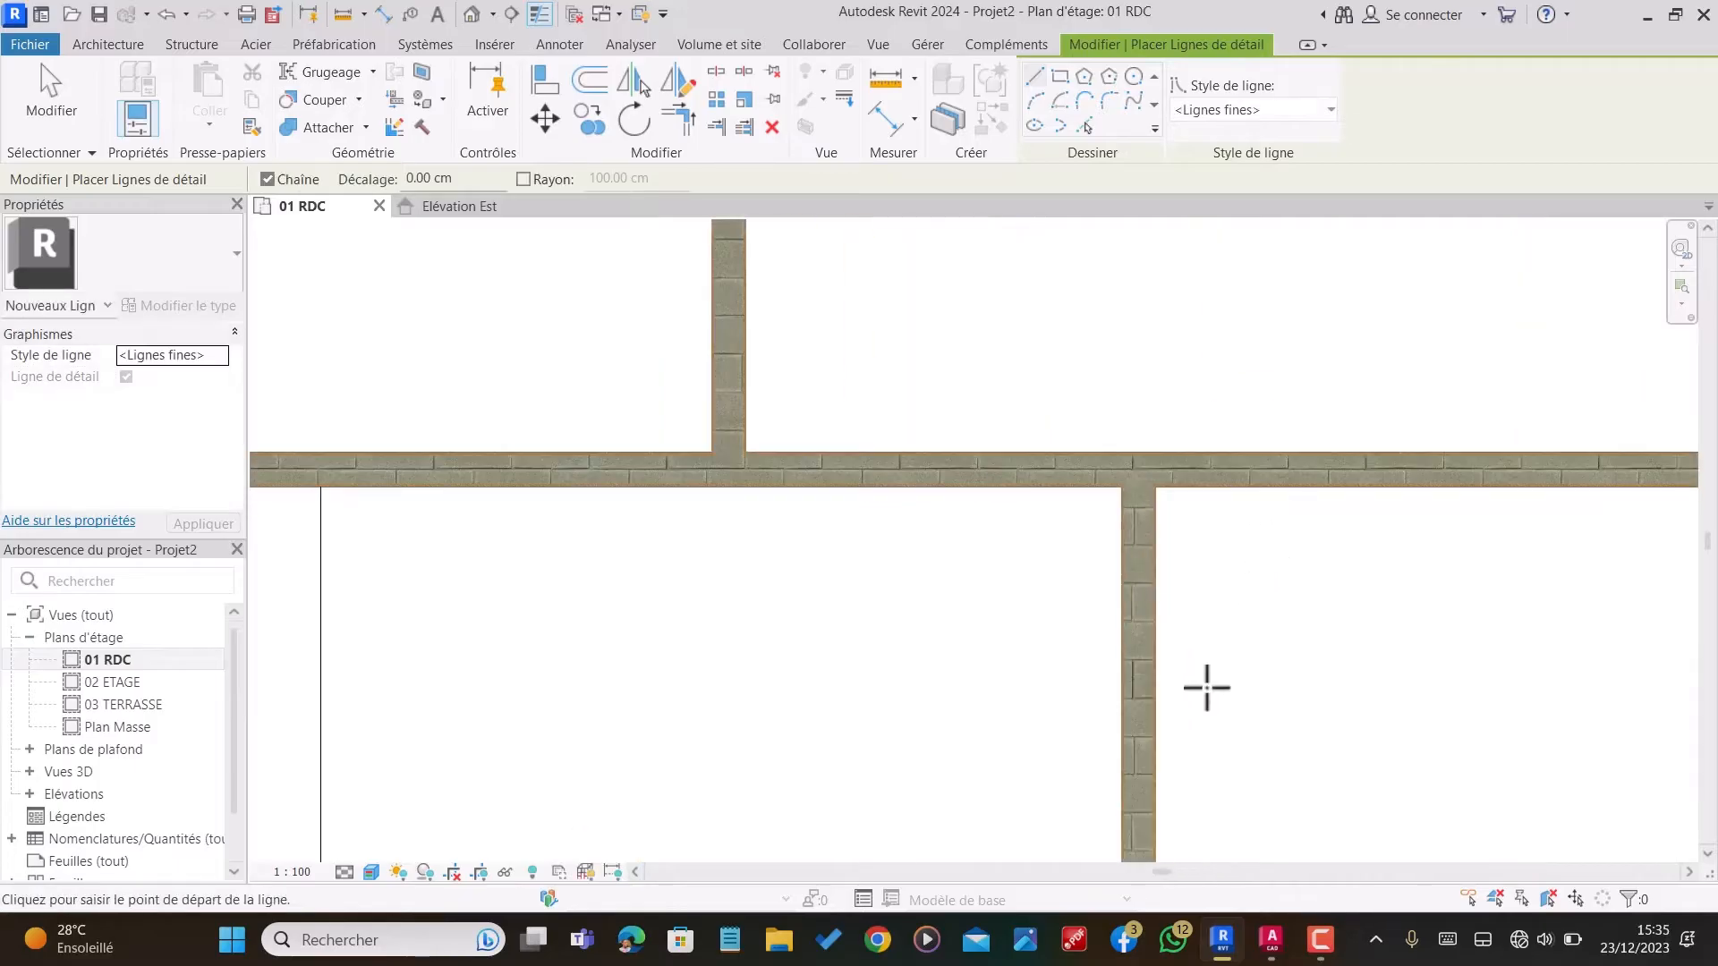
pyautogui.scroll(-2, 1204, 686)
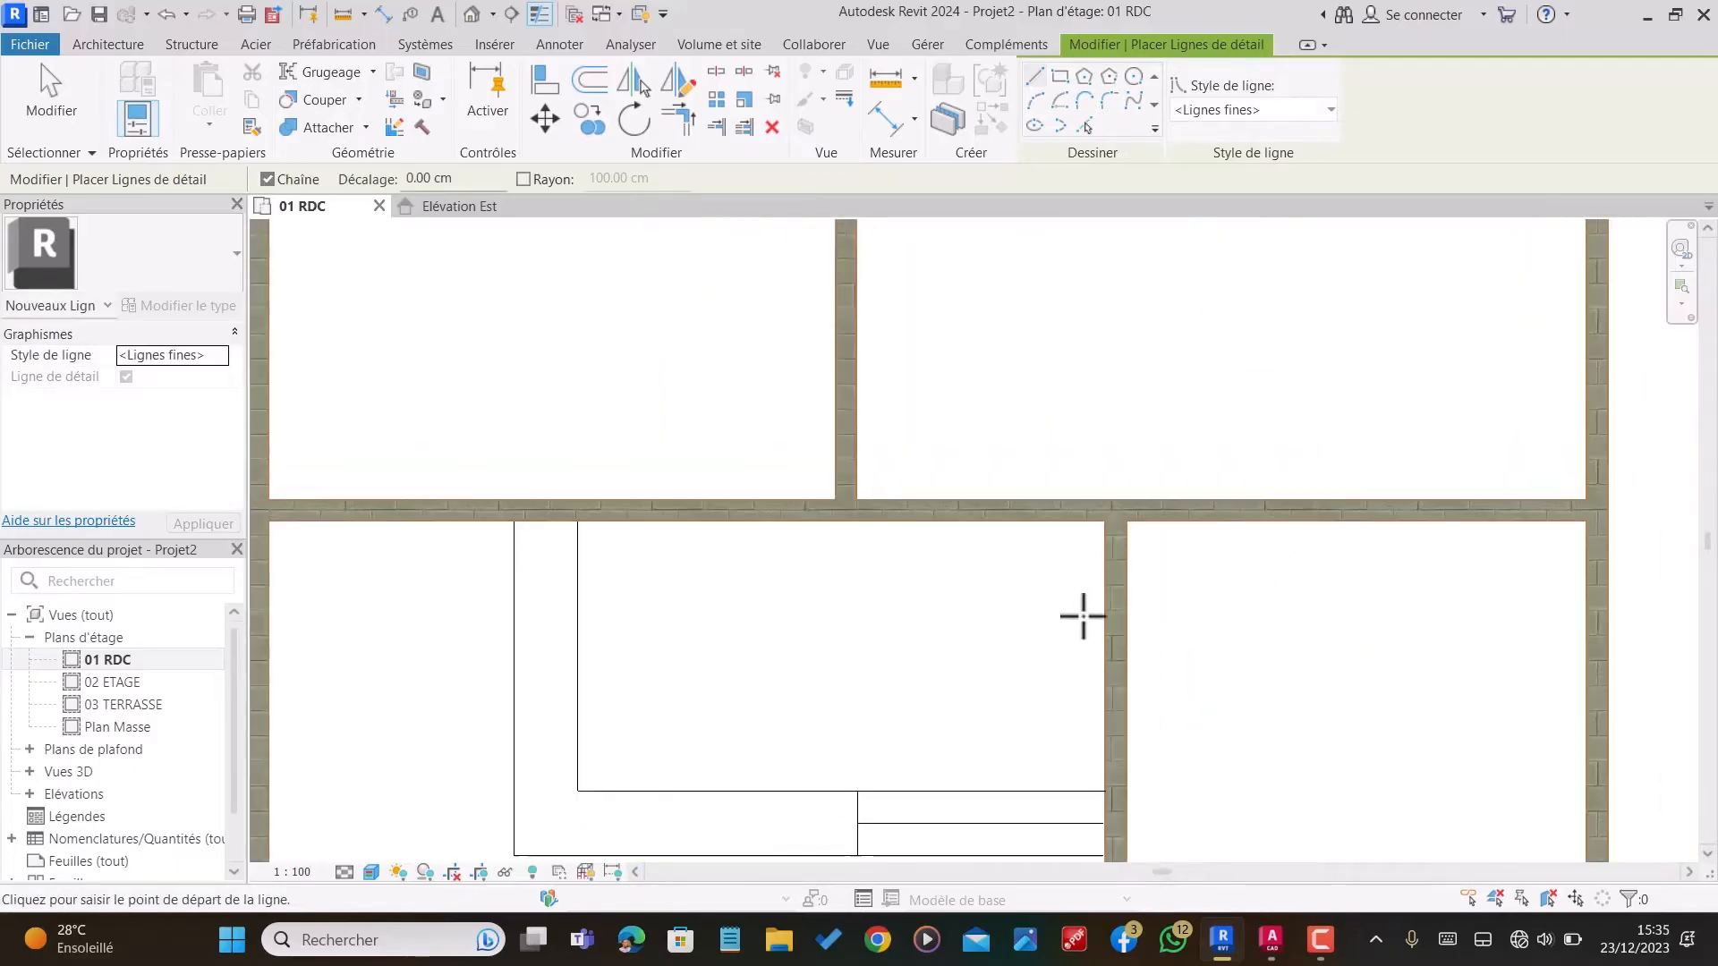
pyautogui.click(1128, 695)
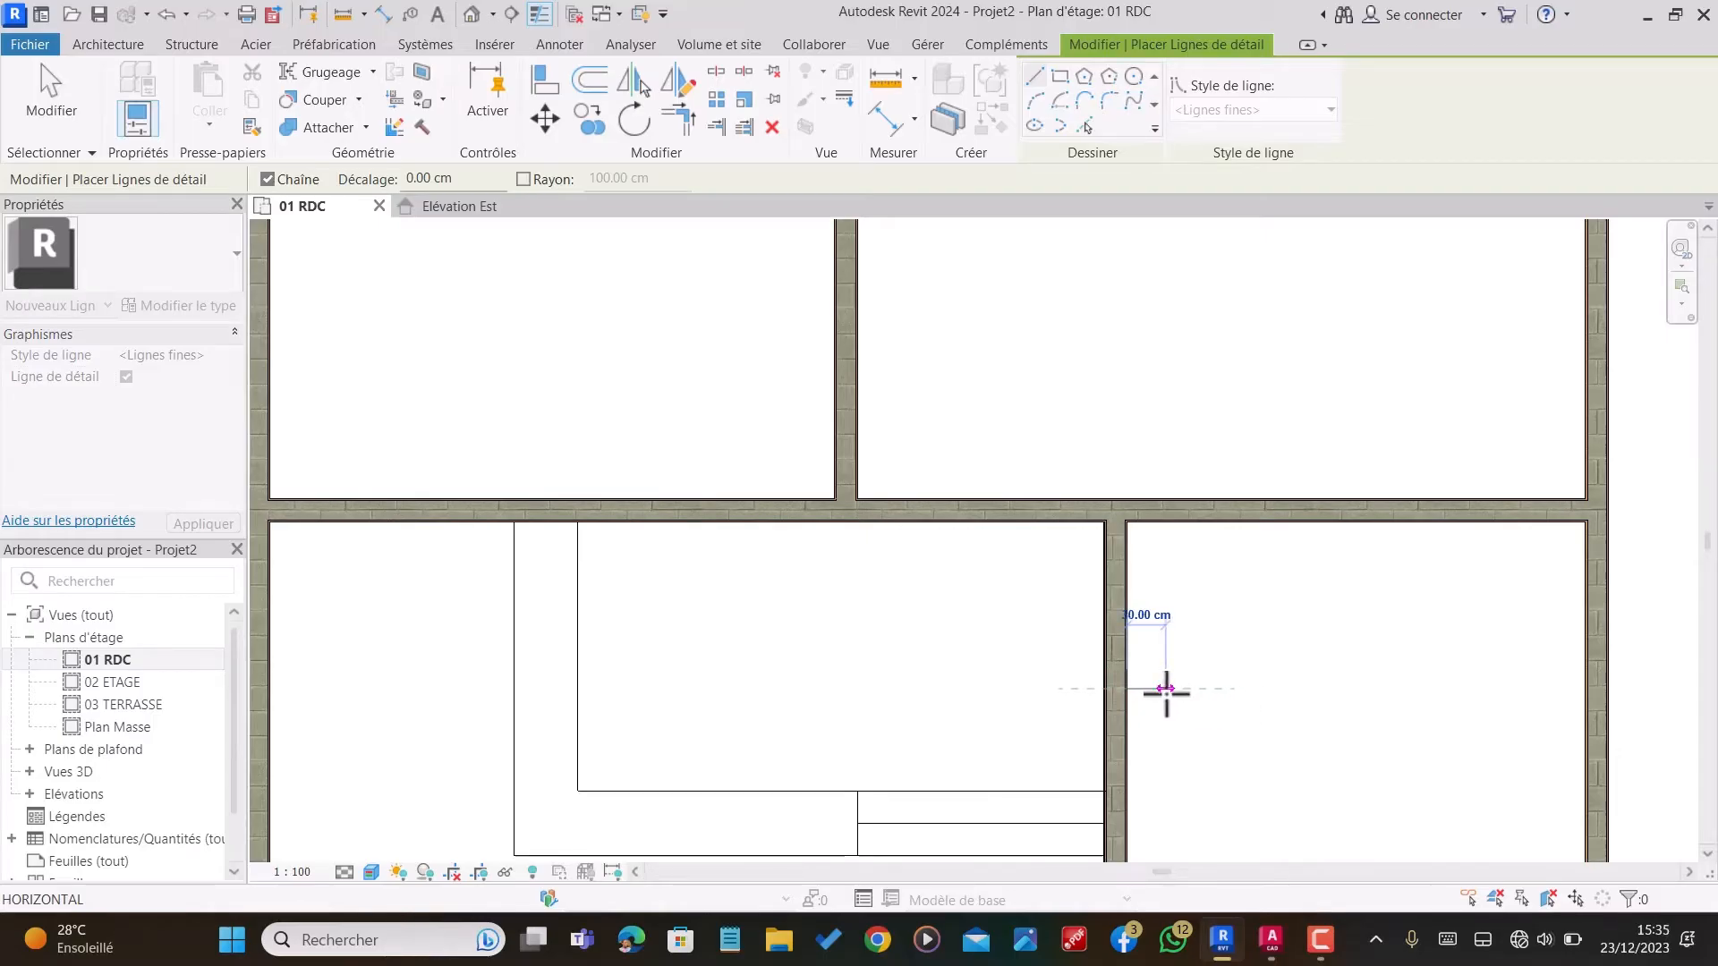
pyautogui.click(1166, 689)
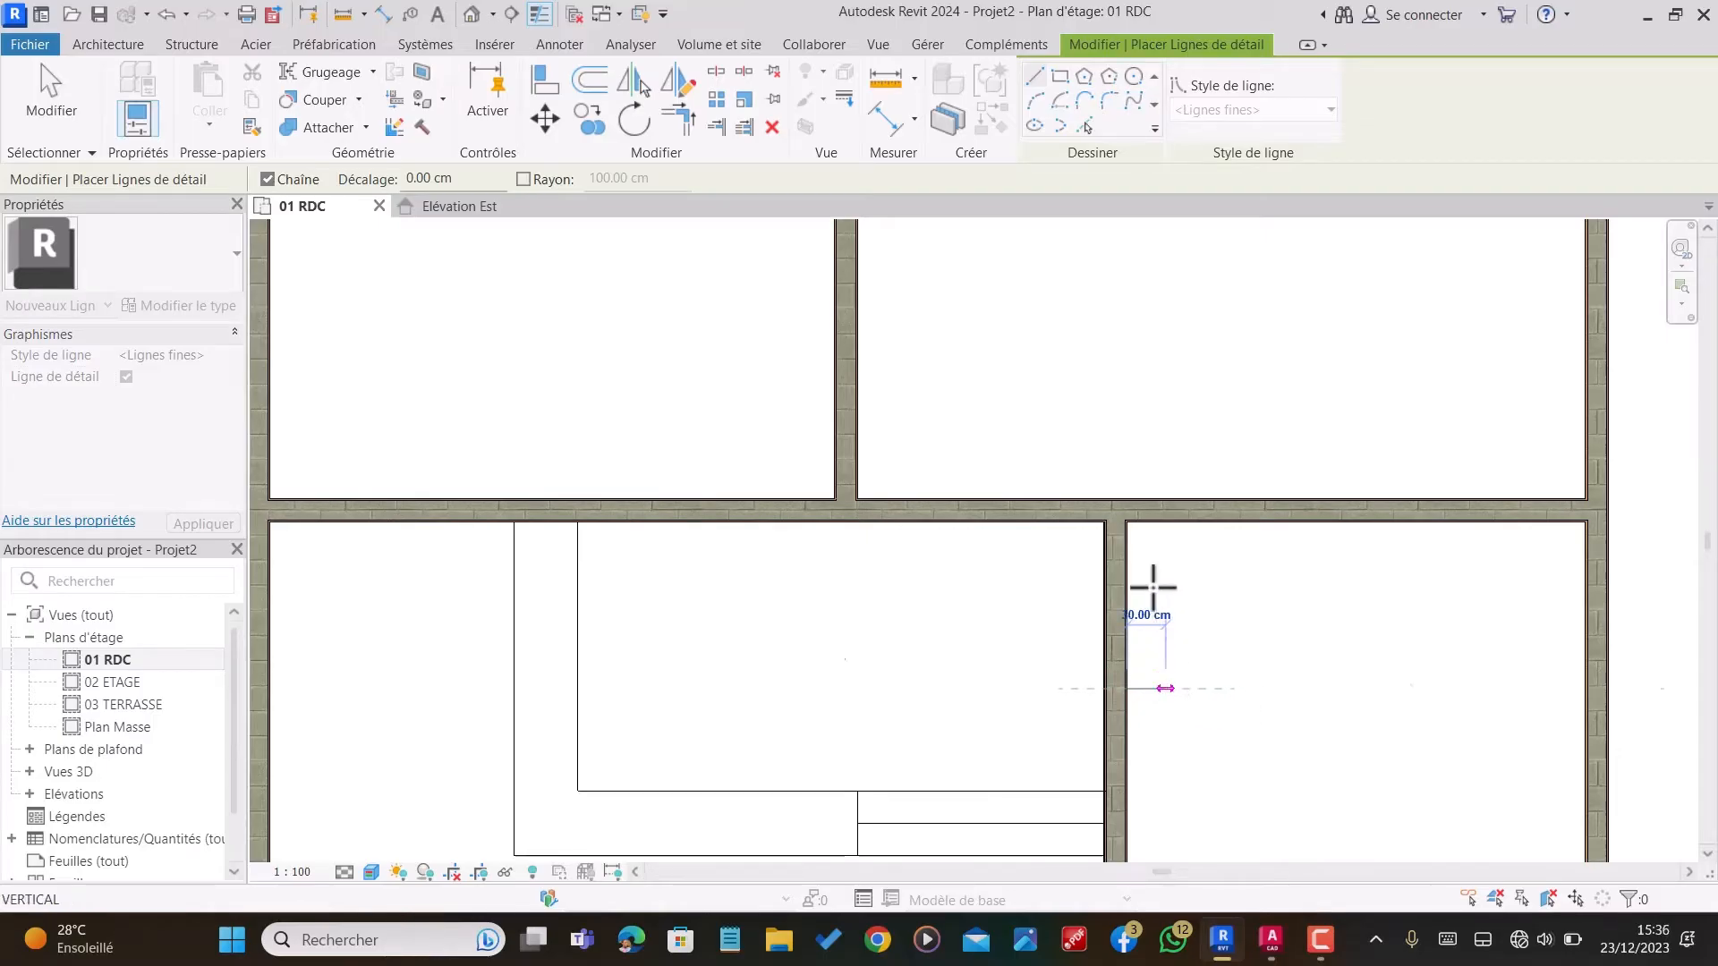
pyautogui.click(1165, 521)
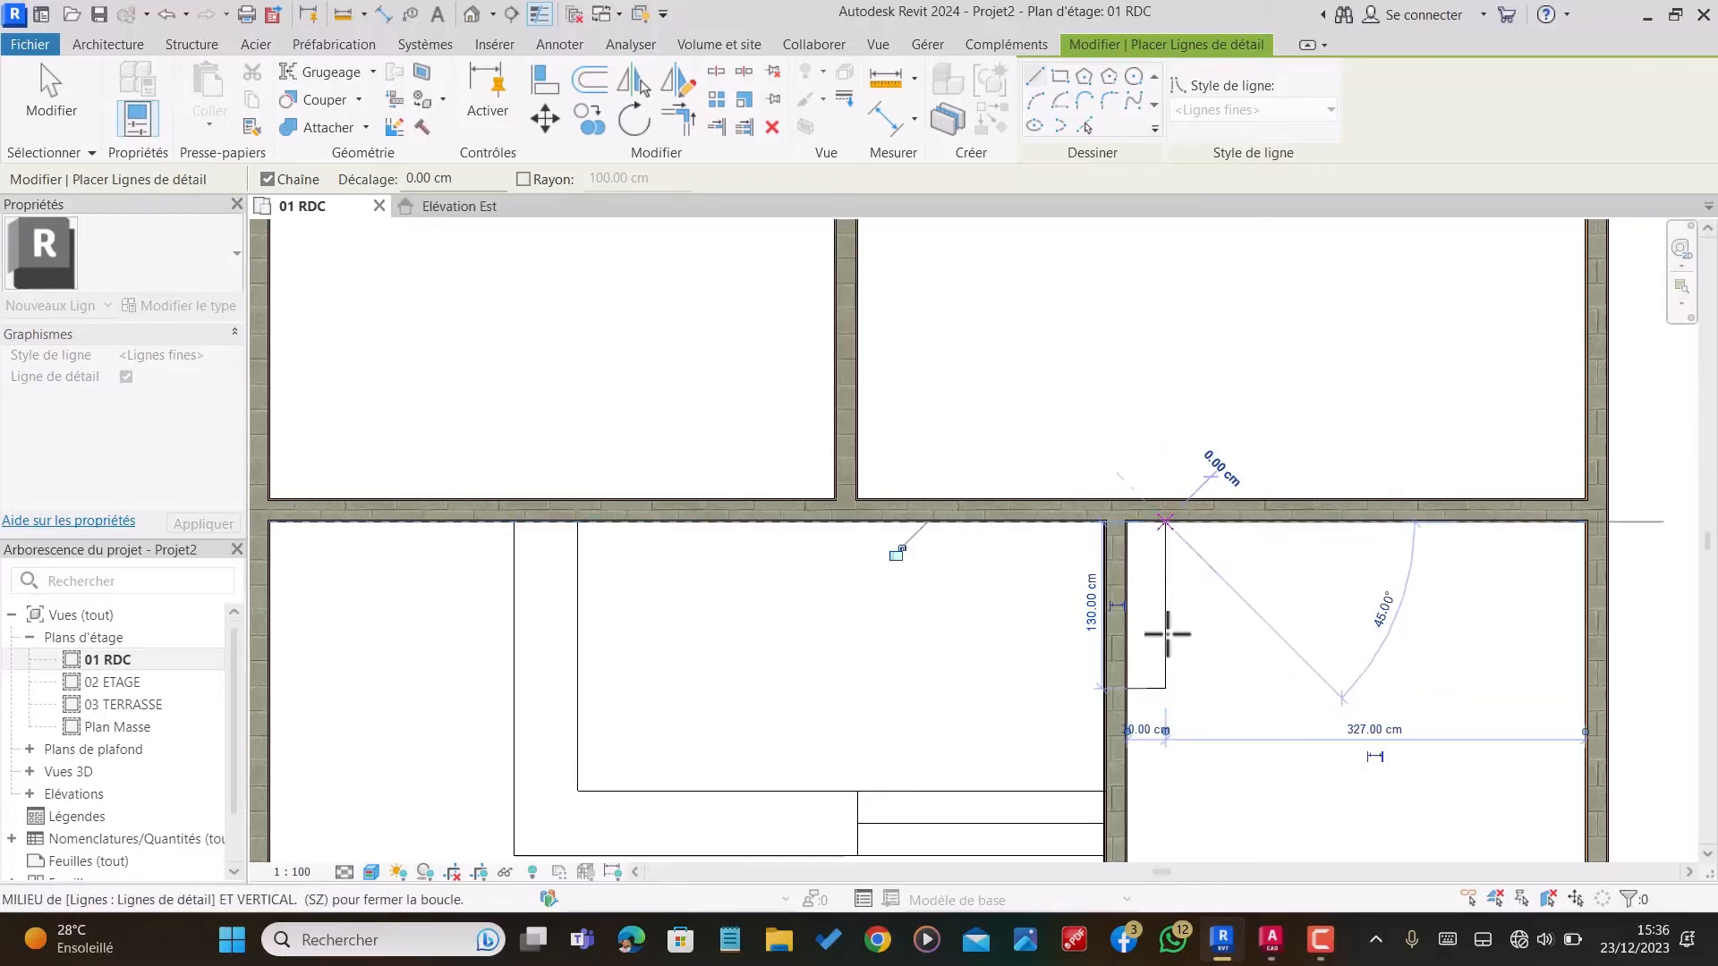
pyautogui.scroll(-2, 1163, 636)
pyautogui.press('Escape')
# Step: Outline a shallow rectangle 228 cm long with detail lines above the upper horizontal partition, spanning the middle partition to the one on its right
pyautogui.scroll(-2, 1169, 779)
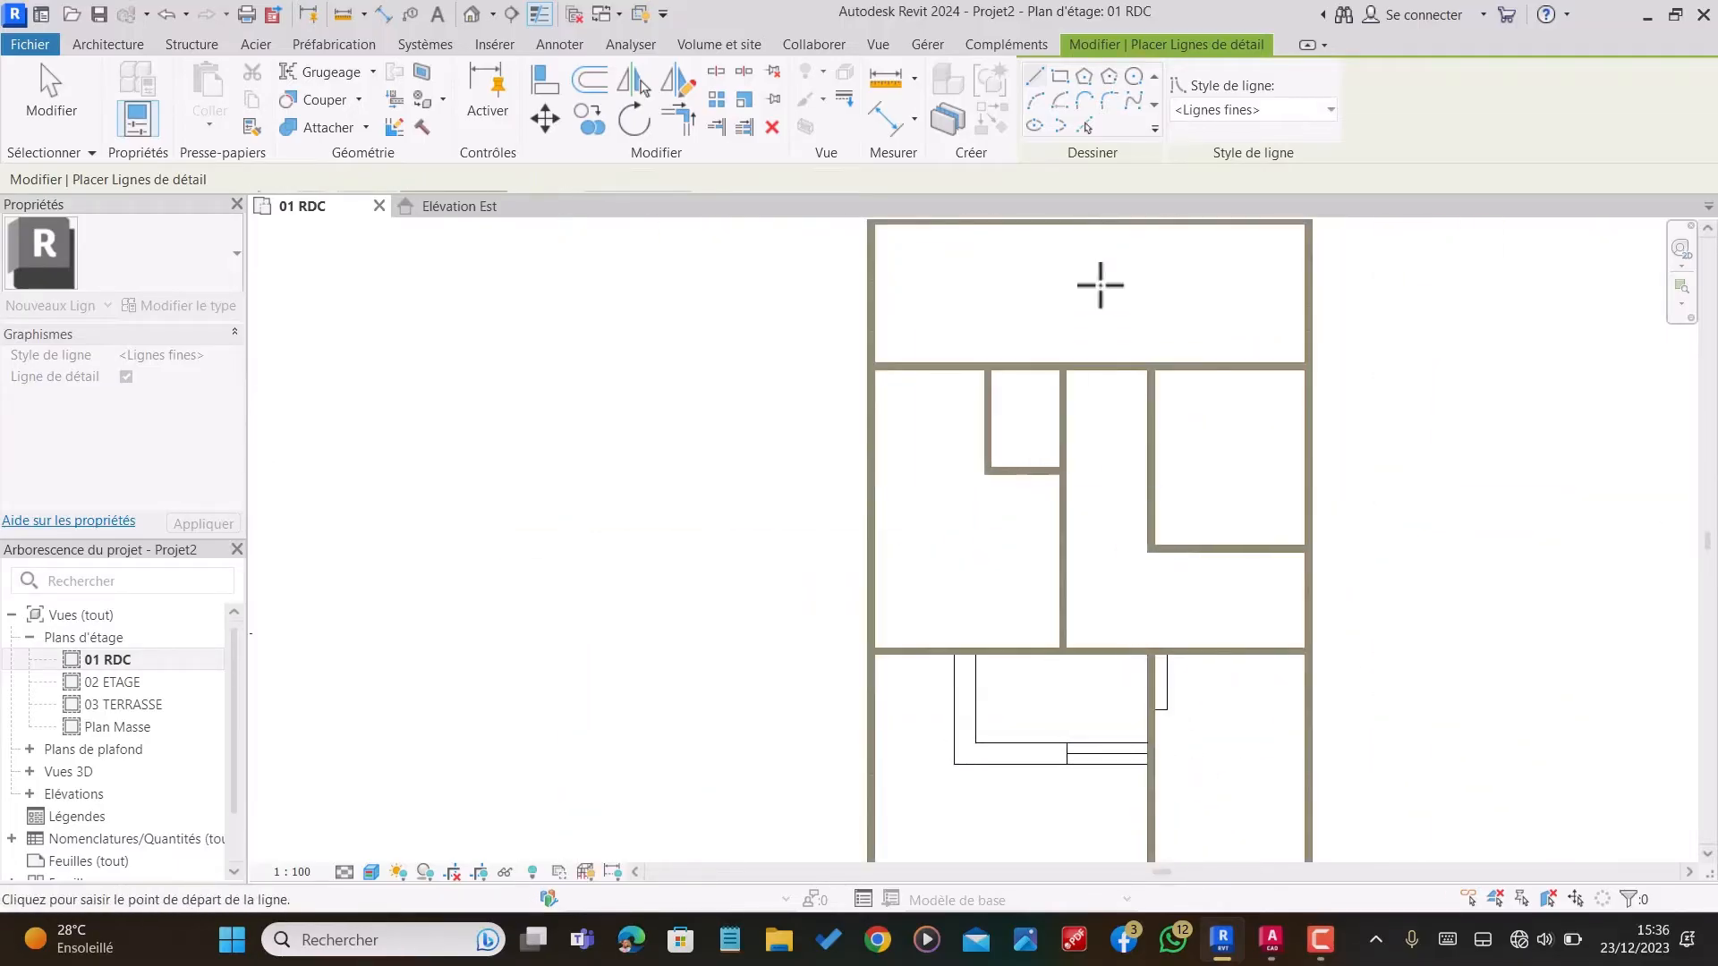
pyautogui.scroll(3, 1105, 295)
pyautogui.scroll(2, 1109, 346)
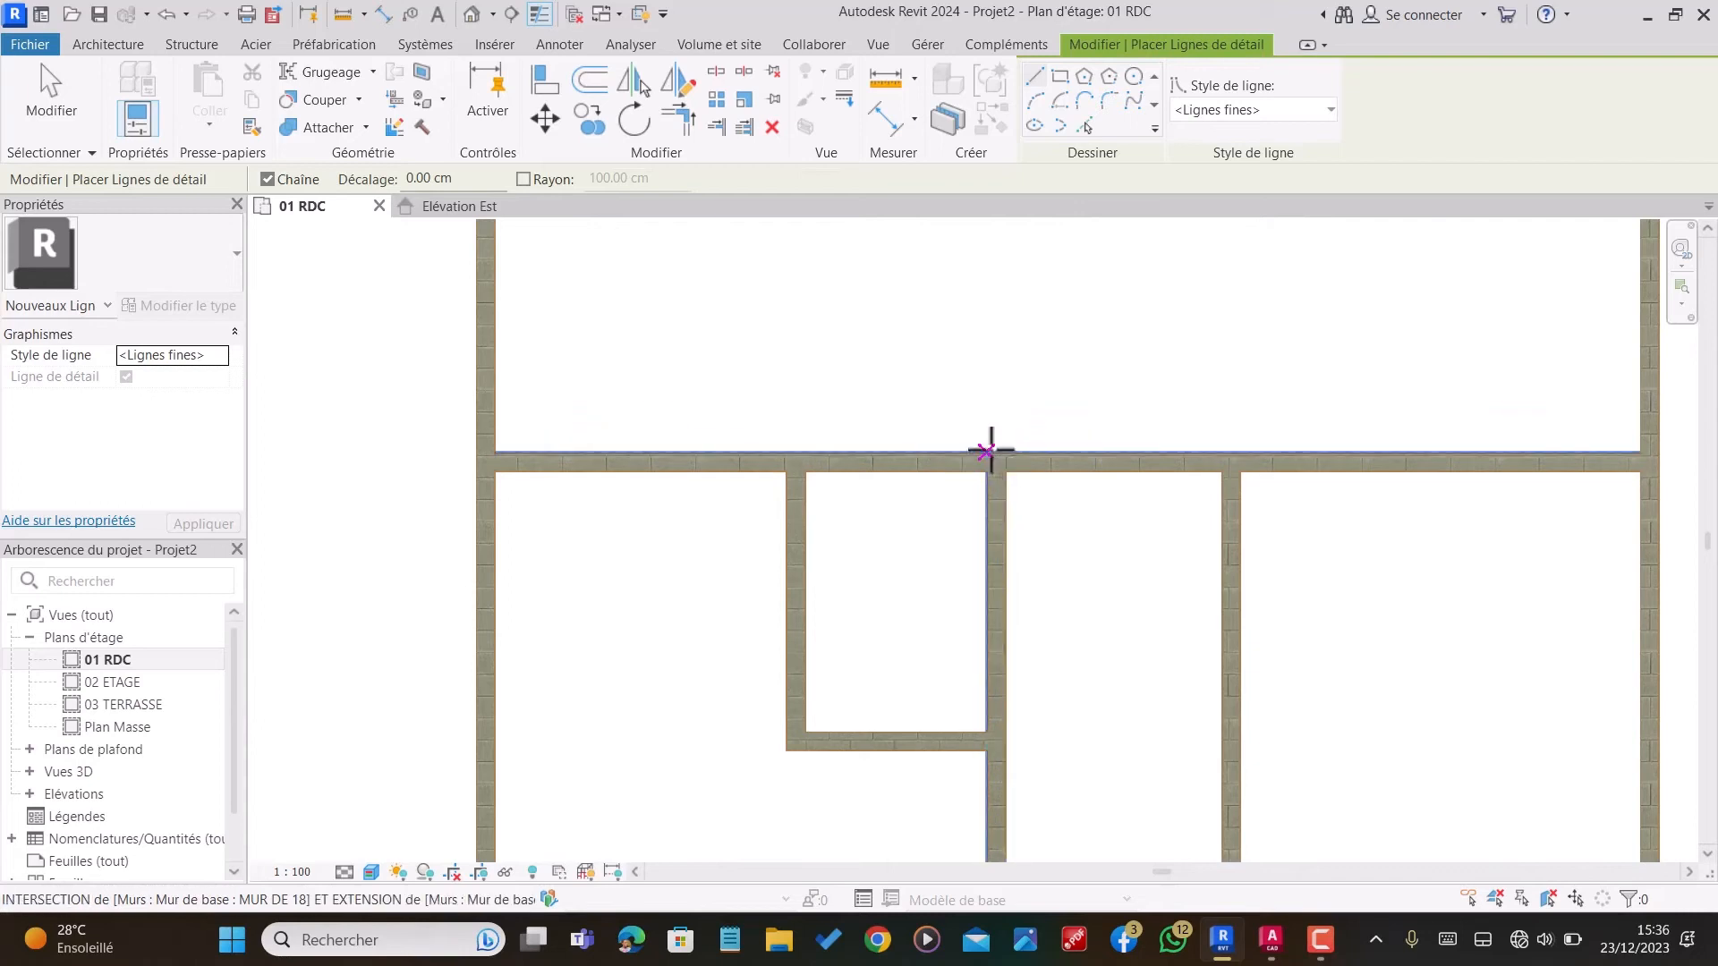
pyautogui.click(986, 453)
pyautogui.click(986, 417)
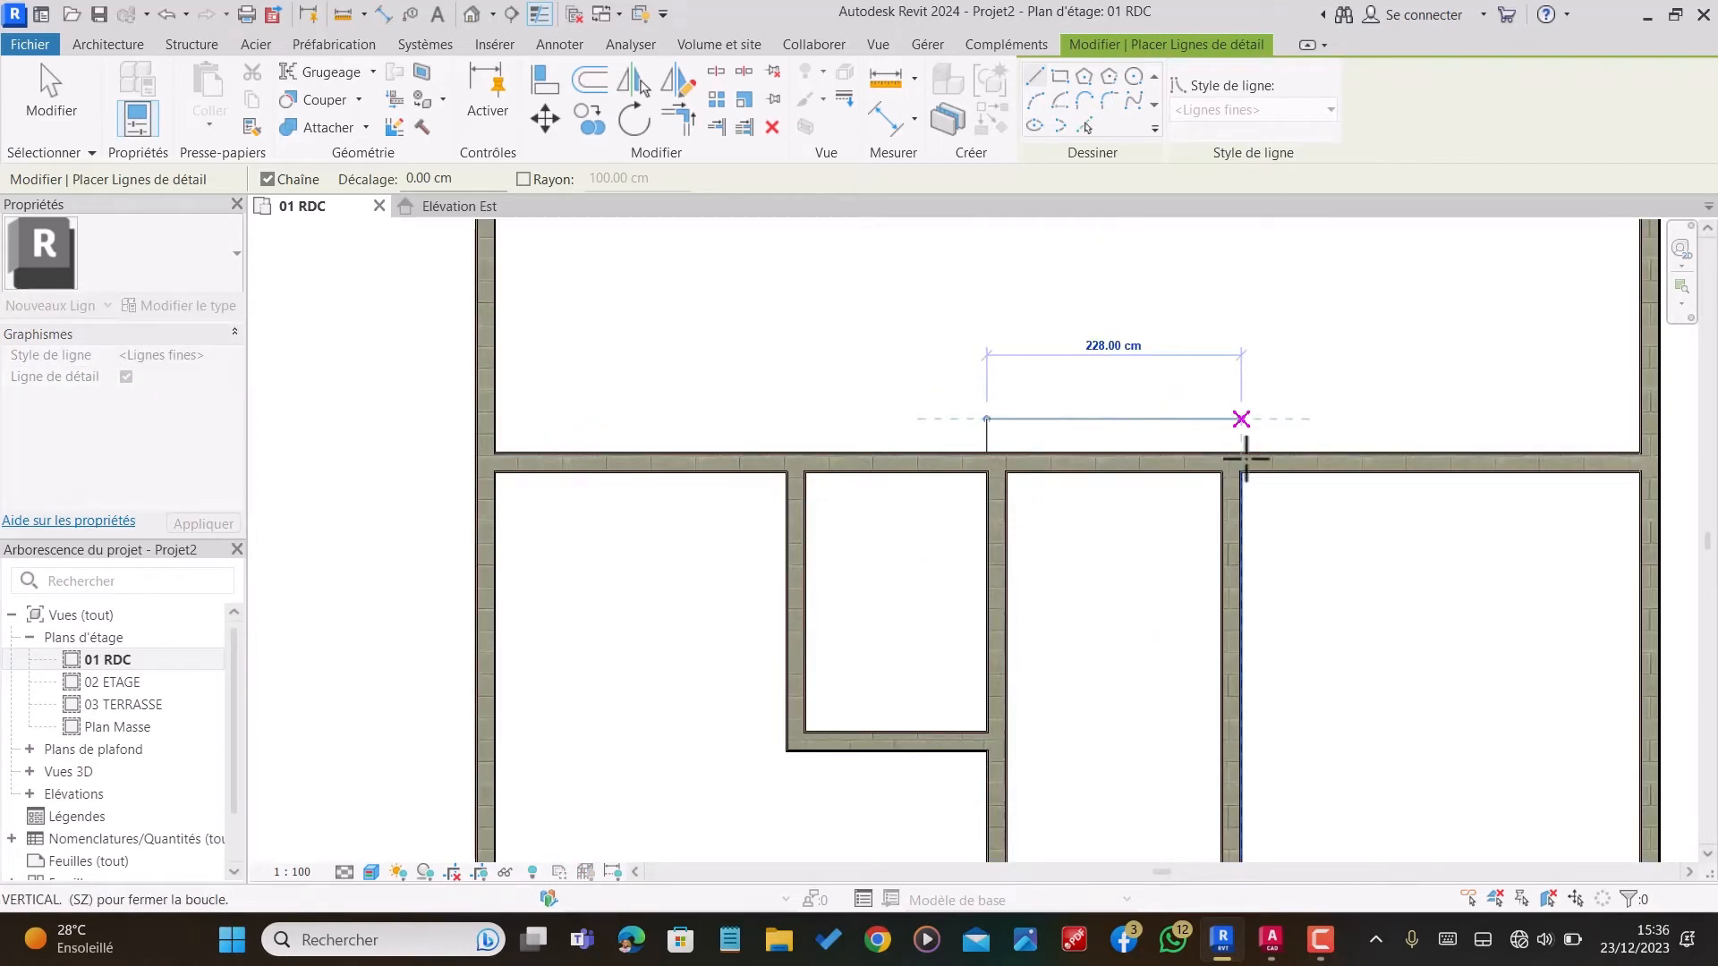
pyautogui.click(1240, 419)
pyautogui.click(1241, 452)
pyautogui.press('Escape')
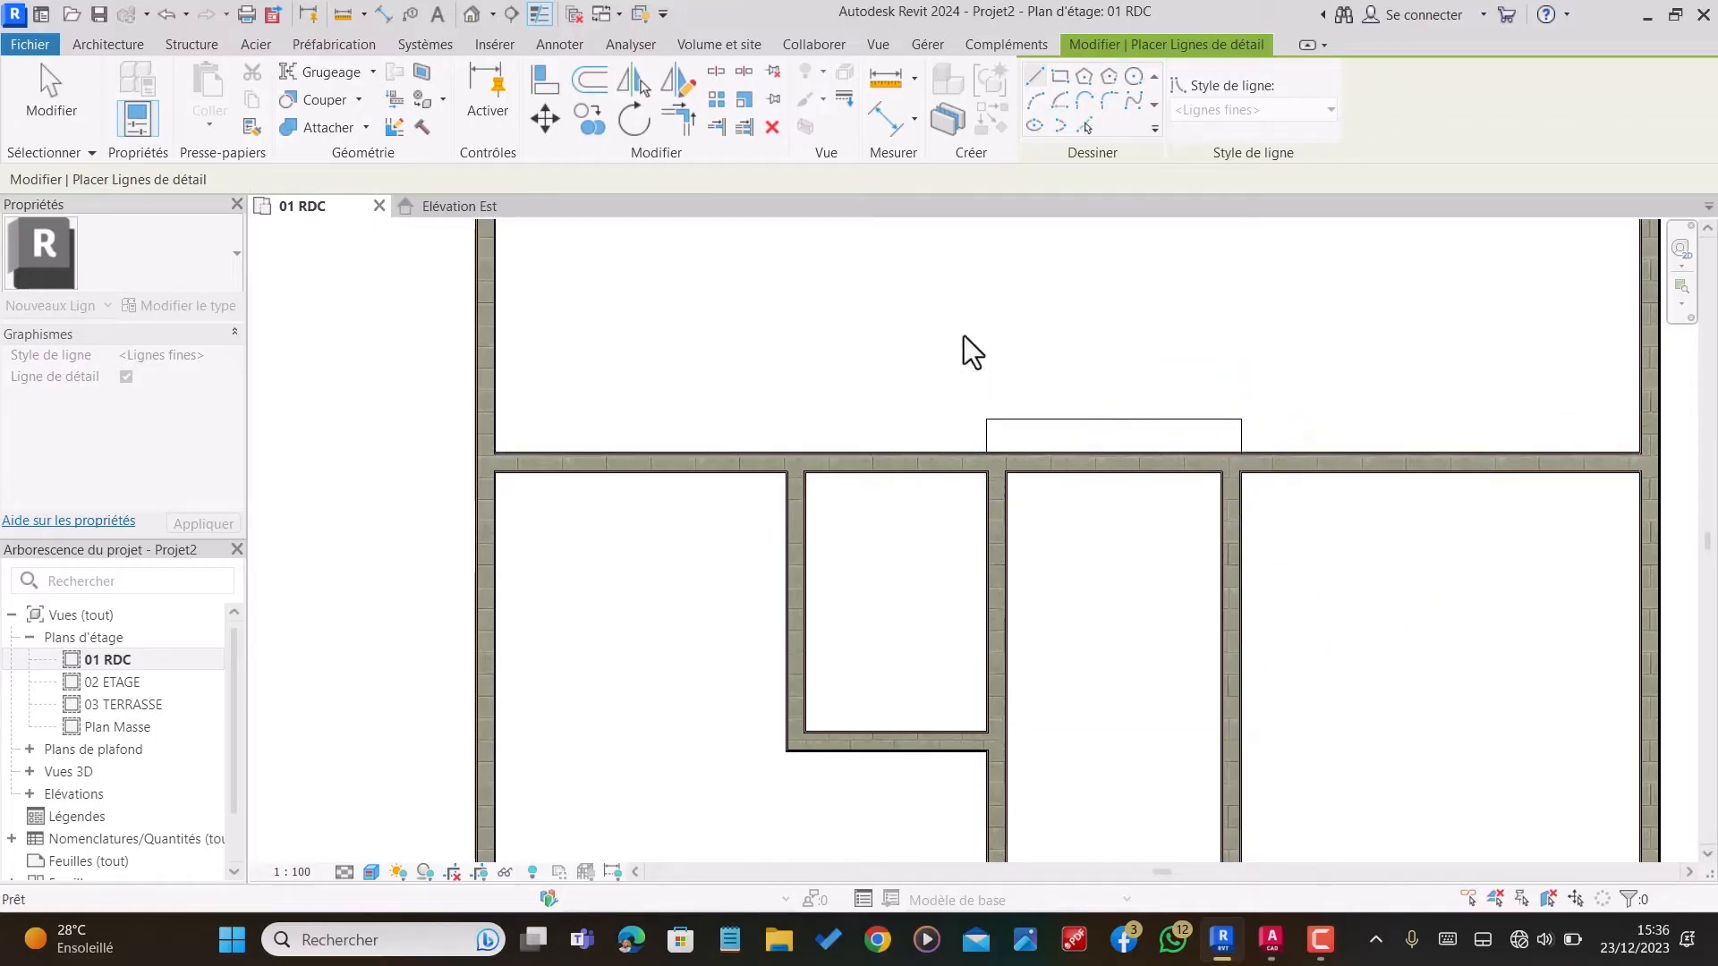
# Step: Offset a copy of the shallow rectangle's long upper detail line 30 cm upward, away from the horizontal partition
pyautogui.click(589, 83)
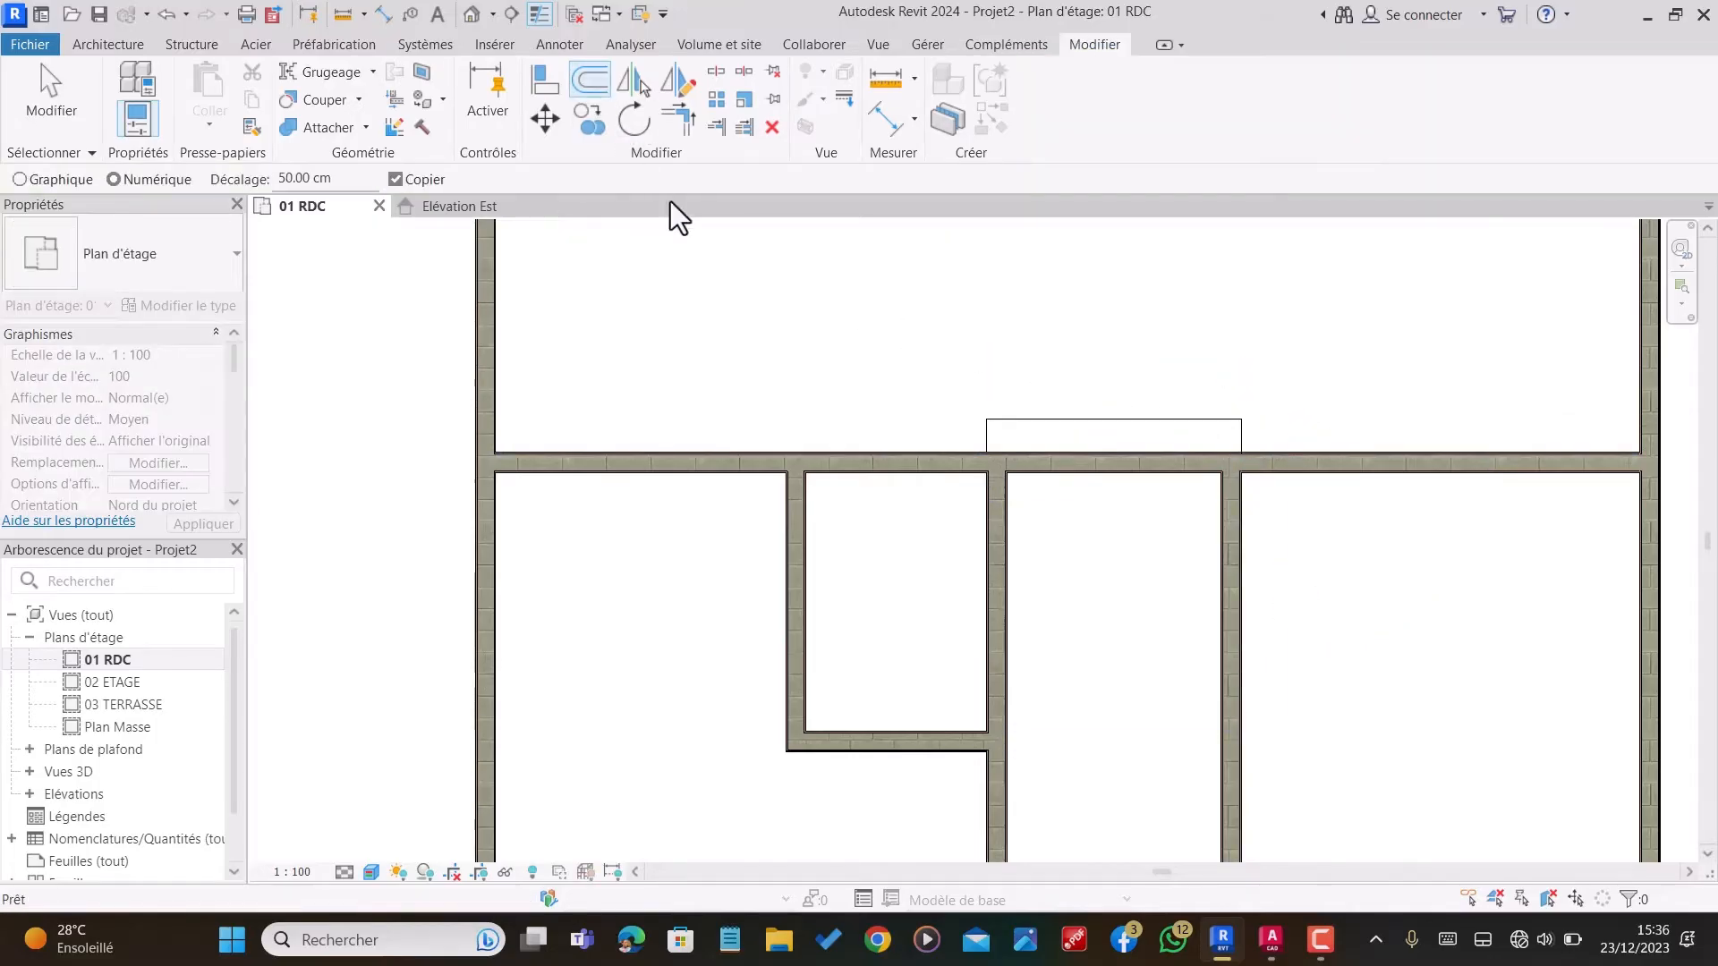
pyautogui.click(337, 178)
pyautogui.write('30')
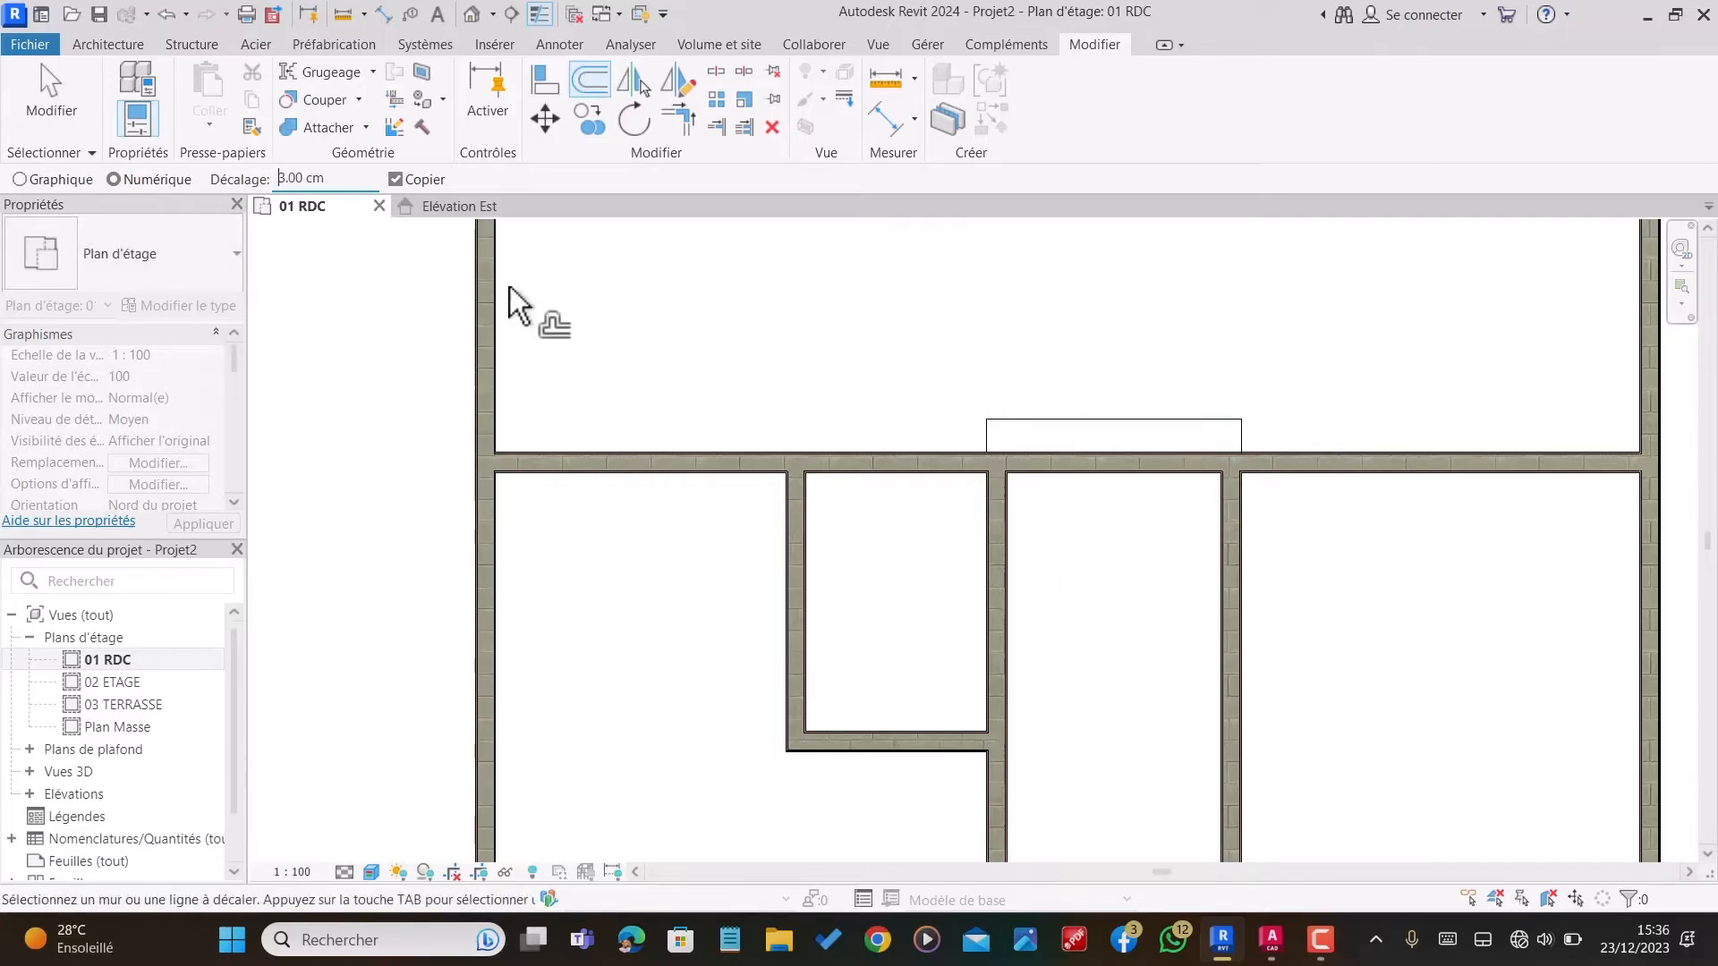
pyautogui.click(330, 184)
pyautogui.write('30')
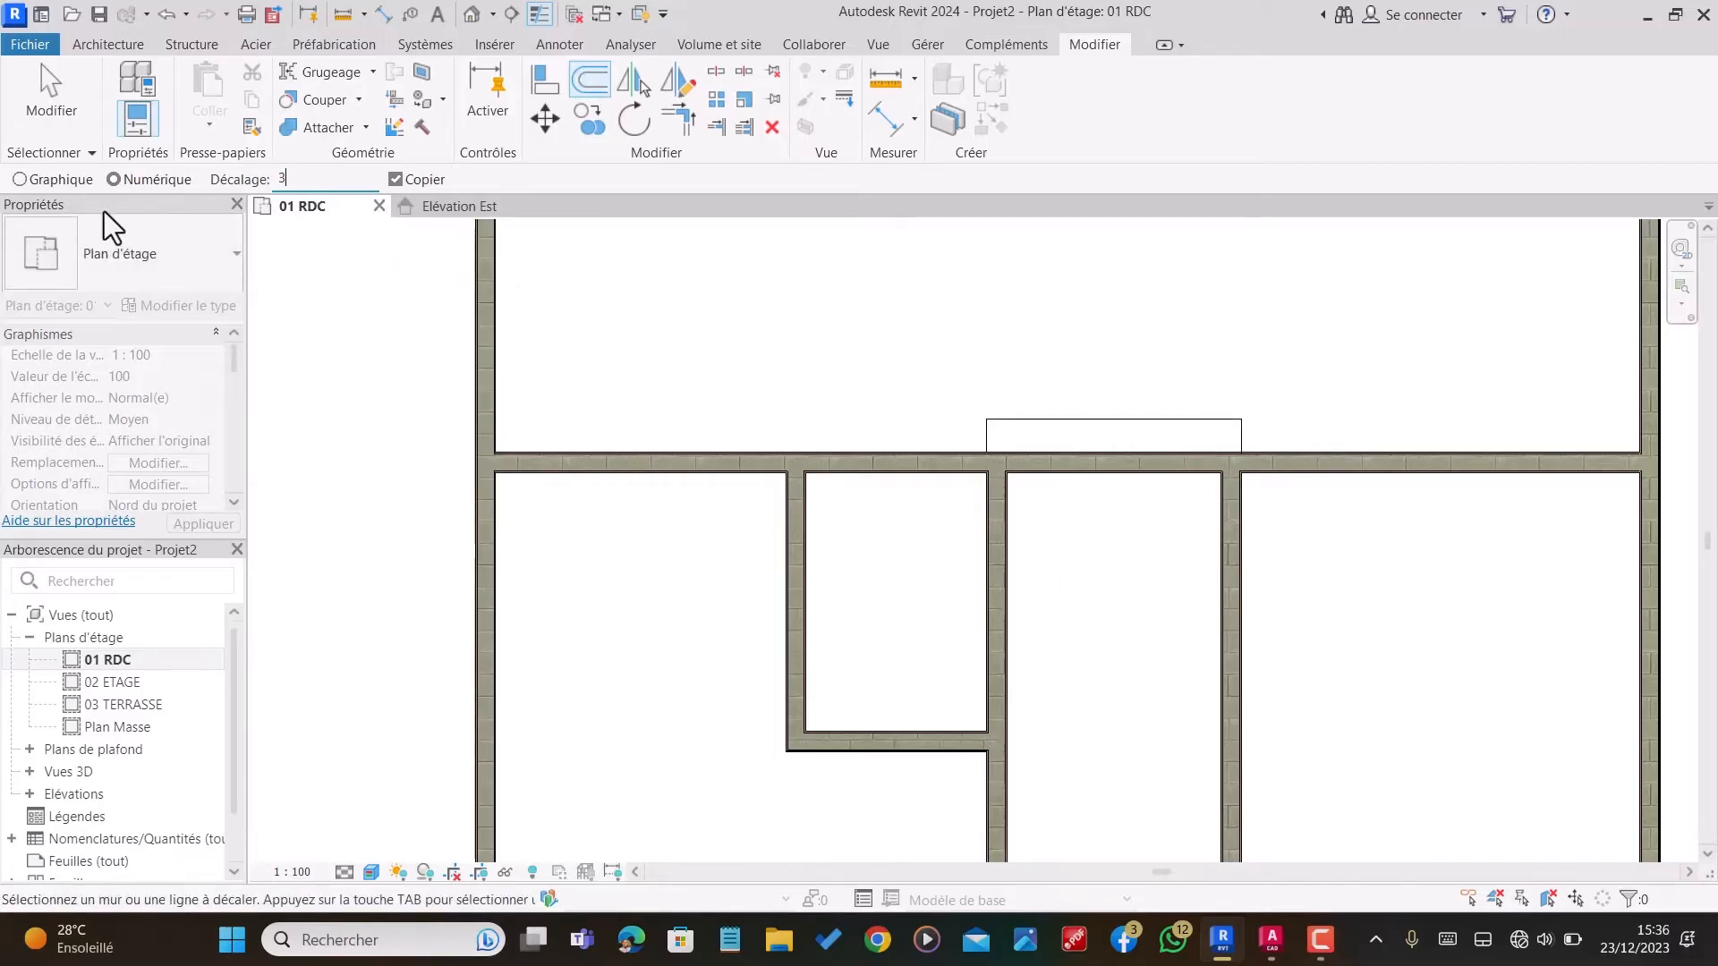
pyautogui.click(1159, 415)
# Step: Extend the rectangle's two short side lines to form corners with the offset line using Trim/Extend to Corner
pyautogui.click(678, 121)
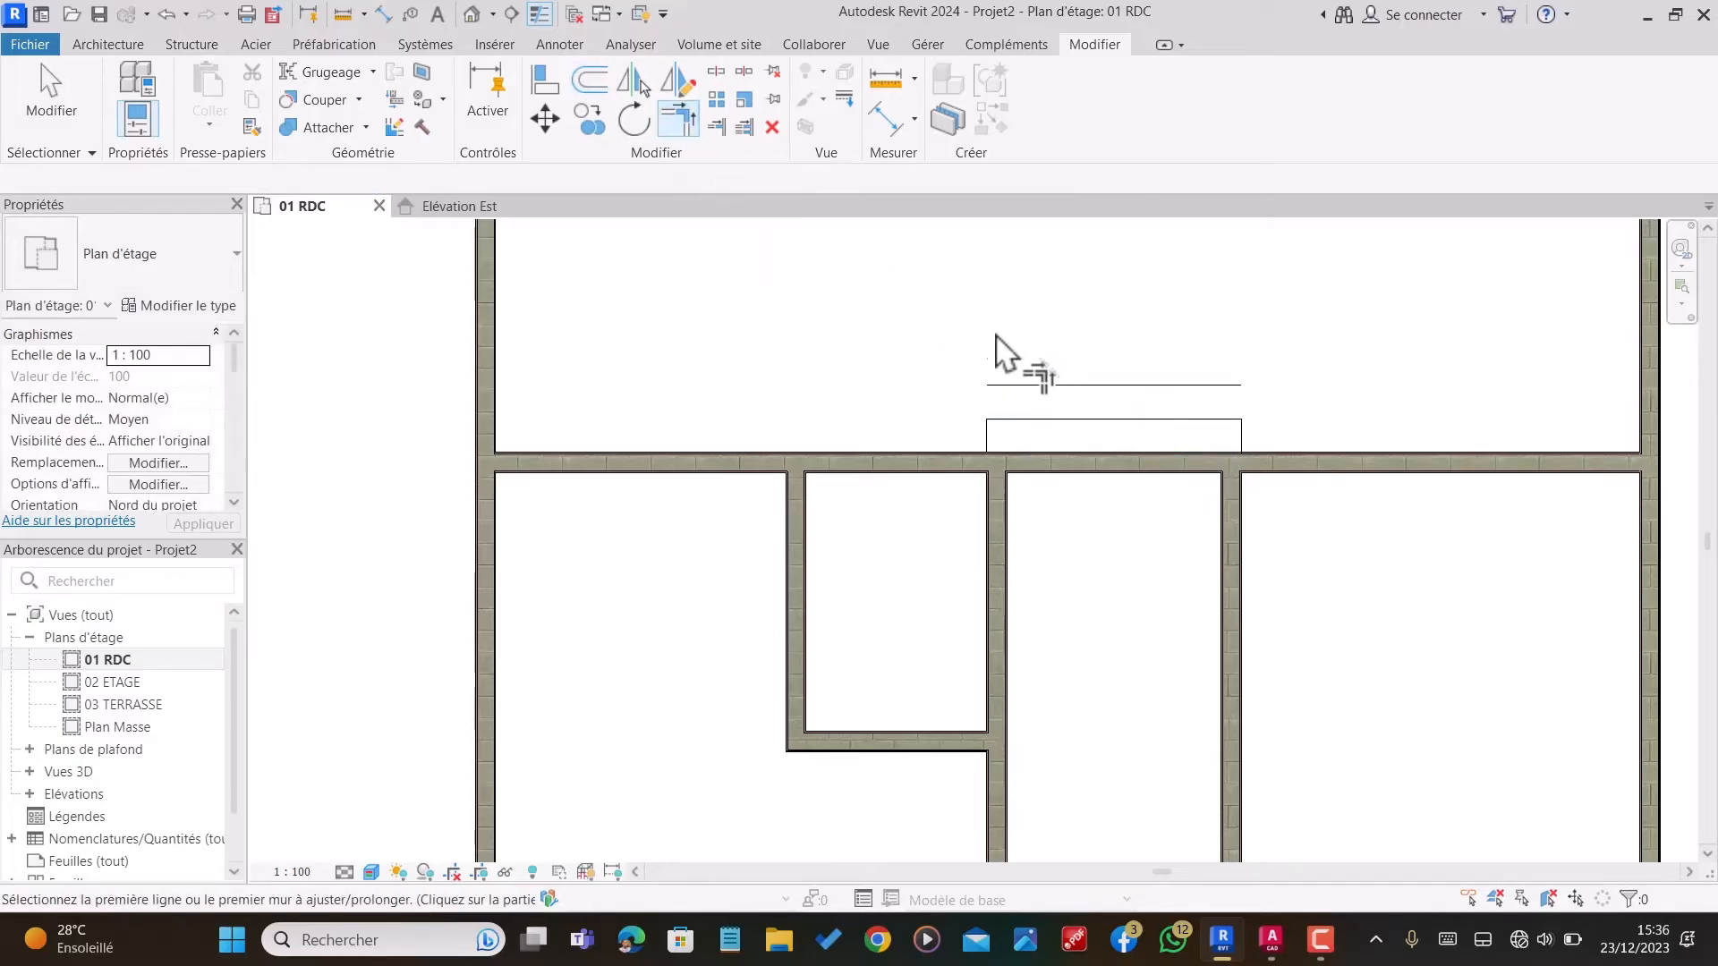
pyautogui.click(1032, 394)
pyautogui.click(985, 432)
pyautogui.click(1177, 395)
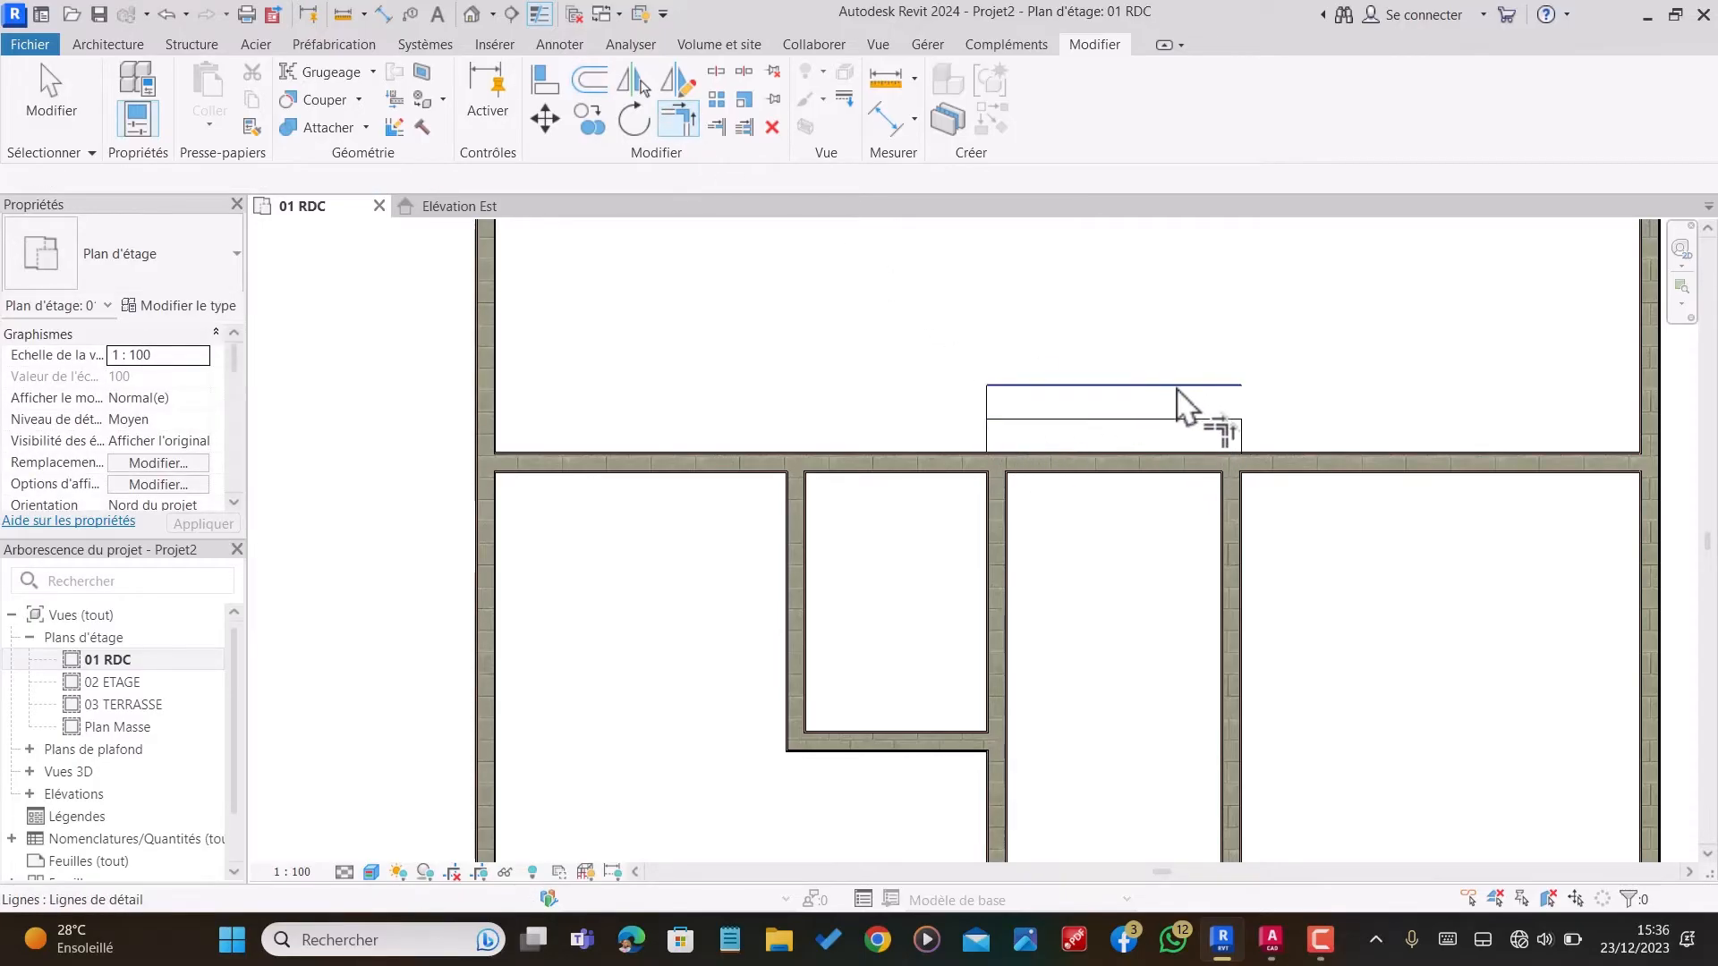
pyautogui.click(1241, 440)
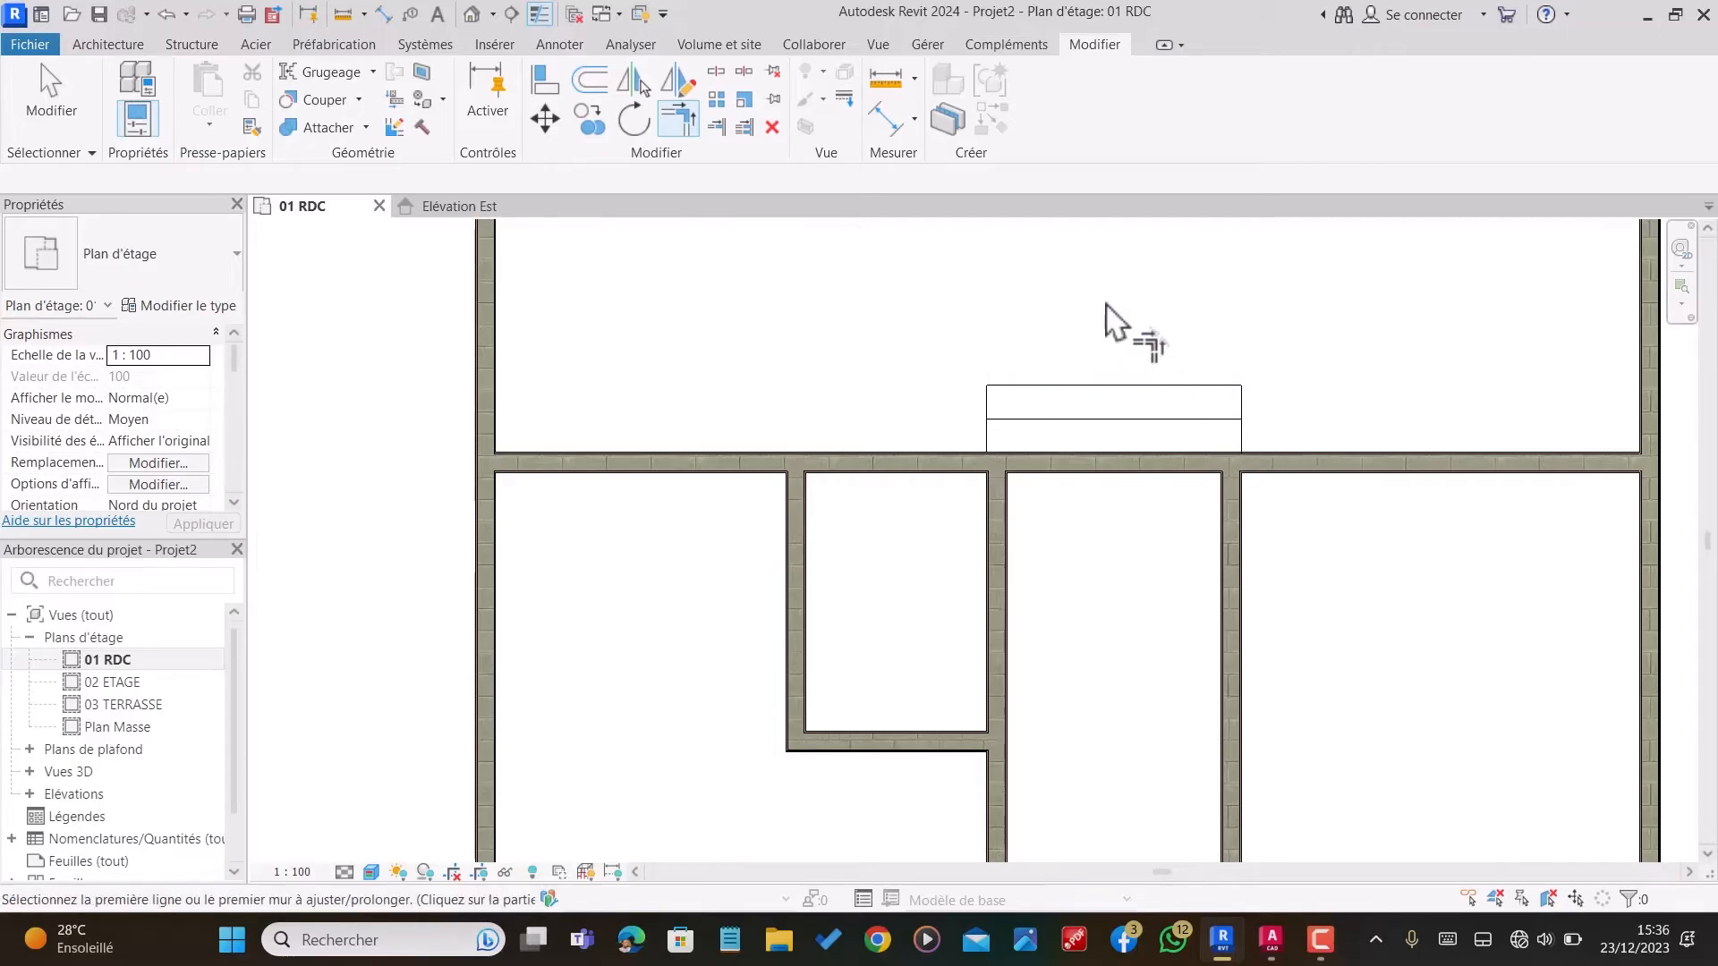
pyautogui.scroll(-3, 1118, 318)
pyautogui.press('Escape')
pyautogui.press('Escape')
# Step: Start a floor on 01 RDC and duplicate the Dalle en béton - 250 mm type as MARCHE DE 15
pyautogui.scroll(-2, 1116, 483)
pyautogui.scroll(4, 1163, 608)
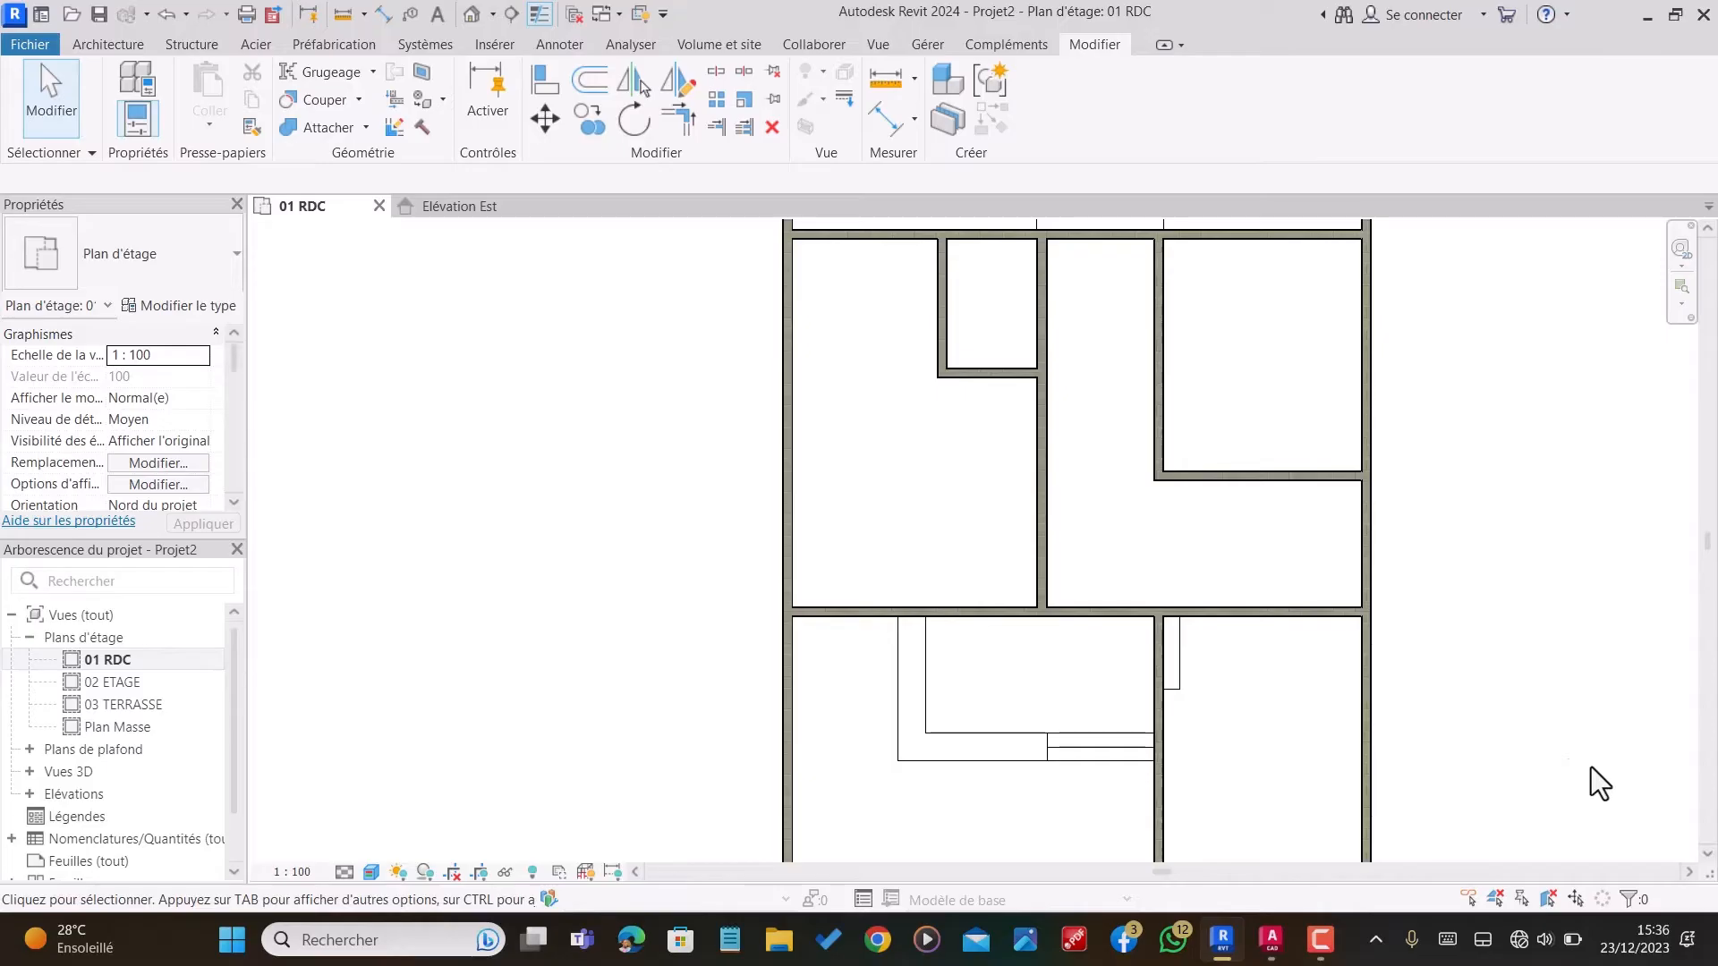
pyautogui.scroll(-3, 272, 314)
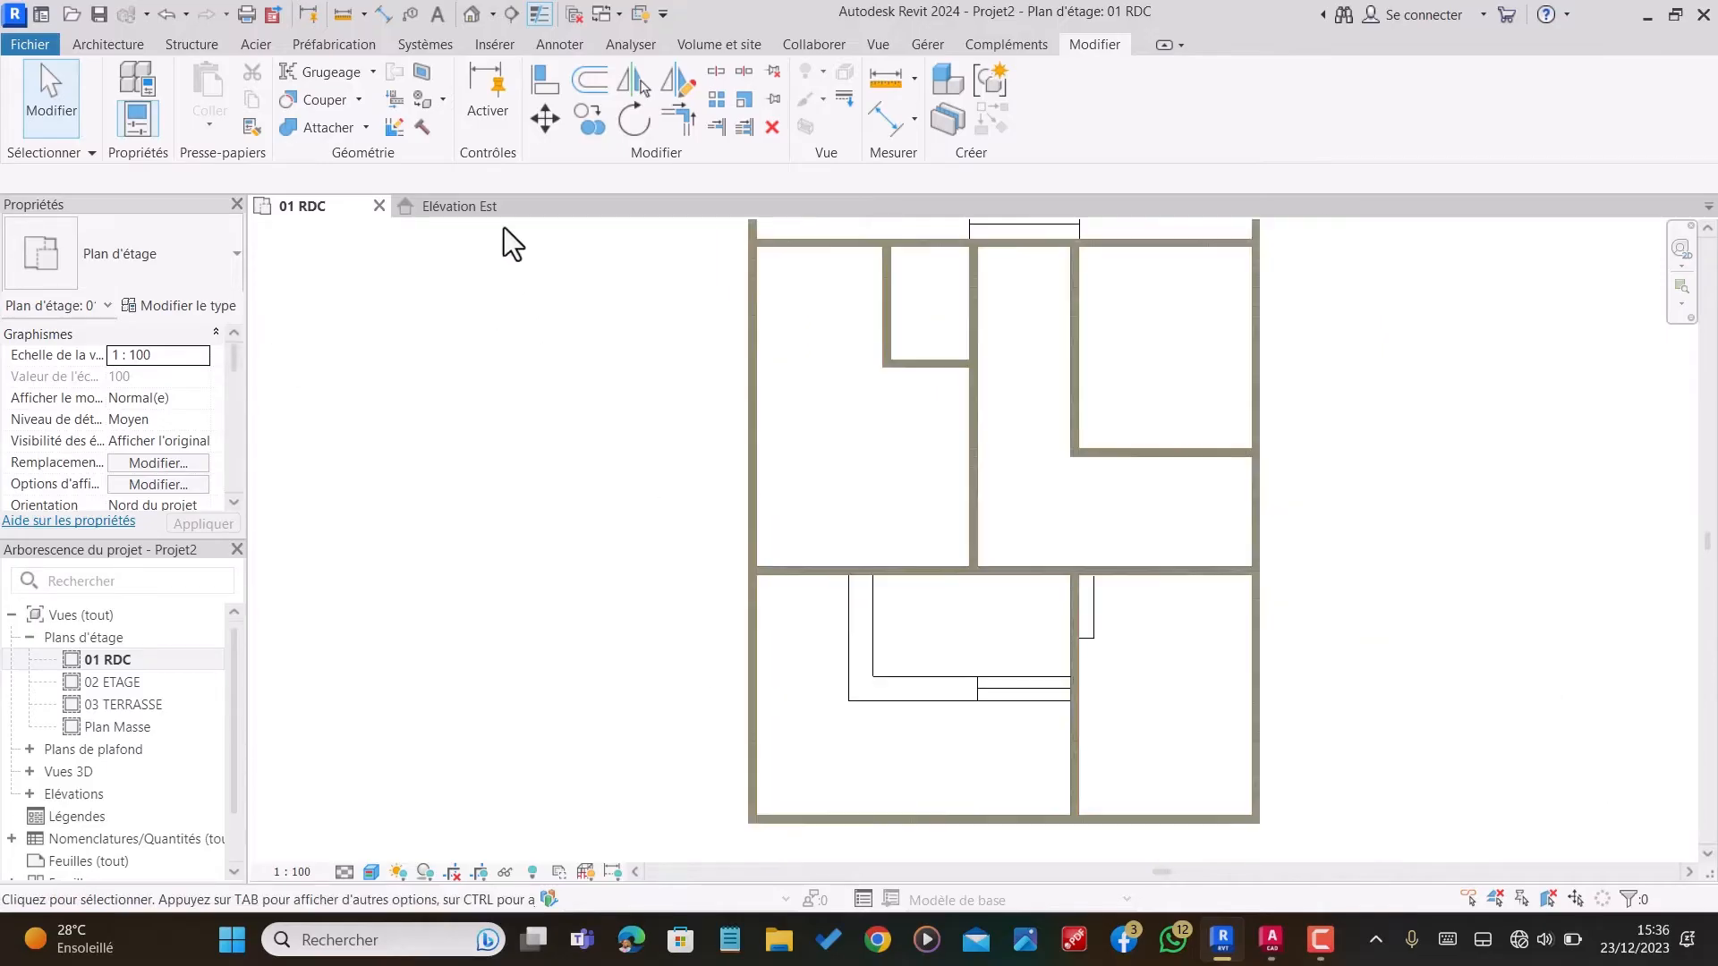
pyautogui.scroll(4, 1113, 432)
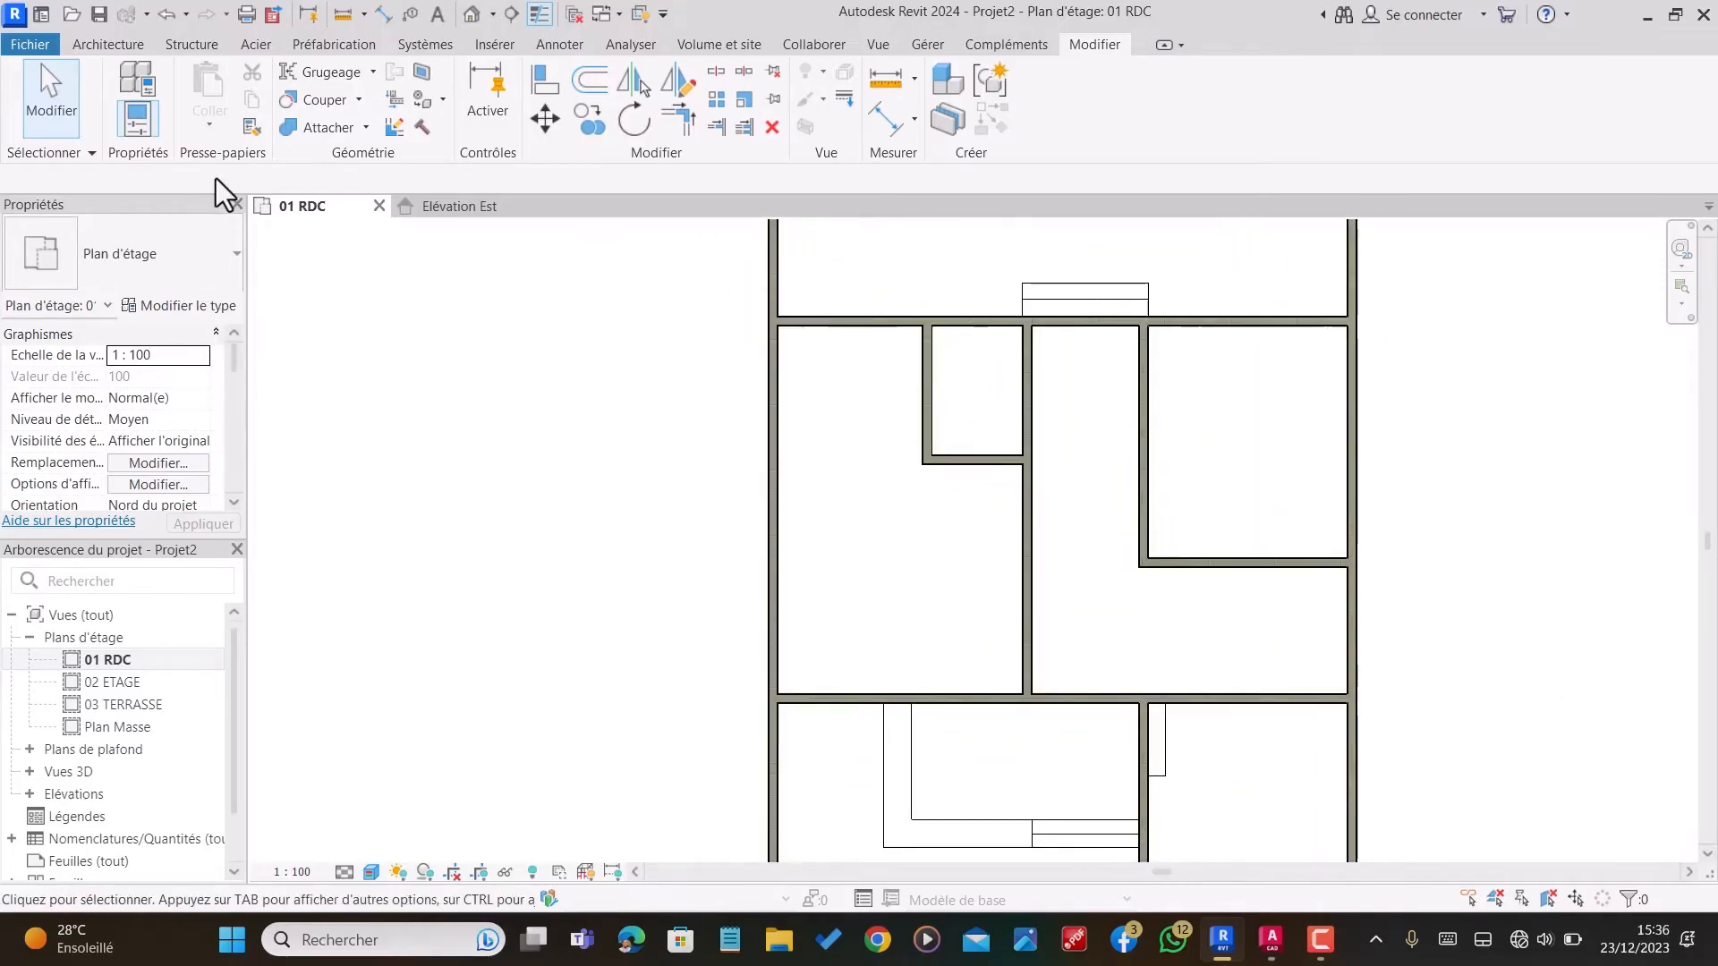
pyautogui.click(134, 41)
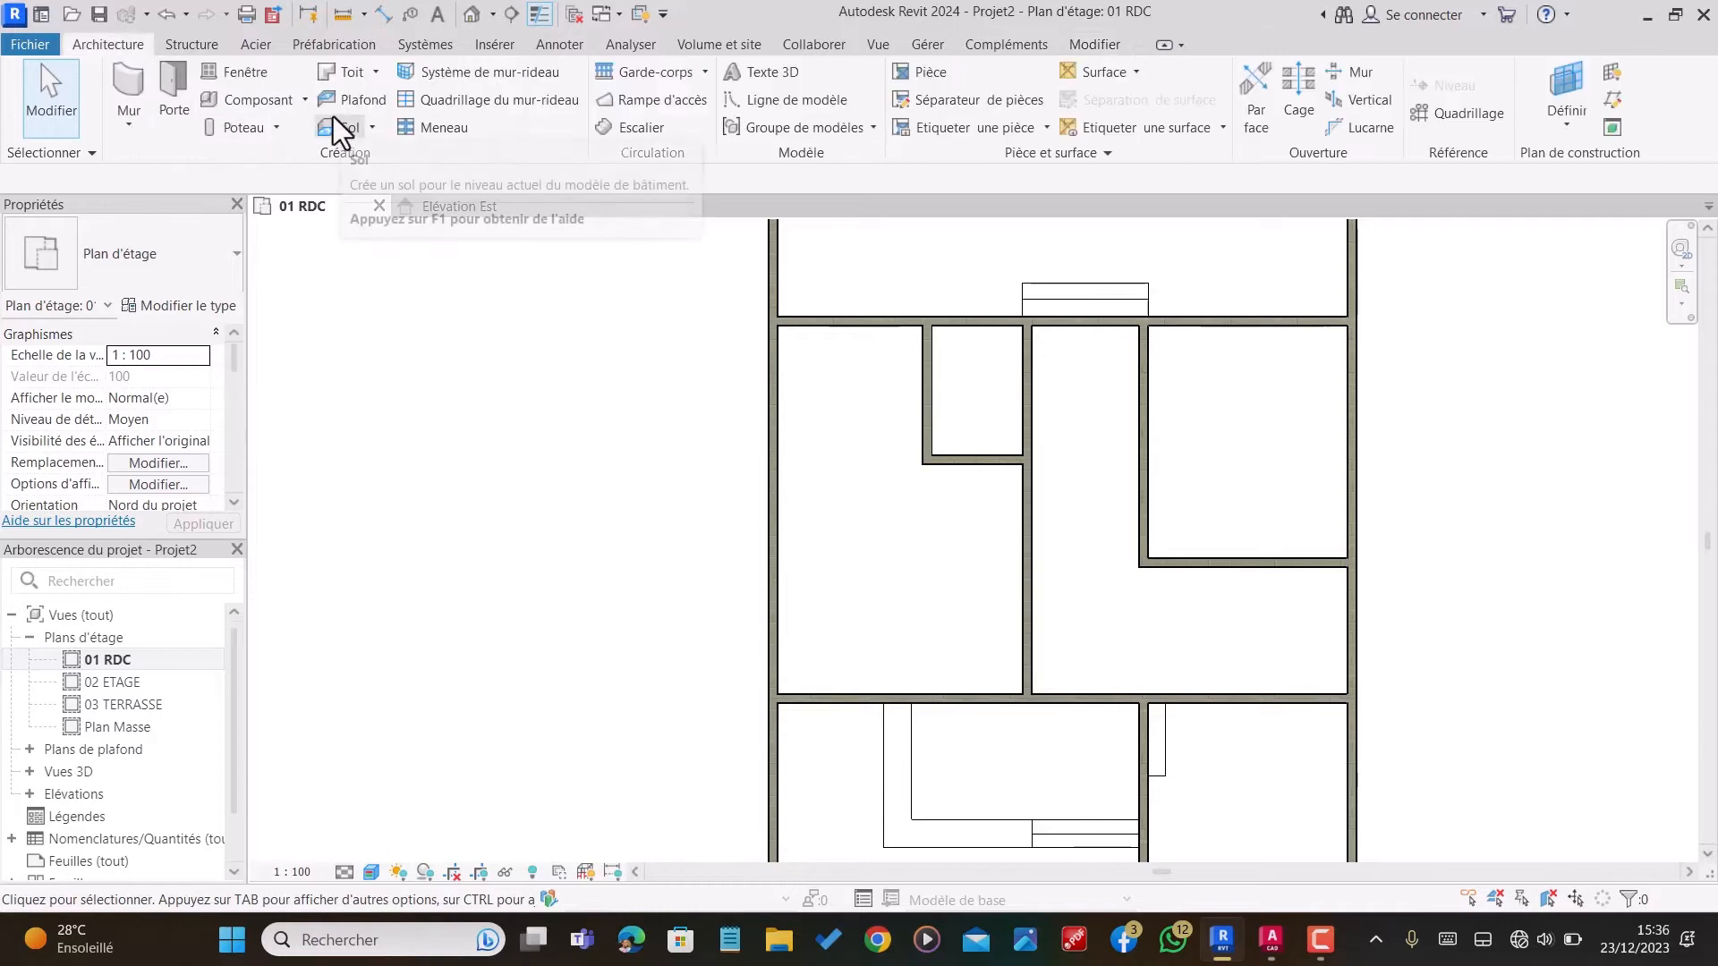
pyautogui.click(342, 130)
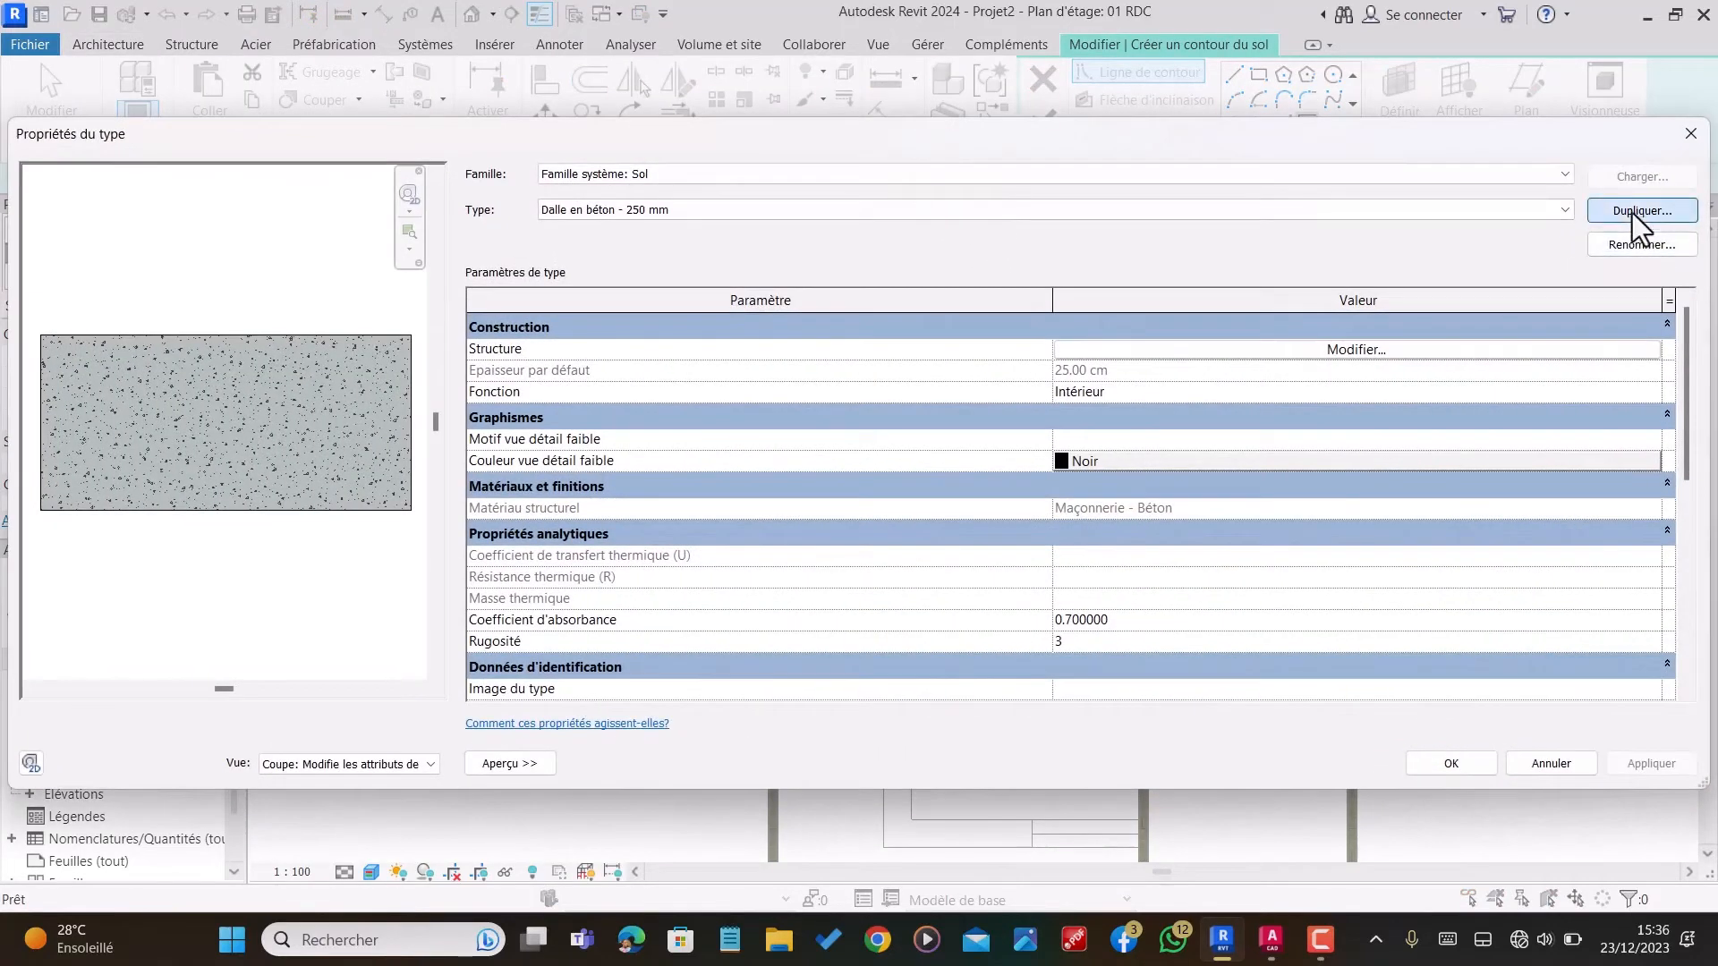
pyautogui.click(1636, 212)
pyautogui.write('MA')
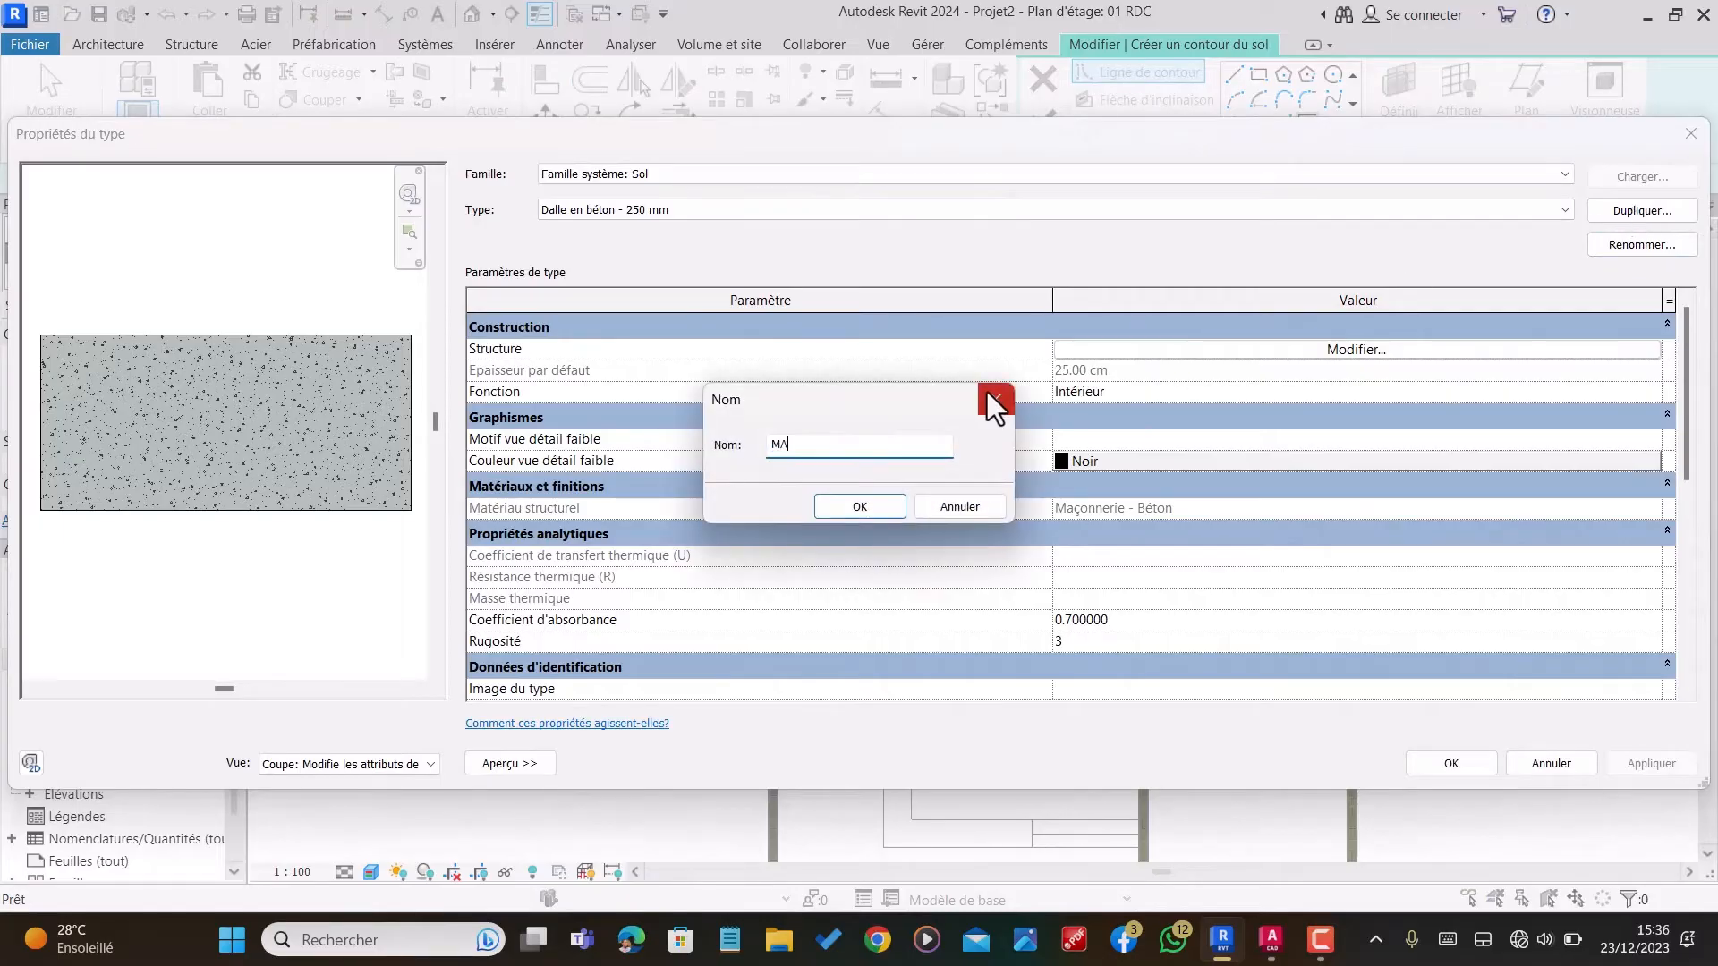
pyautogui.write('RCHE DE 15')
pyautogui.click(846, 511)
# Step: In the MARCHE DE 15 structure, set the concrete layer to 14 cm and insert a 1 cm layer above it
pyautogui.click(1378, 351)
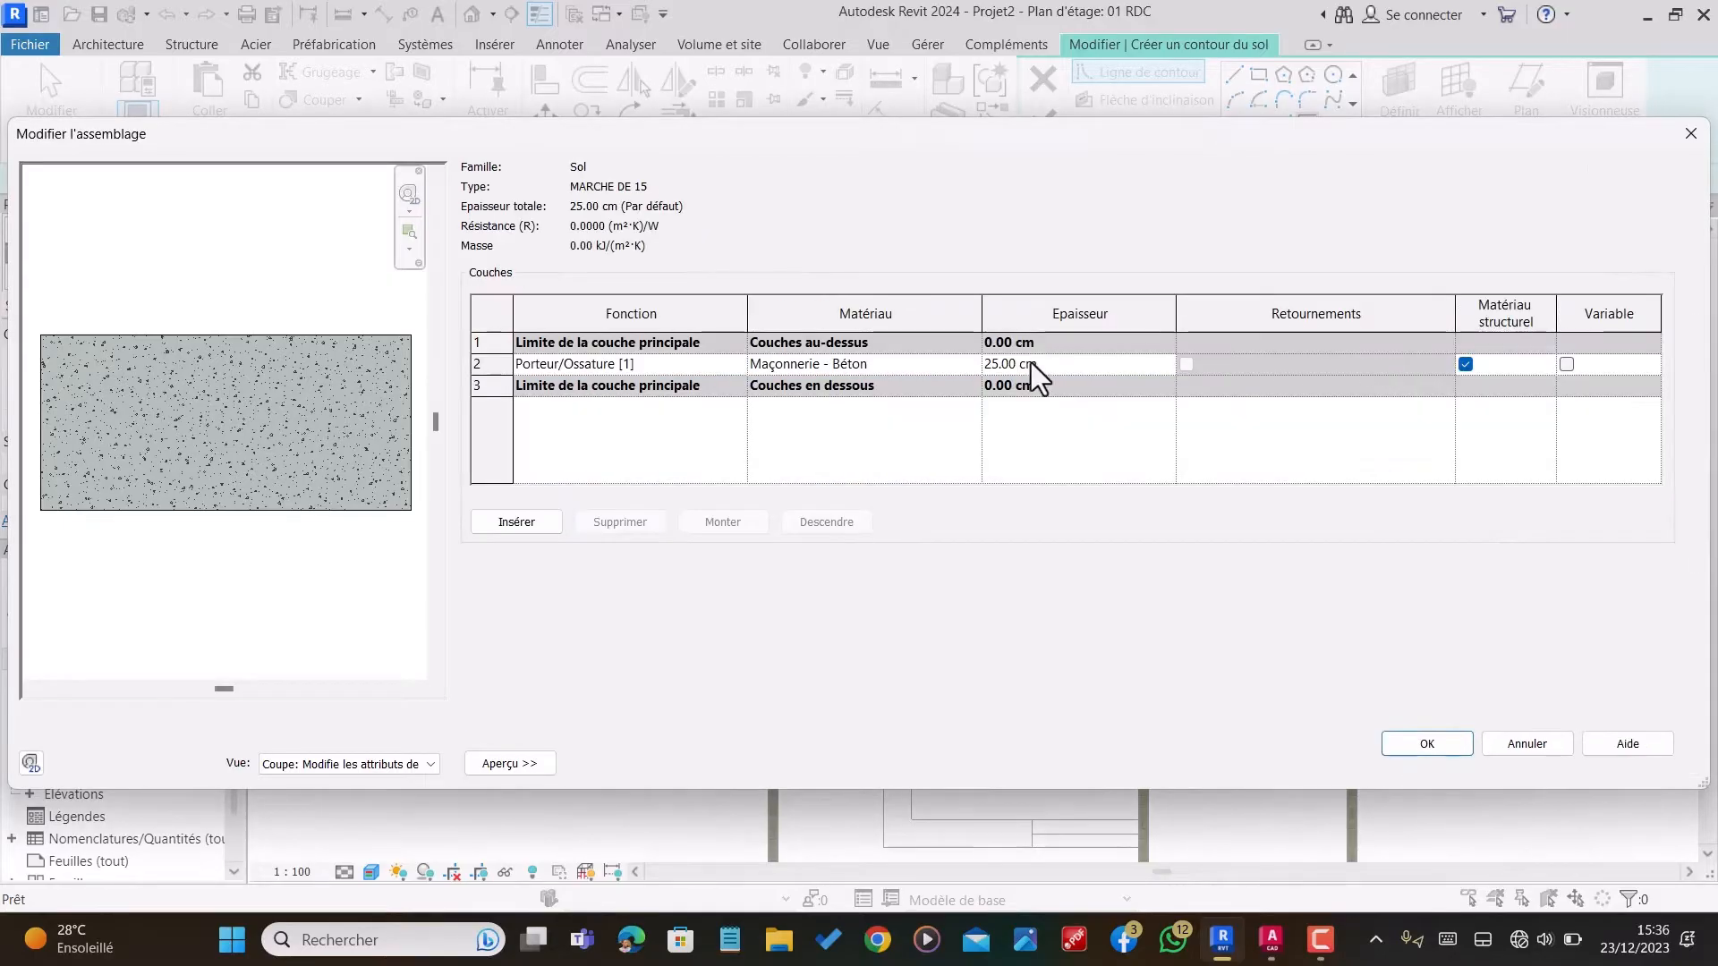
pyautogui.click(1049, 363)
pyautogui.write('14')
pyautogui.click(535, 532)
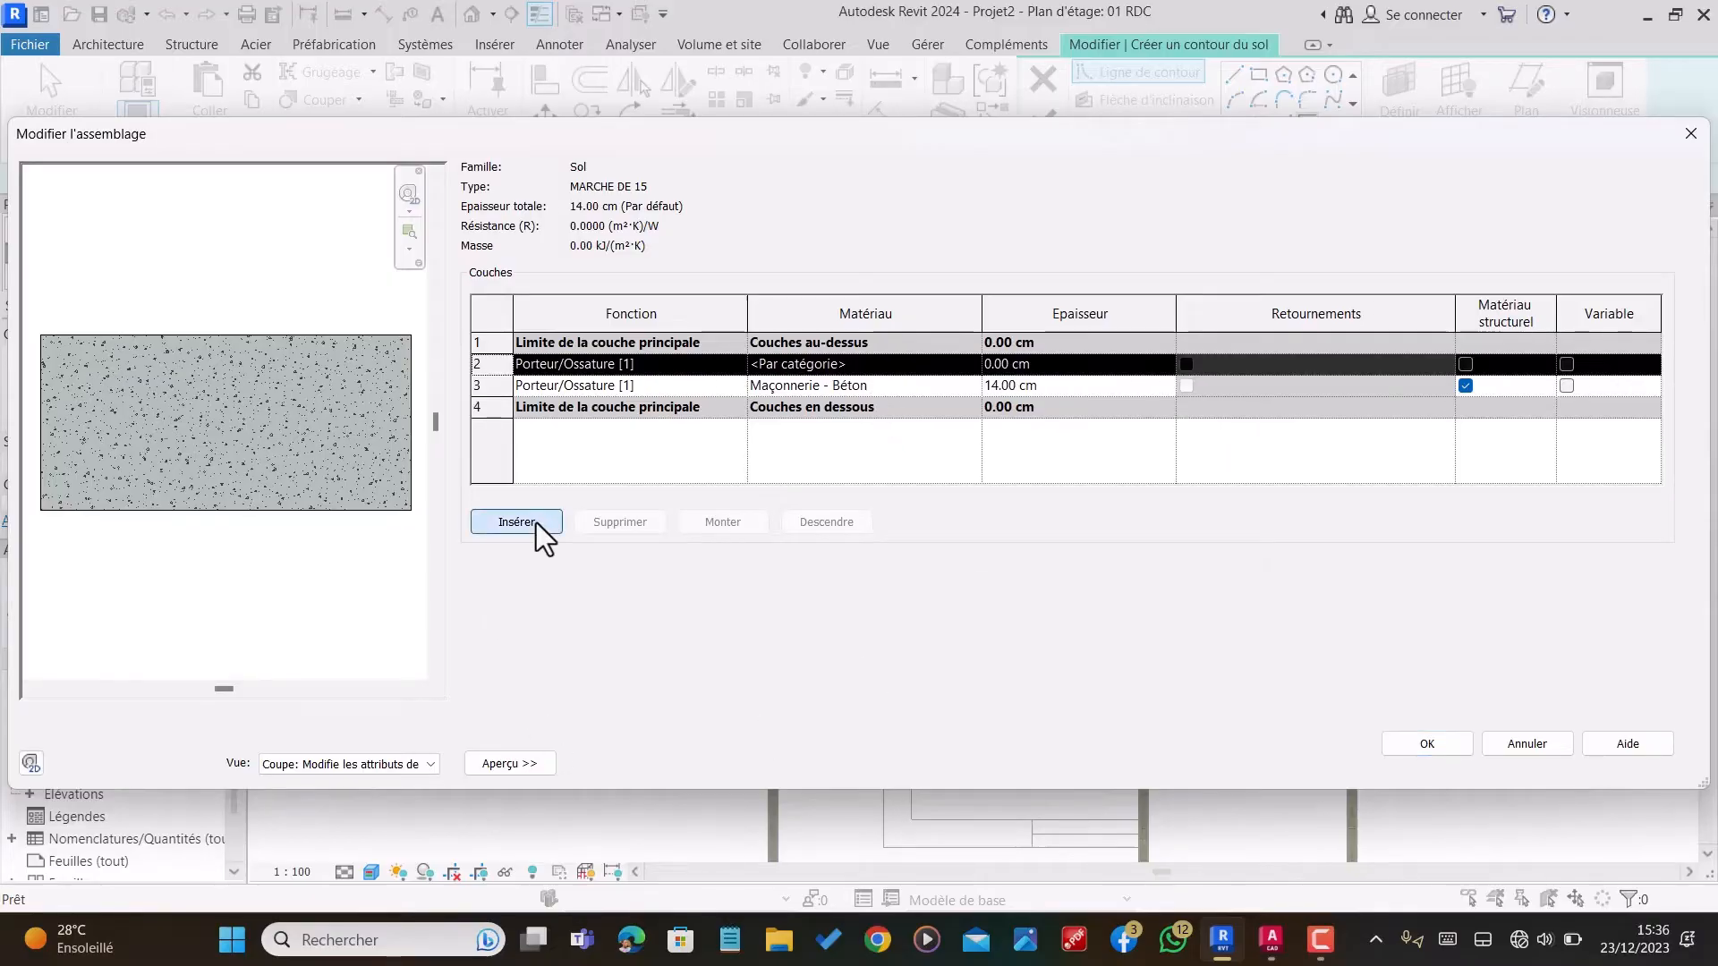
pyautogui.click(1061, 360)
pyautogui.write('1')
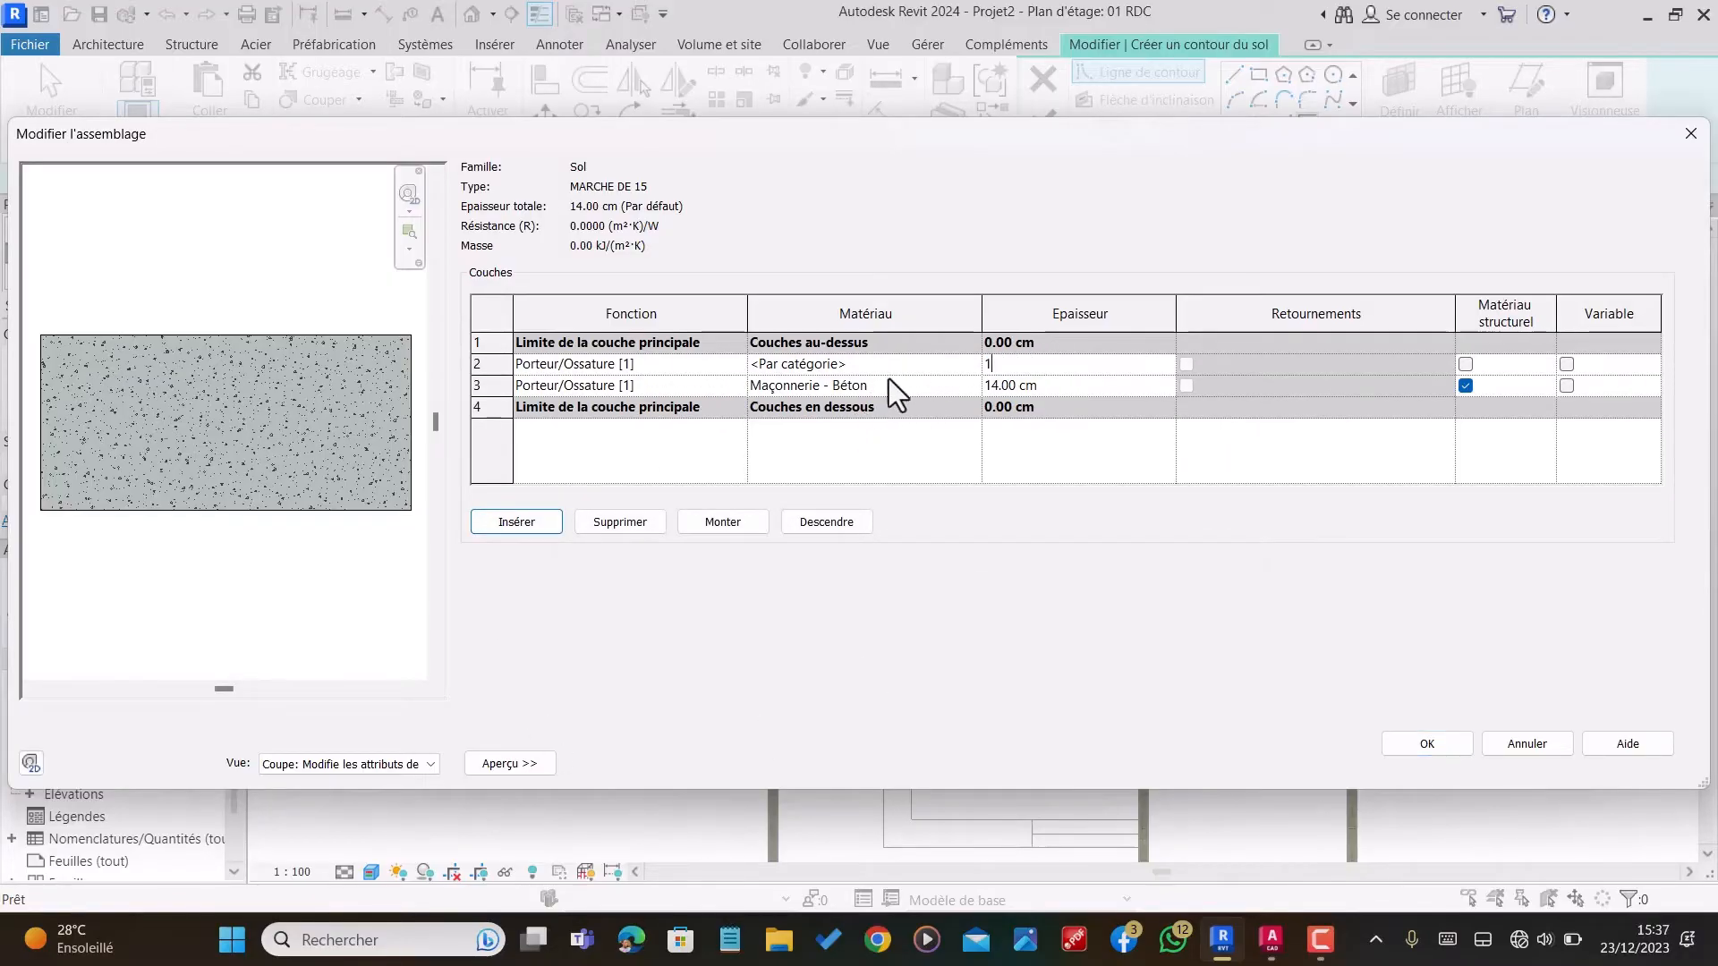
# Step: For the 1 cm layer's material, search for CARRELAGE and add Carreau, porcelaine, 6 po to the project materials
pyautogui.click(908, 365)
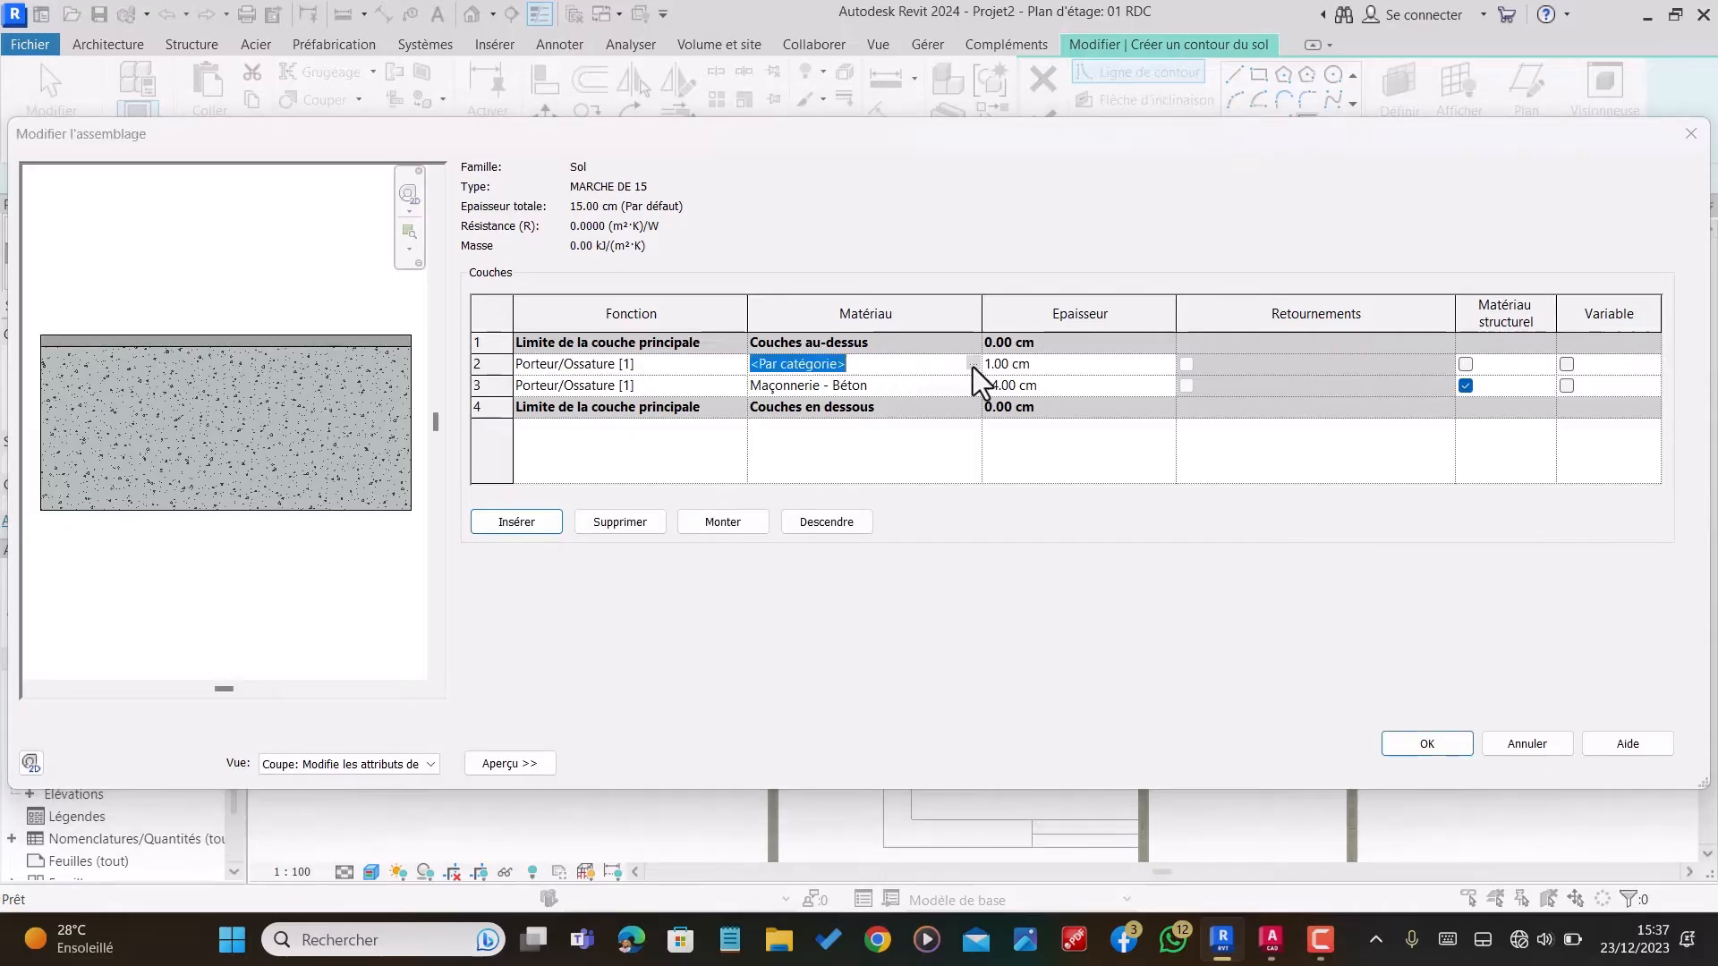
pyautogui.click(972, 364)
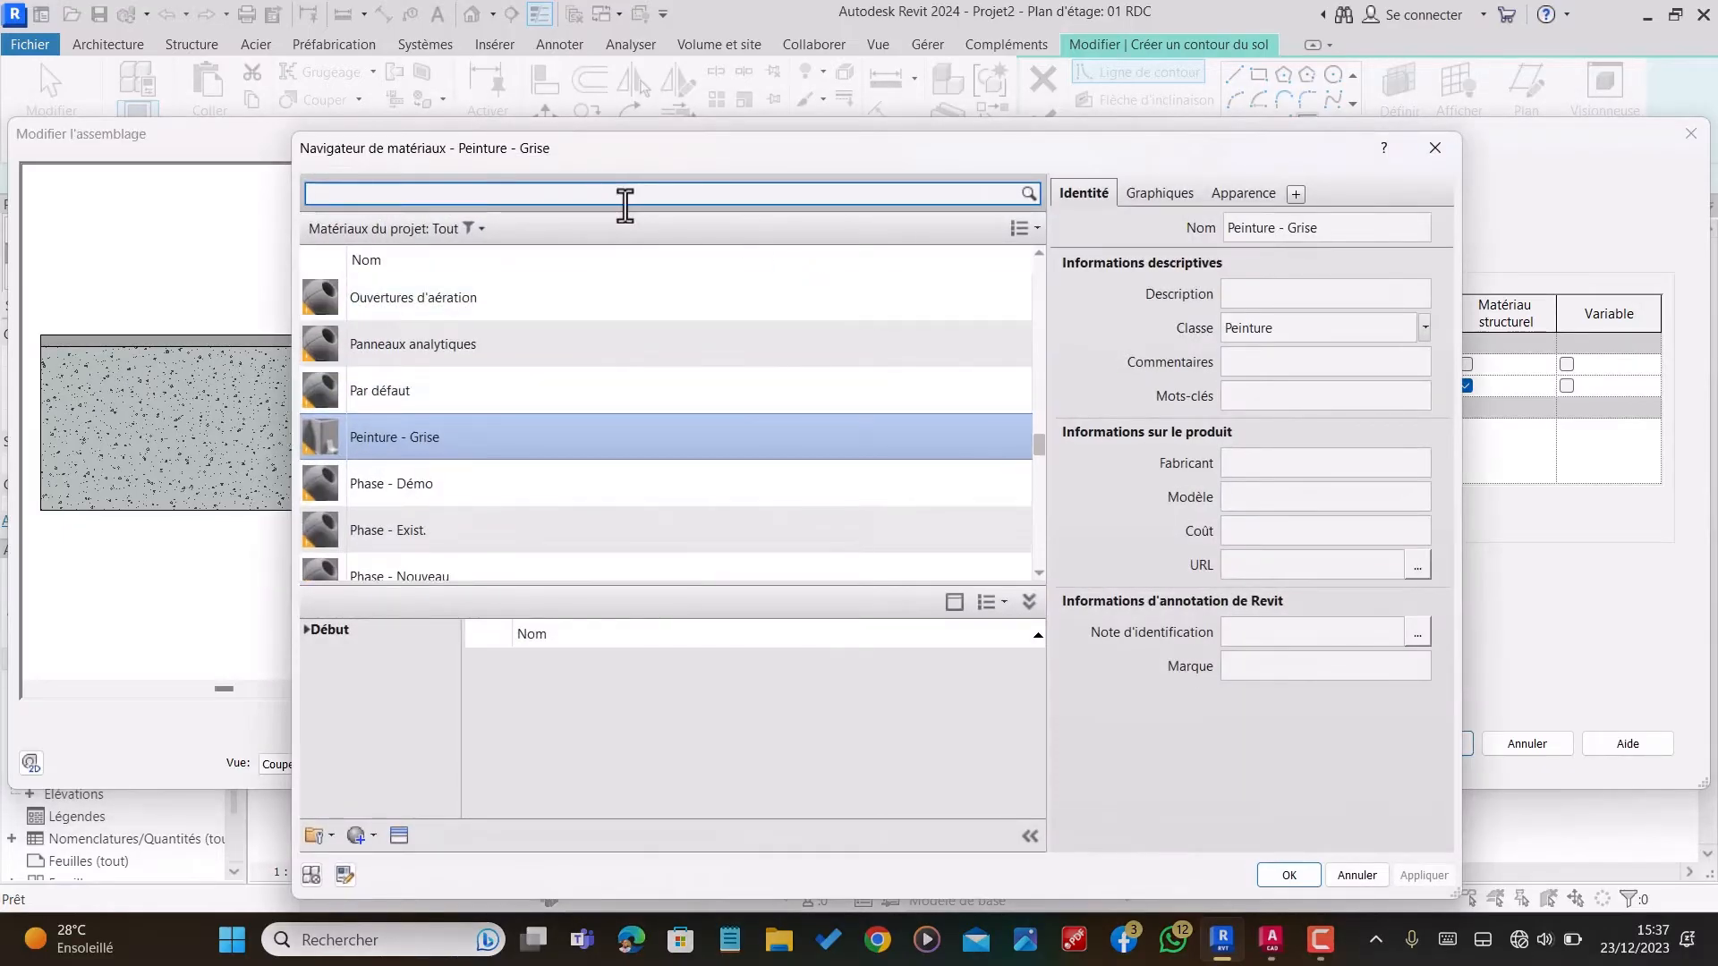
pyautogui.write('CAR')
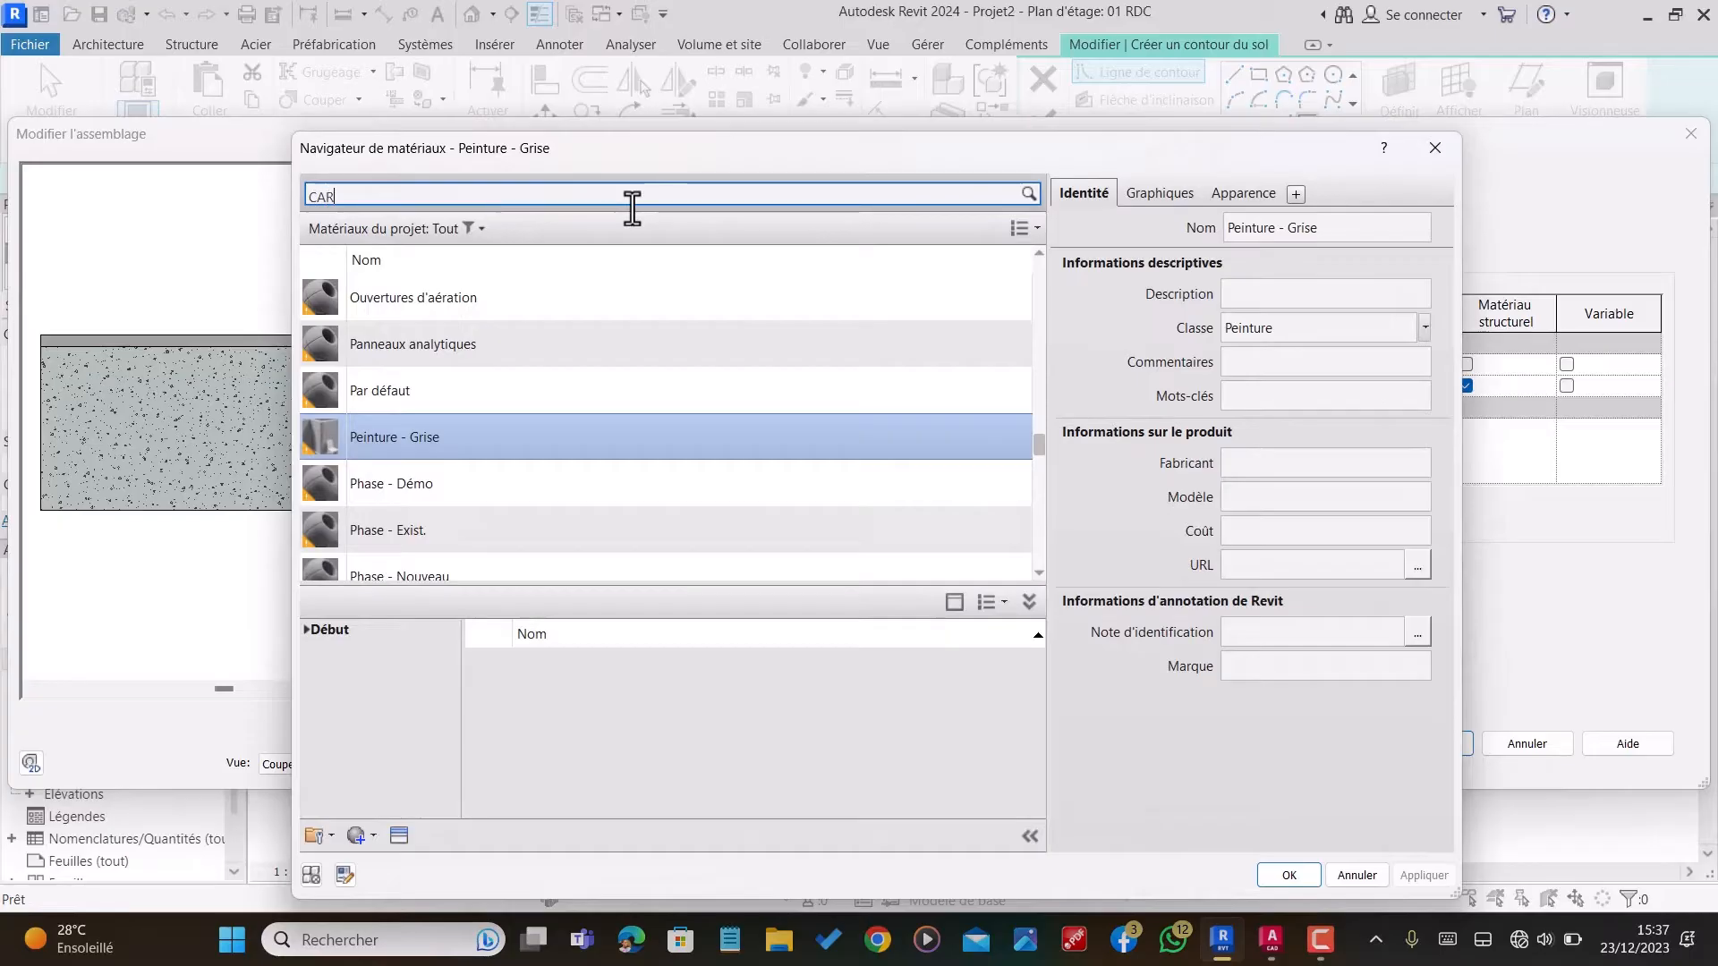
pyautogui.write('REL')
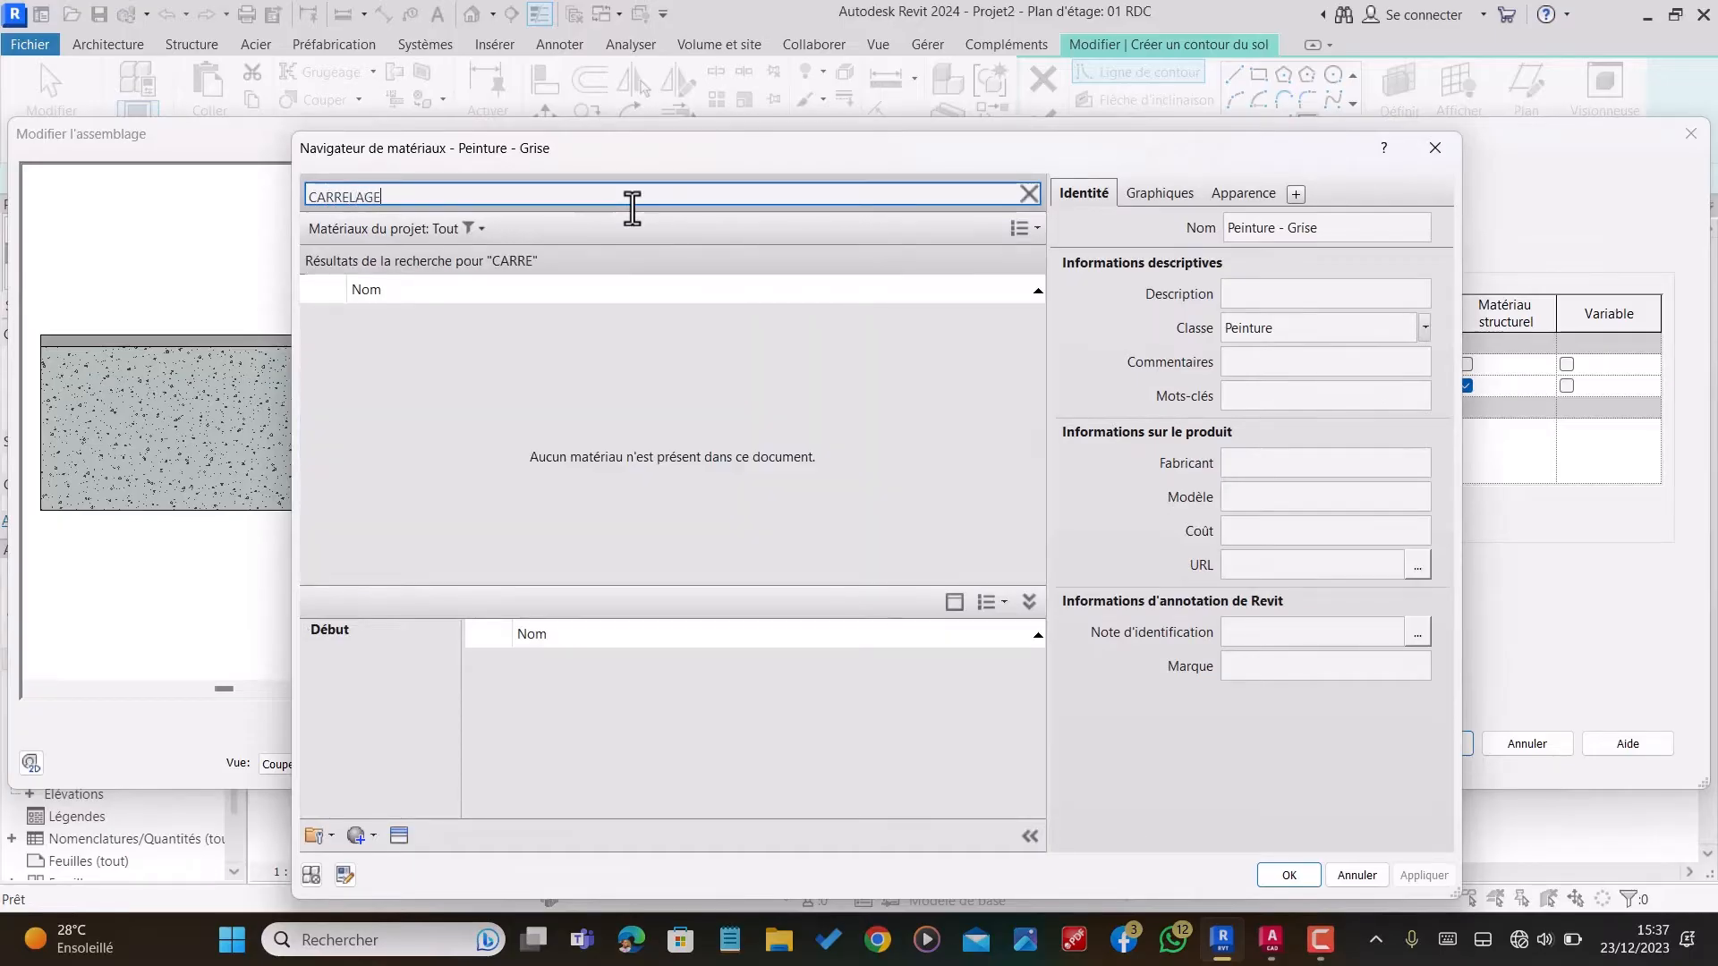
pyautogui.write('AGE')
pyautogui.scroll(-2, 646, 716)
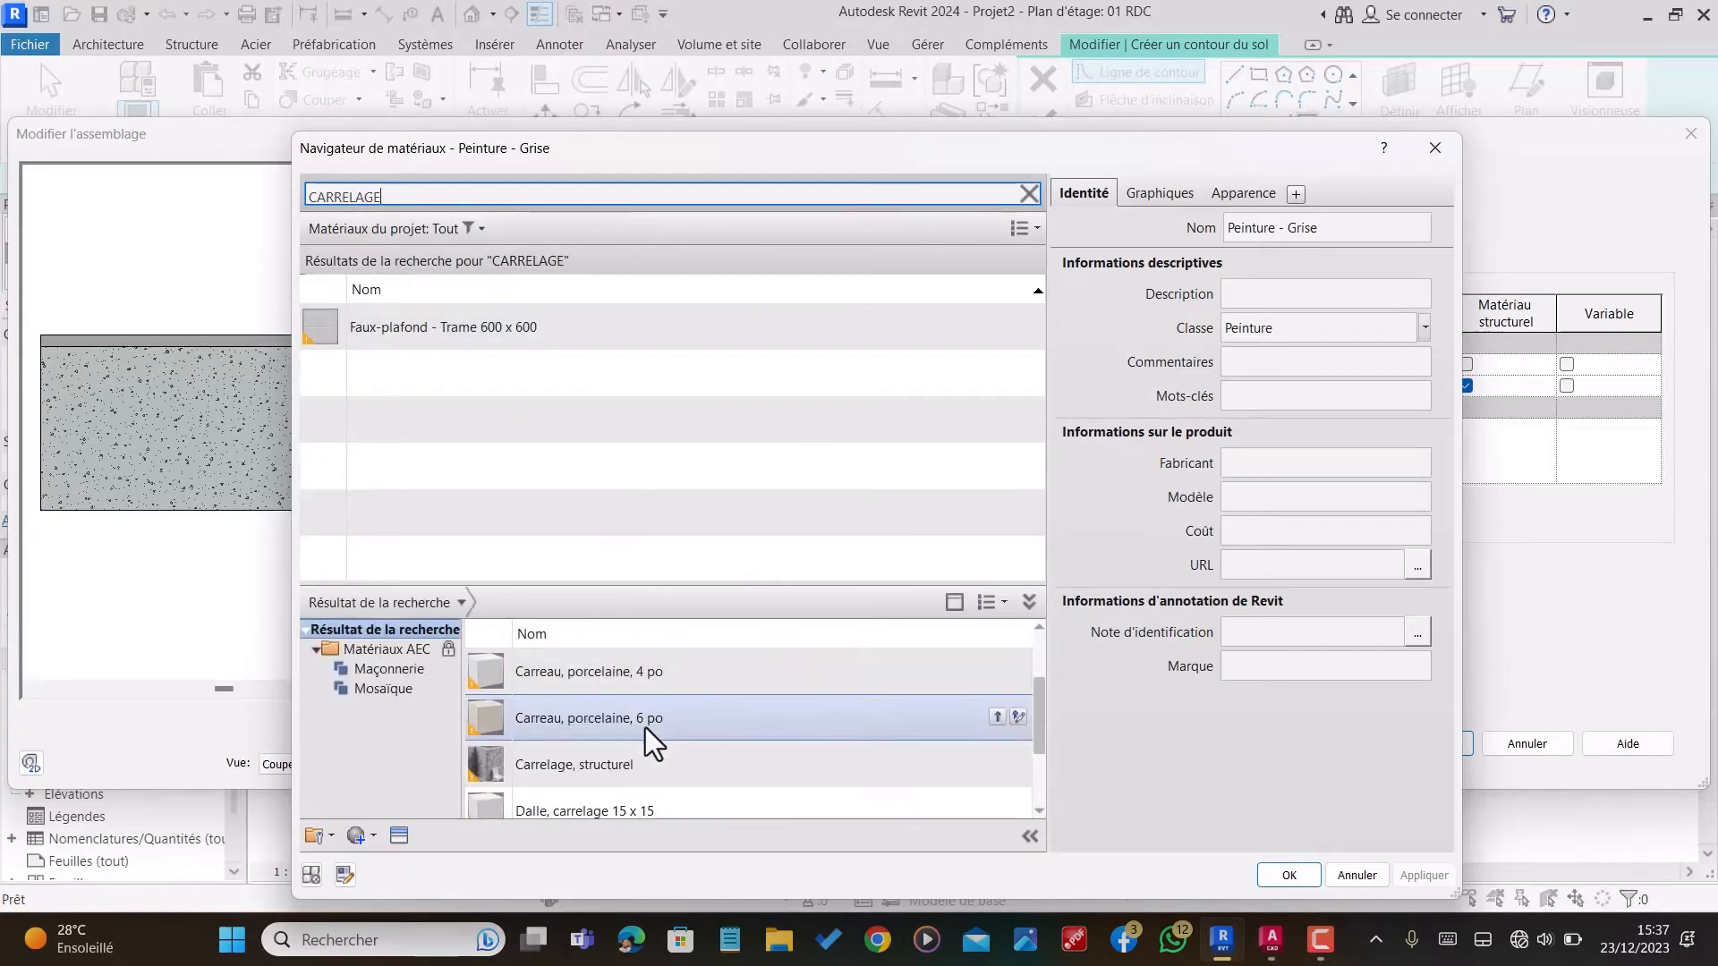
pyautogui.scroll(2, 642, 718)
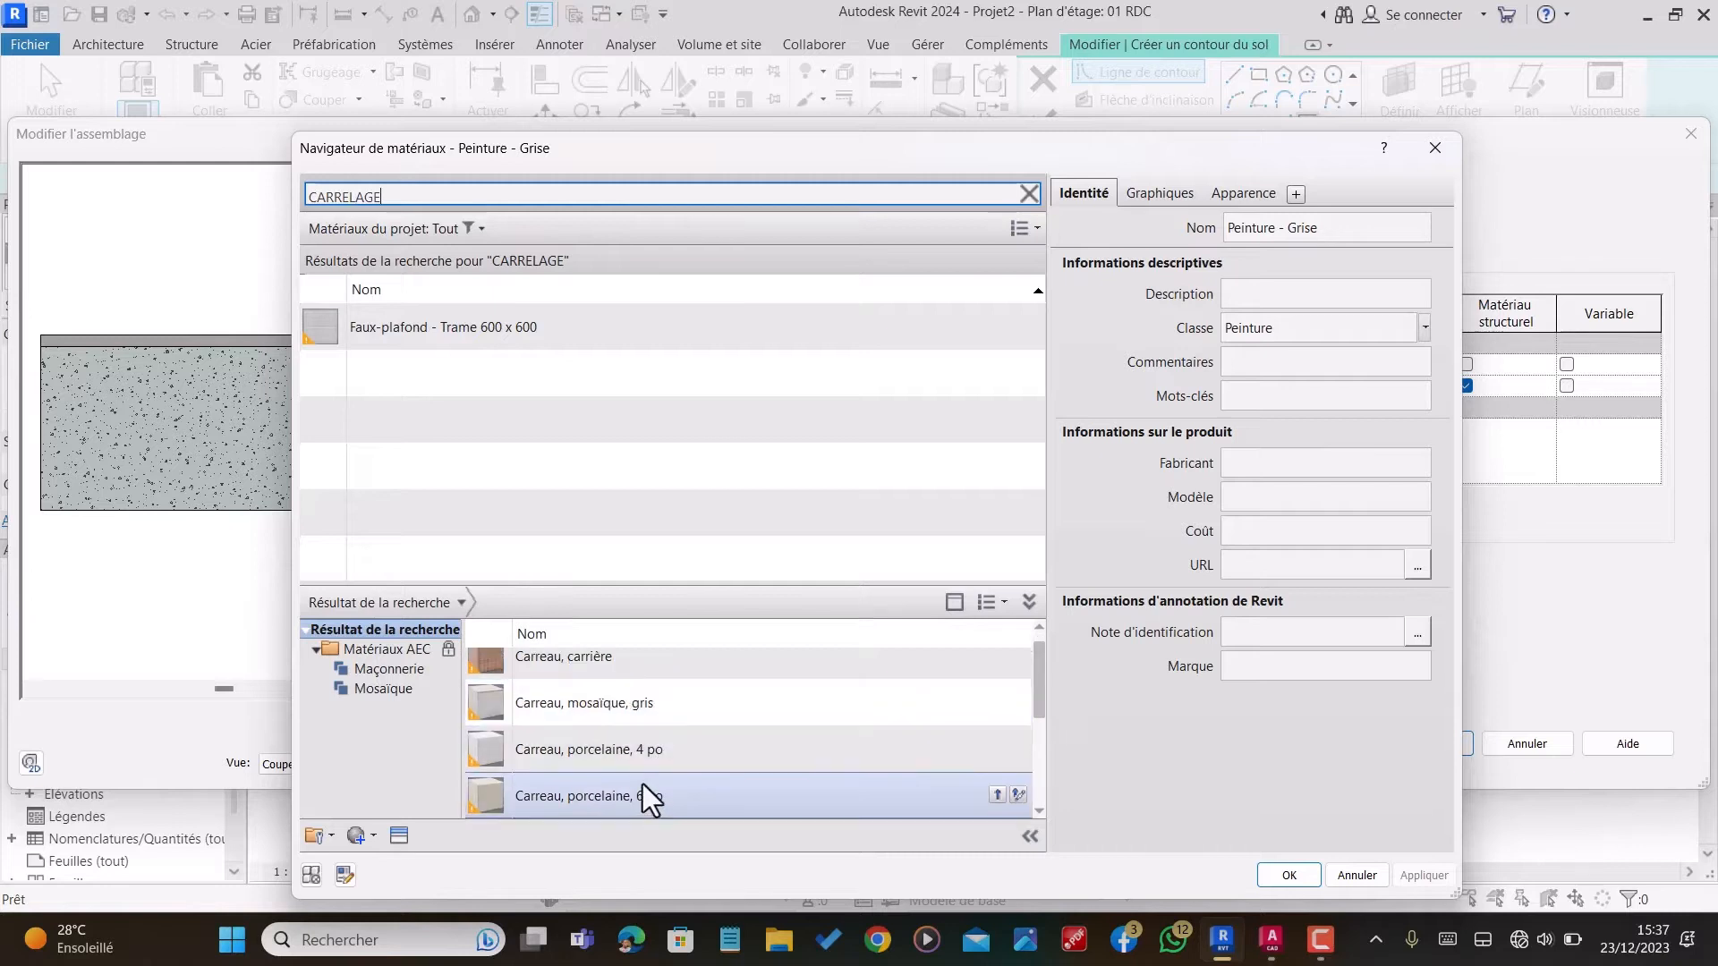
pyautogui.scroll(-3, 642, 775)
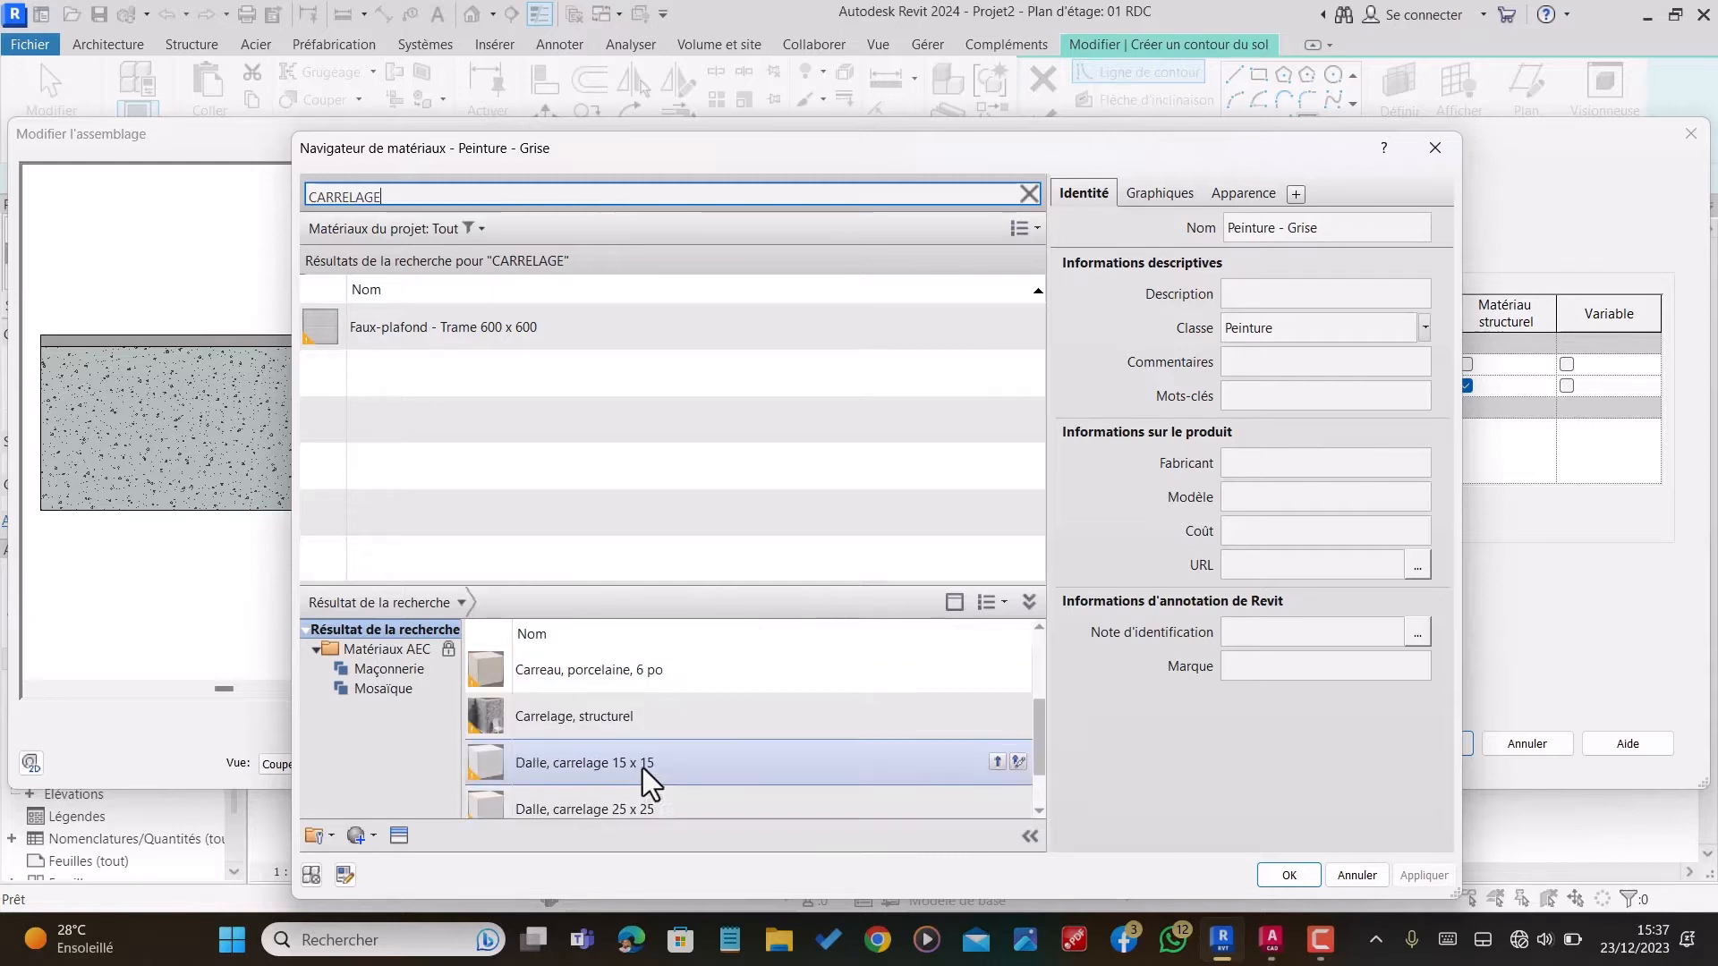
pyautogui.click(645, 678)
pyautogui.click(997, 670)
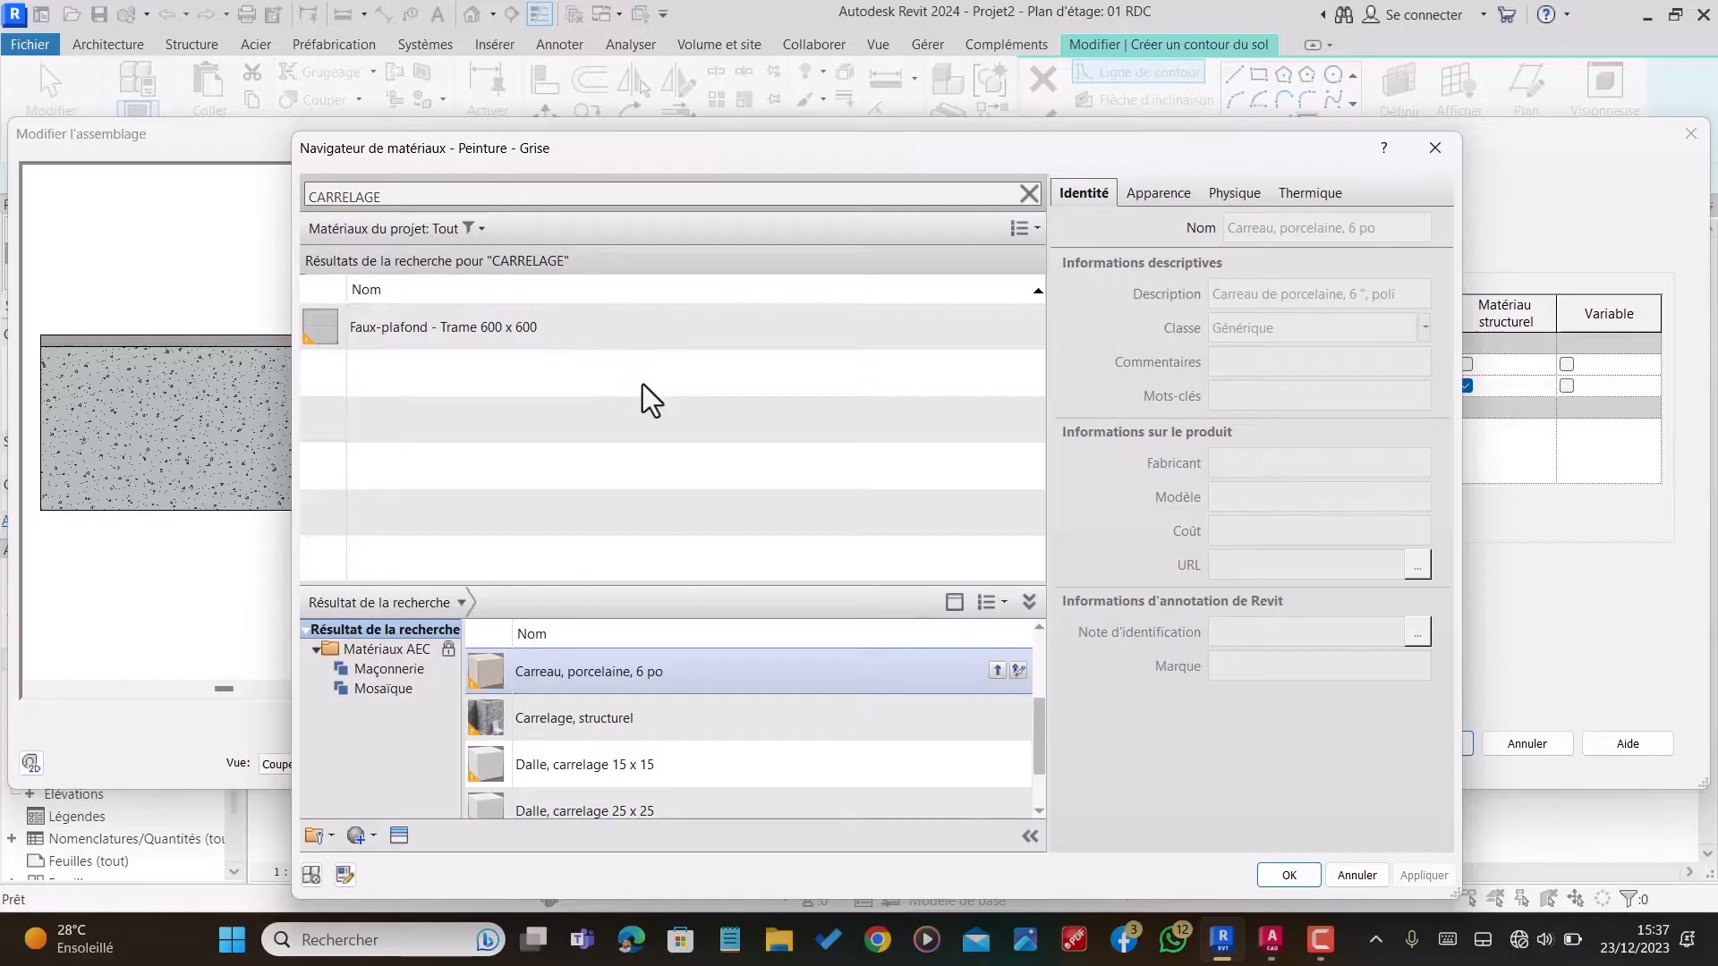
# Step: Apply the Carreau, porcelaine, 6 po material to the 1 cm layer and accept the MARCHE DE 15 type
pyautogui.click(1272, 873)
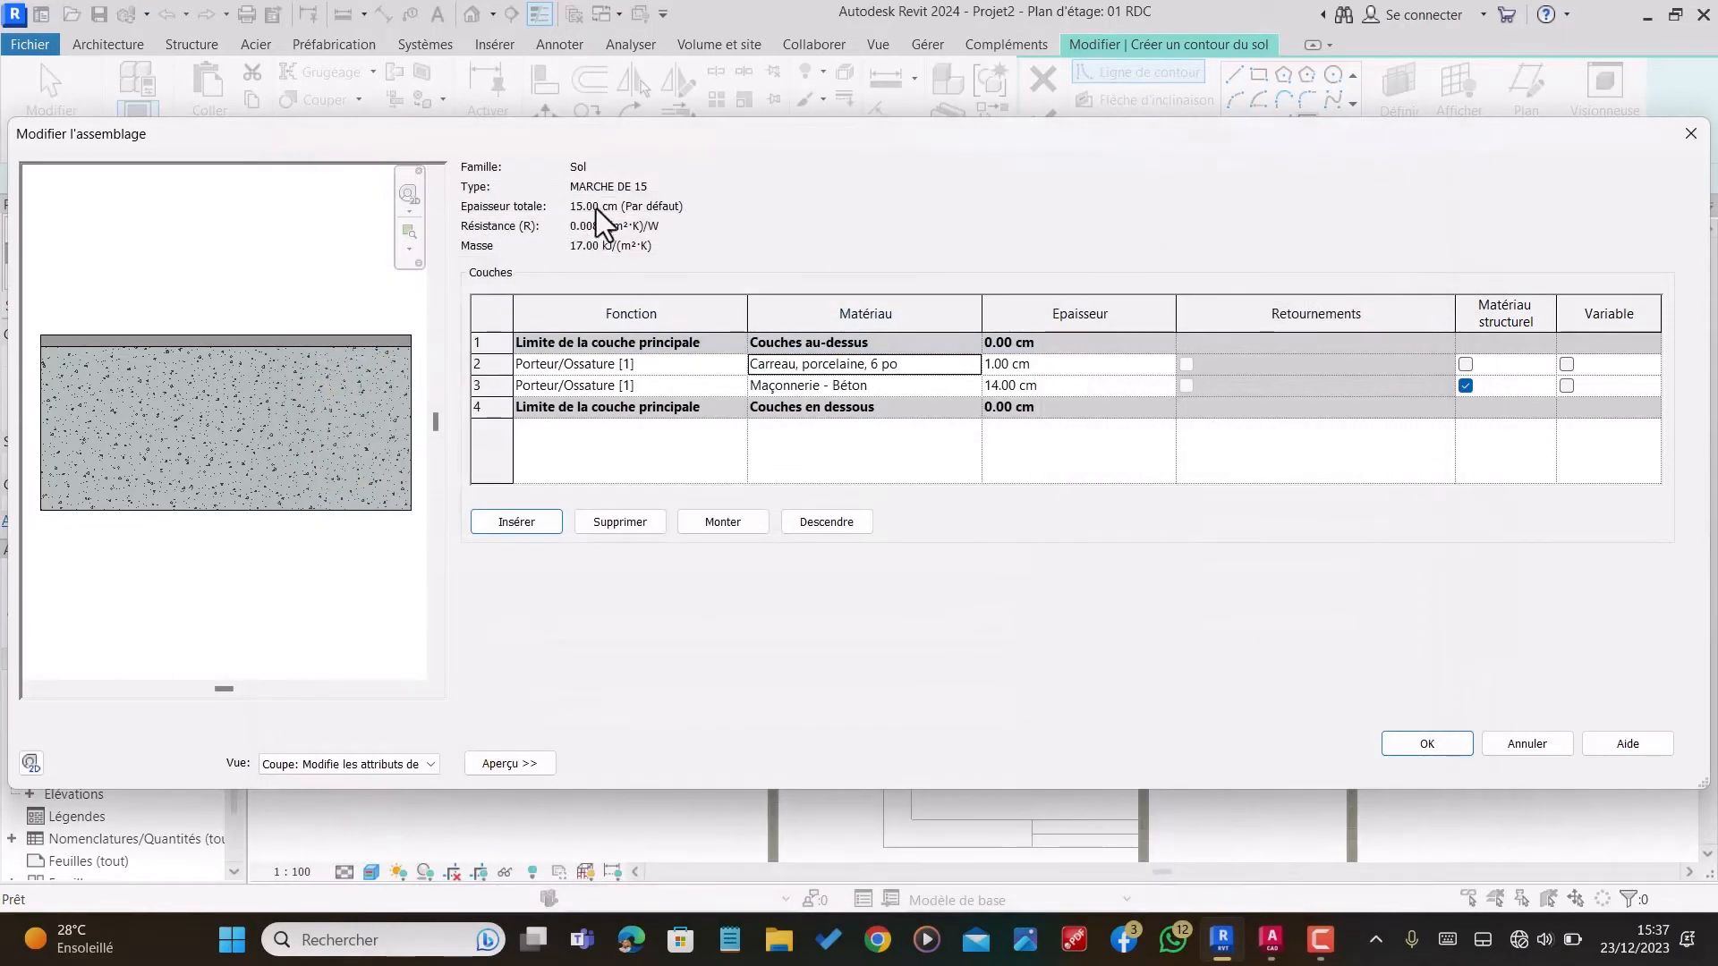
pyautogui.click(1418, 752)
pyautogui.click(1451, 763)
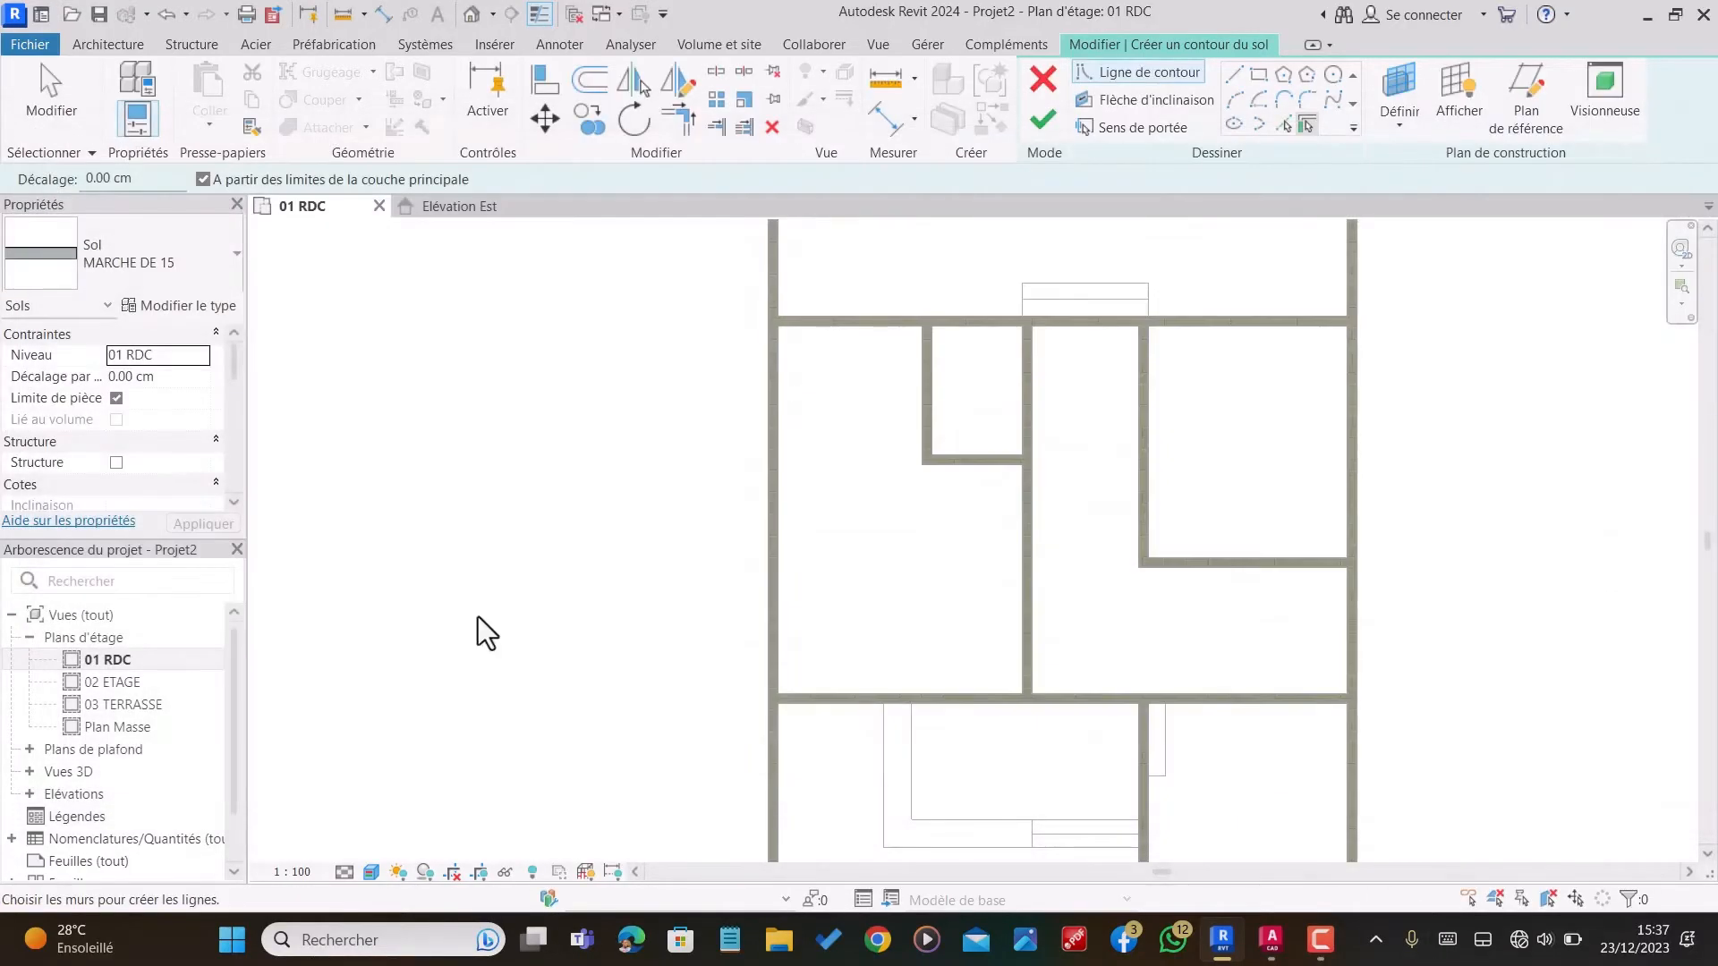
# Step: Set the floor's level offset to 15 cm and sketch a 192 by 25 cm rectangle over the outer tread of the L-shaped outline's steps
pyautogui.click(185, 376)
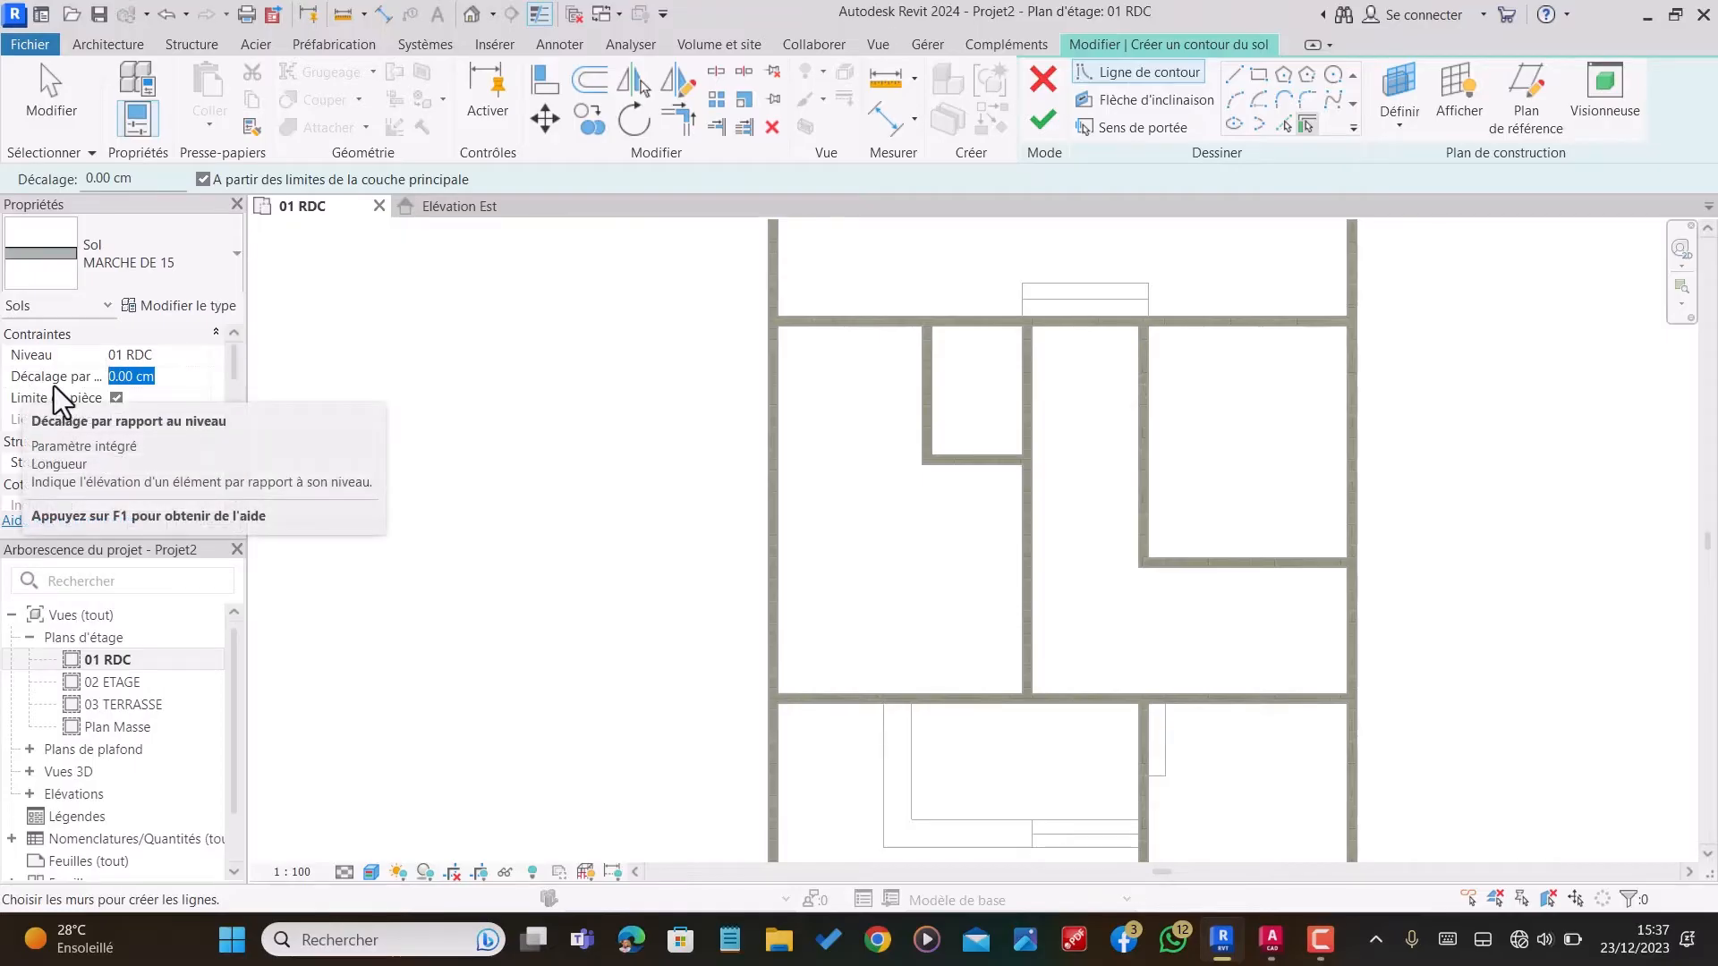
pyautogui.write('15')
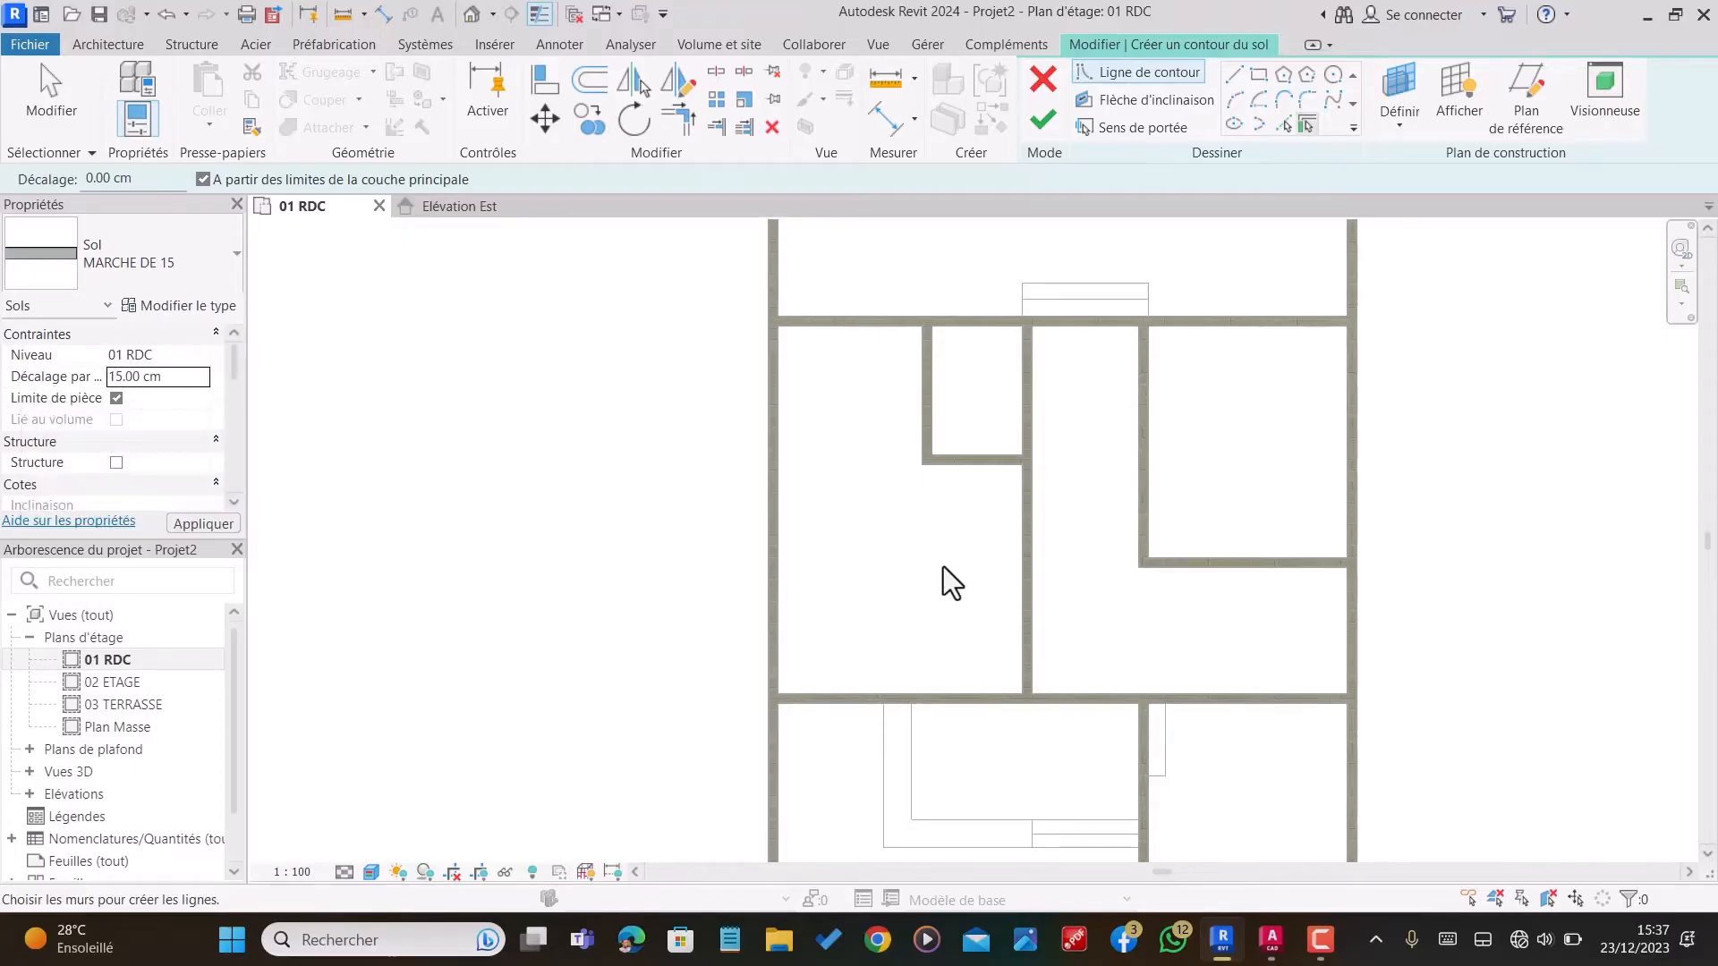
pyautogui.scroll(-3, 861, 405)
pyautogui.scroll(4, 1017, 676)
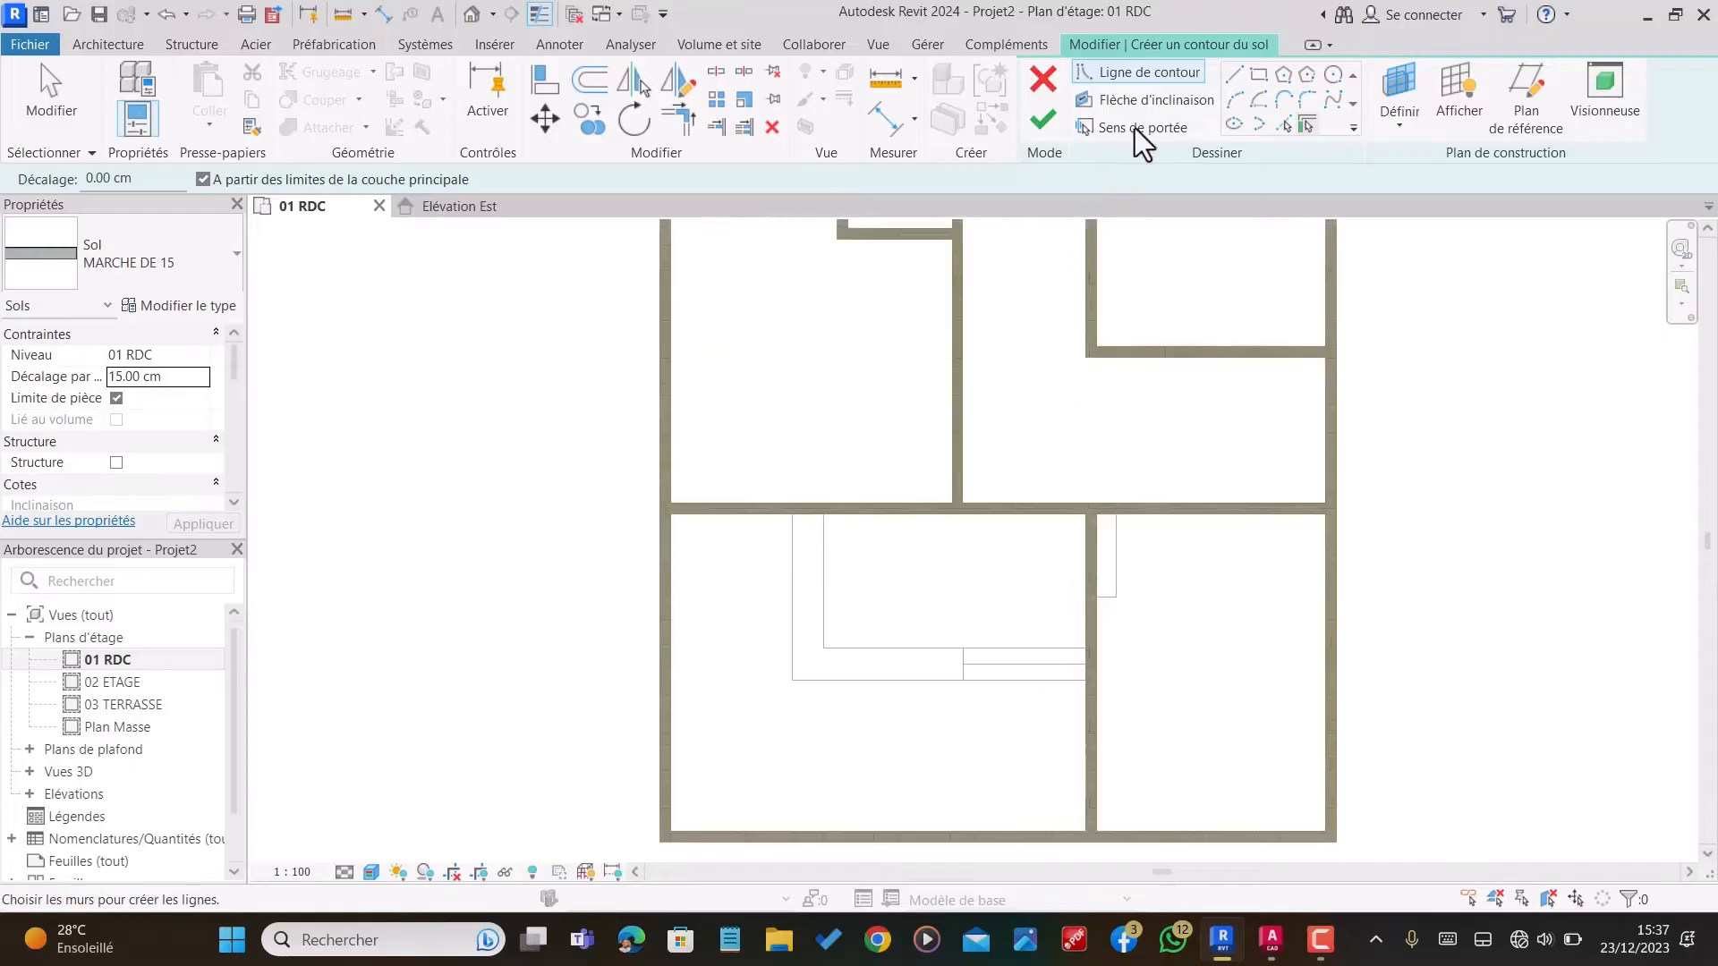
pyautogui.click(1259, 74)
pyautogui.scroll(3, 1064, 689)
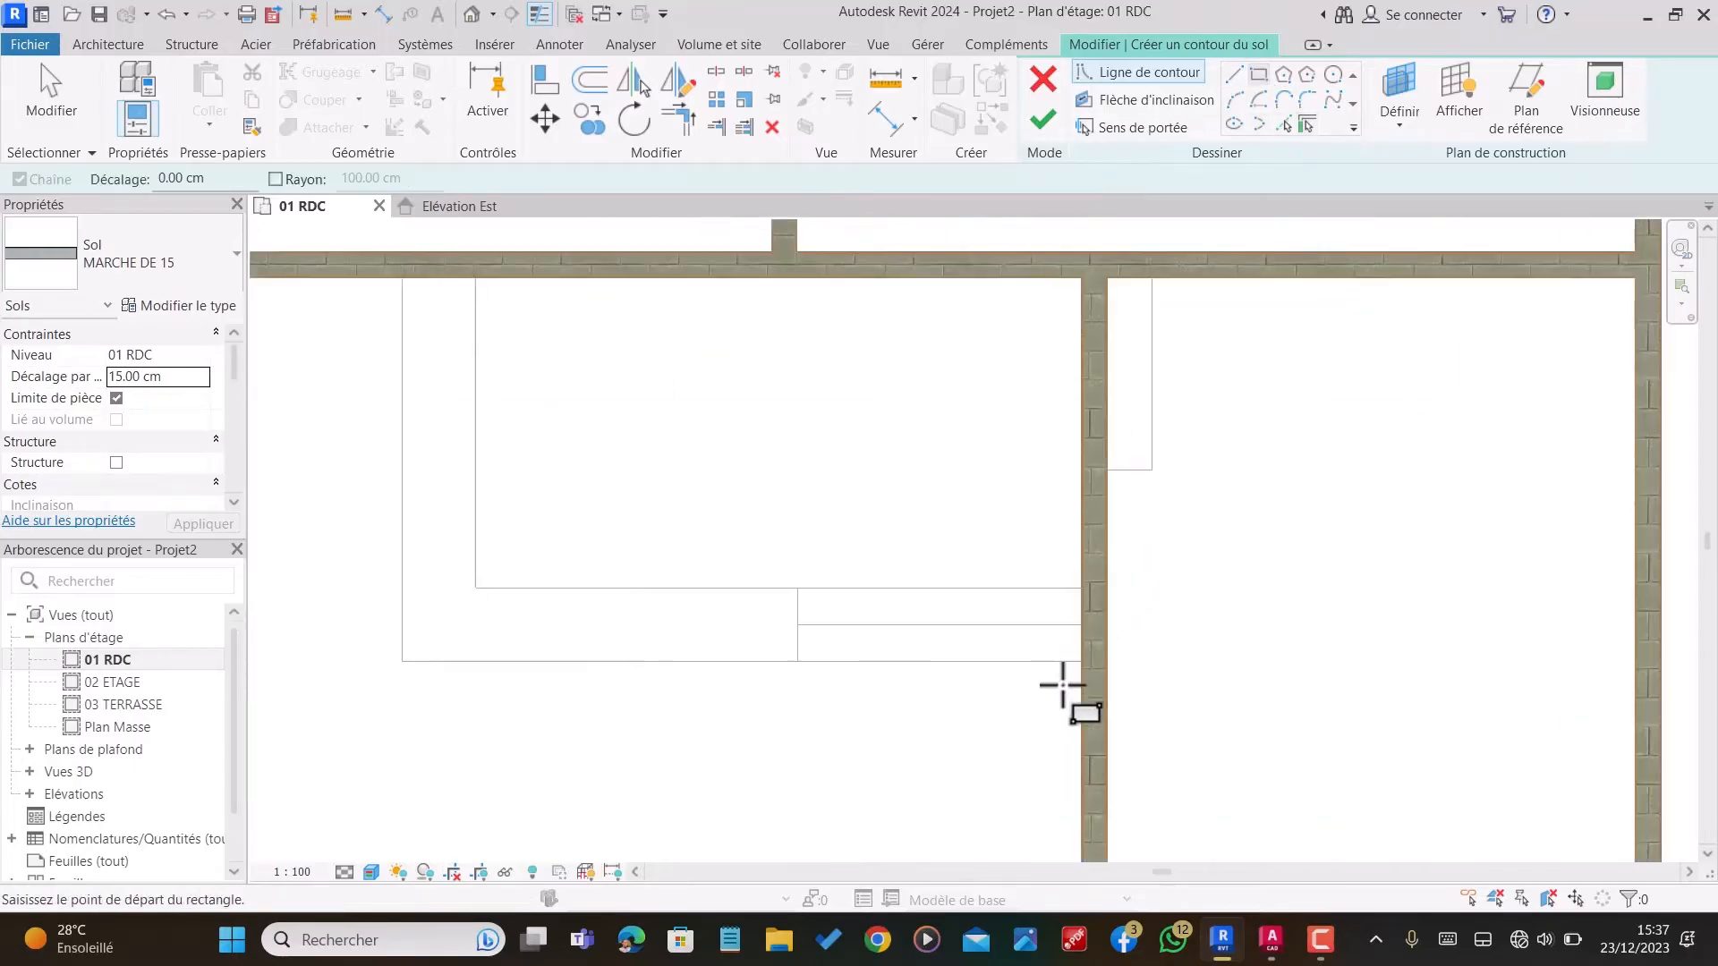
pyautogui.click(1083, 625)
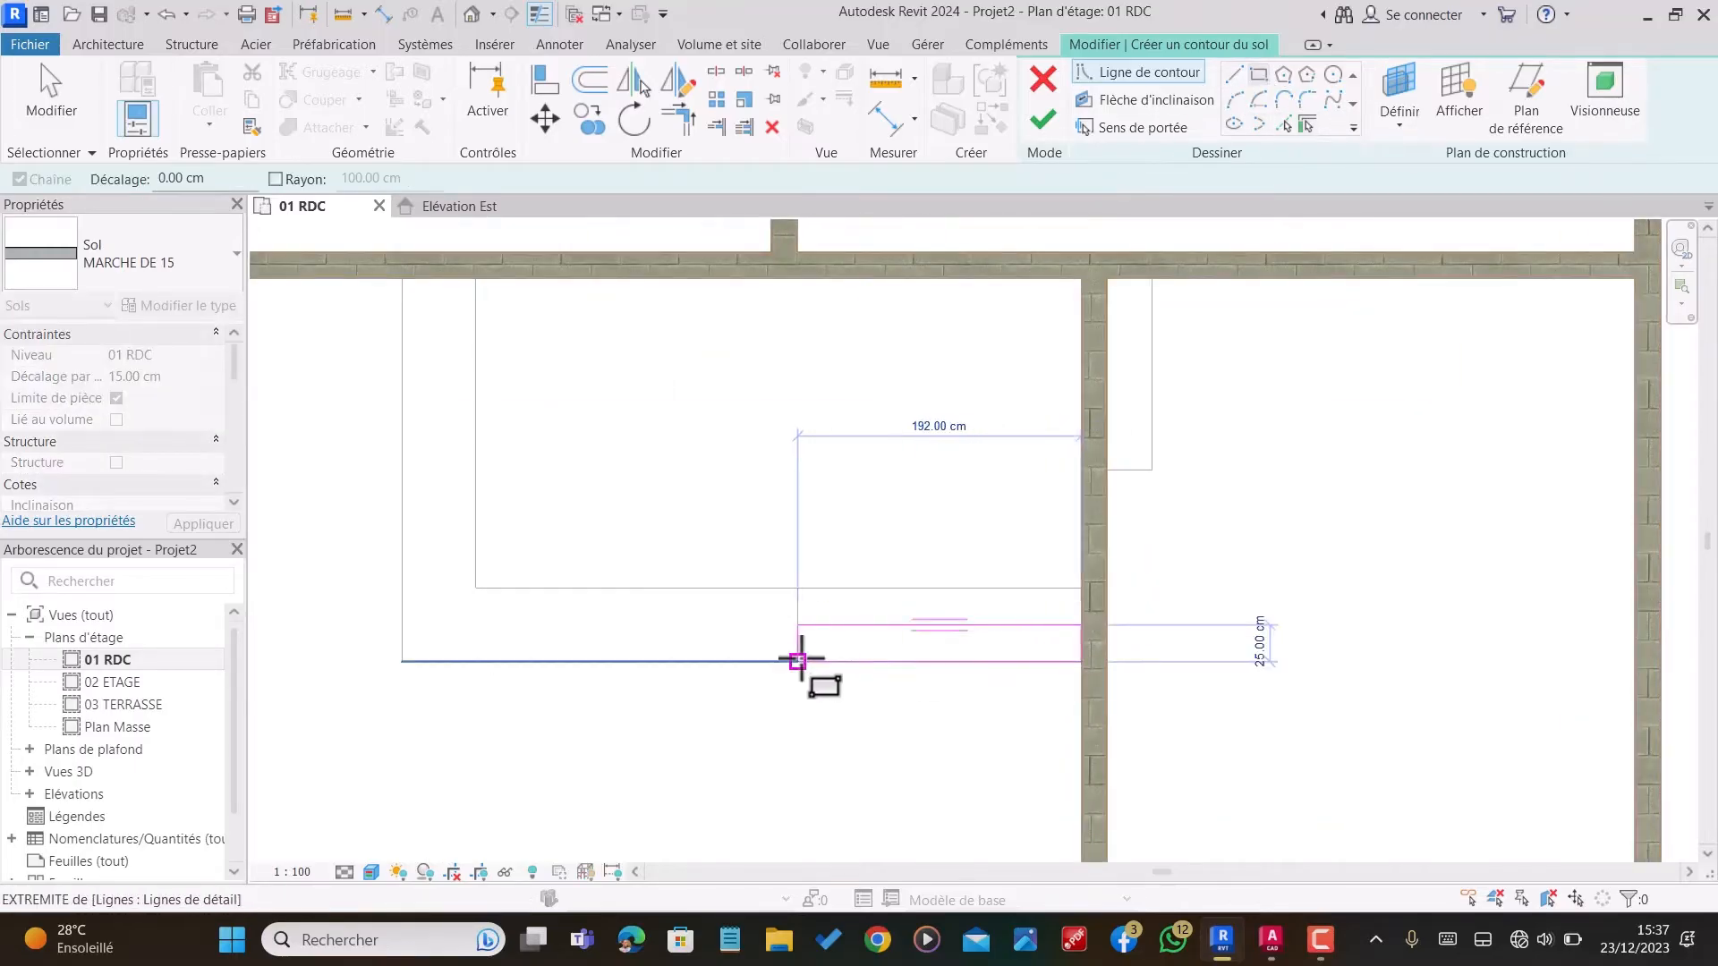
pyautogui.click(798, 661)
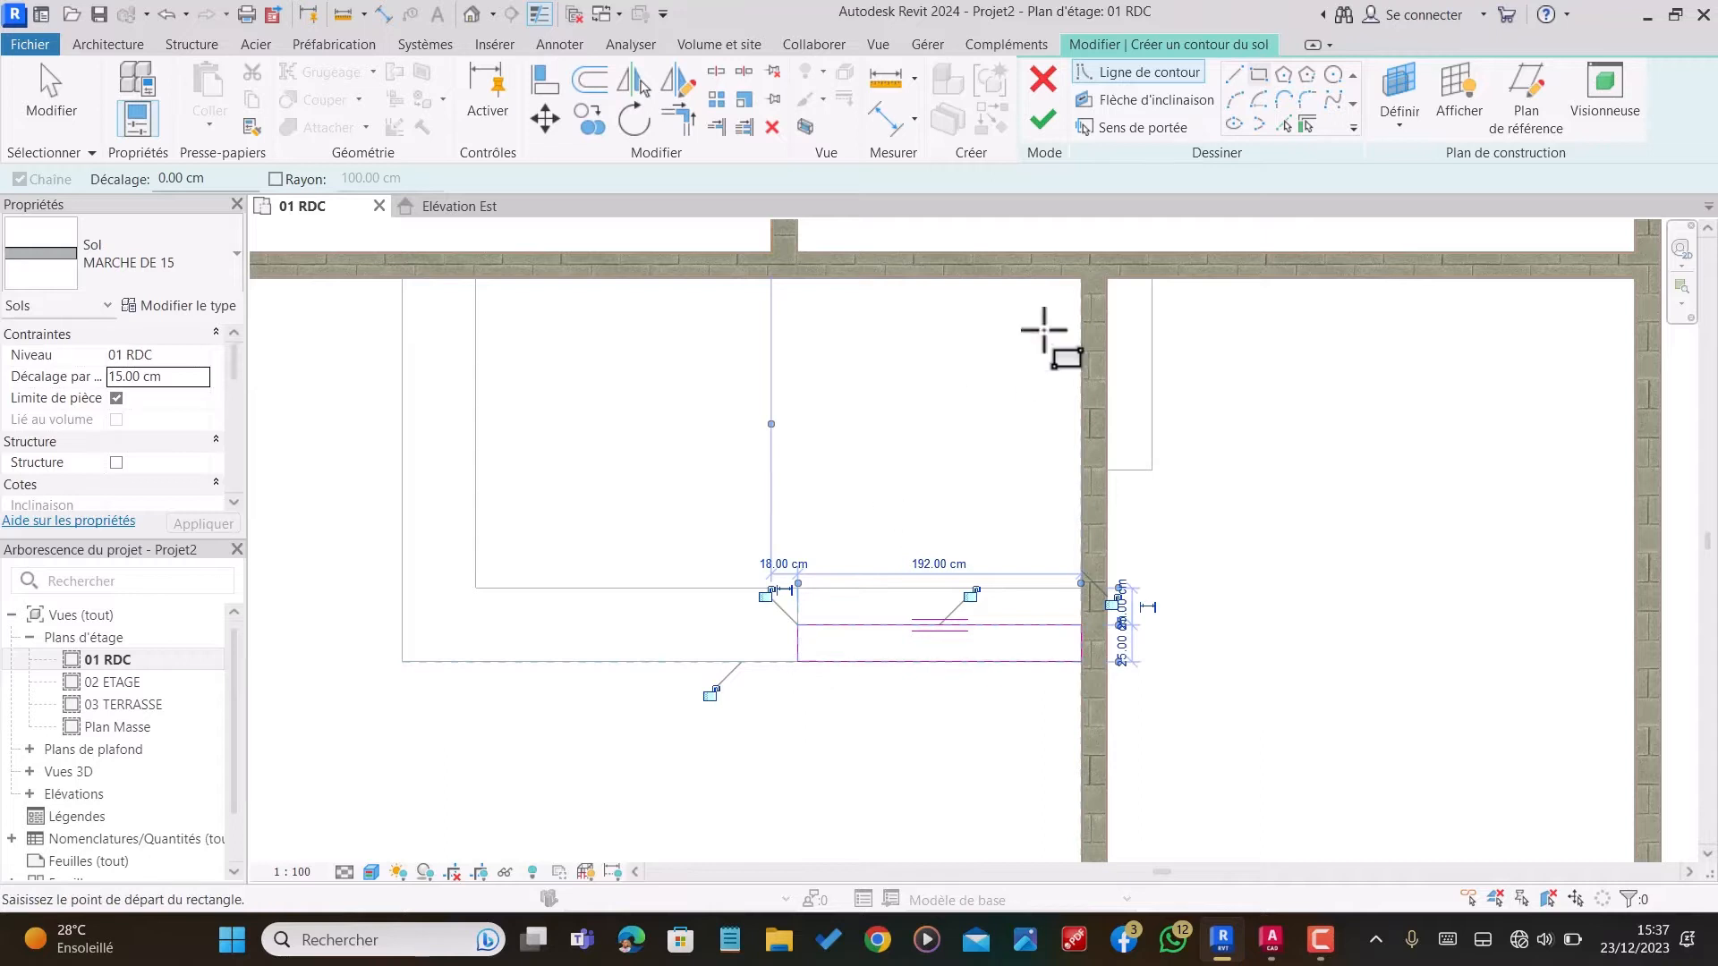
pyautogui.click(1152, 279)
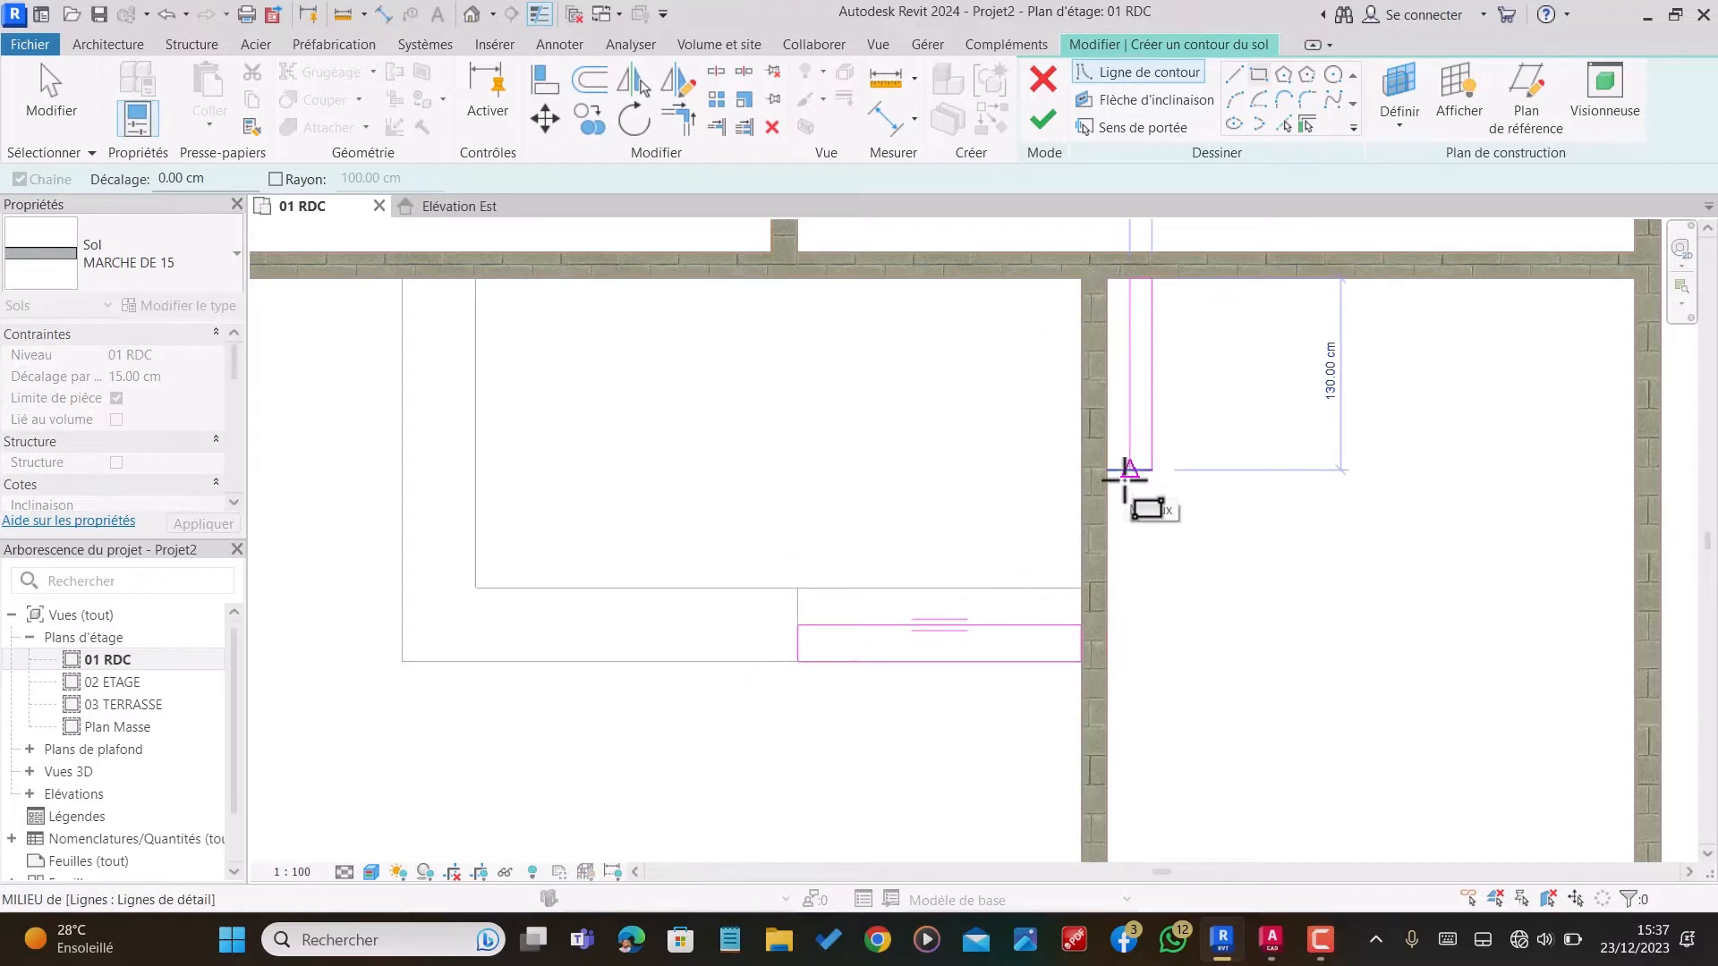
pyautogui.press('Escape')
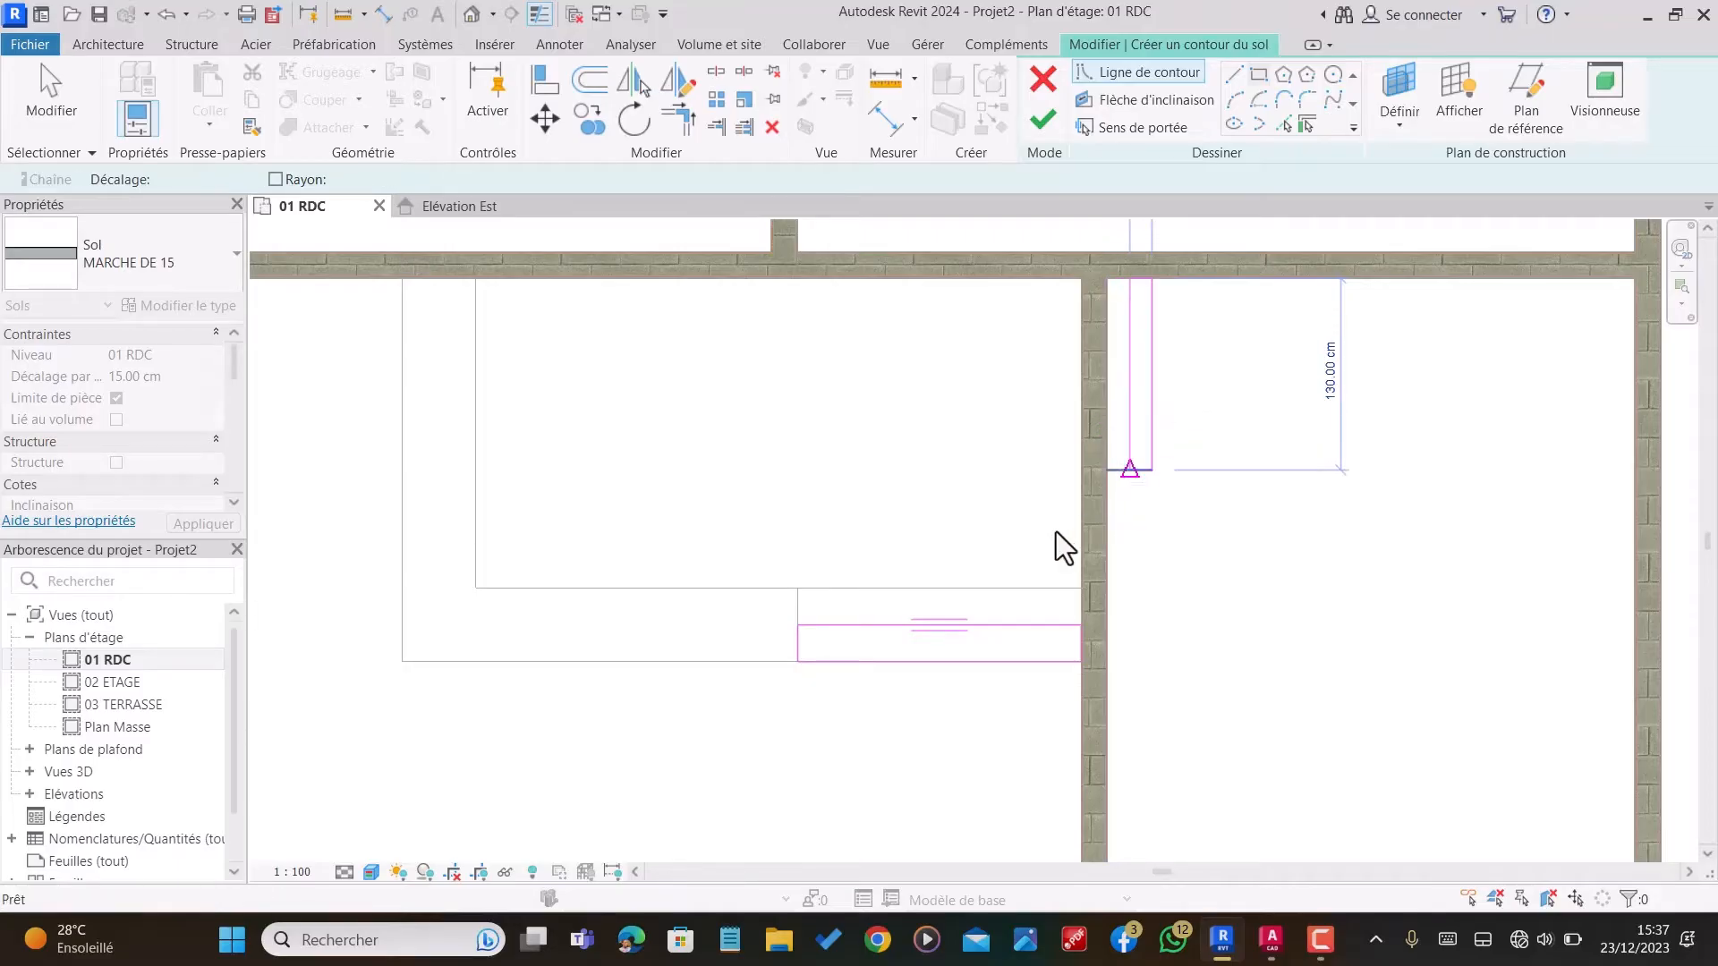
pyautogui.press('Escape')
# Step: Sketch a 30 cm deep rectangle over the outer tread of the steps in the rear space and finish the floor
pyautogui.scroll(-3, 993, 689)
pyautogui.scroll(-2, 993, 700)
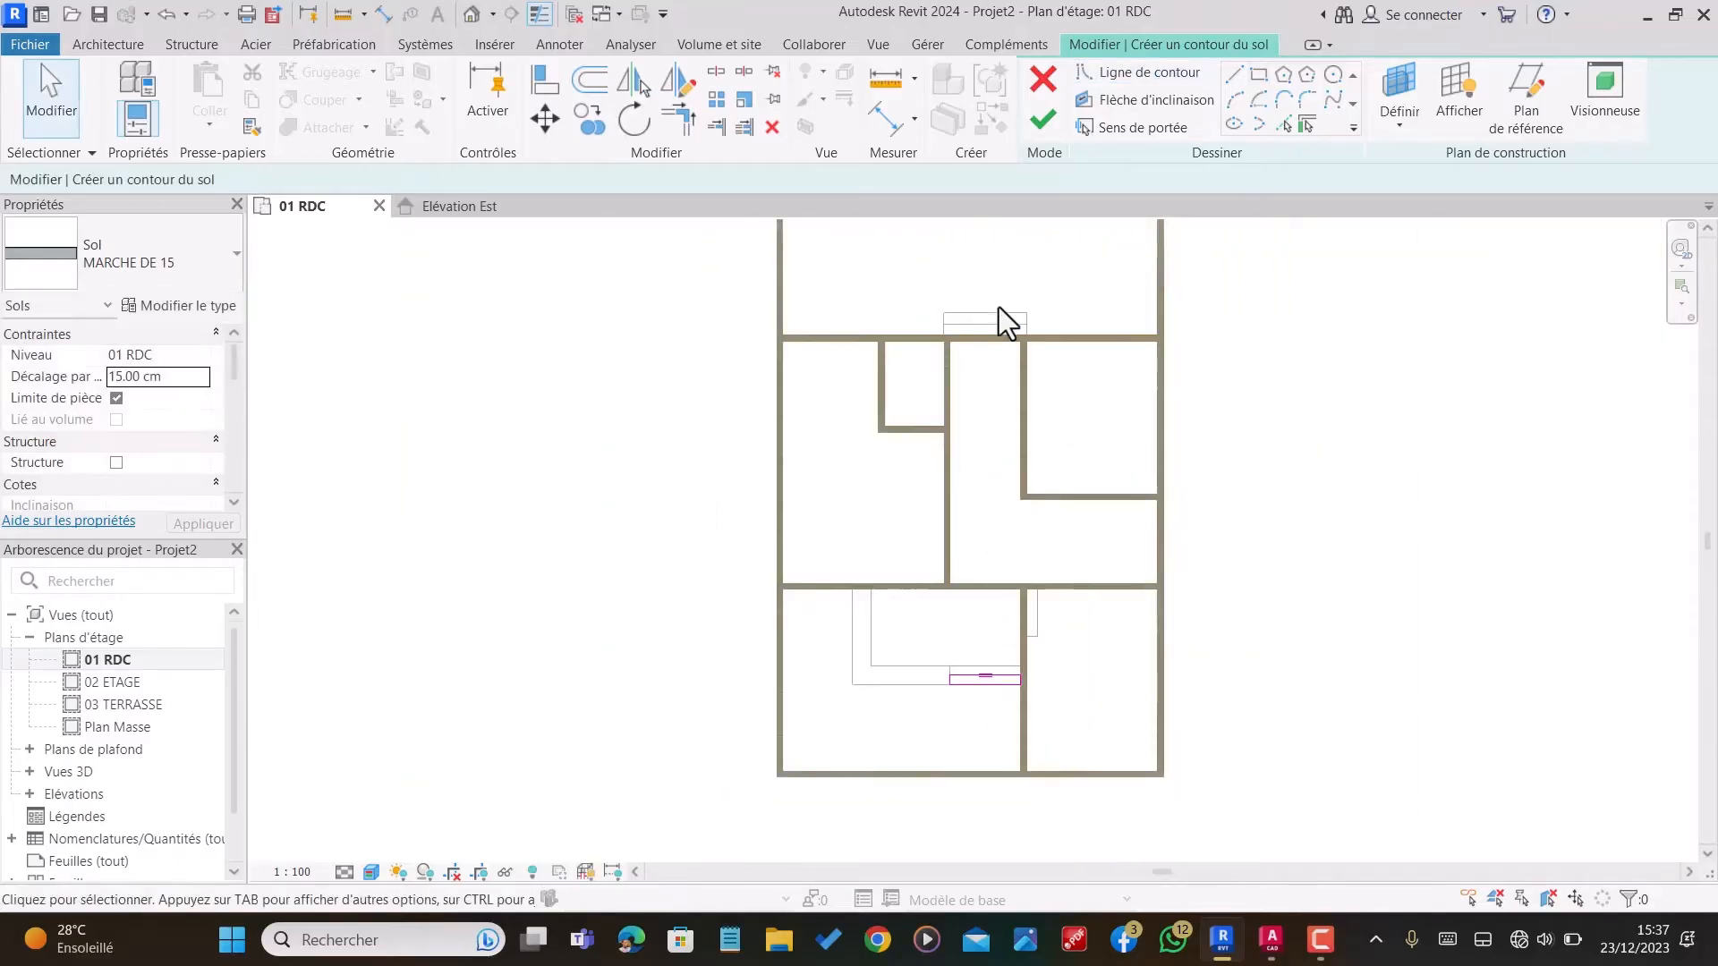
pyautogui.scroll(4, 998, 307)
pyautogui.click(1259, 78)
pyautogui.scroll(3, 1017, 241)
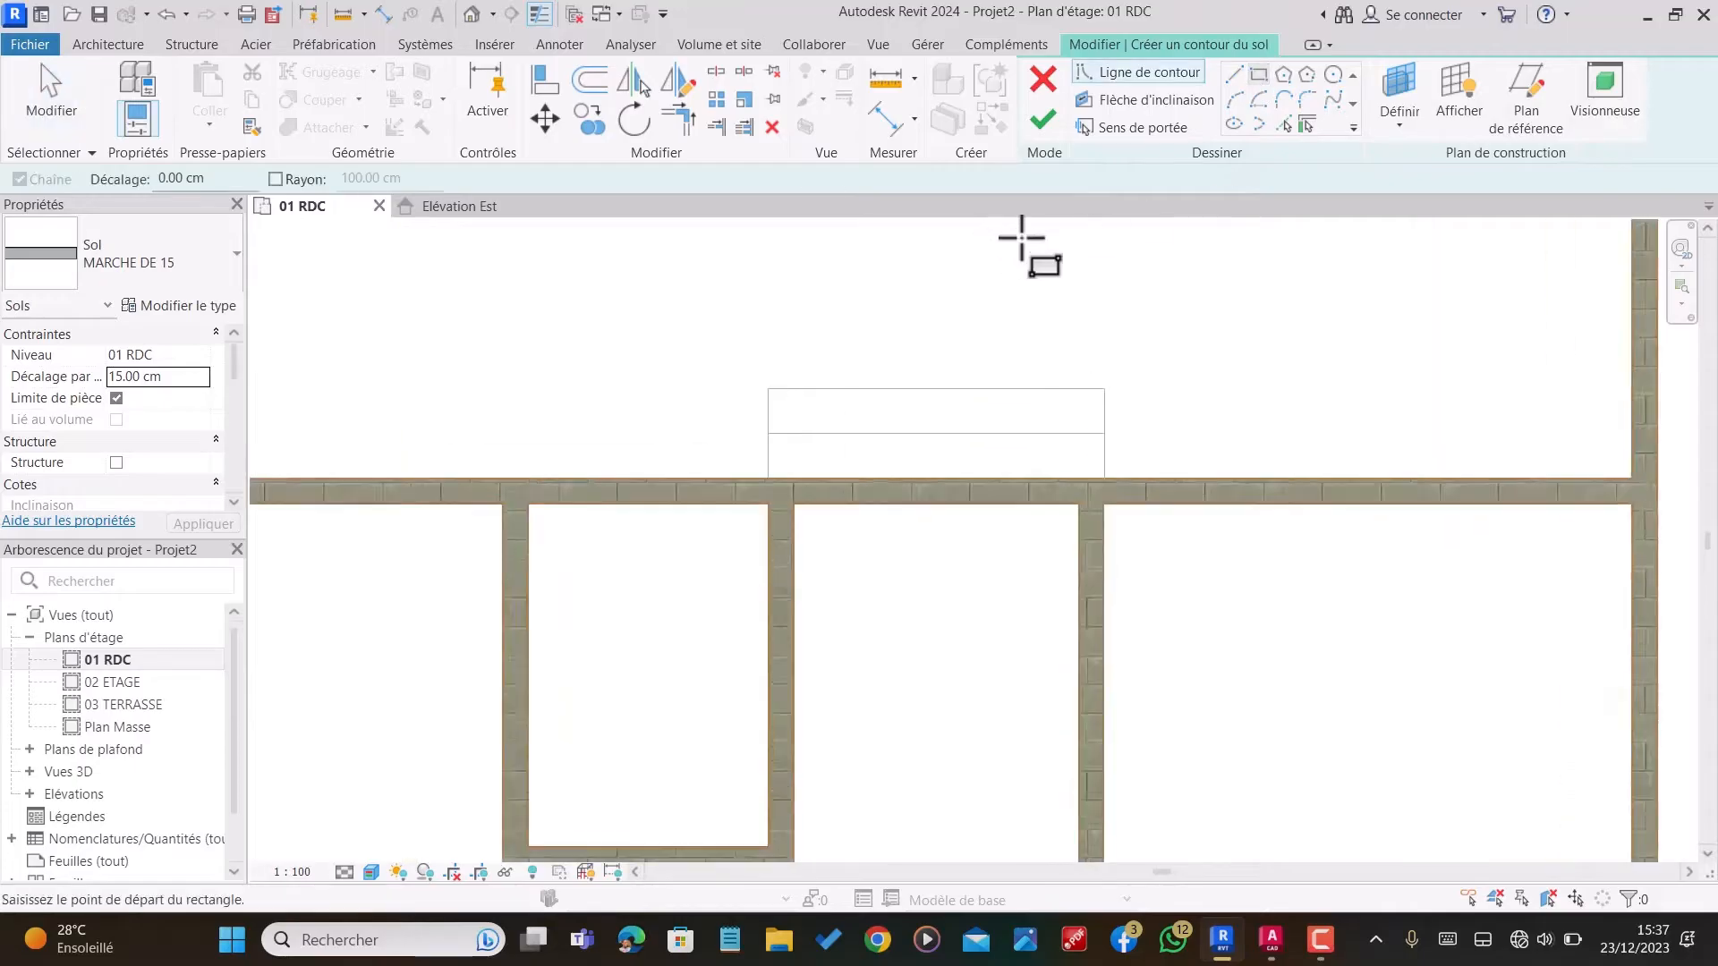
pyautogui.click(1106, 421)
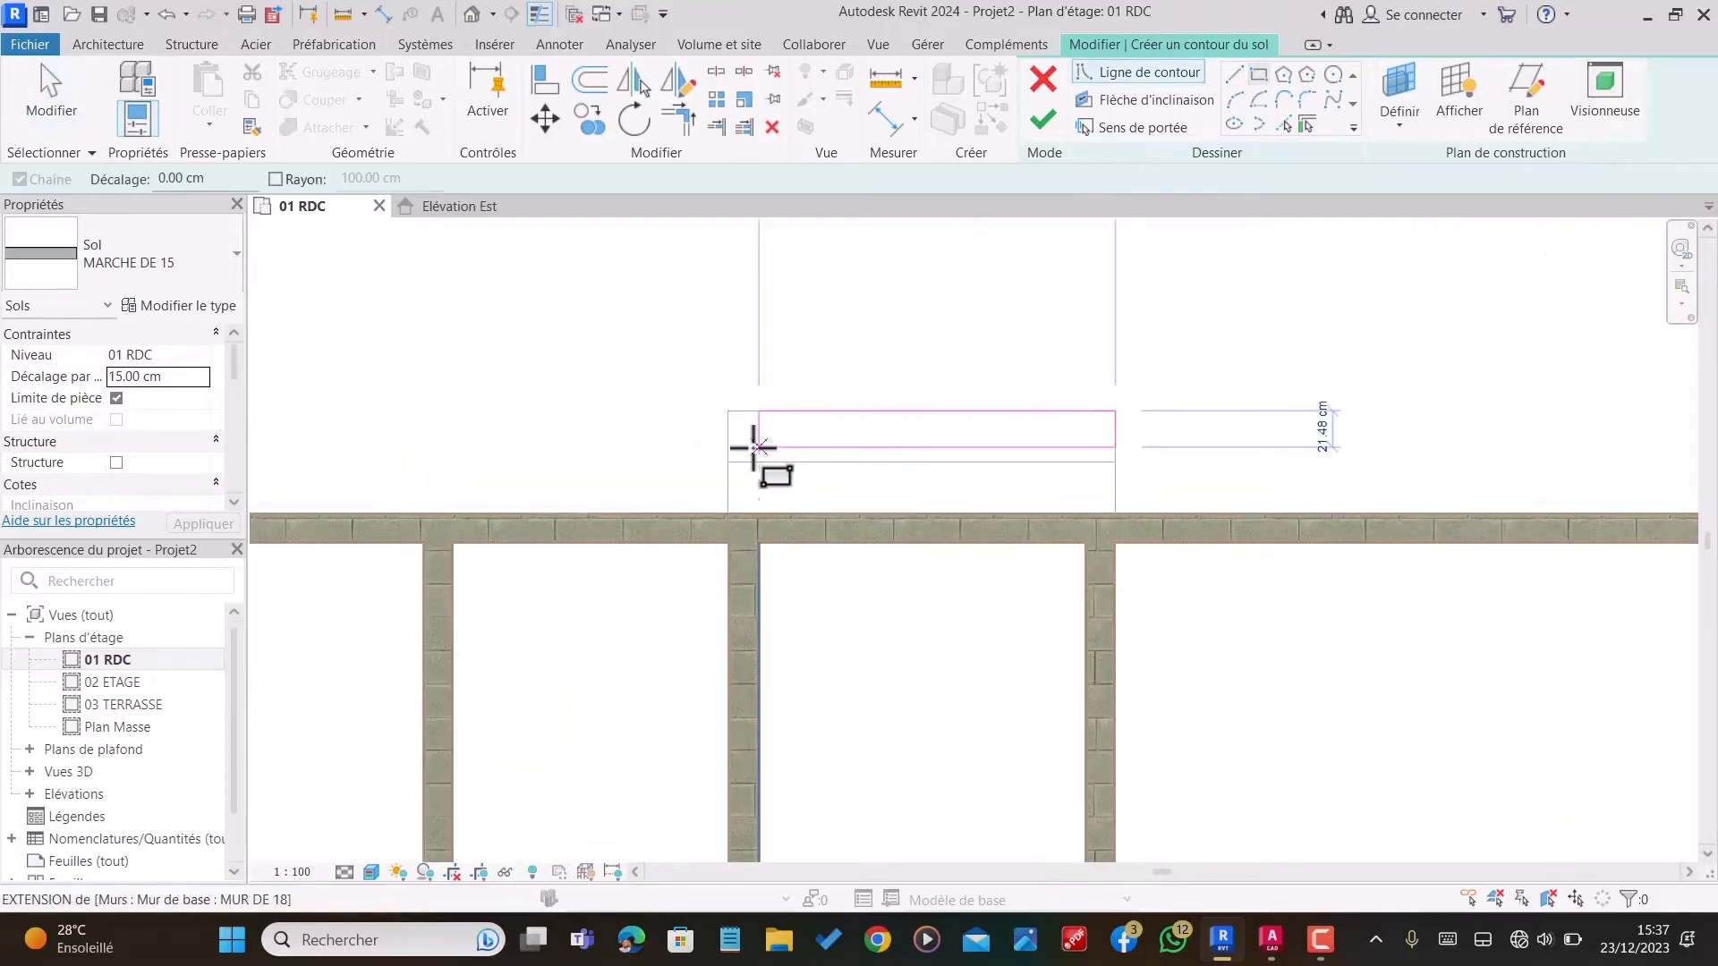
pyautogui.click(727, 461)
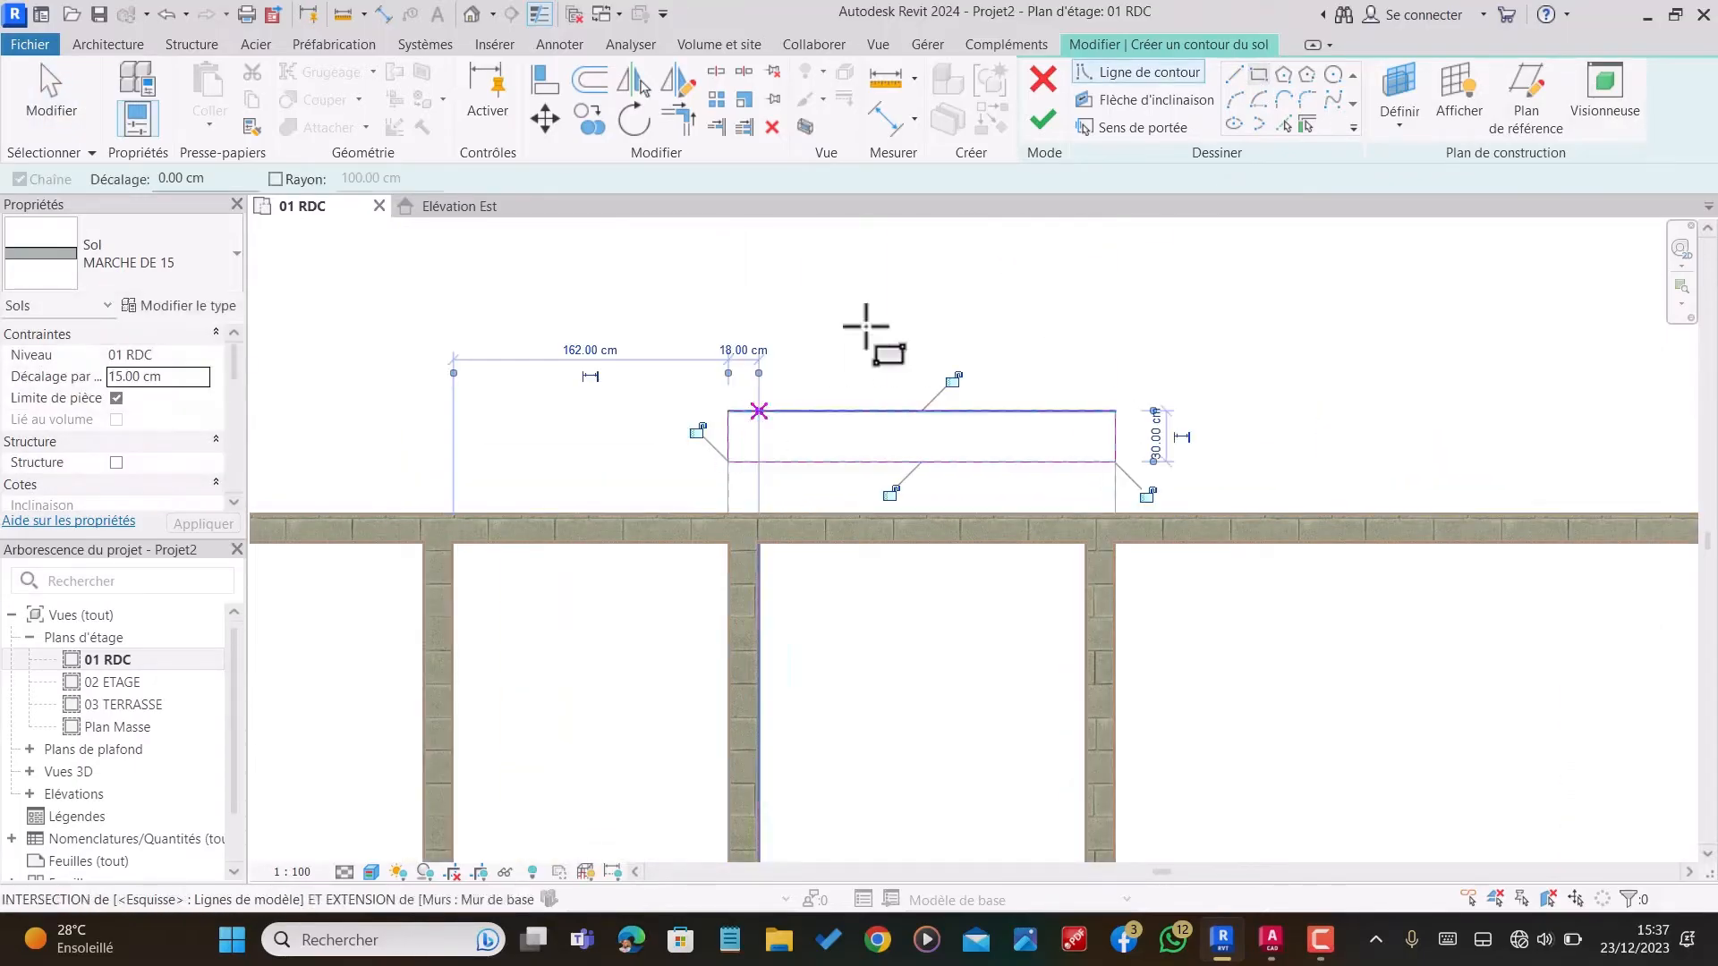
pyautogui.click(1042, 119)
pyautogui.scroll(-3, 954, 349)
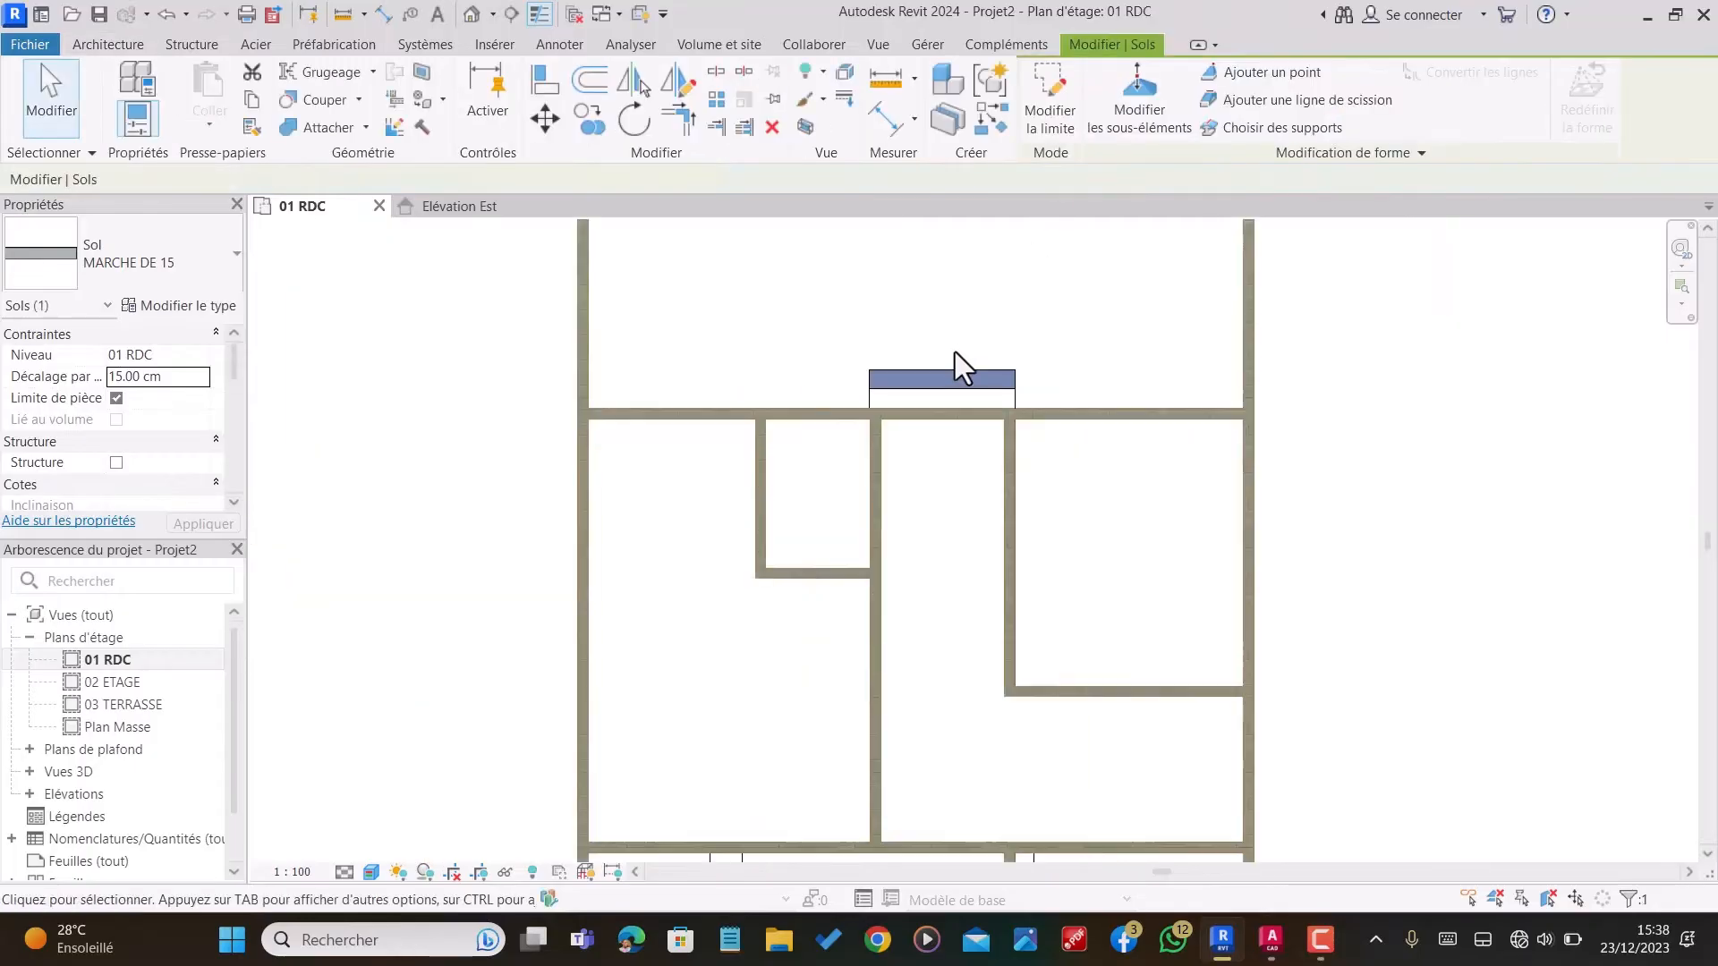
pyautogui.click(942, 587)
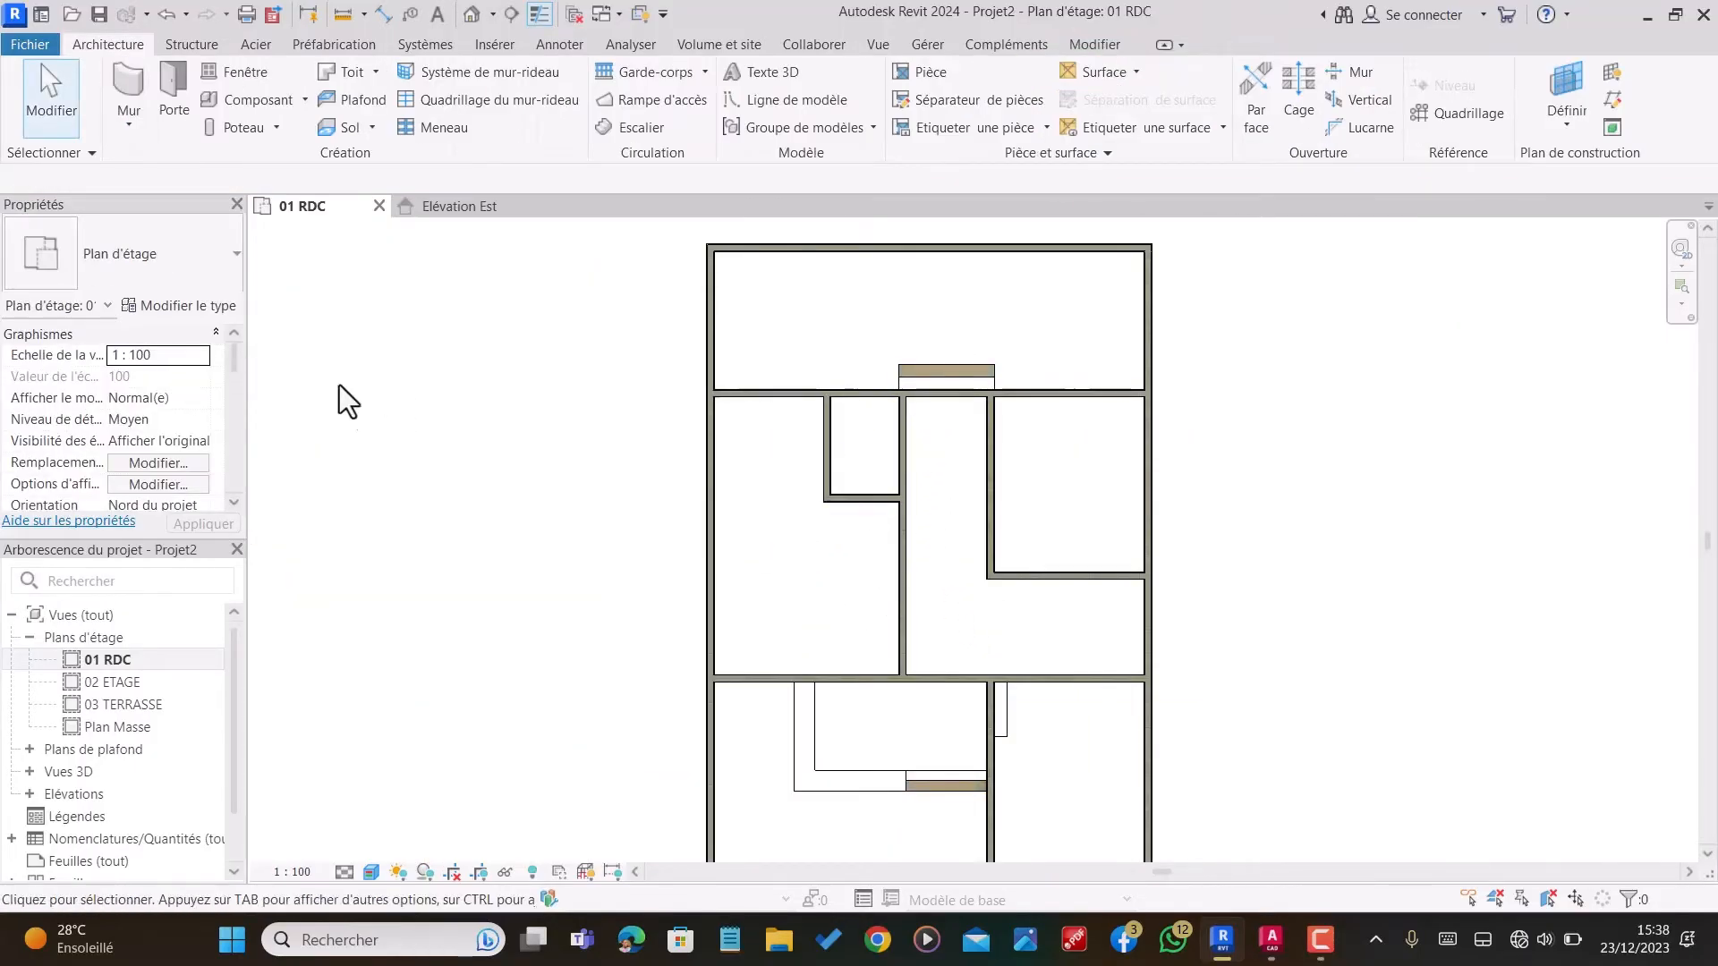
# Step: Start another floor on 01 RDC and duplicate the MARCHE DE 15 type as MARCHE DE 30
pyautogui.click(360, 129)
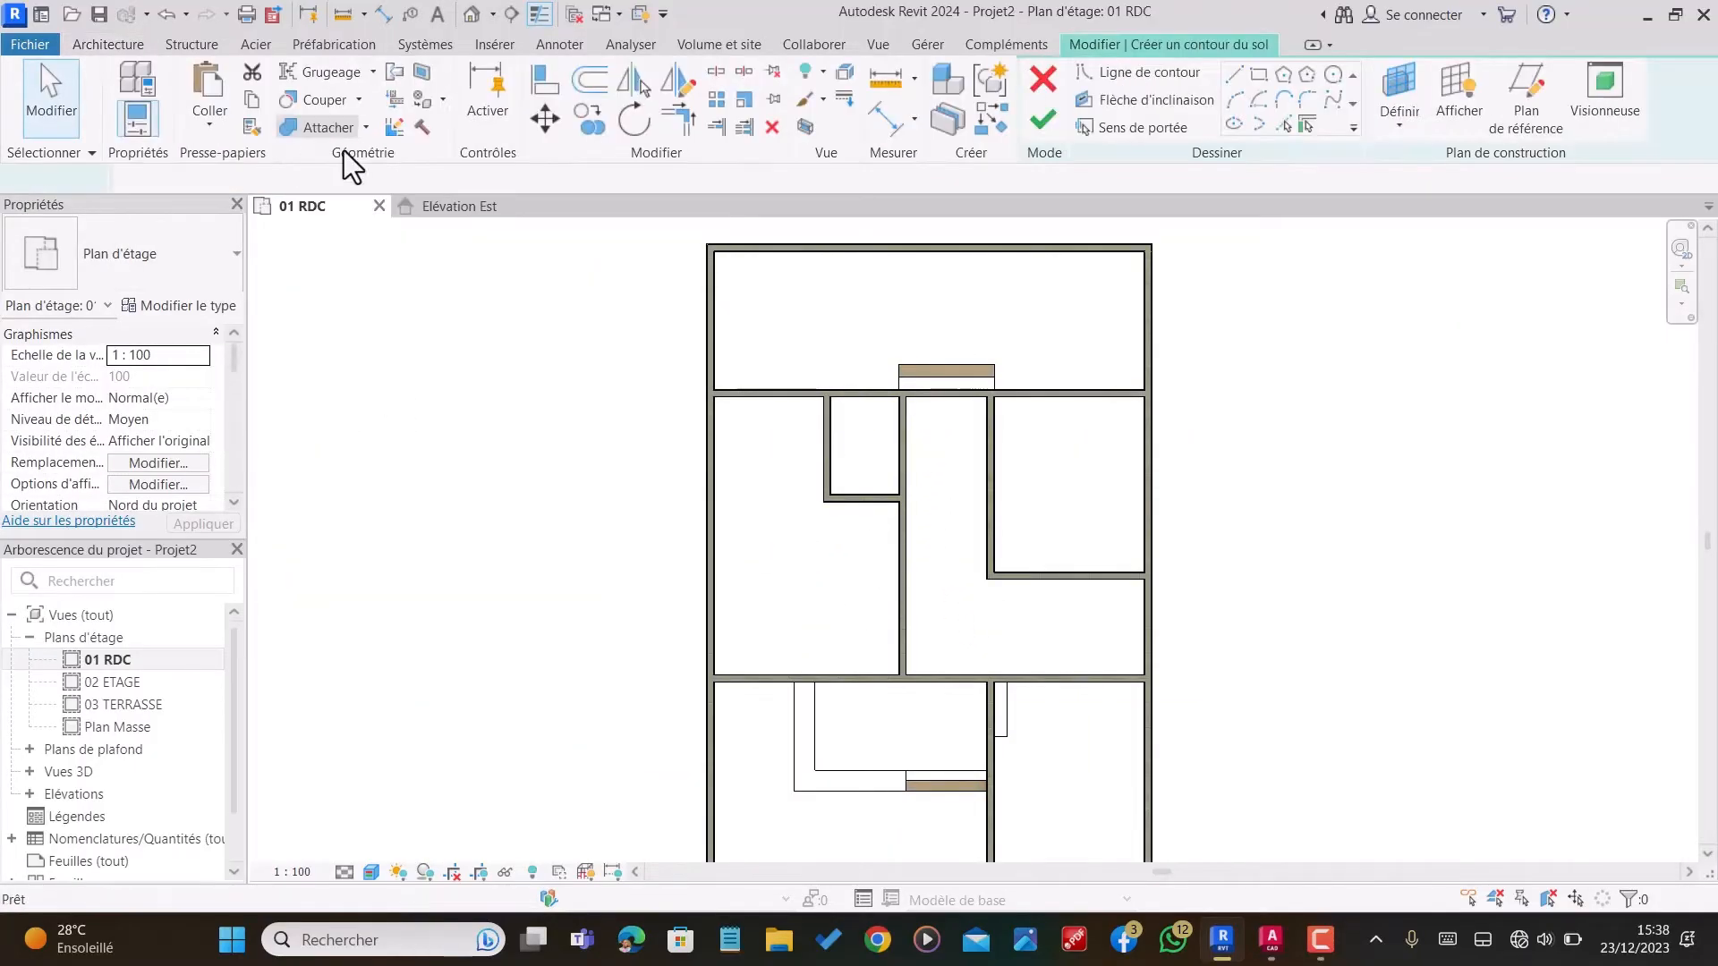
pyautogui.click(163, 310)
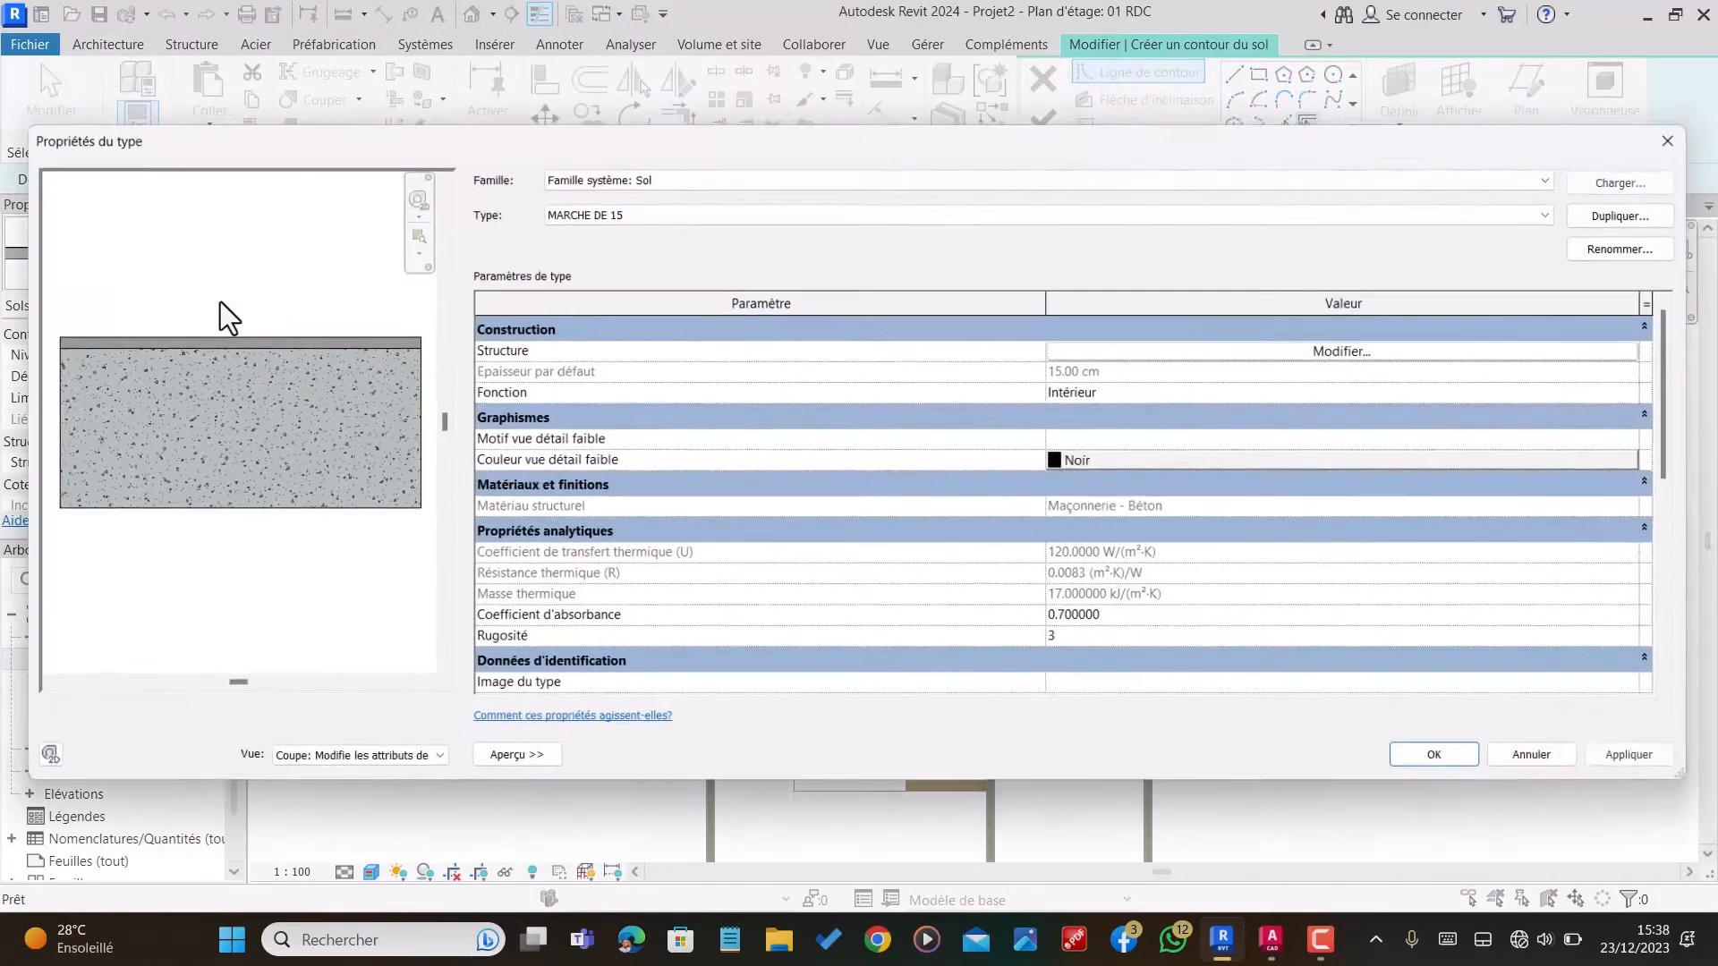
pyautogui.click(1615, 211)
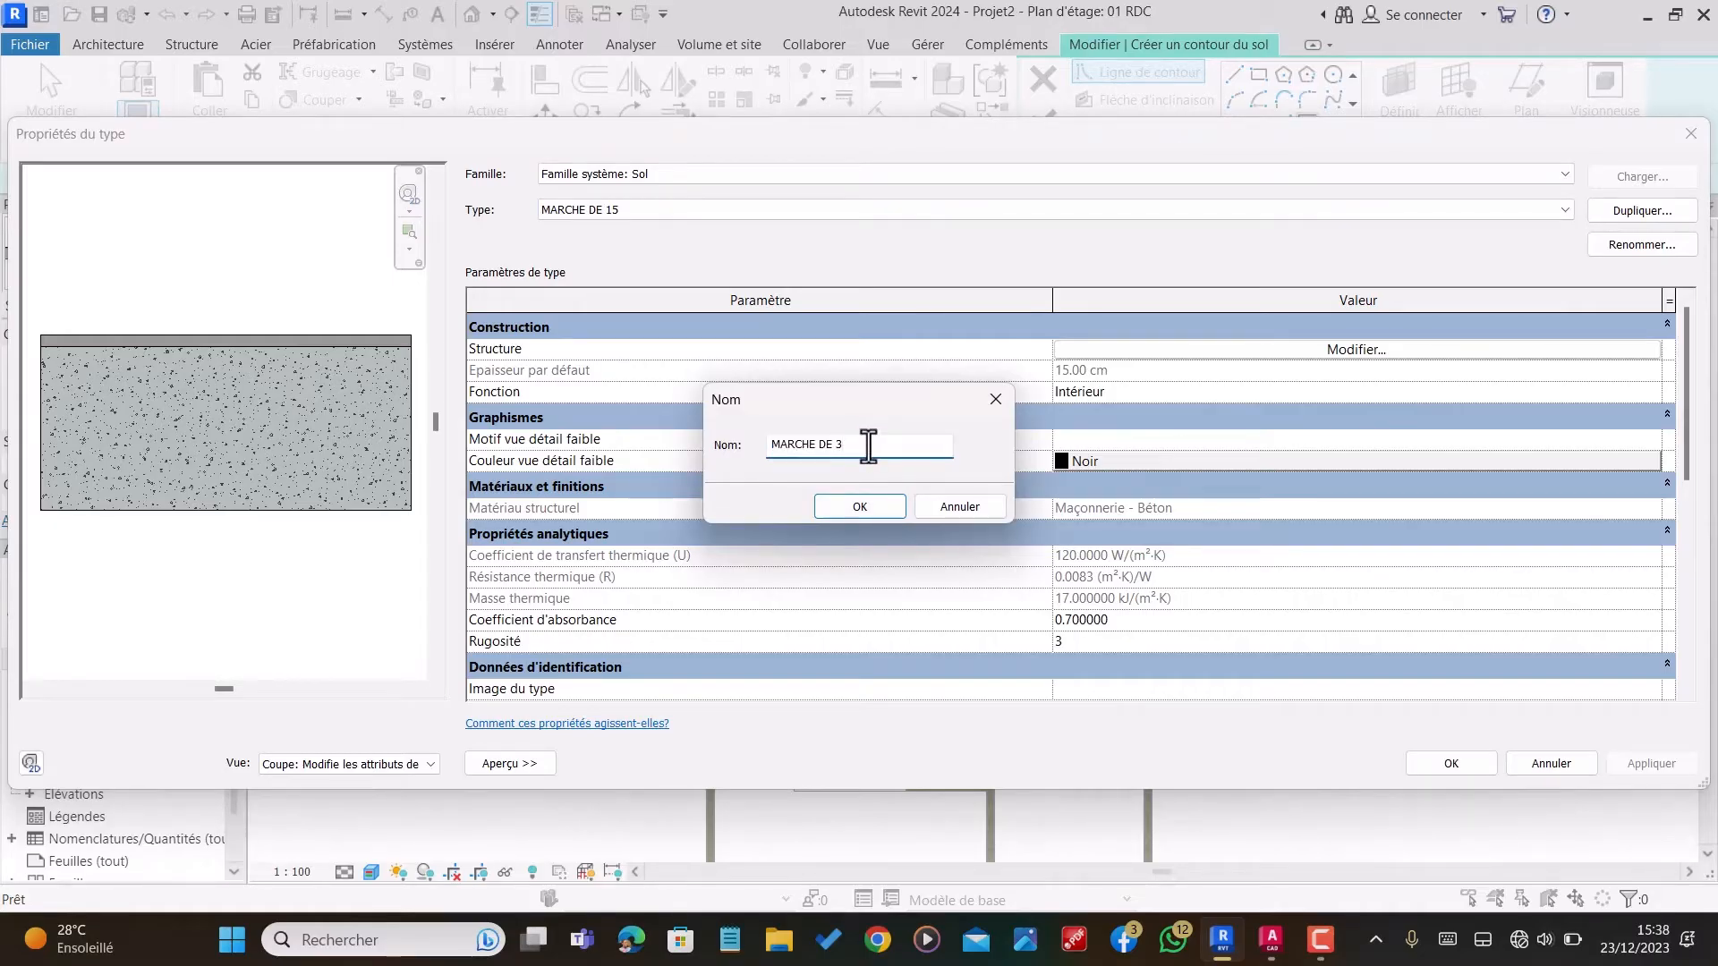
pyautogui.click(874, 516)
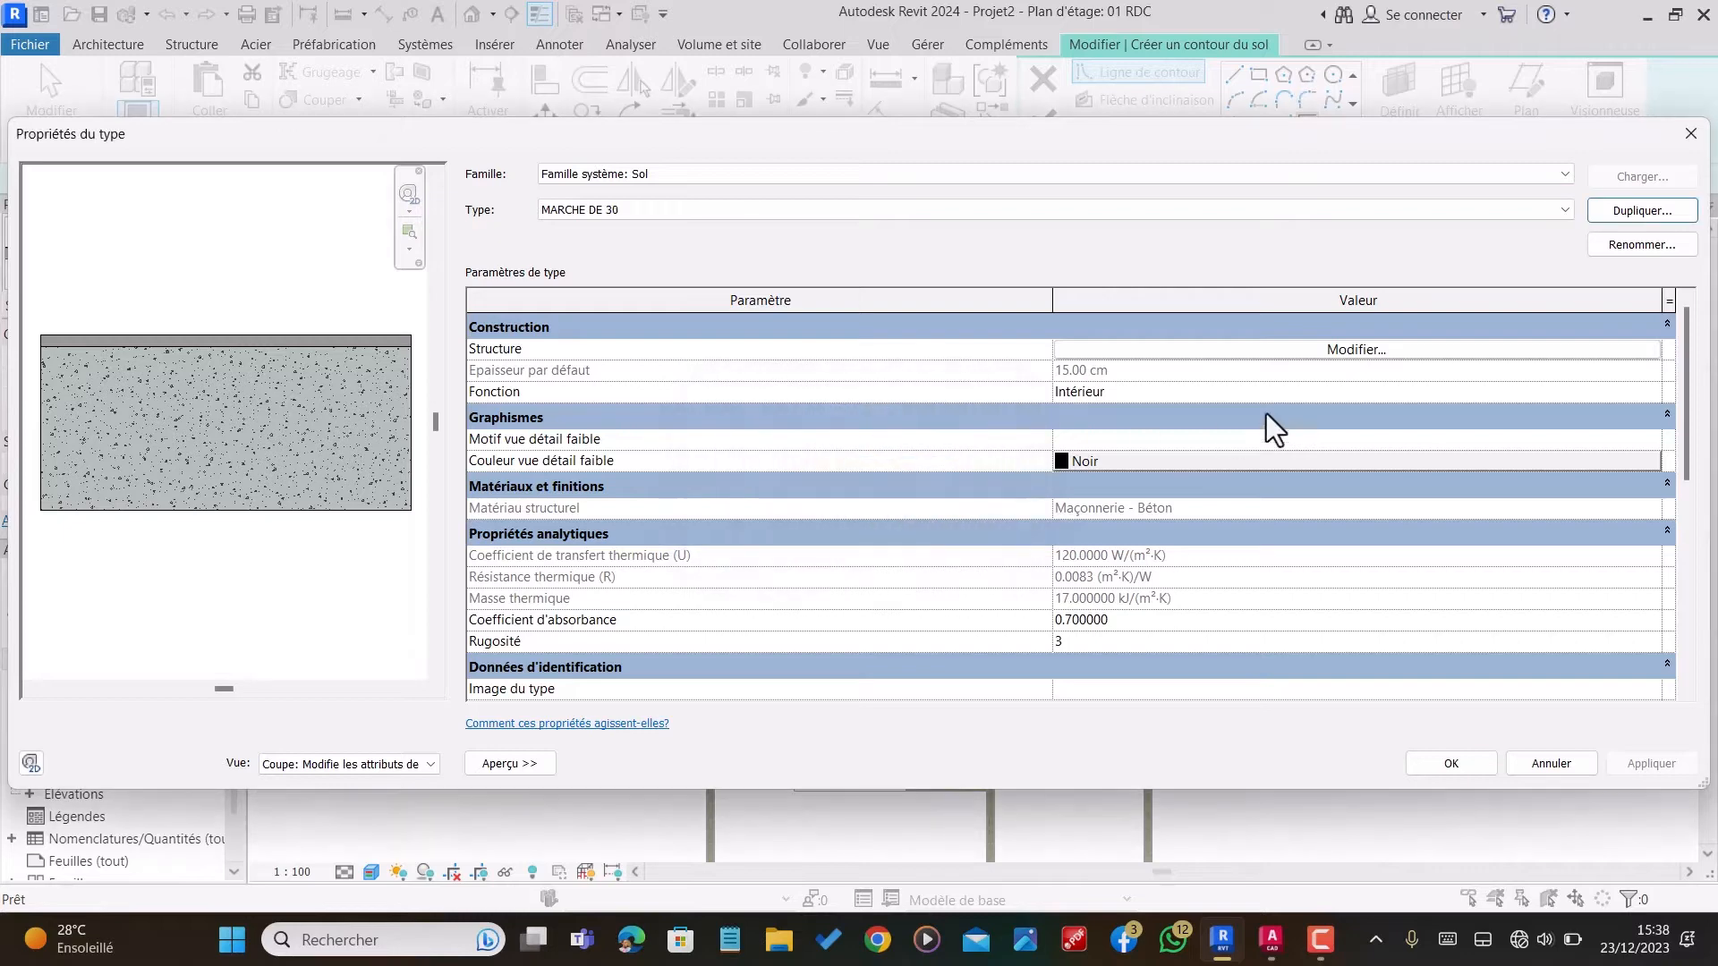
# Step: Set the concrete layer of MARCHE DE 30 to 29 cm and accept the type
pyautogui.click(1352, 349)
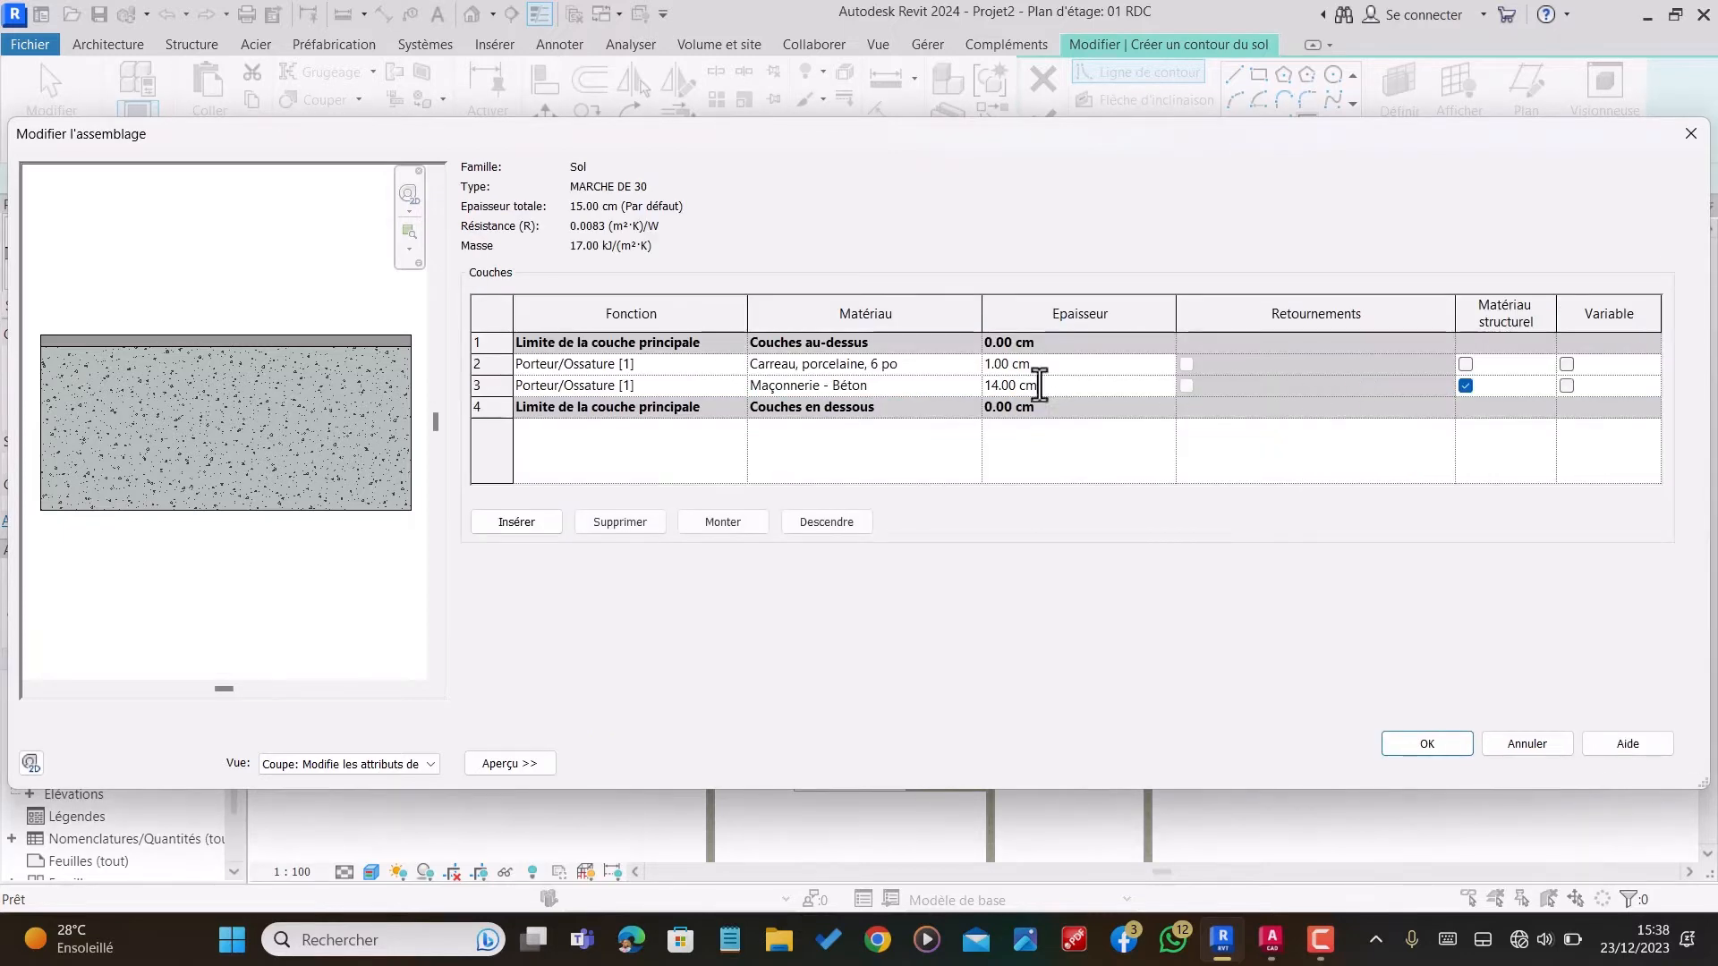
pyautogui.write('29')
pyautogui.click(1408, 741)
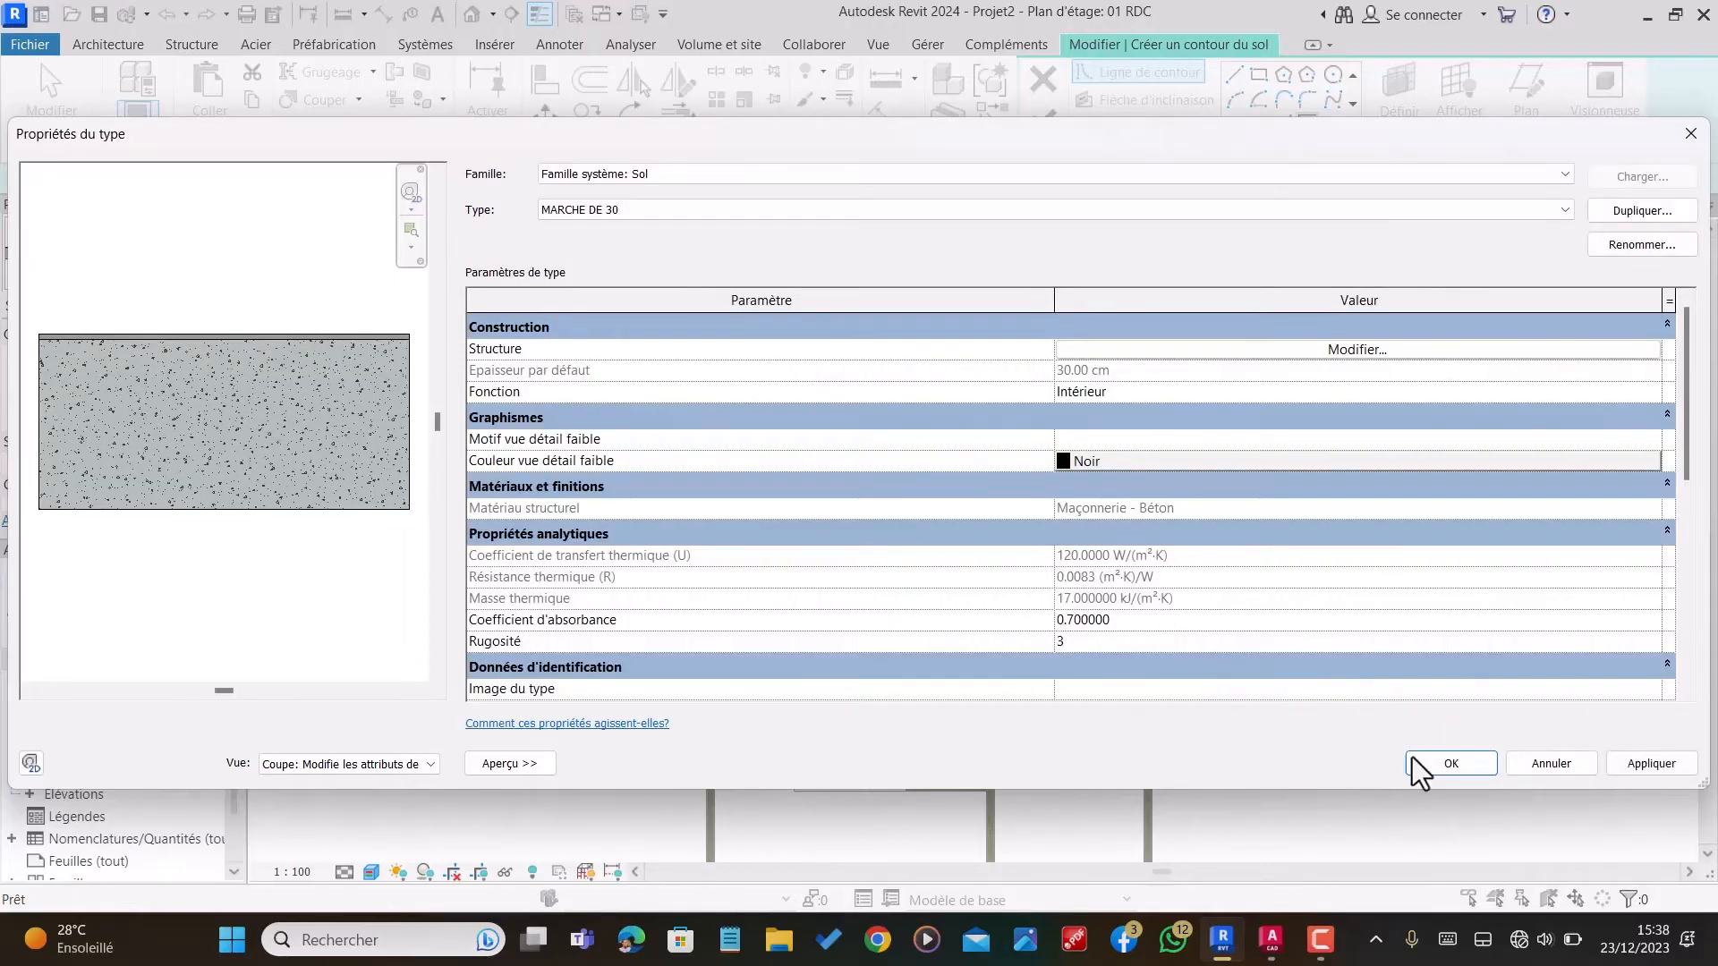
pyautogui.click(1416, 763)
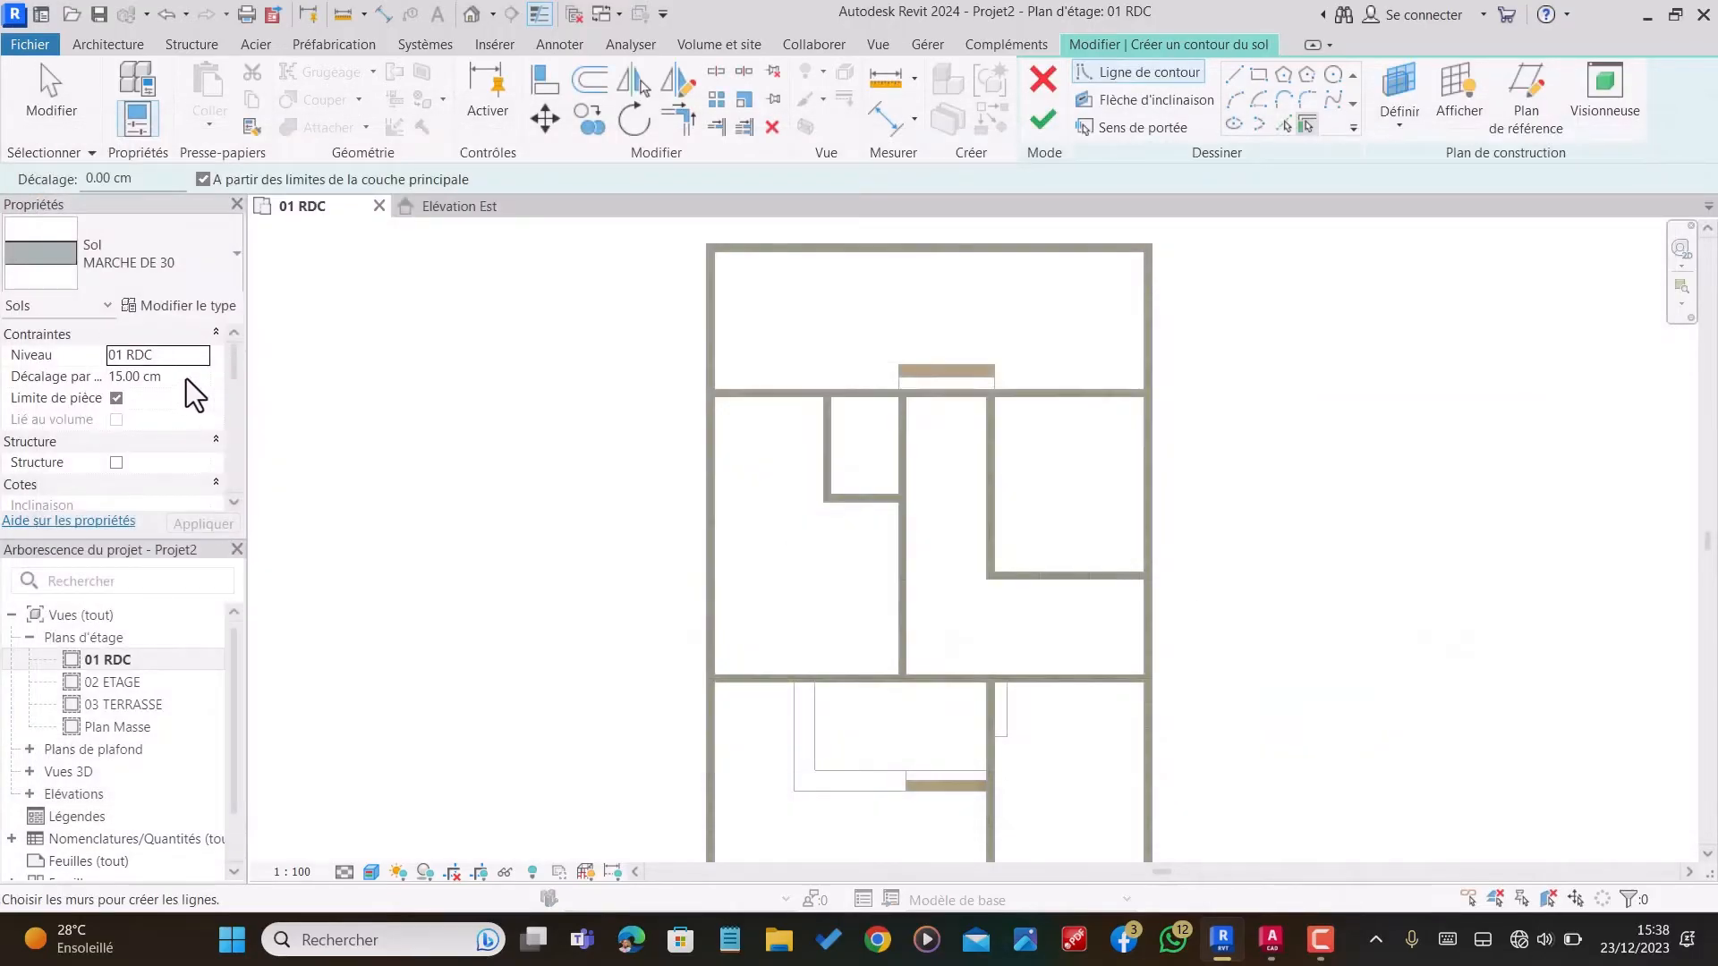
# Step: Set the floor's level offset to 30 cm and sketch a 25 cm deep rectangle over the inner tread of the L-shaped outline's steps
pyautogui.click(187, 378)
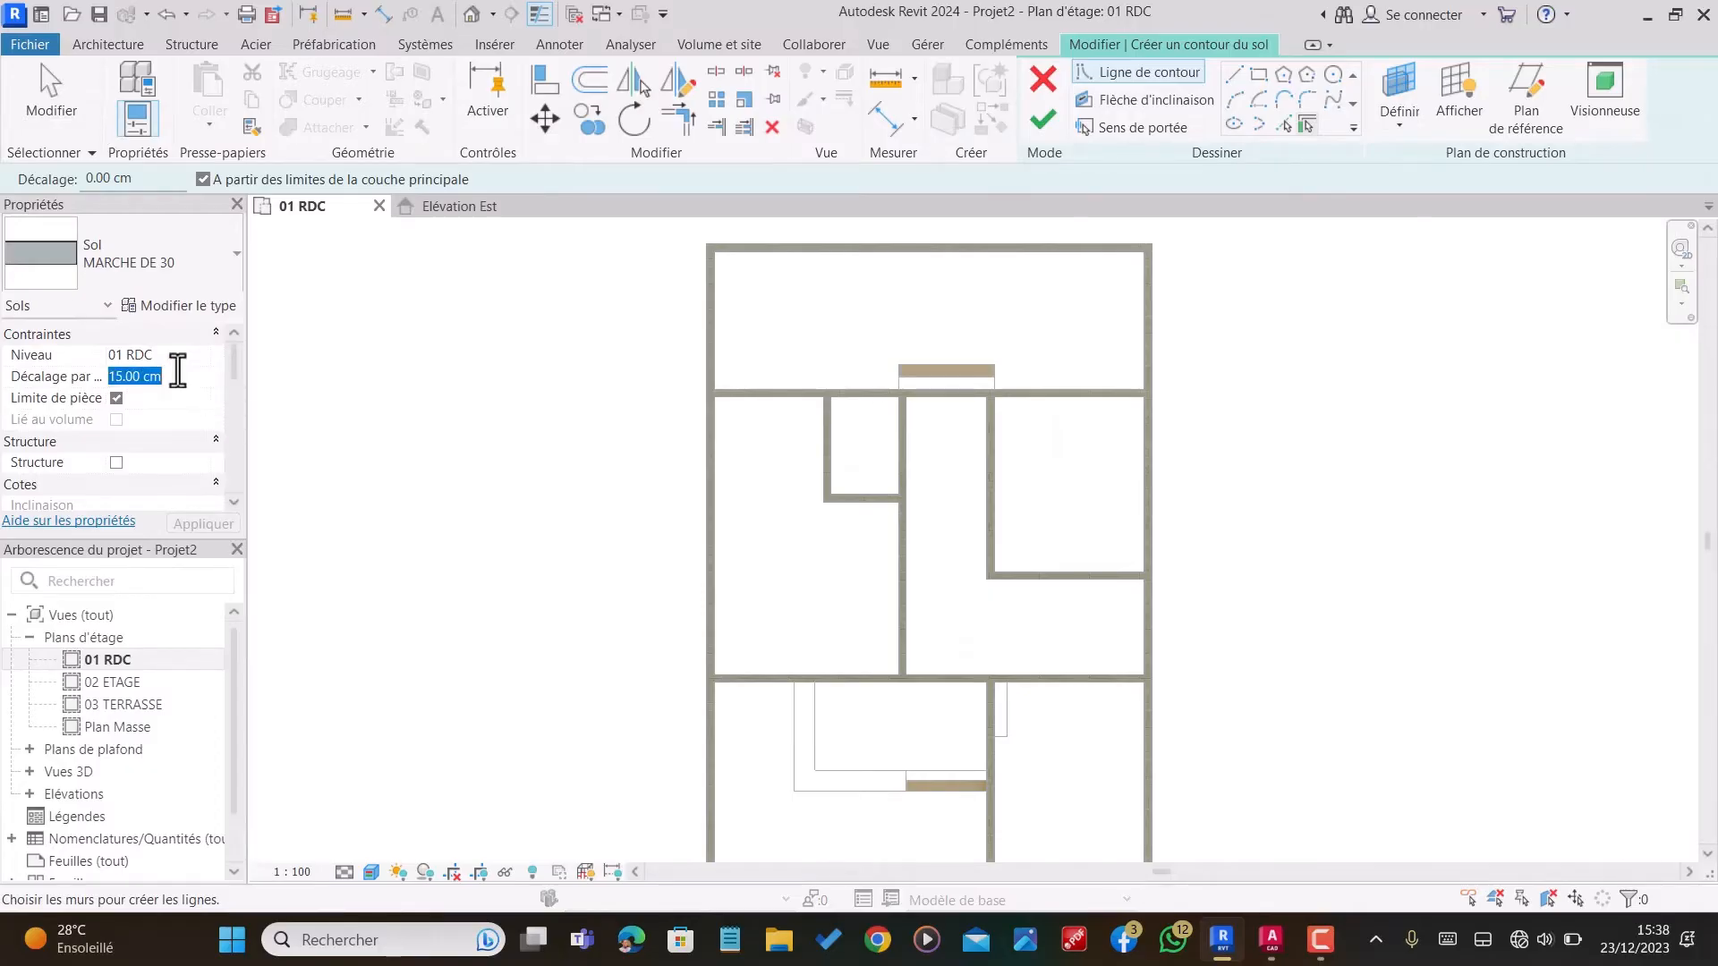
pyautogui.write('30')
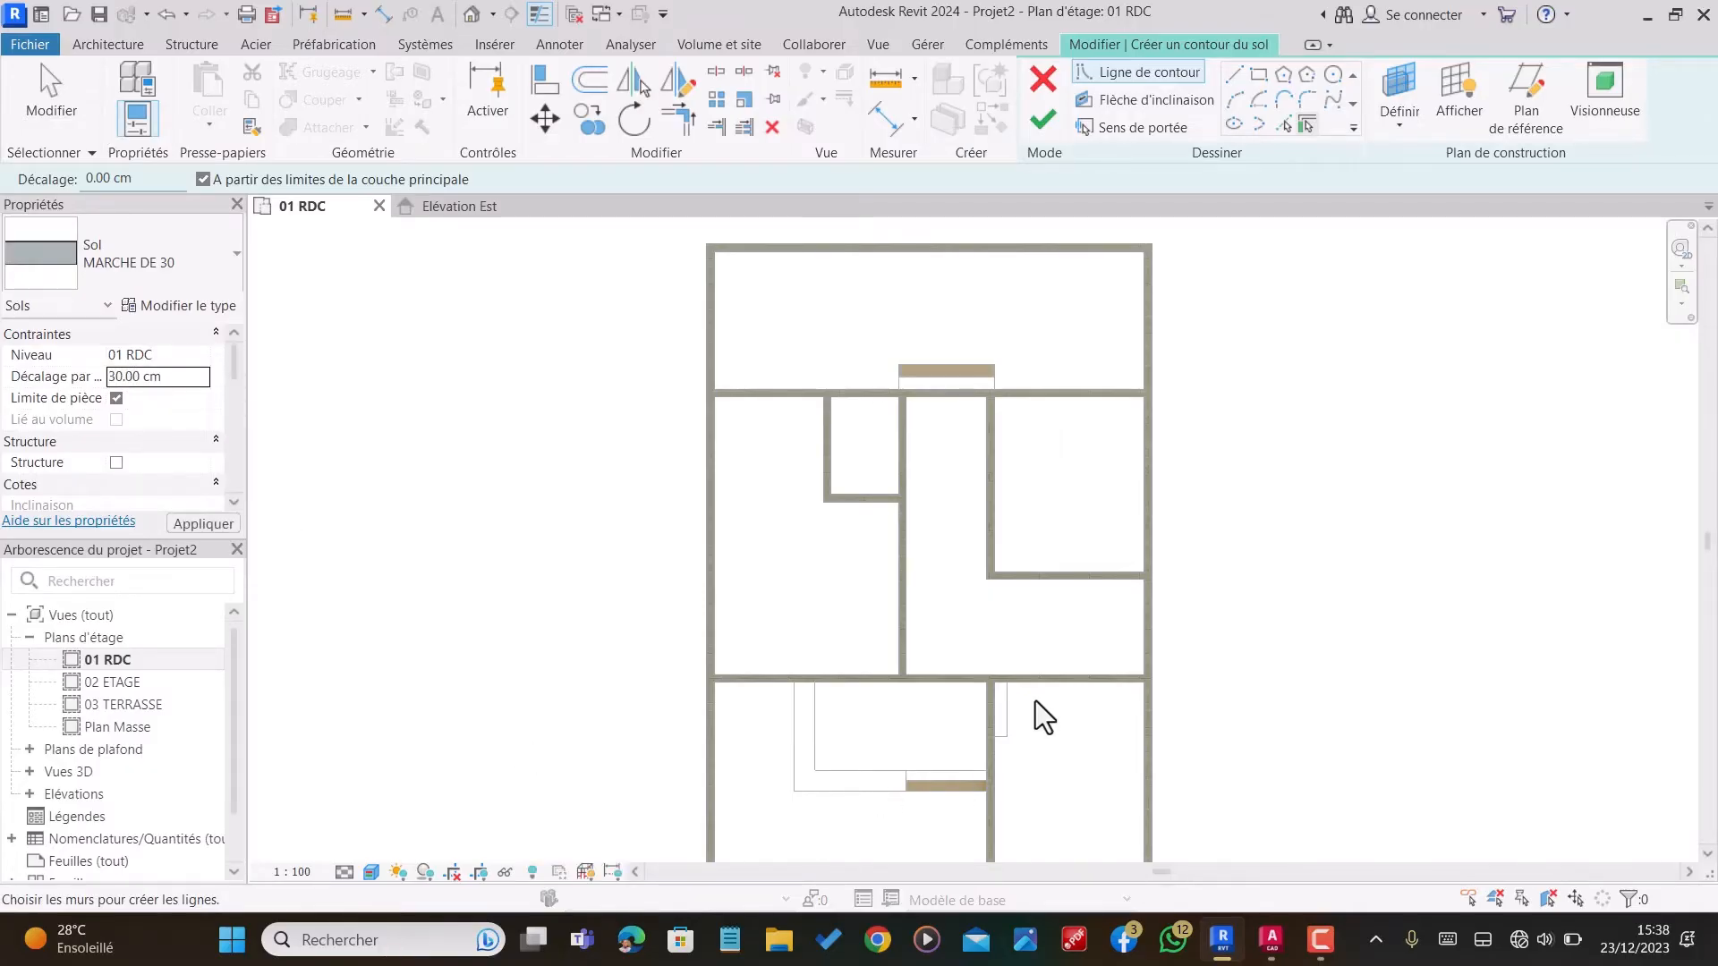
pyautogui.scroll(-2, 695, 461)
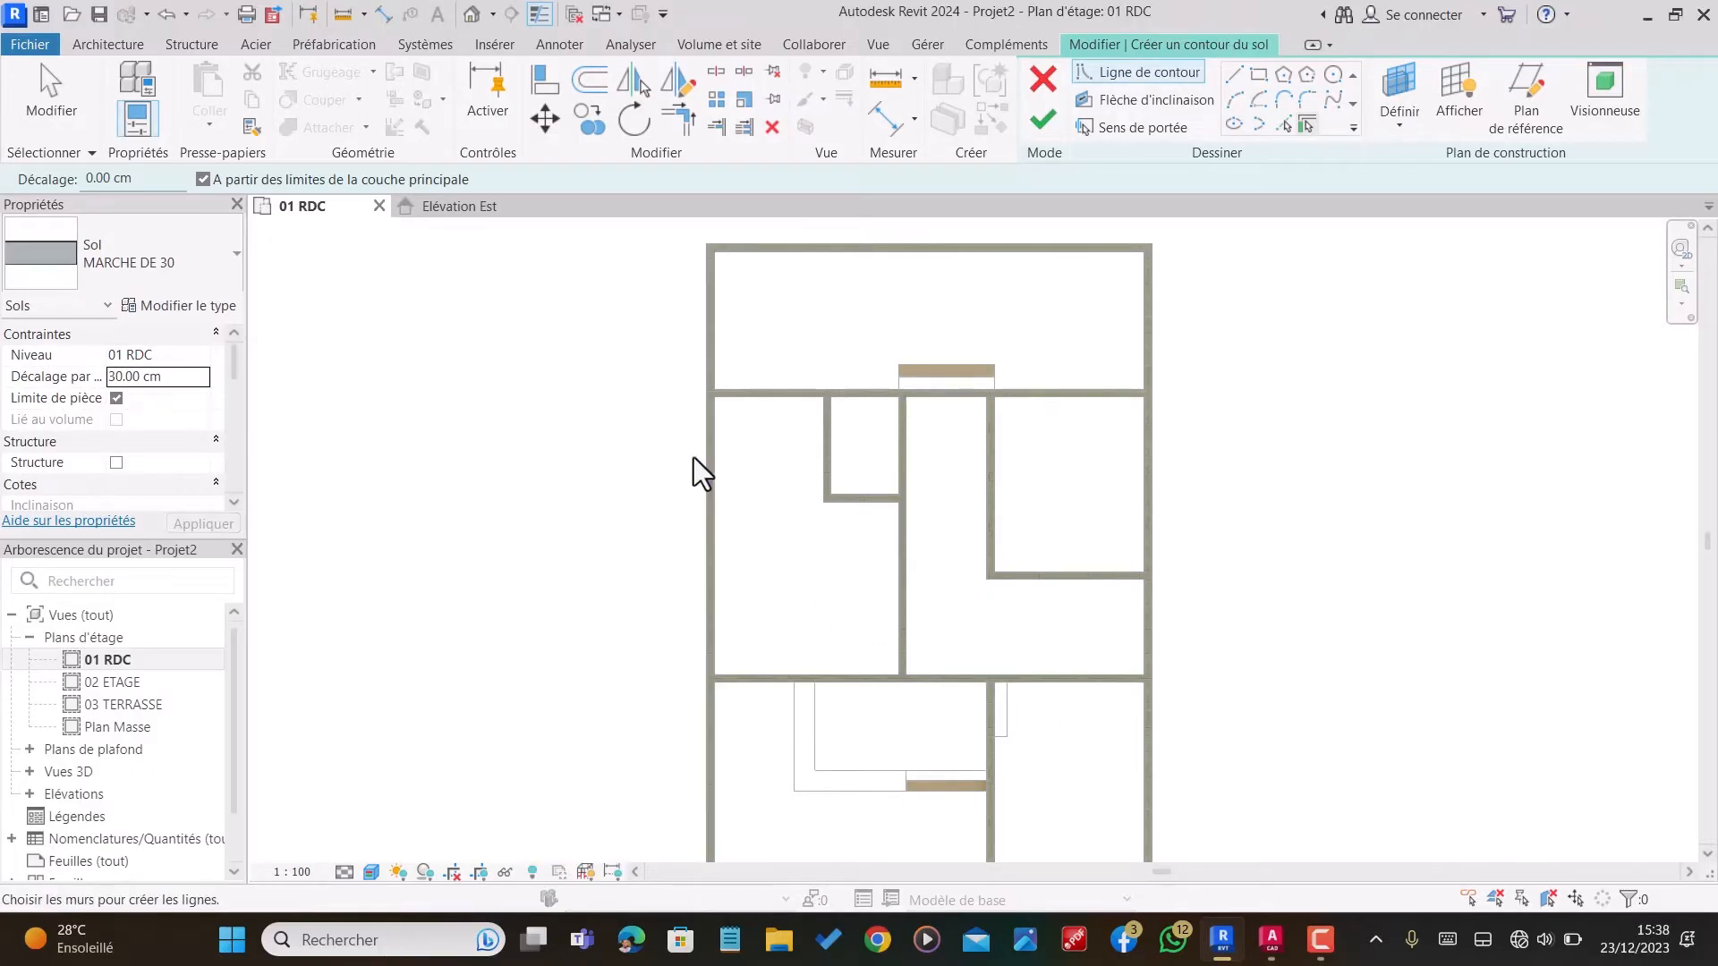
pyautogui.click(1259, 73)
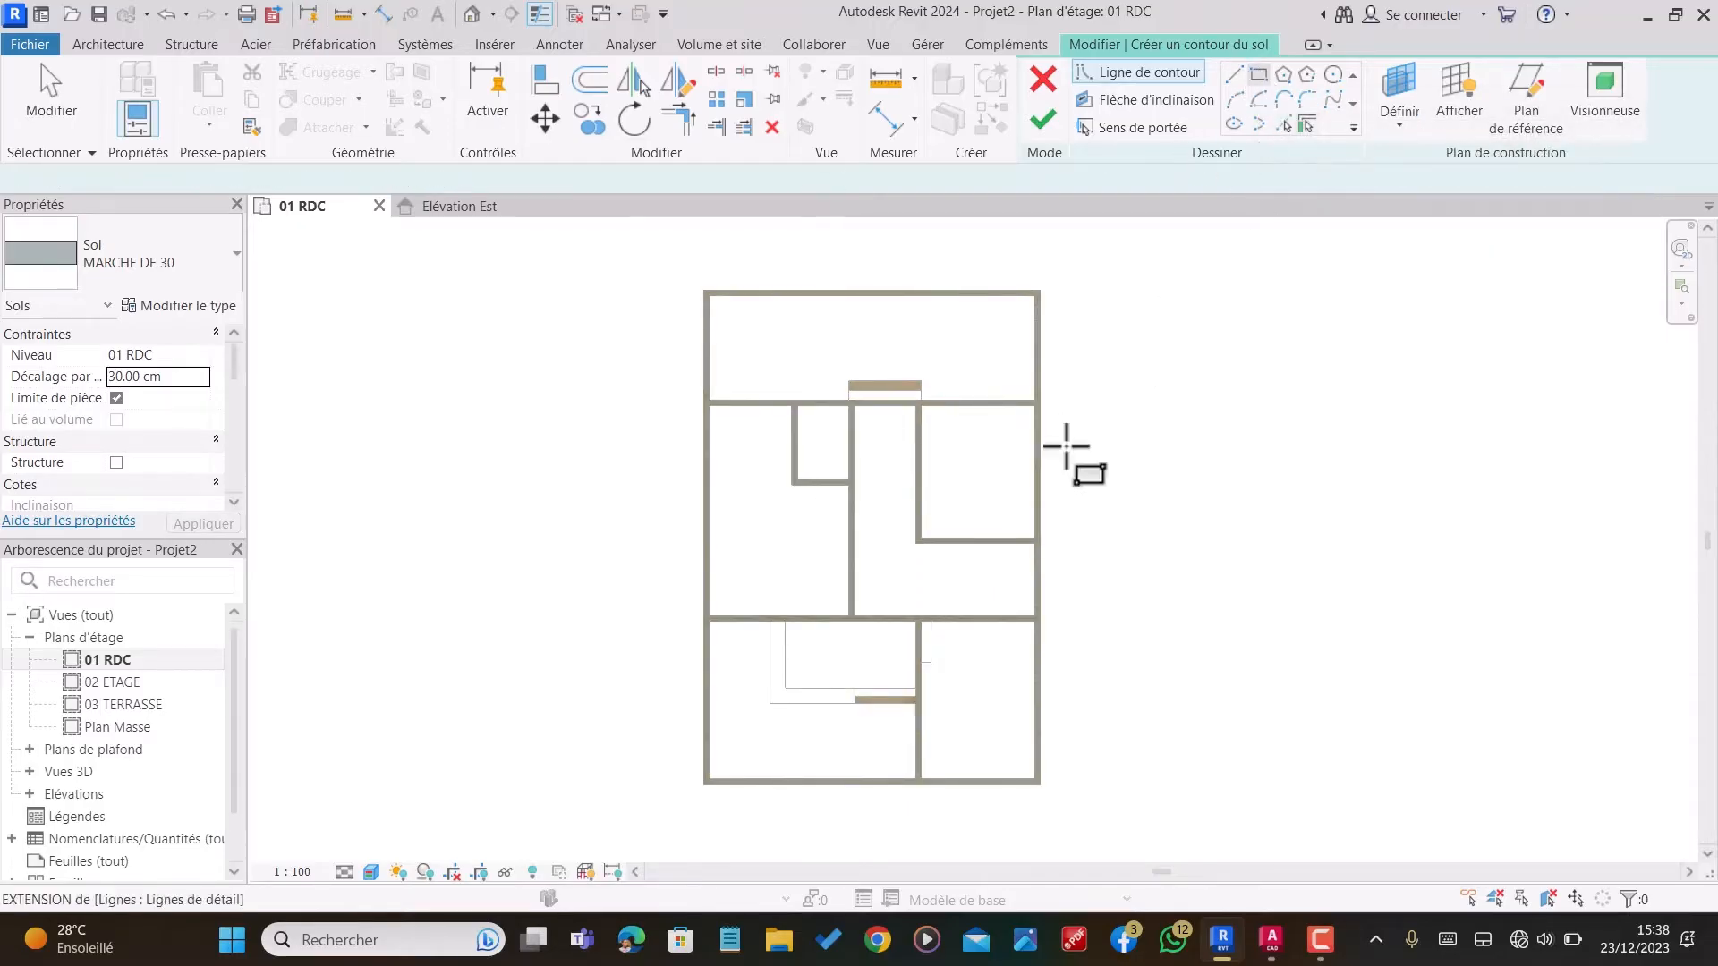
pyautogui.scroll(5, 866, 793)
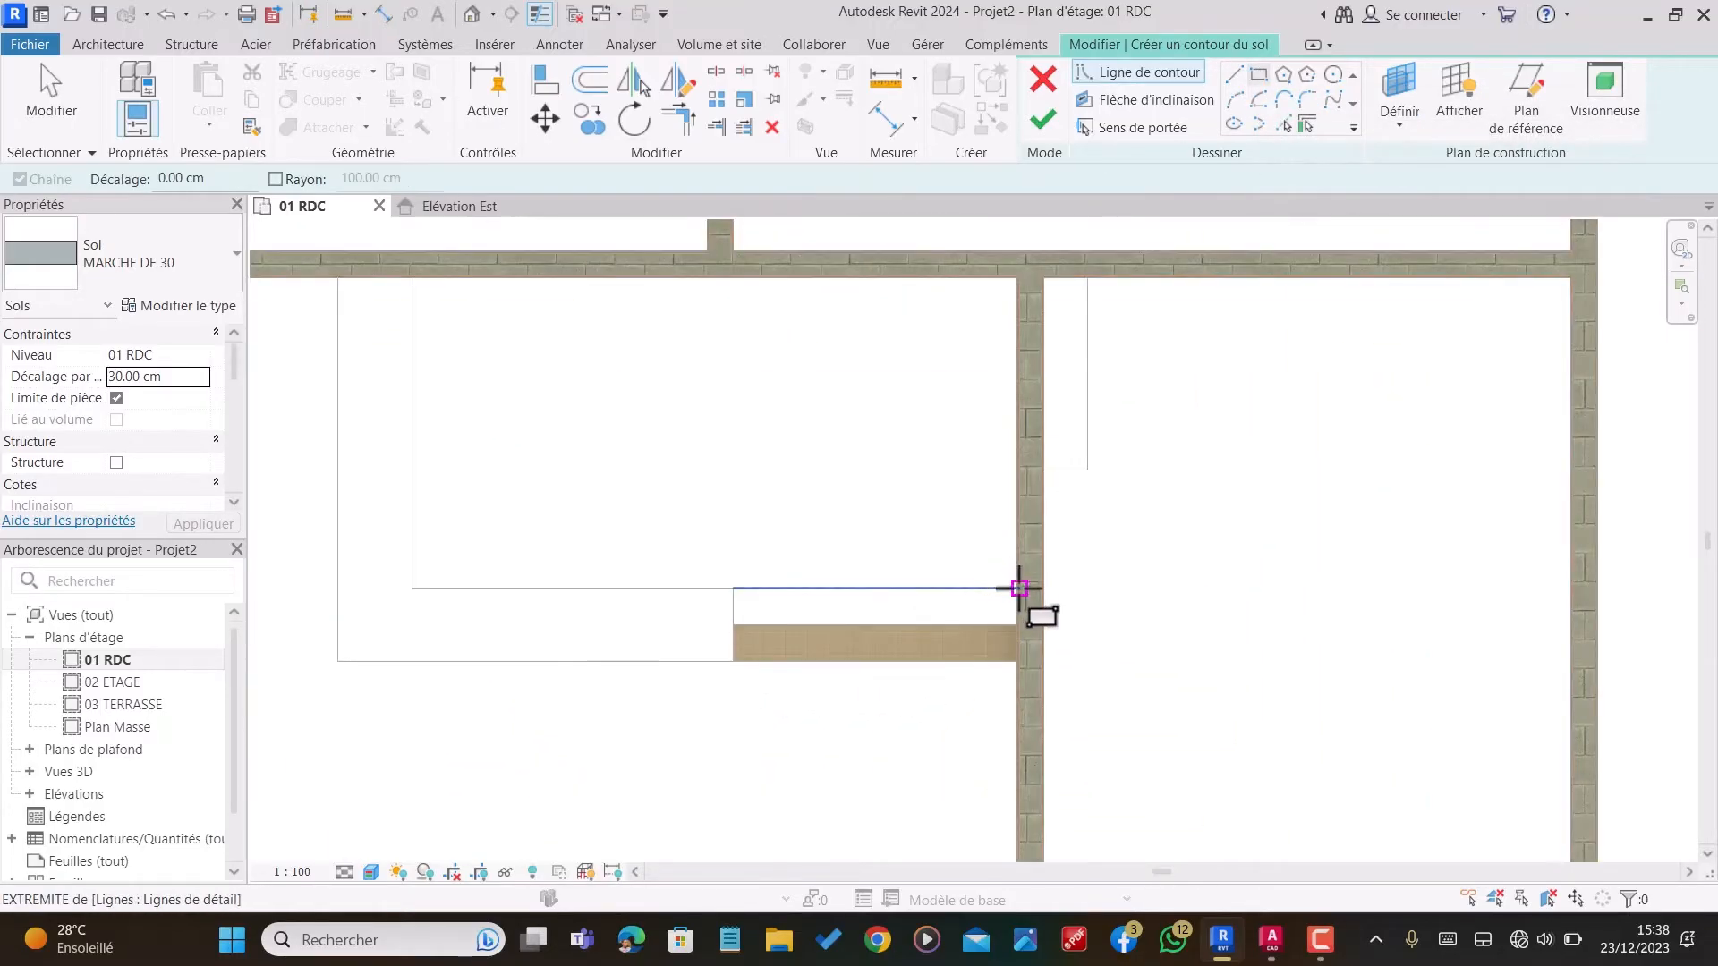
pyautogui.click(1019, 588)
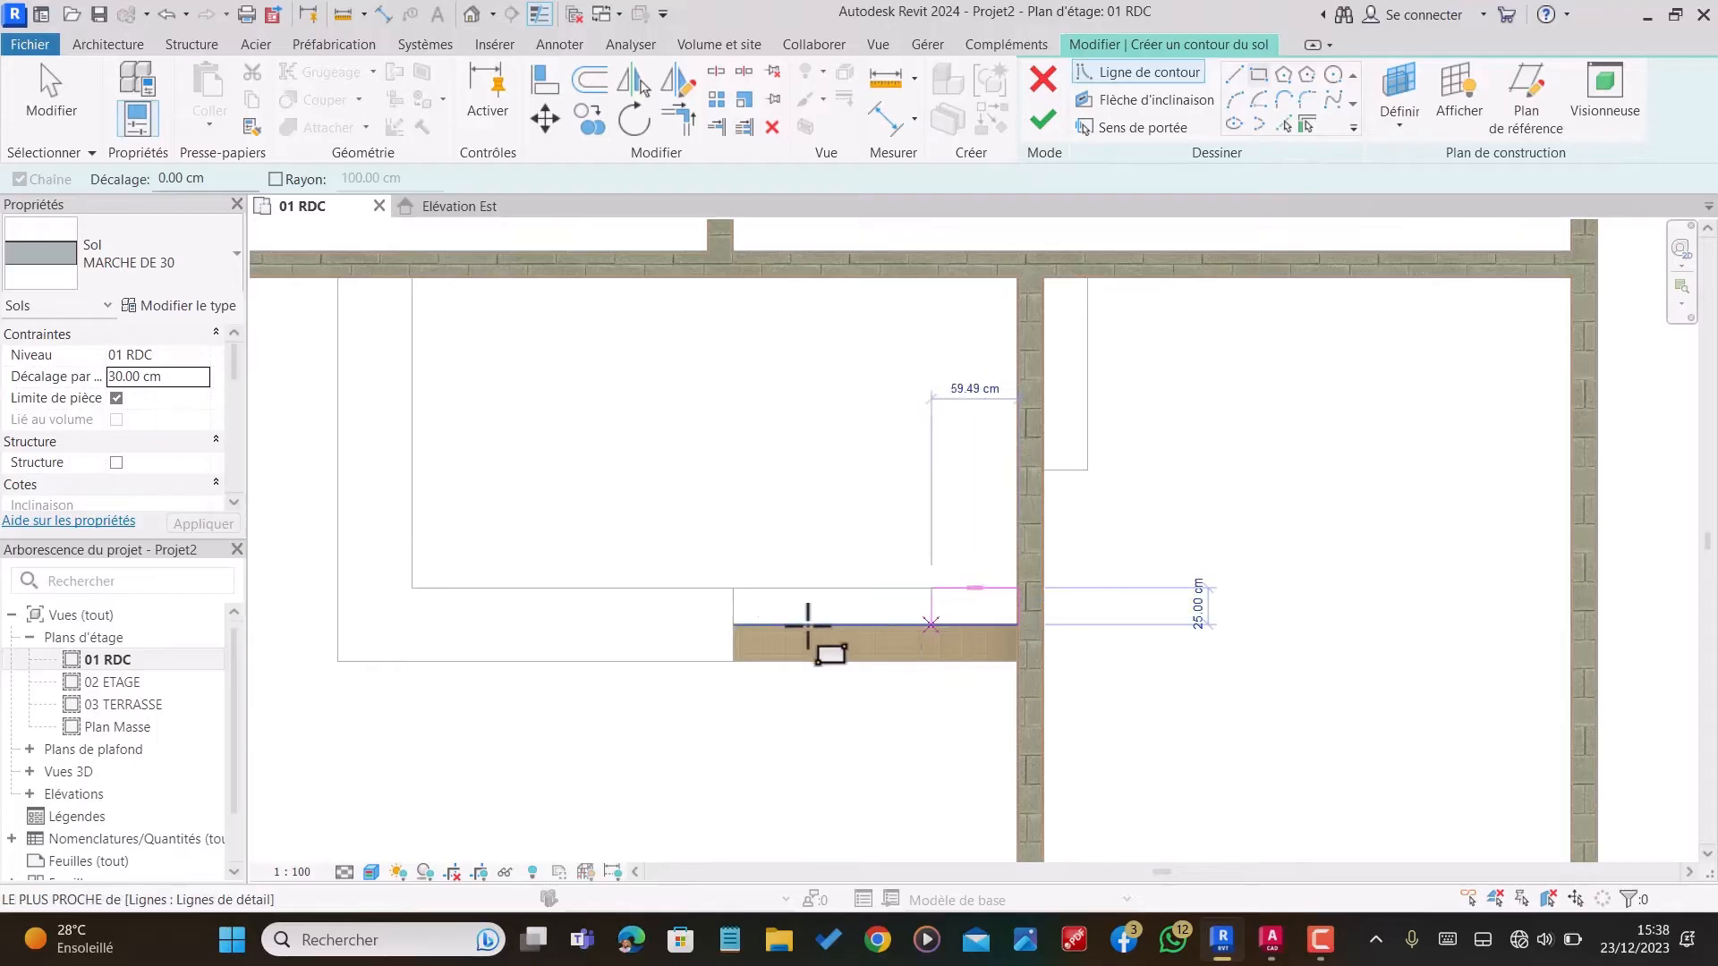
pyautogui.click(731, 623)
# Step: Sketch a 30 cm deep rectangle between the rear MARCHE DE 15 step and the wall, matching that step's width
pyautogui.scroll(-4, 788, 653)
pyautogui.scroll(6, 807, 307)
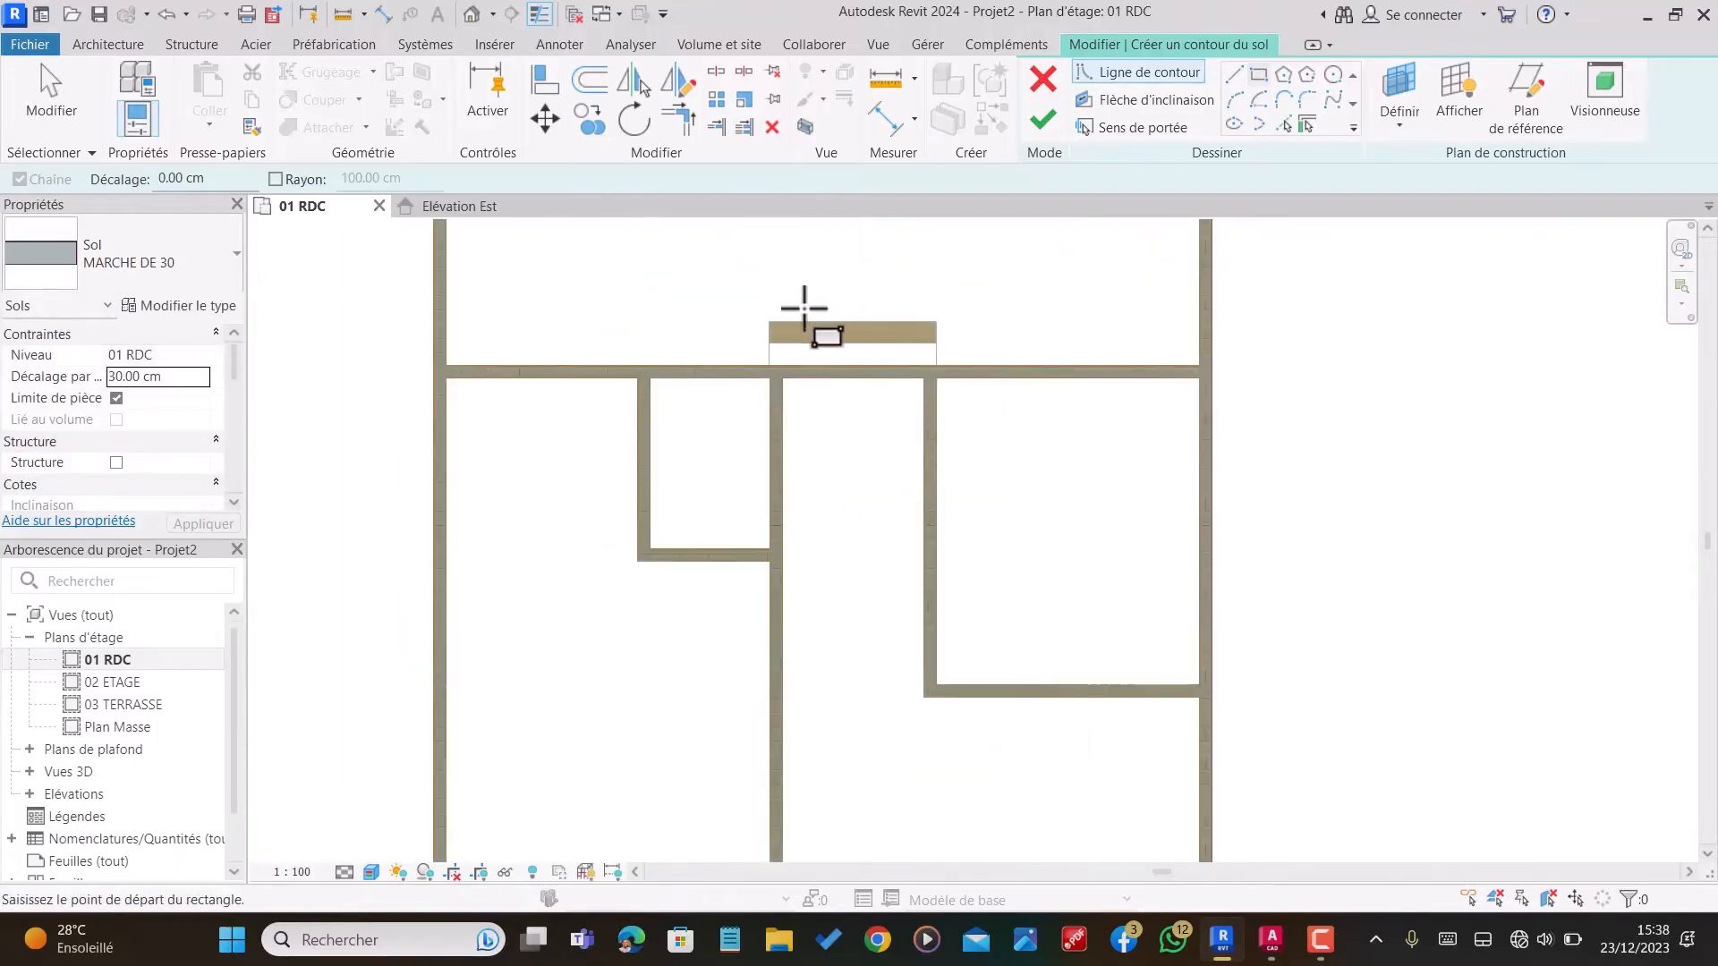
pyautogui.click(1152, 392)
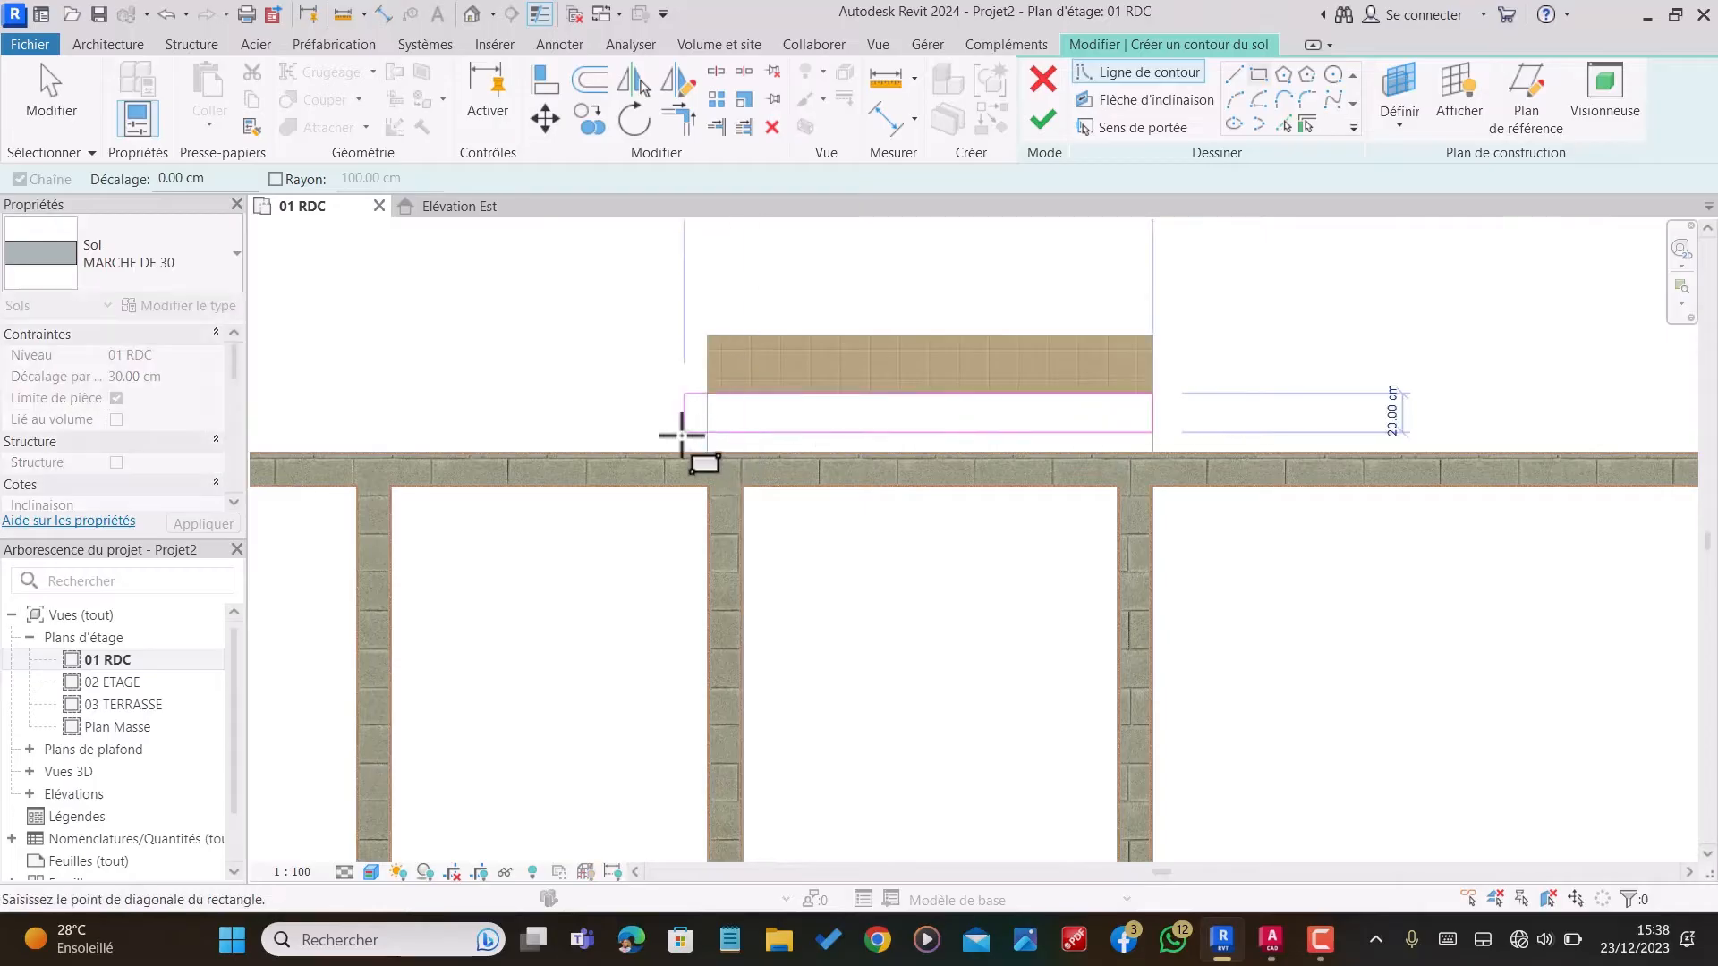
pyautogui.click(707, 451)
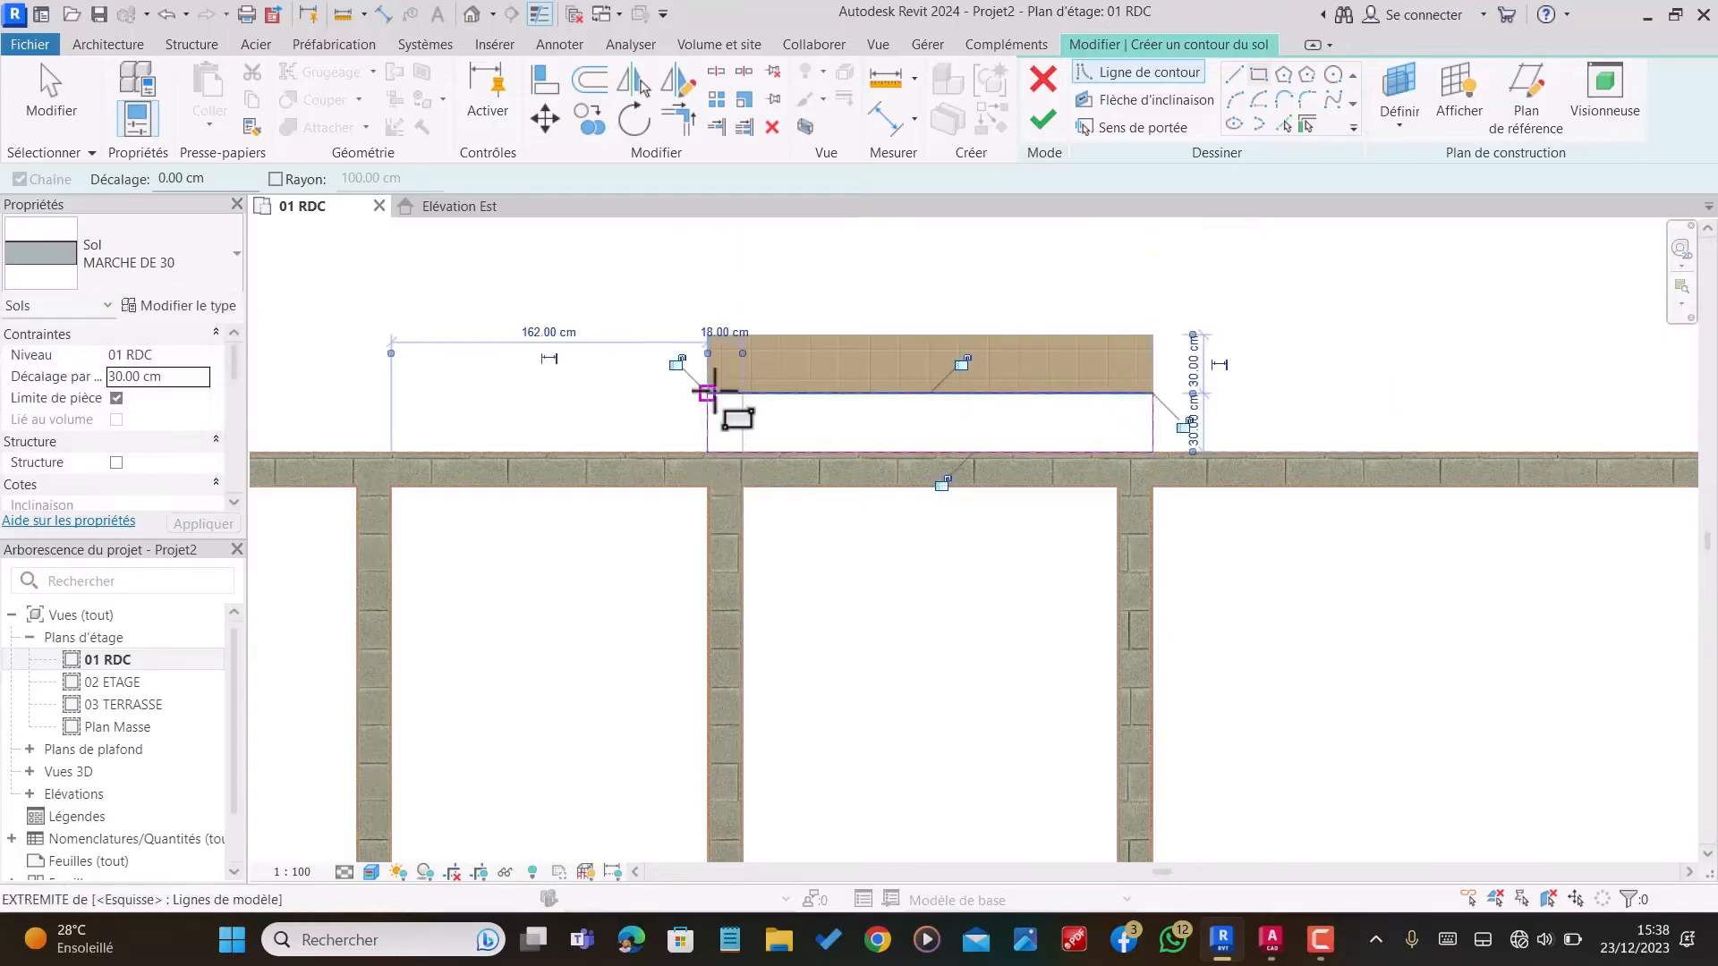
# Step: Sketch a 30 by 130 cm rectangle over the single step outline in the corner of the front right room
pyautogui.scroll(-4, 760, 340)
pyautogui.scroll(-3, 793, 355)
pyautogui.scroll(7, 855, 577)
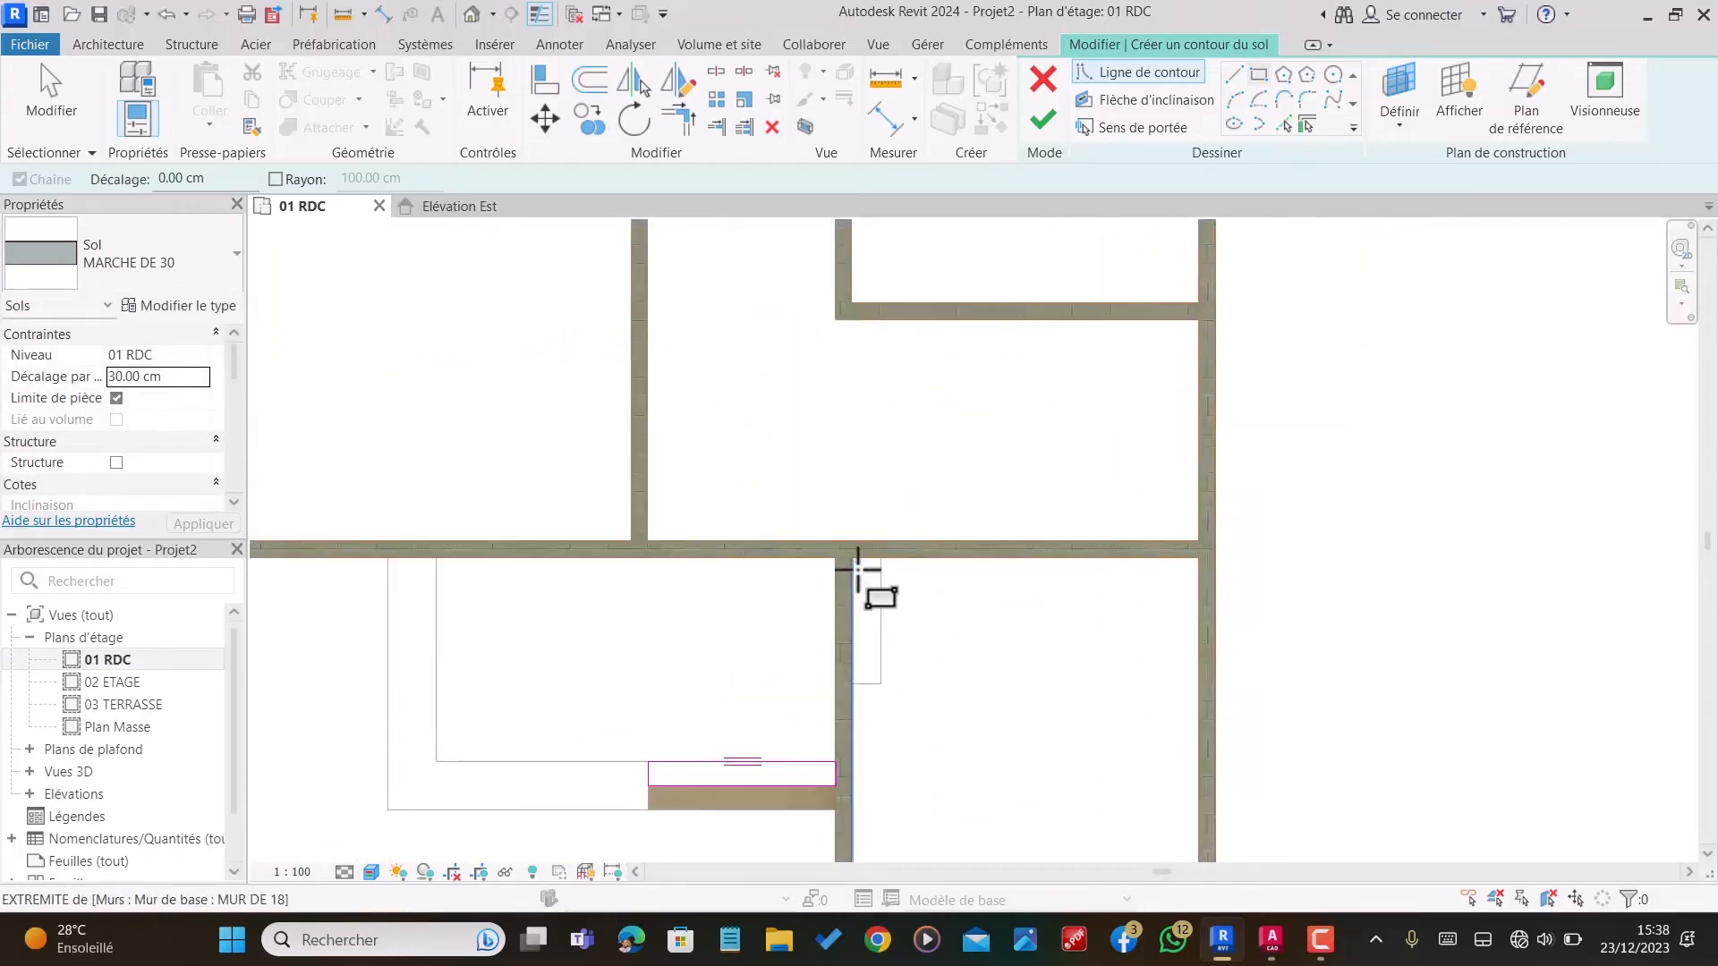
pyautogui.click(890, 552)
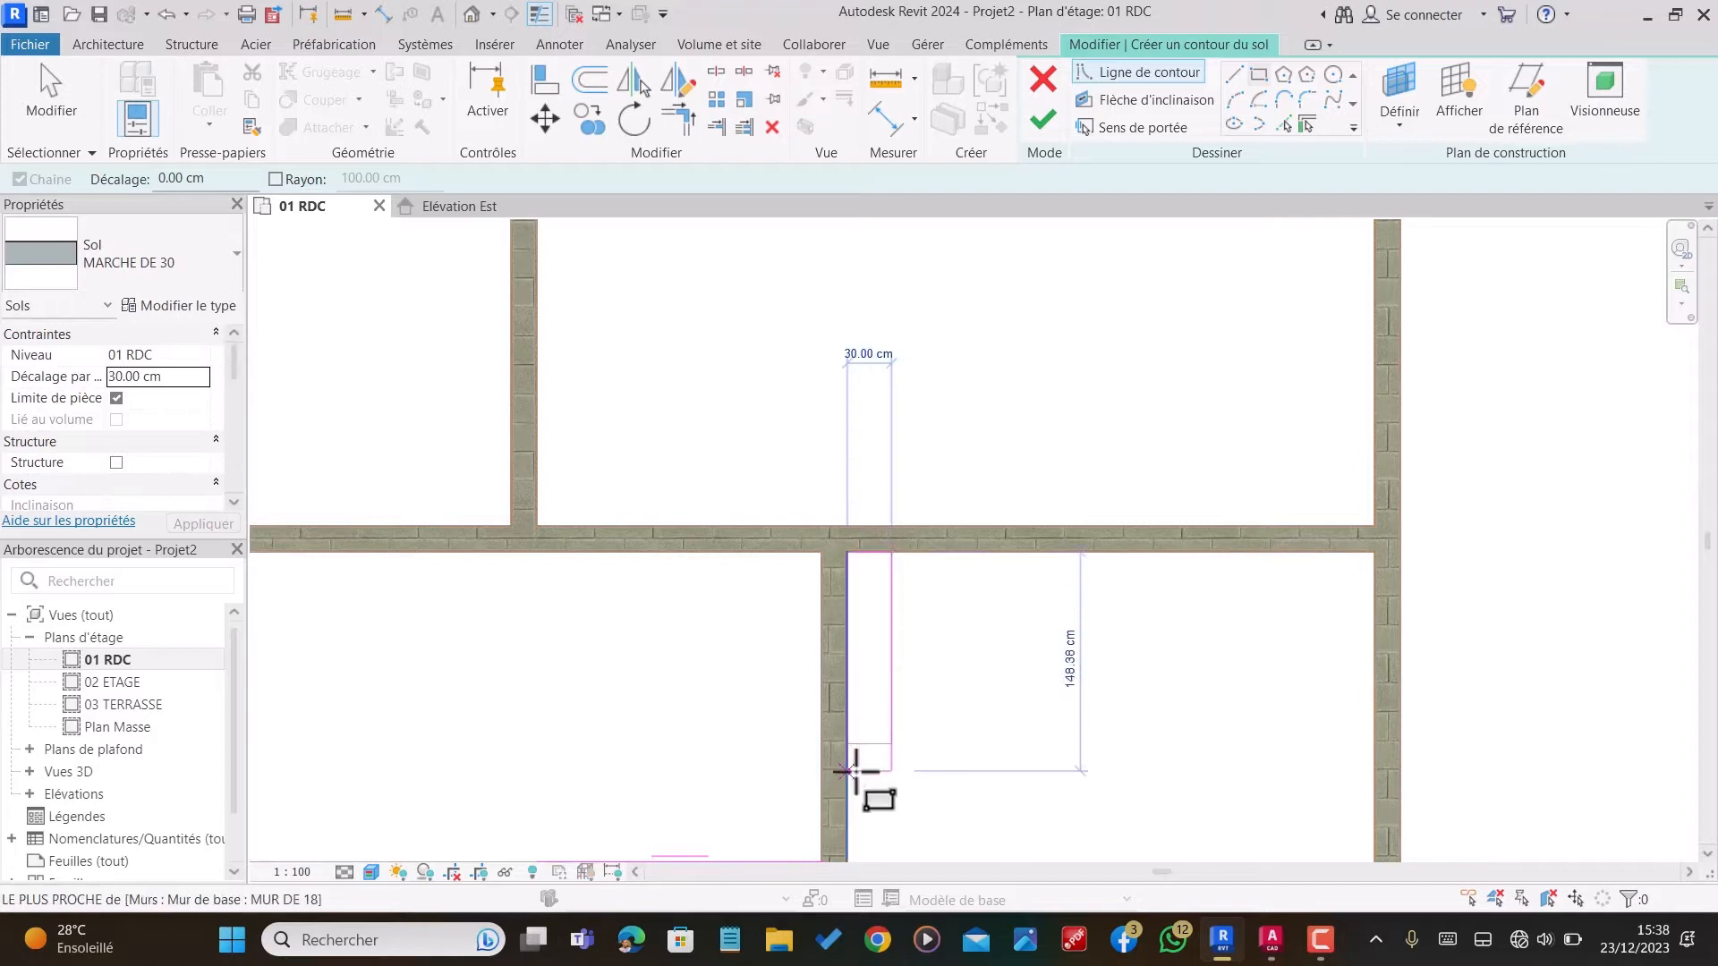
pyautogui.click(846, 743)
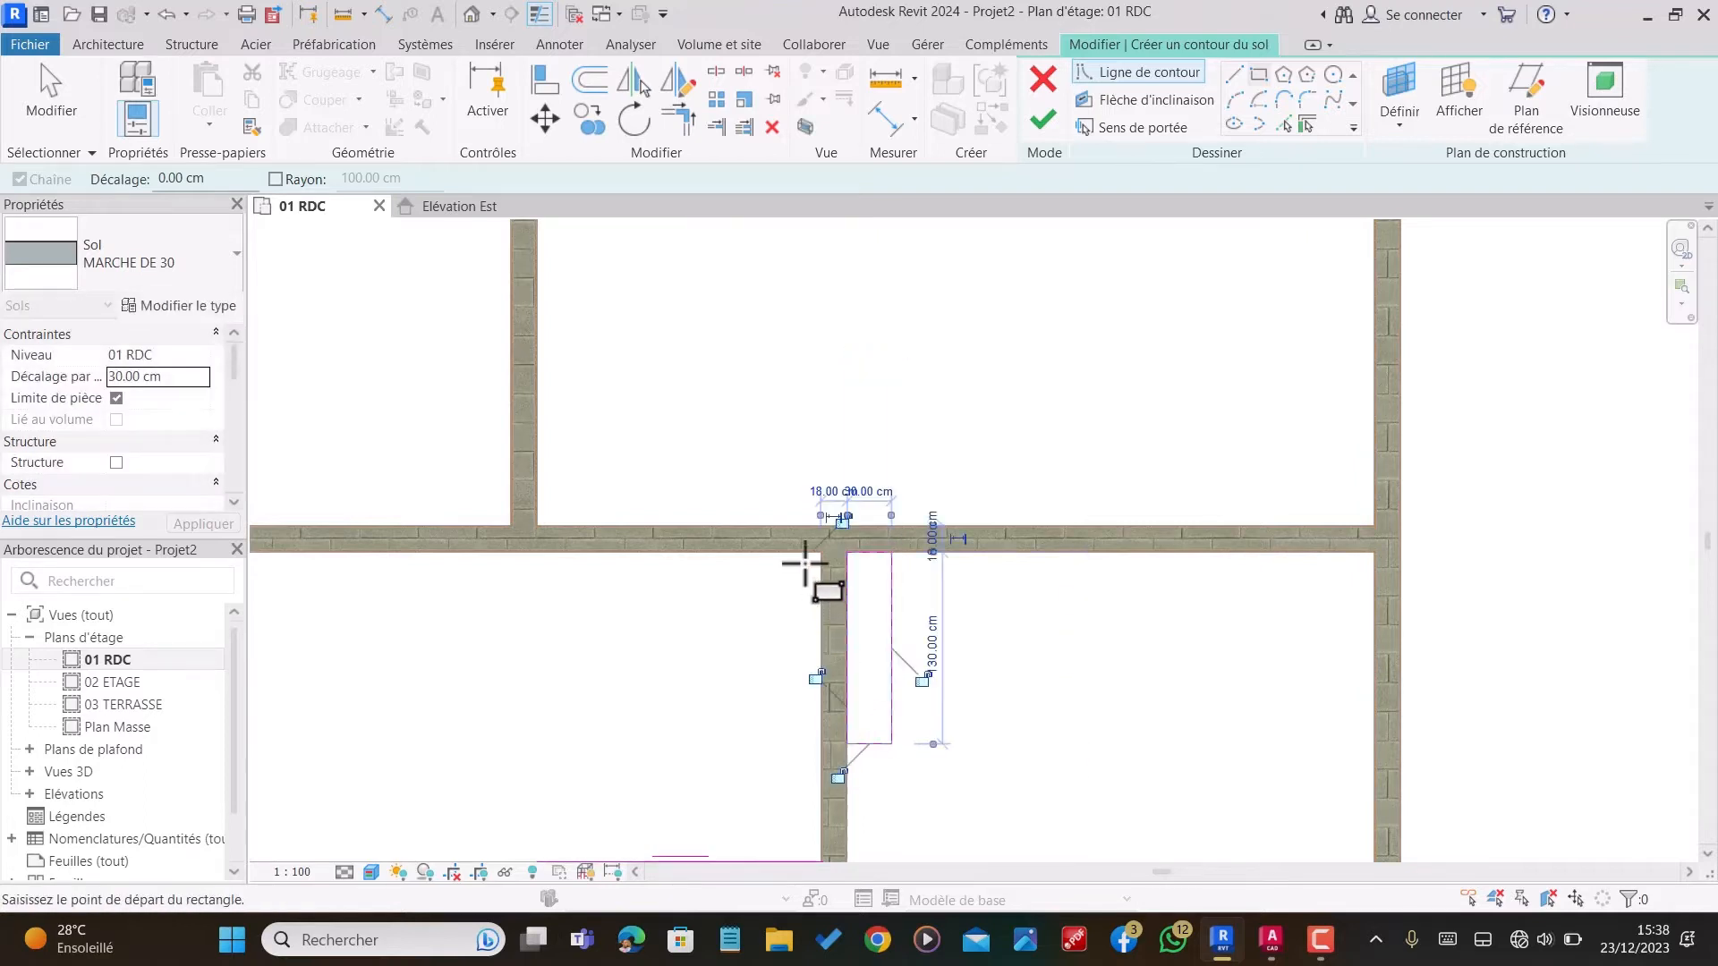
# Step: Finish the MARCHE DE 30 floor sketch and deselect the new steps
pyautogui.scroll(-2, 818, 501)
pyautogui.scroll(-2, 874, 394)
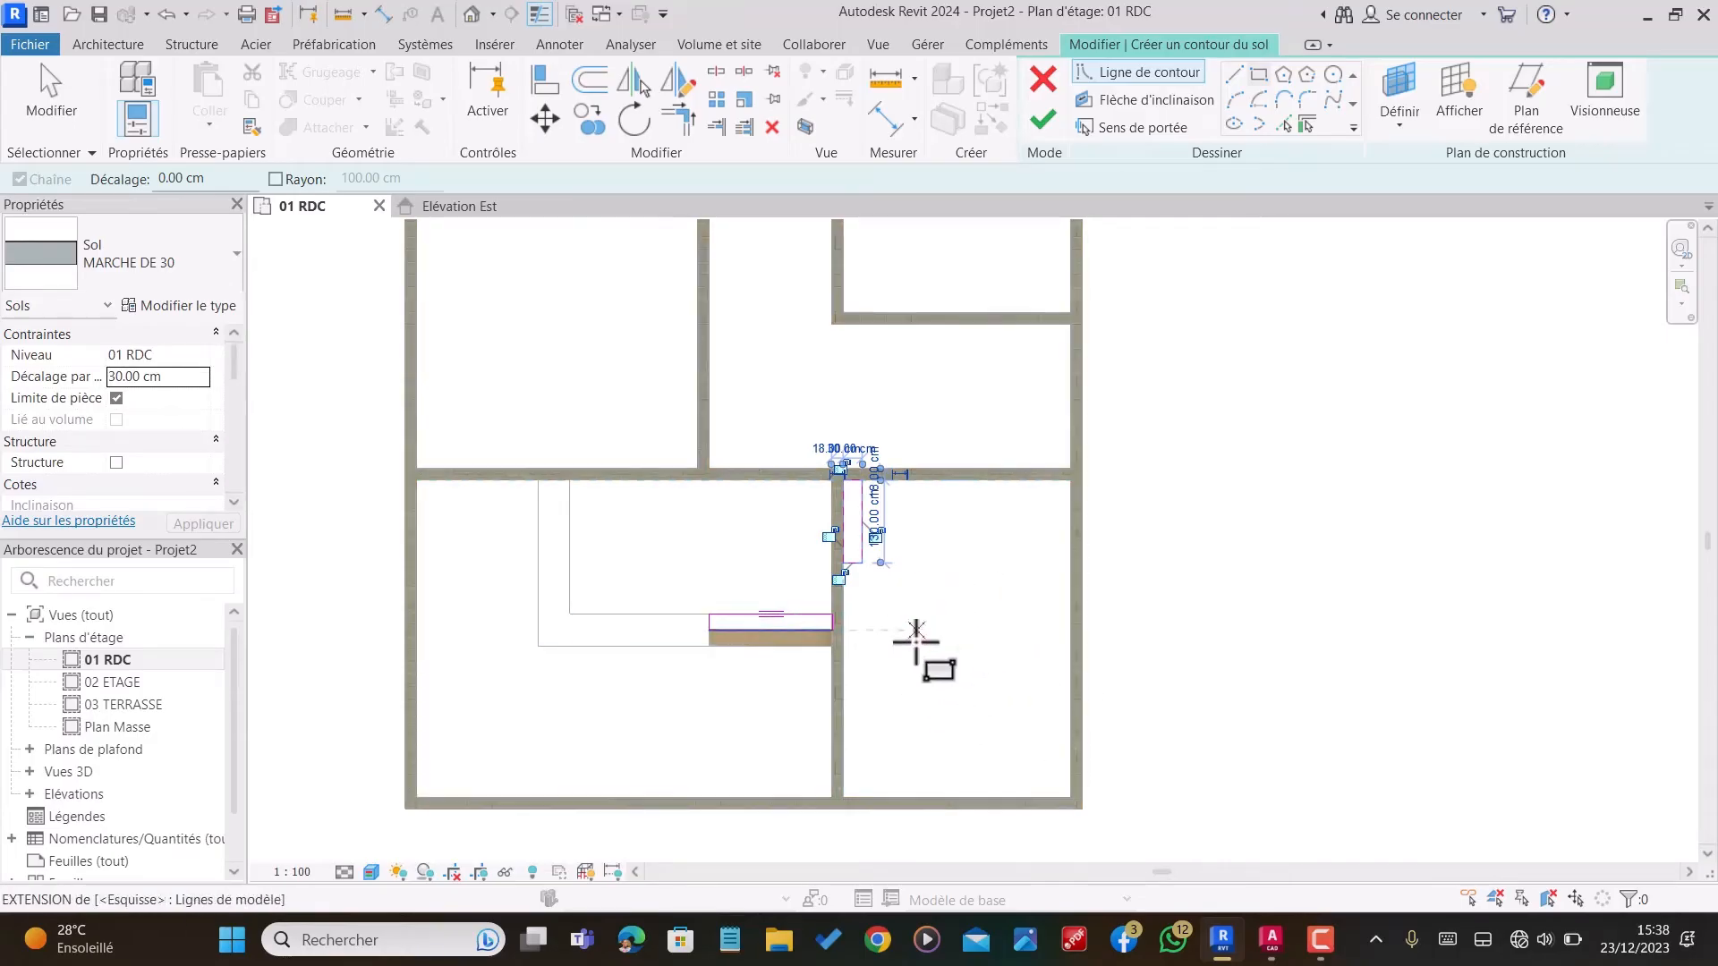
pyautogui.scroll(-2, 957, 728)
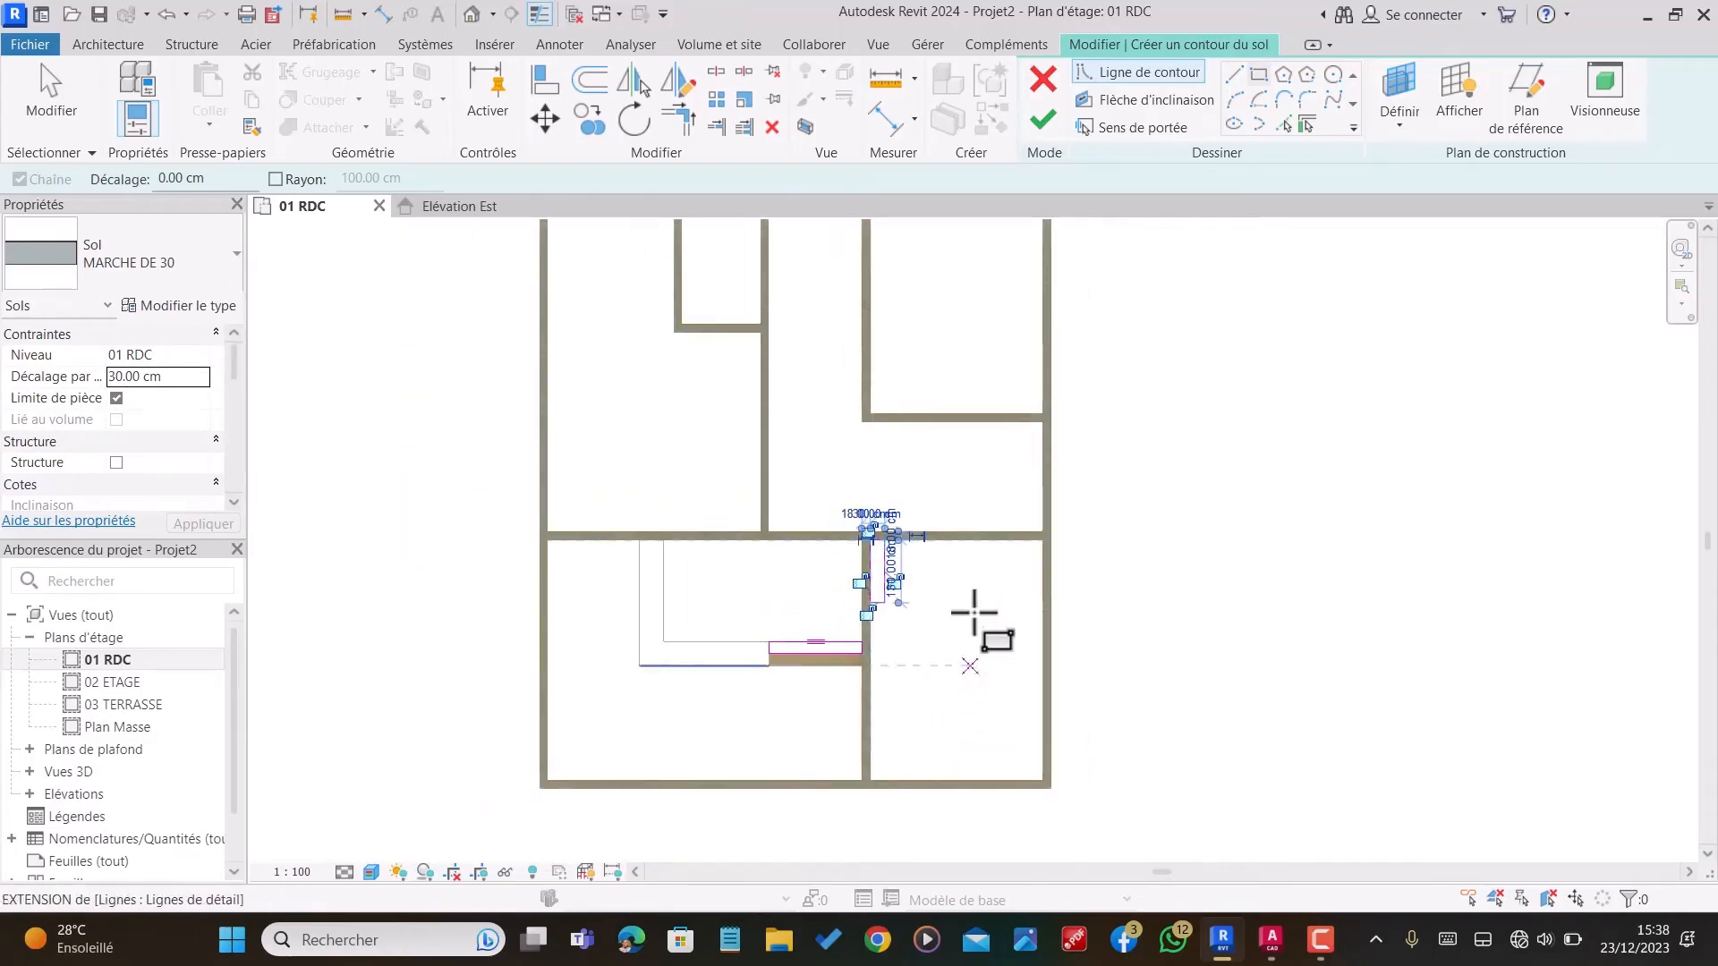
pyautogui.click(1045, 120)
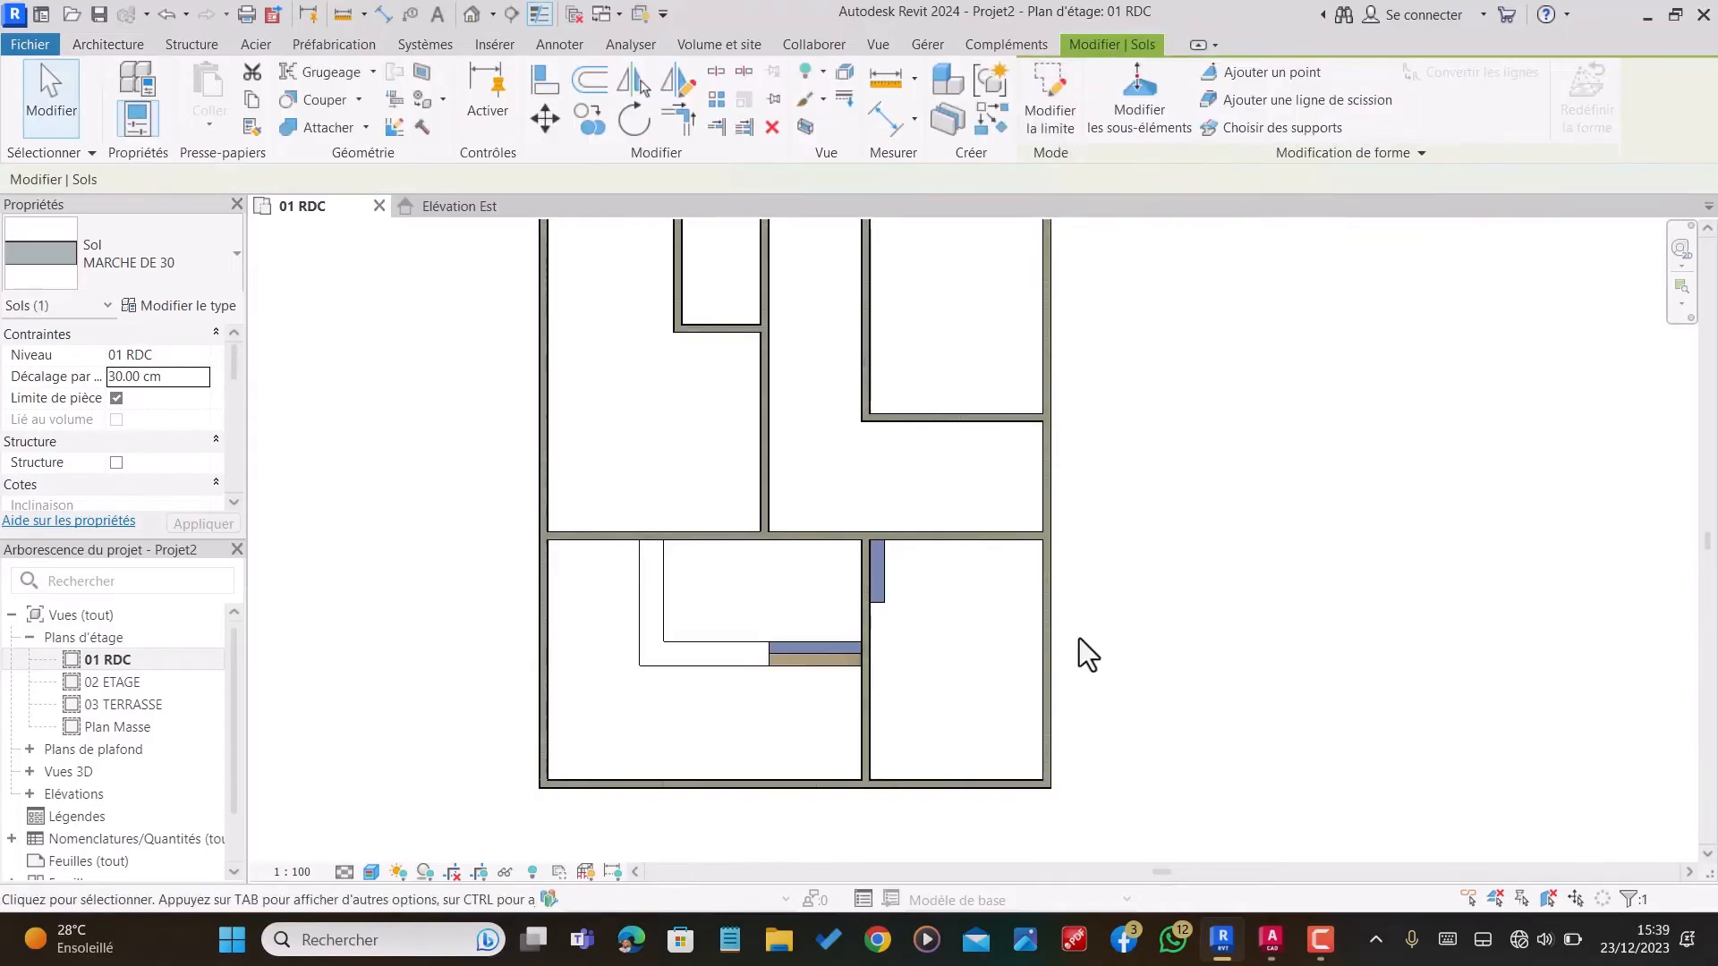
pyautogui.scroll(-2, 1002, 666)
pyautogui.scroll(-1, 1002, 669)
pyautogui.scroll(2, 931, 617)
pyautogui.click(915, 524)
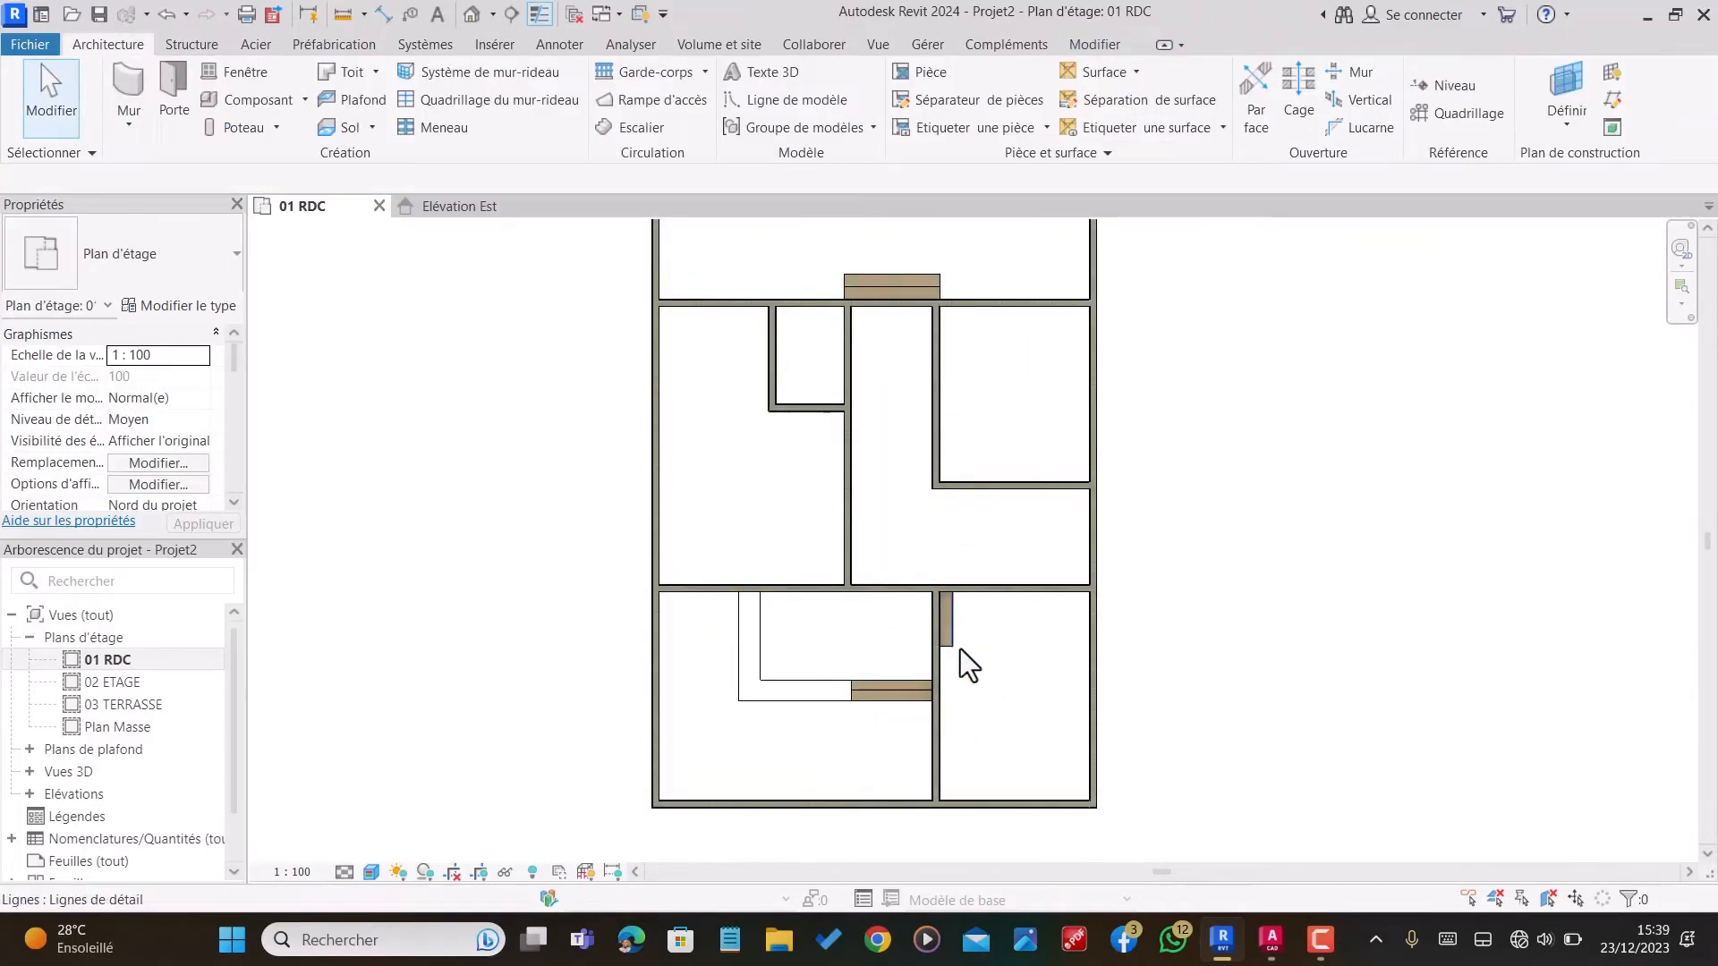
# Step: Start a new floor and duplicate the Dalle en béton - 250 mm type under the name VERANDA
pyautogui.scroll(1, 818, 696)
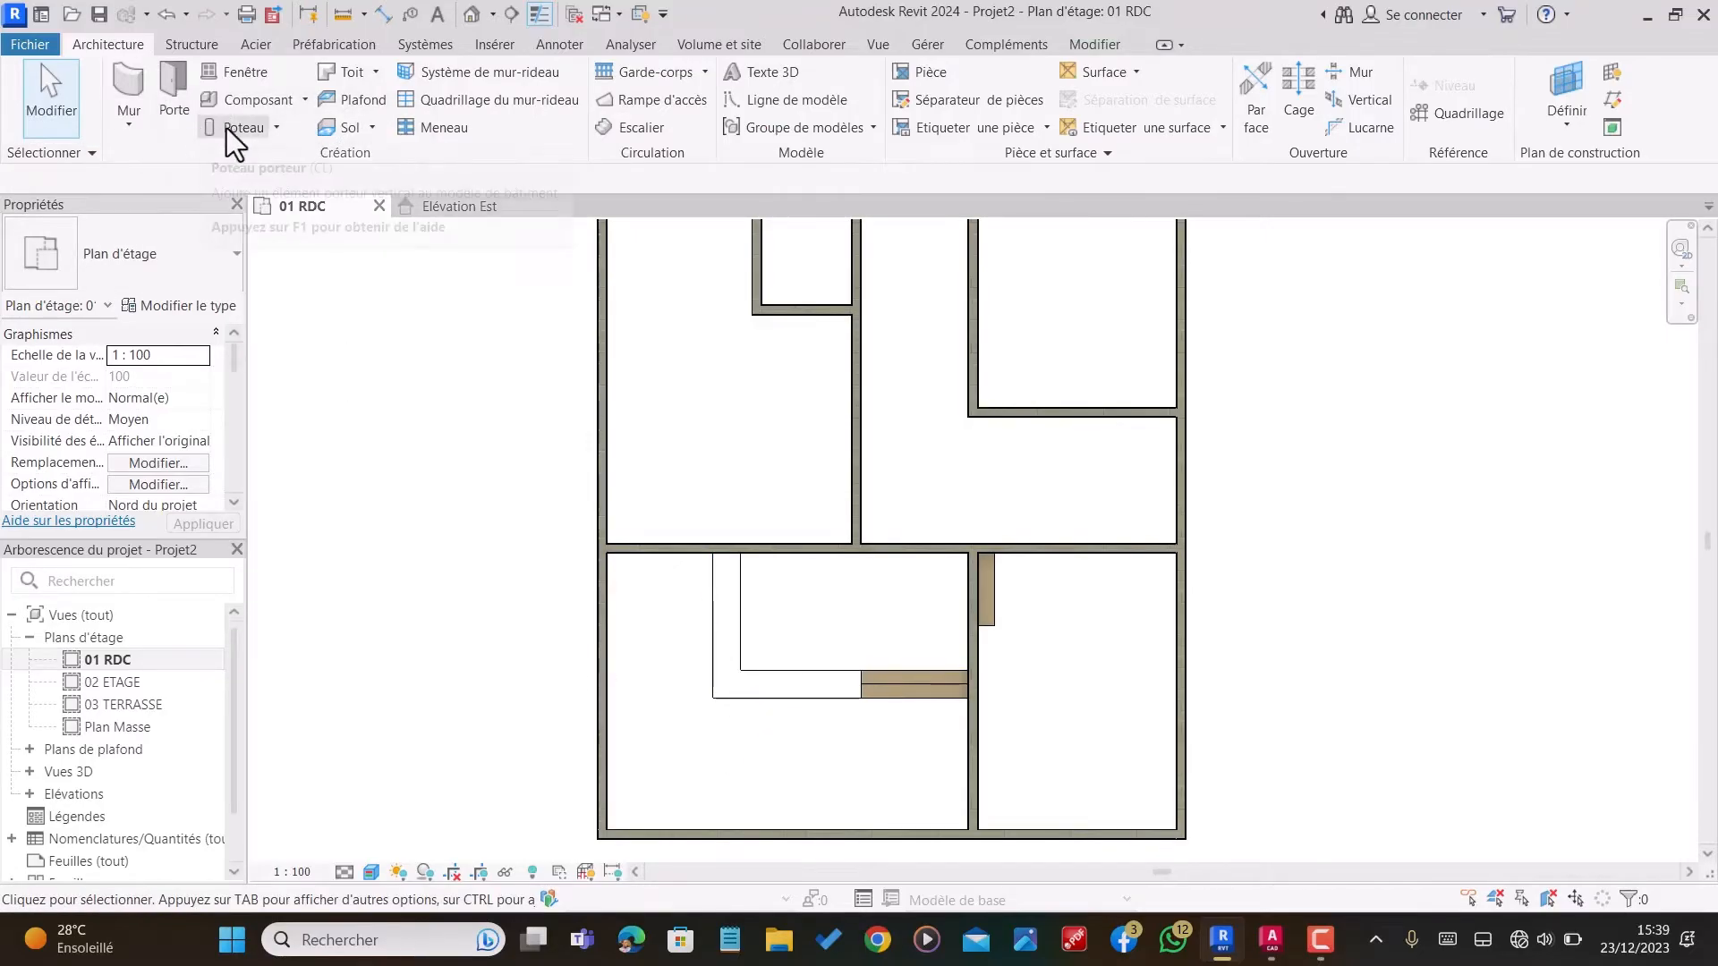
pyautogui.click(340, 126)
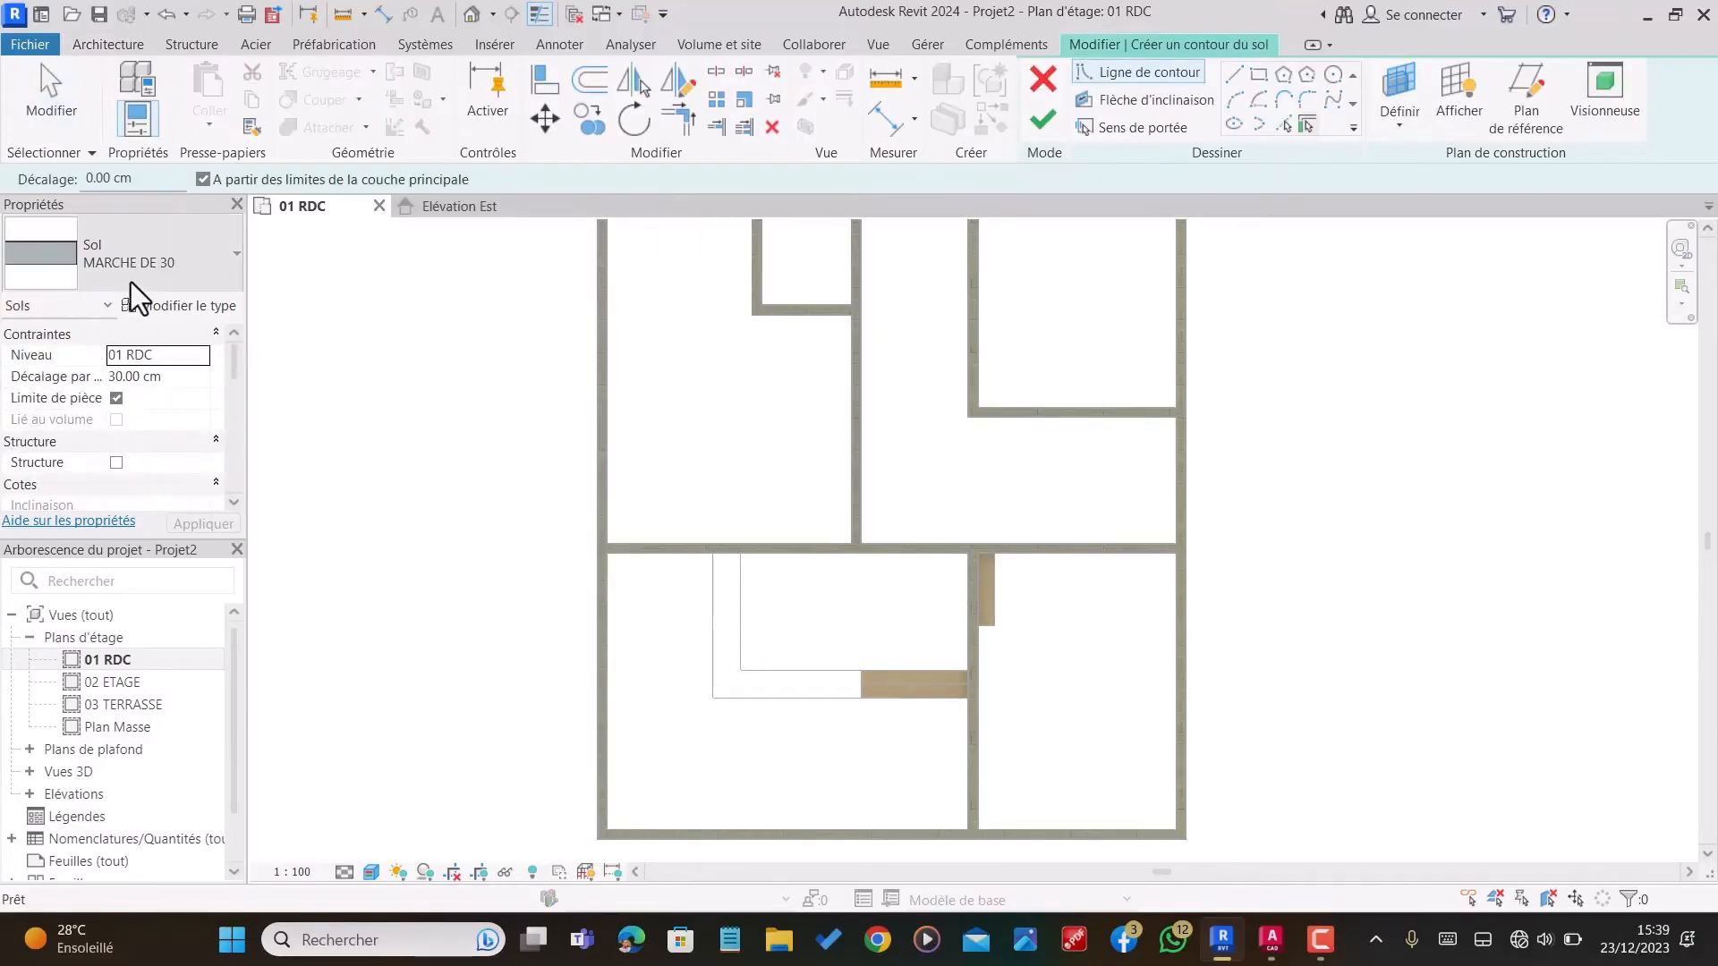
pyautogui.click(142, 265)
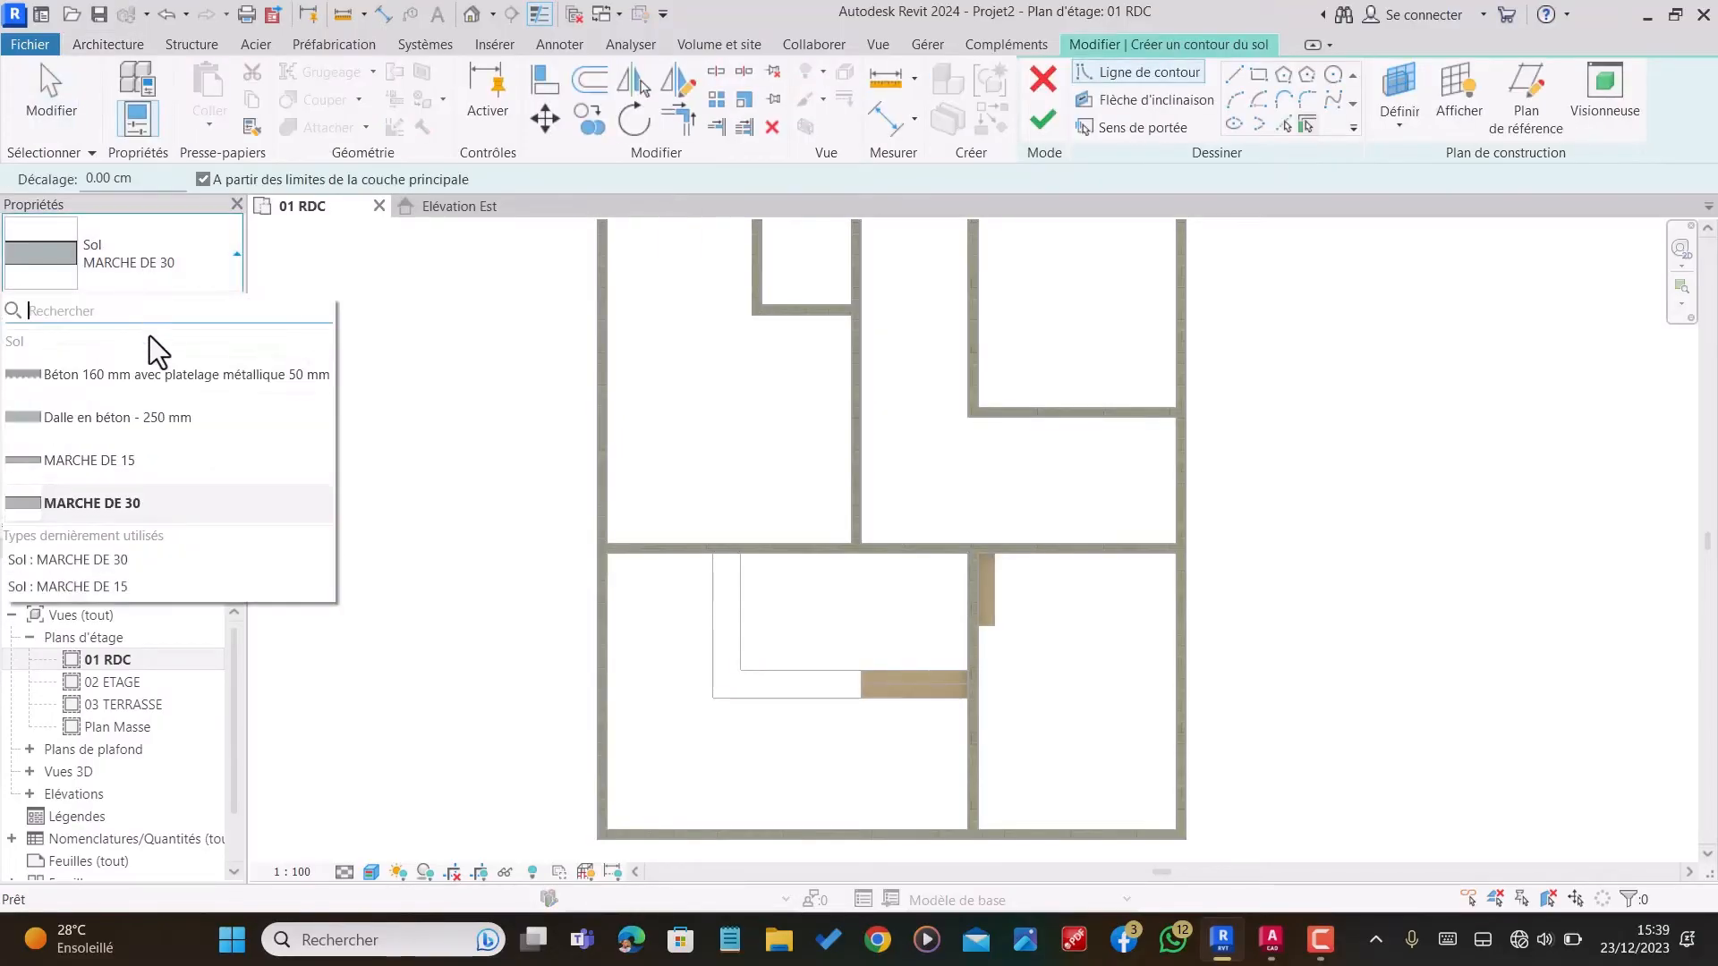
pyautogui.click(121, 421)
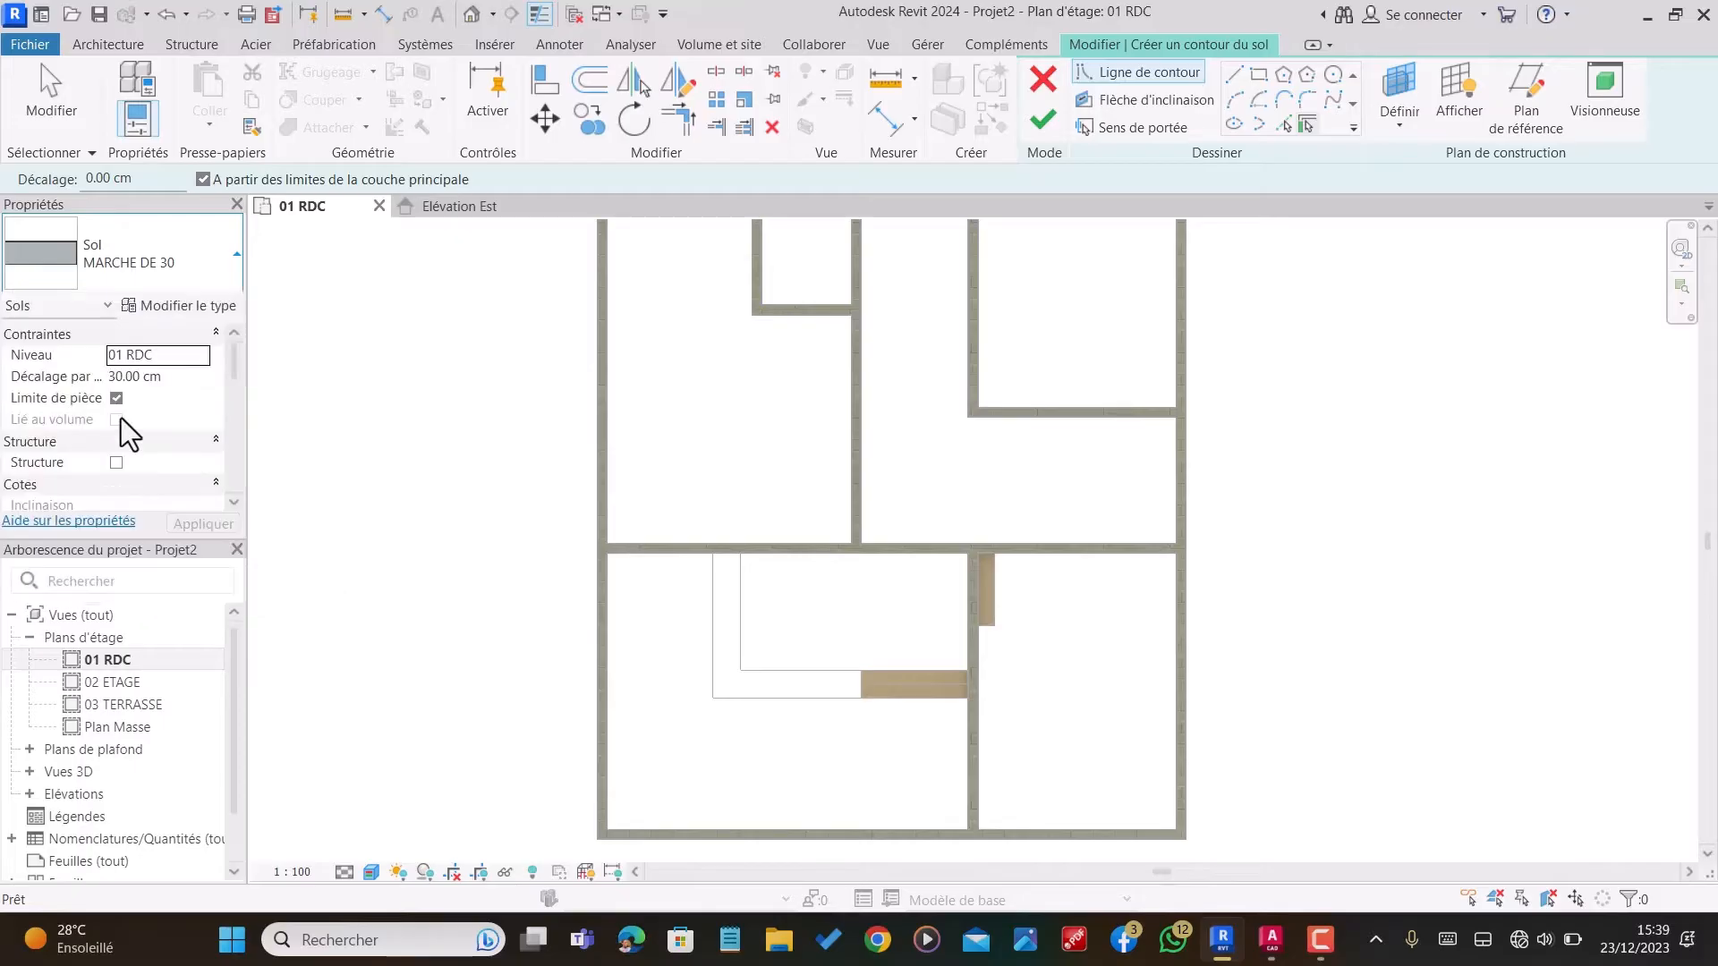
pyautogui.click(181, 308)
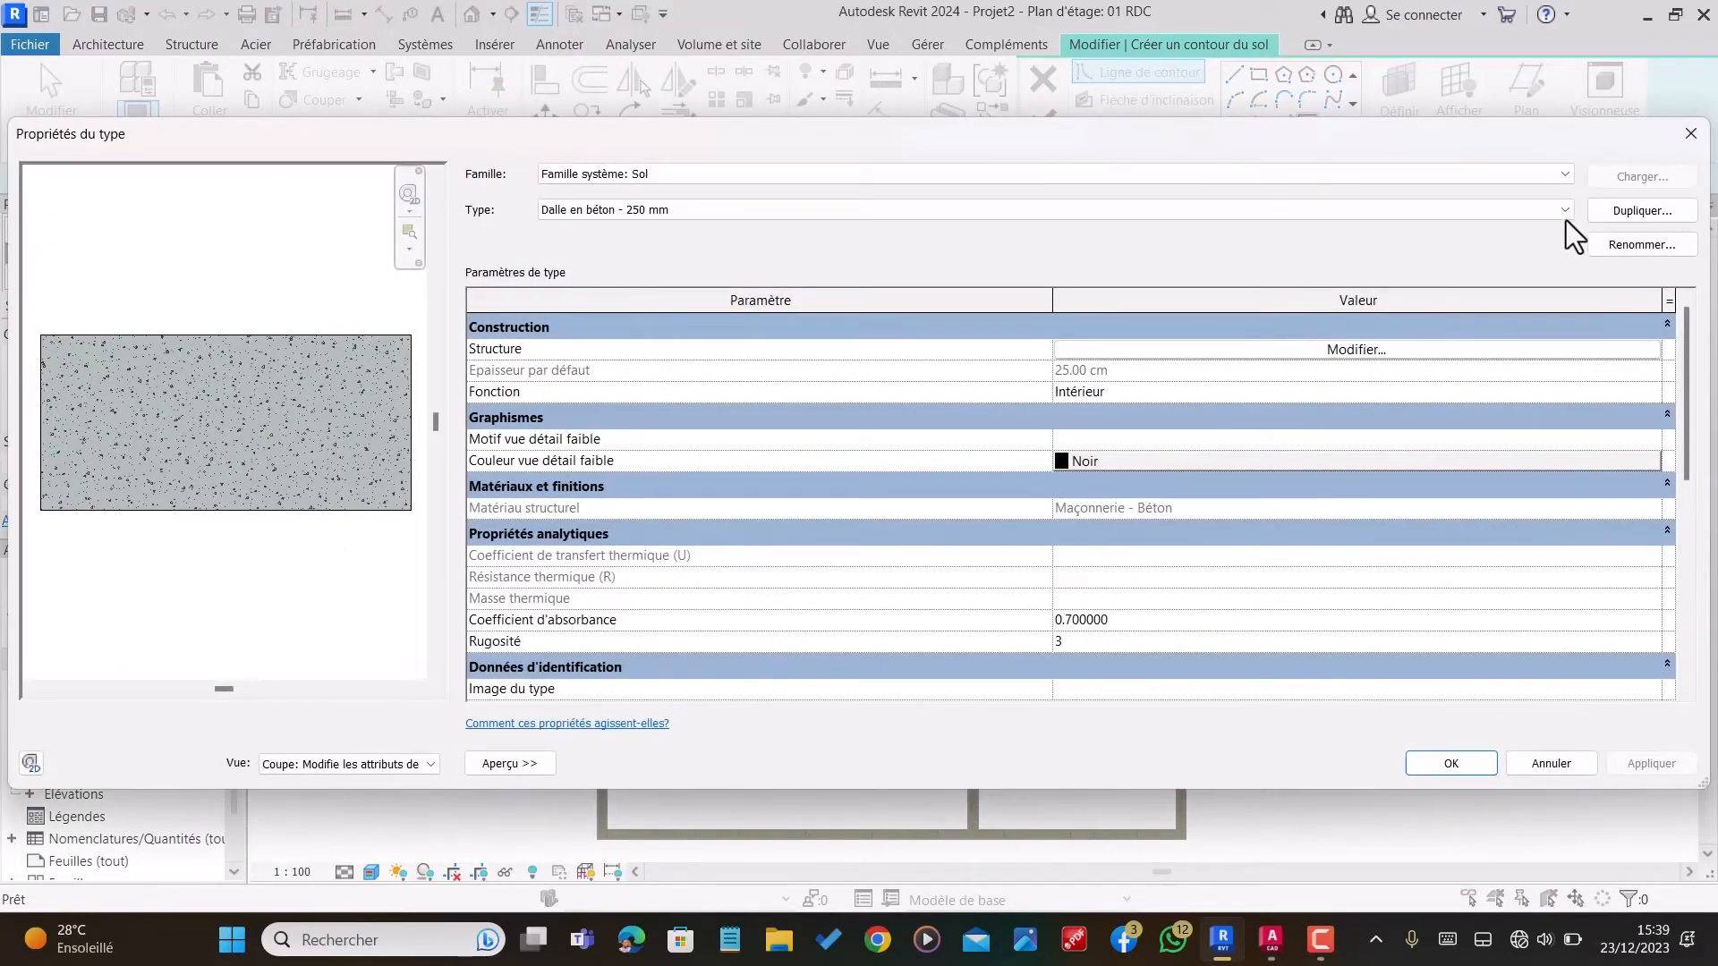
pyautogui.click(1624, 213)
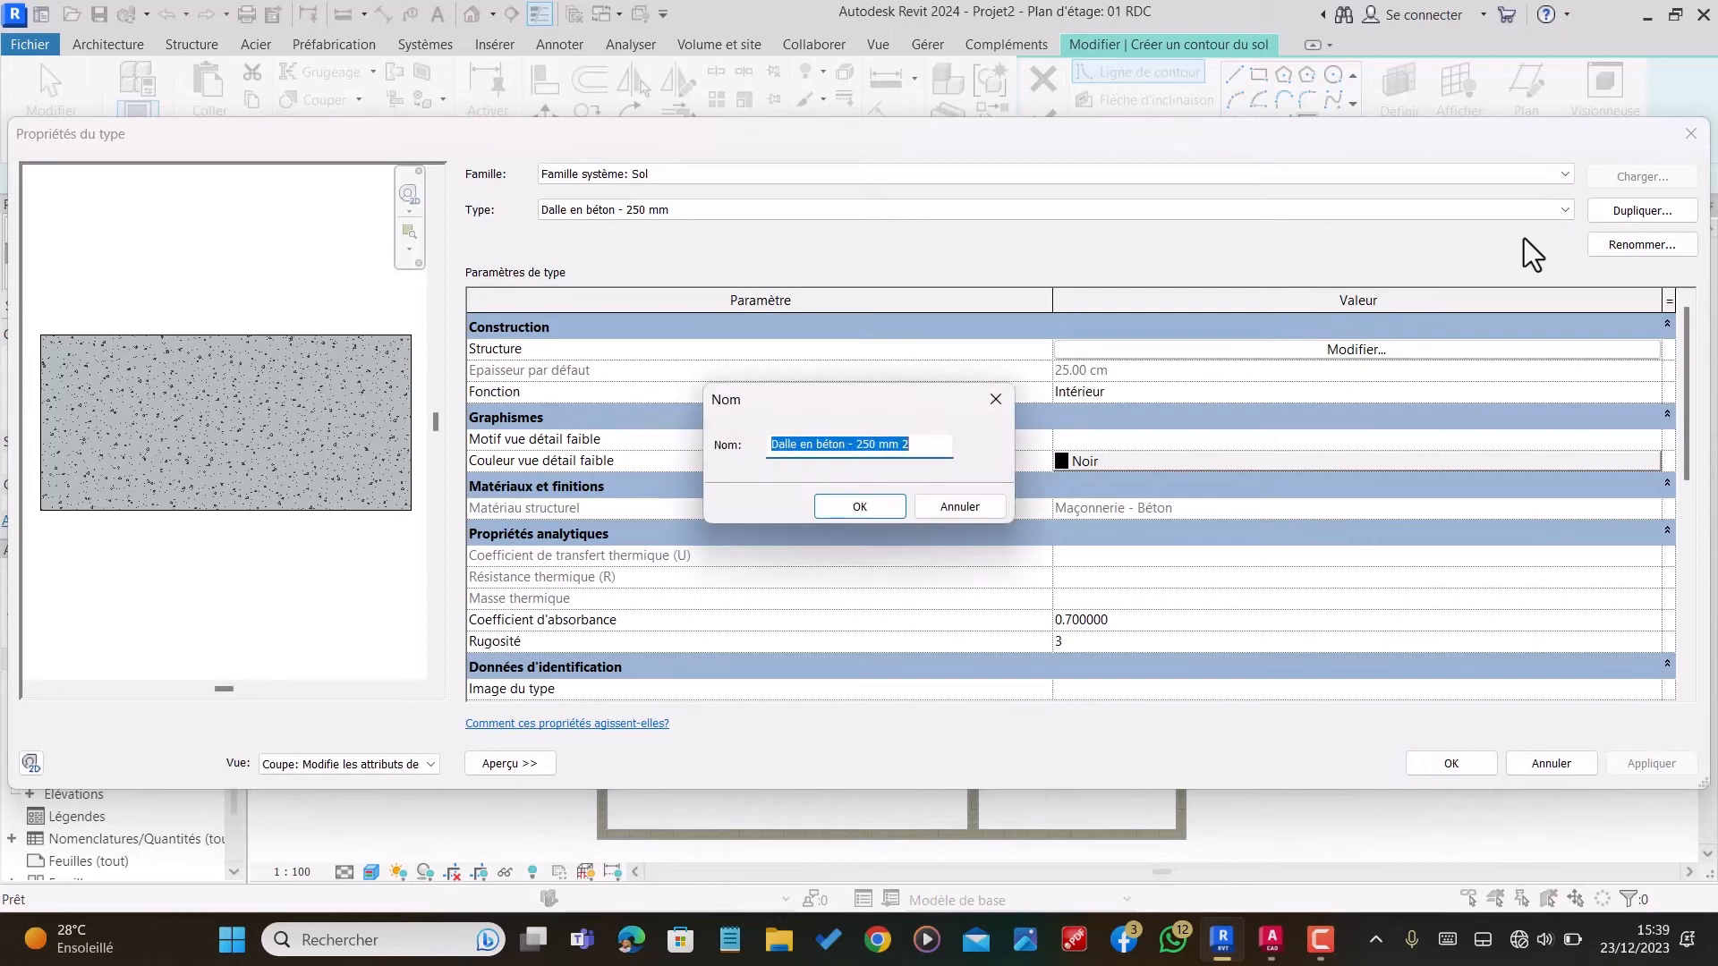
pyautogui.write('VERANDA')
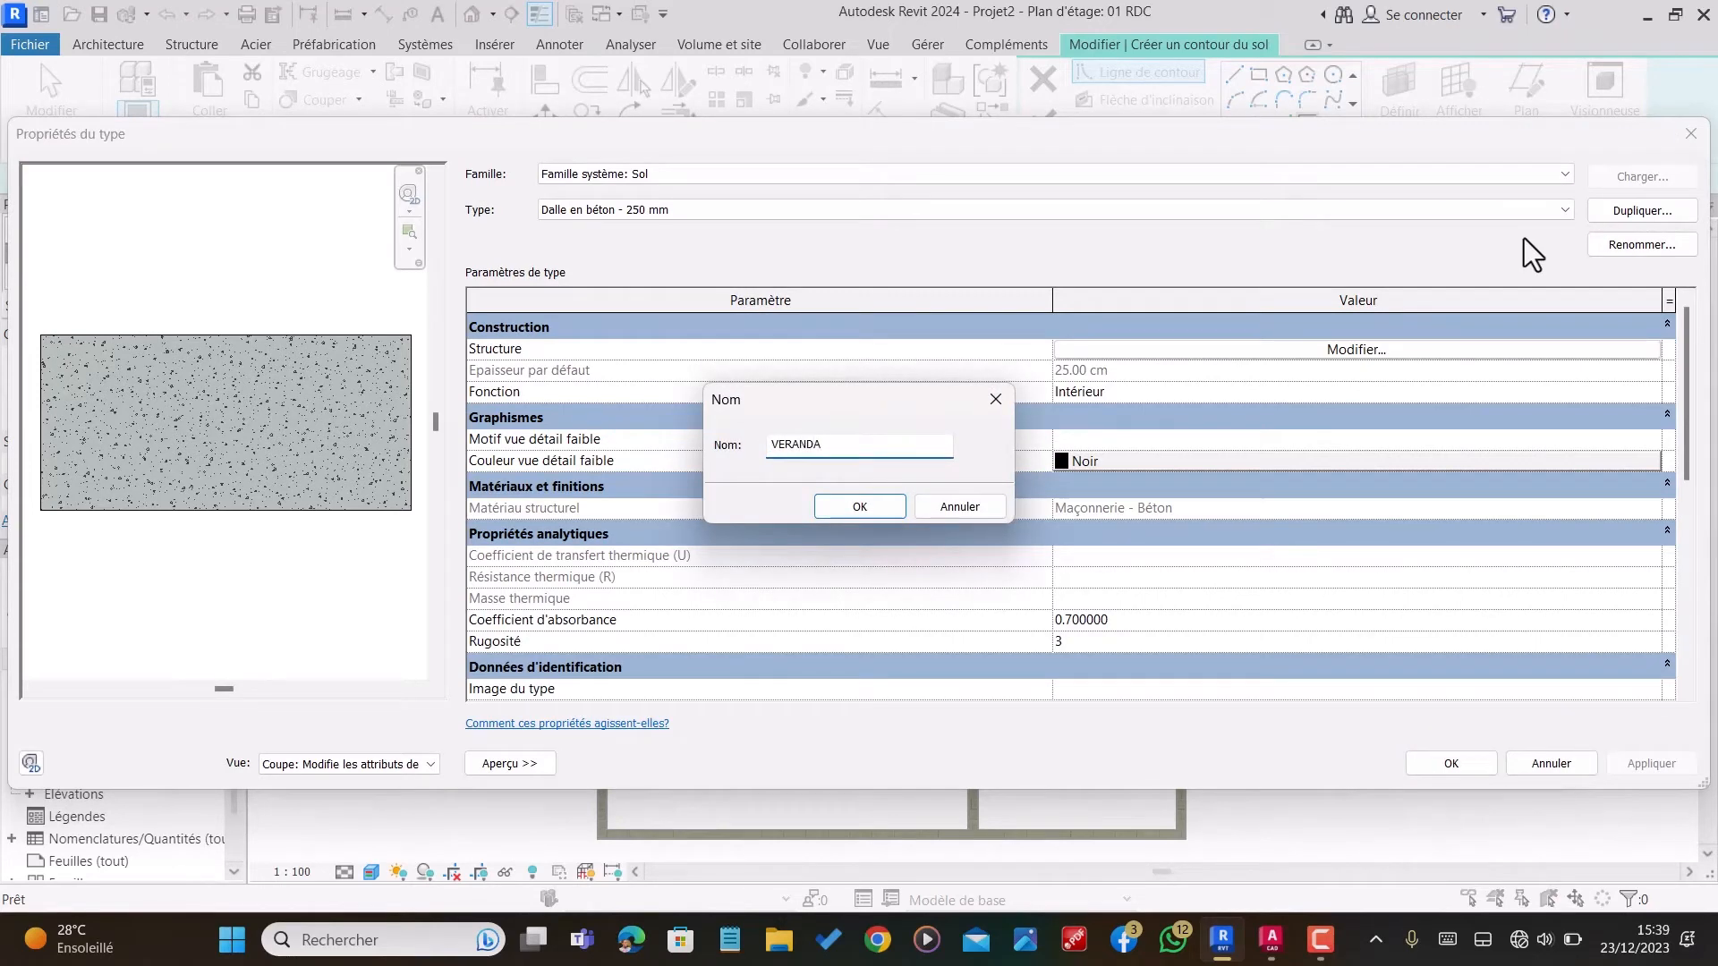
pyautogui.click(877, 515)
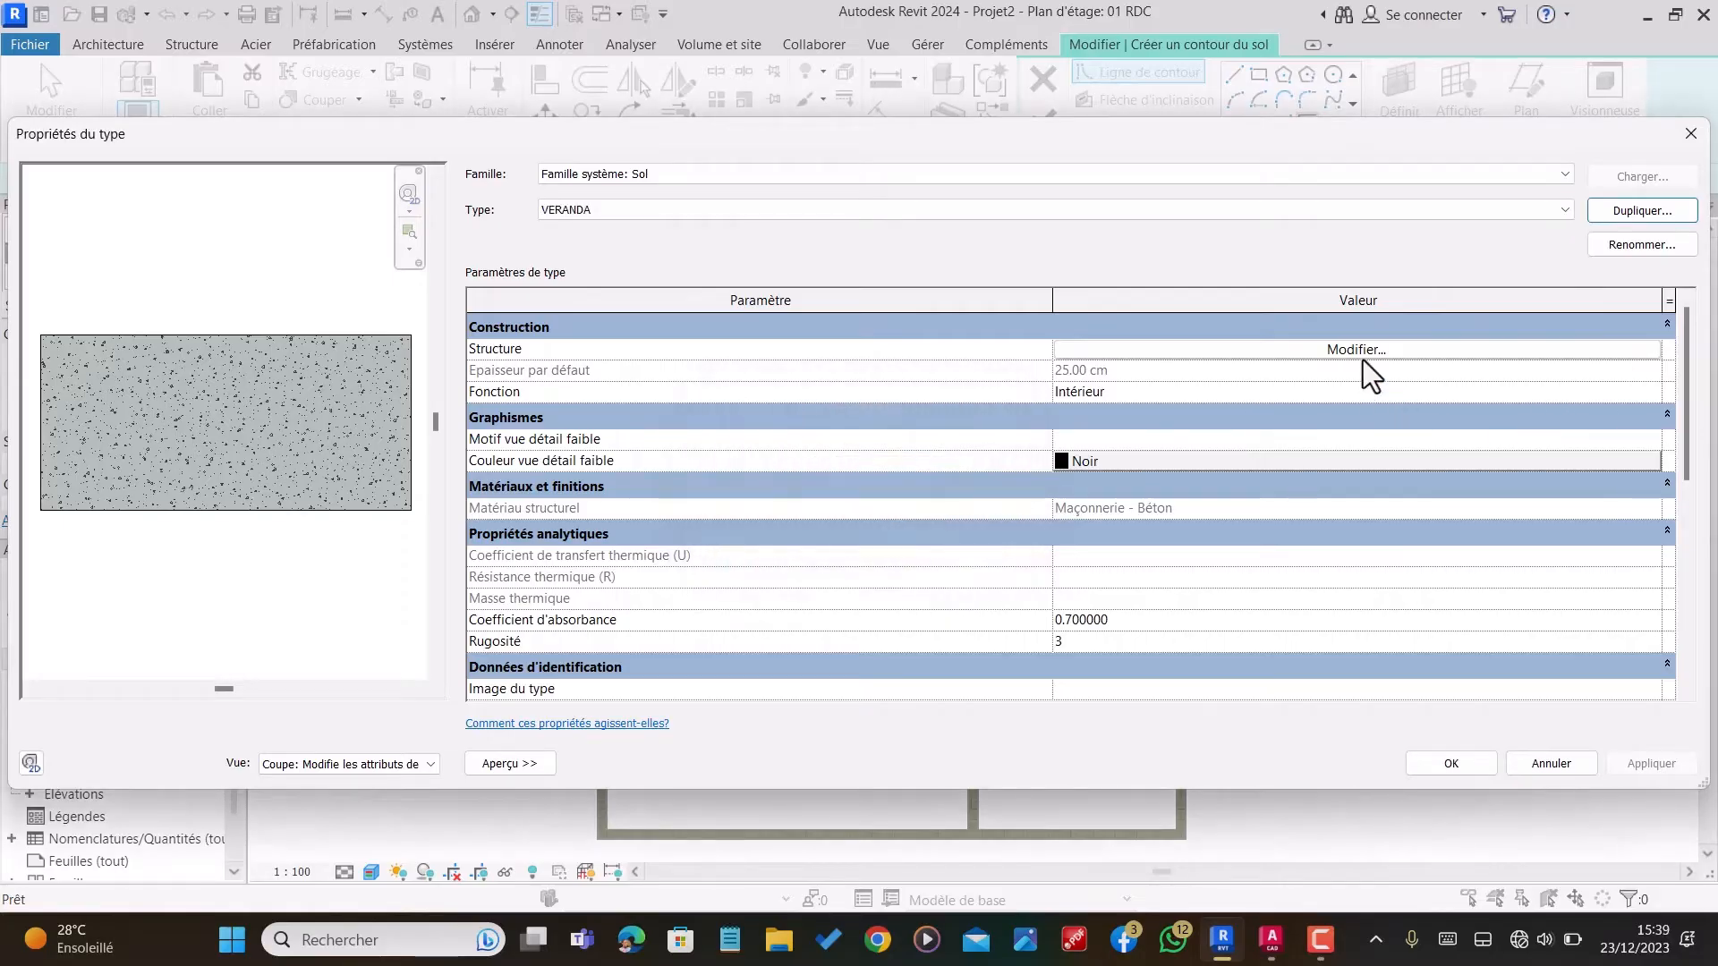
# Step: Set the concrete layer of VERANDA to 100 cm and accept the type
pyautogui.click(1362, 352)
pyautogui.click(1043, 363)
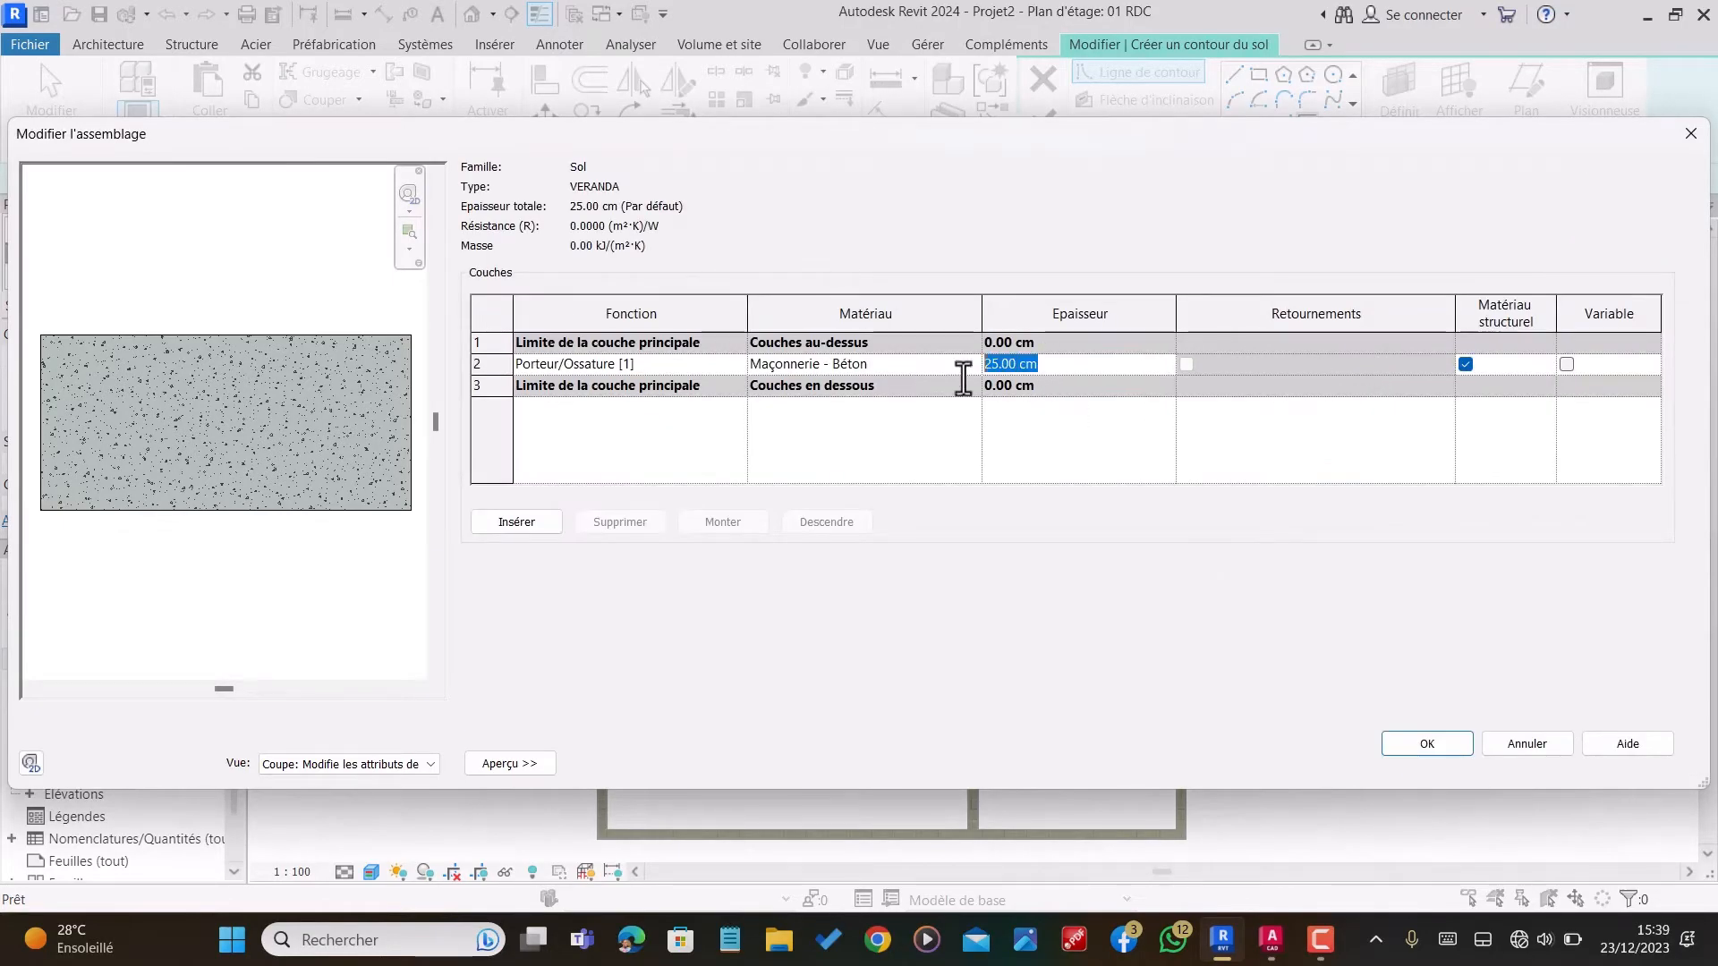
pyautogui.write('100')
pyautogui.click(1429, 752)
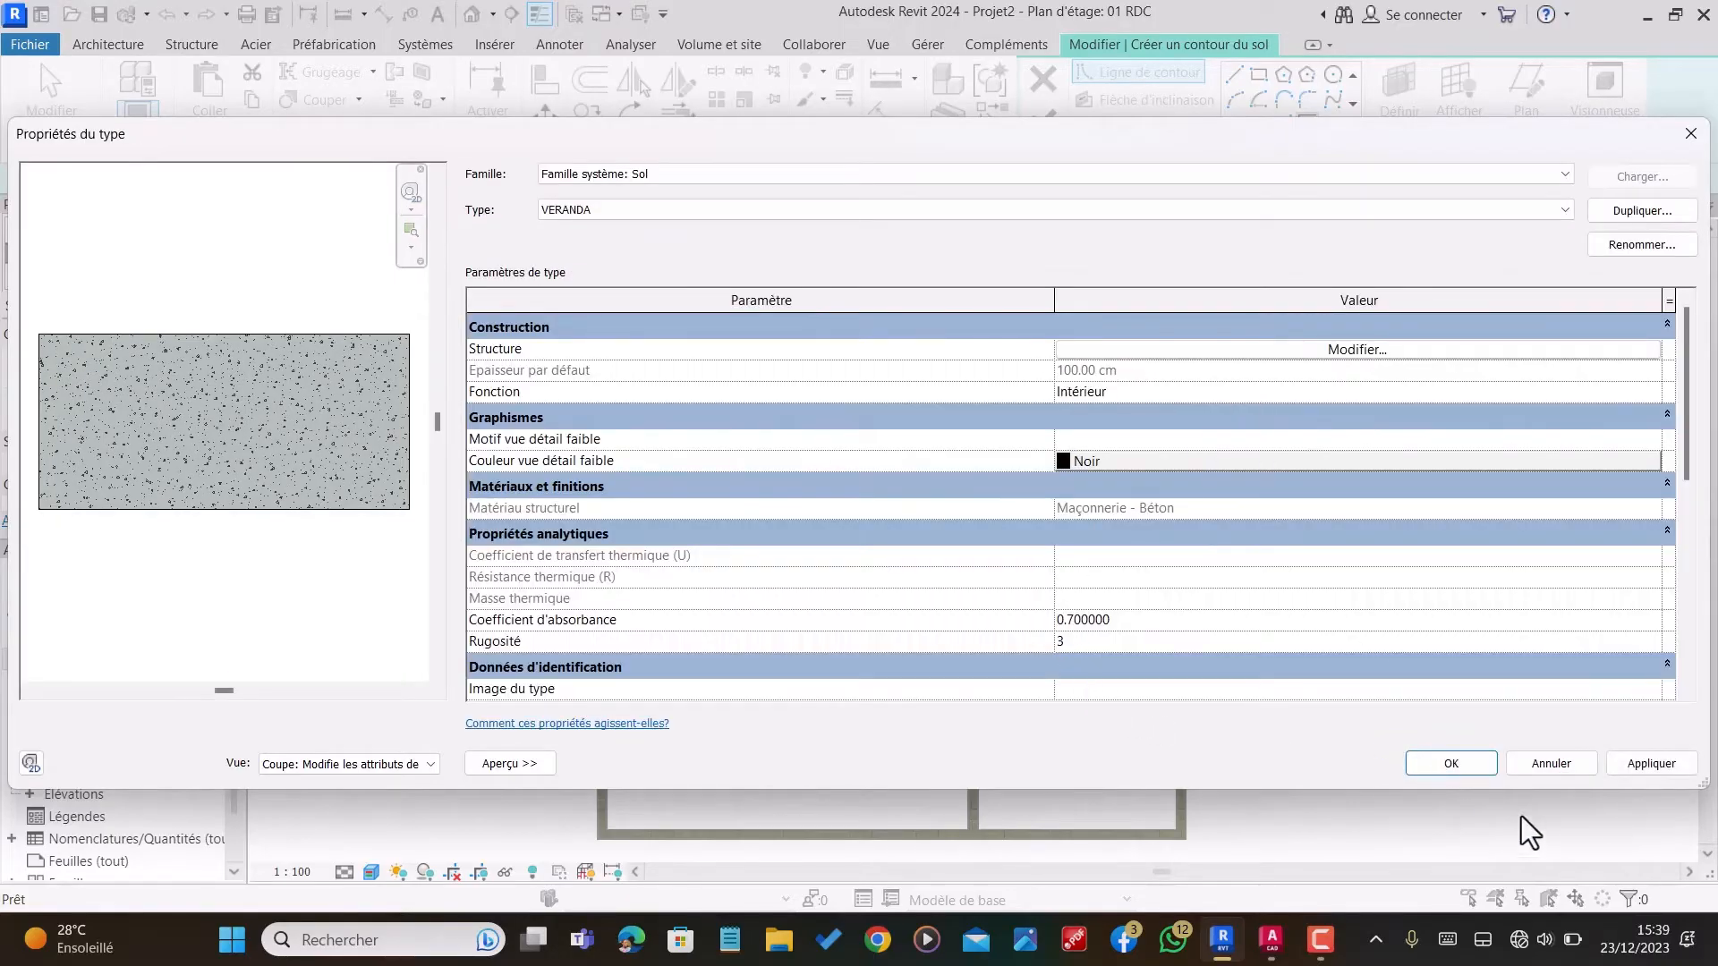
pyautogui.click(1445, 769)
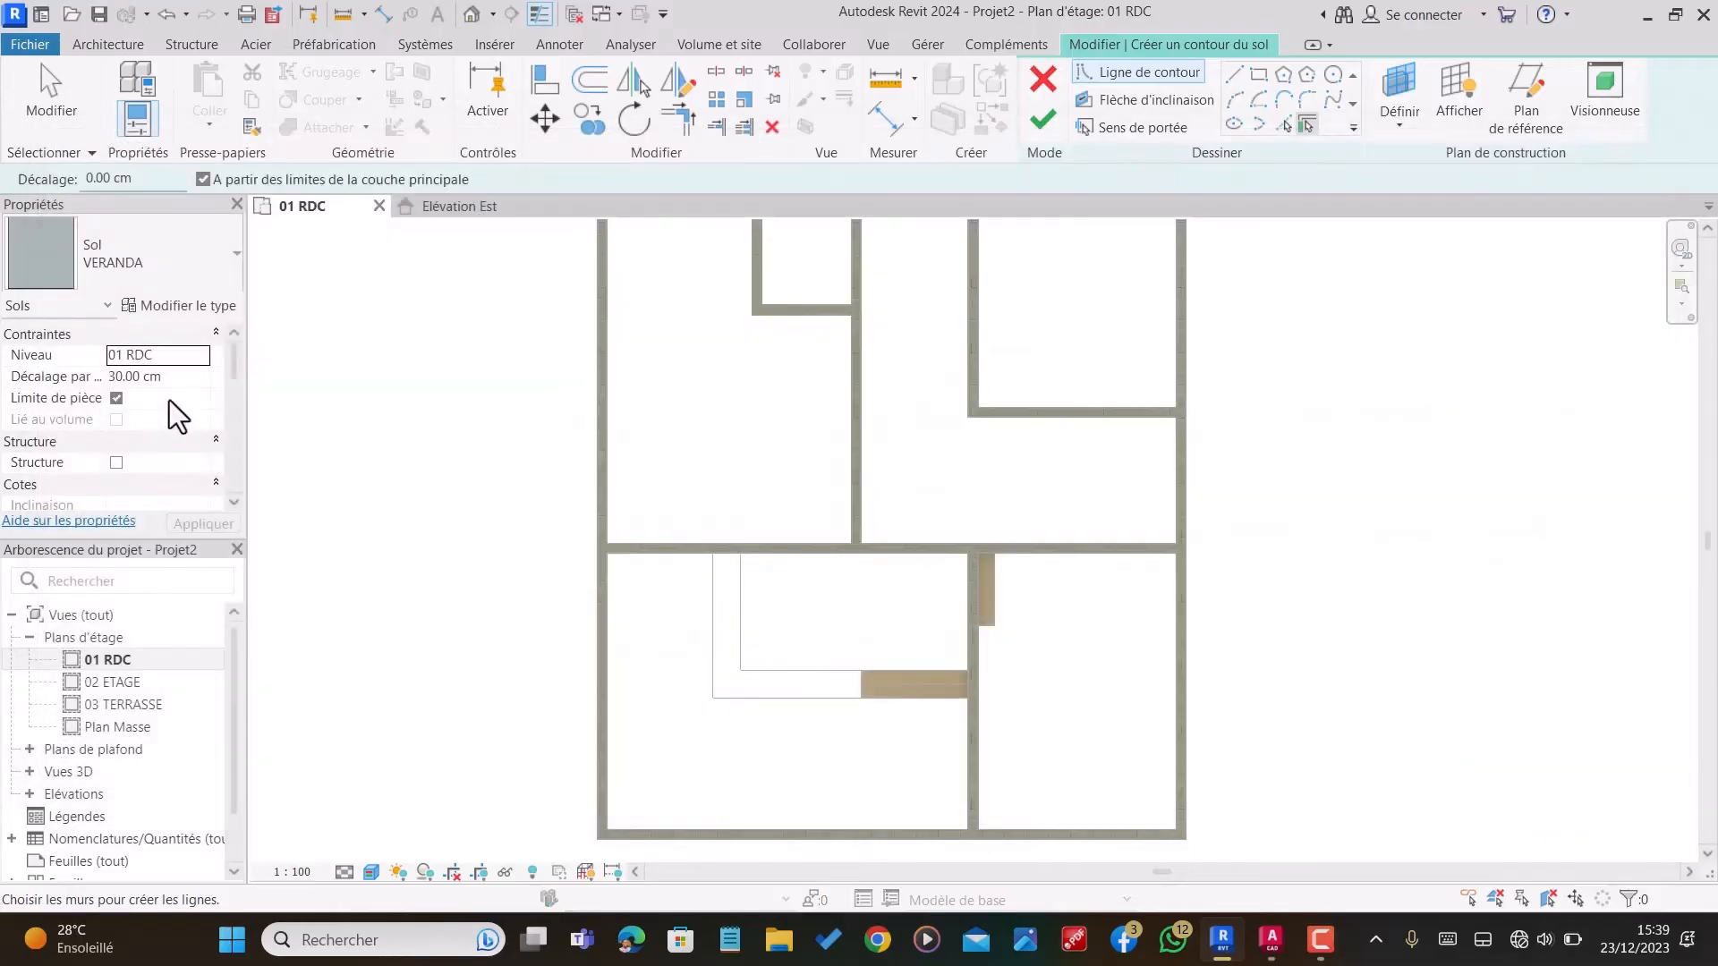
# Step: Set the floor's level offset to 100 cm and sketch boundary lines across the steps' end and 218 cm along the L-shaped outline's inner edge
pyautogui.moveTo(3, 402); pyautogui.dragTo(8, 403)
pyautogui.write('100')
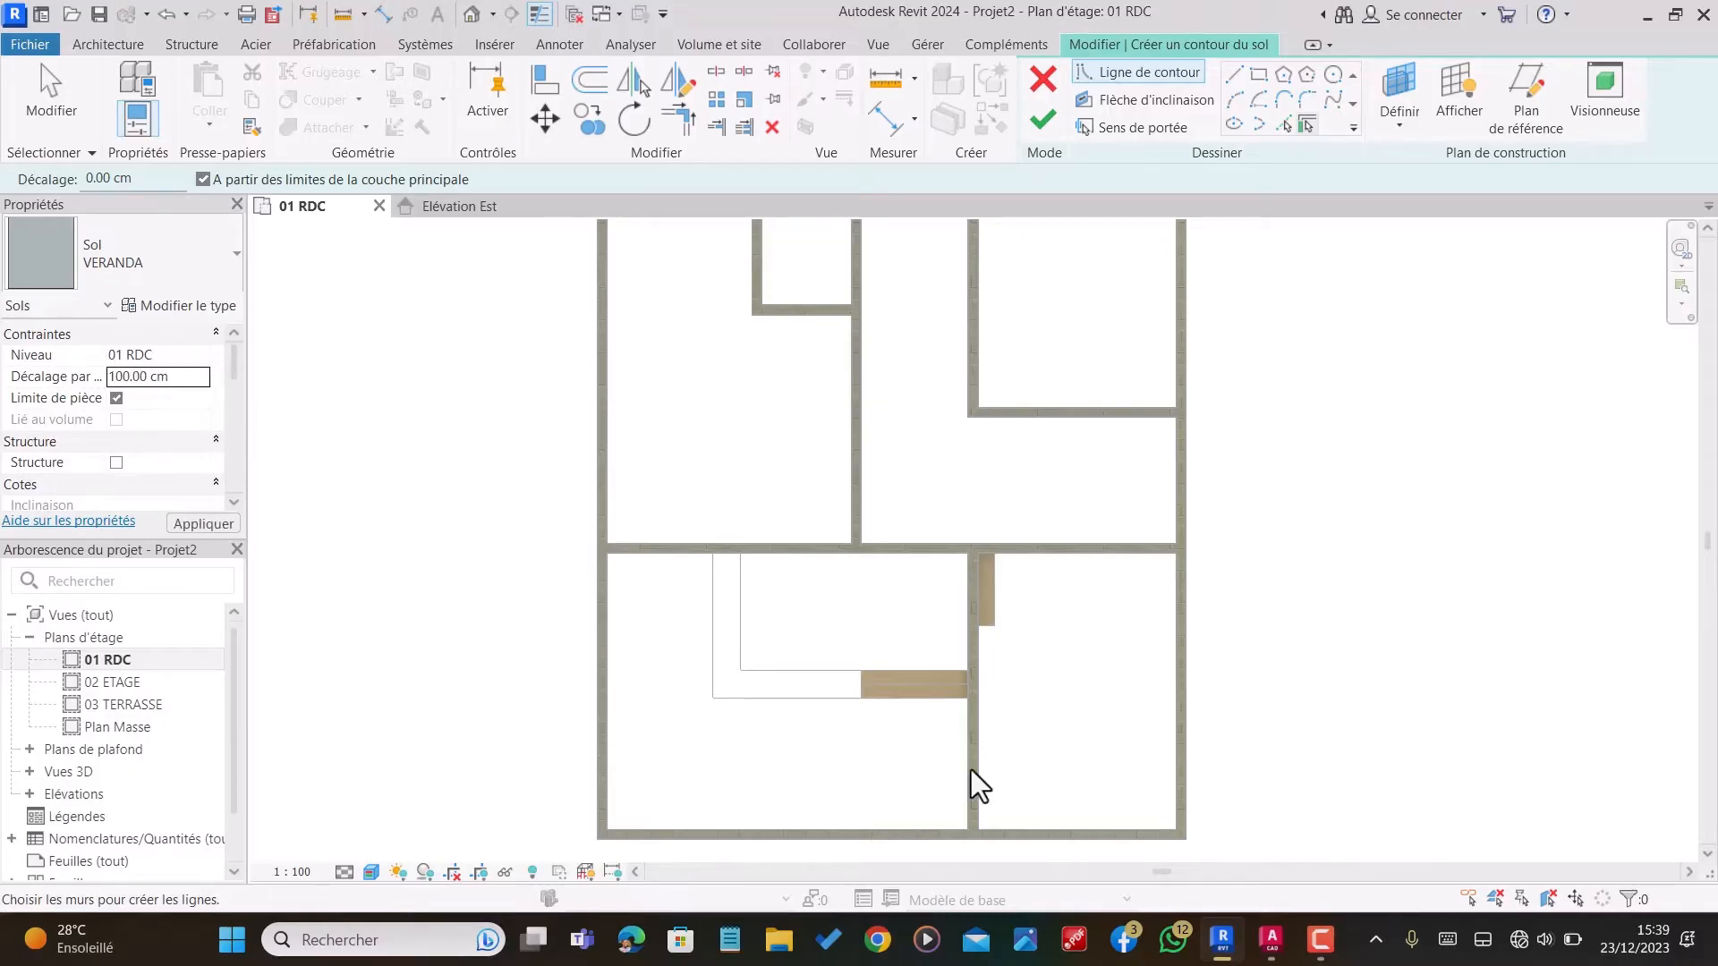
pyautogui.click(1236, 78)
pyautogui.scroll(4, 881, 707)
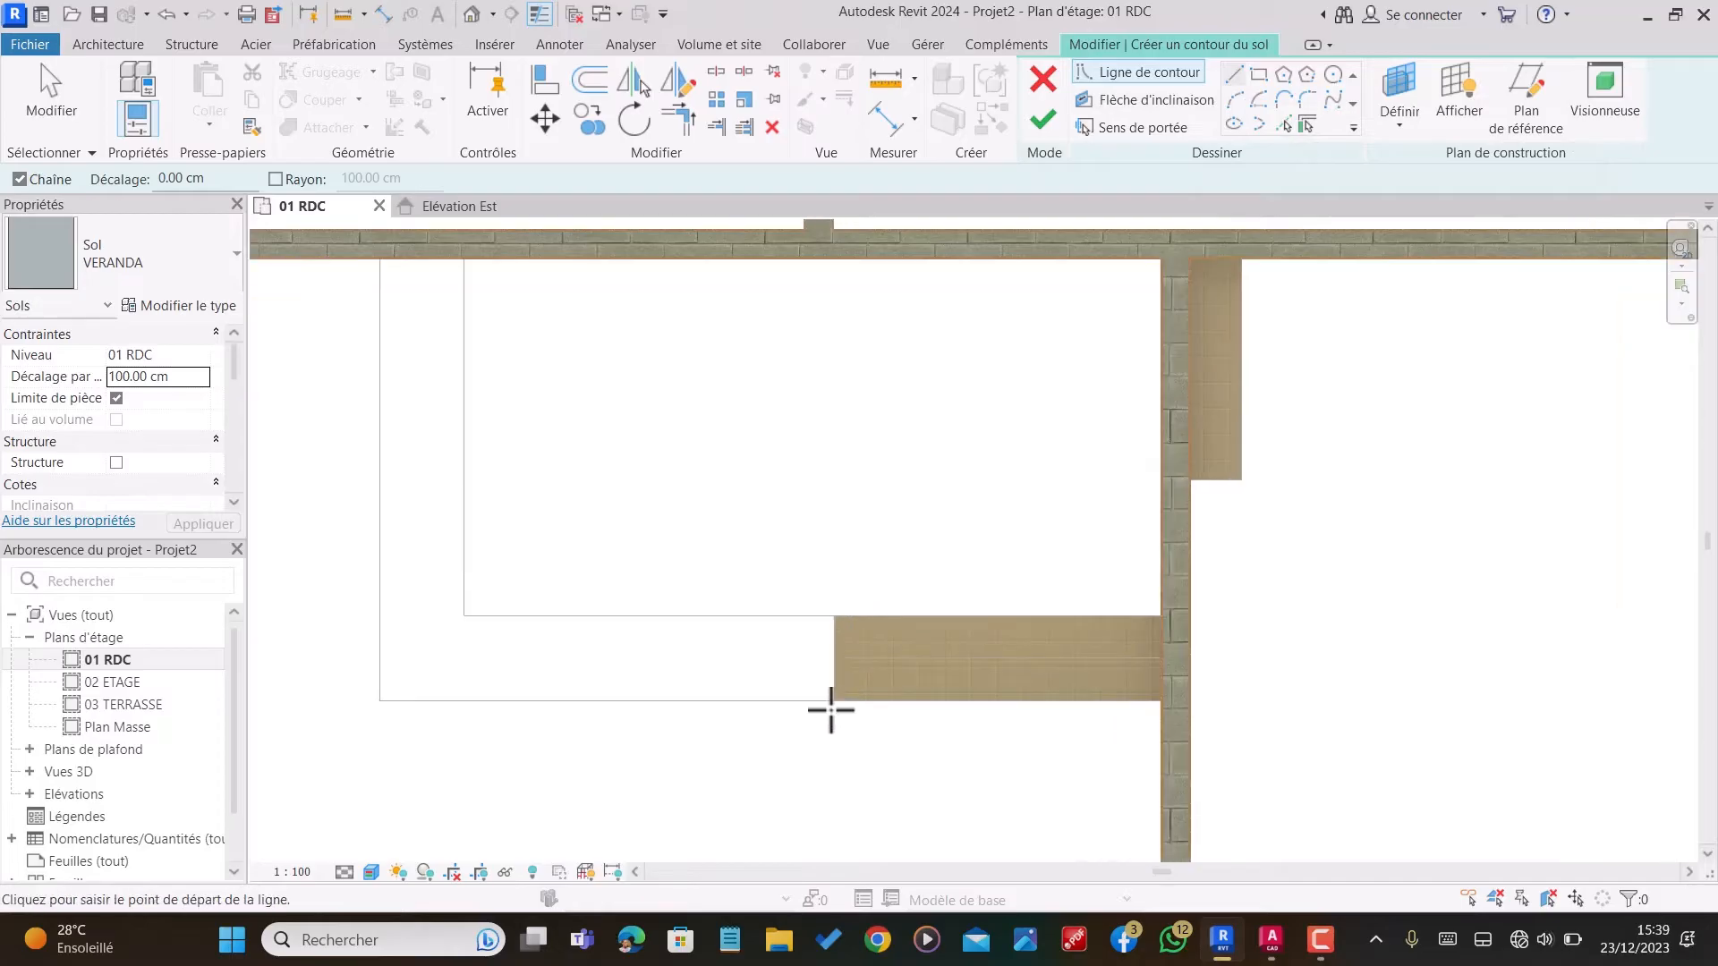
pyautogui.click(833, 701)
pyautogui.click(834, 615)
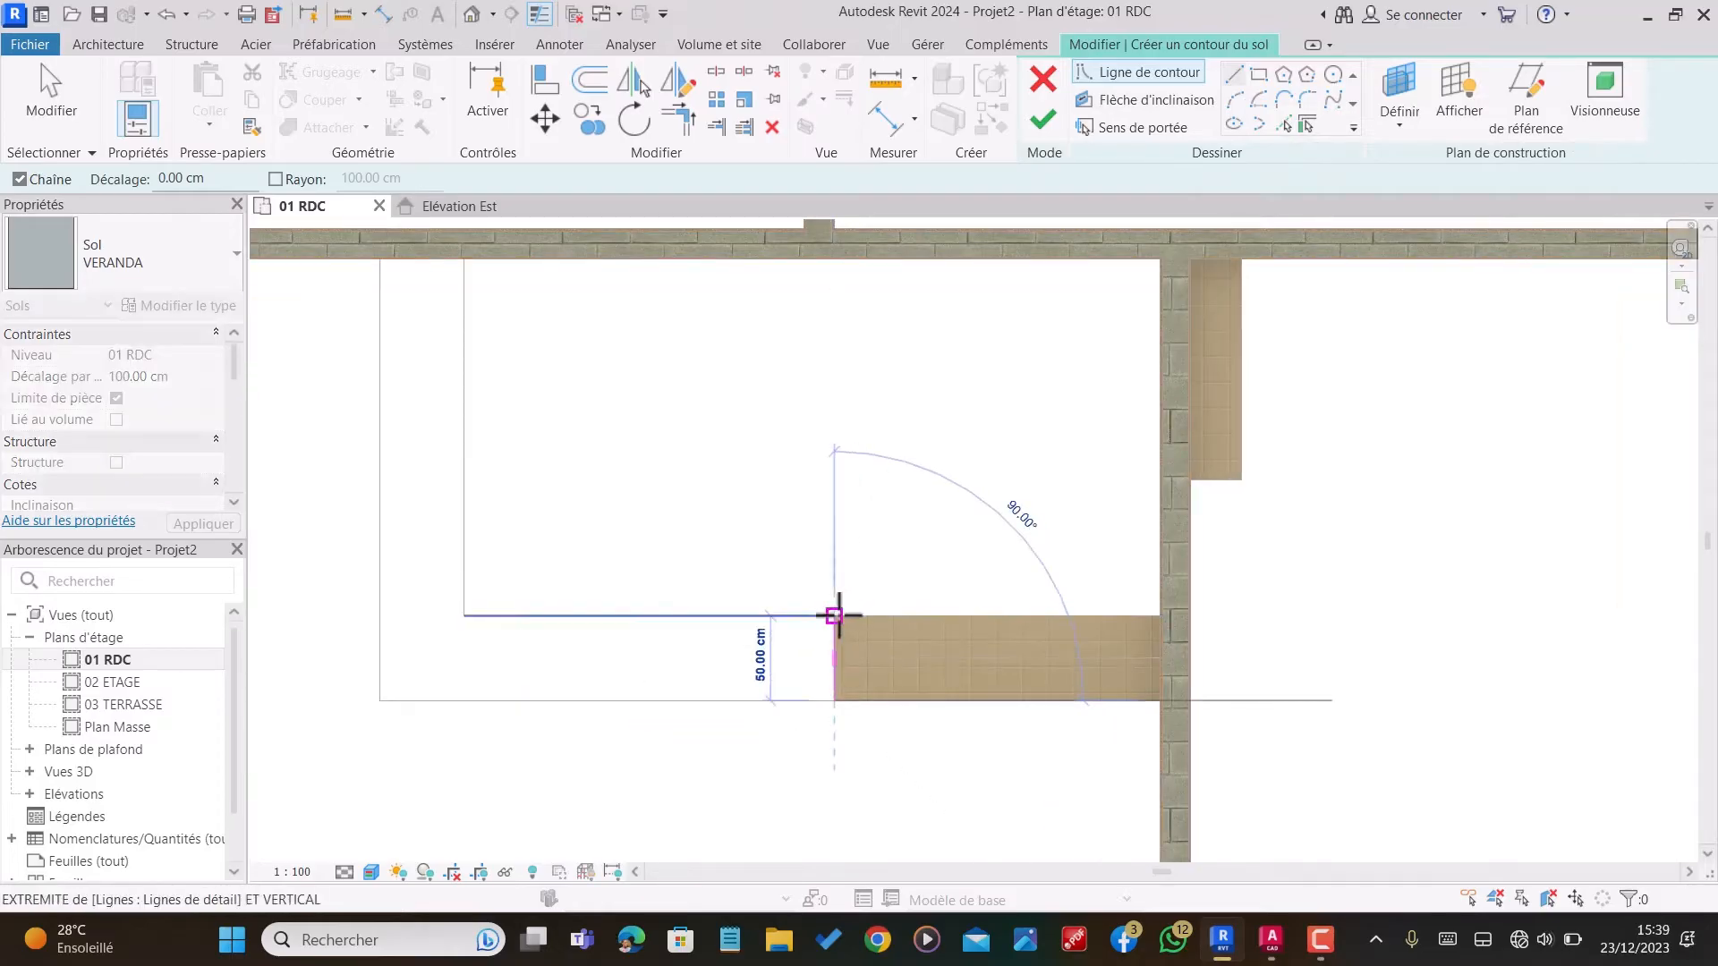
pyautogui.click(462, 616)
# Step: Close the L-shaped boundary with lines of 210 cm, 50 cm along the wall, 260 cm and the outer edge, and finish the floor
pyautogui.scroll(-3, 573, 626)
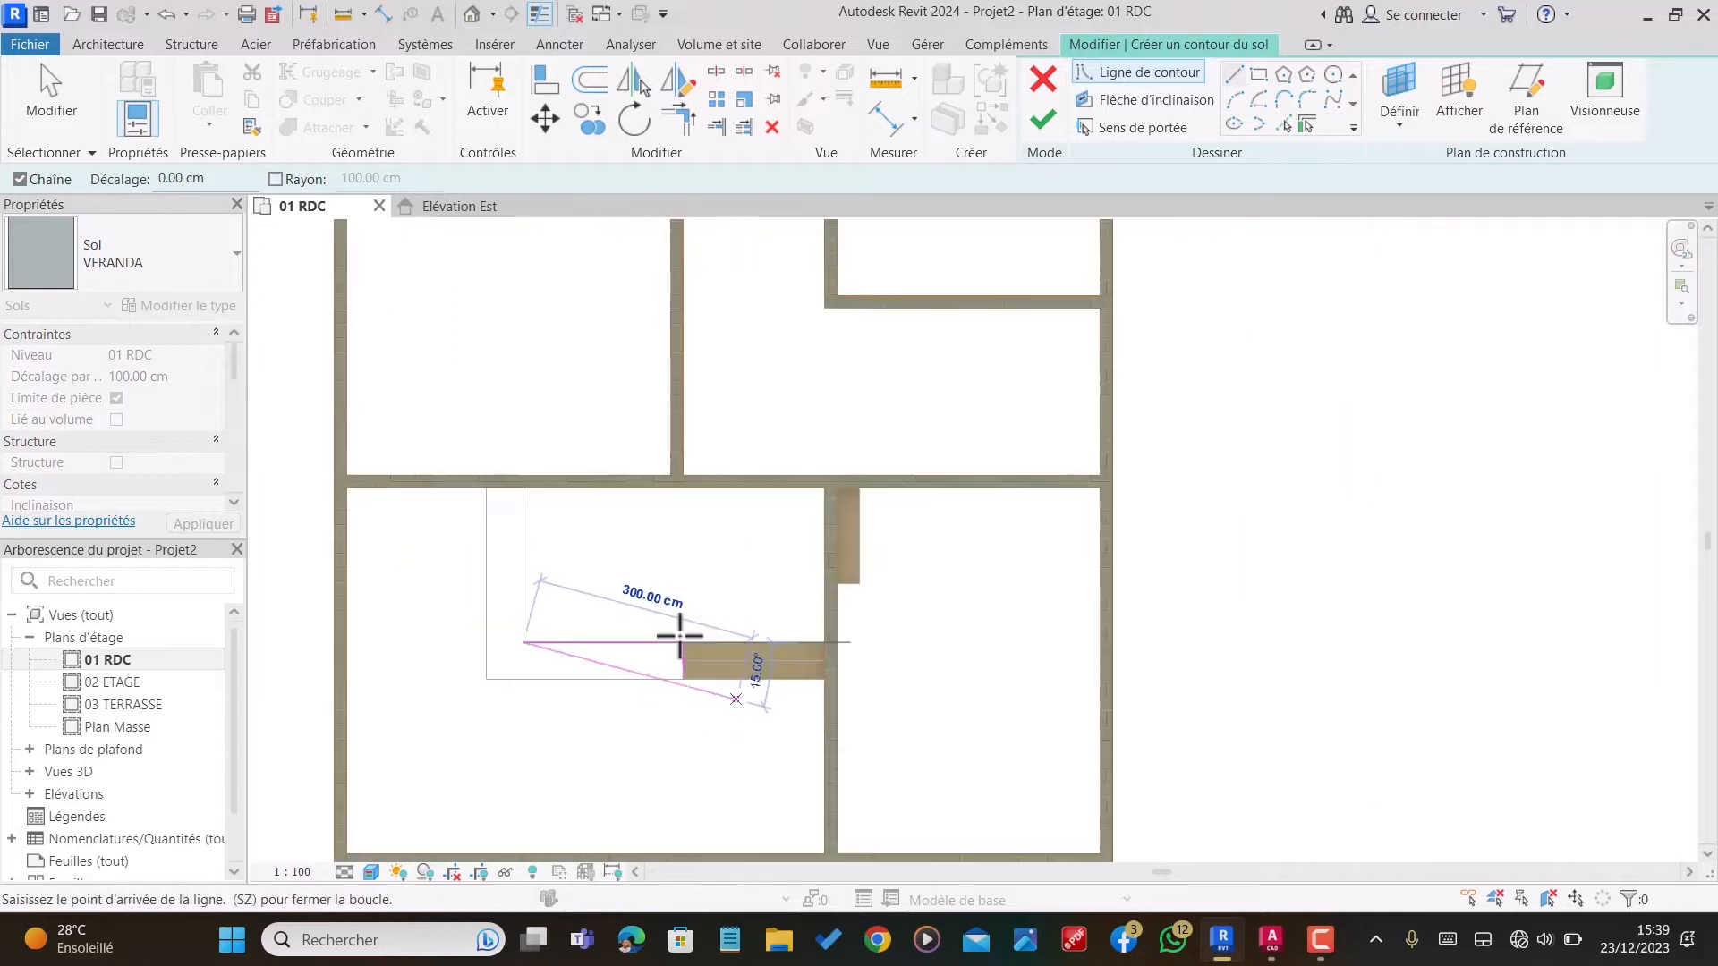
pyautogui.scroll(4, 525, 475)
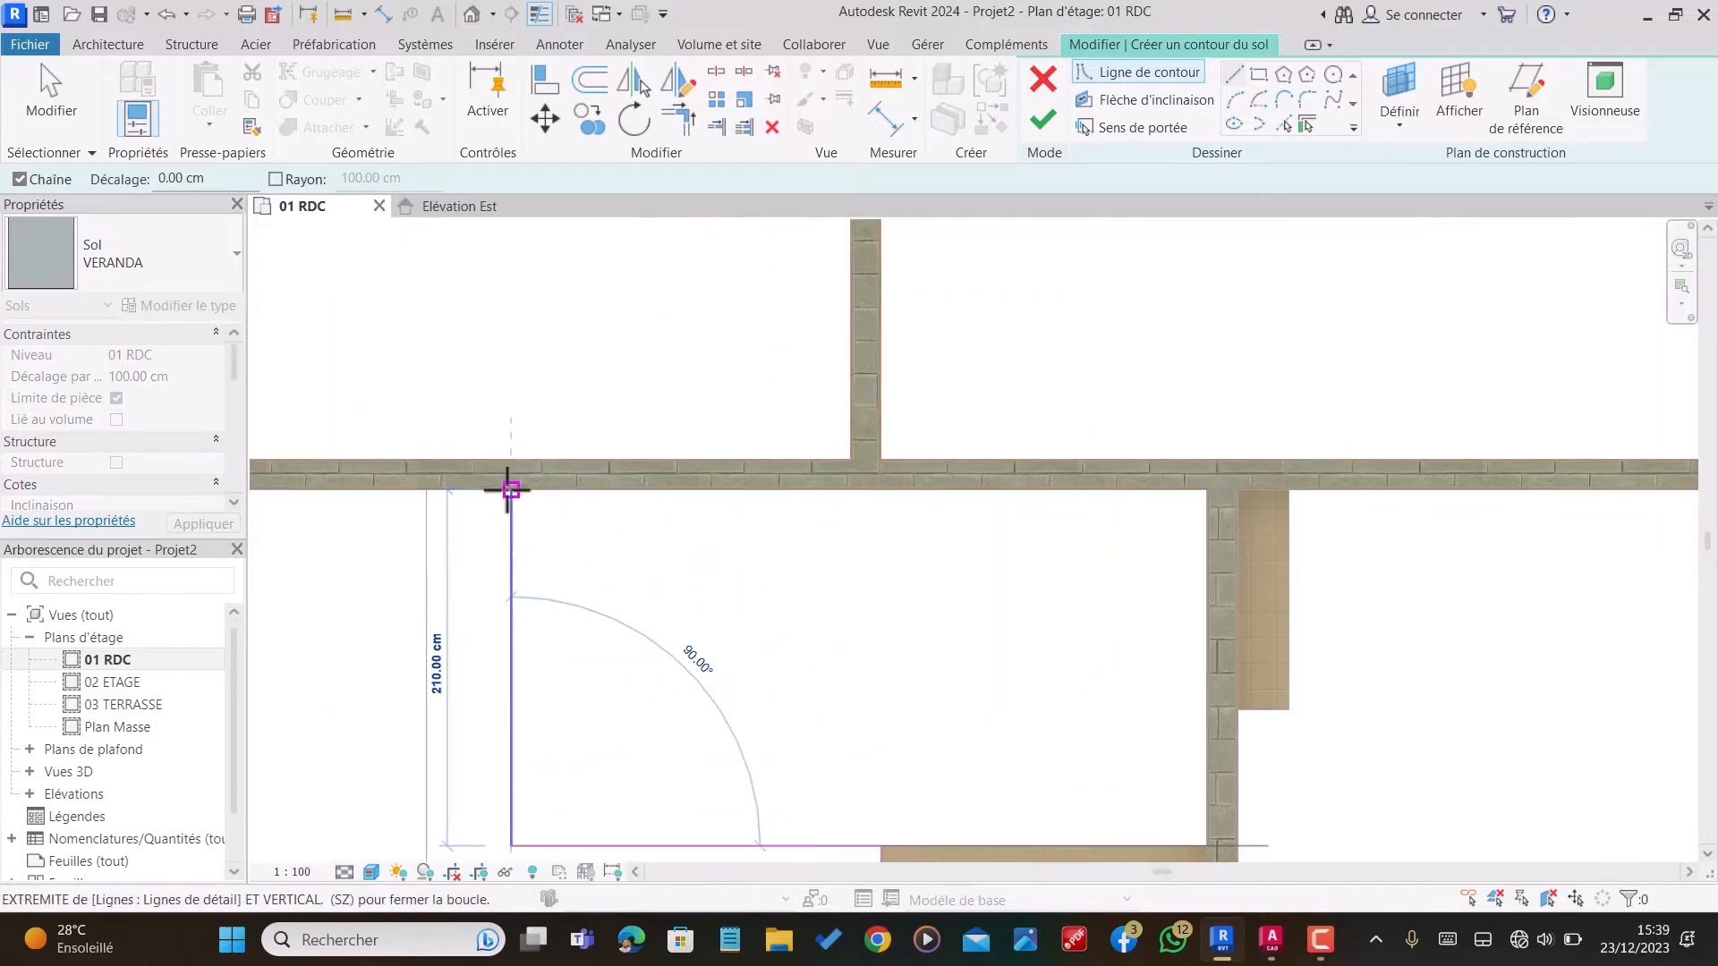
pyautogui.click(509, 489)
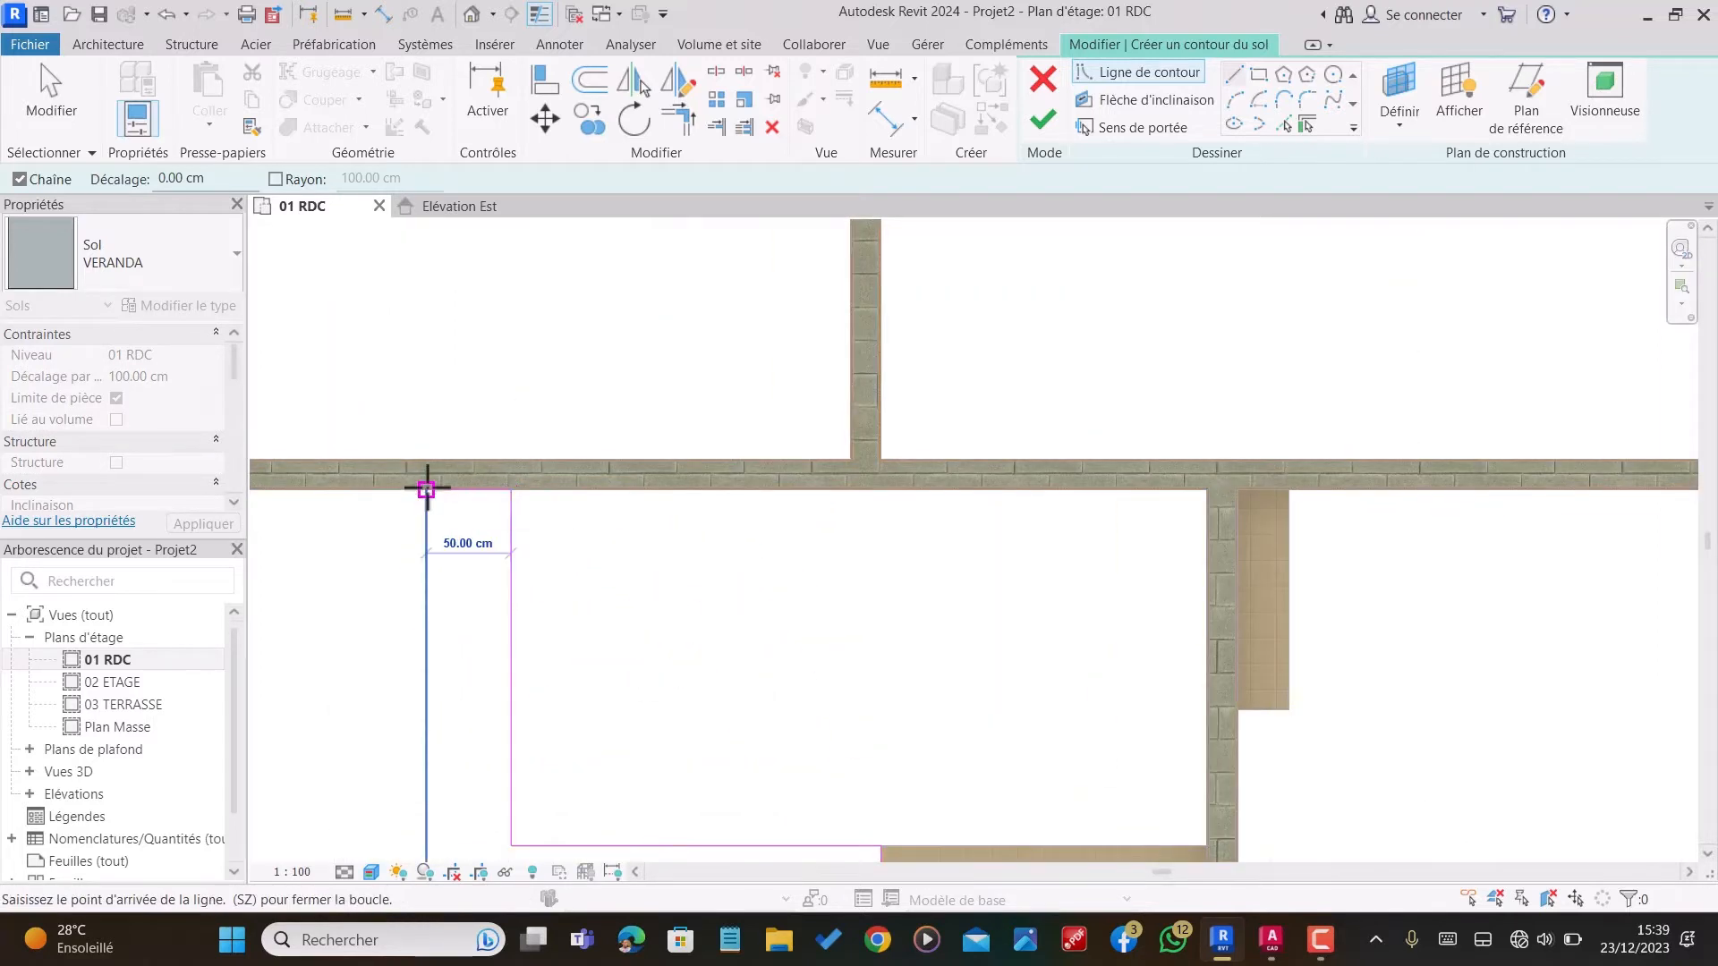
pyautogui.click(426, 489)
pyautogui.scroll(-2, 427, 488)
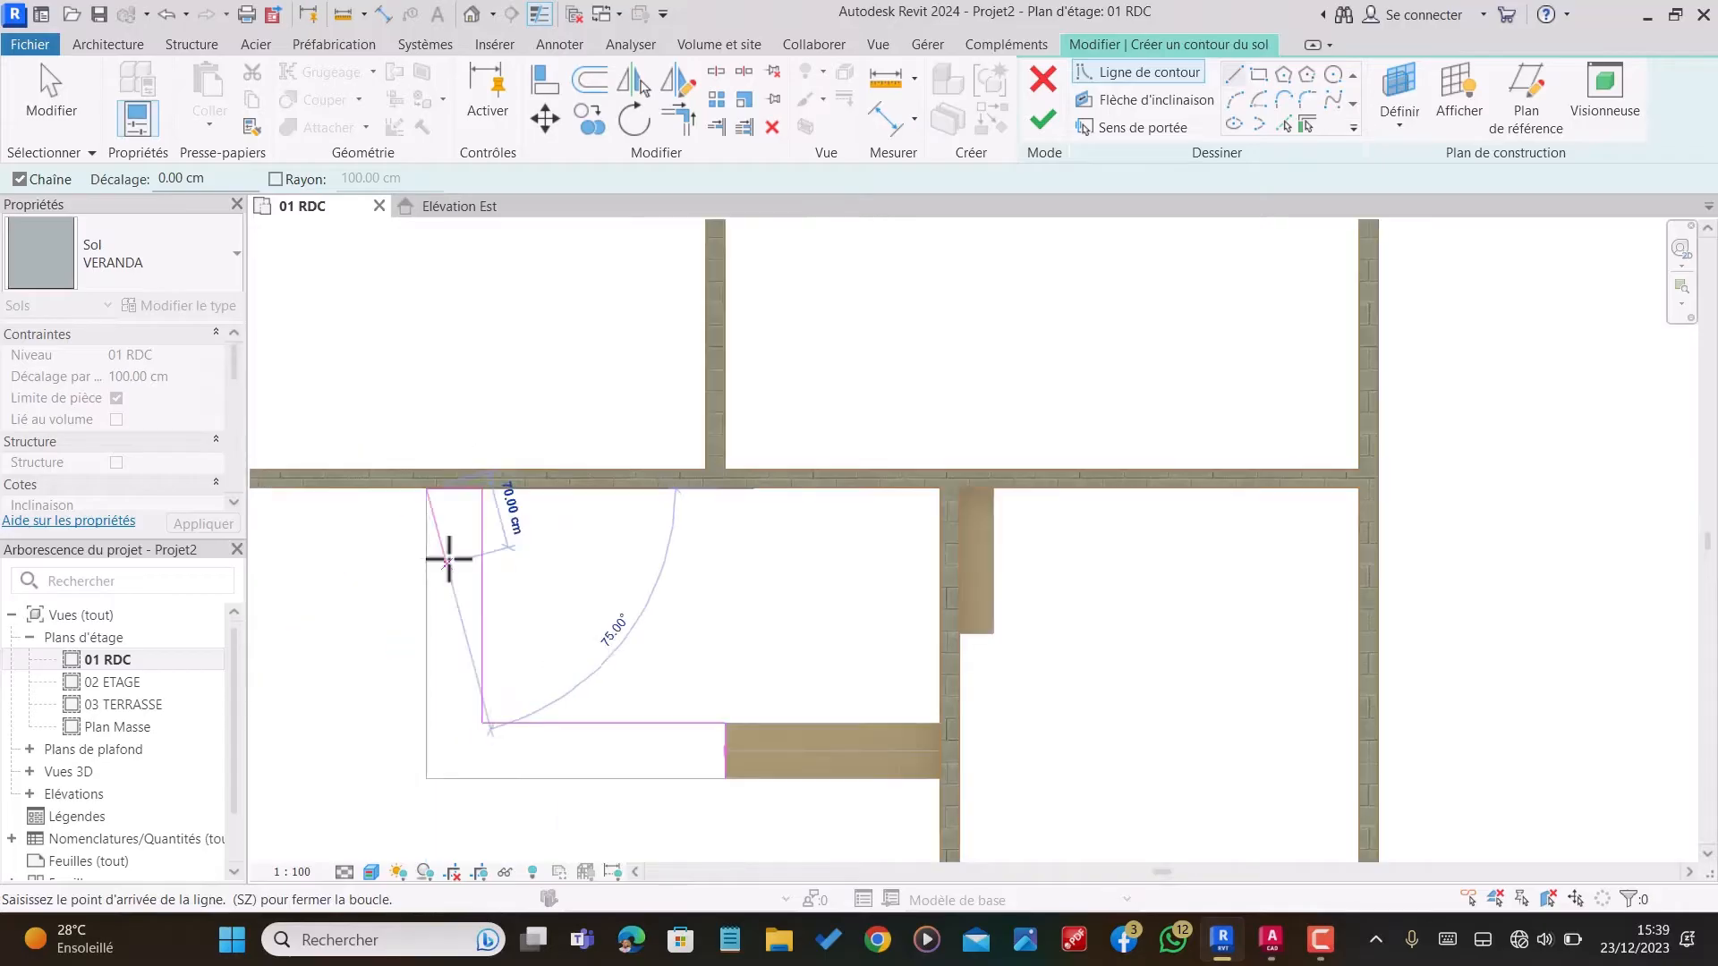
pyautogui.click(427, 778)
pyautogui.click(726, 779)
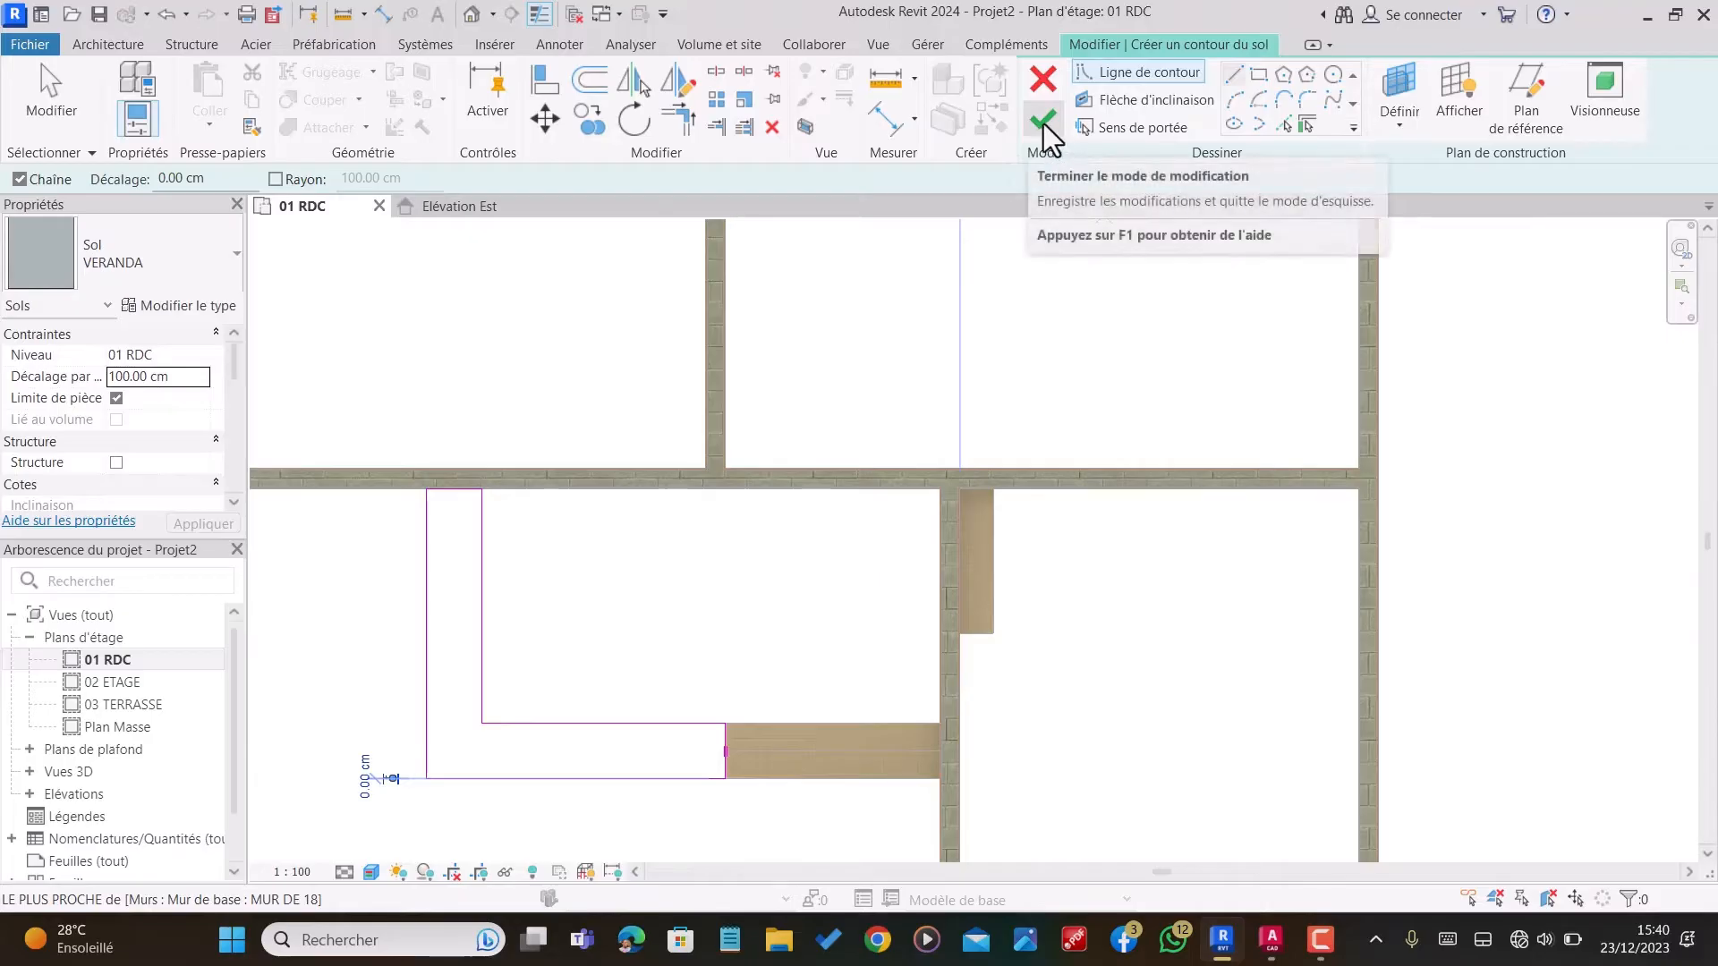
pyautogui.click(1045, 125)
pyautogui.scroll(-2, 879, 618)
pyautogui.click(867, 620)
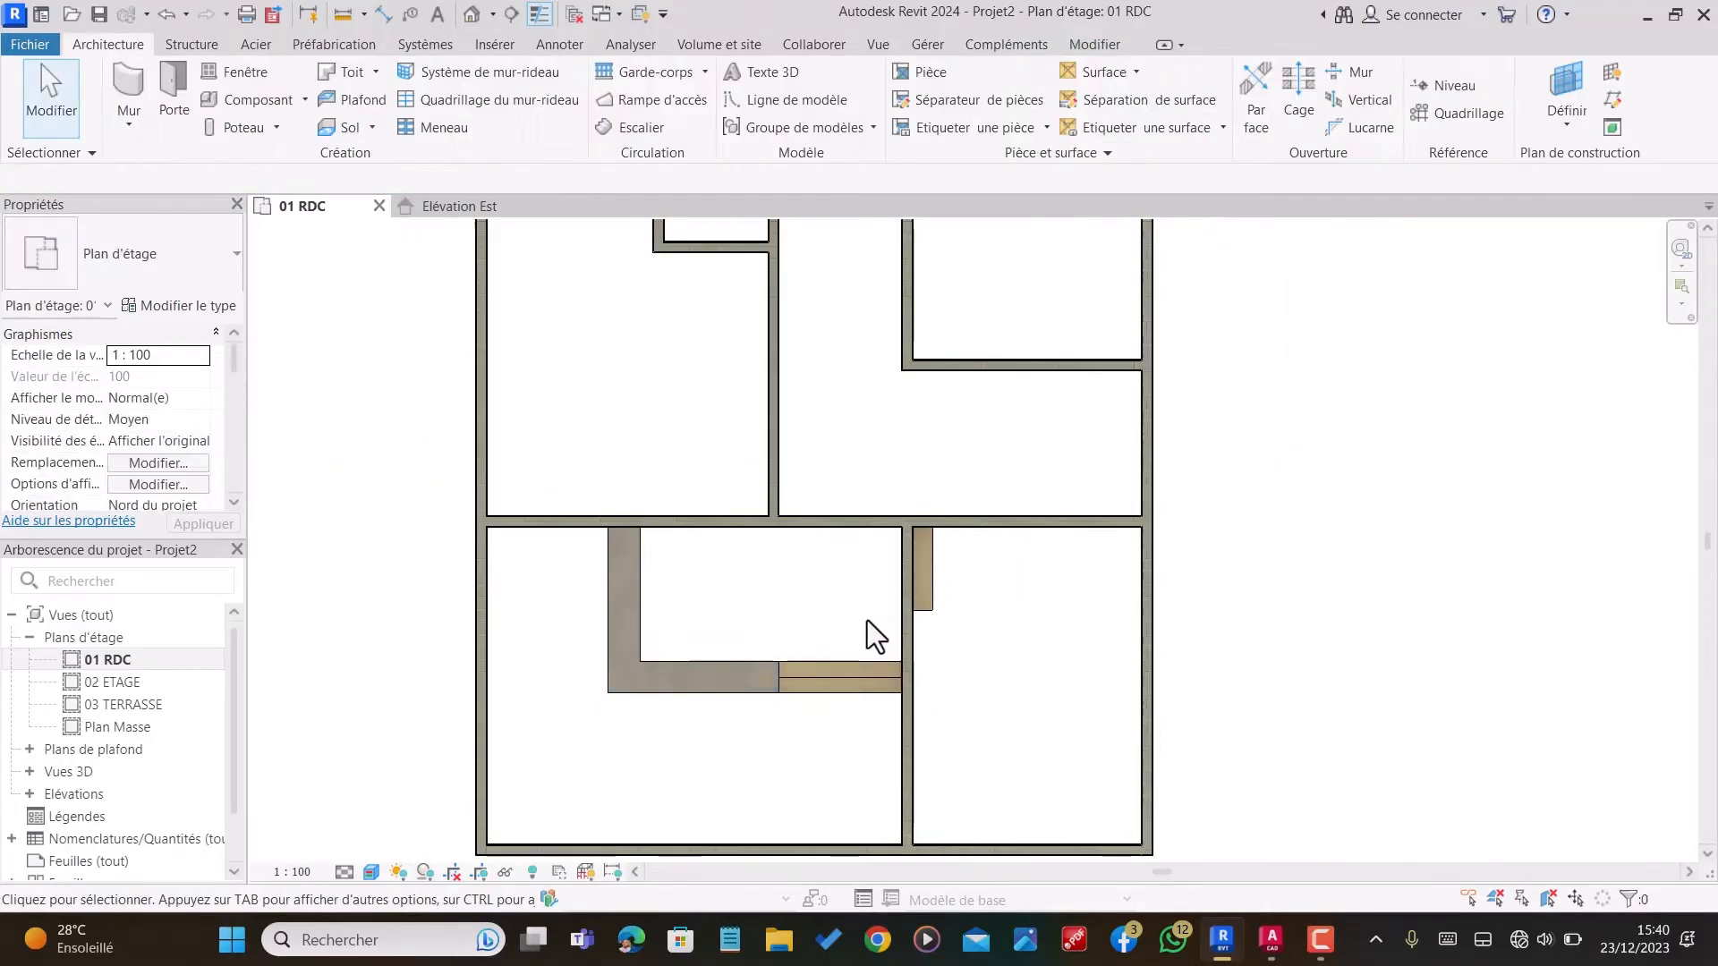
# Step: Draw a 260 cm horizontal thin detail line from the small room's outer corner to the inner face of the exterior wall
pyautogui.scroll(-3, 885, 710)
pyautogui.scroll(3, 804, 485)
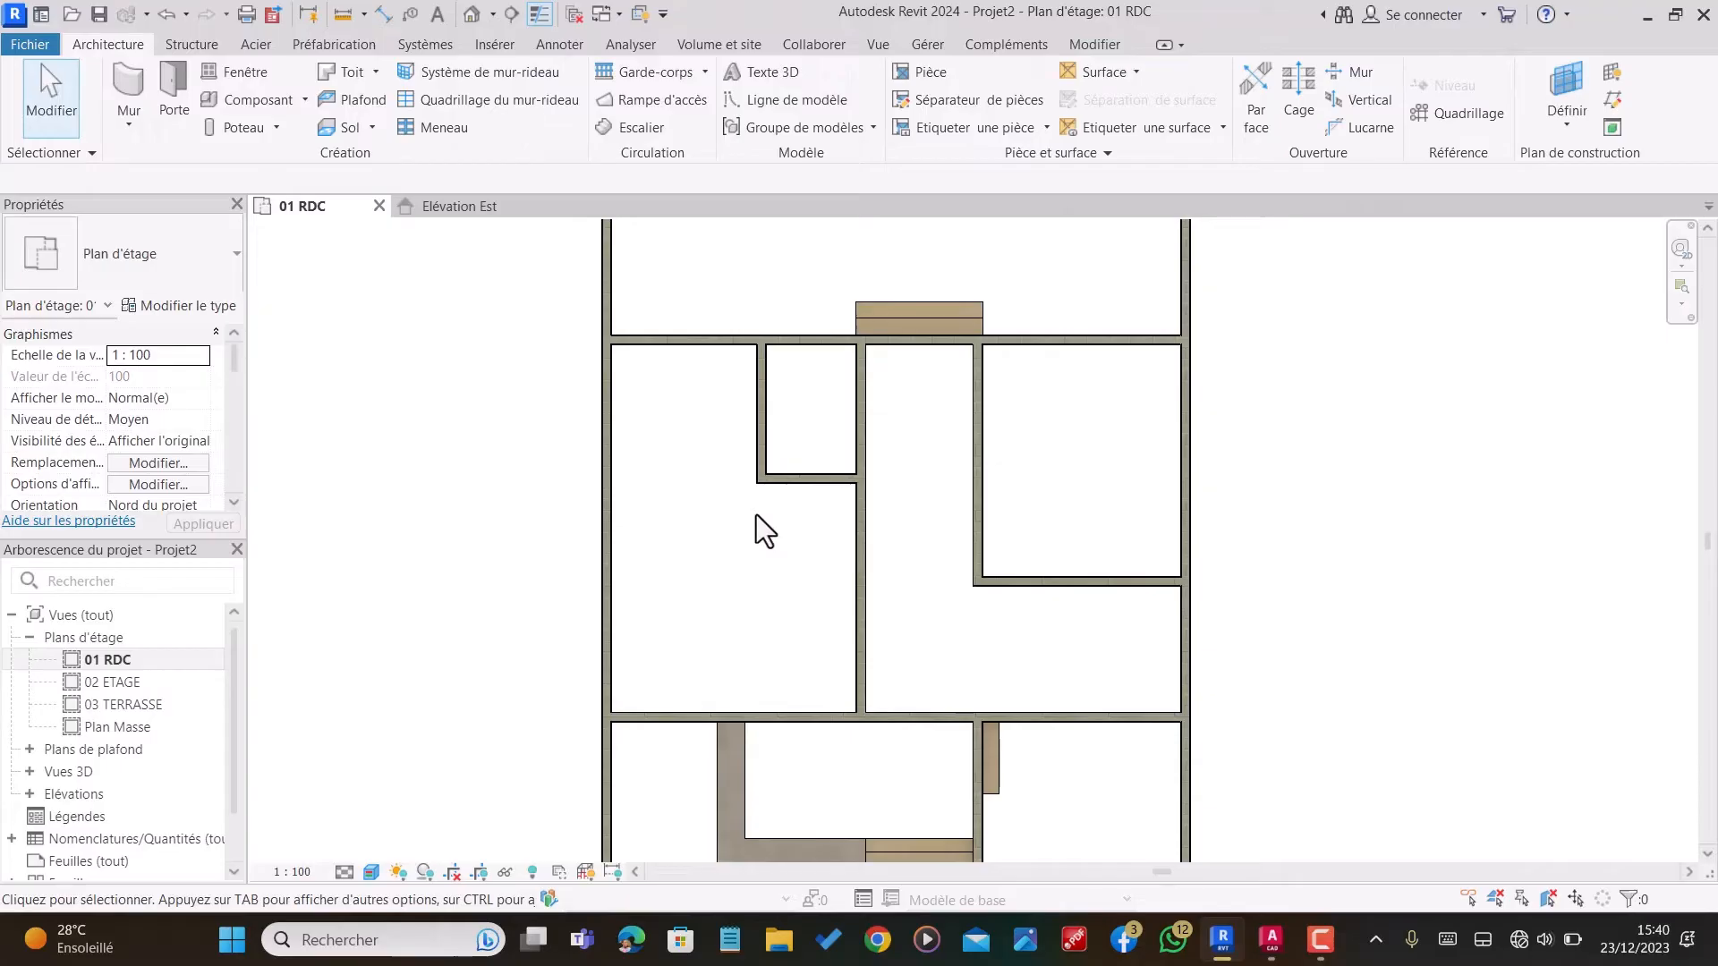
pyautogui.press('d')
pyautogui.press('l')
pyautogui.scroll(4, 632, 503)
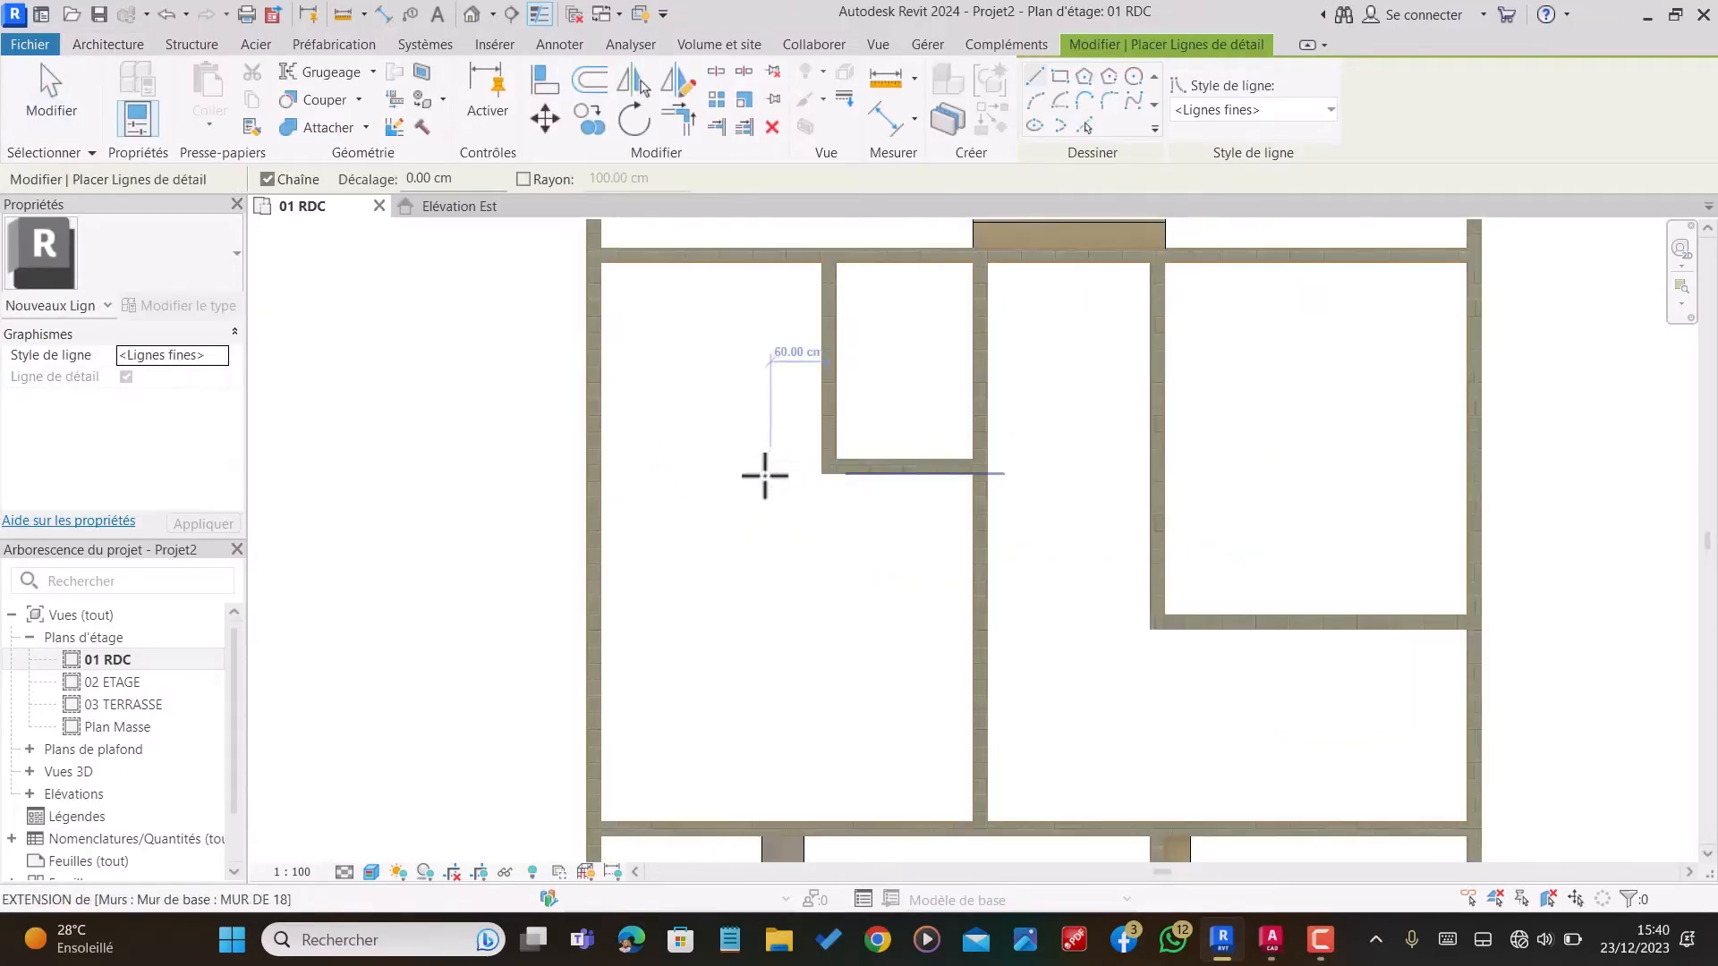
pyautogui.click(840, 474)
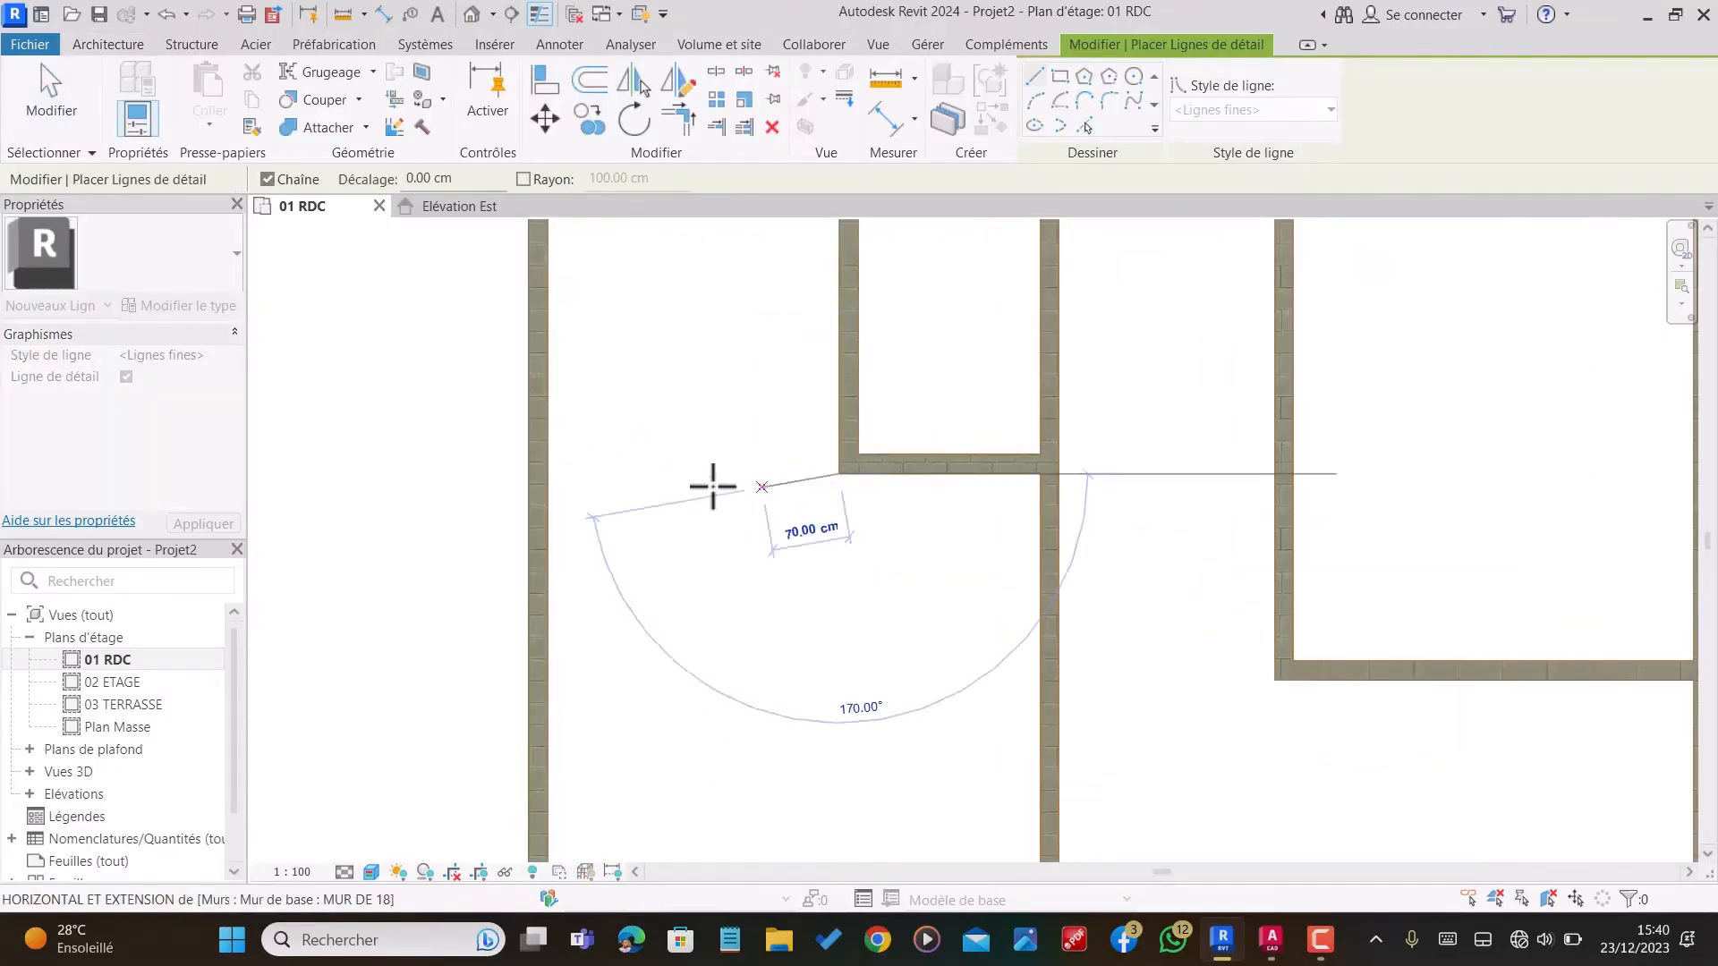
pyautogui.click(548, 474)
pyautogui.press('Escape')
pyautogui.scroll(-5, 680, 438)
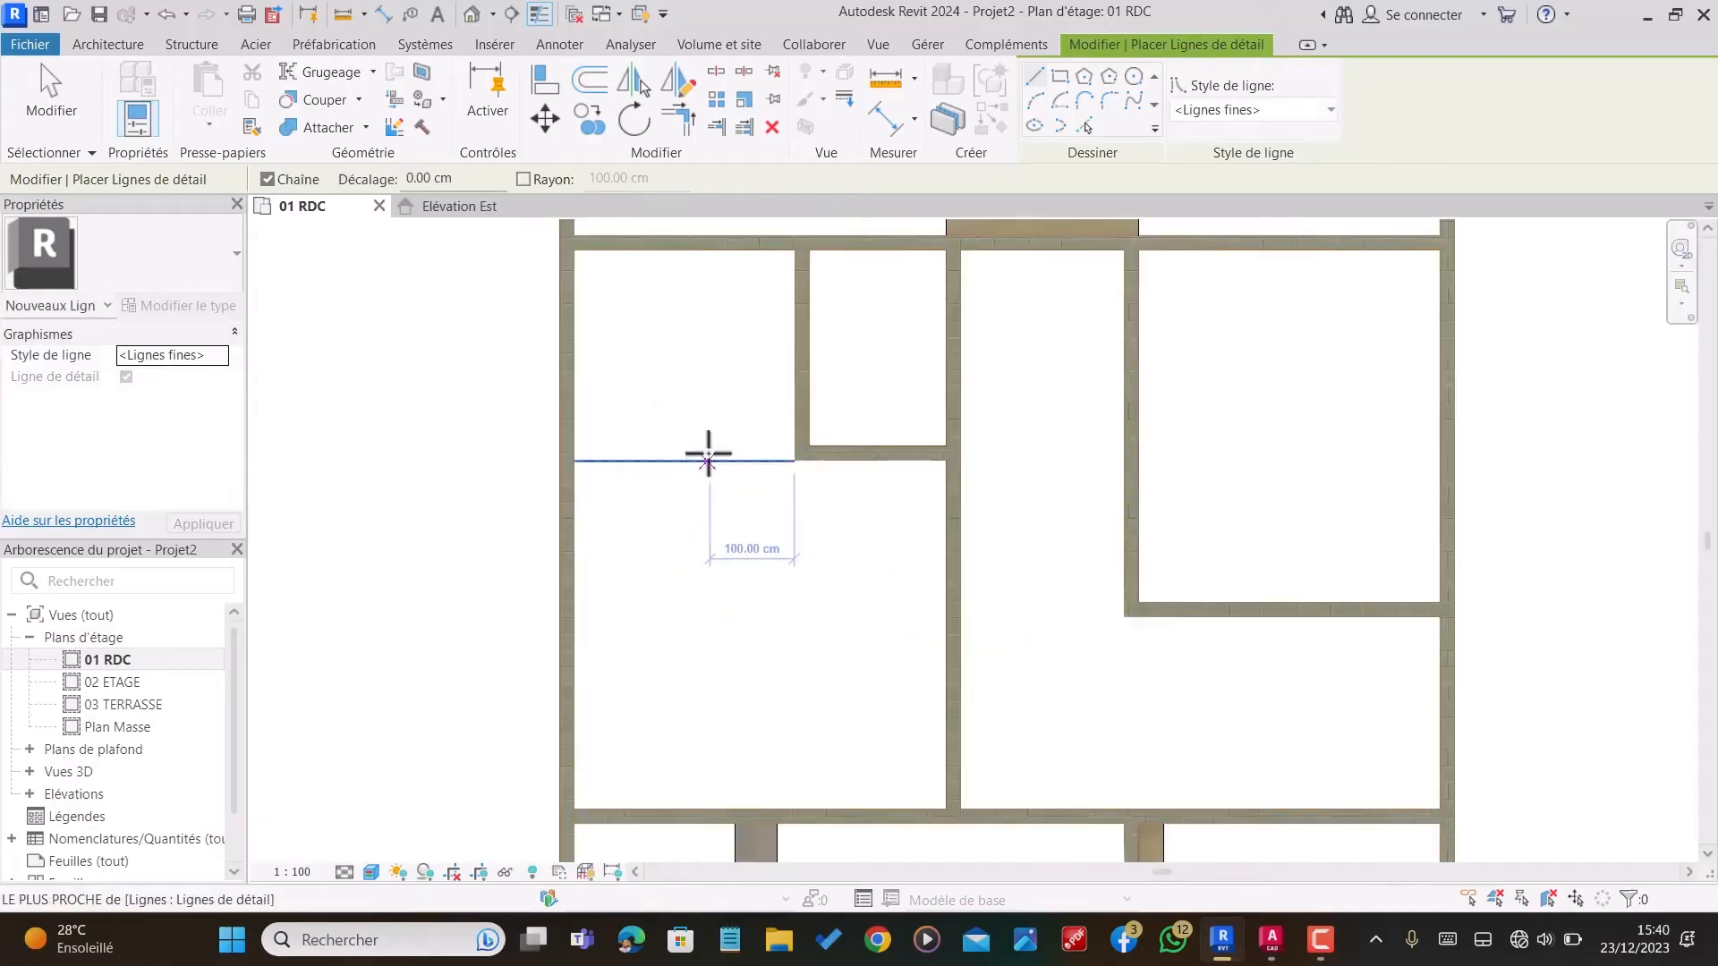
pyautogui.press('Escape')
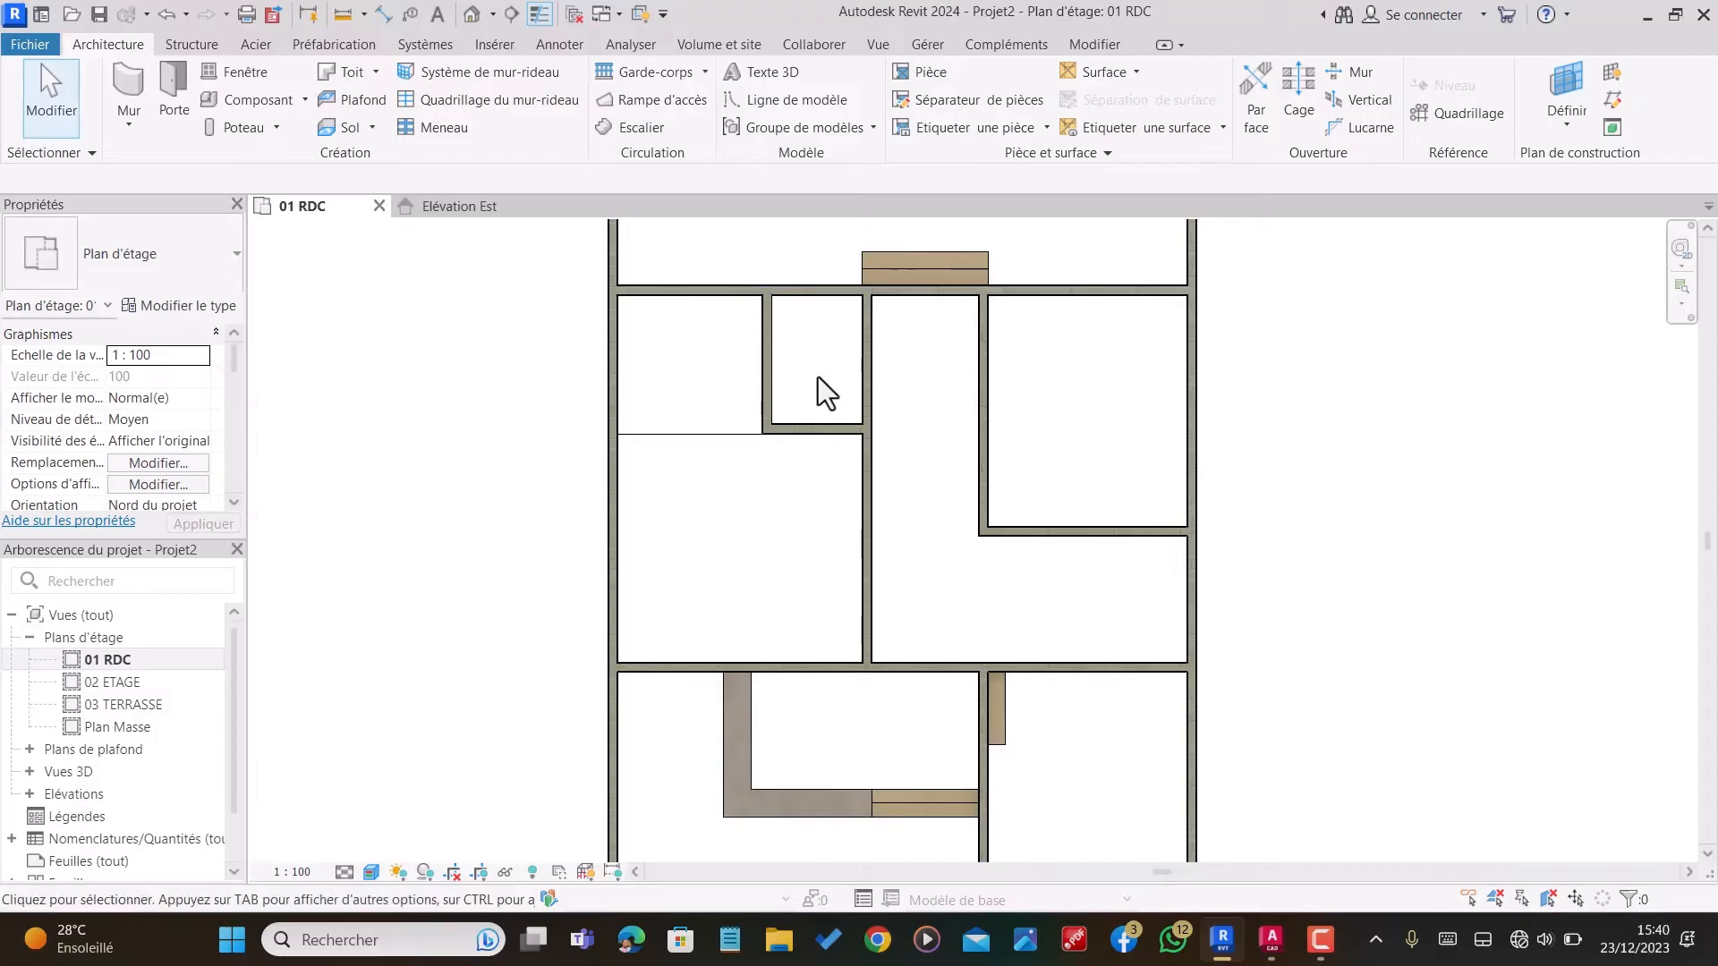
# Step: Open the default 3D view and examine the L-shaped VERANDA slab and the step floors from several angles
pyautogui.scroll(-3, 958, 555)
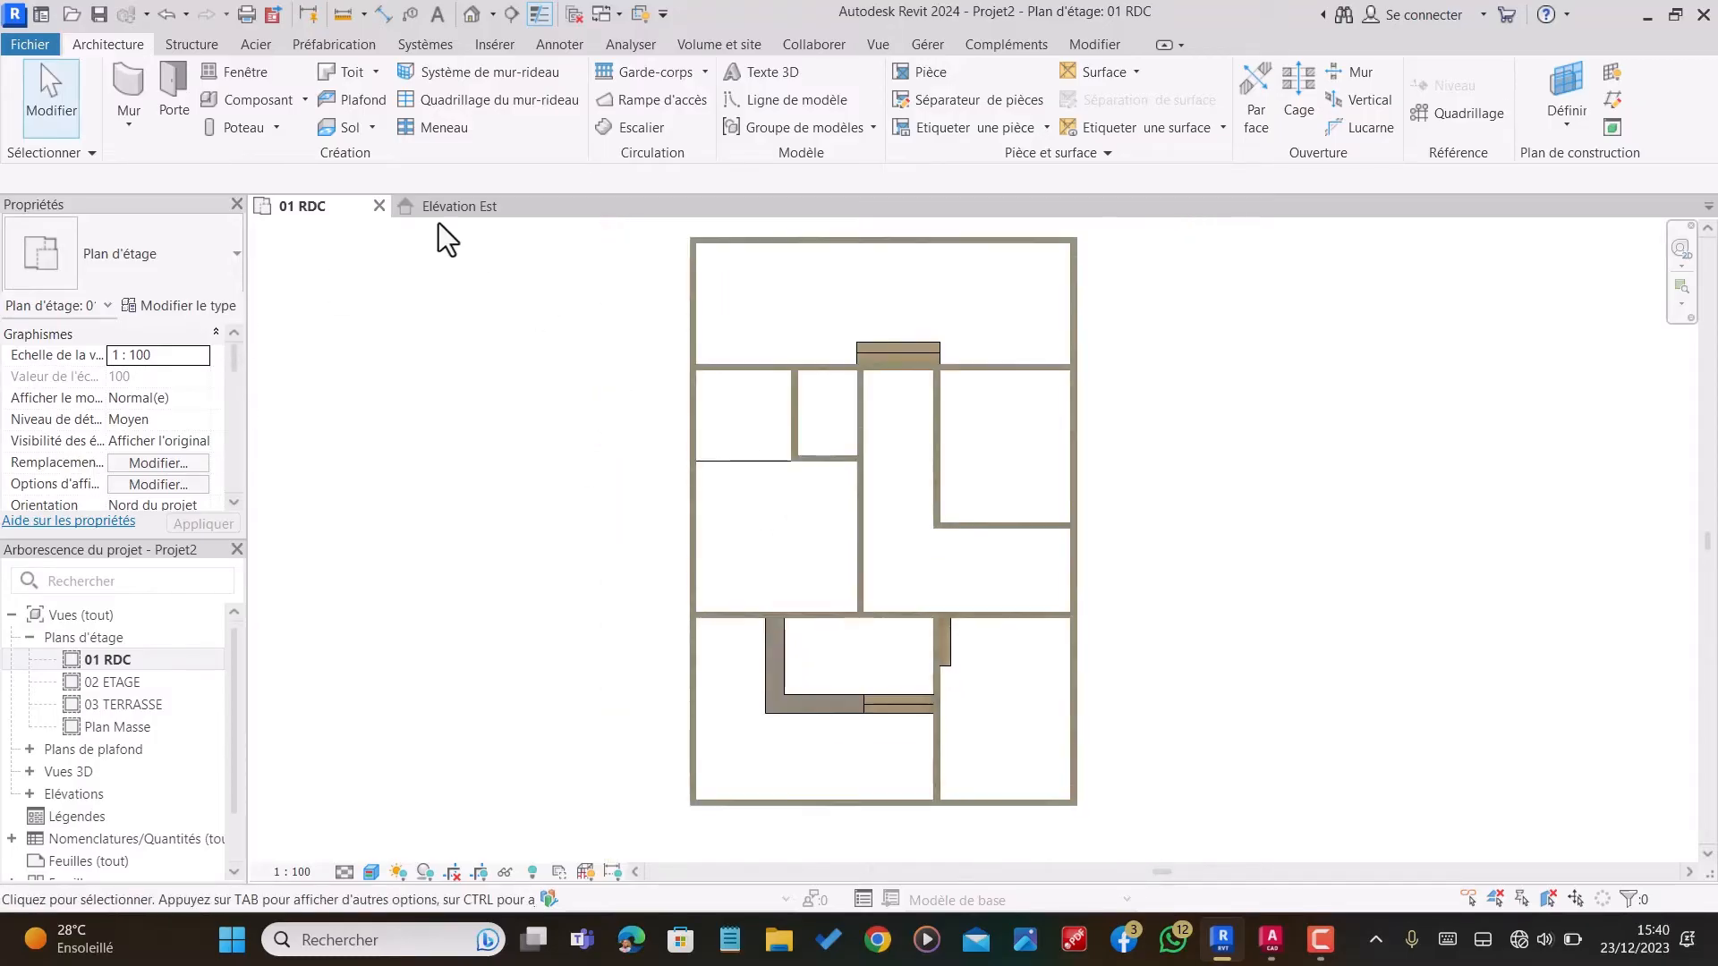
pyautogui.click(471, 14)
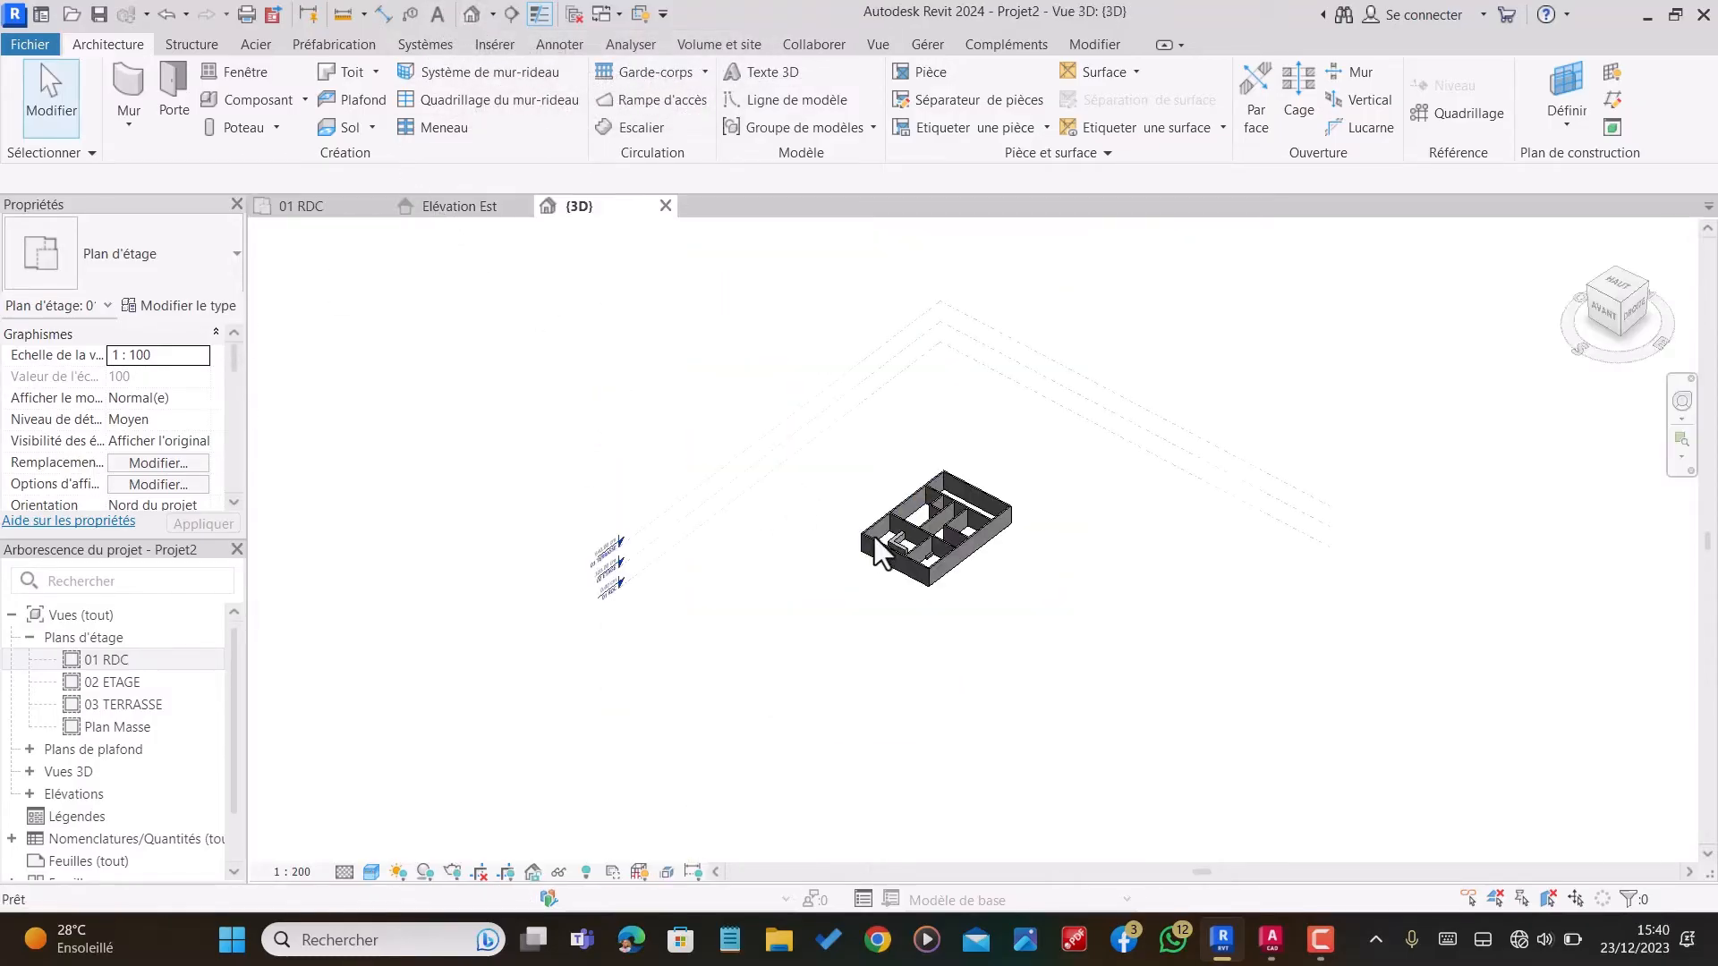
pyautogui.scroll(5, 899, 534)
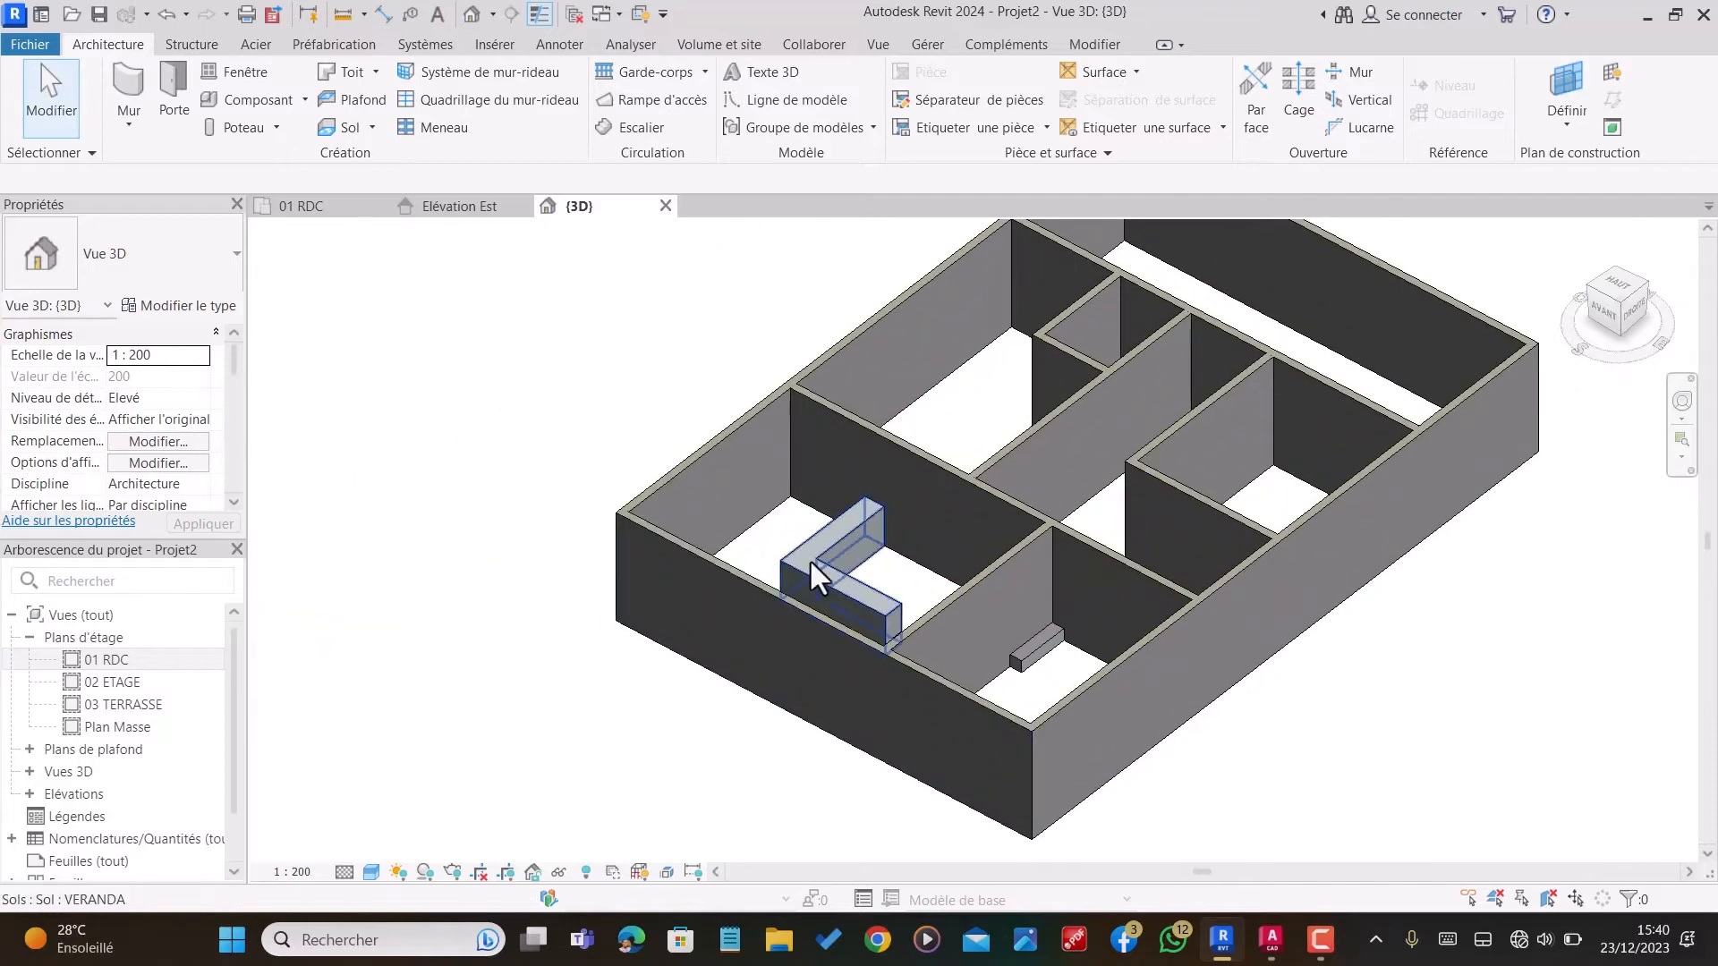
pyautogui.keyDown('shift'); pyautogui.moveTo(809, 560); pyautogui.dragTo(934, 717, button='middle'); pyautogui.keyUp('shift')
pyautogui.scroll(3, 934, 717)
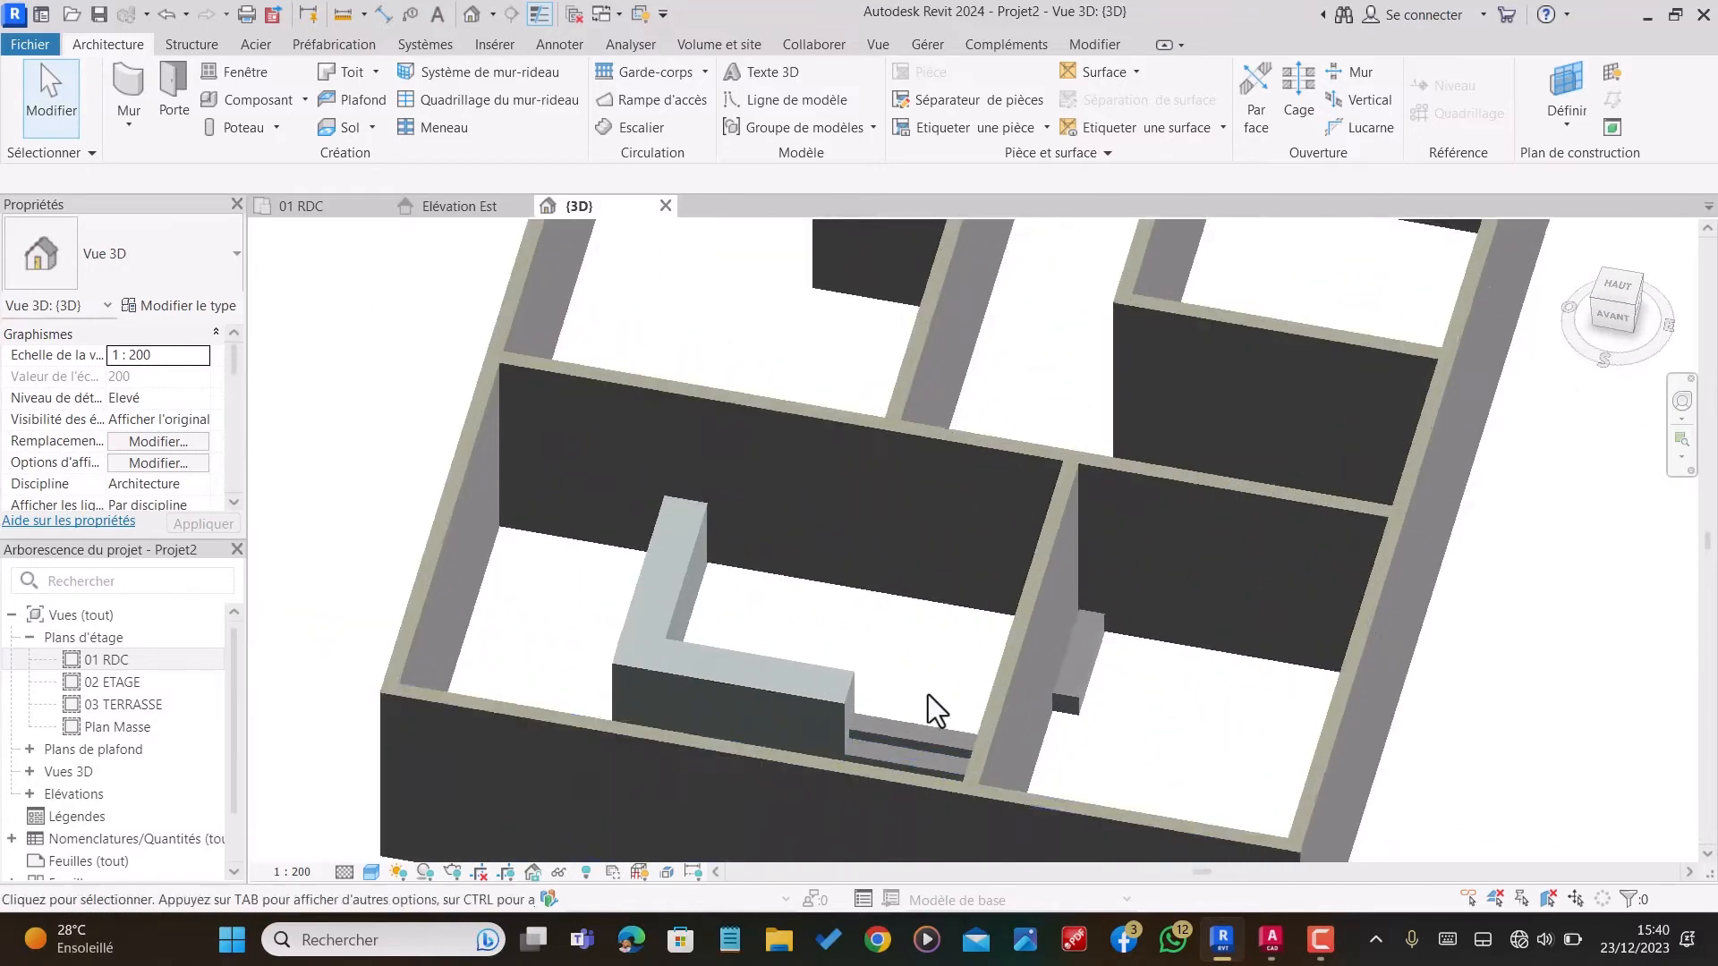
pyautogui.scroll(-5, 1039, 425)
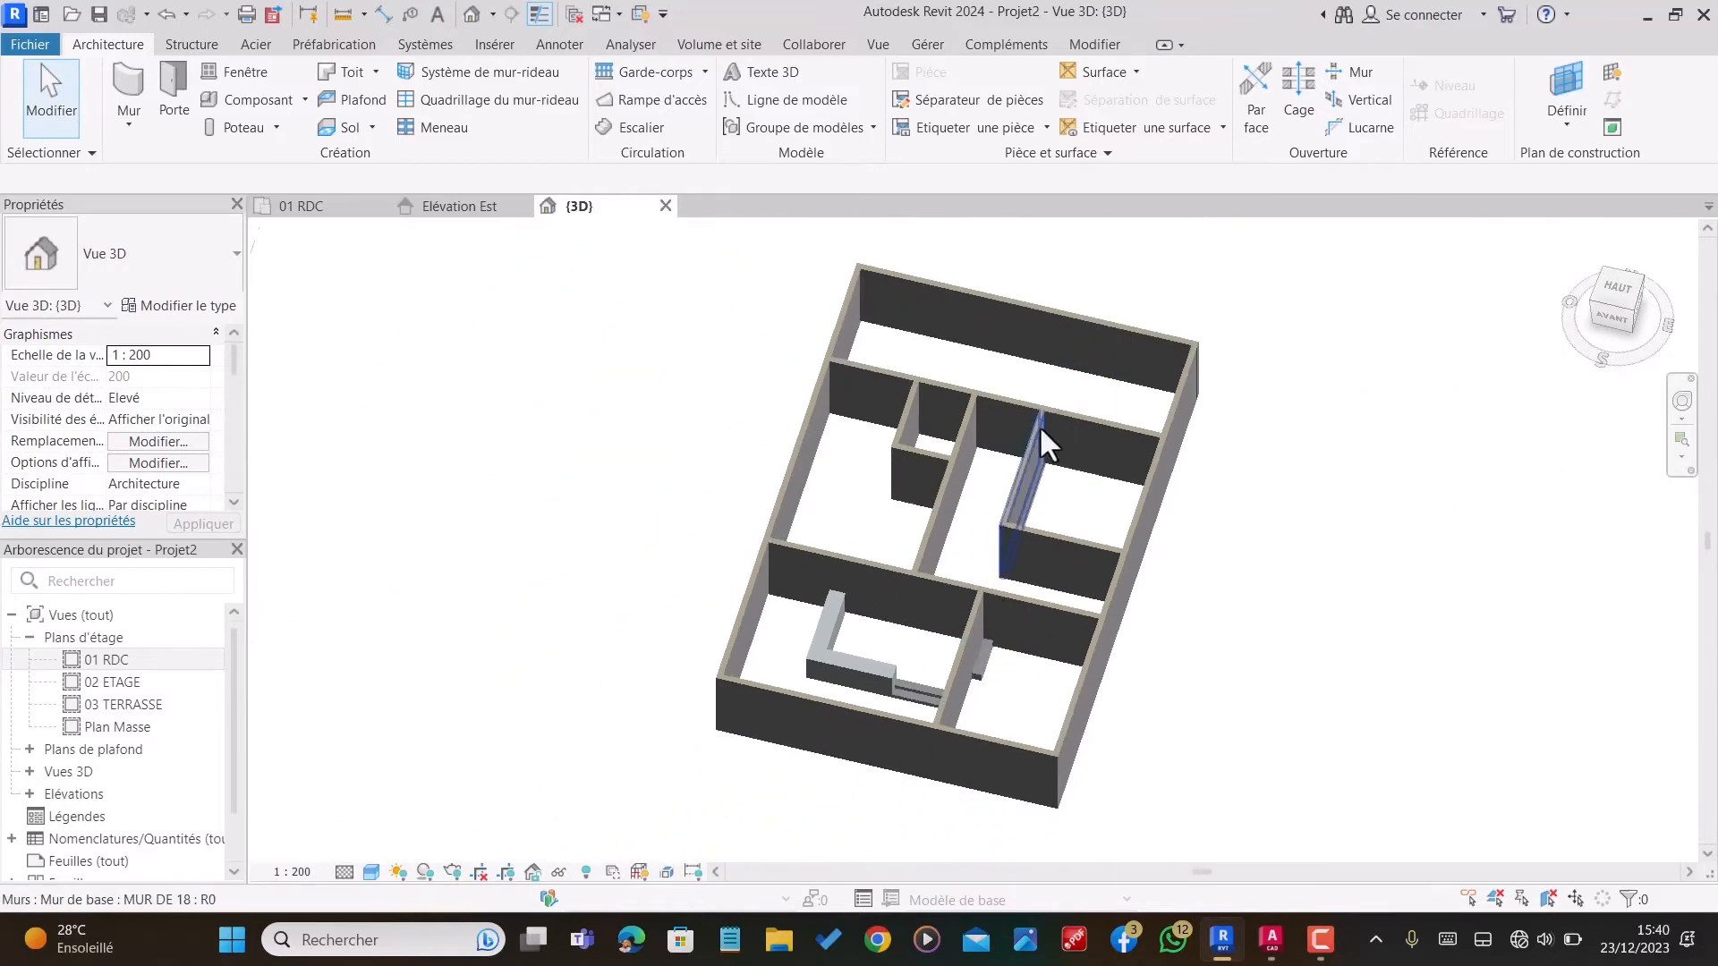
pyautogui.scroll(3, 1027, 405)
pyautogui.keyDown('shift'); pyautogui.moveTo(1027, 406); pyautogui.dragTo(899, 465, button='middle'); pyautogui.keyUp('shift')
pyautogui.scroll(-5, 899, 465)
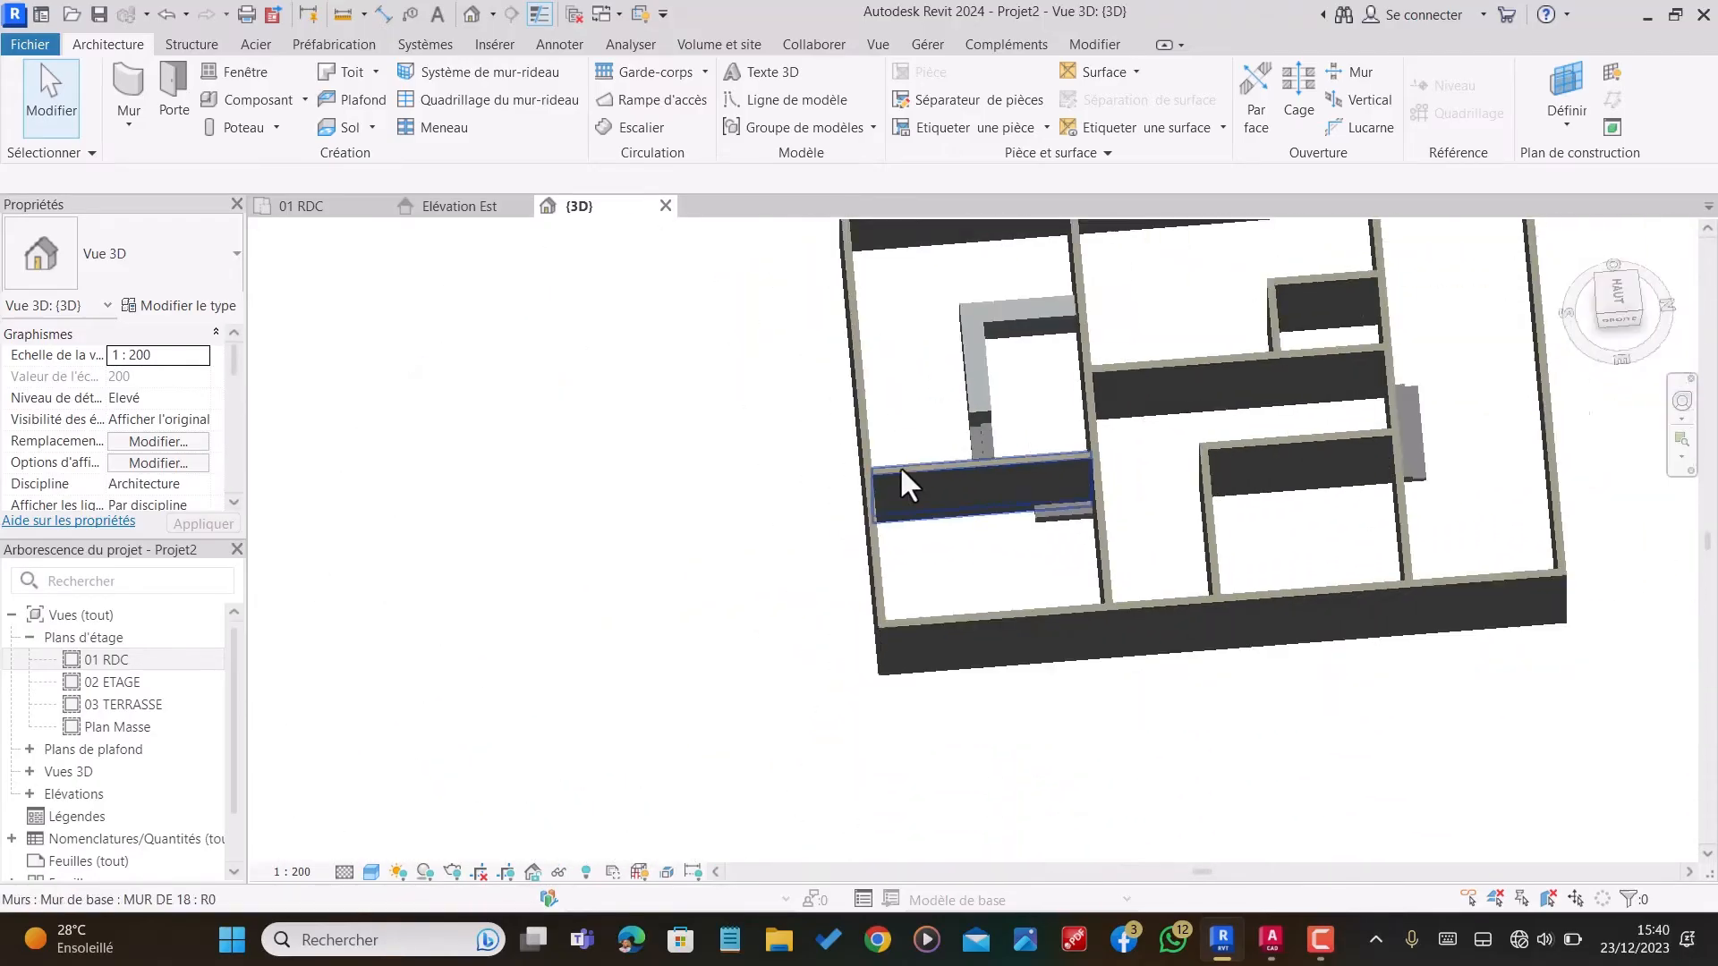
# Step: Orbit the 3D model to examine the walls, the L-shaped VERANDA slab and the step floors from above and from the front
pyautogui.scroll(6, 1213, 463)
pyautogui.keyDown('shift'); pyautogui.moveTo(1134, 479); pyautogui.dragTo(1085, 439, button='middle'); pyautogui.keyUp('shift')
pyautogui.scroll(-3, 1084, 438)
pyautogui.keyDown('shift'); pyautogui.moveTo(1093, 574); pyautogui.dragTo(1020, 667, button='middle'); pyautogui.keyUp('shift')
pyautogui.scroll(-3, 1127, 583)
pyautogui.scroll(3, 657, 843)
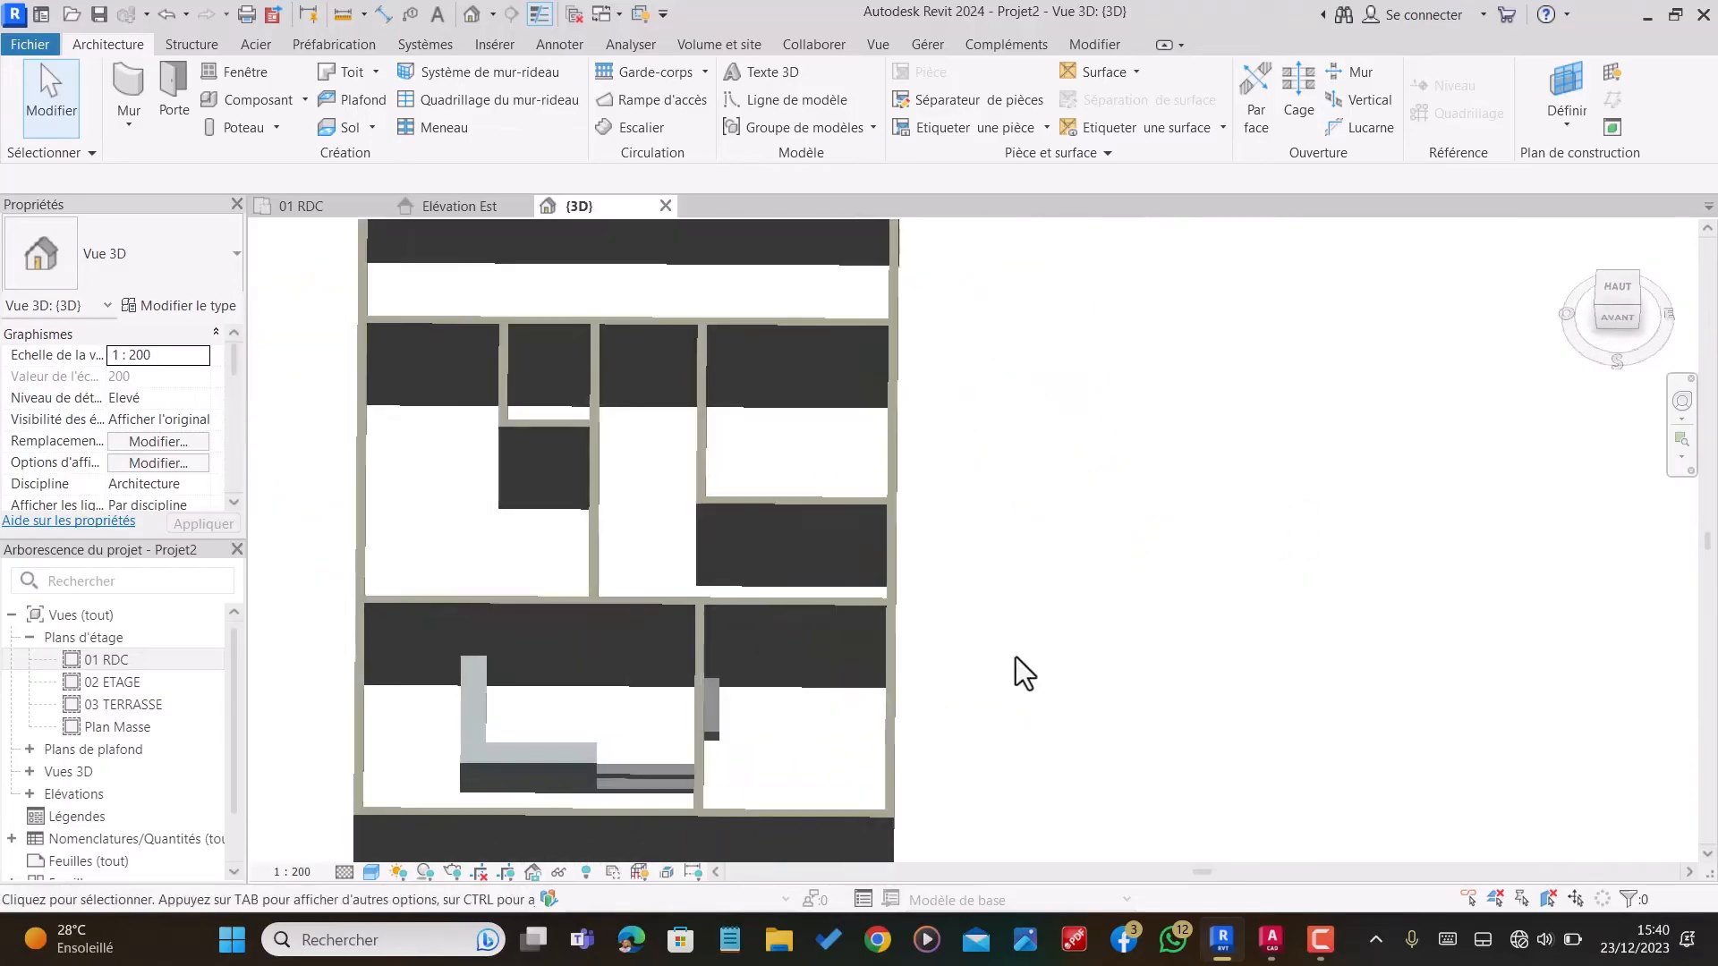
pyautogui.scroll(-2, 1244, 622)
# Step: Start a new floor in the 01 RDC plan and duplicate the MARCHE DE 30 type as DALLAGE 45
pyautogui.click(302, 213)
pyautogui.scroll(-2, 823, 410)
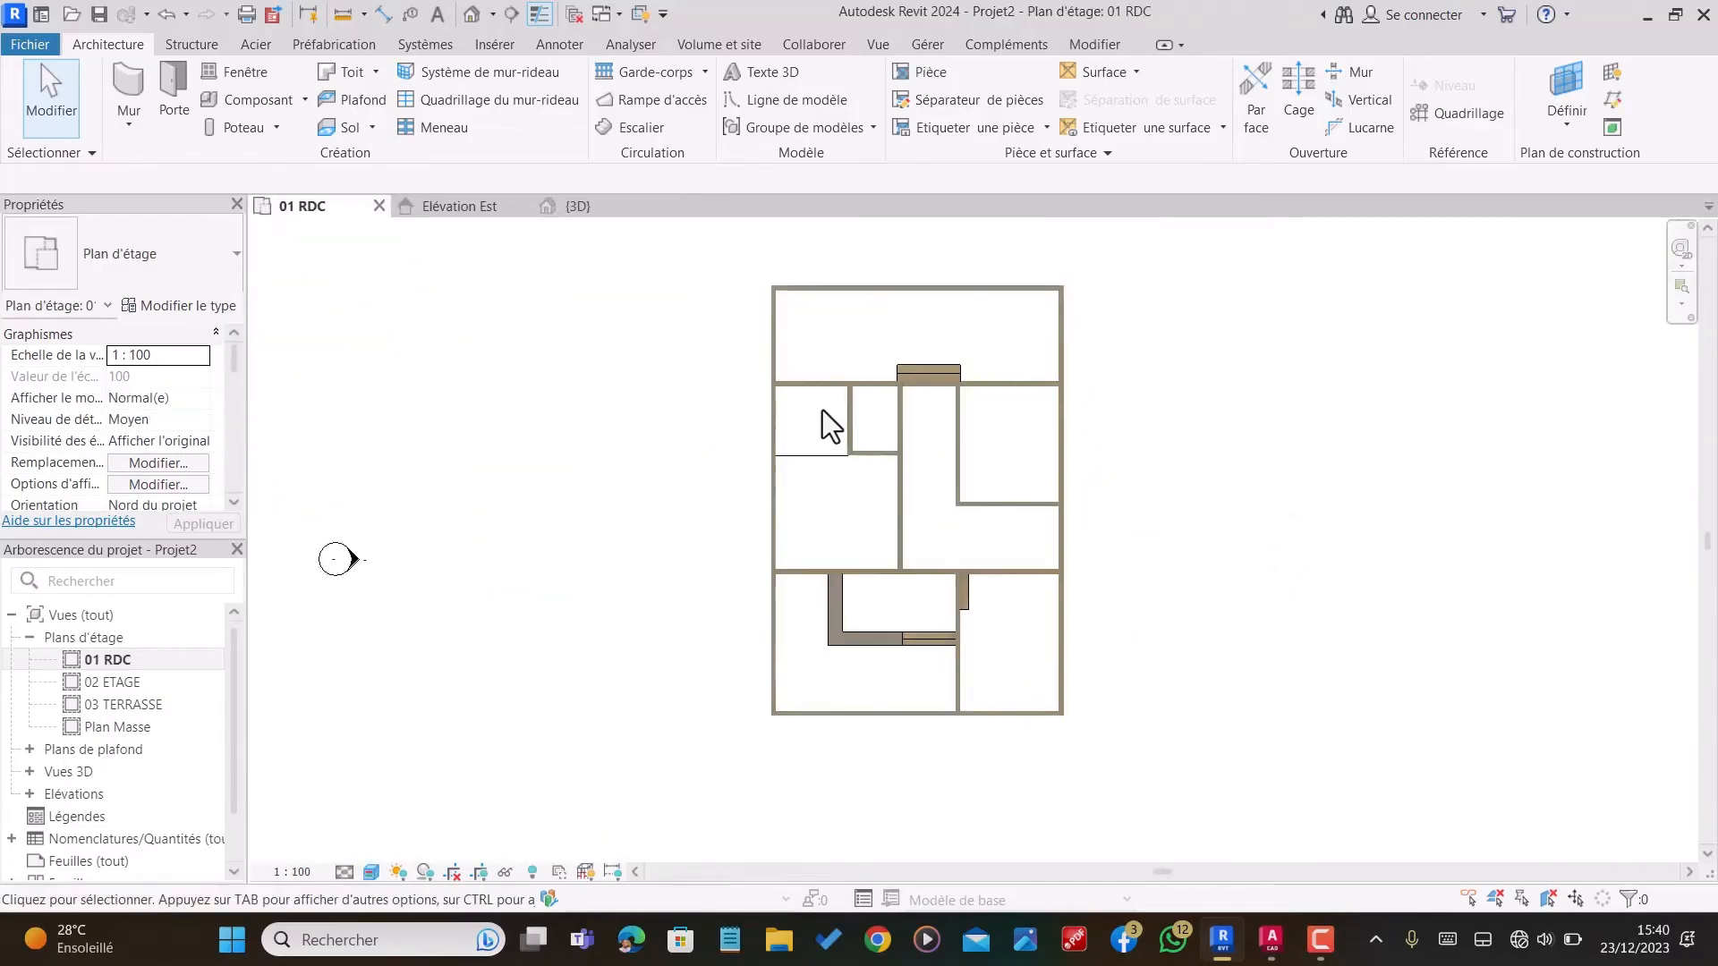
pyautogui.scroll(4, 912, 668)
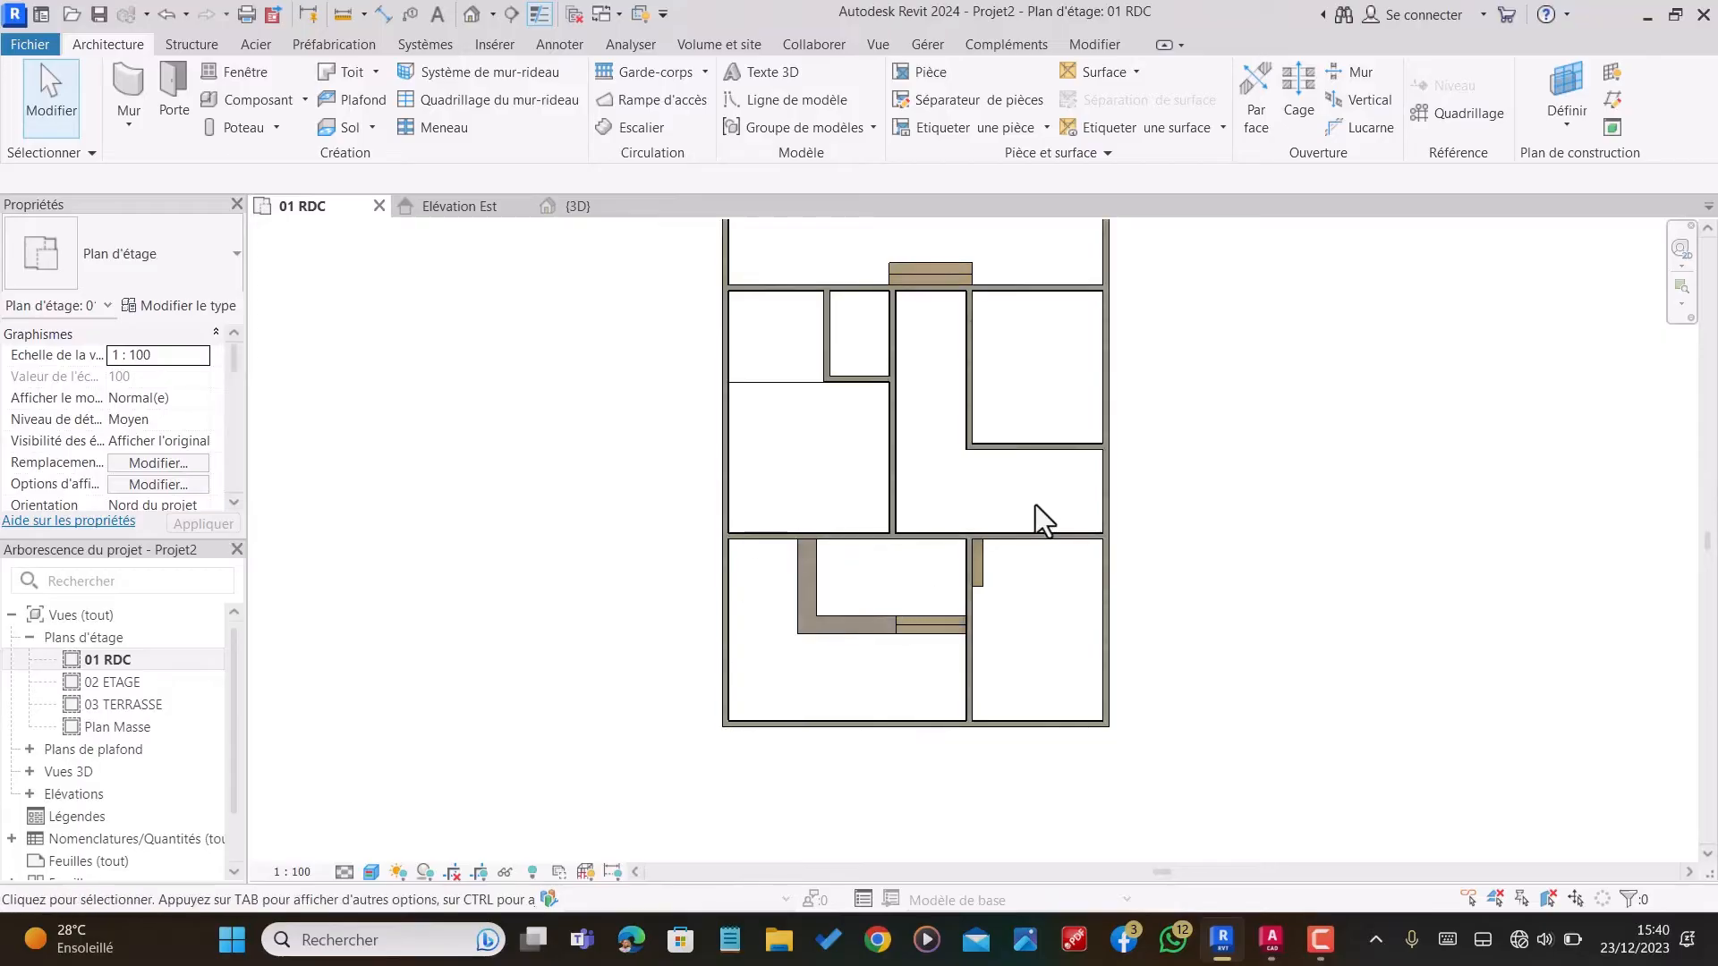
pyautogui.click(343, 126)
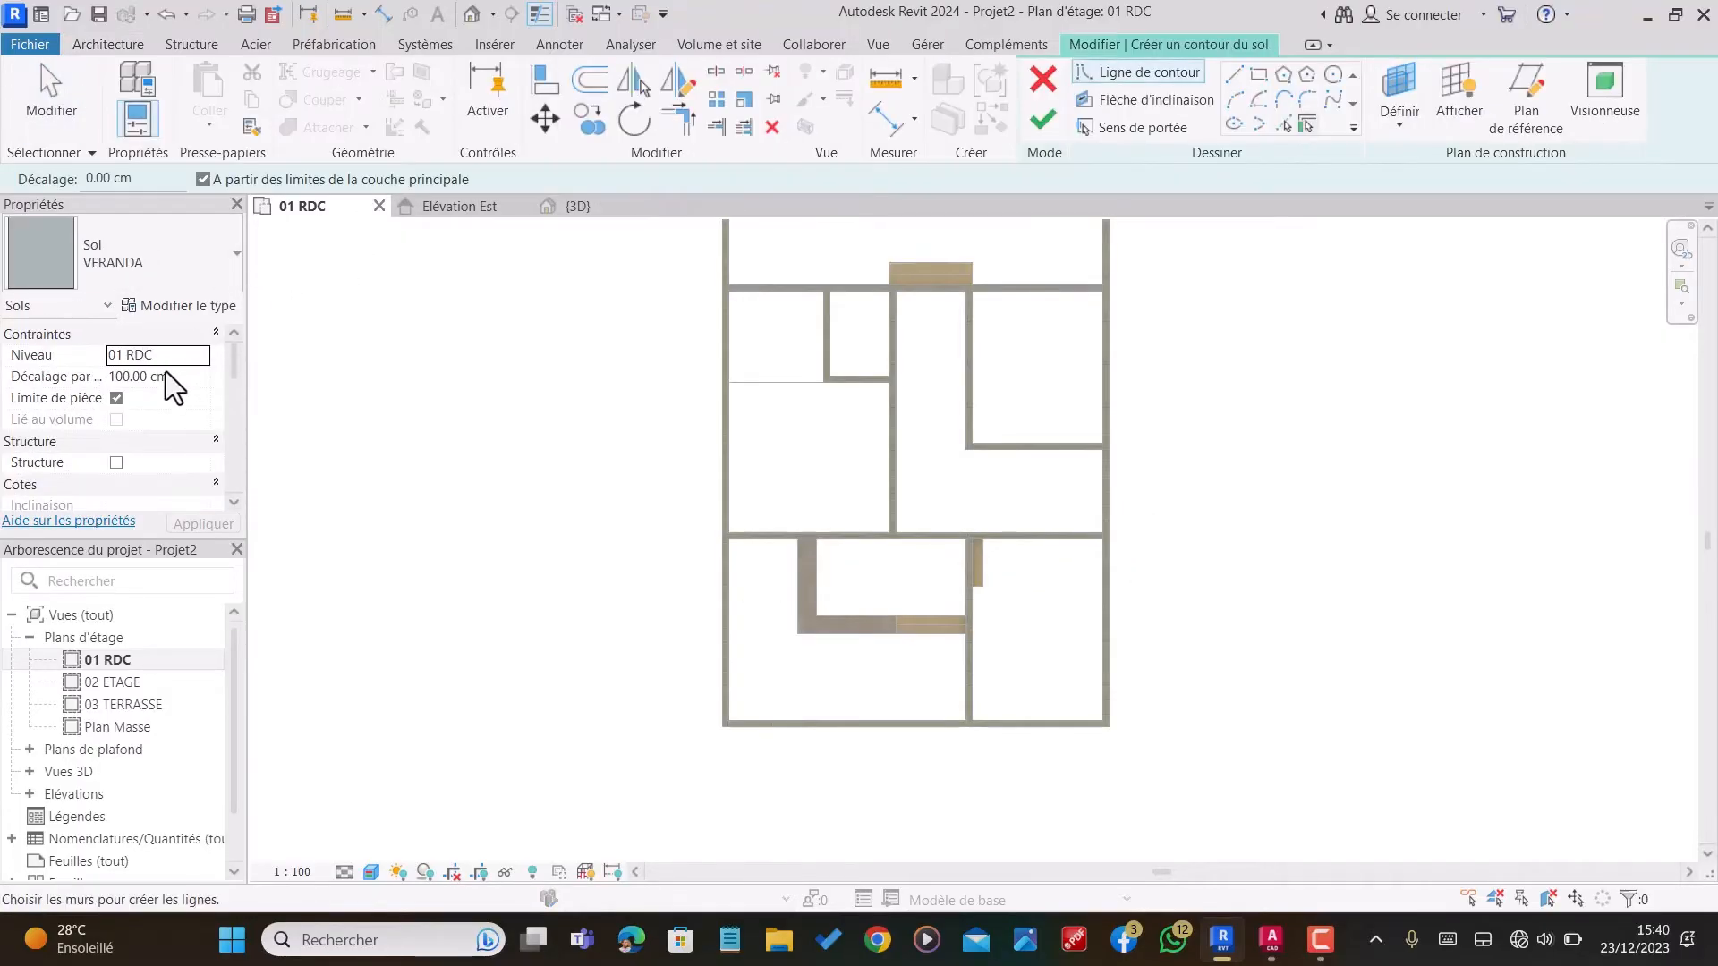
pyautogui.click(175, 251)
pyautogui.click(154, 492)
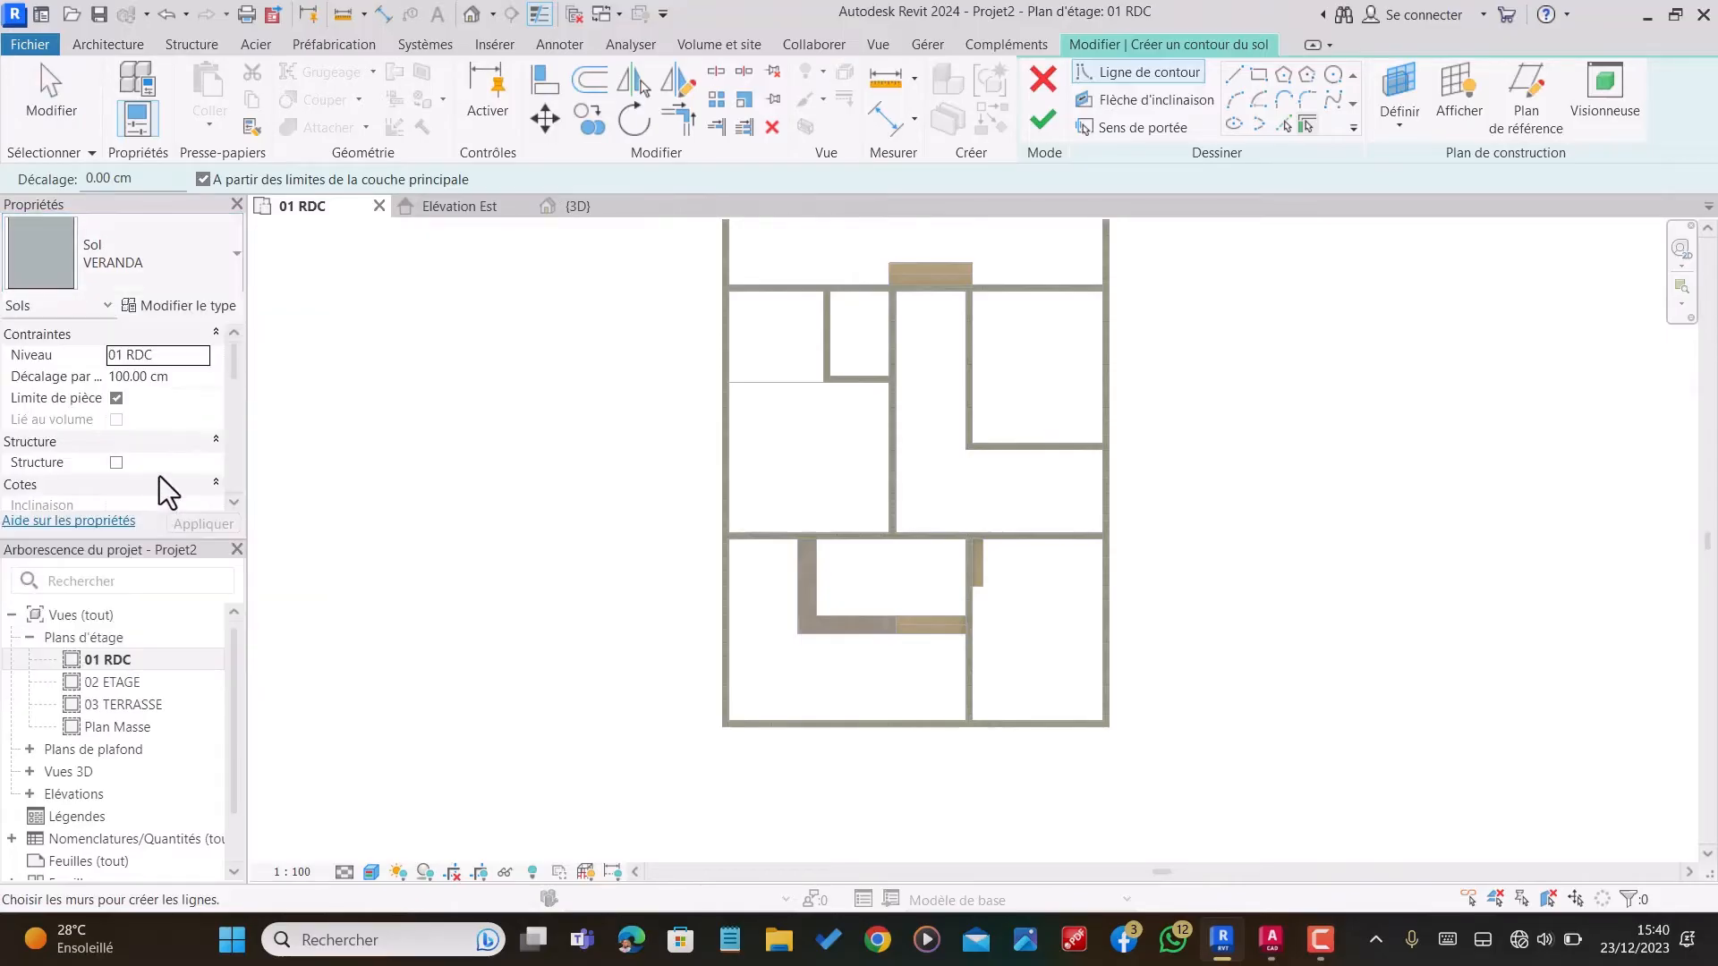
pyautogui.click(186, 305)
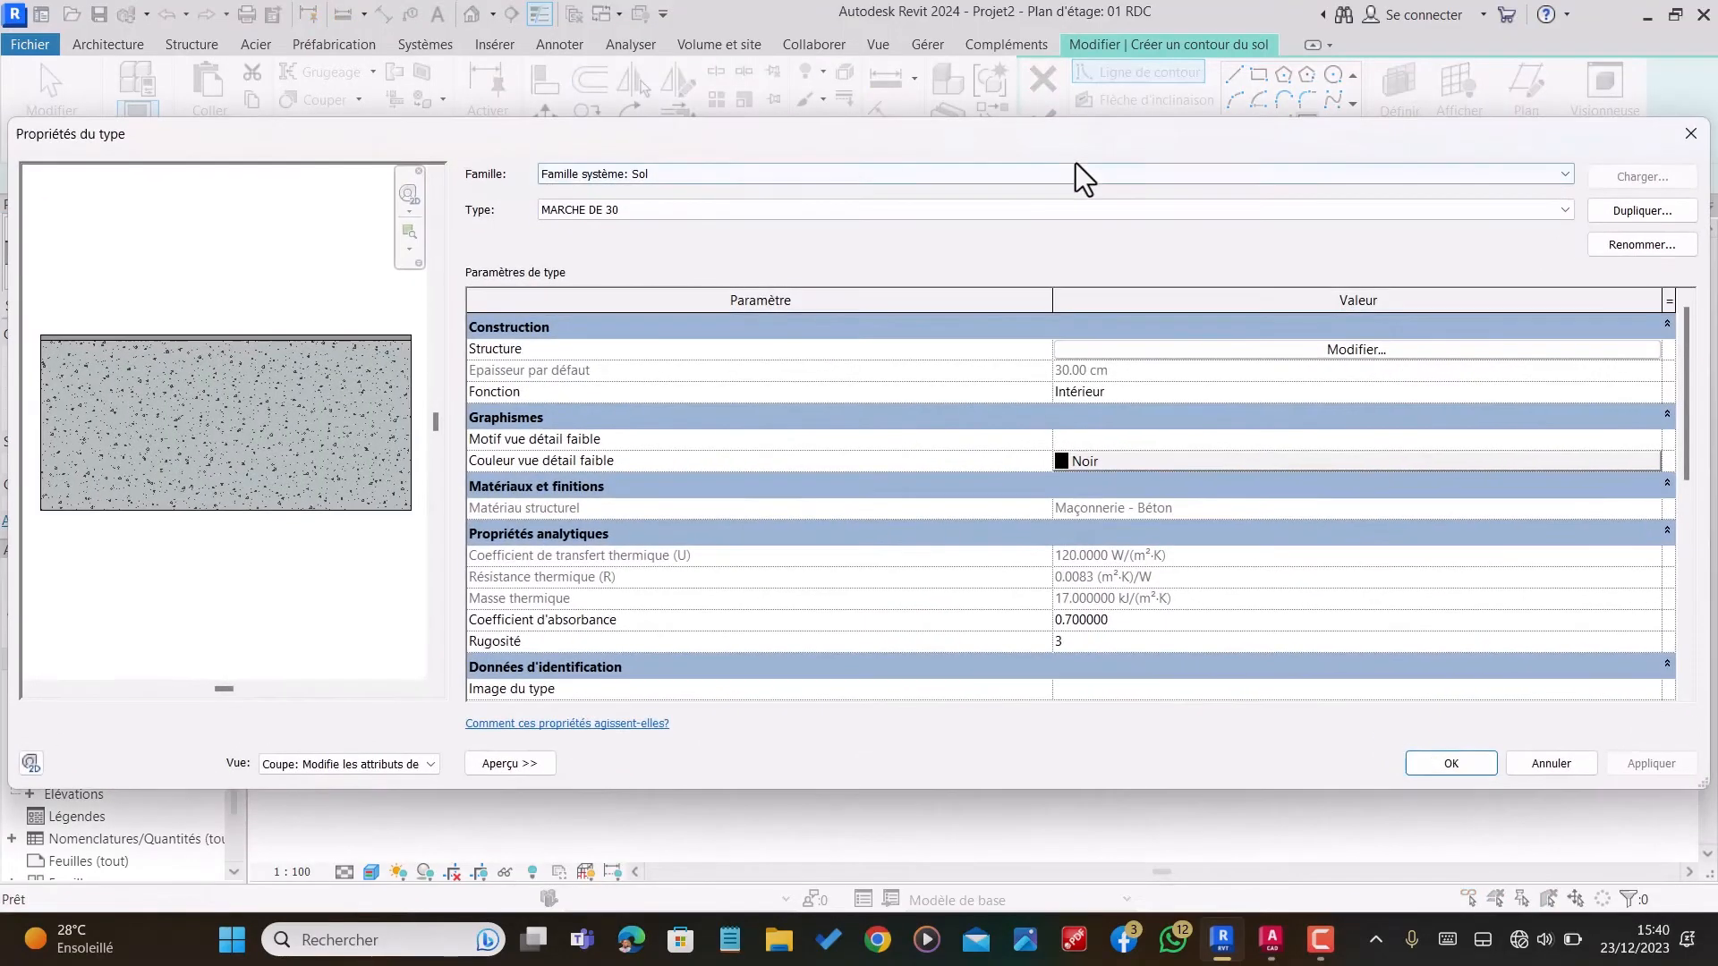
pyautogui.click(1637, 211)
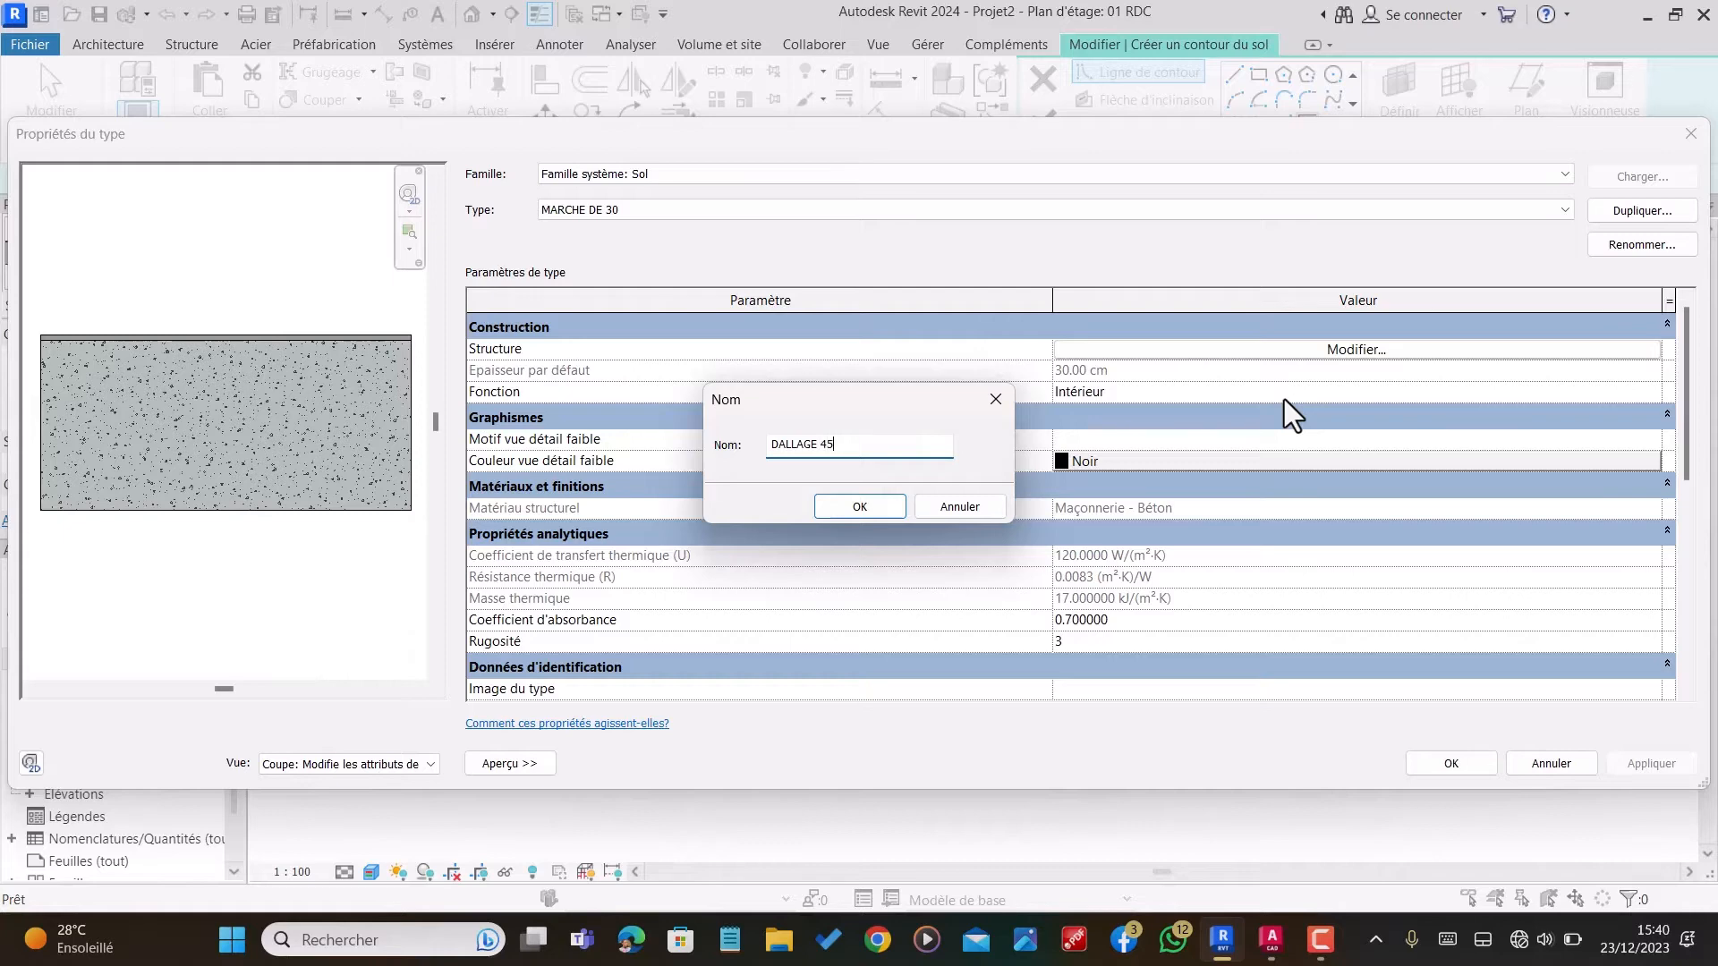
pyautogui.click(859, 506)
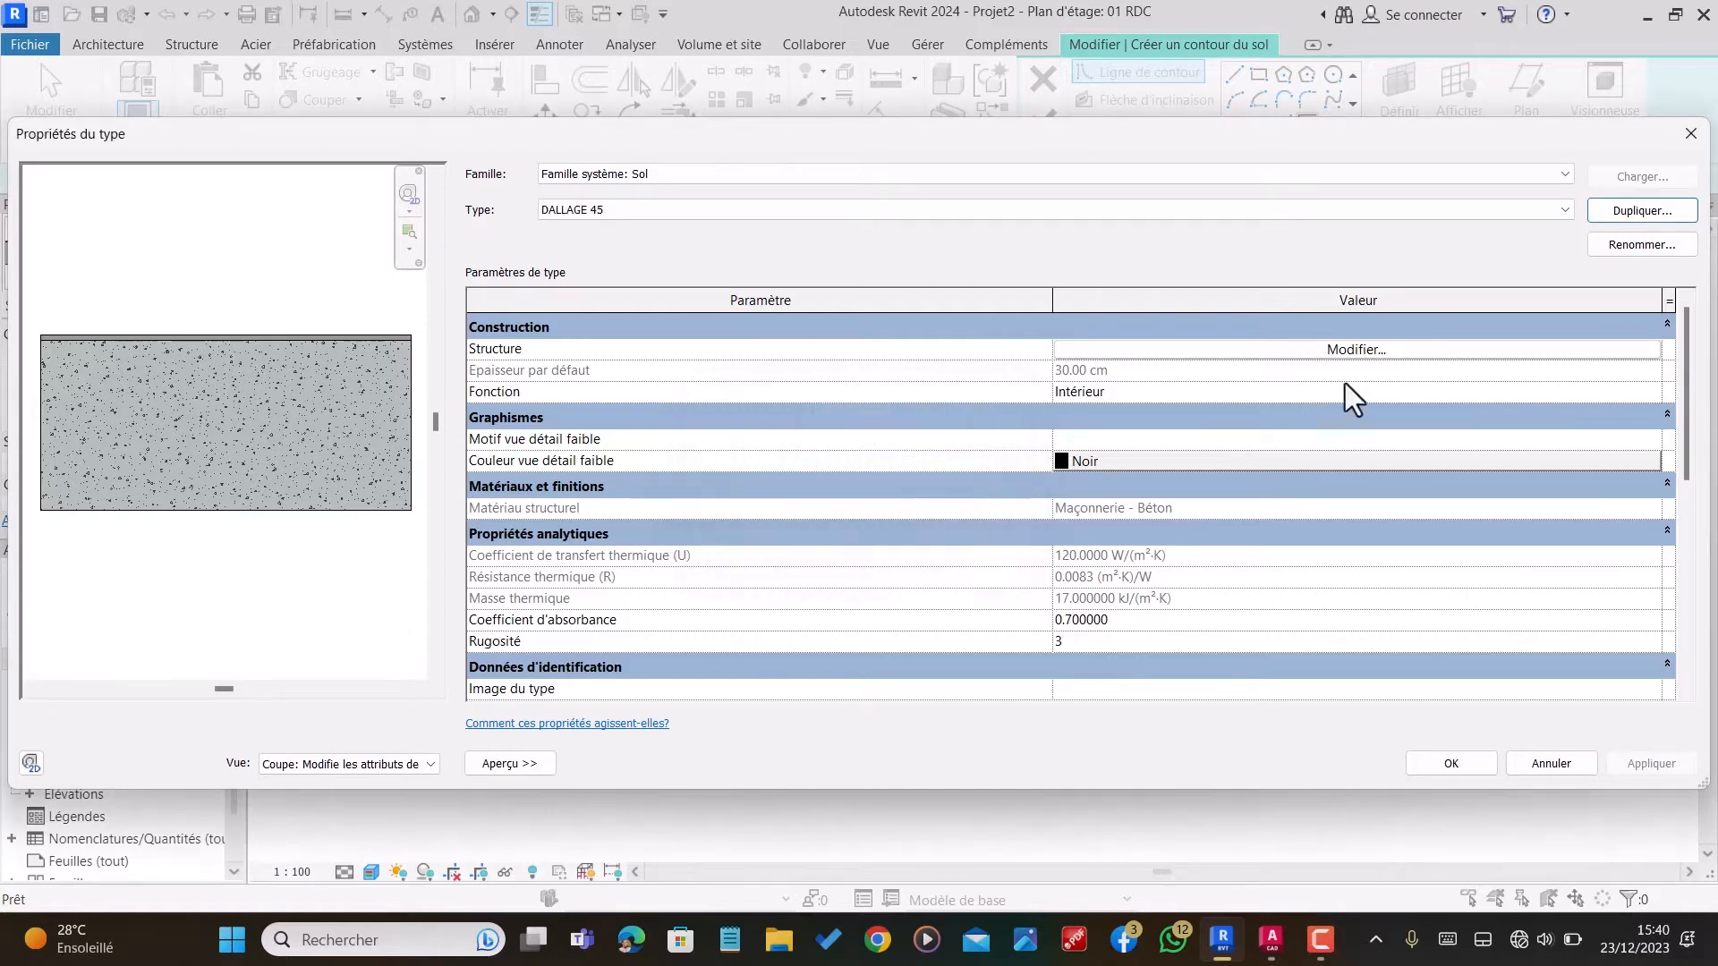
# Step: Set the thickness of DALLAGE 45's Maçonnerie - Béton layer to 44 cm in the floor structure
pyautogui.click(1353, 351)
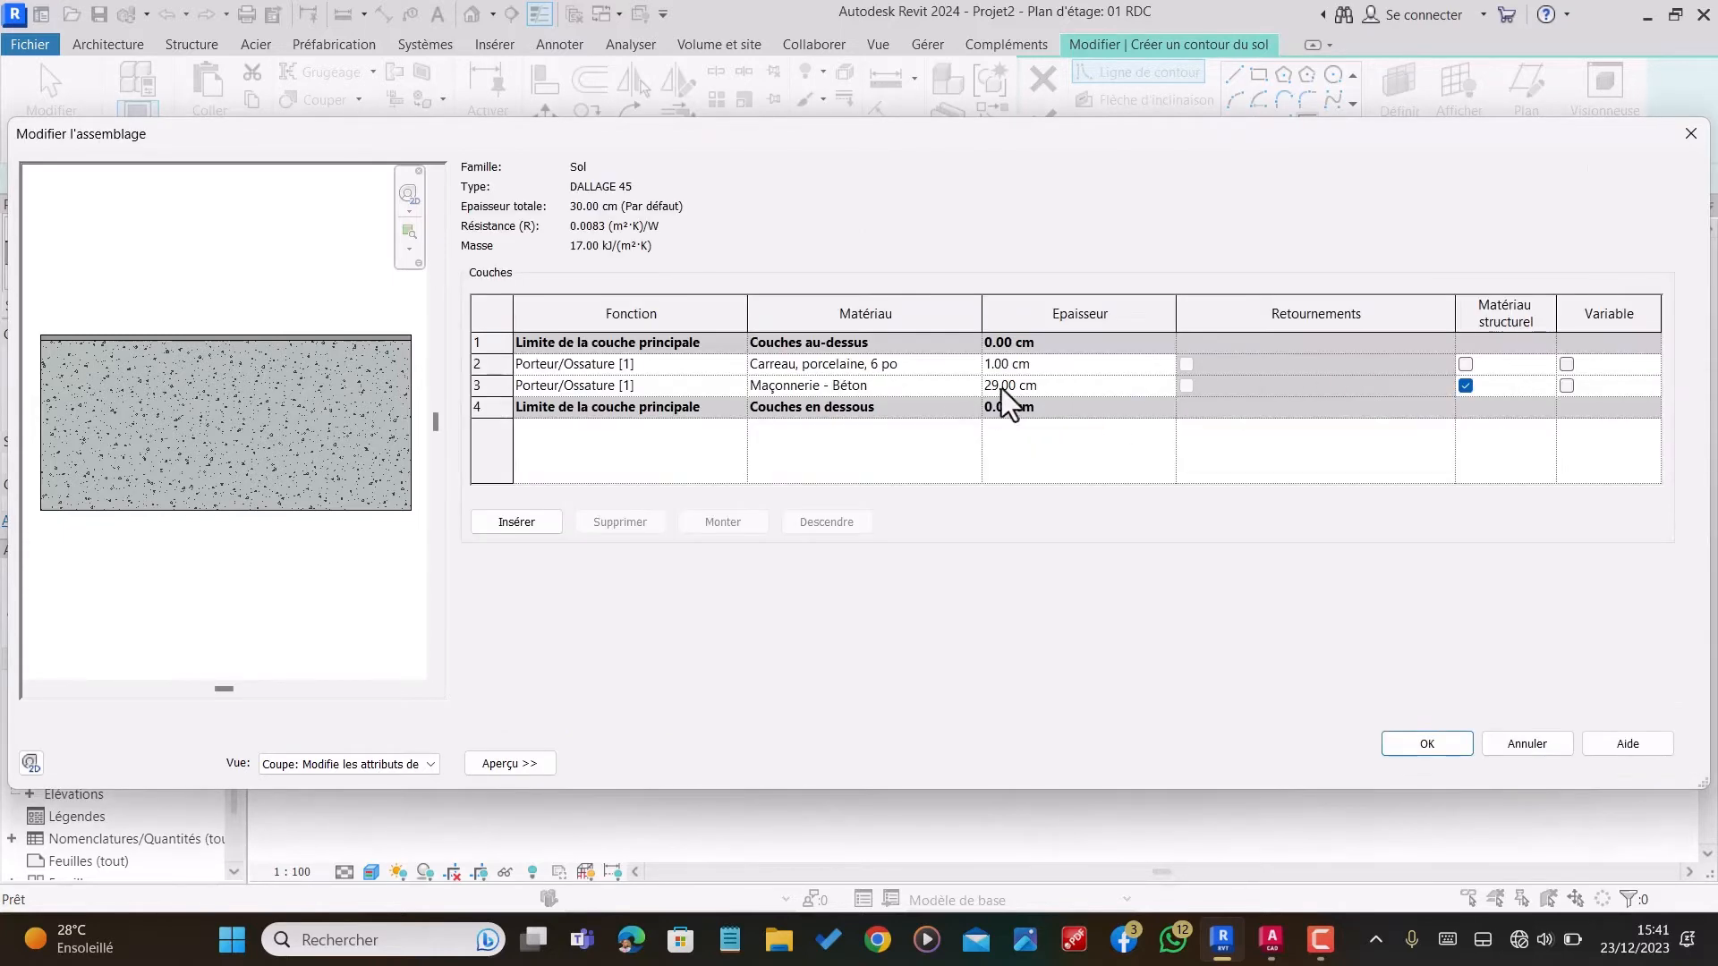
pyautogui.click(996, 388)
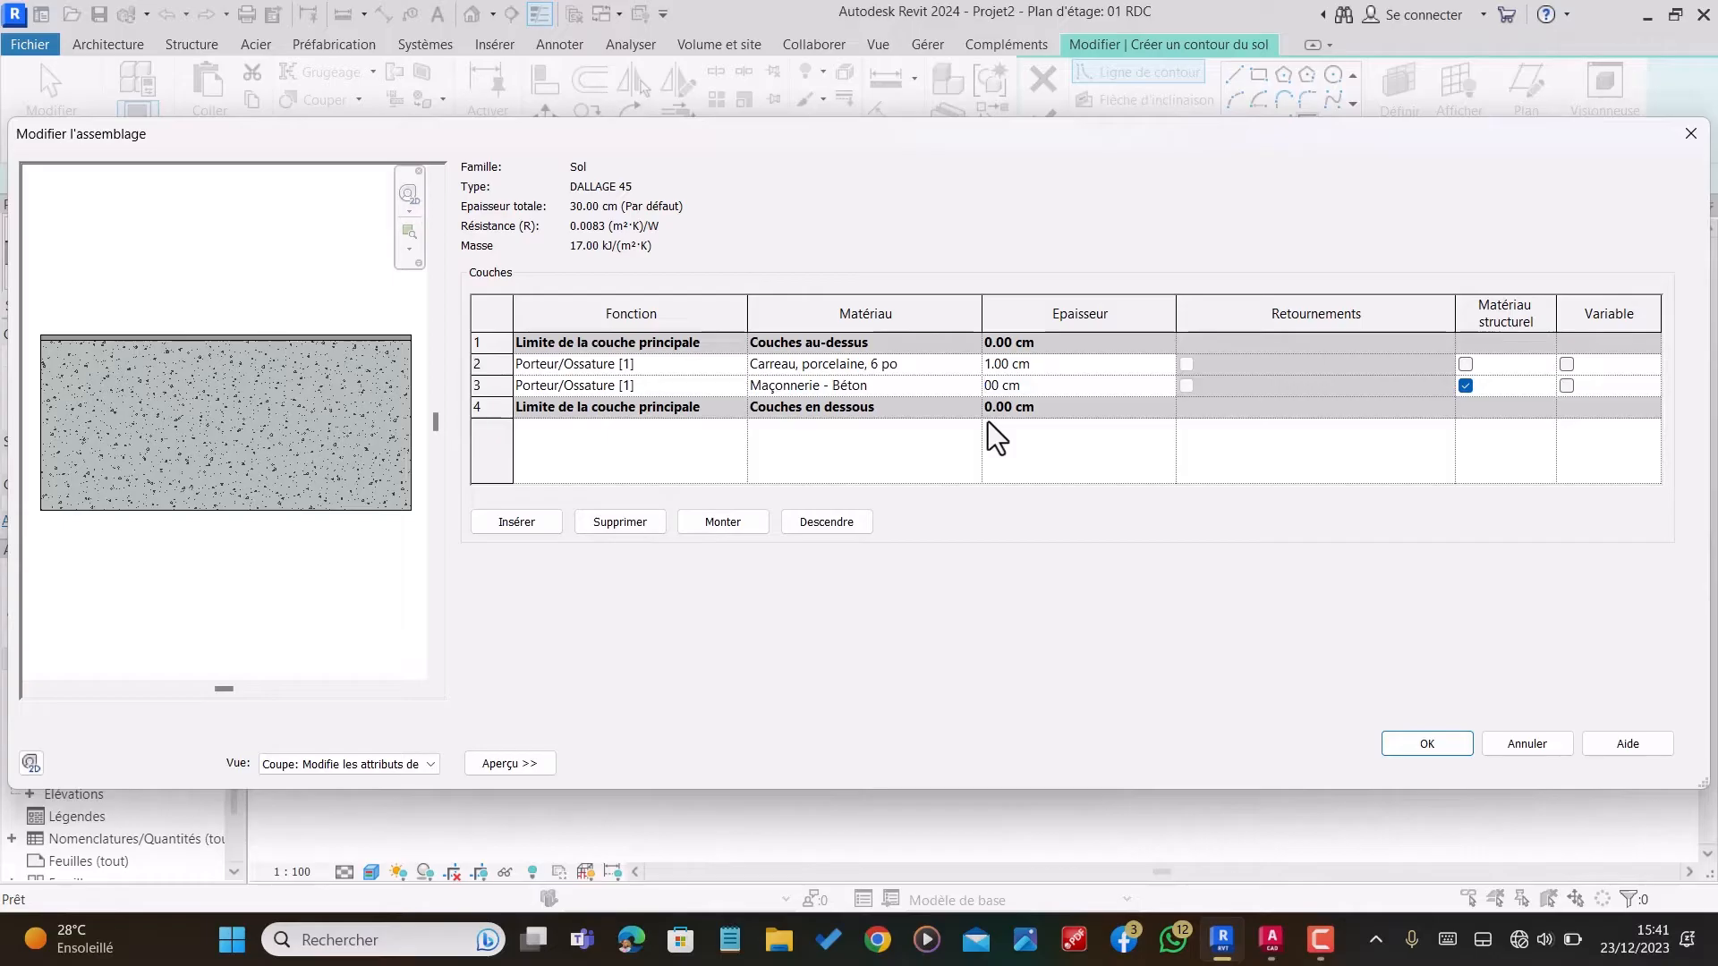
pyautogui.write('44.')
pyautogui.click(1049, 369)
# Step: Assign the Madriers material to the 1 cm top layer of DALLAGE 45 and apply the type changes
pyautogui.click(947, 365)
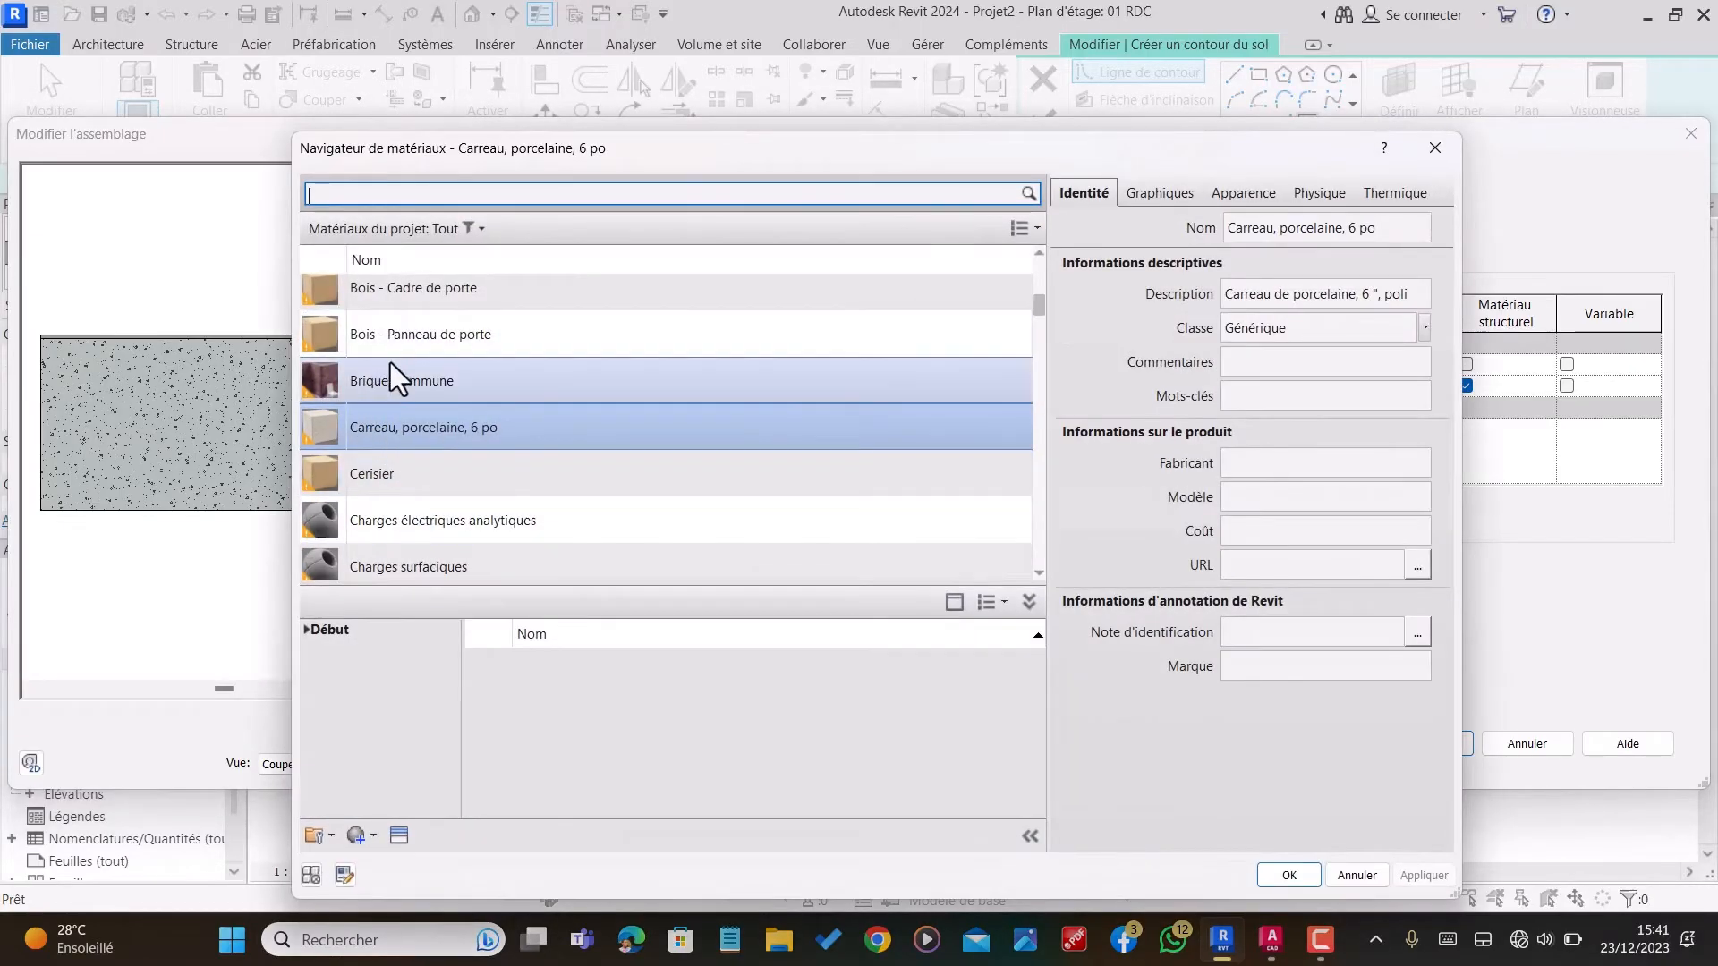
pyautogui.scroll(3, 426, 381)
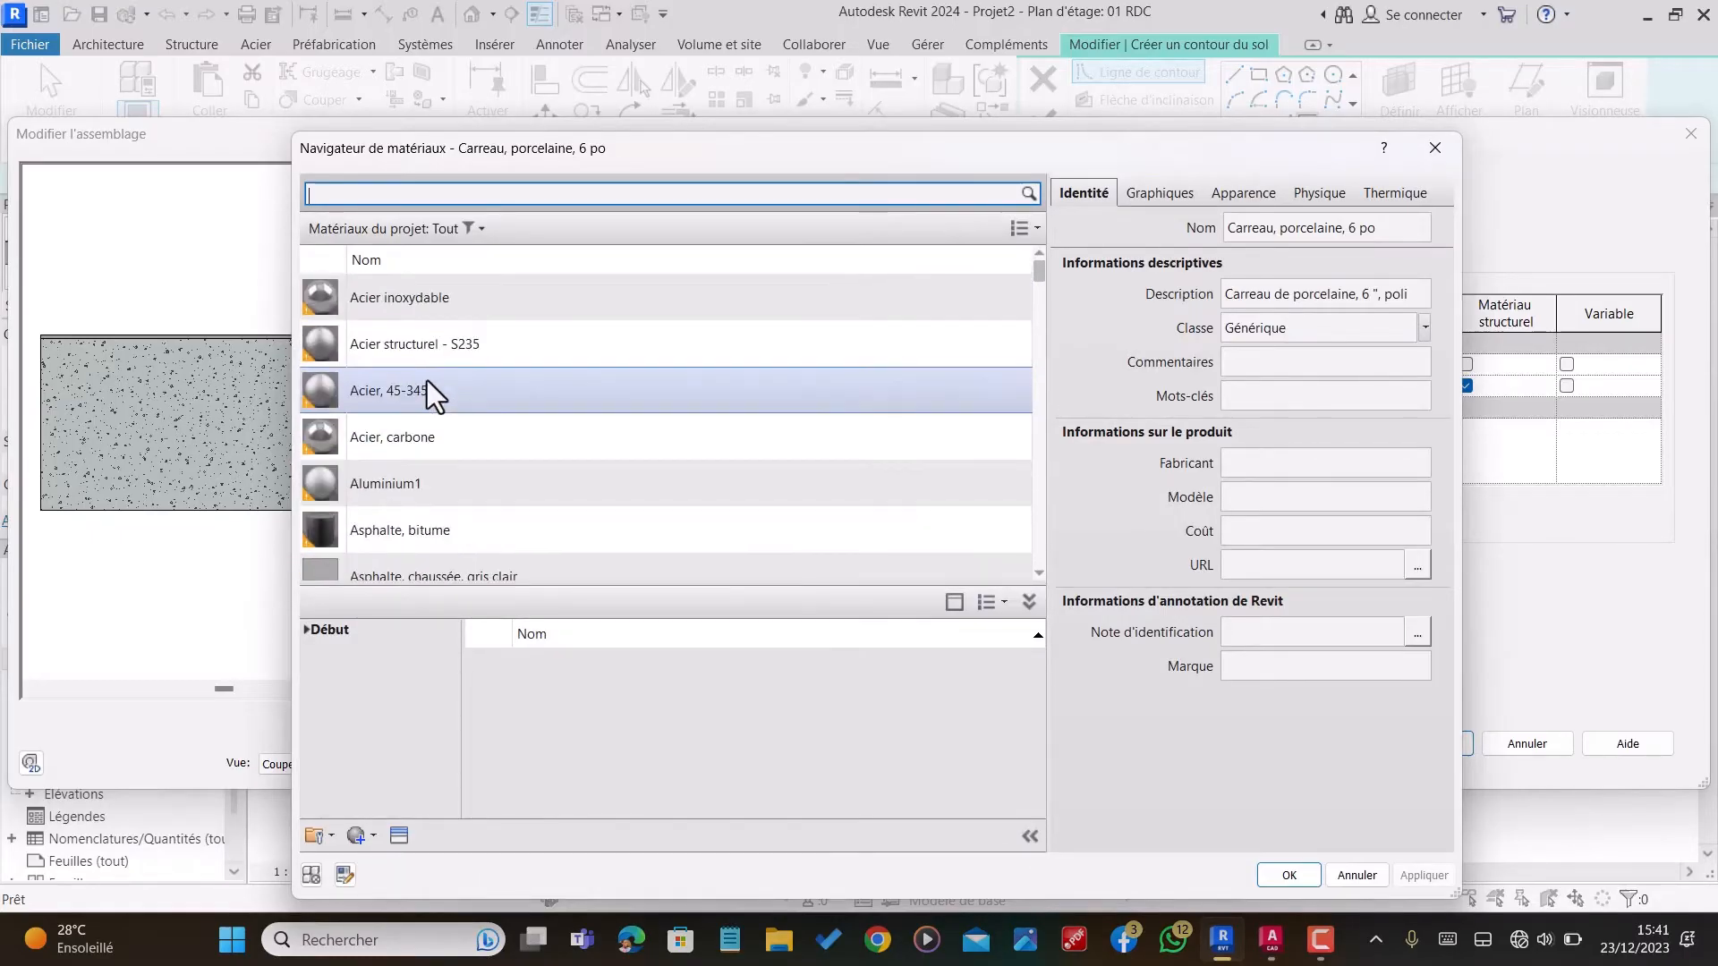
pyautogui.scroll(-10, 429, 363)
pyautogui.scroll(-10, 431, 358)
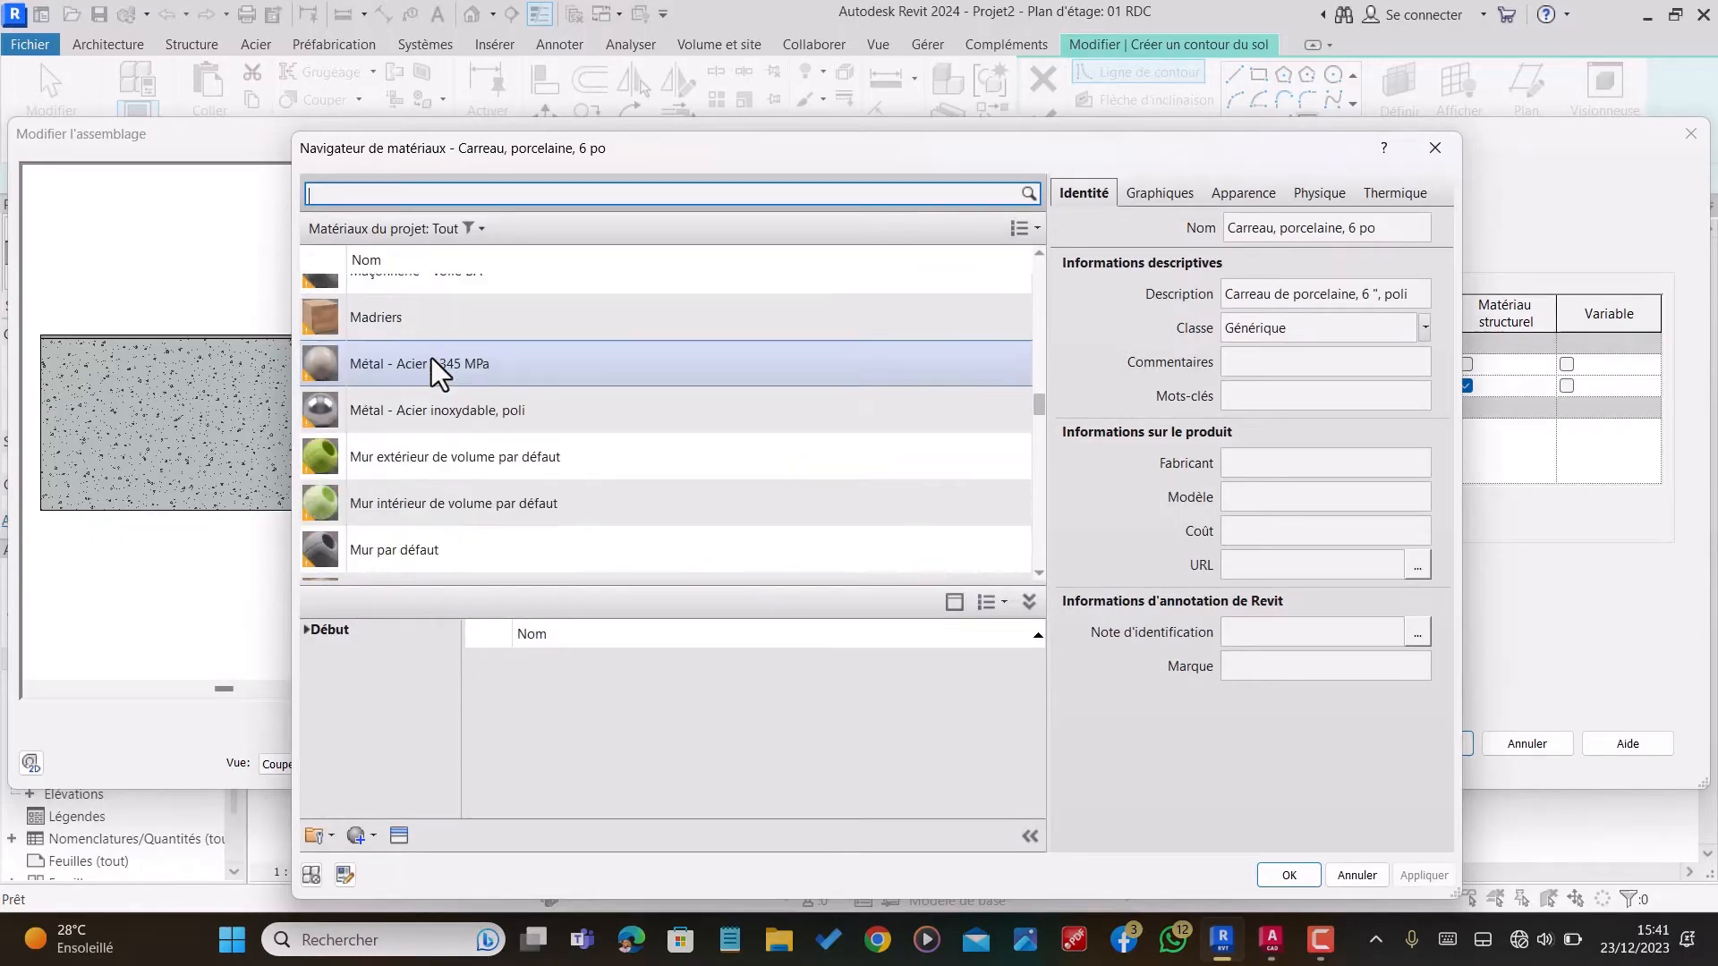
pyautogui.scroll(5, 431, 358)
pyautogui.scroll(4, 431, 358)
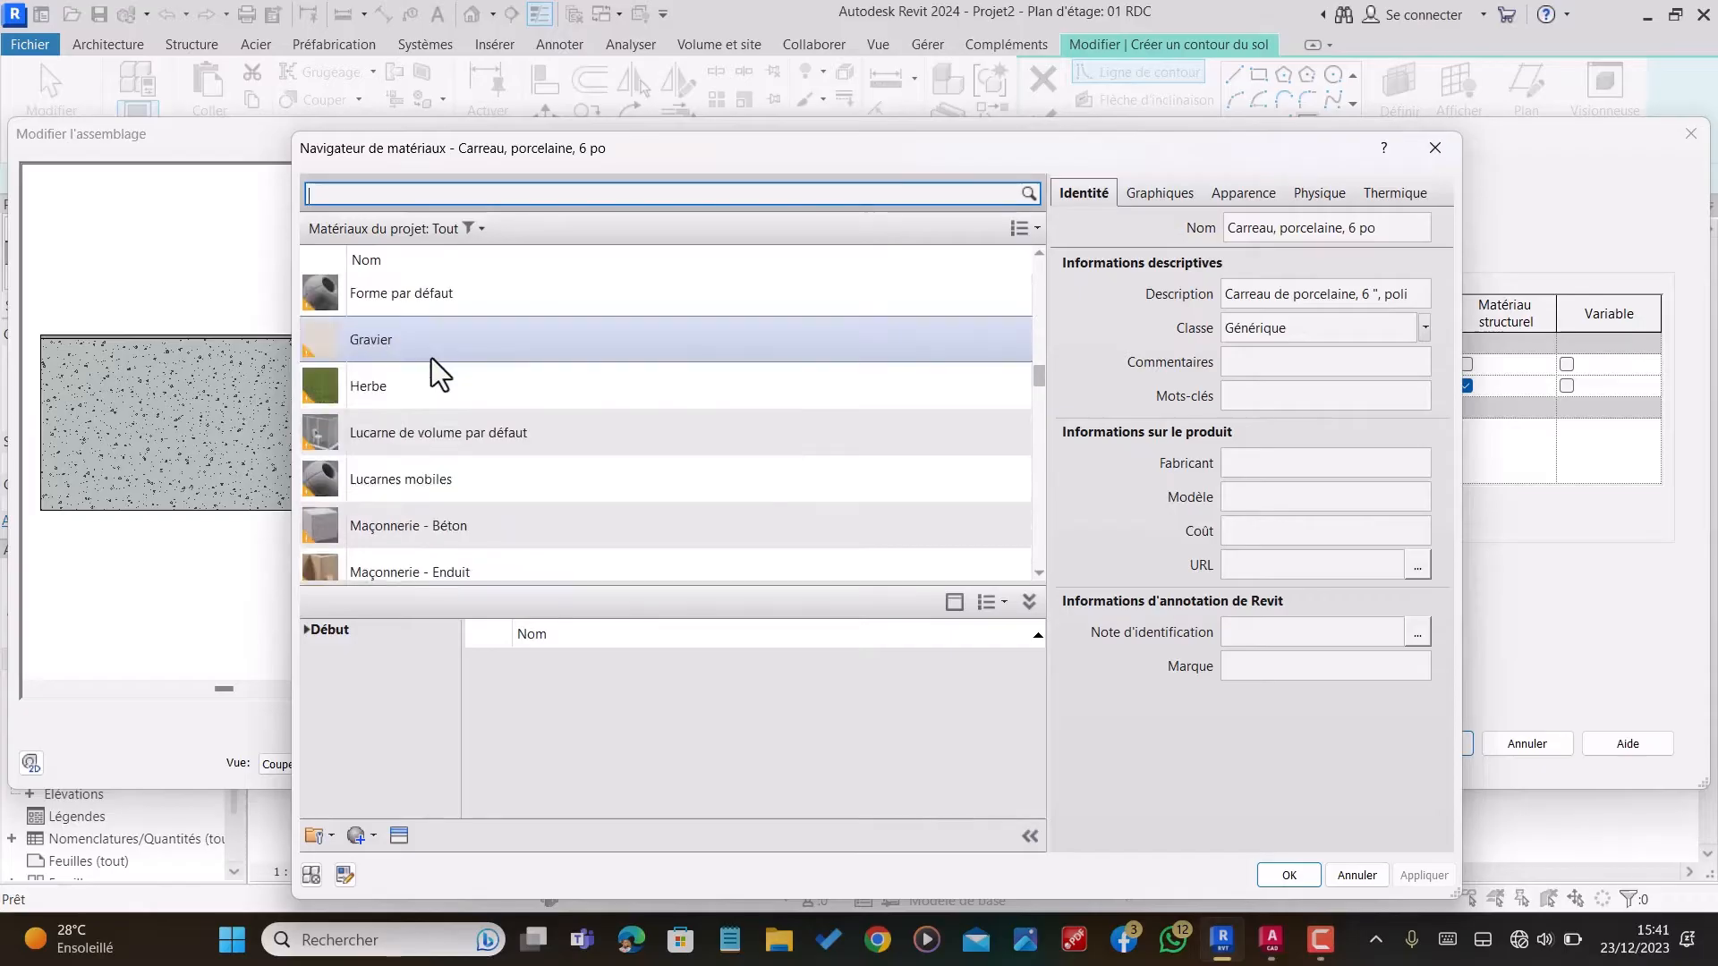
pyautogui.scroll(-6, 436, 368)
pyautogui.click(415, 331)
pyautogui.scroll(-1, 414, 339)
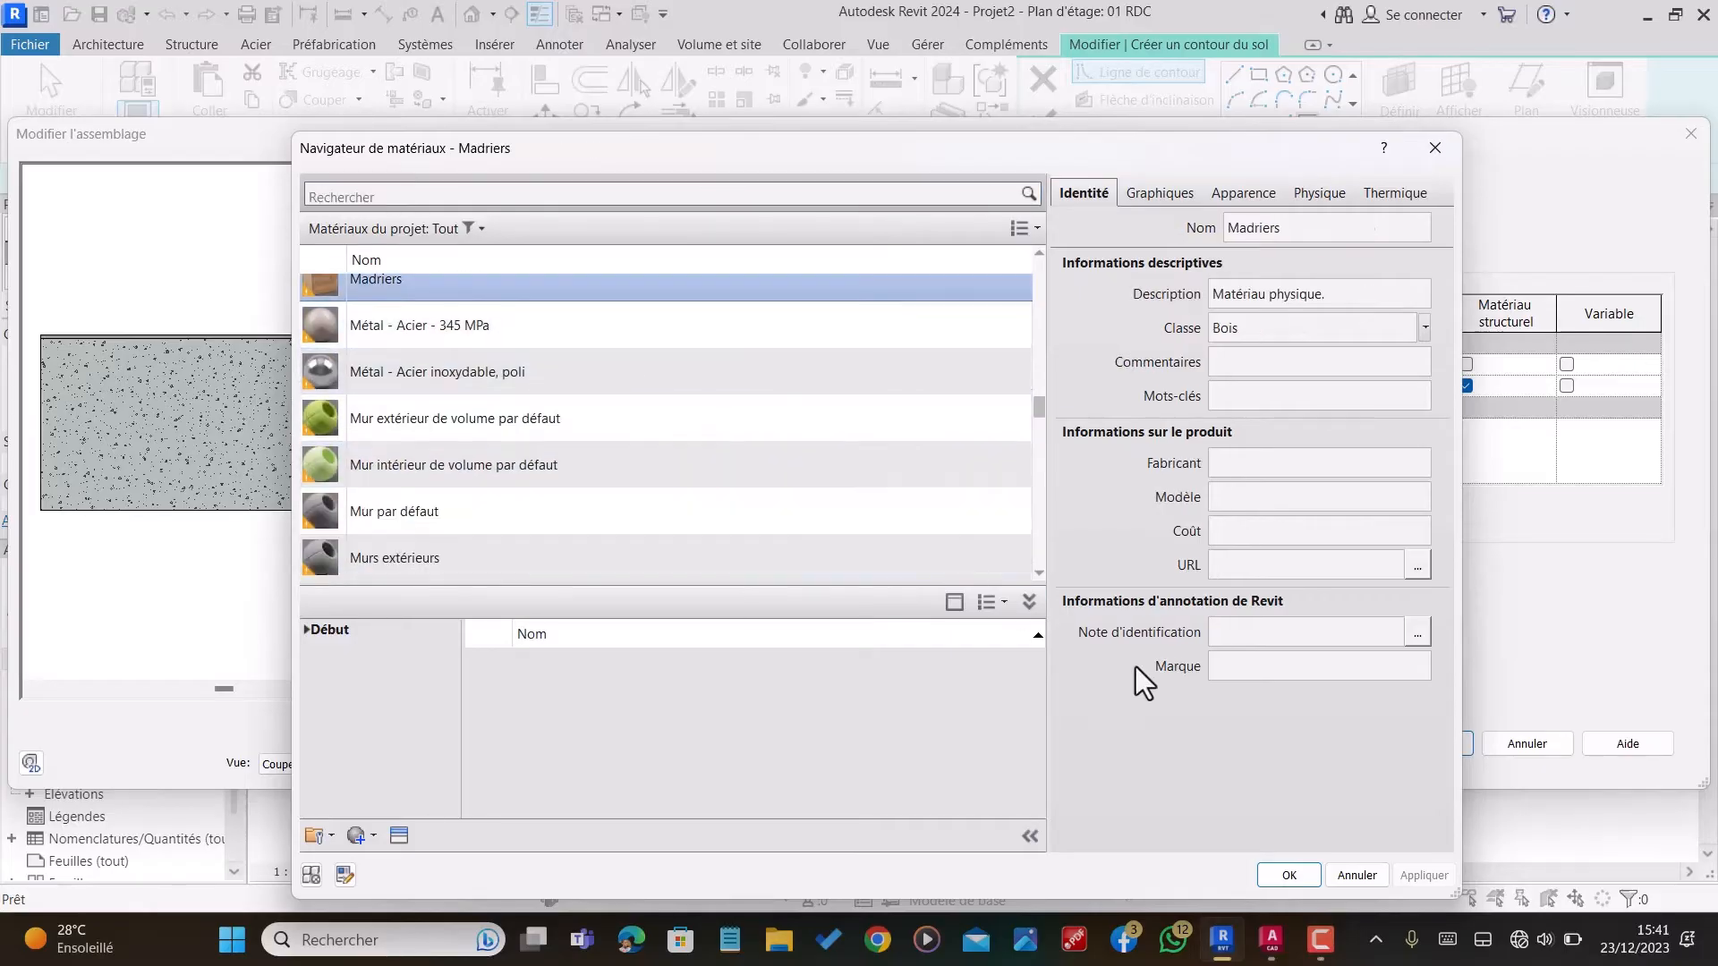
pyautogui.click(1288, 876)
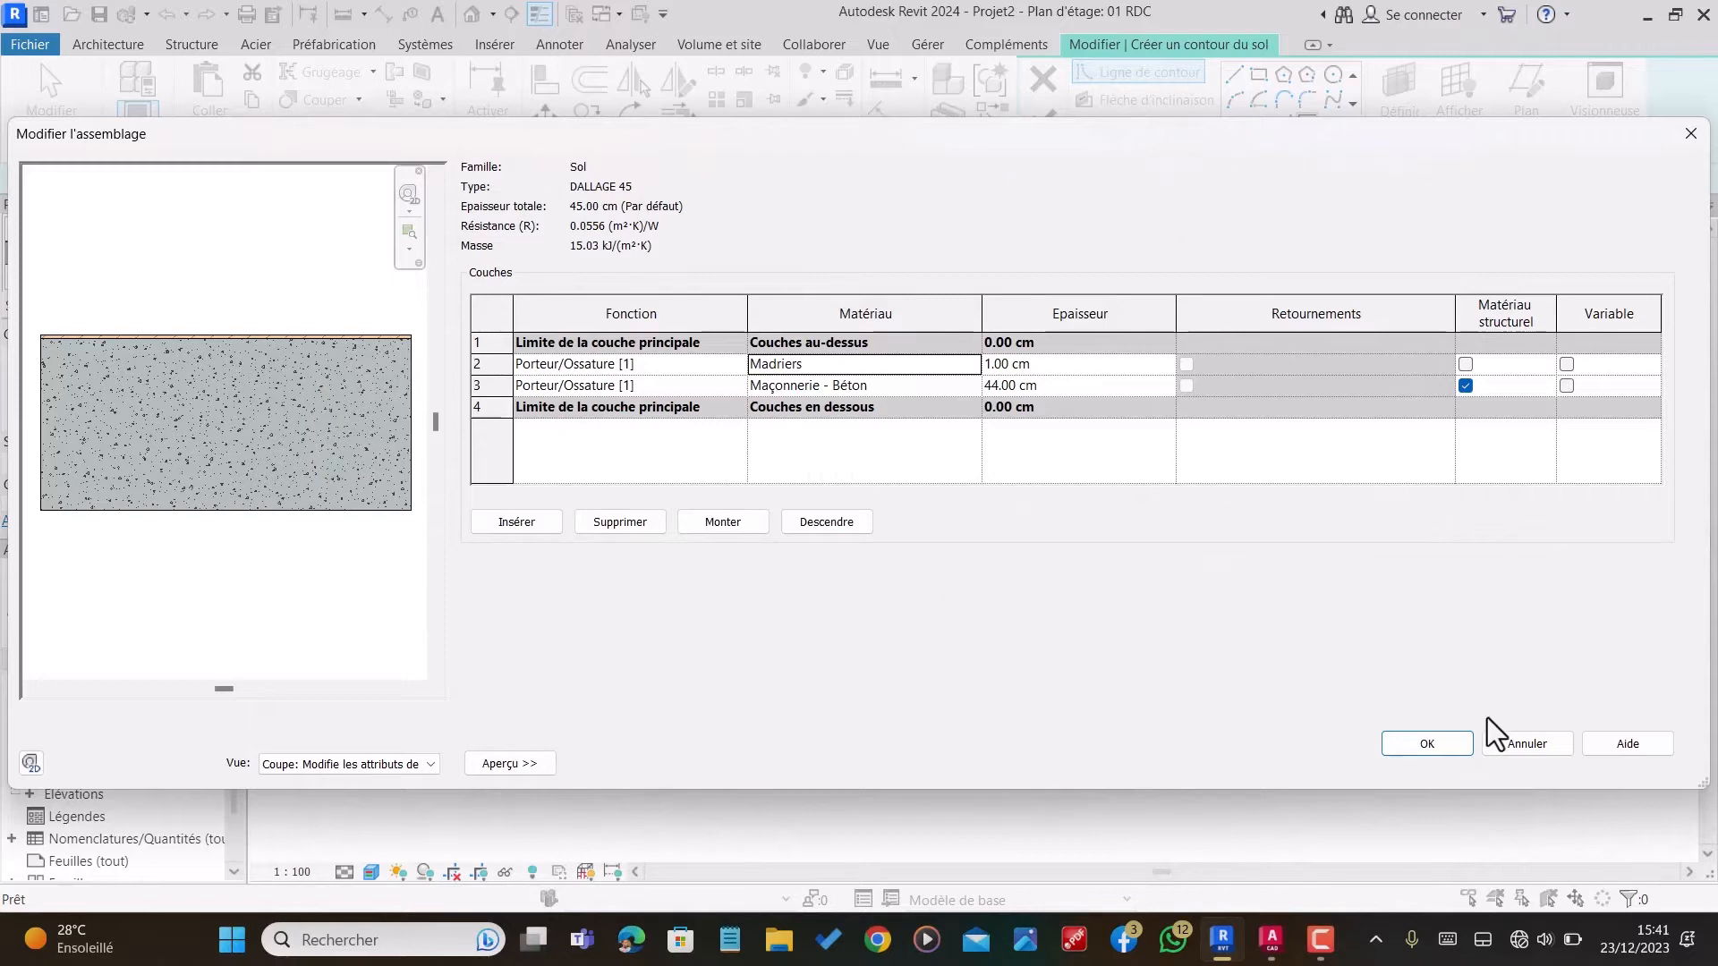
pyautogui.click(1443, 746)
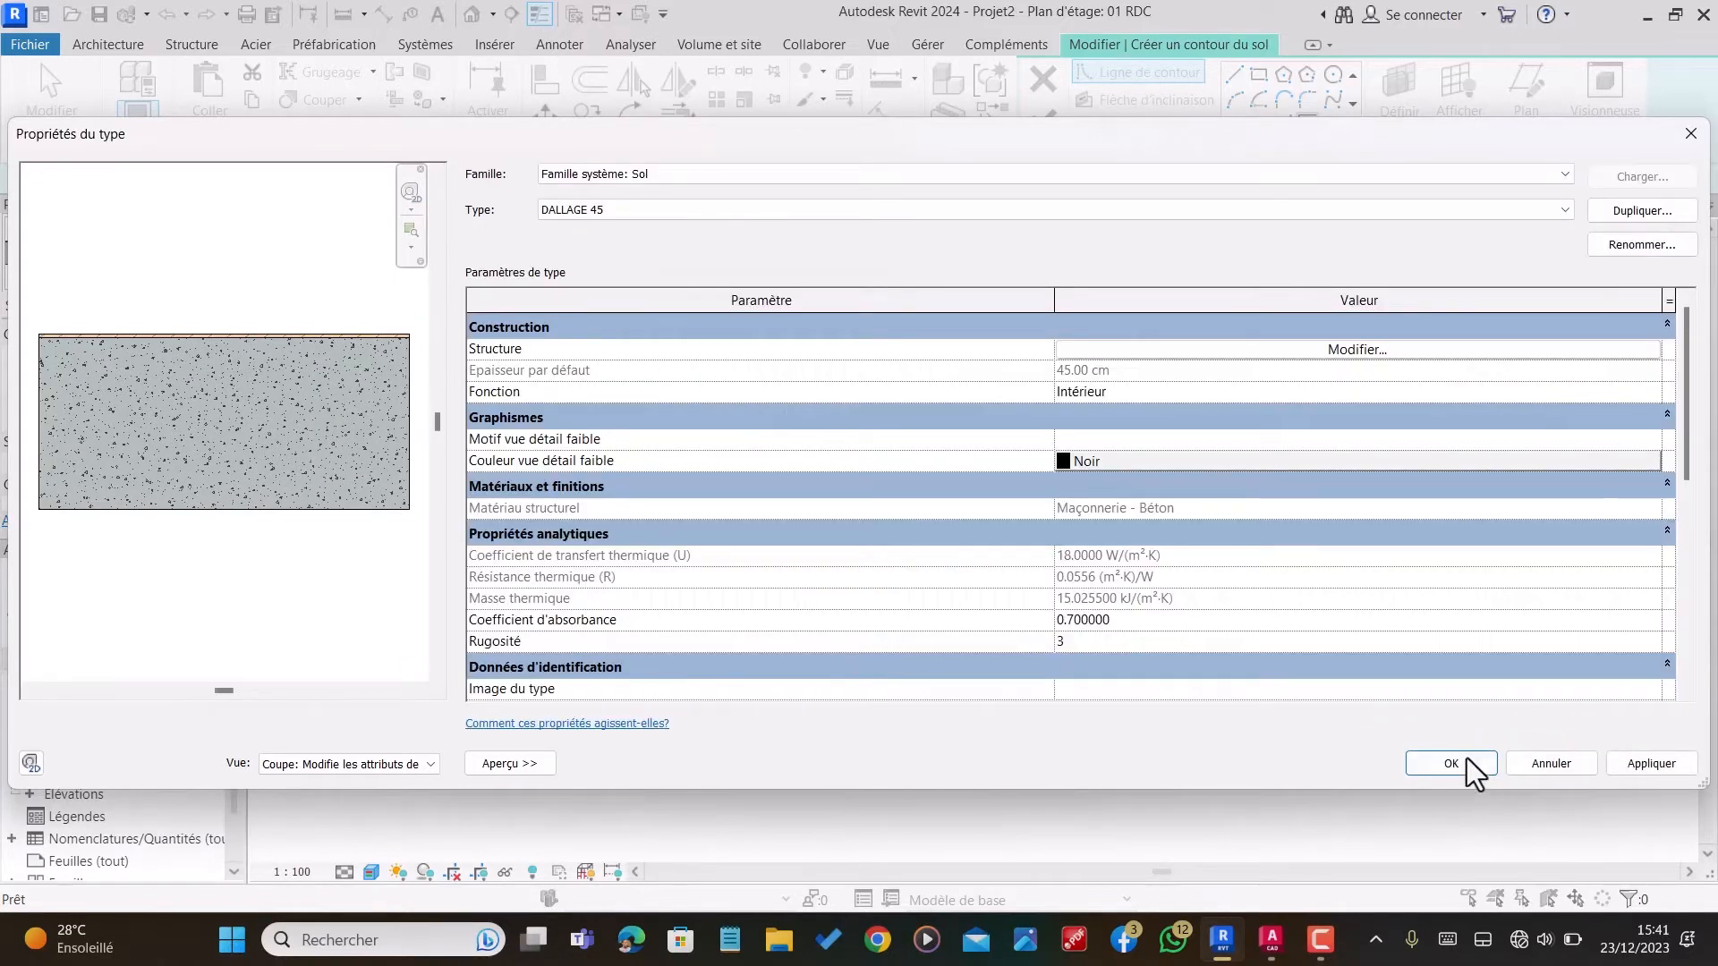
pyautogui.click(1429, 771)
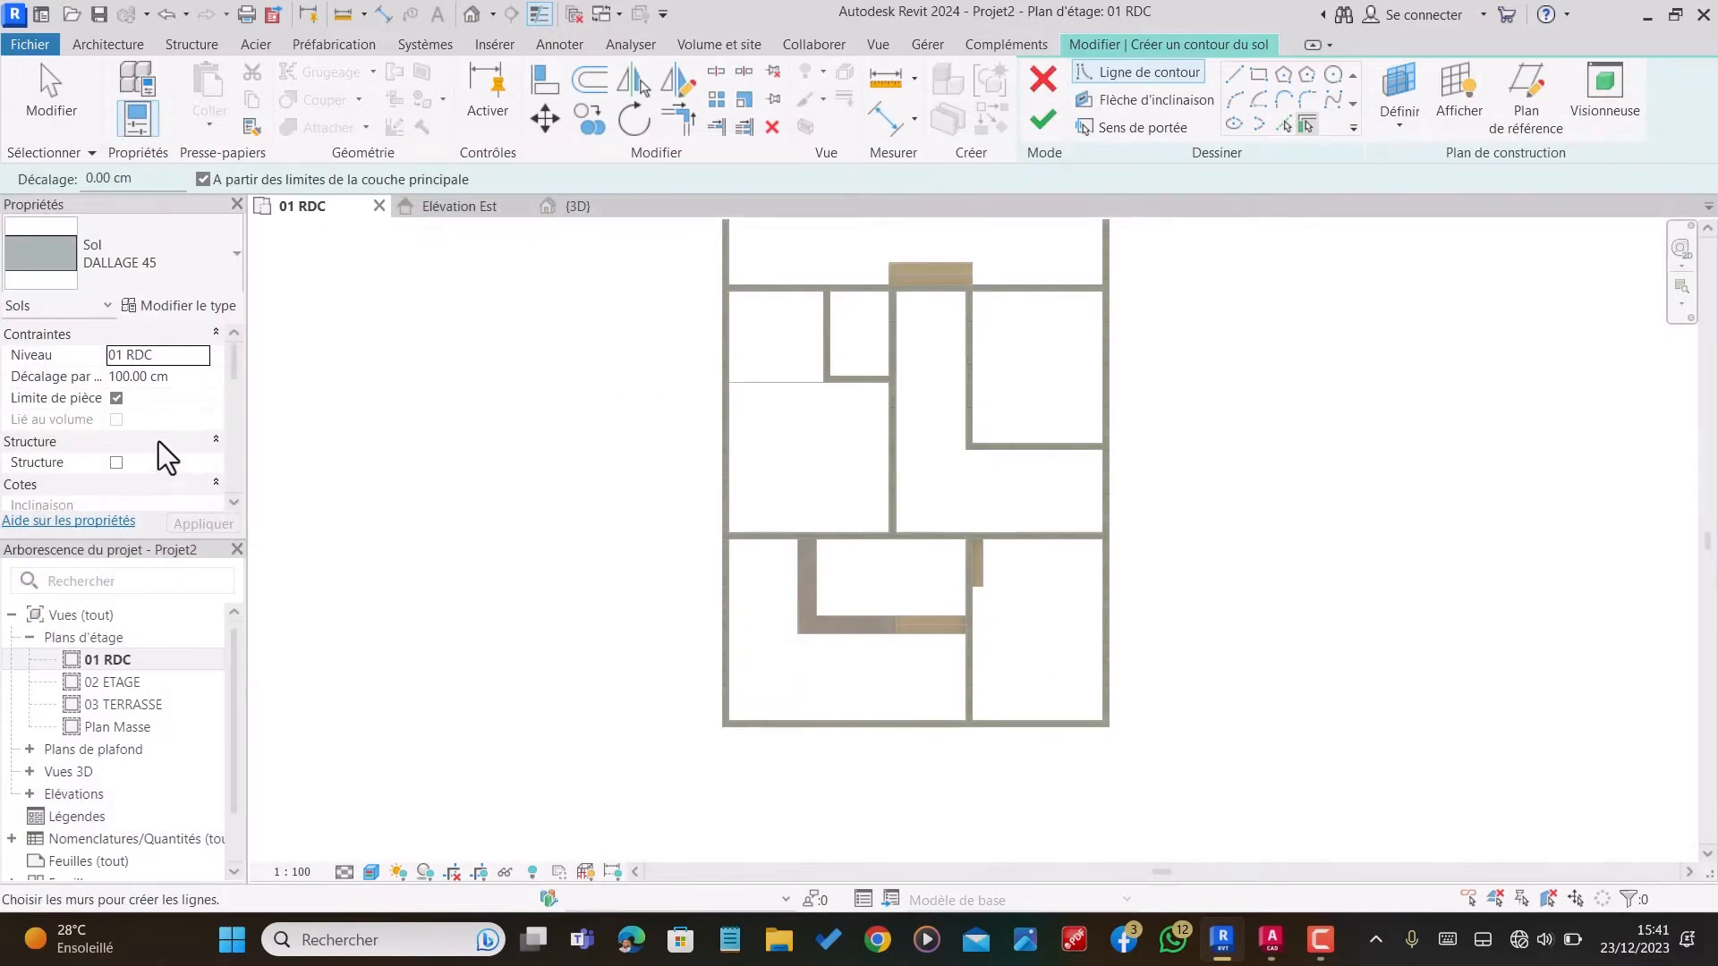
# Step: Set the floor's level offset to 45 cm and sketch a rectangular boundary filling the area enclosed by the L-shaped slab and walls
pyautogui.click(176, 379)
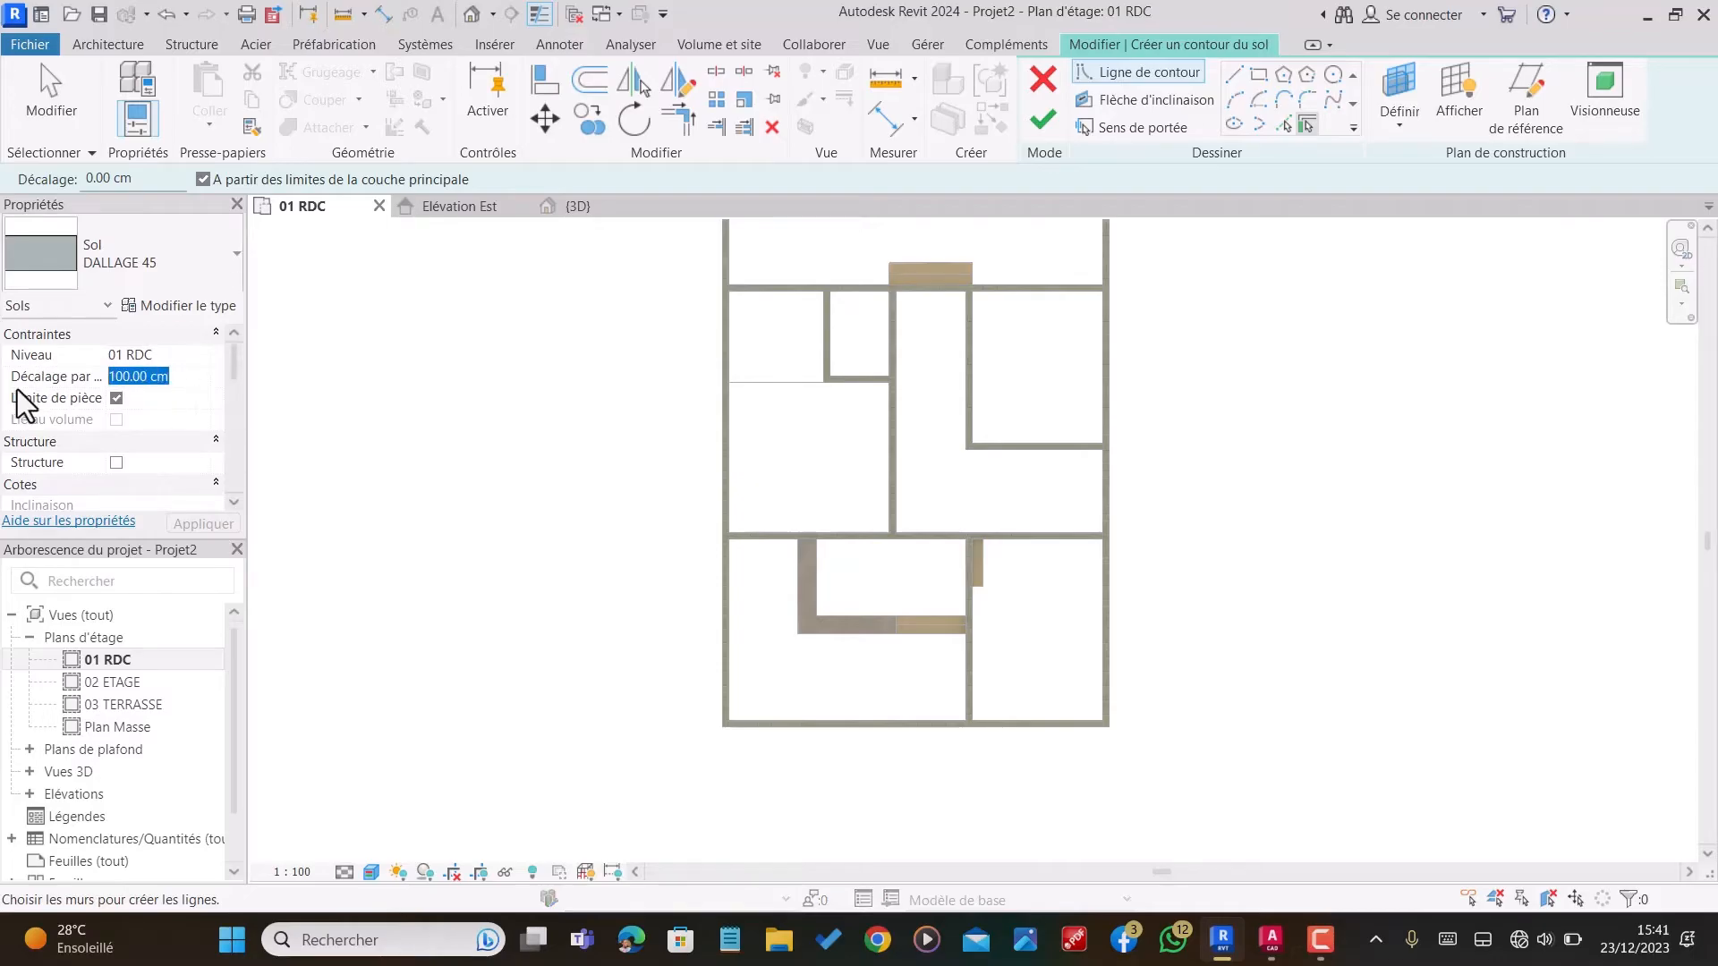
pyautogui.write('45')
pyautogui.scroll(2, 973, 617)
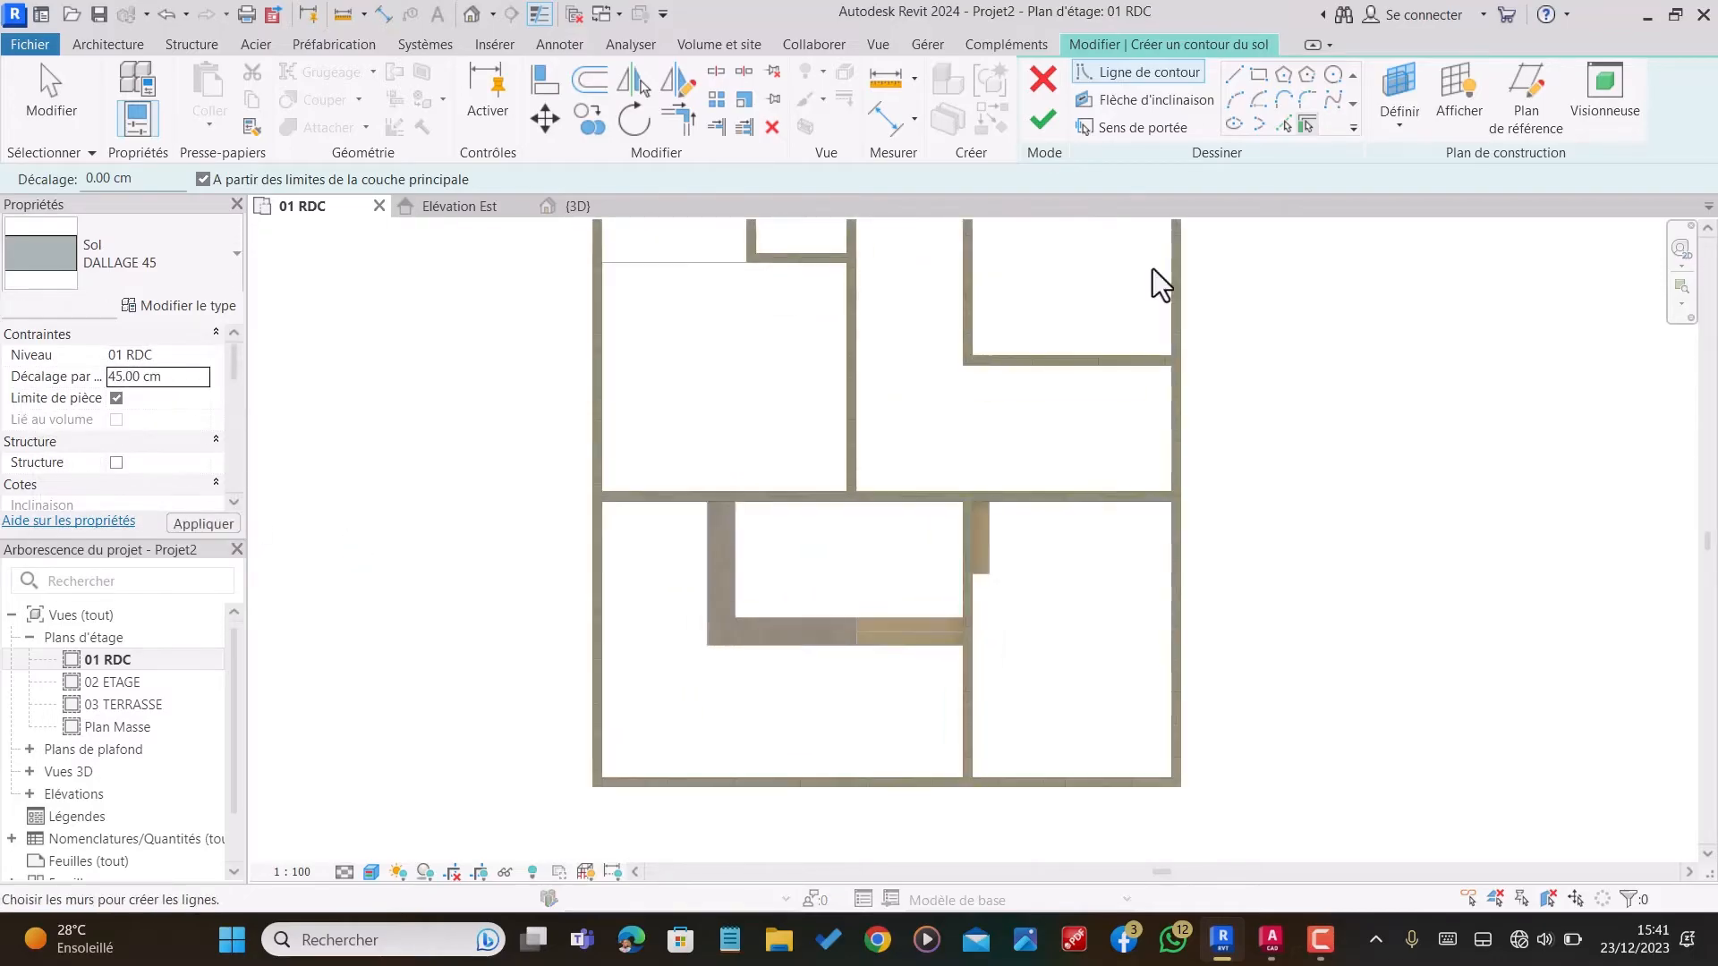
pyautogui.click(1260, 75)
pyautogui.scroll(3, 968, 537)
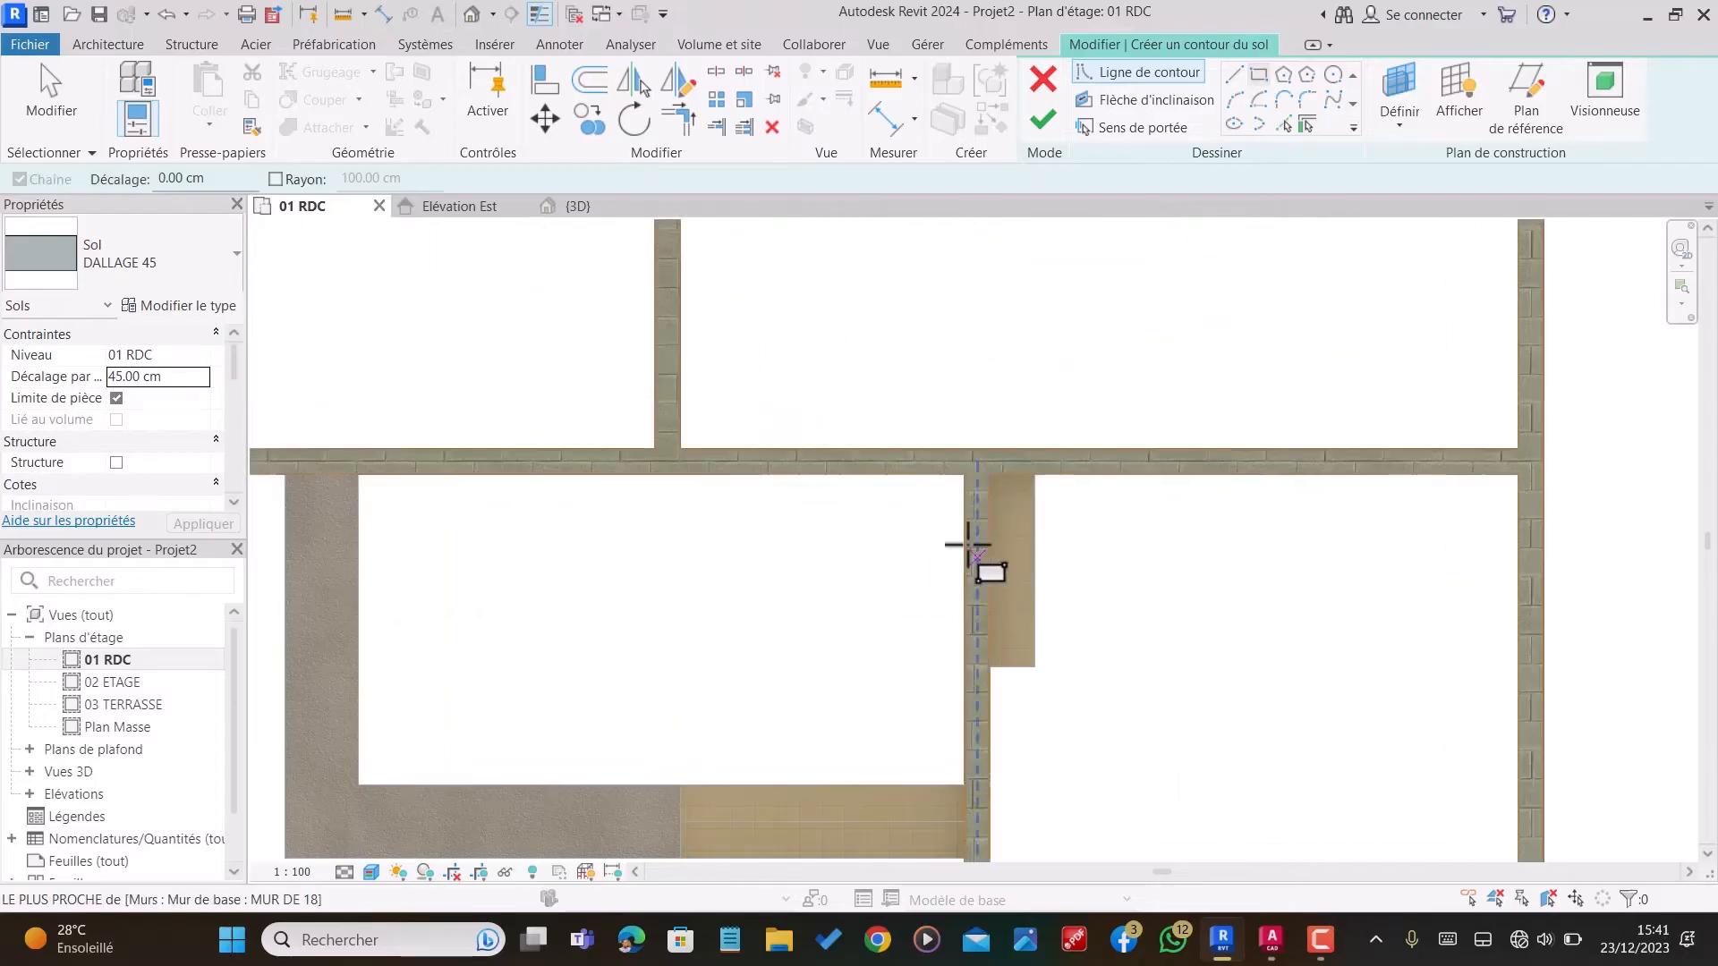
pyautogui.click(965, 476)
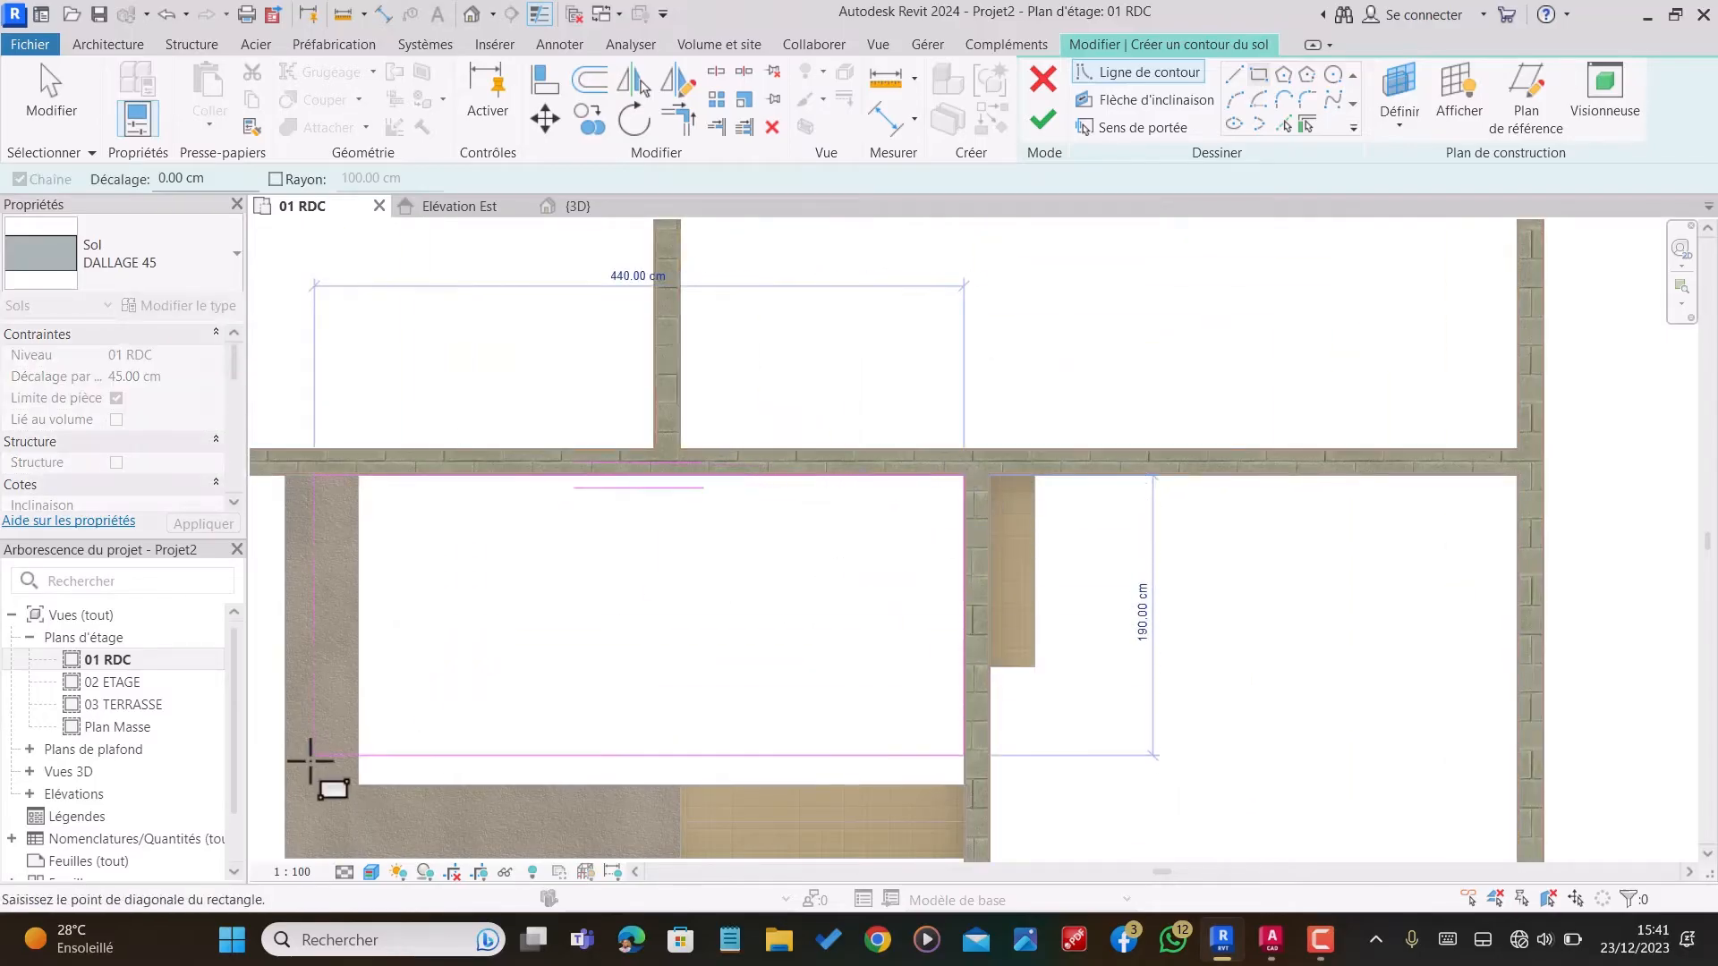
pyautogui.click(358, 784)
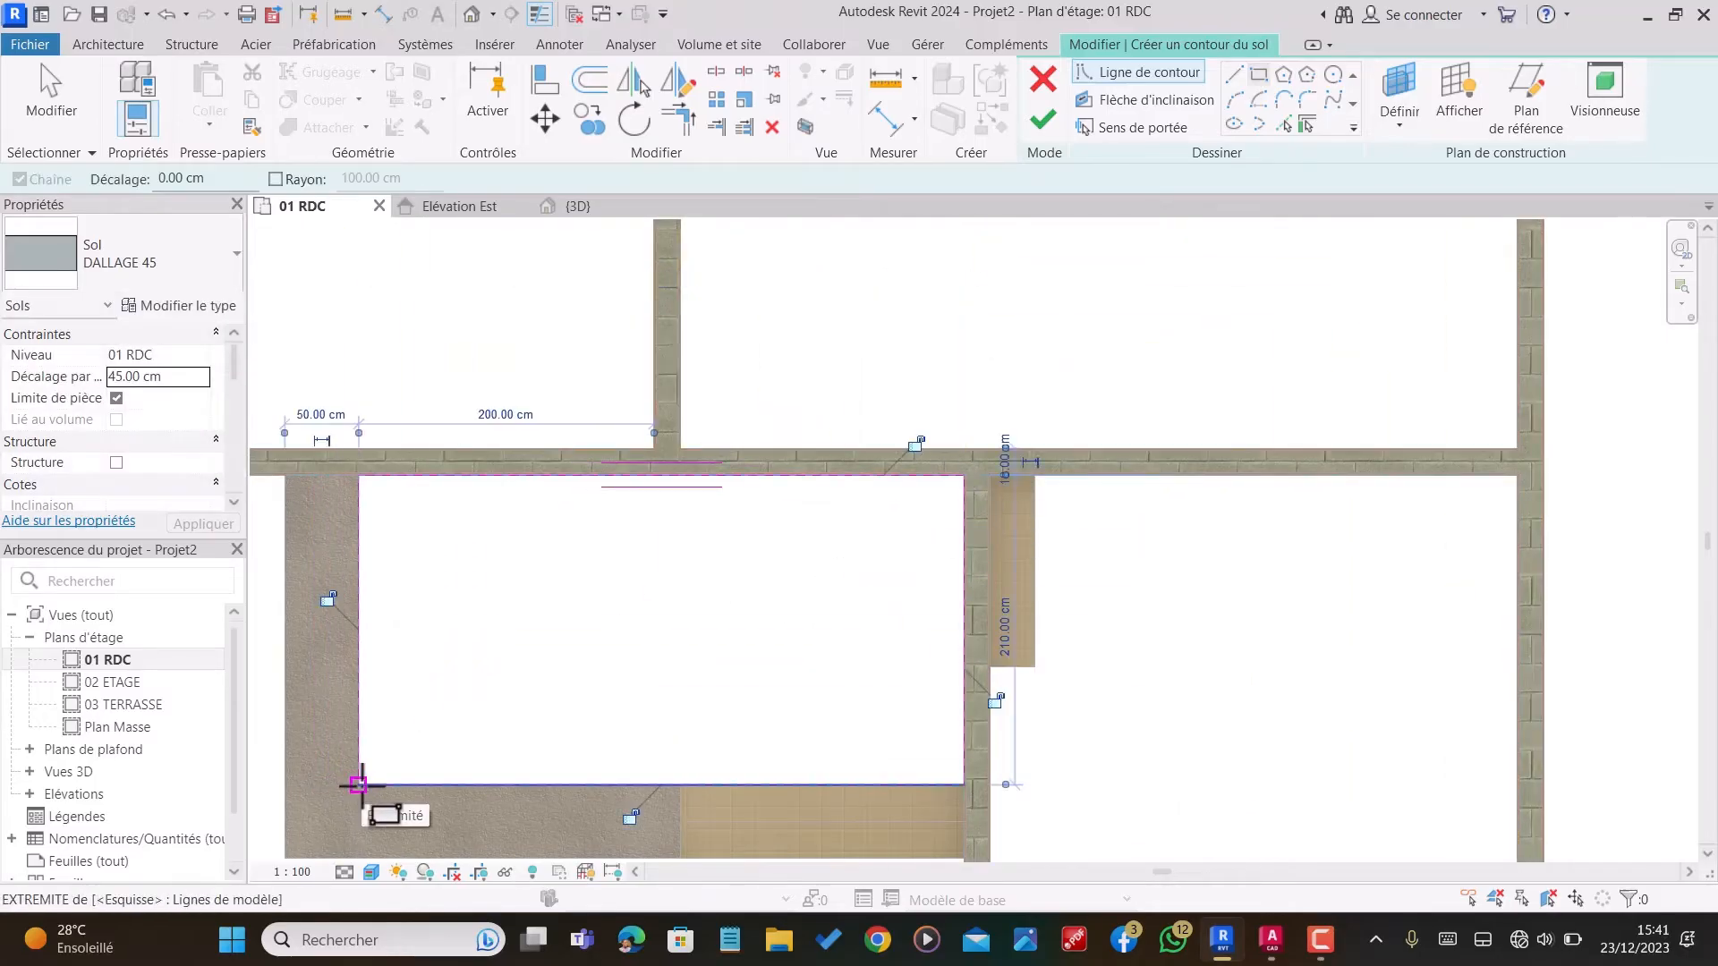
pyautogui.scroll(-5, 602, 633)
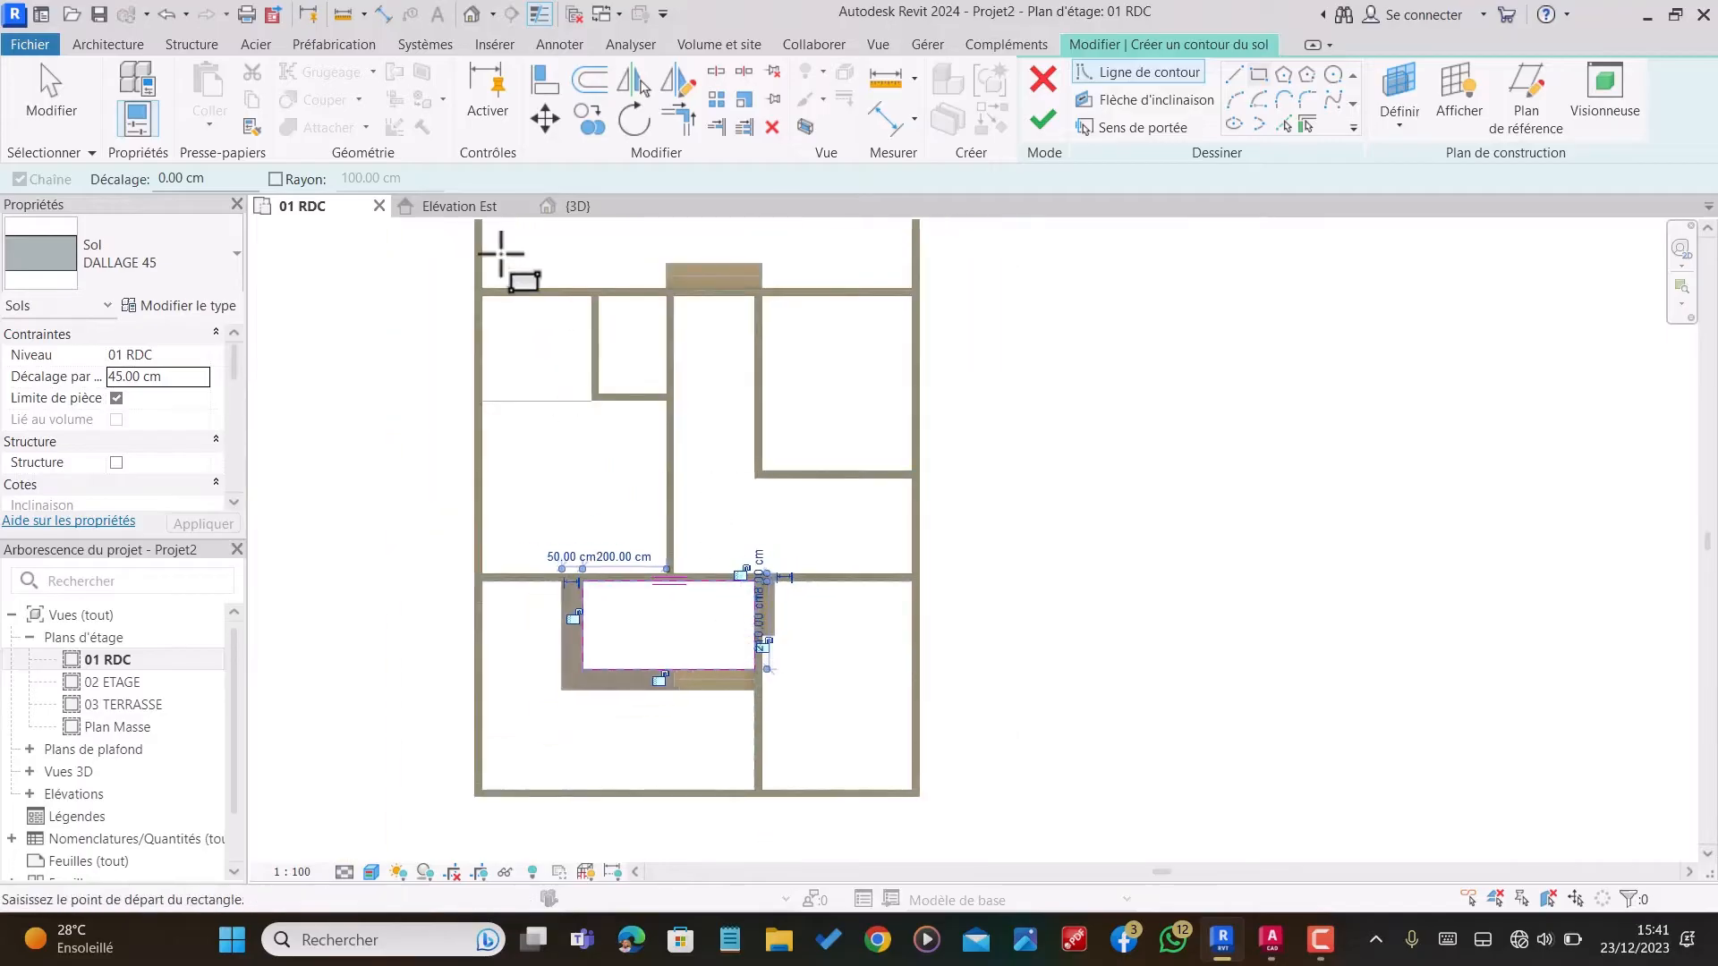
pyautogui.scroll(8, 501, 254)
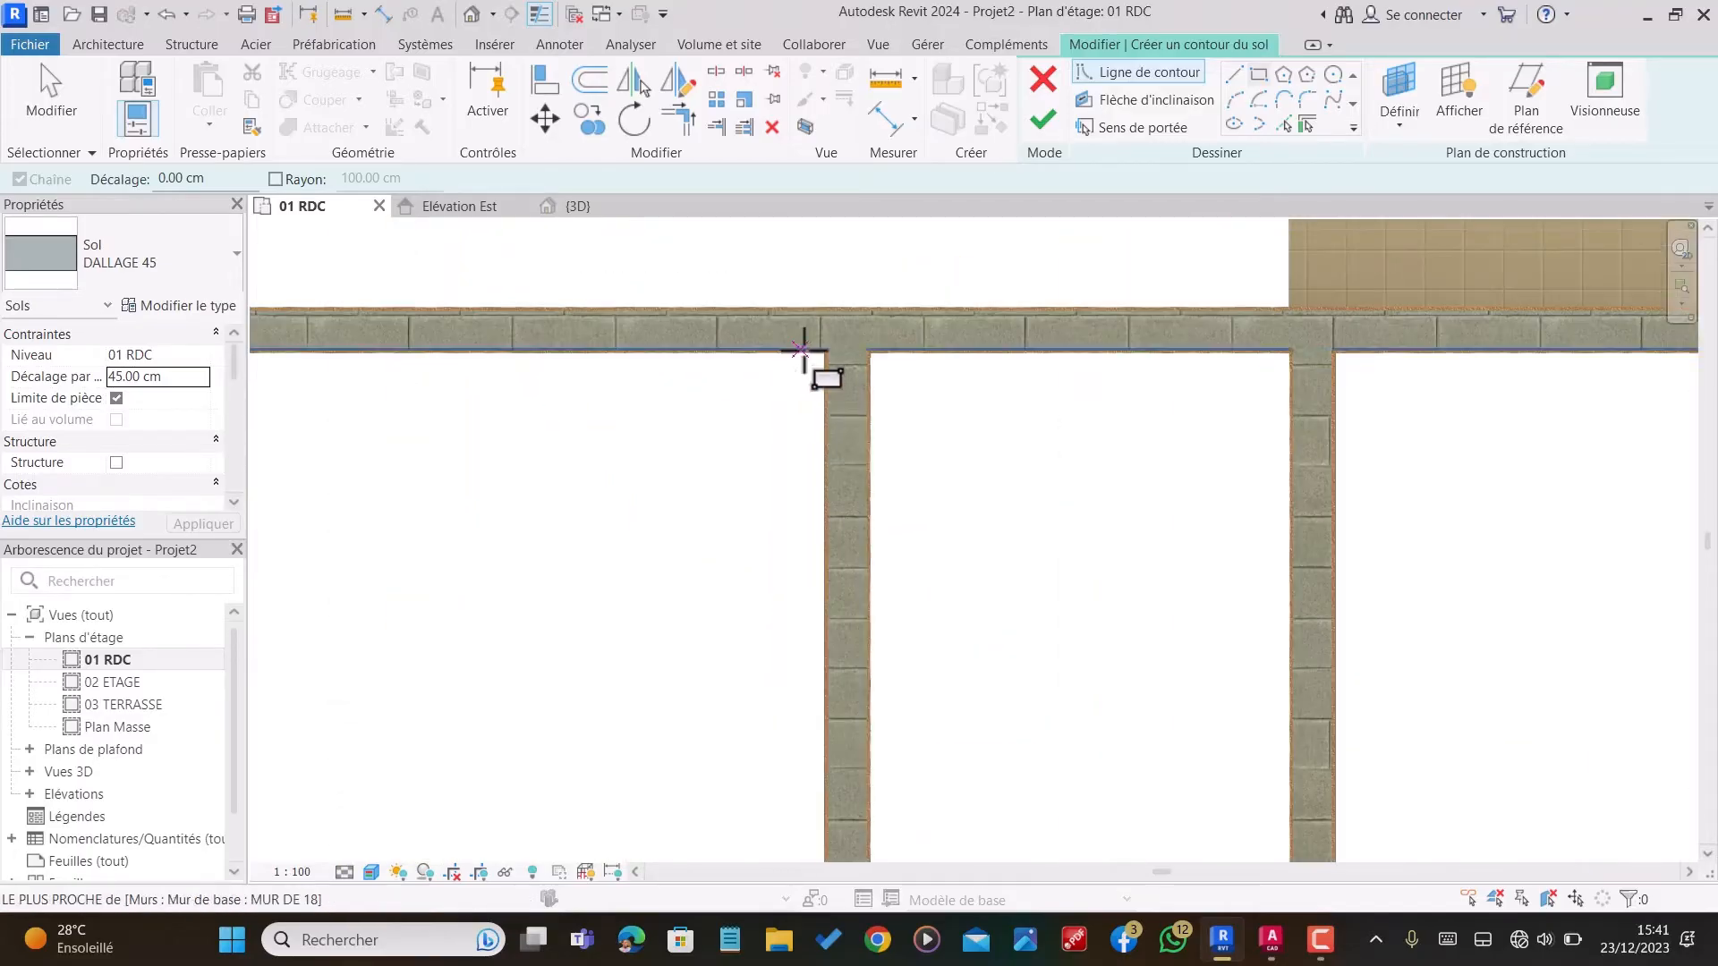
pyautogui.click(821, 353)
pyautogui.scroll(-3, 772, 434)
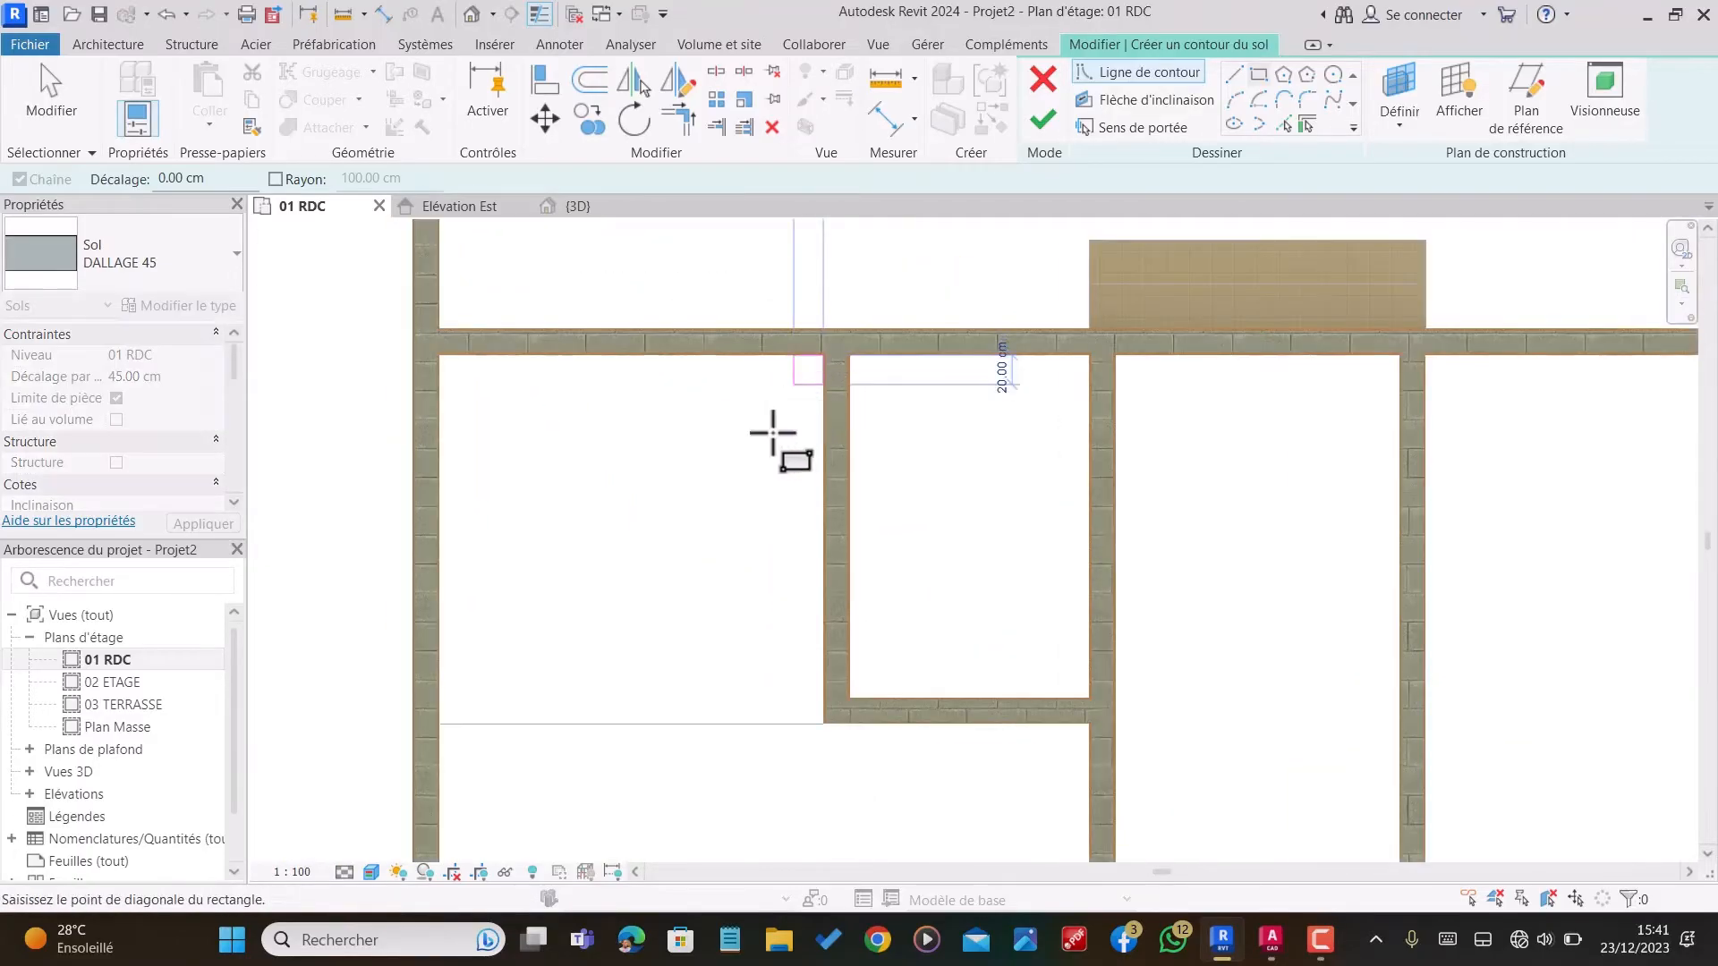
pyautogui.scroll(-2, 772, 434)
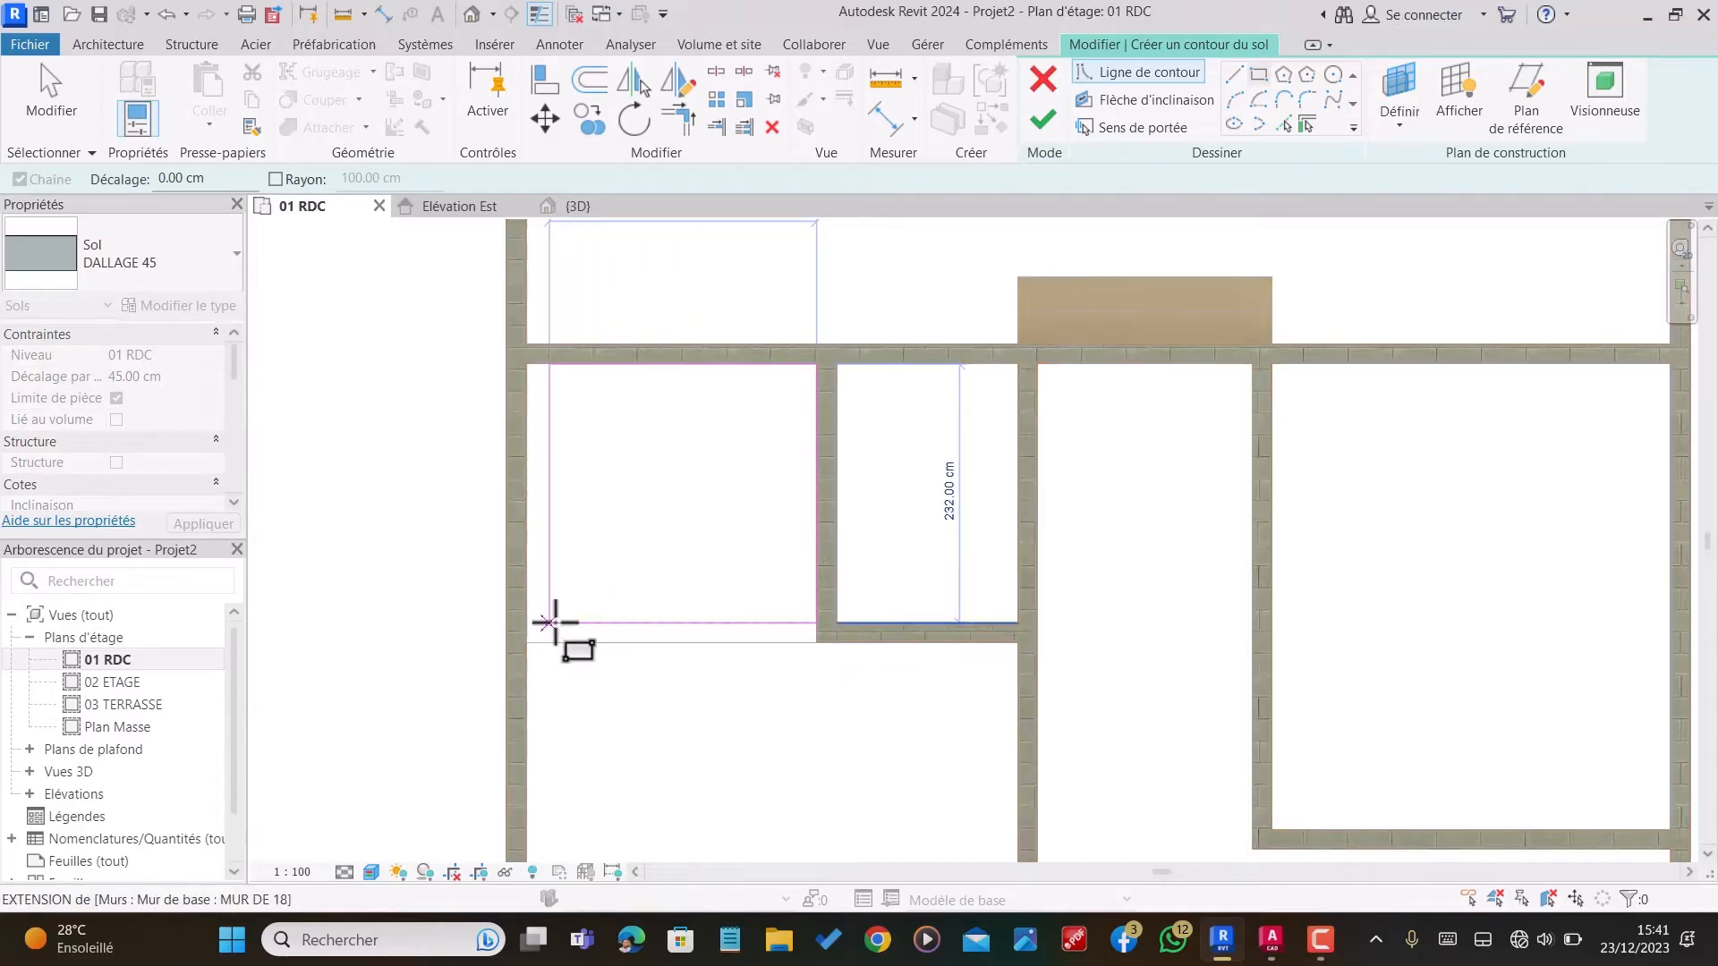
pyautogui.press('Escape')
pyautogui.press('Escape')
pyautogui.scroll(4, 811, 373)
pyautogui.scroll(-2, 950, 490)
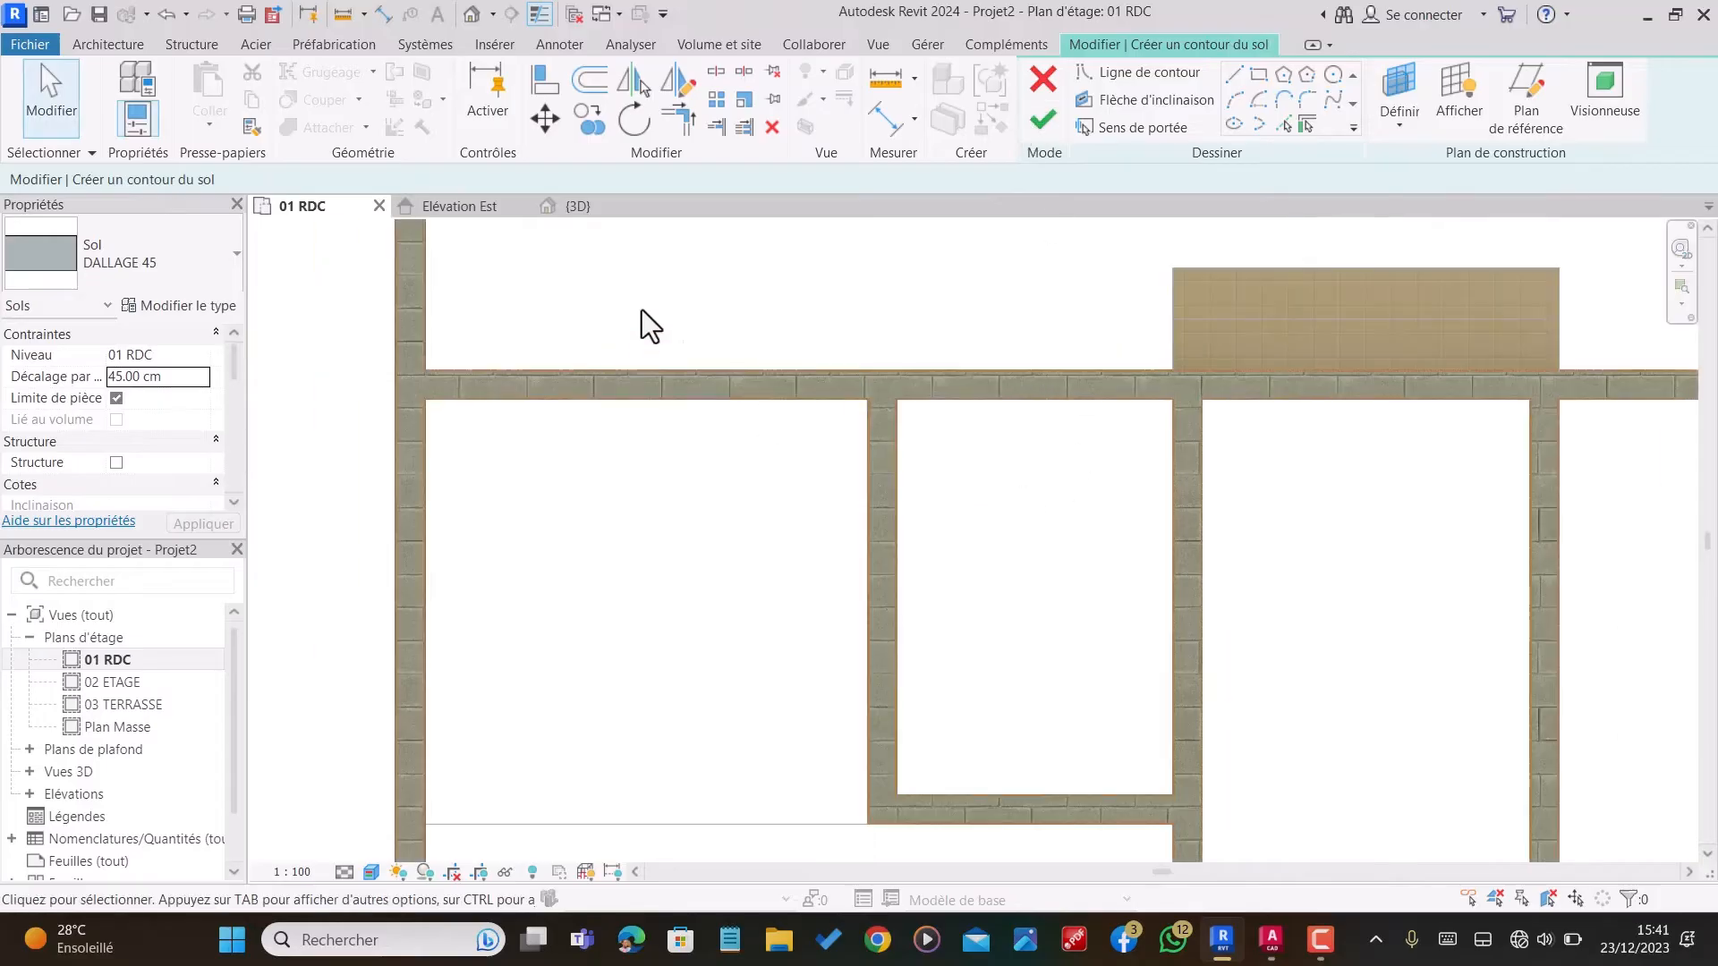
# Step: Finish the DALLAGE 45 floor from the rectangular sketch inside the L-shaped slab and deselect it
pyautogui.scroll(-5, 959, 320)
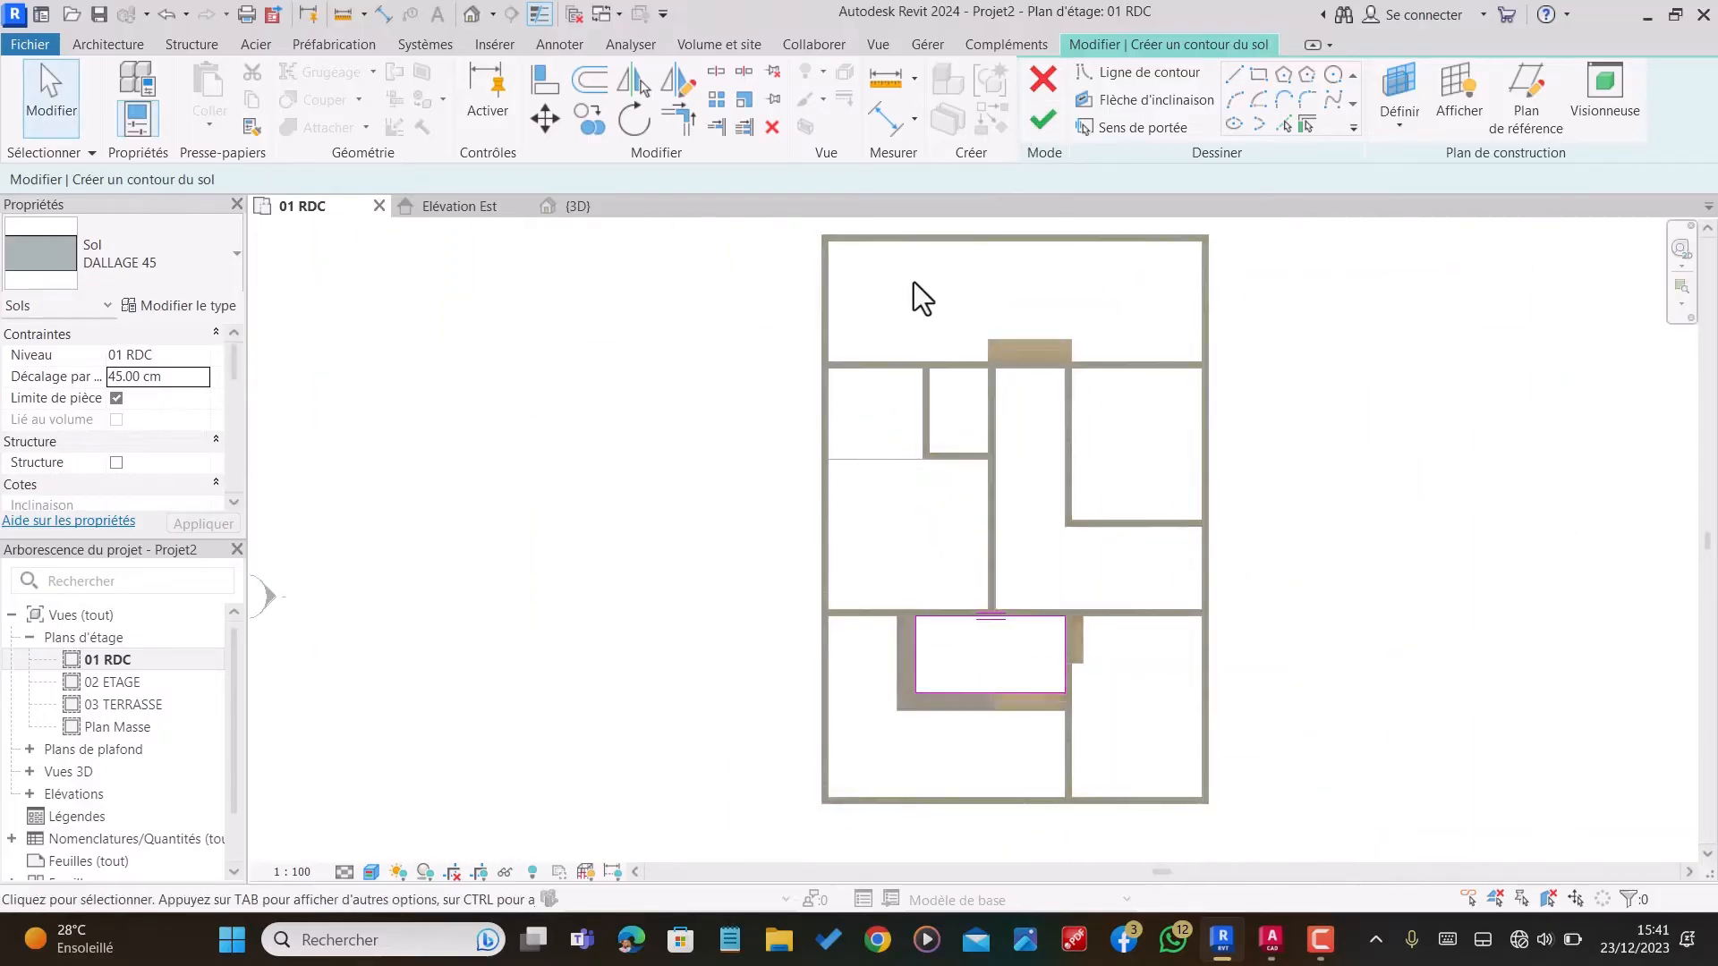
pyautogui.click(1042, 122)
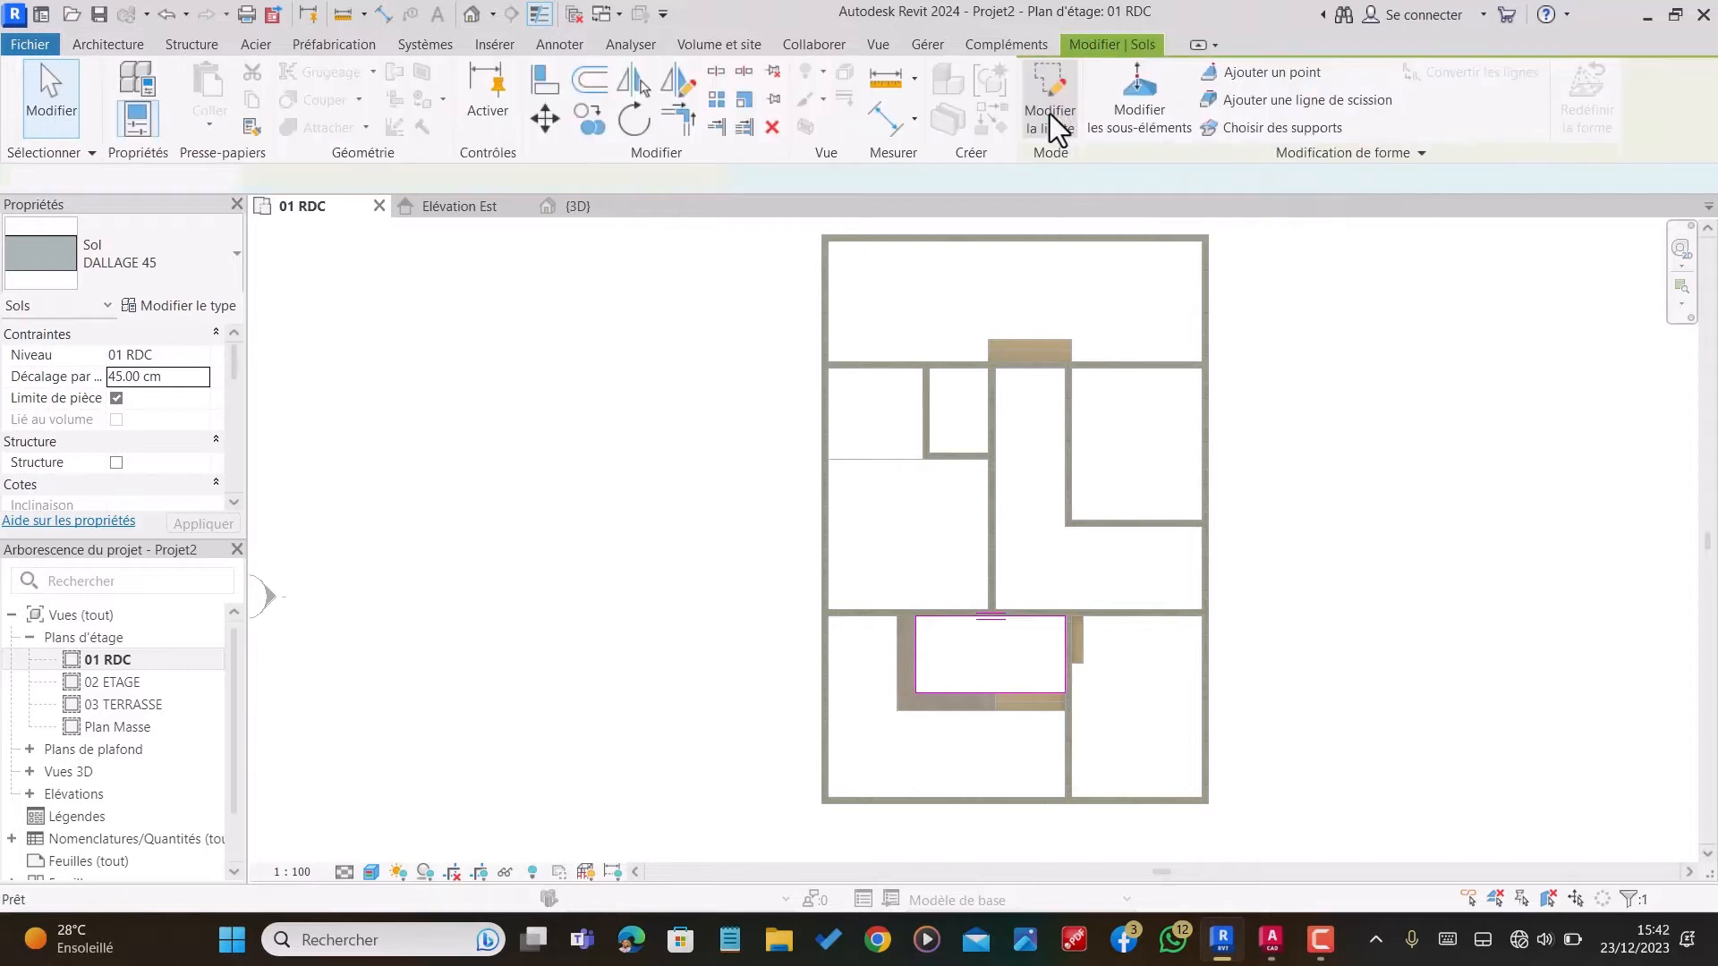
pyautogui.scroll(2, 984, 714)
pyautogui.press('Escape')
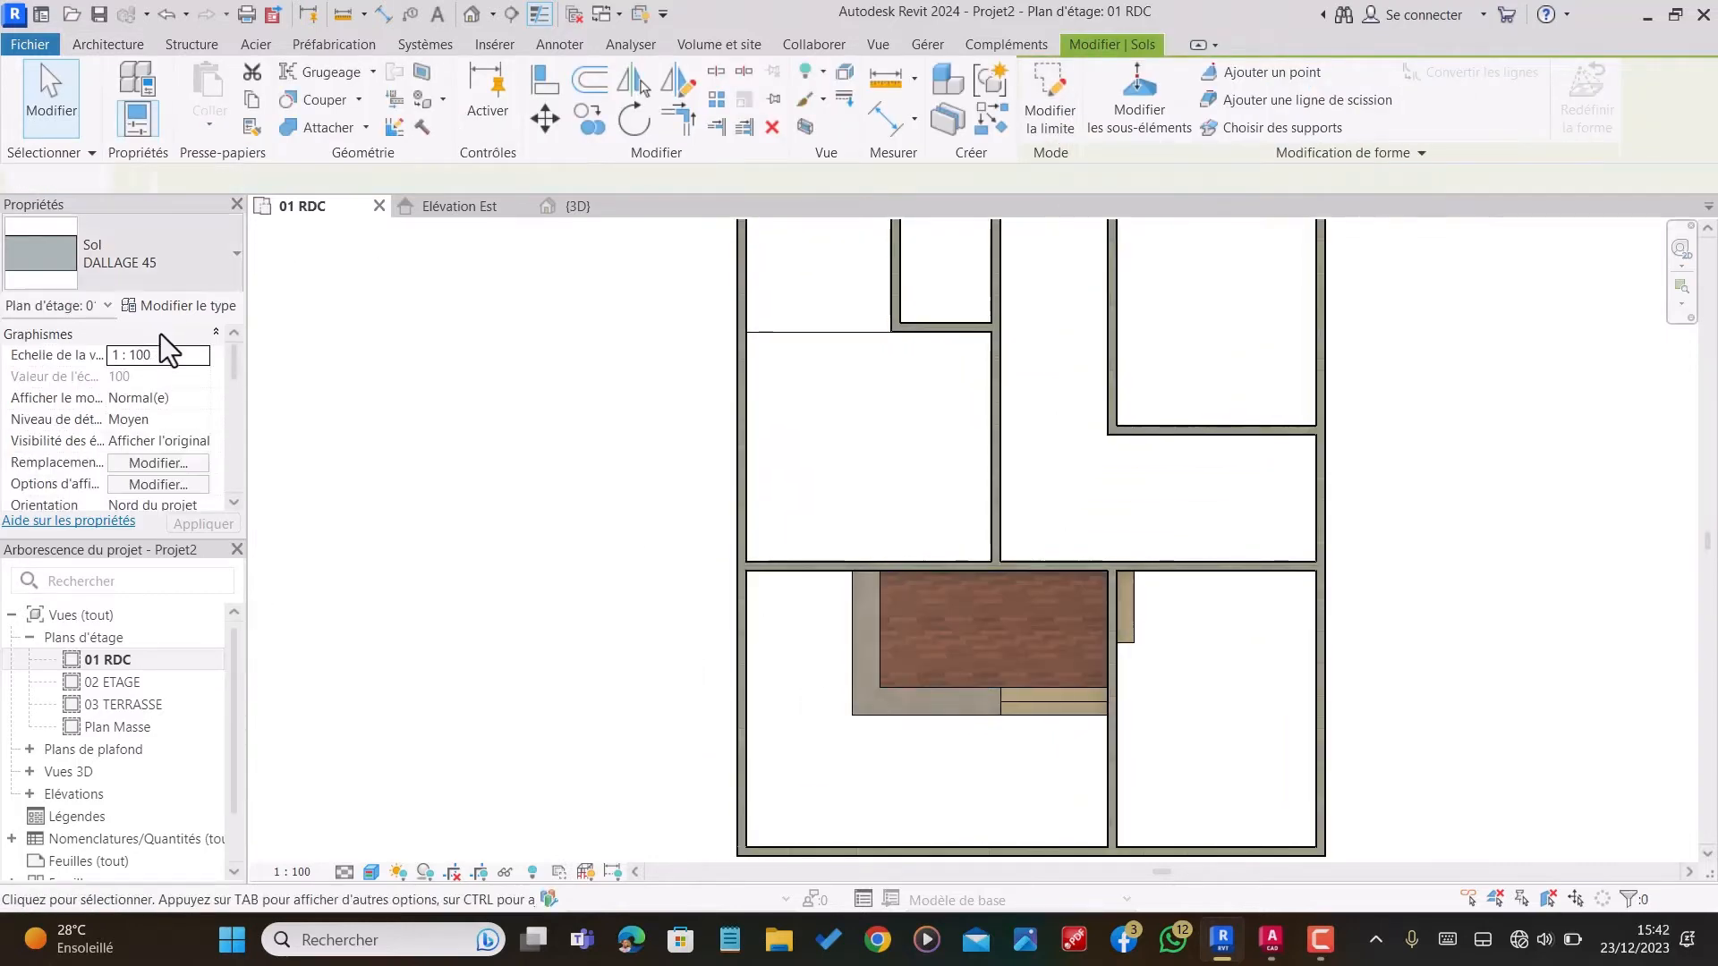
# Step: Start a new floor and duplicate its DALLAGE 45 type under the name DALLAGE 60
pyautogui.click(330, 131)
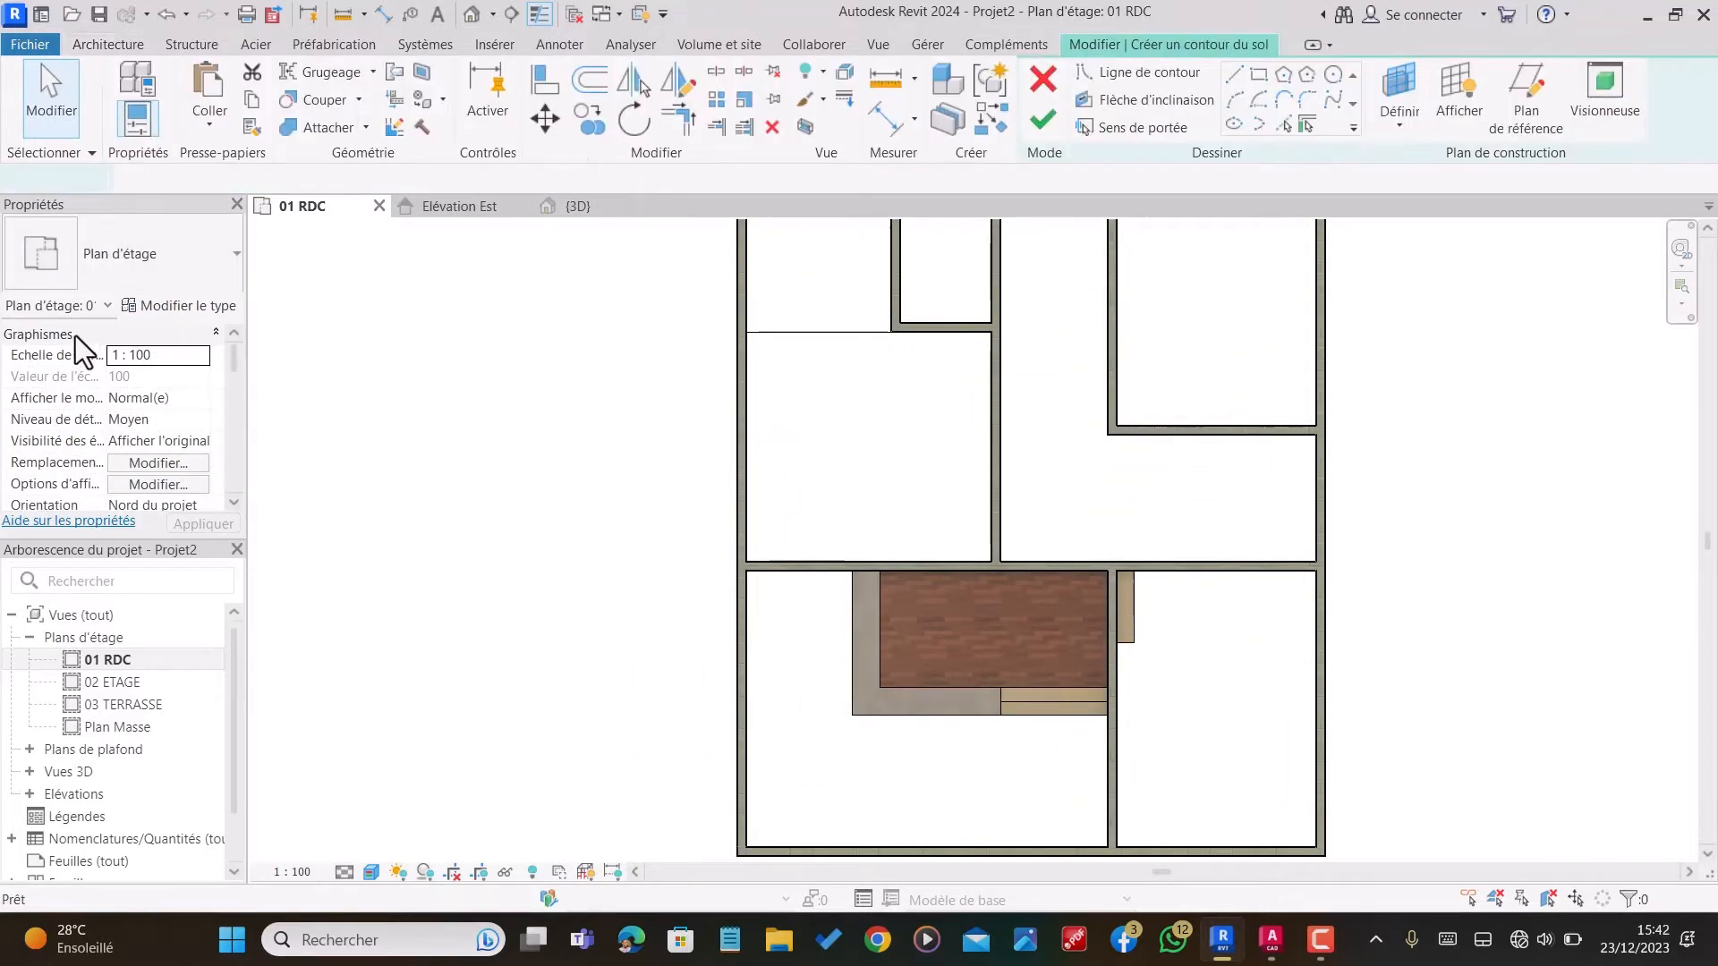
pyautogui.click(173, 306)
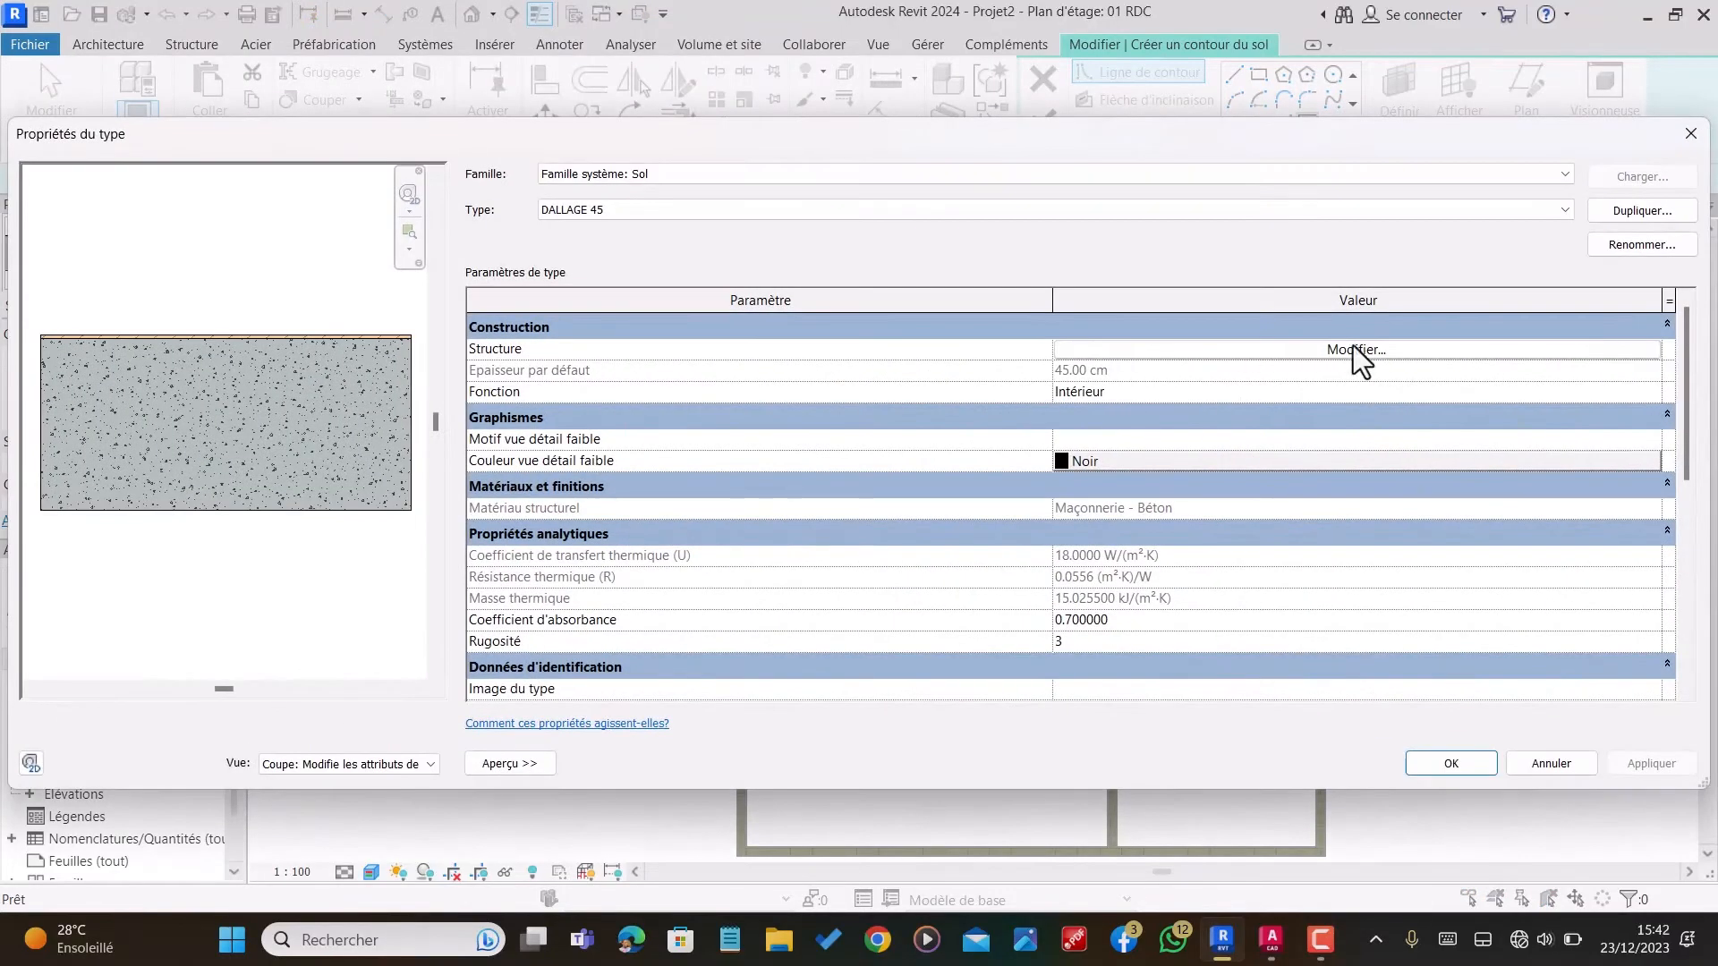
pyautogui.click(1666, 215)
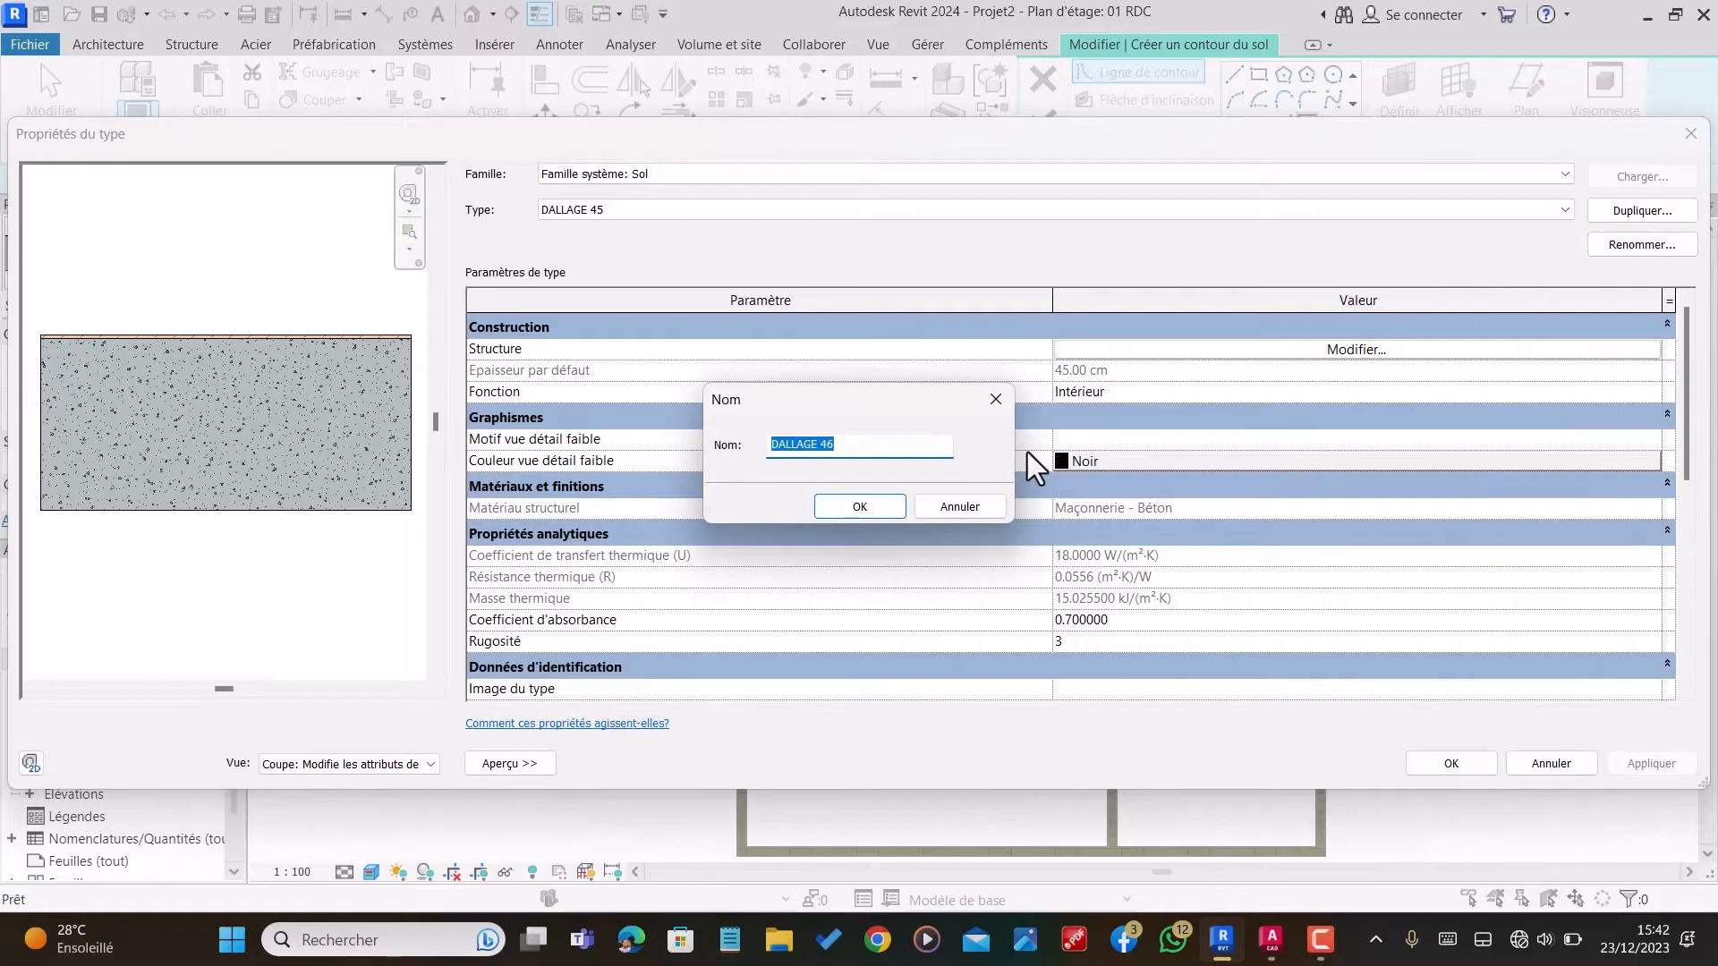
pyautogui.click(854, 449)
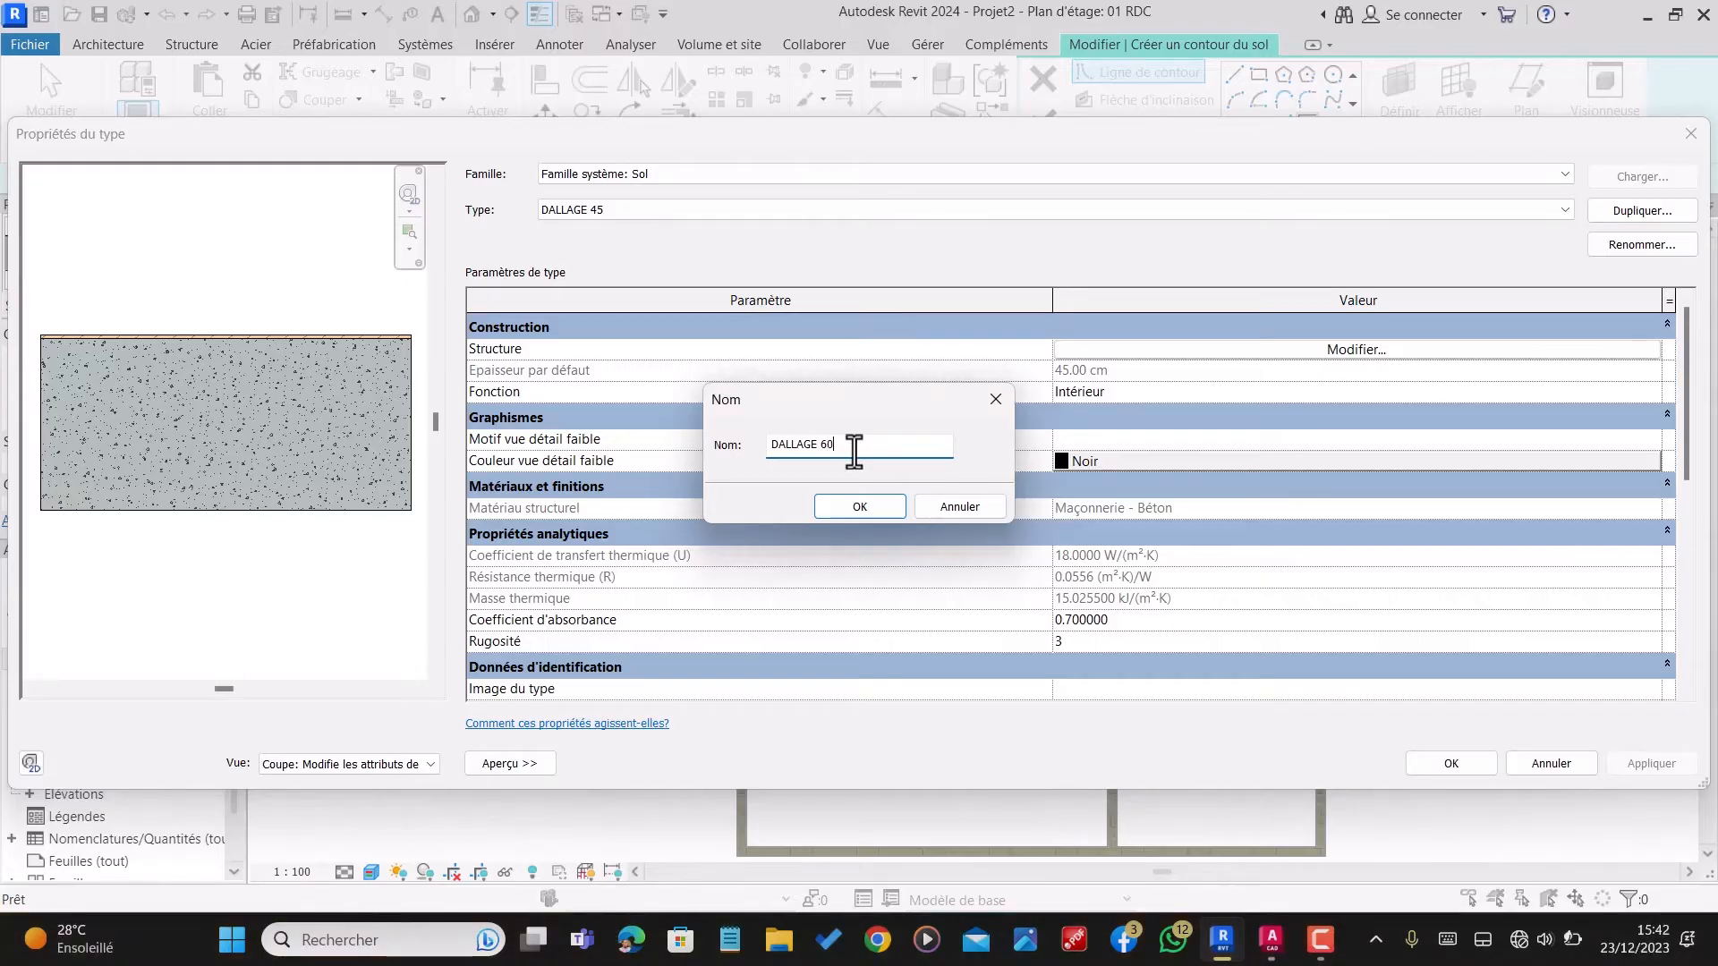
pyautogui.click(861, 506)
# Step: Set the Maçonnerie - Béton layer of DALLAGE 60 to 59 cm thick and apply the type changes
pyautogui.click(1401, 348)
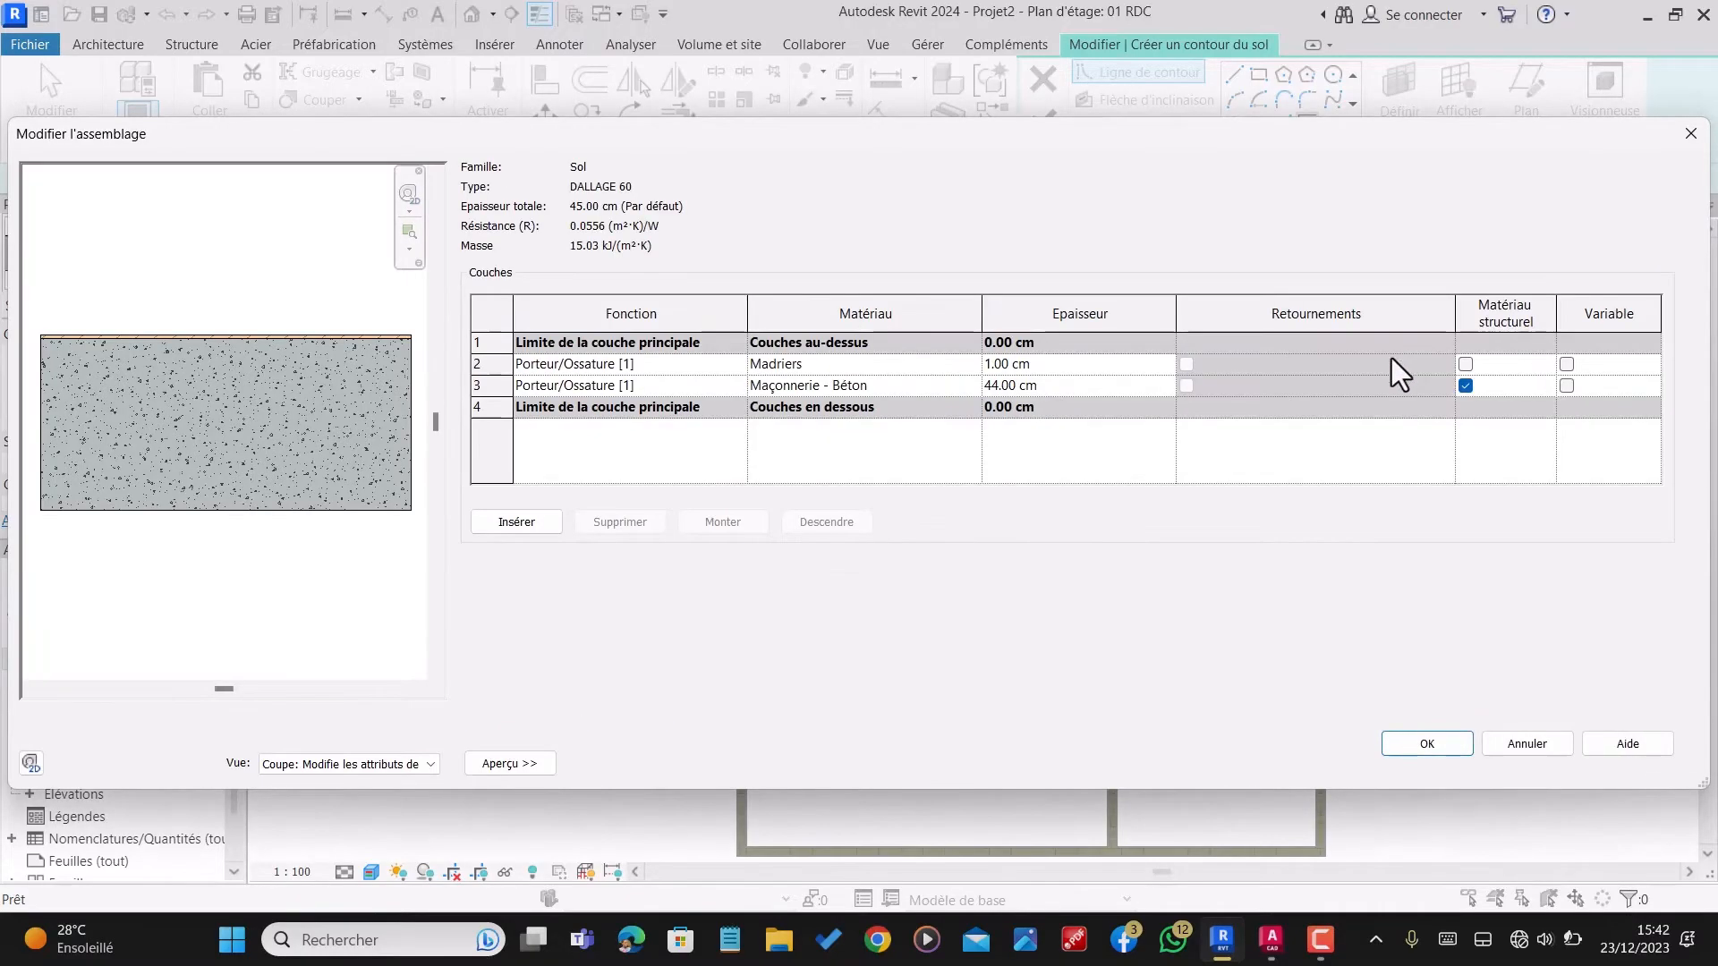
pyautogui.click(995, 390)
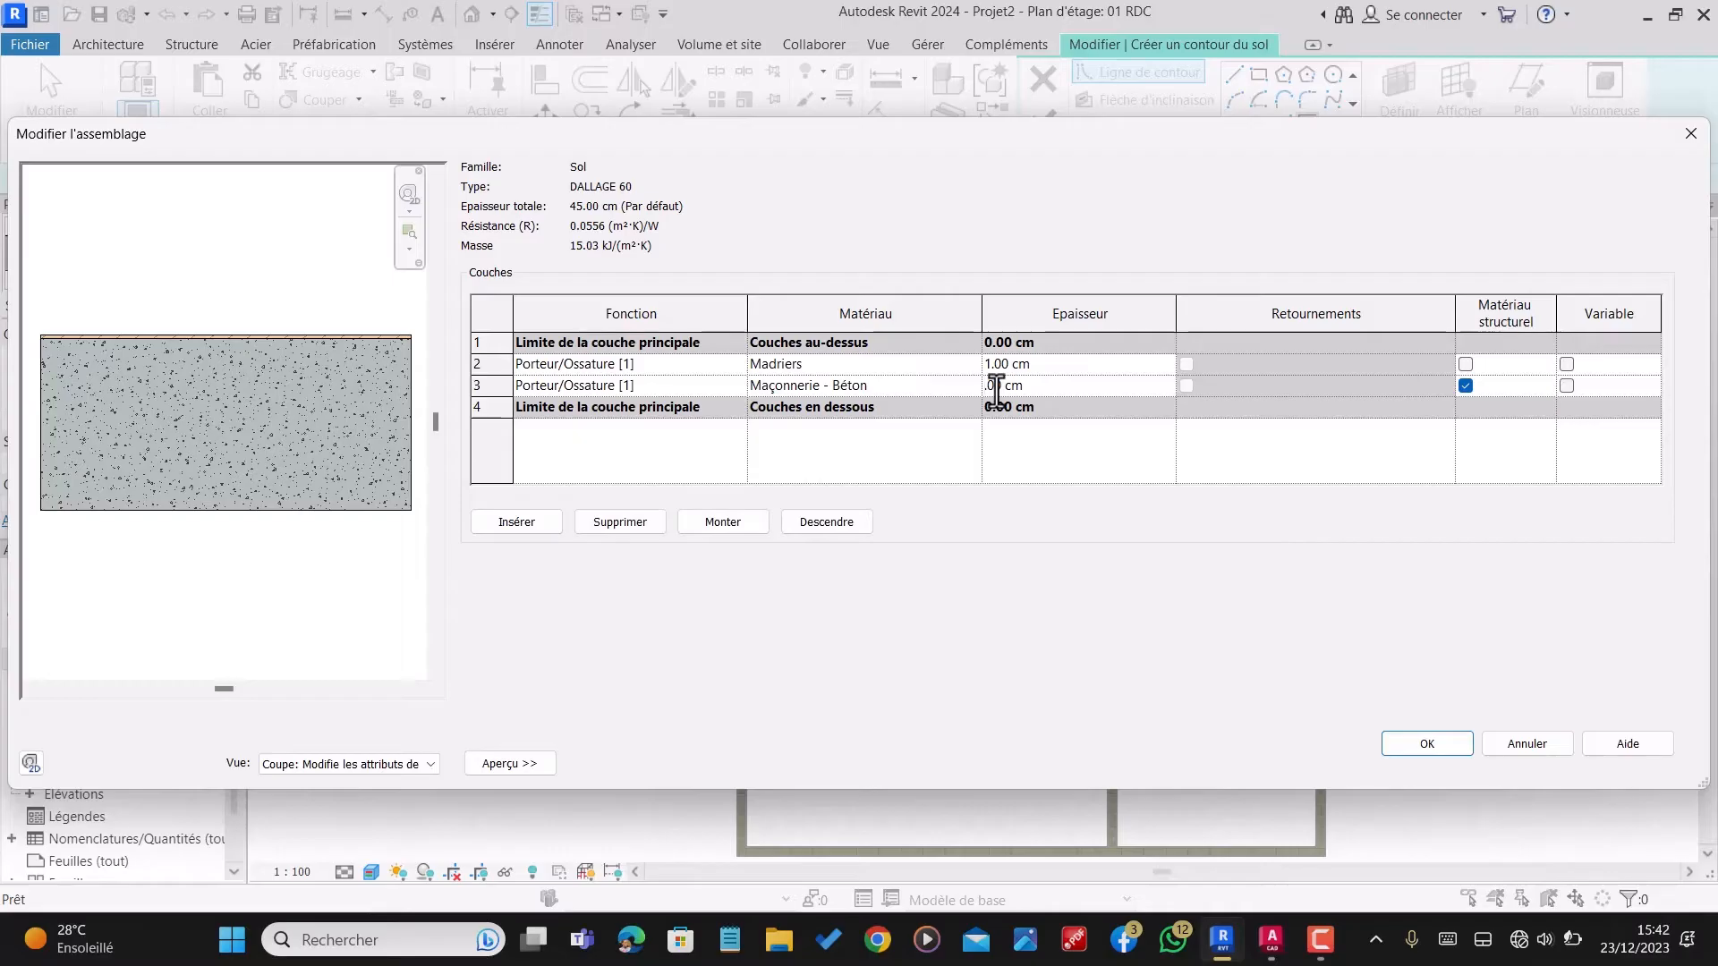
pyautogui.write('59')
pyautogui.click(1392, 741)
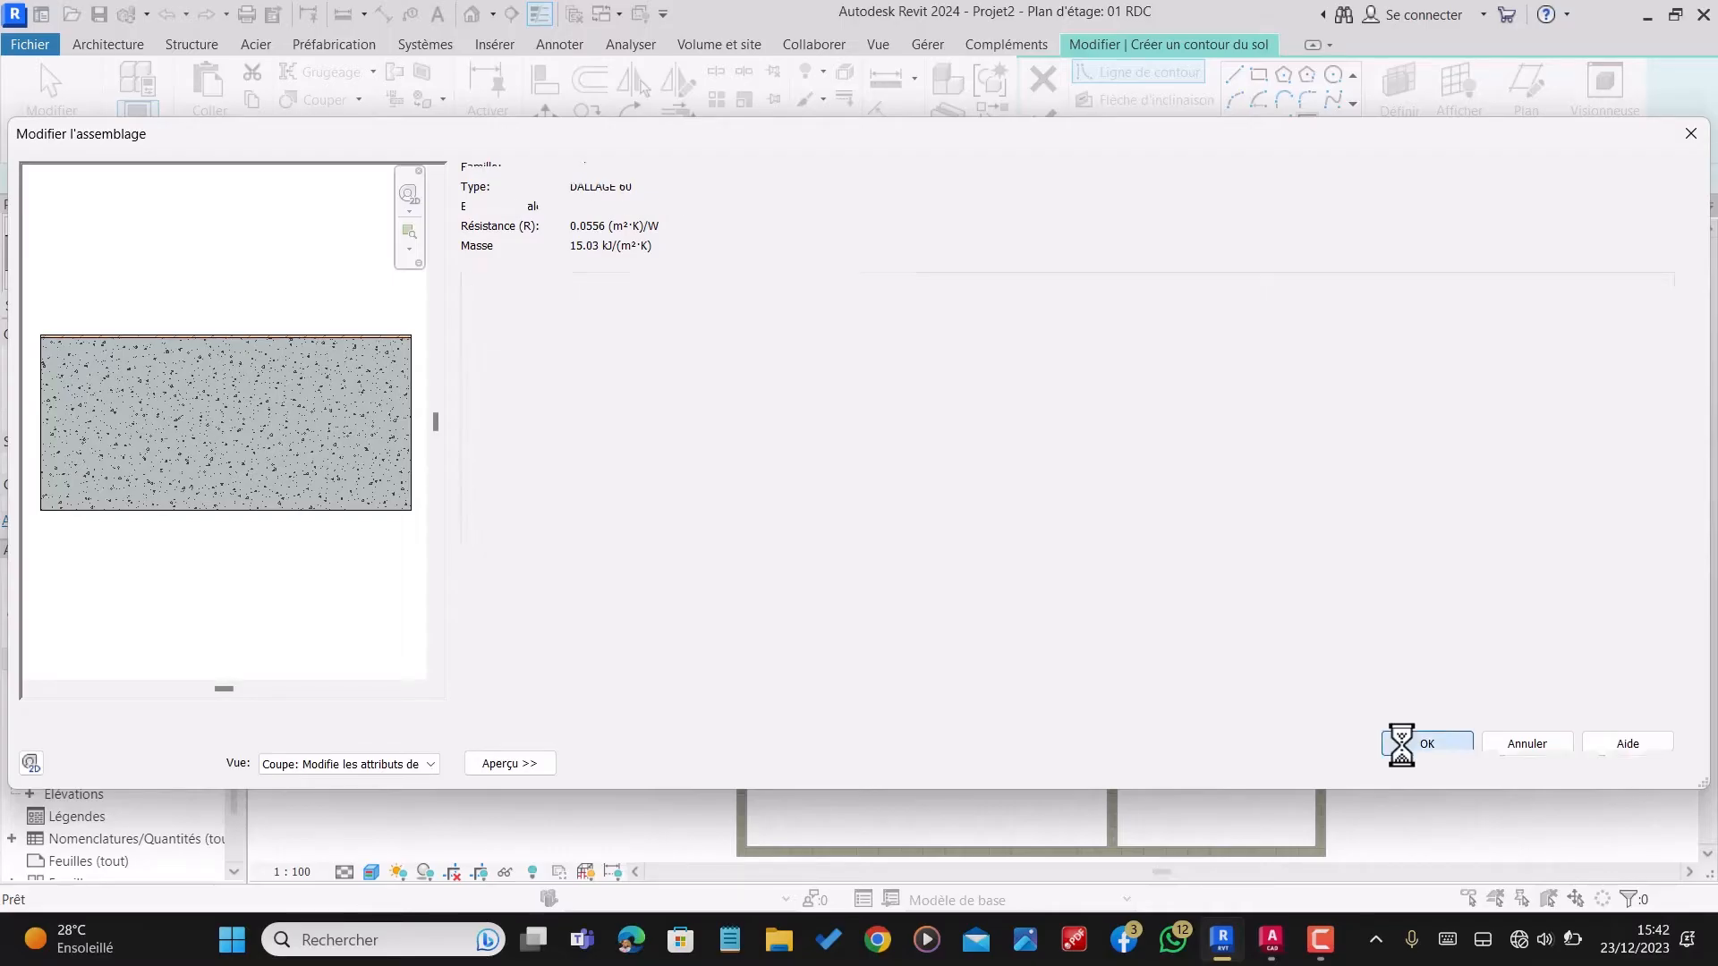
pyautogui.click(1449, 765)
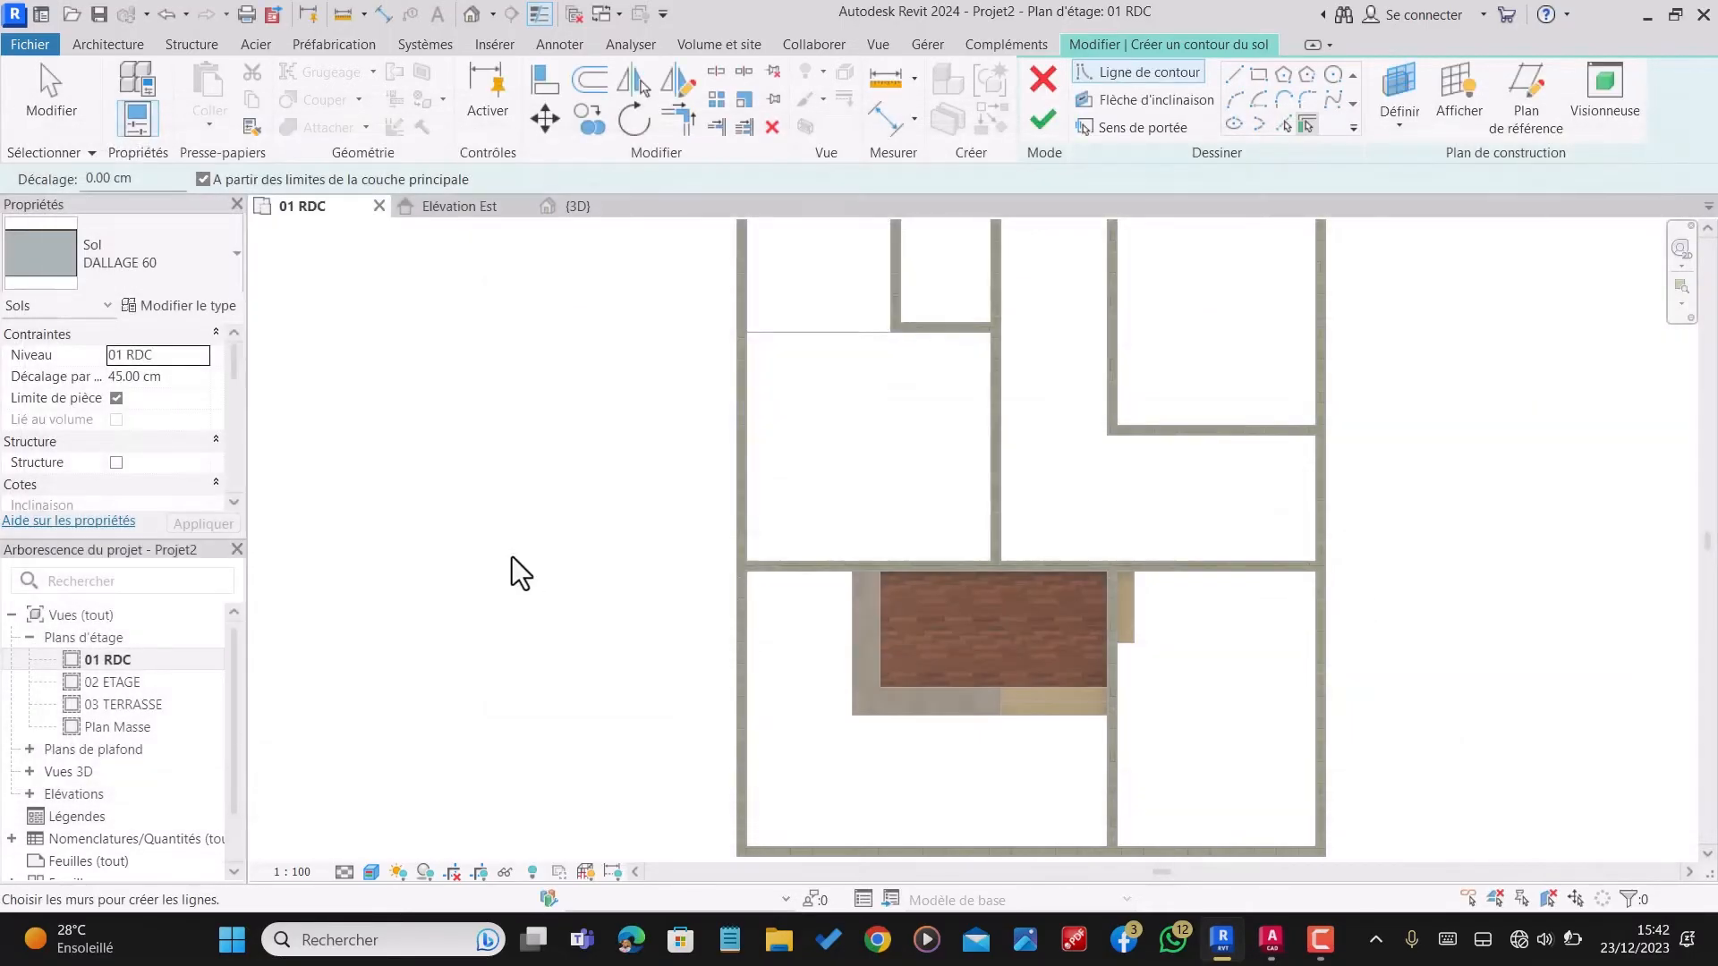
# Step: Set the level offset to 60 cm and create the DALLAGE 60 floor from a 260 by 250 cm rectangle in the upper-left room
pyautogui.click(176, 374)
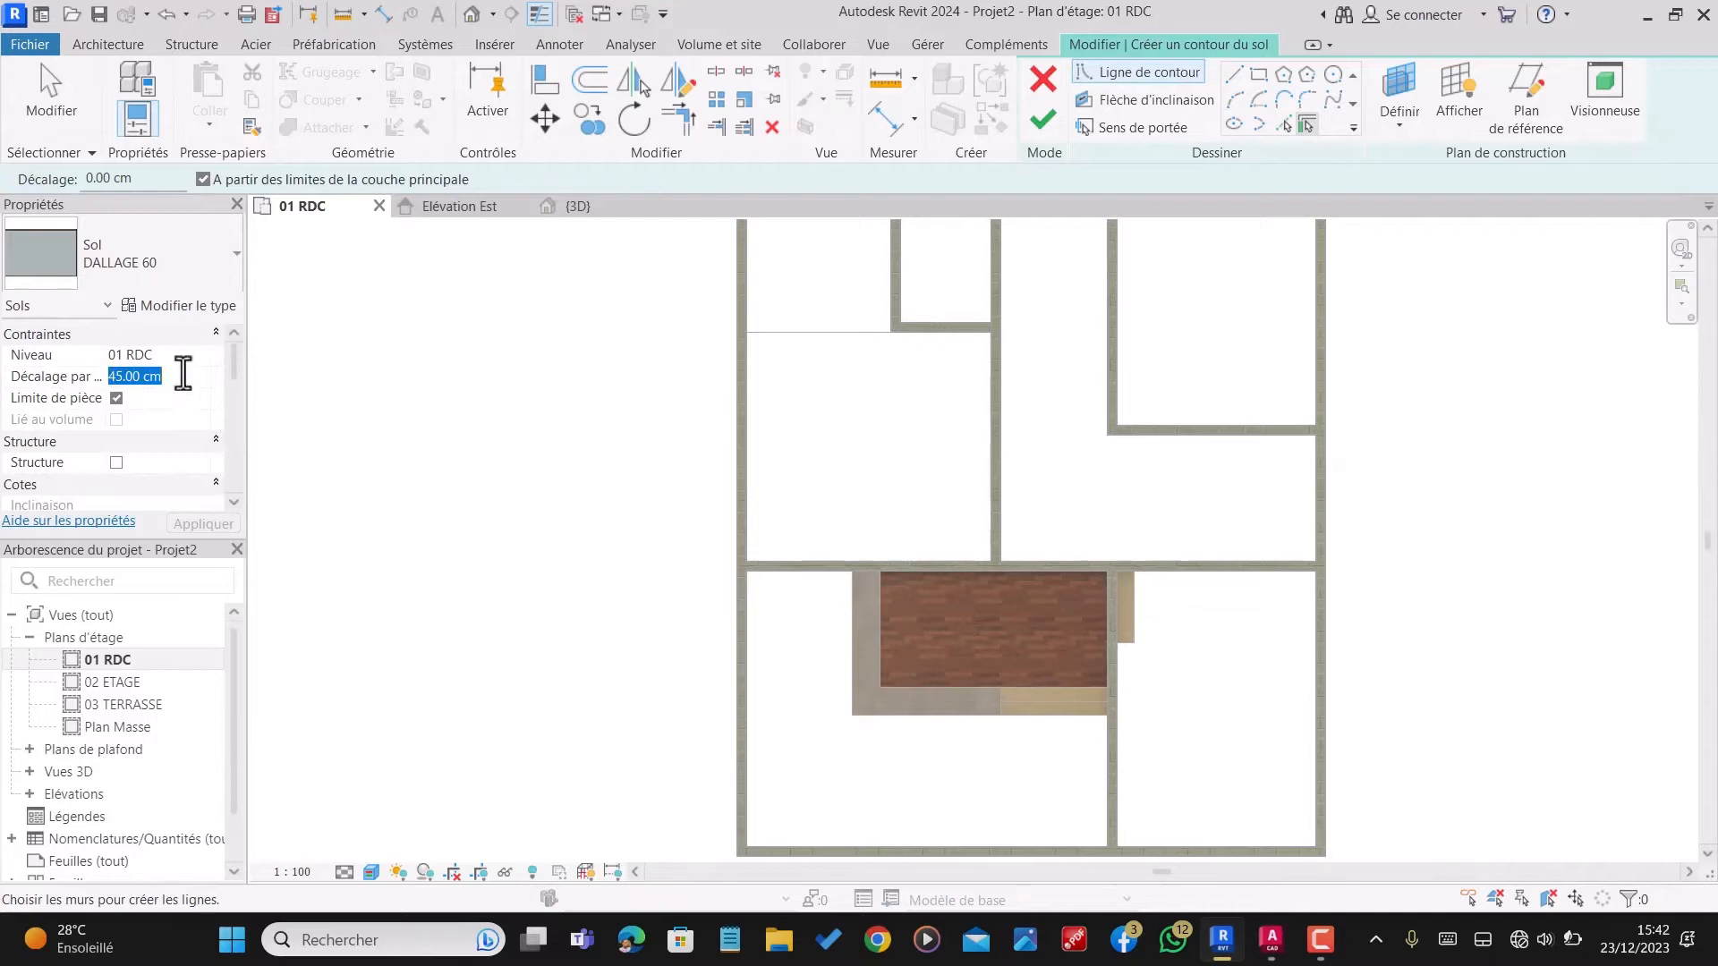
pyautogui.write('60')
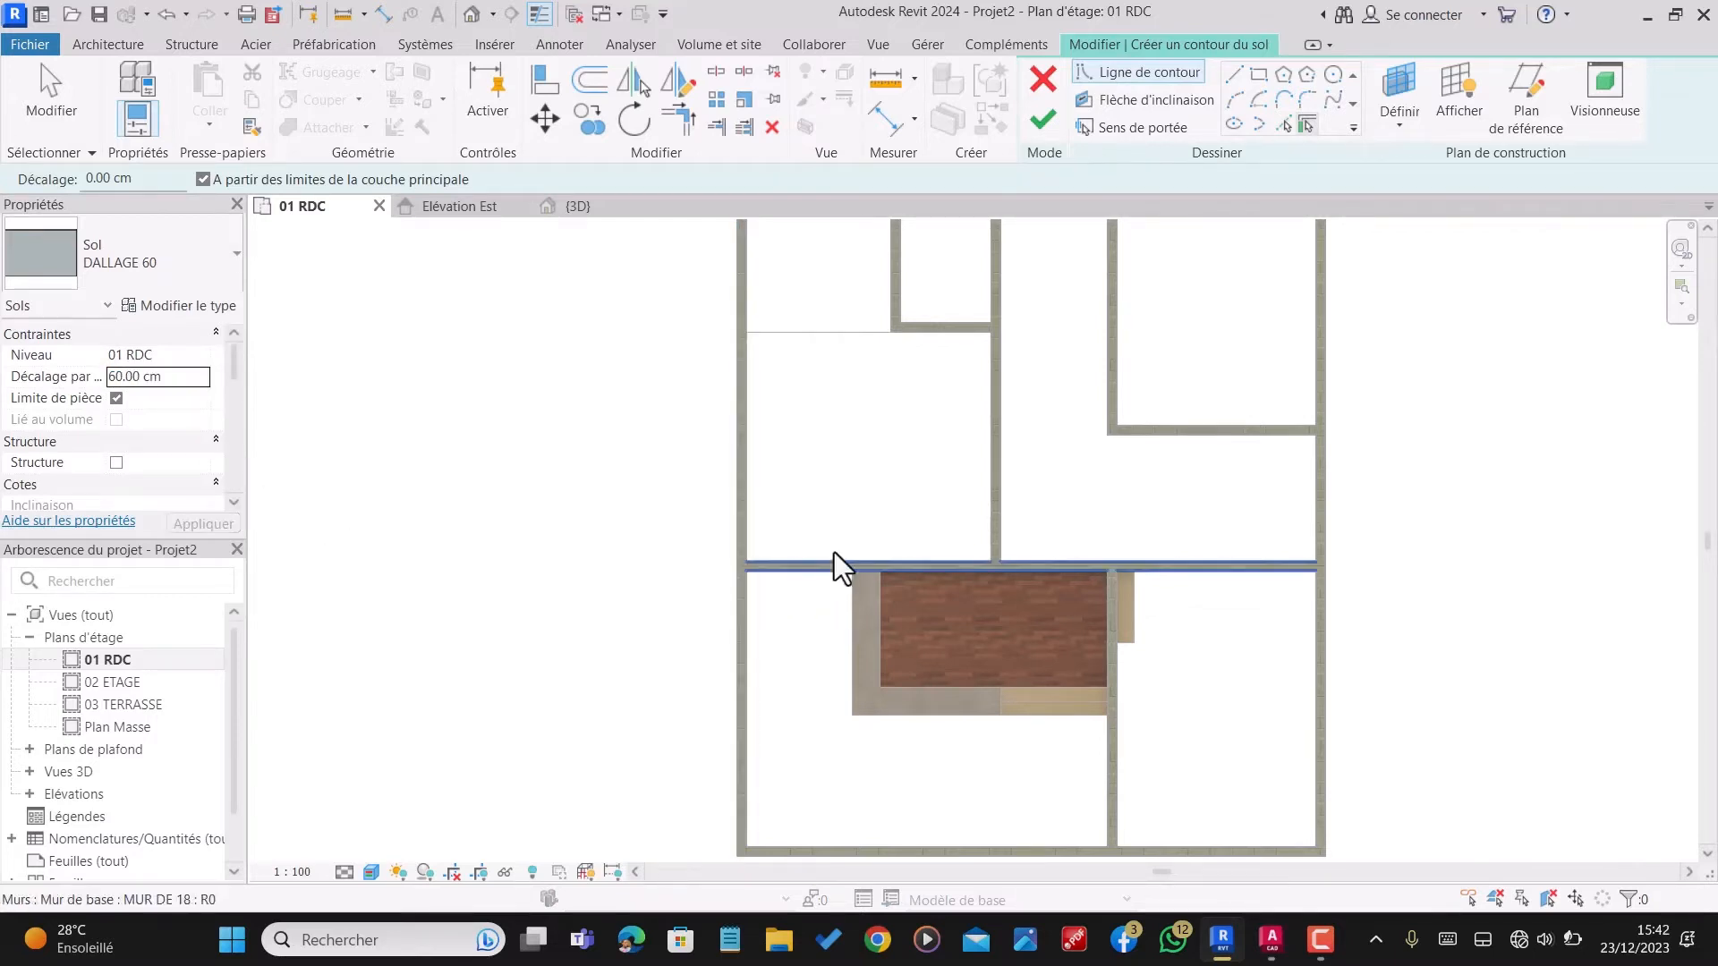
pyautogui.scroll(-3, 832, 537)
pyautogui.scroll(2, 921, 290)
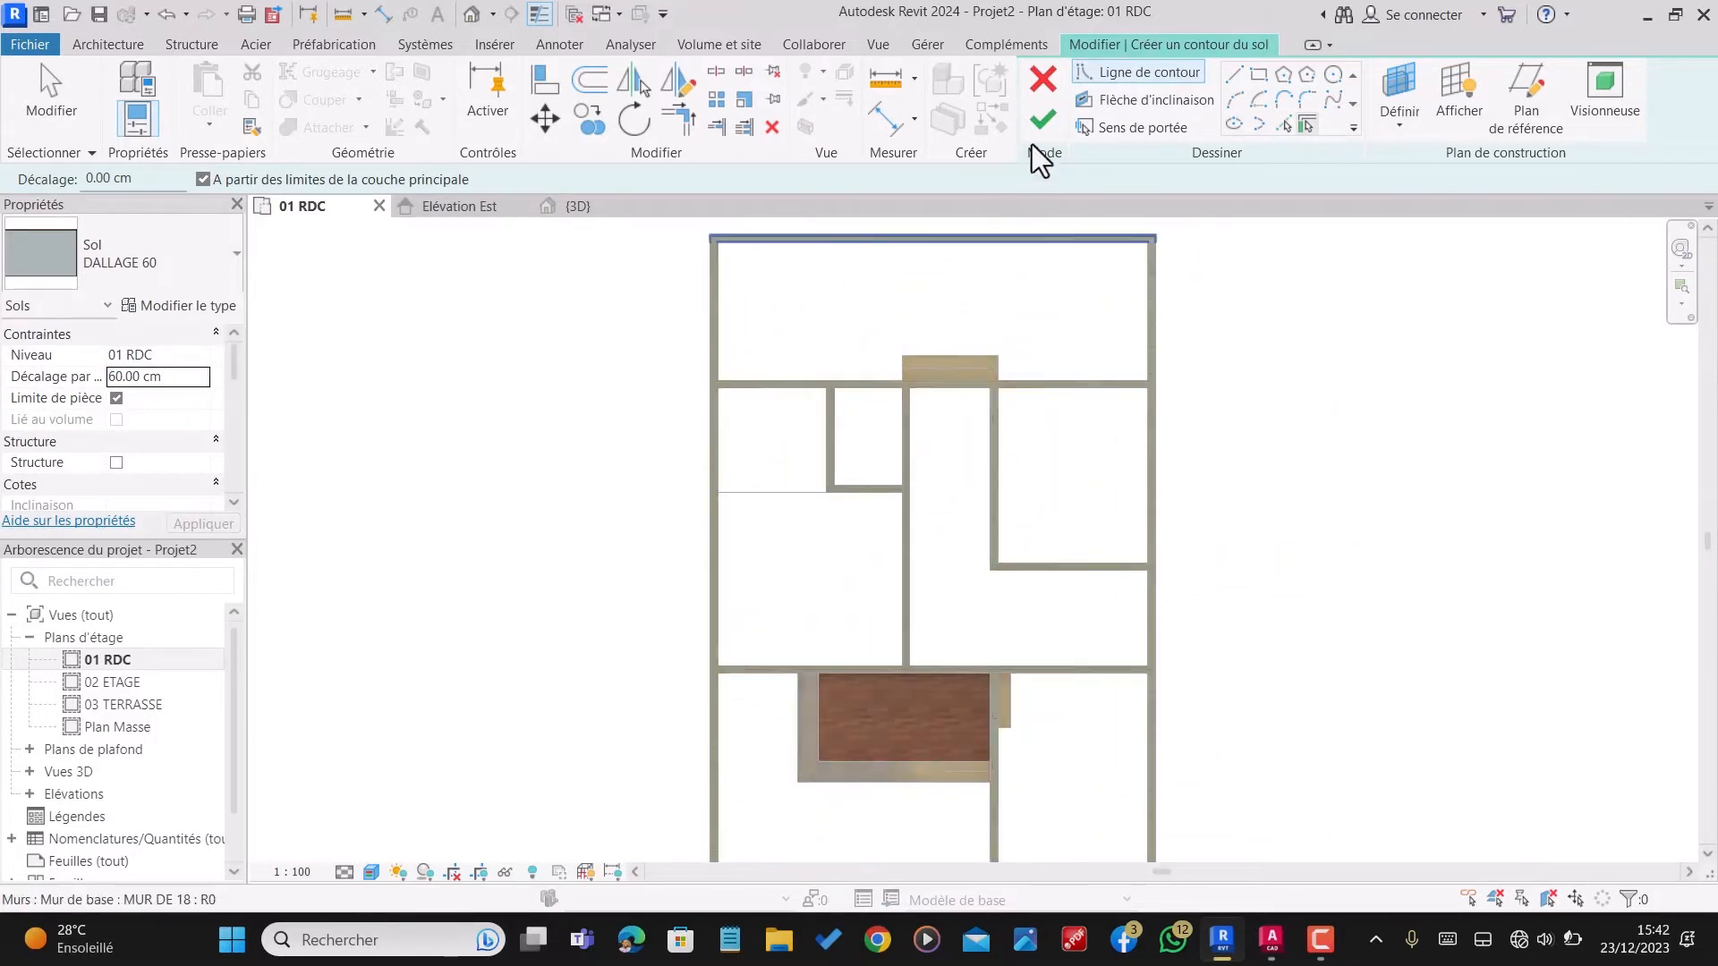
pyautogui.click(1258, 77)
pyautogui.scroll(5, 786, 411)
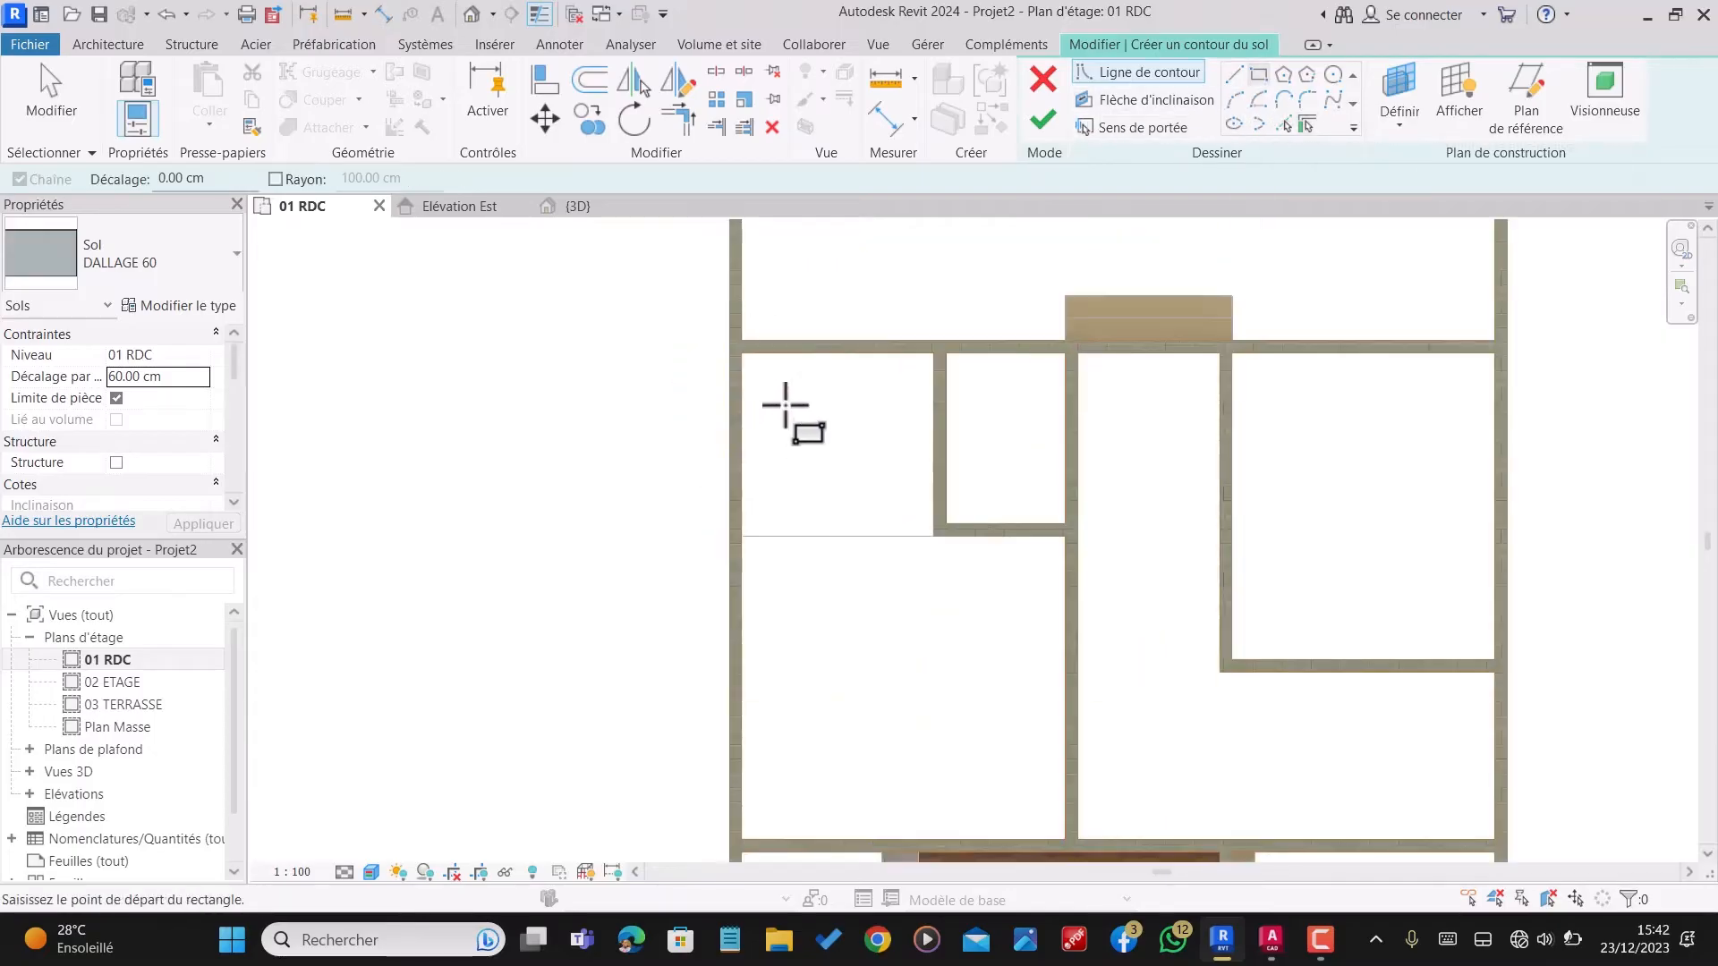
pyautogui.scroll(2, 1025, 302)
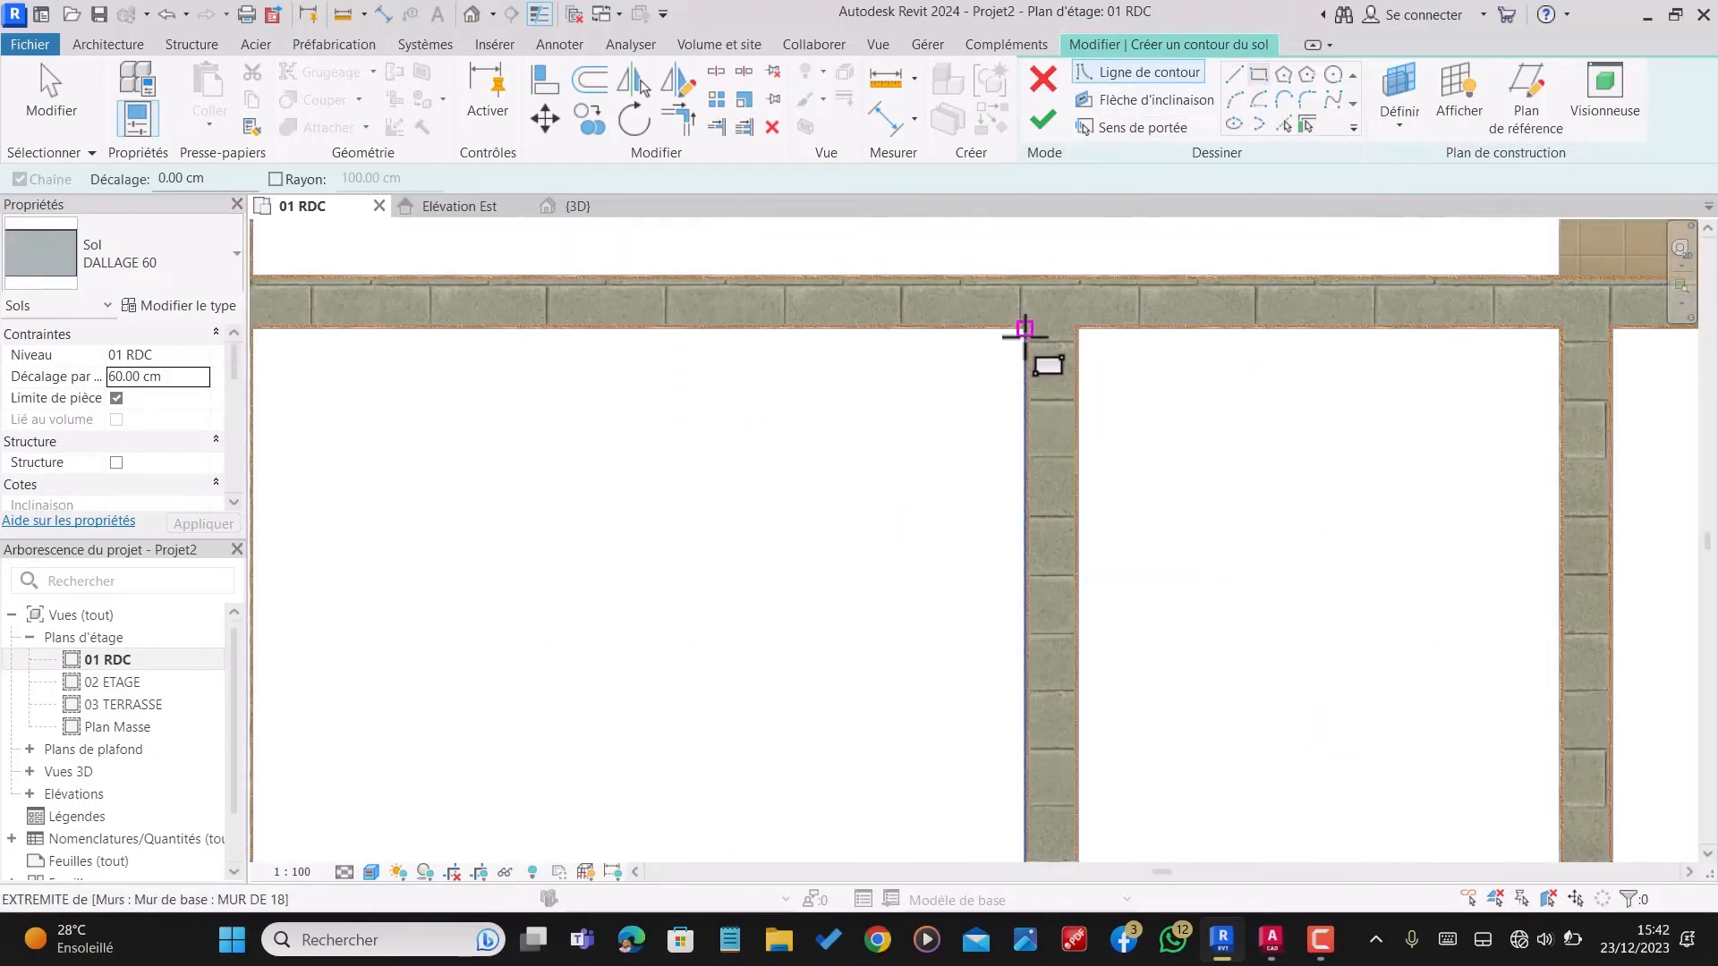
pyautogui.click(1024, 331)
pyautogui.scroll(-2, 1023, 333)
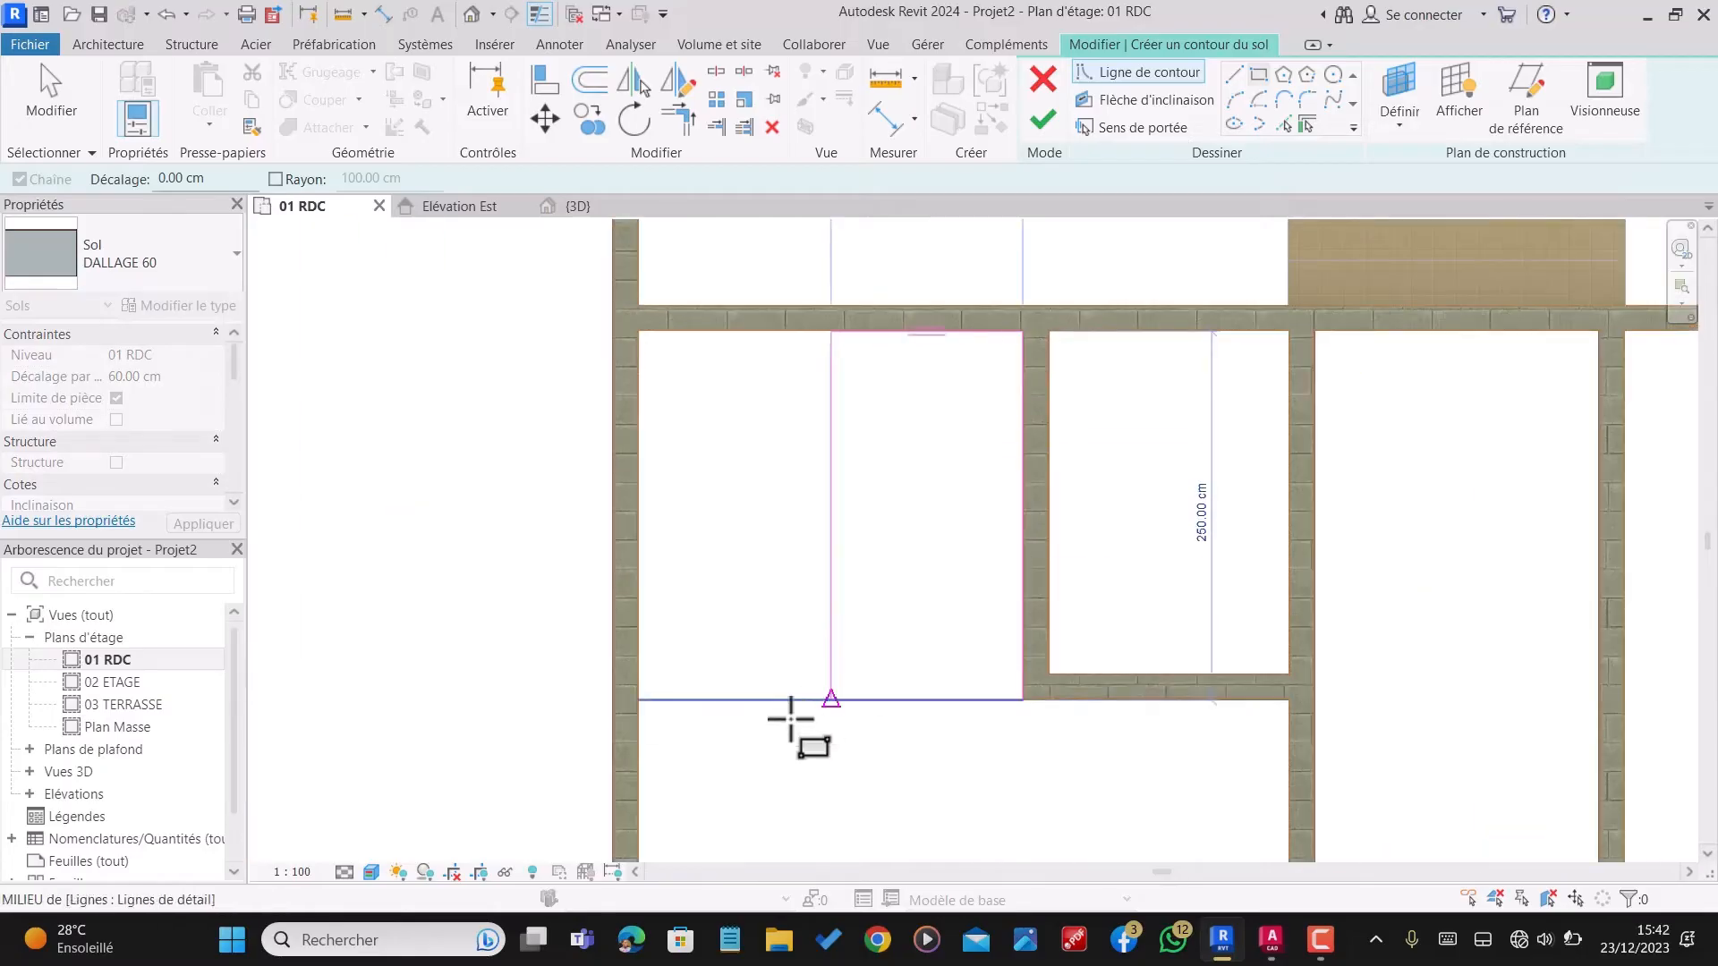
pyautogui.click(639, 699)
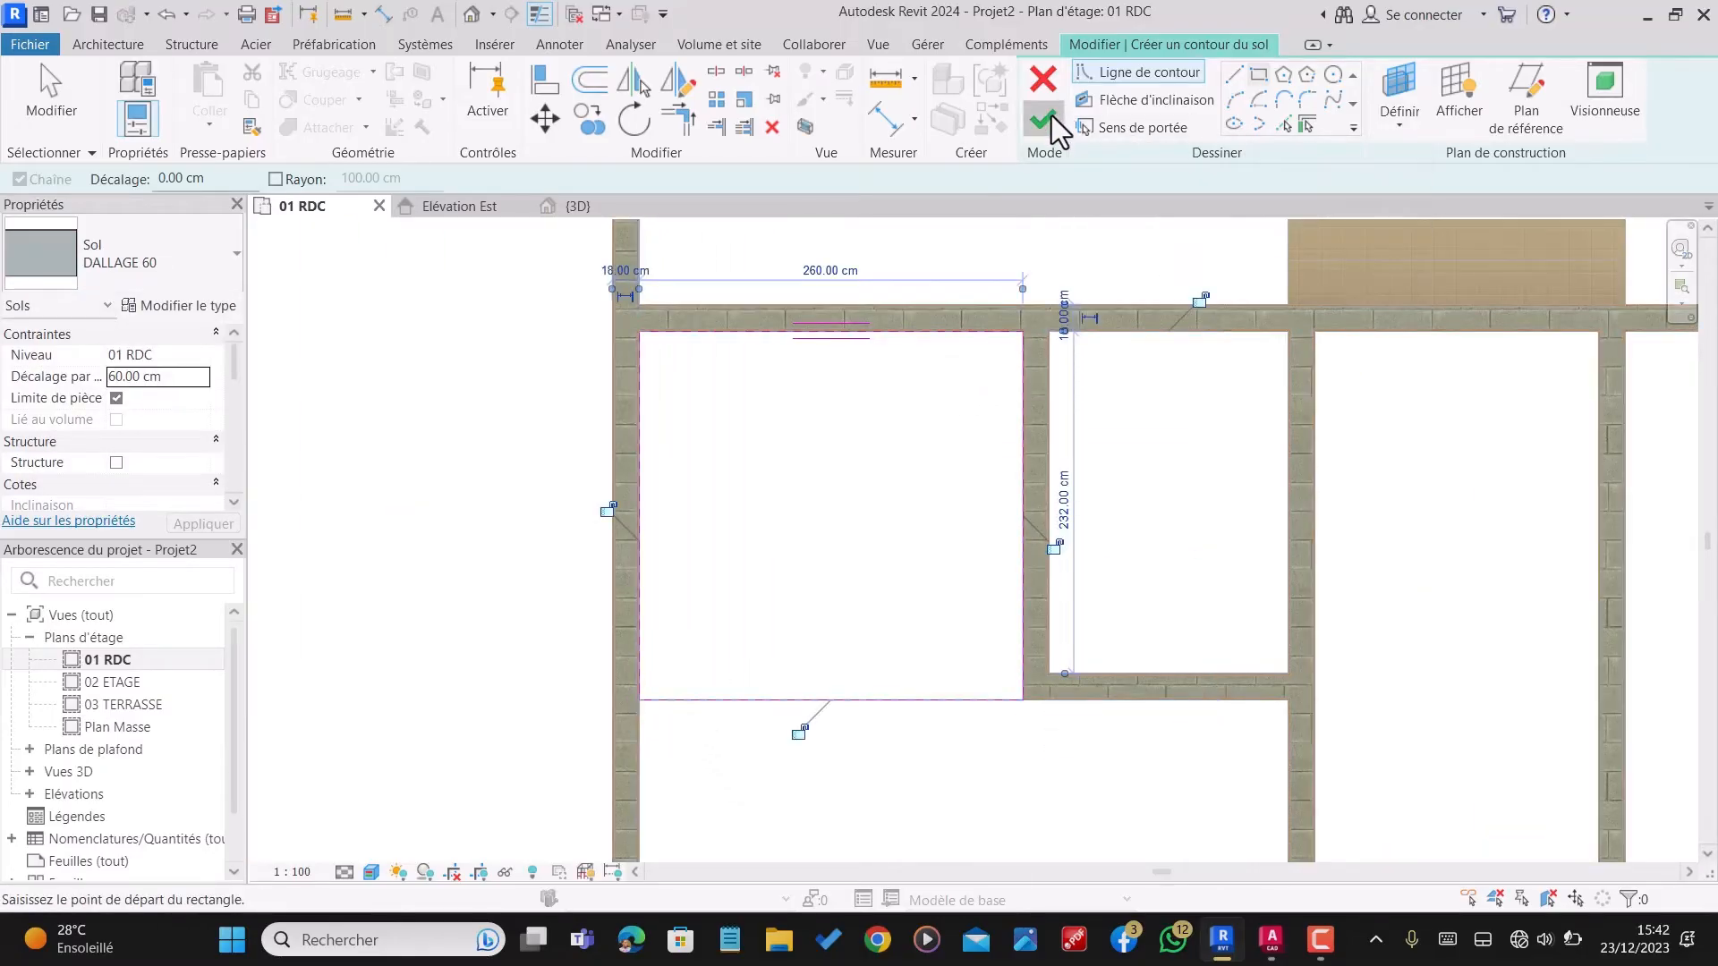
pyautogui.click(1045, 120)
pyautogui.scroll(-3, 901, 425)
pyautogui.press('Escape')
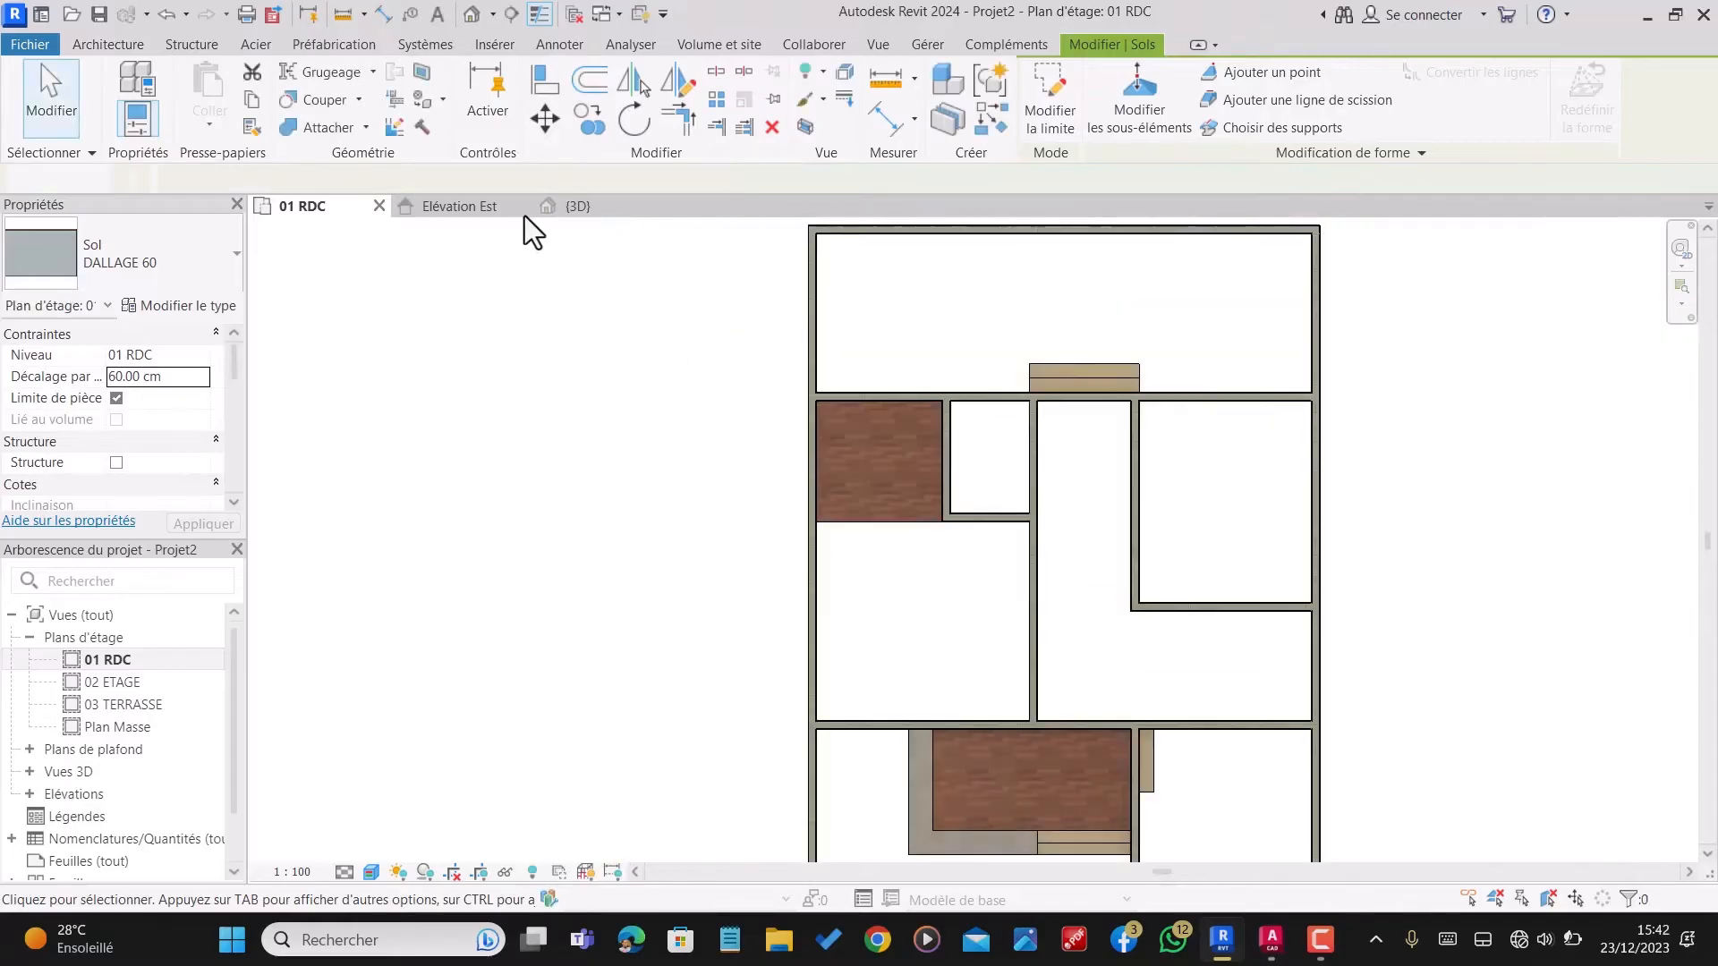
# Step: Switch to the 3D view of the house and set its visual style to Realistic
pyautogui.click(572, 208)
pyautogui.scroll(-1, 776, 349)
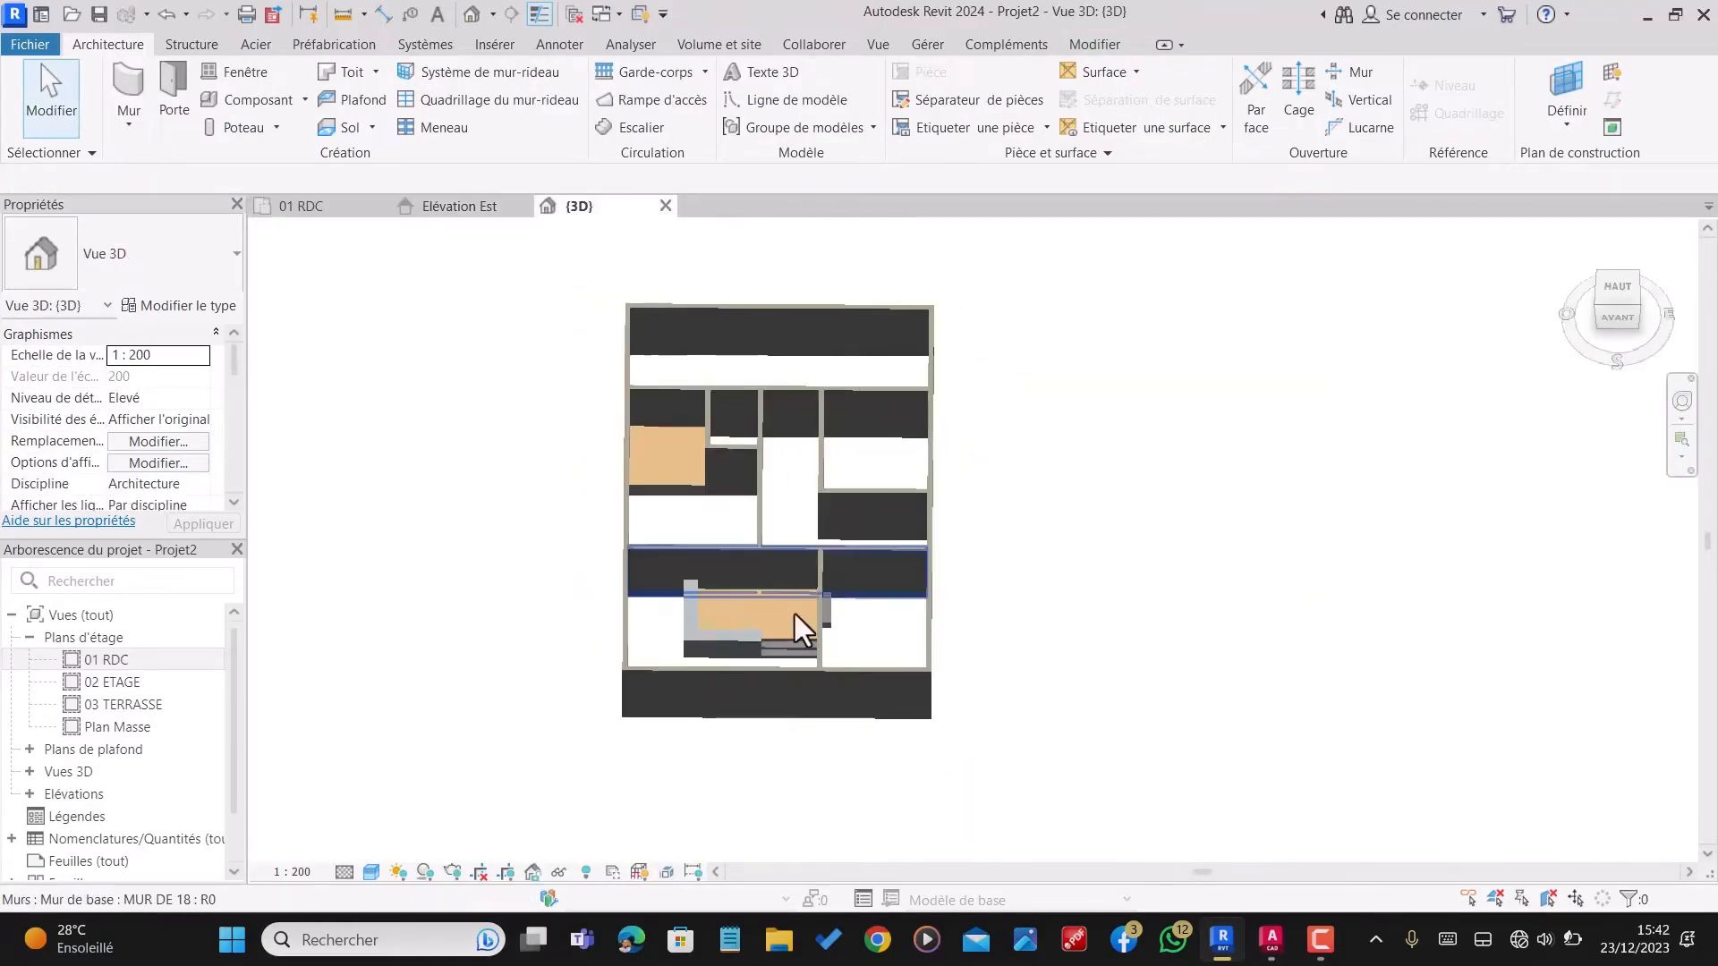
pyautogui.scroll(5, 705, 519)
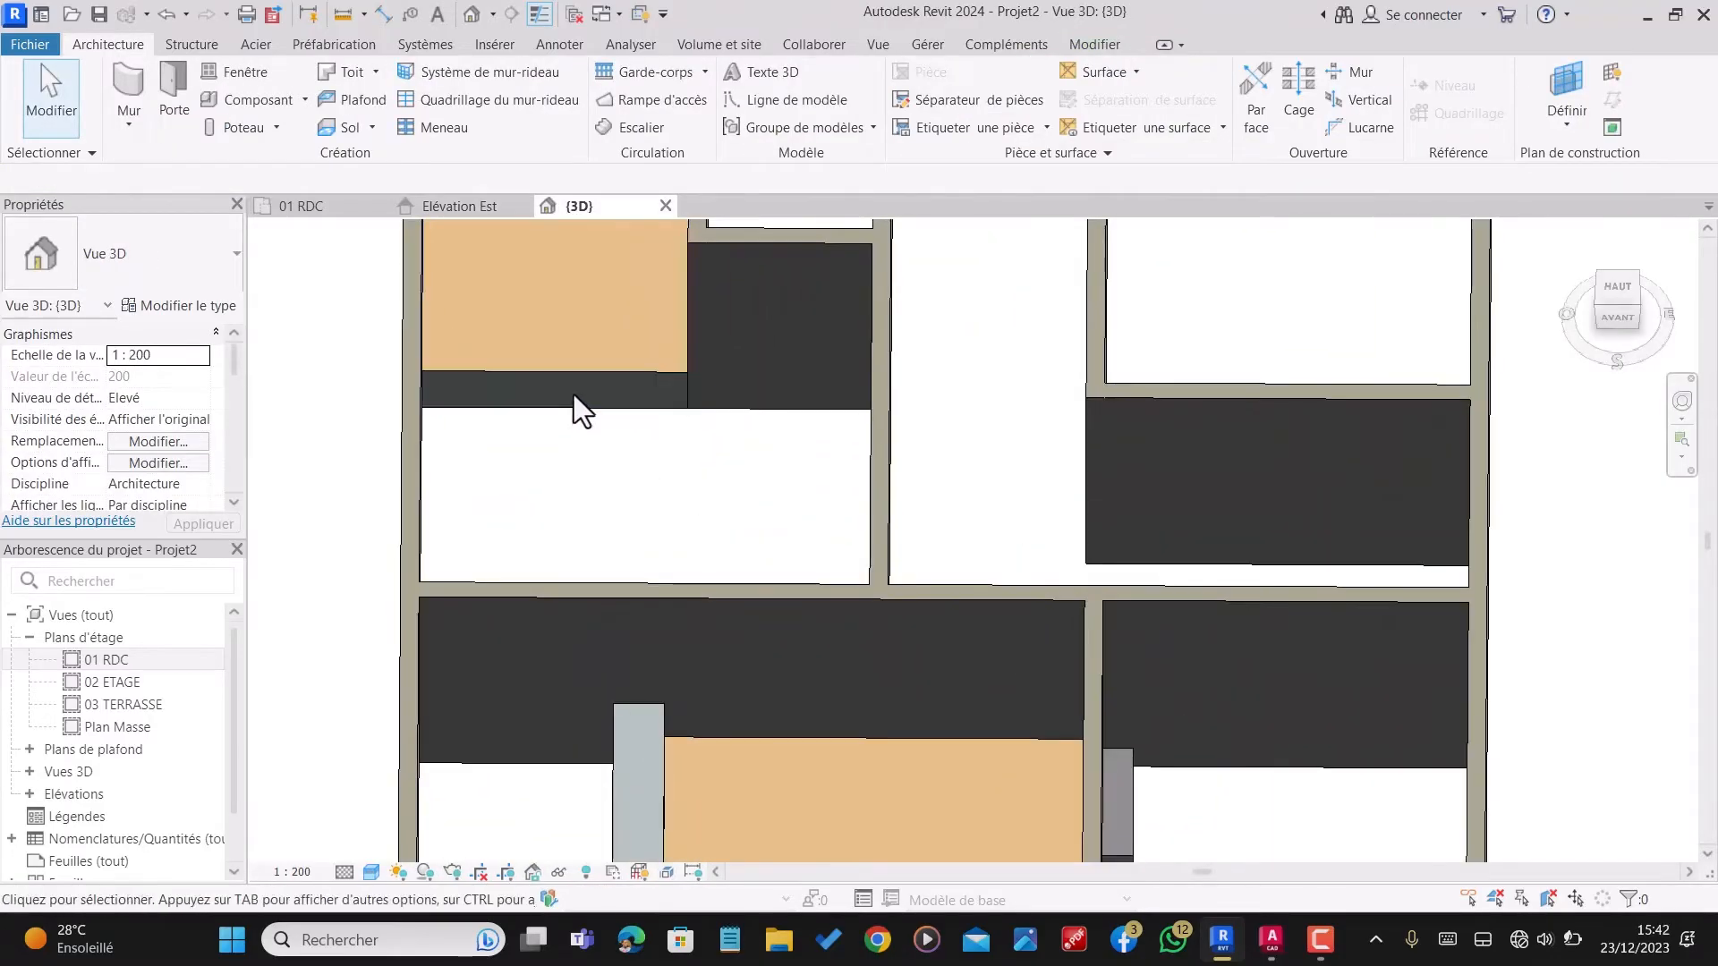
pyautogui.keyDown('shift'); pyautogui.moveTo(572, 423); pyautogui.dragTo(590, 362, button='middle'); pyautogui.keyUp('shift')
pyautogui.scroll(-2, 590, 362)
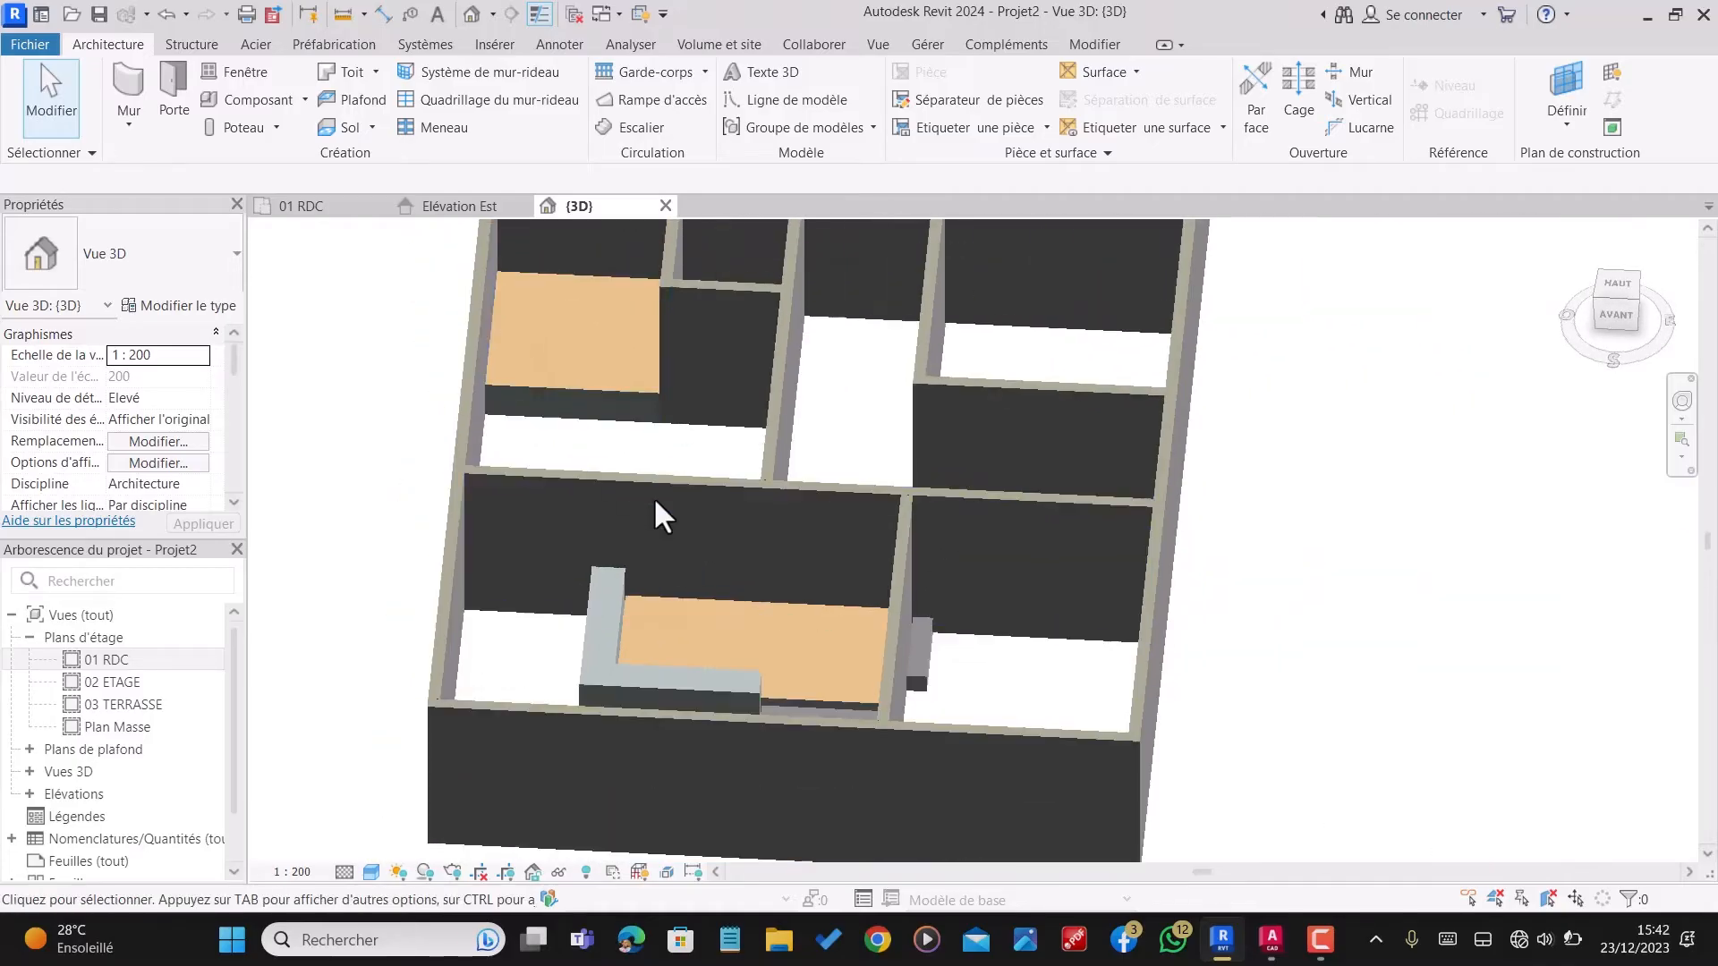
pyautogui.scroll(1, 655, 506)
pyautogui.keyDown('shift'); pyautogui.moveTo(839, 534); pyautogui.dragTo(769, 623, button='middle'); pyautogui.keyUp('shift')
pyautogui.scroll(-6, 1056, 630)
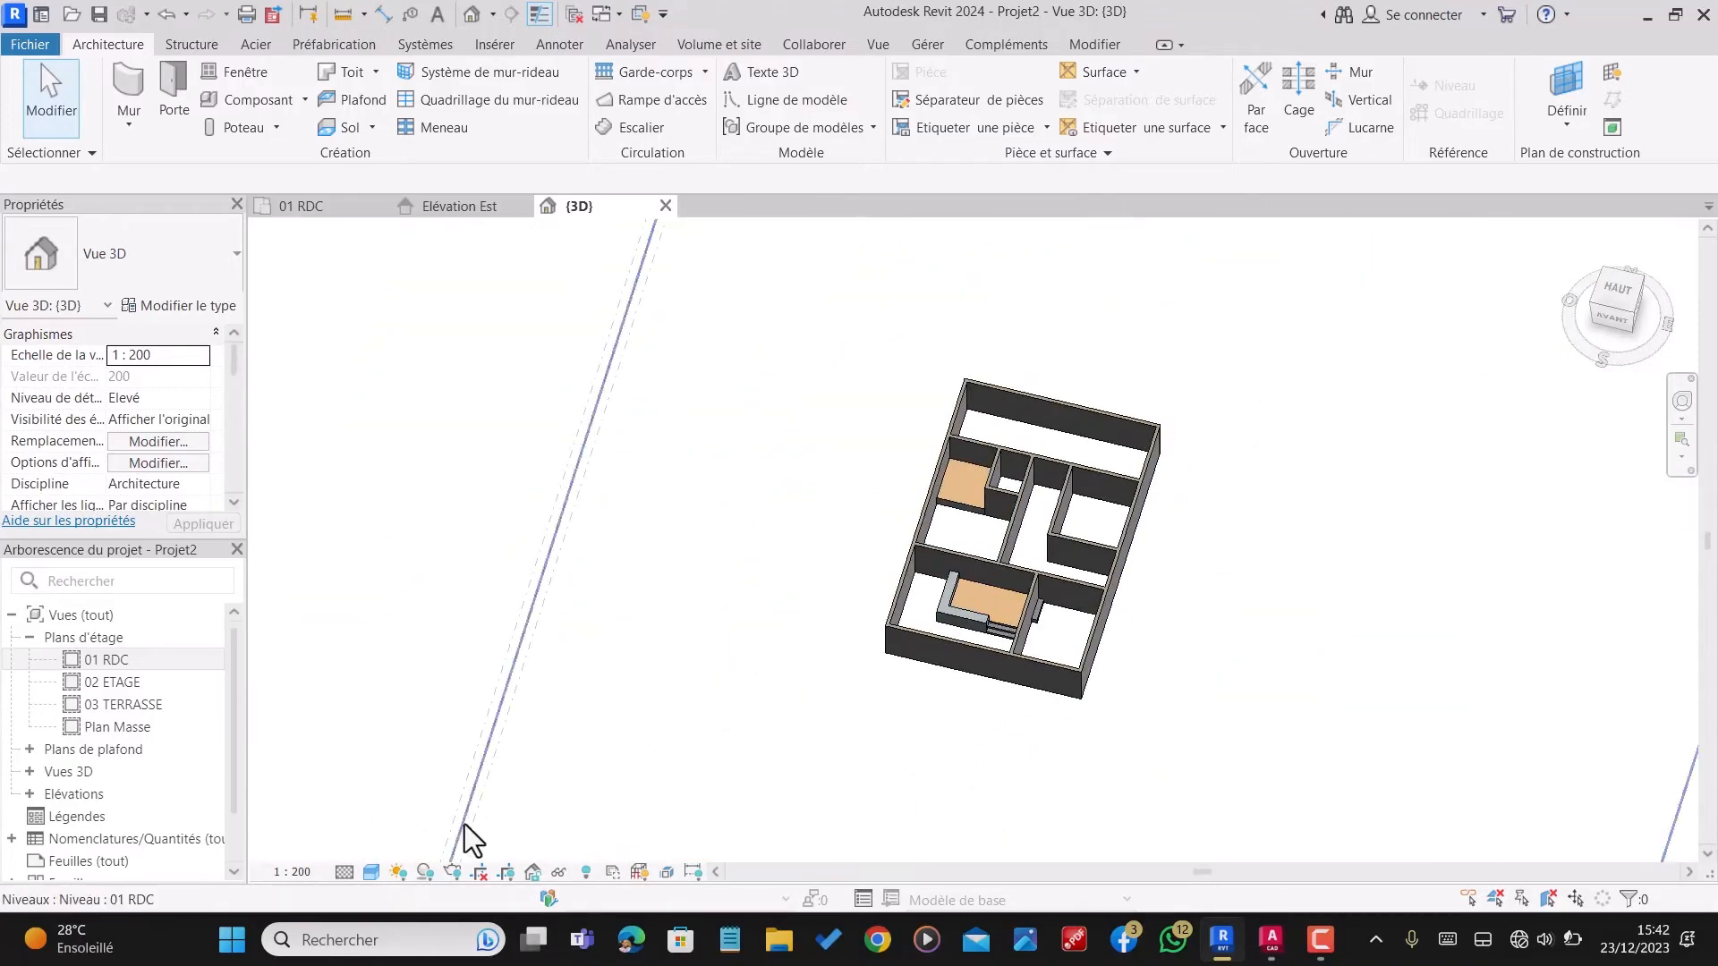
pyautogui.click(368, 873)
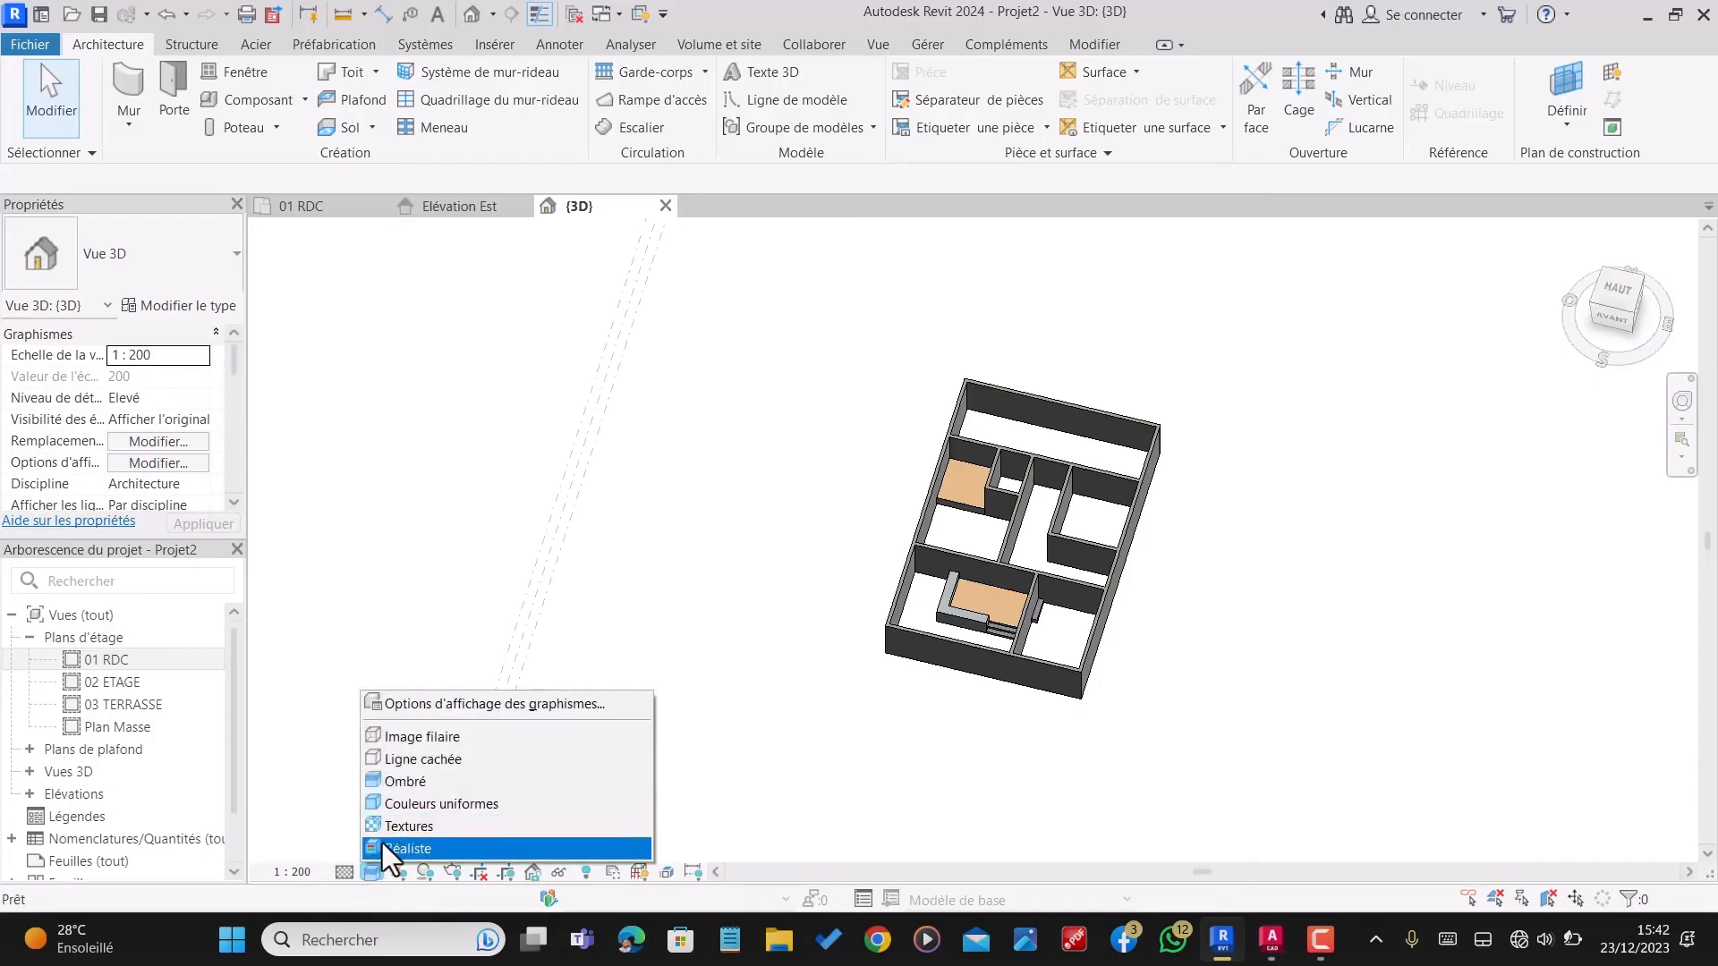
pyautogui.click(384, 846)
# Step: Examine the new room floors, steps and L-shaped slab from several angles in the 3D view
pyautogui.scroll(5, 1055, 522)
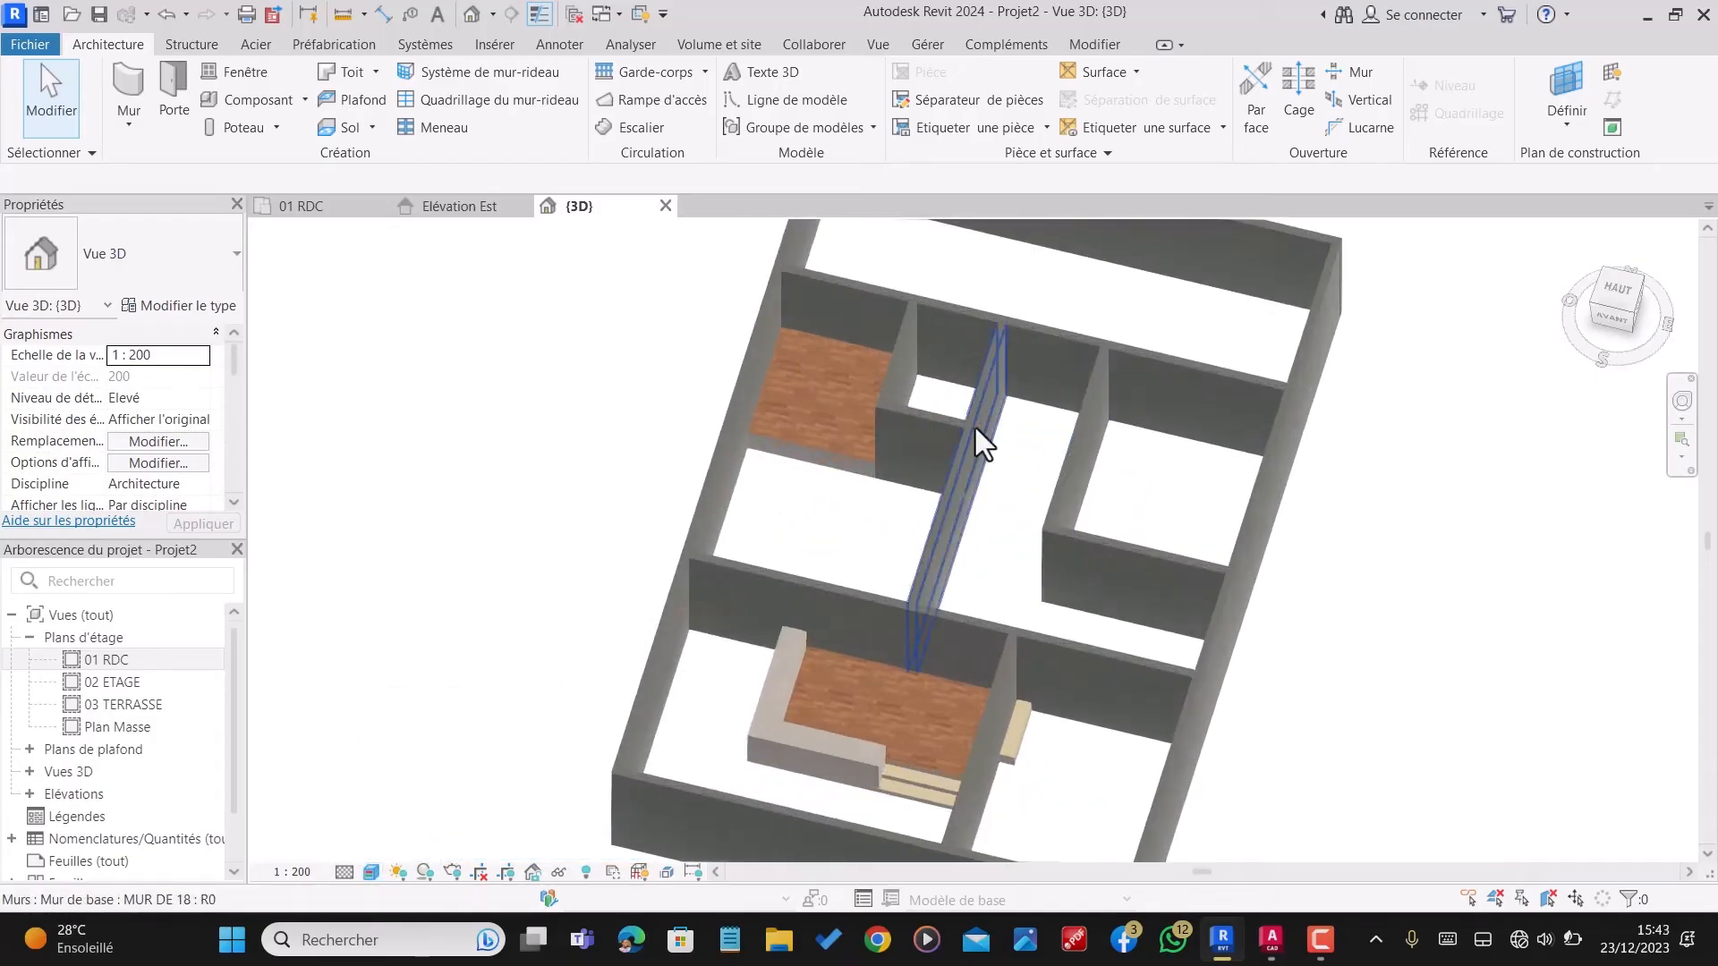
pyautogui.scroll(-4, 975, 427)
pyautogui.scroll(2, 905, 546)
pyautogui.keyDown('shift'); pyautogui.moveTo(883, 550); pyautogui.dragTo(937, 620, button='middle'); pyautogui.keyUp('shift')
pyautogui.scroll(3, 937, 620)
pyautogui.scroll(-4, 990, 453)
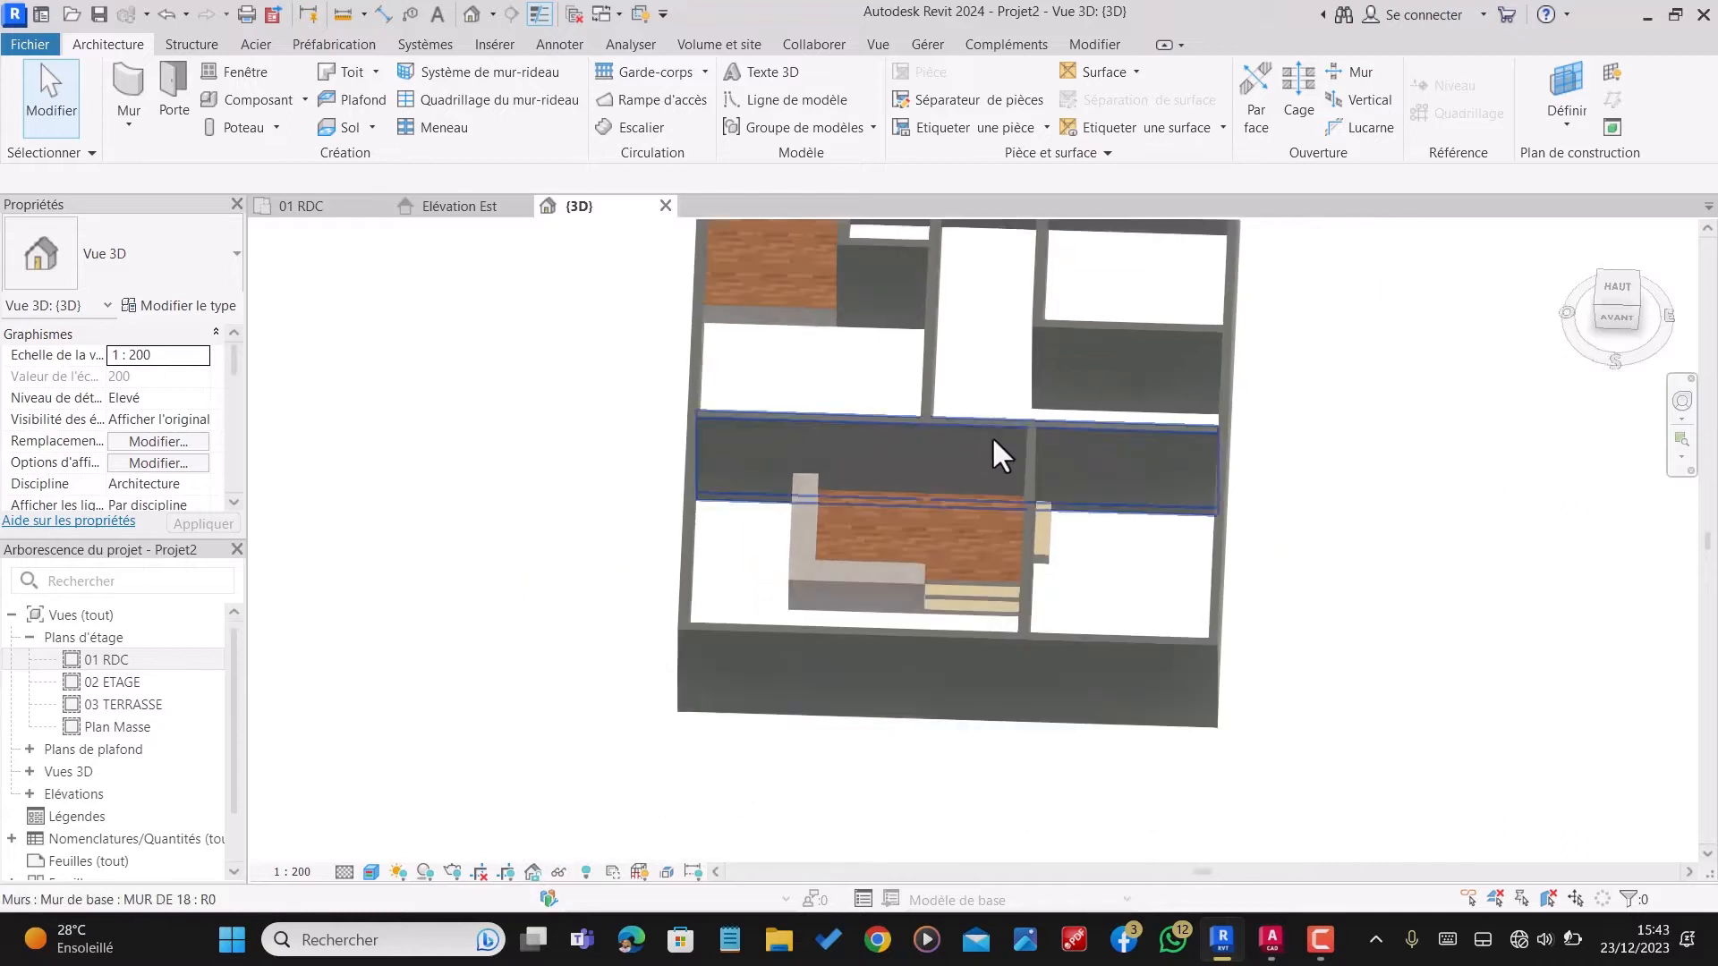
pyautogui.scroll(3, 859, 376)
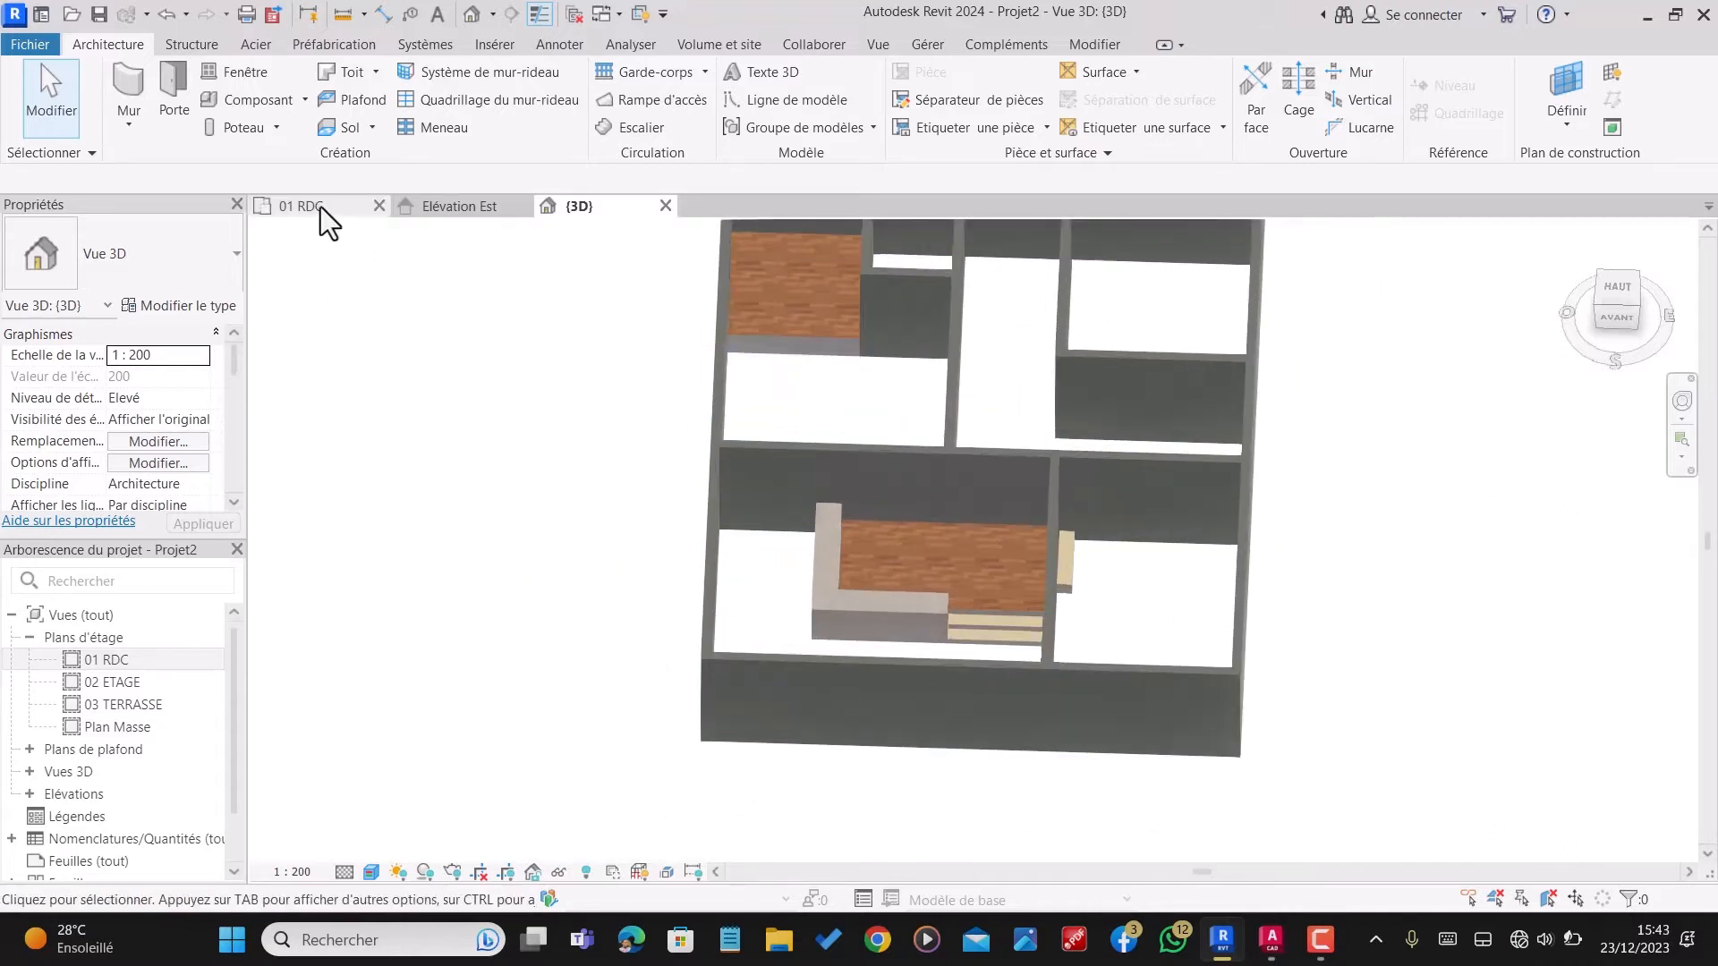
# Step: Return to the 01 RDC floor plan and start another floor boundary sketch
pyautogui.click(320, 206)
pyautogui.scroll(-1, 1043, 498)
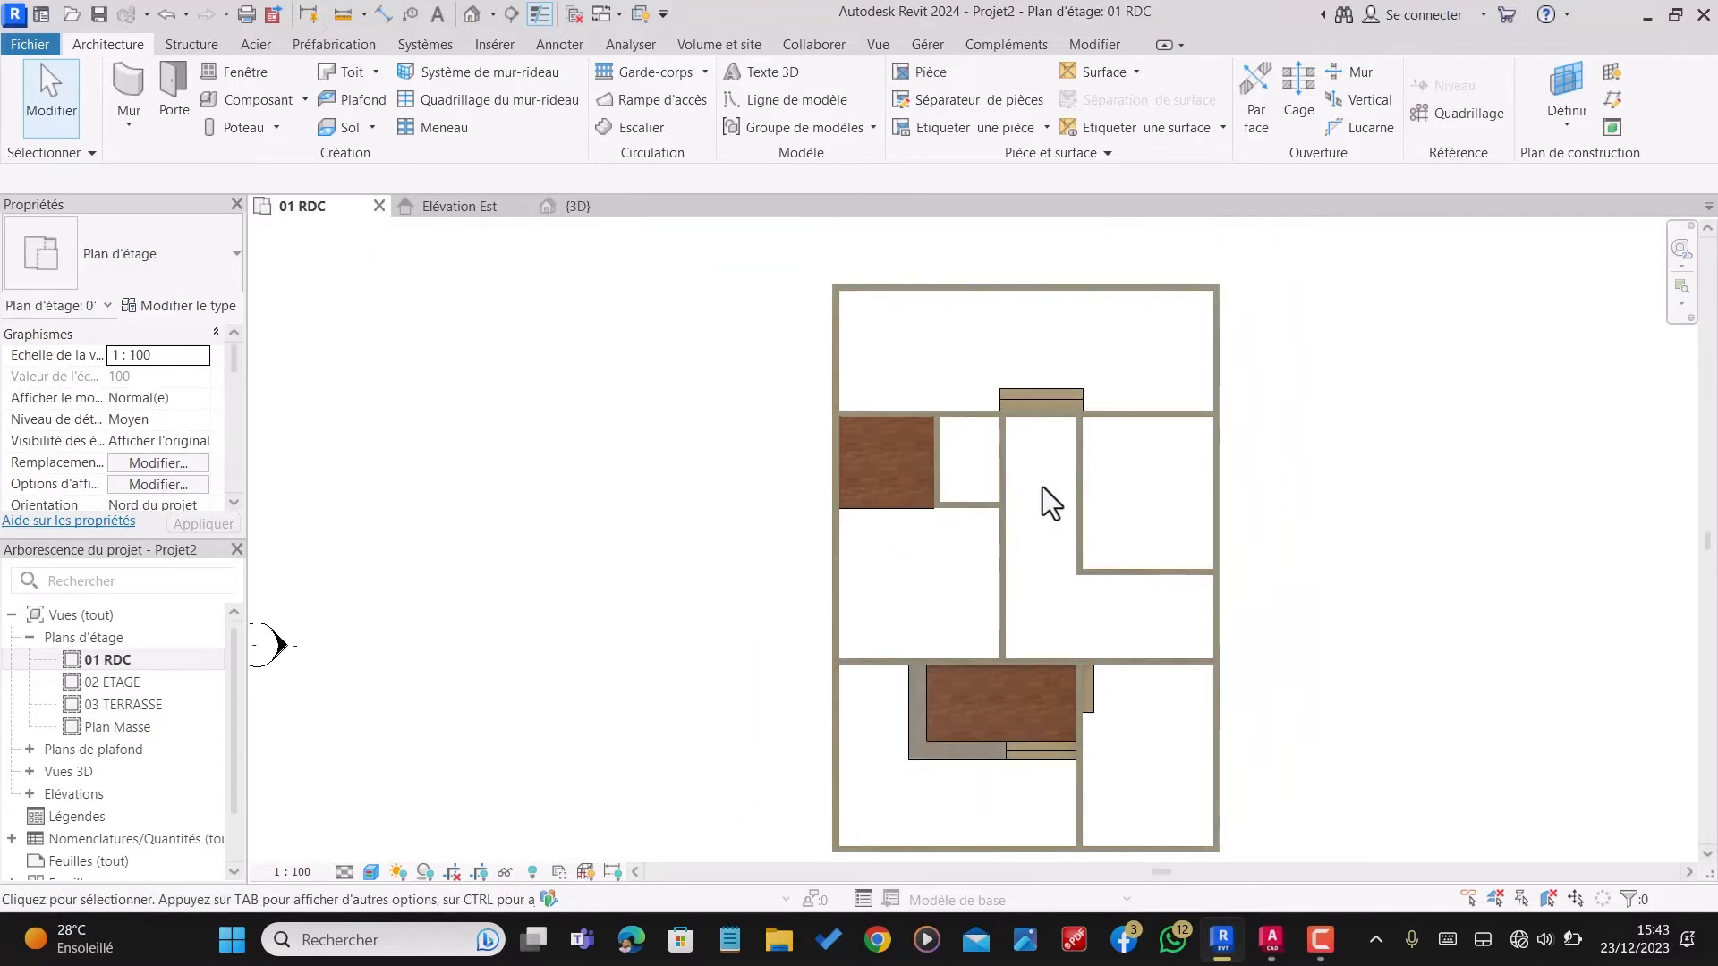
pyautogui.scroll(2, 971, 577)
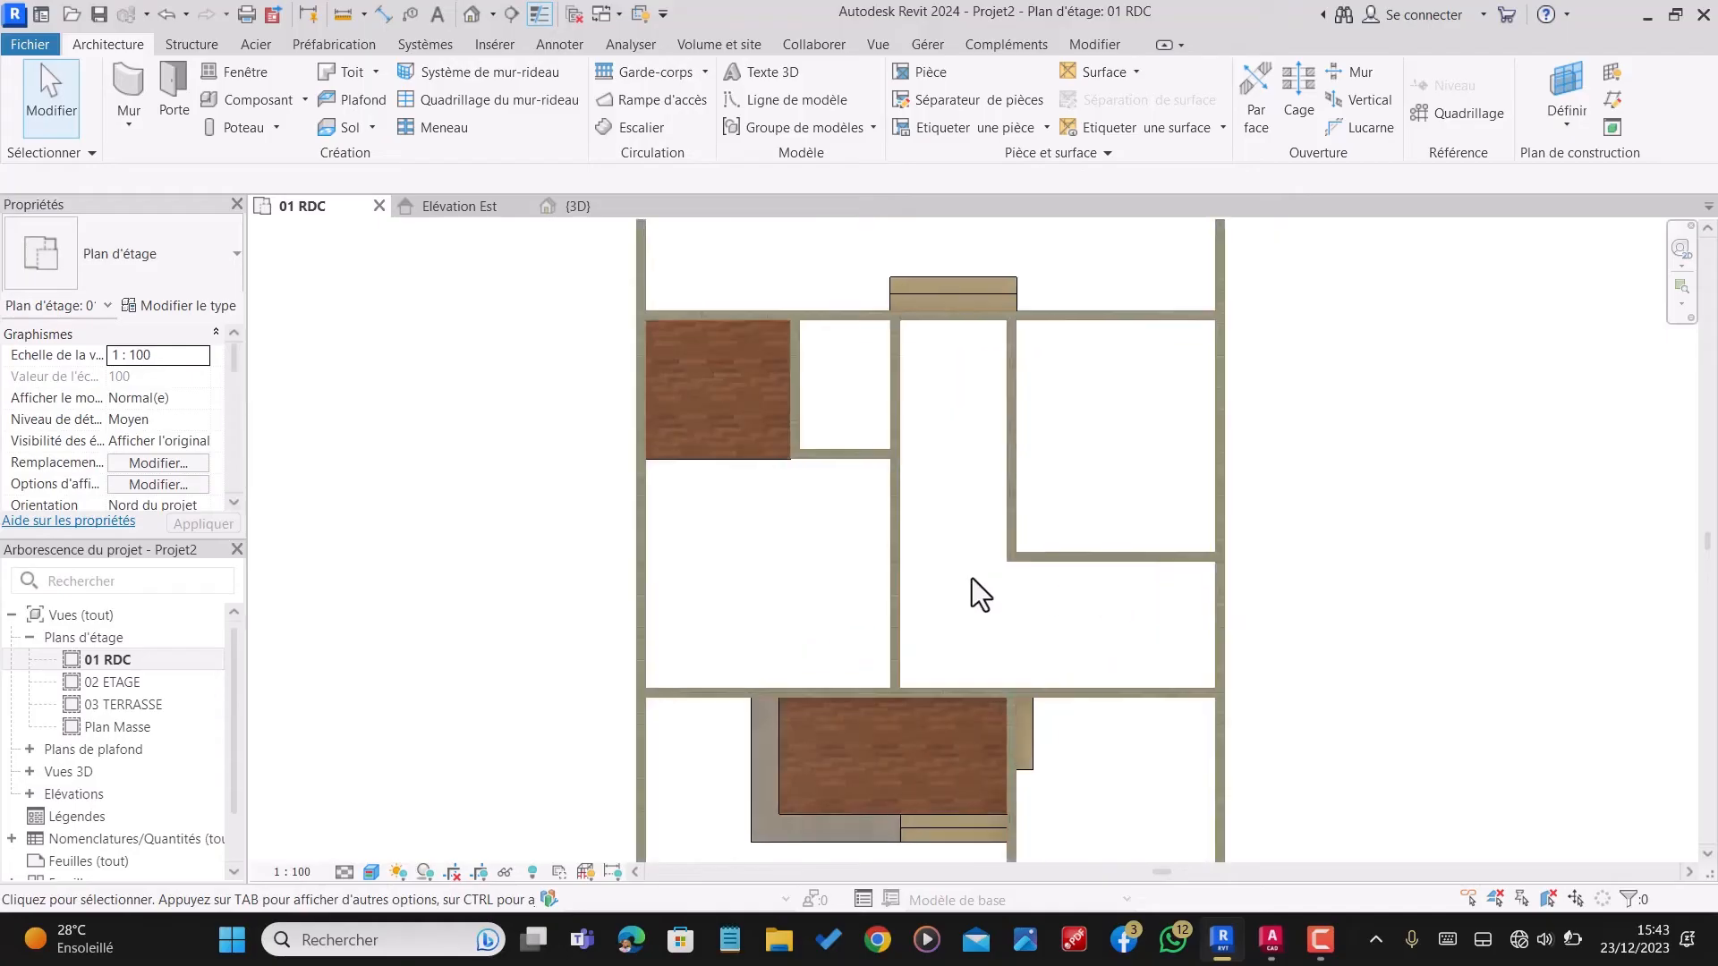
pyautogui.click(347, 127)
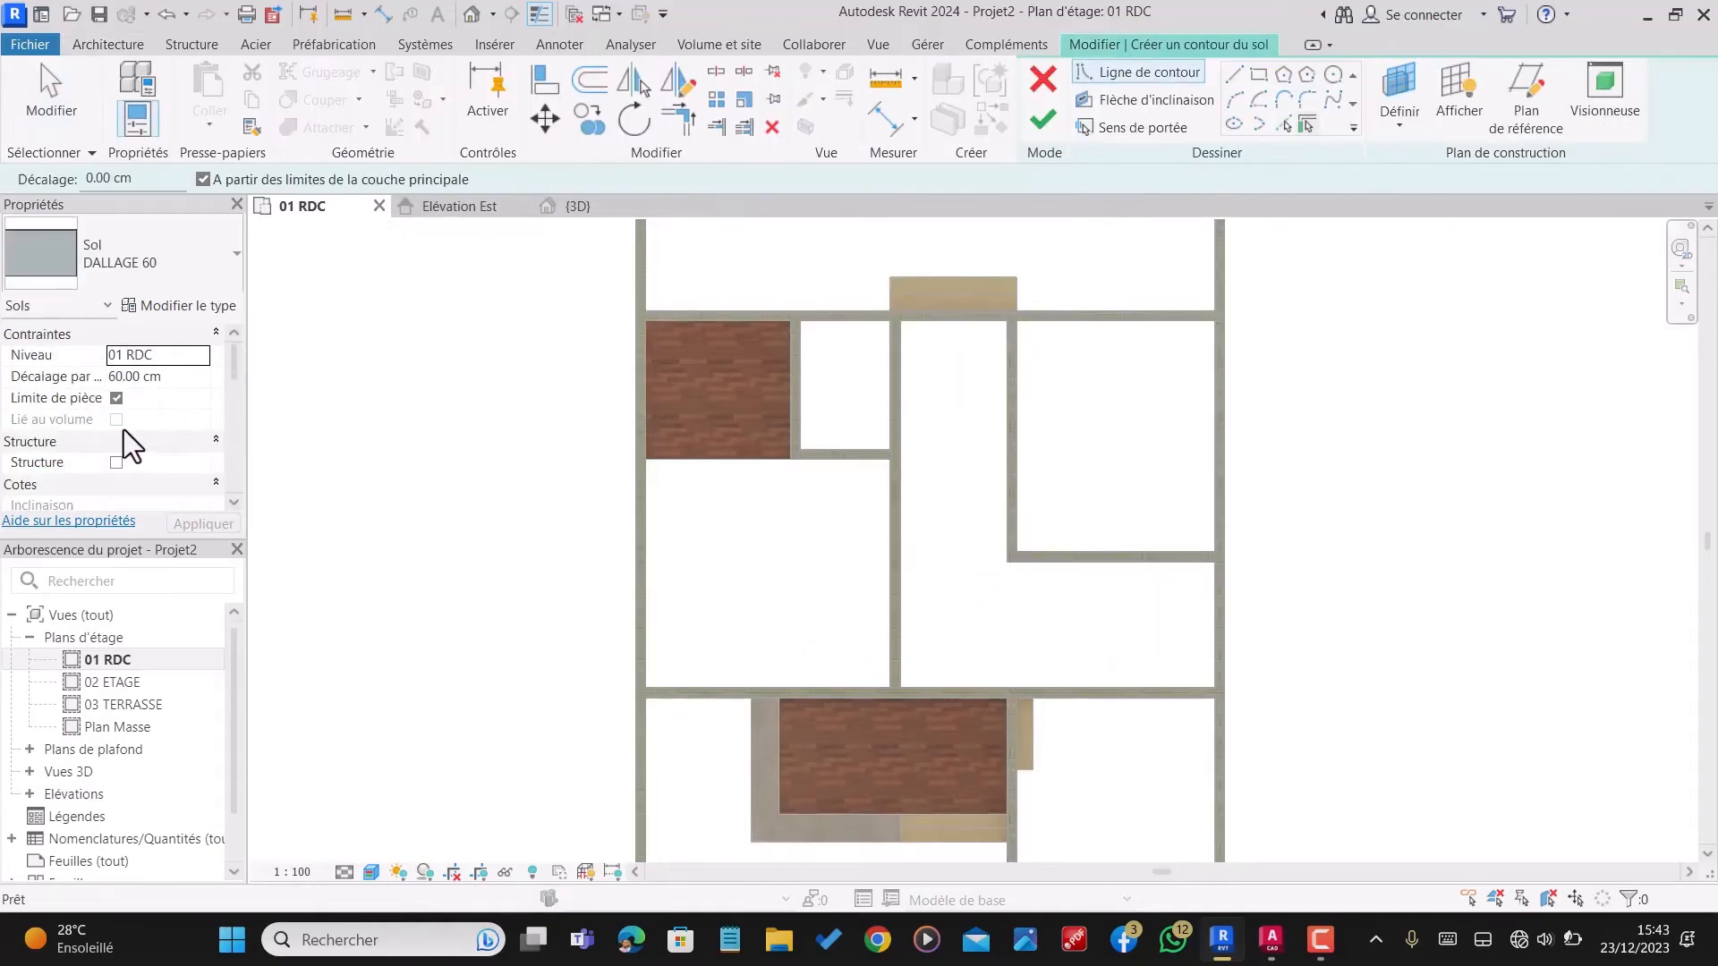
pyautogui.click(170, 304)
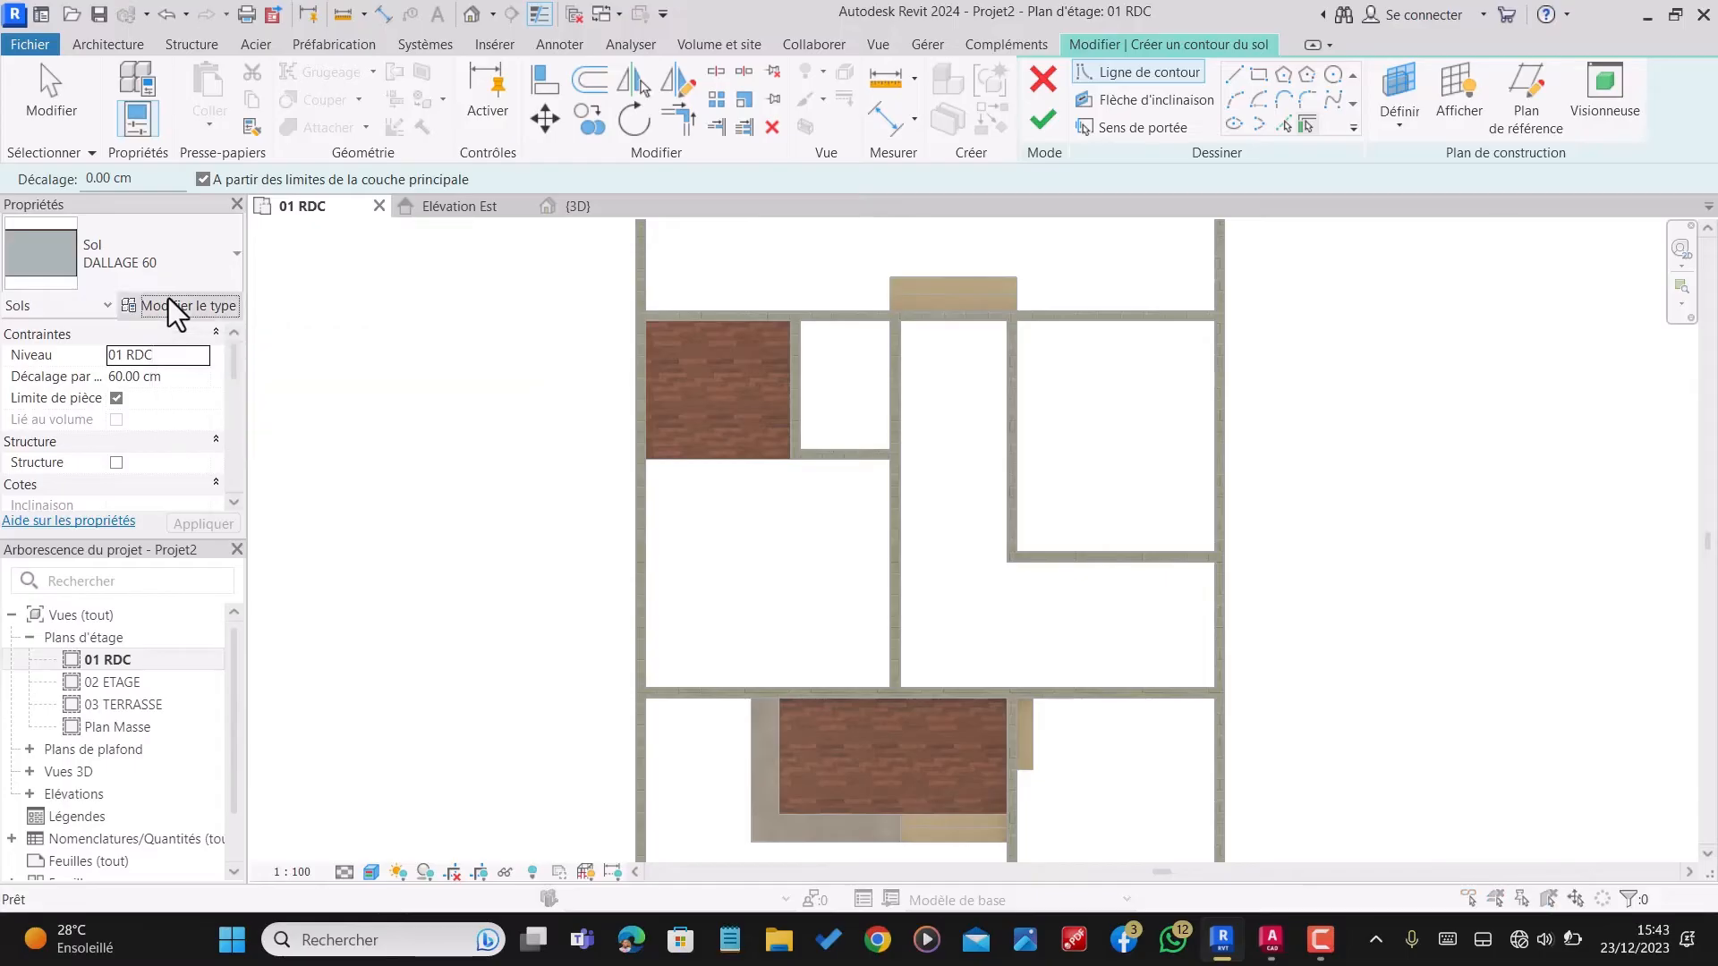
pyautogui.click(1314, 948)
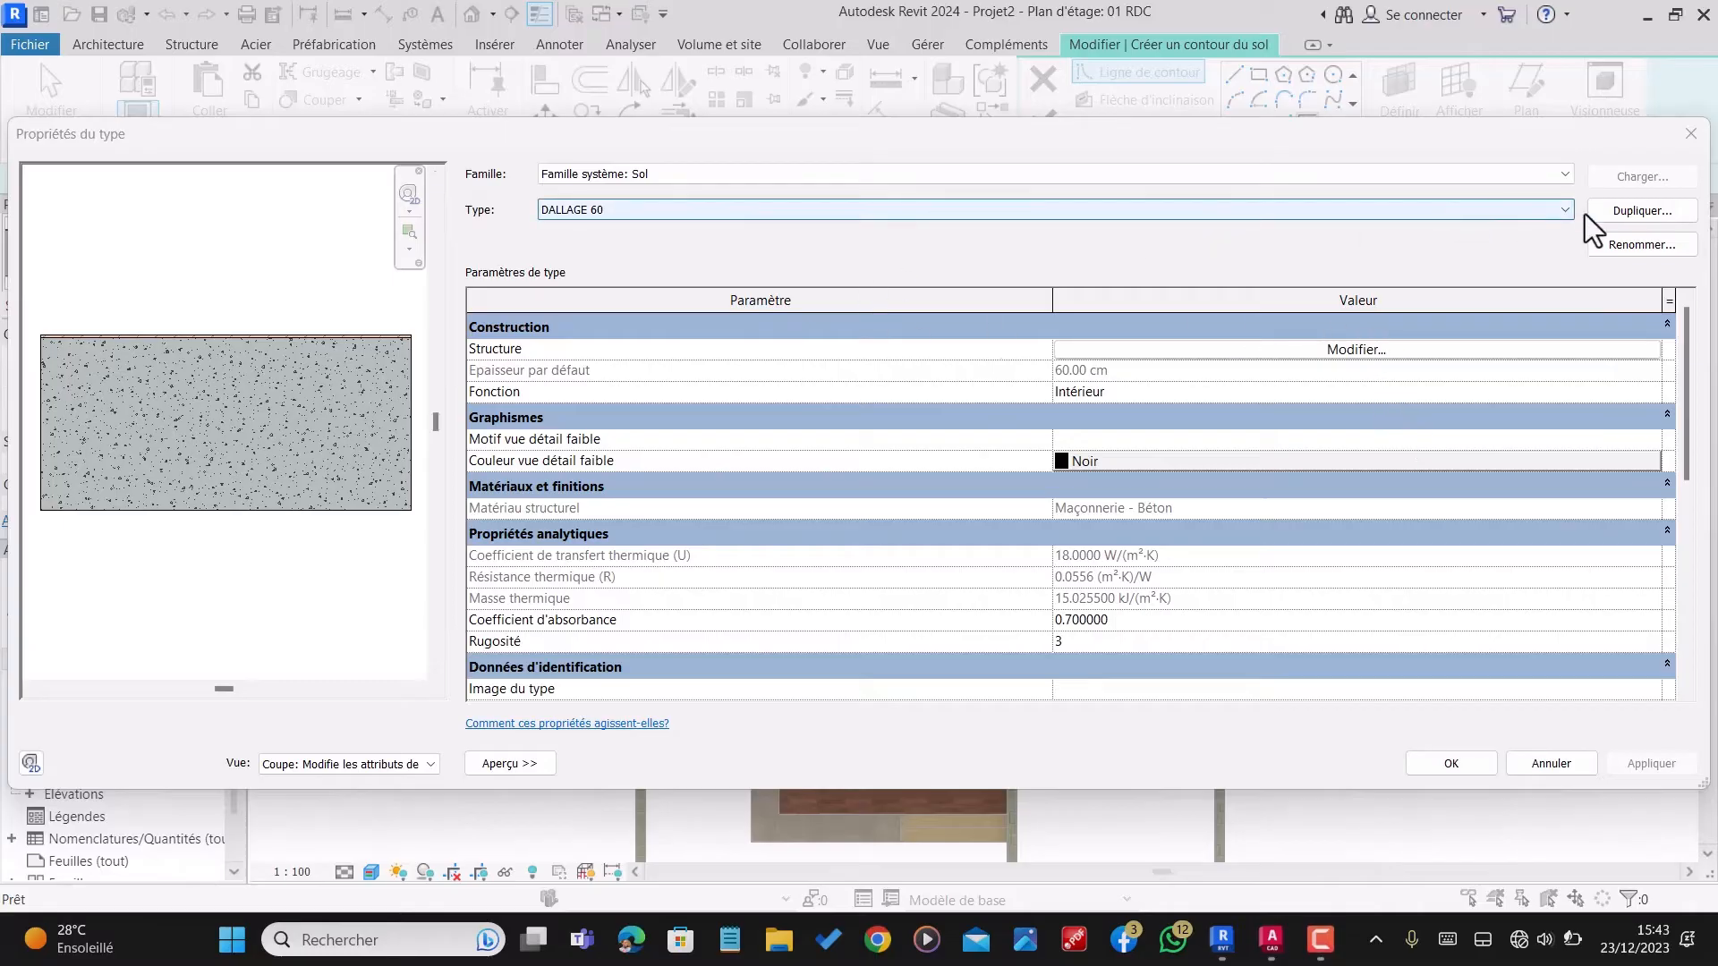
pyautogui.click(1619, 210)
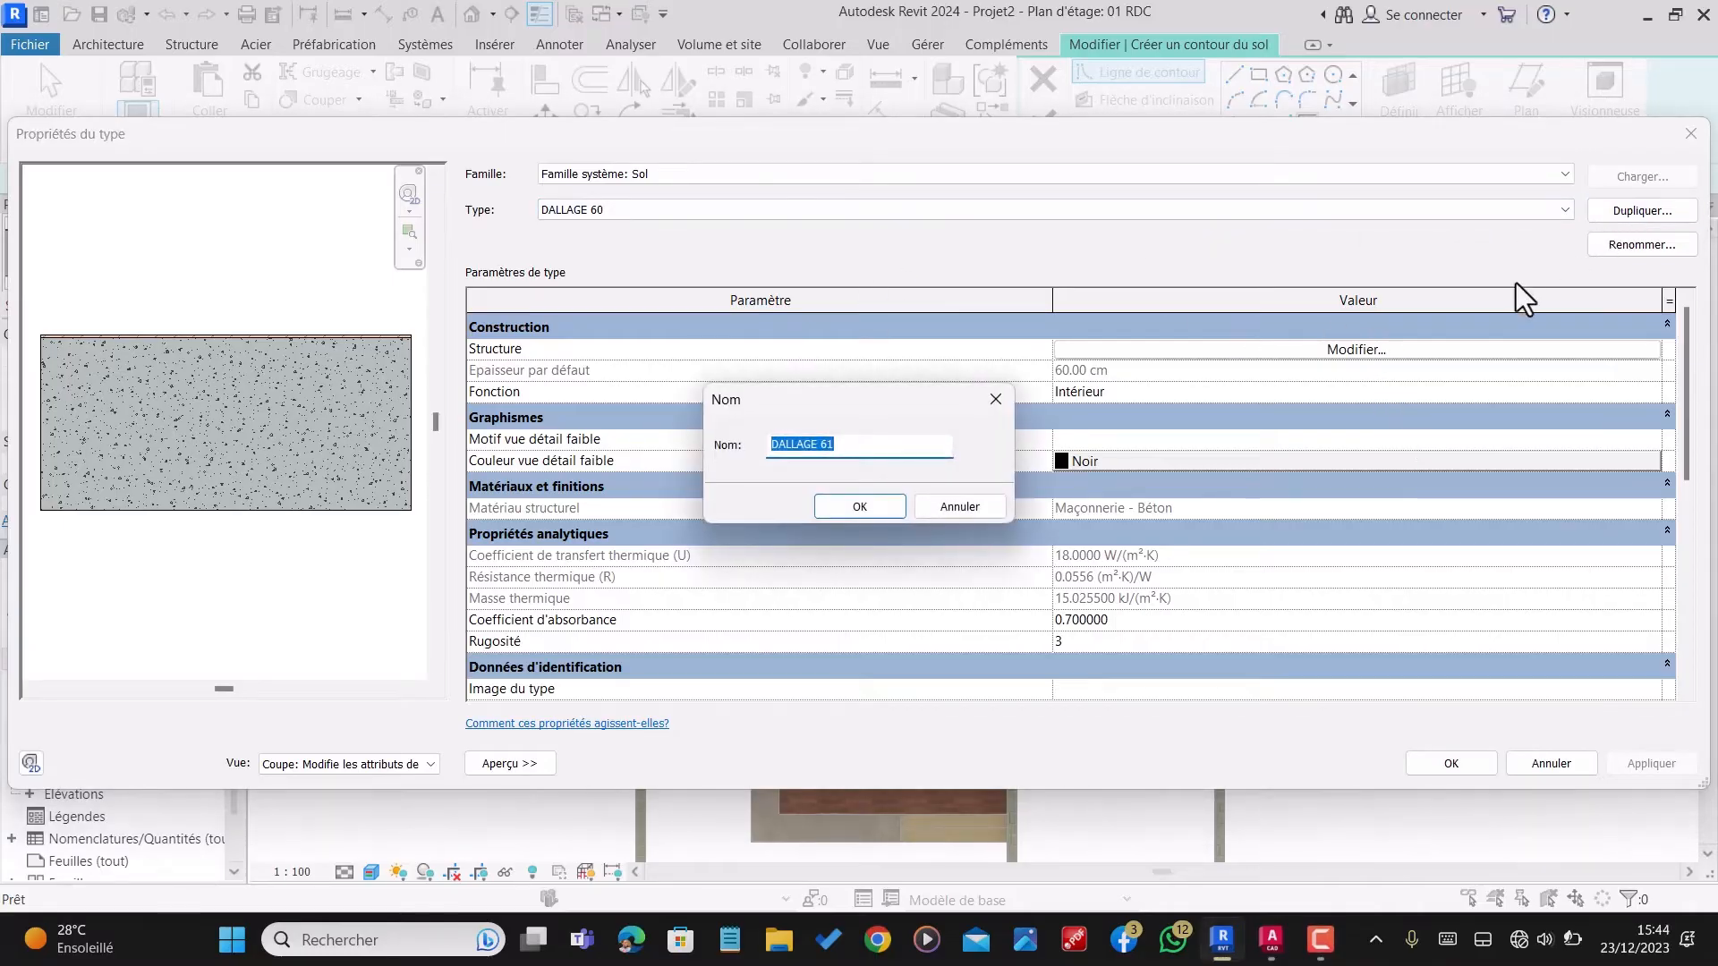
pyautogui.write('DALL')
pyautogui.click(959, 506)
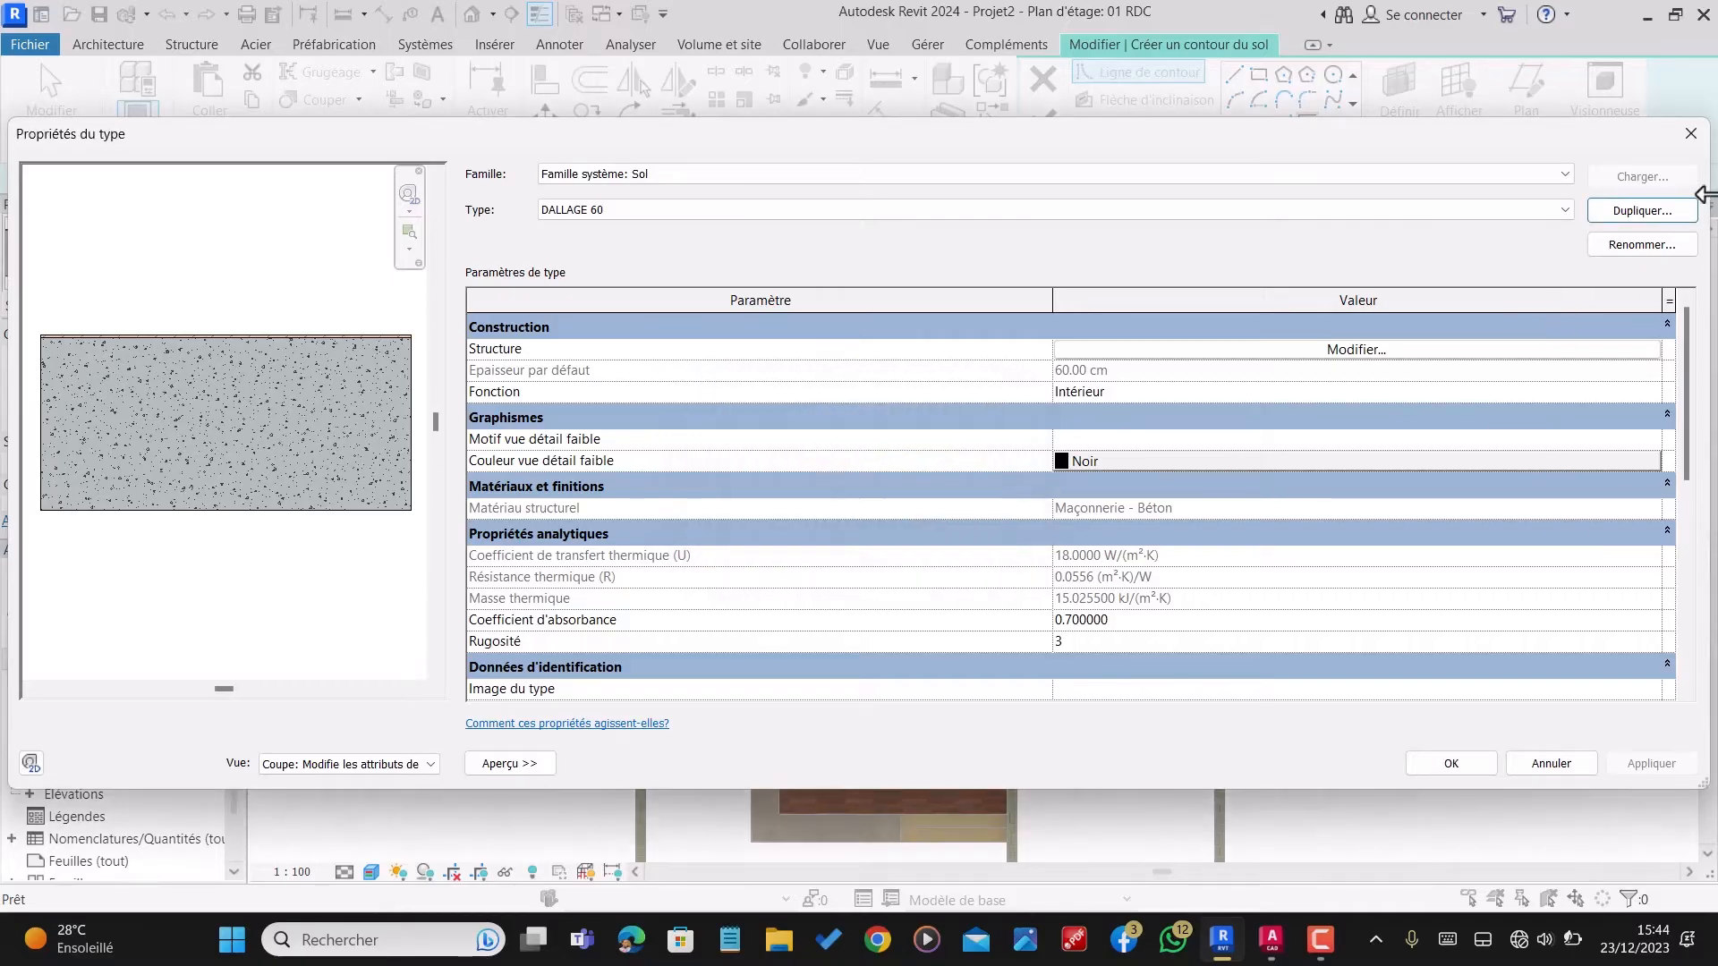
pyautogui.click(1689, 135)
# Step: Change the new floor's type to DALLAGE 45 and set its level offset to 45 cm
pyautogui.click(153, 260)
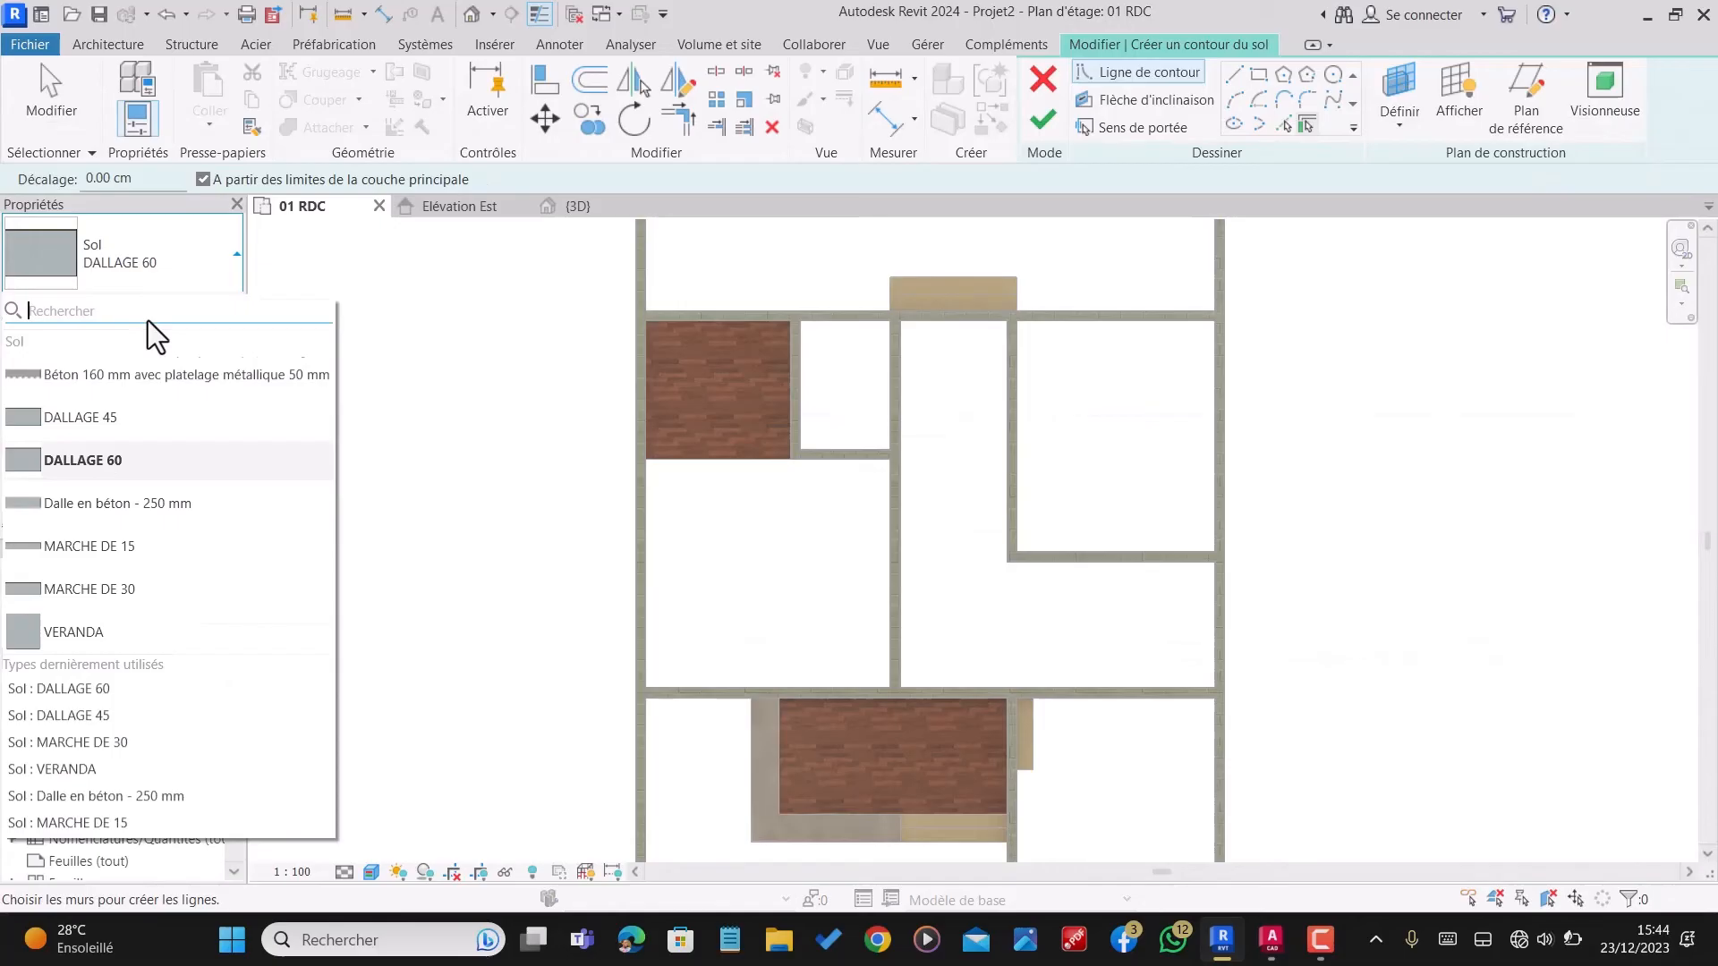
pyautogui.click(106, 420)
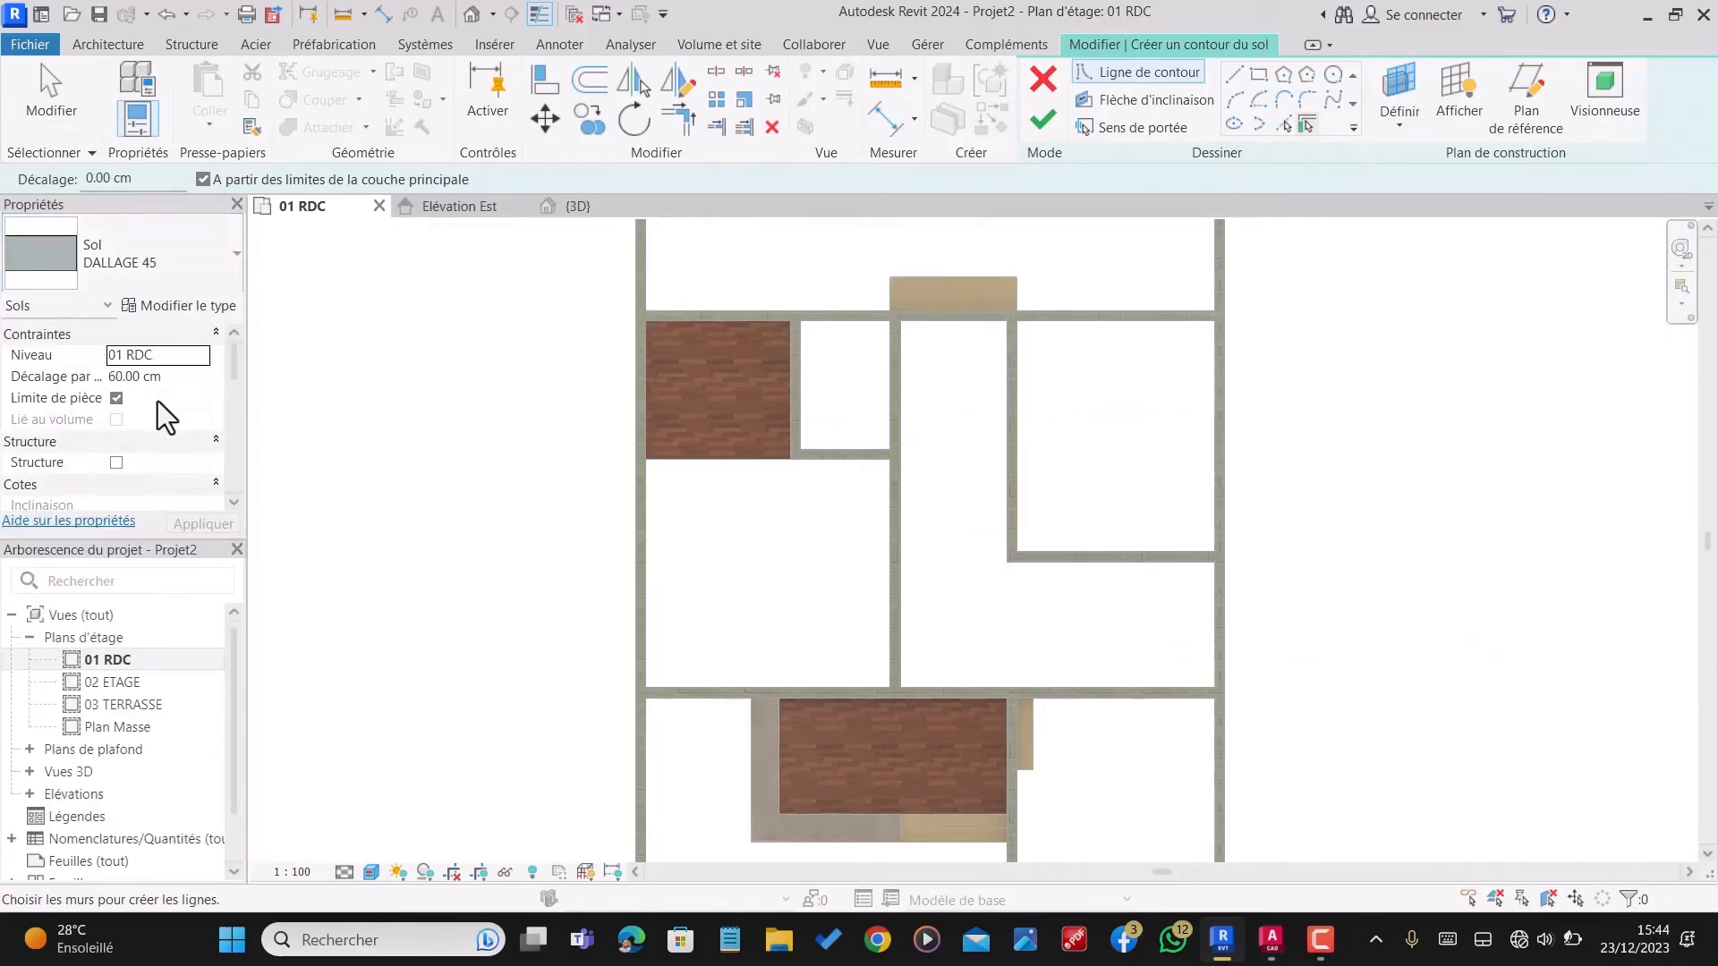
pyautogui.click(167, 377)
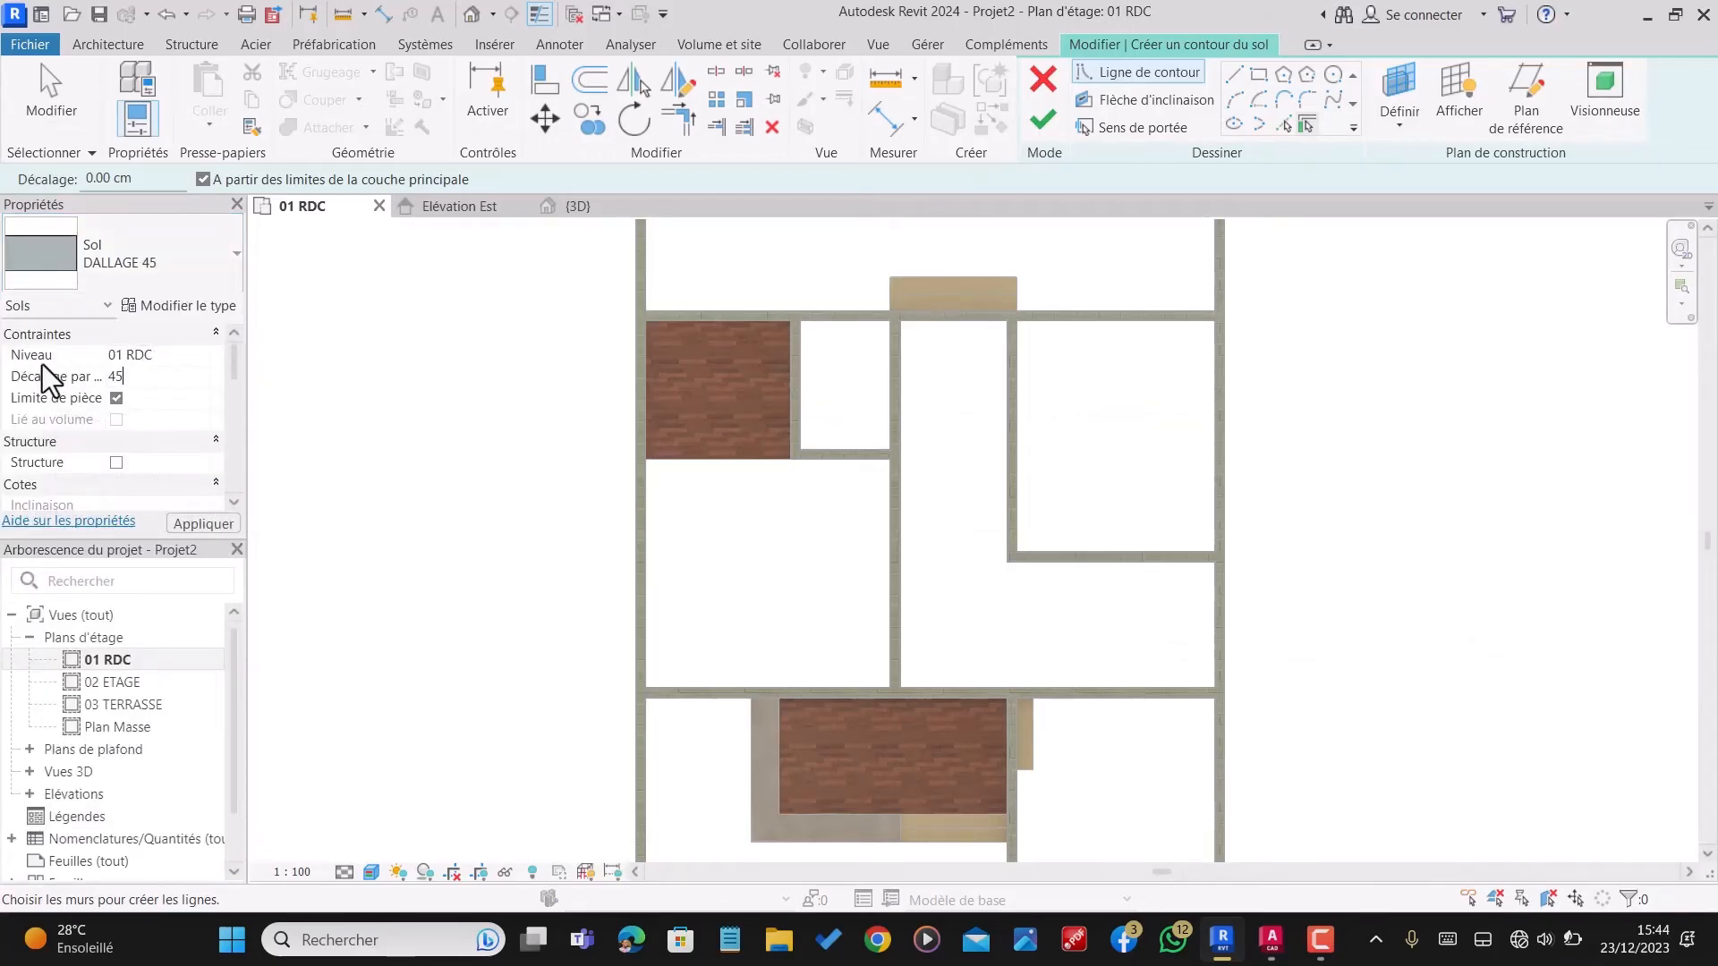
pyautogui.write('45')
pyautogui.press('Return')
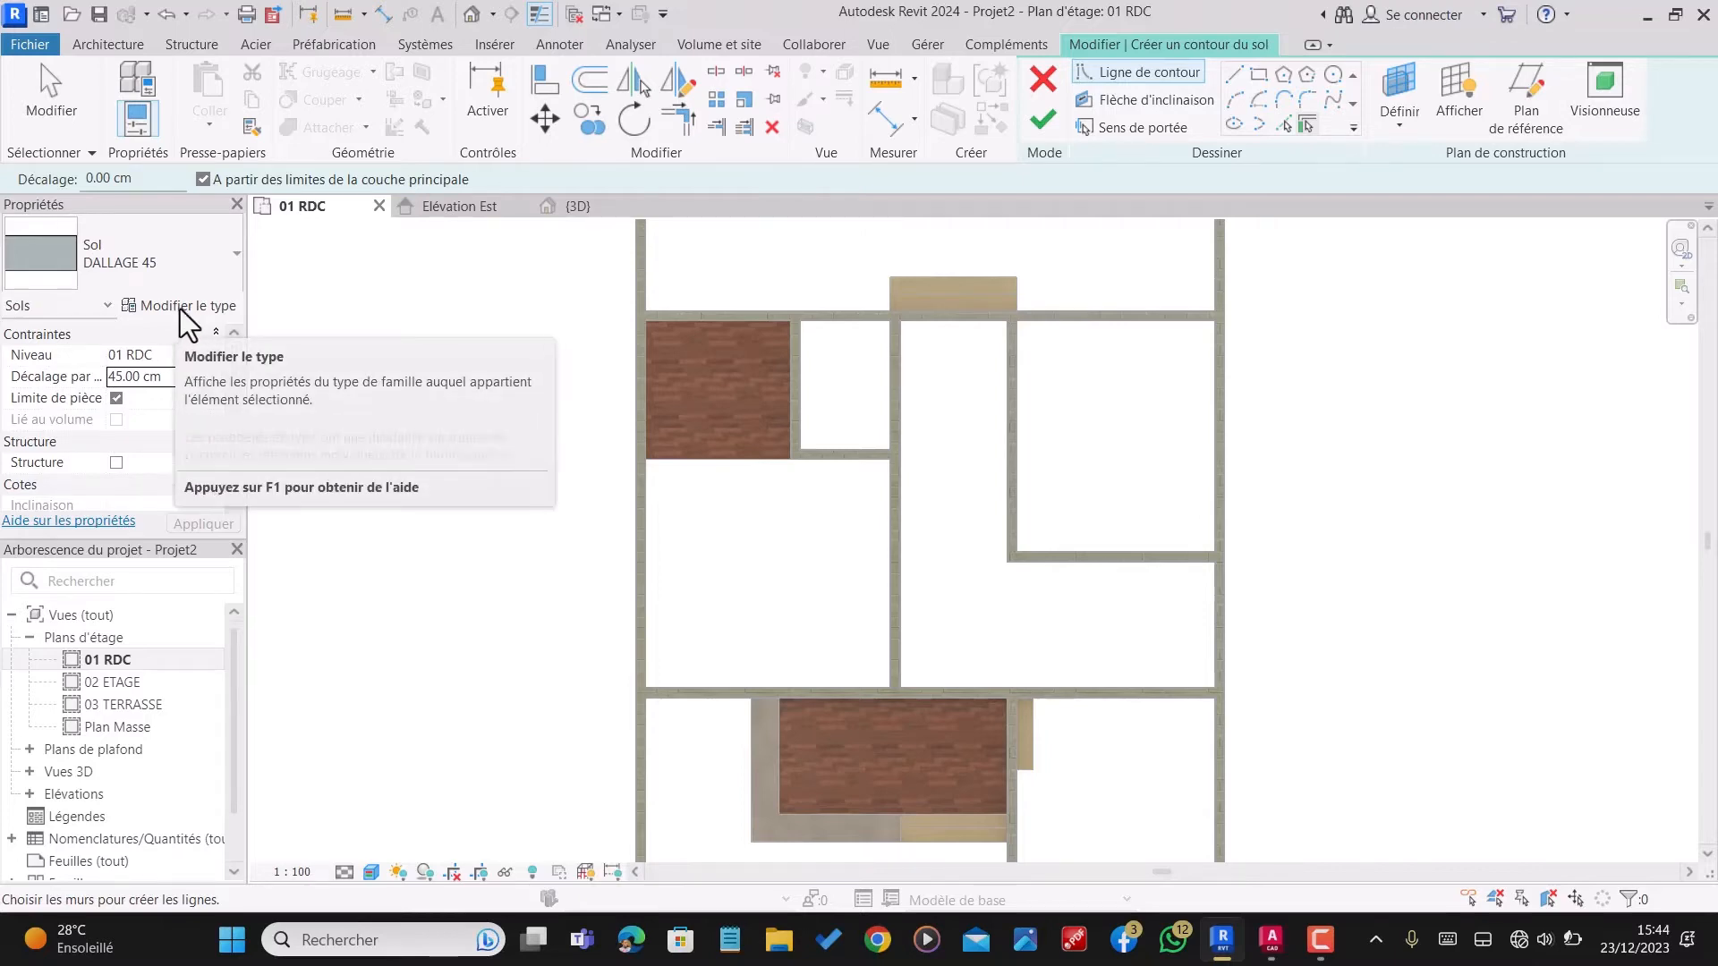
# Step: Duplicate the DALLAGE 45 floor type under the name DALLAGE 45 ESP.FAM
pyautogui.click(180, 308)
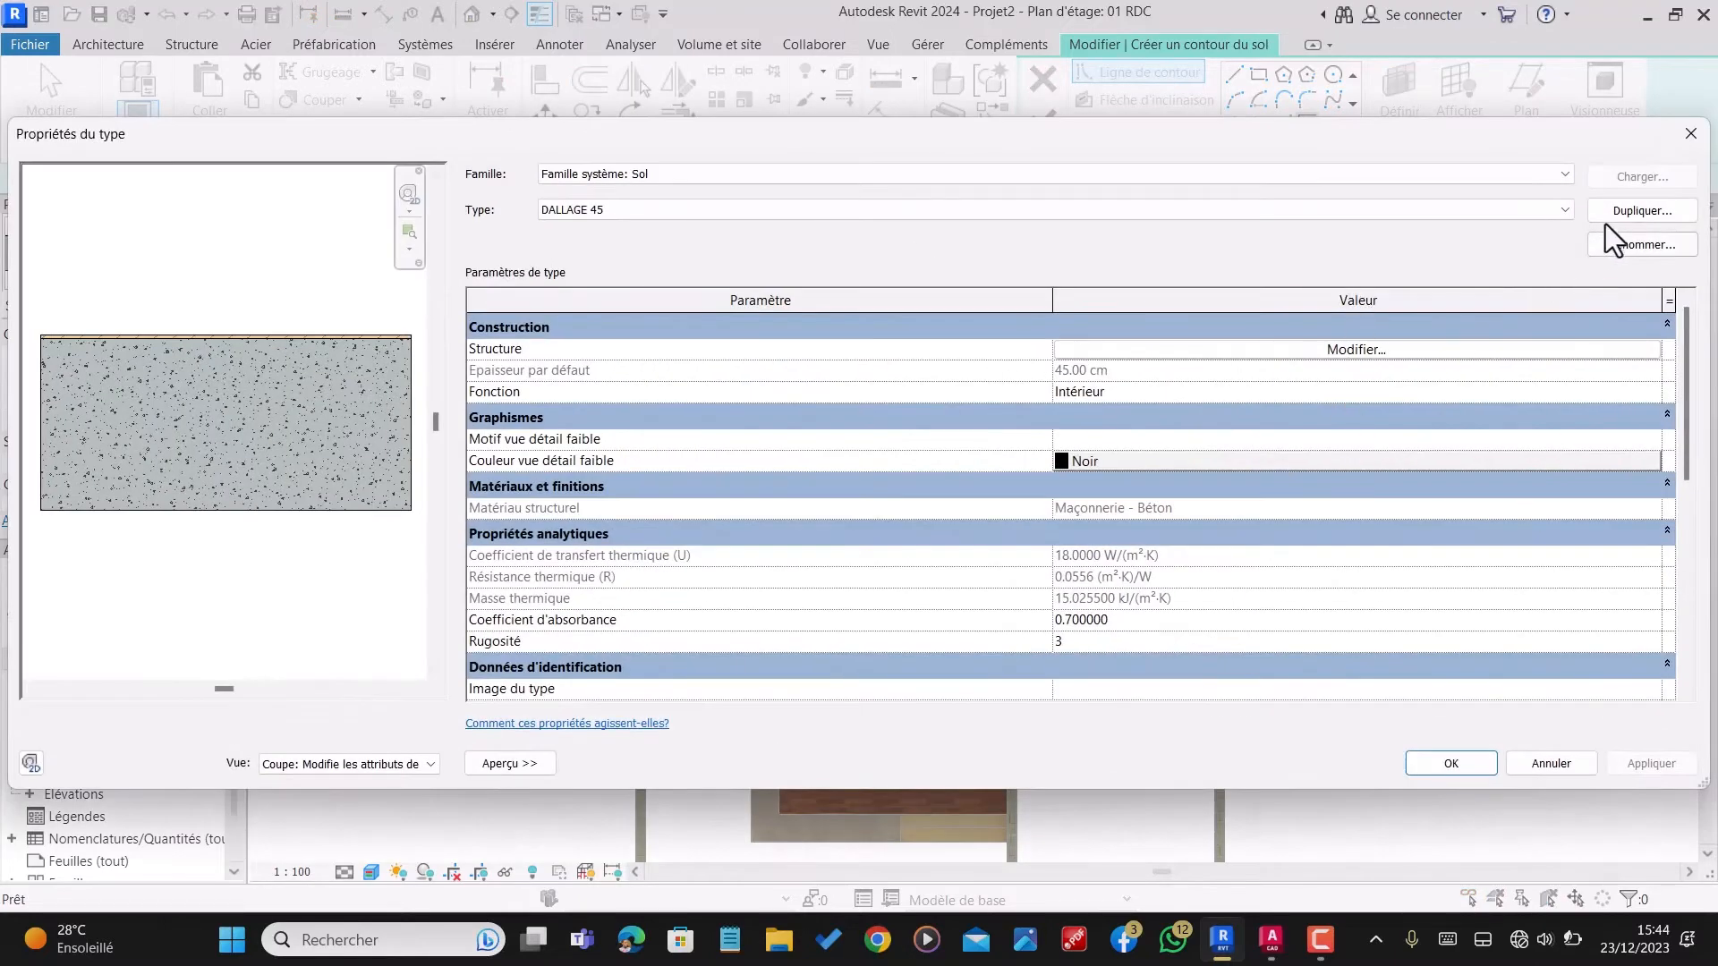
pyautogui.click(1612, 211)
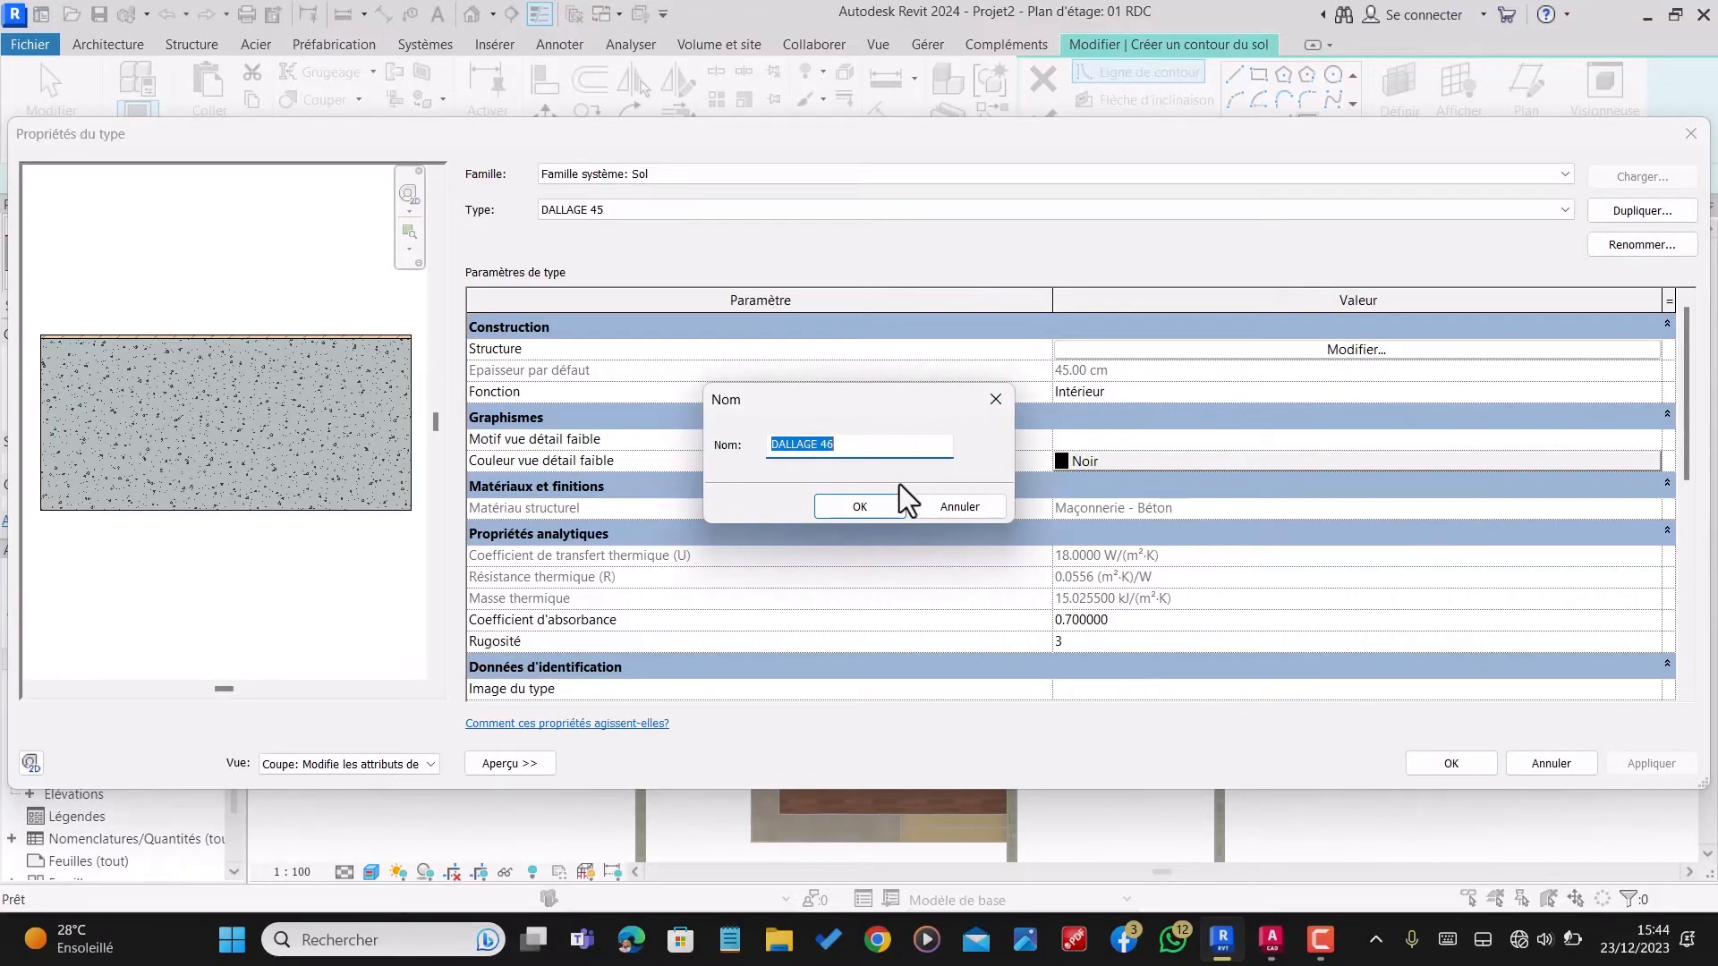
pyautogui.click(852, 452)
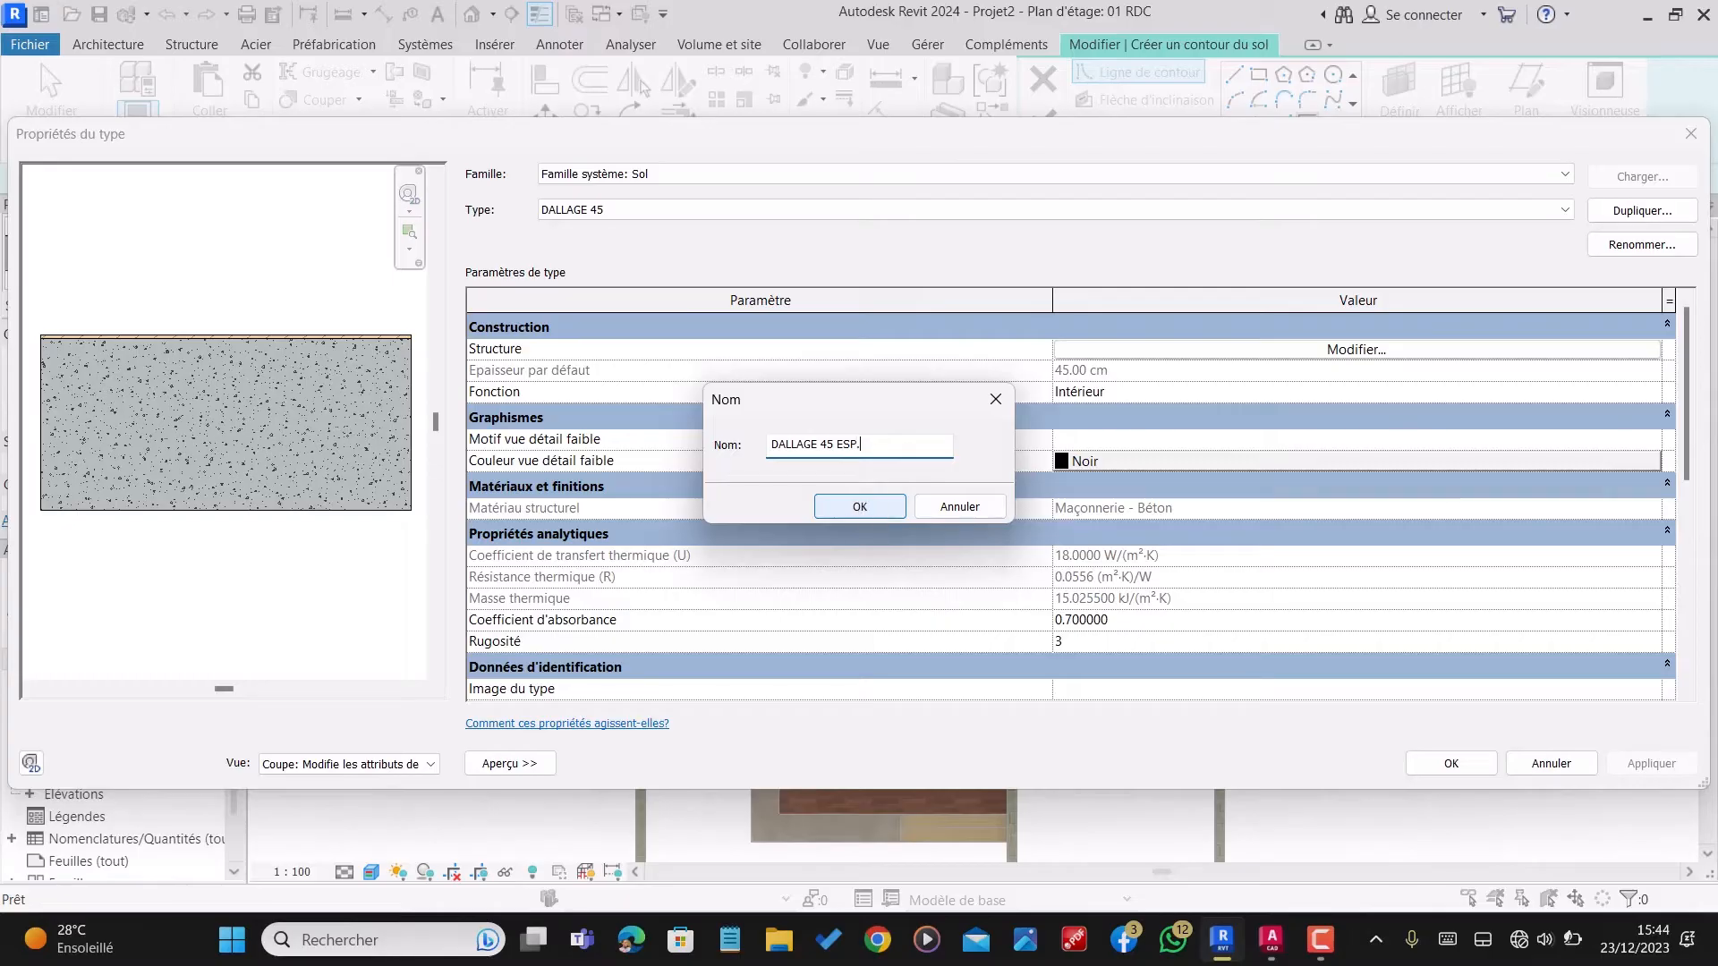
pyautogui.write('AM')
pyautogui.click(883, 514)
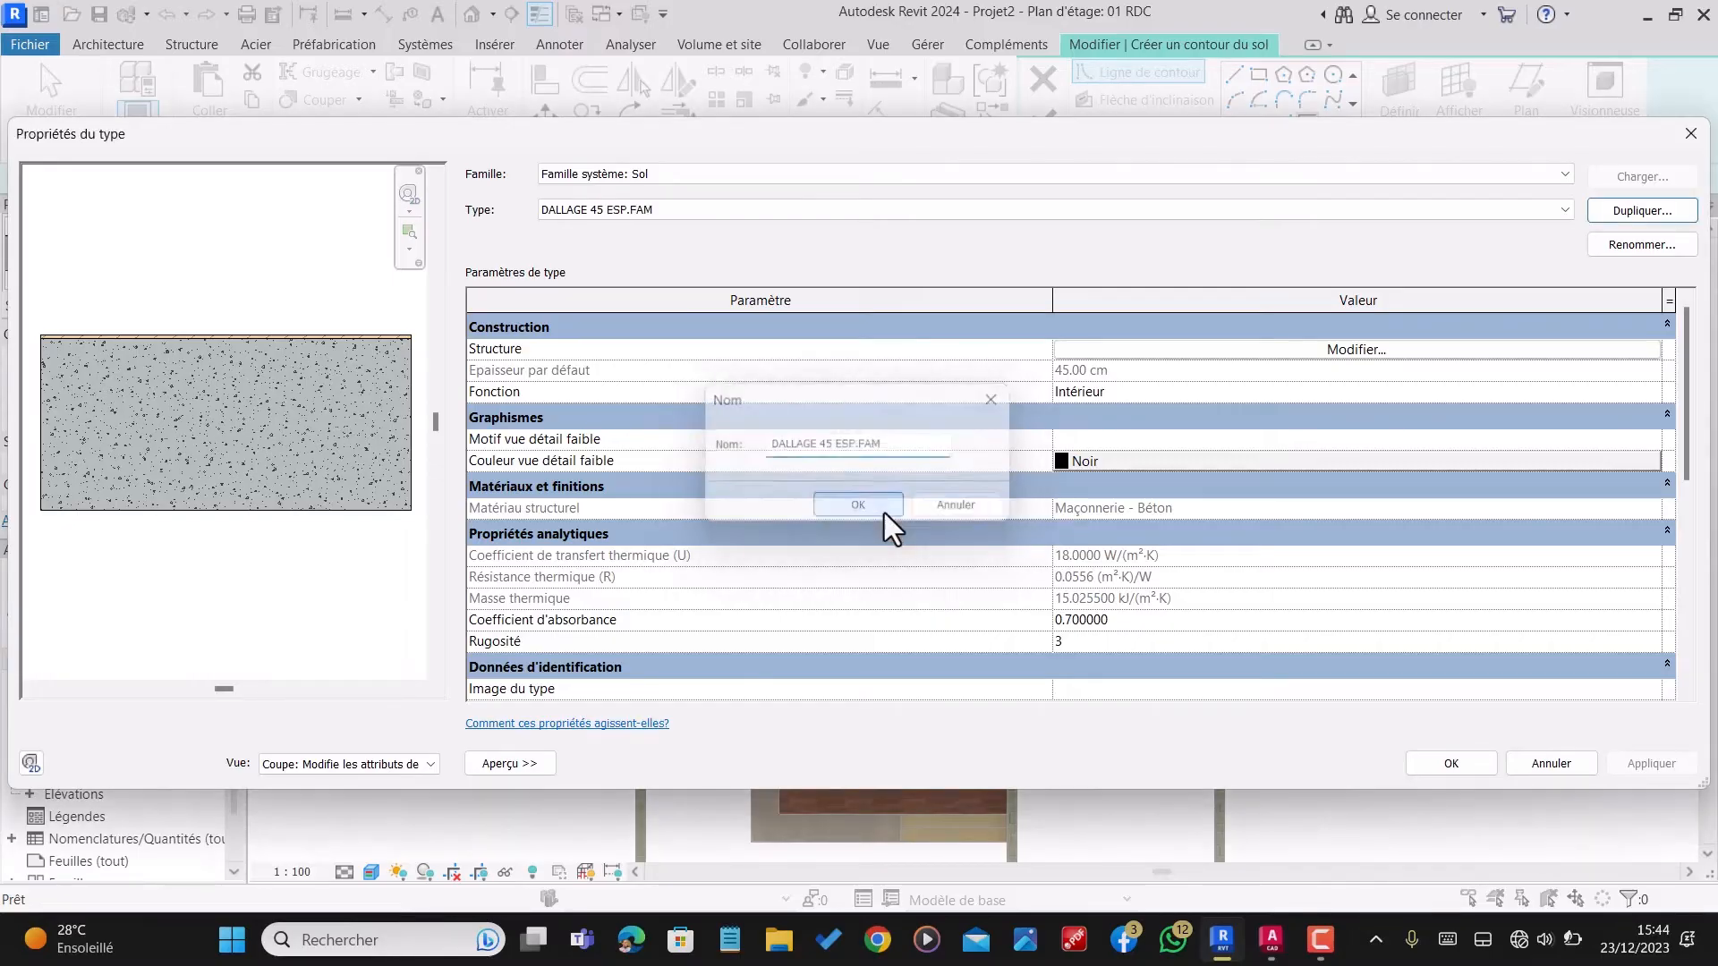
# Step: In the new type's layer structure, edit the 1 cm Madriers layer's material and search the material library for "Carrelage"
pyautogui.click(1334, 351)
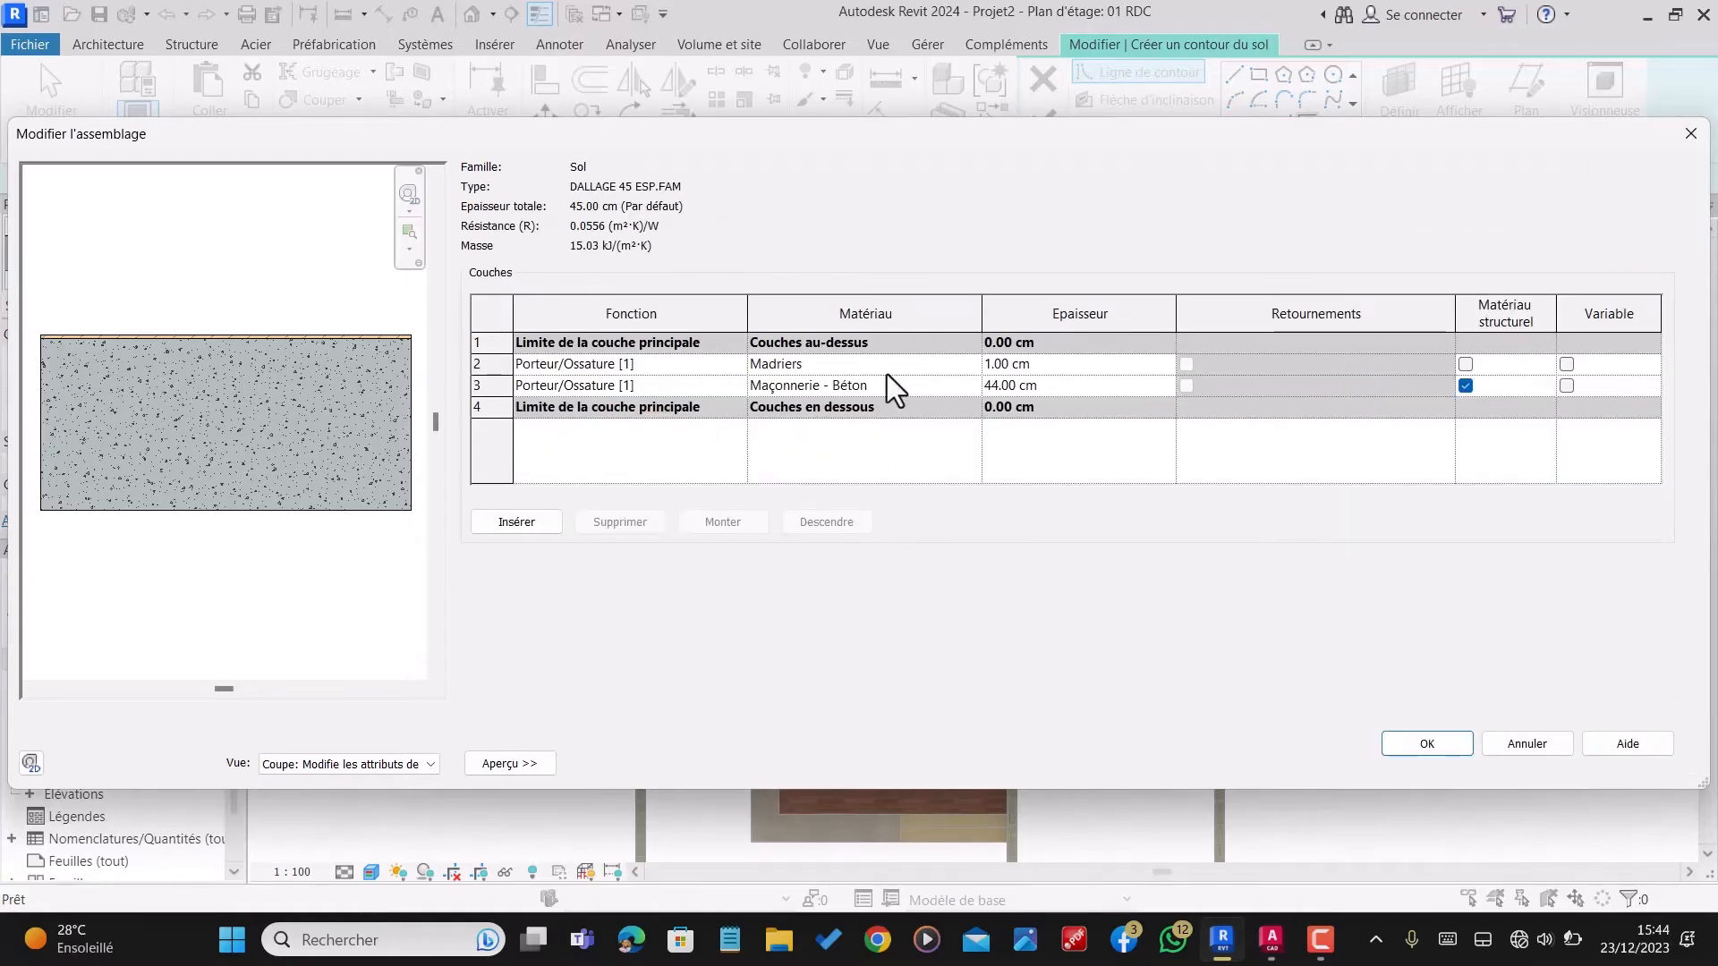
pyautogui.click(895, 367)
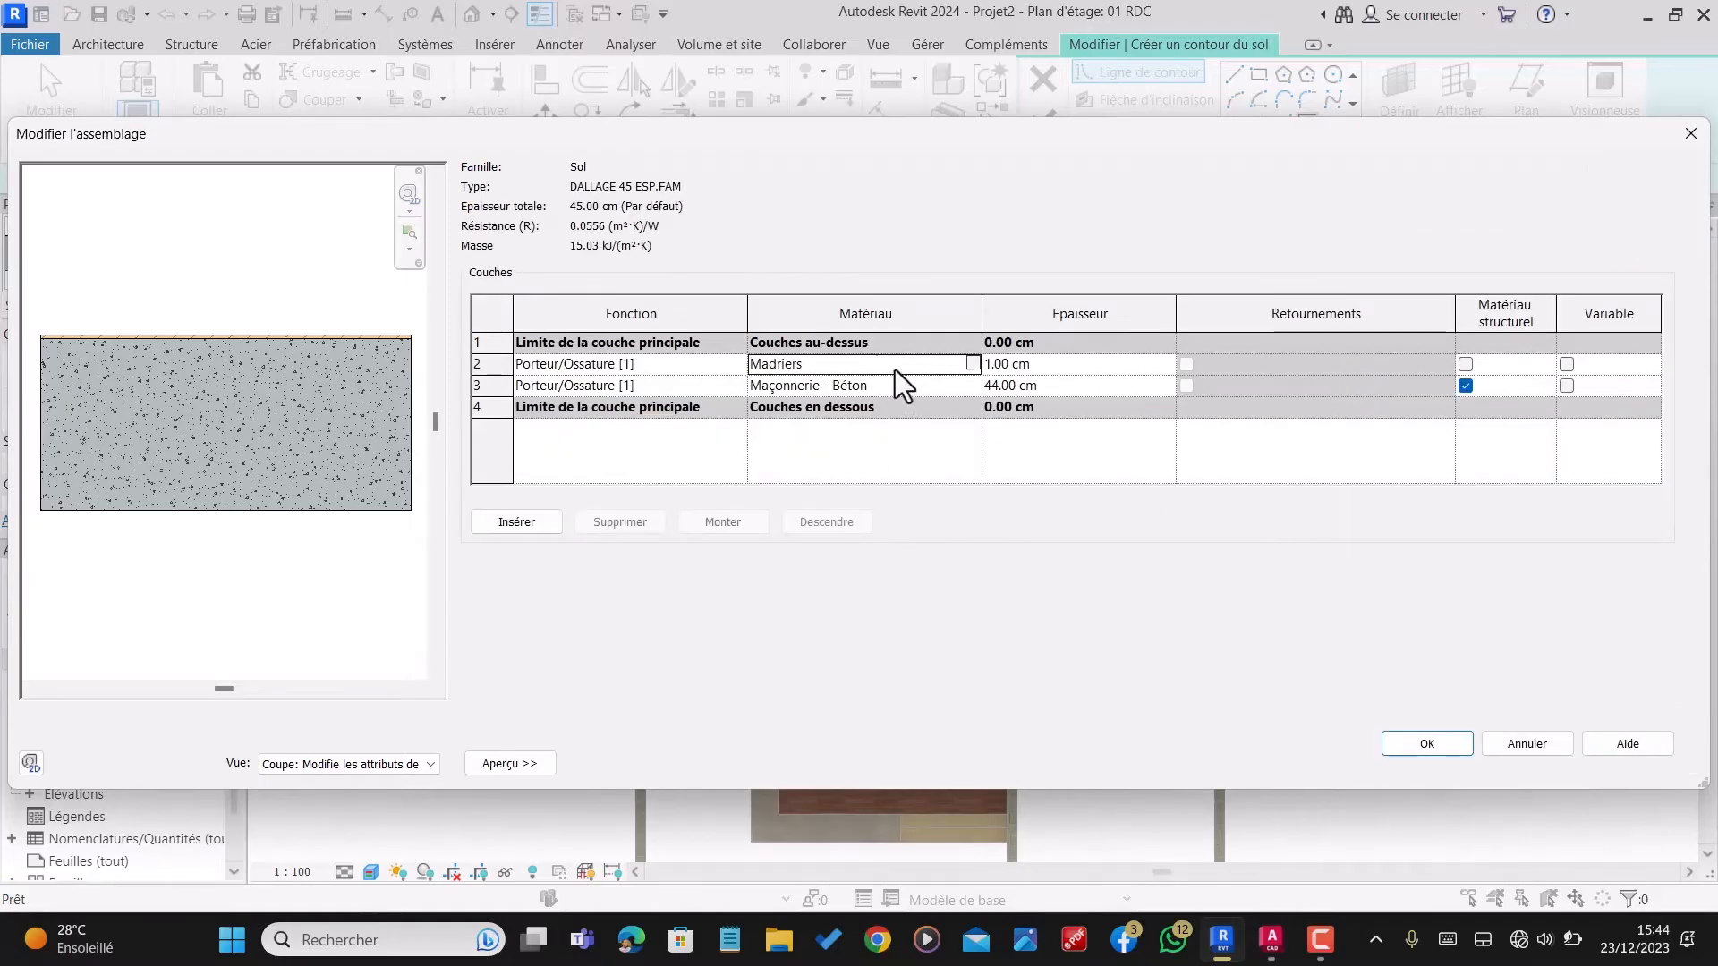
pyautogui.click(972, 363)
pyautogui.scroll(-3, 385, 474)
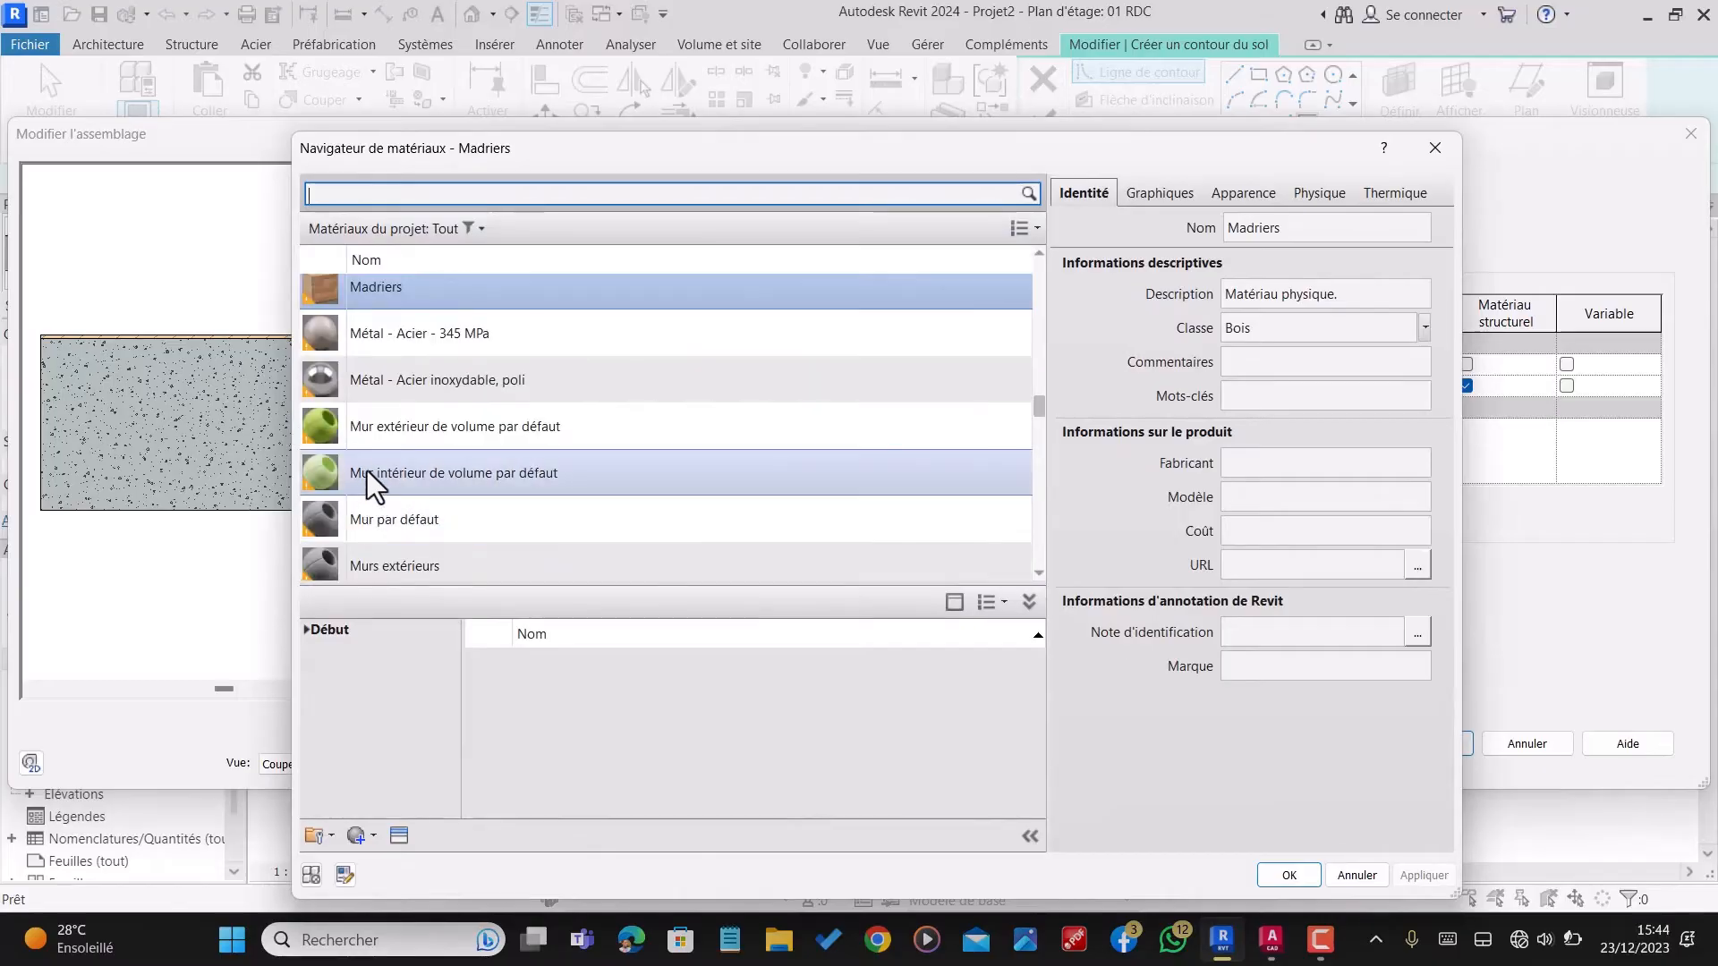
pyautogui.scroll(-3, 437, 517)
pyautogui.scroll(5, 437, 517)
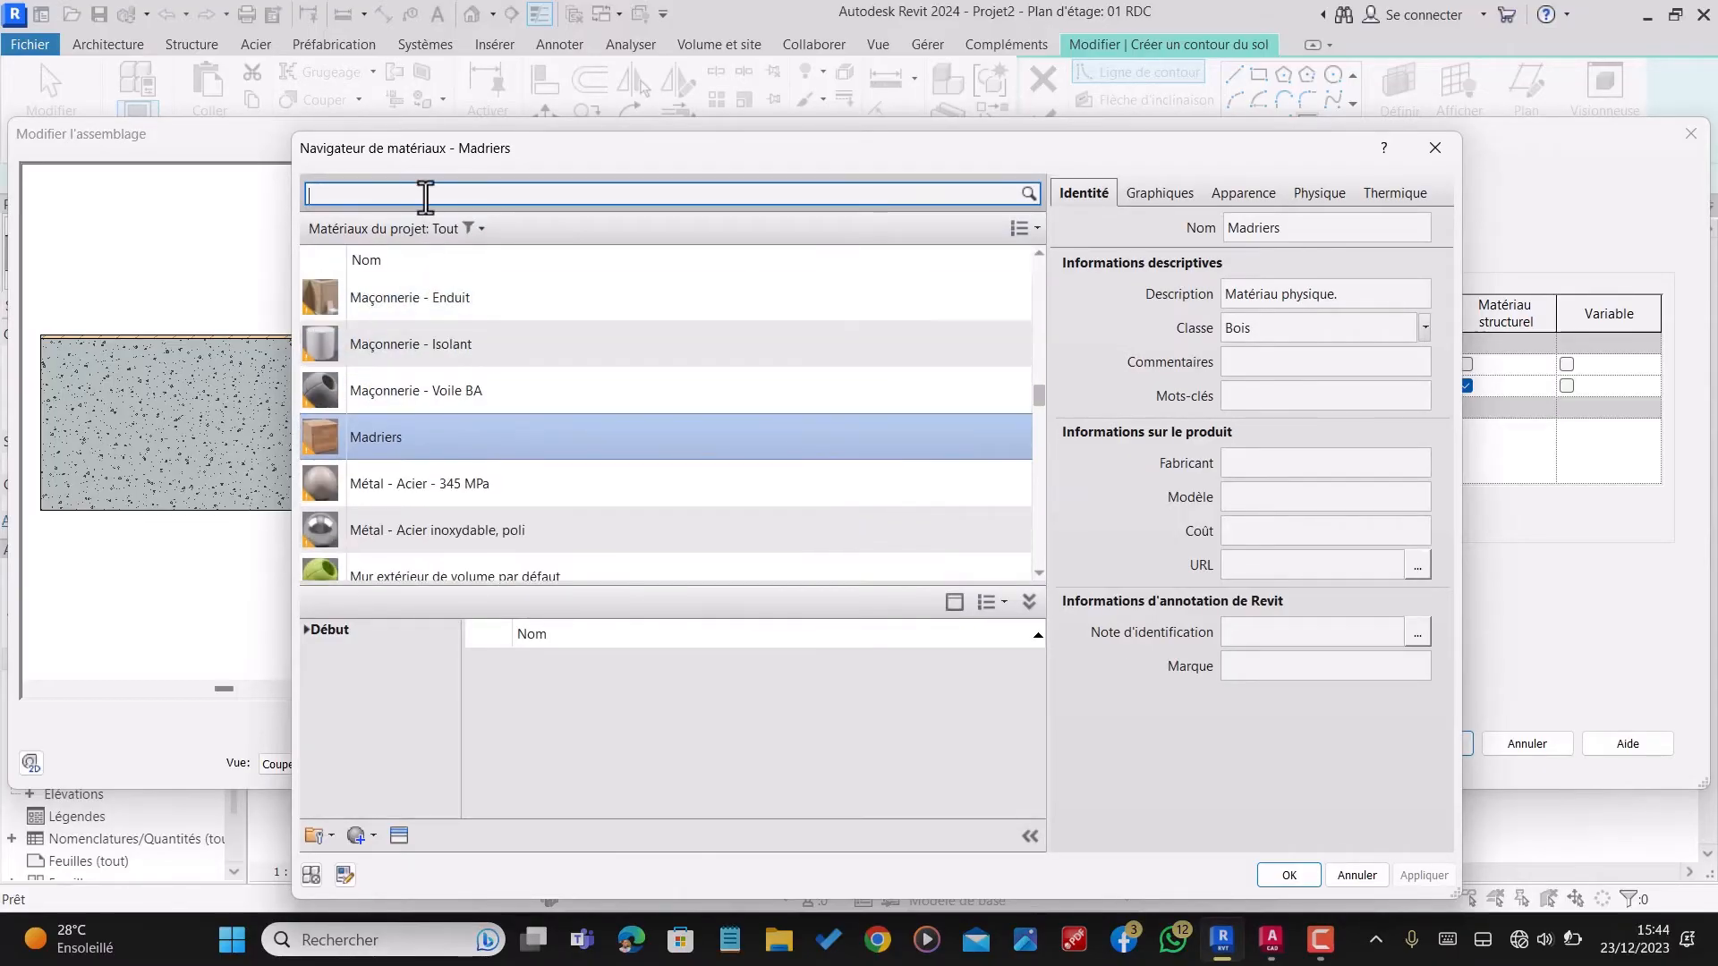
pyautogui.click(450, 202)
pyautogui.write('Carre')
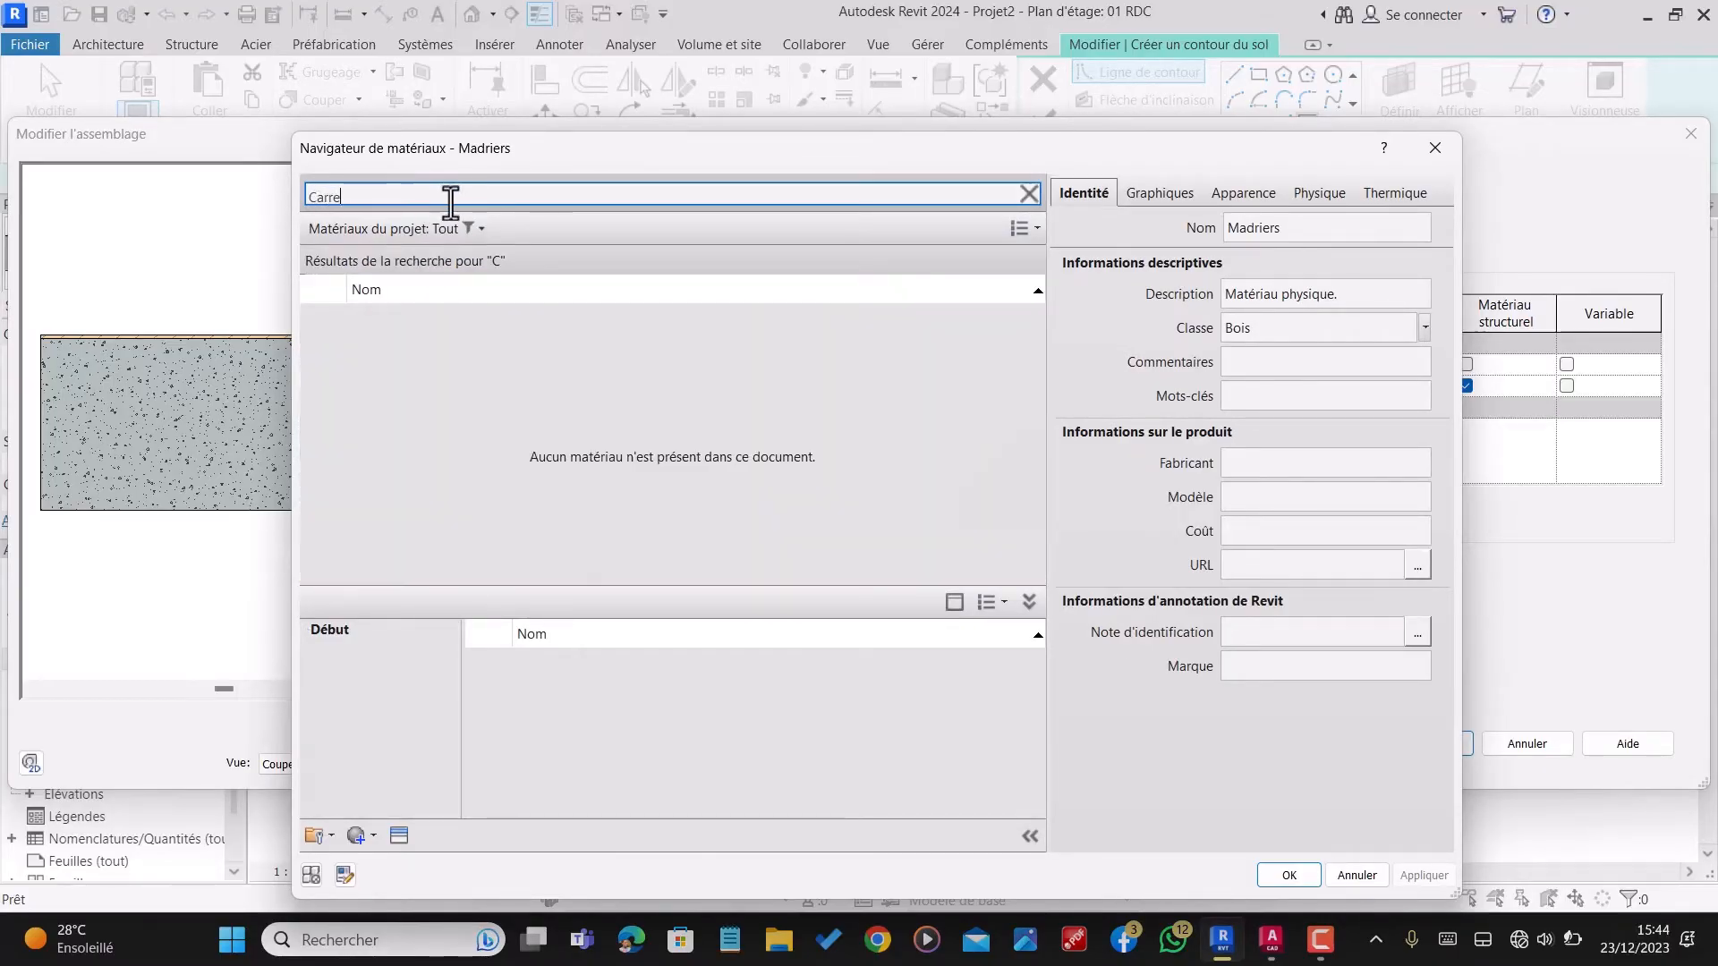
pyautogui.write('lage')
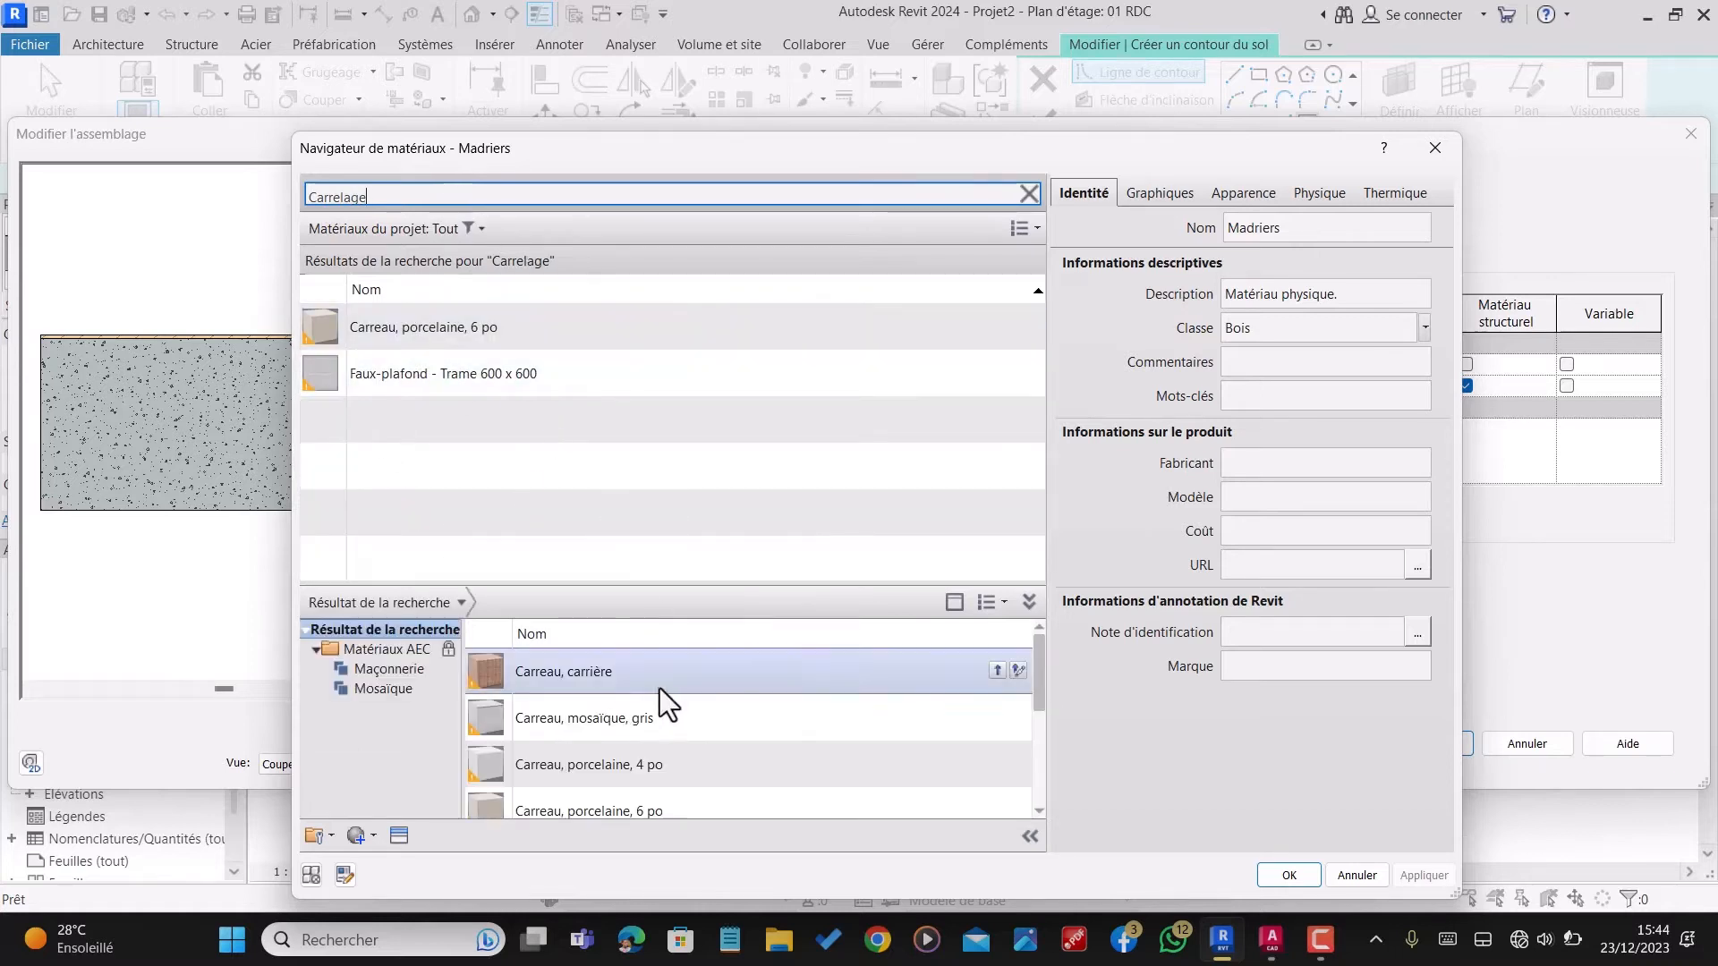
pyautogui.scroll(-3, 653, 693)
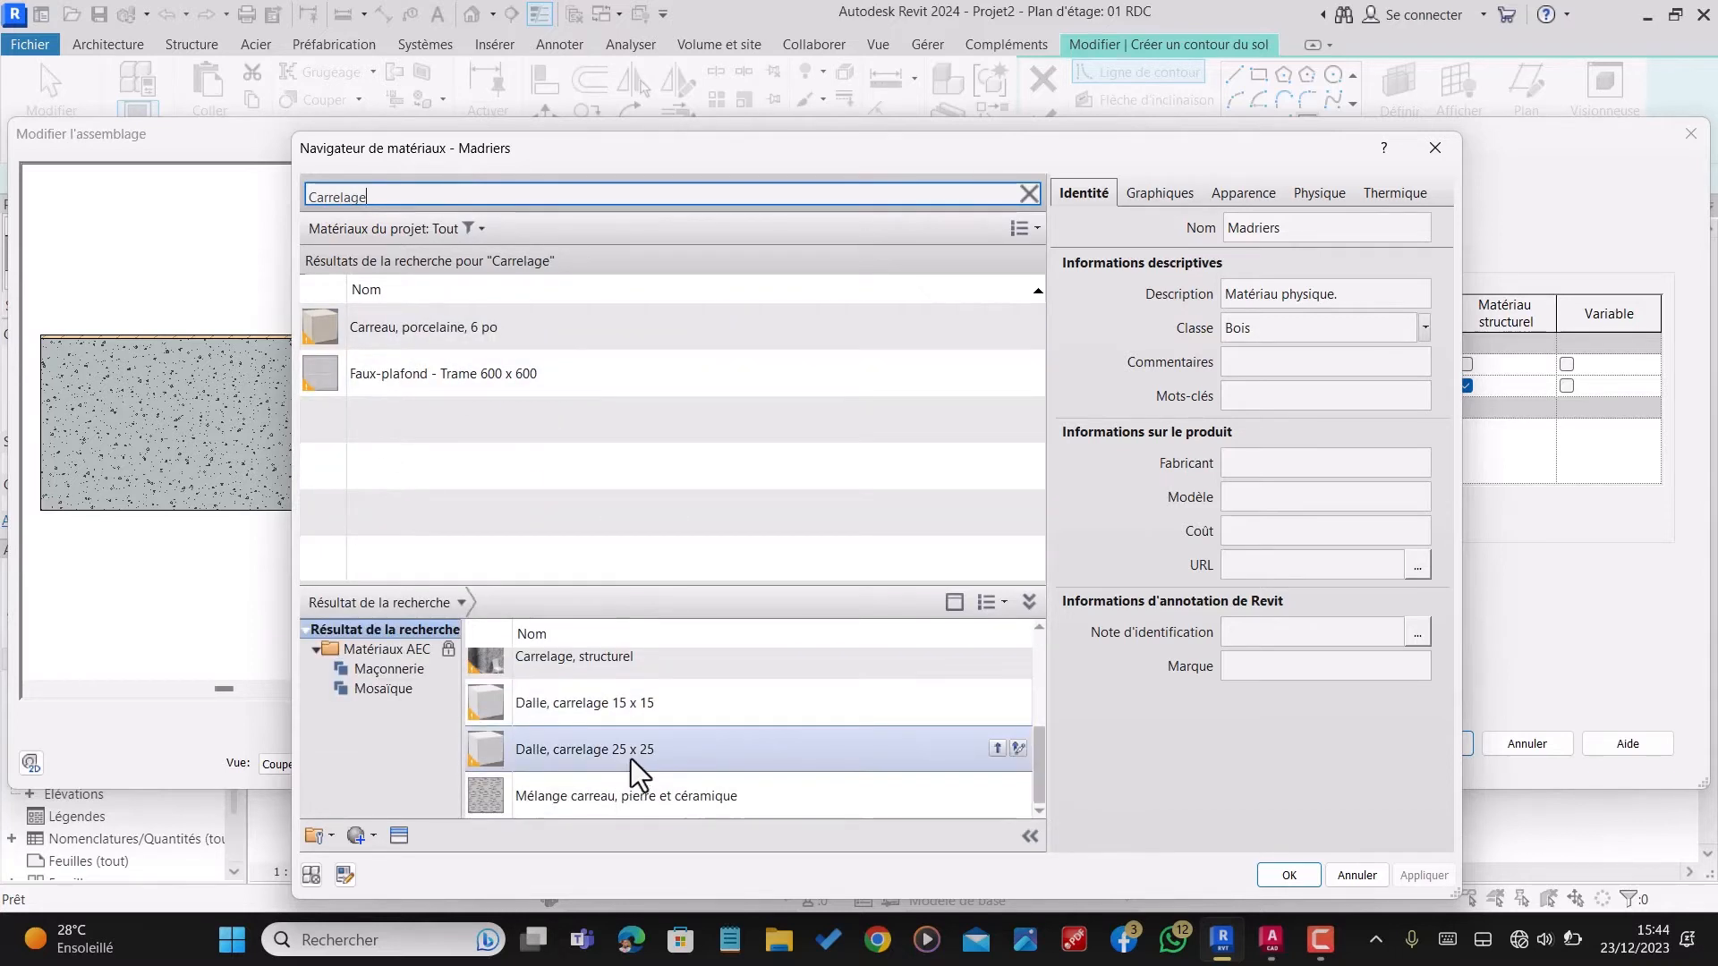
pyautogui.scroll(3, 626, 754)
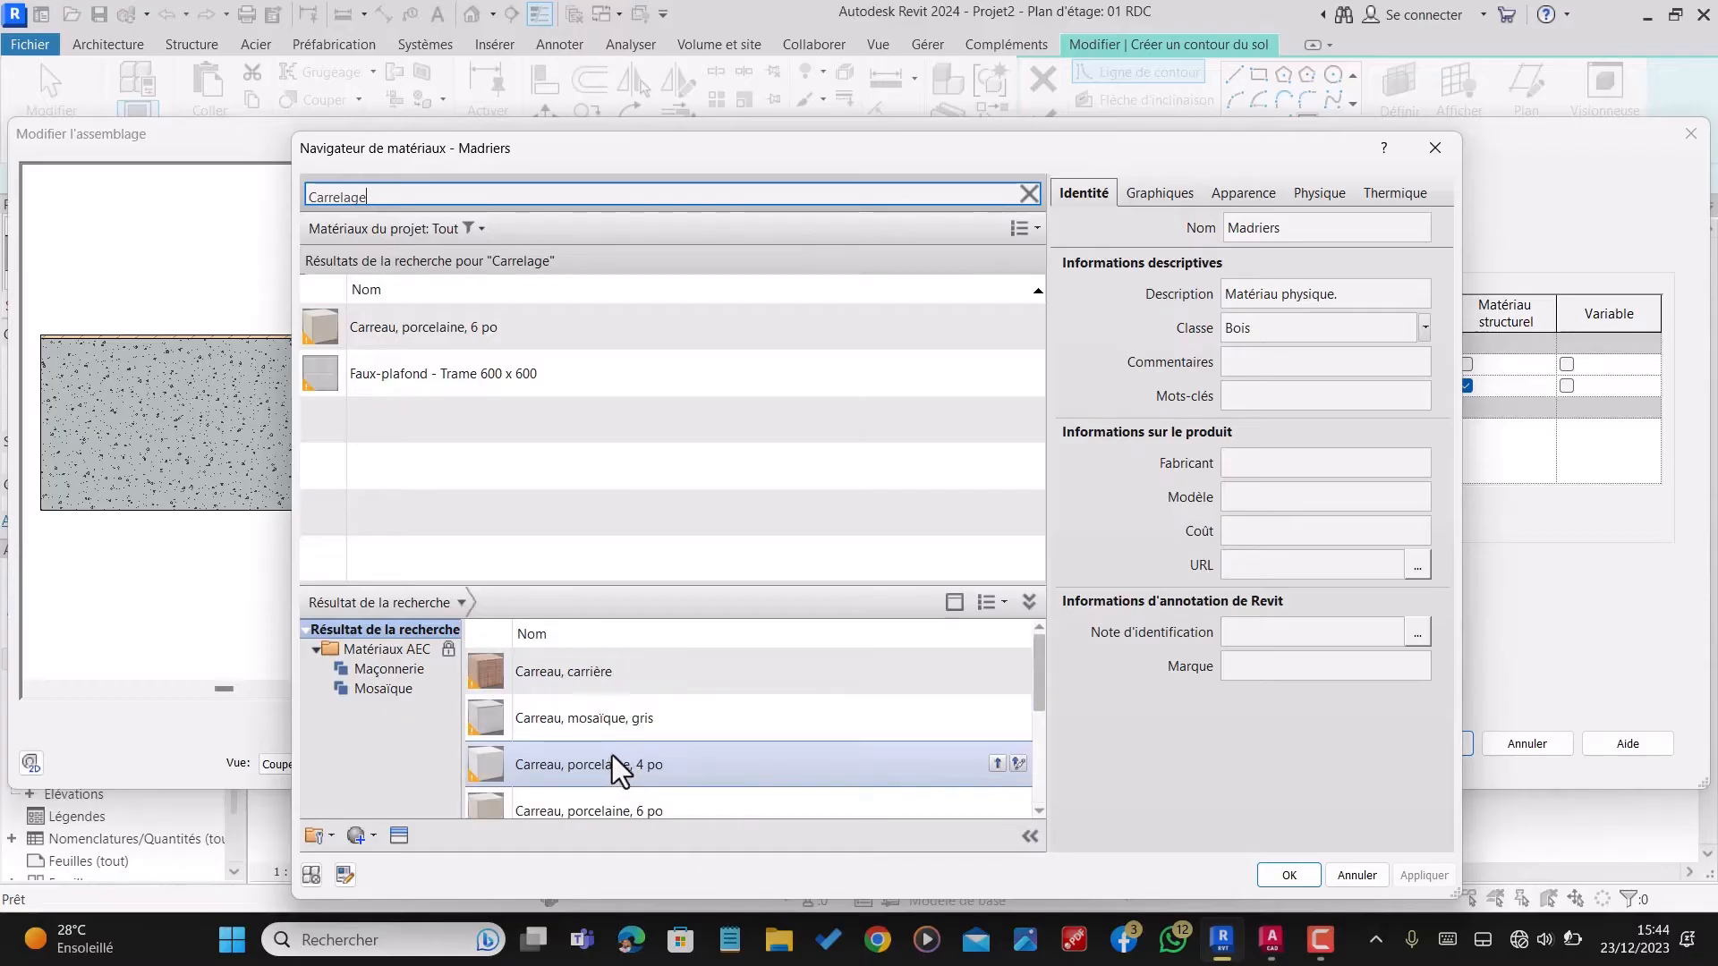
pyautogui.scroll(-3, 614, 748)
# Step: Add the Mosaïque material "Mélange carreau, pierre et céramique" to the project, assign it to the 1 cm layer and accept the type changes
pyautogui.click(367, 671)
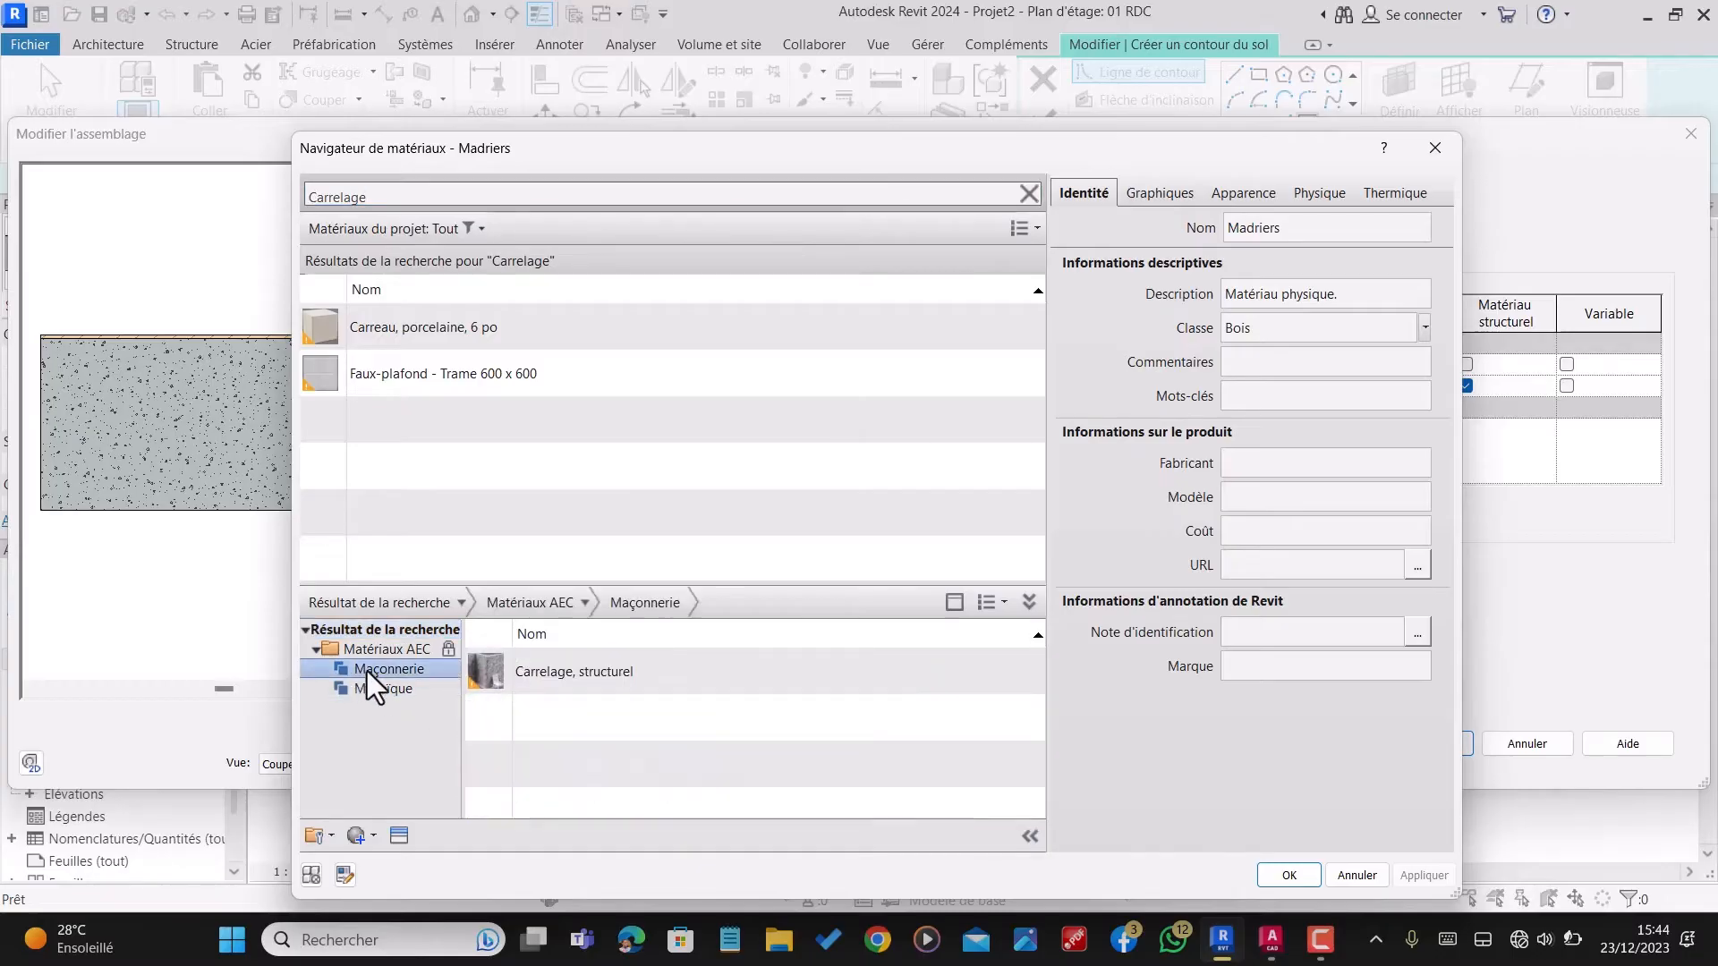
pyautogui.click(374, 689)
pyautogui.scroll(-3, 617, 716)
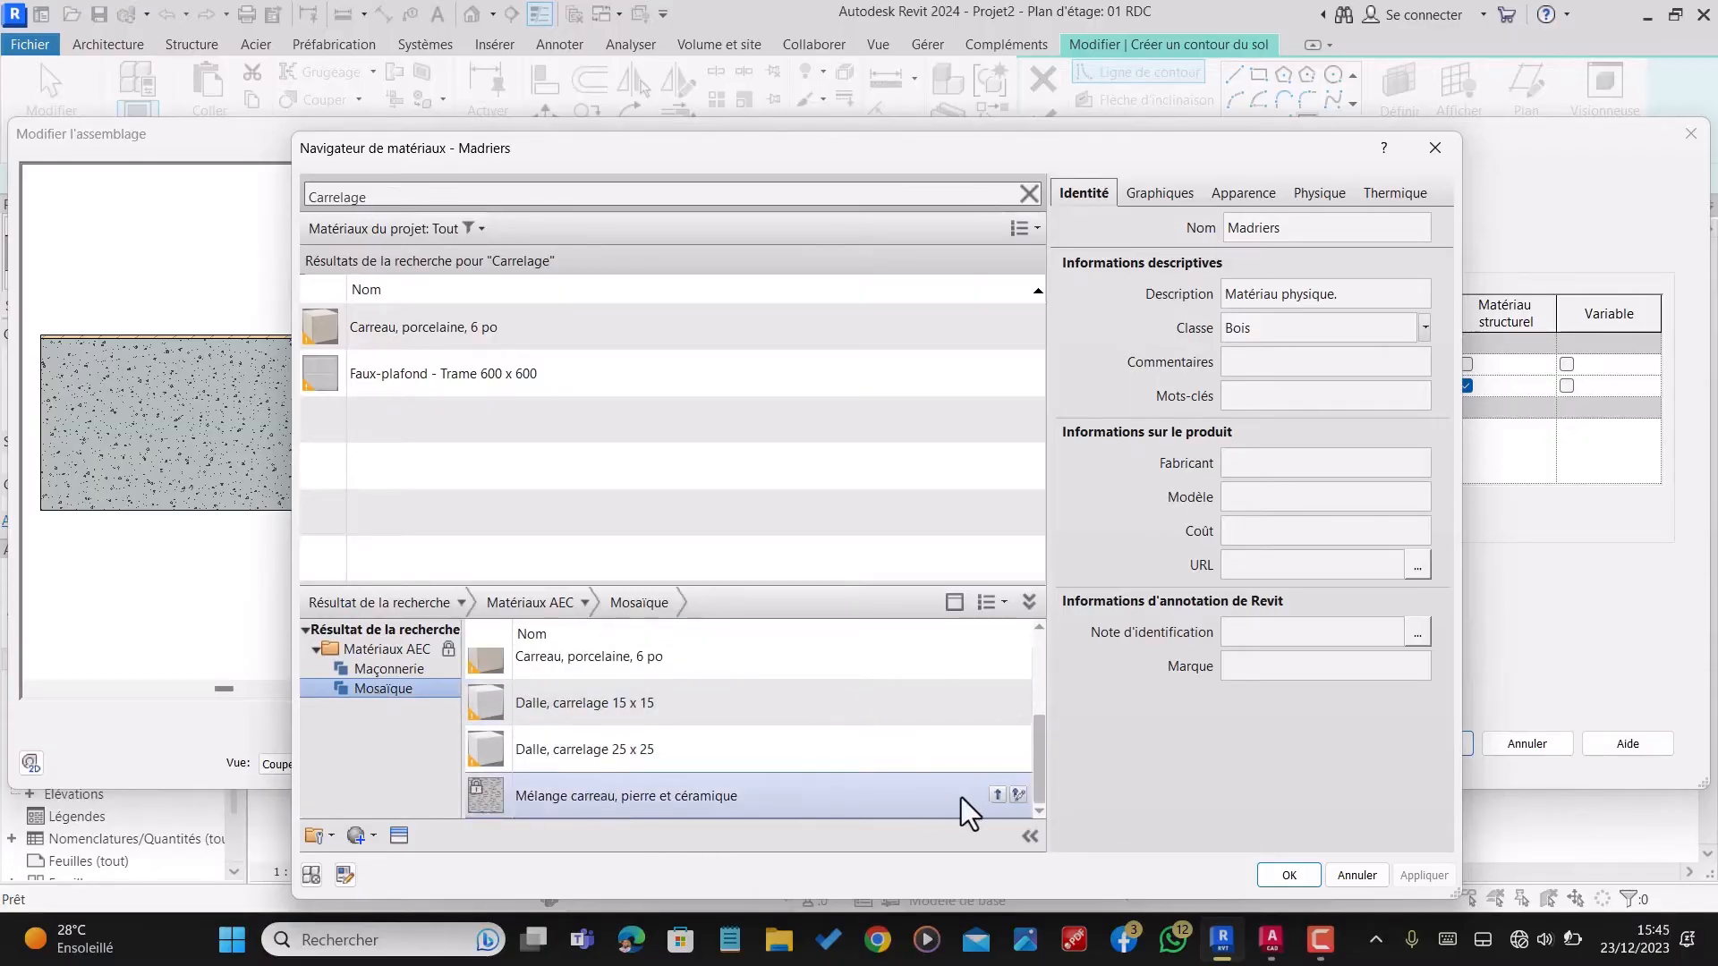
pyautogui.click(996, 795)
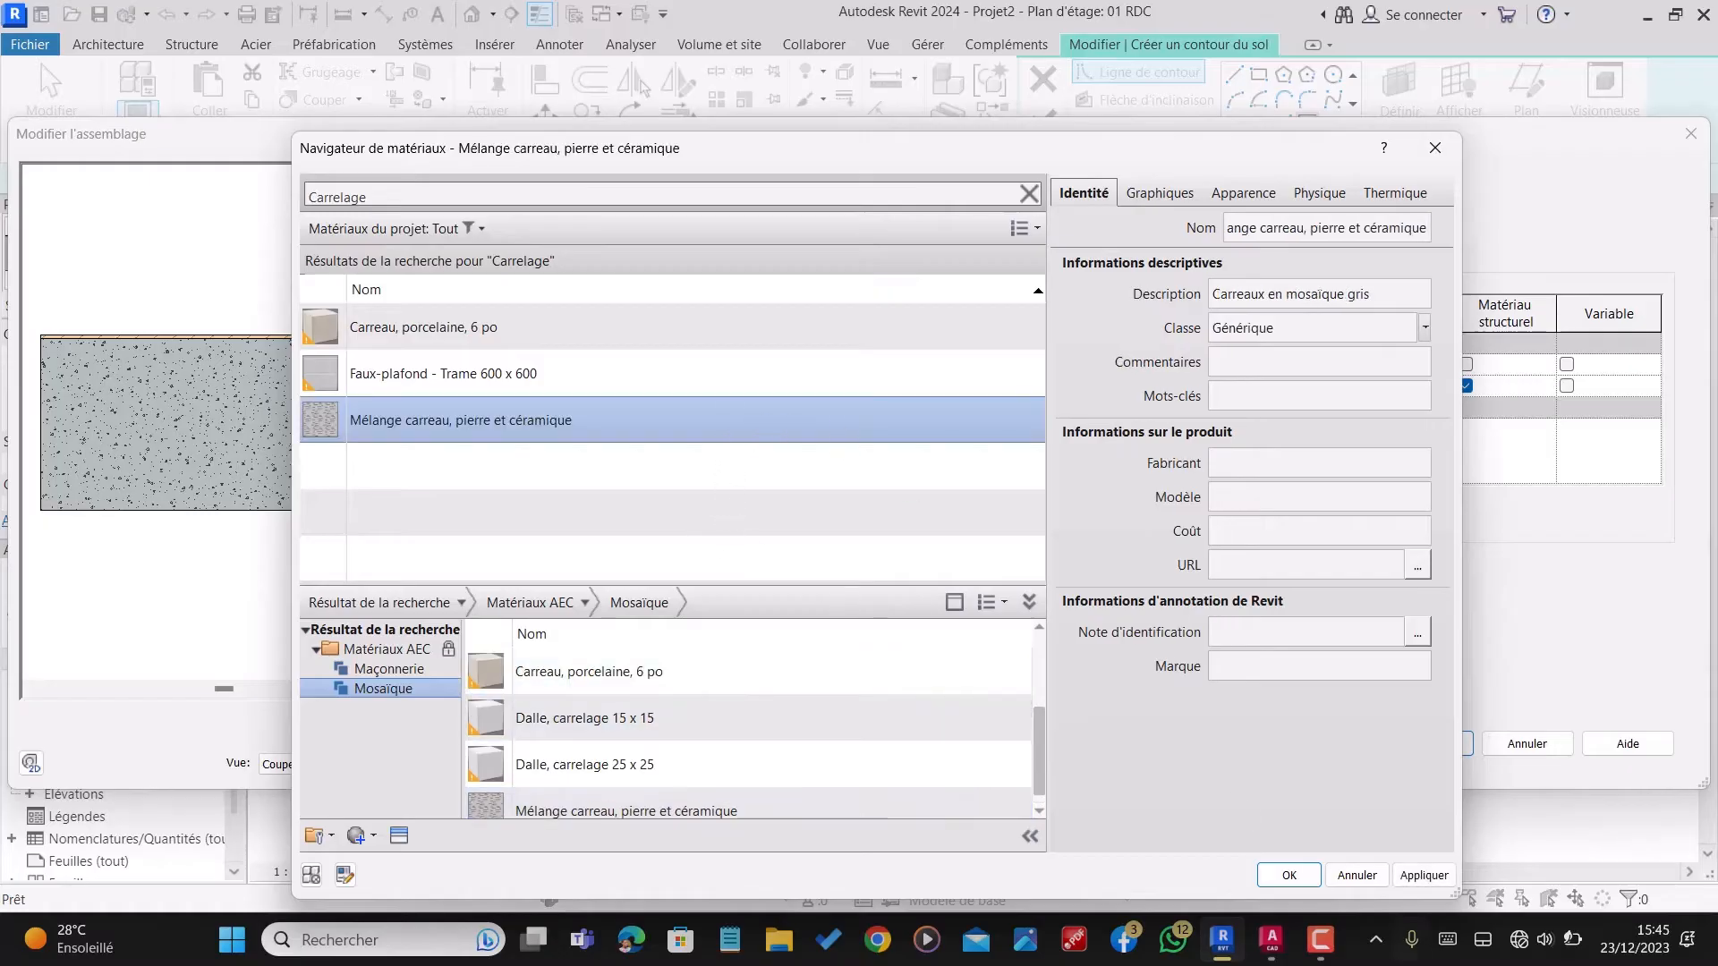
pyautogui.click(1284, 874)
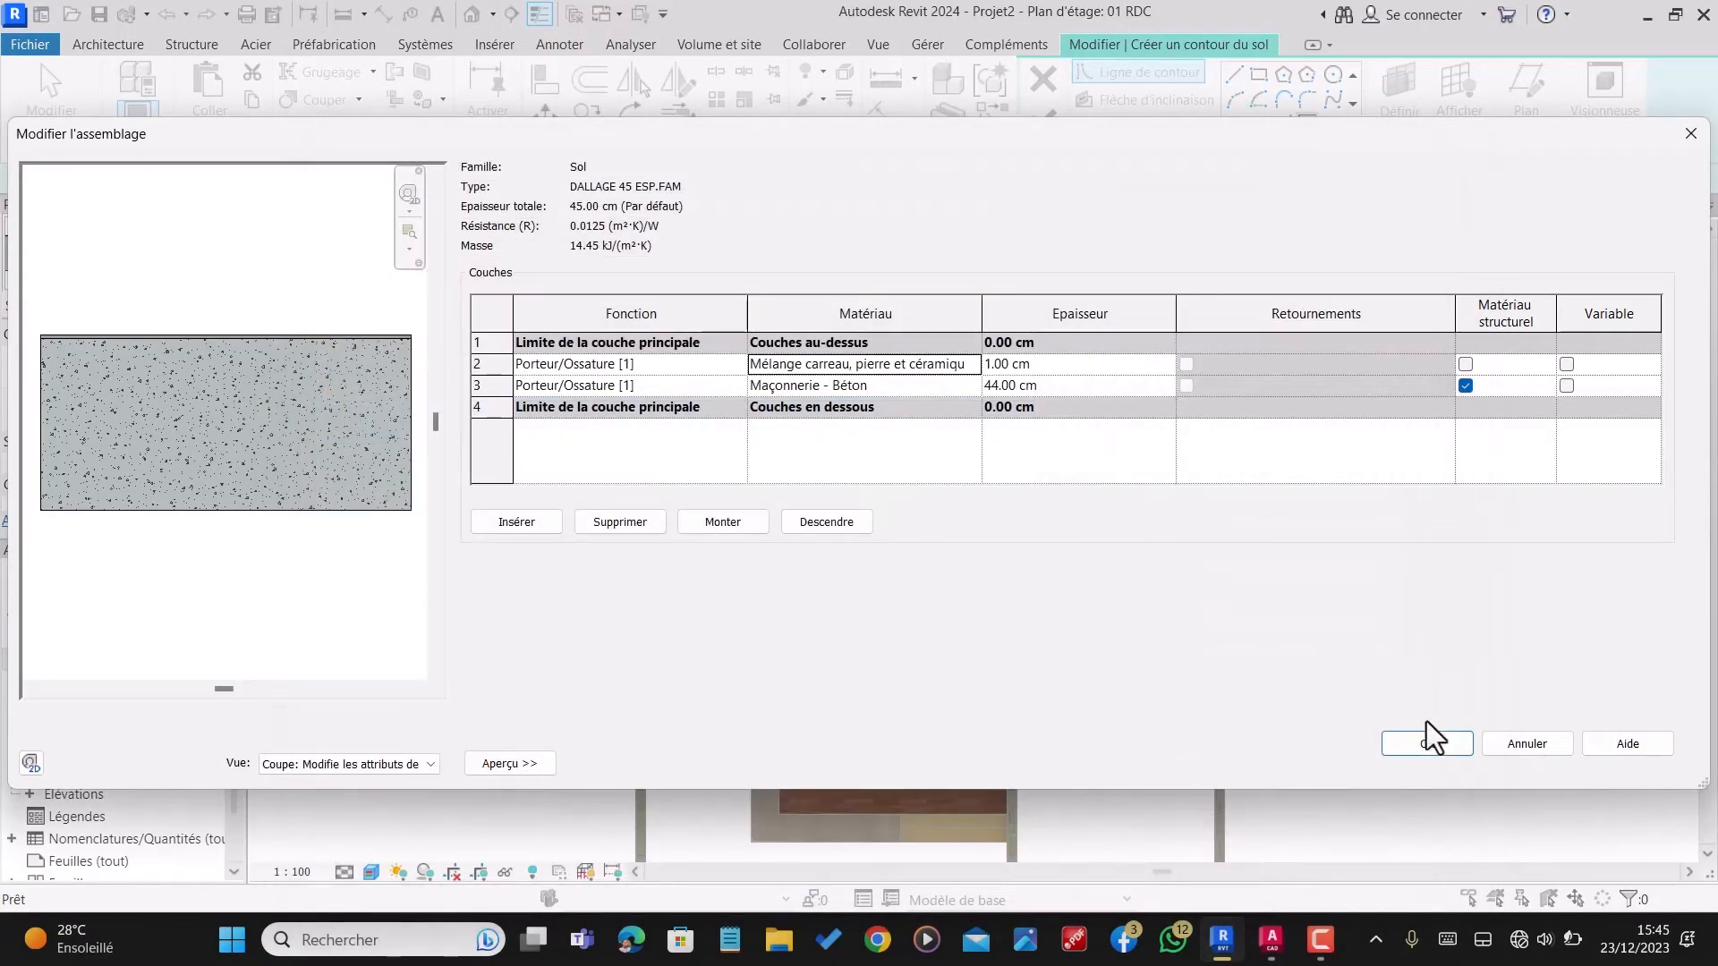
pyautogui.click(1428, 744)
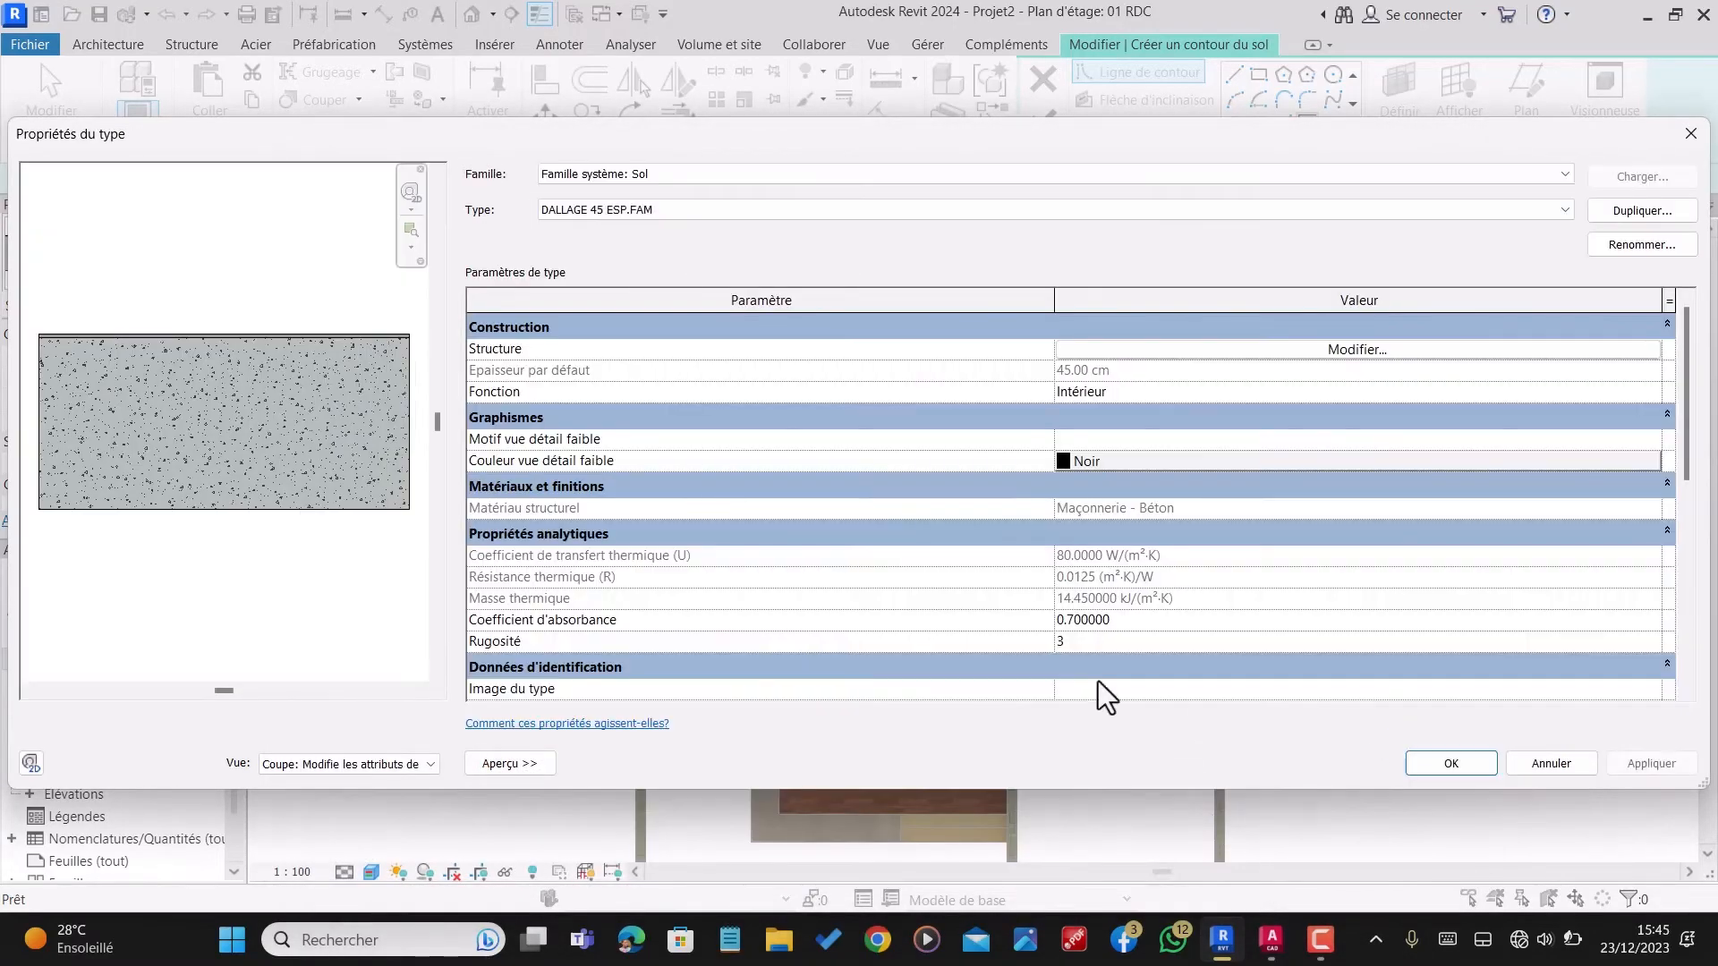
pyautogui.click(1436, 764)
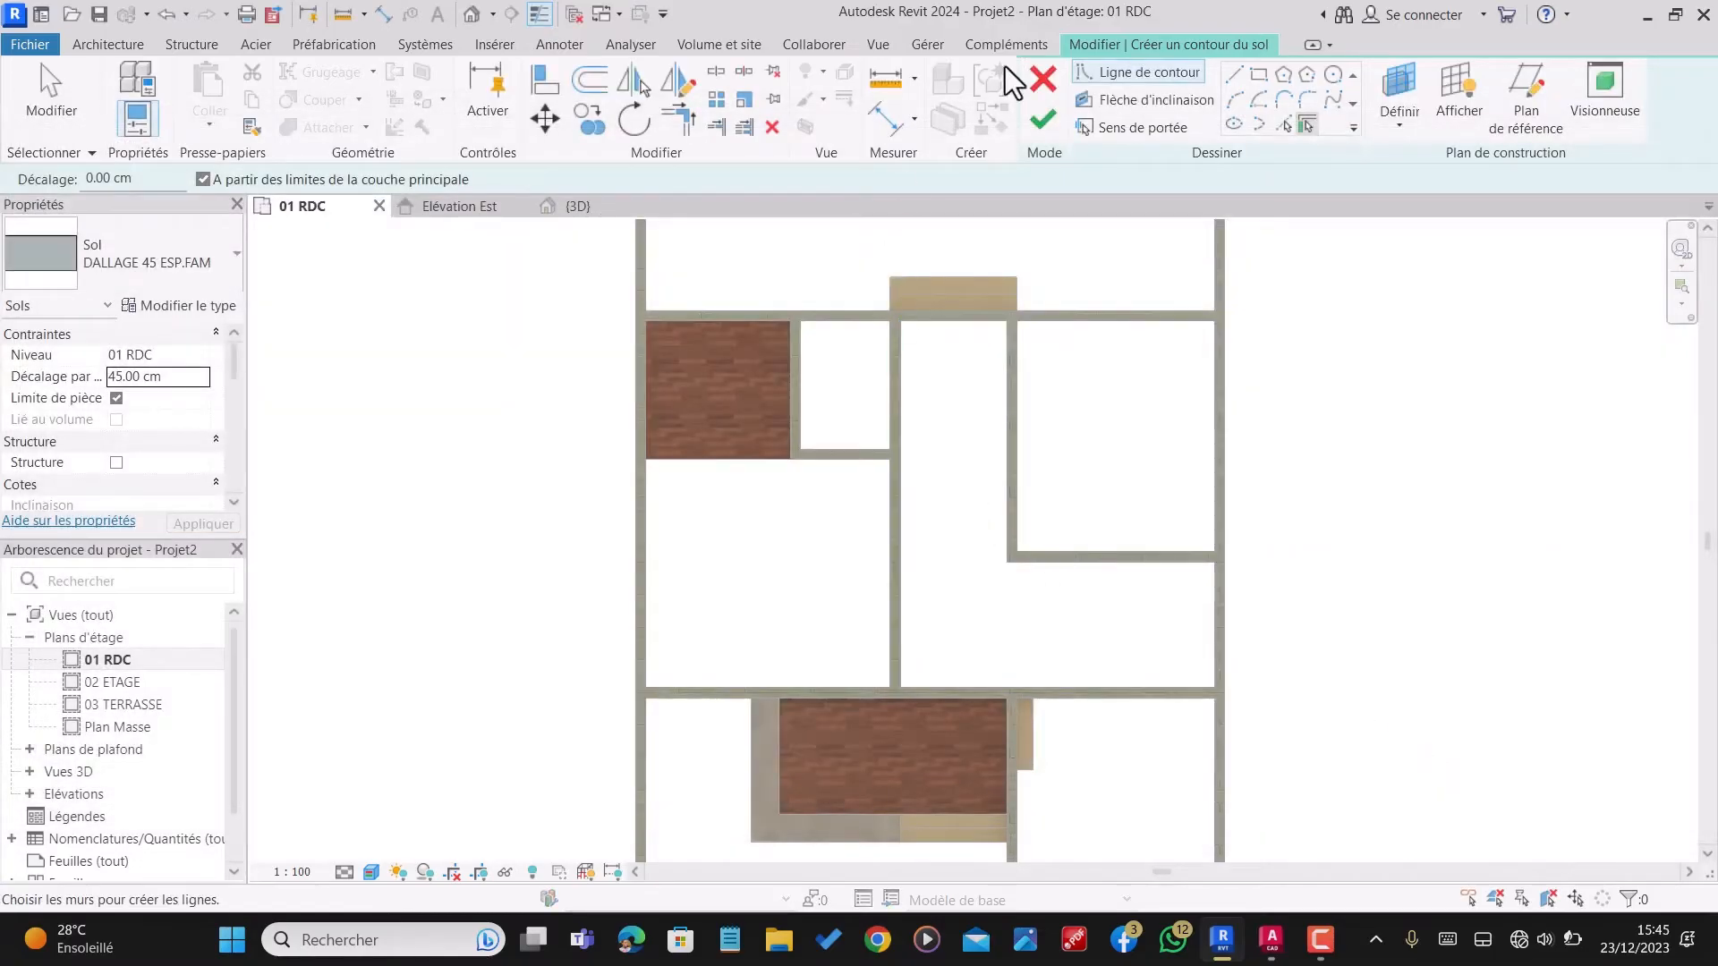
# Step: Draw straight floor boundary lines from the house's upper-right inner corner along the upper wall, and down the small room's left side to its lower wall's outer face
pyautogui.click(1234, 75)
pyautogui.scroll(-2, 837, 382)
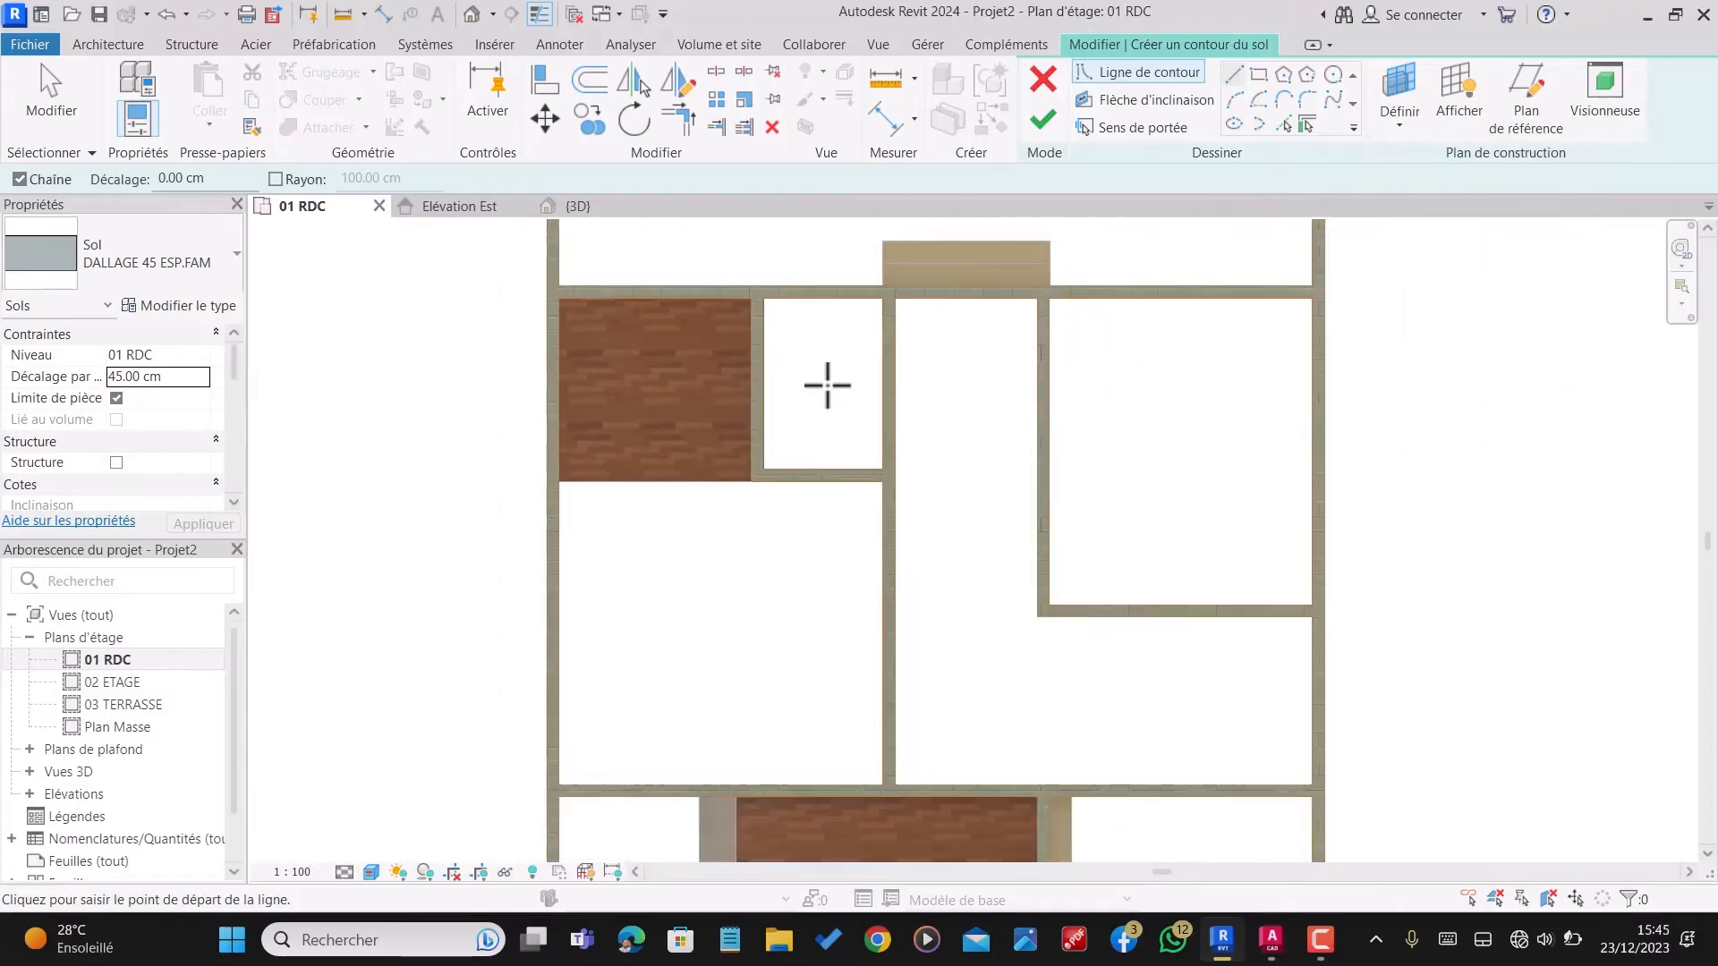
pyautogui.scroll(2, 1334, 276)
pyautogui.scroll(5, 1303, 313)
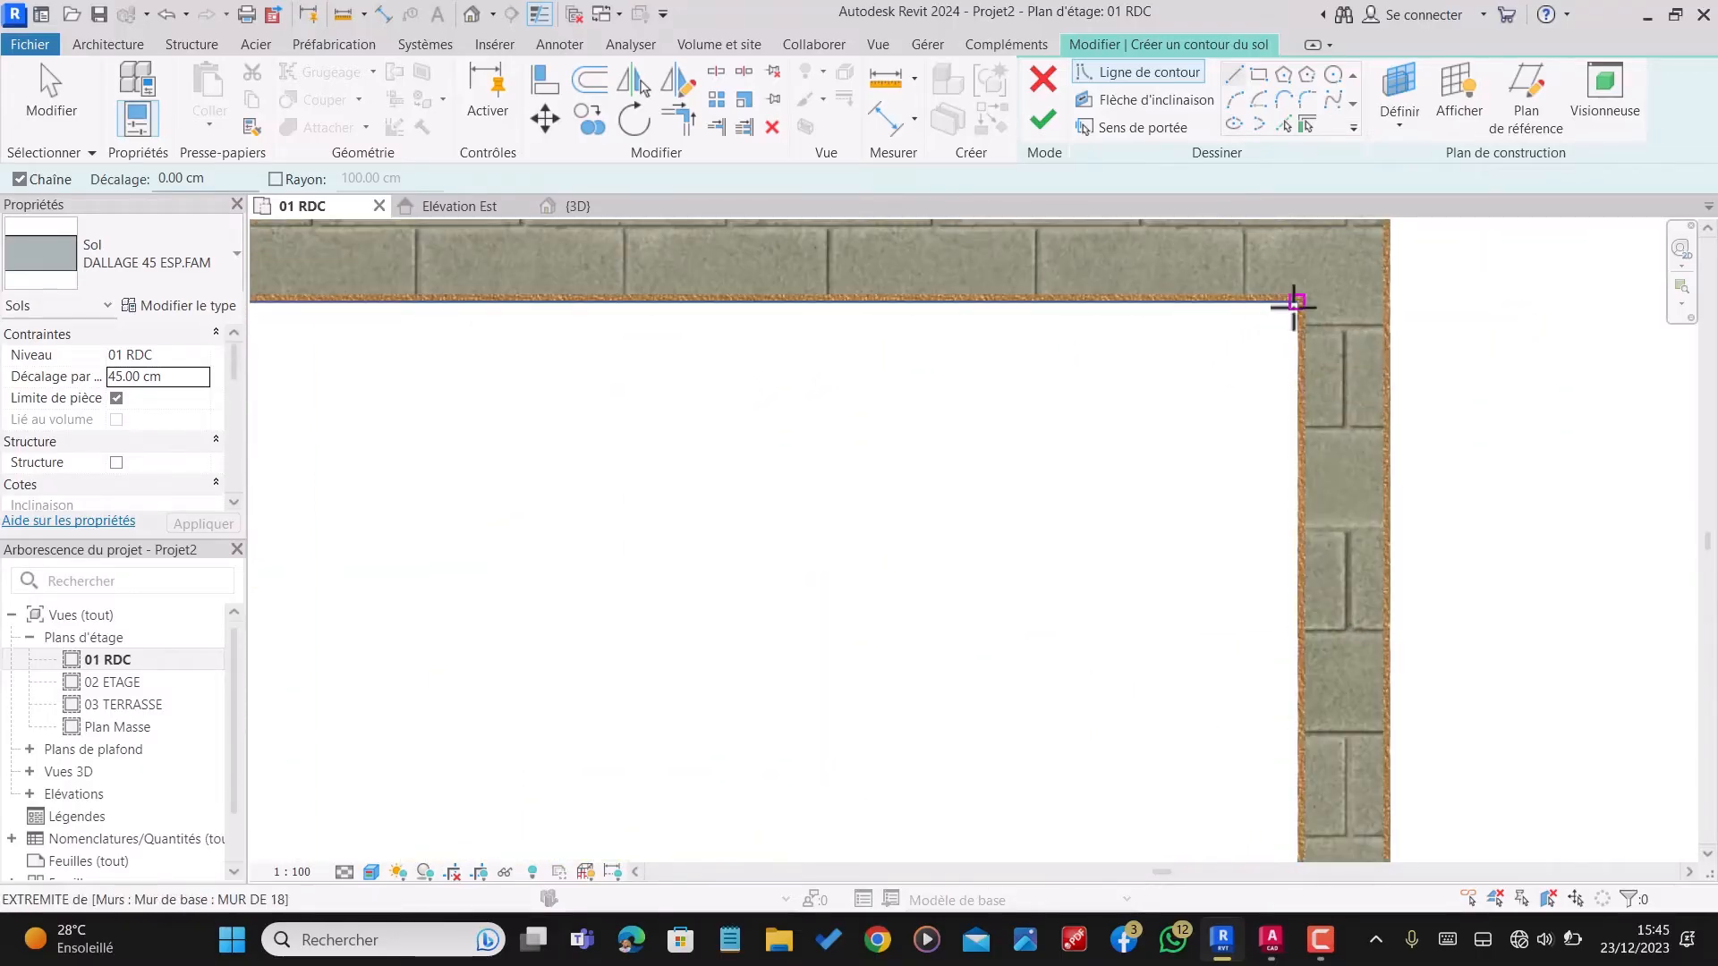
pyautogui.click(1295, 302)
pyautogui.scroll(-4, 1298, 309)
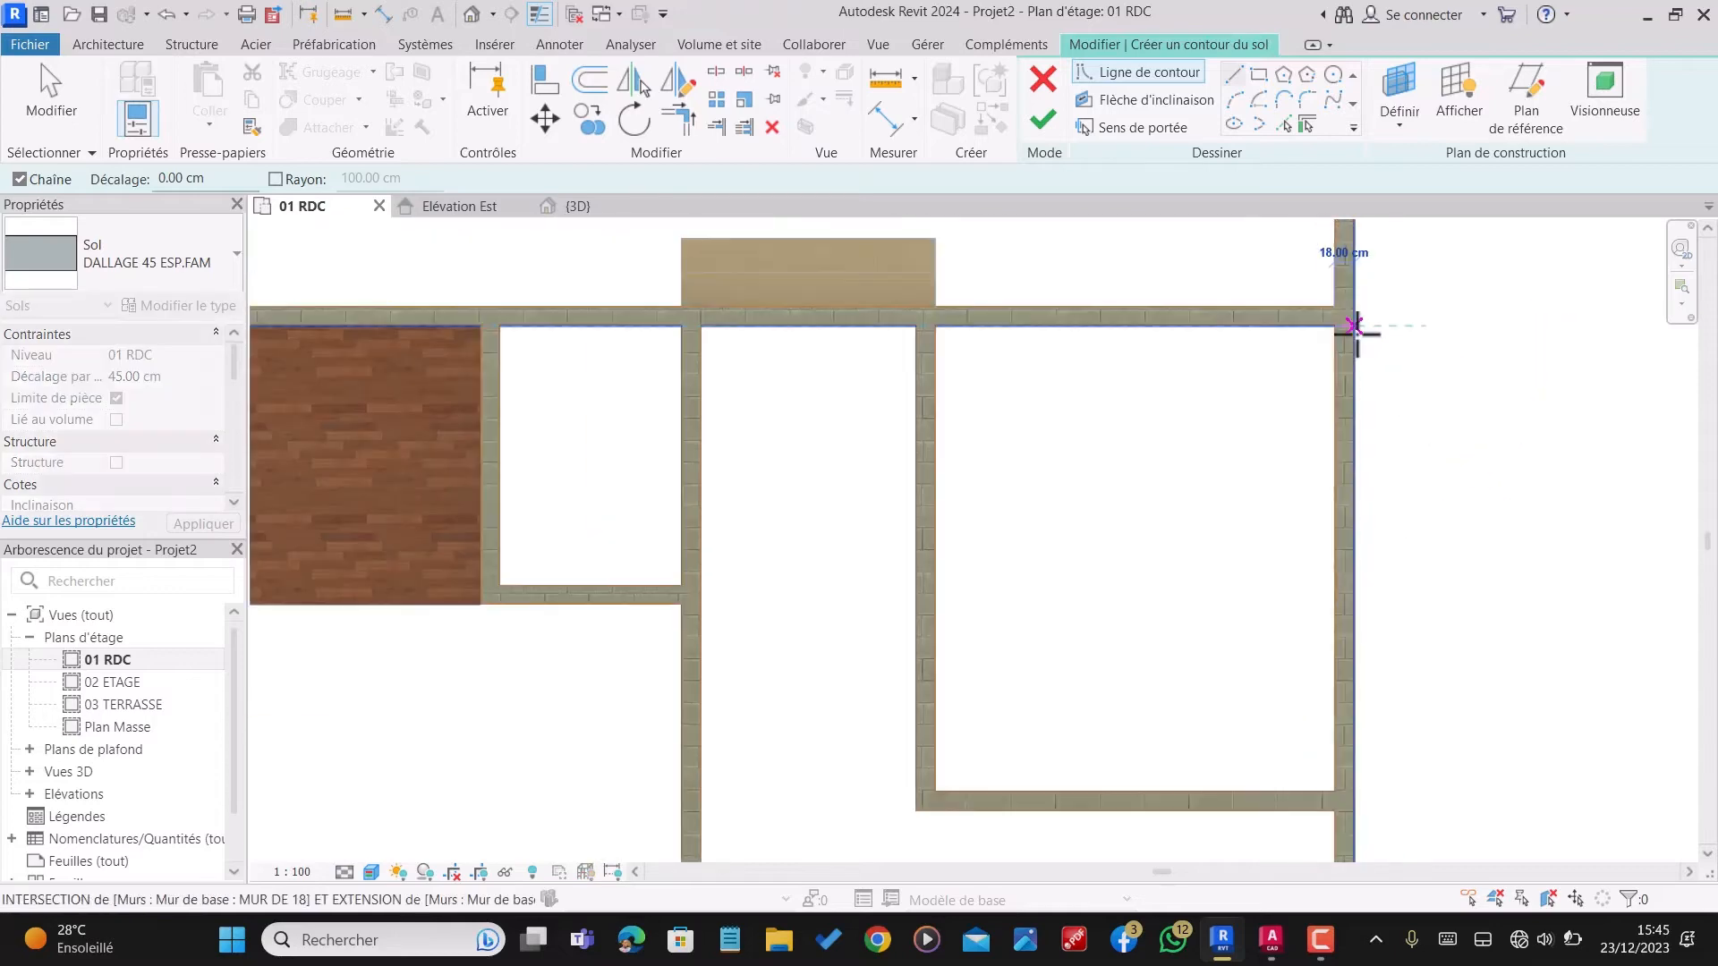
pyautogui.scroll(5, 504, 325)
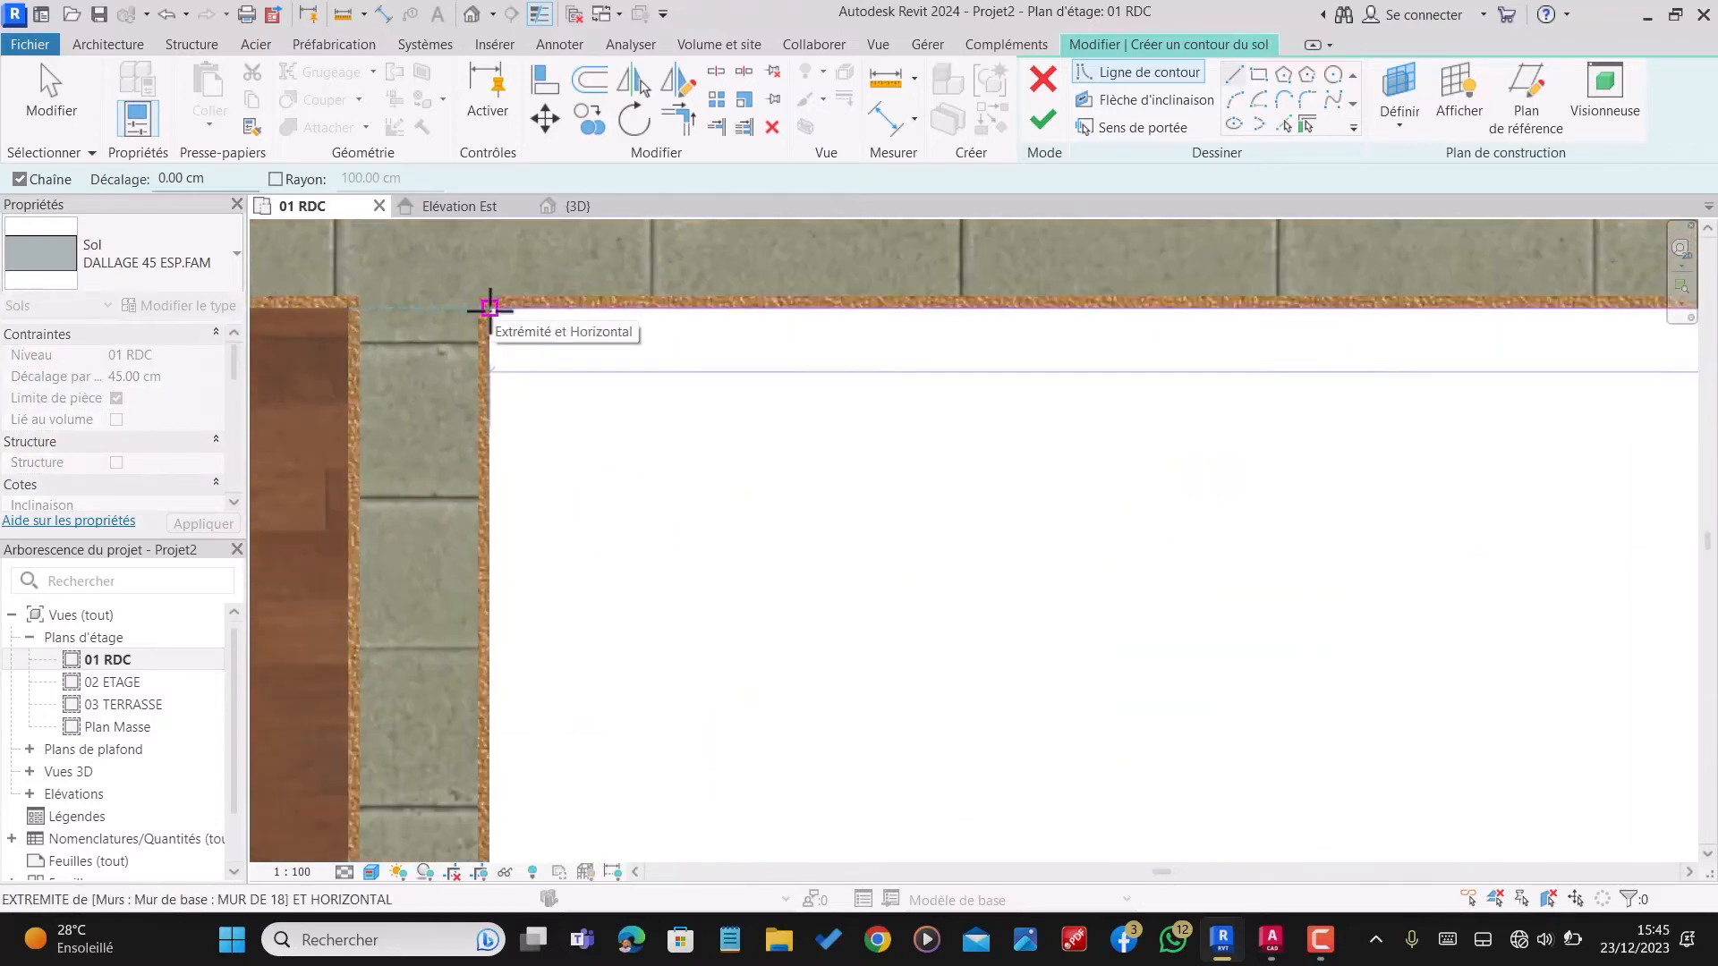
pyautogui.click(488, 301)
pyautogui.scroll(-5, 956, 304)
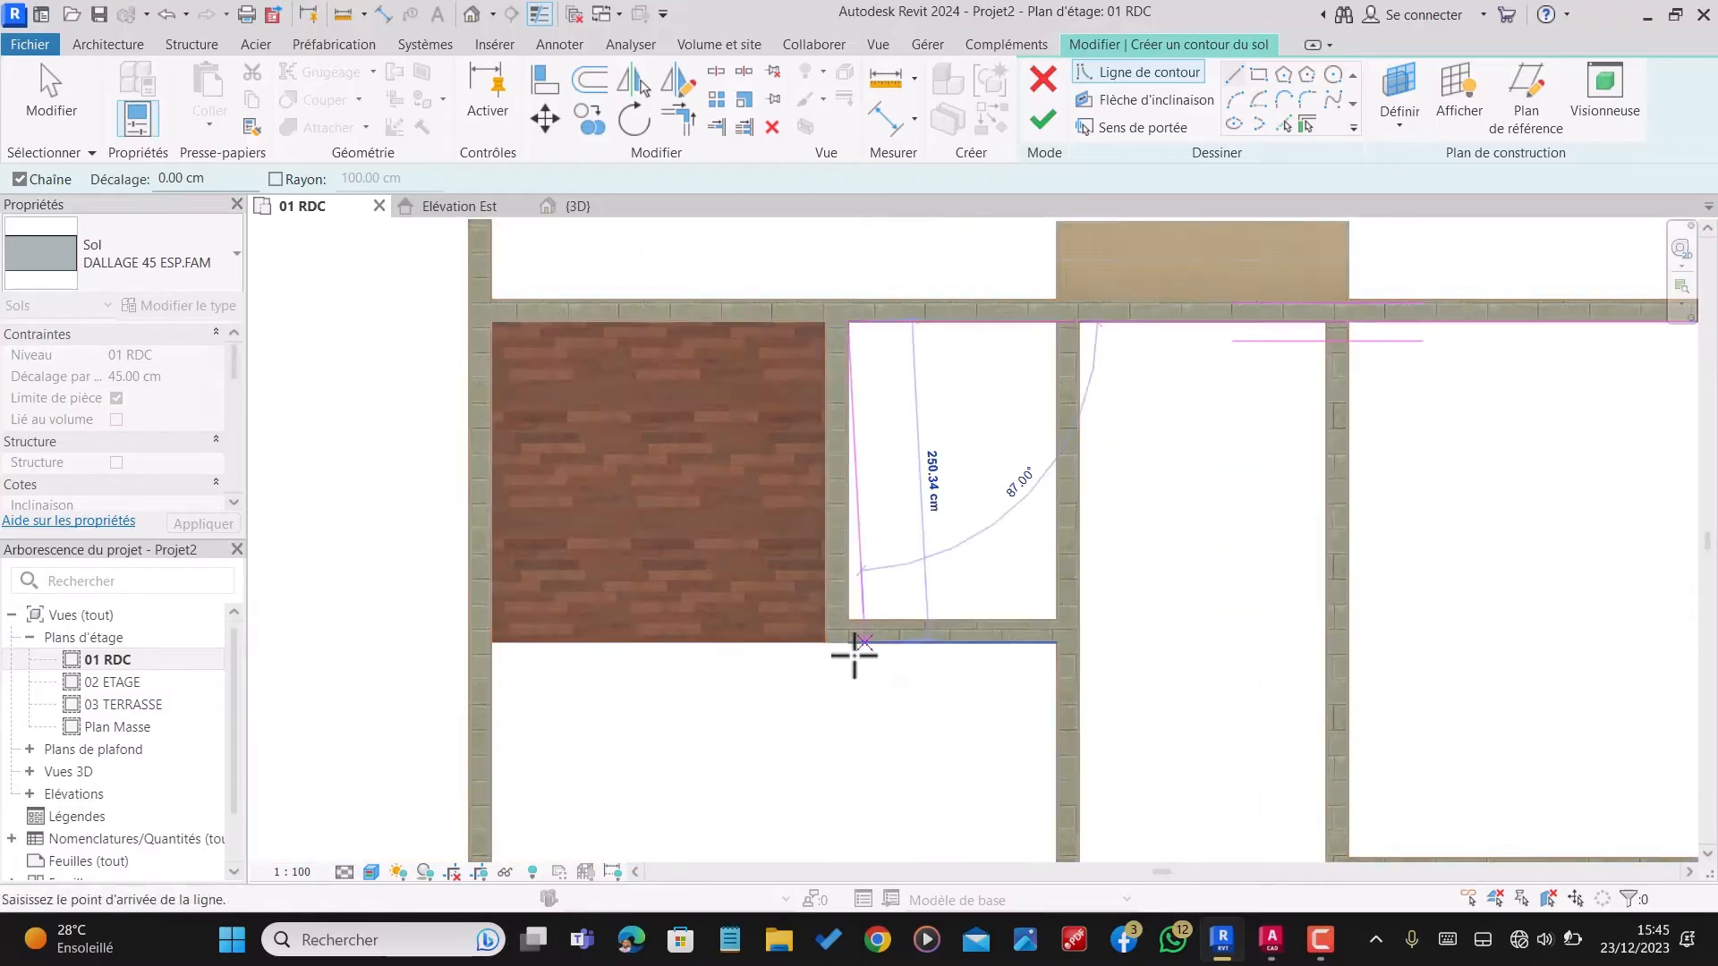
pyautogui.scroll(5, 841, 644)
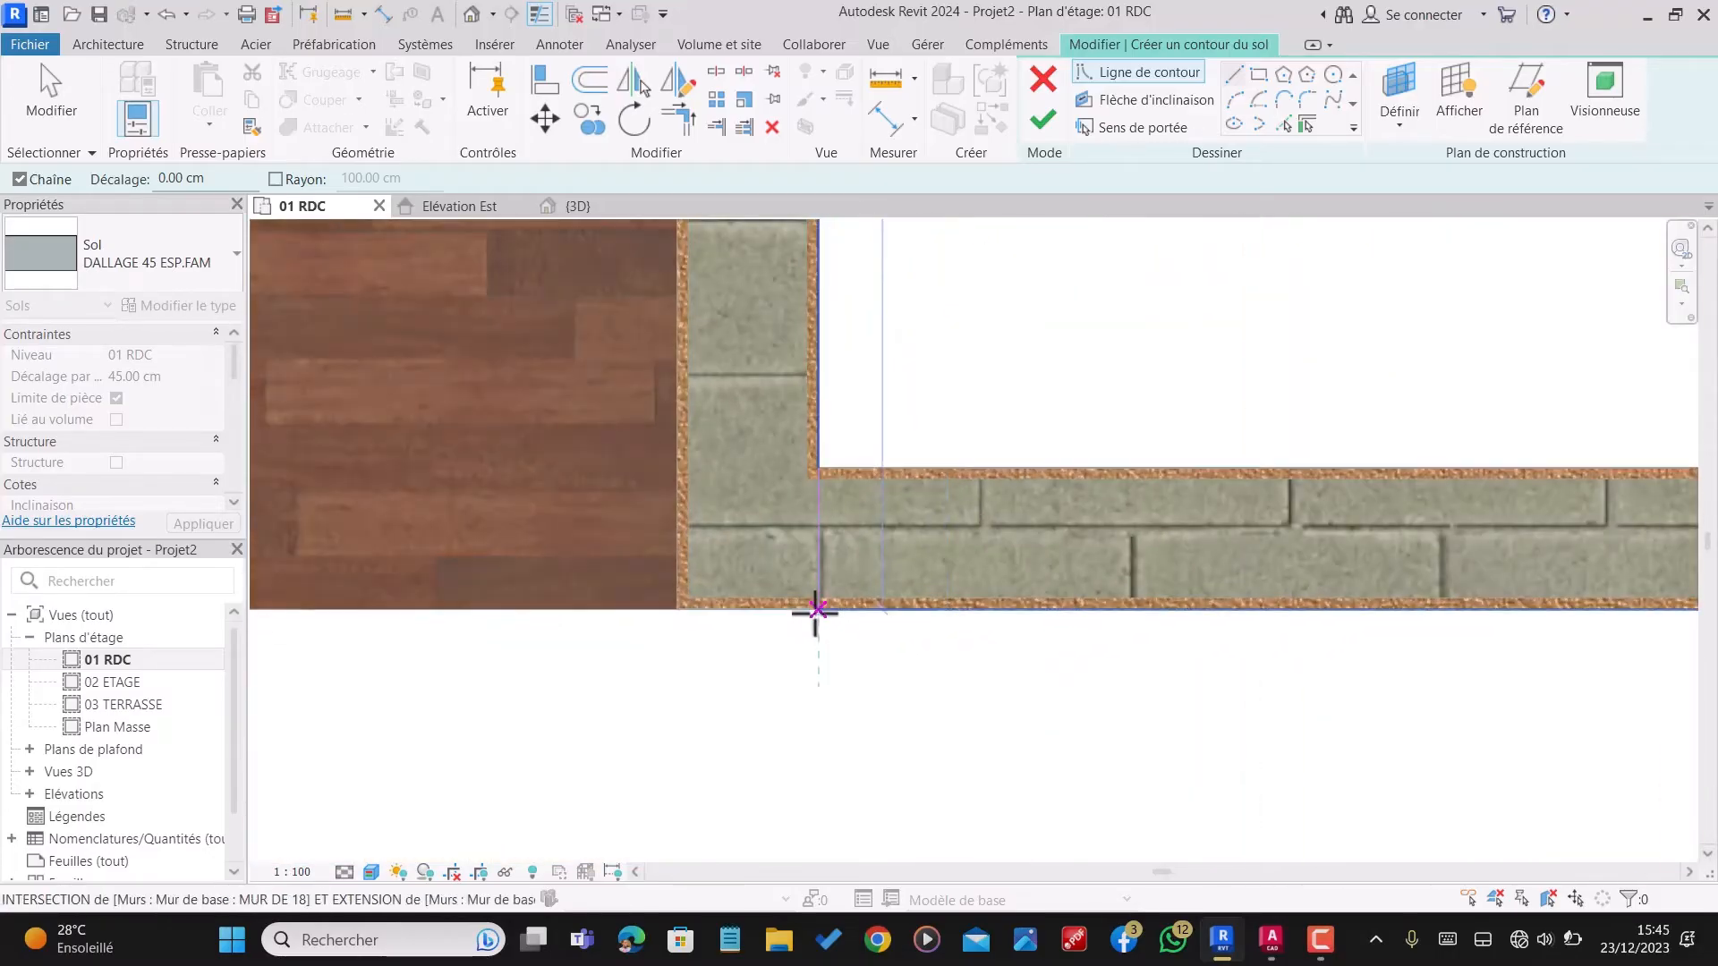
pyautogui.click(819, 609)
# Step: Continue the boundary along the wood-floored room's lower edge to the left exterior wall, and down that wall's inner face to the house's lower-left inner corner
pyautogui.scroll(-5, 835, 605)
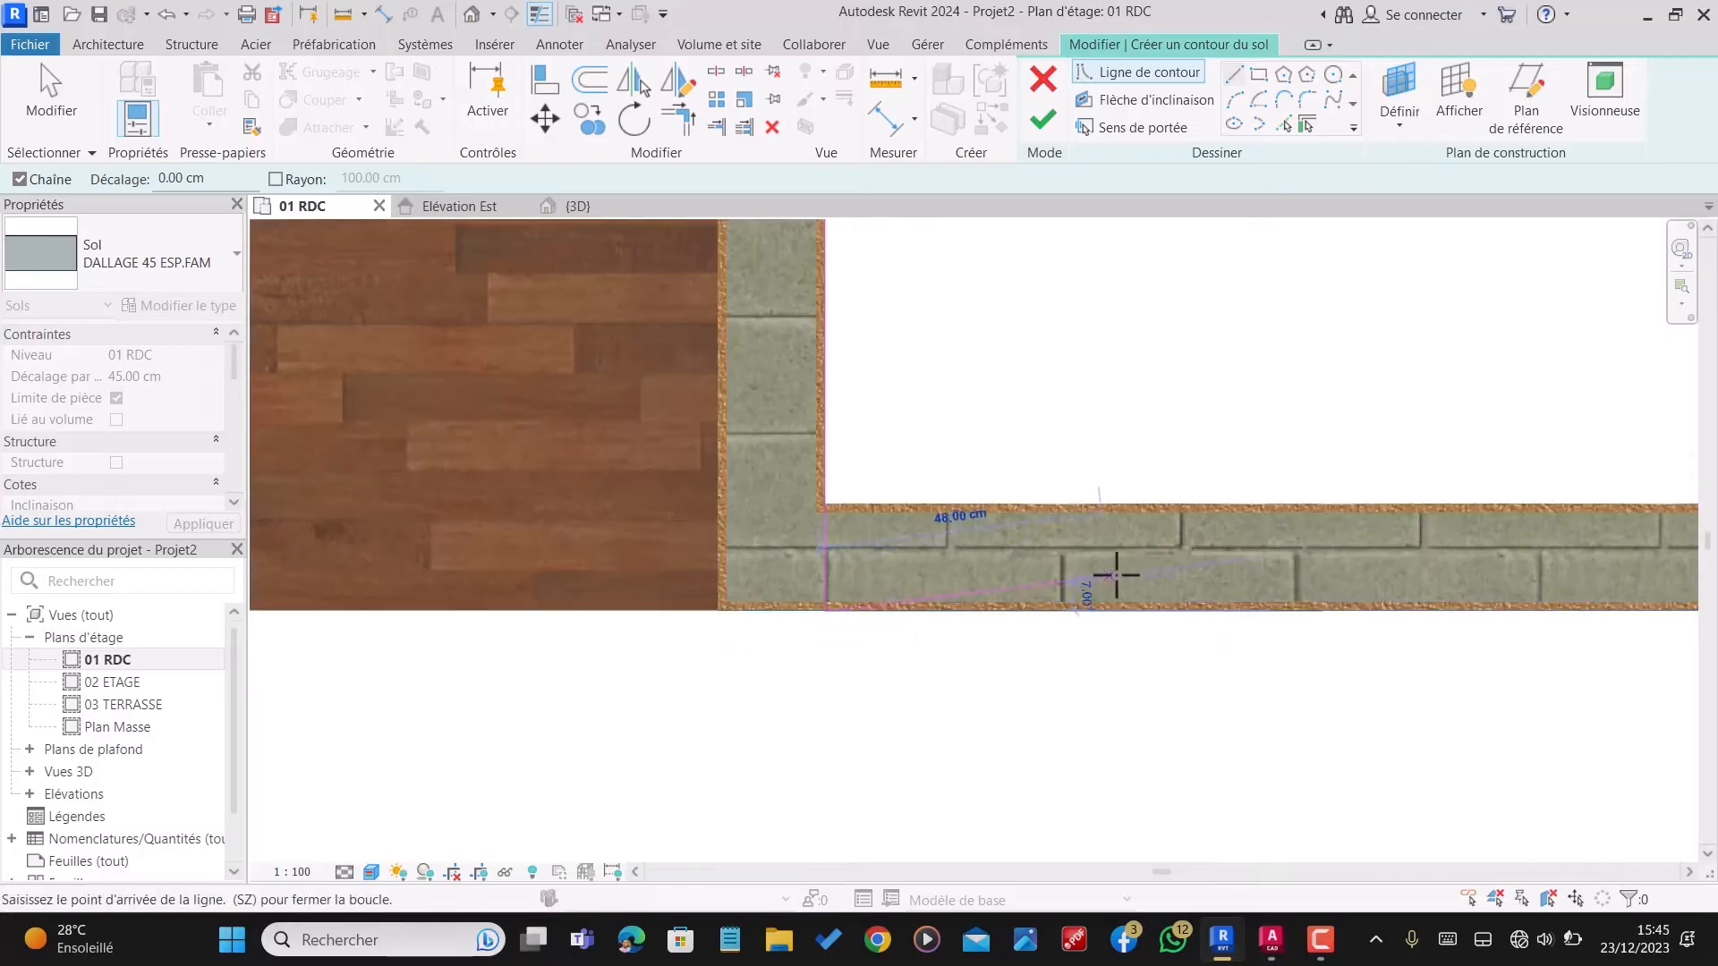
pyautogui.scroll(5, 702, 529)
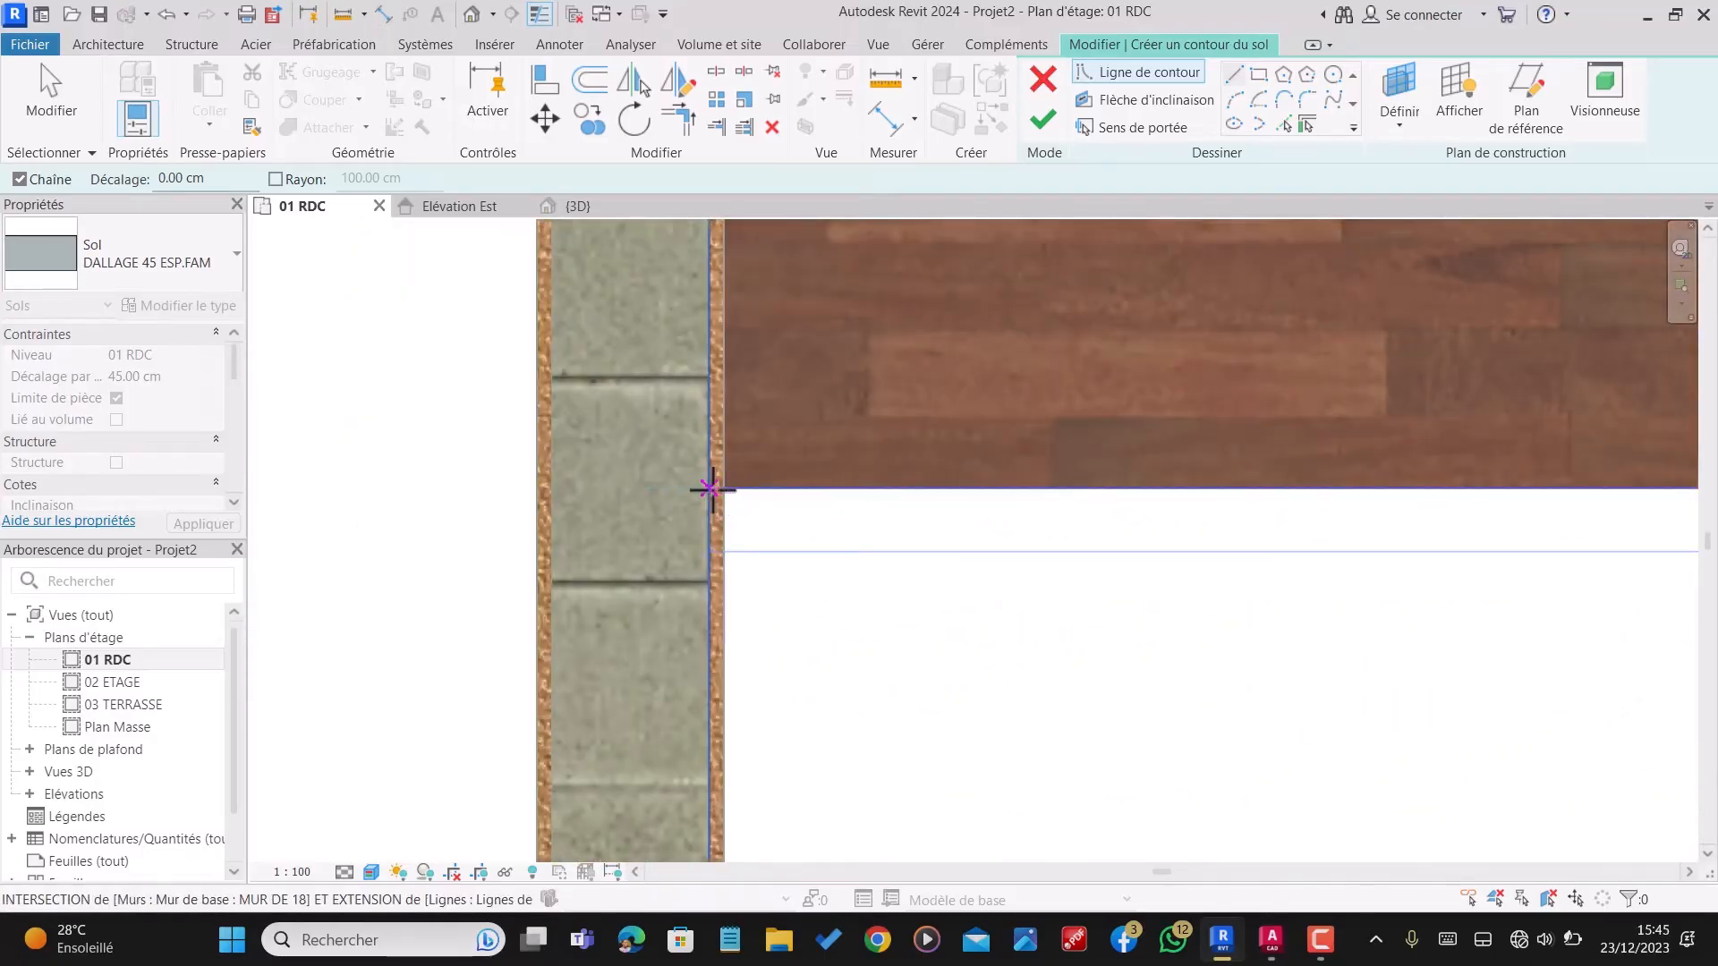
pyautogui.click(724, 488)
pyautogui.scroll(2, 659, 508)
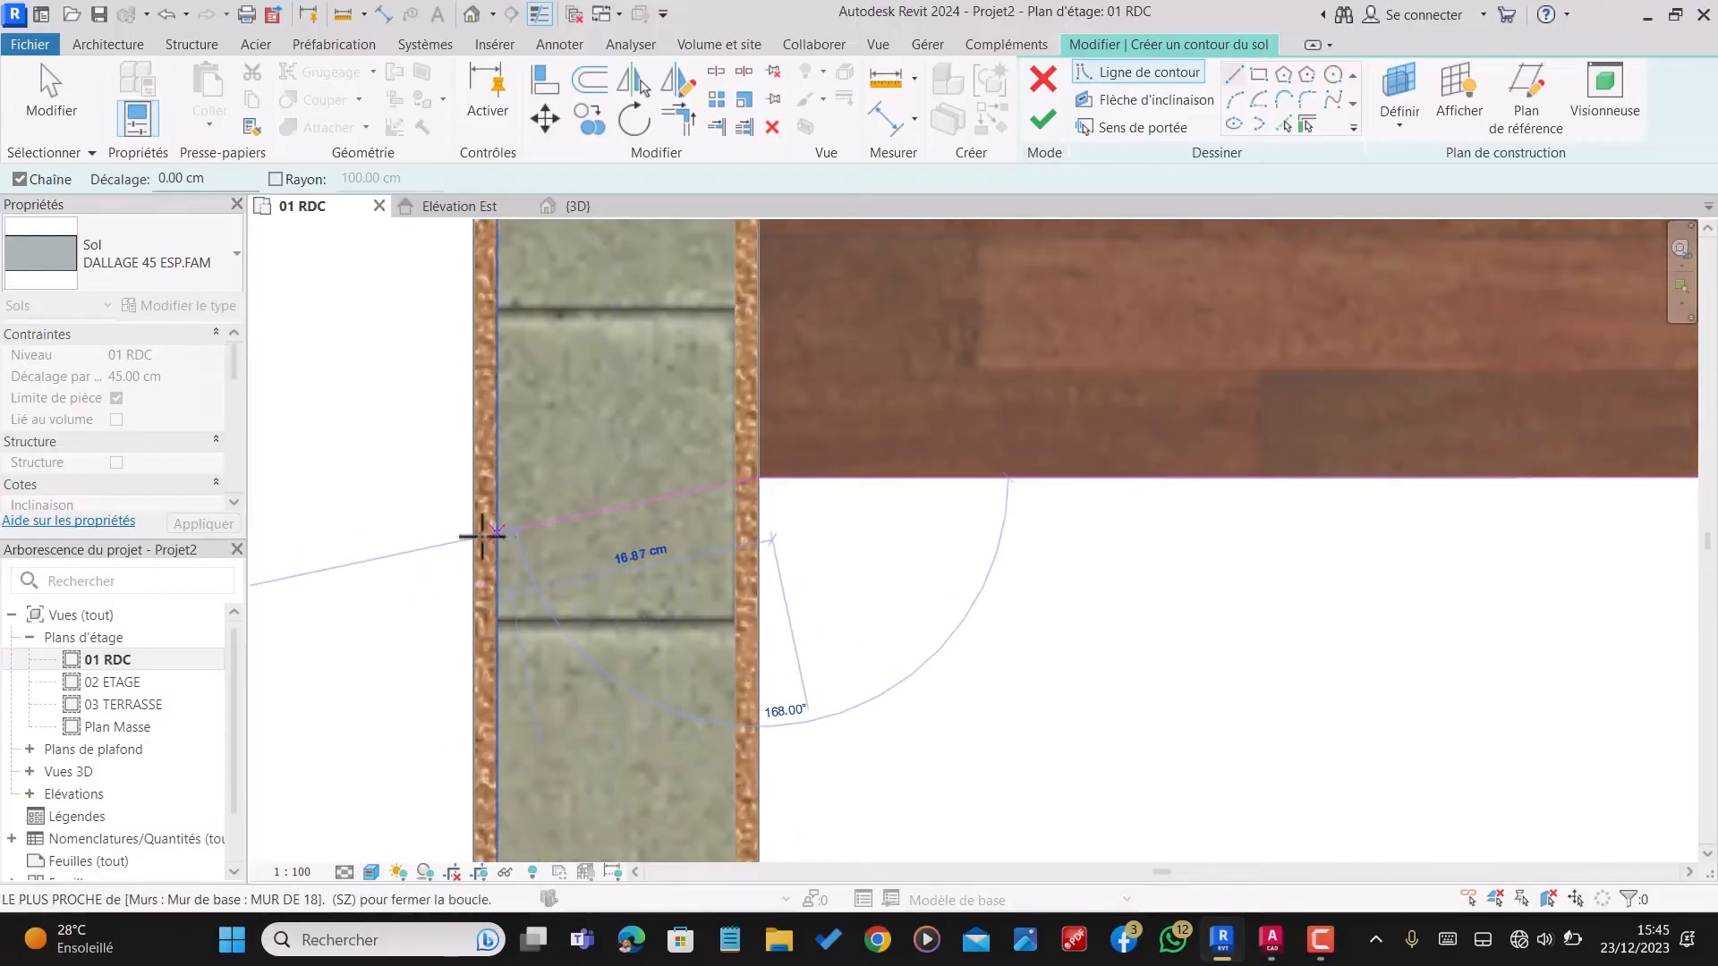
pyautogui.scroll(2, 761, 529)
pyautogui.scroll(2, 761, 530)
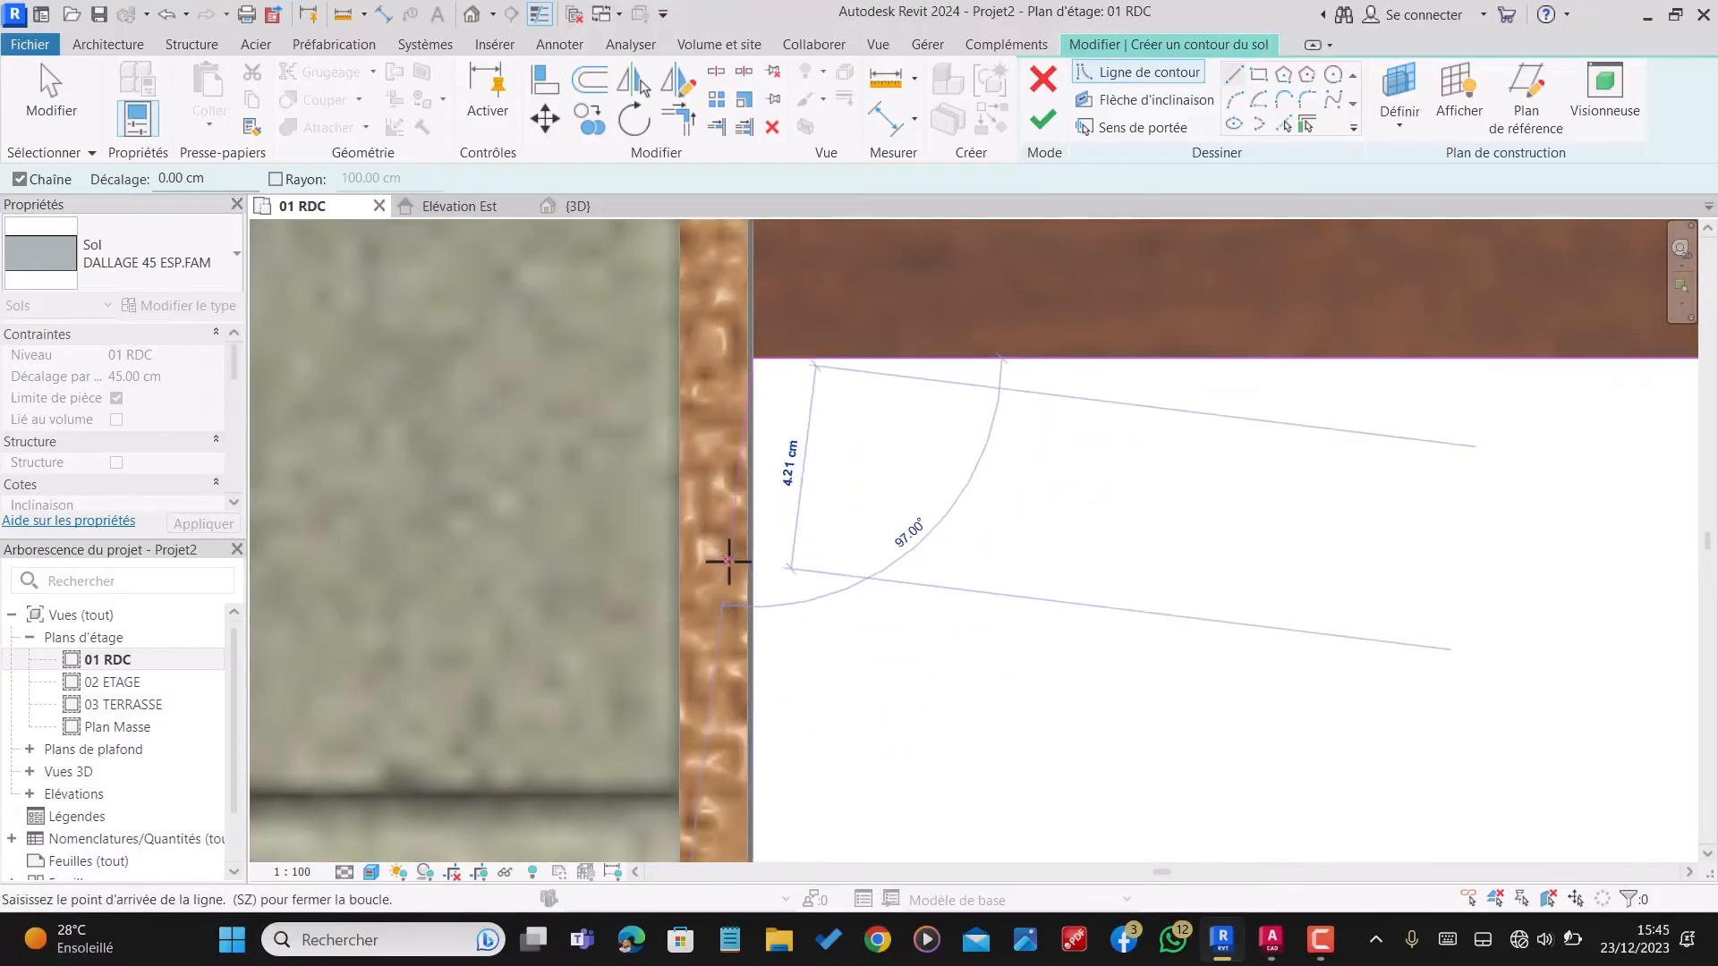
pyautogui.scroll(3, 743, 559)
pyautogui.scroll(-5, 690, 372)
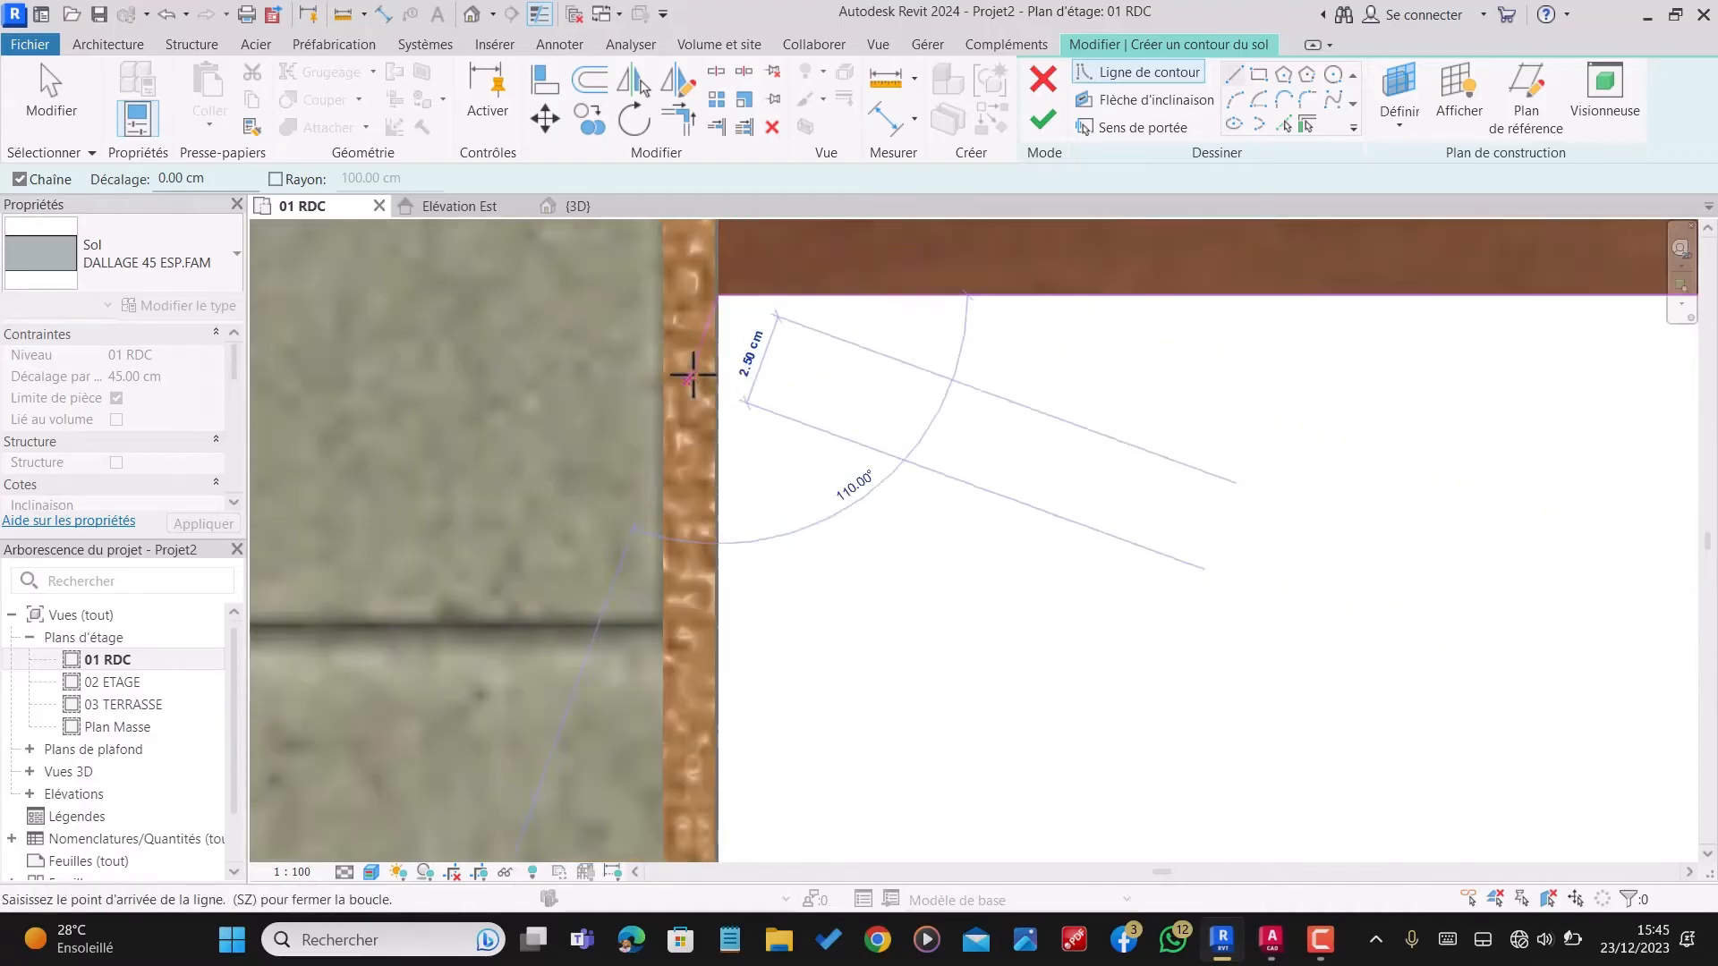
pyautogui.scroll(-5, 724, 381)
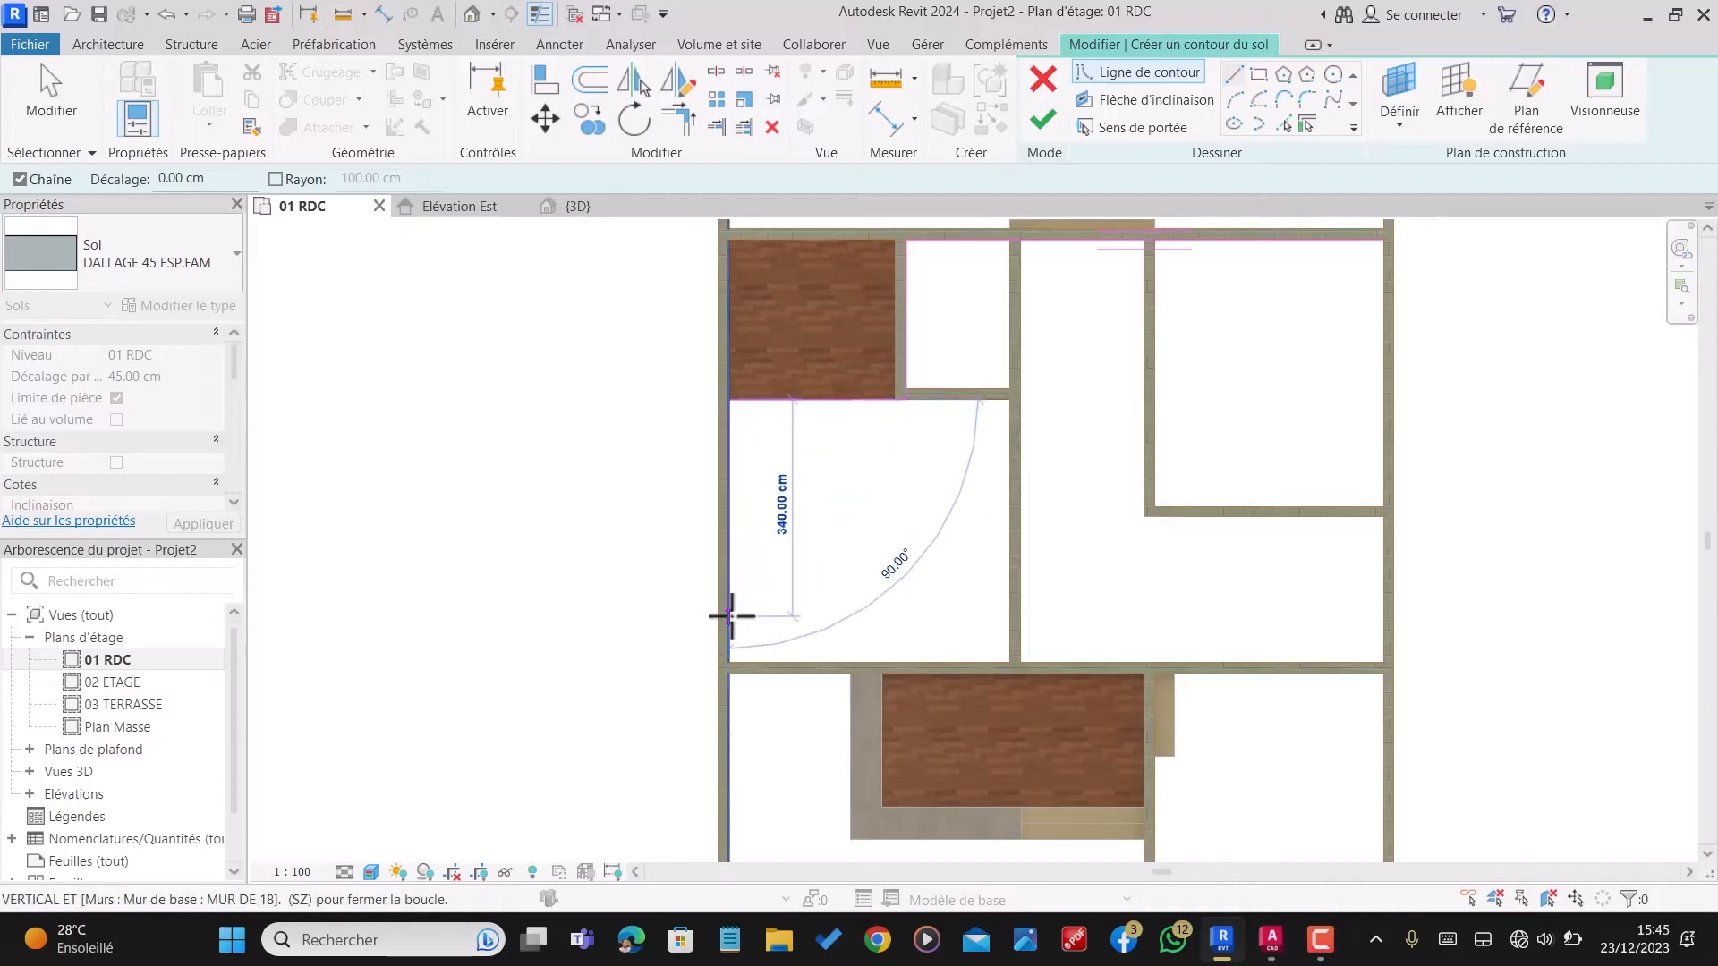
pyautogui.scroll(4, 742, 662)
pyautogui.scroll(4, 743, 697)
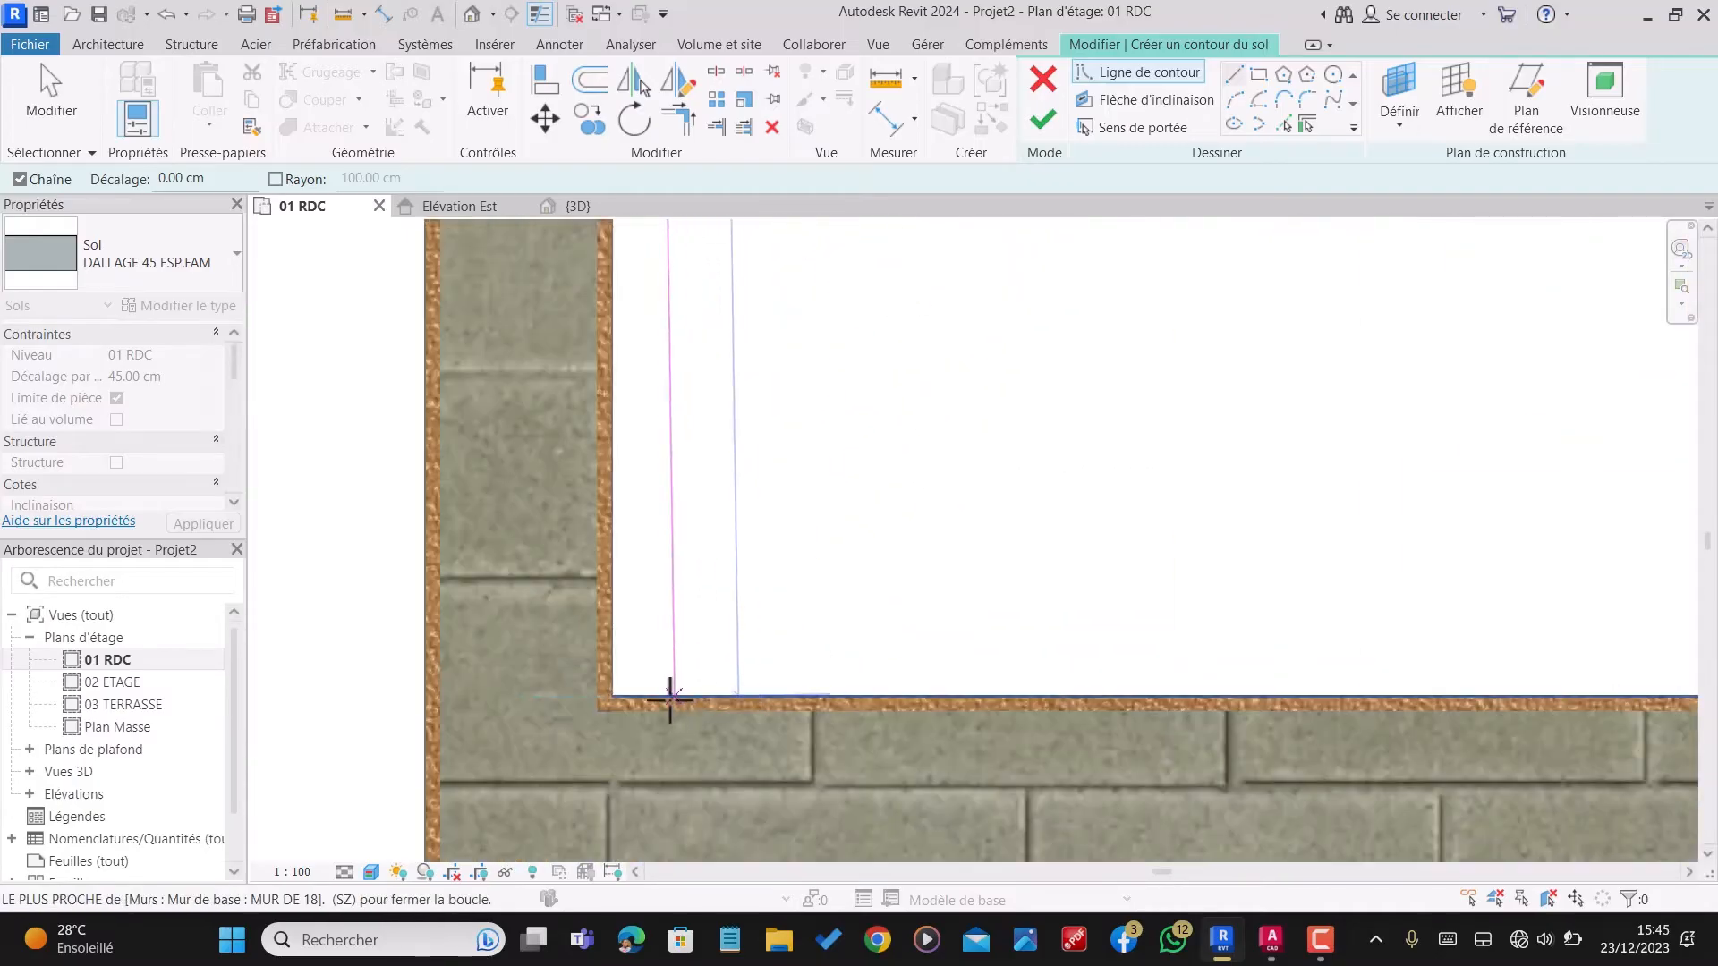
pyautogui.click(612, 696)
# Step: Extend the floor boundary horizontally along the lower wall's inner face to the house's lower-right inner corner
pyautogui.scroll(-10, 612, 698)
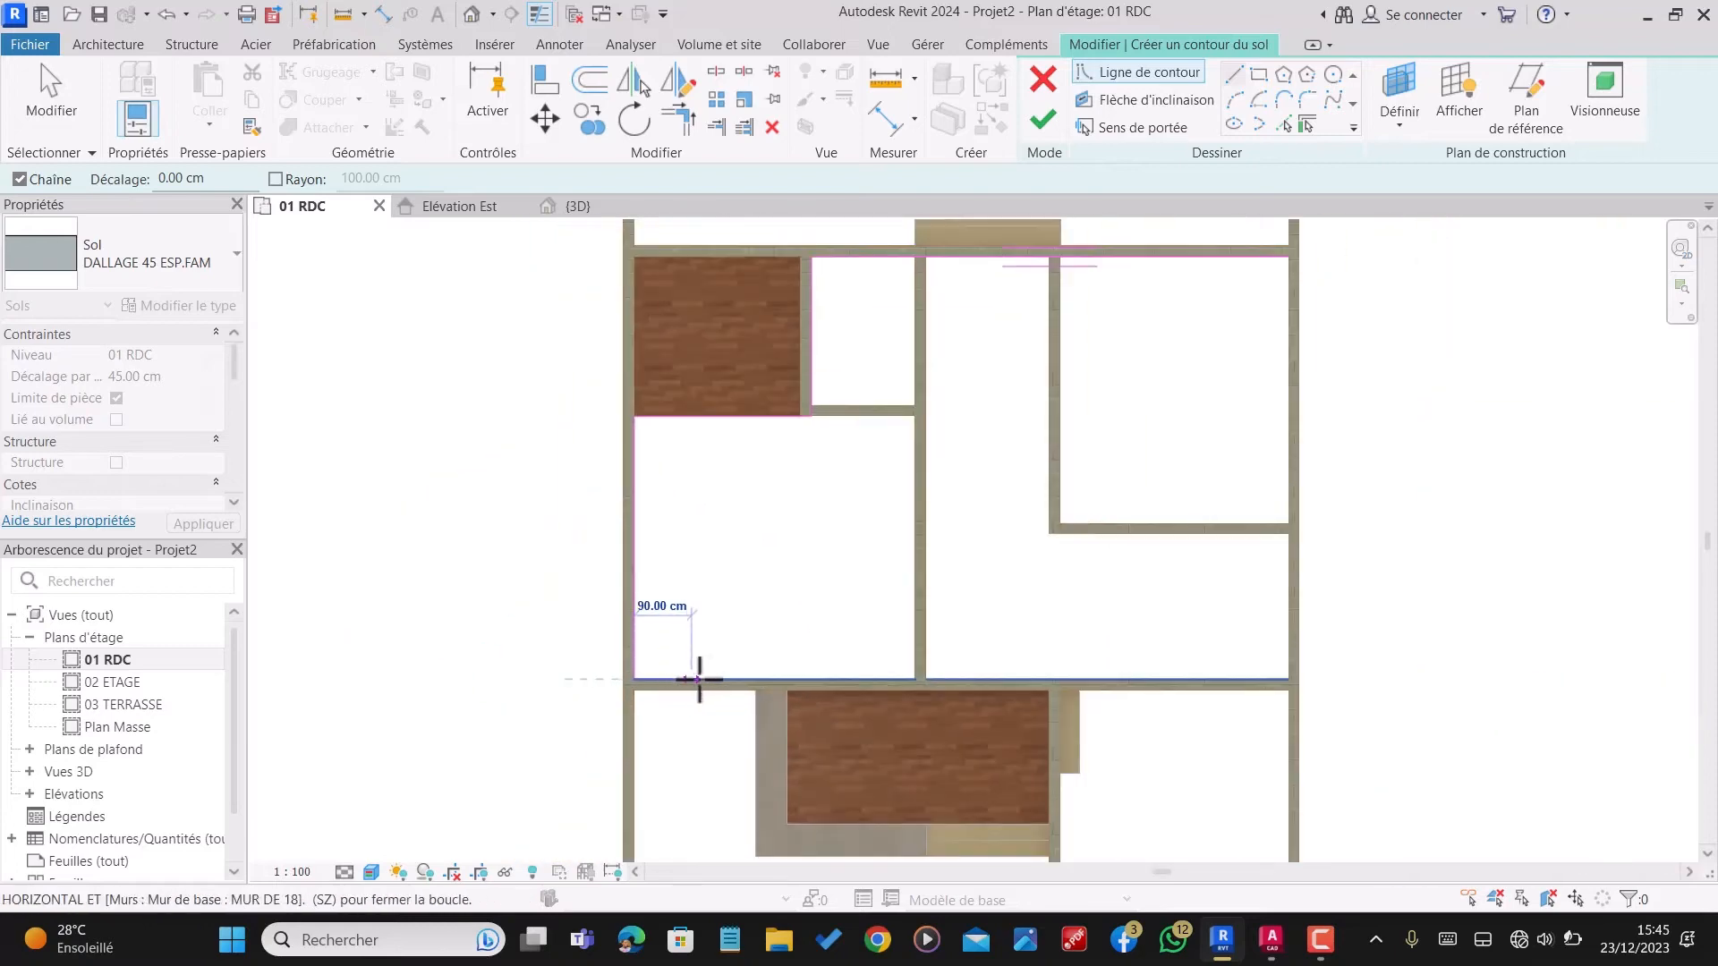
pyautogui.scroll(8, 1277, 681)
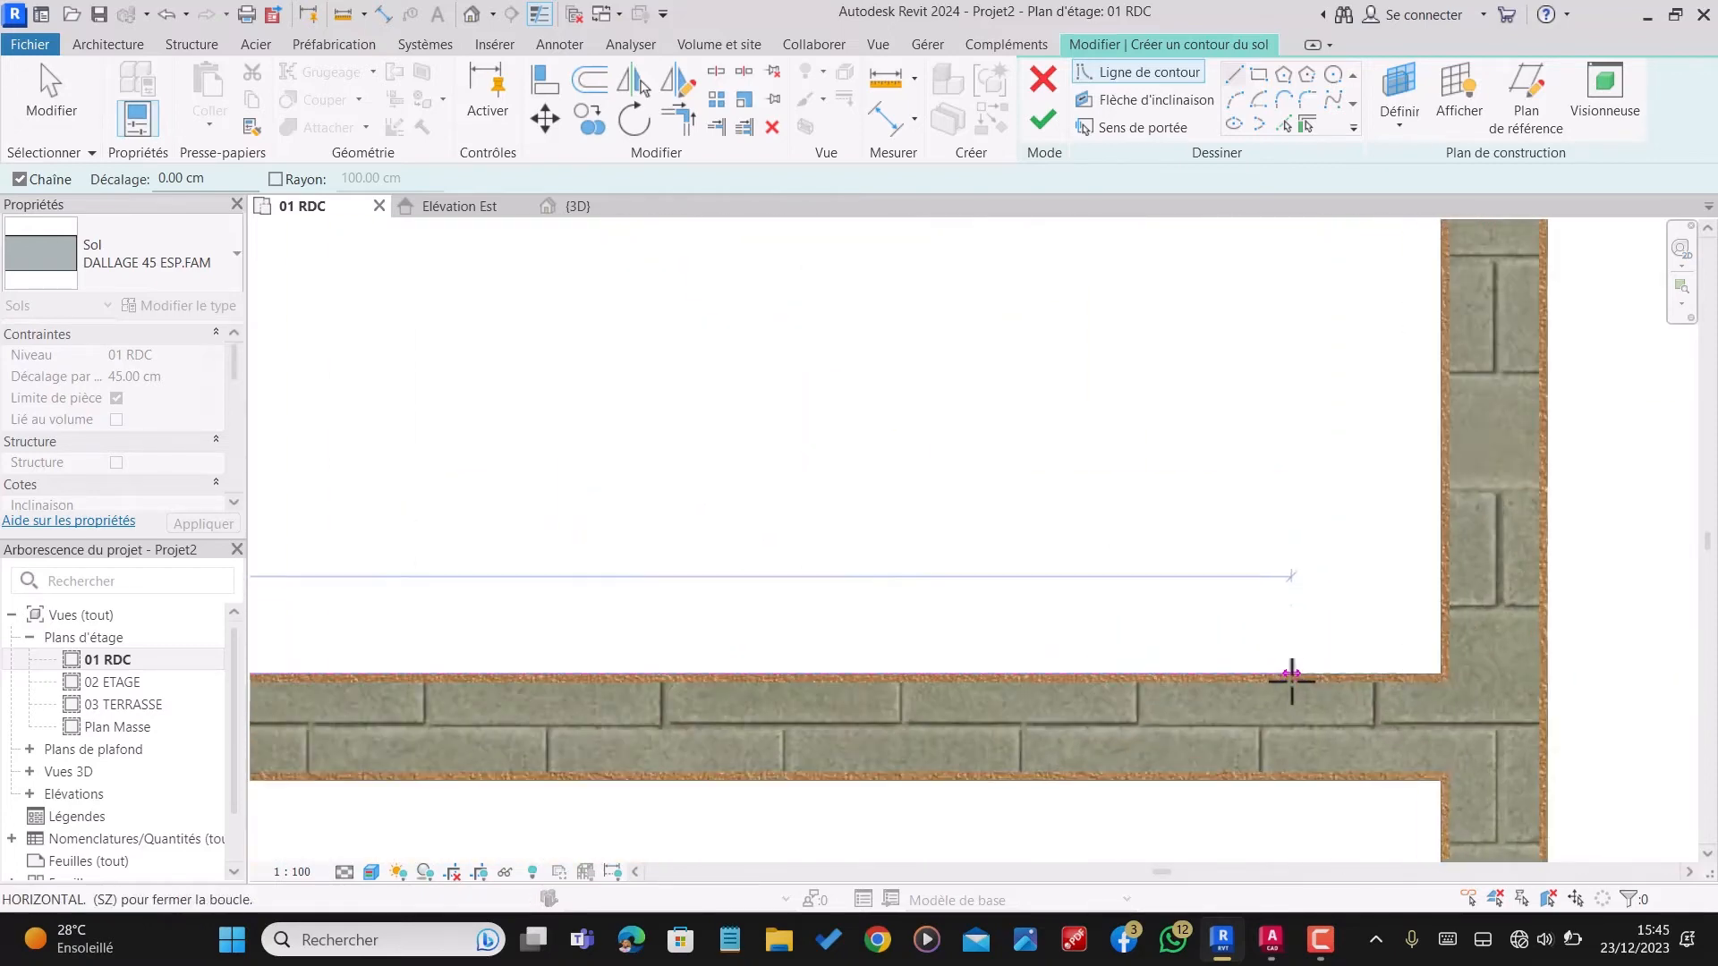
pyautogui.scroll(2, 1291, 678)
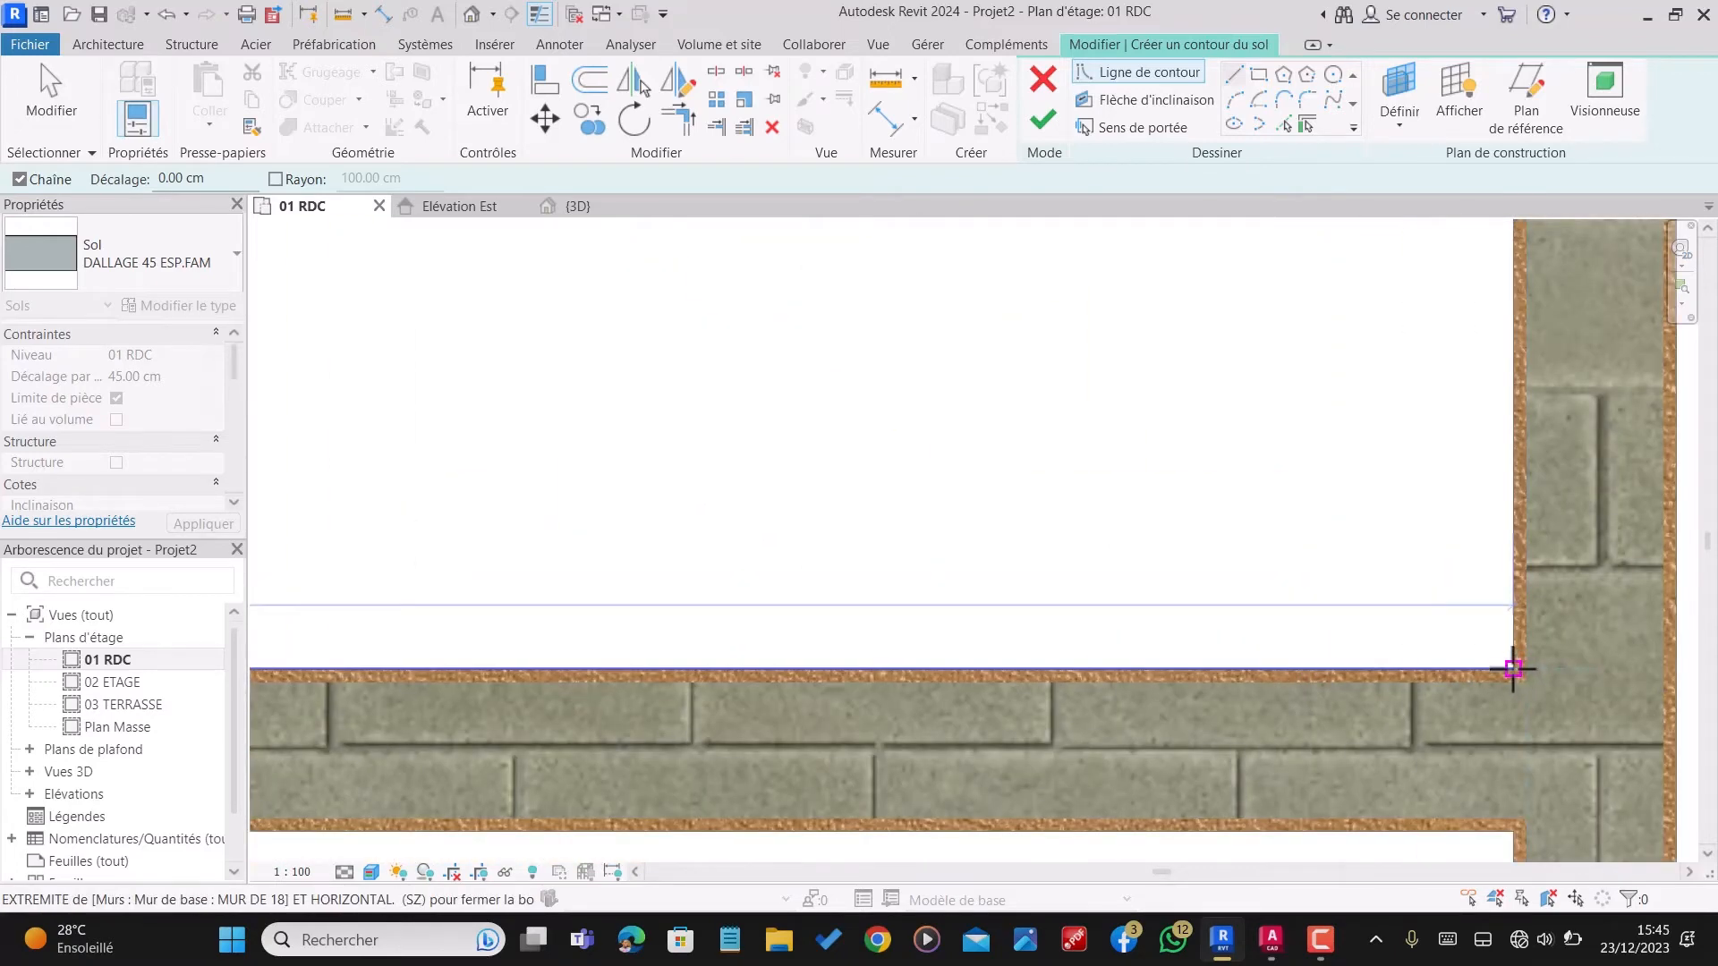
pyautogui.click(1512, 667)
pyautogui.scroll(-8, 1468, 740)
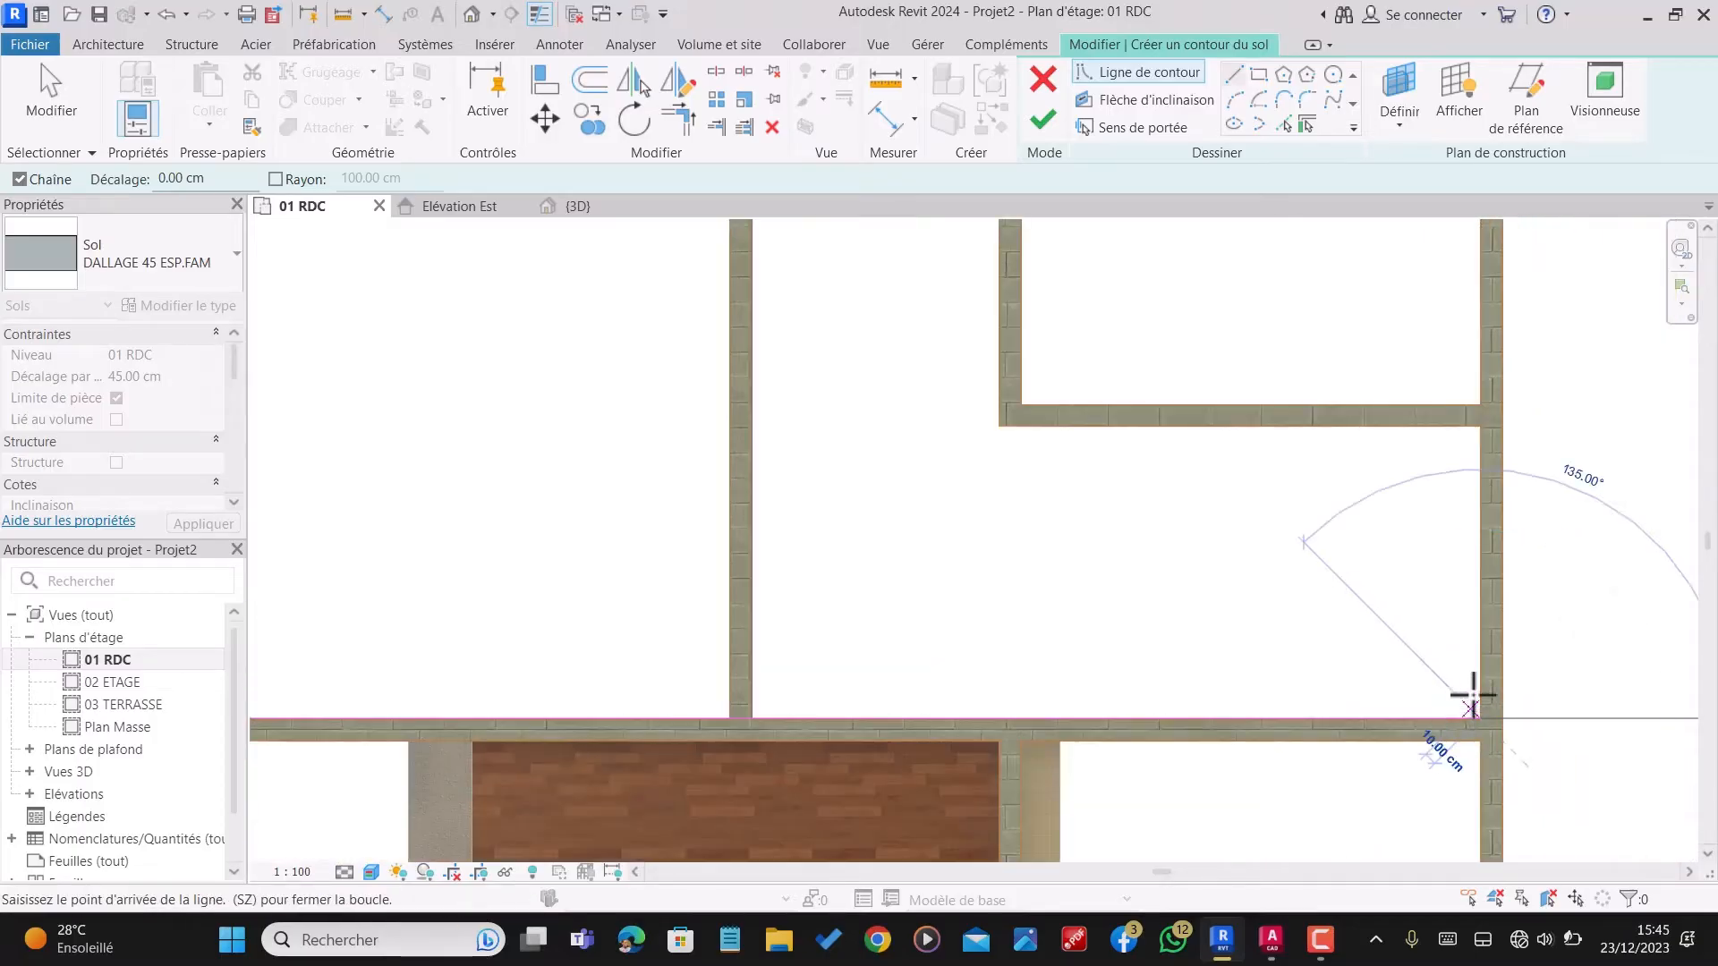
# Step: Close the floor boundary along the right exterior wall's inner face up to the upper-right inner corner, and finish the floor
pyautogui.scroll(3, 1472, 537)
pyautogui.scroll(-6, 1488, 644)
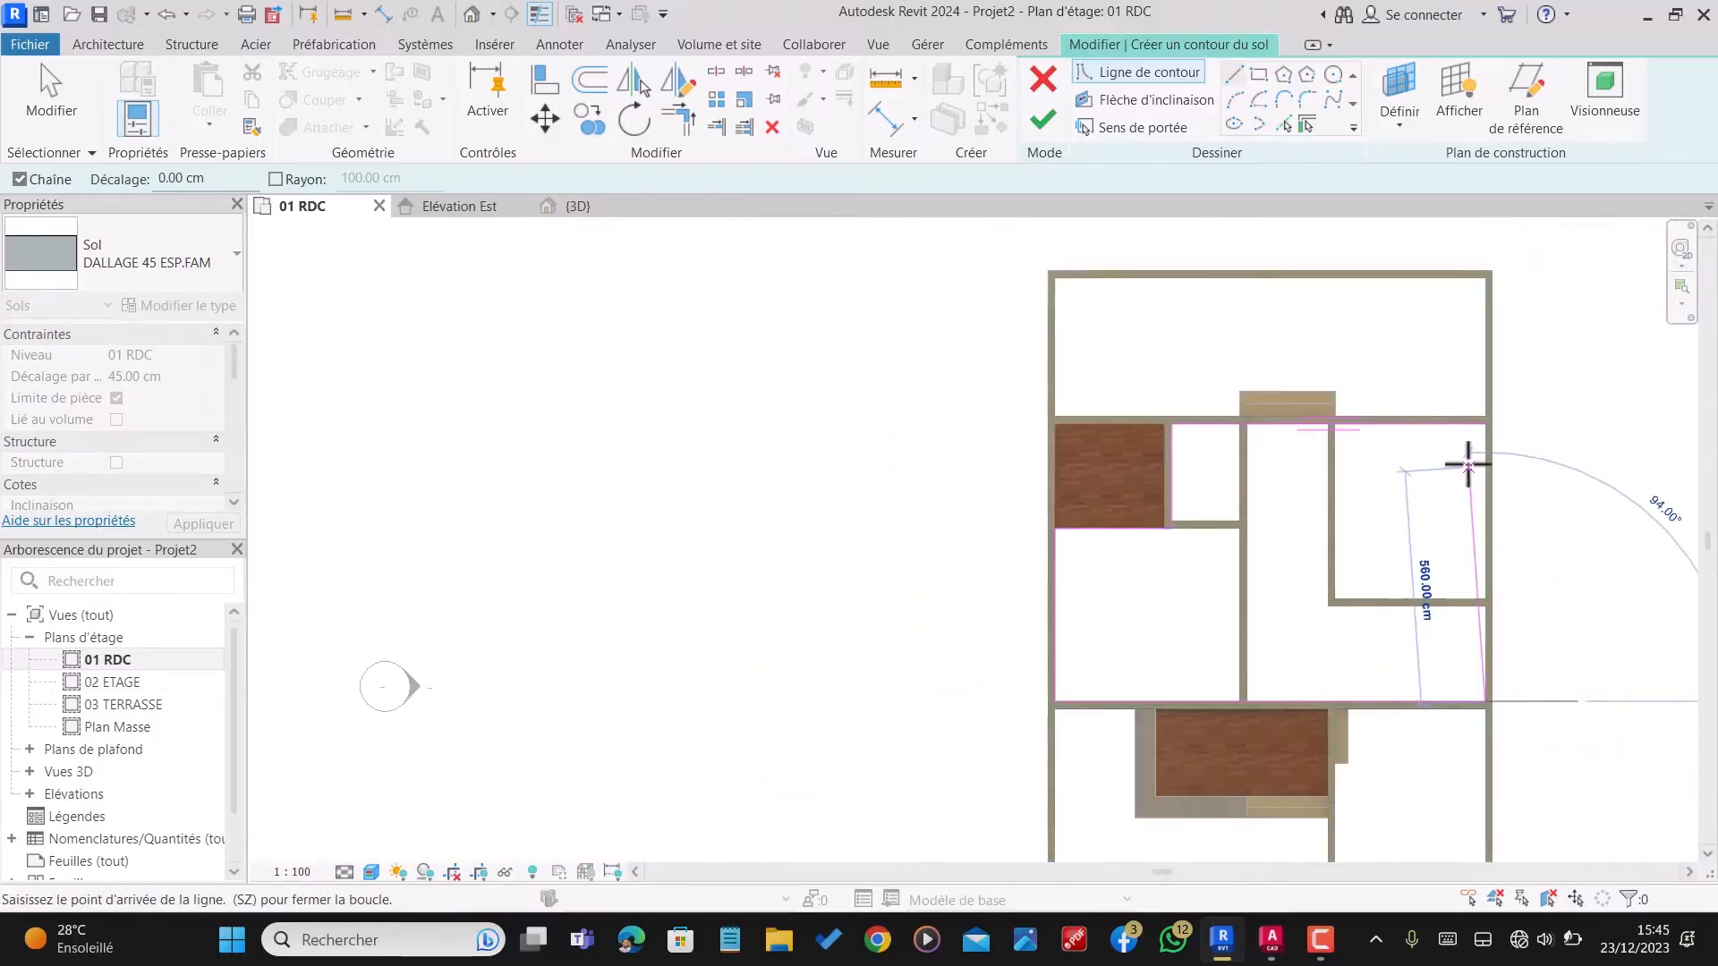
pyautogui.scroll(3, 1477, 414)
pyautogui.scroll(5, 1477, 413)
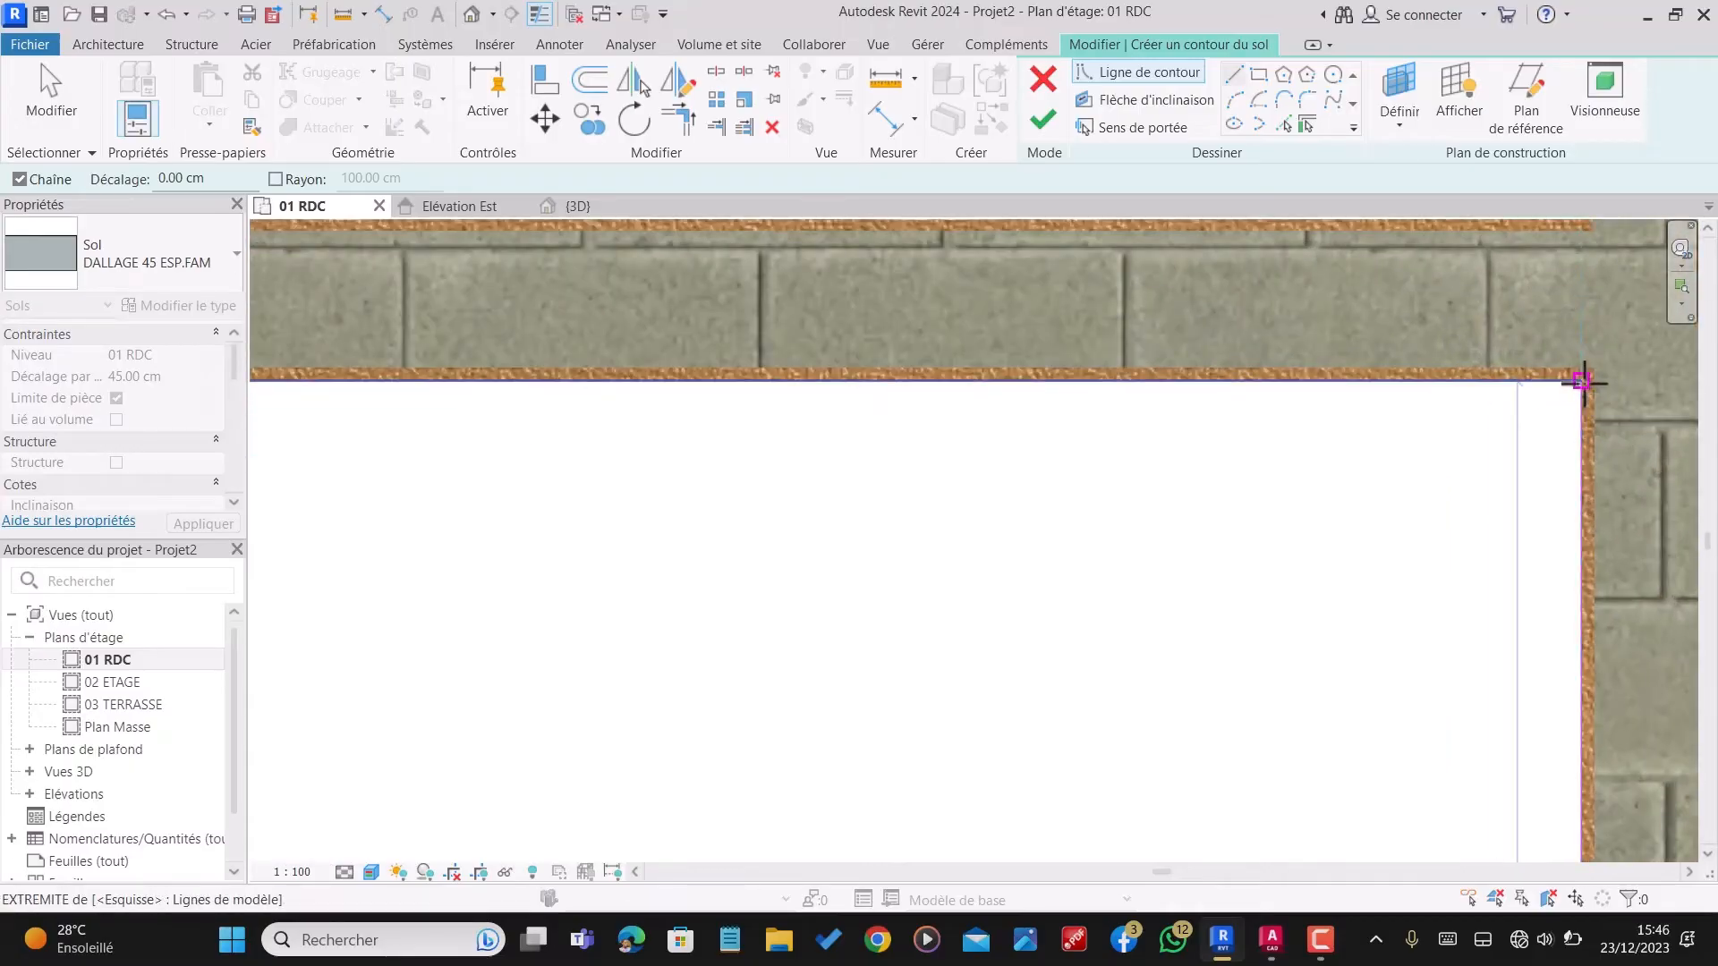
pyautogui.click(1582, 382)
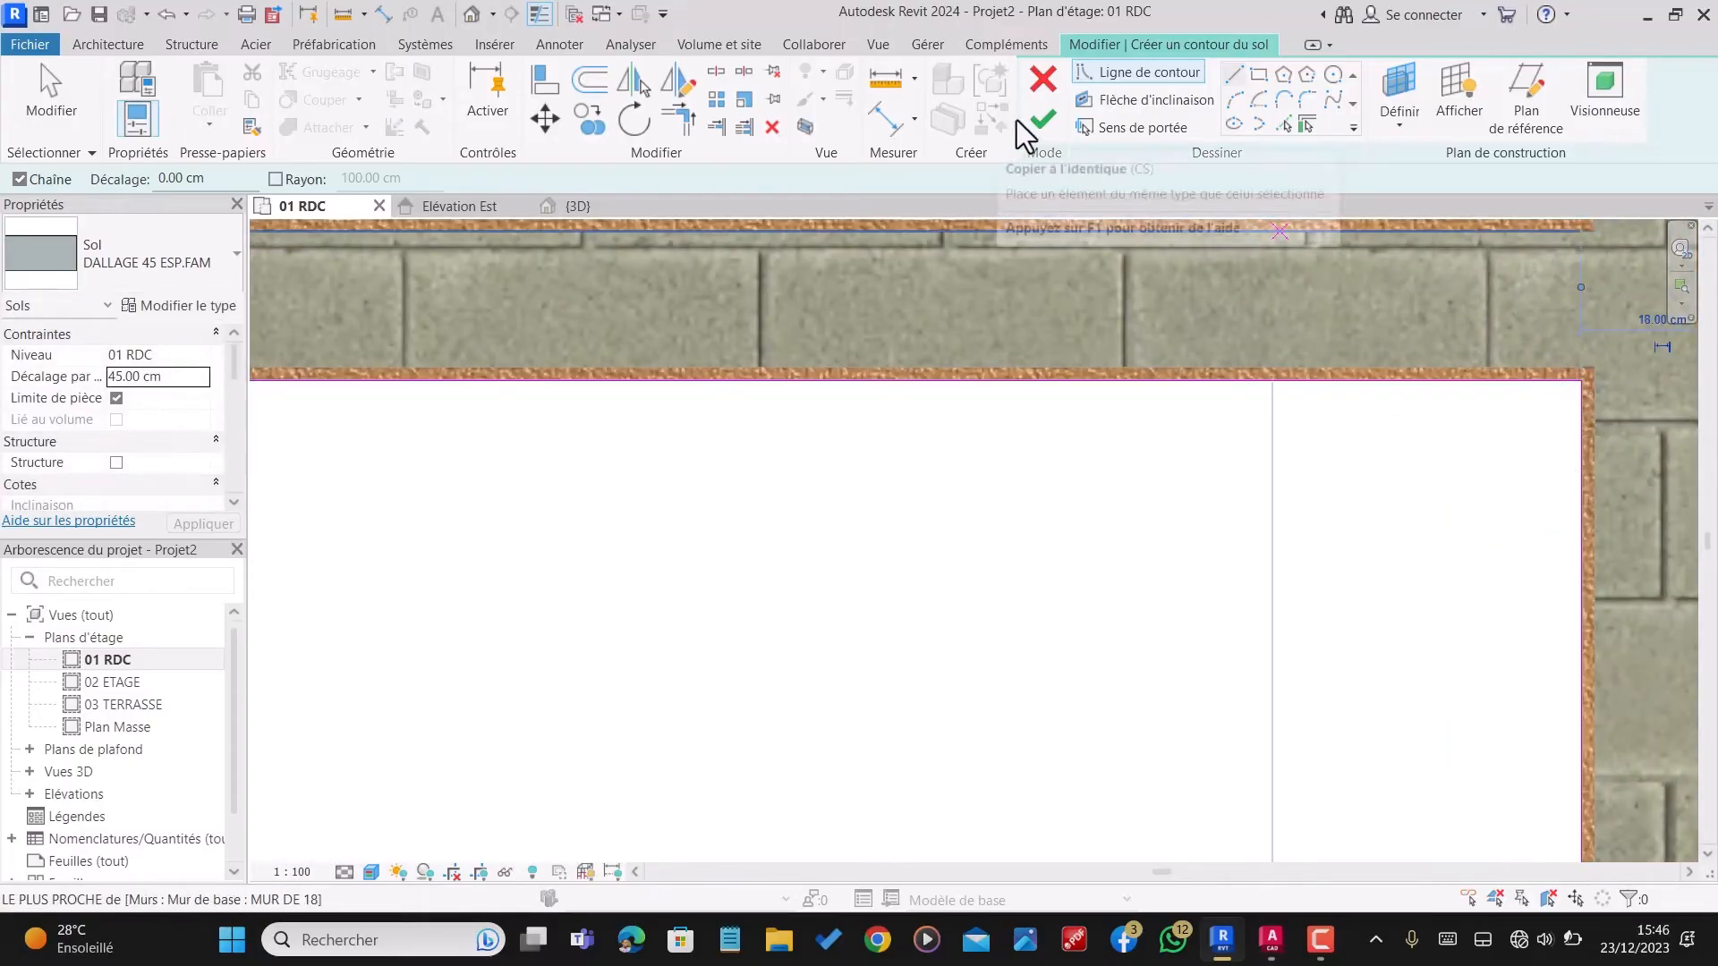
pyautogui.click(1049, 121)
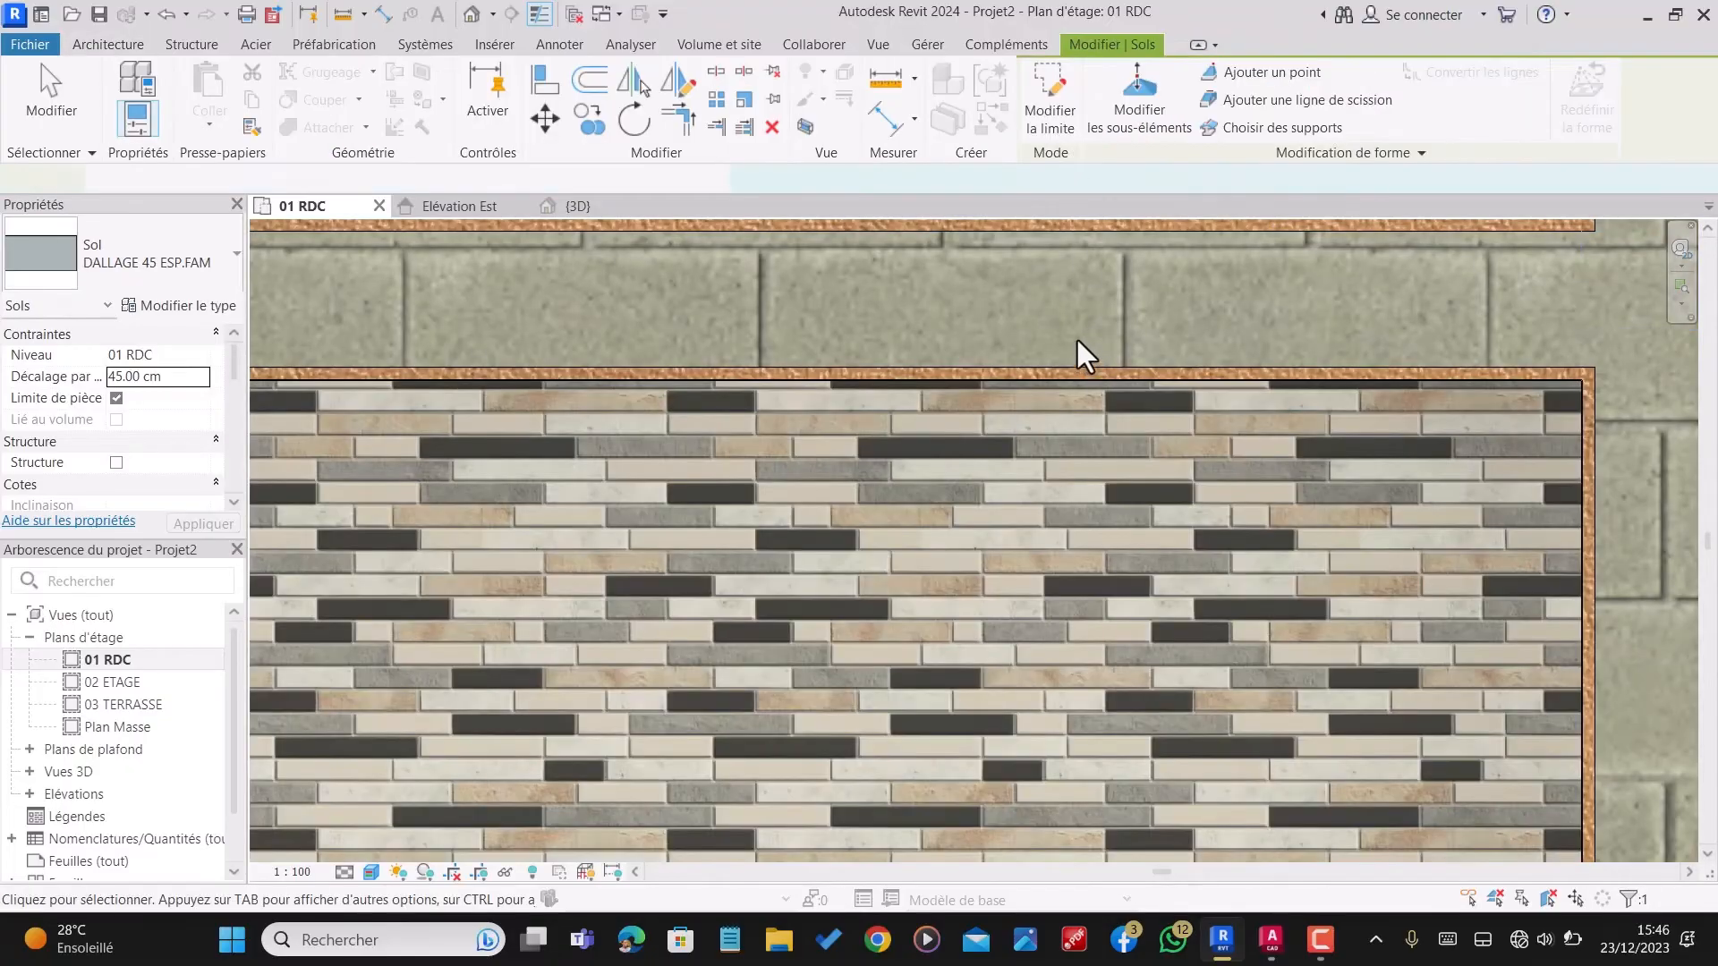
pyautogui.scroll(-6, 1082, 403)
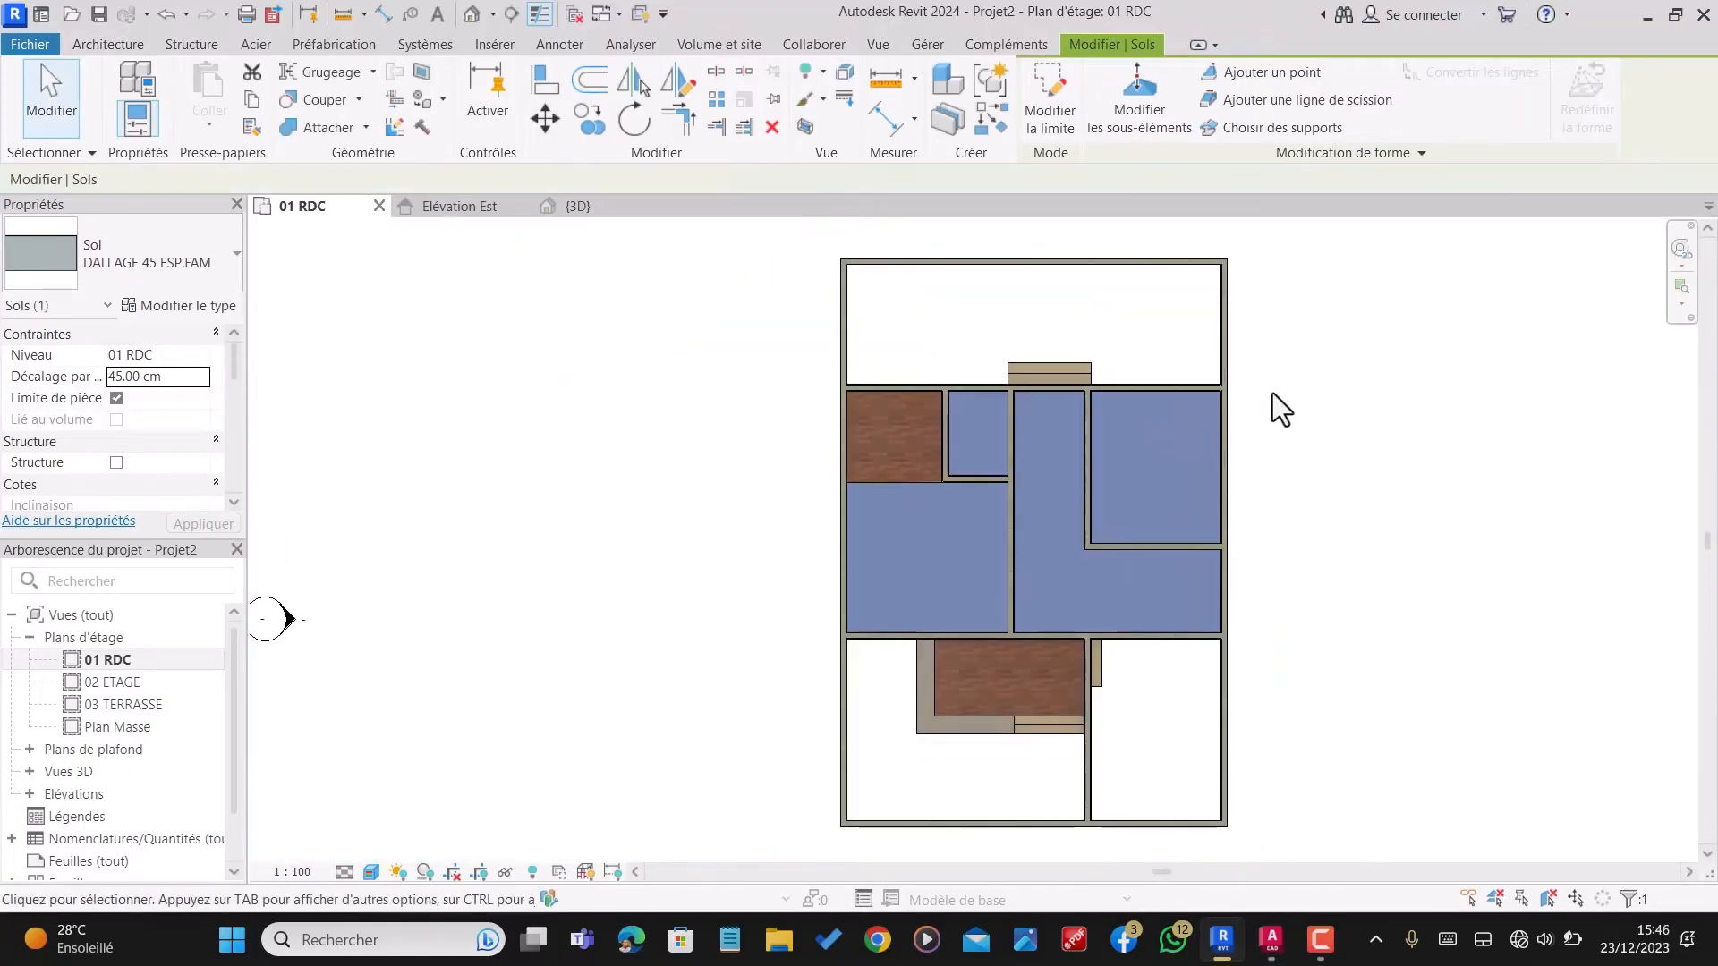
pyautogui.click(1274, 394)
# Step: Examine the mosaic floor across the rooms in plan and in the 3D view from several angles
pyautogui.scroll(5, 1045, 525)
pyautogui.scroll(-5, 1043, 521)
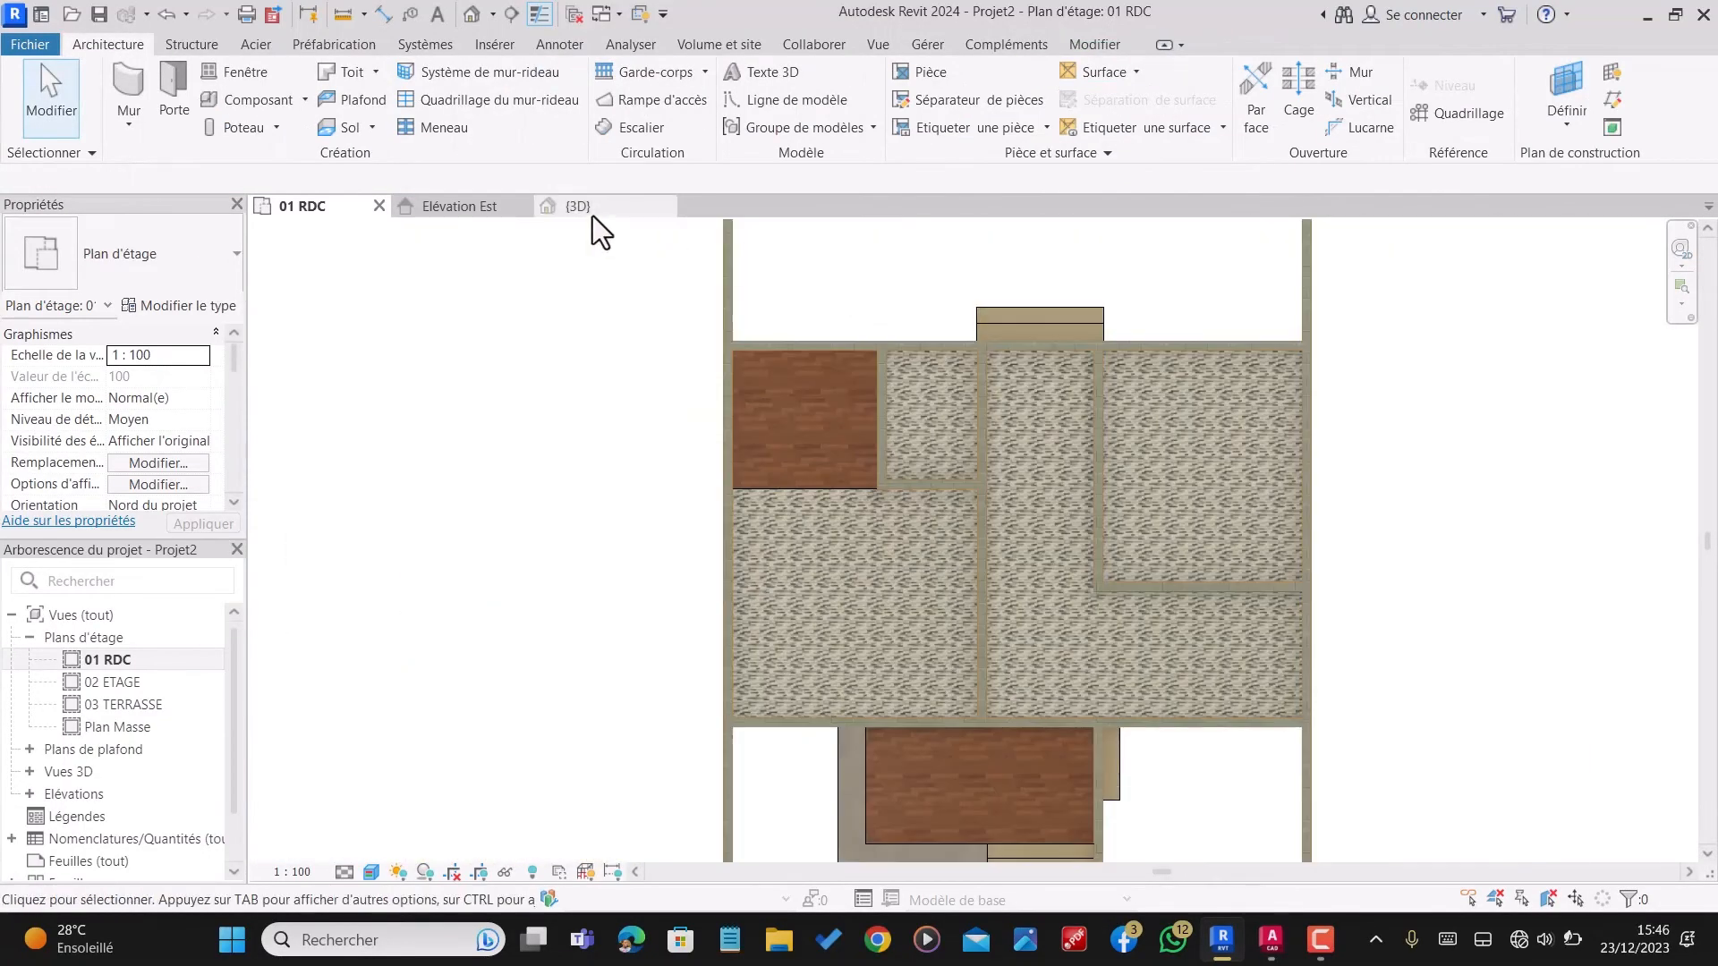
pyautogui.click(591, 216)
pyautogui.scroll(4, 1037, 421)
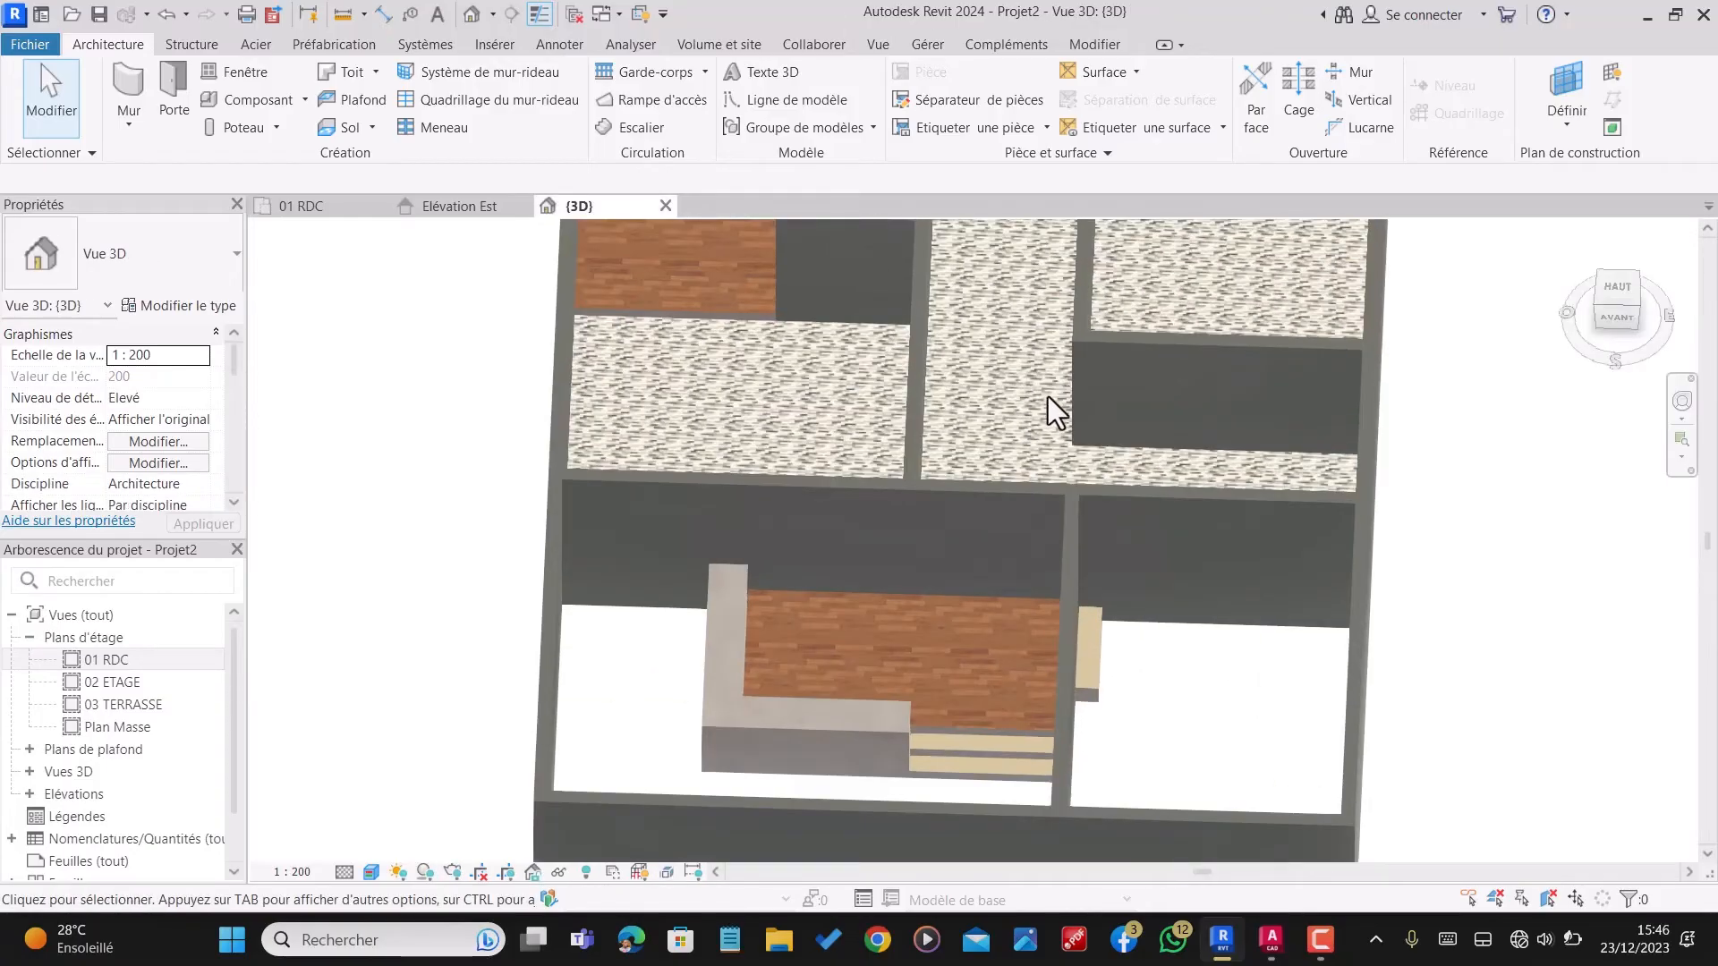
pyautogui.scroll(-1, 1056, 449)
pyautogui.keyDown('shift'); pyautogui.moveTo(1055, 449); pyautogui.dragTo(1107, 466, button='middle'); pyautogui.keyUp('shift')
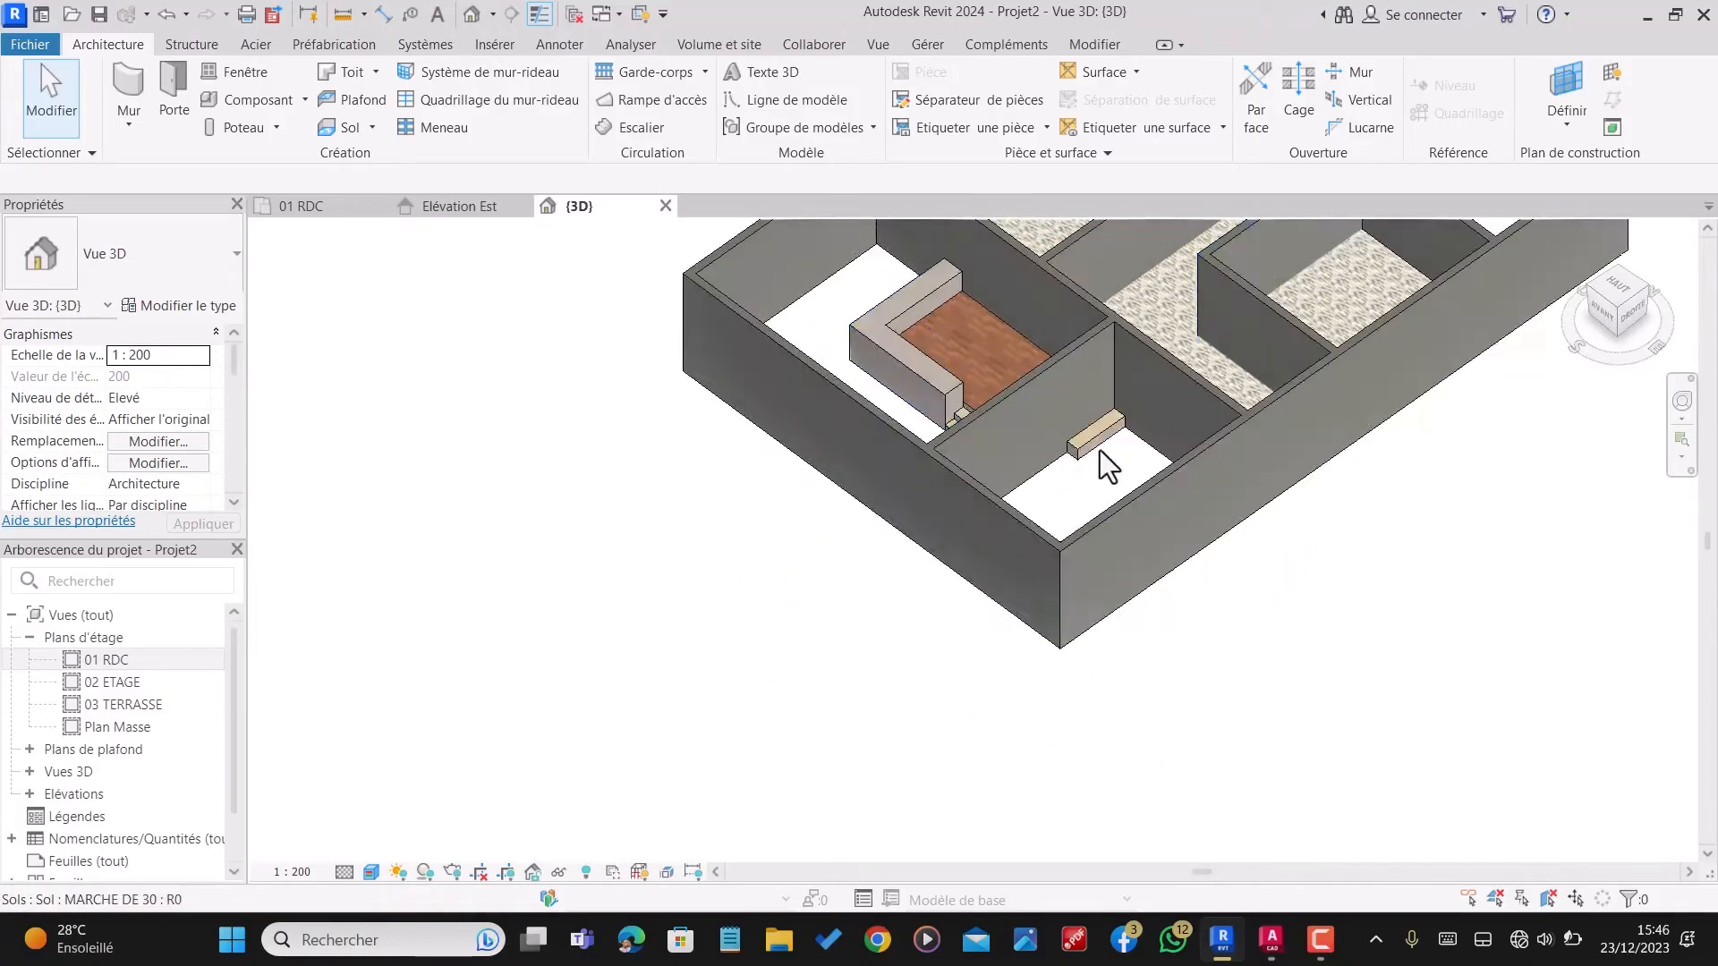
pyautogui.scroll(-3, 1109, 447)
pyautogui.keyDown('shift'); pyautogui.moveTo(1194, 422); pyautogui.dragTo(1415, 410, button='middle'); pyautogui.keyUp('shift')
pyautogui.scroll(5, 1134, 475)
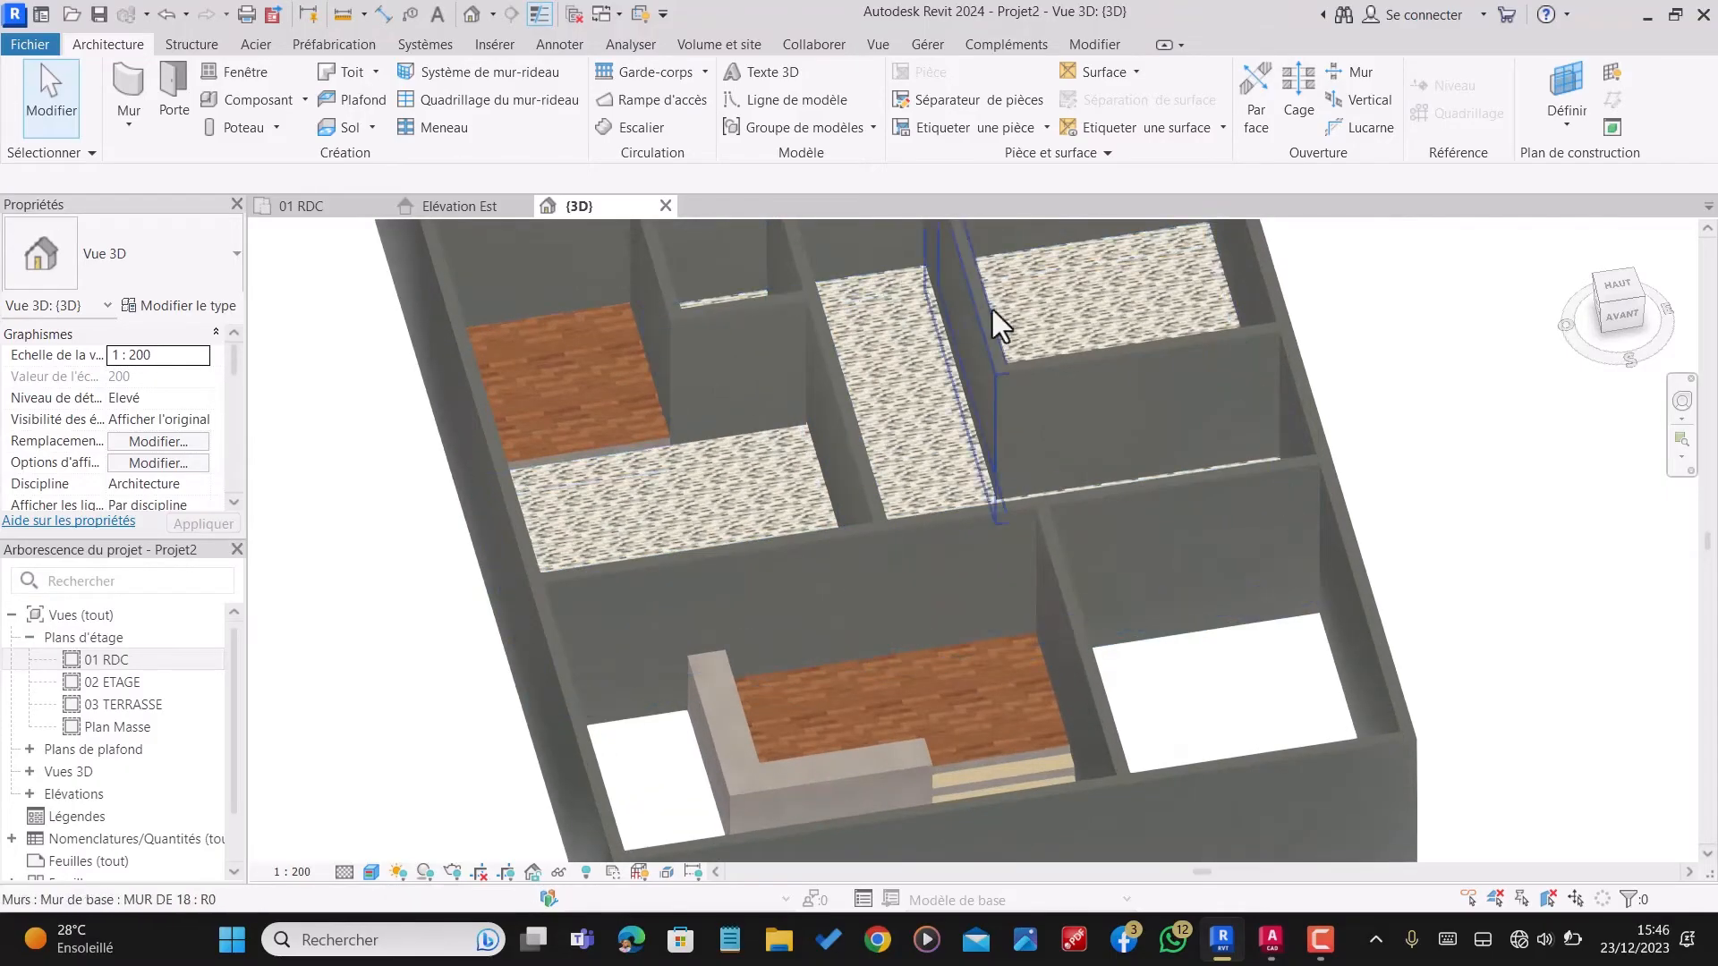
# Step: Open the material selection for the 1 cm layer of floor type DALLAGE 45 ESP.FAM and search for "carrelage"
pyautogui.click(893, 281)
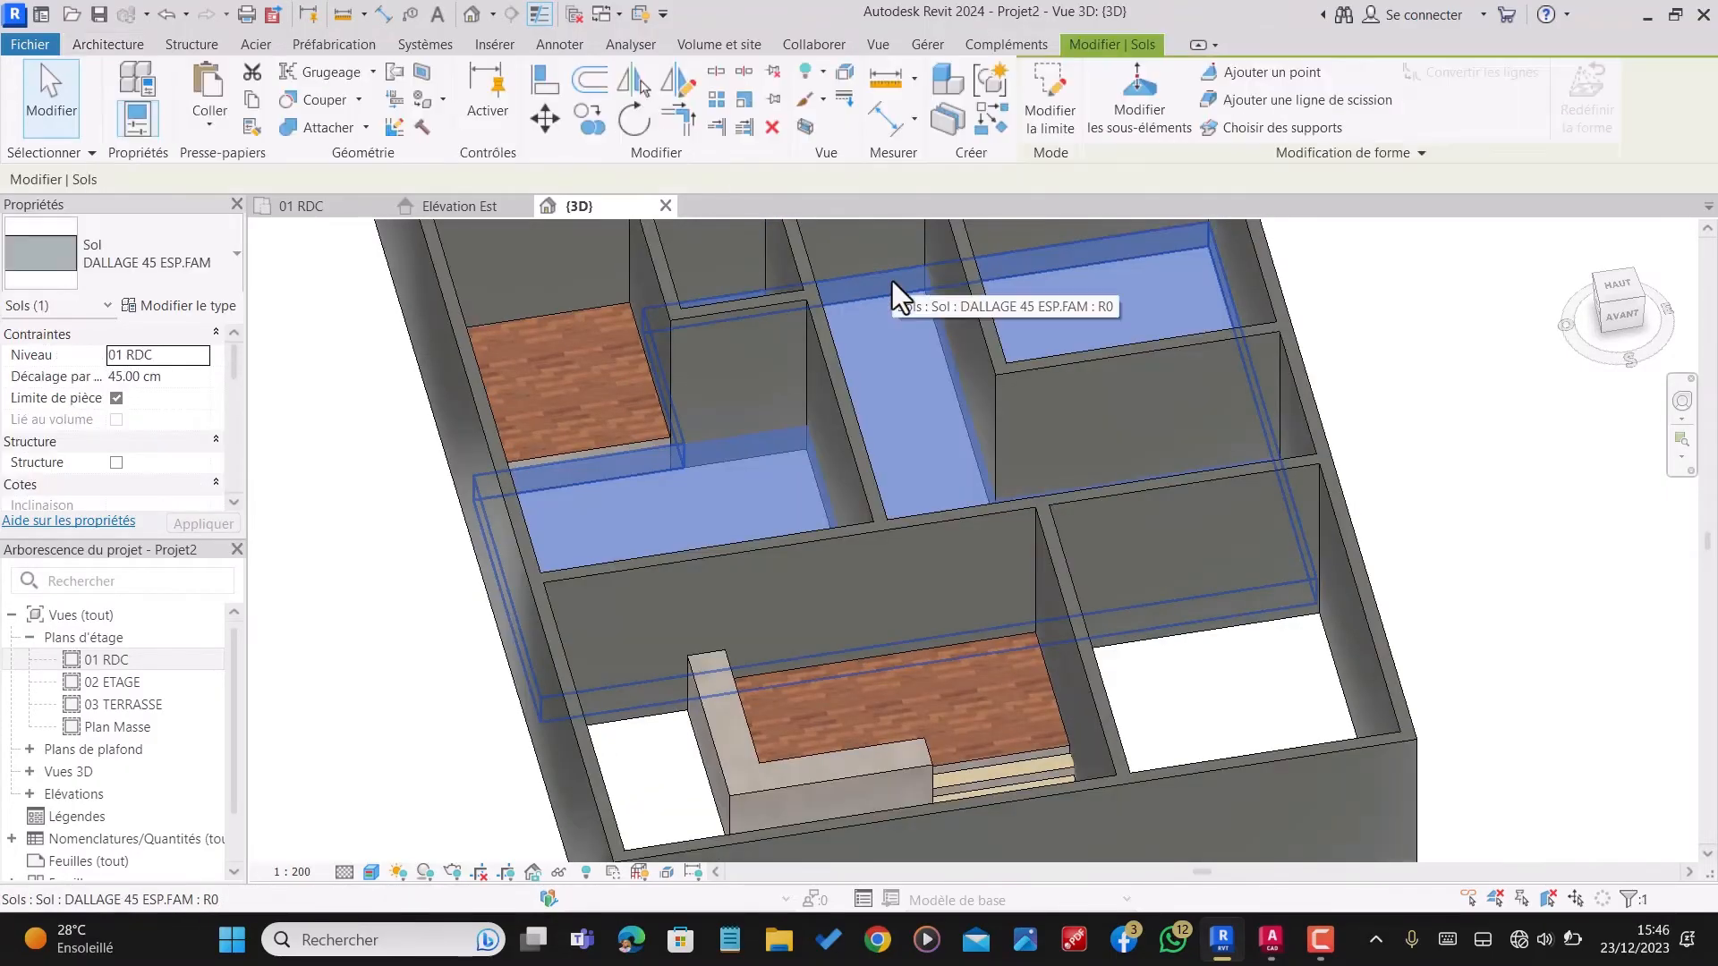
pyautogui.click(157, 306)
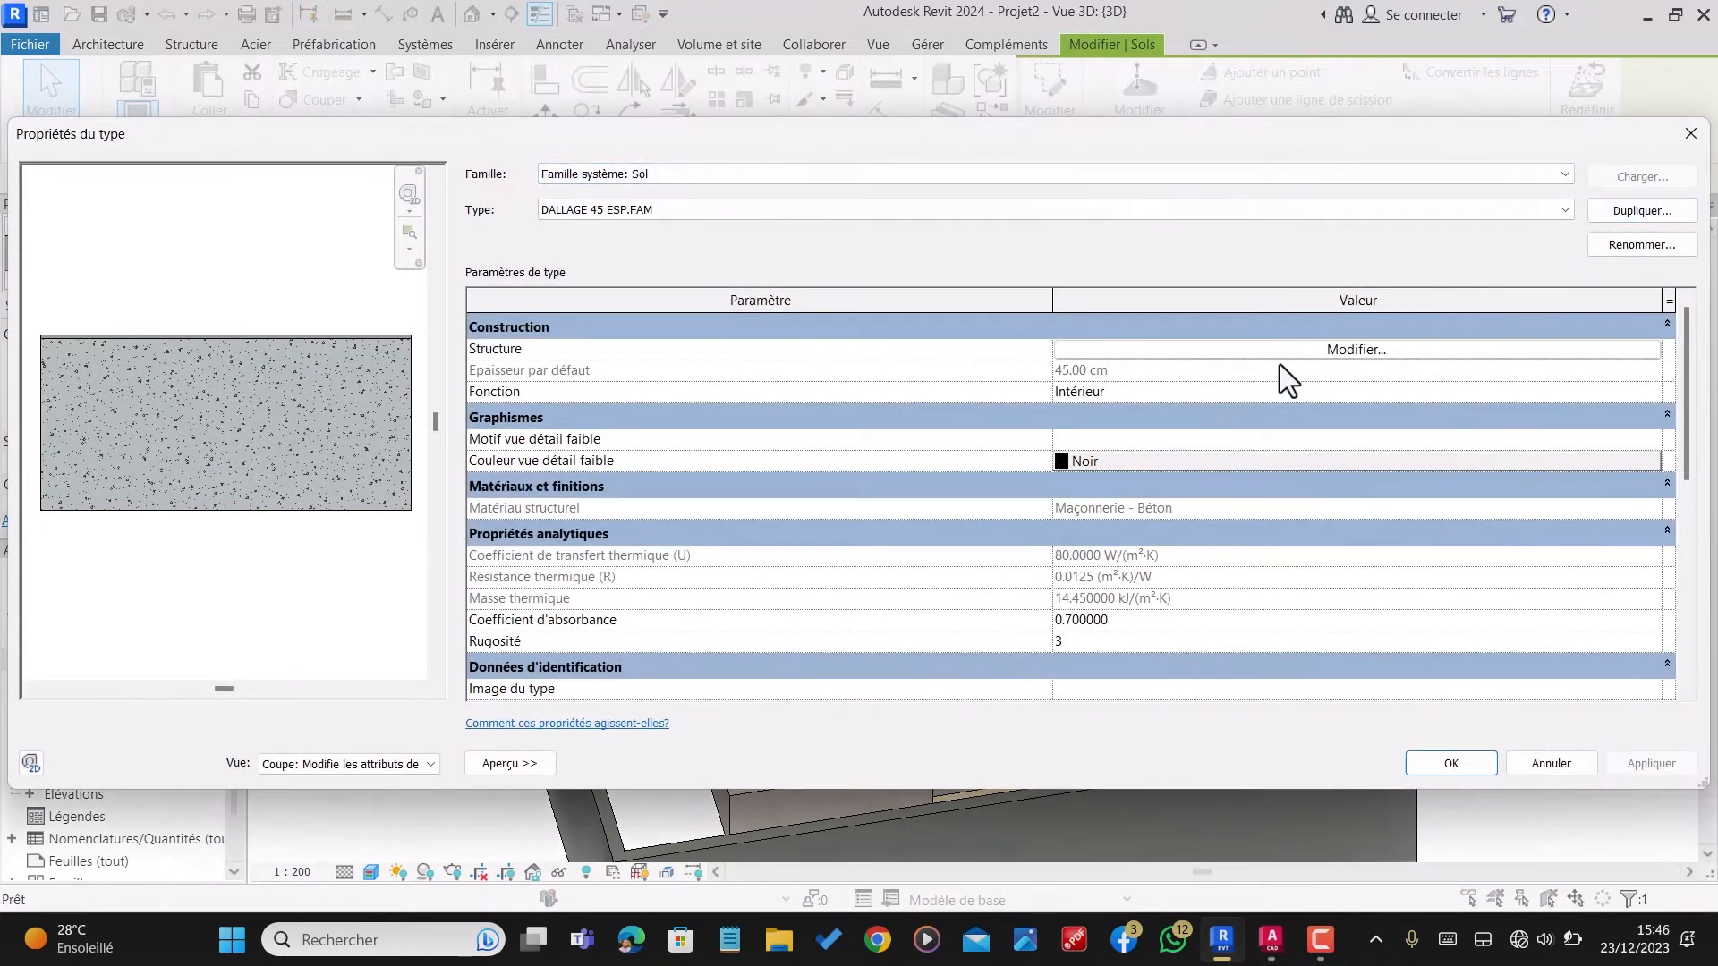
pyautogui.click(1293, 350)
pyautogui.click(968, 370)
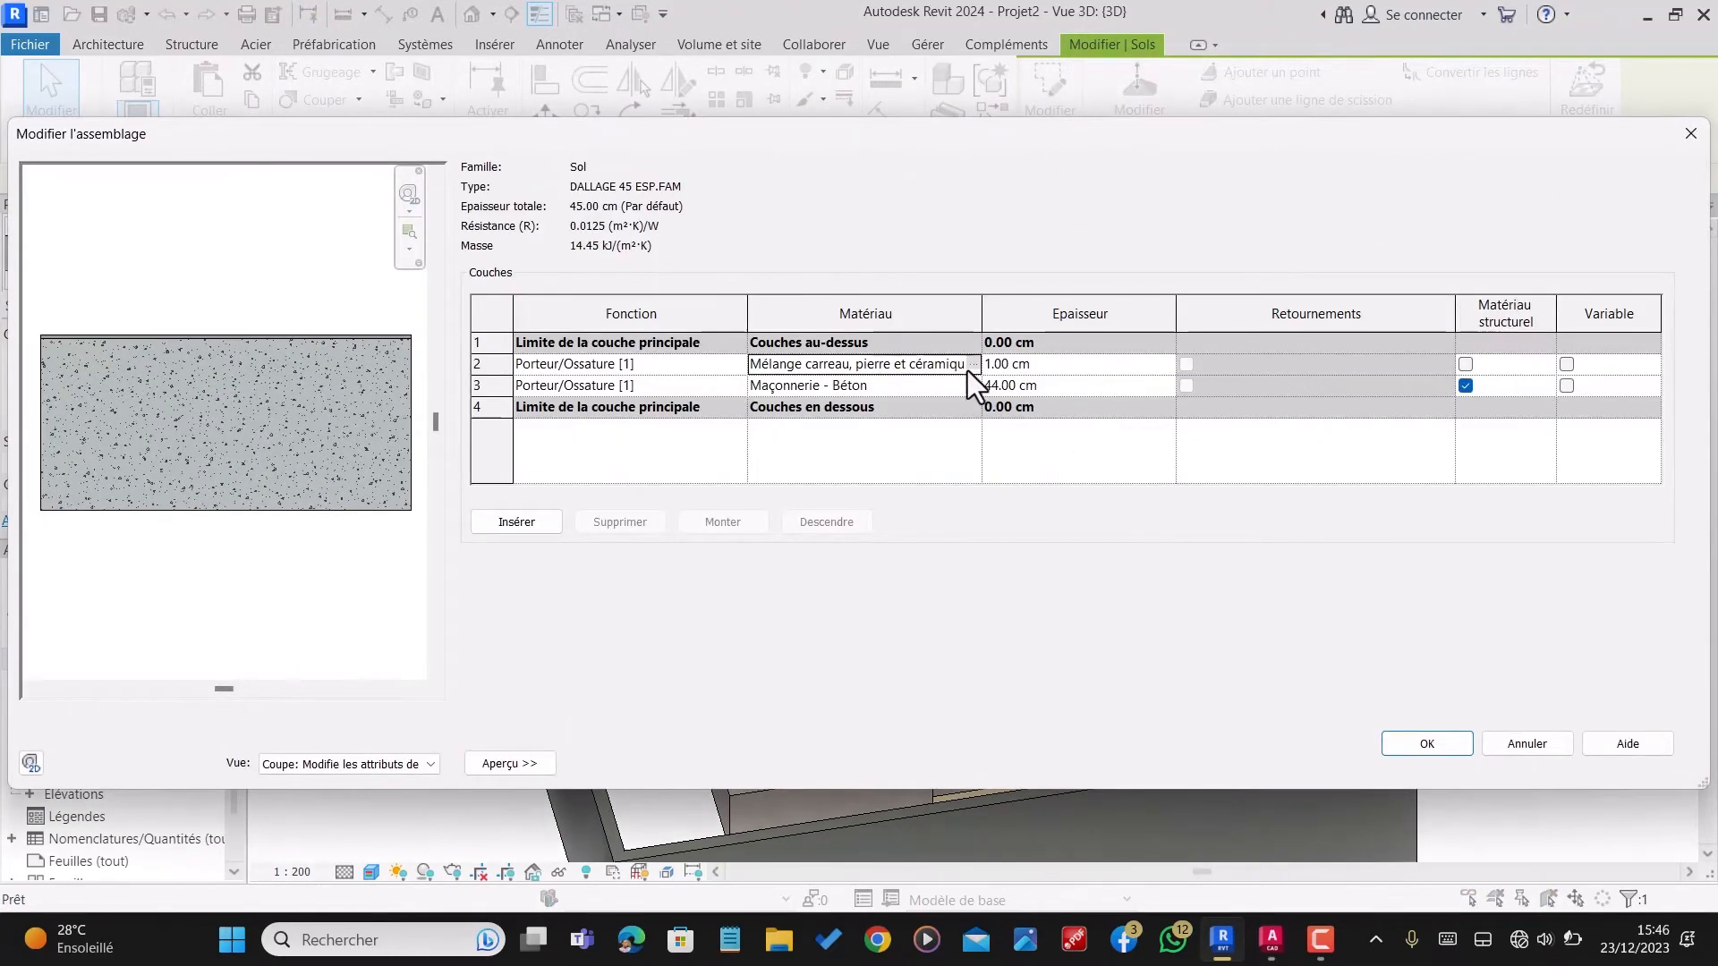
pyautogui.click(975, 365)
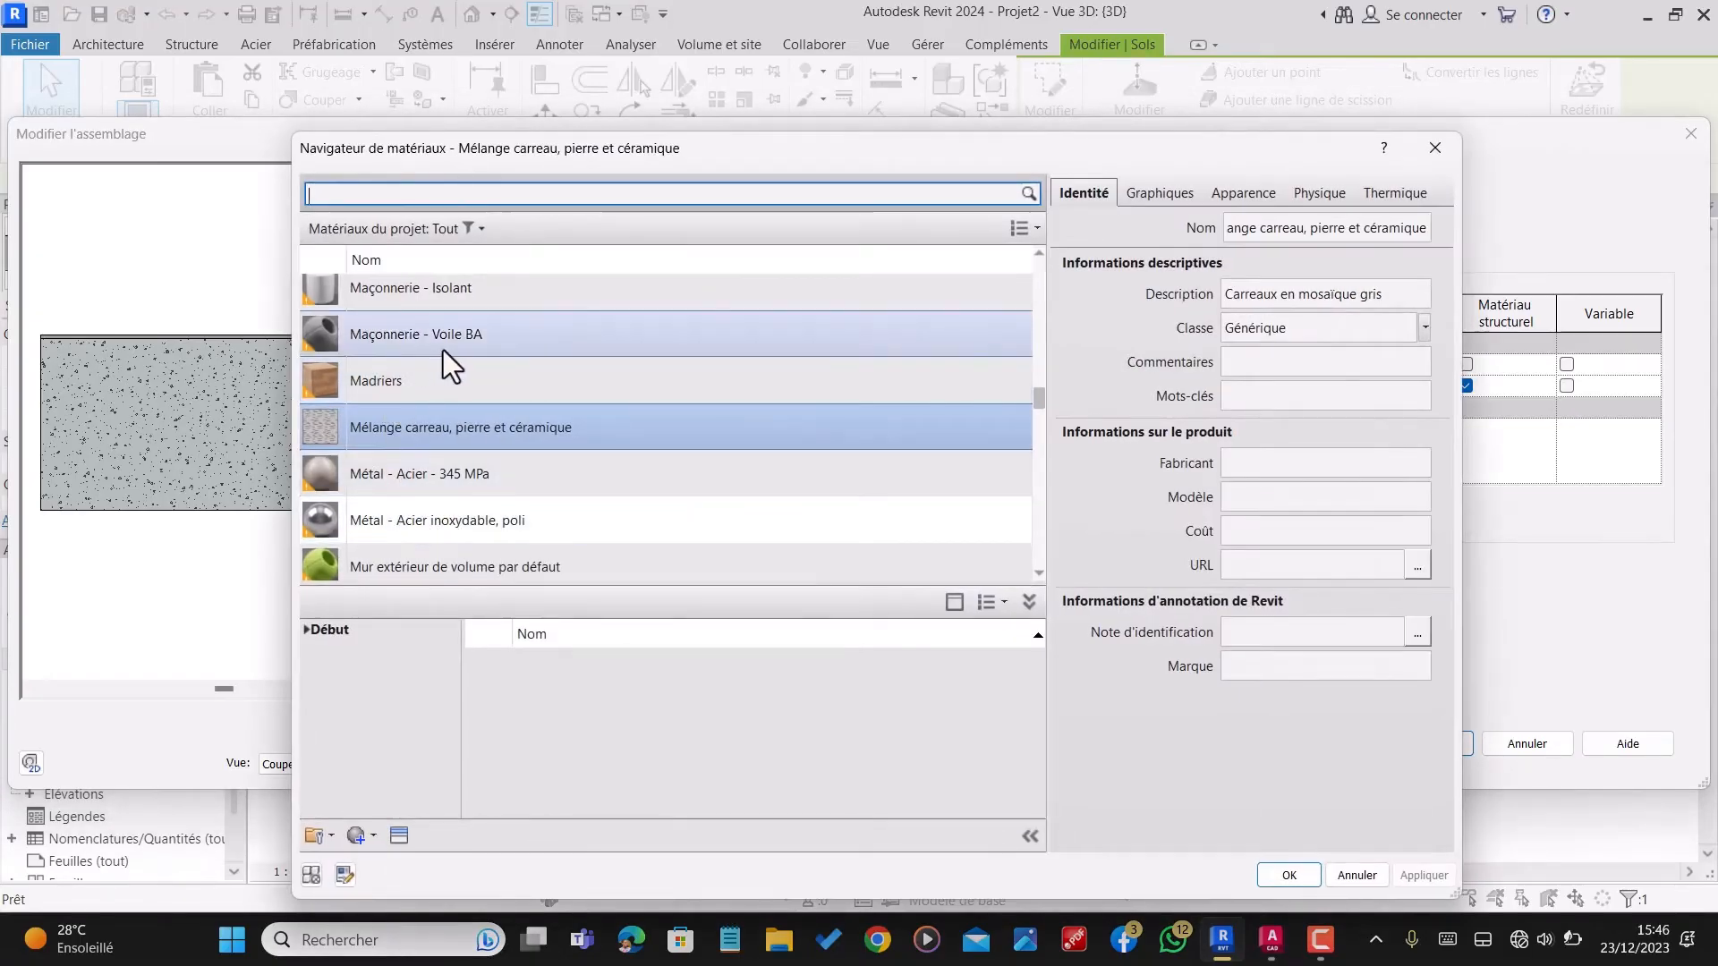
pyautogui.scroll(6, 446, 349)
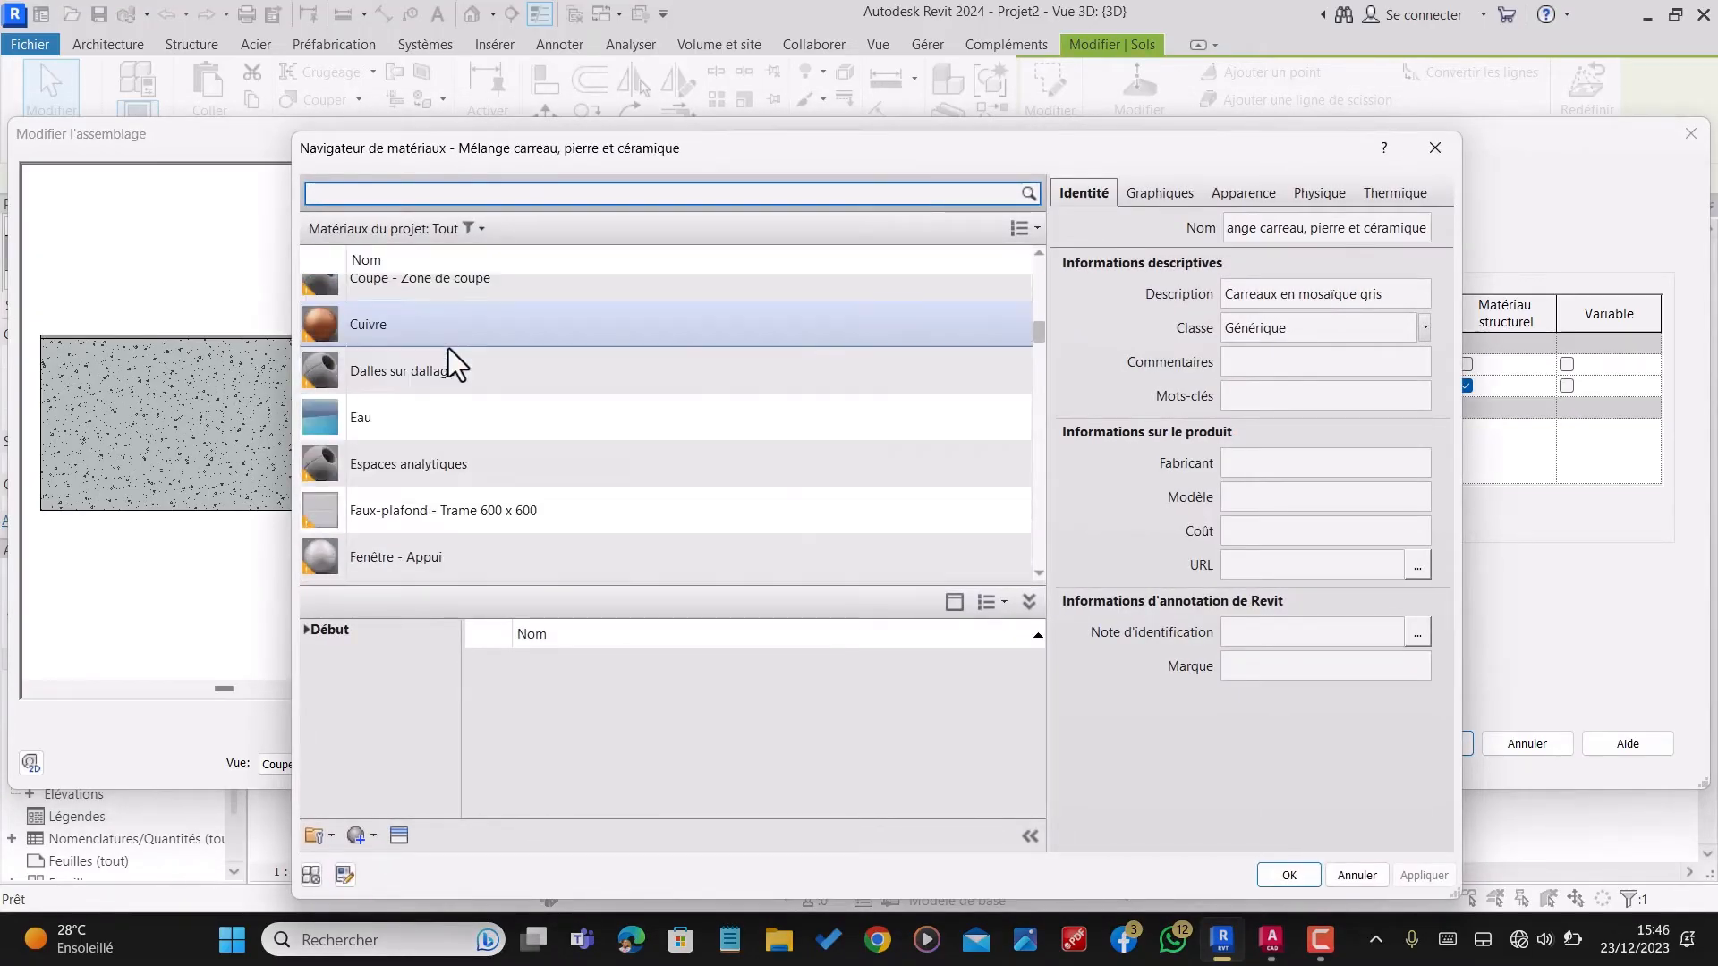
pyautogui.click(454, 199)
pyautogui.write('carre')
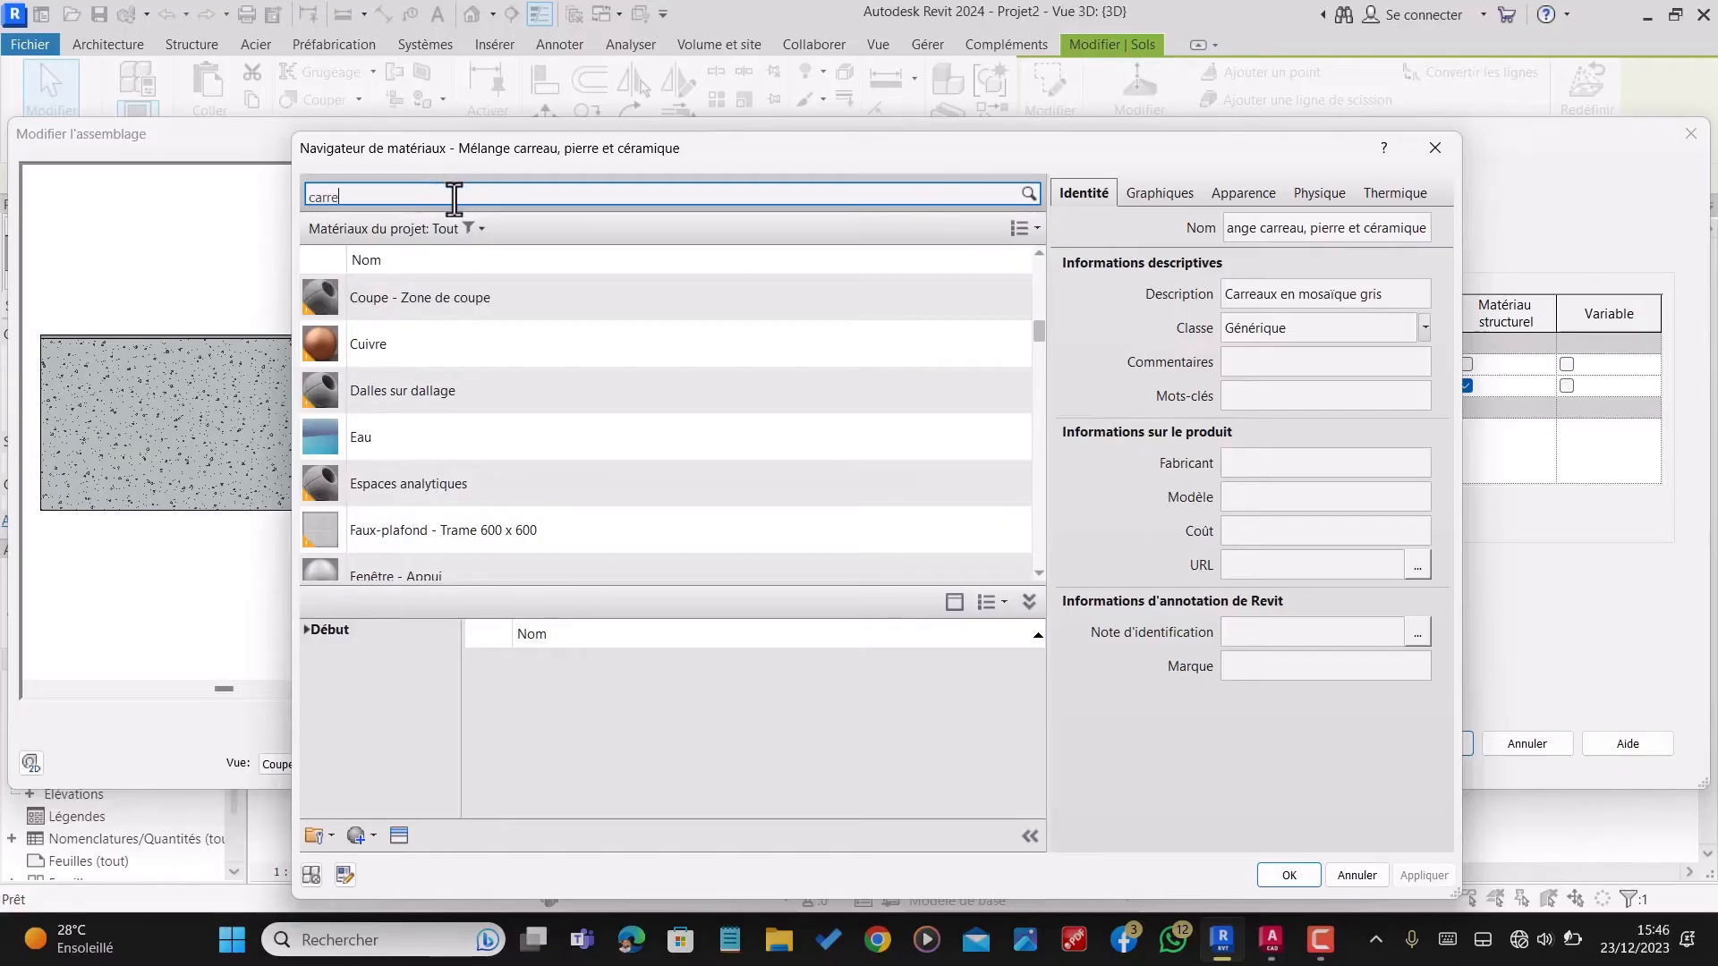
pyautogui.write('lage')
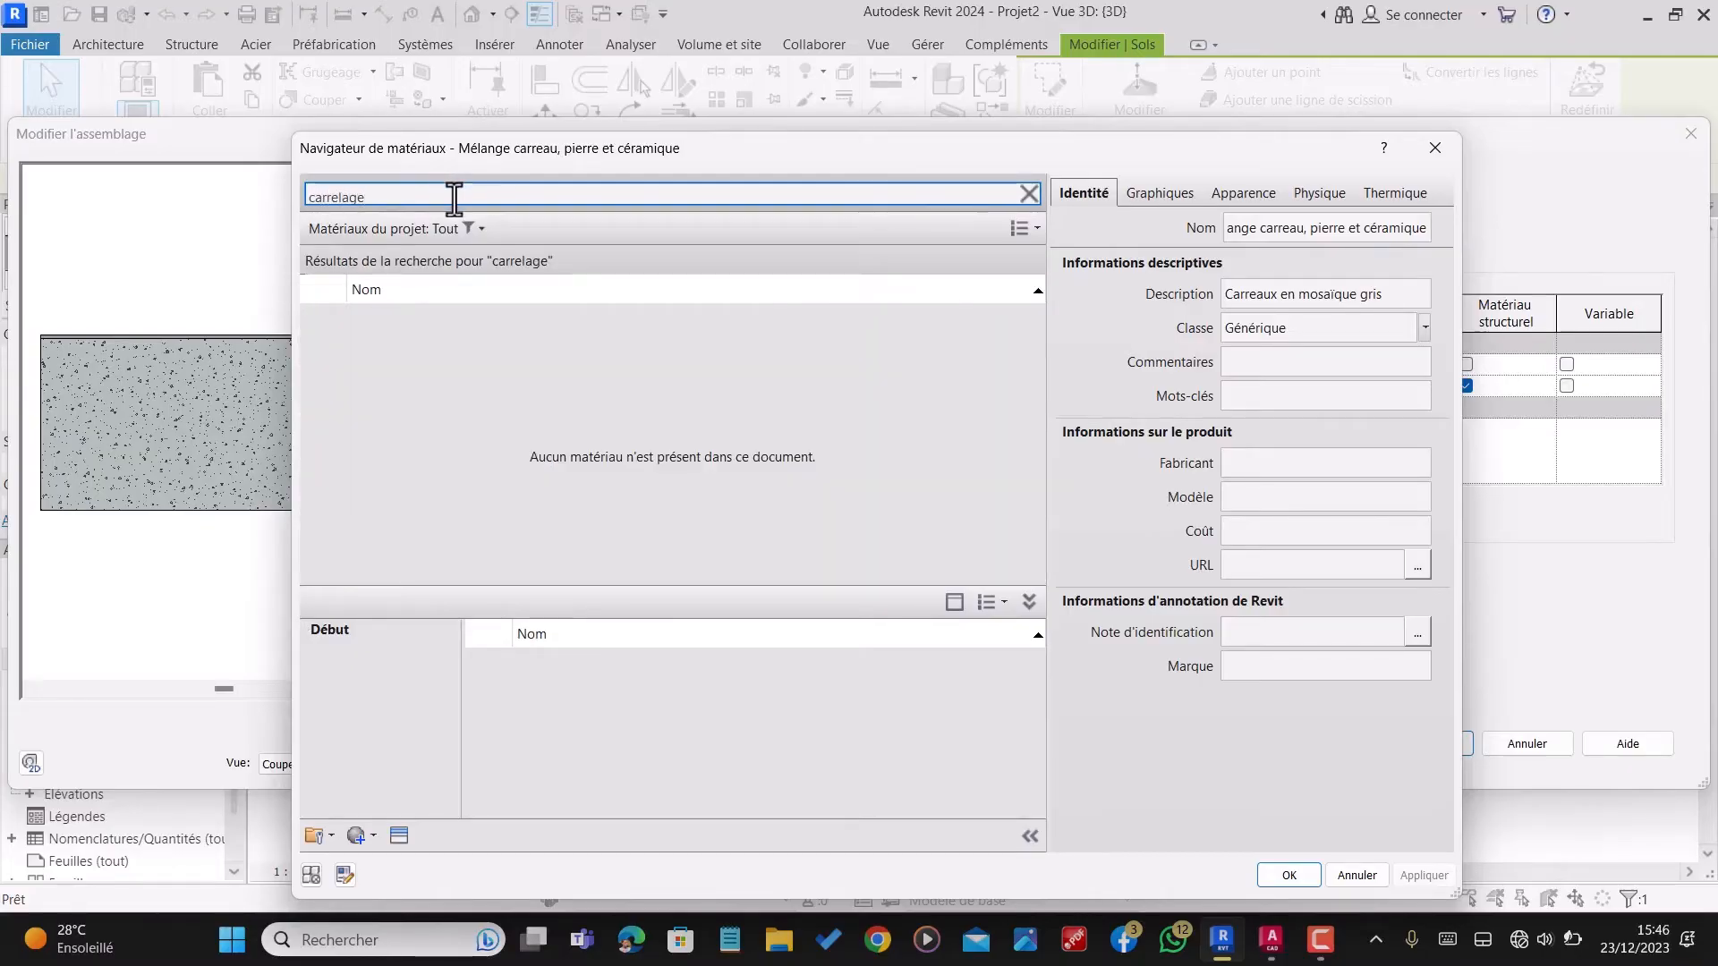
# Step: Add the library material "Carreau, porcelaine, 4 po" to the project, assign it to the 1 cm layer and accept the type changes
pyautogui.moveTo(614, 673)
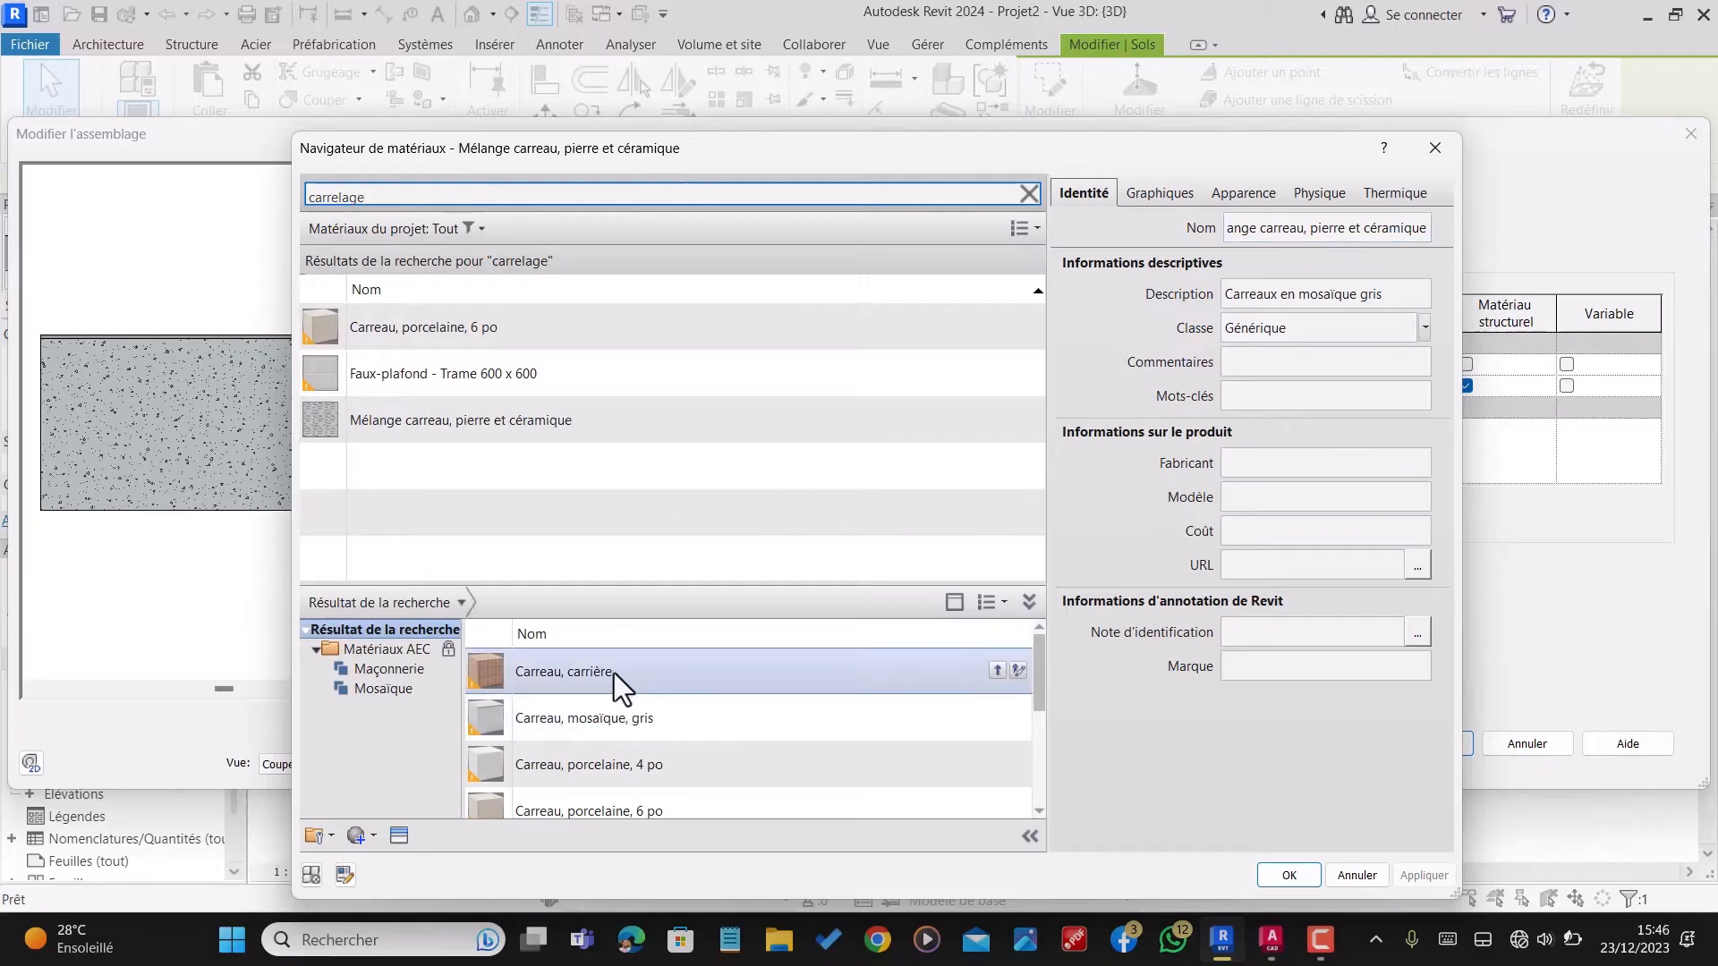
pyautogui.scroll(-3, 644, 689)
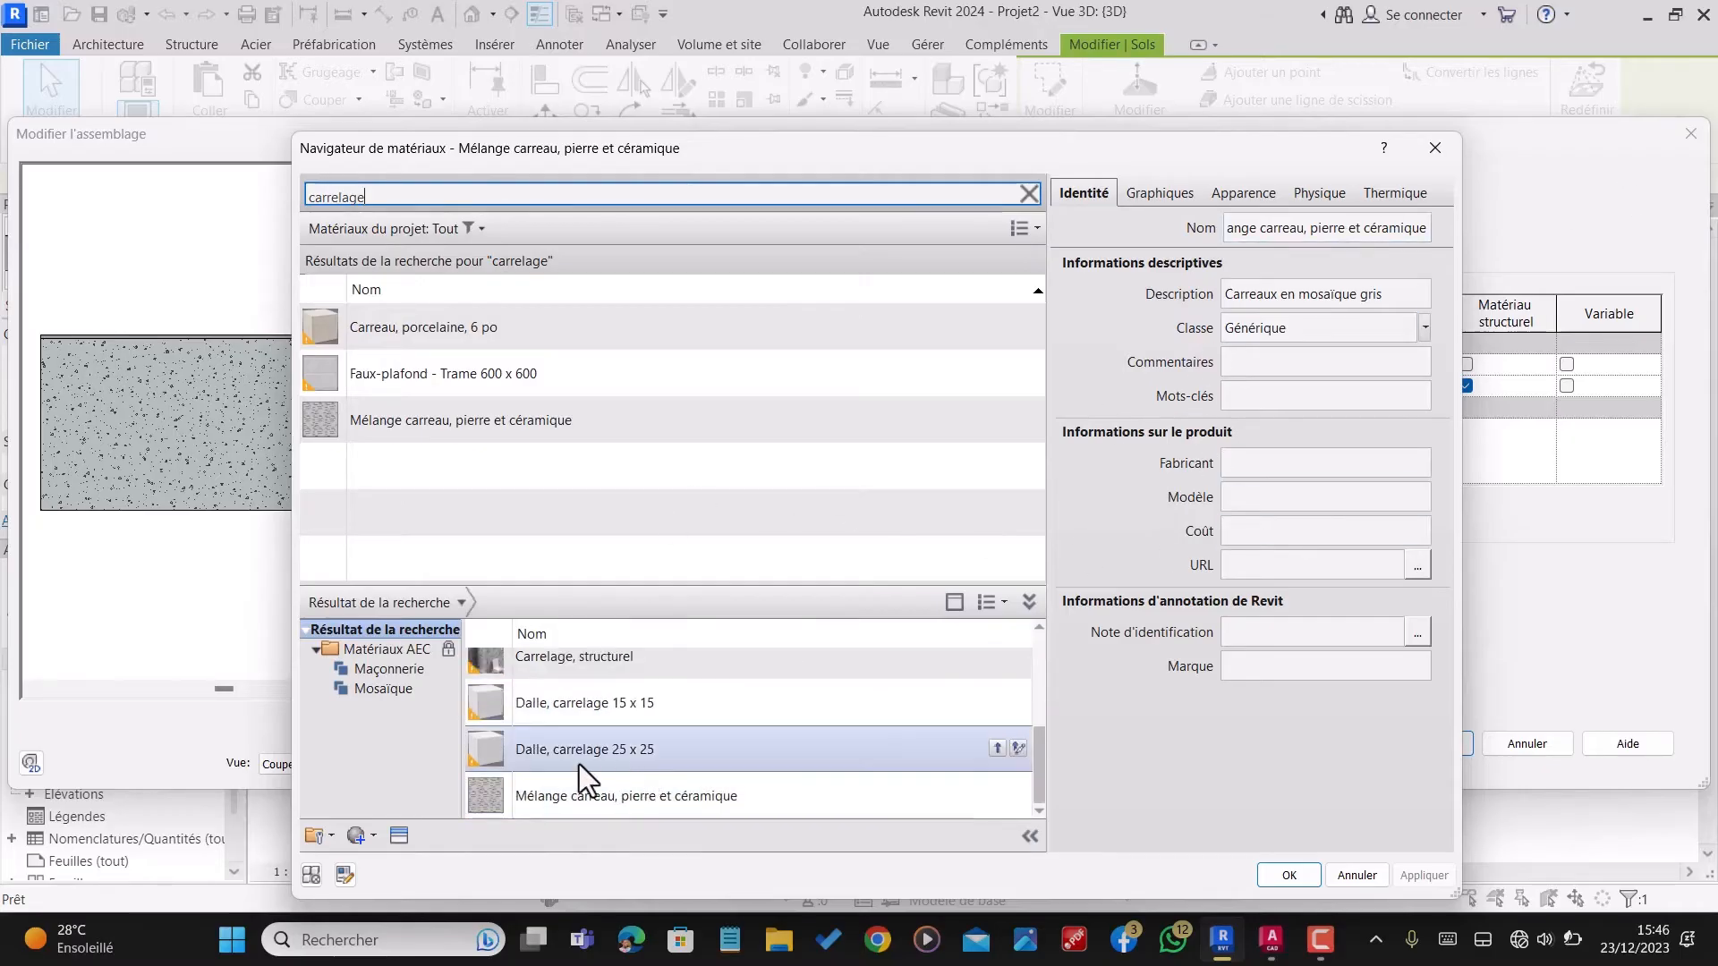
pyautogui.scroll(3, 608, 733)
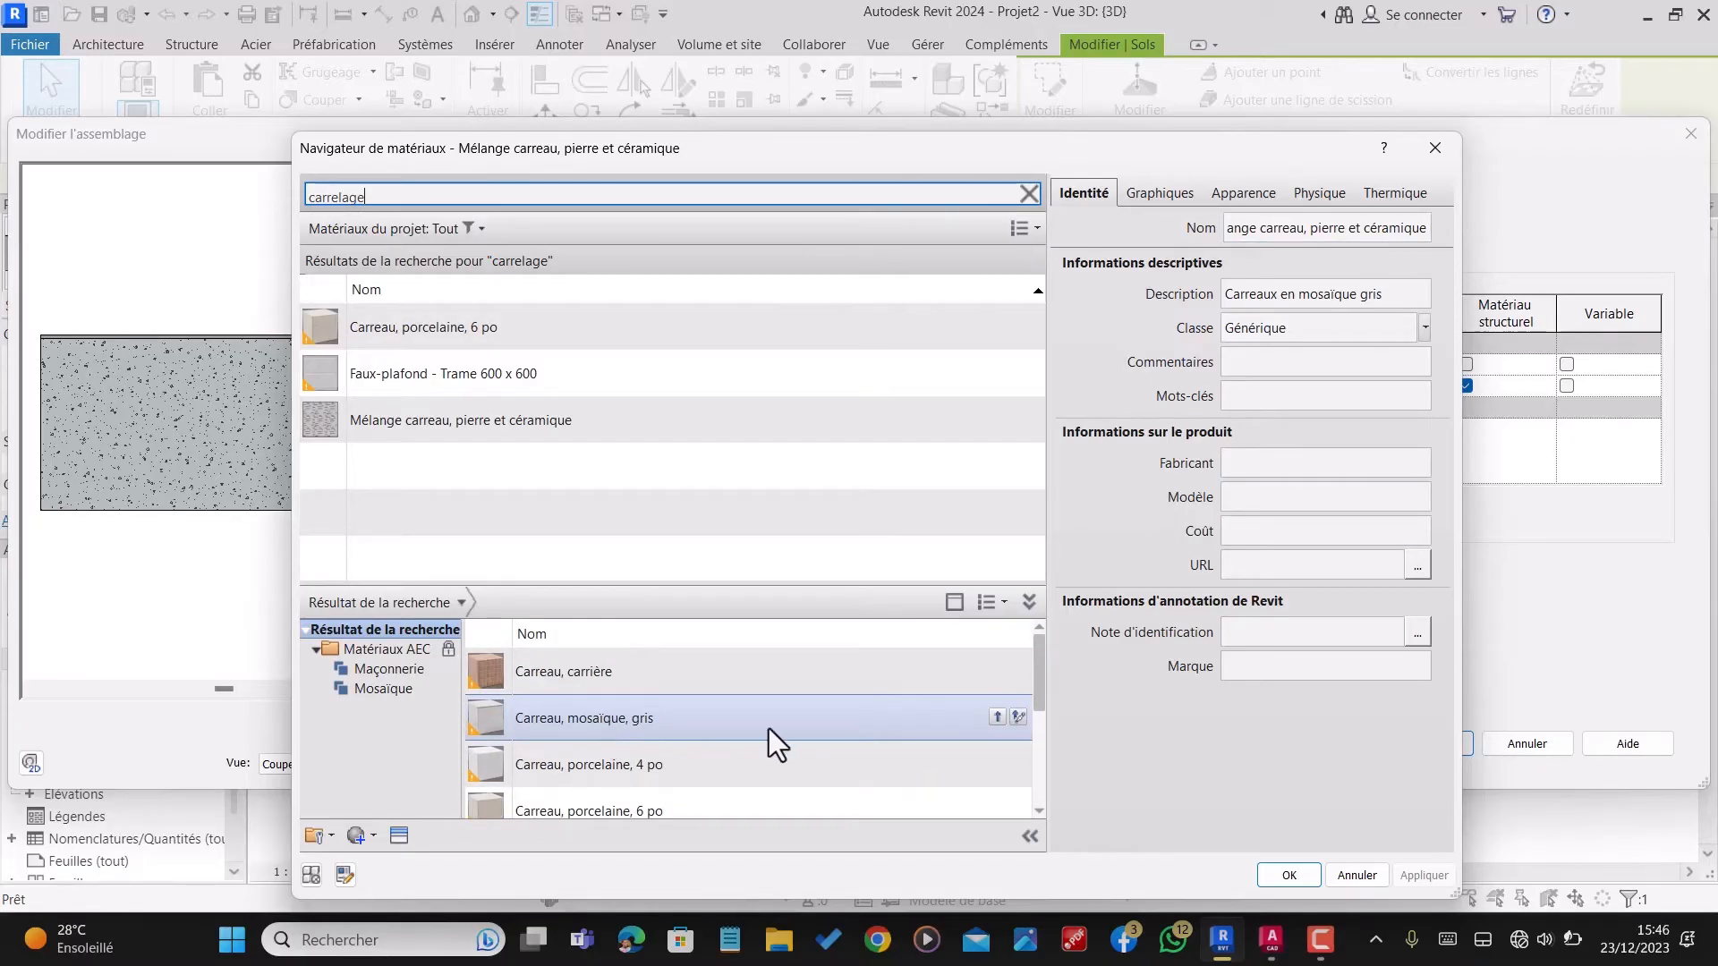
pyautogui.scroll(-1, 497, 752)
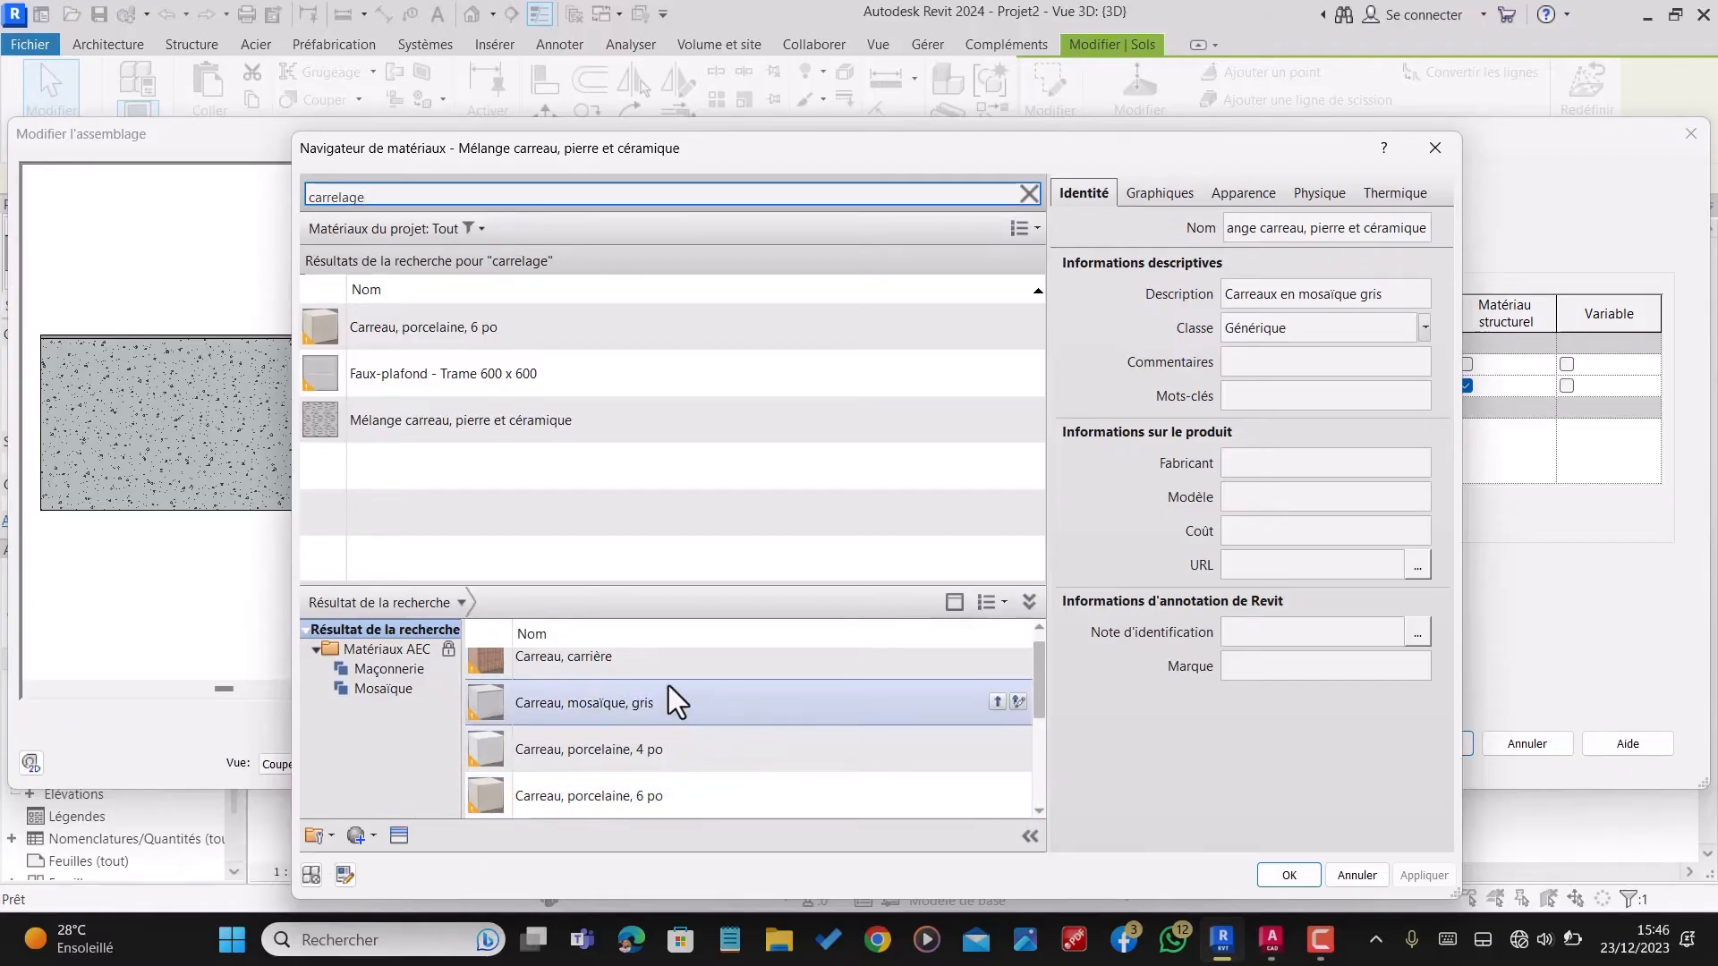
pyautogui.click(598, 763)
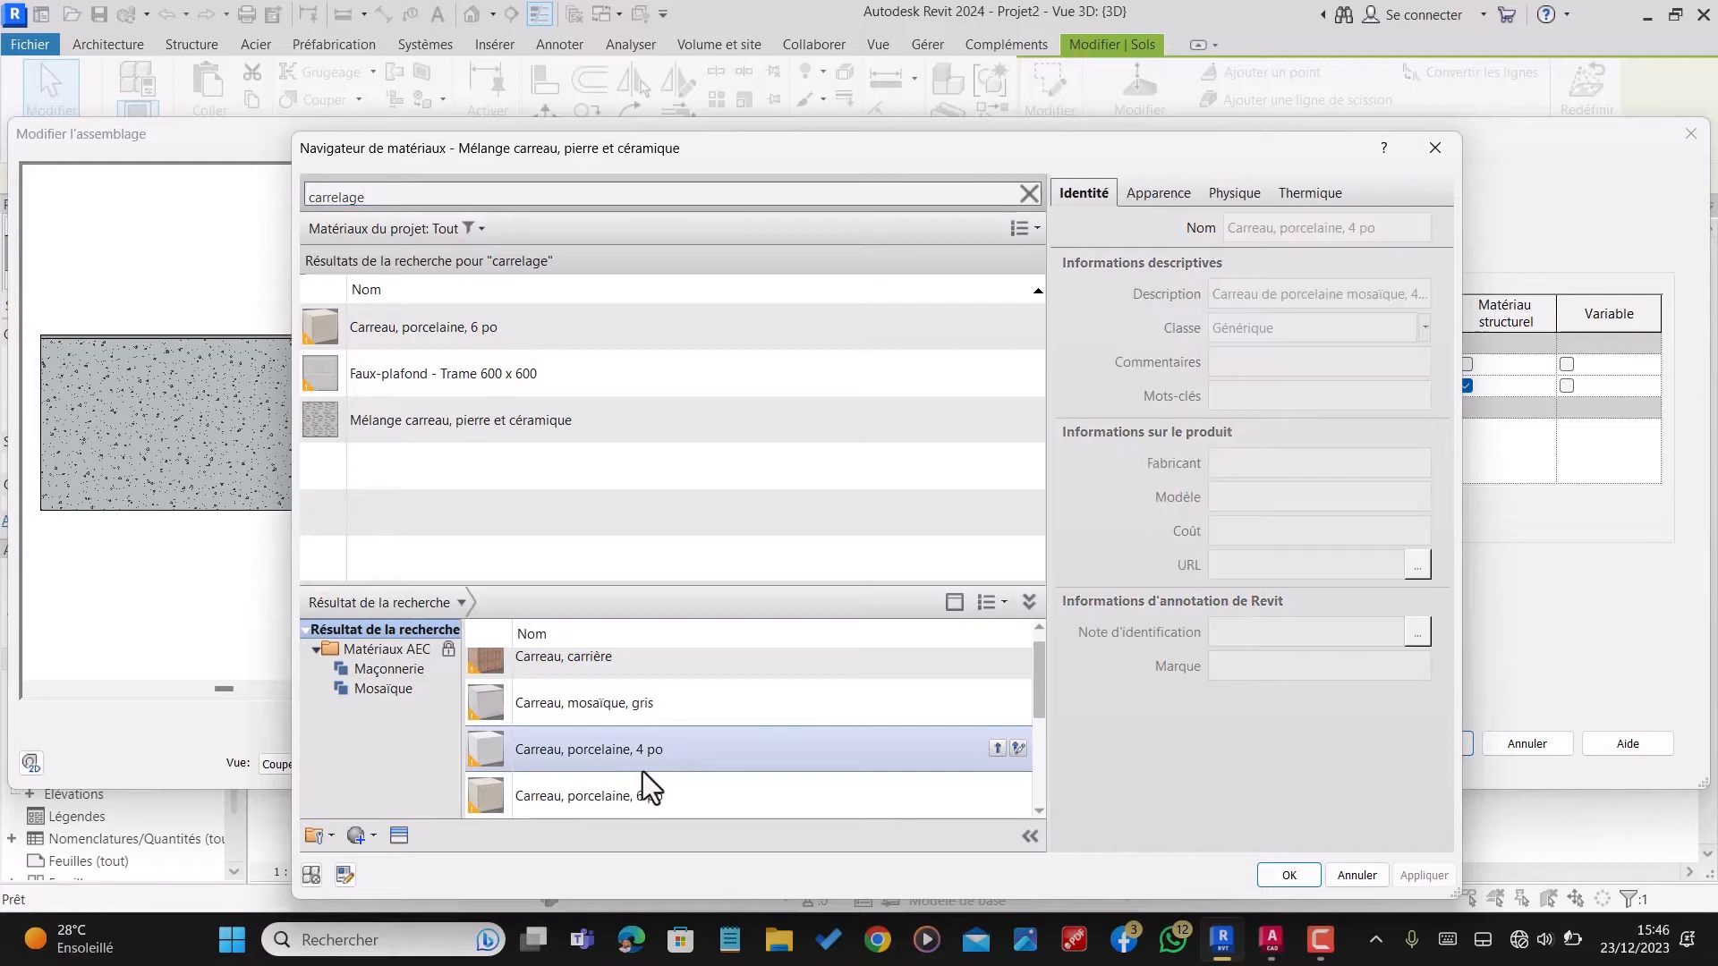
pyautogui.click(998, 749)
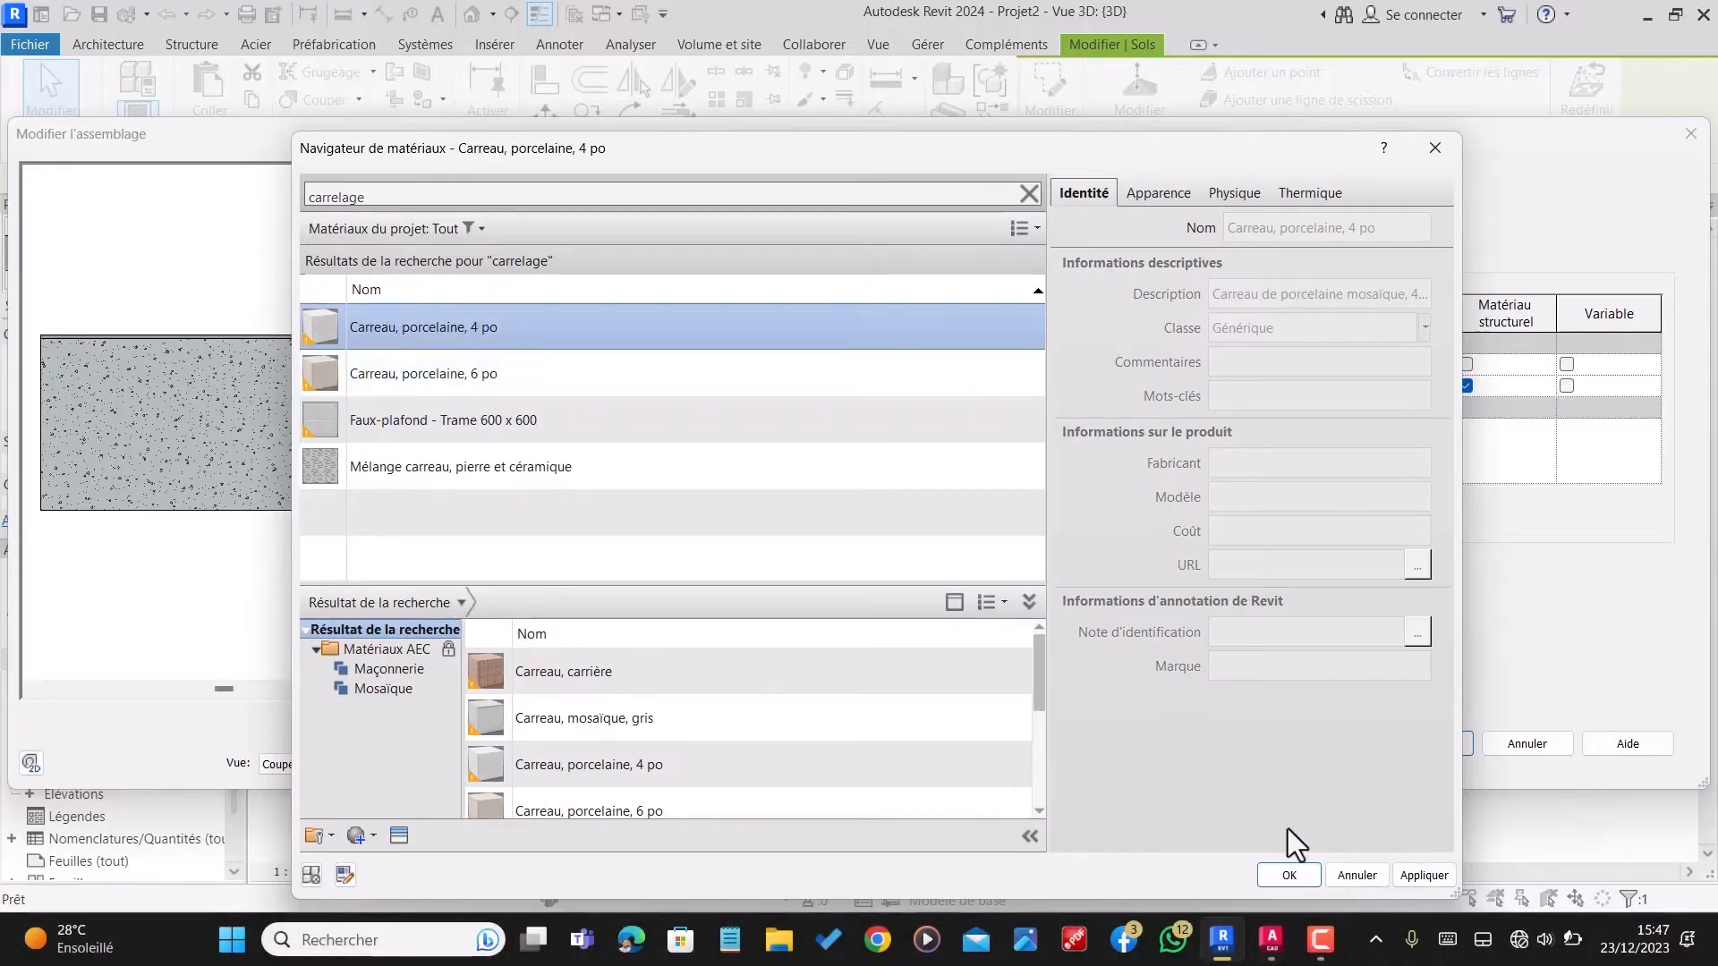
pyautogui.click(1287, 875)
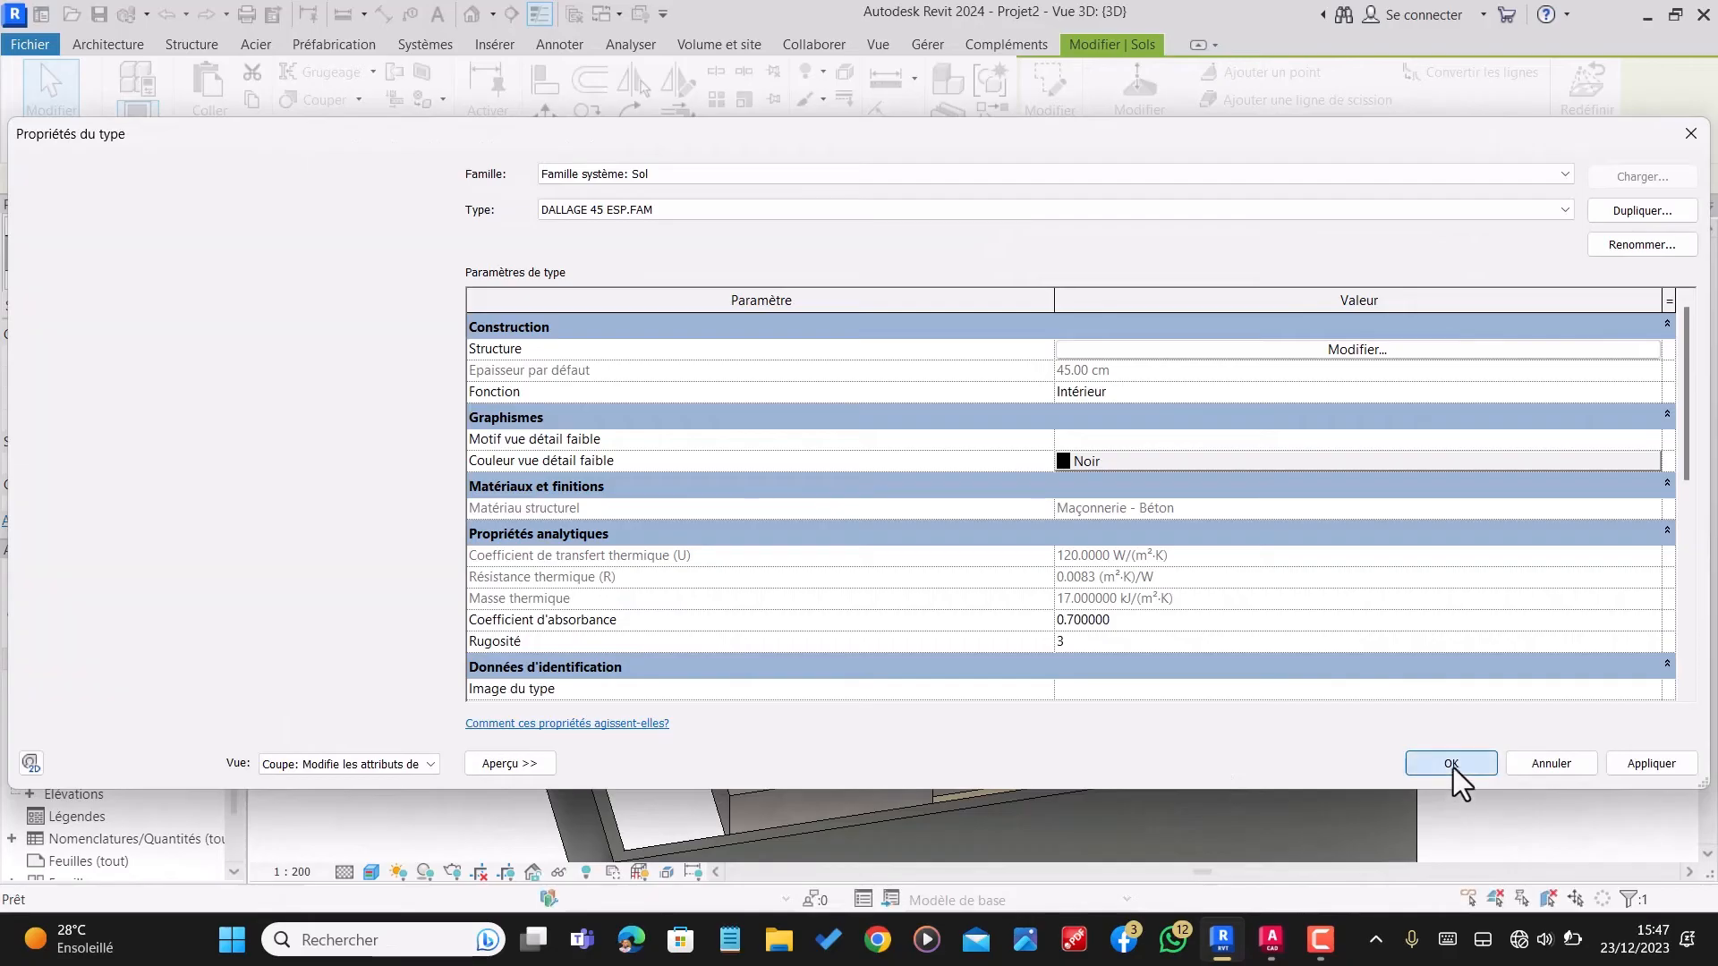
pyautogui.click(1453, 766)
pyautogui.press('Escape')
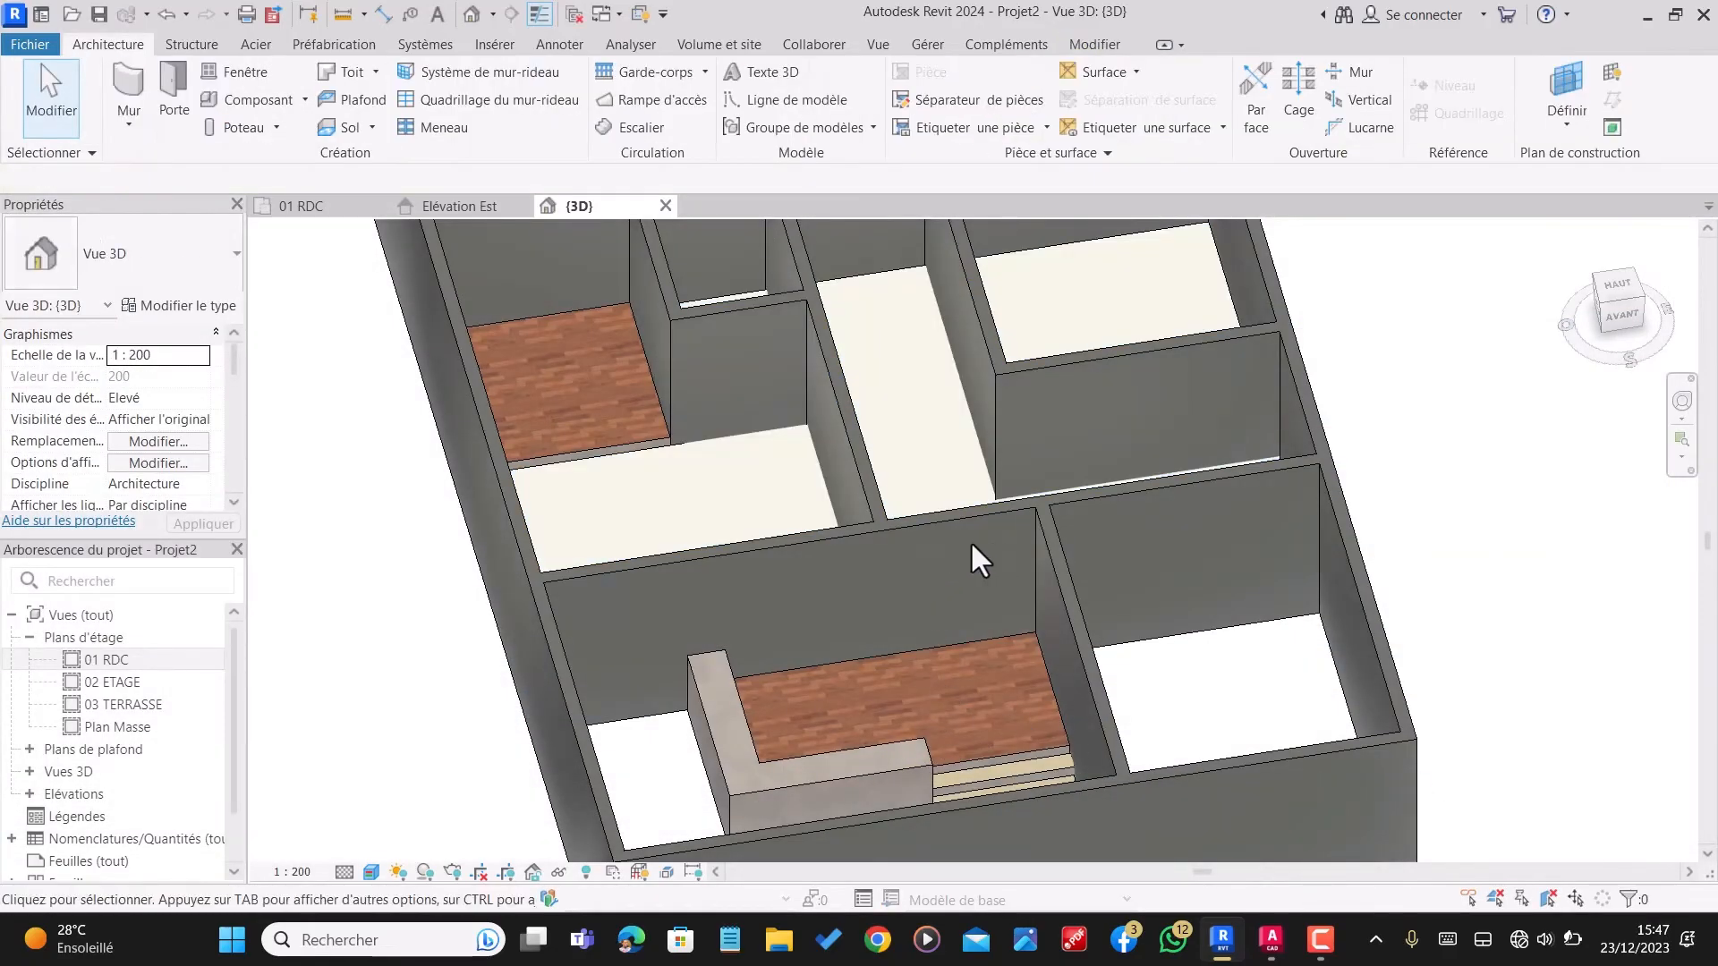
# Step: Examine the porcelain tile finish on the room floors up close and from different angles in 3D
pyautogui.scroll(6, 910, 430)
pyautogui.scroll(3, 911, 491)
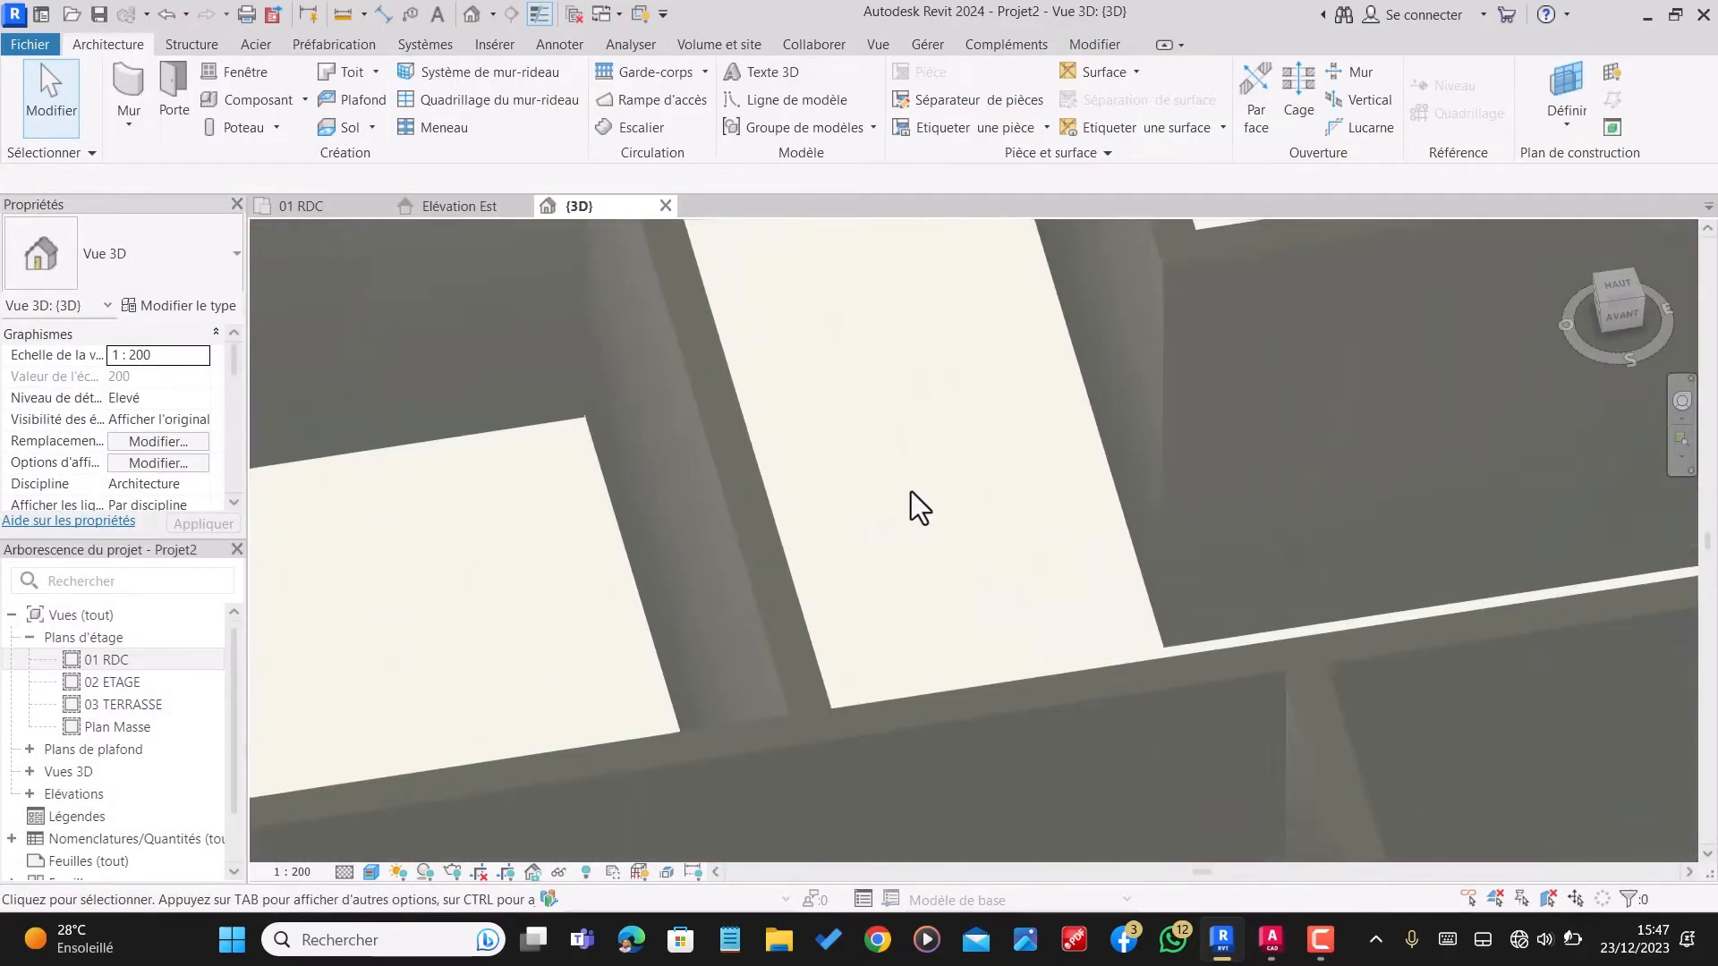
pyautogui.scroll(-2, 920, 498)
pyautogui.scroll(-4, 921, 496)
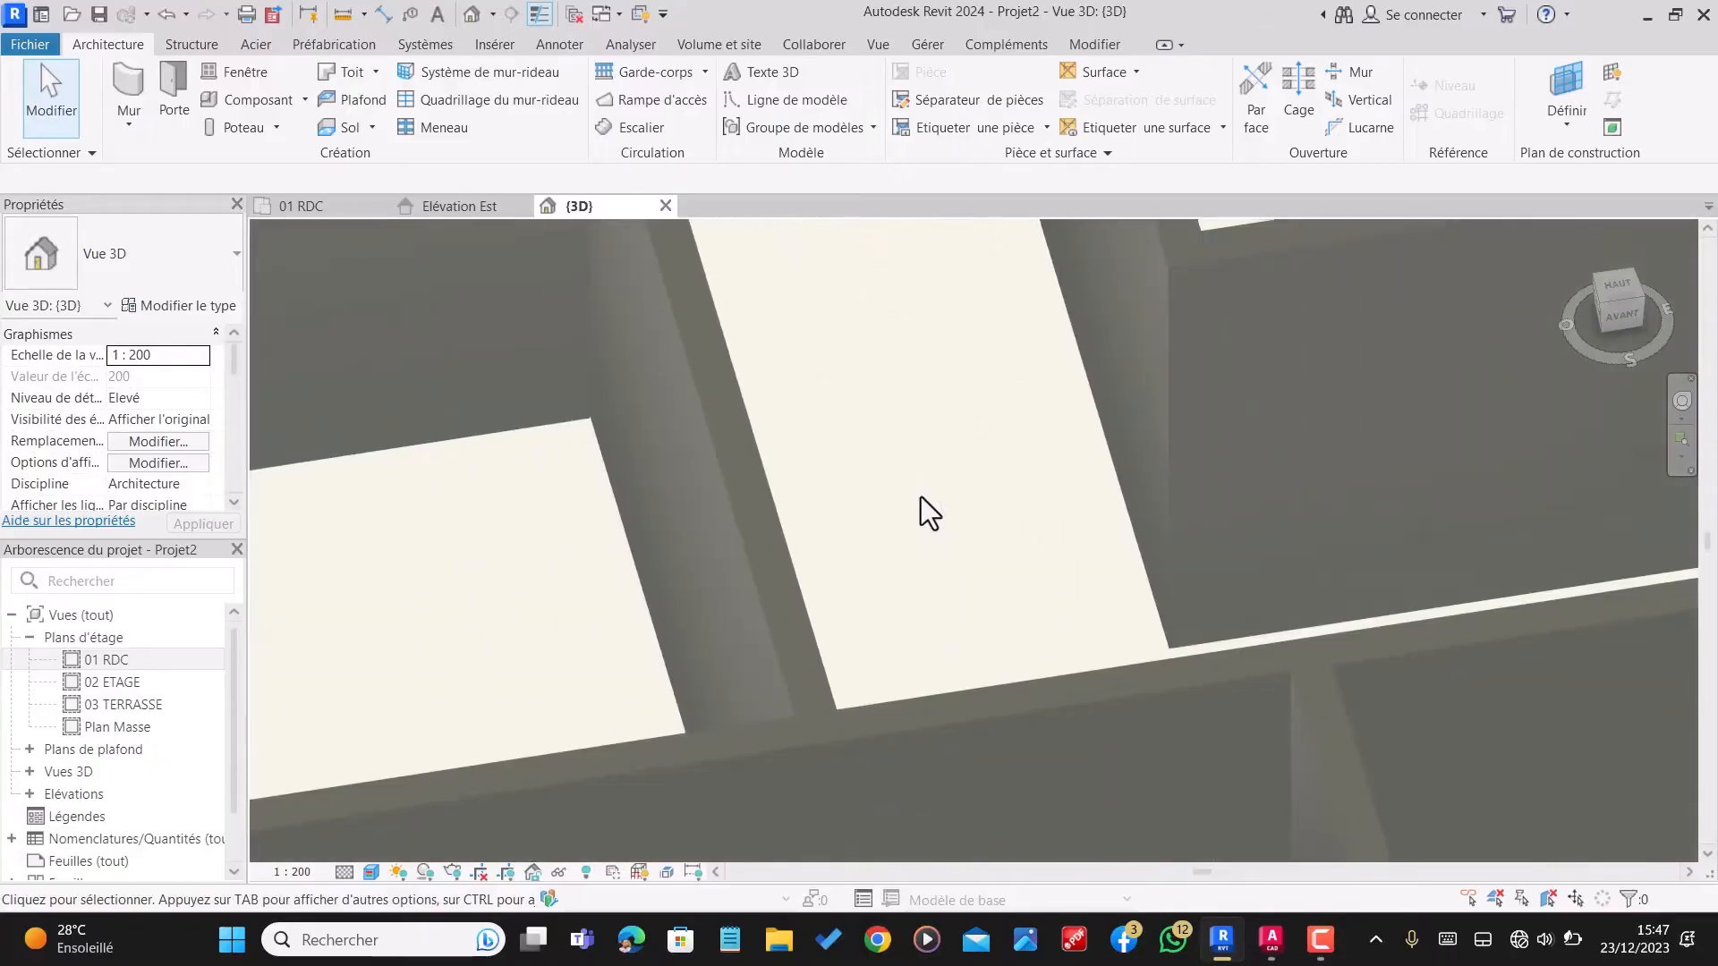
pyautogui.keyDown('shift'); pyautogui.moveTo(919, 523); pyautogui.dragTo(813, 521, button='middle'); pyautogui.keyUp('shift')
pyautogui.scroll(-3, 1306, 496)
pyautogui.scroll(1, 1007, 298)
pyautogui.scroll(3, 1008, 297)
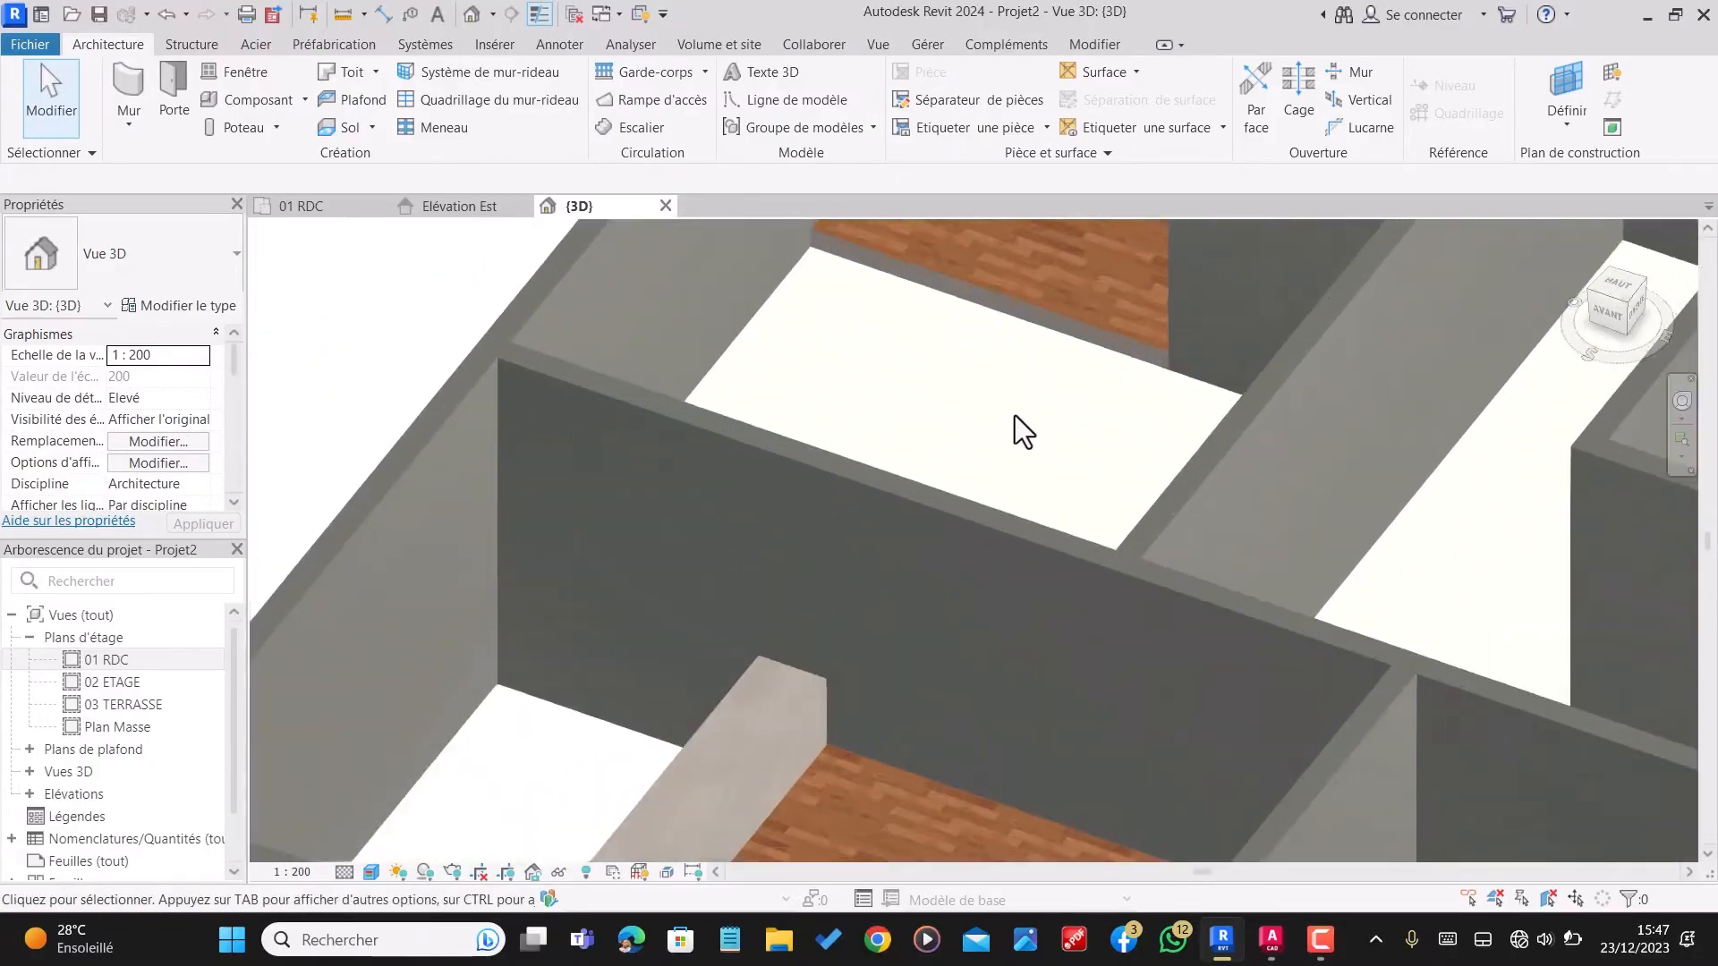
pyautogui.keyDown('shift'); pyautogui.moveTo(1015, 415); pyautogui.dragTo(1167, 487, button='middle'); pyautogui.keyUp('shift')
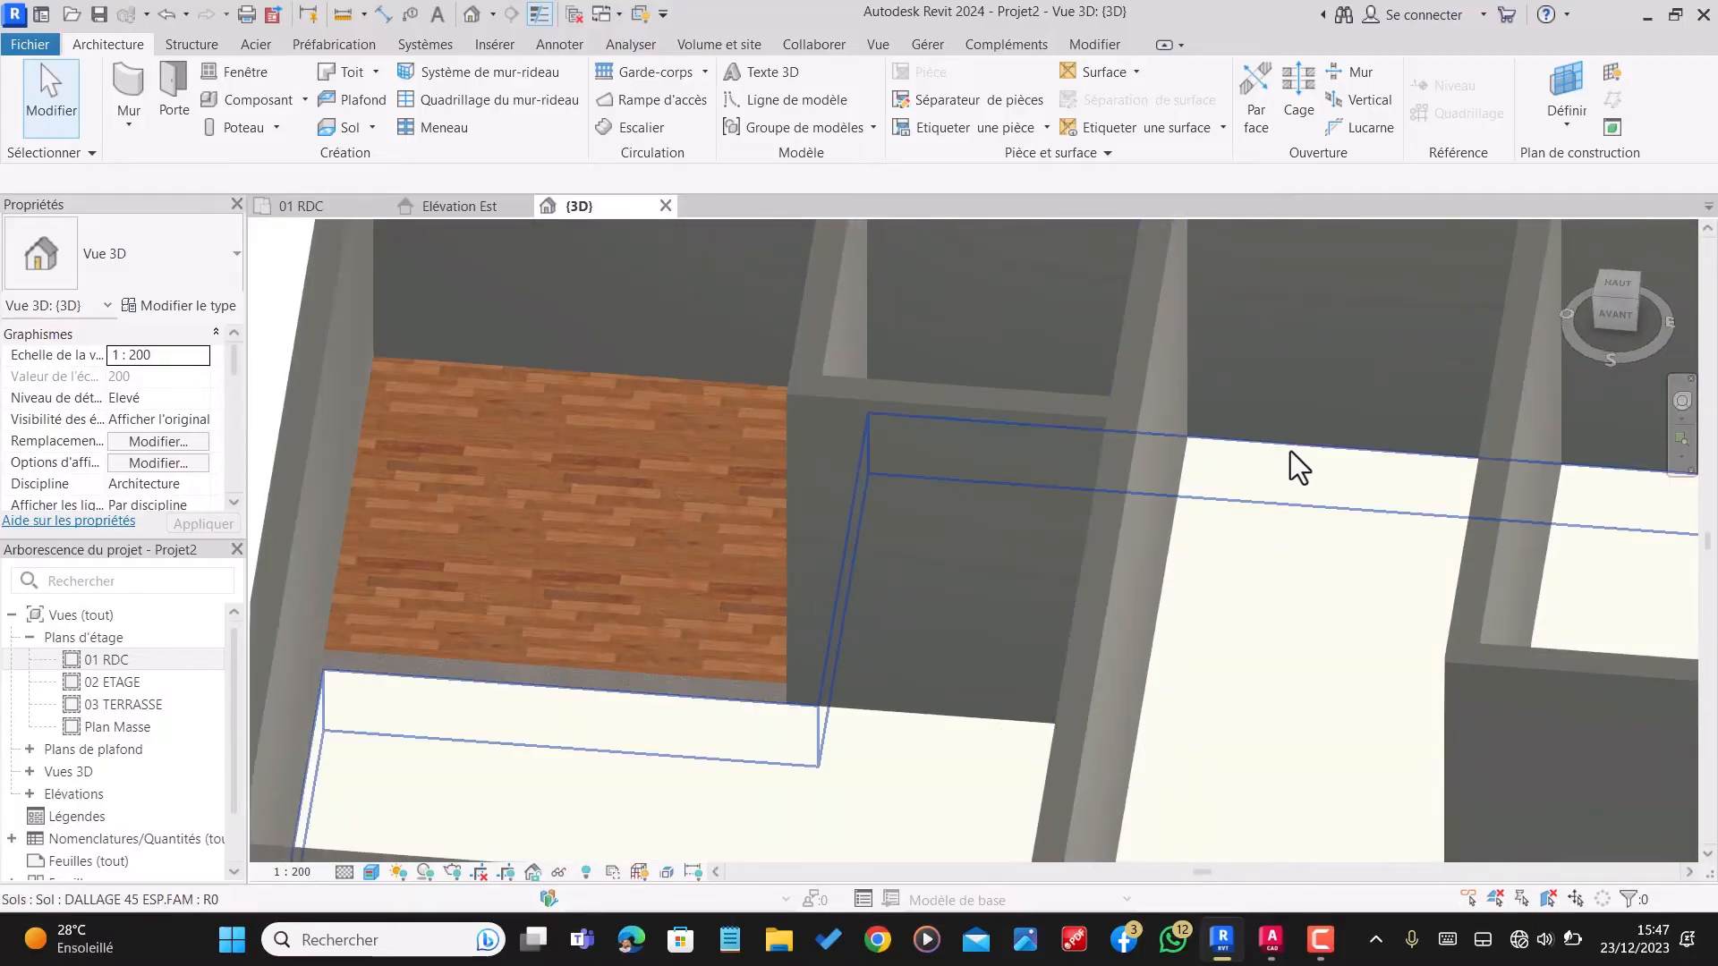
pyautogui.scroll(-5, 1189, 606)
pyautogui.keyDown('shift'); pyautogui.moveTo(1189, 605); pyautogui.dragTo(1440, 586, button='middle'); pyautogui.keyUp('shift')
pyautogui.scroll(5, 1440, 581)
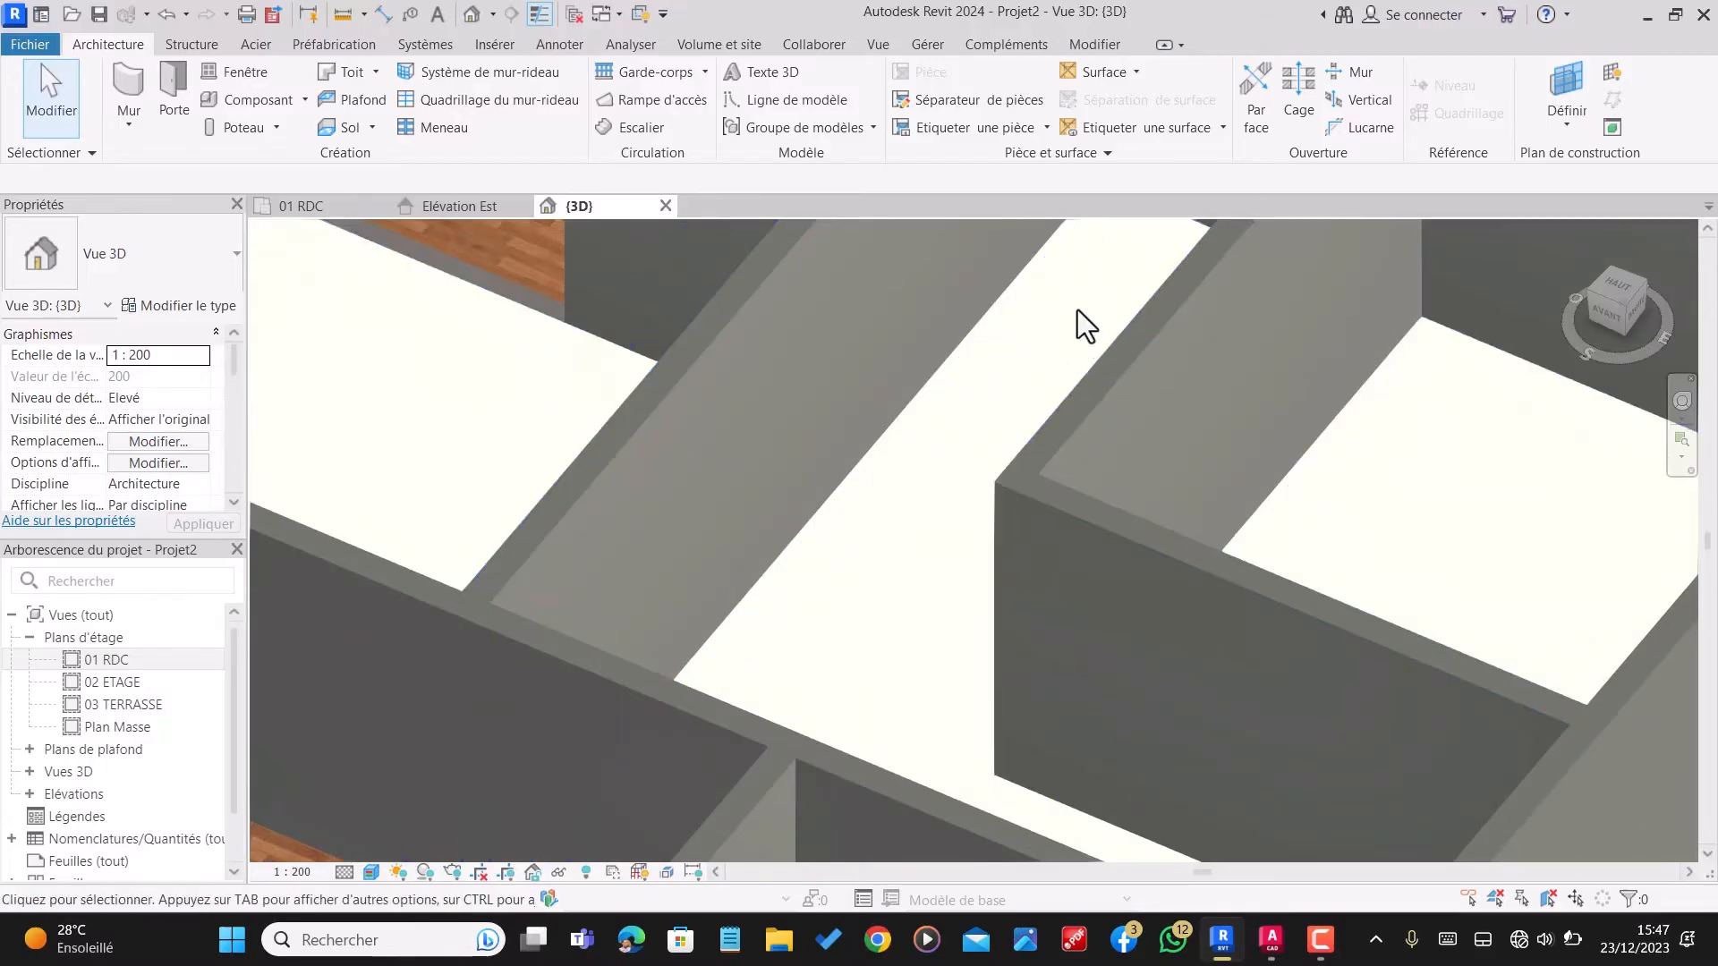
pyautogui.scroll(-5, 1177, 662)
pyautogui.scroll(4, 1310, 577)
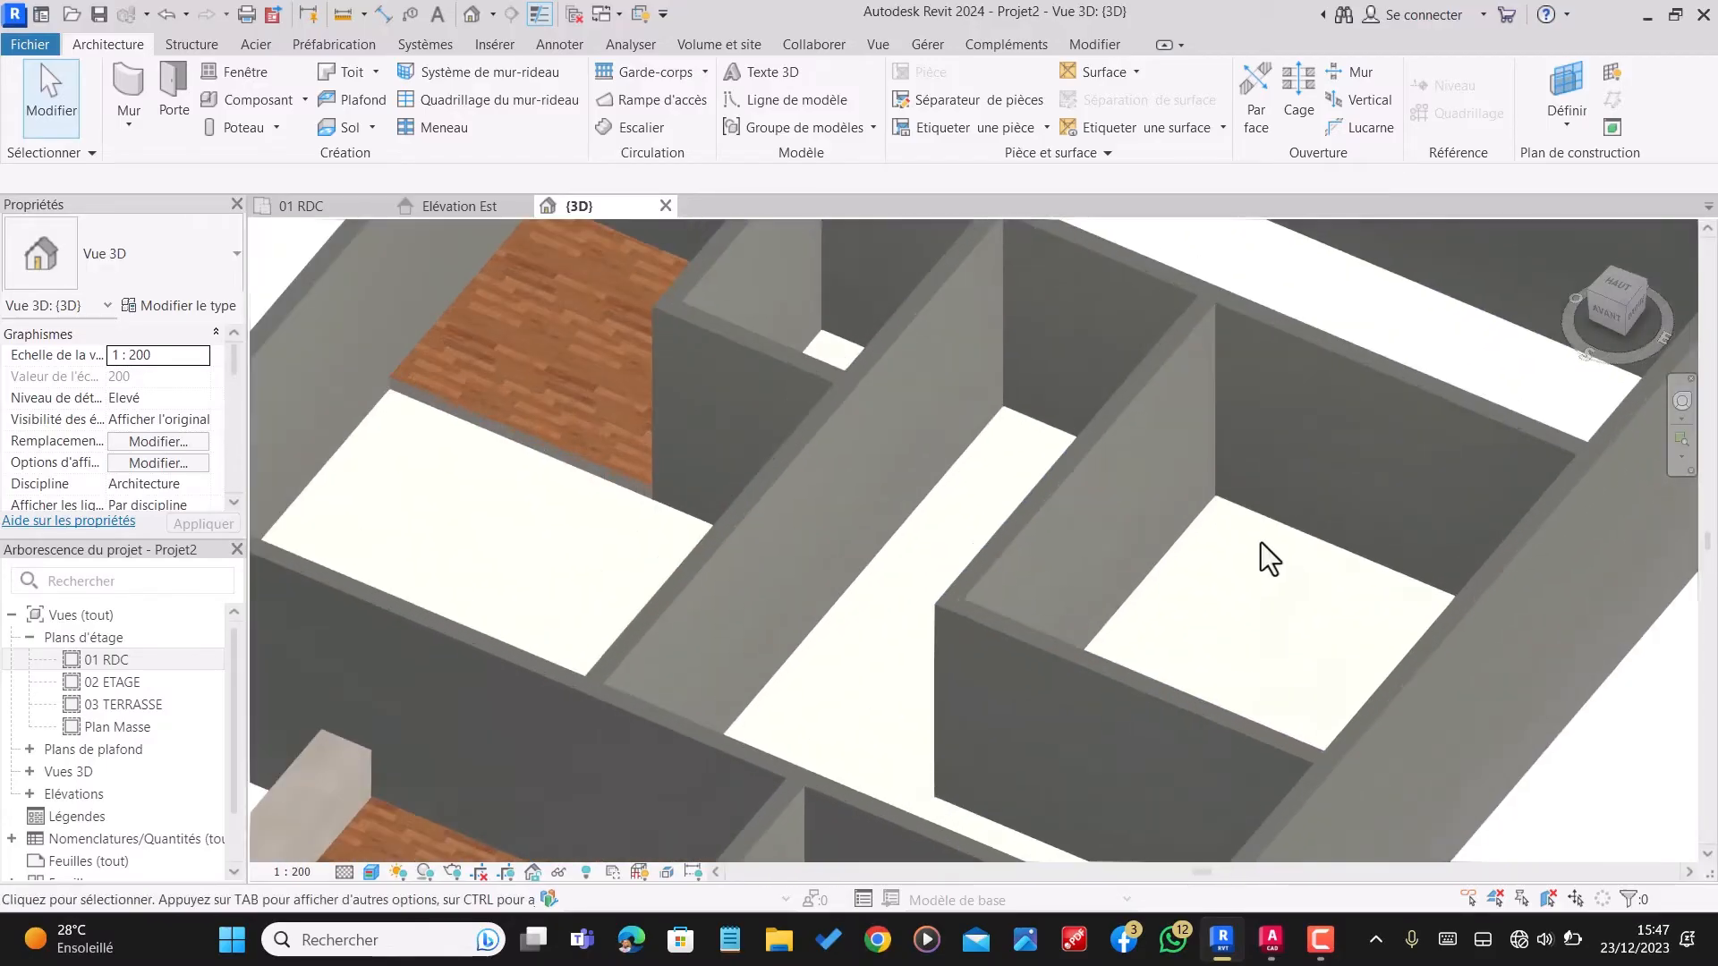
# Step: Open the material selection for the 1 cm layer of floor type DALLAGE 45 ESP.FAM and browse the project materials
pyautogui.click(1256, 518)
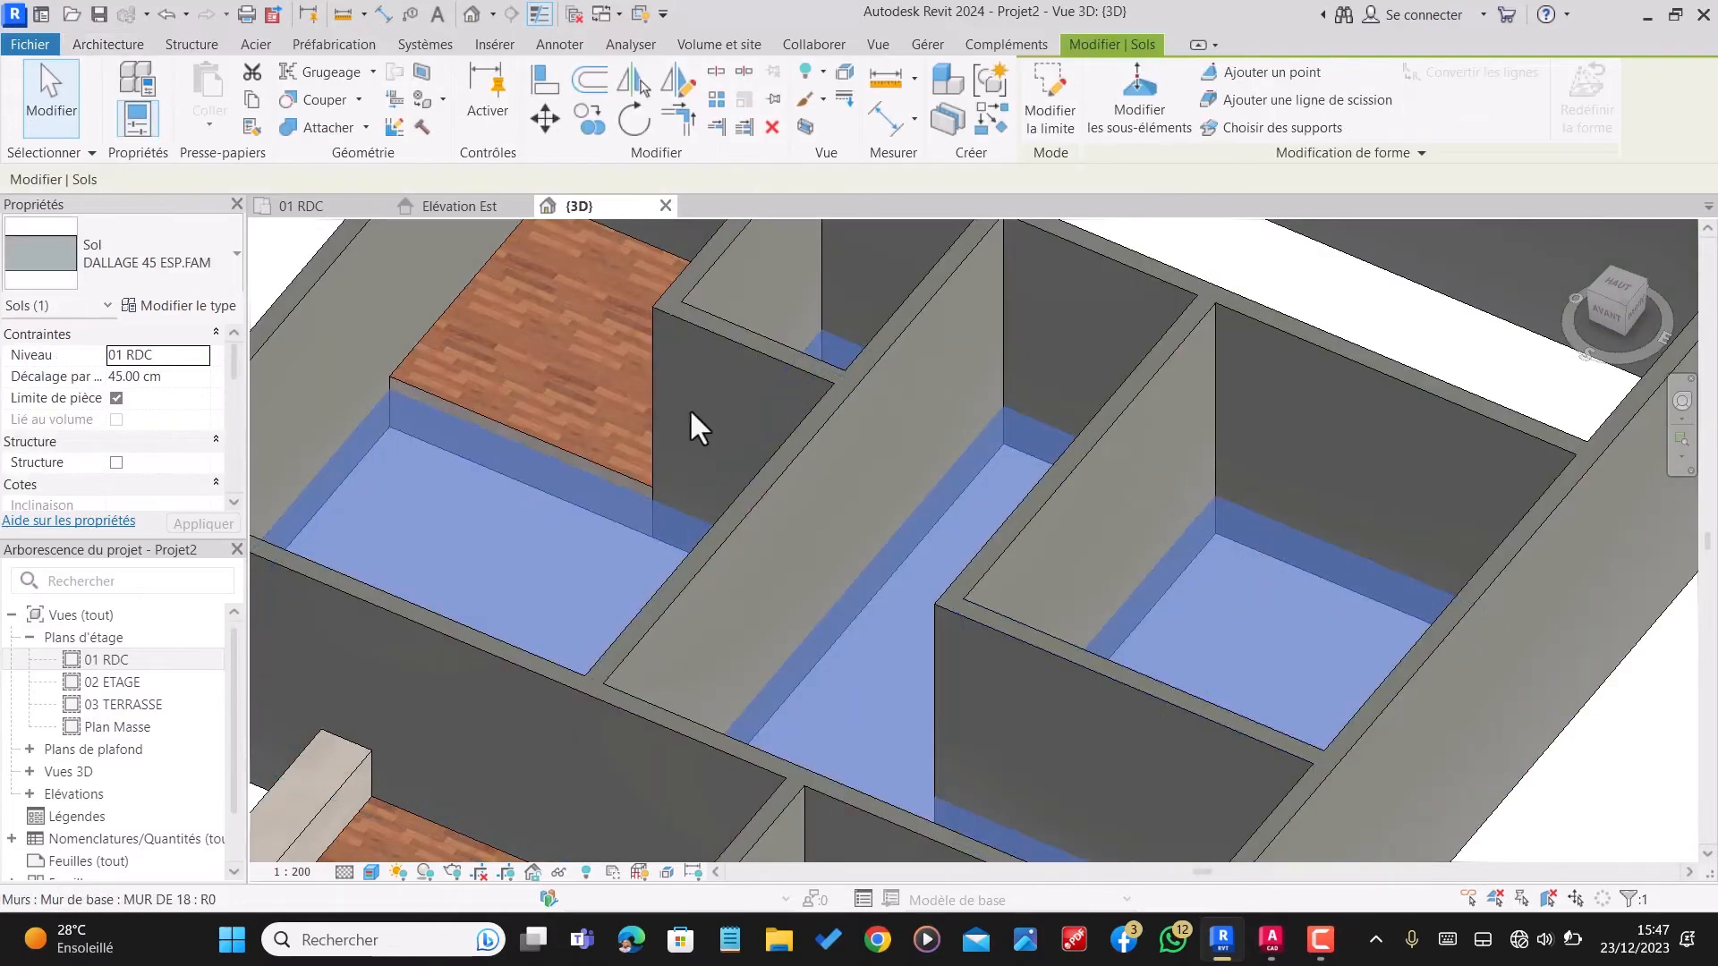
pyautogui.click(204, 307)
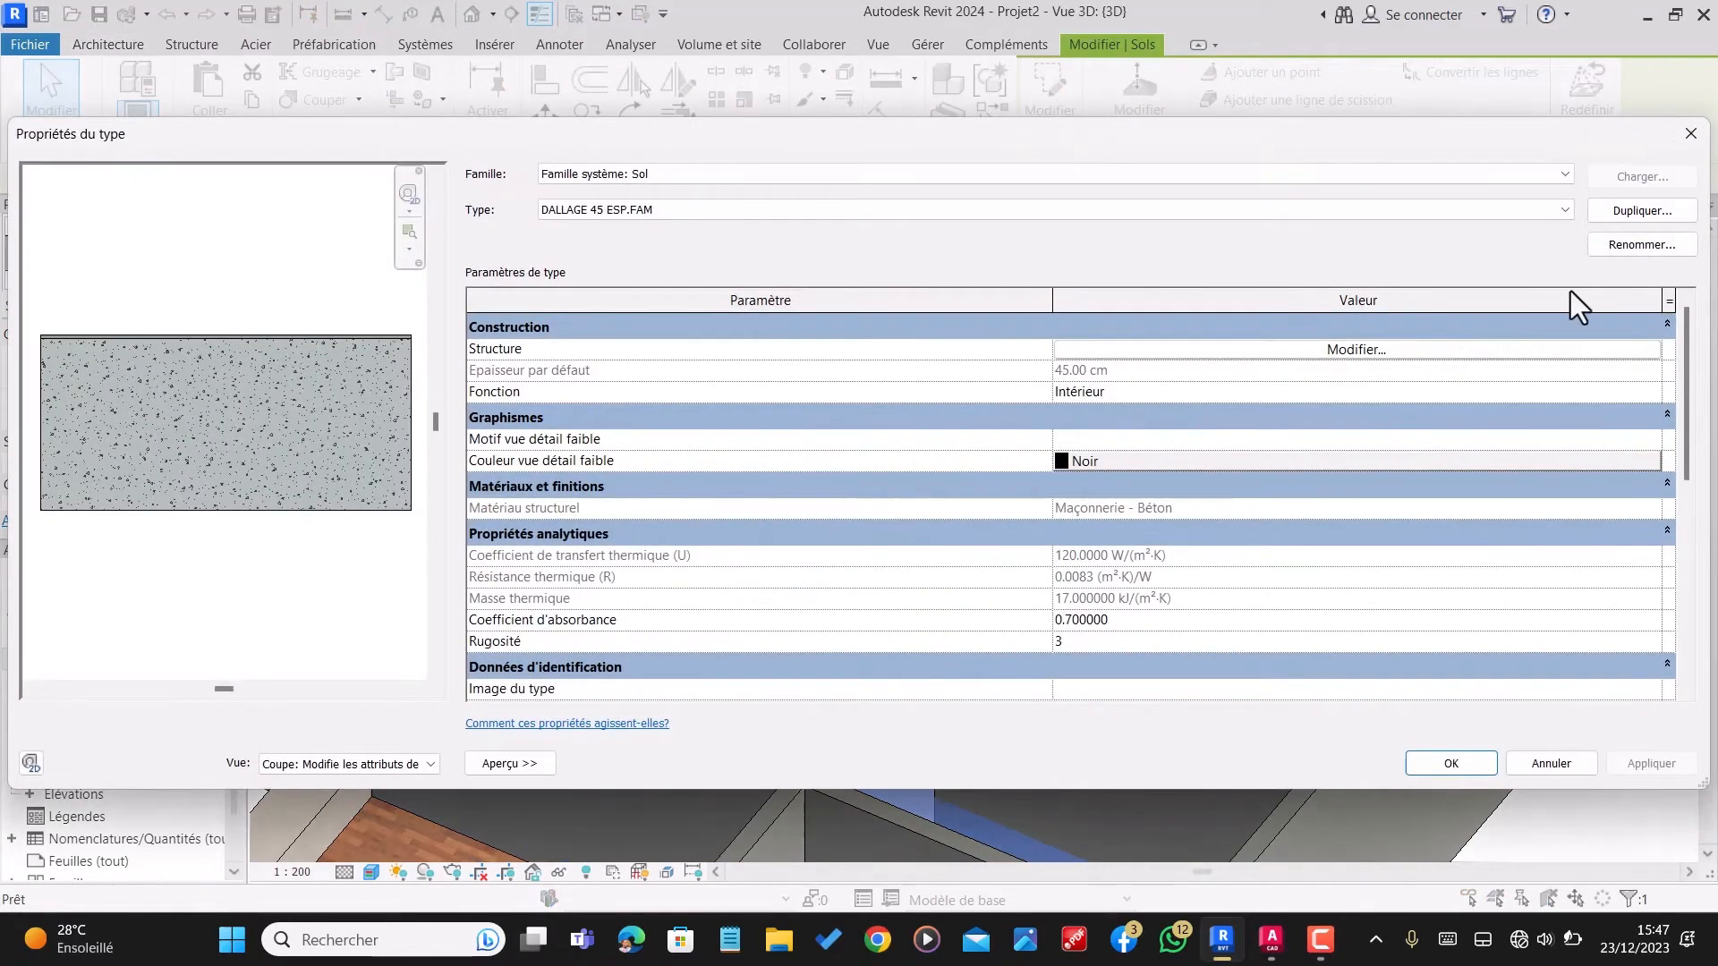
pyautogui.click(1355, 350)
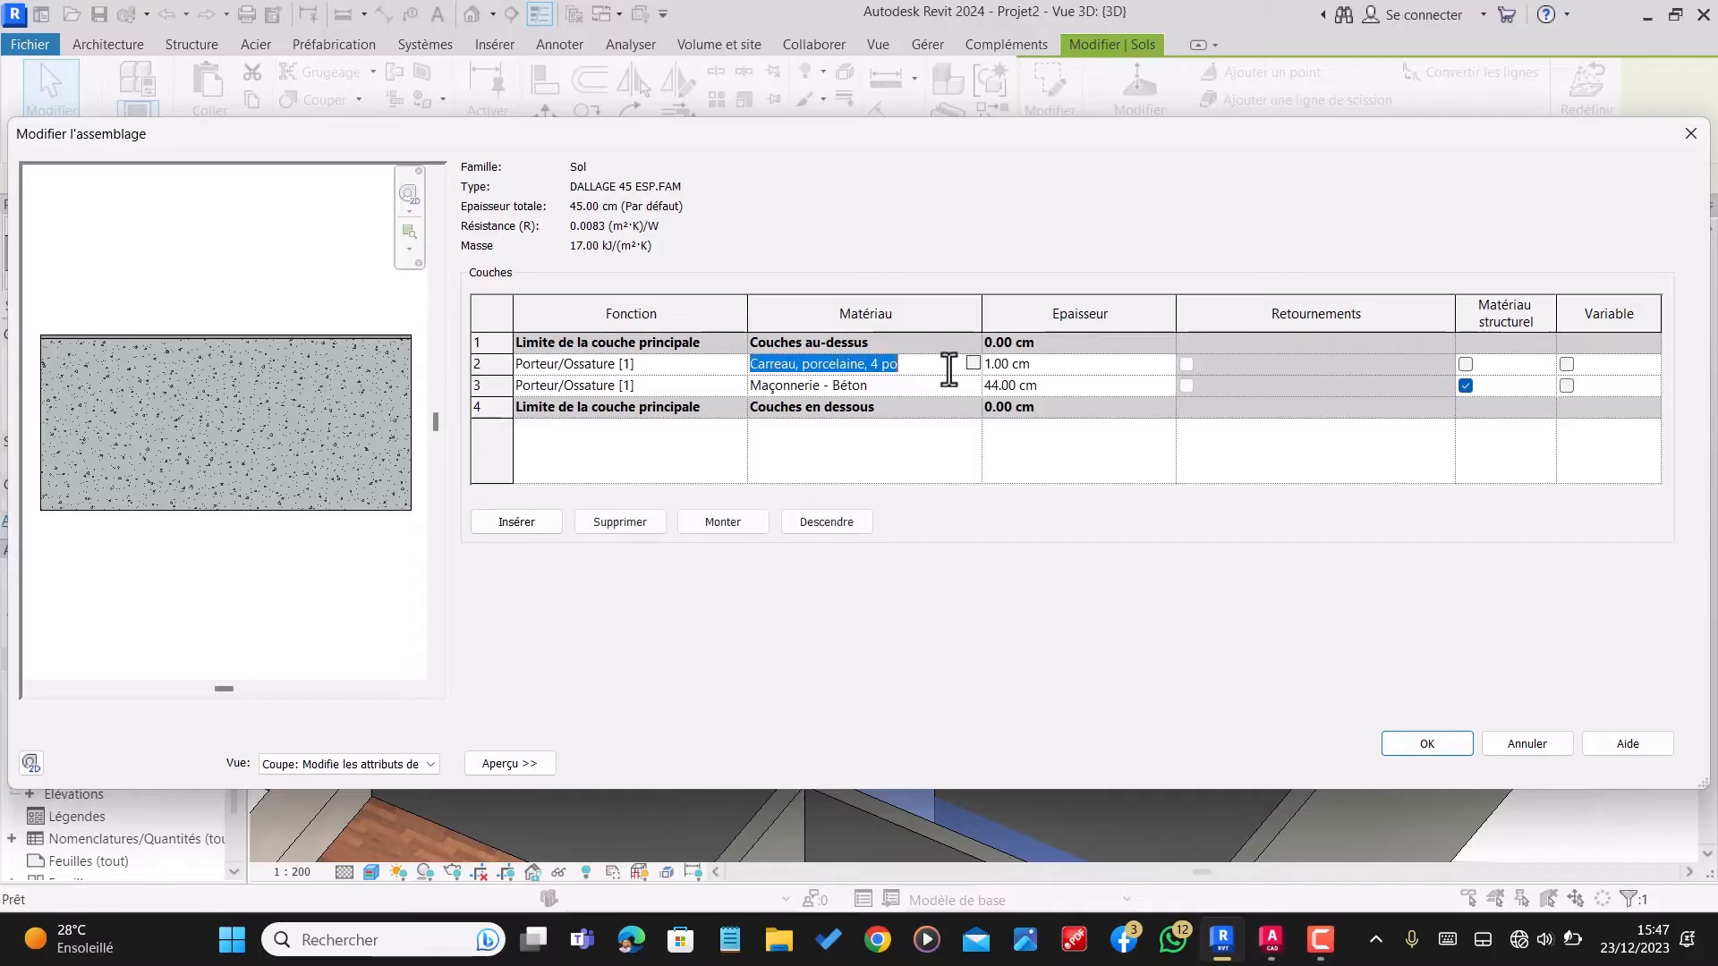
pyautogui.click(973, 363)
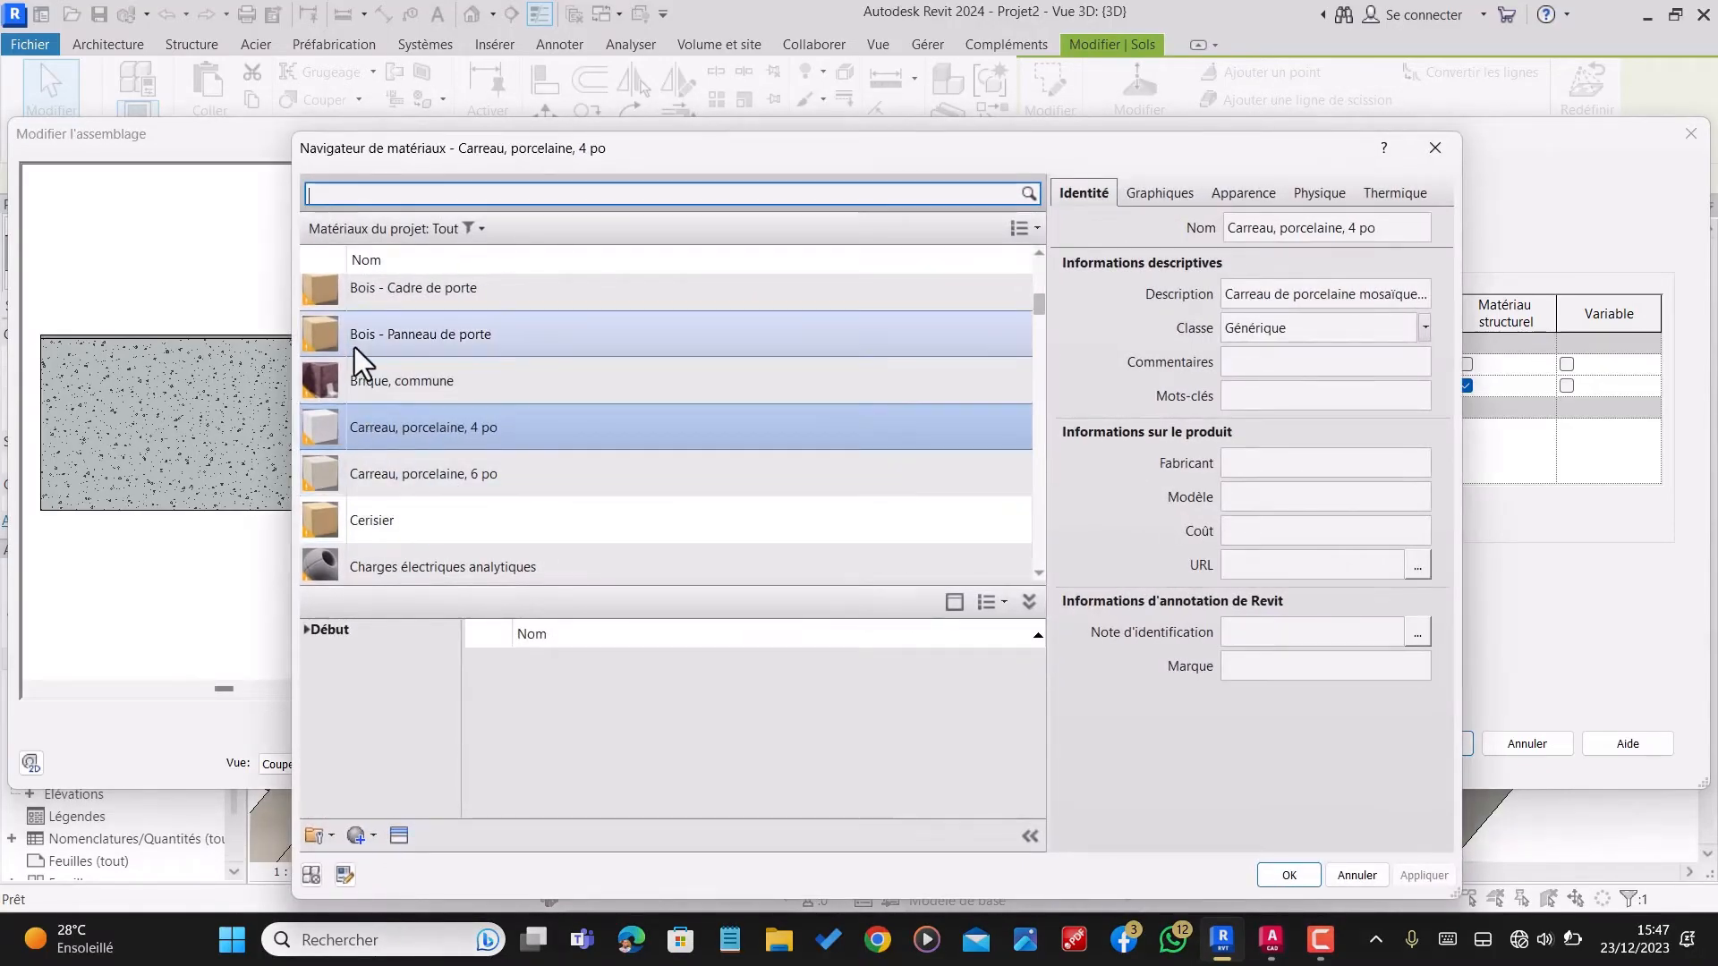
pyautogui.scroll(5, 424, 330)
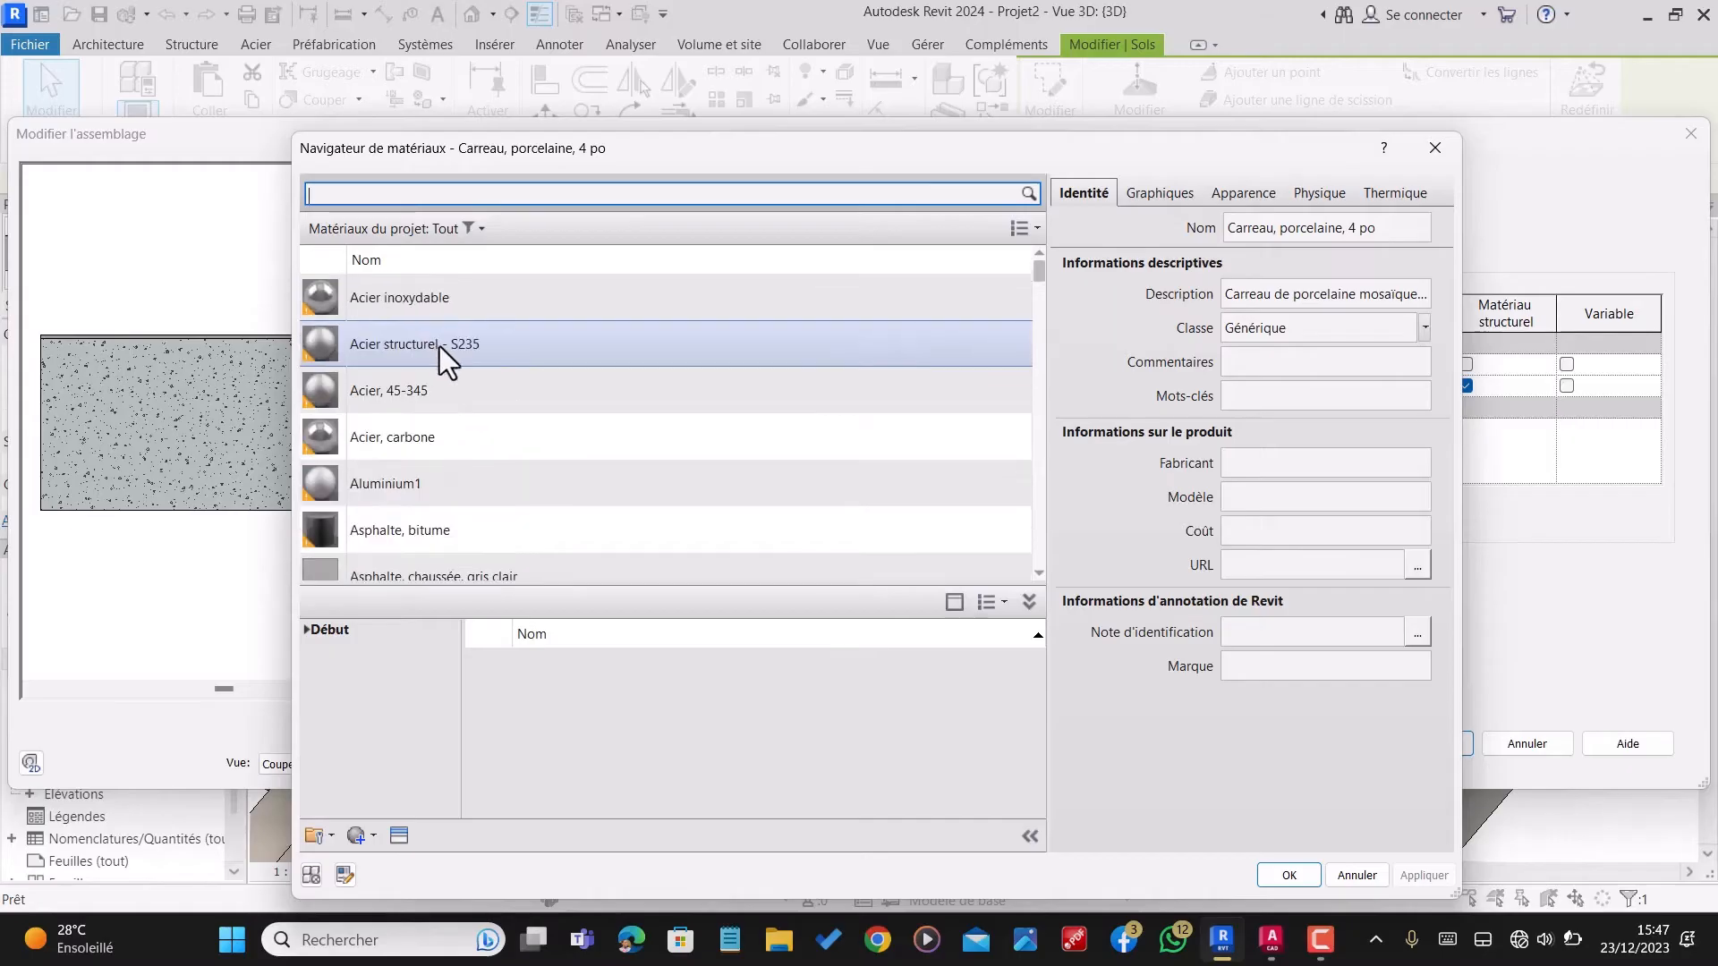
pyautogui.scroll(-3, 470, 542)
pyautogui.click(331, 836)
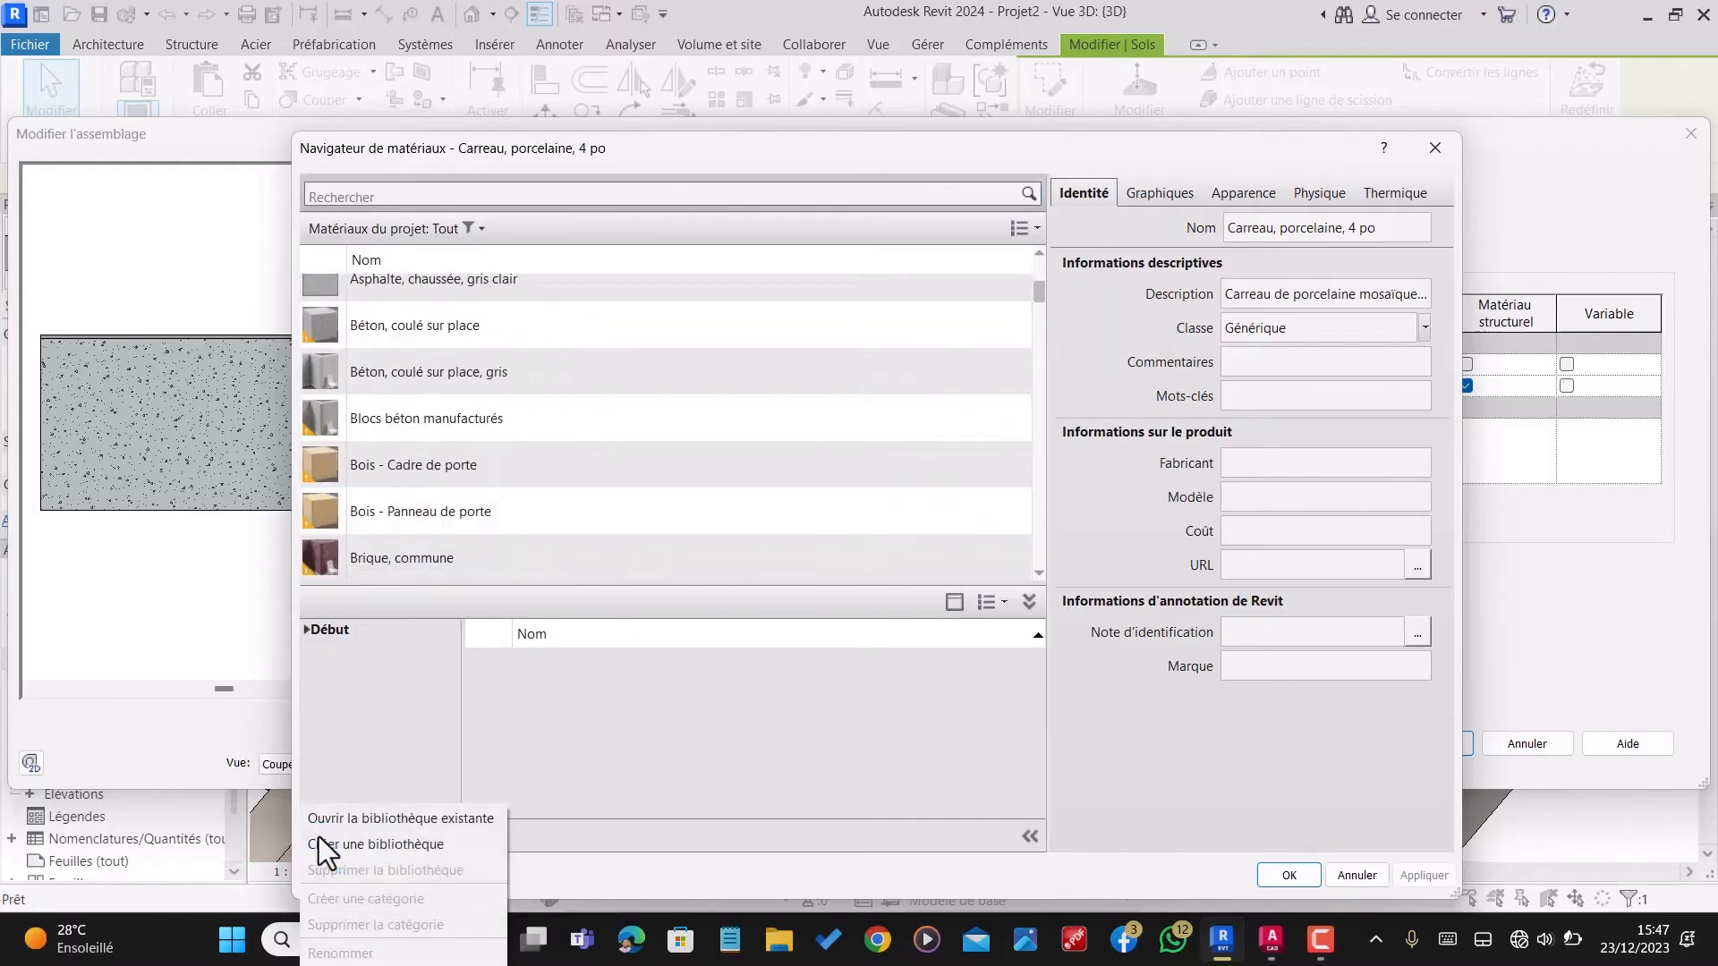
pyautogui.click(421, 737)
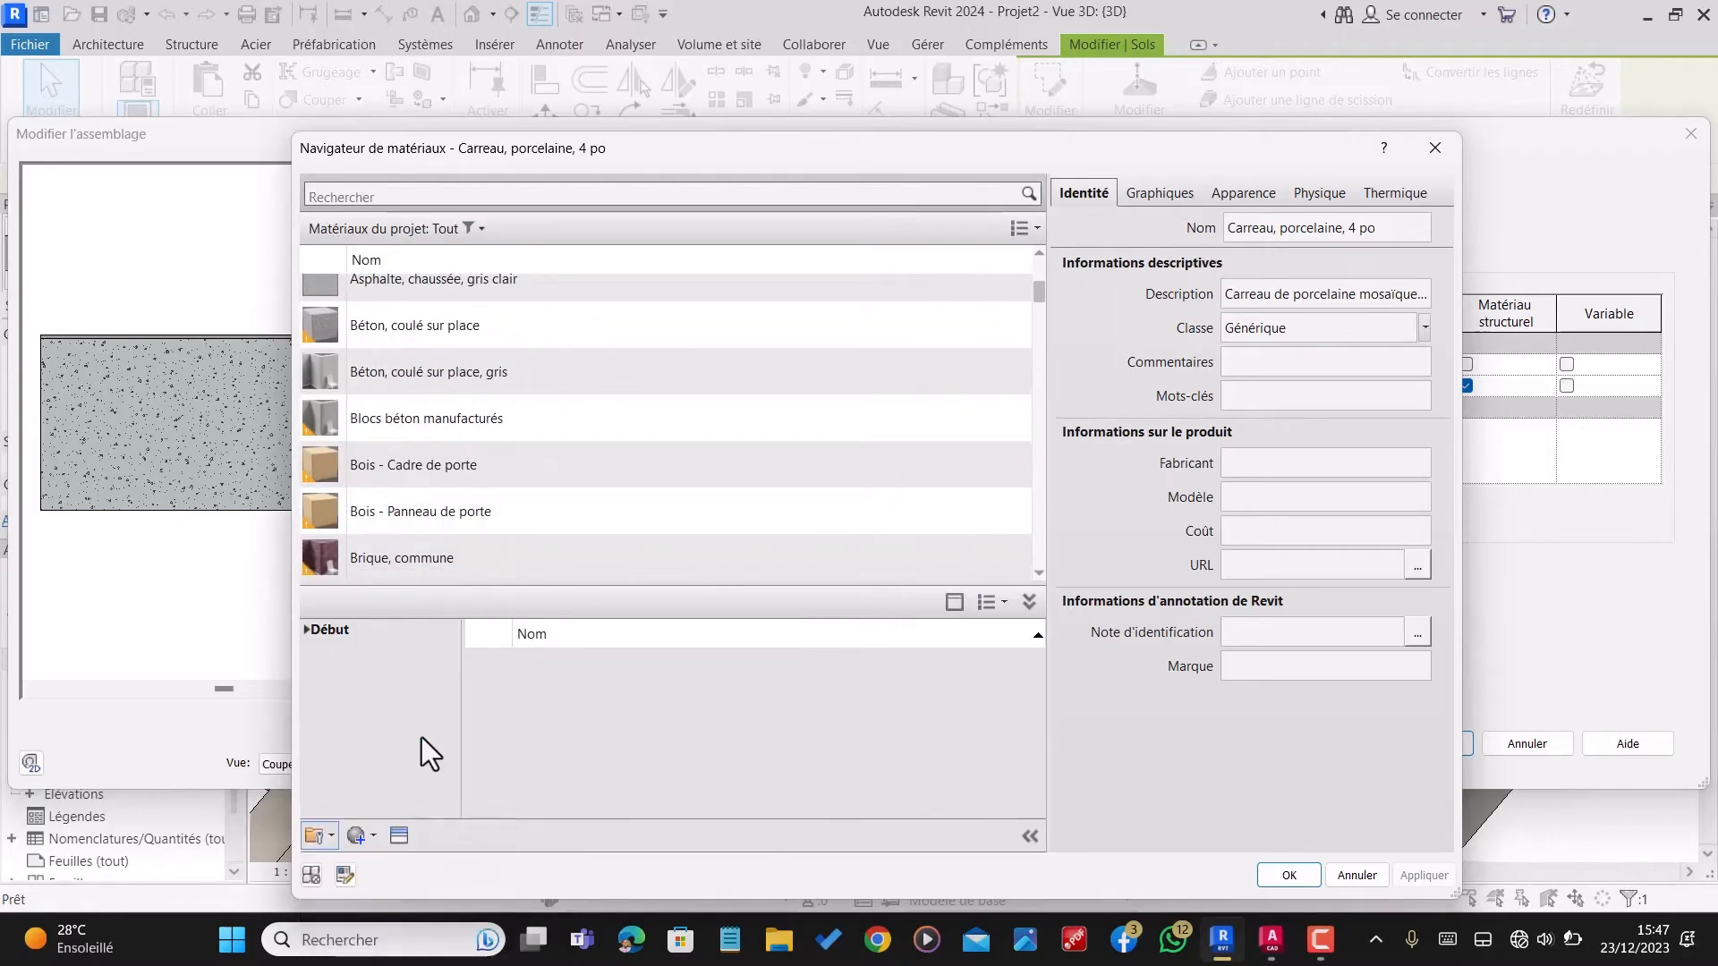
pyautogui.click(370, 841)
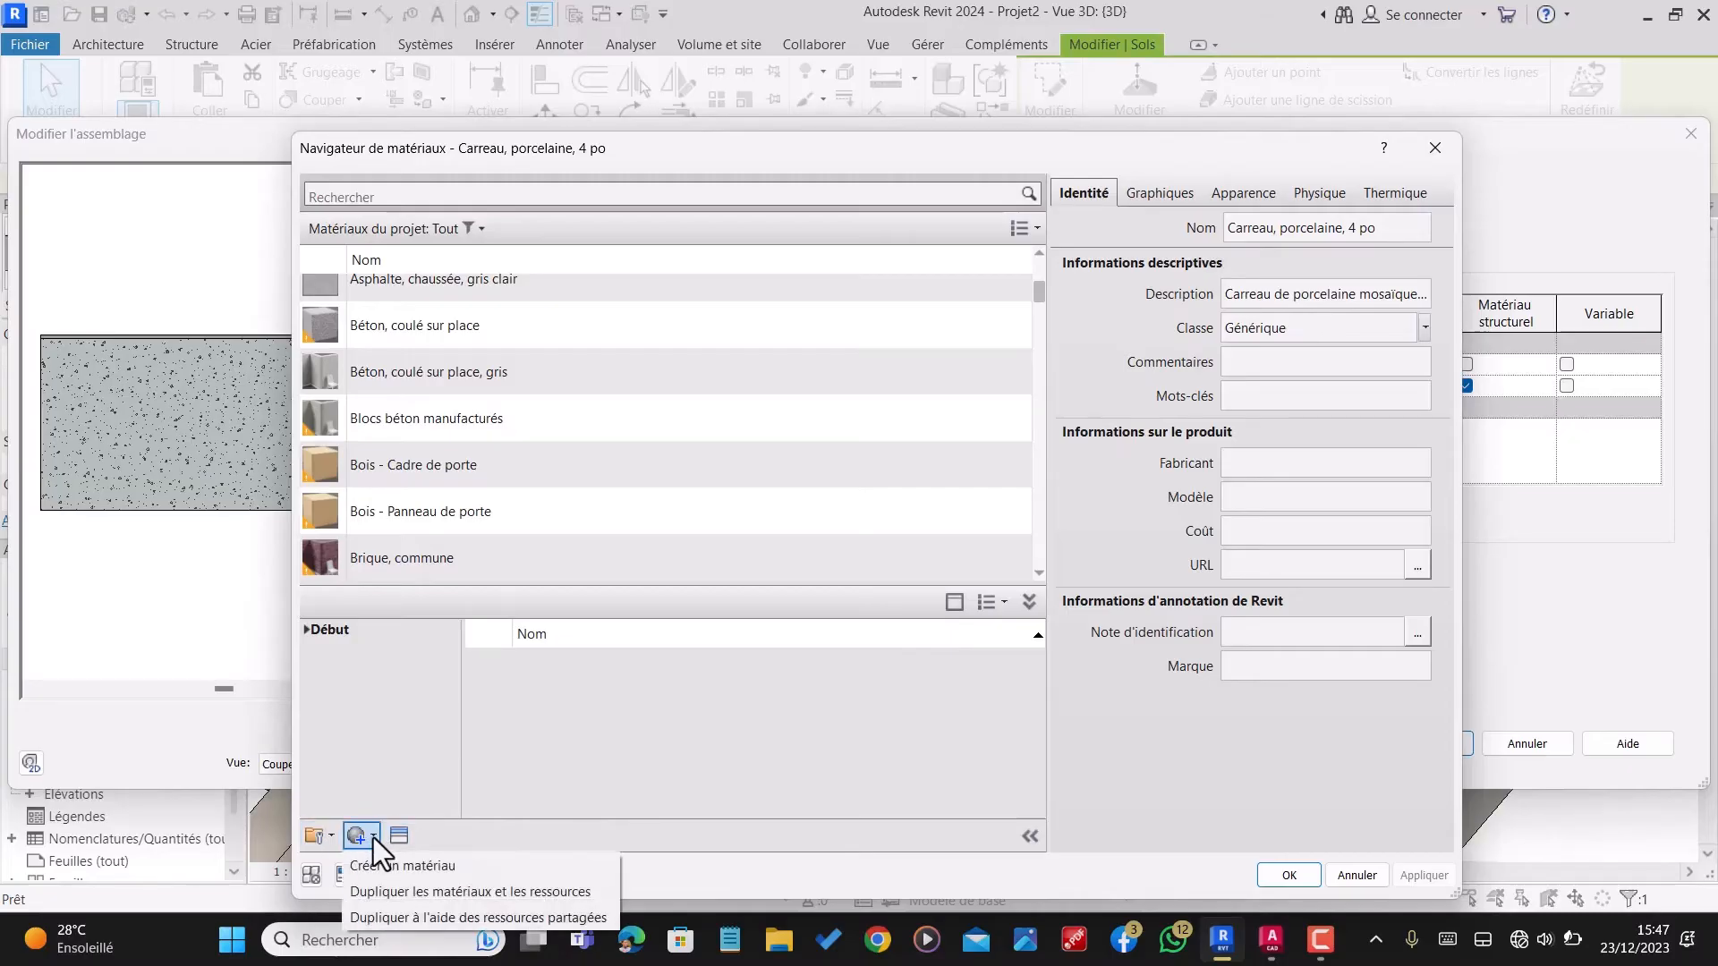
pyautogui.click(406, 732)
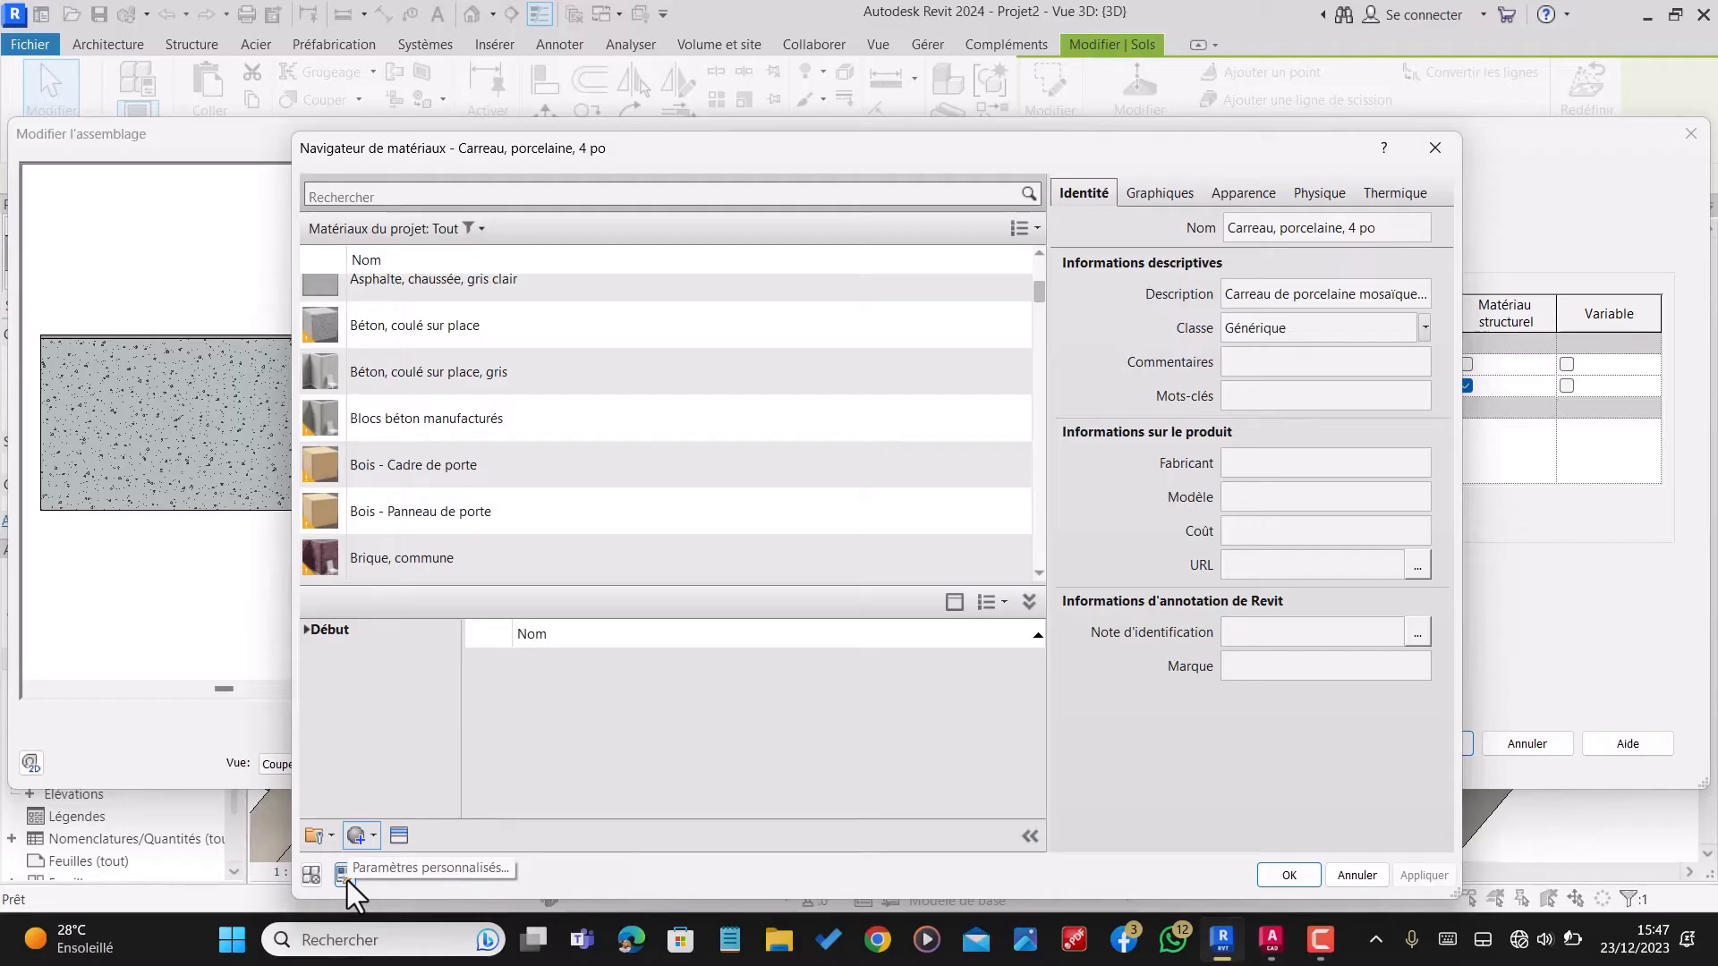
# Step: Search the materials for "carrelage" and look through the matching library tiles
pyautogui.click(526, 196)
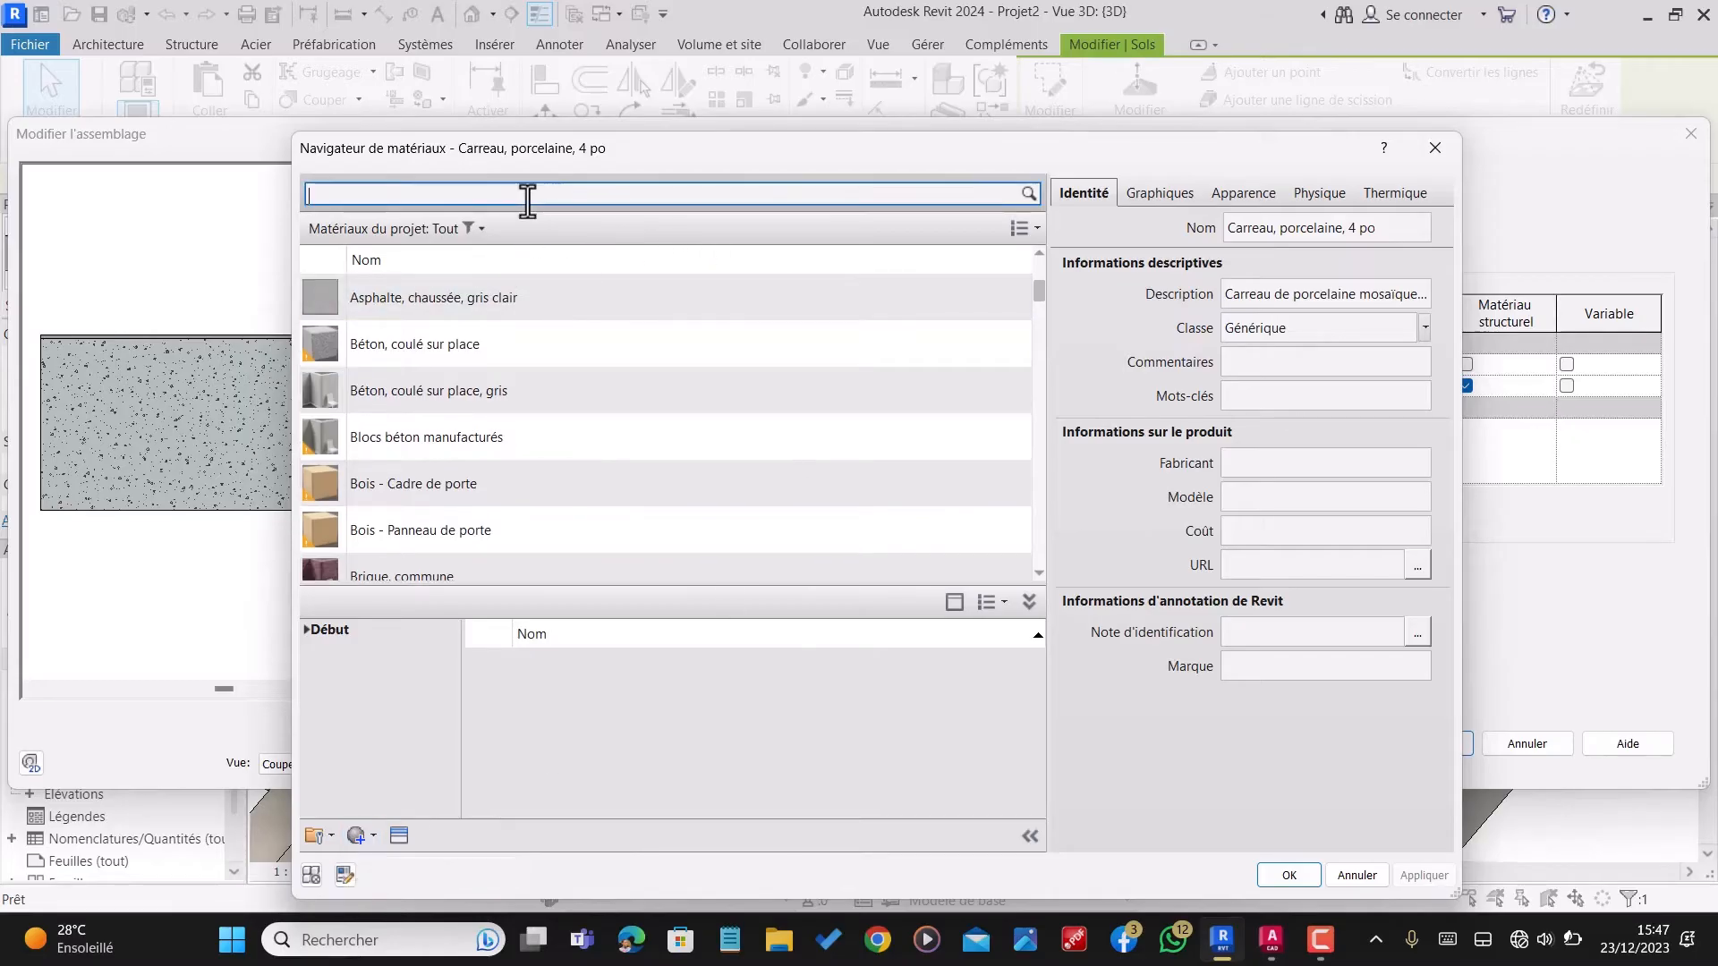
pyautogui.write('carrelage')
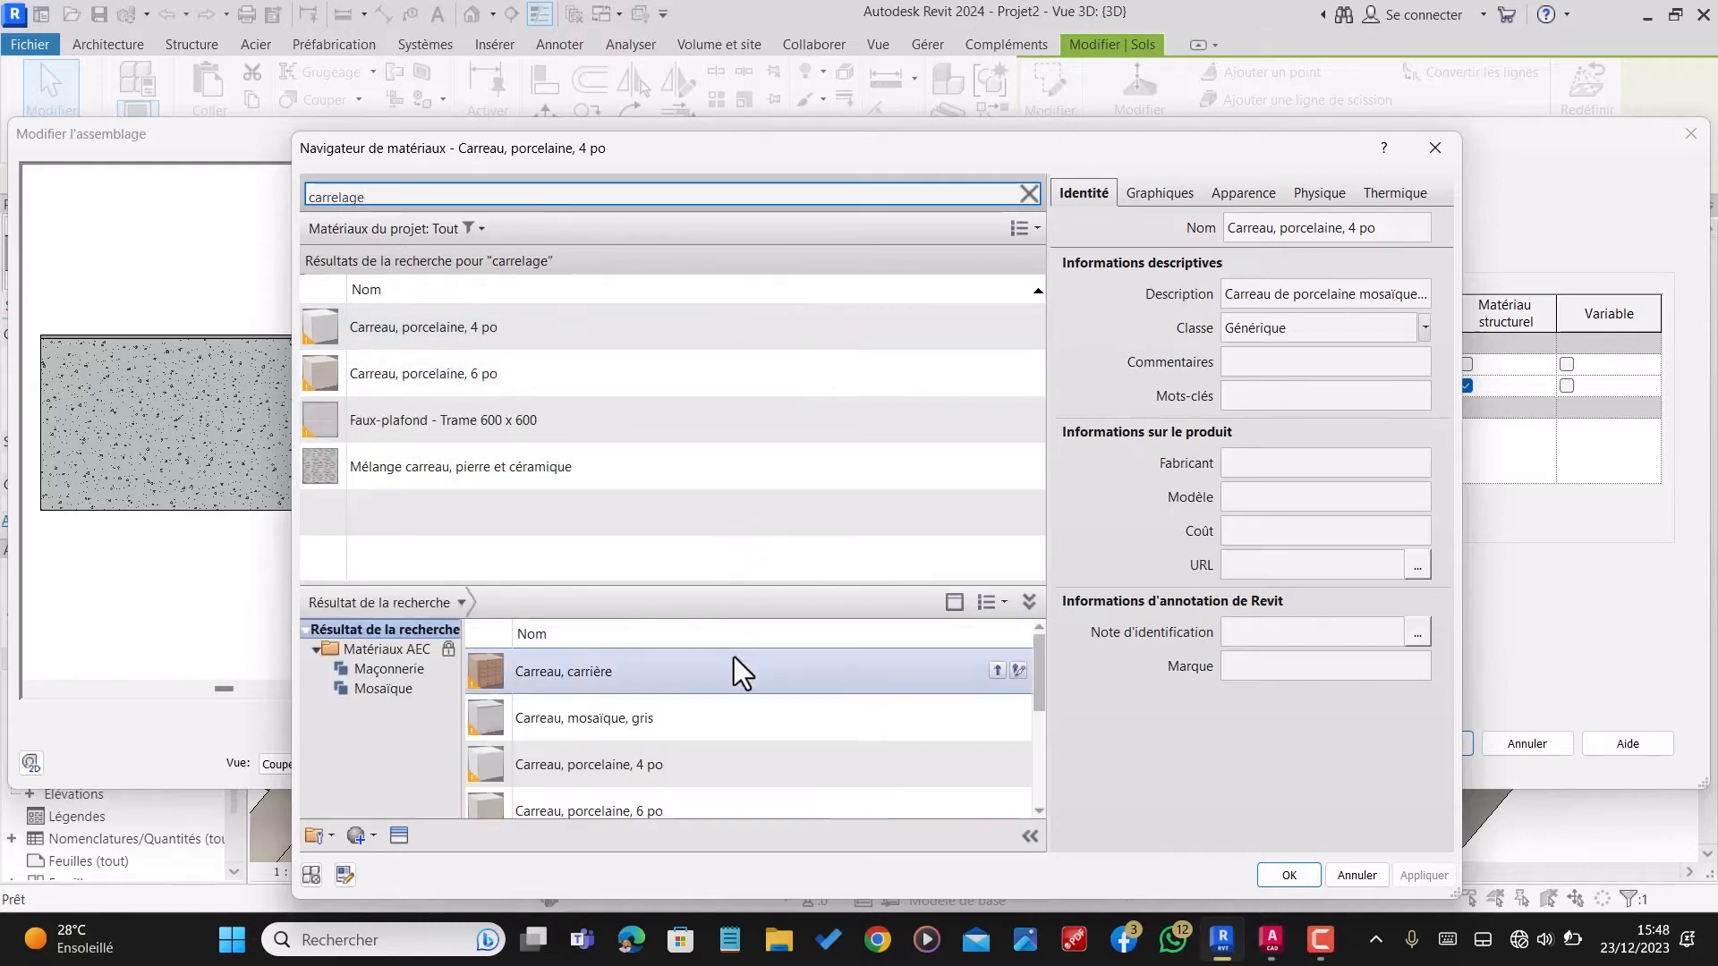
pyautogui.scroll(-3, 736, 689)
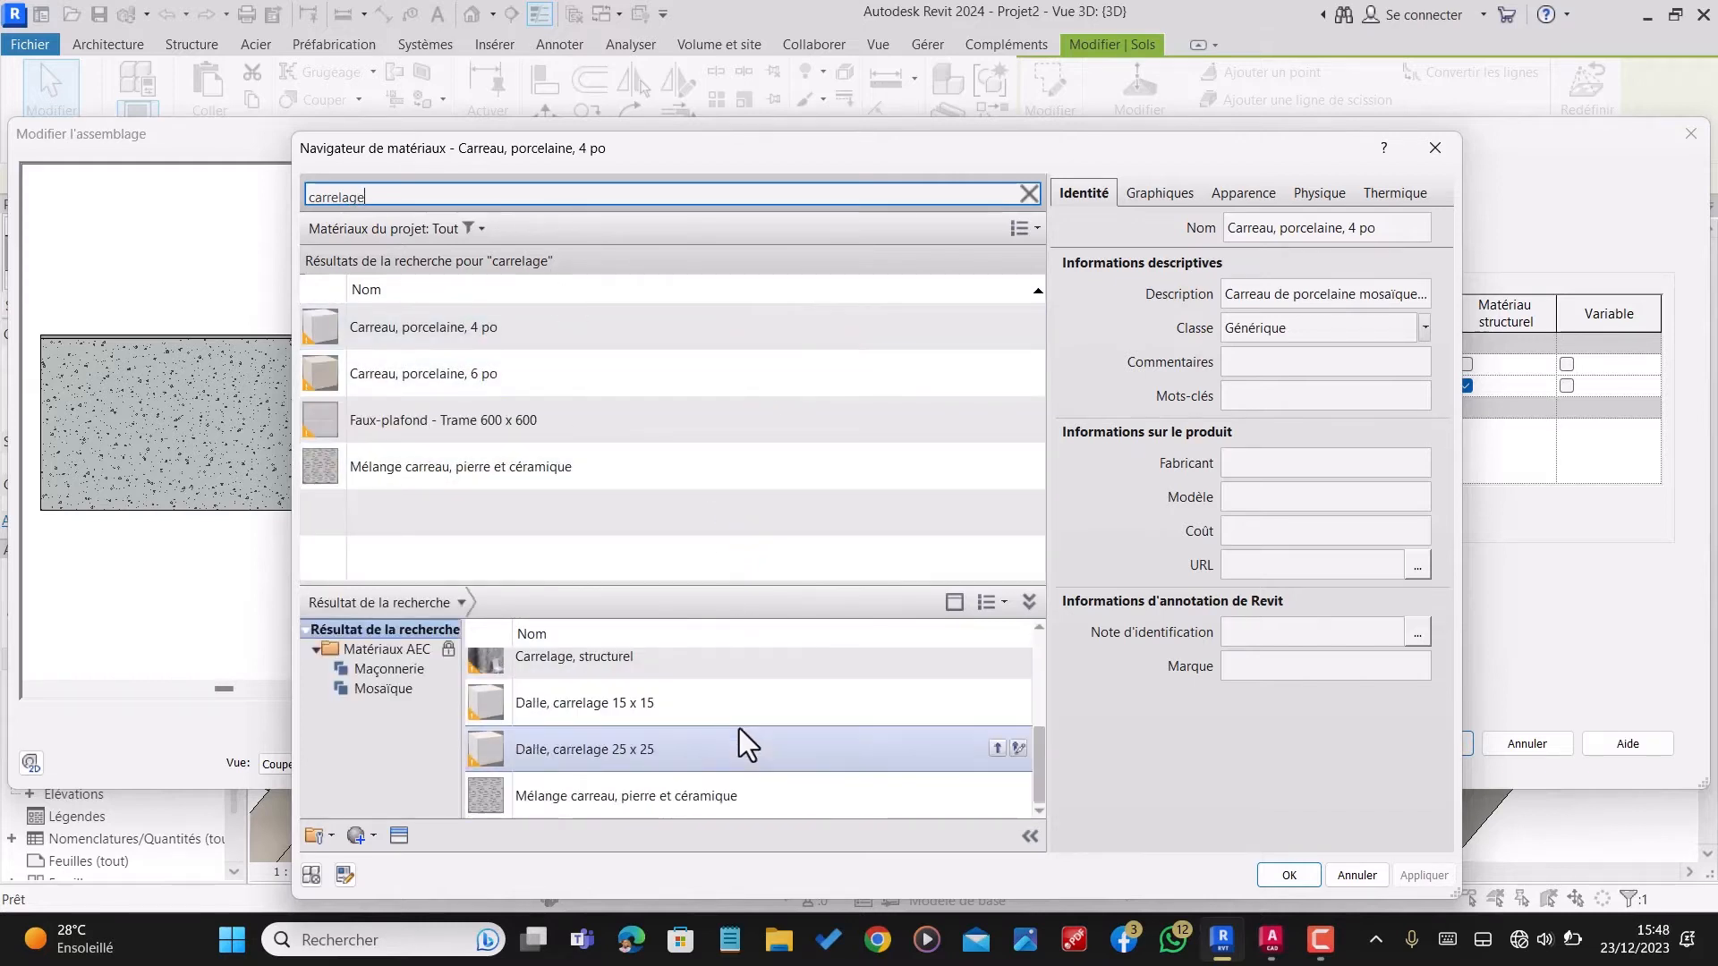
# Step: Add the library material "Dalle, carrelage 25 x 25" to the project, assign it to the 1 cm layer and accept the type changes
pyautogui.click(653, 761)
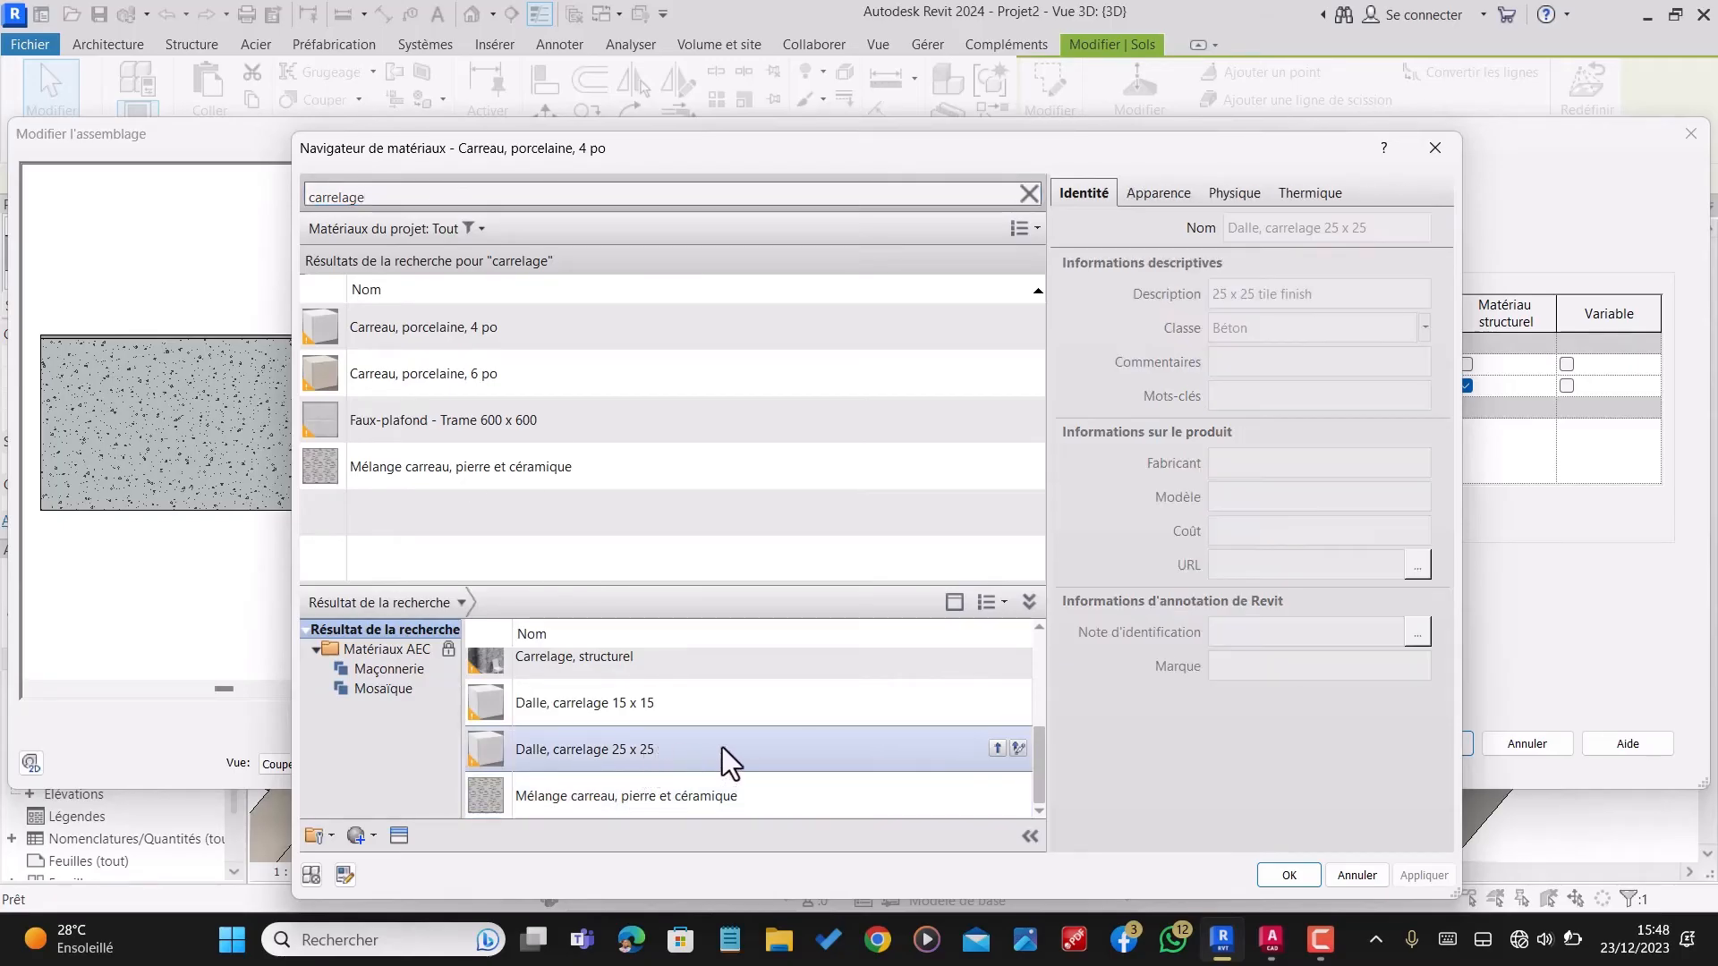
pyautogui.click(998, 751)
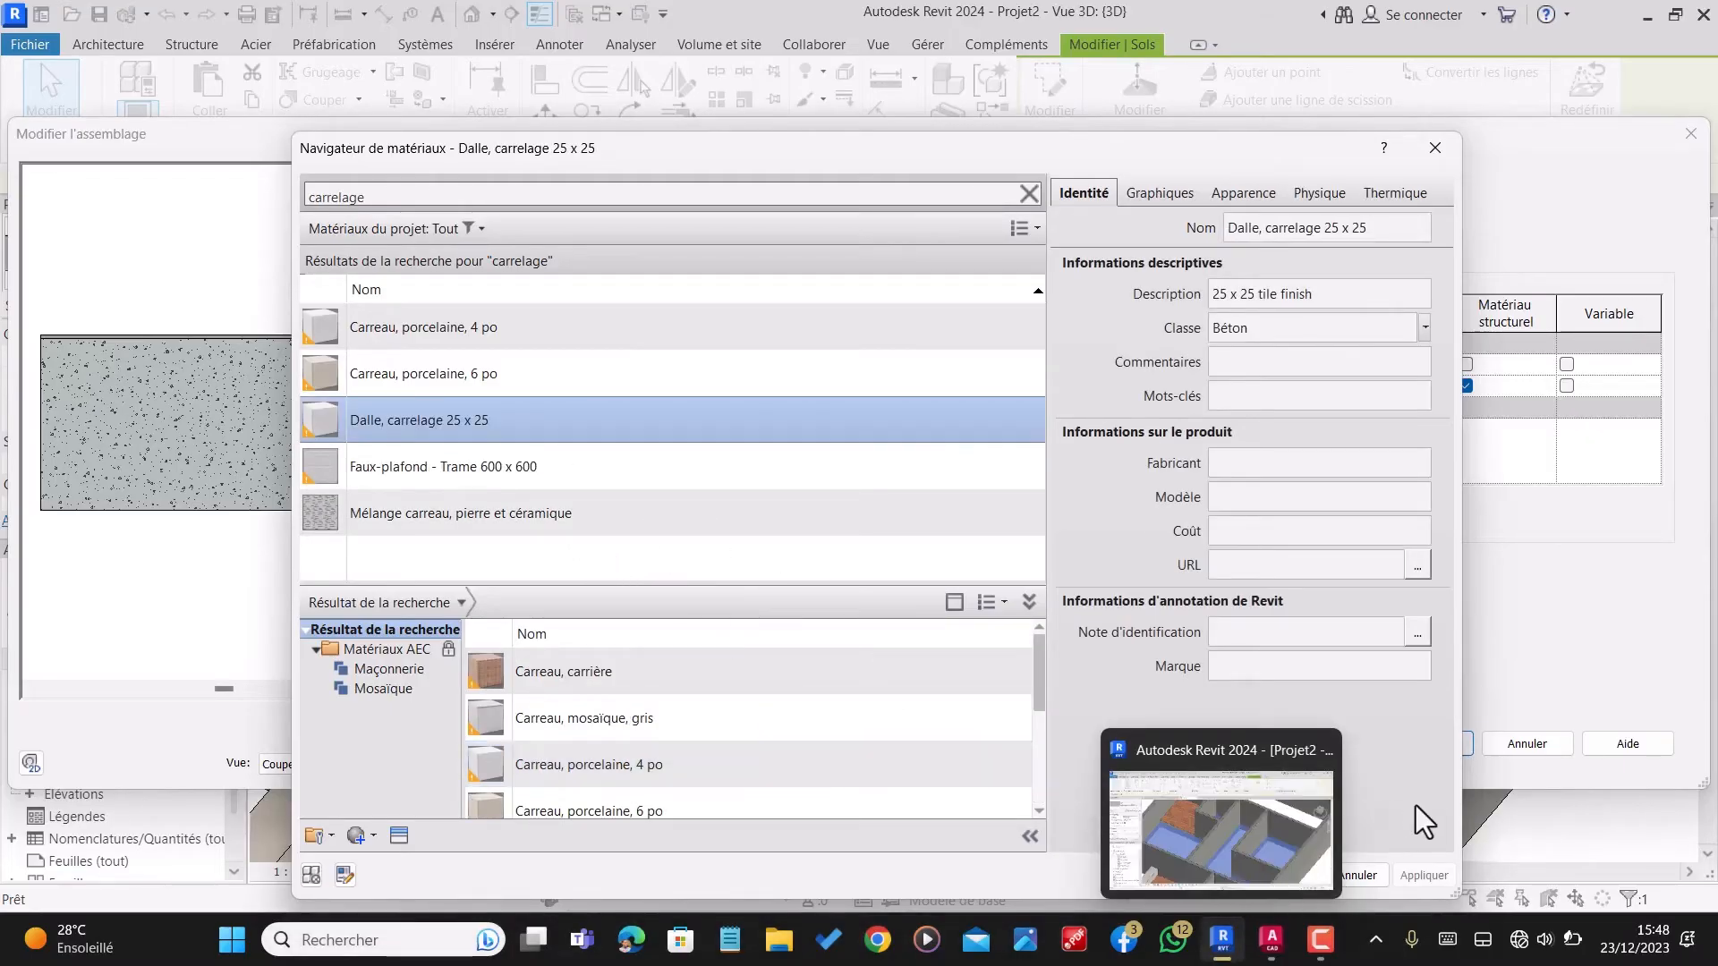
pyautogui.click(1288, 874)
pyautogui.click(1419, 752)
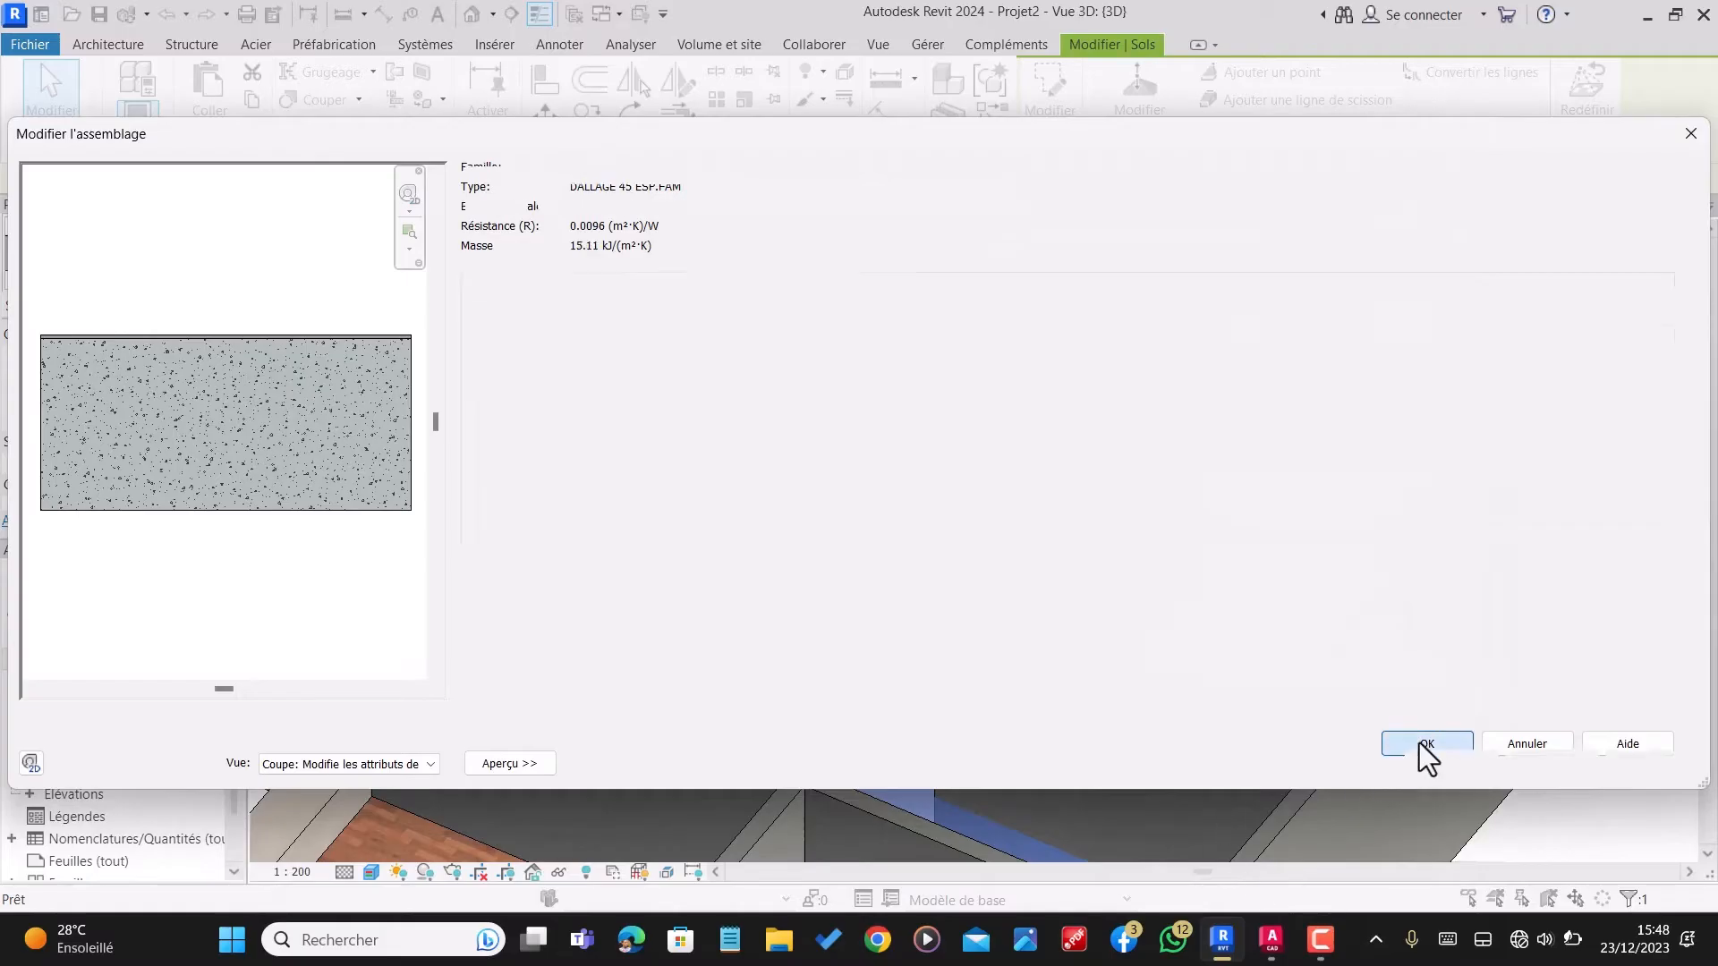
pyautogui.click(1418, 766)
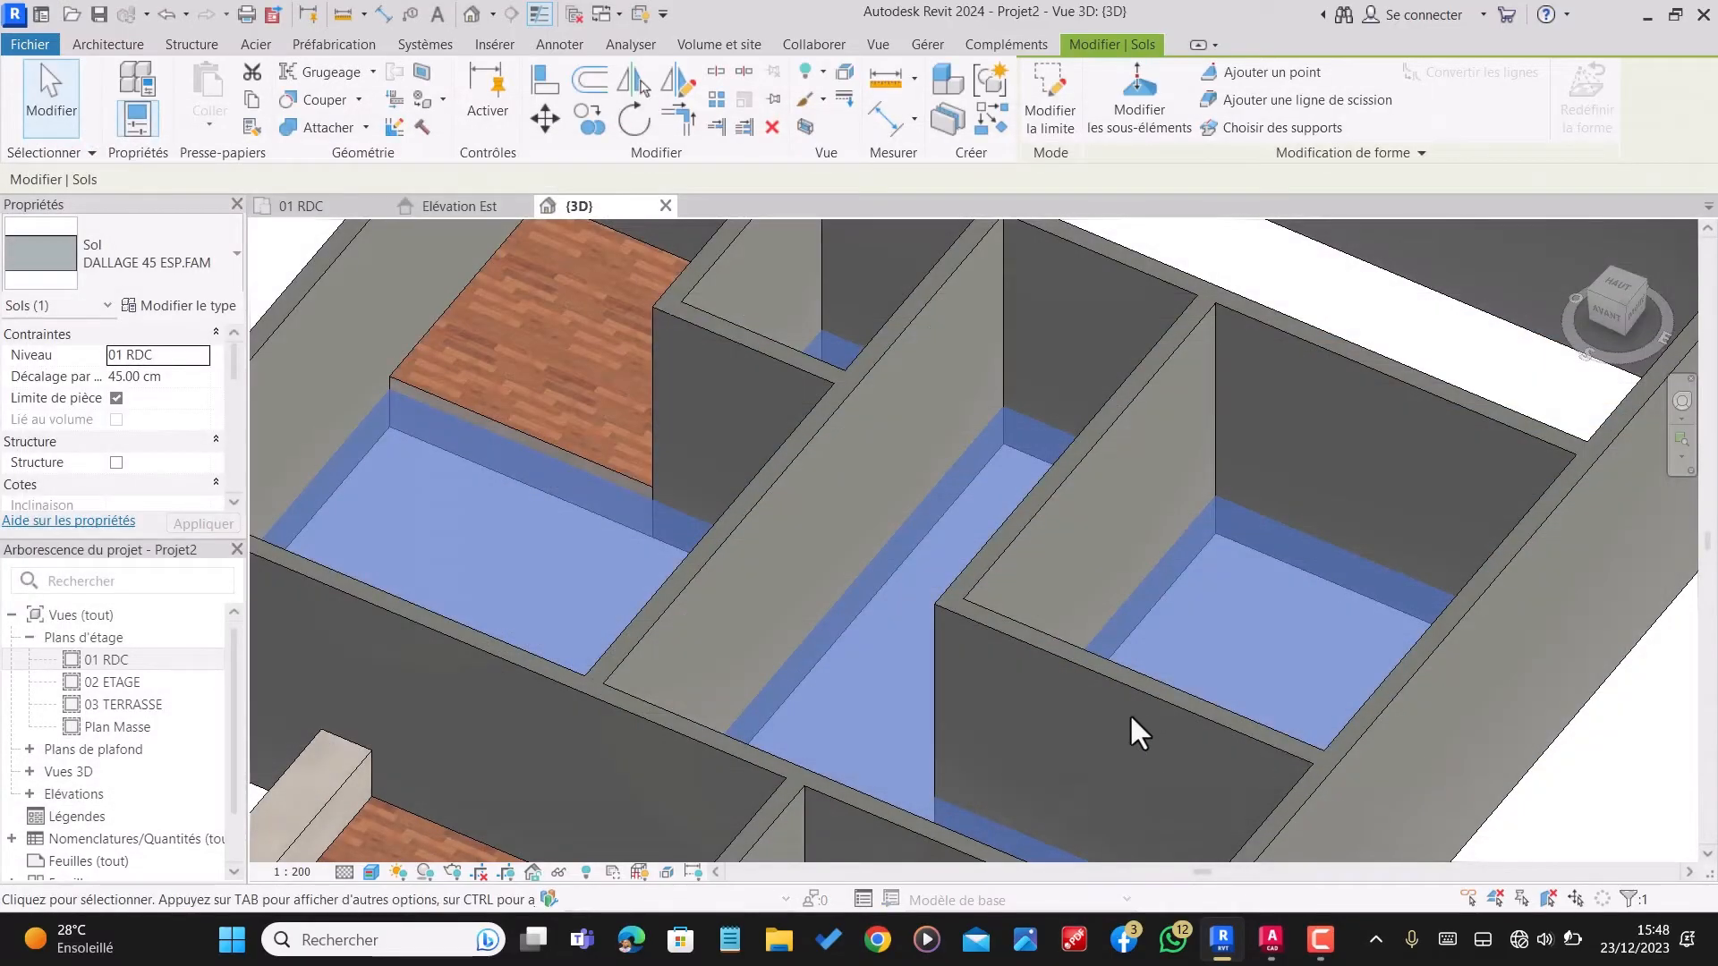
pyautogui.press('Escape')
# Step: Examine the 25 x 25 tile finish on the room floors in 3D, up close and from above
pyautogui.scroll(5, 900, 653)
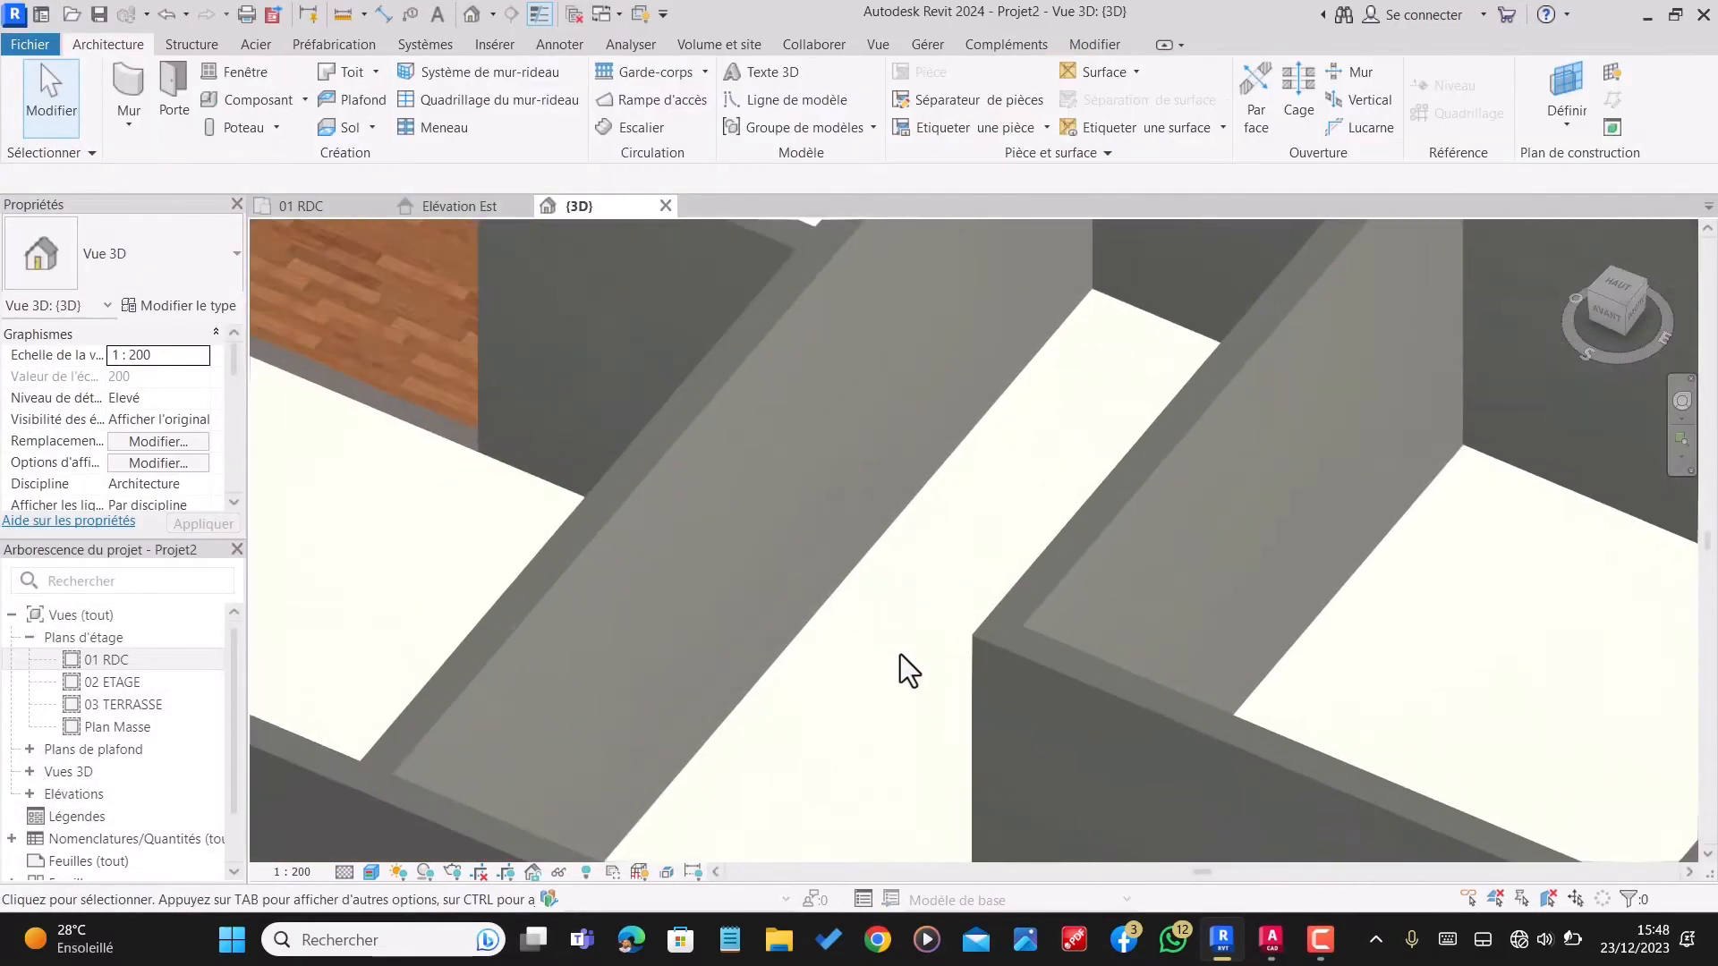
pyautogui.scroll(-6, 900, 653)
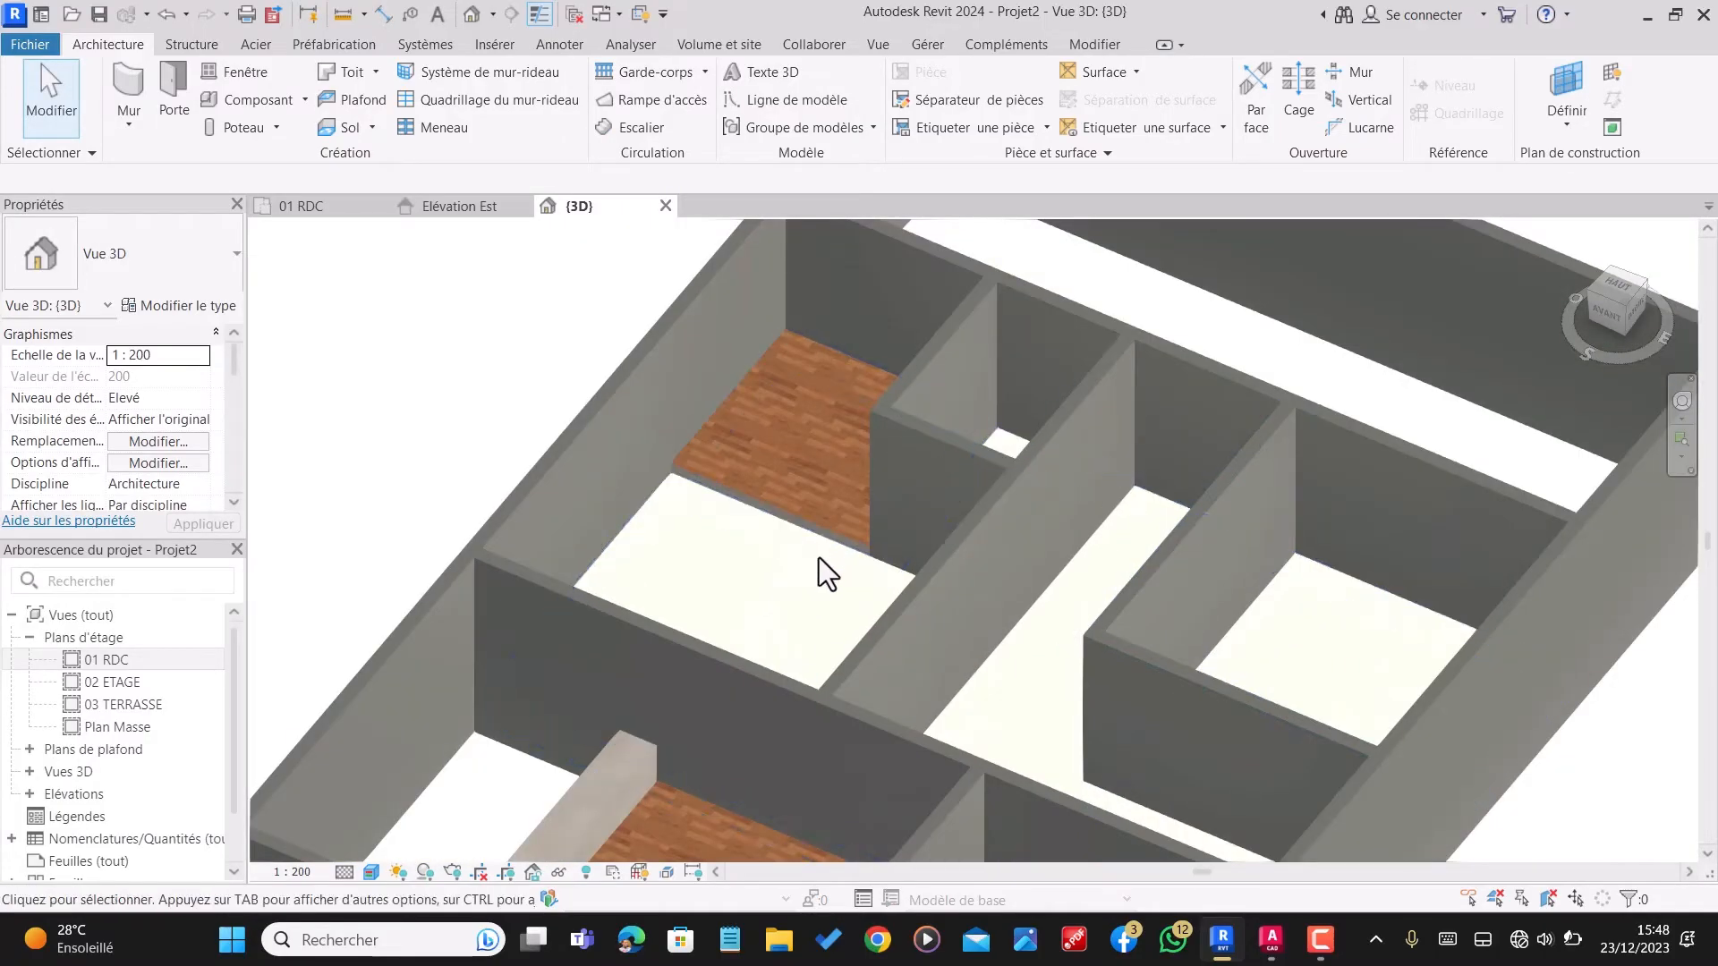
pyautogui.click(834, 551)
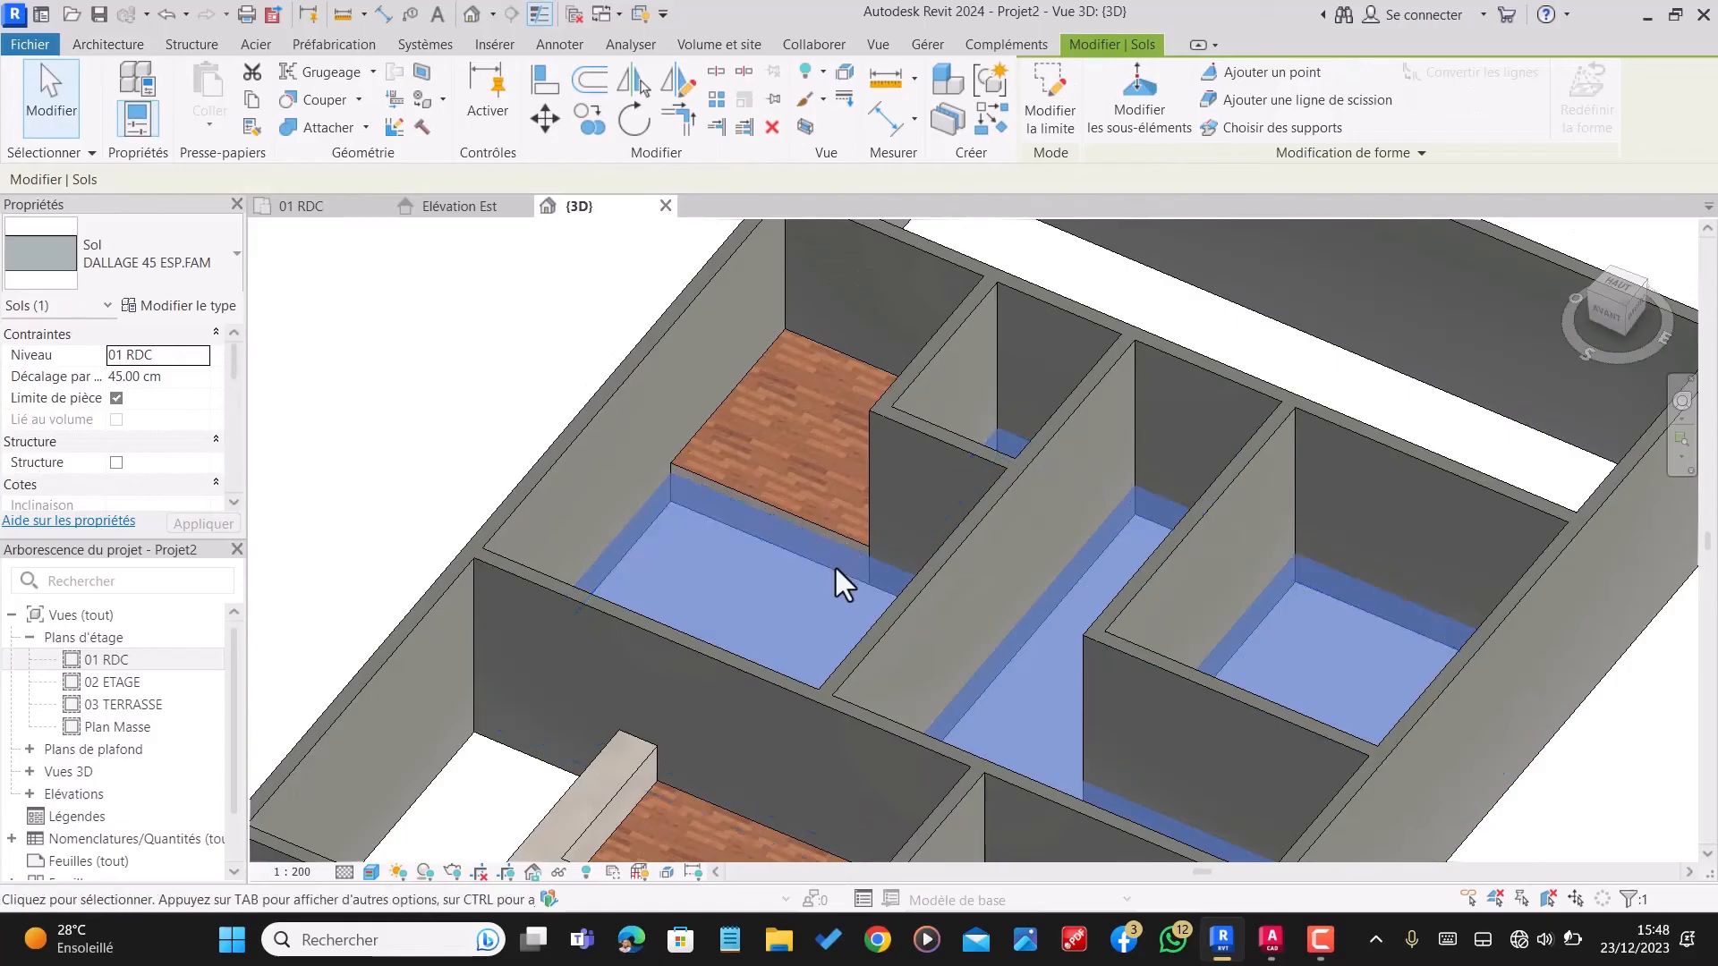
pyautogui.press('Escape')
pyautogui.scroll(-3, 1032, 502)
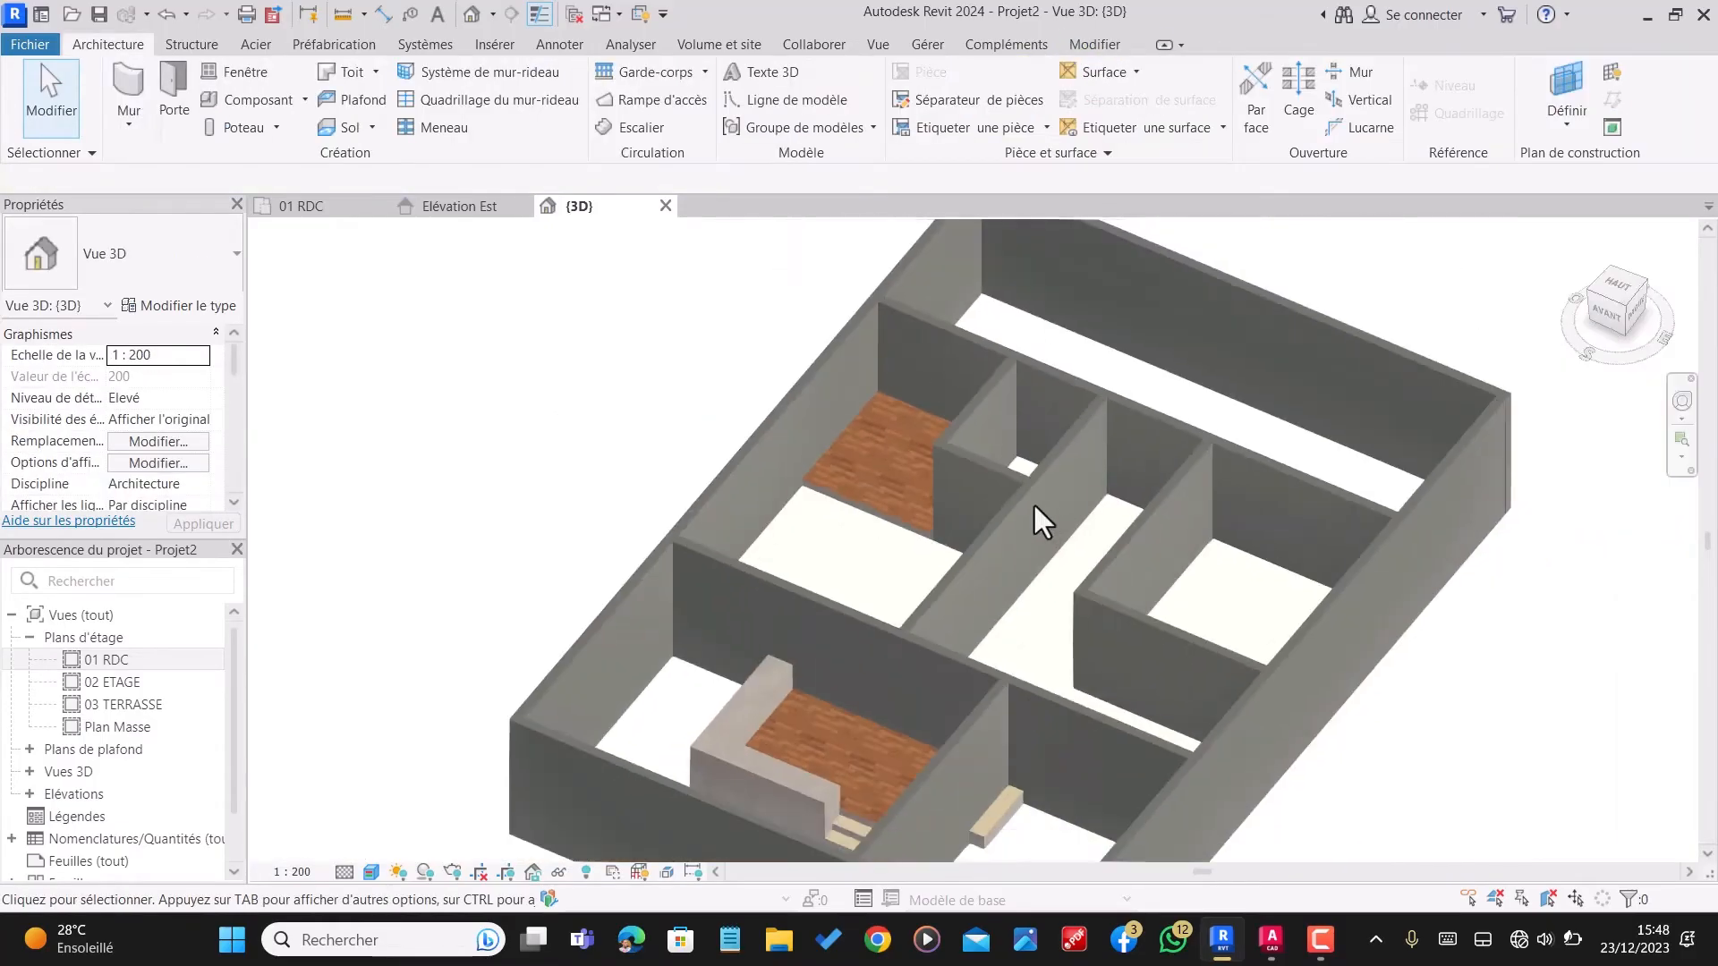
pyautogui.scroll(-5, 904, 574)
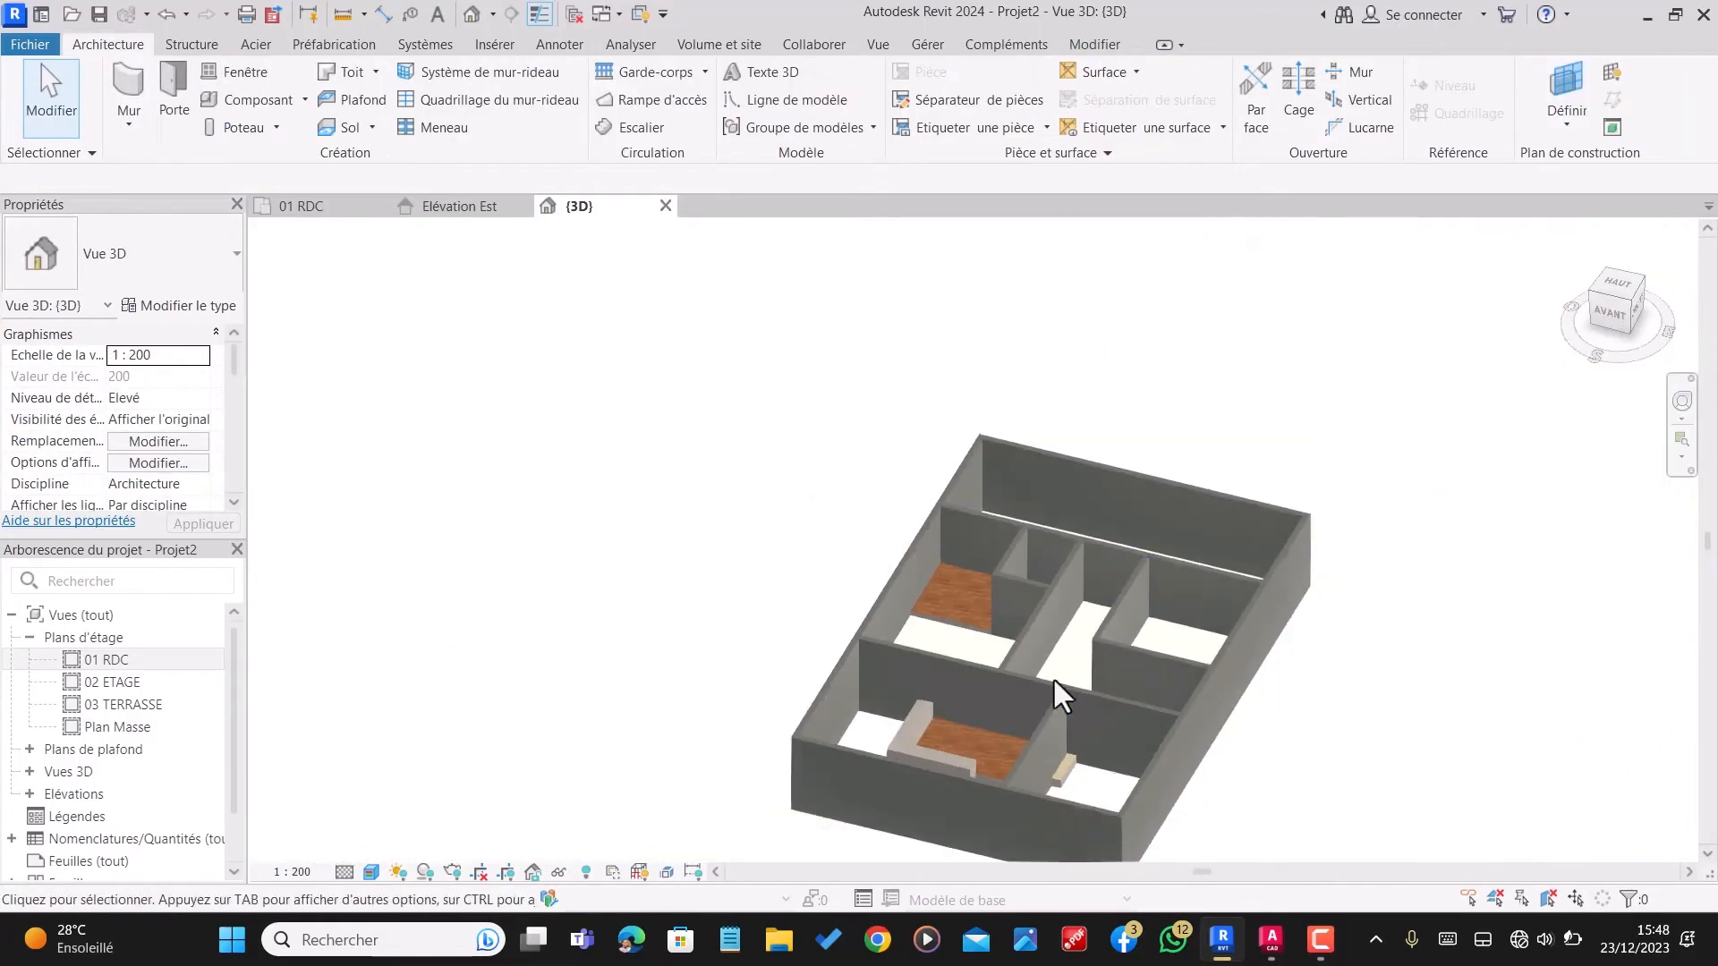
pyautogui.keyDown('shift'); pyautogui.moveTo(1054, 678); pyautogui.dragTo(1132, 707, button='middle'); pyautogui.keyUp('shift')
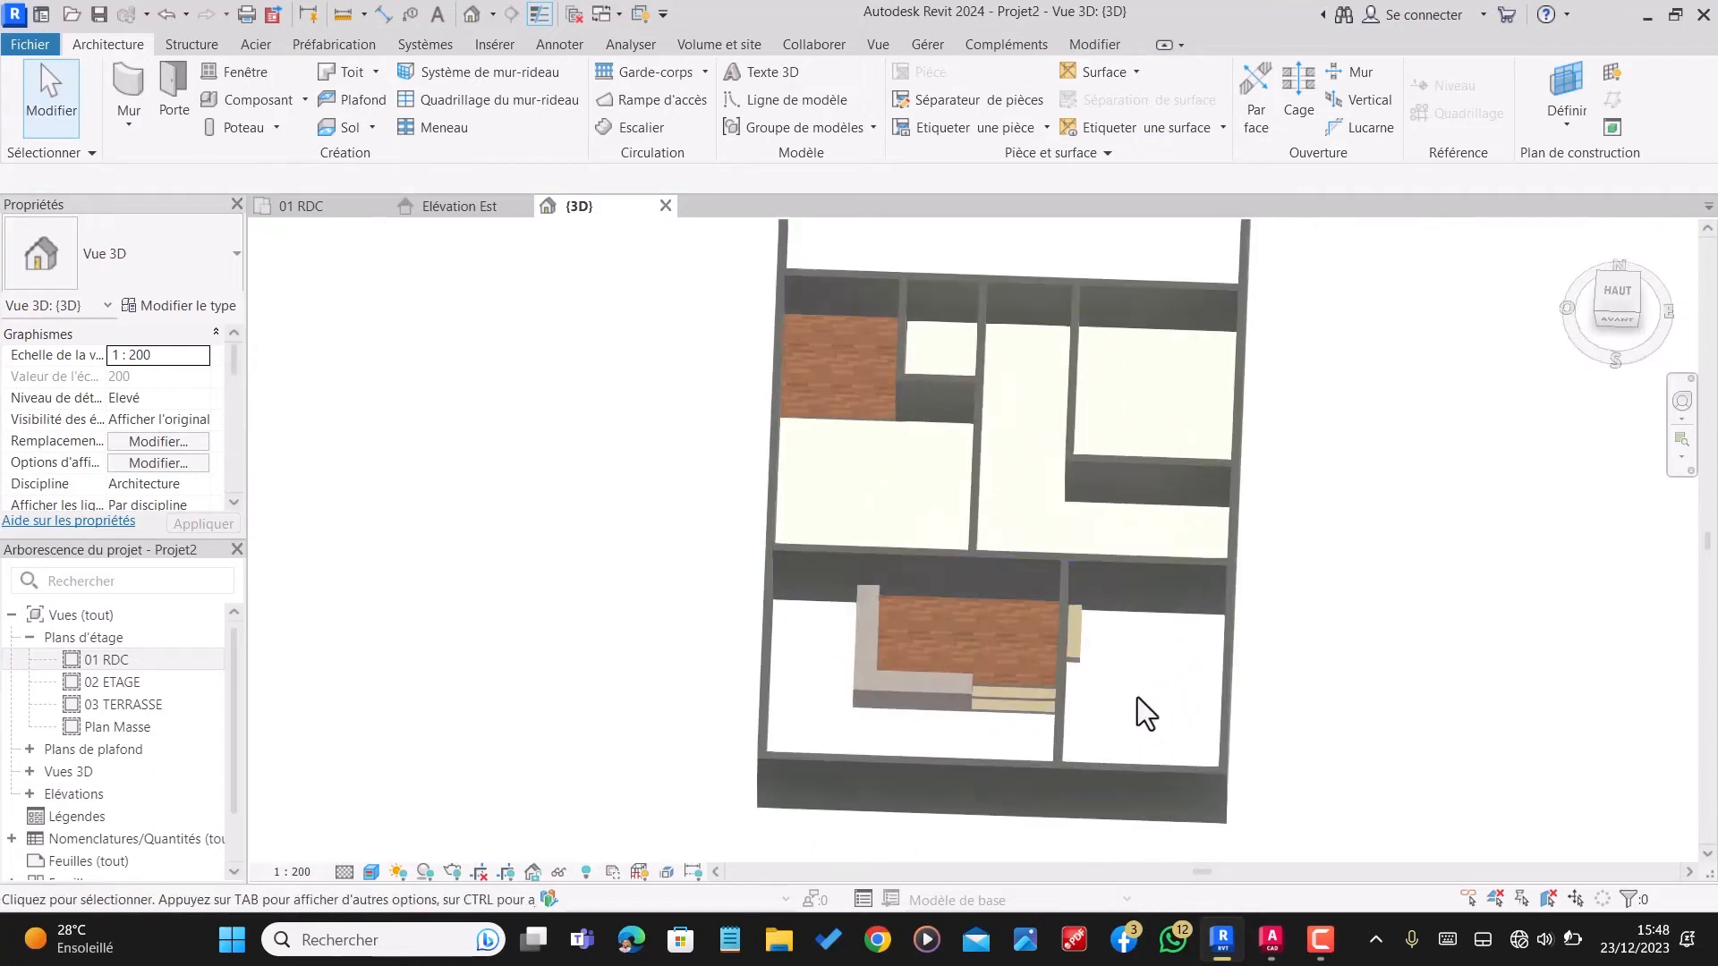
# Step: Start a new floor in the 01 RDC plan with type MARCHE DE 15 and a level offset of 15 cm
pyautogui.click(315, 208)
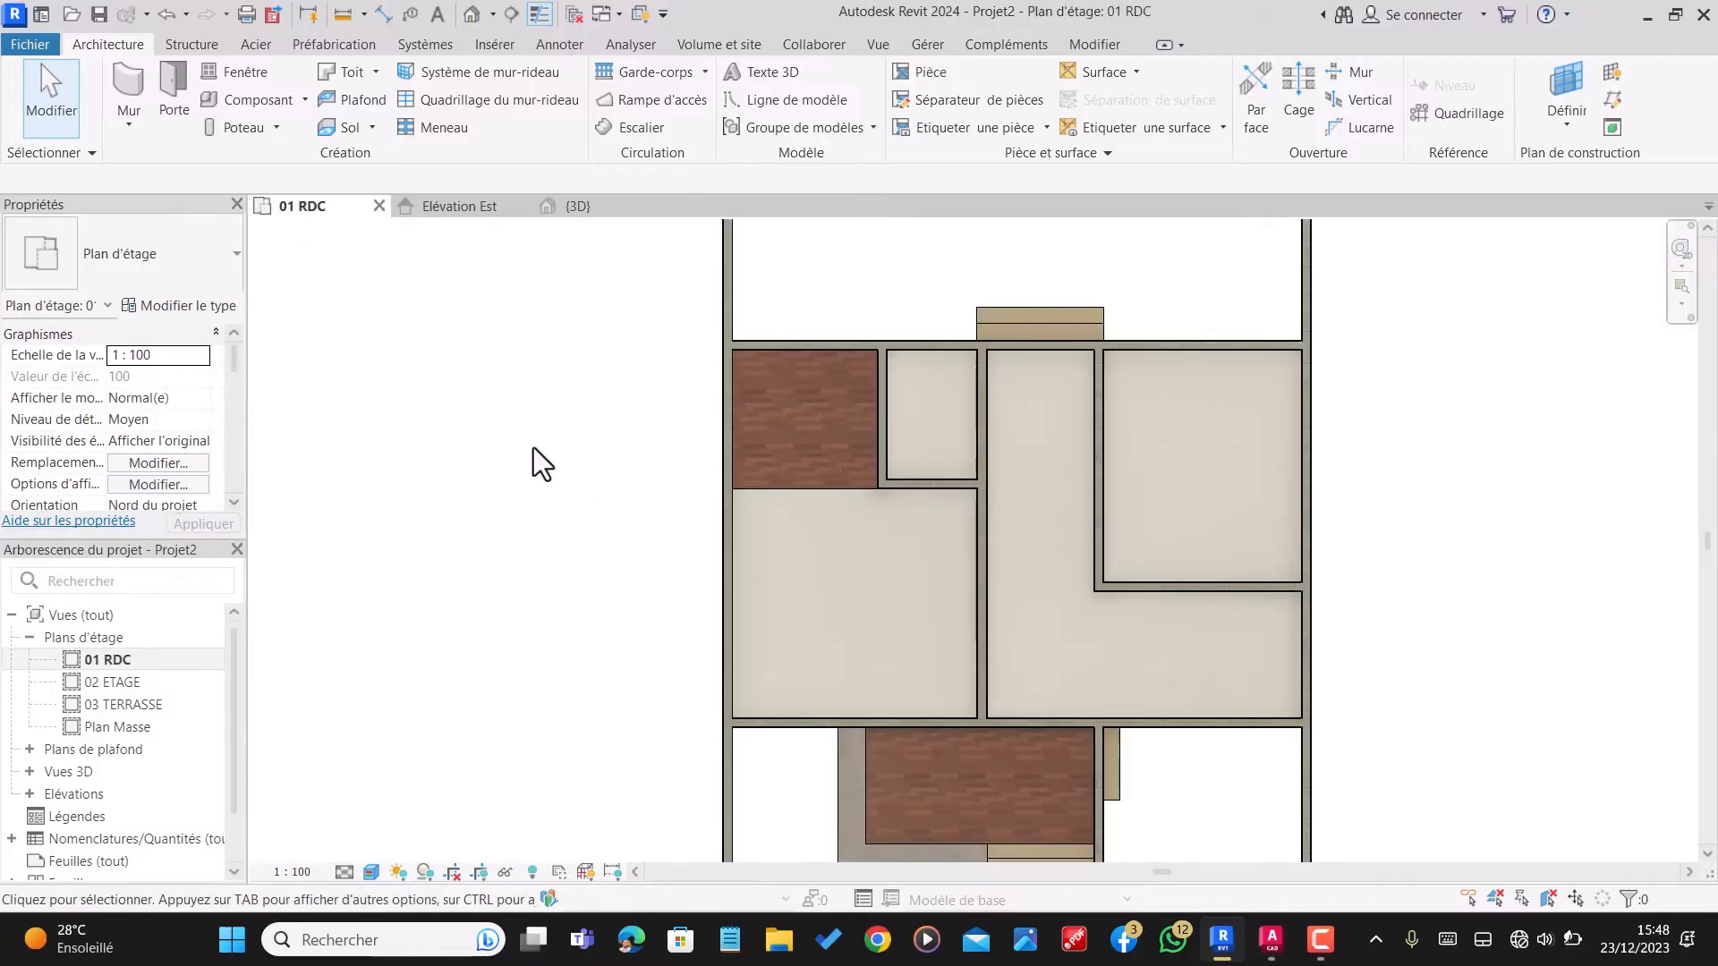
pyautogui.scroll(-2, 537, 447)
pyautogui.scroll(1, 1147, 843)
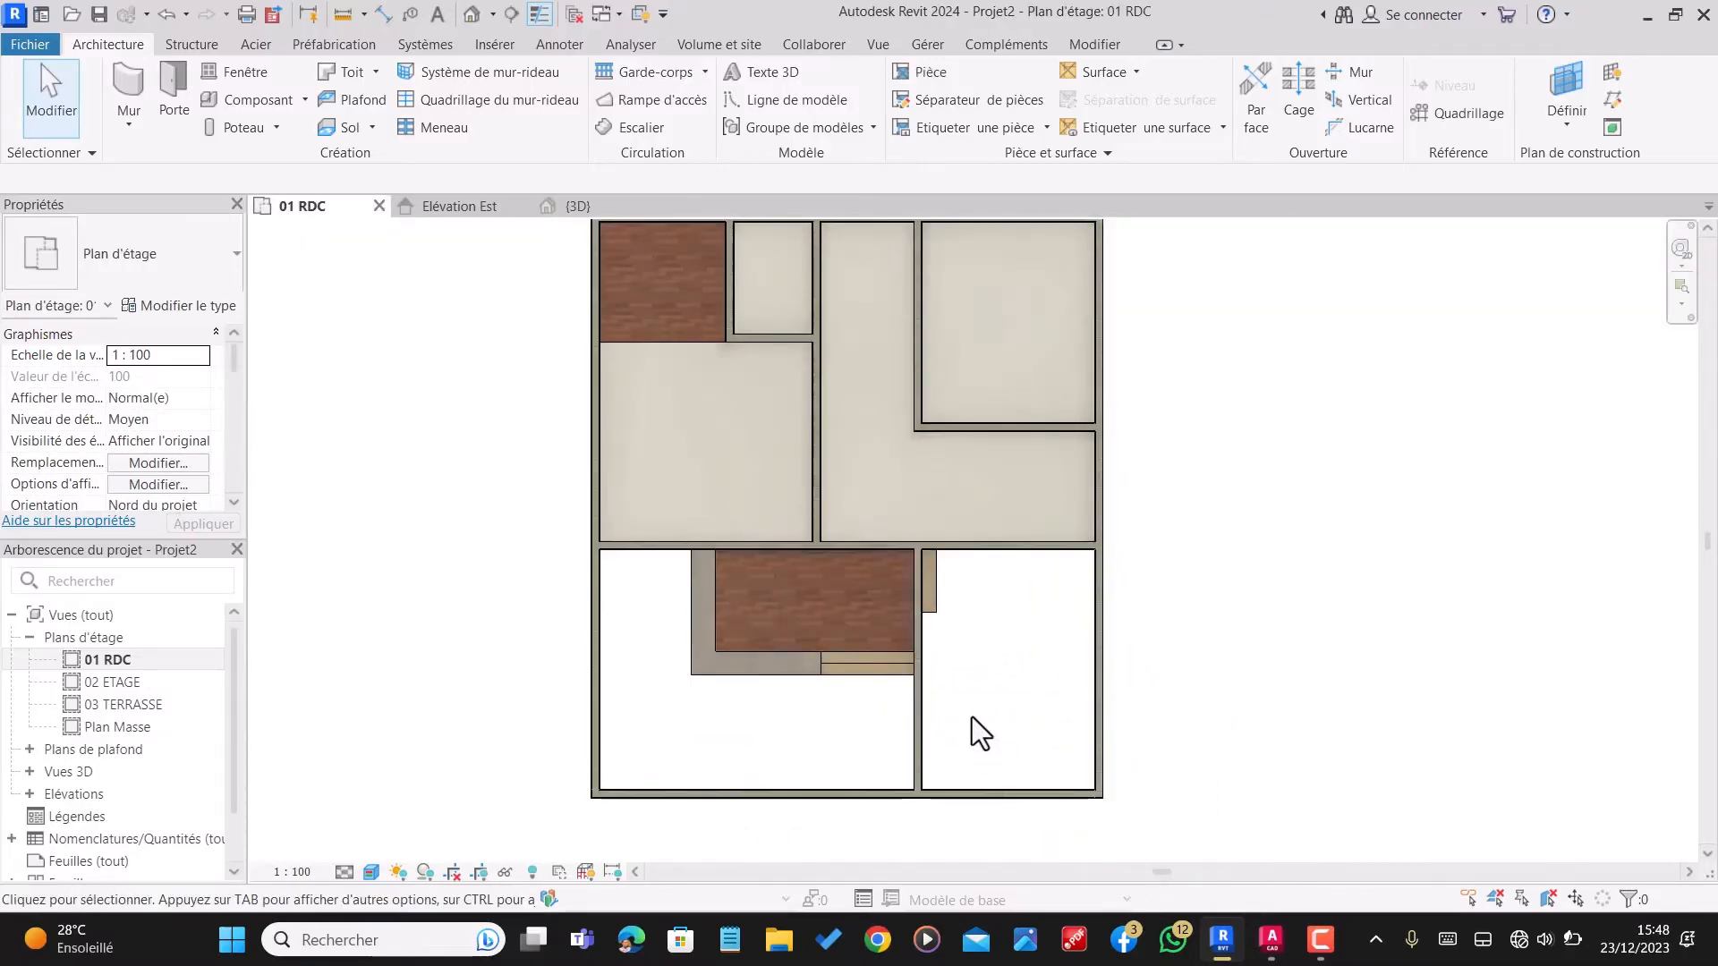
pyautogui.click(352, 132)
pyautogui.click(112, 261)
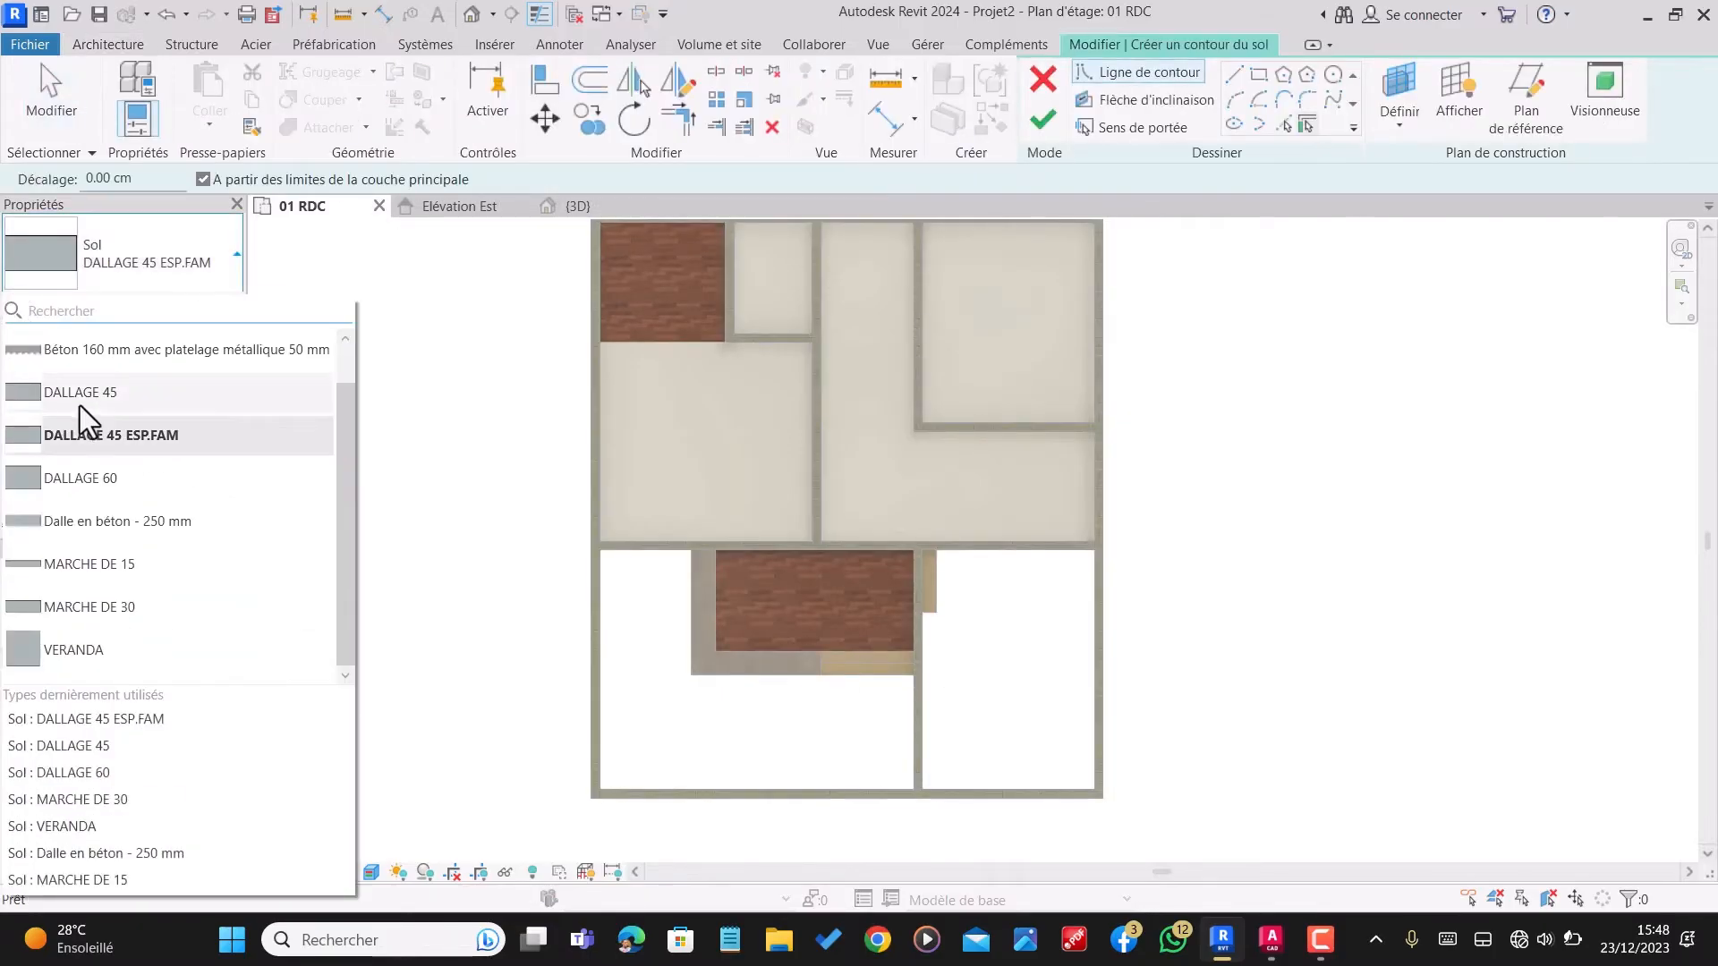
pyautogui.click(111, 566)
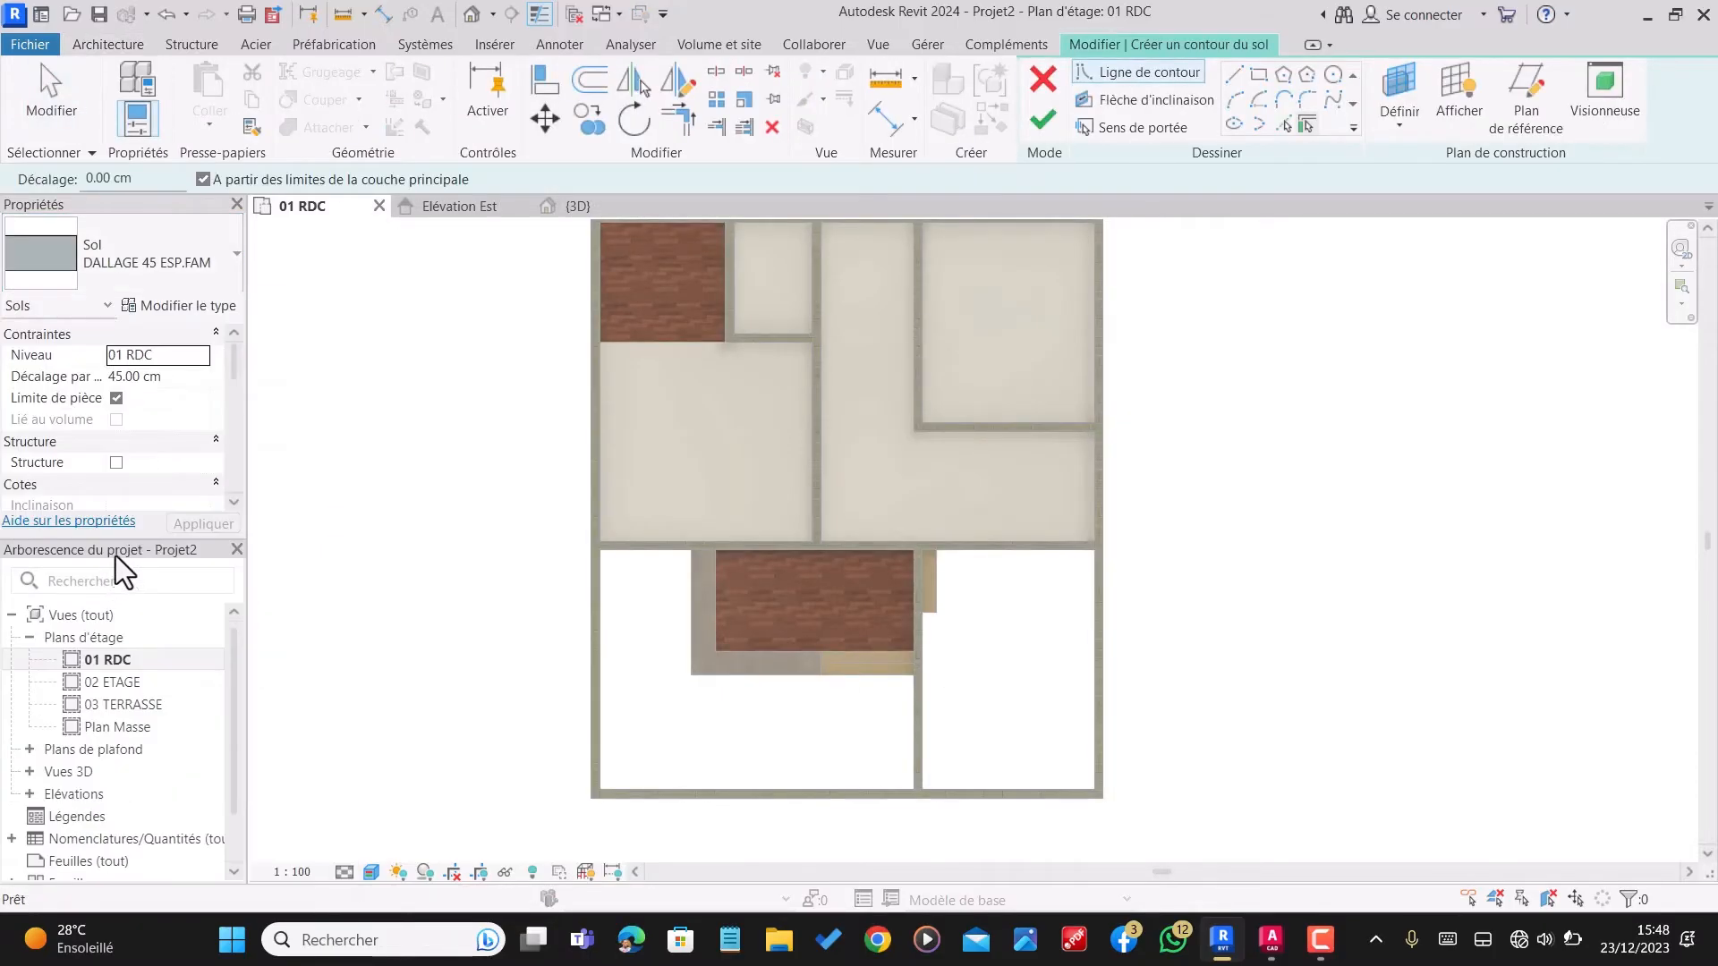
pyautogui.click(165, 377)
pyautogui.press('Delete')
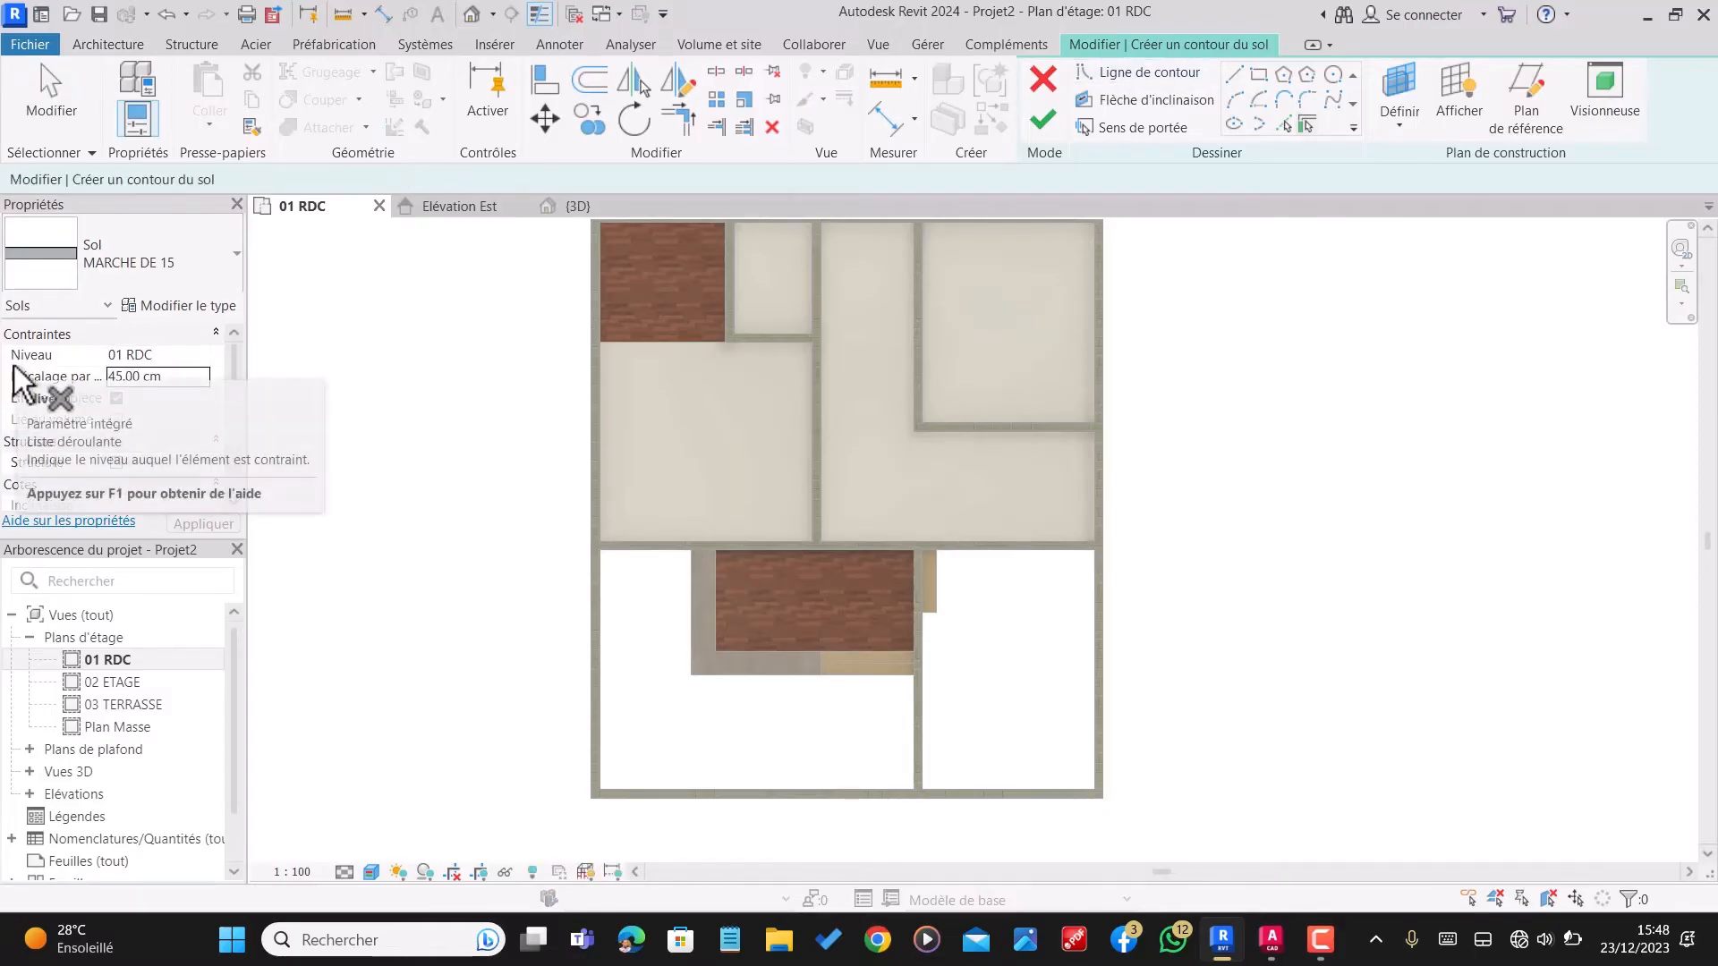
pyautogui.doubleClick(182, 377)
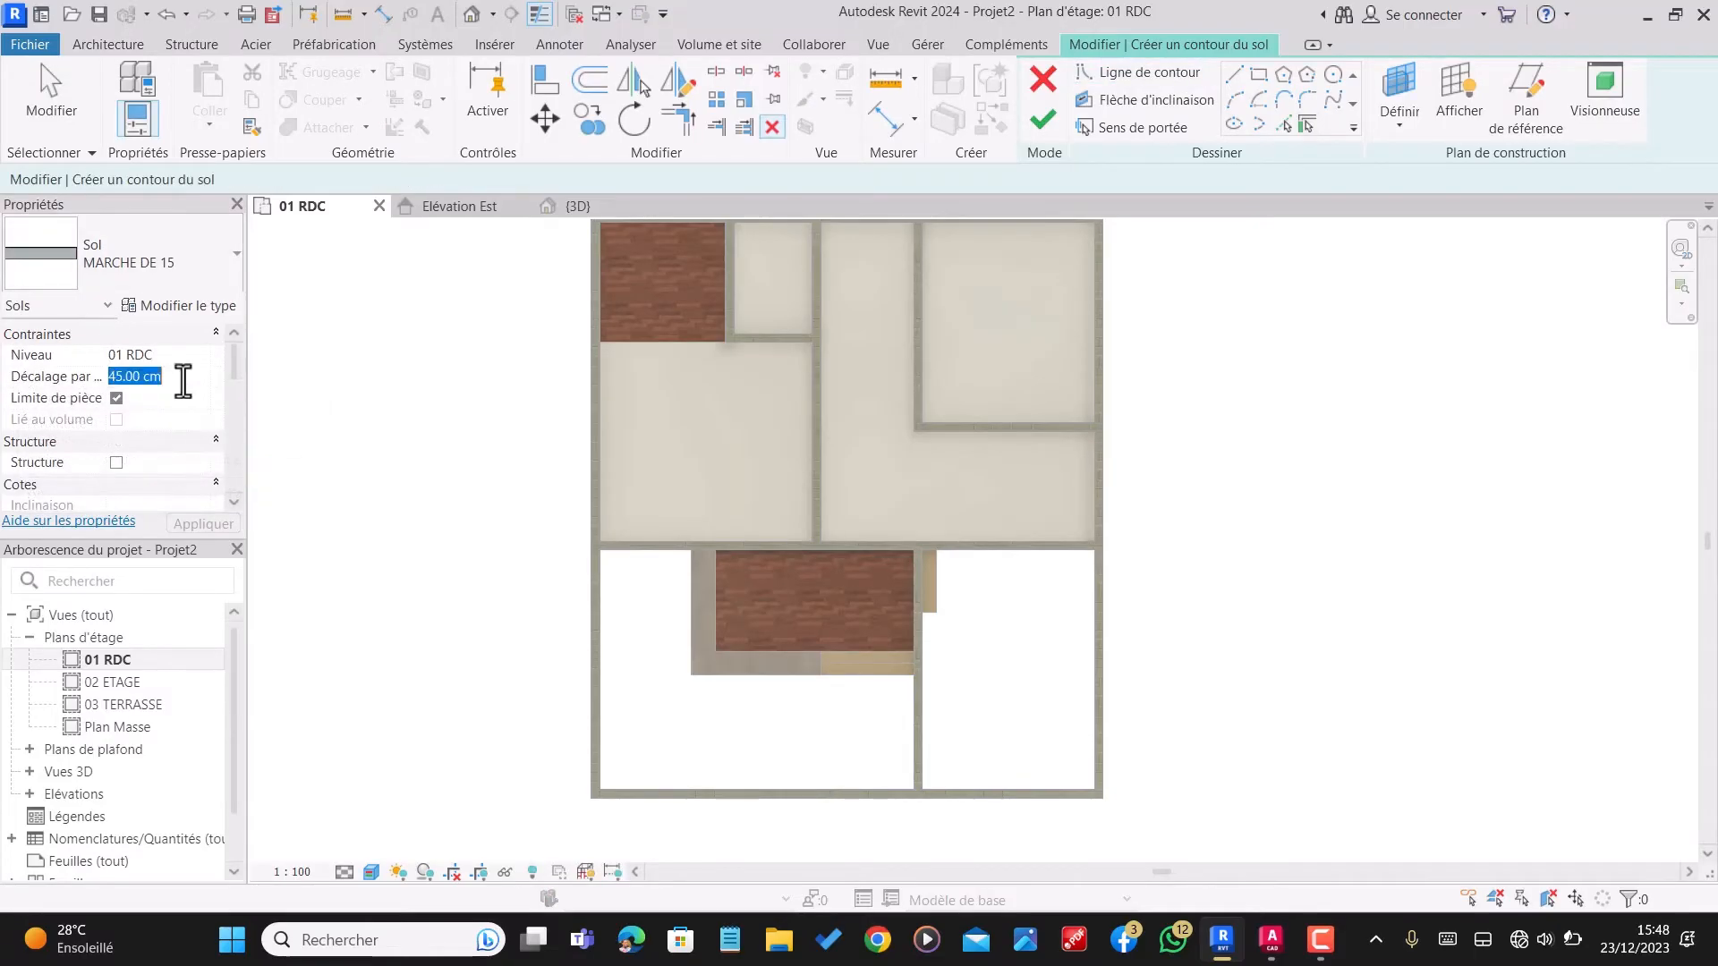
pyautogui.write('15')
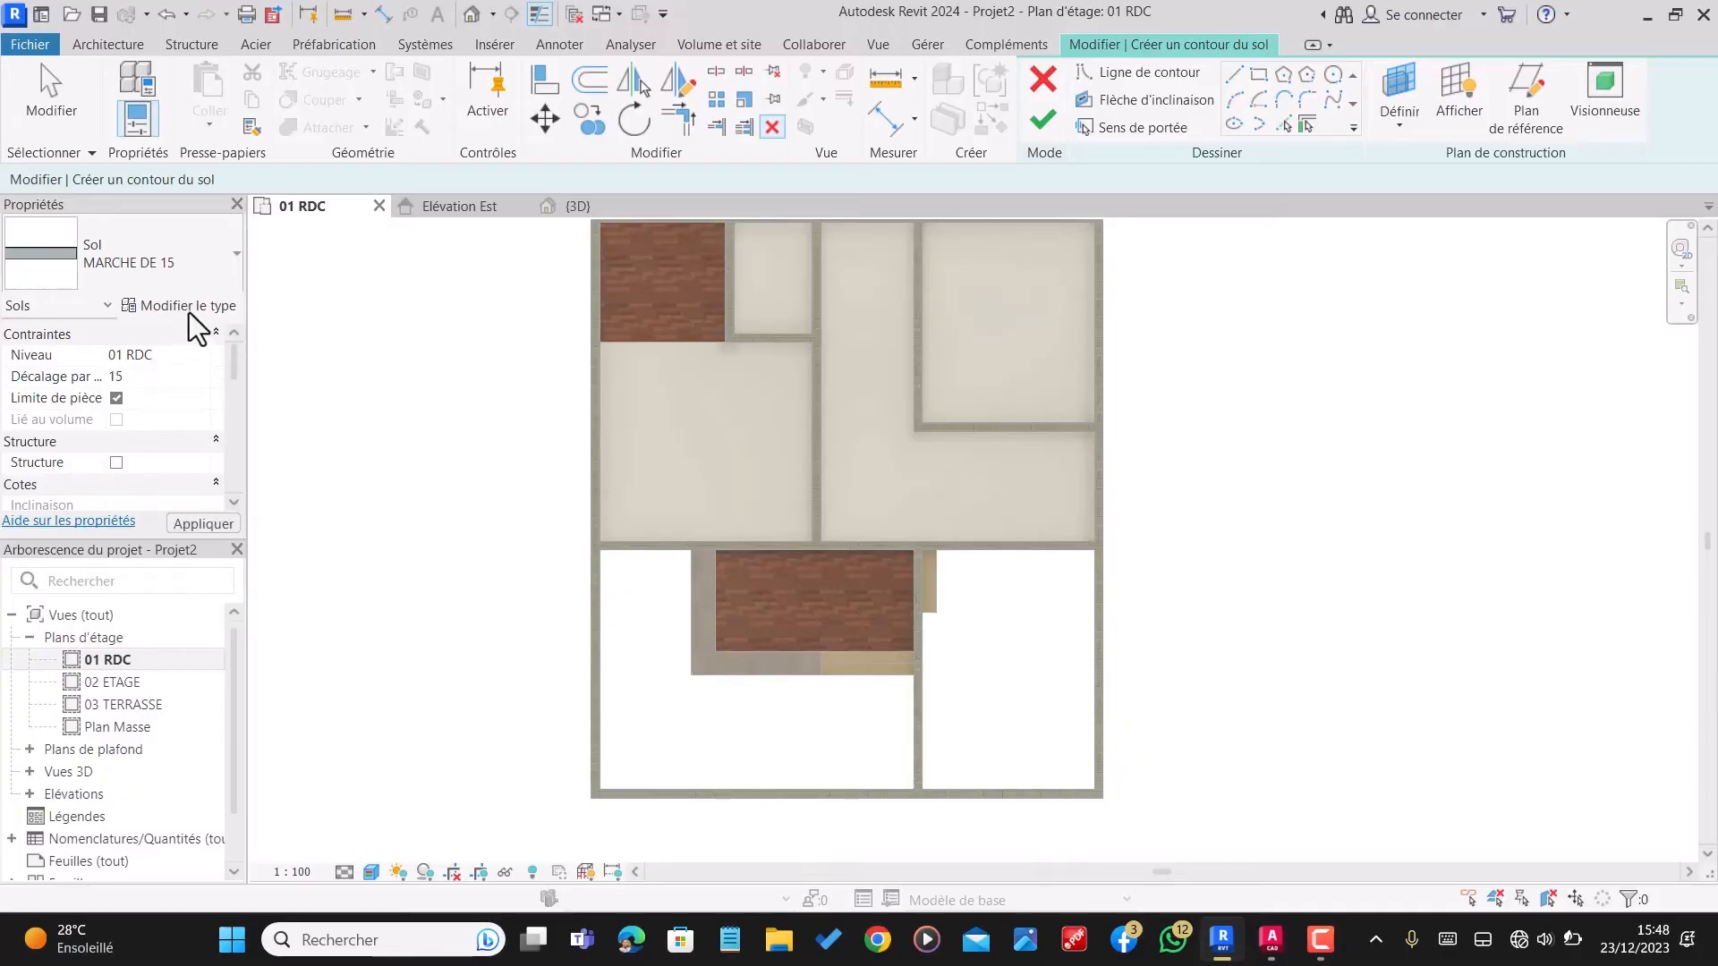
# Step: Start duplicating the floor type MARCHE DE 15 as a new type
pyautogui.click(188, 304)
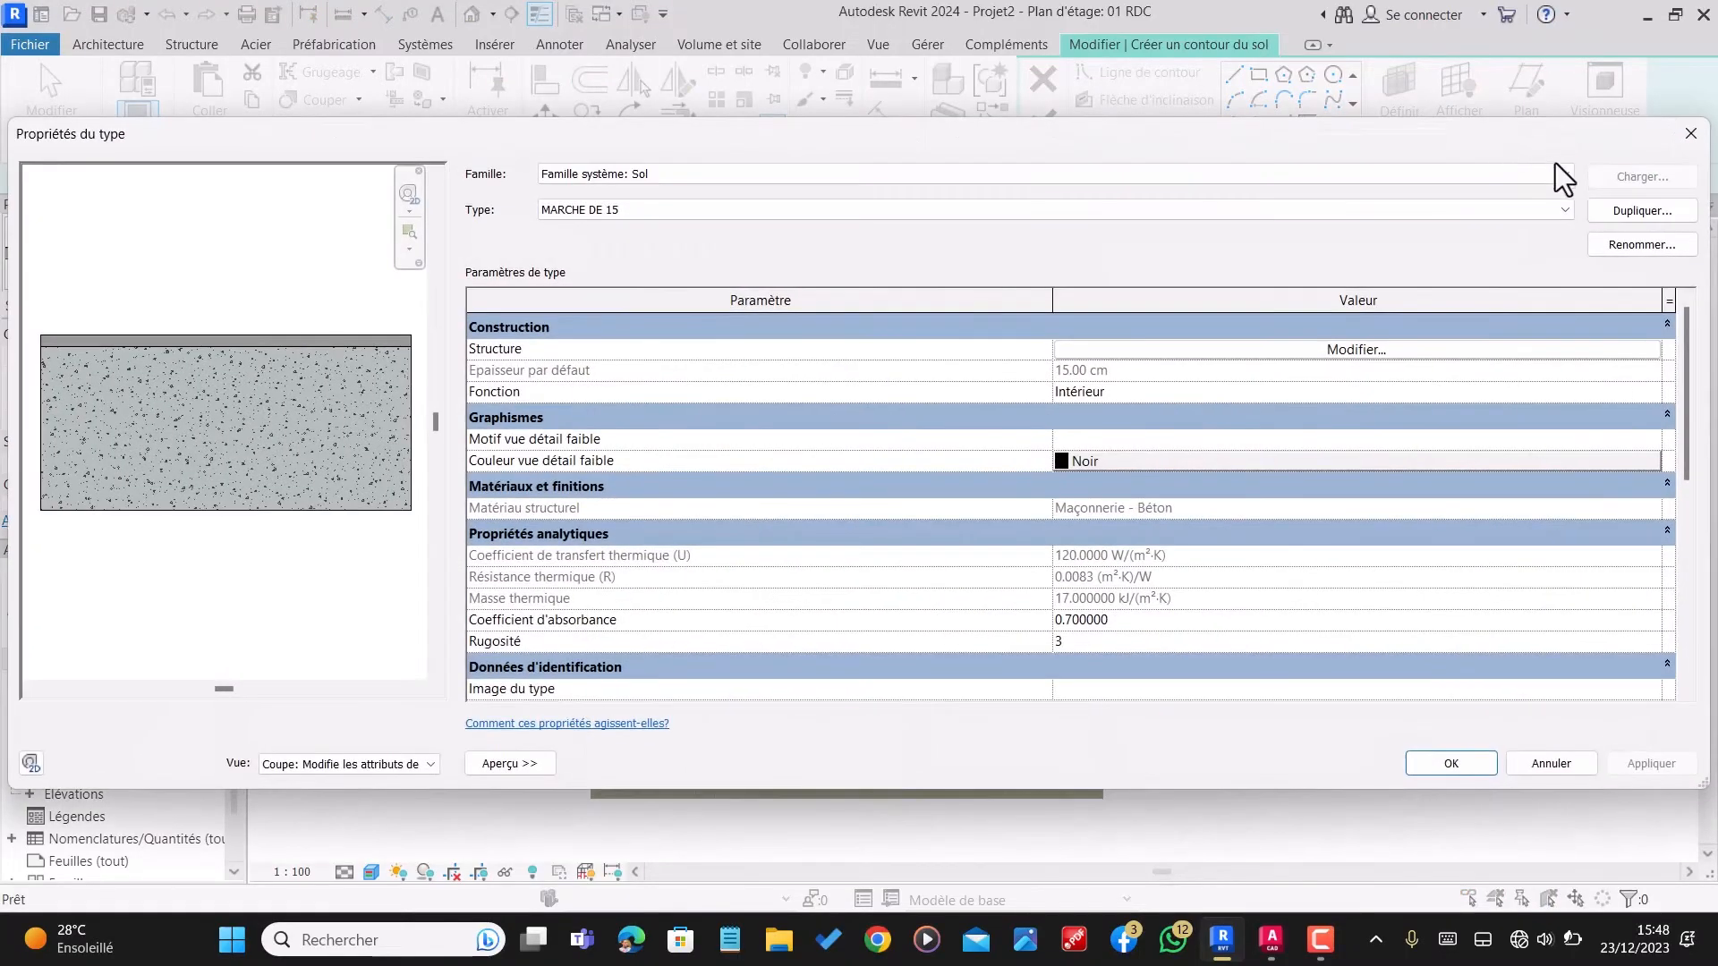
pyautogui.click(1641, 212)
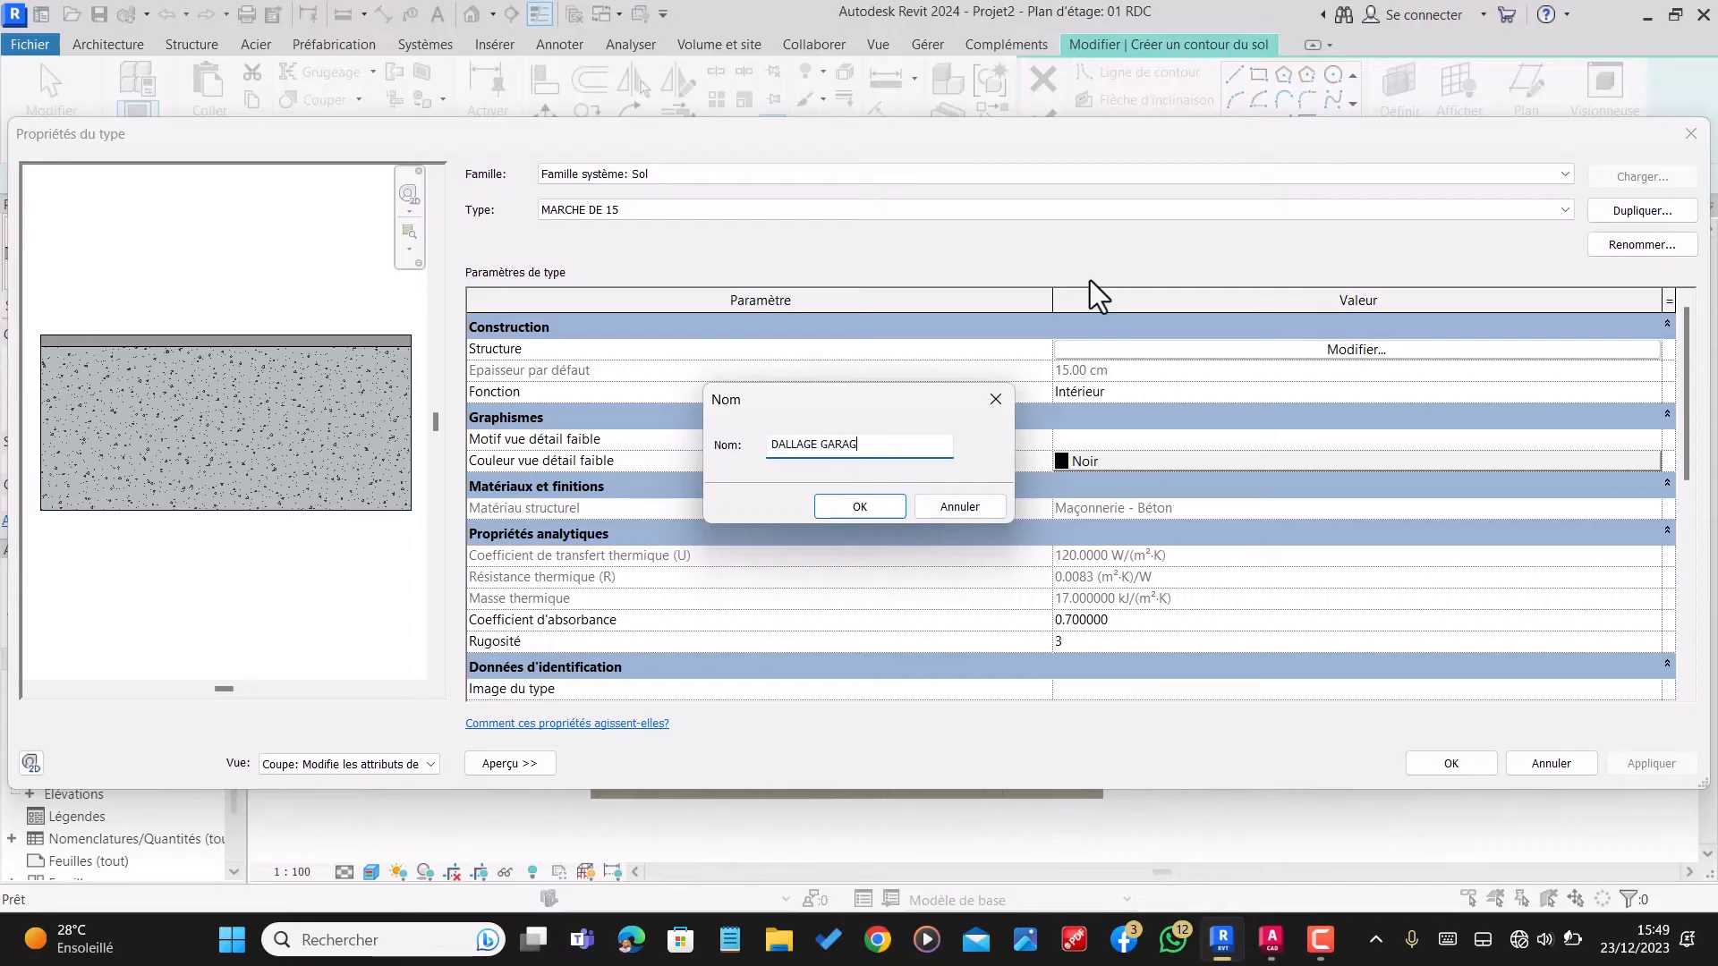
# Step: Name the duplicated floor type DALLAGE GARAGE and open the material selection for its 1 cm layer
pyautogui.click(857, 506)
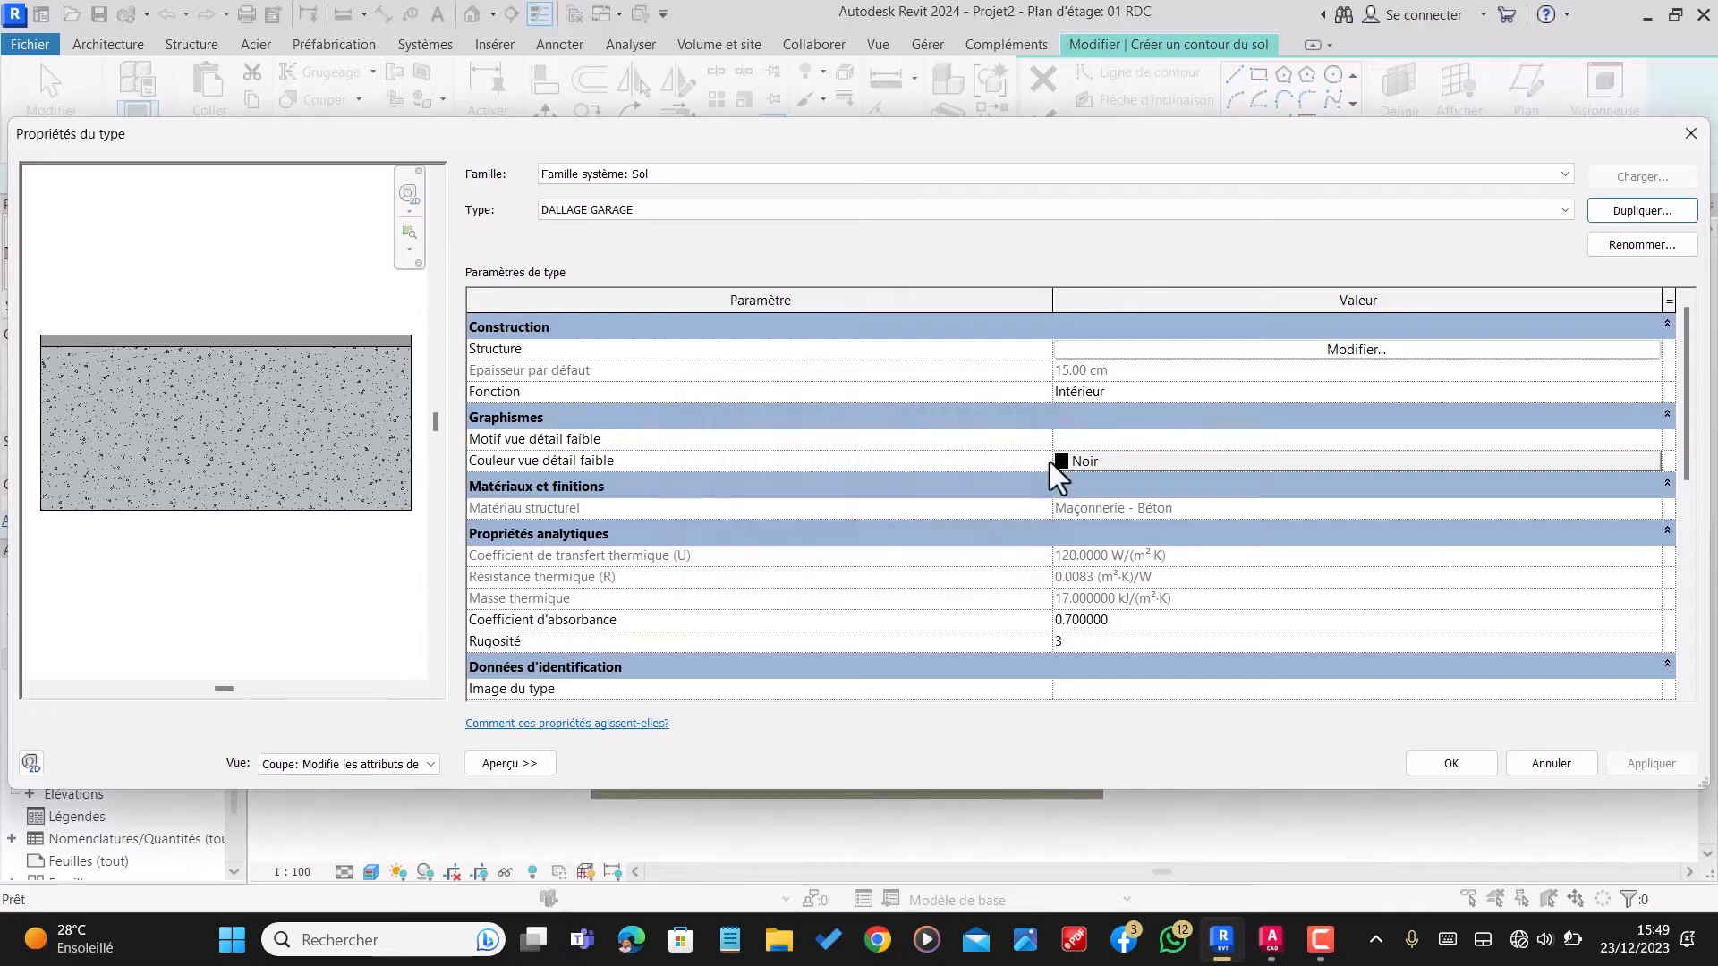
pyautogui.click(1355, 348)
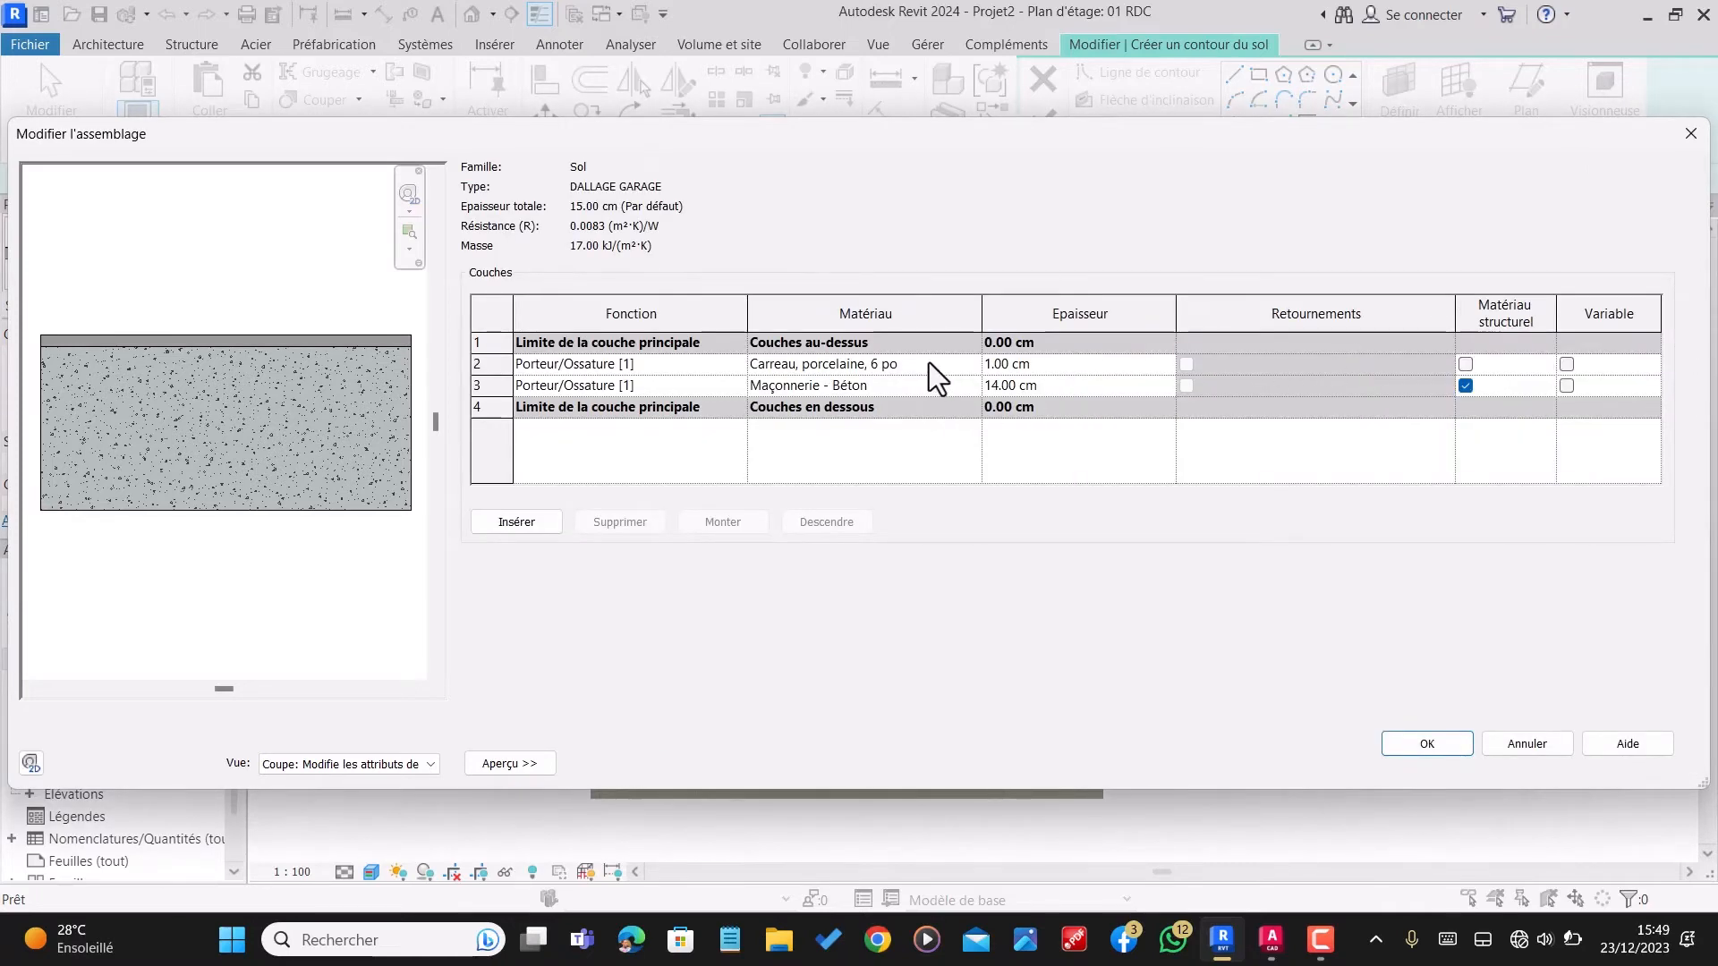
pyautogui.click(954, 366)
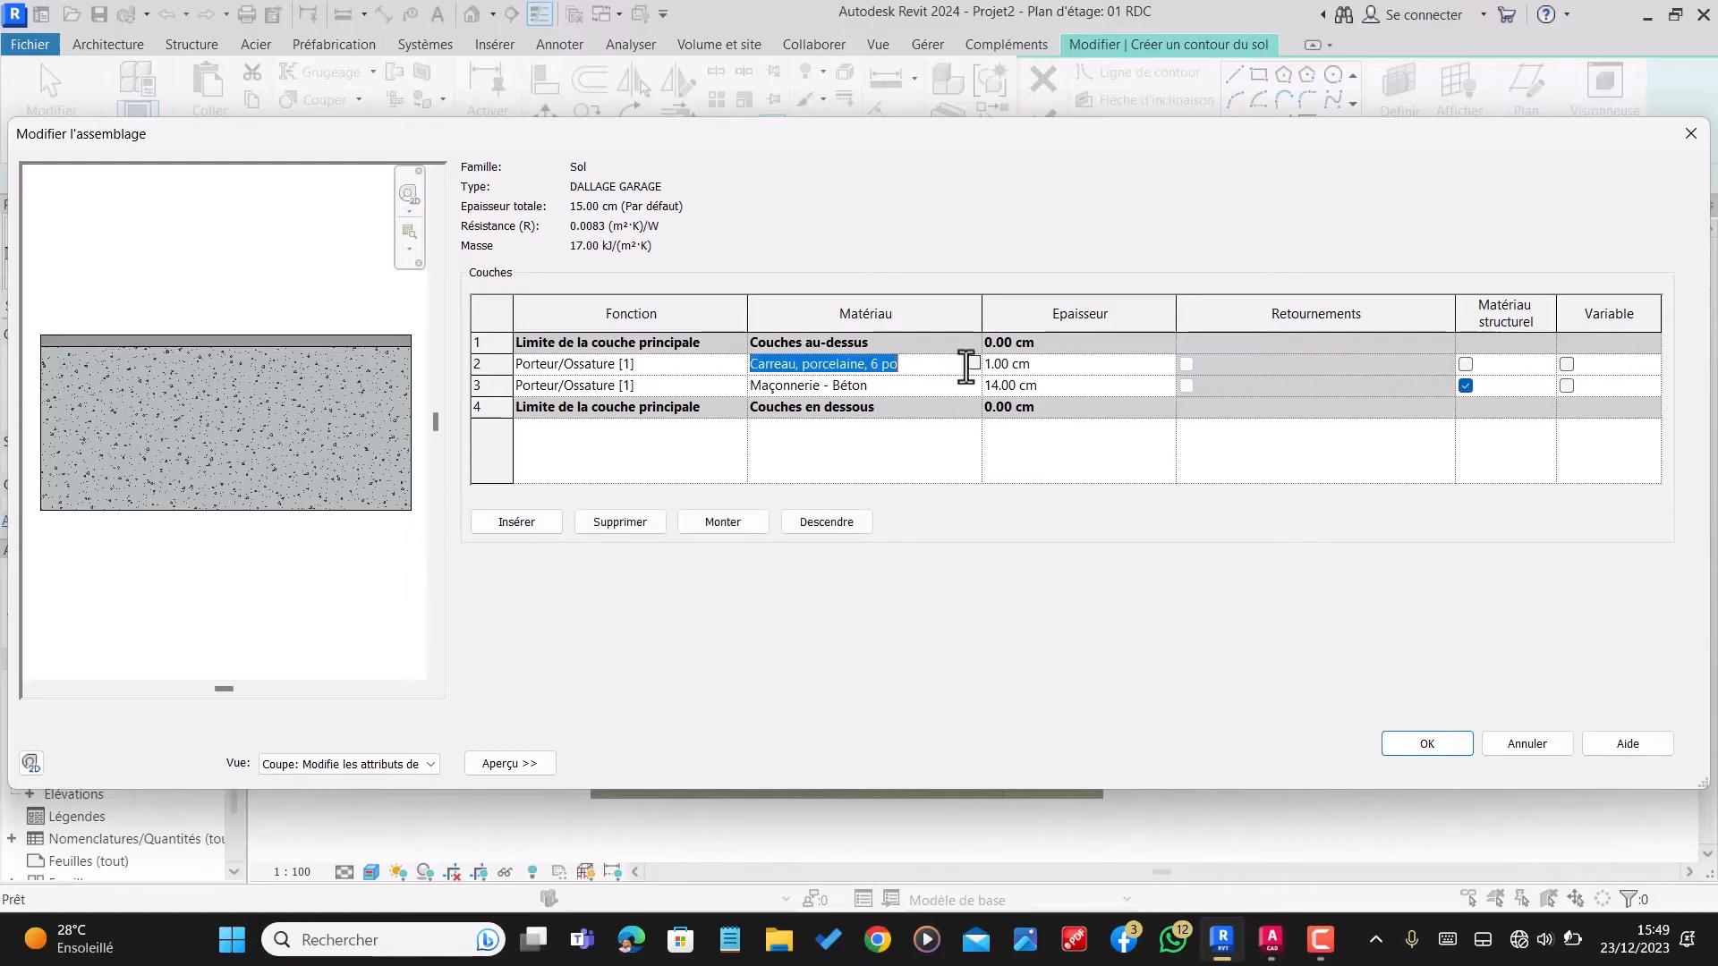
pyautogui.click(973, 365)
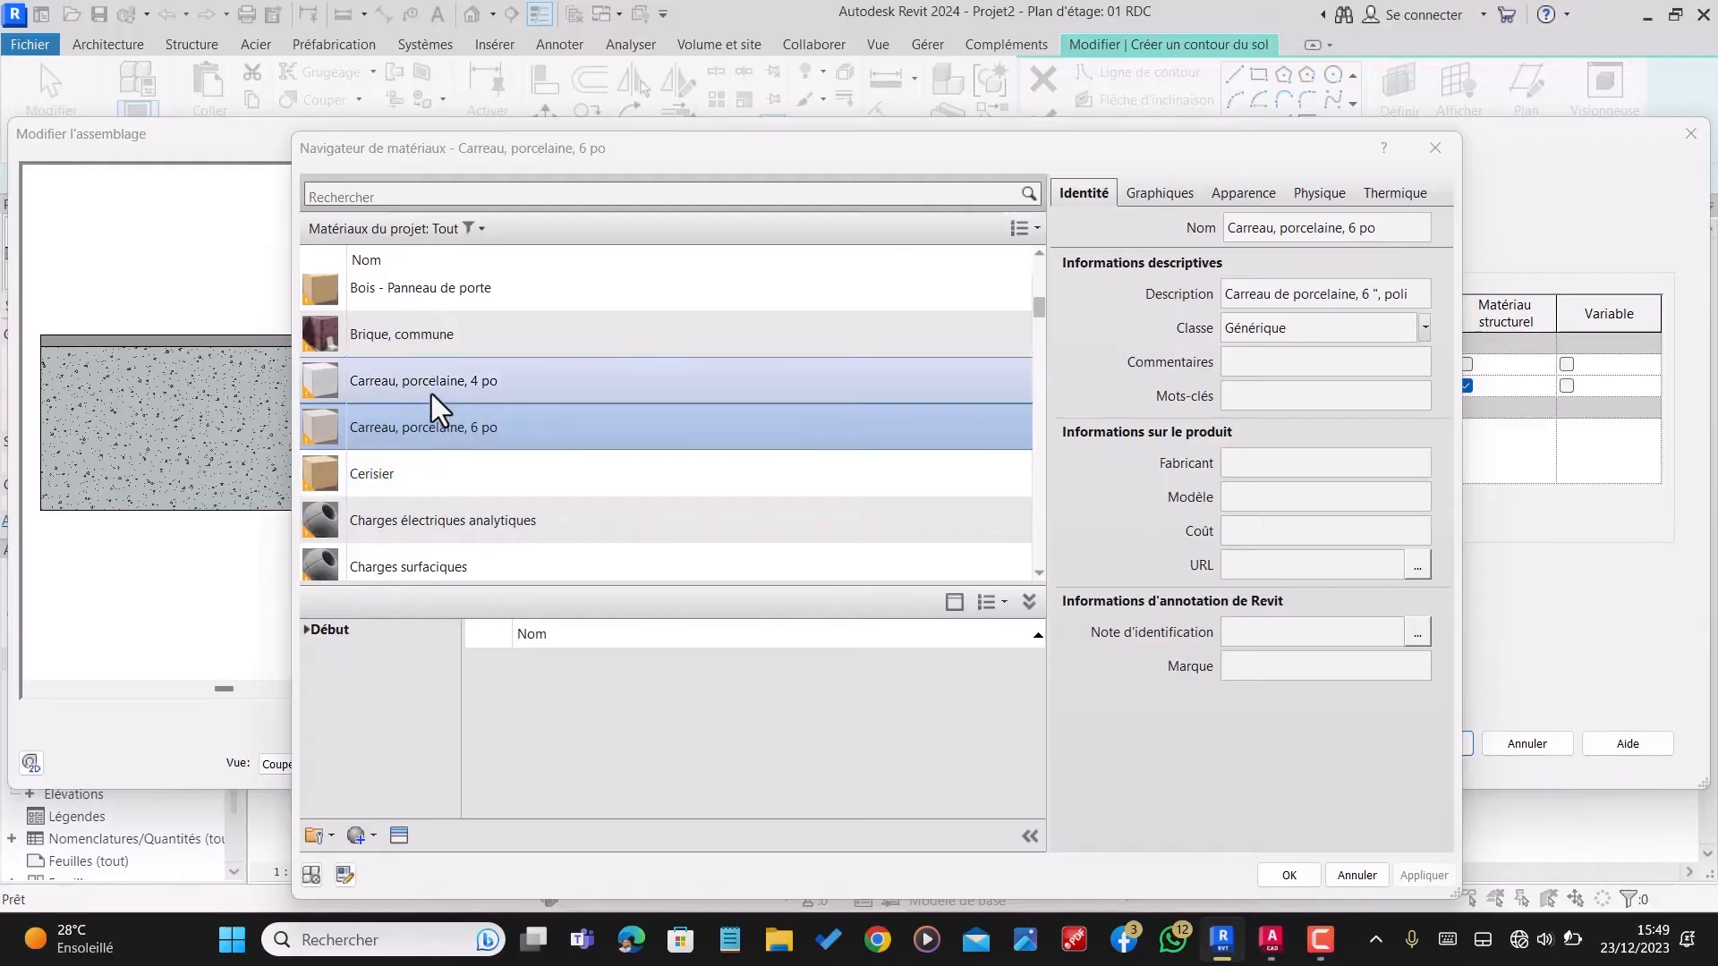
# Step: Browse the project materials for a garage floor finish, trying Maçonnerie - Voile BA and Terre
pyautogui.scroll(3, 432, 403)
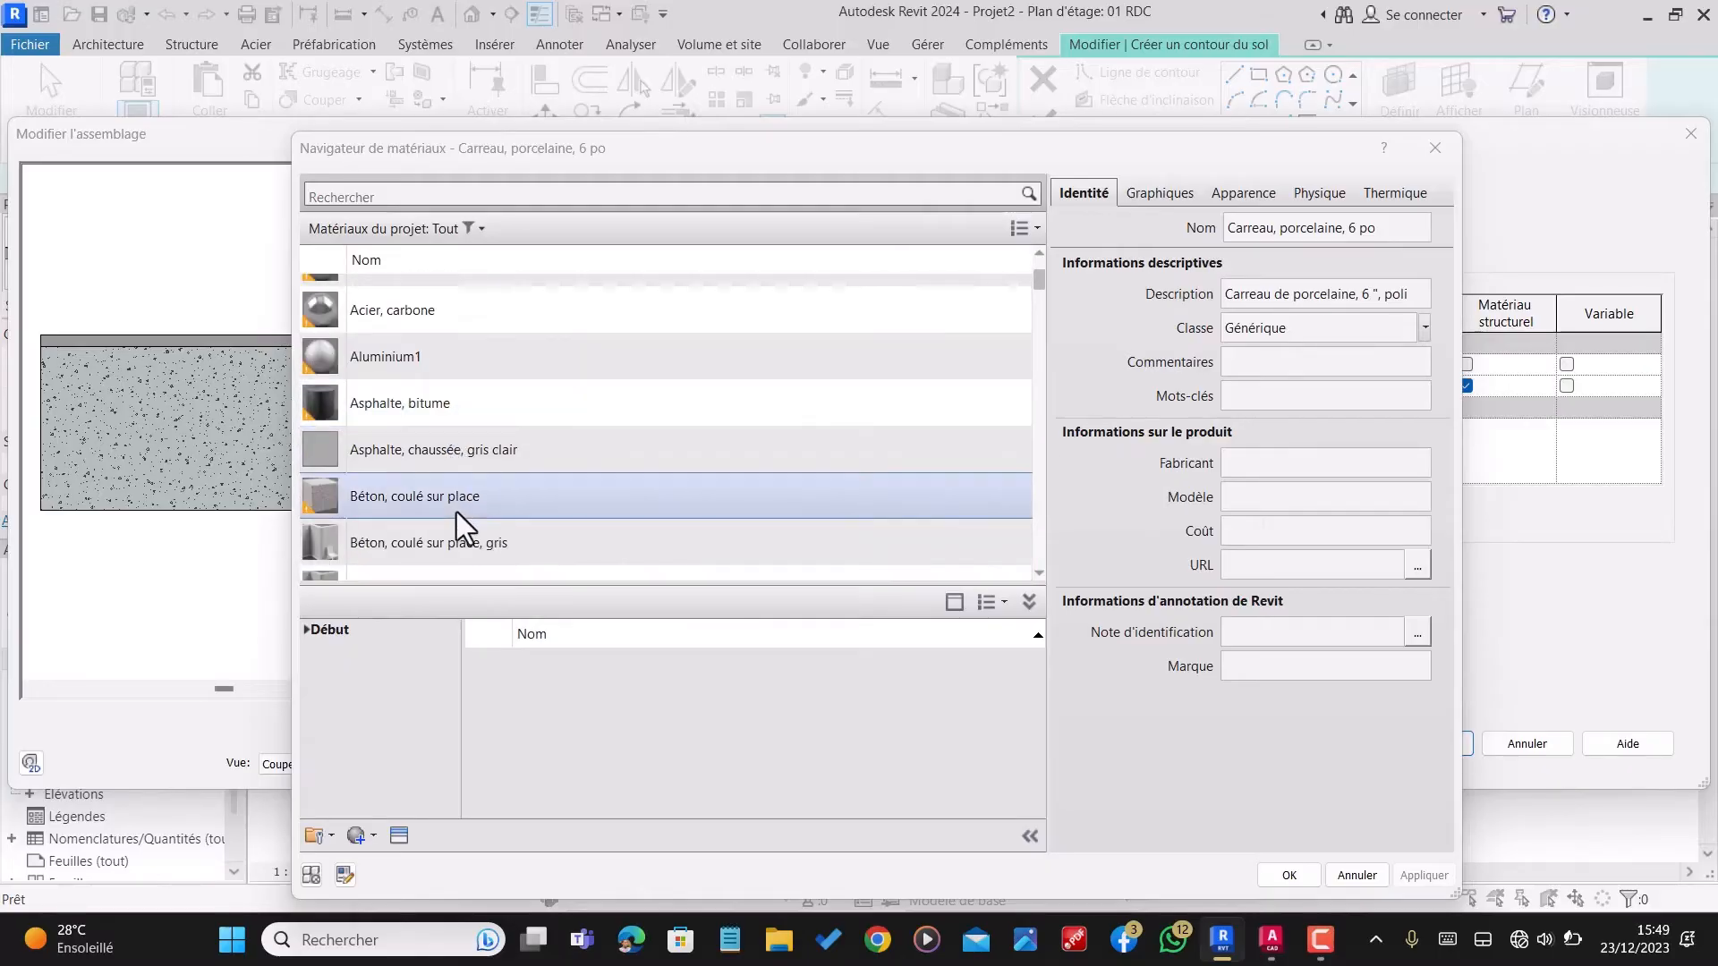
pyautogui.scroll(-12, 456, 501)
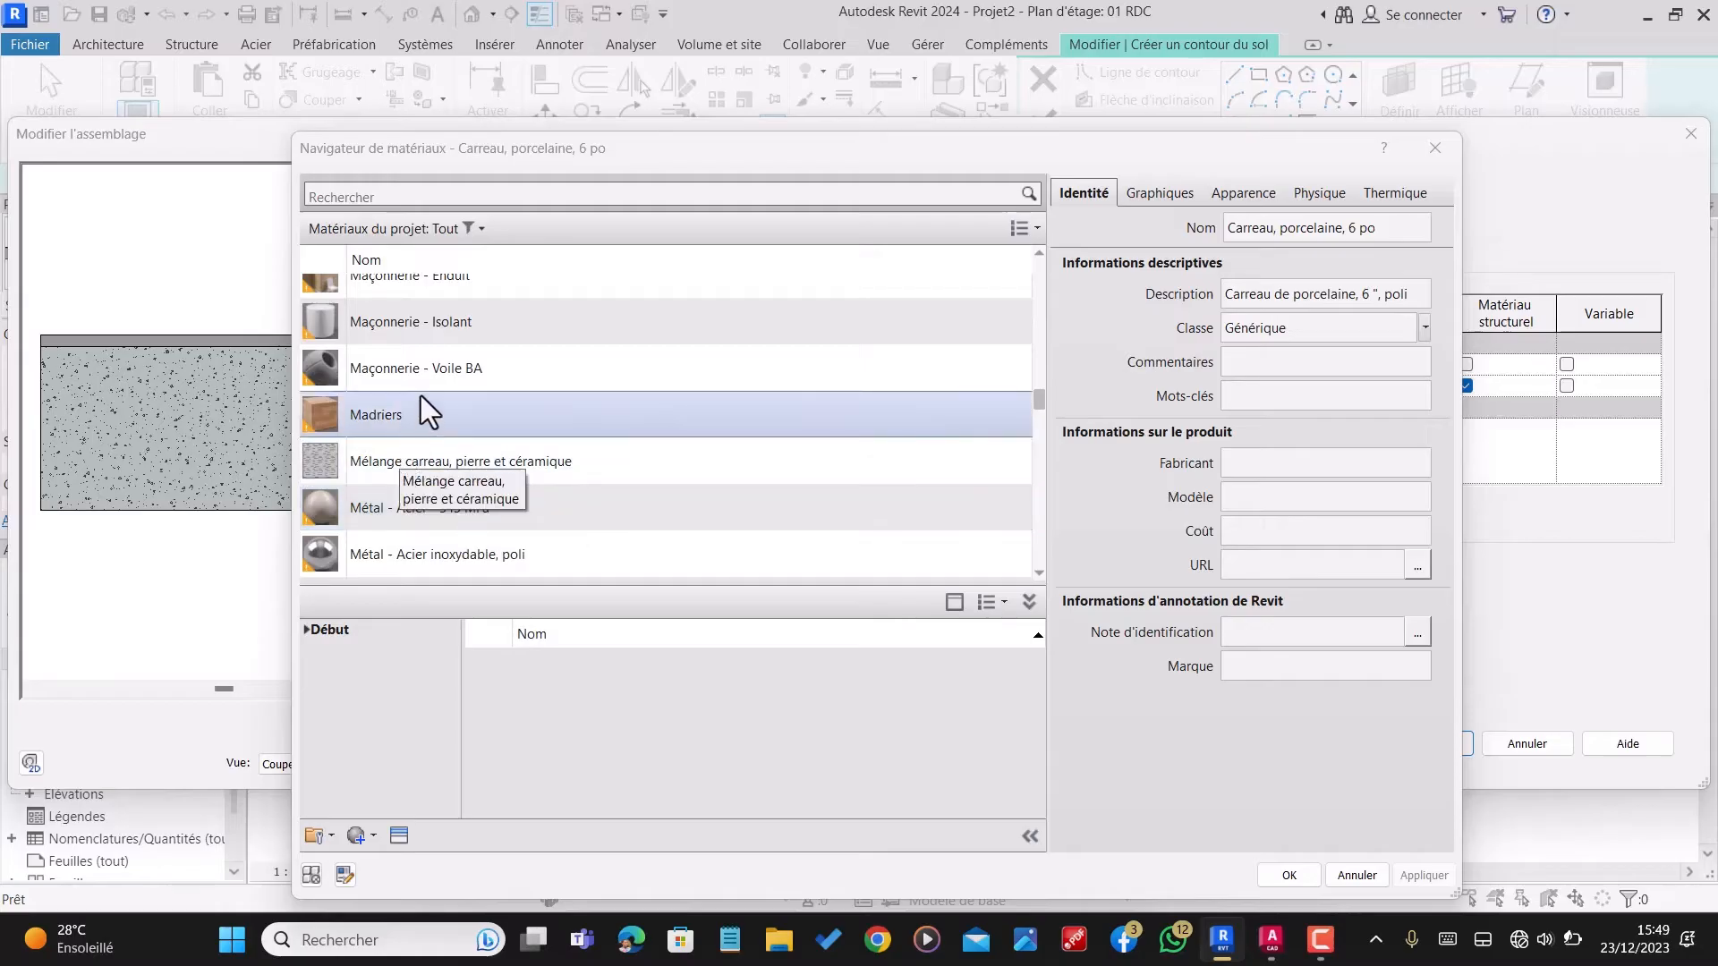
pyautogui.click(438, 371)
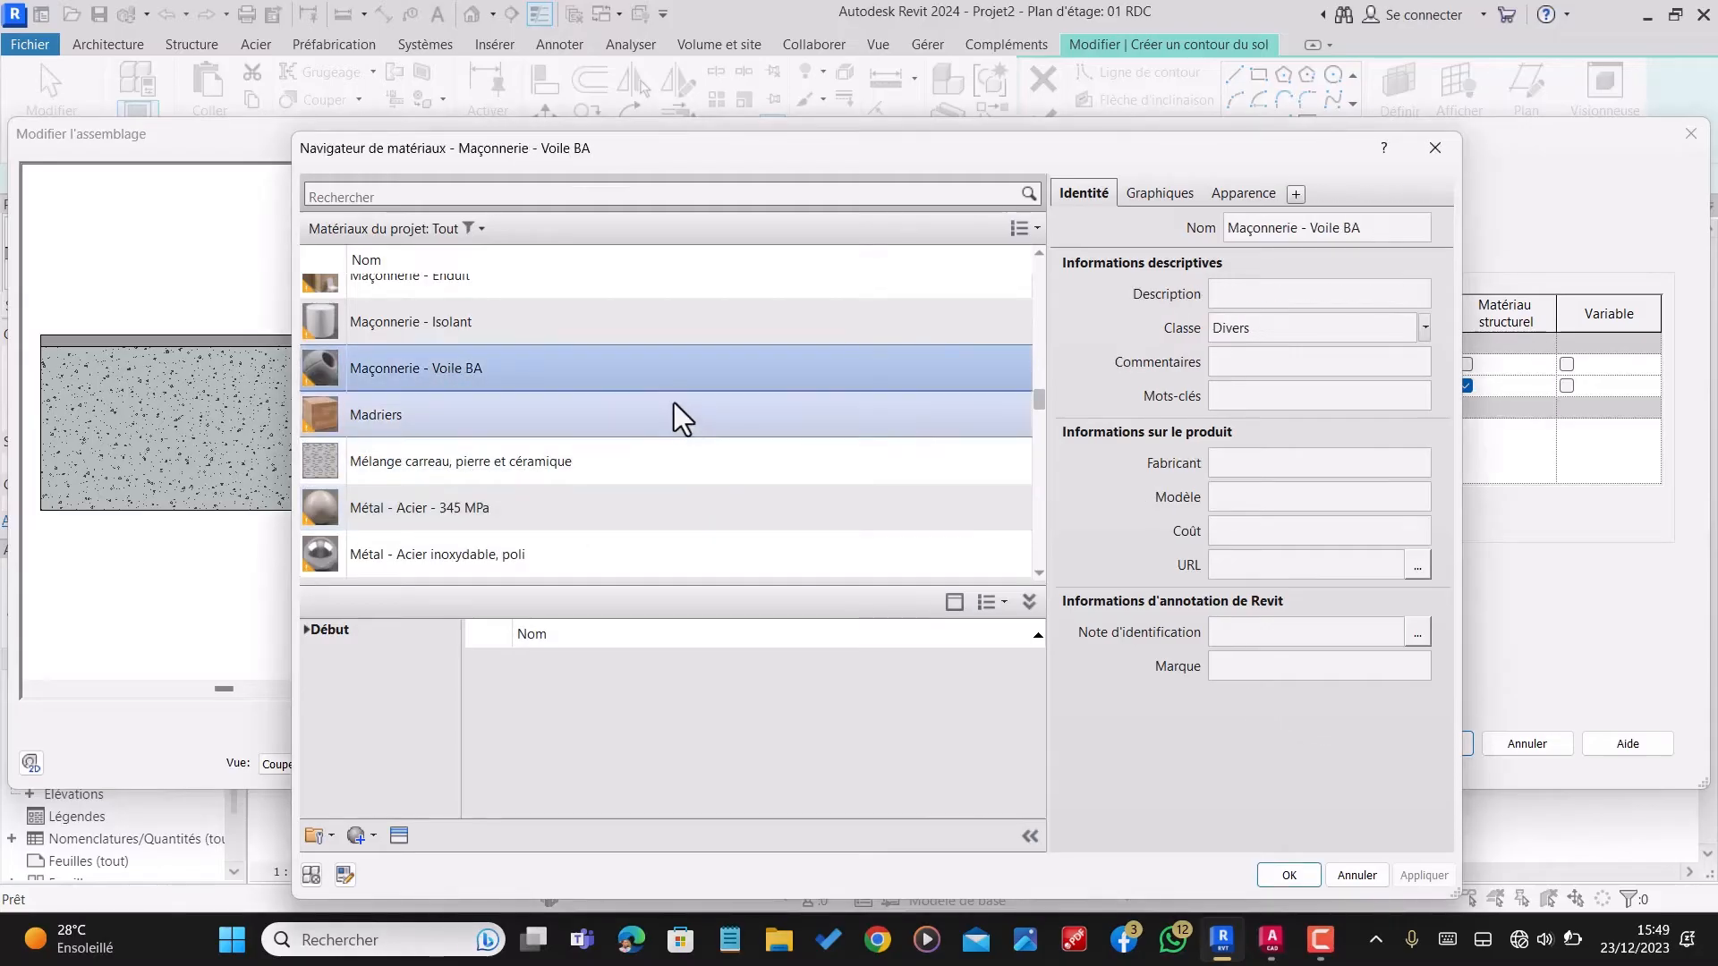
pyautogui.scroll(-3, 470, 351)
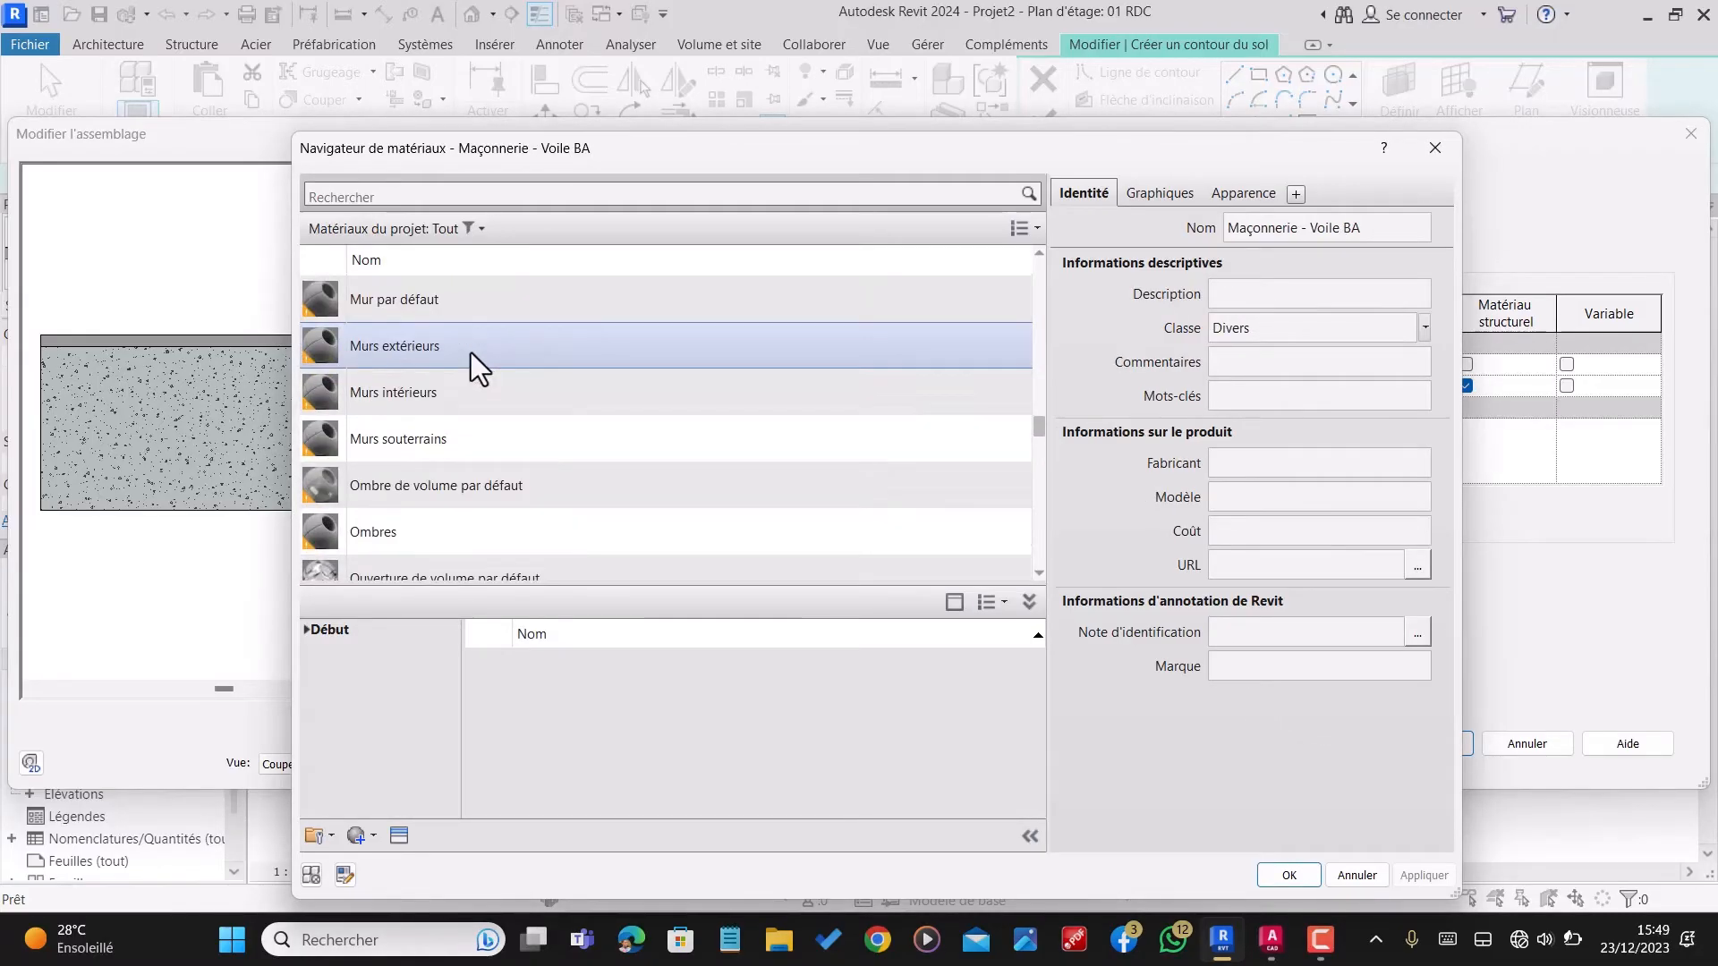
pyautogui.scroll(-10, 455, 464)
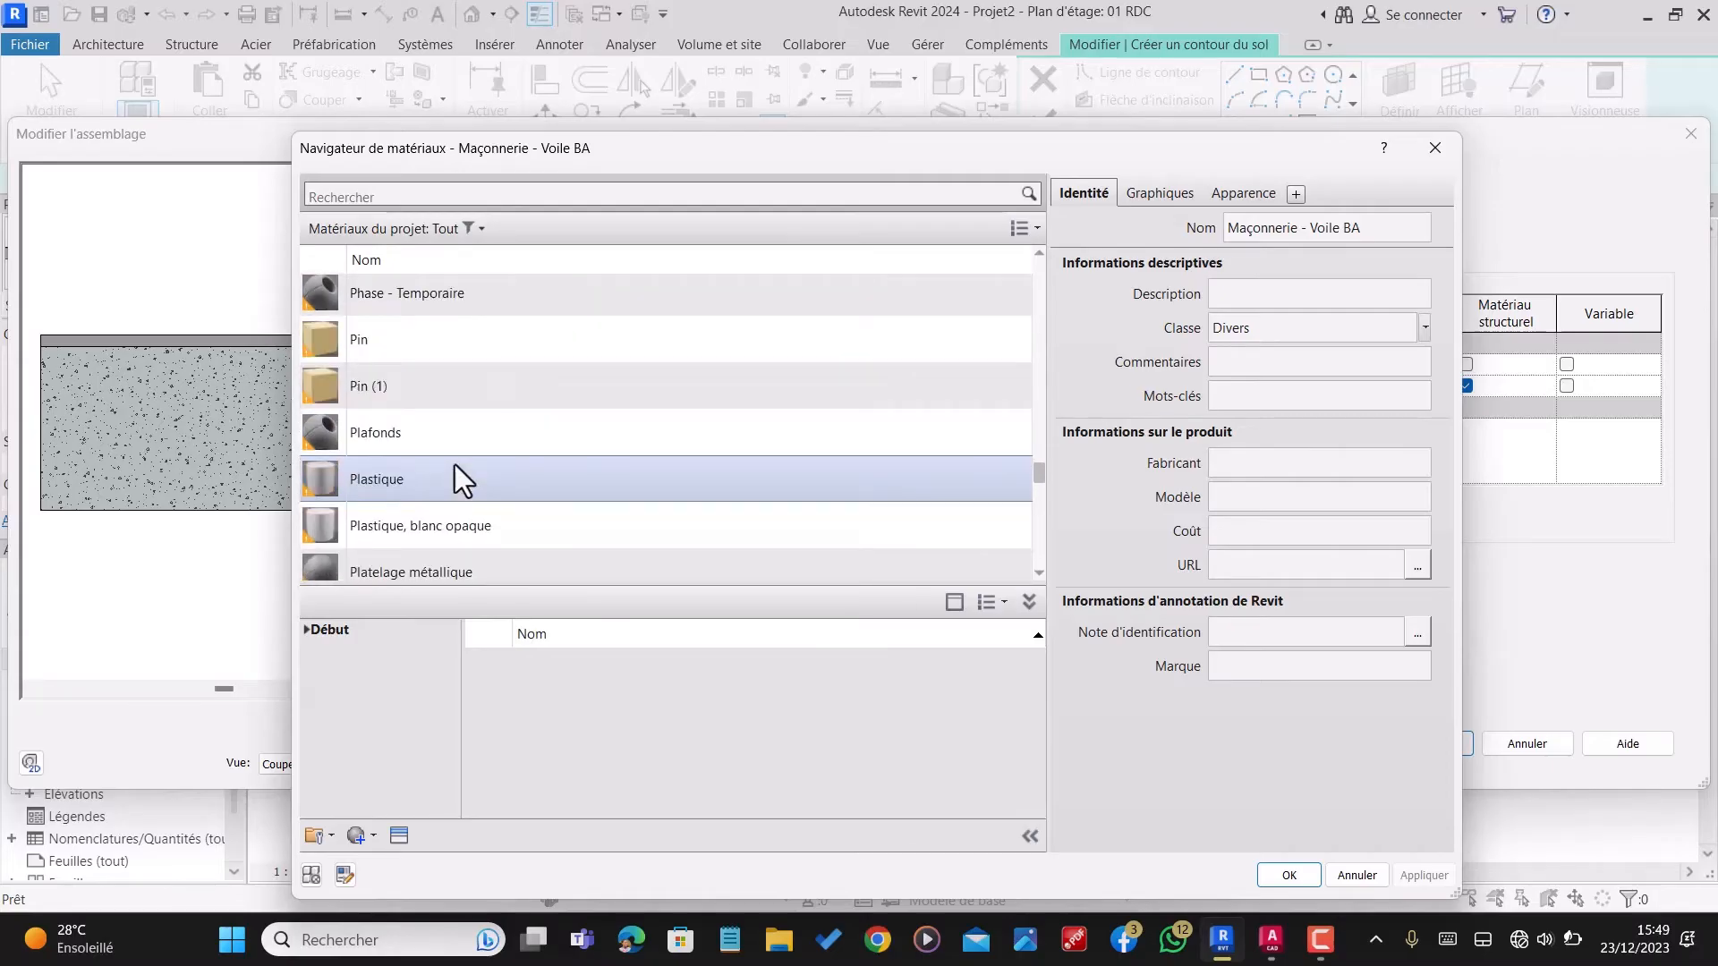
pyautogui.scroll(1, 455, 480)
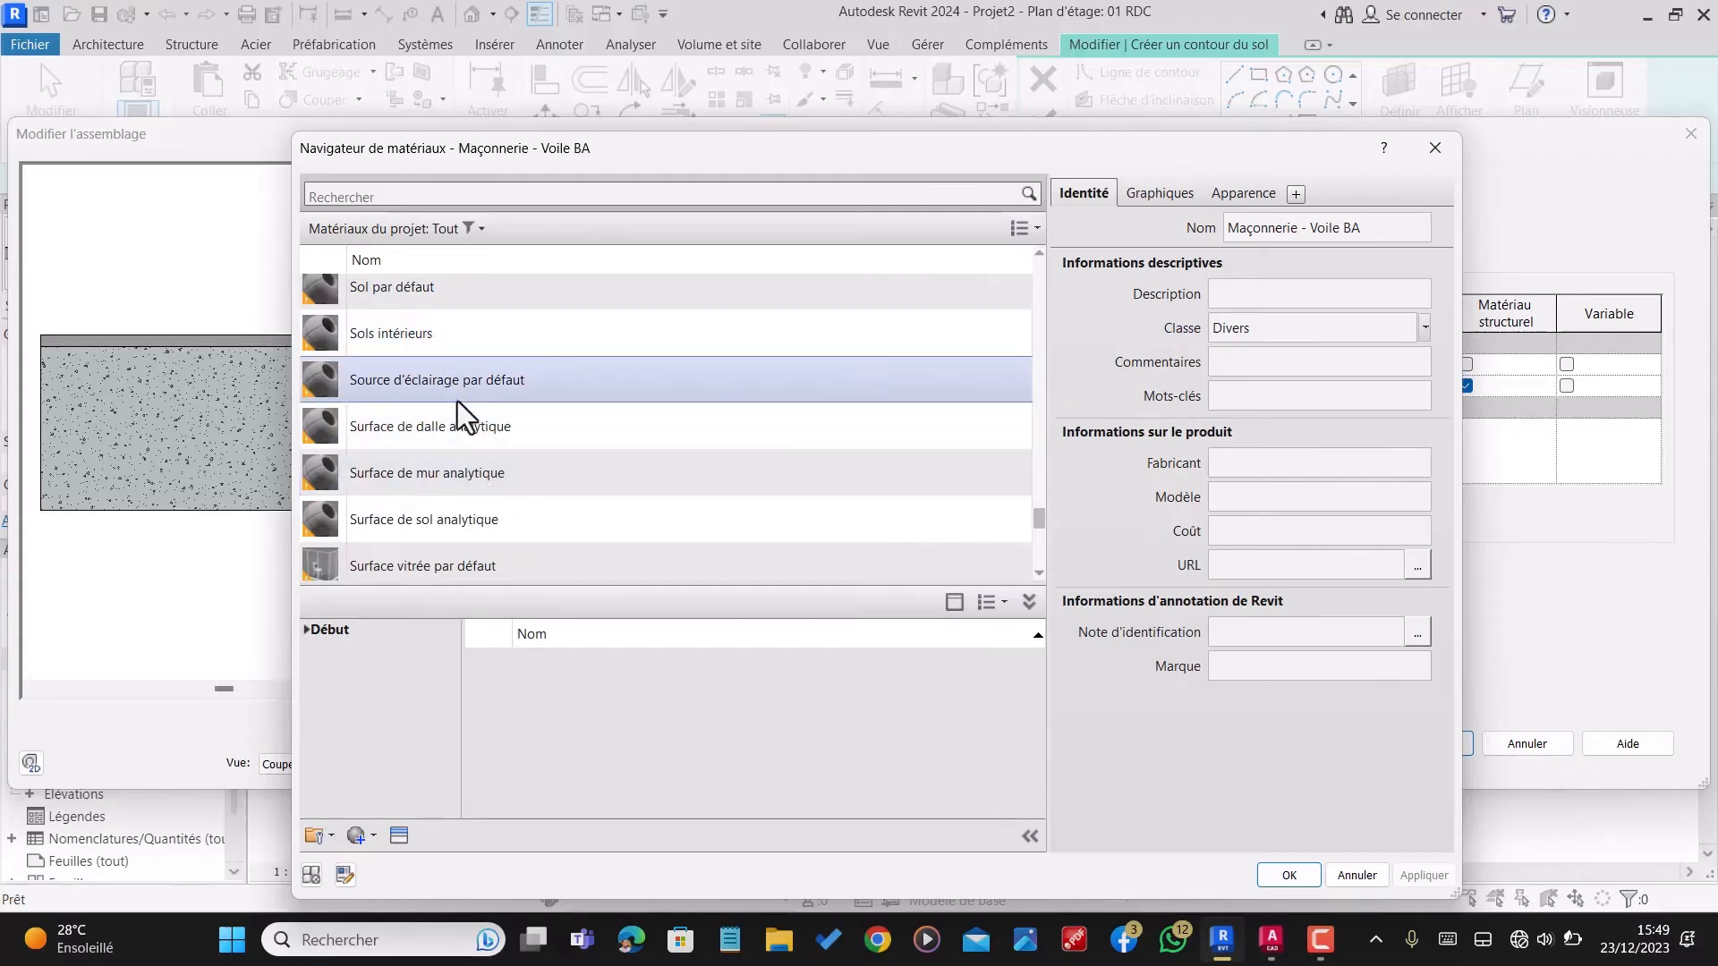
pyautogui.scroll(-2, 458, 400)
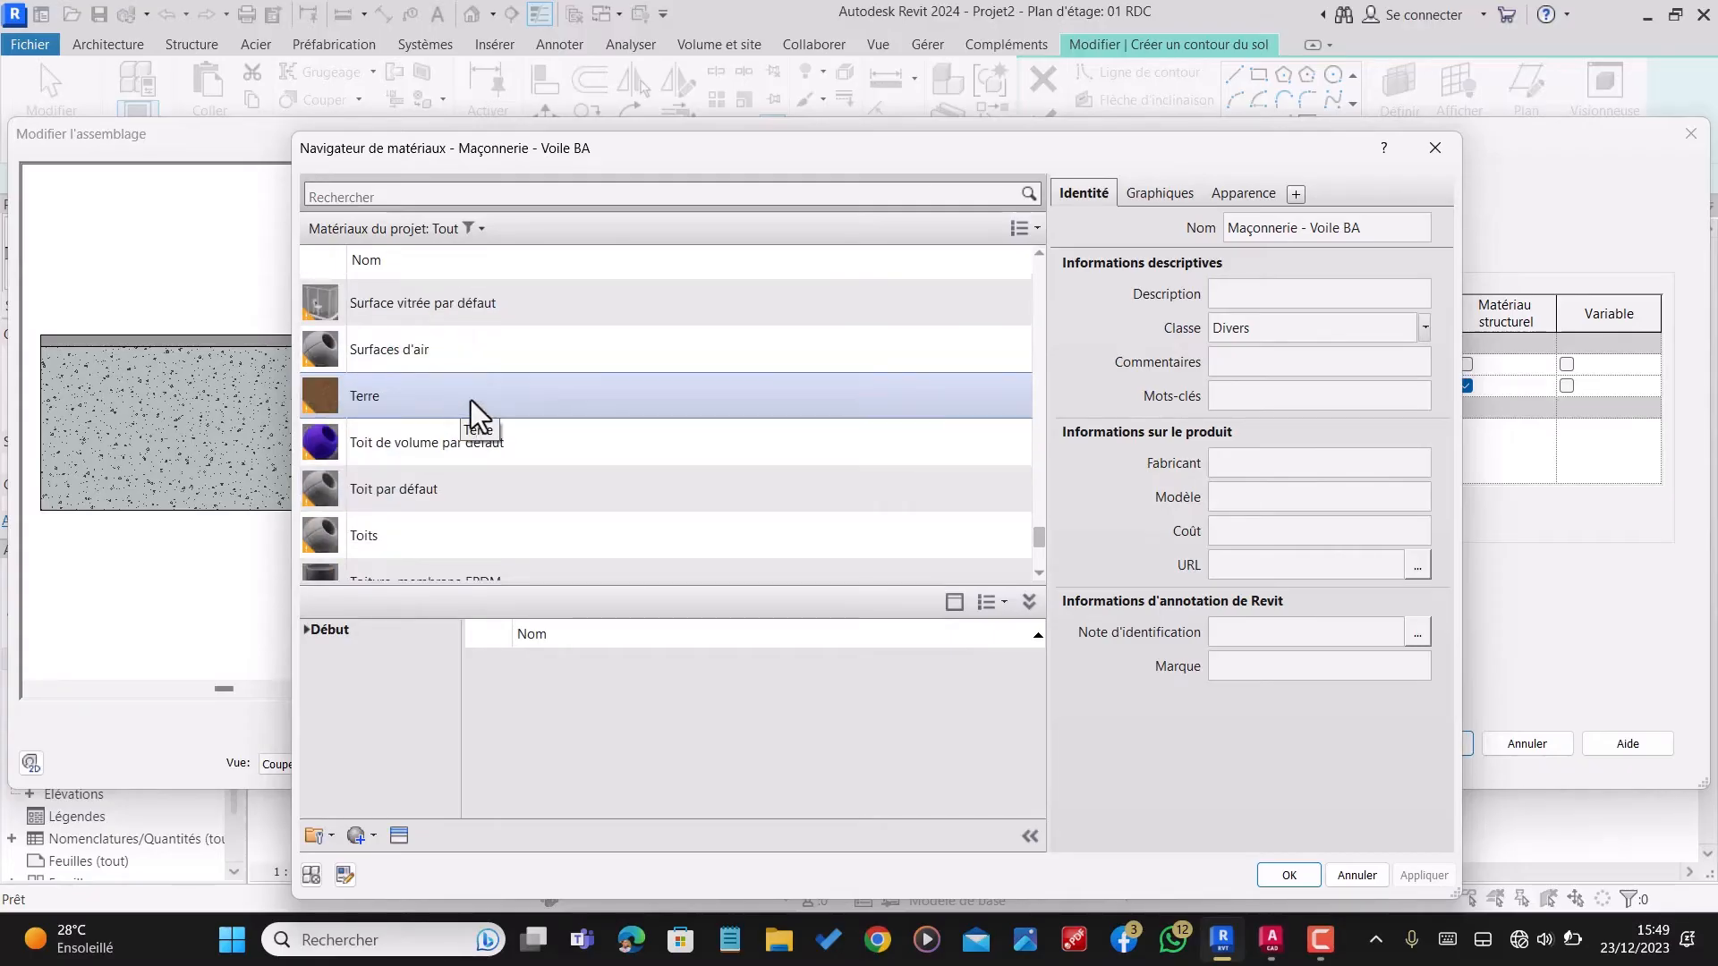
pyautogui.click(468, 401)
pyautogui.scroll(-1, 432, 458)
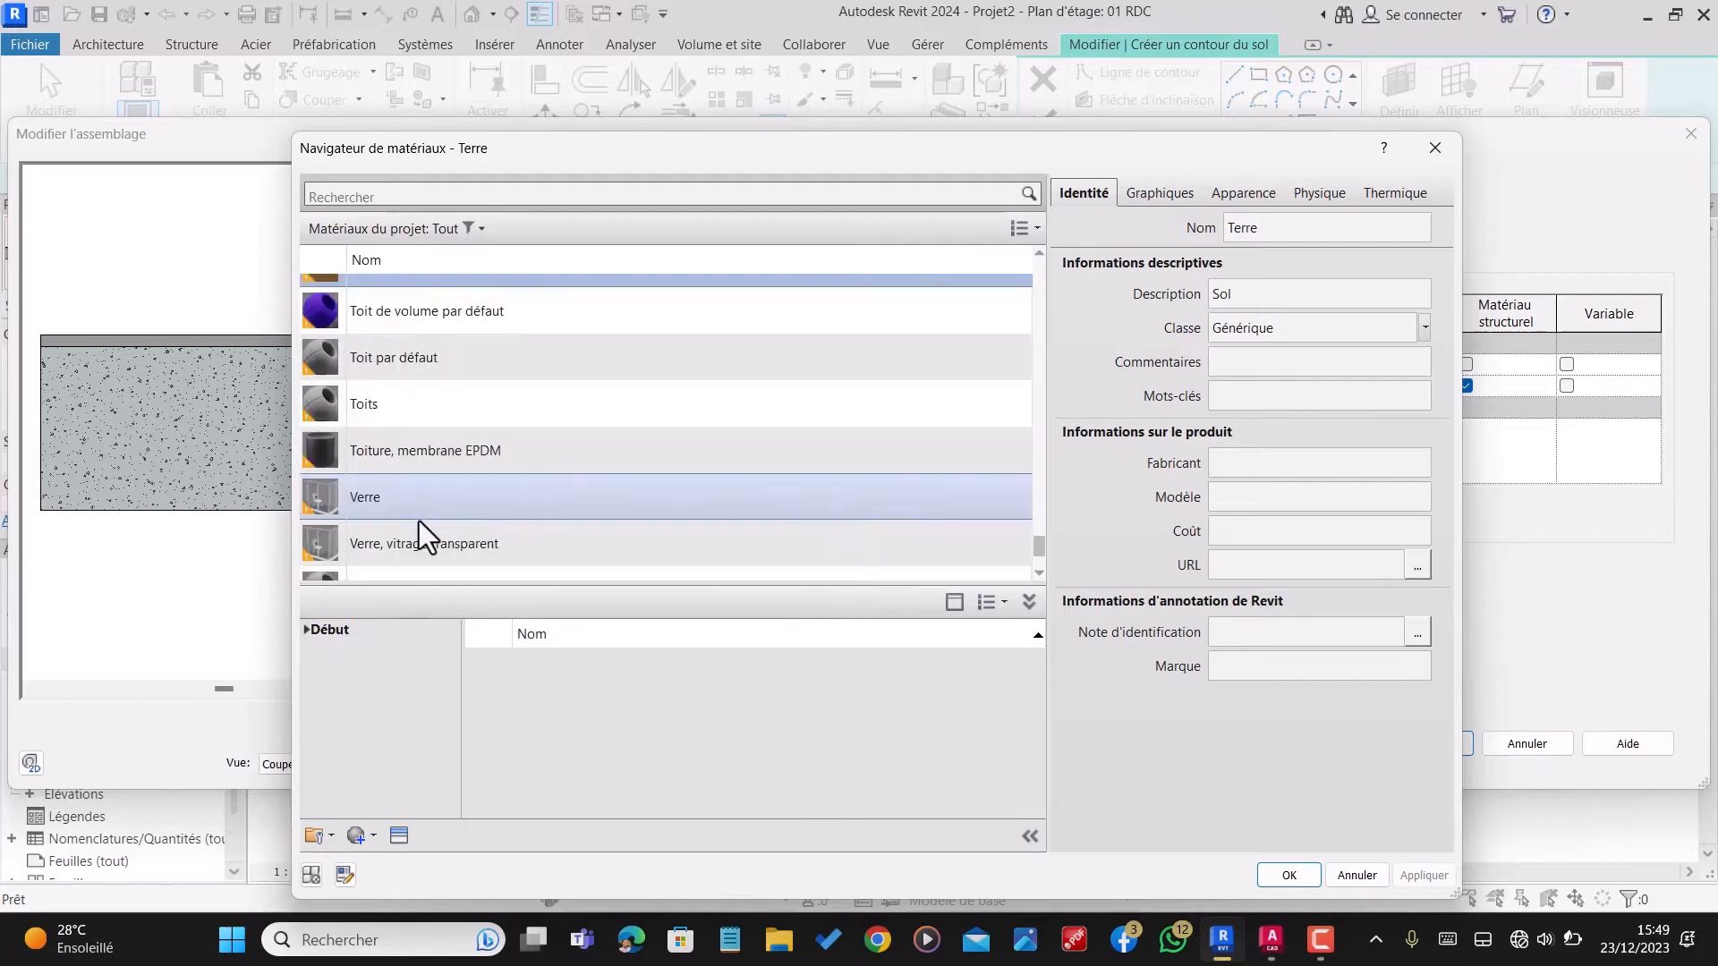
pyautogui.scroll(1, 415, 375)
pyautogui.scroll(-2, 416, 373)
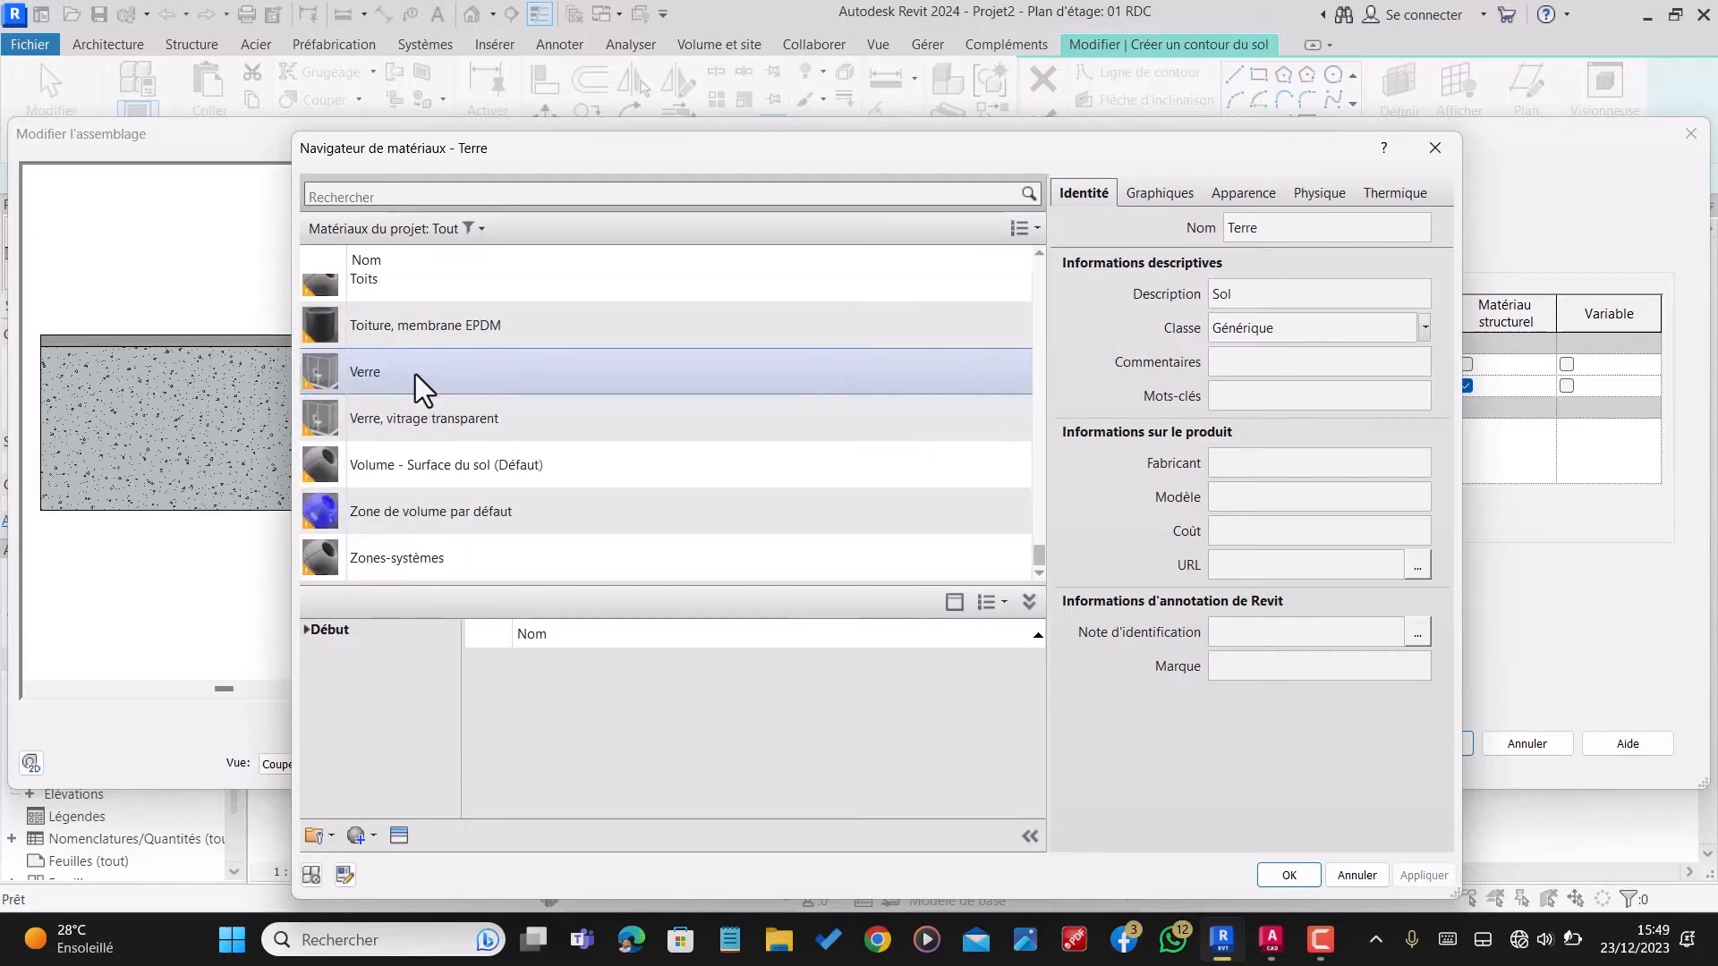
pyautogui.scroll(6, 415, 374)
pyautogui.scroll(2, 416, 374)
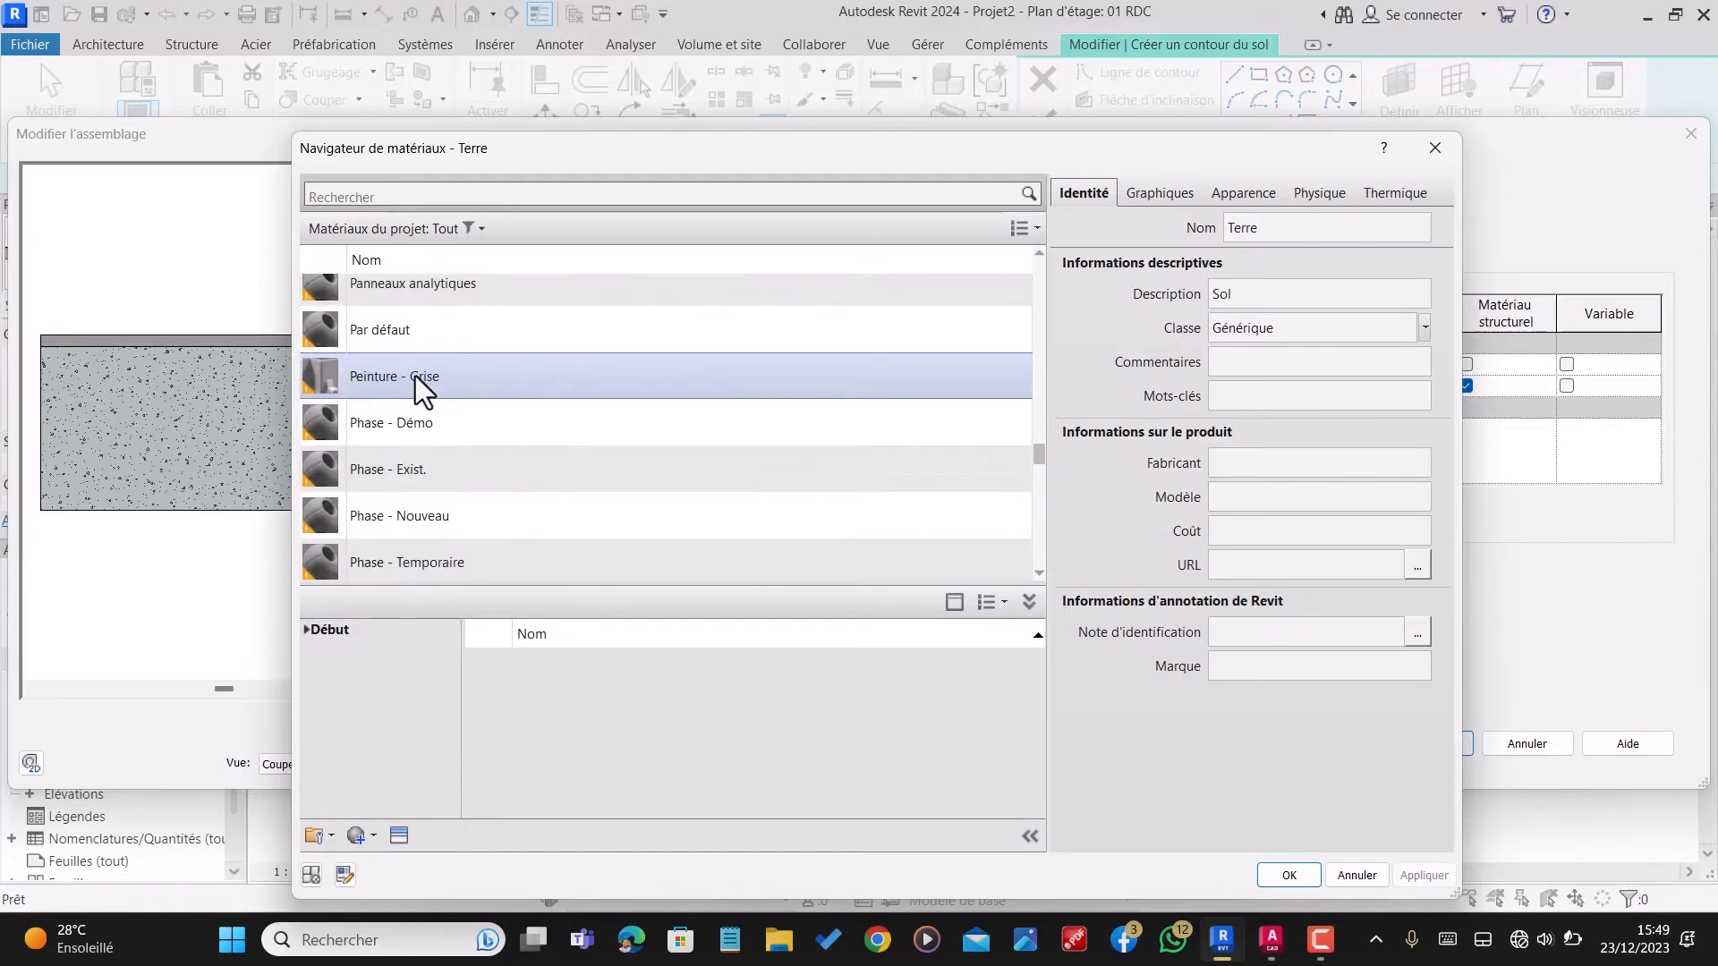
pyautogui.scroll(8, 415, 376)
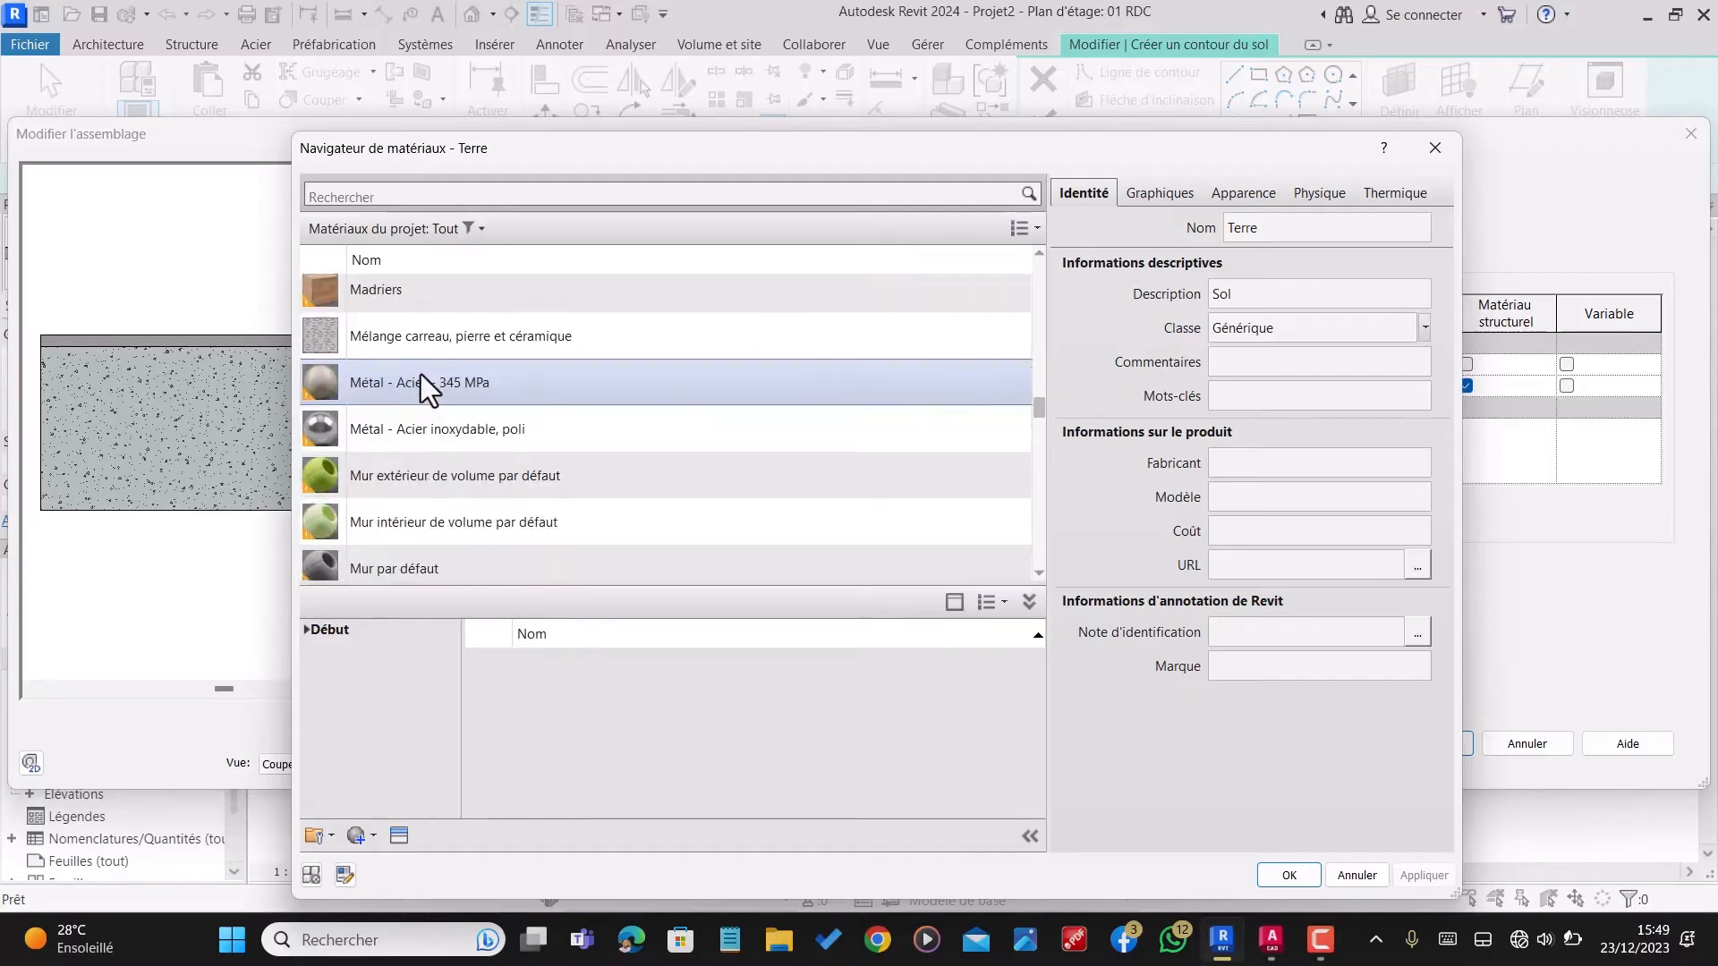
pyautogui.scroll(8, 429, 367)
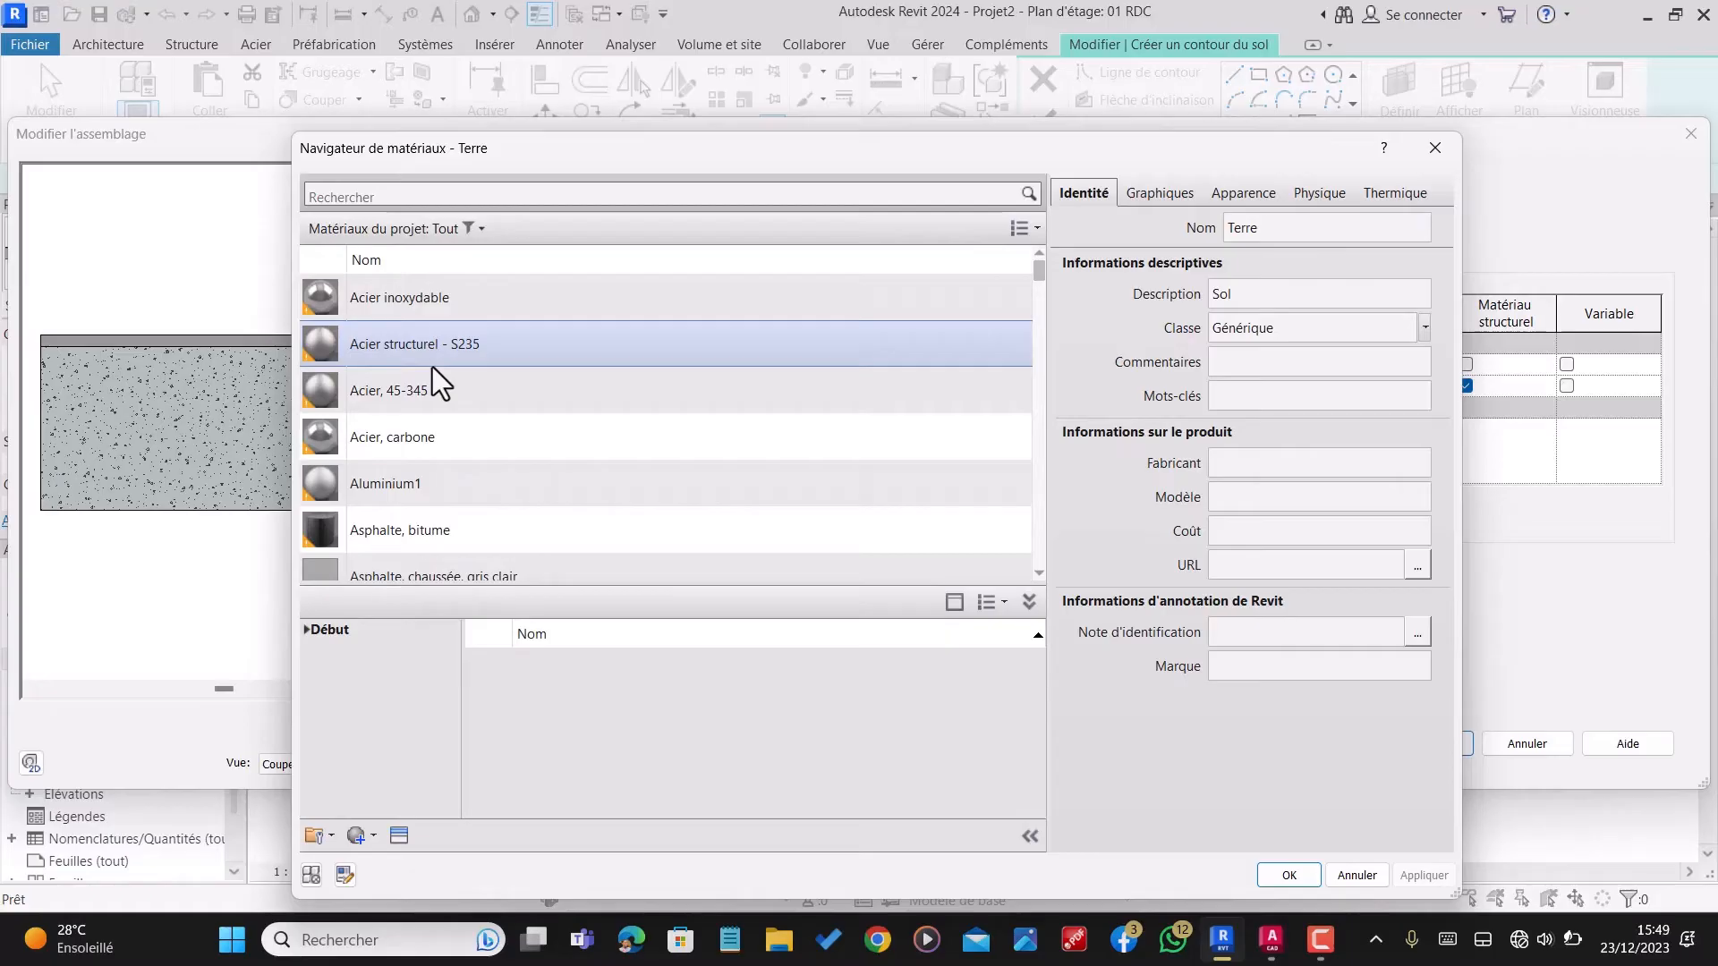
# Step: Assign the material Dalles sur dallage to the 1 cm layer of DALLAGE GARAGE and accept the type changes
pyautogui.scroll(-4, 432, 369)
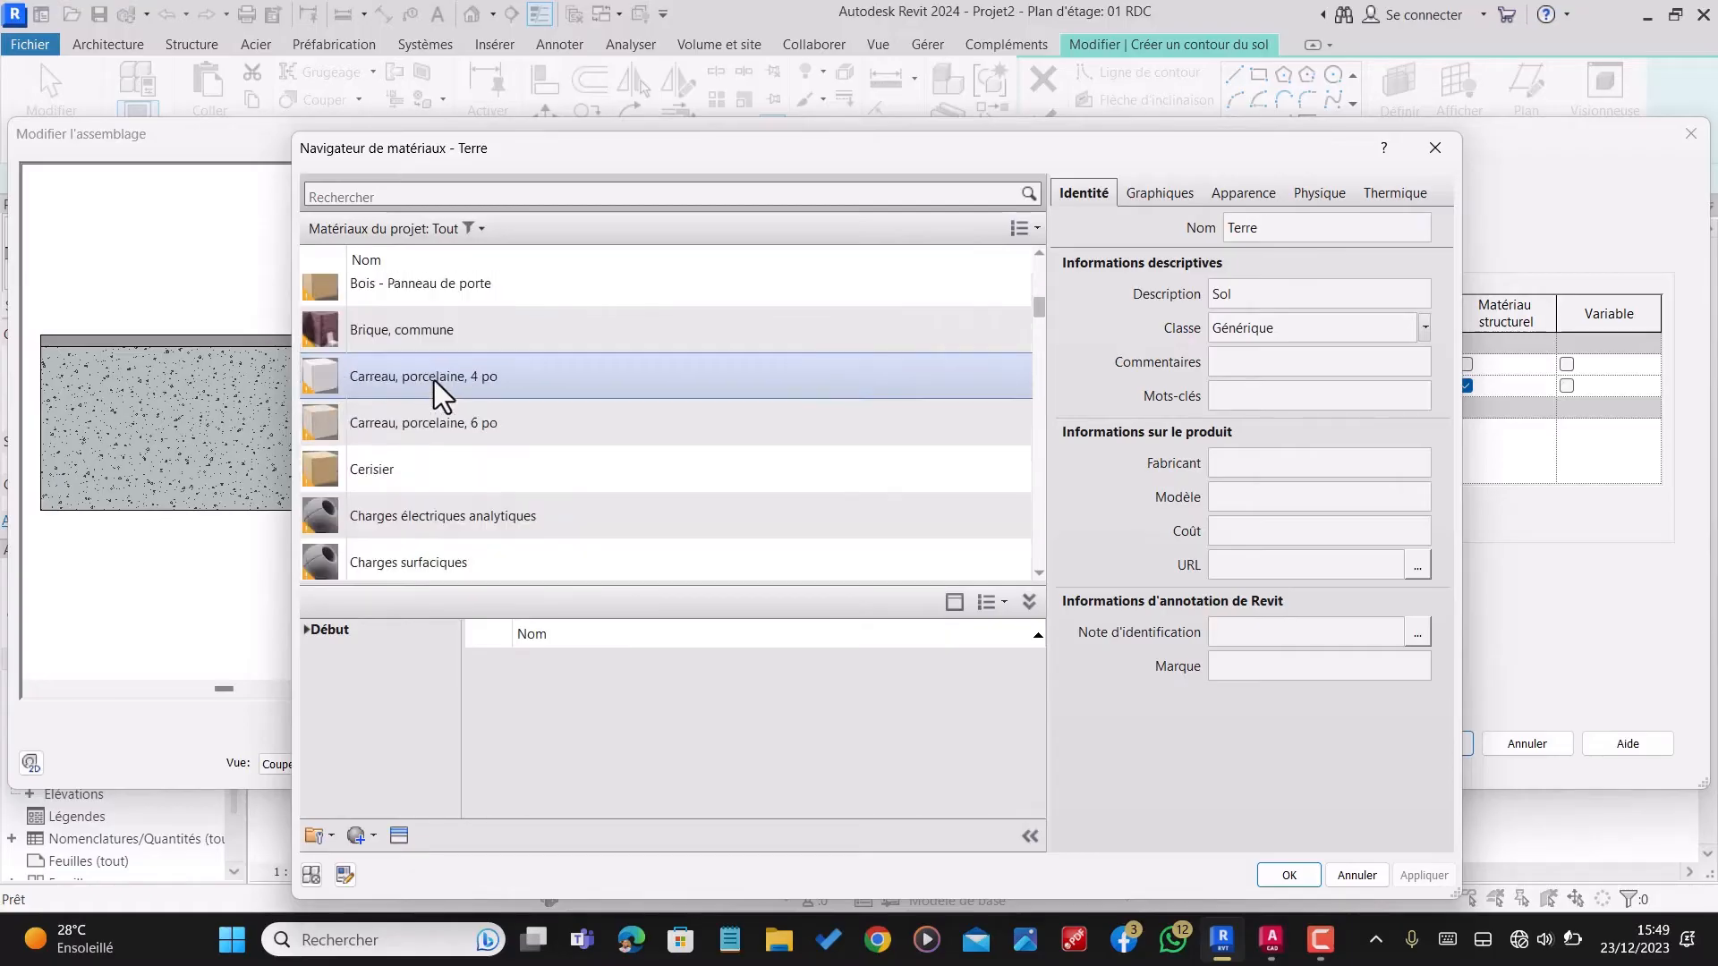
pyautogui.scroll(-1, 433, 379)
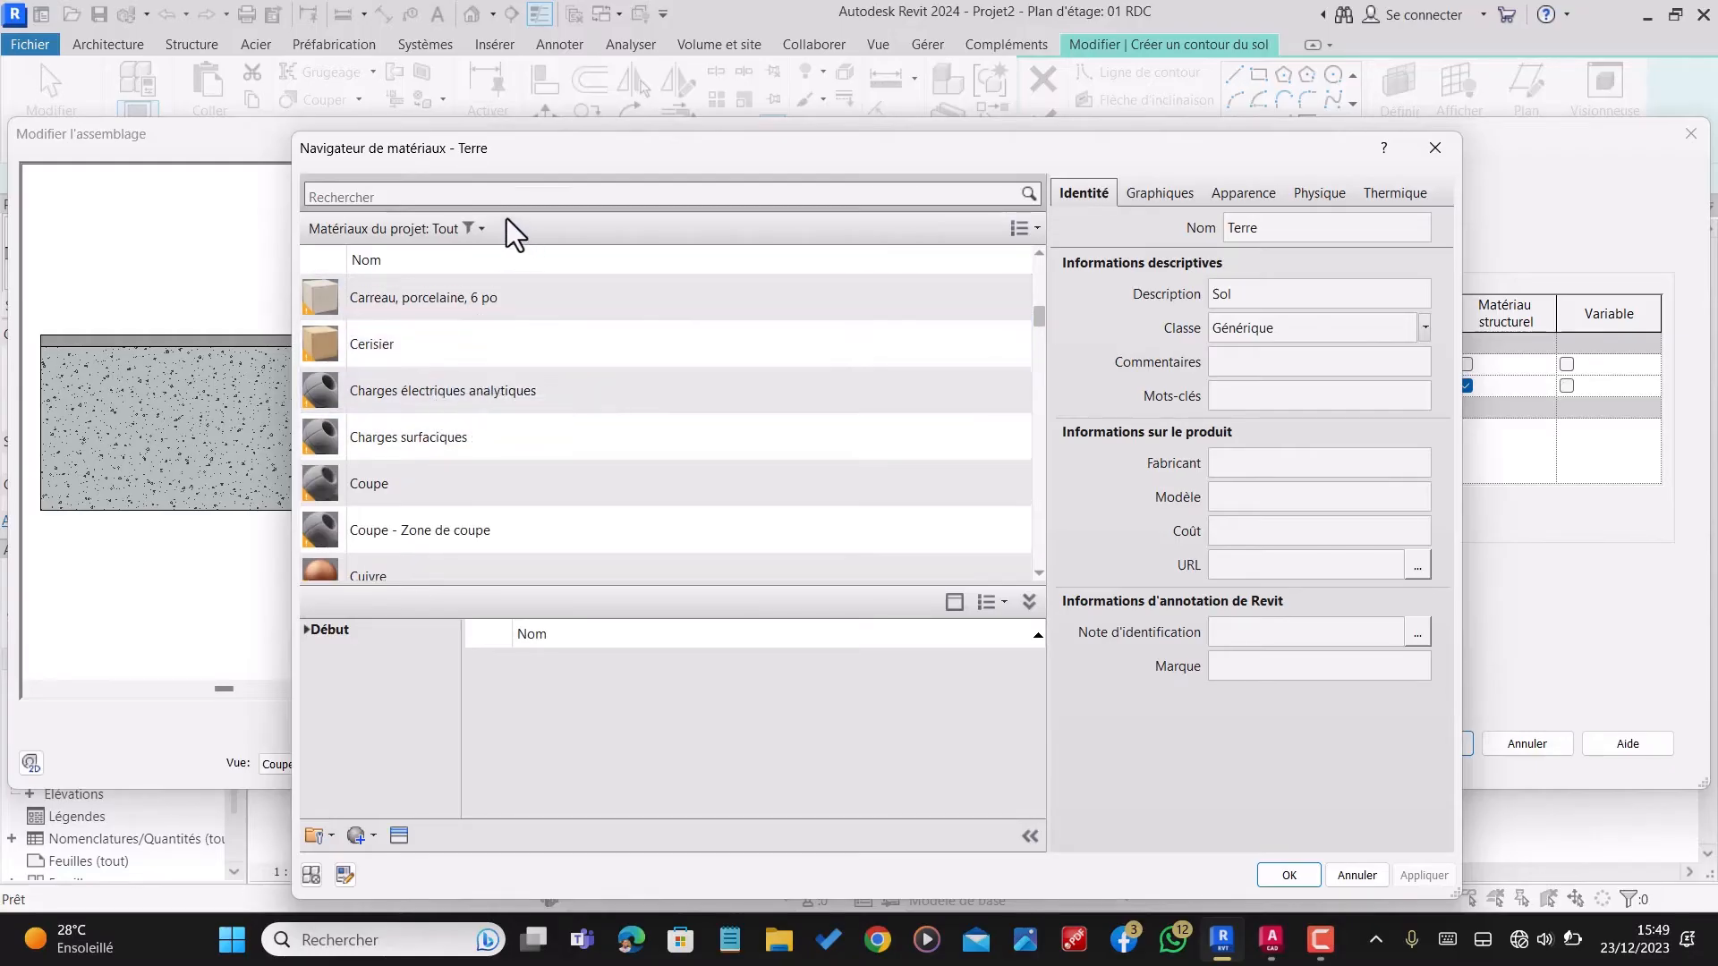
pyautogui.scroll(-1, 424, 492)
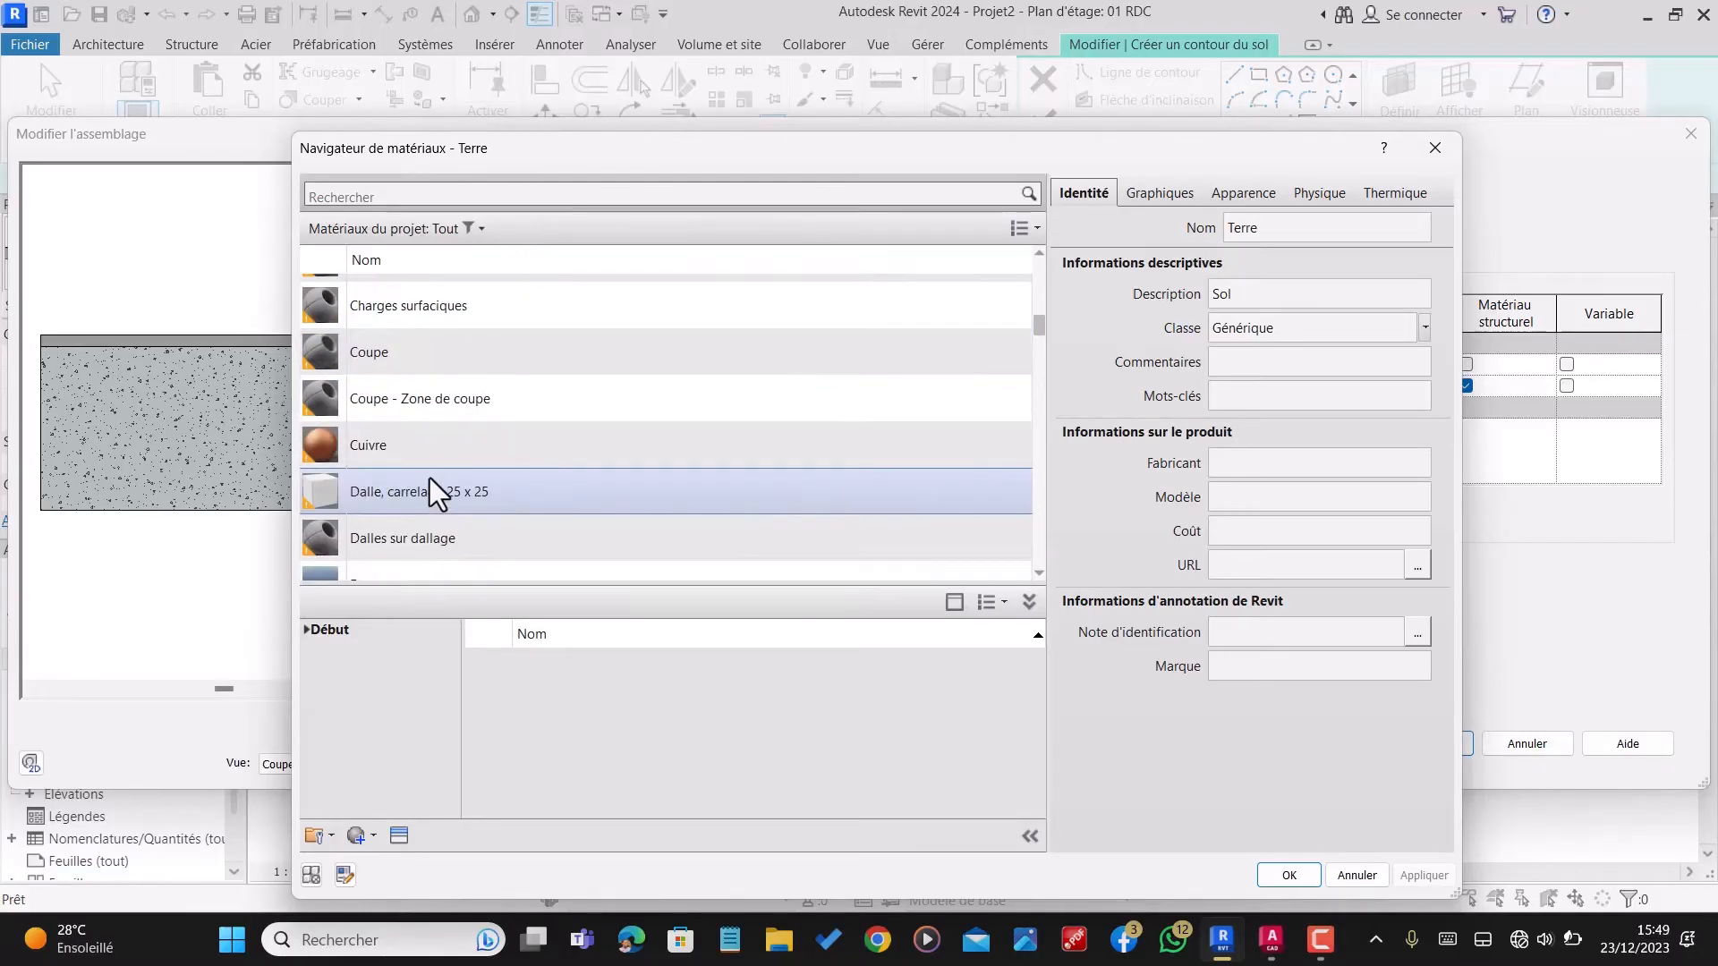
pyautogui.scroll(-2, 475, 496)
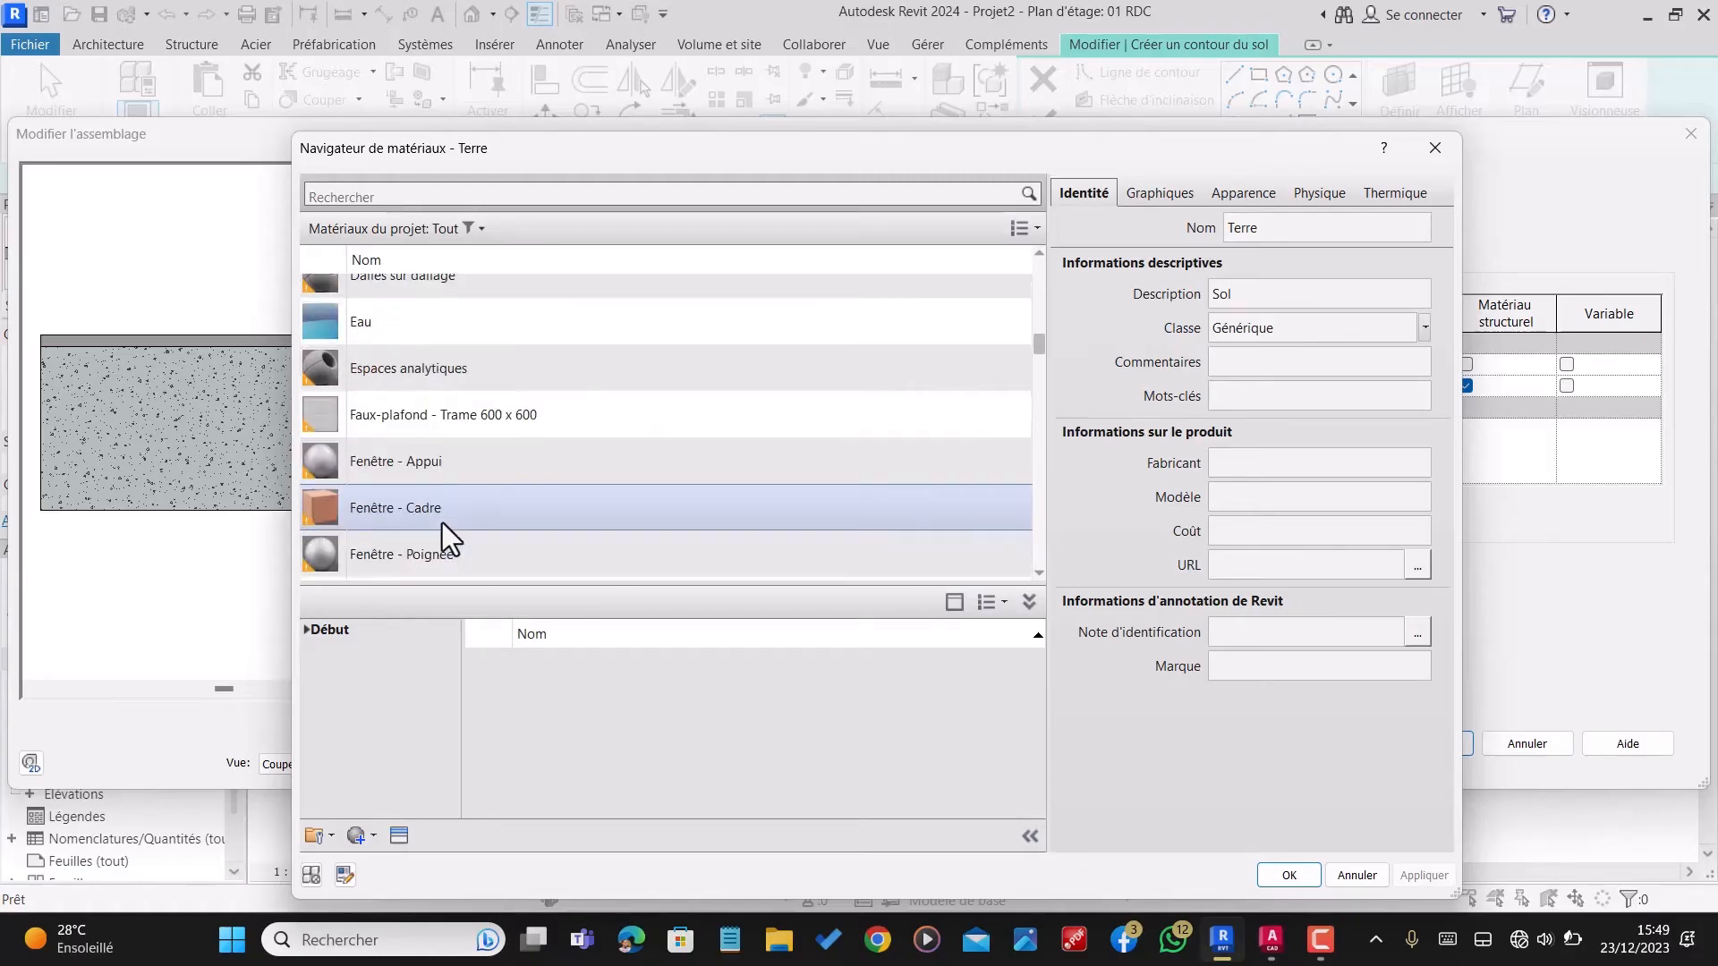
pyautogui.scroll(1, 443, 372)
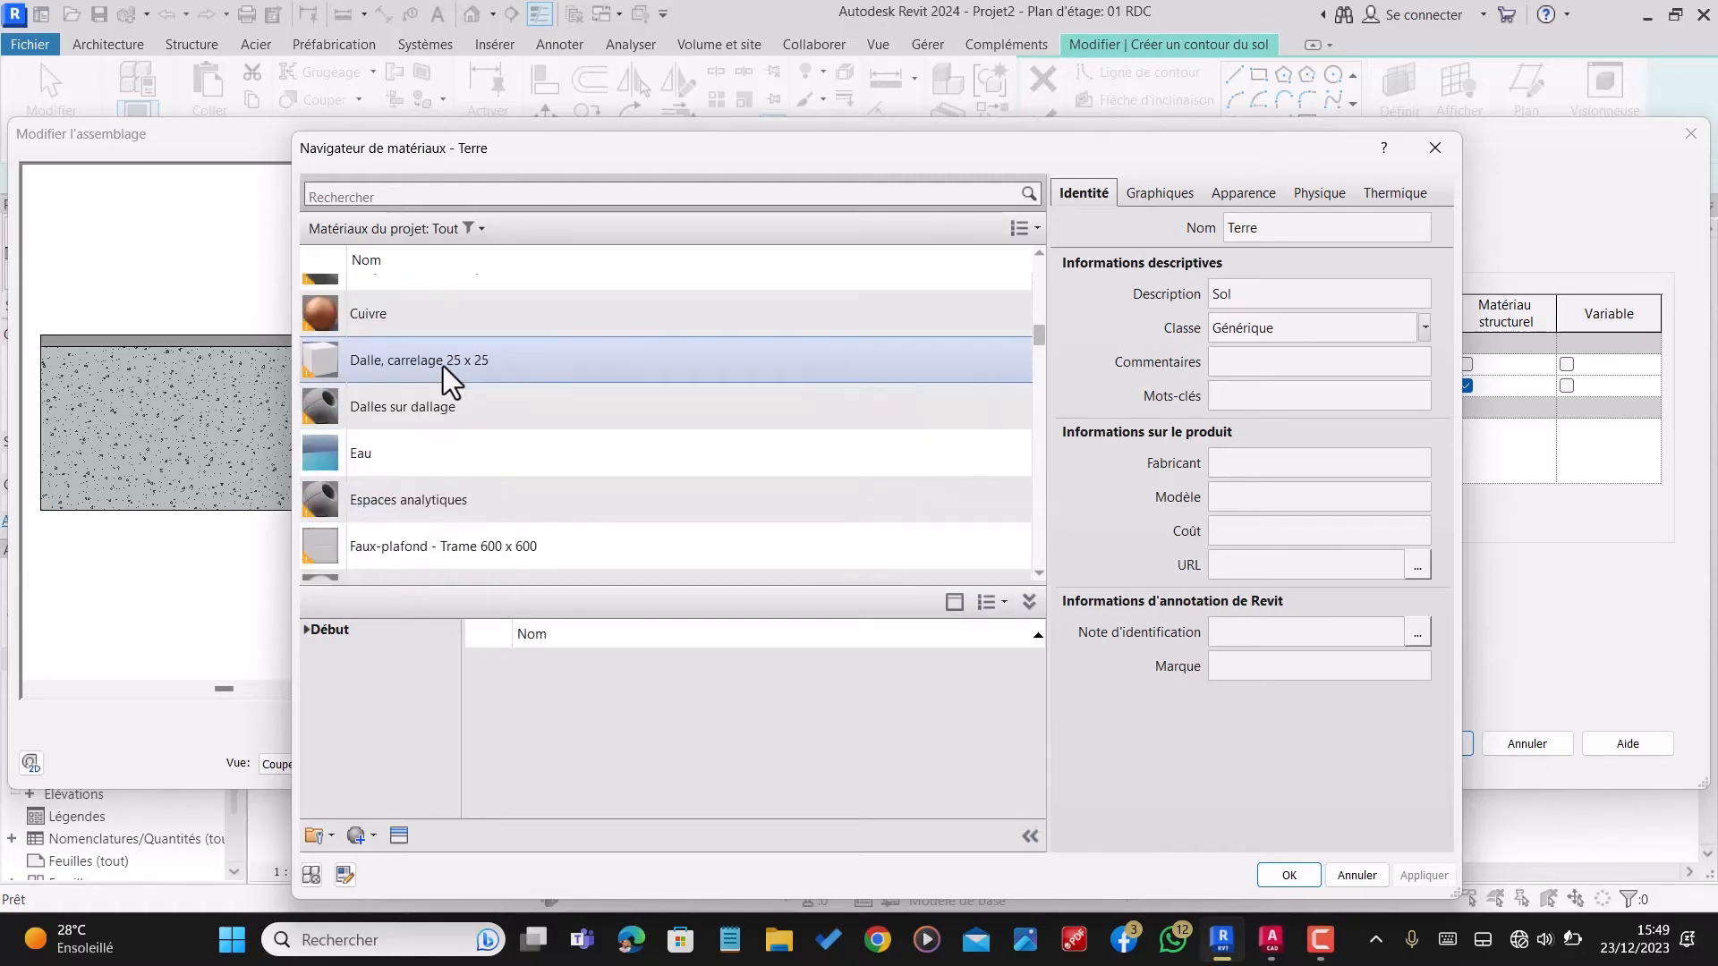
pyautogui.click(458, 411)
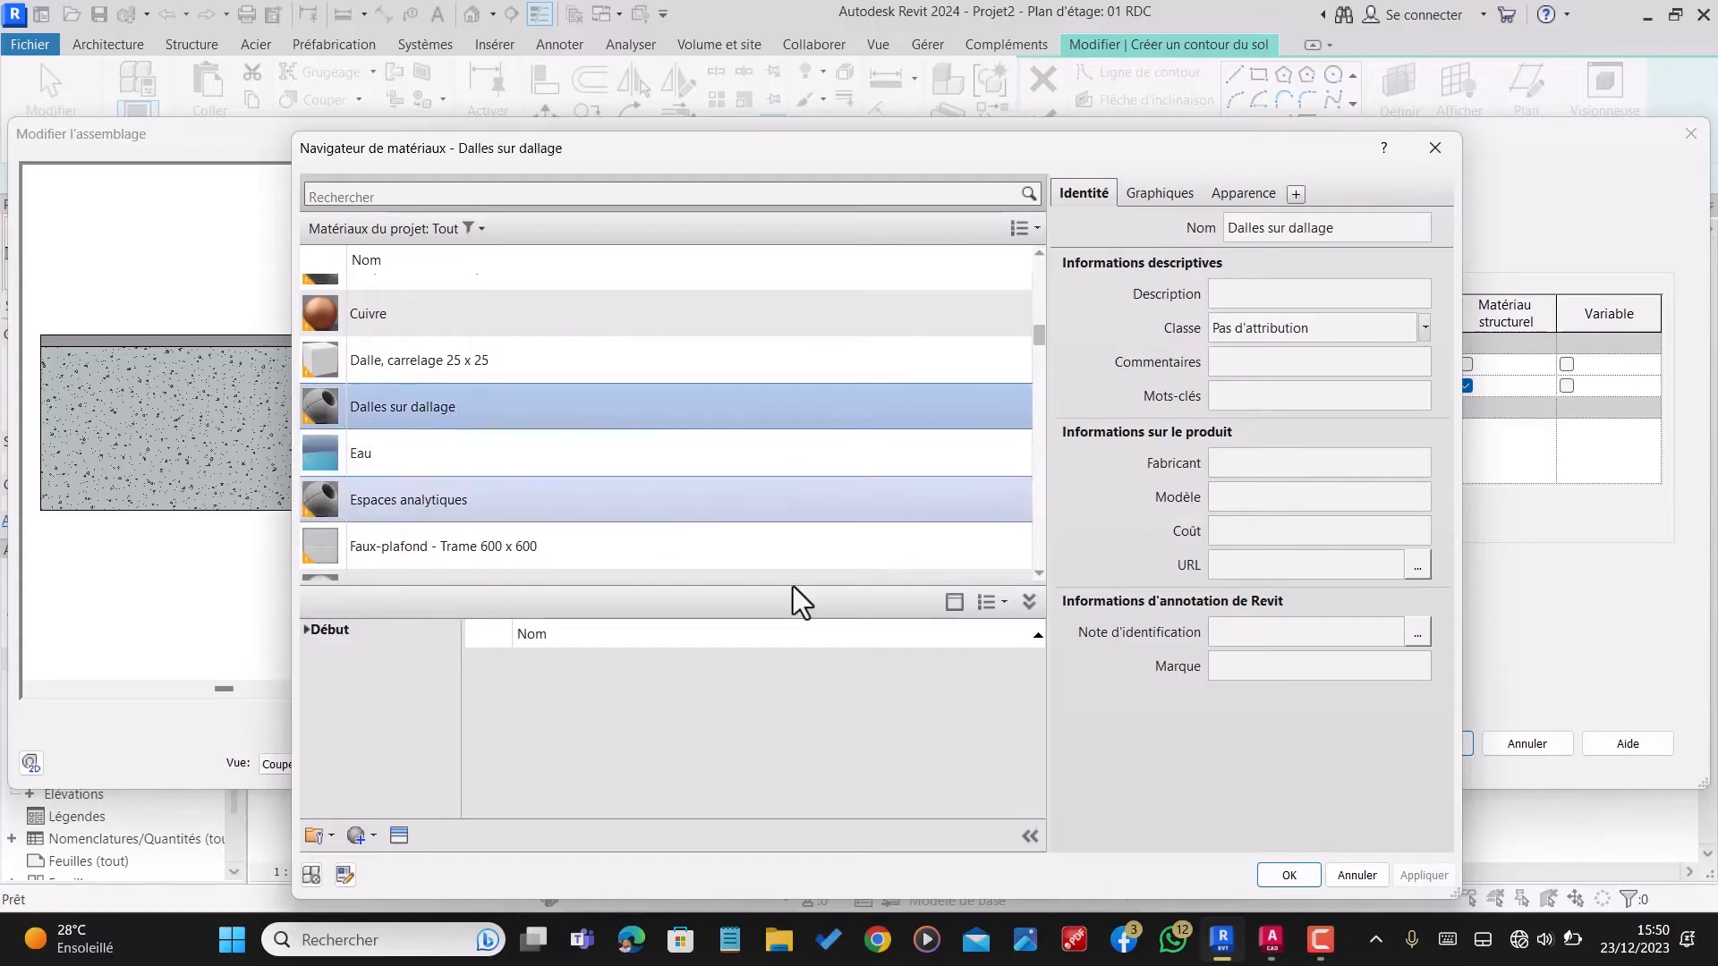
pyautogui.click(1274, 876)
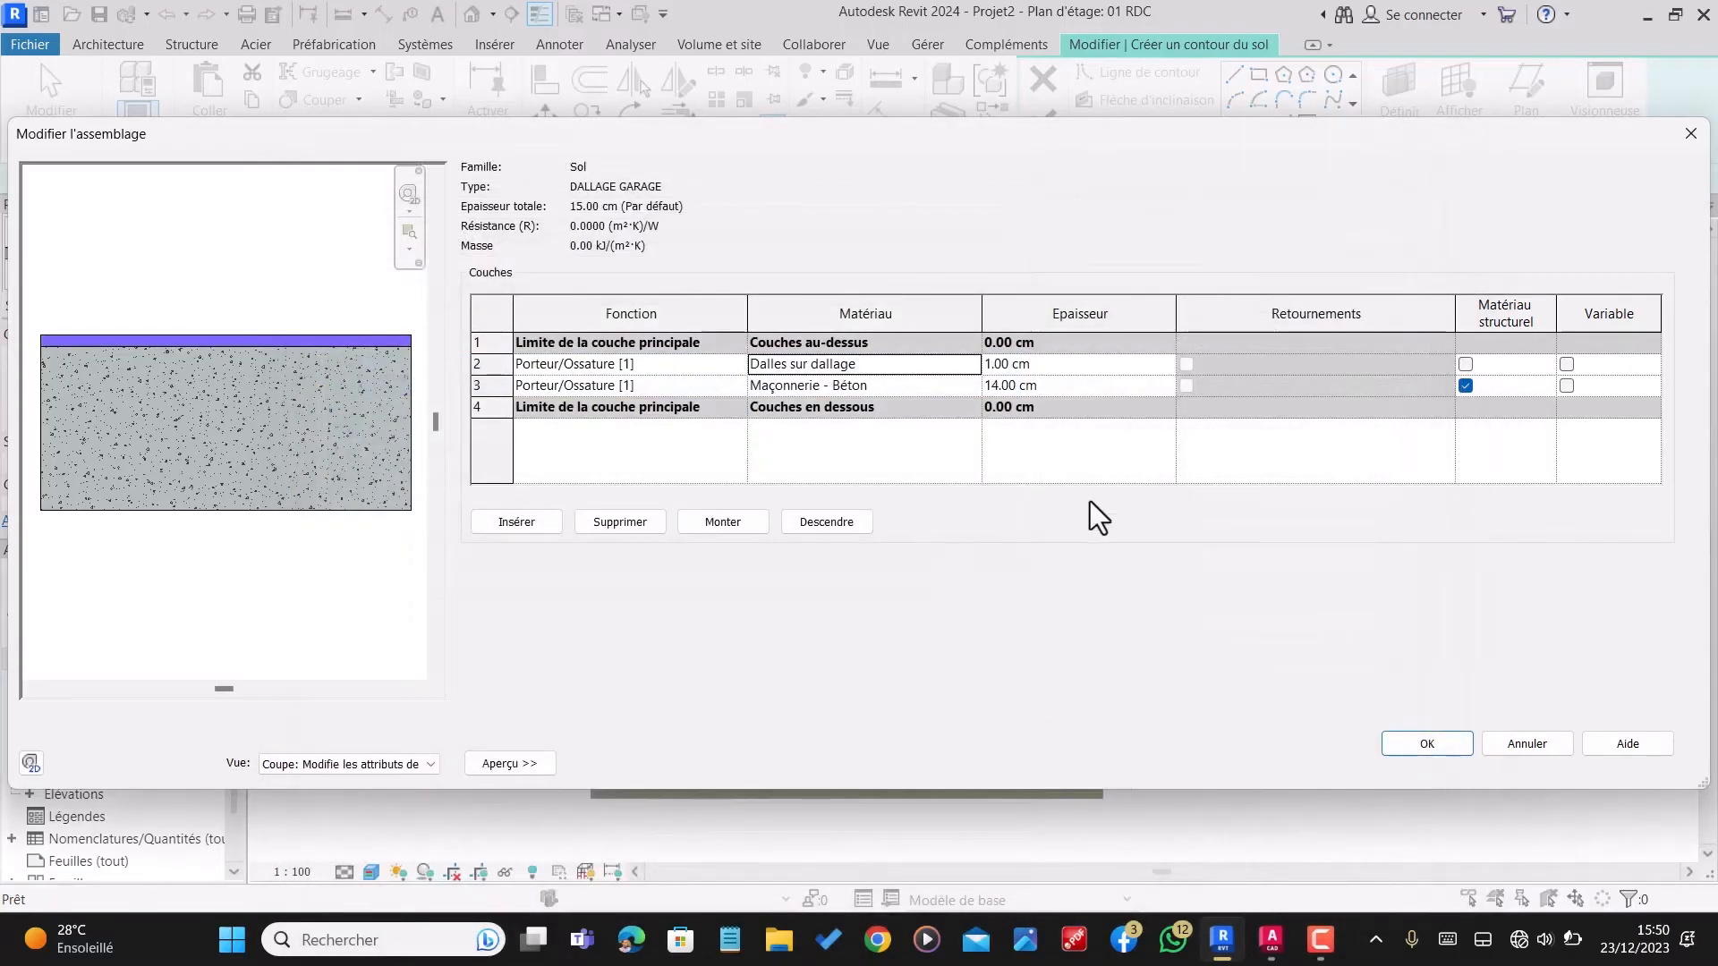
pyautogui.click(1450, 749)
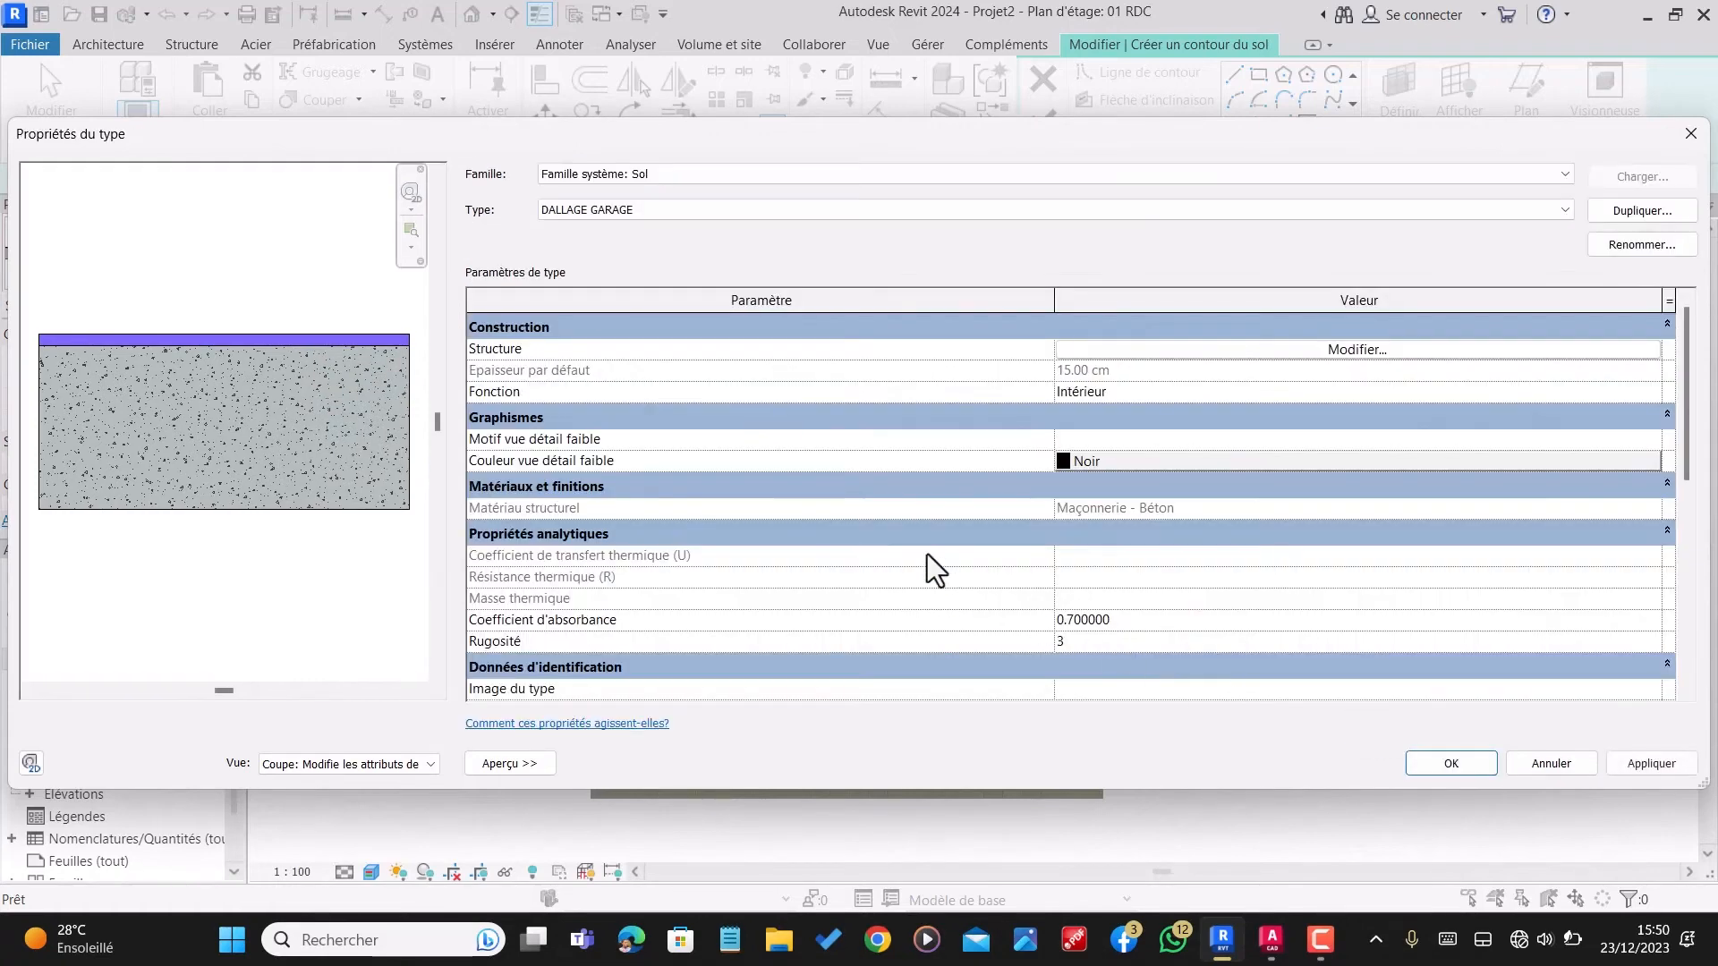
pyautogui.click(1440, 763)
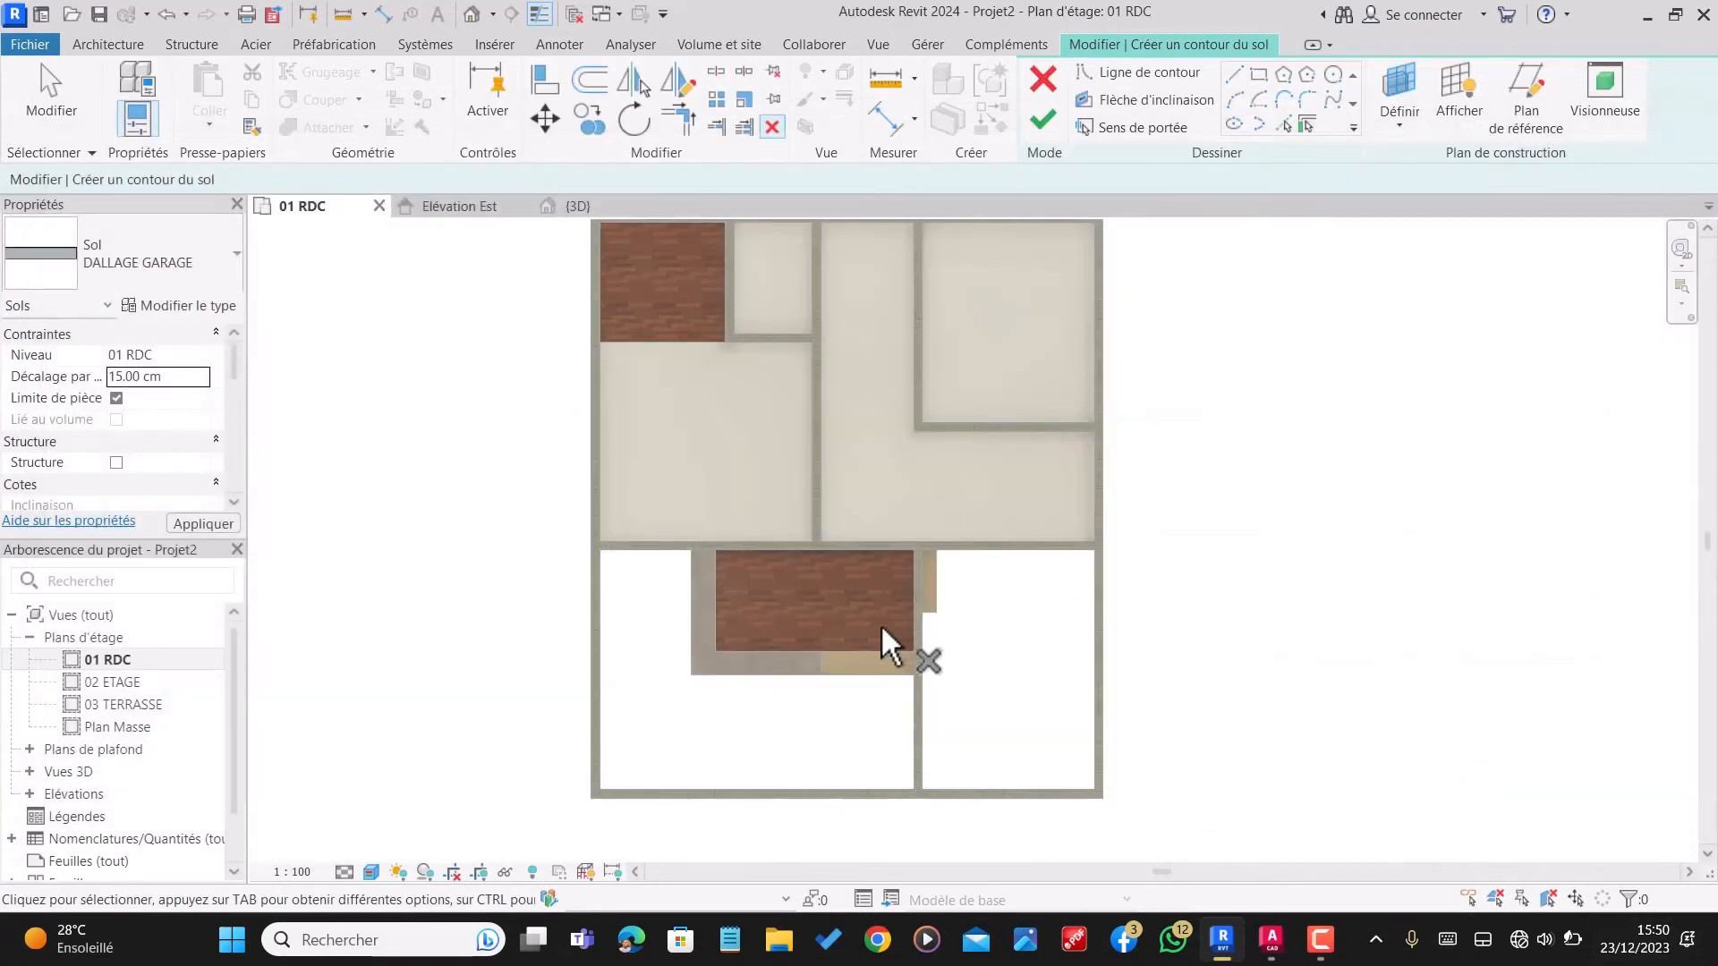
# Step: Sketch a rectangular floor boundary along the inner wall faces of the garage, between its upper-right and lower-left corners
pyautogui.scroll(-1, 880, 624)
pyautogui.click(1238, 83)
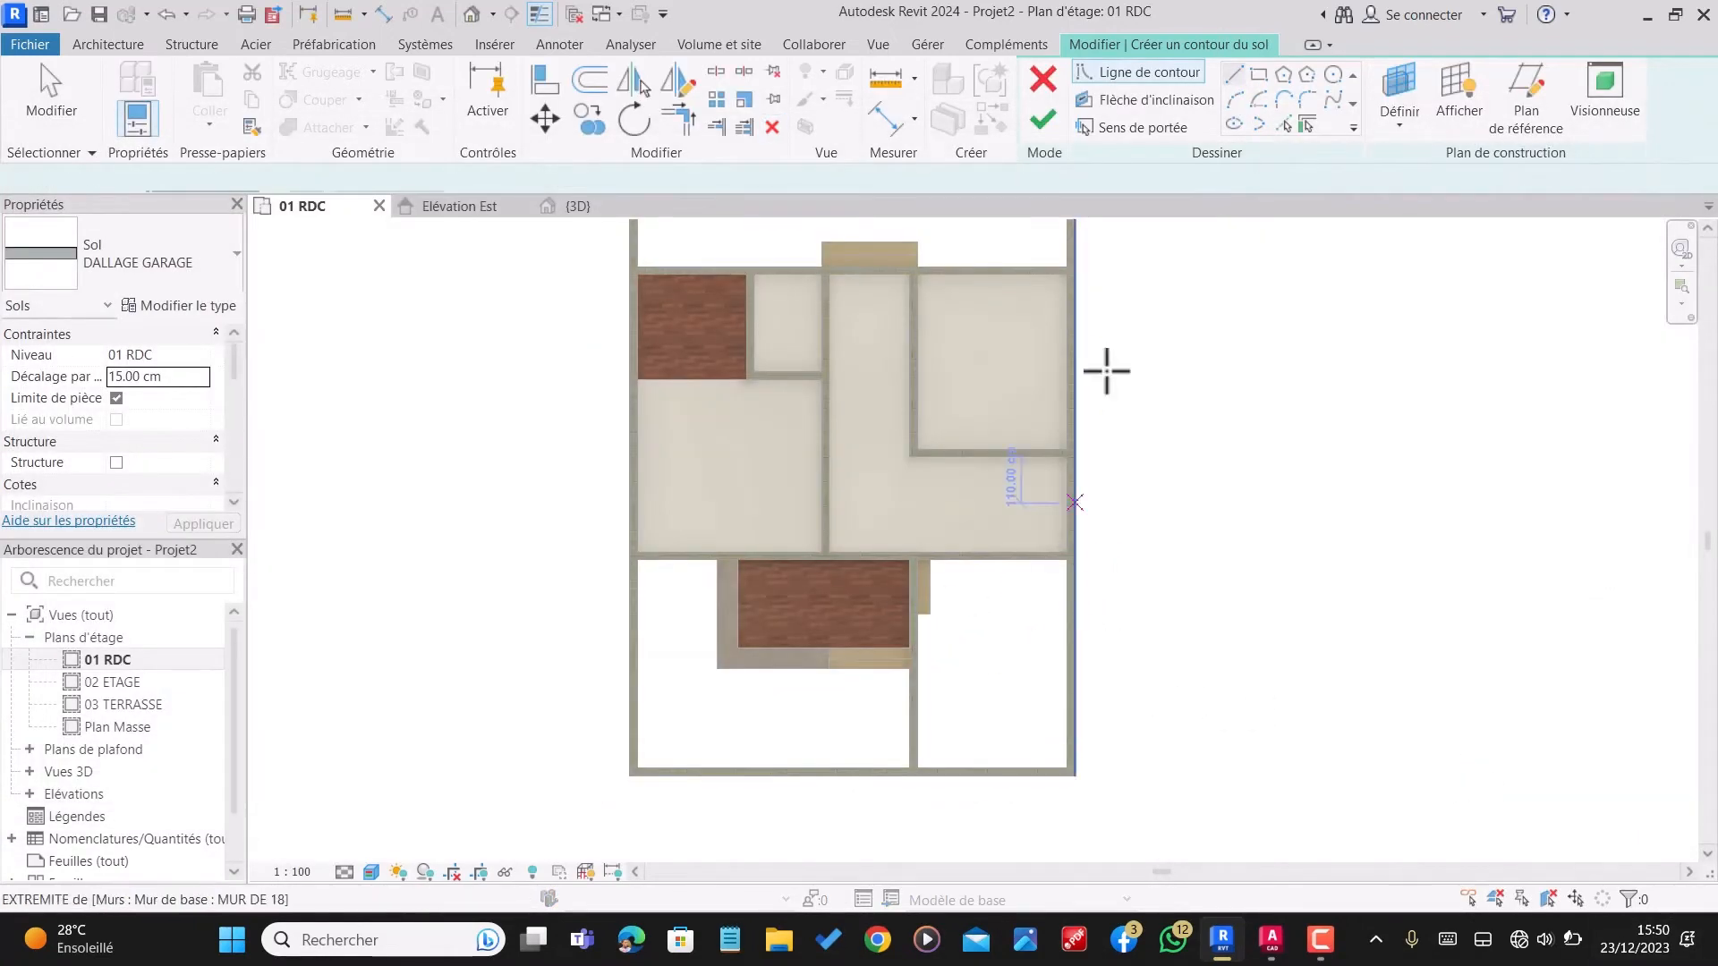
pyautogui.click(1260, 74)
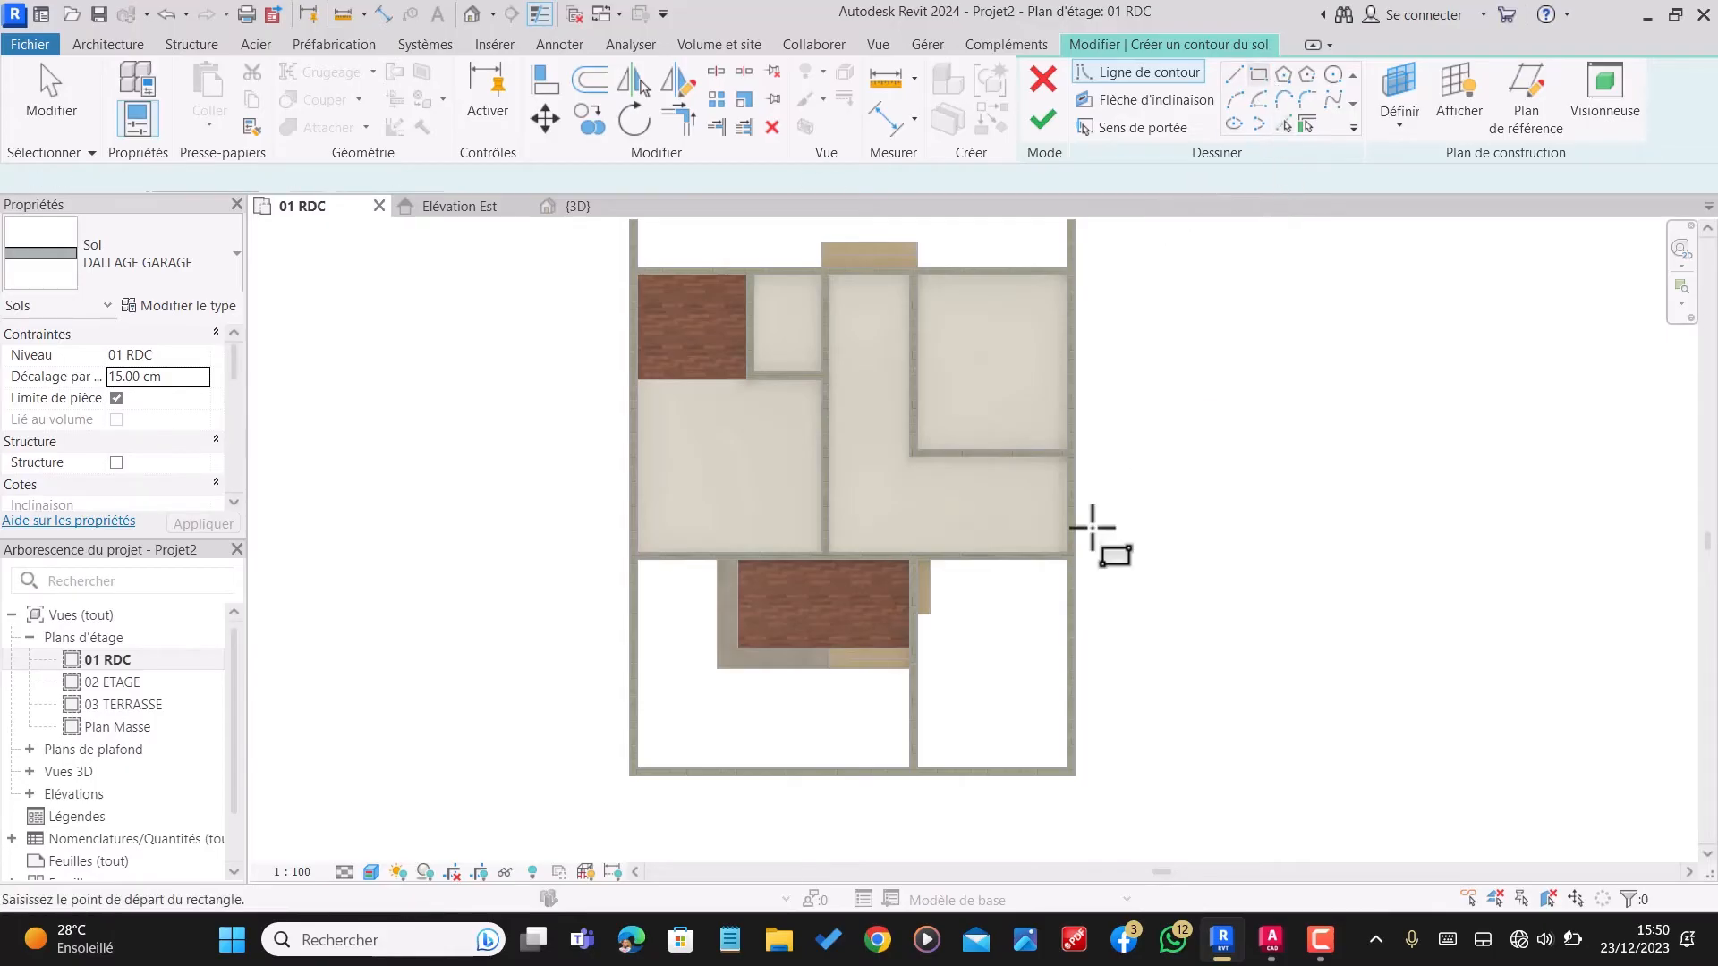
pyautogui.scroll(2, 1092, 682)
pyautogui.scroll(-1, 993, 358)
pyautogui.scroll(2, 1029, 523)
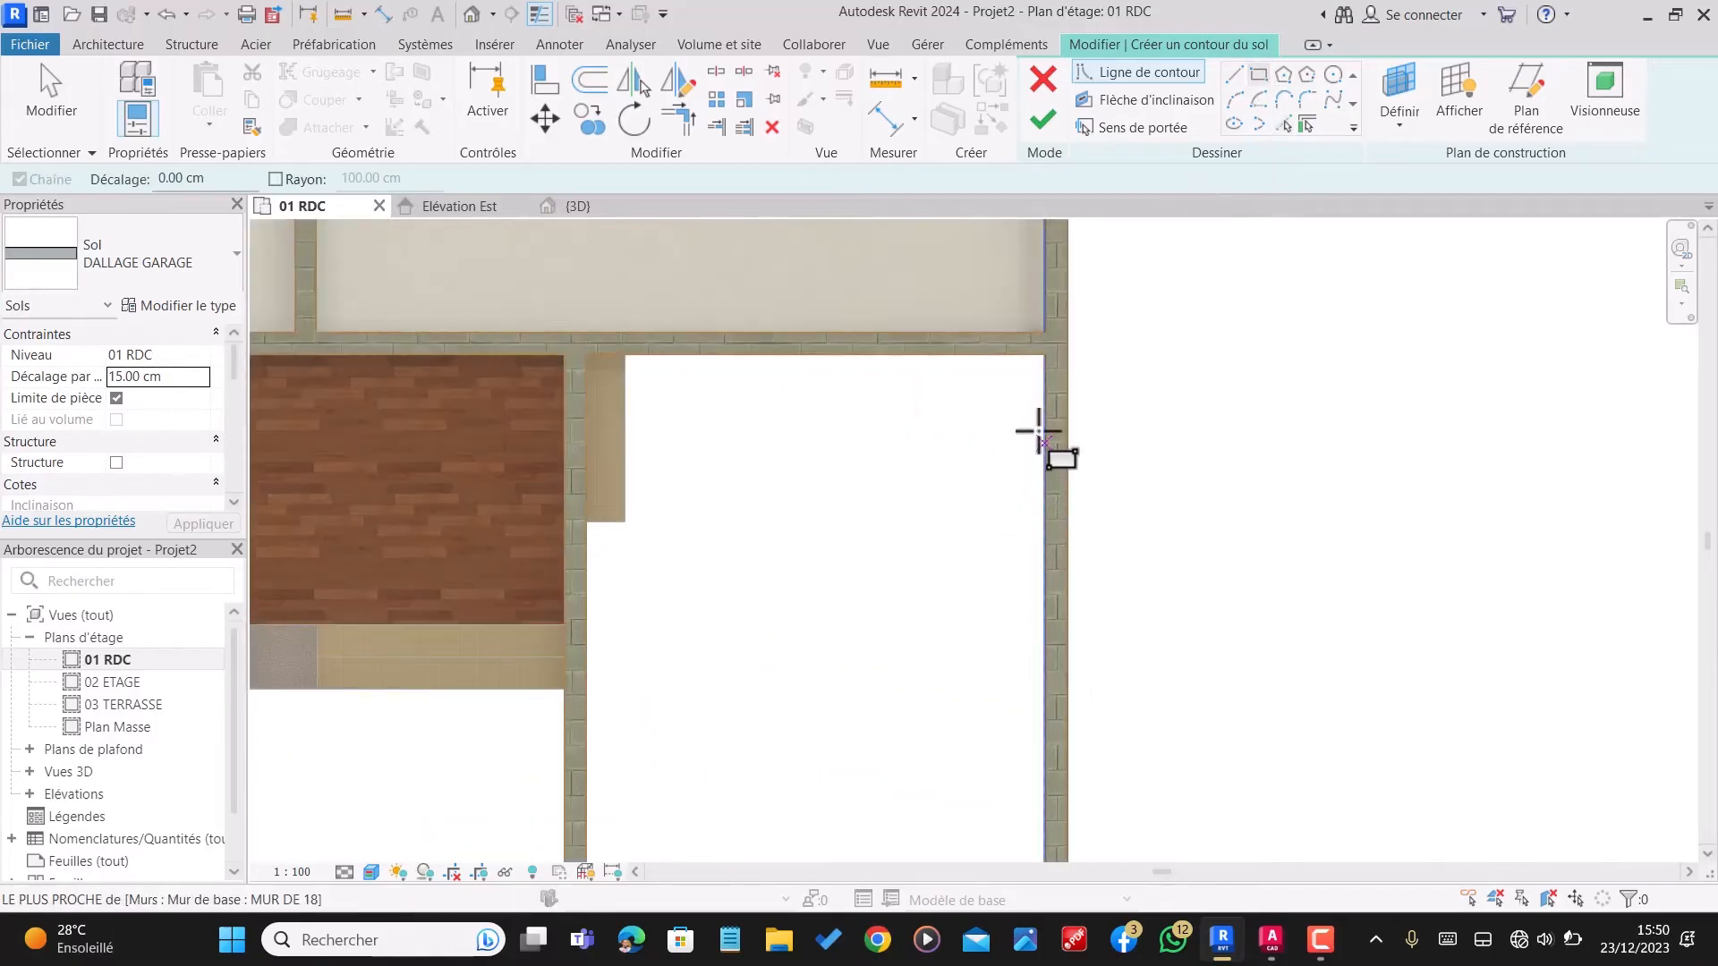
pyautogui.scroll(4, 1047, 362)
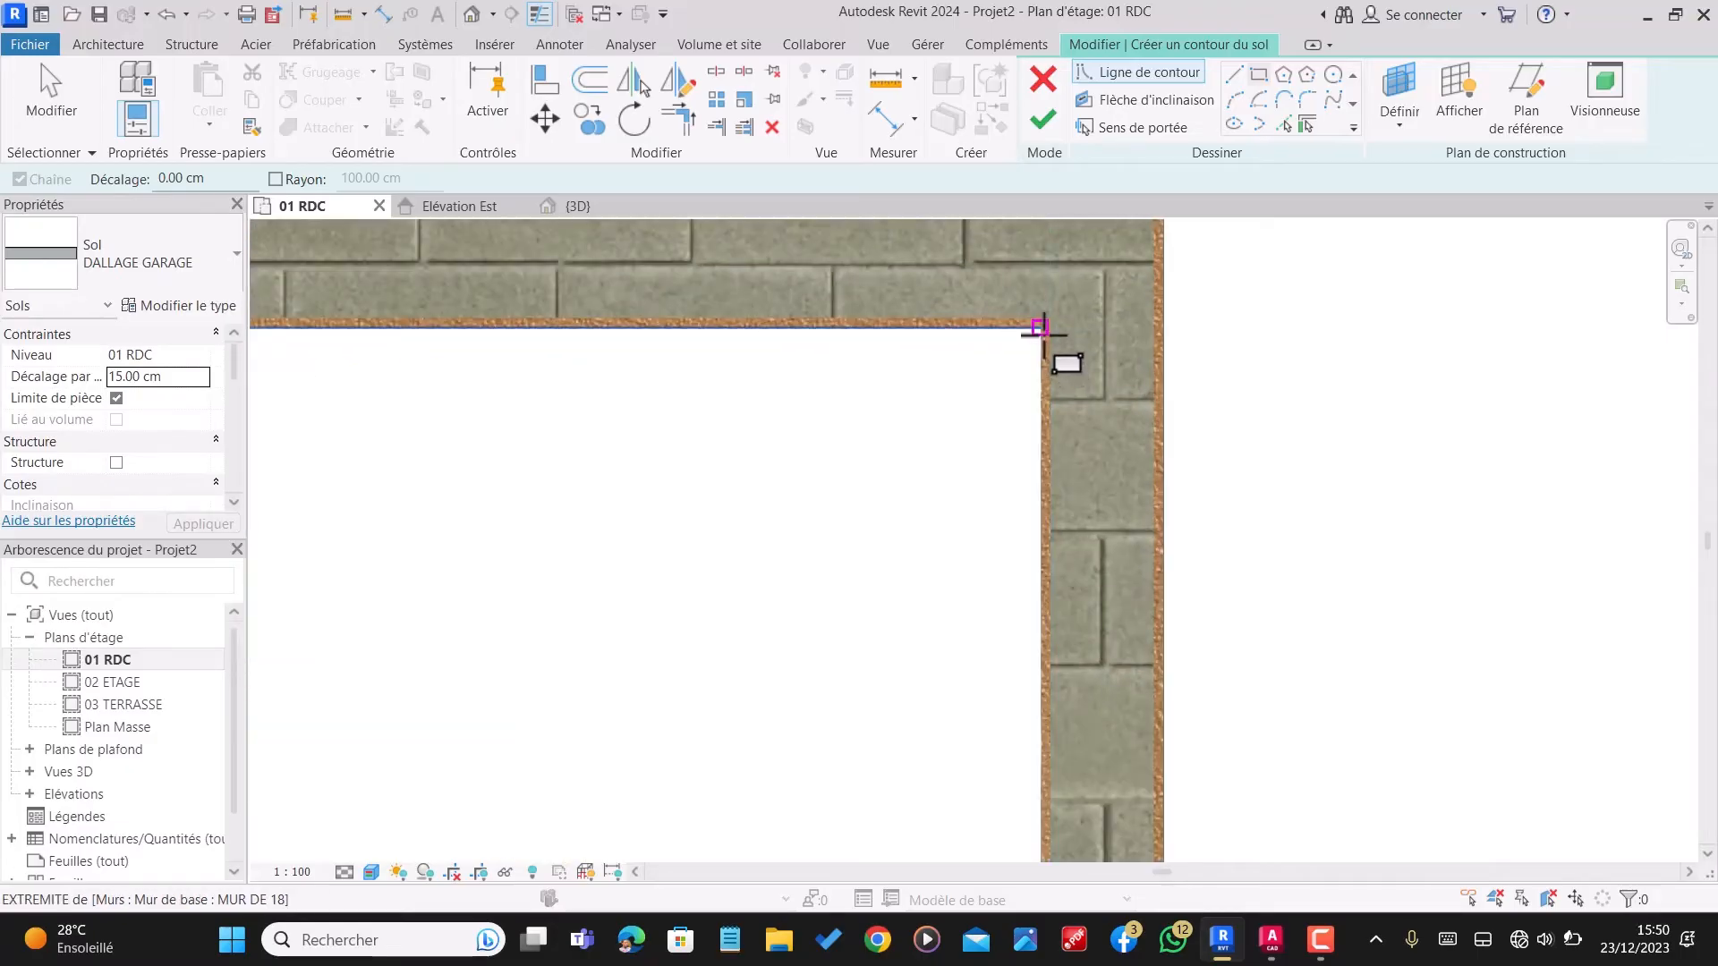
pyautogui.click(1041, 330)
pyautogui.scroll(-4, 1044, 332)
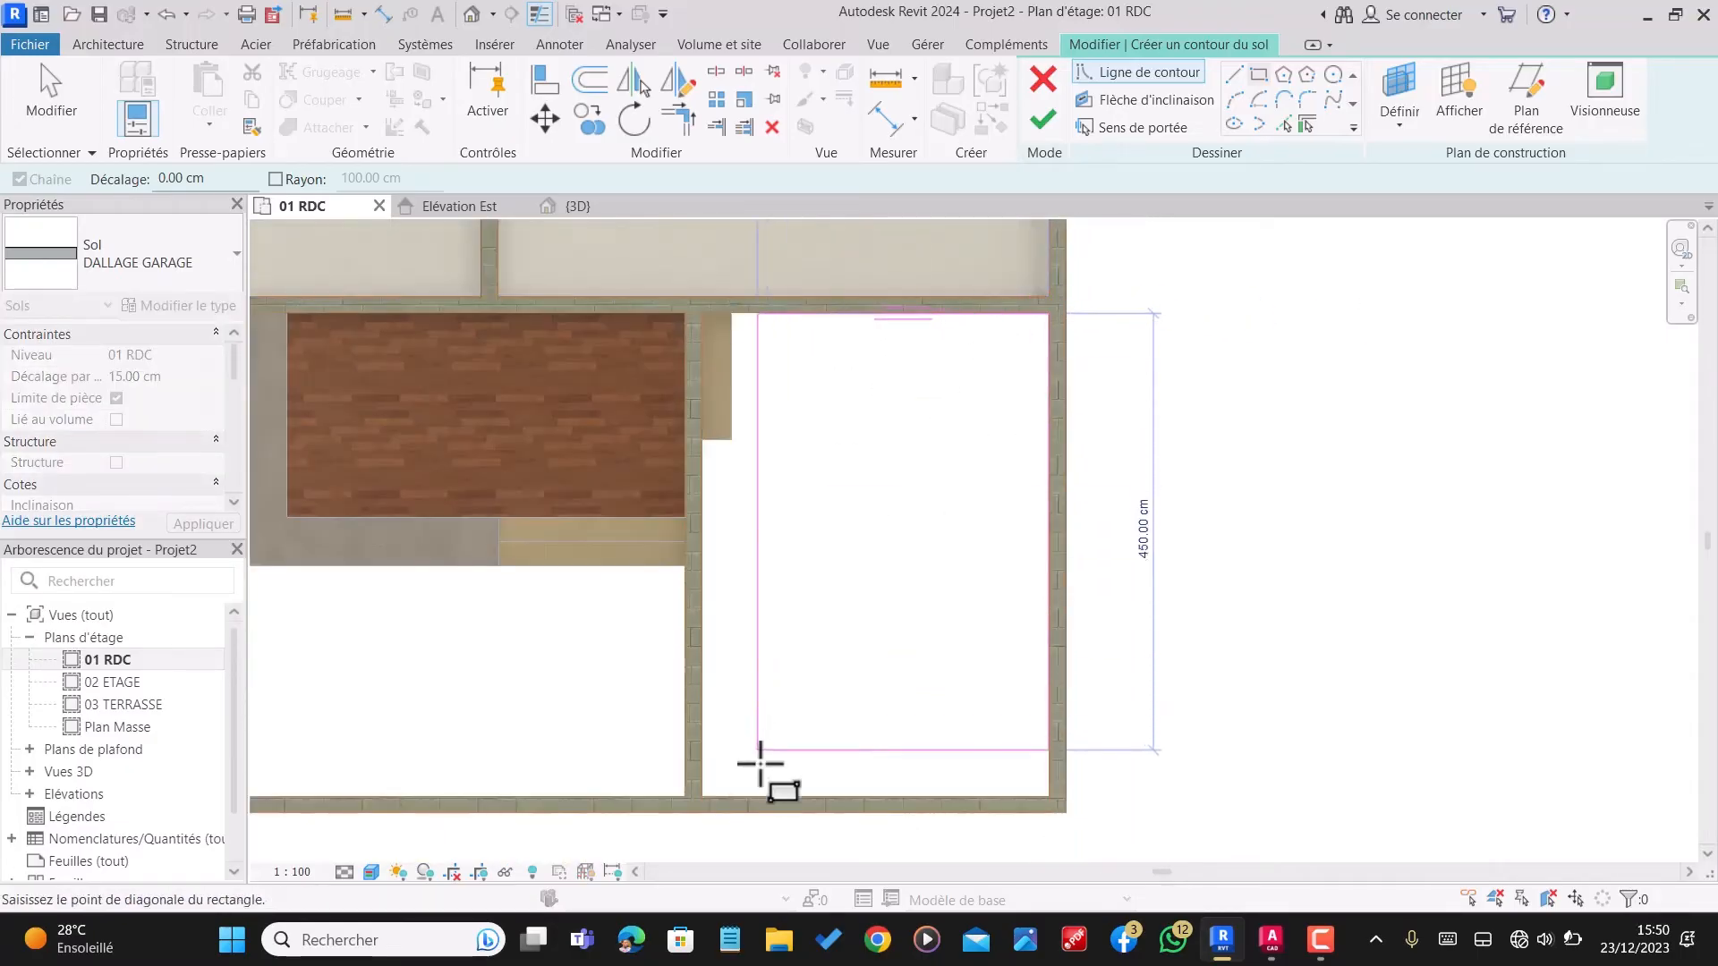
pyautogui.scroll(4, 704, 796)
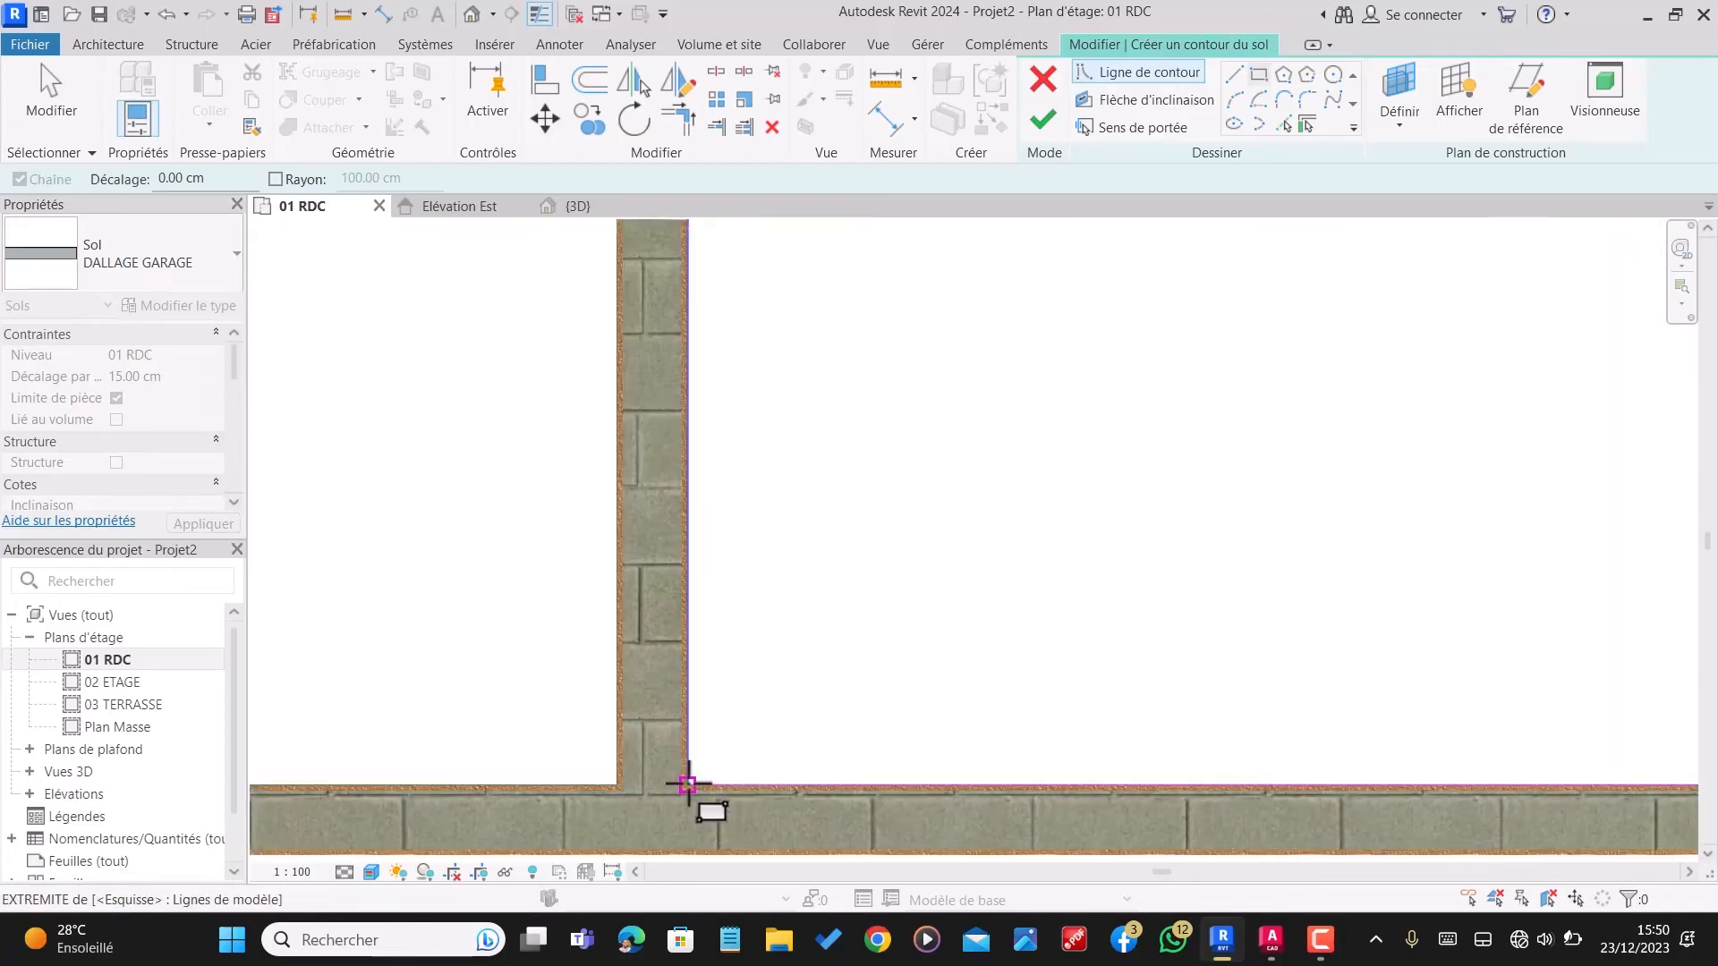
pyautogui.click(687, 785)
pyautogui.scroll(-5, 688, 785)
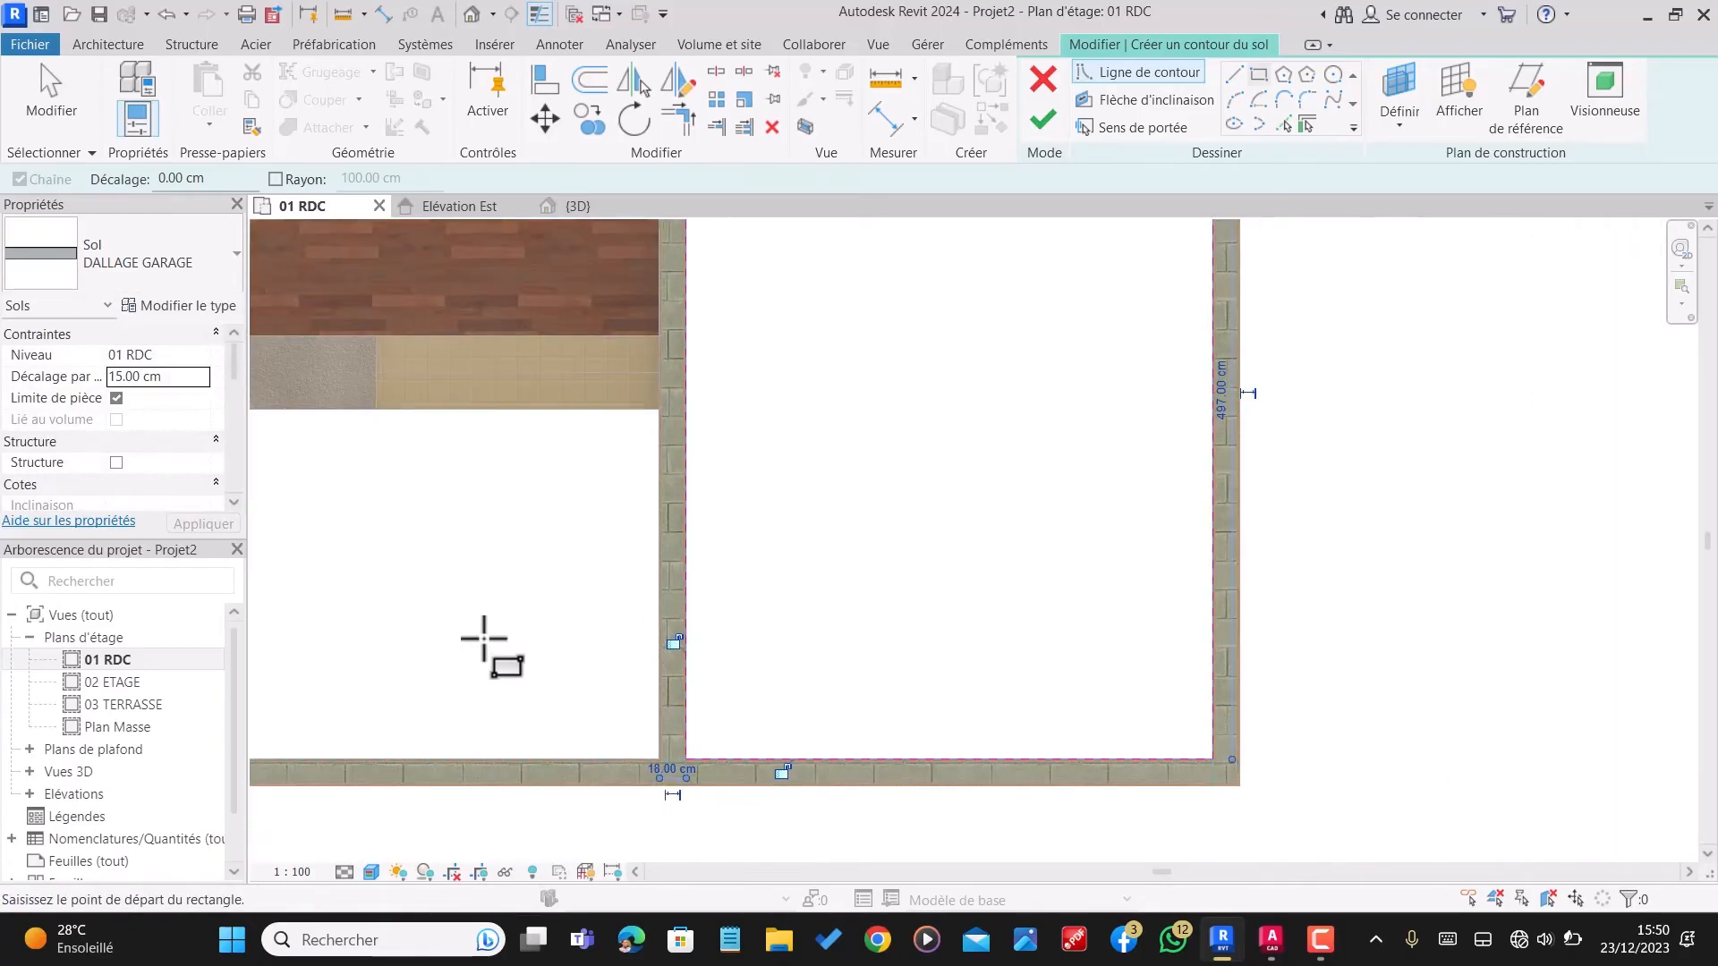
# Step: Finish the garage floor sketch, dismissing any warning, and show the model in the 3D view
pyautogui.click(1045, 120)
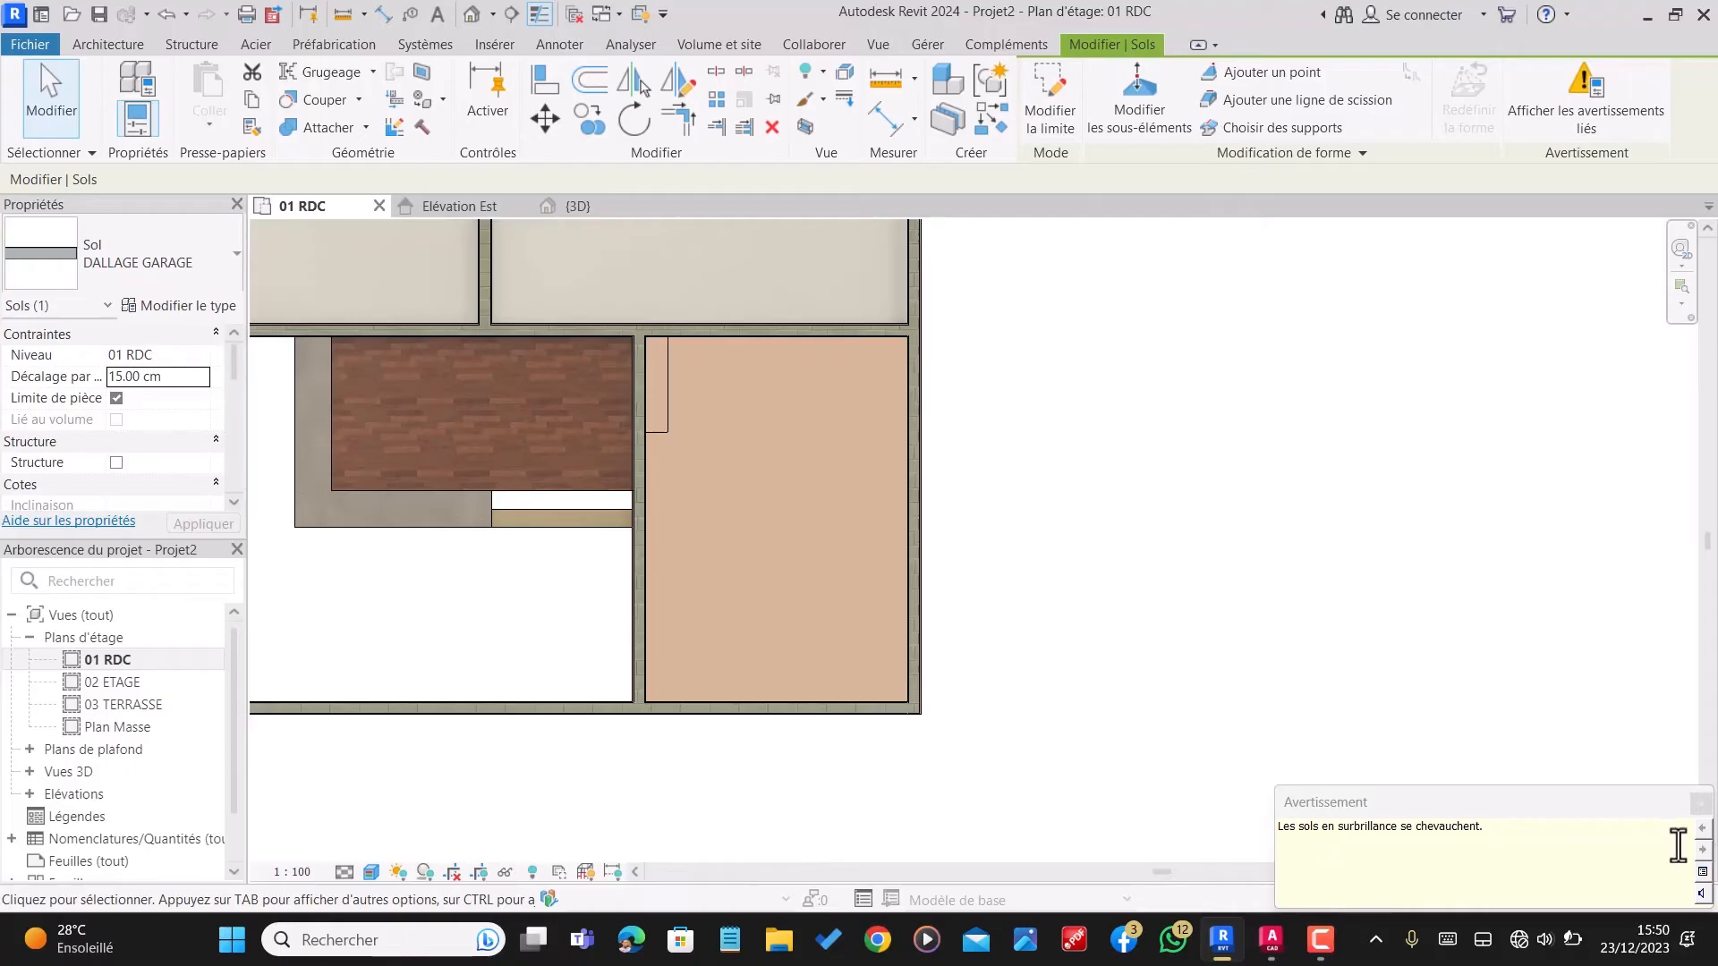
pyautogui.click(1700, 803)
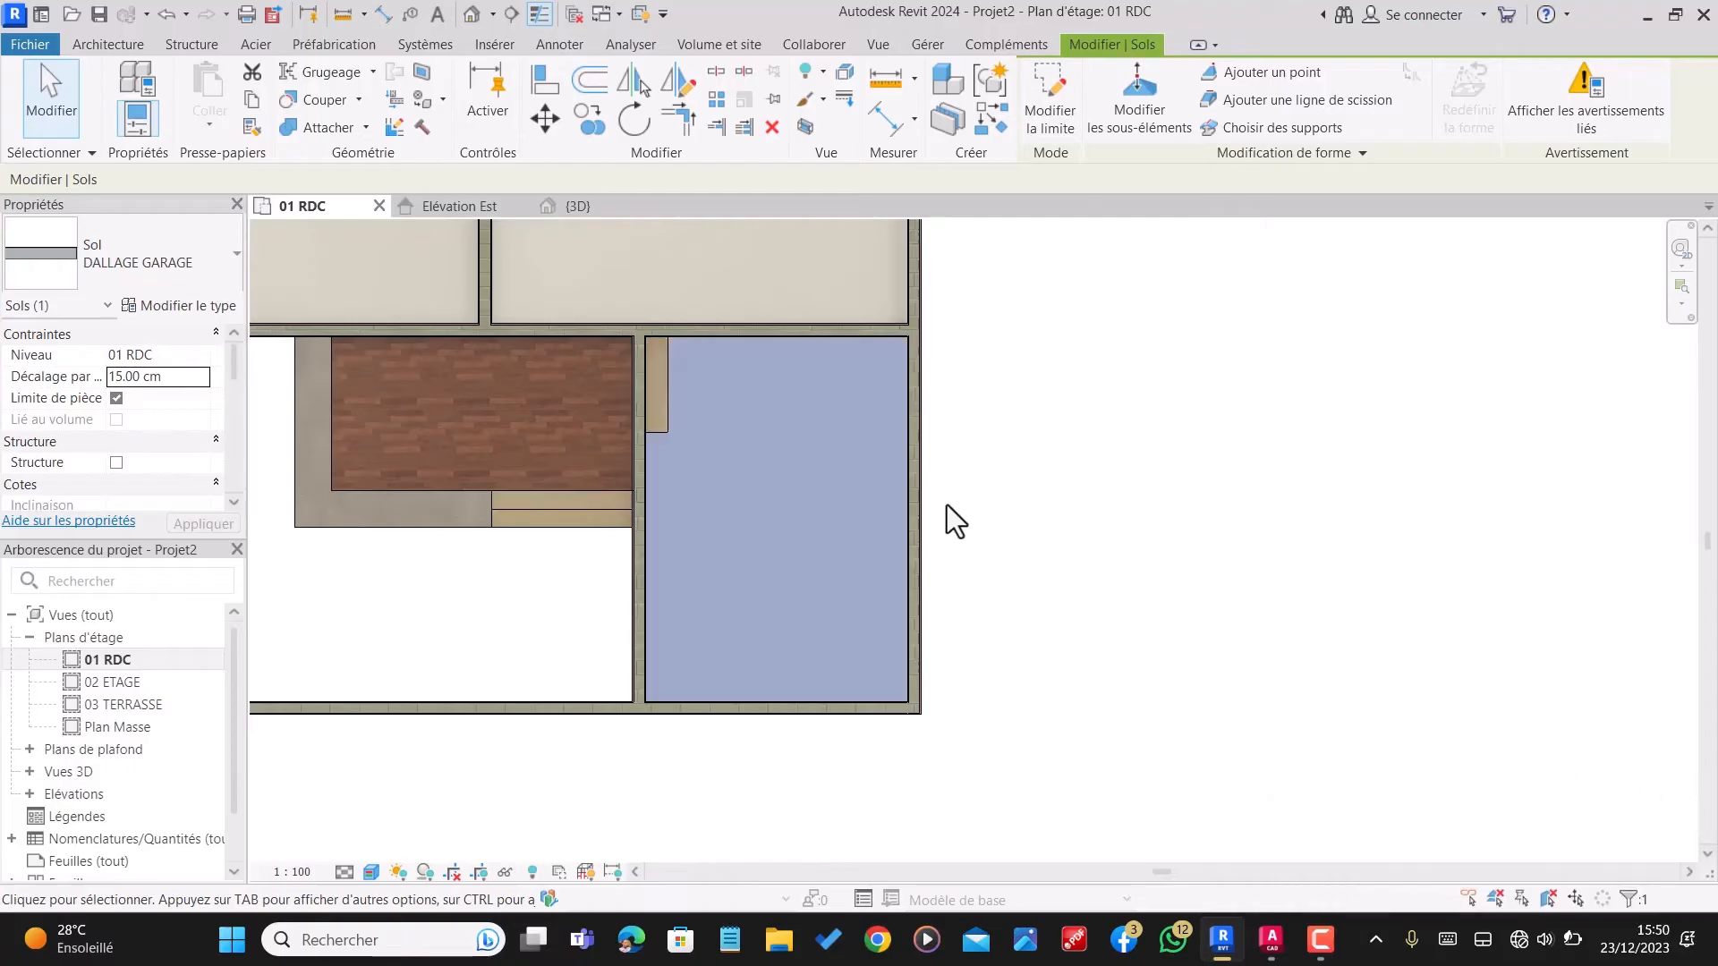
pyautogui.click(583, 204)
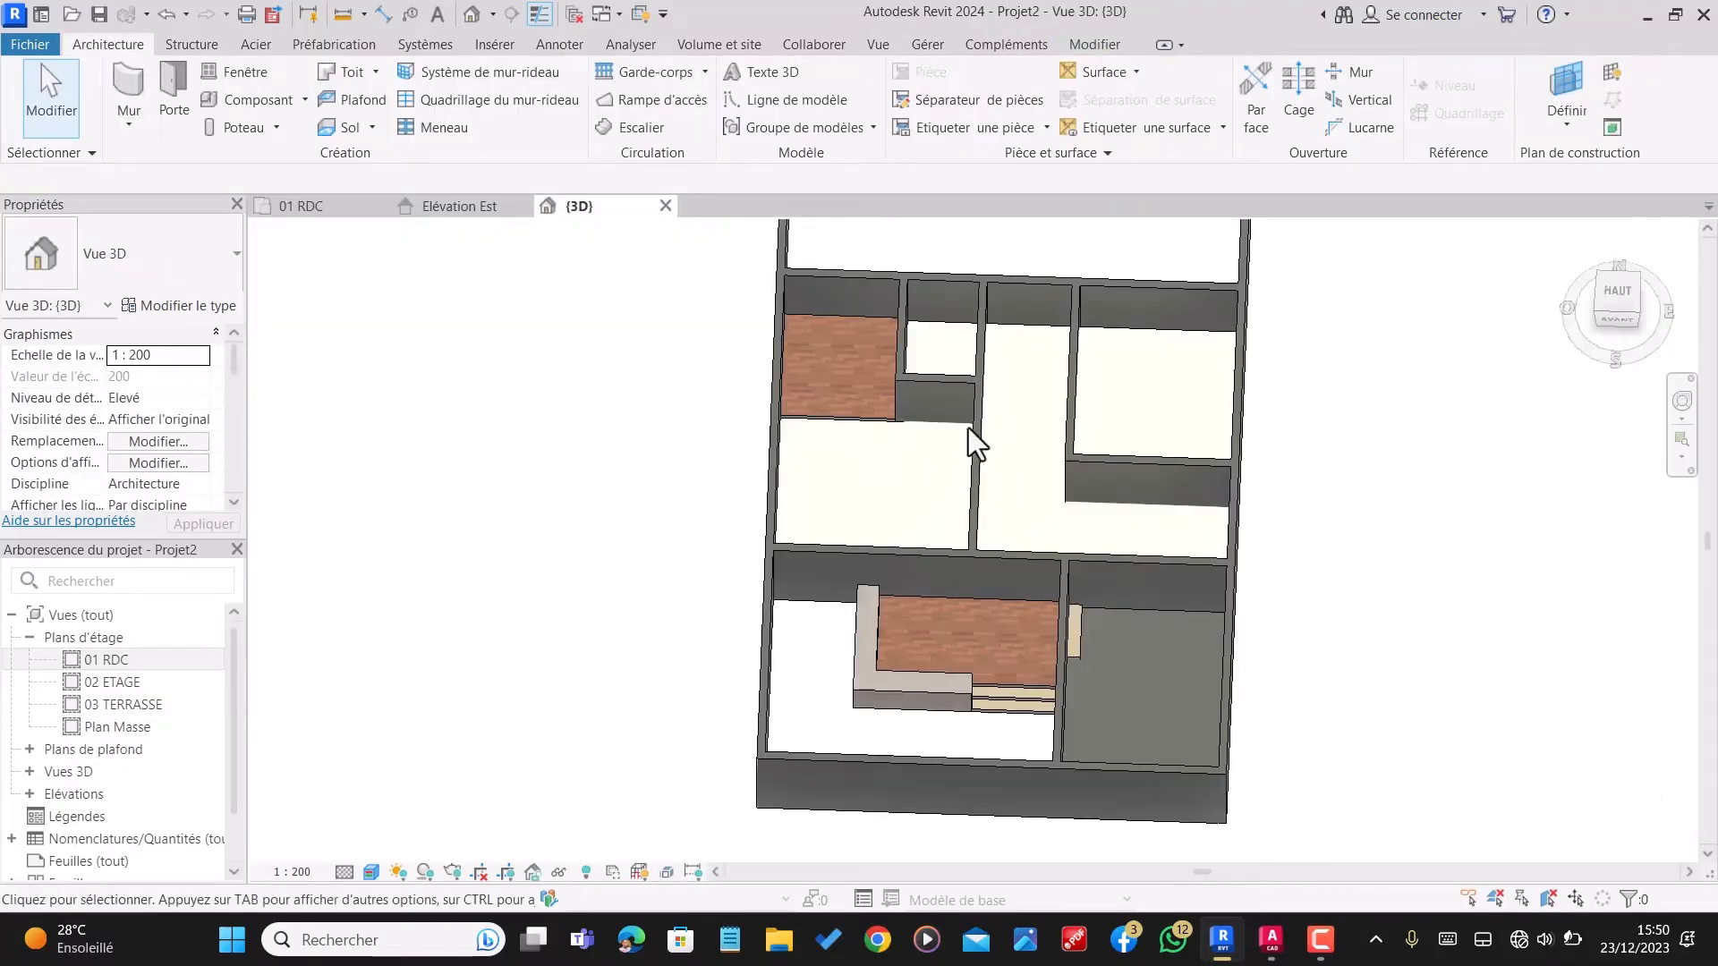
# Step: Examine the garage floor, veranda and surrounding rooms in the 3D view from several angles
pyautogui.scroll(5, 1154, 675)
pyautogui.keyDown('shift'); pyautogui.moveTo(1151, 686); pyautogui.dragTo(1063, 556, button='middle'); pyautogui.keyUp('shift')
pyautogui.scroll(3, 936, 556)
pyautogui.scroll(-6, 1027, 545)
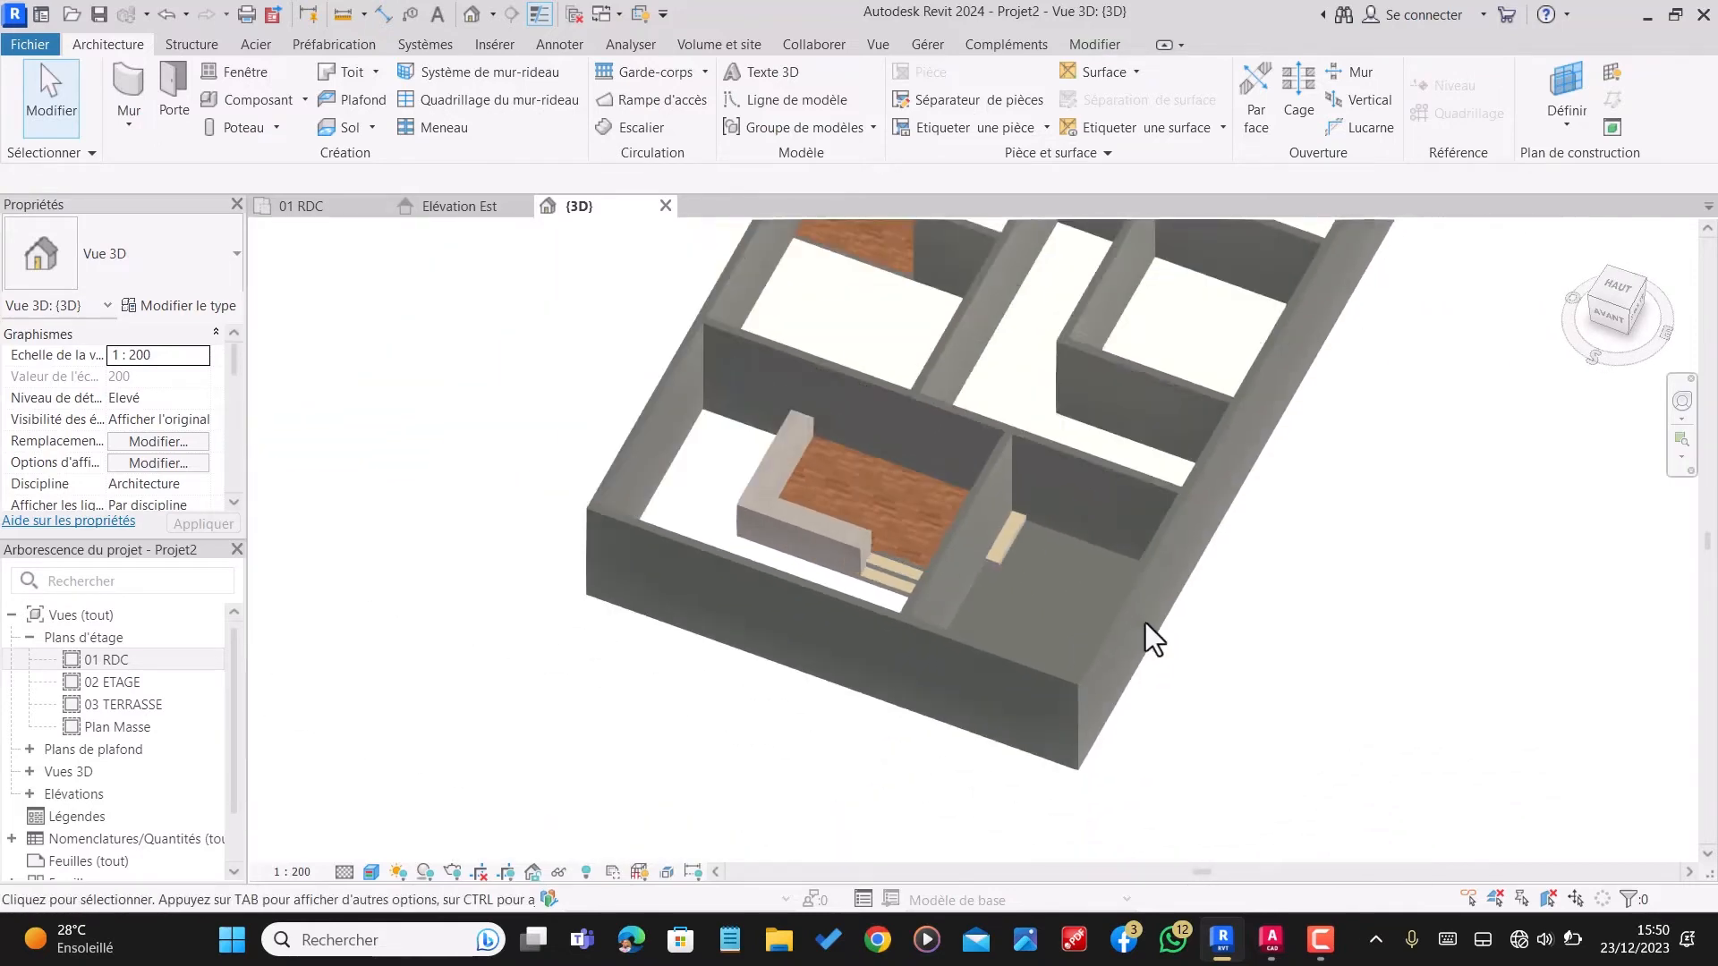
pyautogui.keyDown('shift'); pyautogui.moveTo(1146, 623); pyautogui.dragTo(1004, 640, button='middle'); pyautogui.keyUp('shift')
pyautogui.scroll(3, 996, 562)
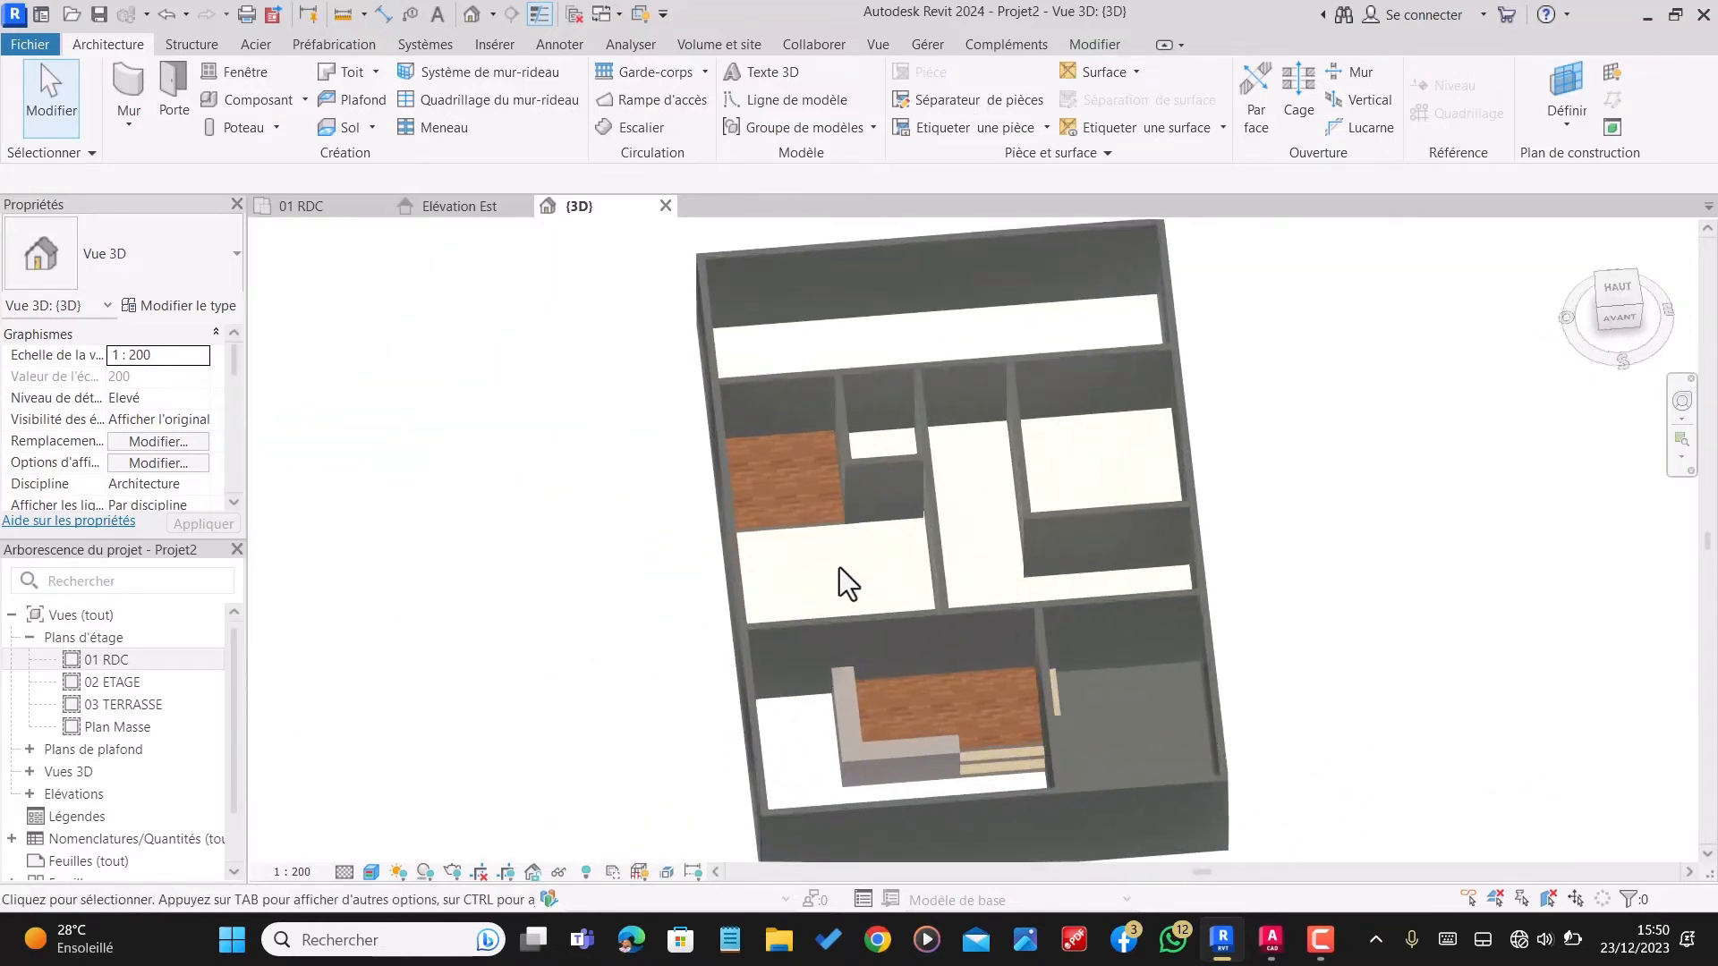
pyautogui.scroll(-2, 914, 641)
pyautogui.scroll(3, 1000, 780)
pyautogui.scroll(-3, 1021, 618)
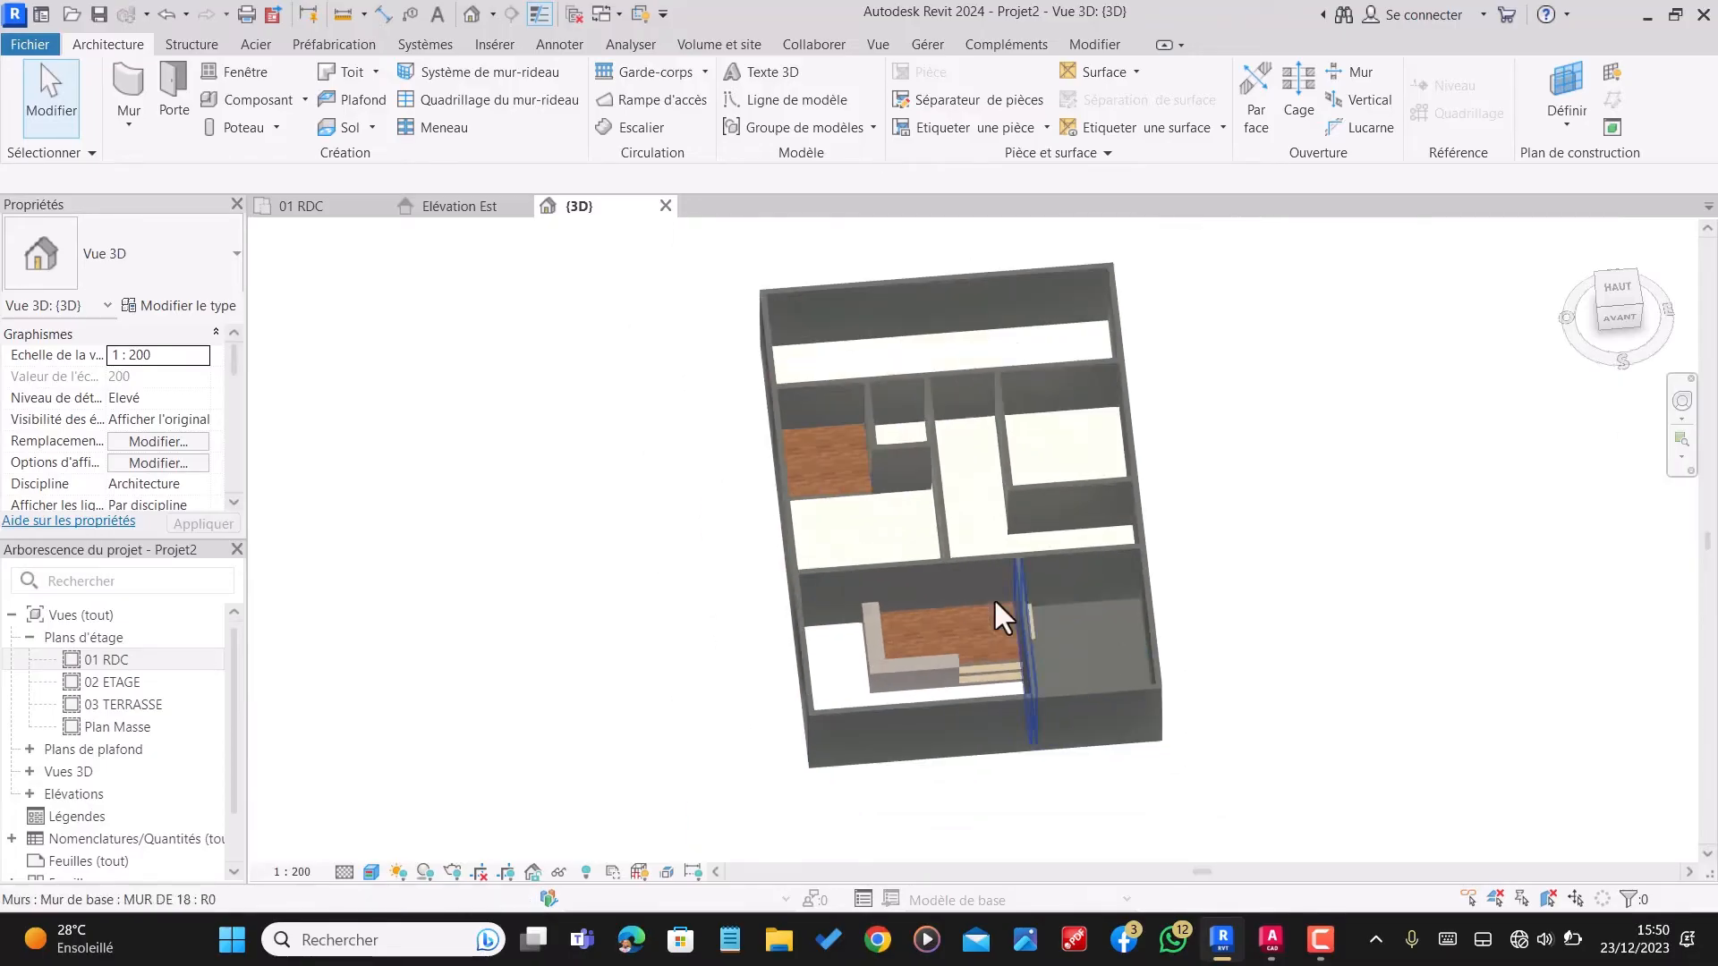
# Step: Return to the 01 RDC plan and duplicate the DALLAGE GARAGE floor type as JARDIN
pyautogui.click(326, 213)
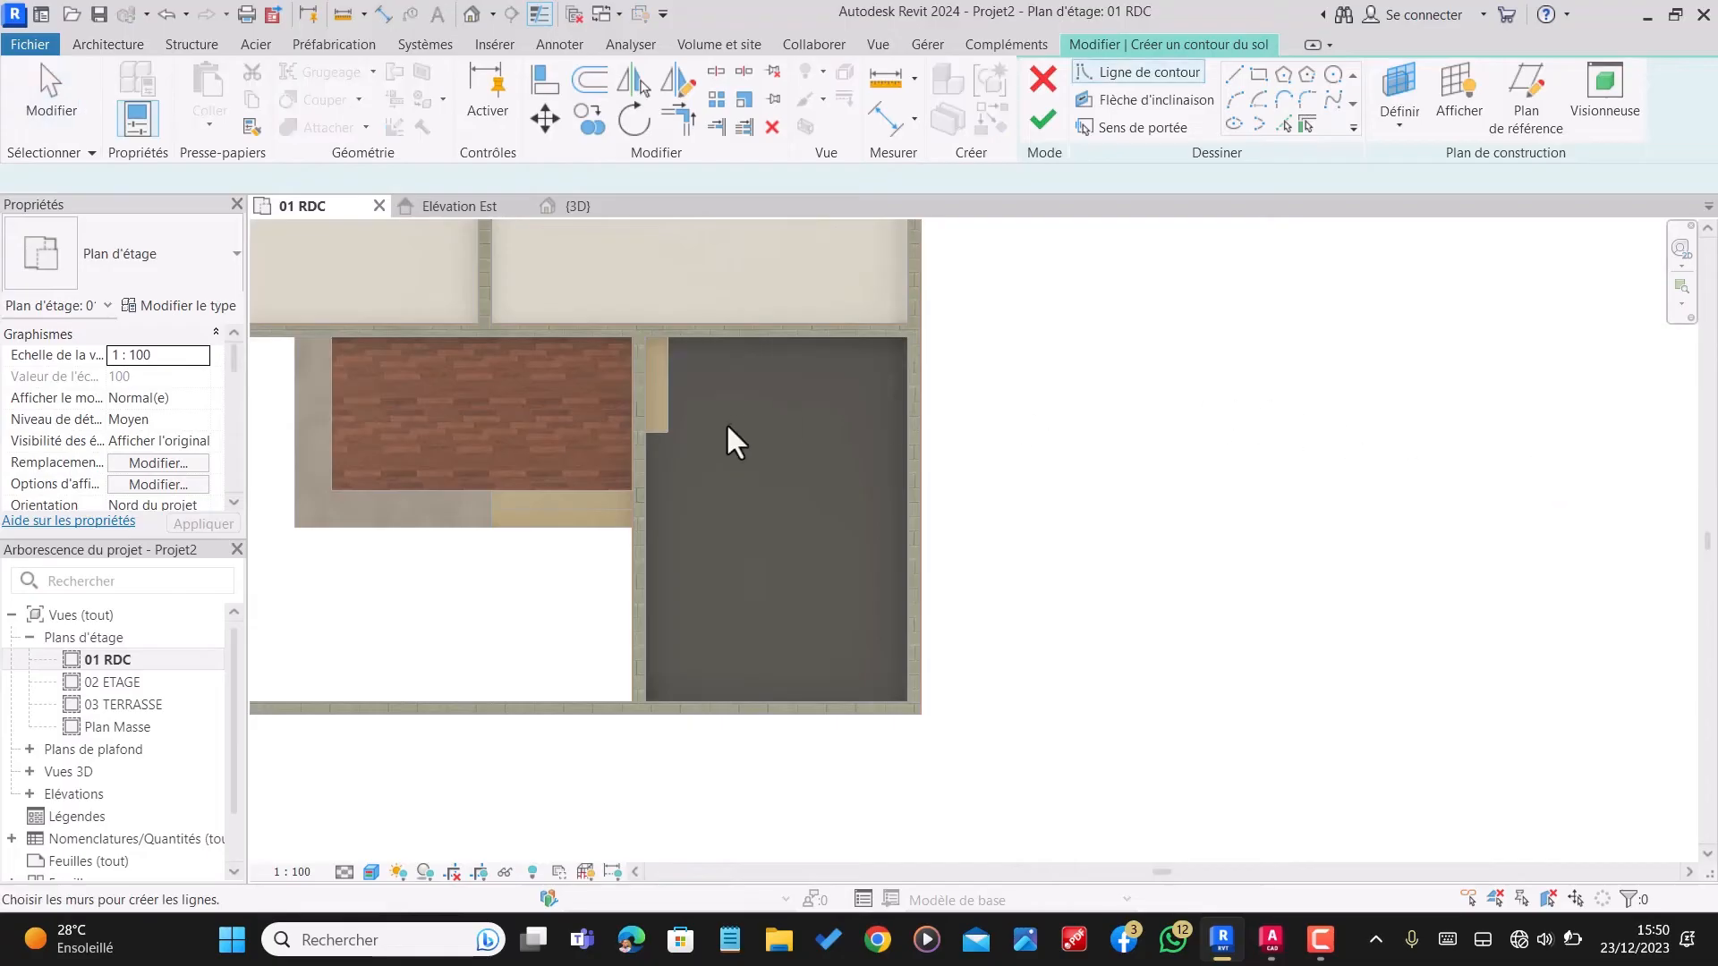
pyautogui.scroll(-2, 852, 438)
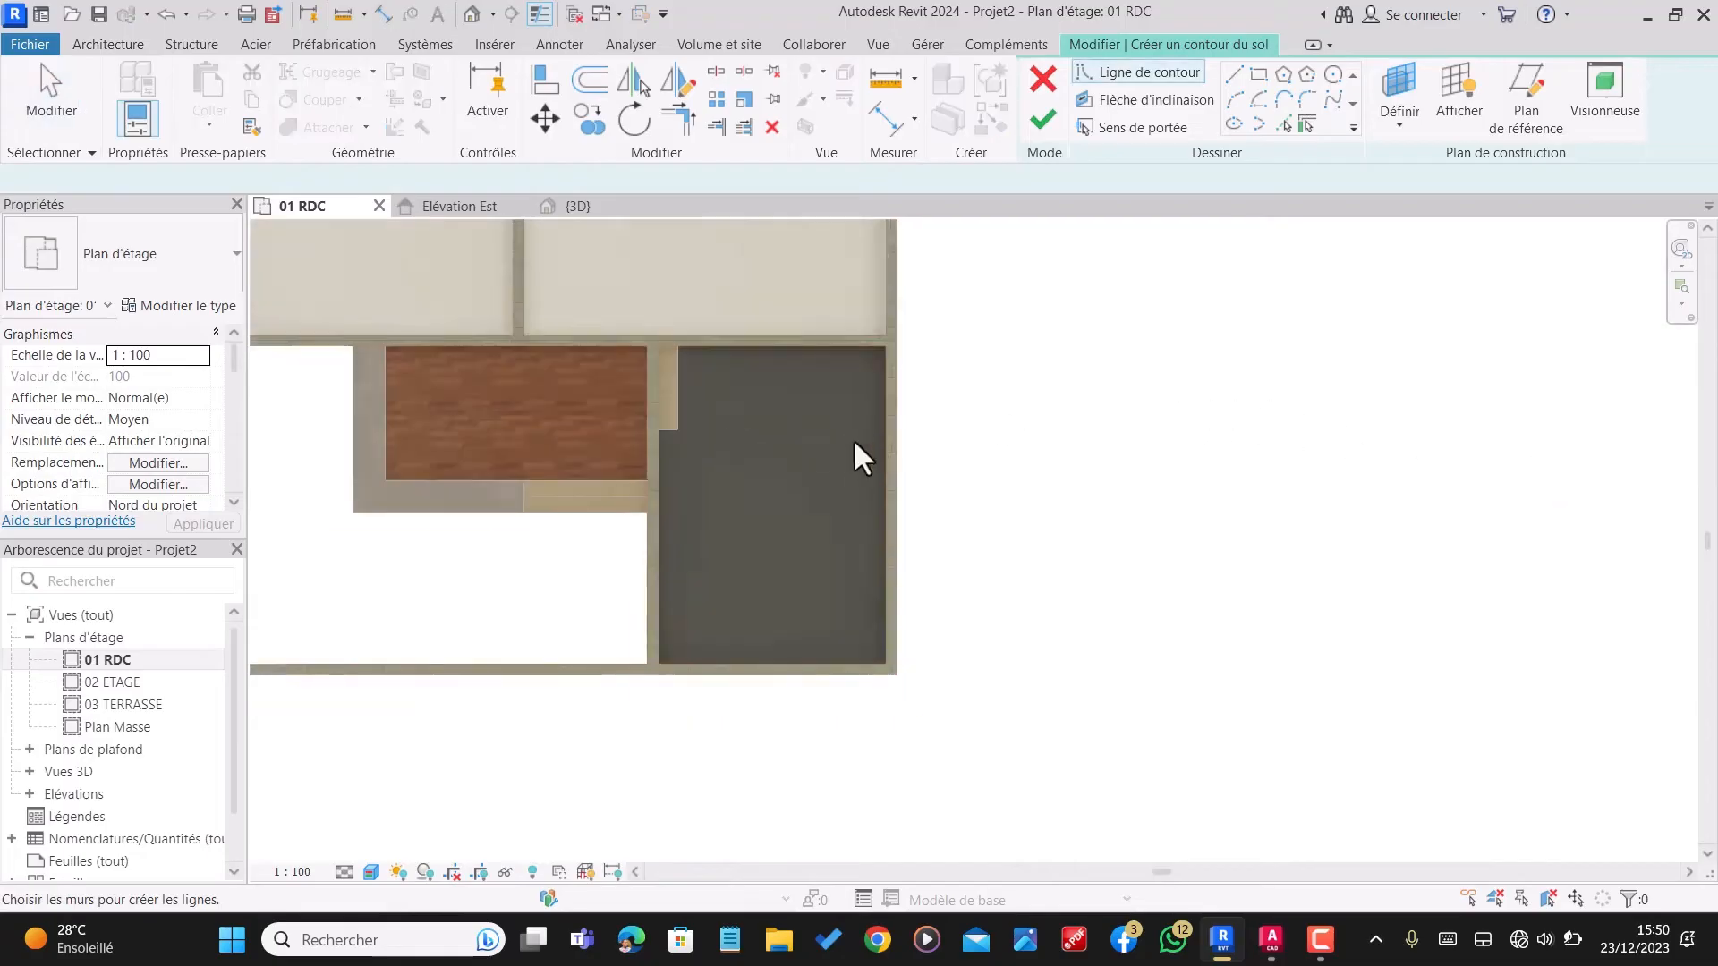
pyautogui.click(186, 310)
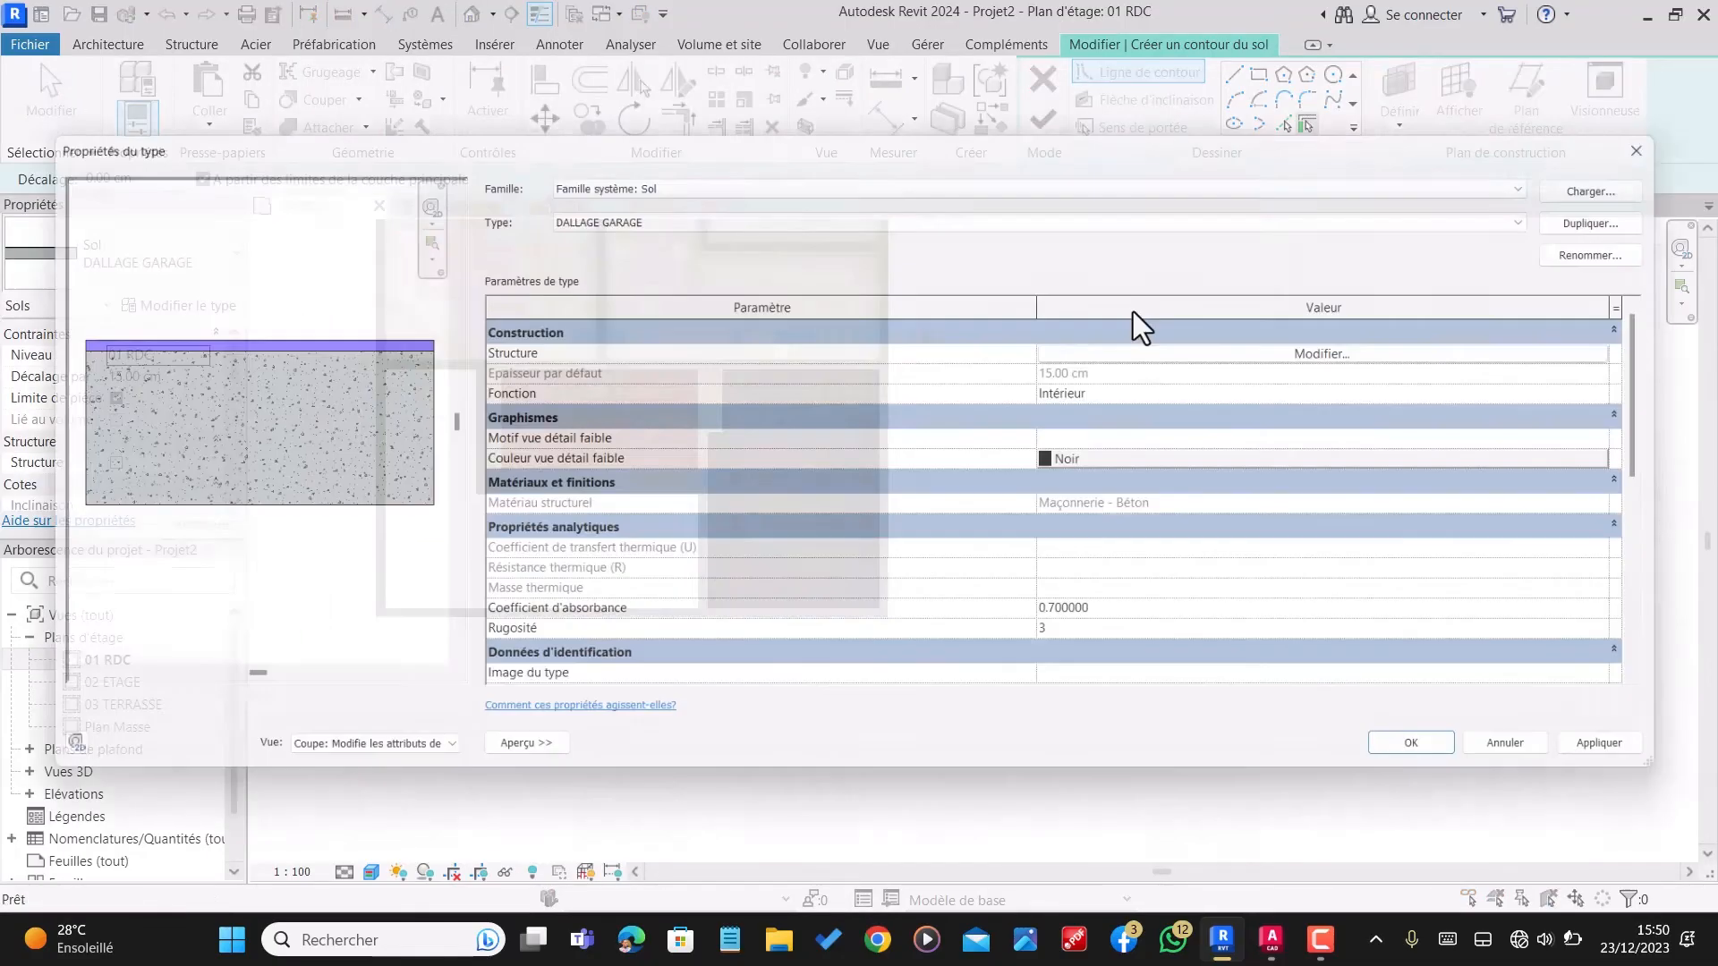
pyautogui.click(1626, 210)
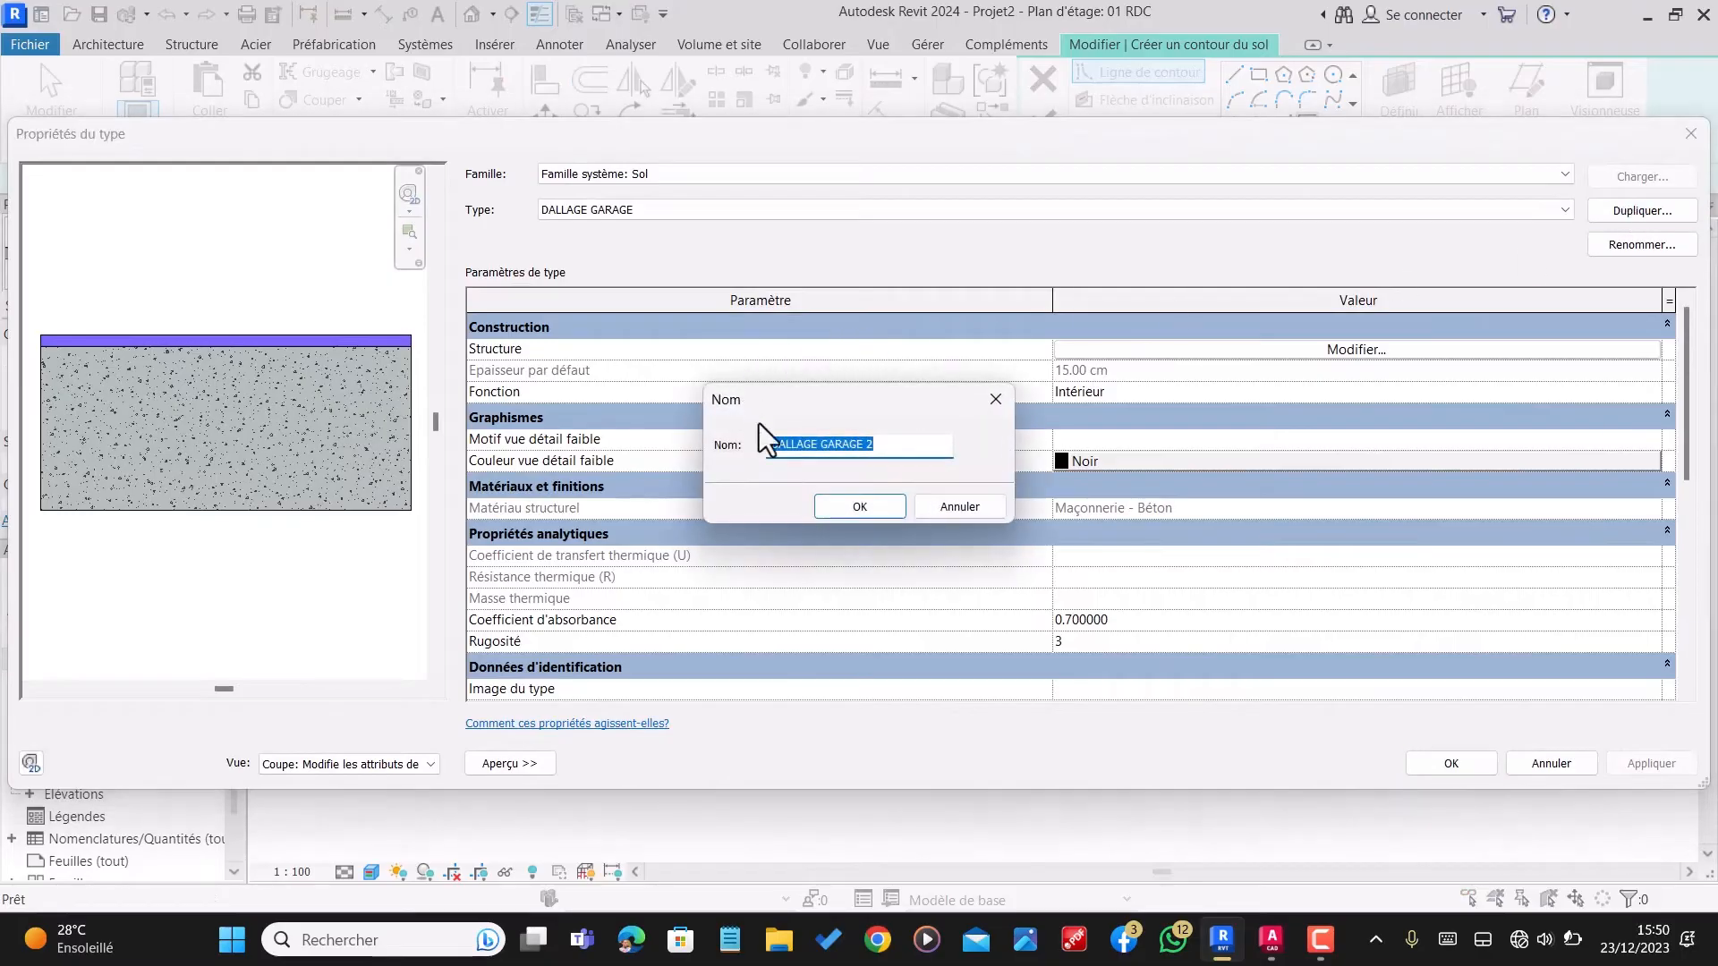
pyautogui.press('BackSpace')
pyautogui.click(852, 503)
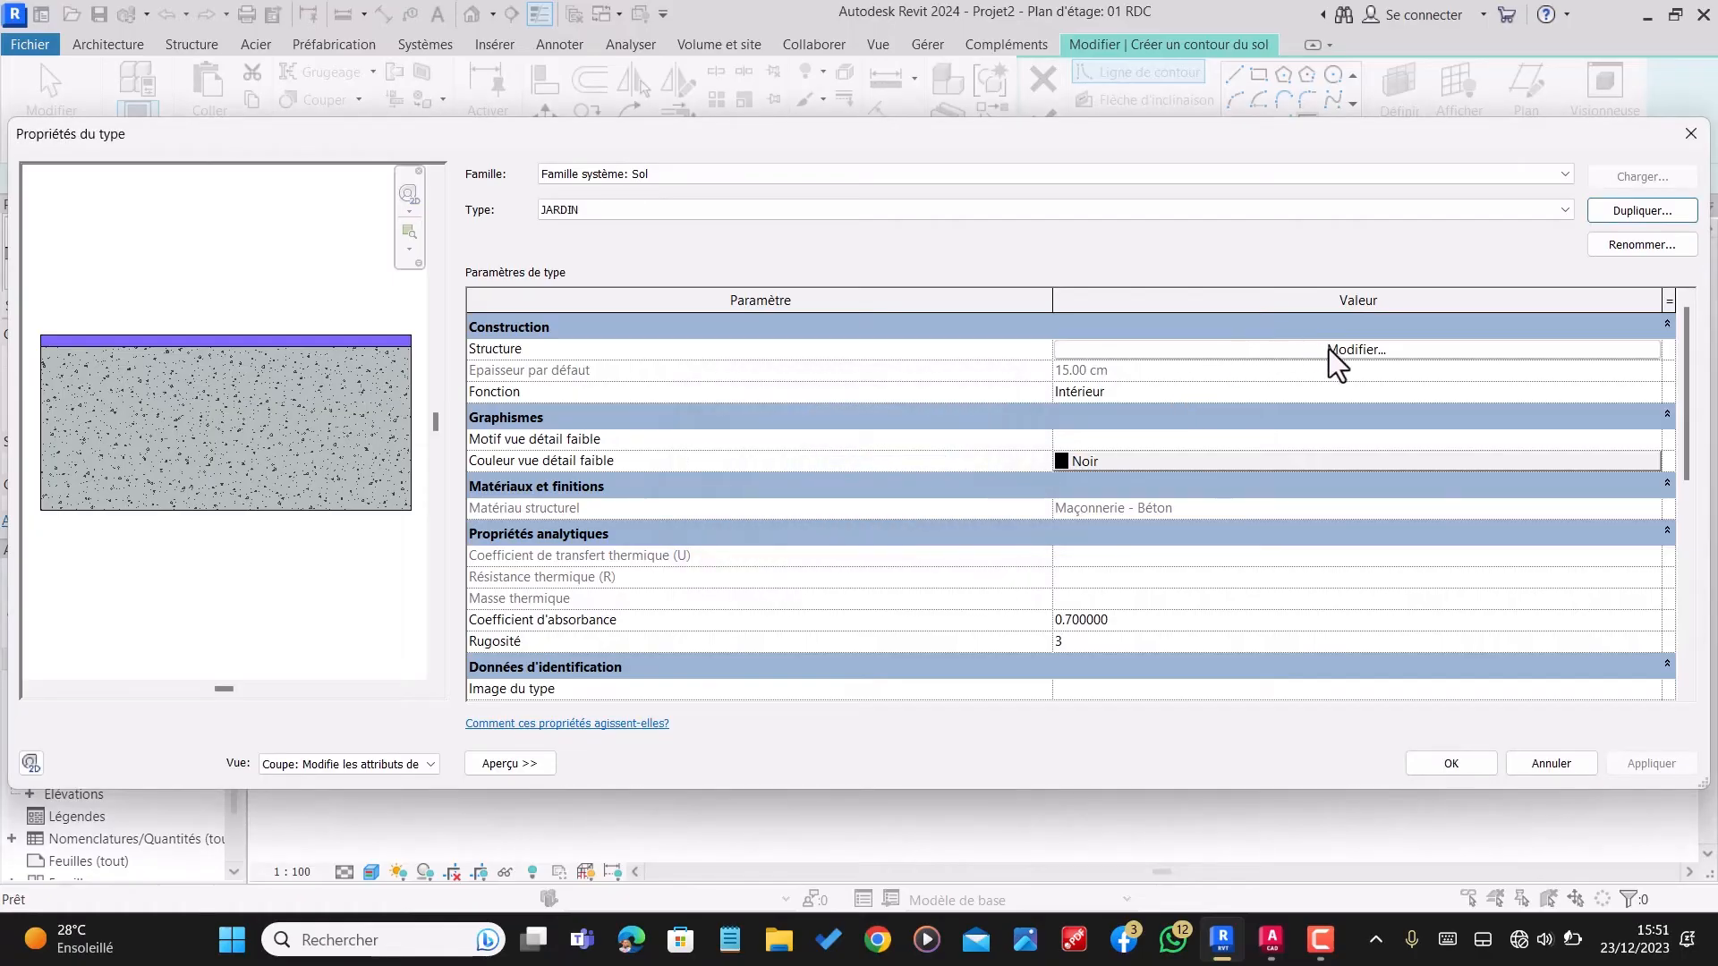
# Step: In the JARDIN structure, set the Maçonnerie - Béton layer to 5 cm and delete the Dalles sur dallage layer
pyautogui.click(1329, 348)
pyautogui.click(1054, 394)
pyautogui.moveTo(1054, 394); pyautogui.dragTo(954, 378)
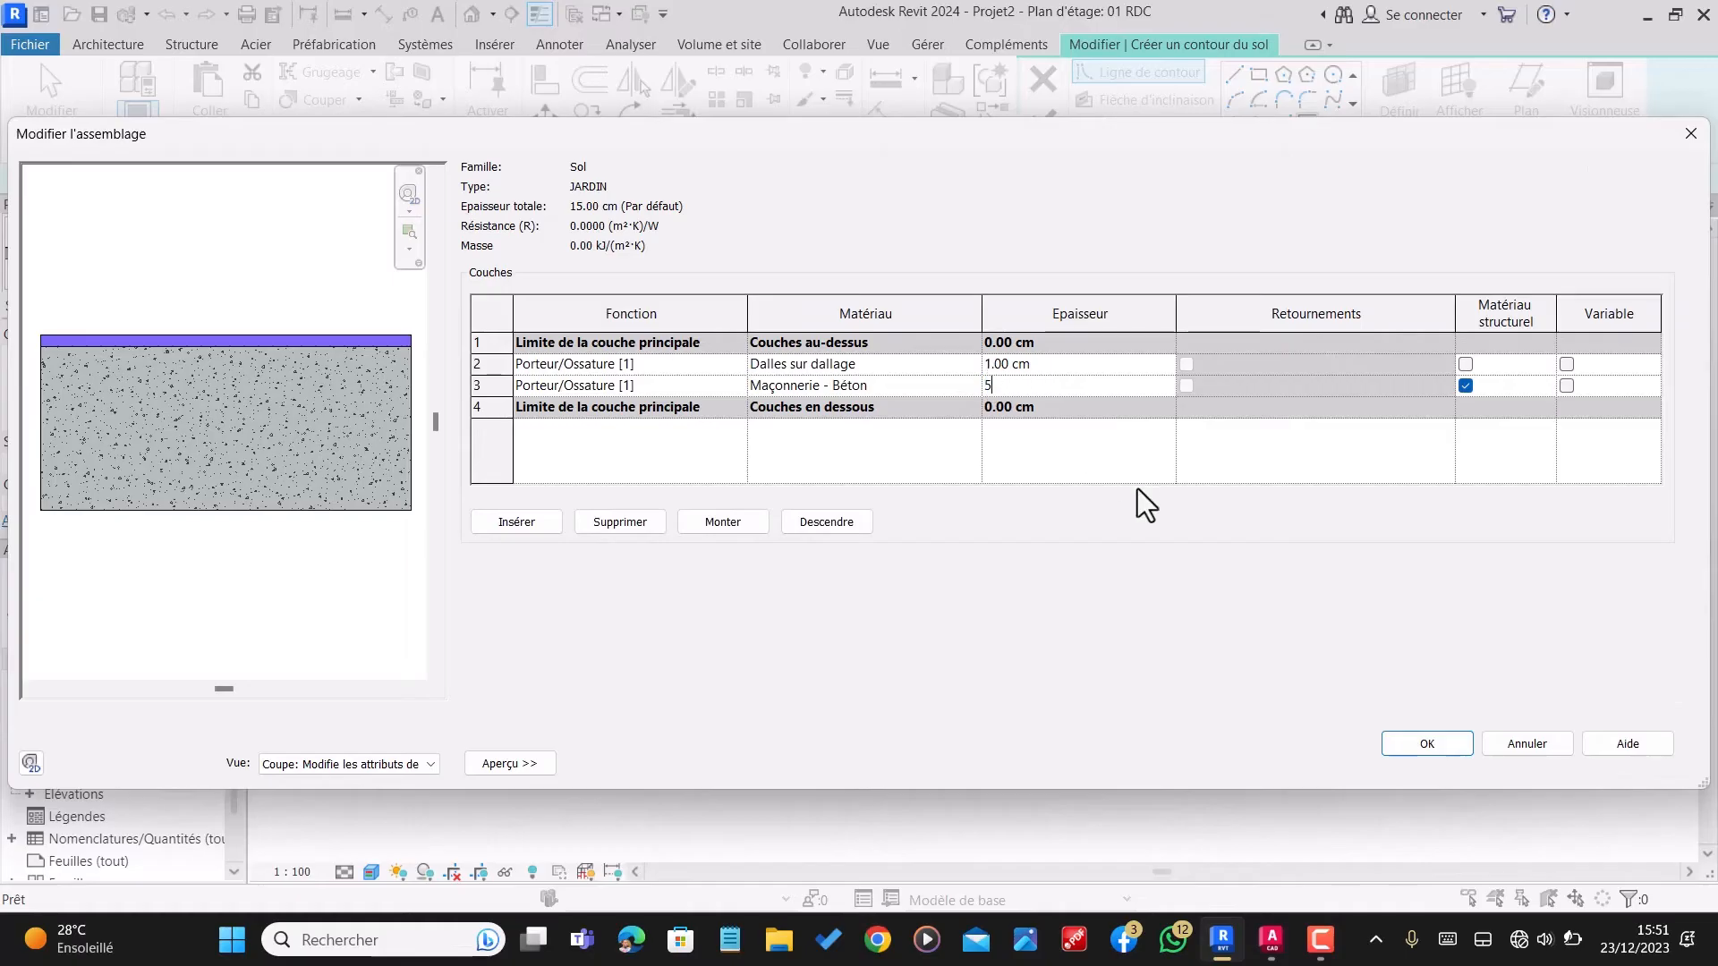
pyautogui.write('5')
pyautogui.click(1021, 364)
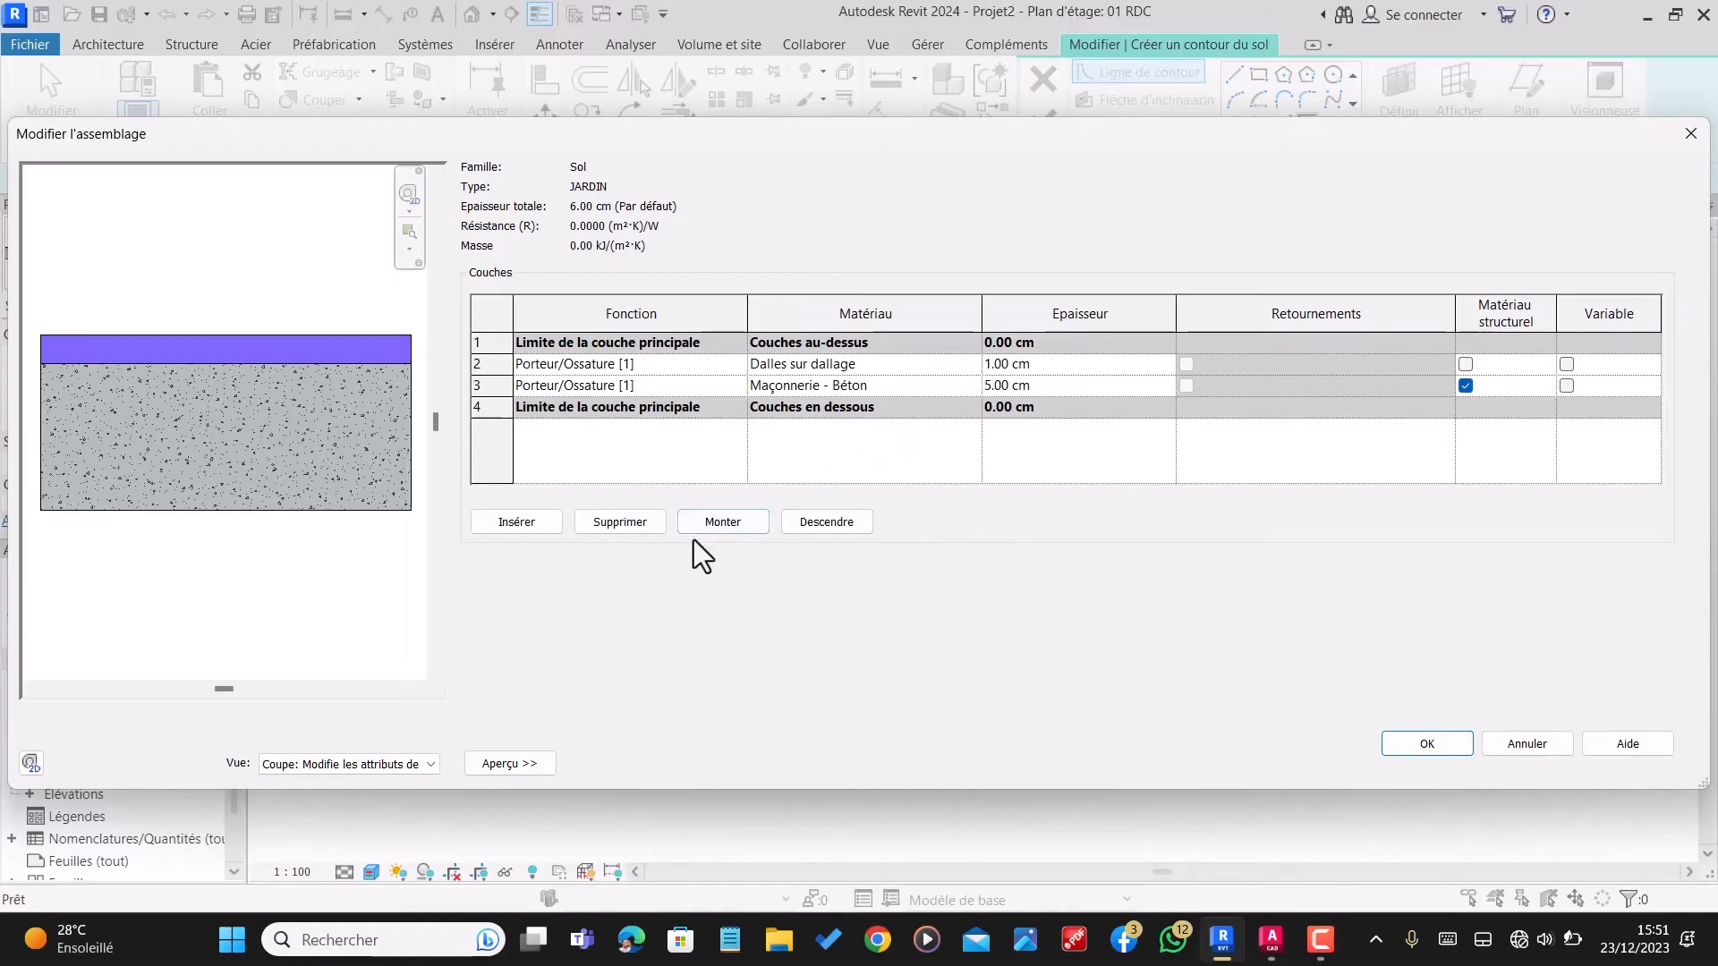
pyautogui.click(604, 518)
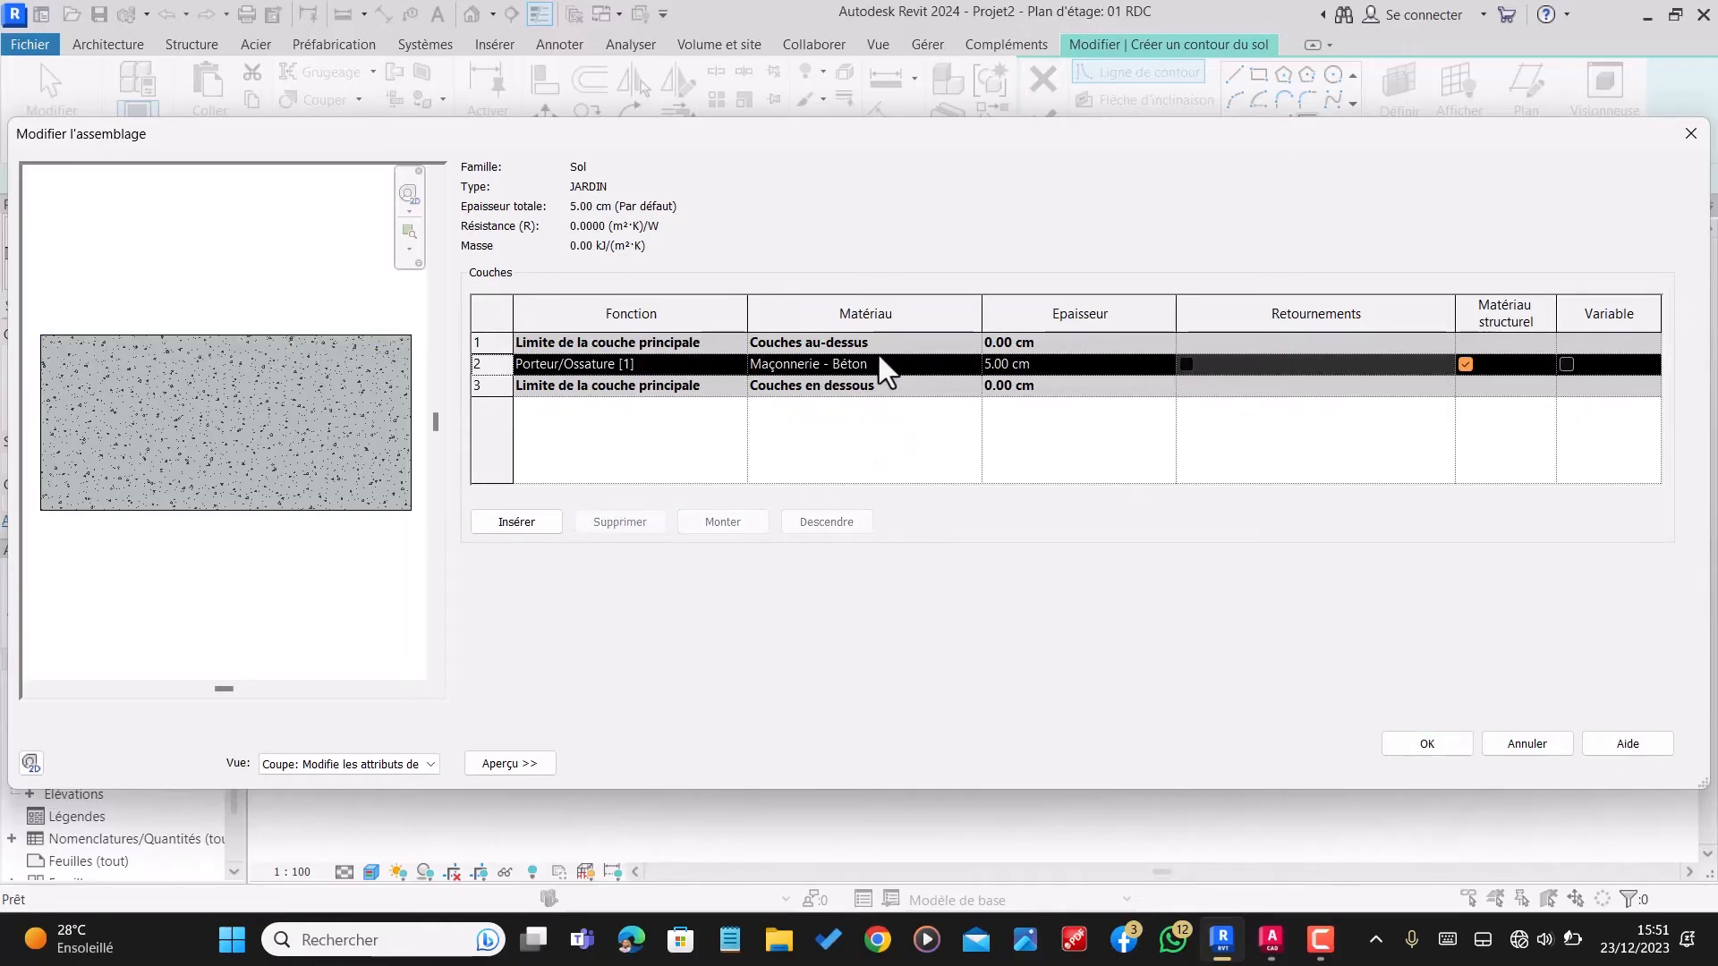
# Step: Assign the material Herbe to the remaining JARDIN layer and accept the type changes
pyautogui.click(907, 369)
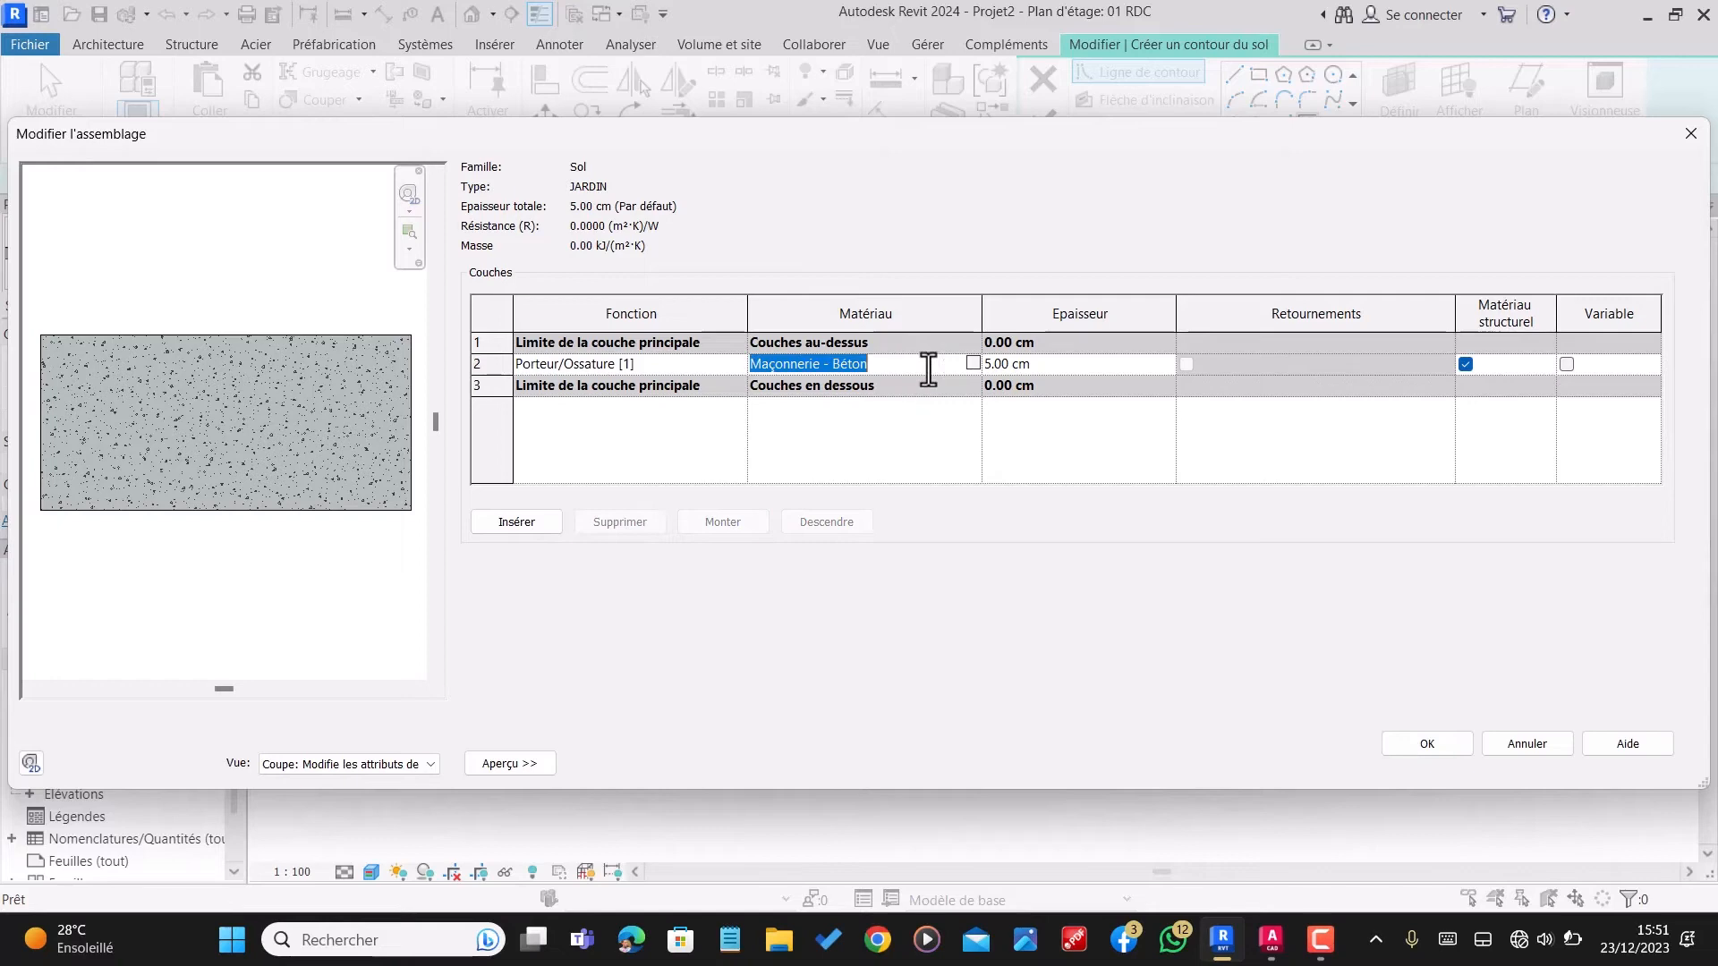
pyautogui.click(974, 364)
pyautogui.click(369, 300)
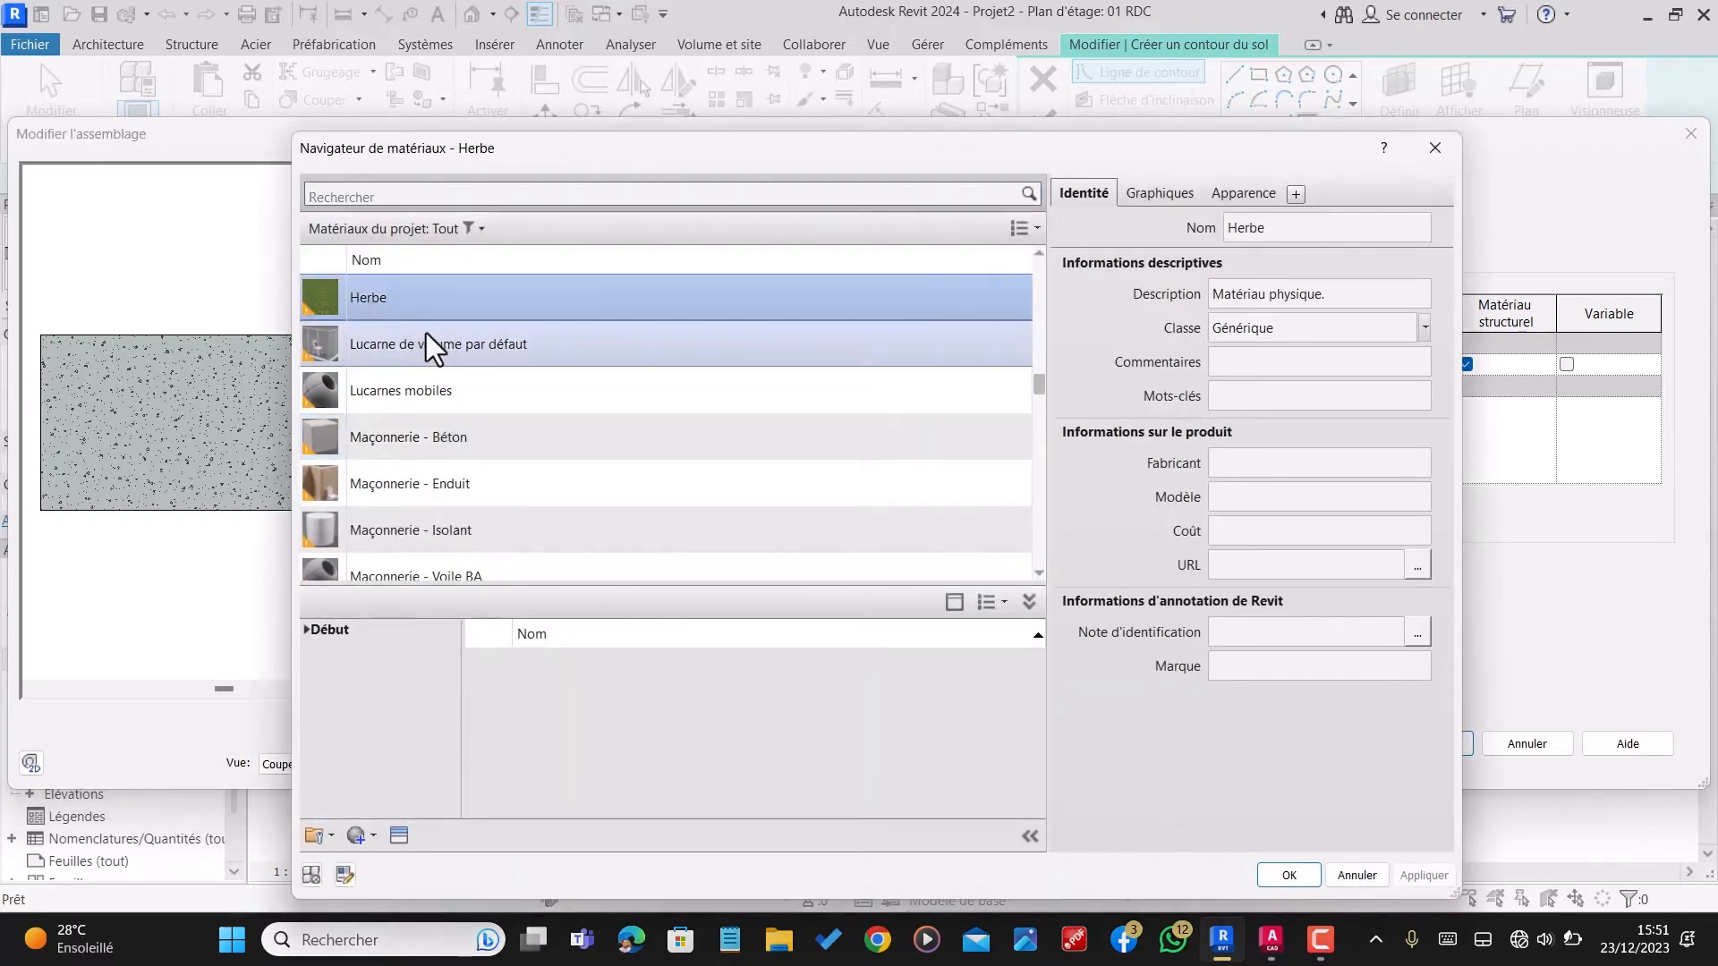
pyautogui.click(1290, 875)
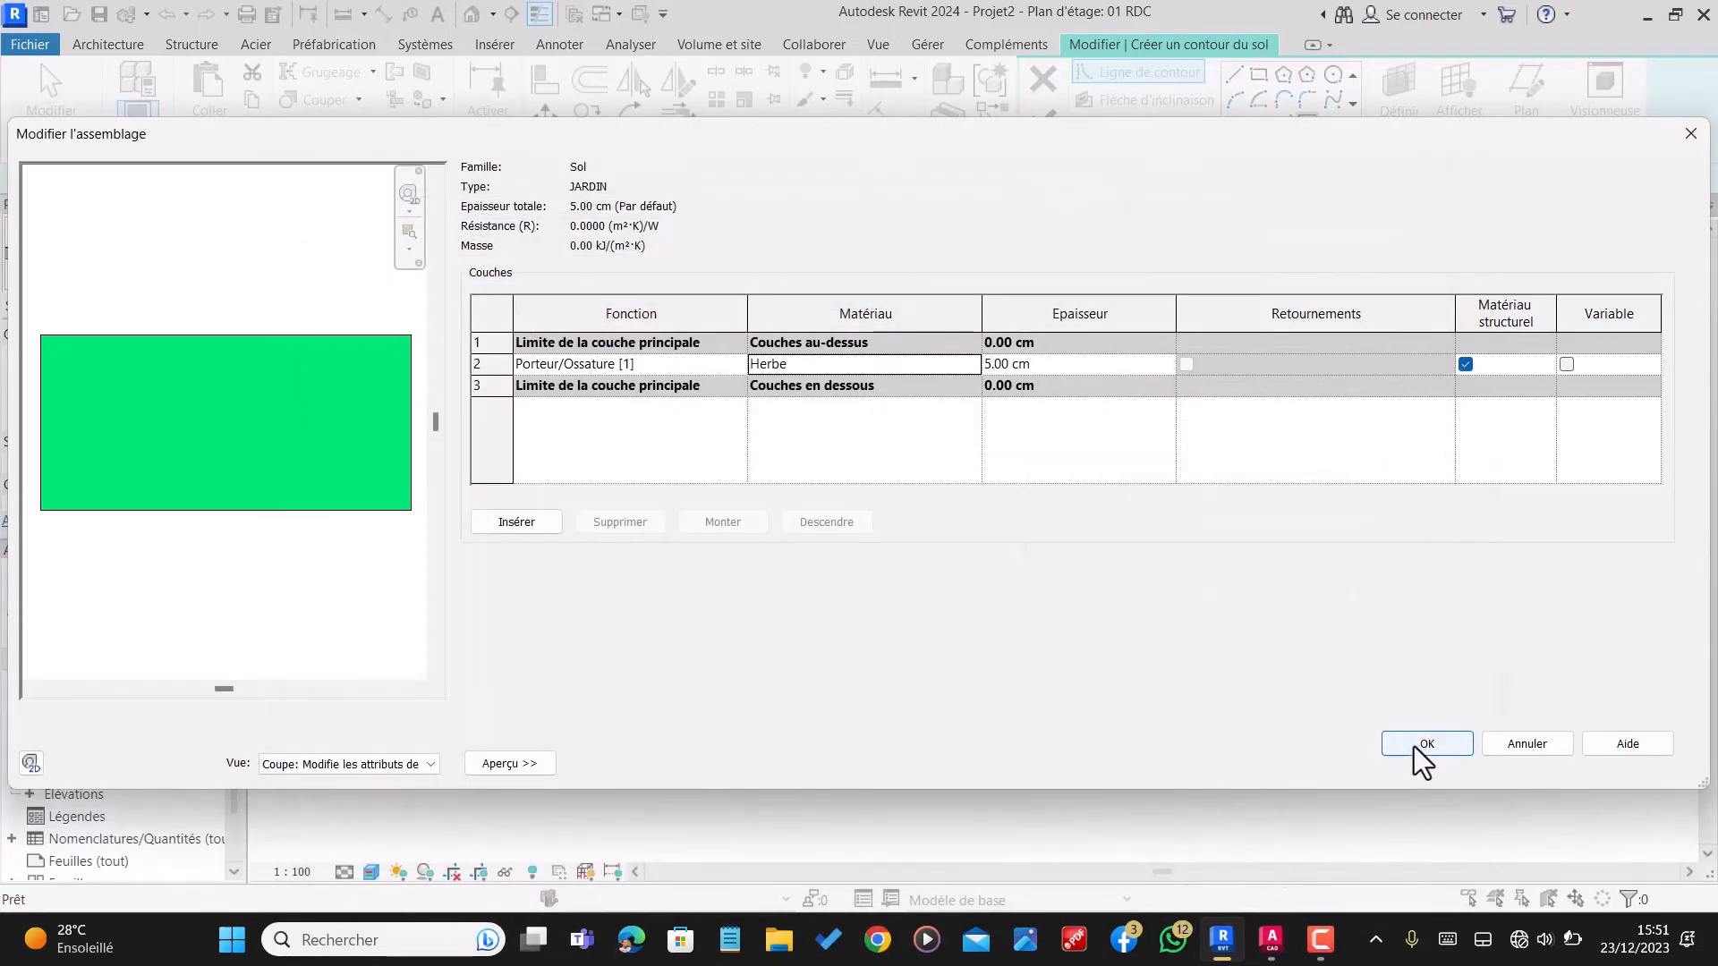
pyautogui.click(1426, 744)
pyautogui.click(1474, 760)
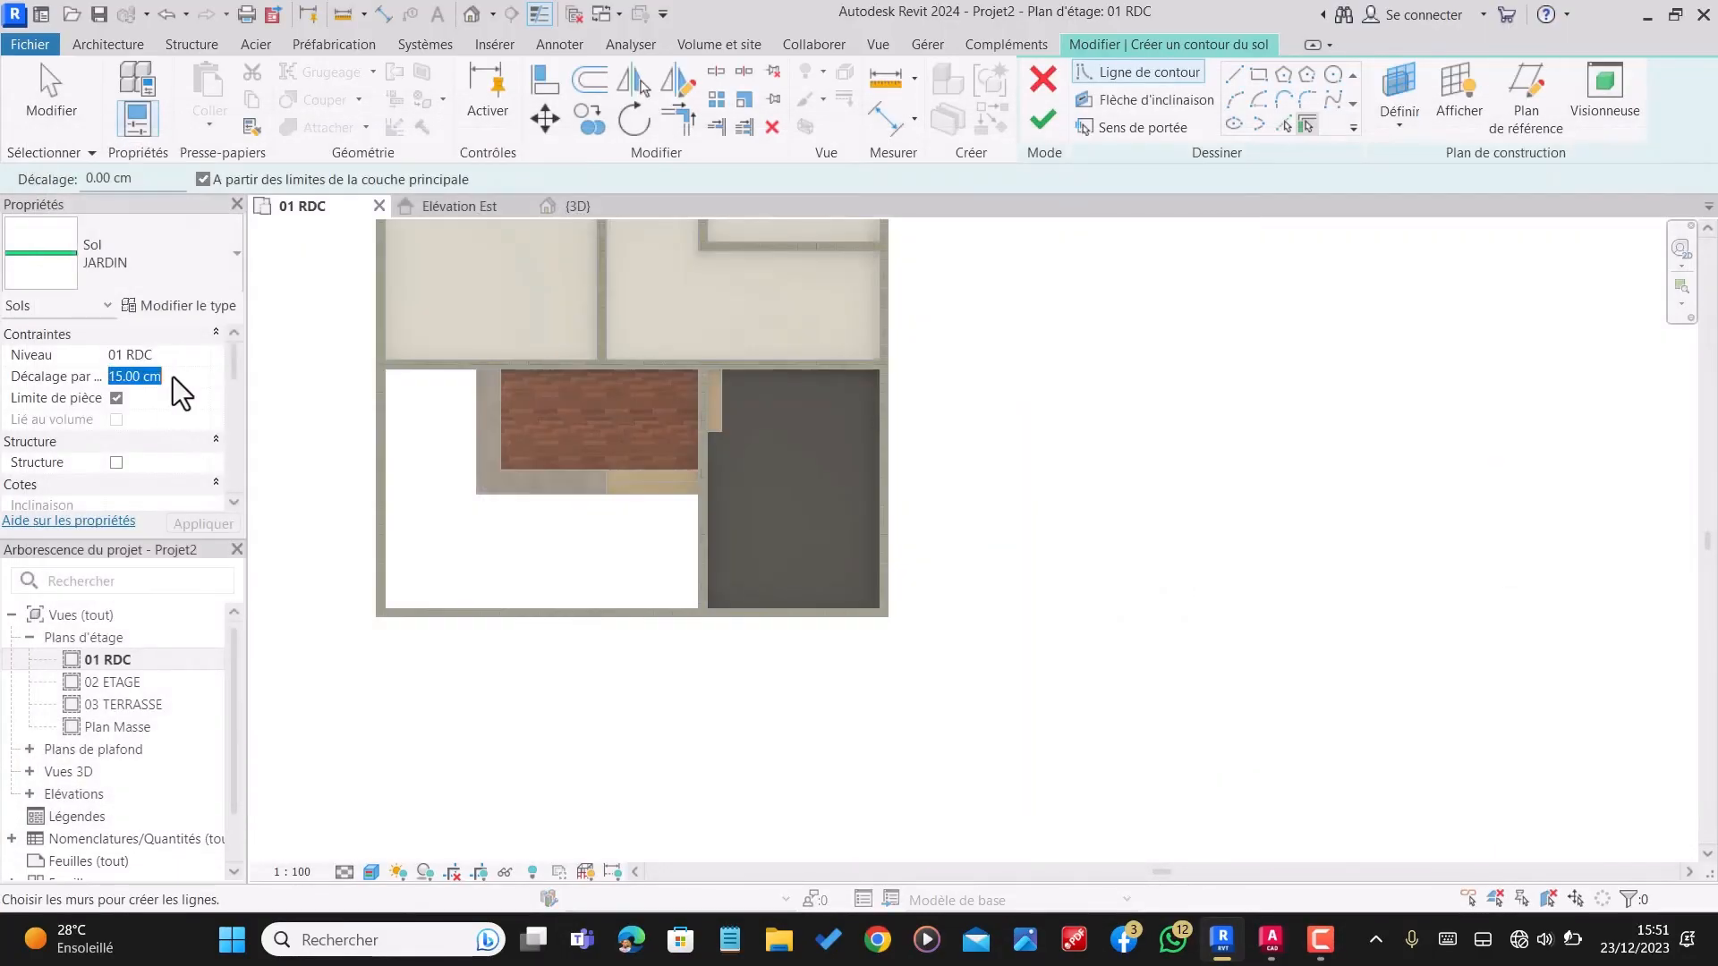
# Step: Set the floor's level offset to 5 cm and draw a 190 cm boundary line along the house wall, from the veranda border to the outer wall
pyautogui.write('5')
pyautogui.click(1236, 75)
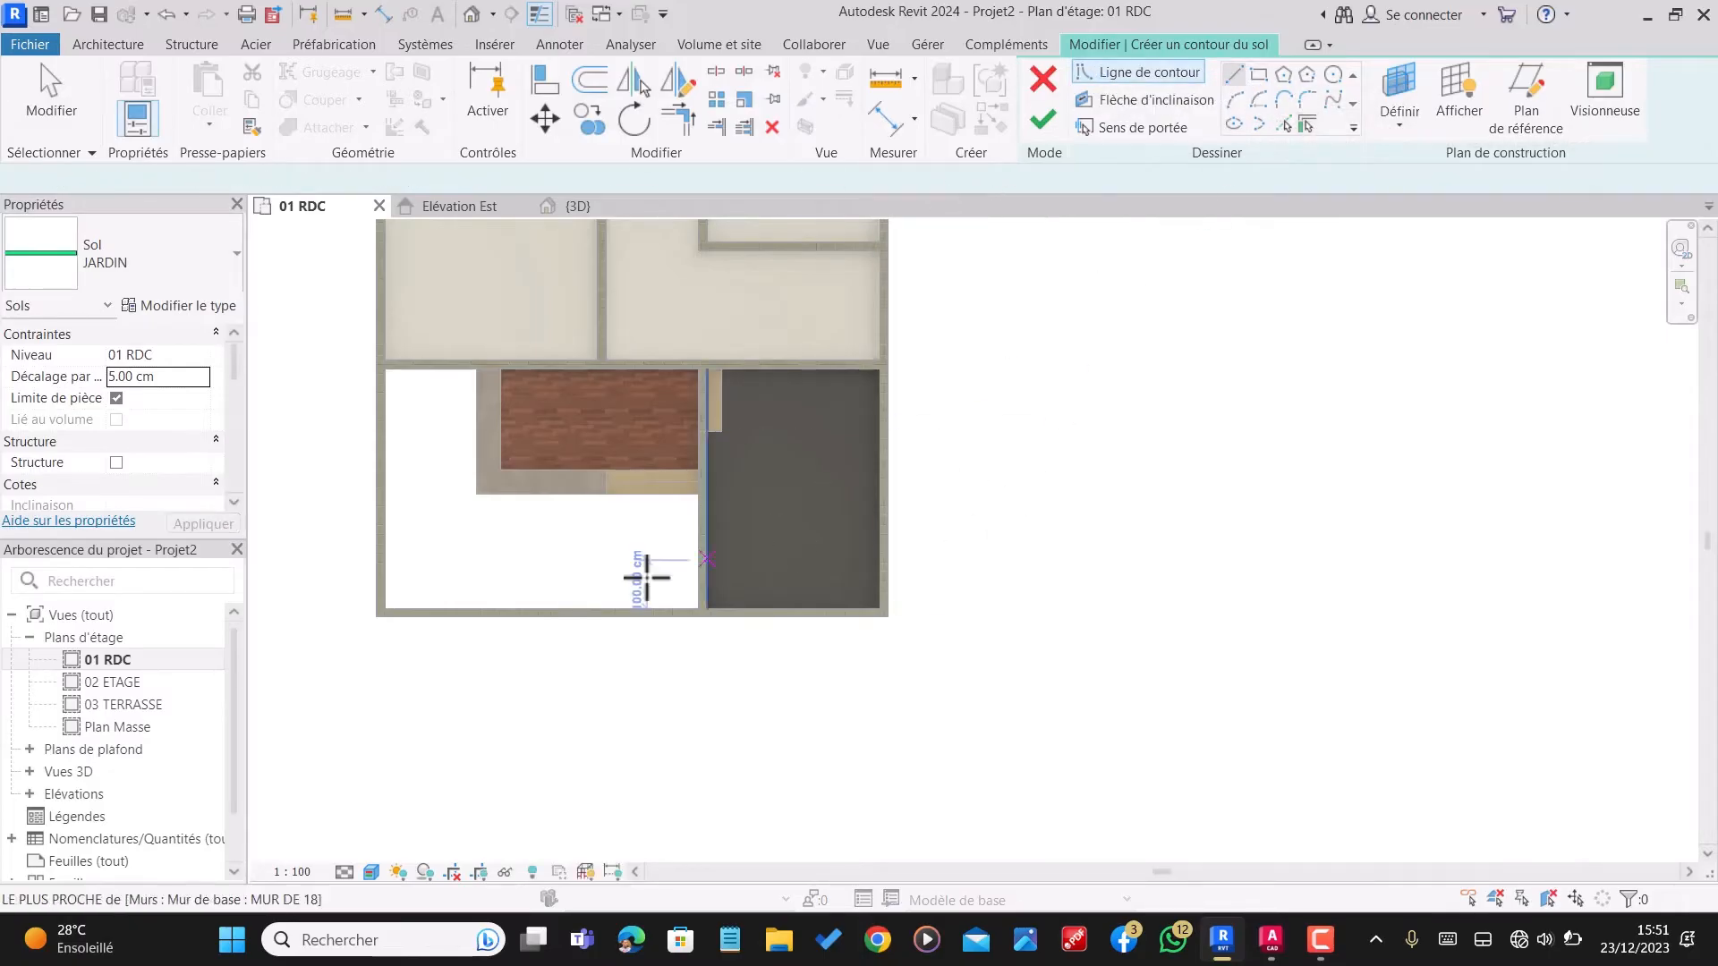
pyautogui.scroll(5, 394, 356)
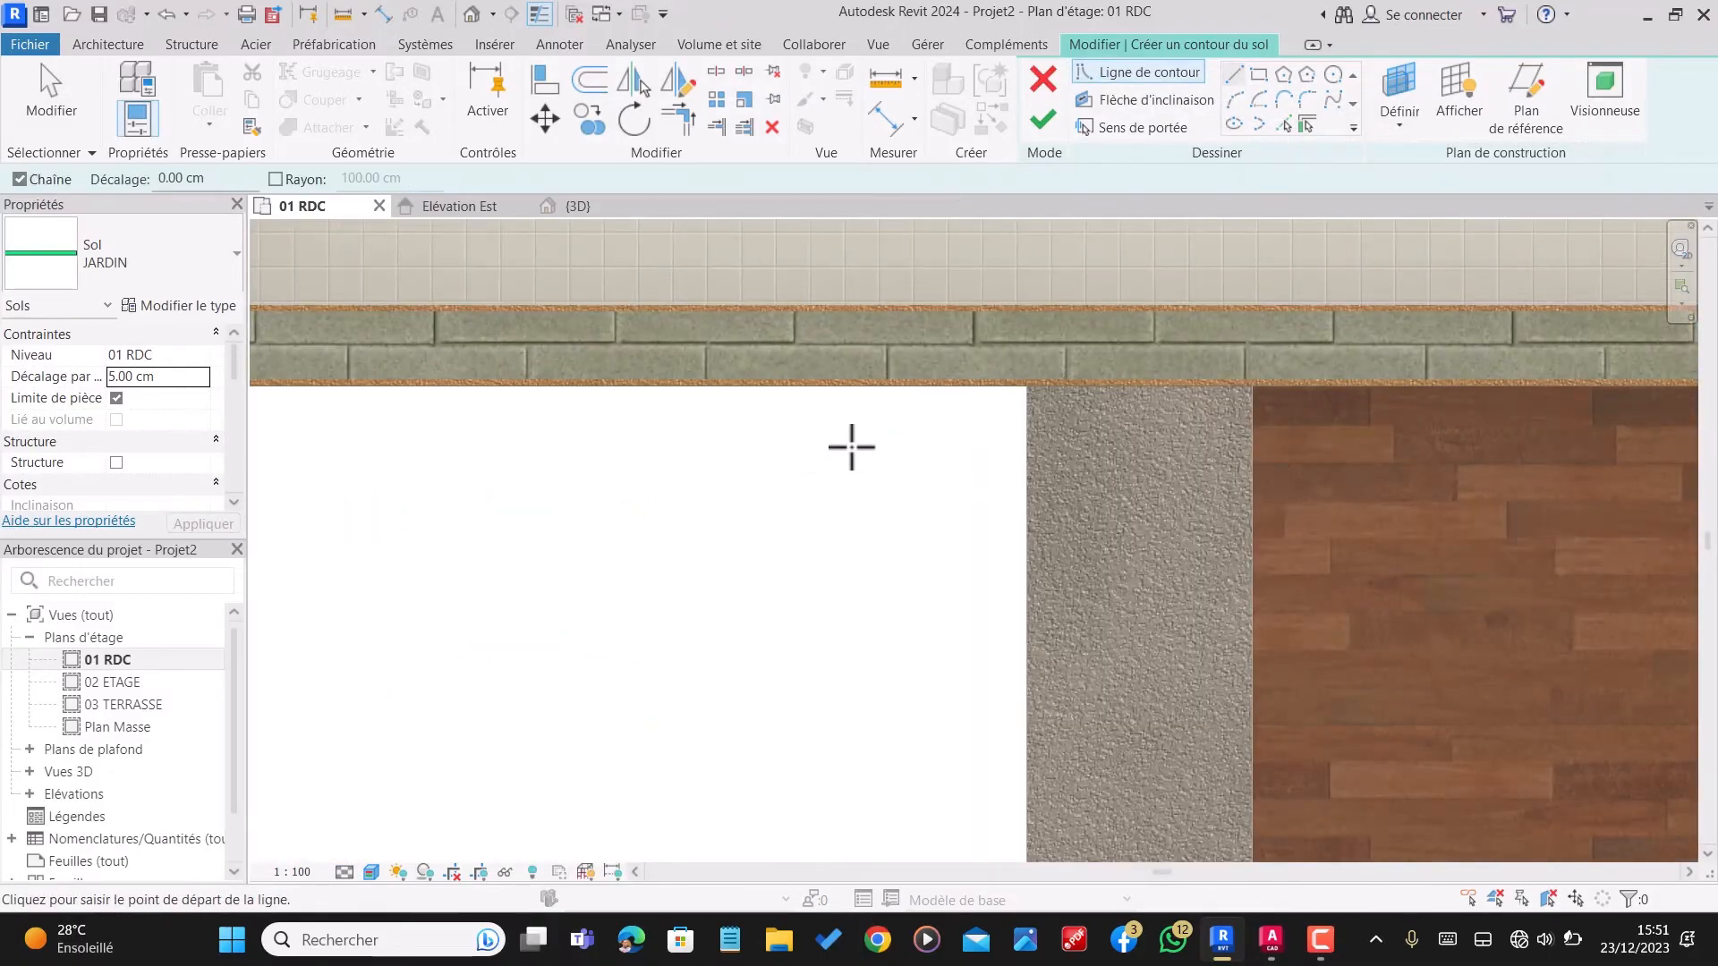
pyautogui.scroll(2, 1018, 390)
pyautogui.click(1049, 380)
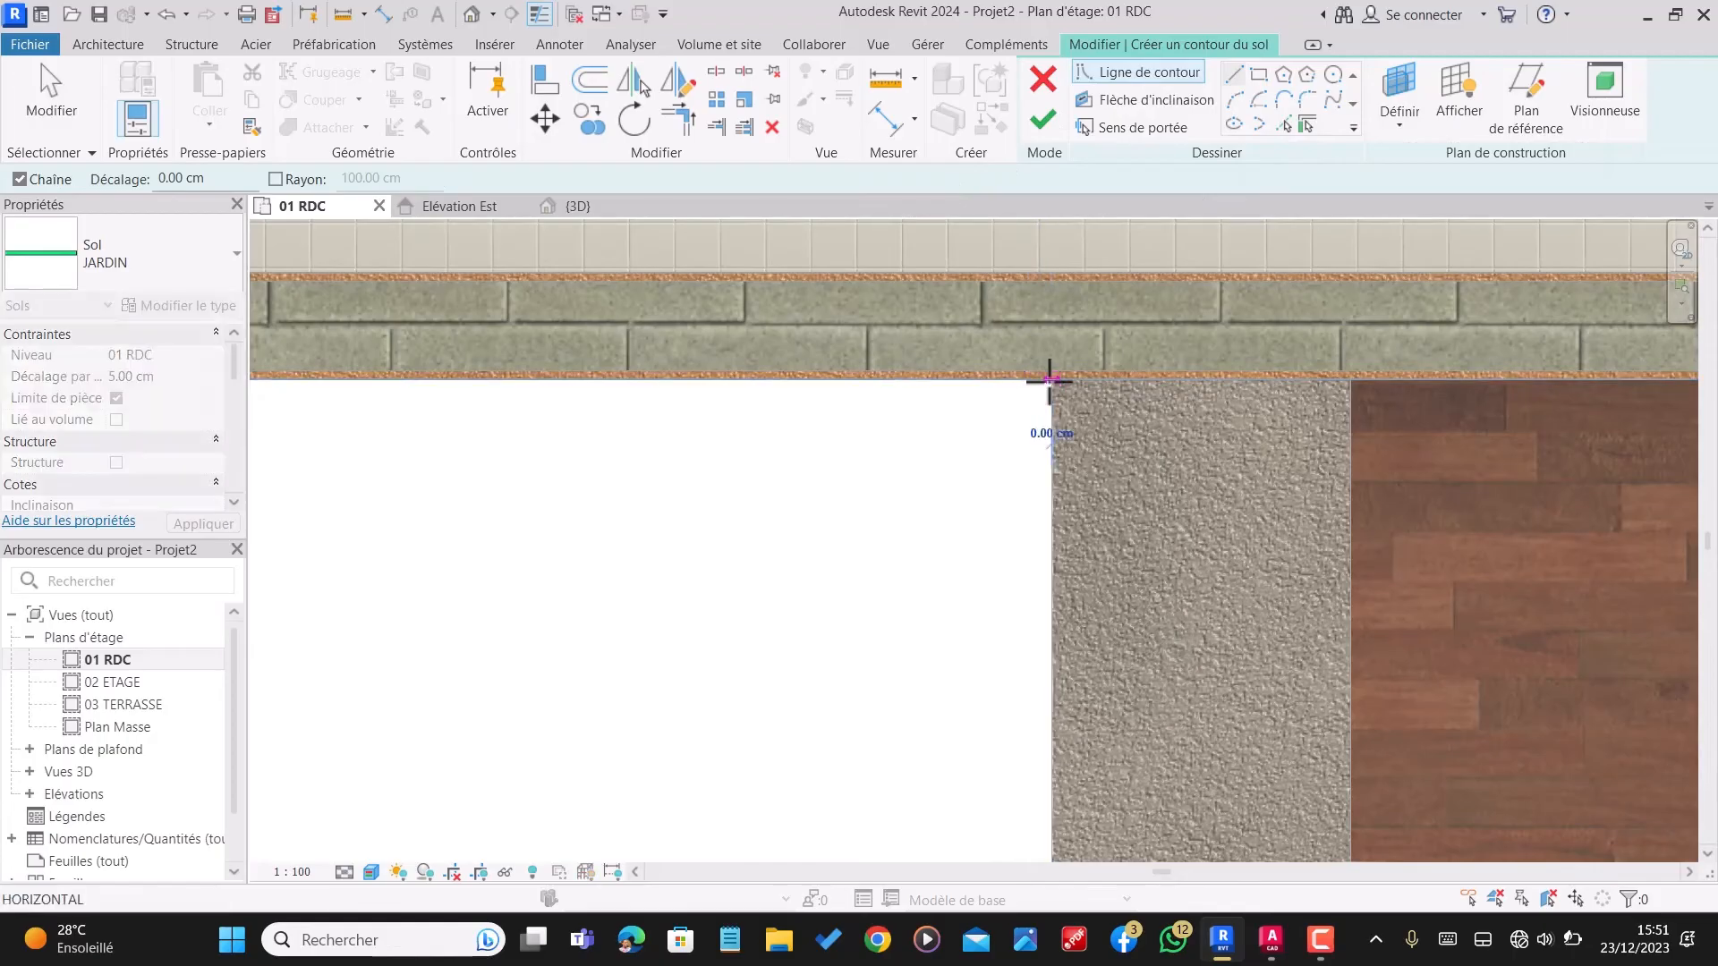
pyautogui.scroll(-3, 1050, 381)
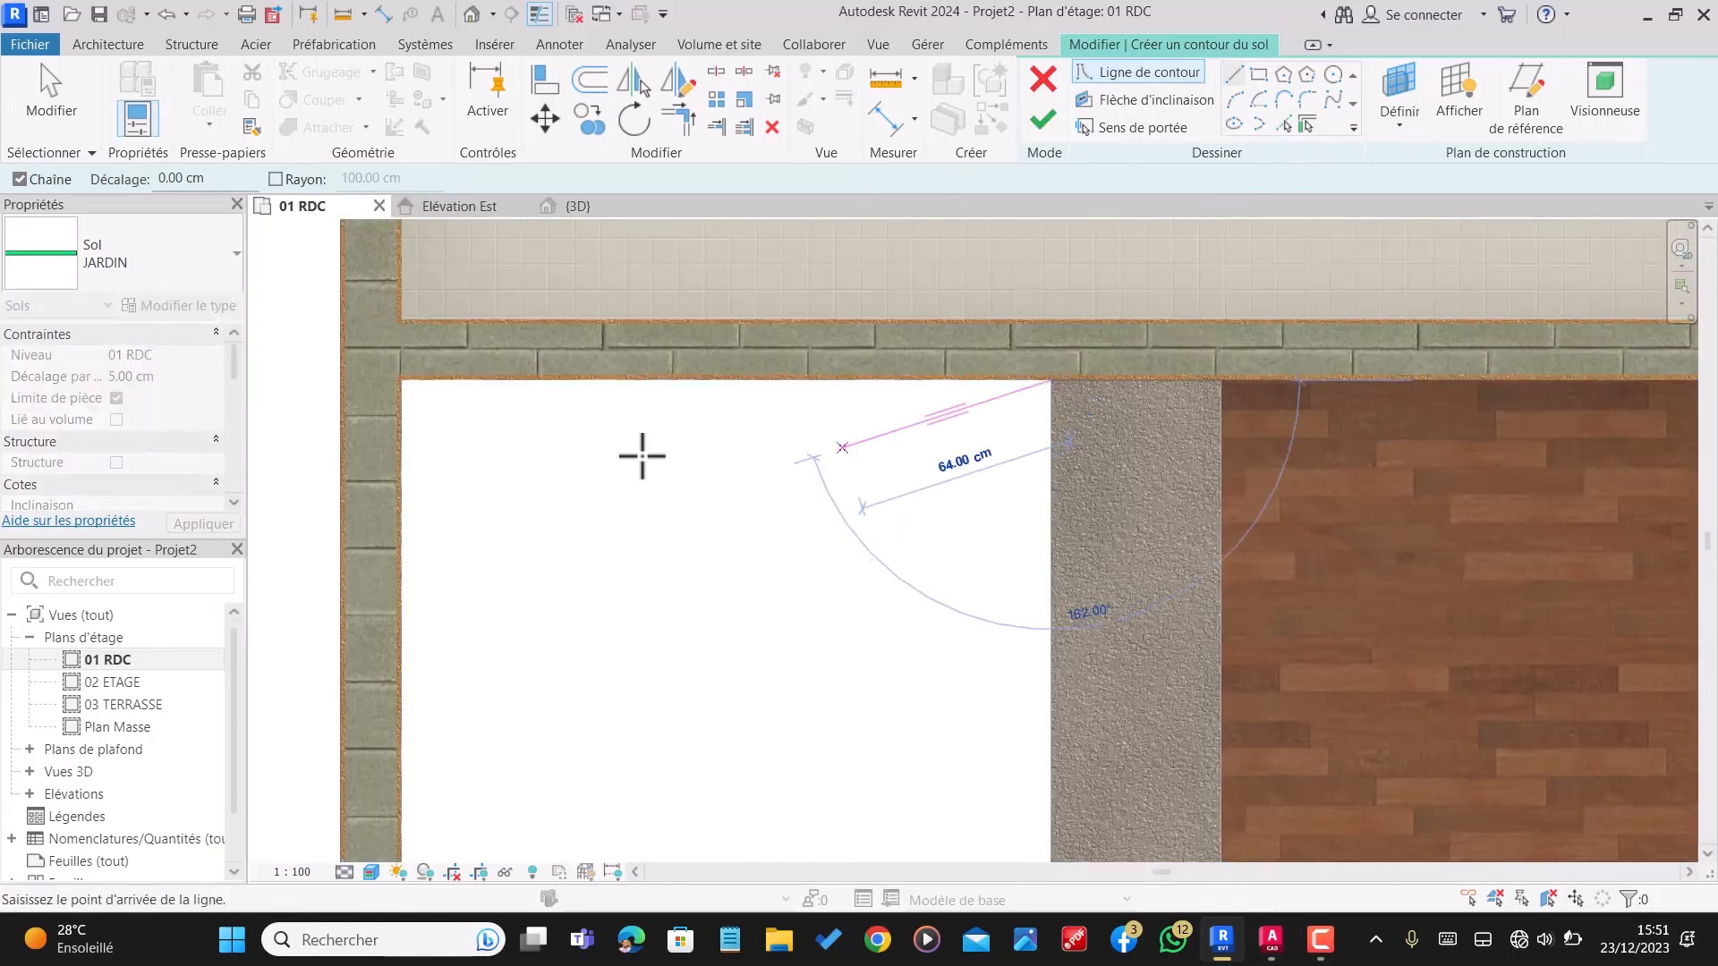
pyautogui.click(401, 382)
pyautogui.scroll(-4, 528, 393)
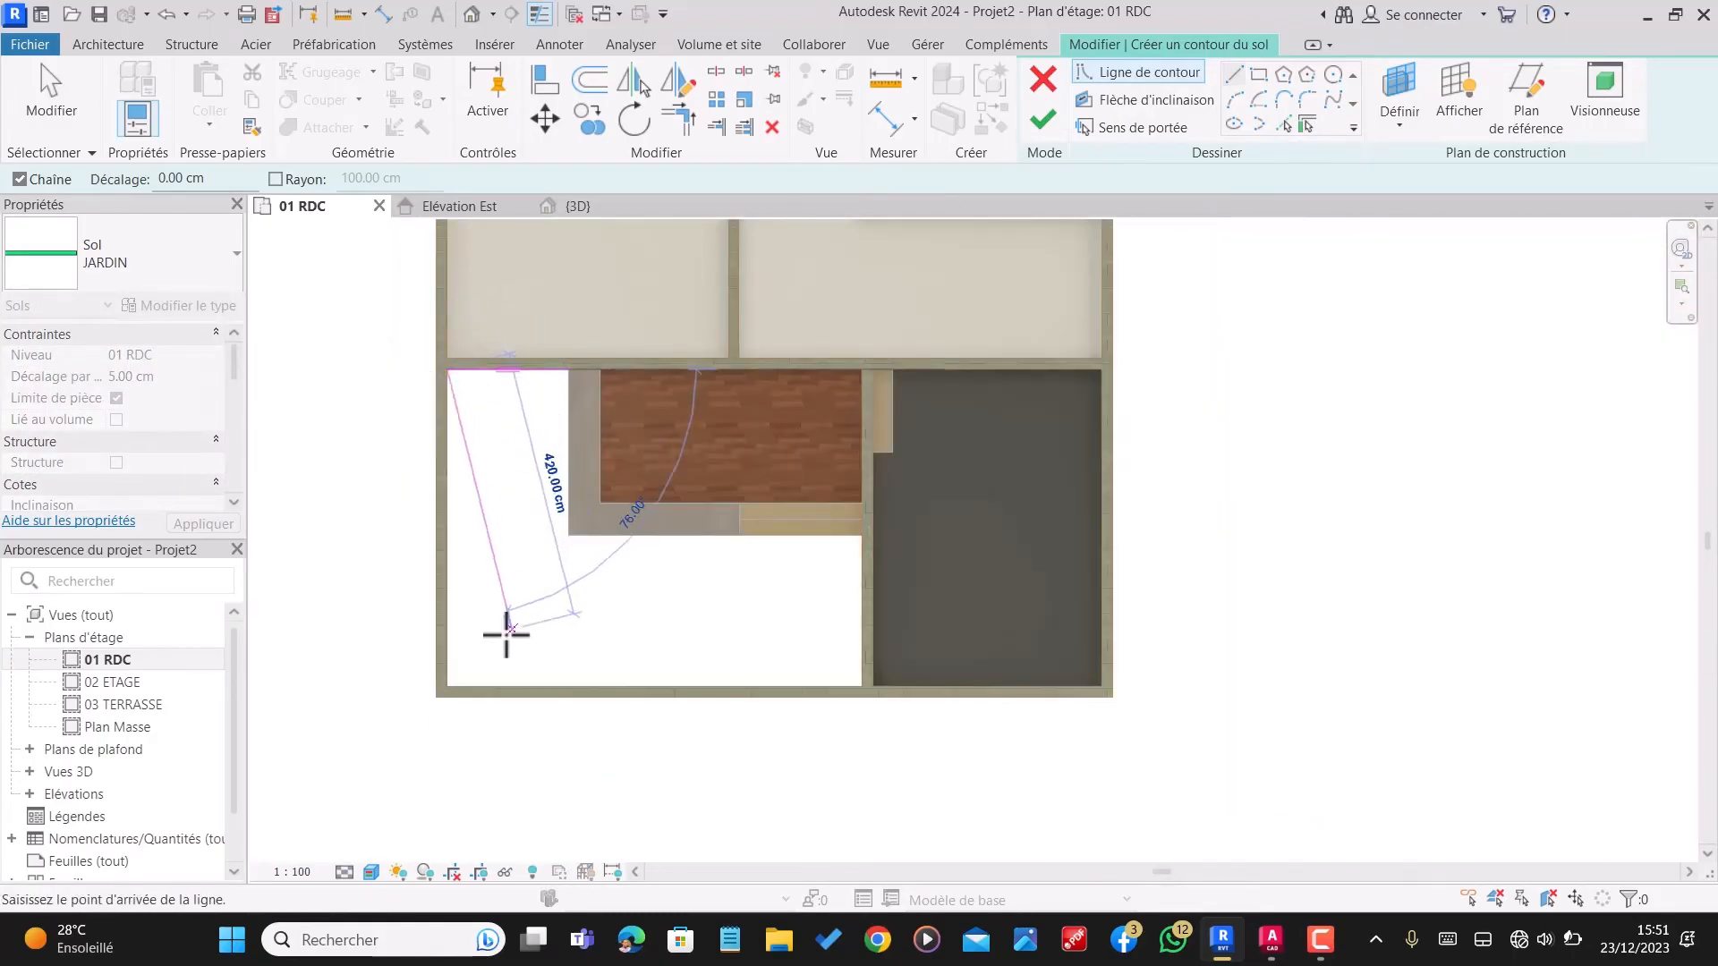
# Step: Continue the garden boundary along the inner faces of the outer side wall, the front wall and the garage wall up to the veranda steps
pyautogui.scroll(6, 450, 690)
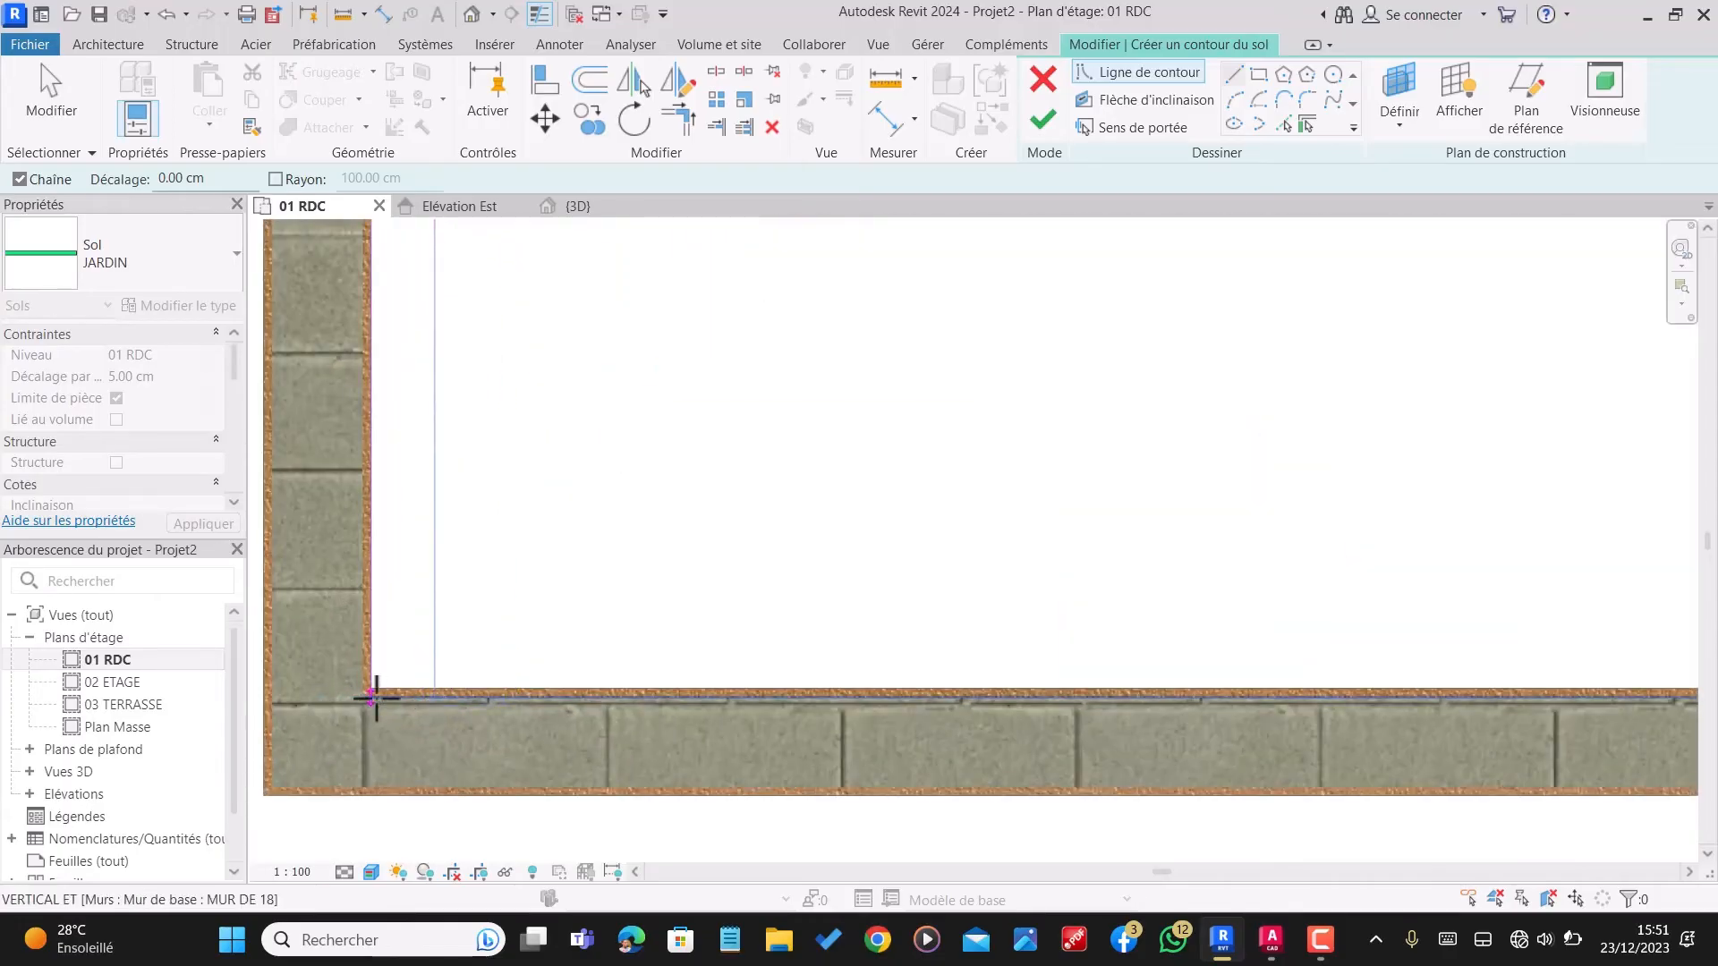
pyautogui.click(371, 689)
pyautogui.scroll(-4, 367, 691)
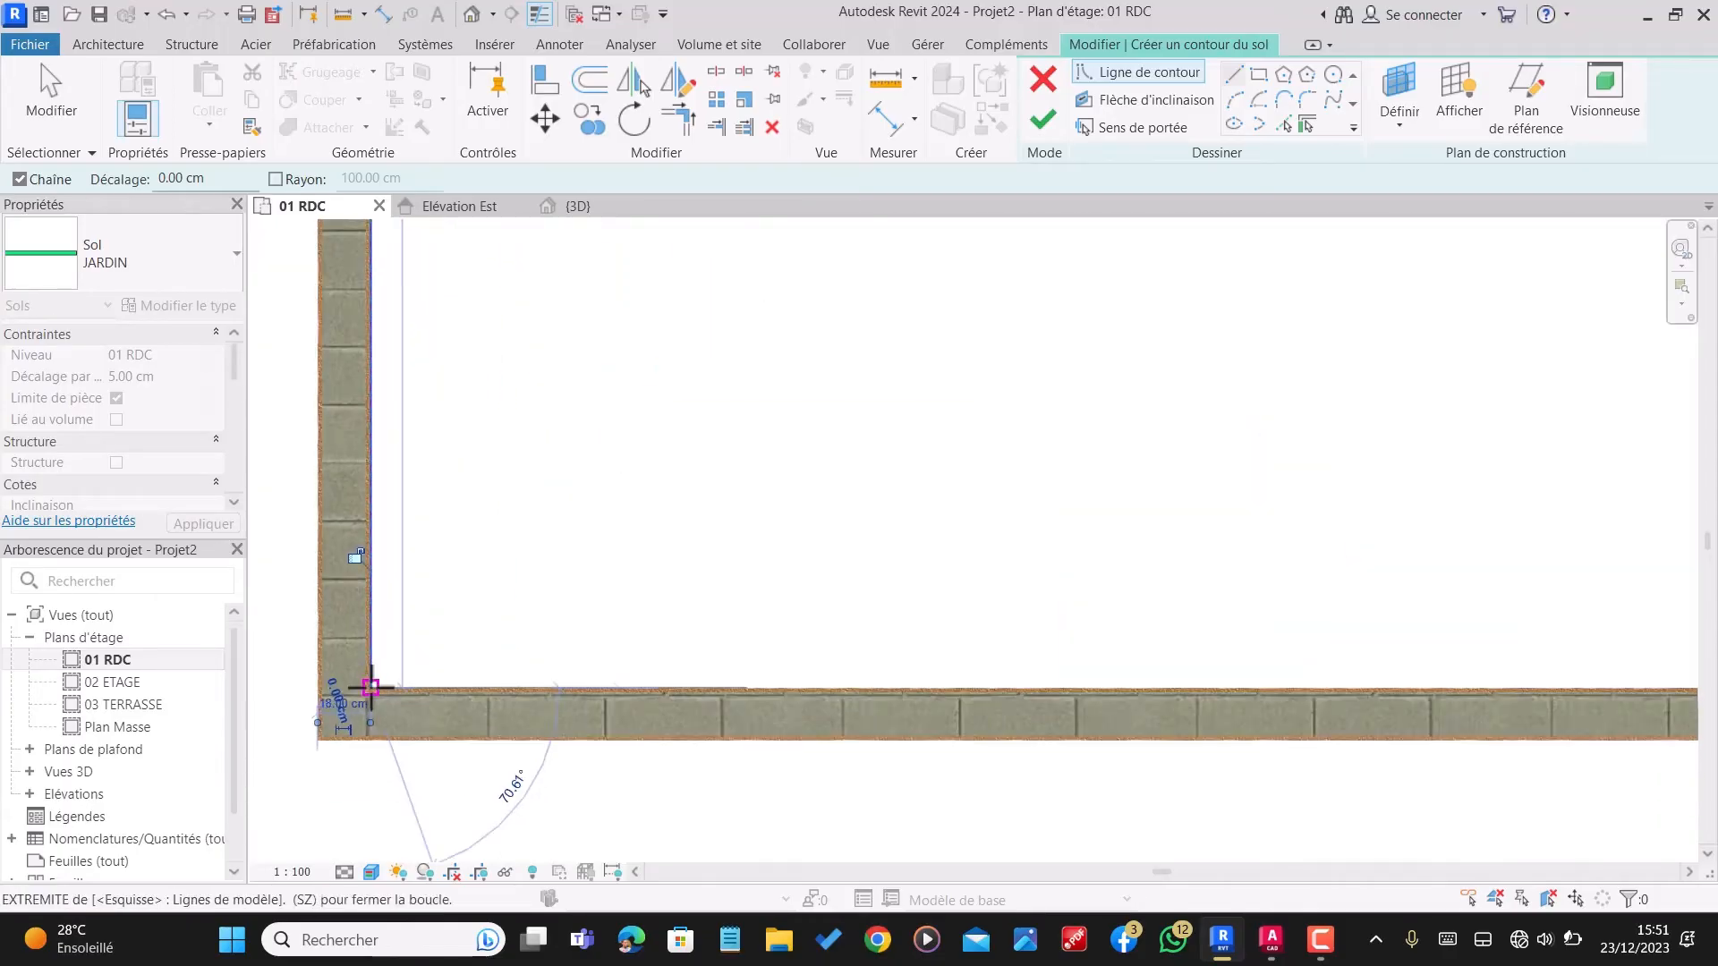
pyautogui.scroll(6, 1488, 650)
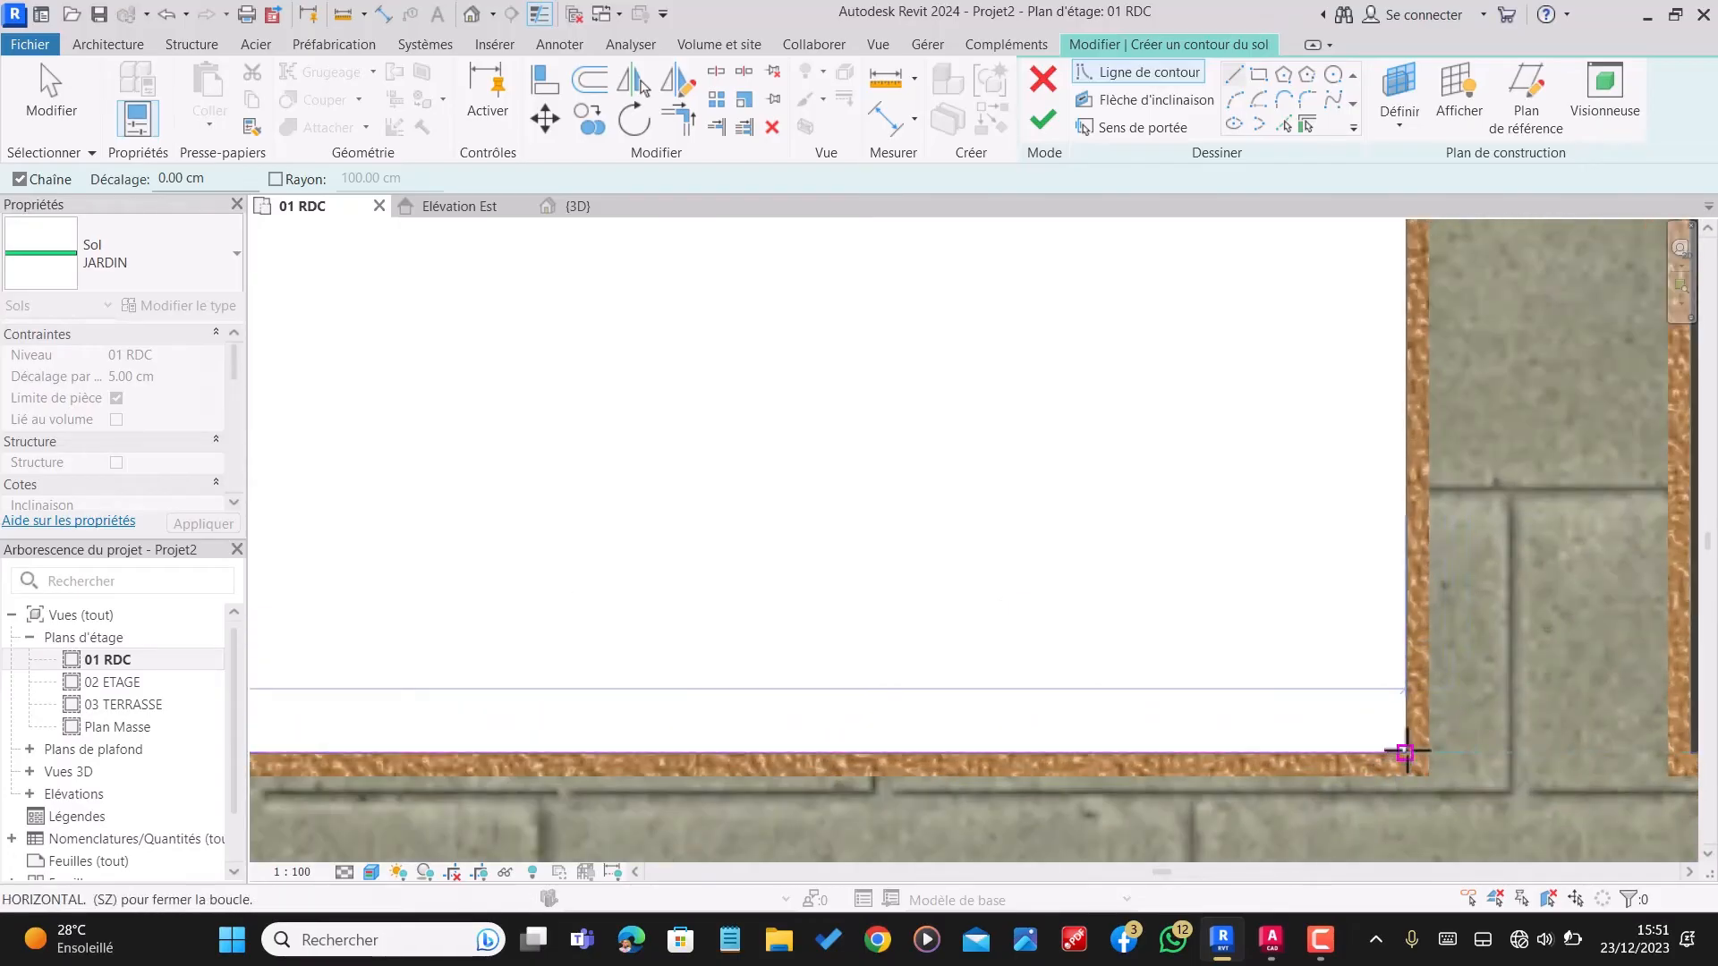
pyautogui.click(1407, 753)
pyautogui.scroll(-4, 1399, 777)
pyautogui.scroll(-4, 1398, 778)
pyautogui.scroll(4, 1414, 548)
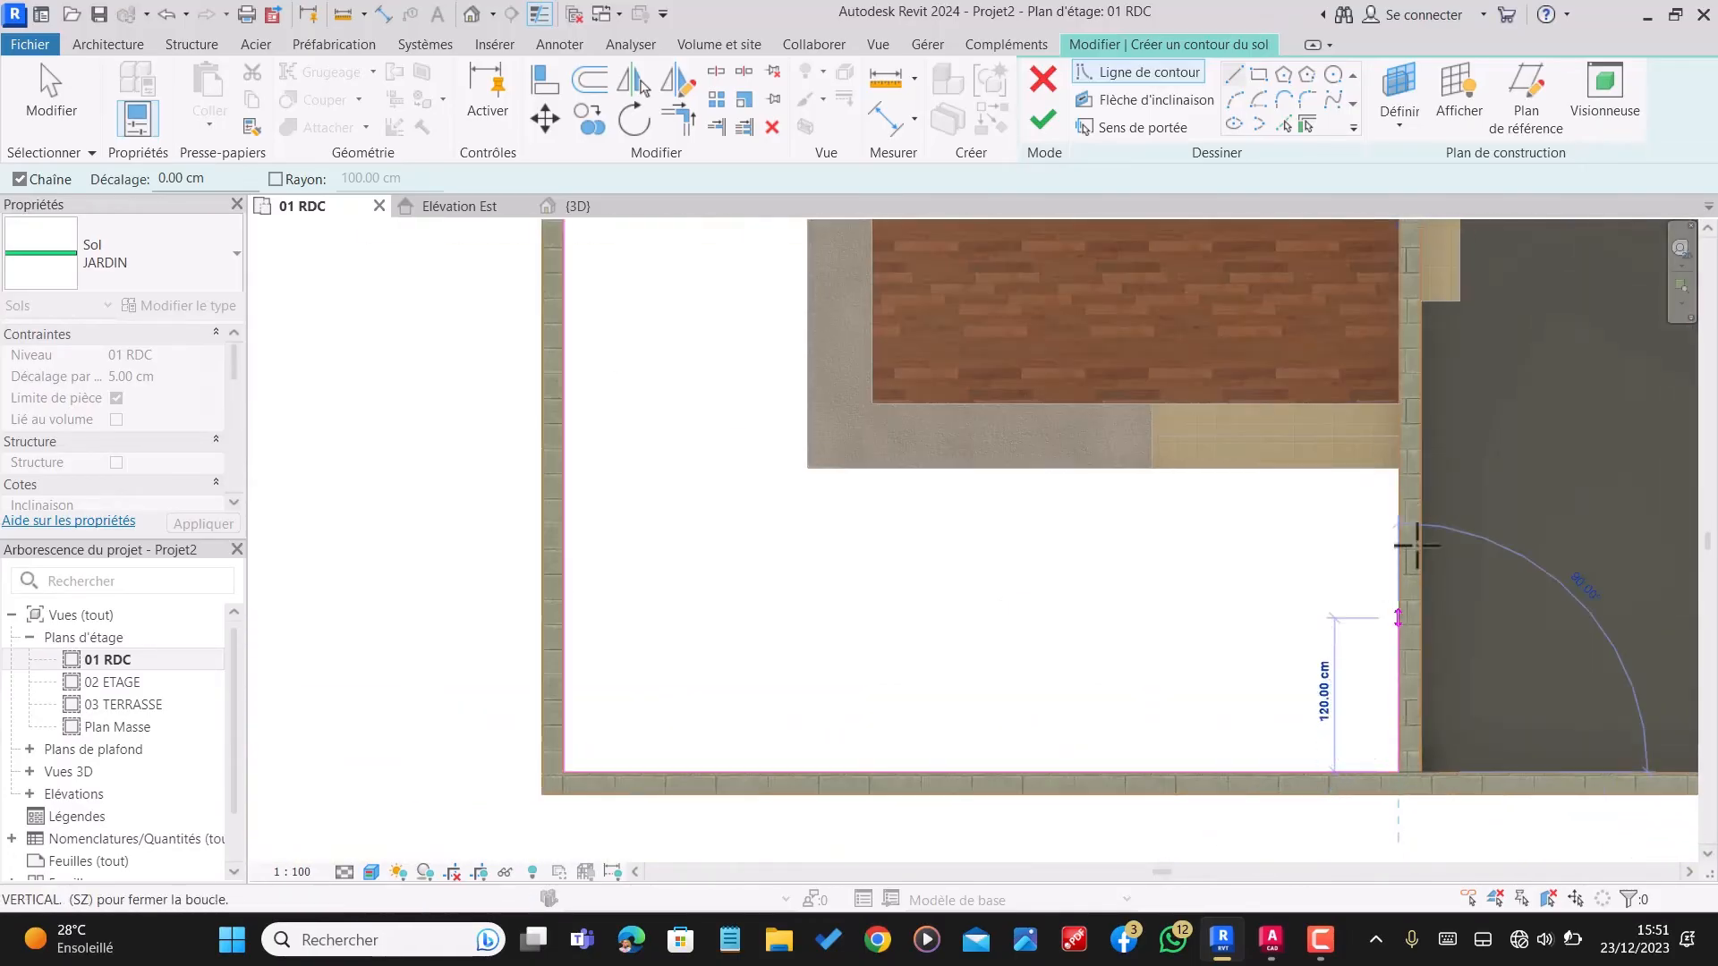
pyautogui.scroll(3, 1385, 486)
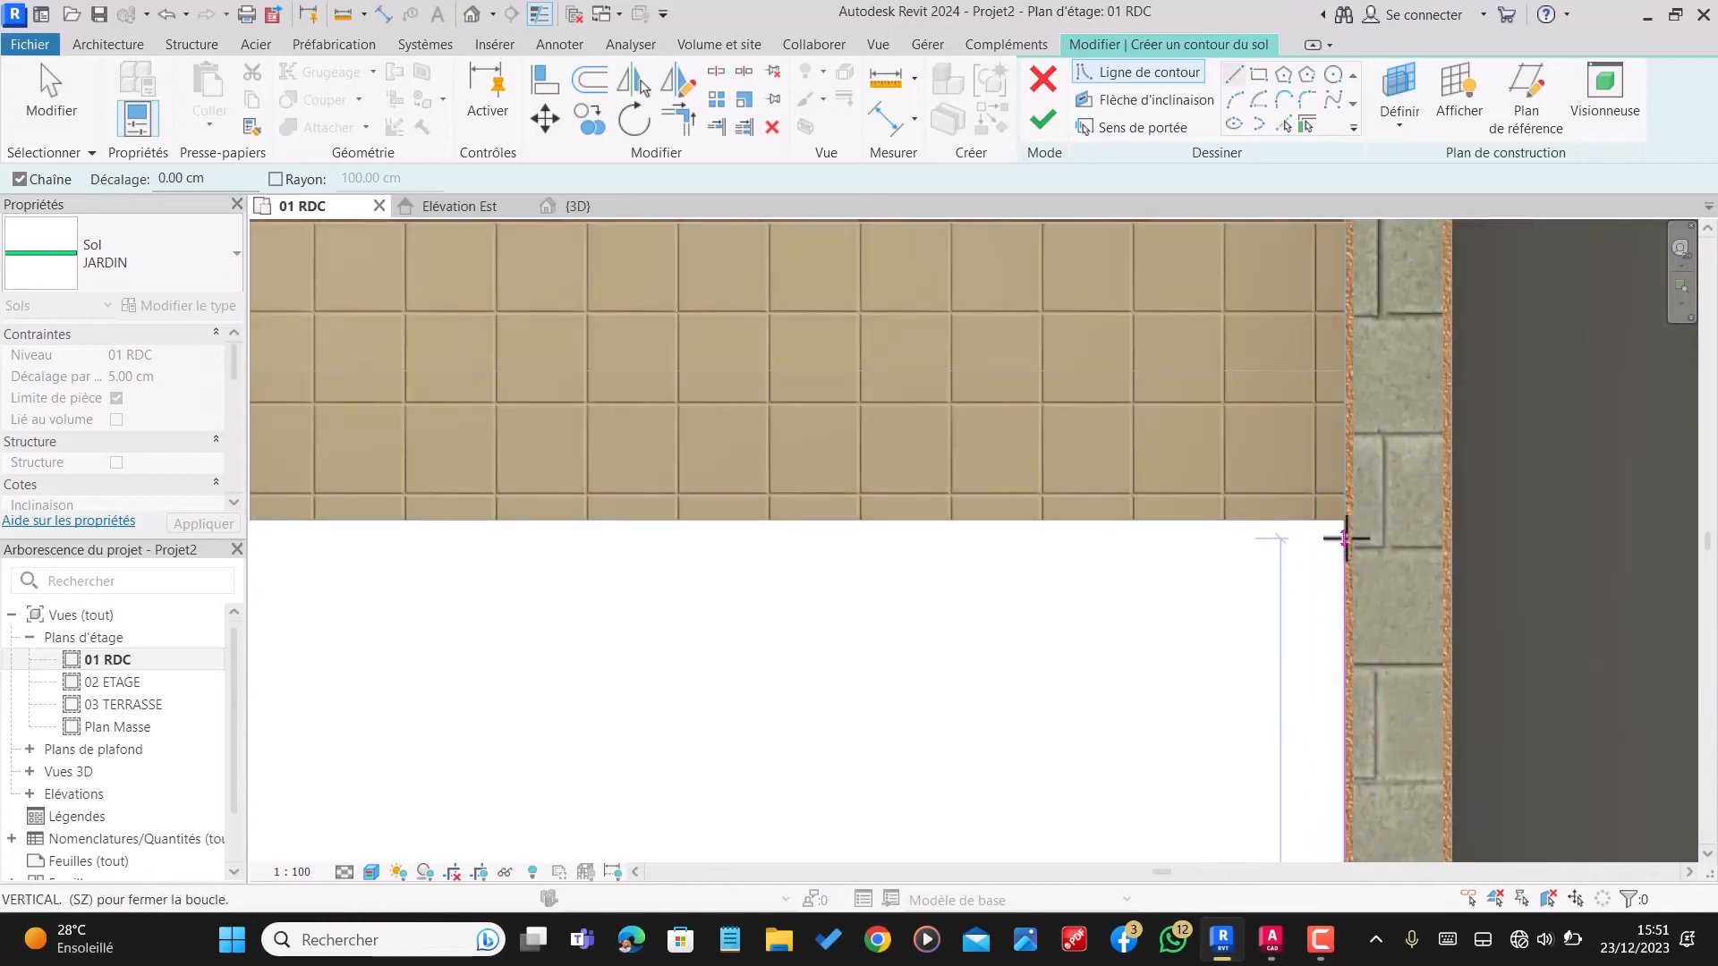
pyautogui.click(1395, 520)
# Step: Close the garden boundary with a 460 cm line along the front of the veranda steps and border and a line back to the start point
pyautogui.scroll(-4, 1458, 505)
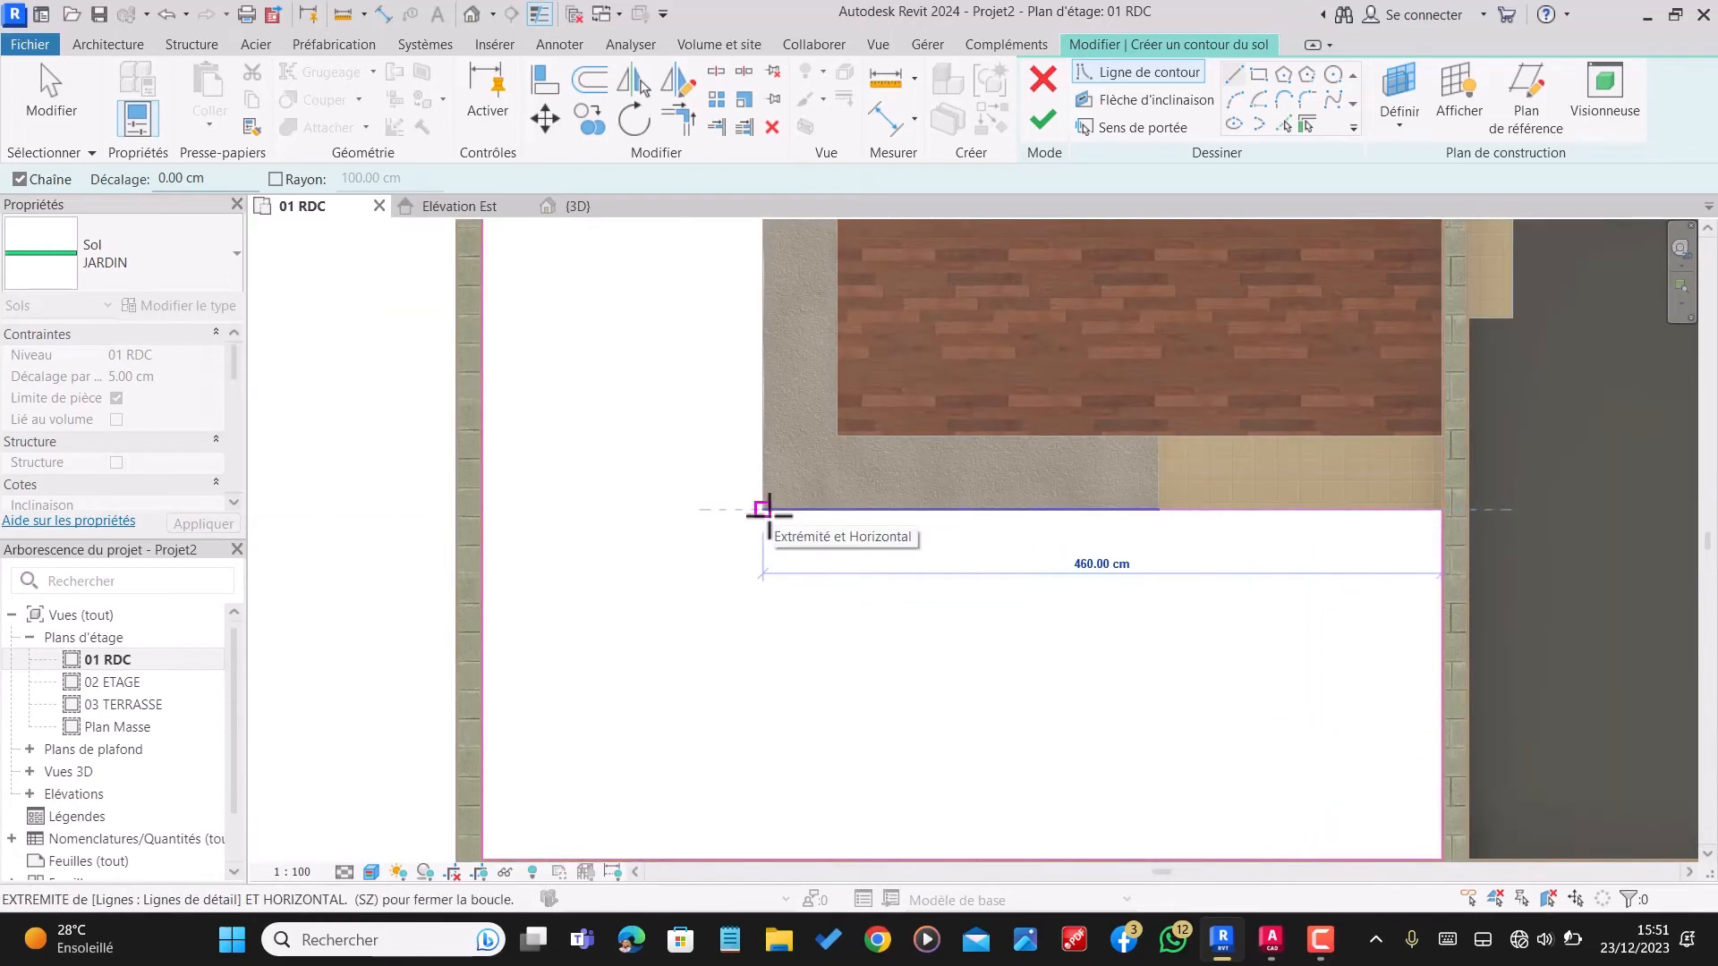
pyautogui.click(762, 509)
pyautogui.scroll(-2, 795, 663)
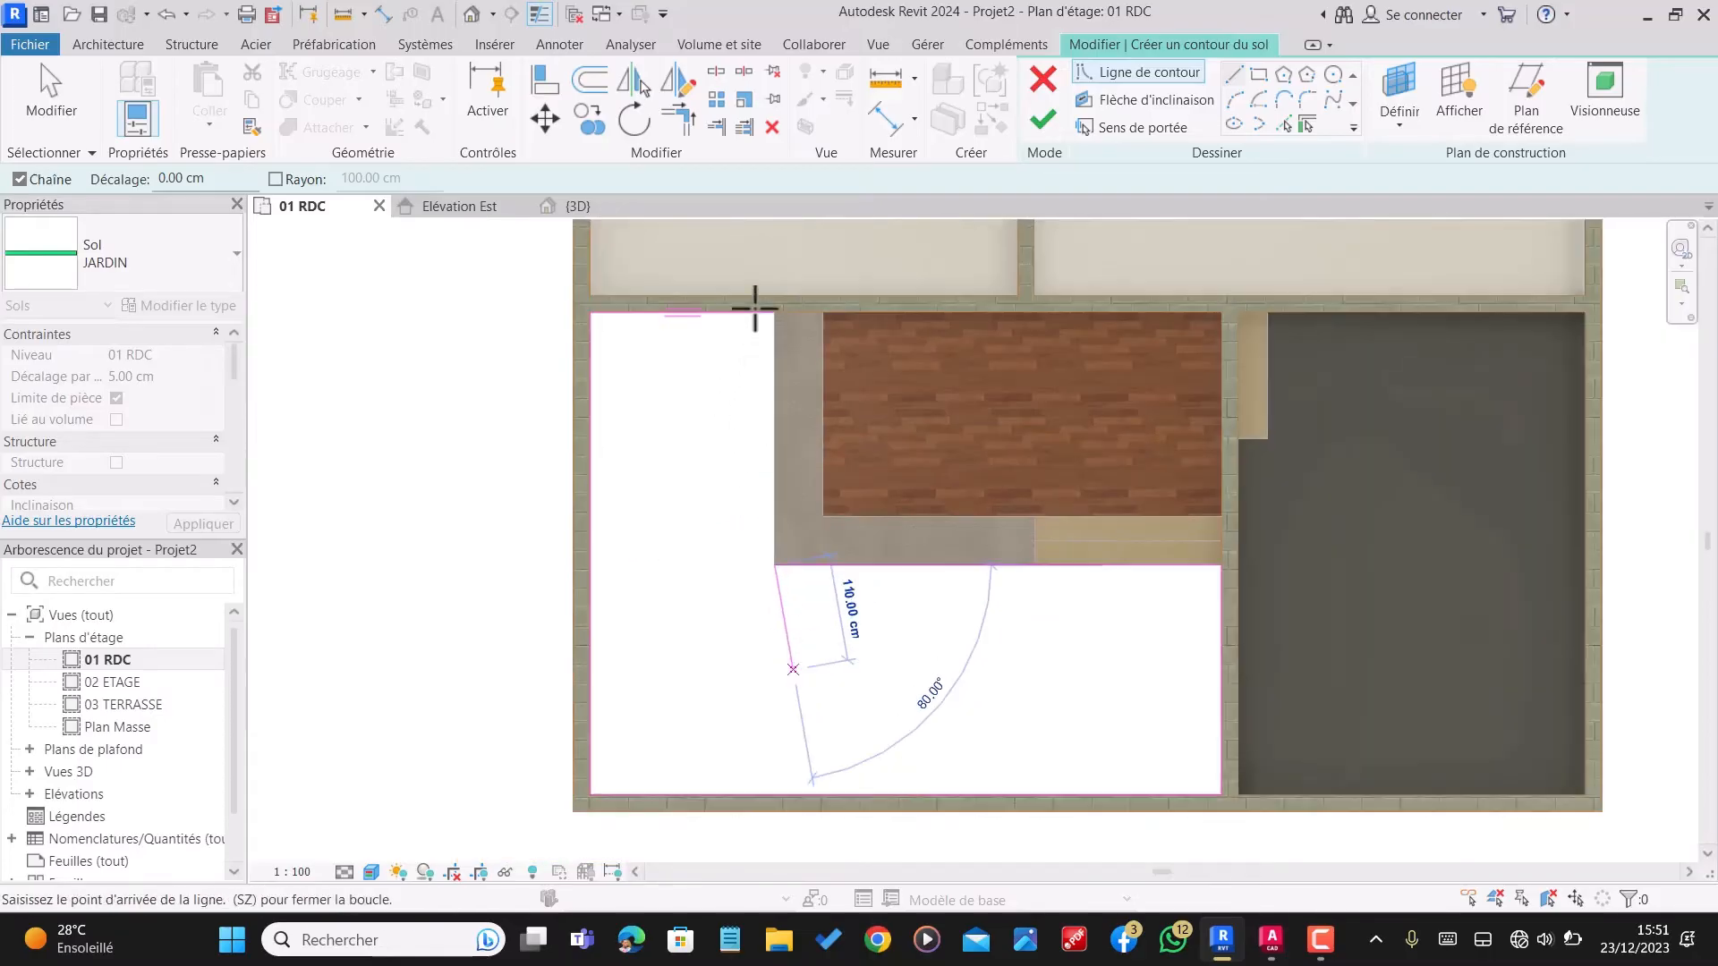
pyautogui.scroll(4, 787, 319)
pyautogui.scroll(1, 789, 391)
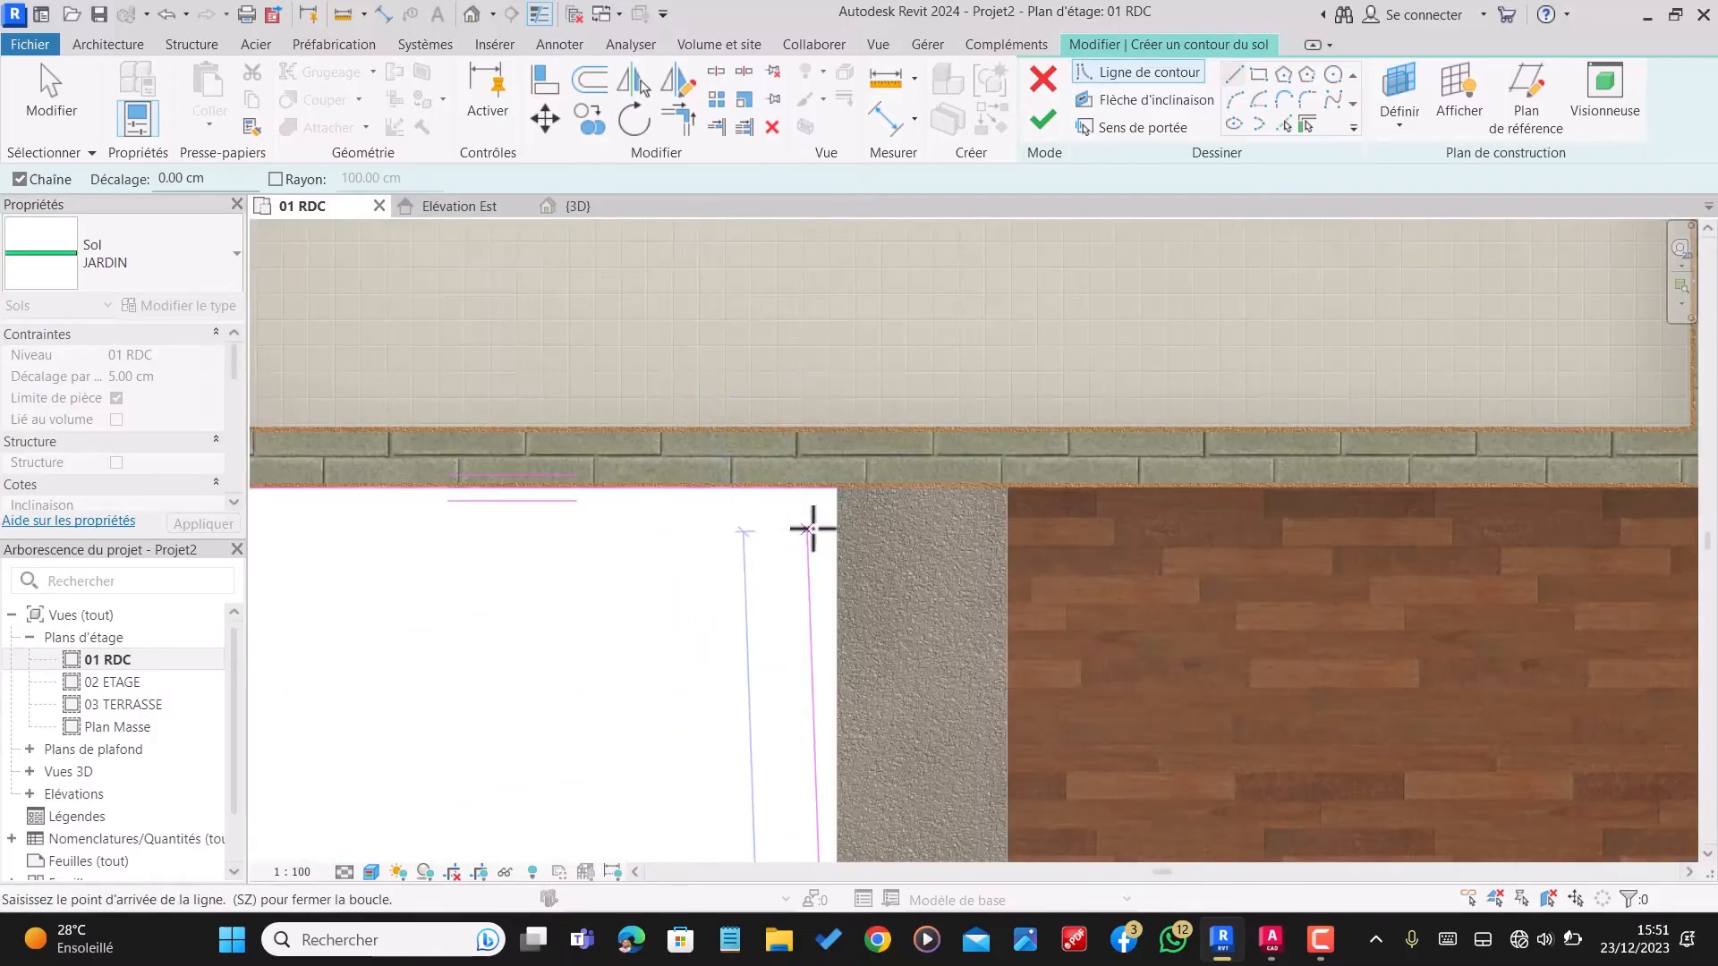
pyautogui.click(840, 494)
pyautogui.scroll(-3, 974, 489)
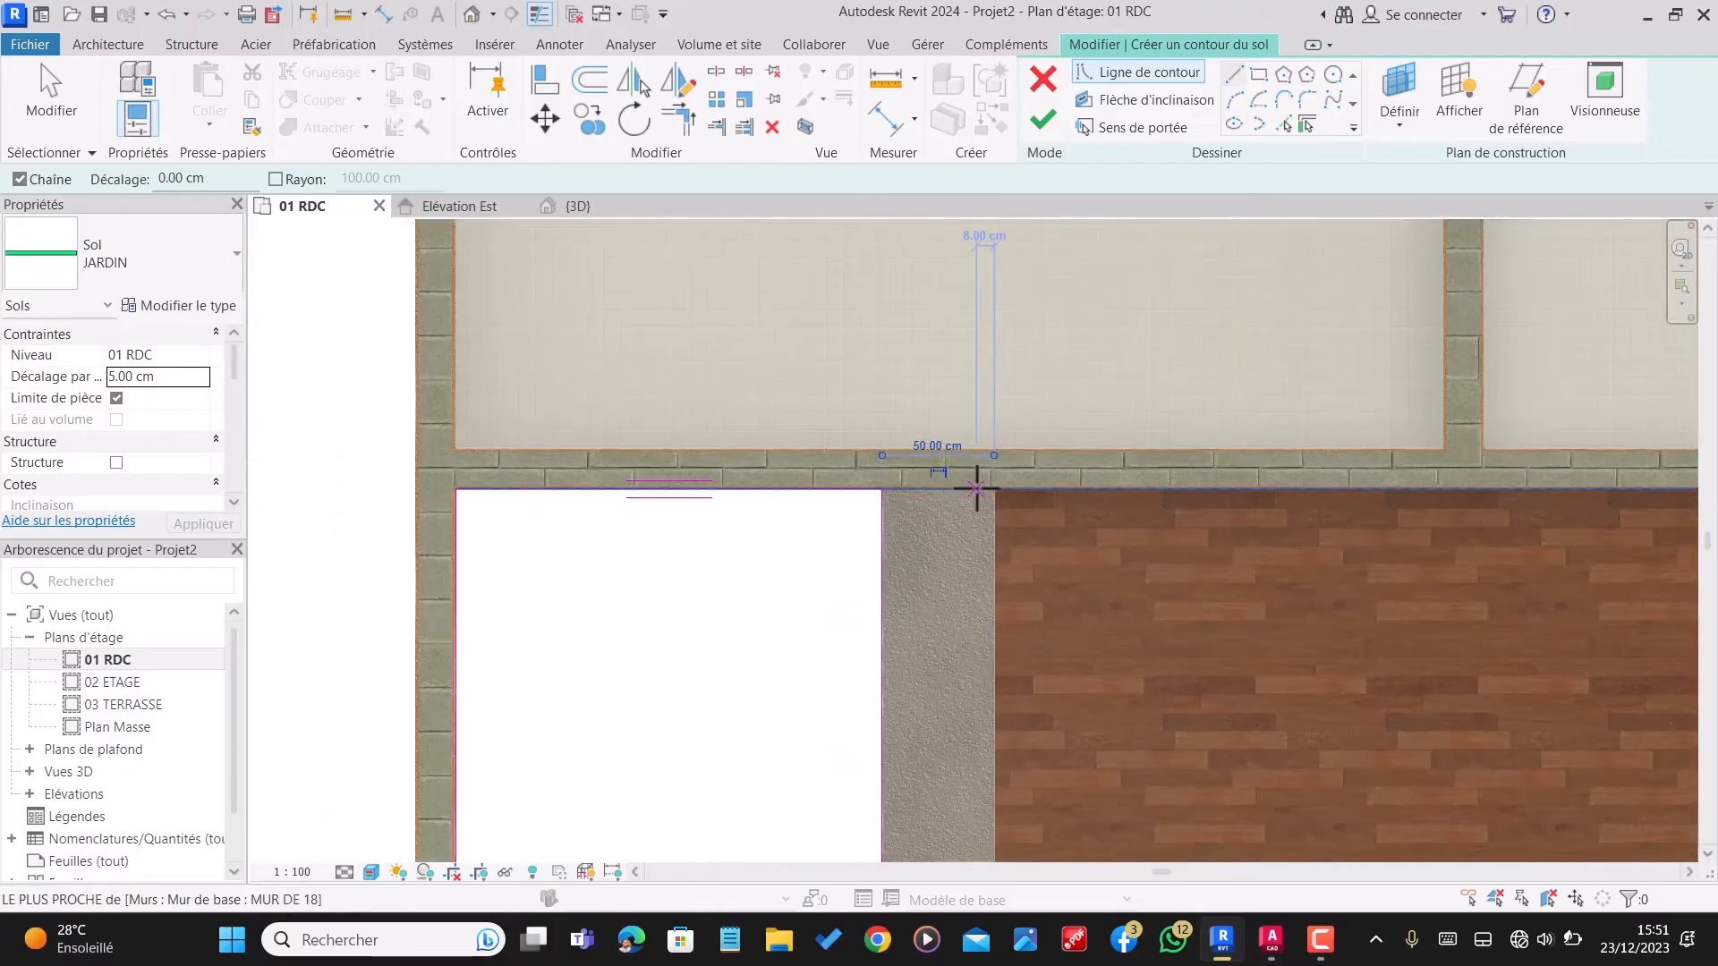
pyautogui.scroll(6, 448, 475)
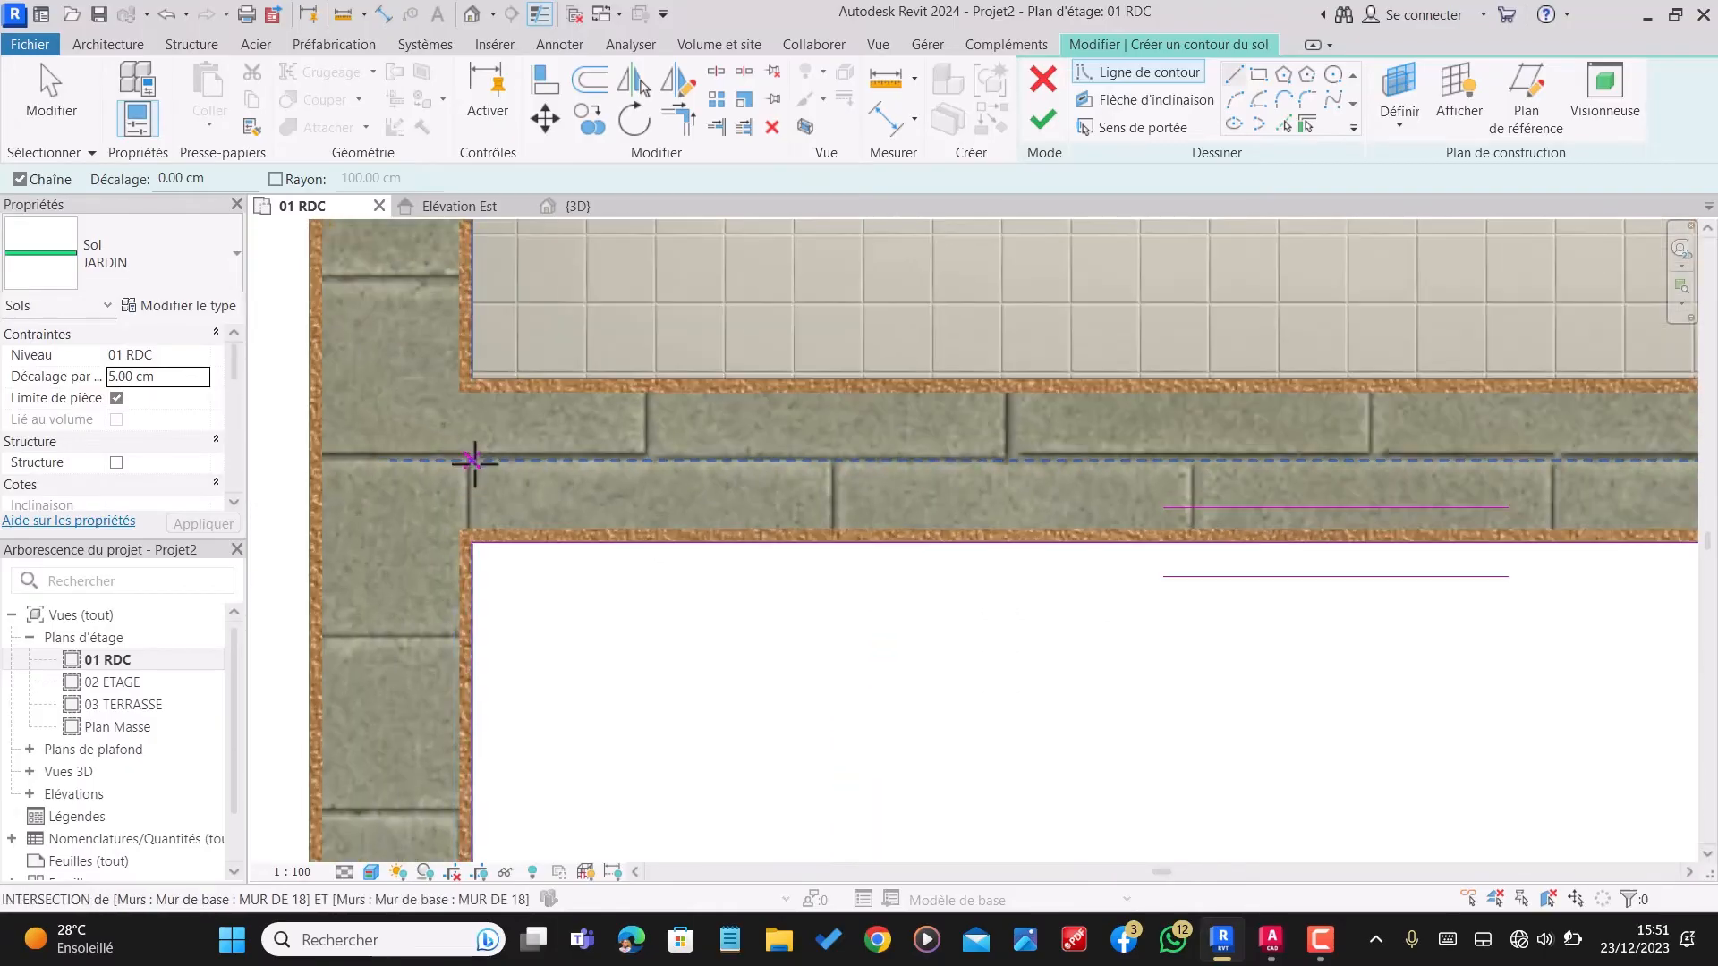
pyautogui.scroll(5, 472, 460)
pyautogui.scroll(3, 410, 501)
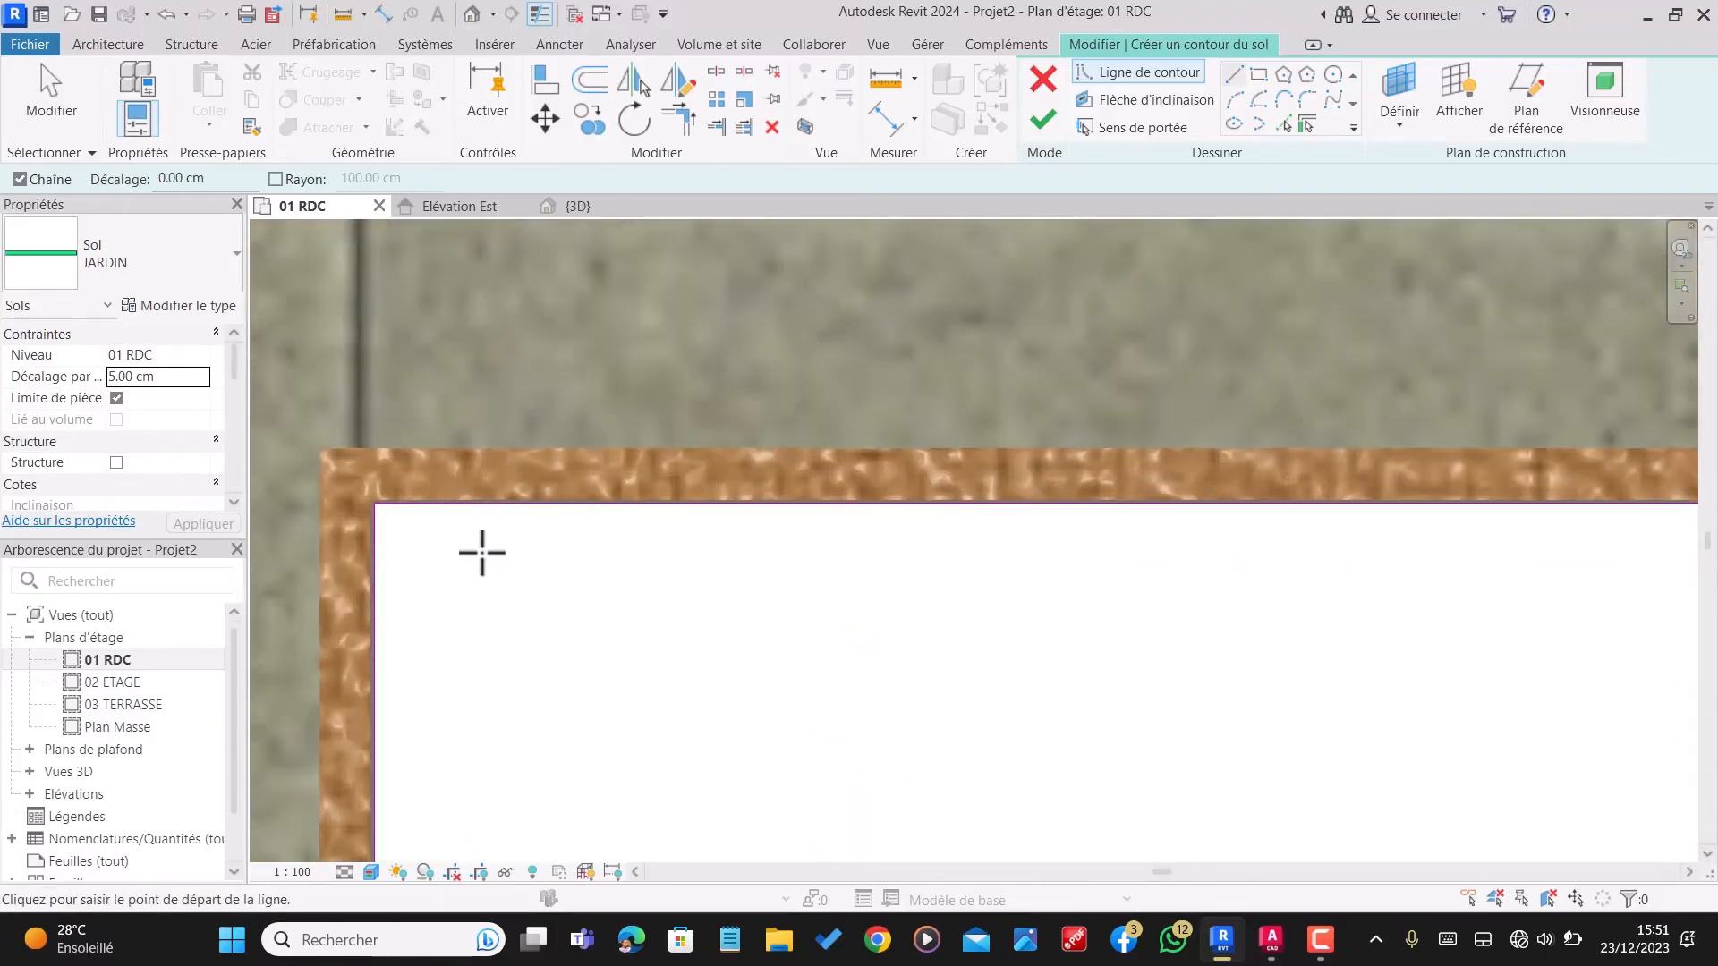
pyautogui.scroll(-1, 404, 595)
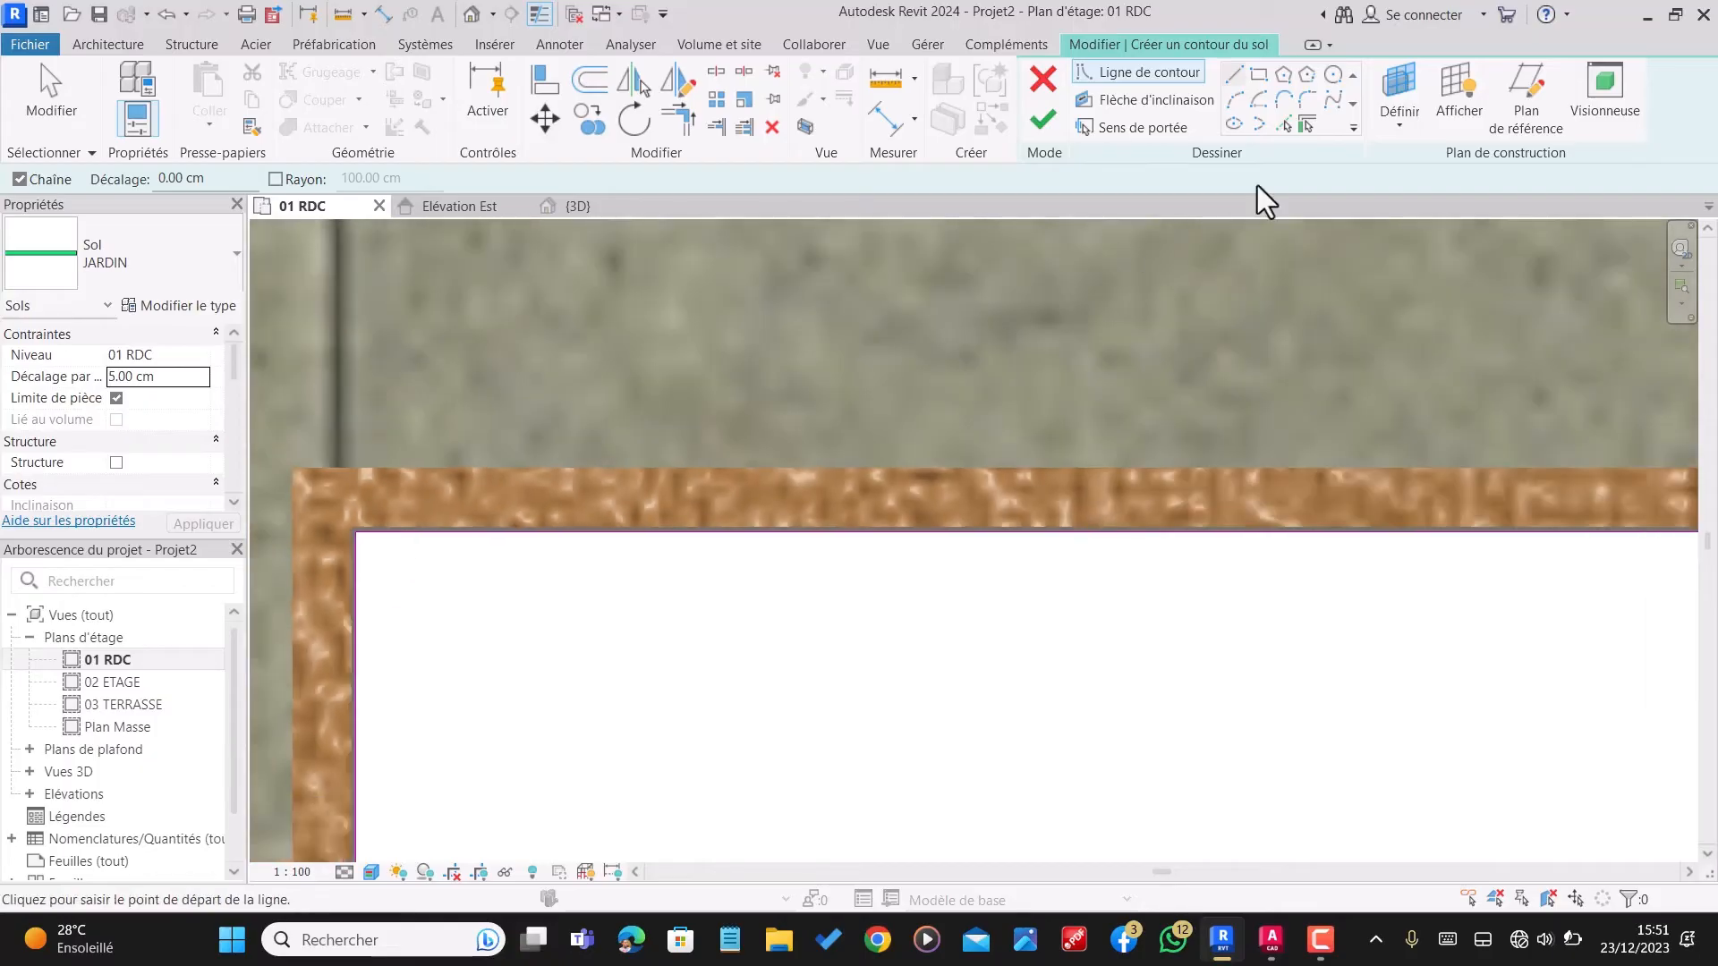
# Step: Finish the JARDIN floor sketch and deselect the floor in the 01 RDC plan
pyautogui.click(1043, 120)
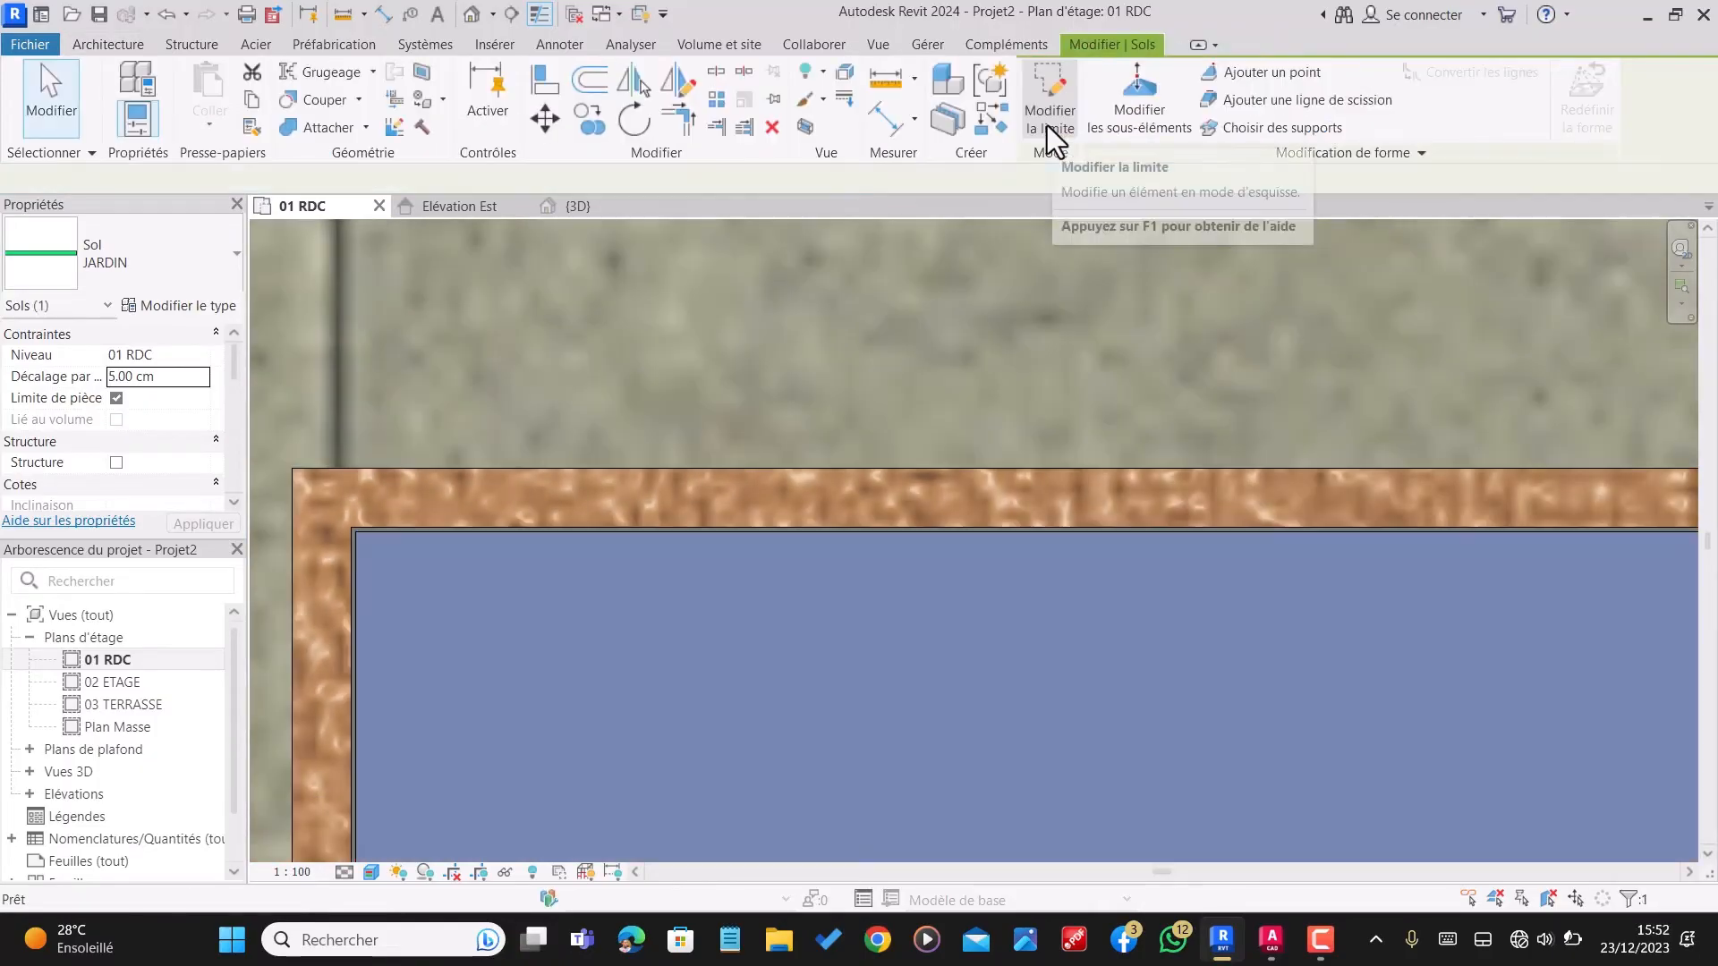
pyautogui.scroll(-3, 610, 439)
pyautogui.scroll(-8, 771, 336)
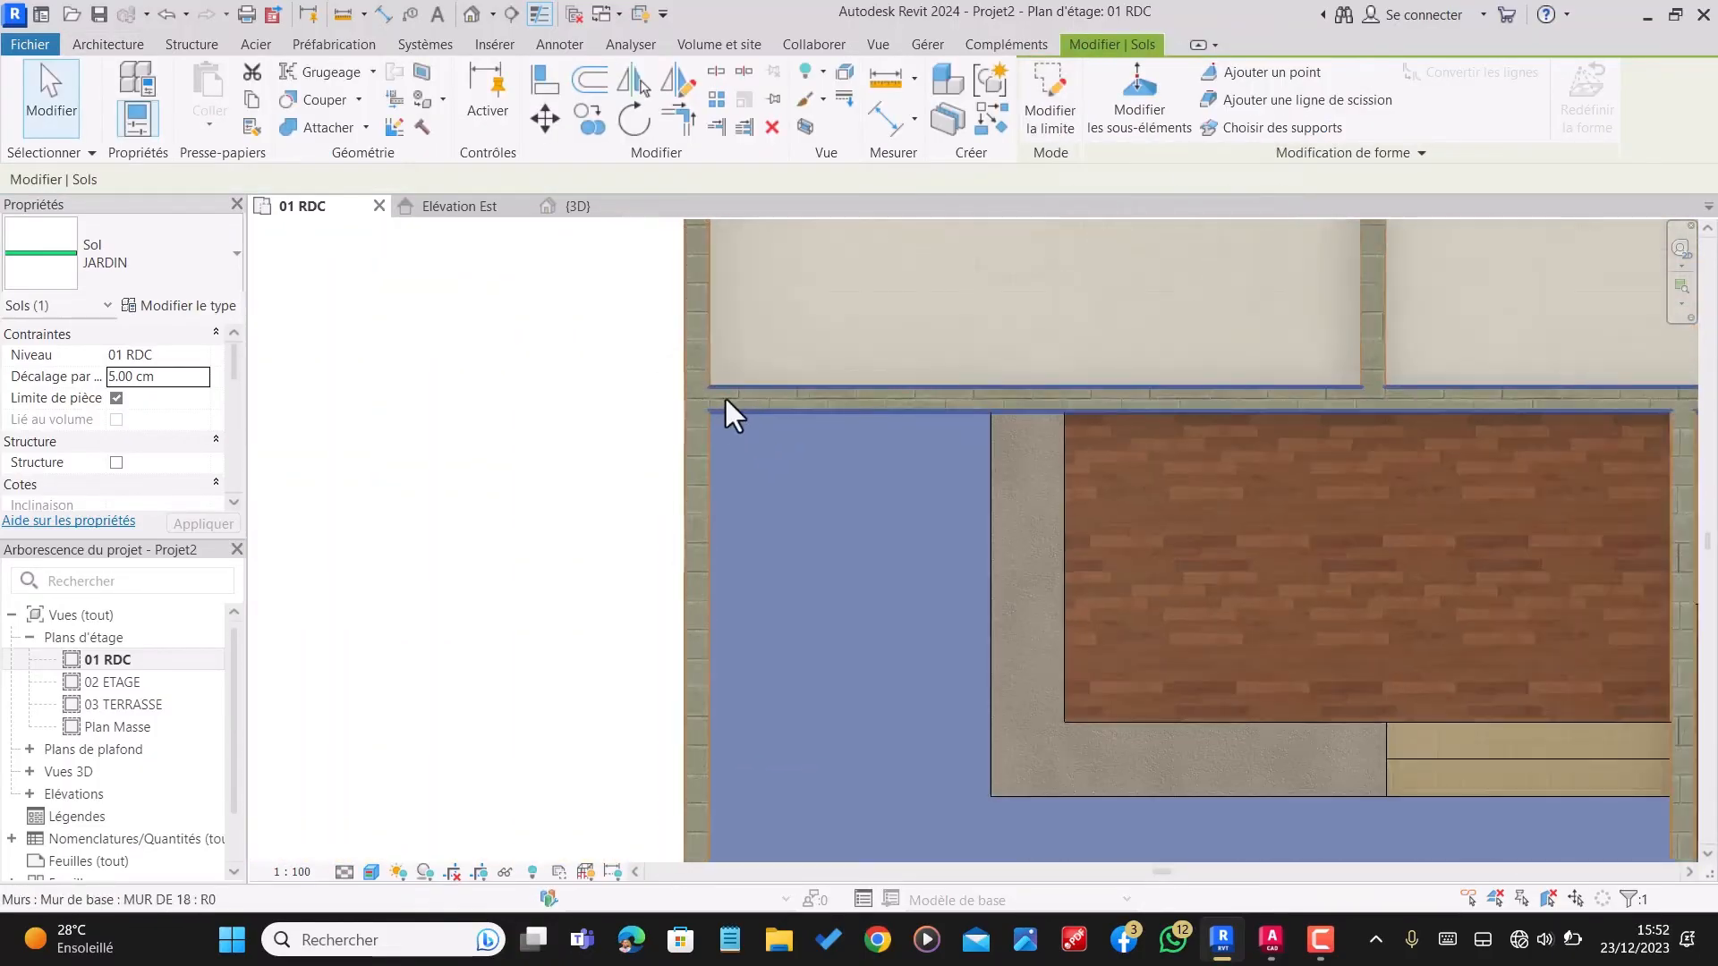
pyautogui.click(1025, 684)
pyautogui.scroll(-5, 1019, 662)
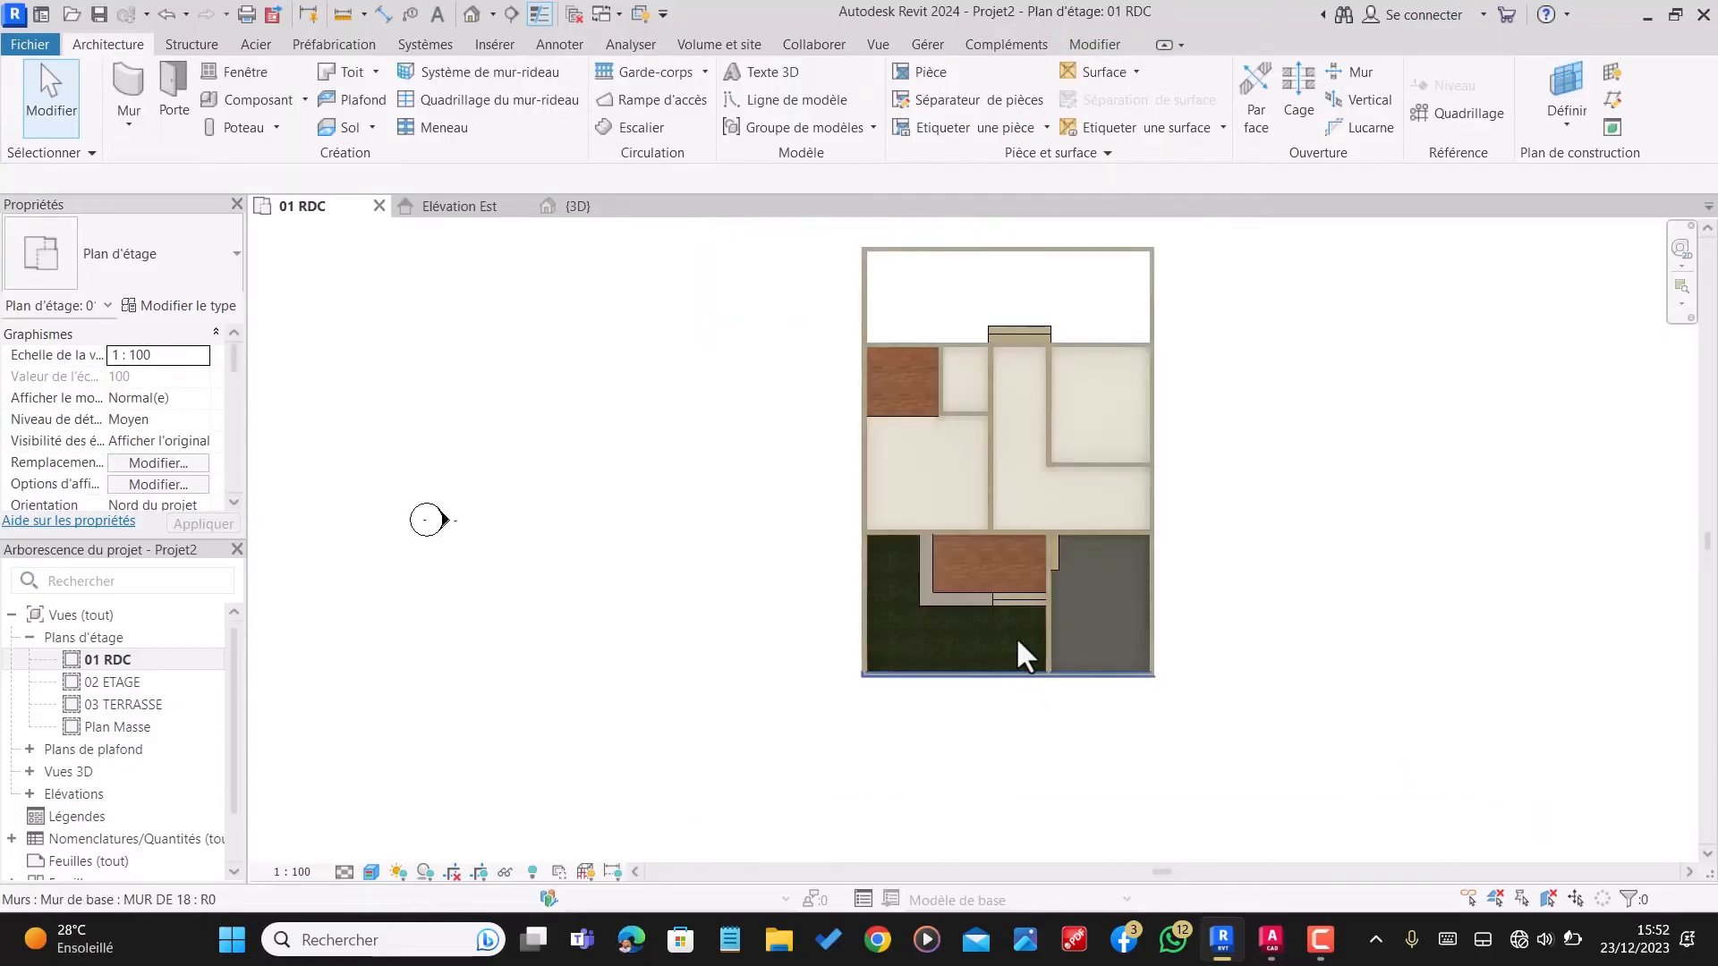
# Step: Start another JARDIN floor and sketch a rectangular boundary along the inner wall faces of the empty yard behind the house
pyautogui.scroll(2, 984, 402)
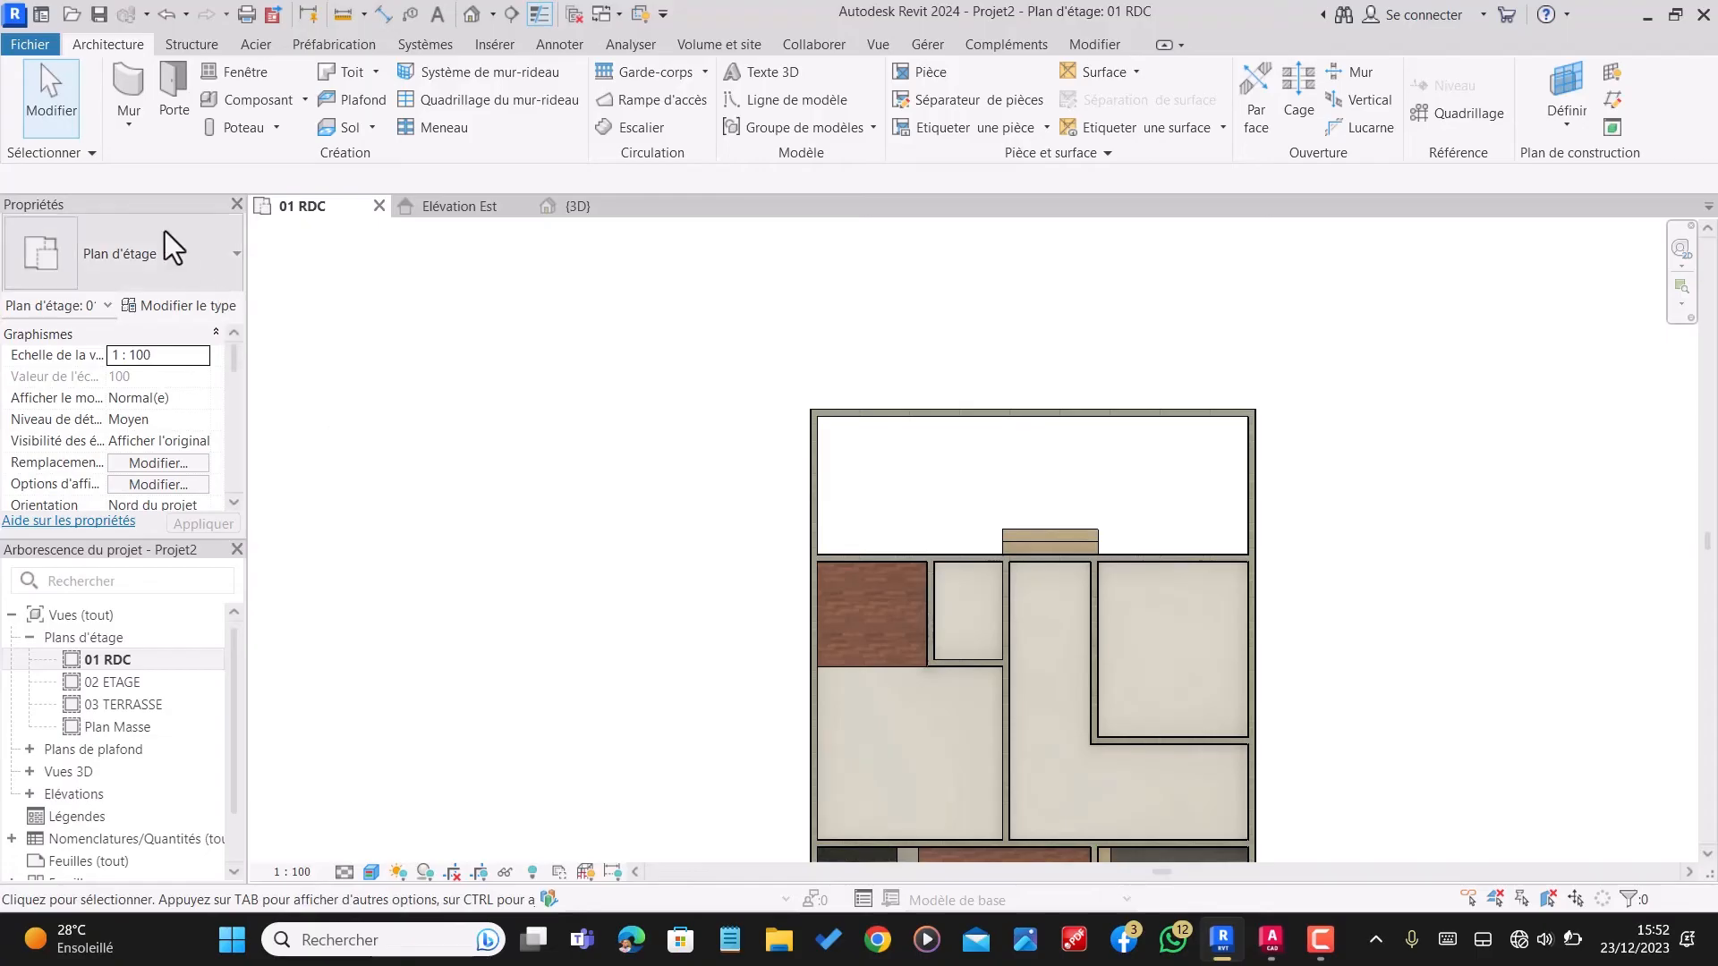
pyautogui.click(346, 127)
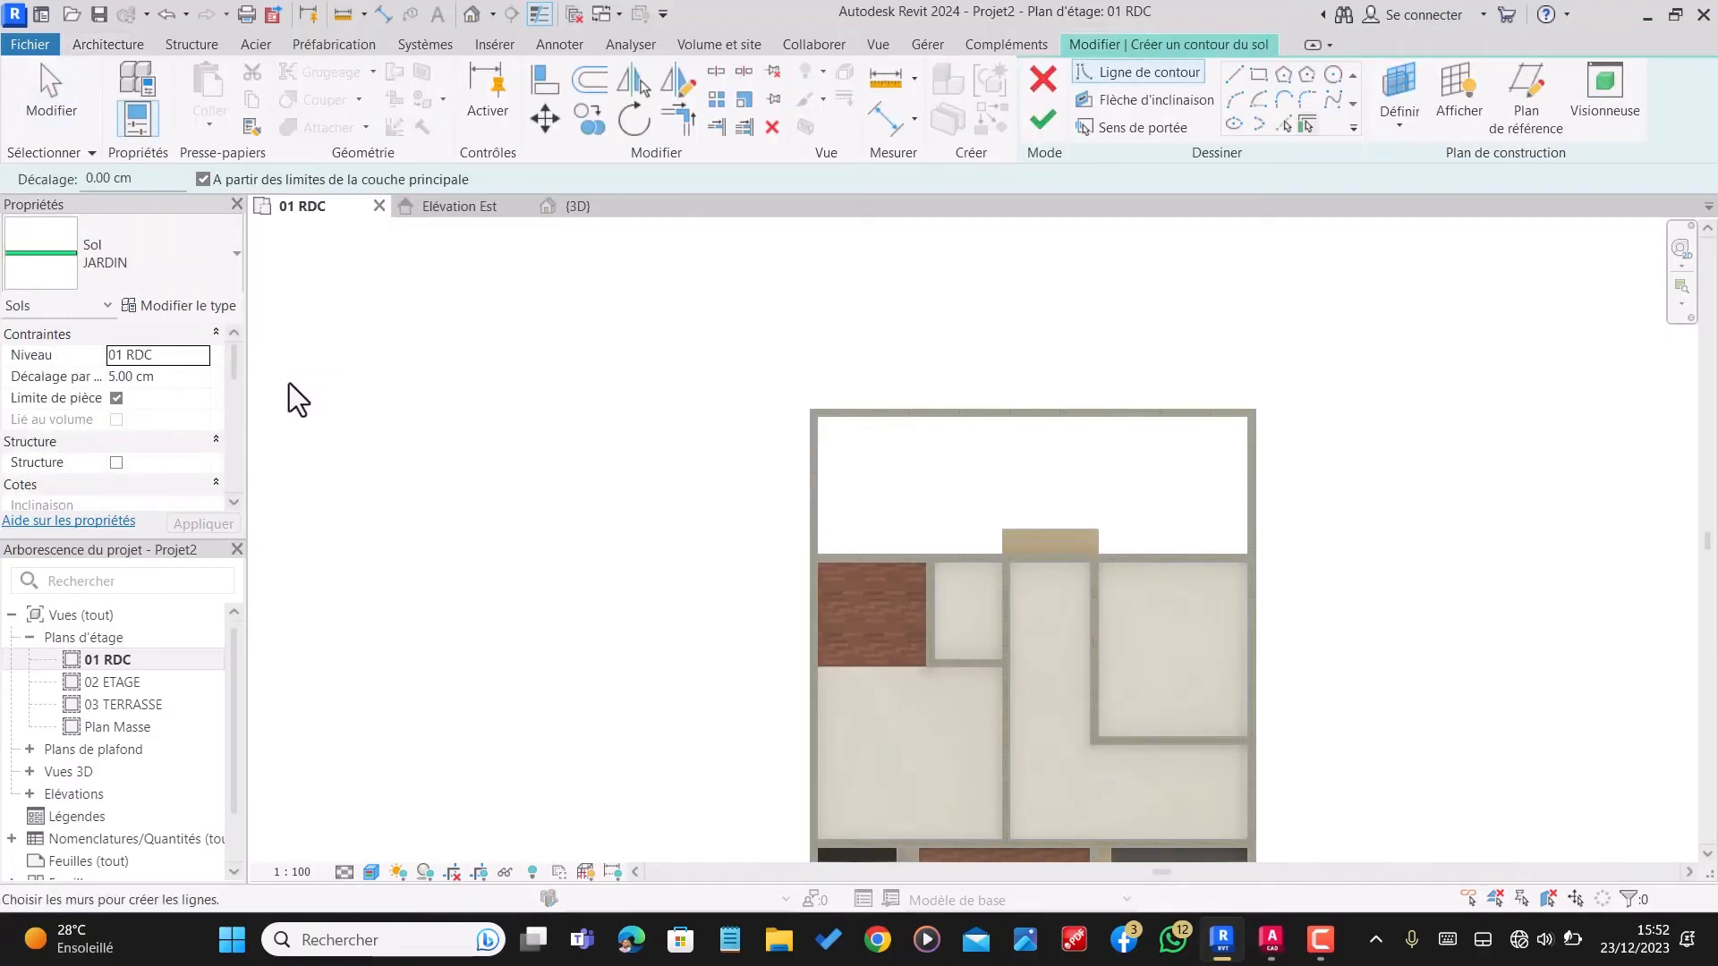
pyautogui.click(1257, 76)
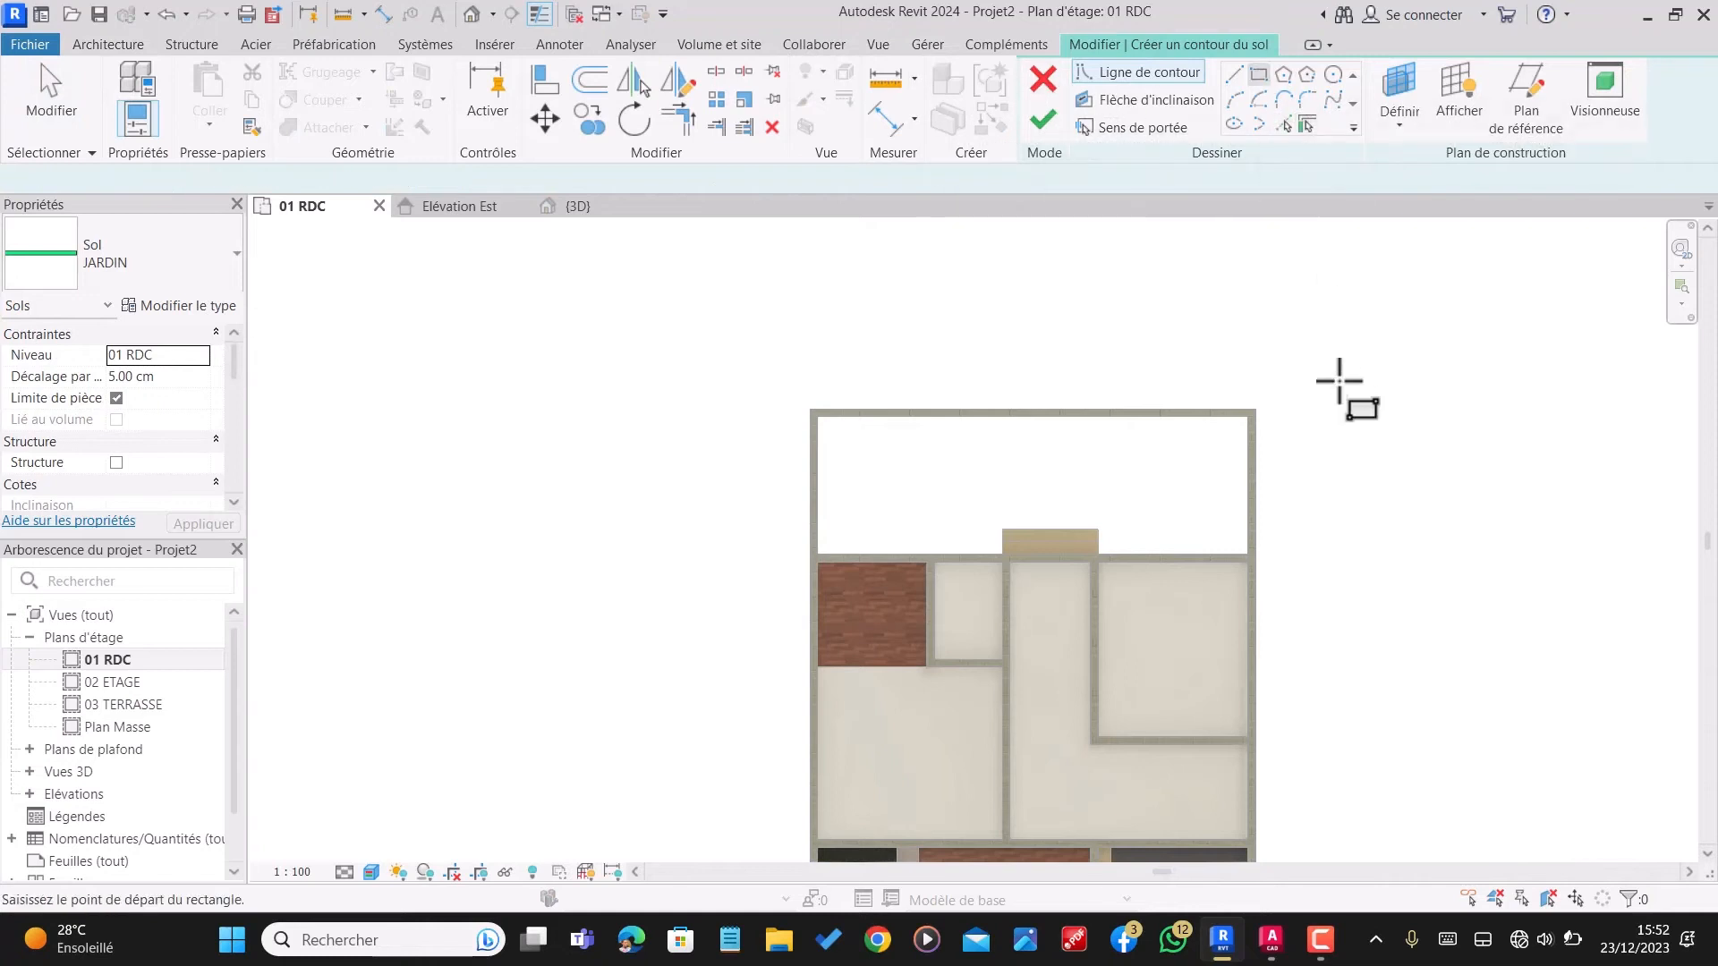
pyautogui.scroll(5, 1235, 416)
pyautogui.scroll(-2, 1239, 434)
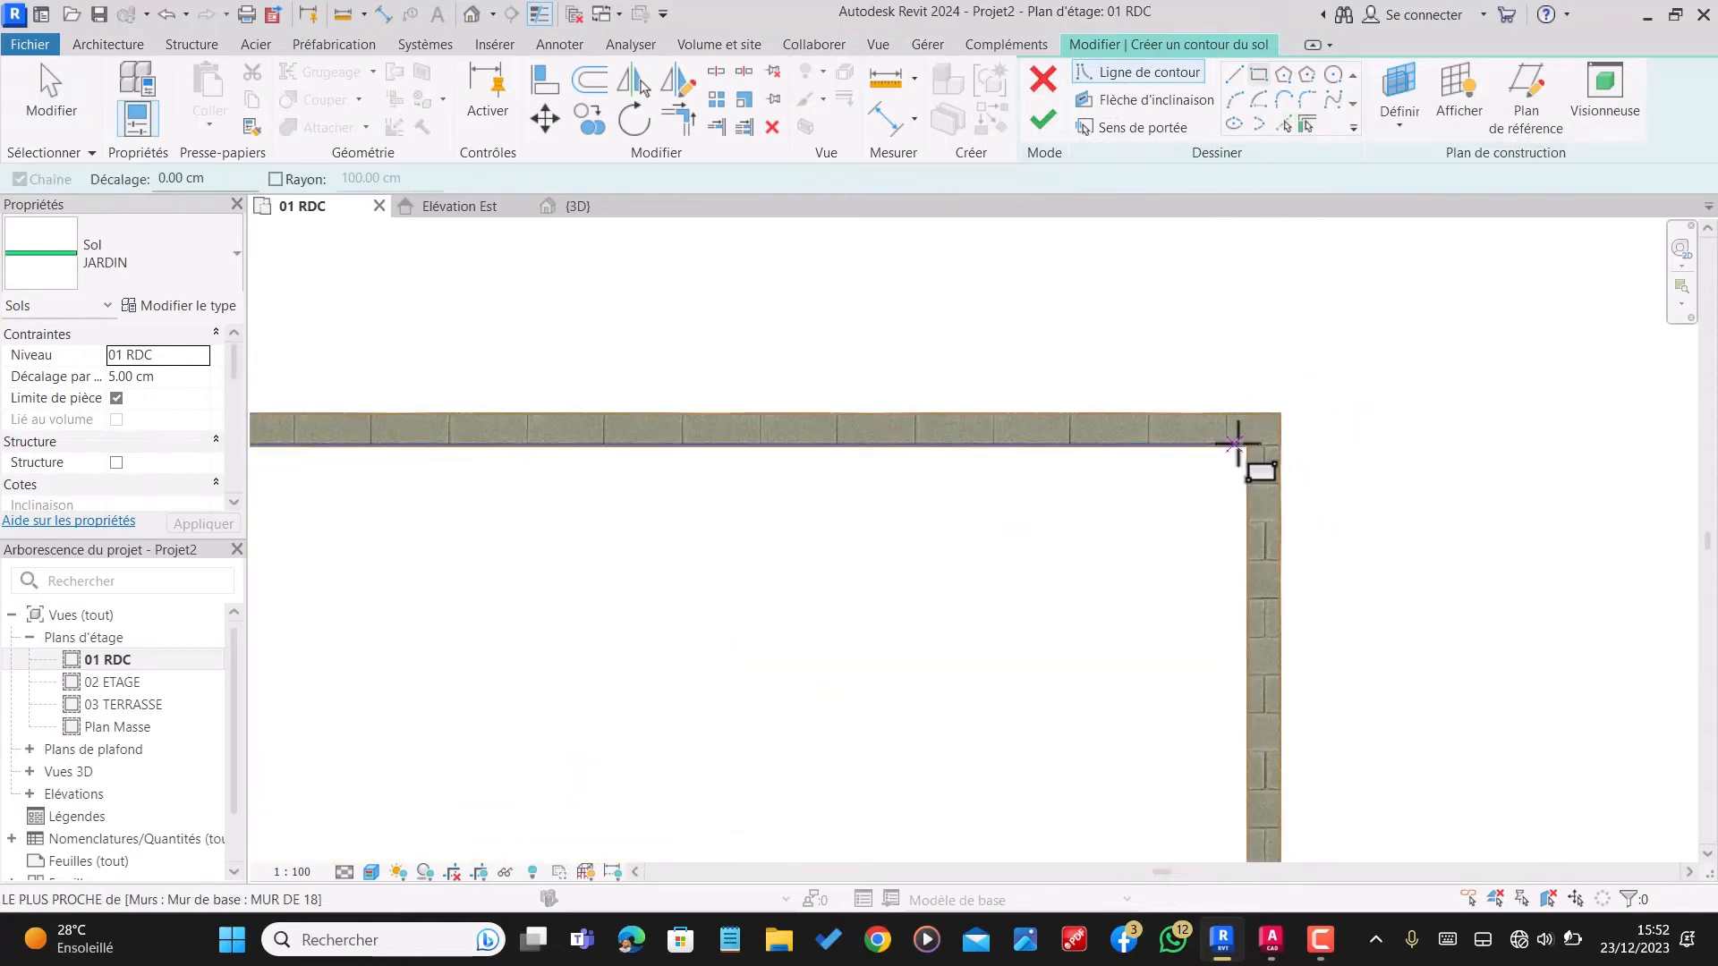
pyautogui.click(1248, 428)
pyautogui.scroll(-2, 1265, 360)
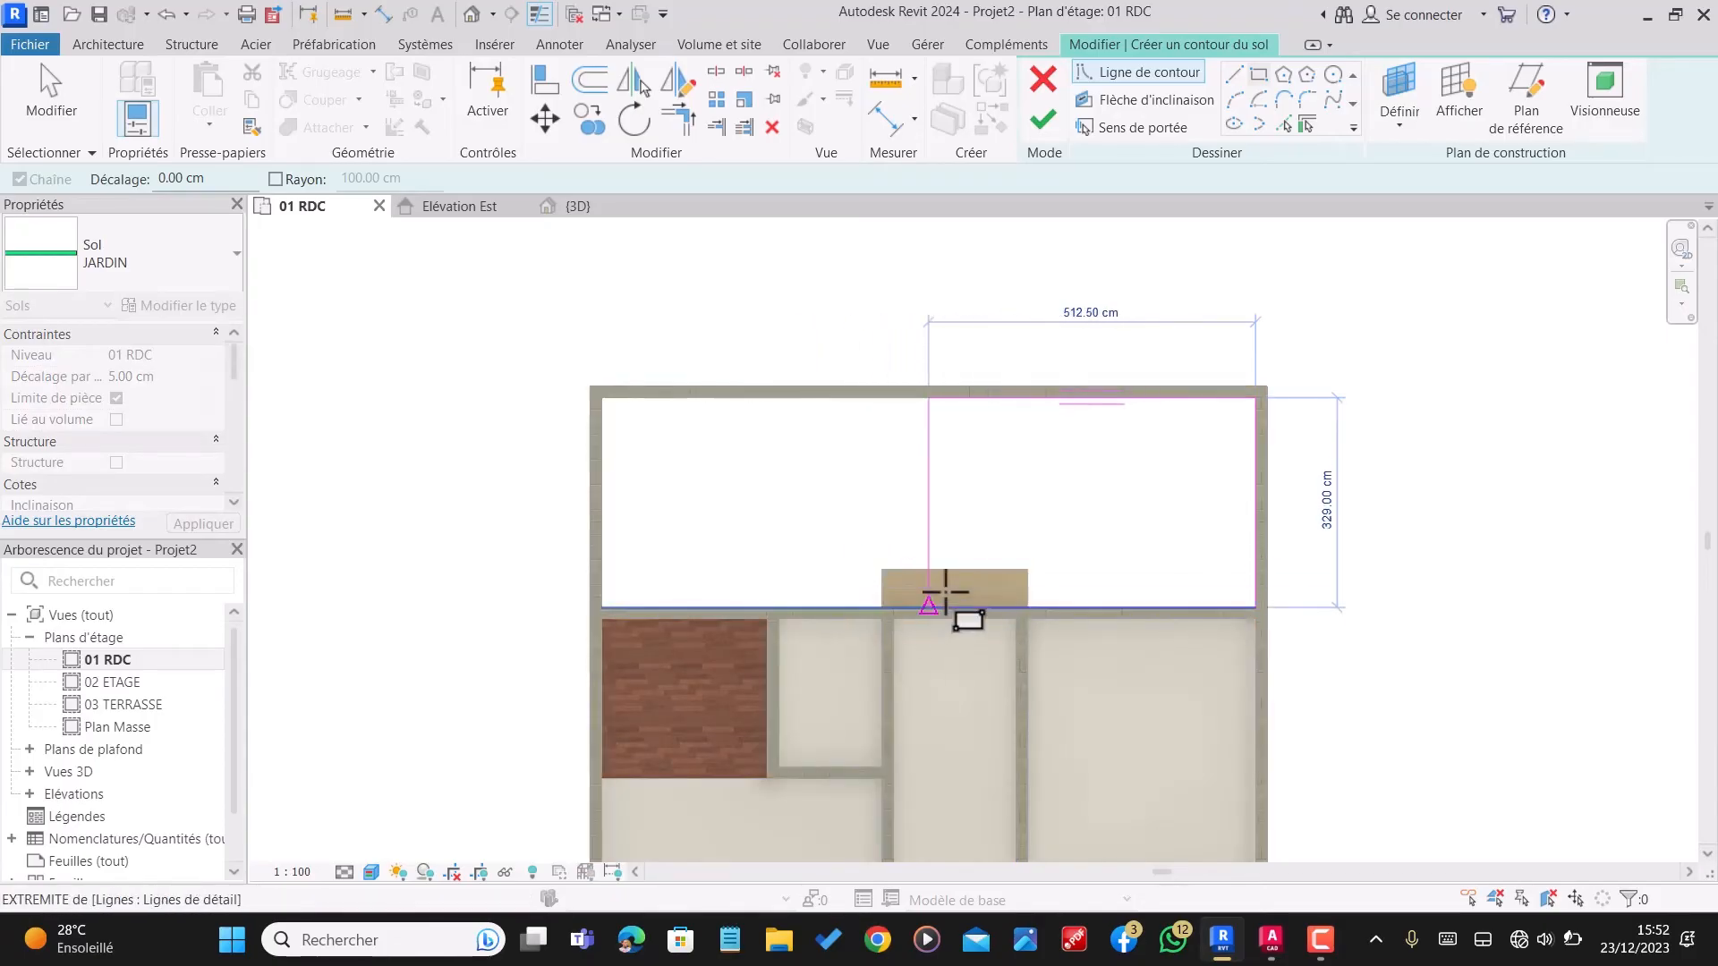
pyautogui.scroll(4, 537, 617)
pyautogui.scroll(5, 620, 624)
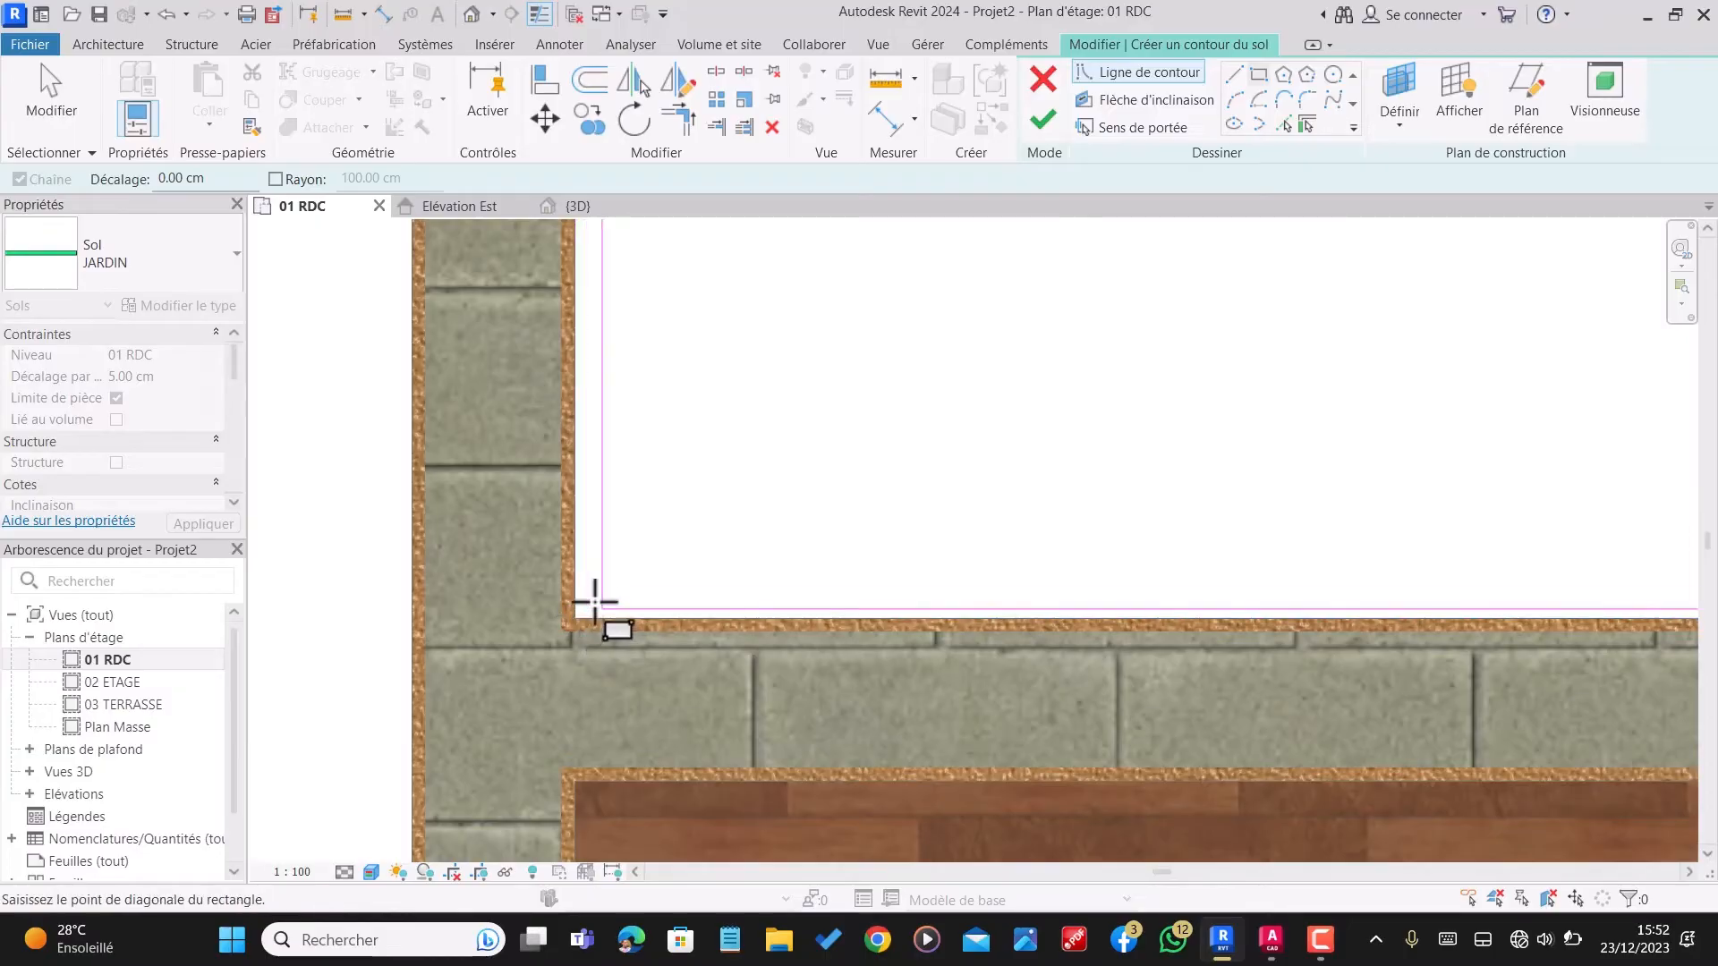
pyautogui.scroll(2, 580, 619)
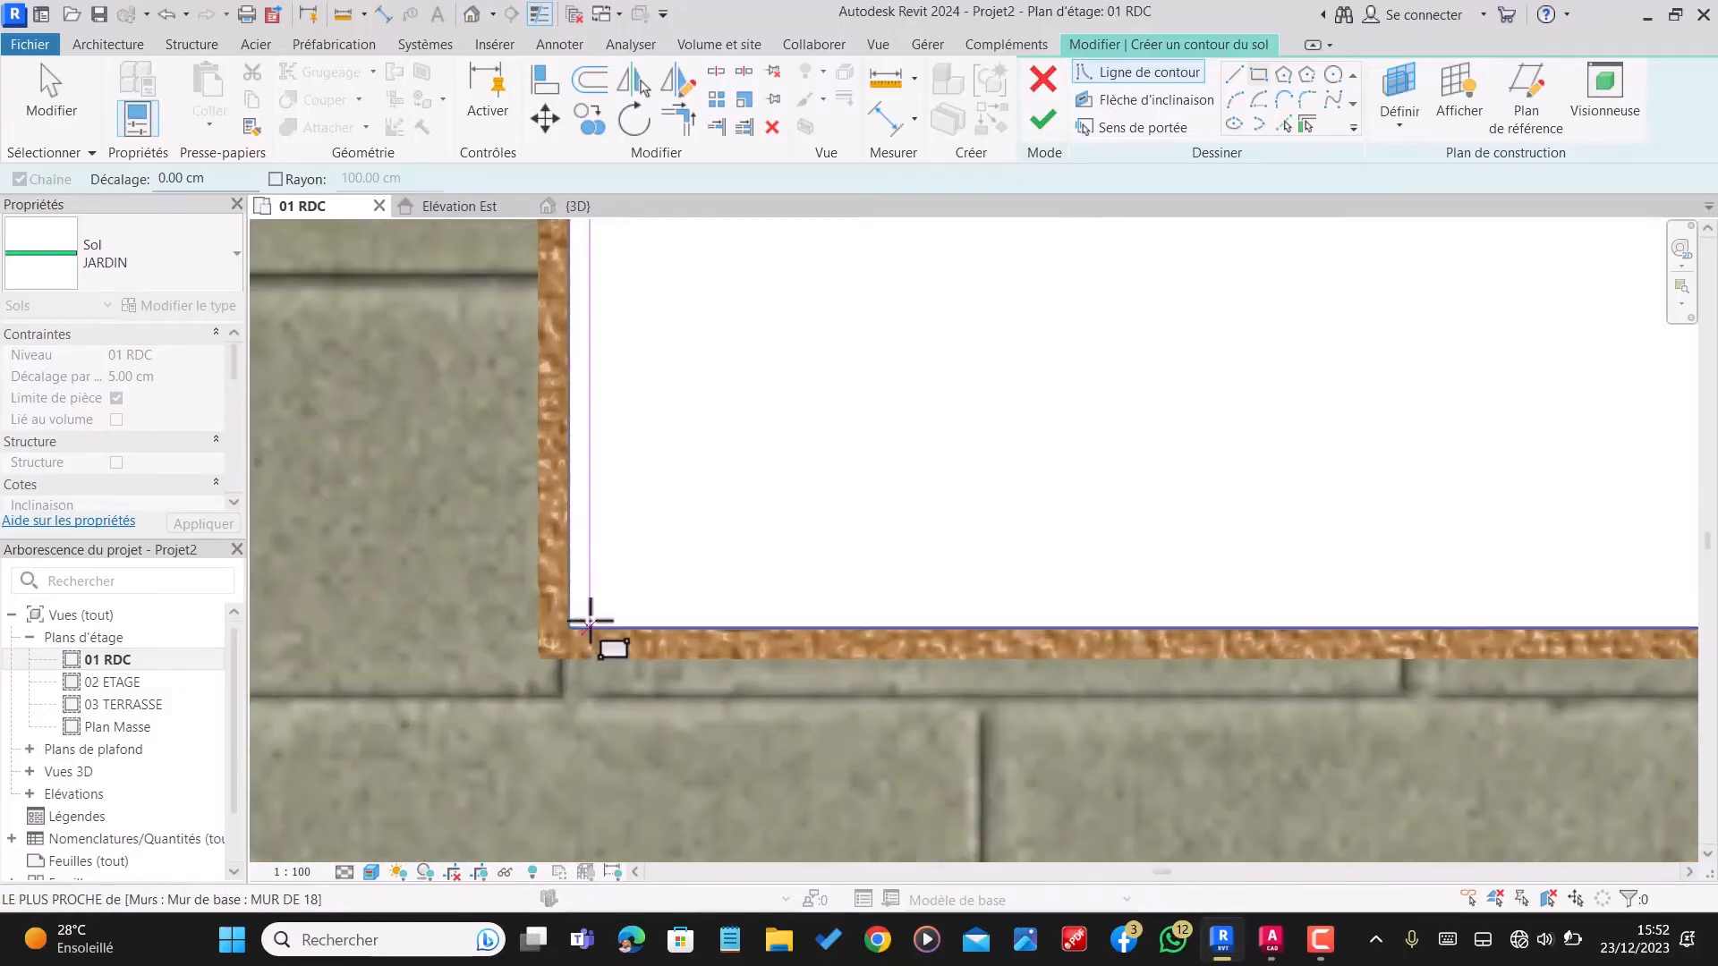
pyautogui.click(575, 622)
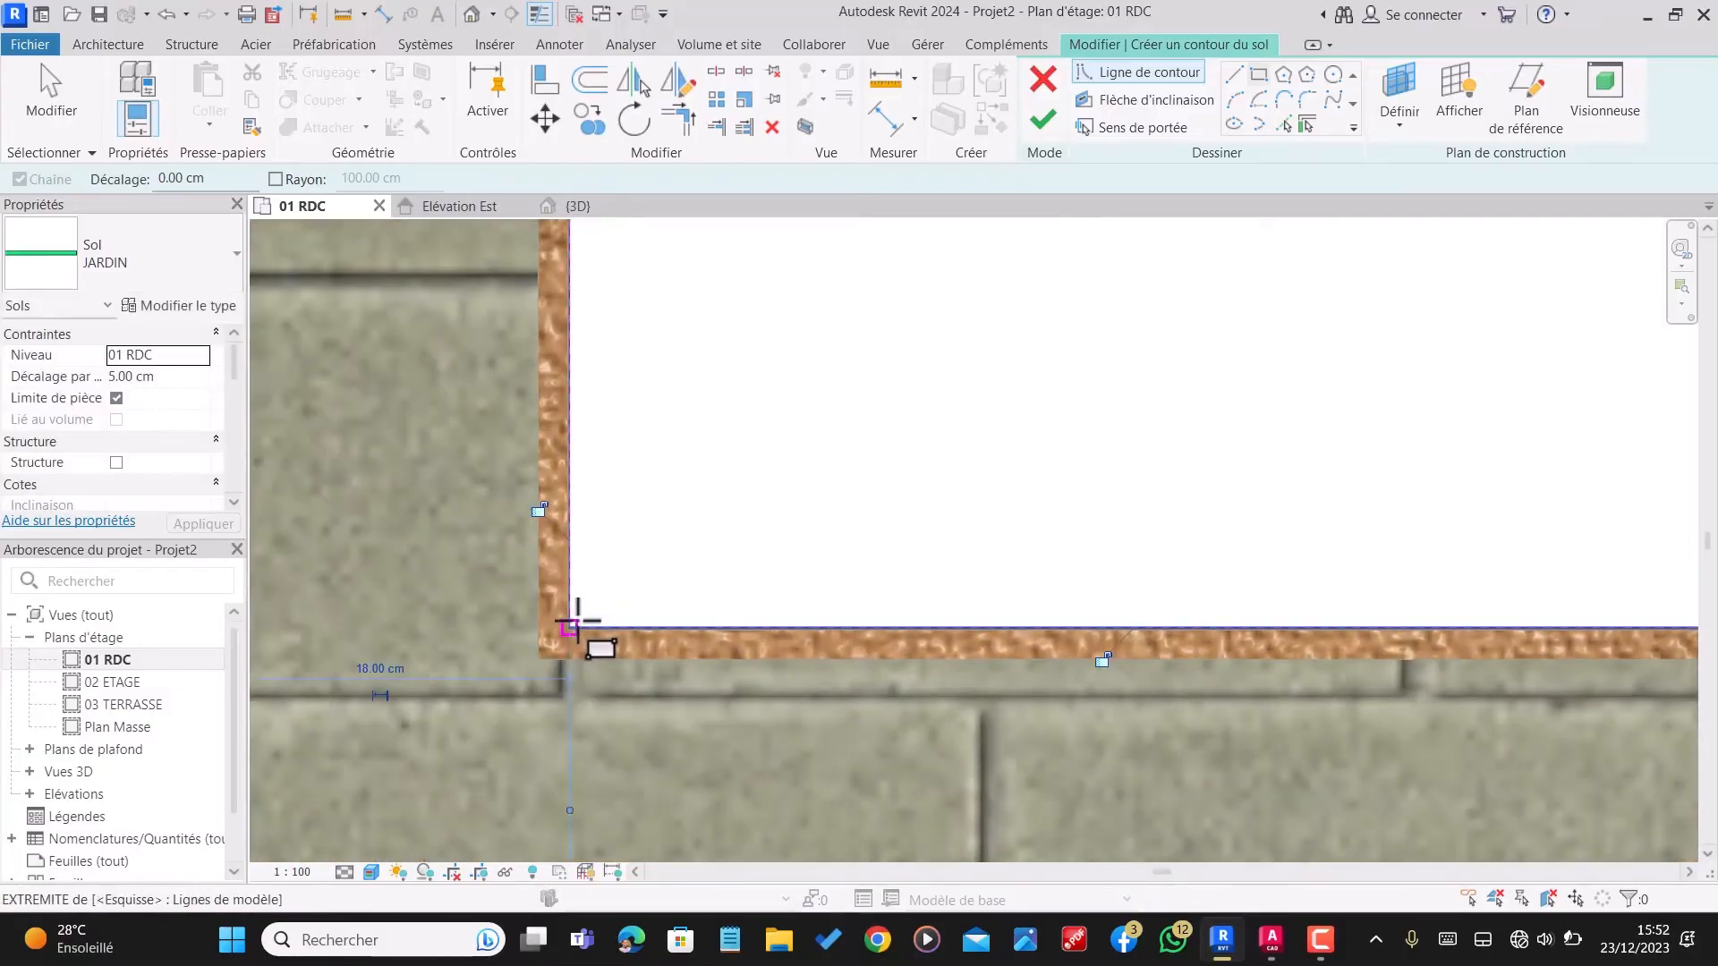
pyautogui.scroll(-2, 724, 465)
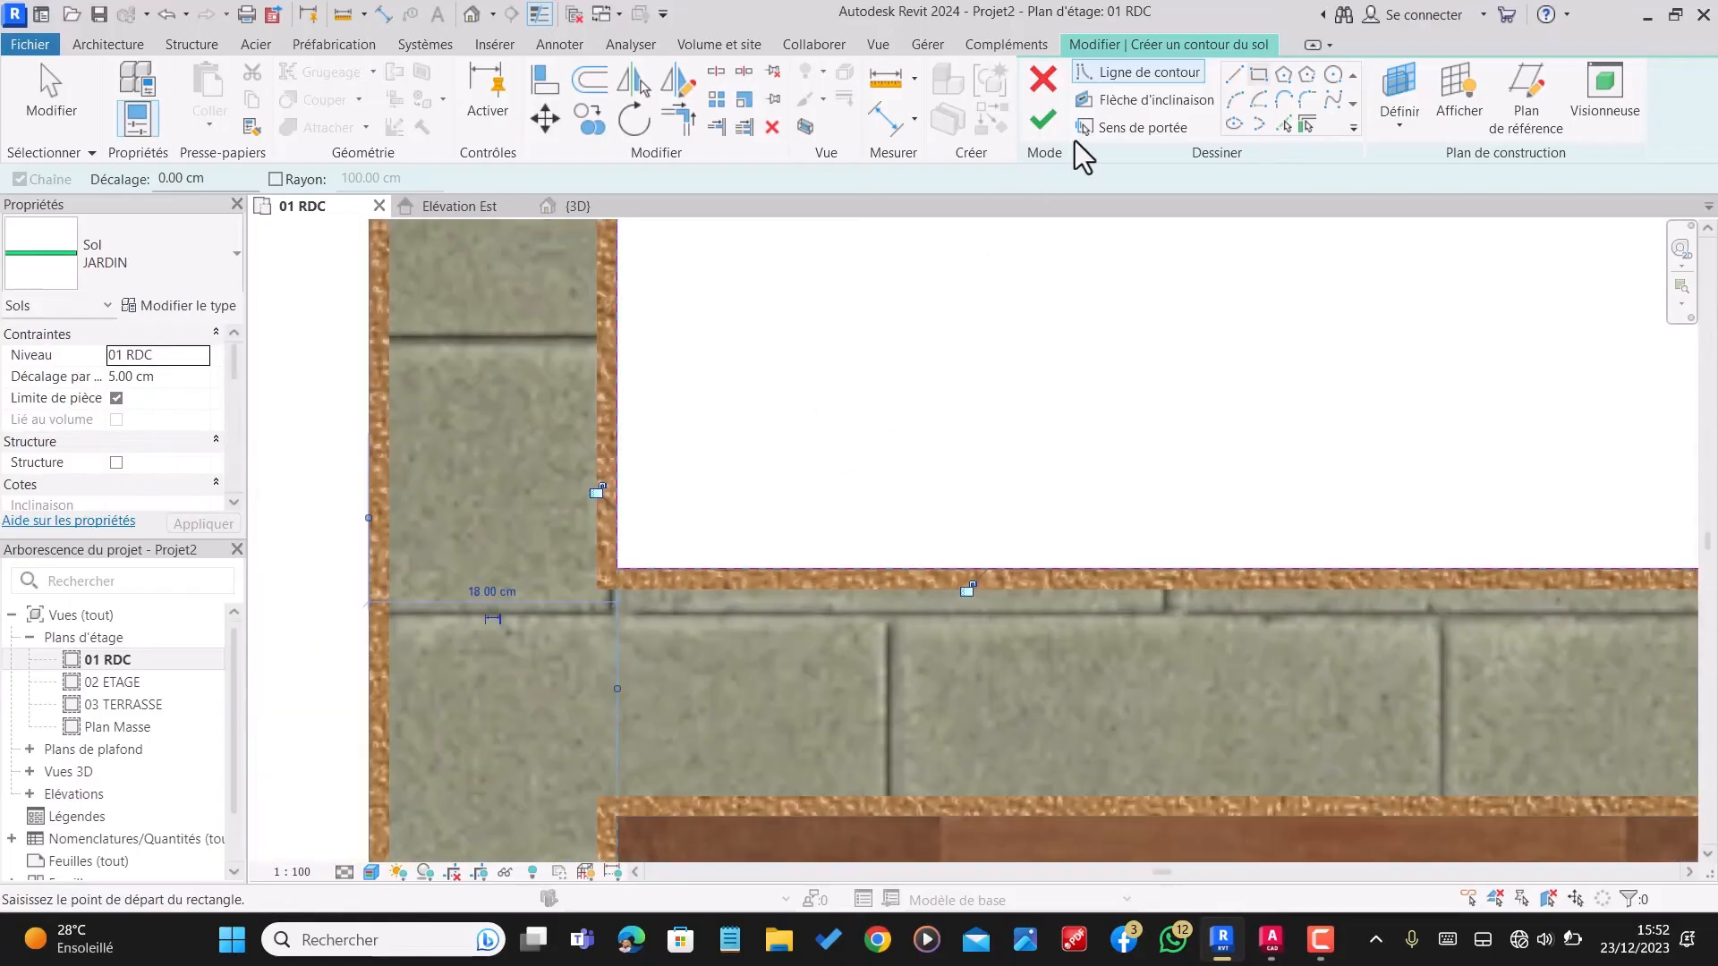
# Step: Finish the rear garden floor sketch, dismiss the overlapping-floors warning and deselect the floor
pyautogui.click(1042, 119)
pyautogui.scroll(-3, 764, 582)
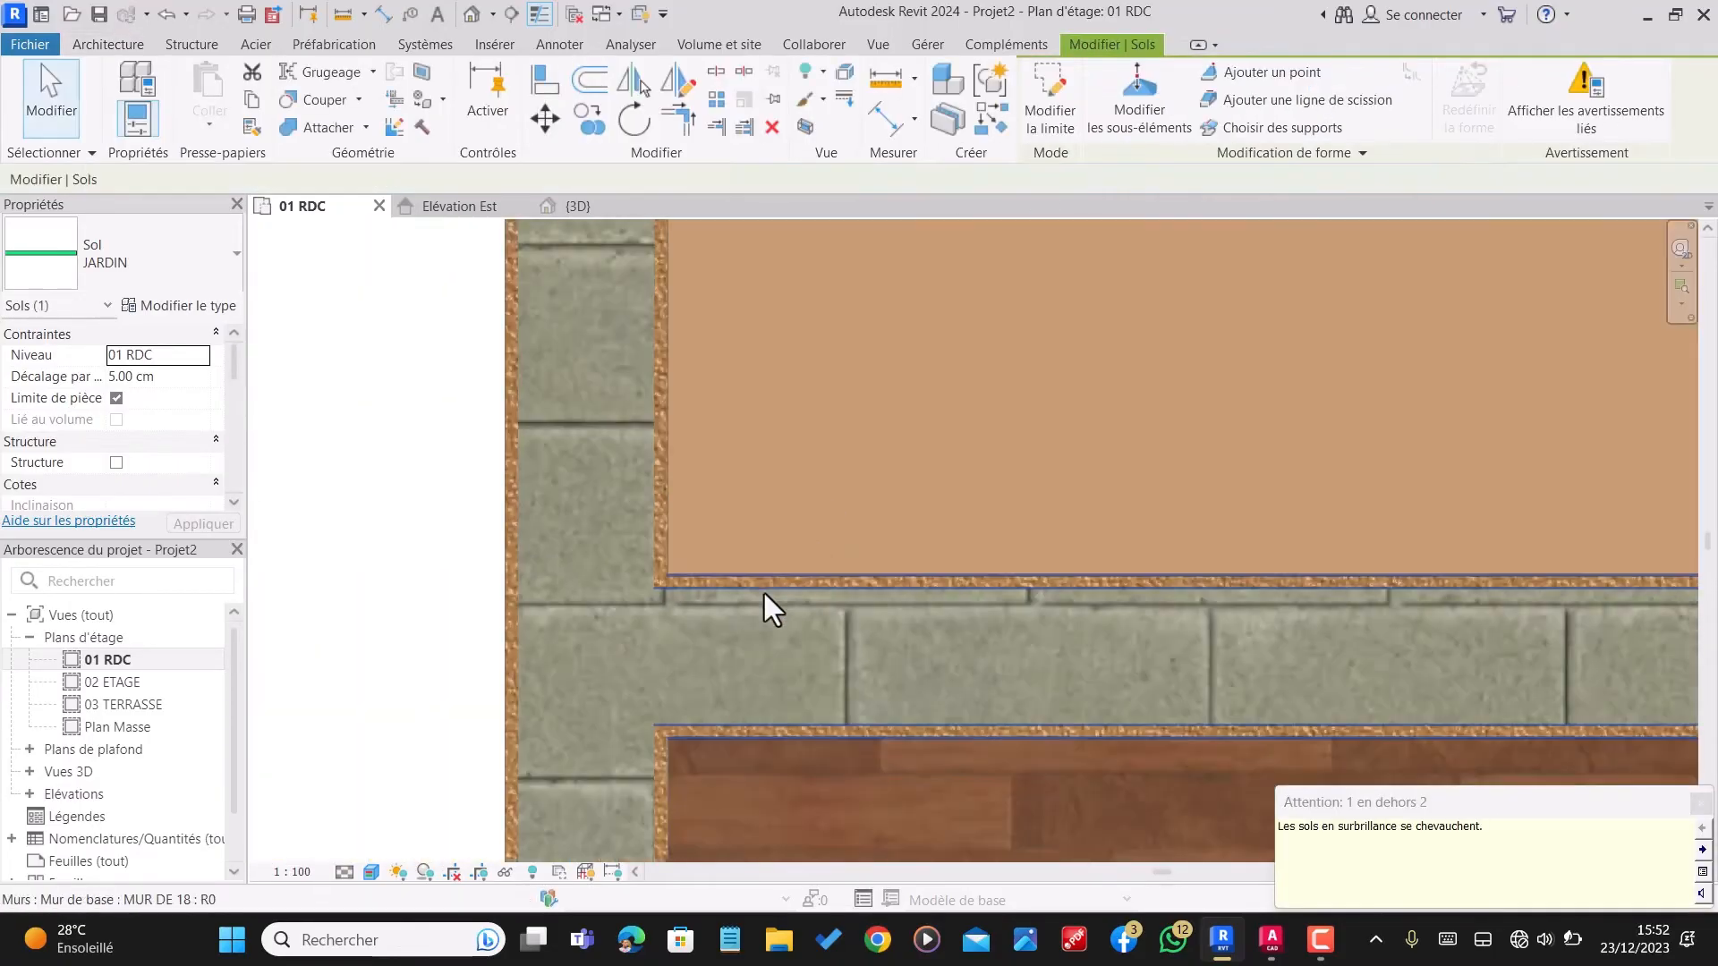
pyautogui.click(1704, 804)
pyautogui.scroll(-3, 877, 501)
pyautogui.press('Escape')
pyautogui.scroll(-3, 855, 412)
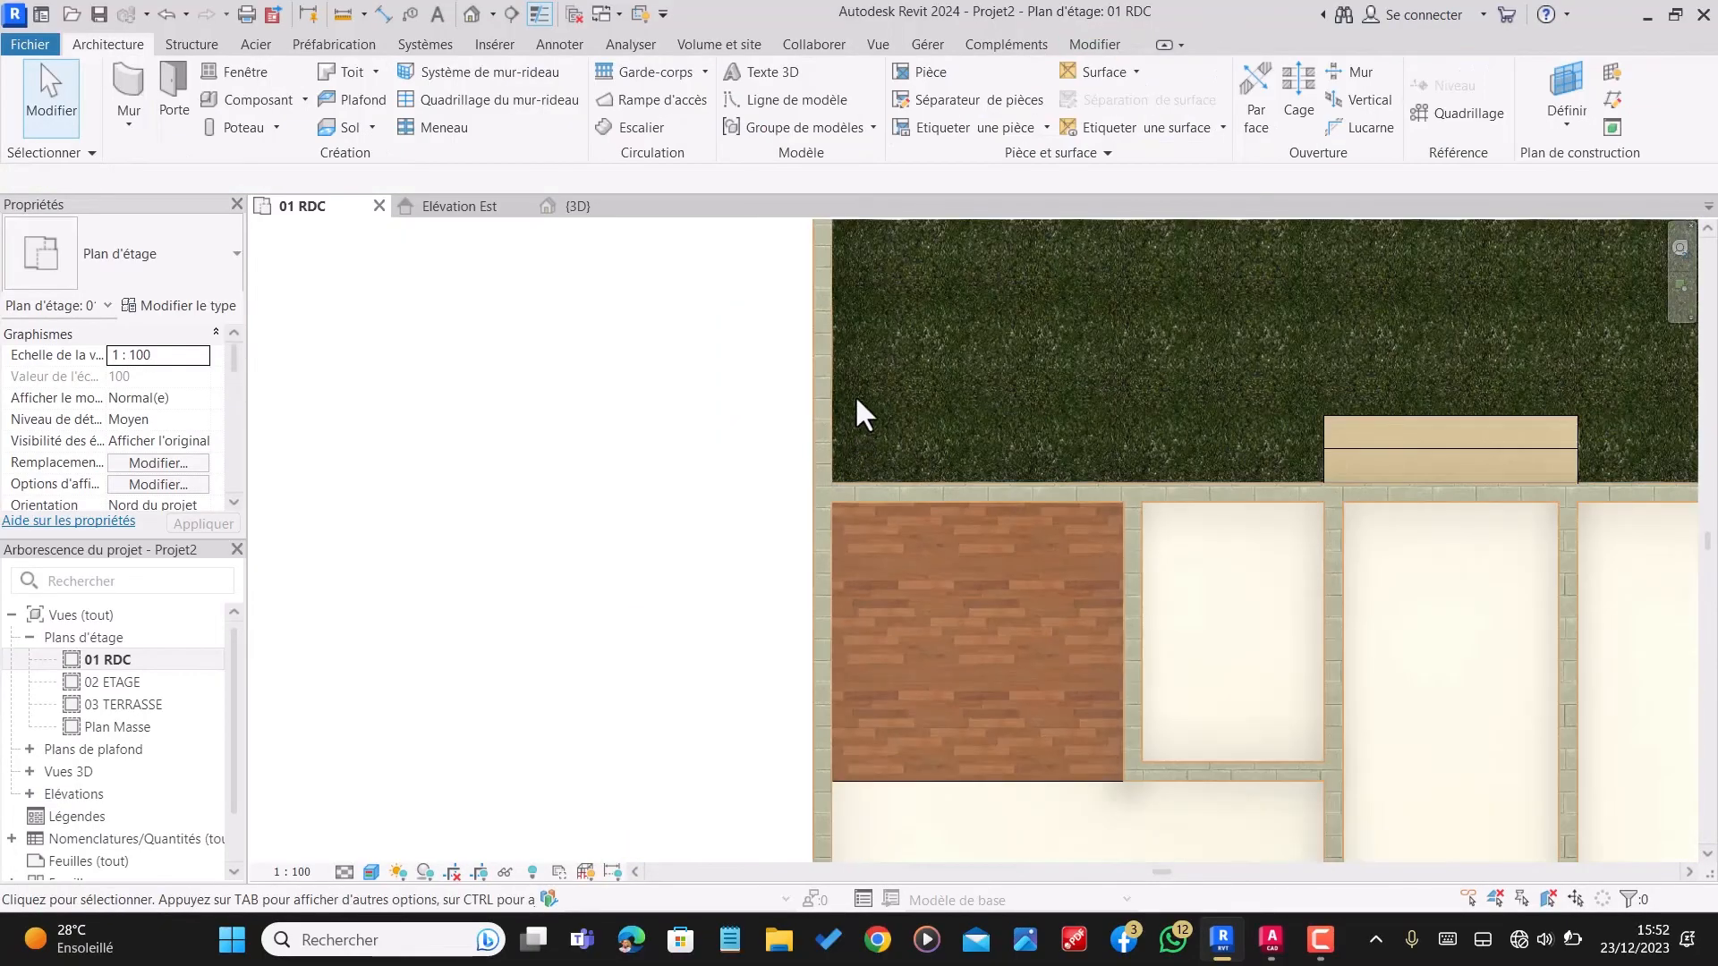
pyautogui.scroll(-4, 855, 394)
pyautogui.scroll(-3, 930, 352)
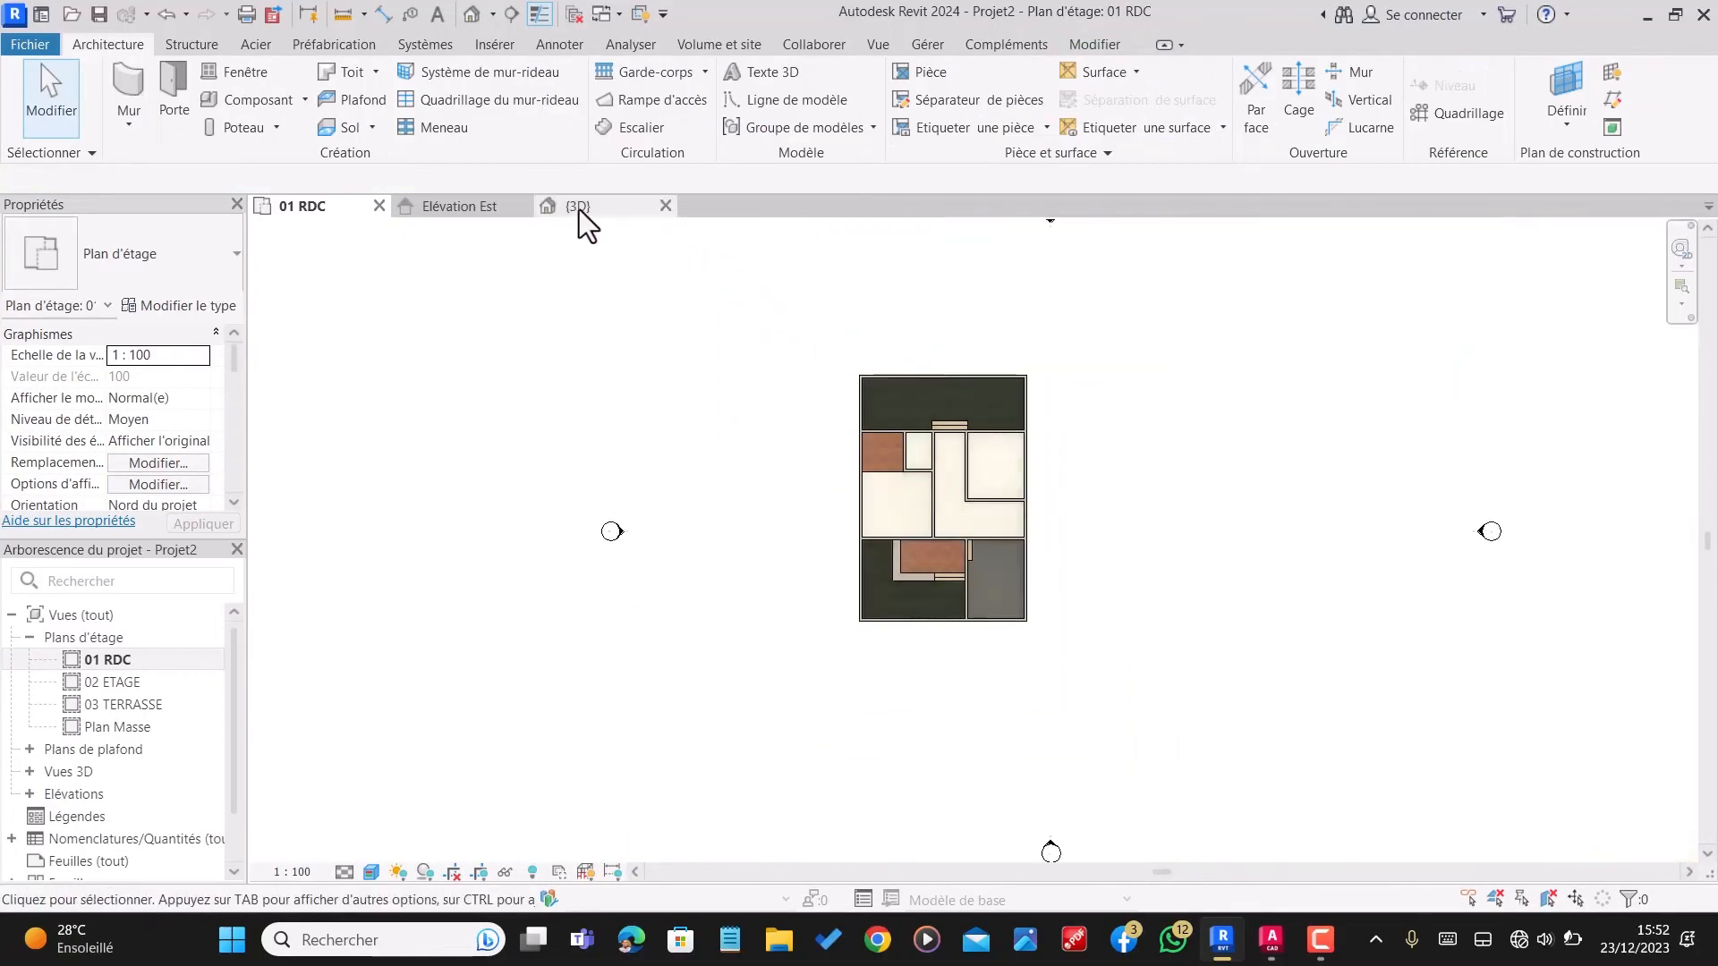
# Step: Examine the model in the 3D view, checking the veranda, garage floor, rear steps and both garden floors
pyautogui.click(578, 209)
pyautogui.scroll(2, 1055, 692)
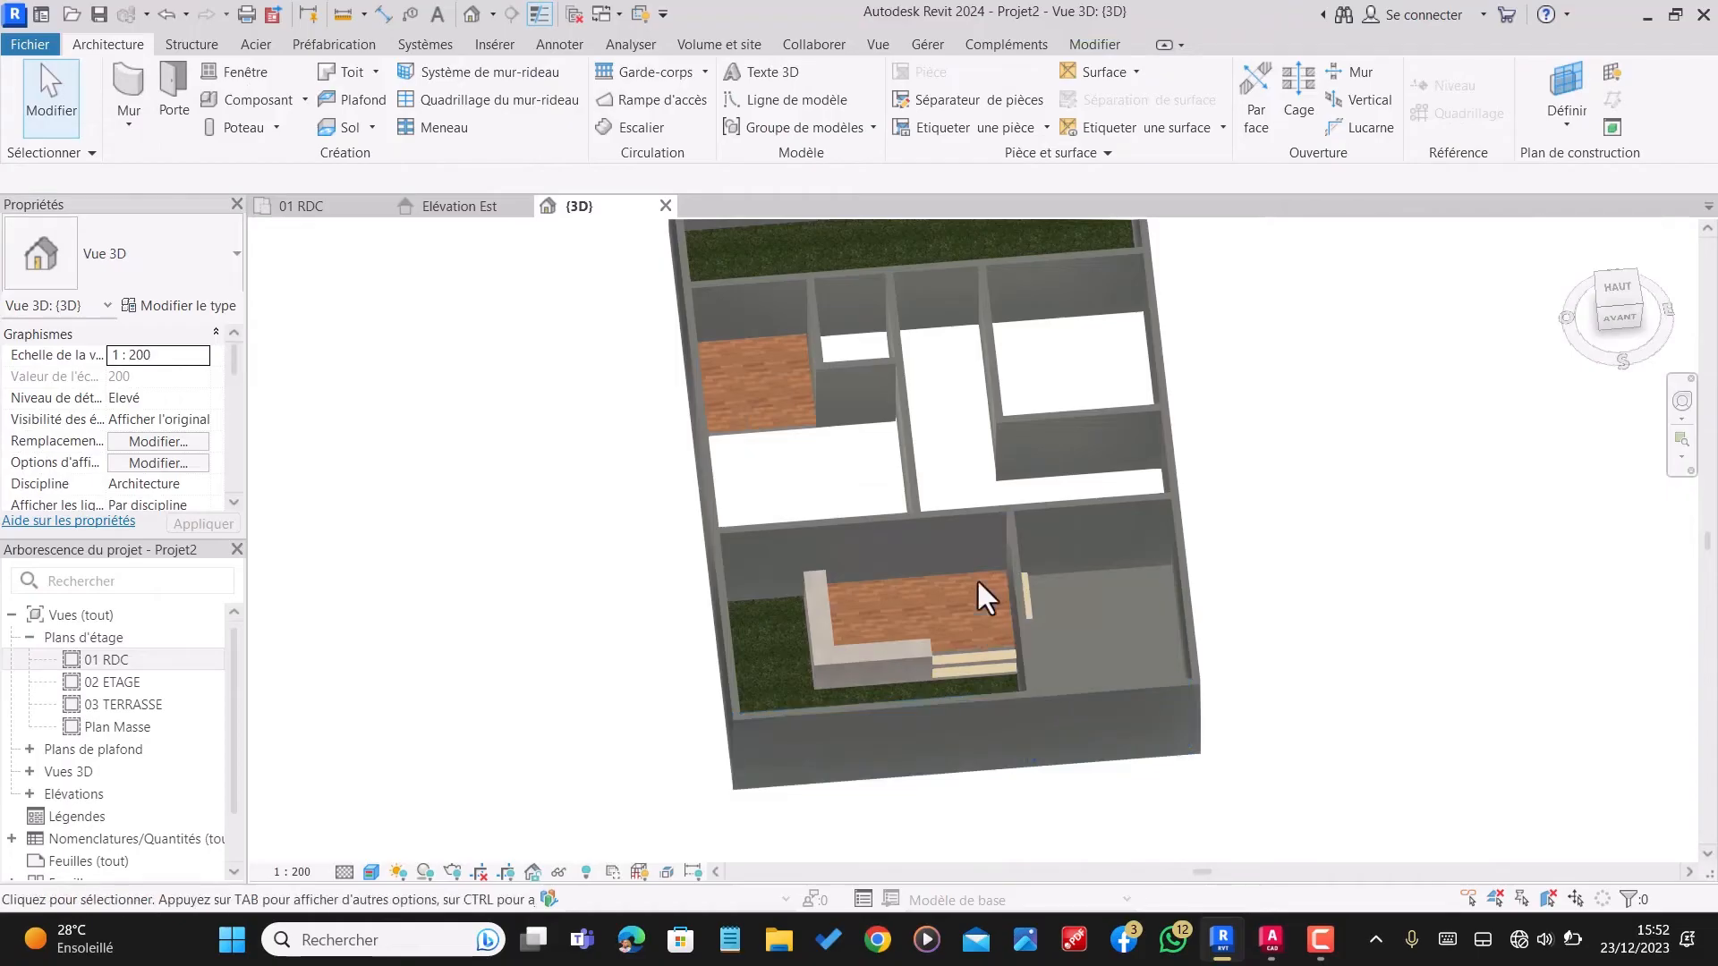
pyautogui.scroll(1, 1013, 488)
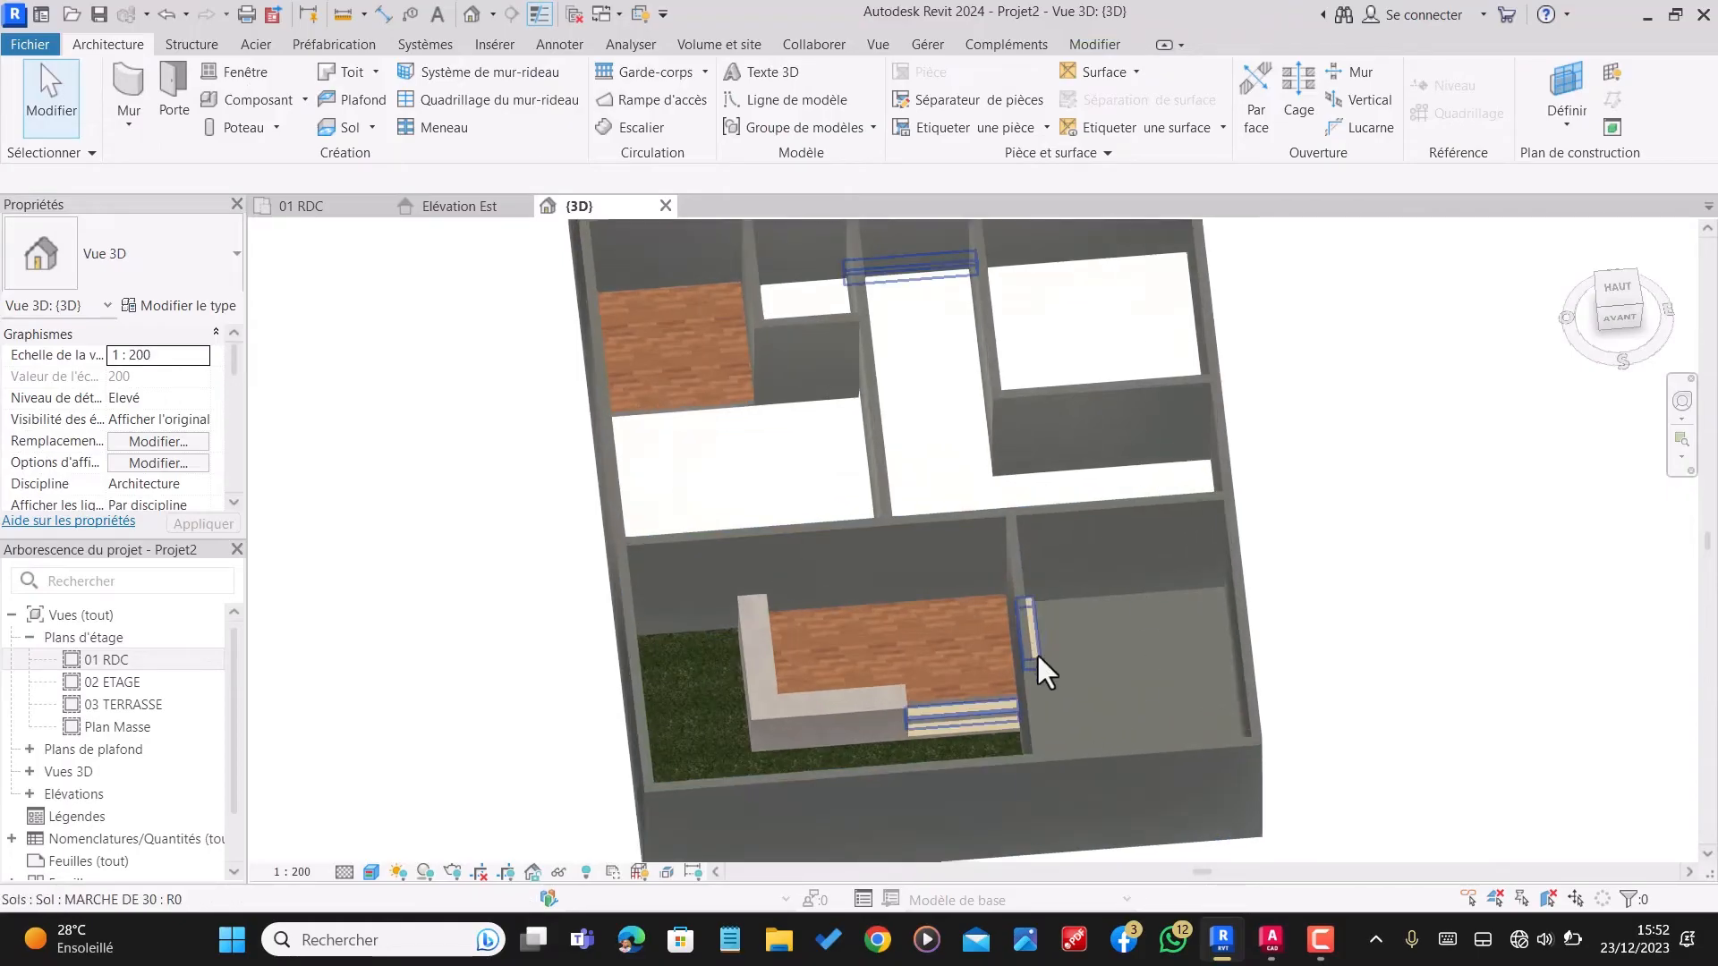
pyautogui.keyDown('shift'); pyautogui.moveTo(1035, 652); pyautogui.dragTo(1000, 613, button='middle'); pyautogui.keyUp('shift')
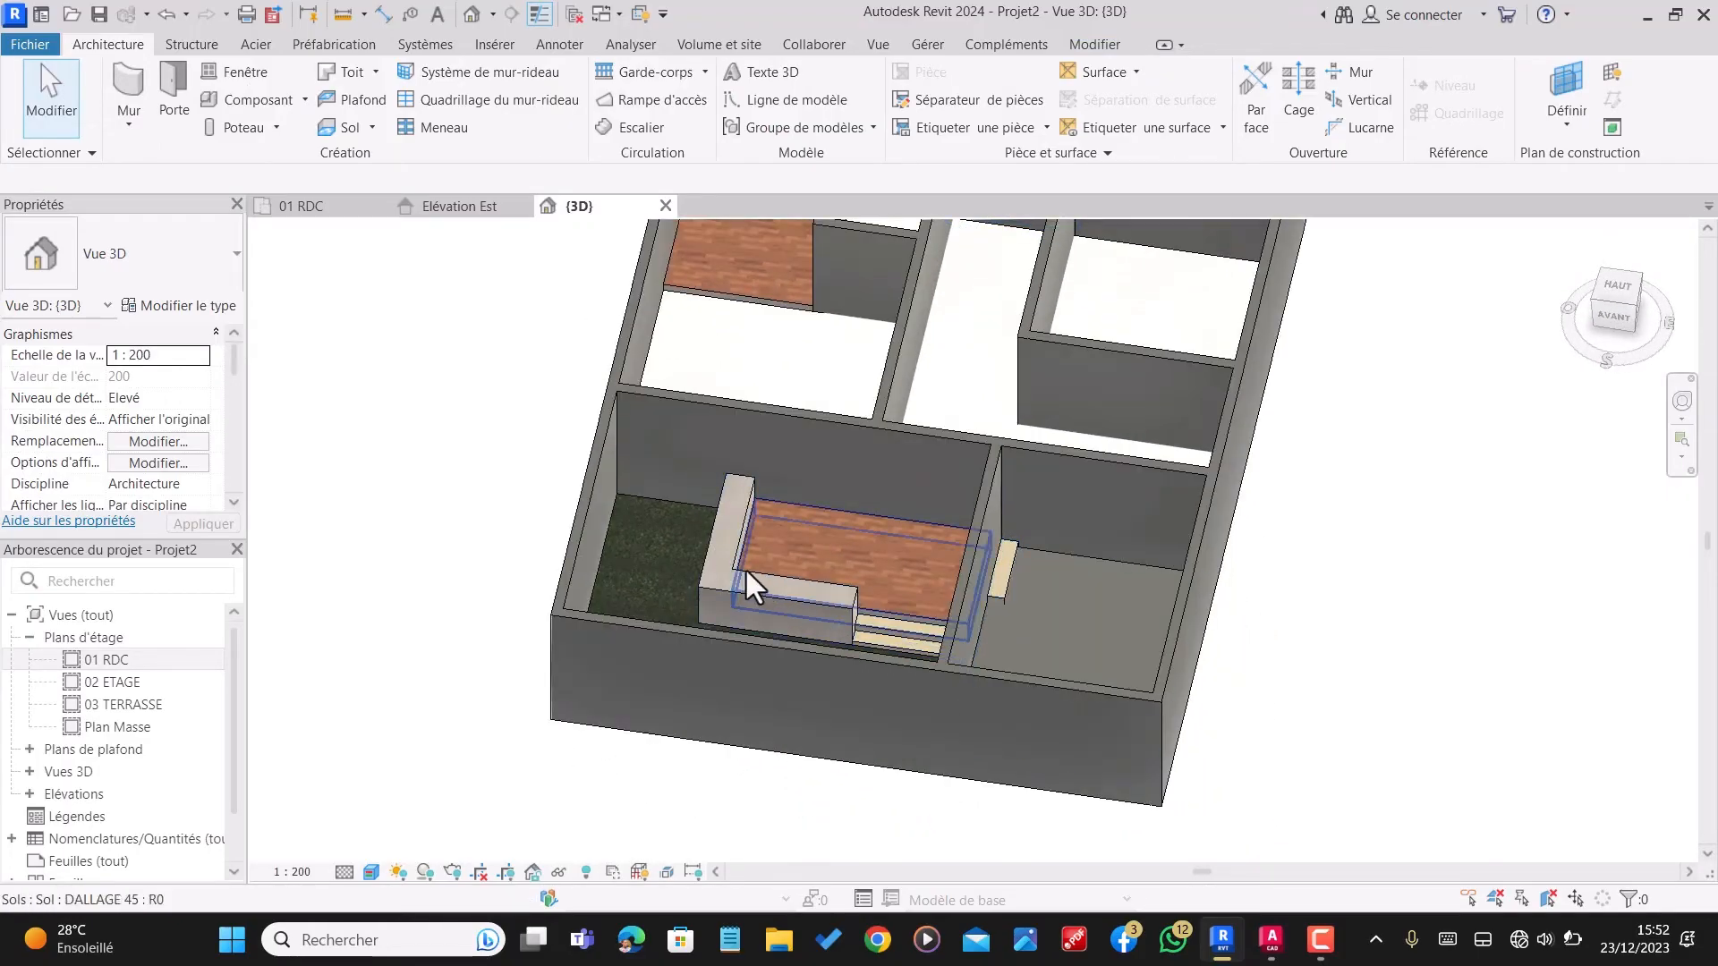
pyautogui.keyDown('shift'); pyautogui.moveTo(747, 583); pyautogui.dragTo(1036, 836, button='middle'); pyautogui.keyUp('shift')
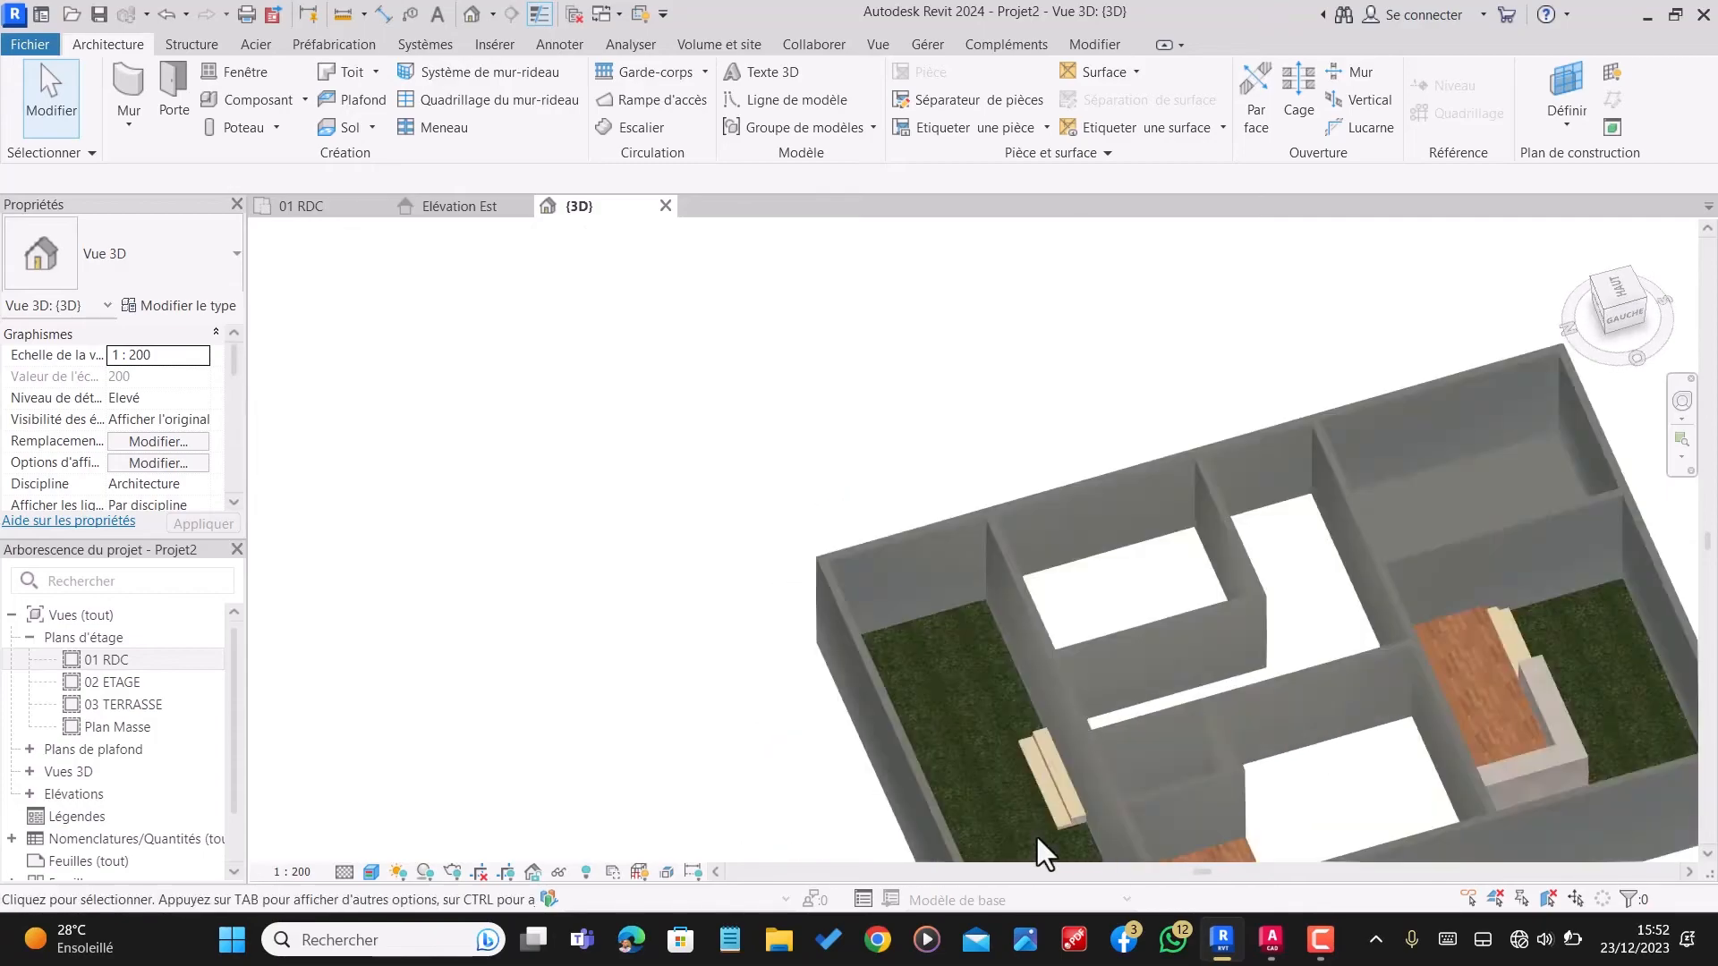
pyautogui.scroll(6, 1045, 829)
pyautogui.scroll(-8, 1000, 435)
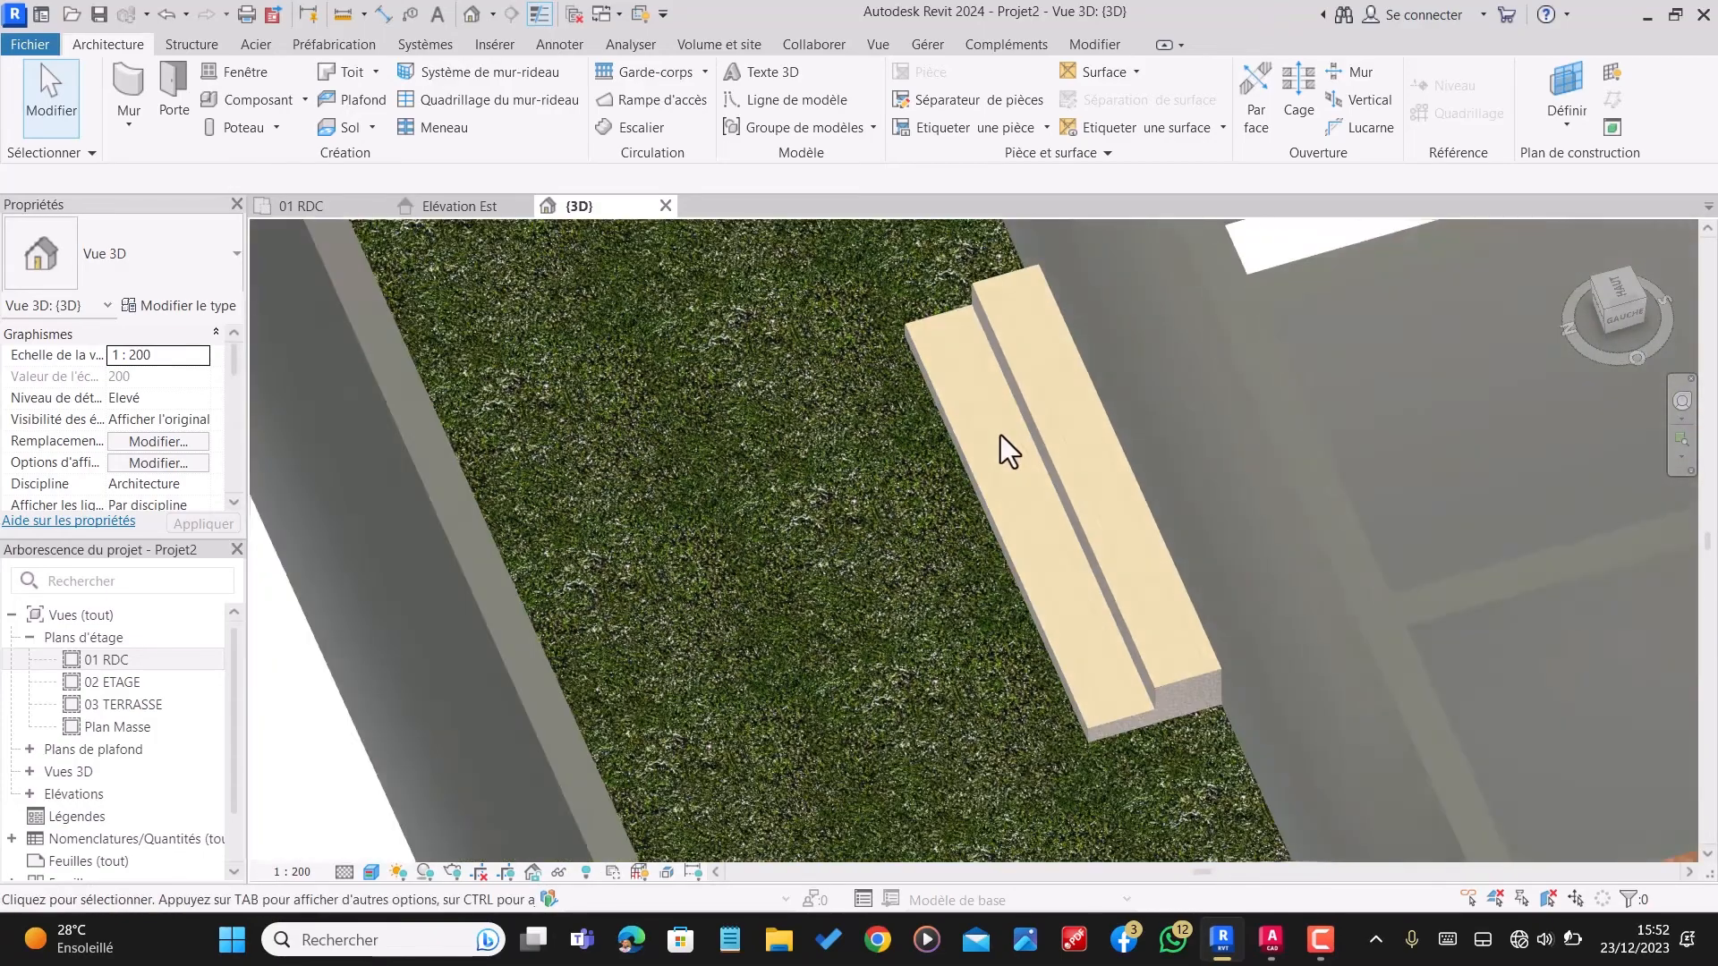
pyautogui.keyDown('shift'); pyautogui.moveTo(1370, 592); pyautogui.dragTo(1068, 424, button='middle'); pyautogui.keyUp('shift')
pyautogui.scroll(4, 1068, 447)
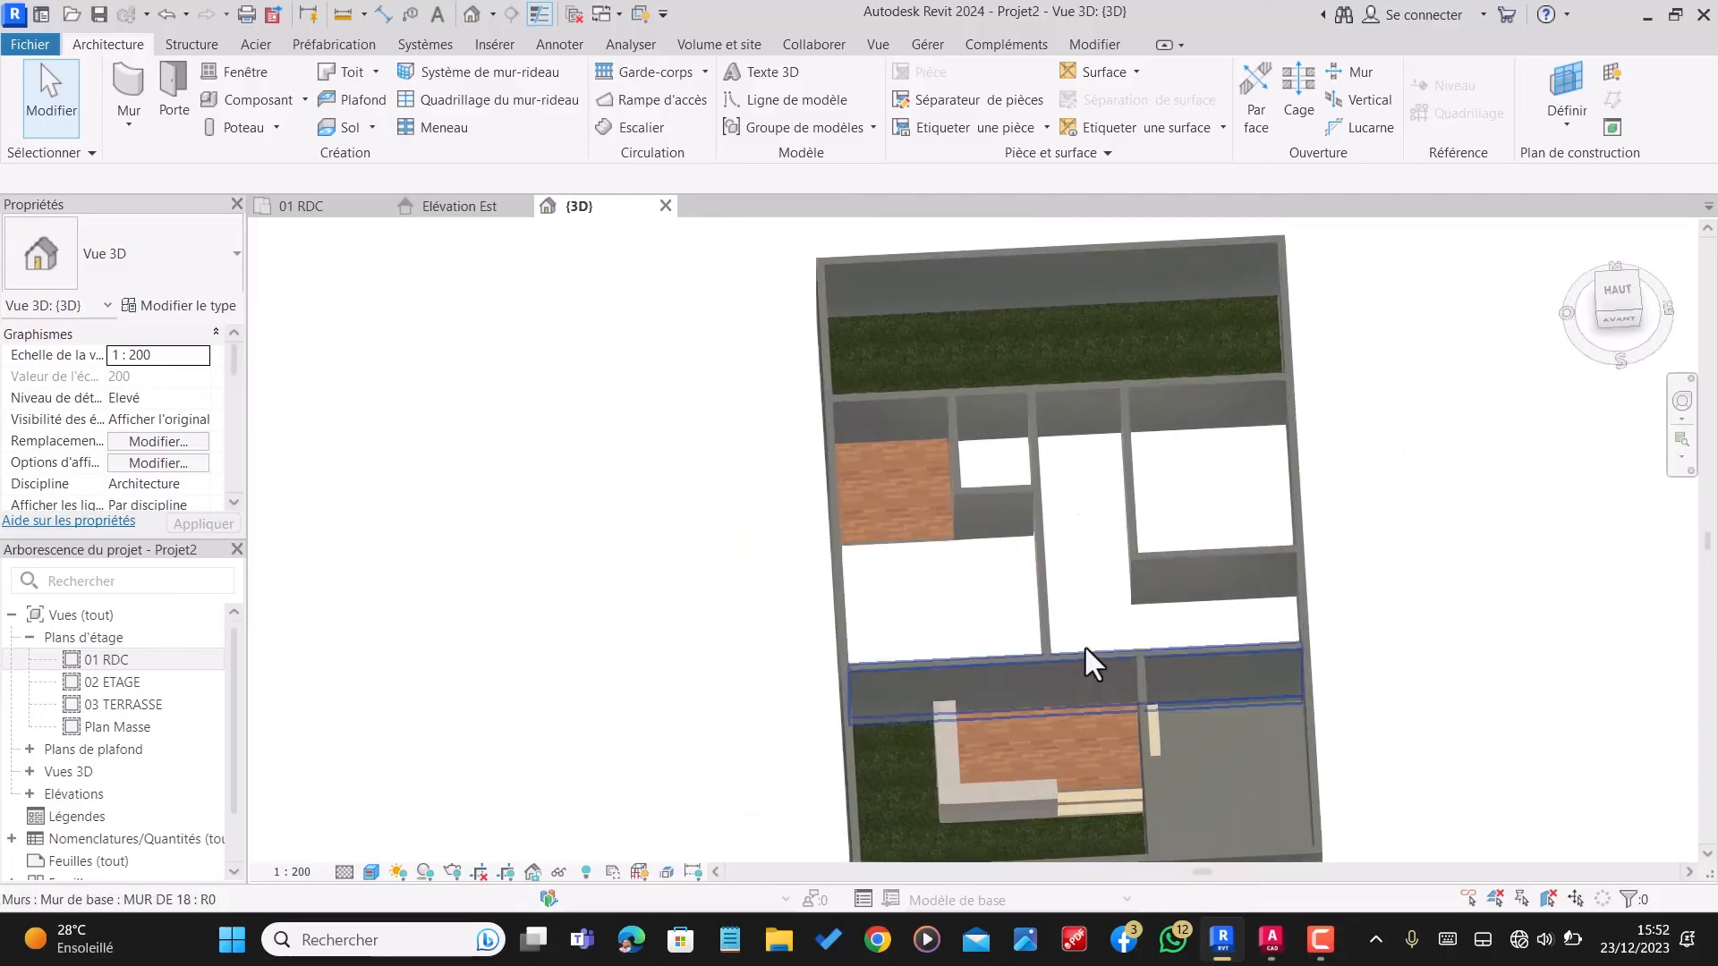
pyautogui.keyDown('shift'); pyautogui.moveTo(1114, 703); pyautogui.dragTo(1084, 496, button='middle'); pyautogui.keyUp('shift')
pyautogui.scroll(-4, 1084, 496)
pyautogui.keyDown('shift'); pyautogui.moveTo(1100, 577); pyautogui.dragTo(1173, 744, button='middle'); pyautogui.keyUp('shift')
pyautogui.keyDown('shift'); pyautogui.moveTo(1107, 649); pyautogui.dragTo(1038, 550, button='middle'); pyautogui.keyUp('shift')
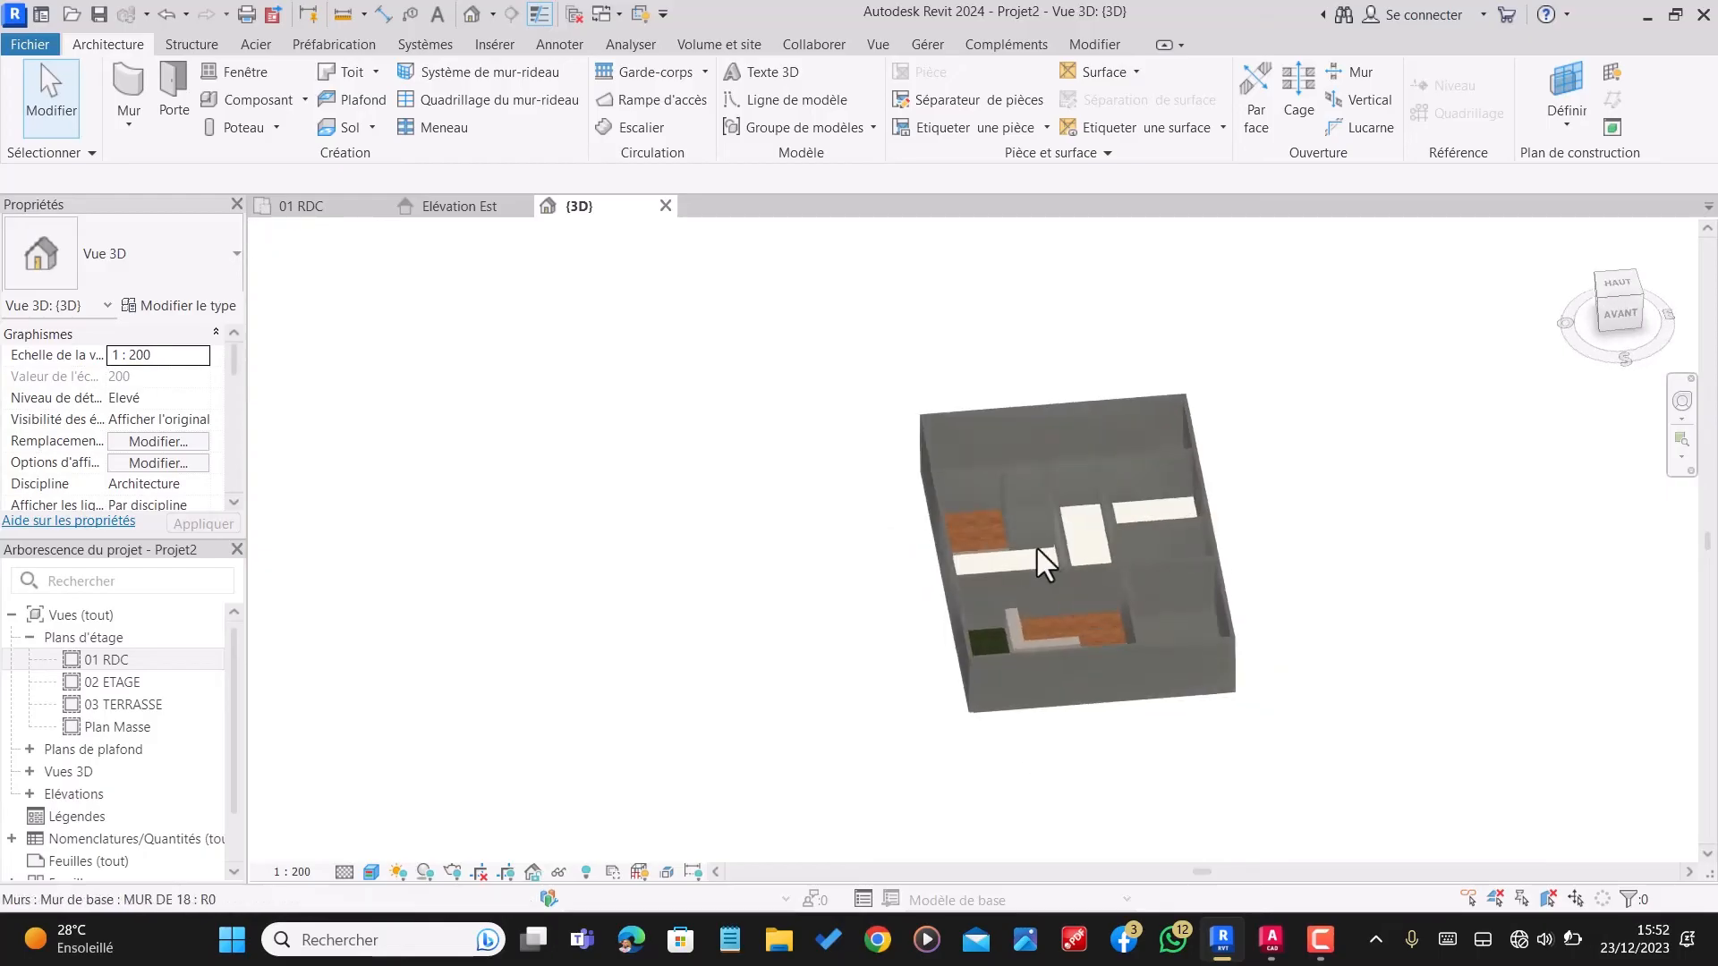
pyautogui.scroll(4, 1038, 549)
pyautogui.scroll(-4, 1057, 470)
# Step: Return to the 01 RDC floor plan and start the Door command
pyautogui.click(342, 208)
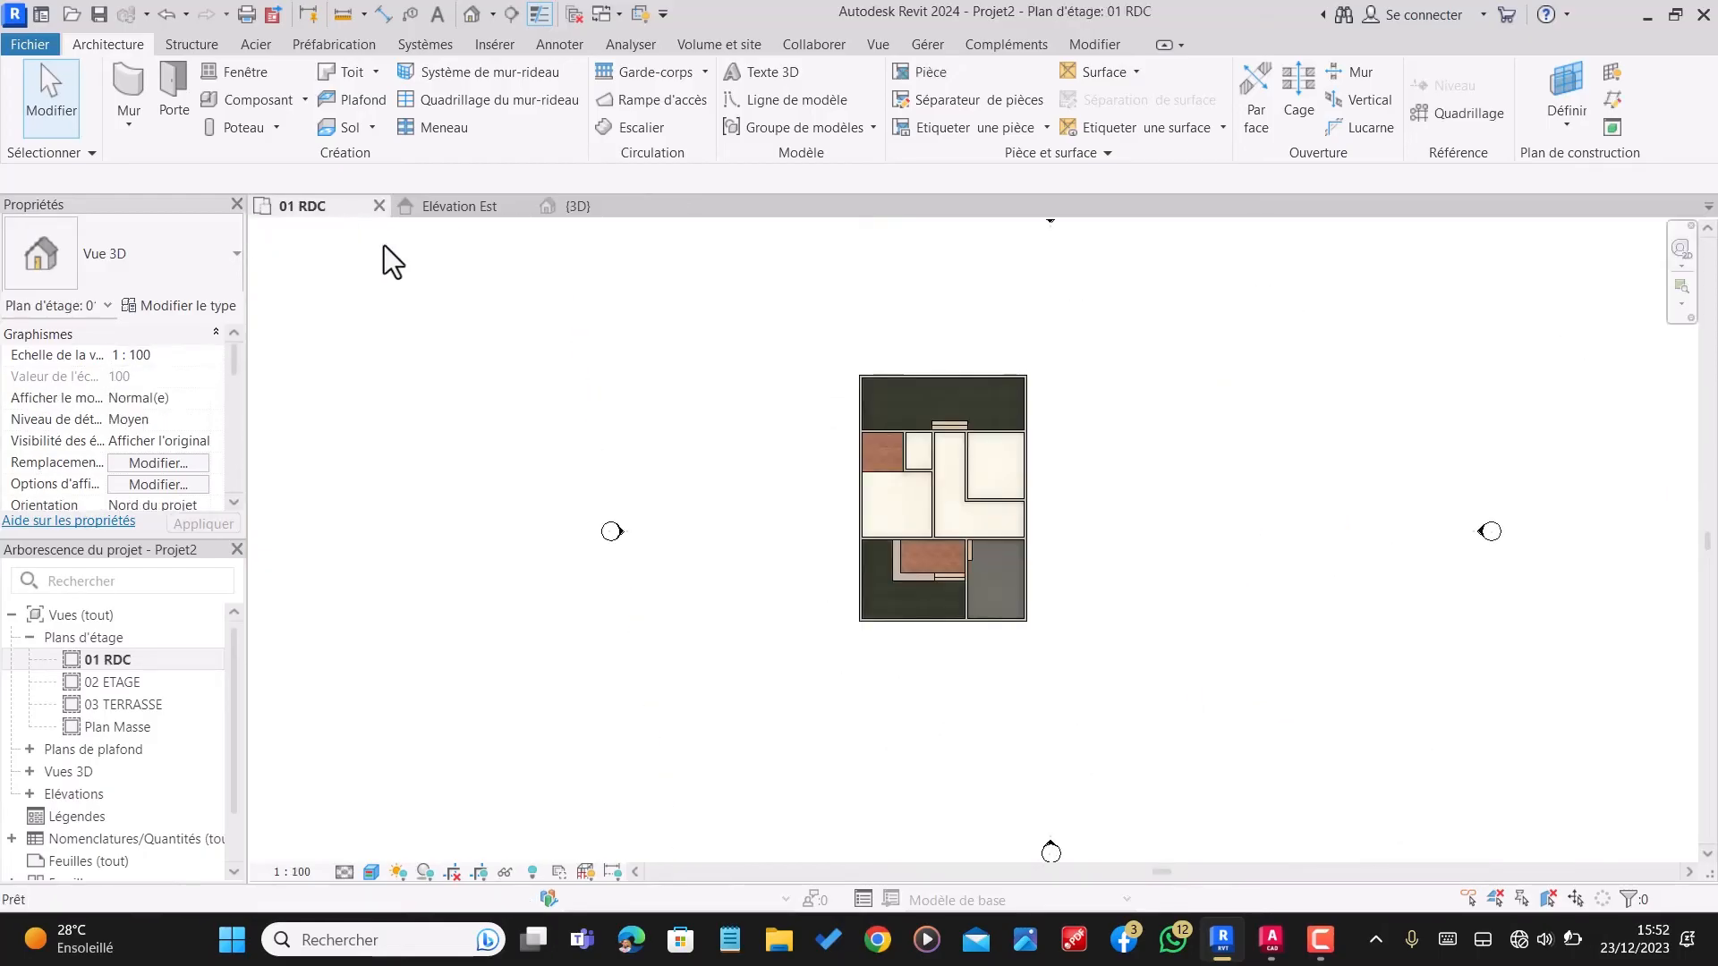
pyautogui.scroll(2, 867, 521)
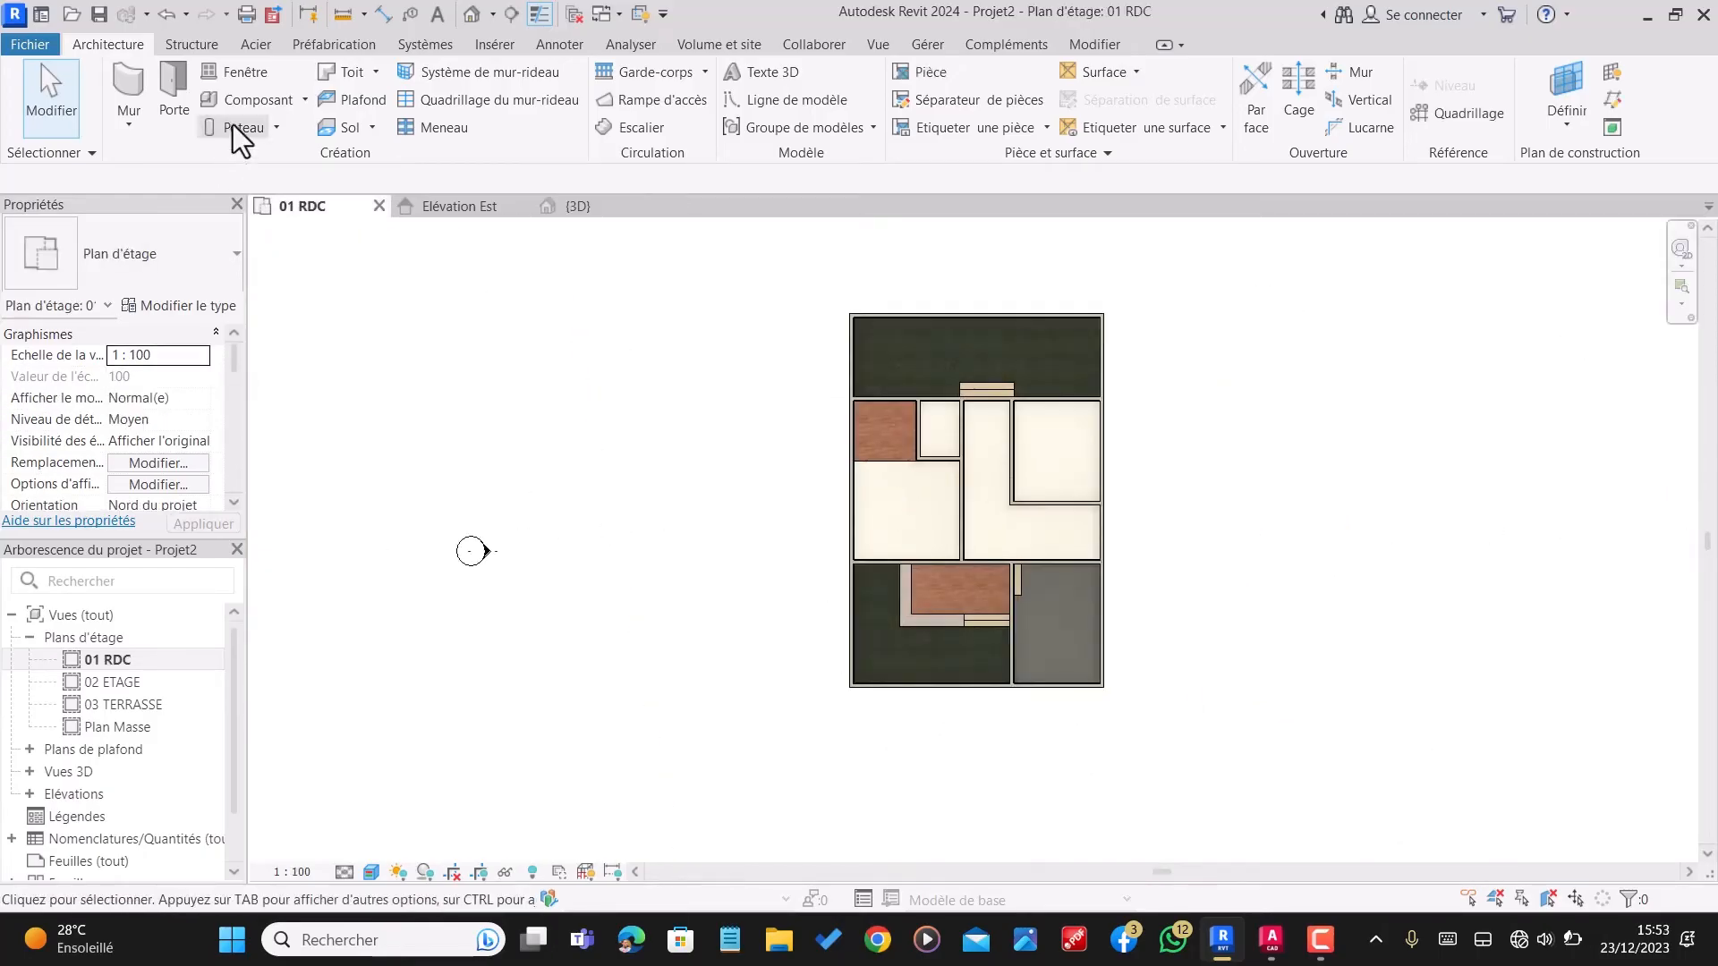
pyautogui.click(195, 104)
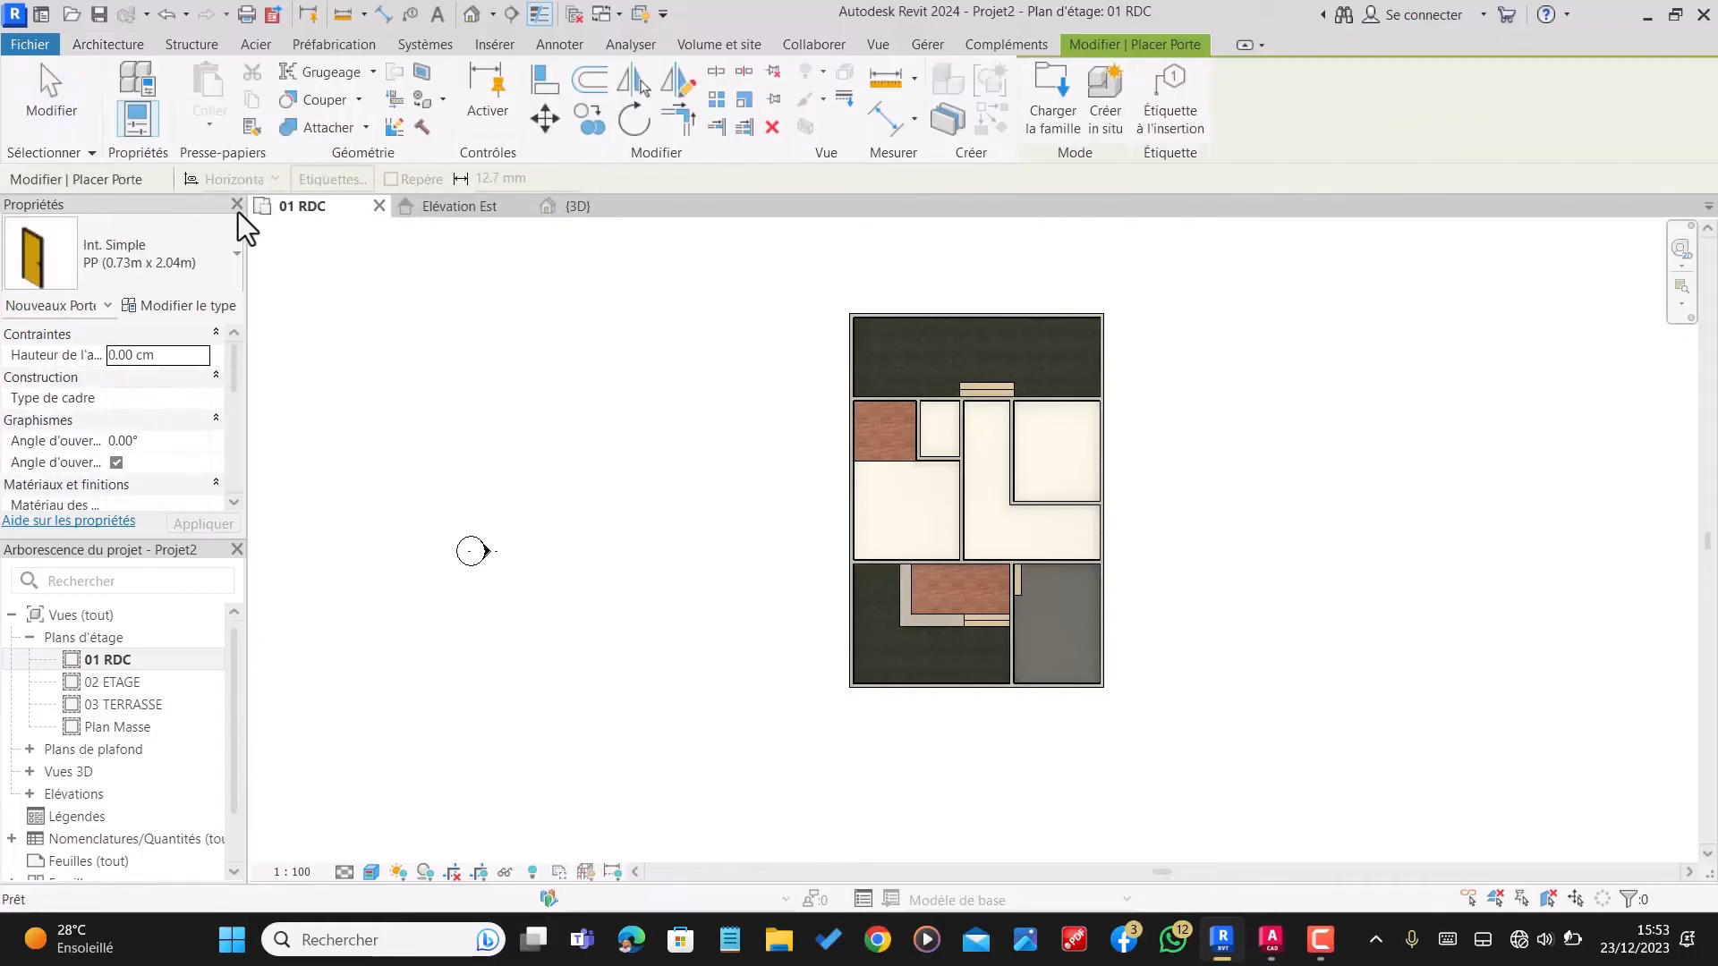
pyautogui.click(99, 252)
pyautogui.click(100, 252)
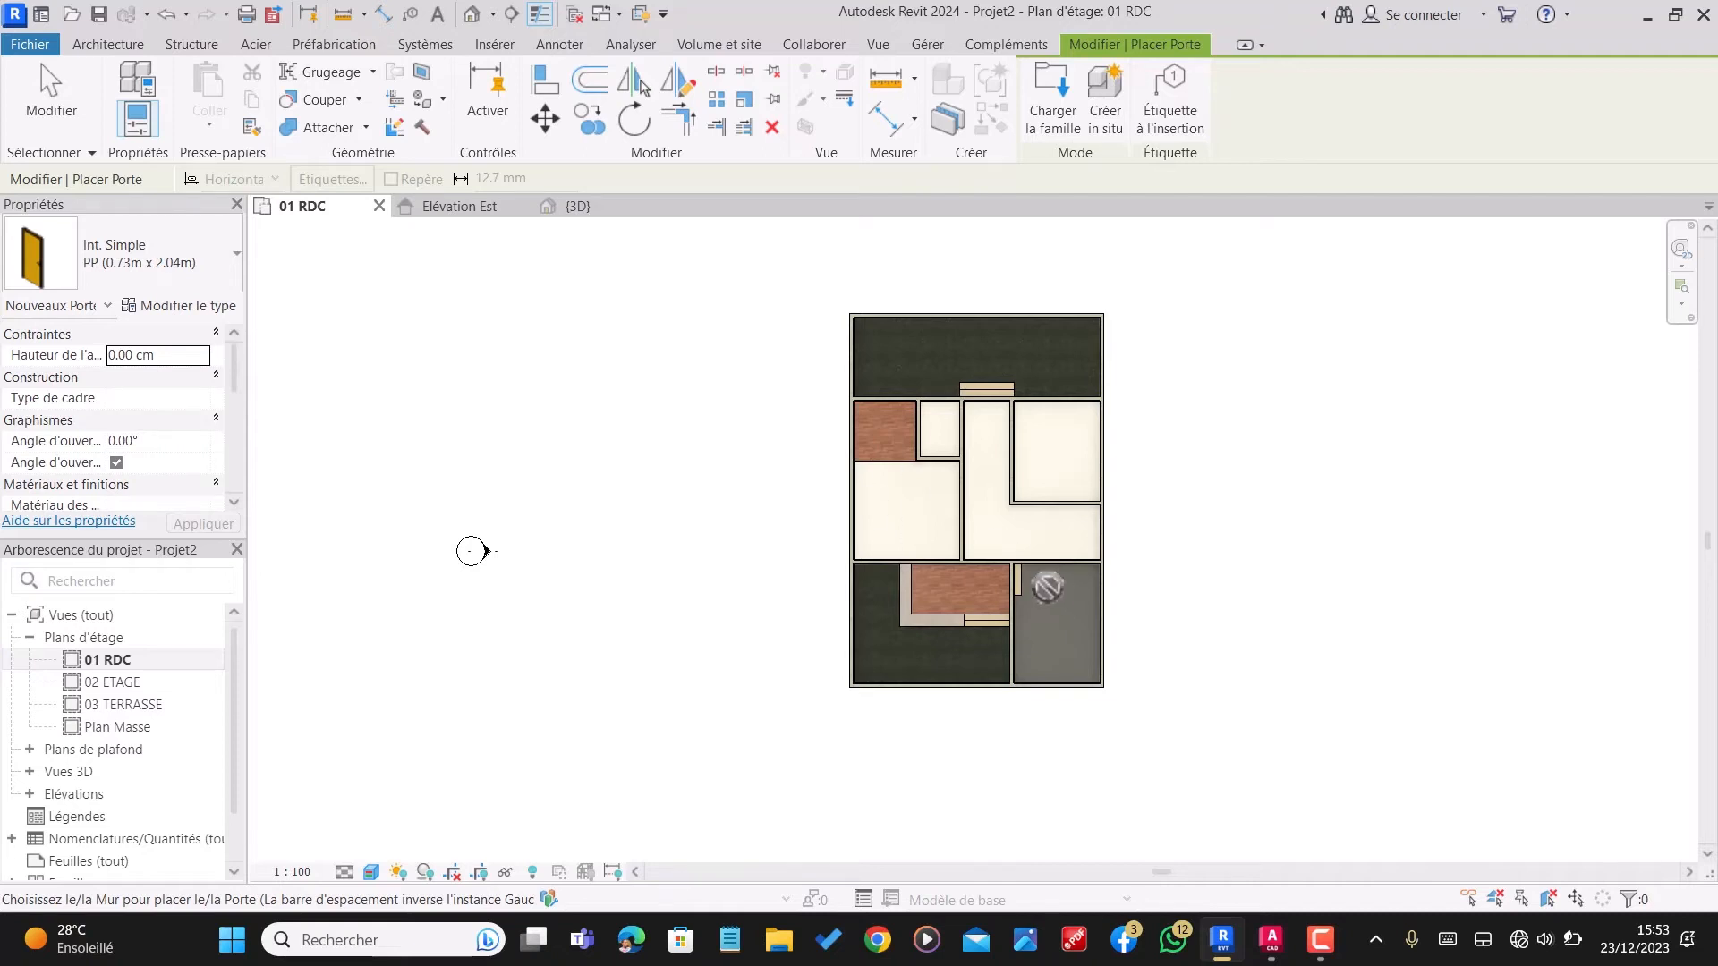
pyautogui.scroll(-2, 1360, 458)
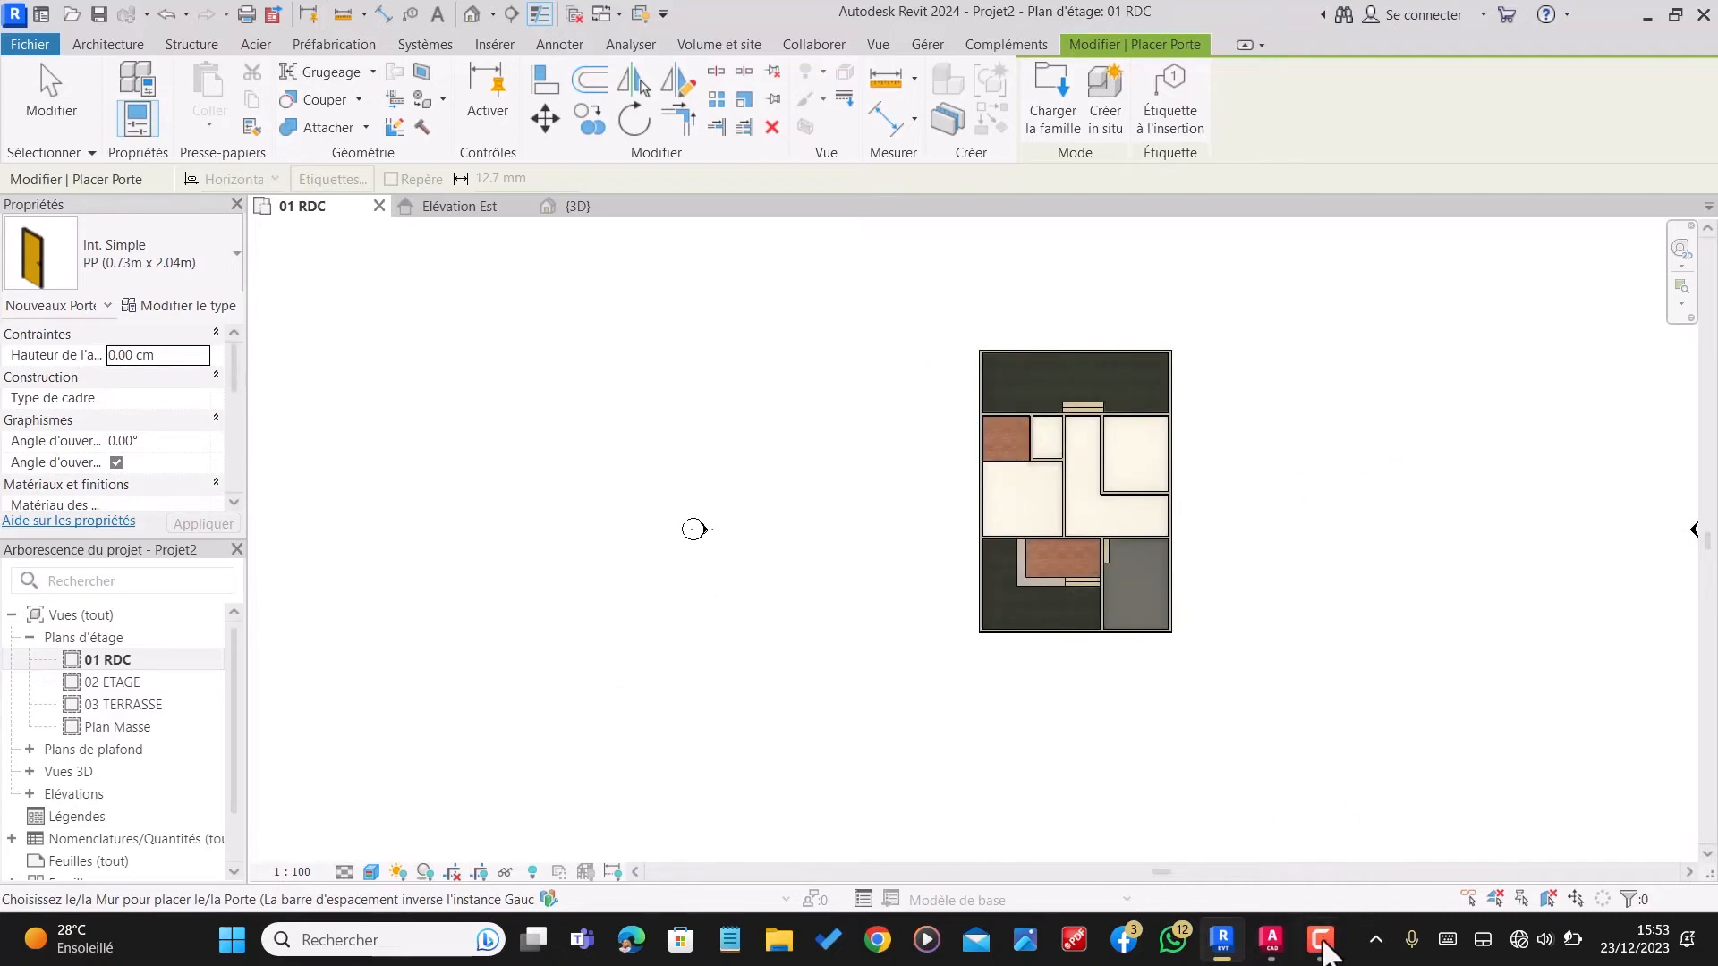
pyautogui.moveTo(1324, 946)
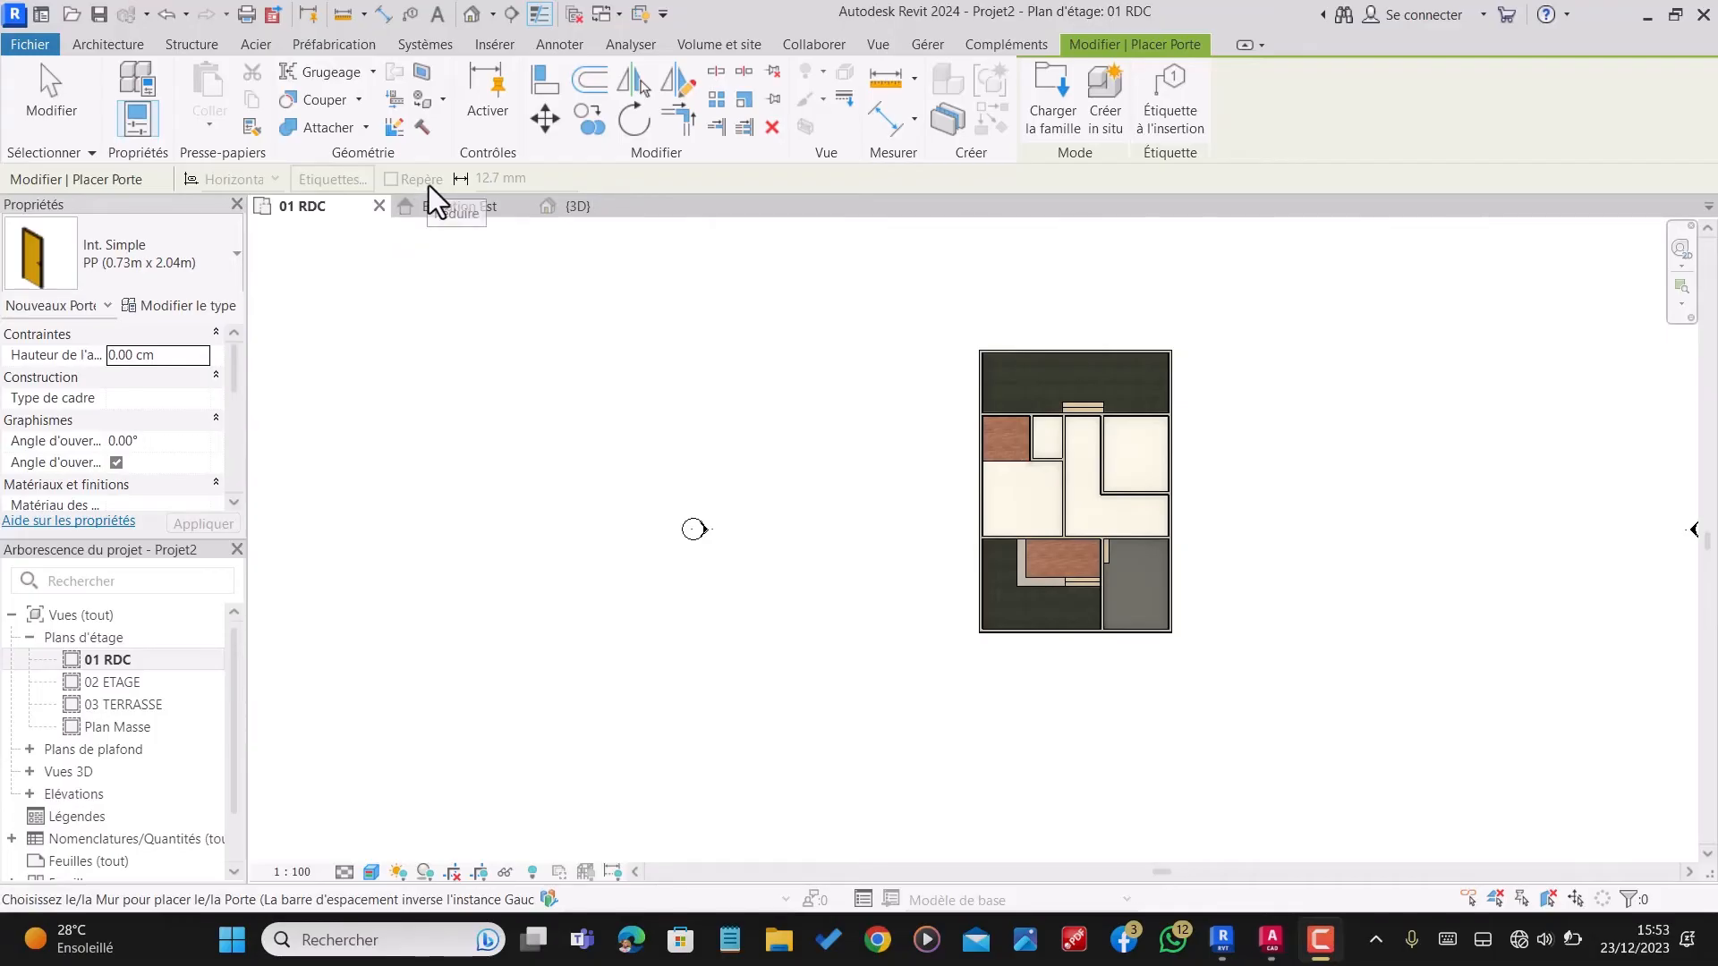
pyautogui.scroll(-1, 1154, 573)
pyautogui.scroll(2, 1087, 563)
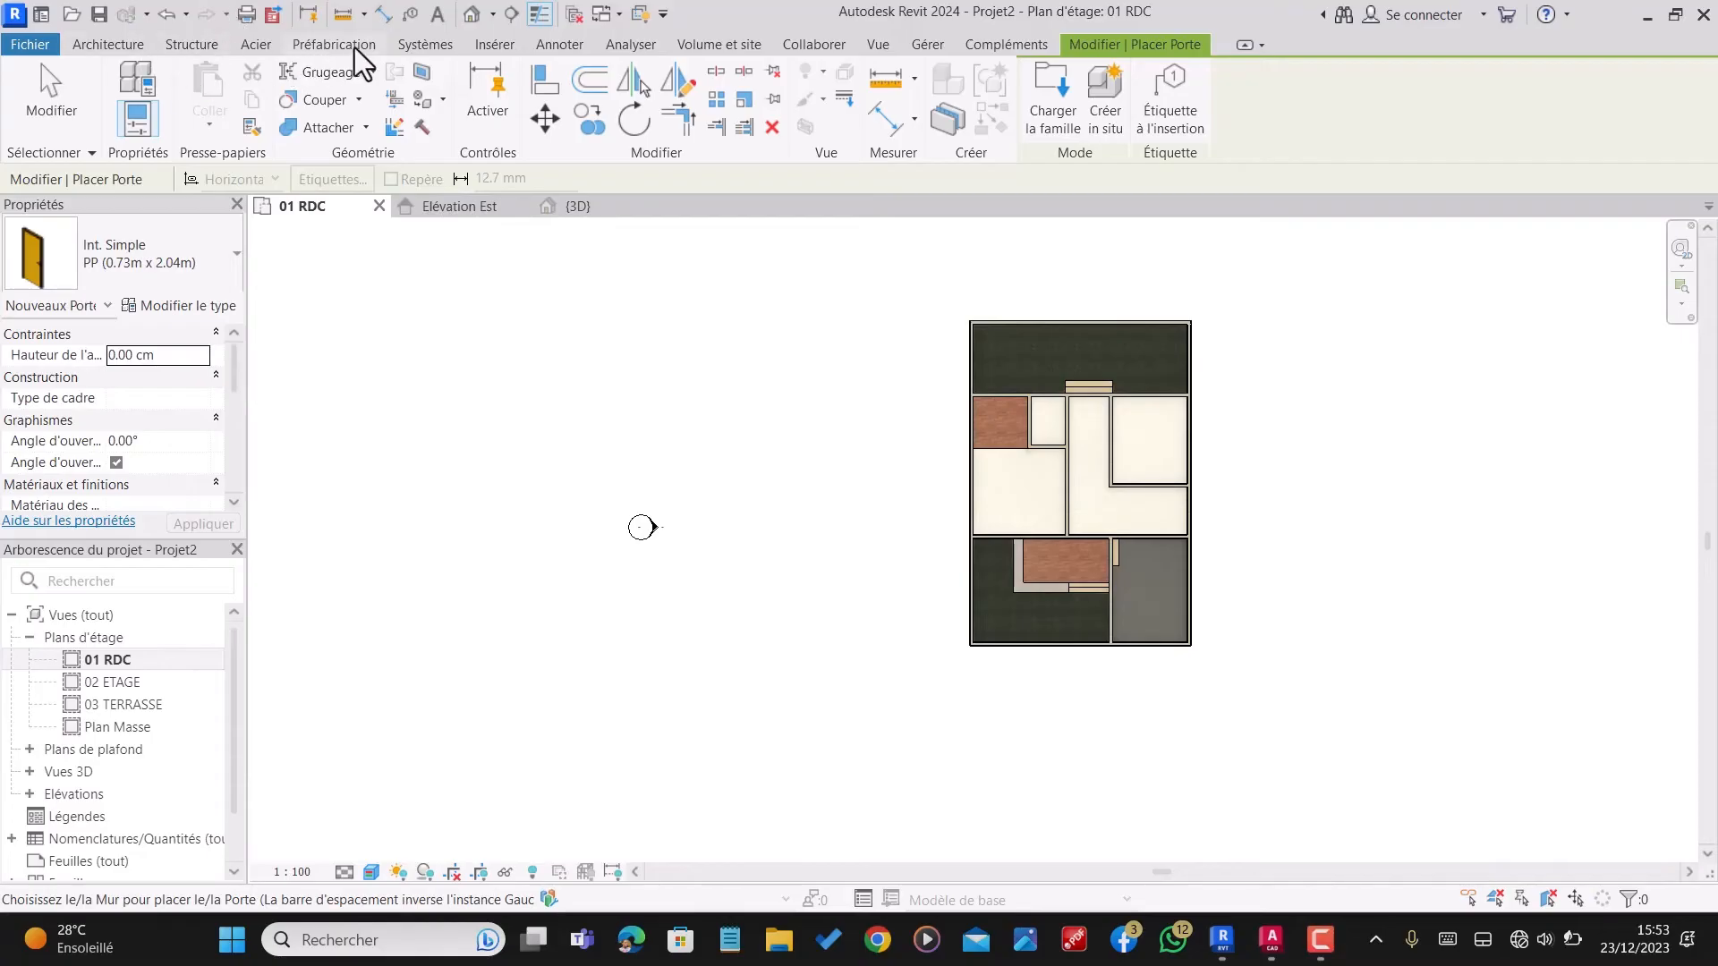
# Step: Restart the Door command and open the personal Bibliotheque folder for loading a door family
pyautogui.click(105, 40)
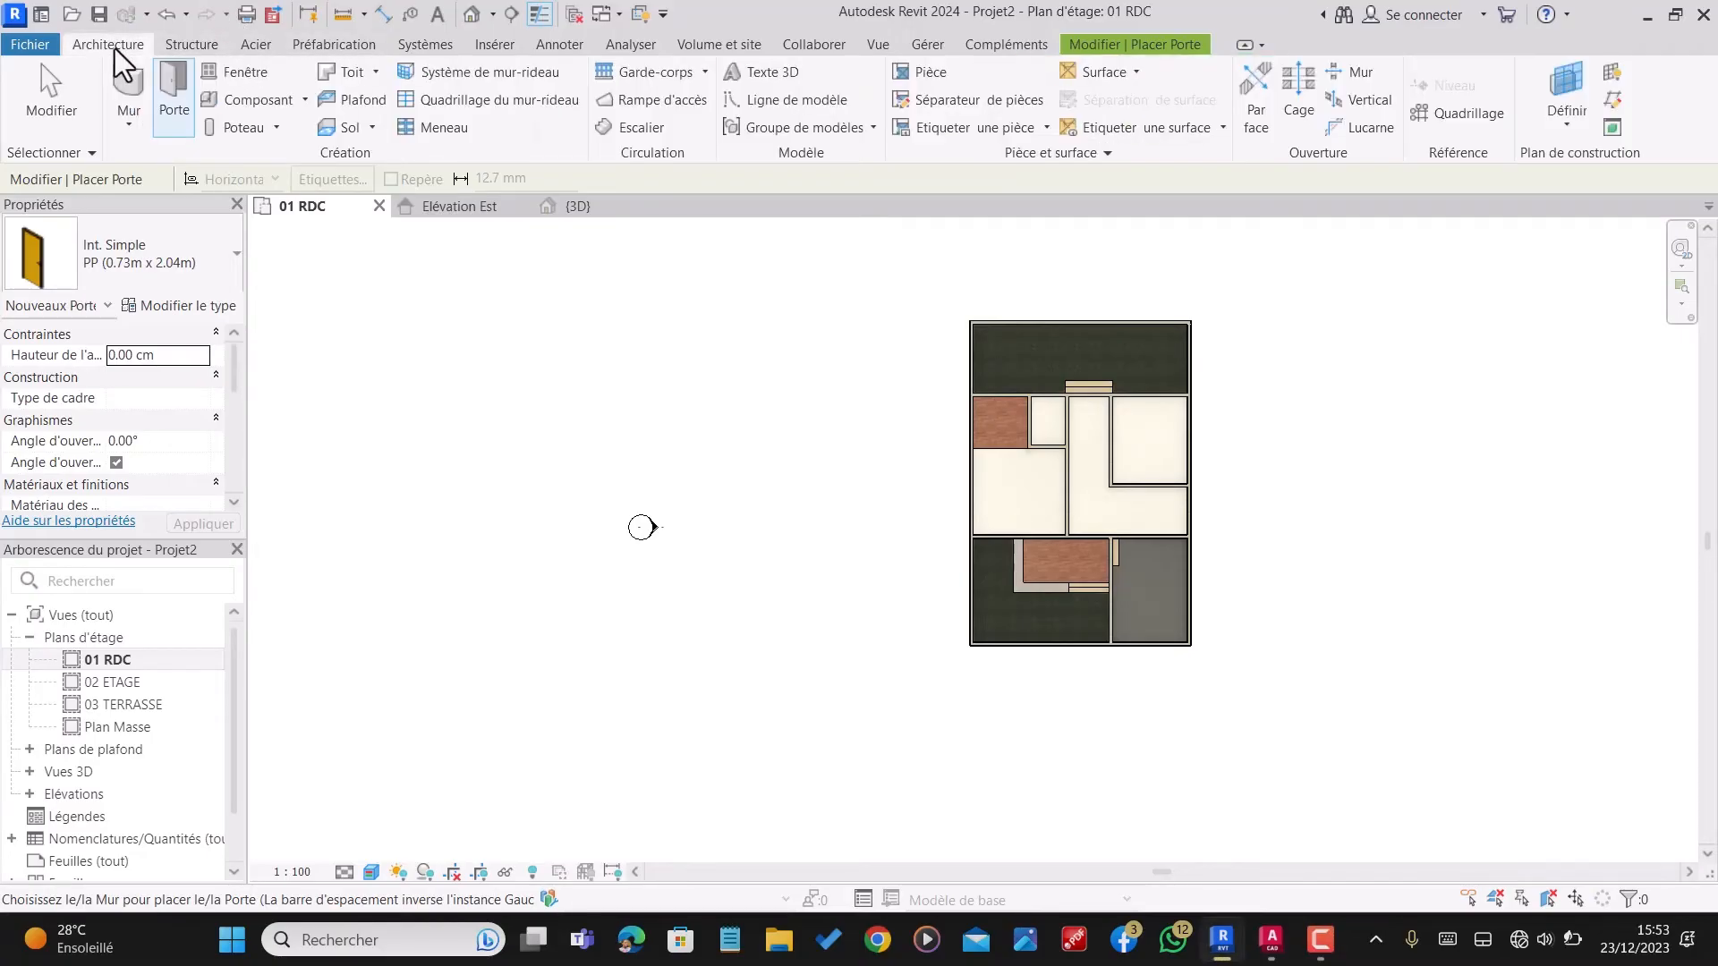
pyautogui.click(179, 82)
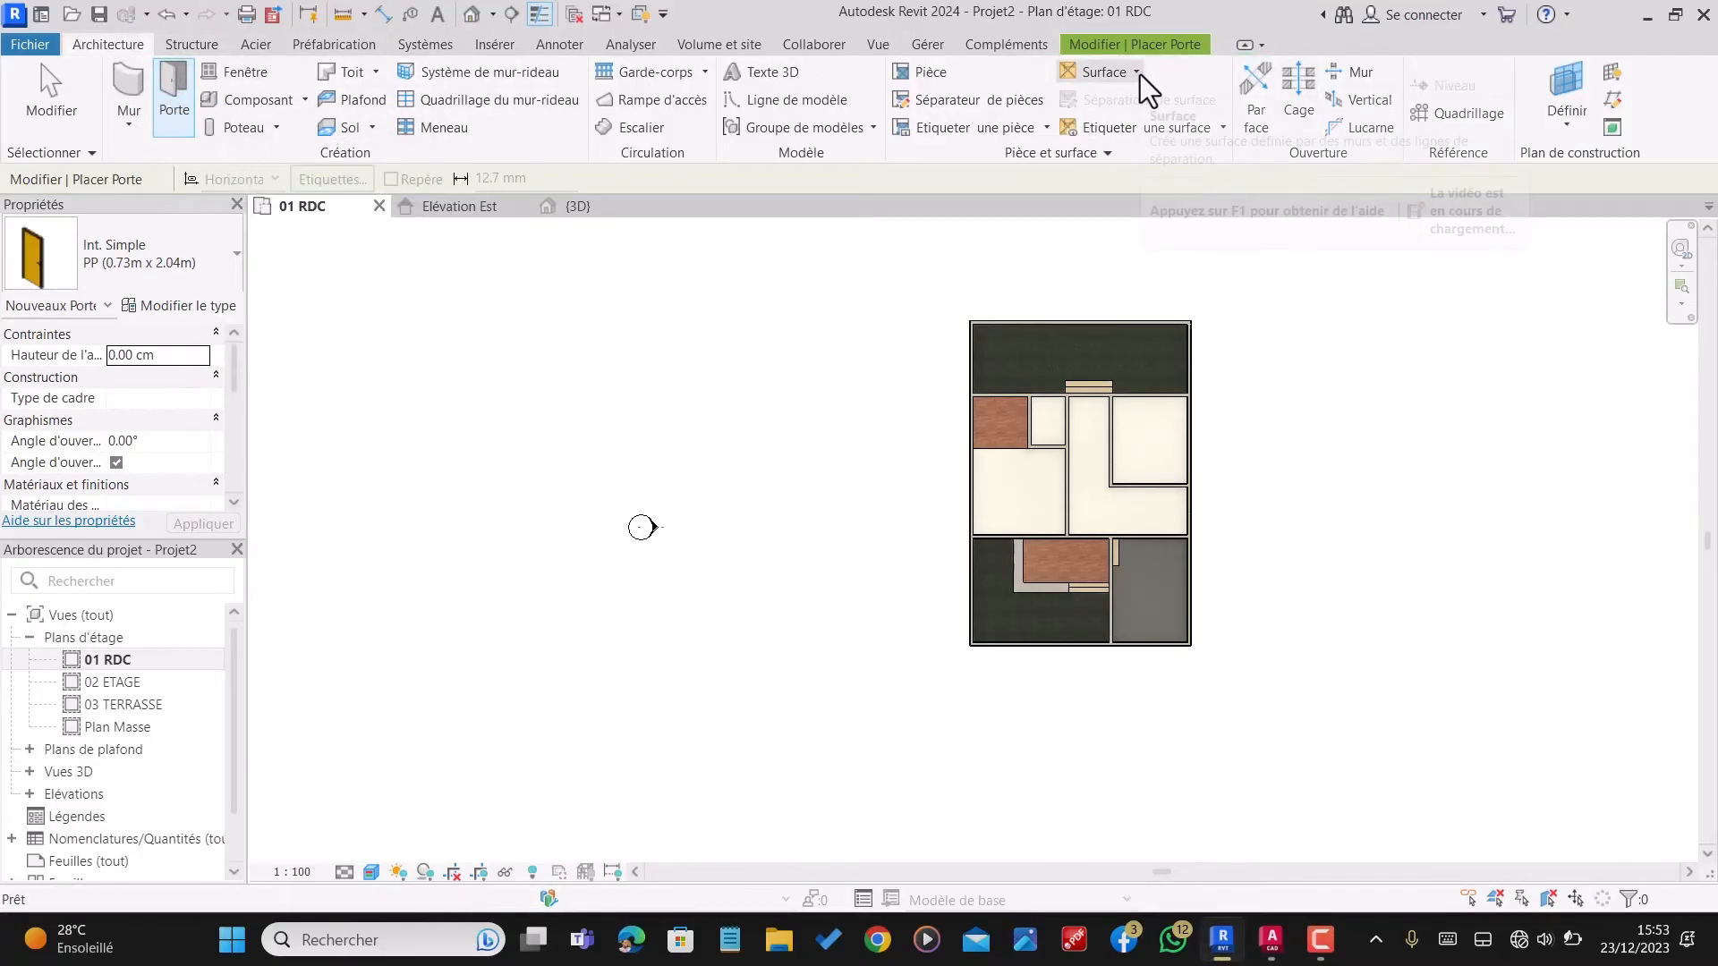
pyautogui.press('Escape')
pyautogui.click(179, 72)
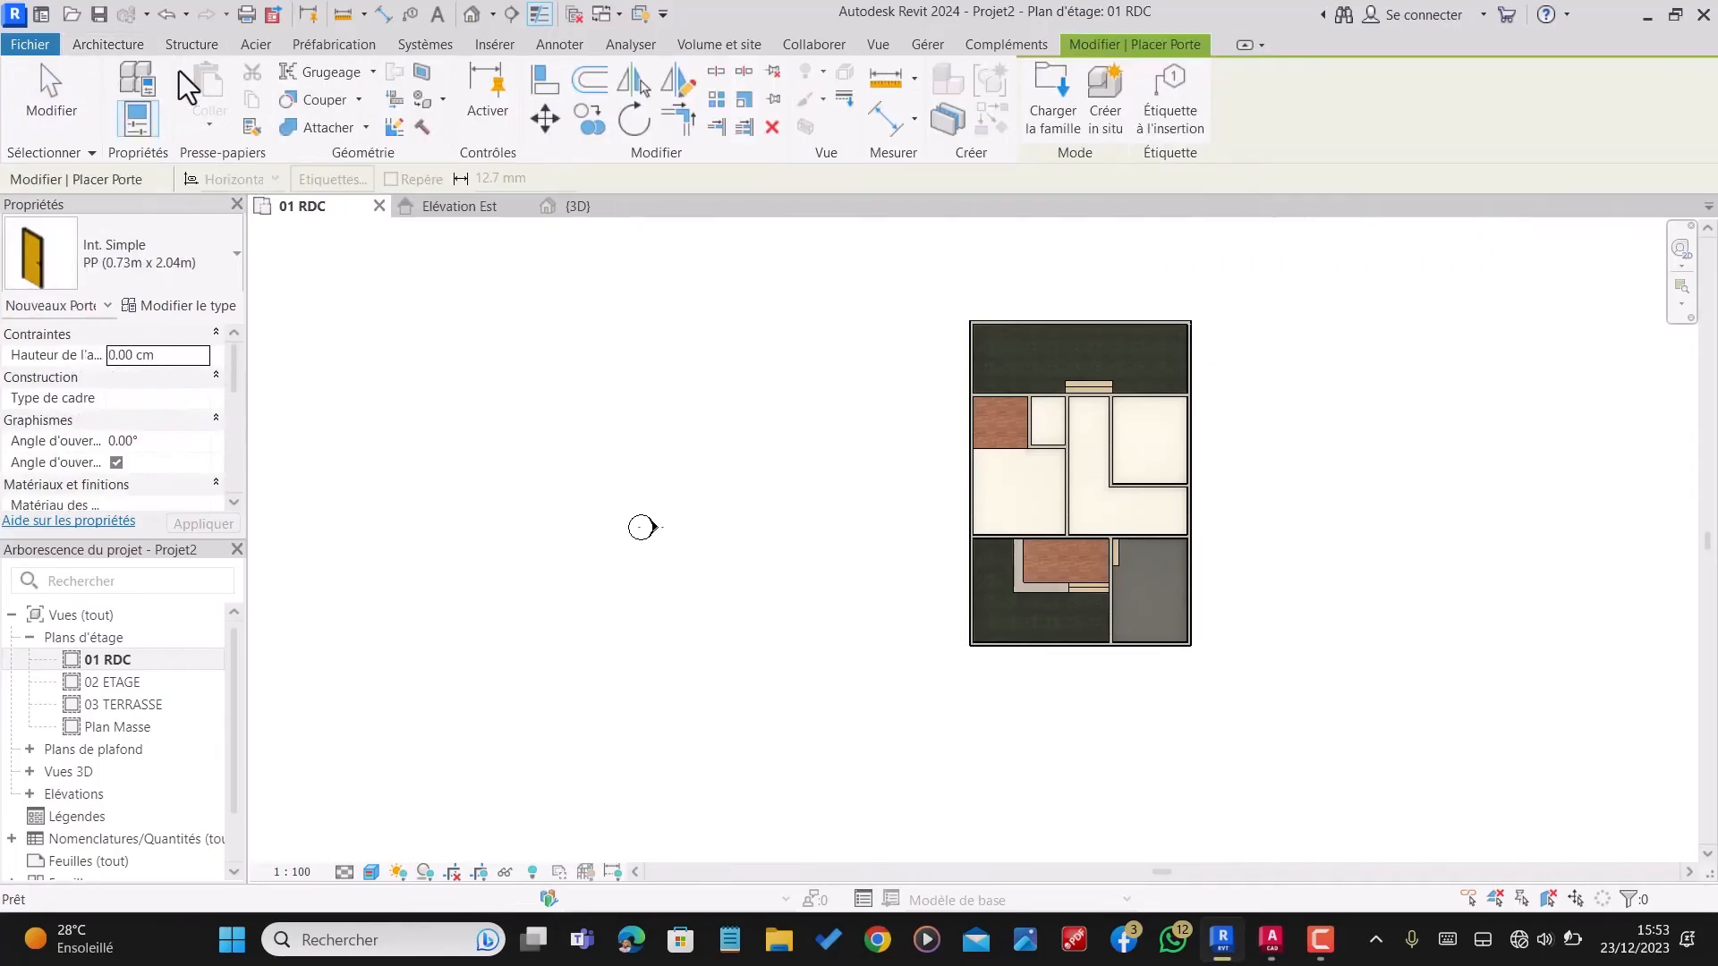
pyautogui.click(1052, 104)
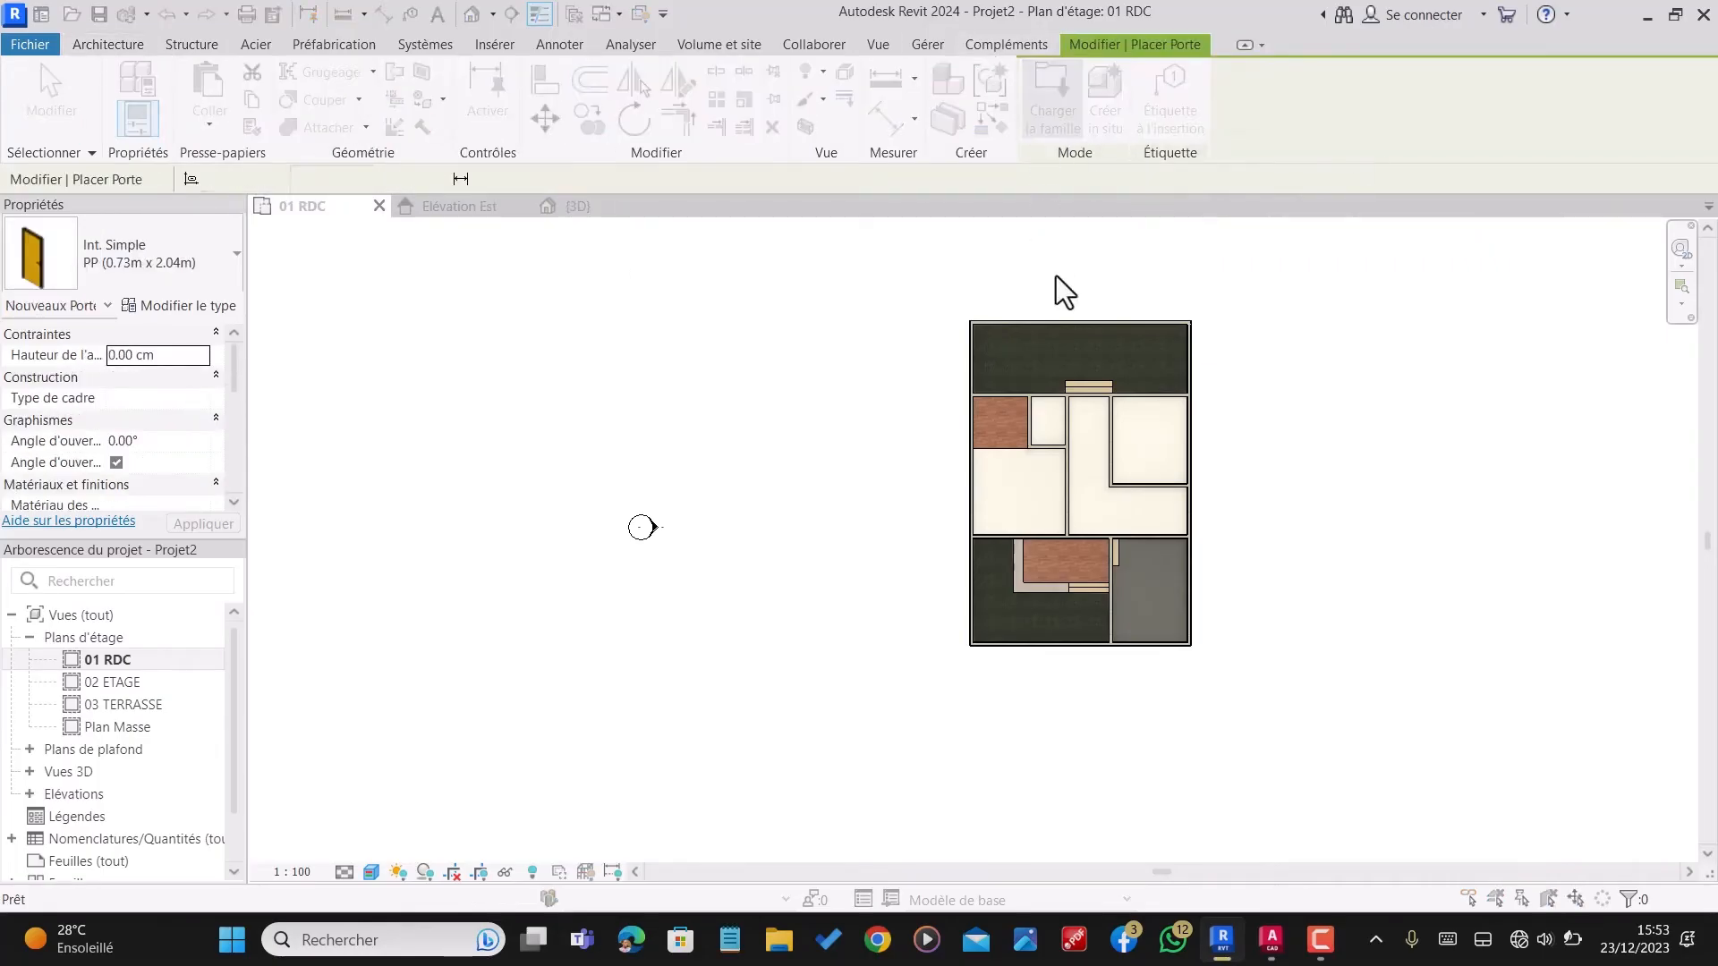
pyautogui.click(793, 225)
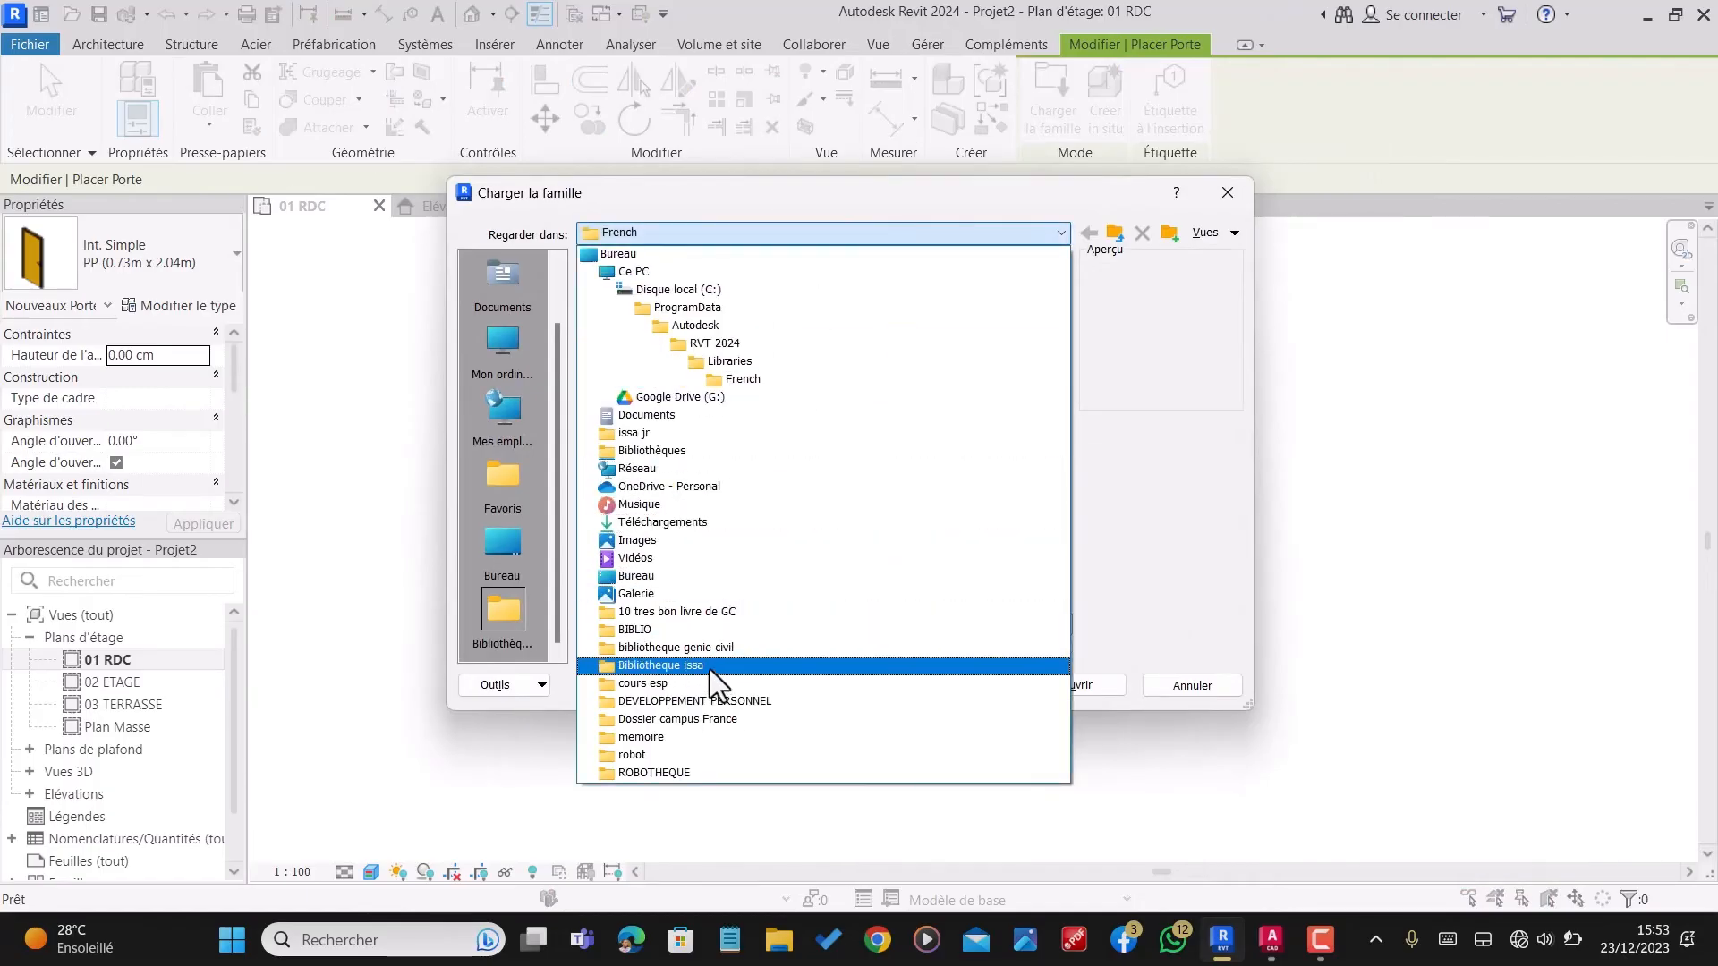
pyautogui.click(714, 665)
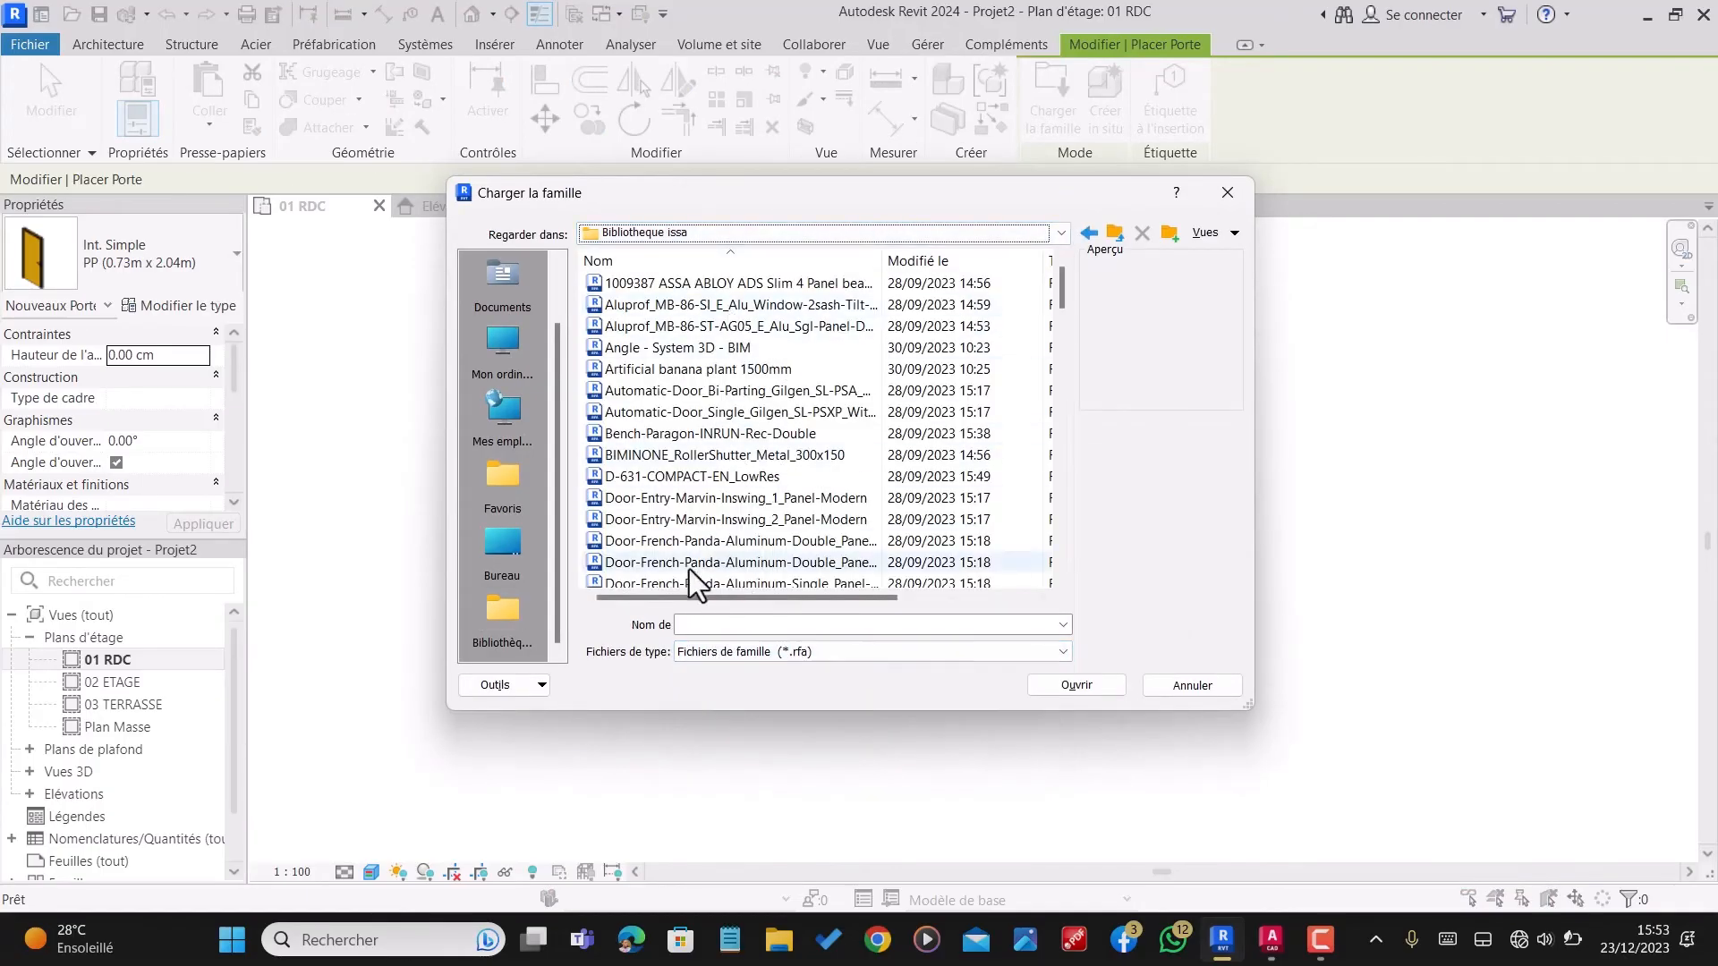
# Step: Preview the Door-Entry, French Panda and Lift-Slide Panda door families in the library folder
pyautogui.click(684, 499)
pyautogui.click(691, 540)
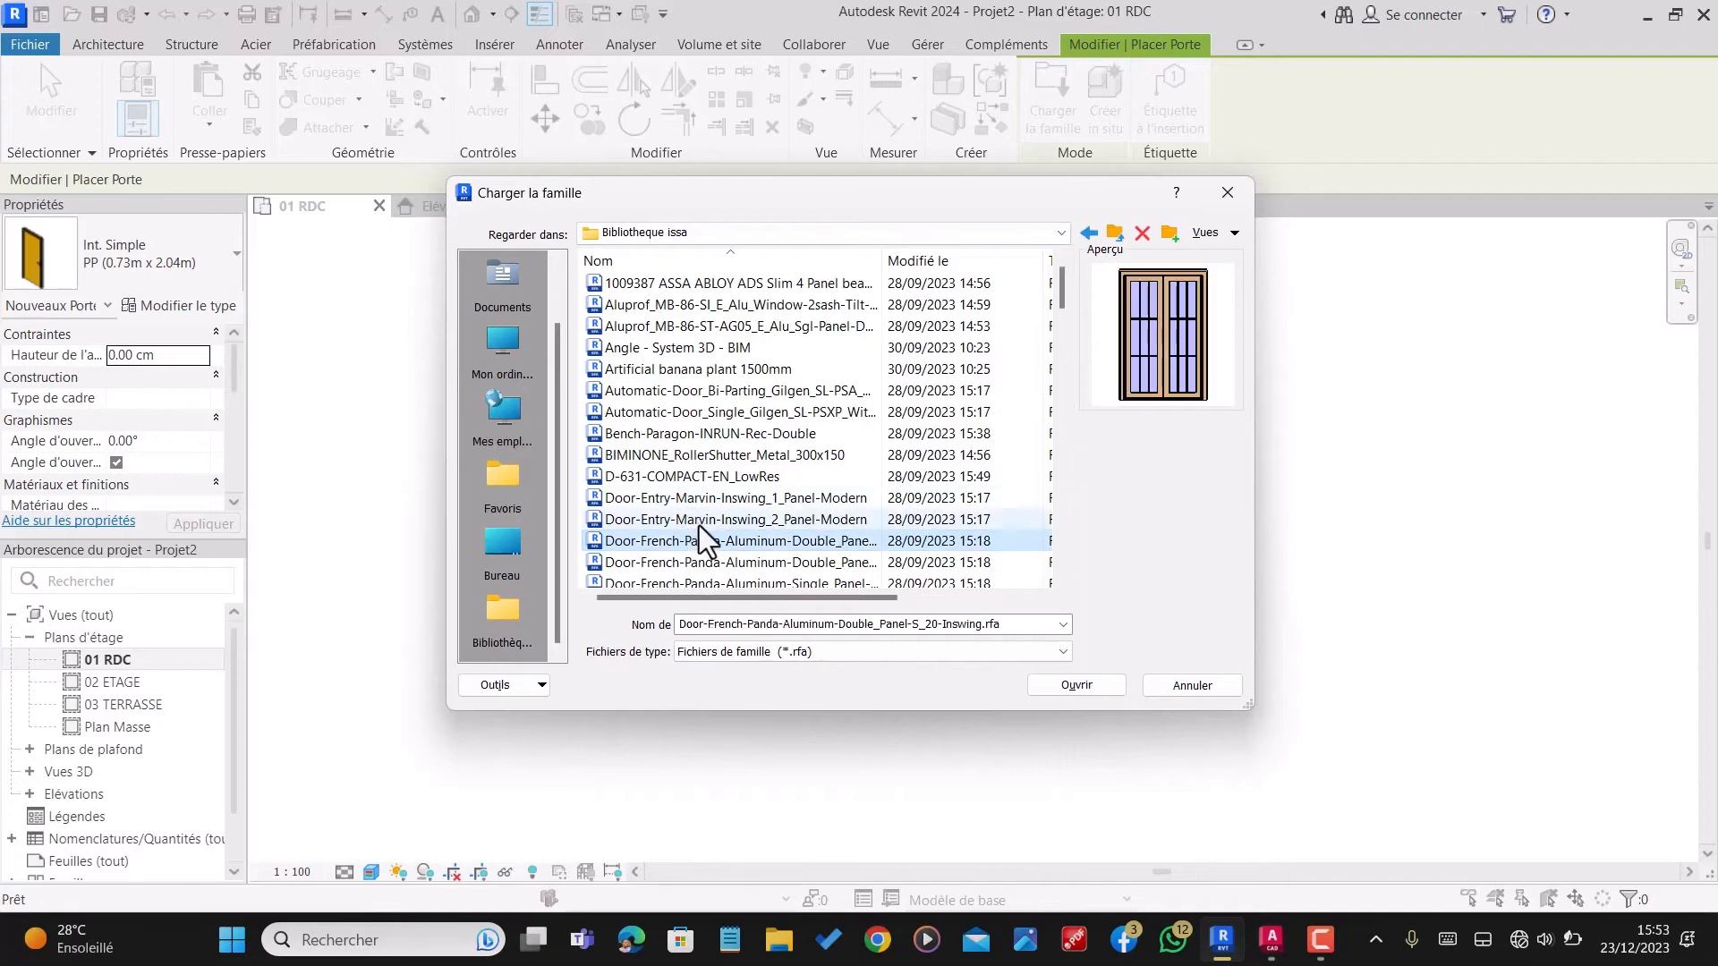
pyautogui.click(700, 523)
pyautogui.scroll(-2, 699, 524)
pyautogui.click(708, 484)
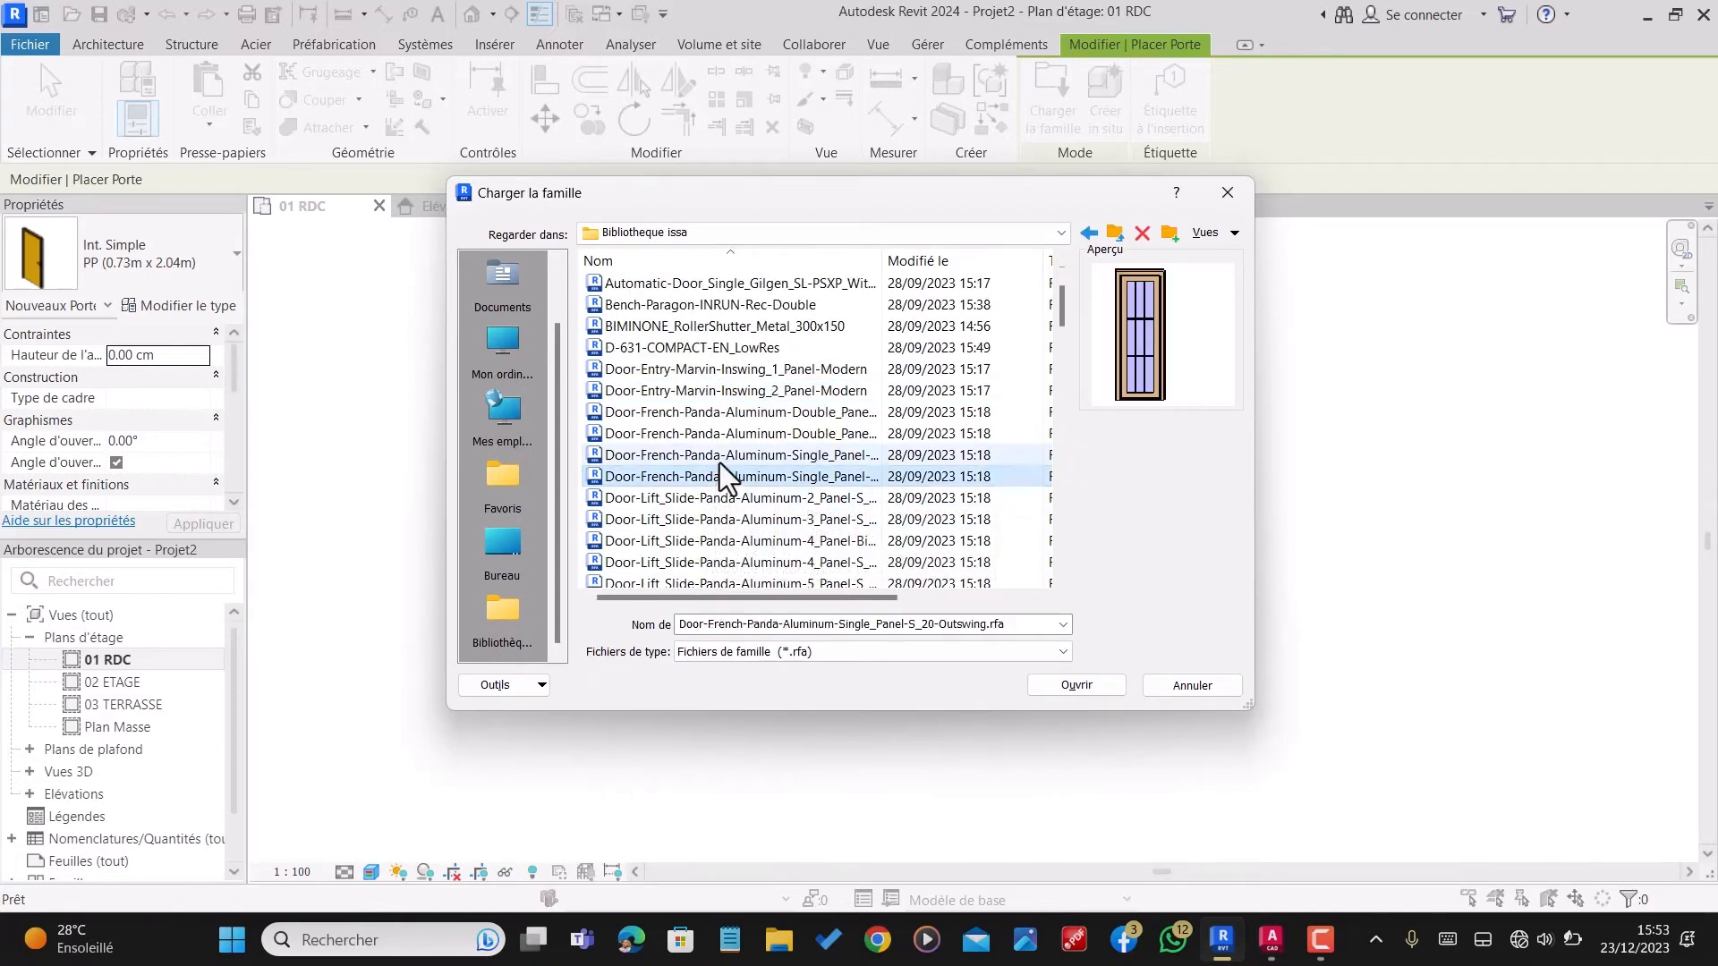
pyautogui.click(720, 464)
pyautogui.click(723, 521)
pyautogui.click(728, 540)
pyautogui.scroll(-3, 723, 536)
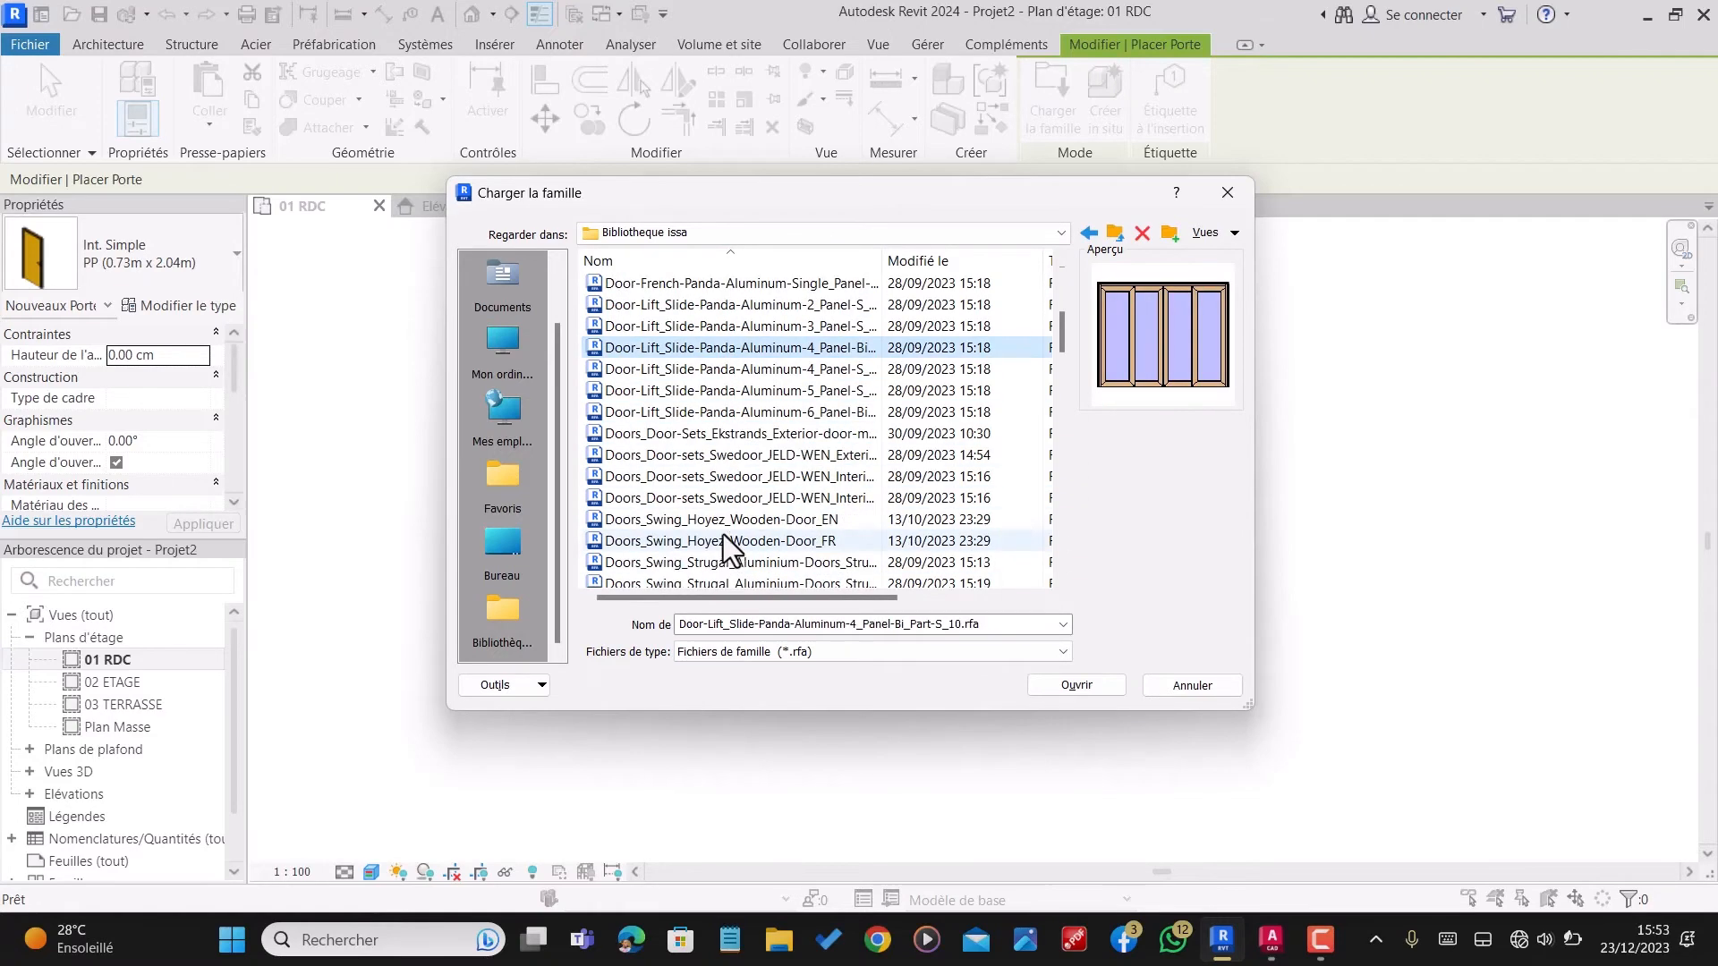
pyautogui.scroll(5, 737, 324)
# Step: Load the Aluprof_MB-86-ST-AG05_E_Alu_Sgl-Panel-Door outward-opening family with sidelight into the project
pyautogui.click(744, 308)
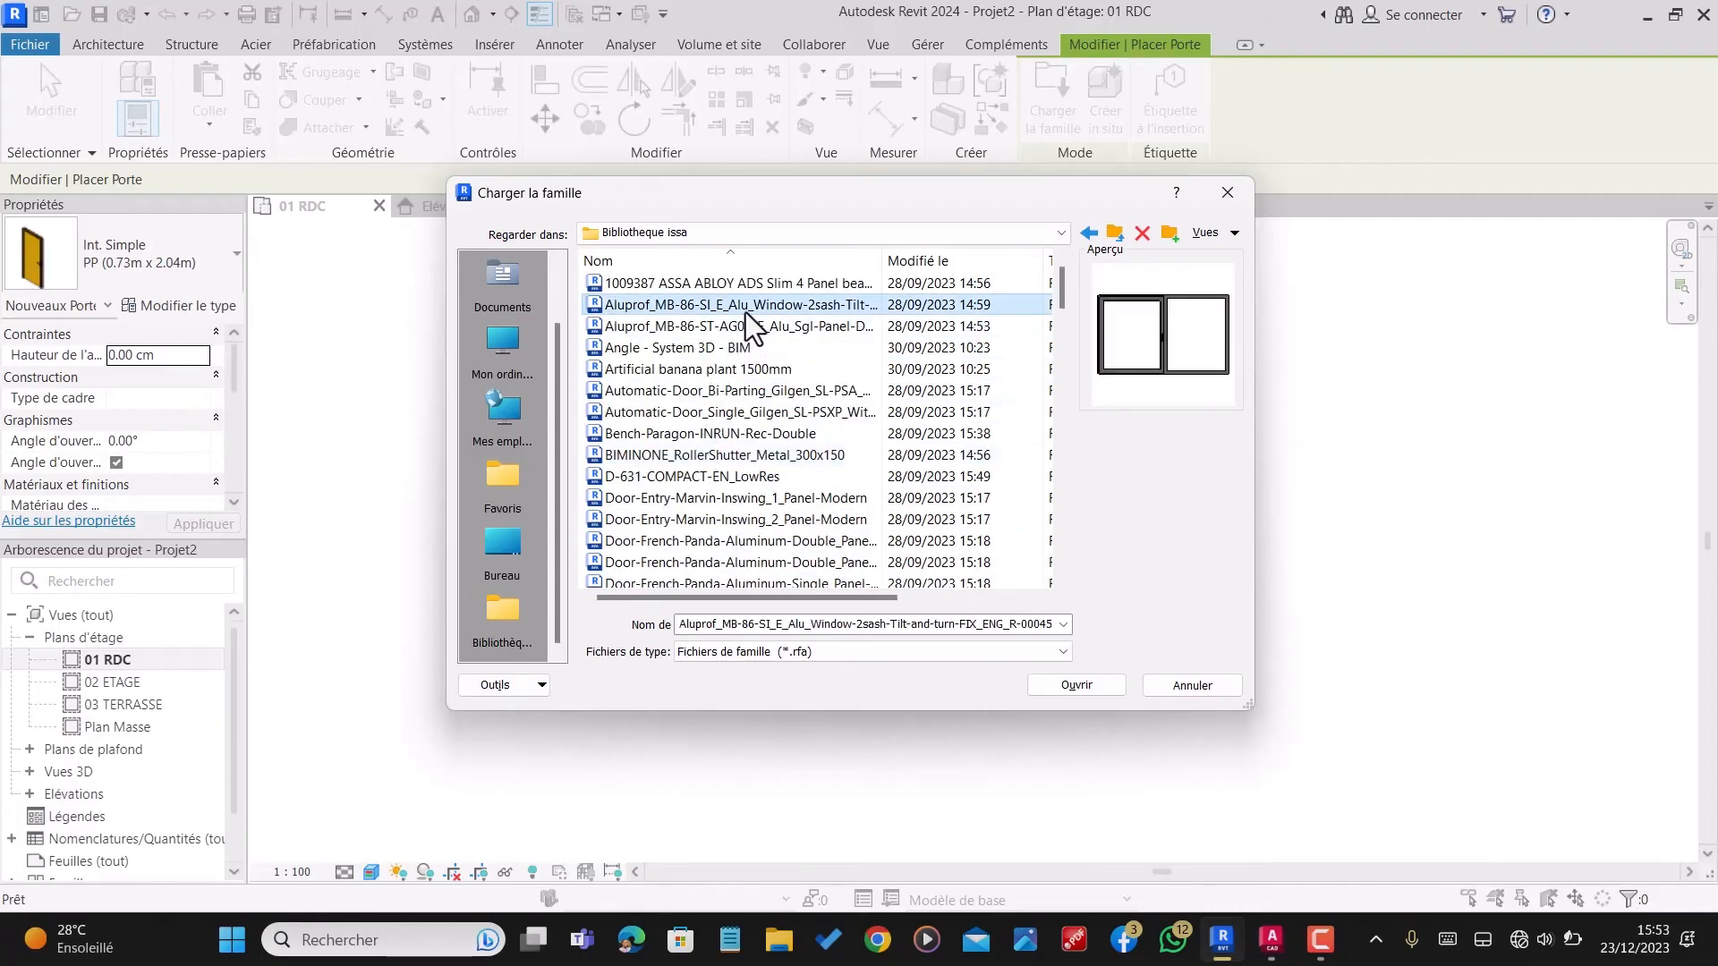
pyautogui.click(749, 325)
pyautogui.click(1077, 684)
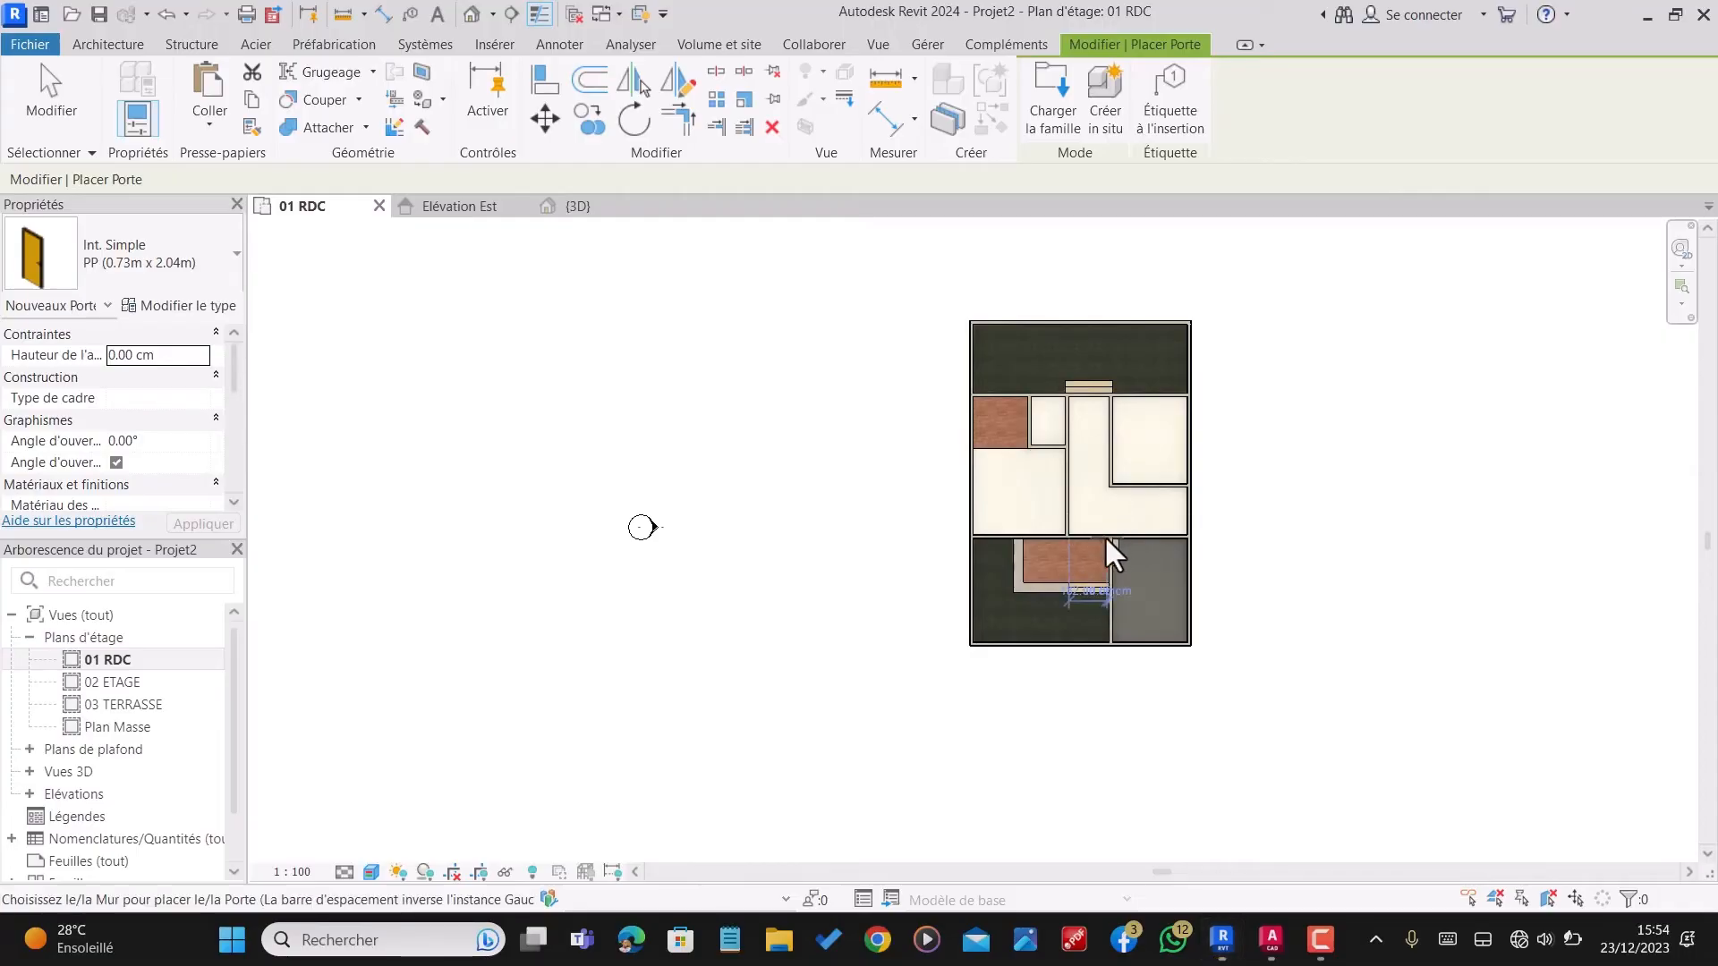
# Step: Set the 900 x 2100 Aluprof door's sill height to 45 cm and place it in the wall between the front veranda and the hall
pyautogui.scroll(7, 1096, 537)
pyautogui.scroll(2, 1090, 537)
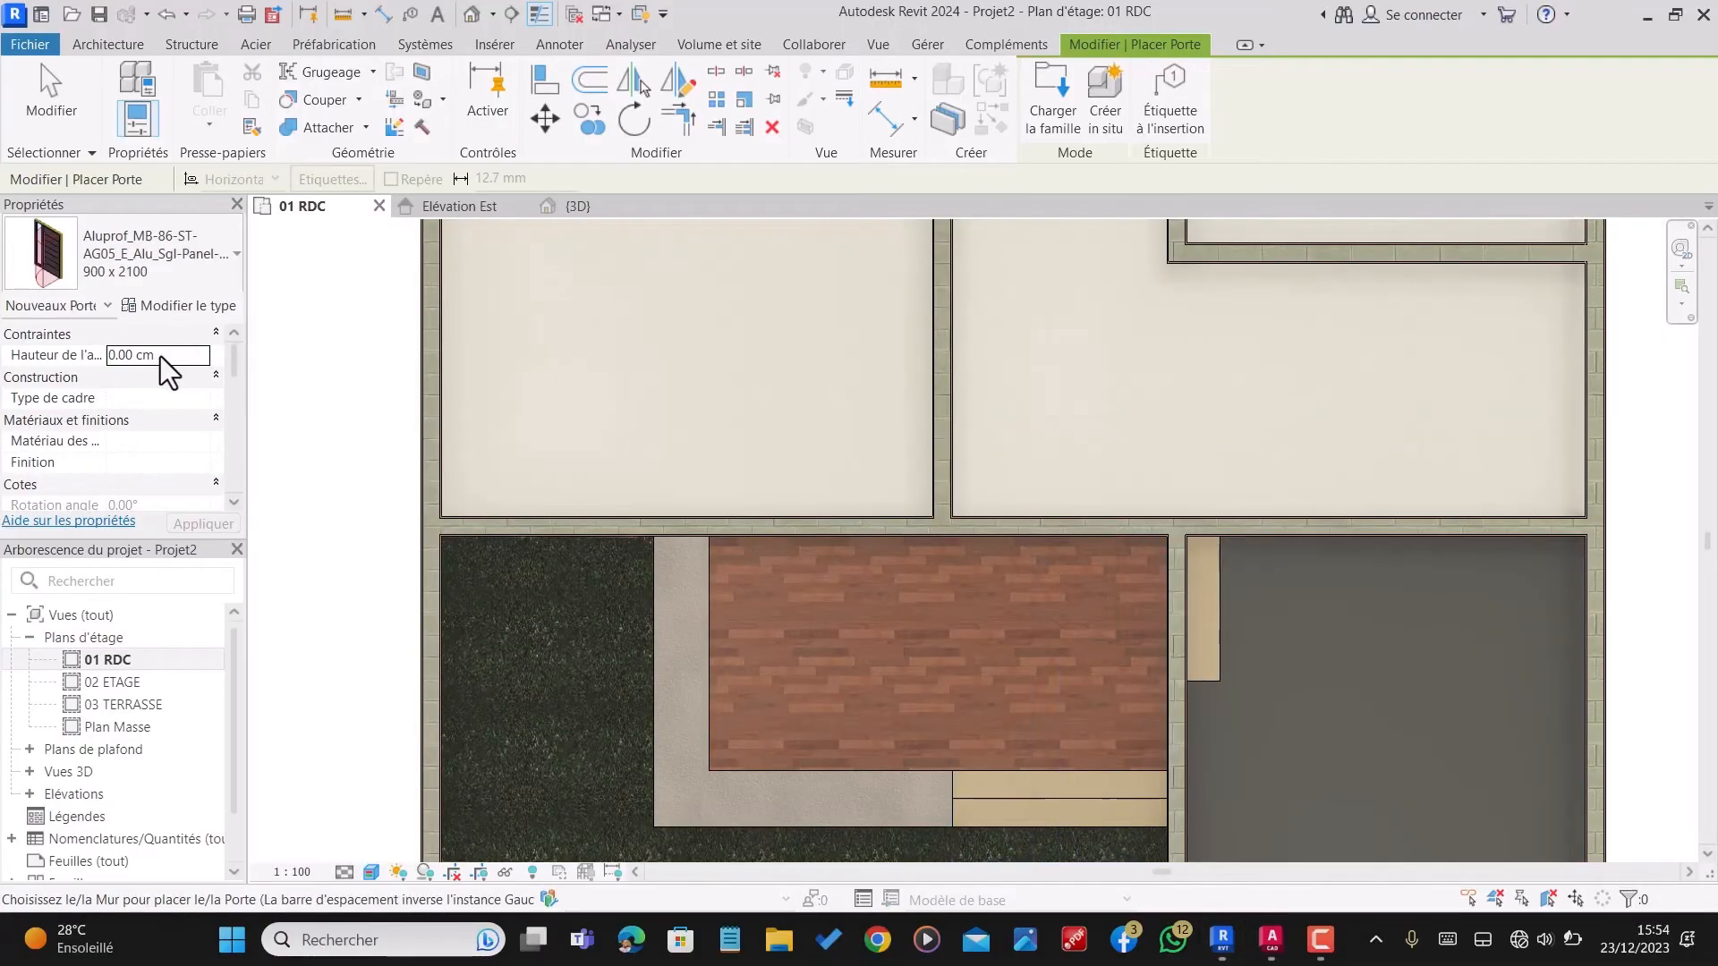
pyautogui.click(166, 356)
pyautogui.write('4')
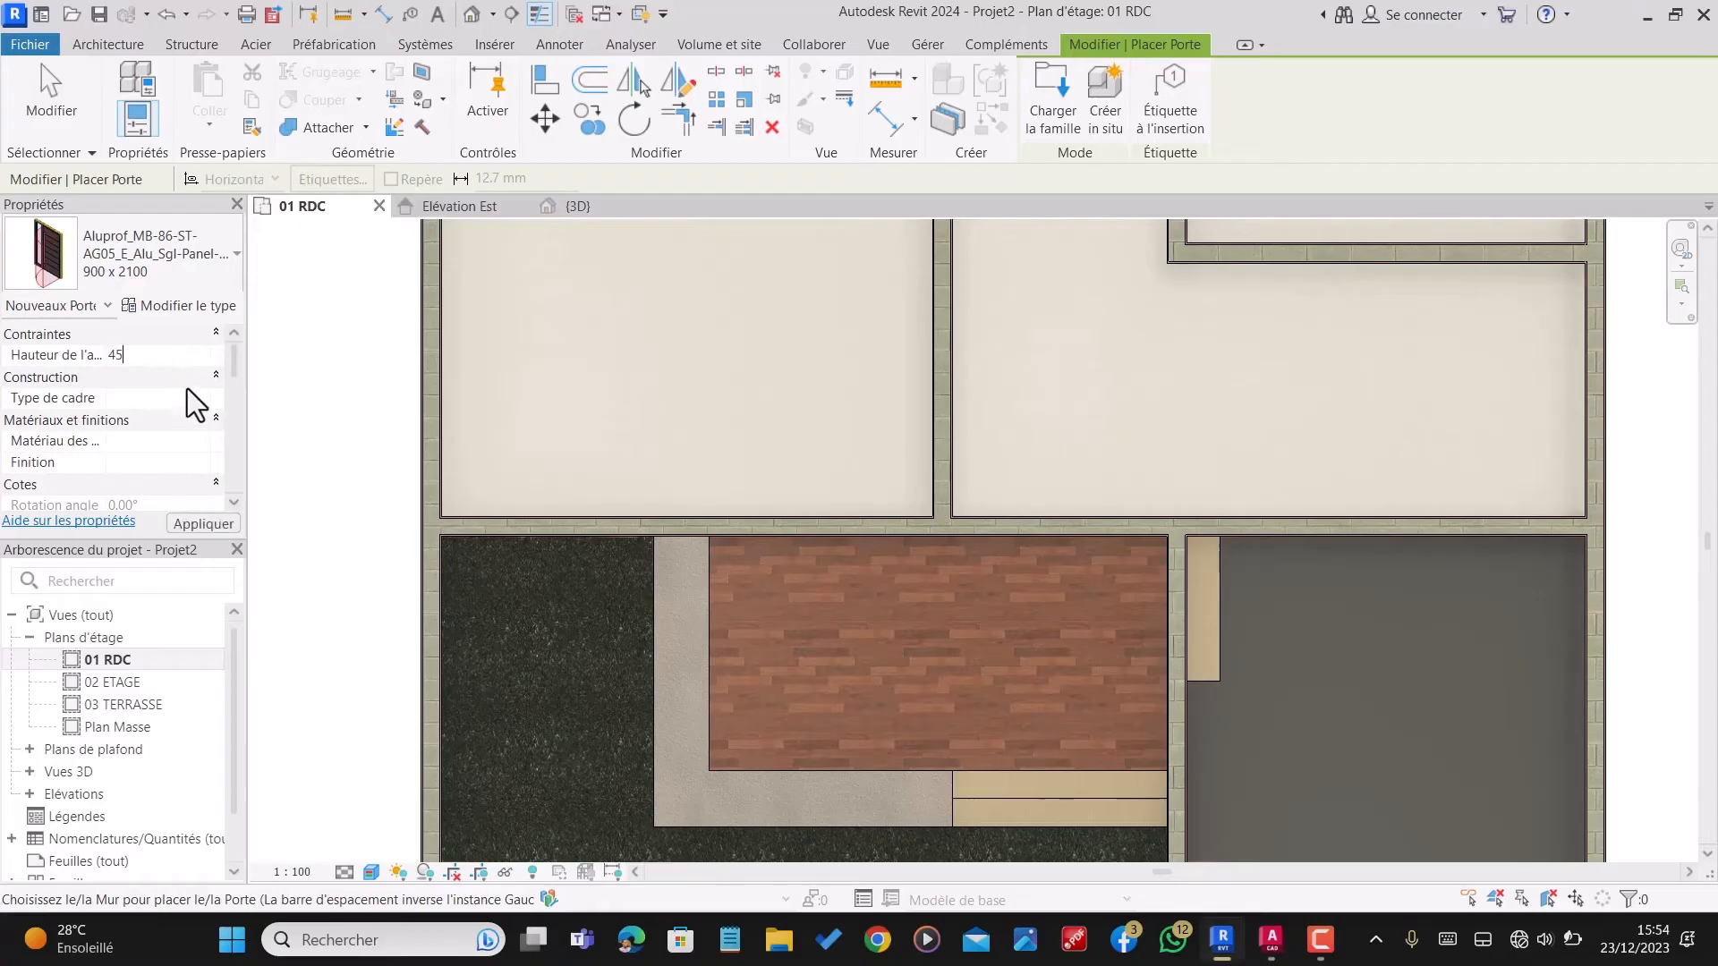
pyautogui.write('5')
pyautogui.scroll(2, 1056, 537)
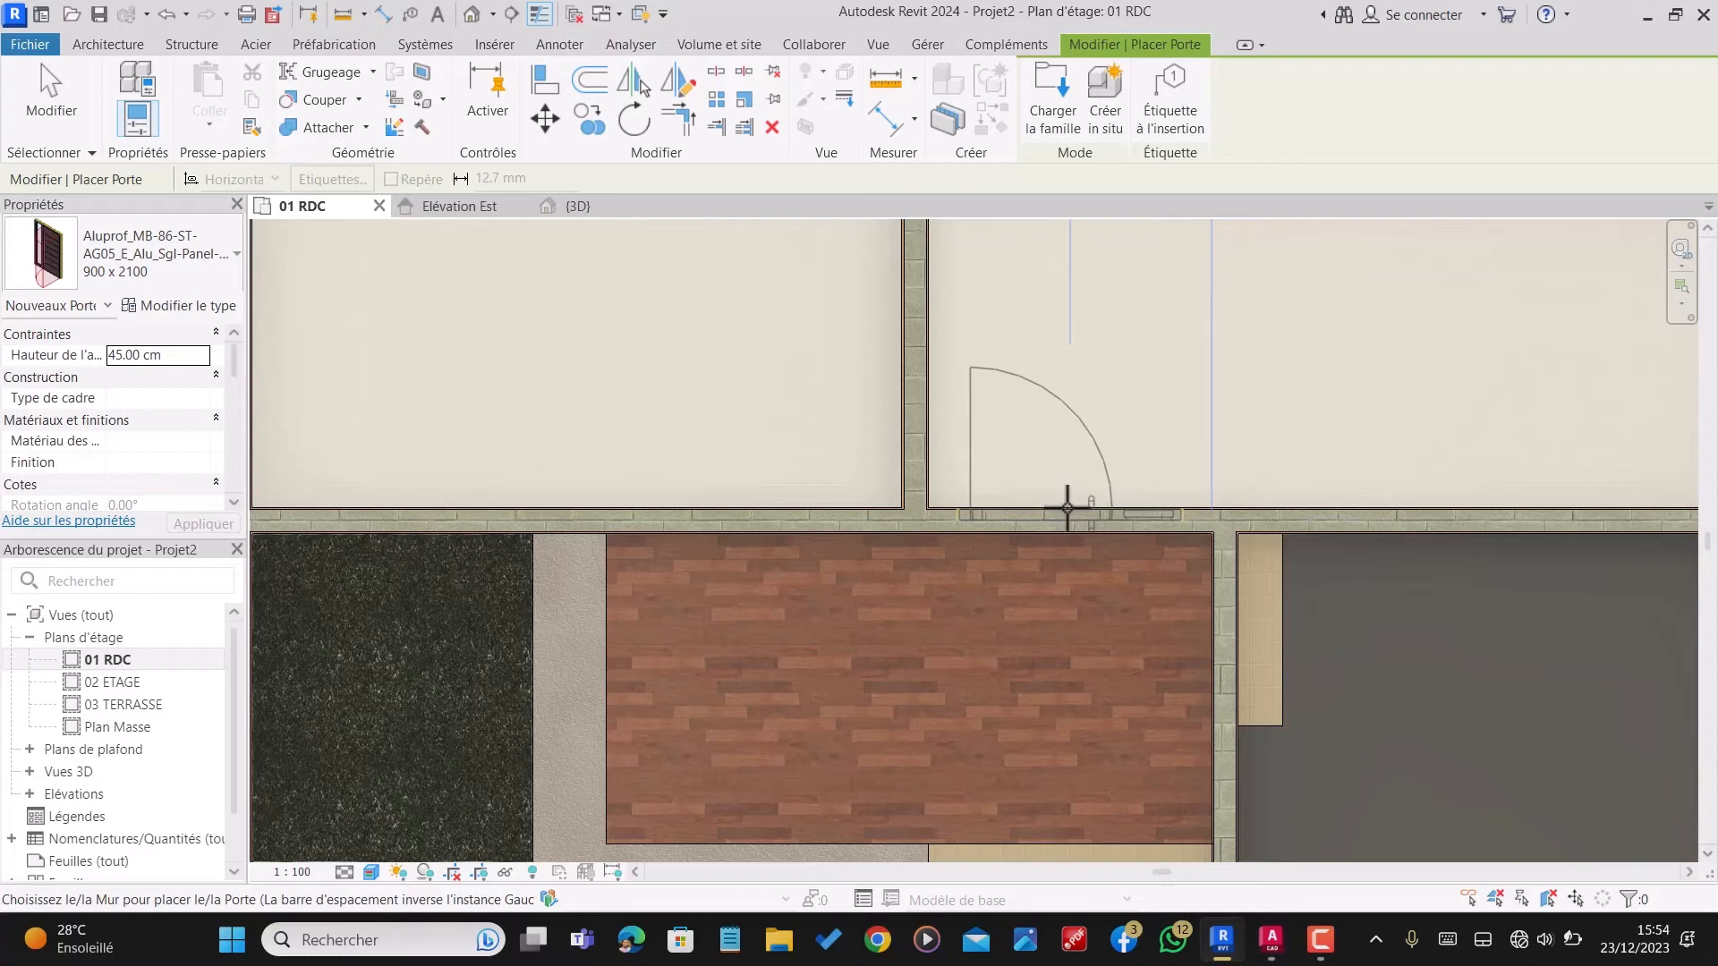
pyautogui.click(1067, 509)
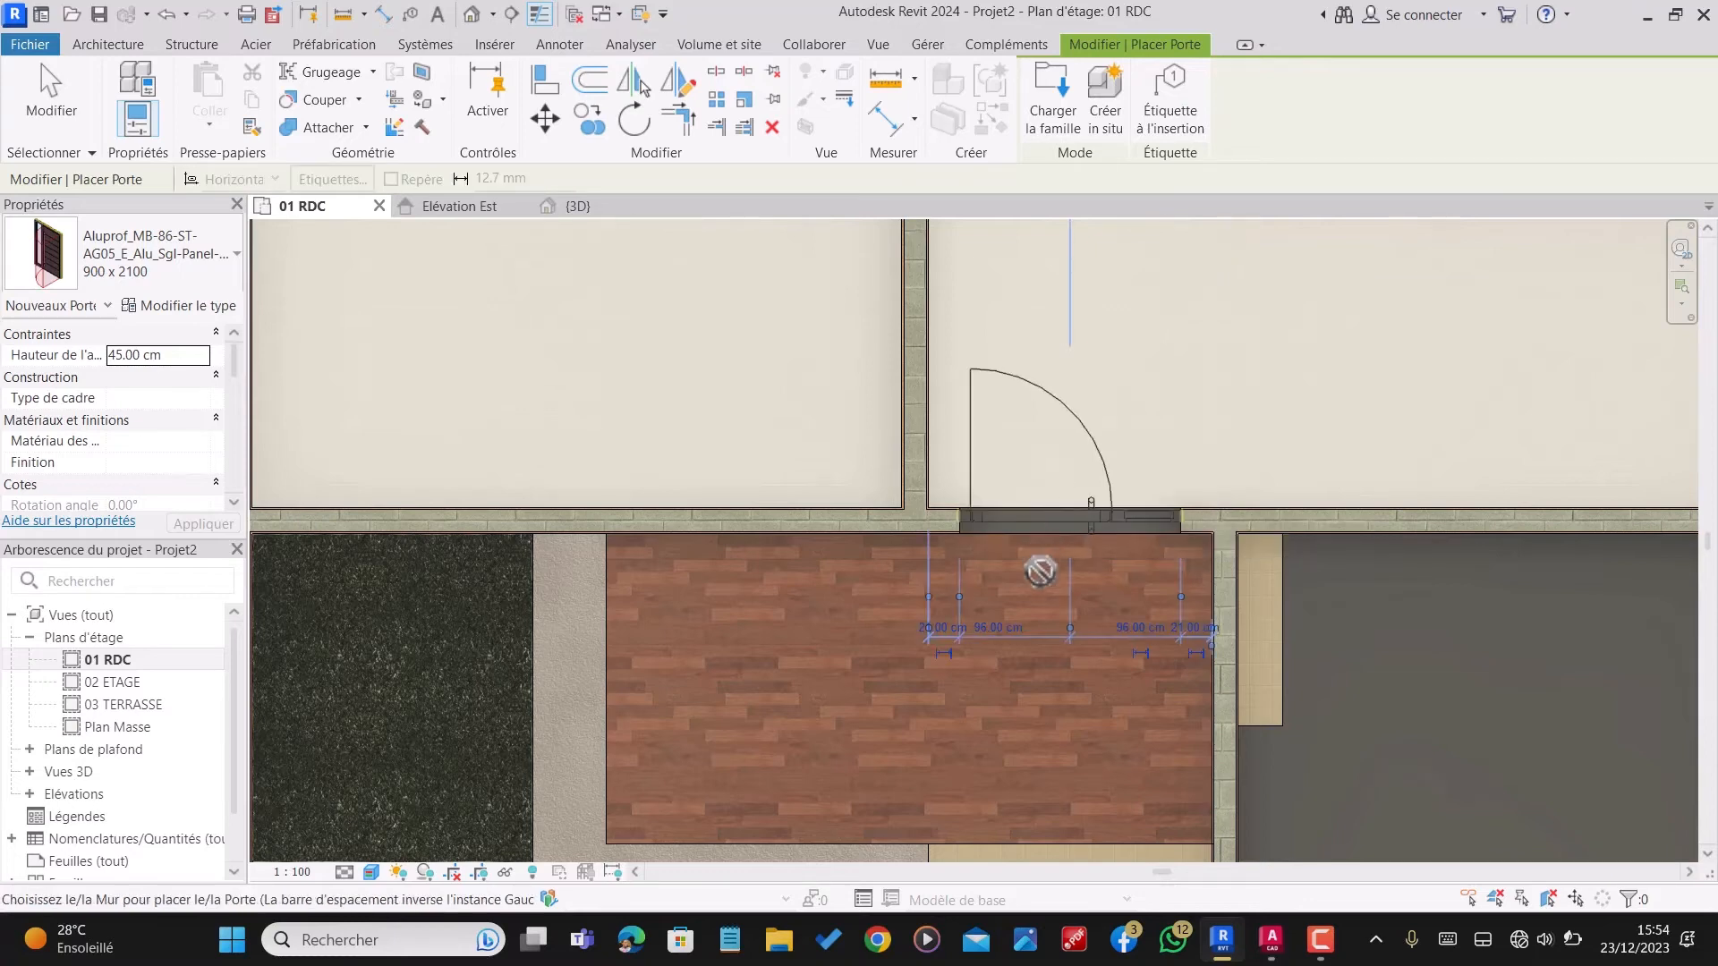
# Step: Place a second Aluprof 900 x 2100 door in the rear wall, centred on the corridor at the rear steps, and end door placement
pyautogui.scroll(-5, 1033, 573)
pyautogui.scroll(5, 1032, 349)
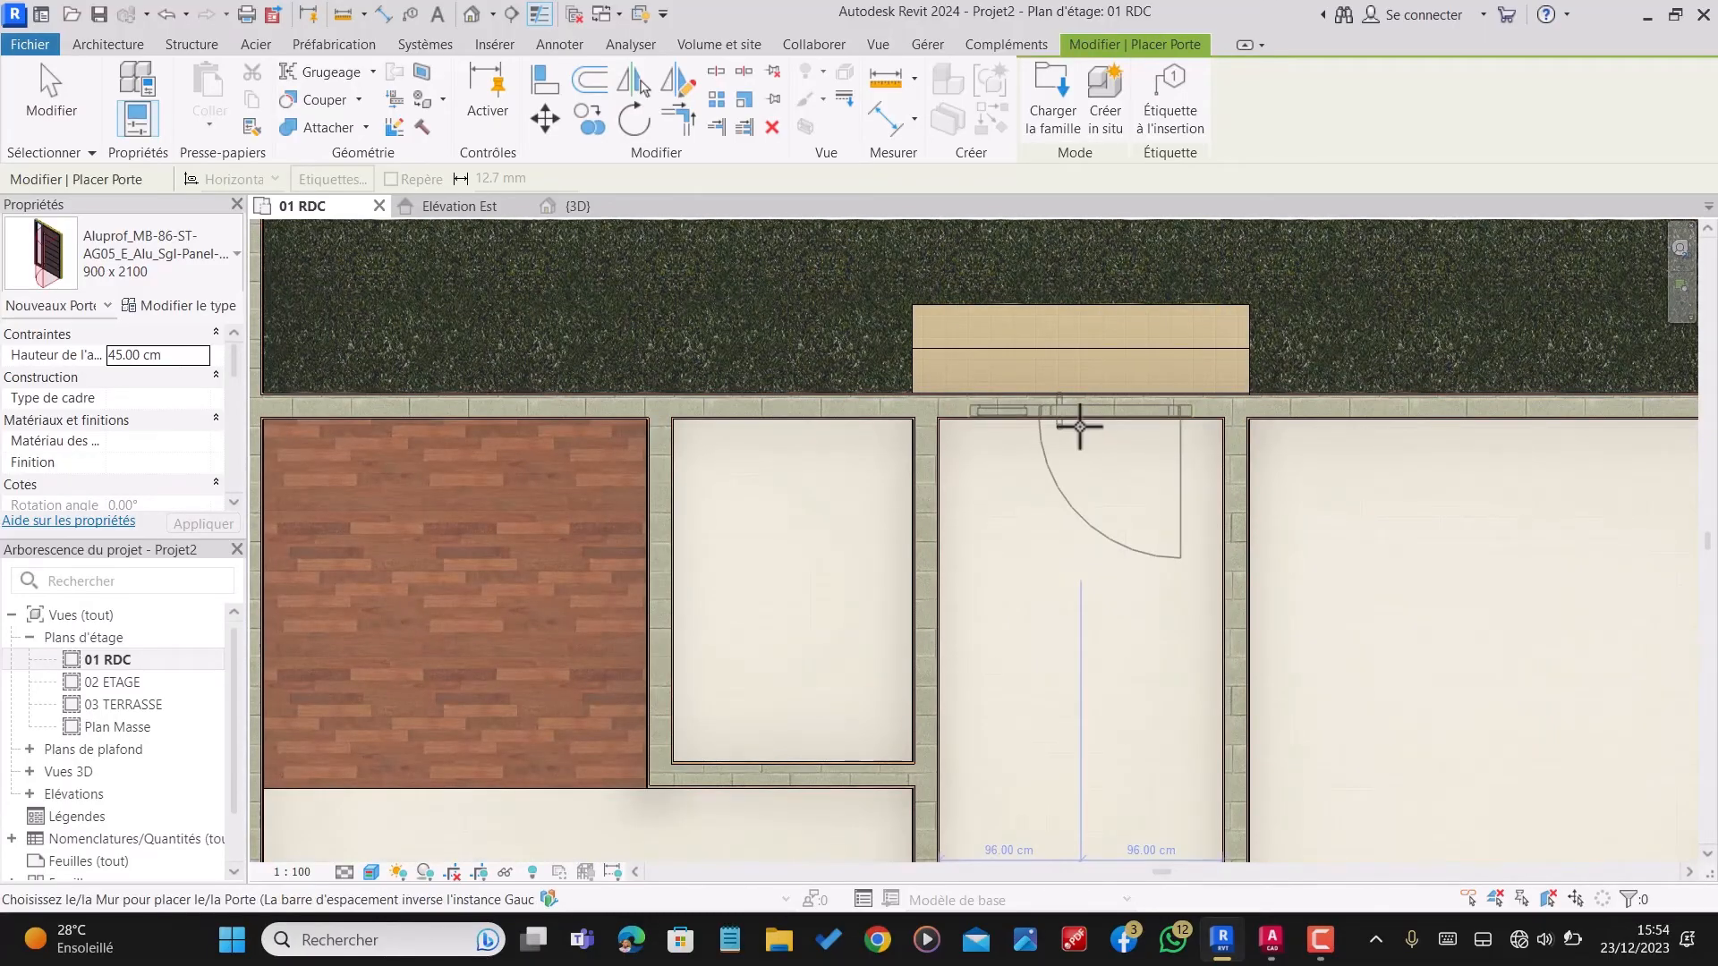
pyautogui.scroll(-5, 1075, 428)
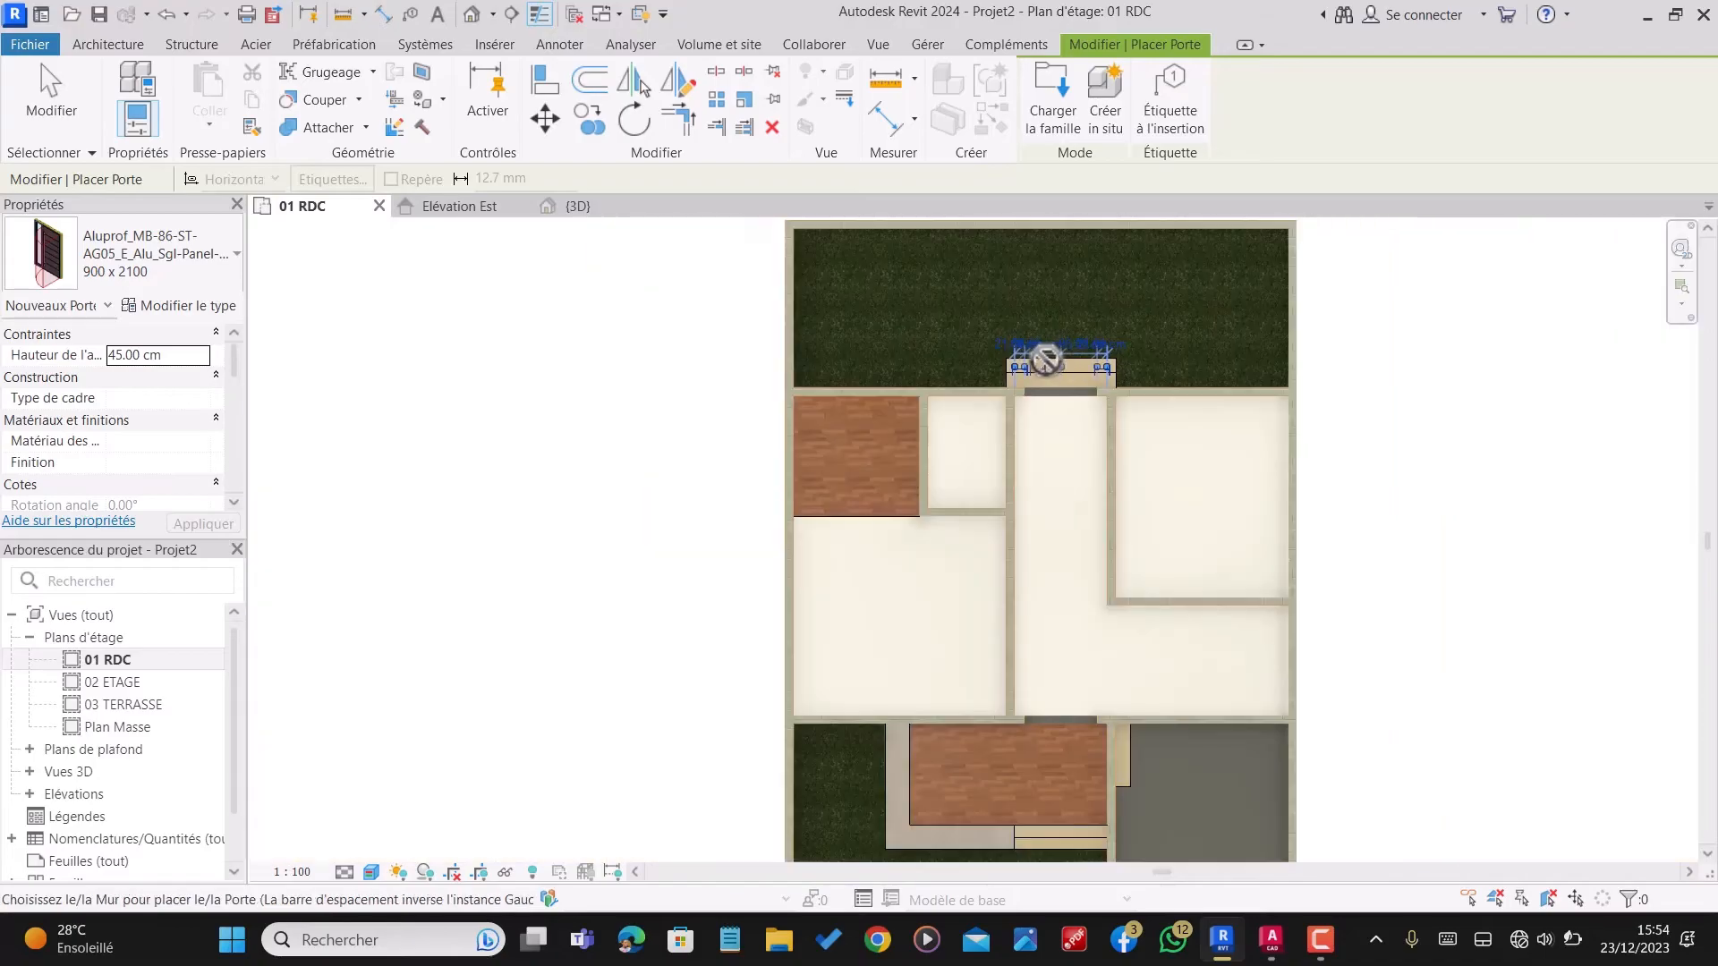
pyautogui.scroll(5, 1076, 521)
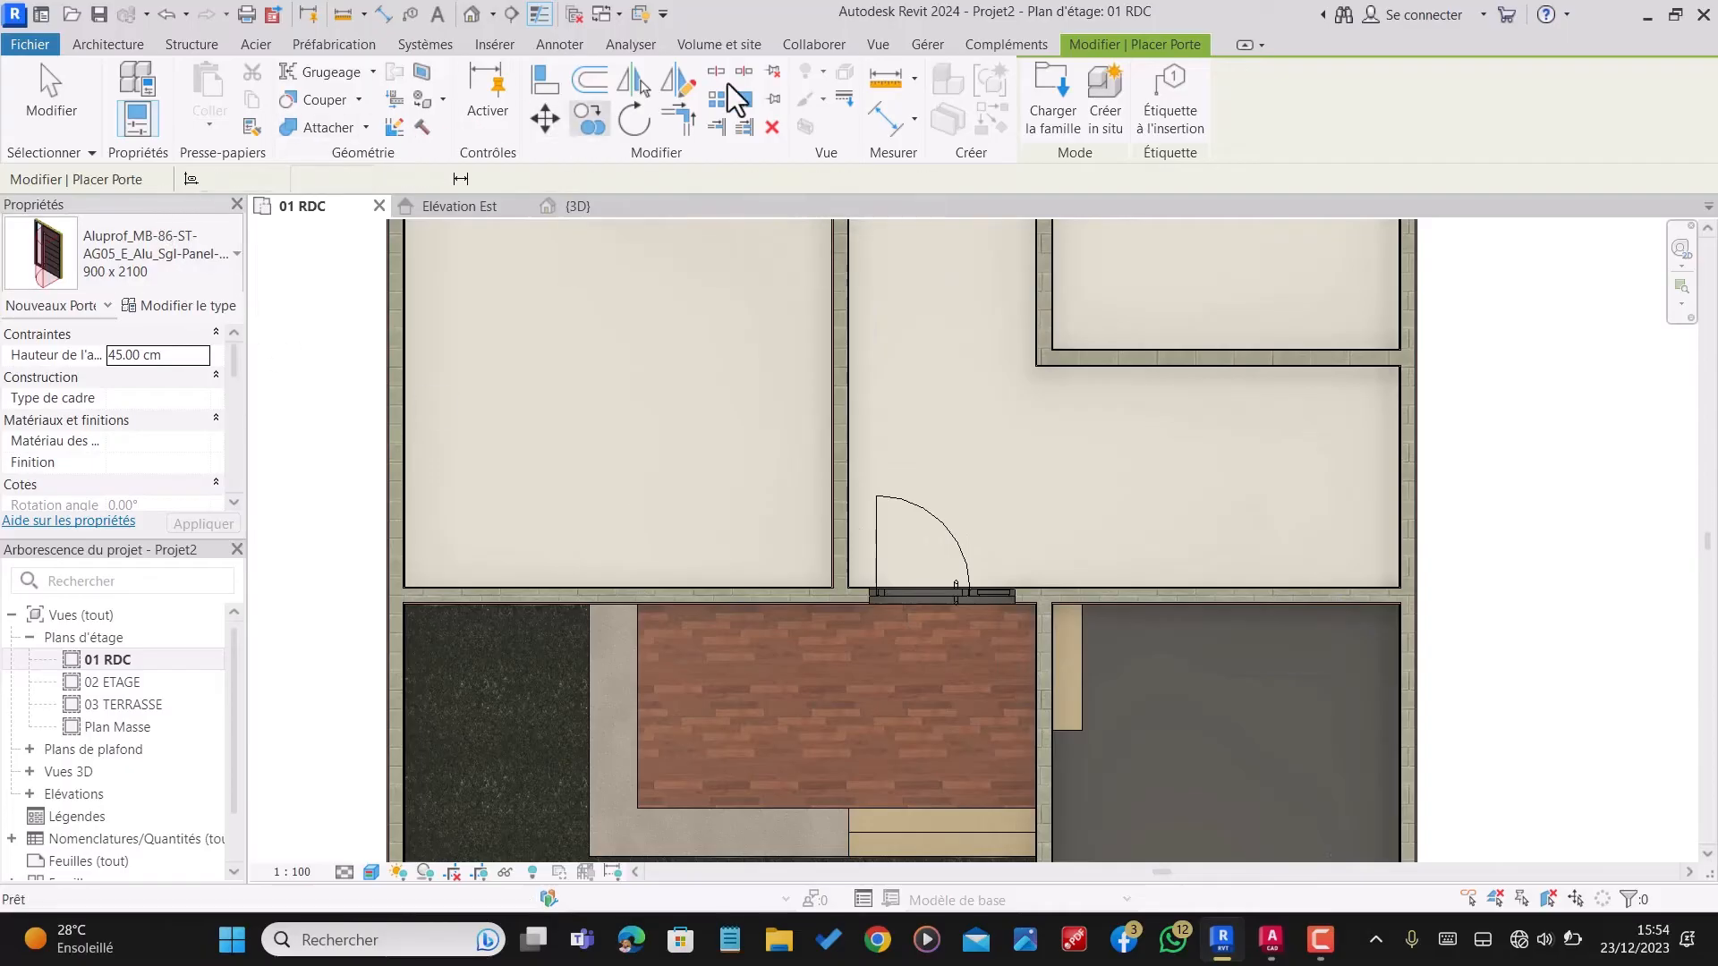
pyautogui.press('Escape')
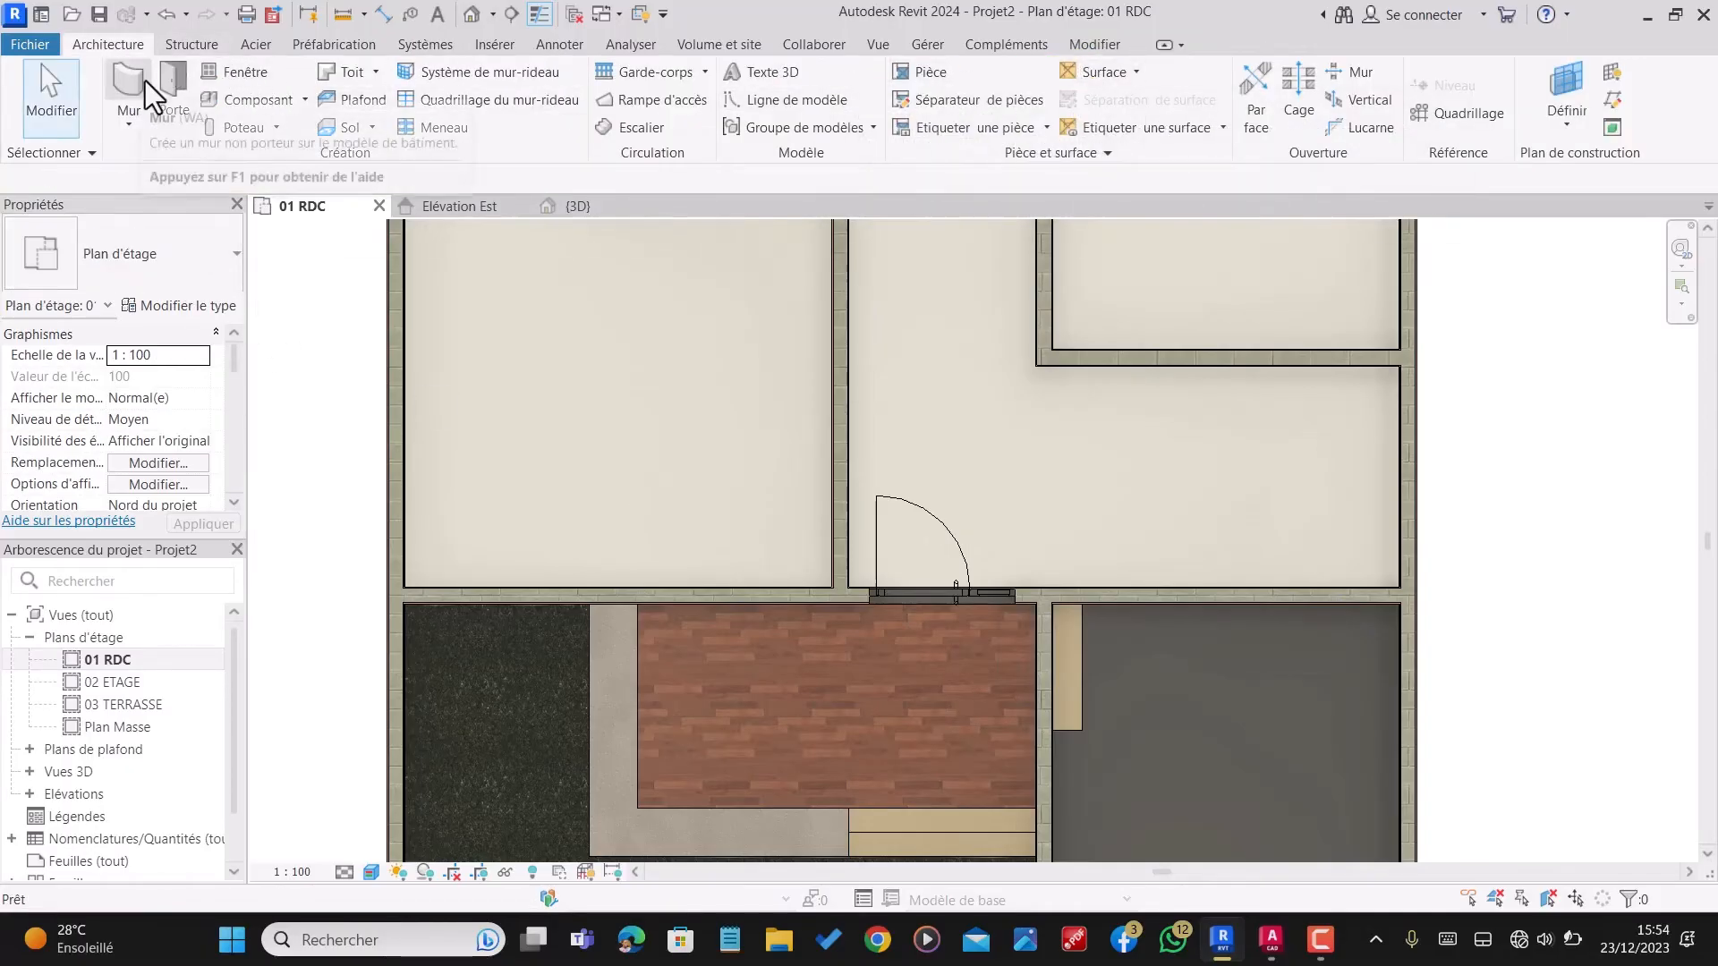
# Step: Restart the Door command, reopen family loading and preview the door families in the personal library folder
pyautogui.click(178, 76)
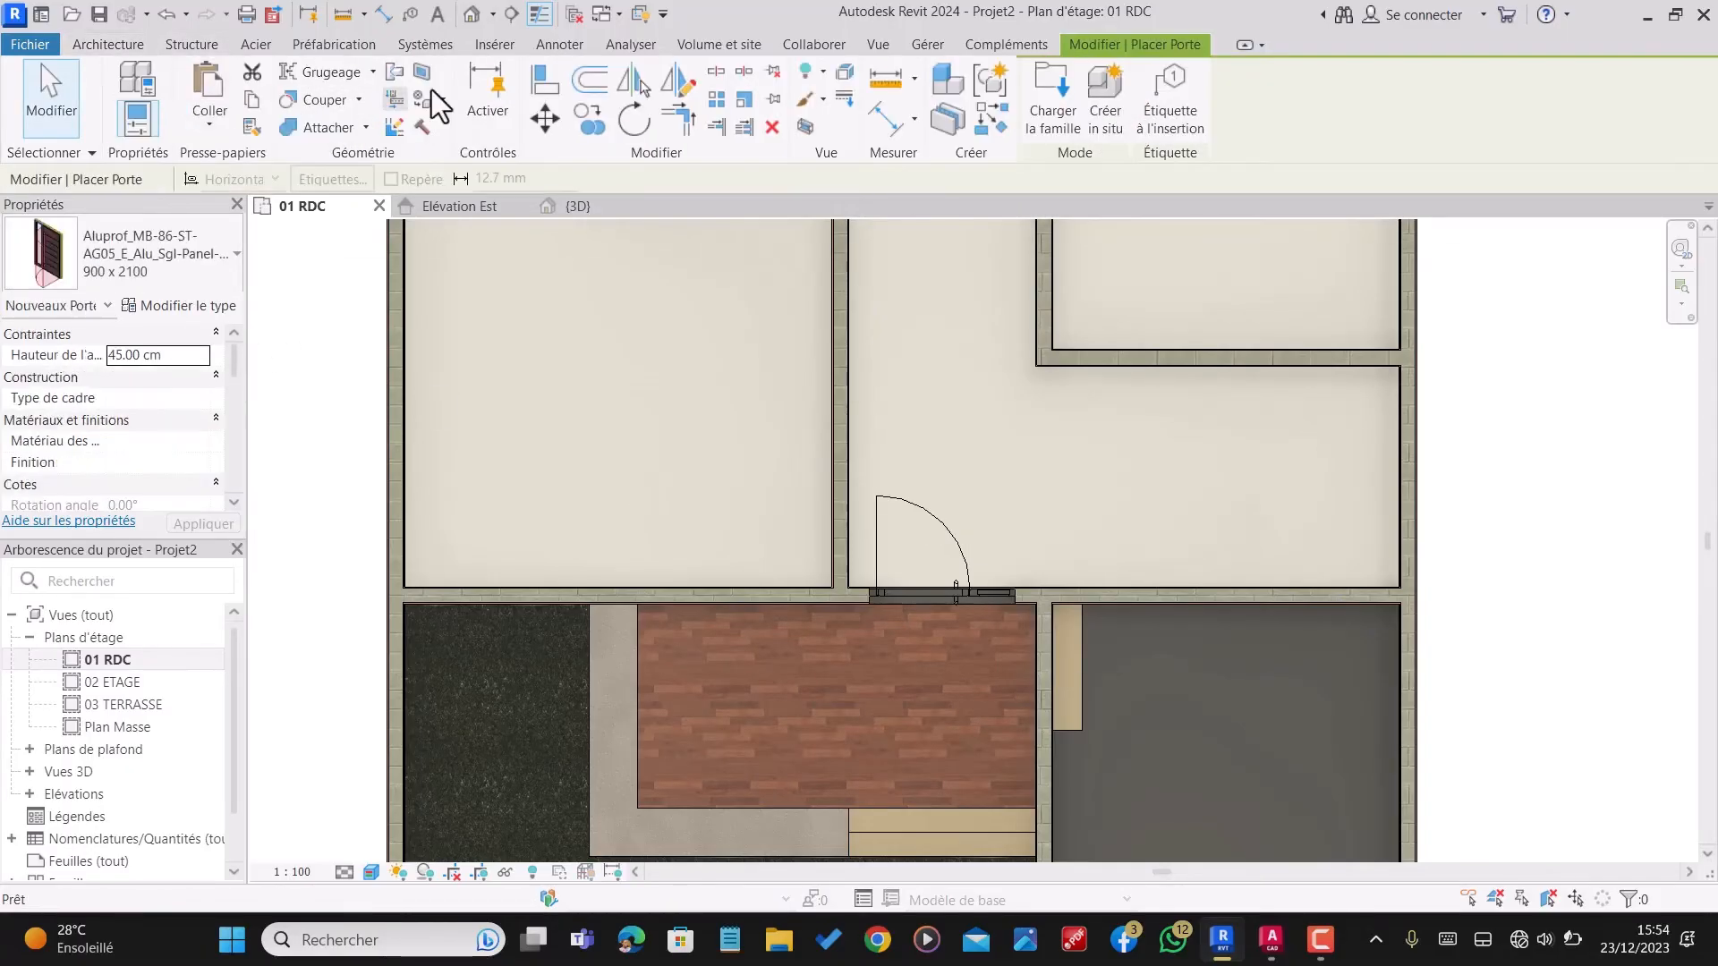
pyautogui.click(1040, 96)
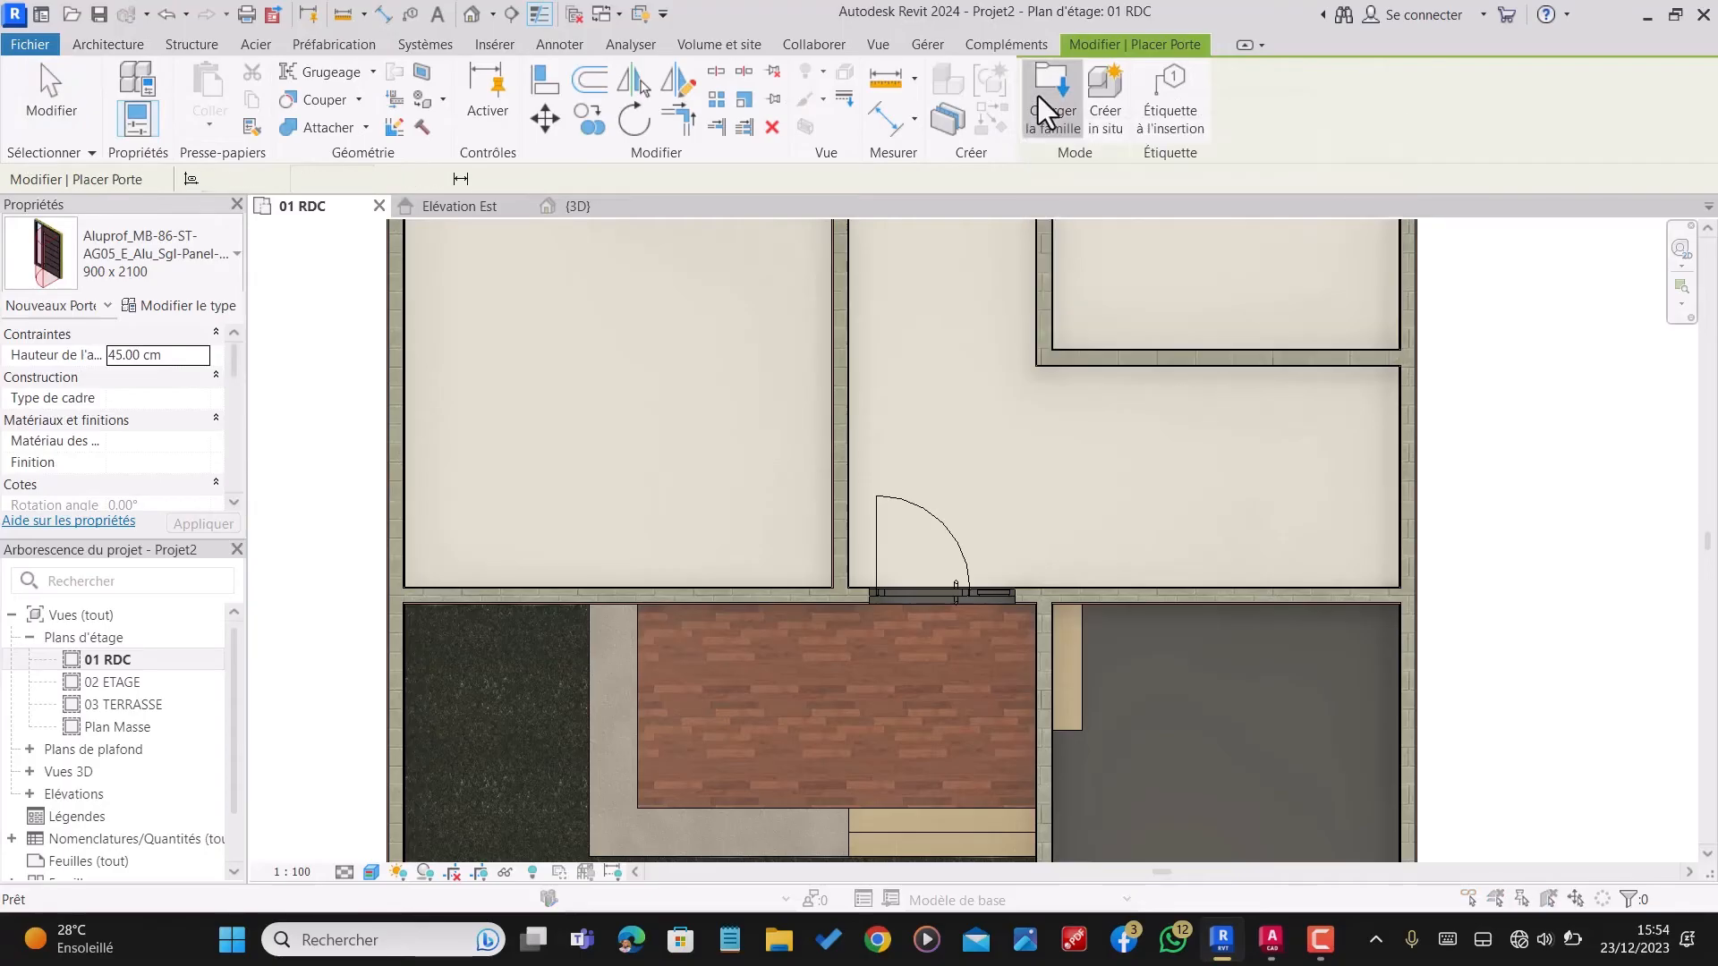
pyautogui.click(680, 282)
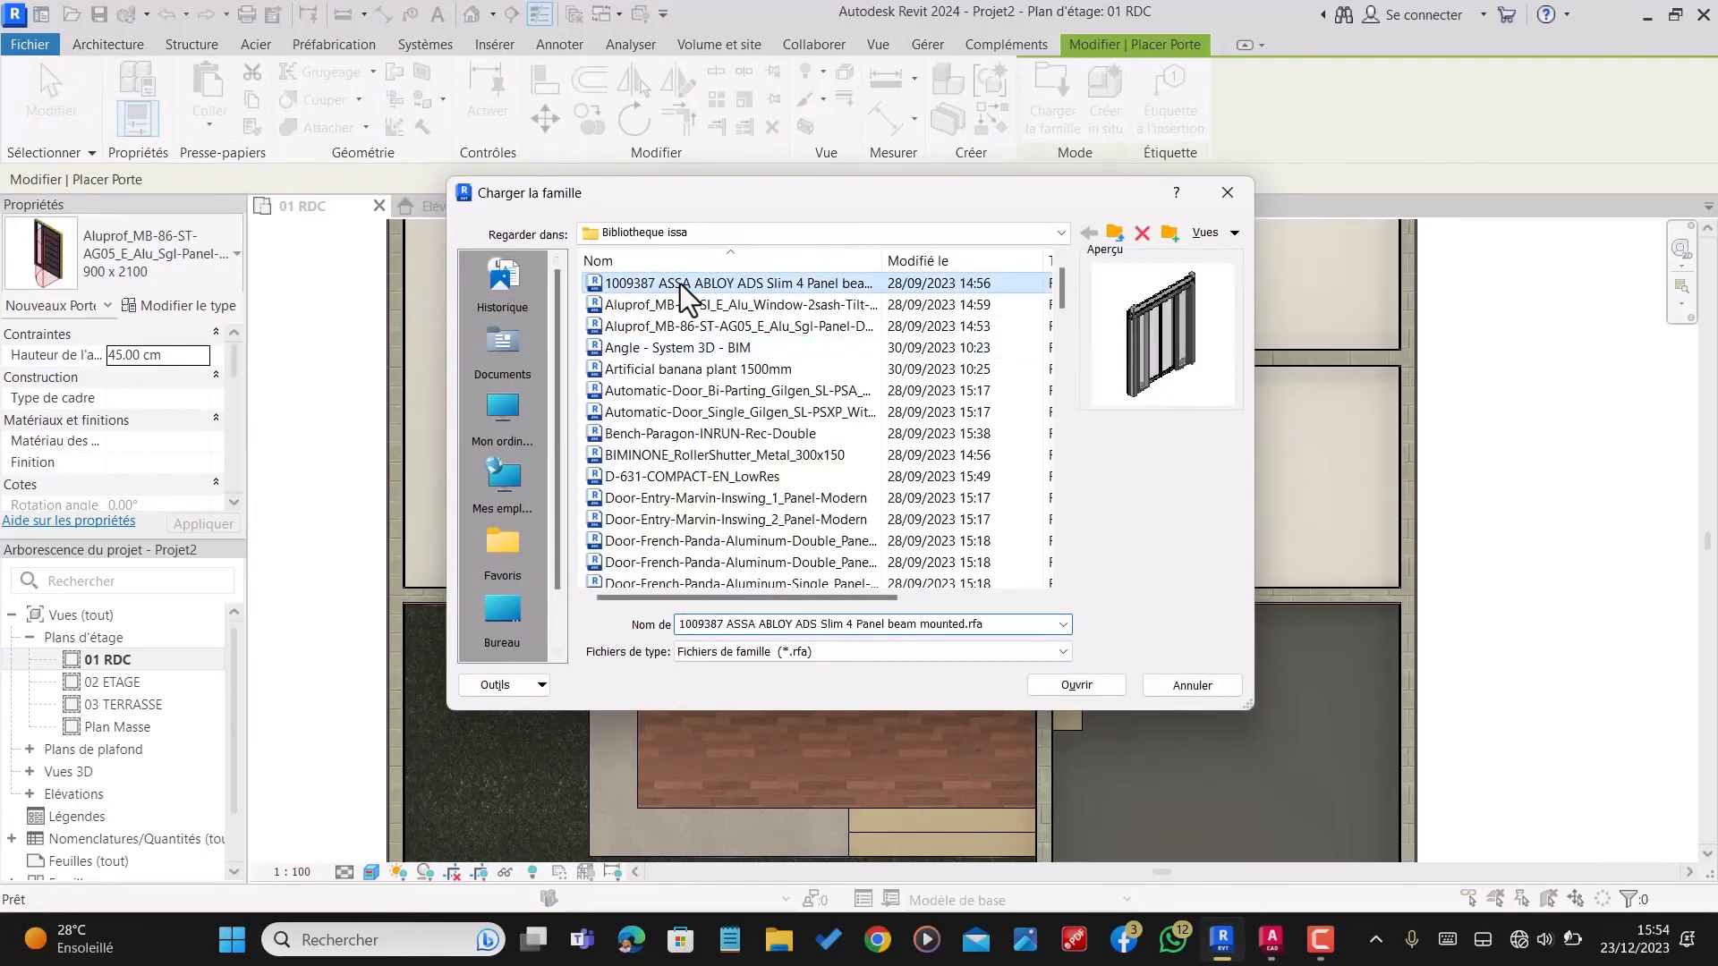
pyautogui.click(689, 314)
pyautogui.click(691, 331)
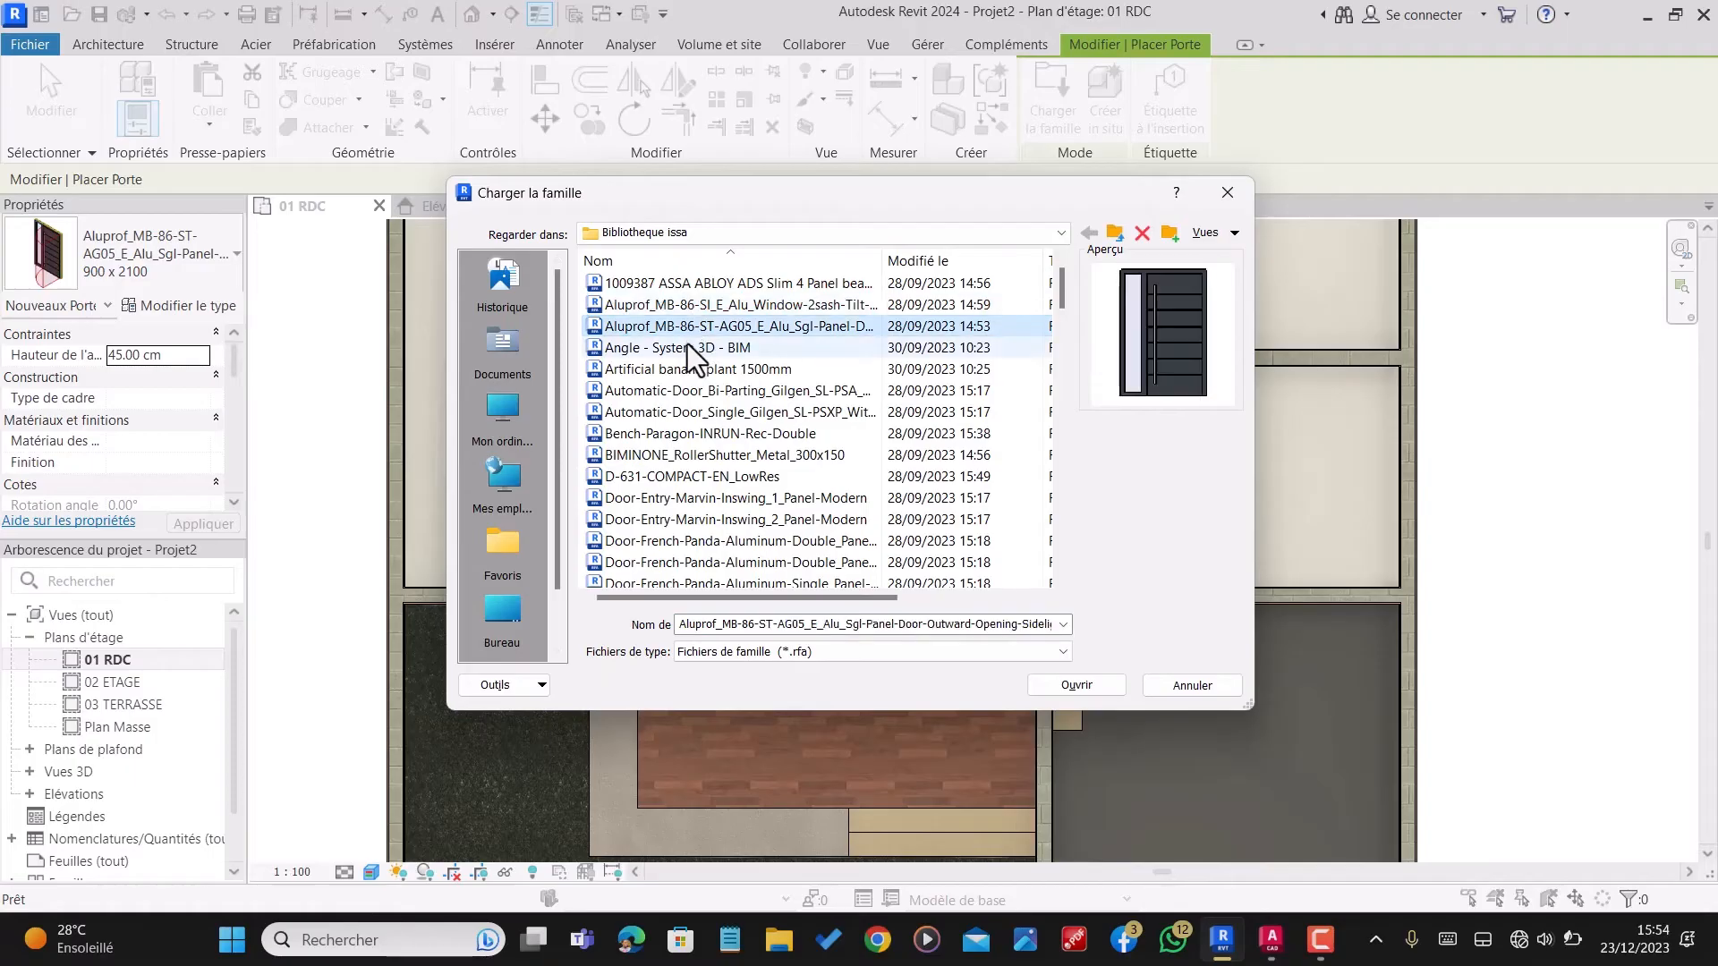
pyautogui.click(686, 349)
pyautogui.click(698, 374)
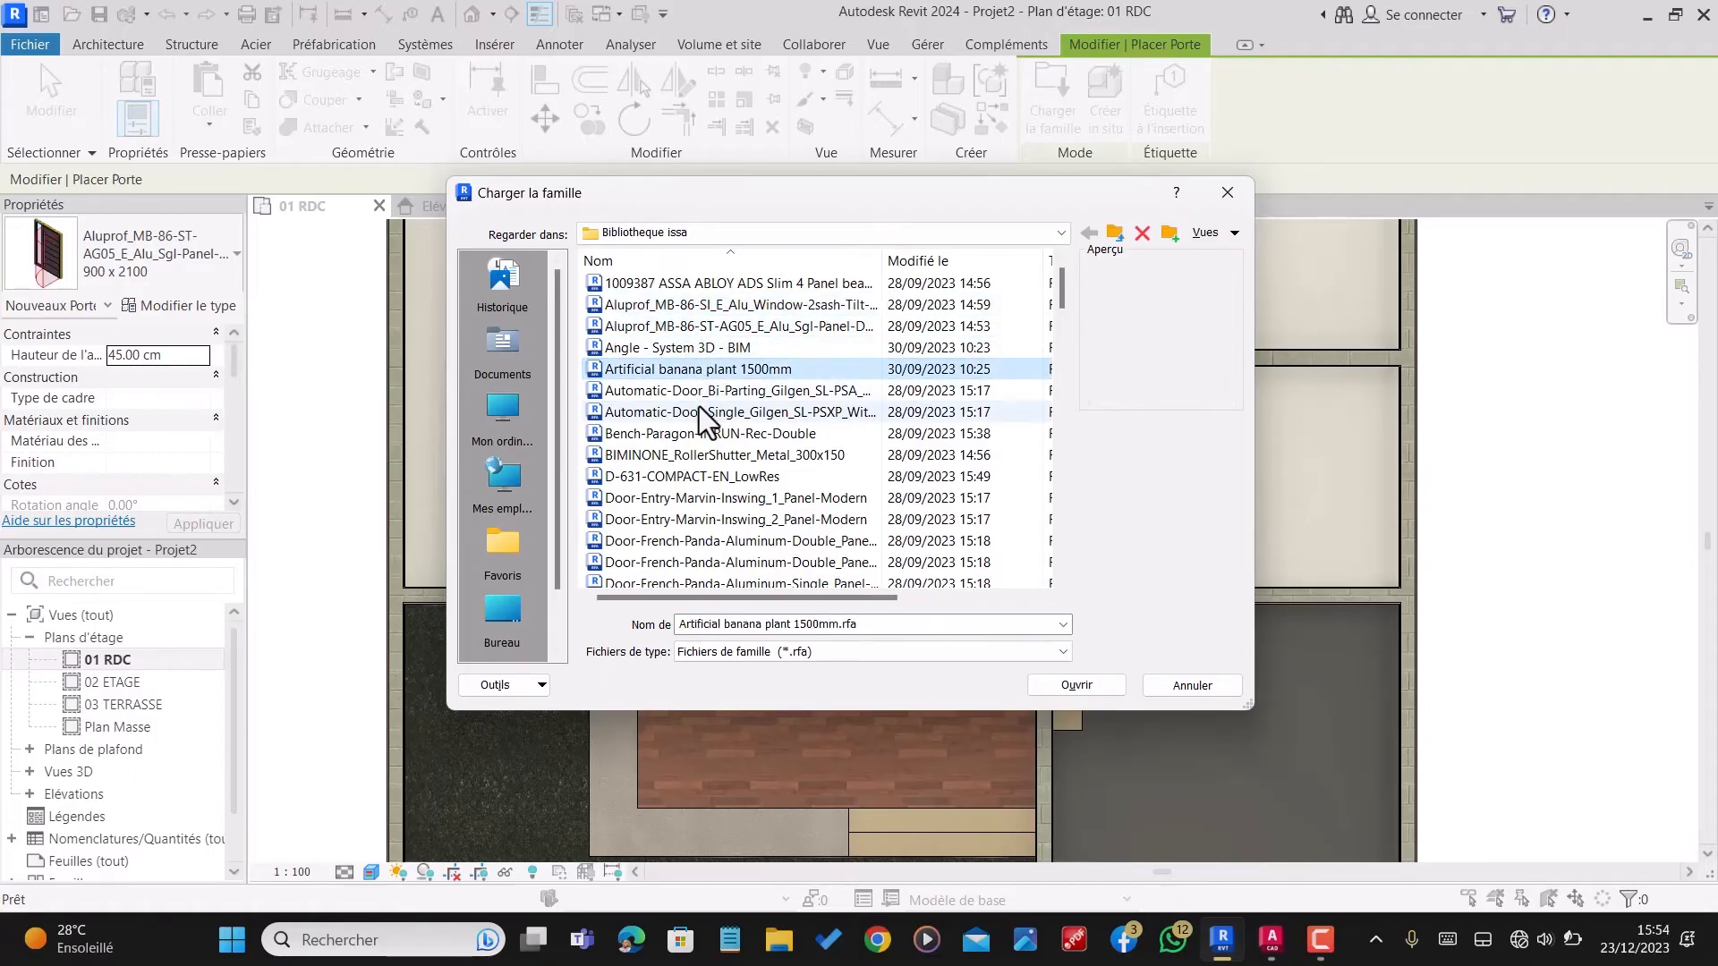
pyautogui.click(703, 394)
pyautogui.click(706, 413)
pyautogui.click(708, 433)
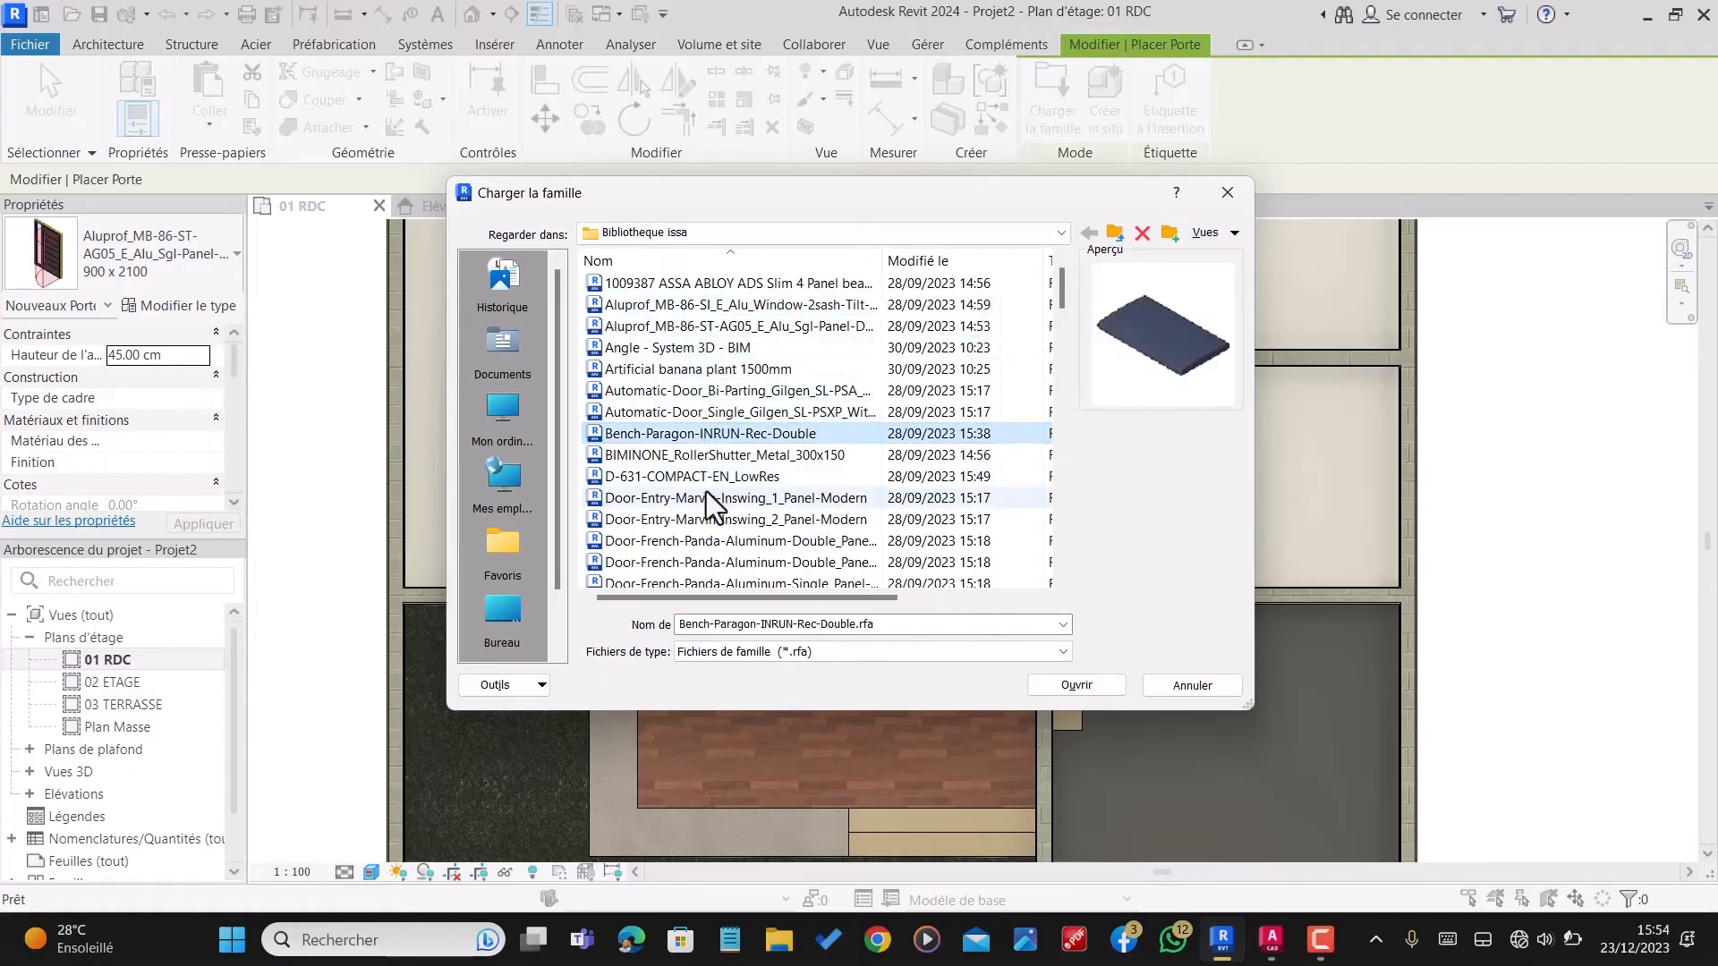
pyautogui.click(706, 494)
pyautogui.scroll(-2, 716, 510)
pyautogui.click(713, 454)
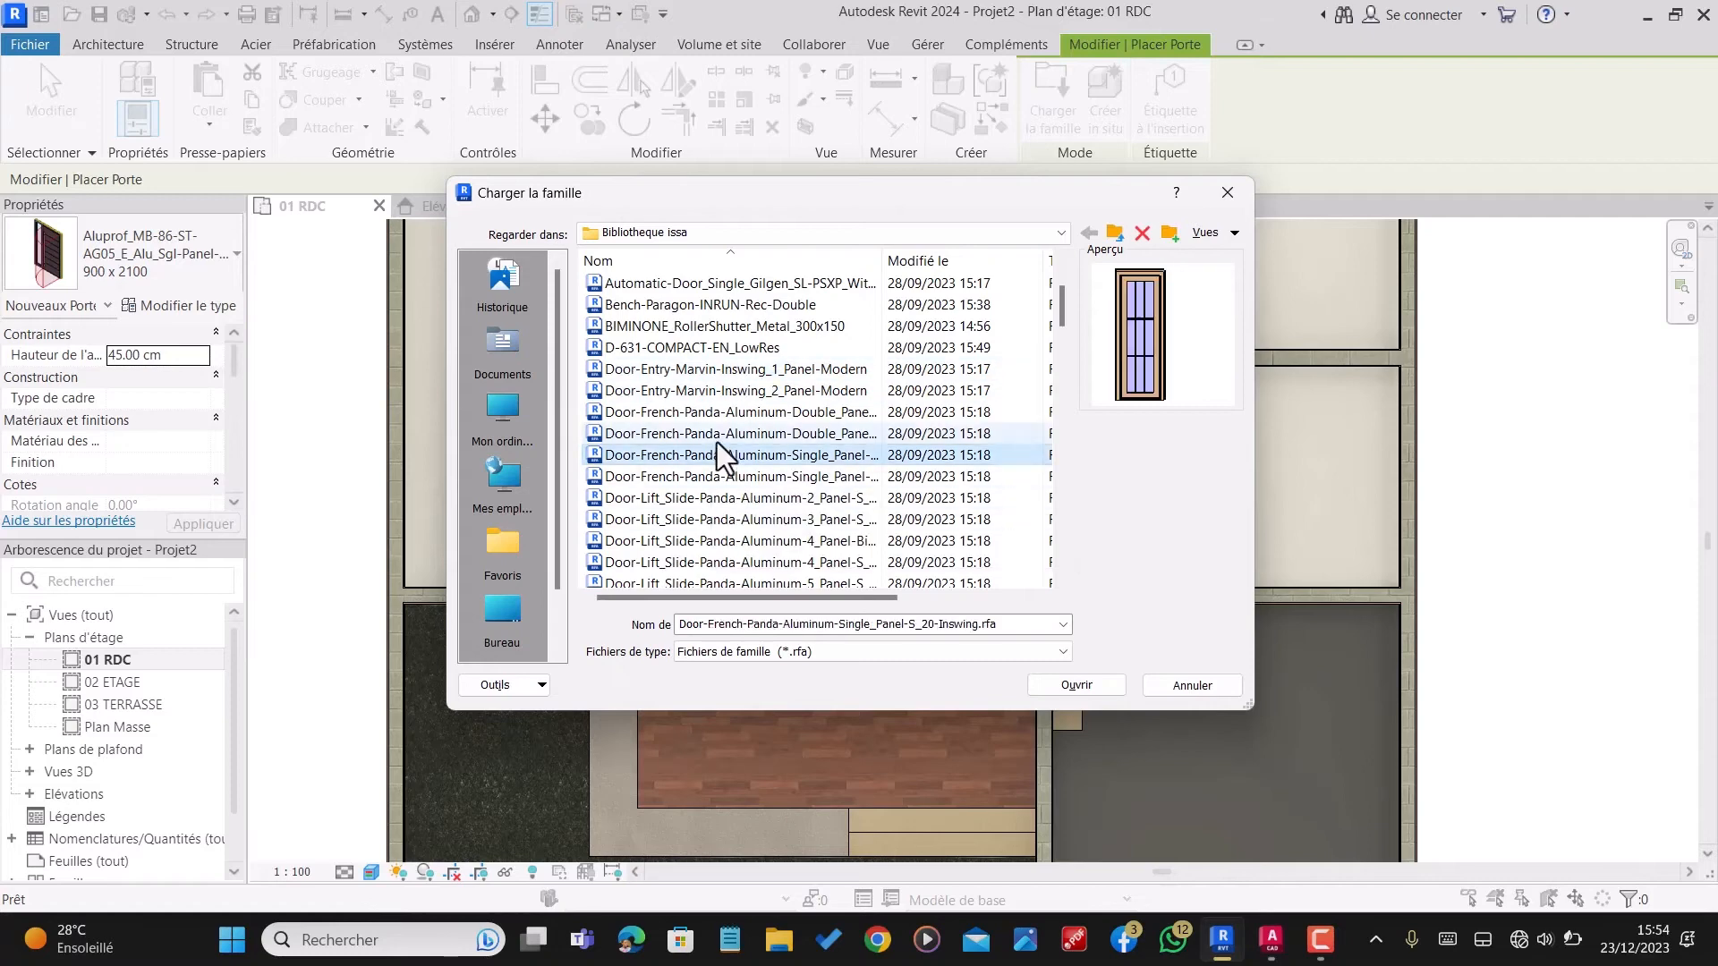
# Step: Compare the Panda lift-slide doors with two to four panels and load Door-Lift_Slide-Panda-Aluminum-4_Panel-Bi_Part-S_10.rfa
pyautogui.click(726, 497)
pyautogui.click(727, 514)
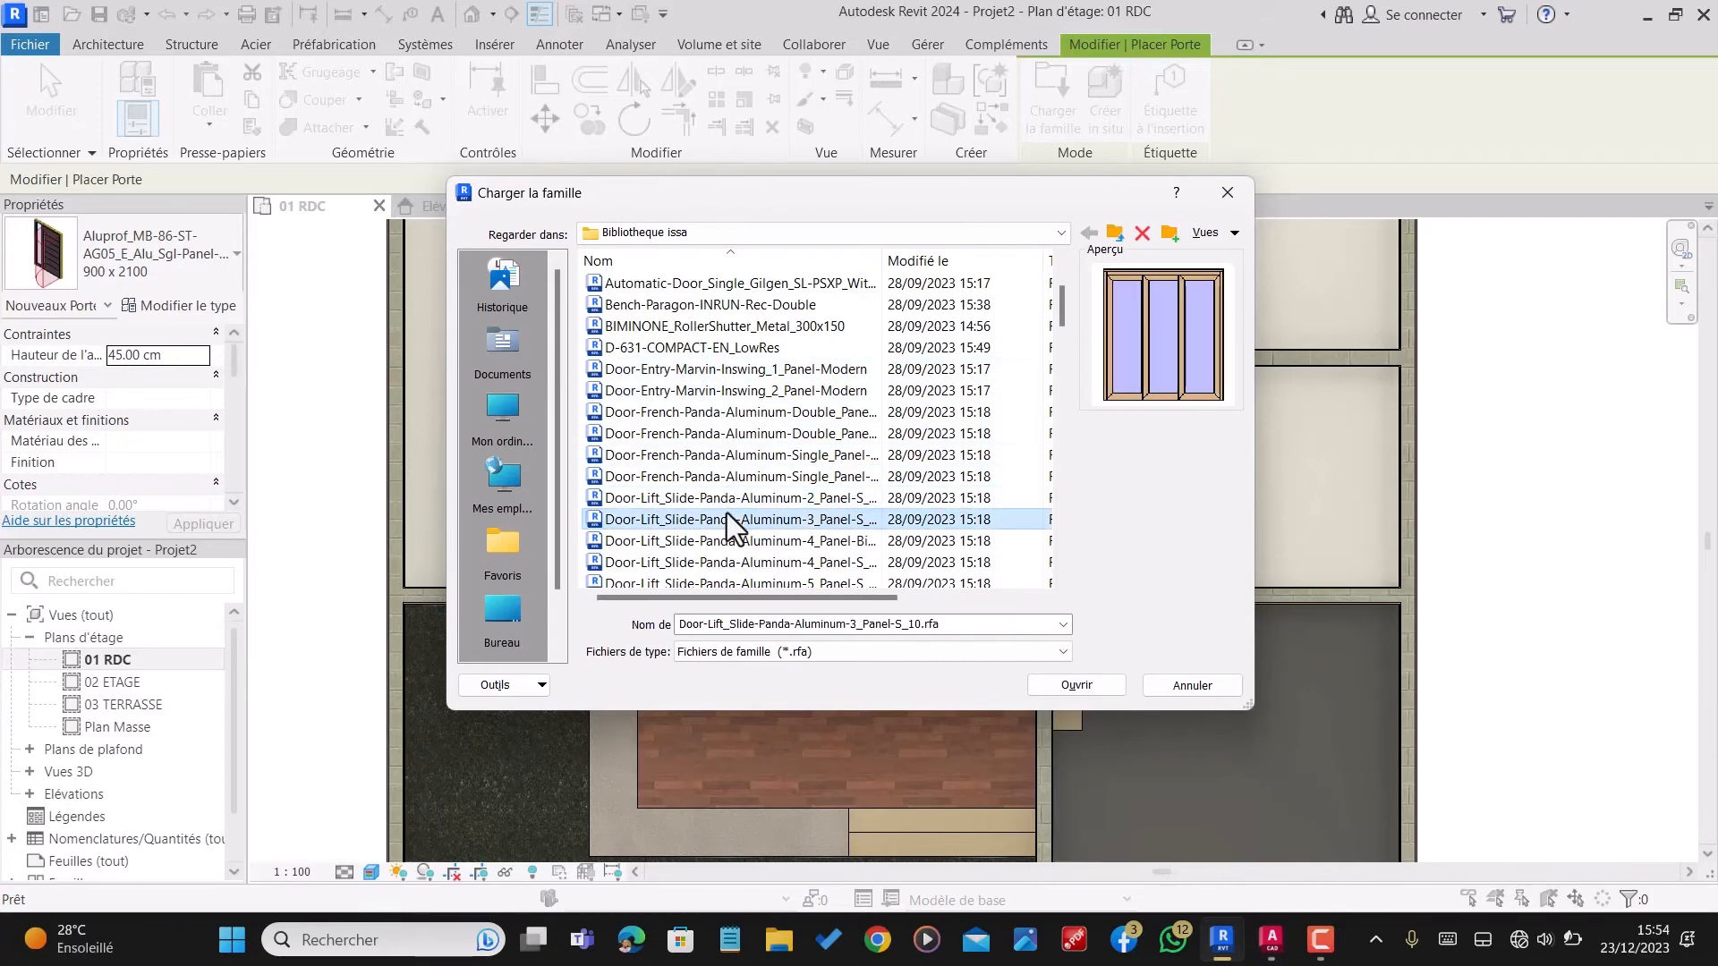
pyautogui.click(721, 540)
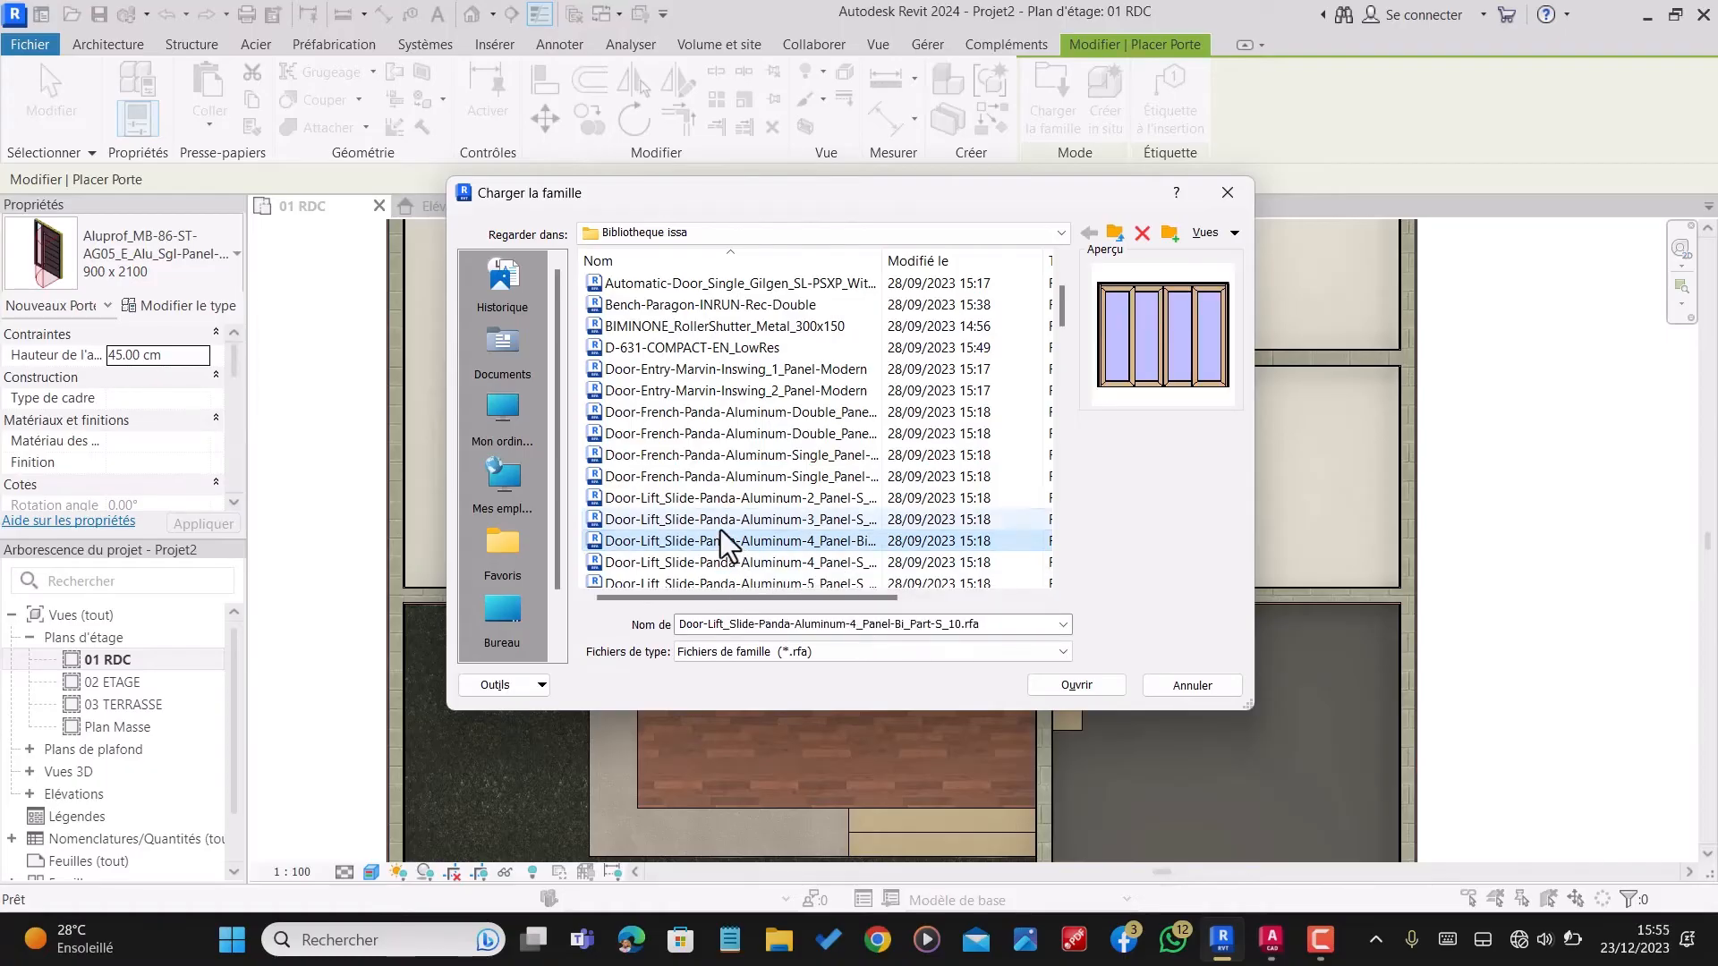
pyautogui.click(722, 529)
pyautogui.click(726, 542)
pyautogui.click(1076, 685)
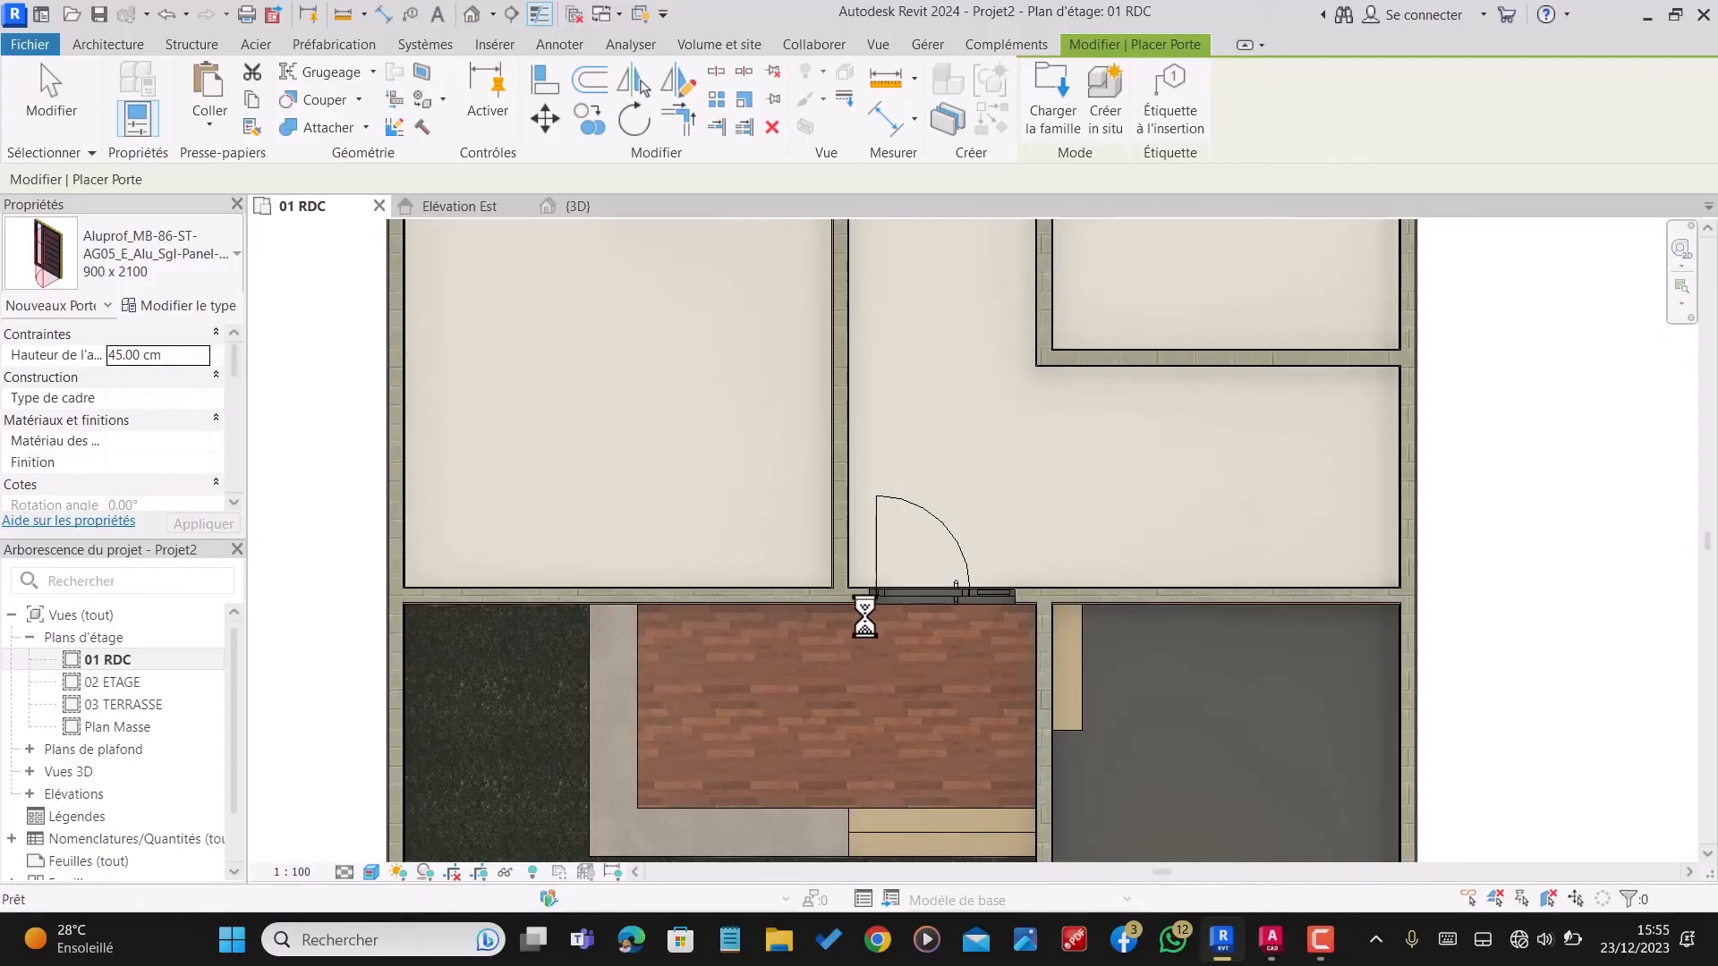
# Step: Place the four-panel sliding door in the wall between the large room and the hall, and dismiss the save reminder without saving
pyautogui.scroll(-3, 862, 549)
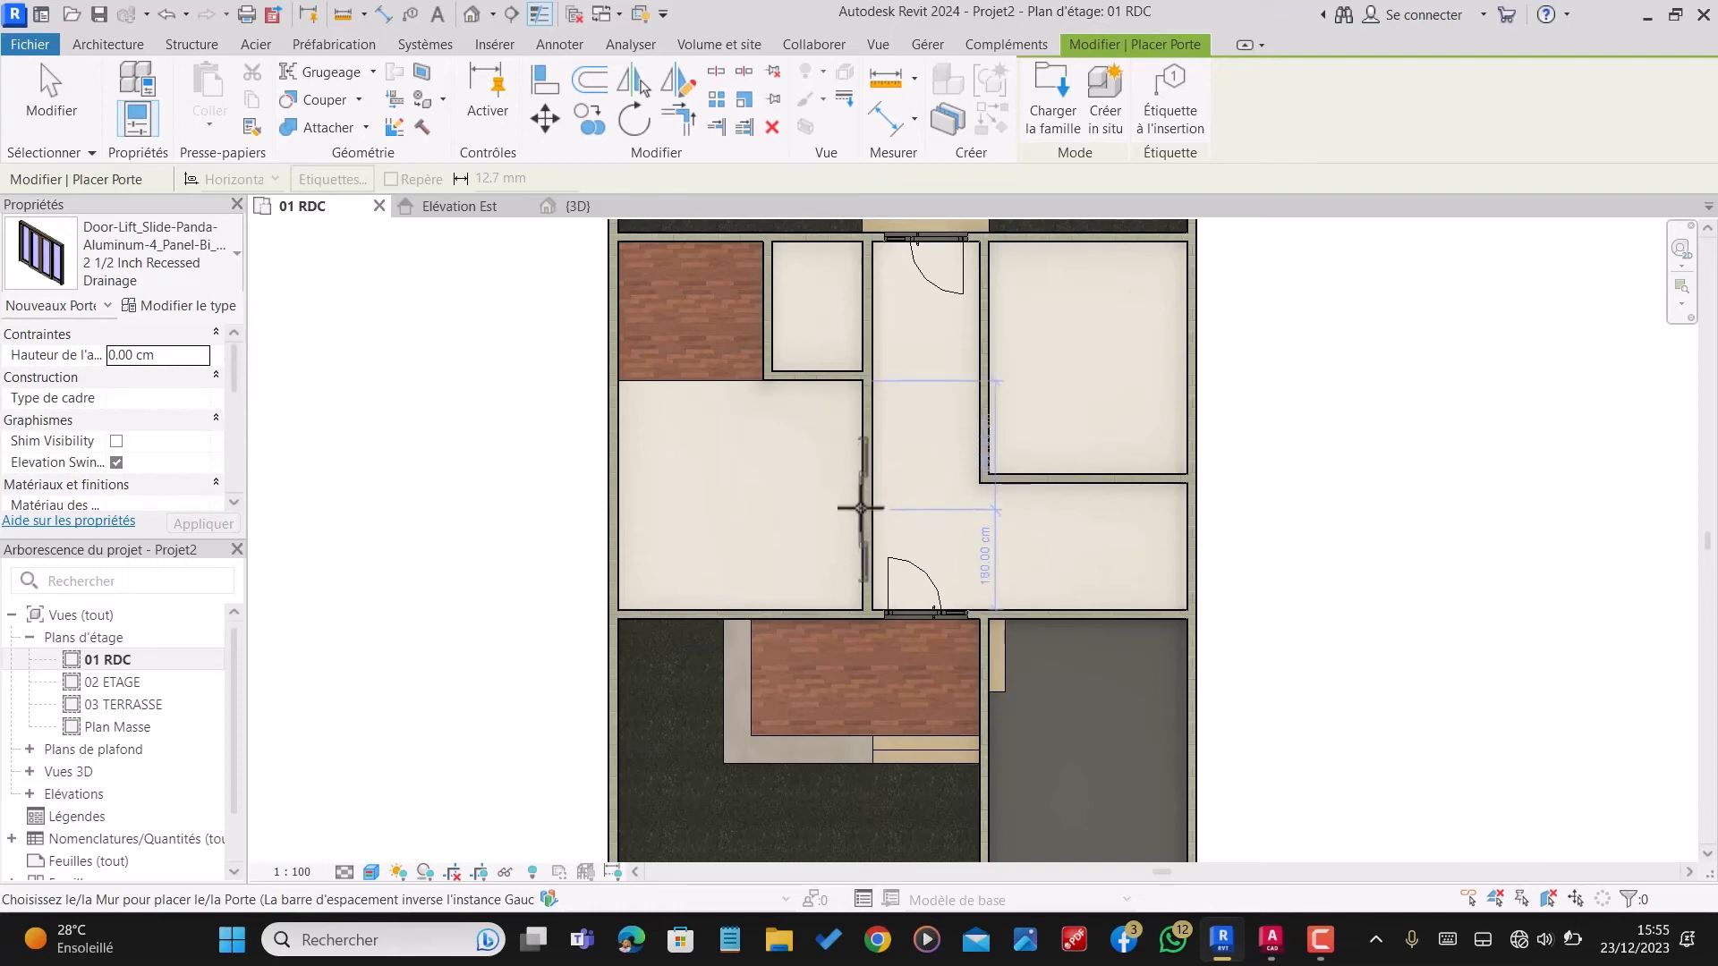
pyautogui.click(861, 507)
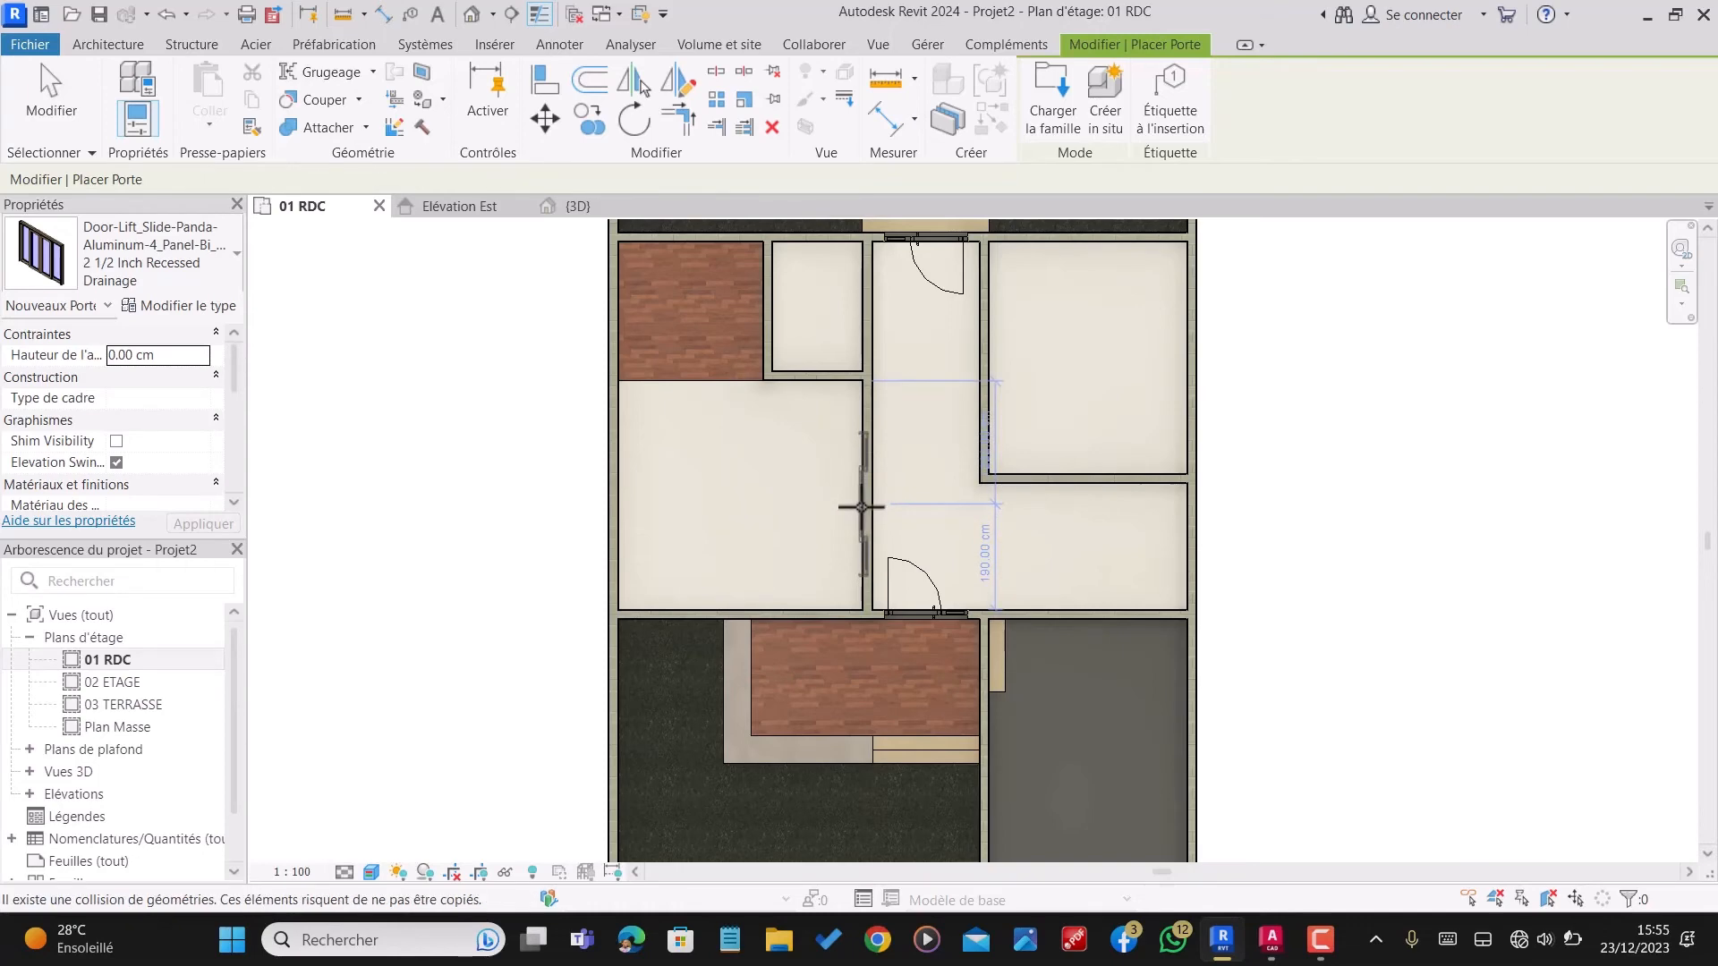
pyautogui.scroll(3, 859, 501)
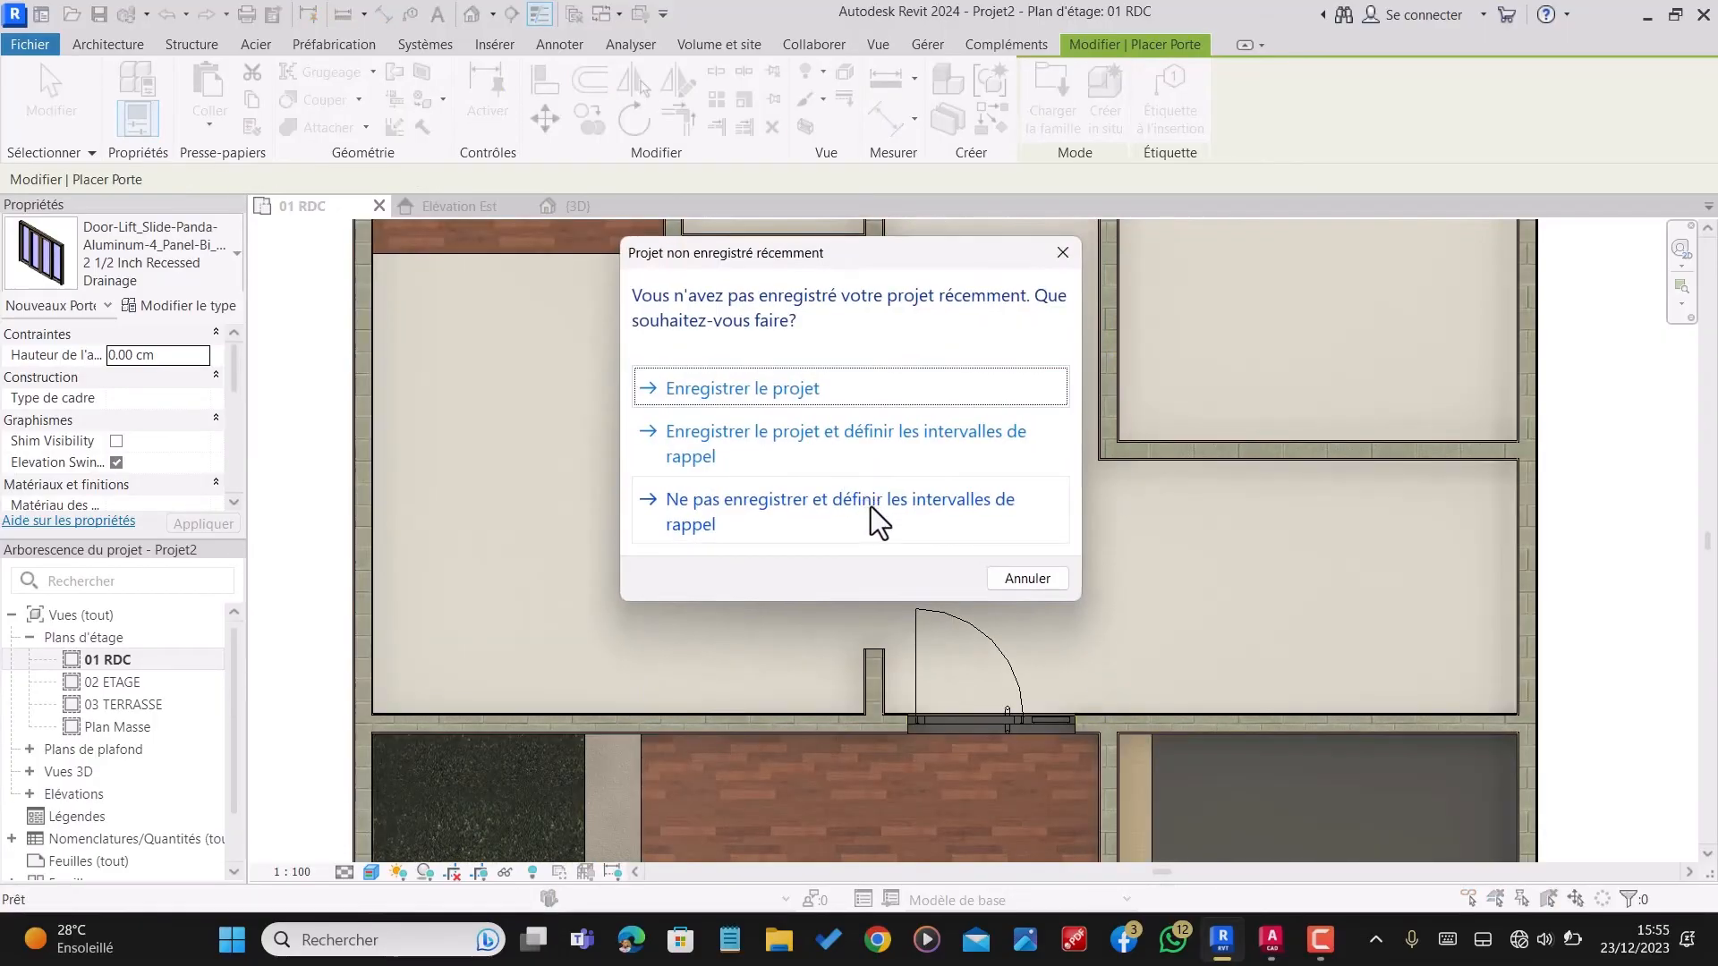
pyautogui.click(1024, 577)
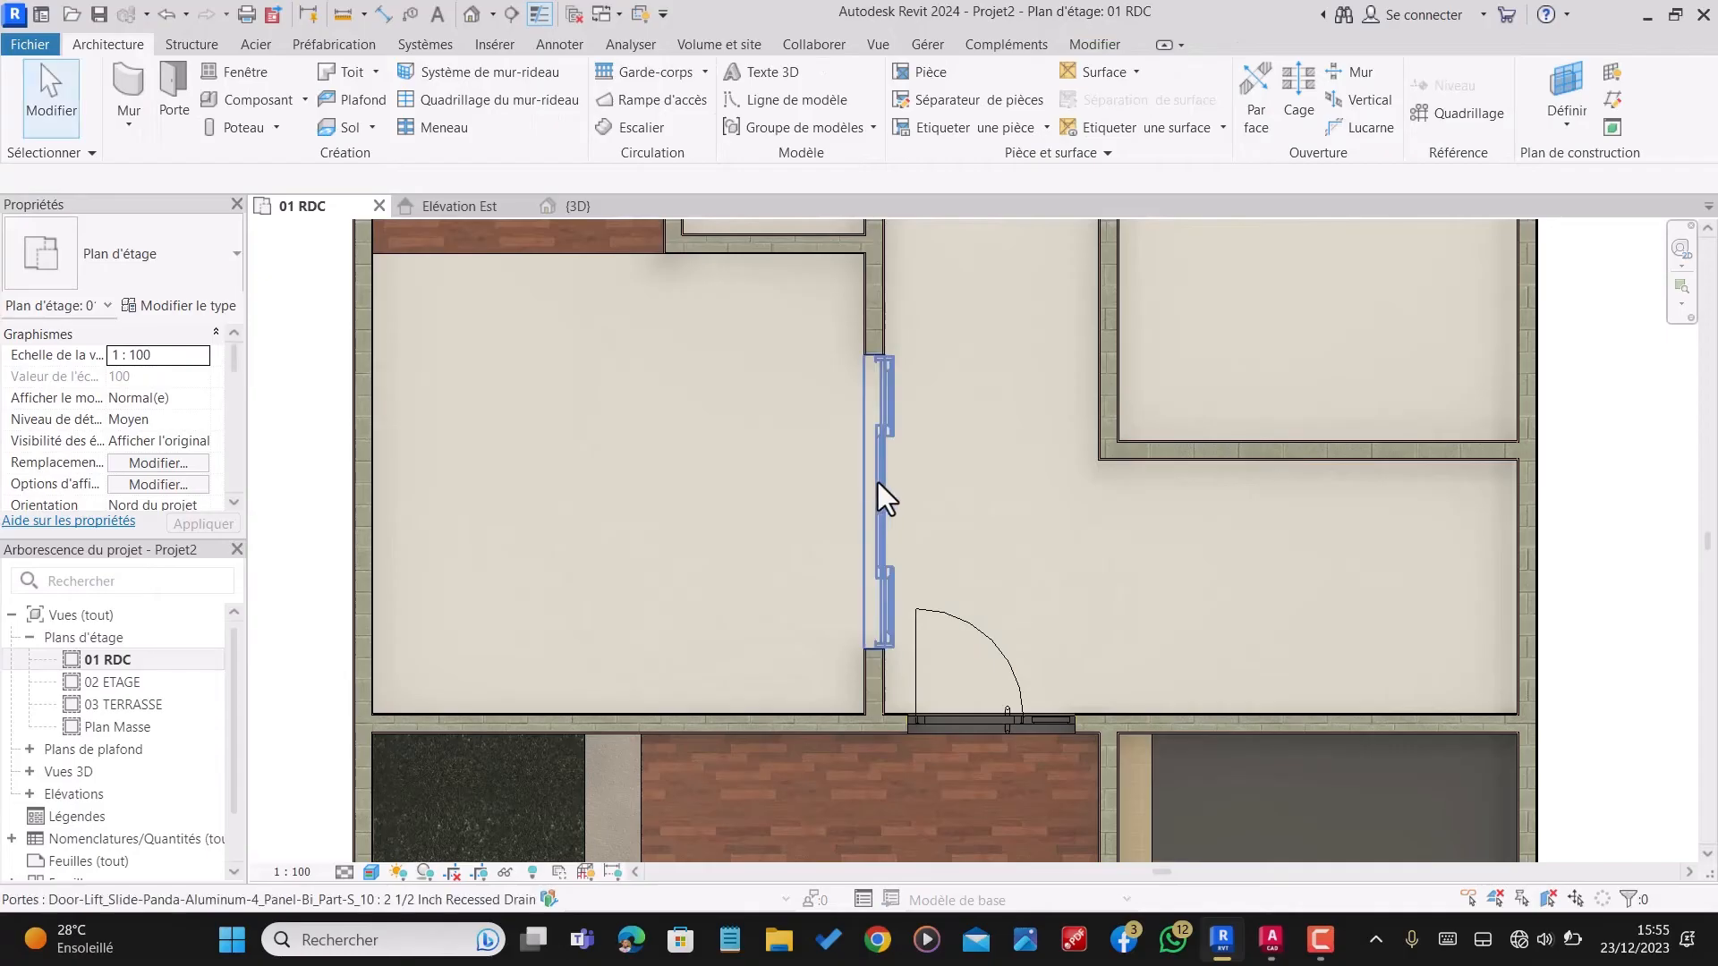
# Step: Set the four-panel sliding door's sill height to 45 cm and deselect it
pyautogui.click(877, 483)
pyautogui.click(173, 377)
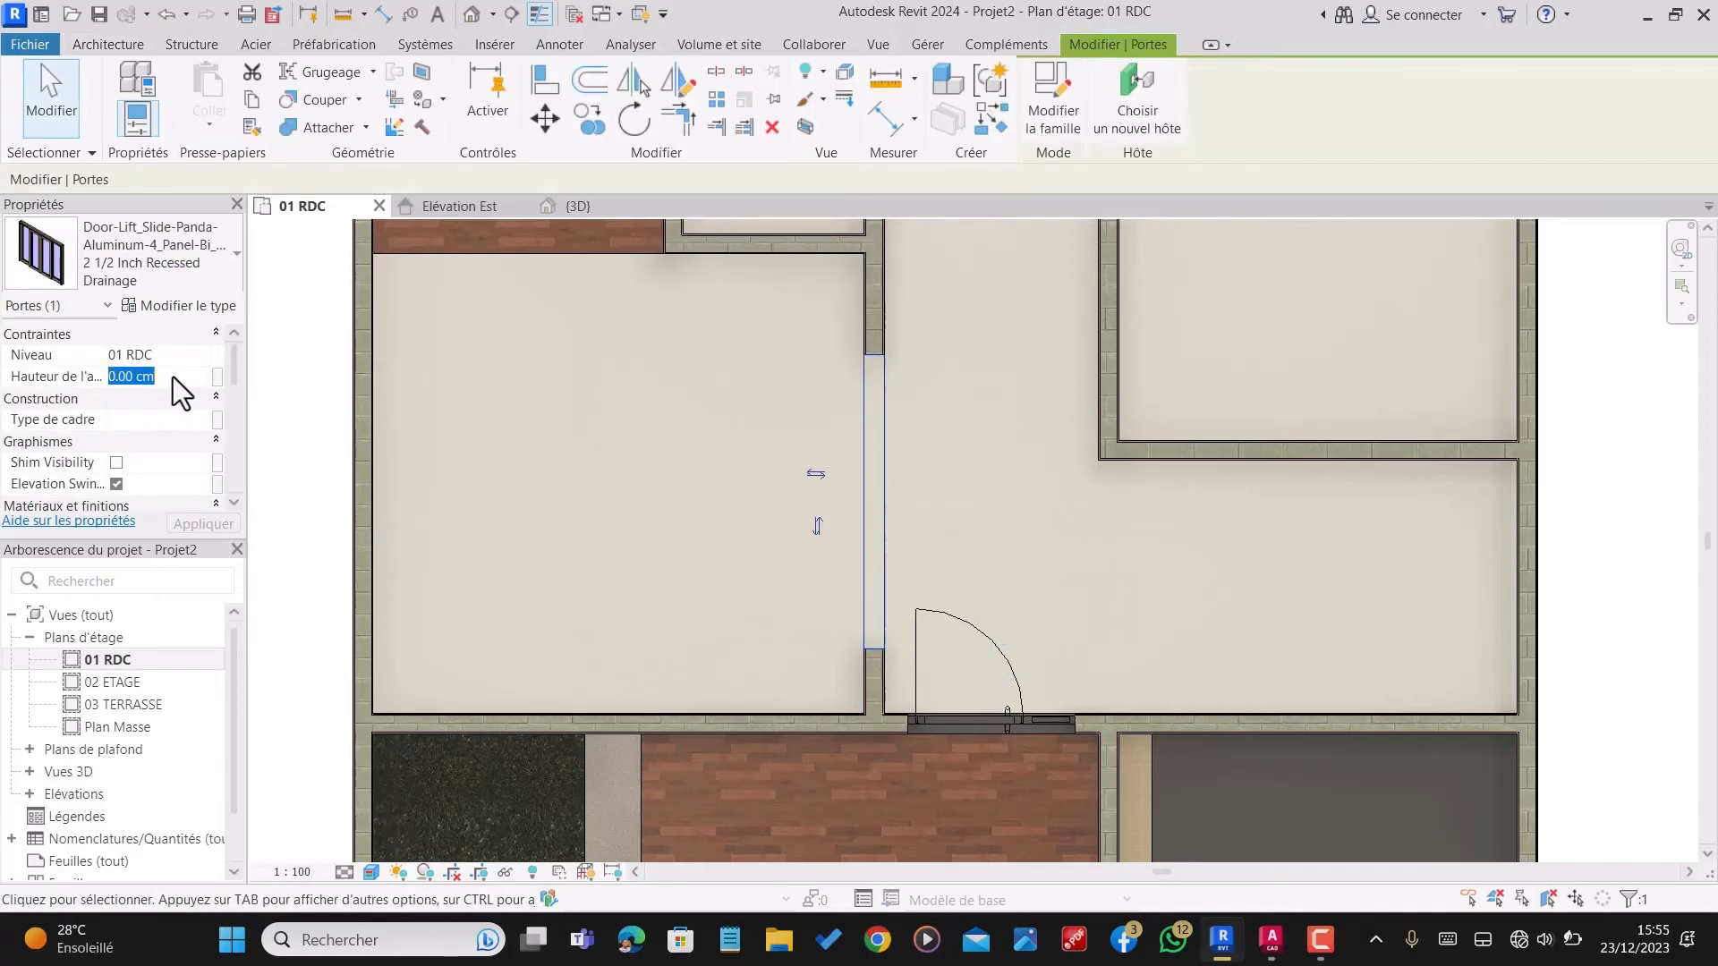
pyautogui.write('45')
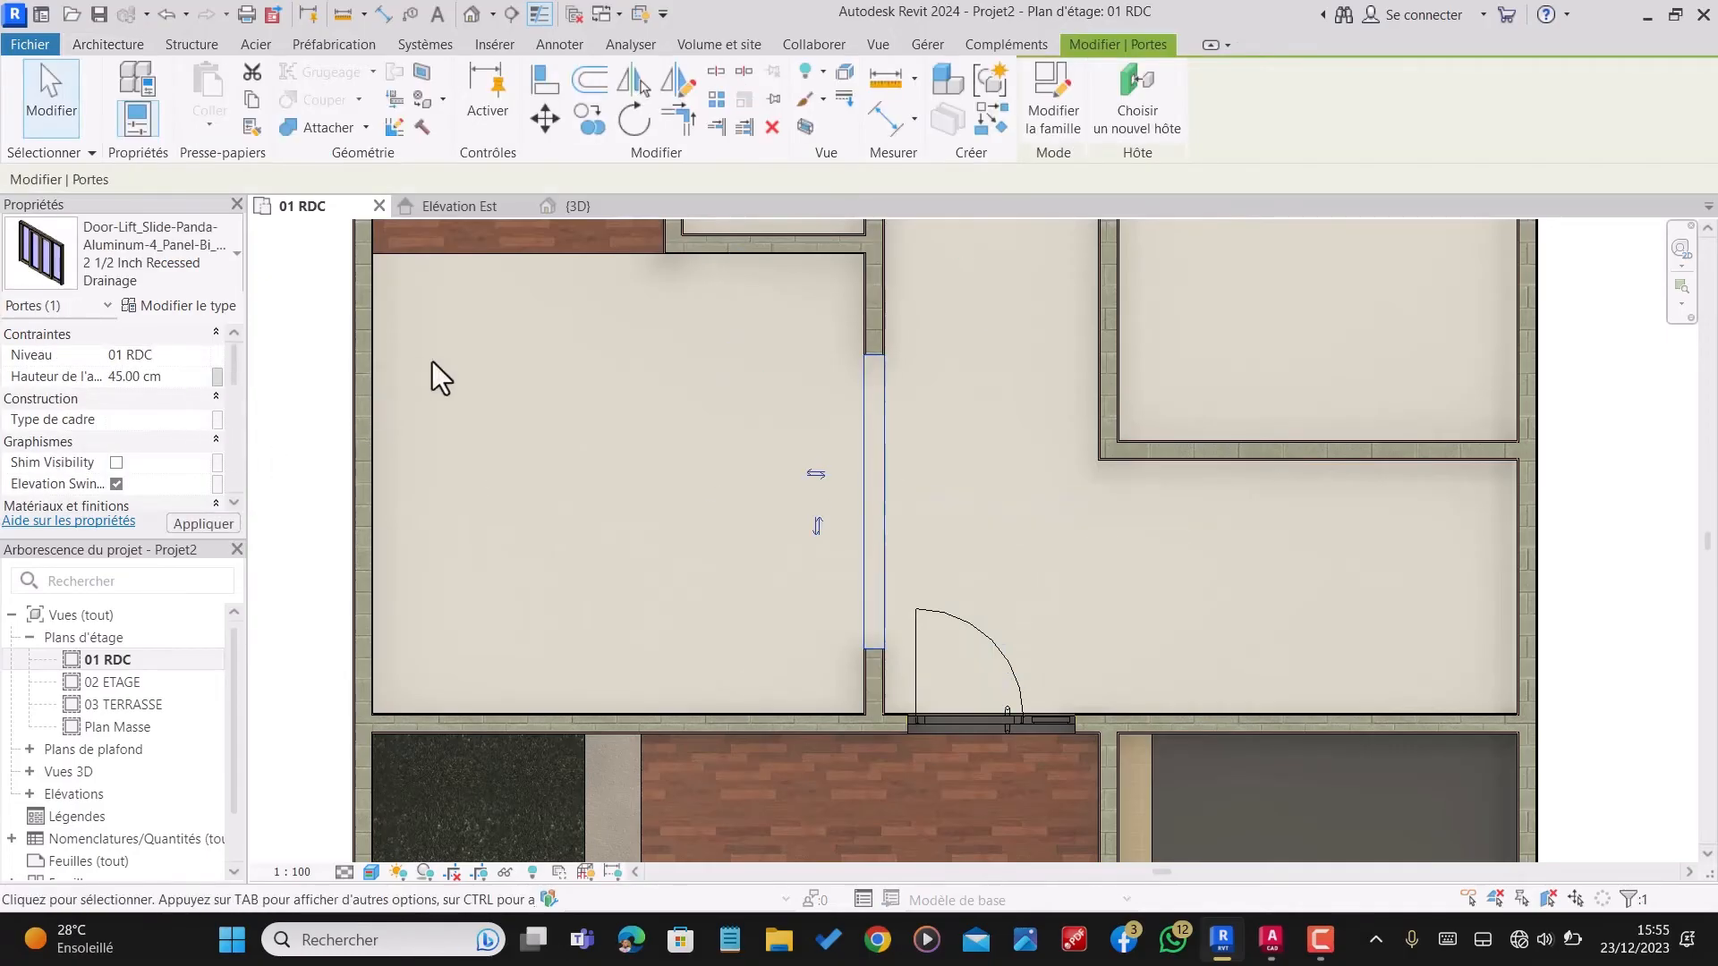
pyautogui.press('Escape')
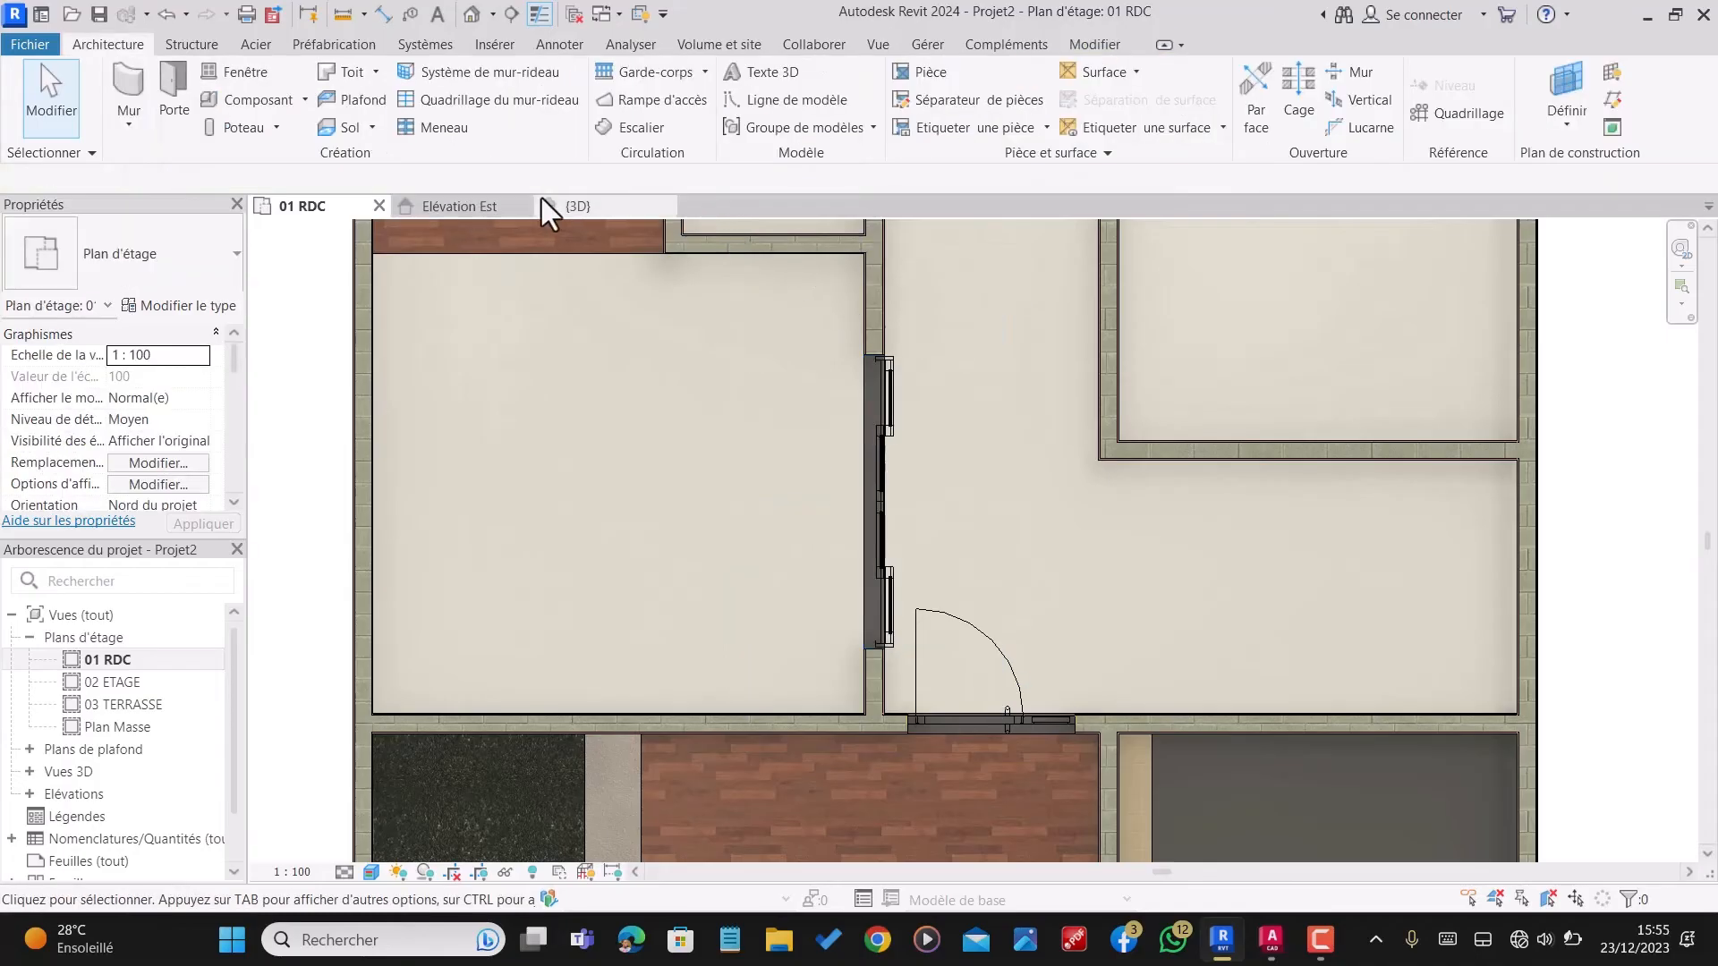
pyautogui.scroll(-1, 968, 365)
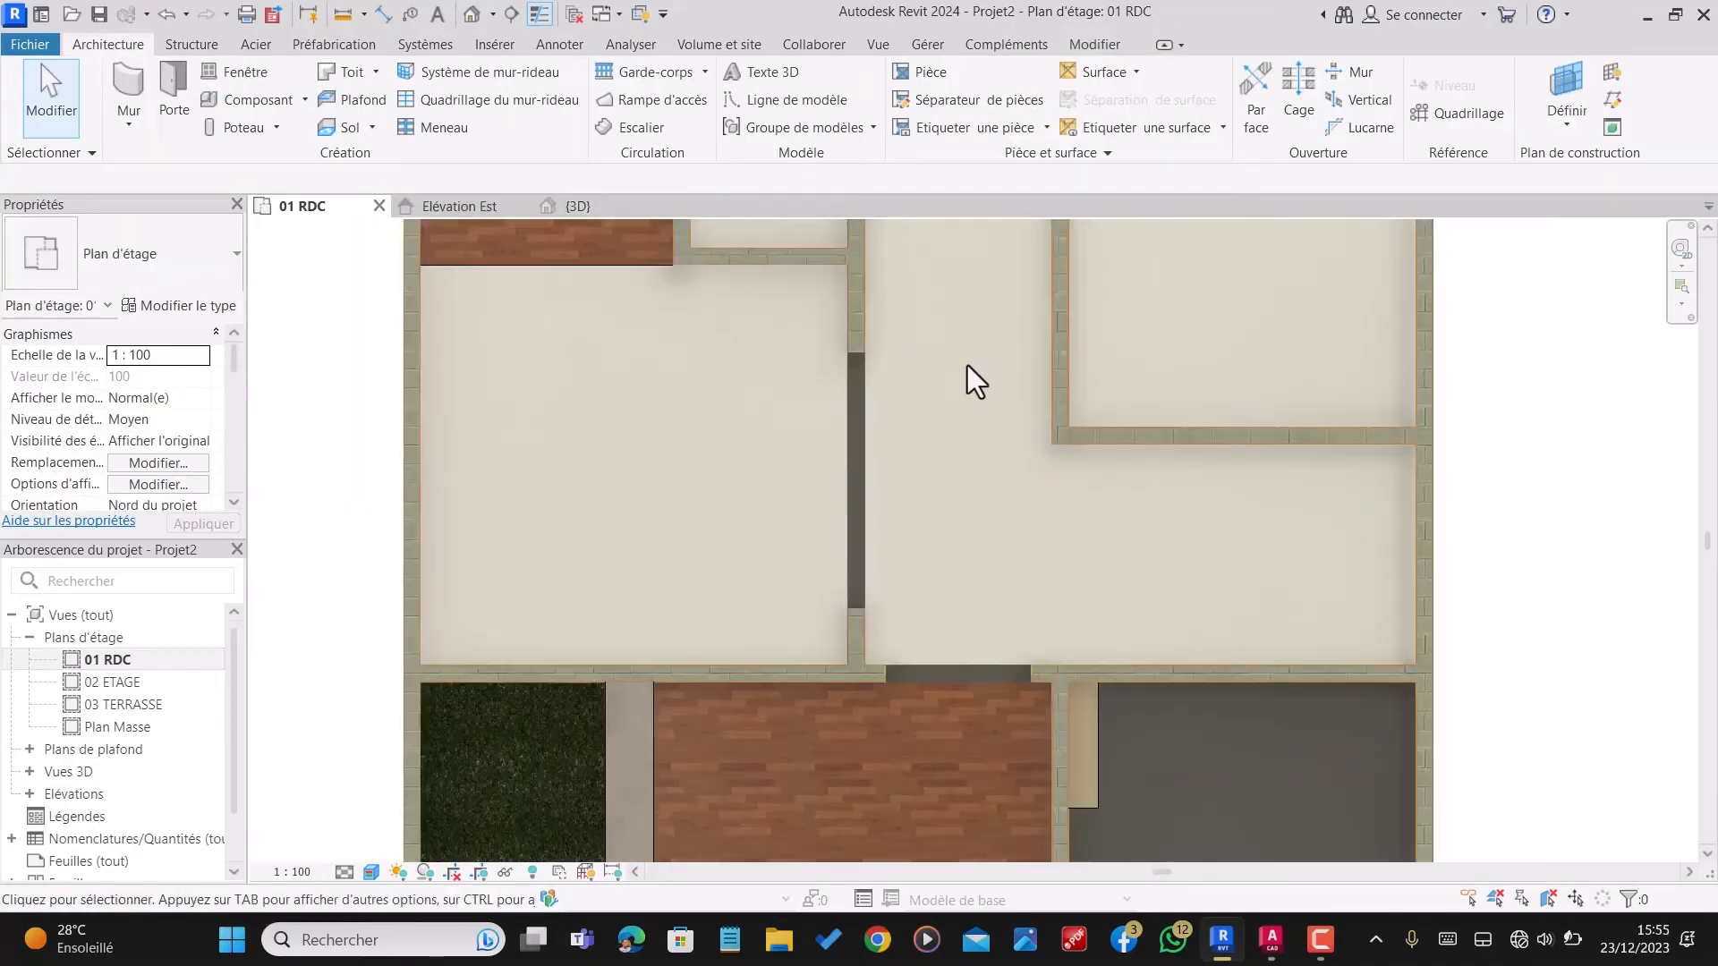
pyautogui.scroll(-1, 969, 365)
pyautogui.scroll(2, 778, 706)
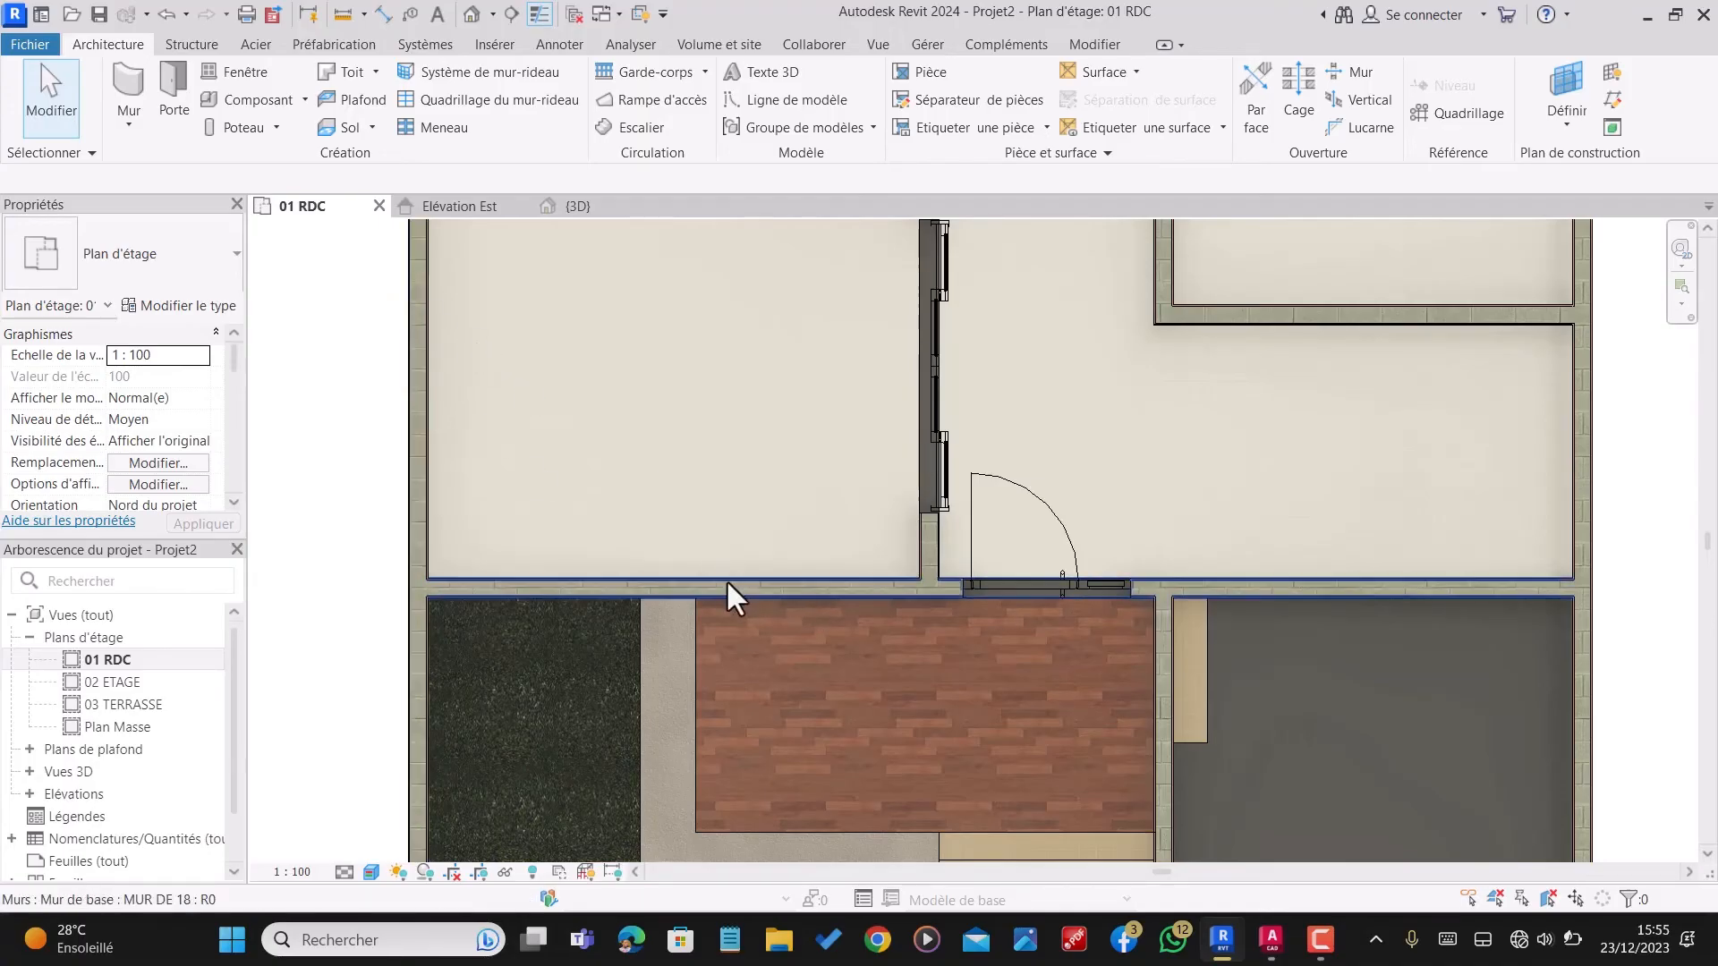
pyautogui.scroll(-2, 726, 578)
pyautogui.scroll(2, 775, 578)
pyautogui.scroll(-3, 705, 519)
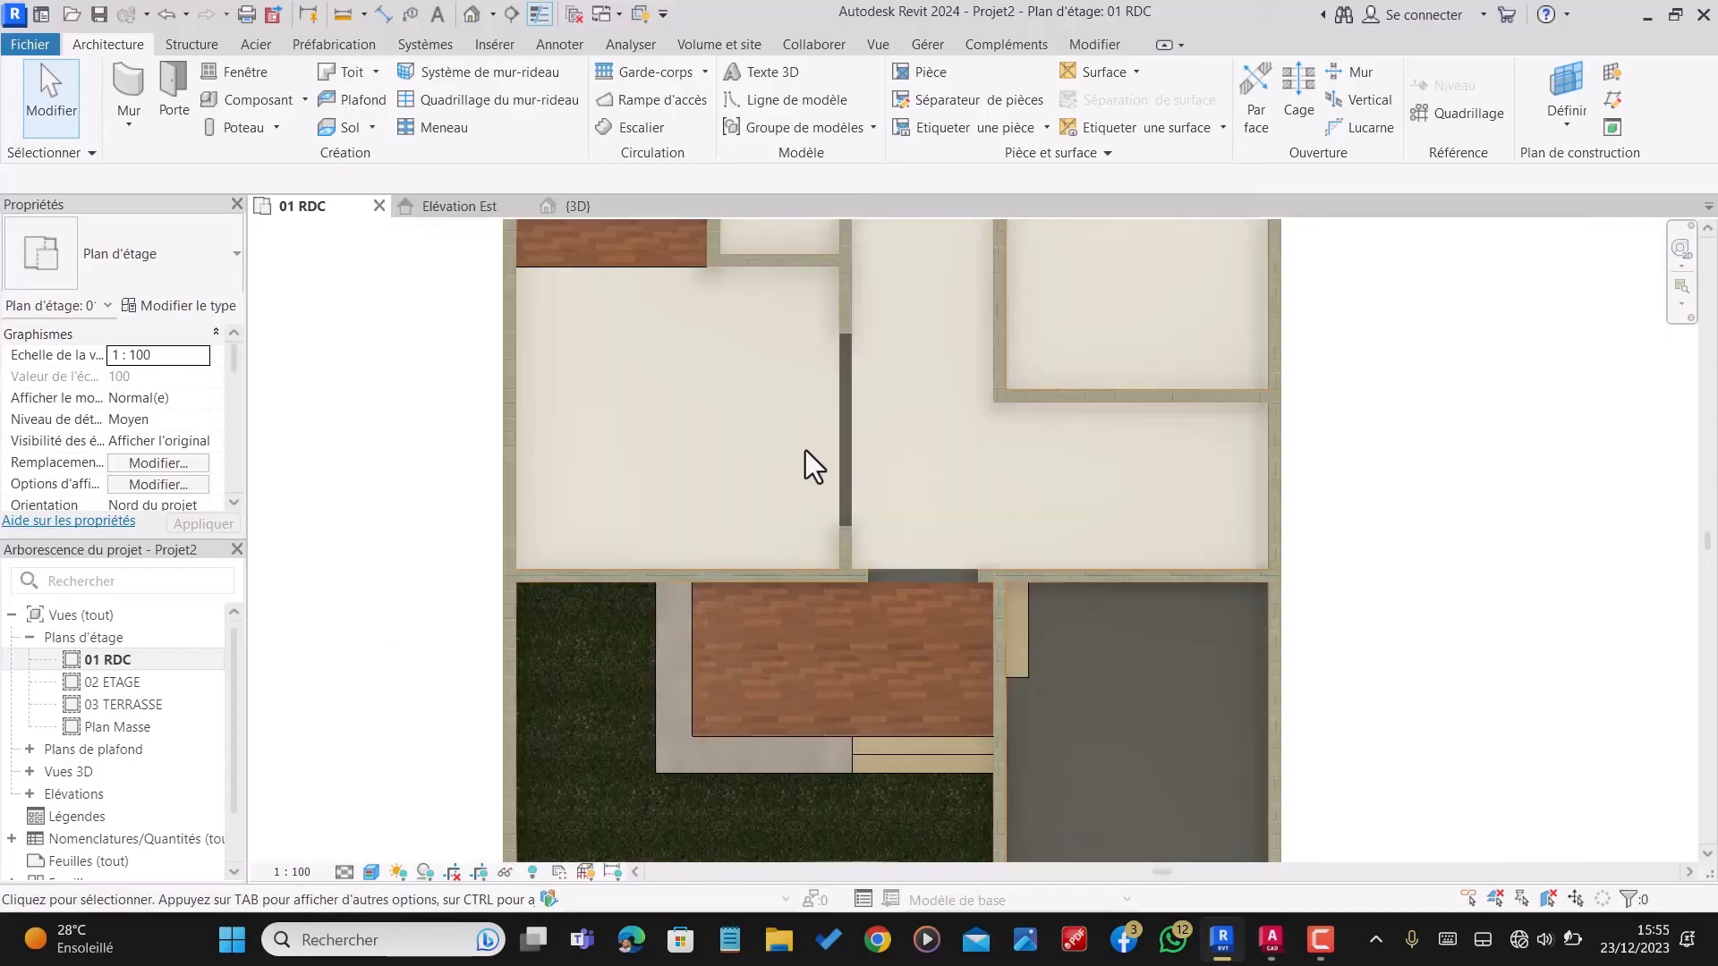
pyautogui.scroll(2, 802, 518)
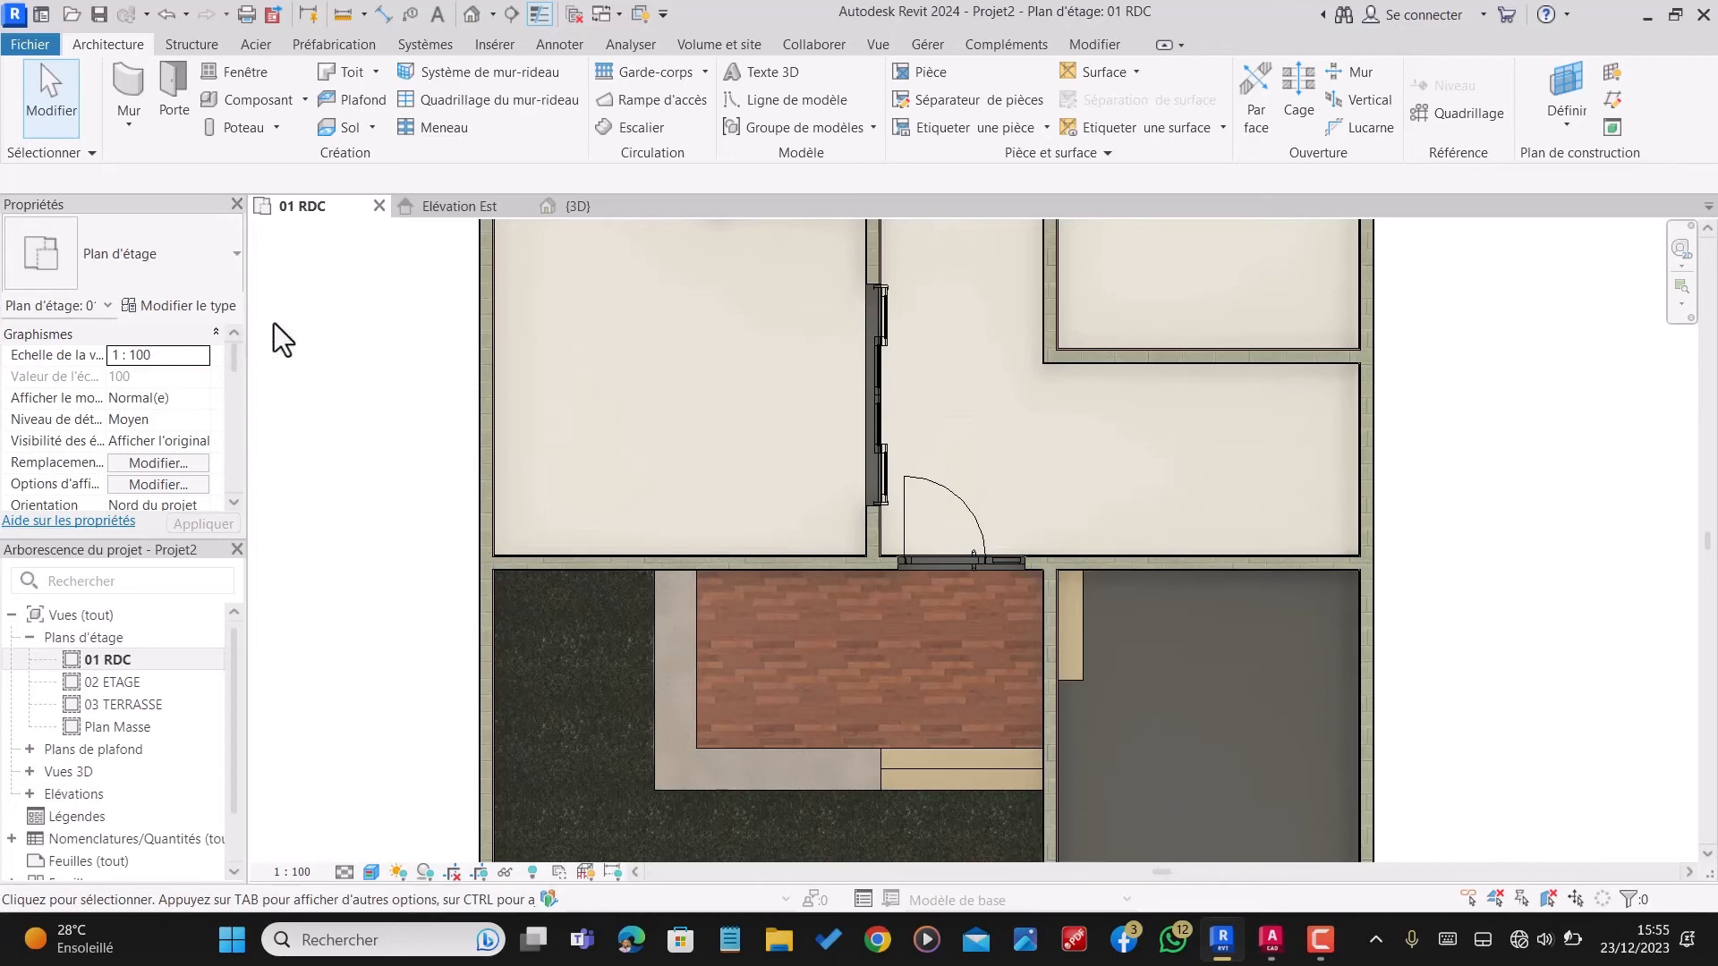
pyautogui.scroll(-1, 871, 379)
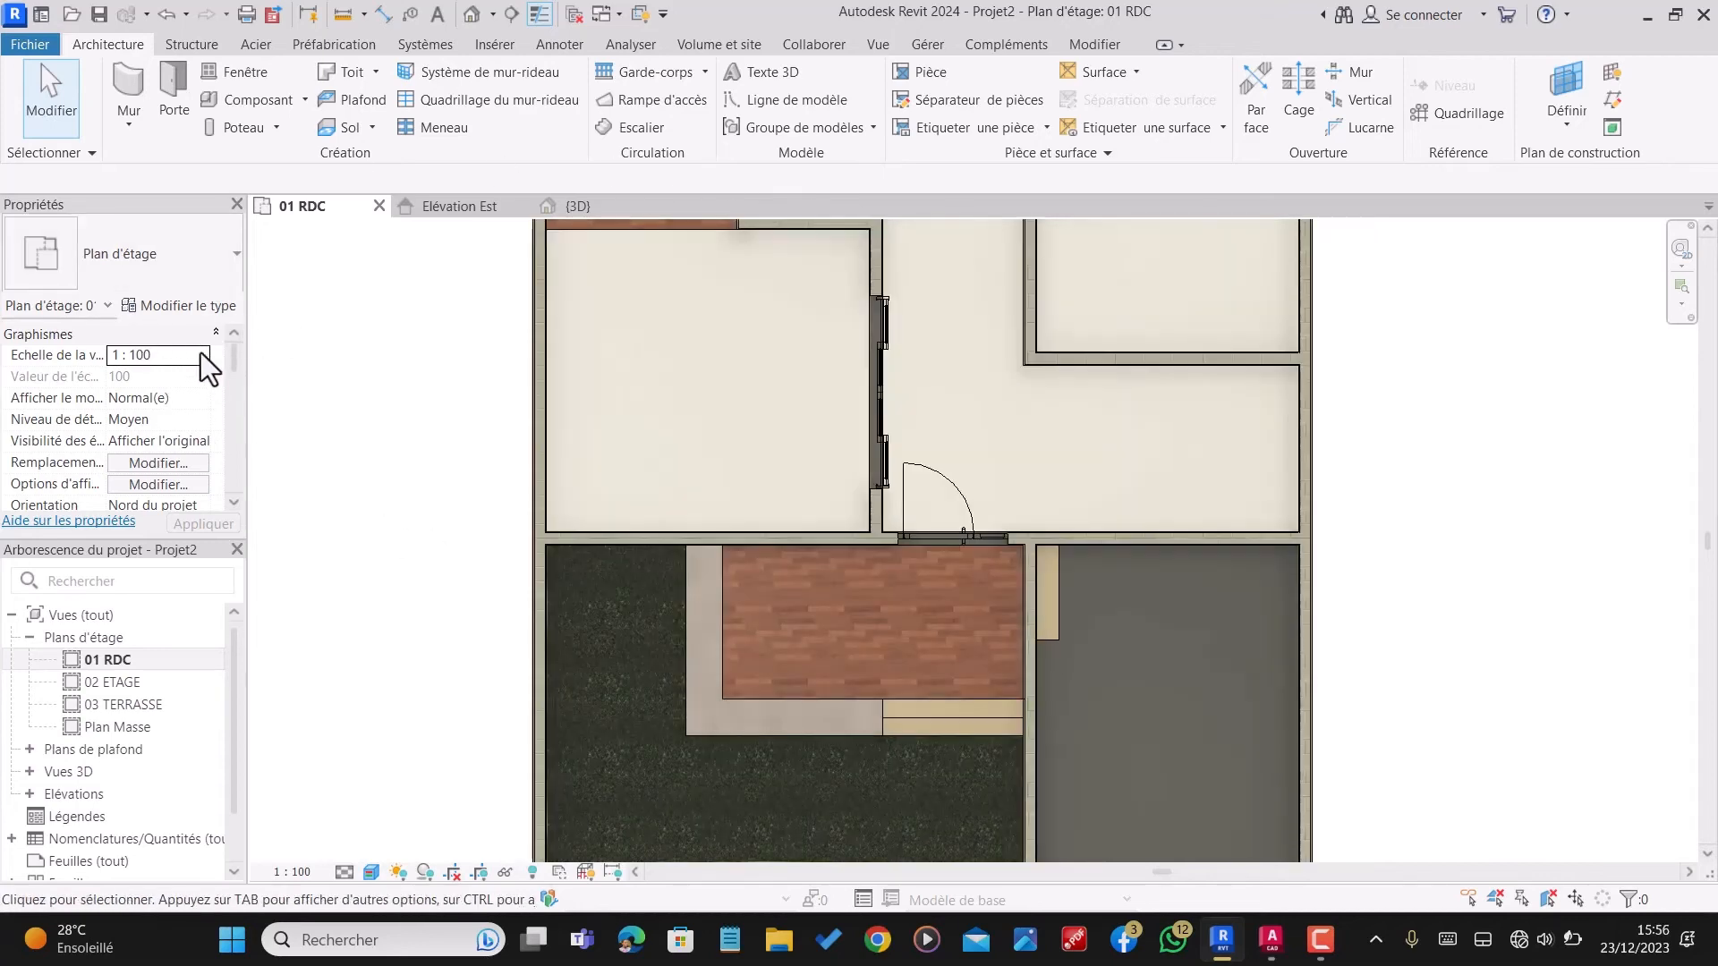
# Step: Restart the Door command, preview the library's door families and load Door-French-Panda-Aluminum-Double_Panel-S_20-Outswing.rfa
pyautogui.click(182, 95)
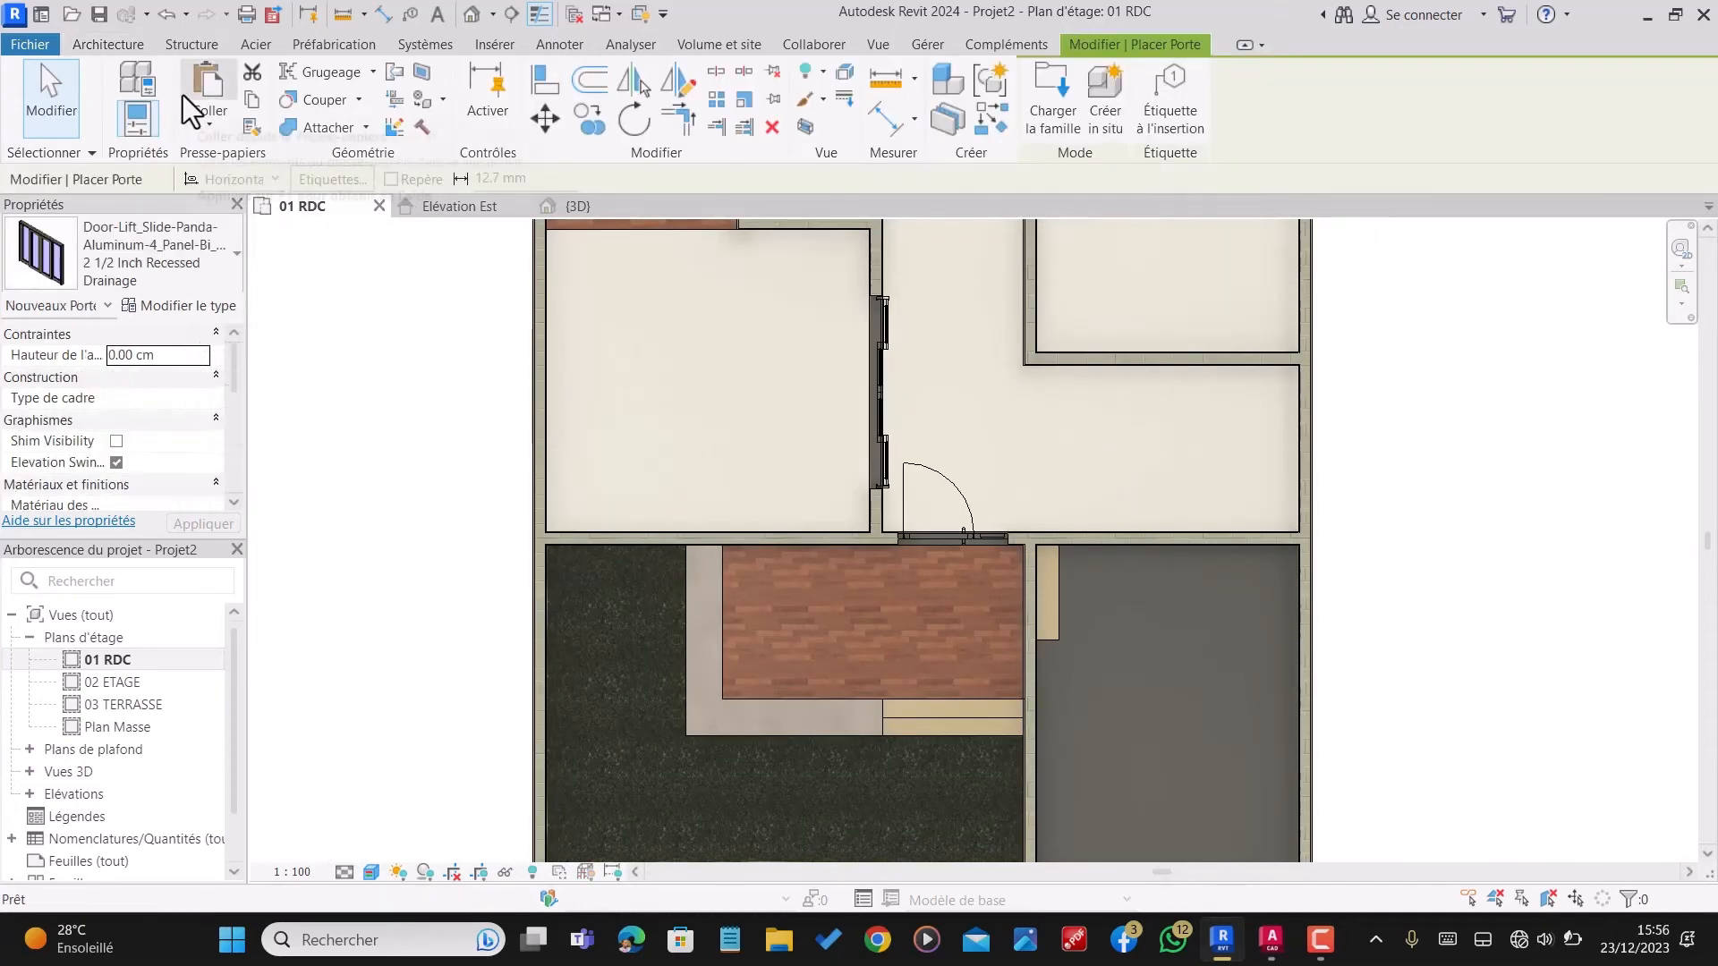
pyautogui.click(146, 265)
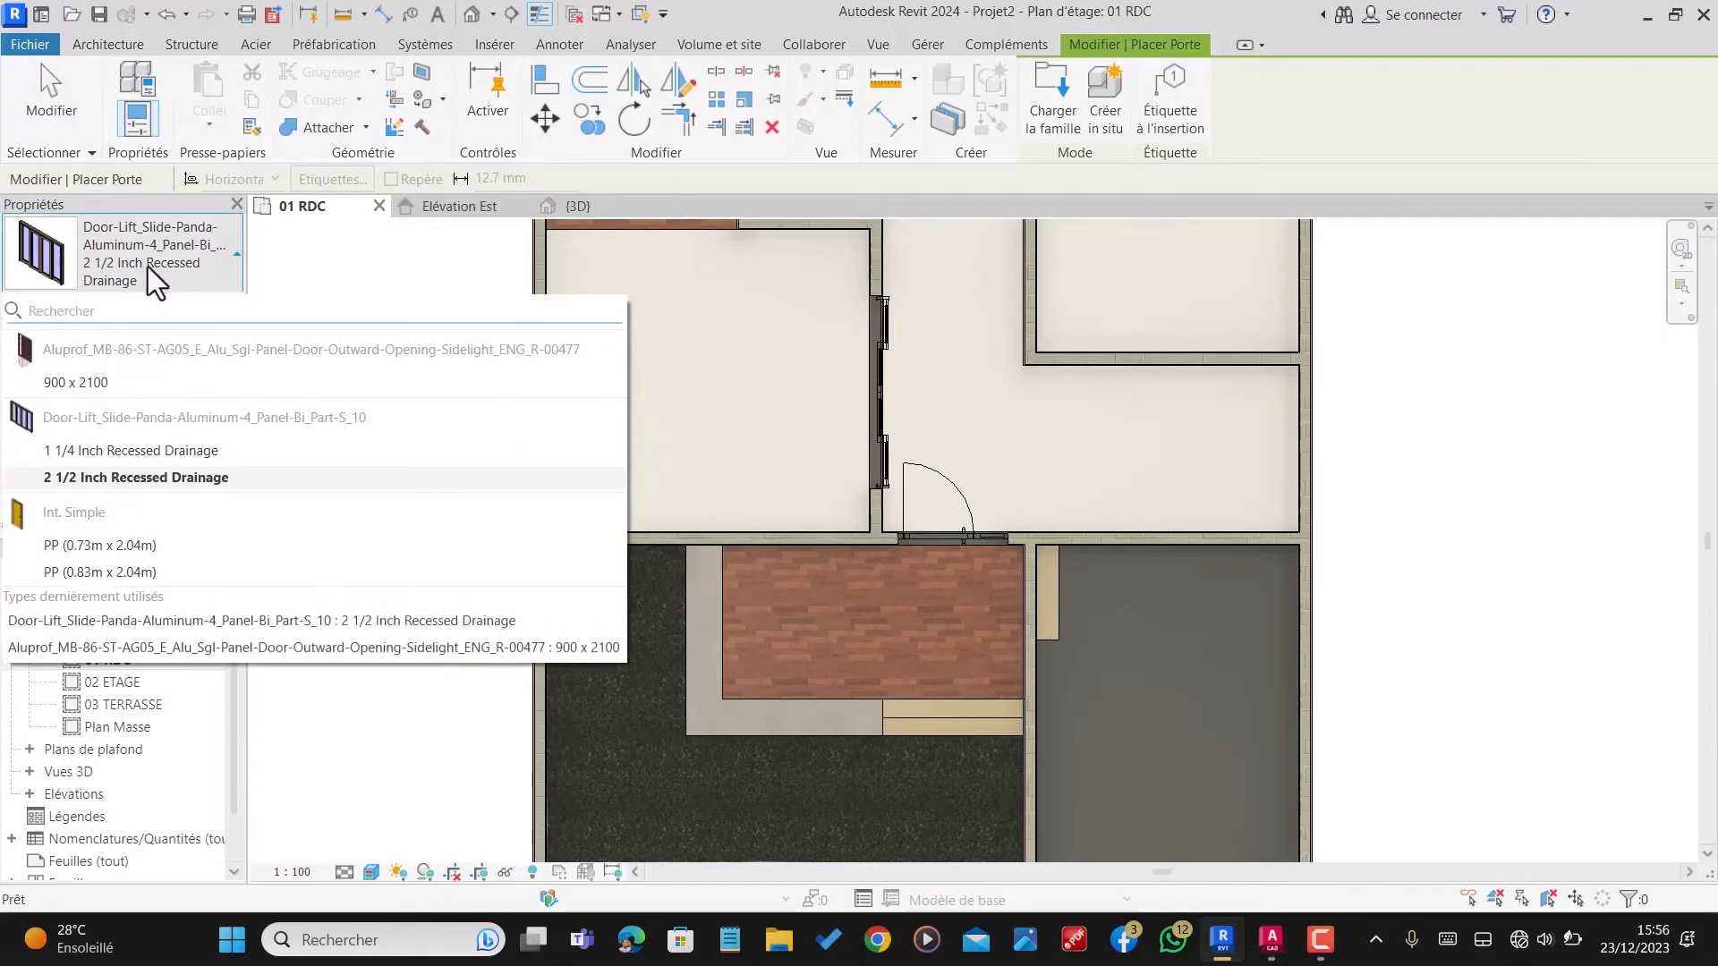
pyautogui.click(166, 477)
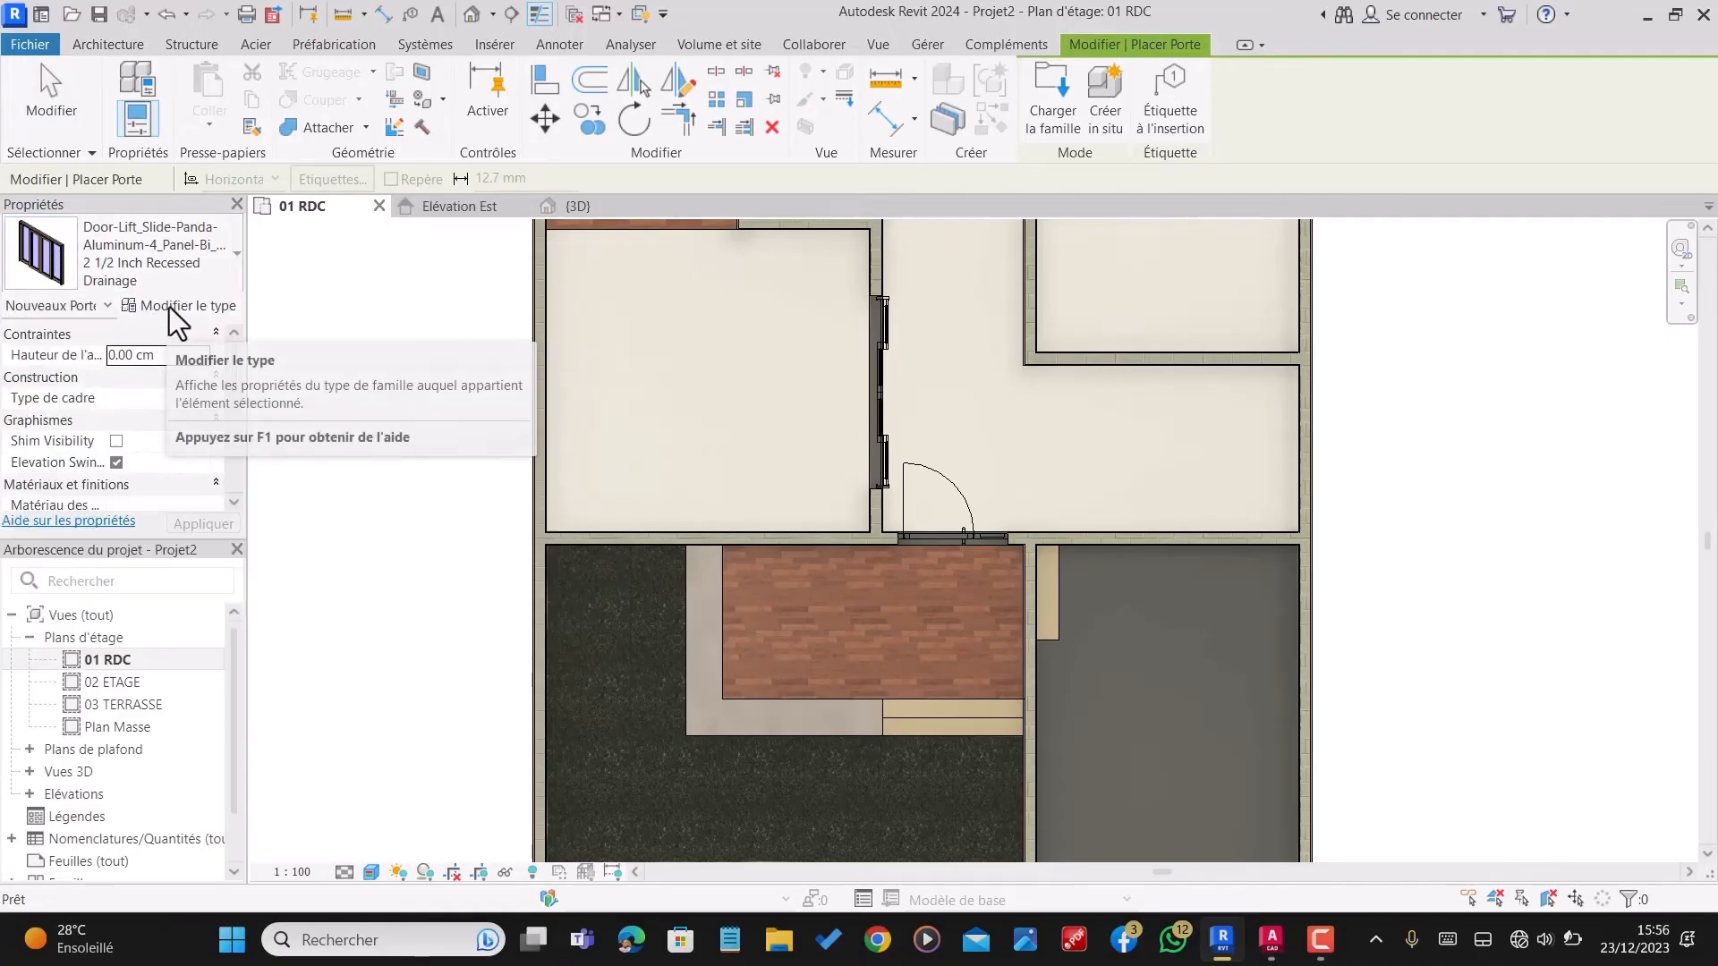
pyautogui.click(1060, 100)
pyautogui.click(677, 305)
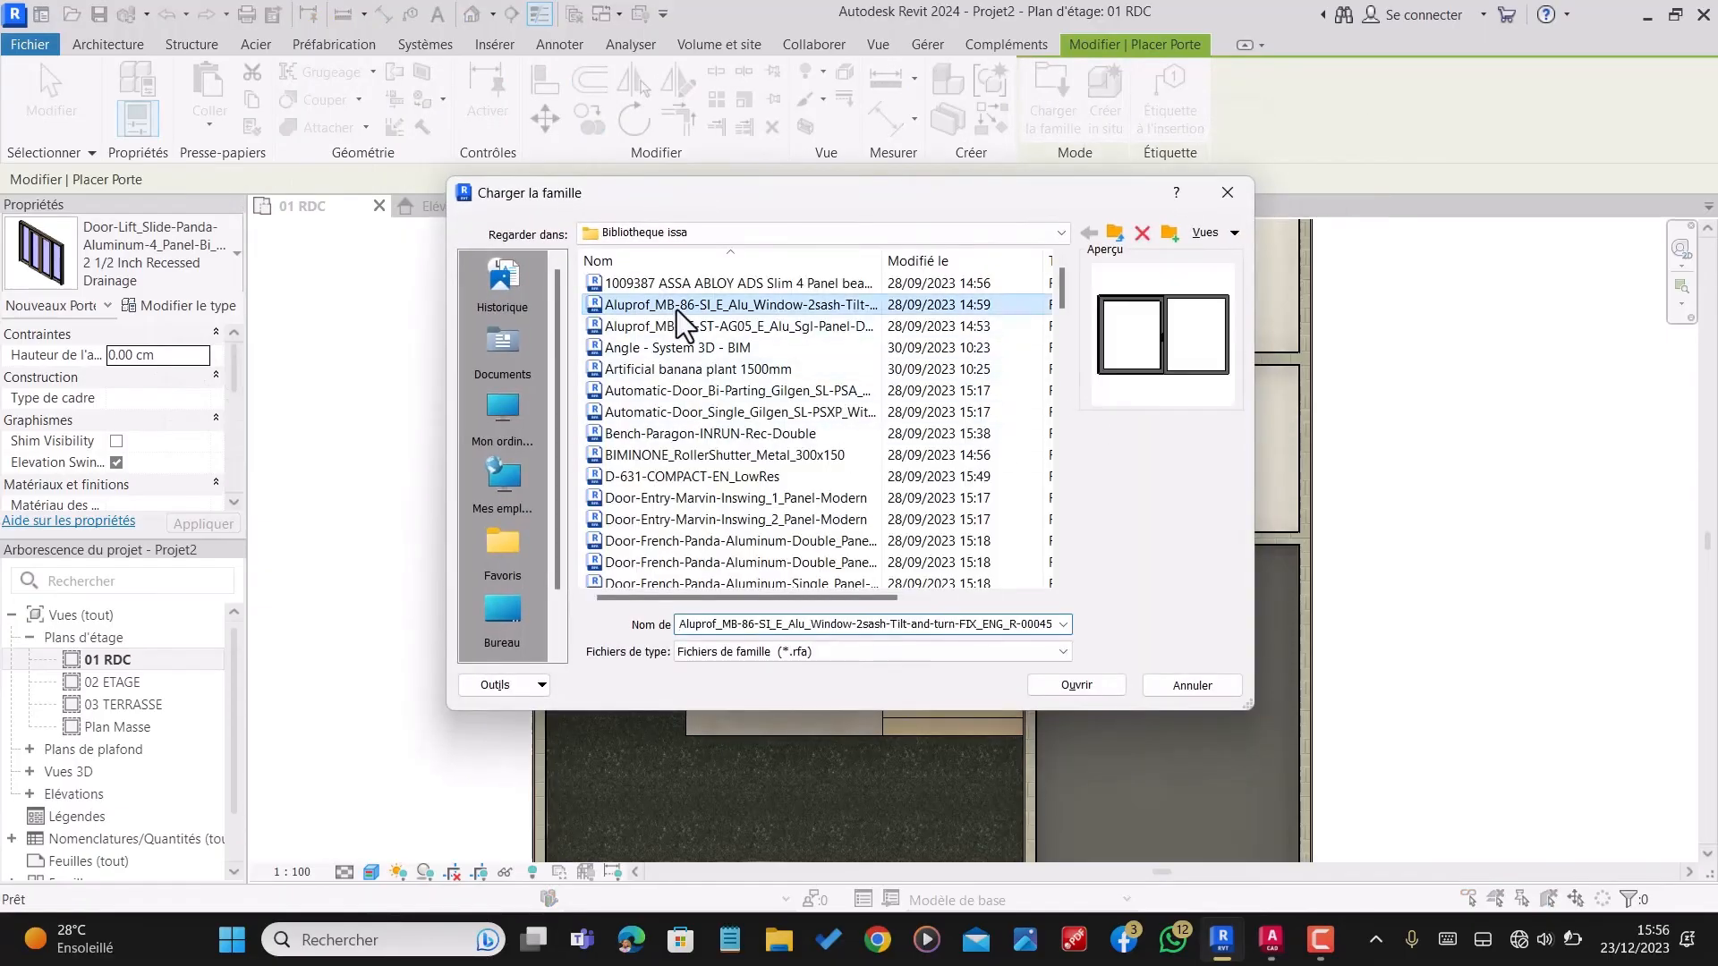
pyautogui.click(684, 328)
pyautogui.click(689, 349)
pyautogui.click(693, 368)
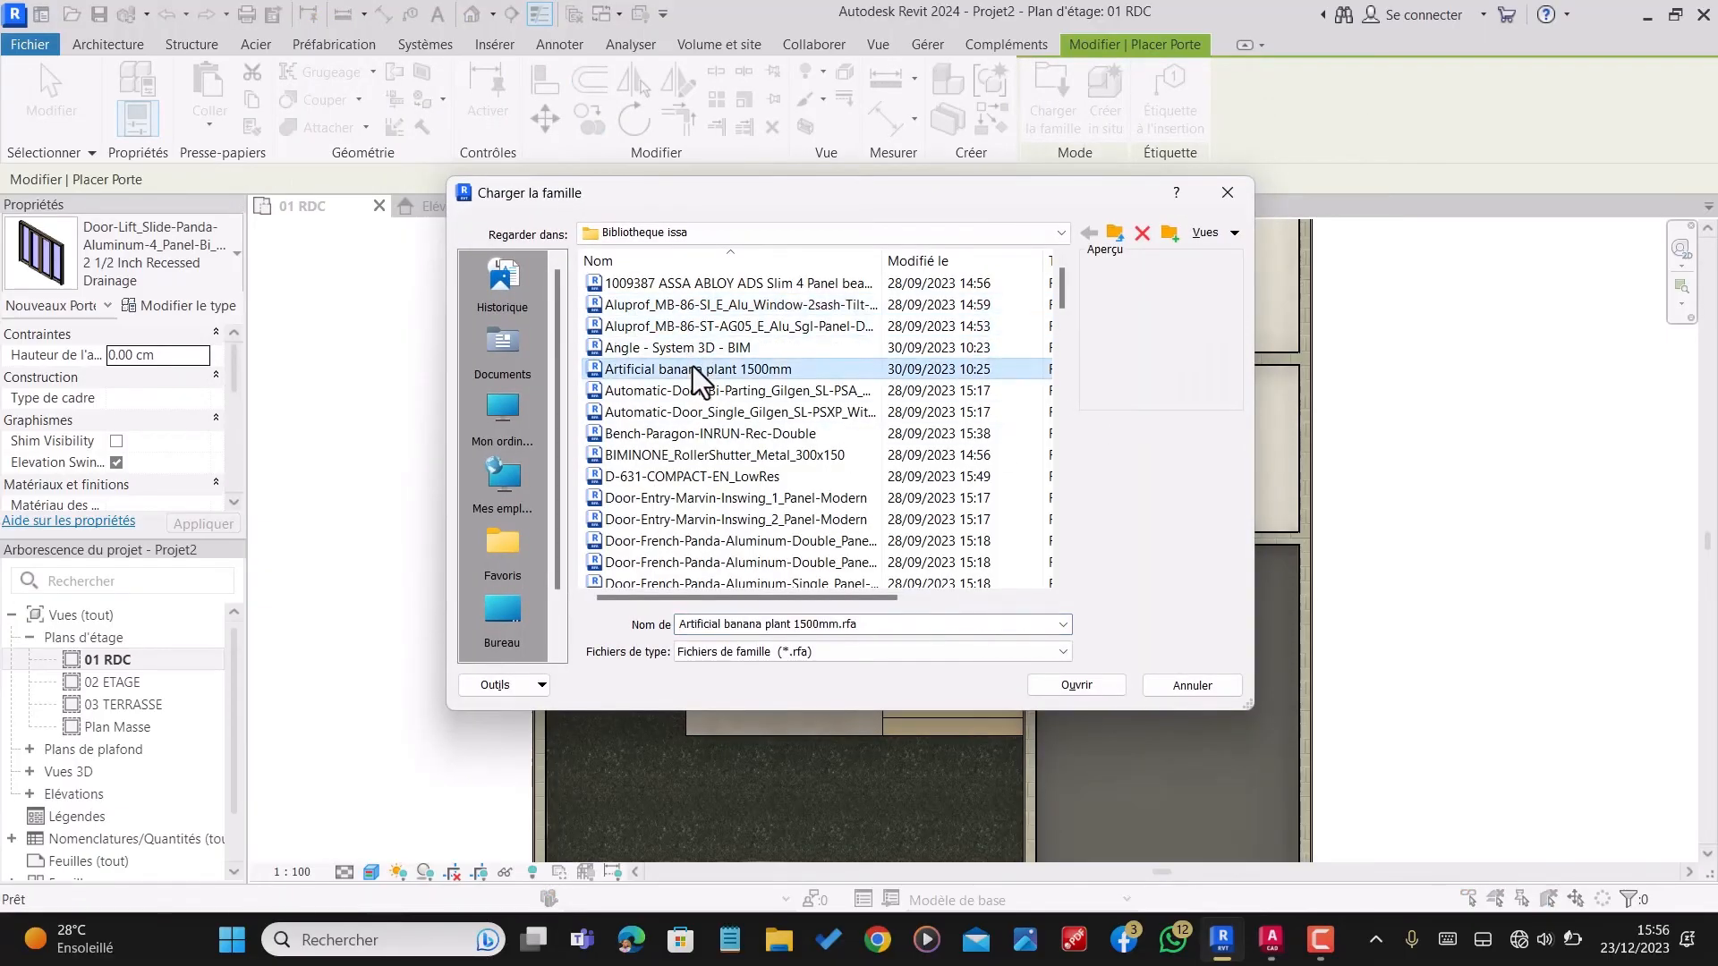
pyautogui.click(697, 411)
pyautogui.click(694, 501)
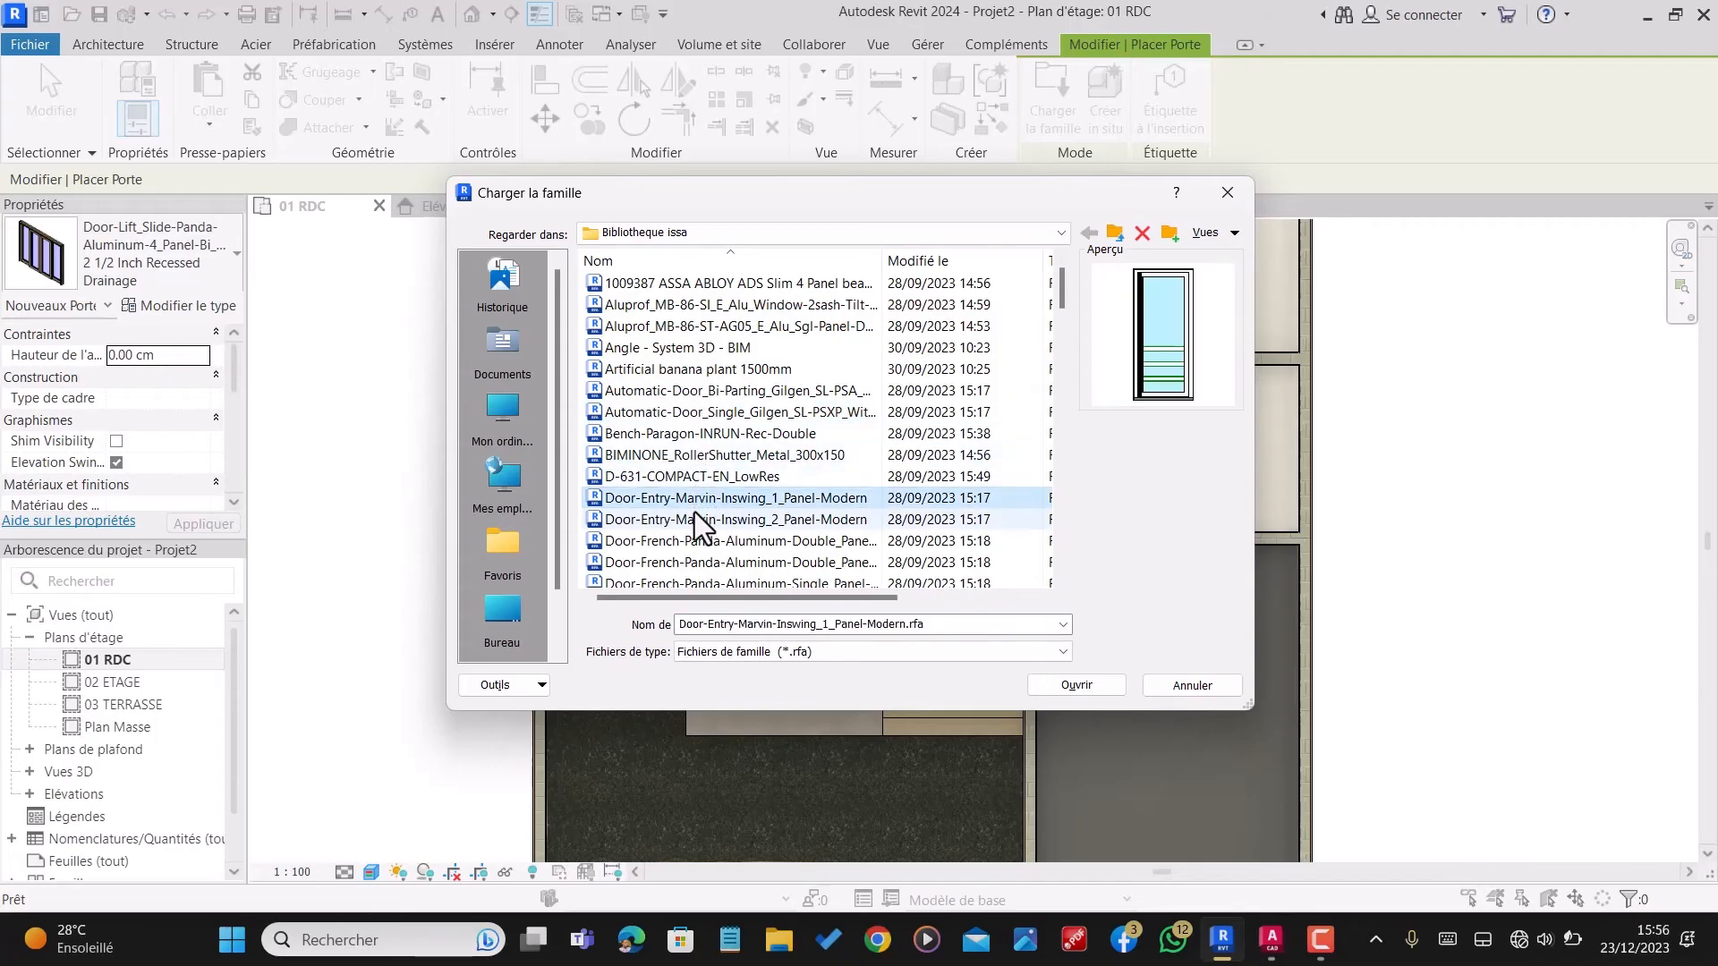
pyautogui.click(701, 556)
pyautogui.scroll(-1, 698, 536)
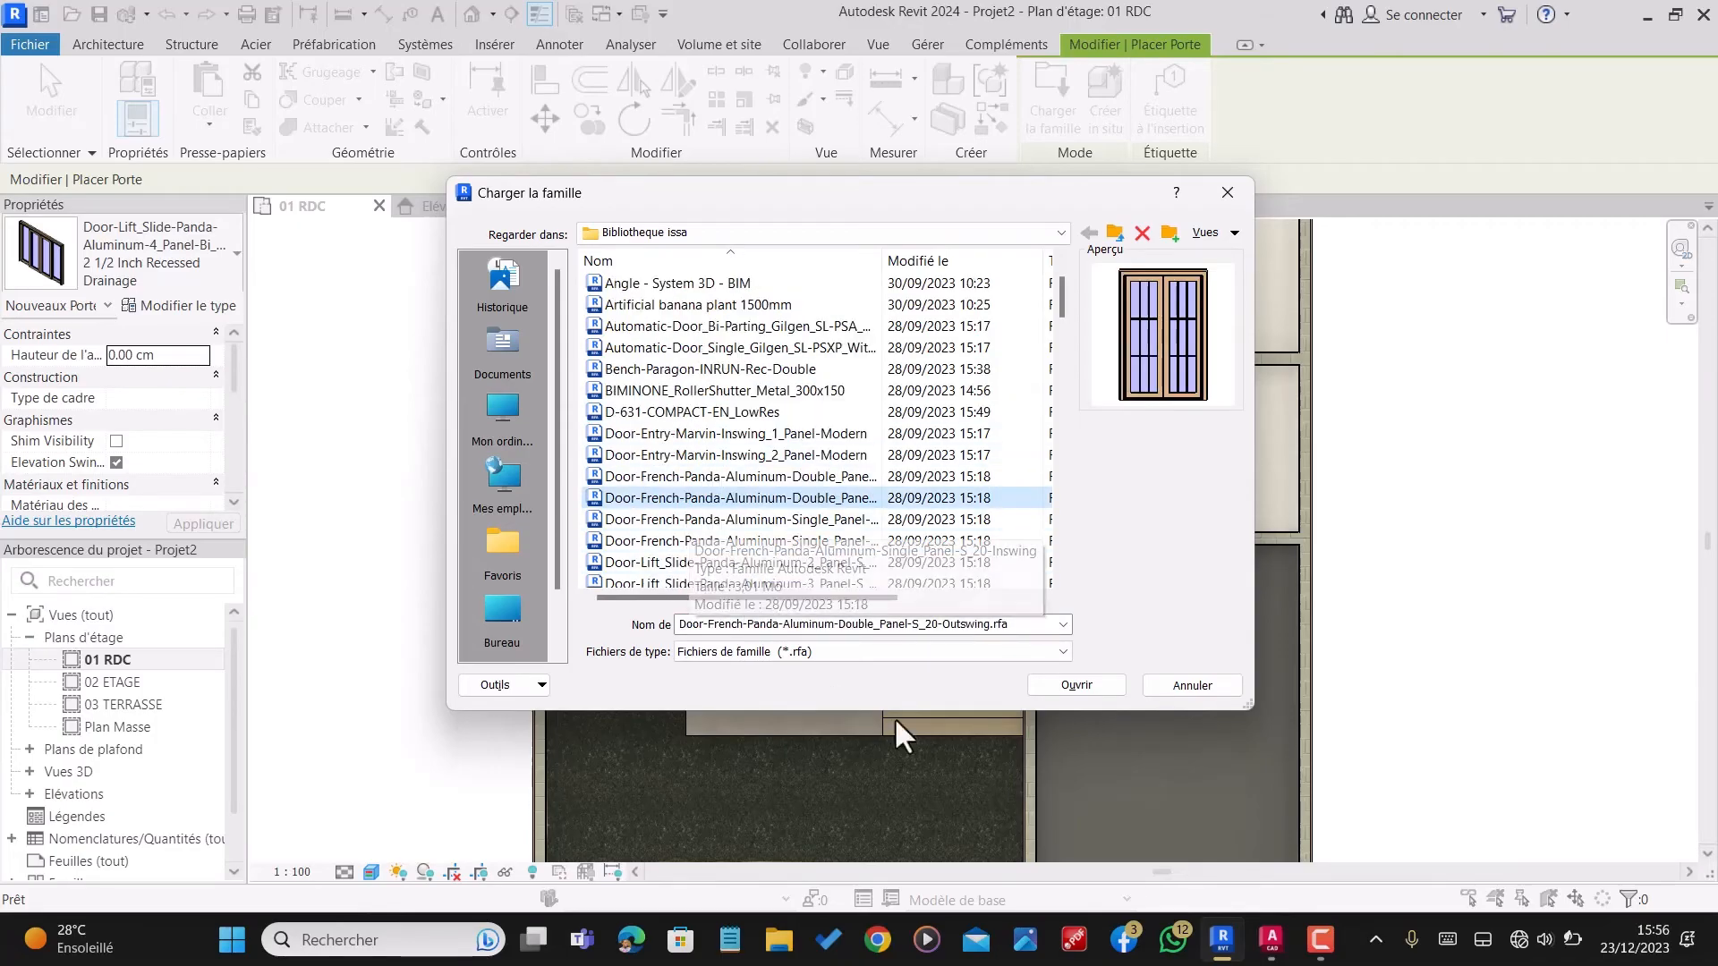
pyautogui.click(1058, 682)
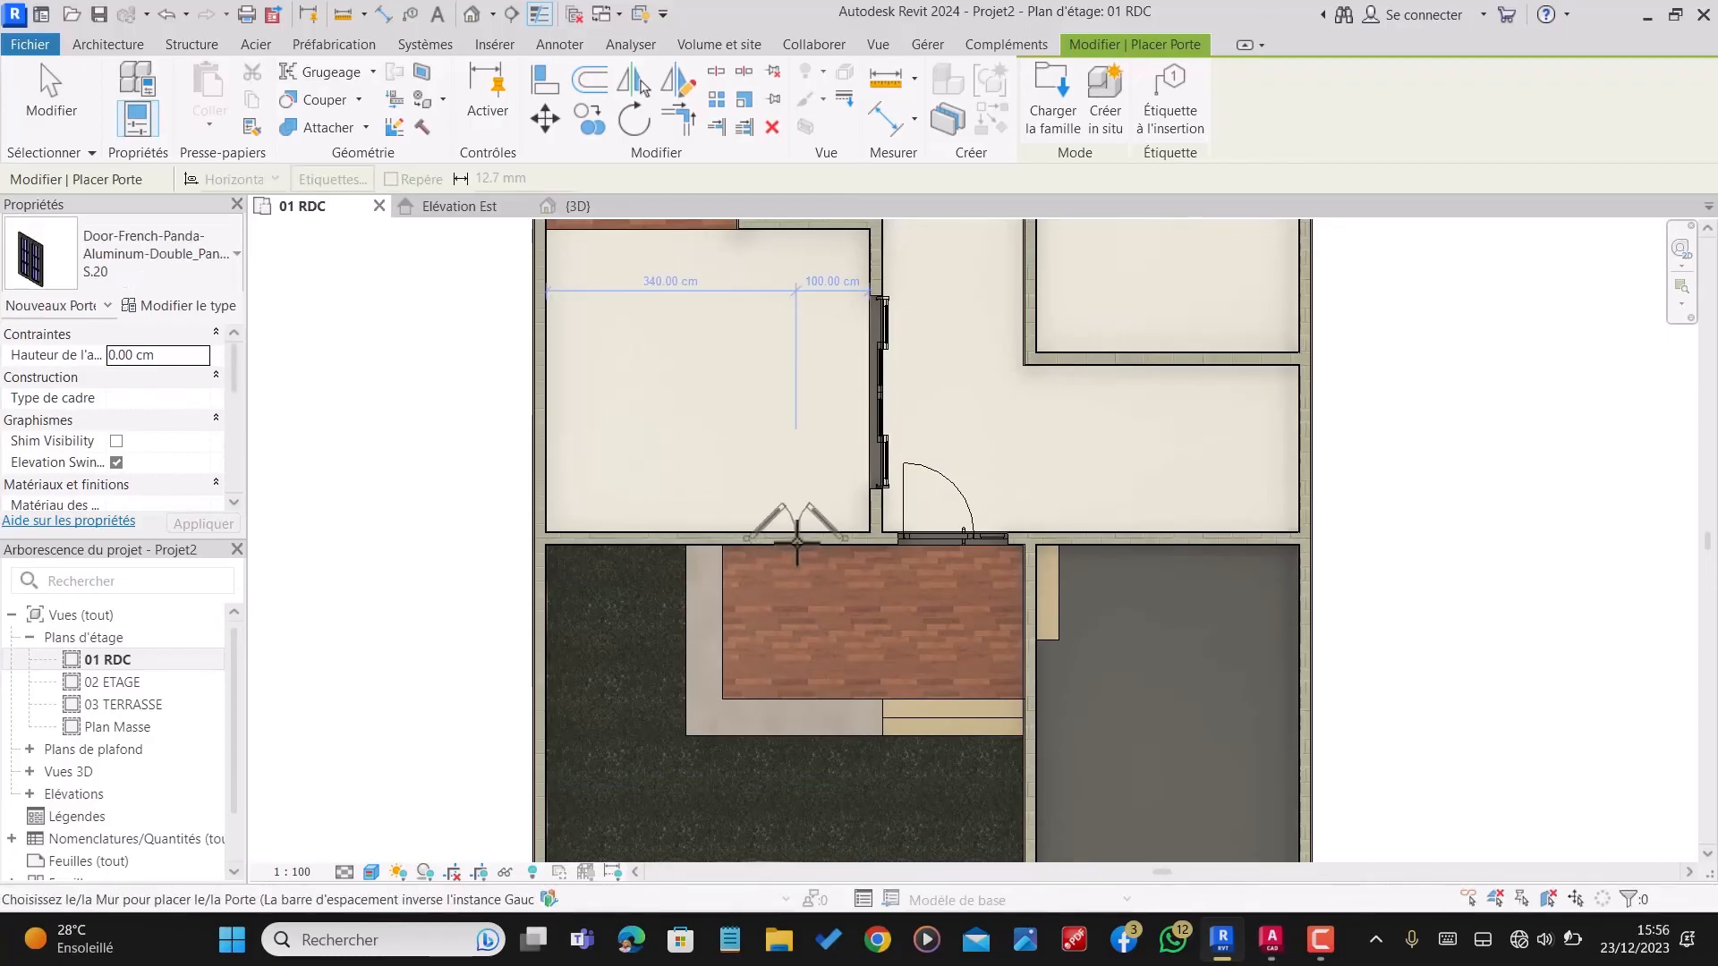
# Step: Set the sill height to 45 cm and place the double French door in the terrace wall, centred 100 cm from the hall partition
pyautogui.scroll(2, 796, 537)
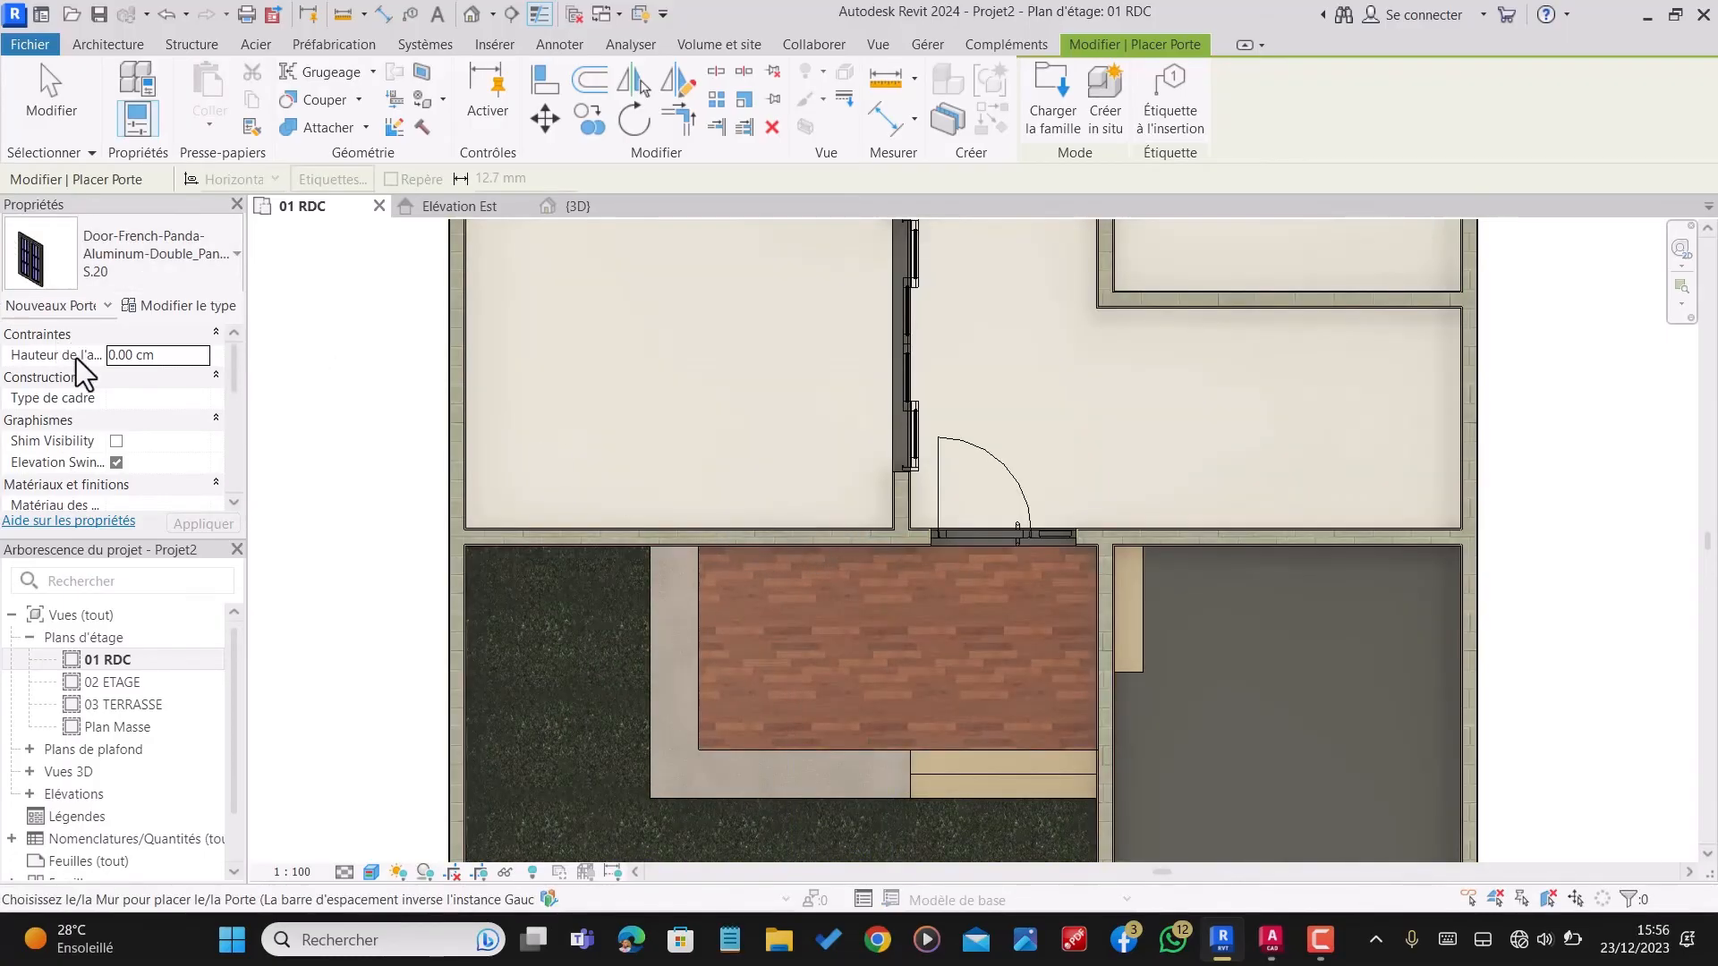
pyautogui.click(176, 355)
pyautogui.write('45')
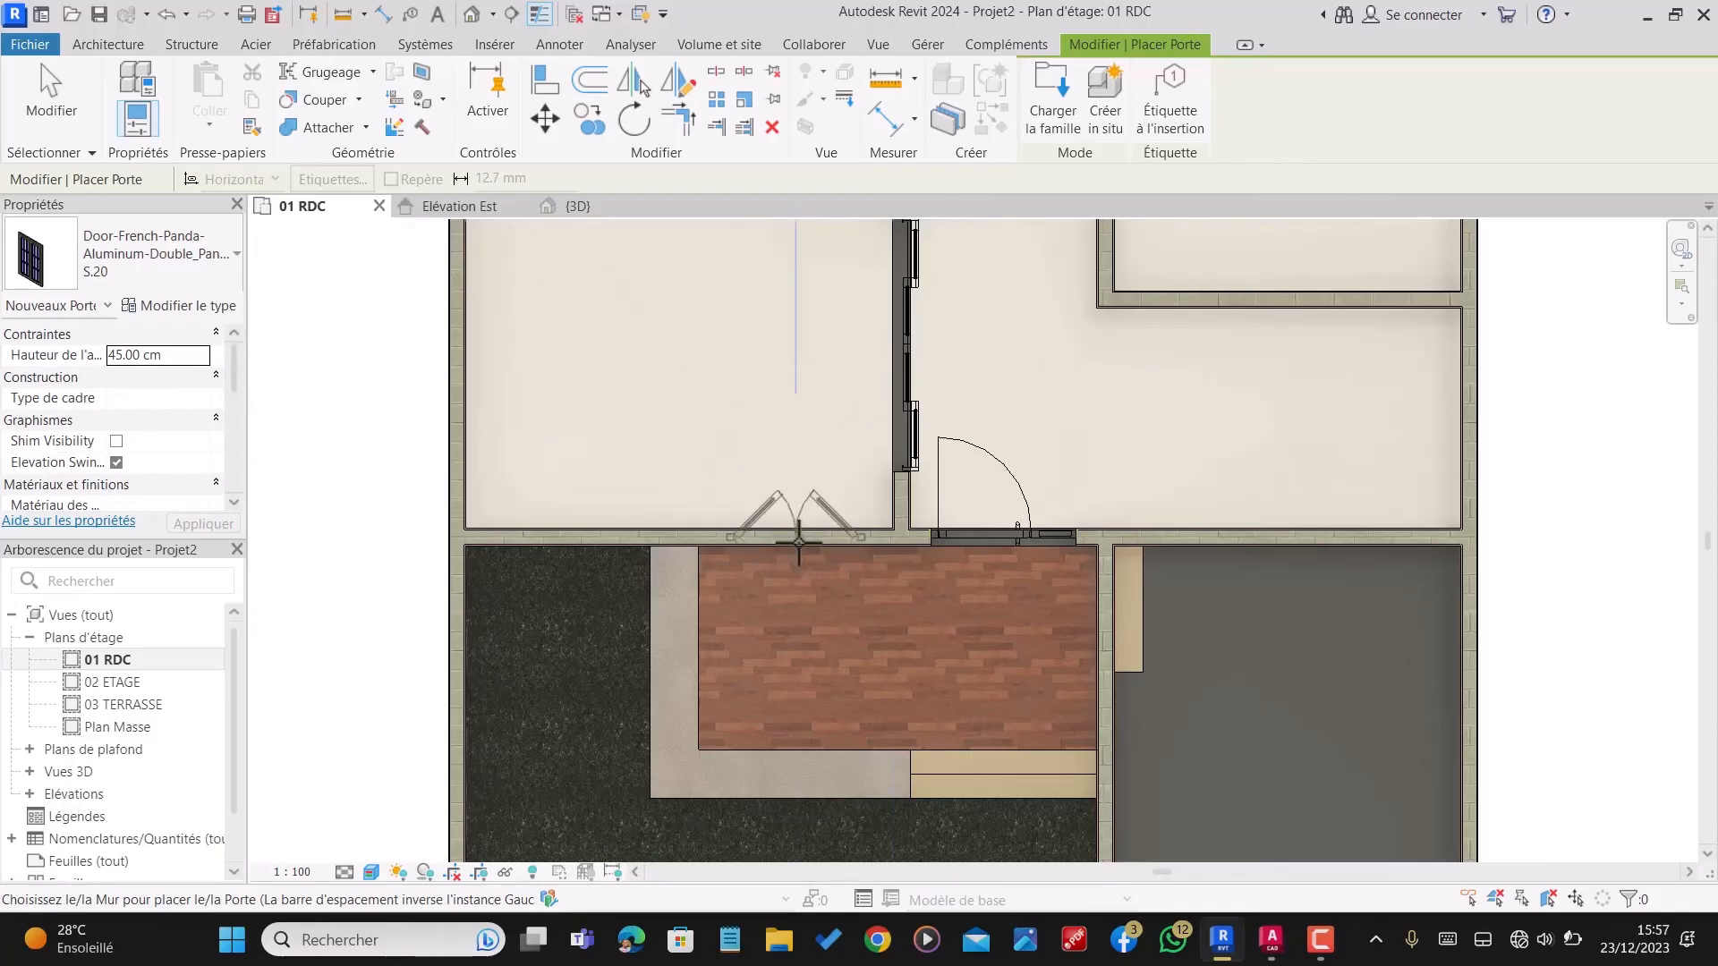
pyautogui.click(799, 541)
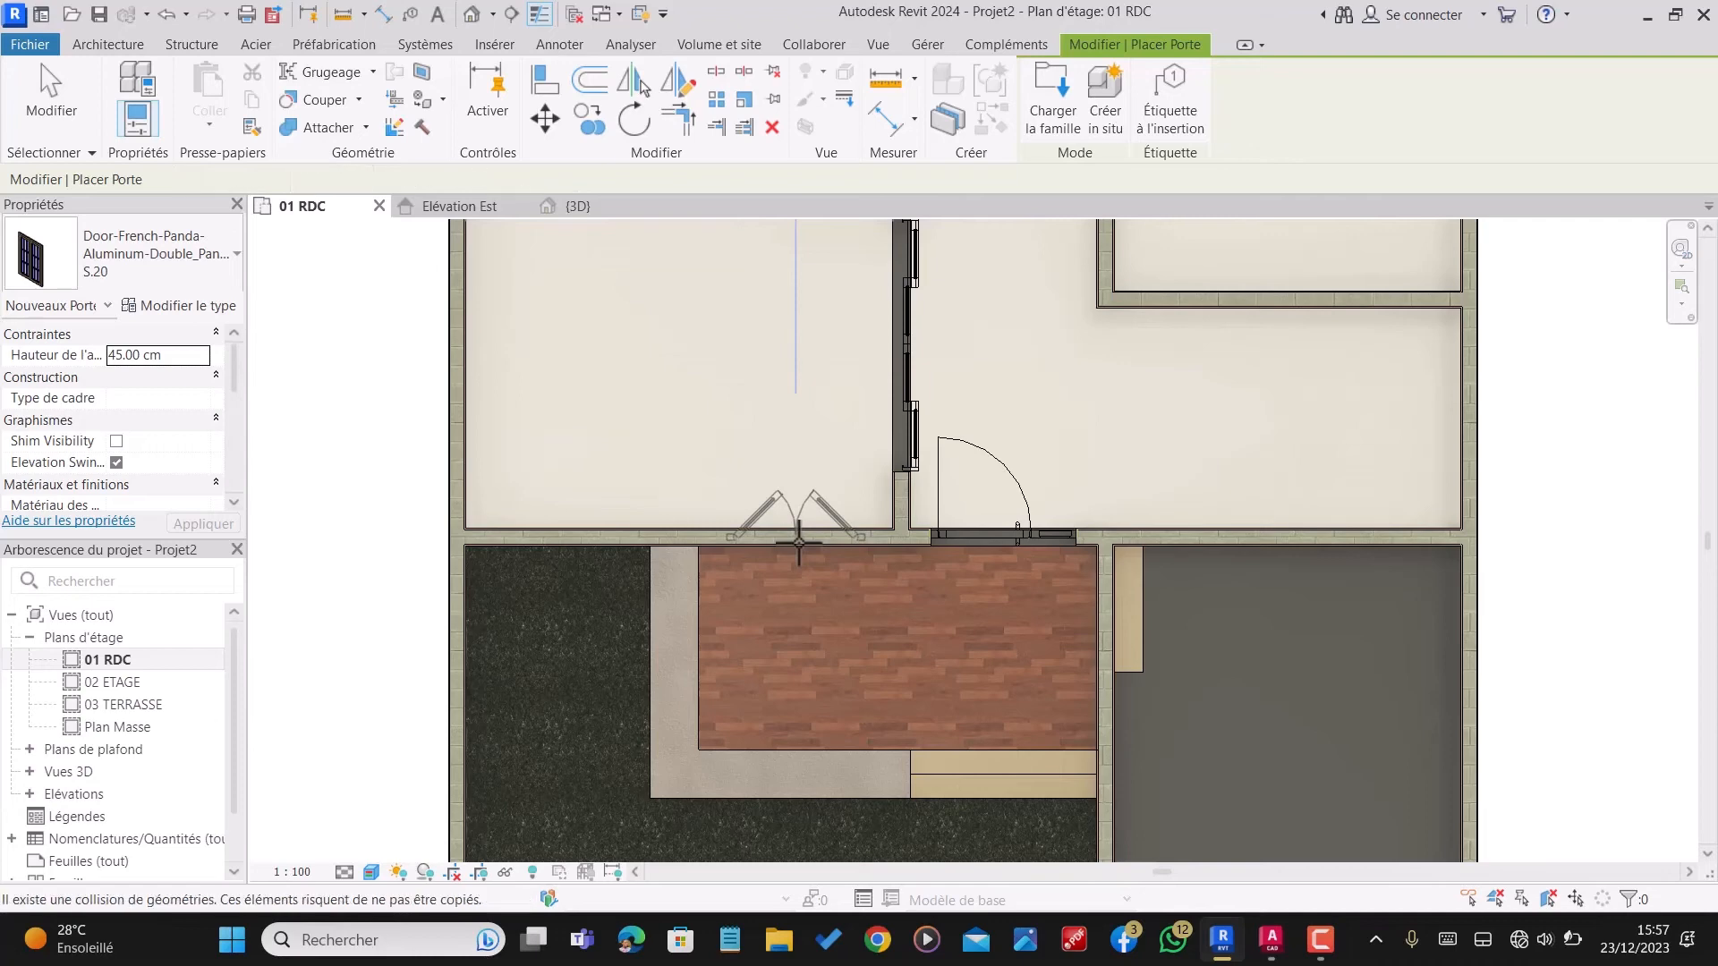
pyautogui.scroll(-5, 799, 542)
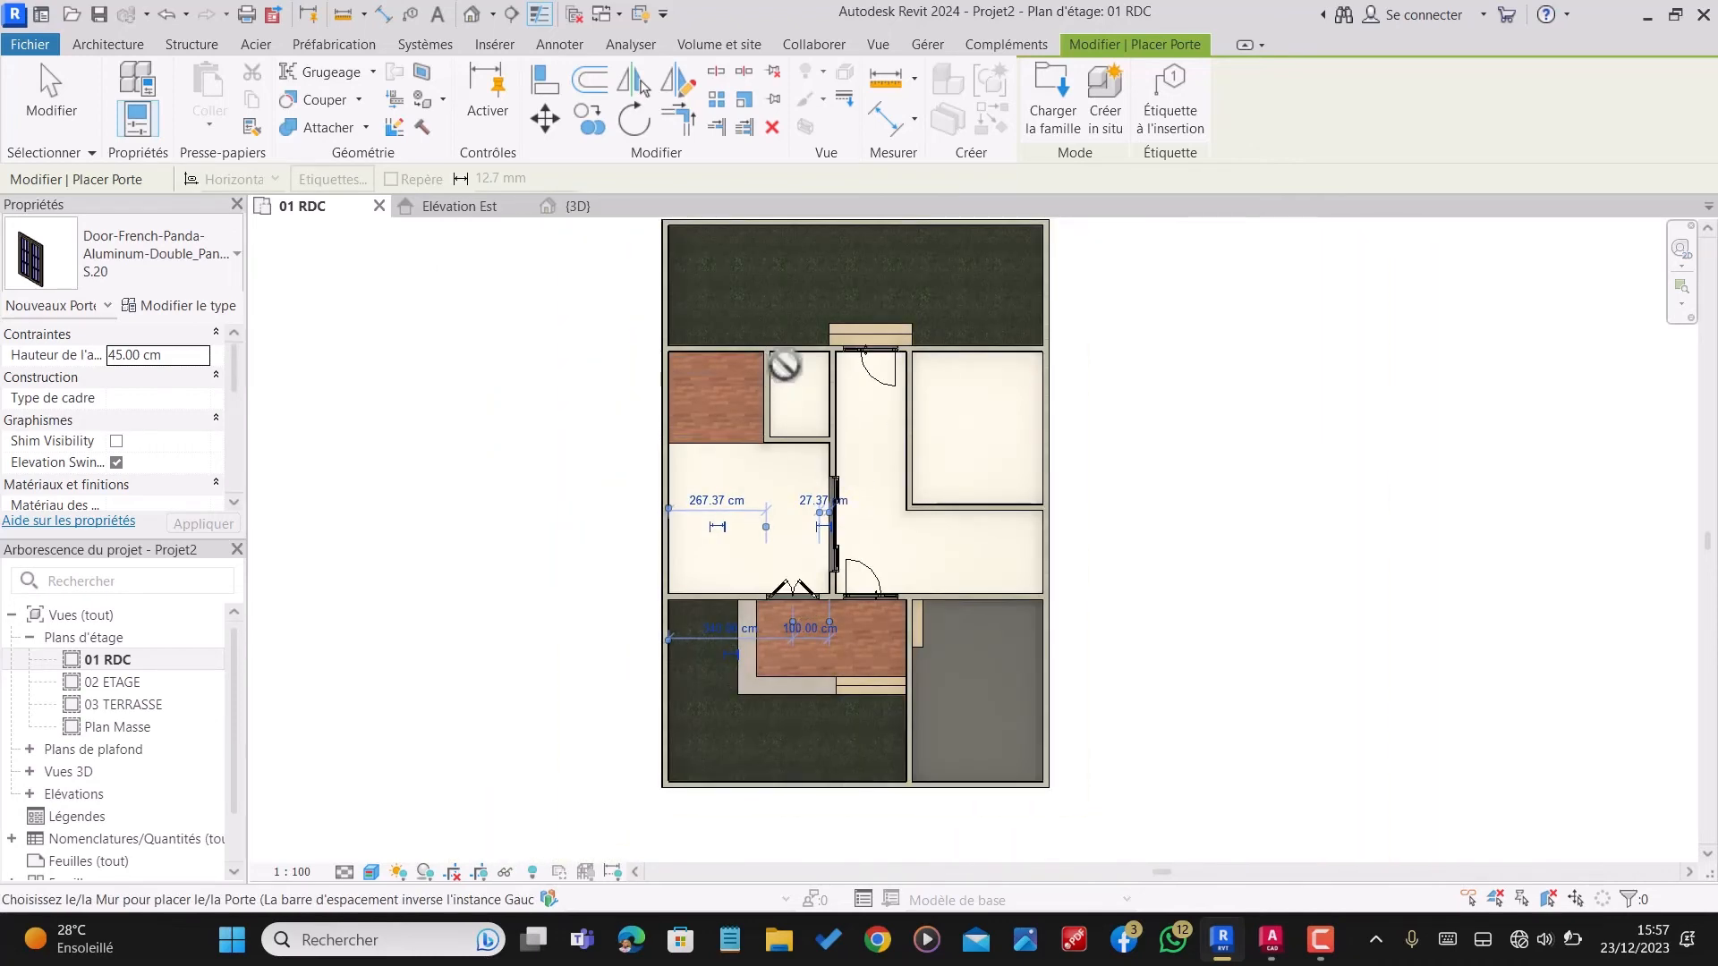
pyautogui.scroll(2, 774, 371)
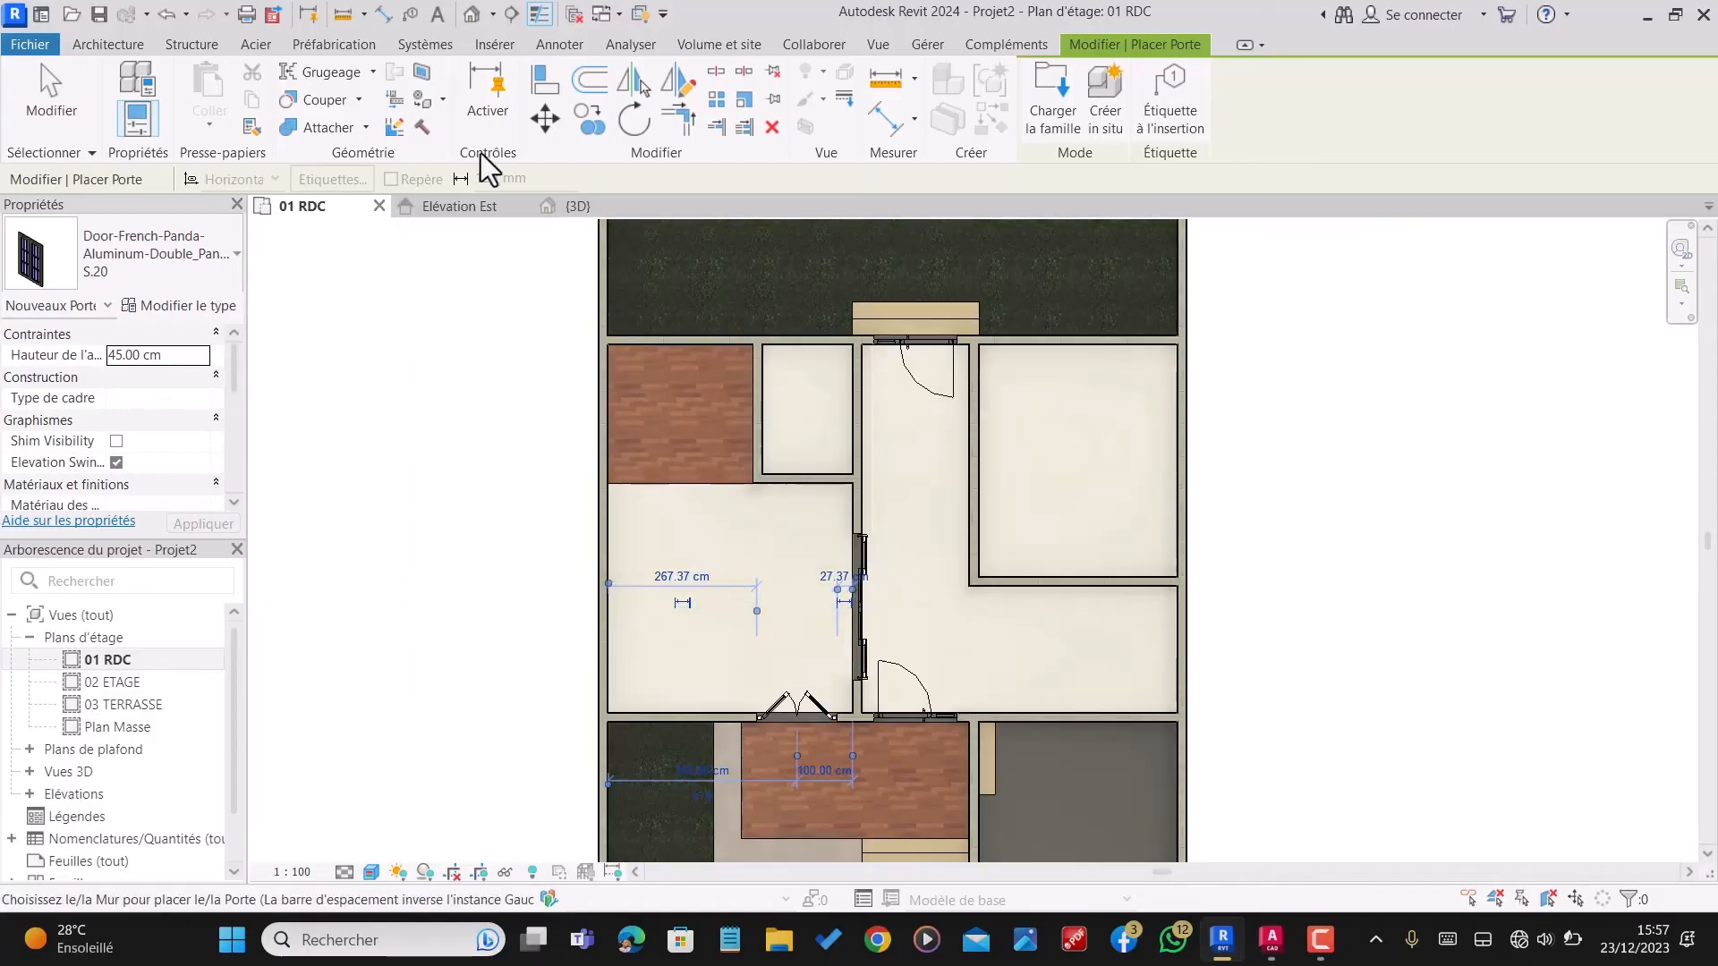
# Step: Compare the French and lift-slide door families and load Door-French-Panda-Aluminum-Single_Panel-S_20-Outswing.rfa
pyautogui.click(1045, 87)
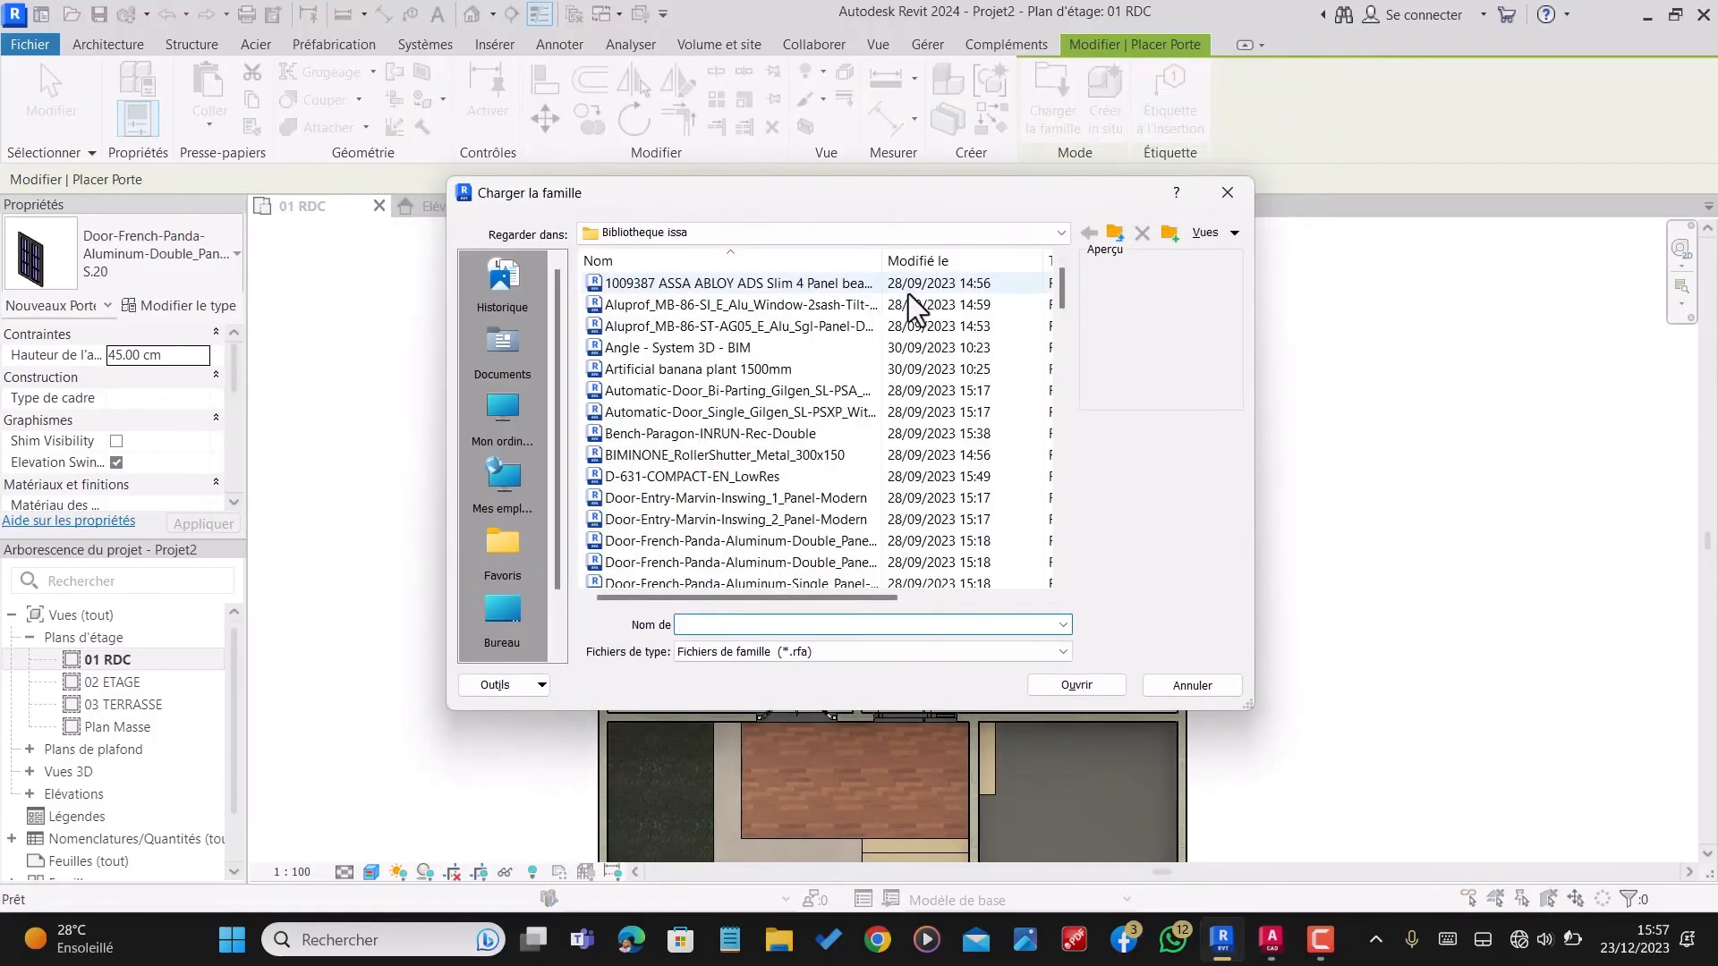
pyautogui.scroll(-3, 715, 465)
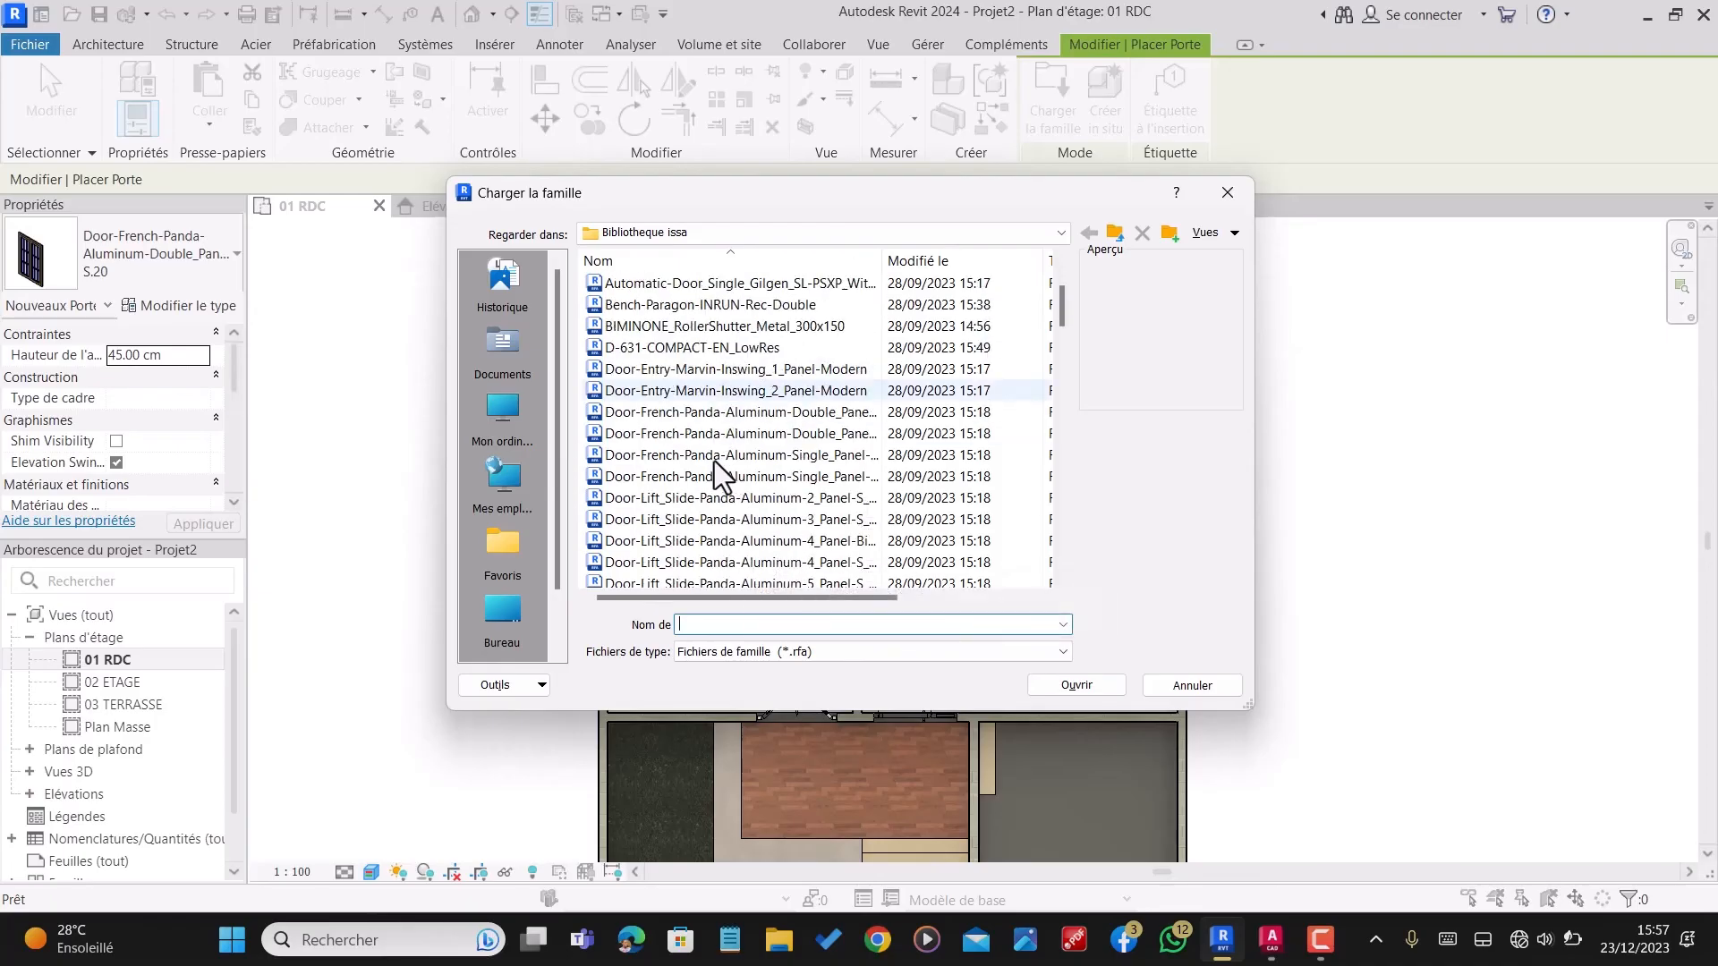
pyautogui.click(721, 476)
pyautogui.click(730, 456)
pyautogui.click(737, 440)
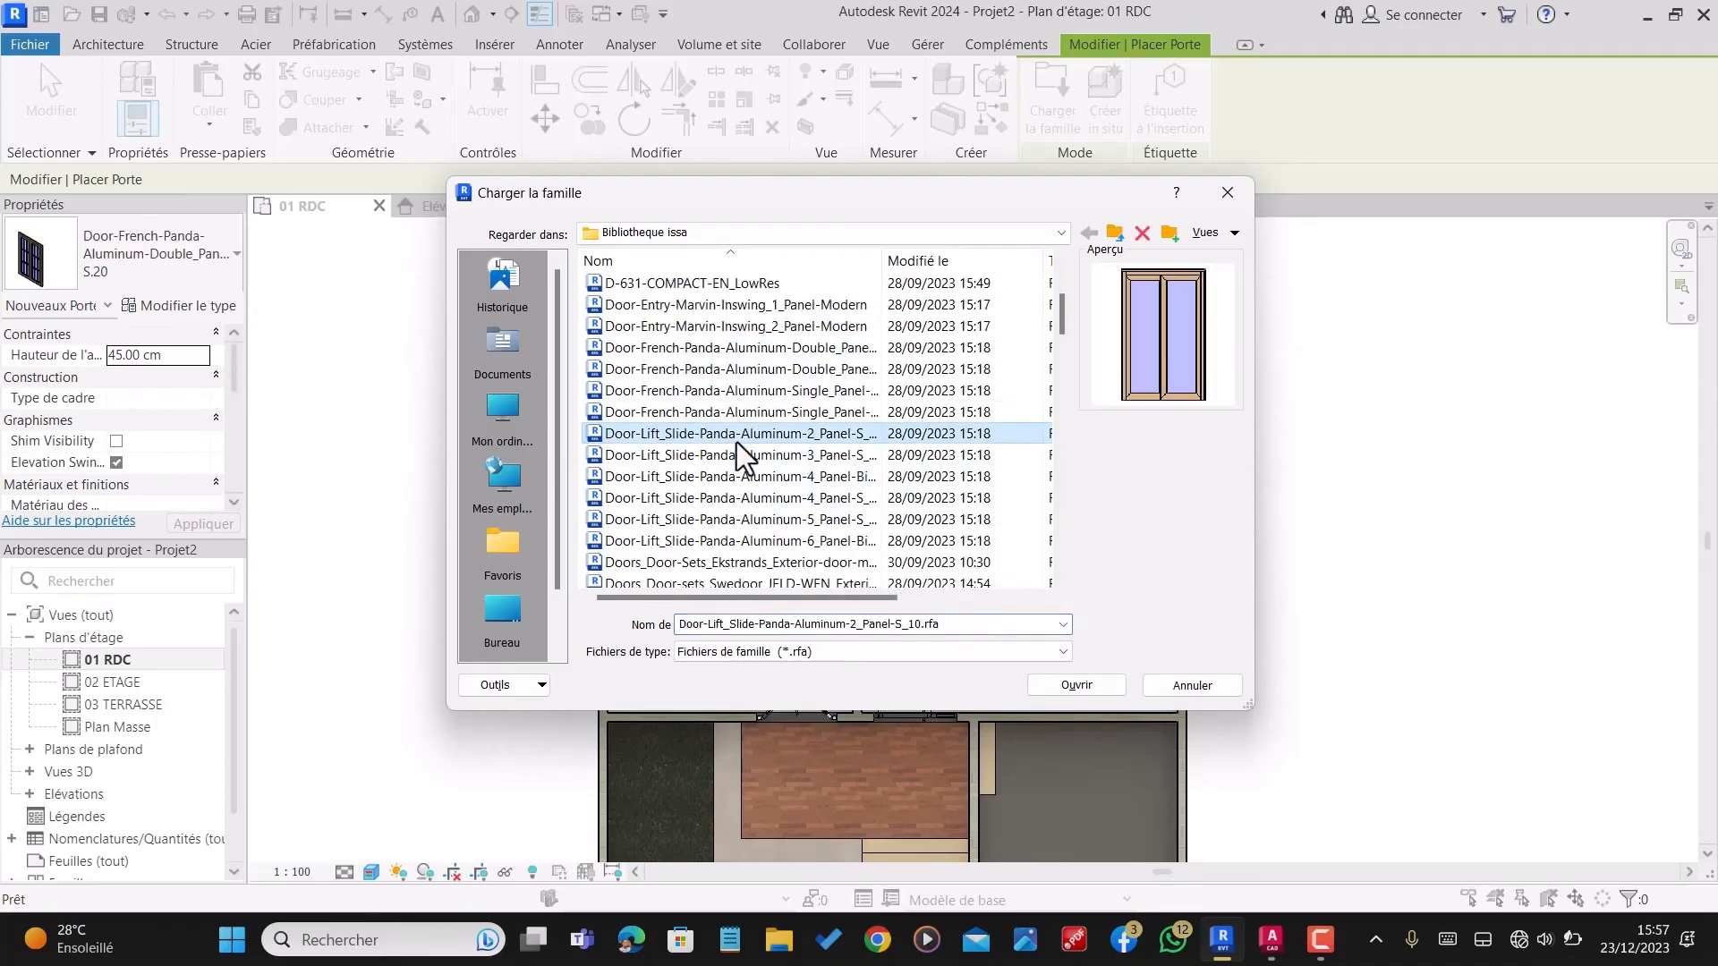
pyautogui.click(750, 411)
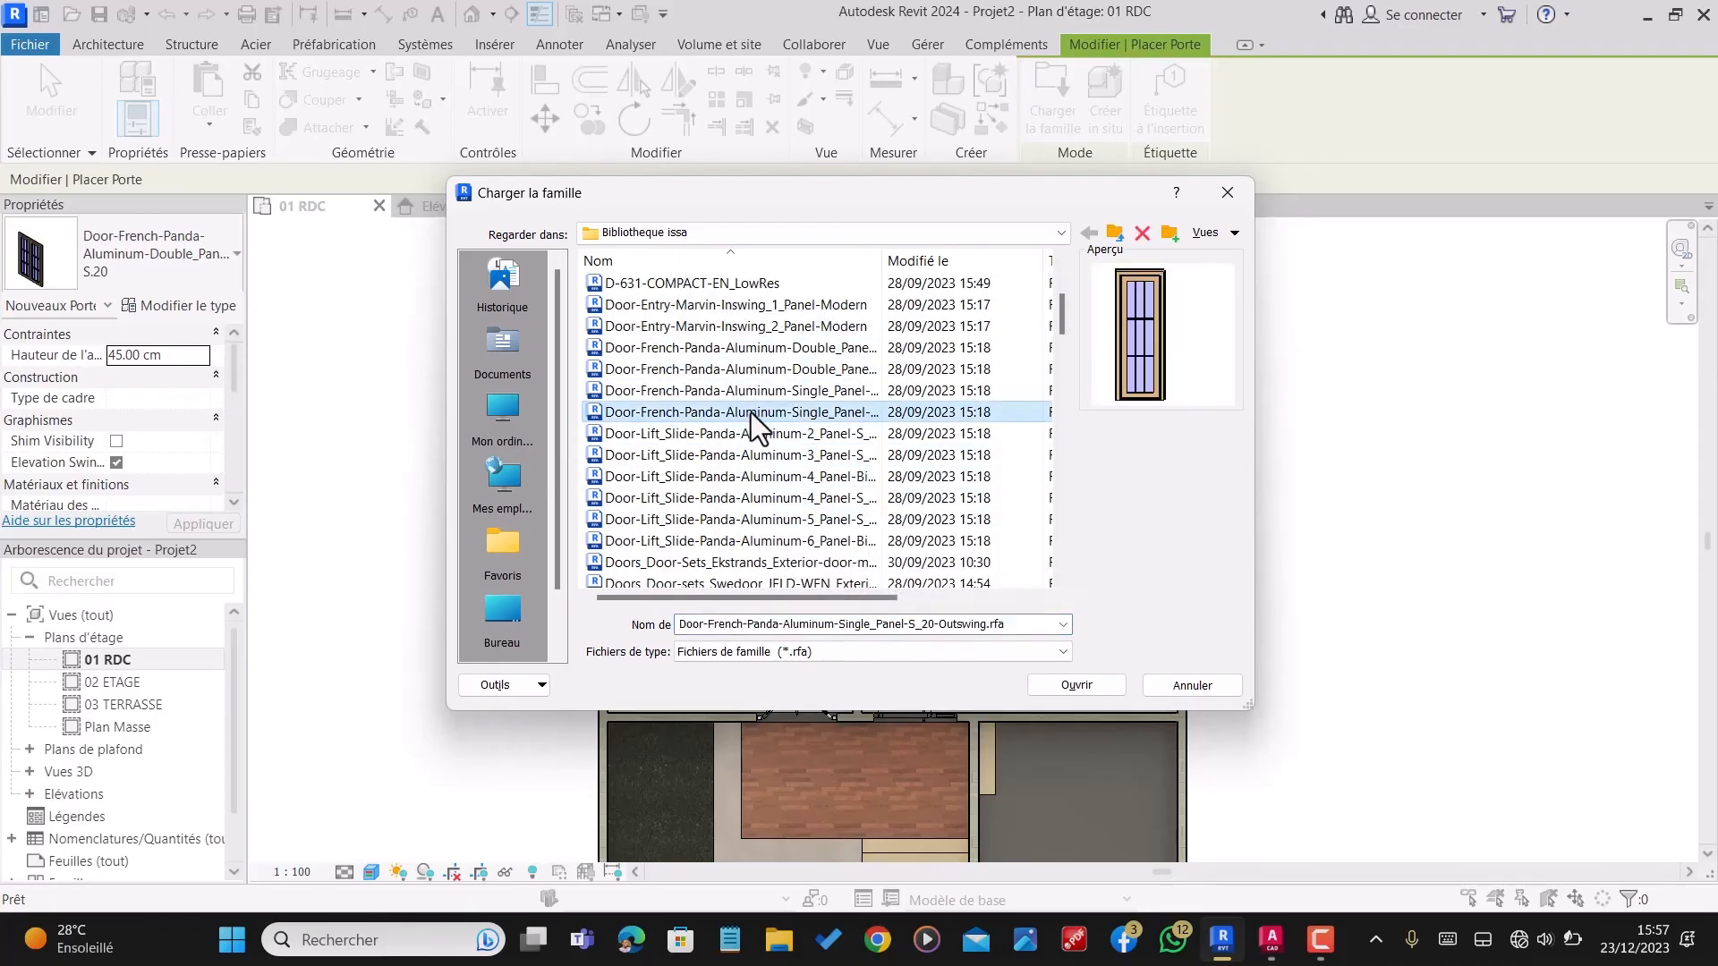
pyautogui.click(1097, 685)
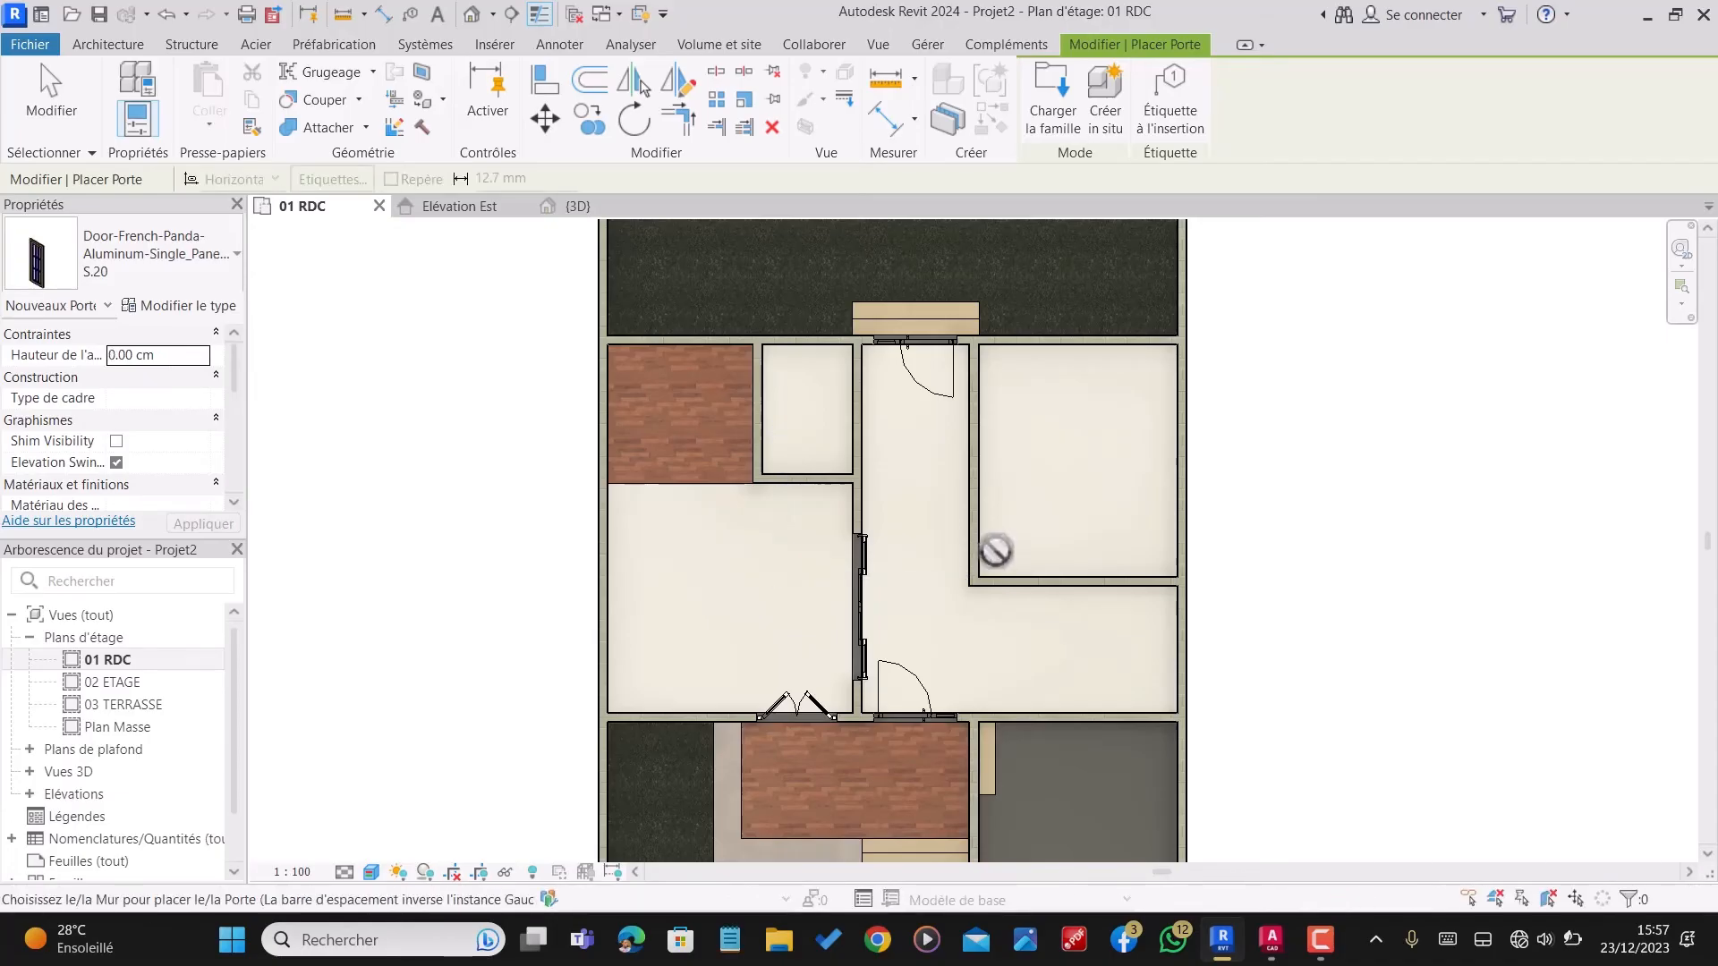
# Step: Place single French doors from the hall into the bedroom and the small room, each centred 60 cm from the wall corner
pyautogui.scroll(2, 975, 548)
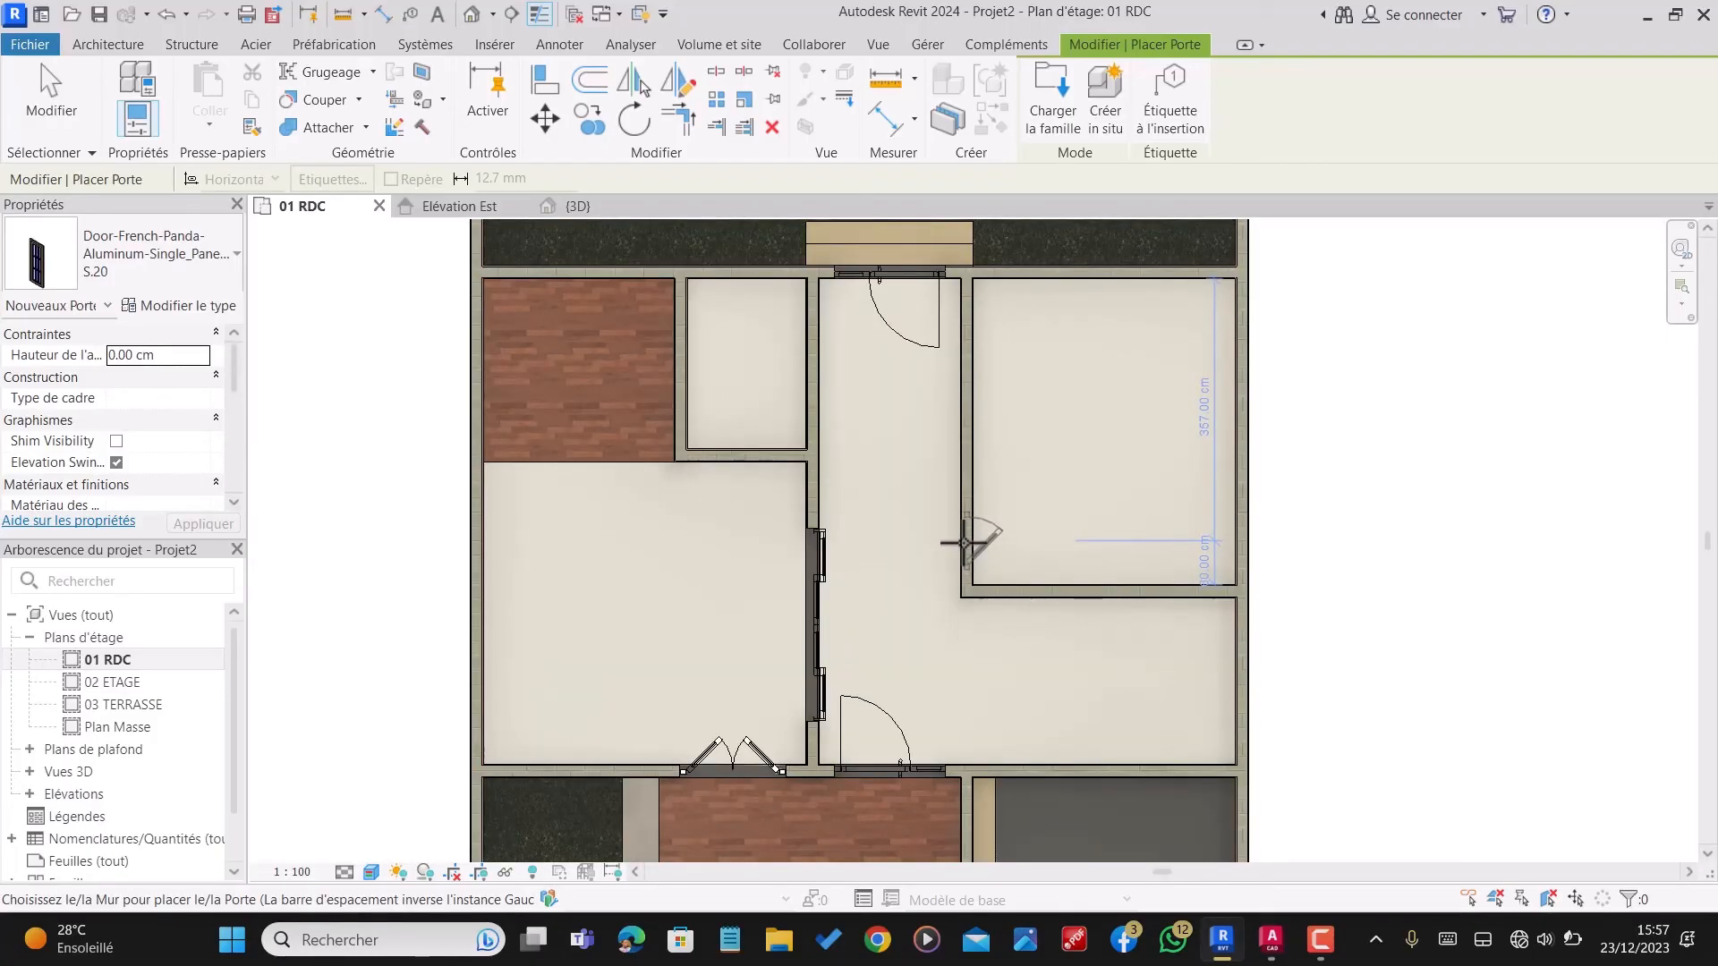
pyautogui.click(964, 543)
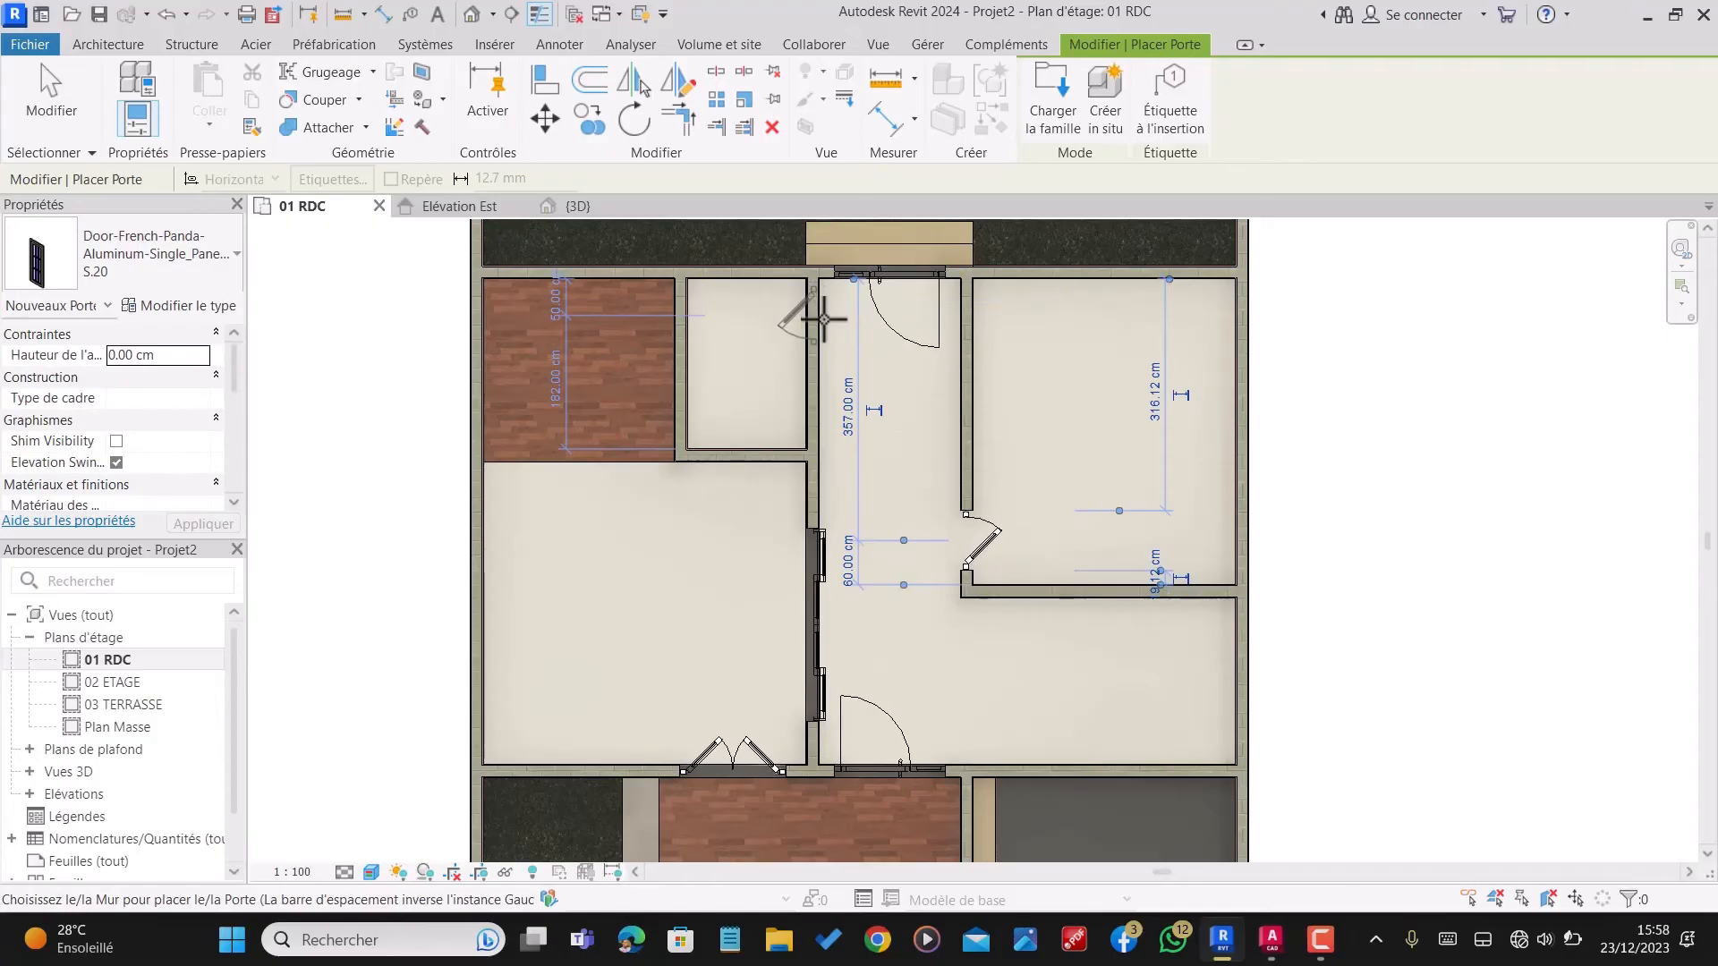
pyautogui.click(823, 322)
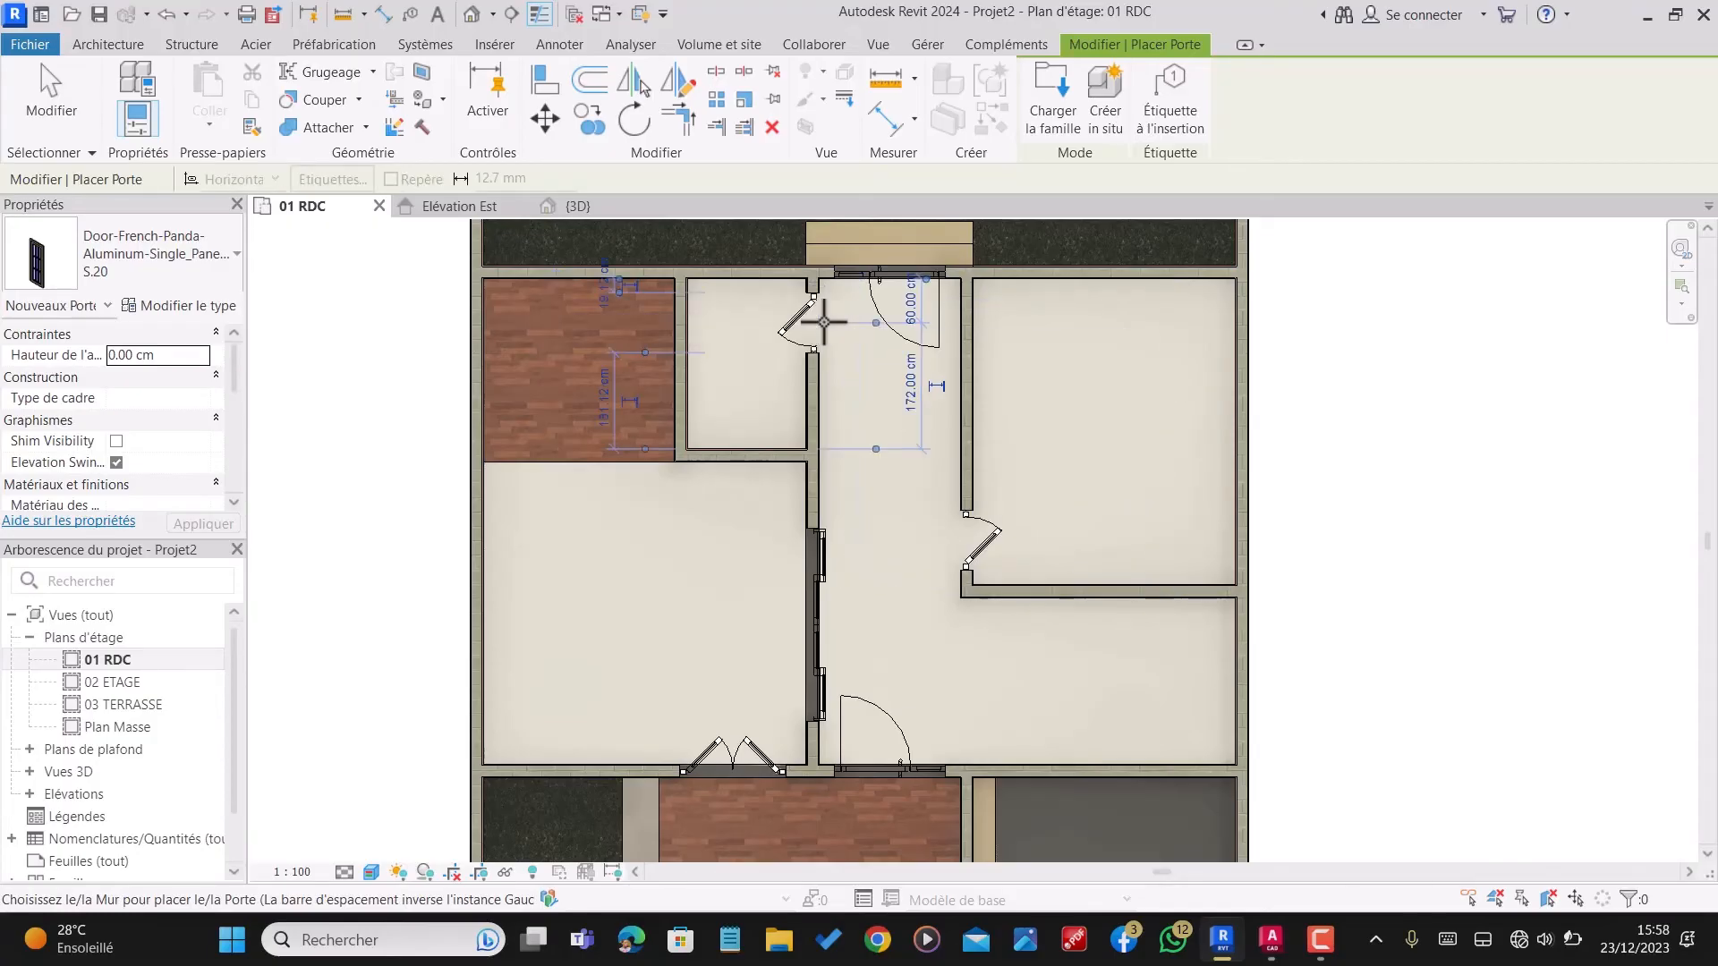
# Step: Place a single French door at the side step between the wooden terrace and the grey-floored area, centred 50 cm from the corner
pyautogui.scroll(-2, 823, 322)
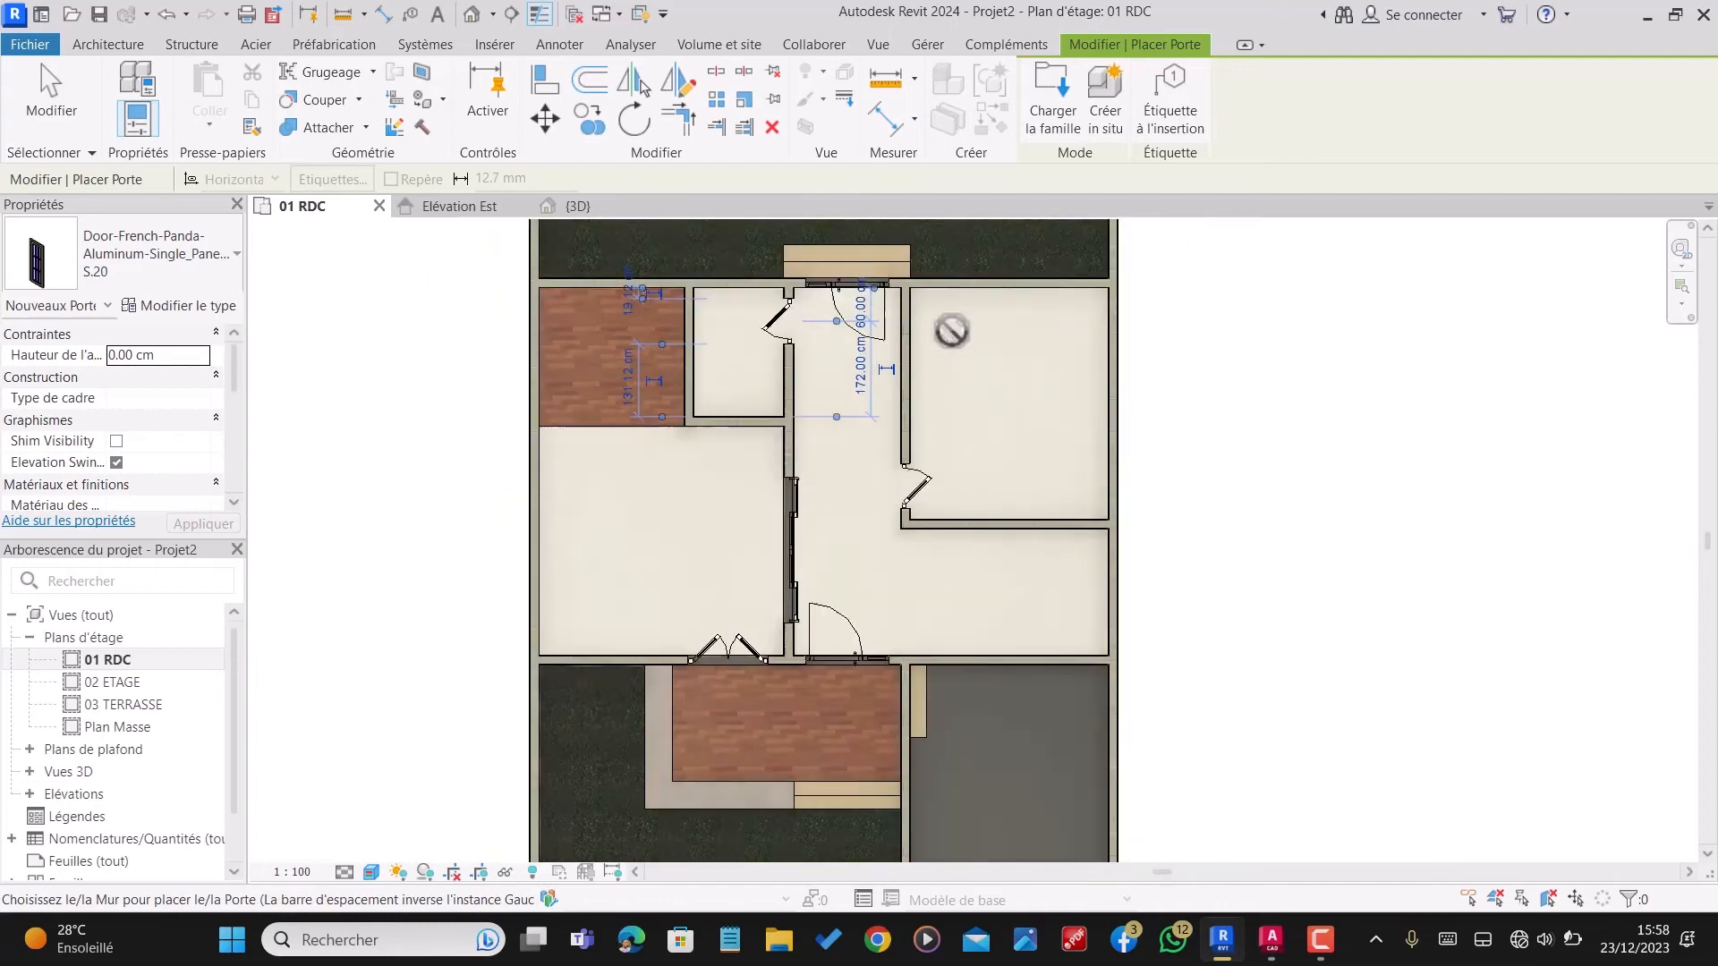
pyautogui.scroll(5, 922, 666)
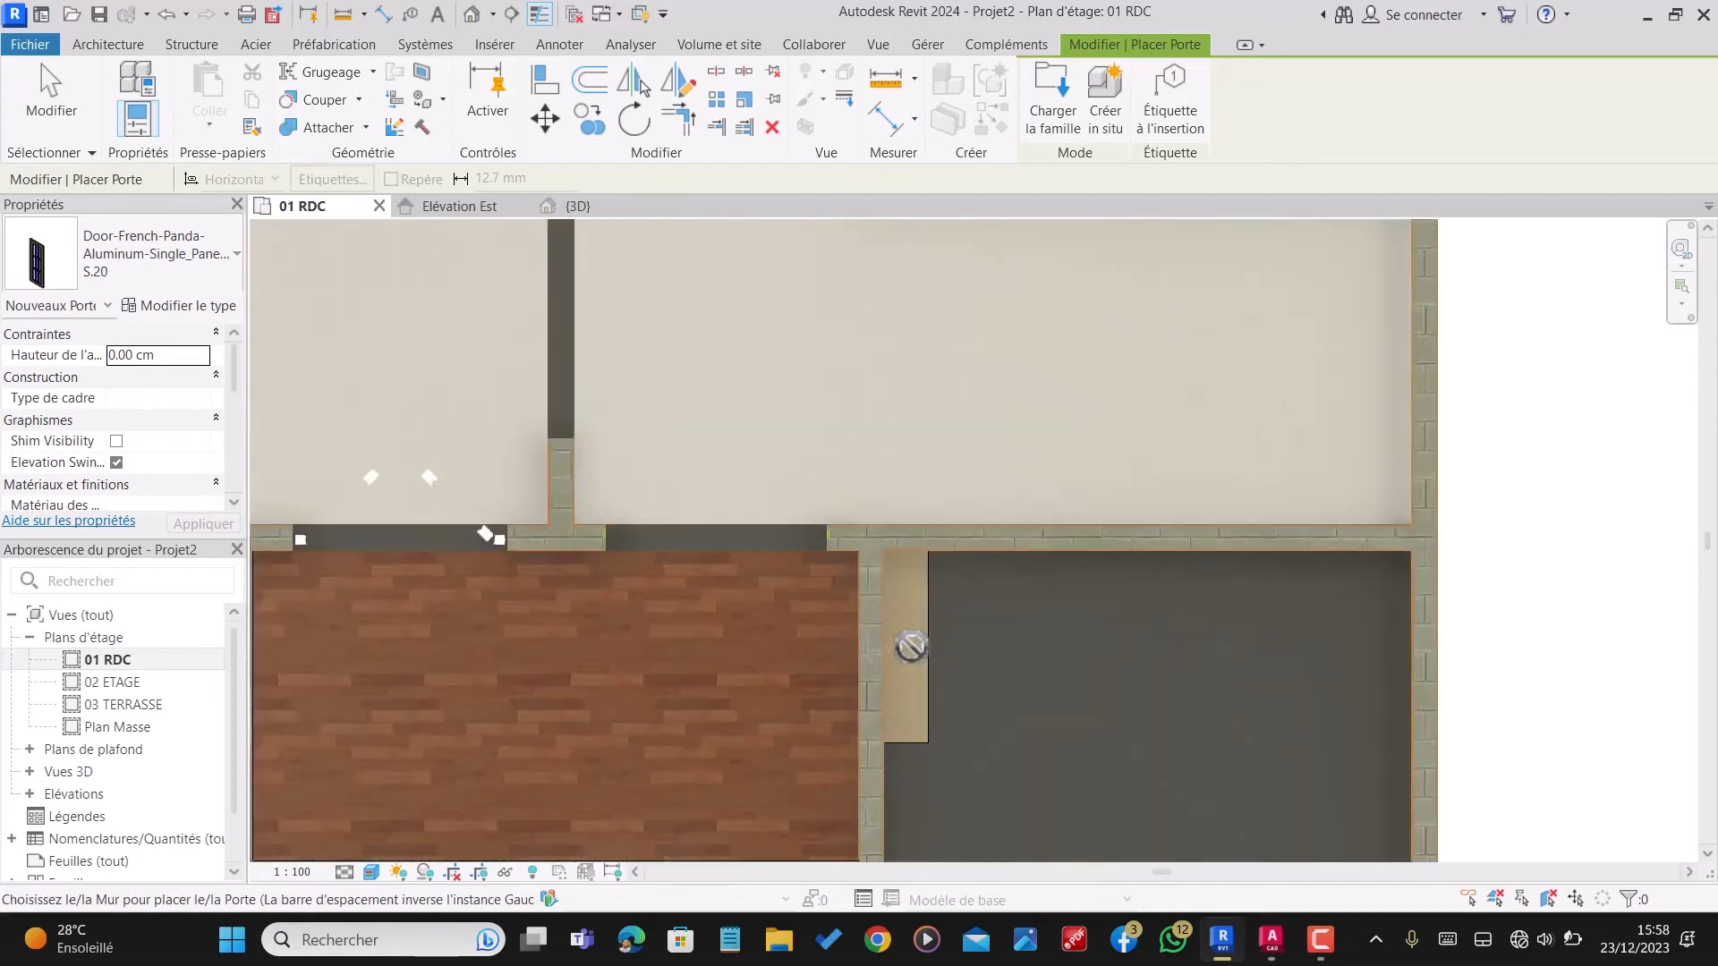
pyautogui.scroll(-1, 911, 646)
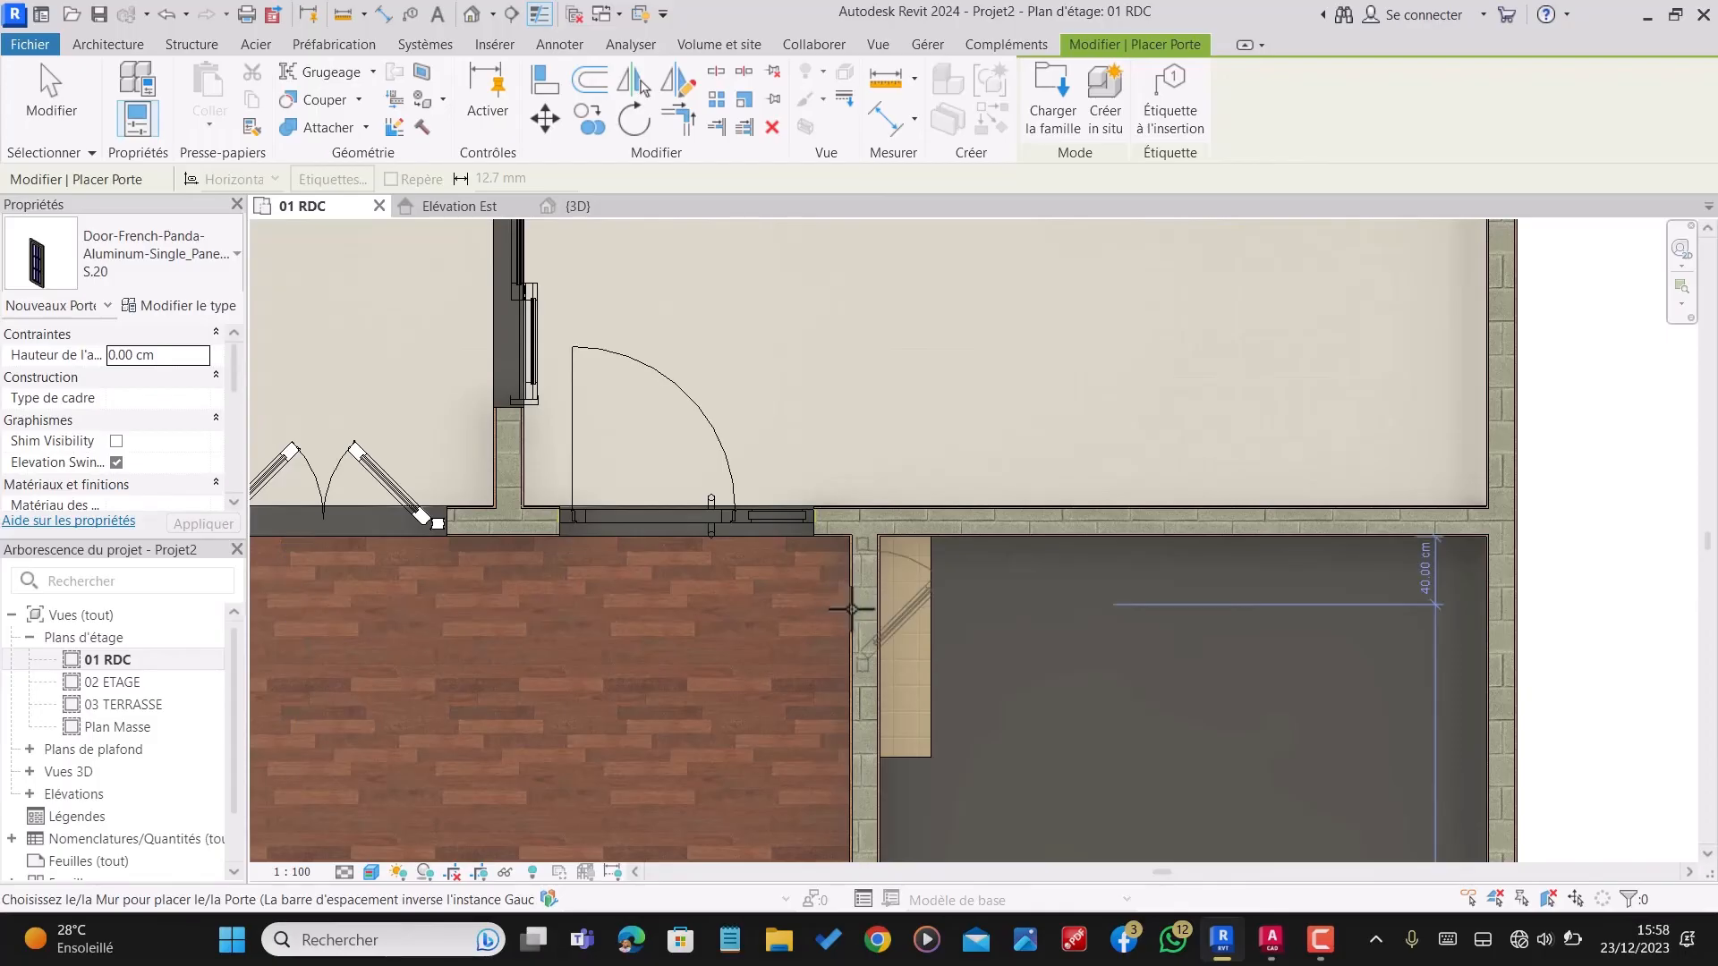
pyautogui.click(851, 622)
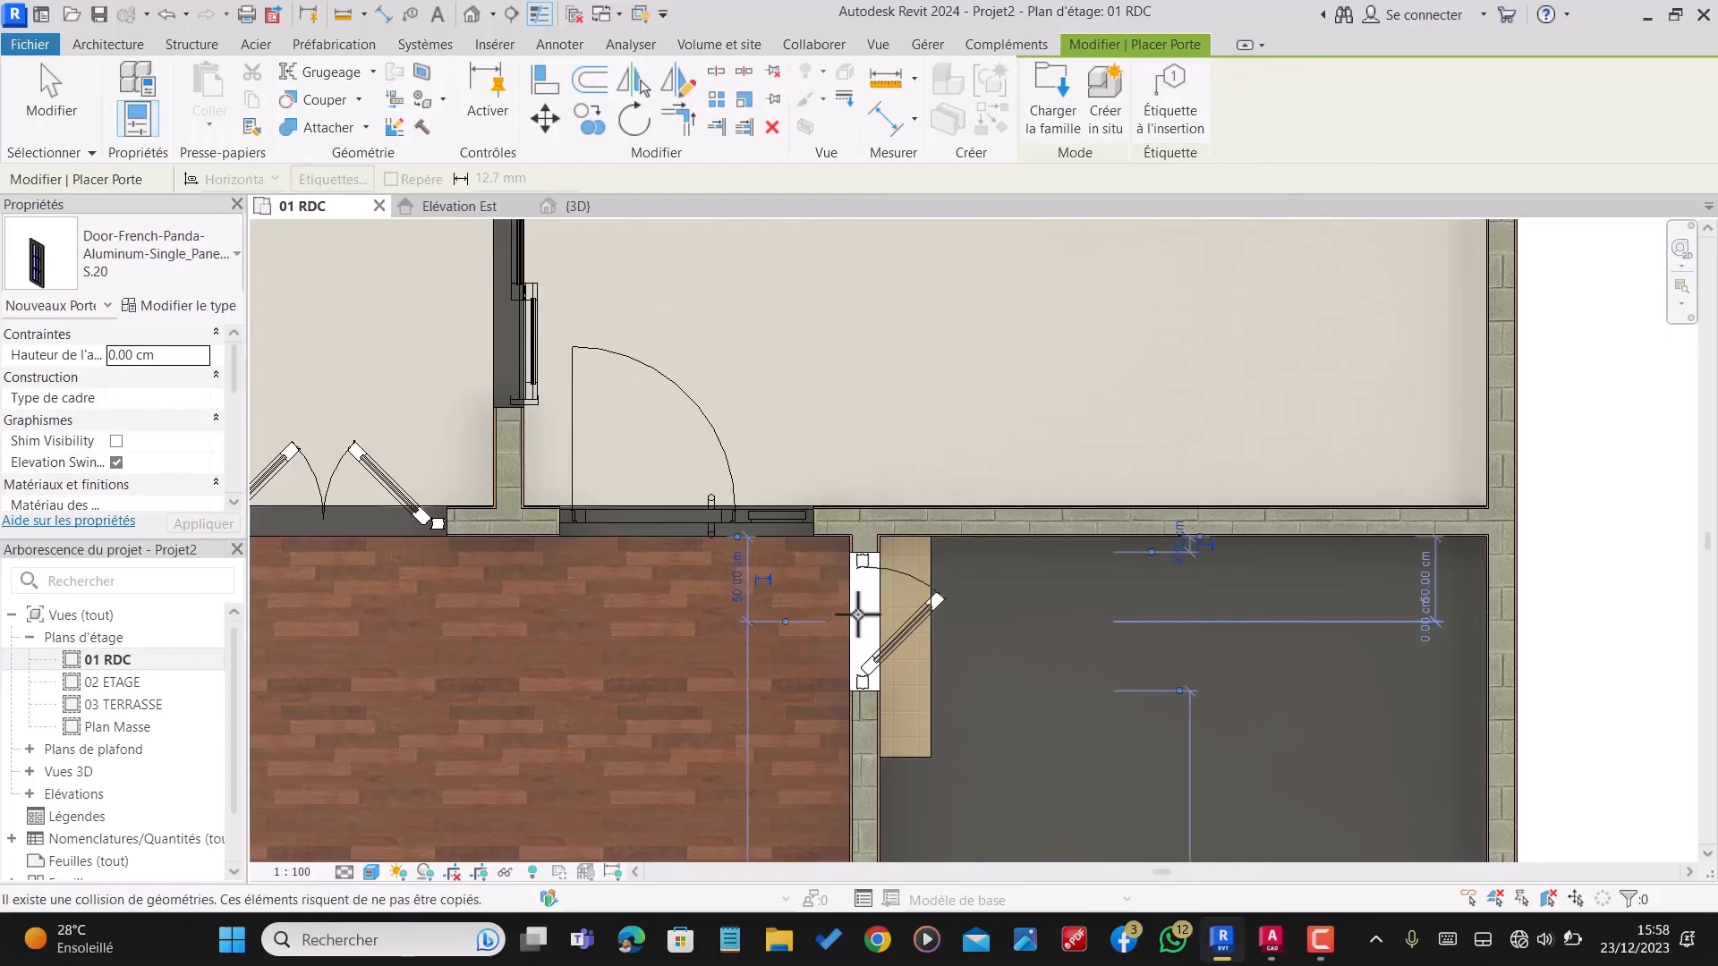
# Step: Leave door placement, flip the hinge side of the single door at the side step and deselect it
pyautogui.scroll(2, 911, 627)
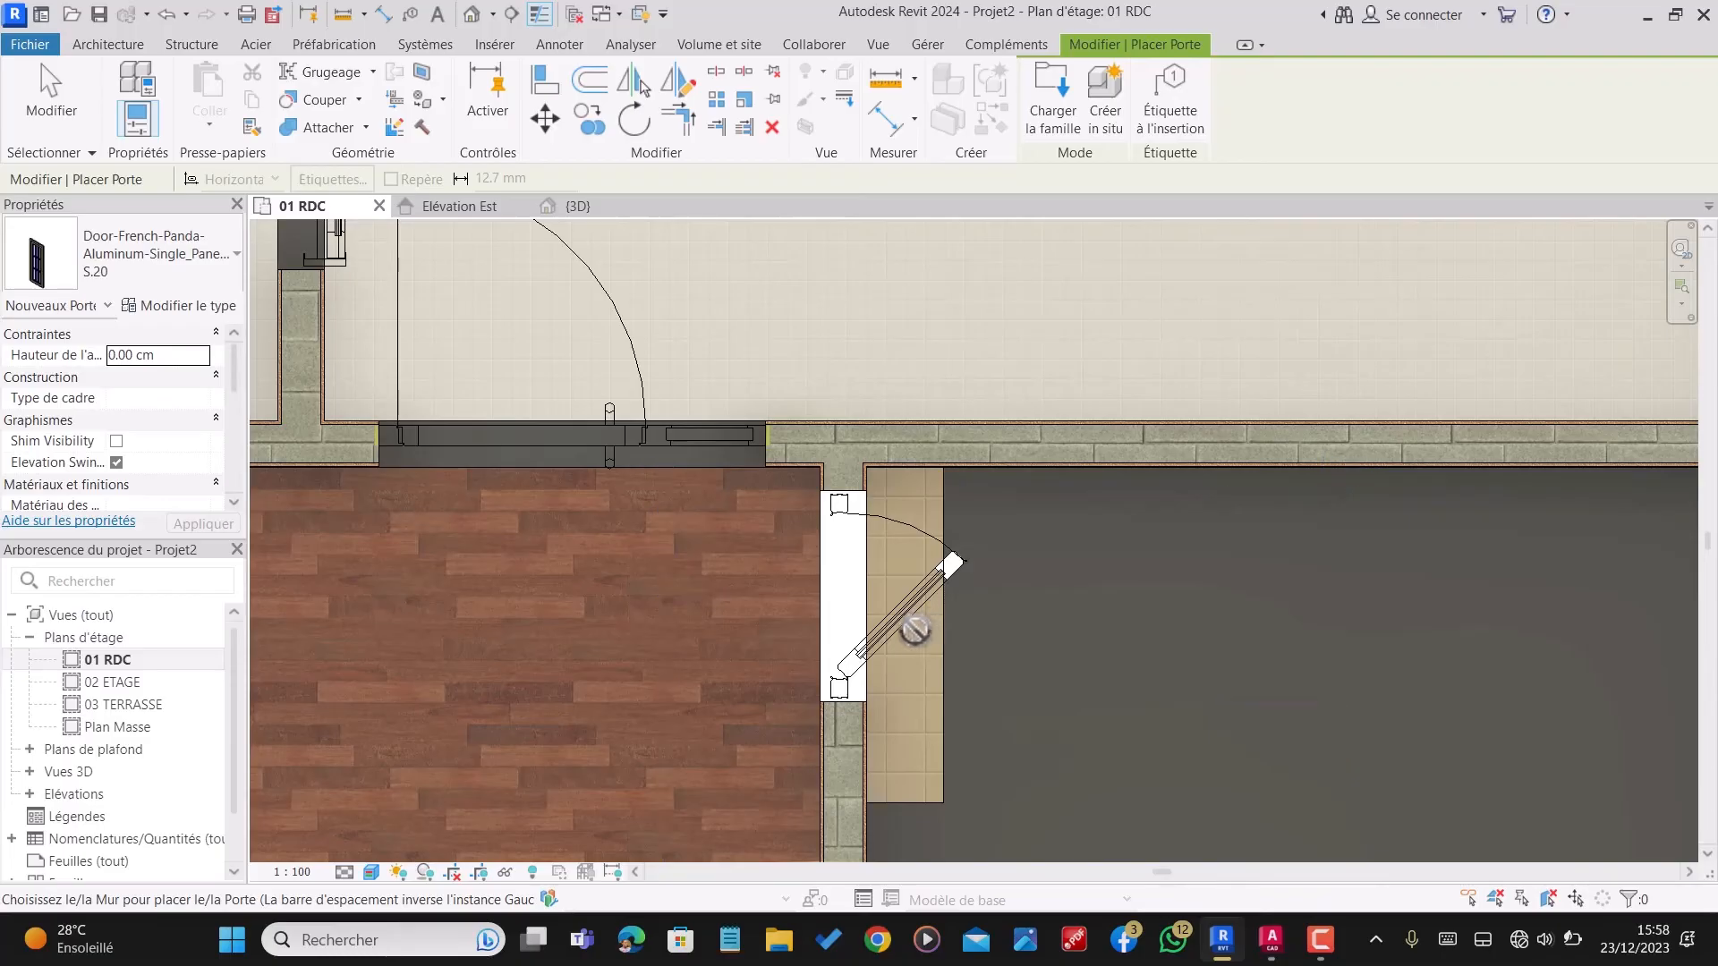
pyautogui.press('Escape')
pyautogui.click(909, 604)
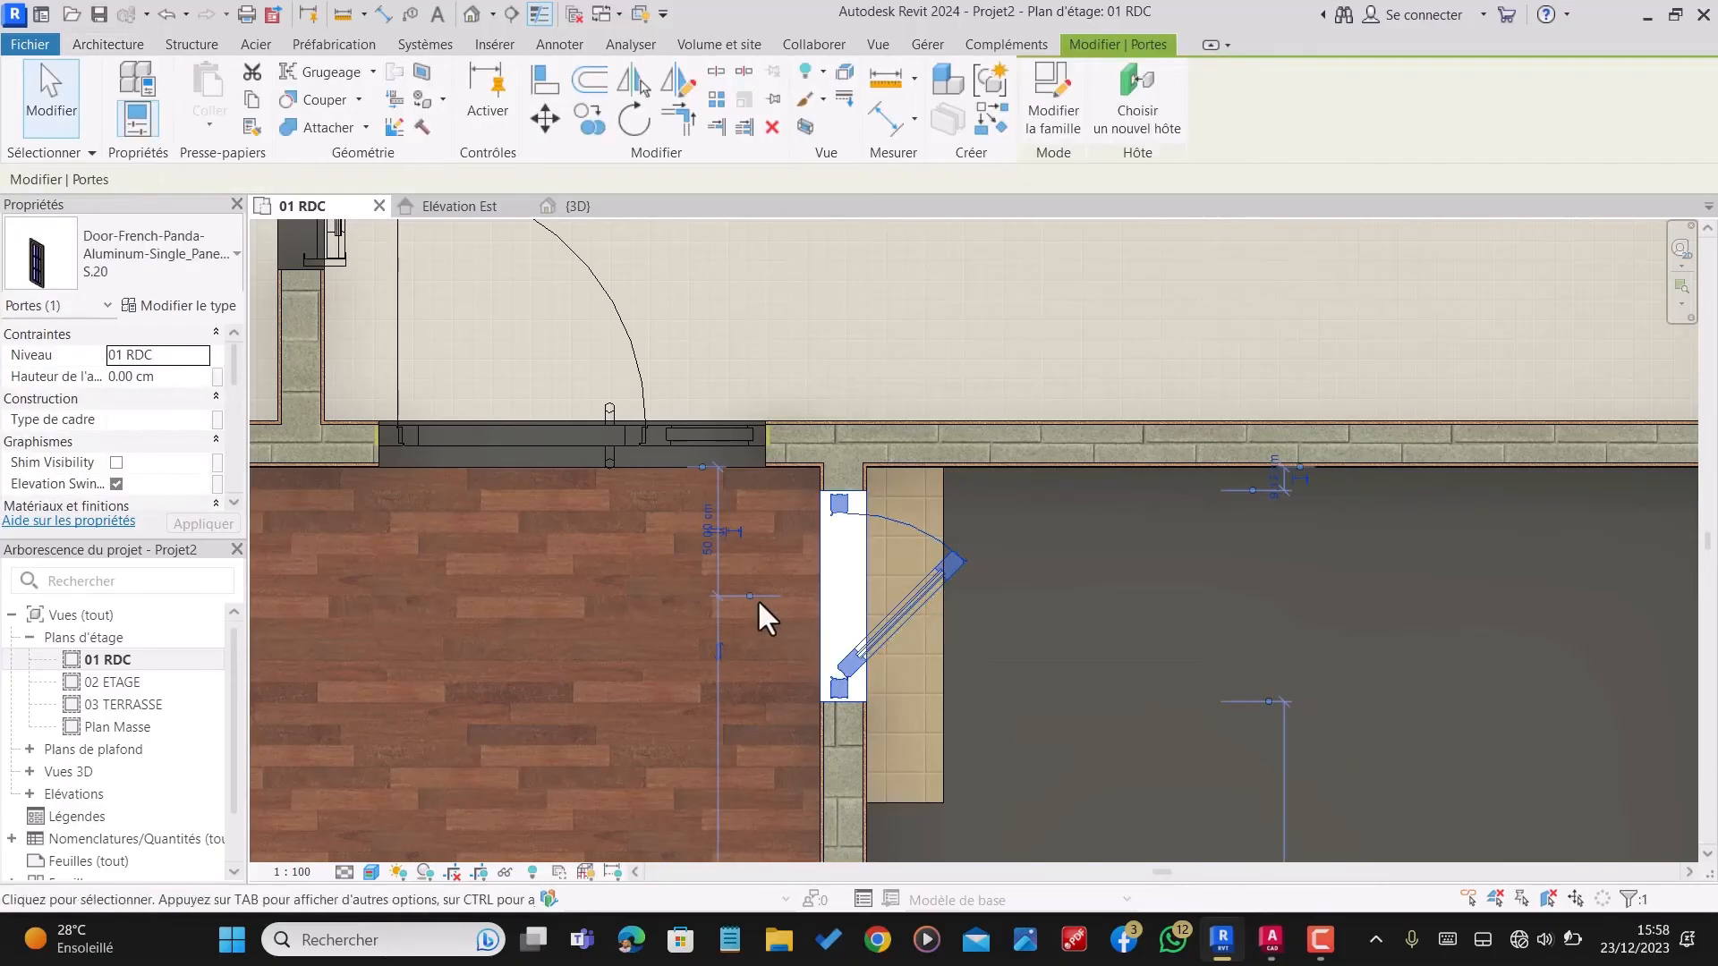
pyautogui.scroll(2, 729, 667)
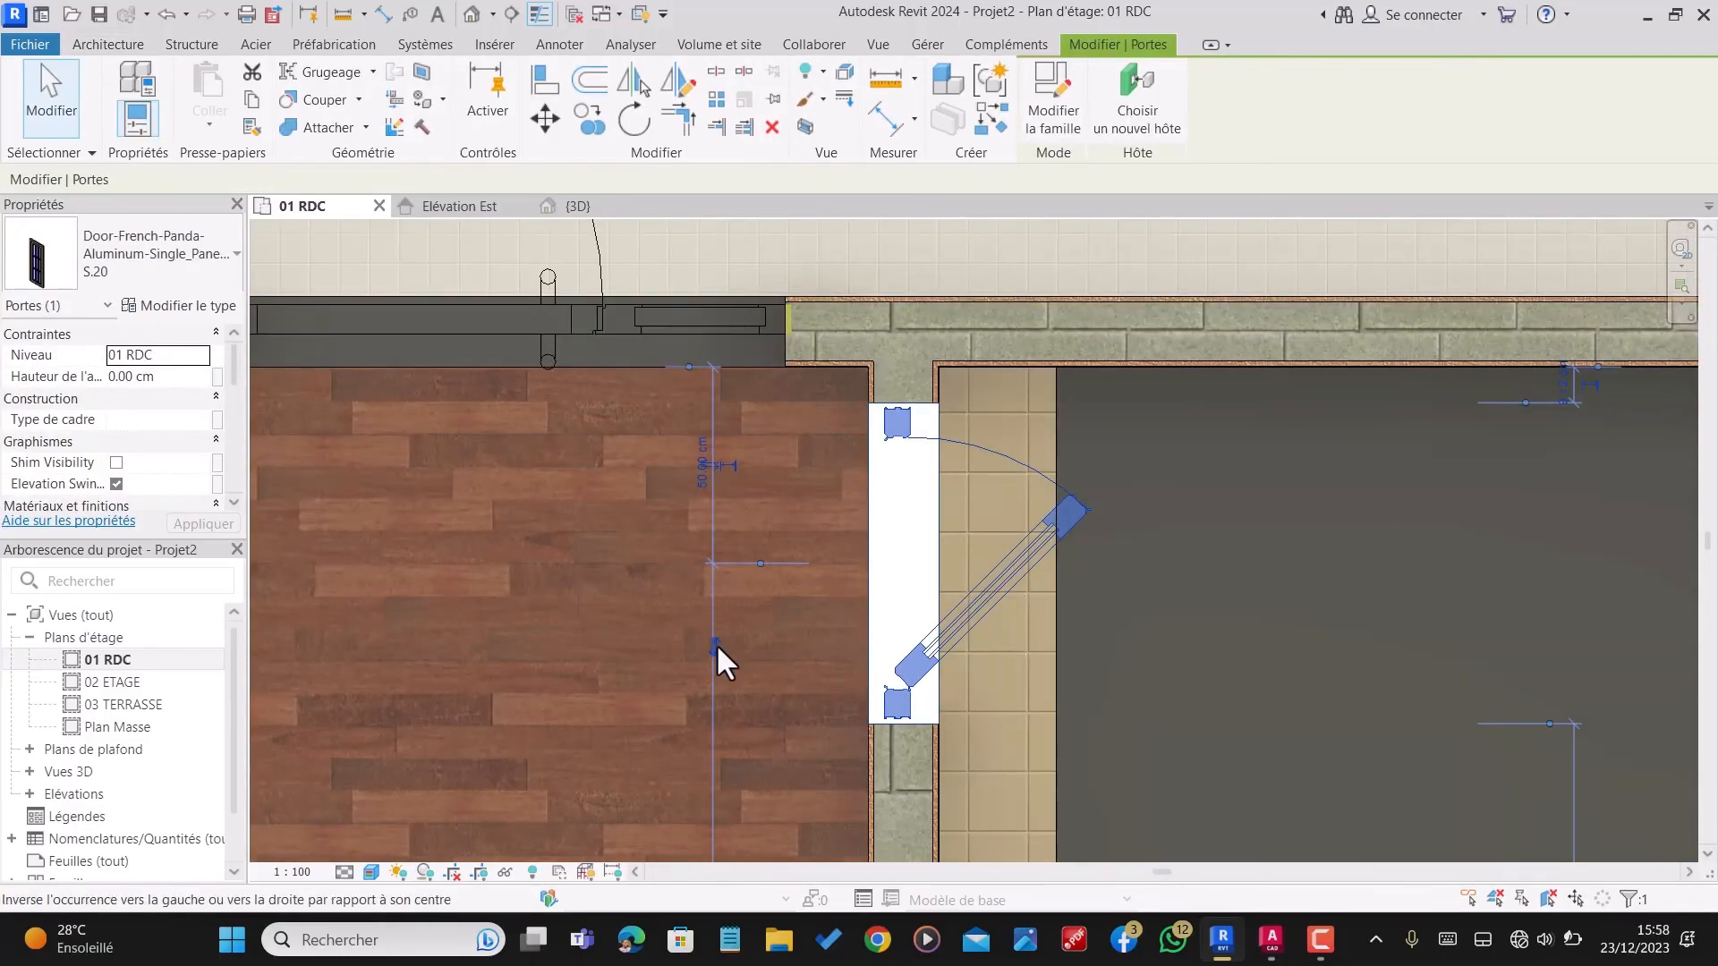
pyautogui.click(715, 642)
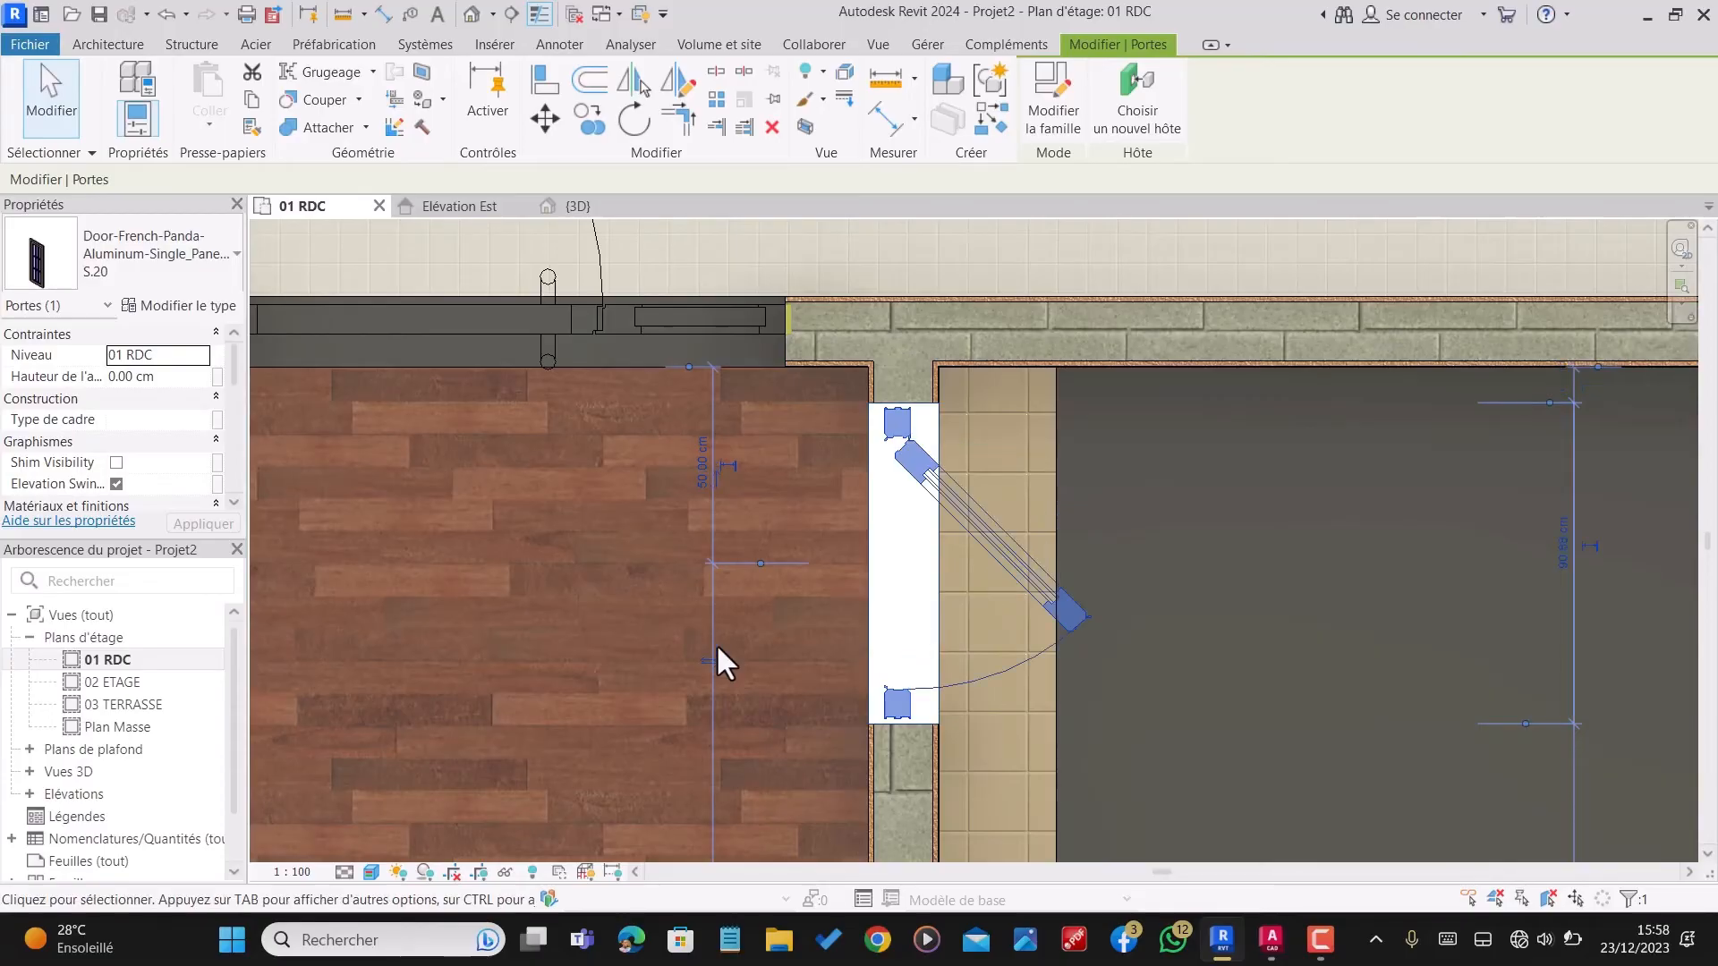
pyautogui.scroll(-1, 859, 470)
pyautogui.scroll(-5, 985, 504)
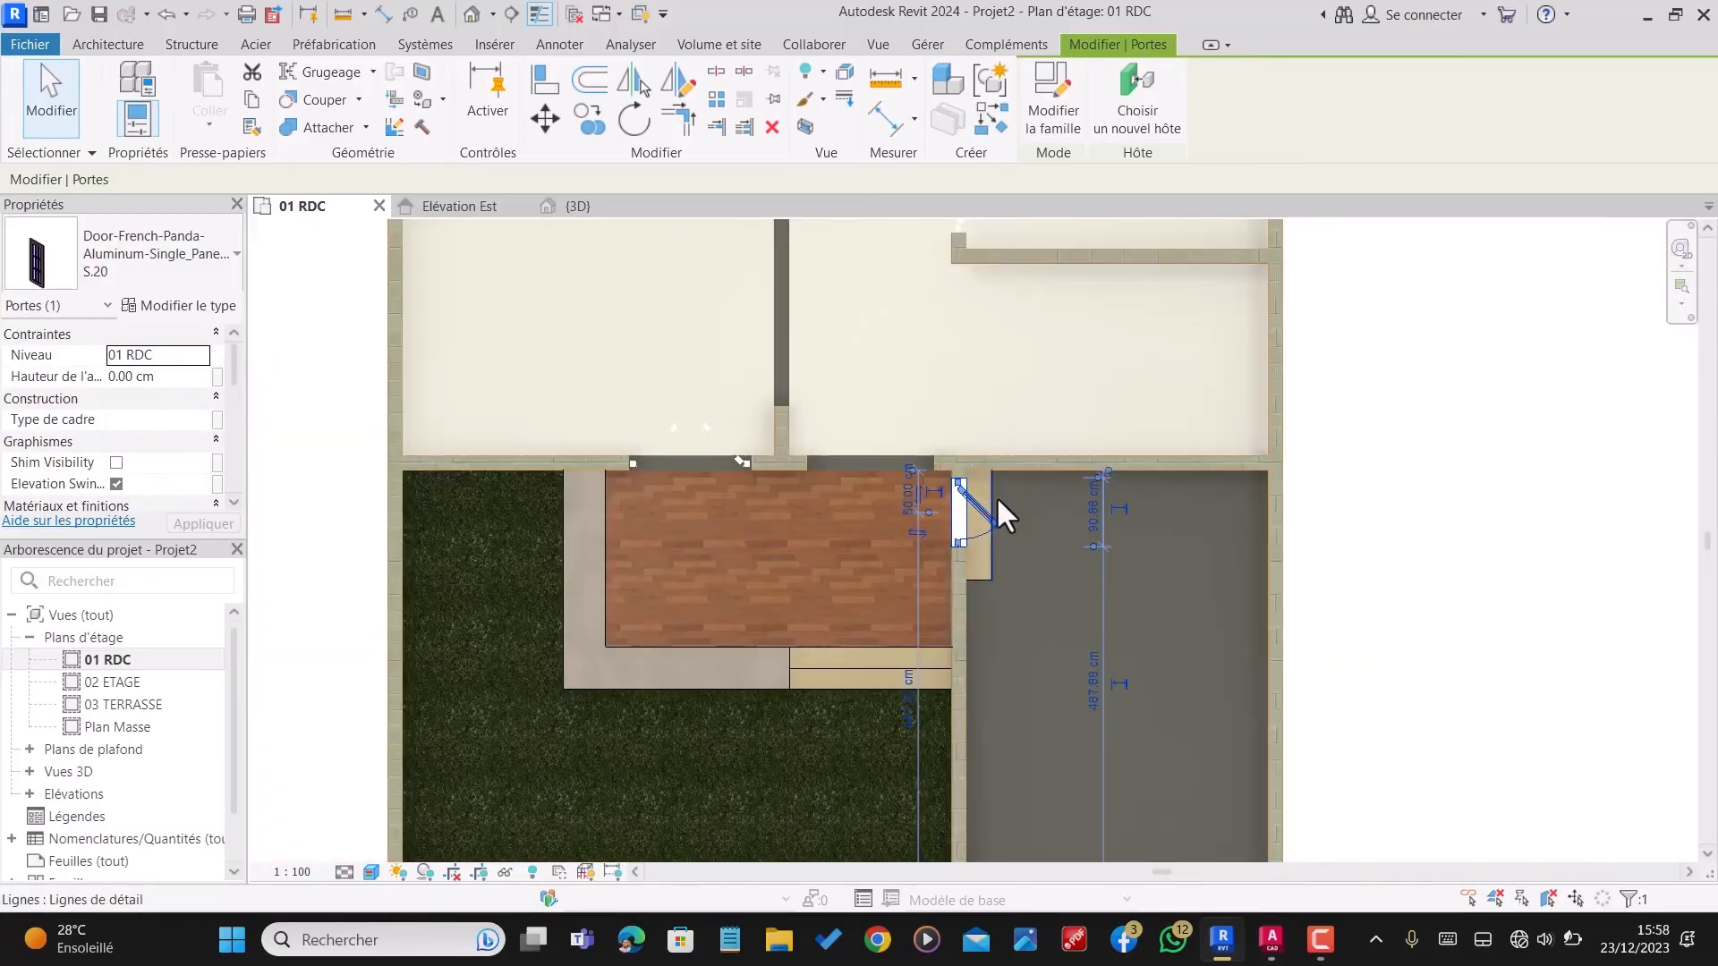
pyautogui.click(671, 241)
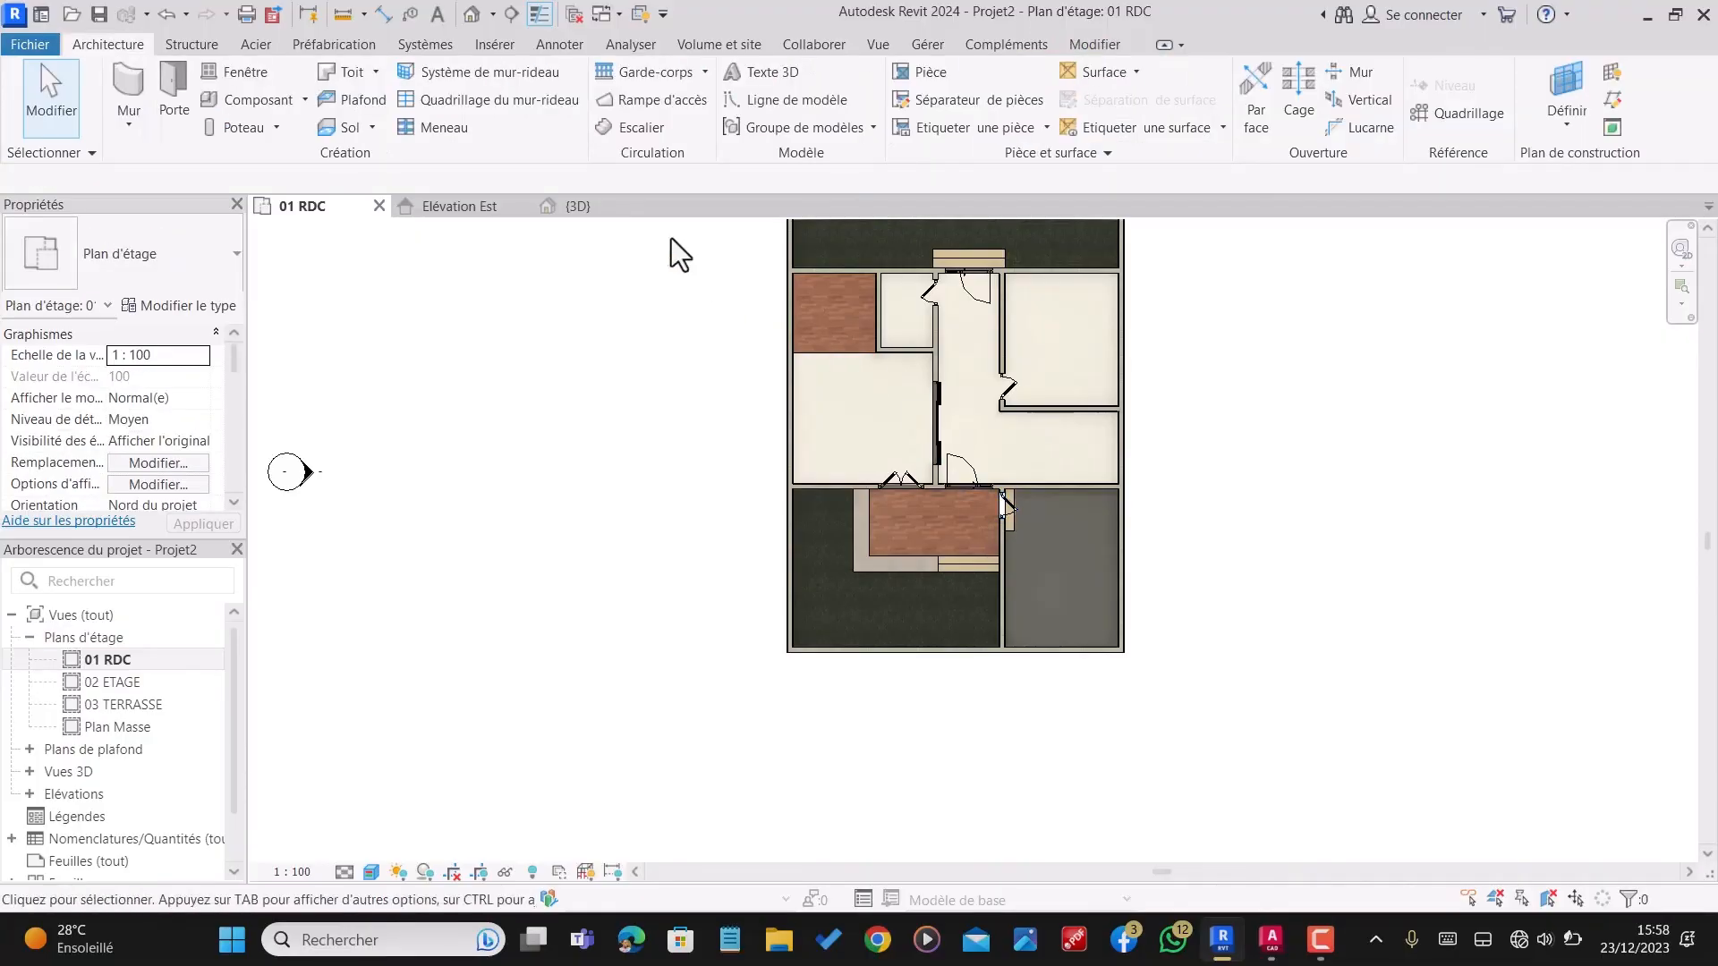
# Step: Open the 3D view and examine the placed doors throughout the ground floor
pyautogui.click(577, 208)
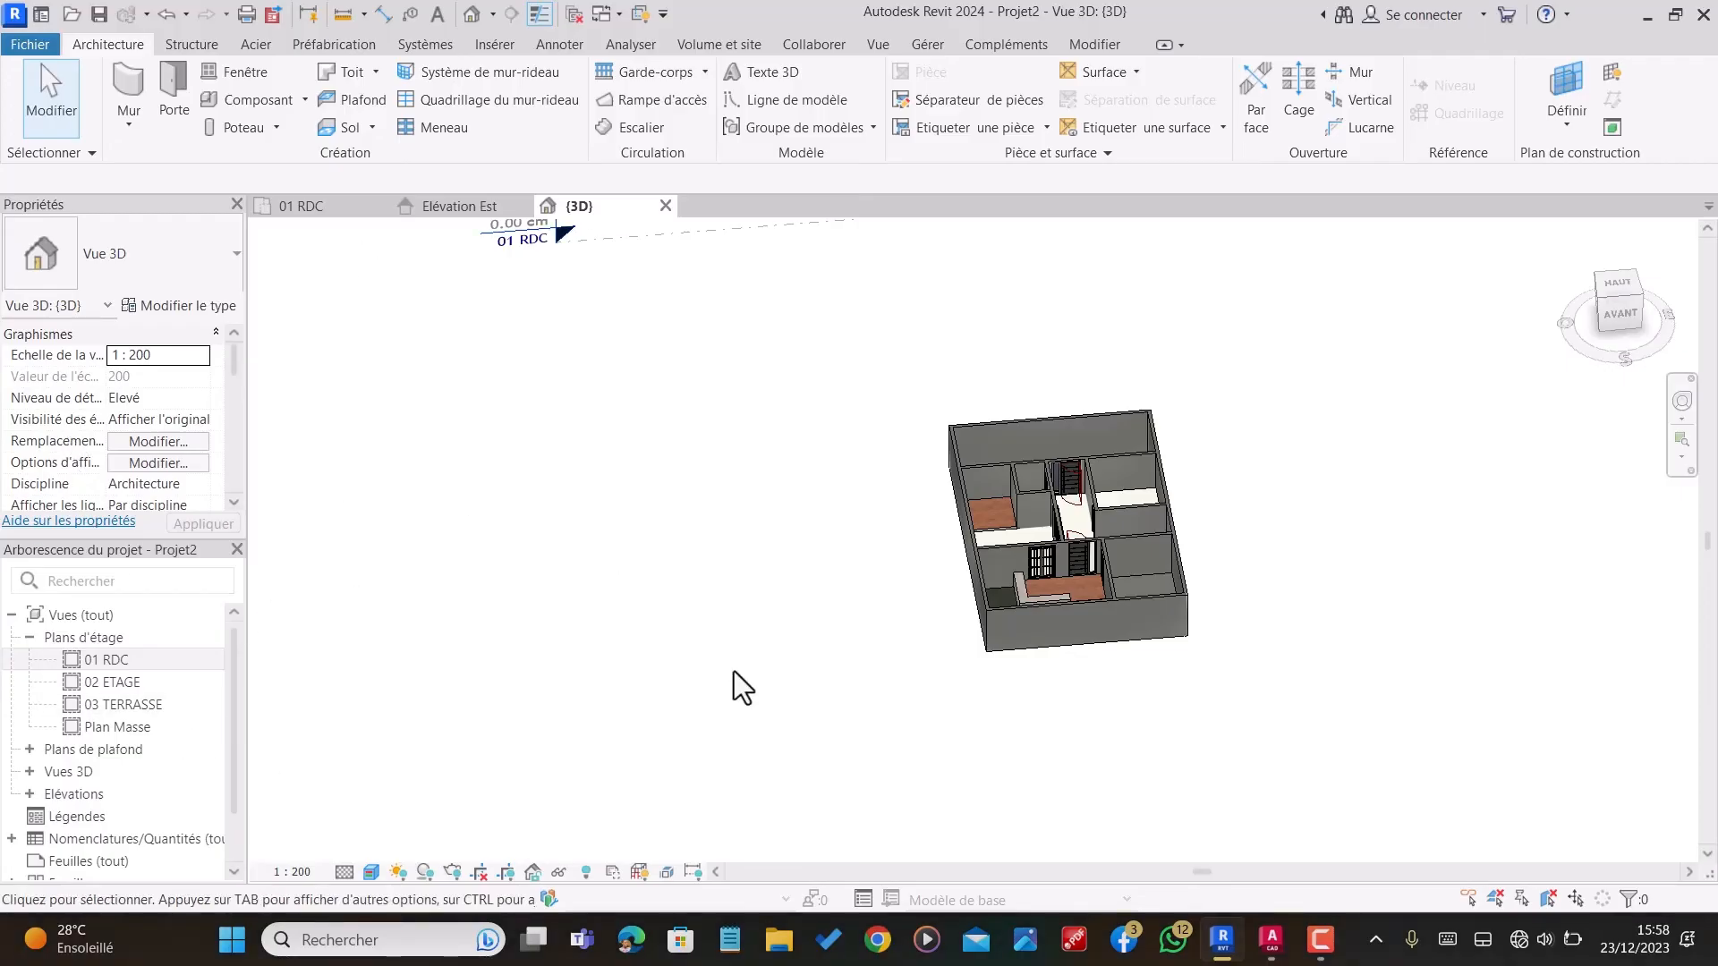
pyautogui.scroll(5, 1099, 507)
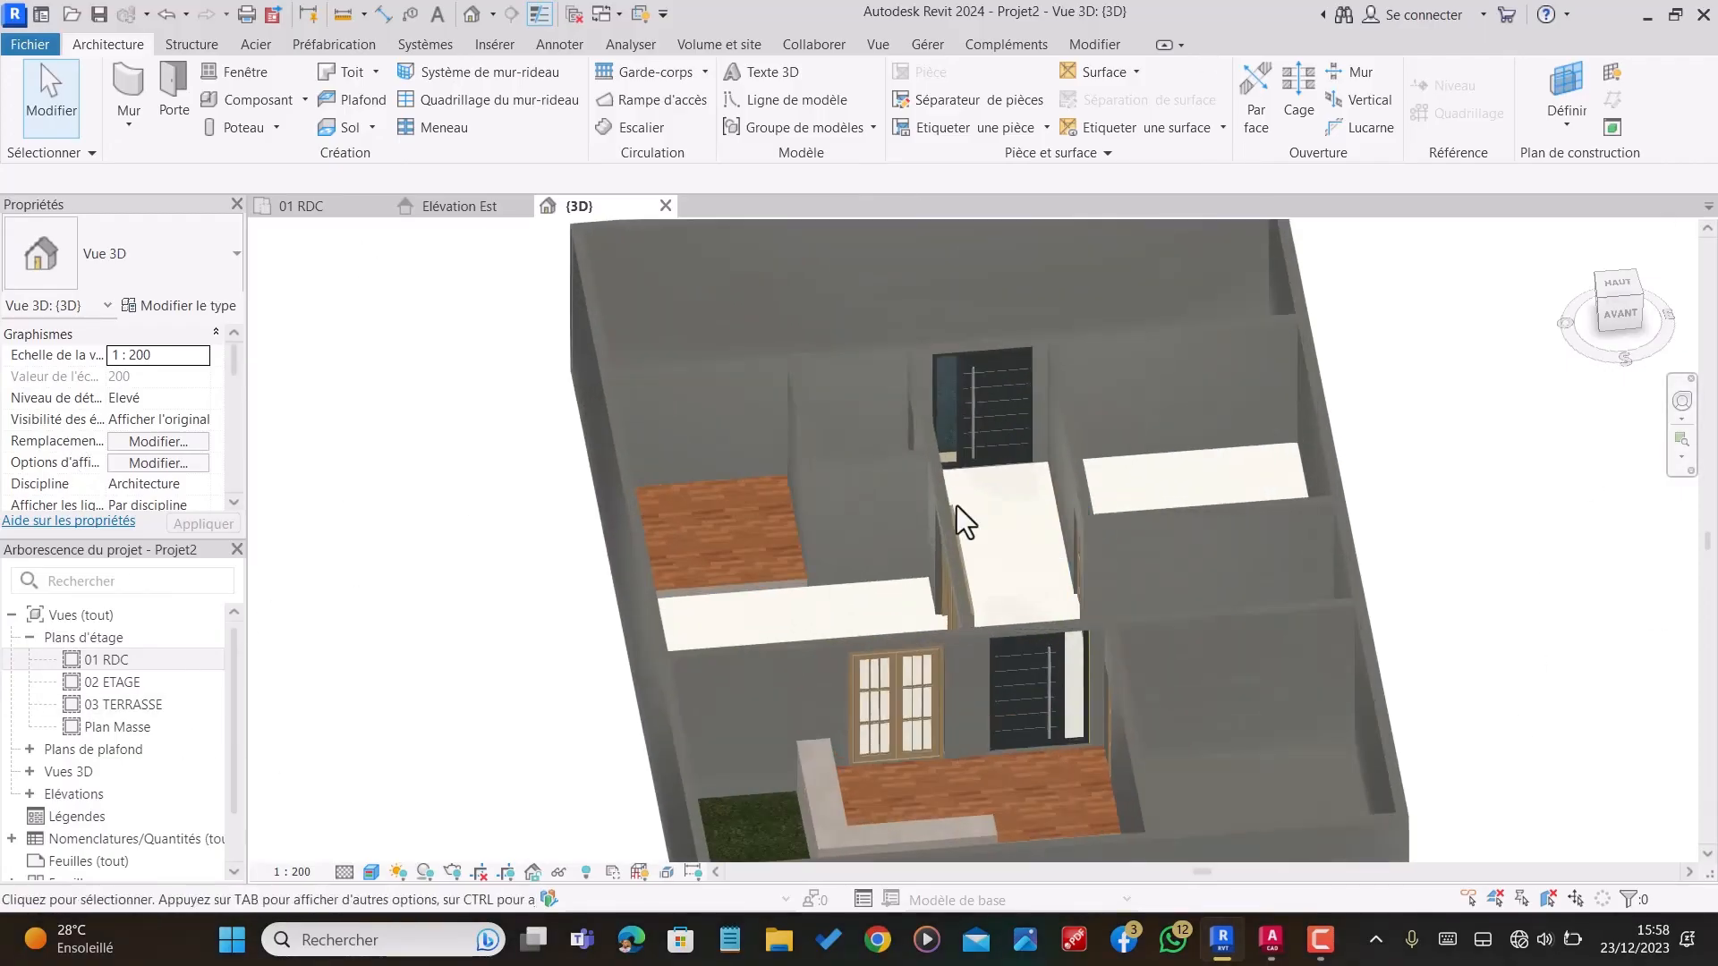
pyautogui.scroll(3, 1022, 439)
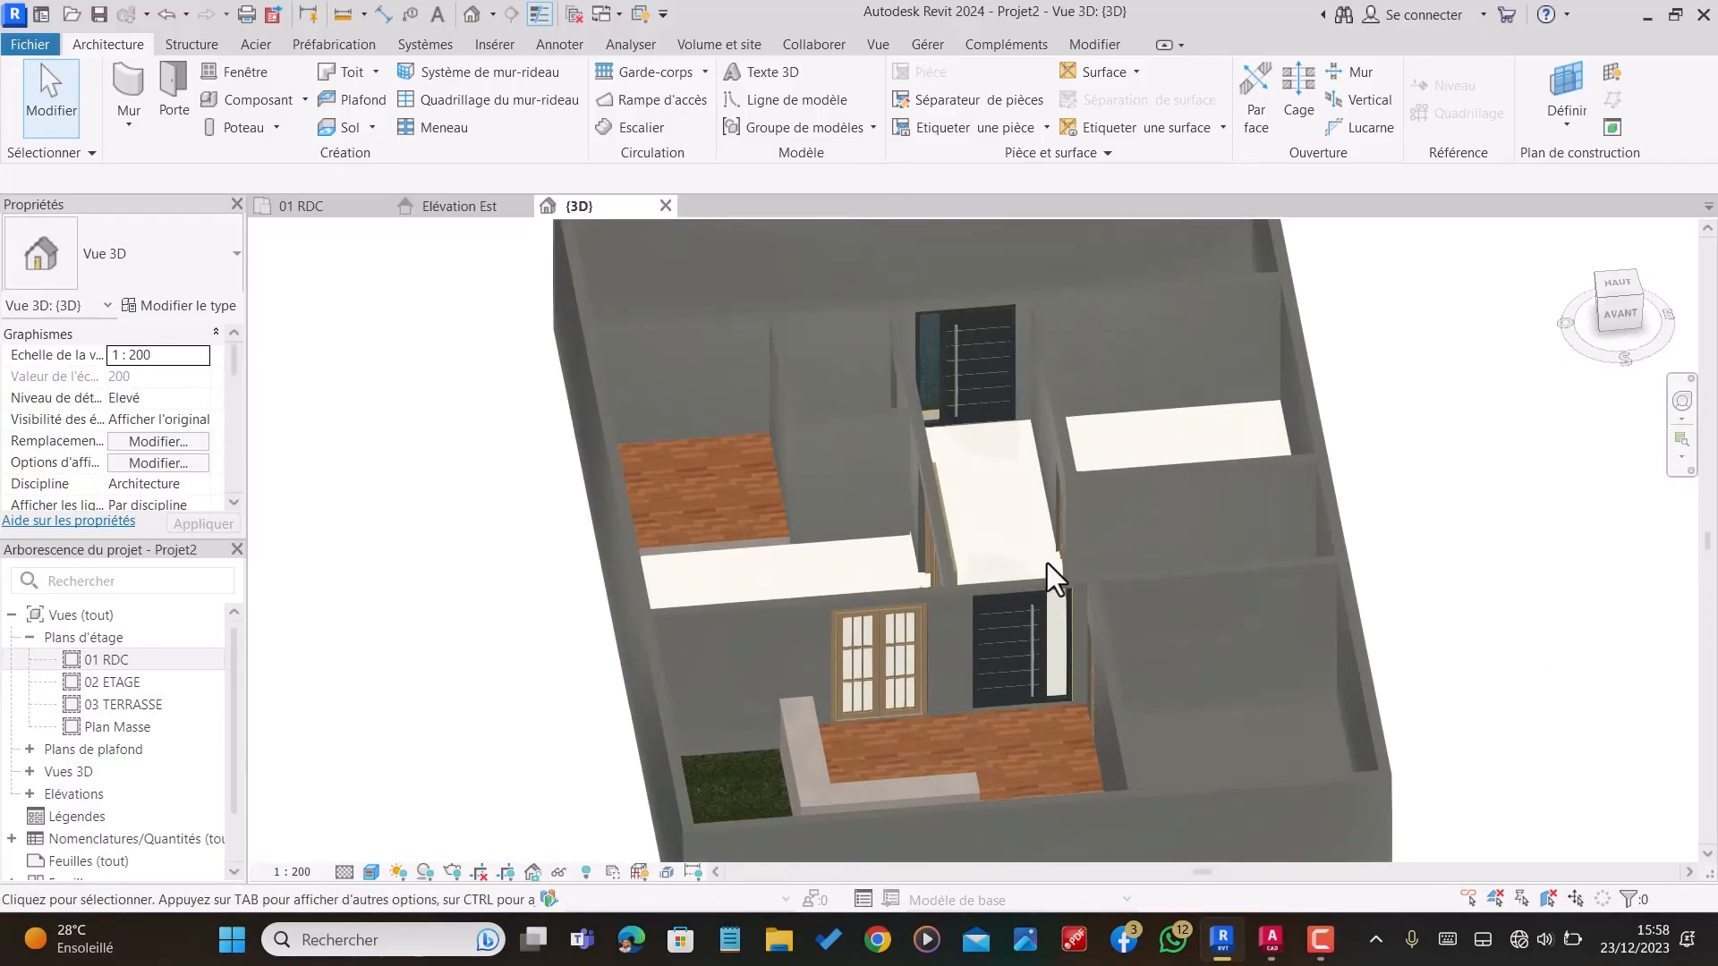
pyautogui.keyDown('shift'); pyautogui.moveTo(1048, 569); pyautogui.dragTo(617, 495, button='middle'); pyautogui.keyUp('shift')
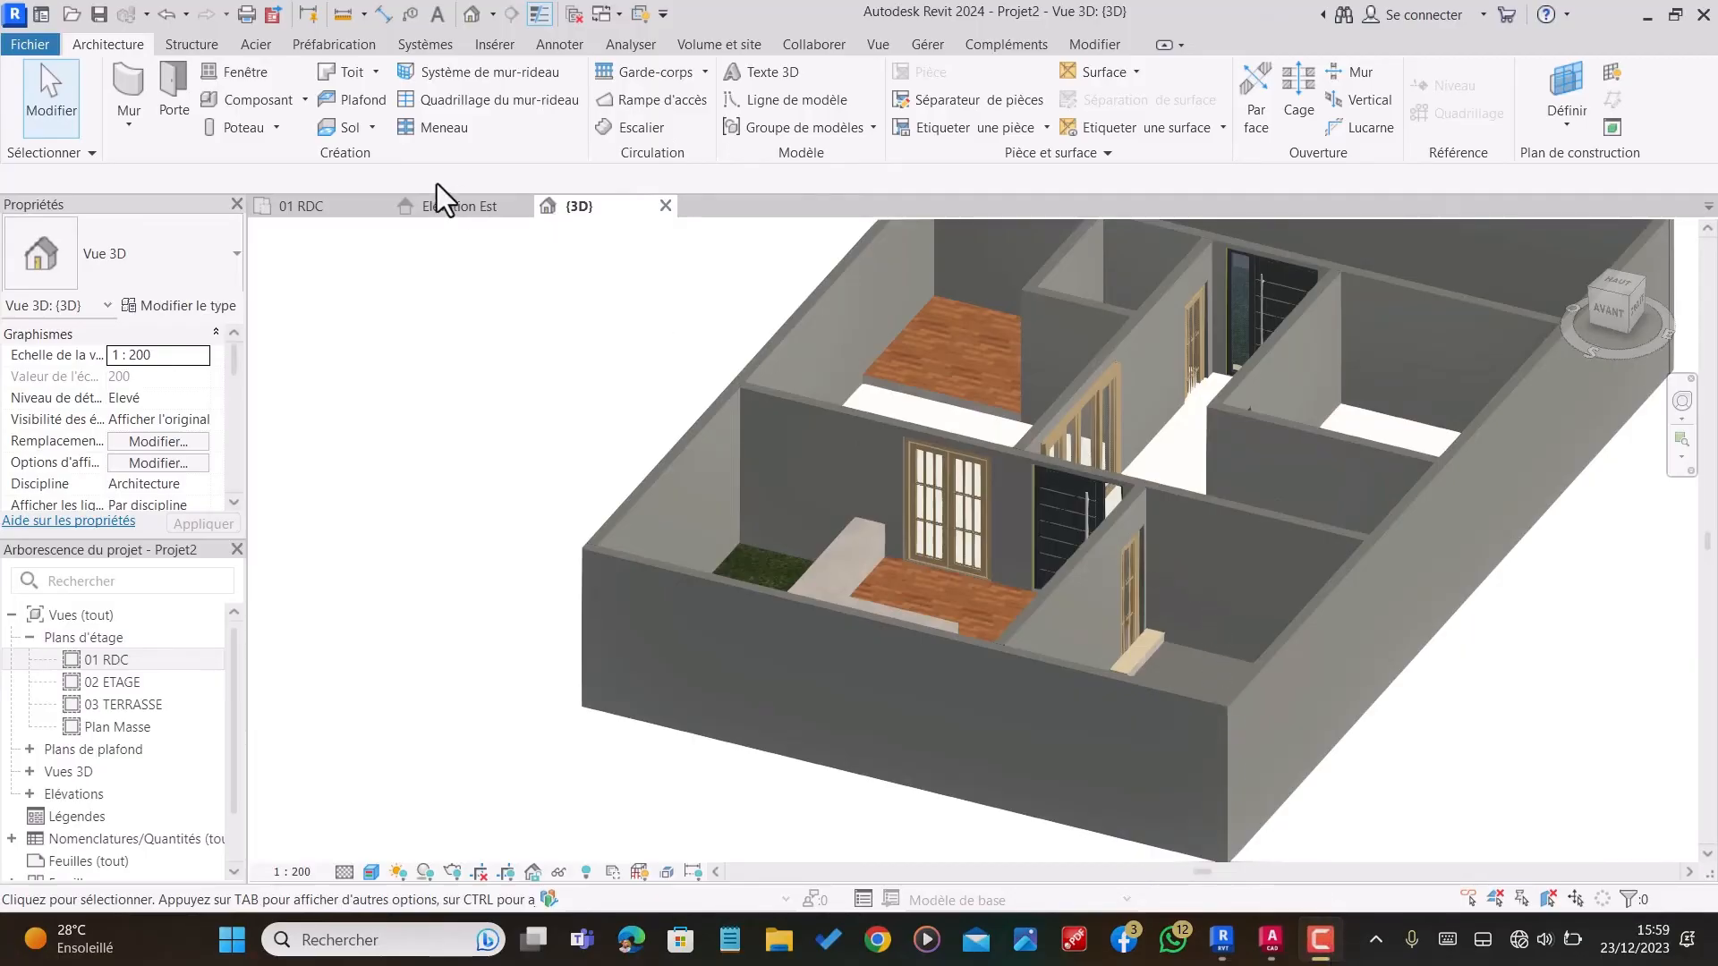
# Step: Orbit around the 3D model and inspect the doors along the hall and on the front and rear walls
pyautogui.scroll(3, 1283, 658)
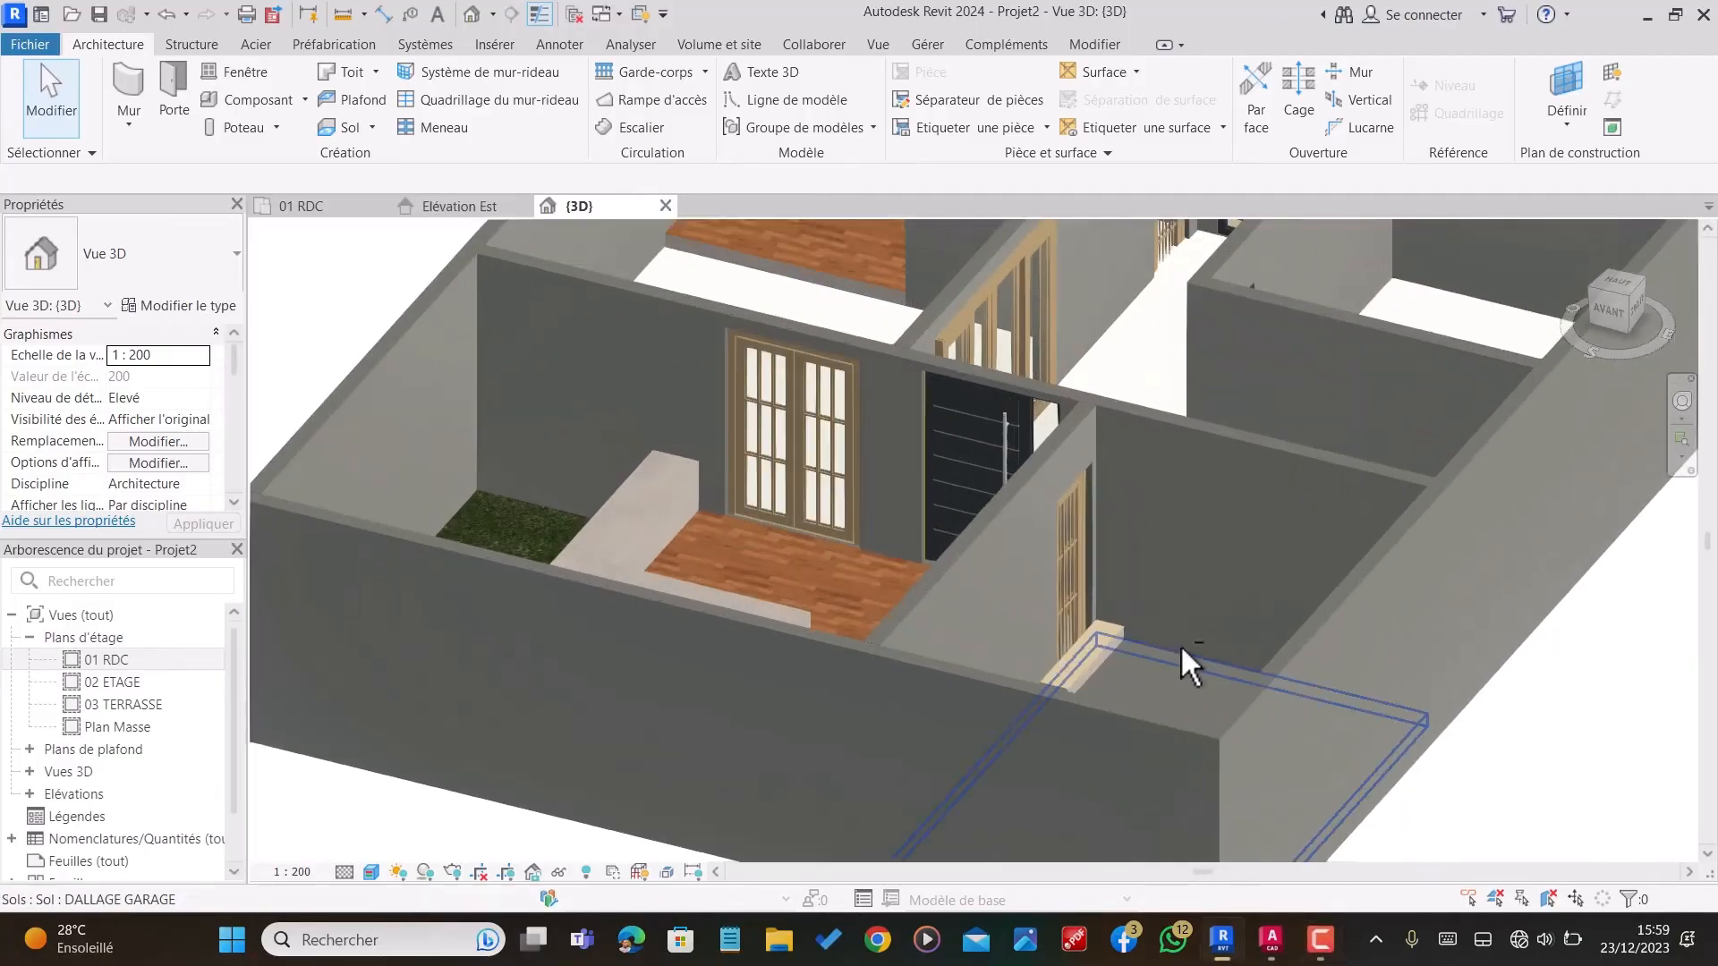
pyautogui.scroll(2, 686, 547)
pyautogui.scroll(-5, 687, 537)
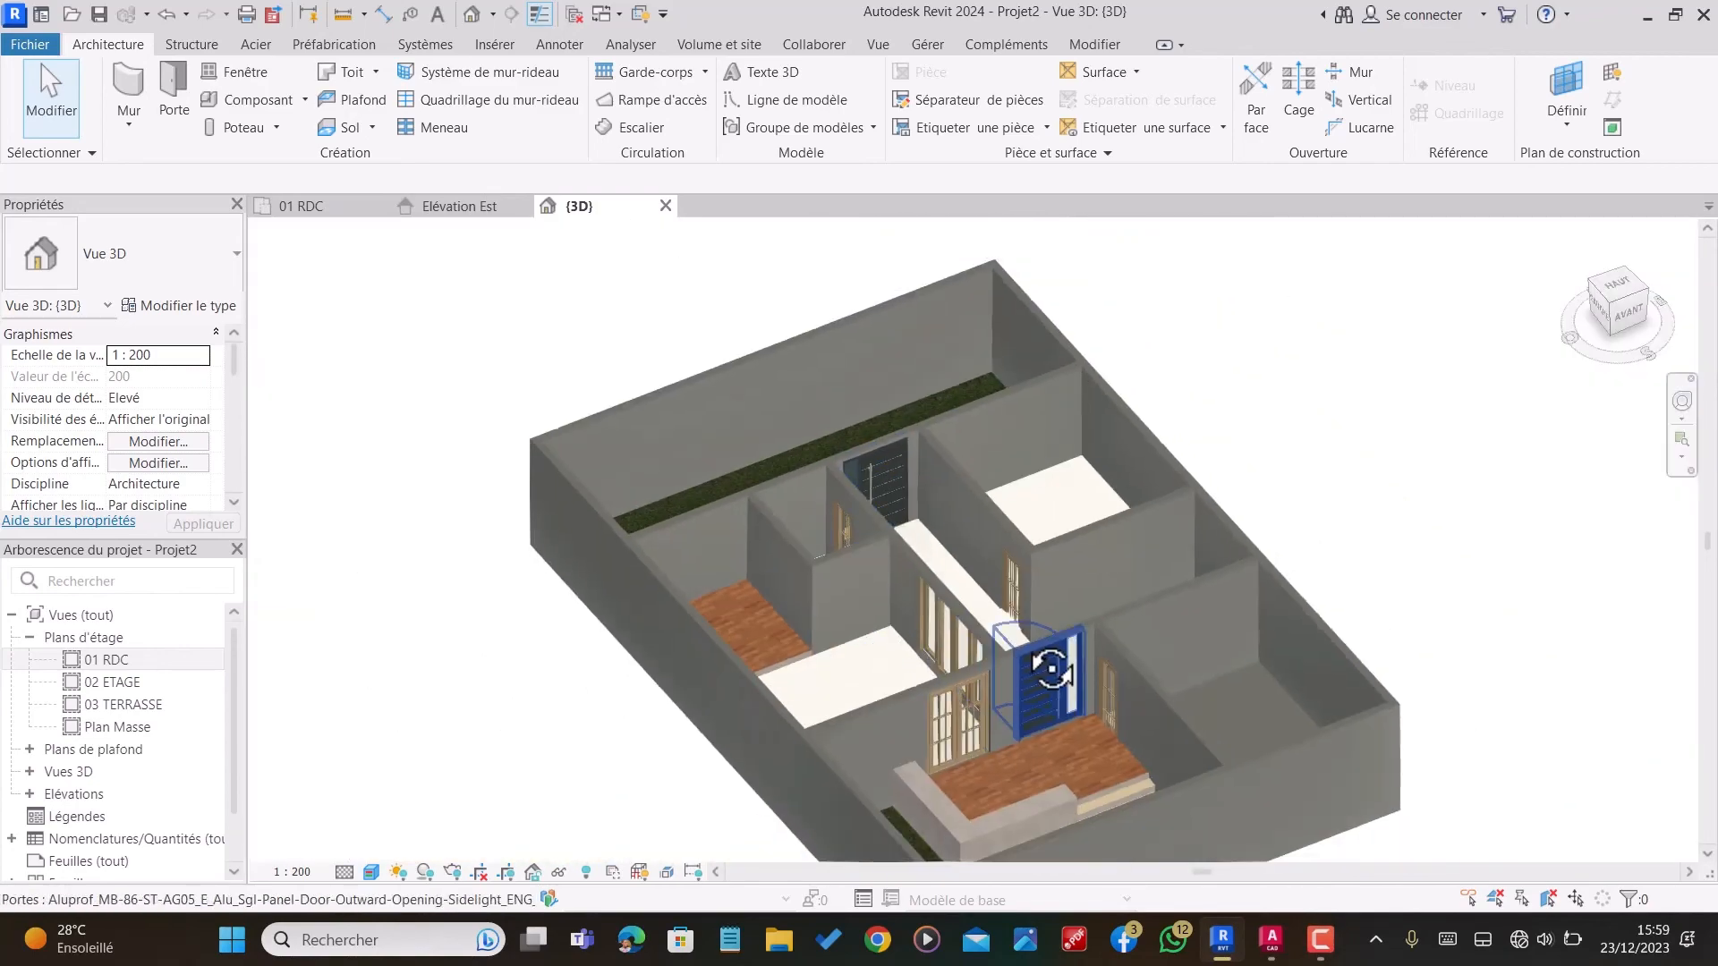
pyautogui.keyDown('shift'); pyautogui.moveTo(1051, 666); pyautogui.dragTo(1238, 679, button='middle'); pyautogui.keyUp('shift')
pyautogui.scroll(1, 1056, 403)
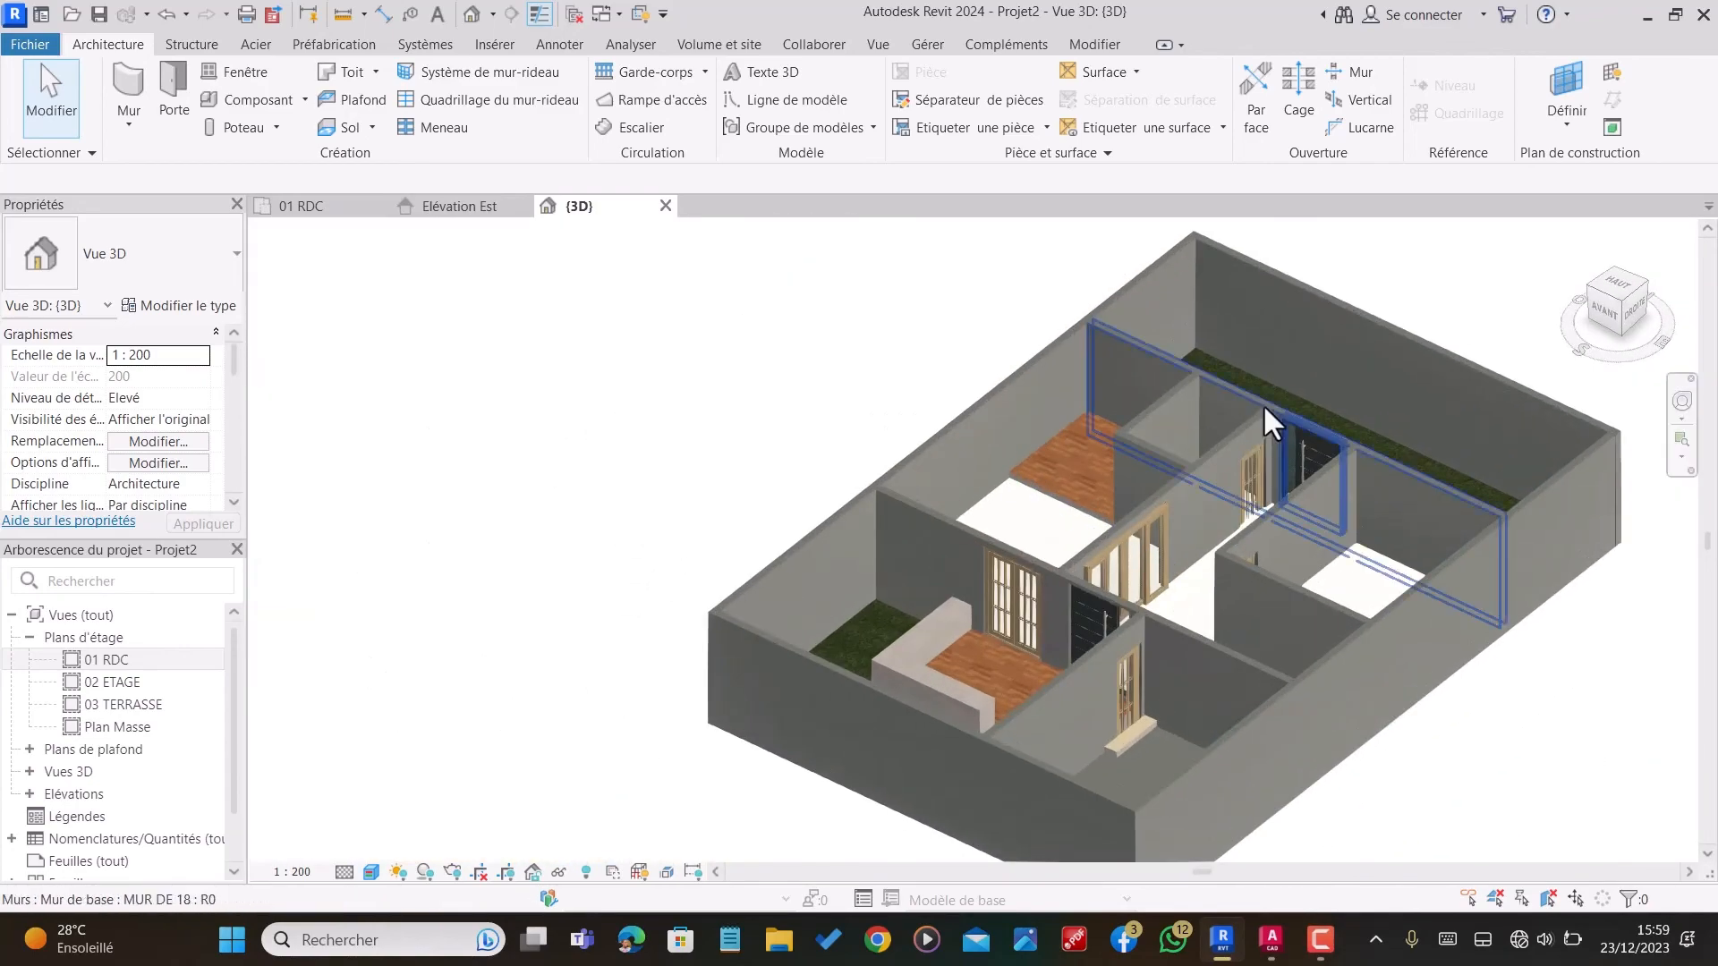
pyautogui.scroll(2, 1280, 505)
pyautogui.keyDown('shift'); pyautogui.moveTo(1315, 526); pyautogui.dragTo(1056, 755, button='middle'); pyautogui.keyUp('shift')
pyautogui.scroll(2, 927, 521)
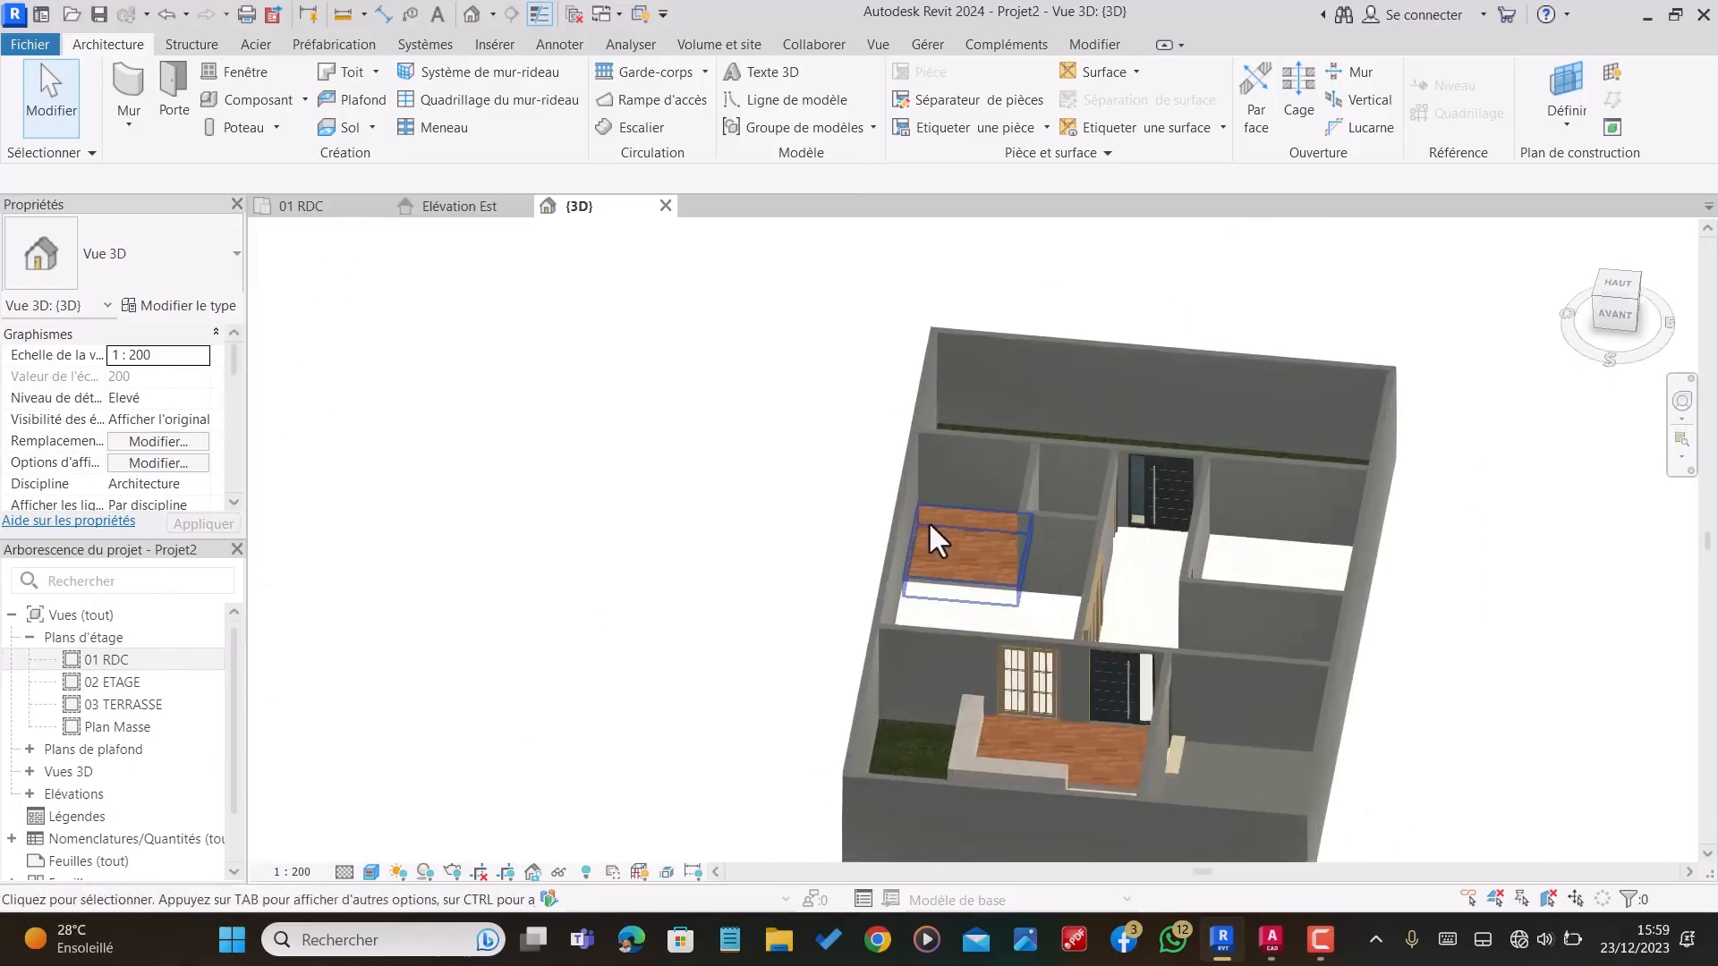
pyautogui.scroll(5, 1086, 540)
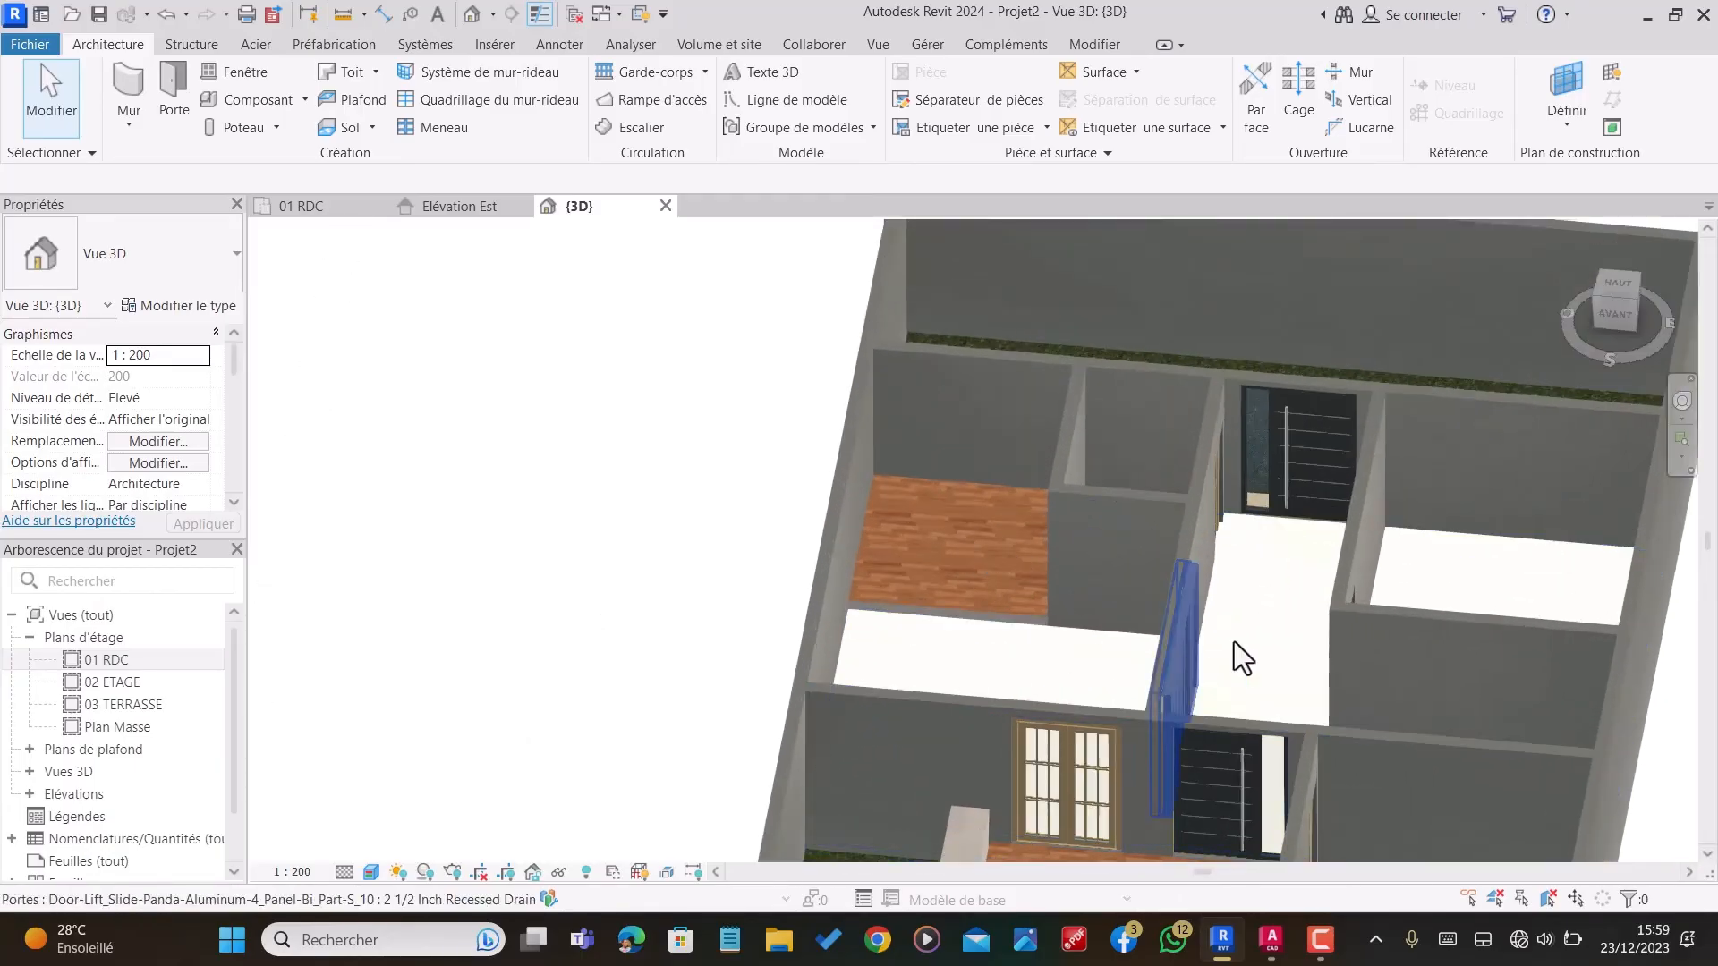
pyautogui.scroll(-4, 1252, 536)
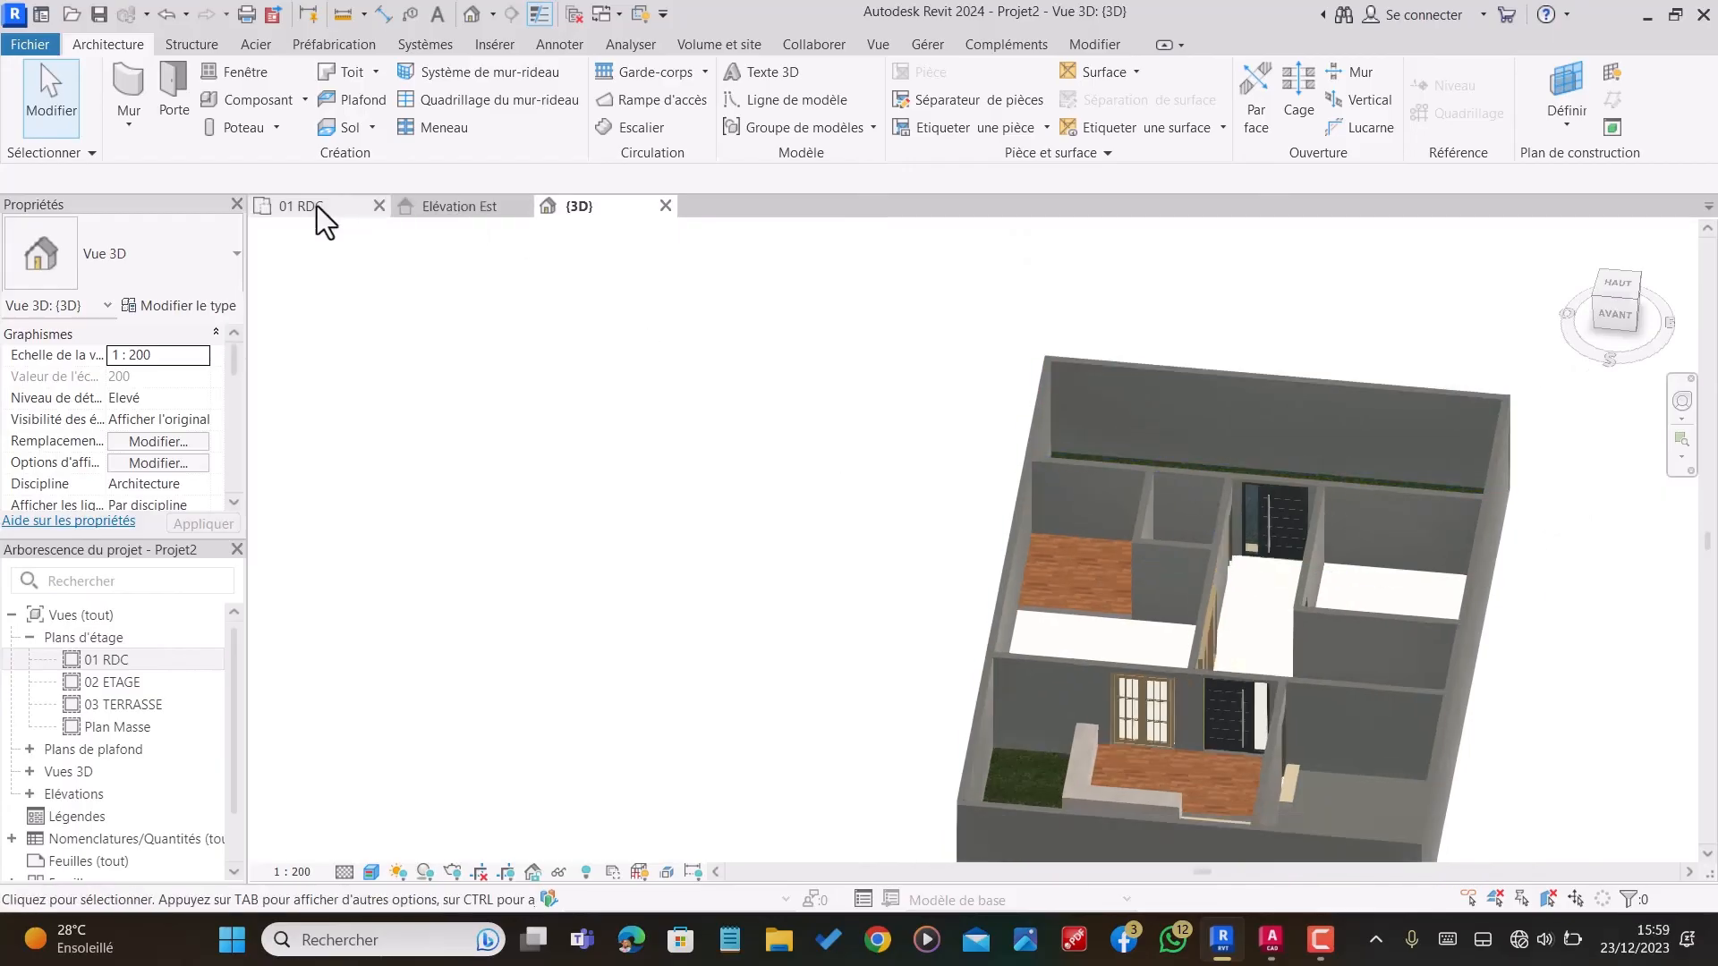
# Step: Return to the 01 RDC plan and load the window family Aluprof_MB-86-SI_E_Alu_Window-2sash-Tilt-and-turn-FIX_ENG_R-00045 from the Bibliotheque issa folder
pyautogui.click(304, 206)
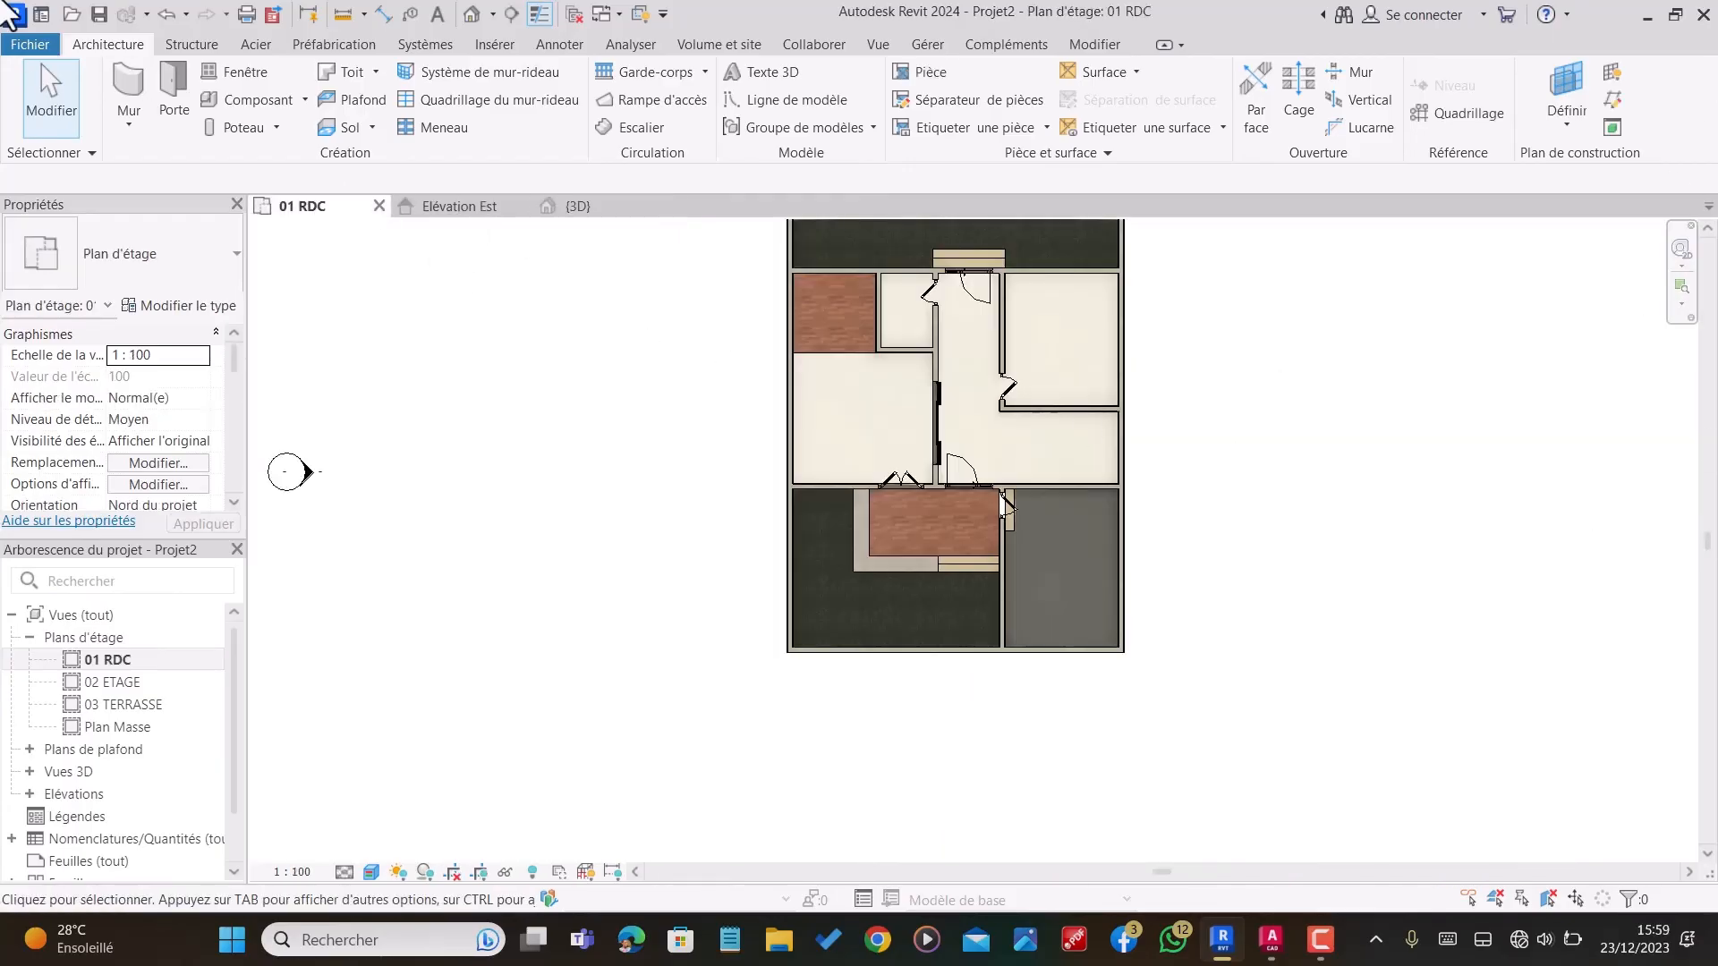
pyautogui.click(260, 77)
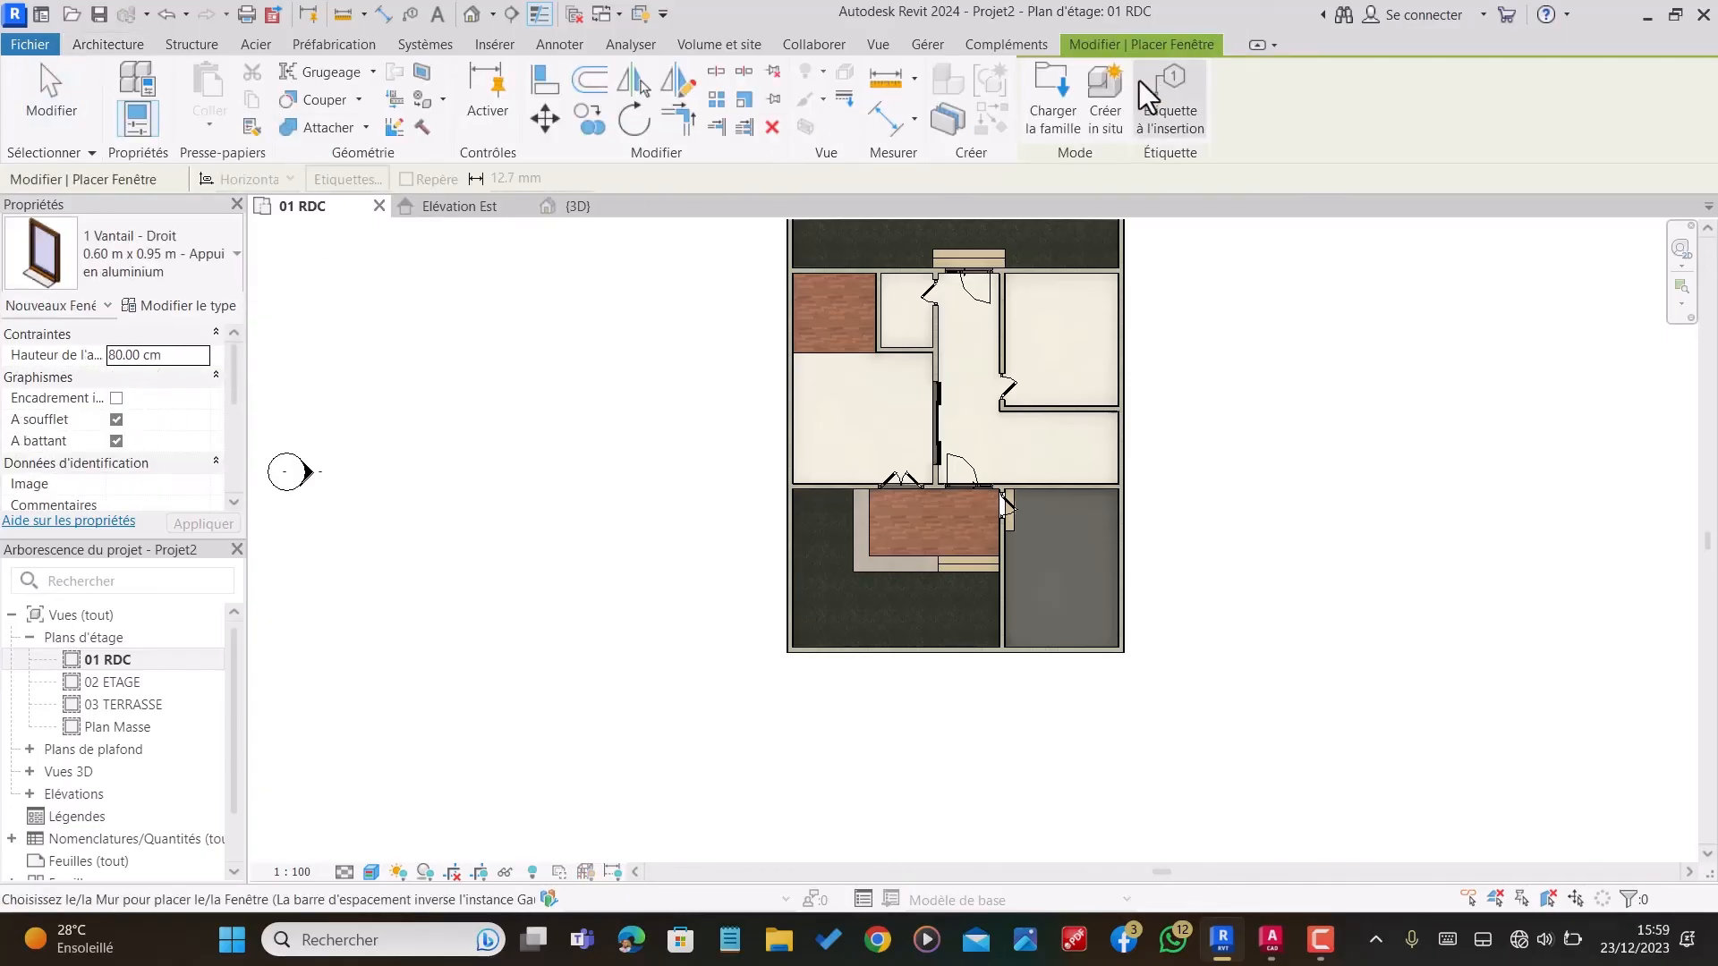
pyautogui.click(1054, 109)
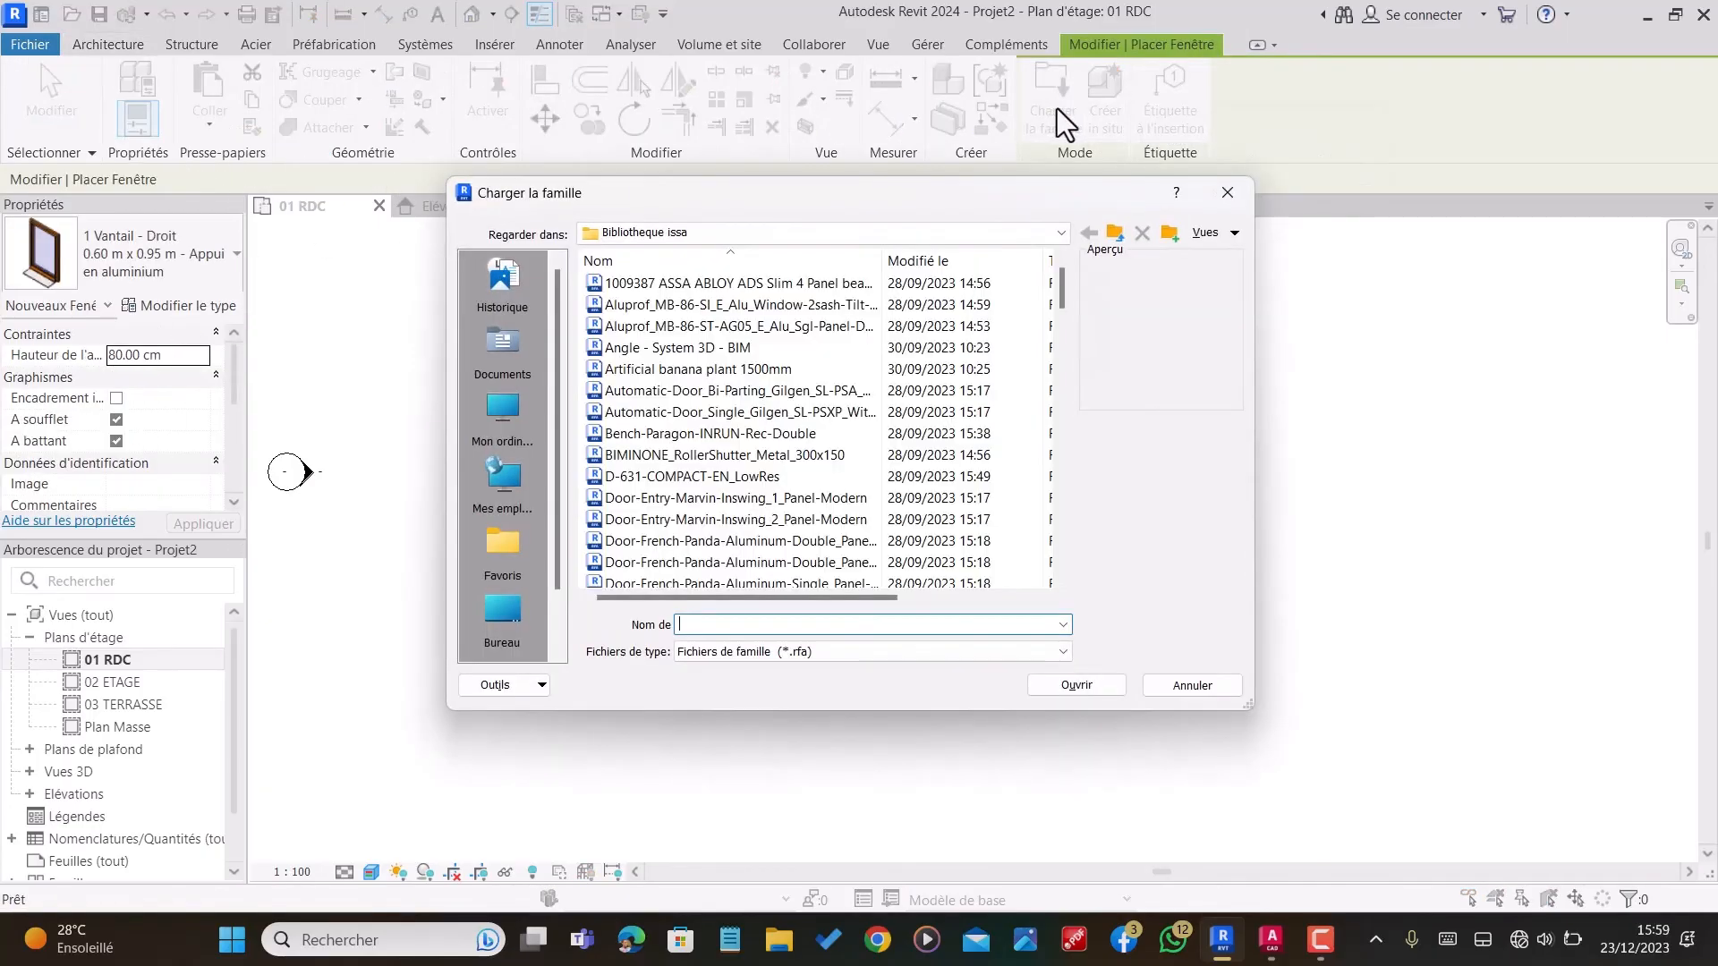
pyautogui.click(703, 283)
pyautogui.click(744, 306)
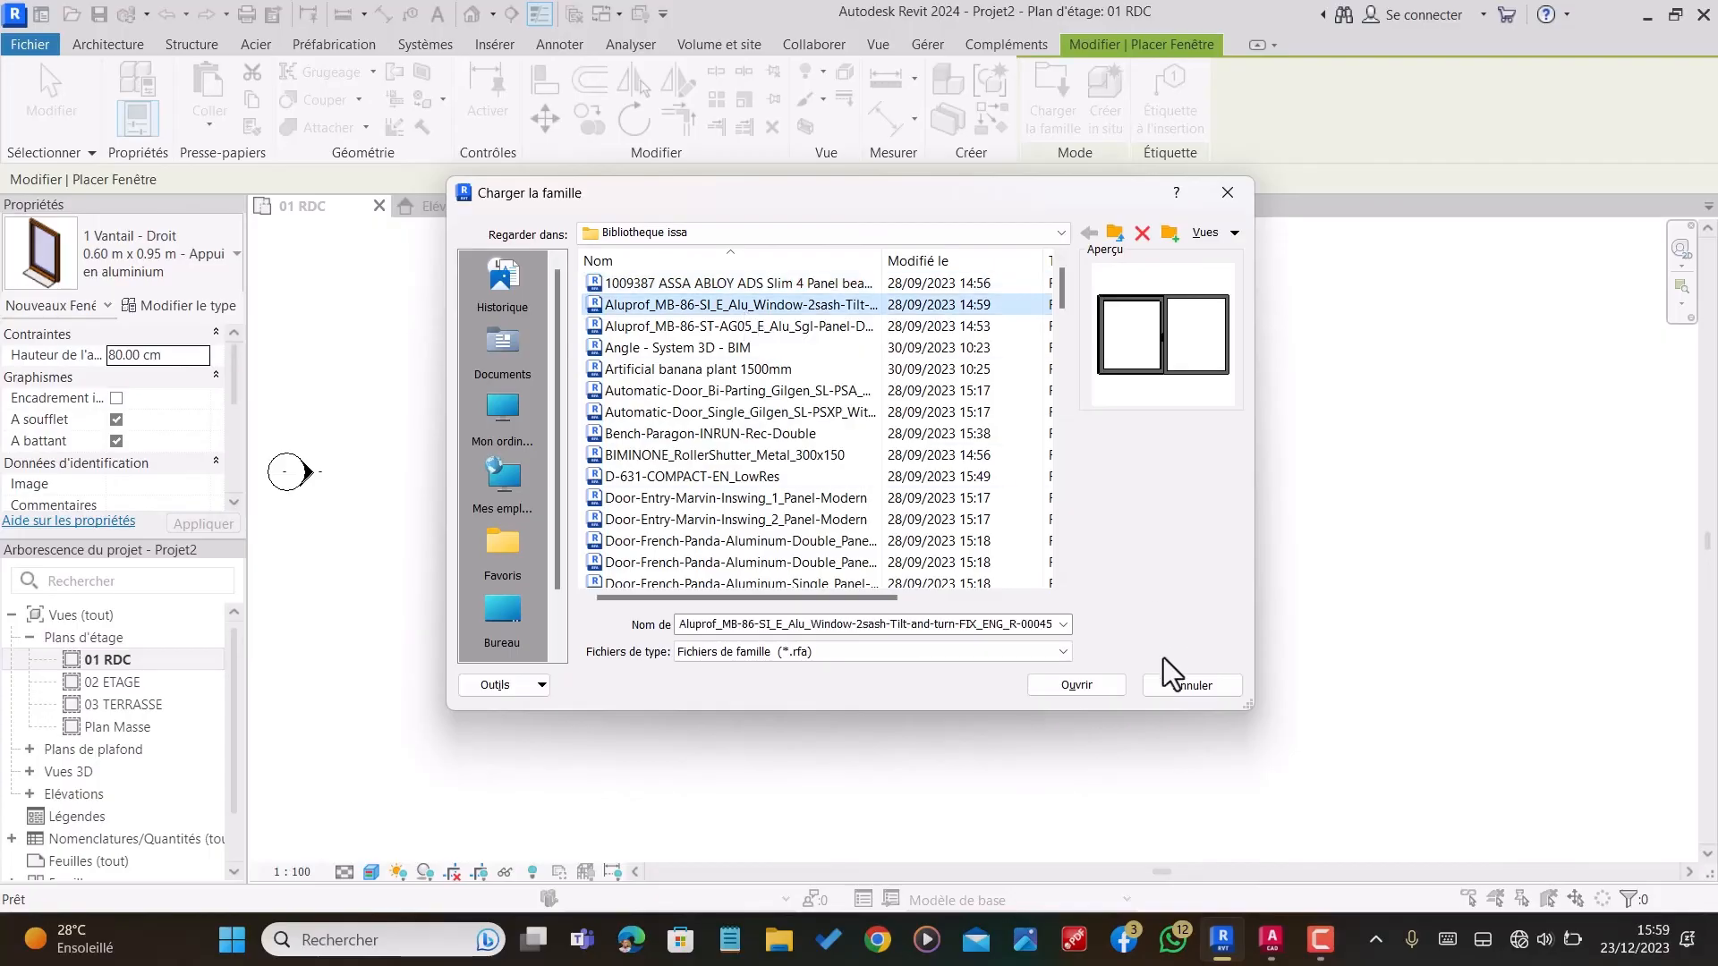
pyautogui.click(1080, 688)
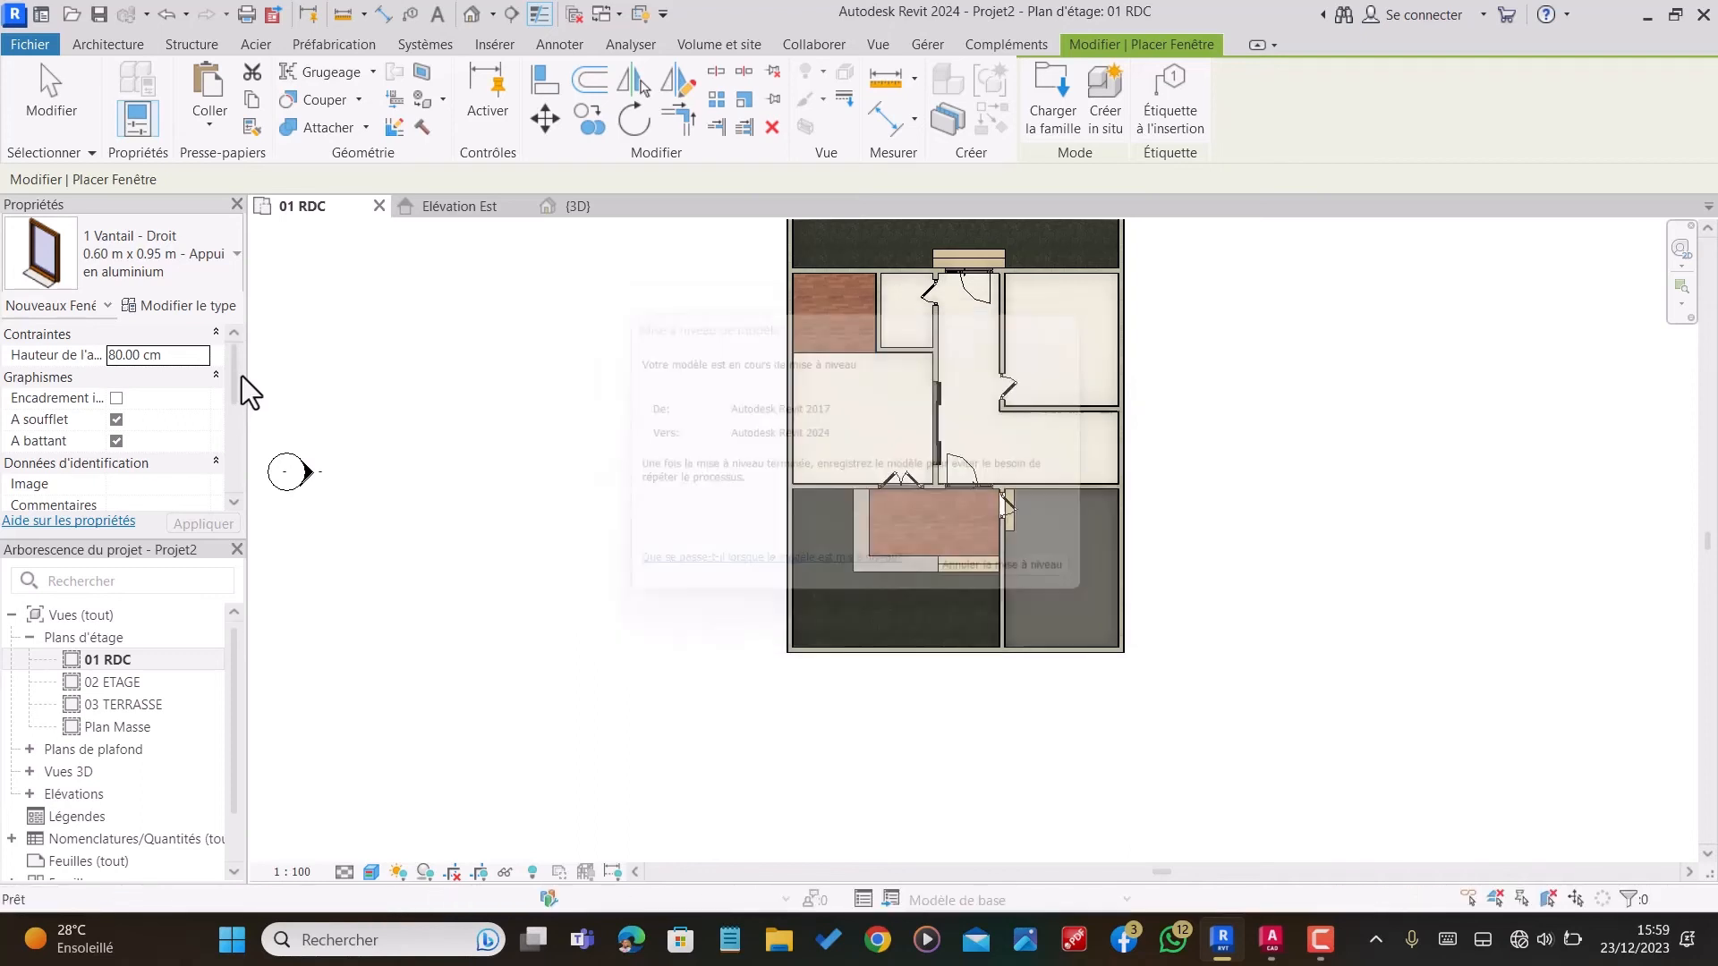
# Step: Set the sill height to 145 cm and place the 2460 x 1480 window in the wood-floored room's rear wall, centred 130 cm from each side
pyautogui.click(186, 354)
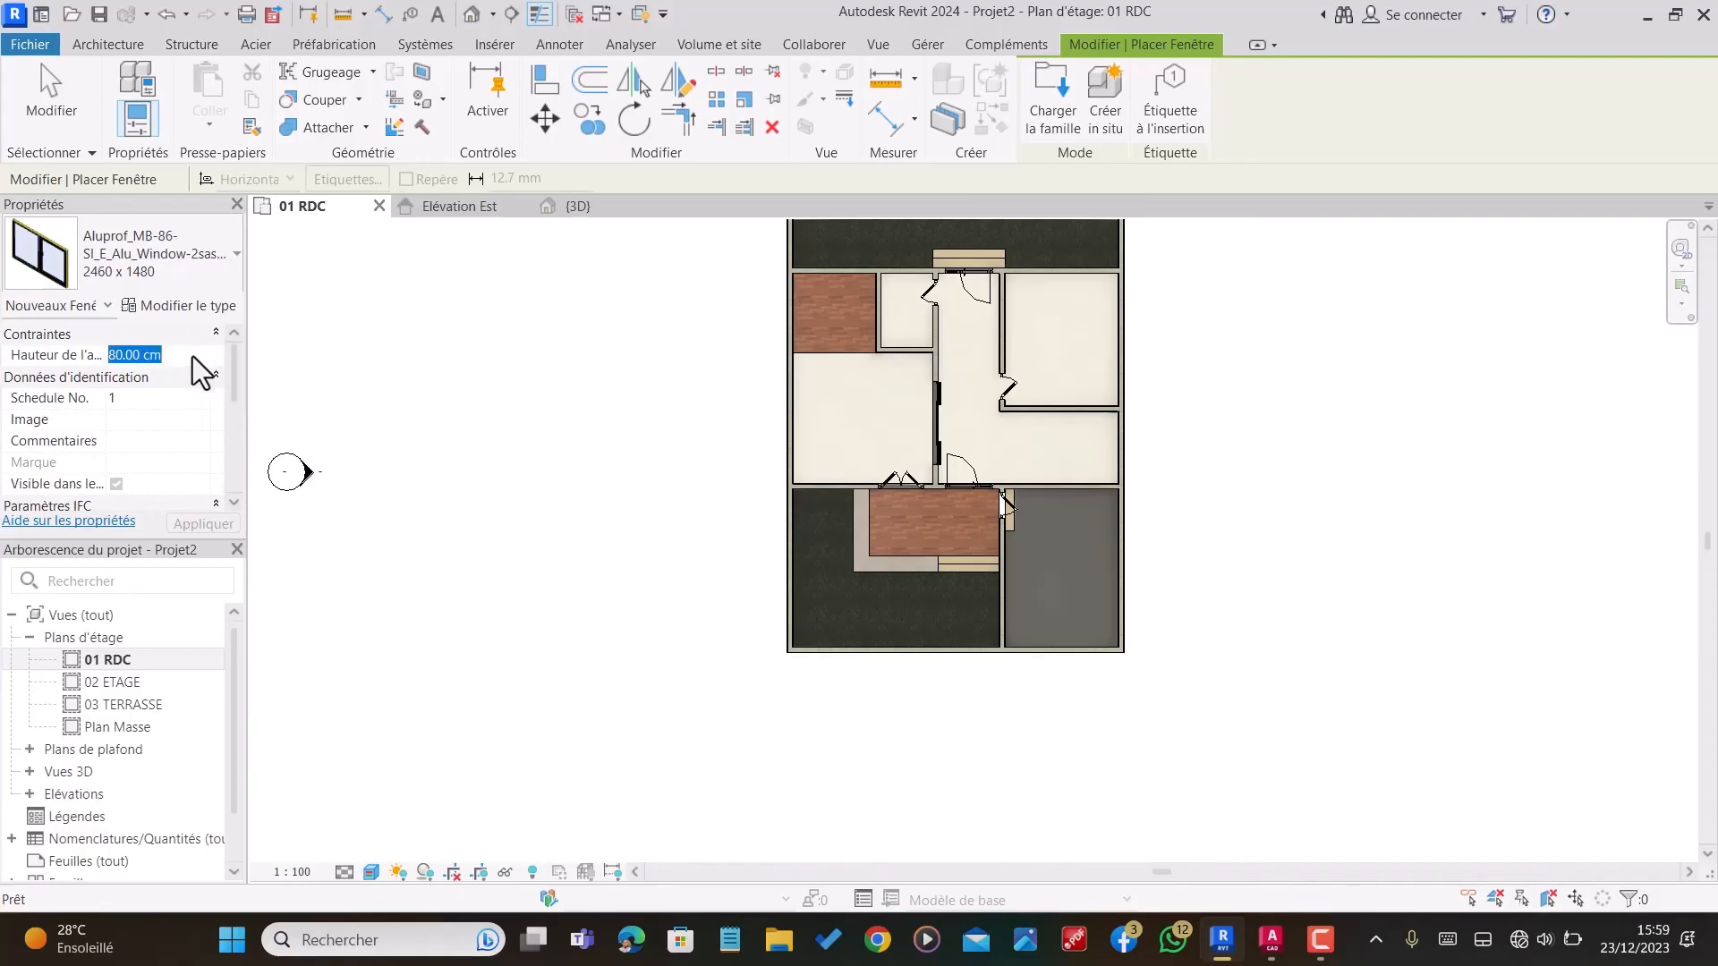
pyautogui.write('14')
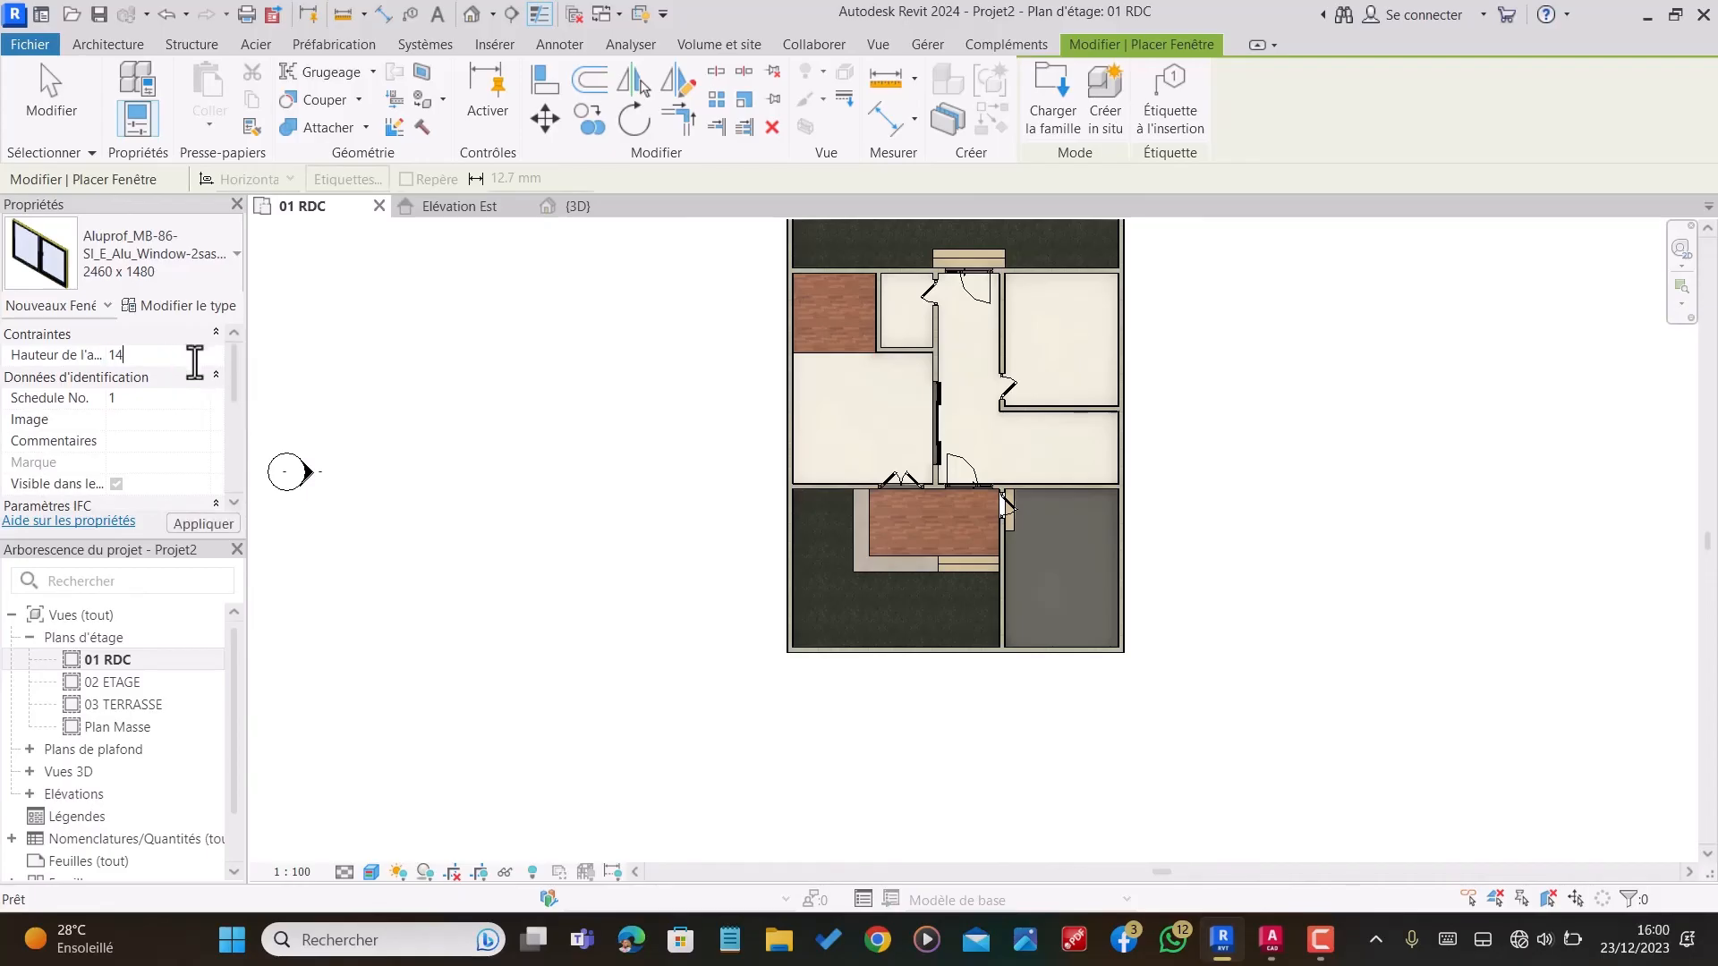
pyautogui.write('5')
pyautogui.scroll(-2, 935, 614)
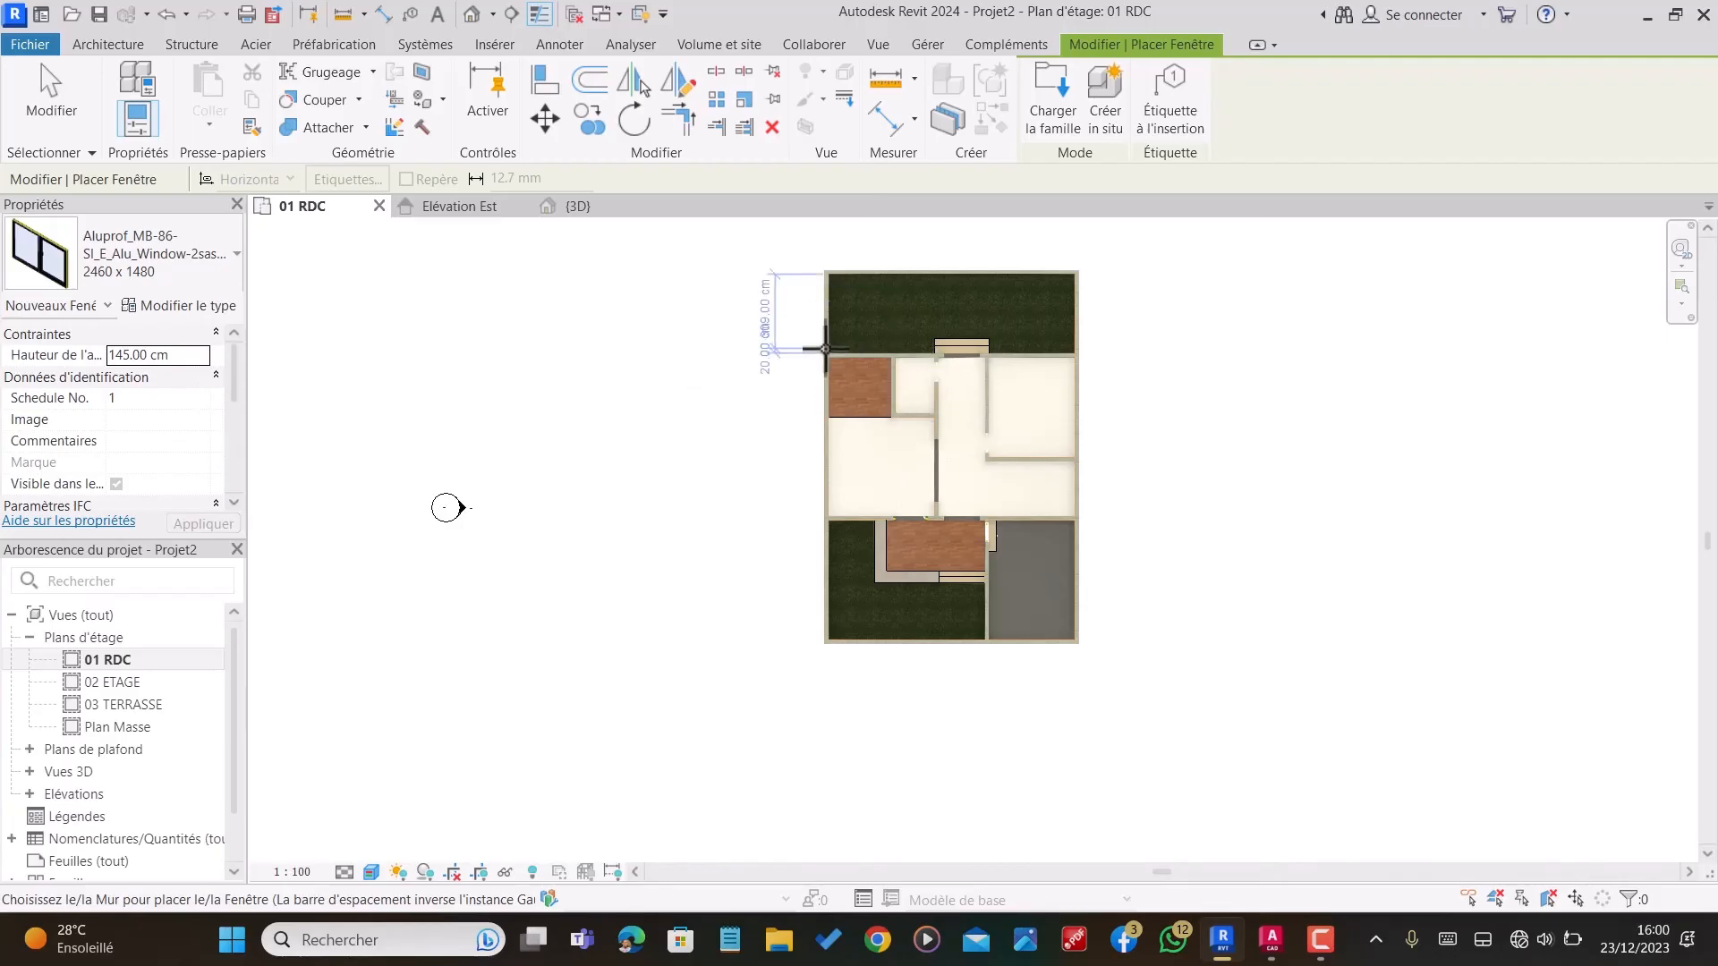
pyautogui.scroll(5, 825, 349)
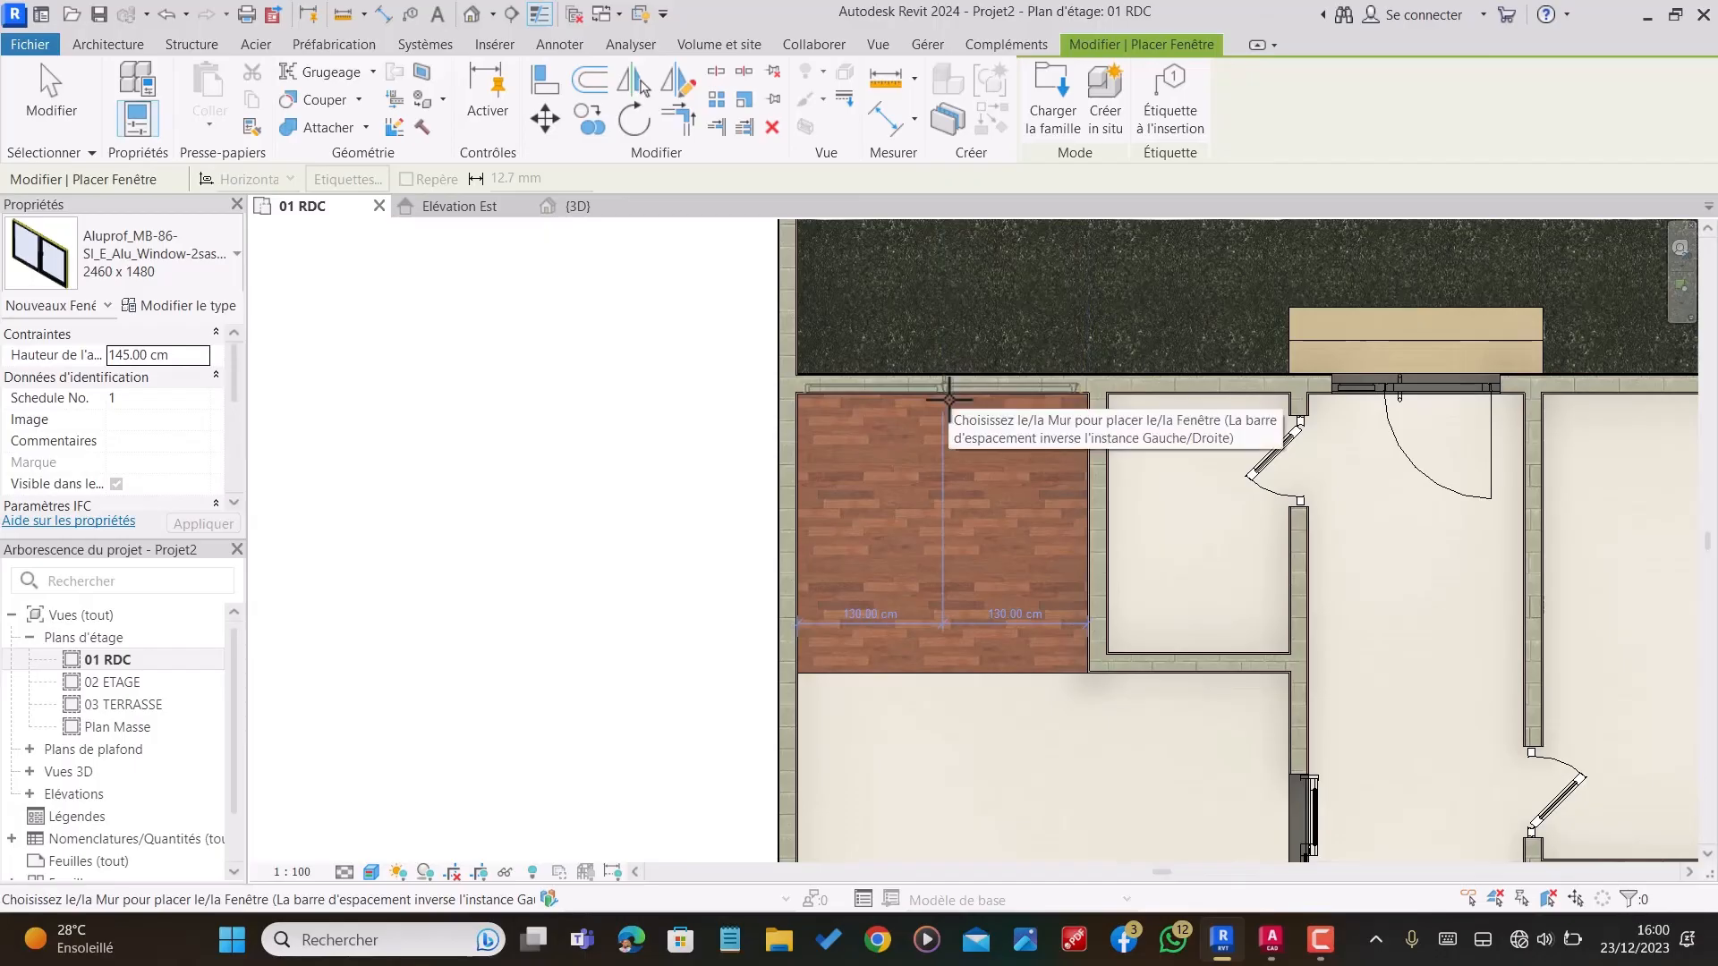
pyautogui.click(950, 400)
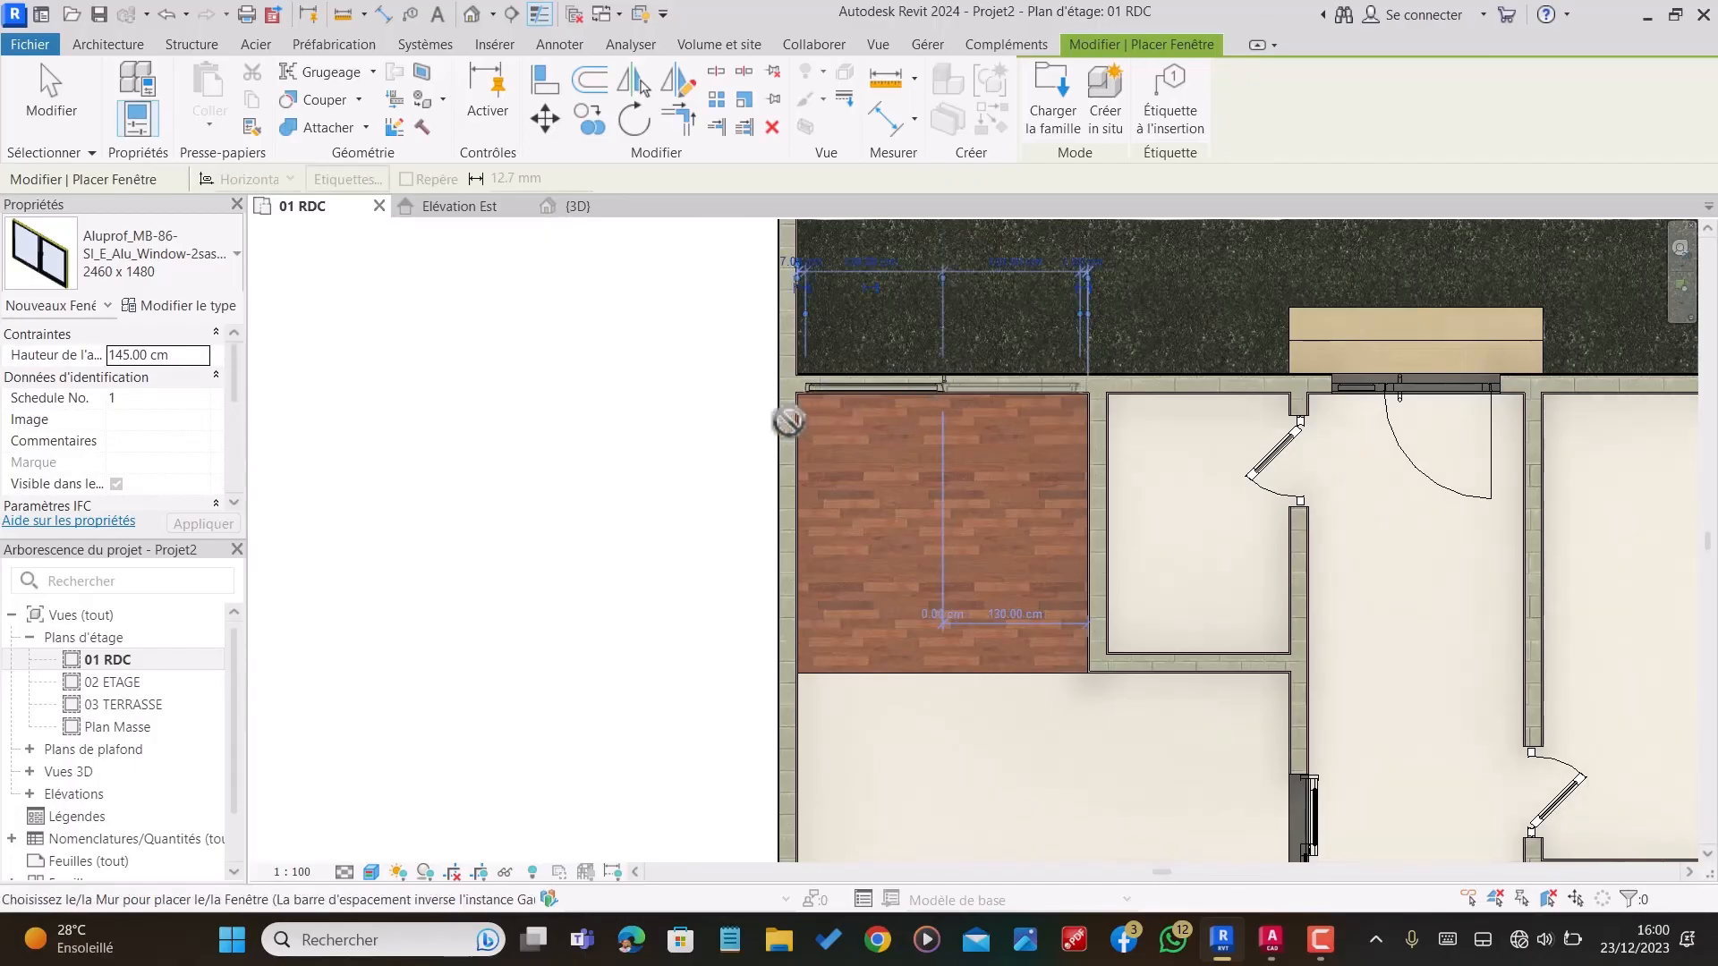
# Step: Place another 2460 x 1480 Aluprof window in the bedroom's rear wall, on the other side of the rear entrance
pyautogui.scroll(-3, 778, 416)
pyautogui.scroll(1, 1252, 398)
pyautogui.scroll(2, 1239, 402)
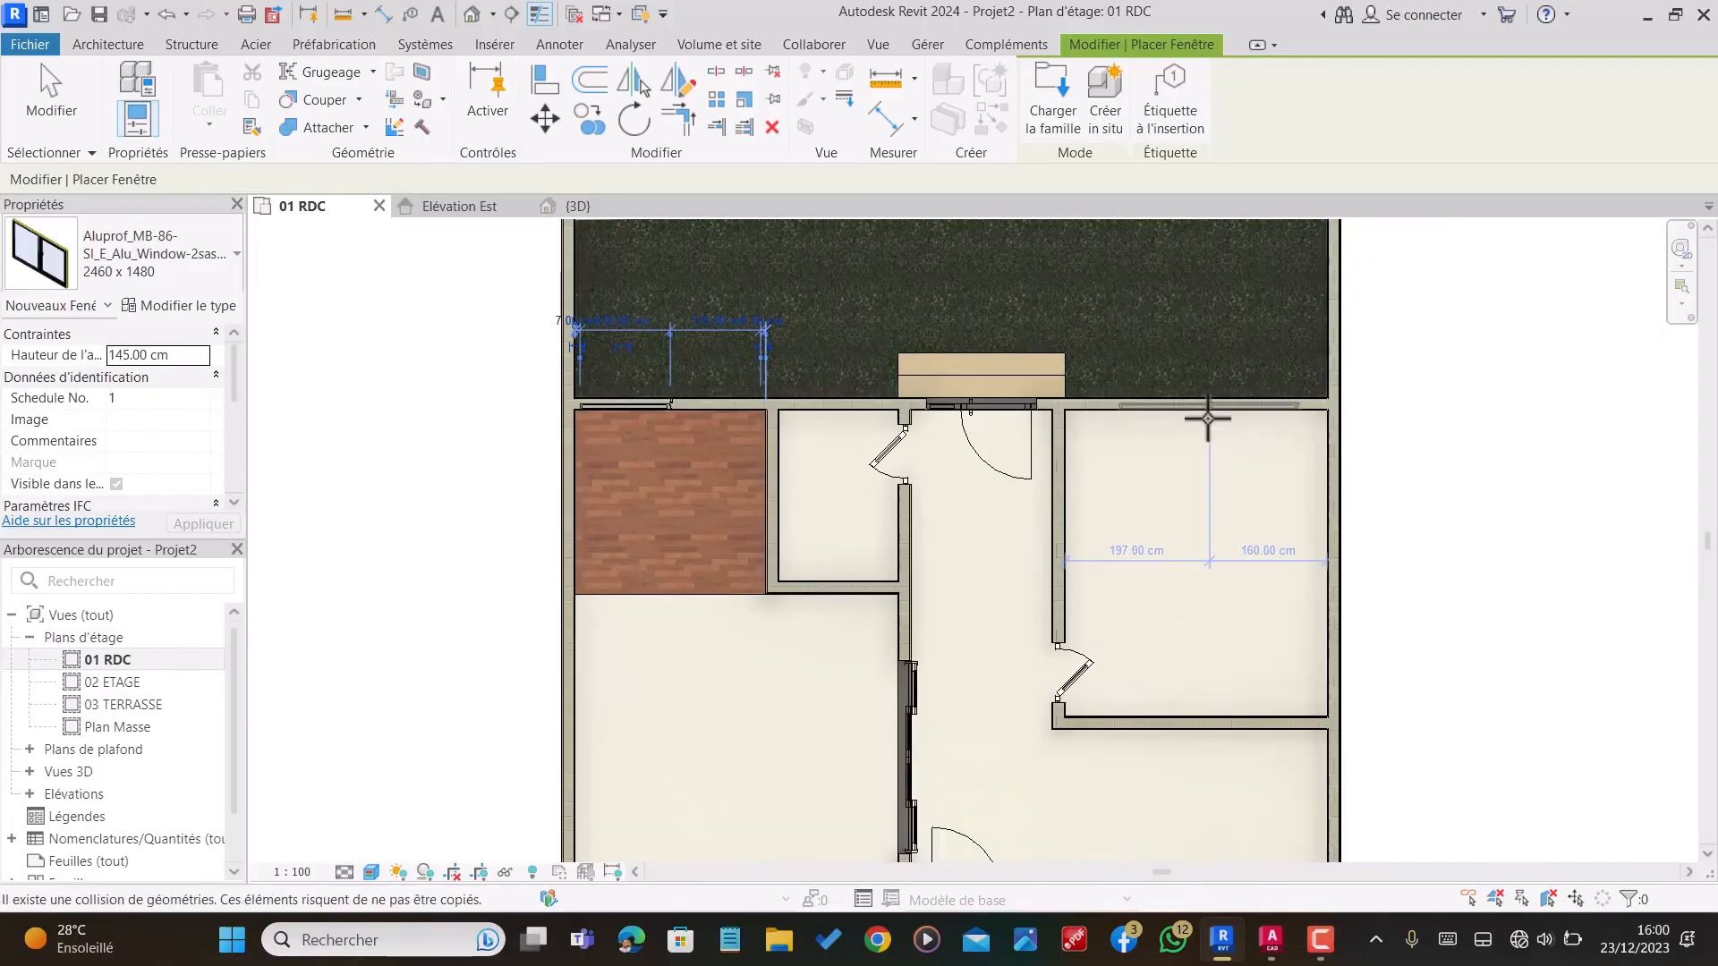
pyautogui.scroll(-1, 1087, 304)
pyautogui.scroll(-2, 1020, 330)
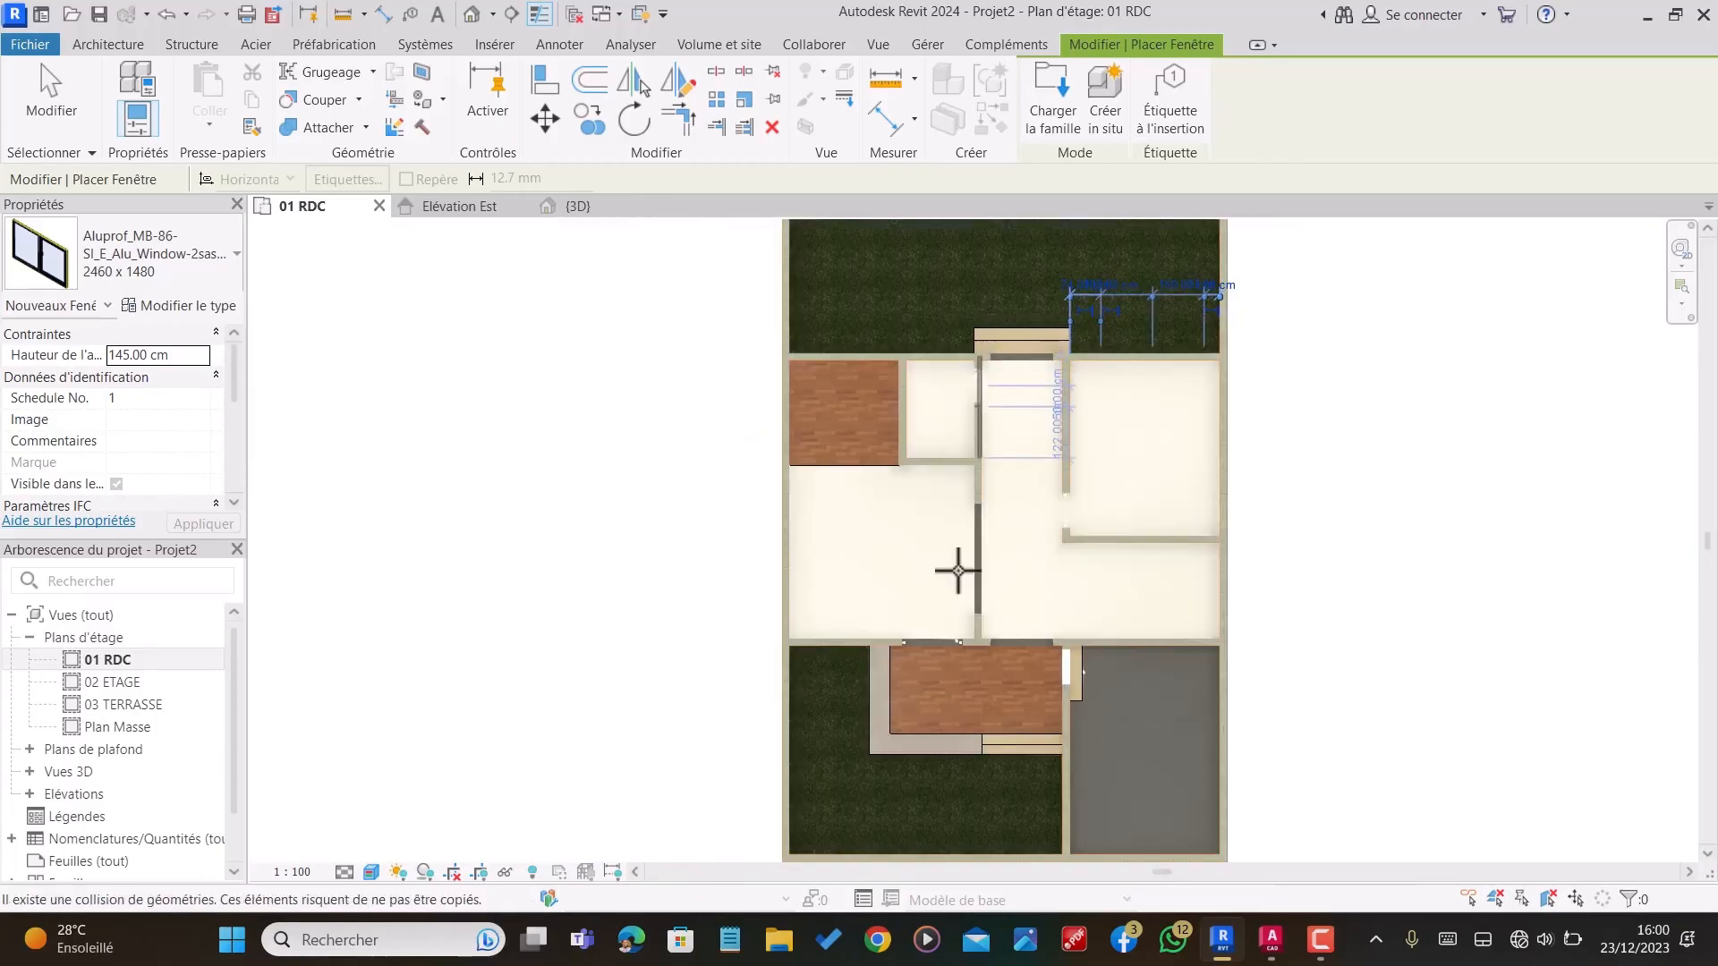
pyautogui.scroll(5, 843, 659)
pyautogui.scroll(2, 842, 658)
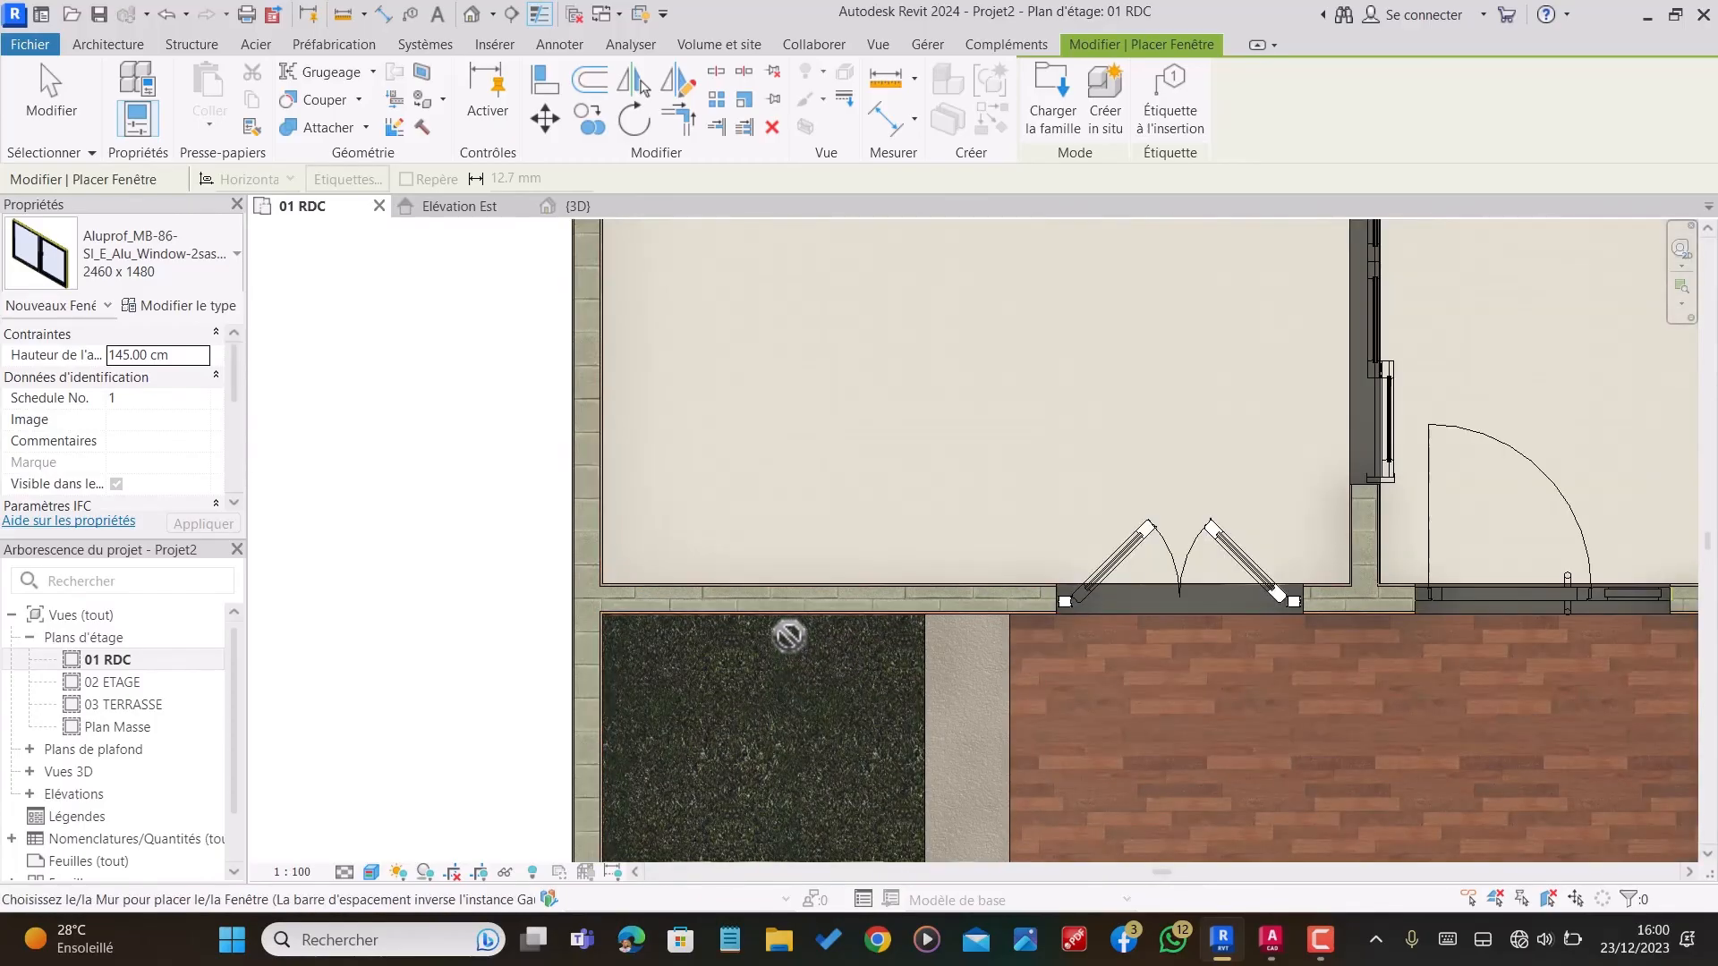
pyautogui.scroll(-3, 788, 631)
pyautogui.scroll(-1, 790, 608)
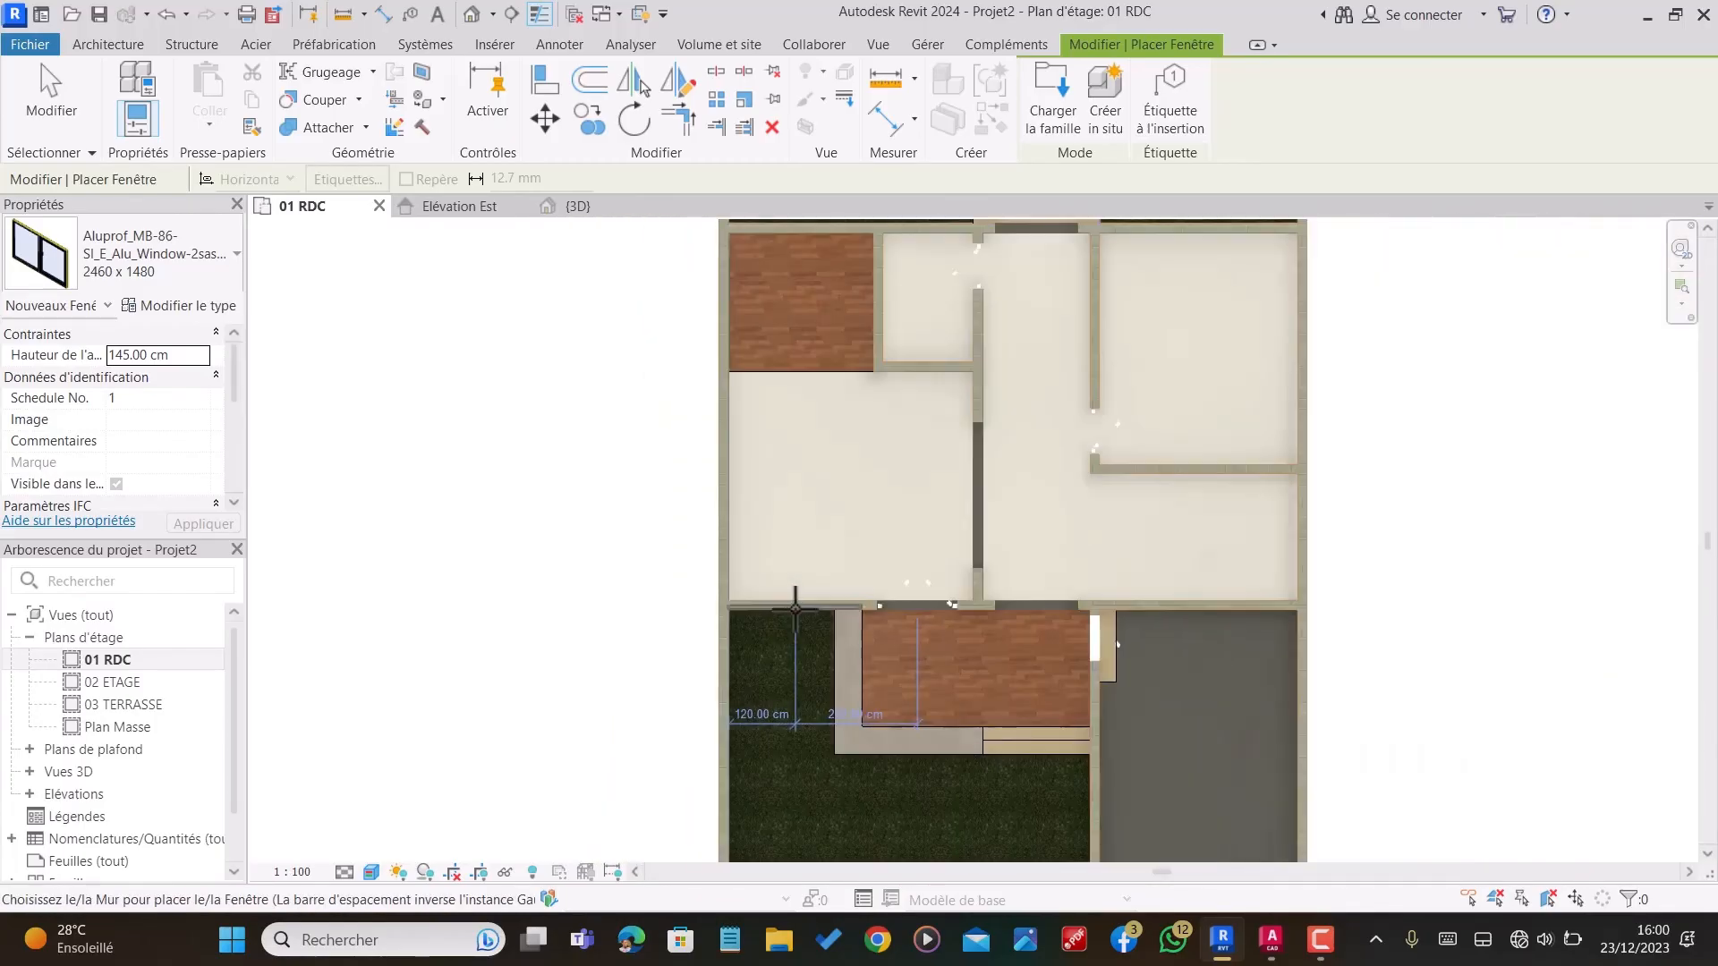
pyautogui.scroll(4, 793, 608)
pyautogui.scroll(3, 795, 609)
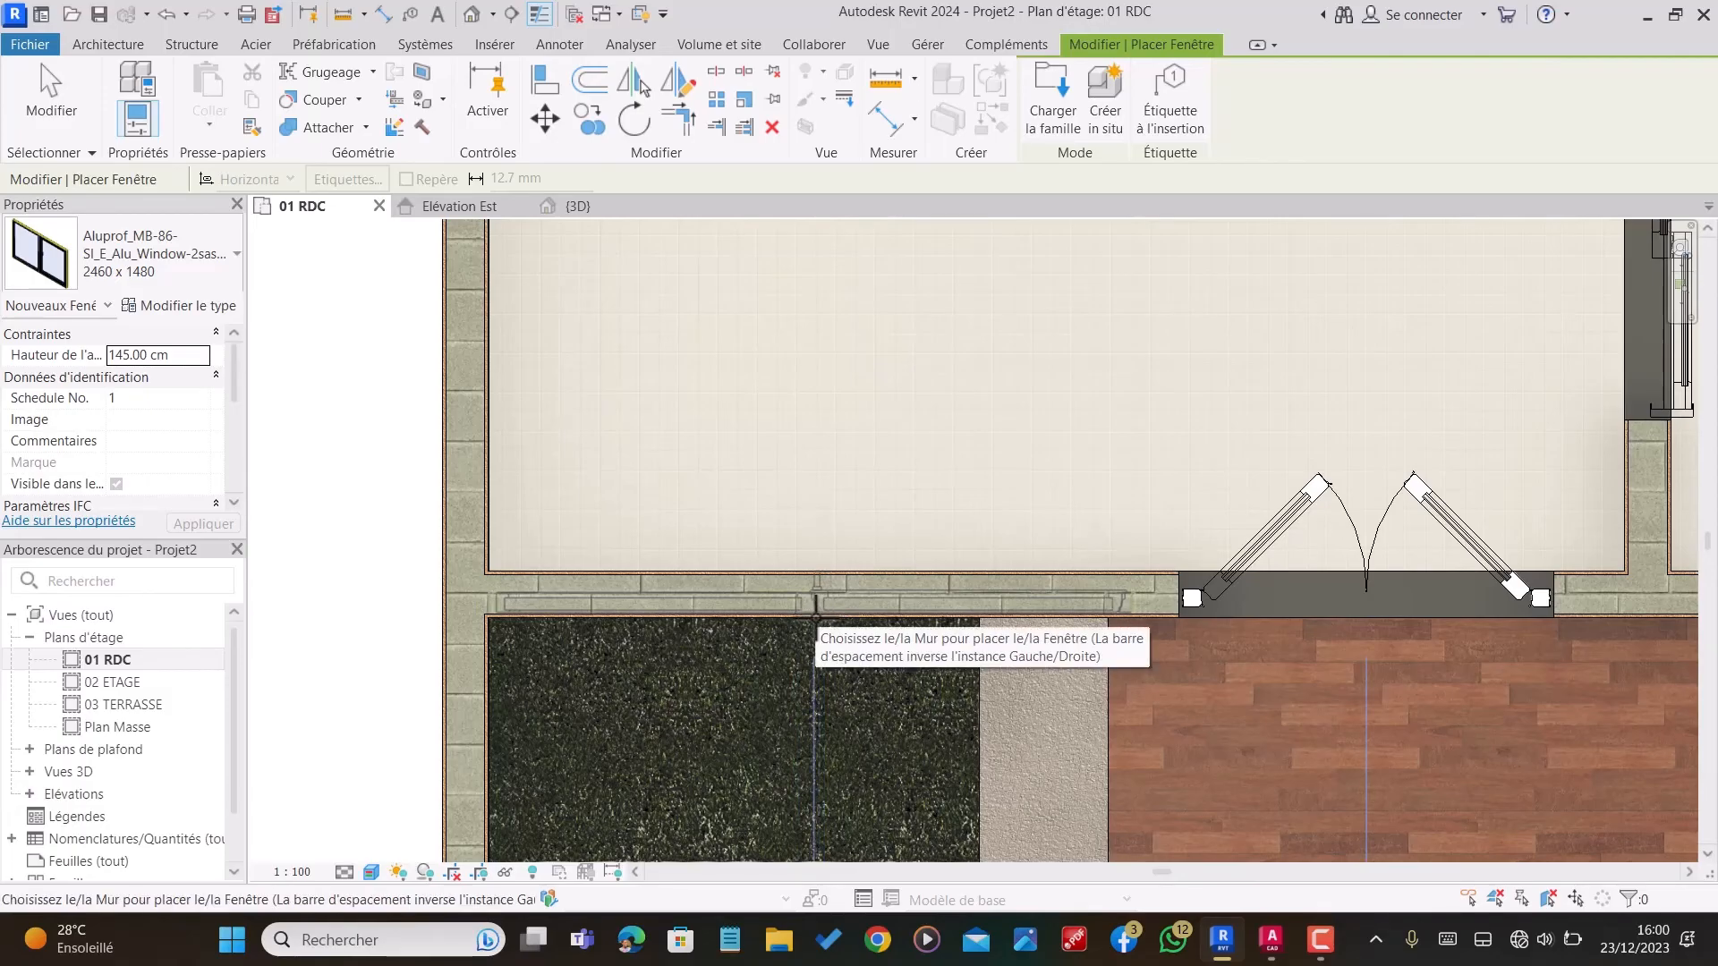
pyautogui.scroll(-3, 815, 617)
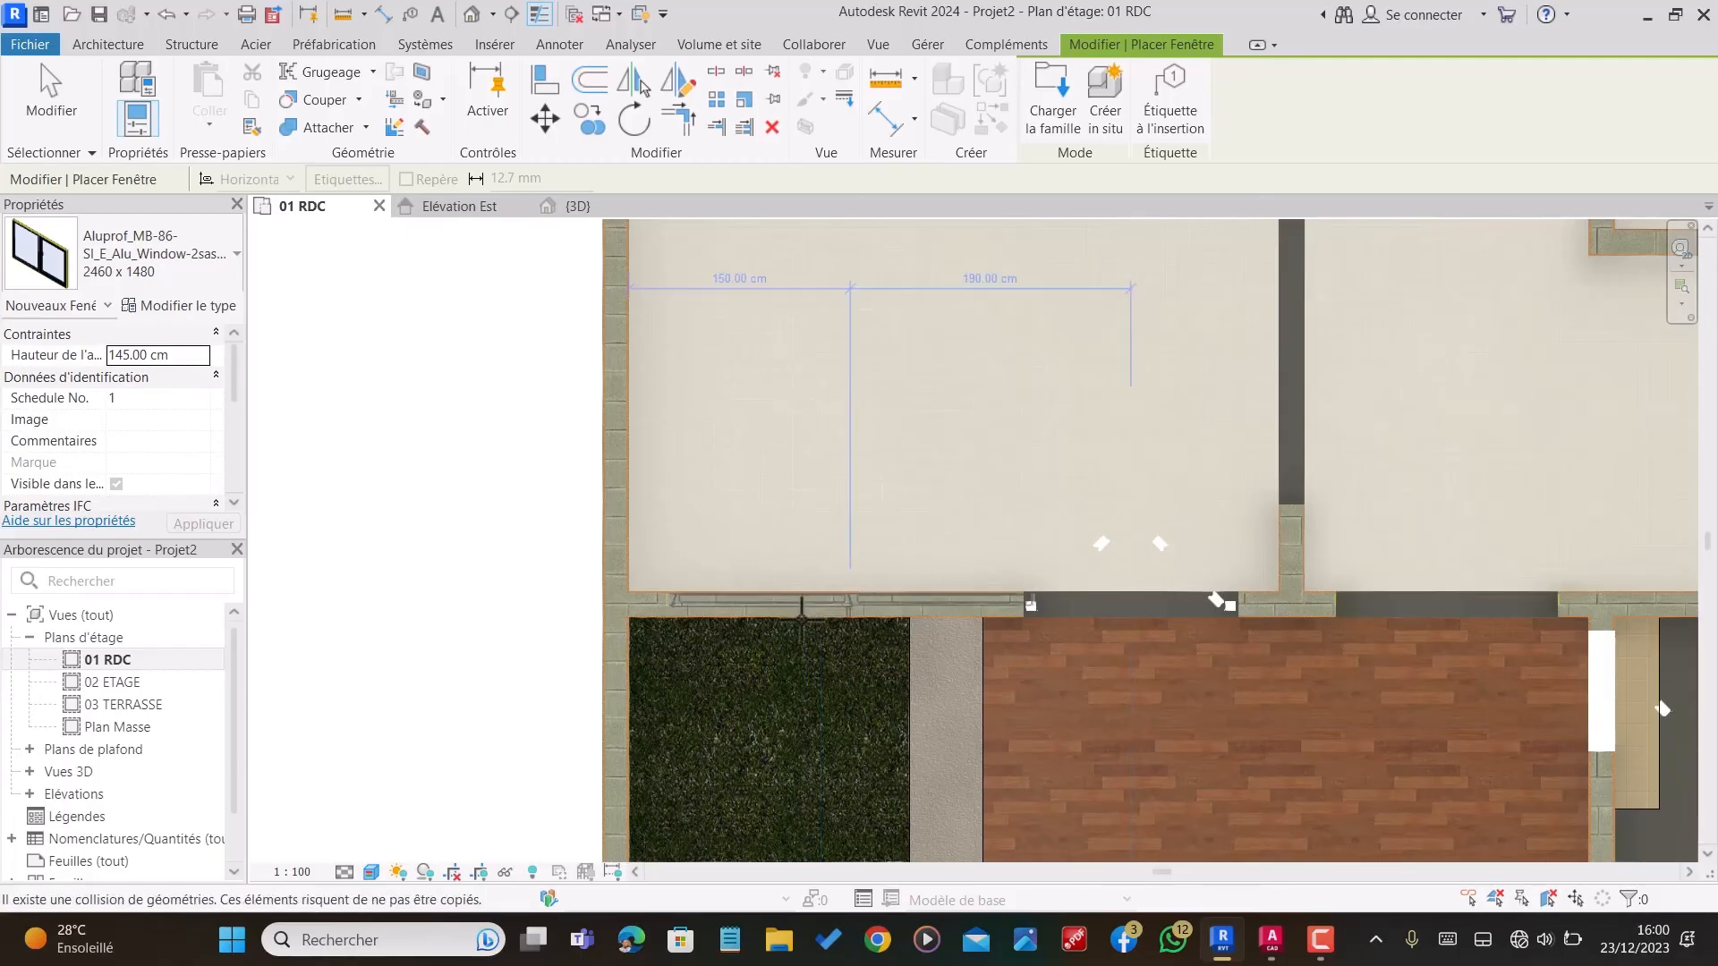
pyautogui.scroll(-4, 901, 525)
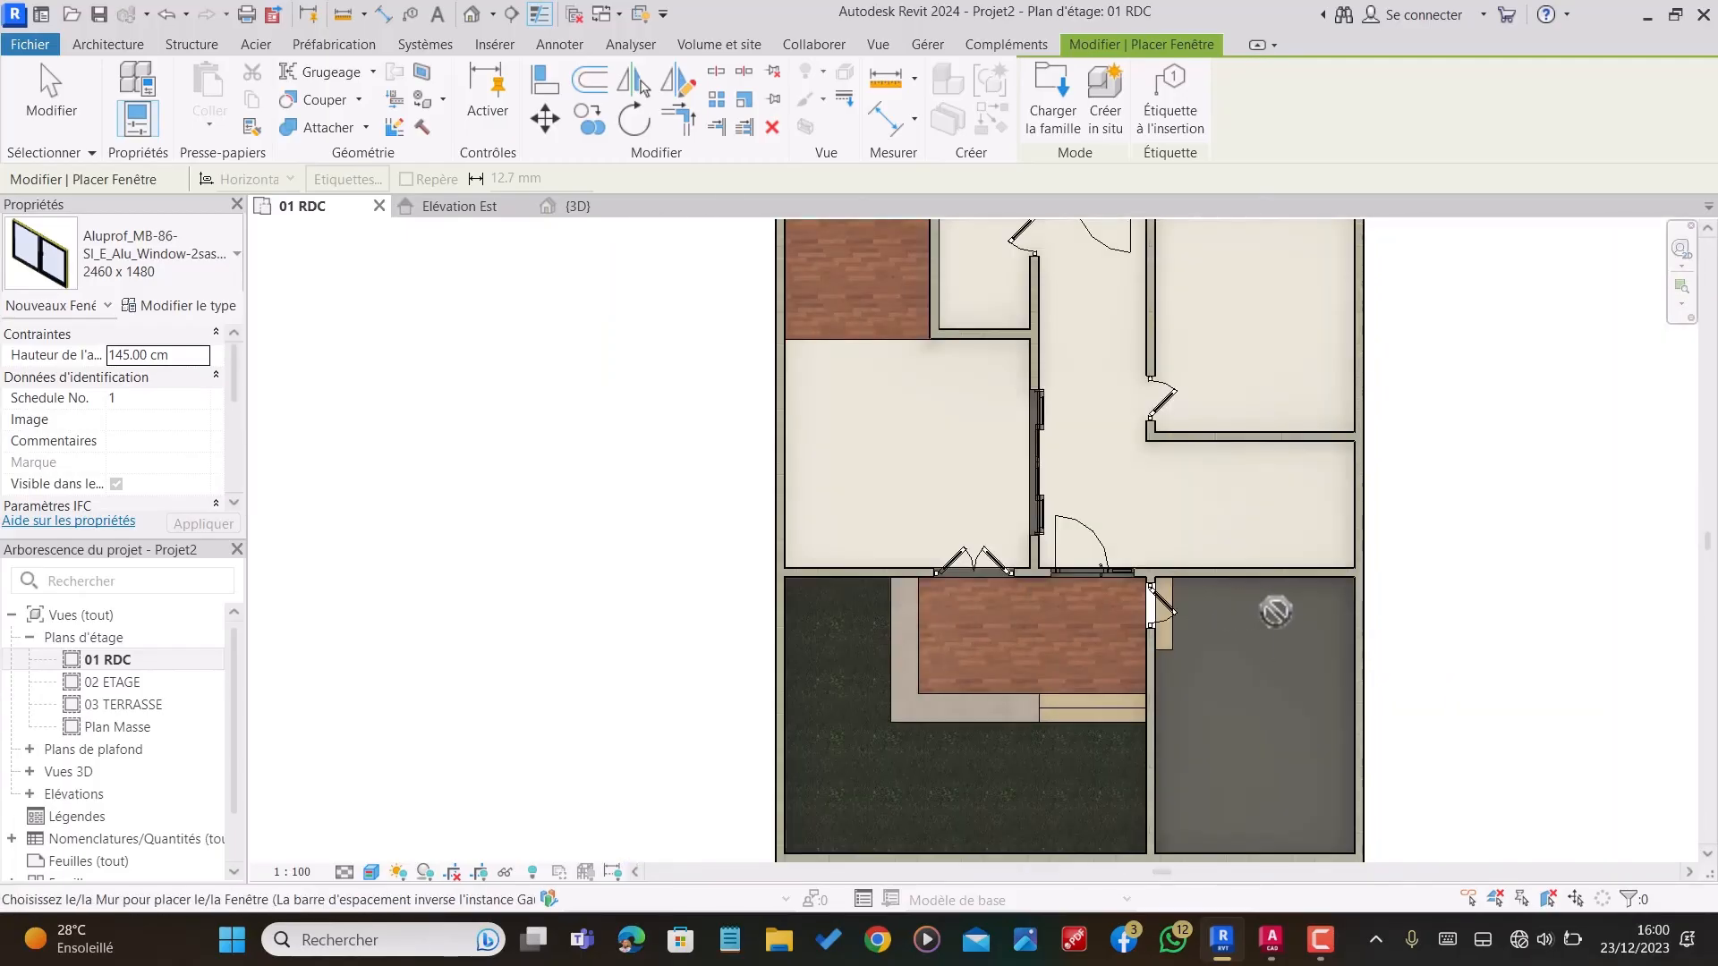
pyautogui.scroll(-3, 1199, 546)
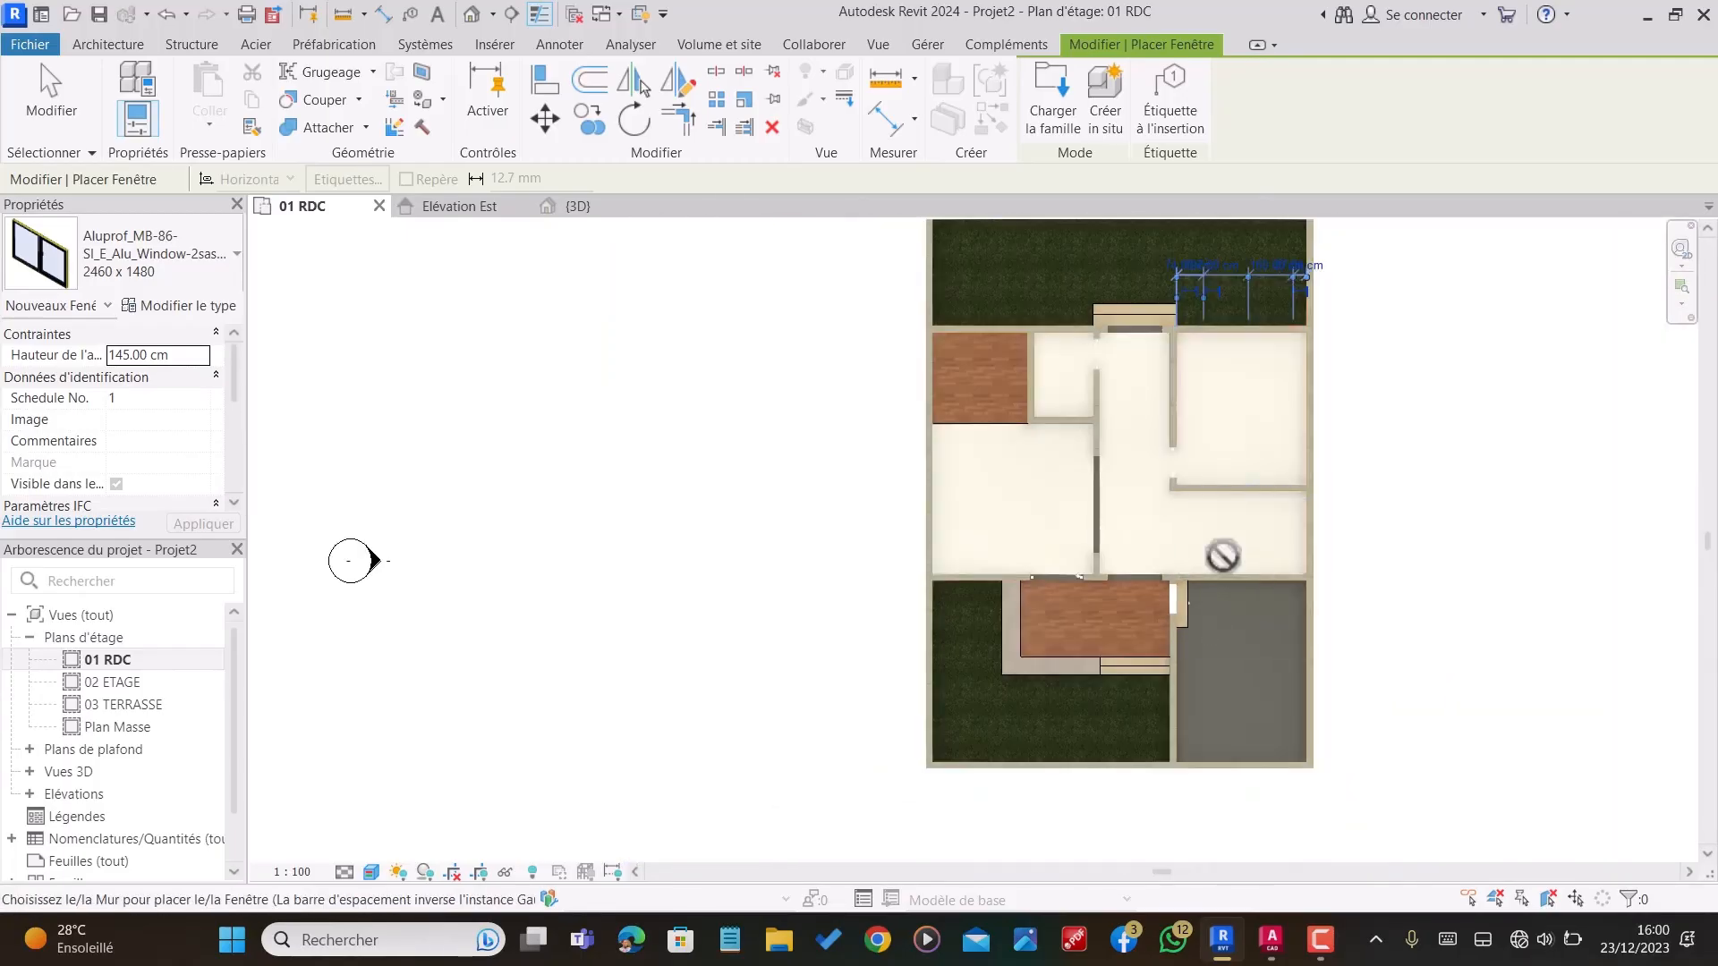
pyautogui.press('Escape')
pyautogui.press('Escape')
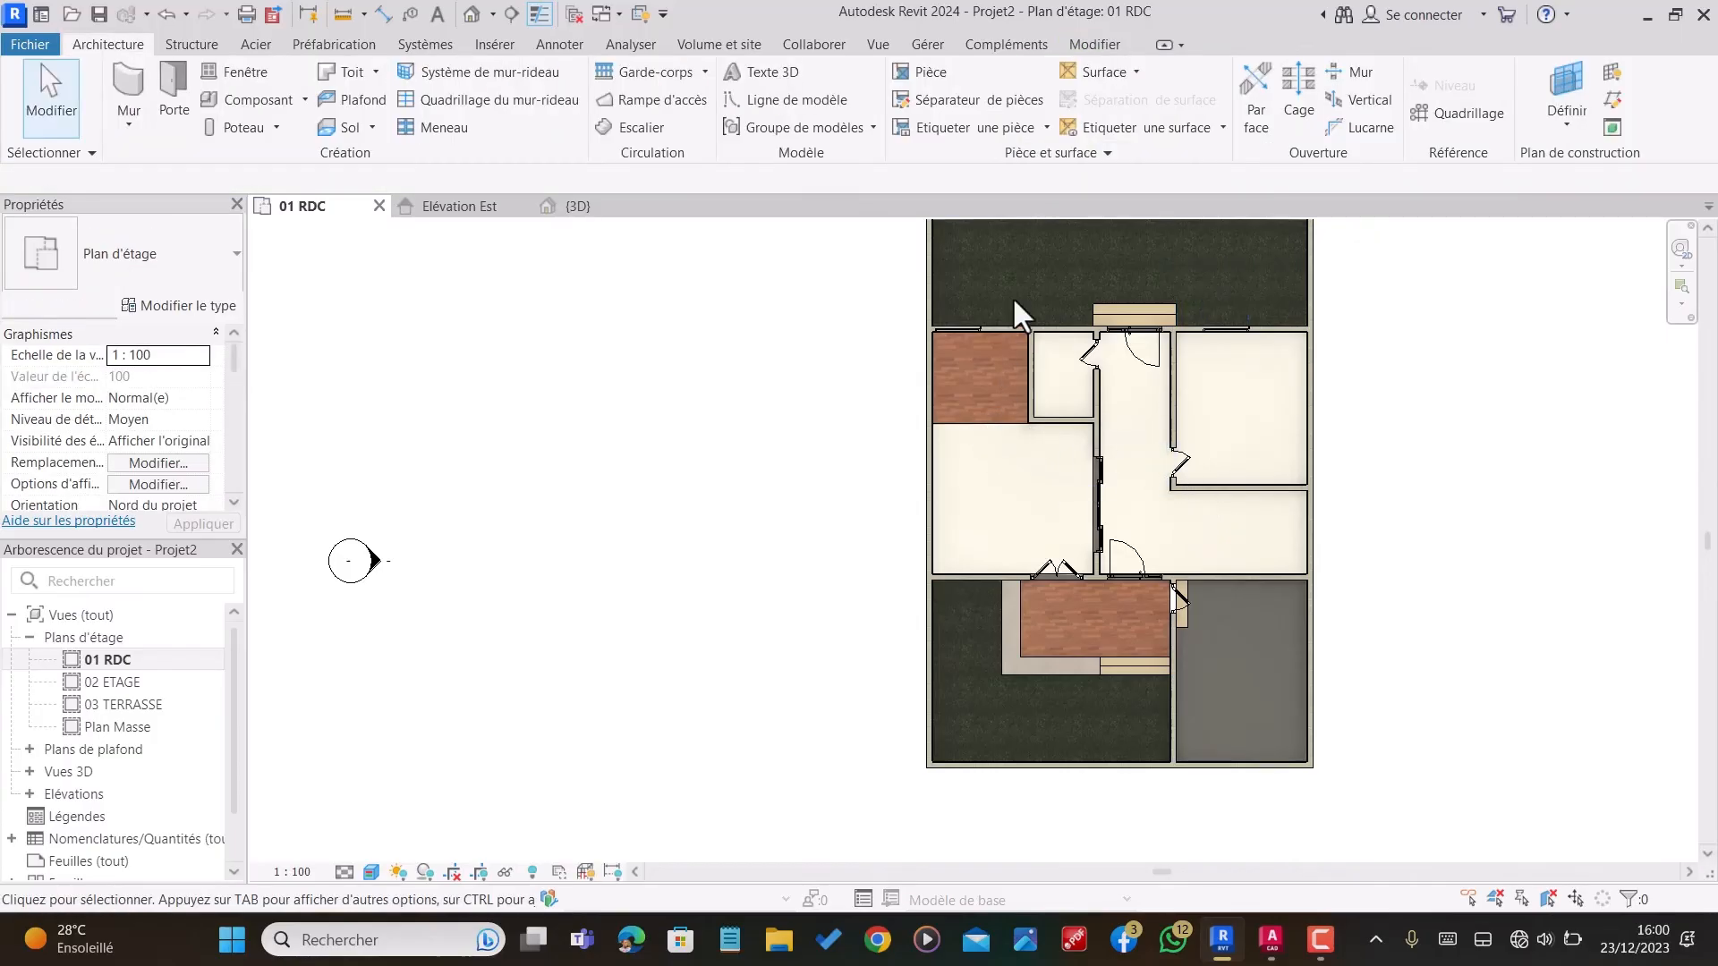
# Step: Restart window placement and load the WINDSOR Window Double Sliding-Switch family from the Bibliotheque issa folder
pyautogui.click(228, 72)
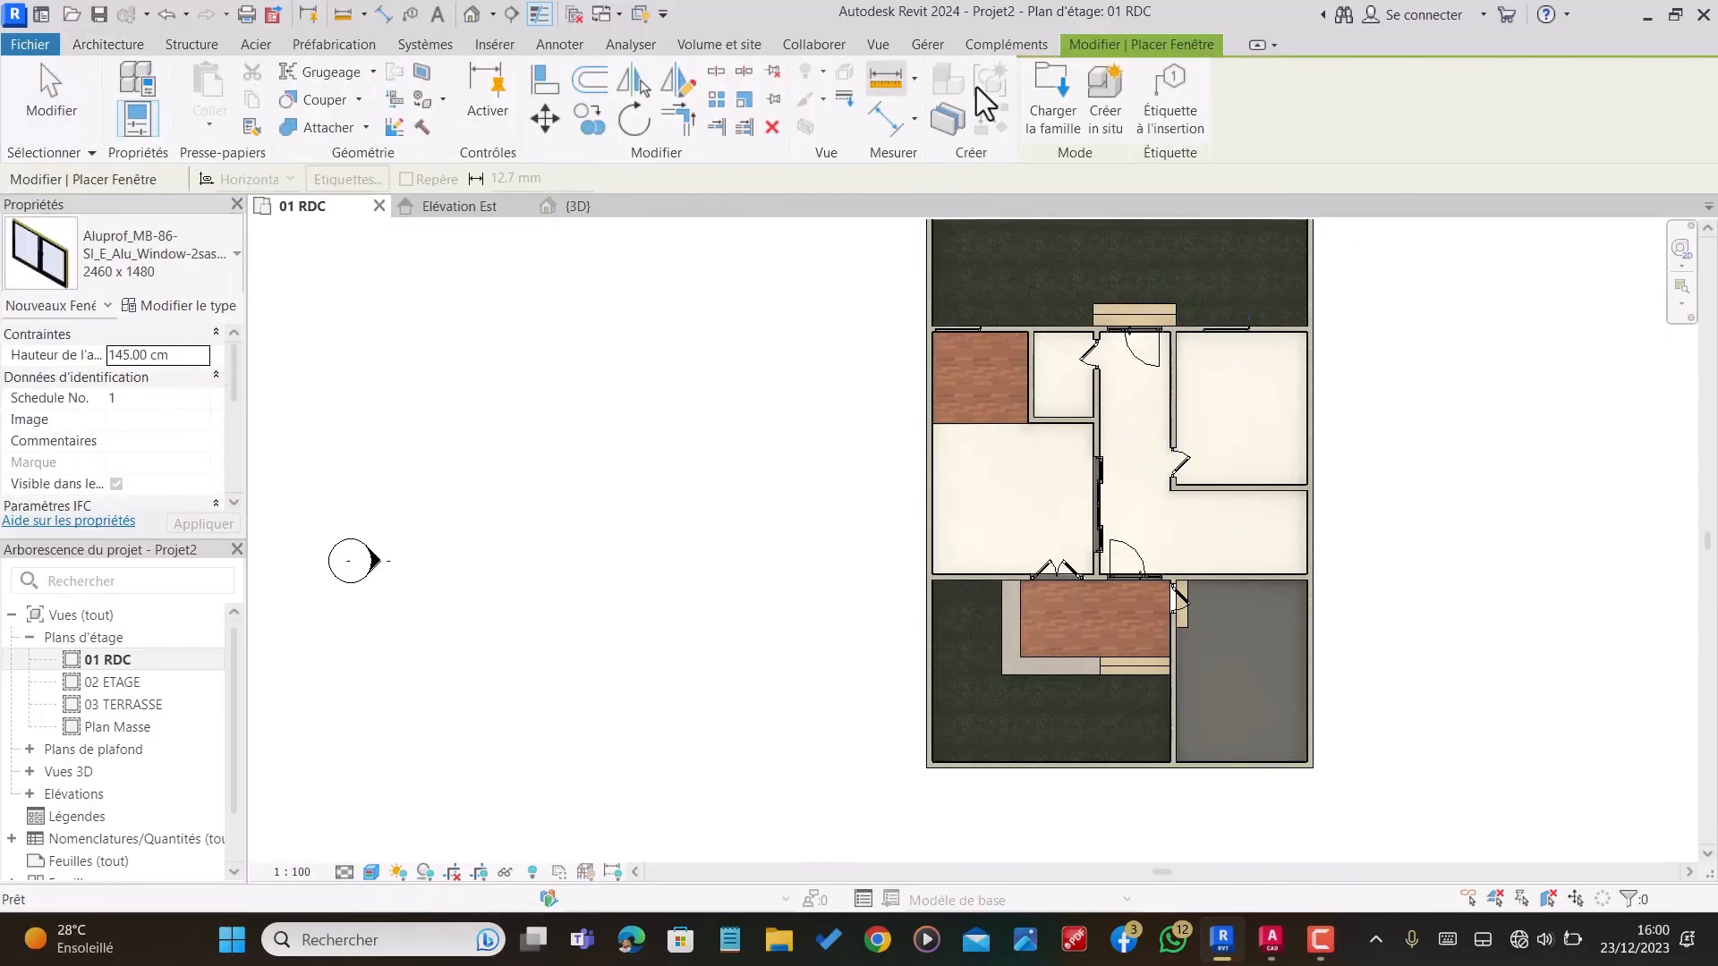
pyautogui.click(1068, 130)
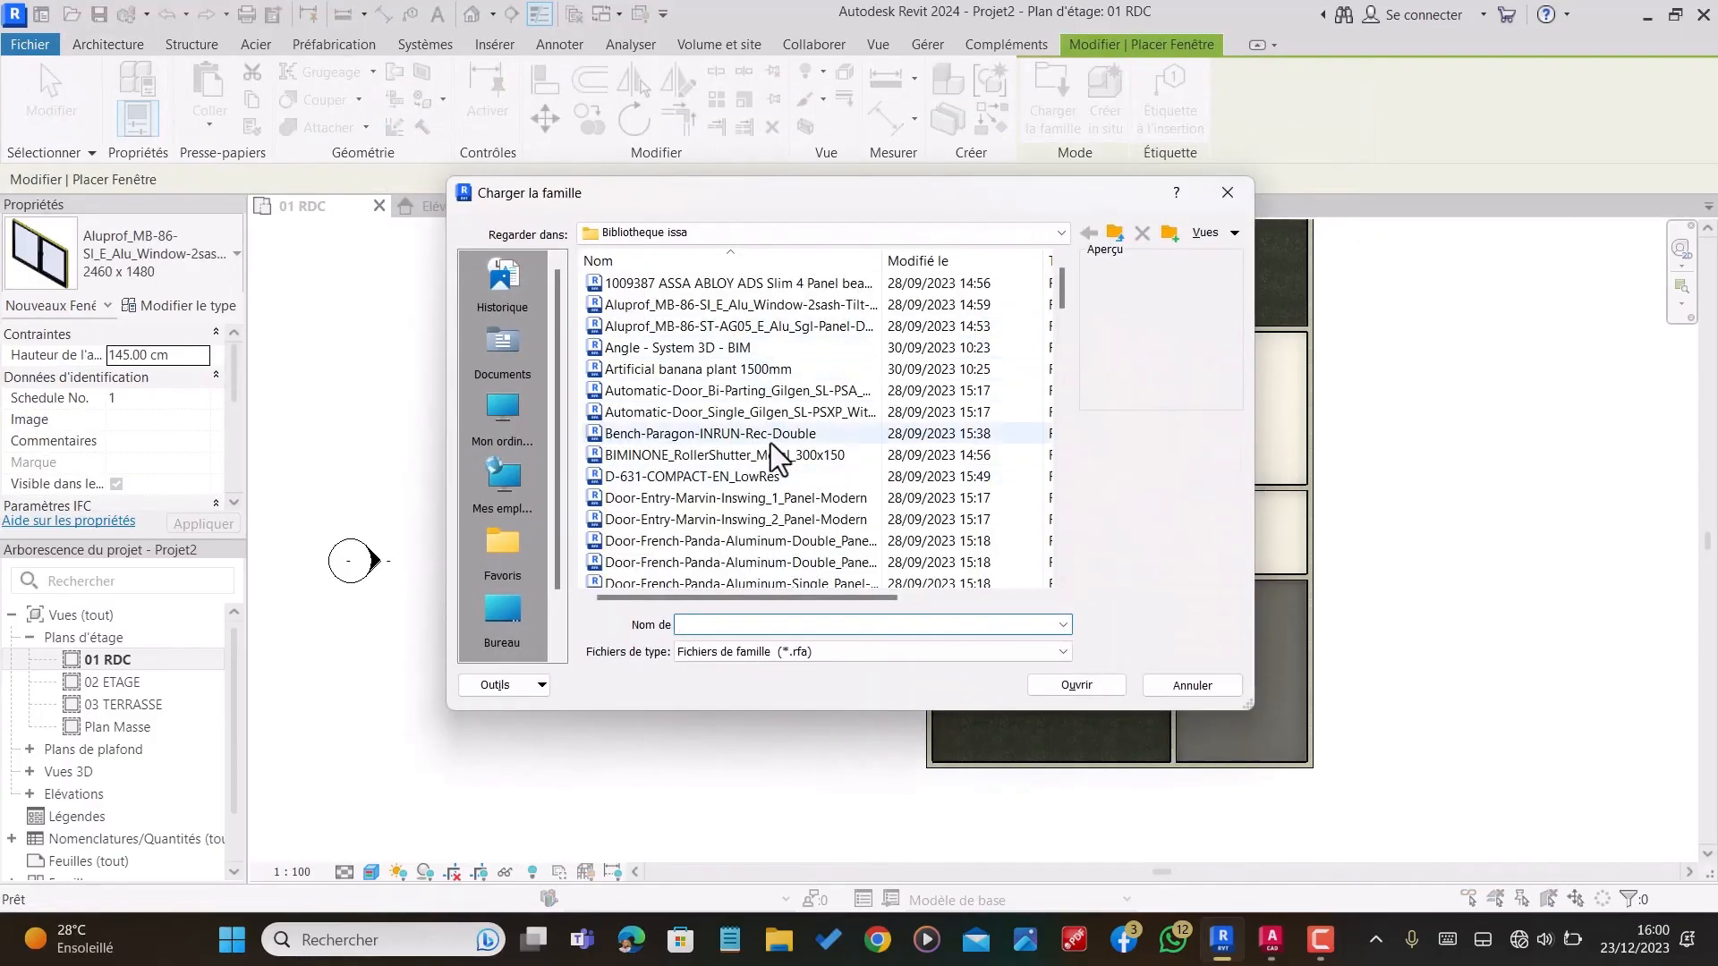
pyautogui.click(743, 498)
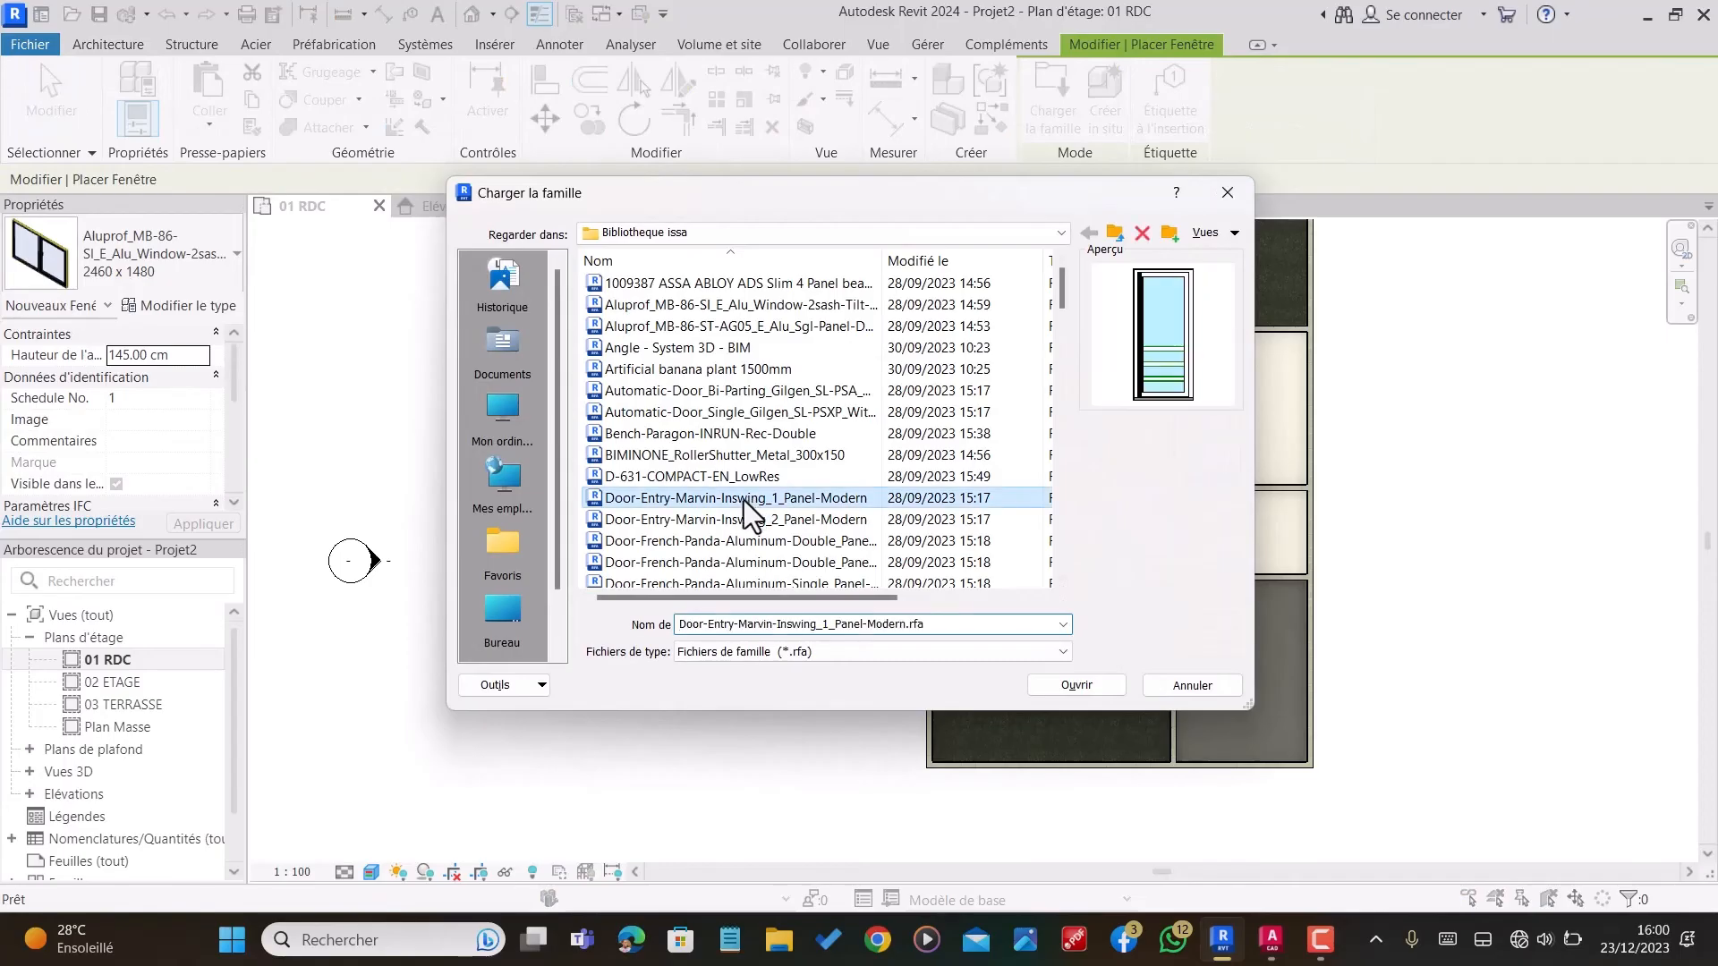
pyautogui.click(716, 302)
pyautogui.click(716, 324)
pyautogui.click(719, 305)
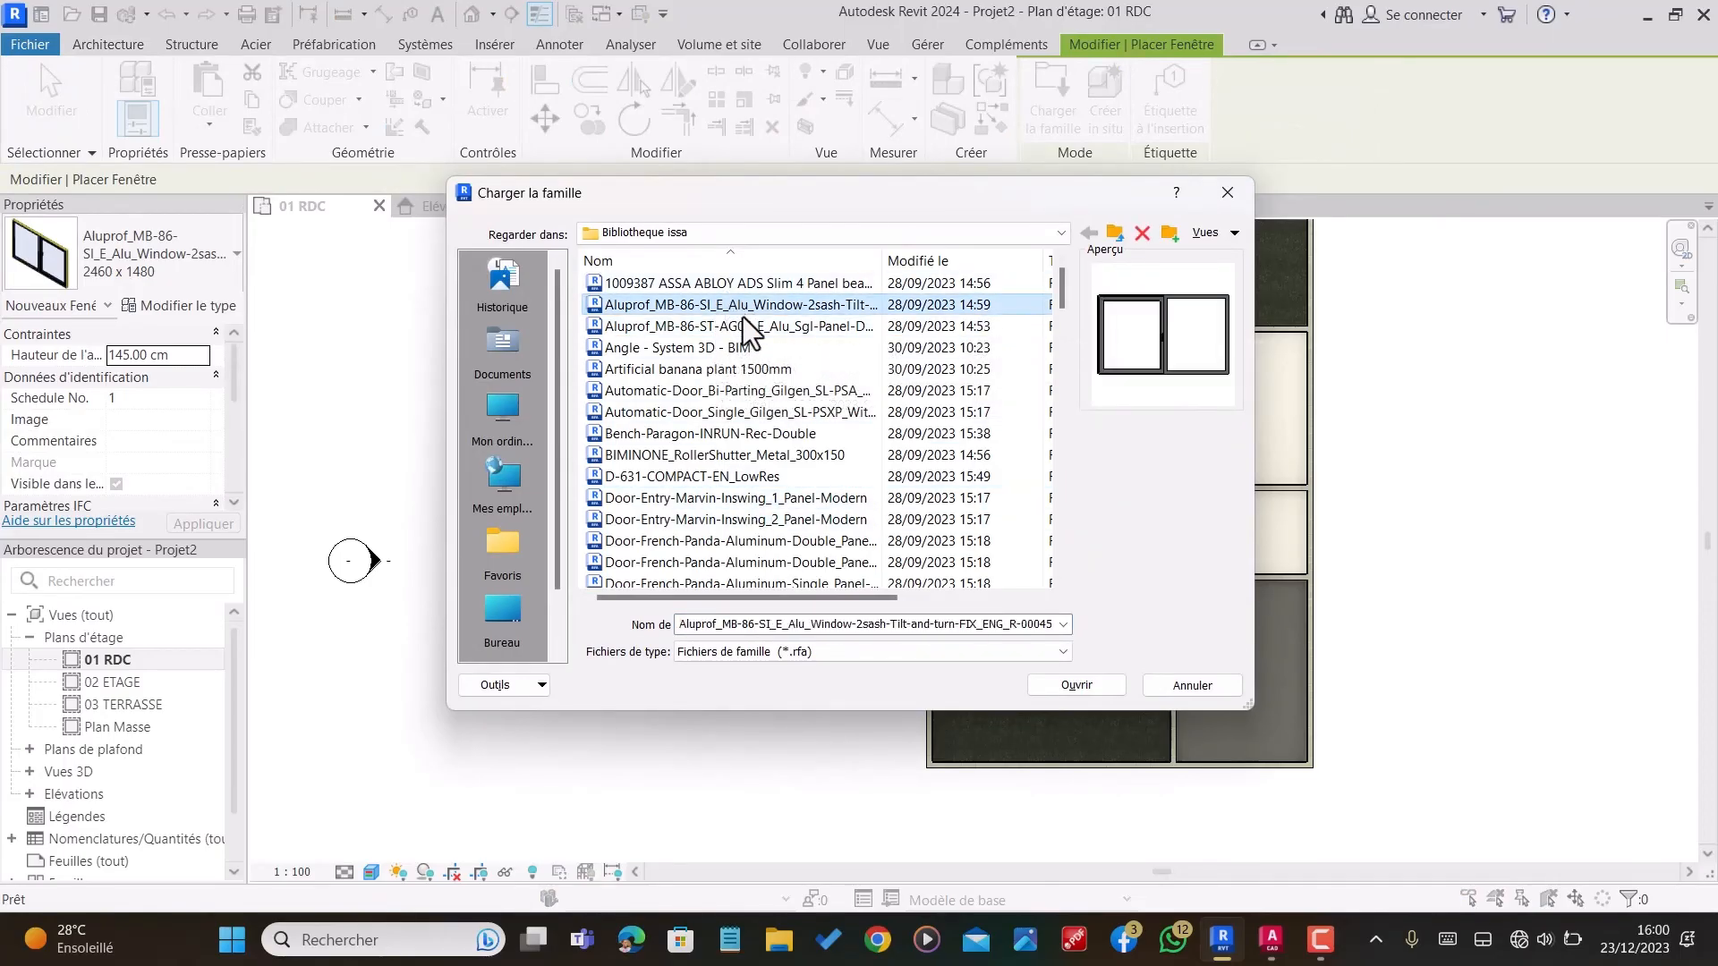
pyautogui.click(746, 324)
pyautogui.click(748, 347)
pyautogui.click(748, 368)
pyautogui.scroll(-4, 732, 378)
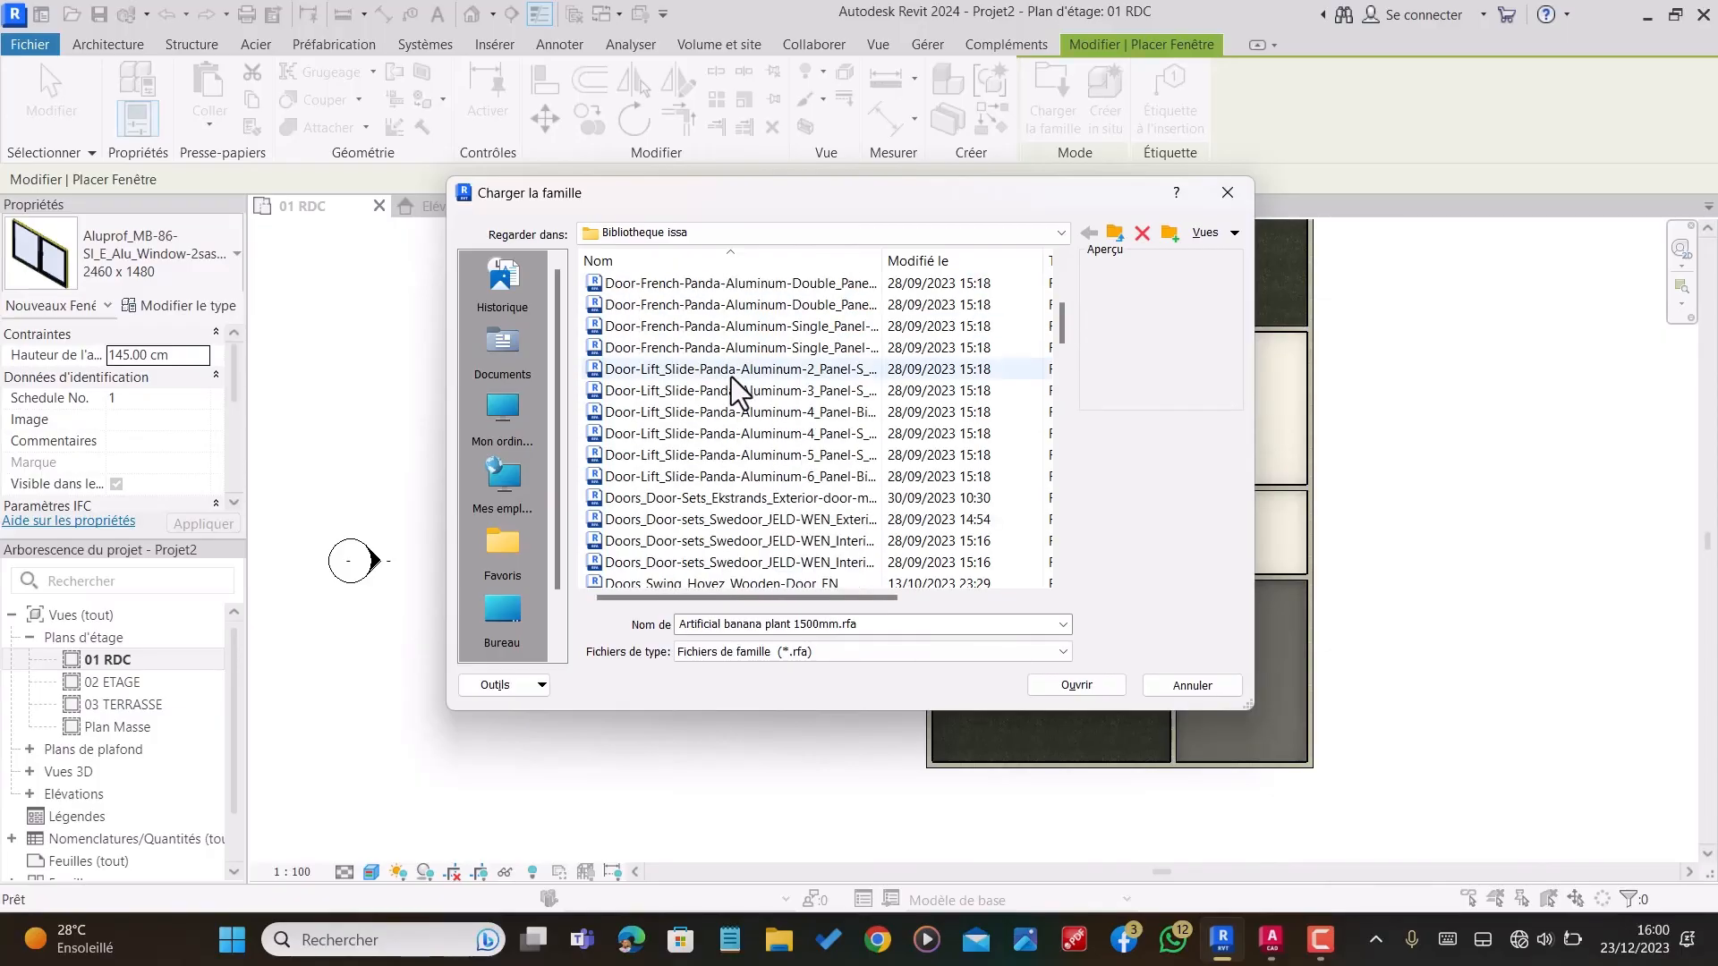
pyautogui.scroll(-20, 732, 377)
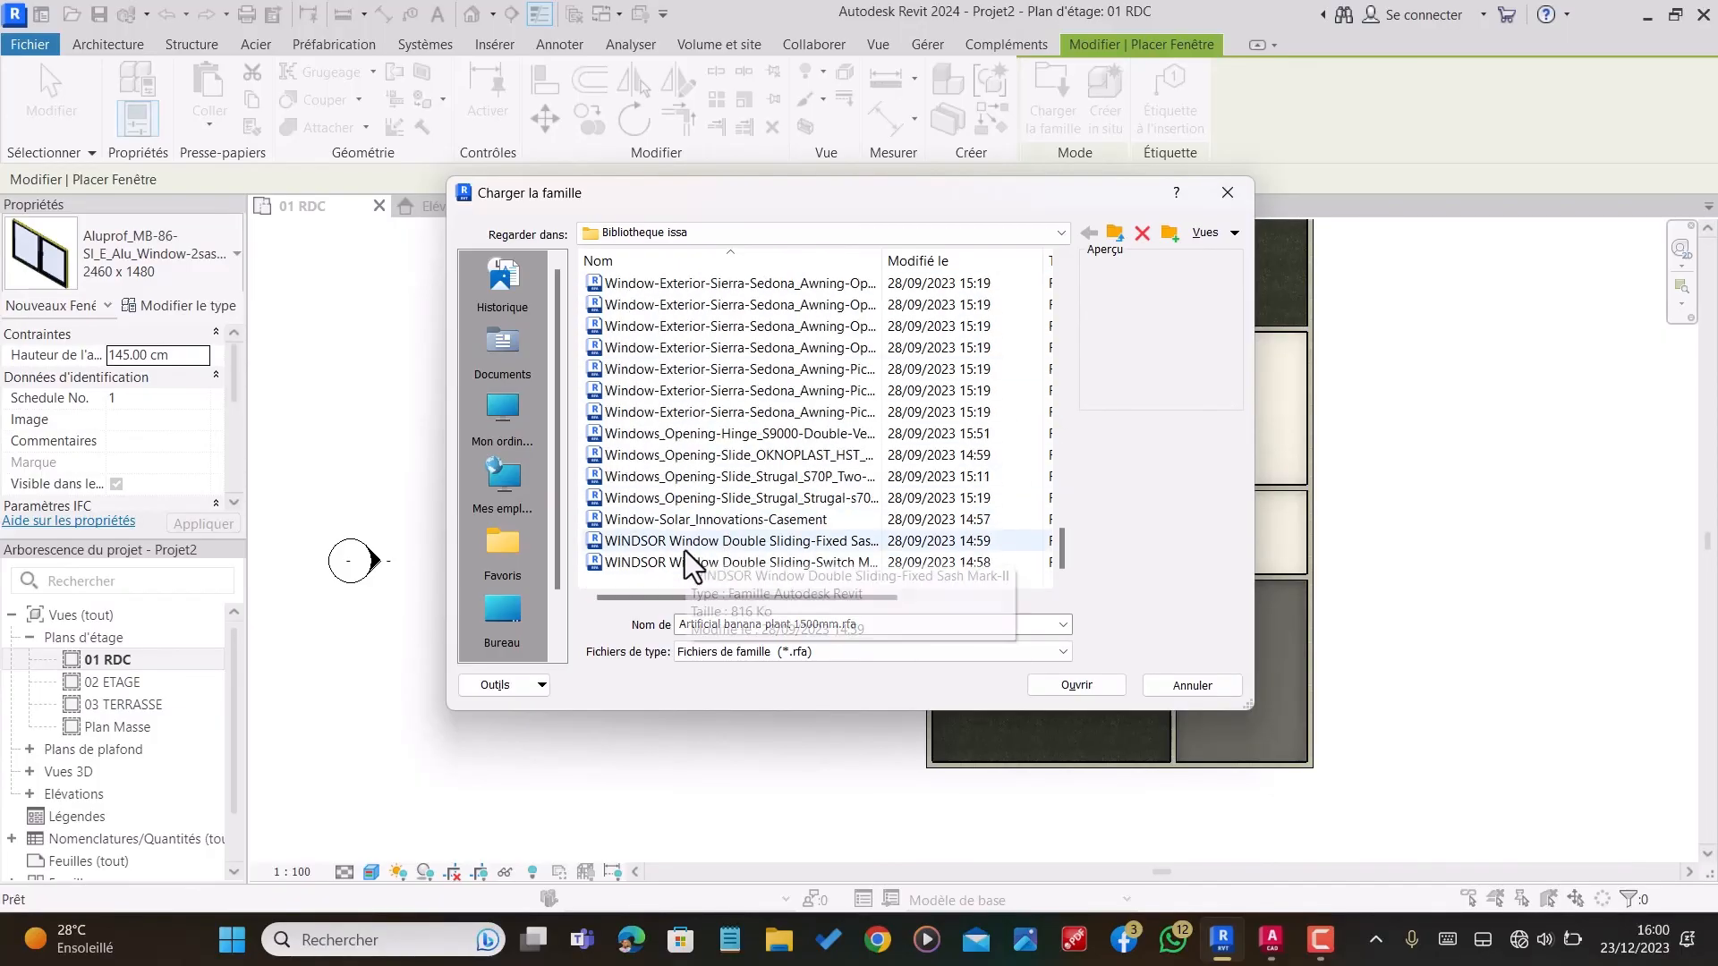
pyautogui.click(687, 556)
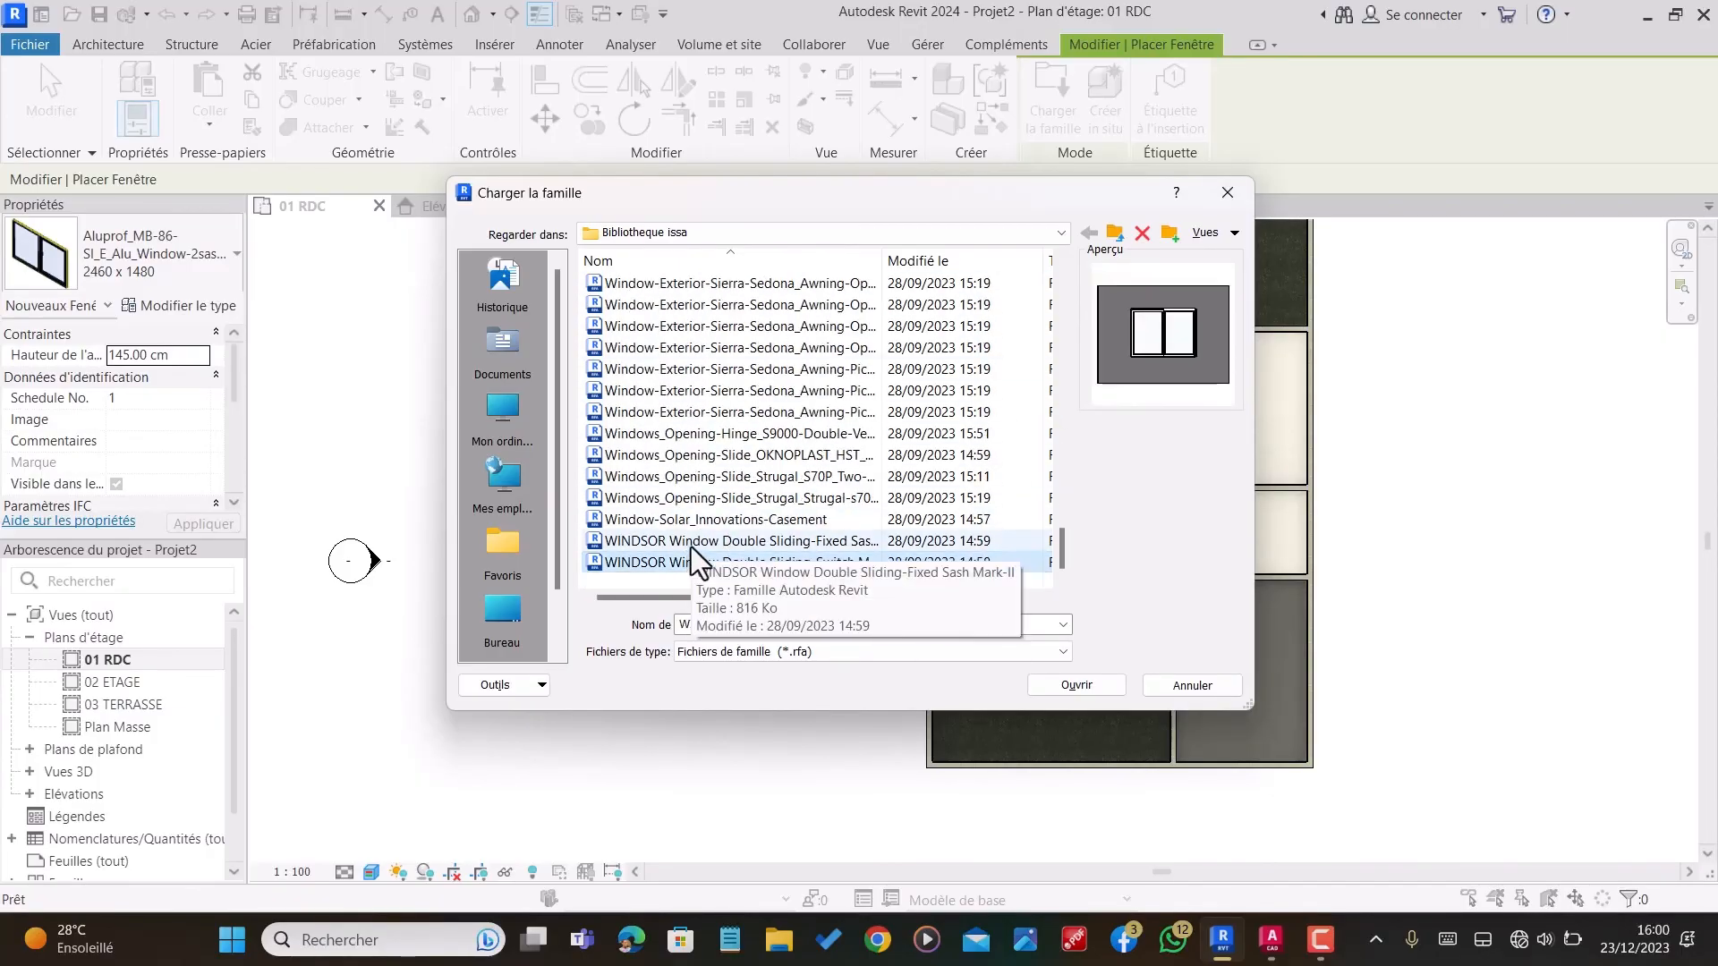
pyautogui.click(1097, 687)
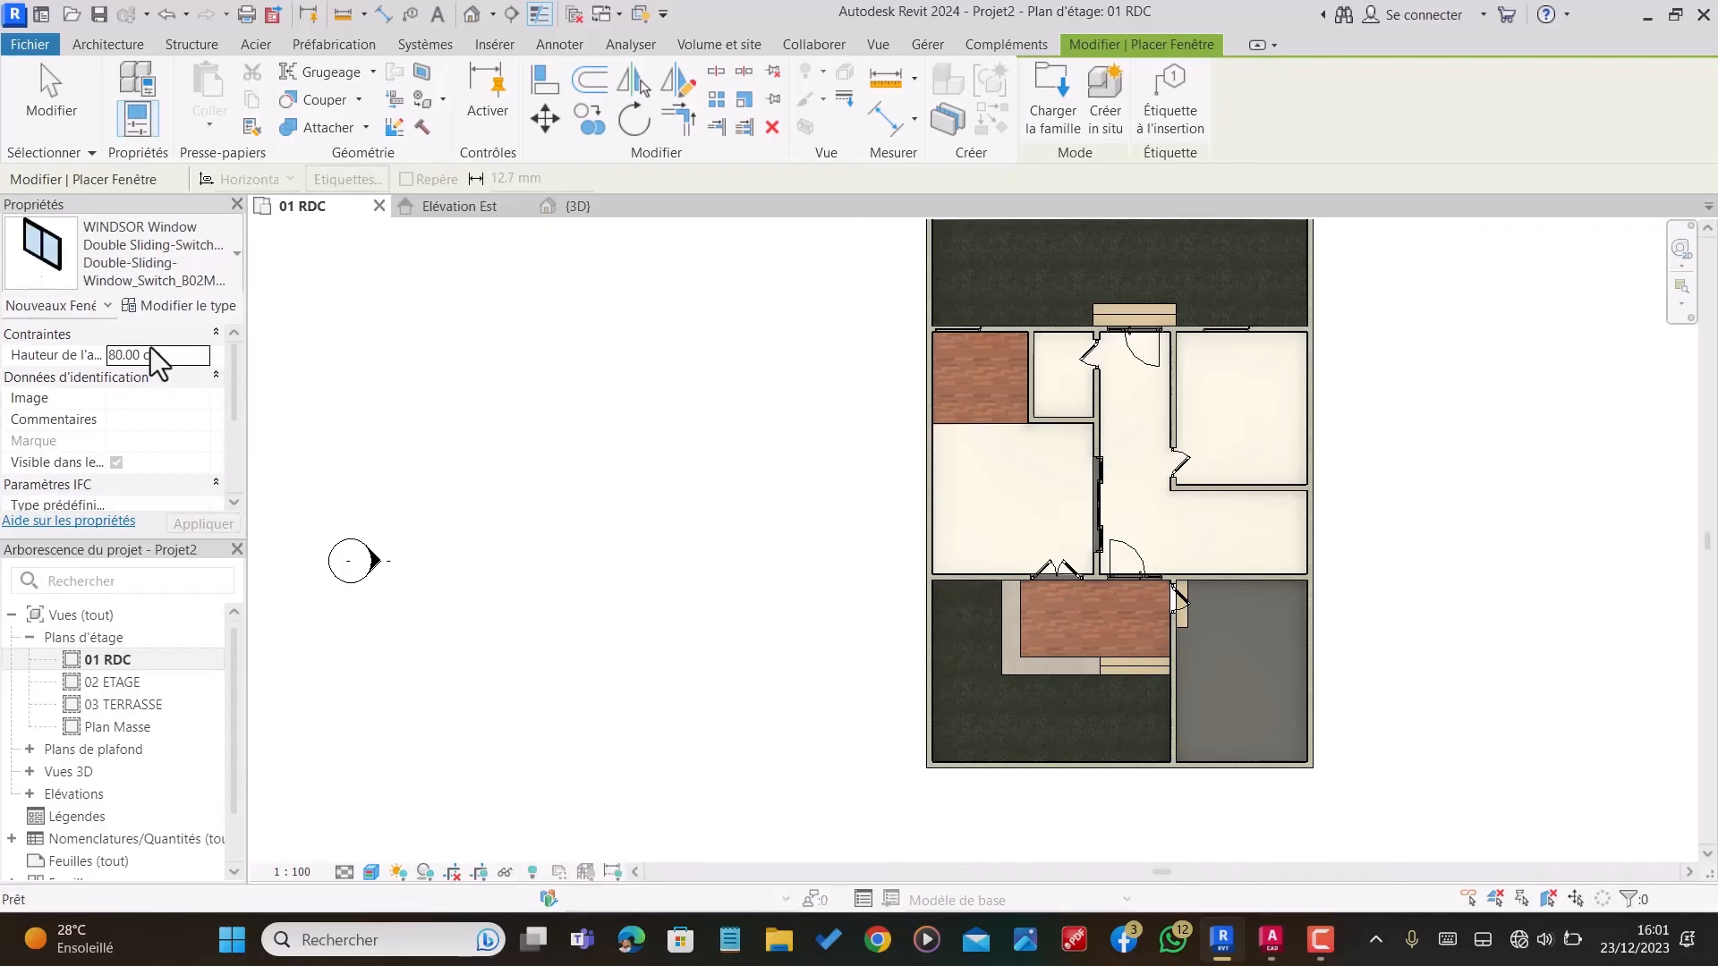
pyautogui.click(180, 357)
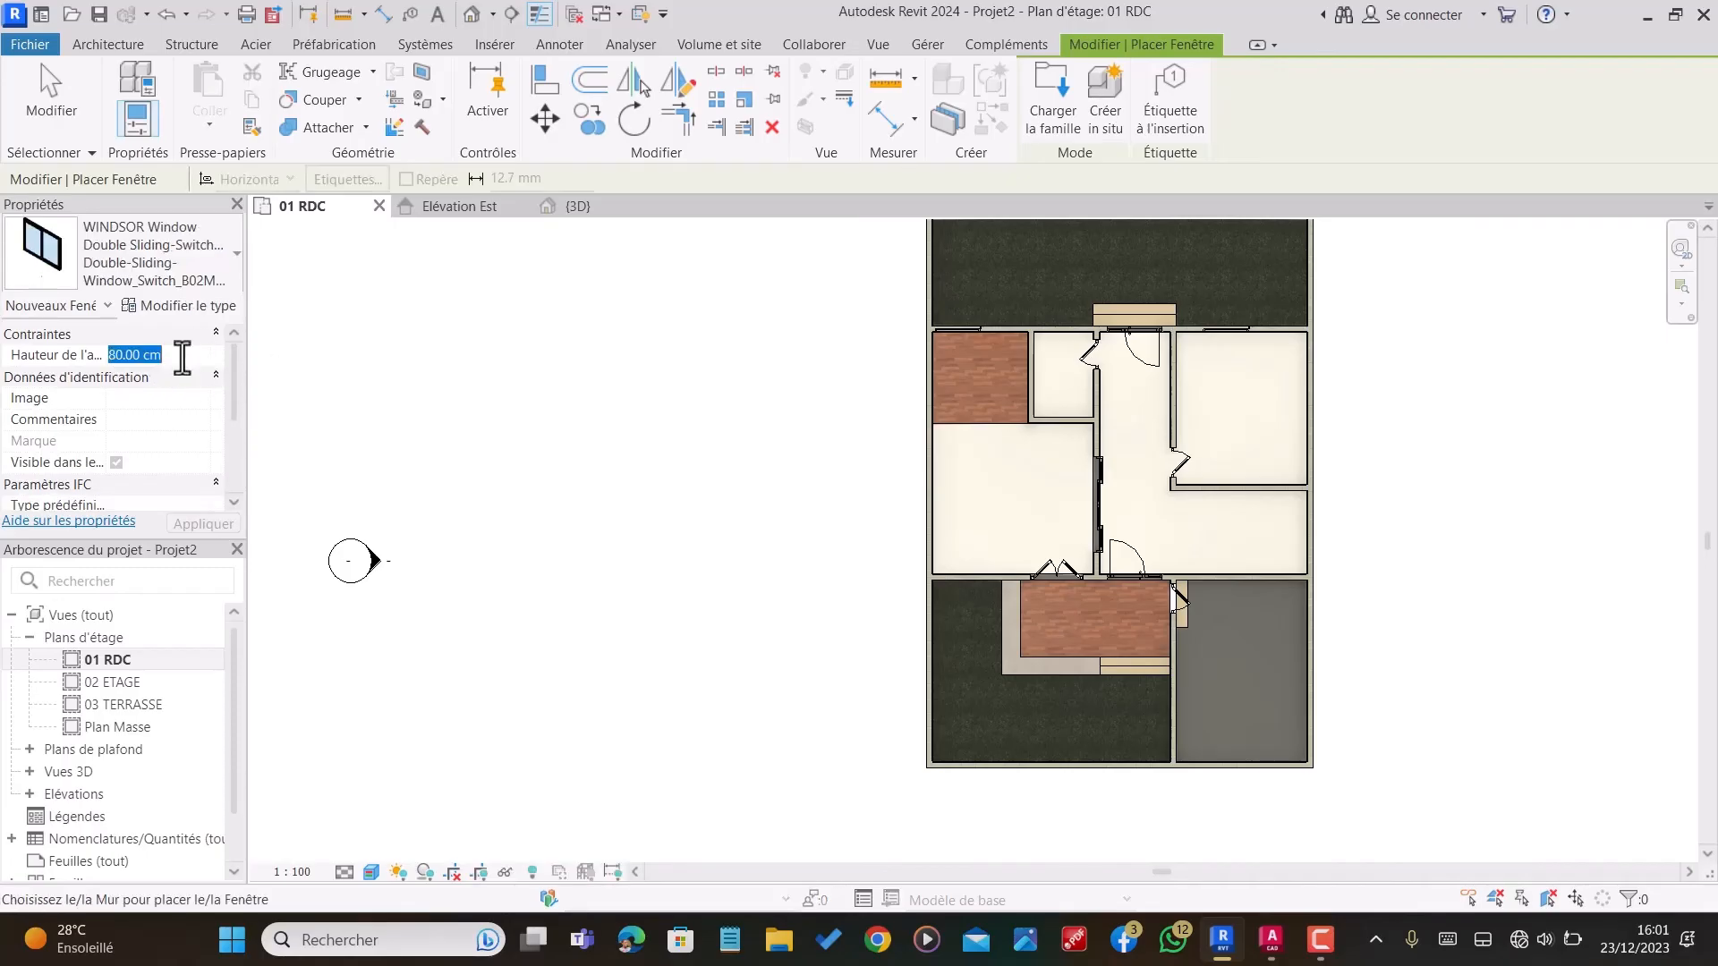
pyautogui.write('145')
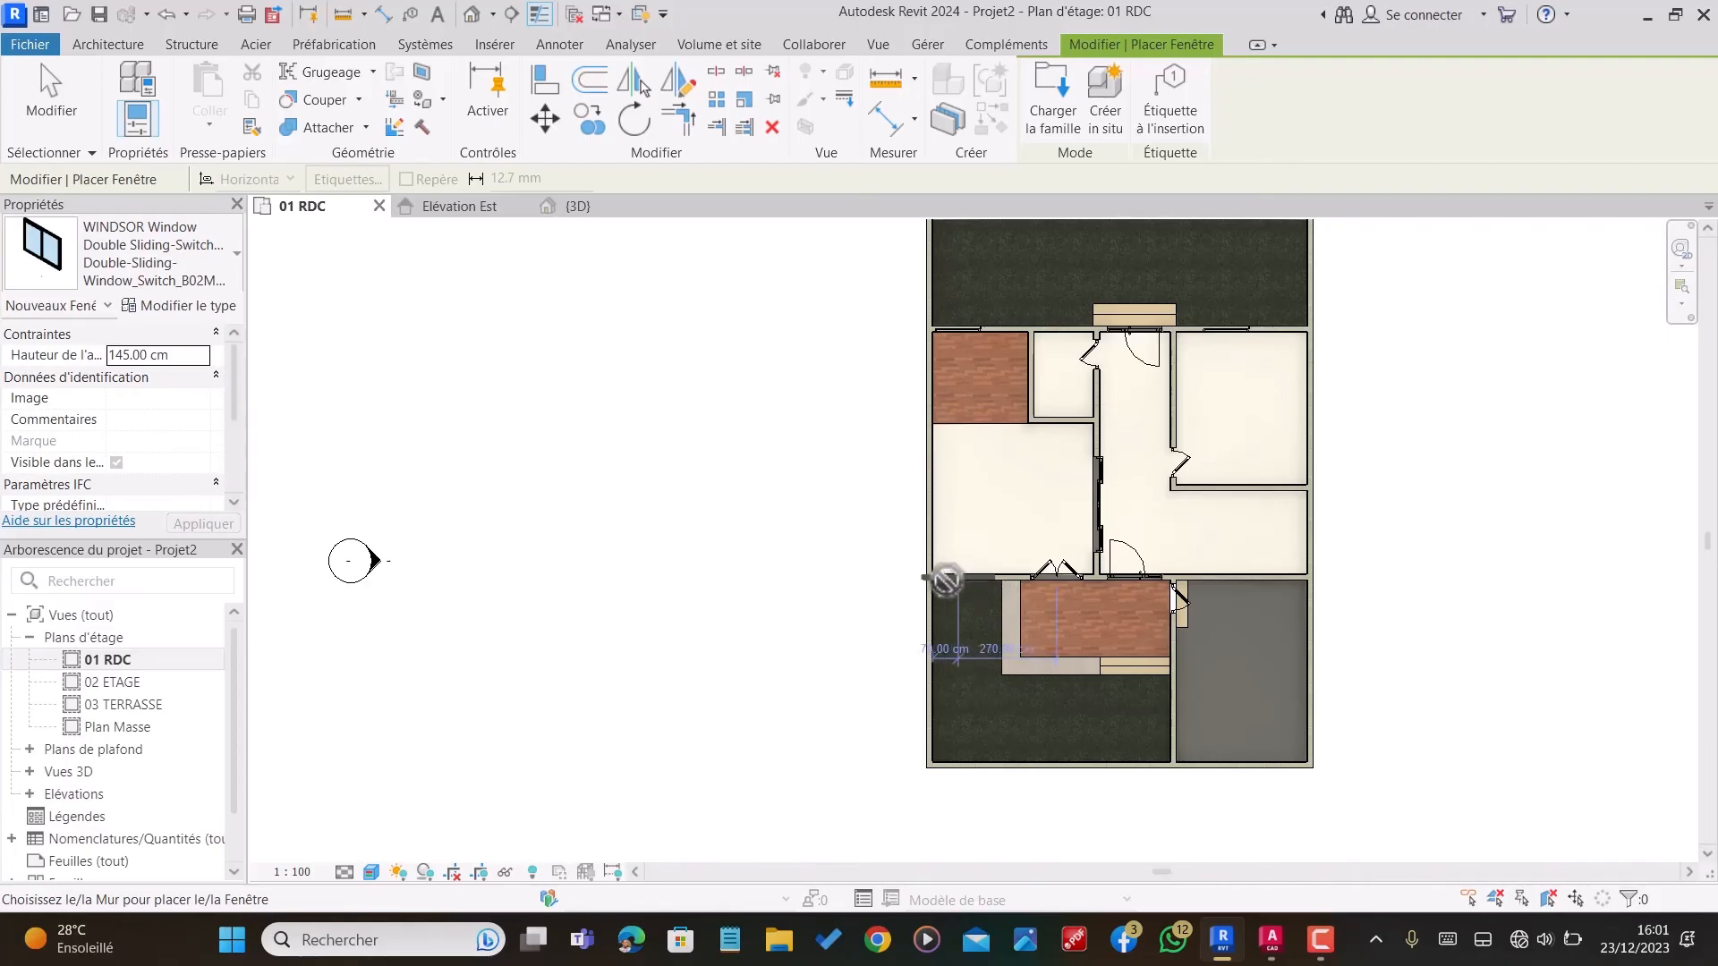
pyautogui.scroll(2, 962, 576)
pyautogui.scroll(4, 970, 577)
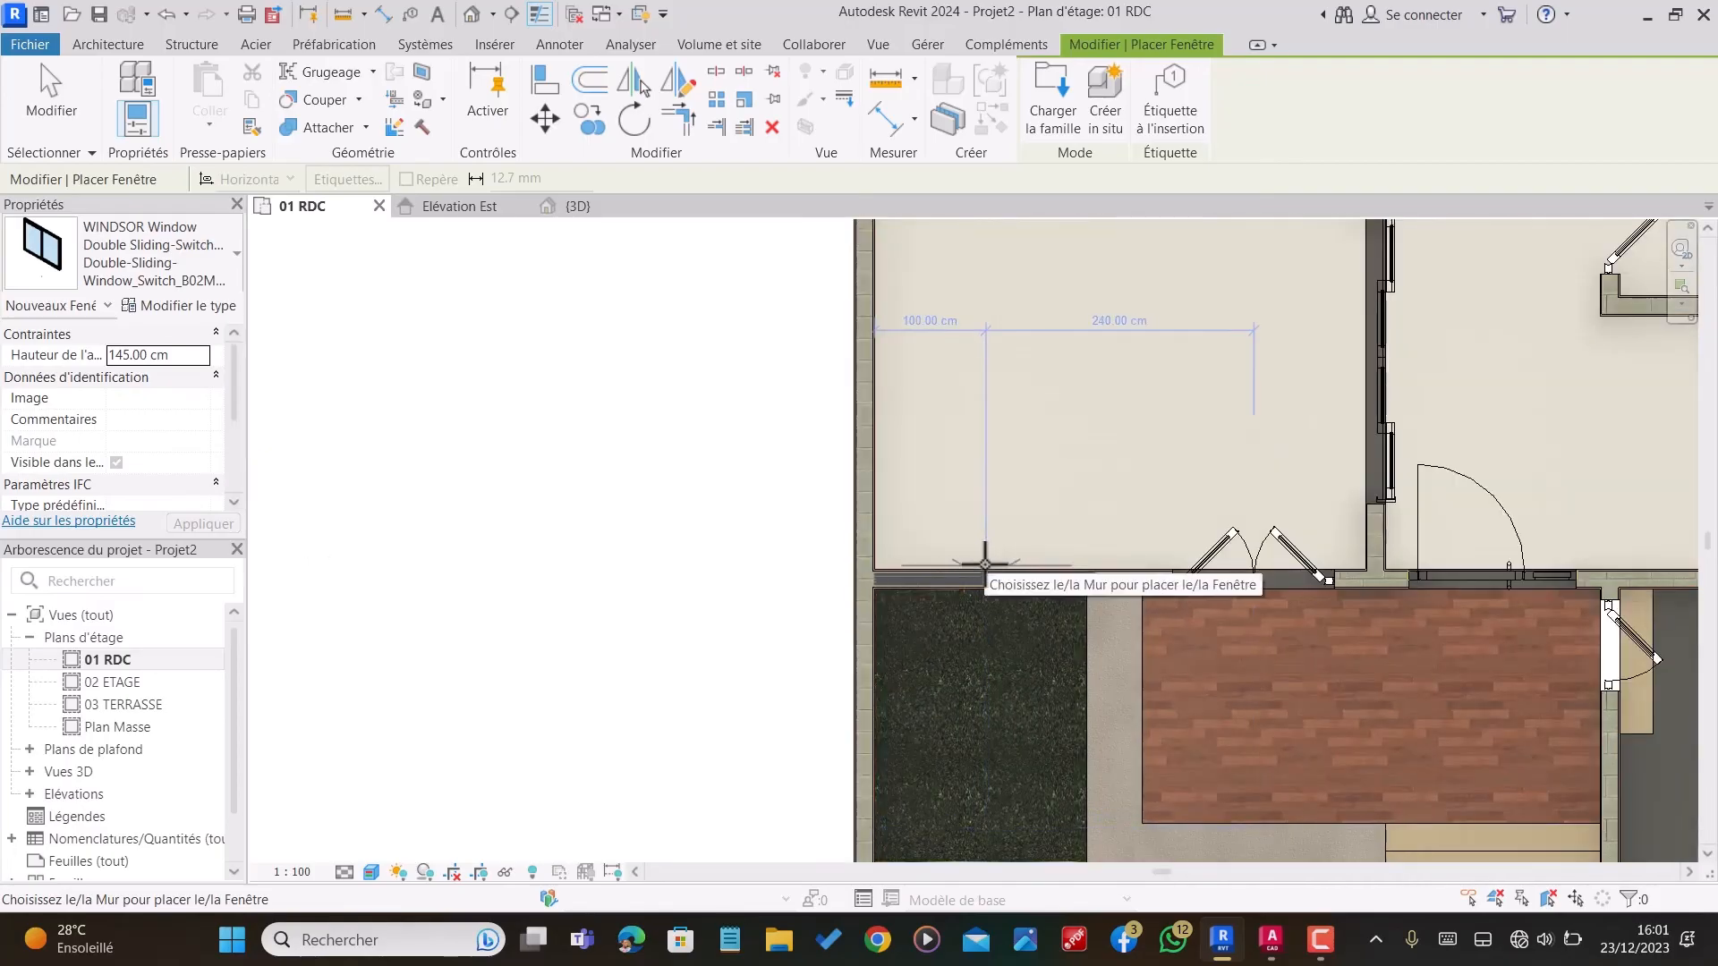
pyautogui.scroll(-3, 984, 575)
pyautogui.scroll(-2, 977, 580)
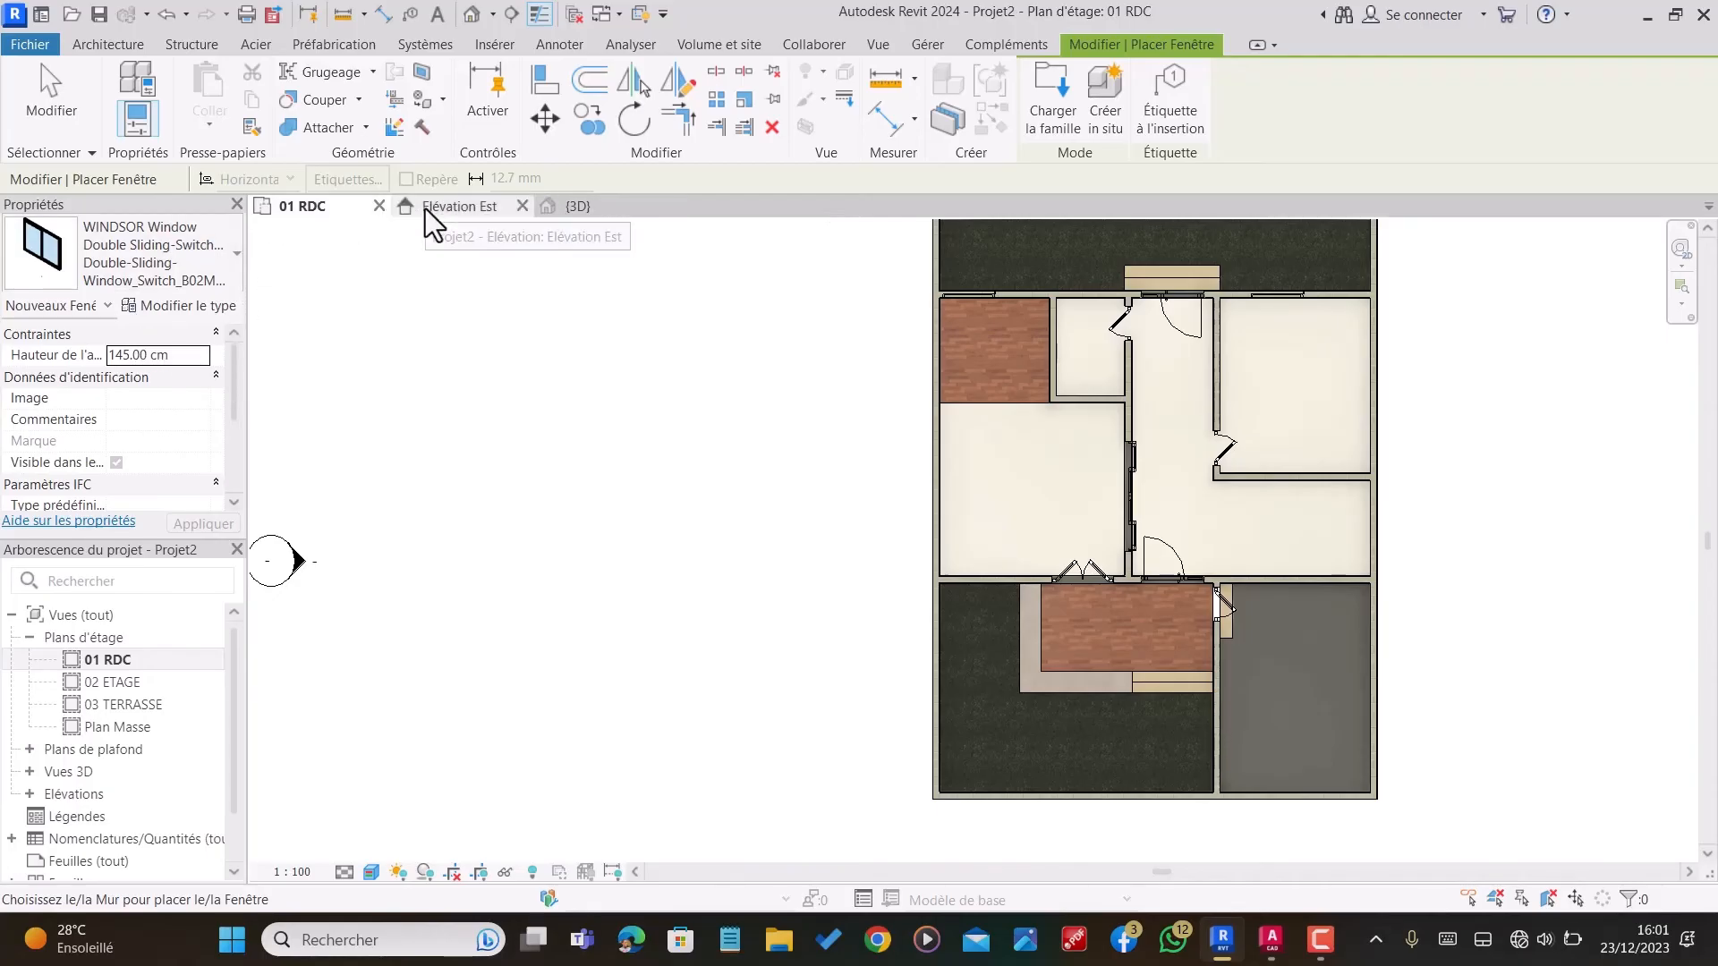
# Step: Duplicate the WINDSOR double sliding window type and name the copy FENETRE SALON
pyautogui.click(178, 306)
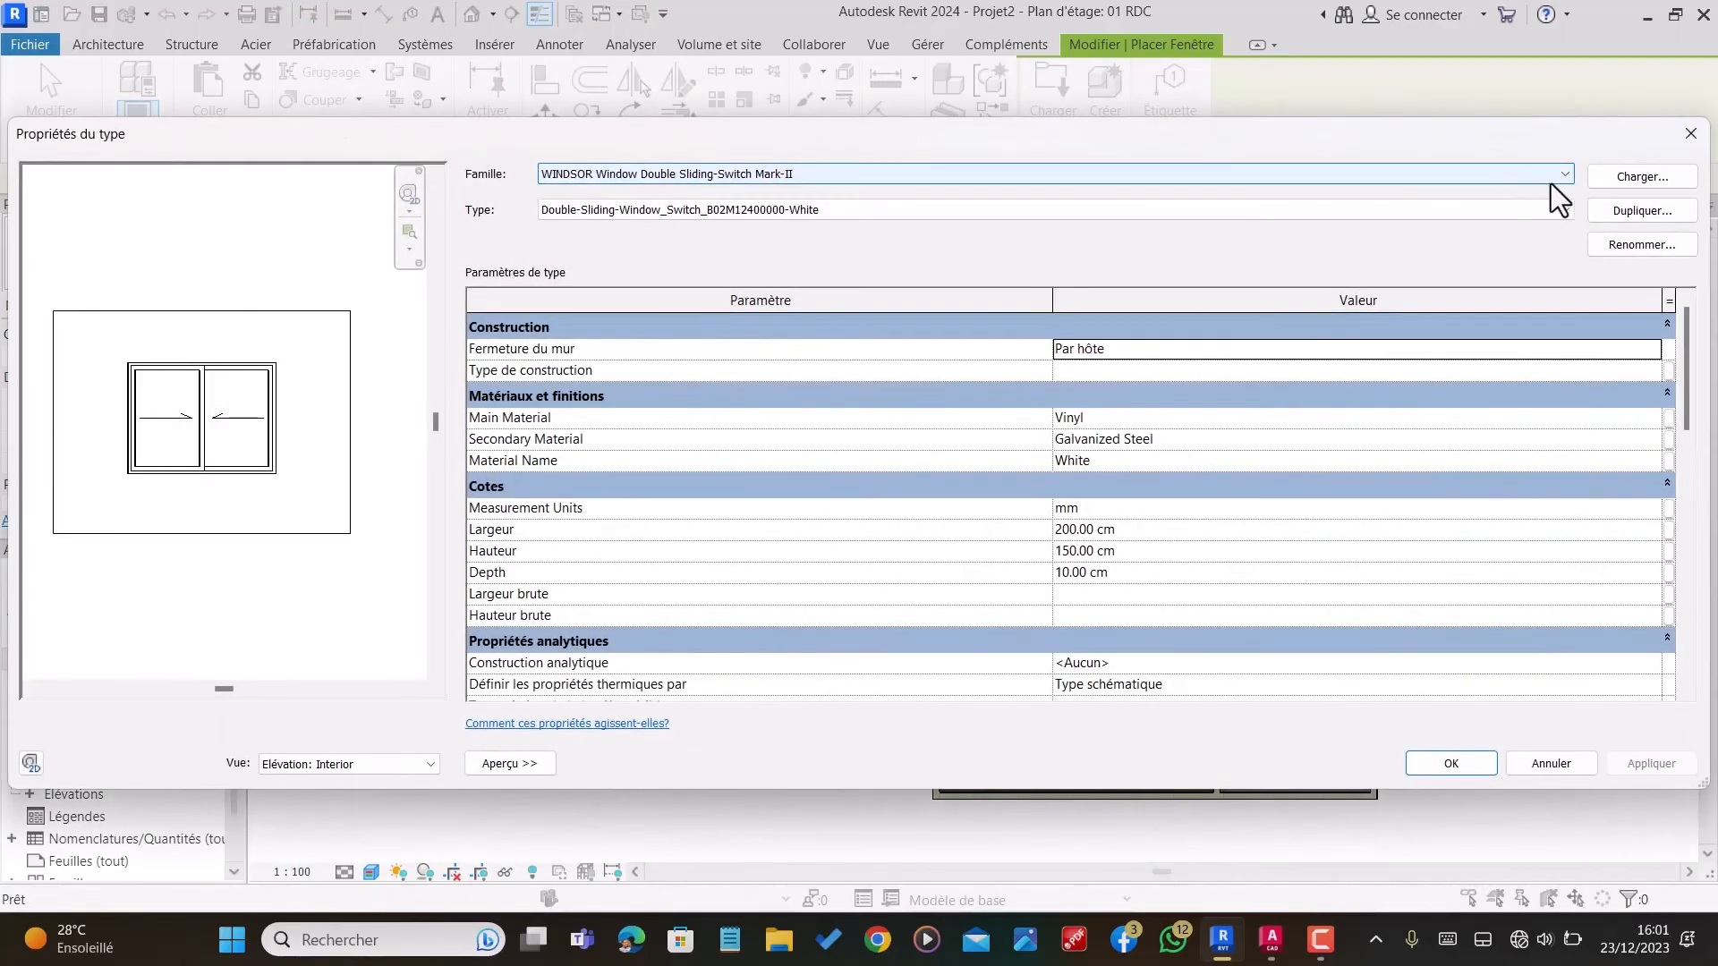
pyautogui.click(1613, 204)
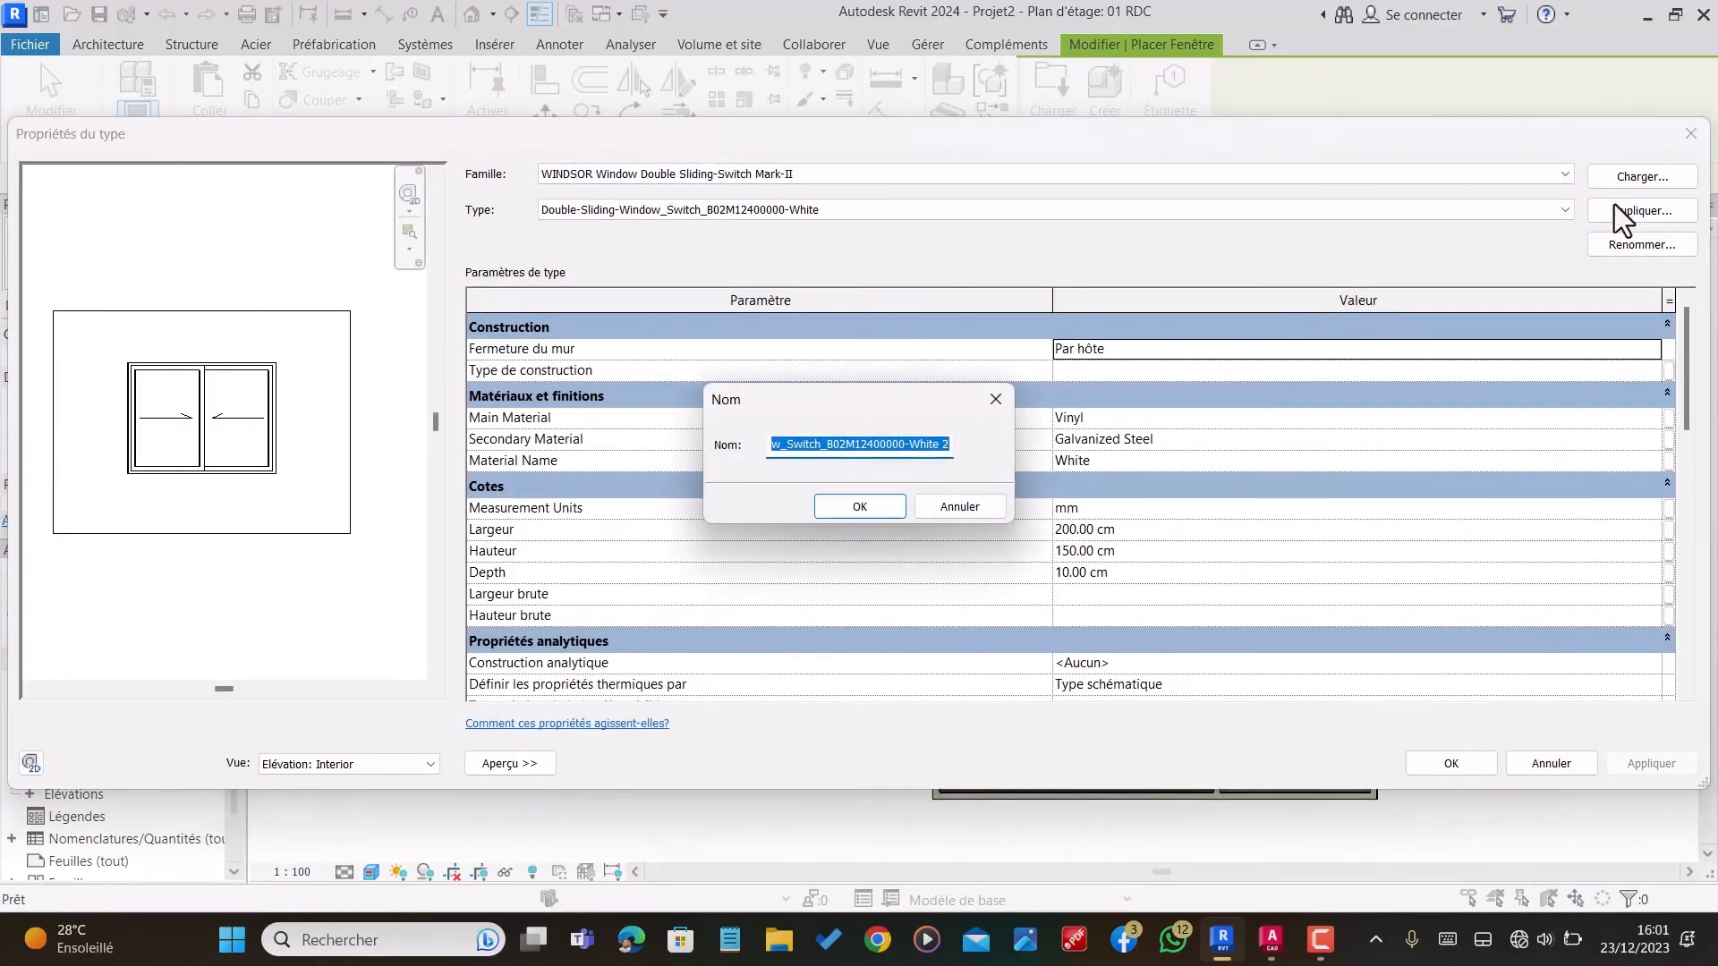
pyautogui.write('PO')
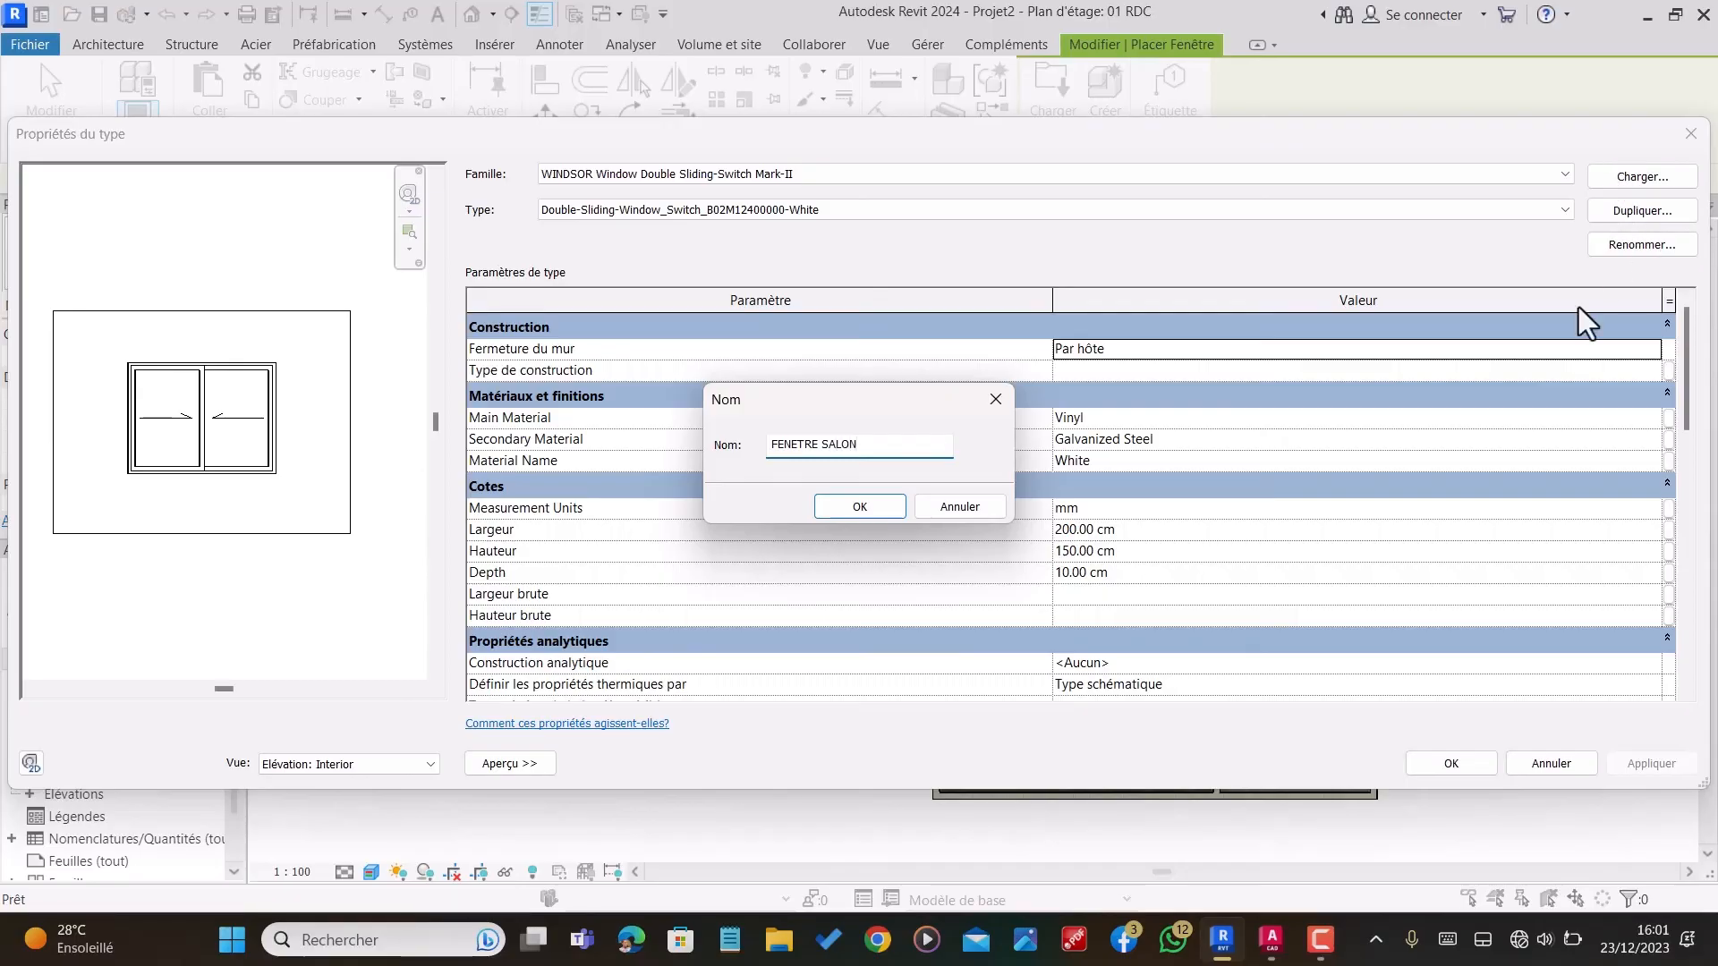
pyautogui.click(864, 504)
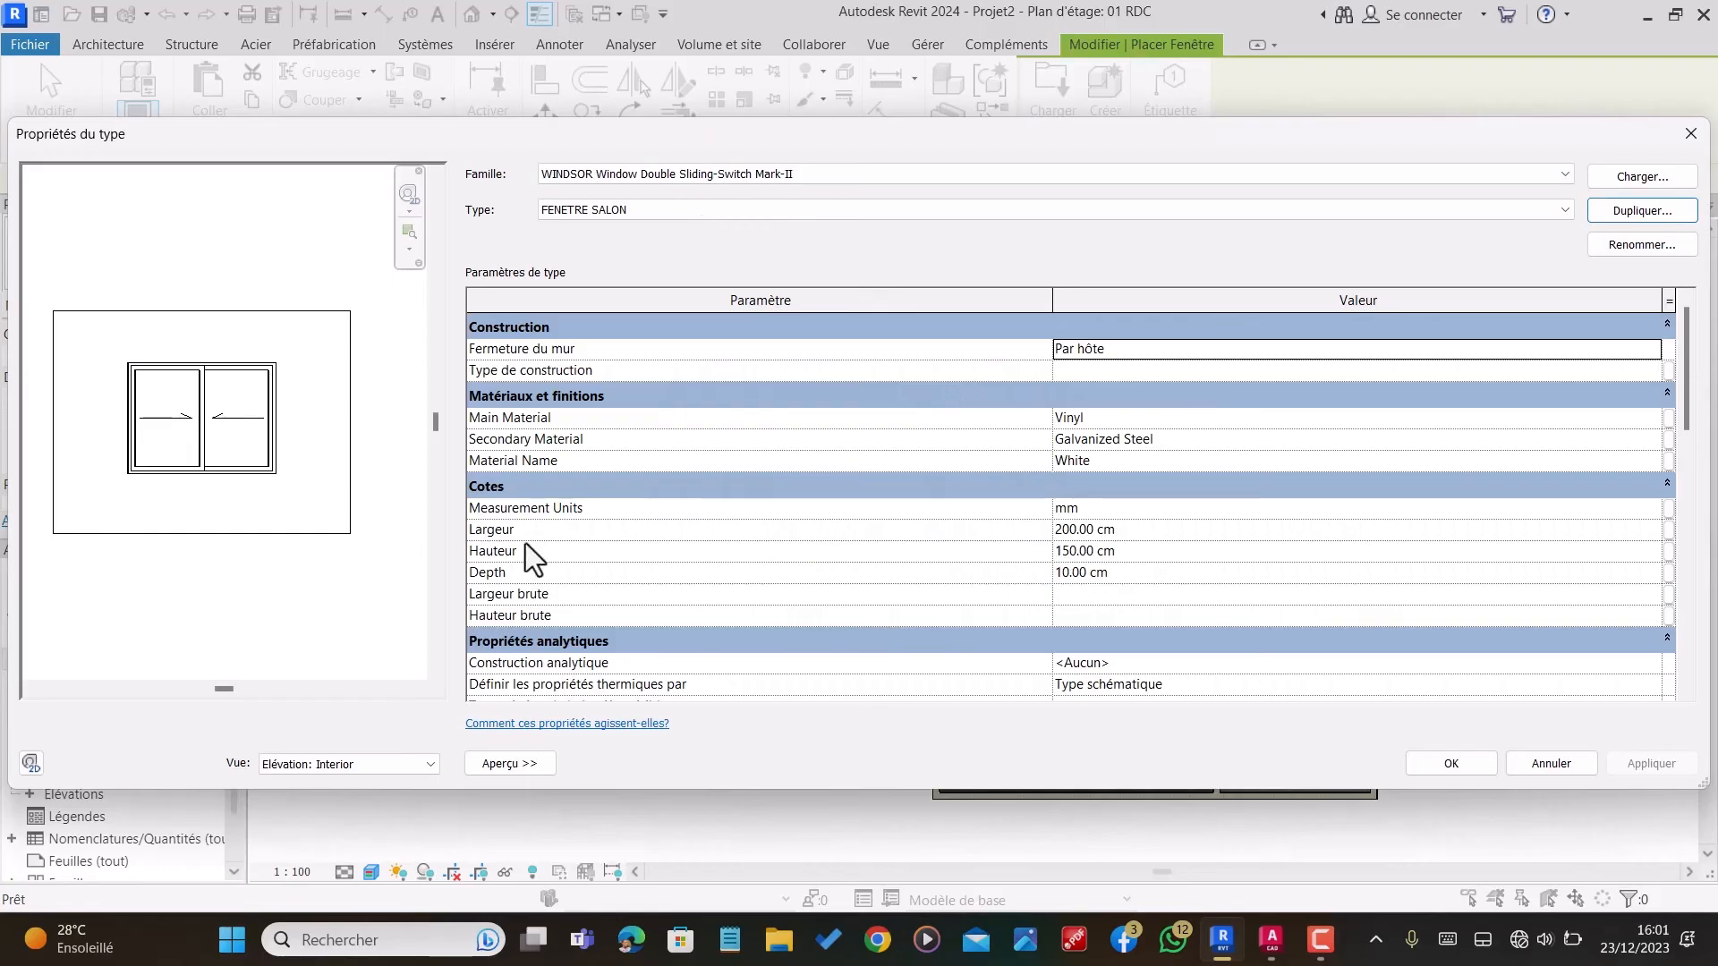
# Step: Set the FENETRE SALON type's width to 120 cm and height to 120 cm, and apply the type changes
pyautogui.click(1129, 529)
pyautogui.moveTo(1105, 530); pyautogui.dragTo(958, 534)
pyautogui.write('120')
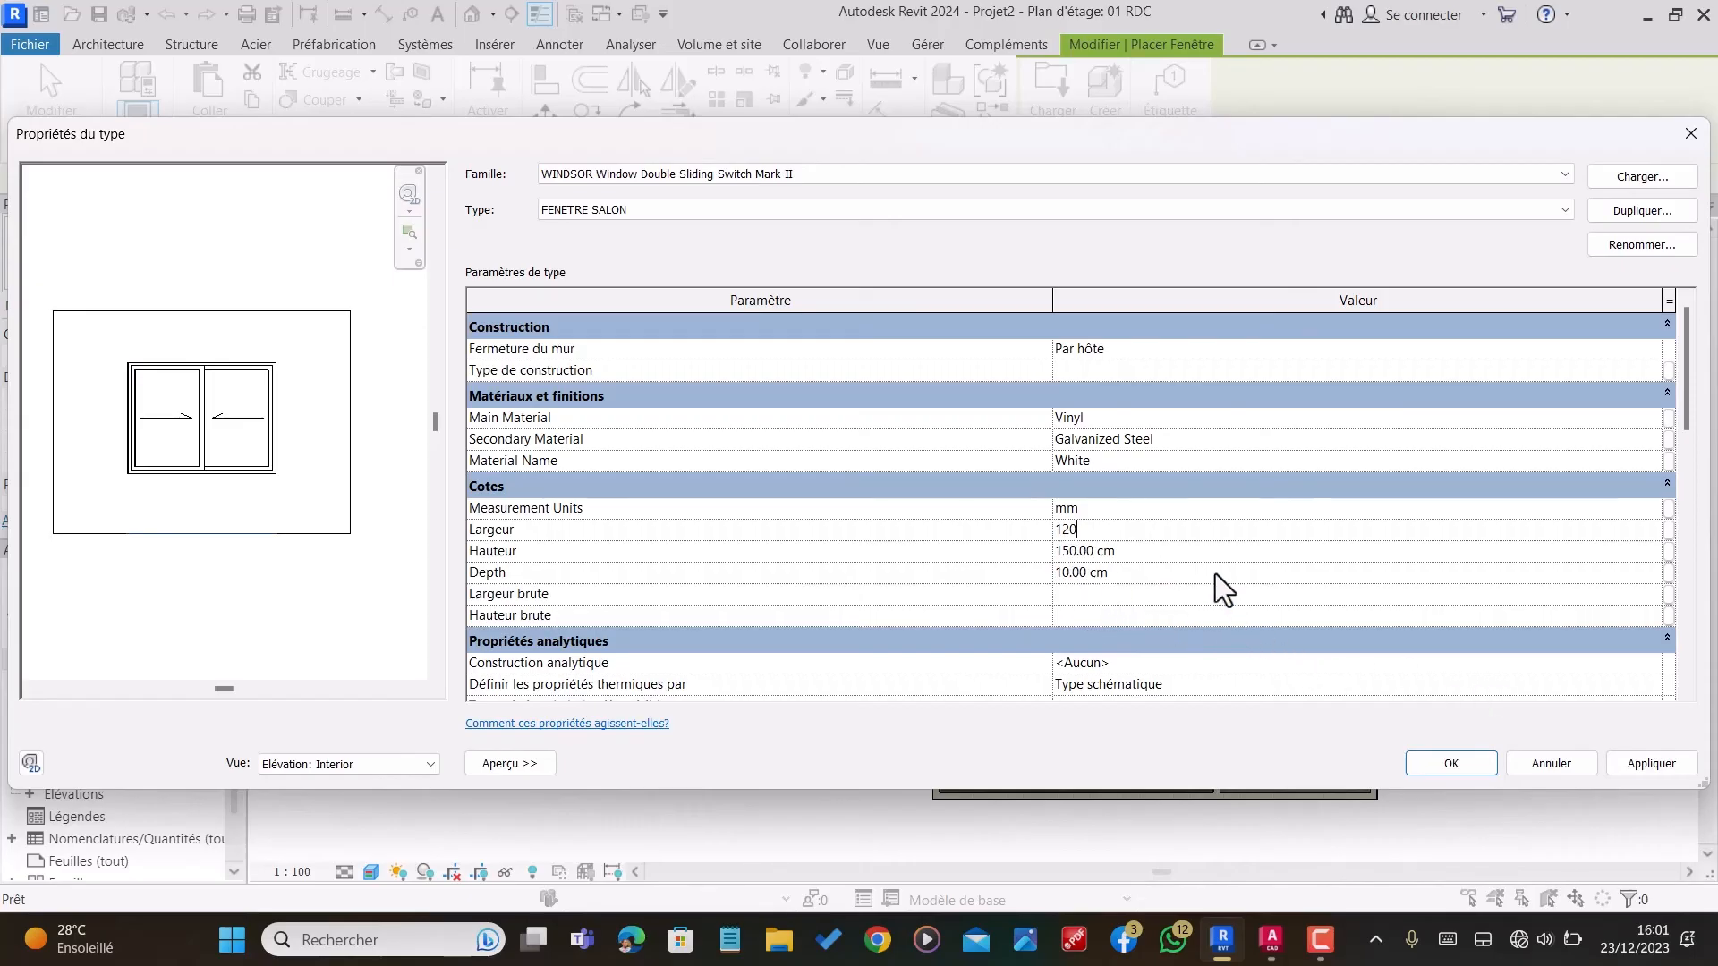
pyautogui.click(1134, 551)
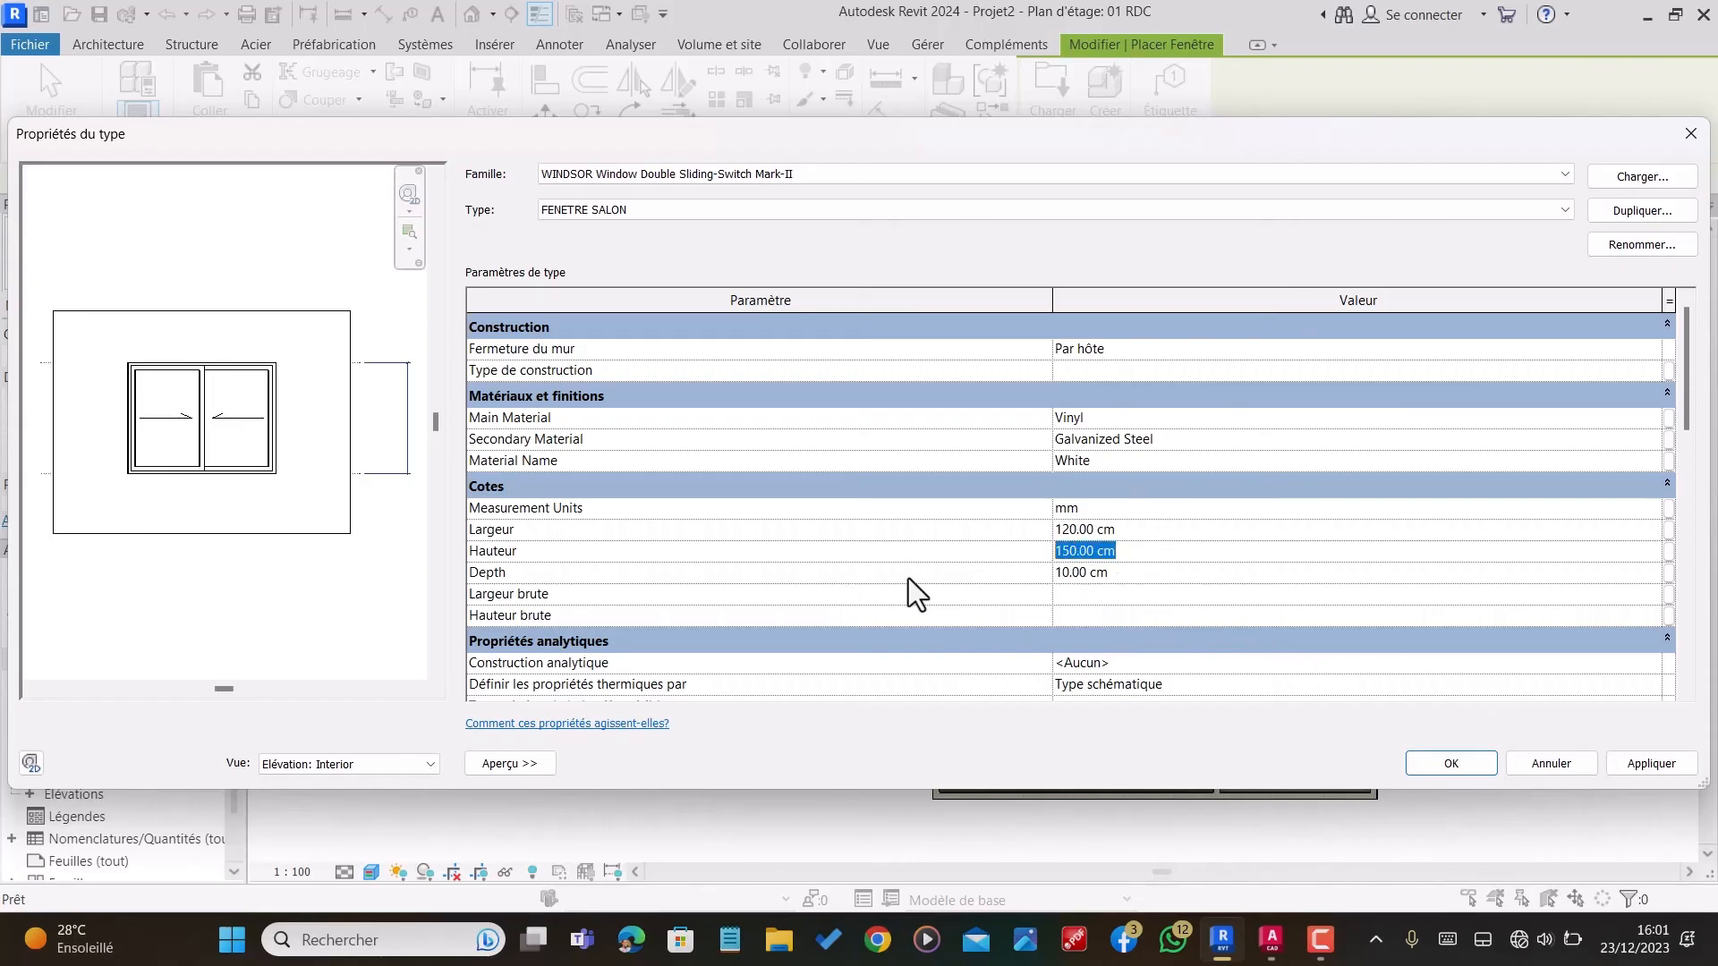
pyautogui.write('120')
pyautogui.click(1431, 766)
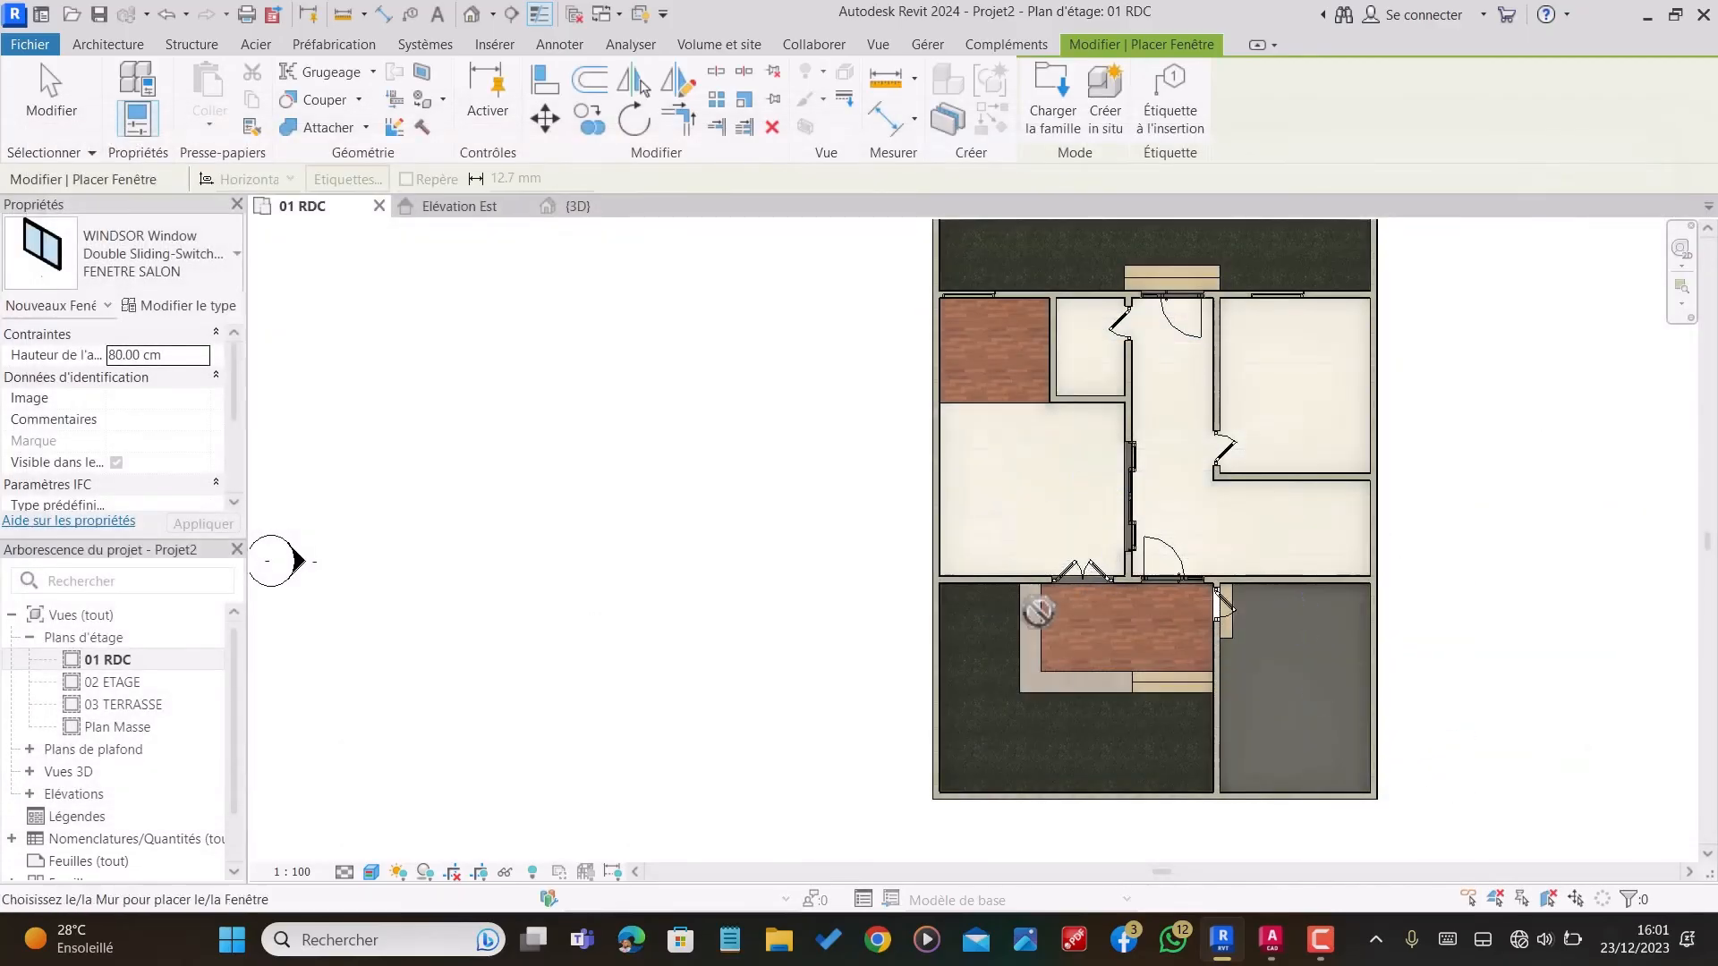
# Step: Set the sill height to 145 cm and place a FENETRE SALON window in the living room's front wall, centred about 90 cm from the side wall
pyautogui.scroll(5, 1038, 611)
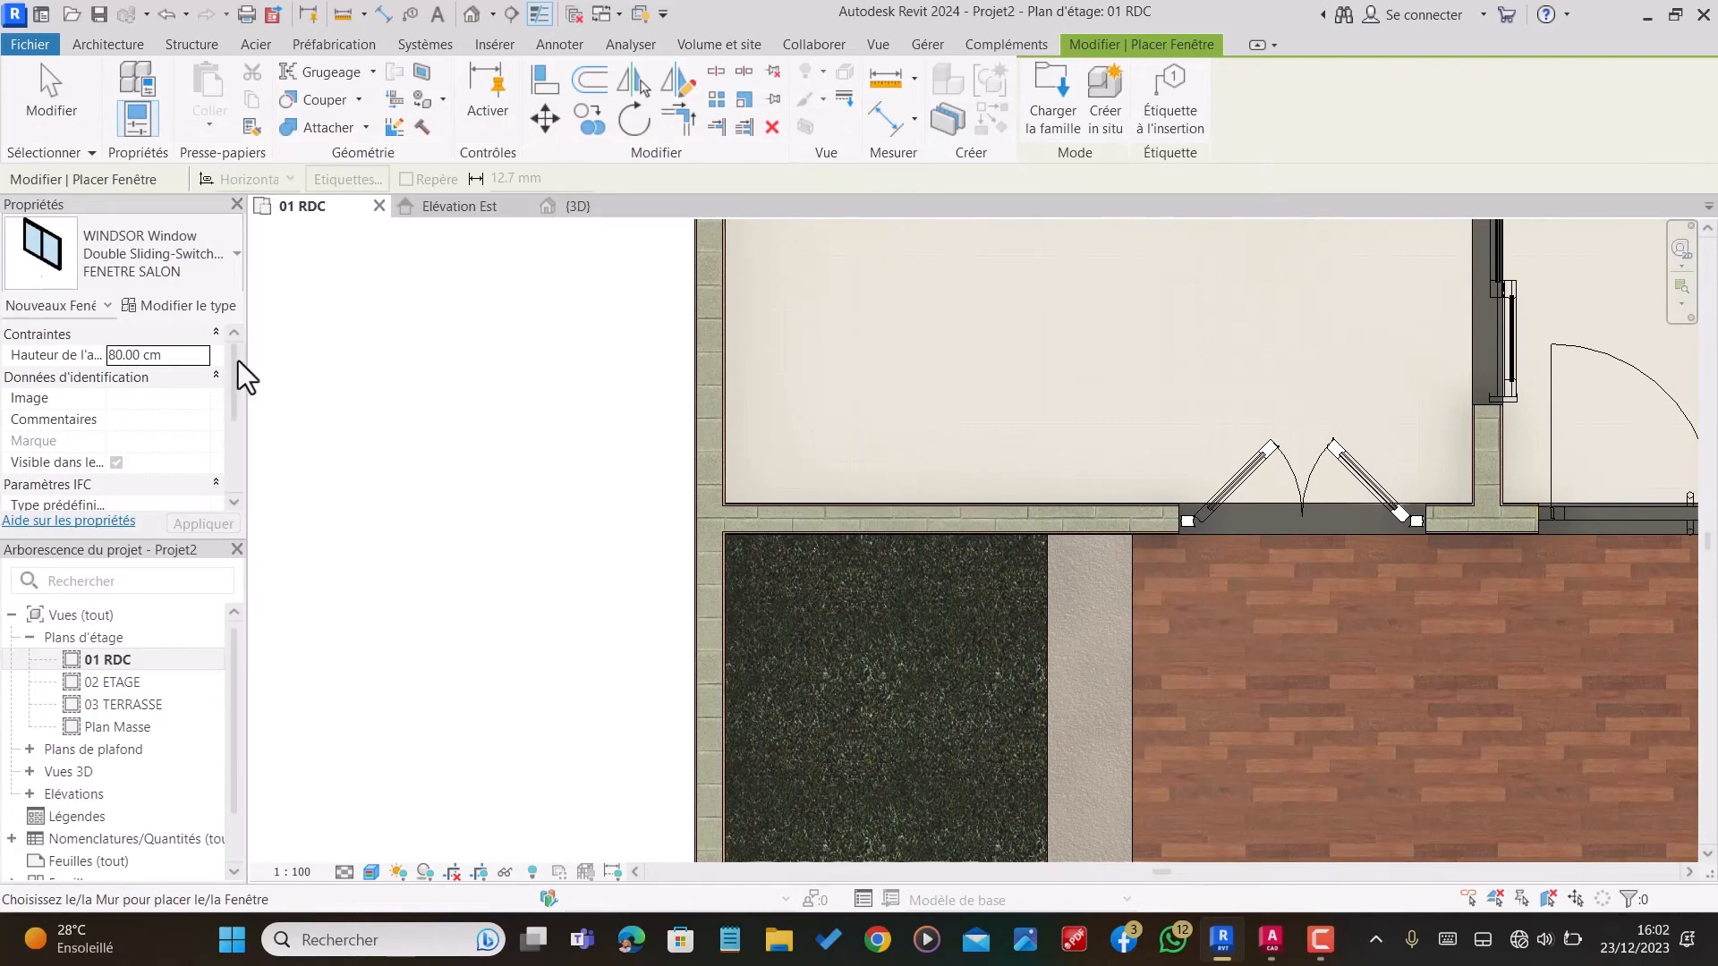
pyautogui.click(182, 356)
pyautogui.write('145')
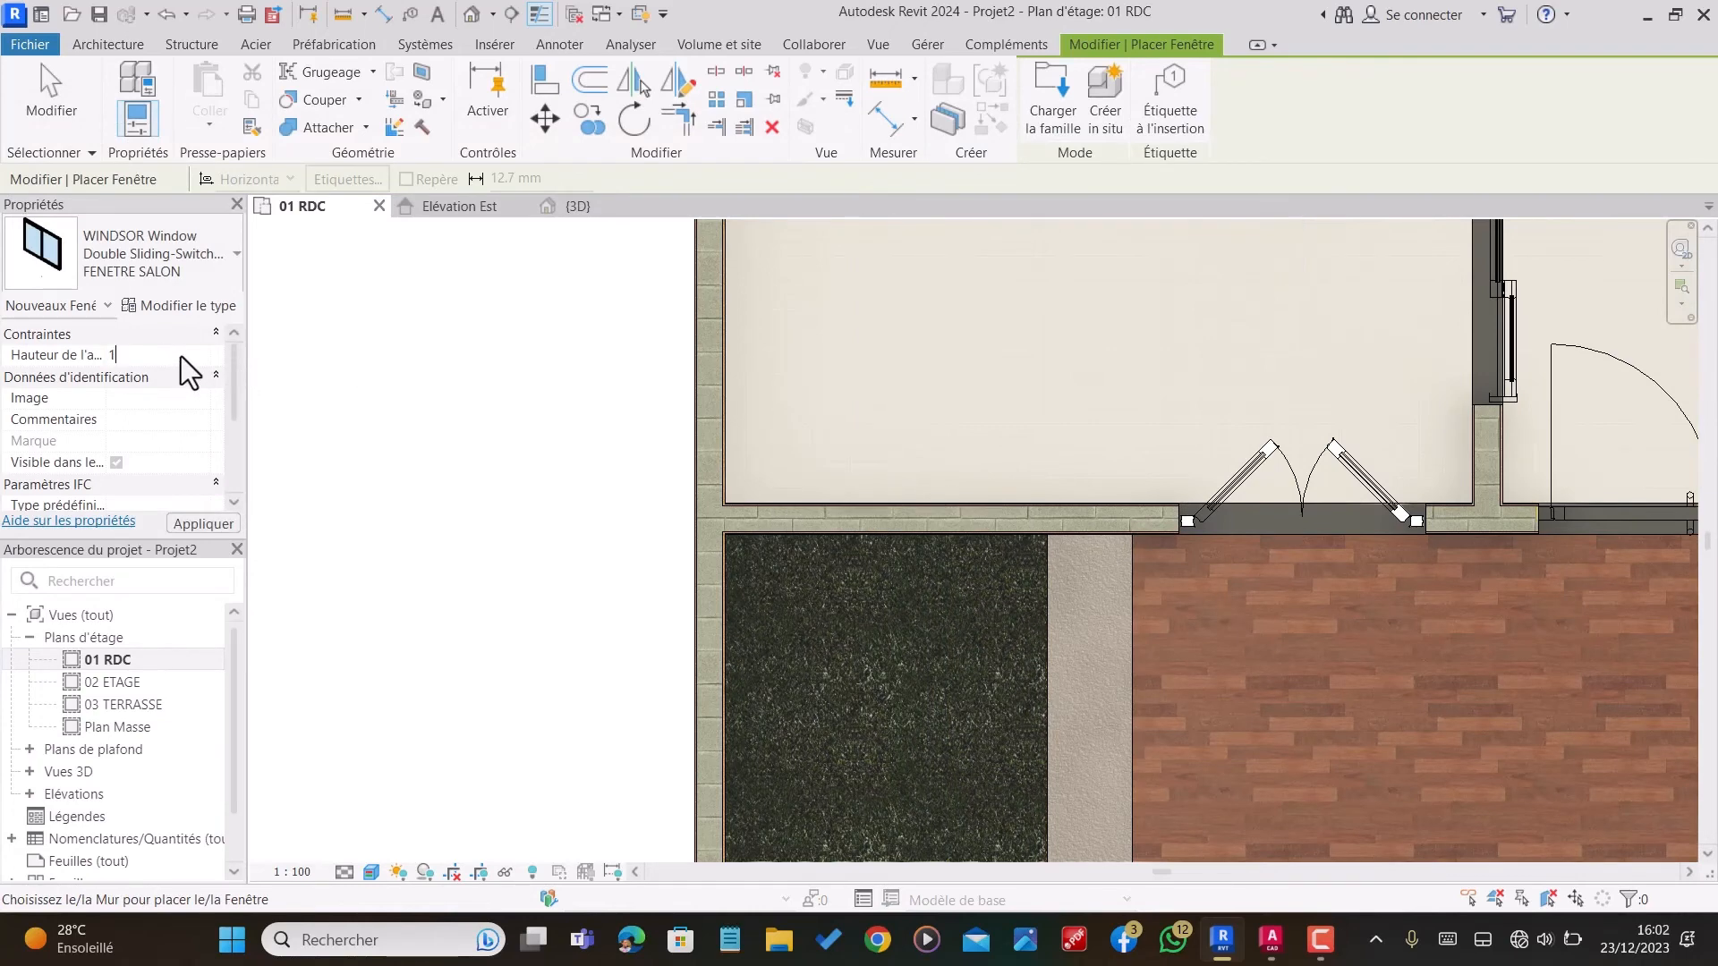
pyautogui.press('Return')
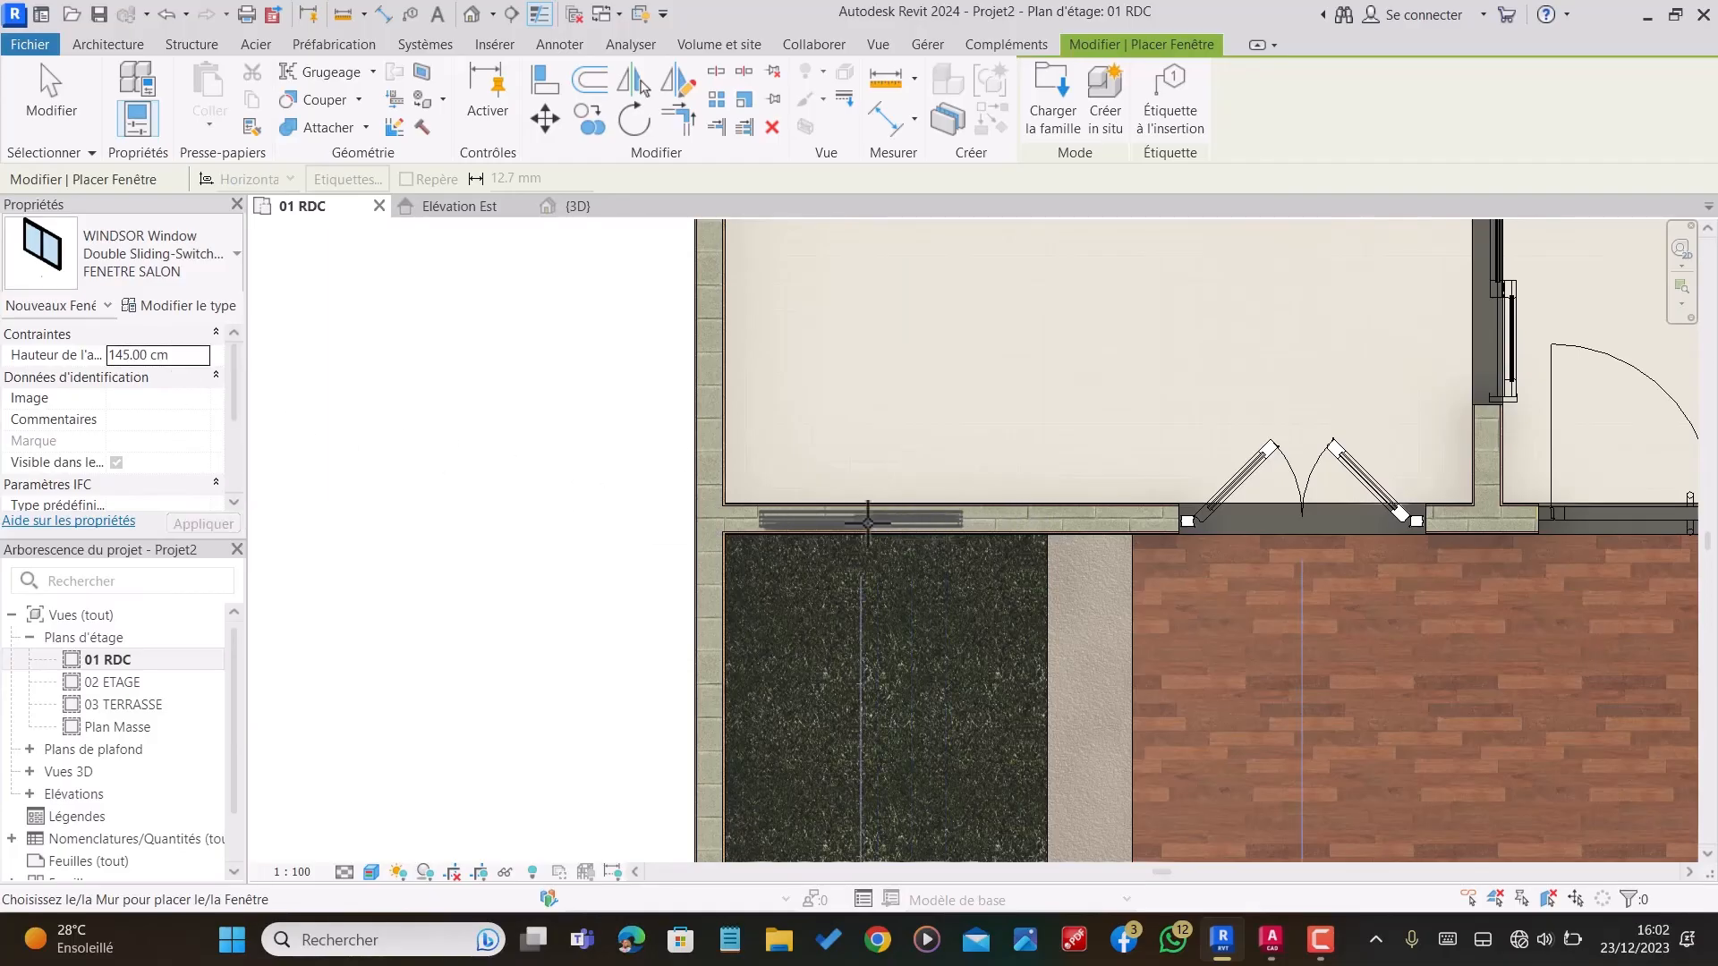
pyautogui.click(882, 521)
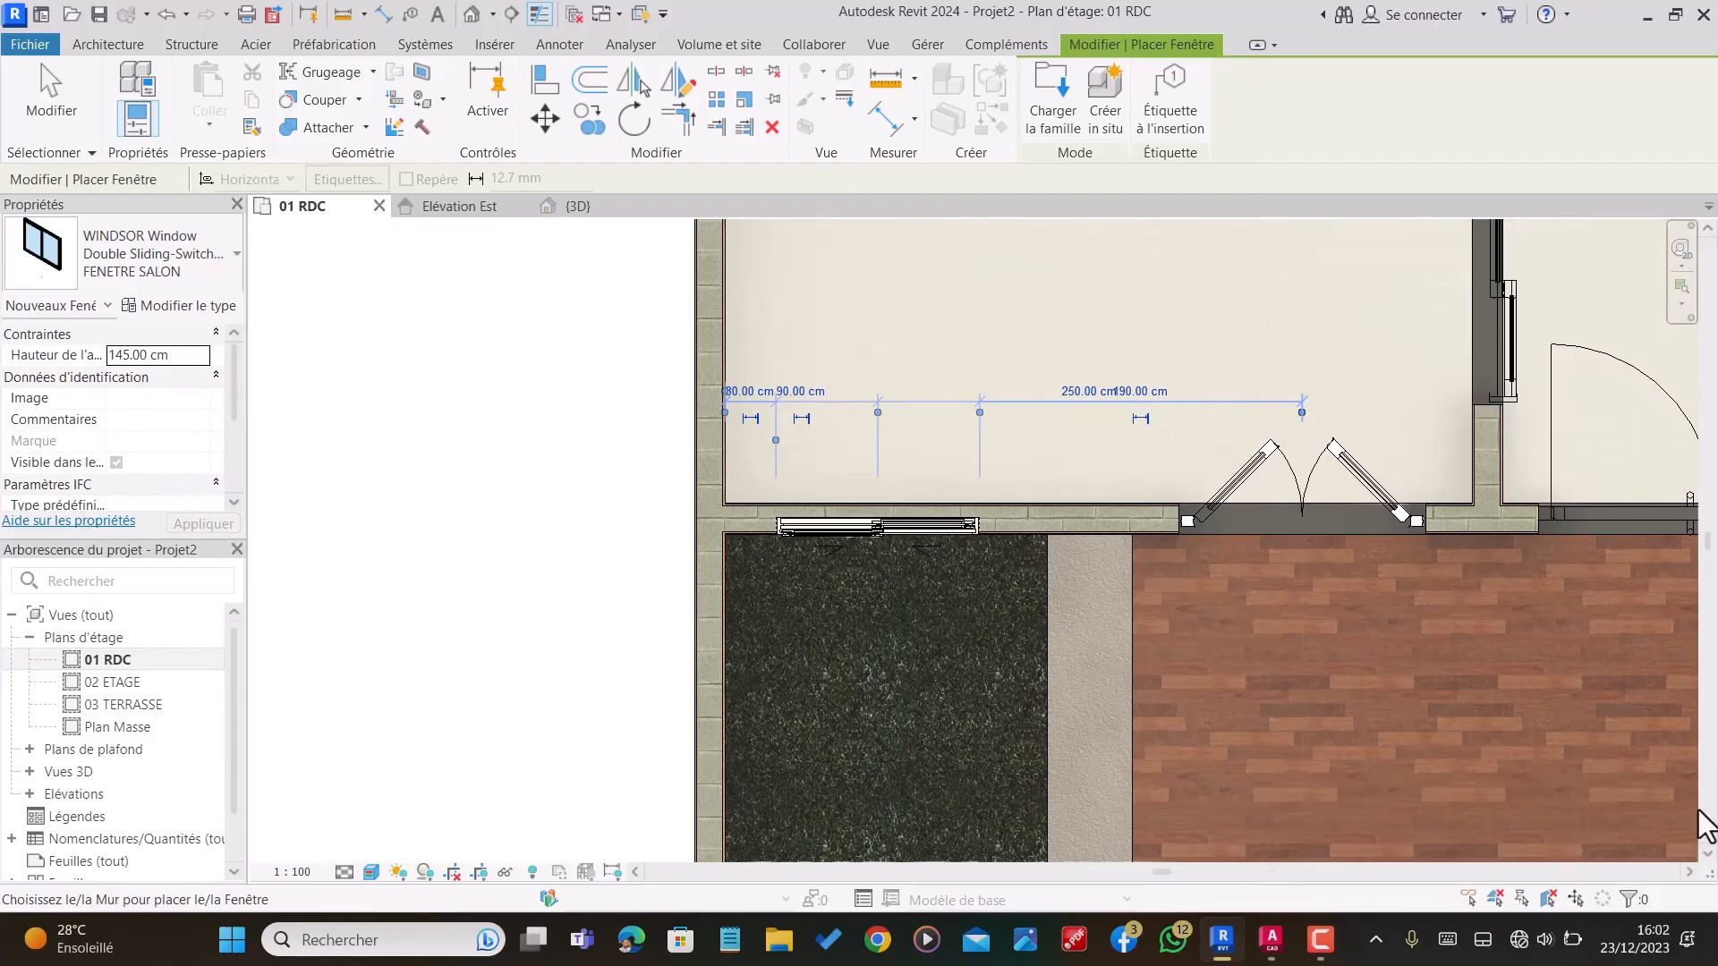
# Step: Place another FENETRE SALON window in the small room's rear wall beside the rear entrance, centred 81 cm from each side, and end placement
pyautogui.scroll(-4, 989, 617)
pyautogui.scroll(-5, 942, 617)
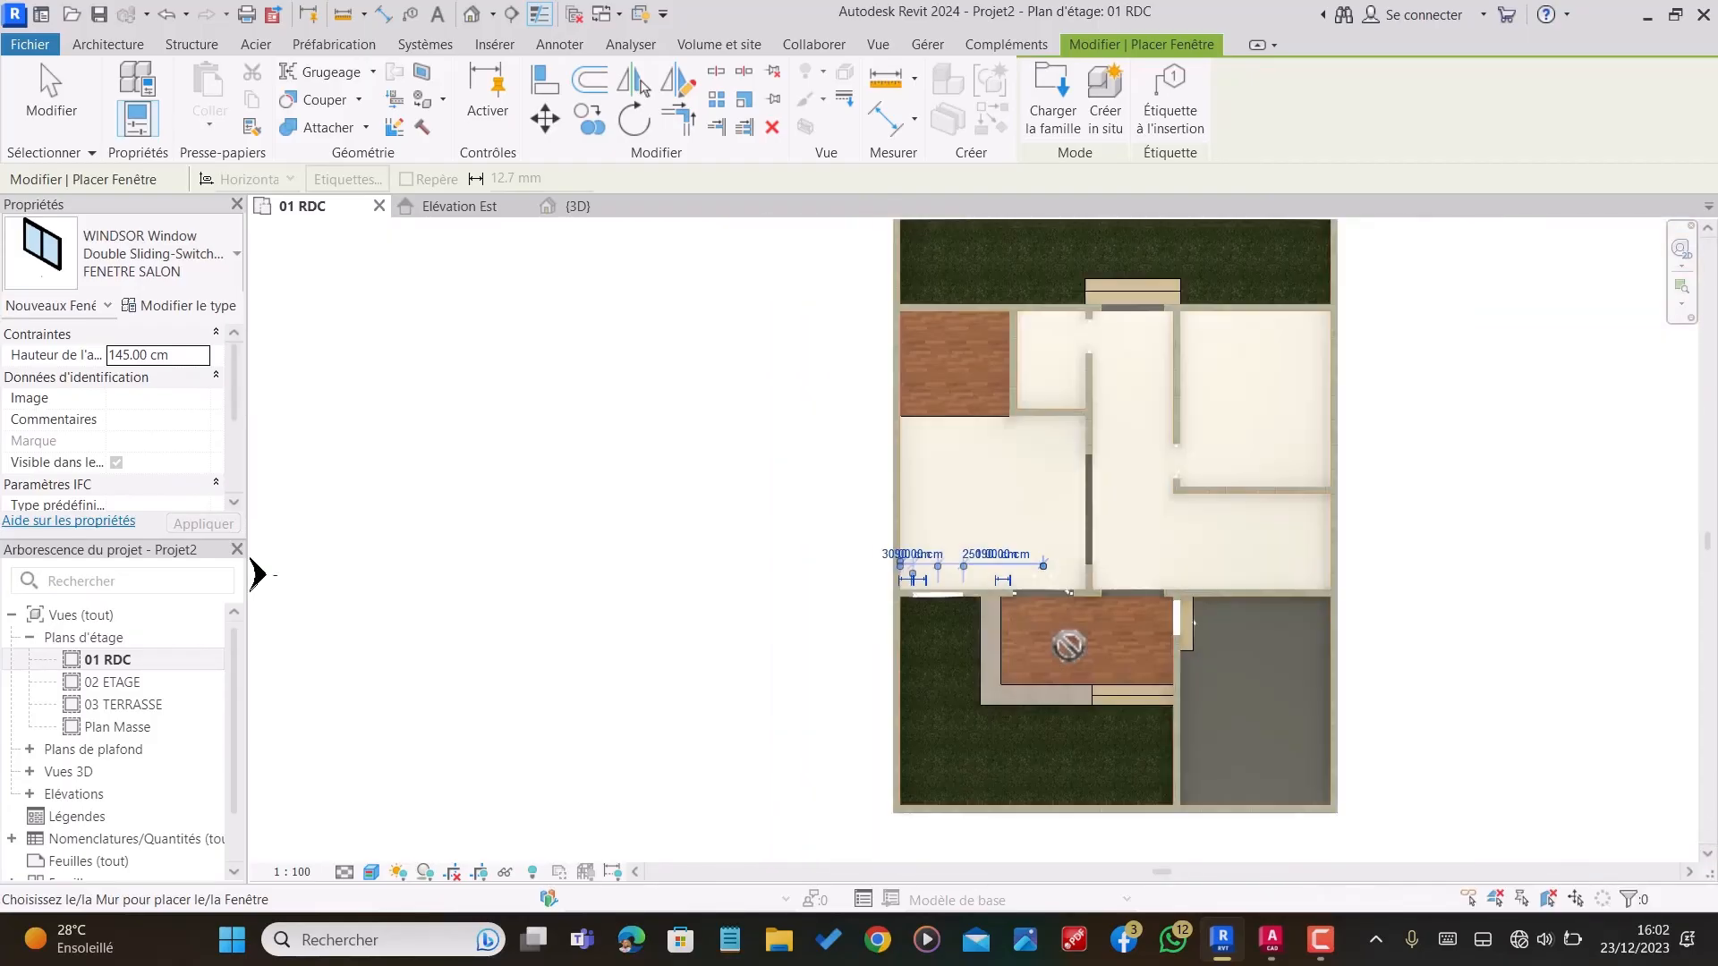
pyautogui.scroll(4, 1119, 376)
pyautogui.scroll(2, 1119, 376)
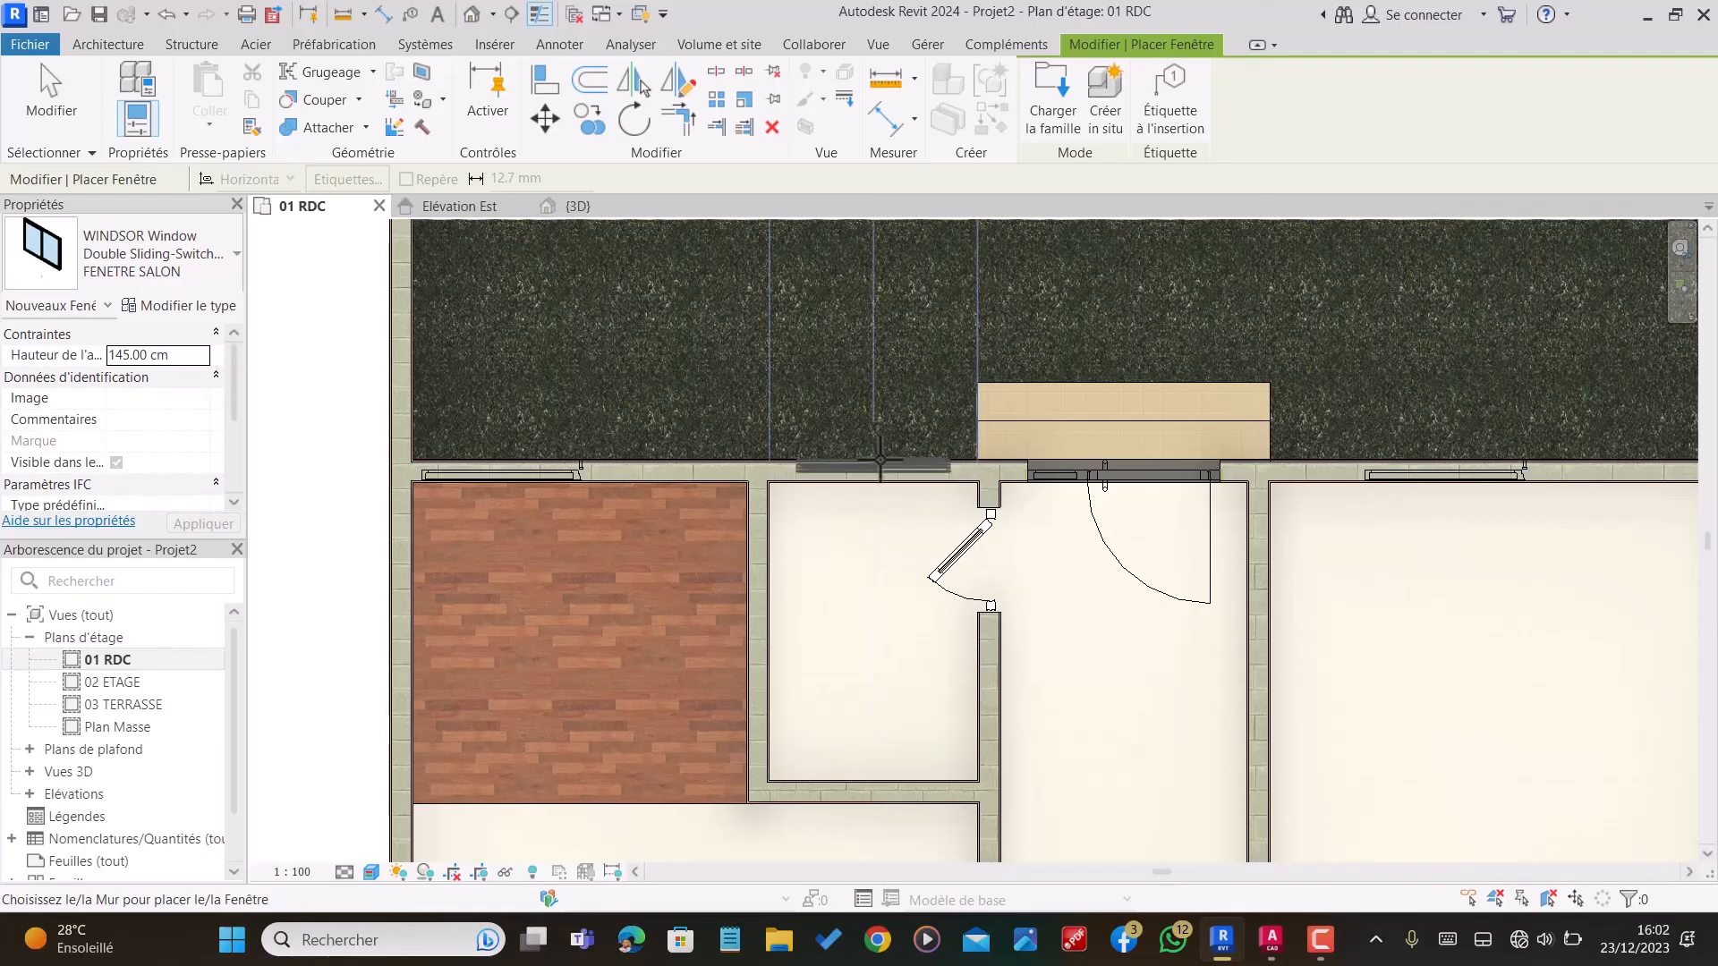
pyautogui.click(878, 456)
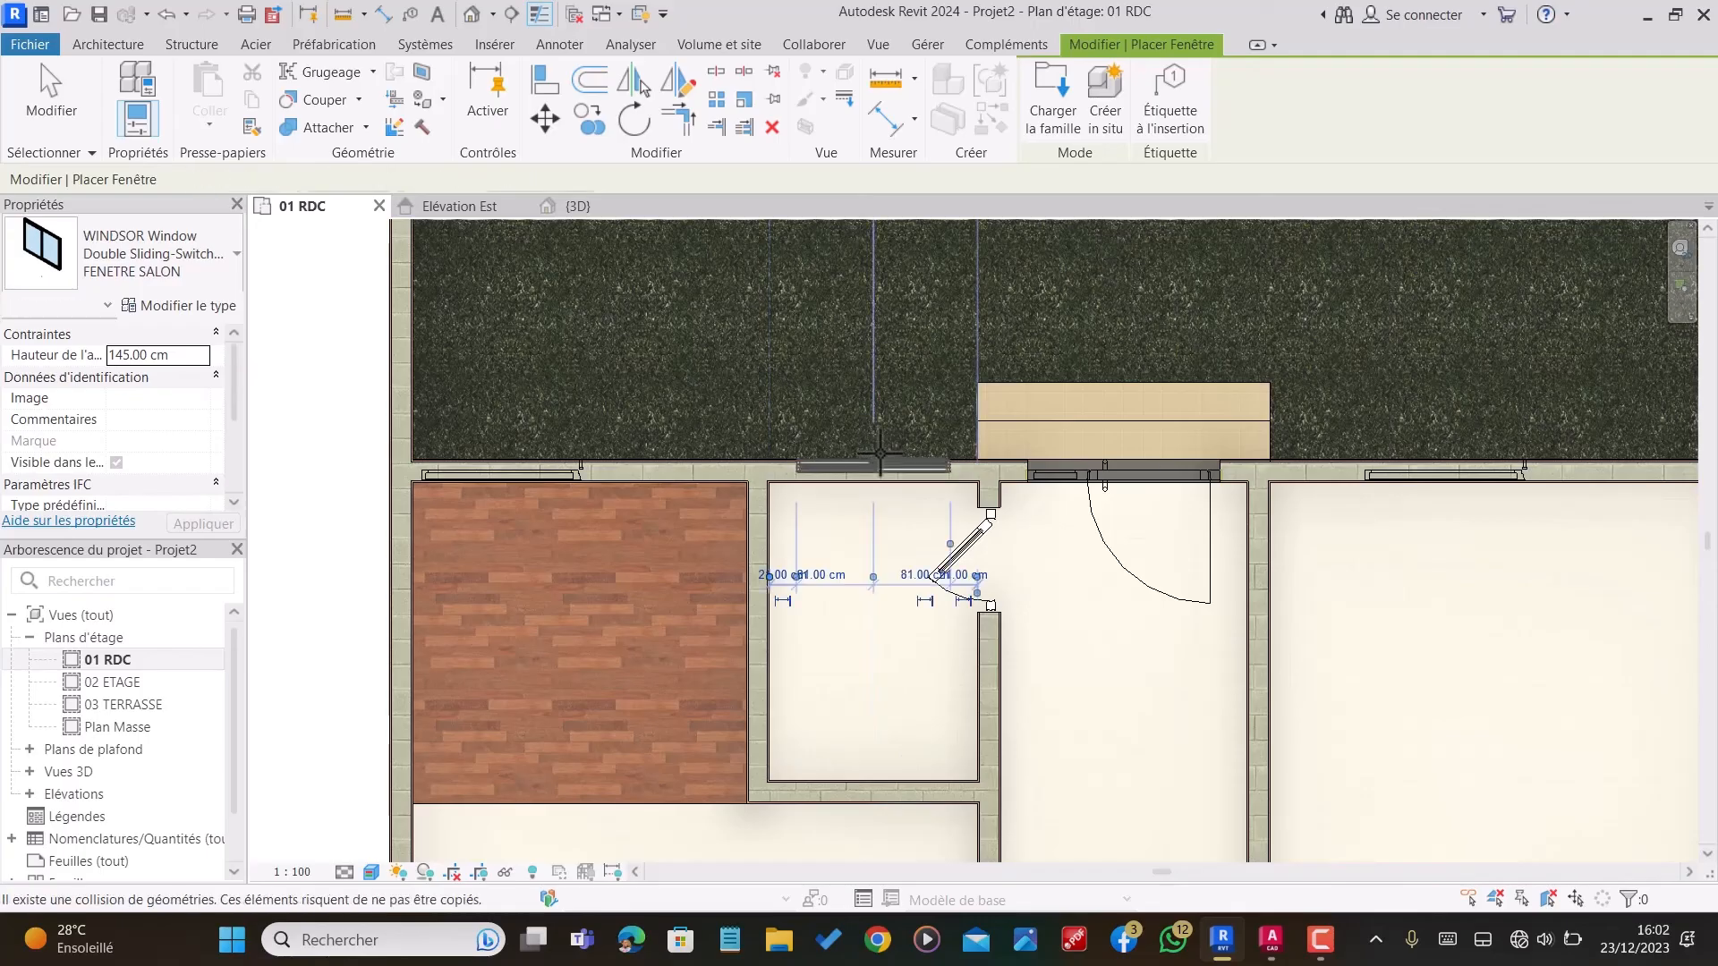
pyautogui.scroll(-5, 1132, 443)
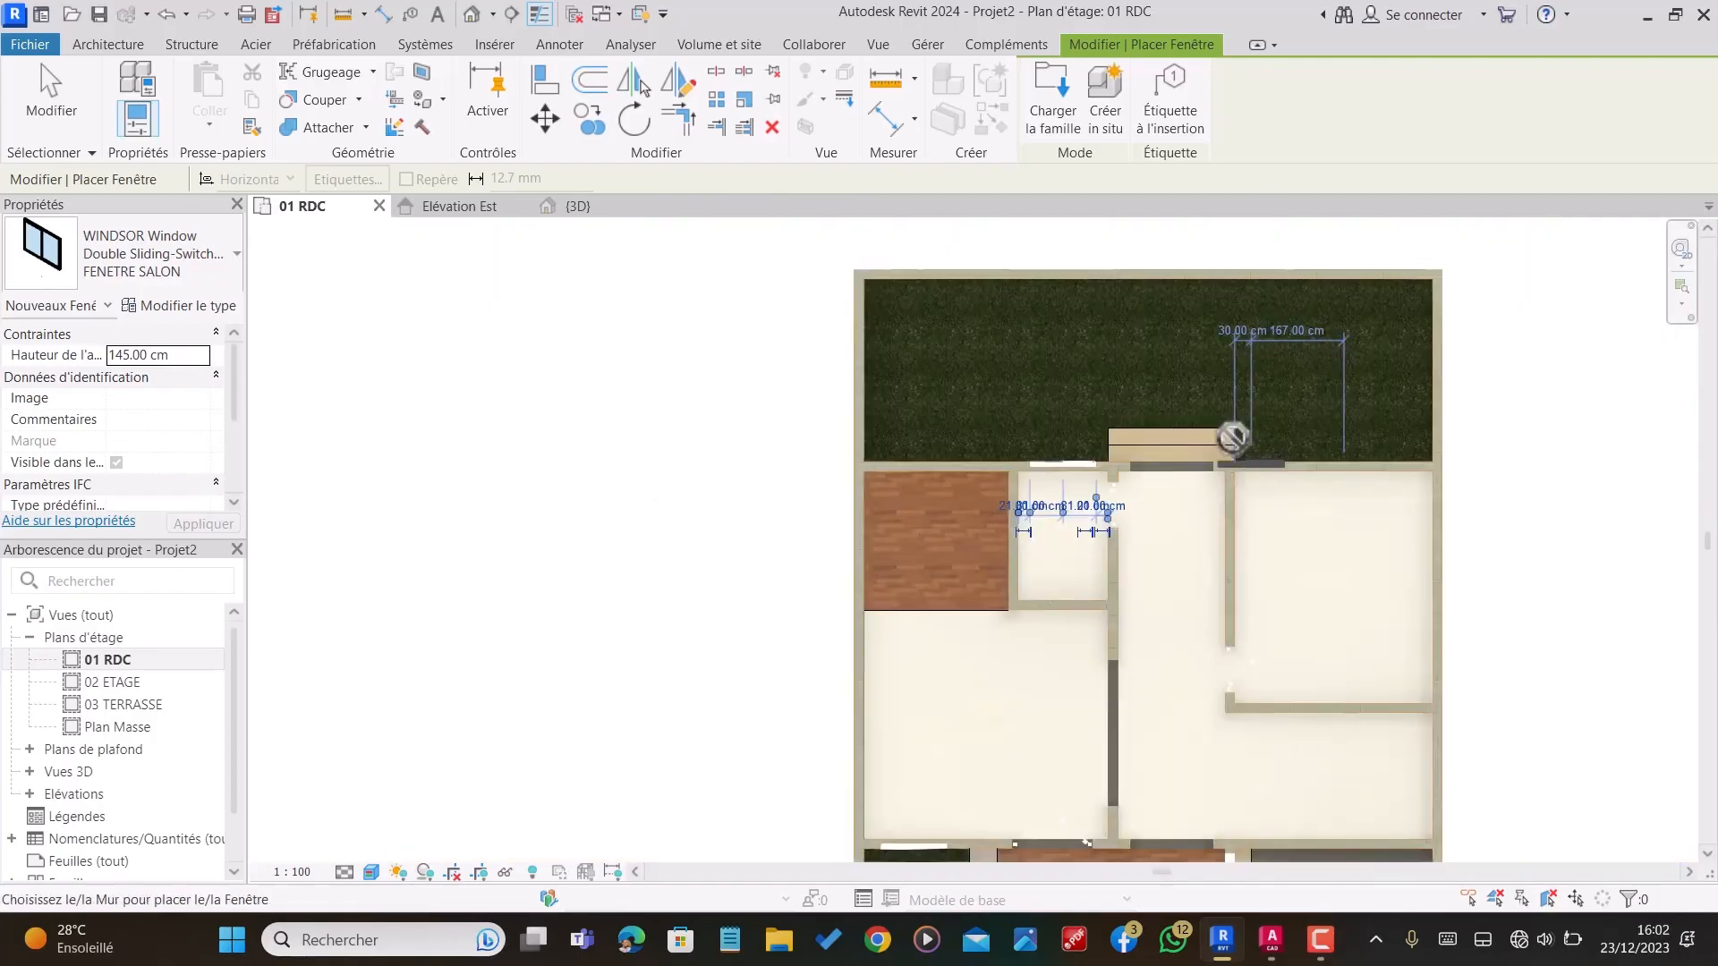
pyautogui.press('Escape')
# Step: Examine the placed windows in the 3D view, comparing the living room window's sill height with the rear windows
pyautogui.click(571, 206)
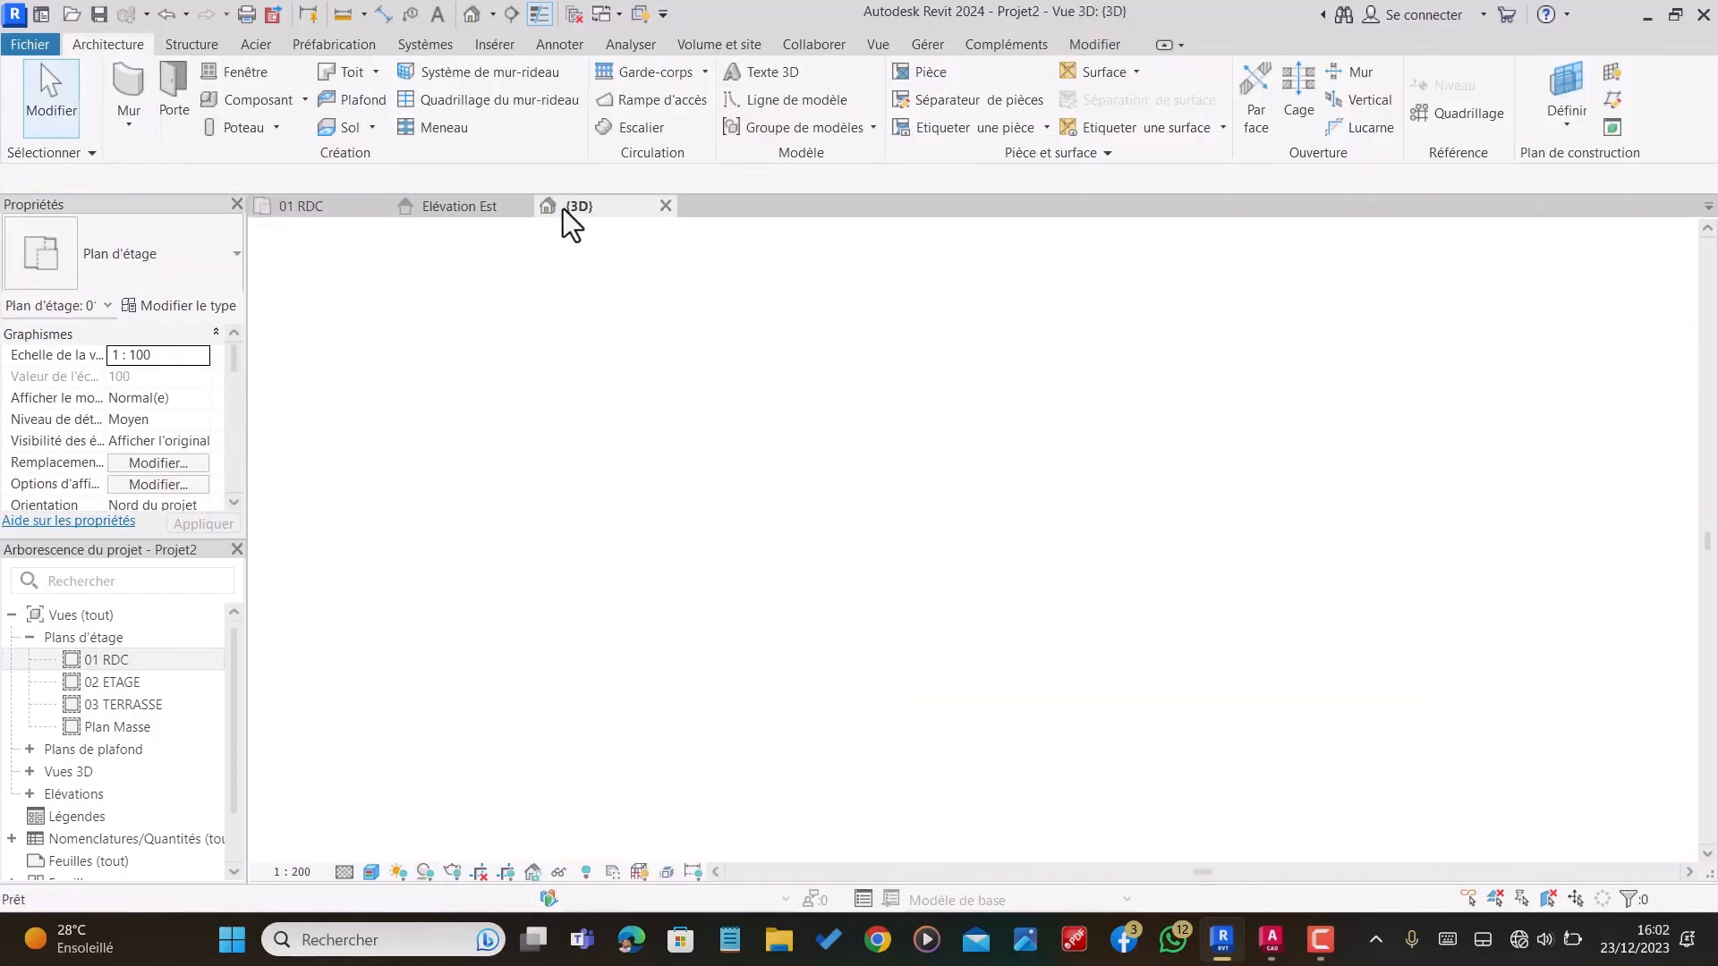
pyautogui.scroll(5, 1074, 599)
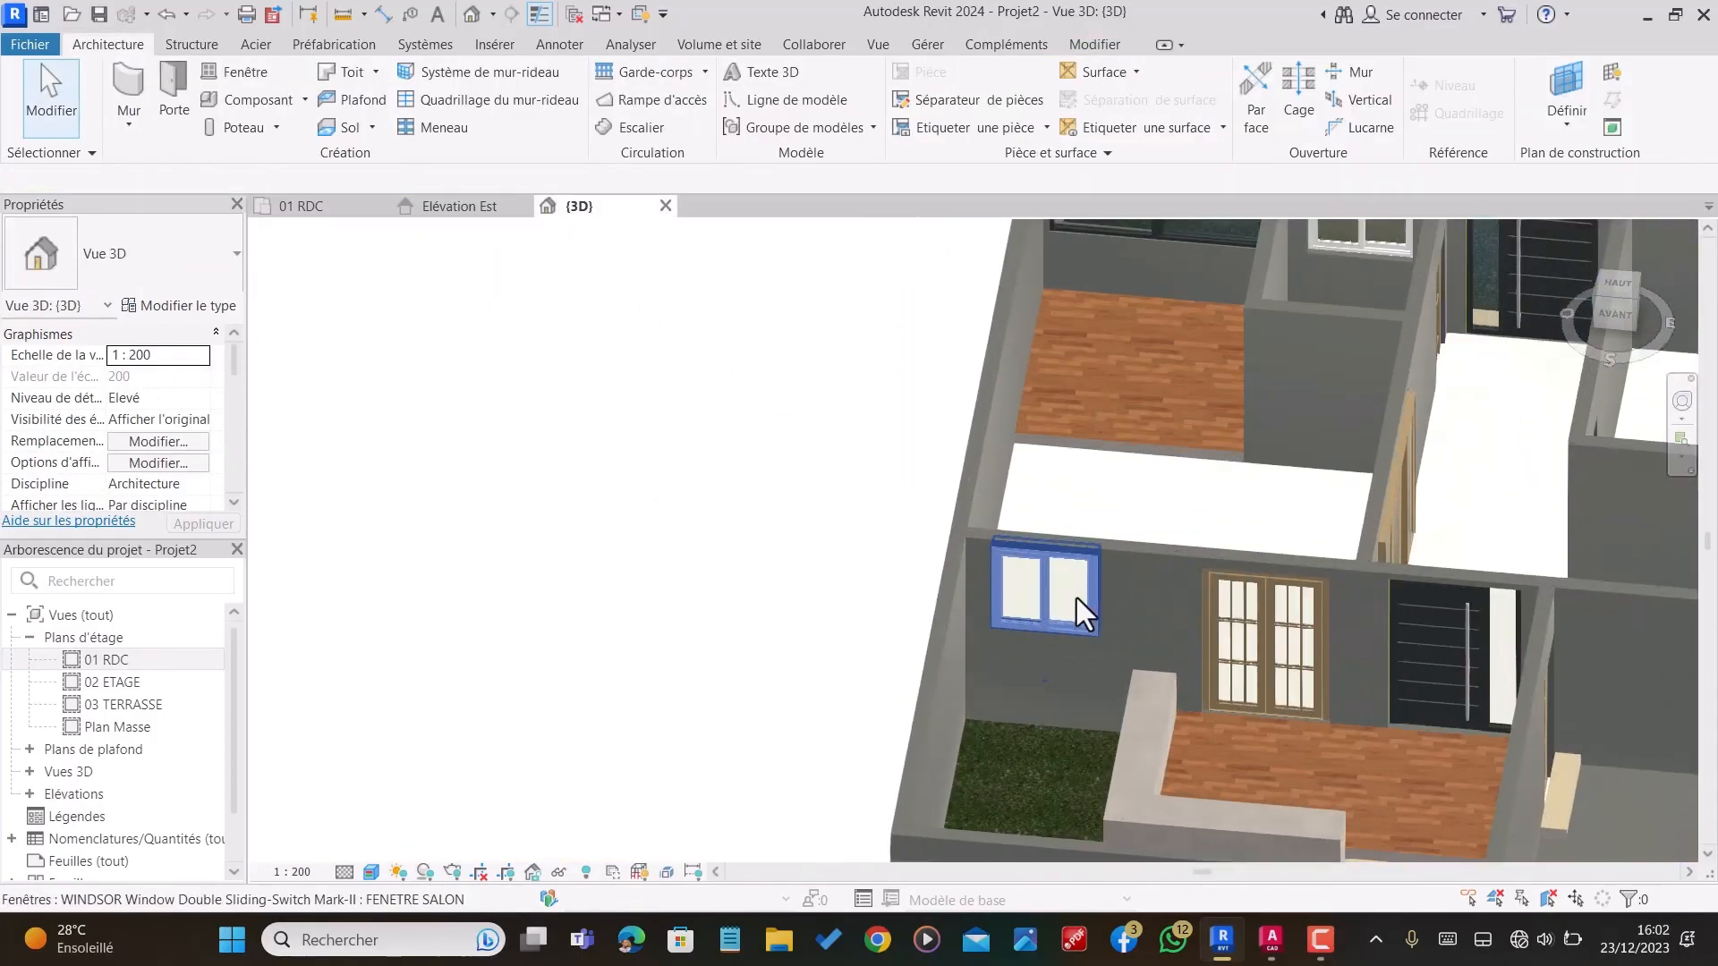
pyautogui.click(1075, 541)
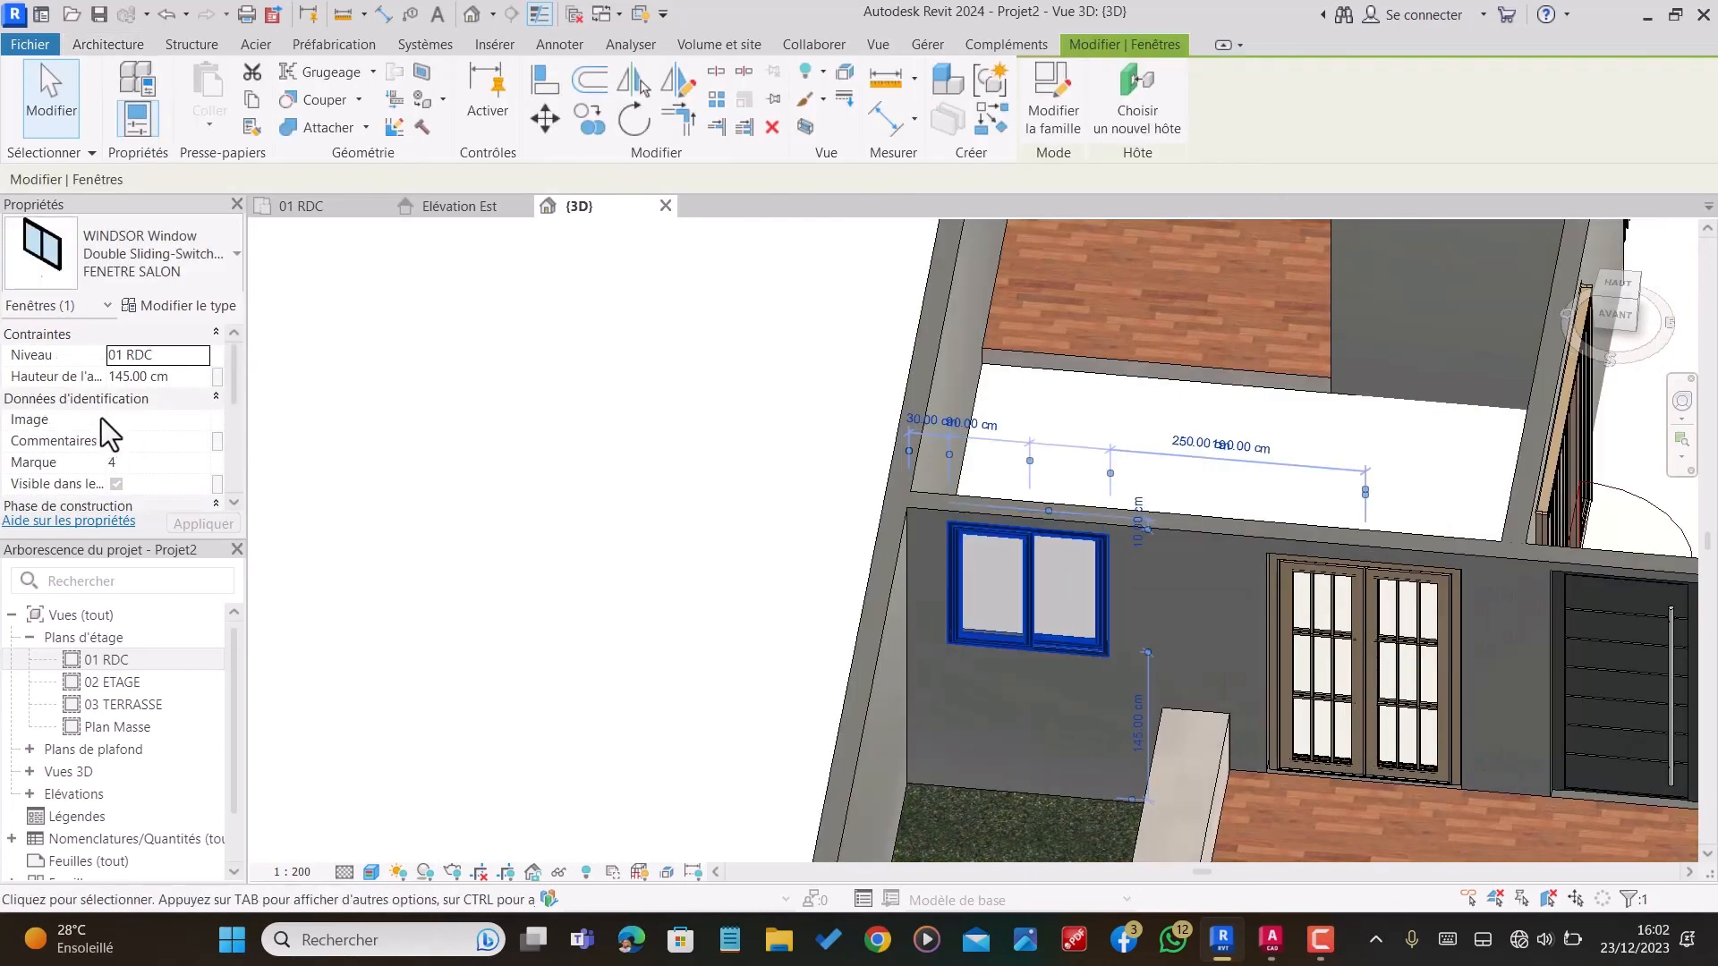
pyautogui.keyDown('shift'); pyautogui.moveTo(957, 608); pyautogui.dragTo(1190, 534, button='middle'); pyautogui.keyUp('shift')
pyautogui.press('Escape')
pyautogui.scroll(-1, 1129, 523)
pyautogui.scroll(-2, 1183, 534)
pyautogui.scroll(-1, 1138, 590)
pyautogui.scroll(2, 1208, 431)
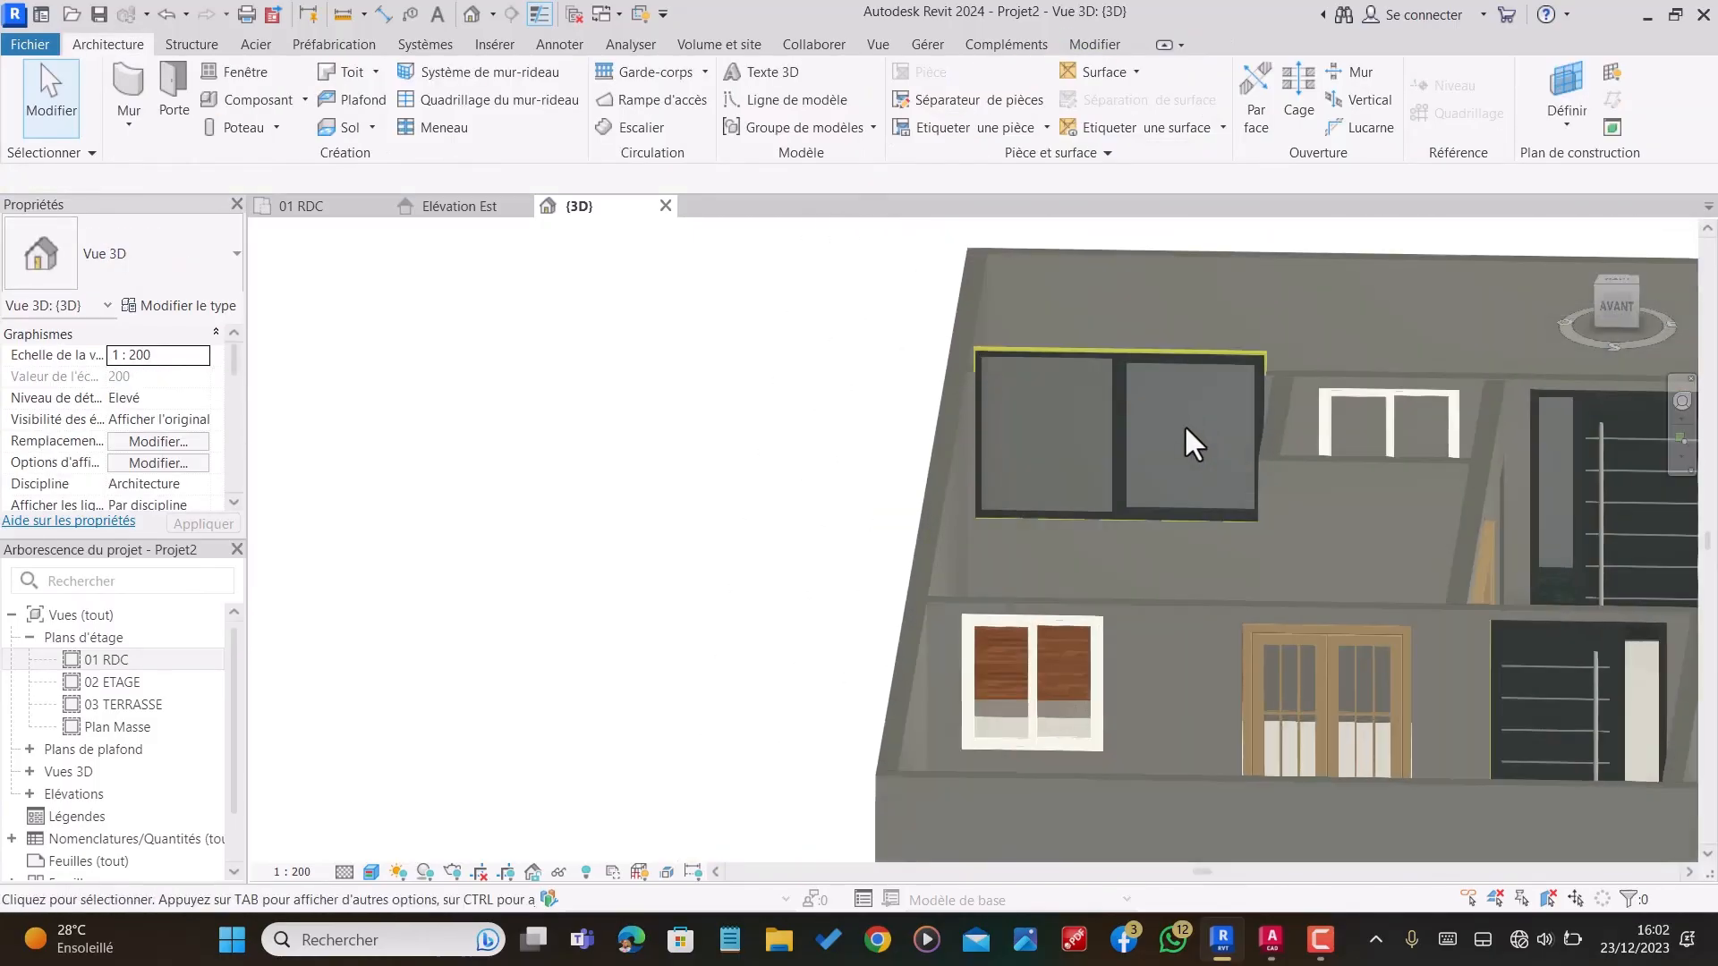
pyautogui.keyDown('shift'); pyautogui.moveTo(1183, 424); pyautogui.dragTo(1247, 540, button='middle'); pyautogui.keyUp('shift')
pyautogui.scroll(-3, 1247, 540)
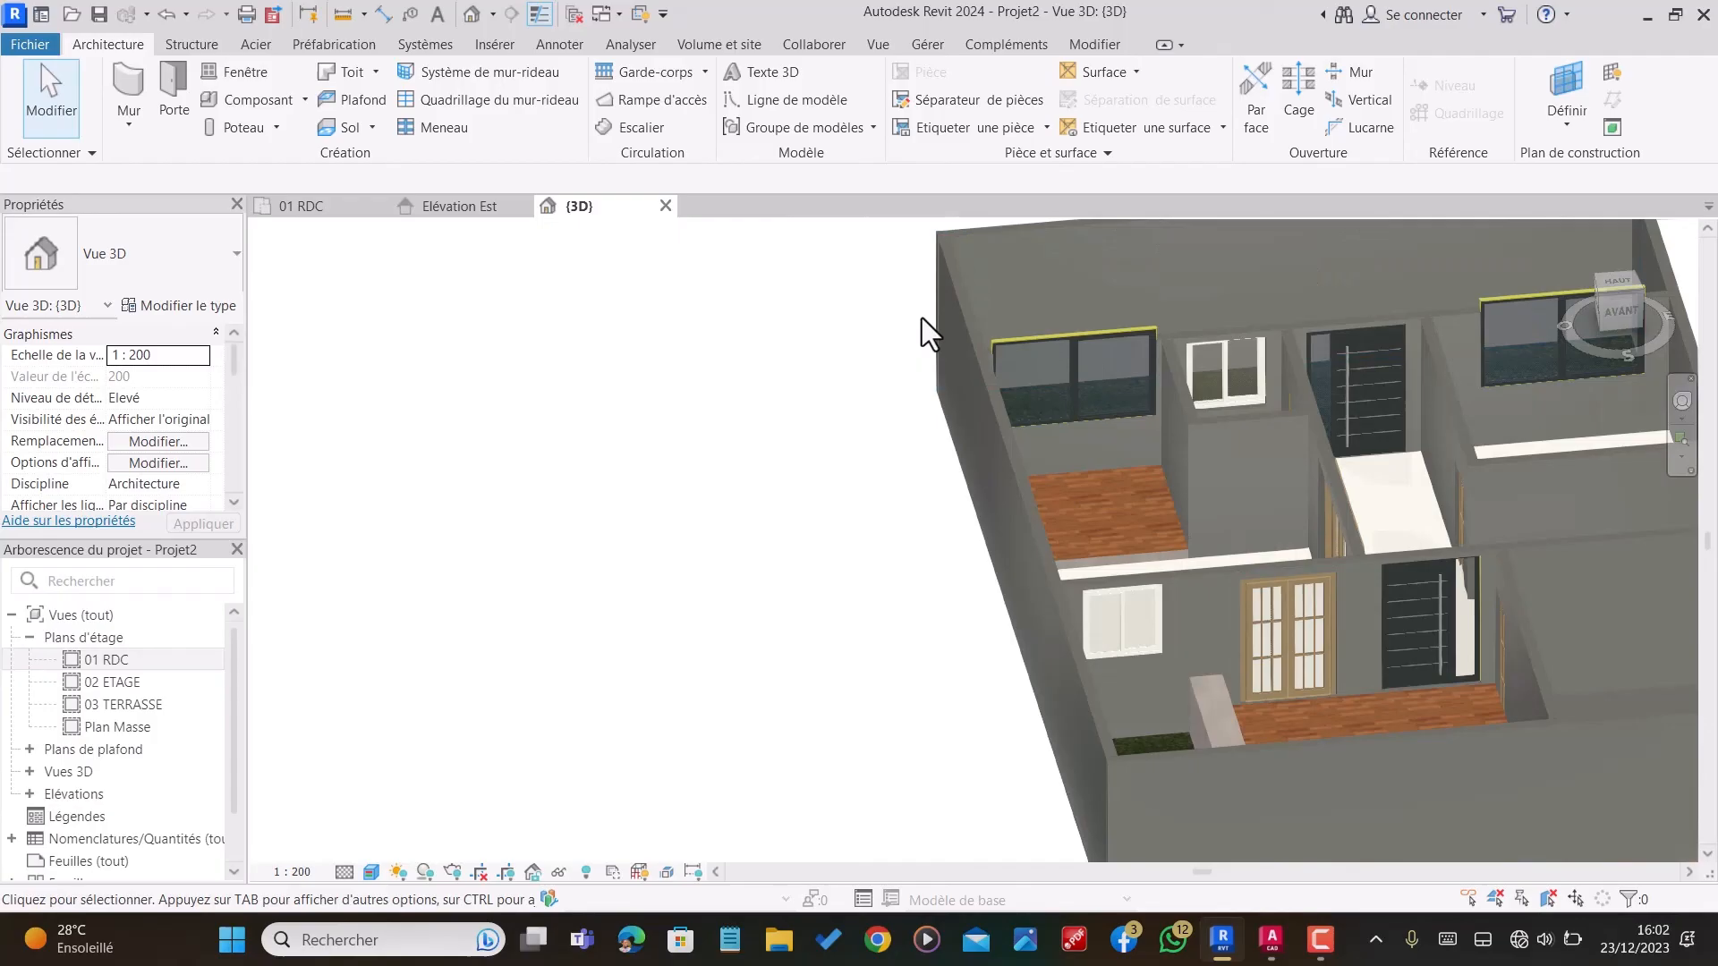
# Step: Set the sill height of the Aluprof window in the wood-floored room's rear wall to 100 cm
pyautogui.click(1089, 333)
pyautogui.keyDown('shift'); pyautogui.moveTo(885, 430); pyautogui.dragTo(1476, 416, button='middle'); pyautogui.keyUp('shift')
pyautogui.scroll(2, 1053, 373)
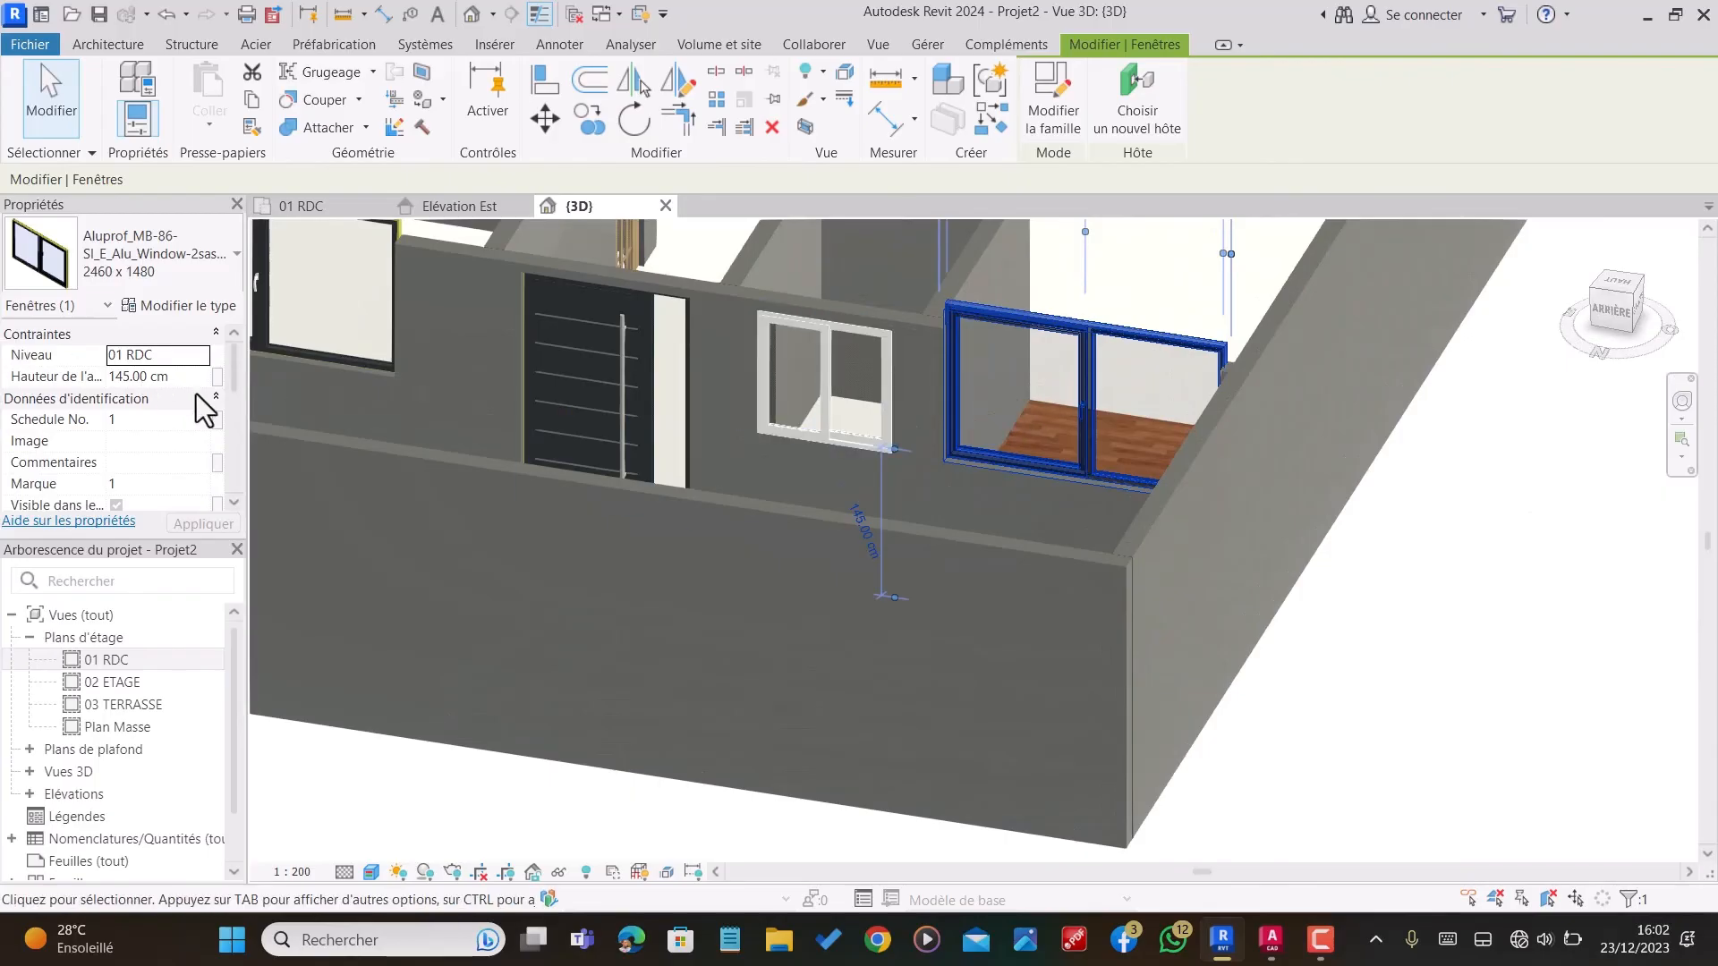
pyautogui.press('Tab')
pyautogui.write('1')
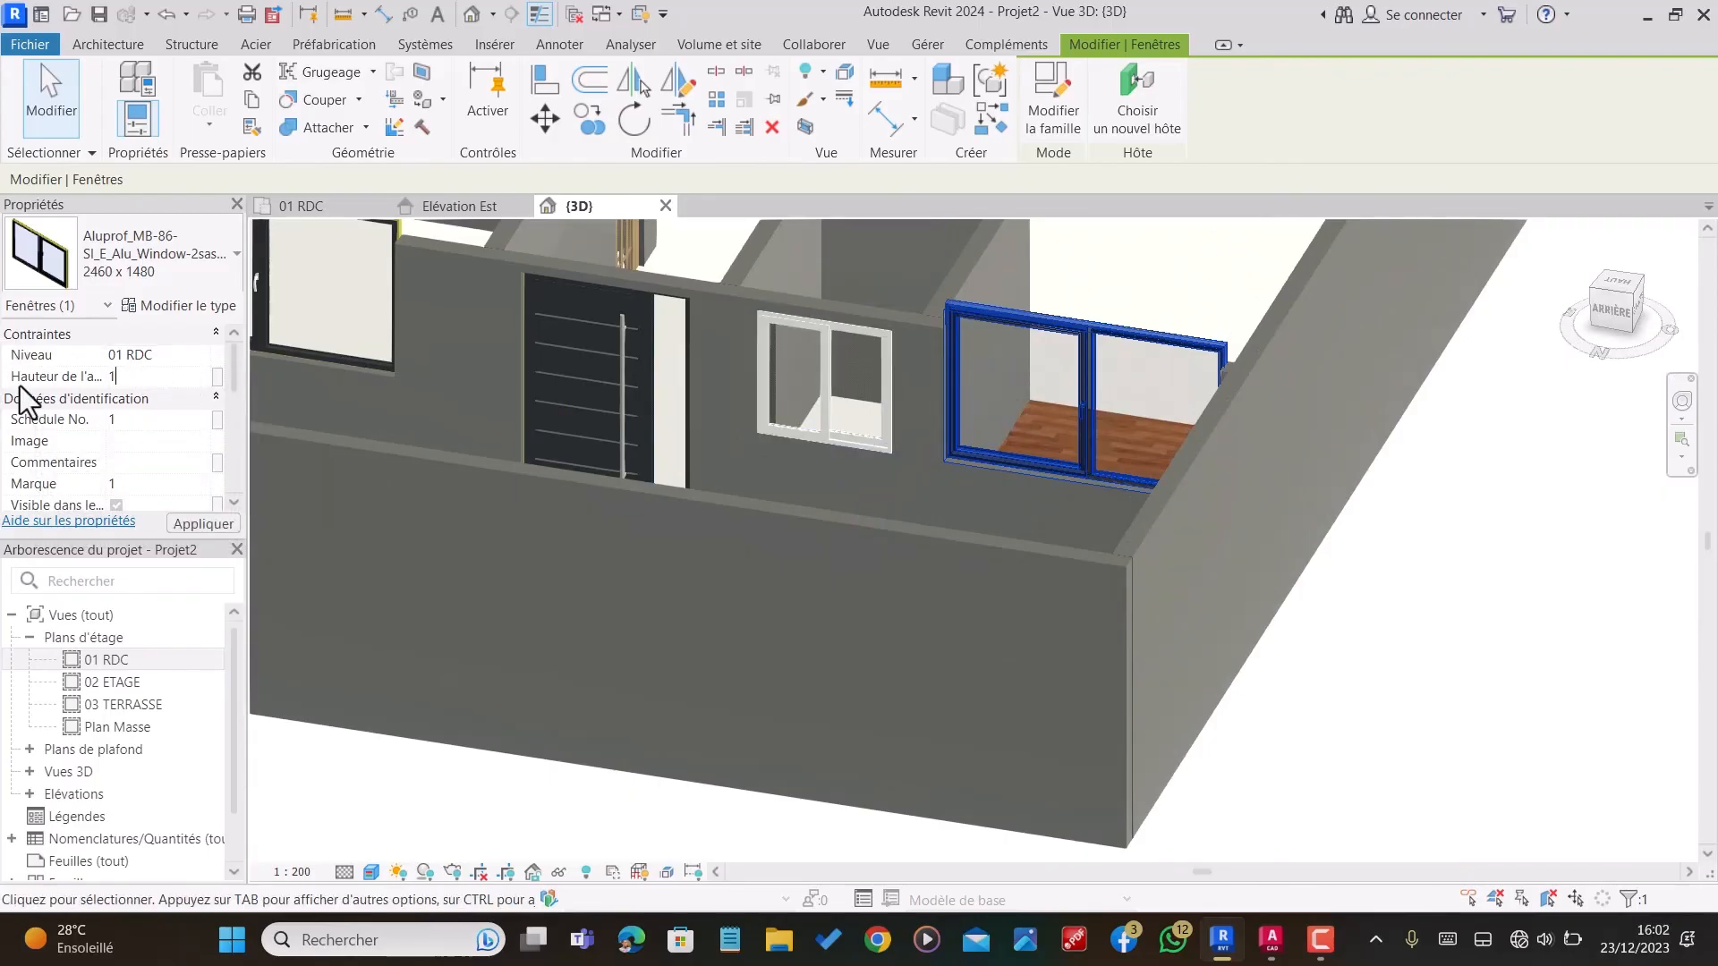
pyautogui.press('Return')
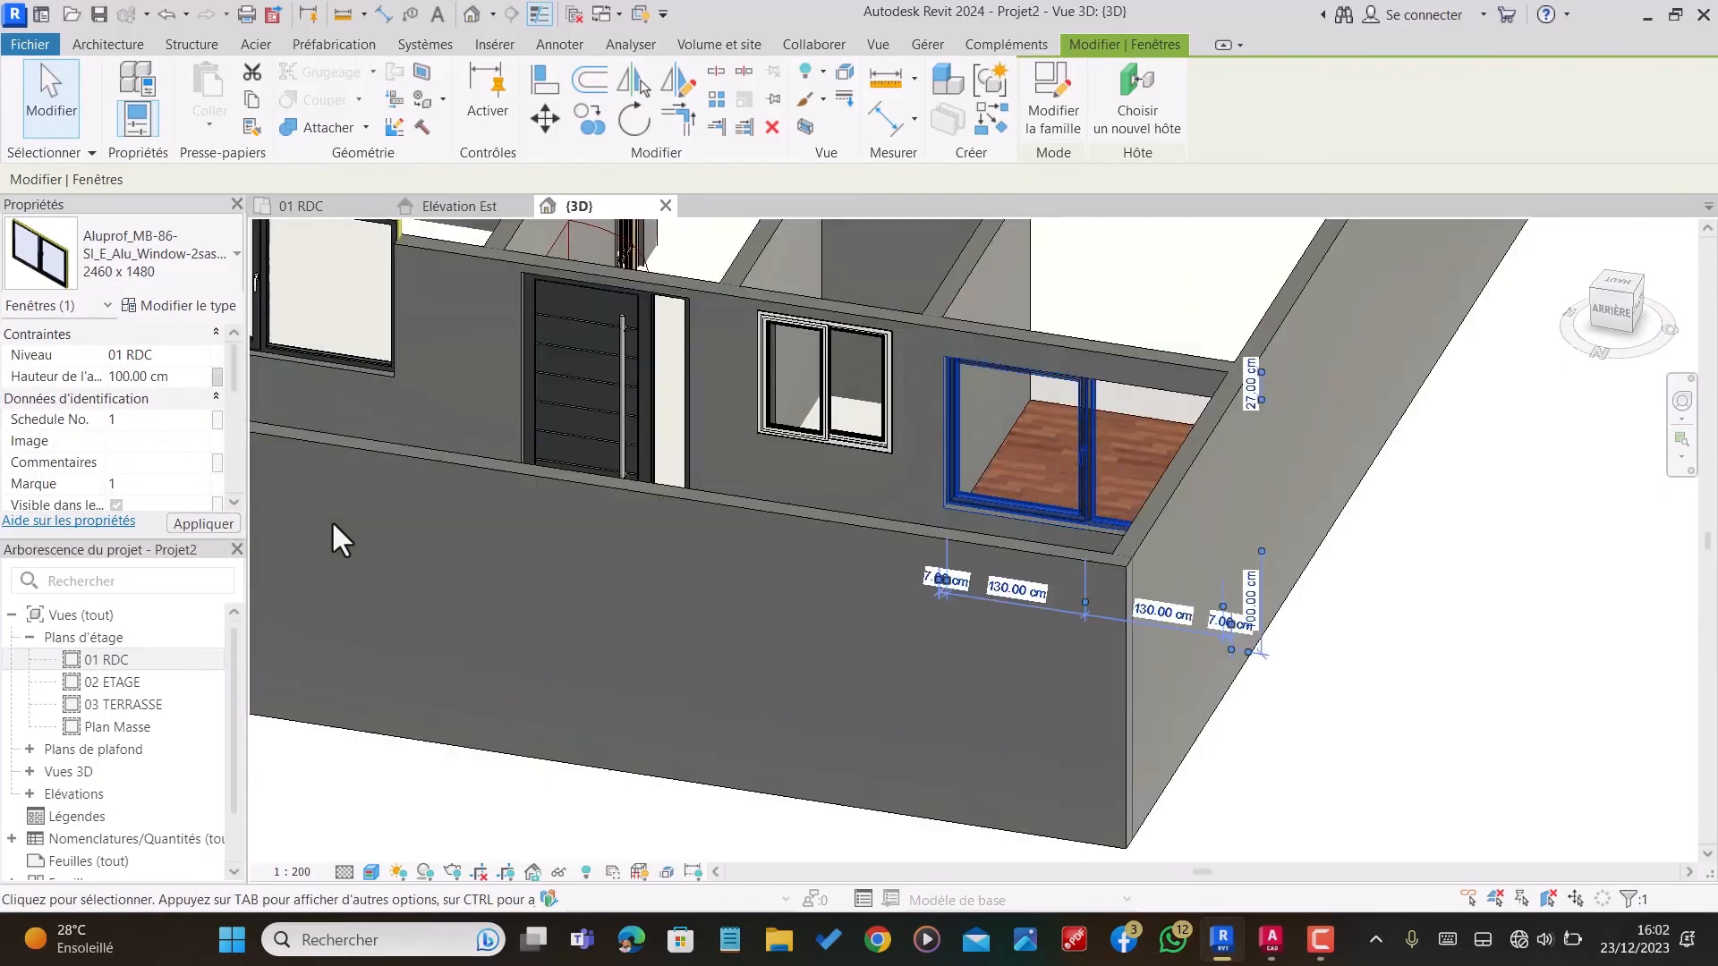
pyautogui.scroll(-3, 1306, 412)
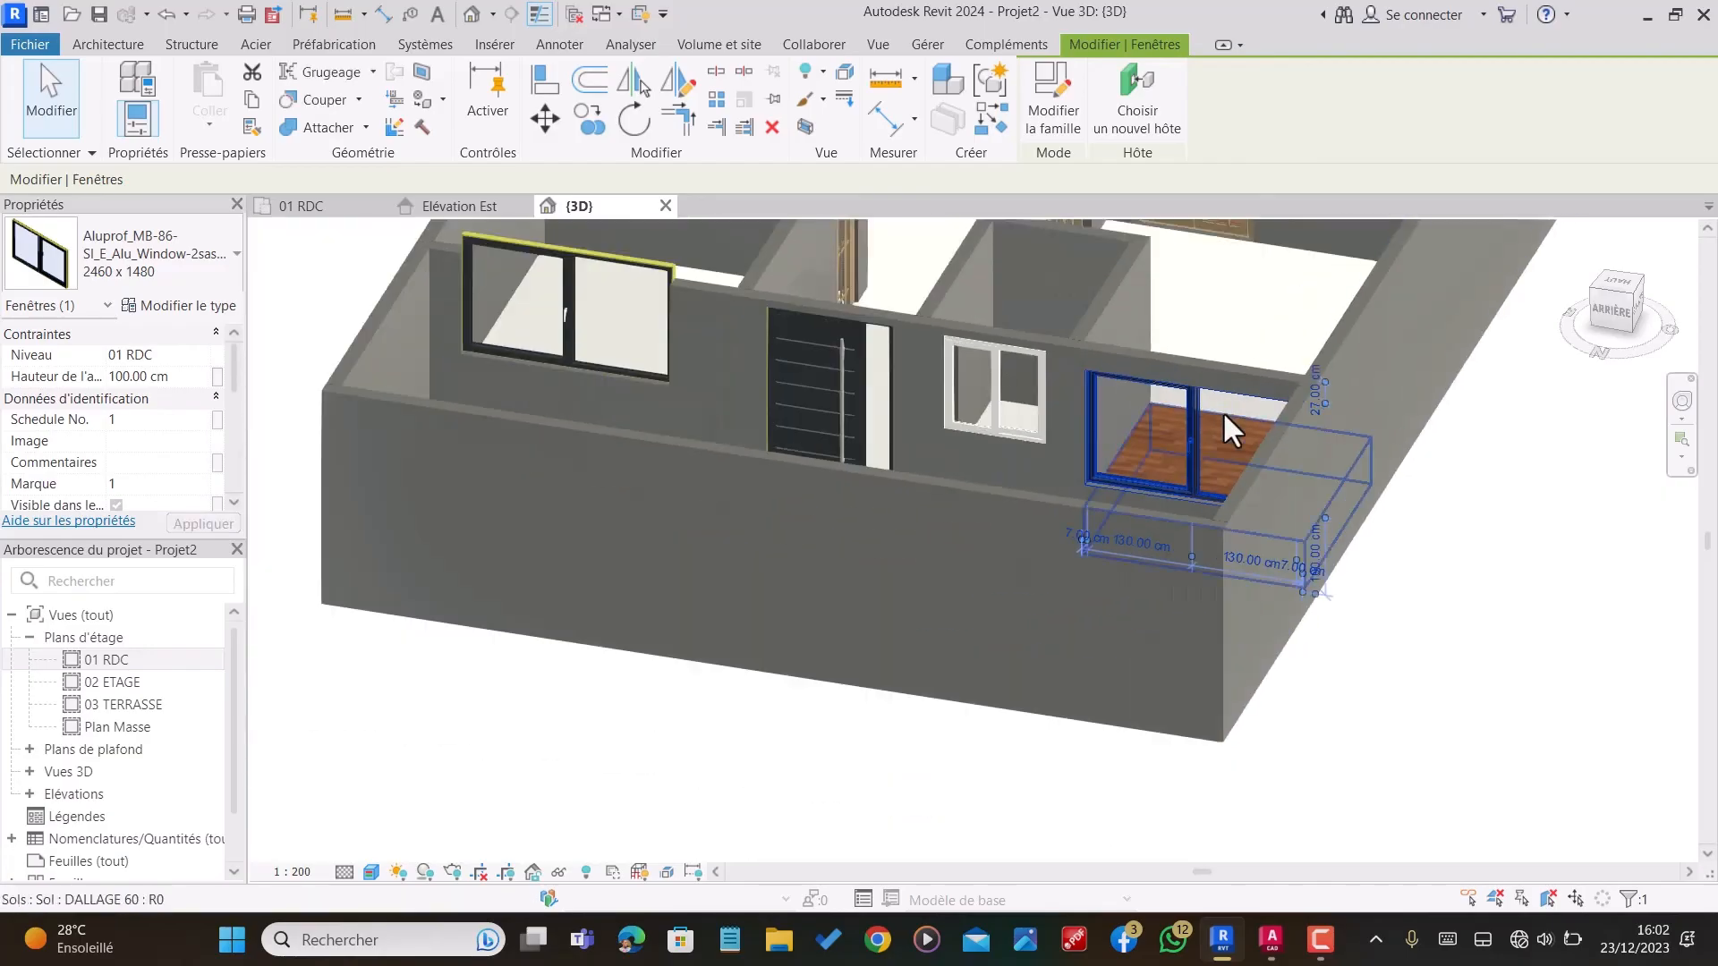
pyautogui.press('Escape')
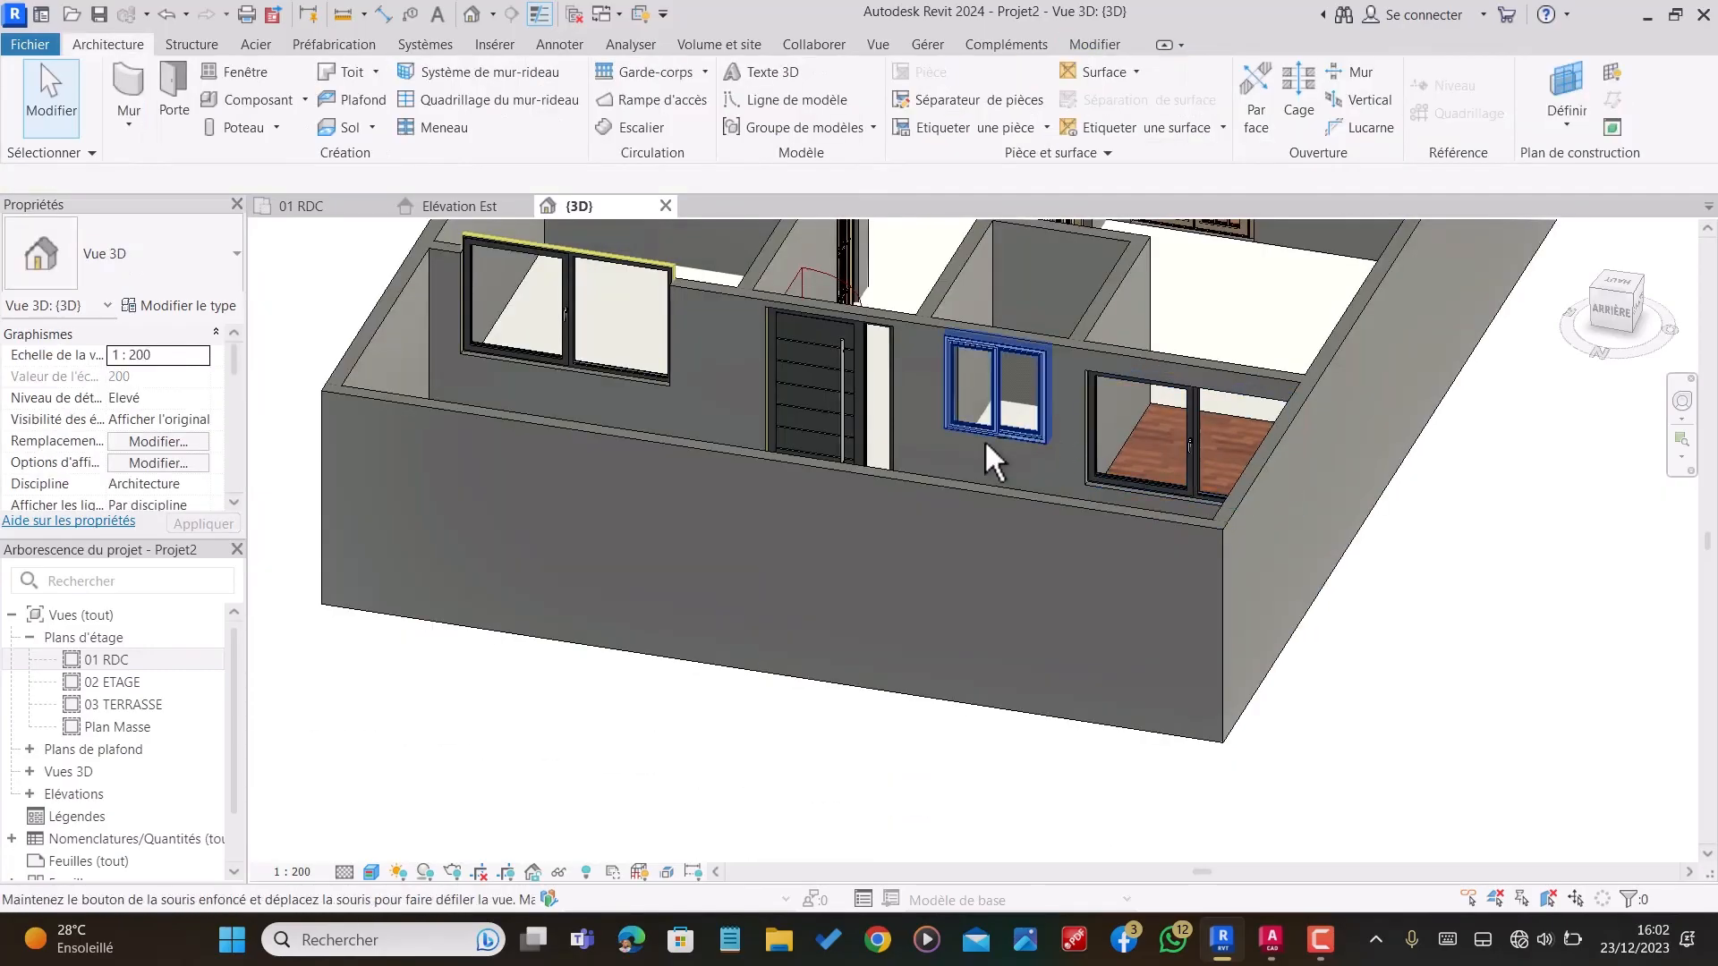
# Step: Set the sill height of the Aluprof window in the bedroom's rear wall to 100 cm
pyautogui.keyDown('shift'); pyautogui.moveTo(984, 439); pyautogui.dragTo(1131, 517, button='middle'); pyautogui.keyUp('shift')
pyautogui.scroll(2, 1123, 501)
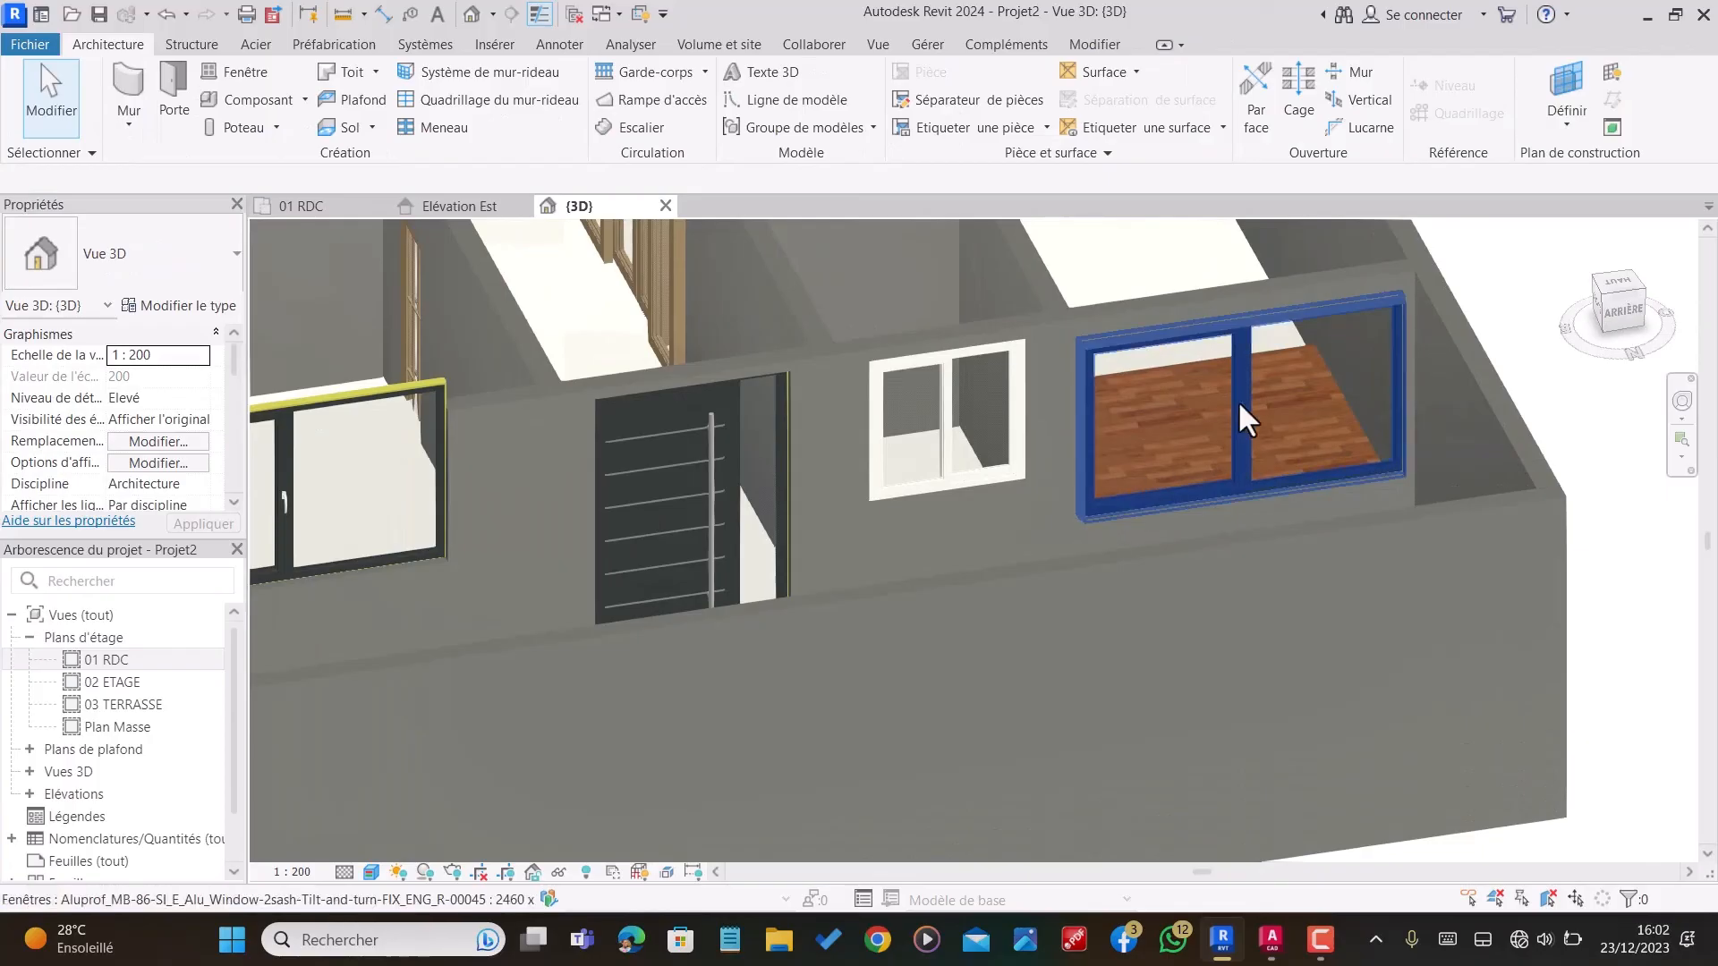
pyautogui.scroll(3, 1237, 397)
pyautogui.scroll(-3, 1237, 398)
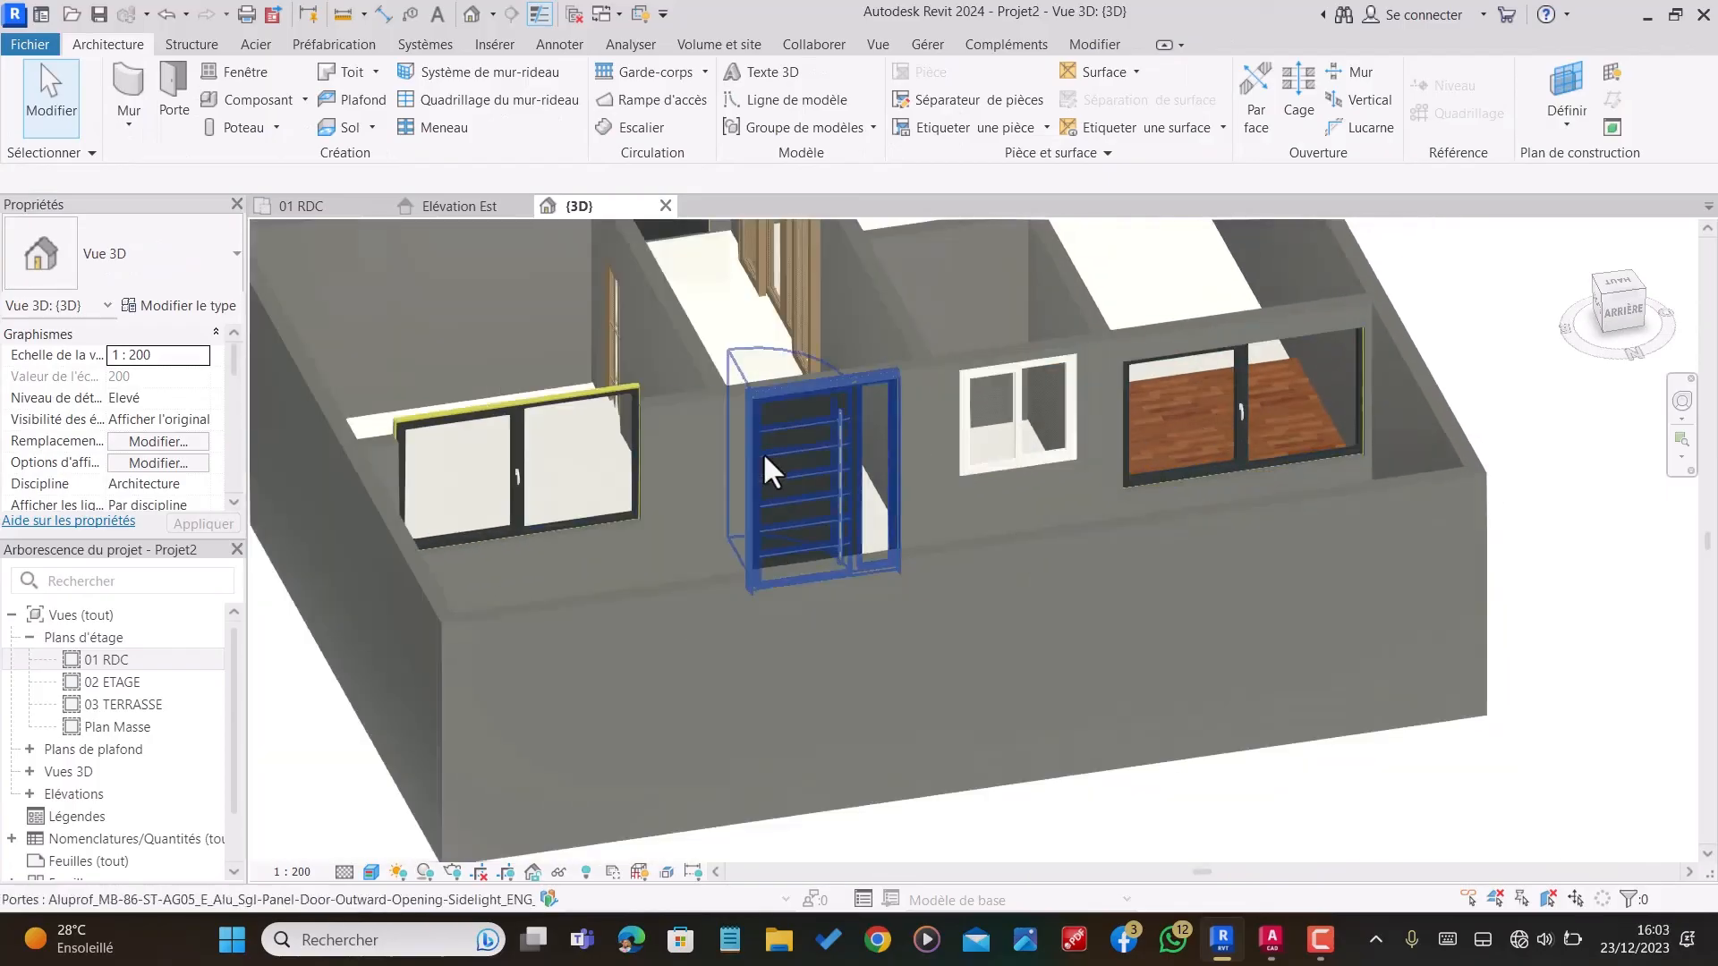
pyautogui.click(508, 410)
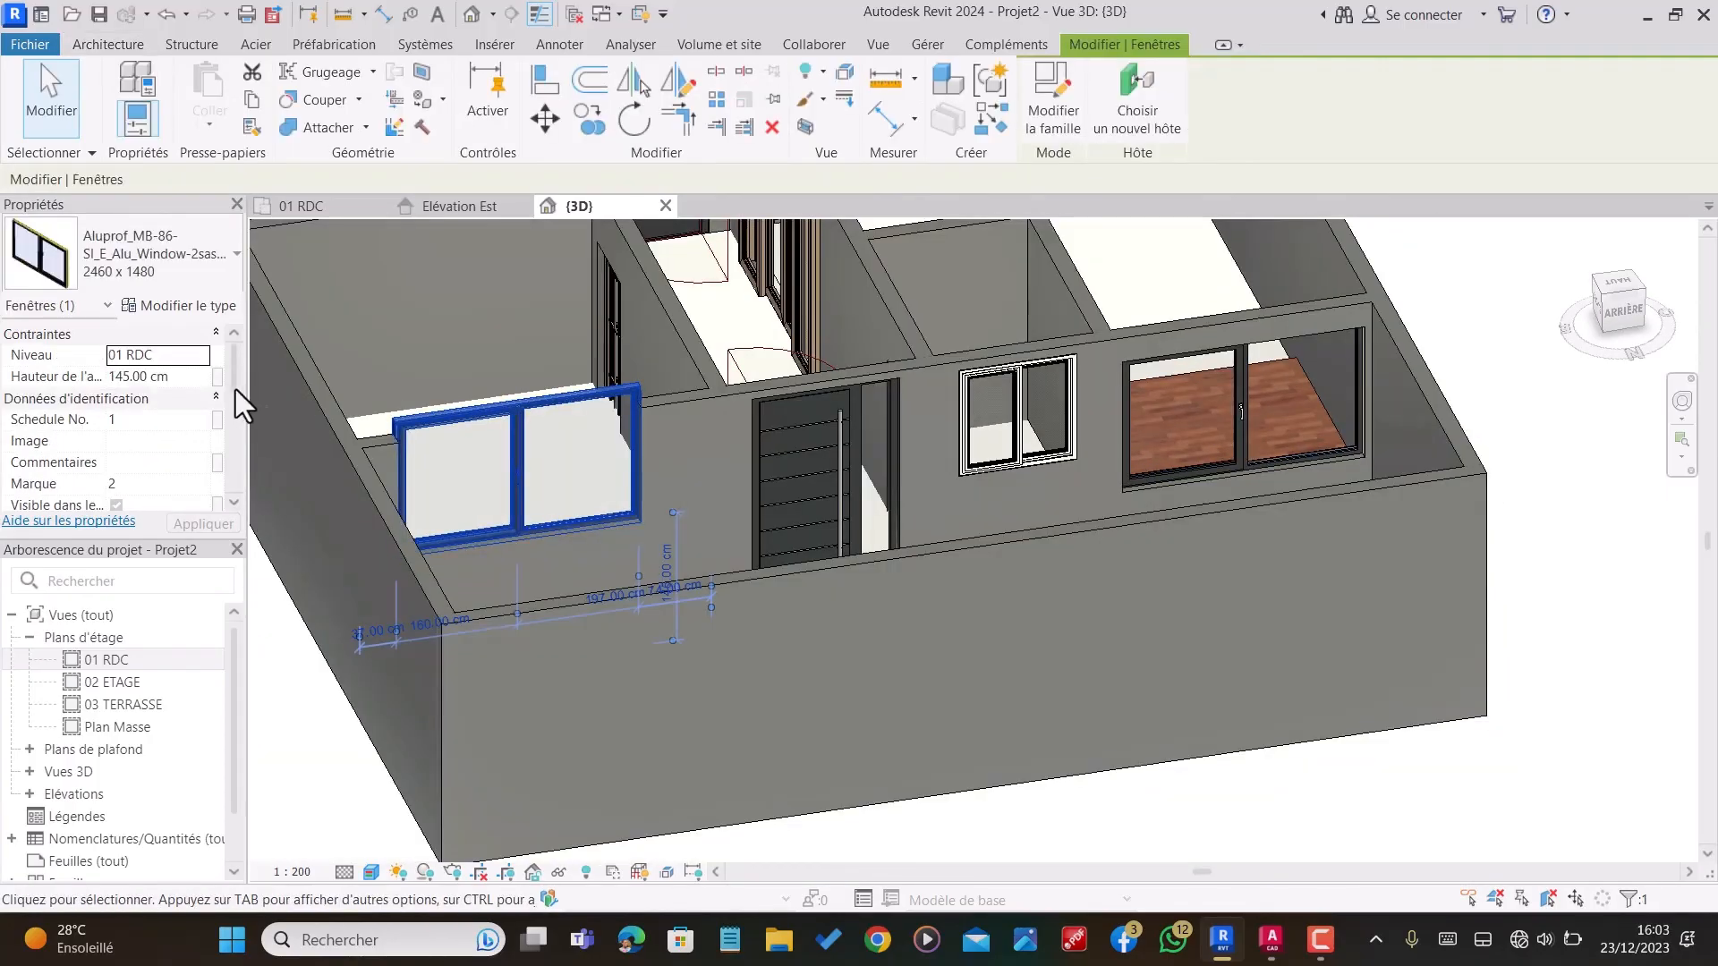
pyautogui.click(176, 375)
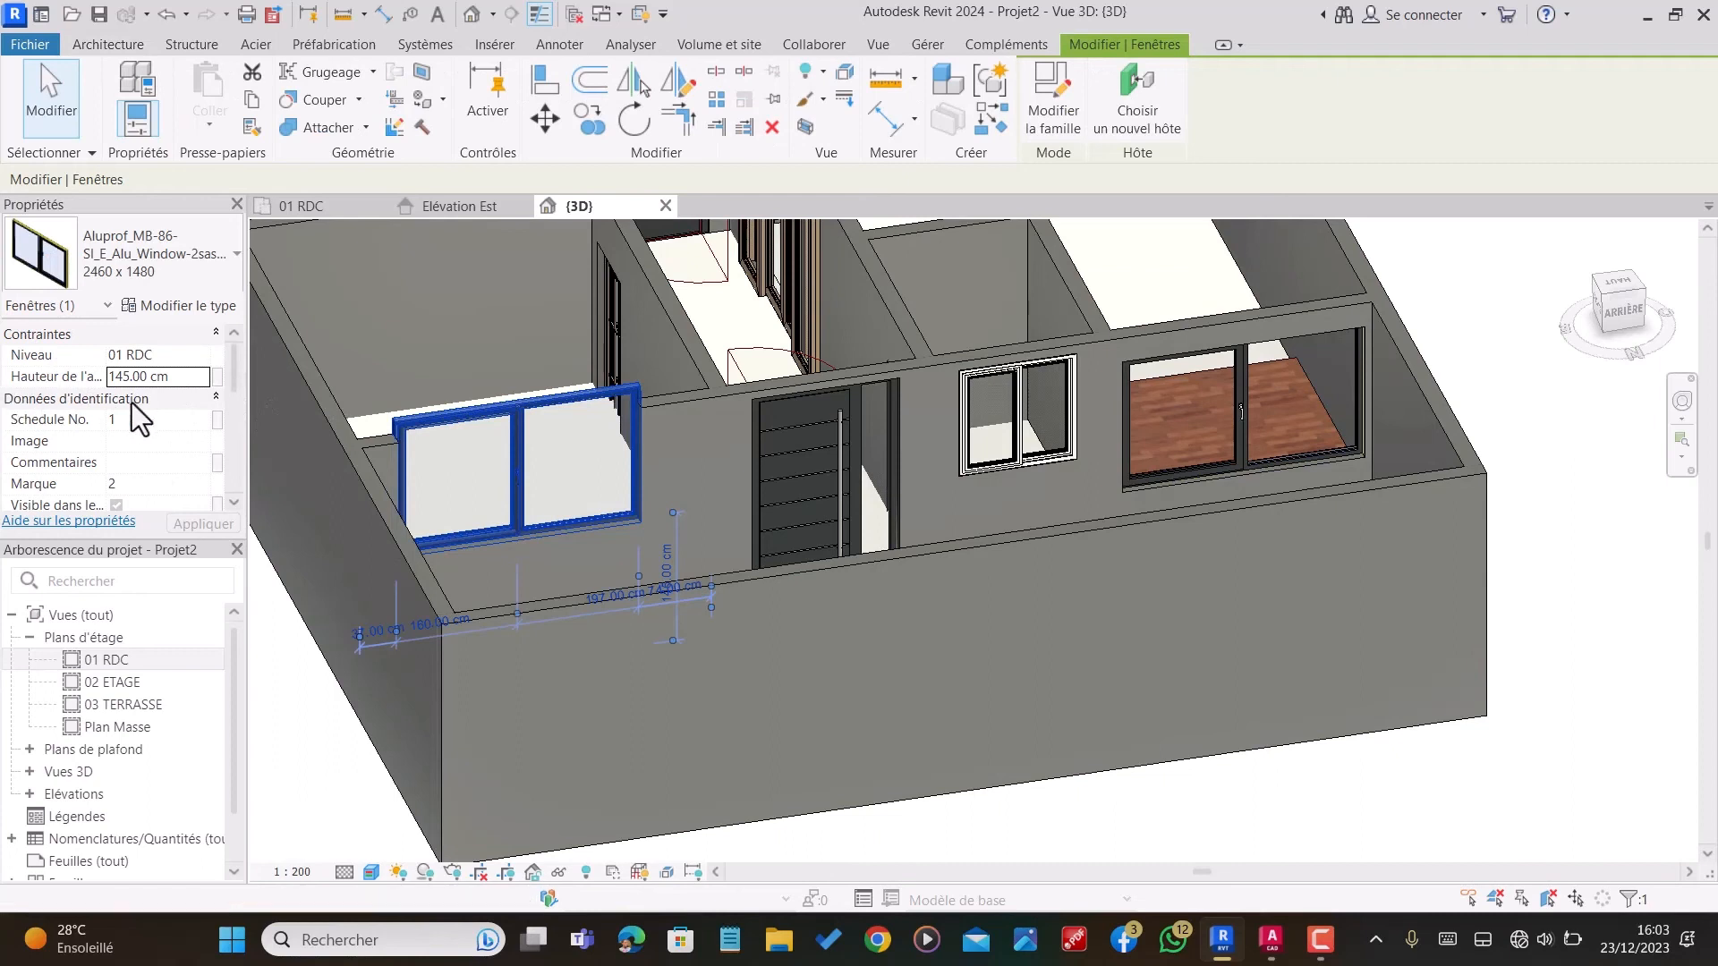
pyautogui.tripleClick(189, 380)
pyautogui.write('1')
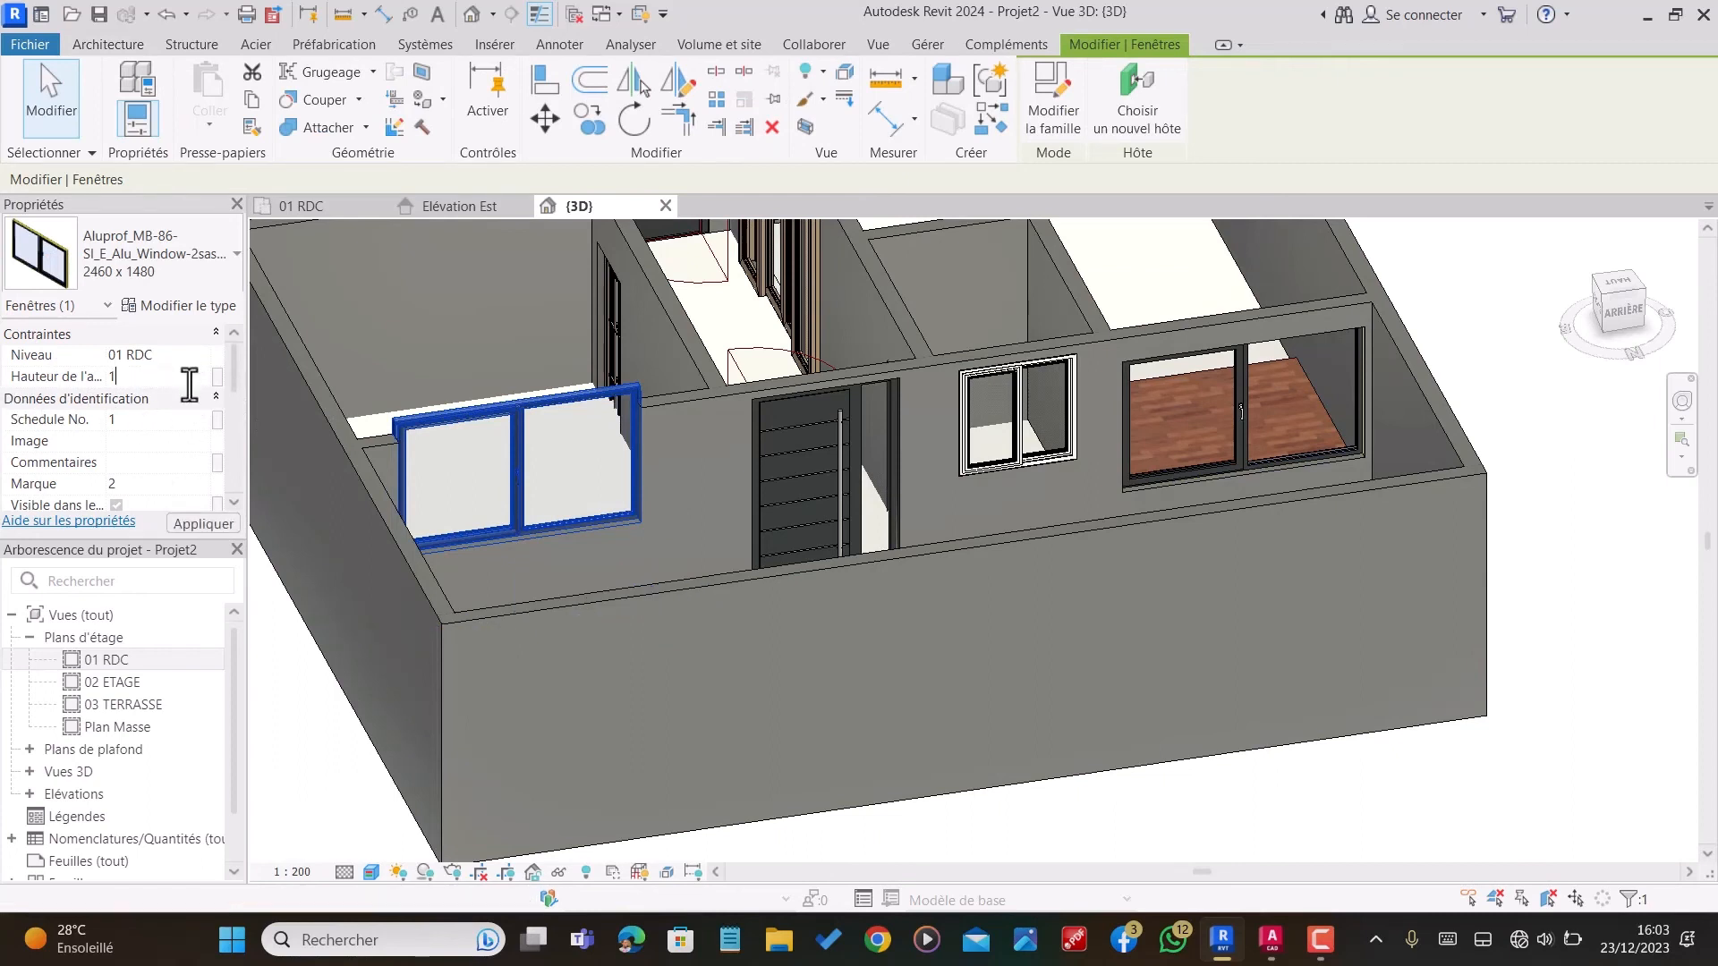
pyautogui.write('00')
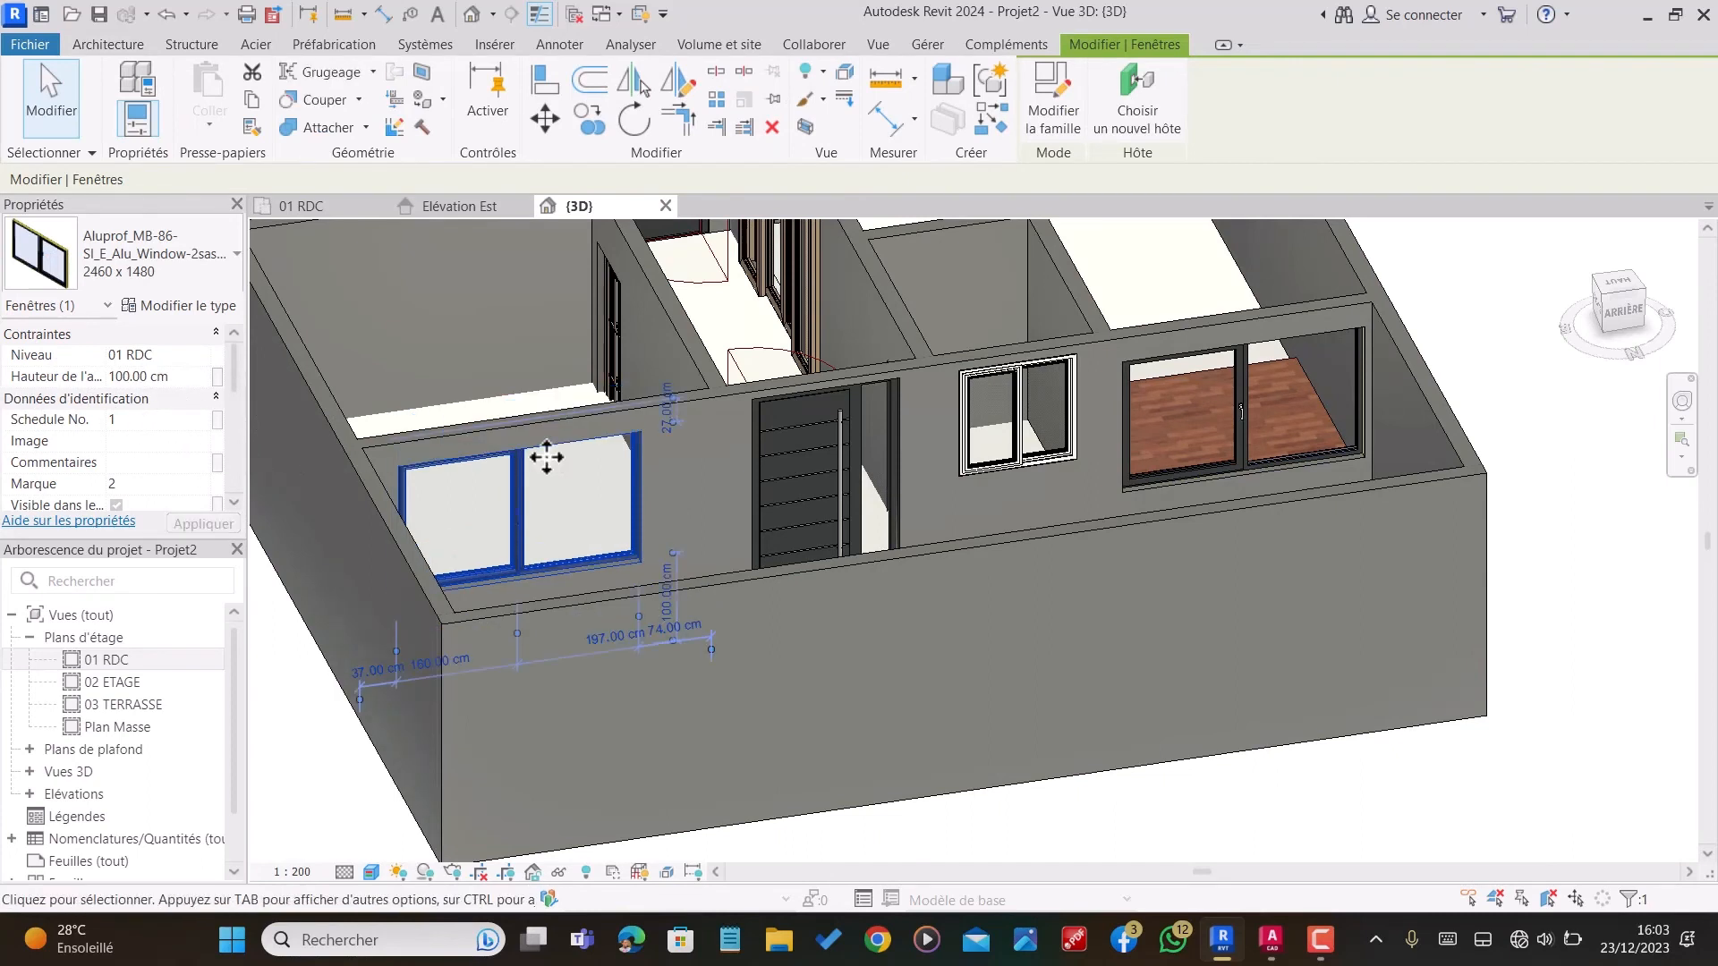
# Step: Set the sill height of the FENETRE SALON window in the rear wall beside the rear entrance to 100 cm
pyautogui.press('Escape')
pyautogui.scroll(4, 877, 436)
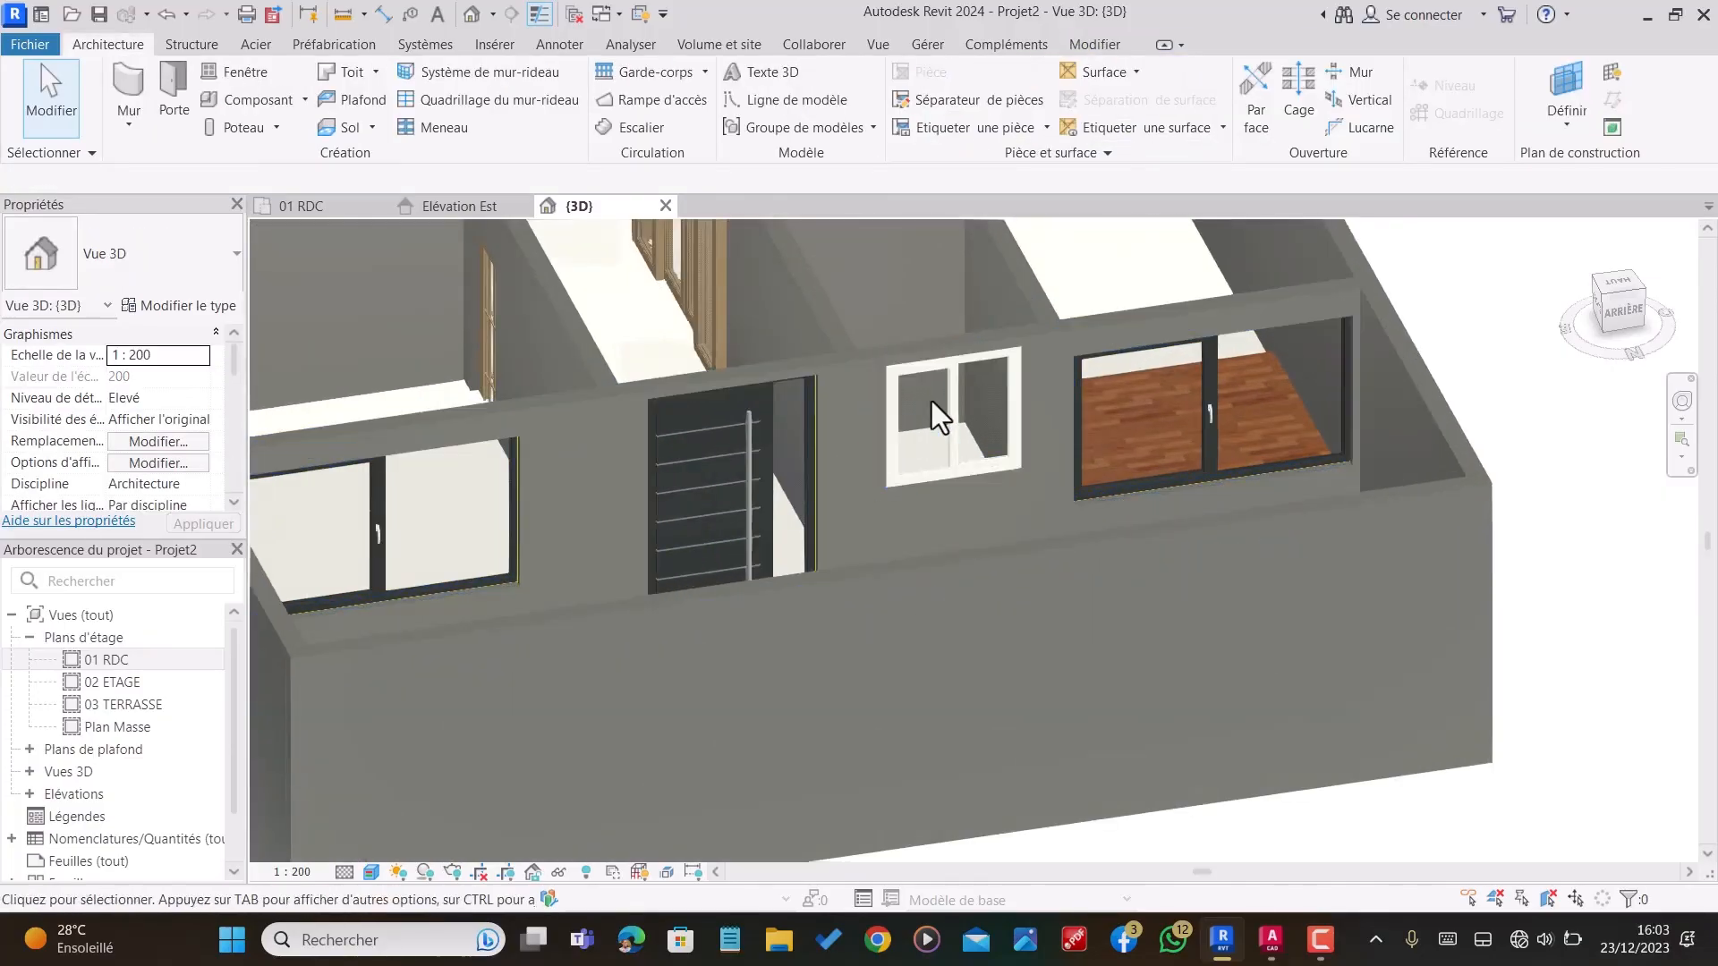
pyautogui.click(958, 367)
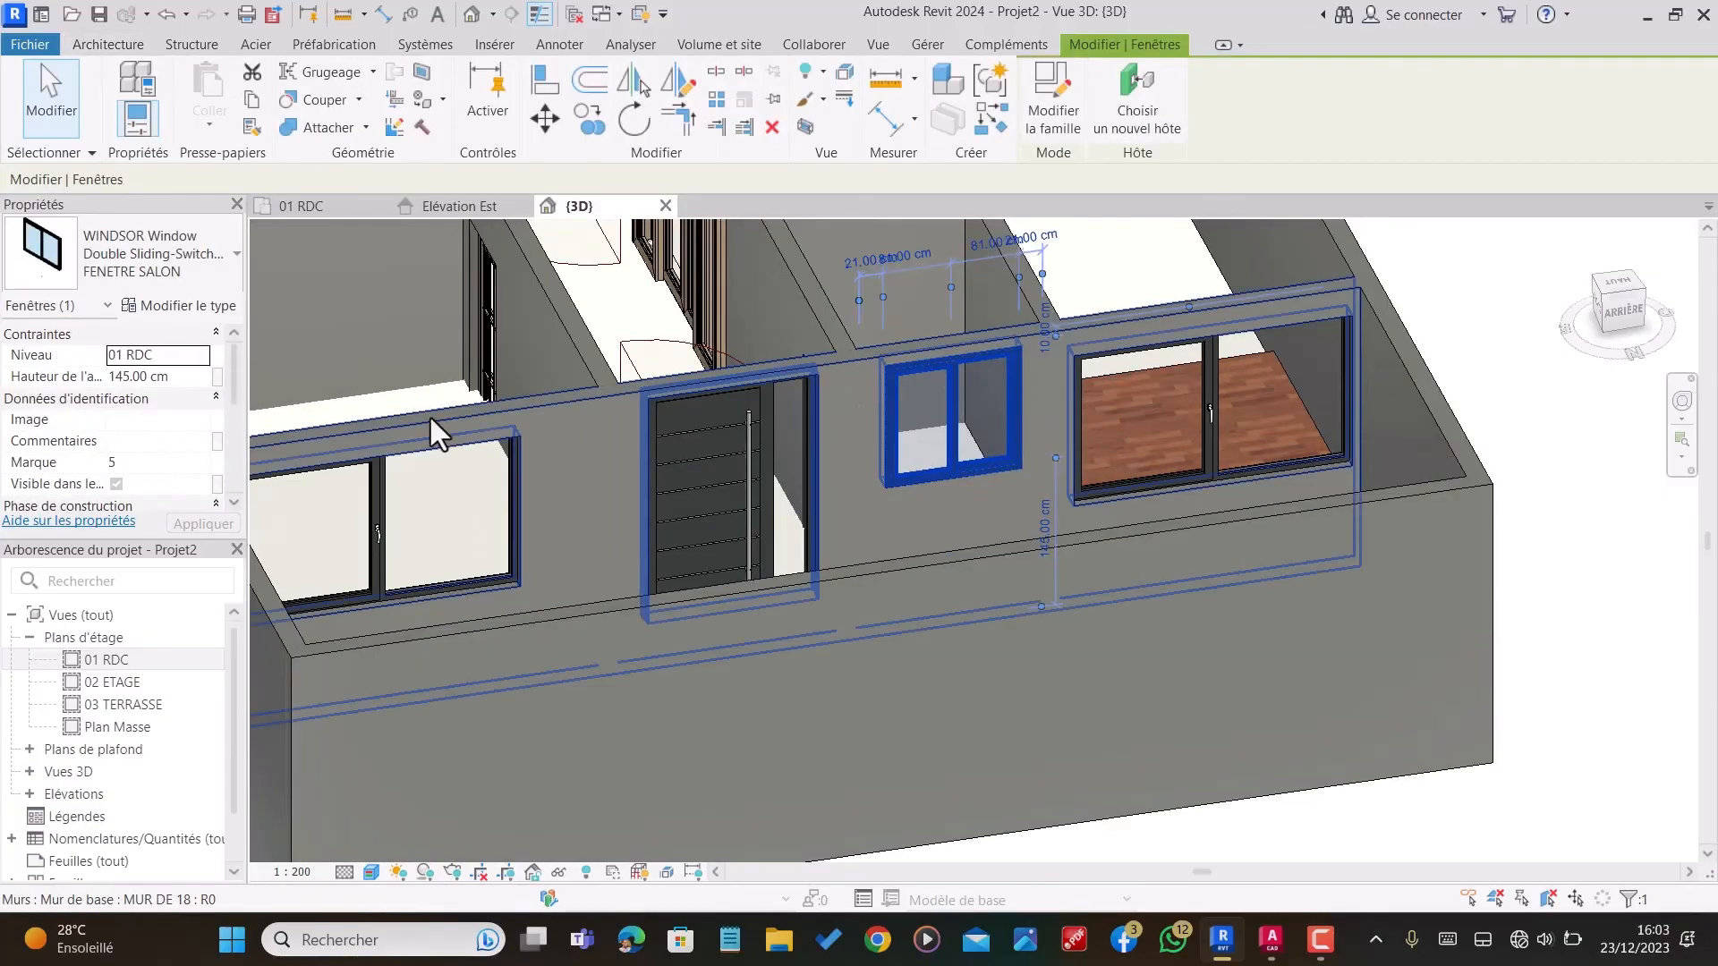
pyautogui.click(166, 376)
pyautogui.write('100')
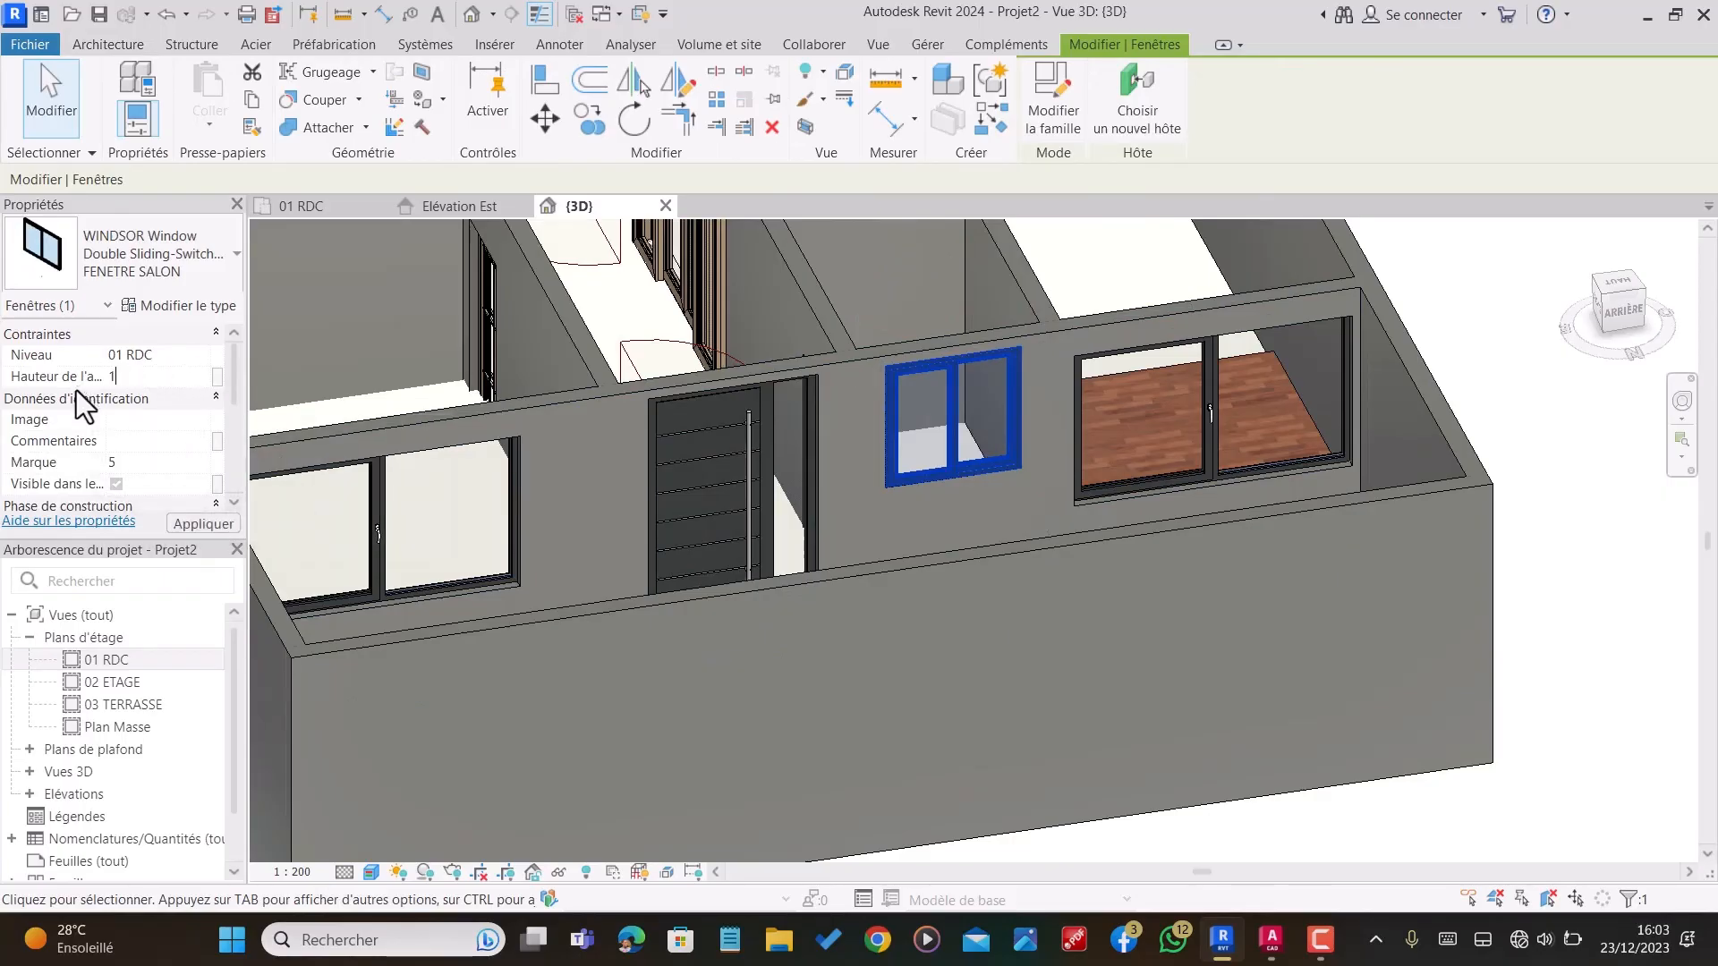
pyautogui.scroll(-3, 852, 483)
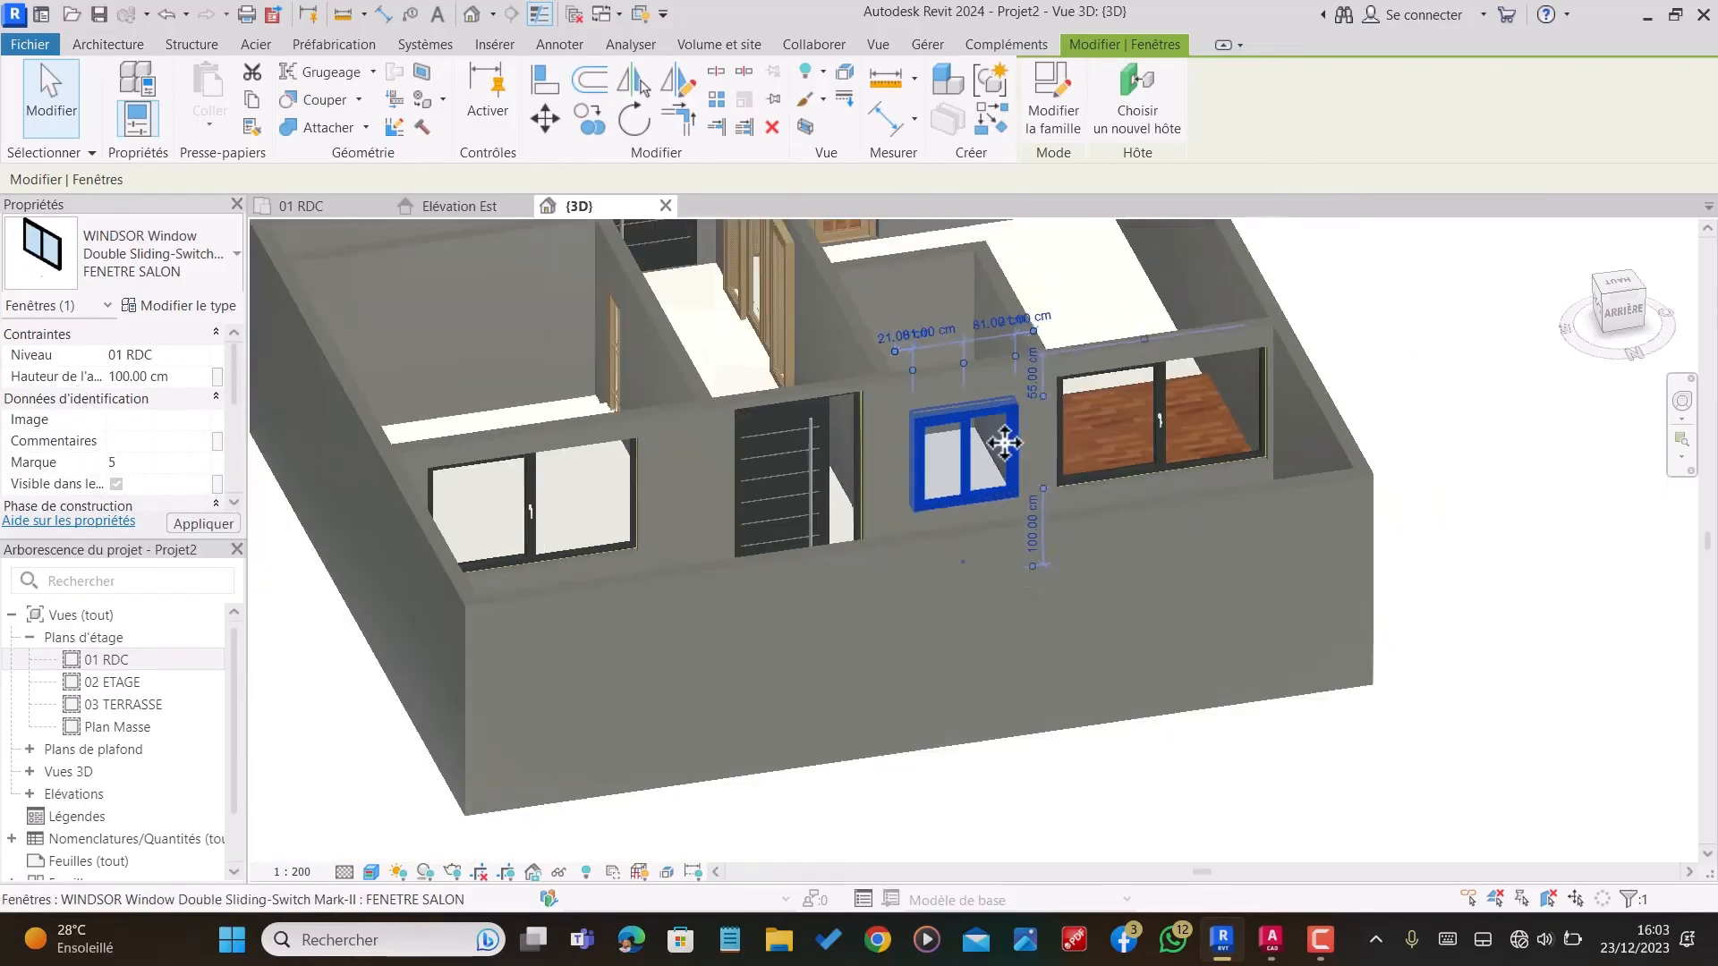
pyautogui.press('Escape')
# Step: Set the sill height of the FENETRE SALON window in the living room's front wall to 100 cm
pyautogui.keyDown('shift'); pyautogui.moveTo(644, 497); pyautogui.dragTo(1151, 498, button='middle'); pyautogui.keyUp('shift')
pyautogui.scroll(4, 994, 650)
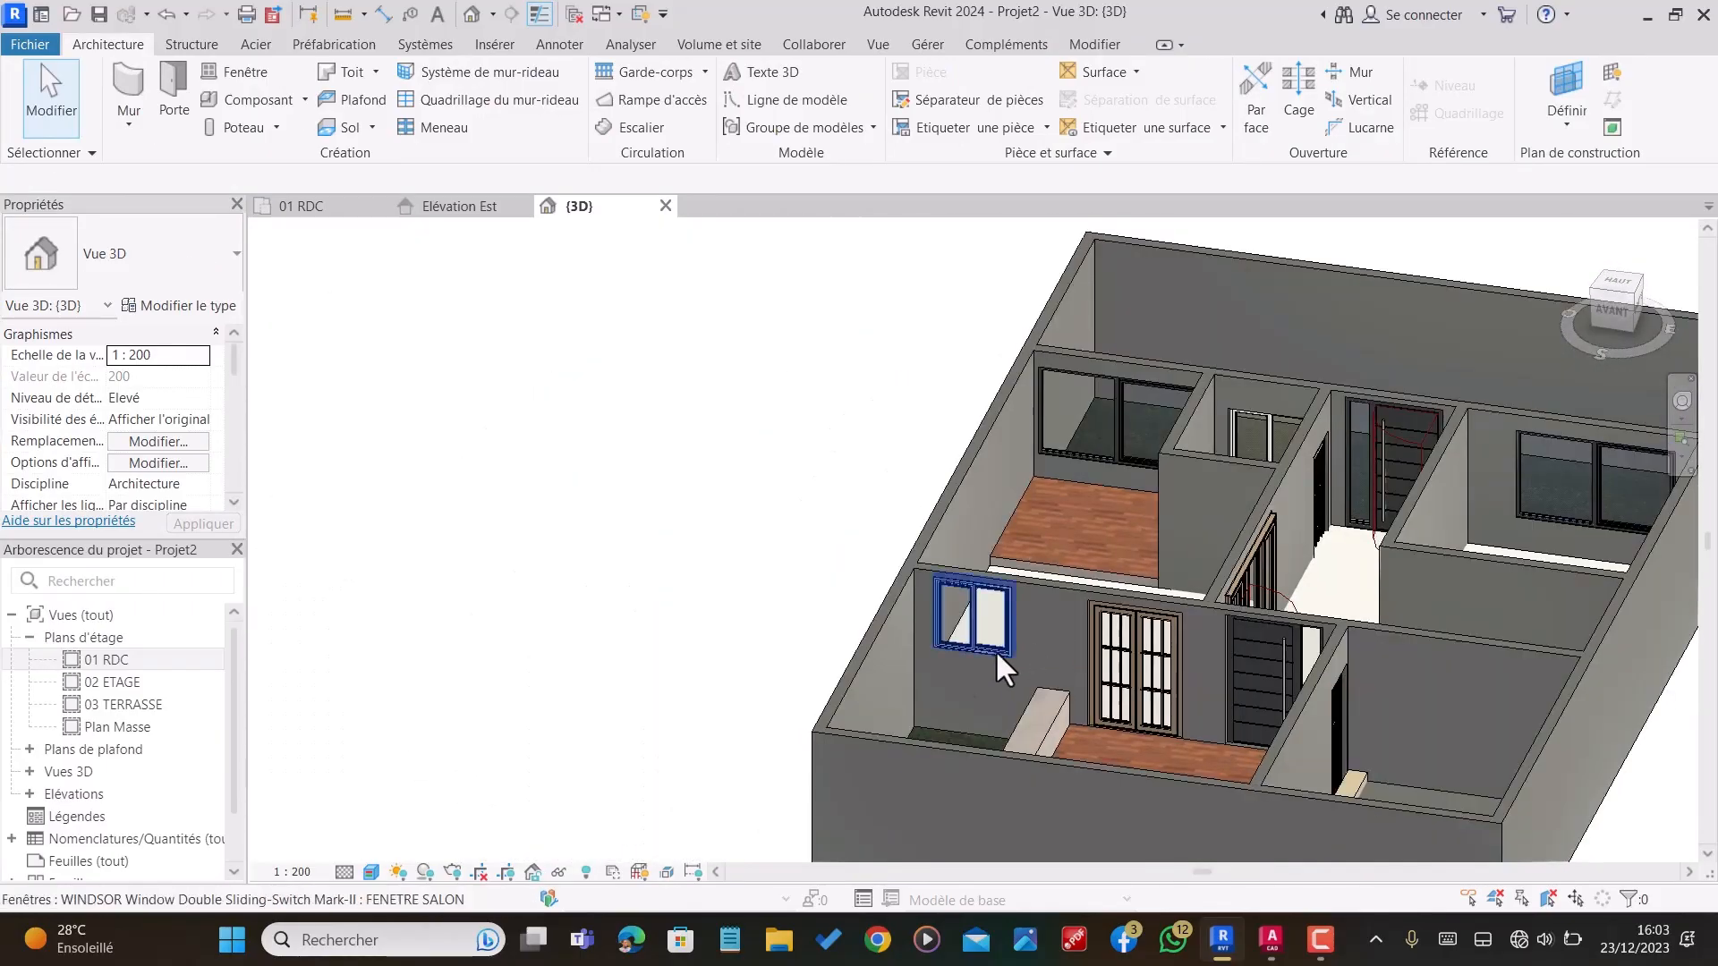
pyautogui.click(962, 606)
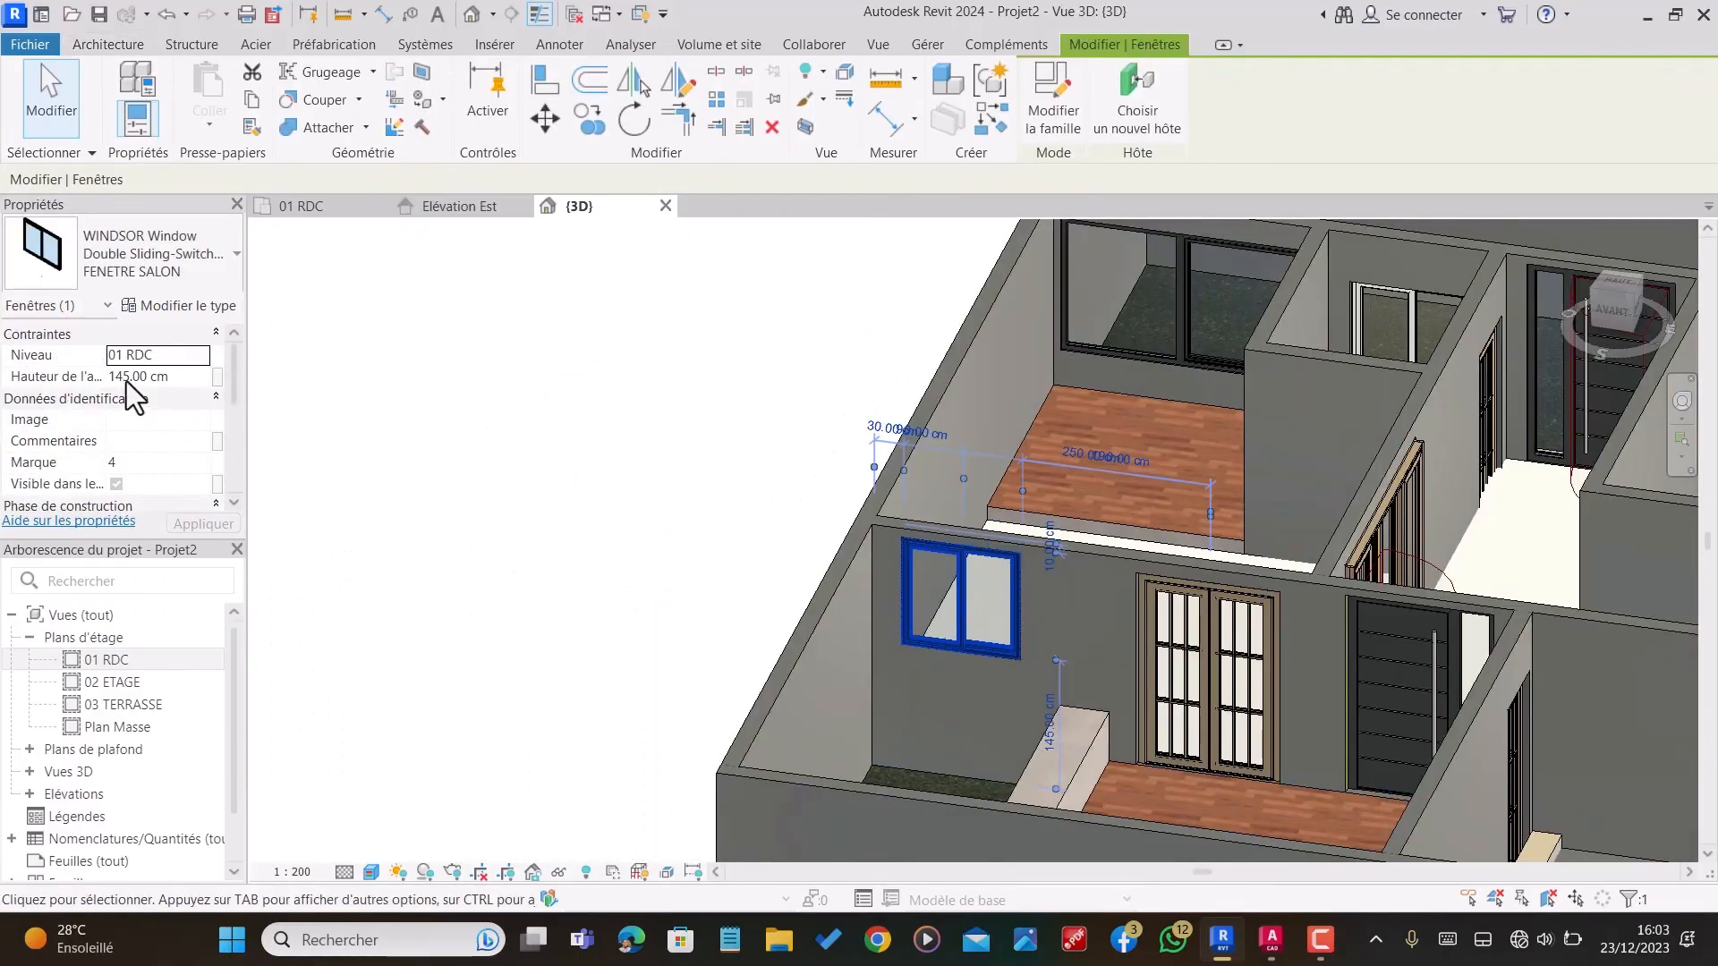
pyautogui.click(159, 378)
pyautogui.moveTo(169, 376); pyautogui.dragTo(105, 377)
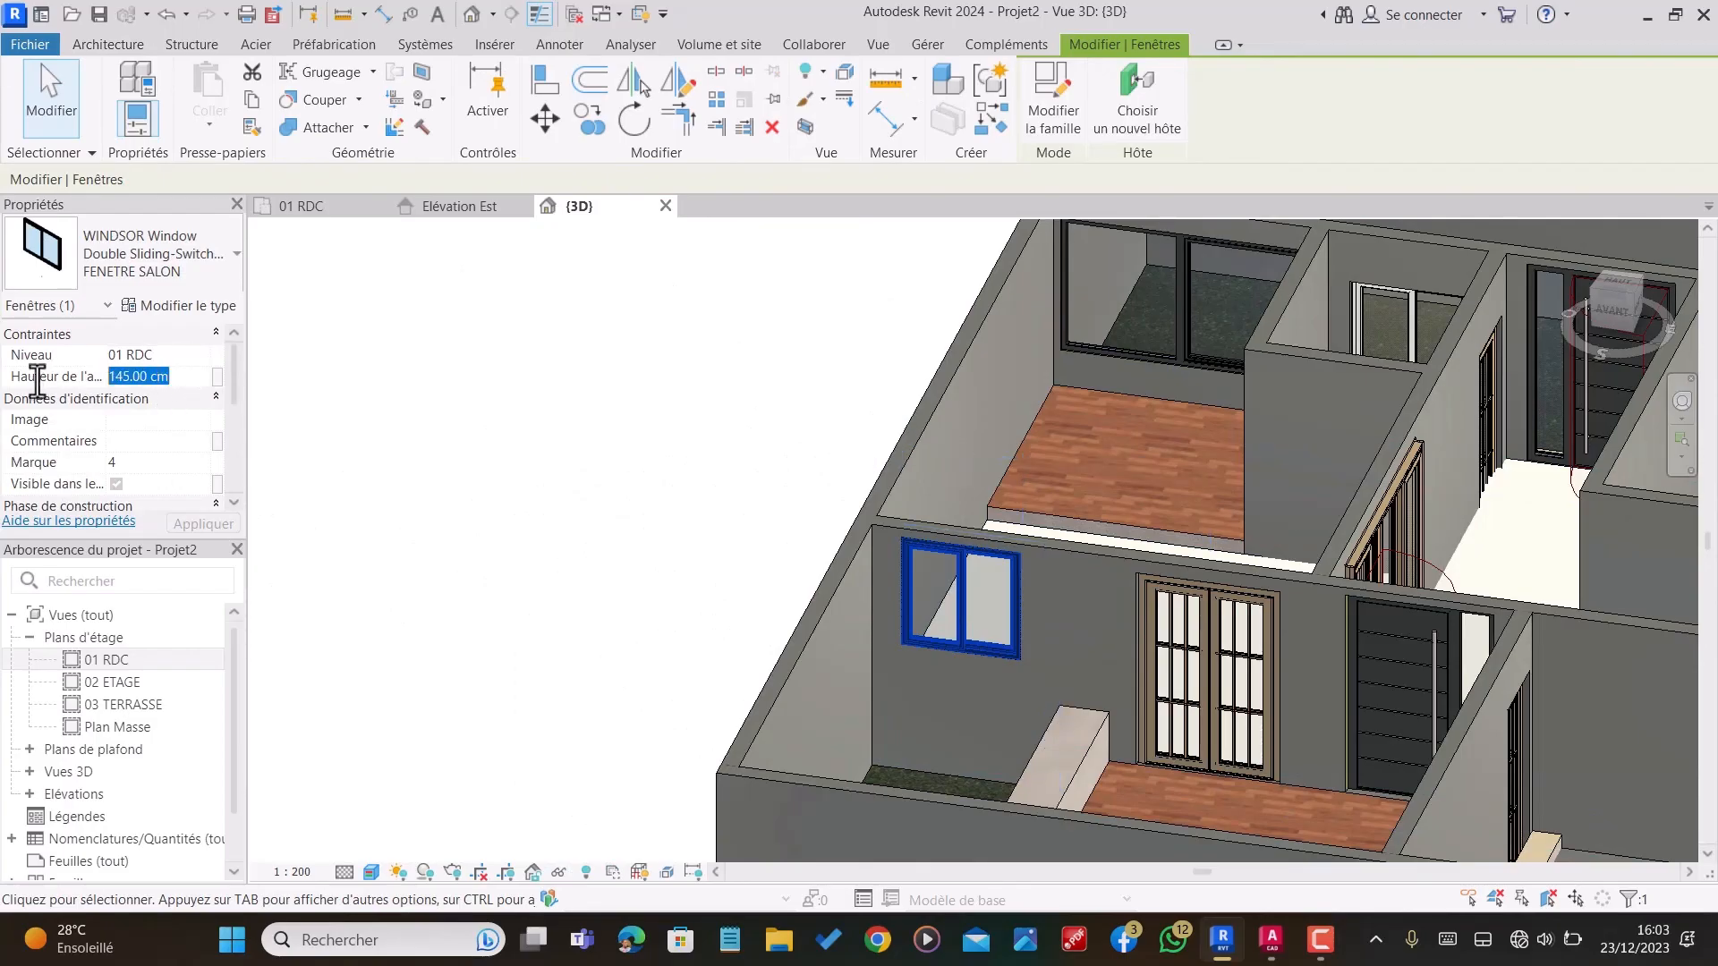
pyautogui.write('100')
pyautogui.press('Return')
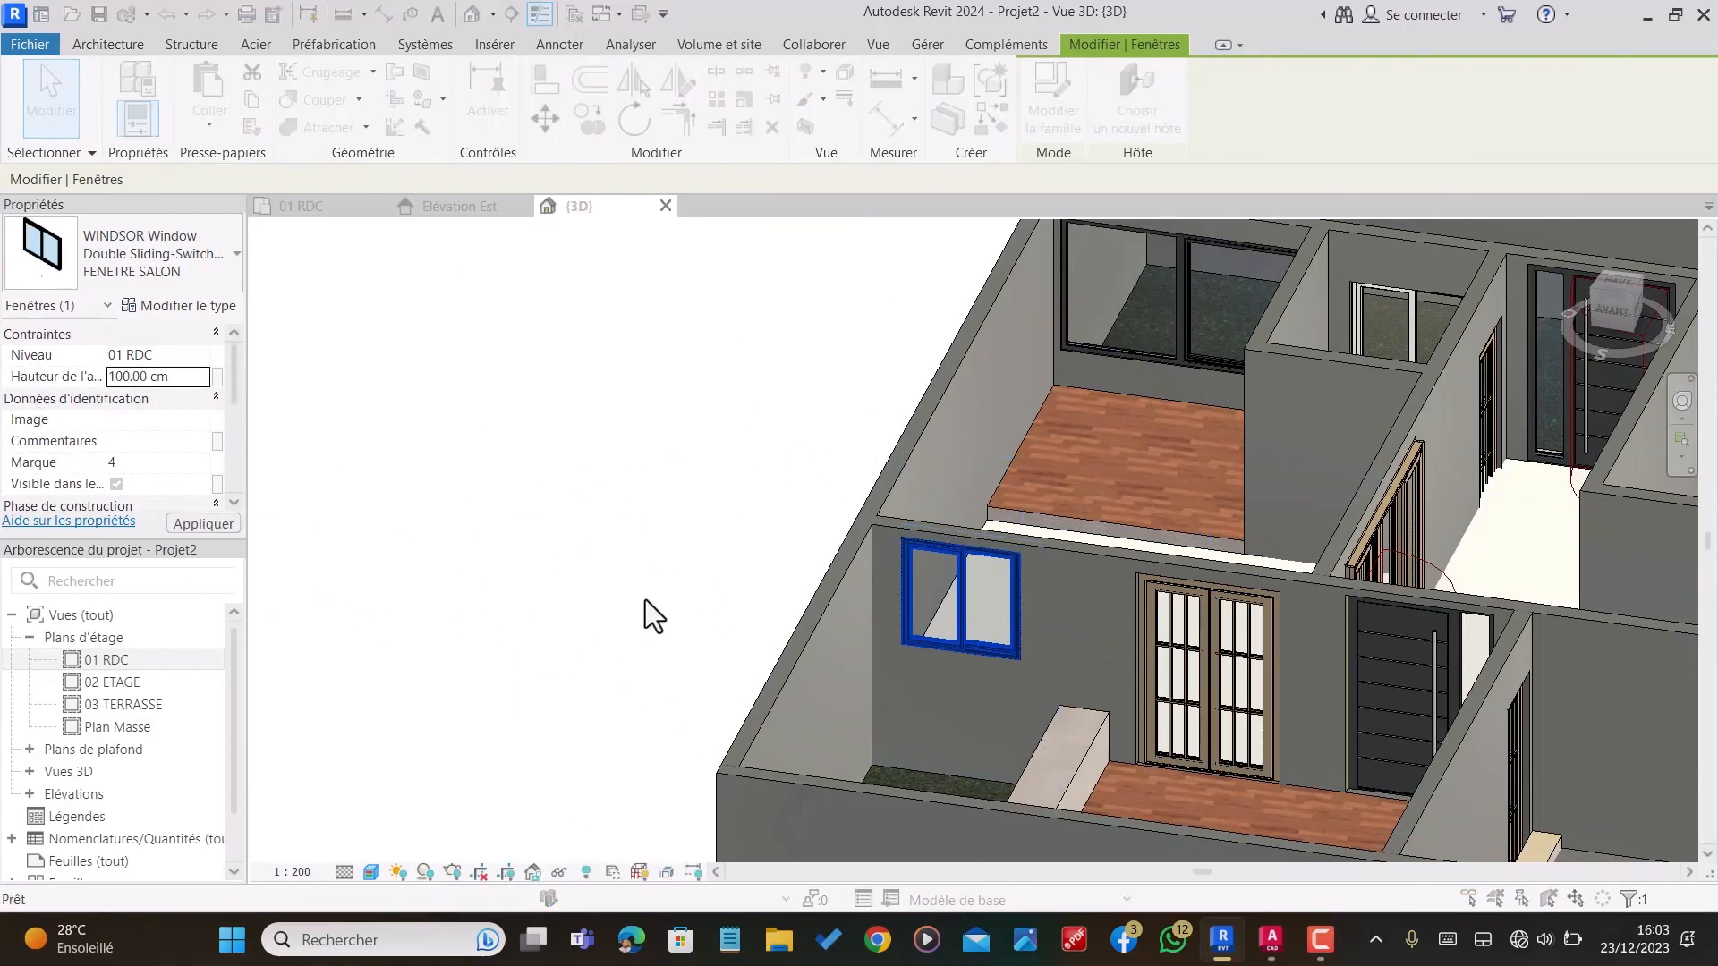
pyautogui.click(1216, 689)
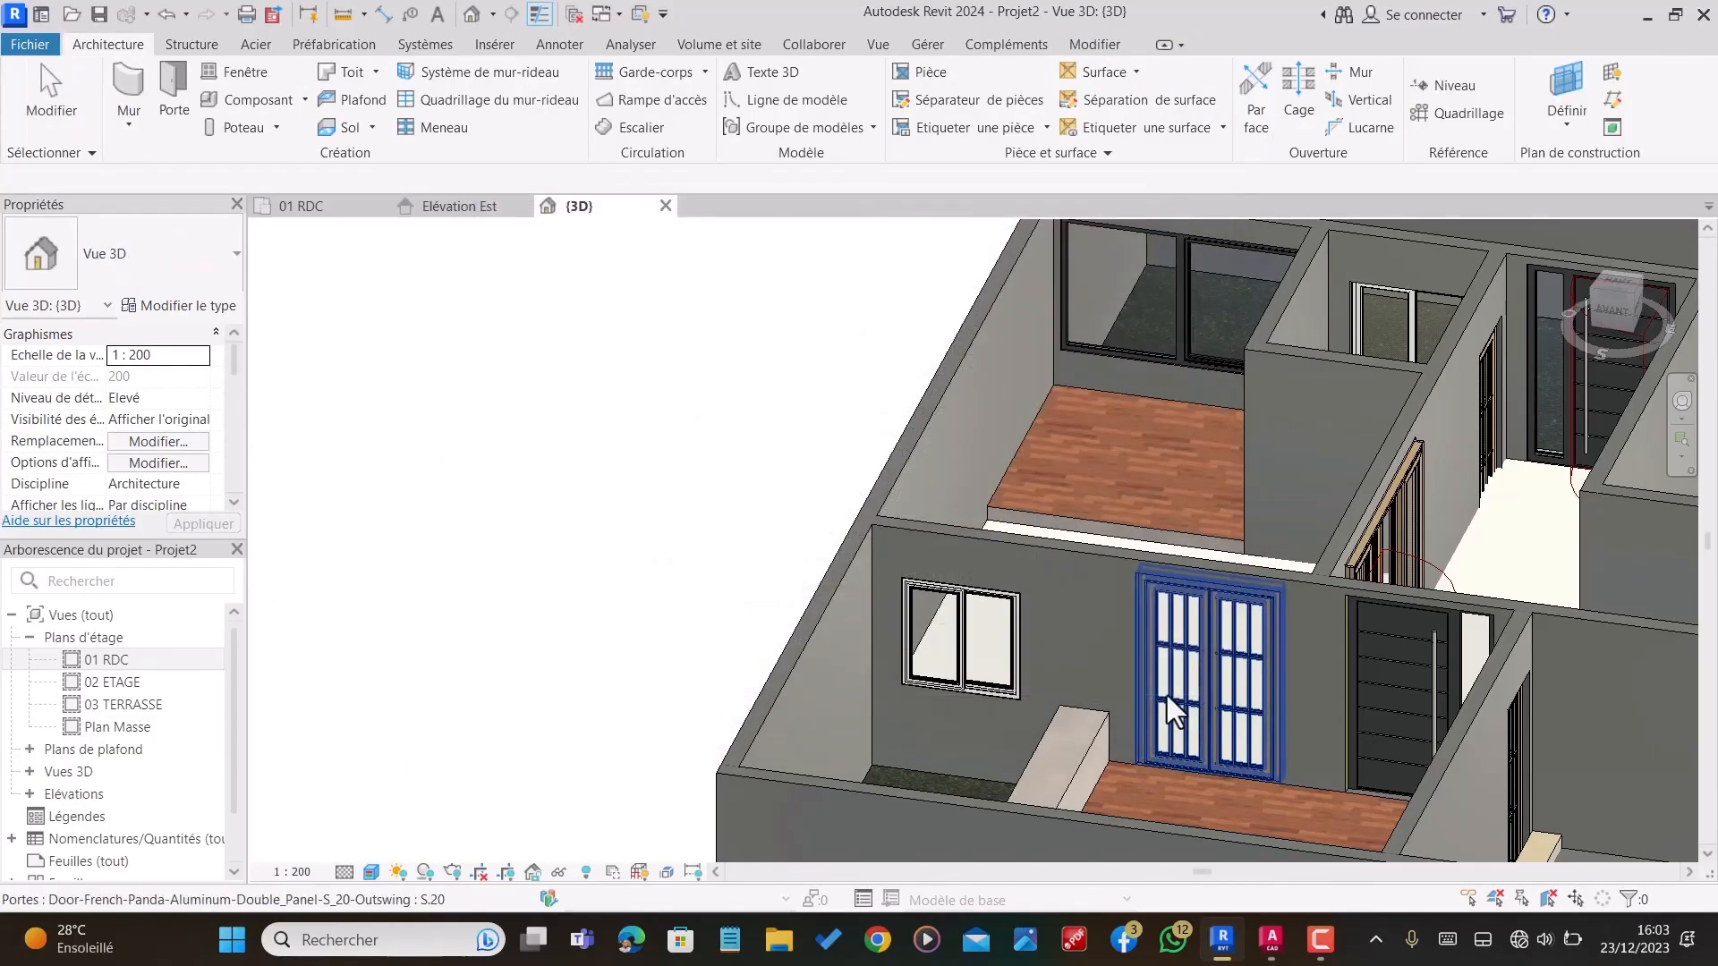
# Step: Examine the ground floor in the 3D view from several angles, focusing on the rooms, doors and front veranda
pyautogui.scroll(-2, 769, 526)
pyautogui.scroll(1, 939, 599)
pyautogui.scroll(-2, 1088, 604)
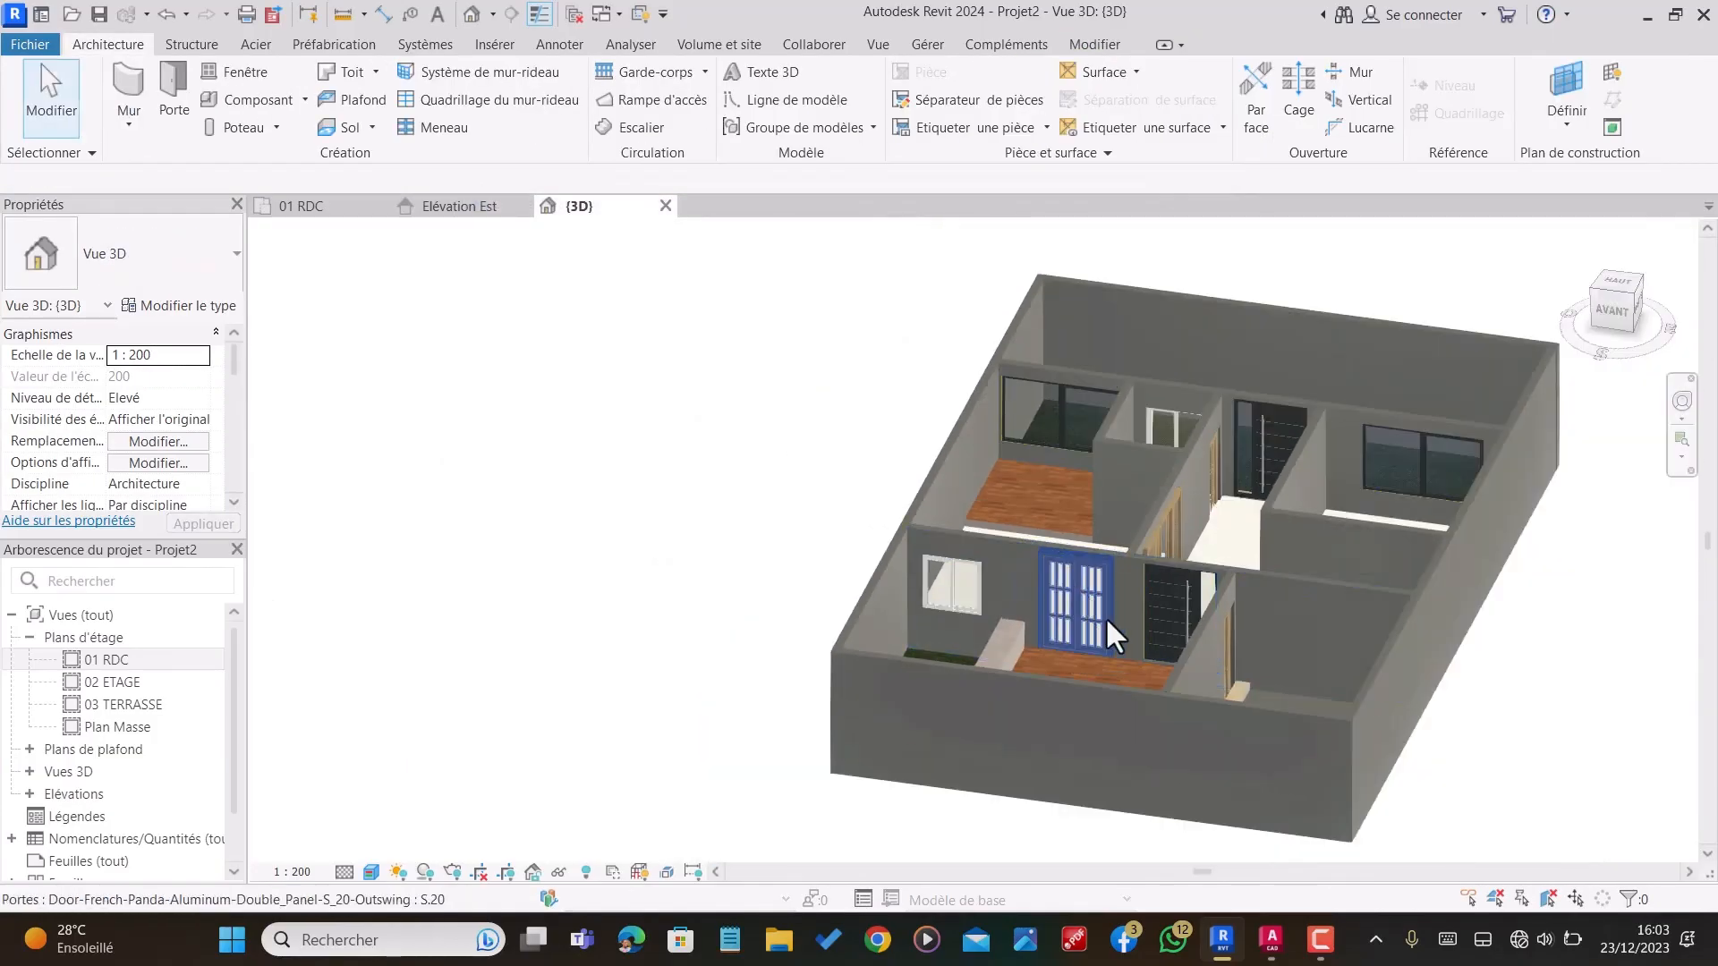
pyautogui.keyDown('shift'); pyautogui.moveTo(1093, 671); pyautogui.dragTo(1135, 803, button='middle'); pyautogui.keyUp('shift')
pyautogui.scroll(2, 1107, 541)
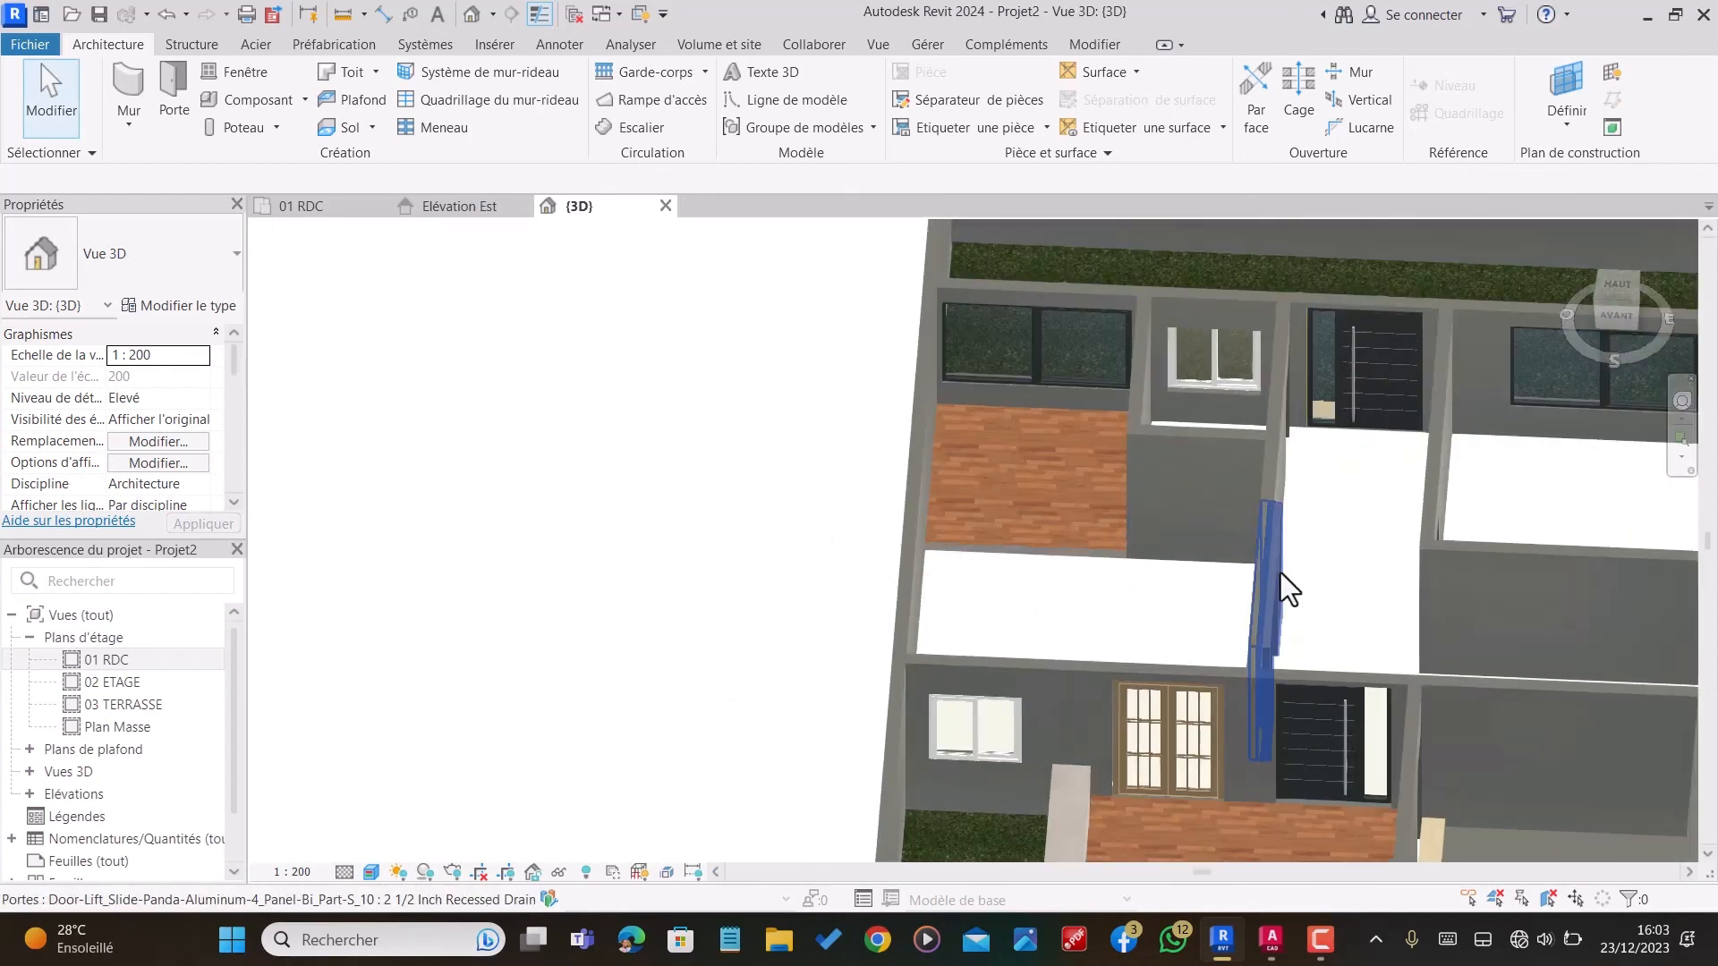
pyautogui.keyDown('shift'); pyautogui.moveTo(1280, 581); pyautogui.dragTo(1245, 448, button='middle'); pyautogui.keyUp('shift')
pyautogui.scroll(-3, 1260, 551)
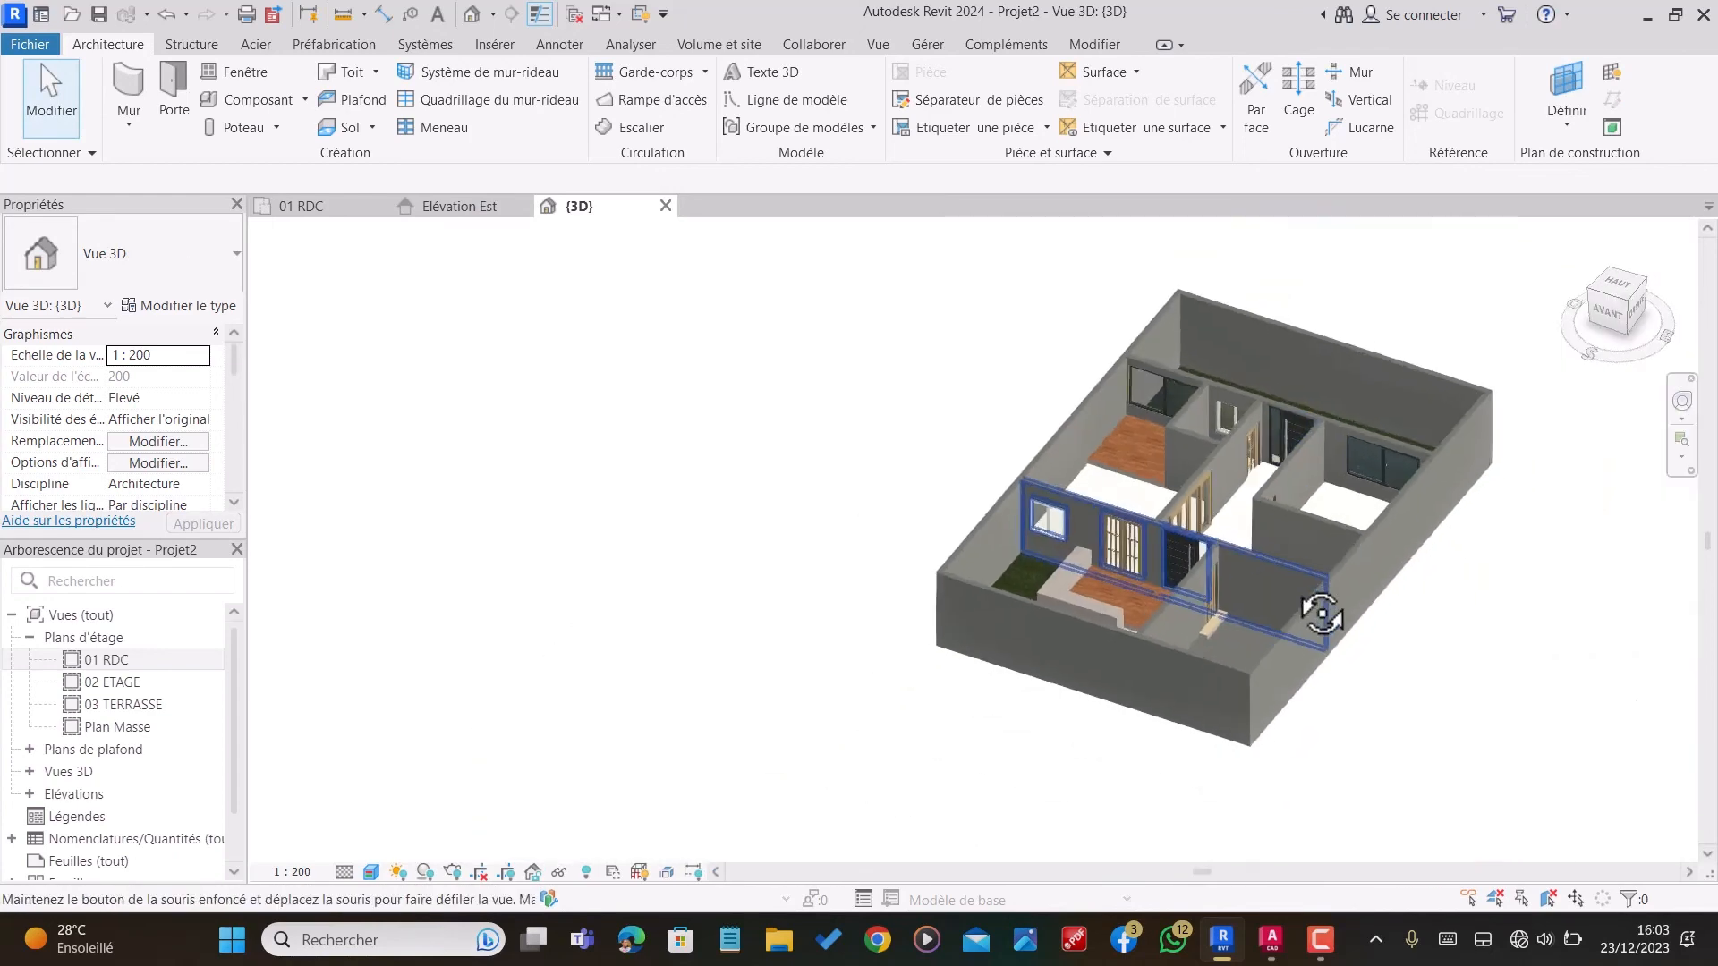
pyautogui.scroll(2, 1161, 614)
pyautogui.keyDown('shift'); pyautogui.moveTo(1161, 614); pyautogui.dragTo(1172, 698, button='middle'); pyautogui.keyUp('shift')
pyautogui.scroll(2, 1208, 626)
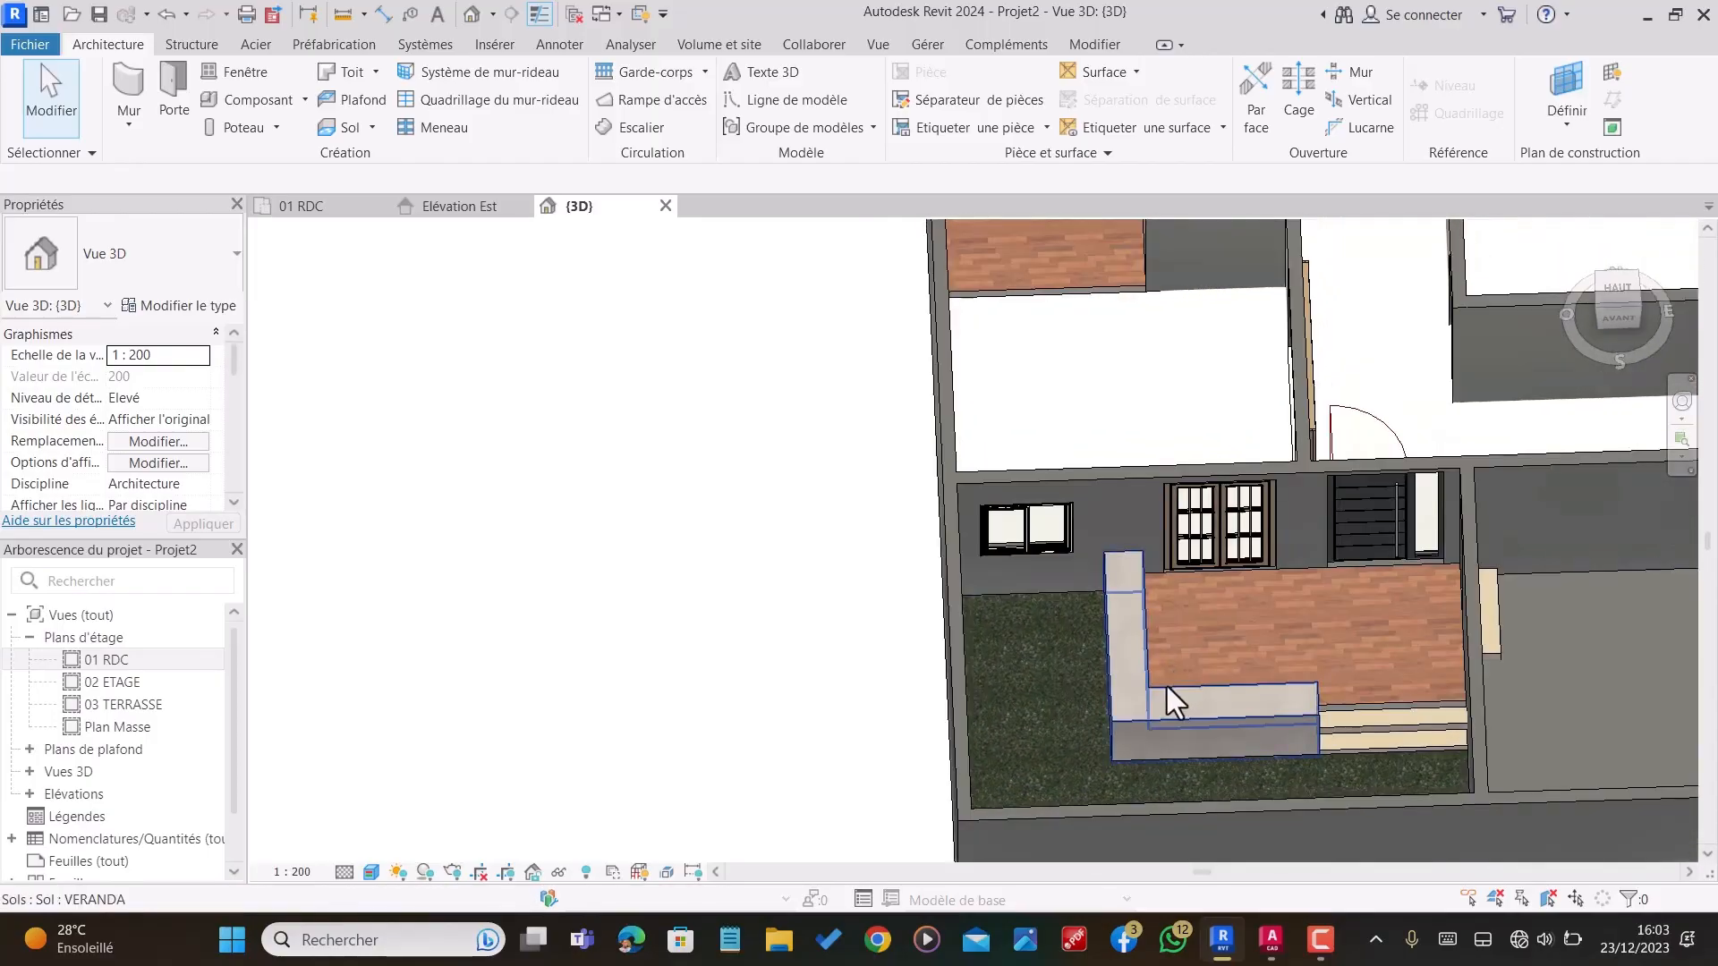
pyautogui.scroll(-1, 895, 572)
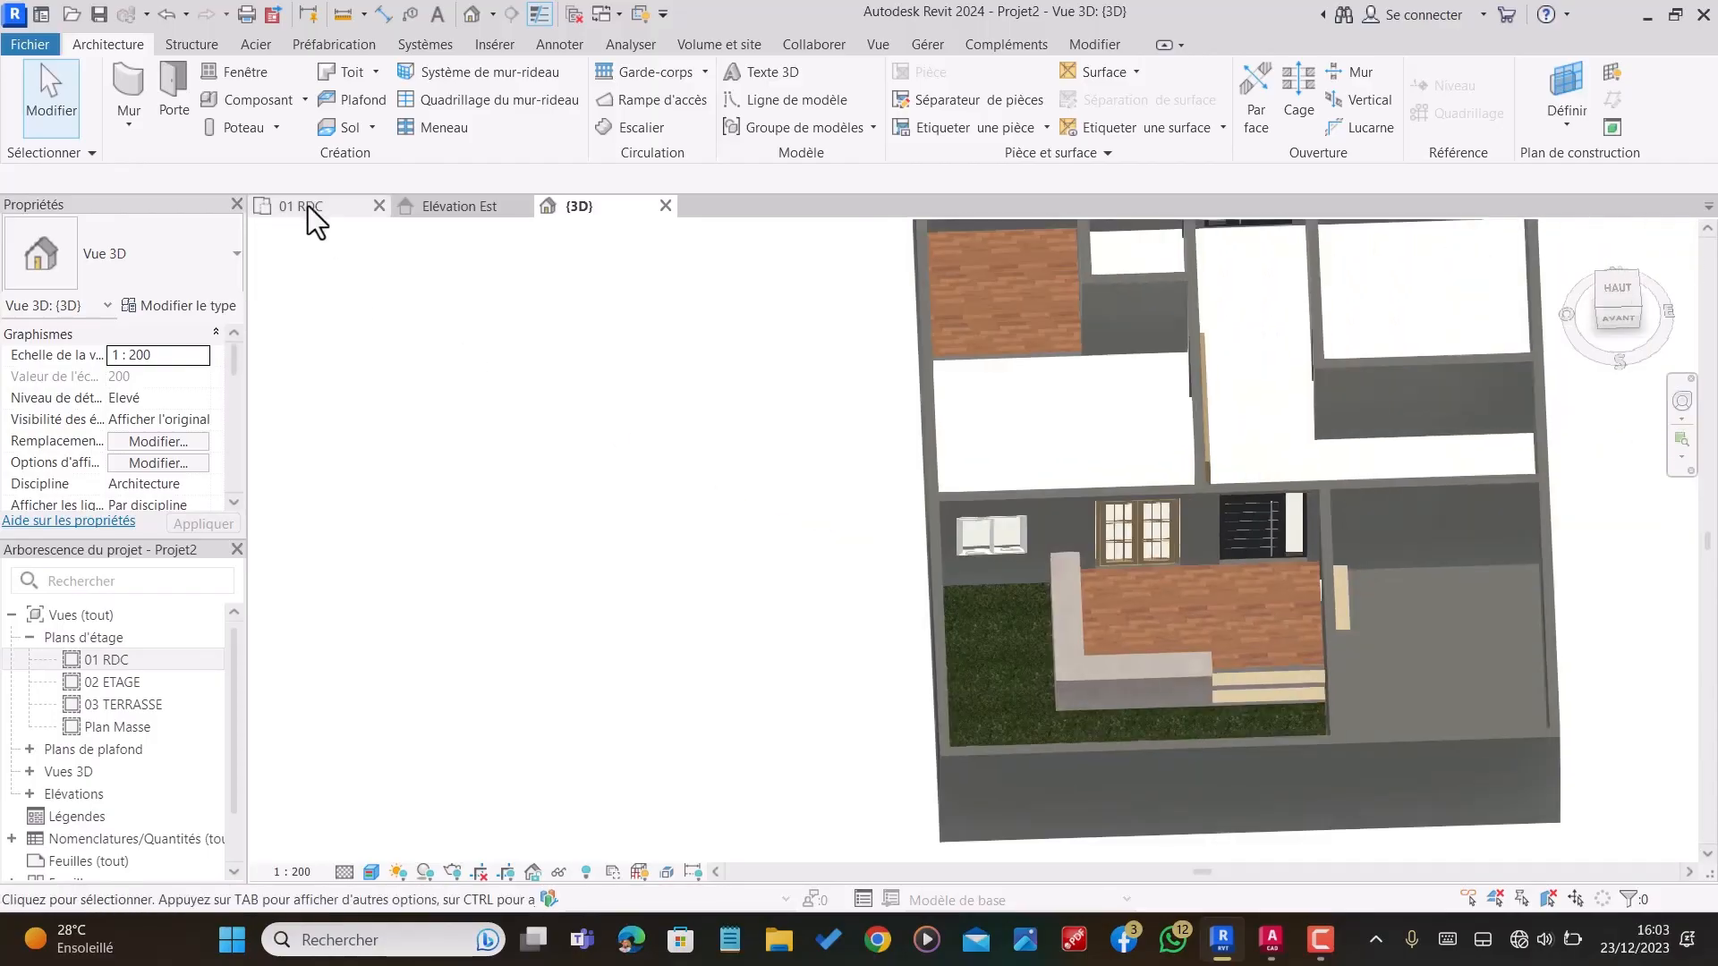
# Step: Start an architectural column in the 01 RDC plan and duplicate the 475mm x 610mm rectangular type as POTEAU
pyautogui.click(308, 206)
pyautogui.scroll(-2, 974, 296)
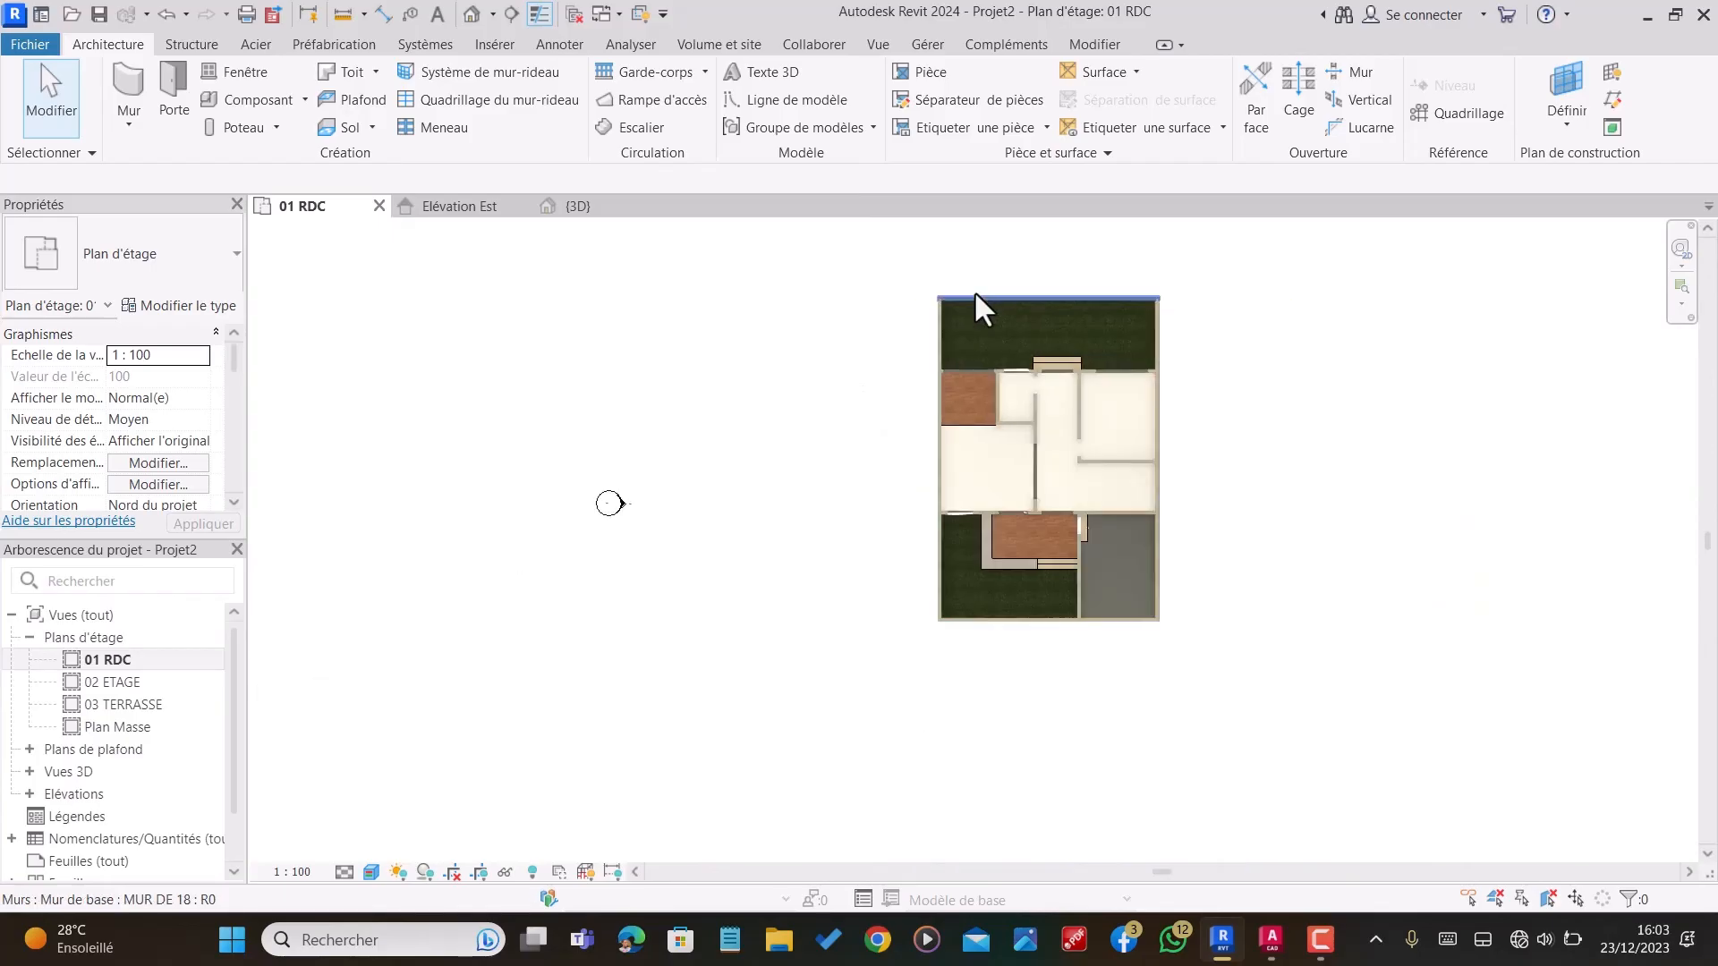
pyautogui.click(277, 125)
pyautogui.click(293, 208)
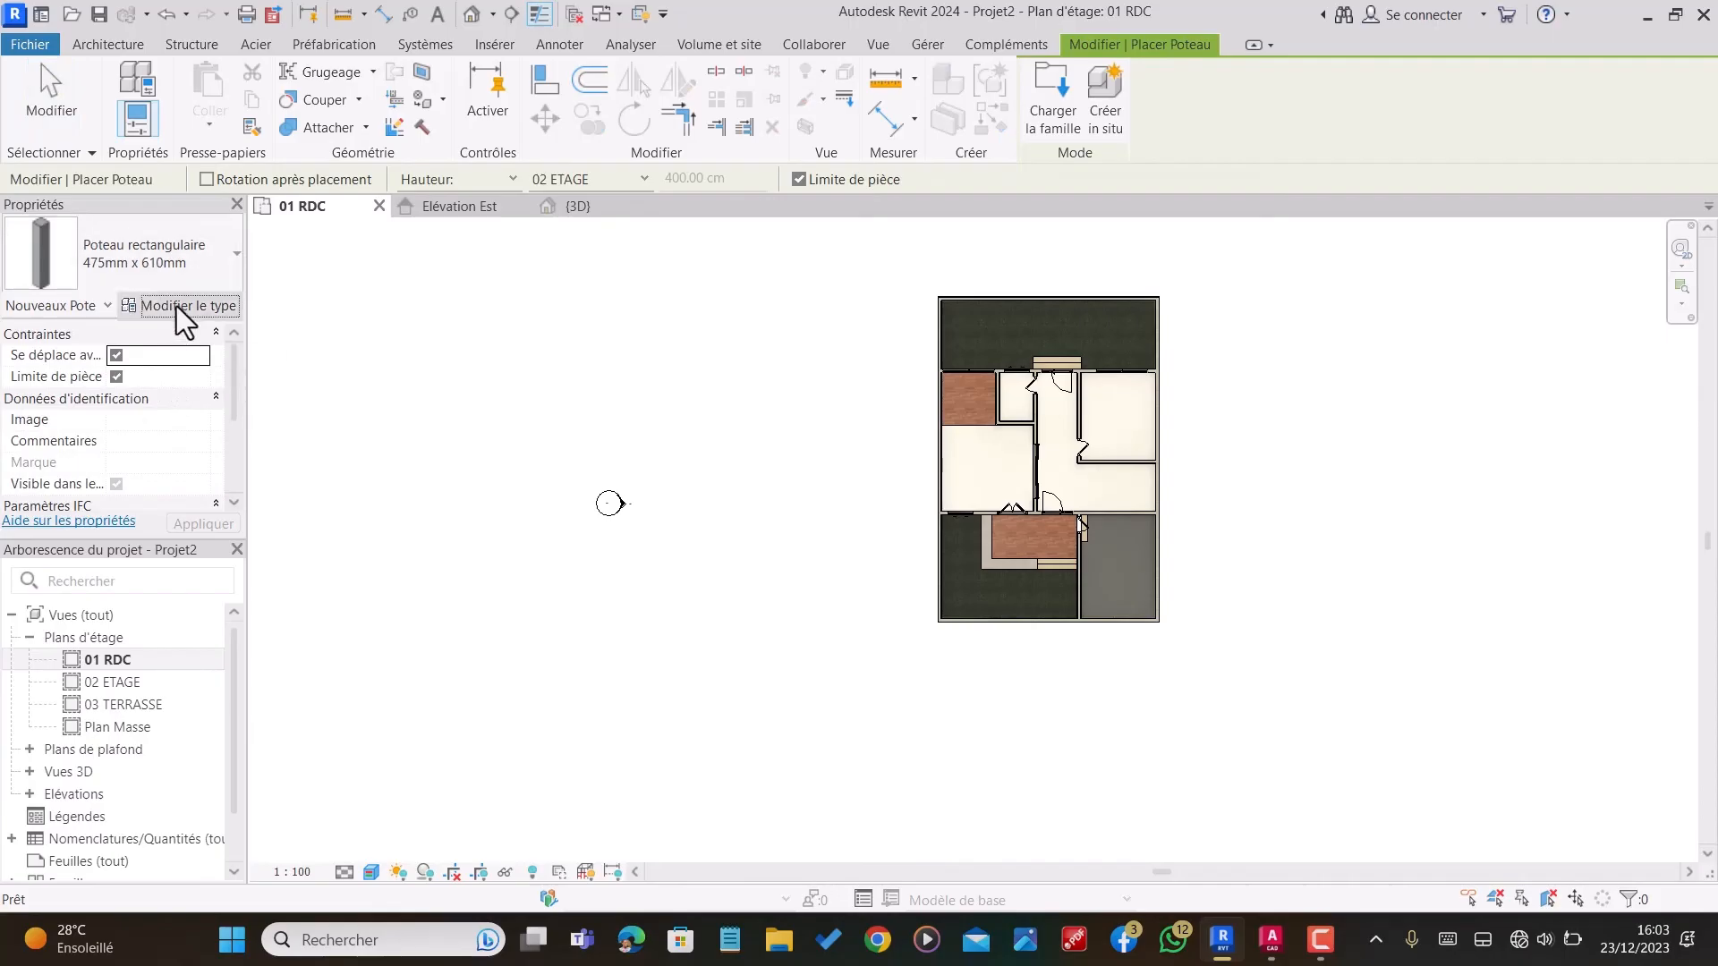
pyautogui.click(188, 305)
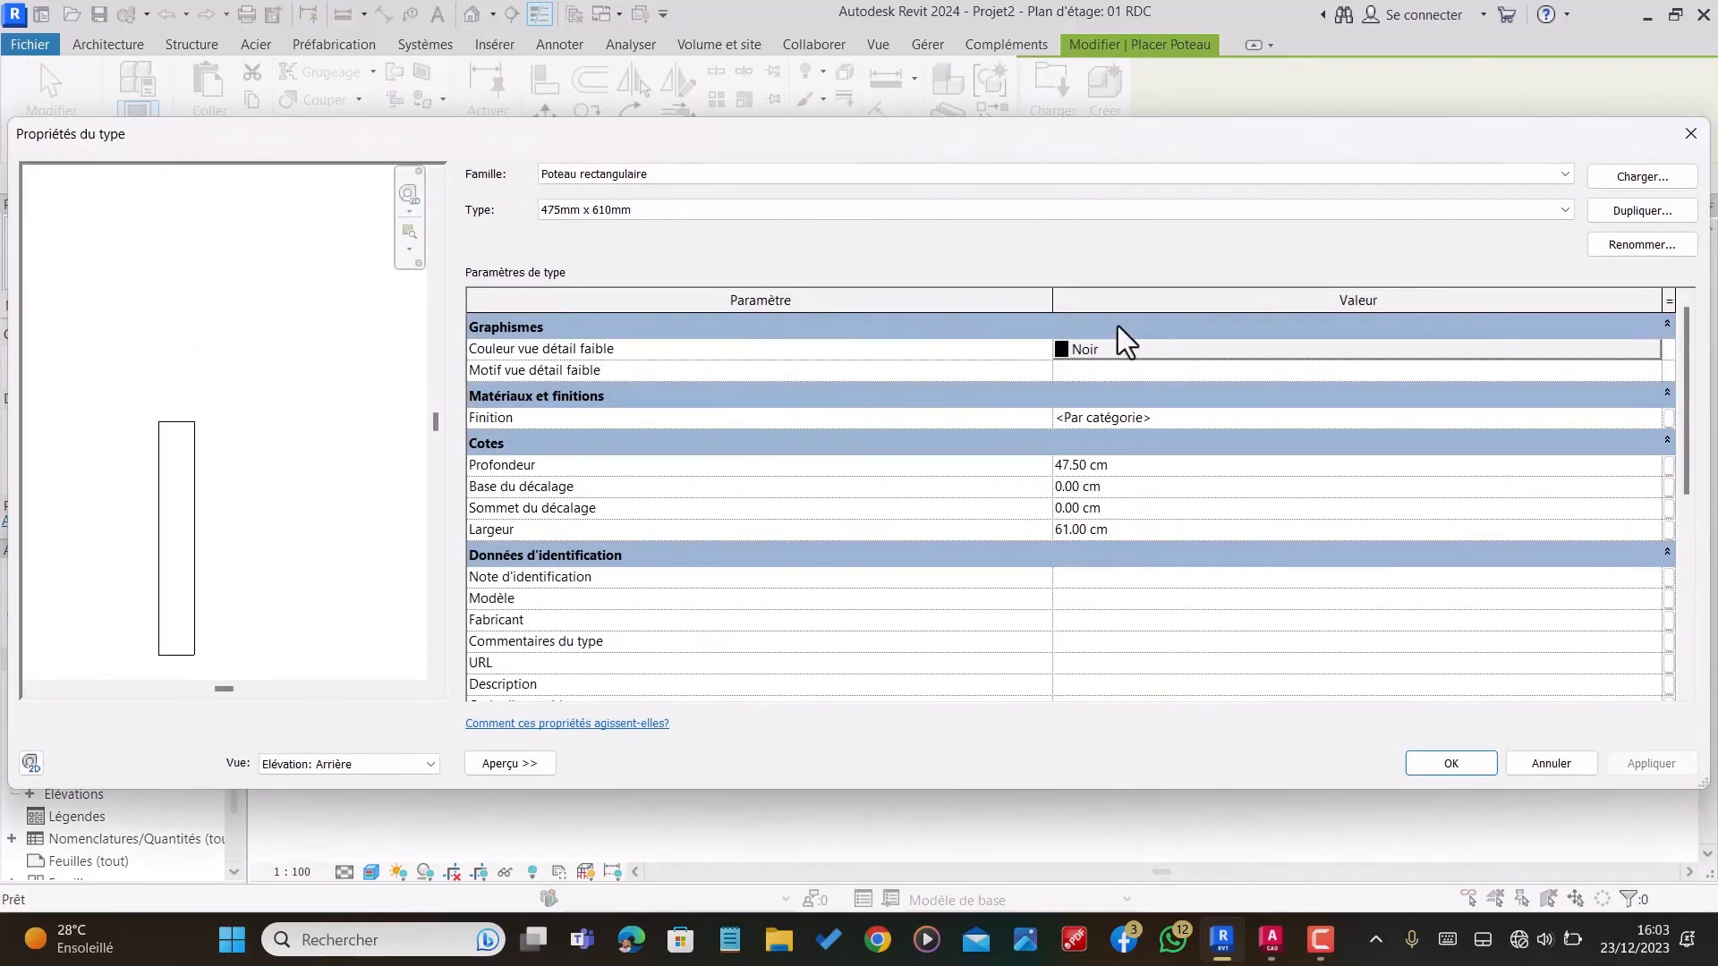
pyautogui.click(1656, 204)
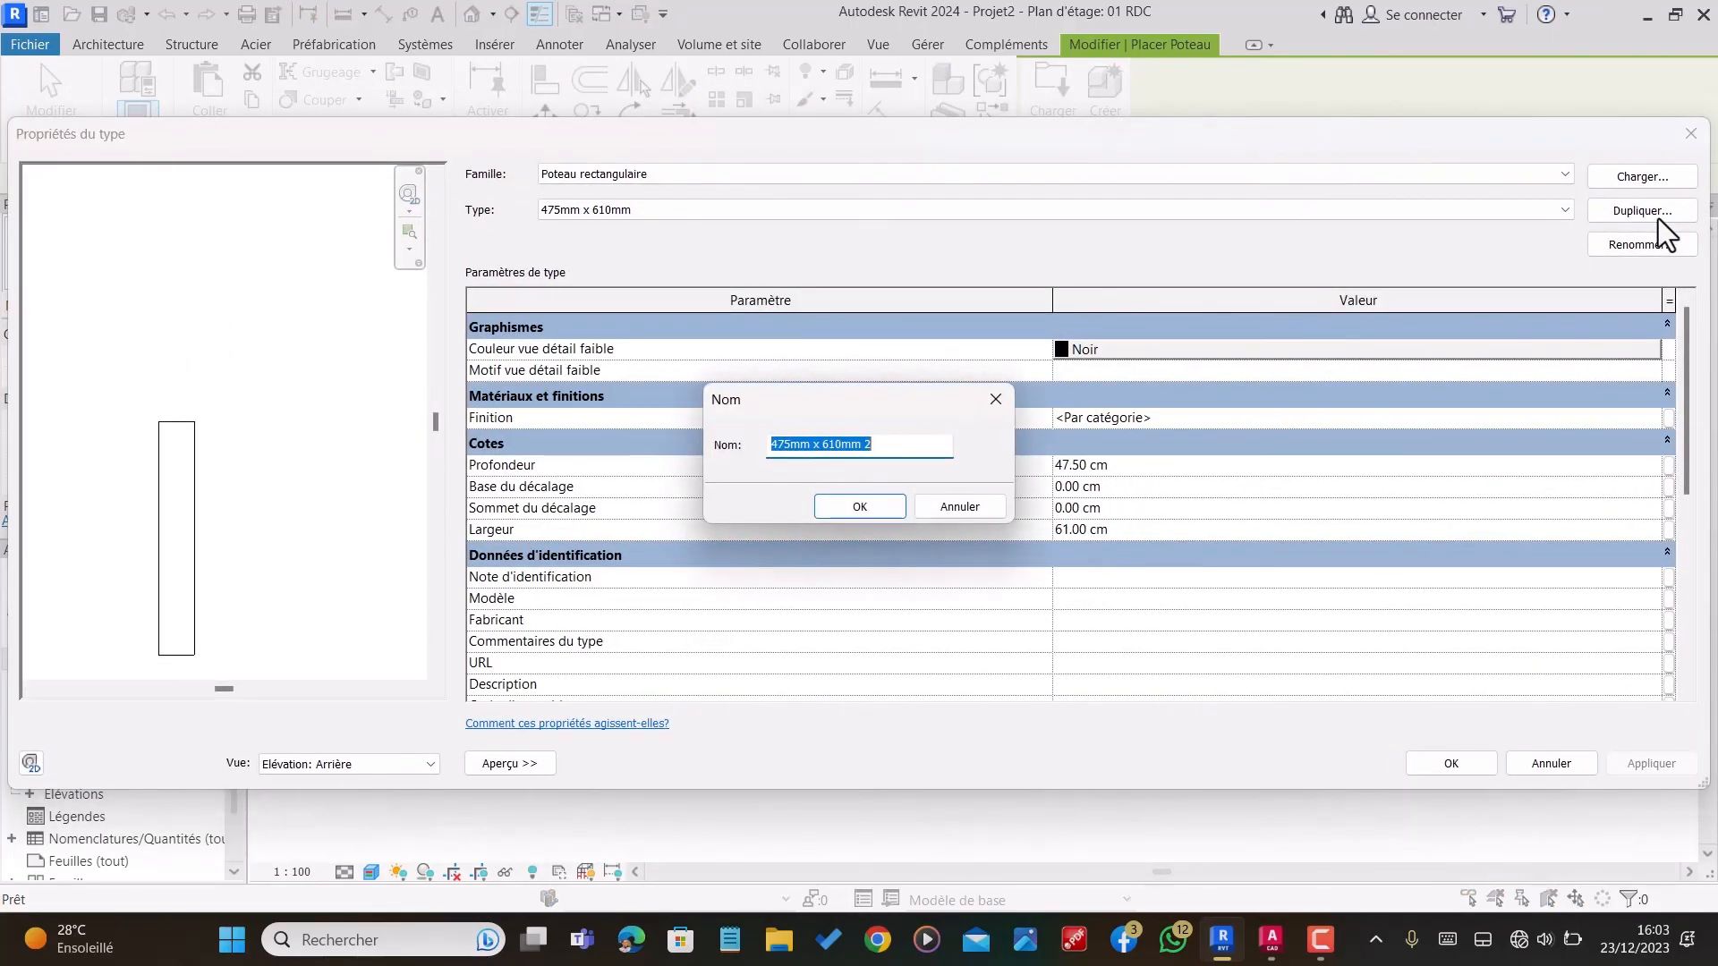
pyautogui.write('POTEAU DE')
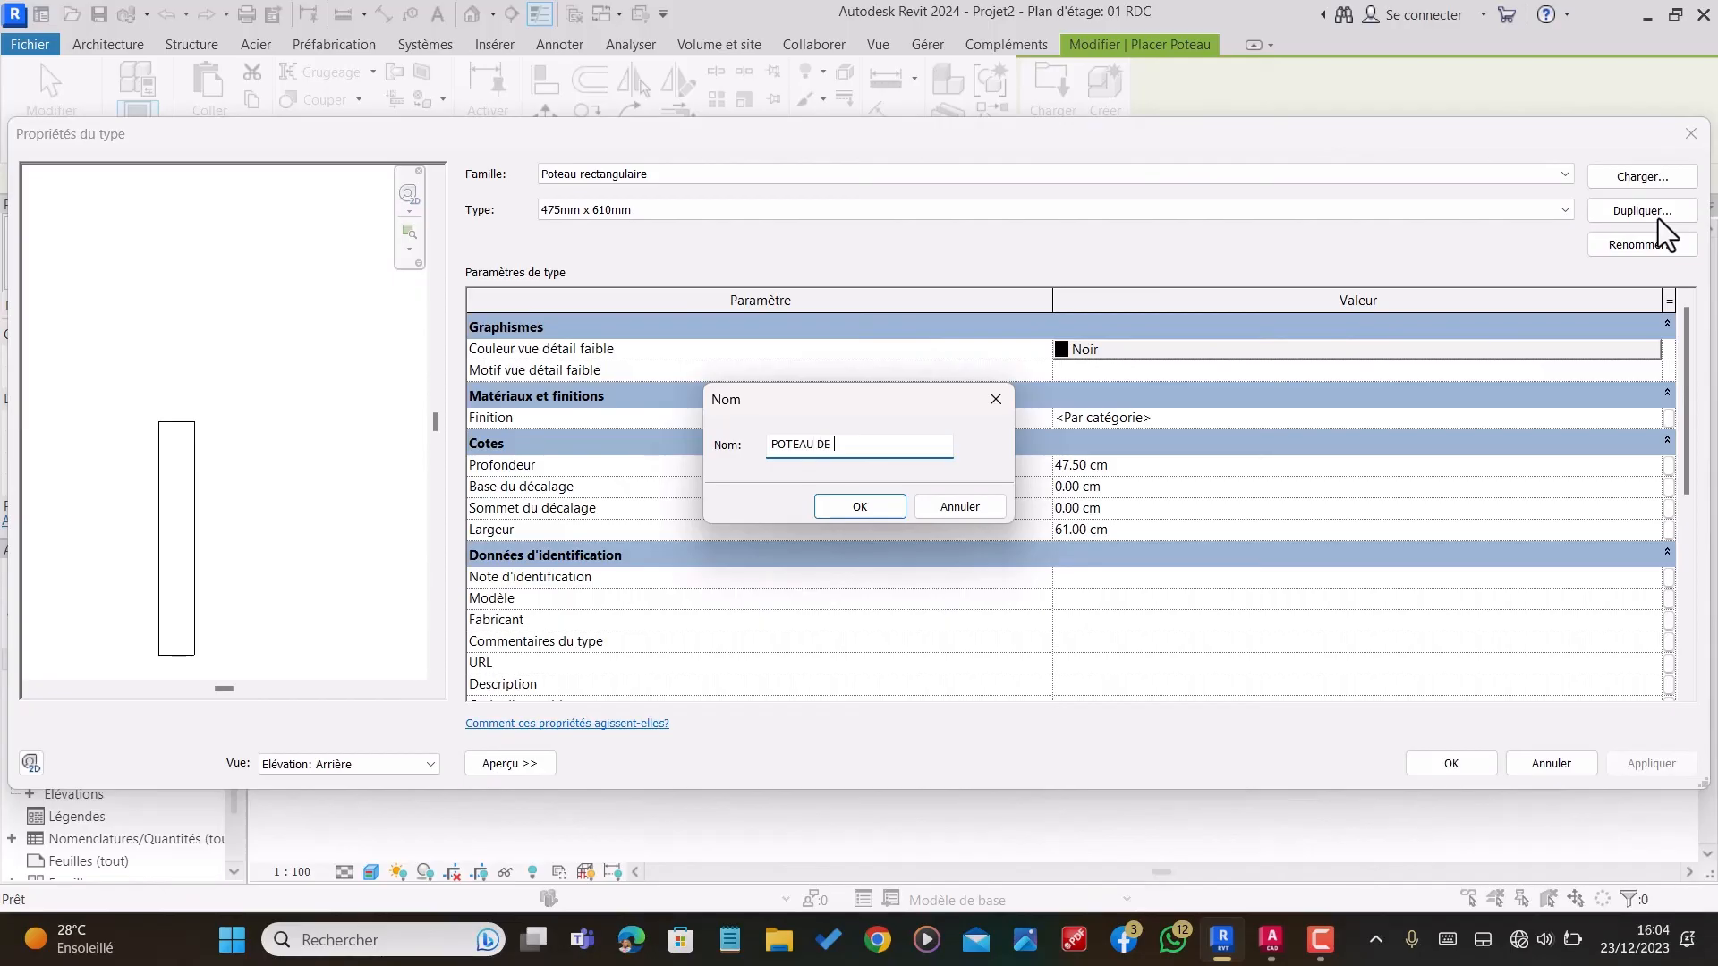
pyautogui.press('BackSpace')
pyautogui.press('BackSpace')
pyautogui.click(861, 507)
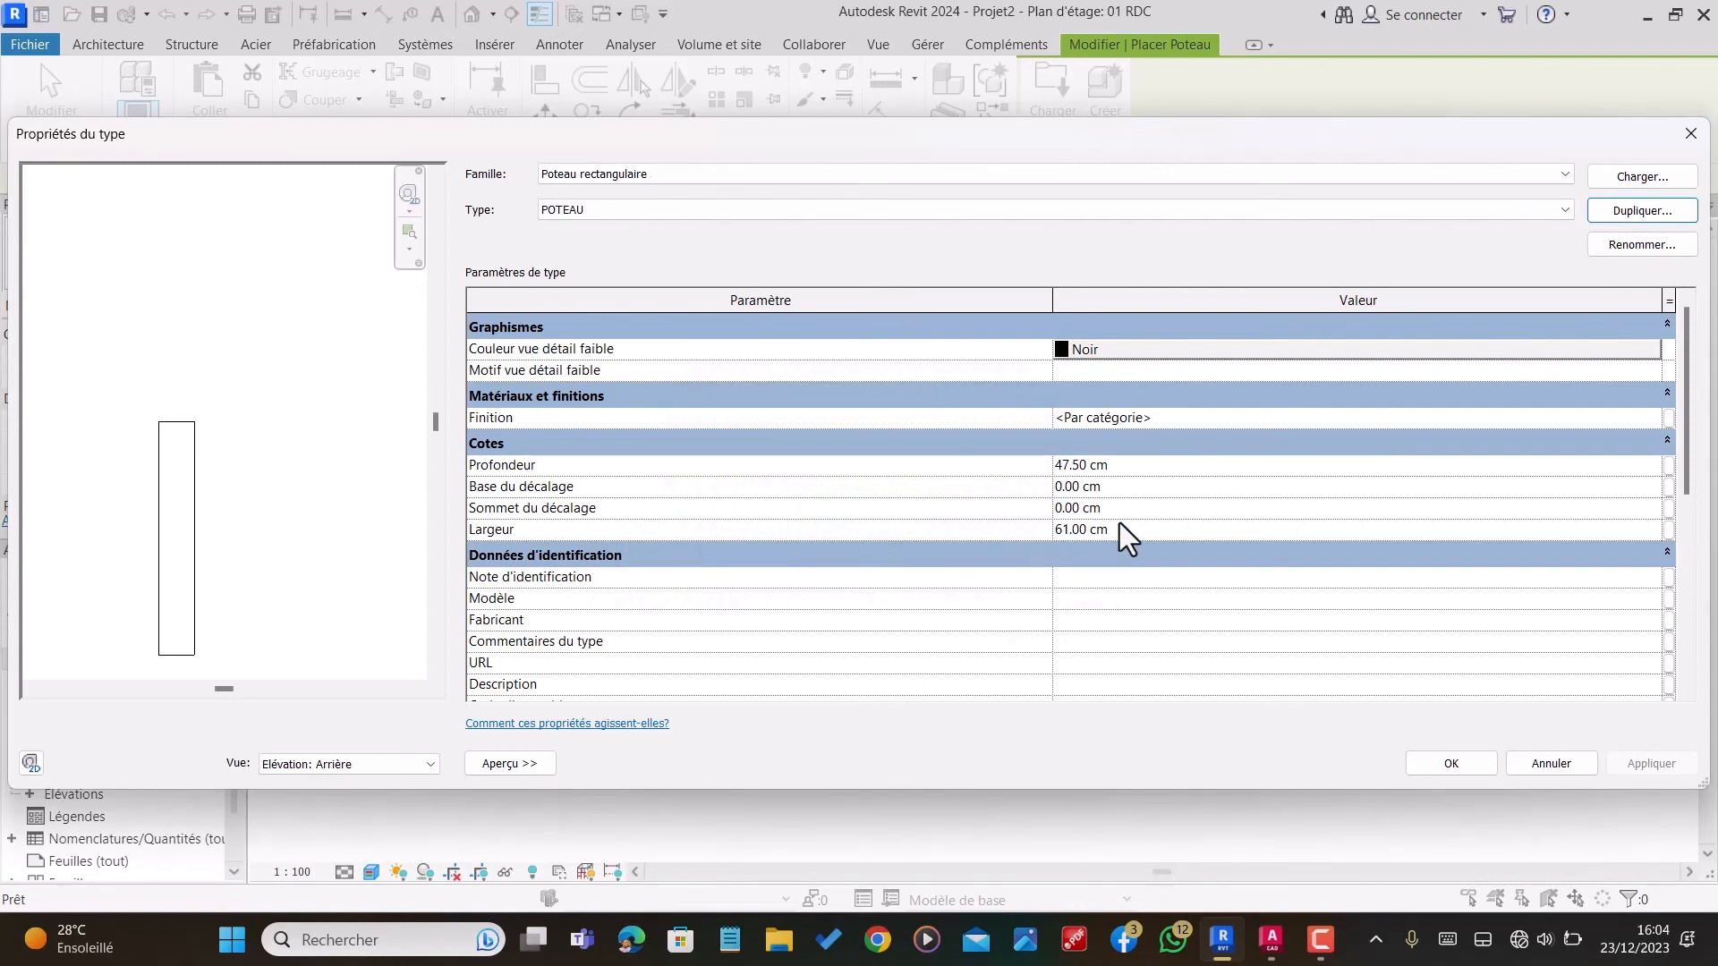
# Step: Set the POTEAU column type's depth and width to 30 cm each and accept the type properties
pyautogui.click(1124, 451)
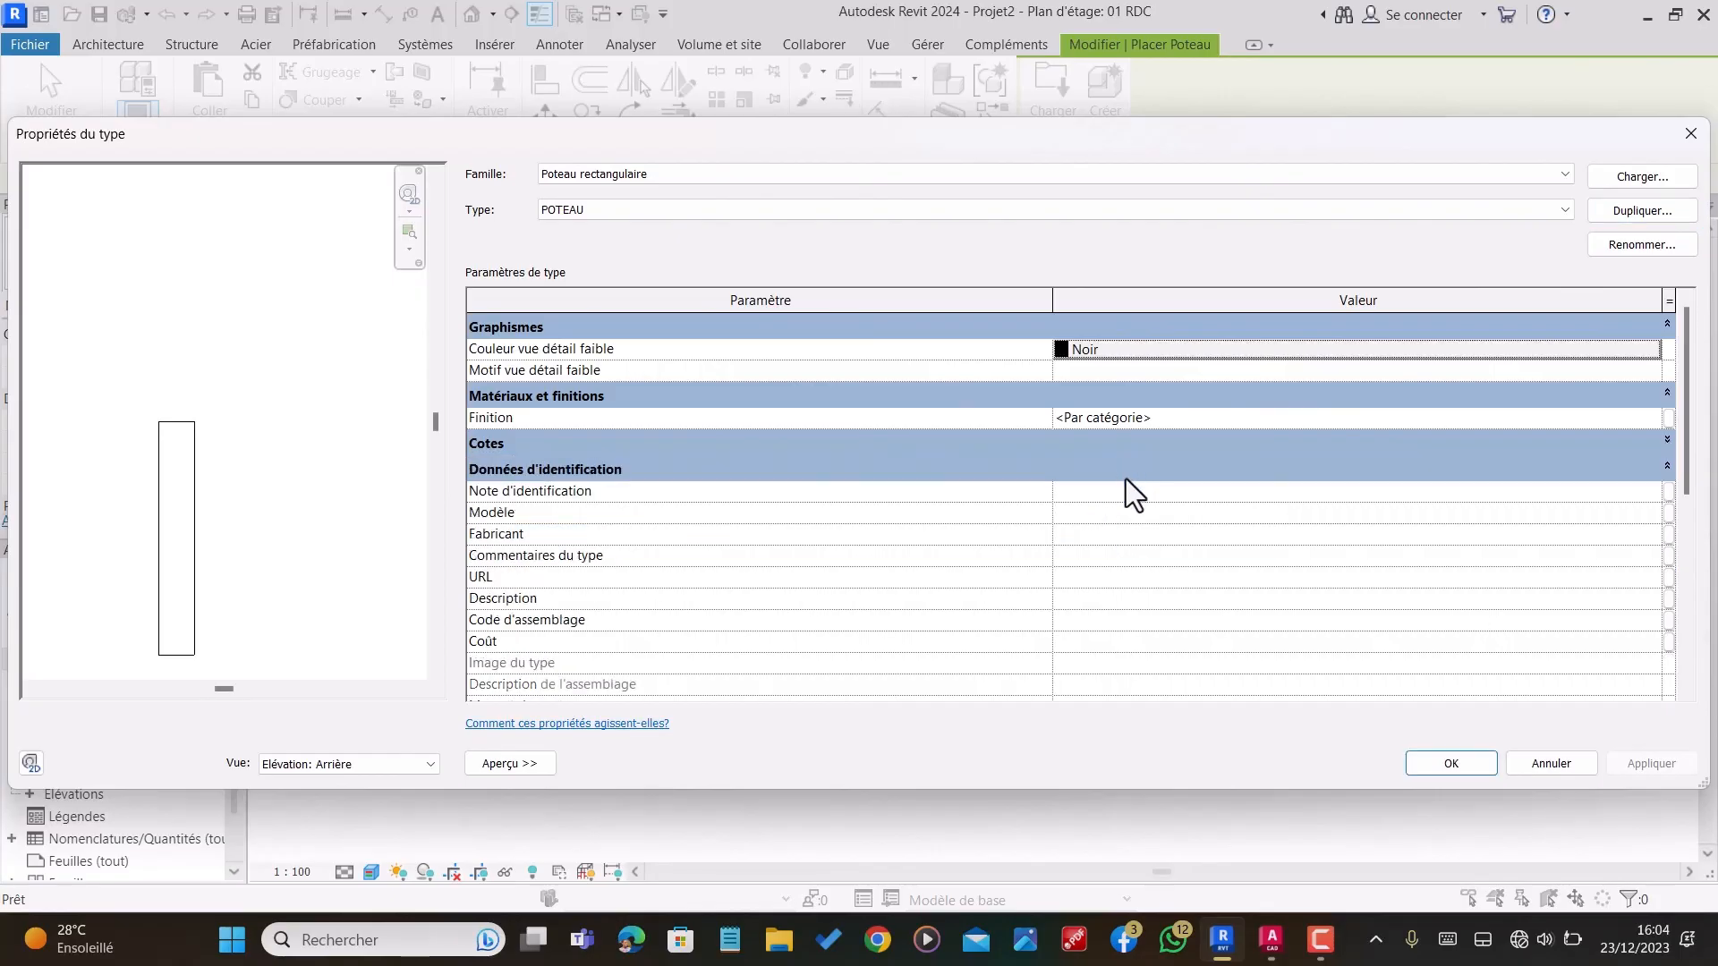
pyautogui.click(1134, 417)
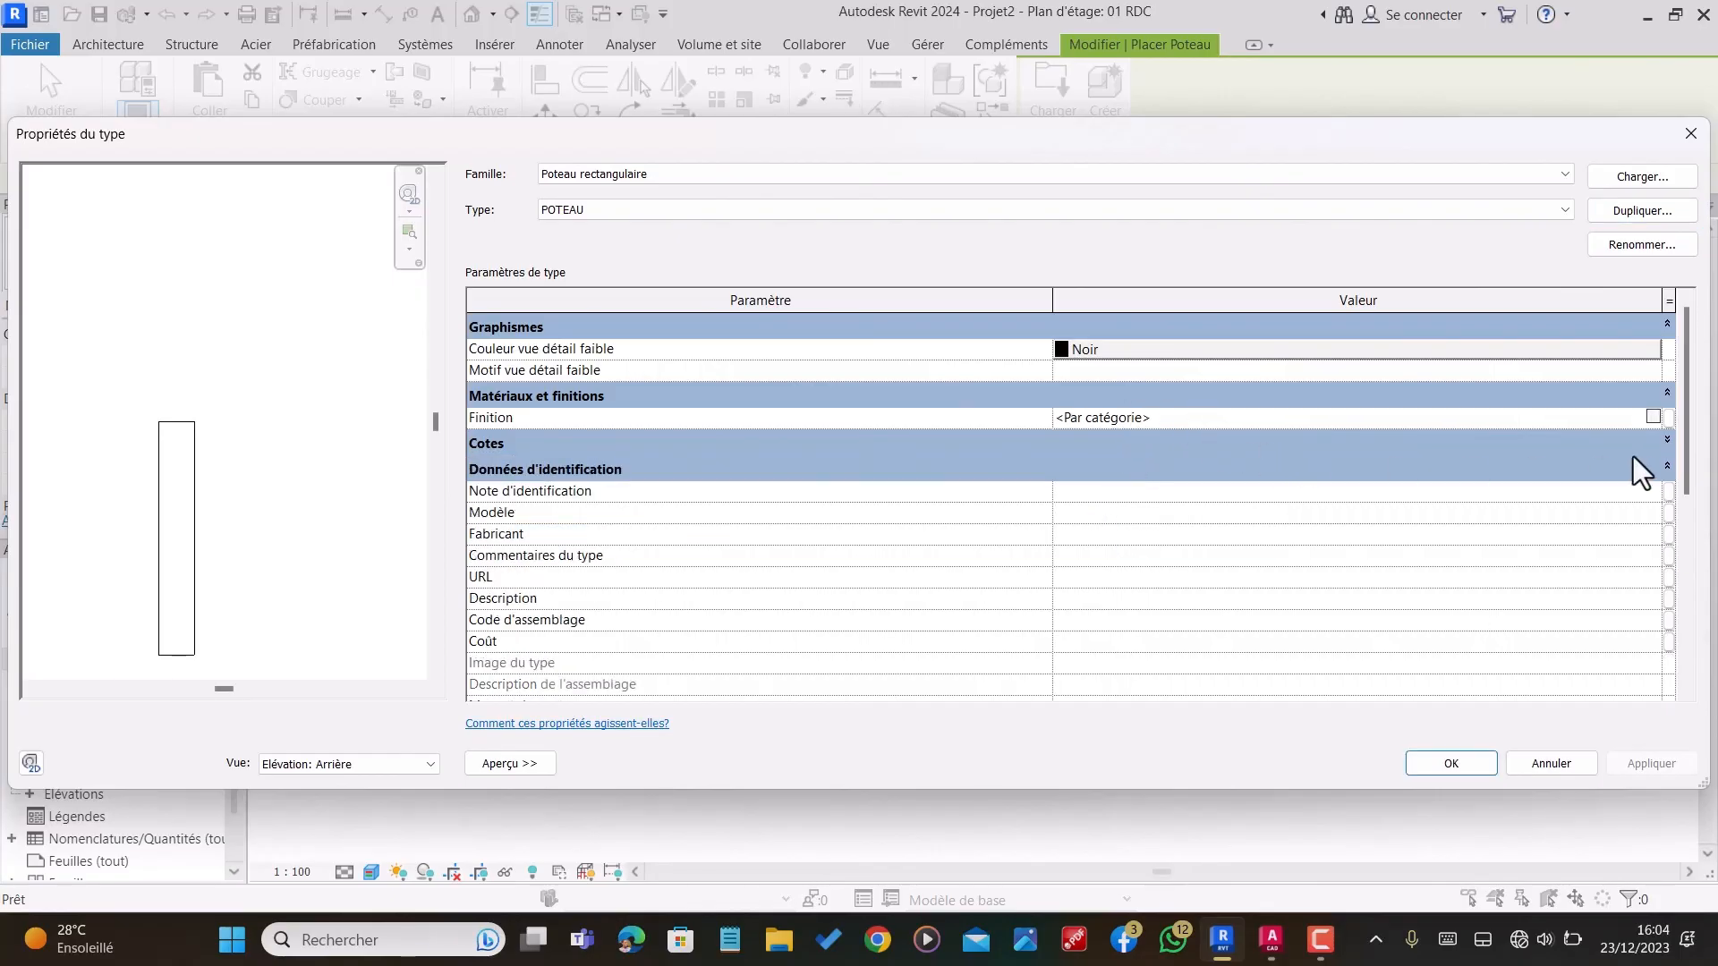
pyautogui.click(1668, 467)
pyautogui.click(1667, 470)
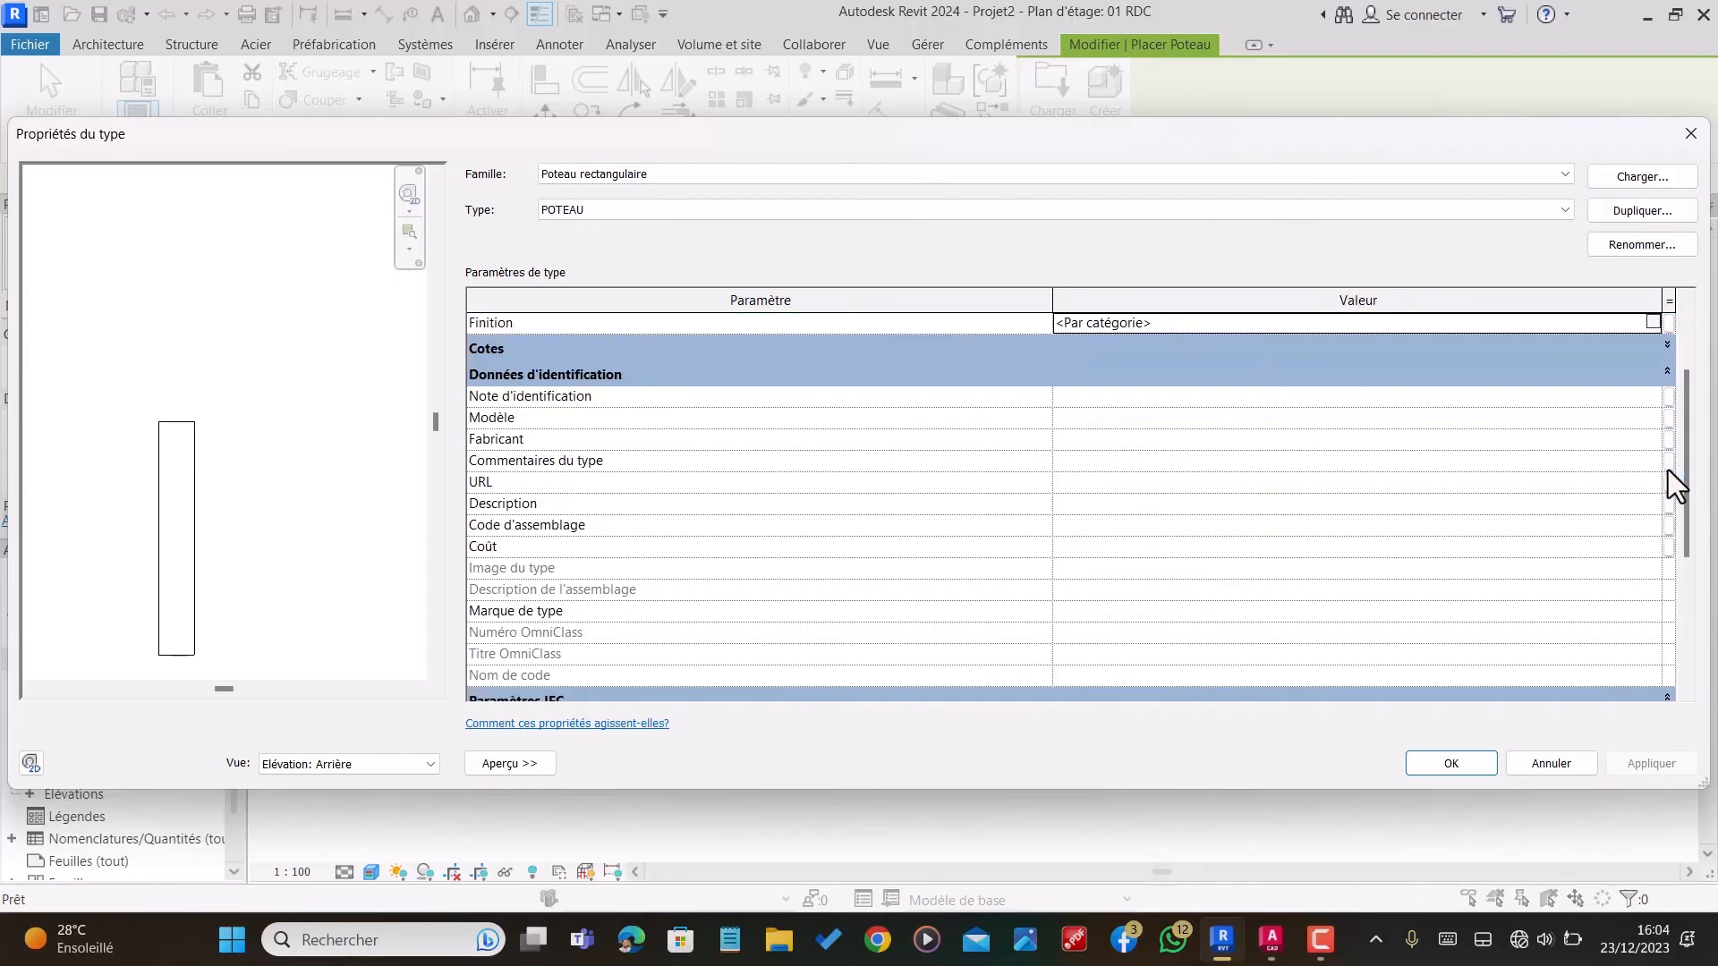
pyautogui.click(1667, 344)
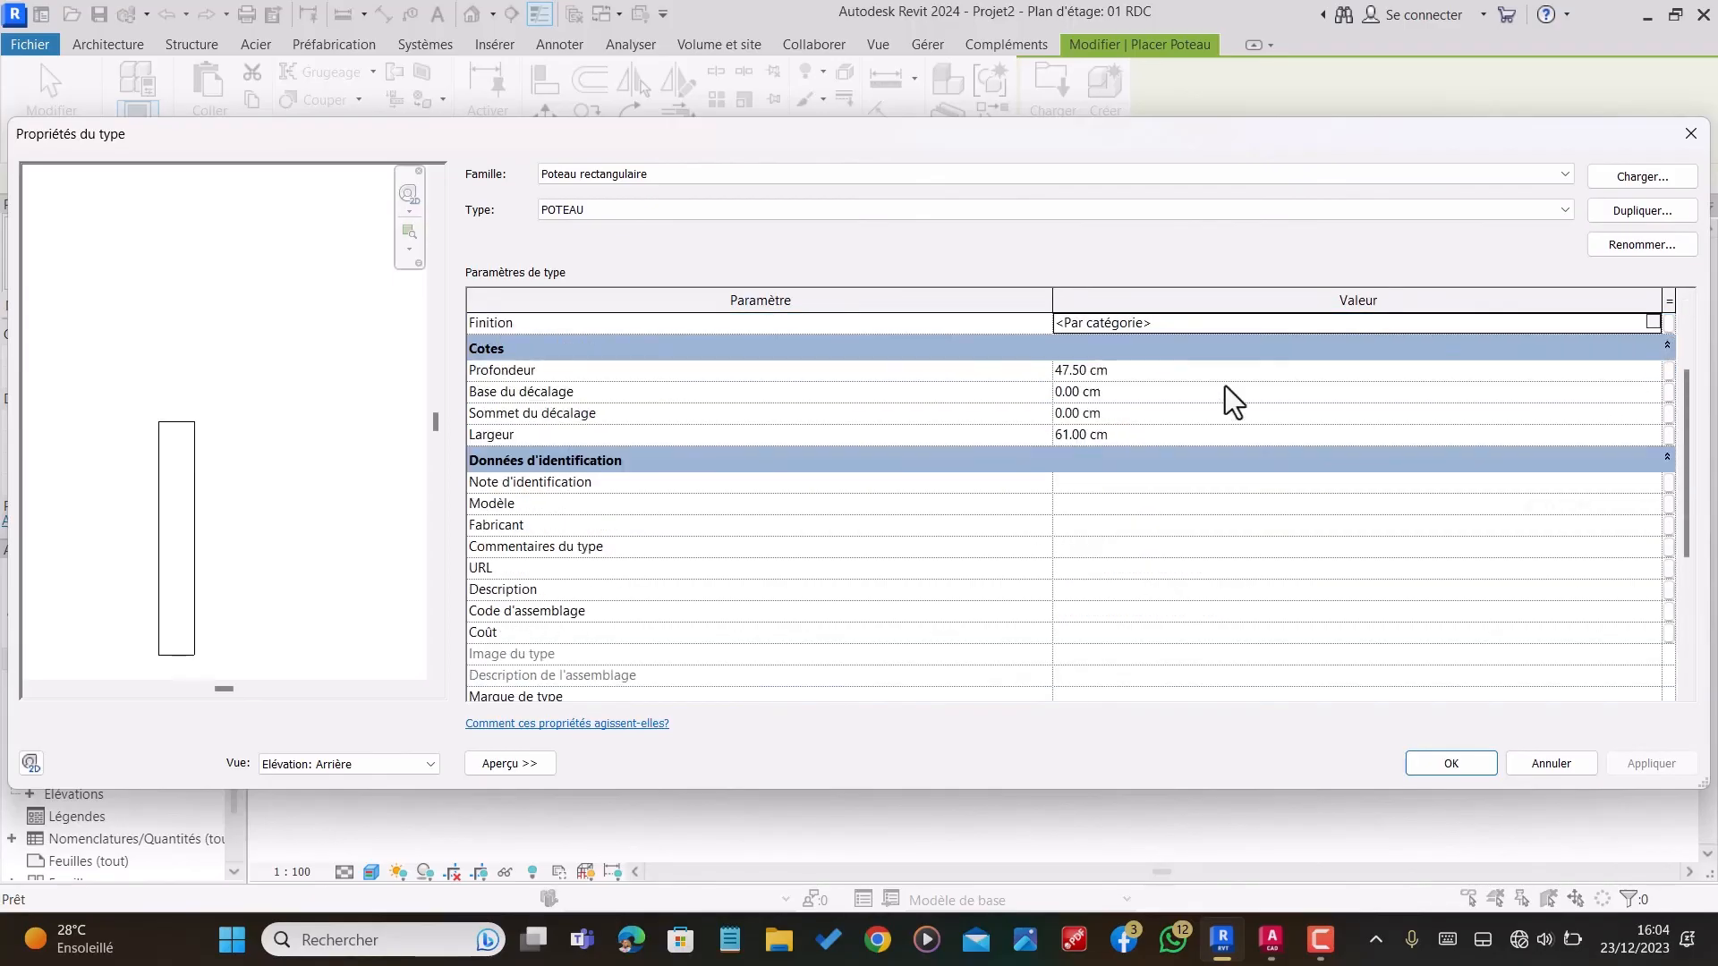
pyautogui.click(1109, 370)
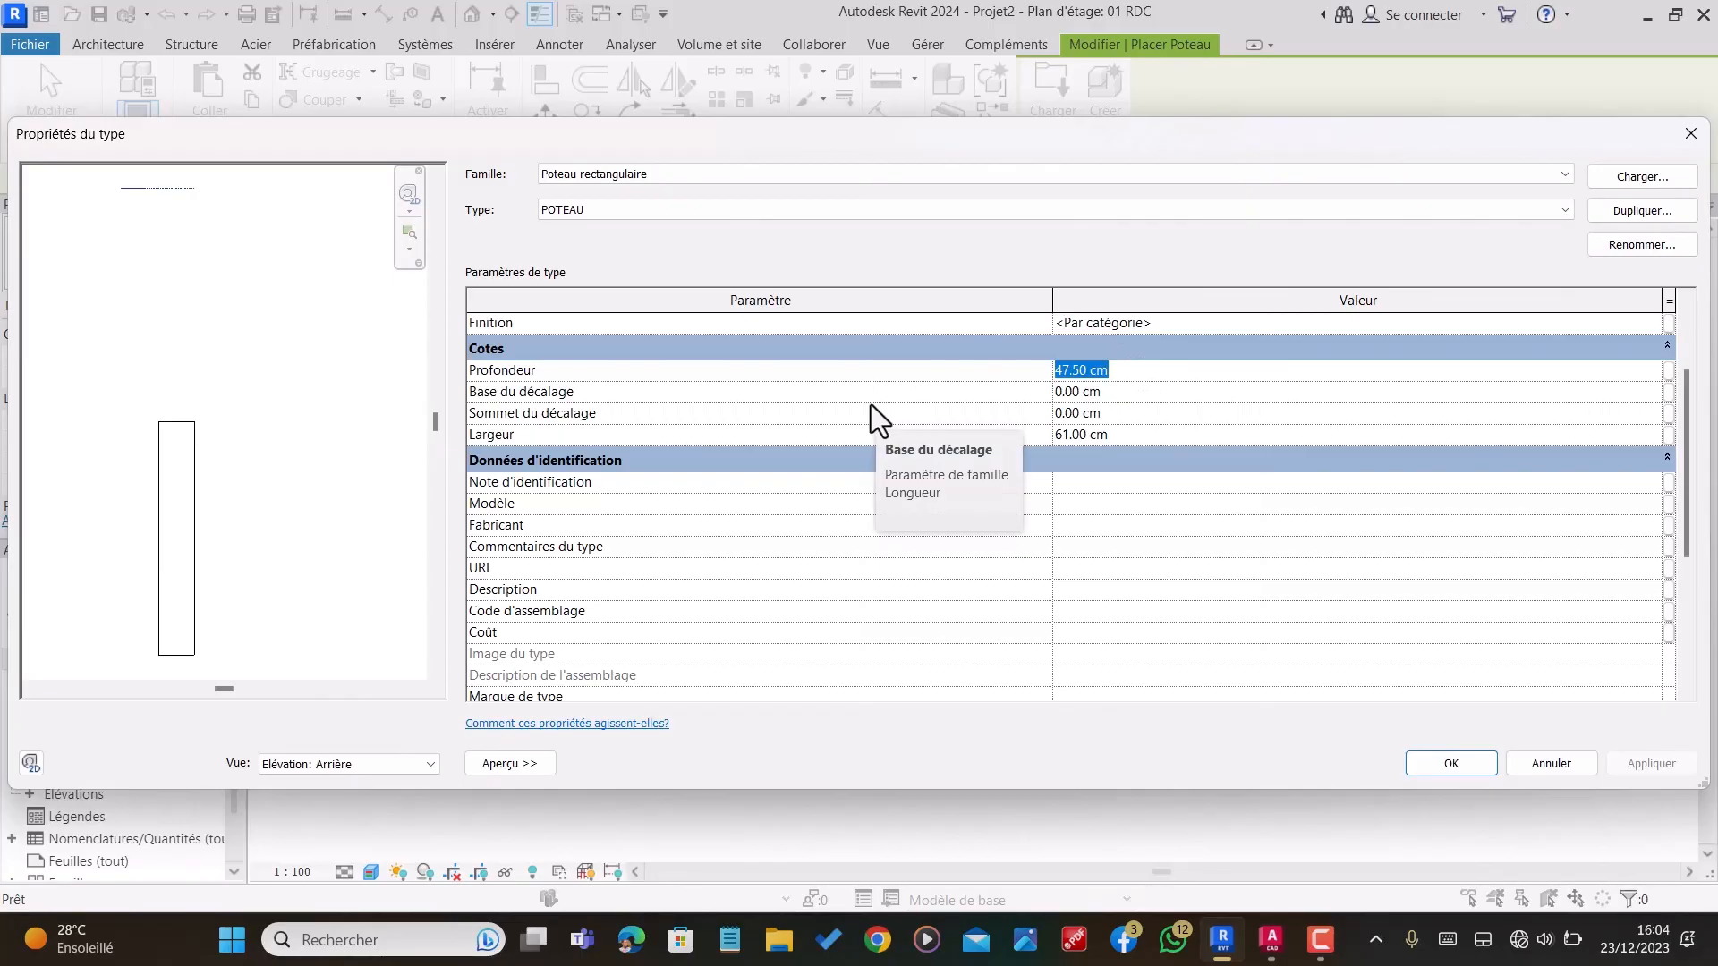
pyautogui.write('30')
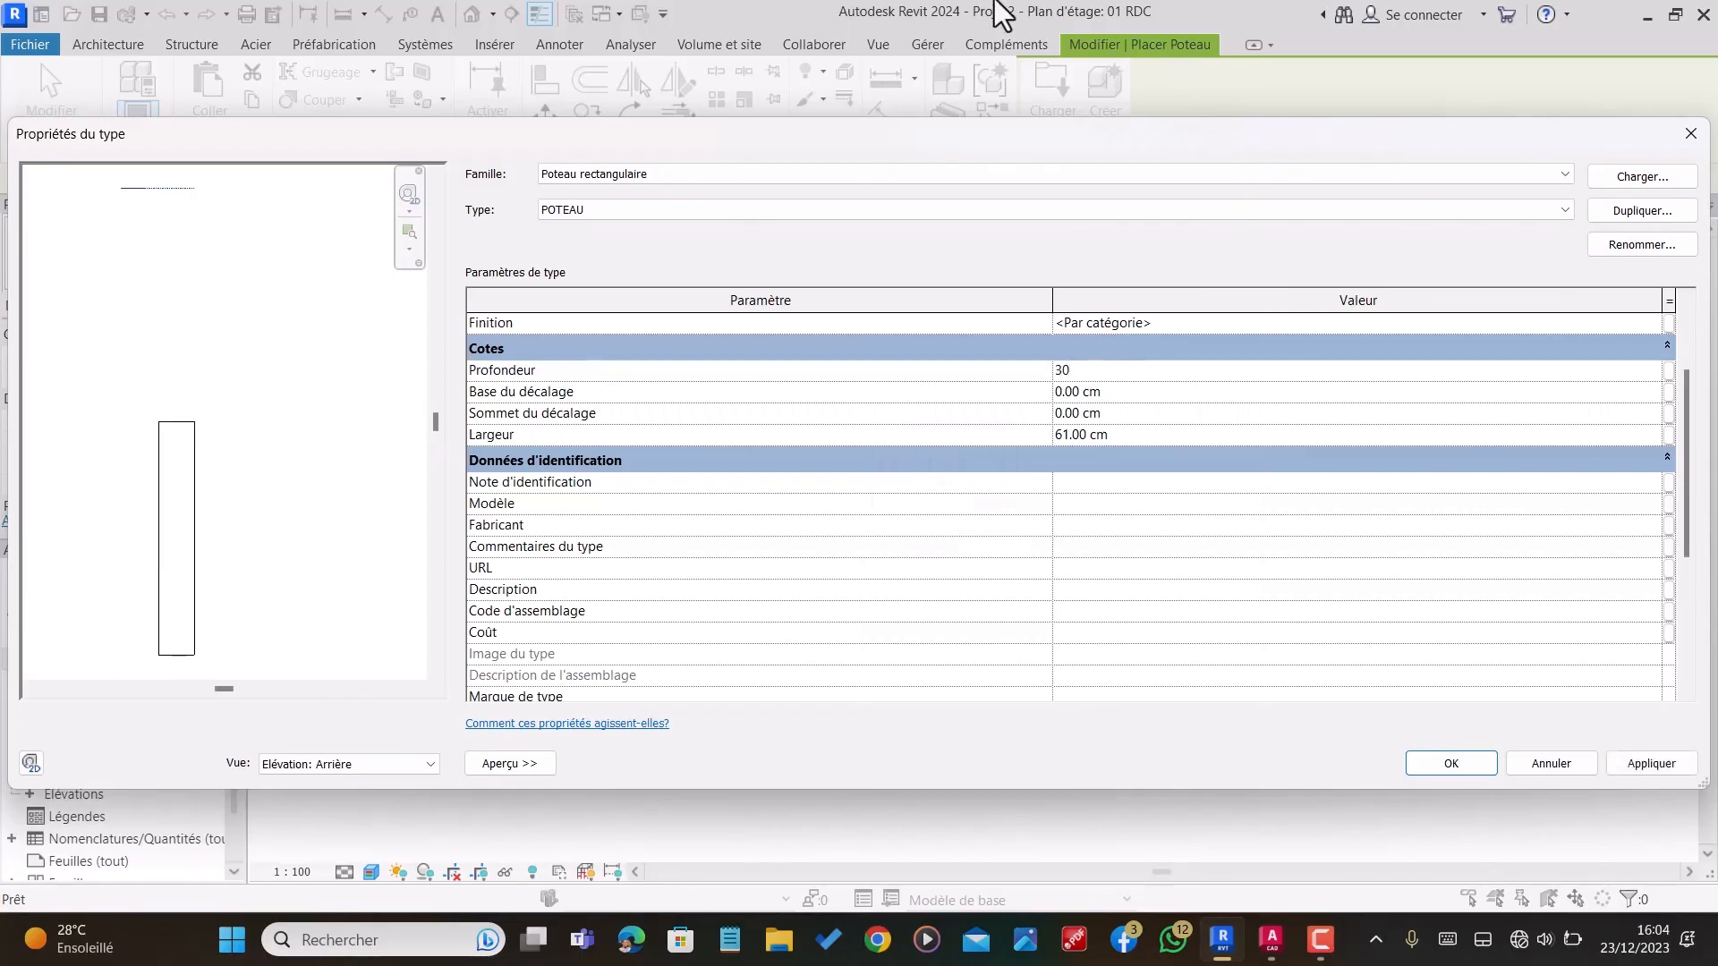
pyautogui.click(1116, 436)
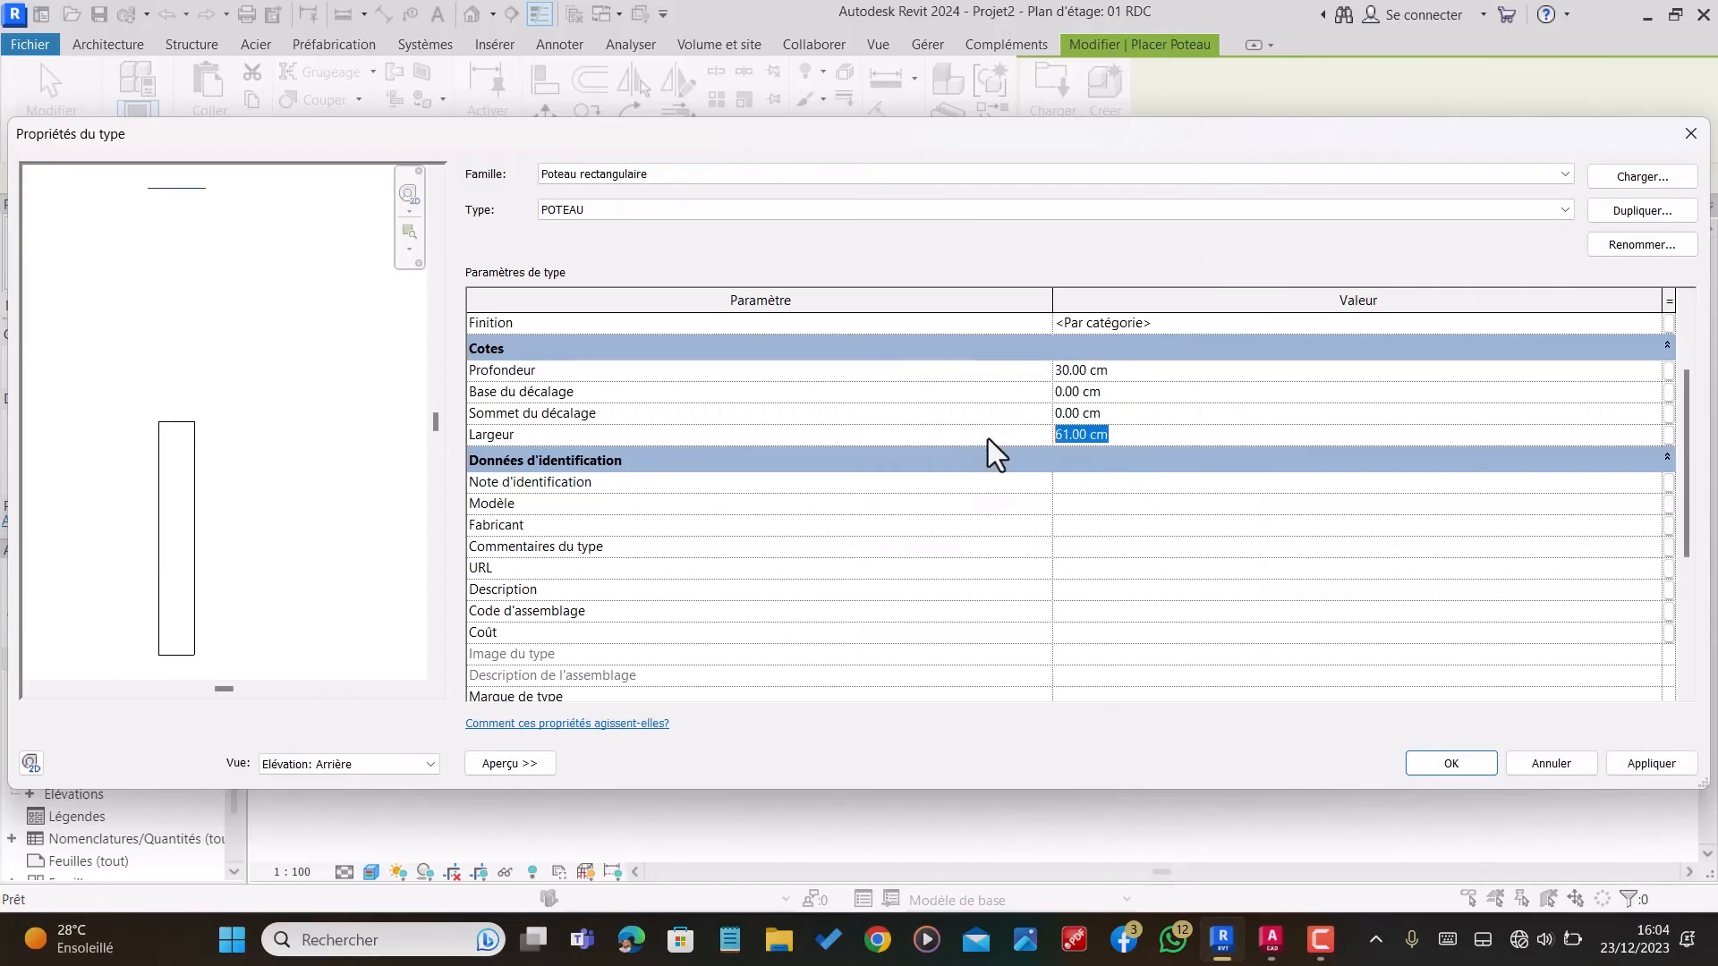
pyautogui.write('30')
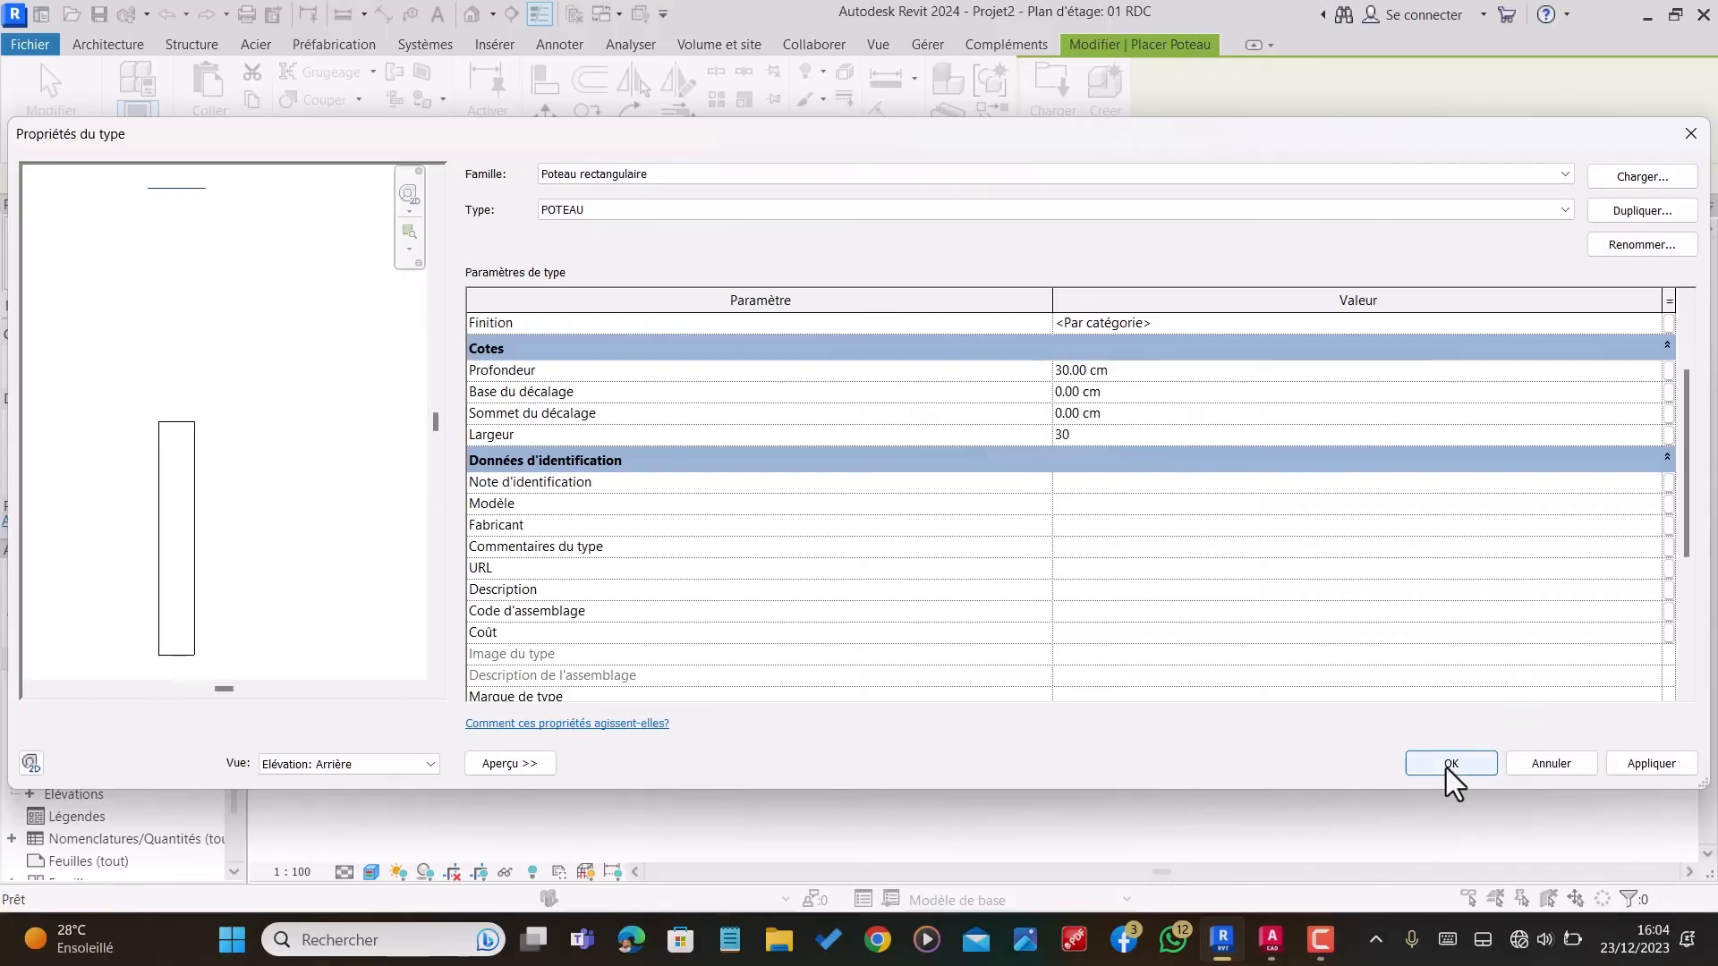
pyautogui.click(1449, 764)
# Step: Place one POTEAU column on the veranda's wood floor, in the inner corner of the L-shaped border, and end placement
pyautogui.scroll(5, 1002, 559)
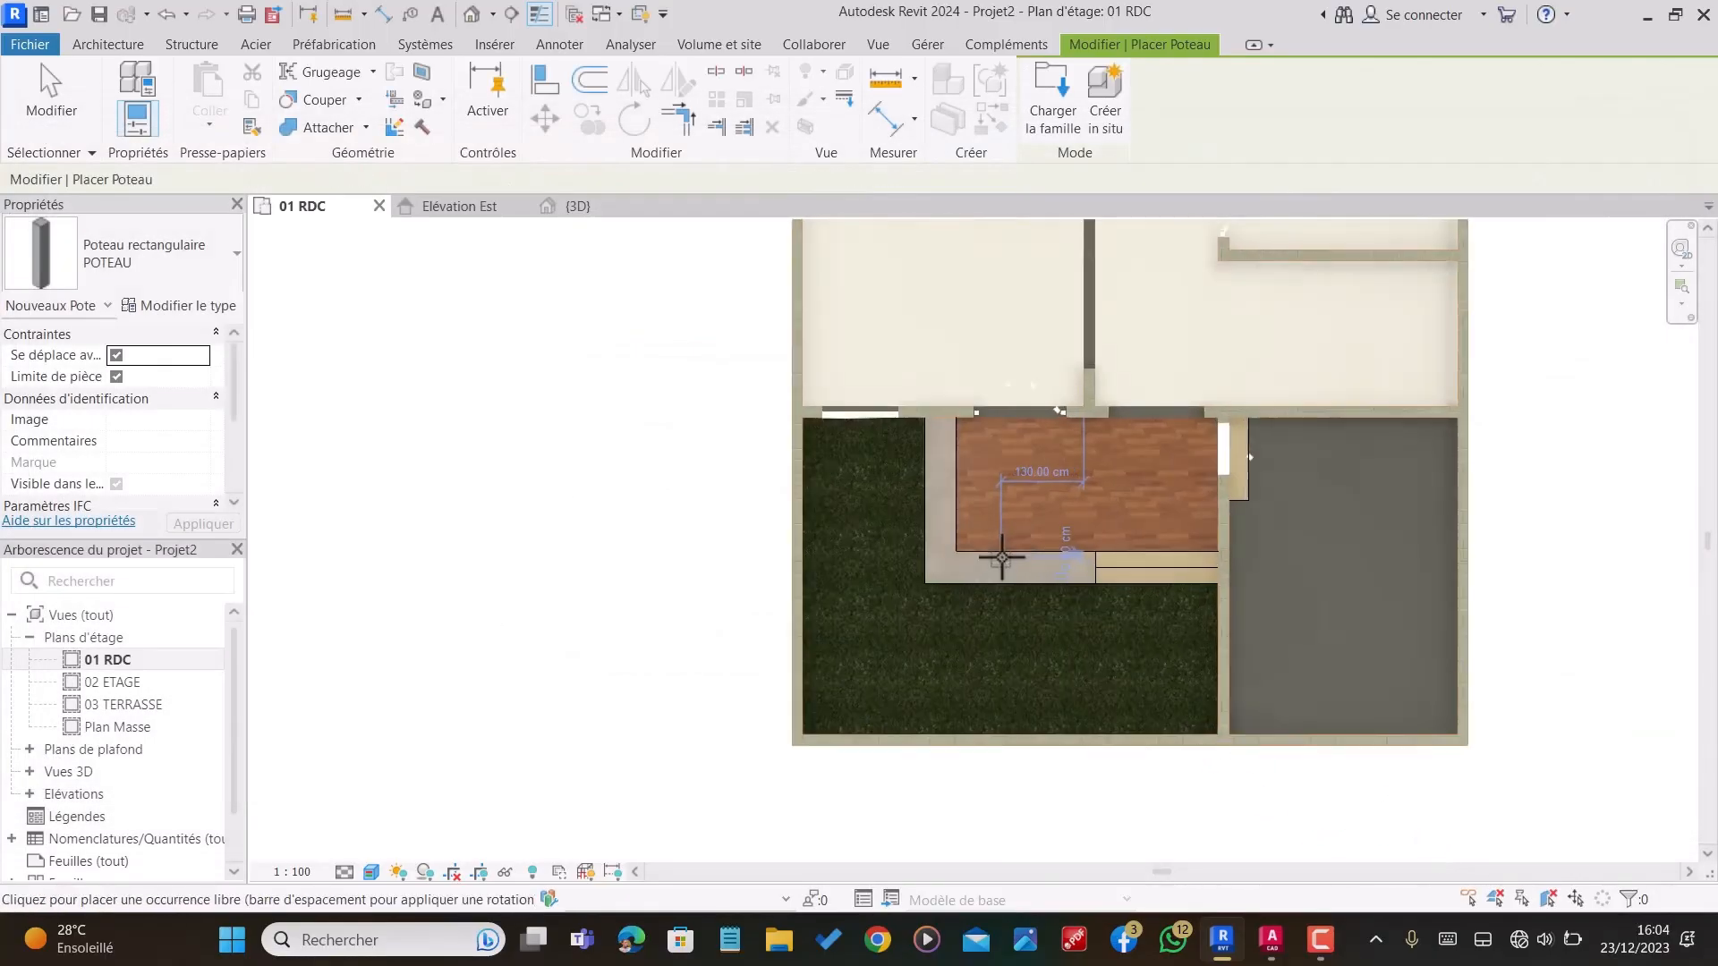
pyautogui.scroll(5, 1002, 559)
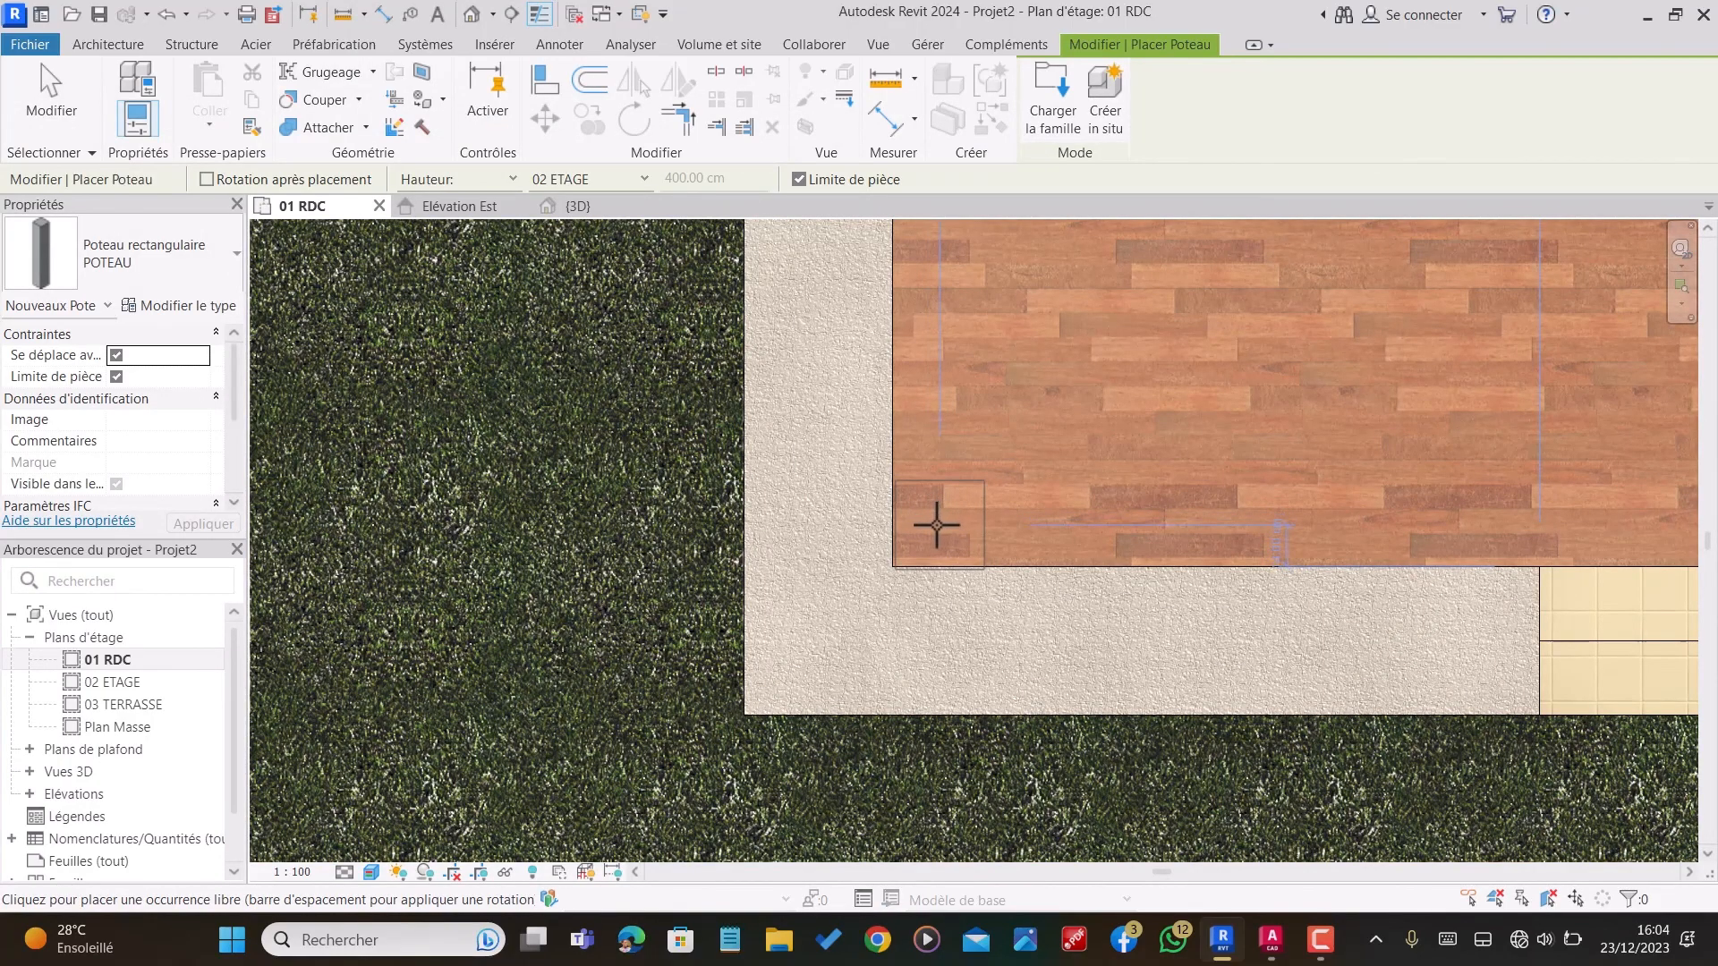
pyautogui.click(940, 520)
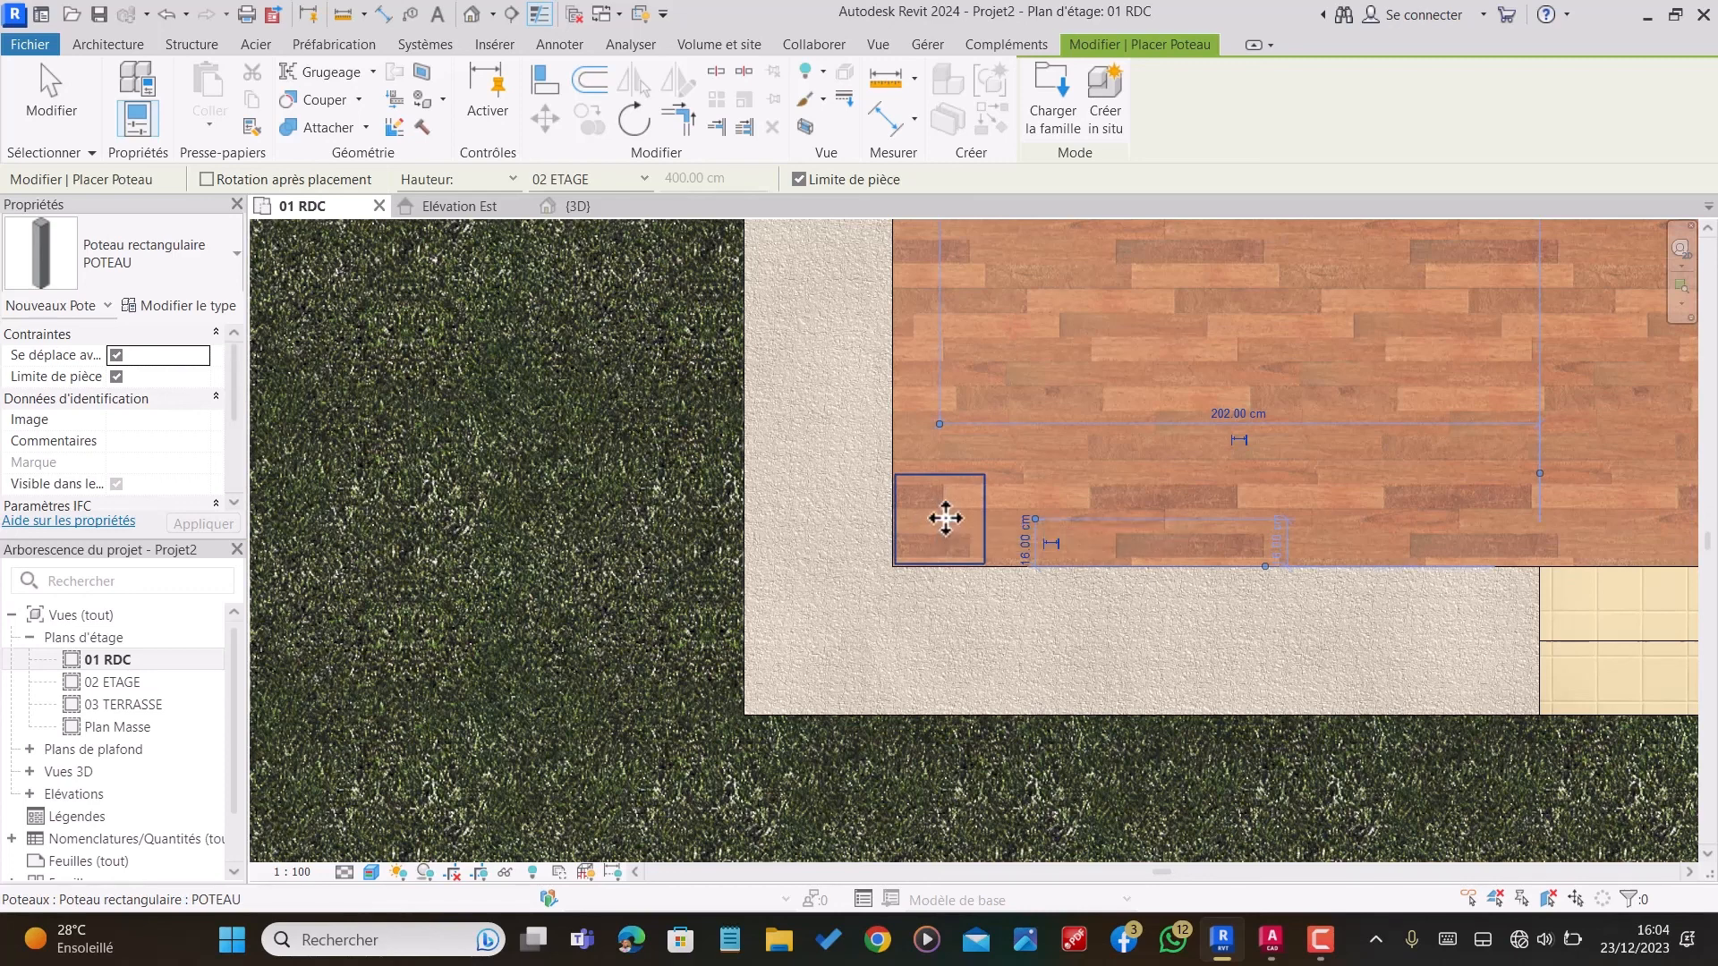
pyautogui.press('Escape')
pyautogui.press('Escape')
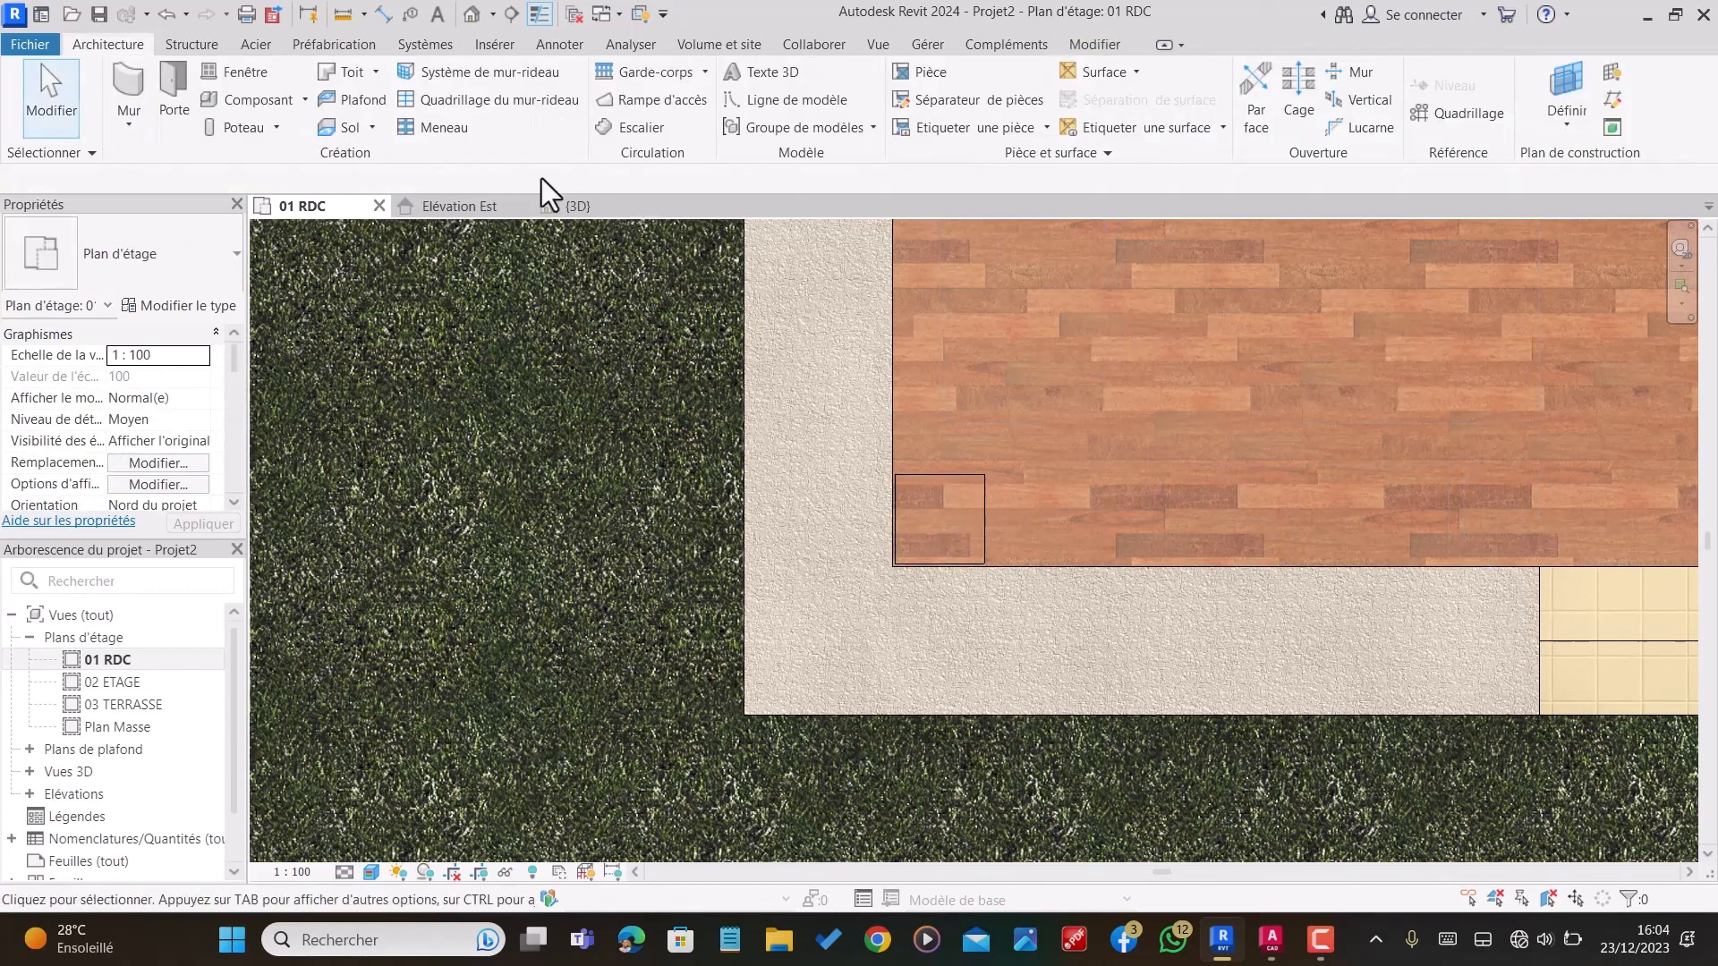
# Step: Examine the veranda column and the whole ground floor in the 3D view from several angles
pyautogui.click(578, 208)
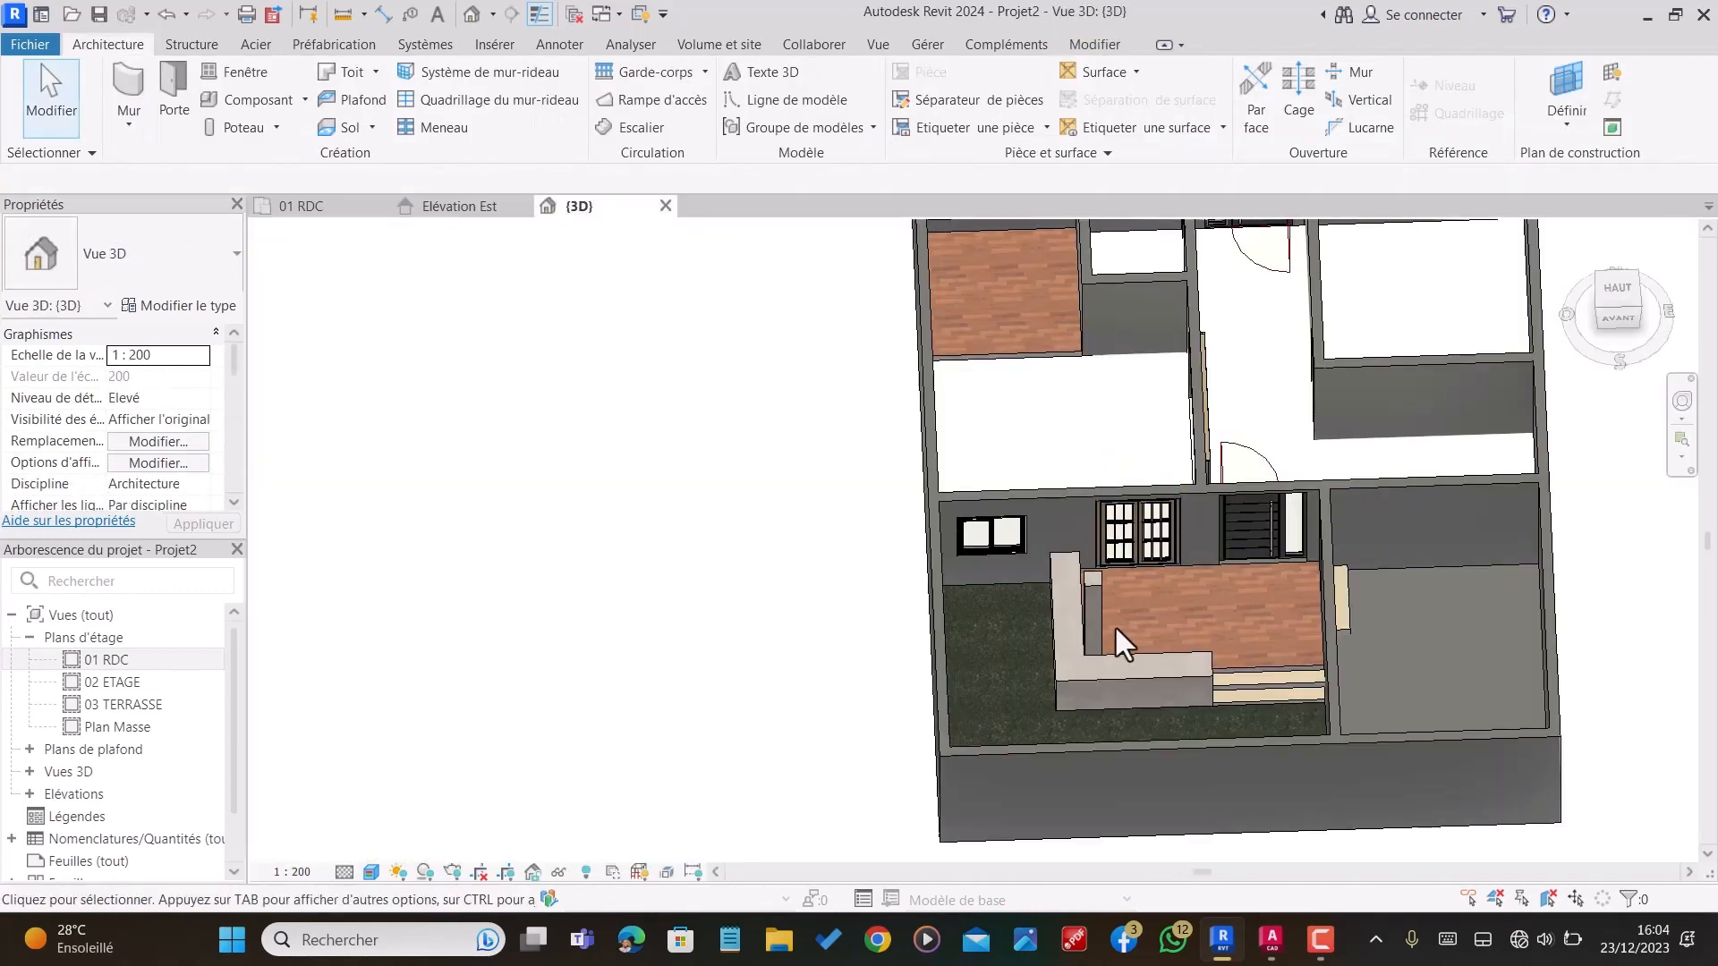
pyautogui.keyDown('shift'); pyautogui.moveTo(1115, 628); pyautogui.dragTo(1223, 517, button='middle'); pyautogui.keyUp('shift')
pyautogui.scroll(1, 1223, 580)
pyautogui.scroll(-1, 1131, 431)
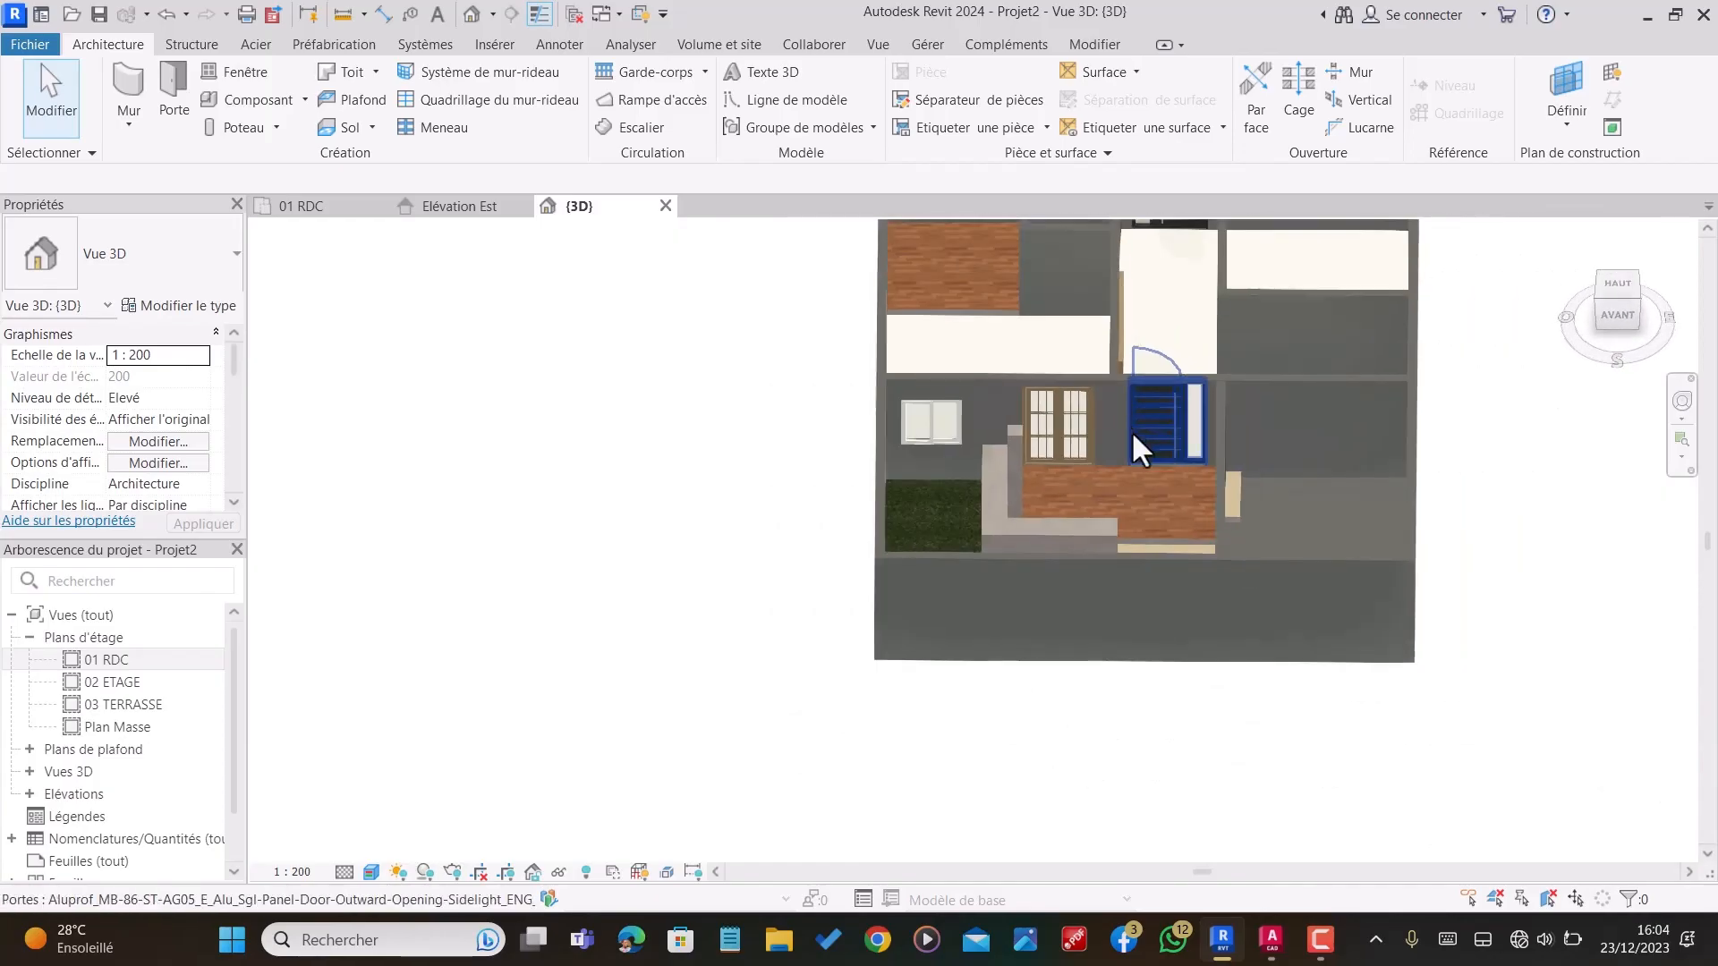
pyautogui.keyDown('shift'); pyautogui.moveTo(1076, 444); pyautogui.dragTo(1152, 386, button='middle'); pyautogui.keyUp('shift')
pyautogui.scroll(-1, 1242, 610)
pyautogui.keyDown('shift'); pyautogui.moveTo(1242, 610); pyautogui.dragTo(1345, 629, button='middle'); pyautogui.keyUp('shift')
pyautogui.scroll(-2, 1315, 618)
pyautogui.keyDown('shift'); pyautogui.moveTo(1145, 476); pyautogui.dragTo(794, 548, button='middle'); pyautogui.keyUp('shift')
pyautogui.scroll(-2, 996, 584)
pyautogui.keyDown('shift'); pyautogui.moveTo(1055, 565); pyautogui.dragTo(1101, 559, button='middle'); pyautogui.keyUp('shift')
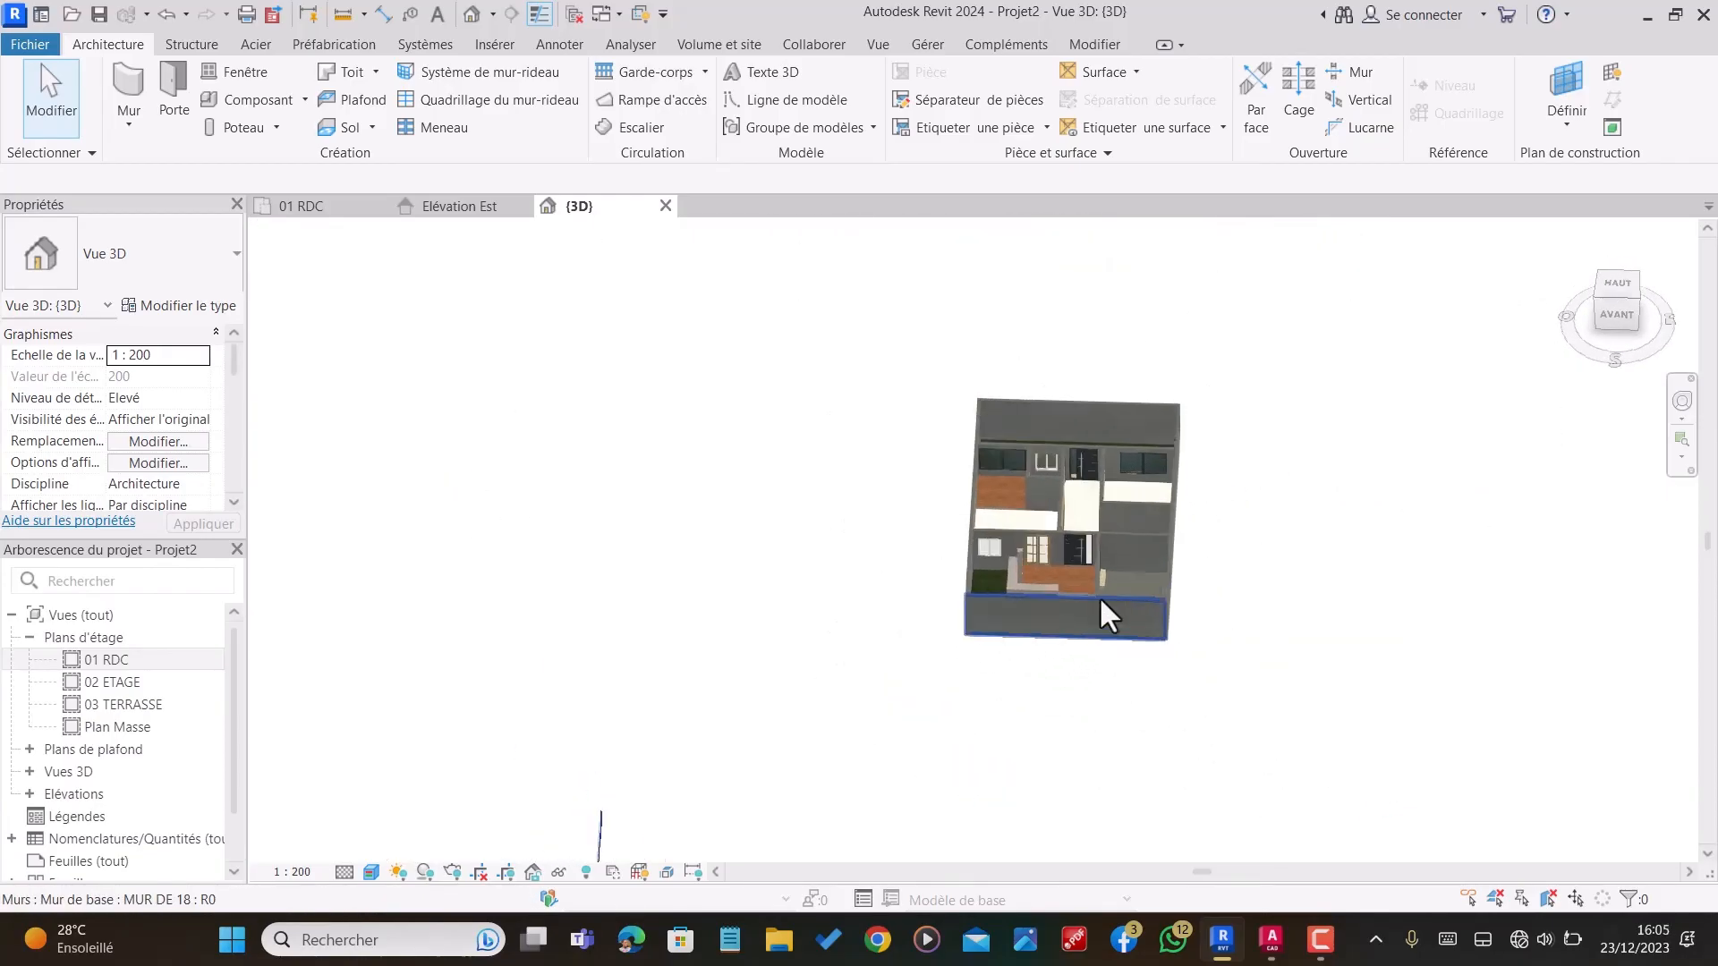
pyautogui.scroll(3, 1124, 592)
pyautogui.scroll(-2, 1023, 519)
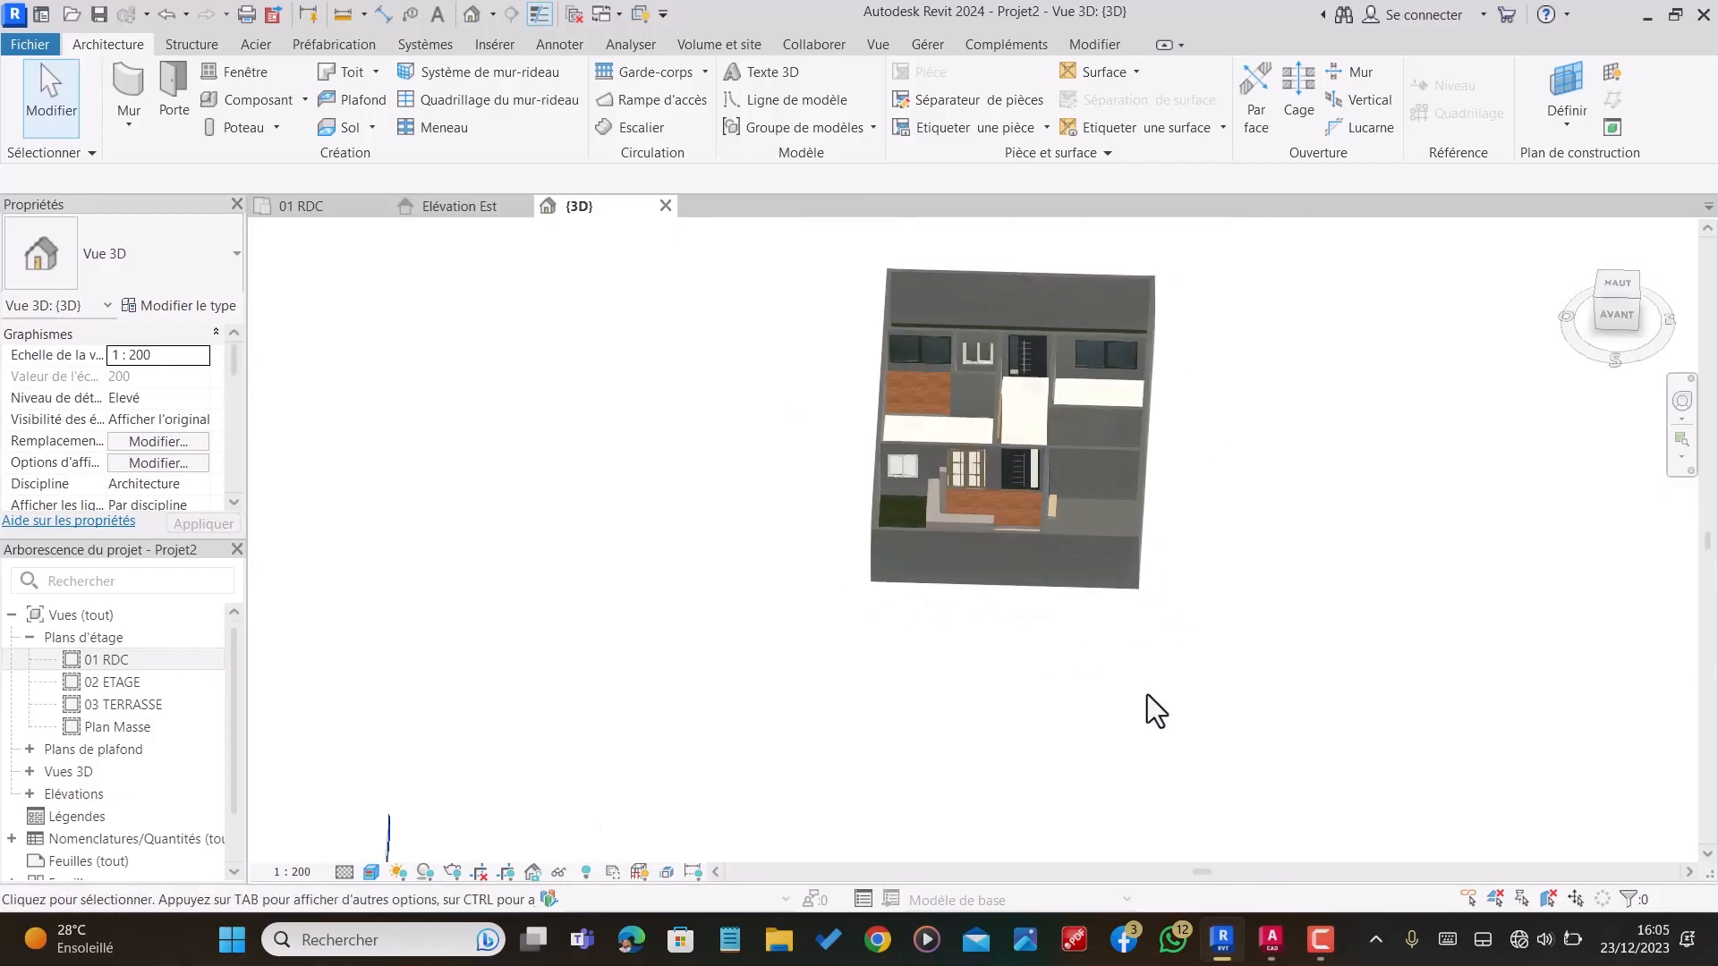